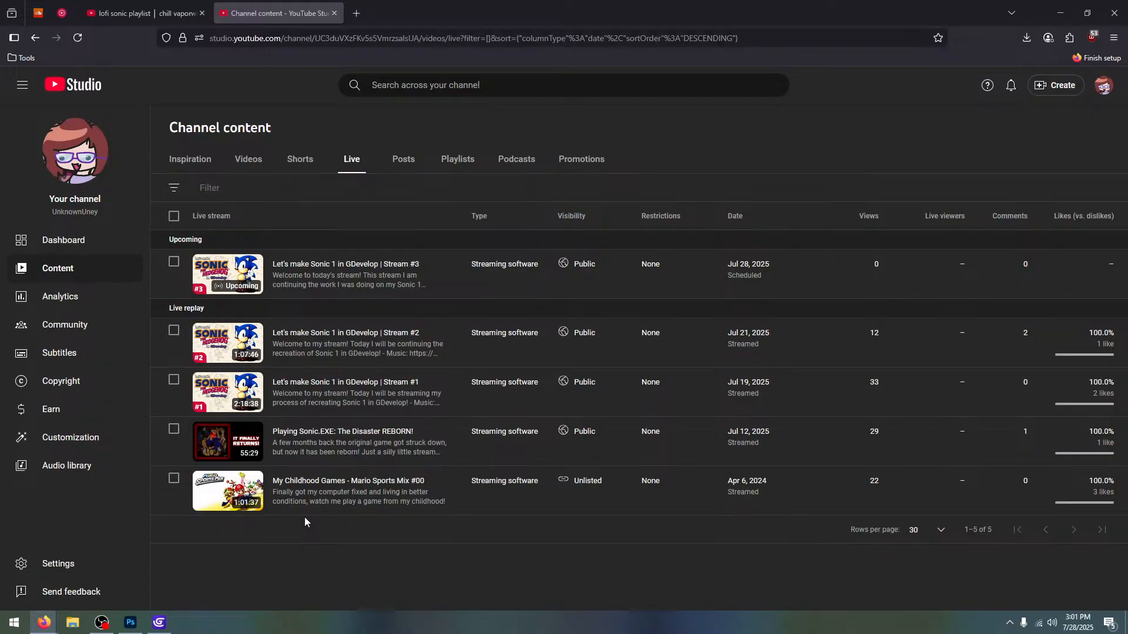
Switch to GDevelop to look over the Gameplay Test Act 1 scene
click(160, 624)
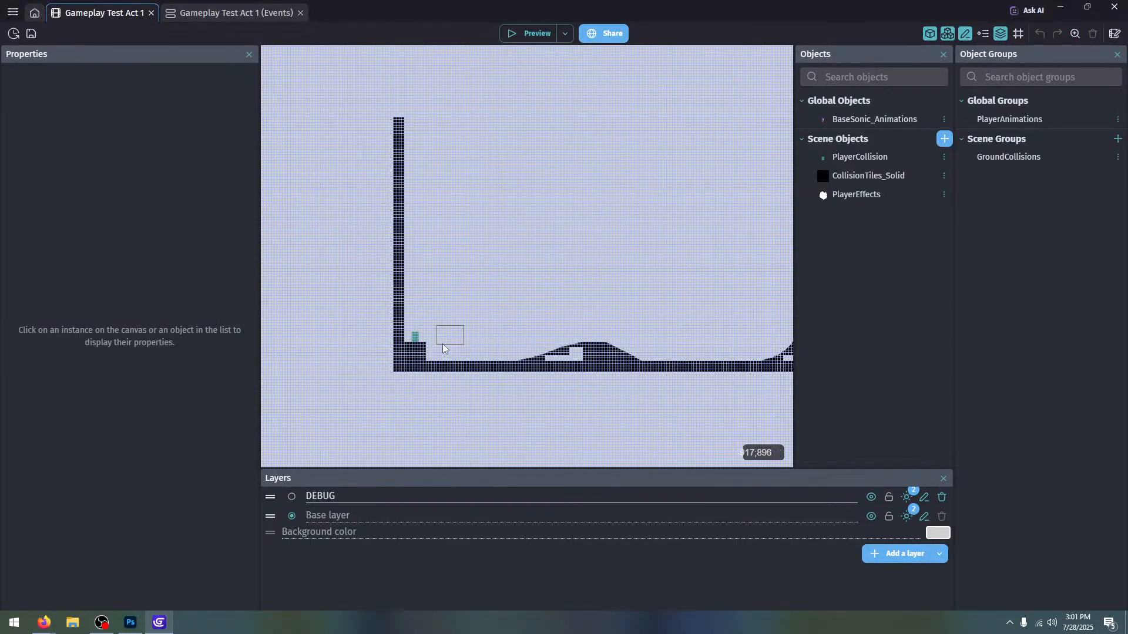
scroll(473, 311, up, 2)
middle_drag(490, 312, 507, 329)
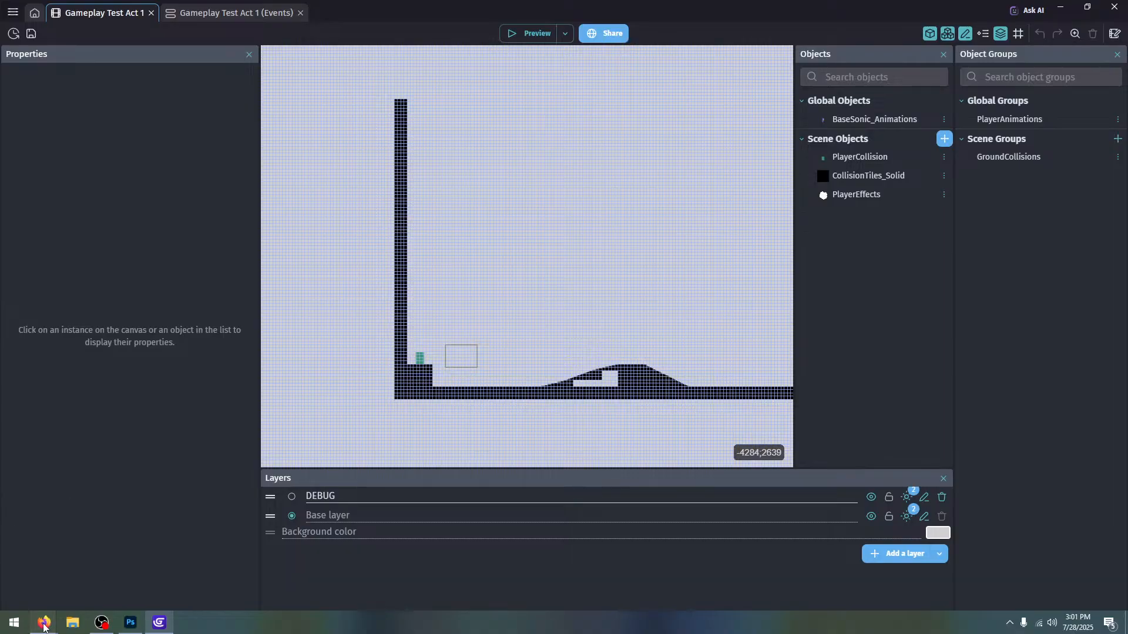
Switch to Firefox and start playing the lofi sonic playlist video on YouTube
mouse_move(44, 621)
click(68, 555)
click(235, 149)
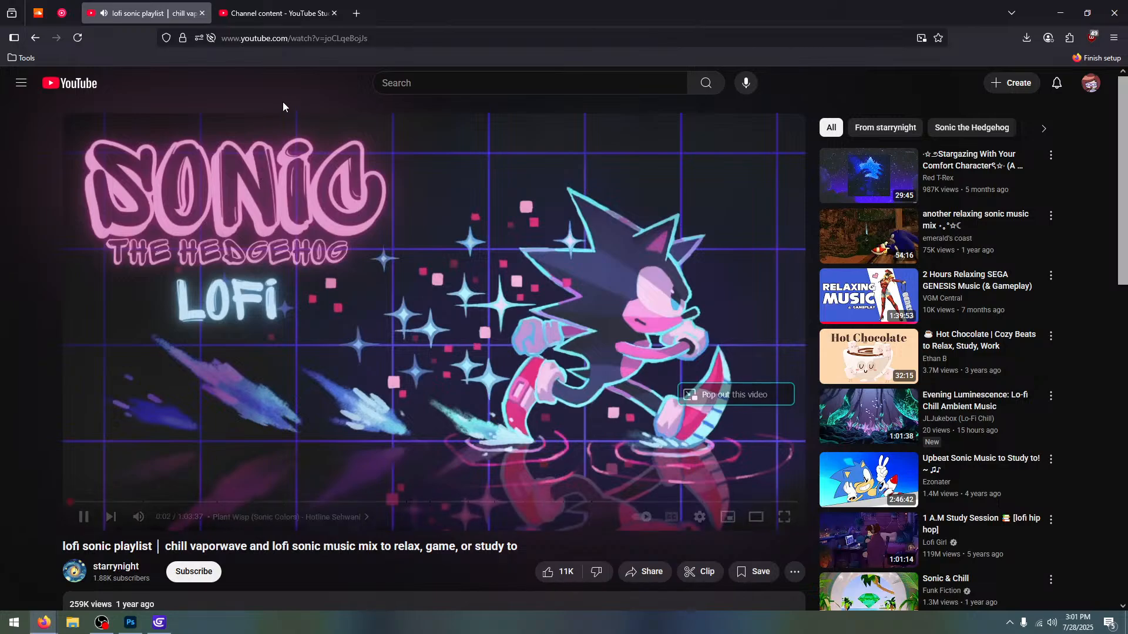
Return to GDevelop and run a full-screen preview of the Gameplay Test Act 1 scene
click(130, 622)
click(159, 623)
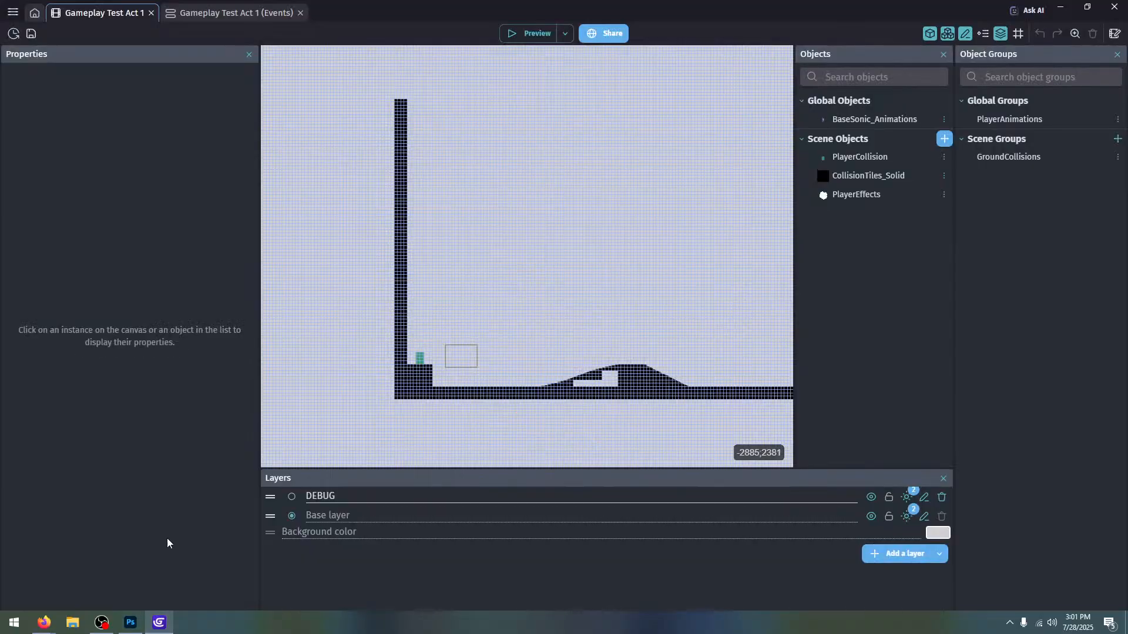
scroll(463, 252, up, 1)
middle_drag(463, 252, 469, 176)
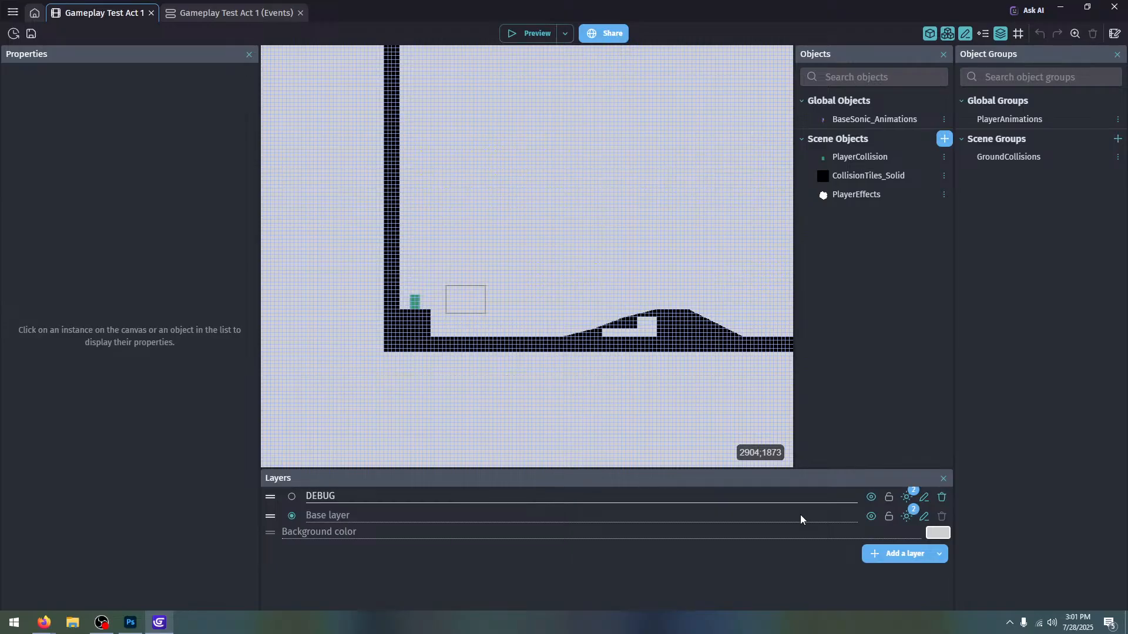
scroll(416, 299, up, 3)
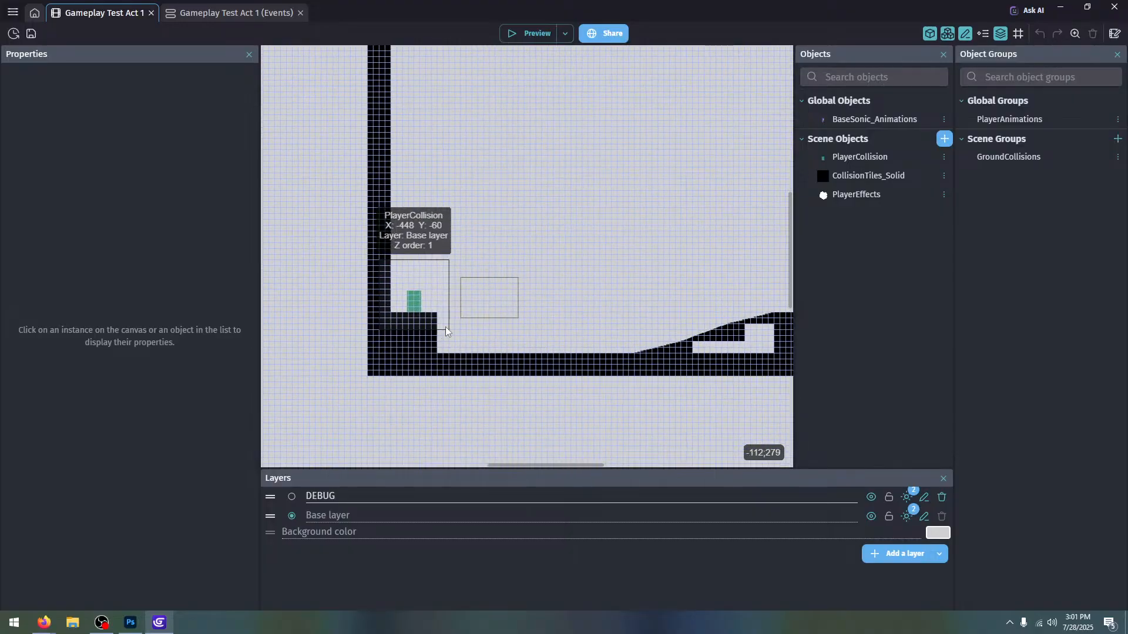
click(543, 33)
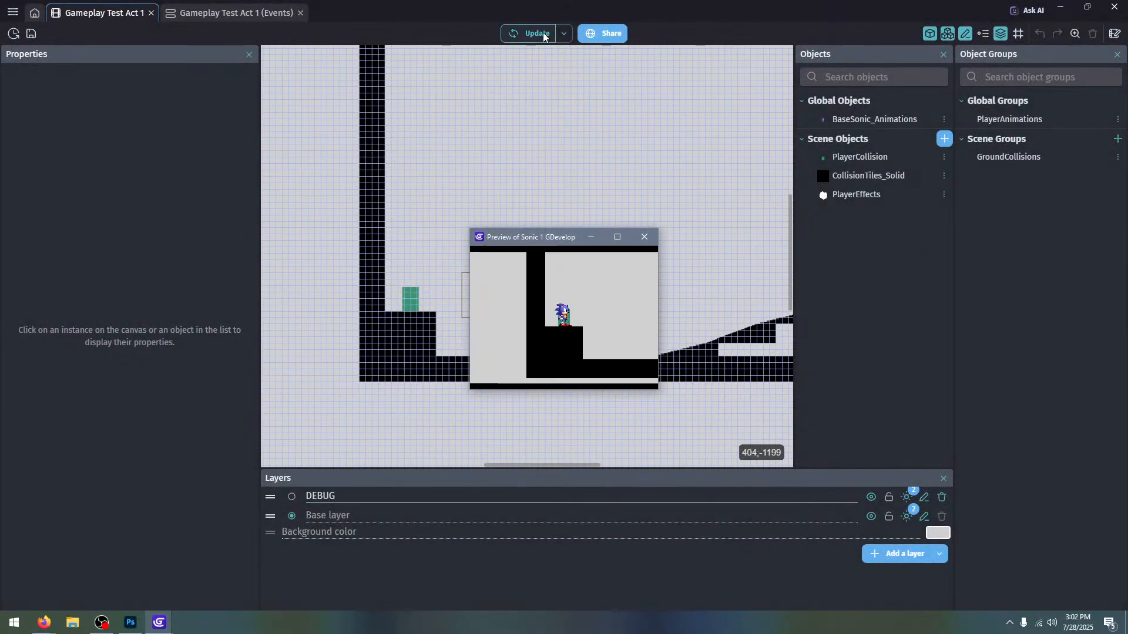
key(F11)
Test Sonic's spin dash, running, skidding and jumping, and his pushing against the wall above the ledge
key(Down)
key(space)
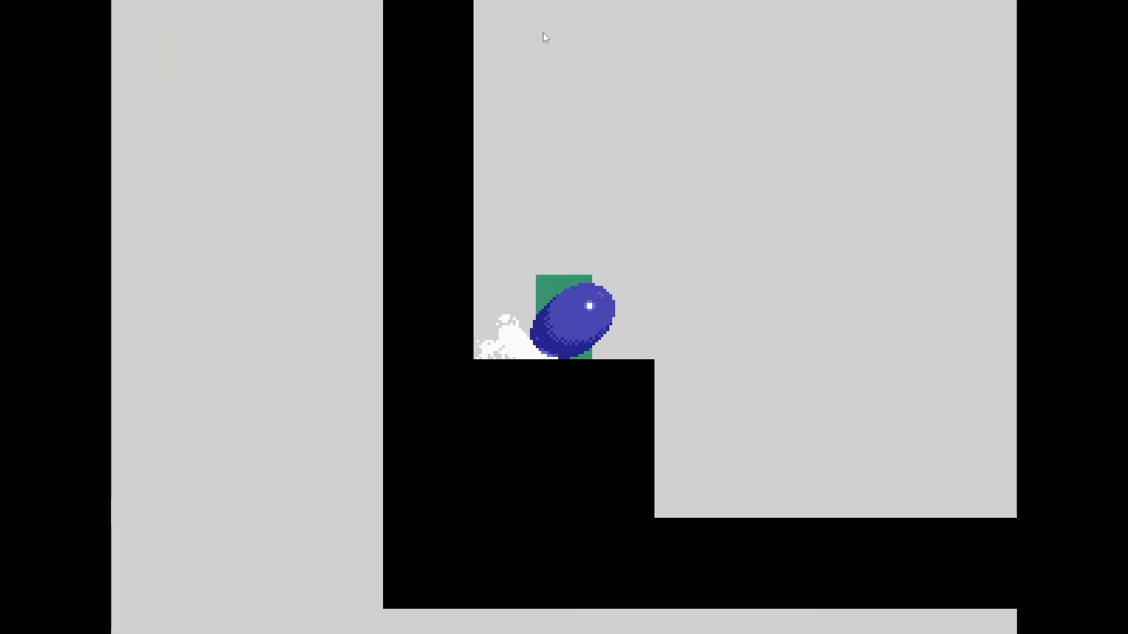
key(space)
key(Left)
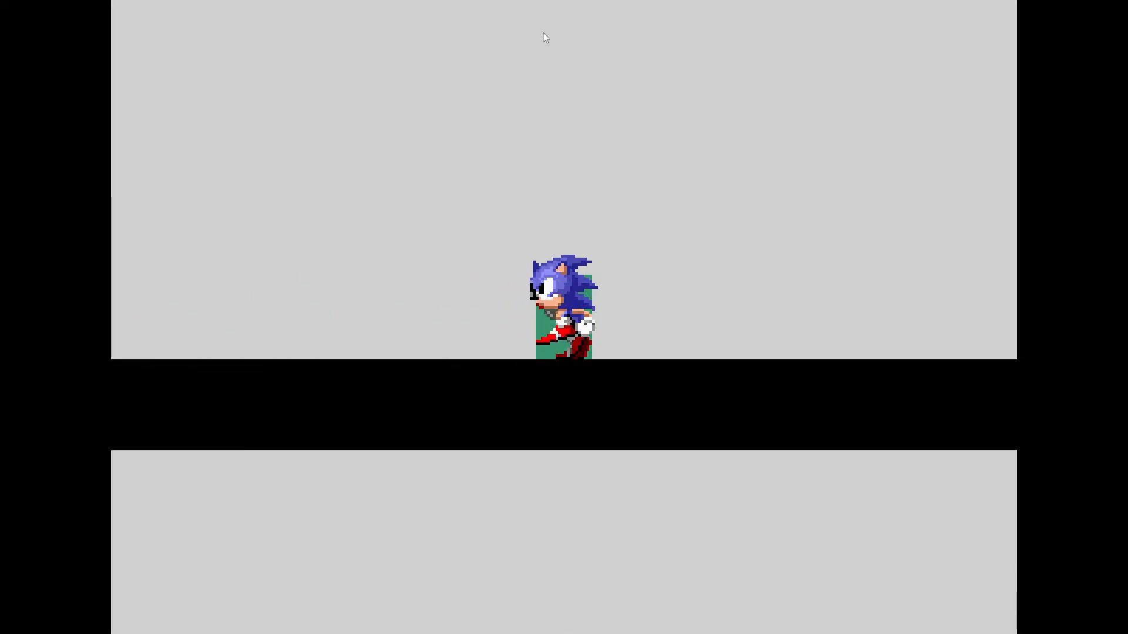
key(Right)
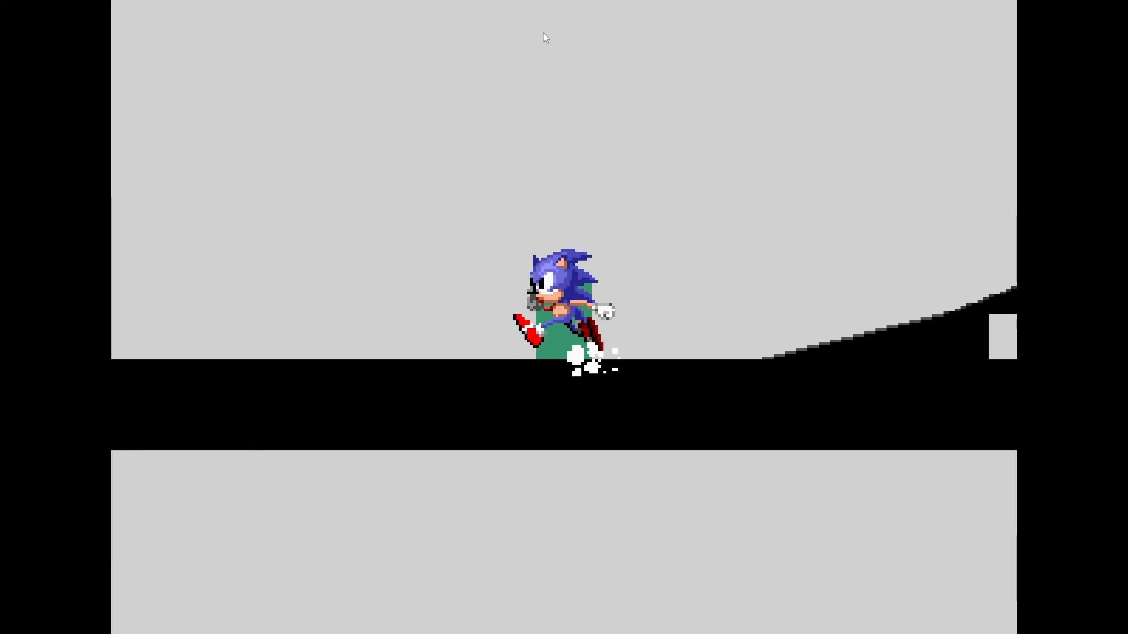
key(Left)
key(space)
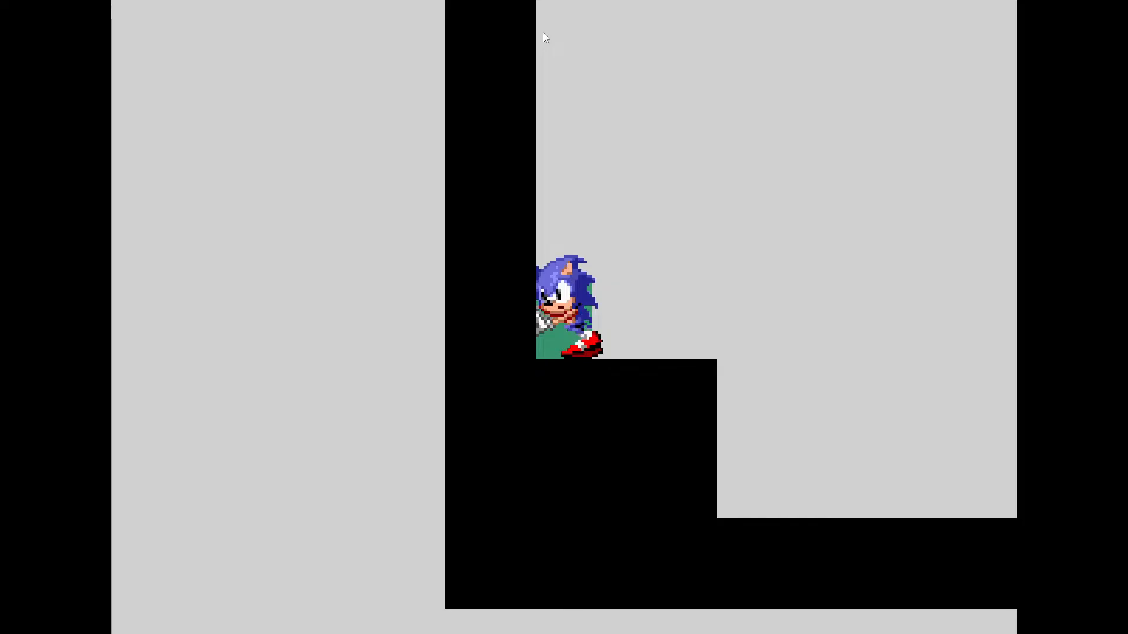
Test Sonic balancing on the ledge's edge and jumping off it, and close the game preview
key(Right)
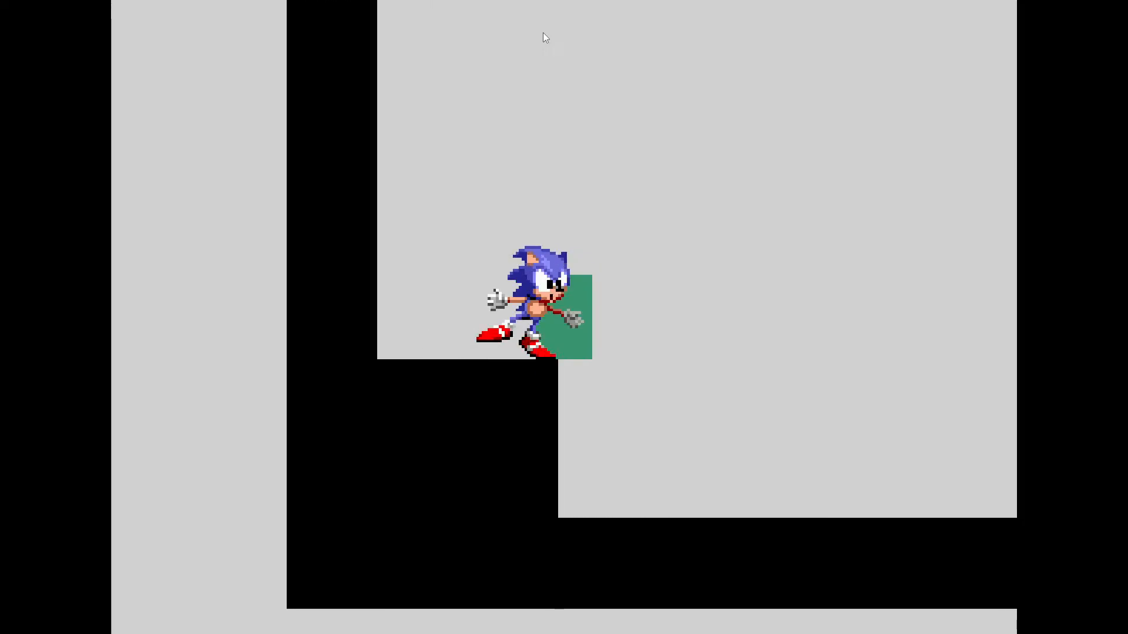
key(space)
key(Right)
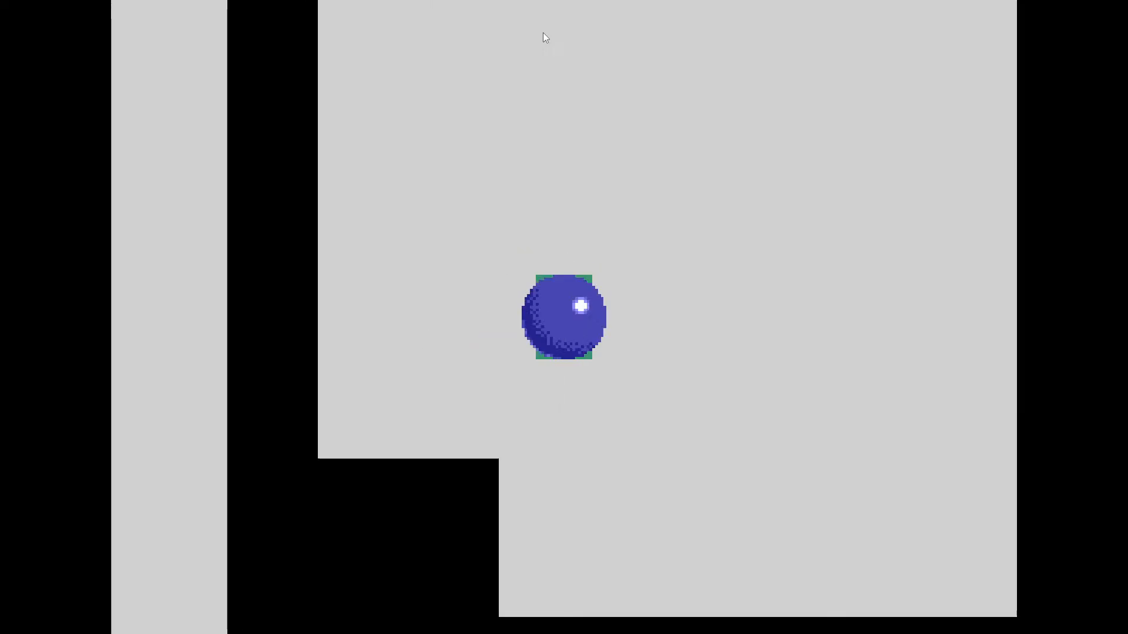
key(Left)
key(F11)
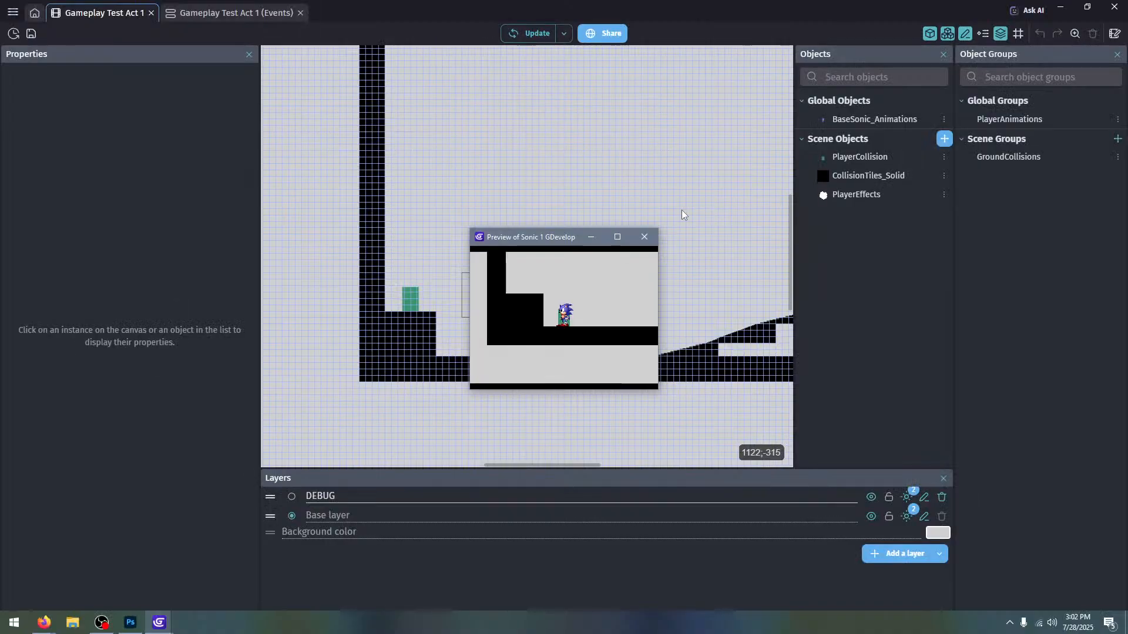
click(642, 237)
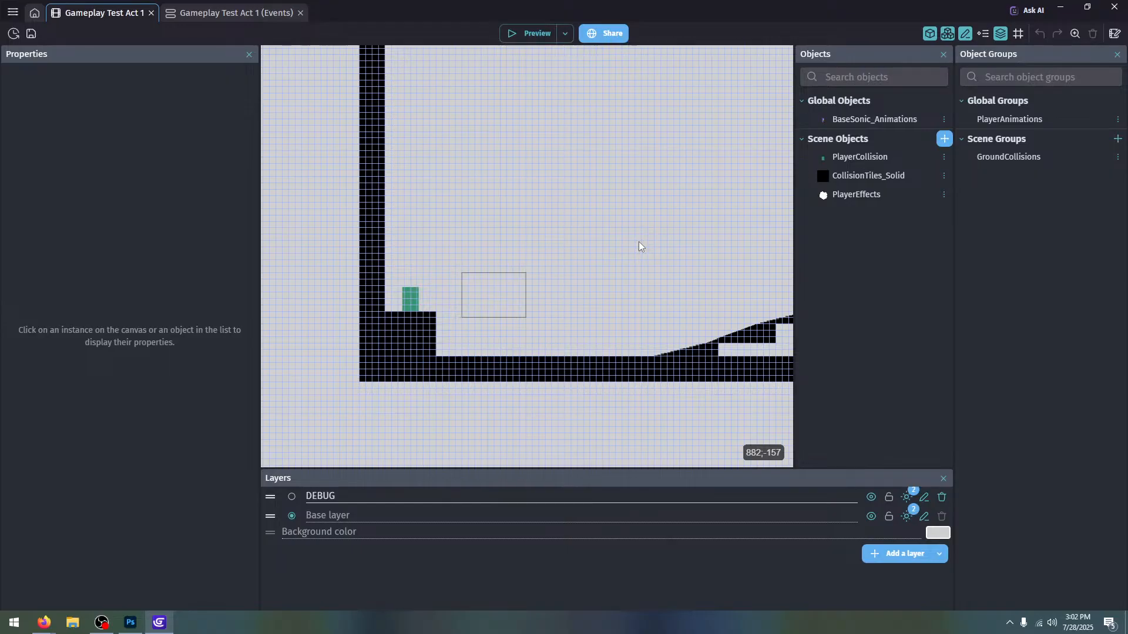
Add a Boolean object variable named CanBalance to CollisionTiles_Solid
click(499, 369)
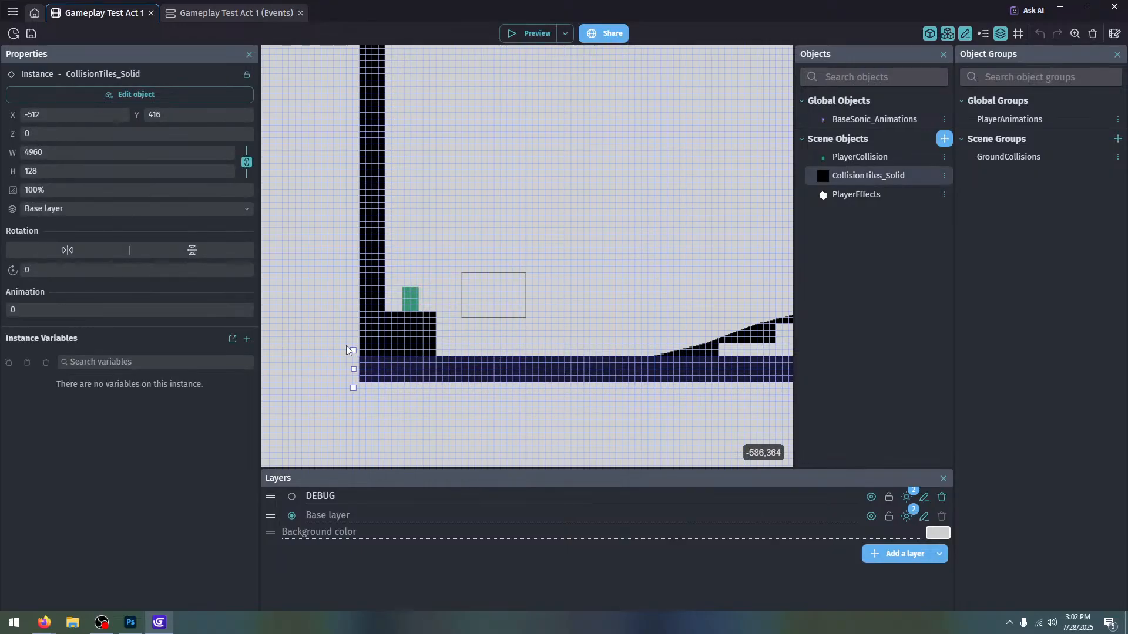
click(393, 348)
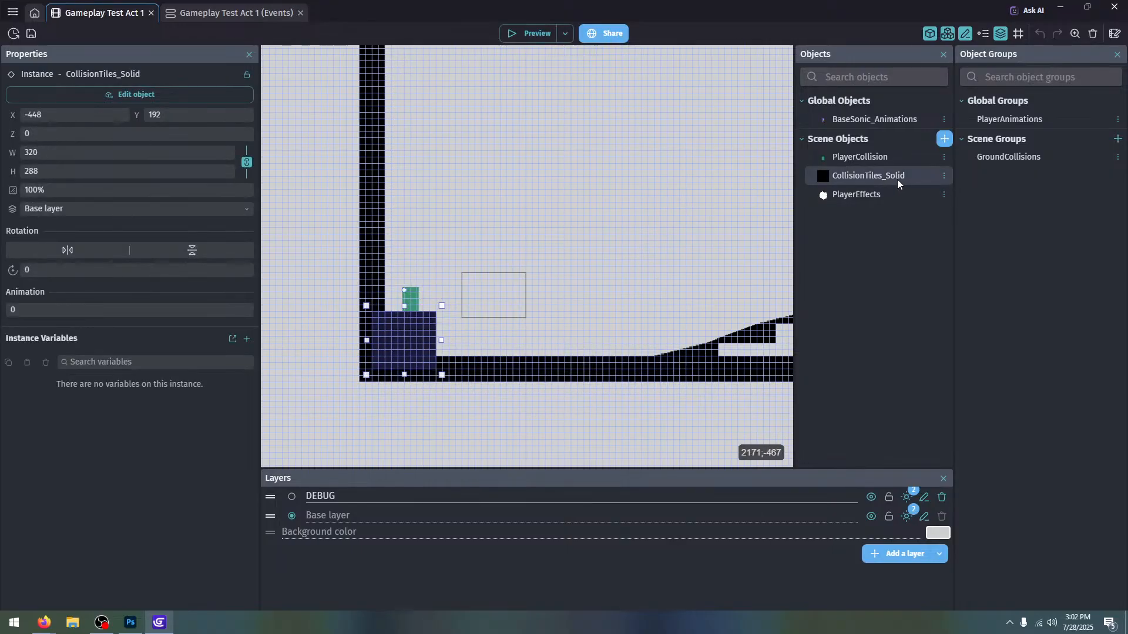
double_click(883, 179)
click(513, 65)
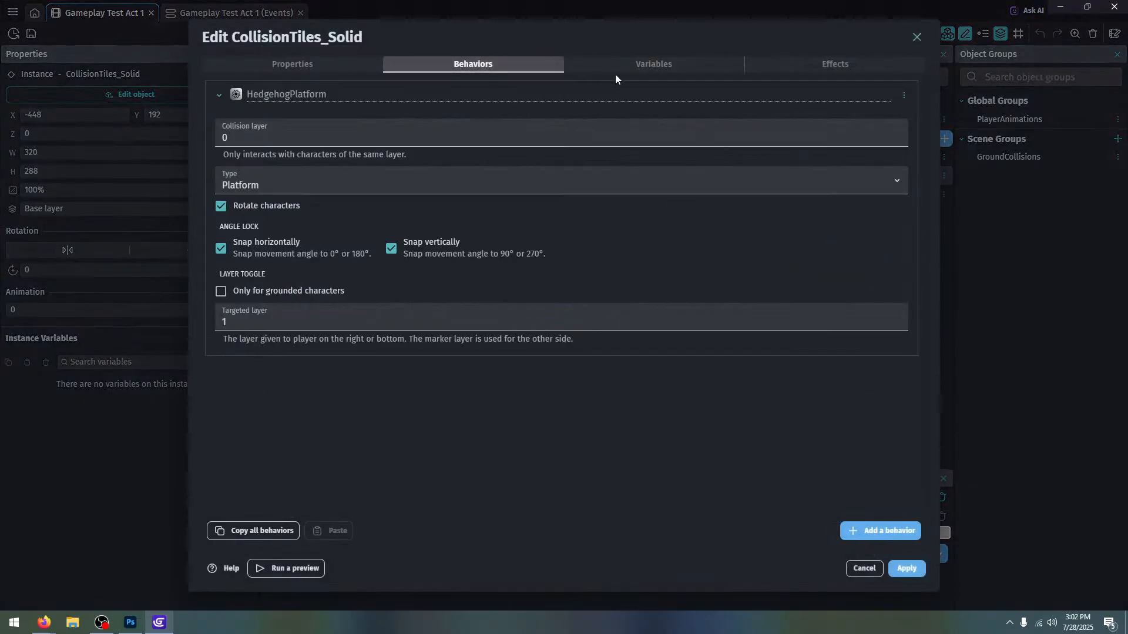
click(662, 65)
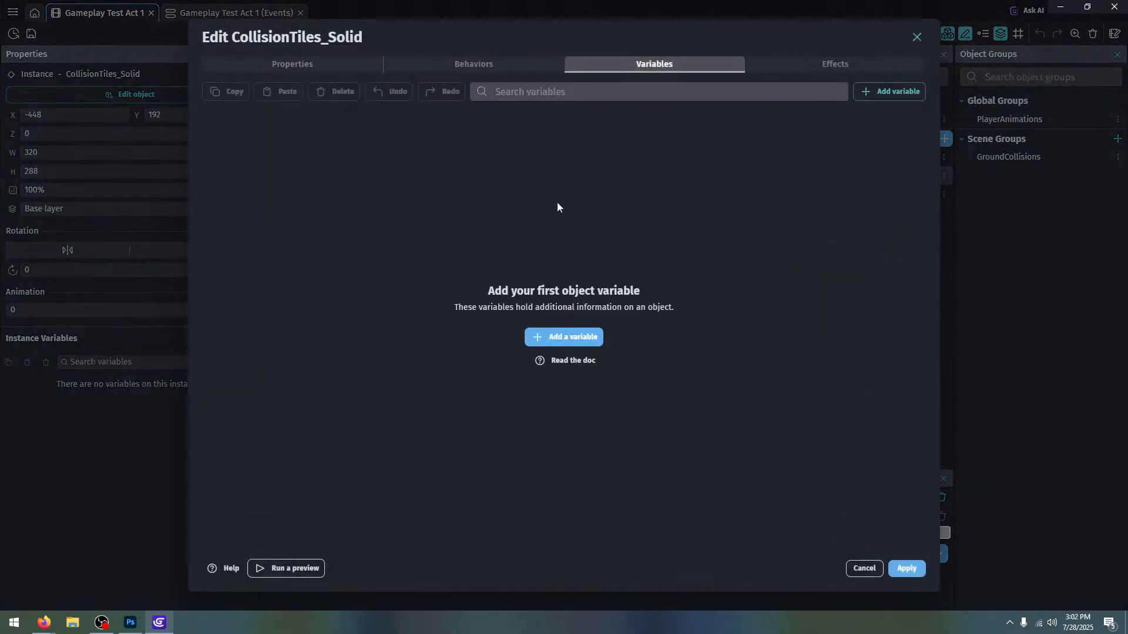
click(576, 337)
click(510, 115)
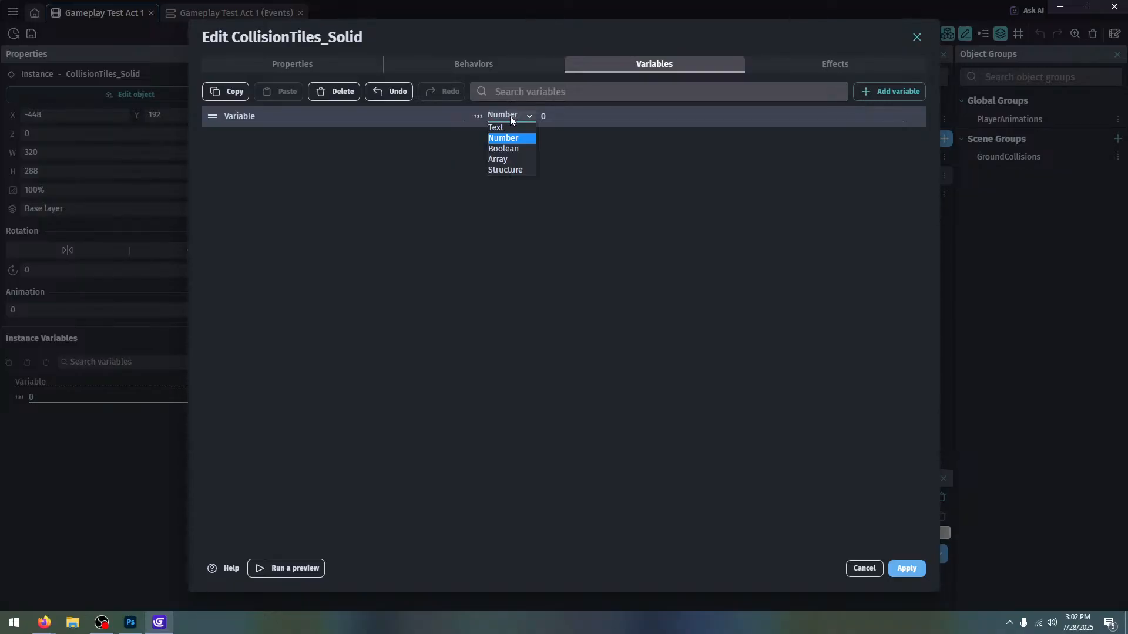
click(516, 149)
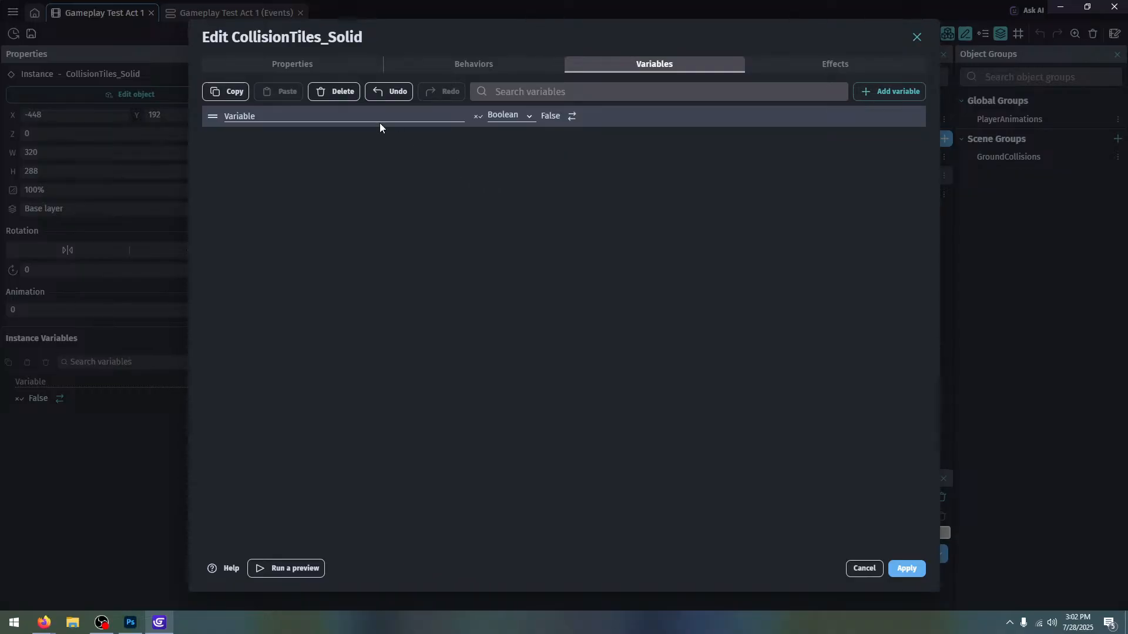
double_click(322, 113)
text(CanBalance)
click(514, 119)
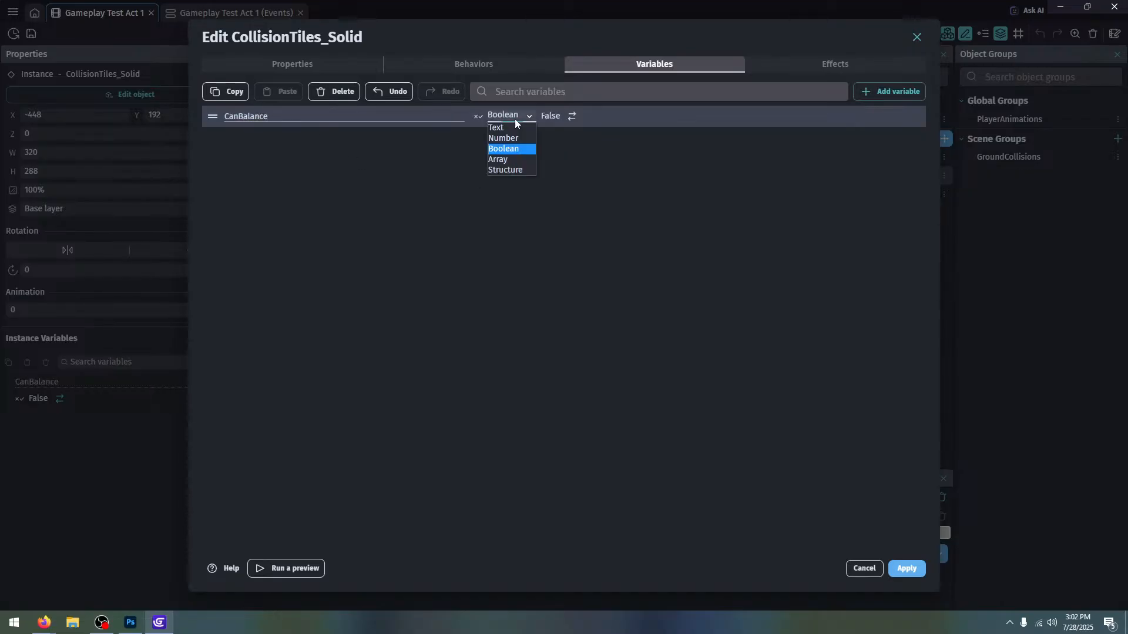
click(520, 149)
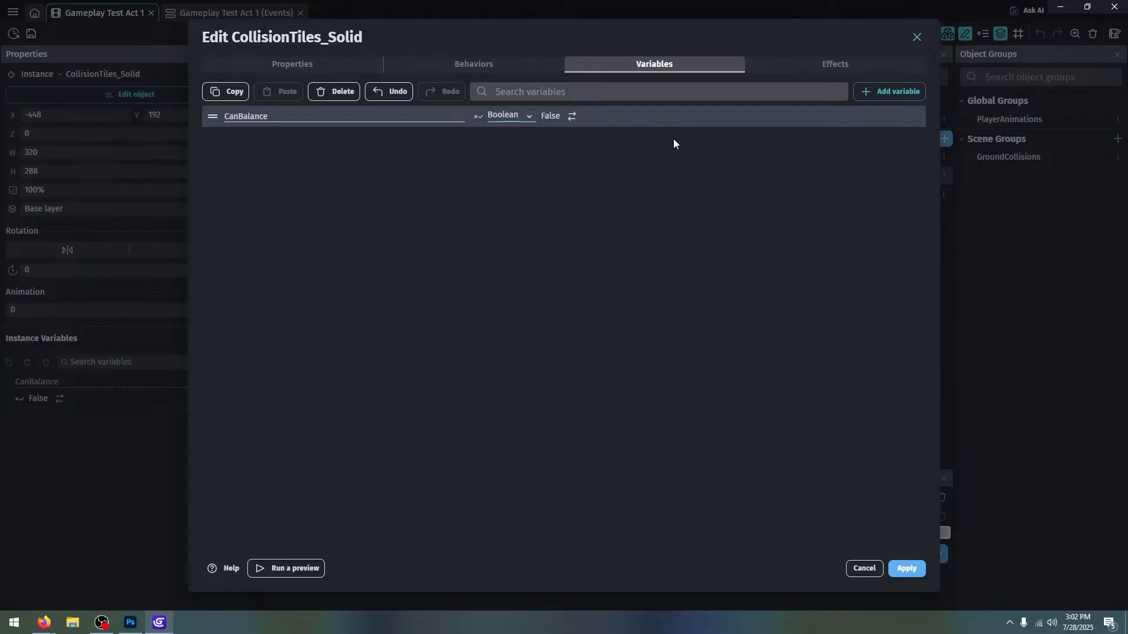
Add a second Boolean variable named CanPush to CollisionTiles_Solid and apply the object changes
click(881, 93)
click(308, 139)
double_click(308, 139)
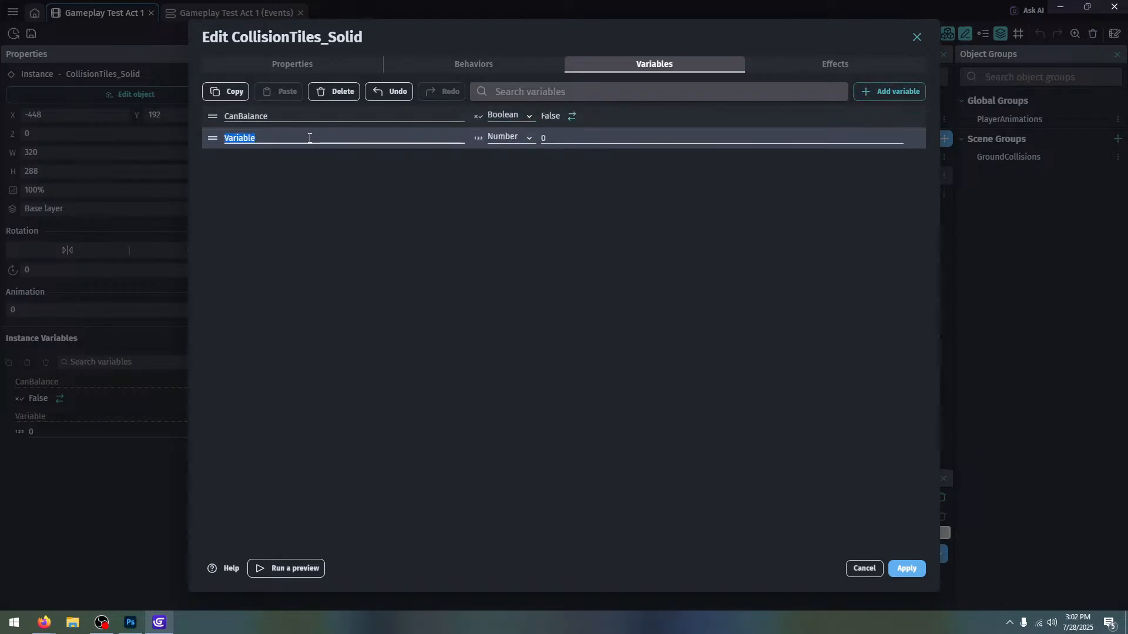
text(CanPusdh)
key(BackSpace)
key(BackSpace)
text(h)
click(492, 138)
click(511, 169)
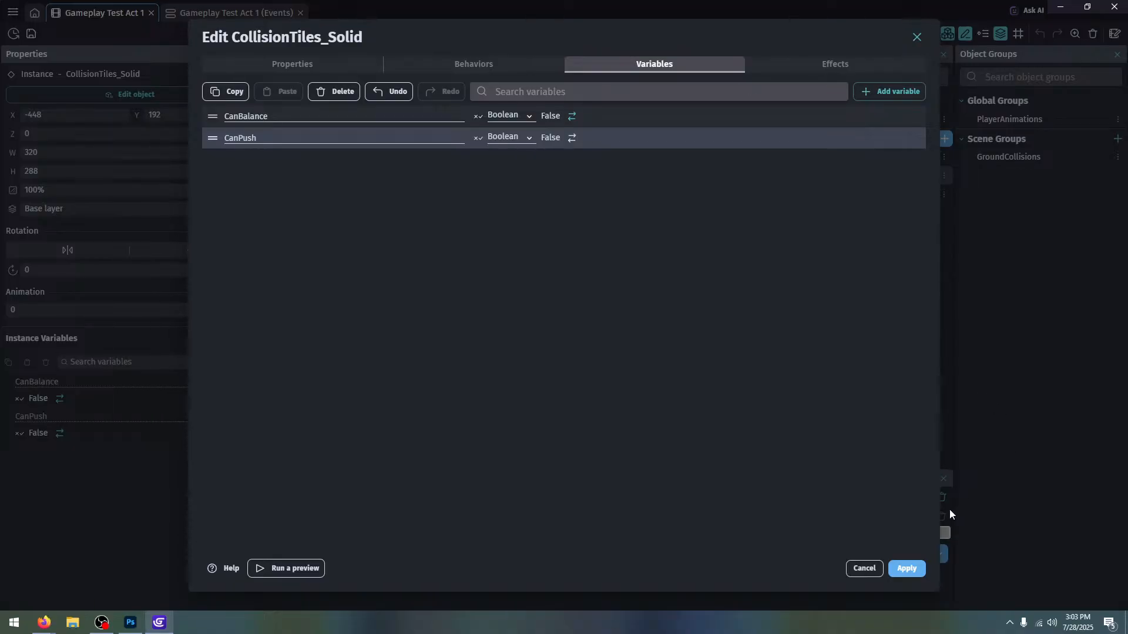
click(904, 570)
Remove the PlayerCollision instance and all CollisionTiles_Solid instances from the scene
scroll(459, 335, left, 3)
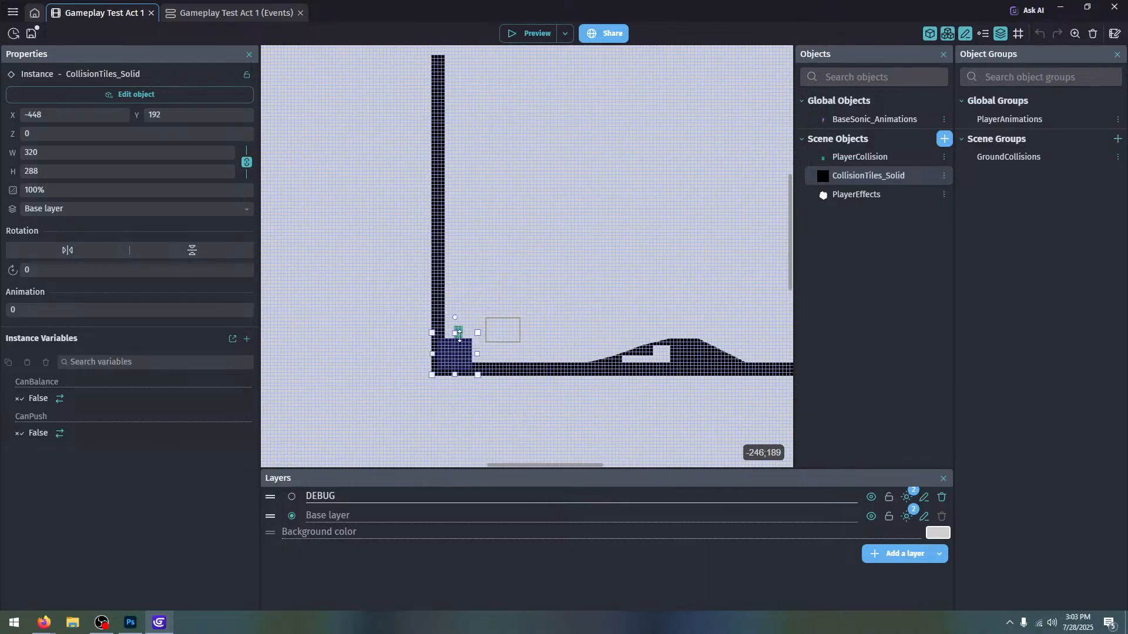
click(465, 330)
key(Delete)
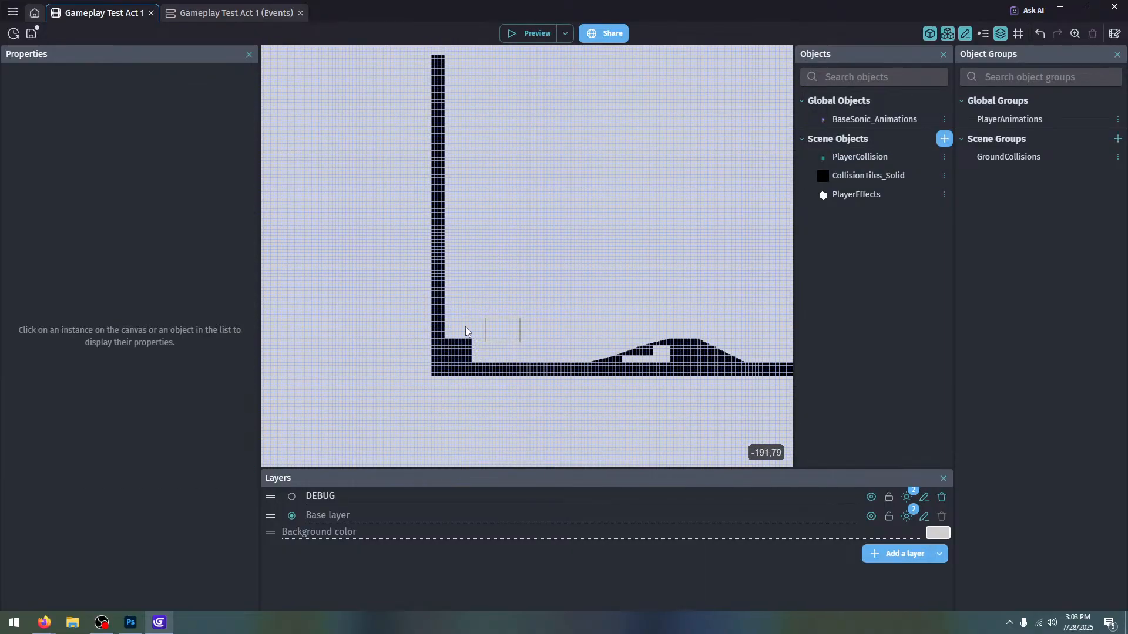
click(944, 177)
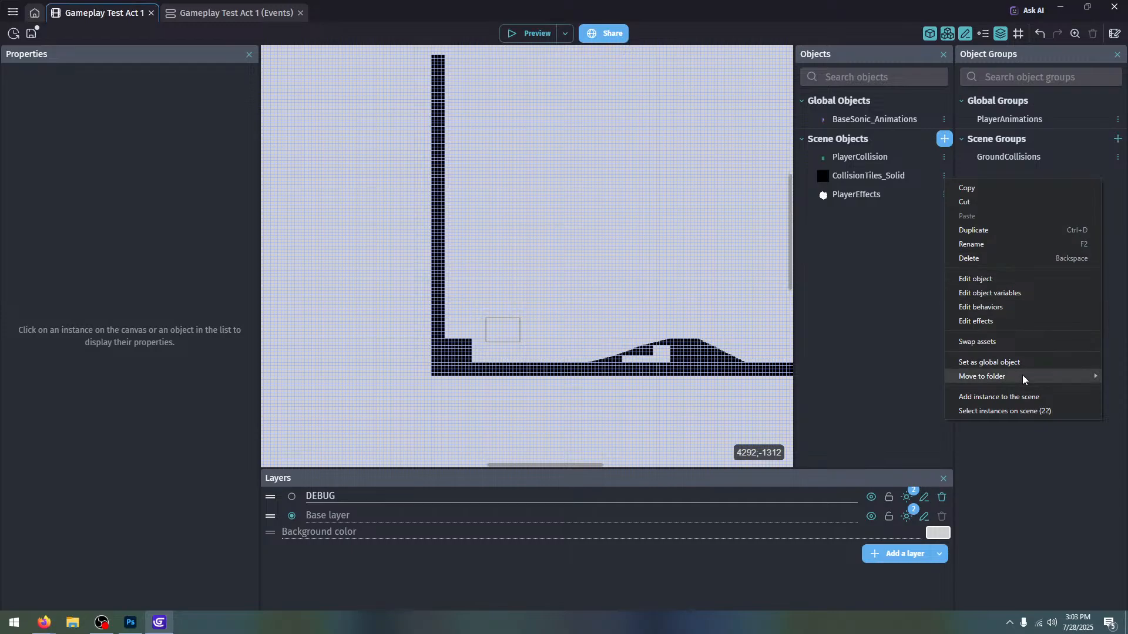
click(1035, 411)
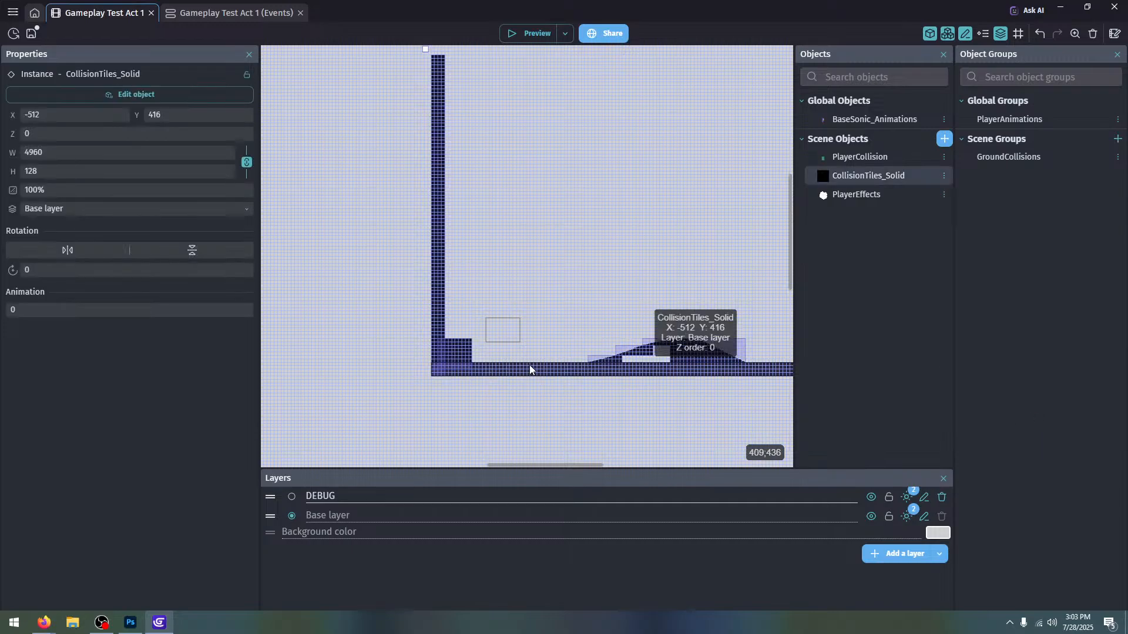
key(Delete)
key(Escape)
Paste the PlayerCollision instance back into the empty scene and place it at about X -384, Y 260
right_click(450, 368)
click(489, 429)
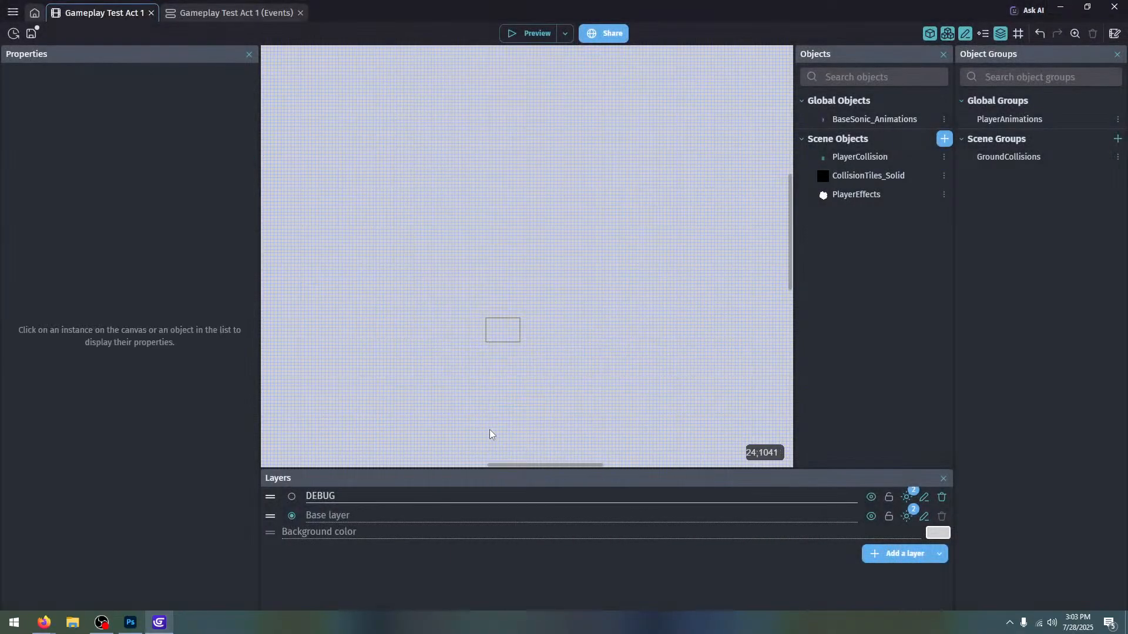
key(ctrl+v)
drag(550, 288, 471, 369)
click(581, 310)
scroll(588, 276, down, 2)
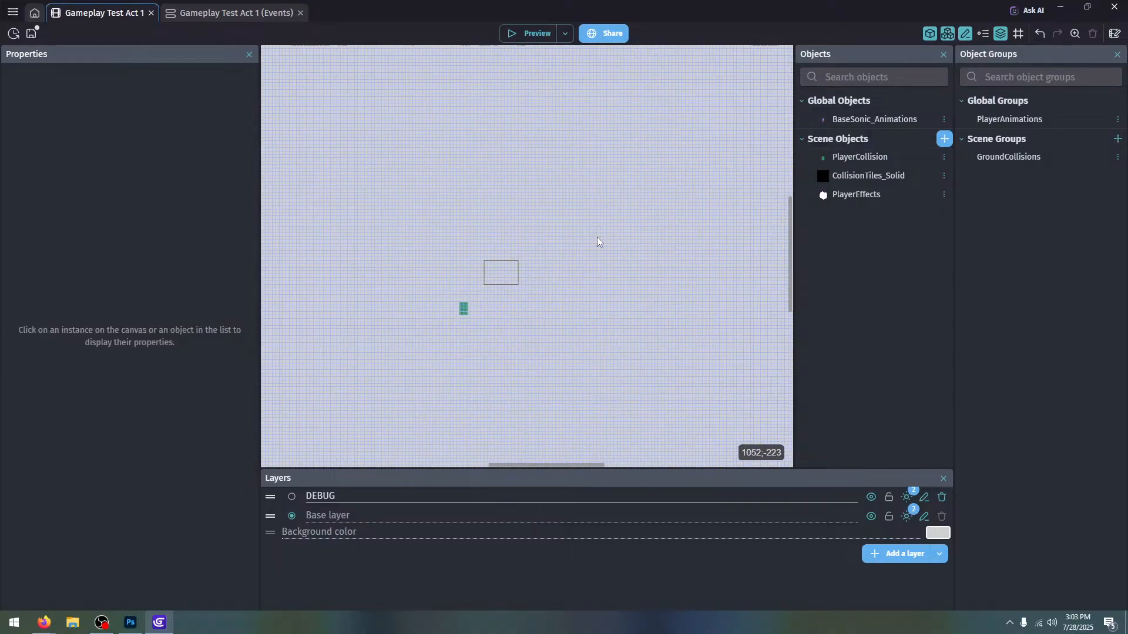
Place a CollisionTiles_Solid tile under the player at X -256, Y 544, and set the PlayerCollision instance's Z order to 0
click(852, 175)
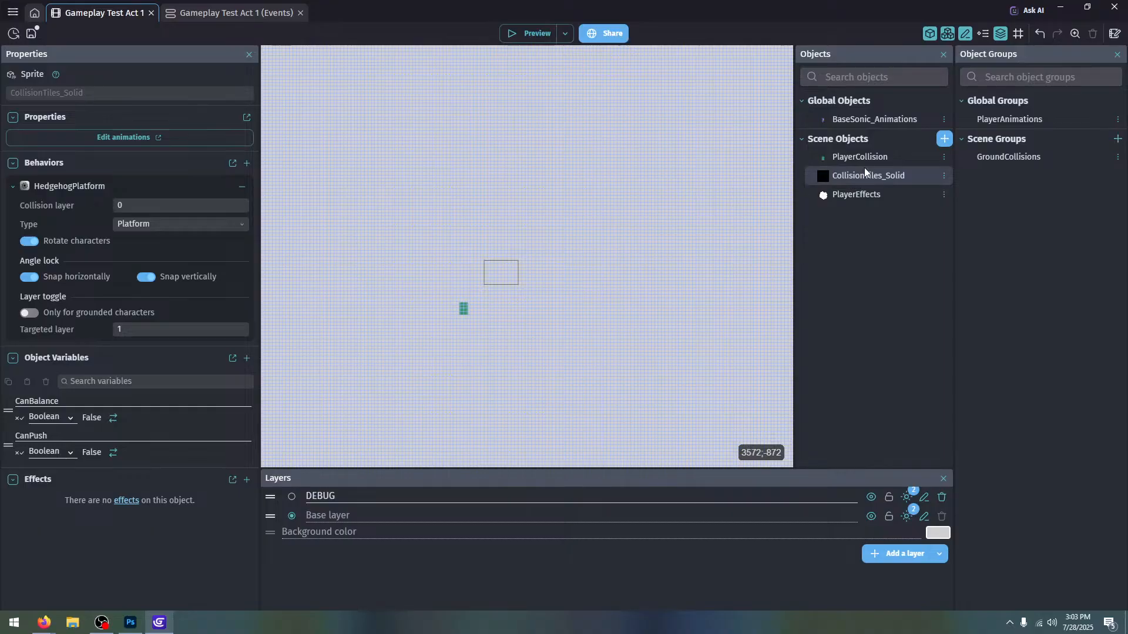
drag(858, 175, 460, 321)
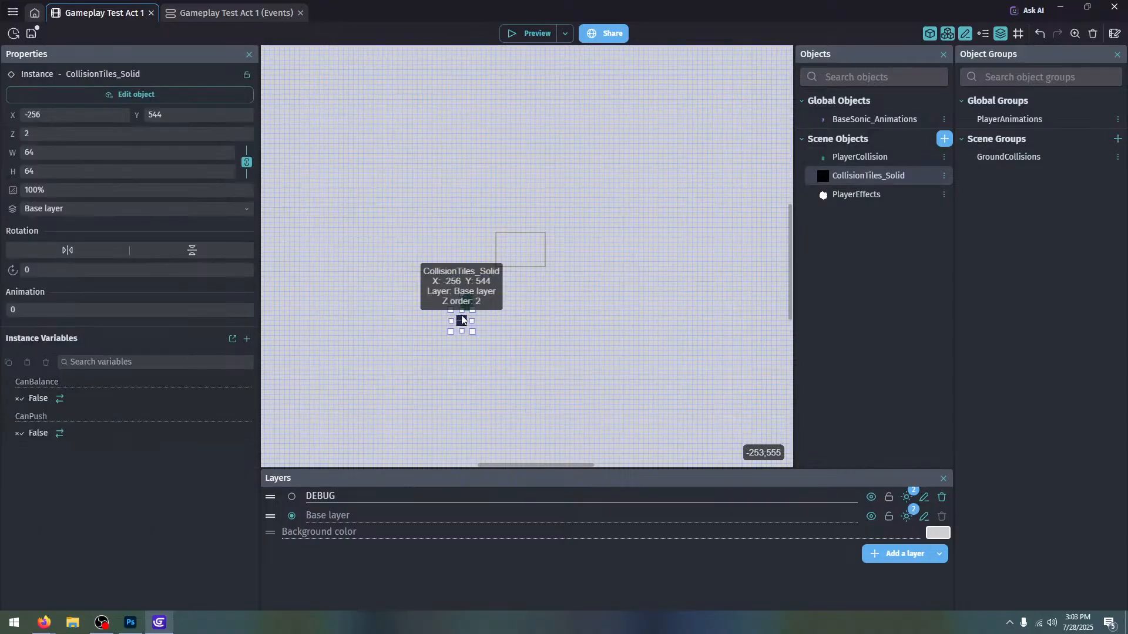
click(470, 301)
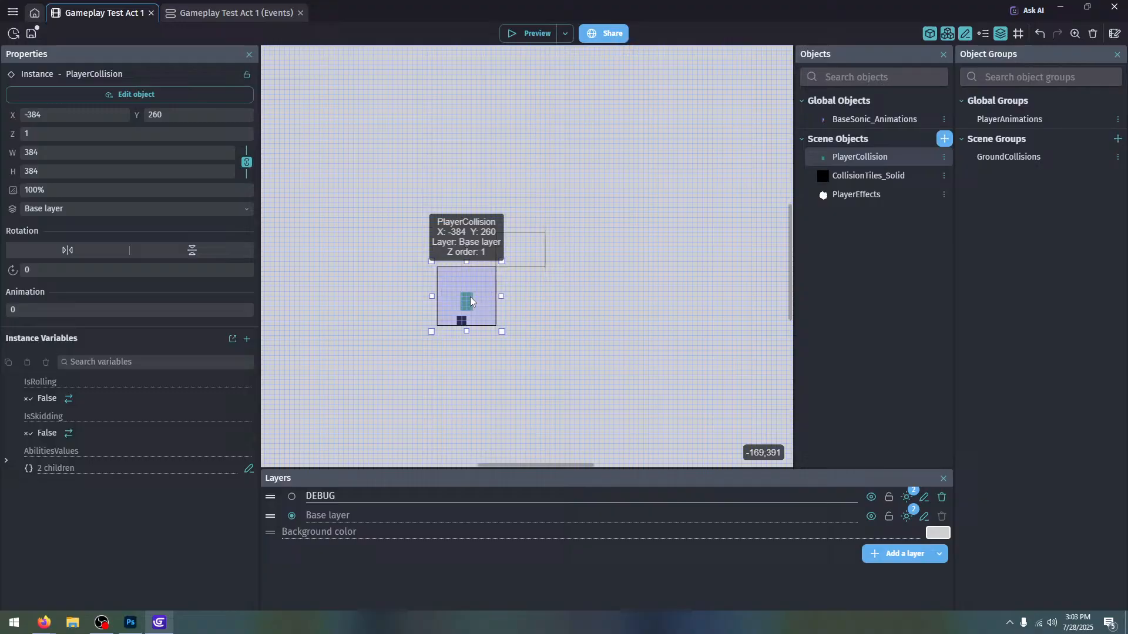
click(78, 139)
text(0)
click(524, 224)
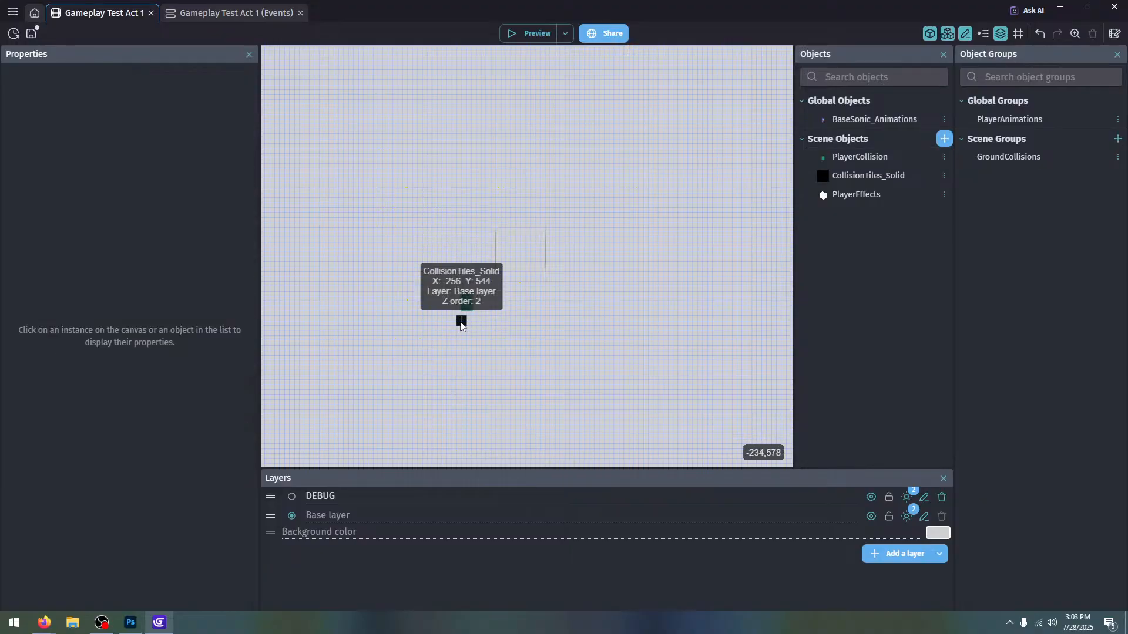
Set the PlayerCollision instance's Z order to 1 and the CollisionTiles_Solid tile's Z order to 0
click(467, 301)
click(100, 135)
text(1)
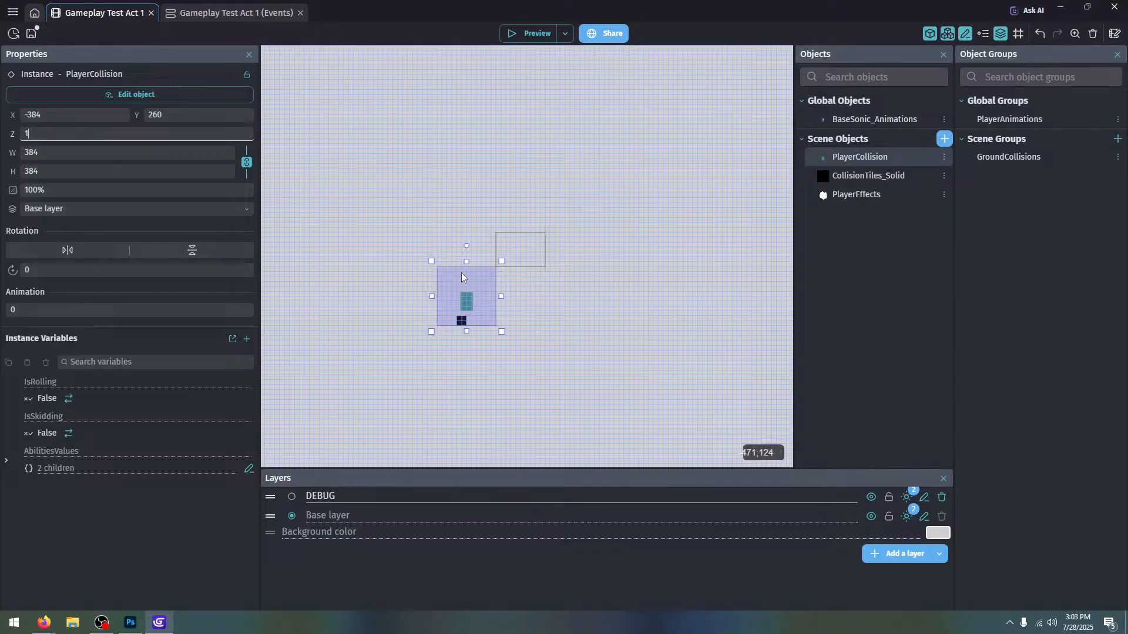
click(461, 321)
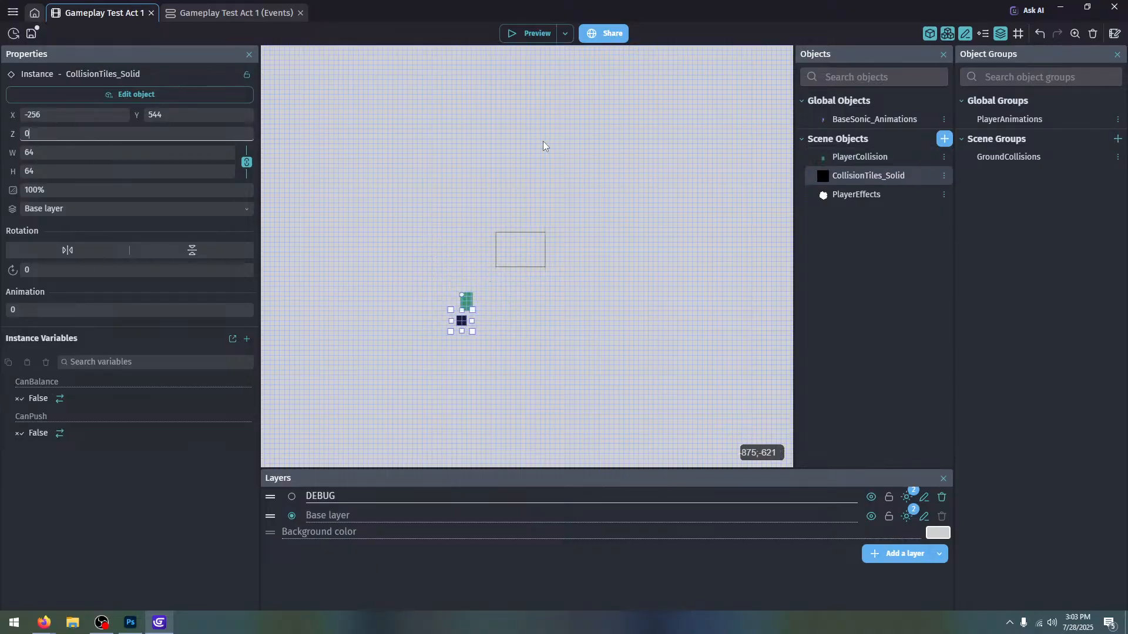
click(484, 359)
click(473, 310)
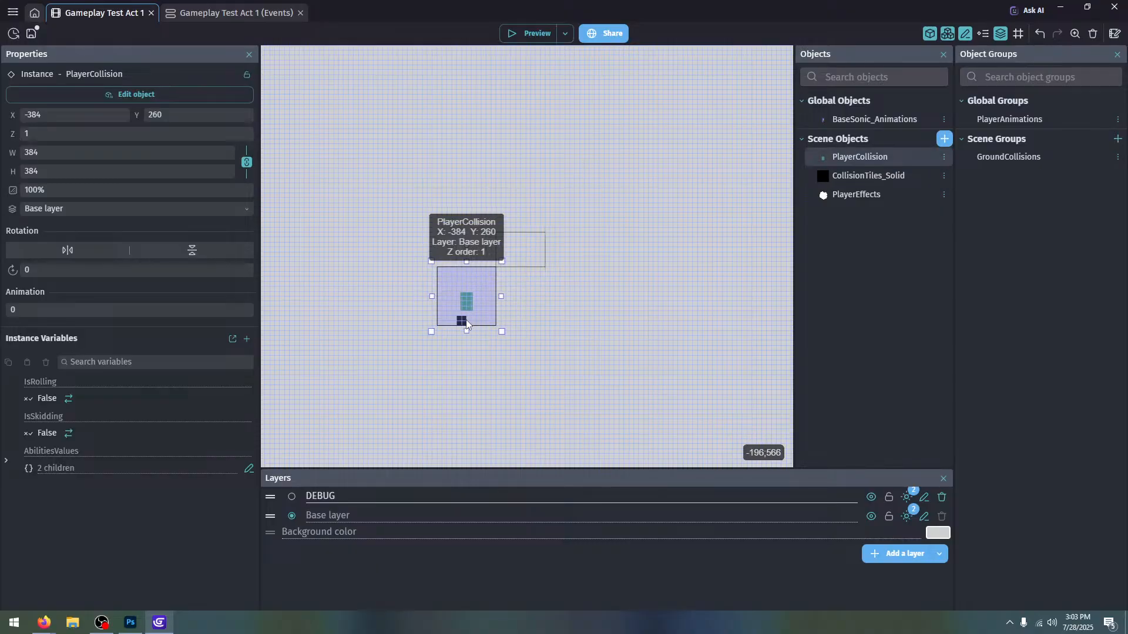
Move the solid tile clear of the player to X -352, Y 672 and lock the PlayerCollision instance
mouse_move(472, 298)
mouse_down()
mouse_move(447, 344)
mouse_move(457, 309)
mouse_up()
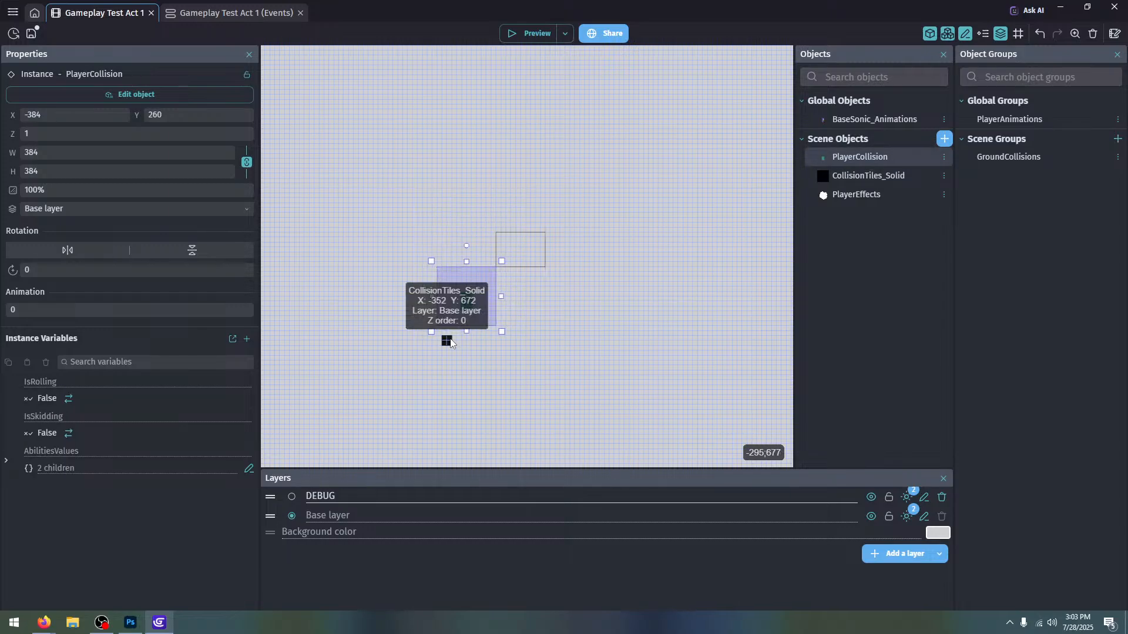
click(448, 341)
click(478, 278)
click(247, 75)
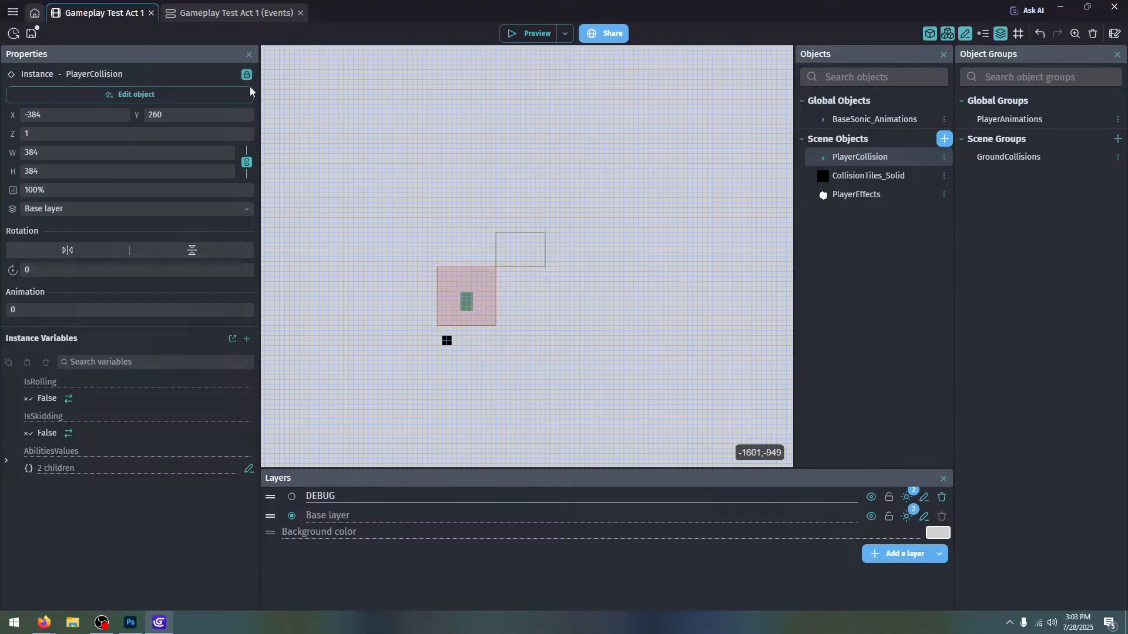
click(405, 216)
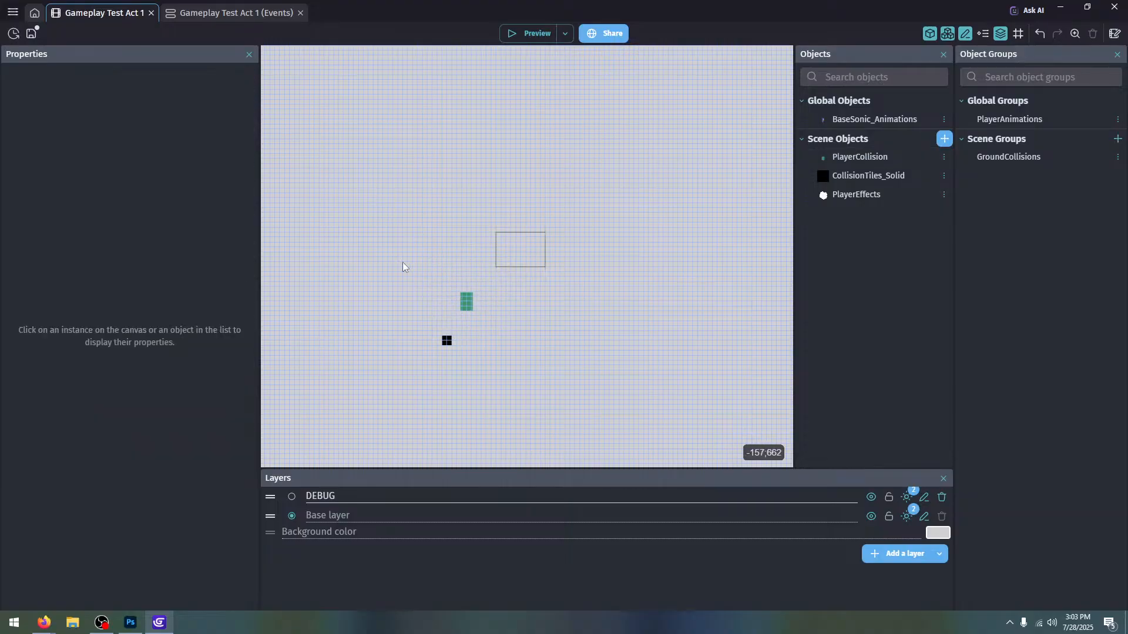
Place the solid tile under the player at X -320, Y 512, sized 256 by 256, and try out its CanBalance and CanPush toggles
drag(446, 340, 469, 326)
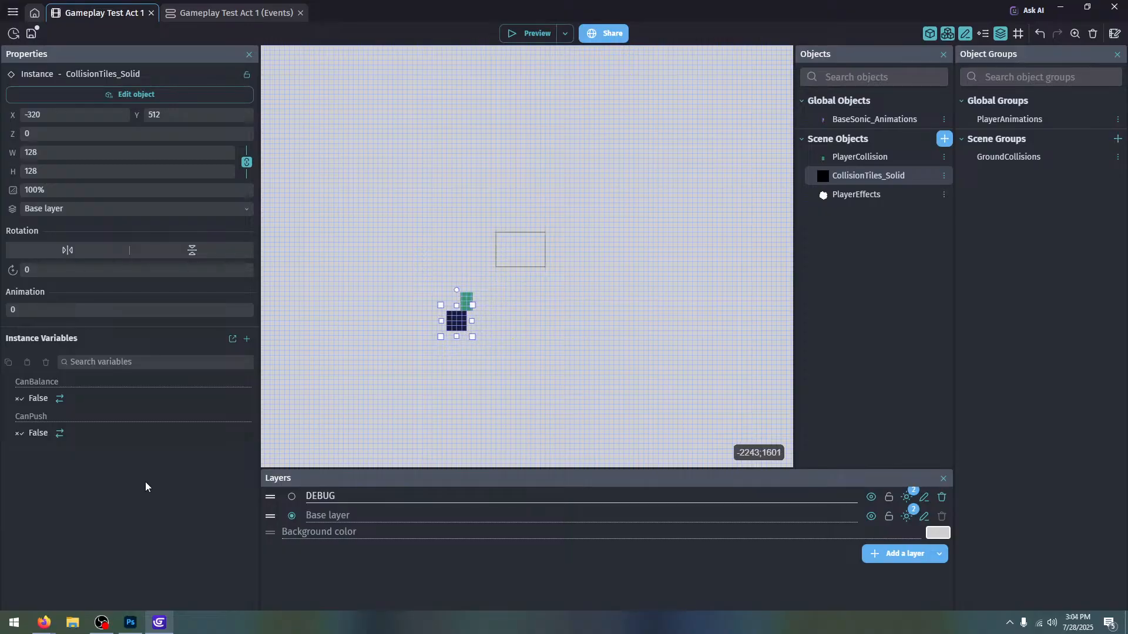
click(61, 435)
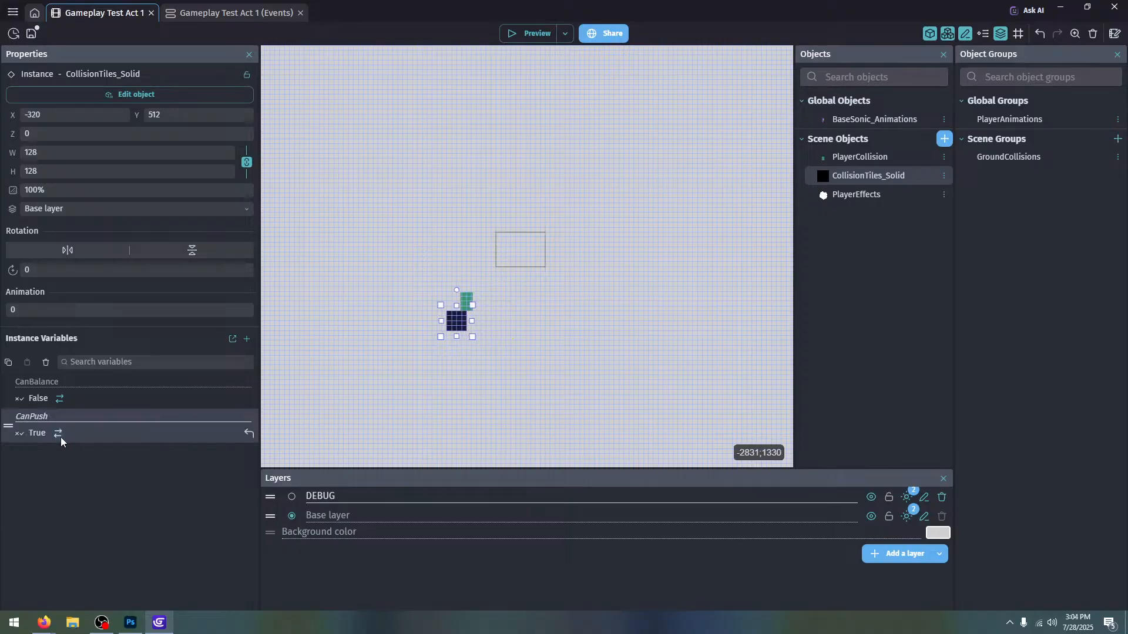
click(59, 400)
click(93, 502)
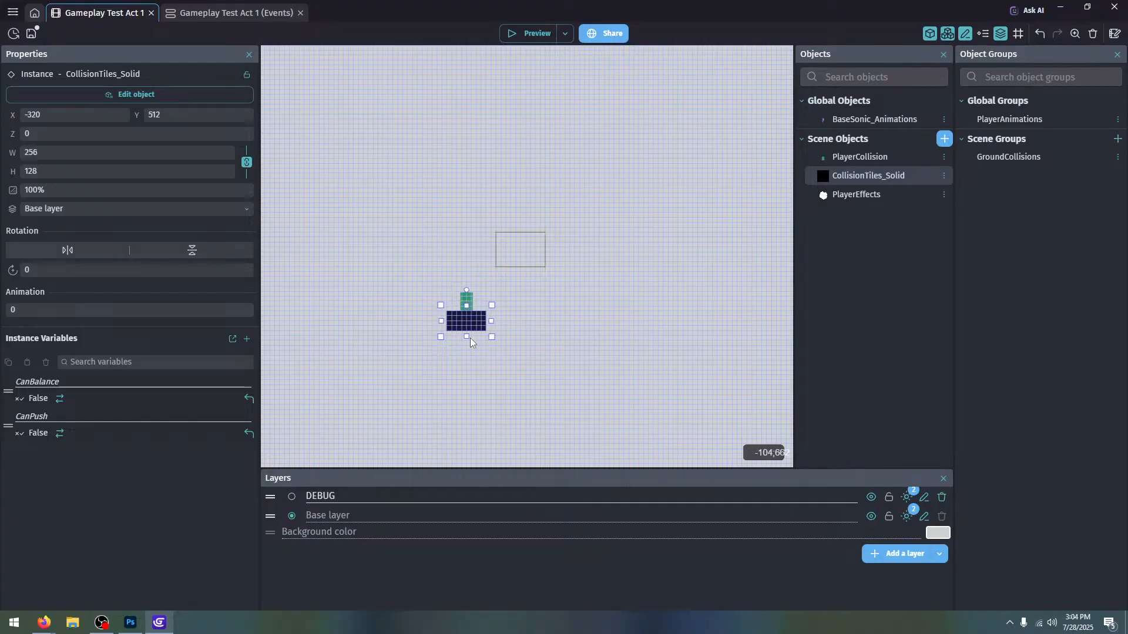
drag(476, 356, 477, 355)
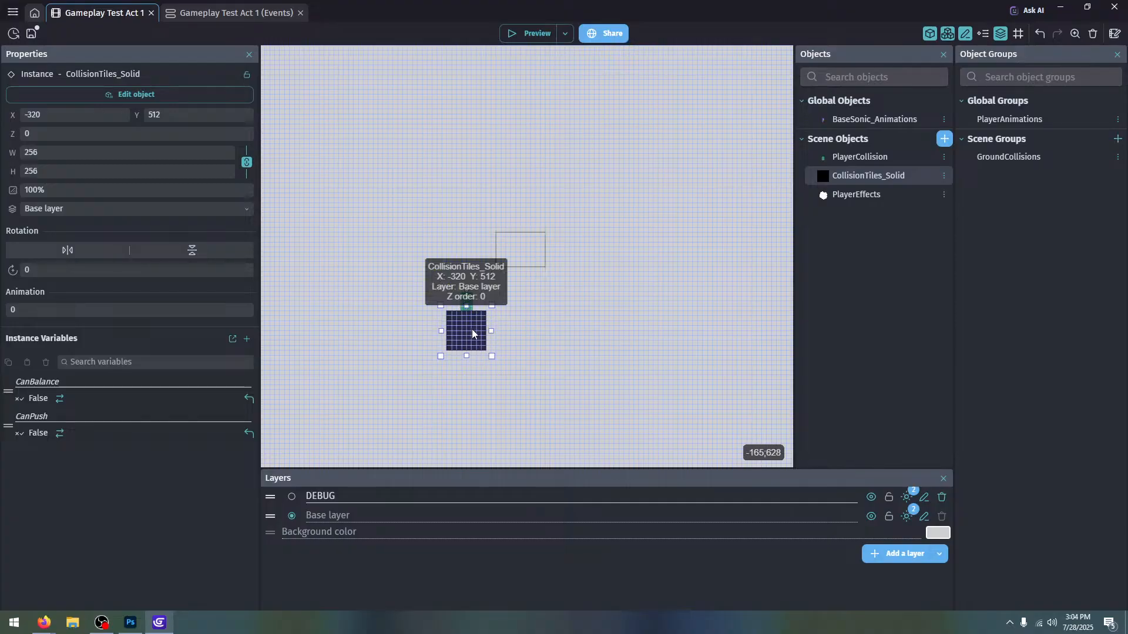
Duplicate the solid tile up and to the left of the player, and widen the floor tile leftward beneath the copy
middle_drag(510, 241, 556, 250)
key(ctrl+c)
key(ctrl+v)
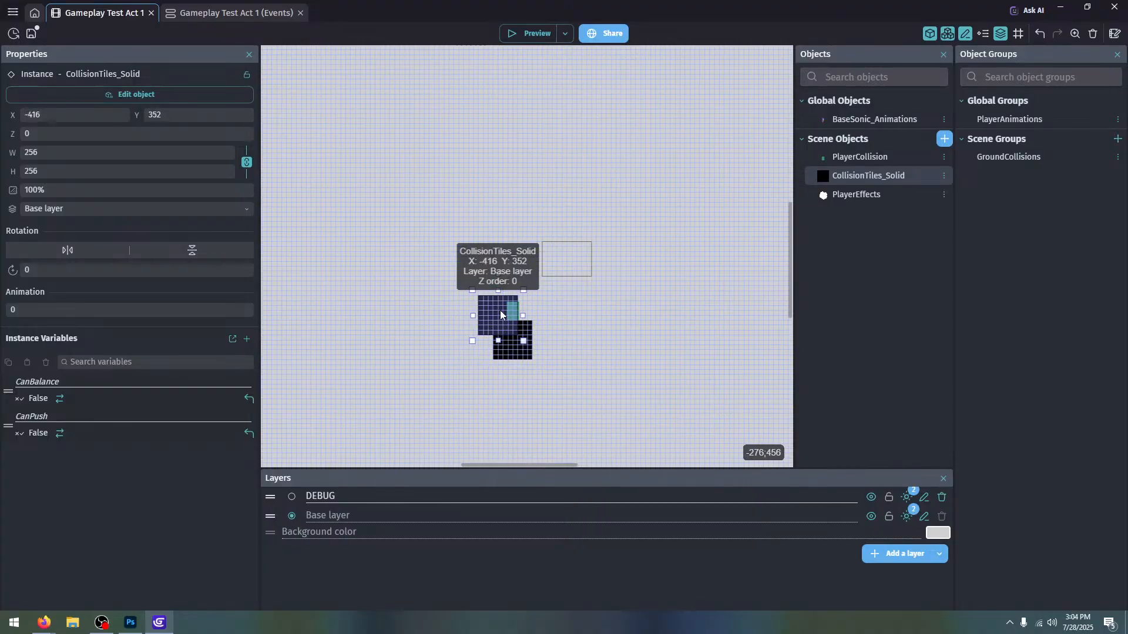
drag(500, 311, 475, 294)
click(500, 338)
drag(492, 340, 468, 341)
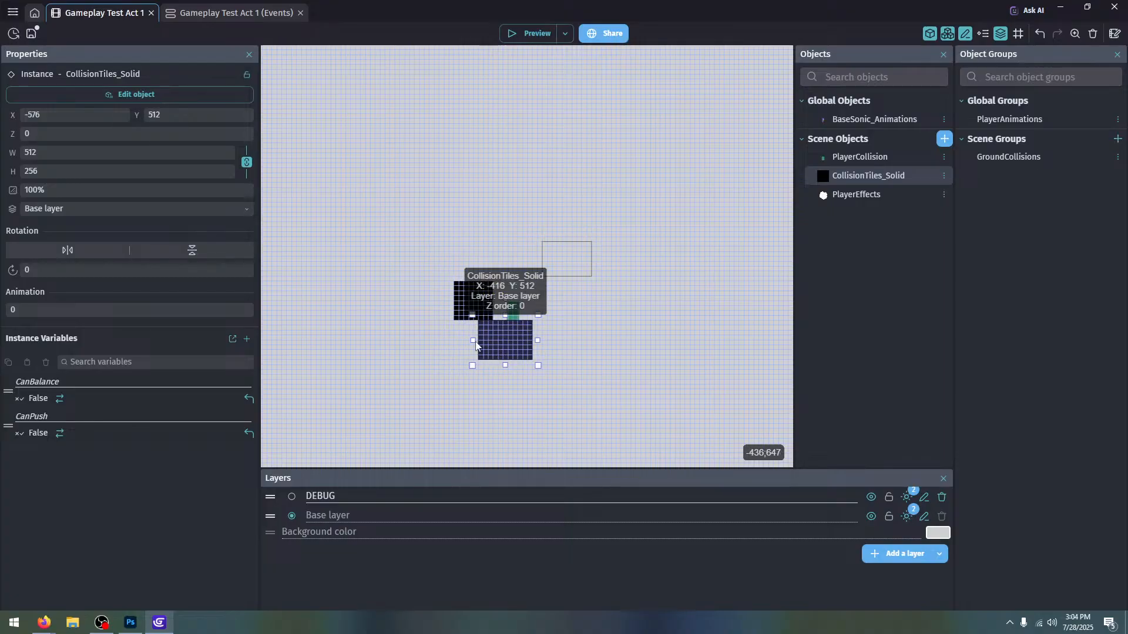
Resize the wall tile to 128 by 384 at X -448, Y 256, and the floor tile to 384 by 128 at X -448, Y 512
click(479, 299)
drag(448, 301, 468, 302)
click(493, 343)
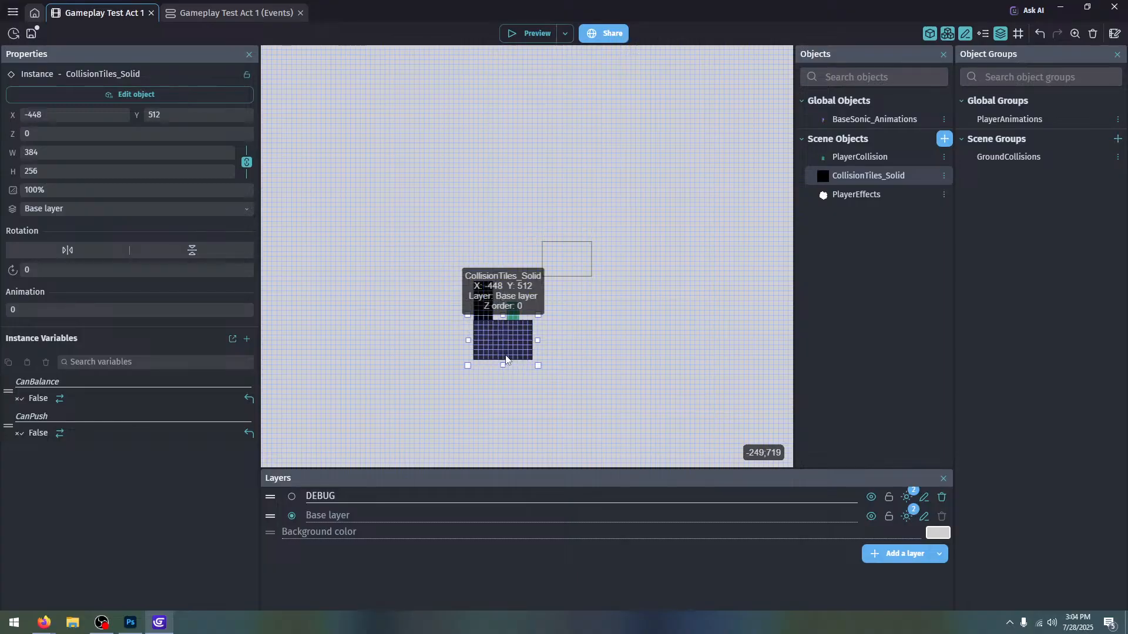
drag(504, 364, 489, 344)
click(483, 311)
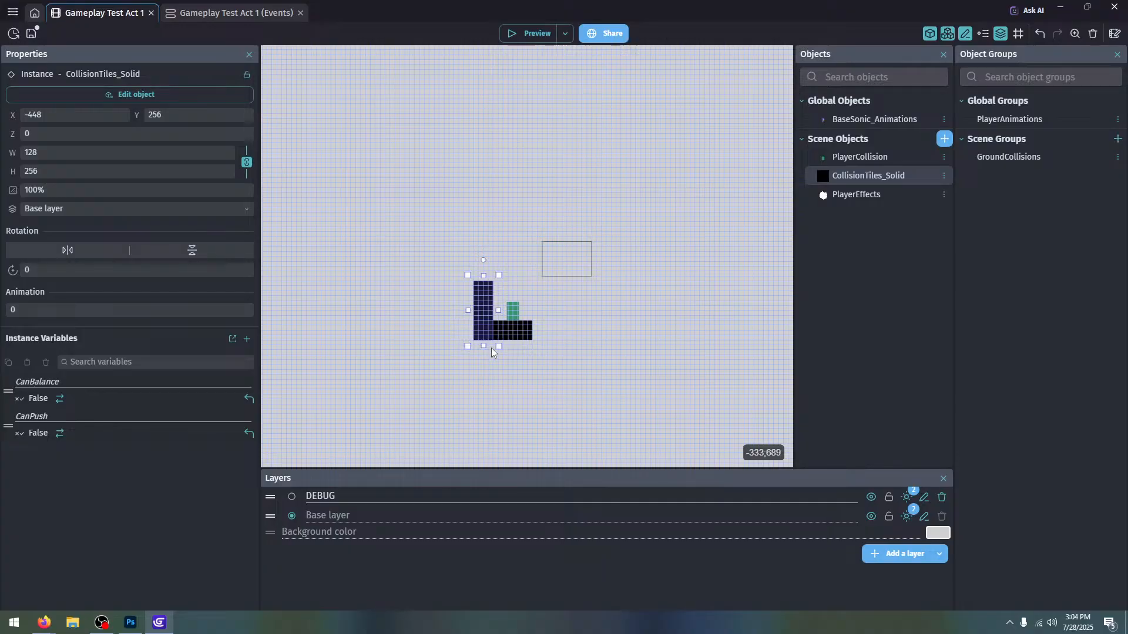
click(492, 353)
Check the scene's grid options and apply them with a cell width and height of 32 pixels
click(1024, 35)
click(1046, 89)
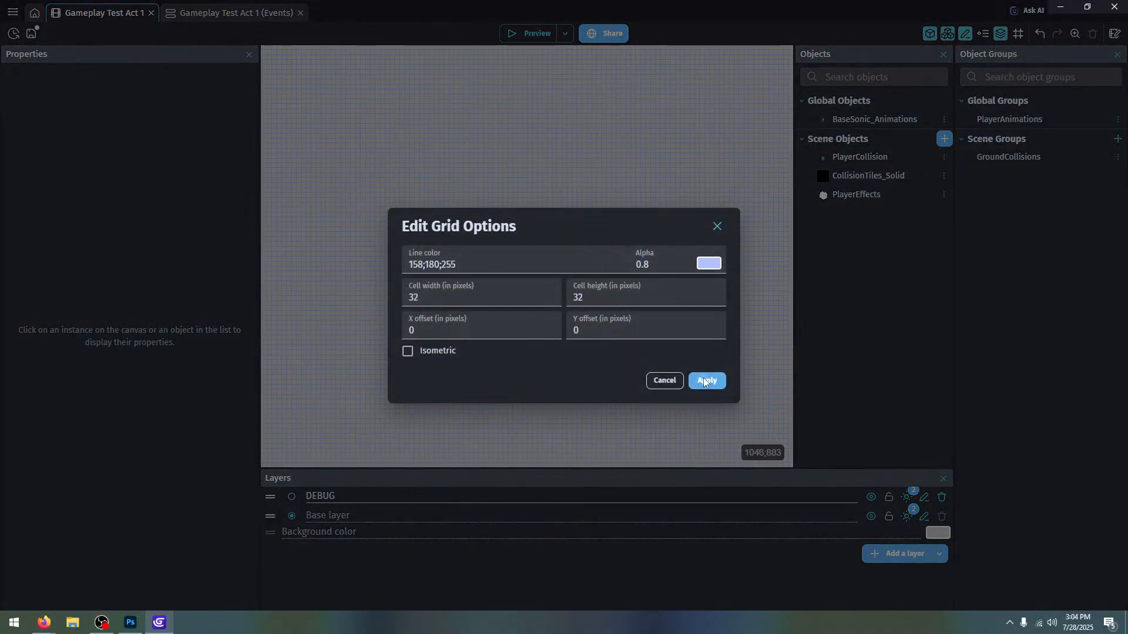
click(705, 381)
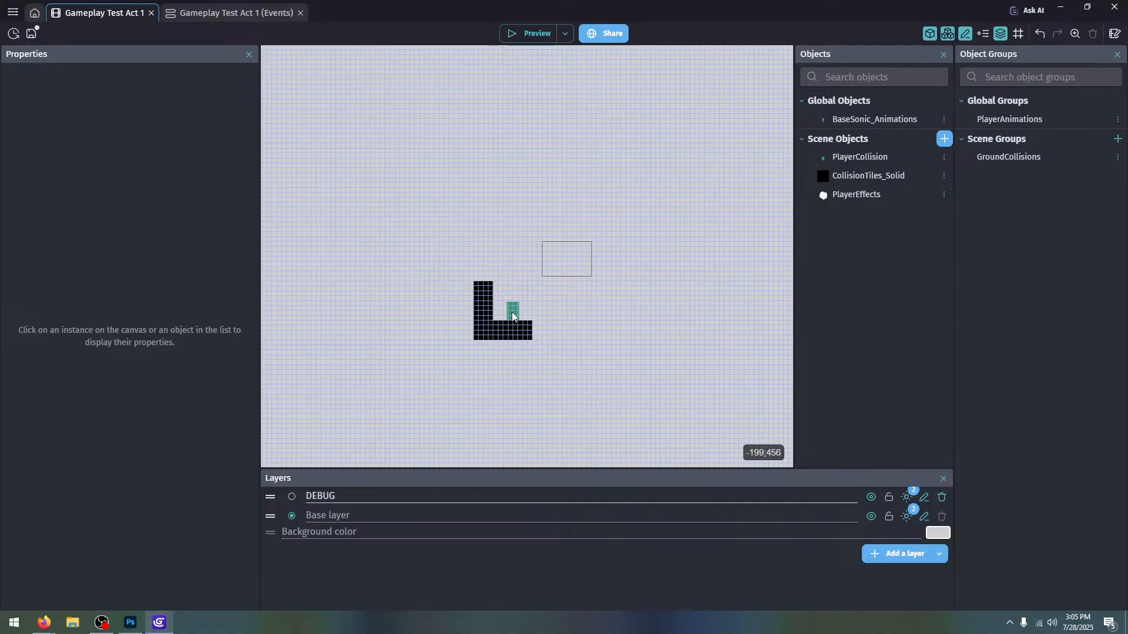
Set the CanPush instance variable of the wall tile beside the player to true
scroll(511, 318, up, 3)
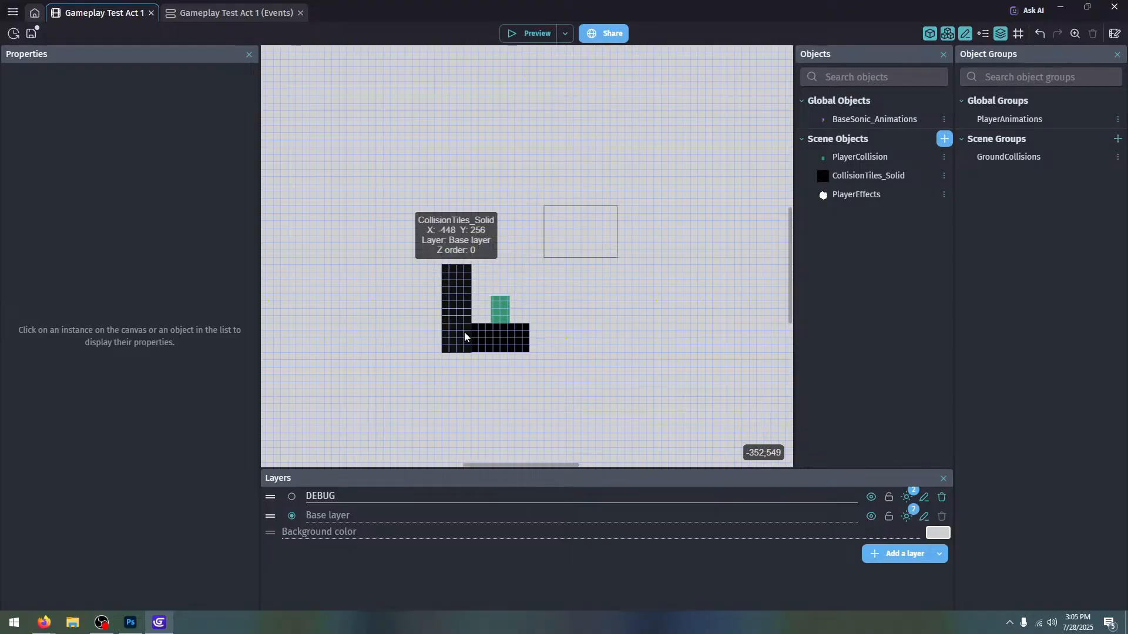
scroll(587, 288, down, 2)
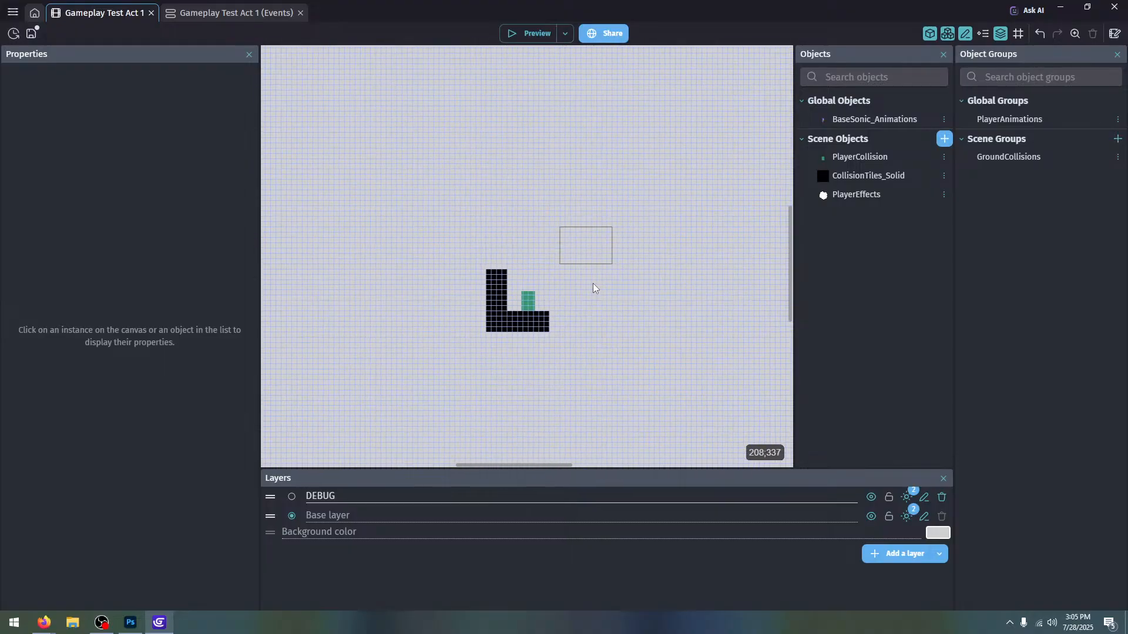
click(459, 272)
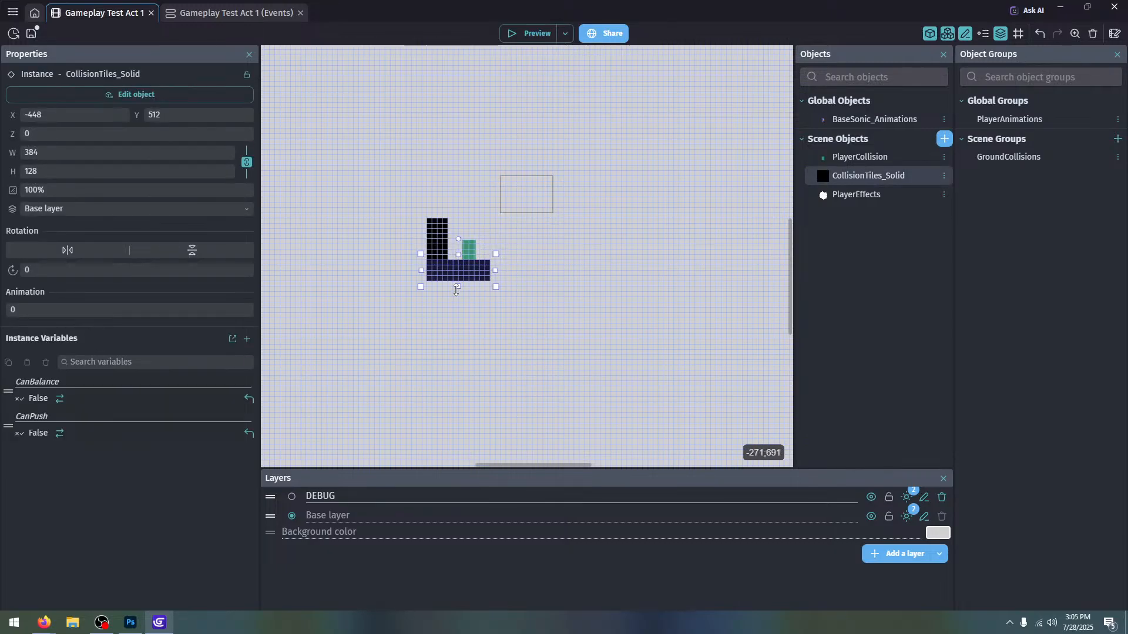
click(549, 244)
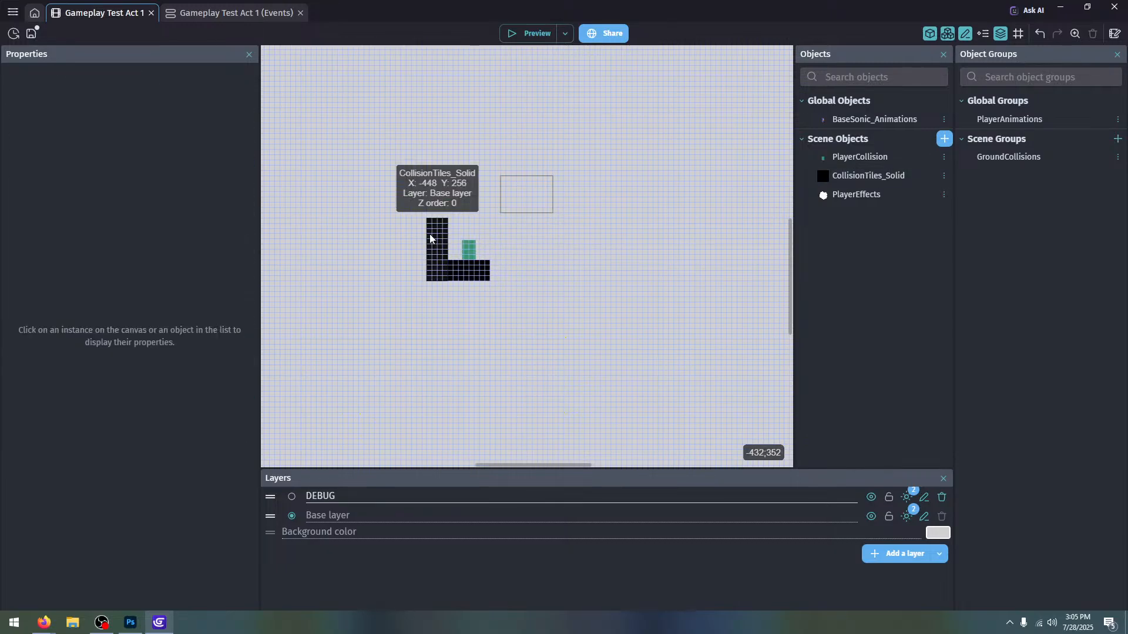
click(436, 244)
click(59, 433)
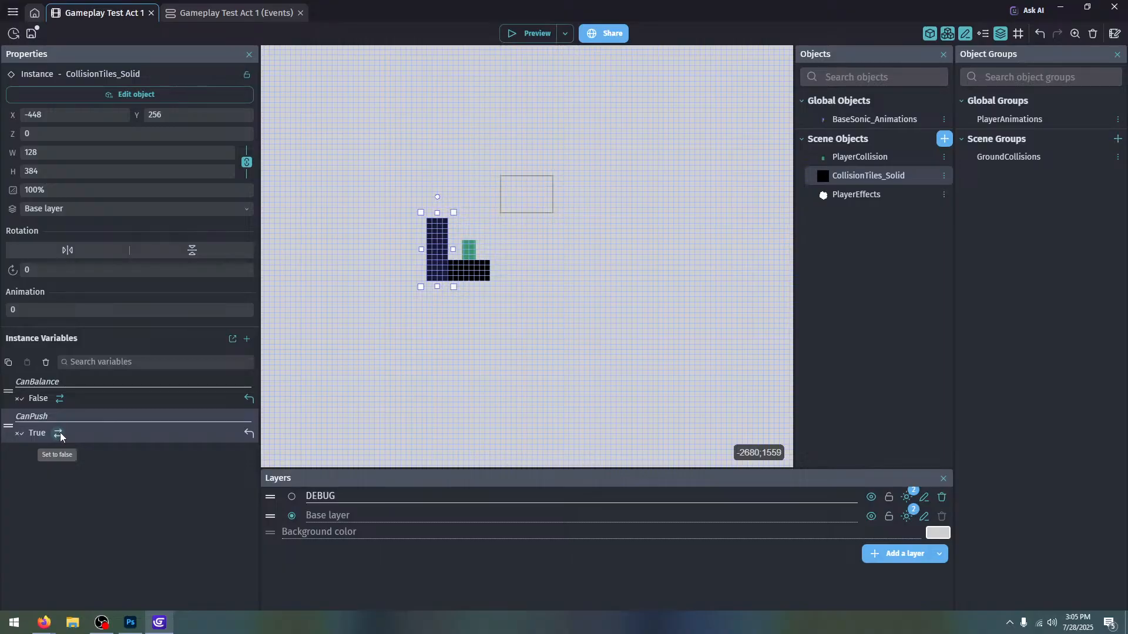
click(554, 326)
Extend the wall tile far upward so it towers over the player
scroll(620, 422, up, 3)
click(449, 371)
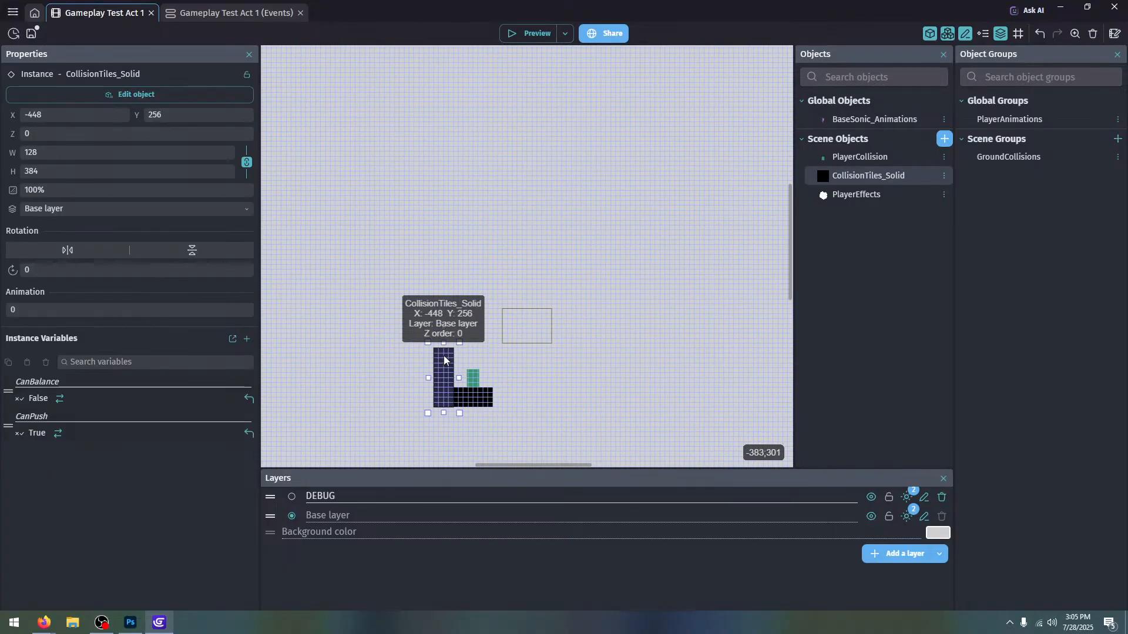
drag(444, 343, 596, 73)
click(576, 365)
Increase the height of the floor tile under the player to 256
scroll(537, 390, up, 1)
middle_drag(537, 391, 540, 217)
click(470, 227)
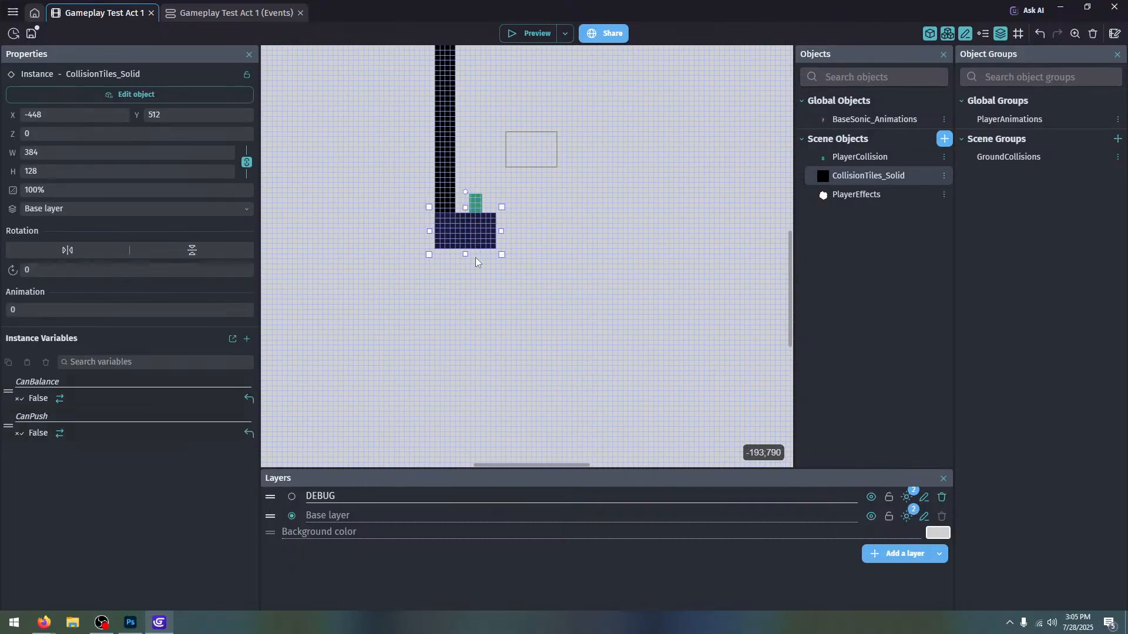
drag(476, 257, 477, 262)
click(503, 263)
click(488, 241)
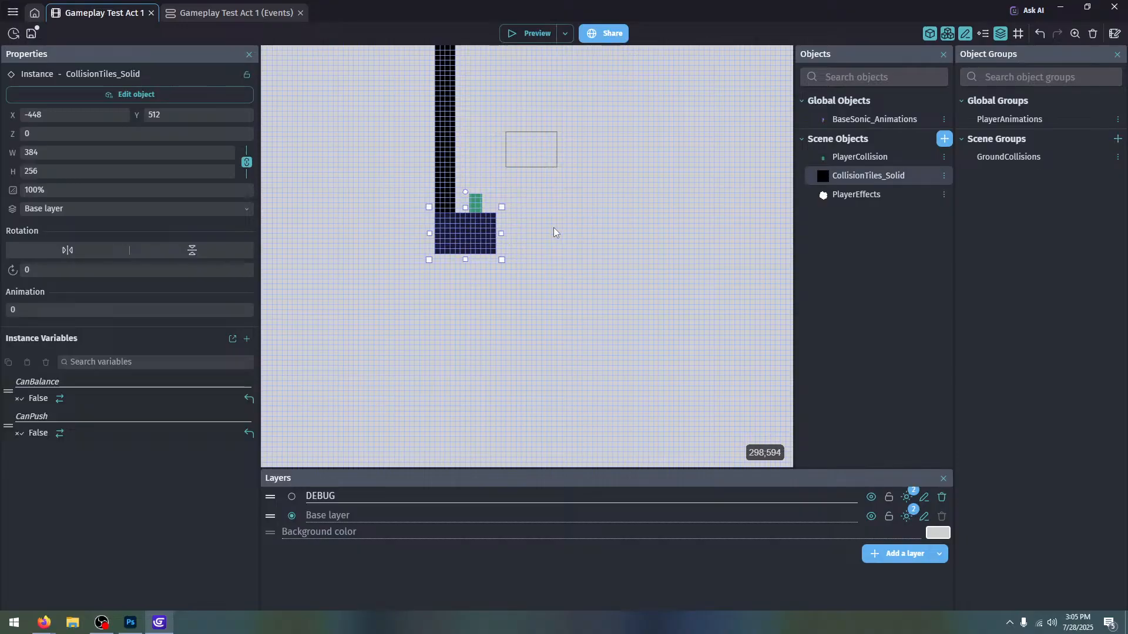
Add a 384 by 128 copy as a lower floor at X -192, Y 768, and heighten the player's platform to 384
scroll(546, 229, up, 1)
middle_drag(536, 232, 507, 302)
key(ctrl+v)
drag(512, 314, 434, 351)
click(442, 309)
click(566, 309)
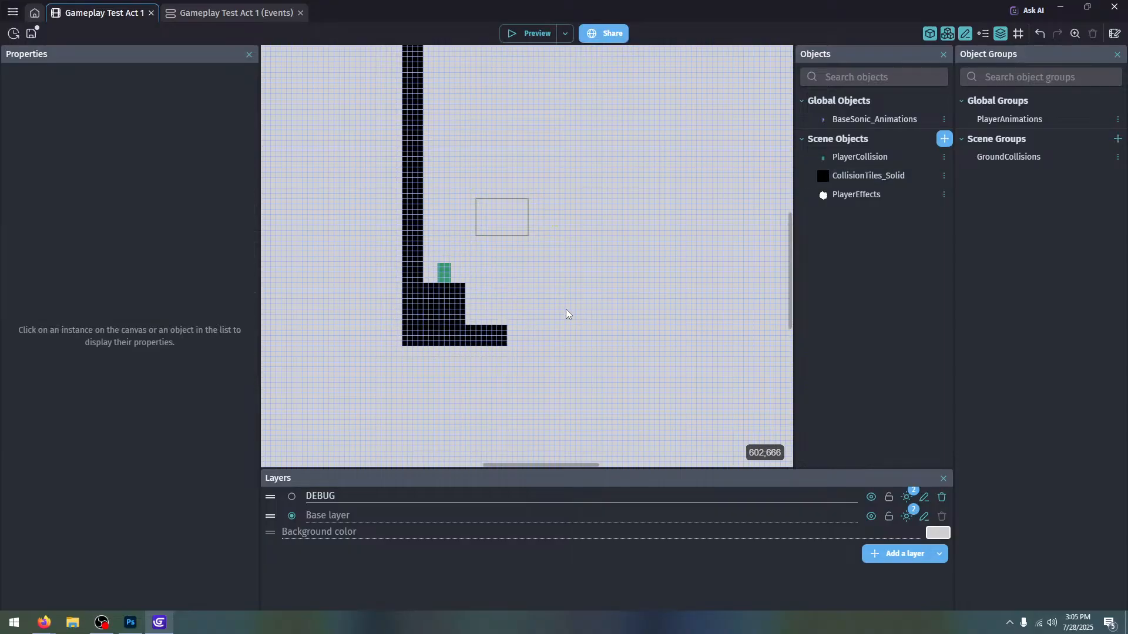
Set the CanBalance and CanPush instance variables of the platform tile under the player to true
click(456, 315)
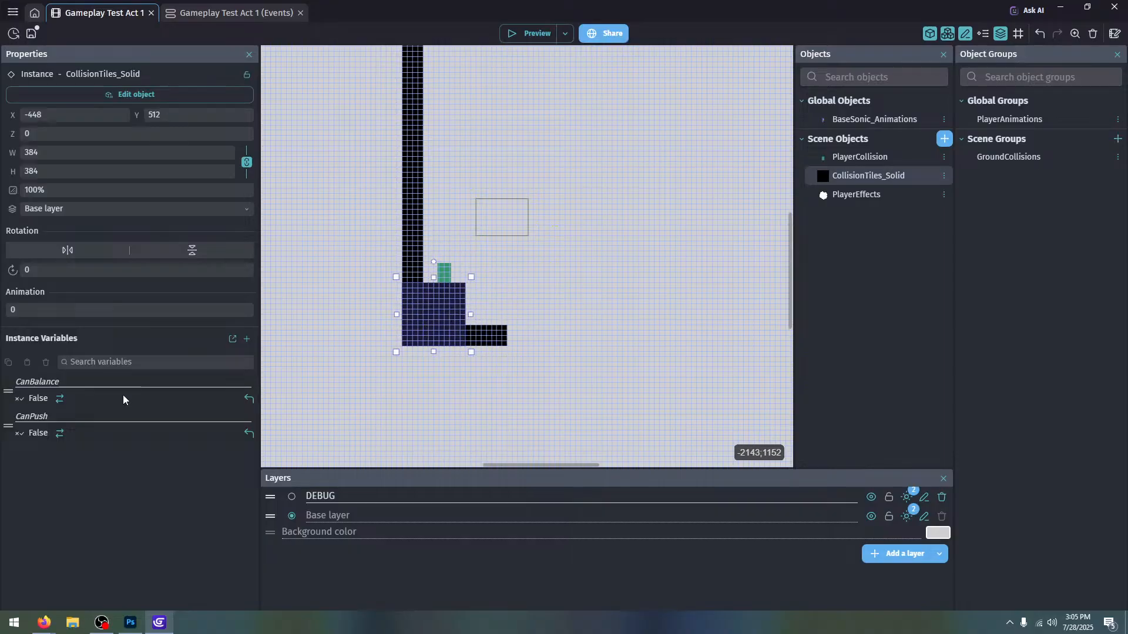
click(59, 399)
click(59, 434)
click(558, 391)
Extend the lower floor tile to the right until it is 2432 wide
ctrl+scroll(573, 351, down, 2)
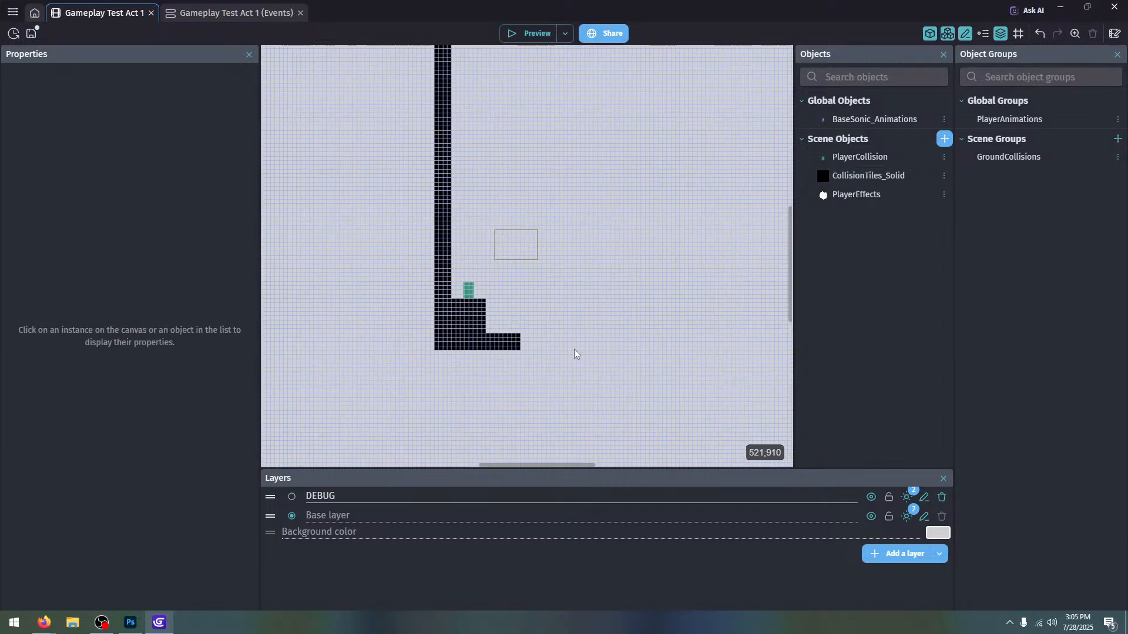
click(464, 321)
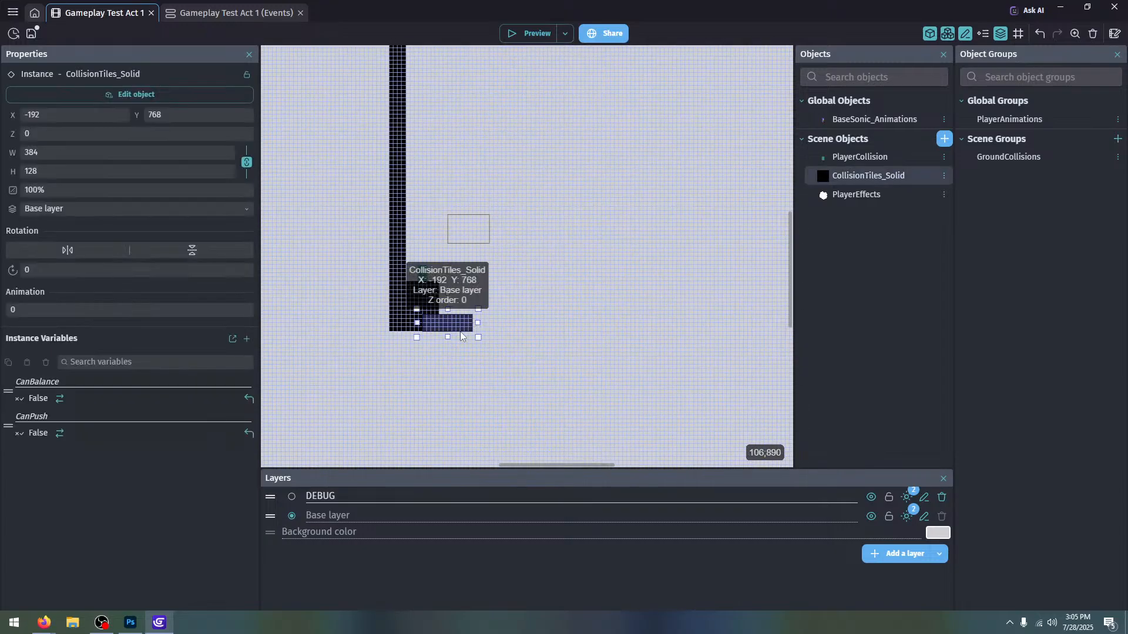
drag(477, 323, 742, 322)
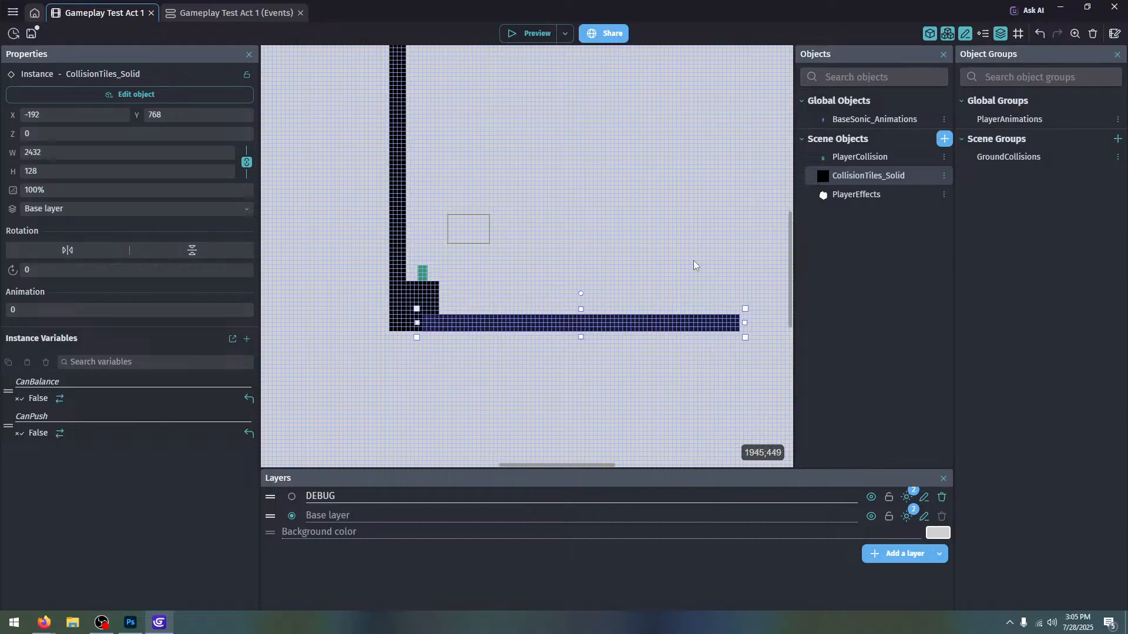
click(600, 297)
Paste a 256 by 256 solid tile and rest it on the long floor at X 800, Y 512
middle_drag(600, 265, 592, 275)
ctrl+scroll(541, 287, up, 2)
key(ctrl+v)
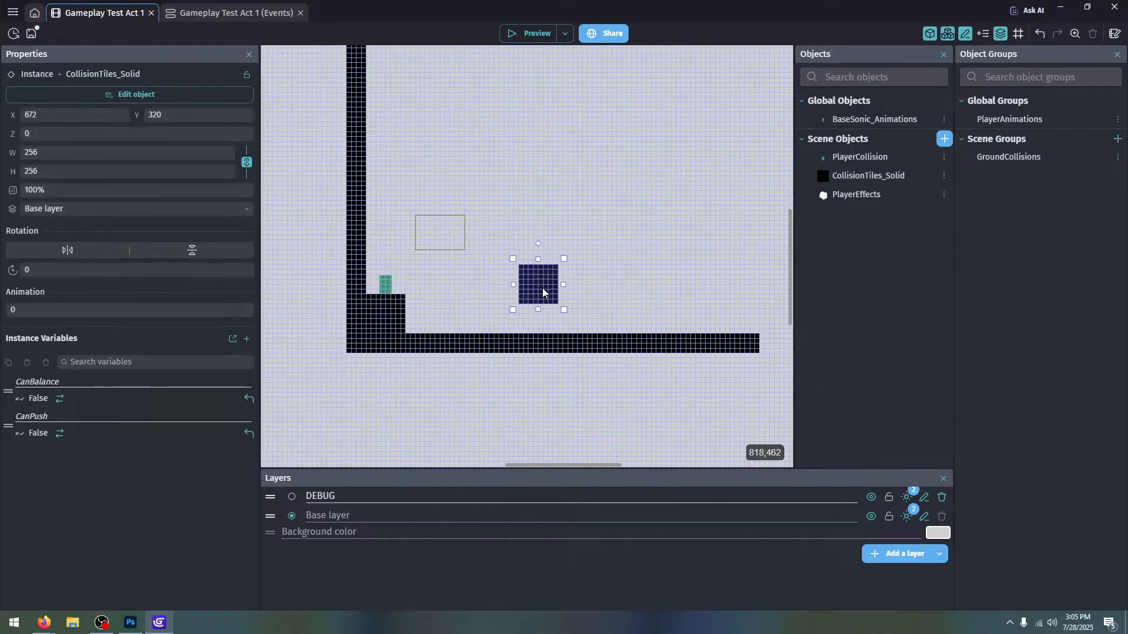
drag(542, 287, 553, 309)
double_click(569, 326)
click(863, 572)
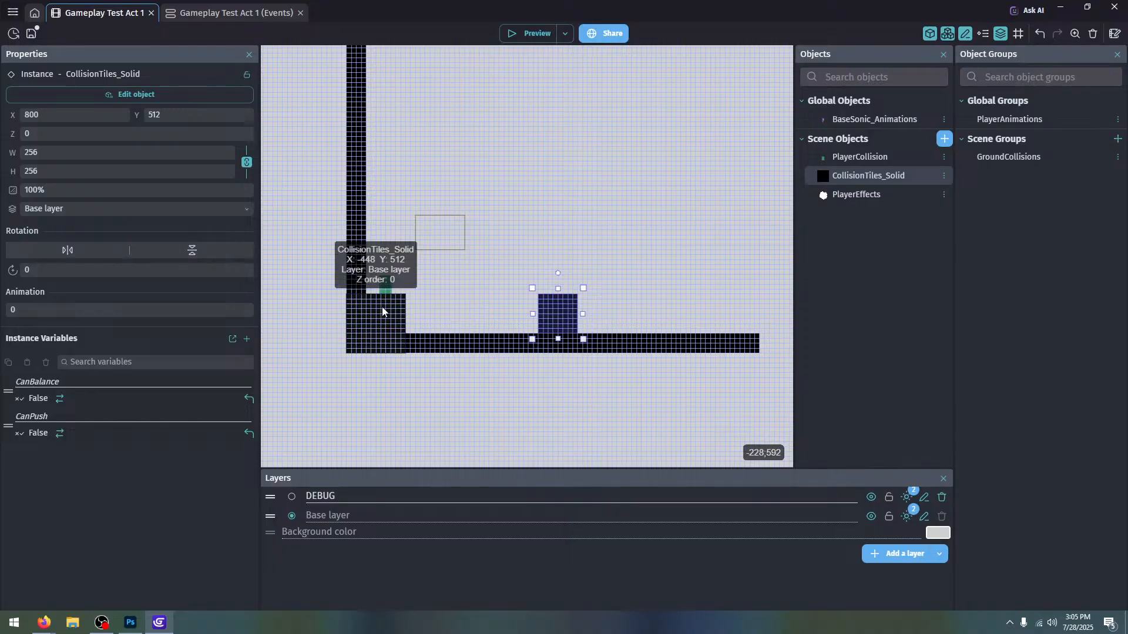
Move the block against the platform's right side, set its animation to 1, and reshape it into a 416 by 64 slope
drag(546, 311, 437, 320)
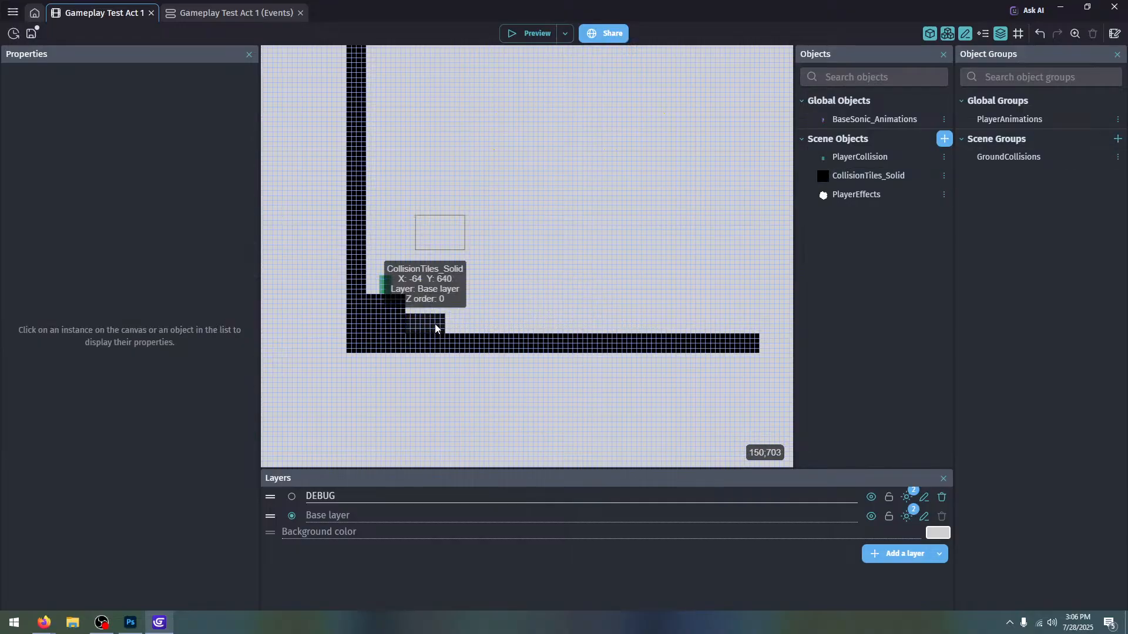
click(429, 322)
key(BackSpace)
text(1)
click(82, 501)
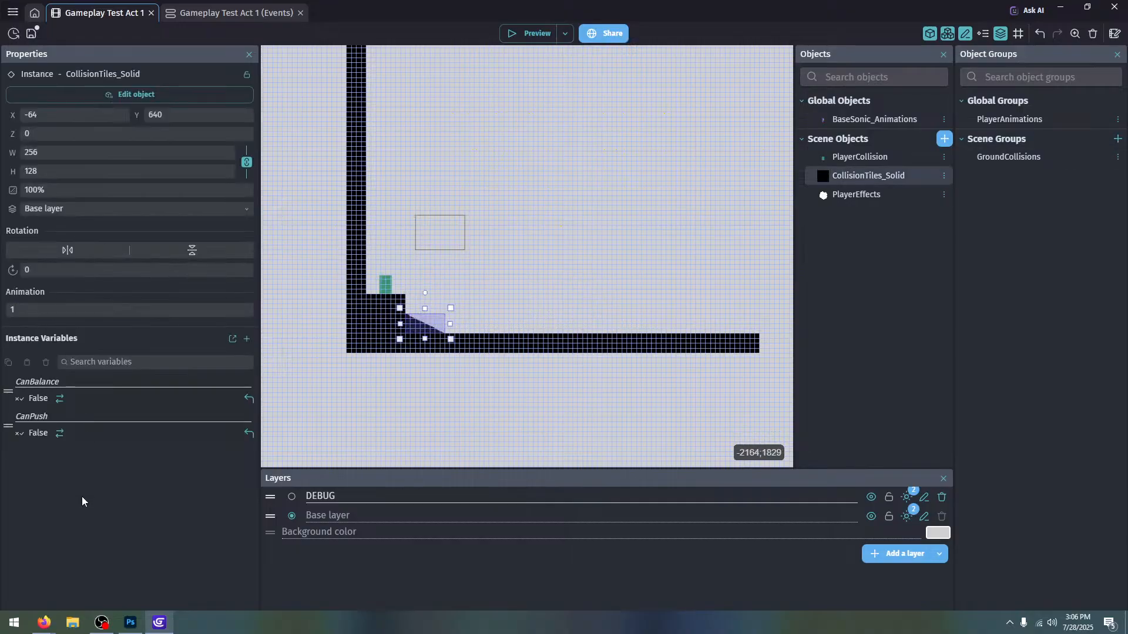
mouse_move(451, 323)
mouse_down()
mouse_move(478, 323)
mouse_move(439, 325)
mouse_up()
click(515, 292)
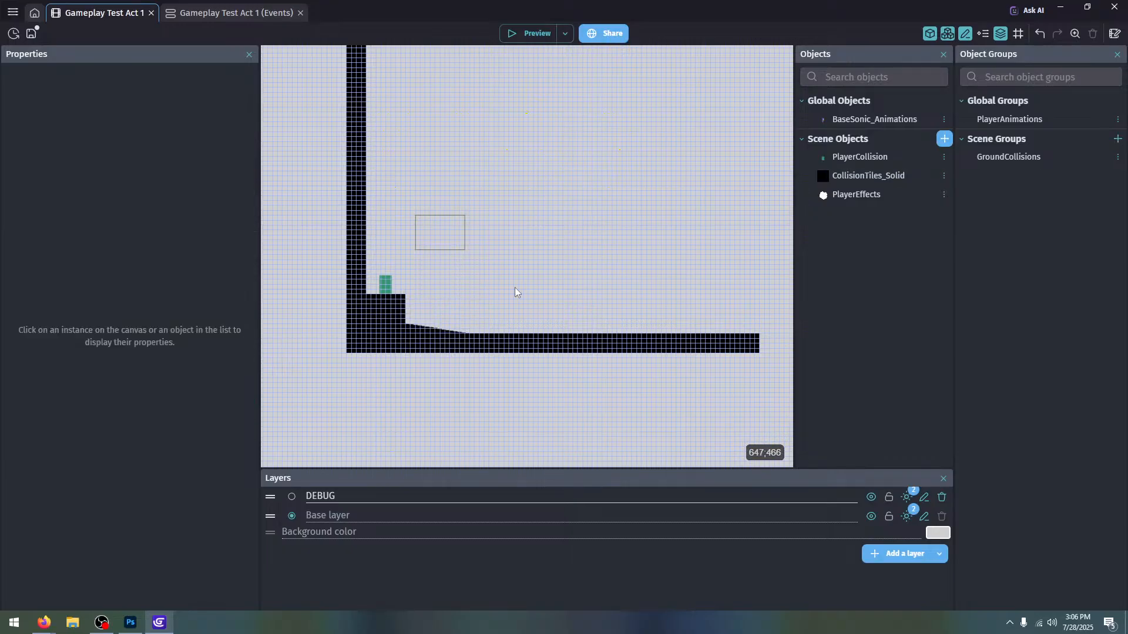
Duplicate the slope onto the floor at X 768, mirror it horizontally, and continue it with a steeper 352 by 128 slope at X 1120, Y 544
click(449, 329)
key(ctrl+c)
key(ctrl+v)
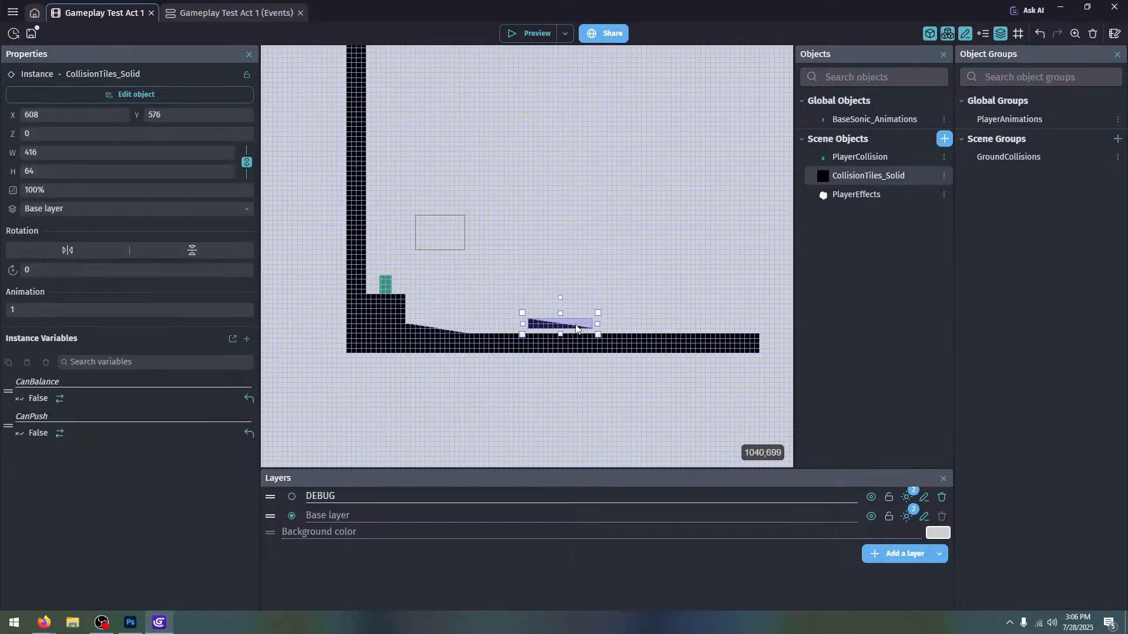
drag(576, 329, 582, 334)
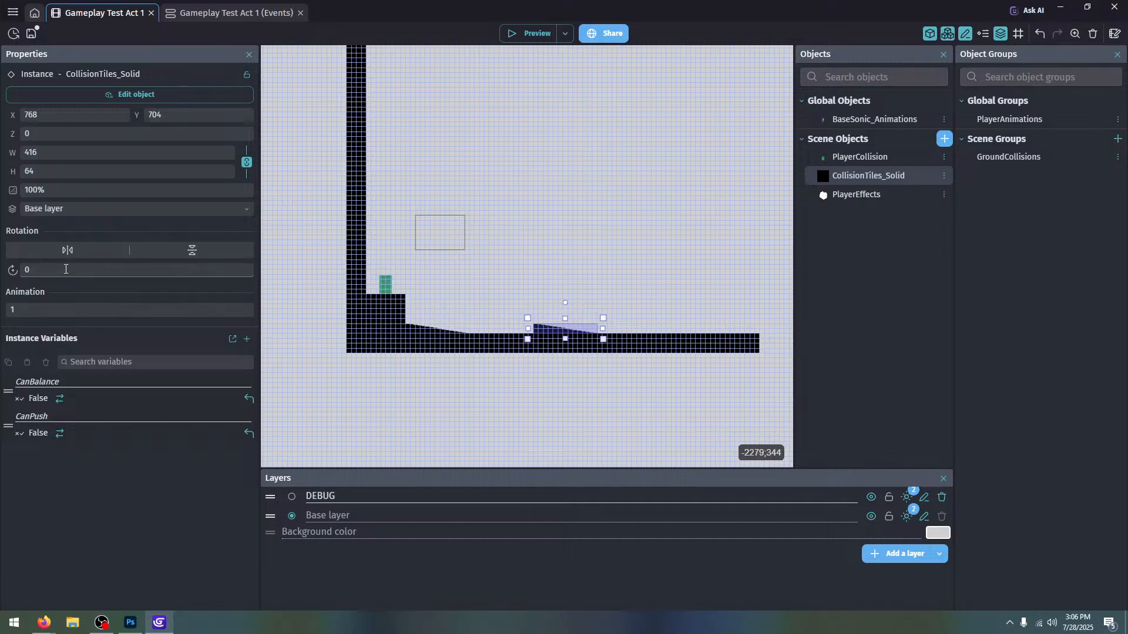
click(89, 252)
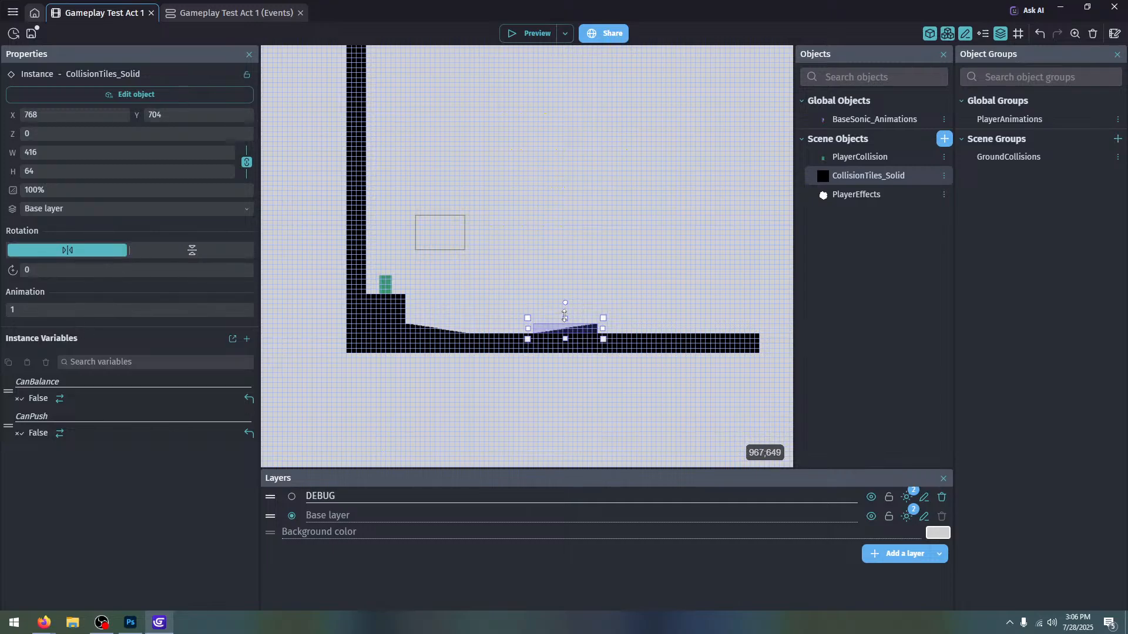
drag(564, 316, 615, 288)
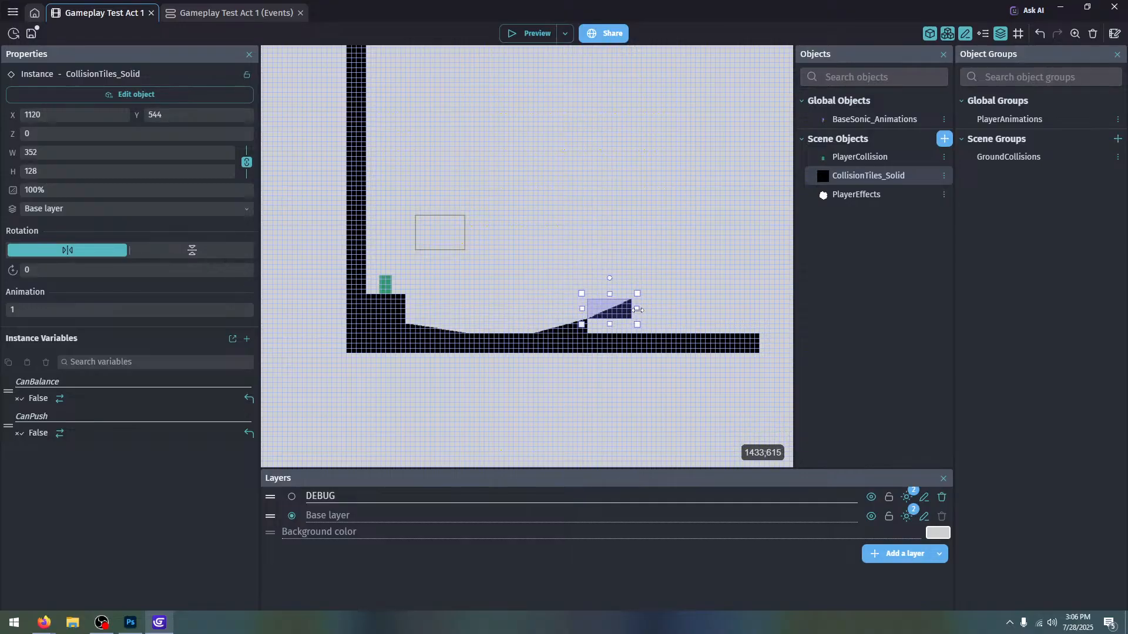
Continue the climb with a copied 352 by 96 slope starting at X 1408 and a much shallower slope joined to its upper end
click(672, 274)
middle_drag(672, 274, 626, 285)
click(535, 338)
key(ctrl+c)
key(ctrl+v)
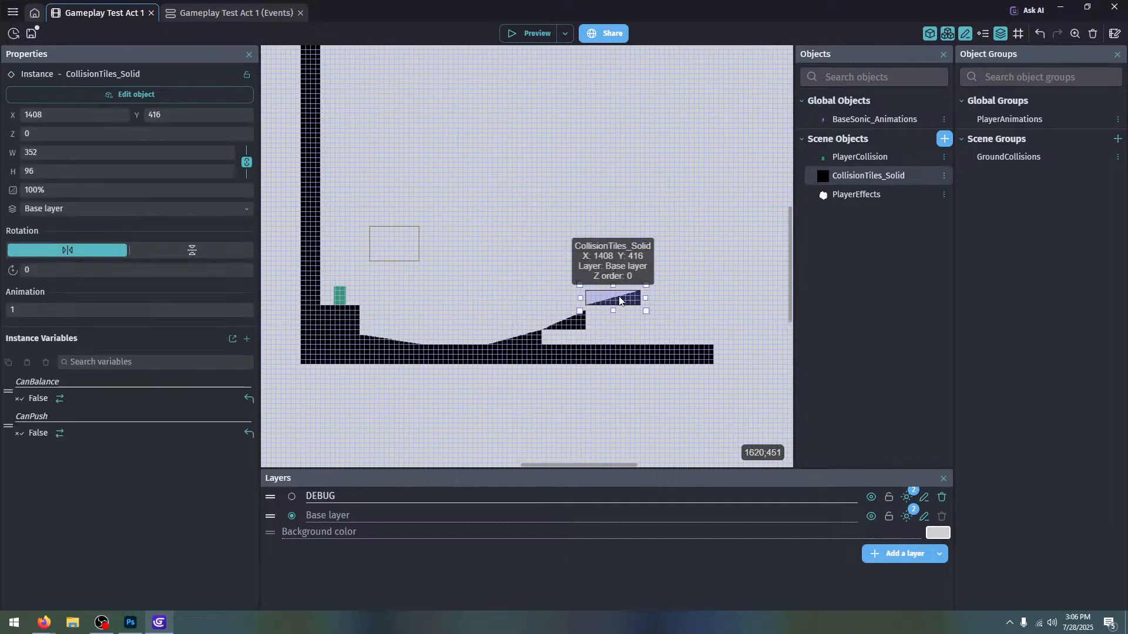
drag(619, 297, 688, 292)
key(ctrl+v)
click(623, 316)
middle_drag(614, 316, 558, 277)
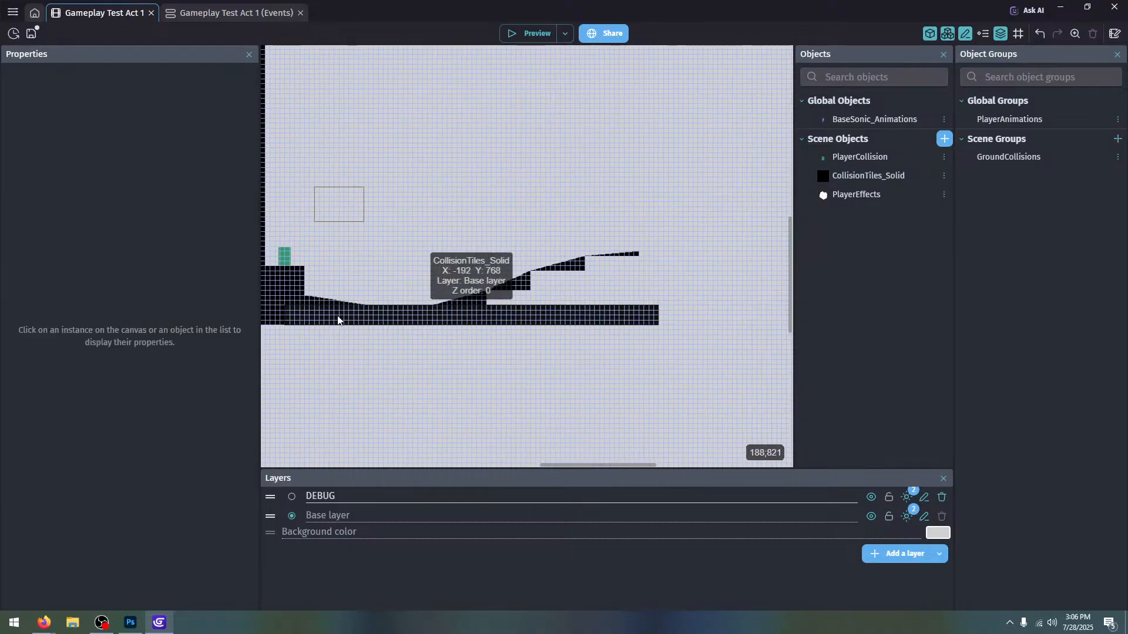
Fill behind the rising slopes with copies of the platform tile, including a 128 by 96 block at X 1120, Y 672
click(298, 282)
drag(540, 249, 504, 349)
ctrl+scroll(531, 247, up, 3)
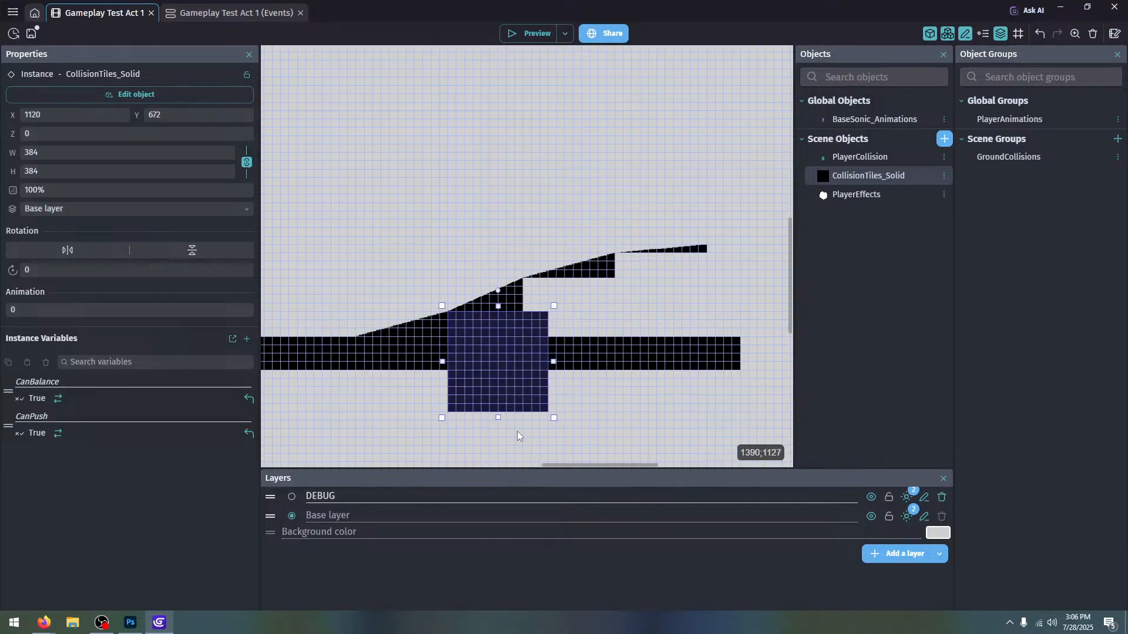
drag(499, 418, 546, 292)
key(ctrl+v)
drag(639, 270, 629, 282)
click(533, 298)
click(469, 335)
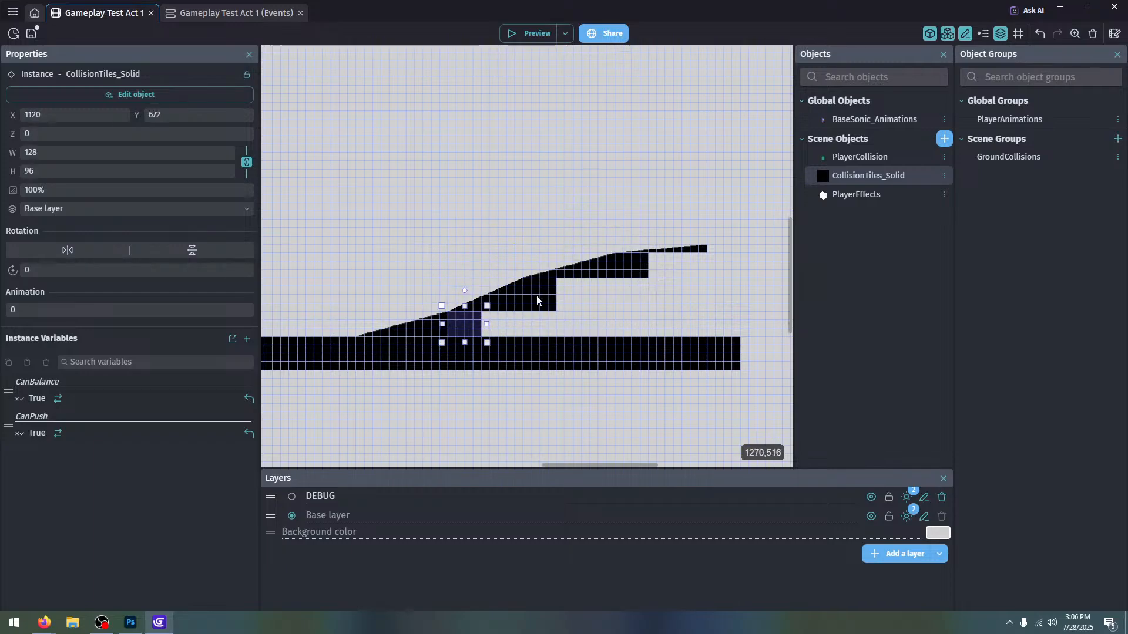
Place a 128-wide solid tile at the end of the last slope at X 2112, Y 416, and extend its height to 480
click(713, 277)
middle_drag(703, 273, 613, 285)
key(ctrl+v)
drag(654, 273, 637, 276)
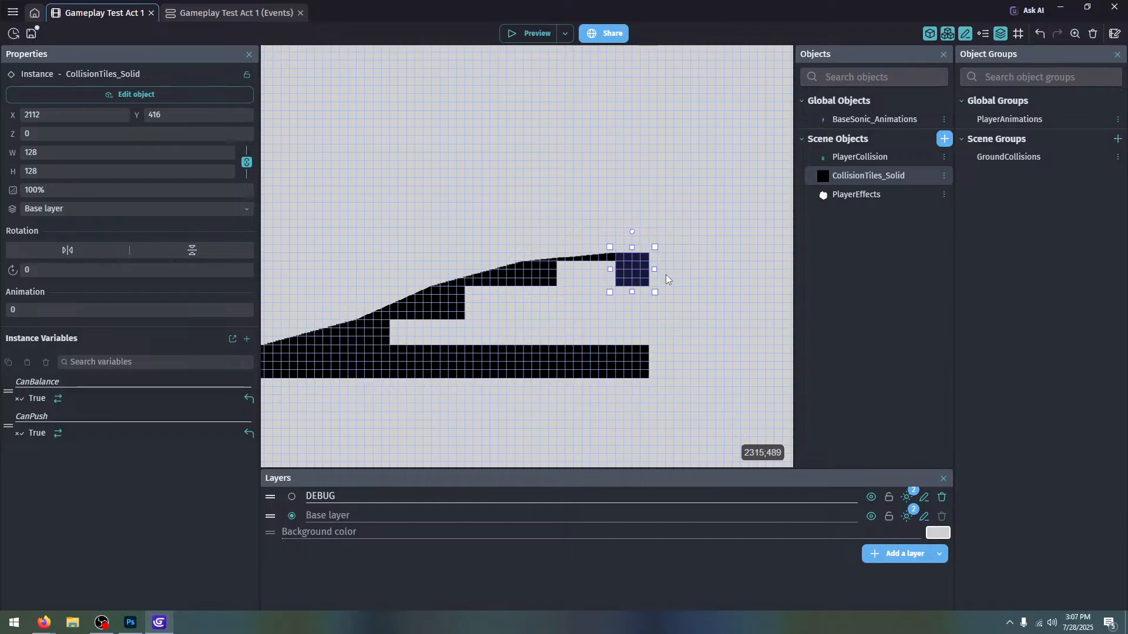
middle_drag(666, 274, 647, 272)
drag(606, 294, 637, 382)
click(655, 325)
click(606, 273)
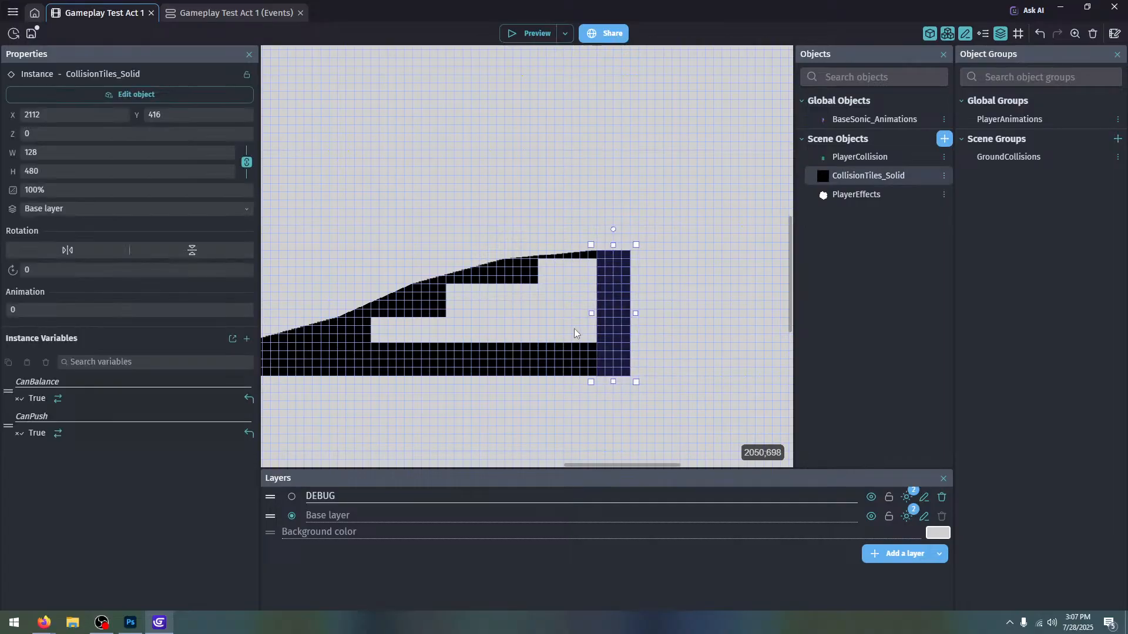
Preview the scene and test running and jumping over the slopes, and walking into the platform's side from the lower slope
scroll(573, 329, down, 3)
click(463, 231)
middle_drag(463, 231, 706, 235)
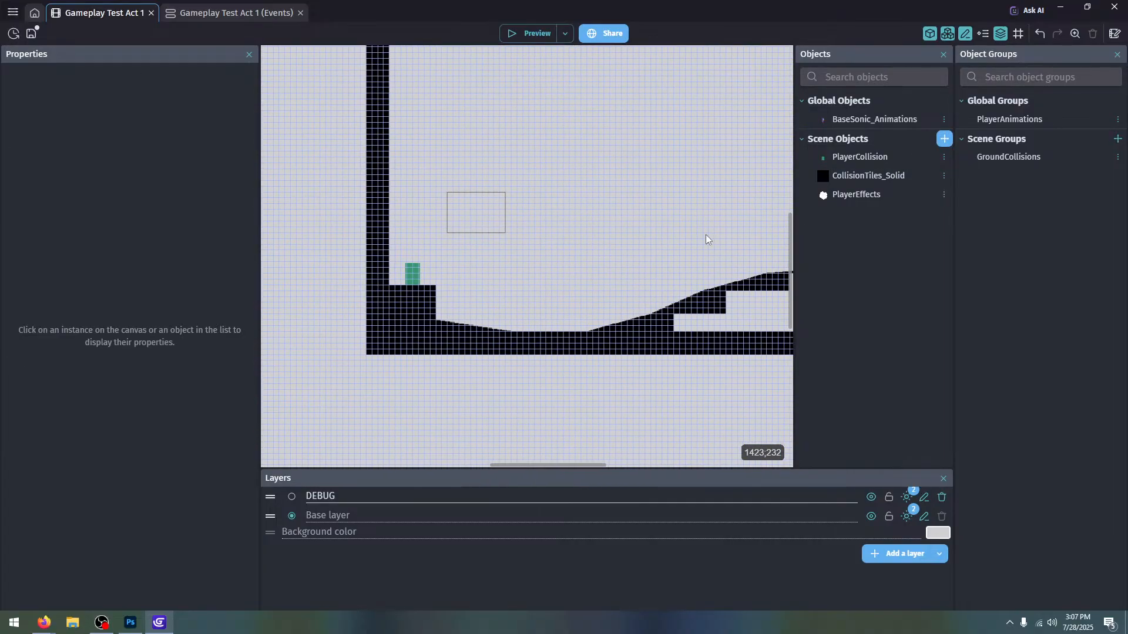
click(526, 34)
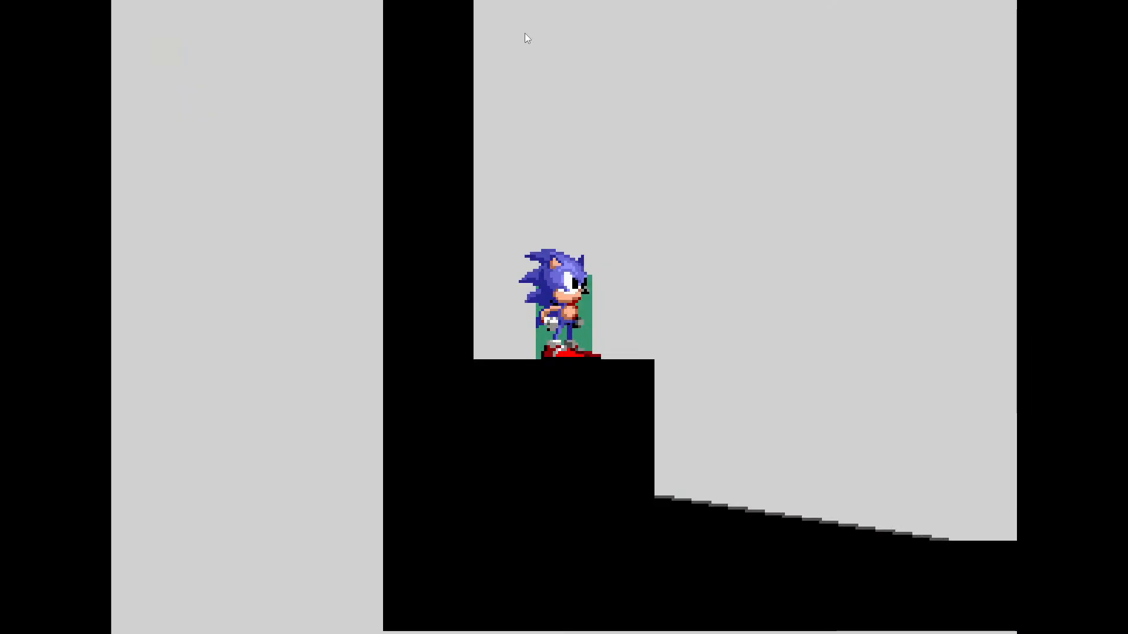
key(Right)
key(space)
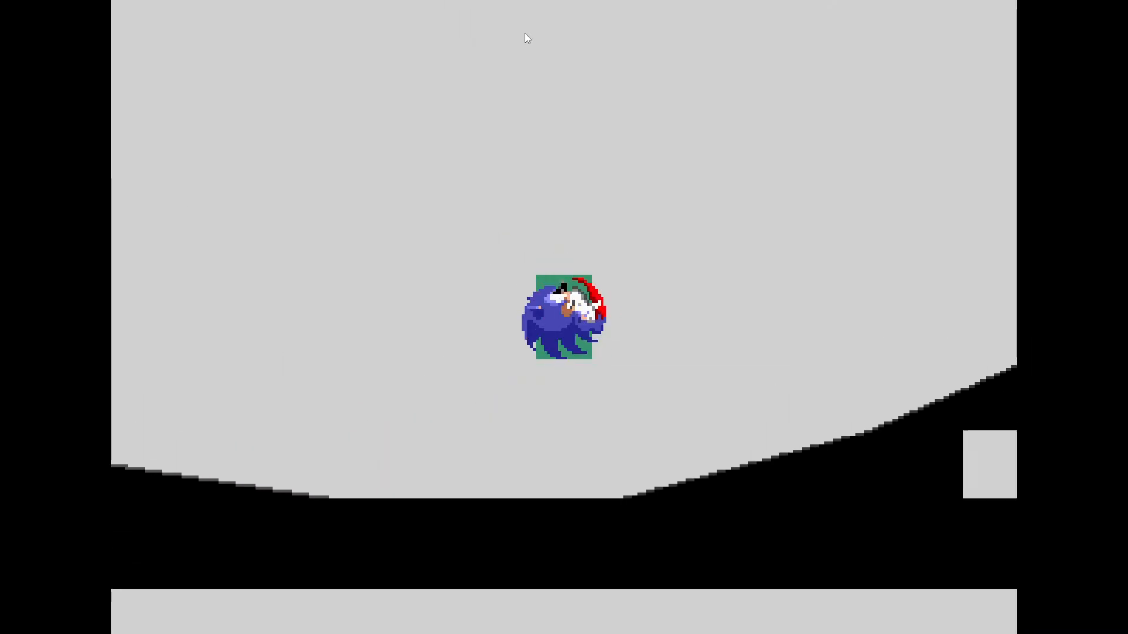
key(Left)
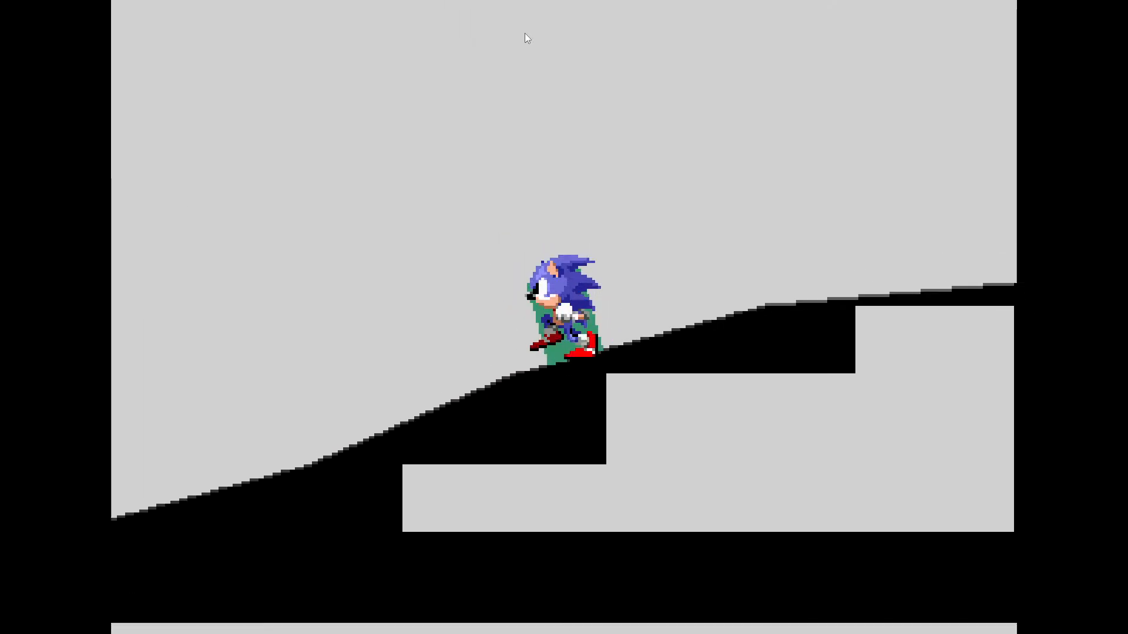
key(Right)
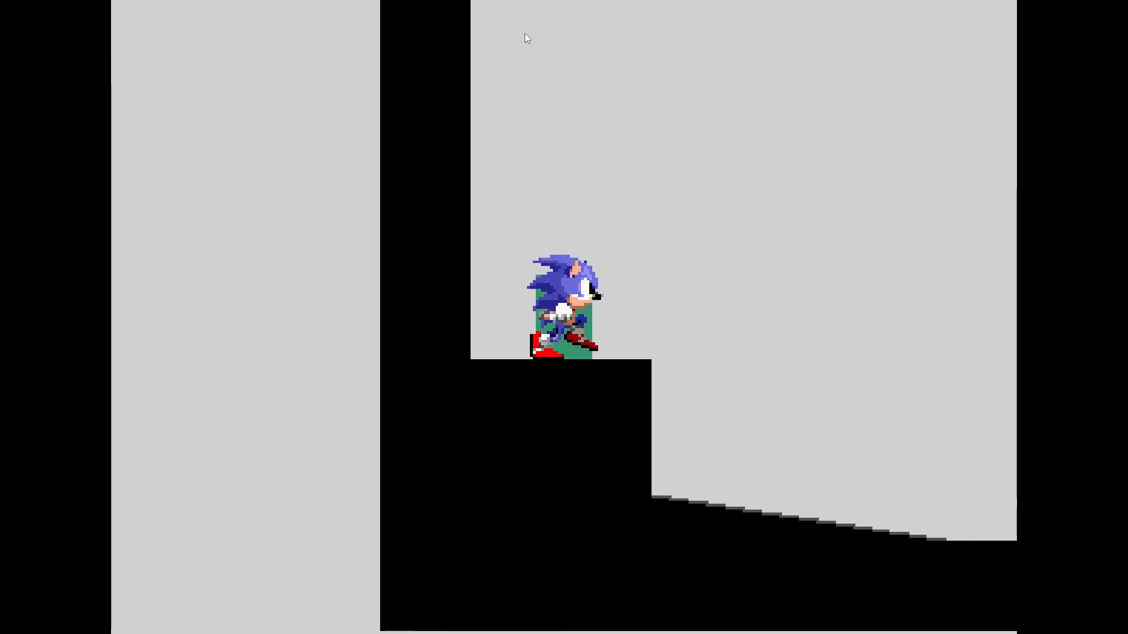
key(Left)
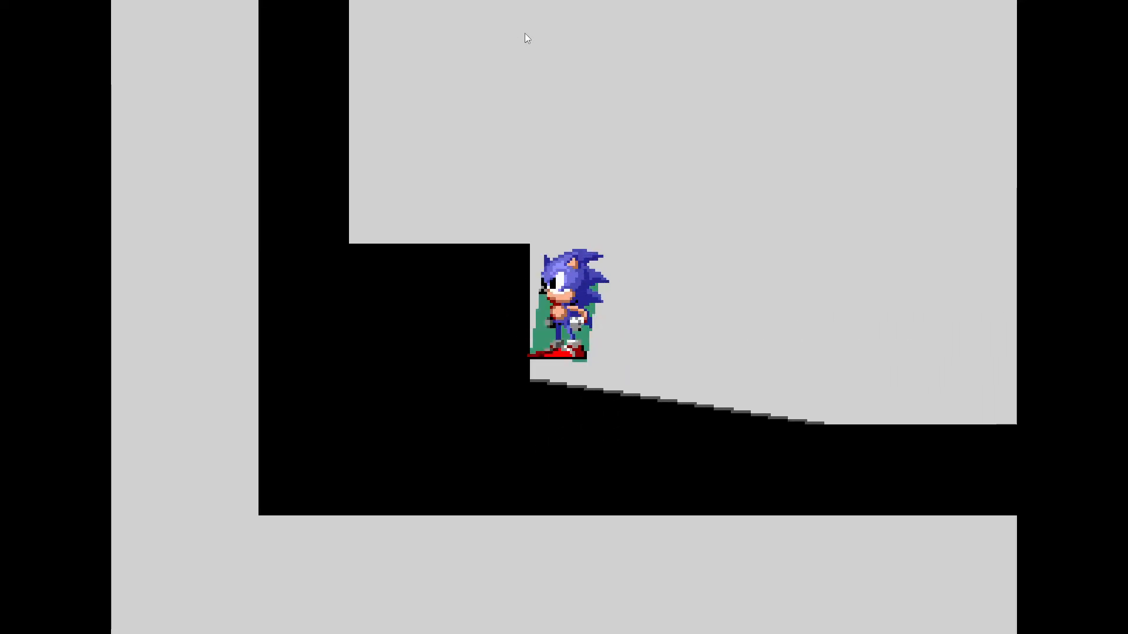
key(Left)
key(Left)
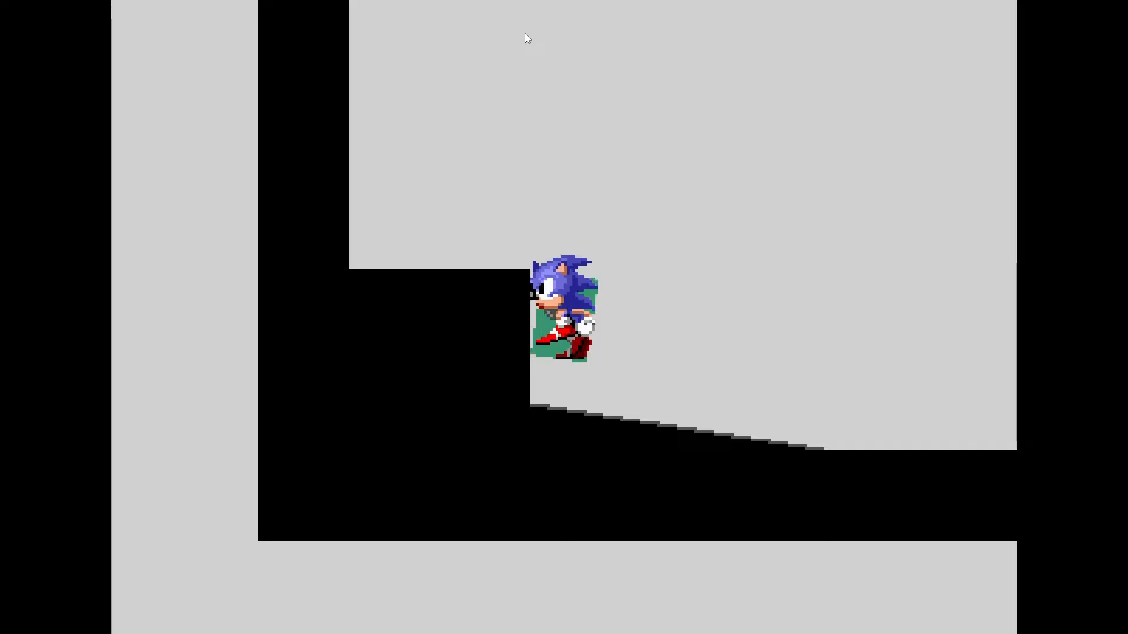
key(Left)
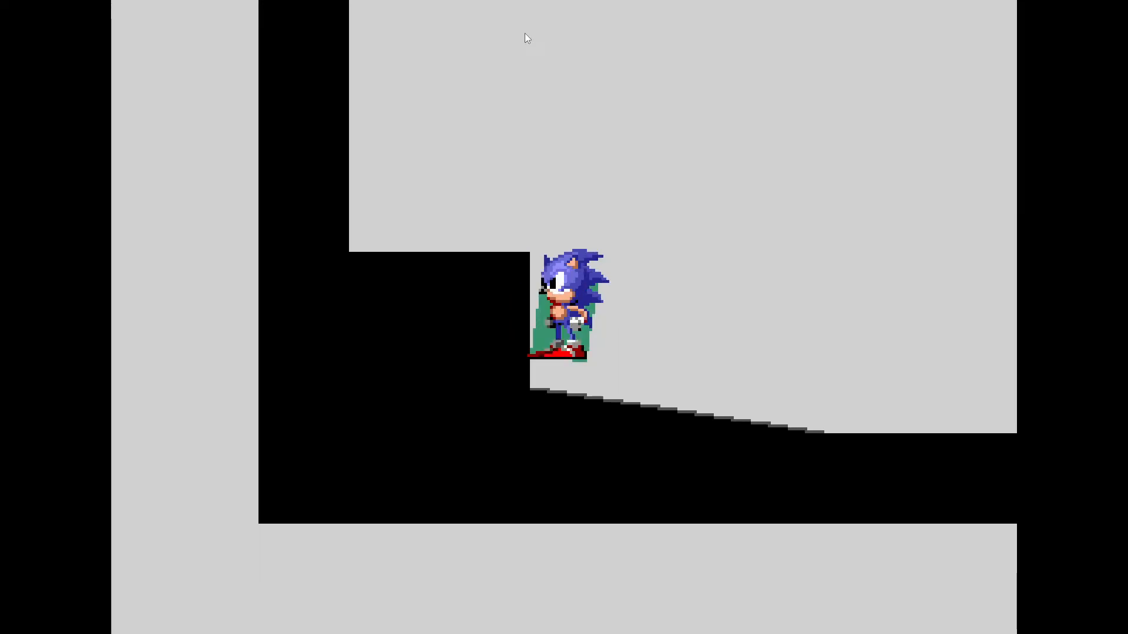
Test crouching beside the platform, jumping back onto it and running the slopes in both directions, and close the preview
key(Down)
key(Down)
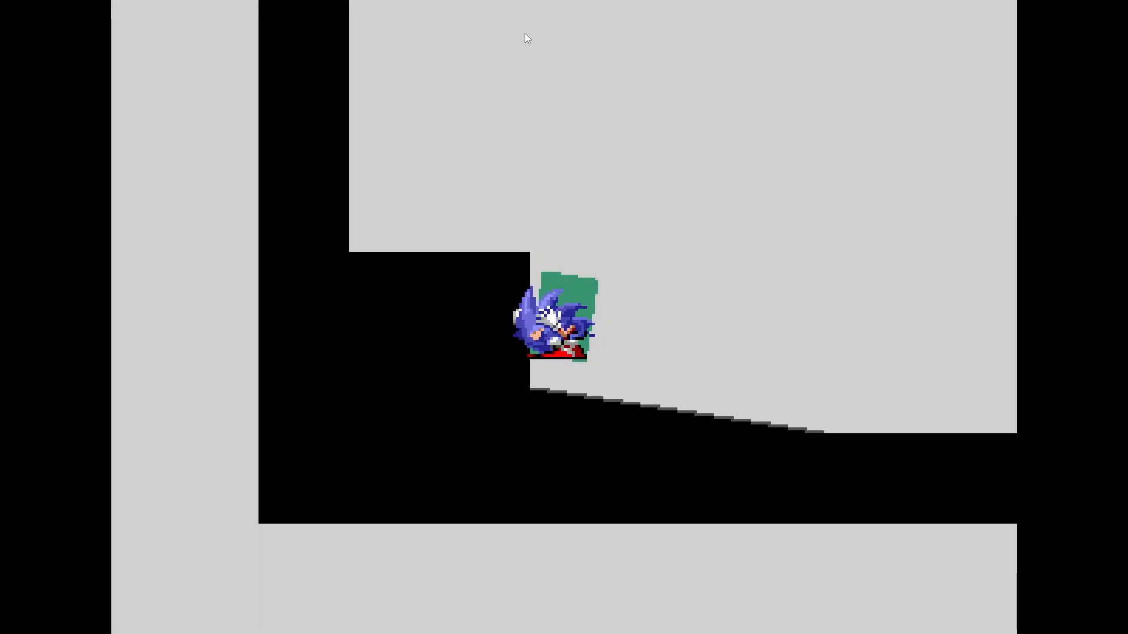
key(Right)
key(Left)
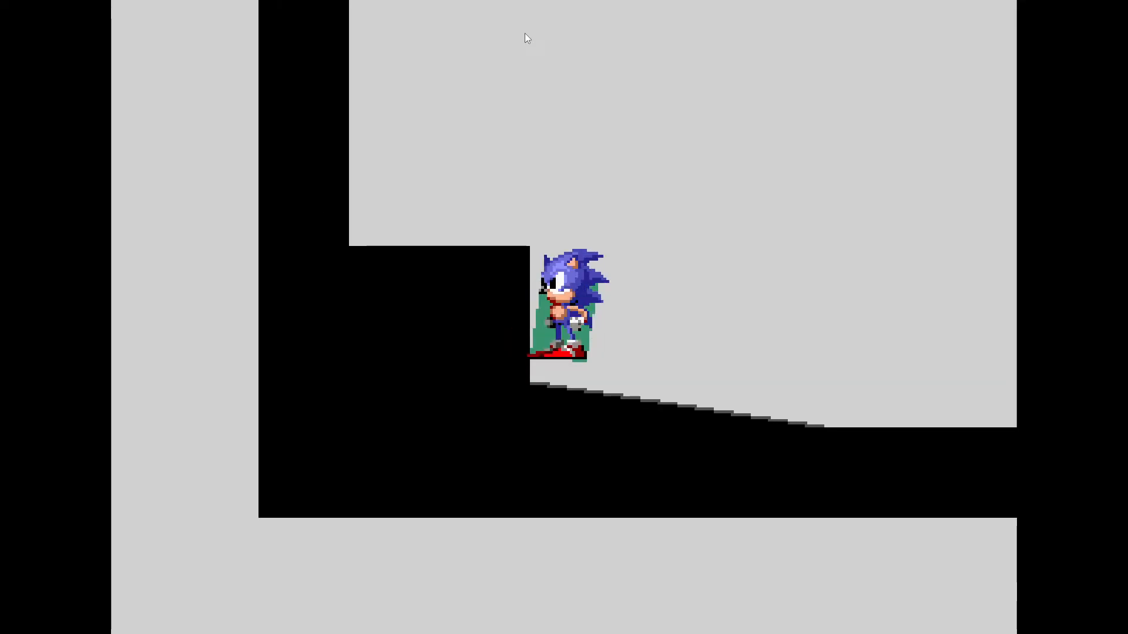
key(Right)
key(Left)
key(Down)
key(space)
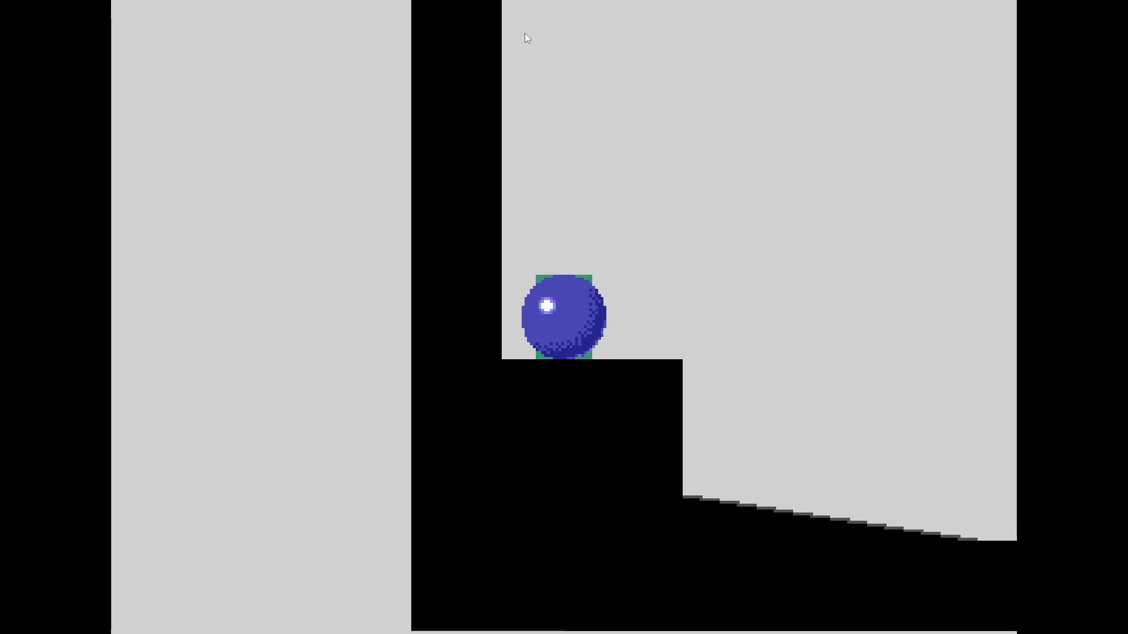
key(Right)
key(space)
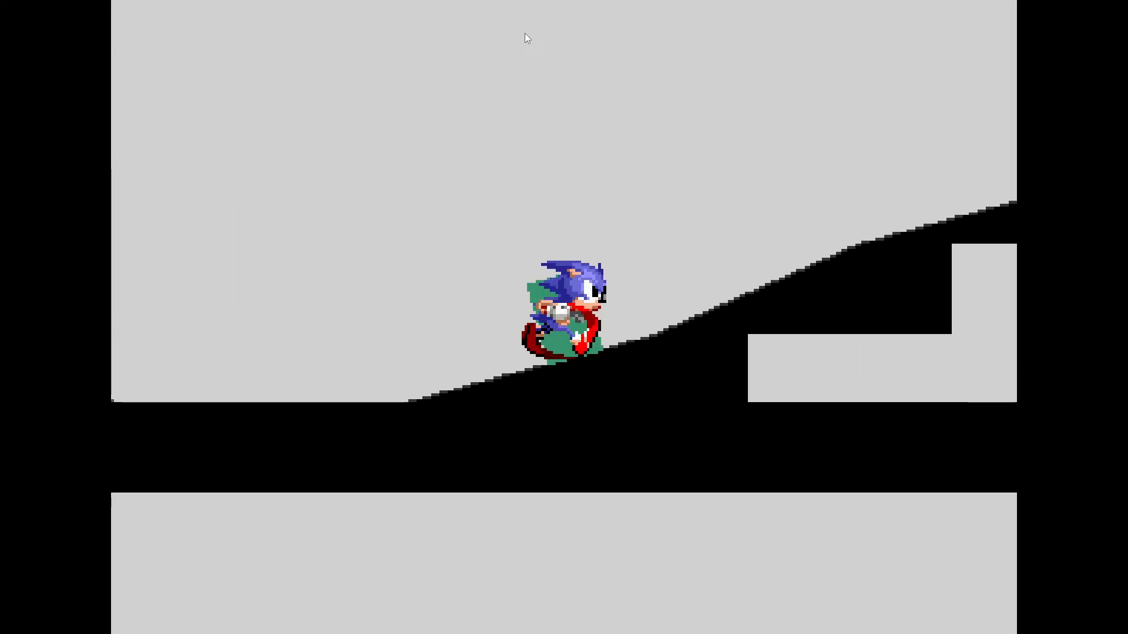
key(Left)
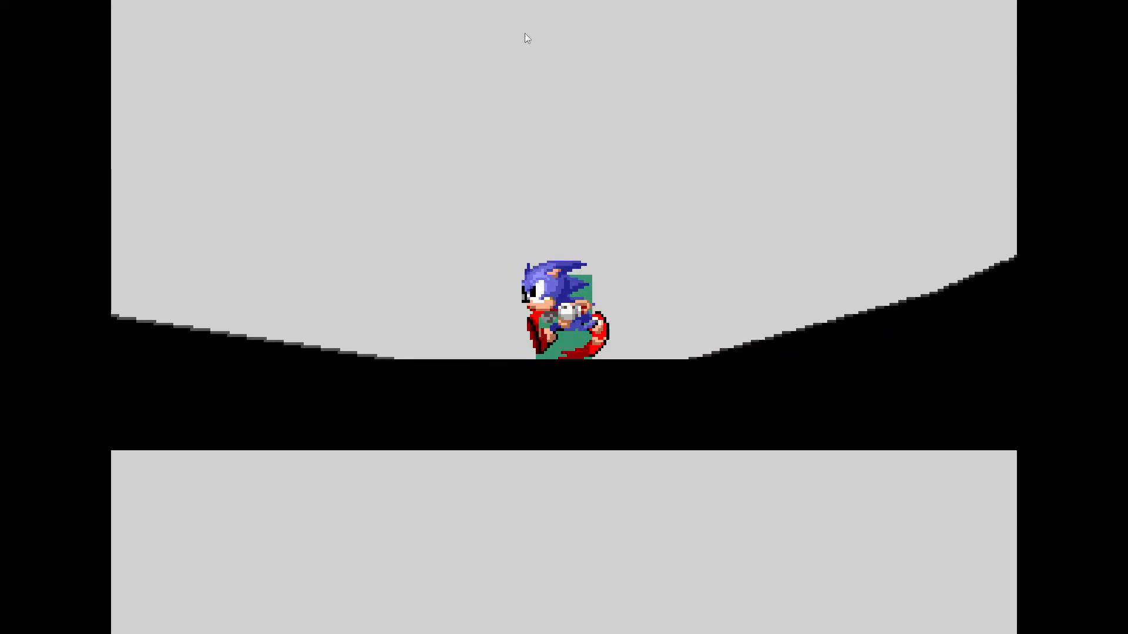
key(Right)
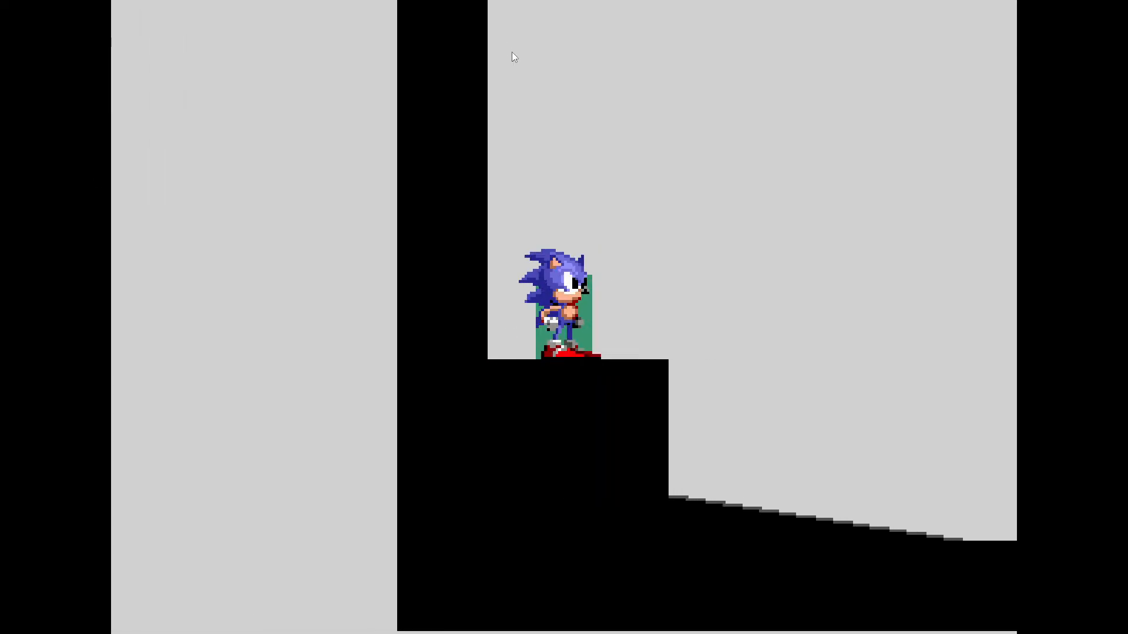
key(F11)
click(646, 238)
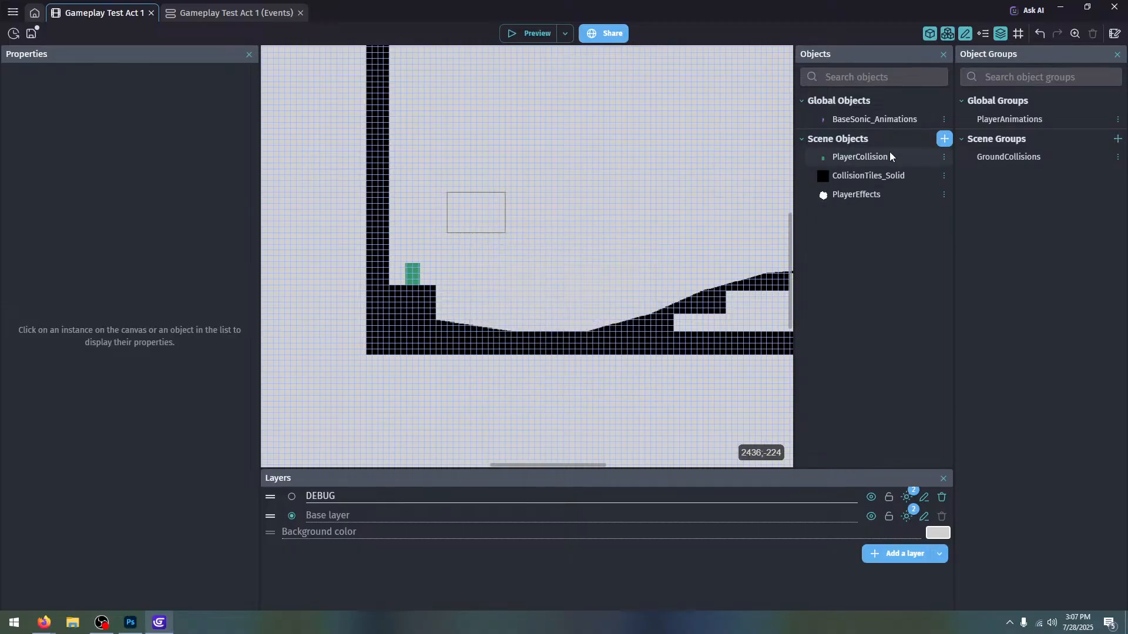
Set the max floor magnet distance of PlayerCollision's HedgehogCharacter behavior to 12
double_click(889, 154)
click(456, 65)
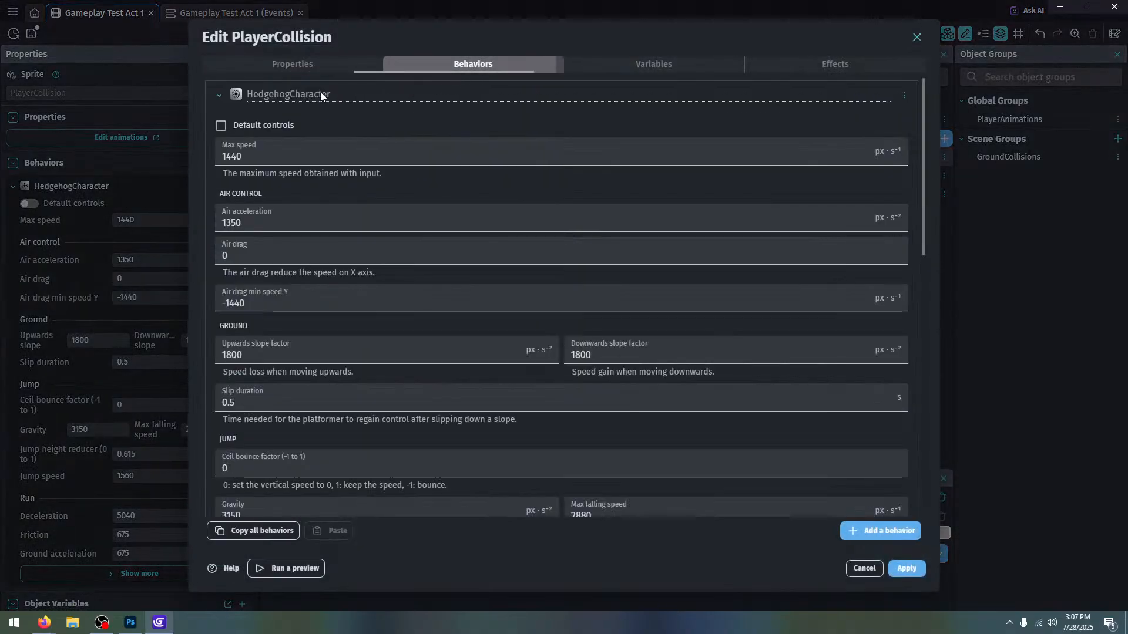
click(218, 94)
scroll(210, 196, down, 15)
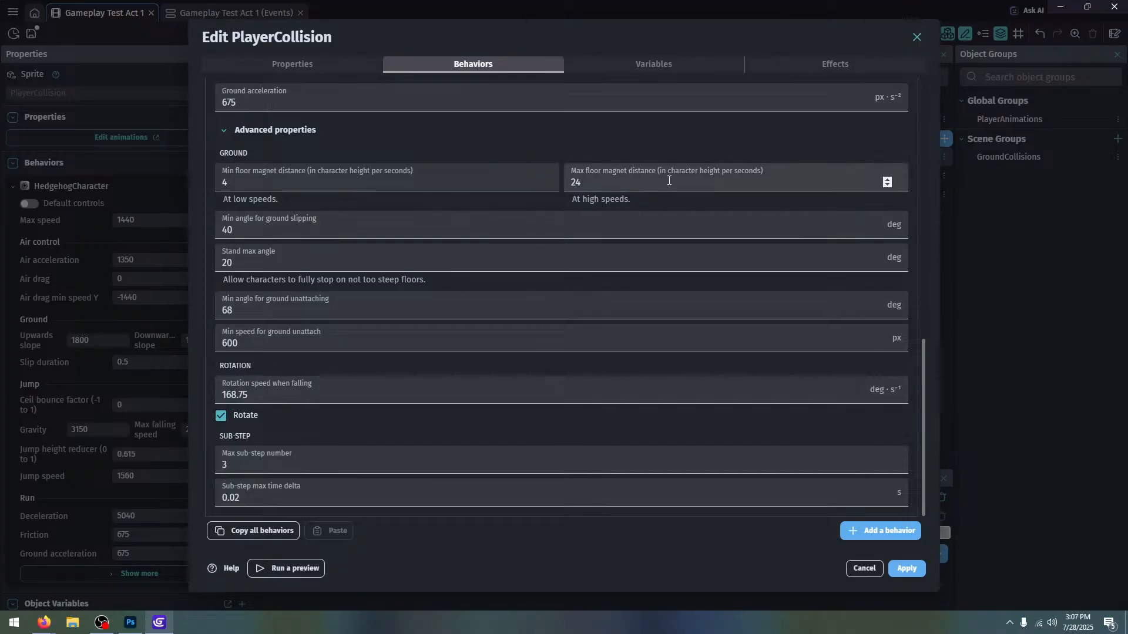
double_click(644, 180)
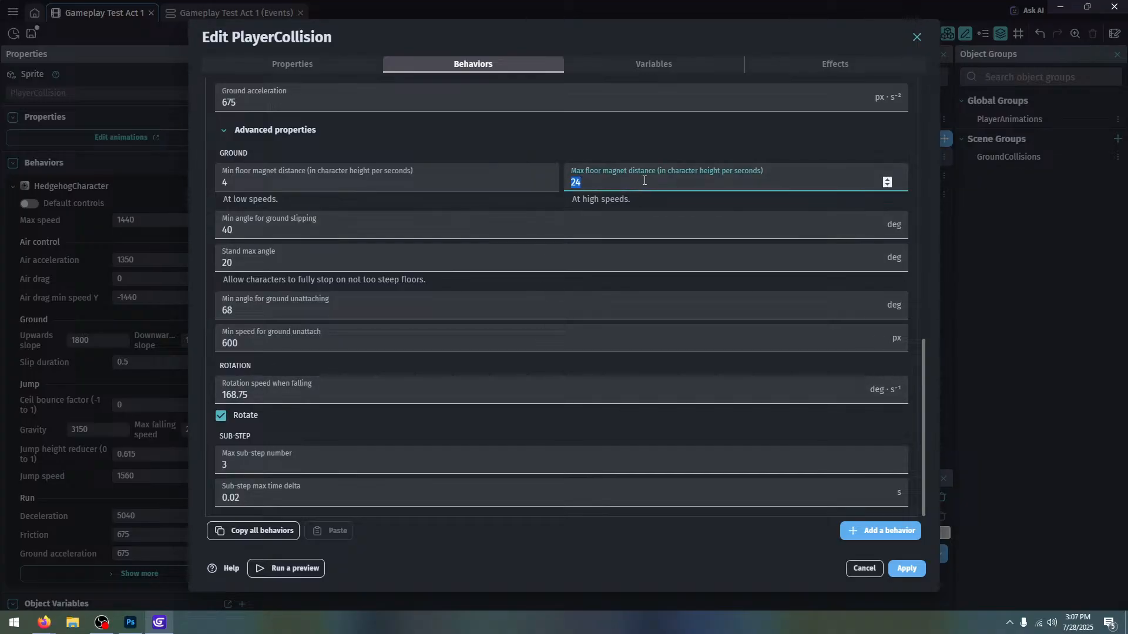
click(563, 141)
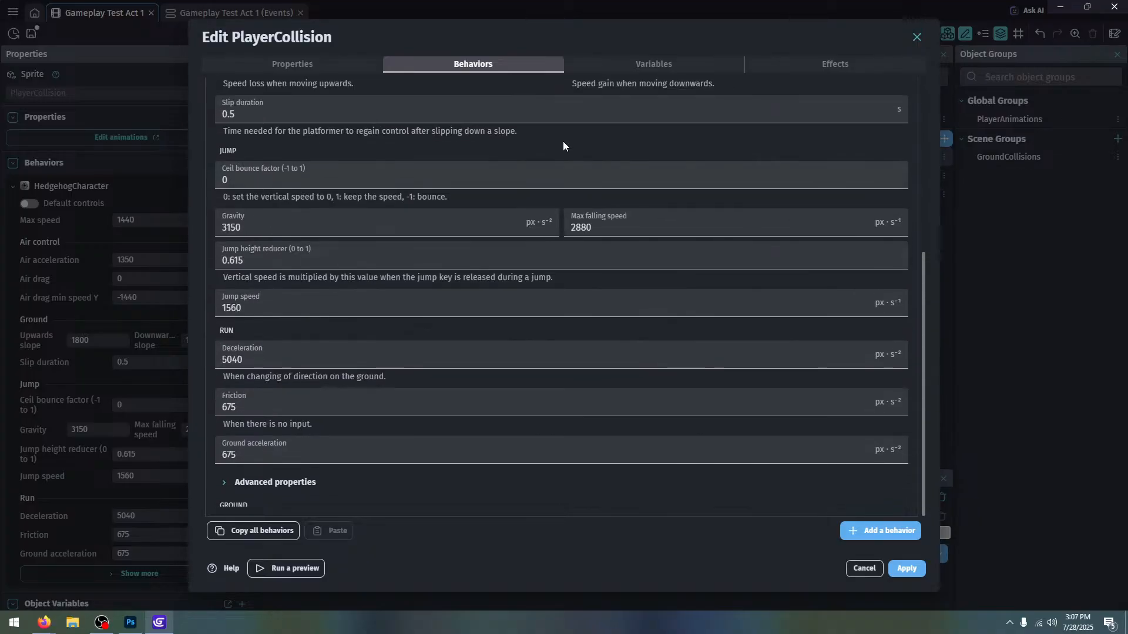
Set the HedgehogCharacter behavior's max sub-step number to 6 and apply the object changes
click(285, 492)
scroll(309, 477, down, 5)
scroll(308, 477, down, 2)
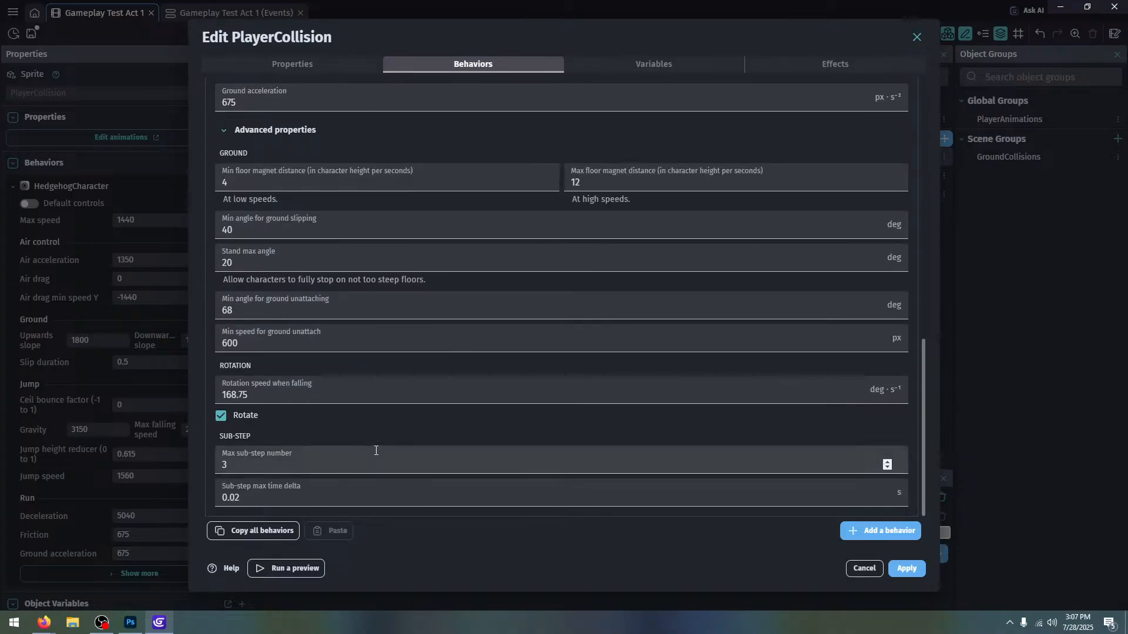
click(266, 462)
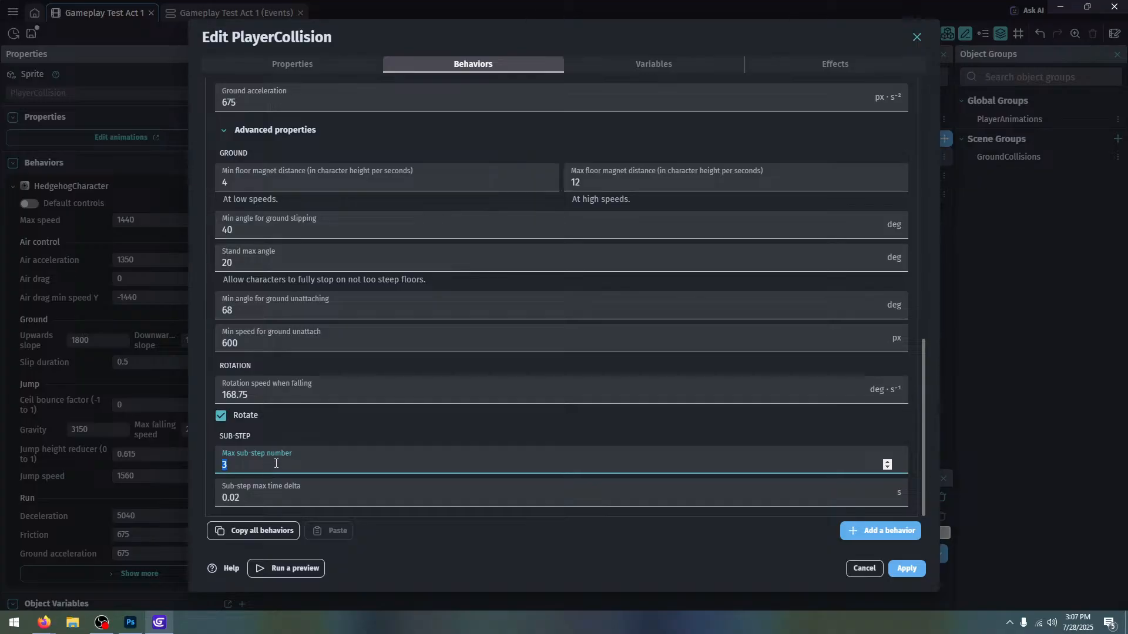
text(6)
click(389, 554)
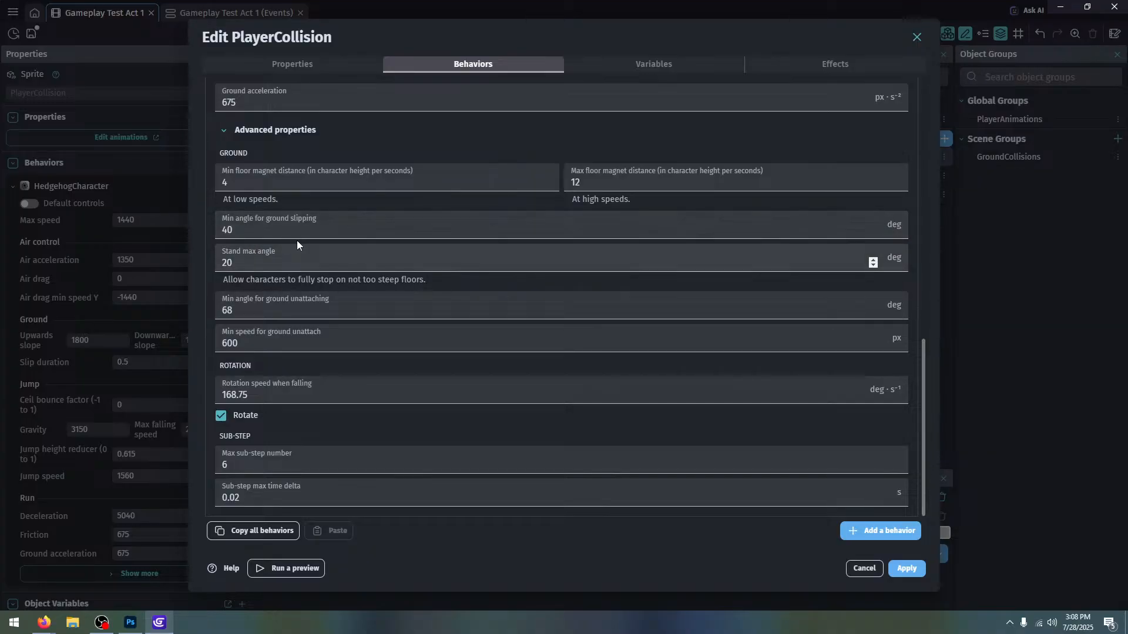
click(895, 563)
Preview the scene, test jumping at the platform, running over the slopes in both directions and rolling, and close the preview
click(514, 33)
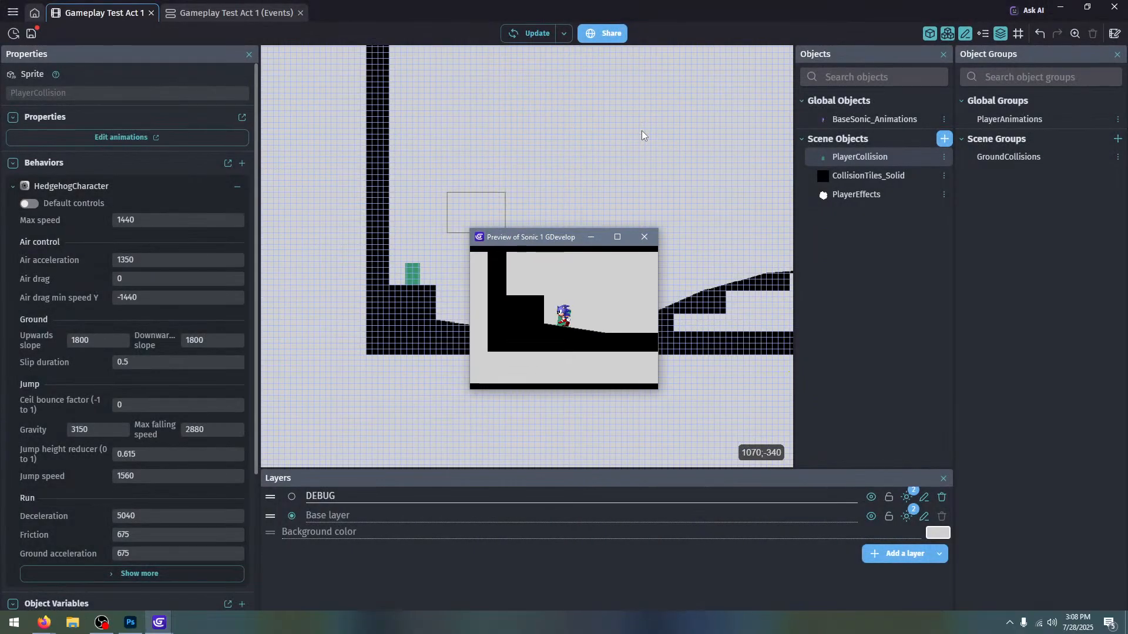
key(space)
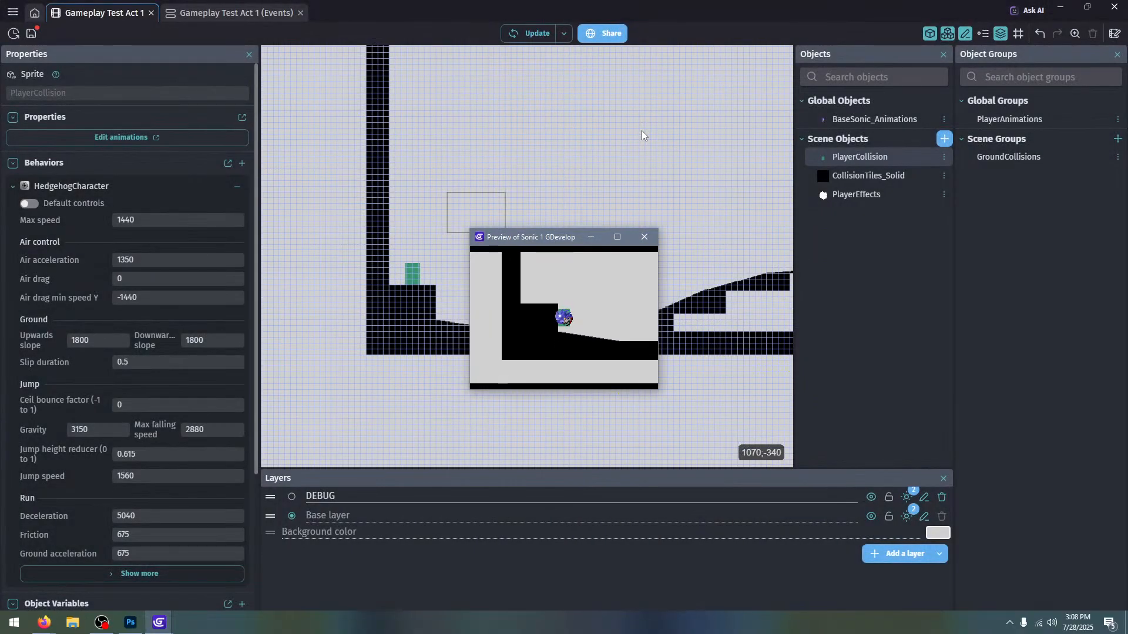
key(Right)
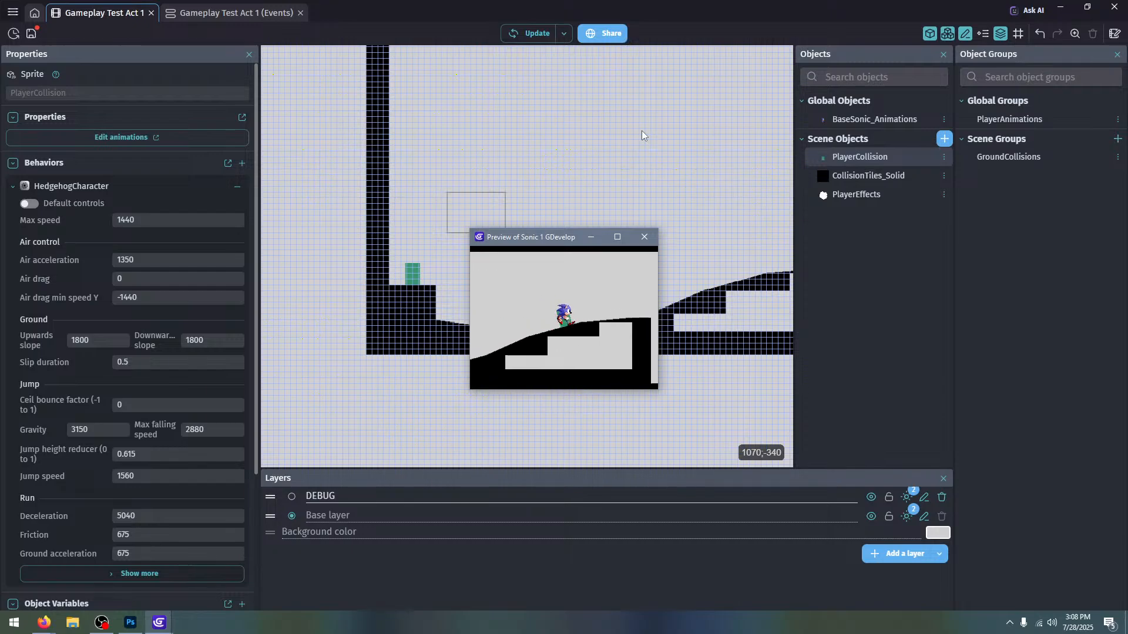
key(Left)
key(Down)
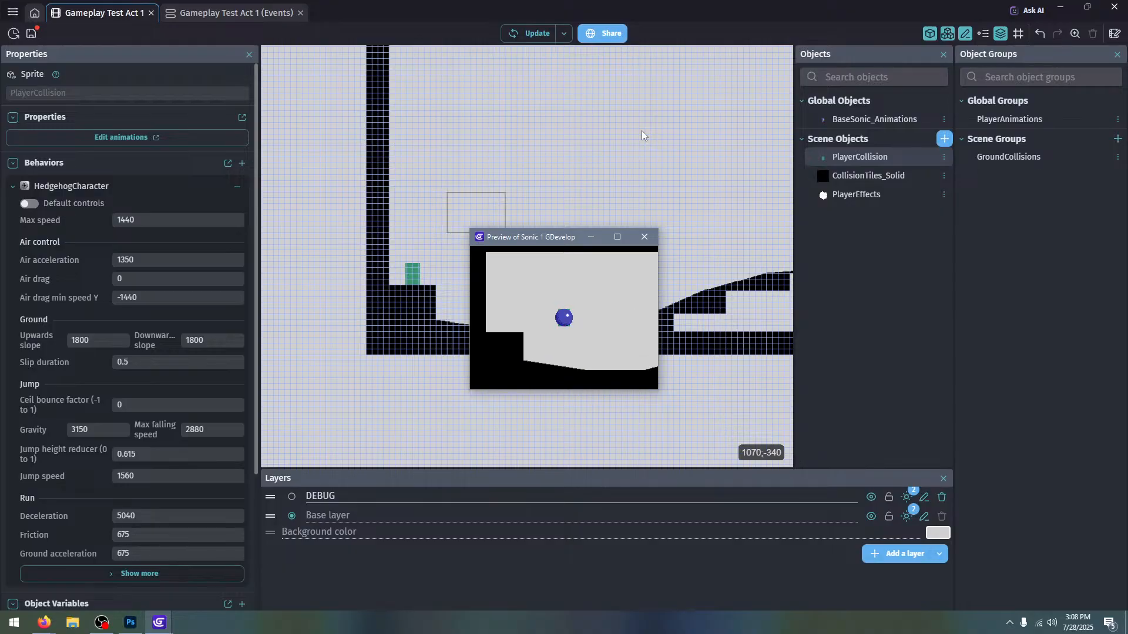
click(645, 237)
Shift the slope tile beside the starting platform away from it so that it begins at X 64
ctrl+scroll(462, 330, up, 2)
click(462, 329)
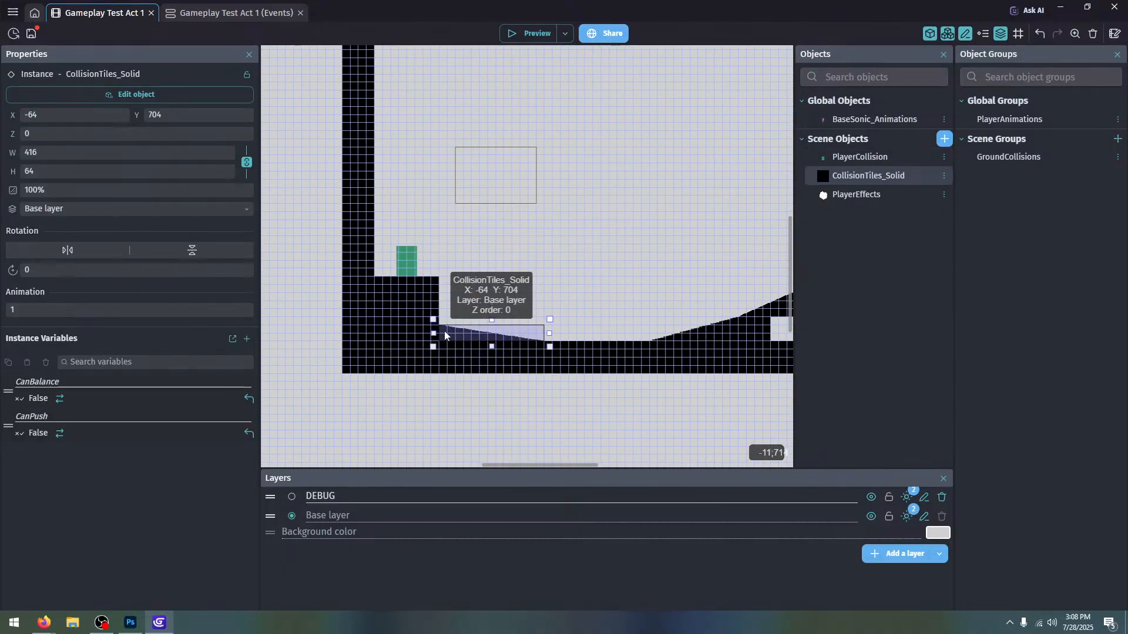
drag(437, 334, 471, 333)
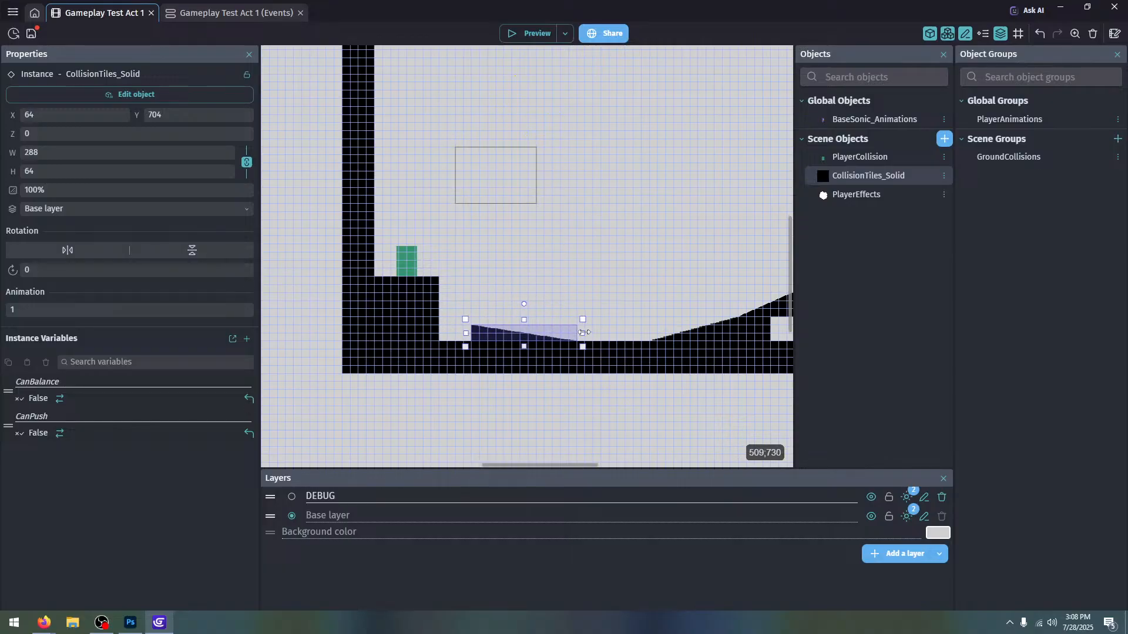
Copy the platform's solid tile and fit the copy into the gap before the slope, at Y 704 with a height of 192
click(444, 287)
click(435, 284)
key(ctrl+c)
key(ctrl+v)
drag(517, 267, 502, 288)
drag(541, 238, 474, 325)
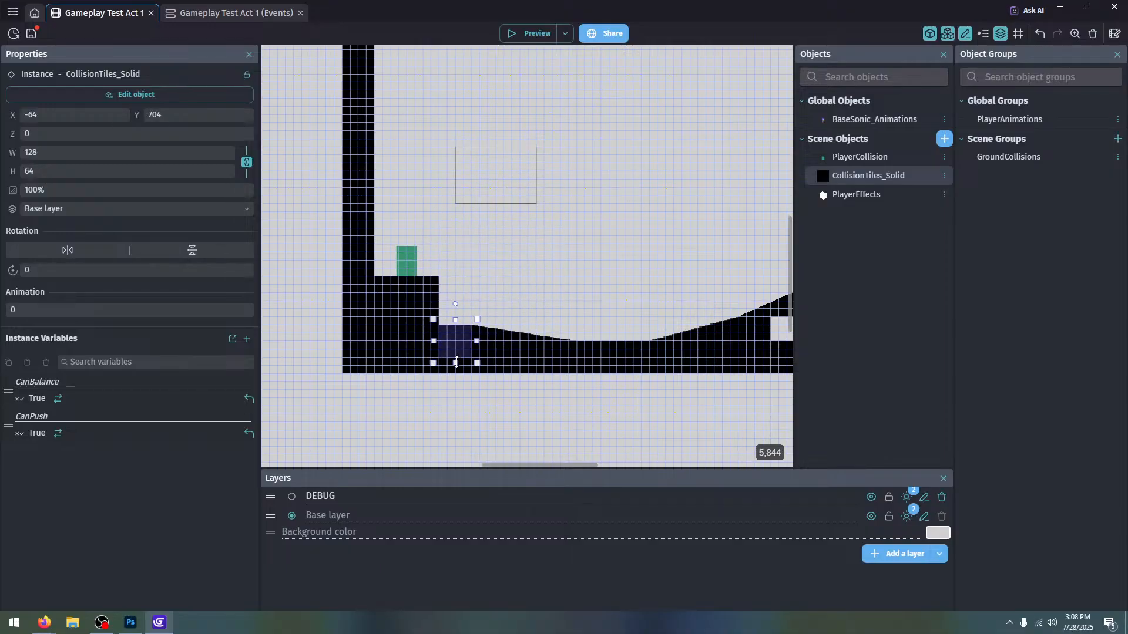
drag(459, 376, 460, 377)
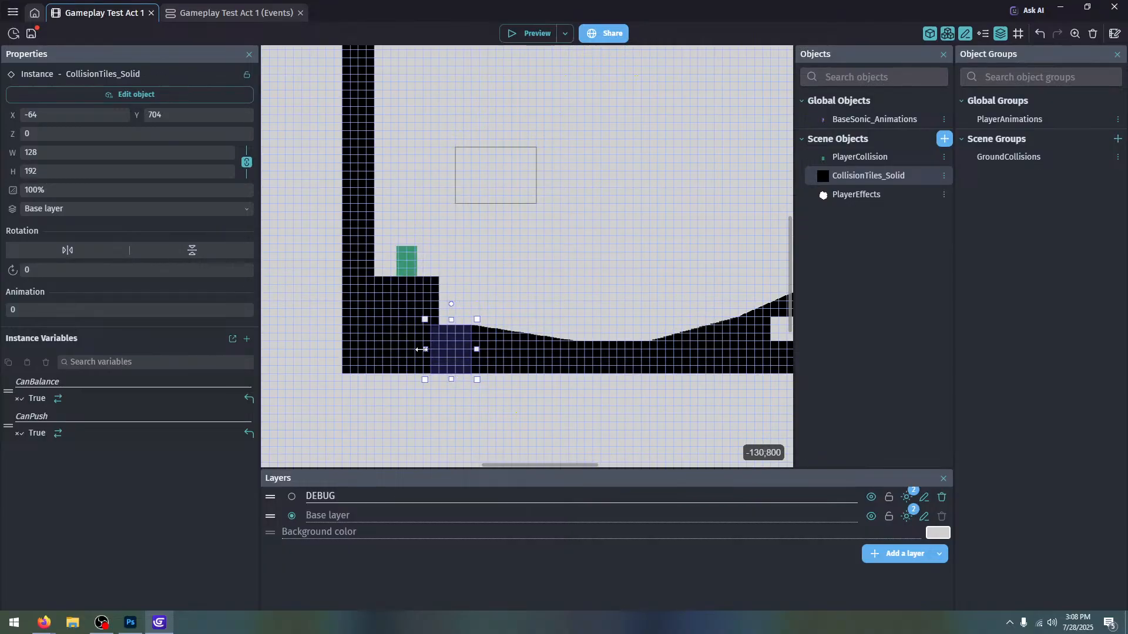
Preview the scene and test dropping off the platform, walking against its side on the flat ground, crouching and jumping
click(524, 88)
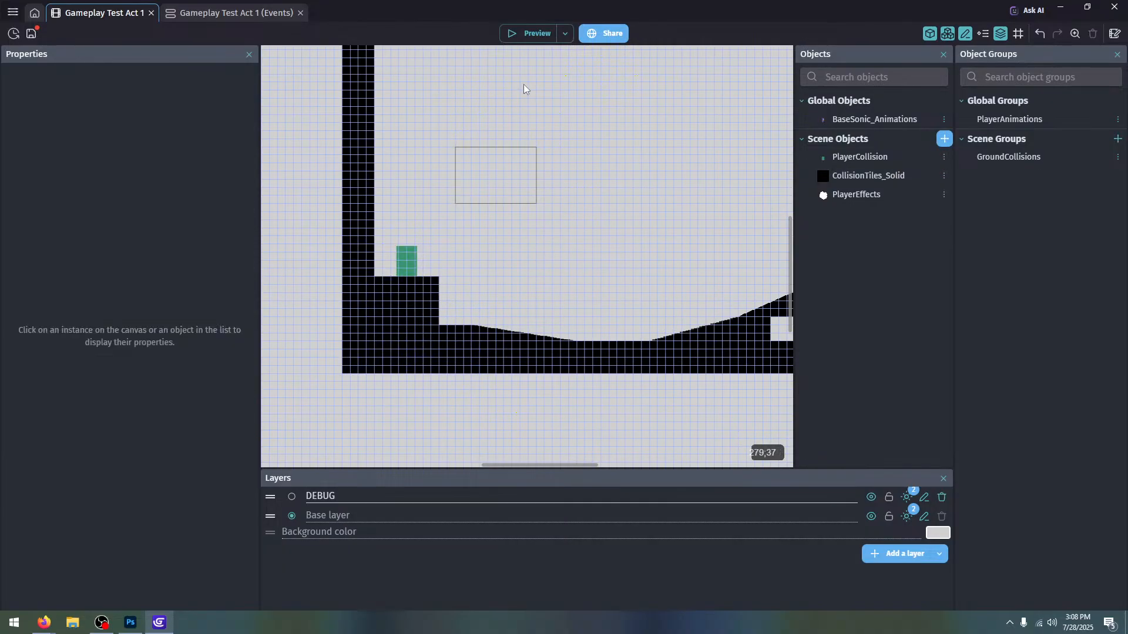
click(527, 34)
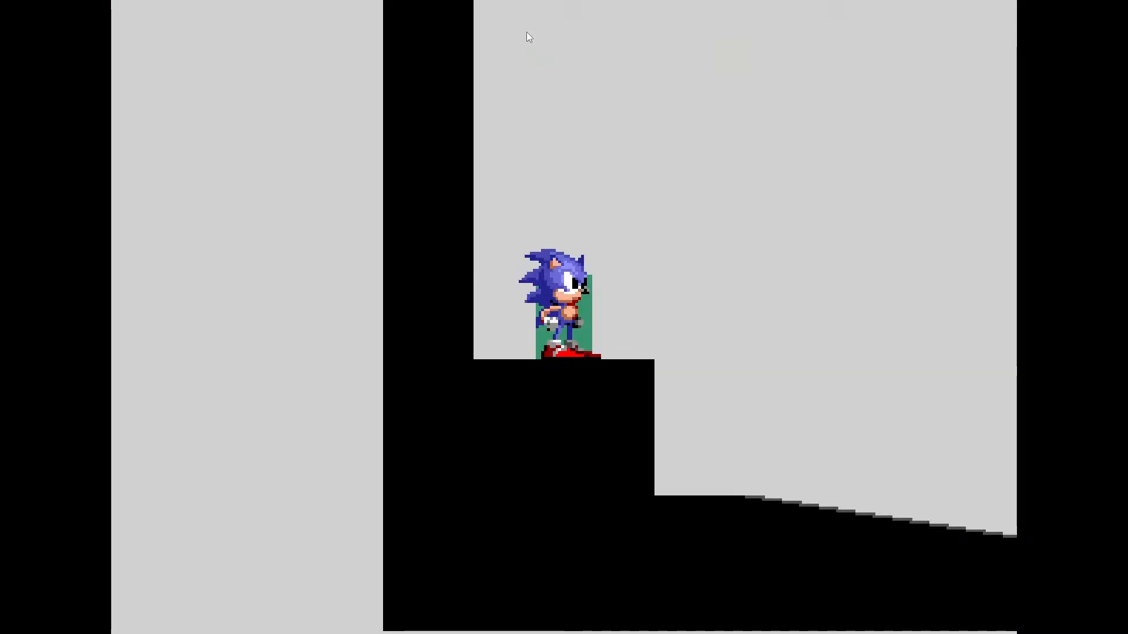
key(Right)
key(space)
key(Left)
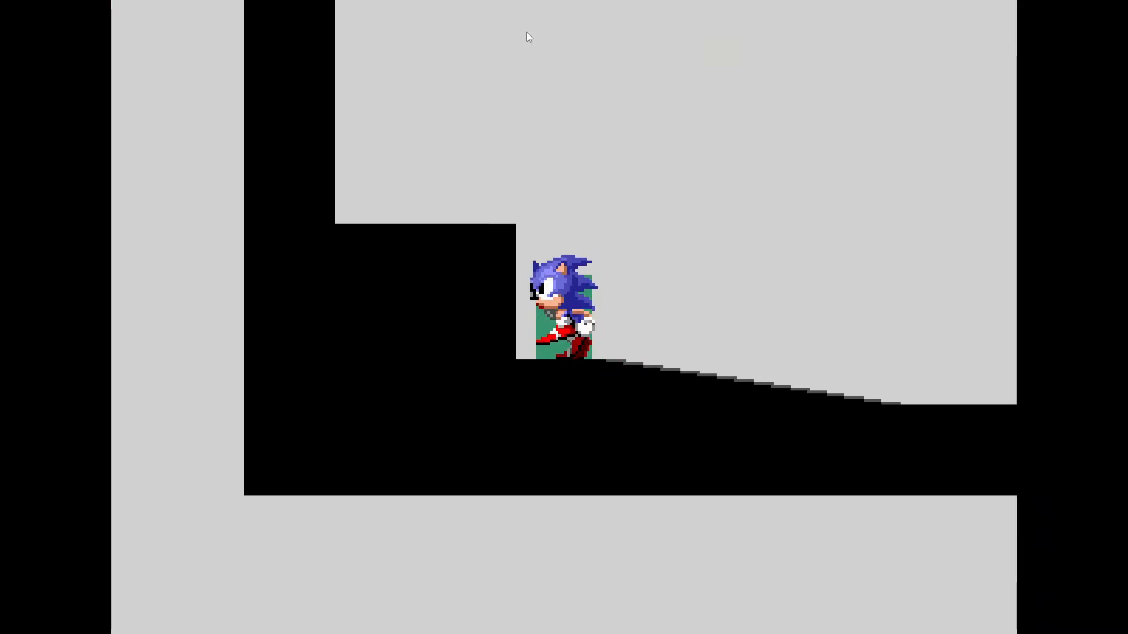
key(Down)
key(space)
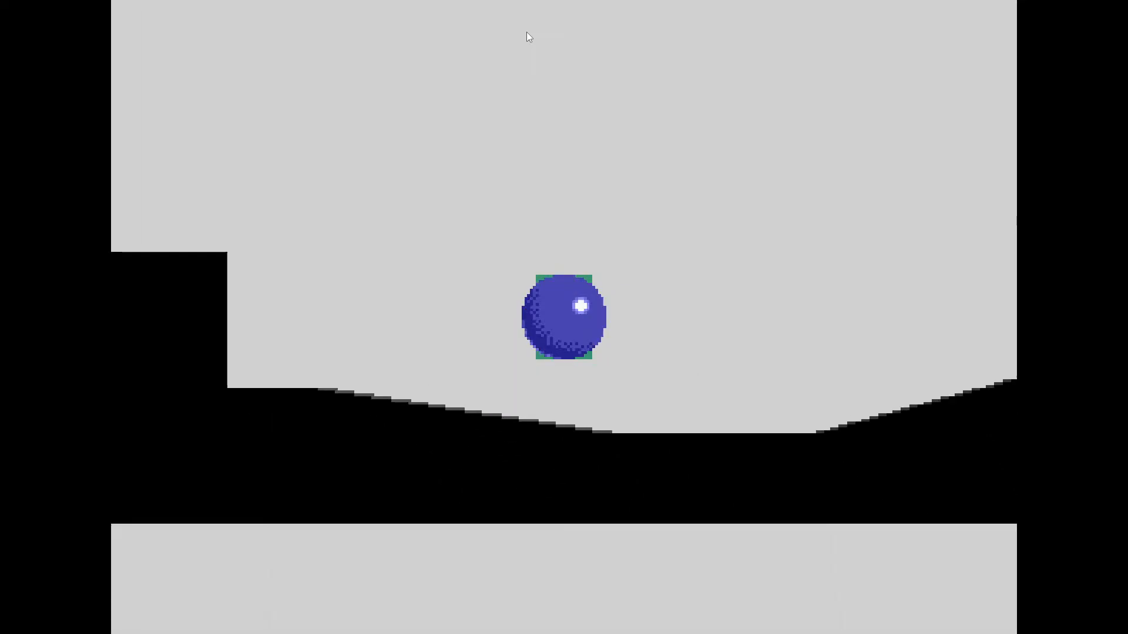
Test jumping toward the upper slopes and returning to the platform against the tall wall
key(Right)
key(Left)
key(space)
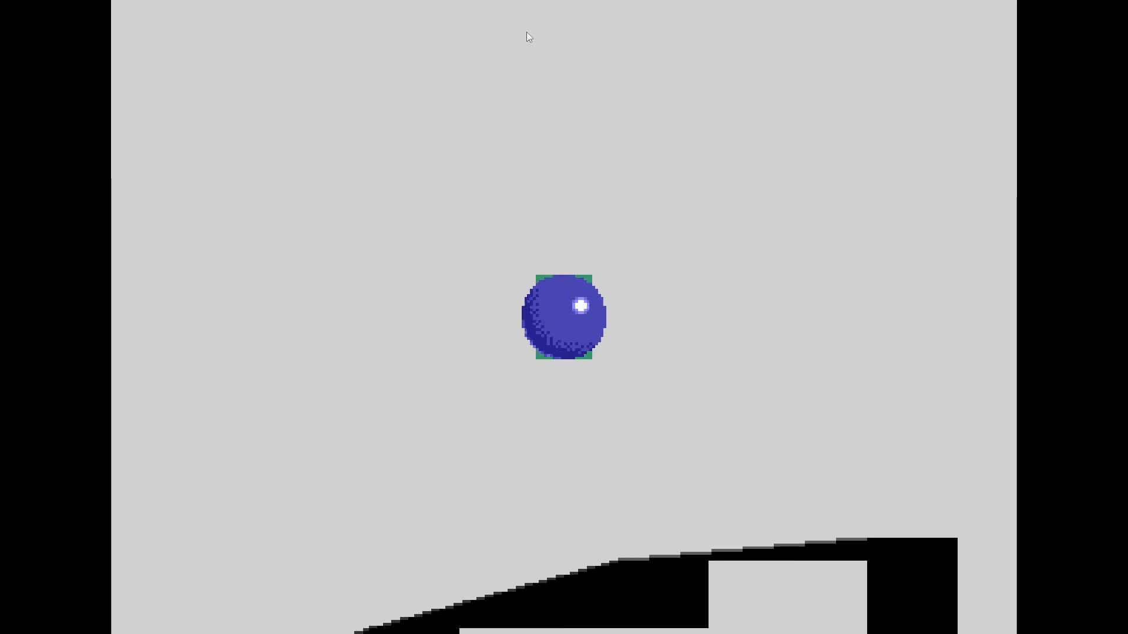
key(Left)
key(Down)
key(space)
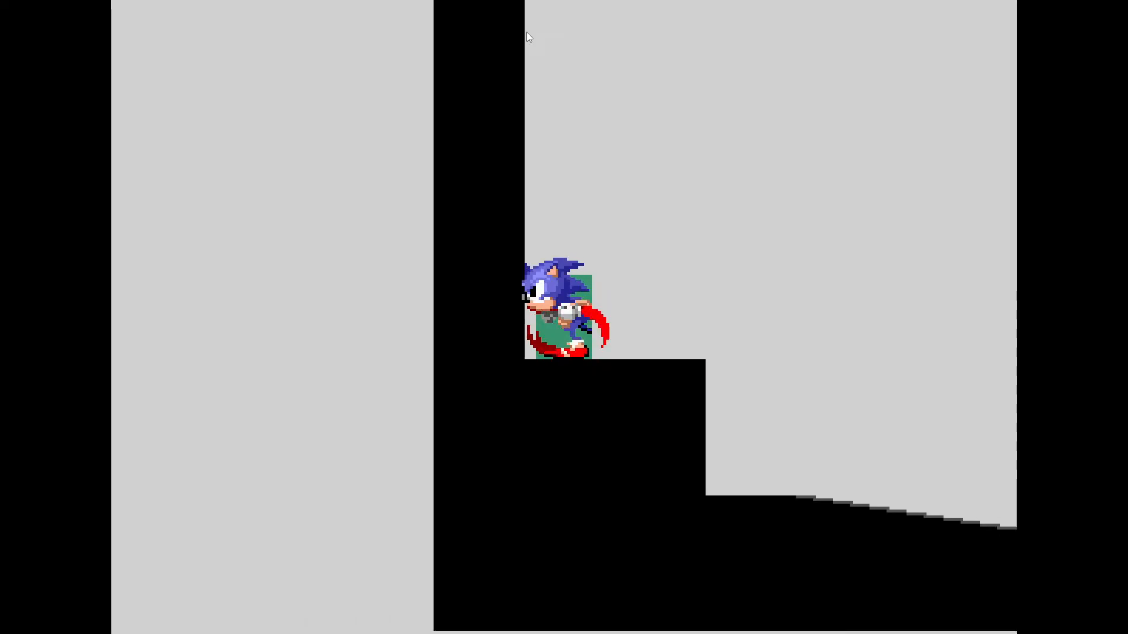
key(space)
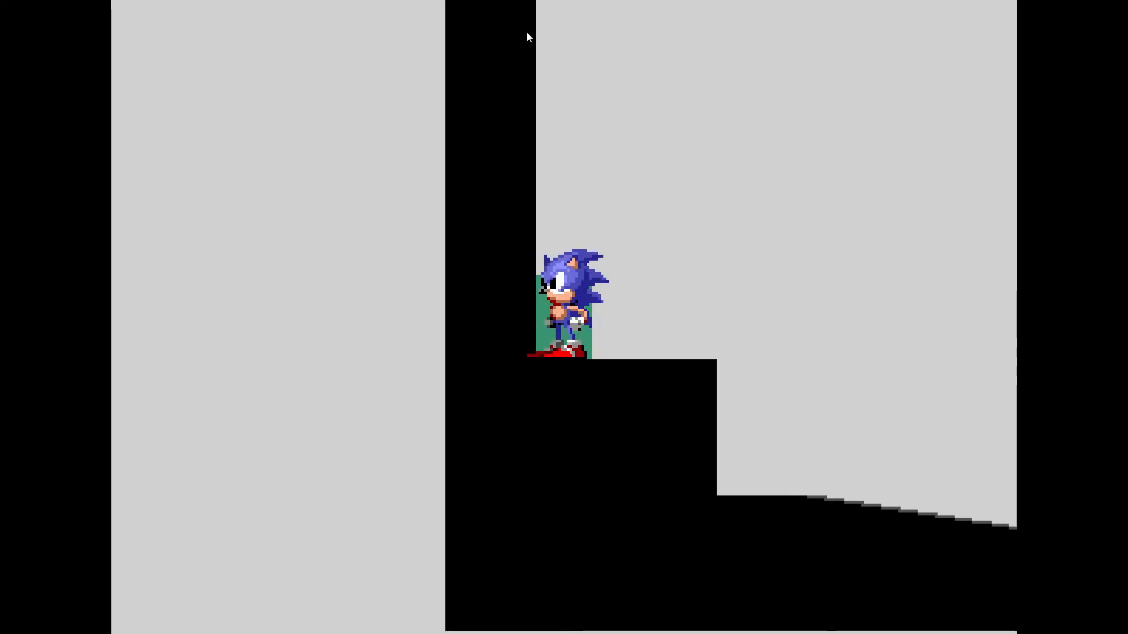
Test walking to the platform's edge, jumping off it and rolling into the dip between the slopes
key(space)
key(Right)
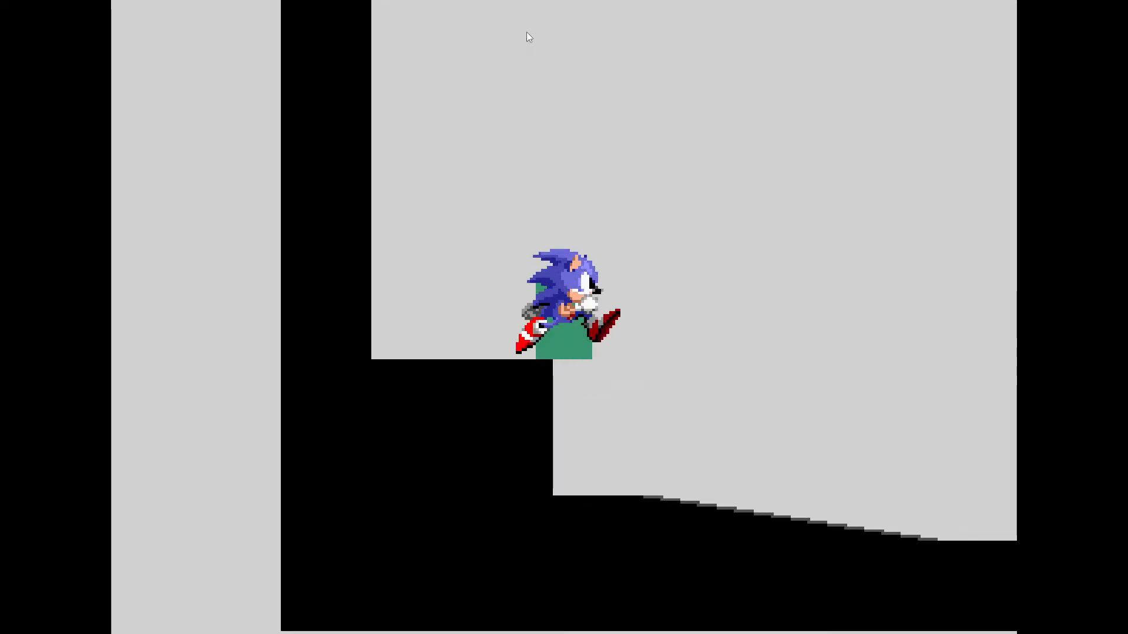
key(Right)
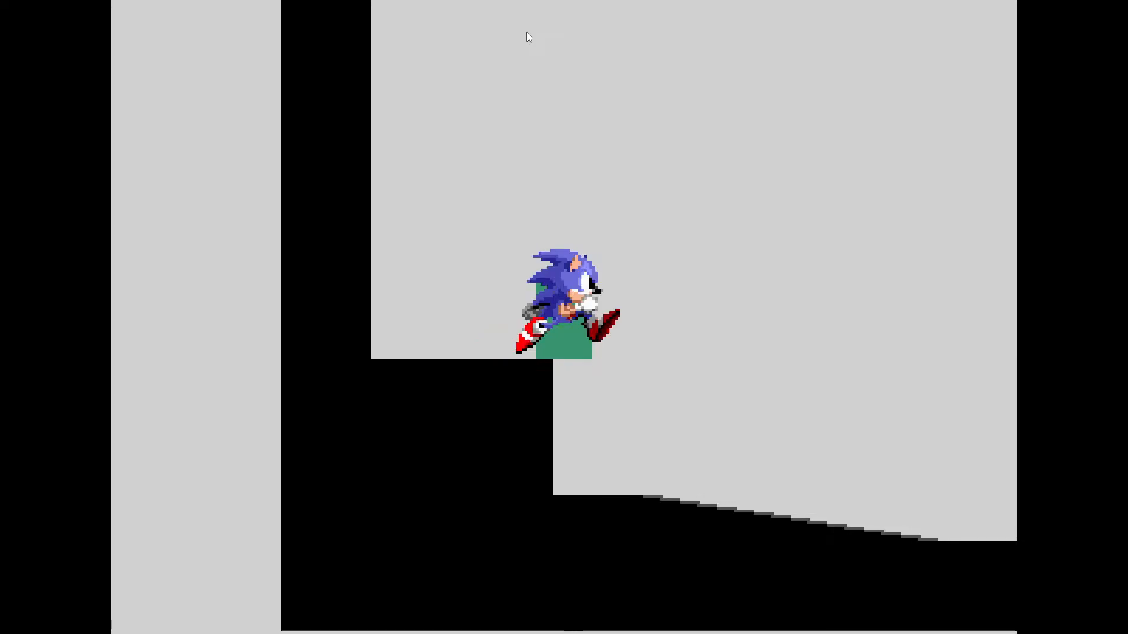
key(space)
key(Down)
key(space)
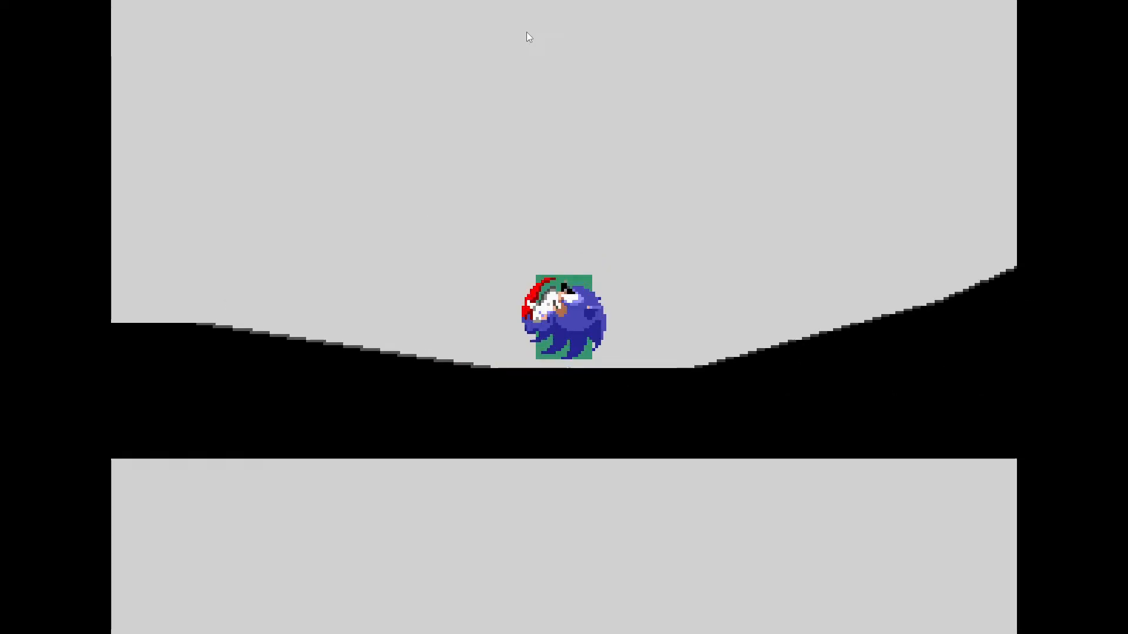
Test rolling and jumping in the dip, and running up the slopes to the high ledge
key(Left)
key(Down)
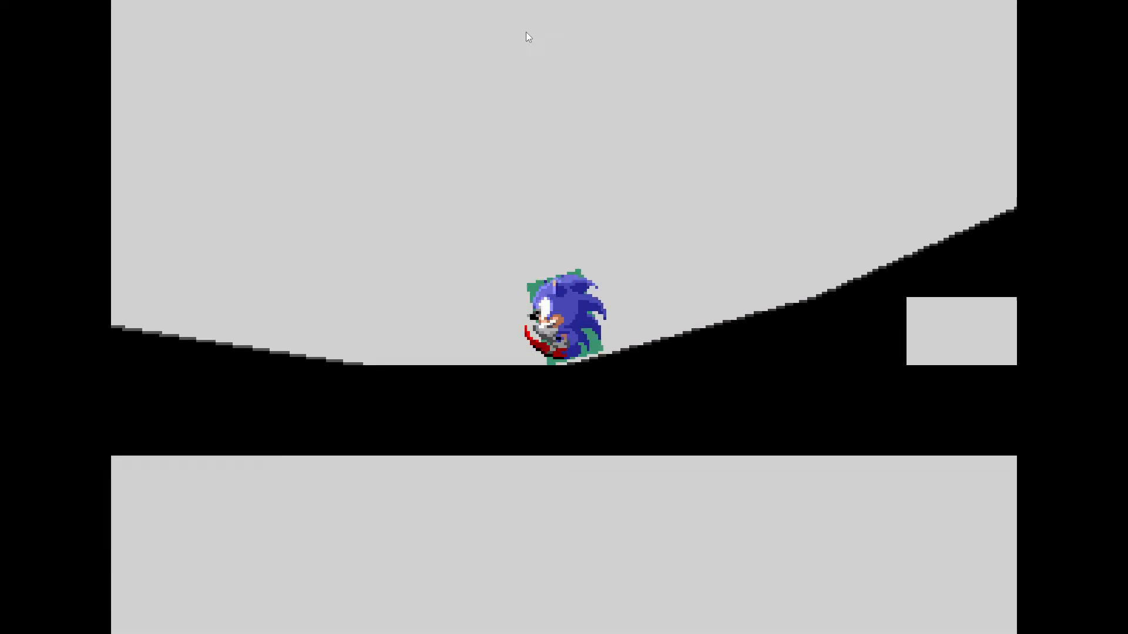
key(space)
key(Right)
key(space)
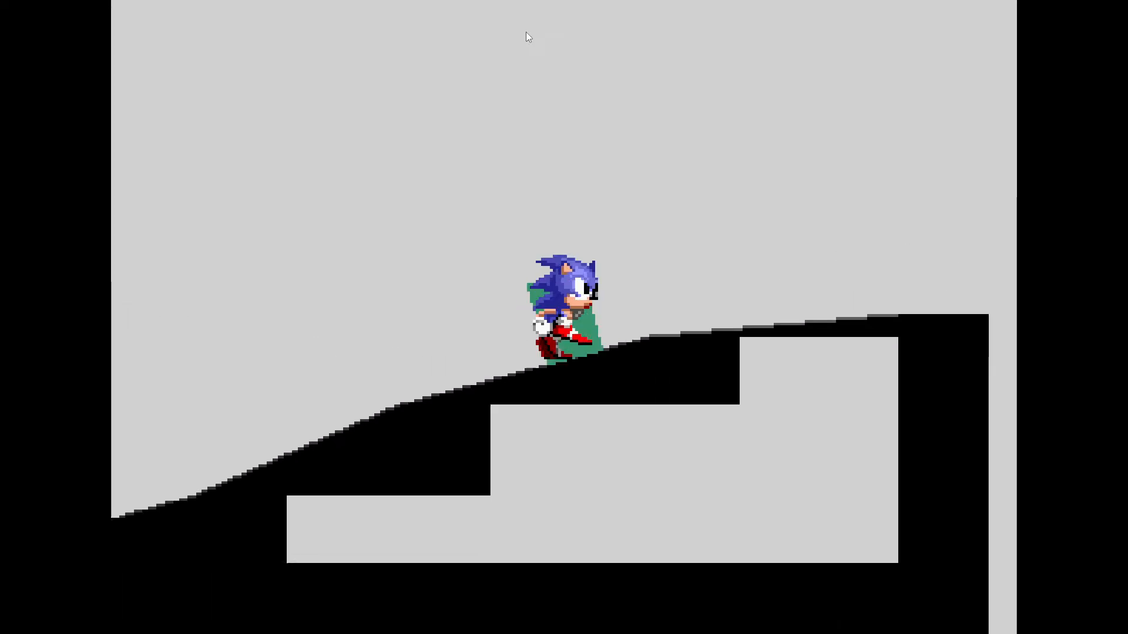
key(Left)
key(Right)
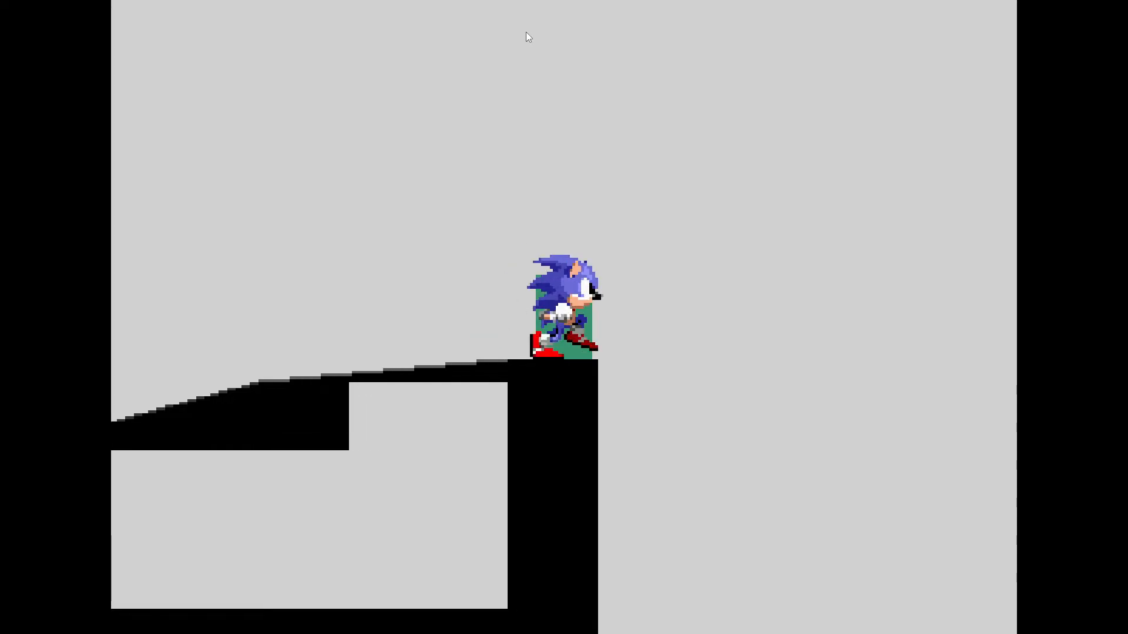
Test turning around and balancing on the edge of the high ledge, leave full screen and close the preview
key(Left)
key(Left)
key(Left)
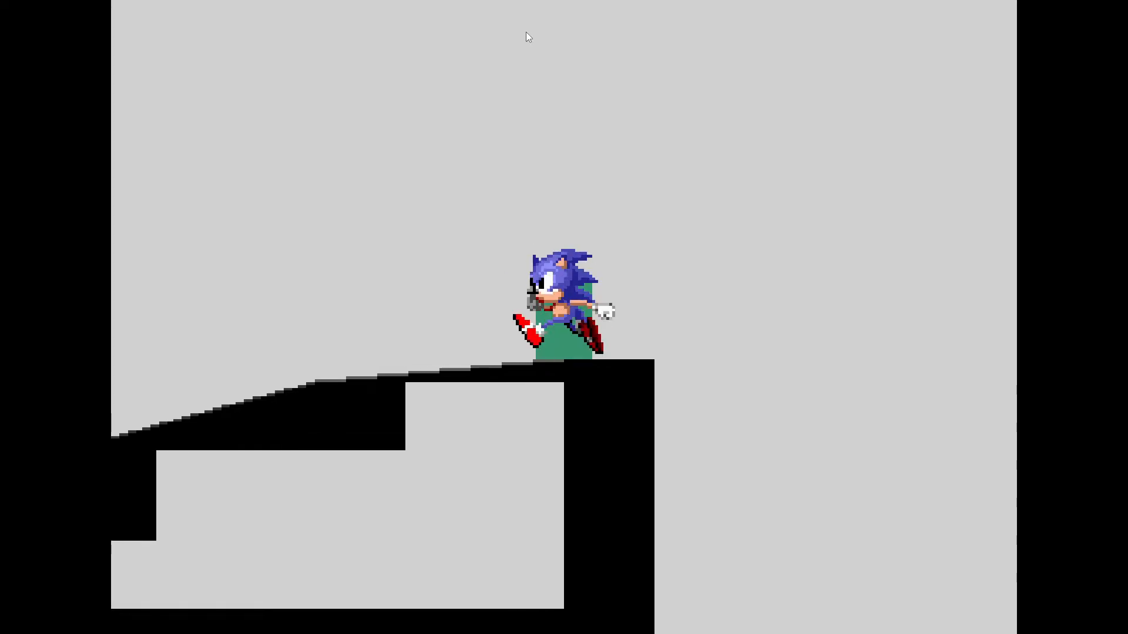
key(Right)
key(Right)
key(Right)
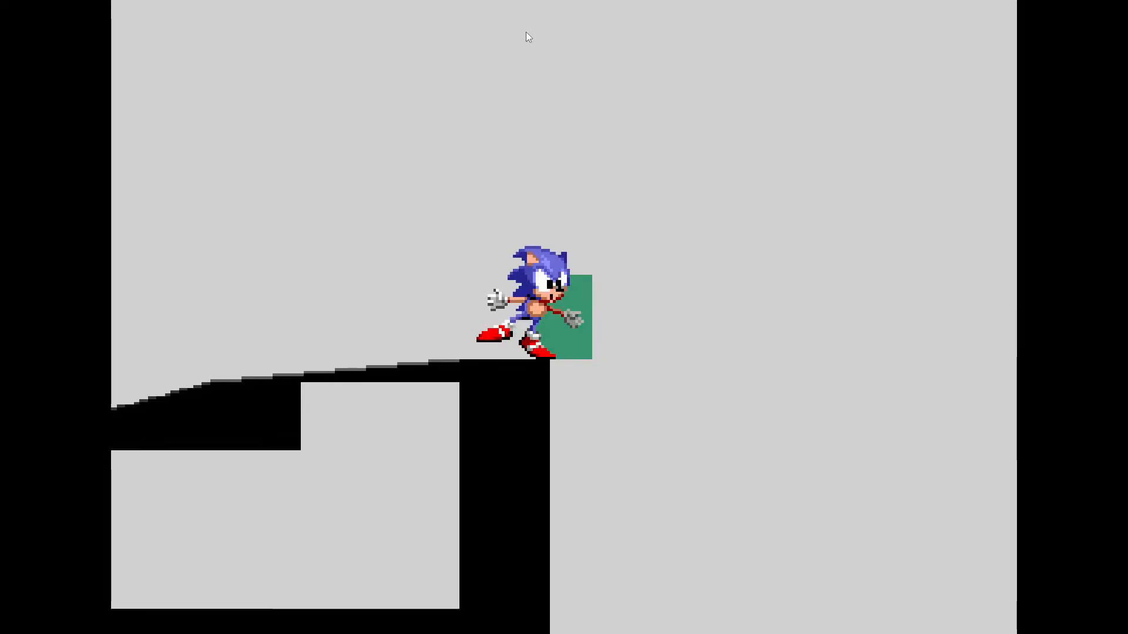
key(F11)
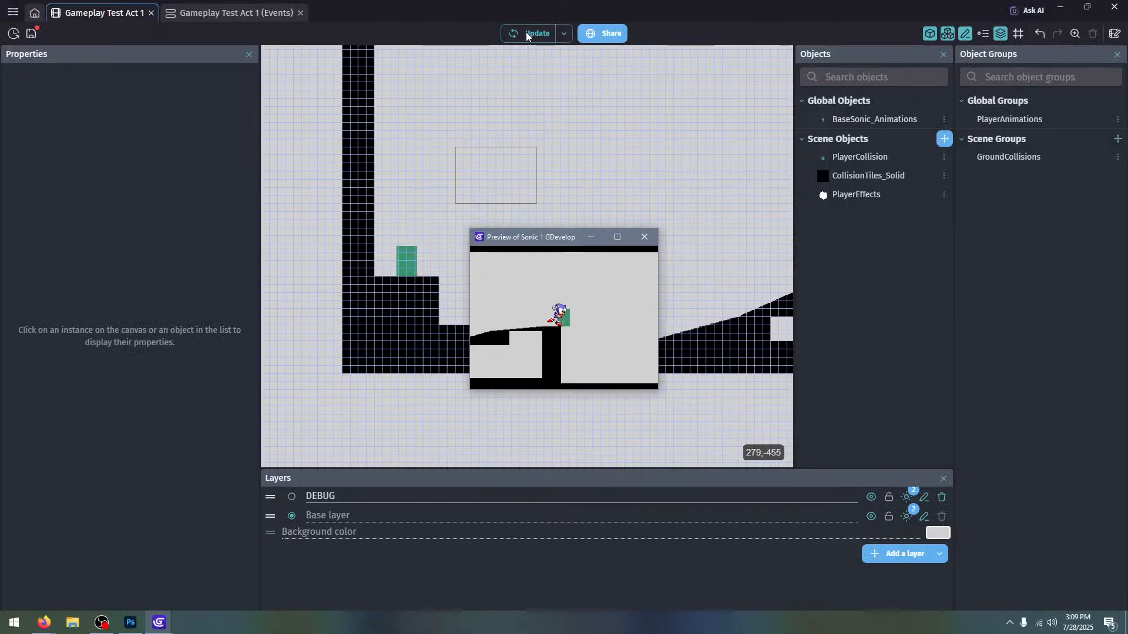
click(645, 238)
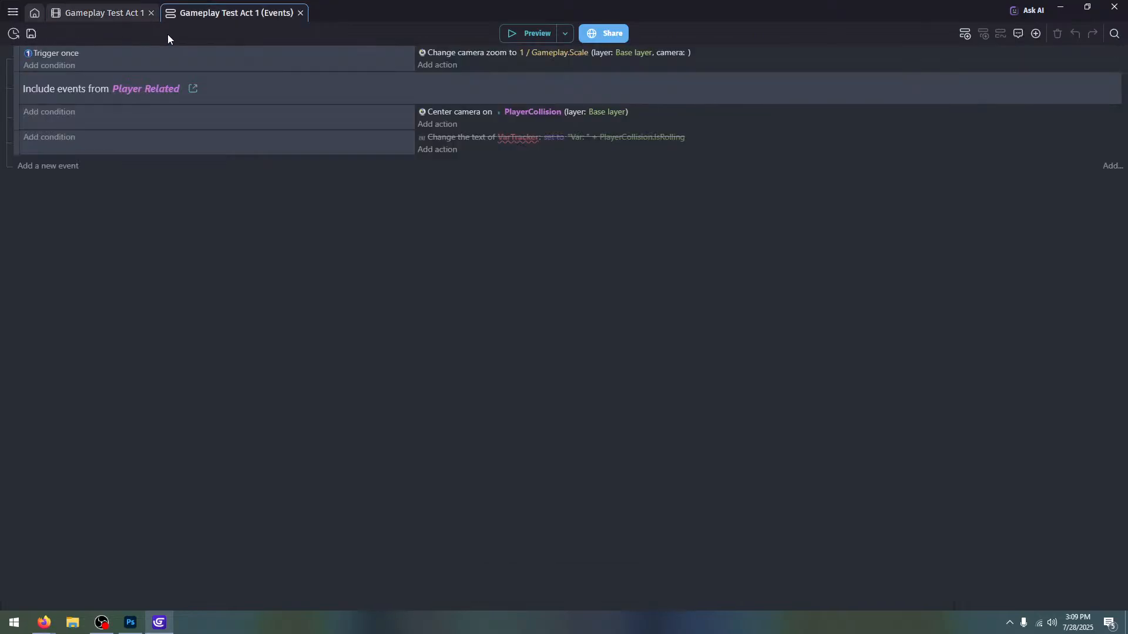
Save the project, open the Player Related external events, collapse the Angle and Skid groups and expand the Balance group
key(ctrl+s)
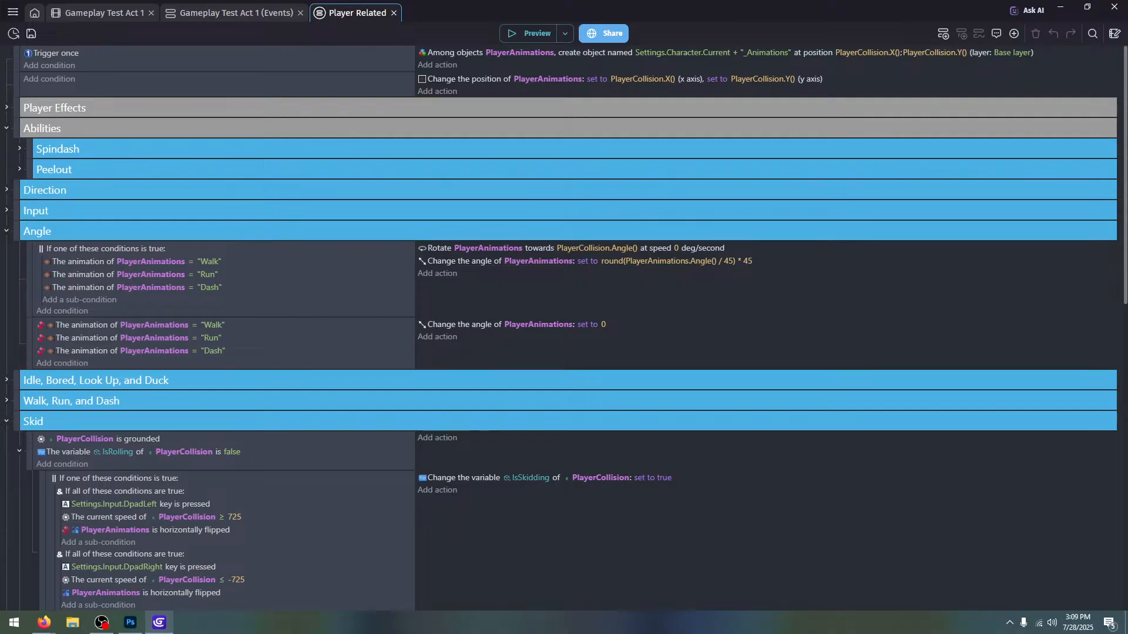
click(4, 232)
click(6, 292)
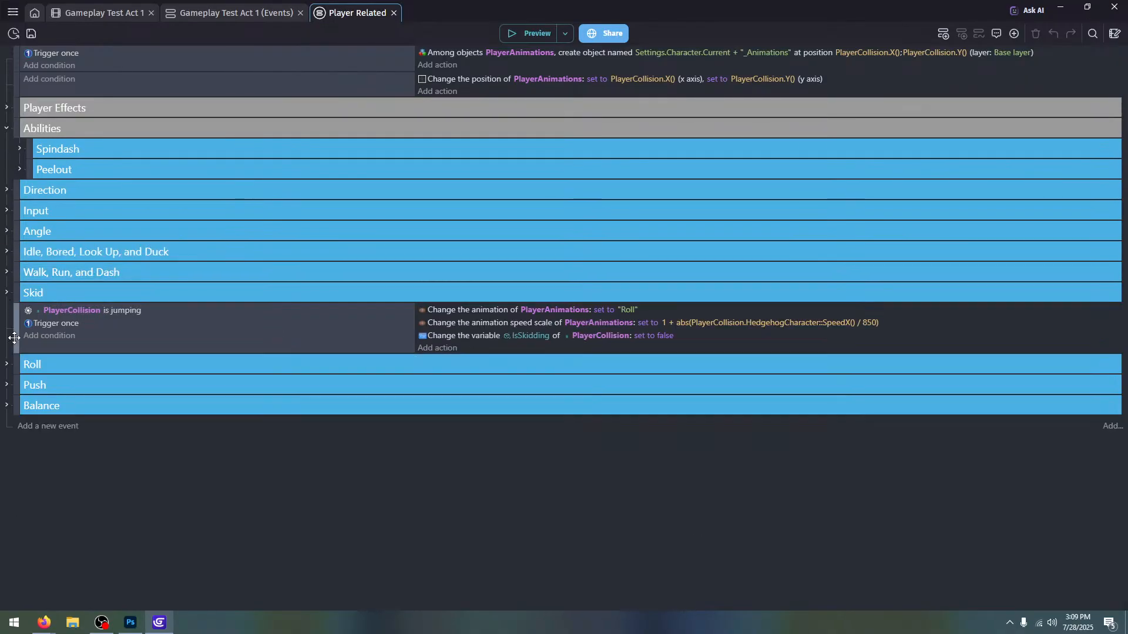
click(6, 405)
scroll(379, 463, down, 2)
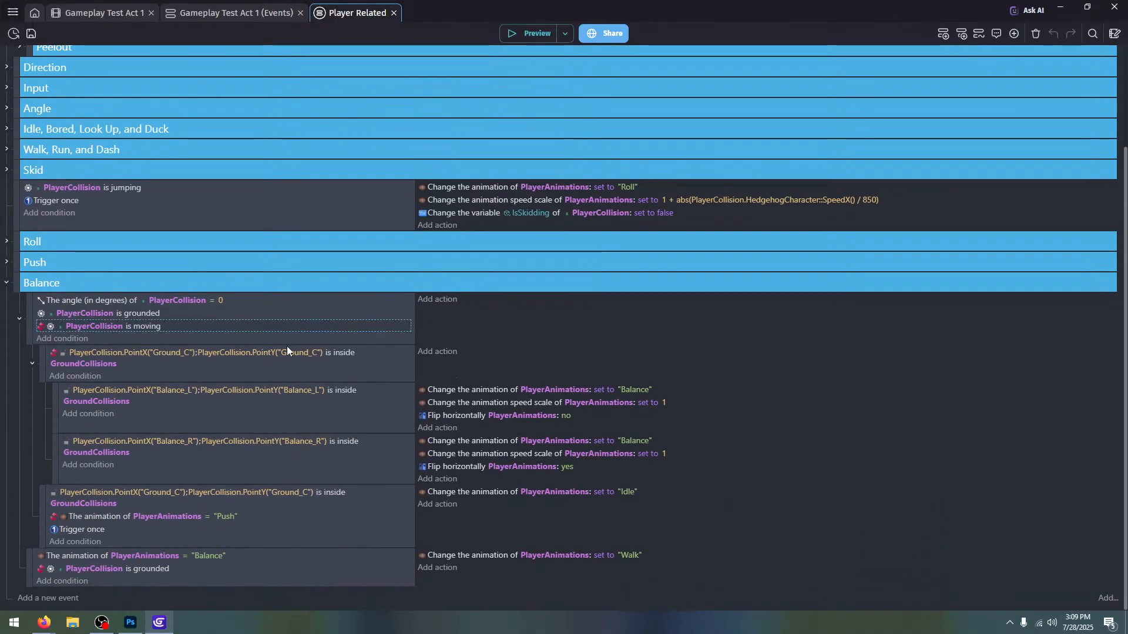
click(27, 598)
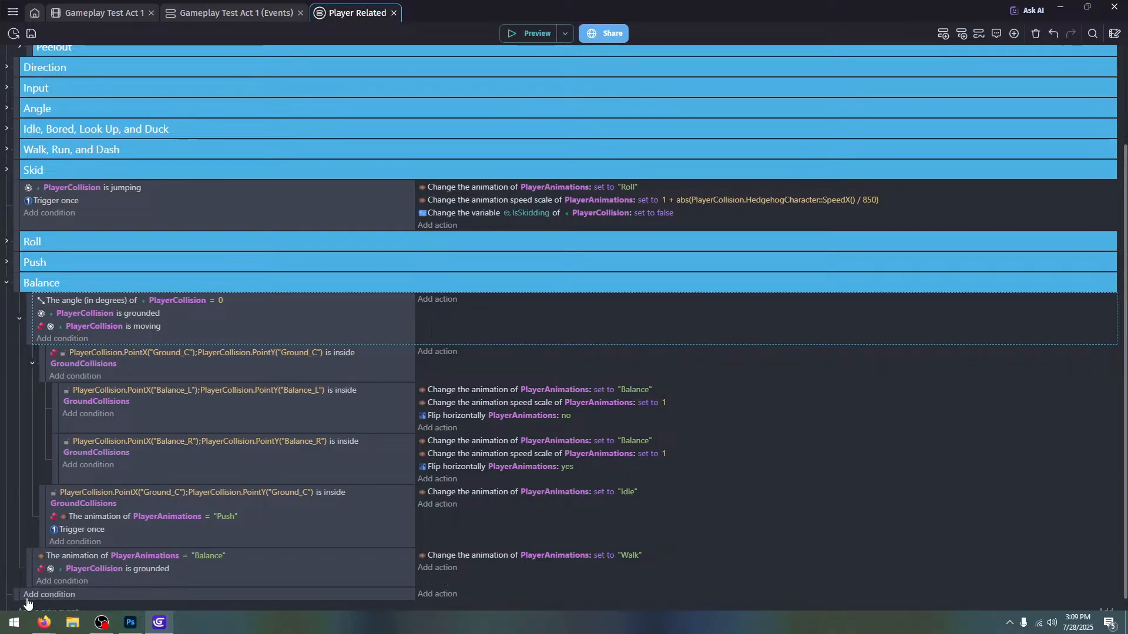
mouse_move(15, 598)
mouse_down()
mouse_move(35, 335)
mouse_move(21, 306)
mouse_move(18, 606)
mouse_move(18, 588)
mouse_up()
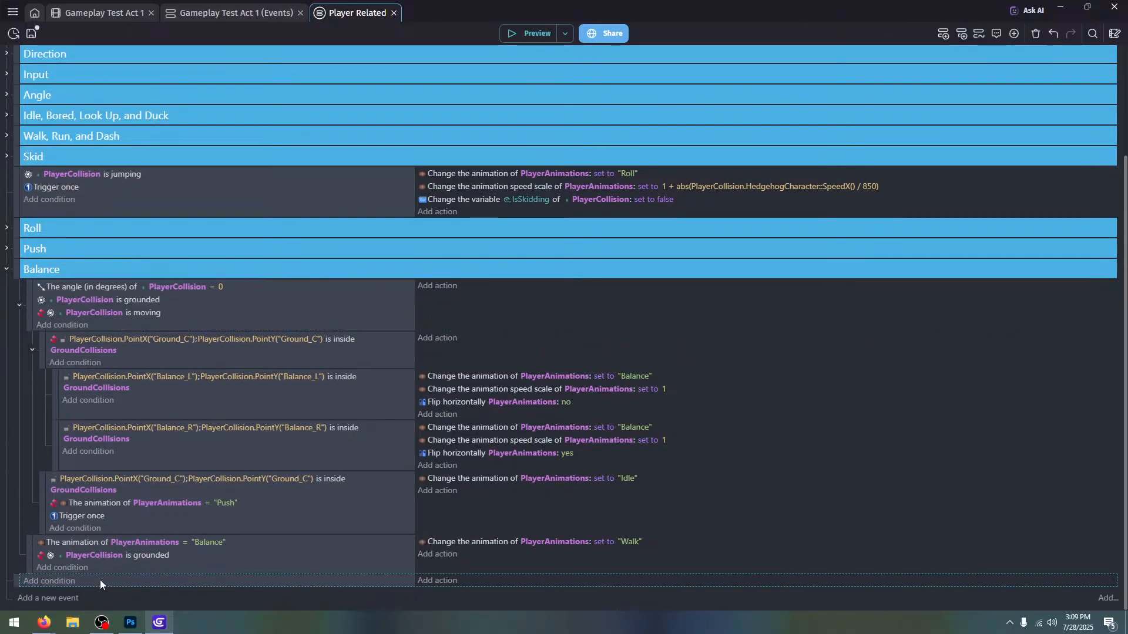
key(Delete)
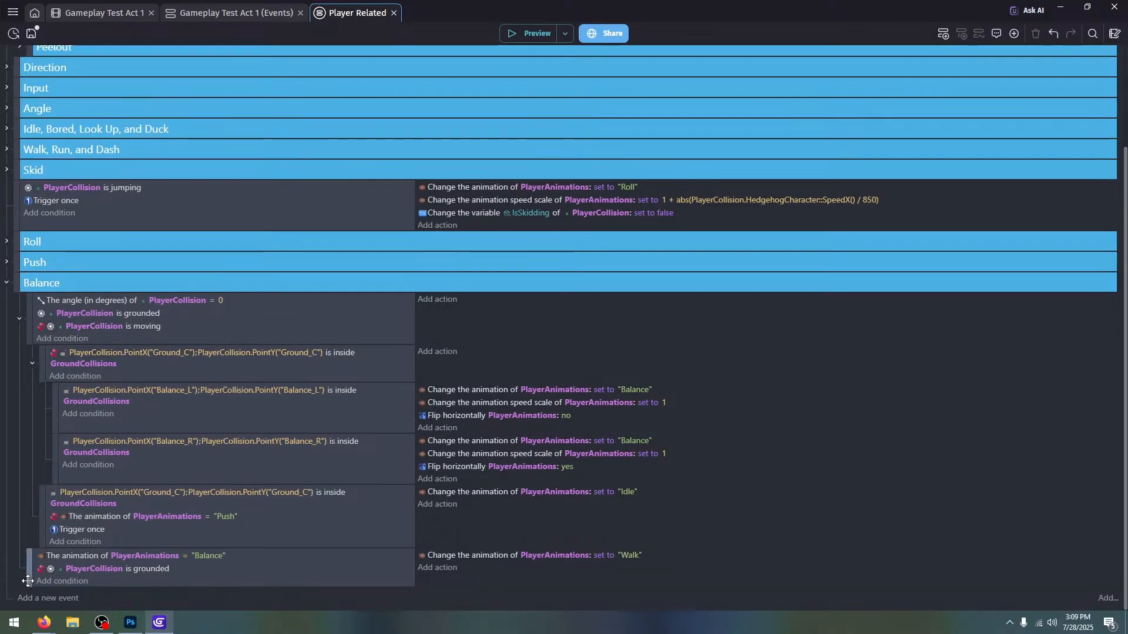
Add an empty event at the start of the Balance group and nest the existing balance events under it
click(25, 599)
drag(32, 446, 41, 327)
drag(33, 571, 47, 576)
Add a condition to the outer Balance event that PlayerCollision is on platform GroundCollisions
click(80, 301)
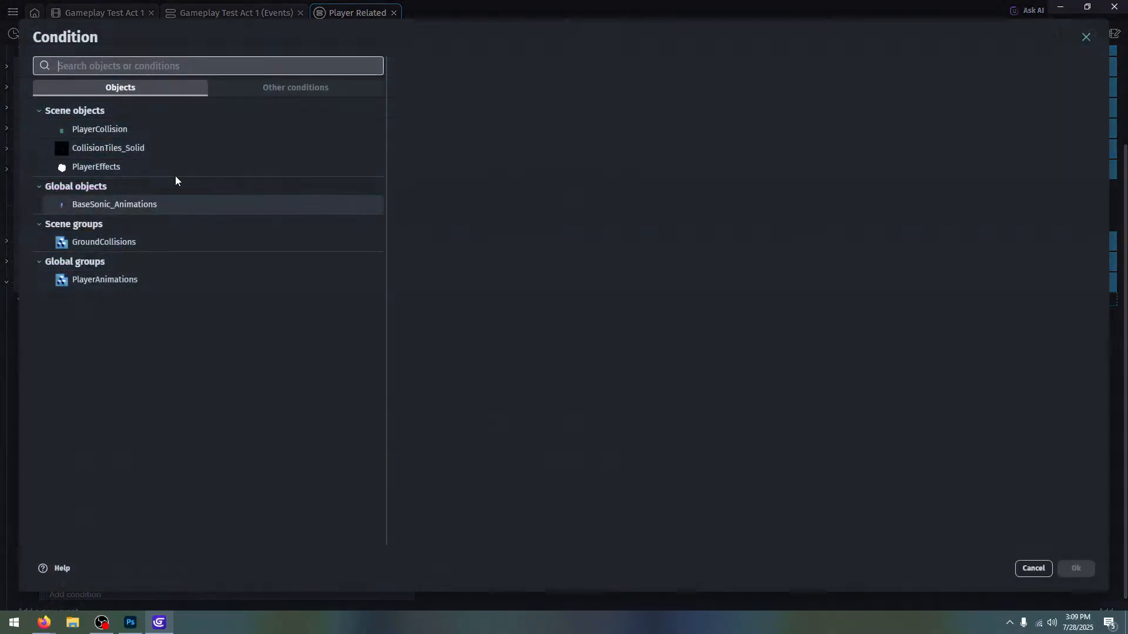
click(170, 133)
scroll(570, 160, down, 5)
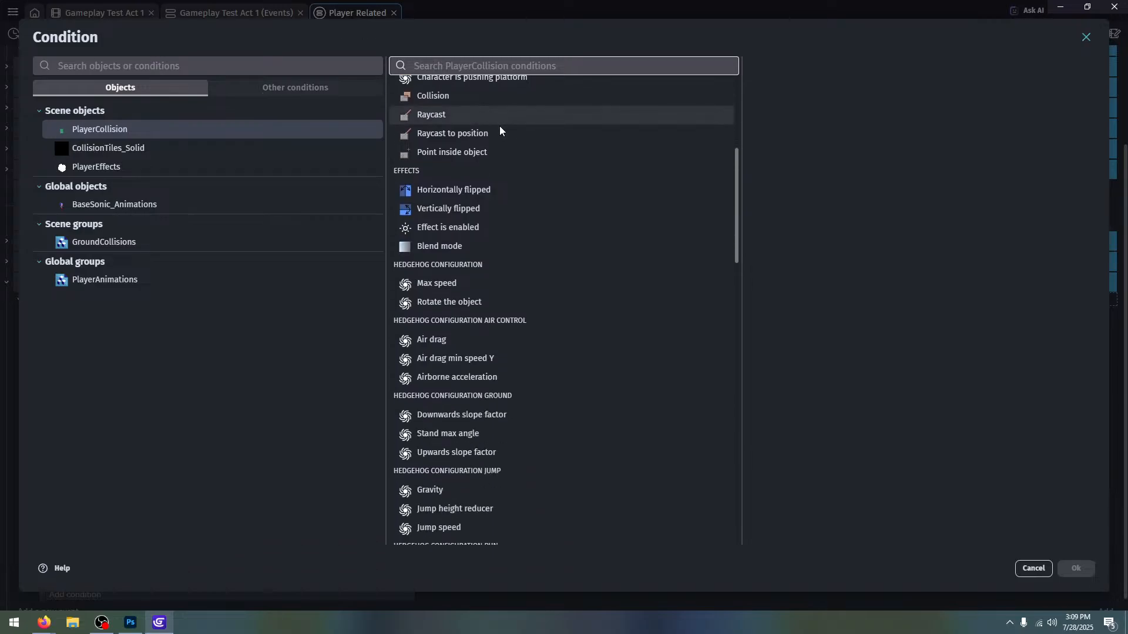
scroll(540, 165, up, 3)
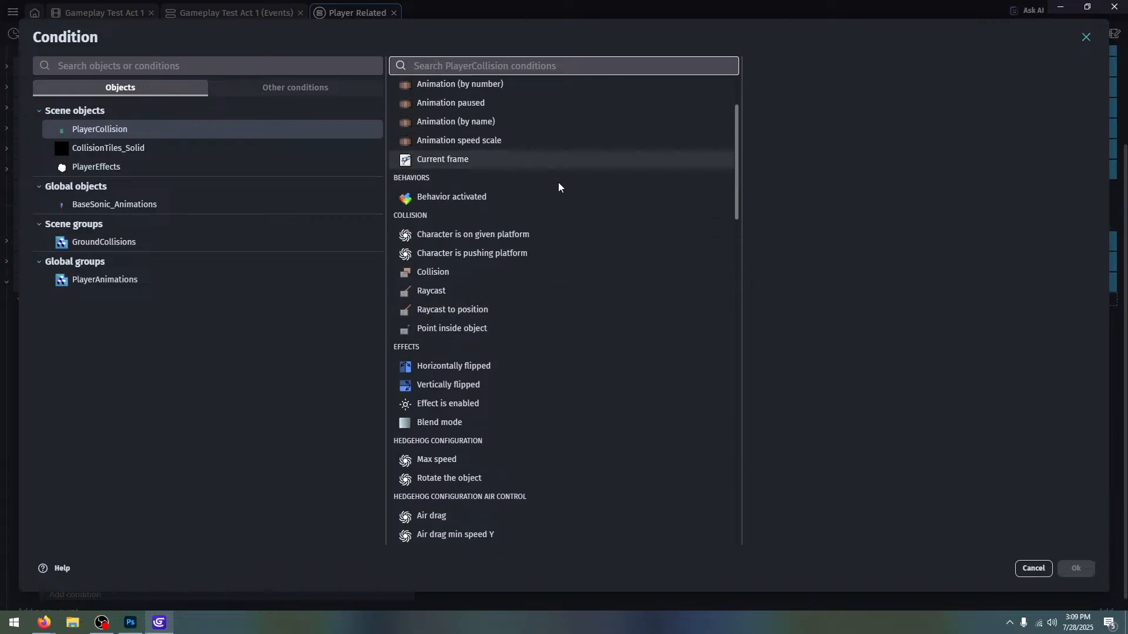
click(555, 234)
click(835, 132)
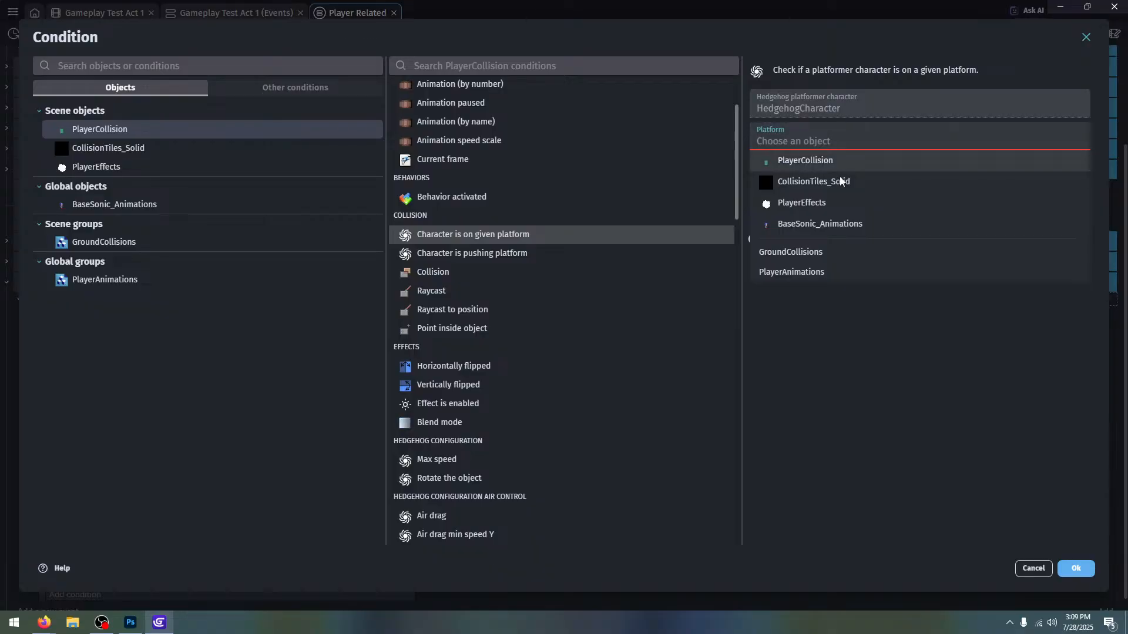
click(820, 254)
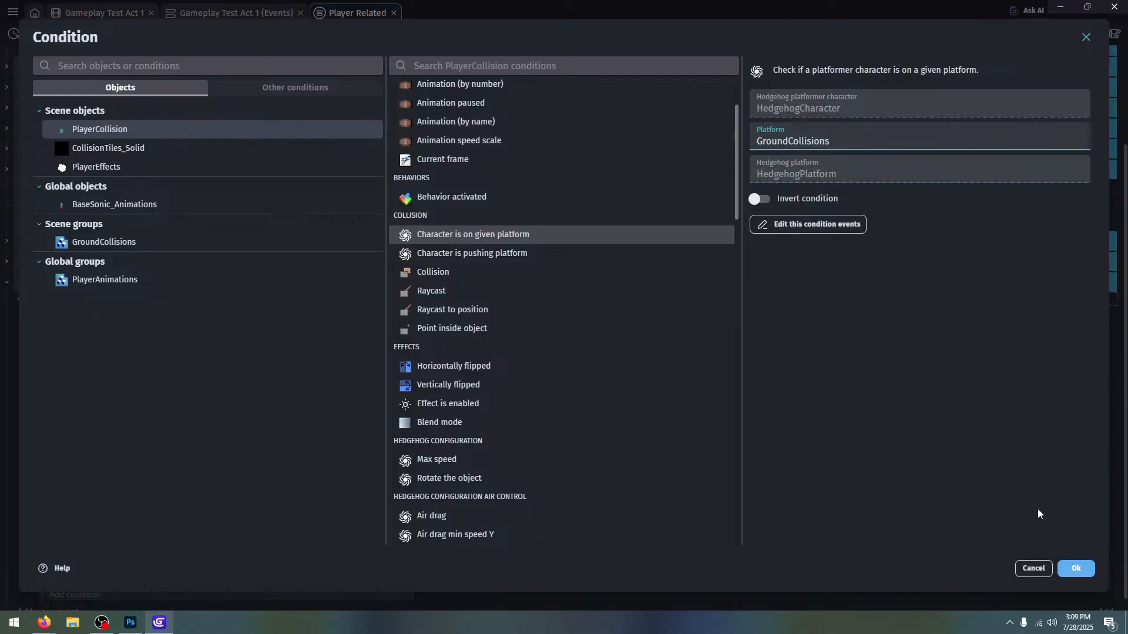
click(1084, 572)
Add a condition to the outer Balance event that the CanBalance variable of GroundCollisions is true
click(82, 314)
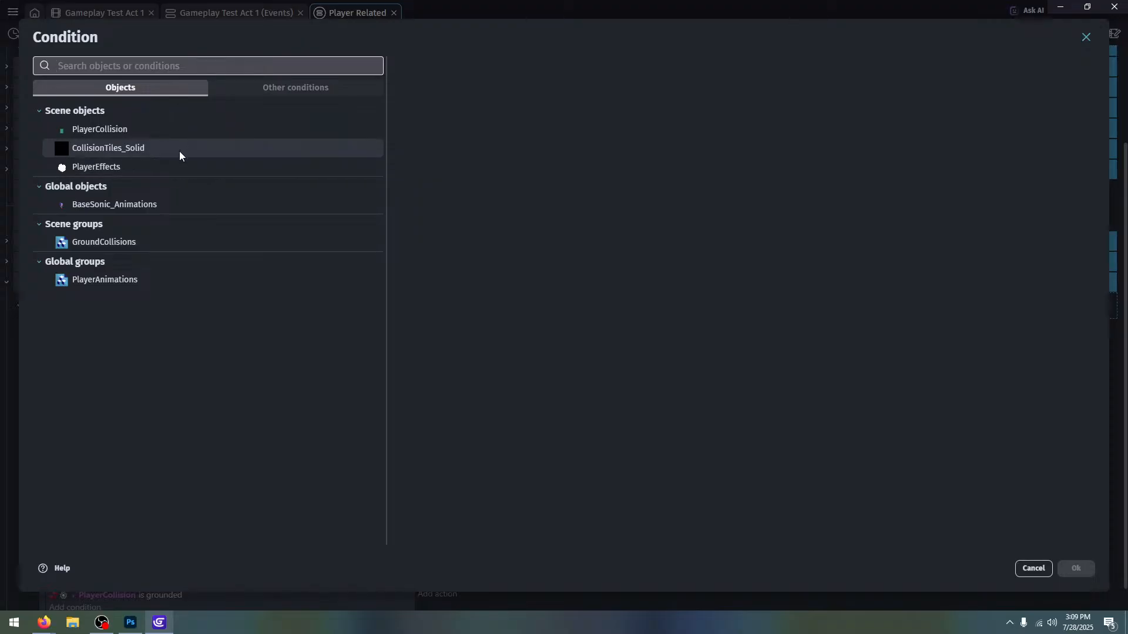
click(162, 242)
text(var)
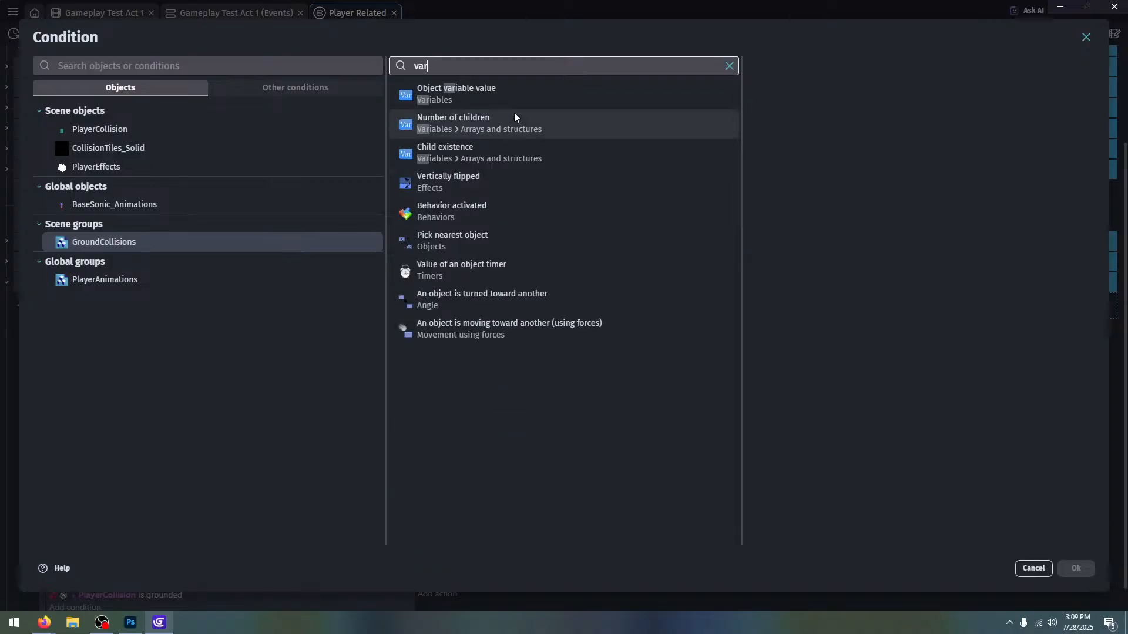
click(513, 97)
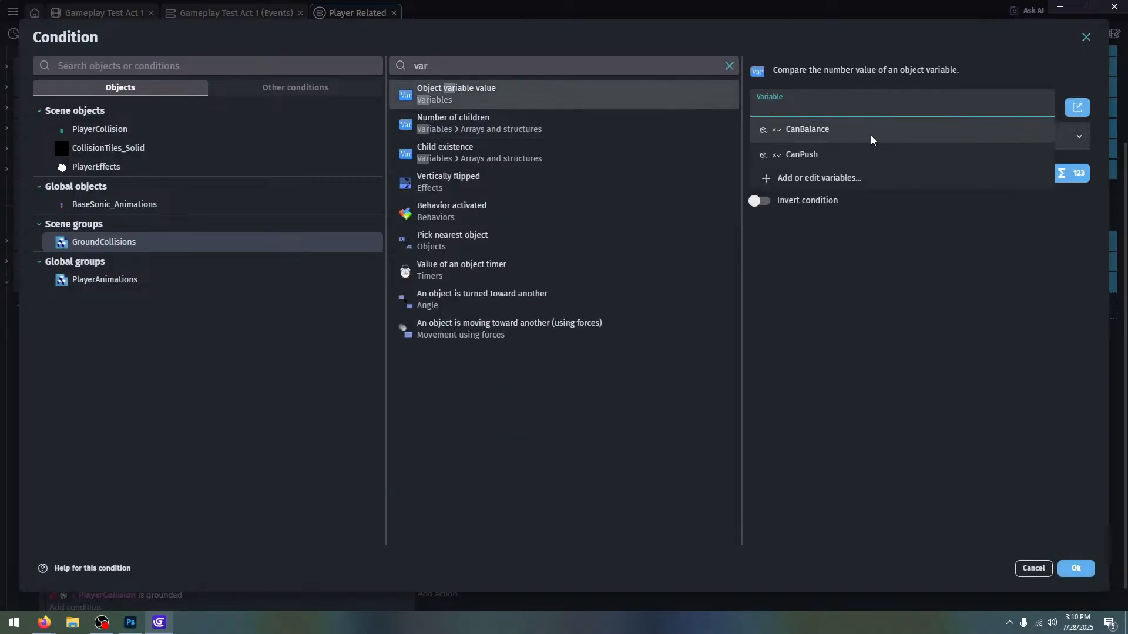
click(870, 131)
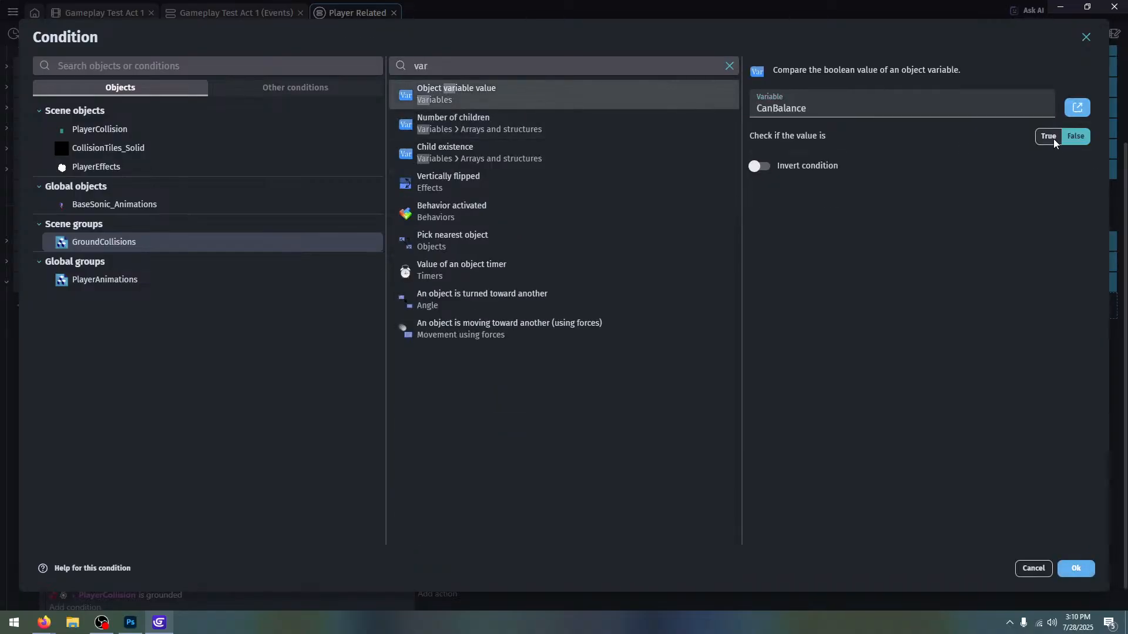
click(1076, 570)
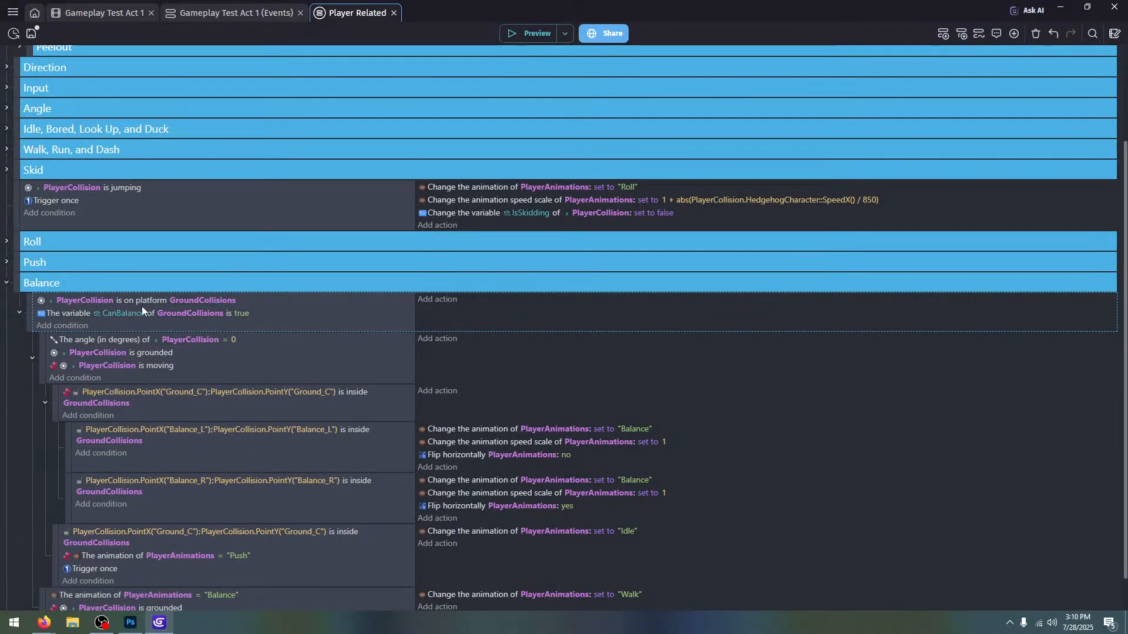
Launch the preview and test moving, jumping and balancing on the edge of the starting ledge
click(522, 33)
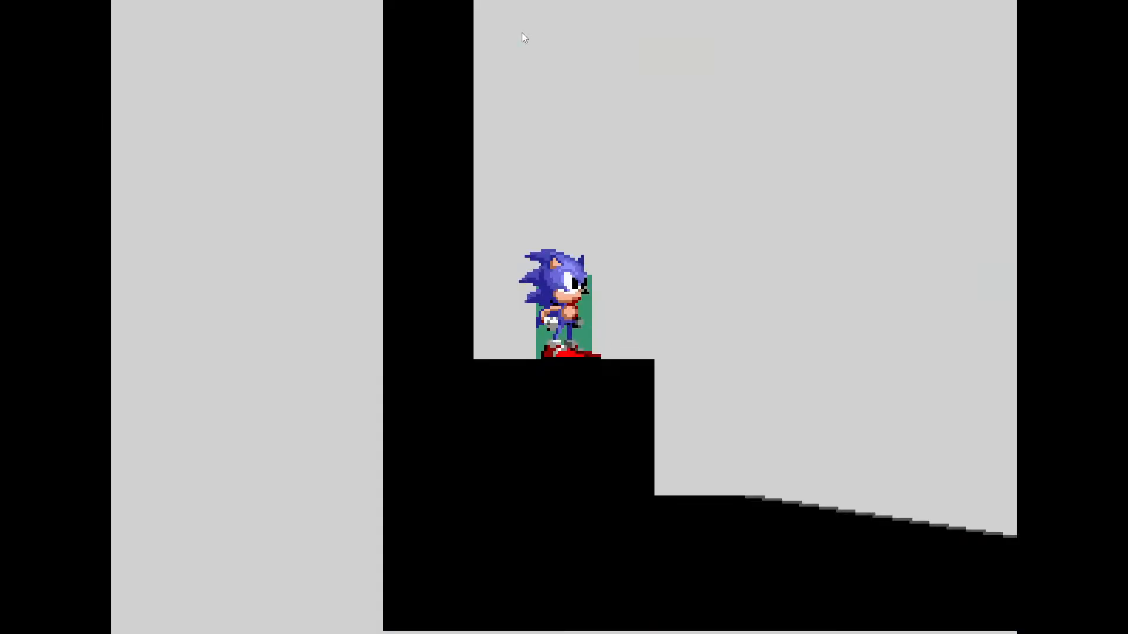
key(Right)
key(Left)
key(space)
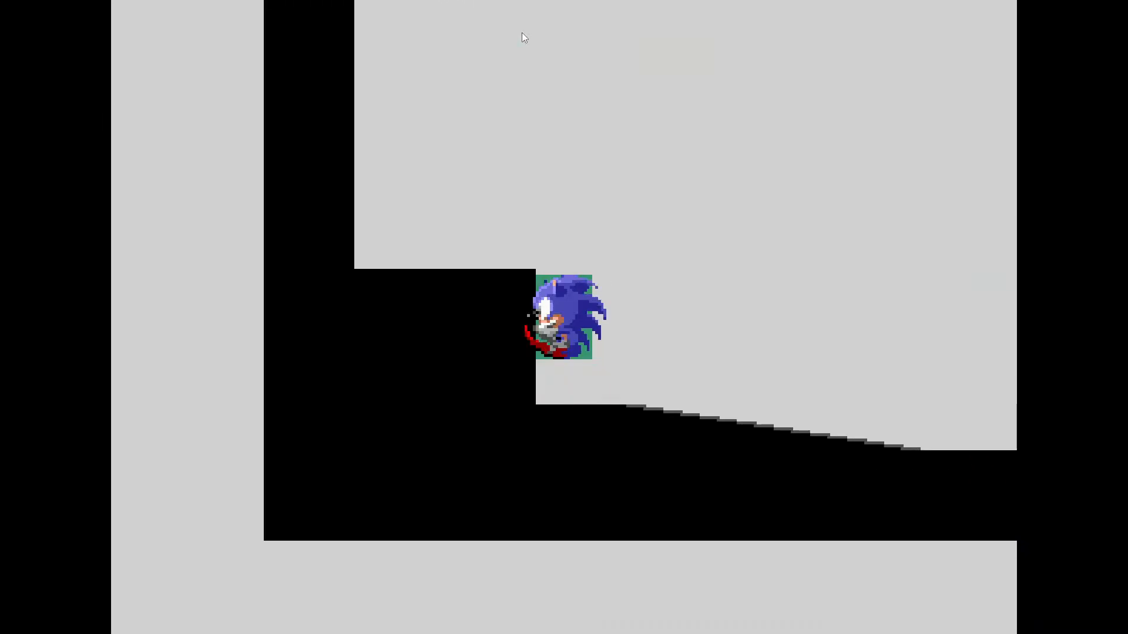
key(Right)
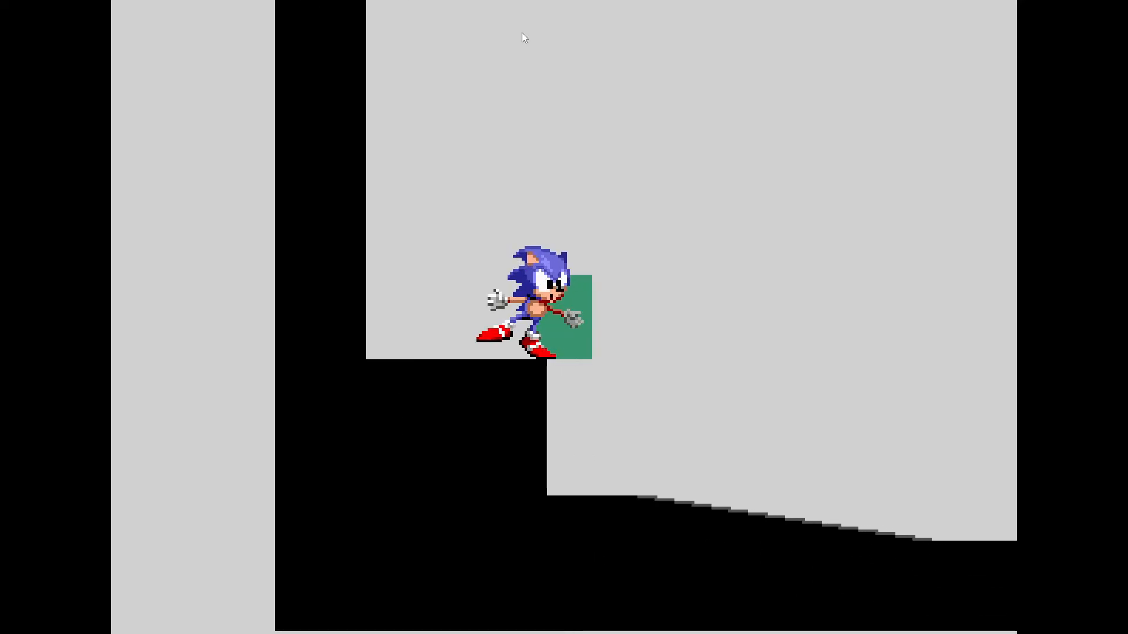
Run up the slopes to the high ledge, test balancing on its outer edge and turn back
key(Right)
key(Right)
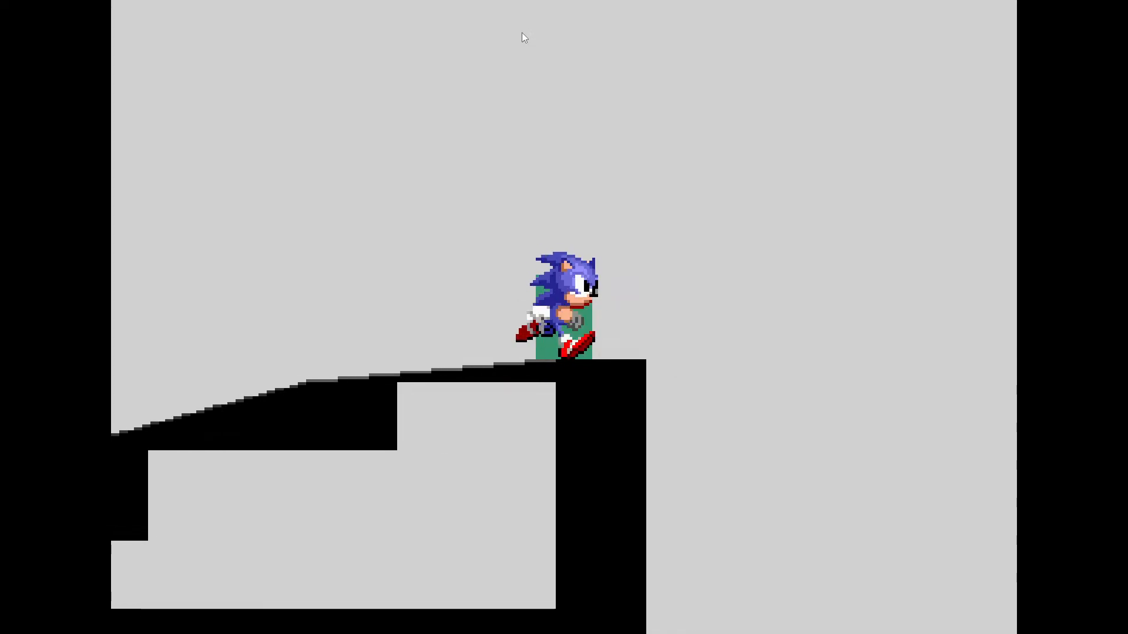
key(Right)
key(Right)
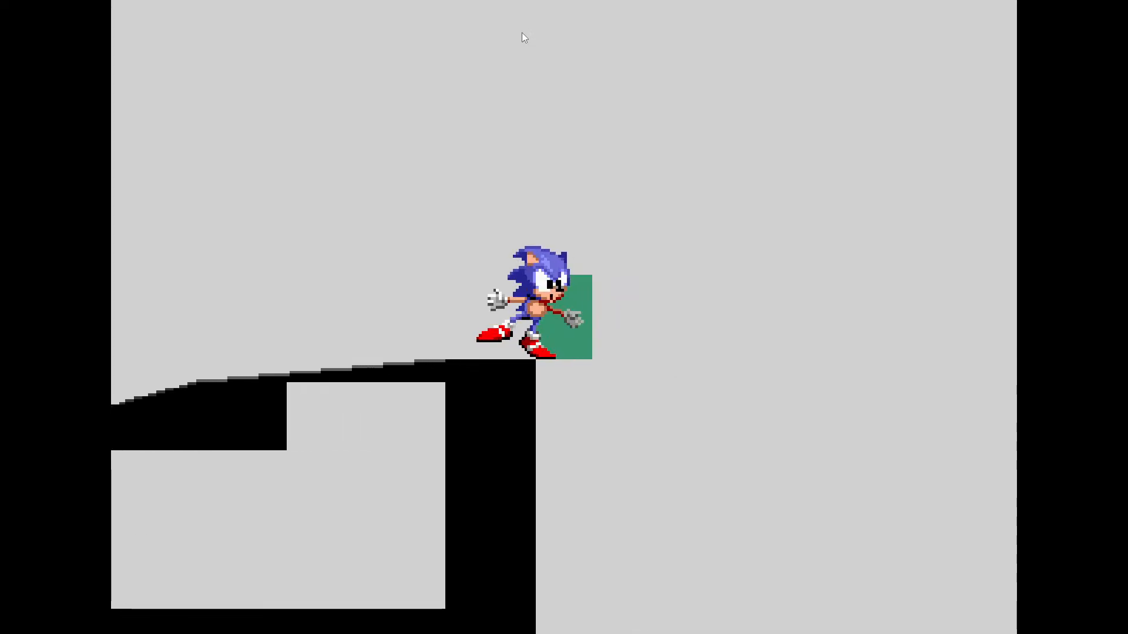
key(Left)
key(Left)
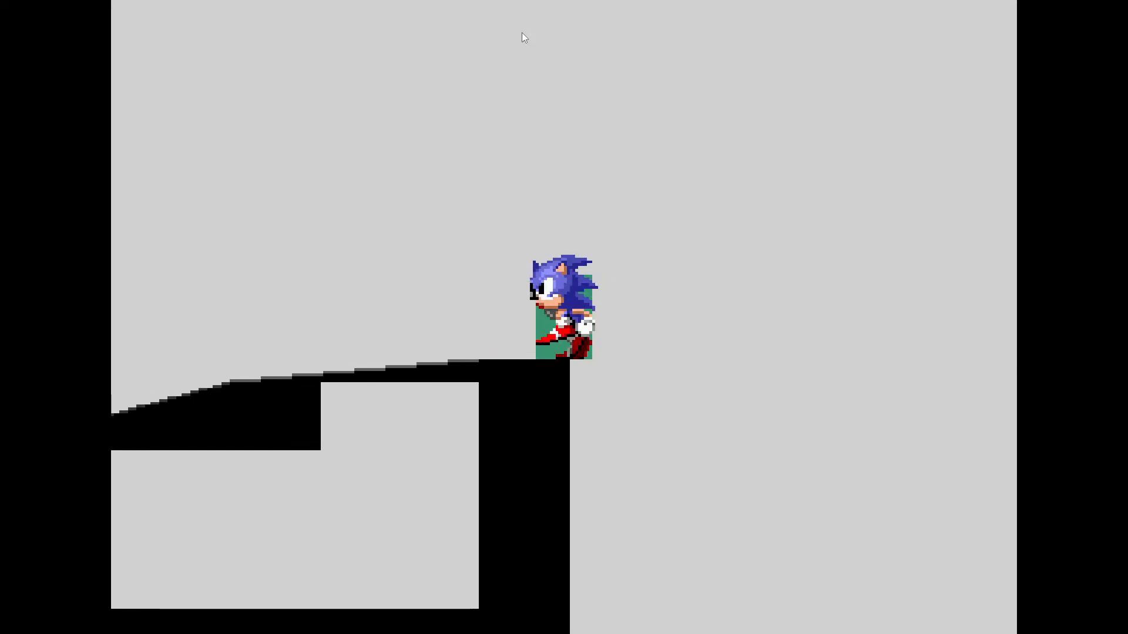
Test jumping and rolling on the high ledge's slope, leave full screen and close the preview
key(space)
key(Down)
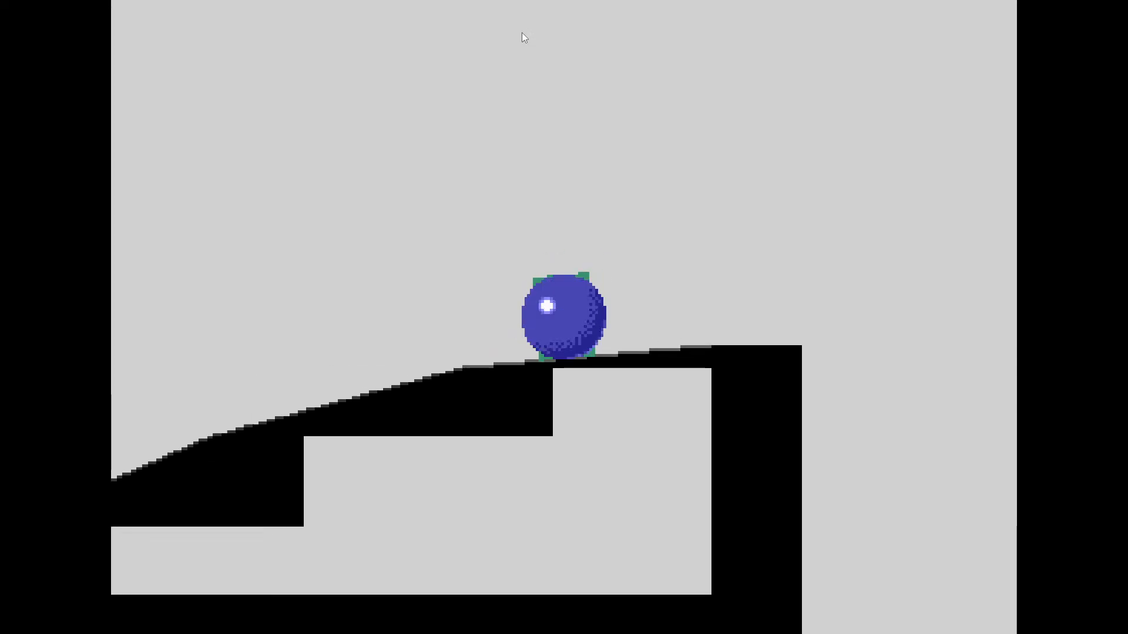
key(F11)
click(644, 236)
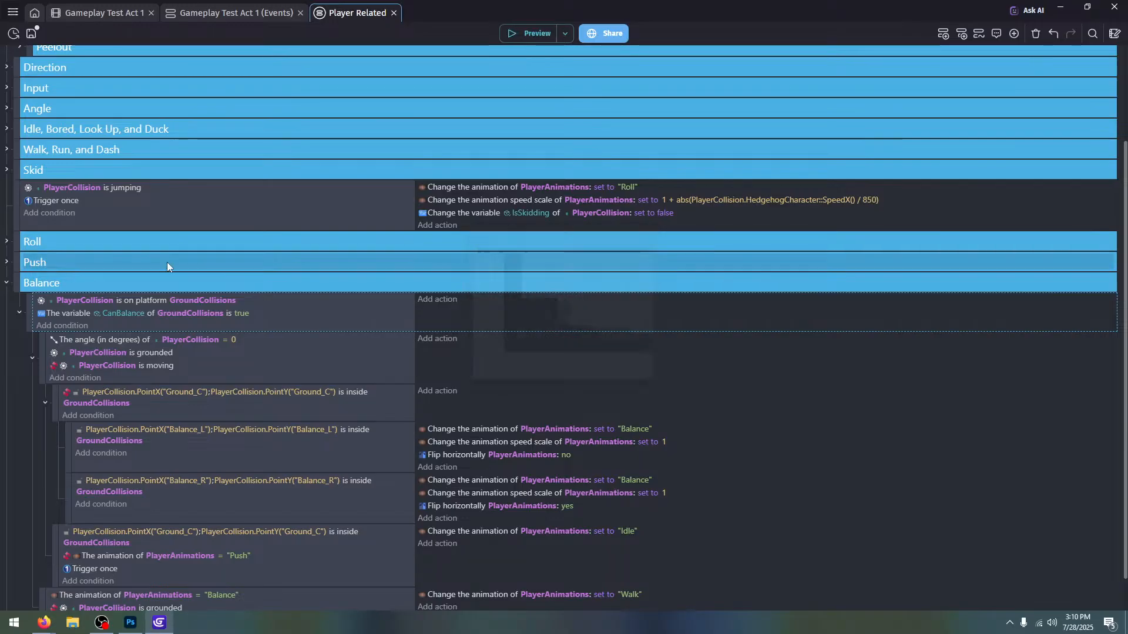
Delete the condition checking that PlayerCollision is on platform GroundCollisions from the outer Balance event
click(253, 316)
click(263, 302)
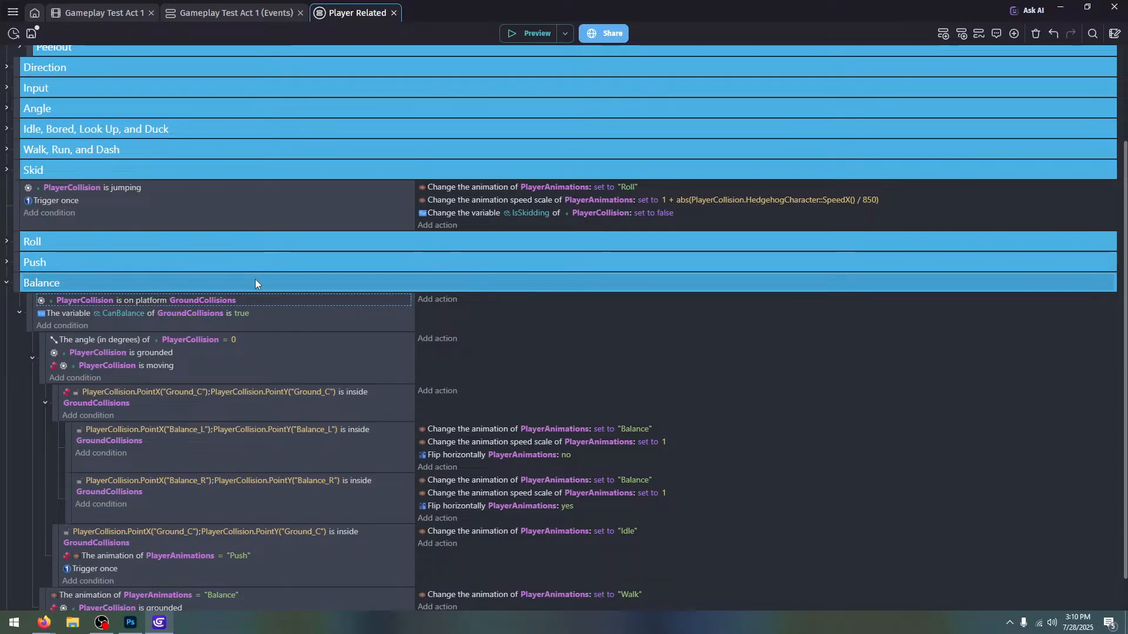
key(Delete)
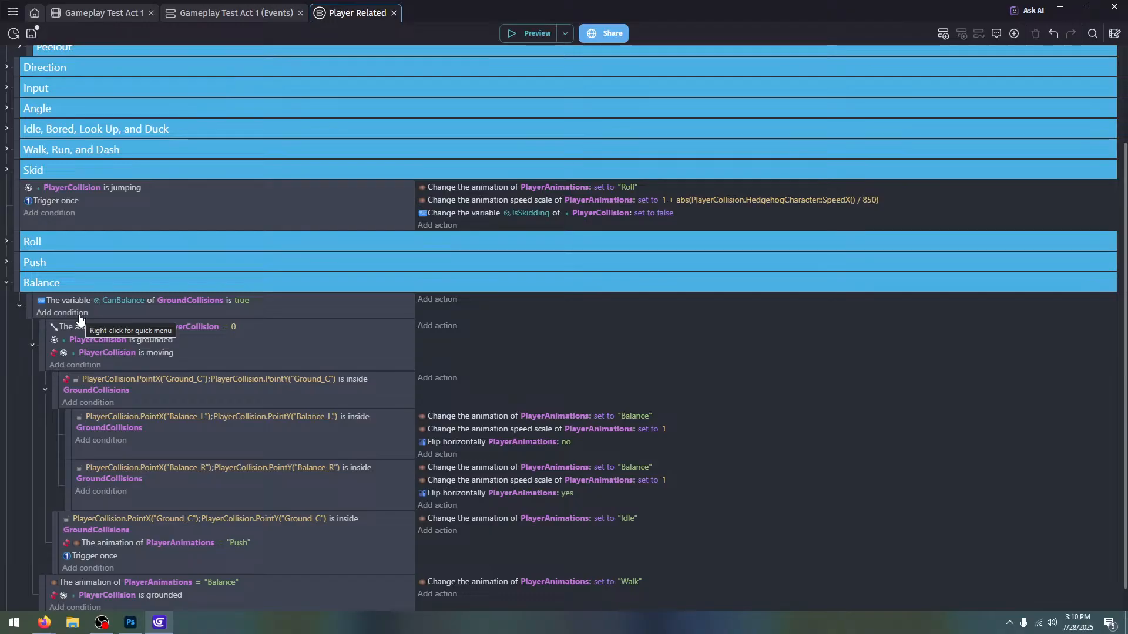
Add an empty event at the start of the Balance group and nest the CanBalance event under it
scroll(123, 458, down, 2)
click(37, 599)
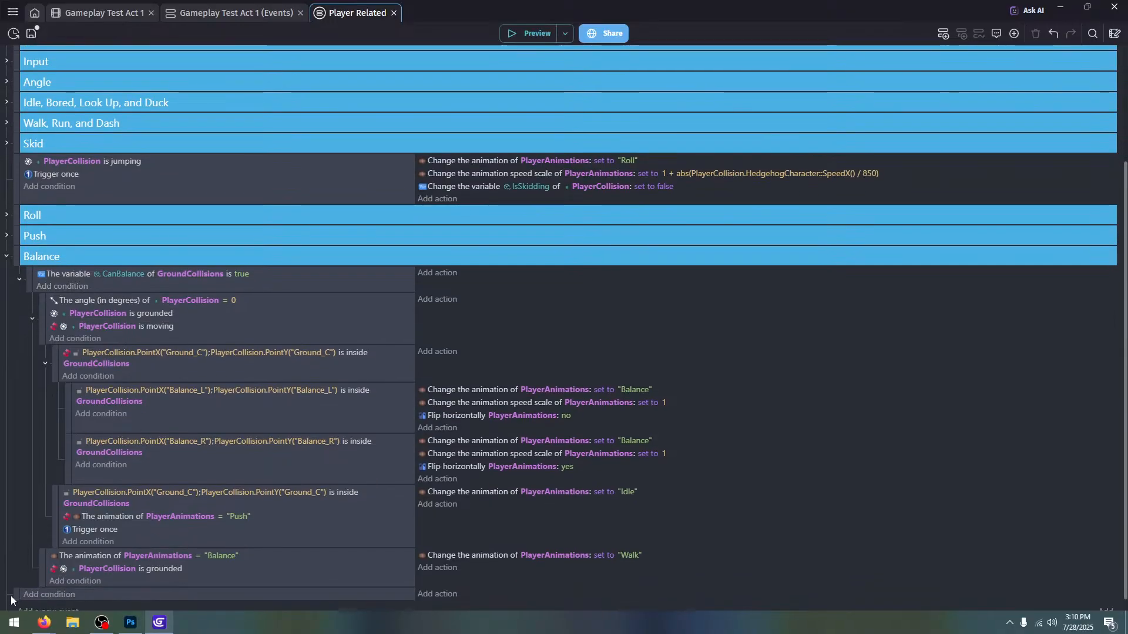
drag(11, 596, 28, 275)
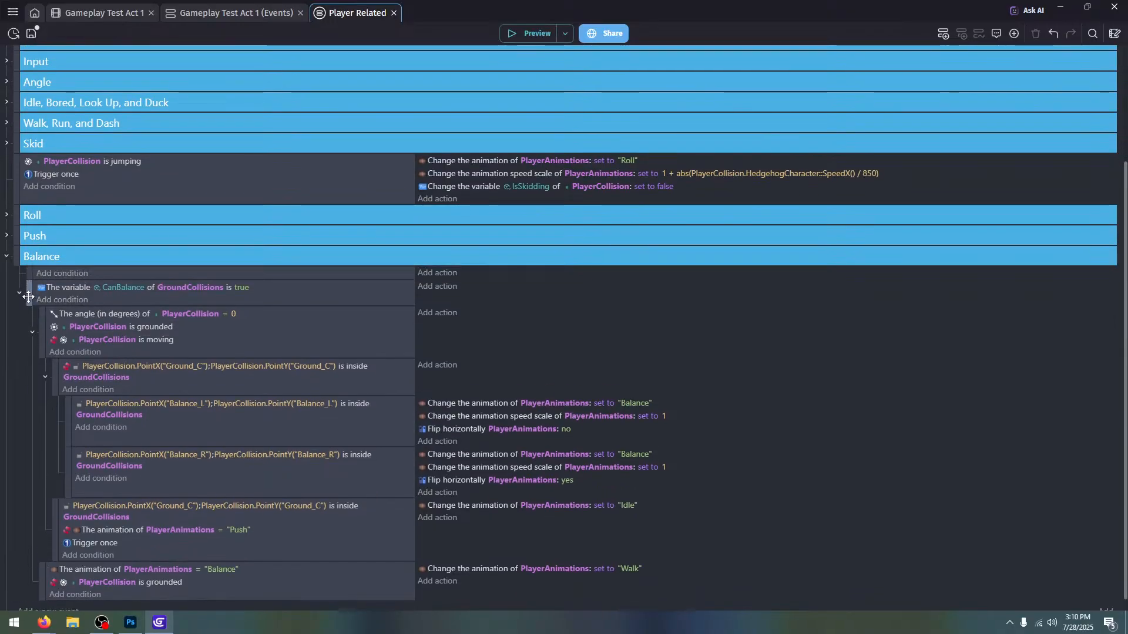
Add a condition to the new outer Balance event that PlayerCollision is in collision with GroundCollisions
click(61, 274)
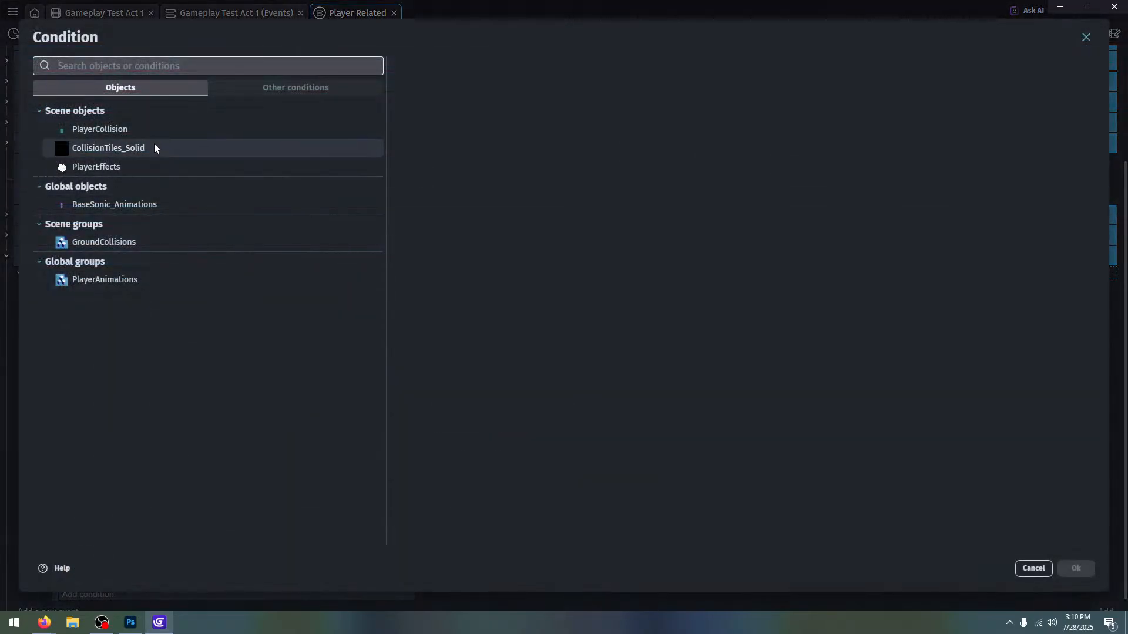
click(165, 130)
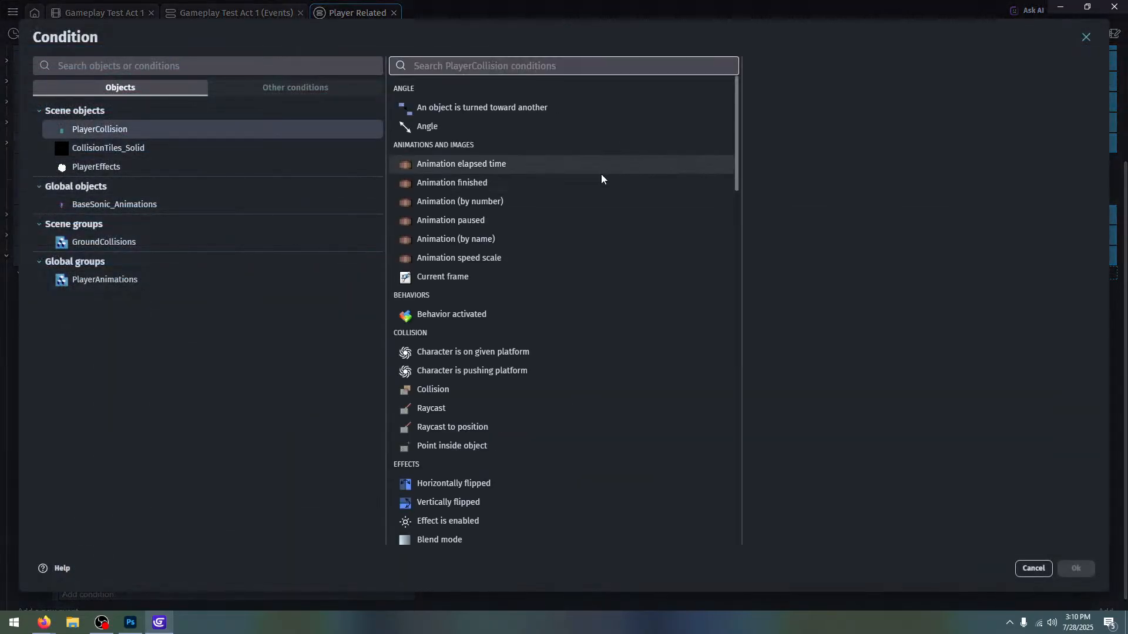
scroll(562, 199, down, 3)
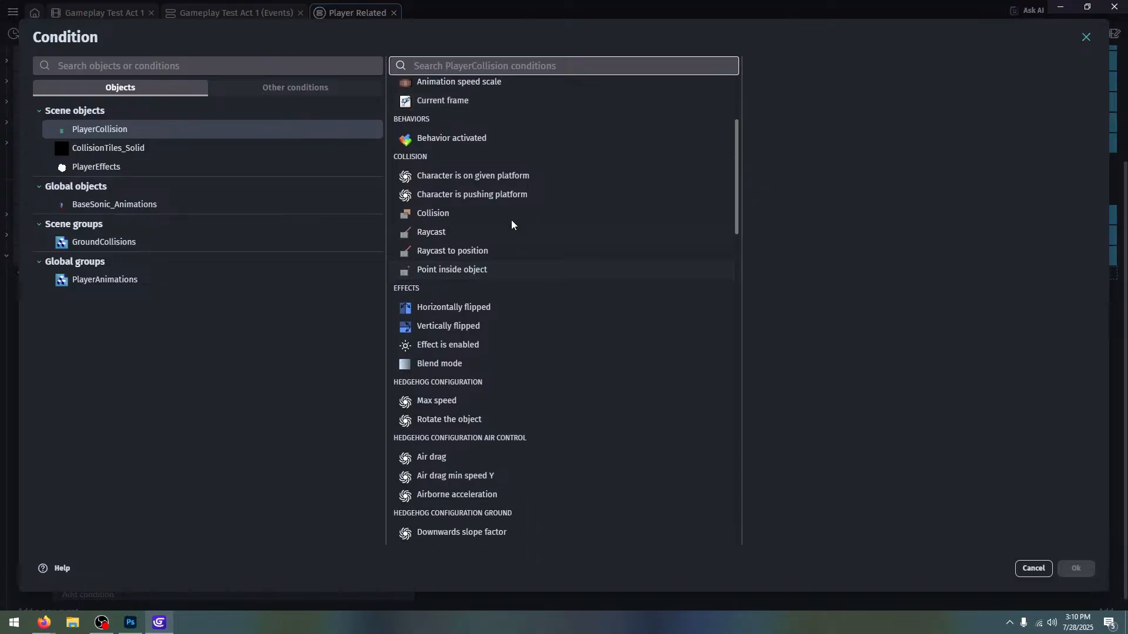
click(507, 215)
click(879, 224)
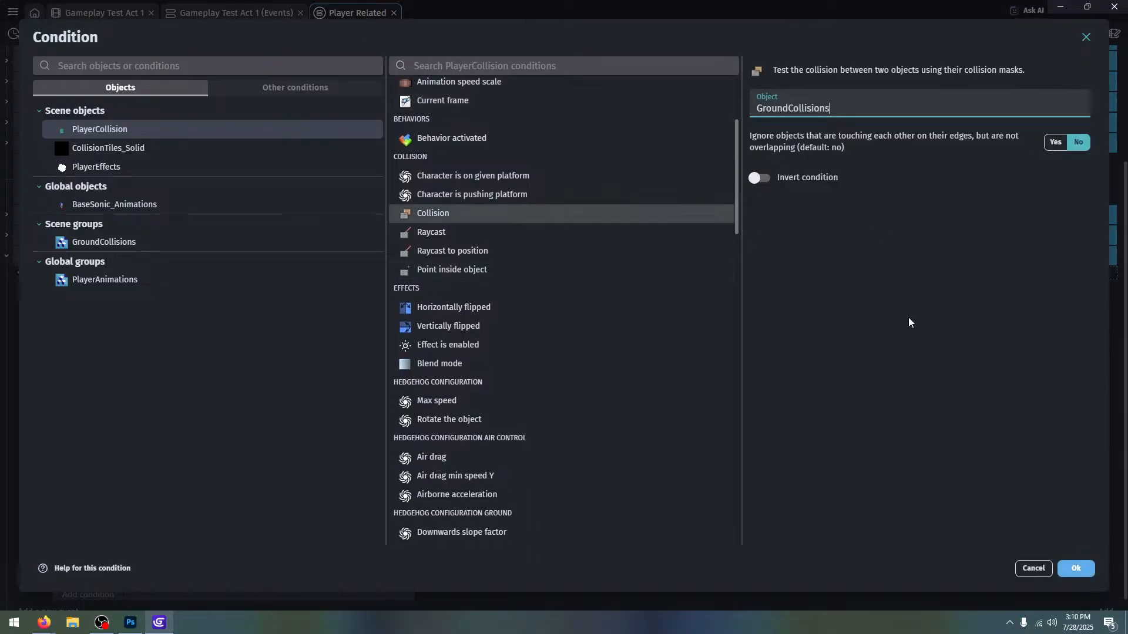
click(1078, 567)
Launch the preview, run to the high ledge, switch to full screen and test turning around near its edge
click(506, 33)
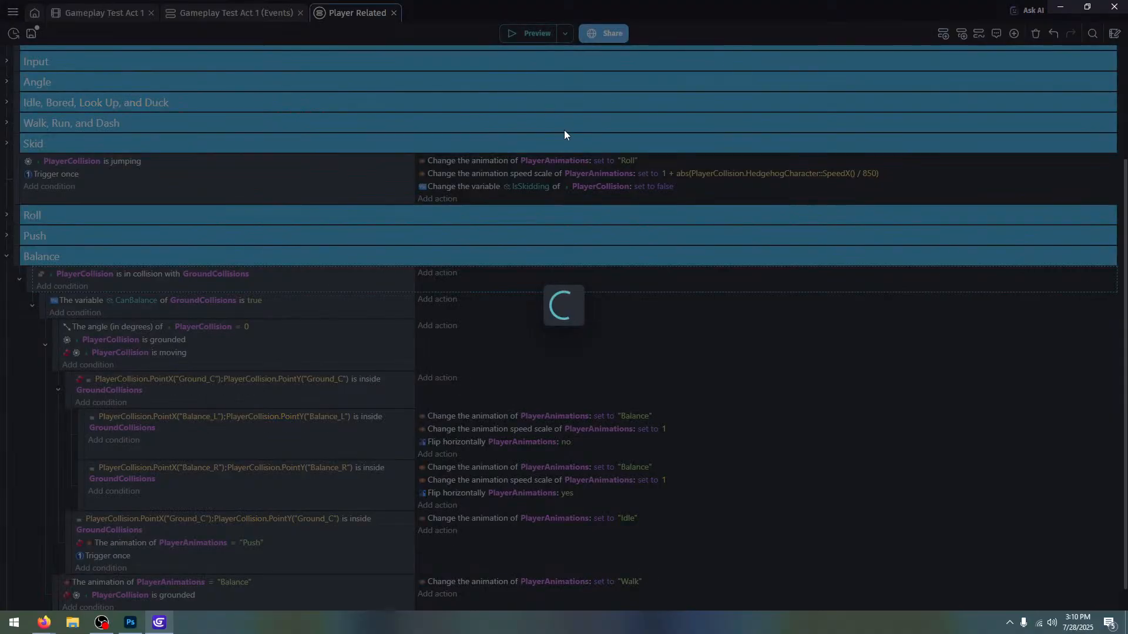
key(Right)
key(Right)
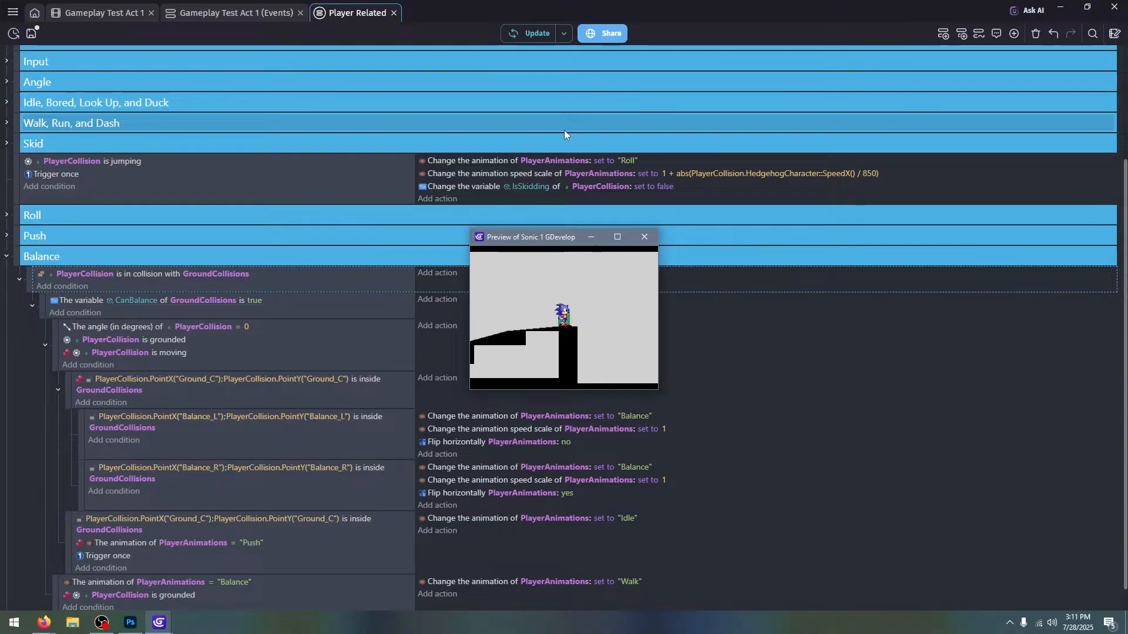
key(F11)
key(Left)
key(Left)
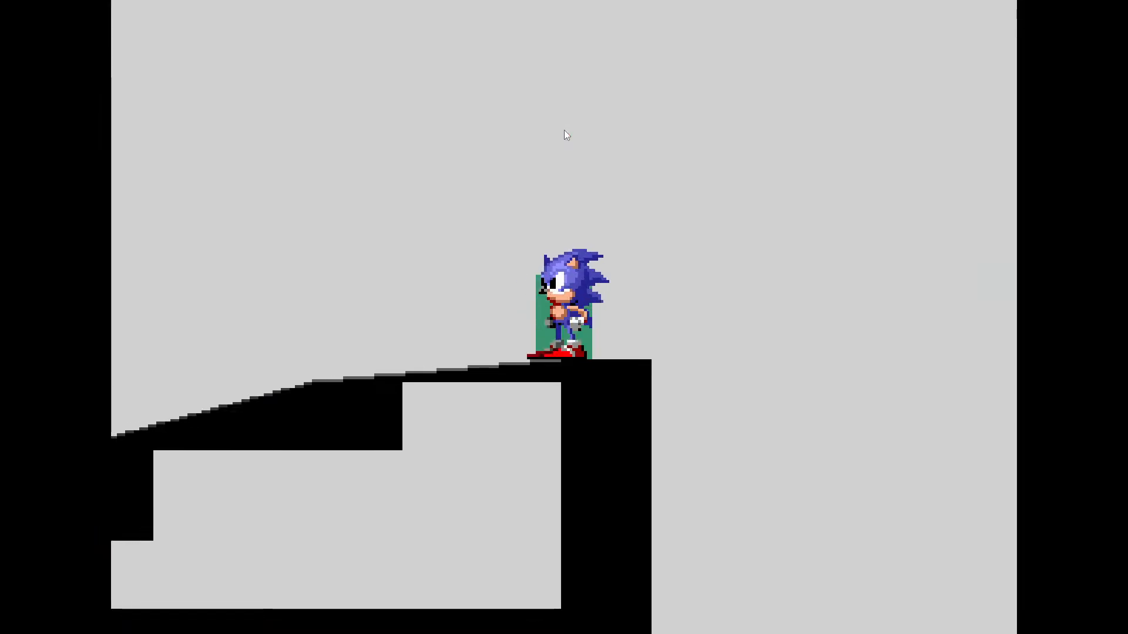
Test rolling and jumping down the slope from the high ledge, leave full screen and close the preview
key(Left)
key(Left)
key(Down)
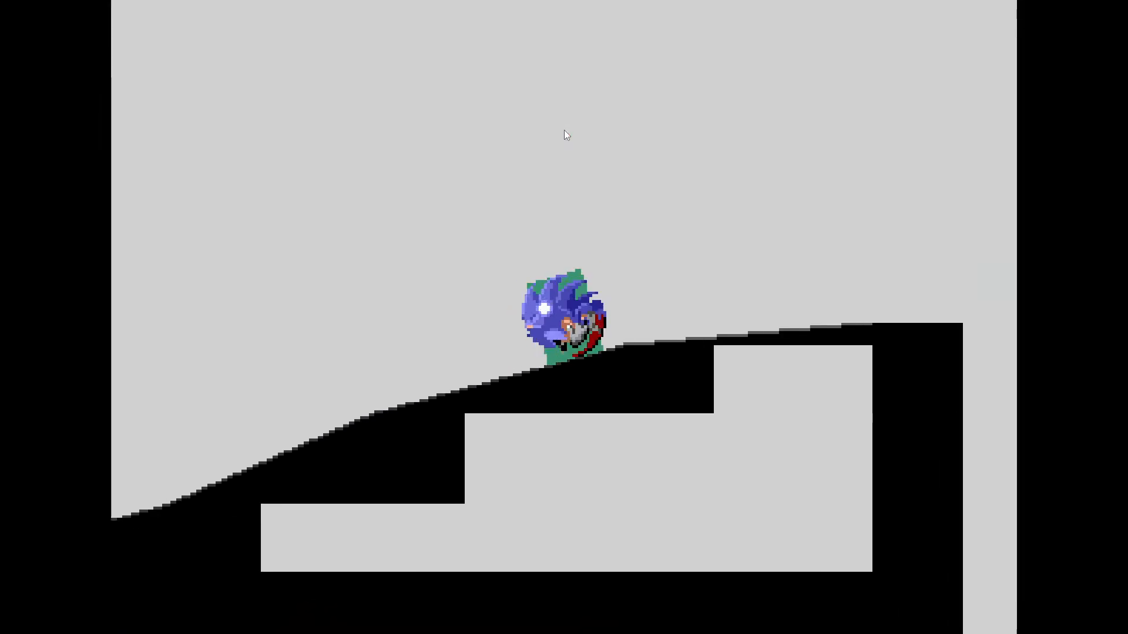
key(space)
key(F11)
click(644, 237)
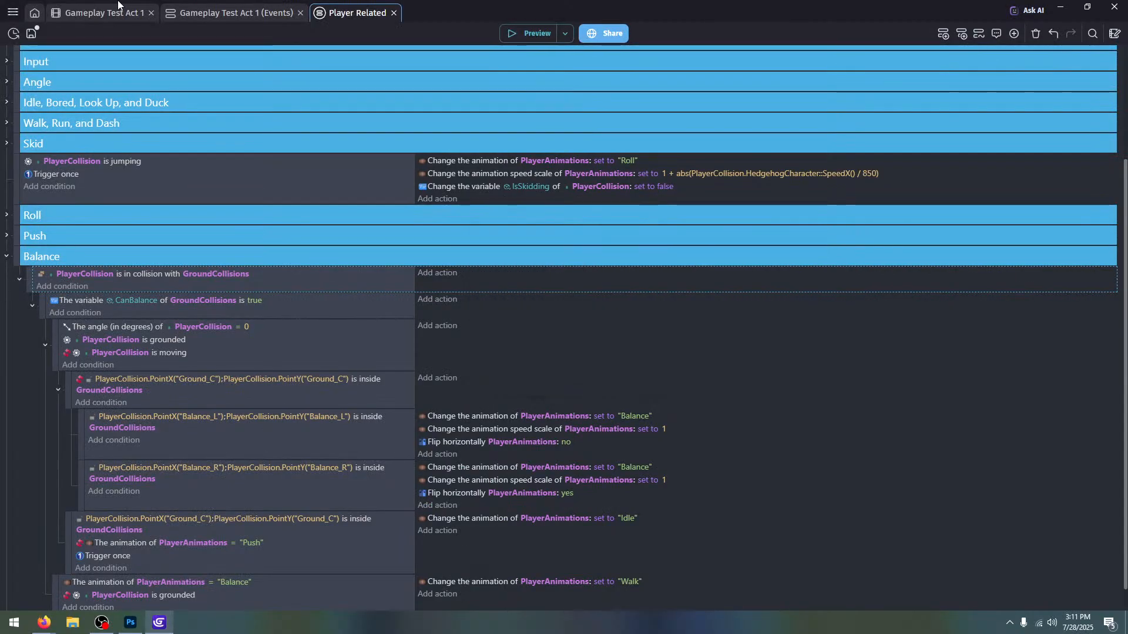
Inspect the CanBalance instance variable of the tall CollisionTiles_Solid block at the end of the level and compare it with the Balance events
click(95, 19)
scroll(617, 292, right, 5)
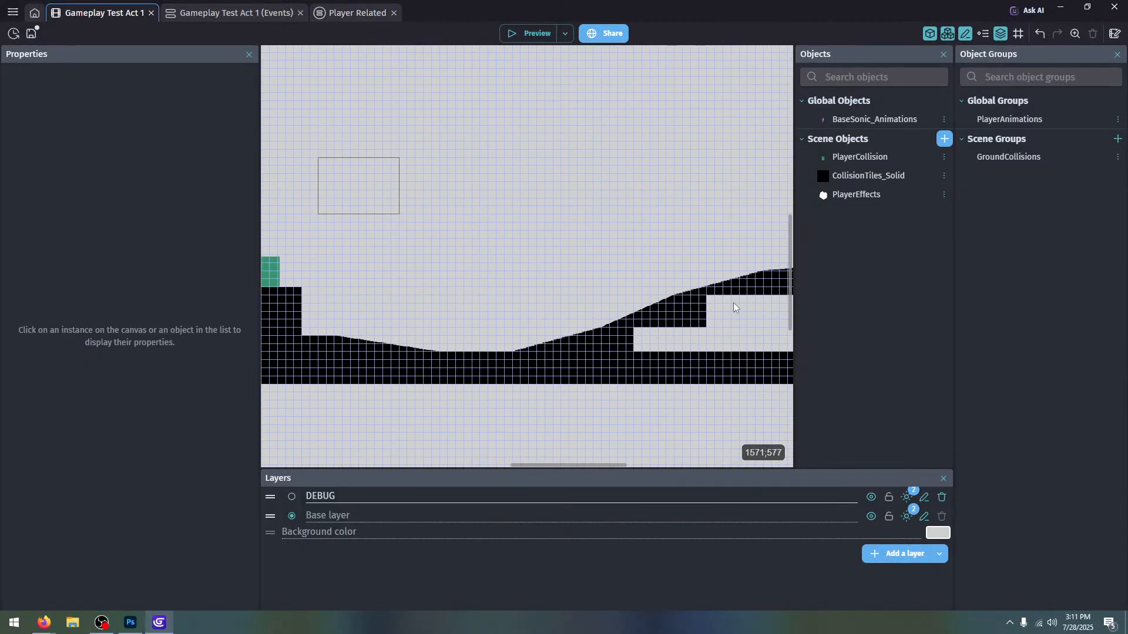
click(654, 322)
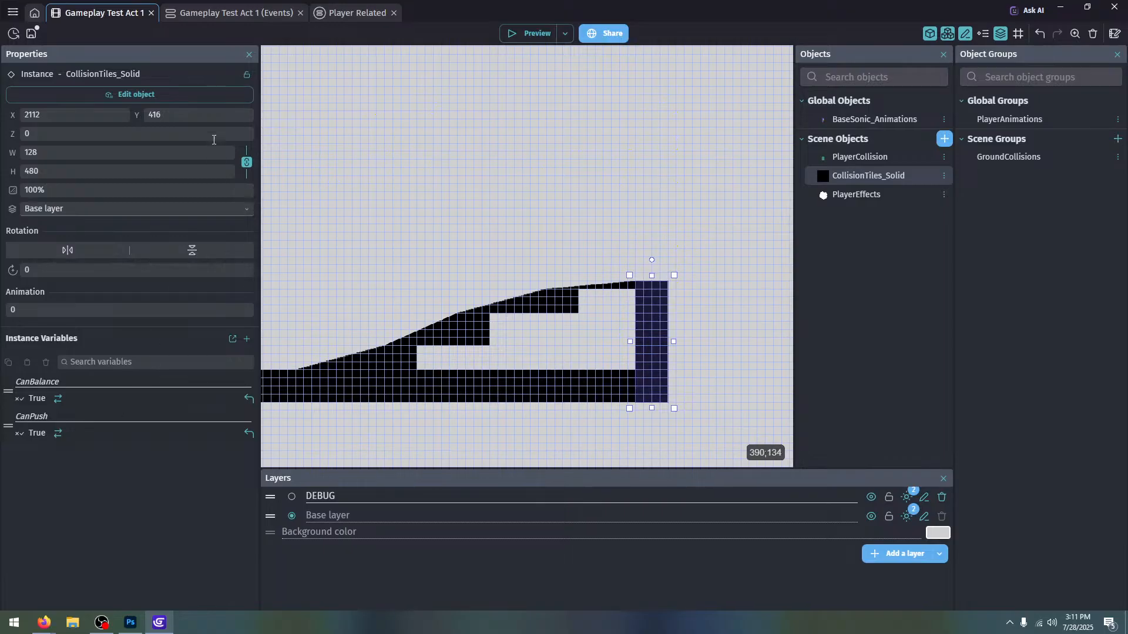
click(346, 13)
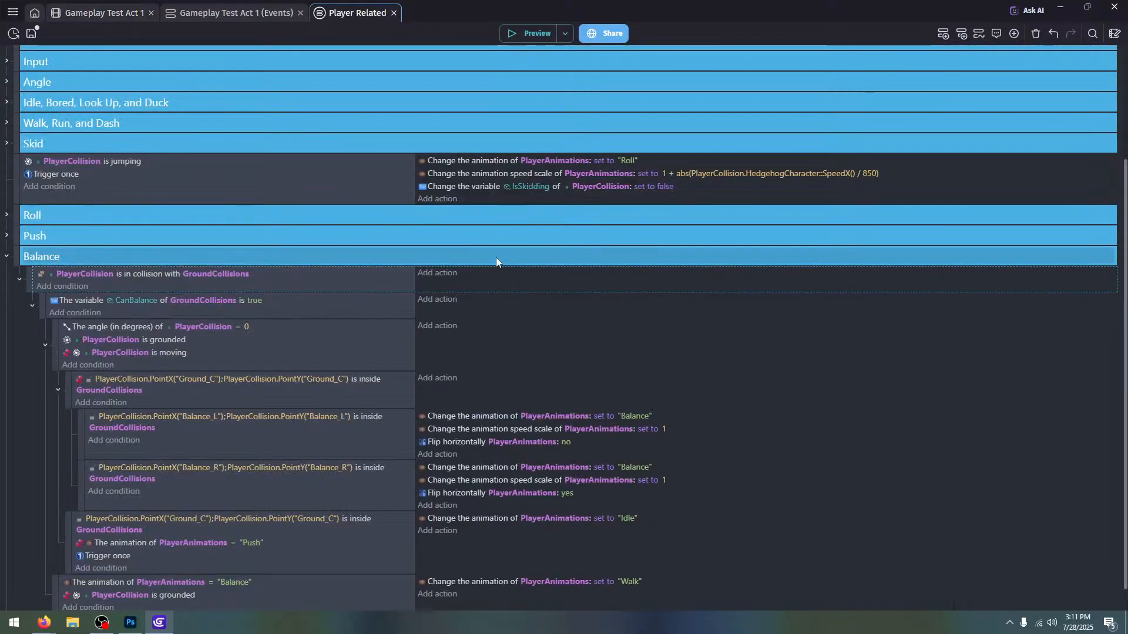
click(97, 13)
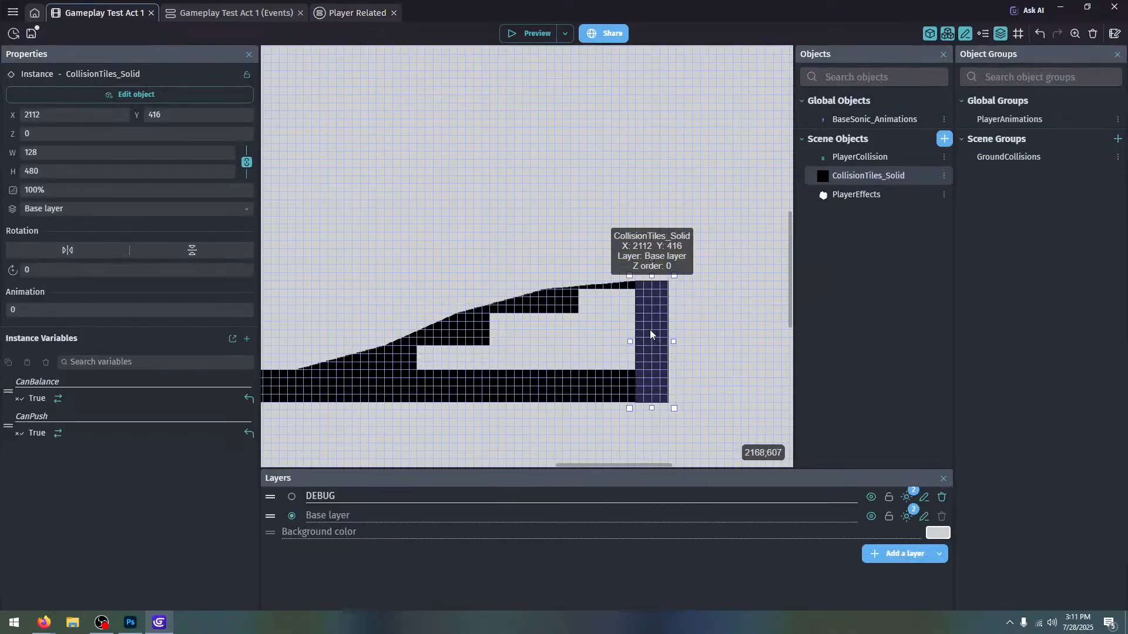
Switch off CanPush and CanBalance for the tall CollisionTiles_Solid block at the level's end and briefly run the preview
middle_drag(417, 227, 502, 210)
scroll(676, 225, down, 2)
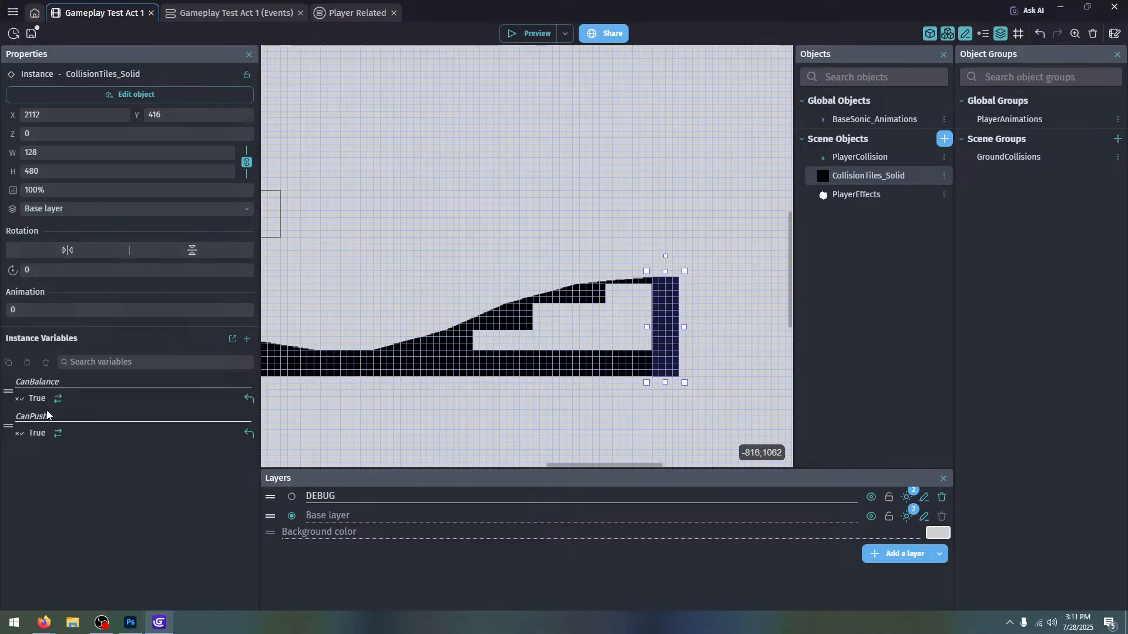
click(59, 435)
click(60, 400)
click(316, 318)
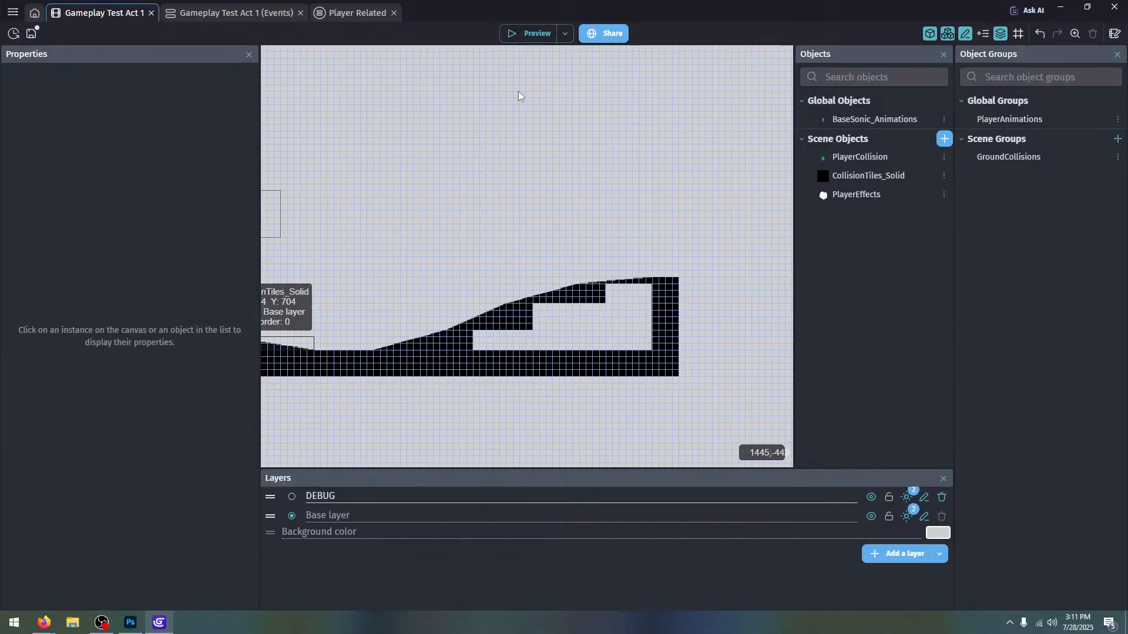
click(515, 41)
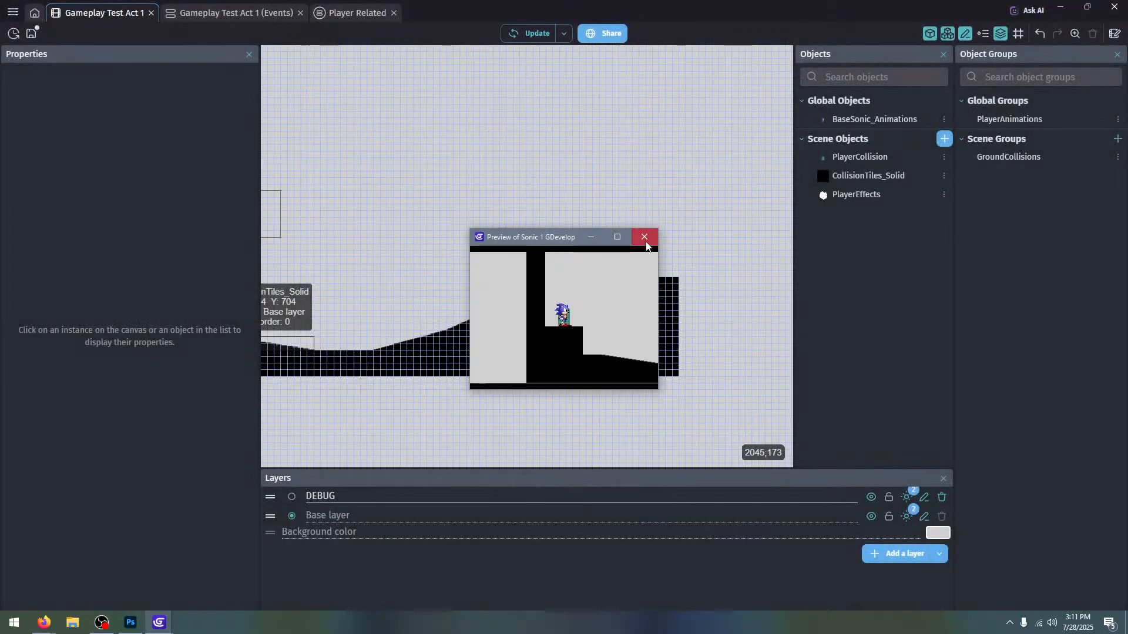
click(645, 220)
In the Player Related events, move the CanBalance condition into the outer Balance collision event and nest the angle event directly beneath it
click(338, 12)
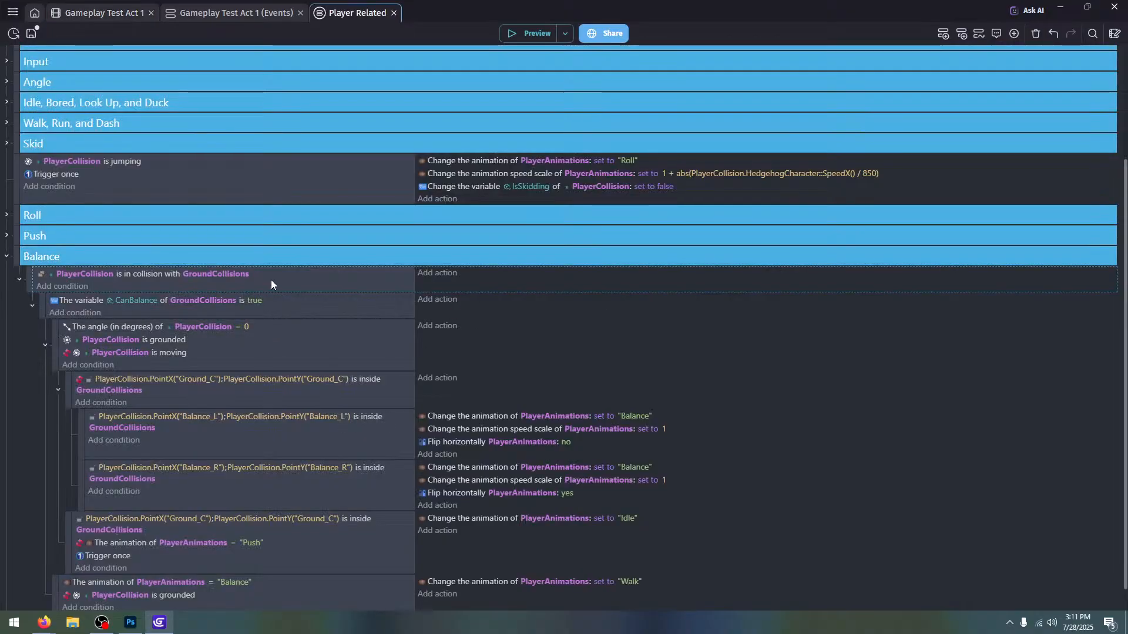
mouse_move(271, 279)
mouse_down()
mouse_move(289, 312)
mouse_move(258, 302)
mouse_move(270, 290)
mouse_up()
drag(42, 312, 38, 272)
scroll(40, 483, down, 1)
scroll(82, 283, up, 1)
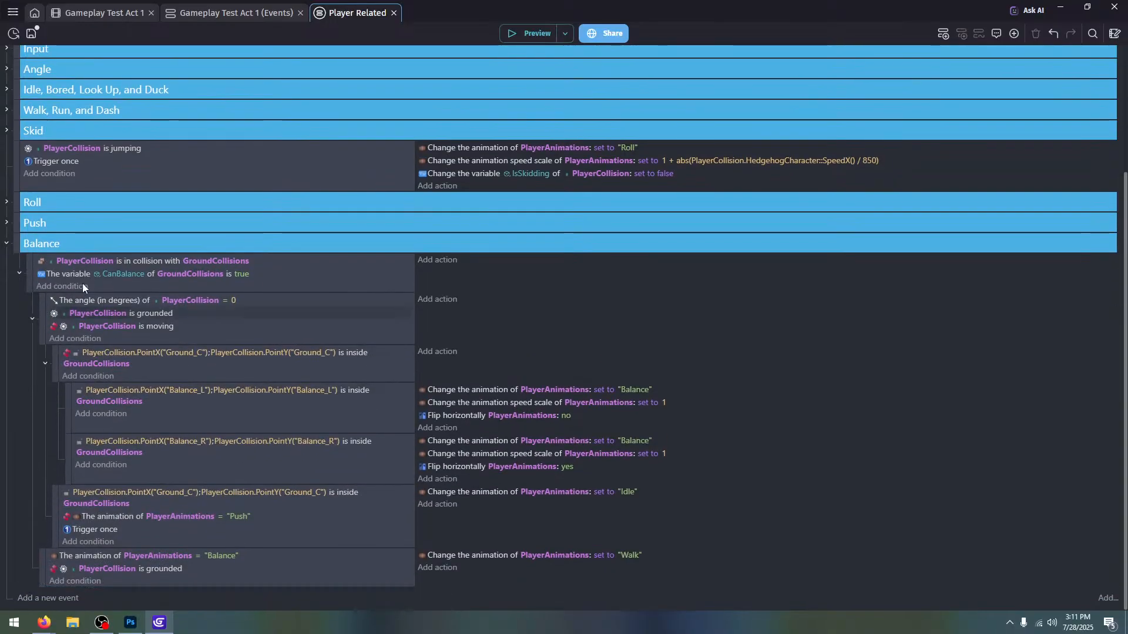
Add a condition that PlayerCollision is on platform GroundCollisions to the outer Balance event and place it above the CanBalance condition
click(77, 286)
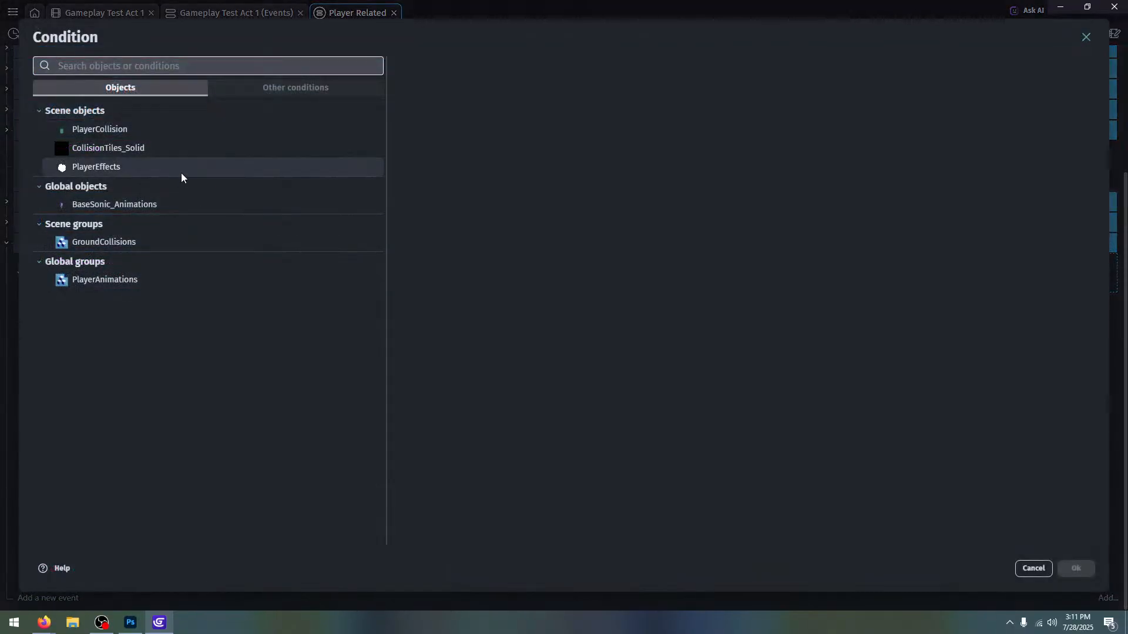
click(183, 130)
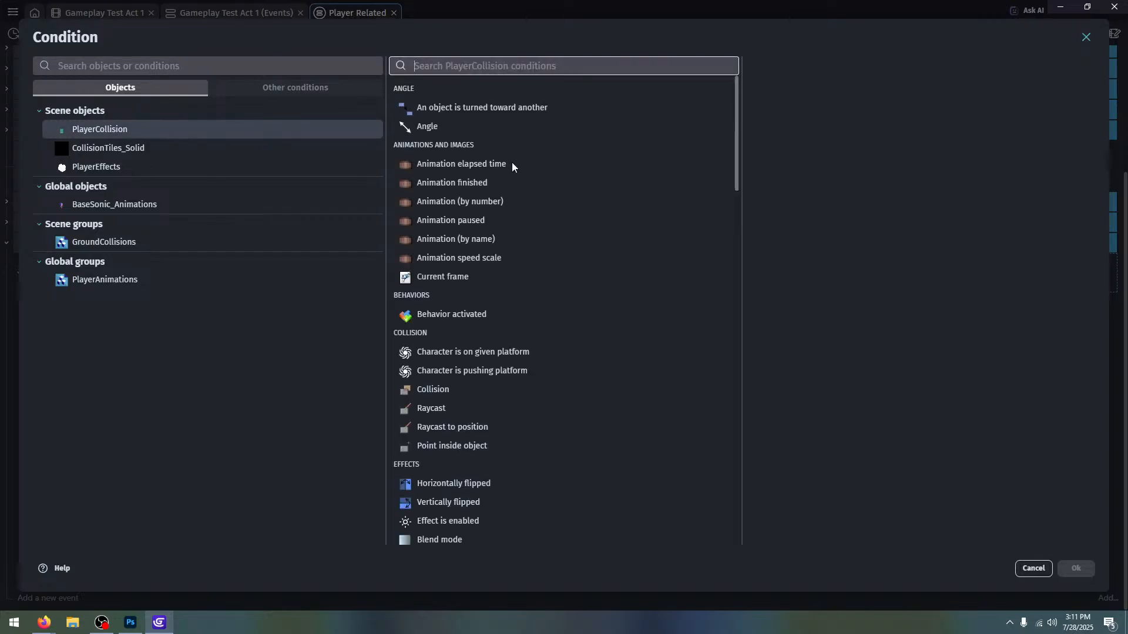
click(544, 355)
click(854, 148)
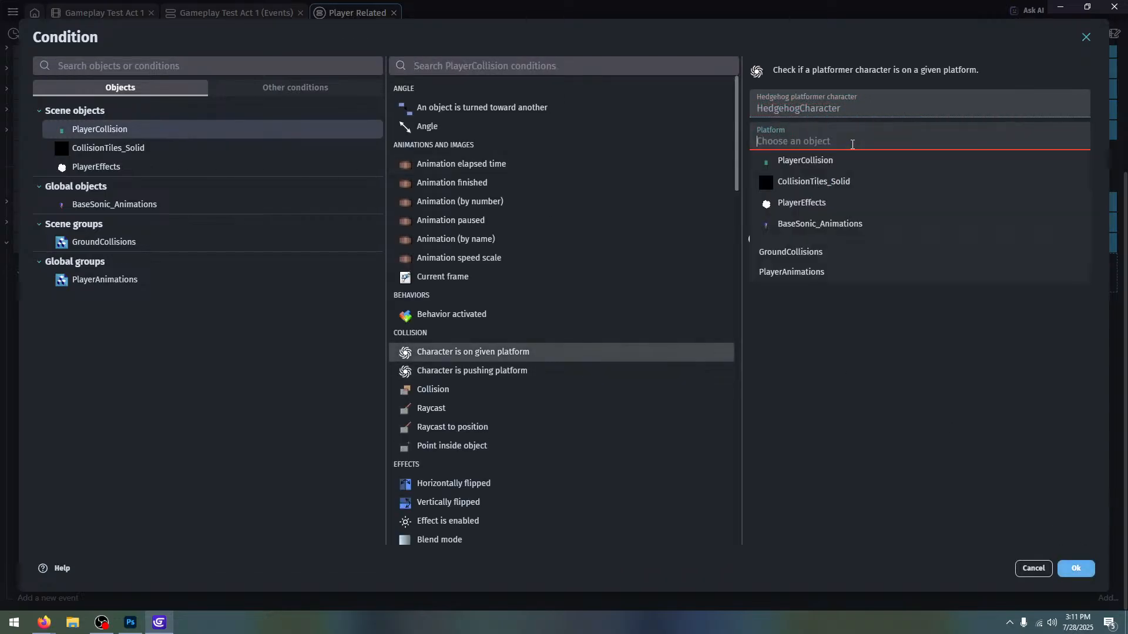
click(854, 162)
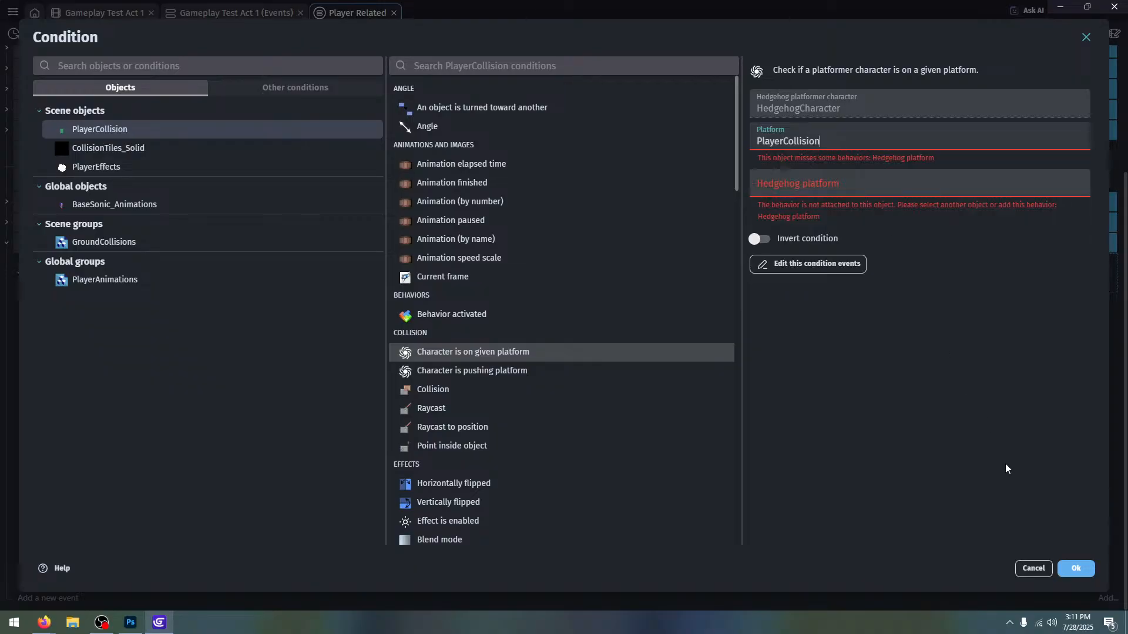
key(BackSpace)
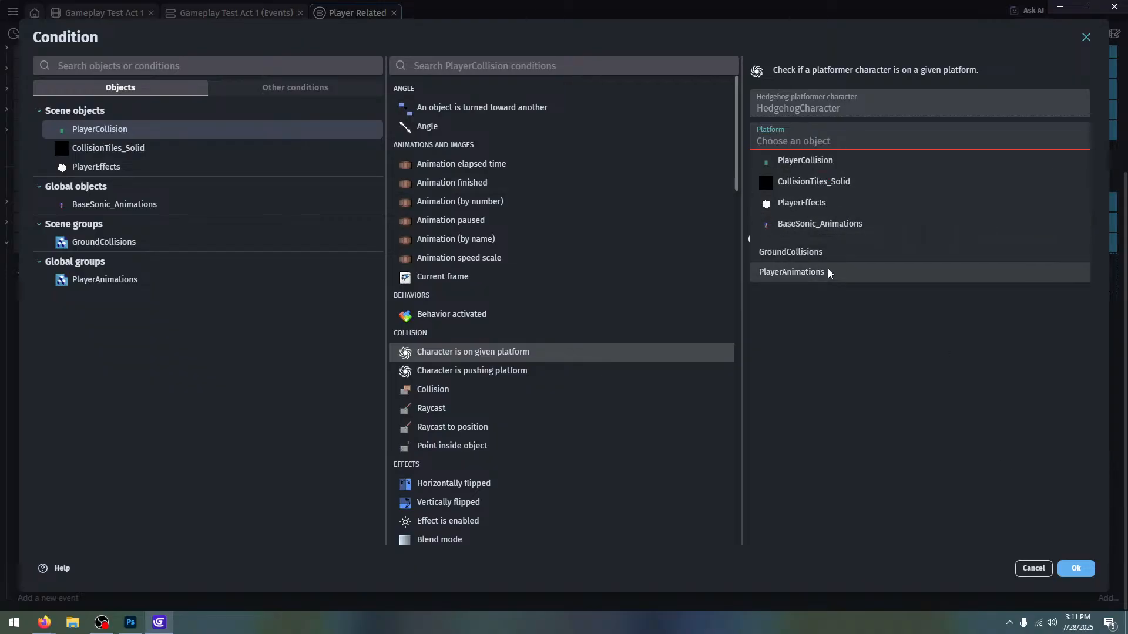
click(827, 252)
click(1076, 568)
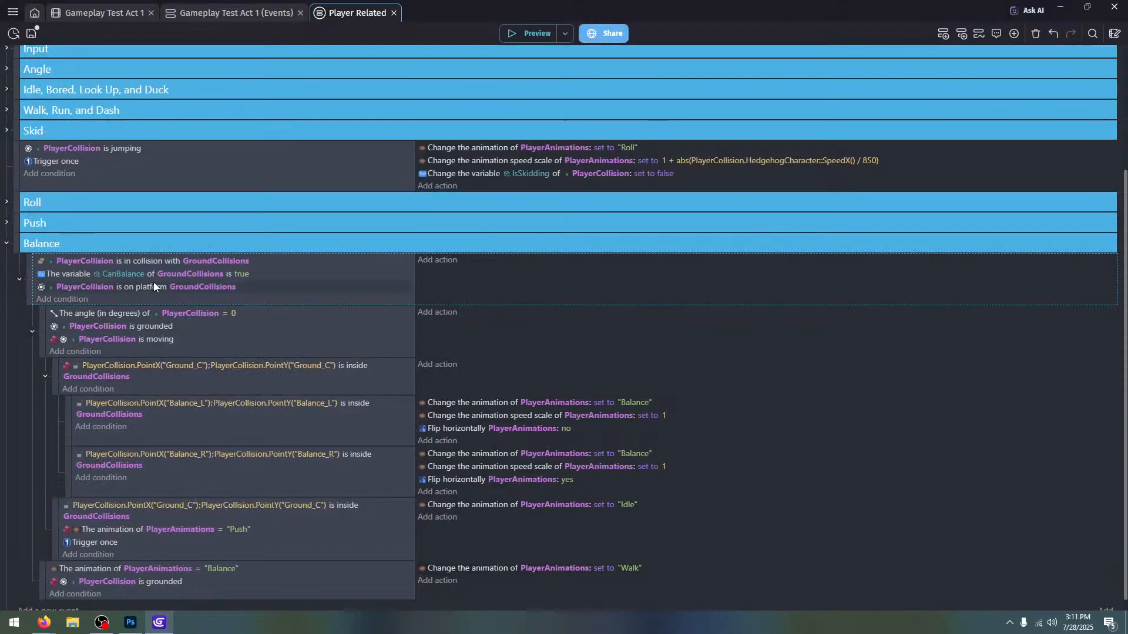
drag(268, 293, 275, 270)
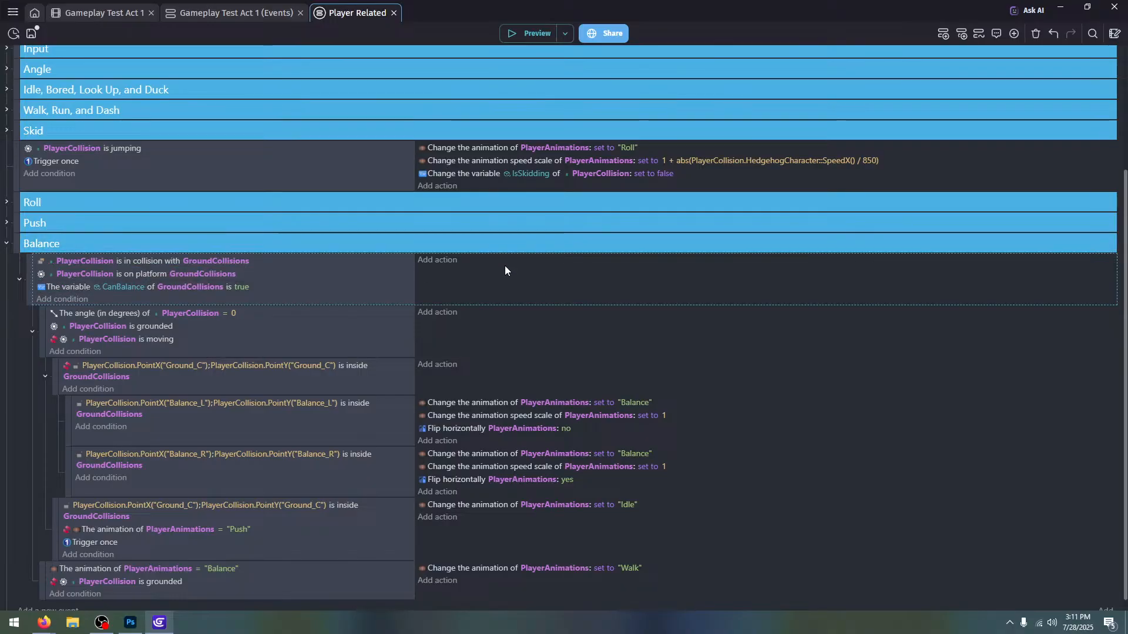
Launch the preview, run and jump to the high ledge at the level's end, and test standing and turning at its edge
click(529, 34)
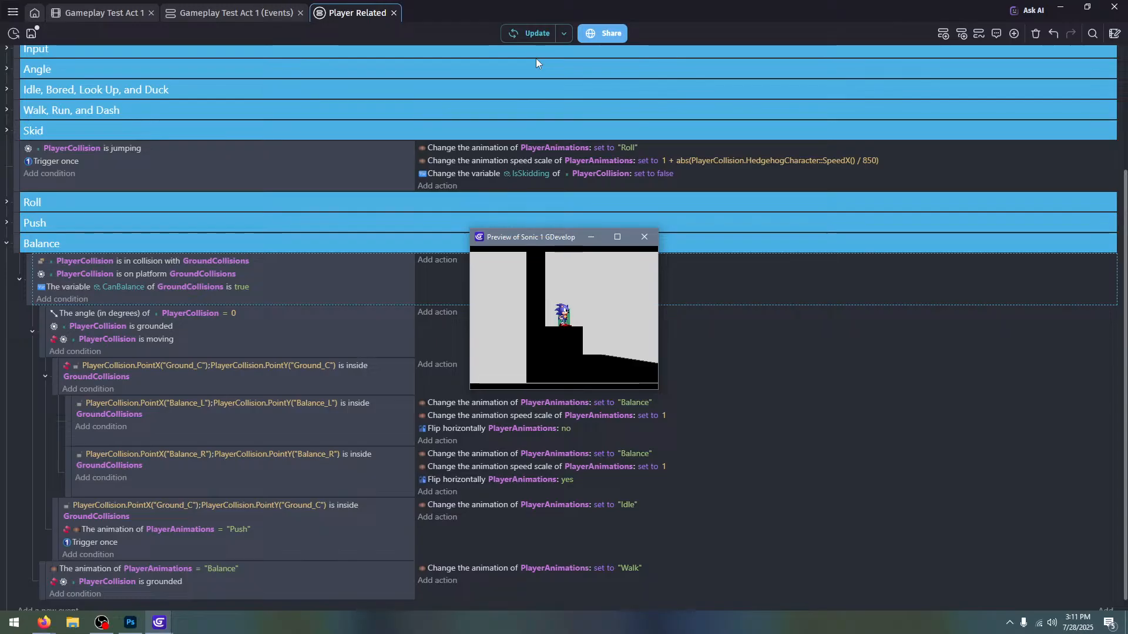
key(Right)
key(Right)
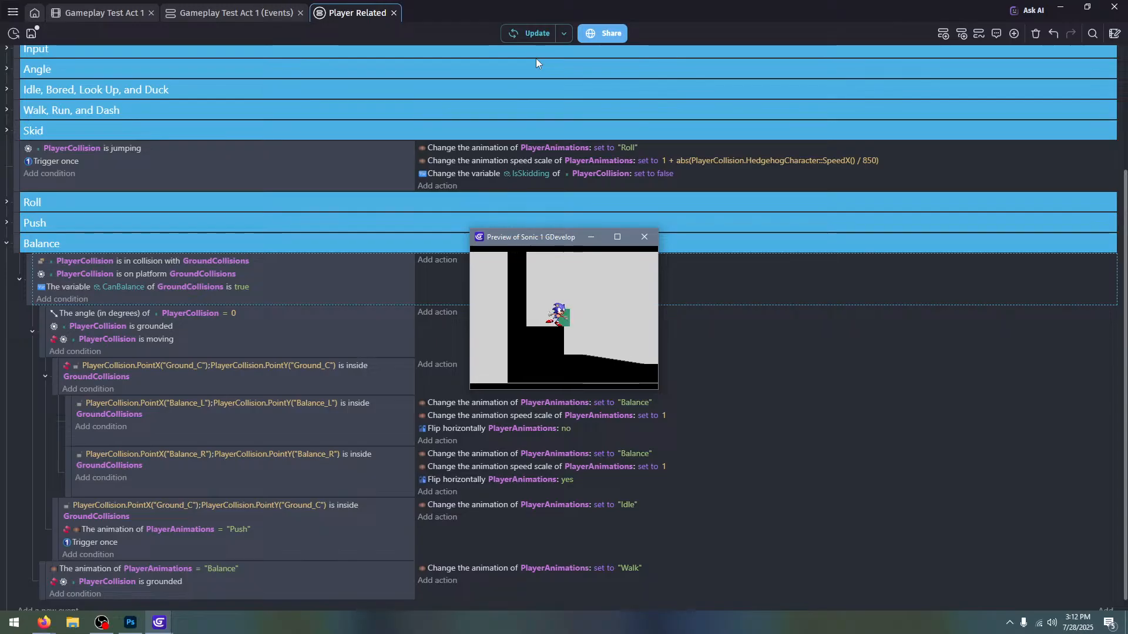
key(Right)
key(space)
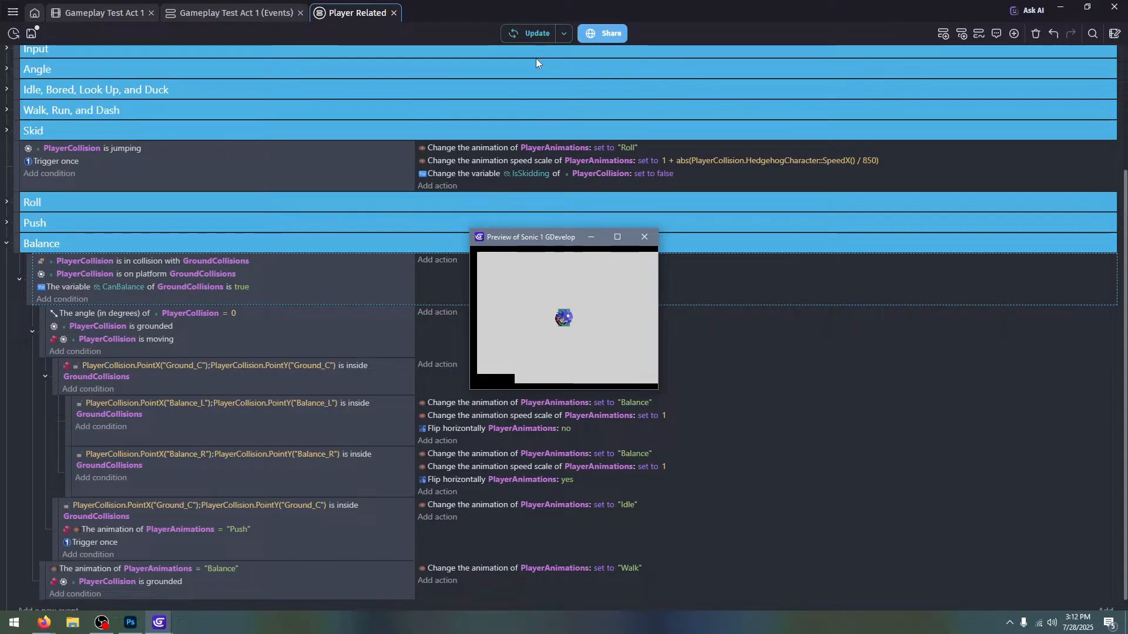
key(Right)
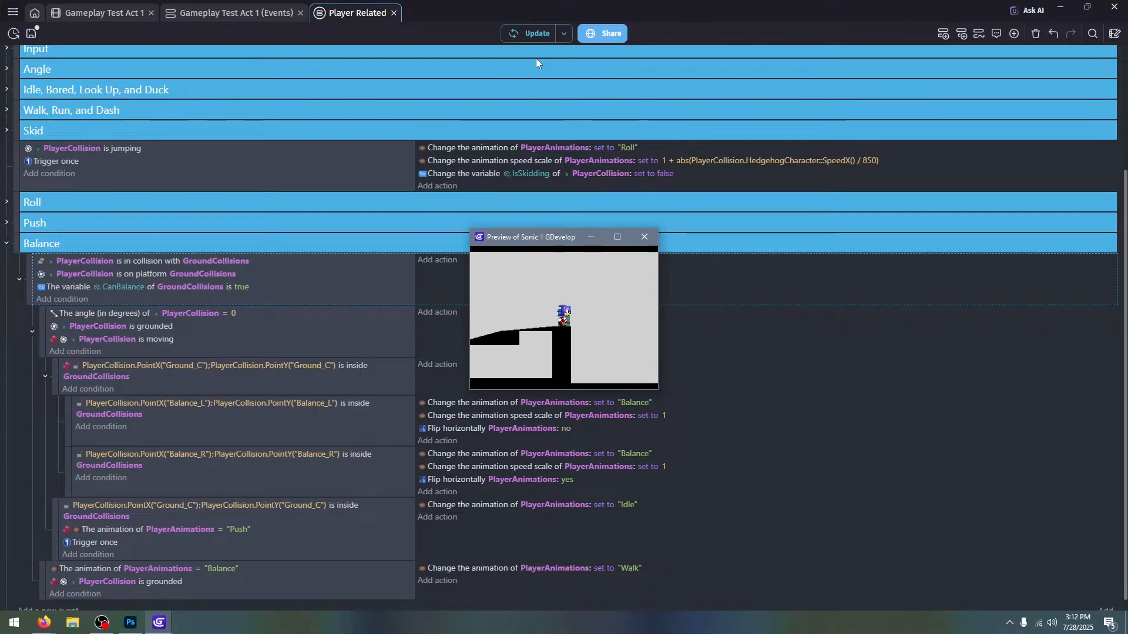
key(Right)
key(Right)
key(Right)
key(Left)
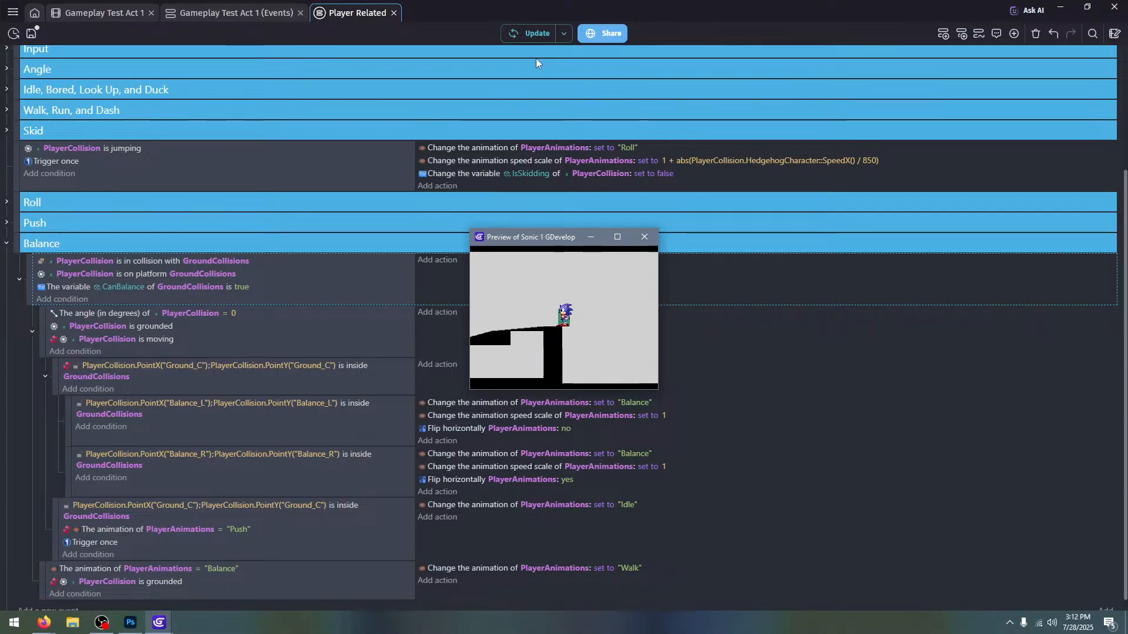
Jump back to the level's start, test turning and a spindash beside the step, and close the preview
key(space)
key(Left)
key(Right)
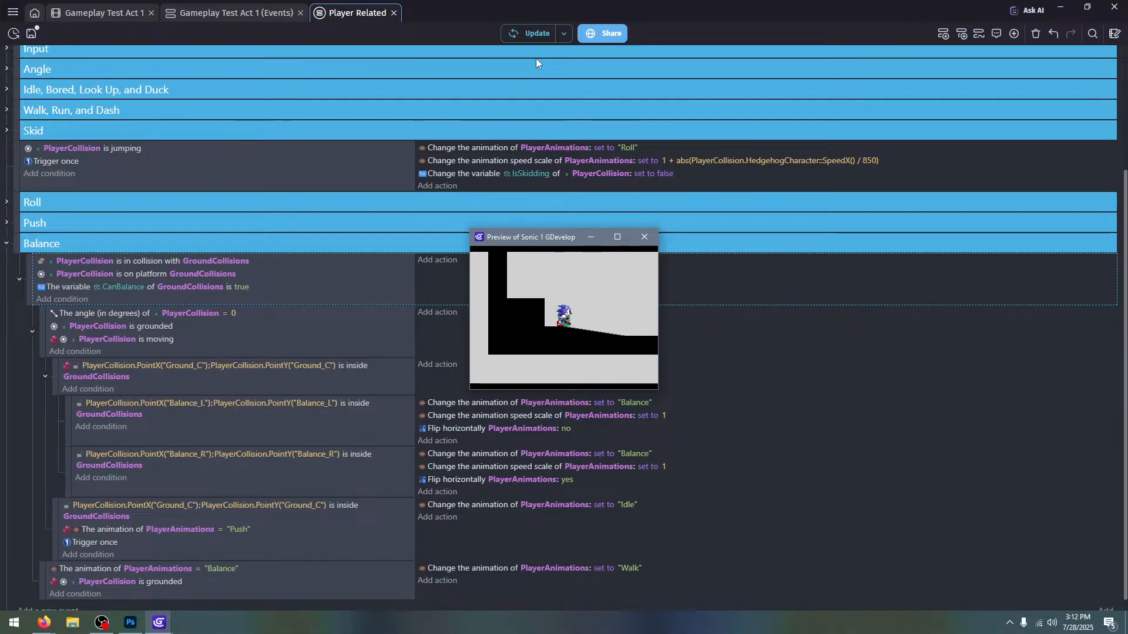
key(Left)
key(Right)
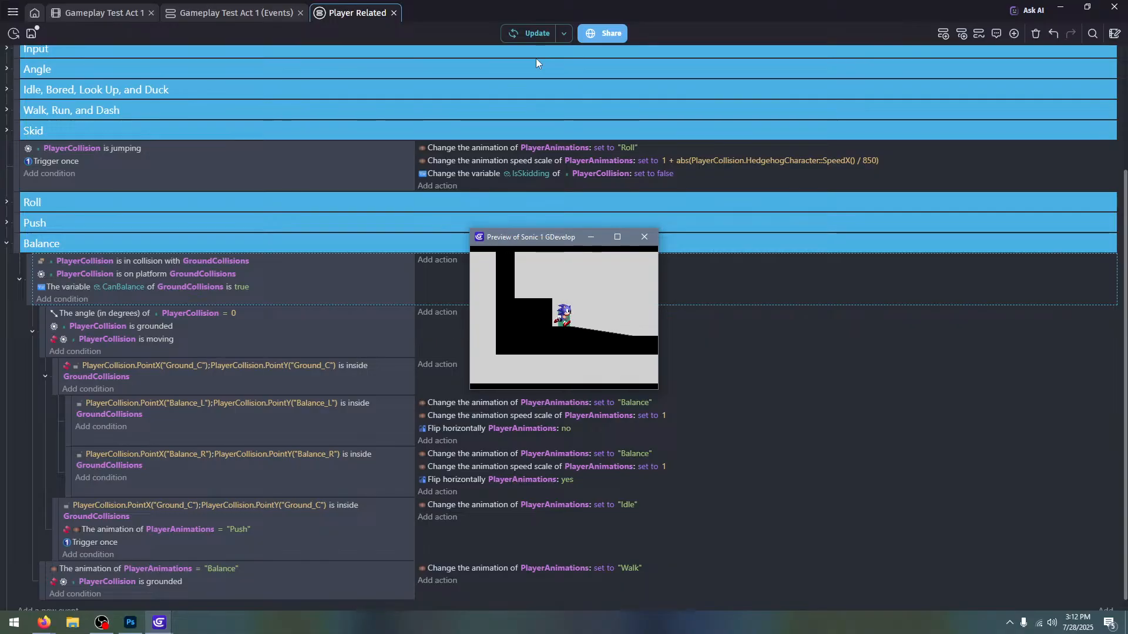
key(Down)
key(space)
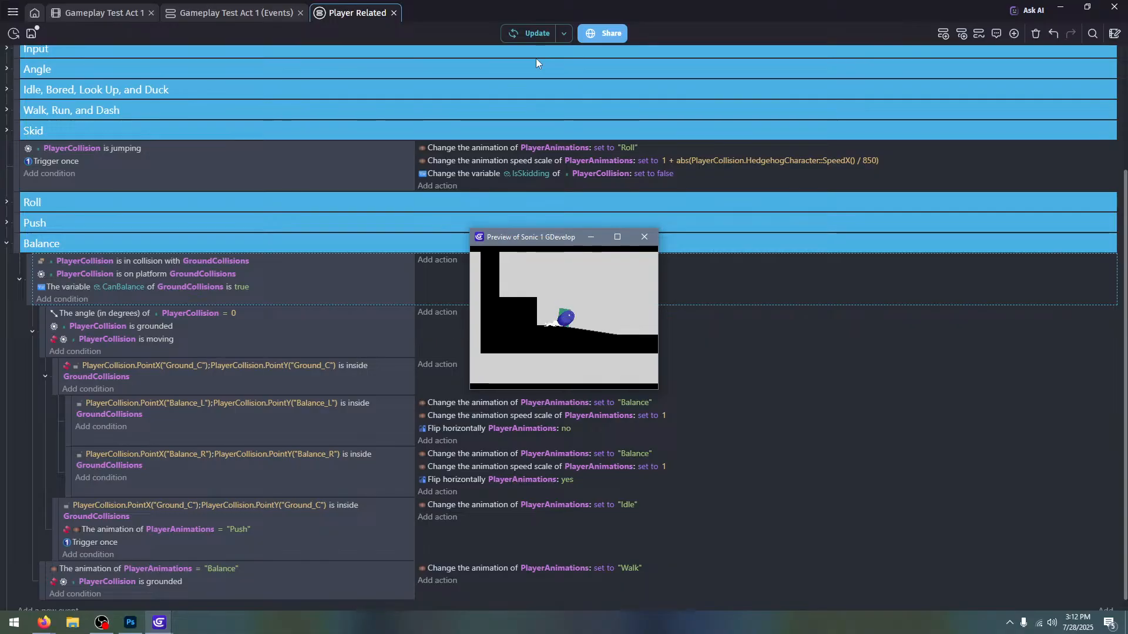
key(Left)
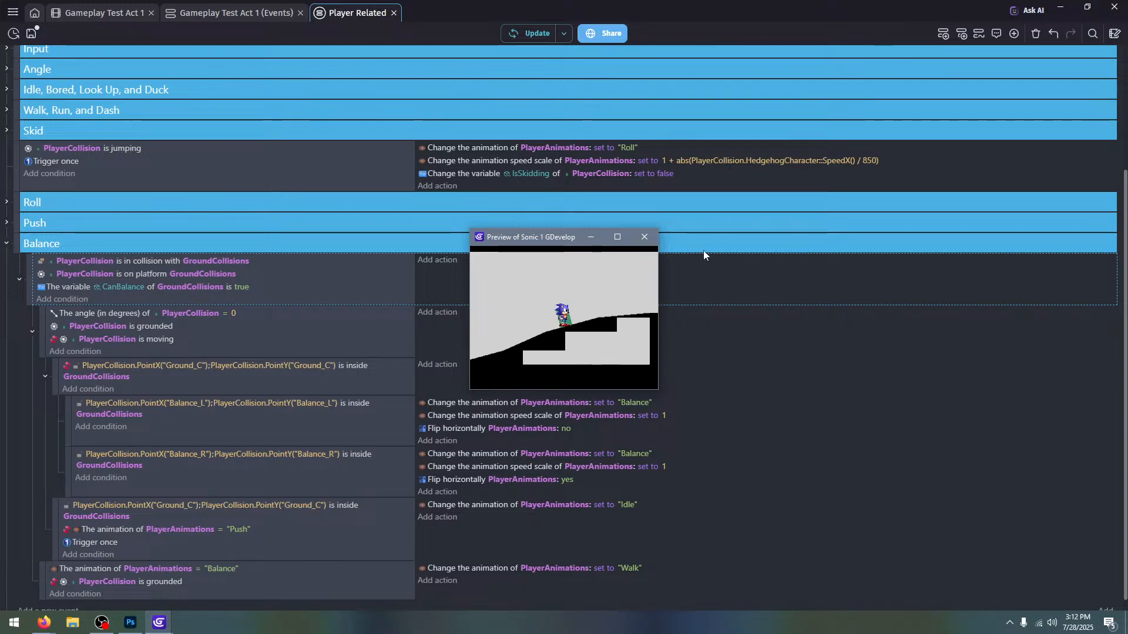
click(644, 237)
mouse_move(47, 608)
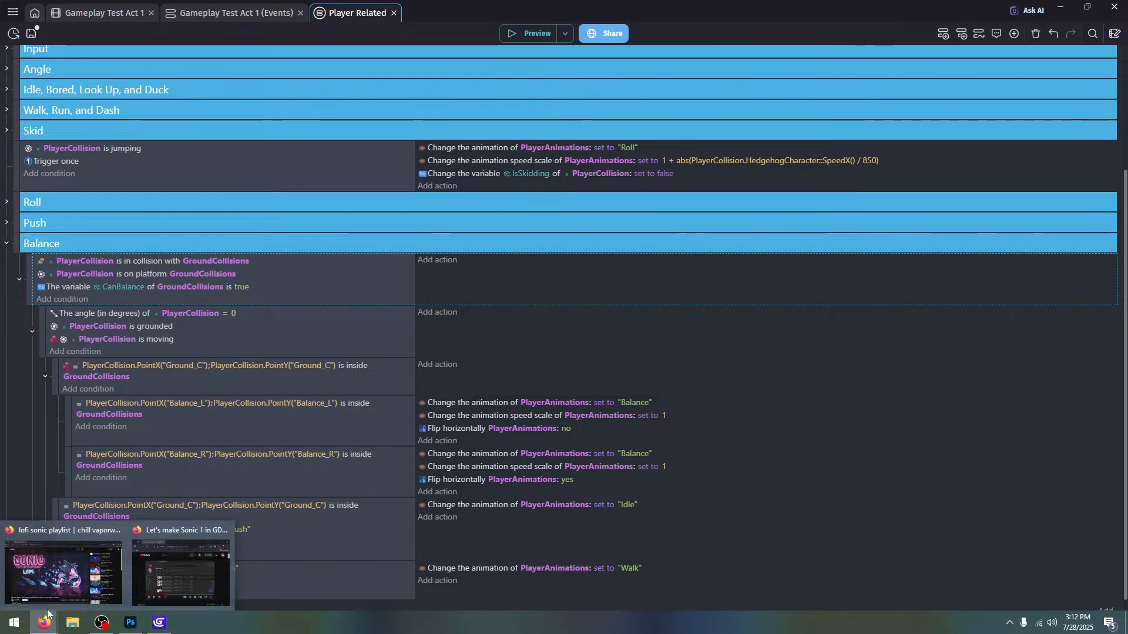
click(38, 555)
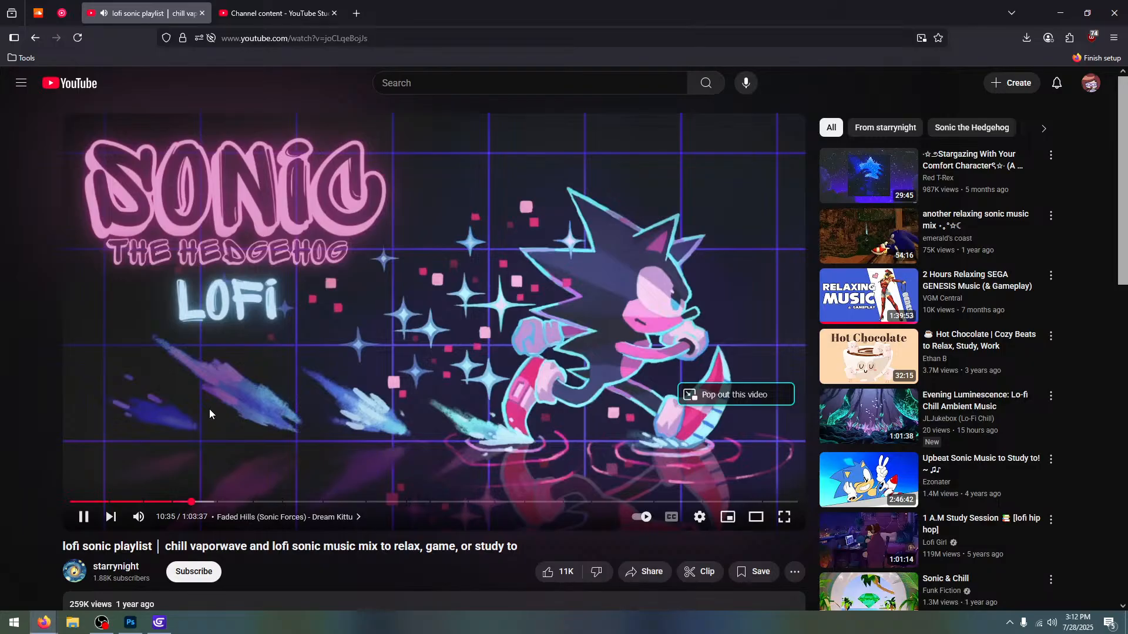
click(139, 618)
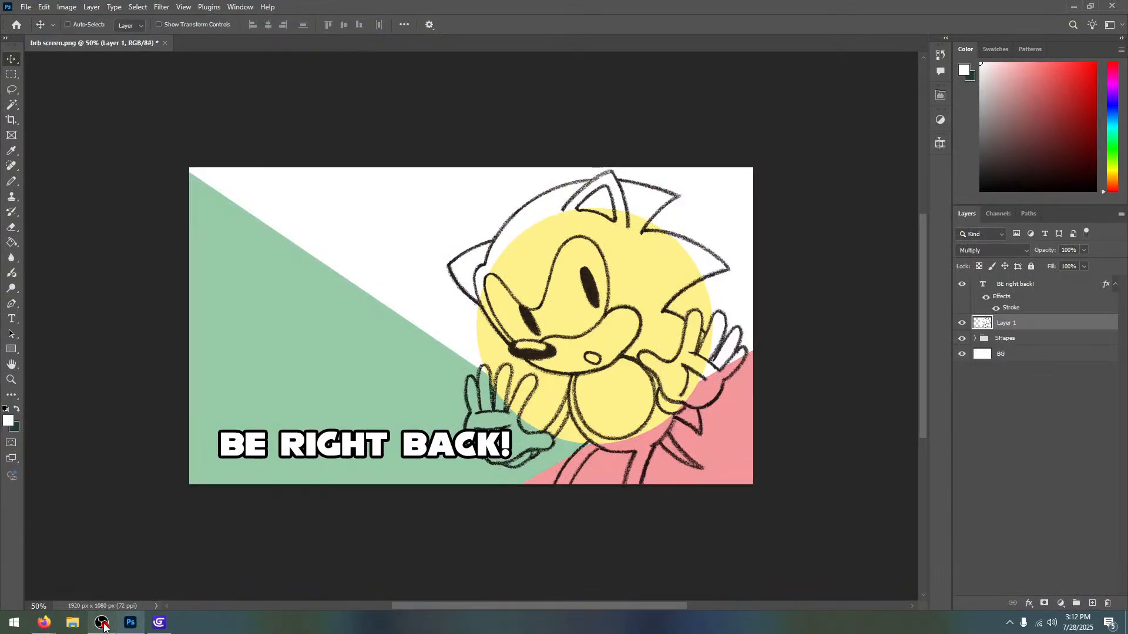
click(159, 623)
Collapse the Balance event group and open the Gameplay Test Act 1 scene
click(7, 243)
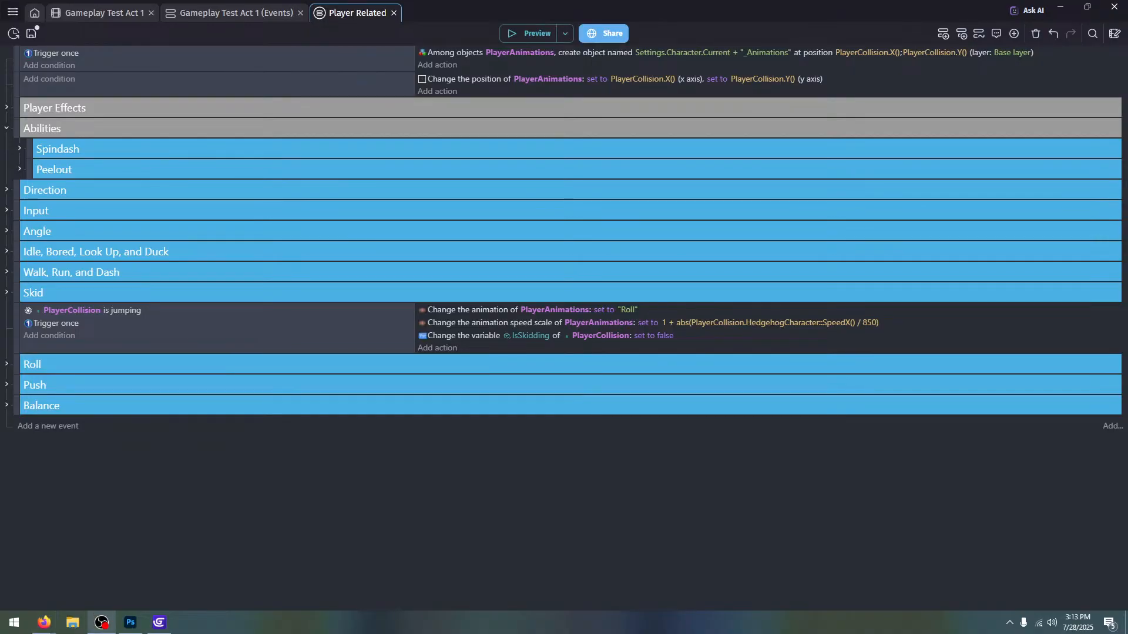
click(387, 447)
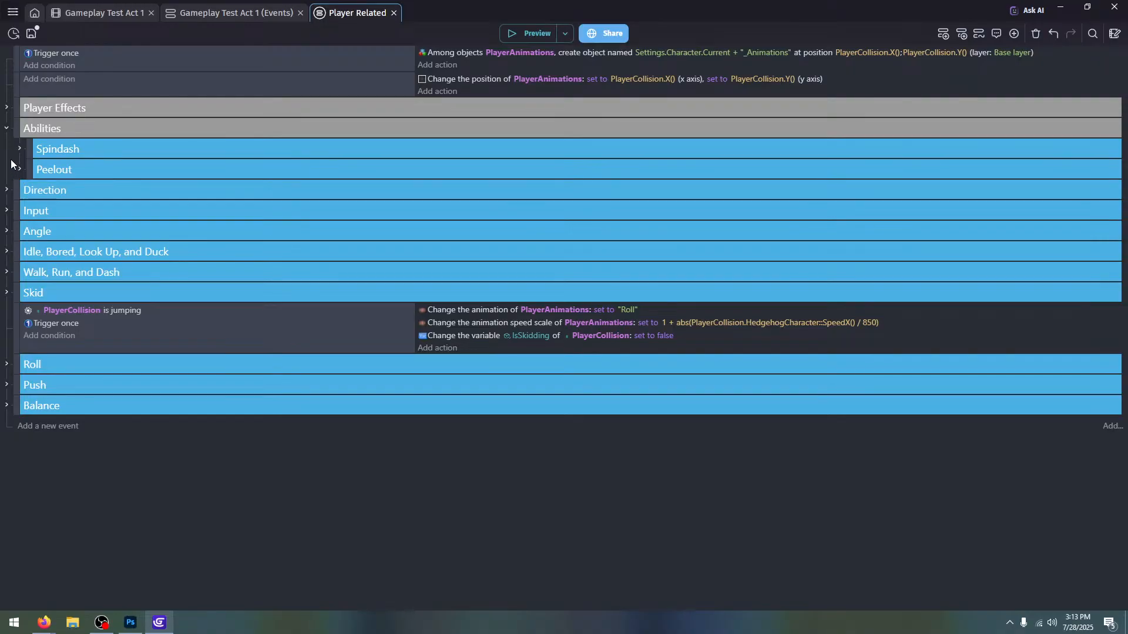
click(207, 13)
click(94, 12)
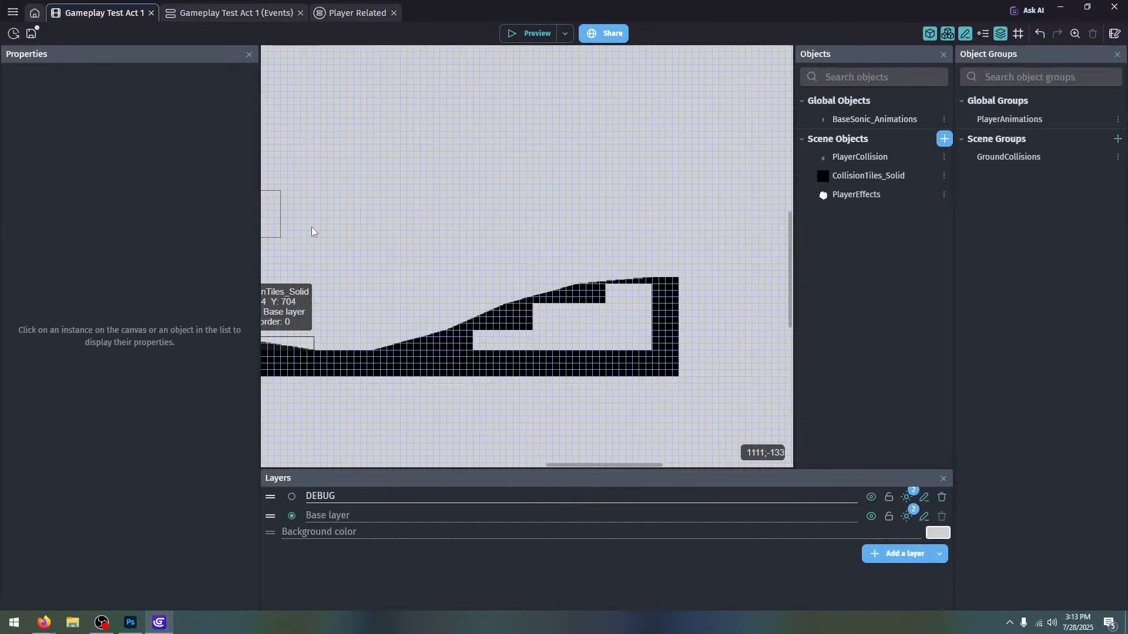
Switch off CanBalance for the 384 x 384 block under the player's start and check the variables of the neighbouring tiles
ctrl+scroll(590, 344, up, 4)
middle_drag(777, 325, 610, 328)
scroll(612, 305, down, 2)
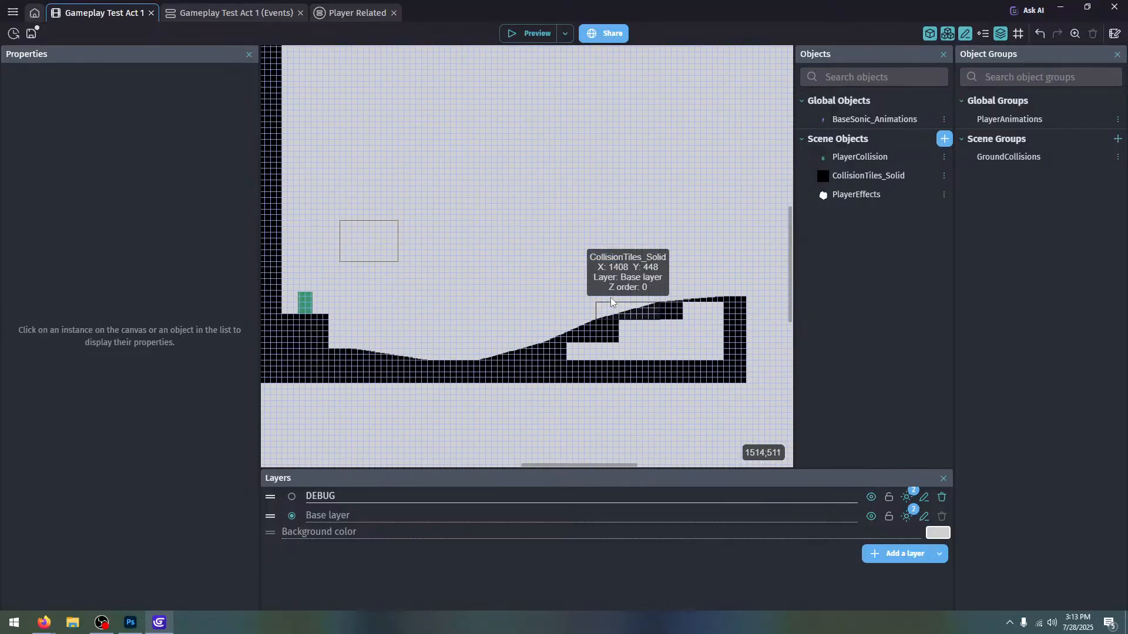
middle_drag(574, 262, 606, 271)
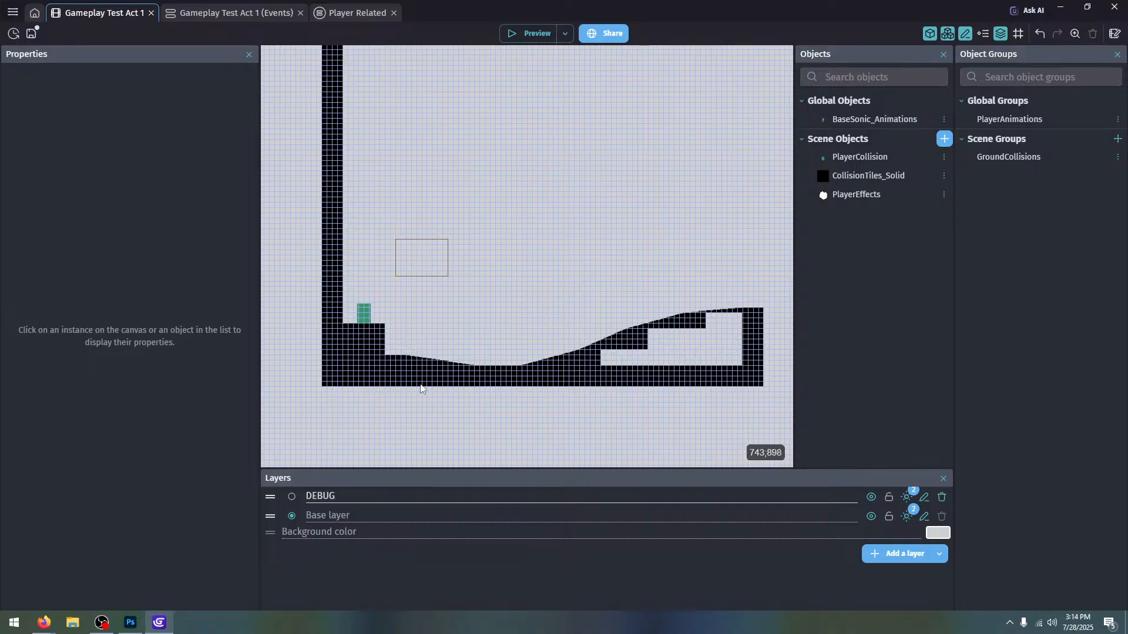
click(383, 379)
click(372, 354)
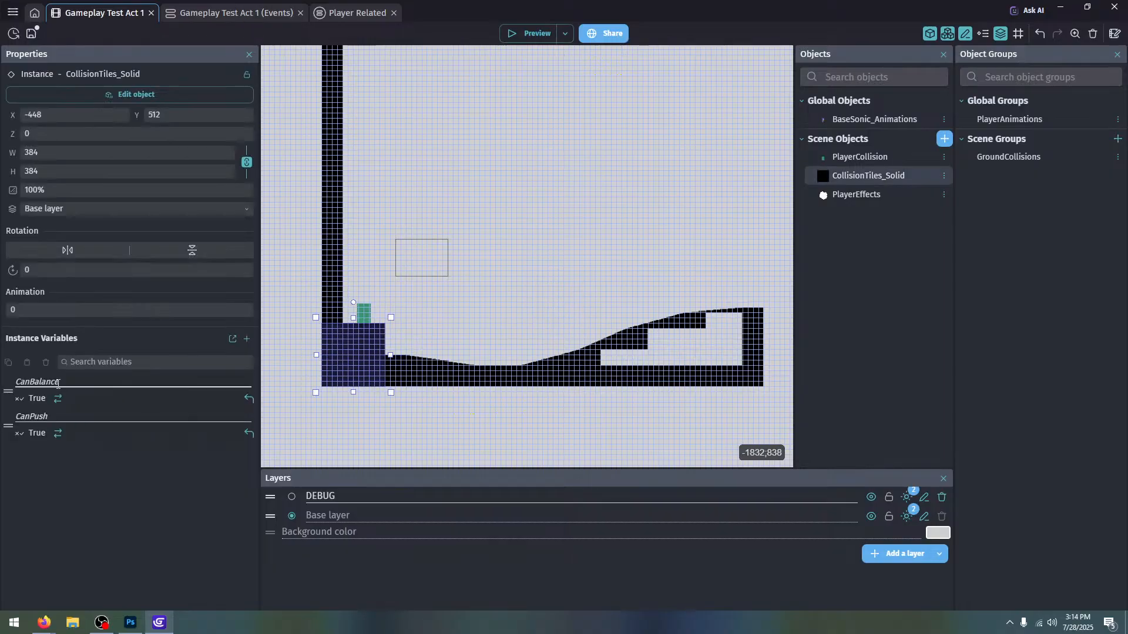
click(58, 398)
click(338, 289)
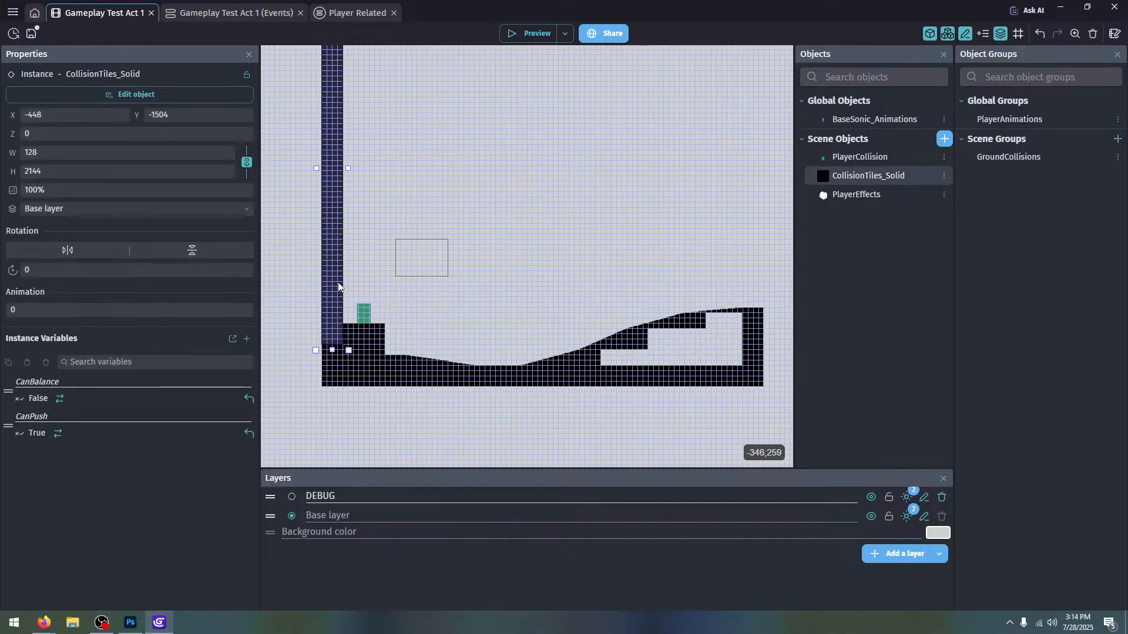
click(434, 373)
click(385, 376)
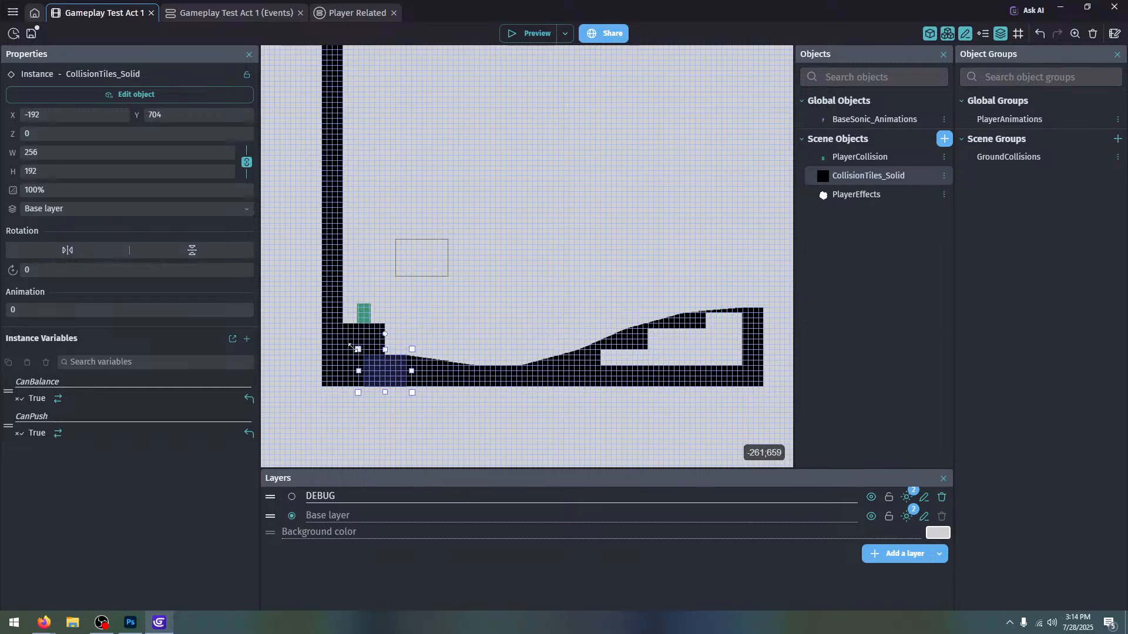
Add an empty event to the Push group of the Player Related events and nest the Push_L and Push_R events under it
click(353, 12)
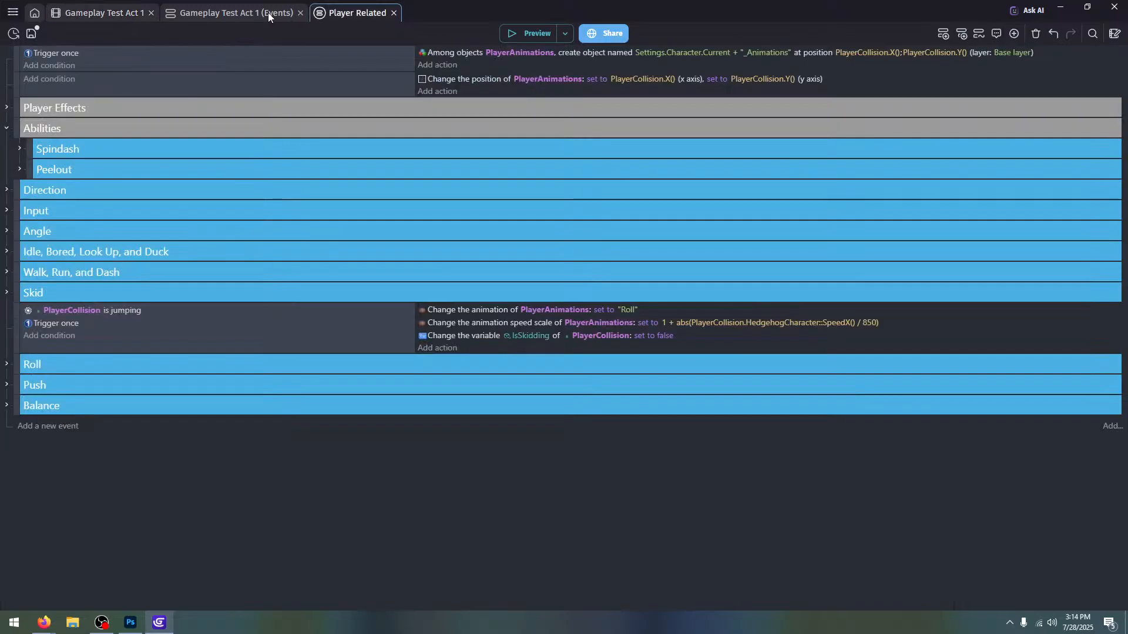
click(6, 386)
scroll(165, 450, down, 2)
click(51, 597)
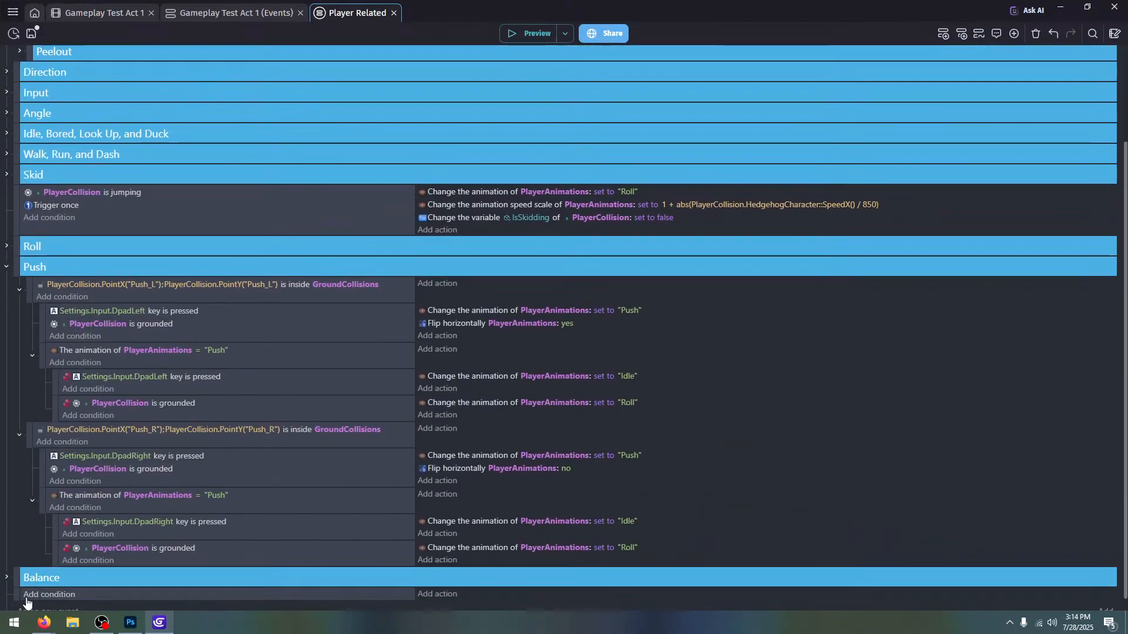
drag(18, 595, 45, 306)
drag(29, 467, 44, 451)
Expand the Balance group and copy its GroundCollisions collision and on-platform conditions into the empty parent event of the Push group
click(6, 592)
scroll(126, 509, down, 3)
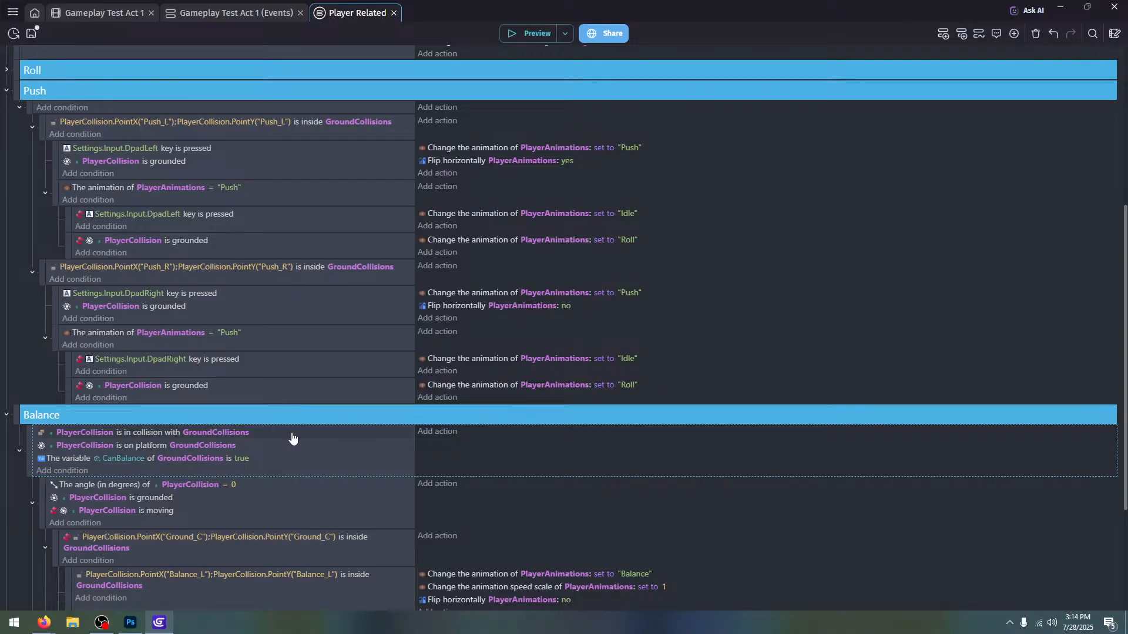
click(292, 438)
click(106, 111)
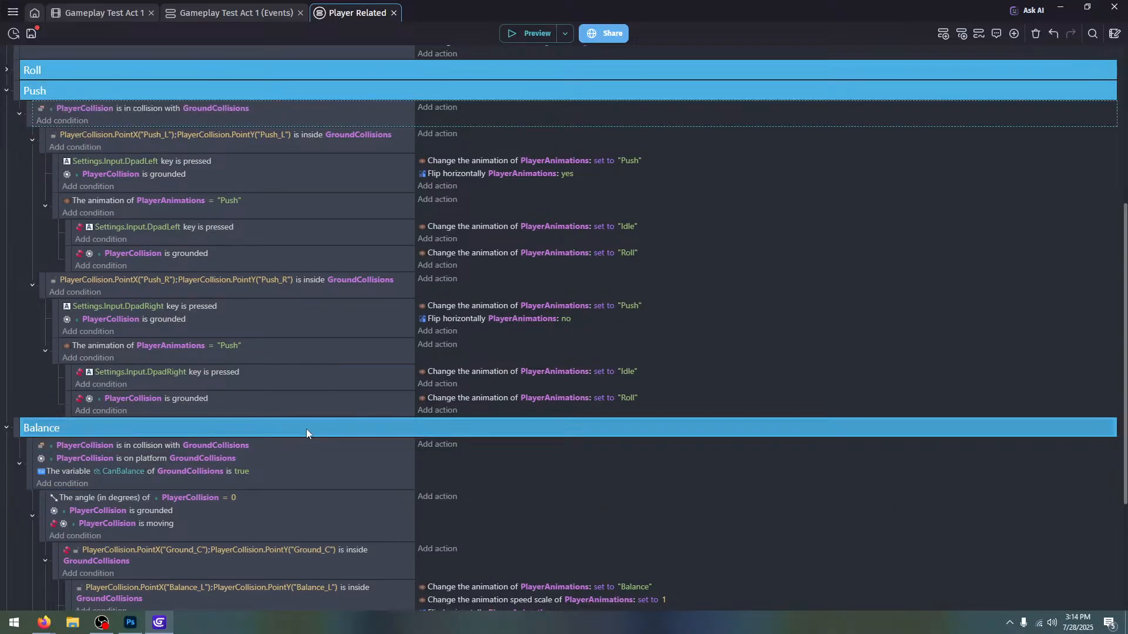
click(284, 459)
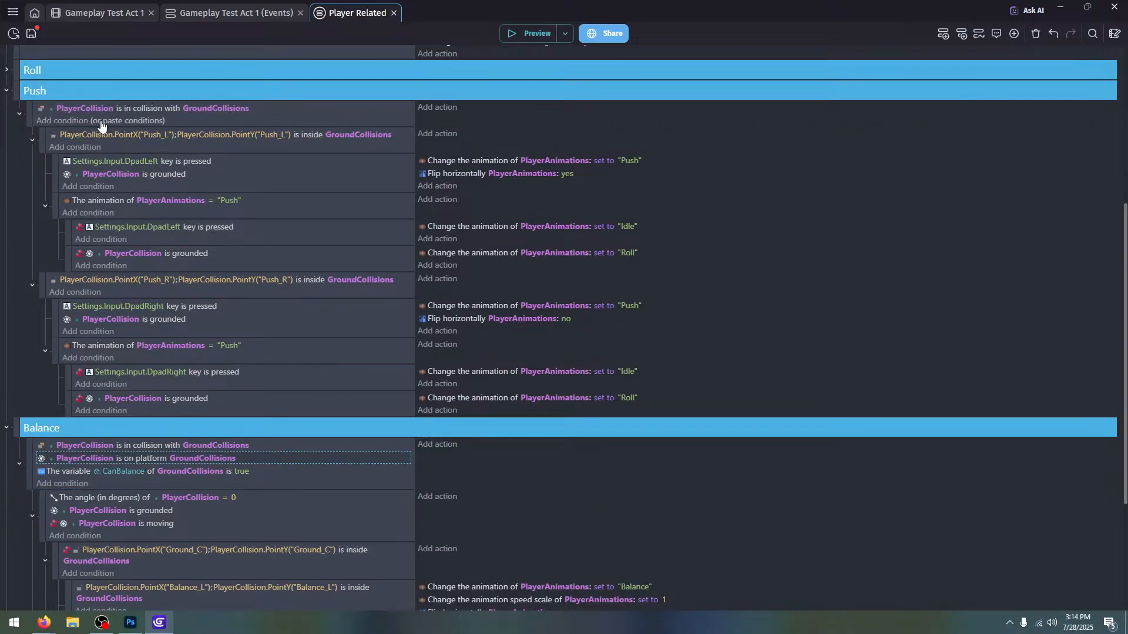
click(101, 121)
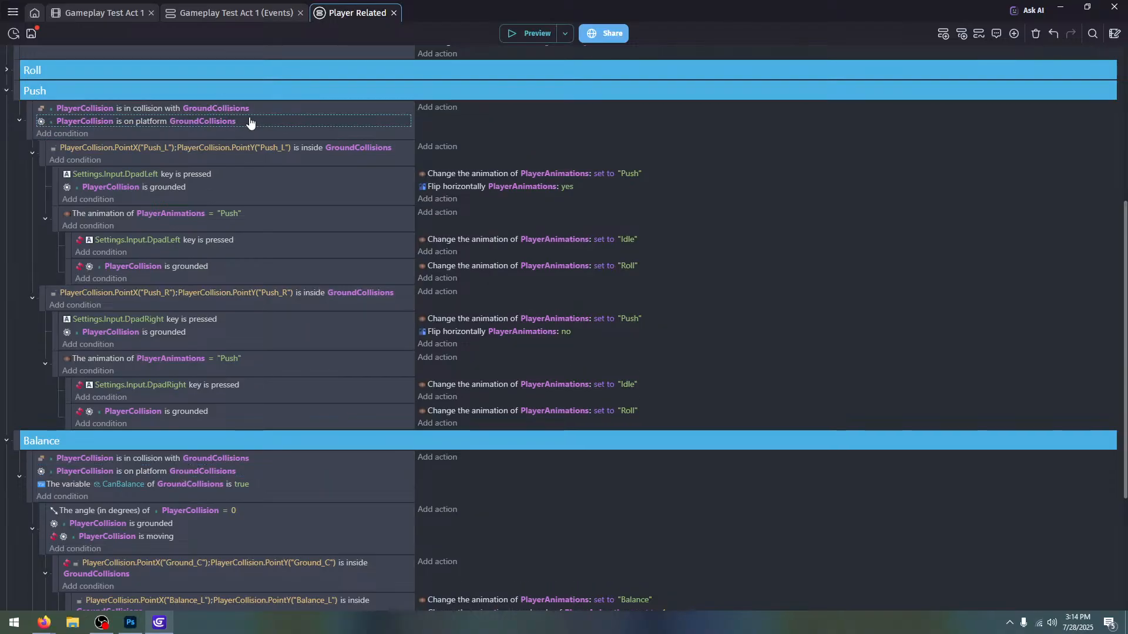
Change the copied on-platform condition in the Push event to Character is pushing platform, keeping GroundCollisions as the platform
double_click(199, 121)
click(515, 104)
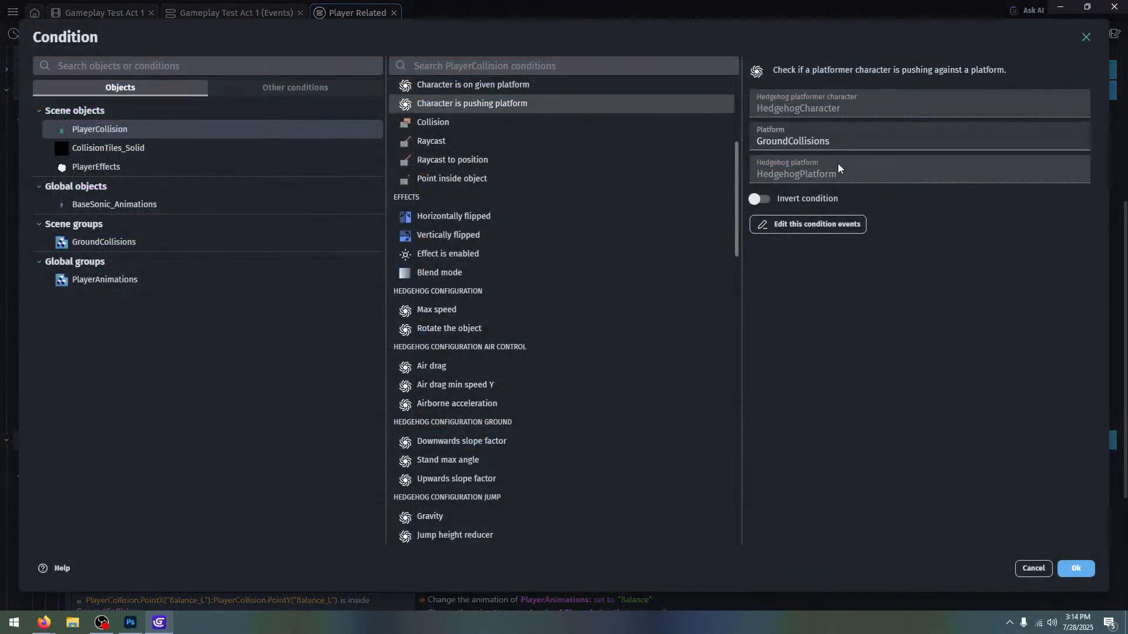
click(1072, 567)
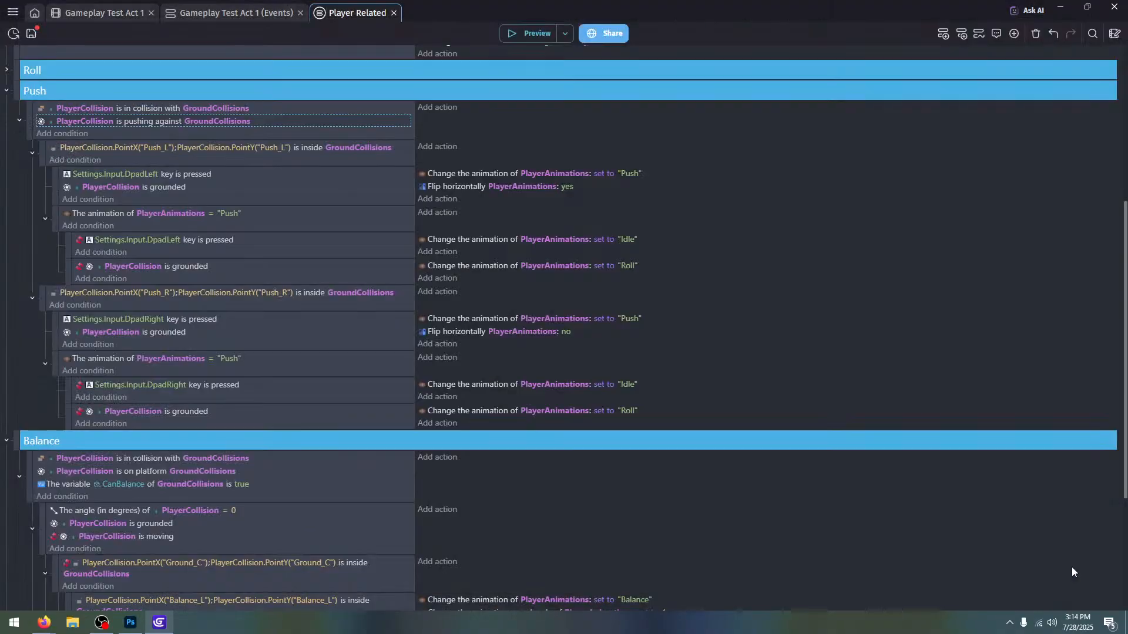
Copy the CanBalance condition into the Push parent event, change its variable to CanPush, and save the project
click(299, 485)
click(94, 134)
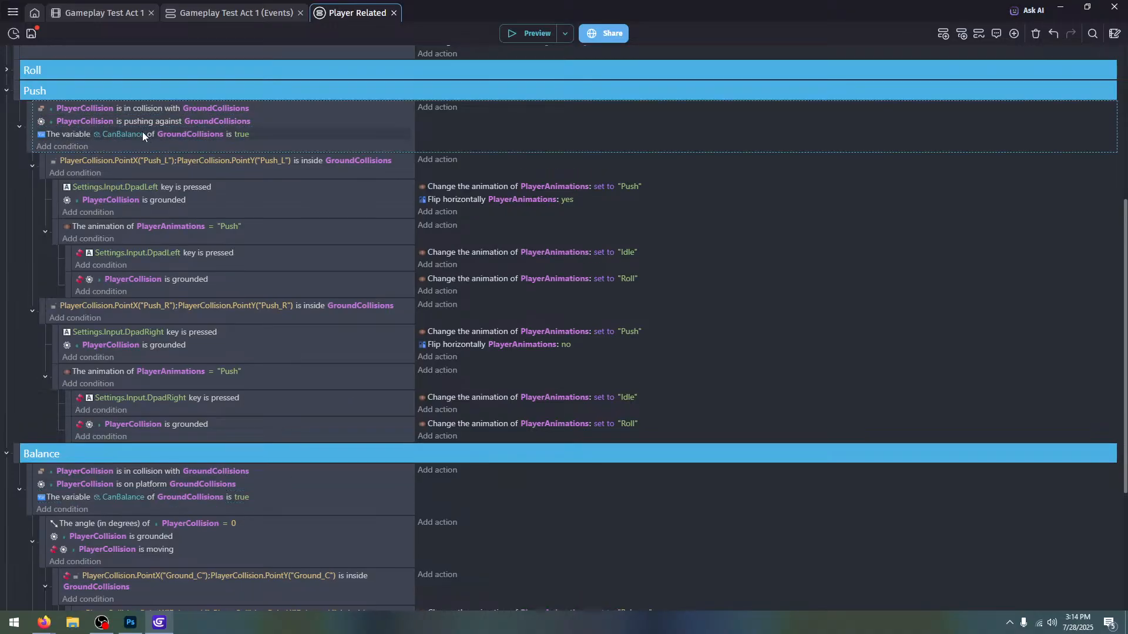
click(142, 133)
click(189, 199)
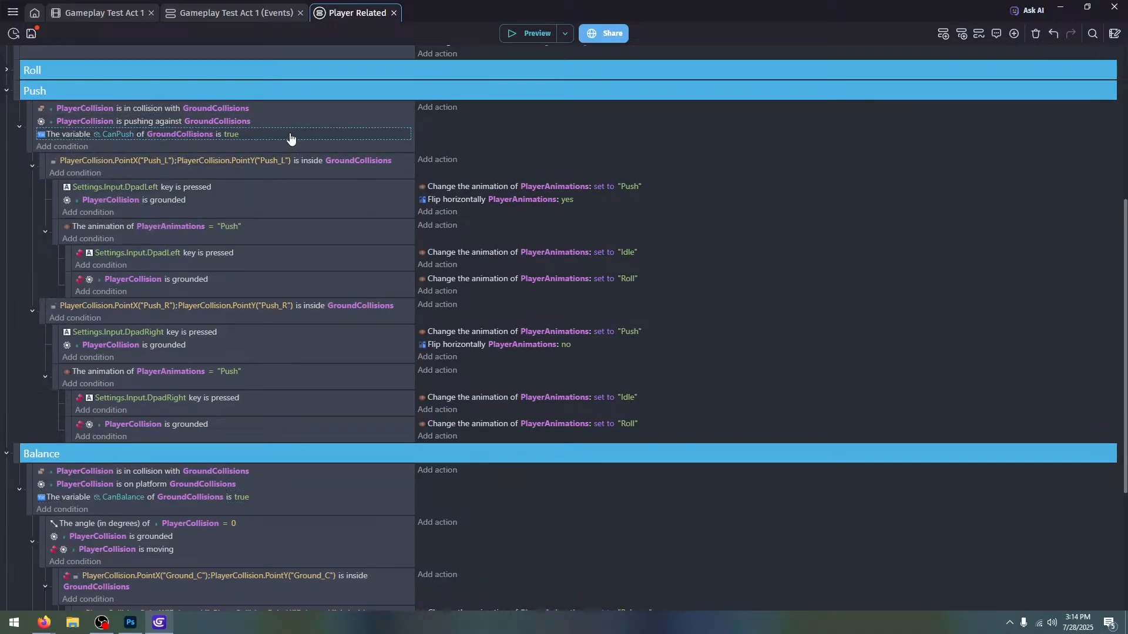
click(31, 33)
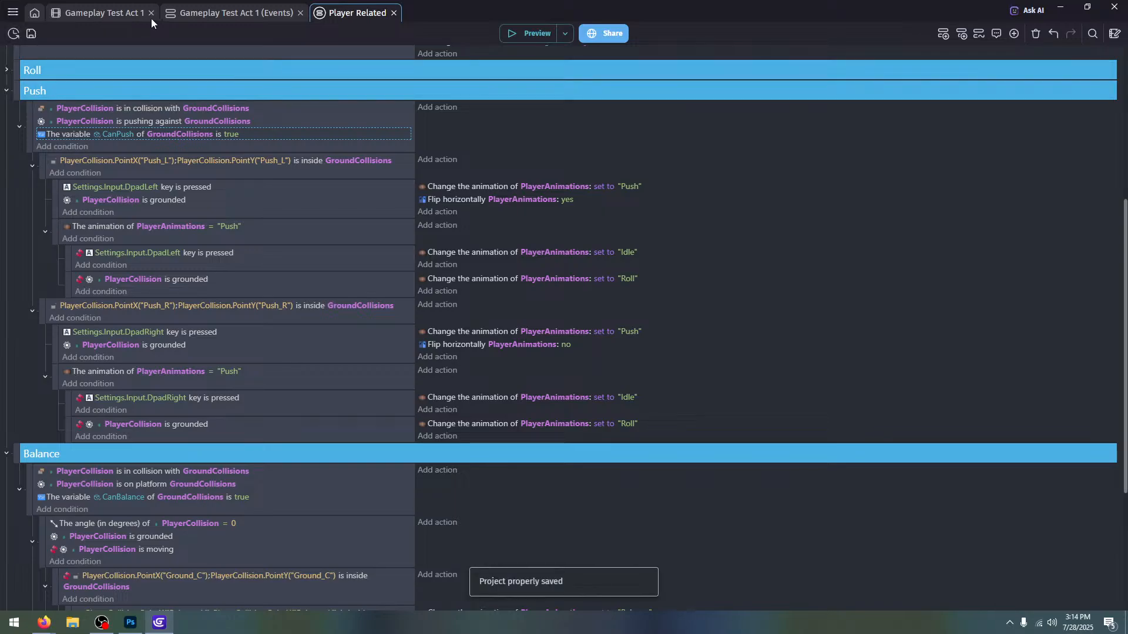
click(180, 11)
mouse_move(44, 622)
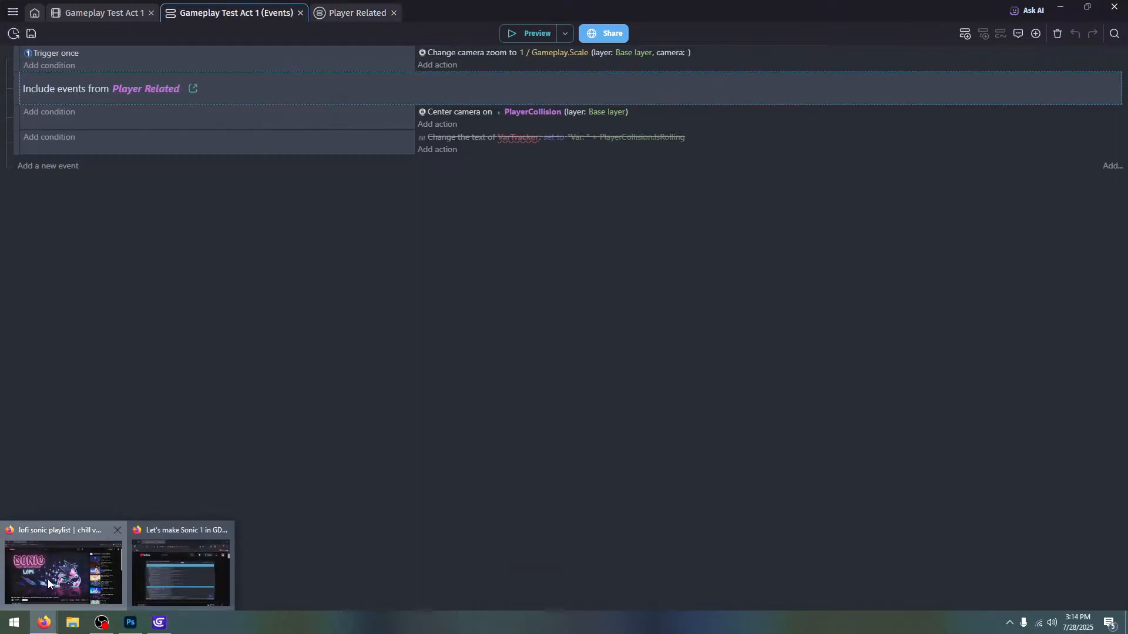
click(47, 579)
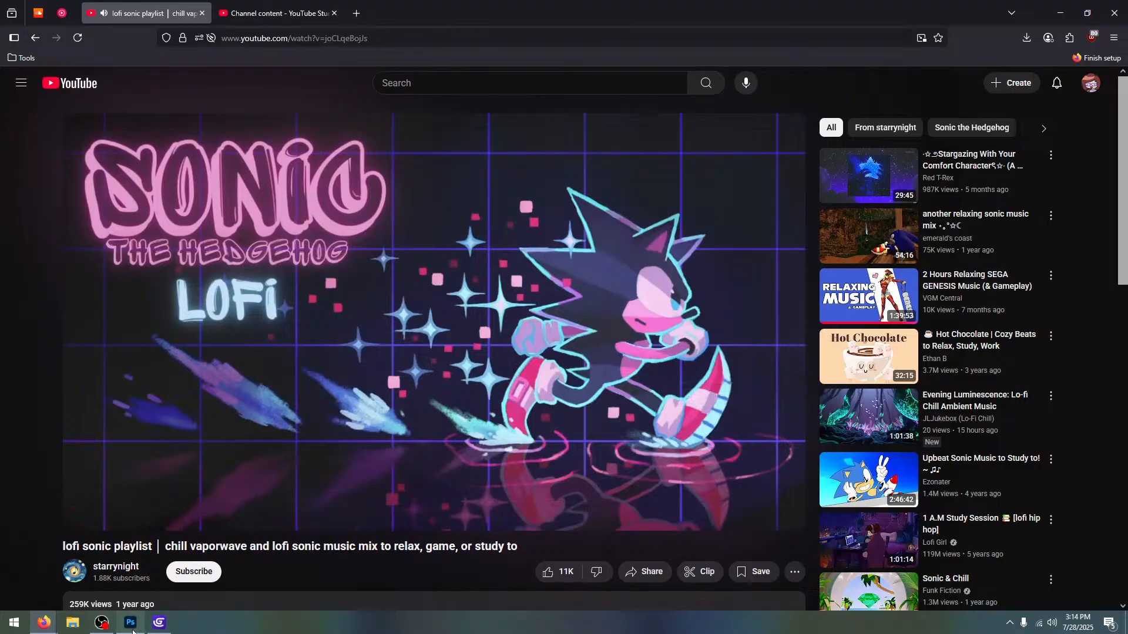
click(158, 622)
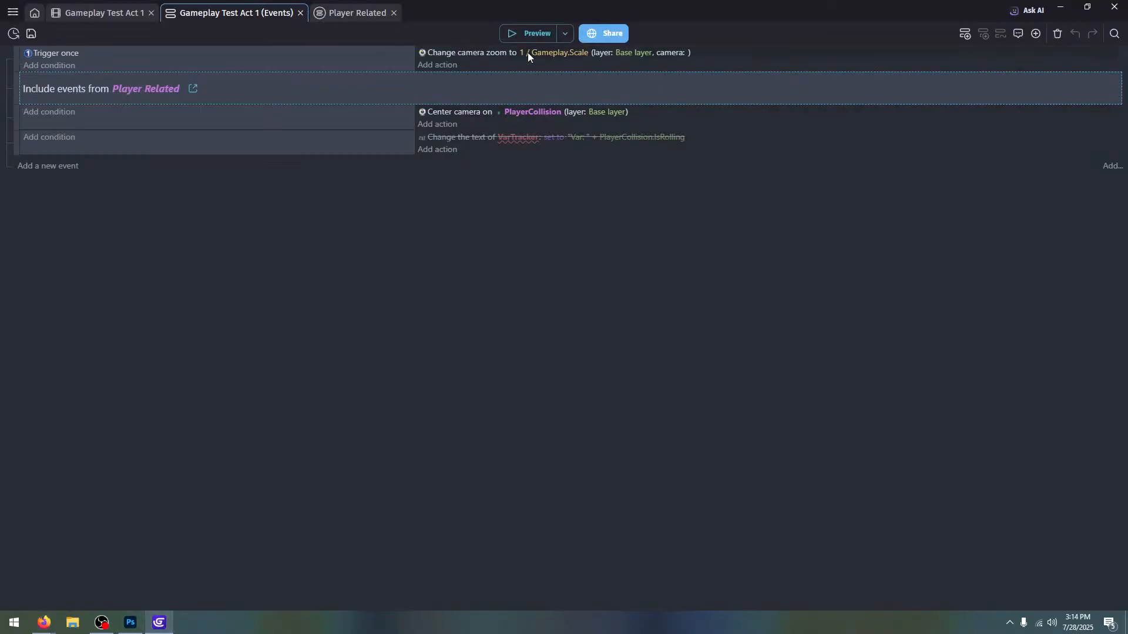
Test pushing against the wall in a preview, close it, and check the variables of the wall and the 384 x 384 block
click(522, 33)
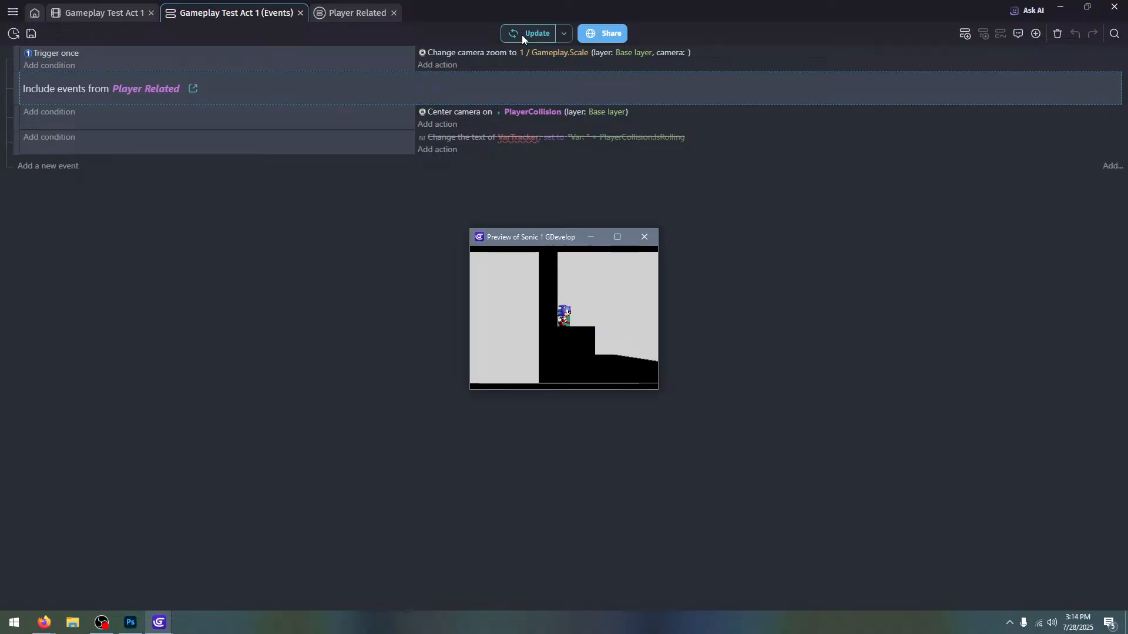
click(644, 237)
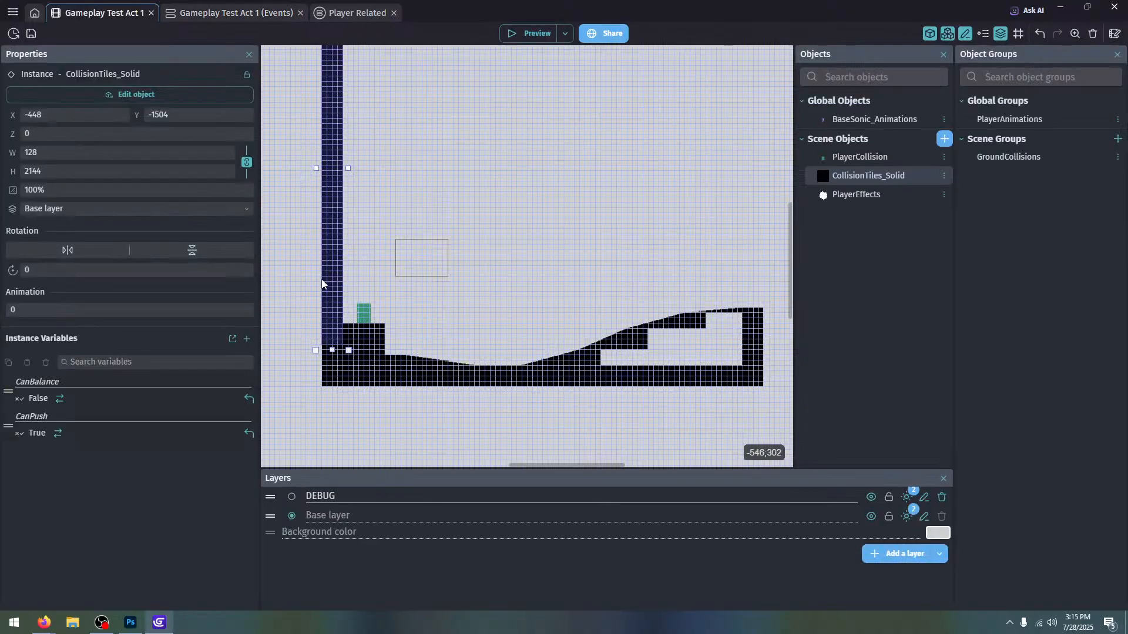
click(321, 282)
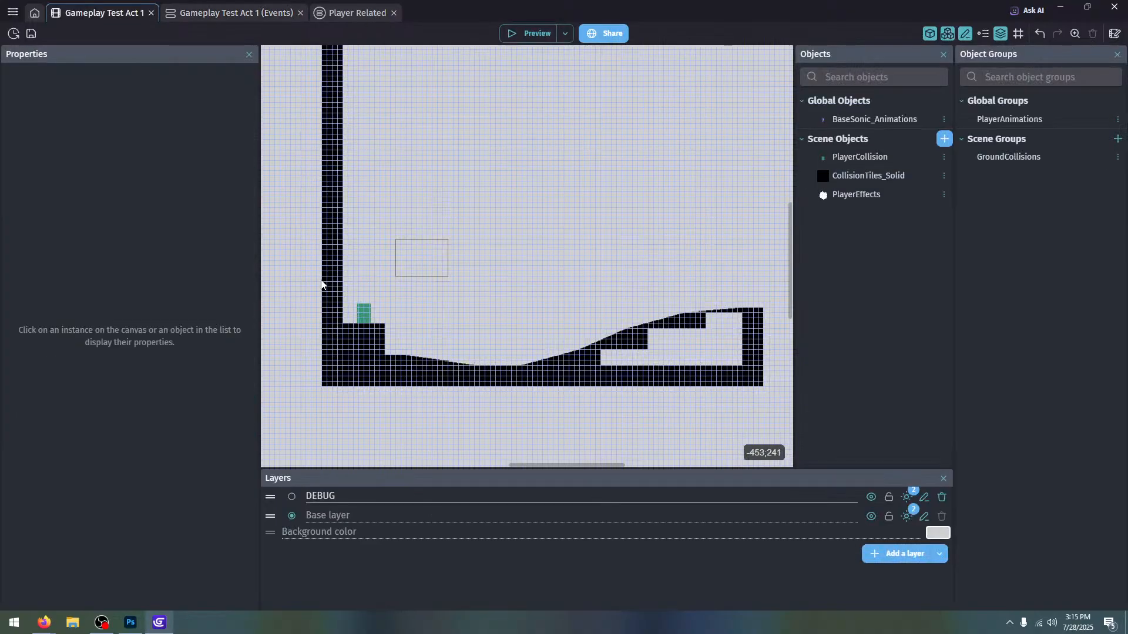
click(328, 284)
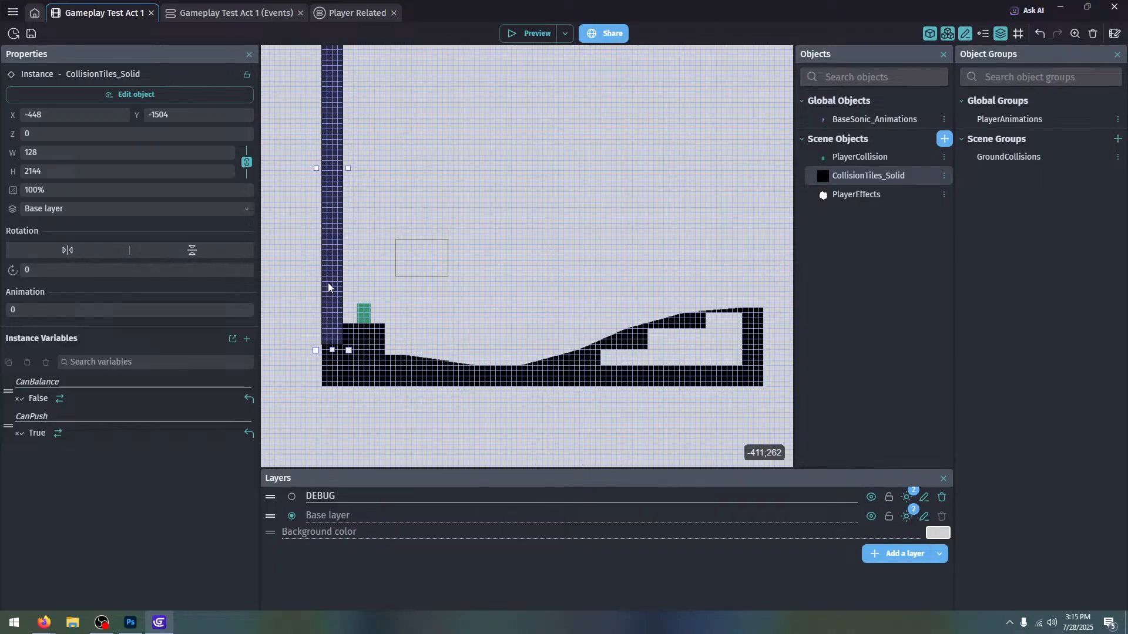
click(363, 339)
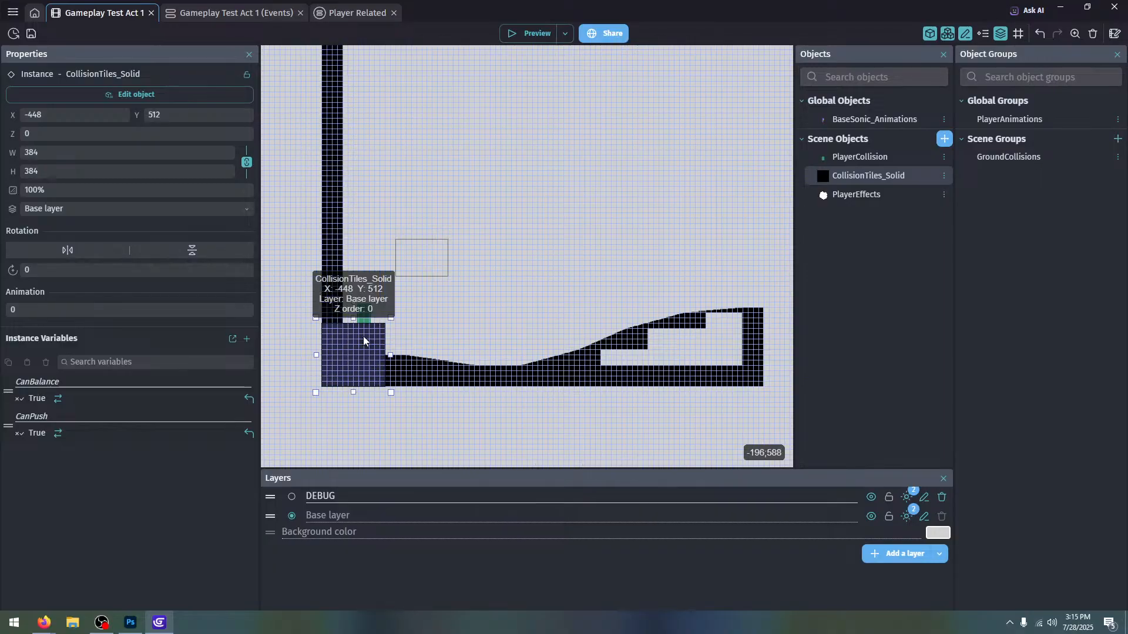
Delete the condition for PlayerCollision being in collision with GroundCollisions from the Push parent event in Player Related
click(283, 12)
click(360, 13)
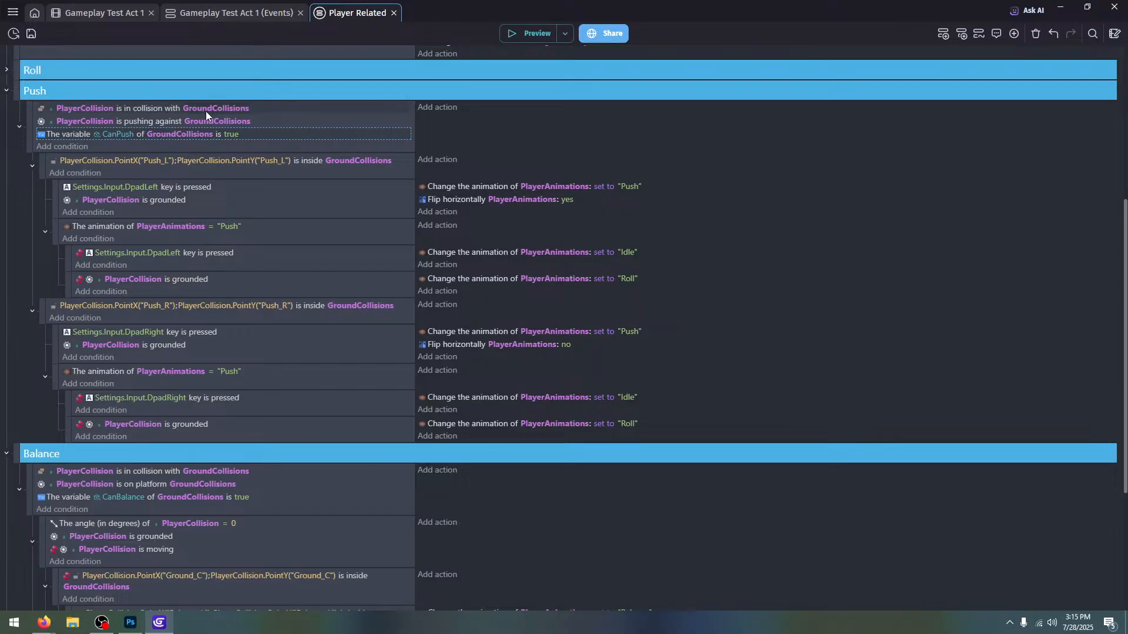
click(270, 111)
key(Delete)
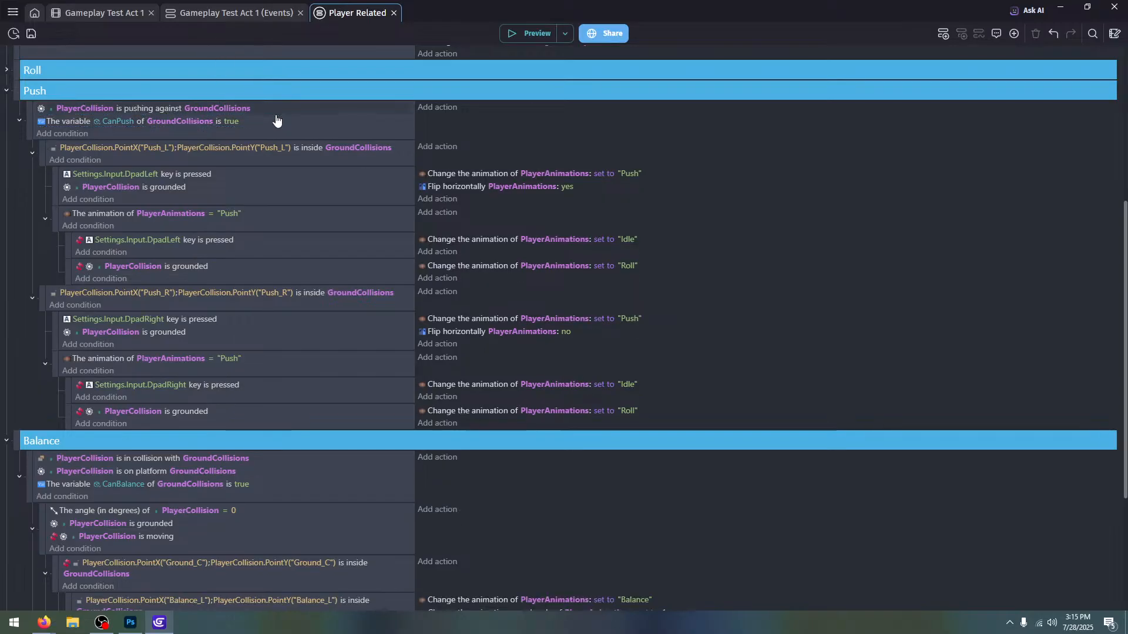
Preview the game, test pushing against the tall wall and the side of the step, and close the preview
click(525, 34)
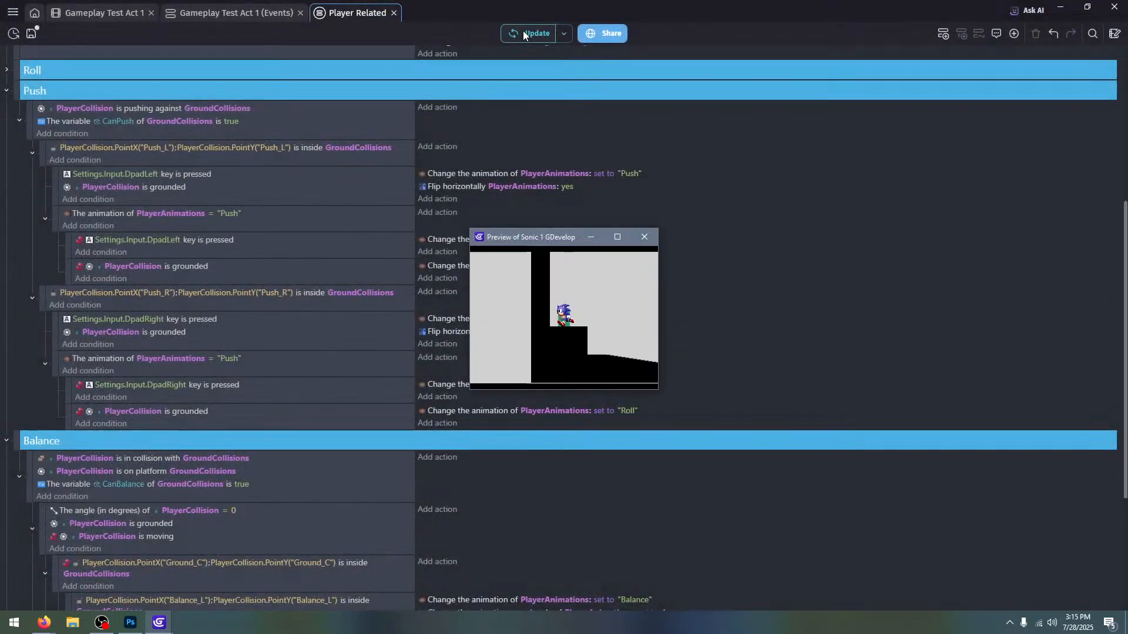
key(Left)
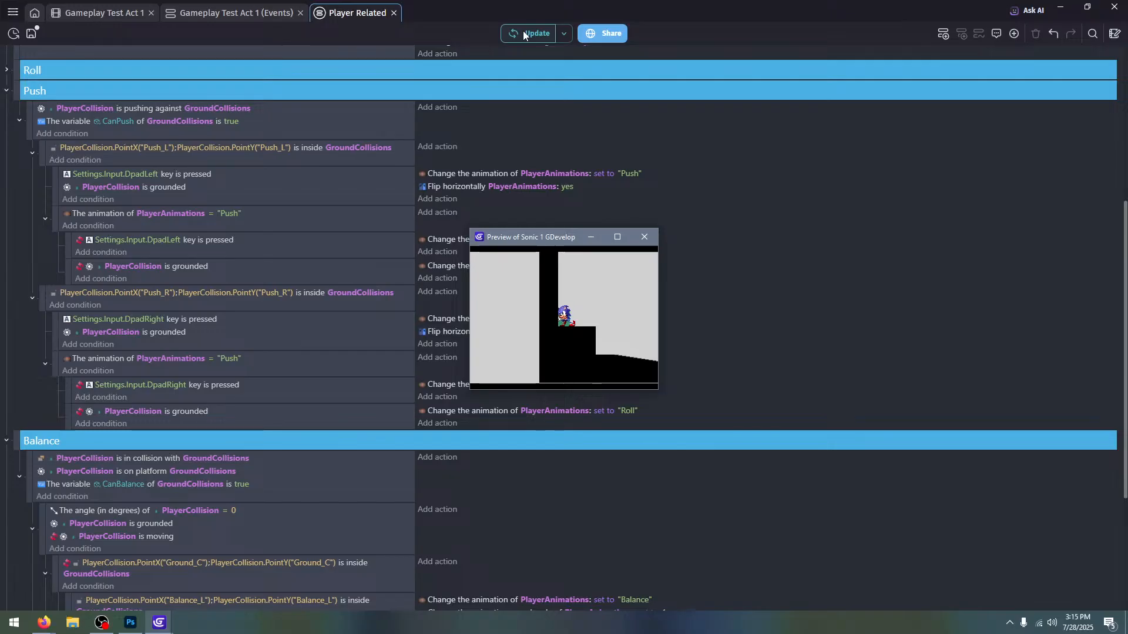
key(space)
key(Right)
key(Left)
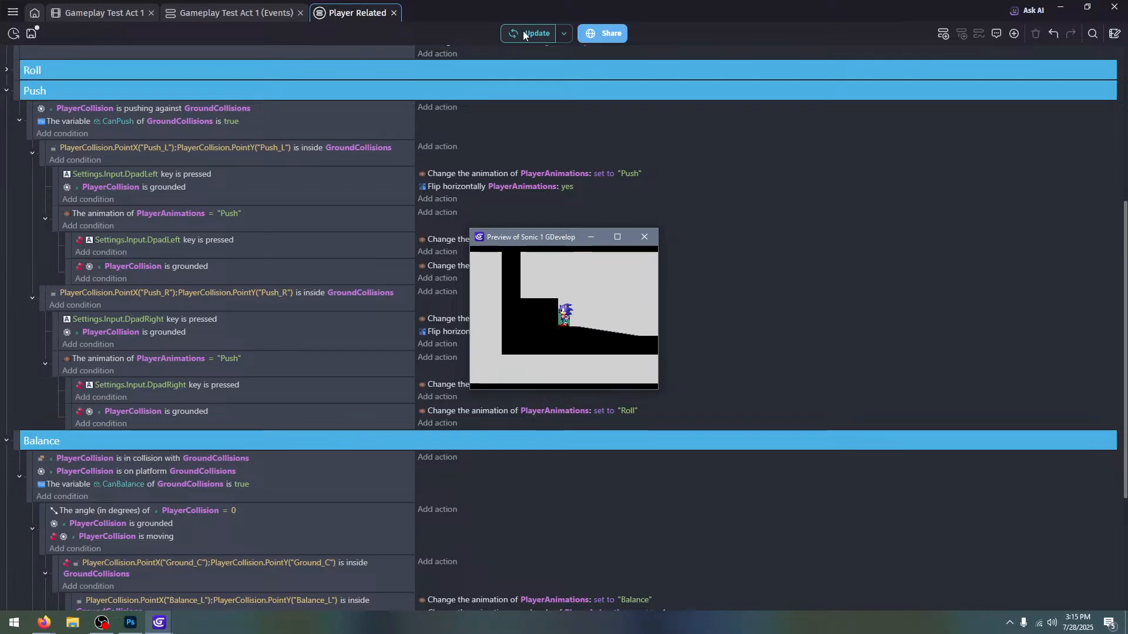
key(space)
key(Right)
click(644, 237)
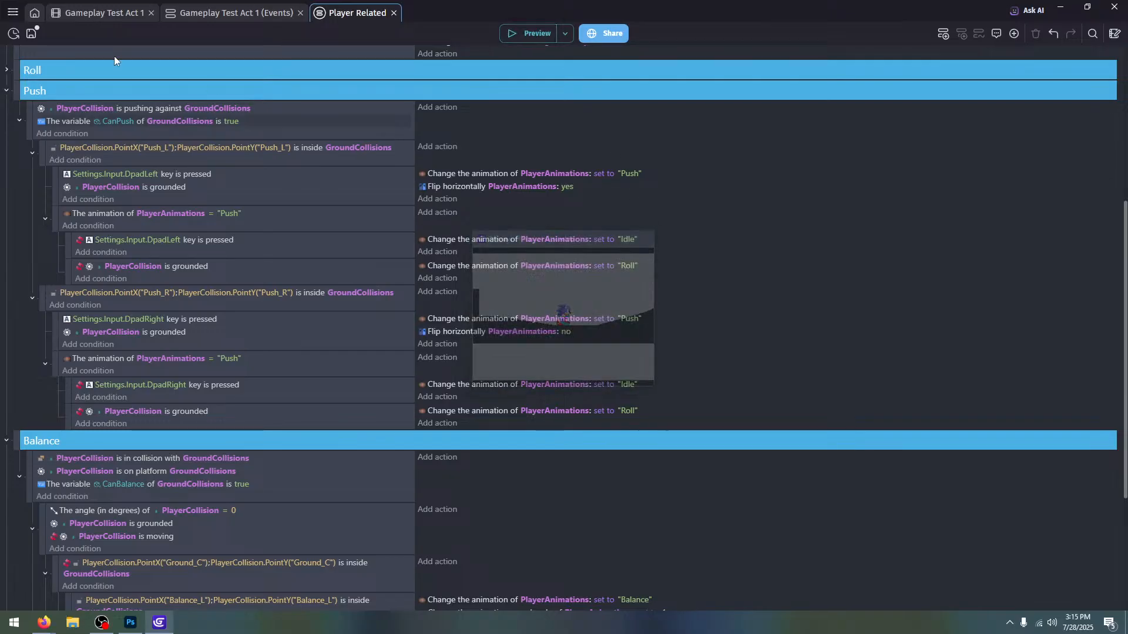
Switch off CanPush for the 384 x 384 block under the player's start in the Gameplay Test Act 1 scene
click(97, 12)
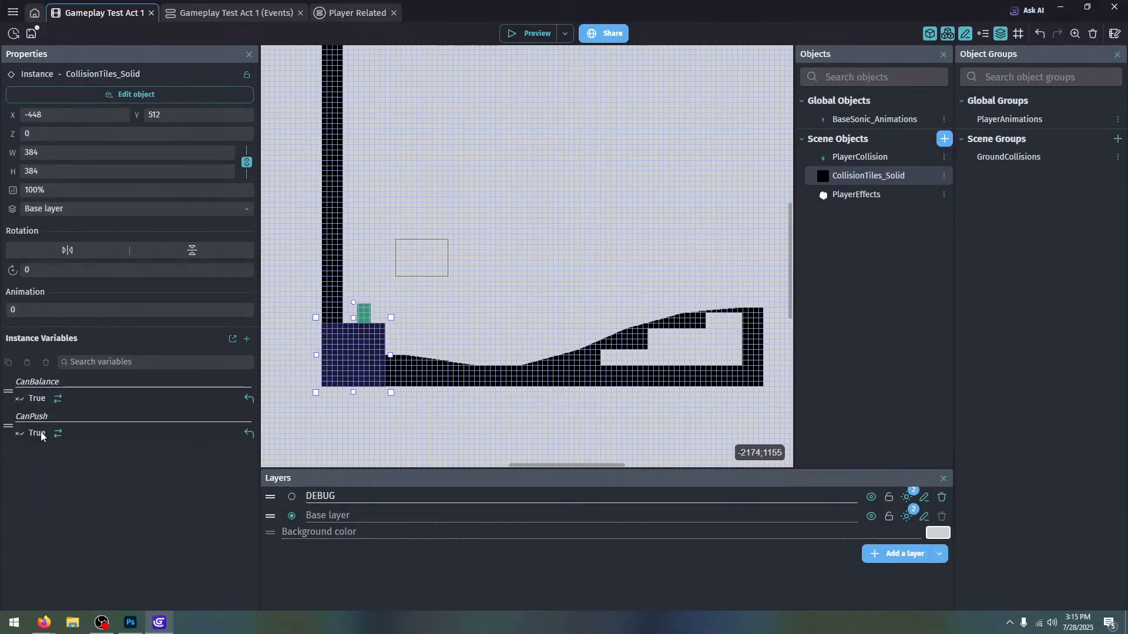
click(58, 433)
click(449, 277)
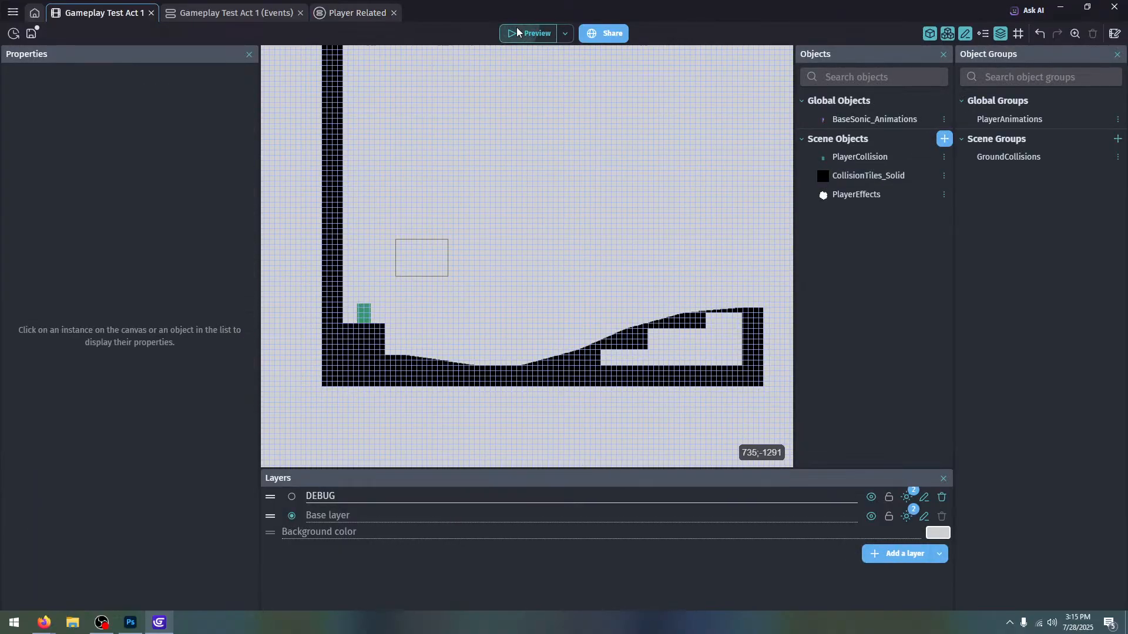
Preview the level in full screen, jump down from the step, and repeatedly run against its side while turning back and forth
click(517, 31)
key(F11)
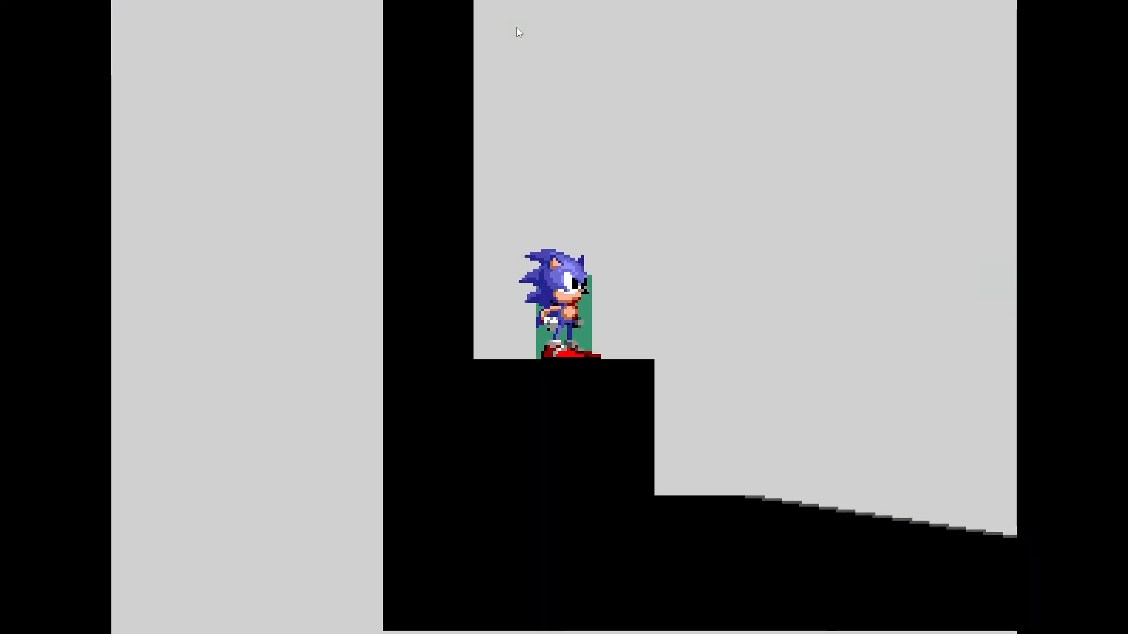
key(Right)
key(space)
key(Left)
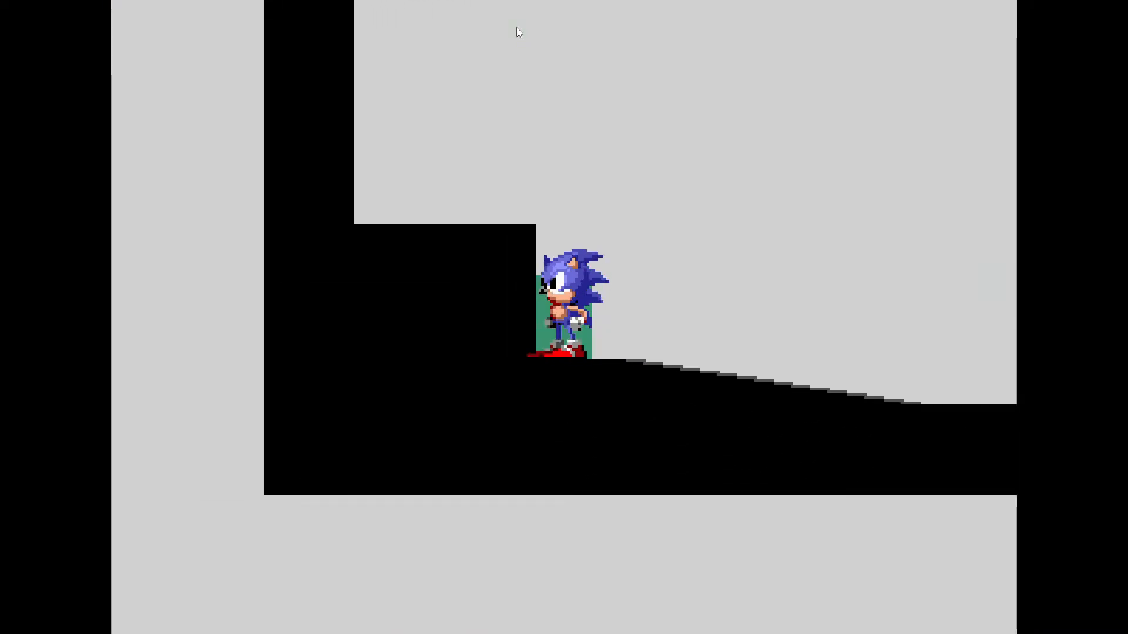
key(Right)
key(Left)
key(Right)
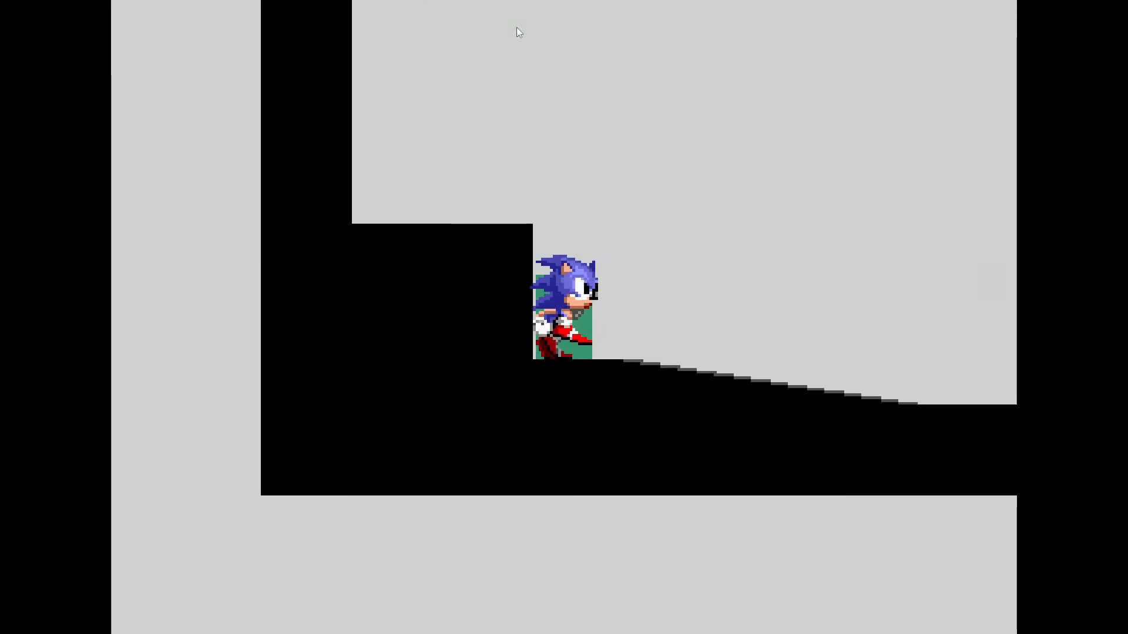
key(Left)
key(Right)
key(Left)
Jump back onto the step, test pushing against the tall wall there, and leave full screen to close the preview
key(space)
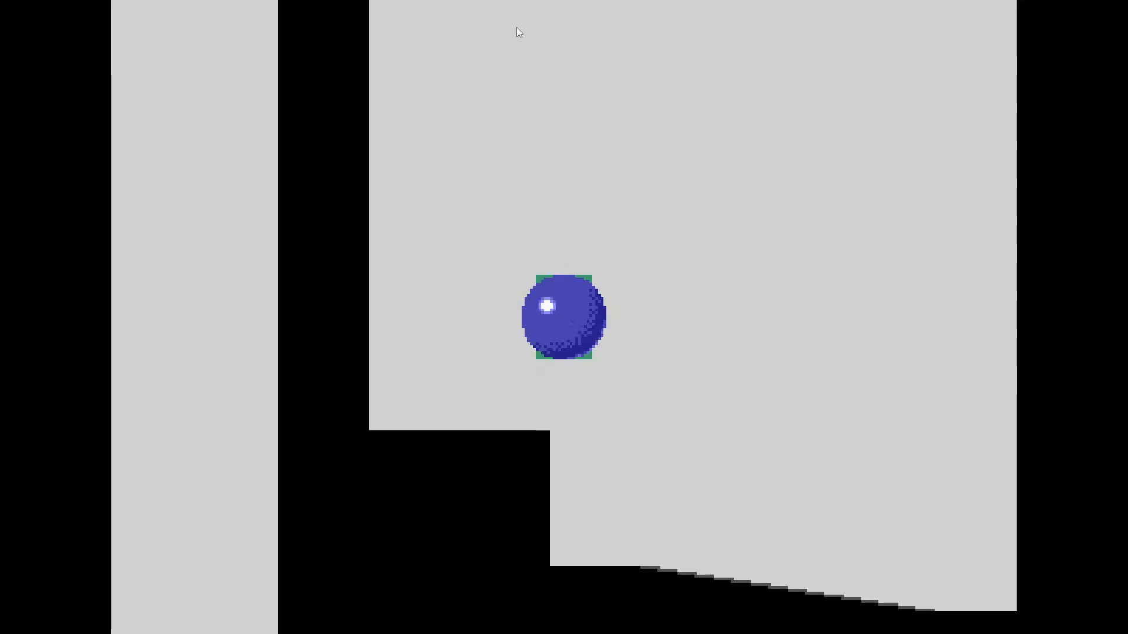
key(Left)
key(space)
key(Right)
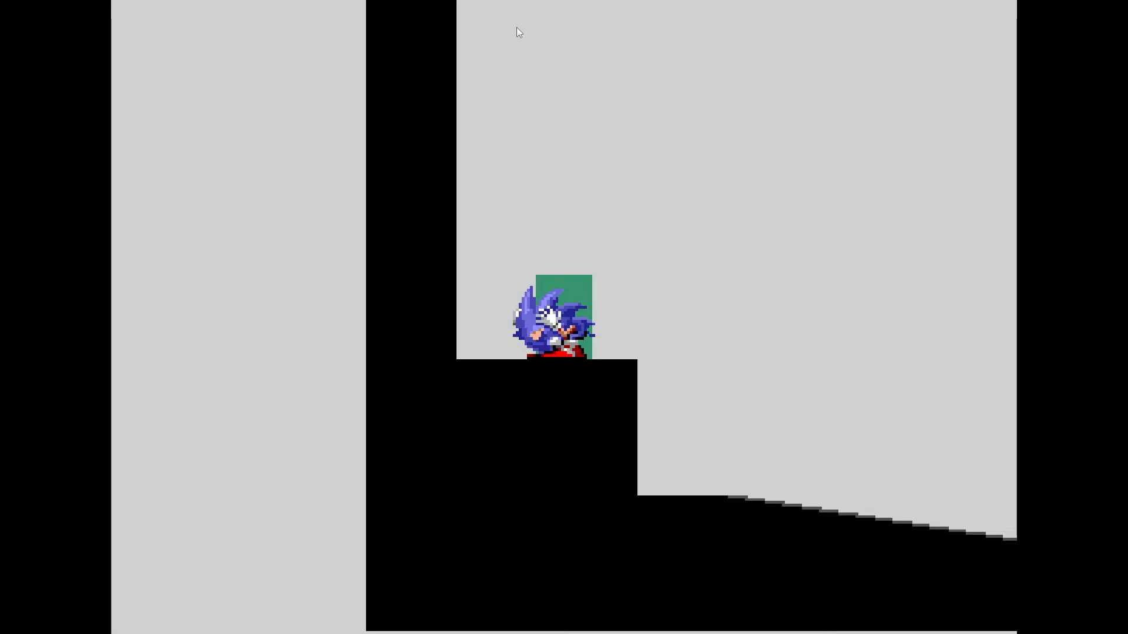
key(Left)
key(space)
key(F11)
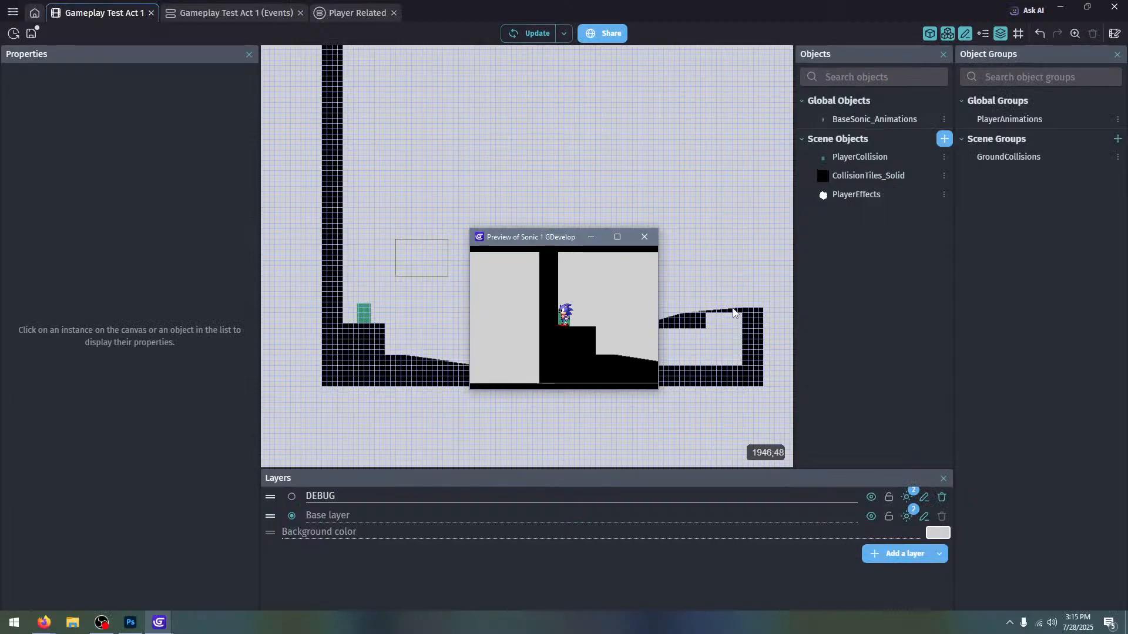
click(644, 237)
Switch CanPush back on for the 384 x 384 block and deselect it
click(388, 356)
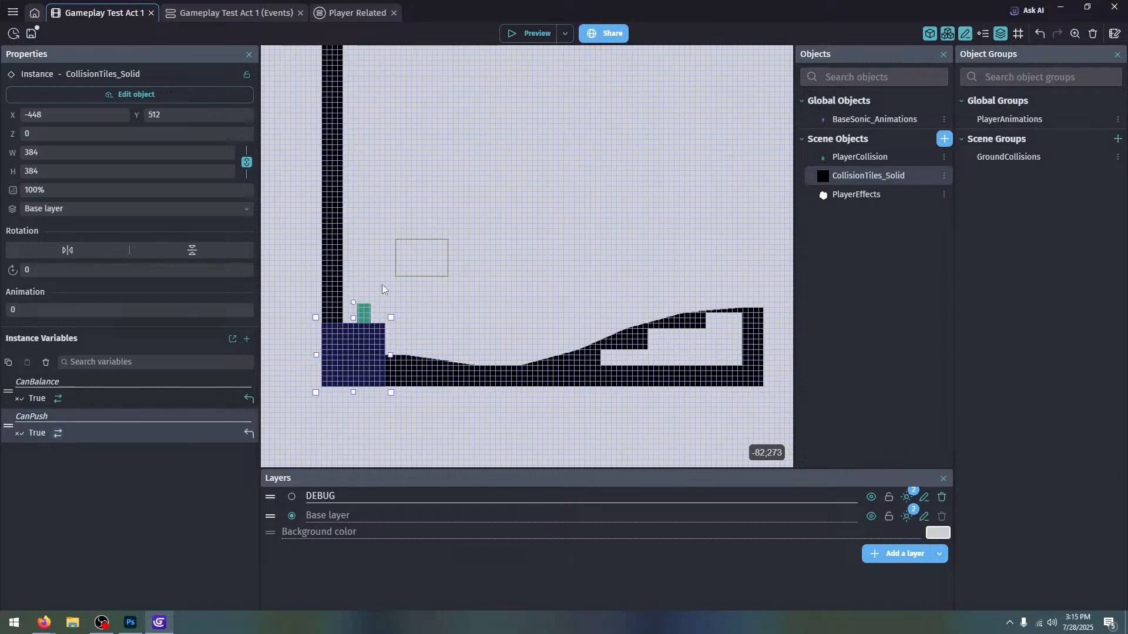
click(446, 231)
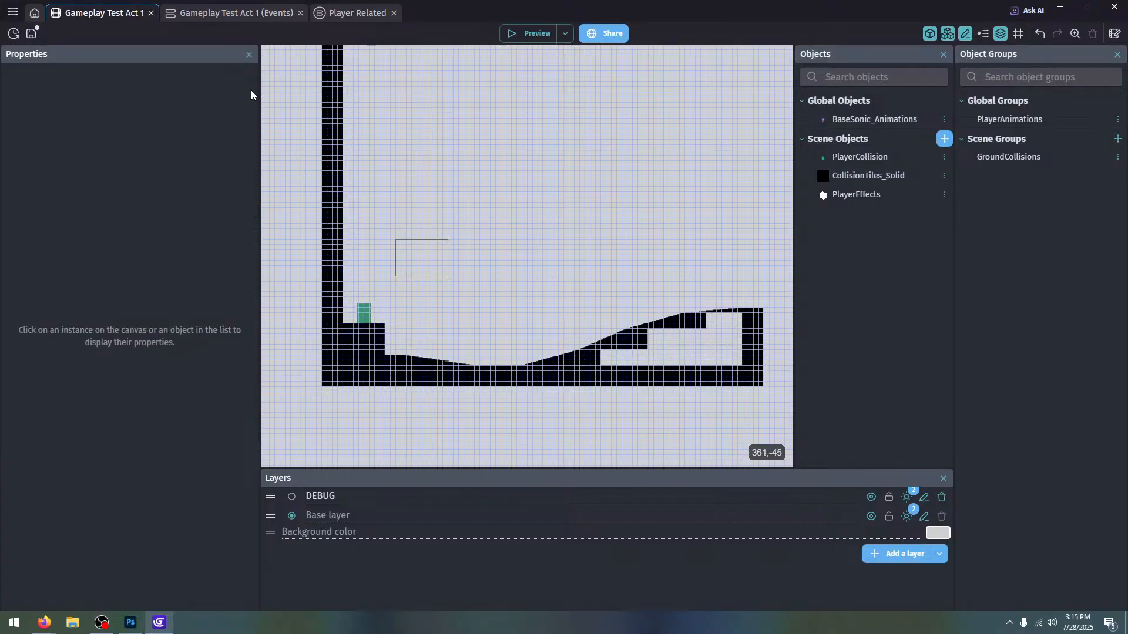
Return to the Player Related events and collapse the Push group
click(247, 17)
click(332, 11)
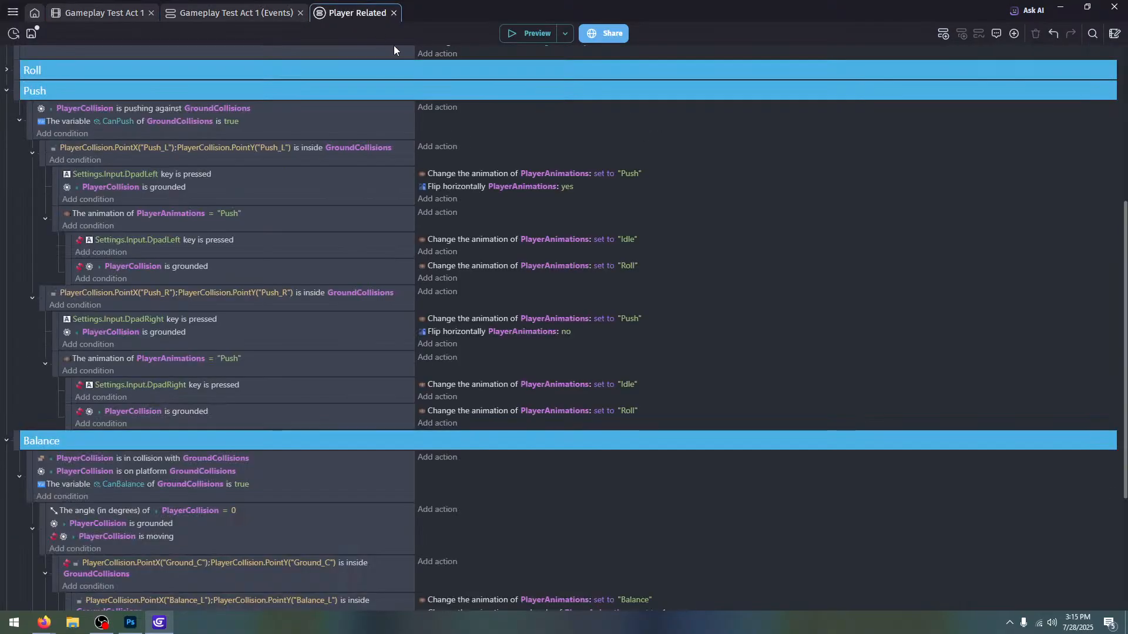
click(6, 90)
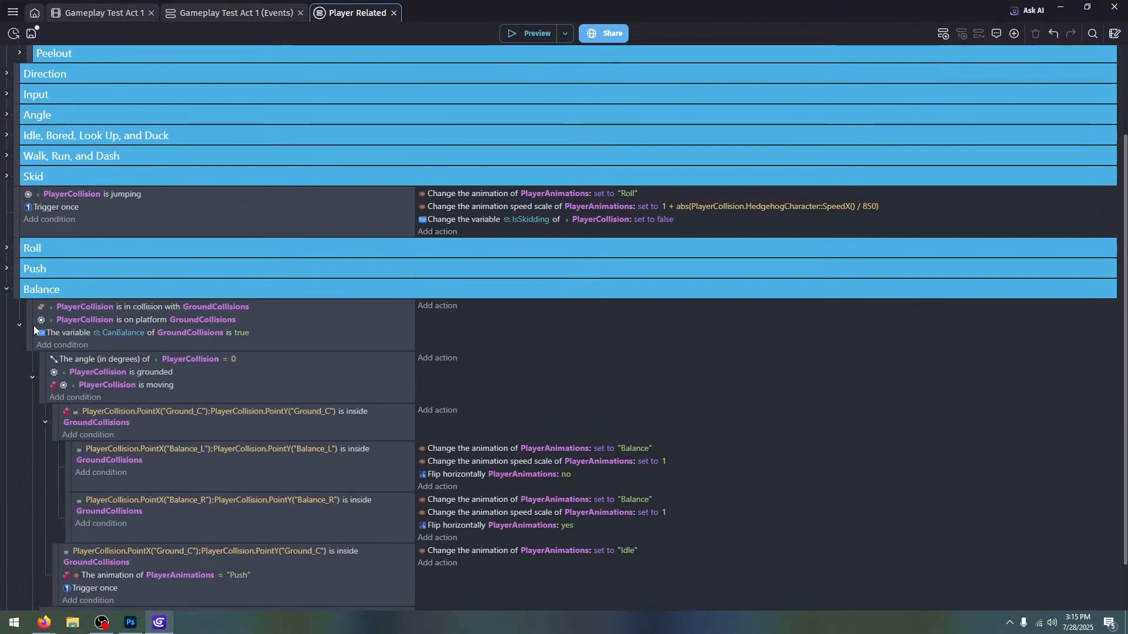
Collapse the Balance and Abilities groups and return to the Gameplay Test Act 1 scene layout
click(10, 289)
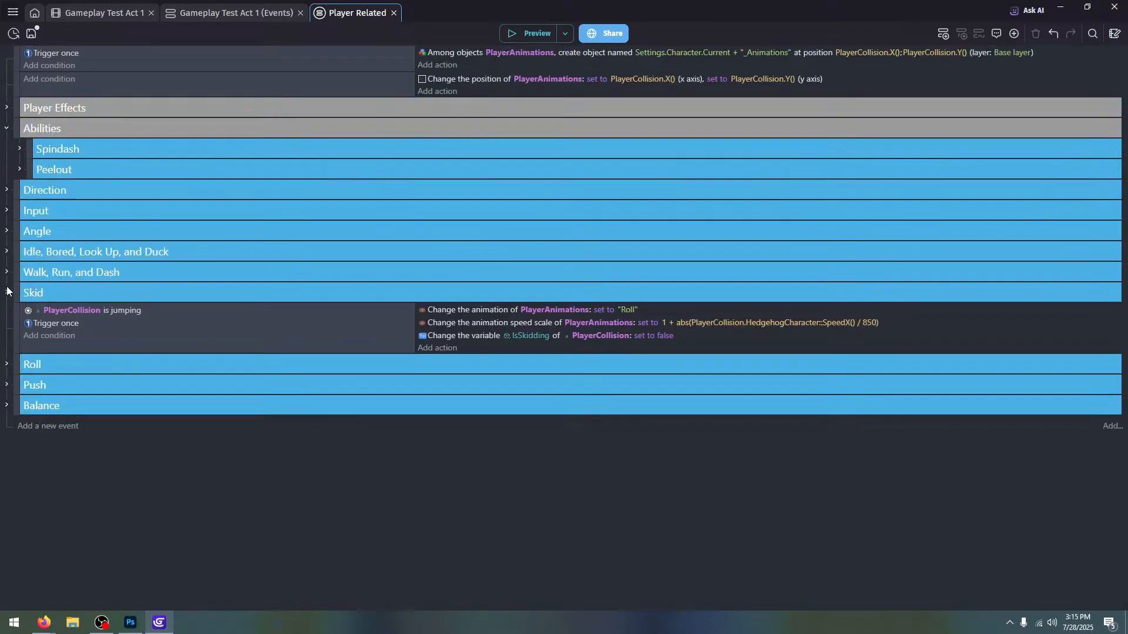
click(6, 131)
click(99, 10)
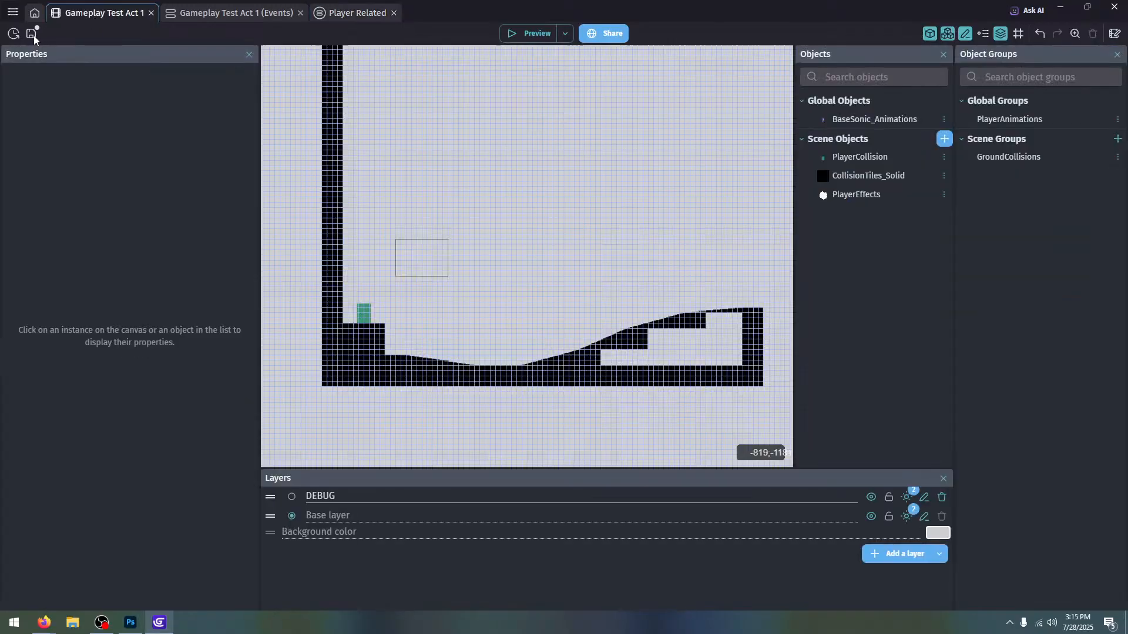
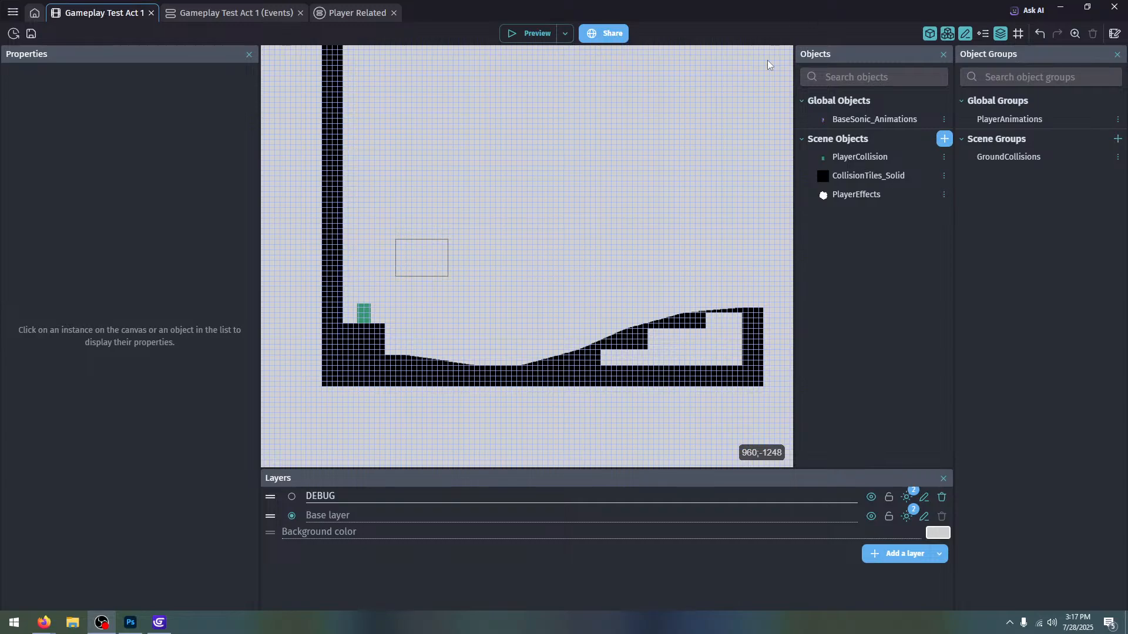
Switch to the lofi sonic playlist in Firefox
click(58, 564)
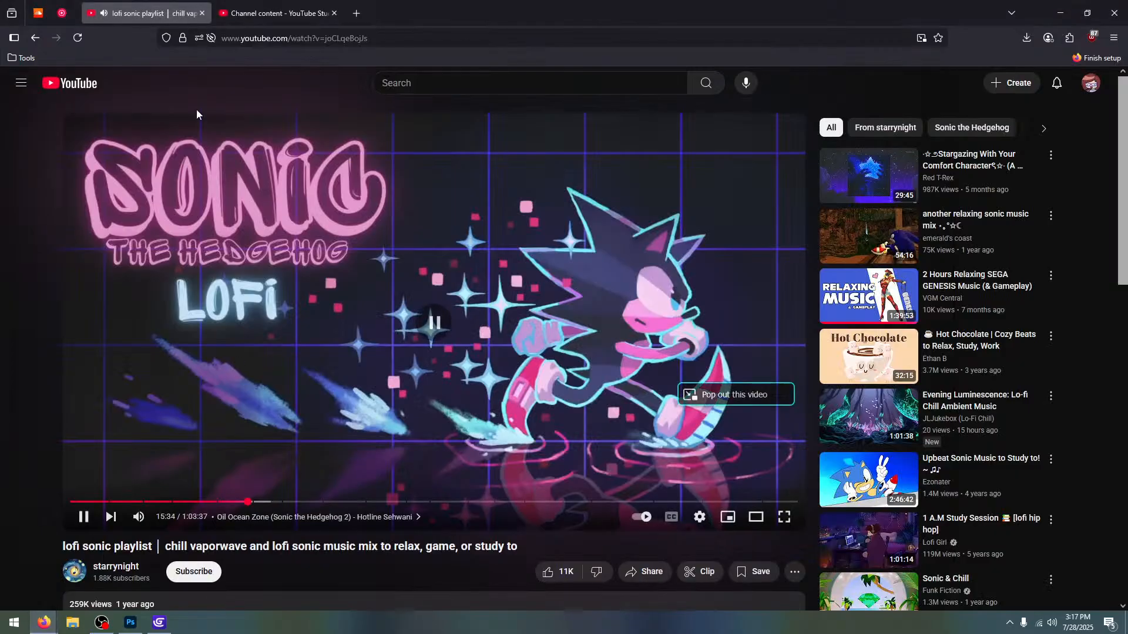
right_click(87, 88)
click(108, 102)
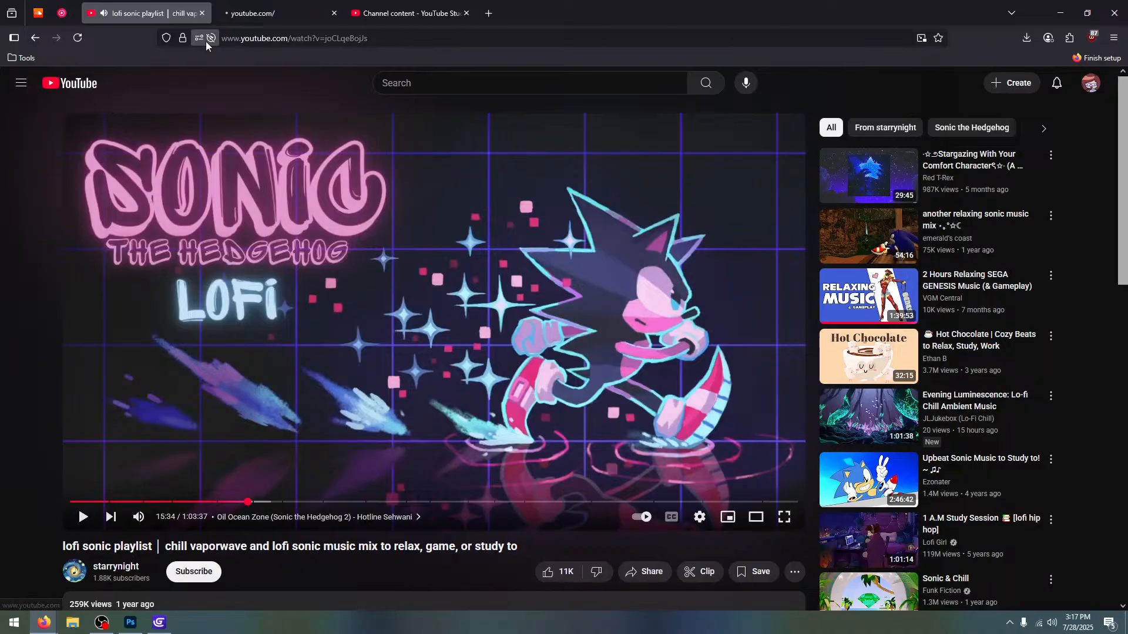
click(416, 87)
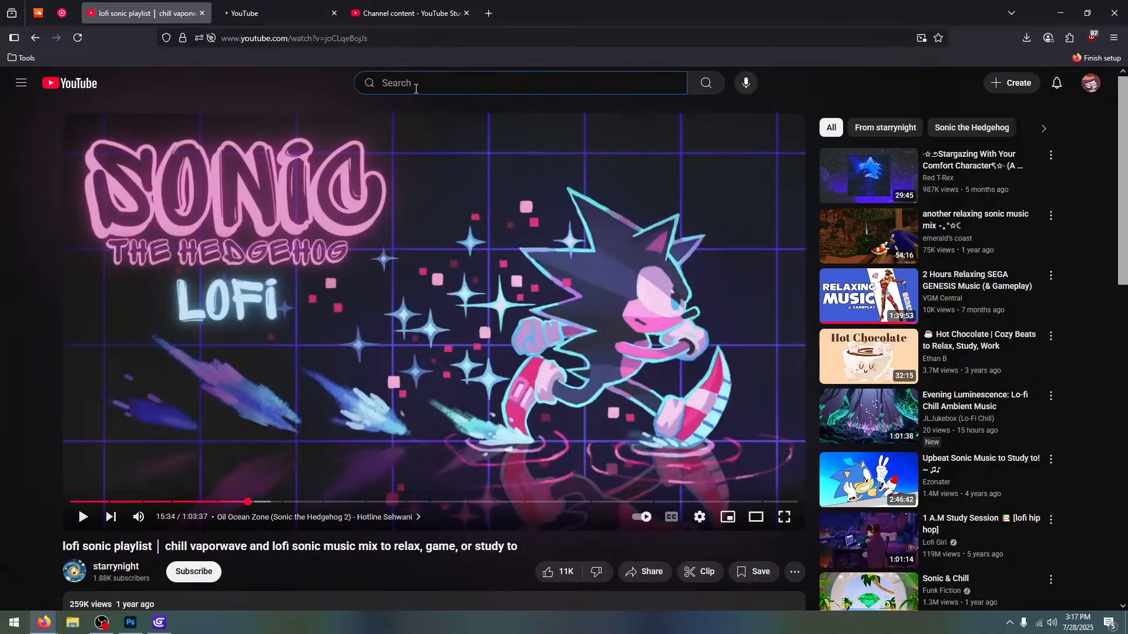
right_click(136, 4)
click(335, 13)
Duplicate the lofi playlist tab, search YouTube there for "death egg sonic 2", and play Sonic 2 Music: Death Egg Zone
right_click(150, 13)
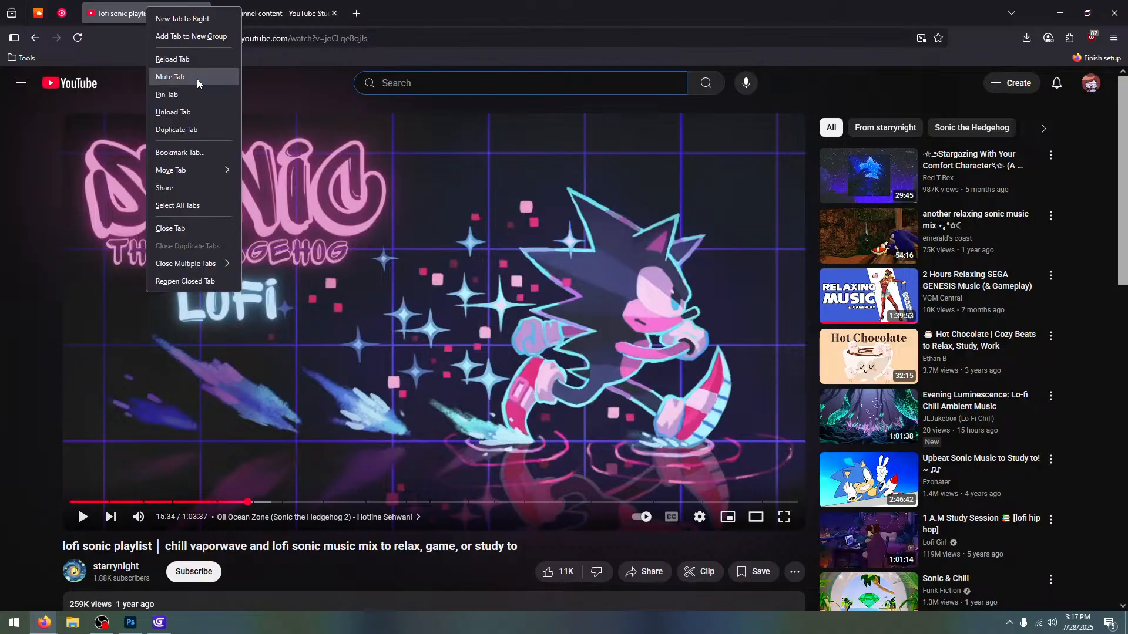
click(188, 137)
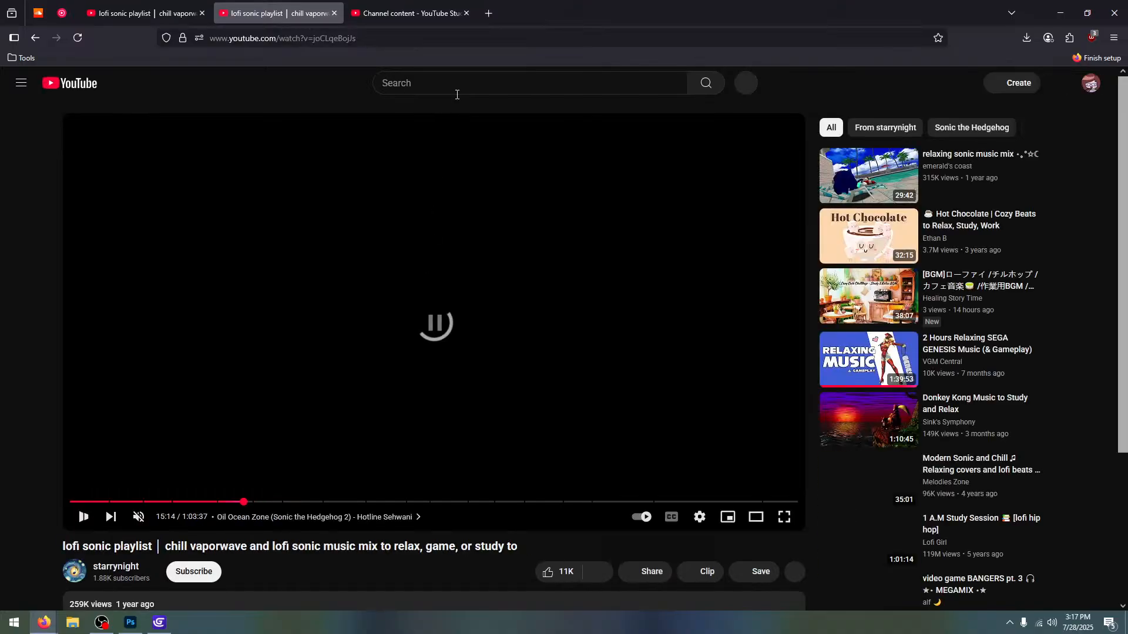
click(454, 85)
text(death egg sonic )
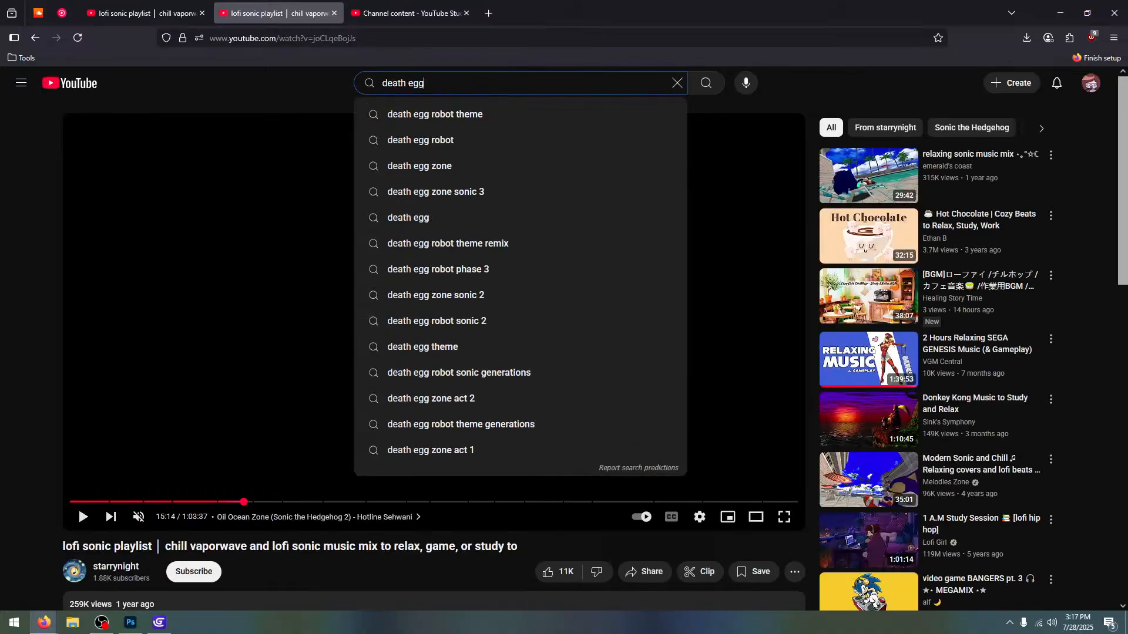
text(2)
key(Return)
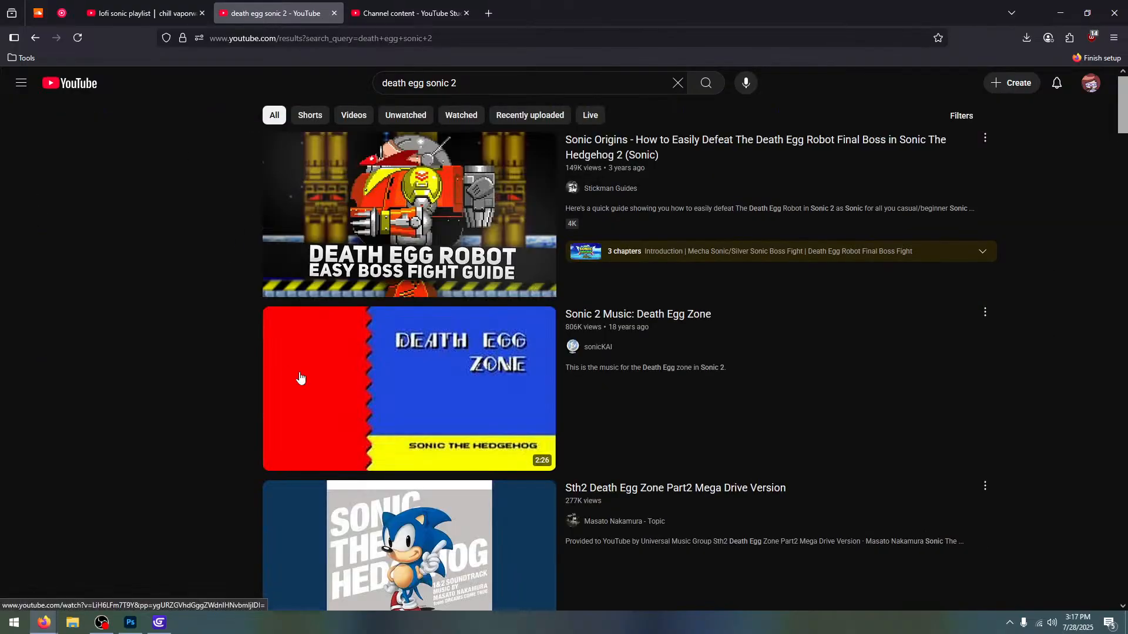
click(381, 378)
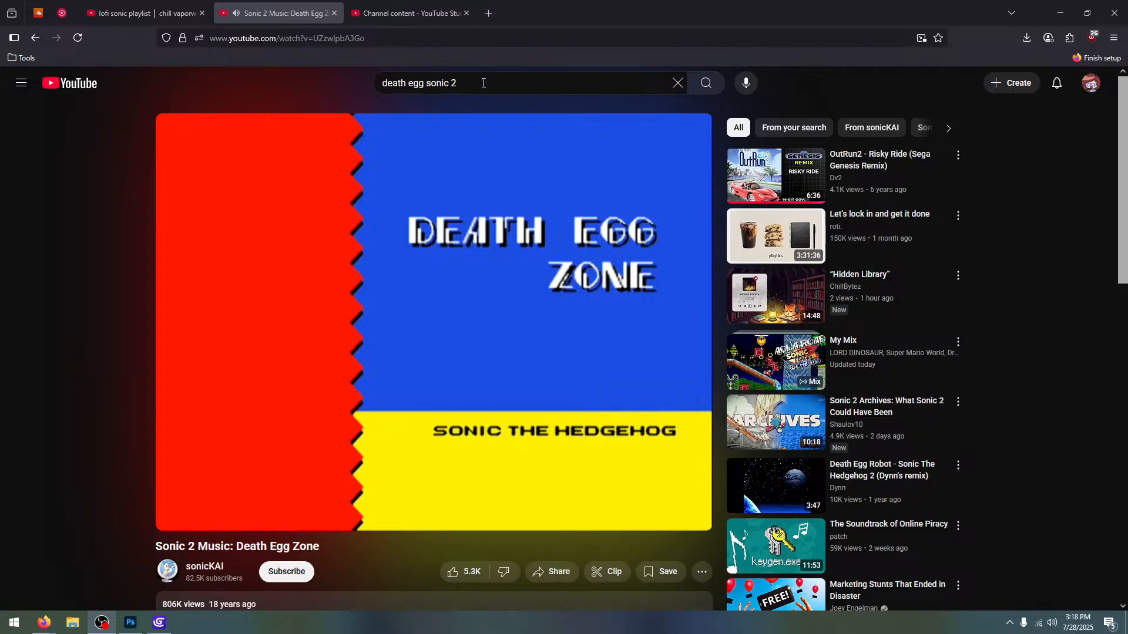
Change the YouTube search to "metropolis sonic 2" and play Sonic 2 Music: Metropolis Zone
drag(424, 85, 319, 82)
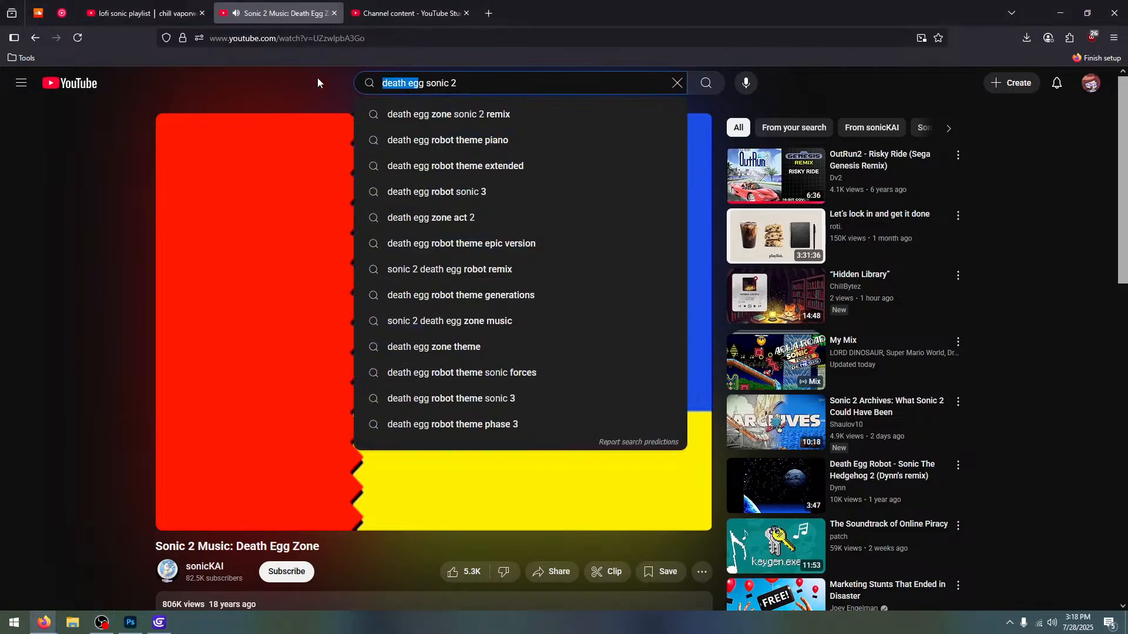
click(423, 85)
drag(422, 85, 382, 84)
text(metropolis)
key(Return)
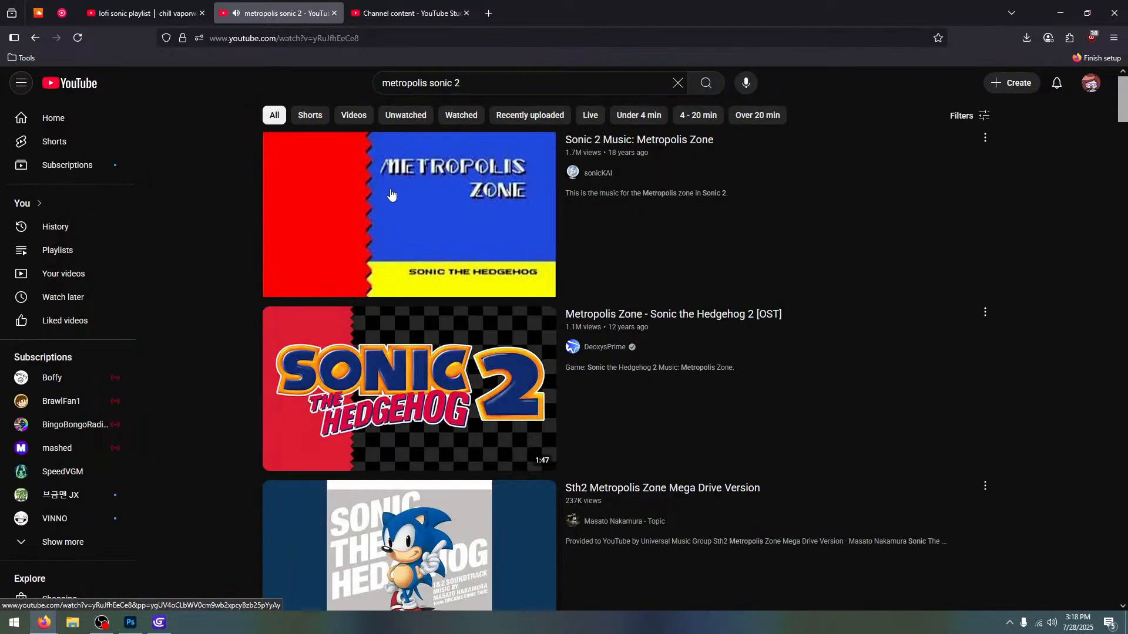
click(388, 192)
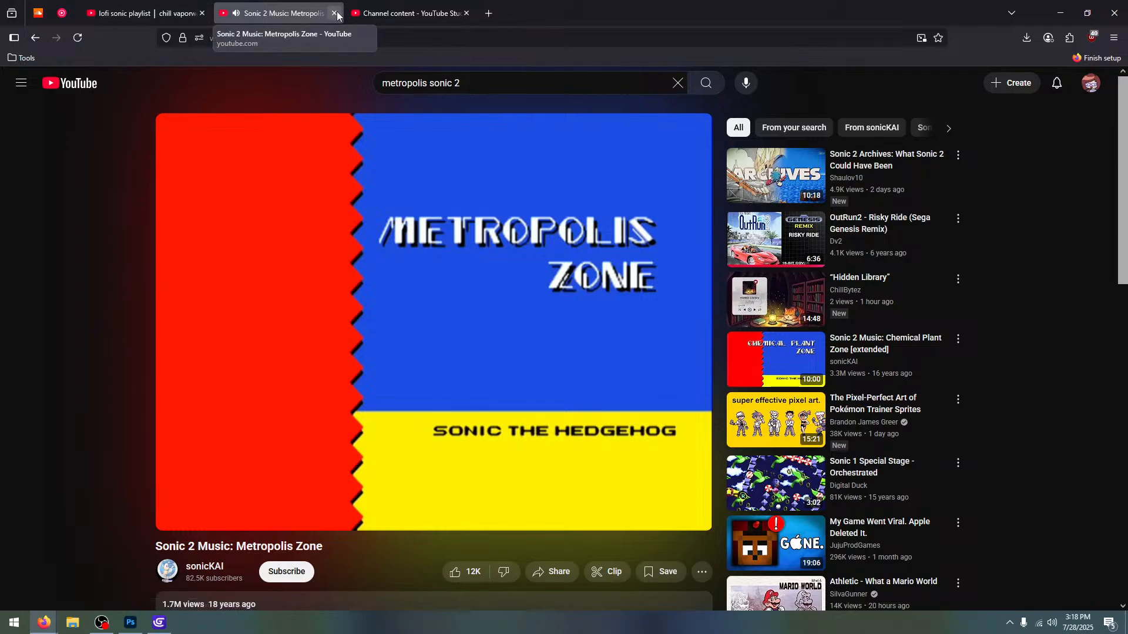
Search YouTube for "aquatic zone sonic 2", play Sonic 2 Music: Aquatic Ruin Zone, and pause it after listening
click(430, 84)
drag(430, 84, 302, 88)
text(a)
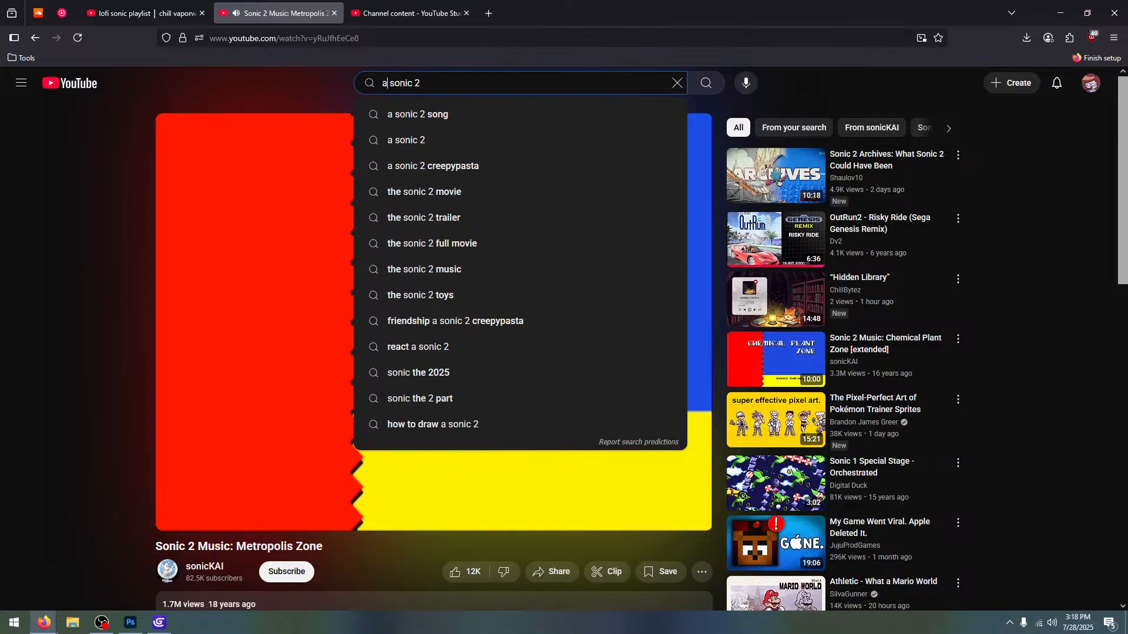
text(quatic zone)
click(475, 117)
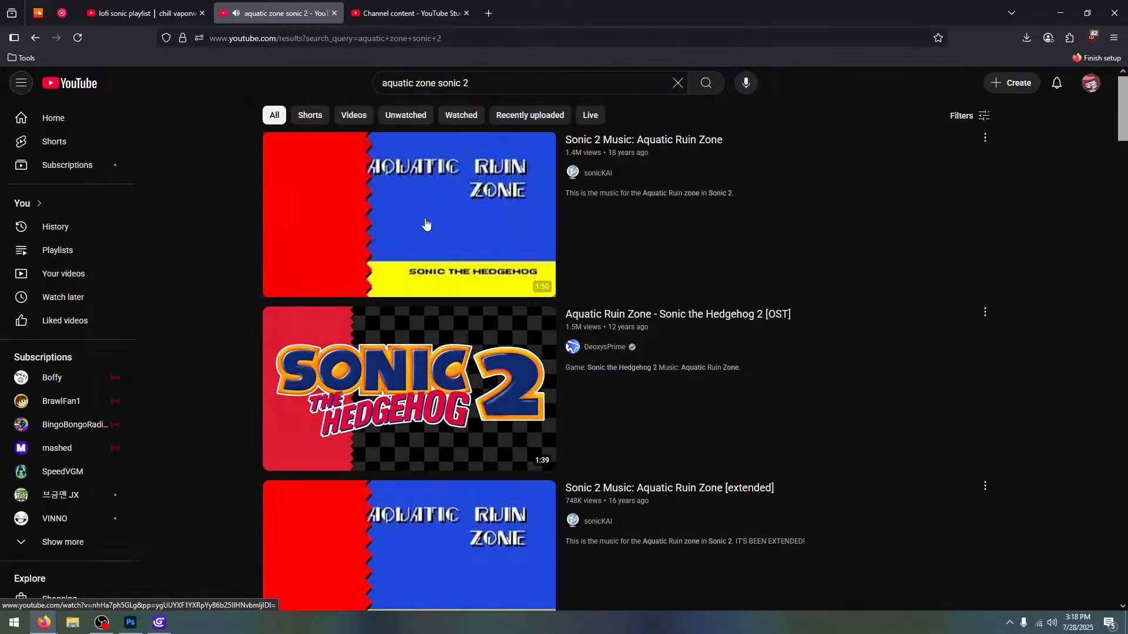
click(434, 256)
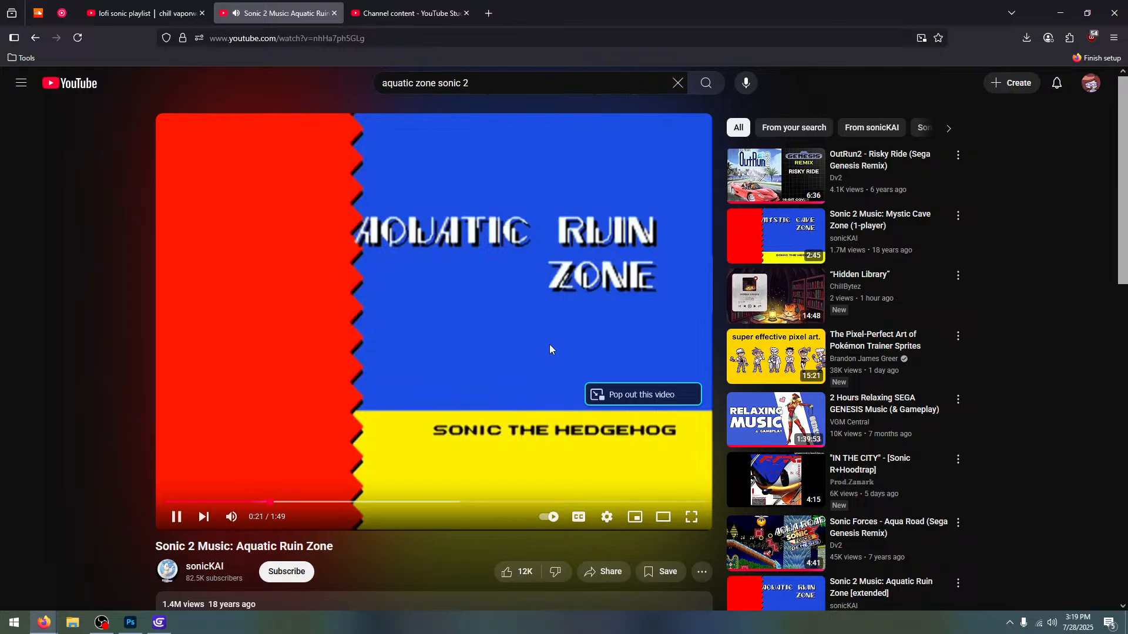
click(485, 336)
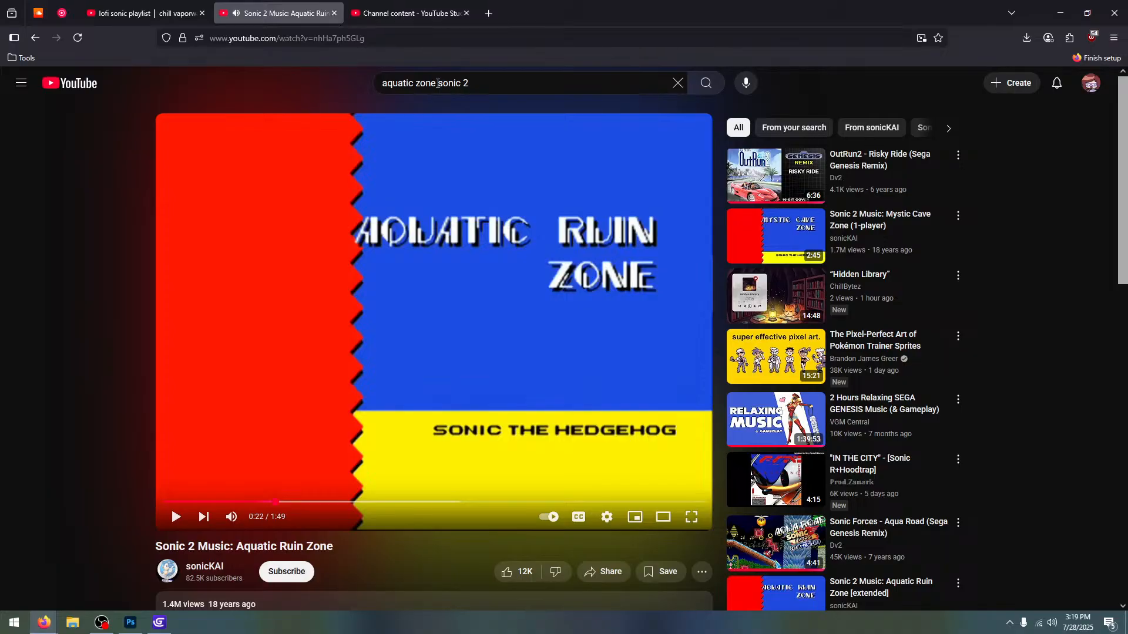
Search YouTube for "hill top sonic 2" and play Hill Top Zone - Sonic the Hedgehog 2 [OST]
click(435, 83)
drag(436, 83, 265, 94)
text(hill top)
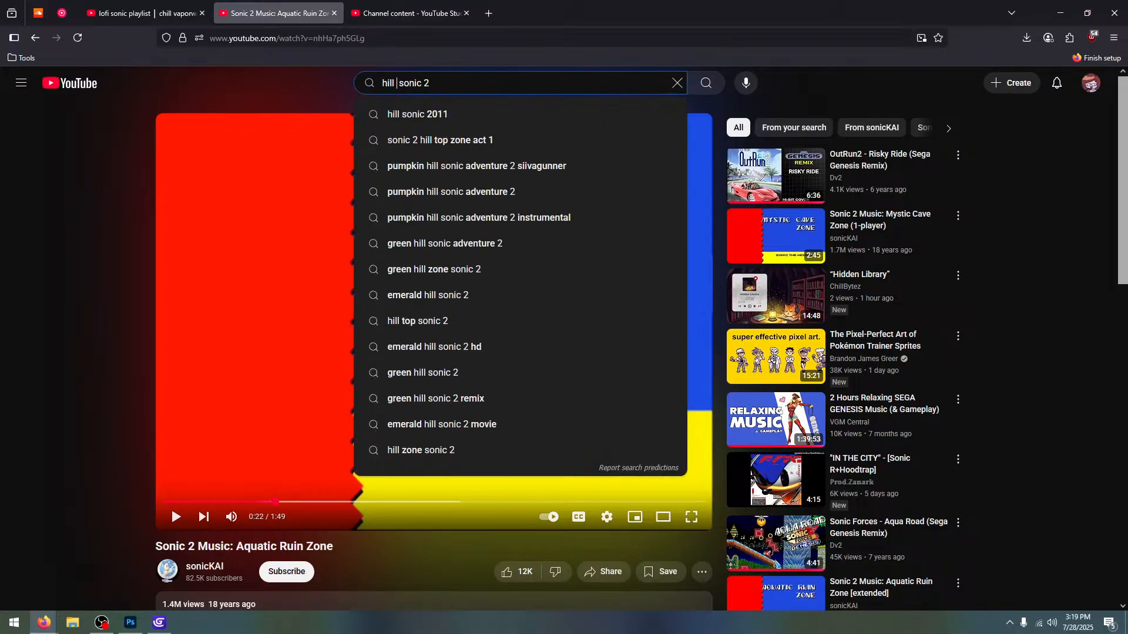
key(Return)
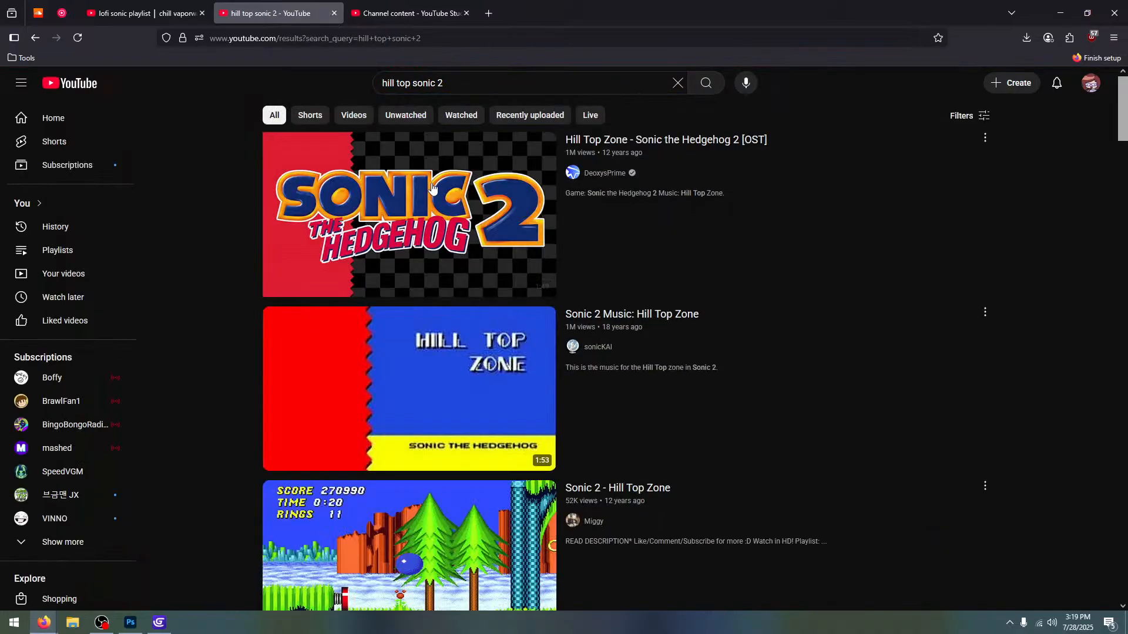
click(429, 193)
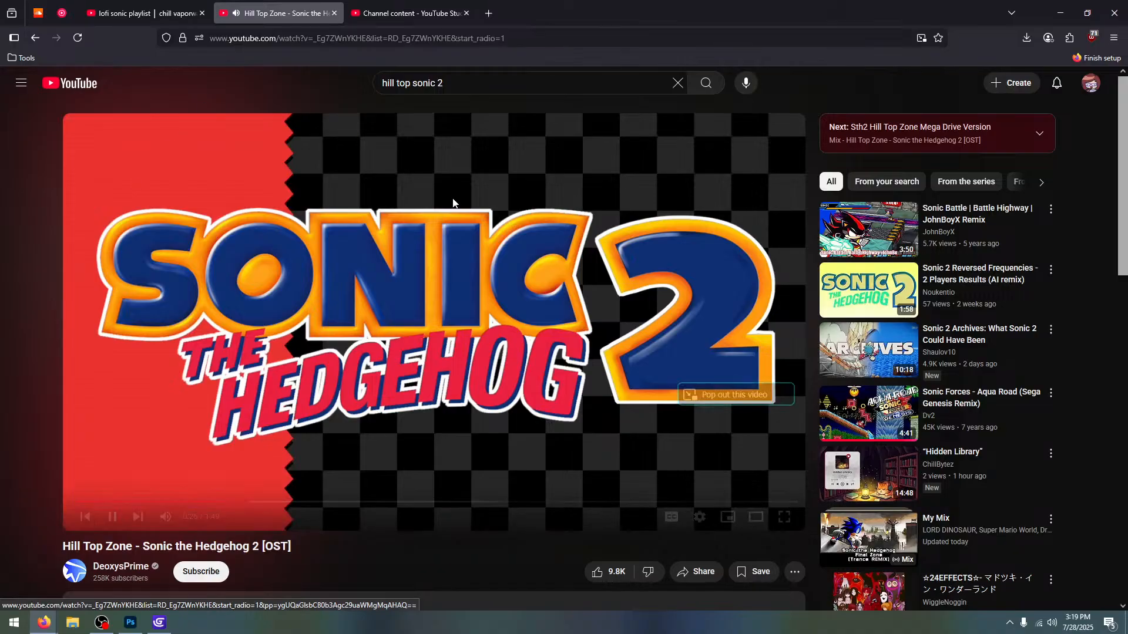
Close the Hill Top Zone tab, resume the lofi sonic playlist, and switch back to GDevelop
click(334, 13)
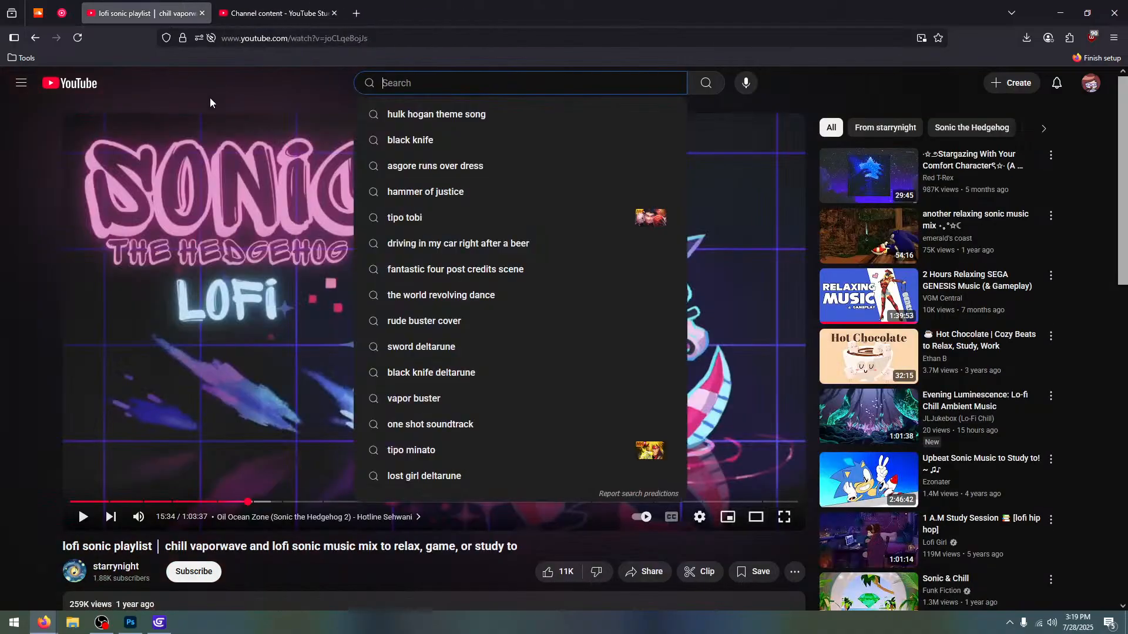
click(4, 253)
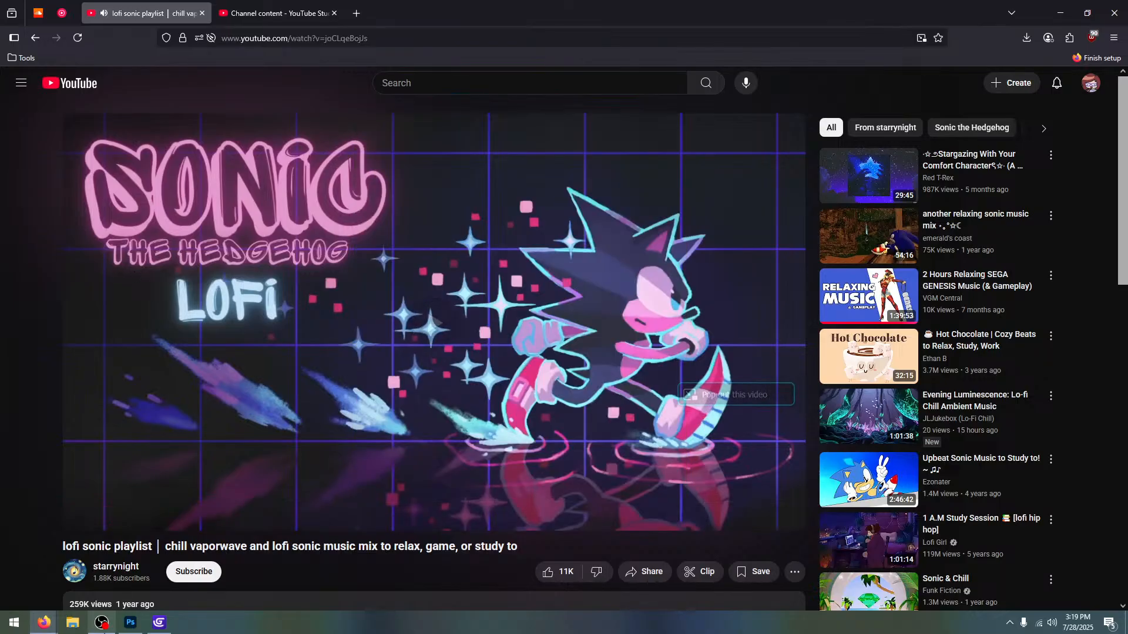
click(159, 623)
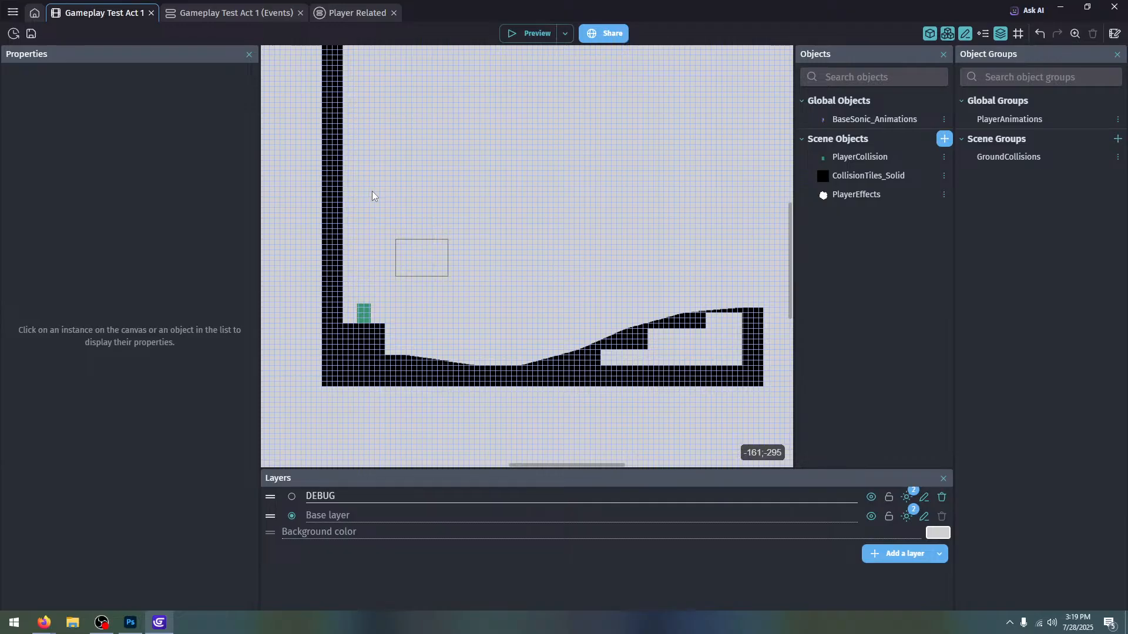
Preview the level, test balancing on the step's edge, and jump down to run against its side
ctrl+scroll(405, 232, up, 2)
scroll(421, 220, up, 2)
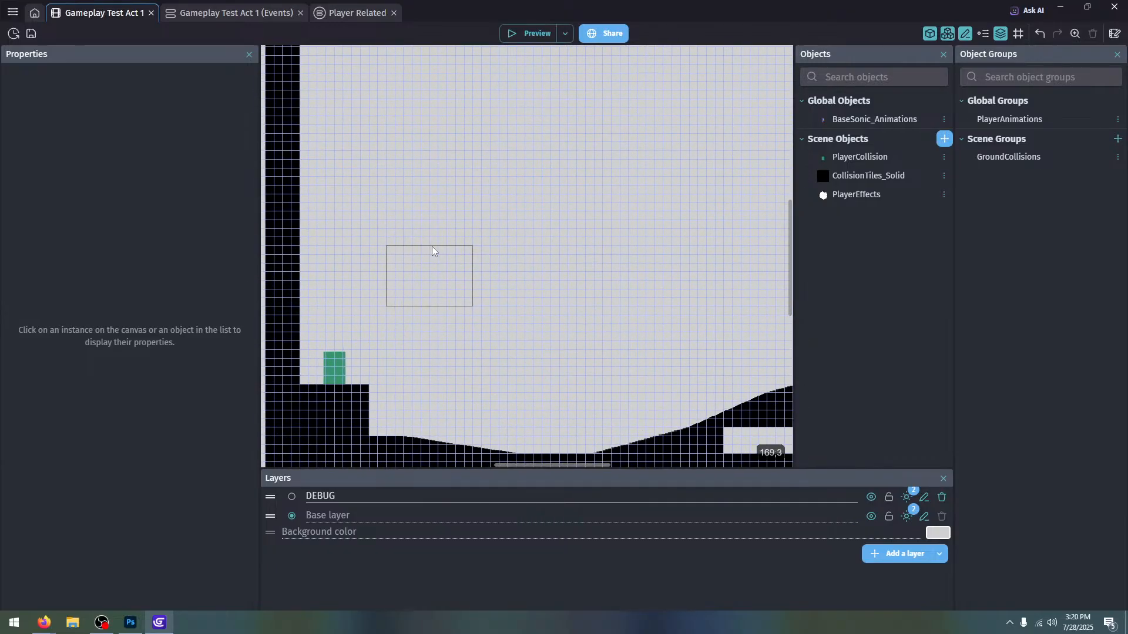
middle_drag(432, 243, 514, 149)
click(535, 34)
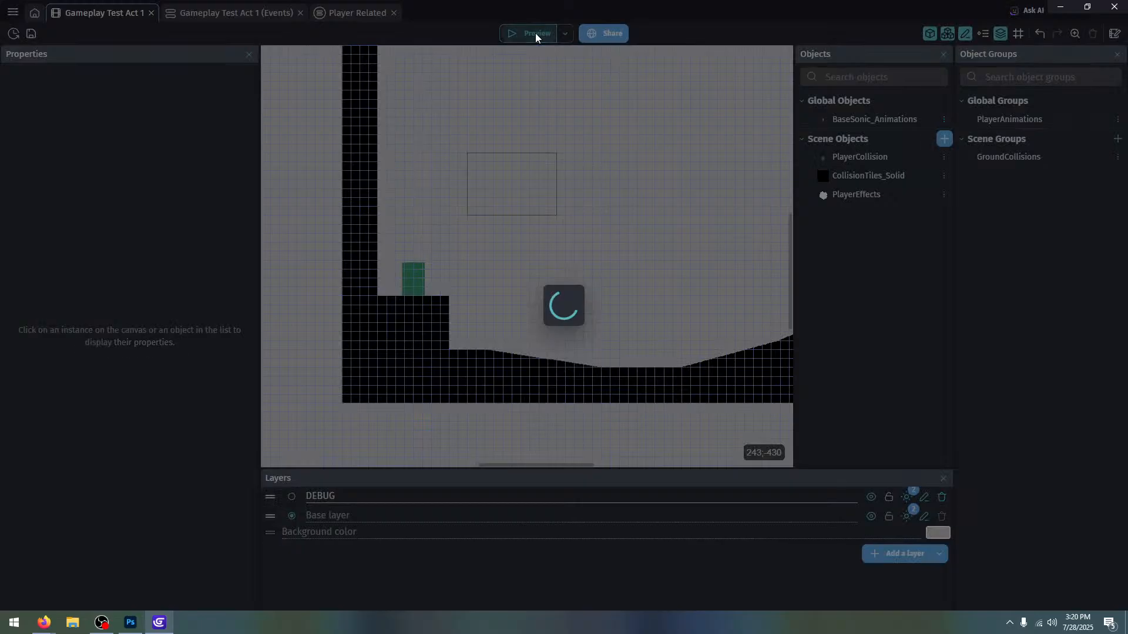
key(Right)
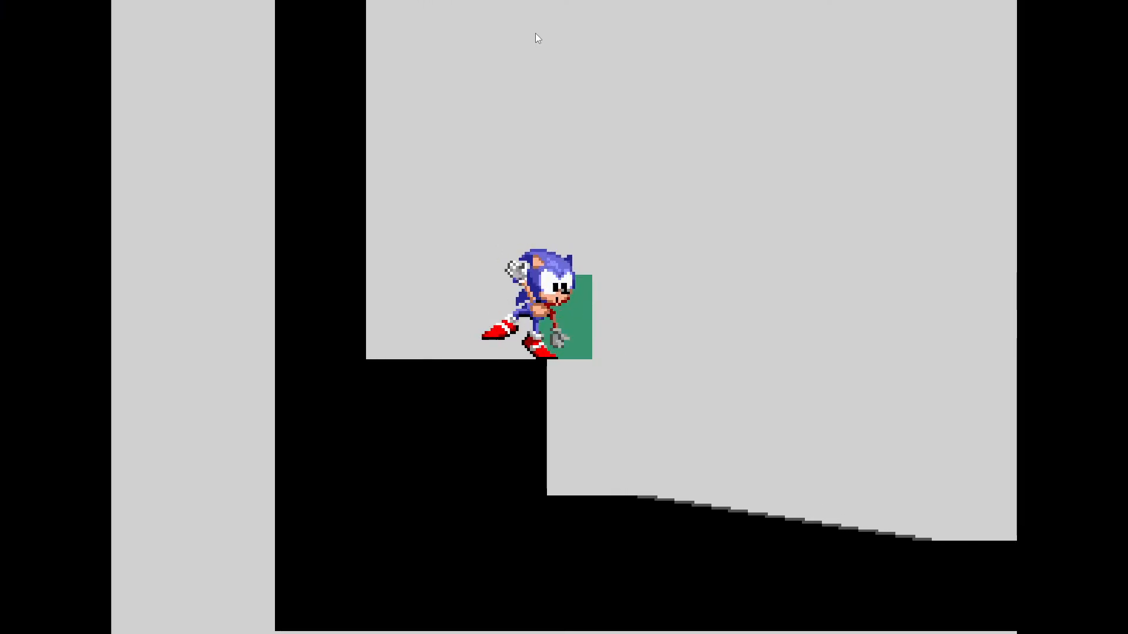
key(space)
key(Right)
key(Left)
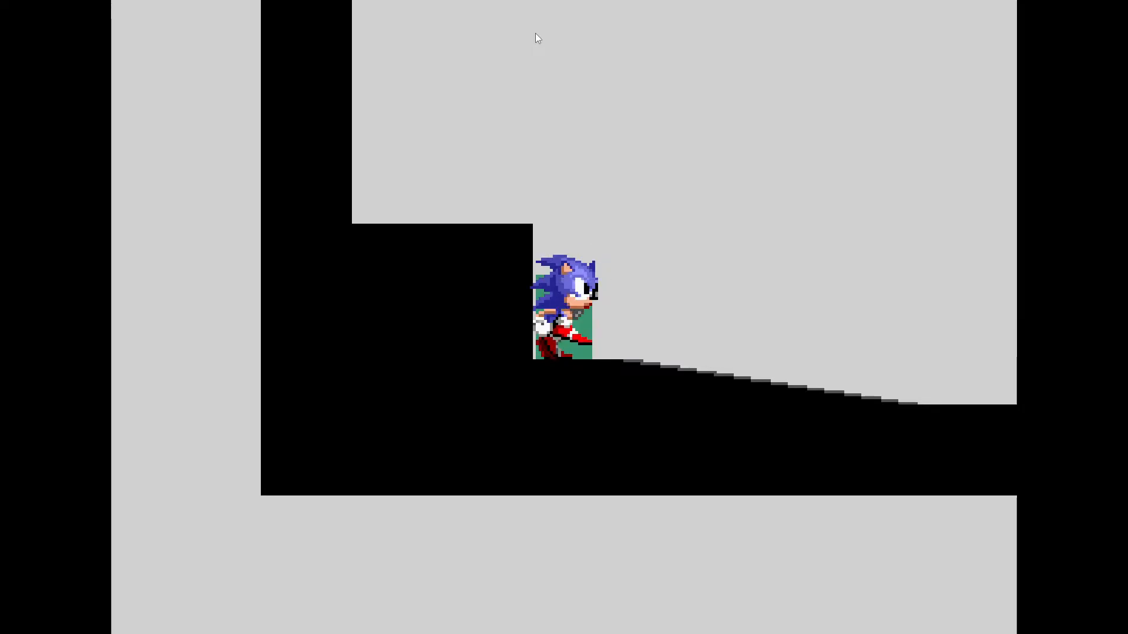
Run over the slope to the far end of the level and inch toward the ledge to test balancing there
key(space)
key(Right)
key(Left)
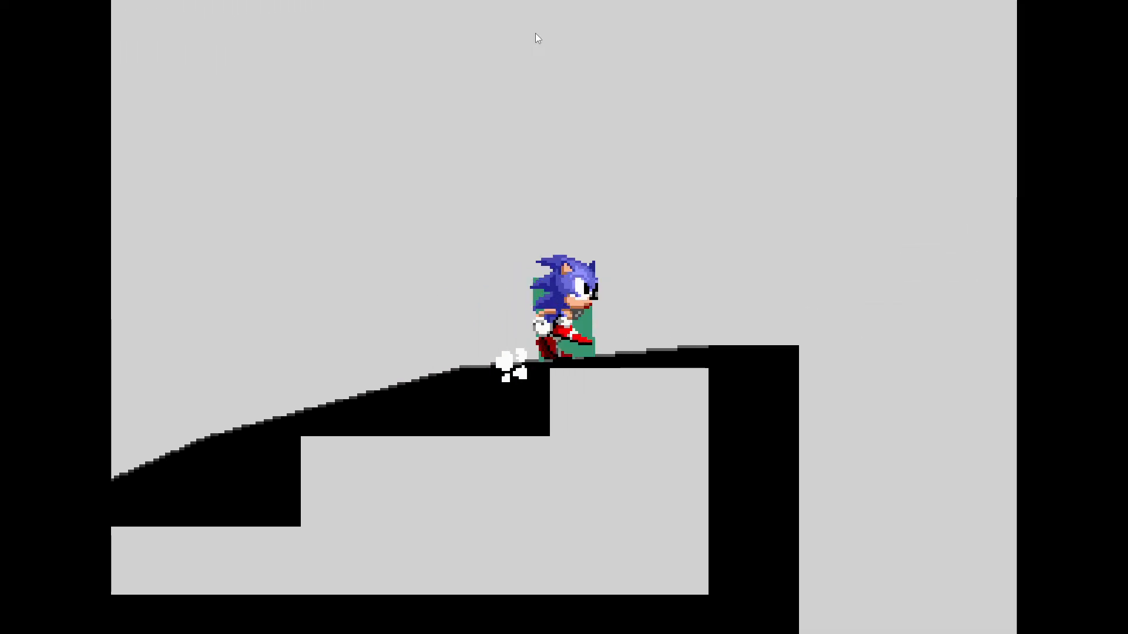
key(Right)
key(Right)
key(Right)
key(Right)
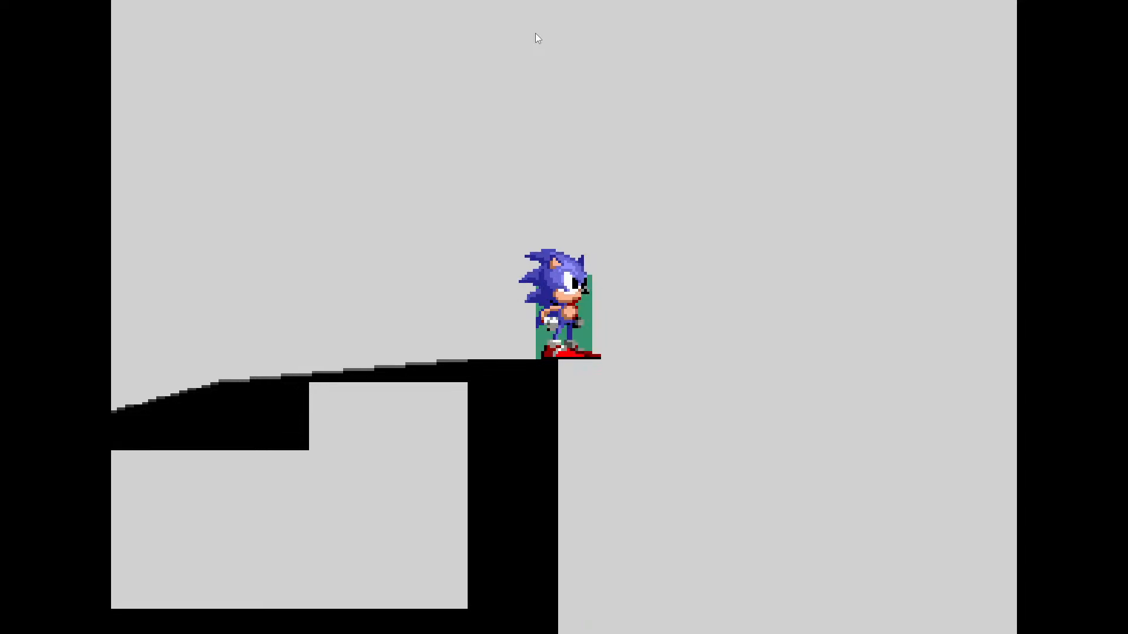
Leave full screen to close the preview and save the project
key(F11)
click(647, 242)
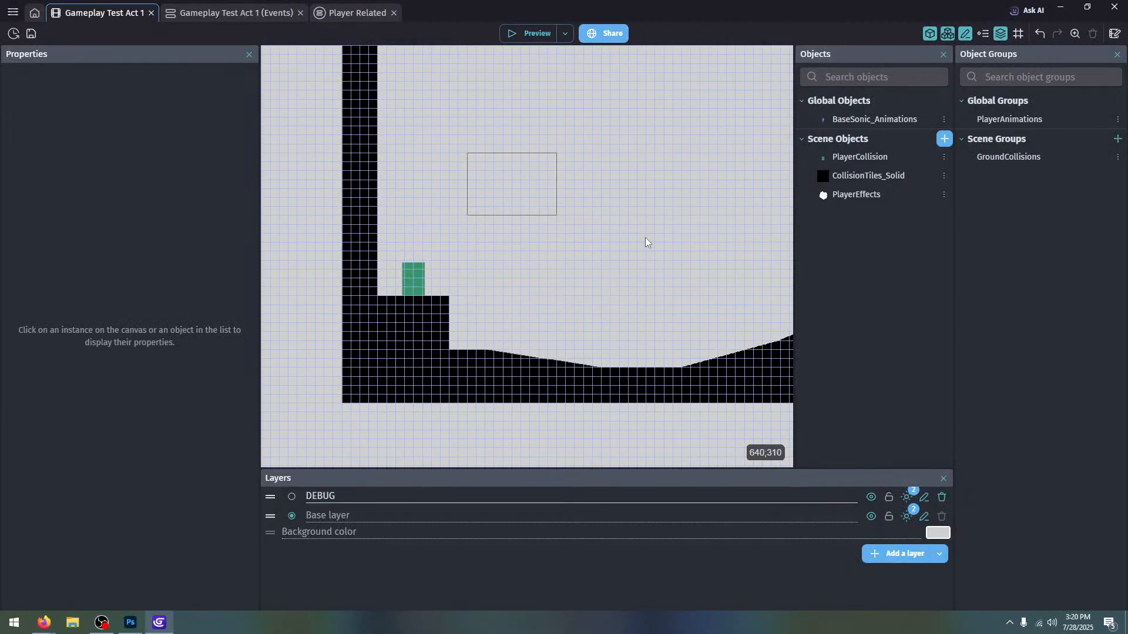
key(ctrl+s)
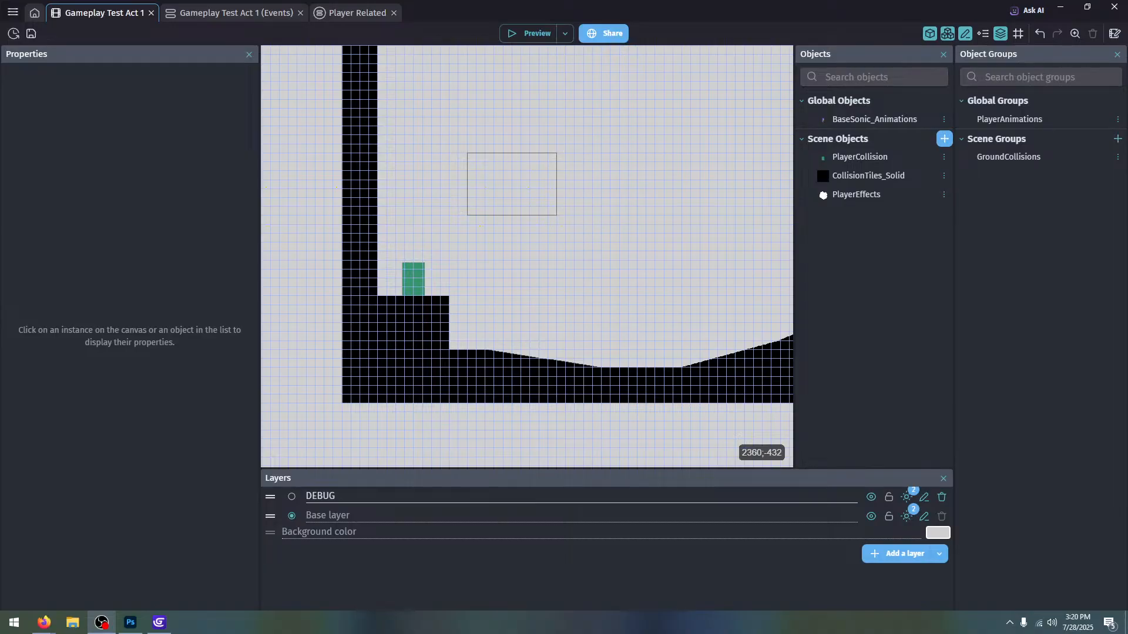
Switch to Firefox and view the channel's live streams in YouTube Studio
mouse_move(45, 623)
click(58, 564)
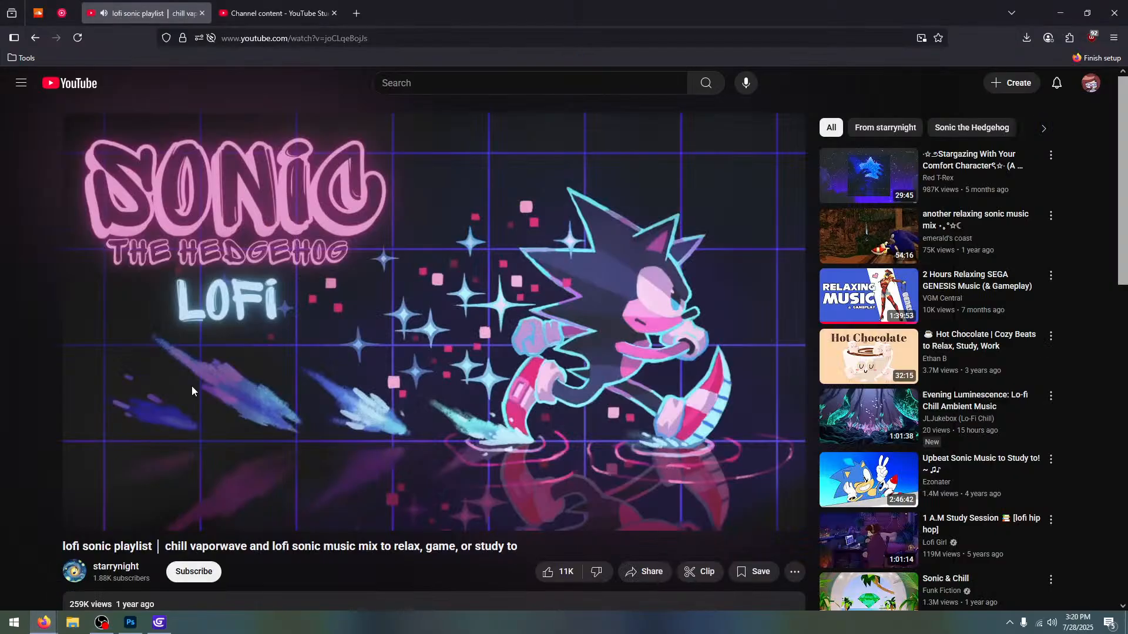
click(274, 13)
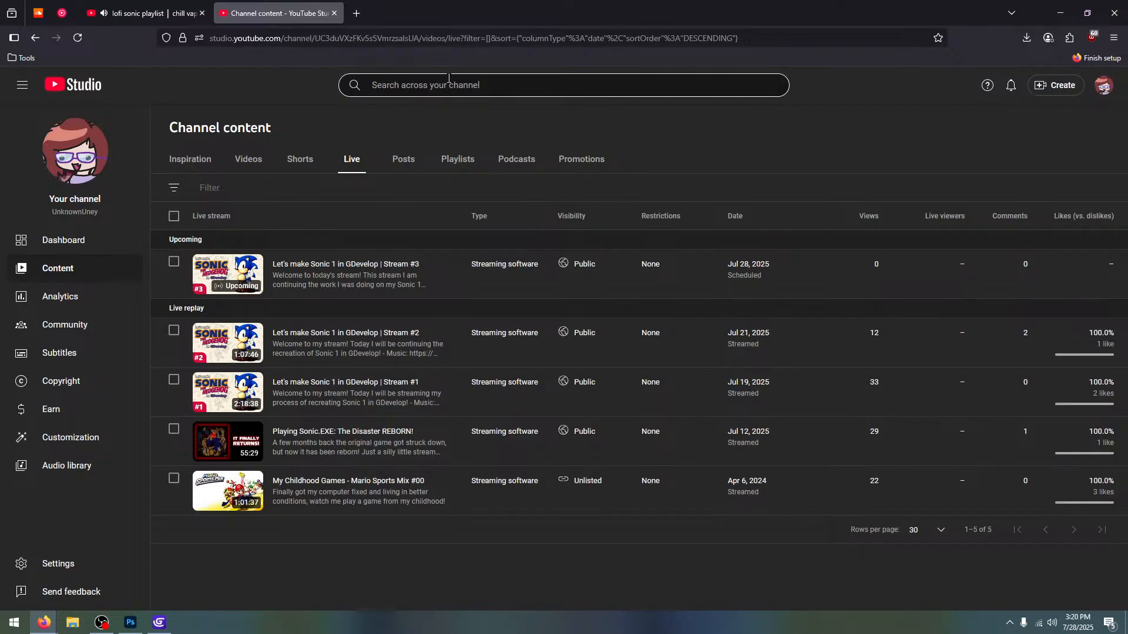
click(448, 78)
Return to the lofi Sonic playlist video and open the YouTube home page in a new tab
click(174, 14)
right_click(76, 88)
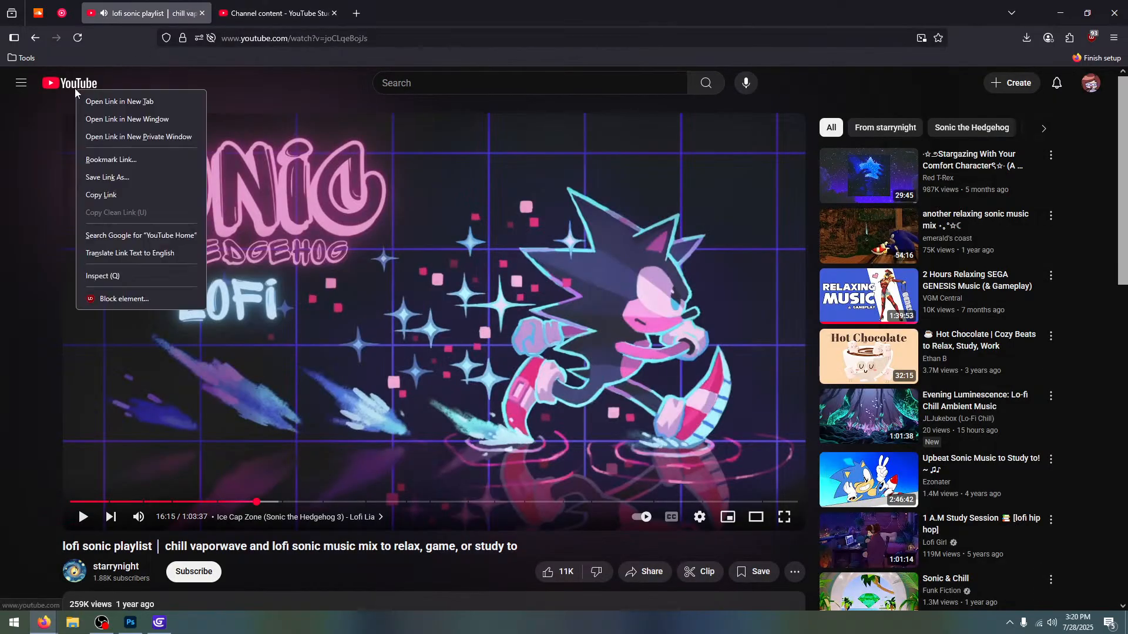
click(150, 101)
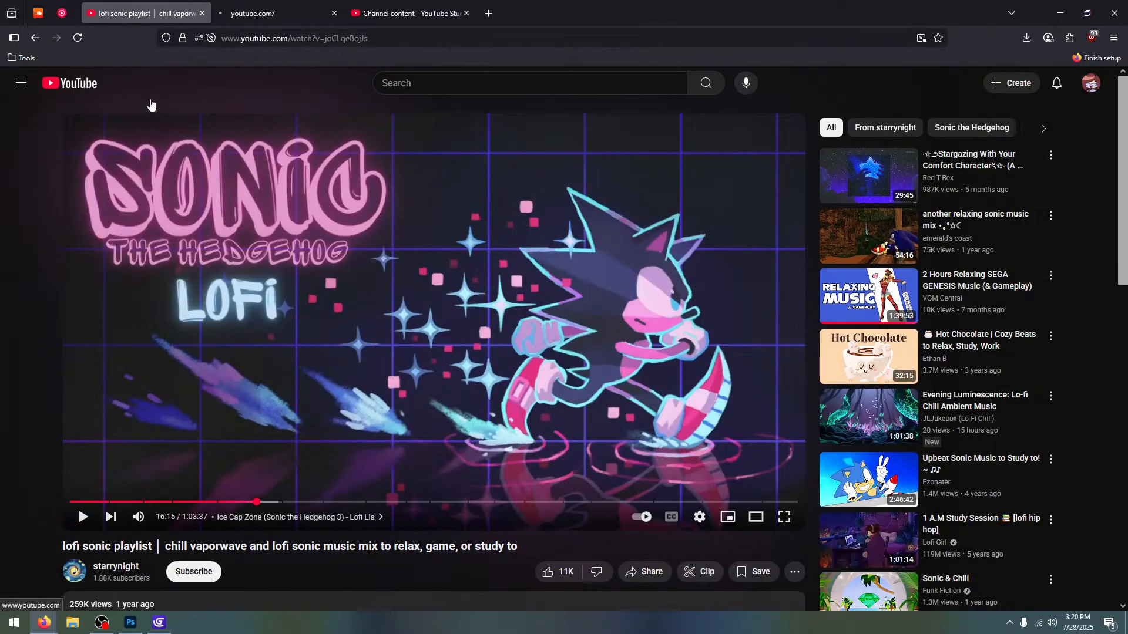
click(276, 12)
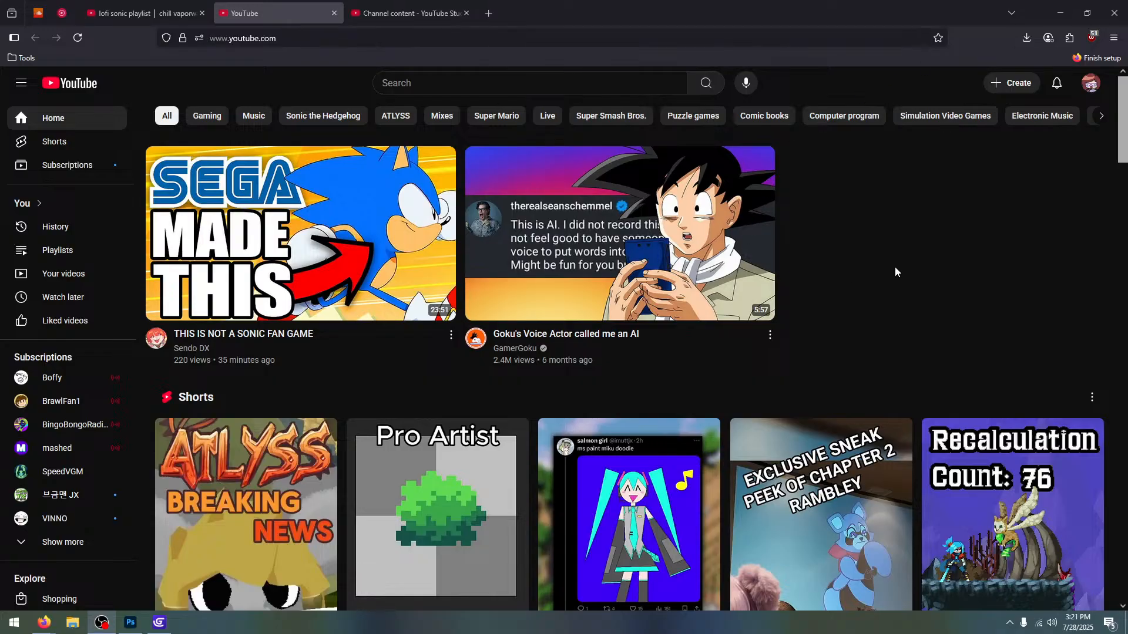
Search YouTube for "final fight sonic 3d blast" and play the Genesis version of The Final Fight
mouse_move(571, 159)
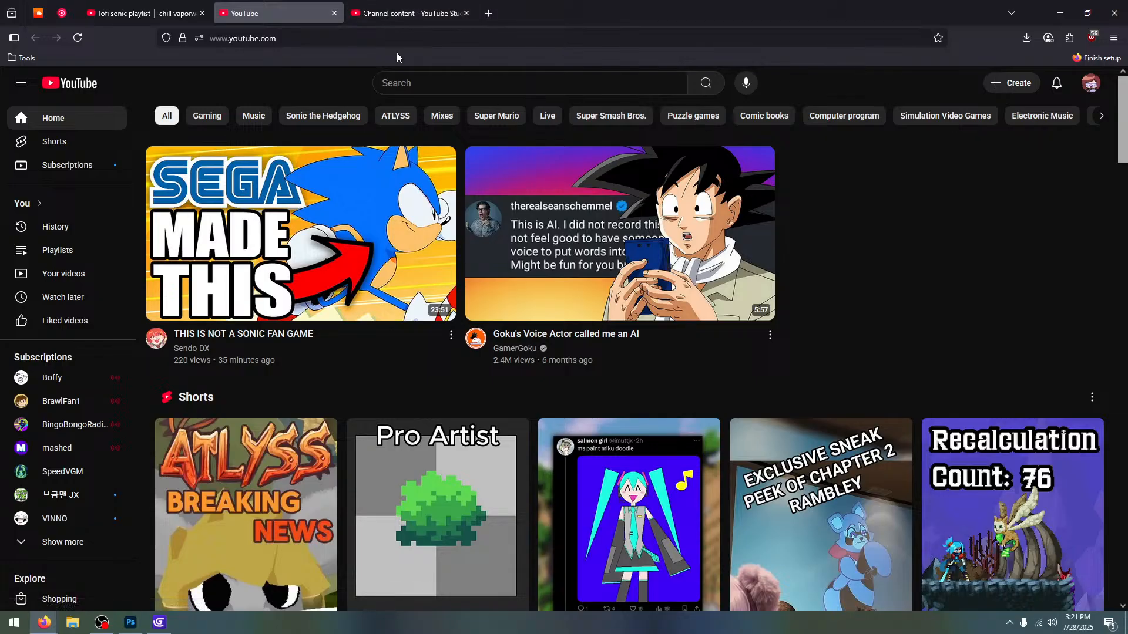
click(427, 82)
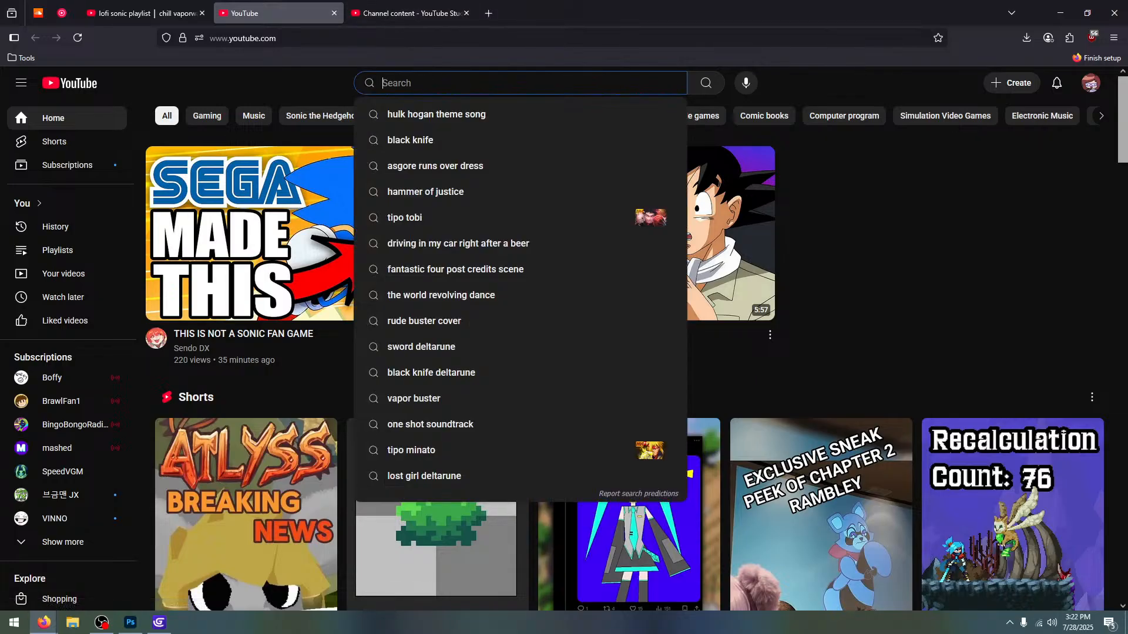
text(final fight sonic)
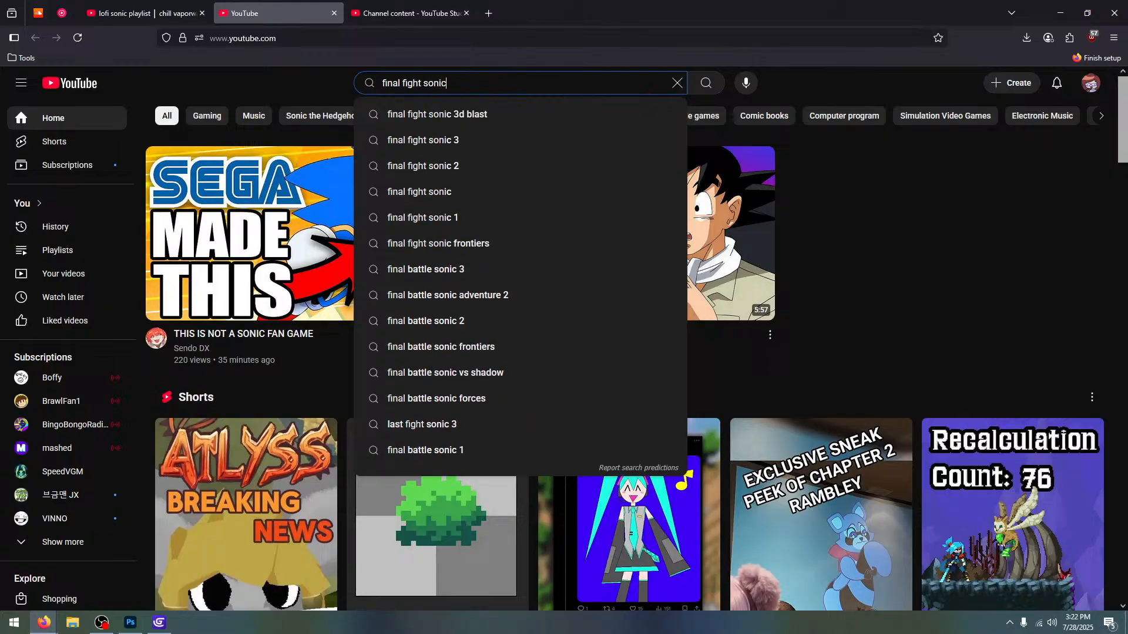
click(529, 115)
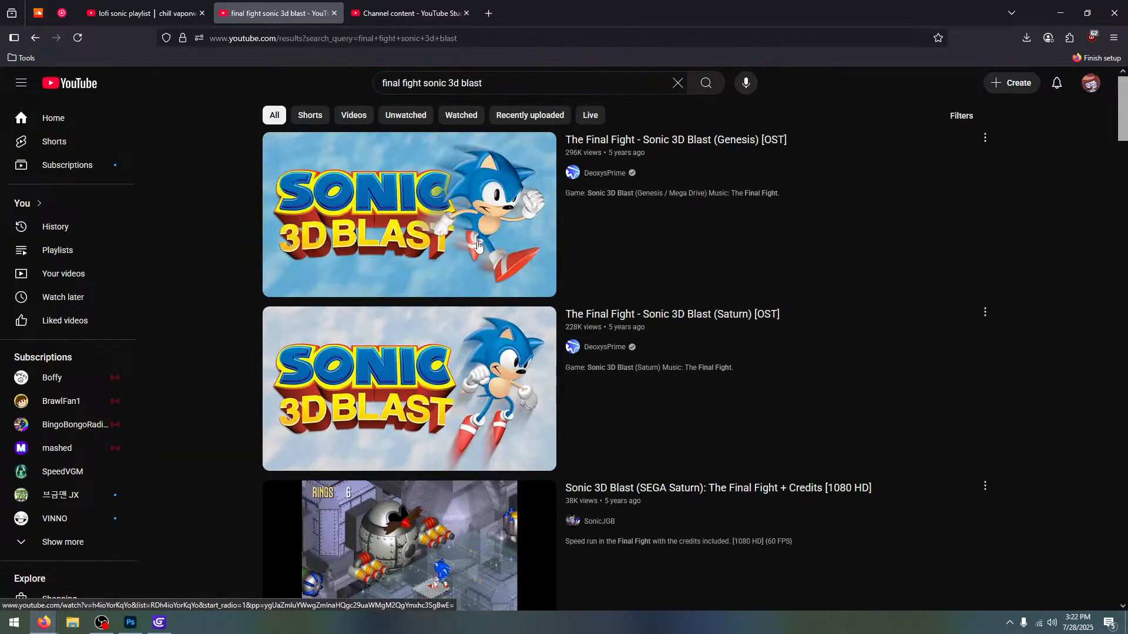
click(426, 232)
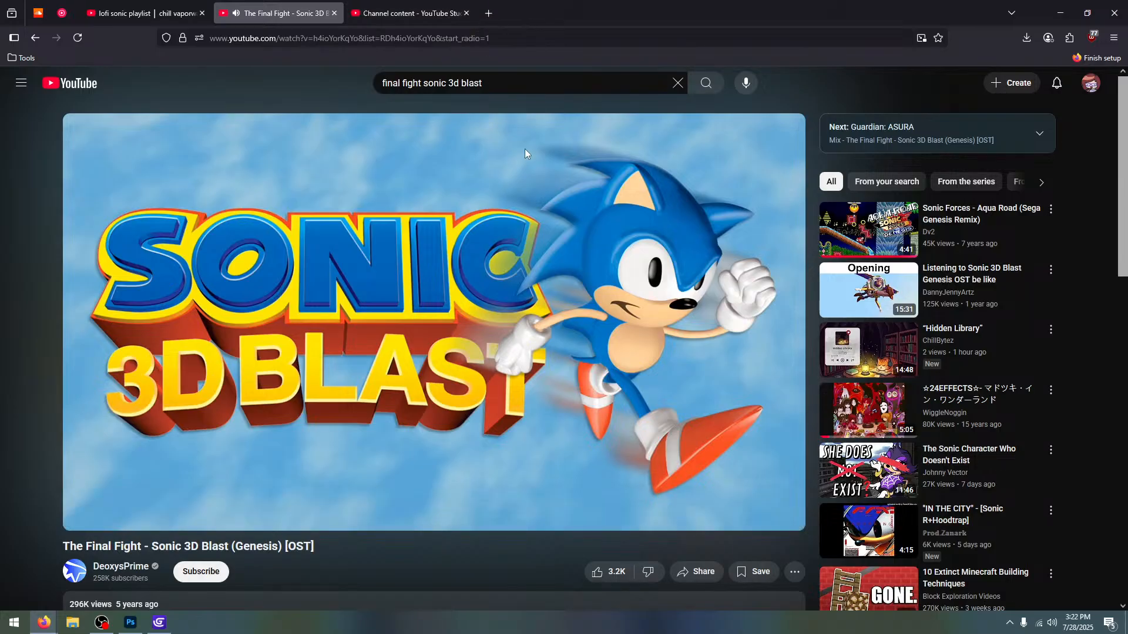
Pause The Final Fight and go back to the lofi Sonic playlist video
click(516, 269)
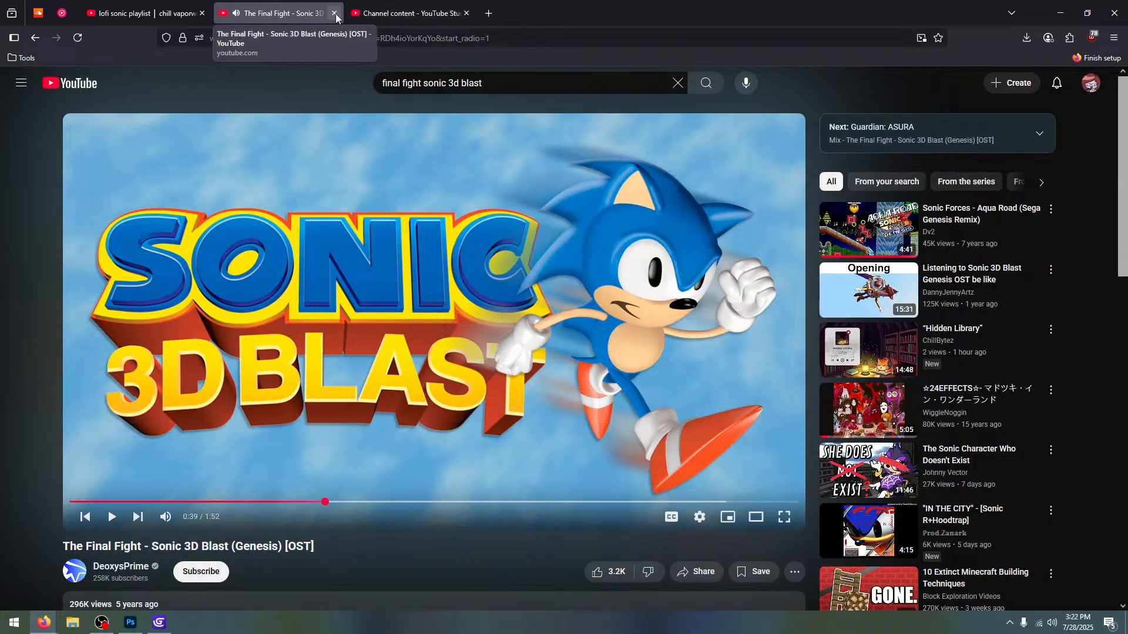
click(149, 13)
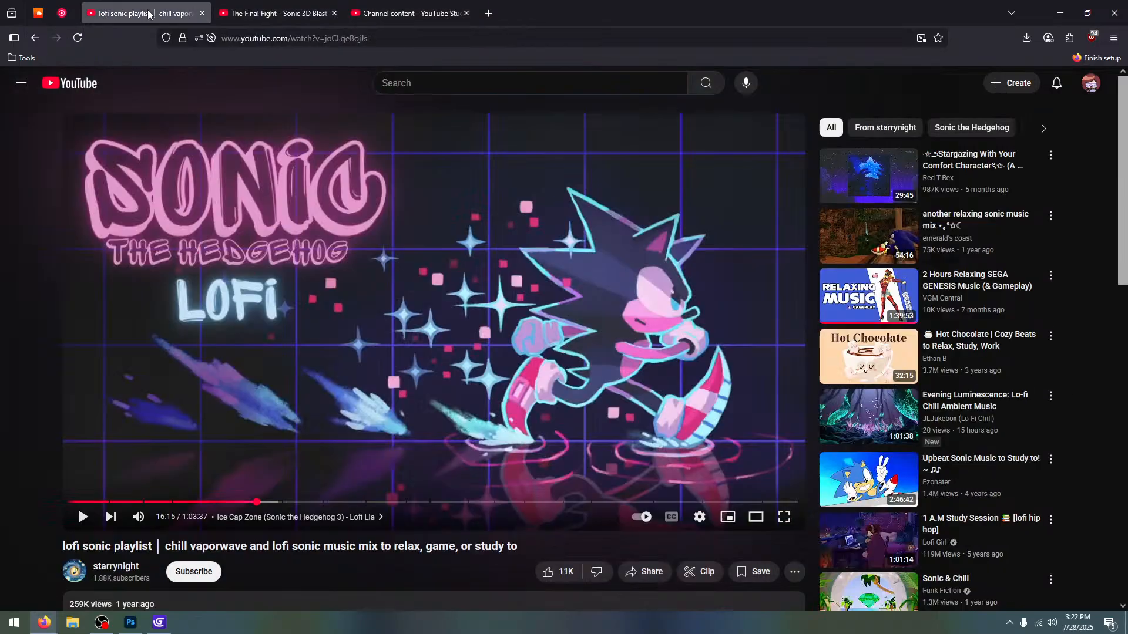
Switch to Photoshop and view the "Be right back!" artwork in brb screen.png
click(130, 623)
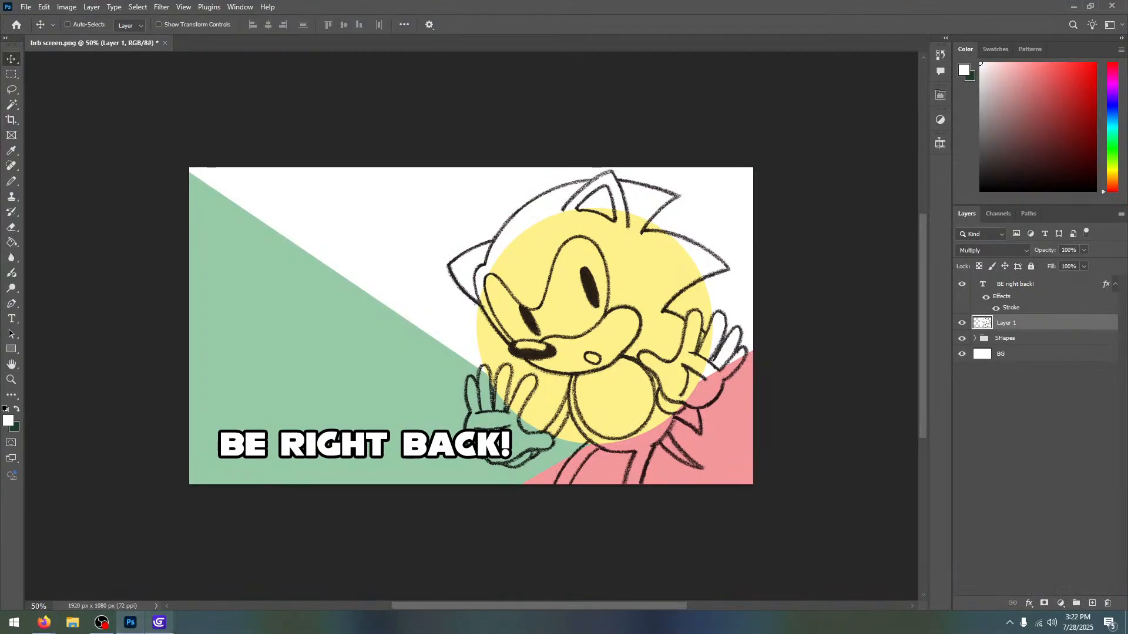
click(158, 623)
click(131, 623)
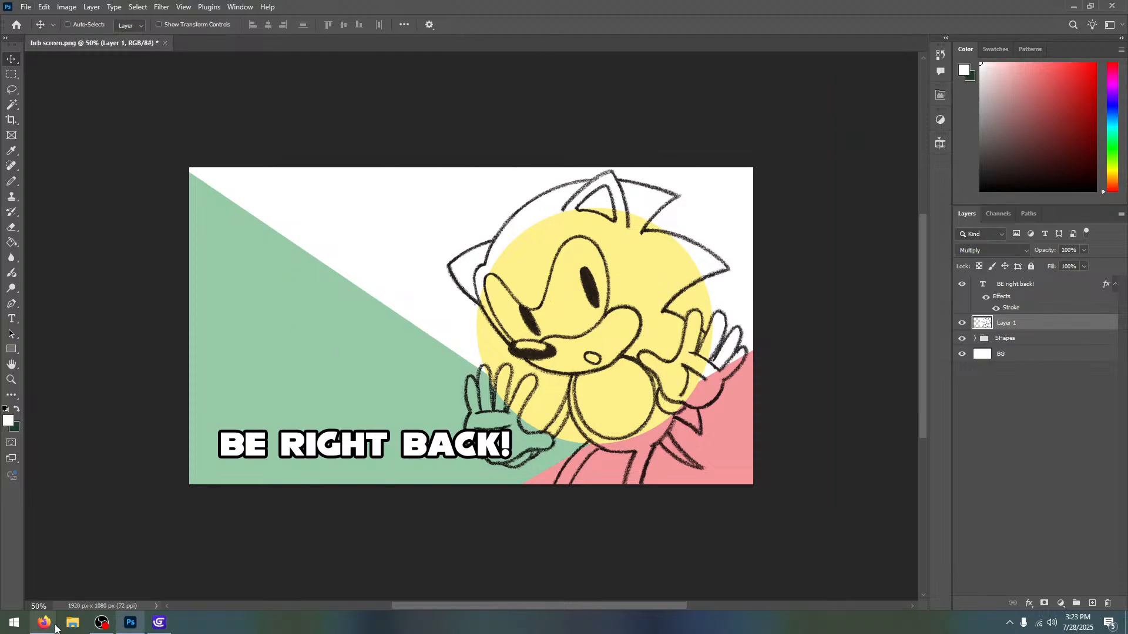
mouse_move(56, 628)
click(61, 564)
Switch to GDevelop and look over the starting area of Gameplay Test Act 1 in the scene editor
click(159, 623)
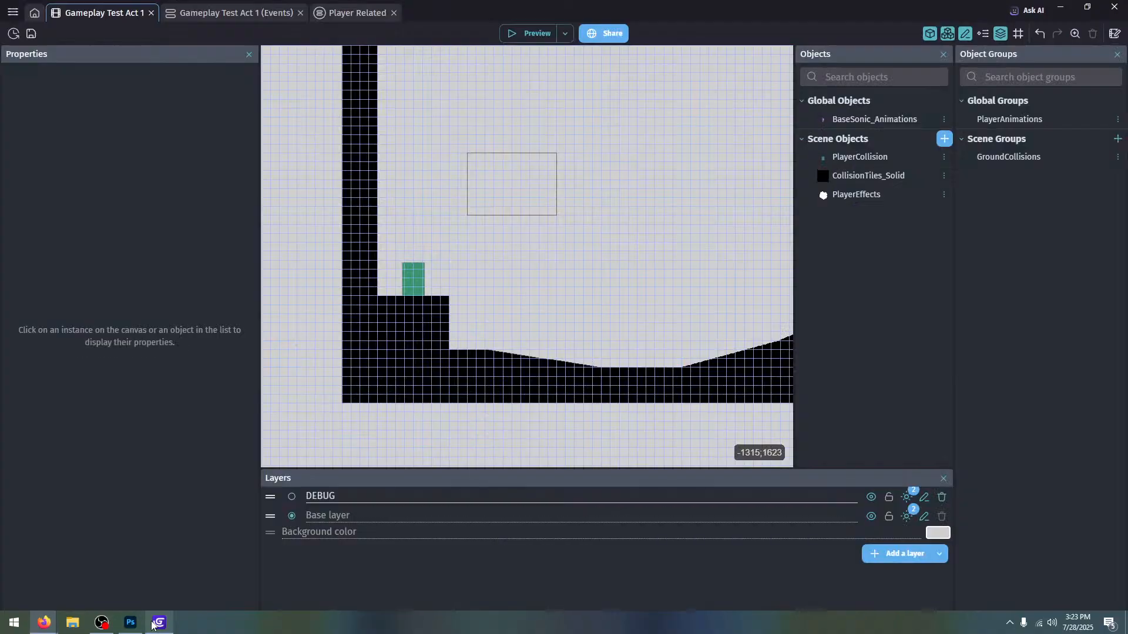
scroll(558, 379, down, 3)
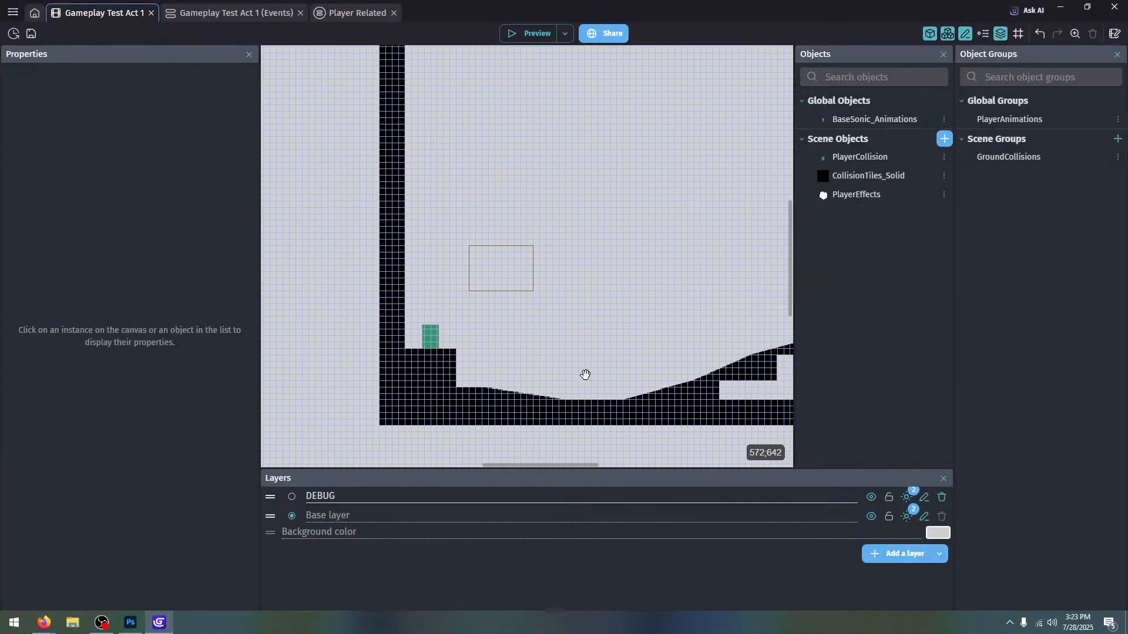
middle_drag(585, 375, 594, 378)
scroll(587, 362, up, 1)
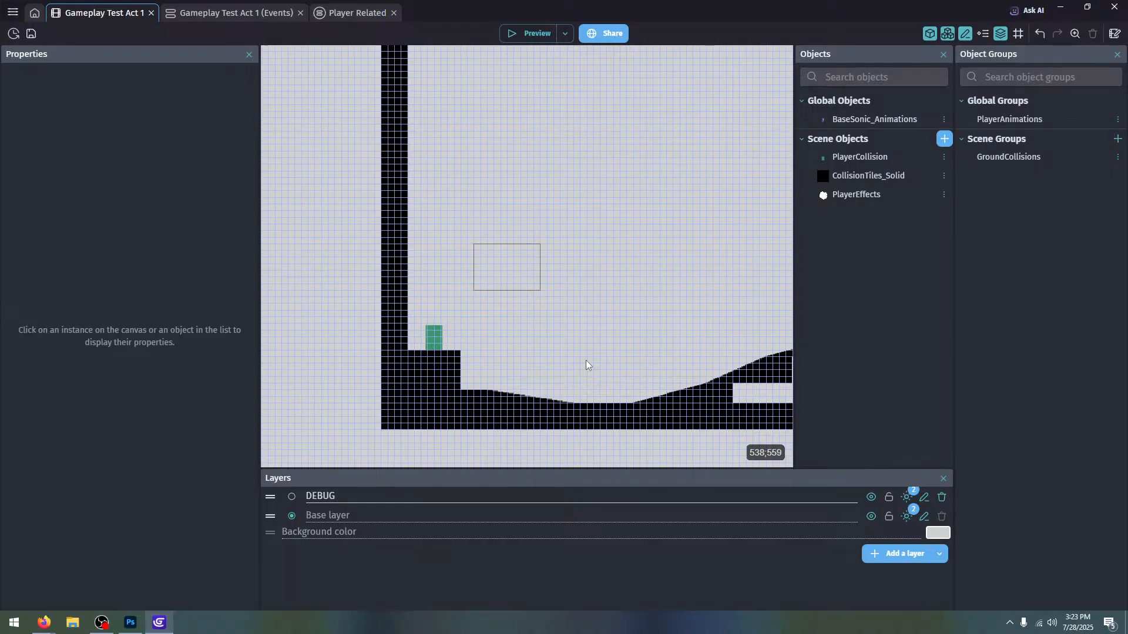
ctrl+scroll(506, 294, up, 1)
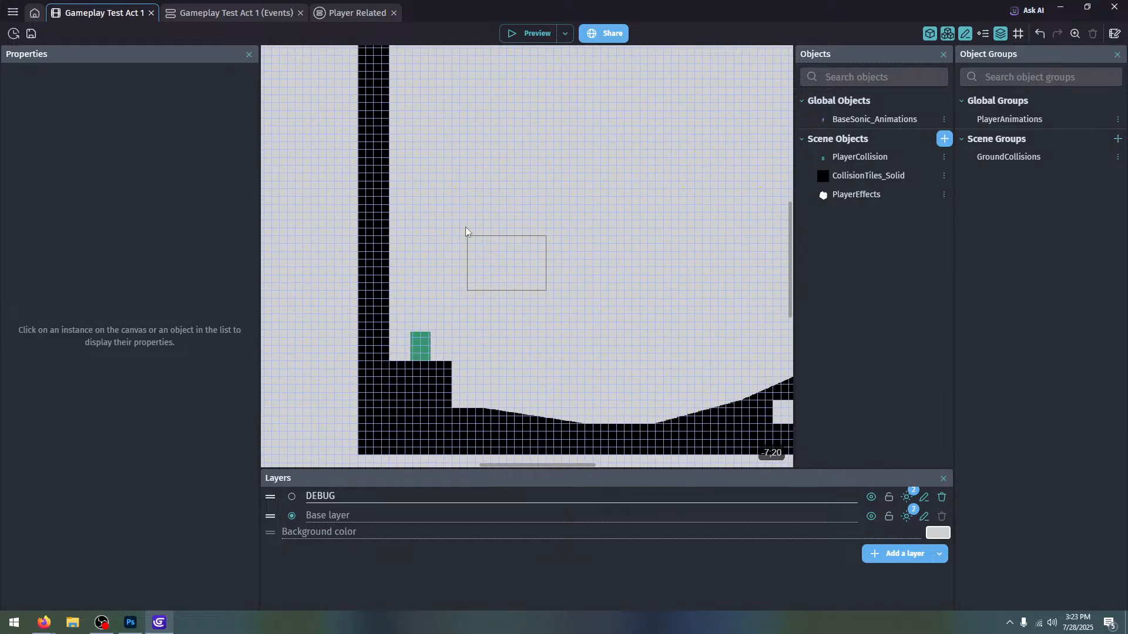
drag(464, 220, 551, 305)
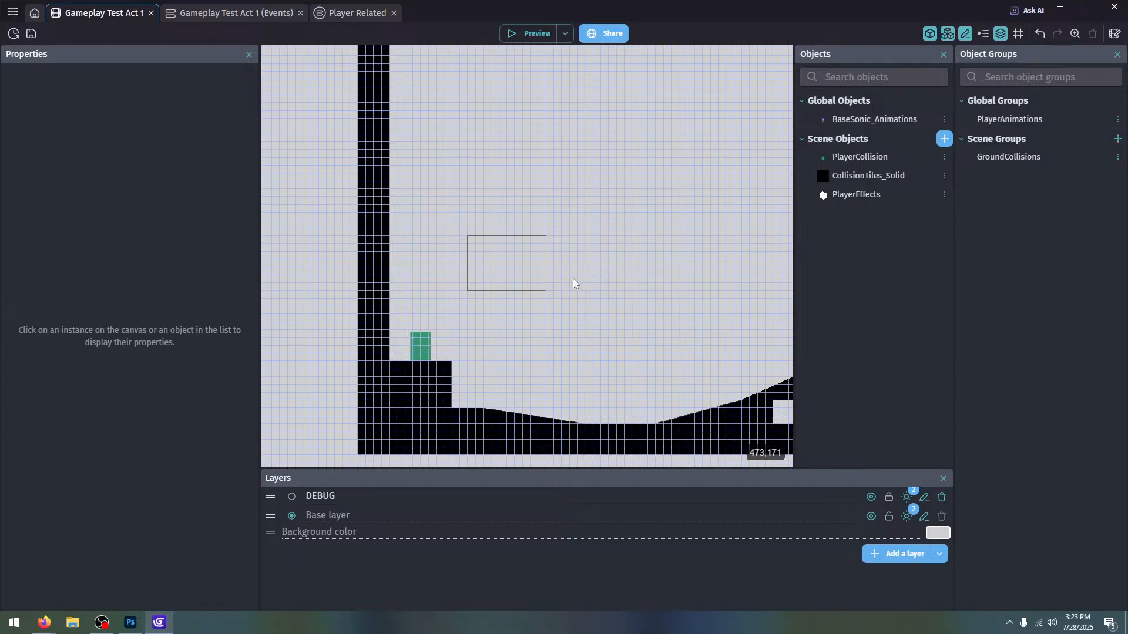
Switch to Firefox, open The Spriters Resource in a new tab, and browse to the Custom / Edited sheets
click(59, 598)
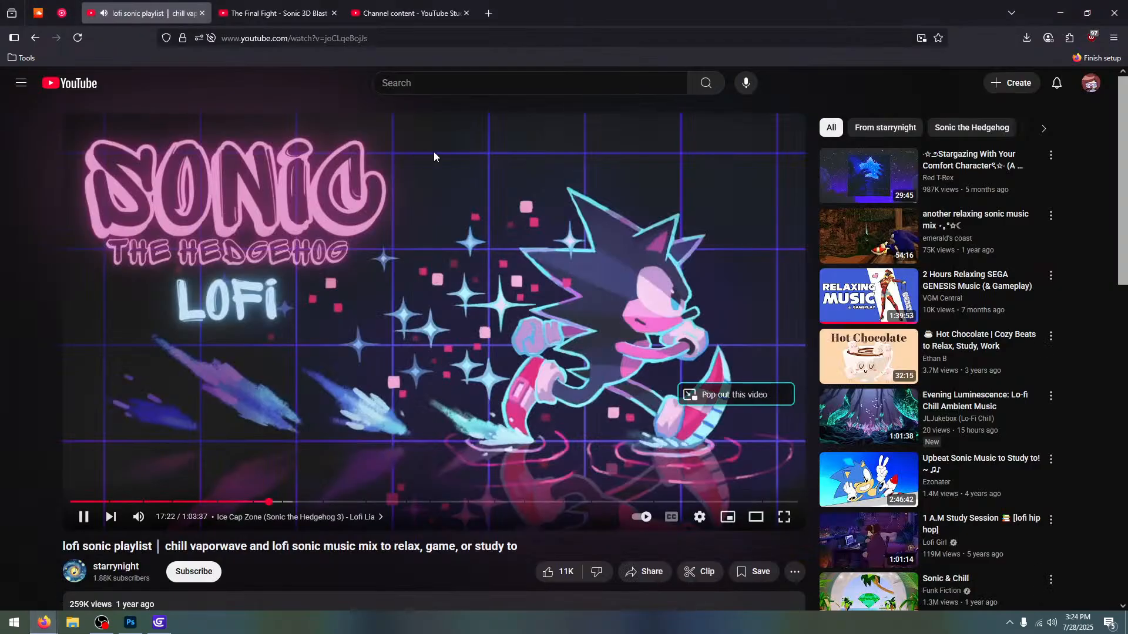
click(486, 17)
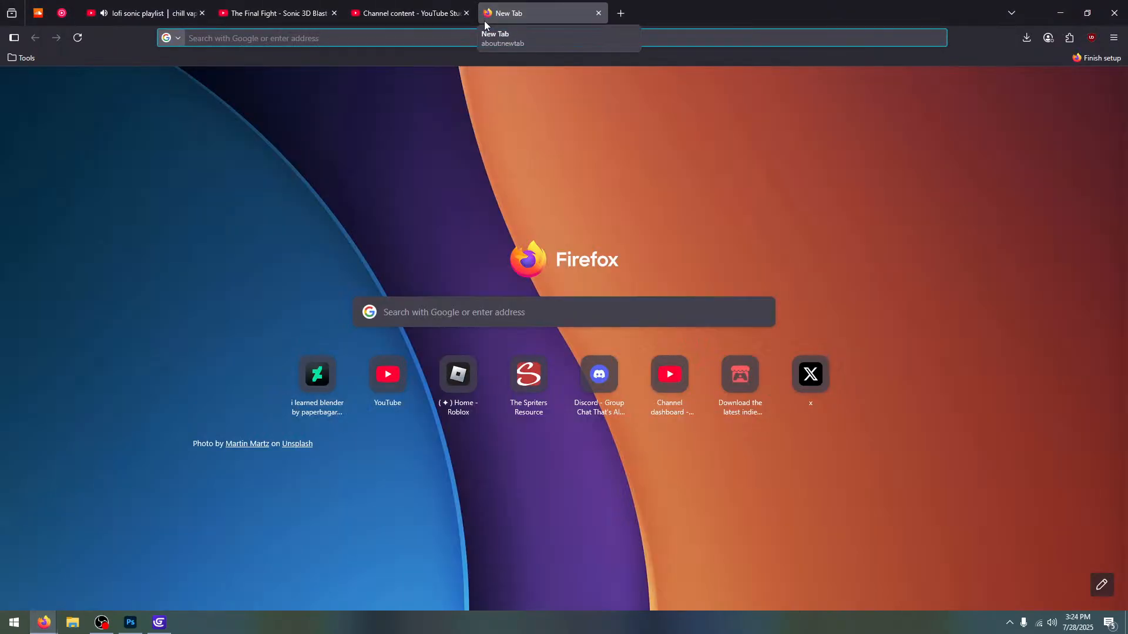
click(599, 375)
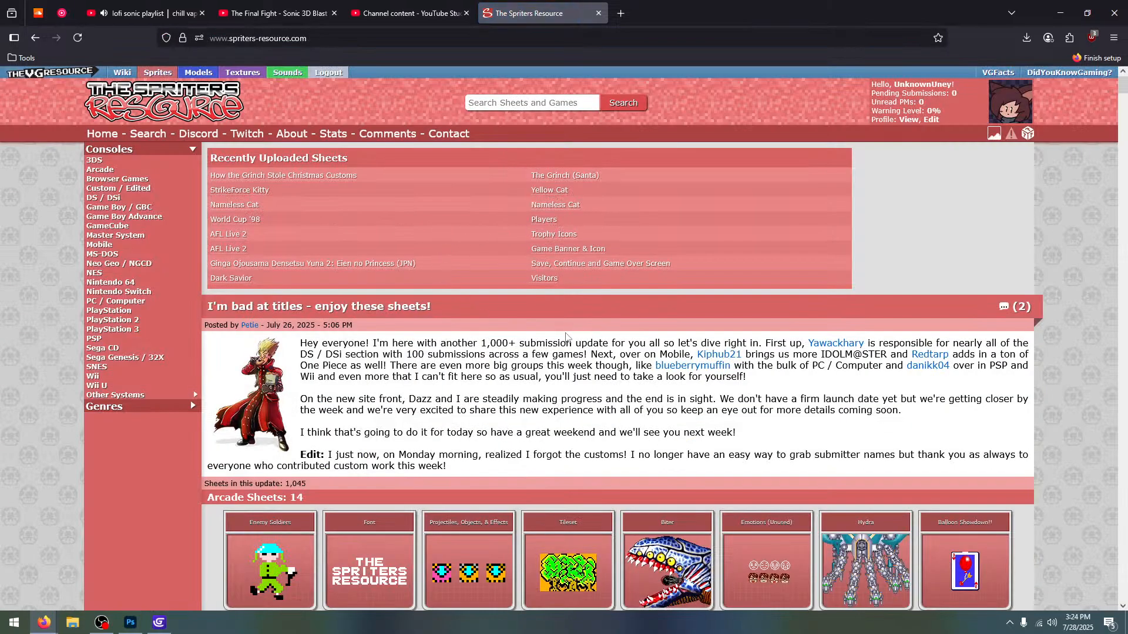
scroll(468, 241, down, 5)
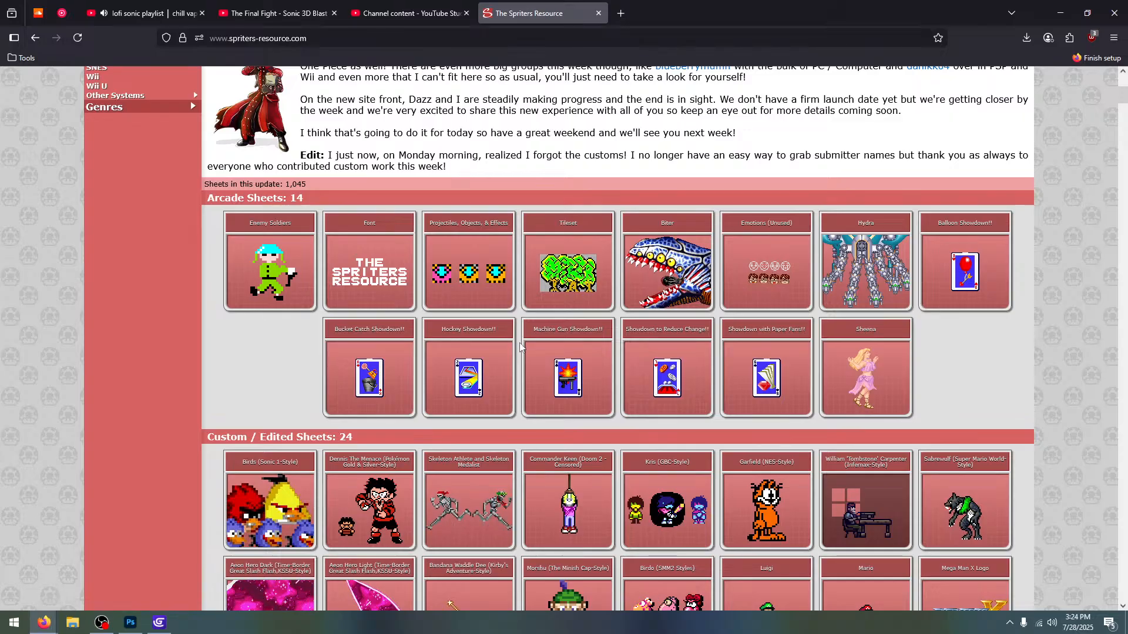
scroll(532, 349, down, 1)
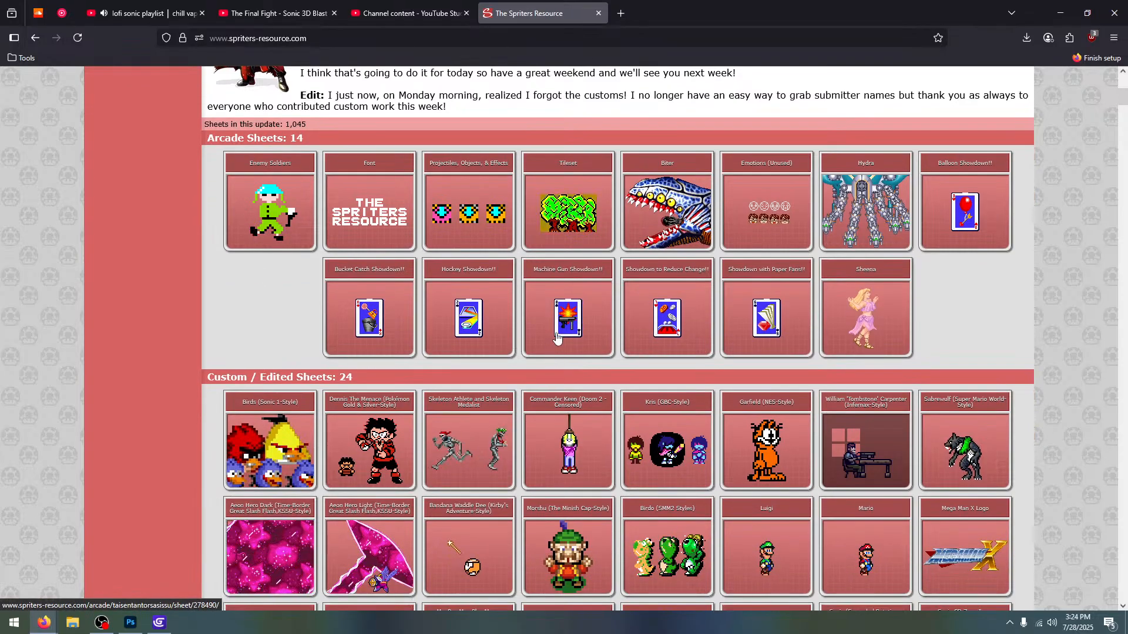
scroll(568, 324, down, 3)
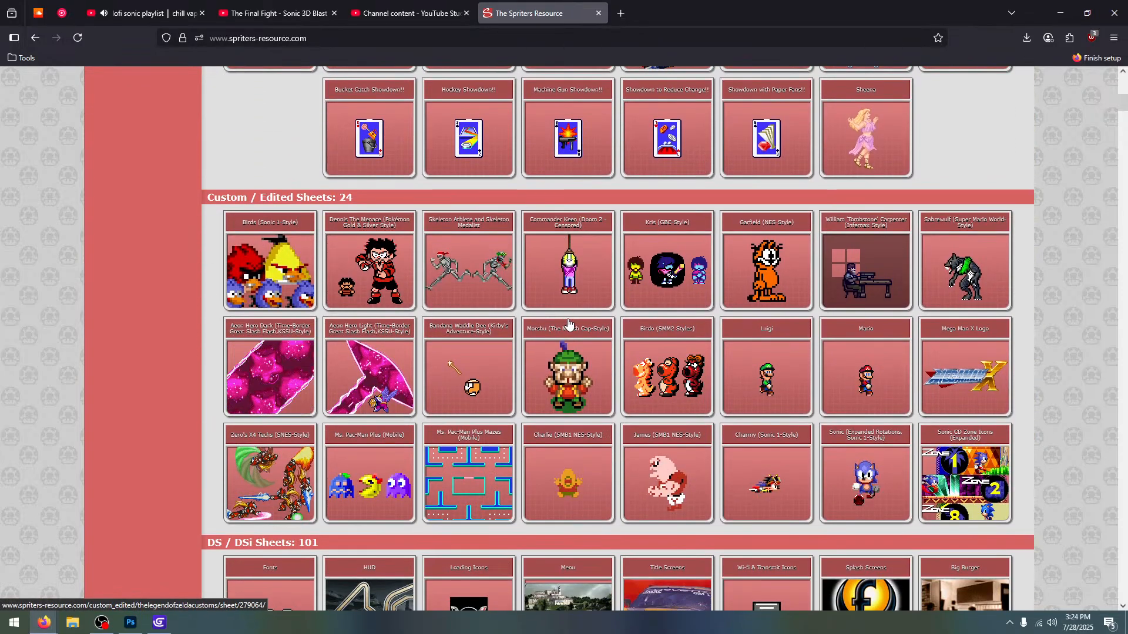
Open the Sonic (Expanded Rotations, Sonic 1-Style) and Sonic CD Zone Icons (Expanded) sheets in new tabs
right_click(871, 463)
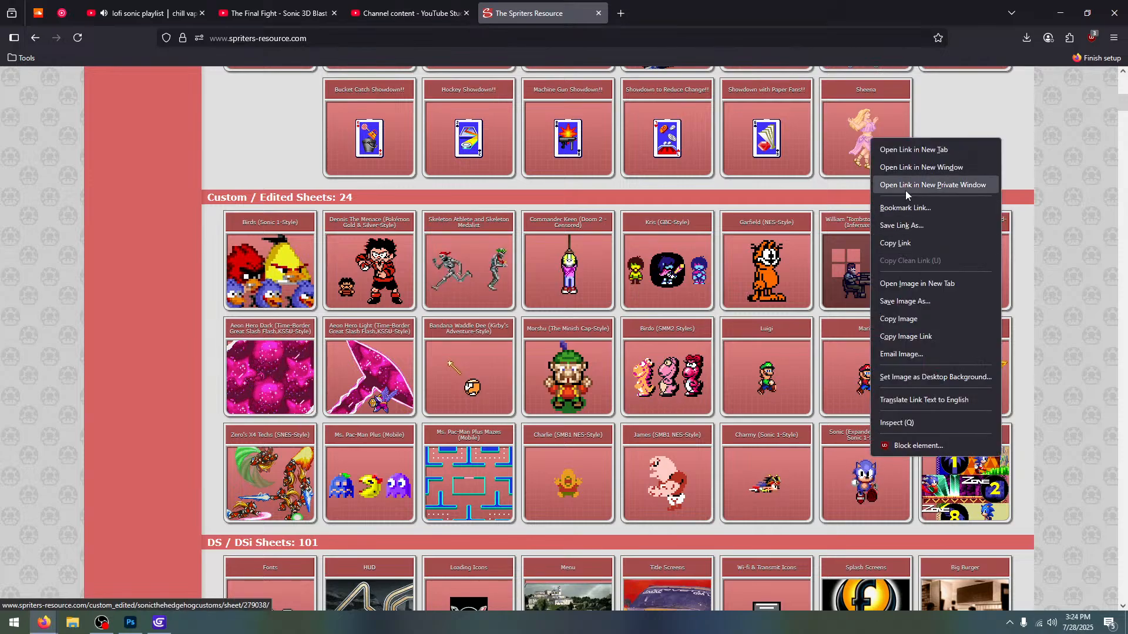
click(920, 149)
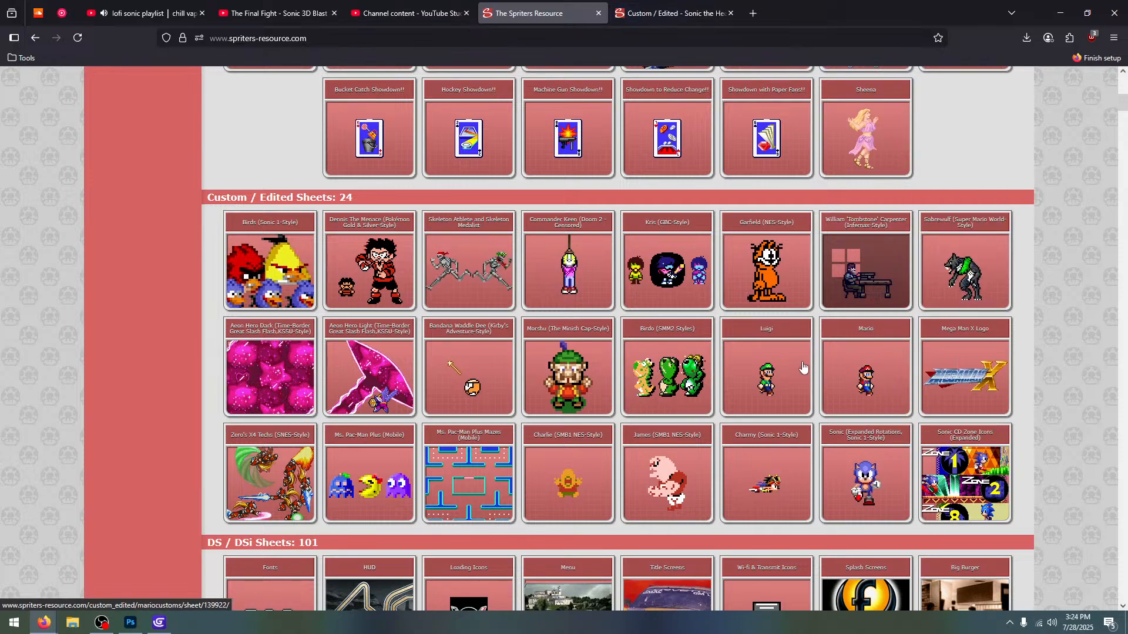
right_click(983, 470)
click(988, 157)
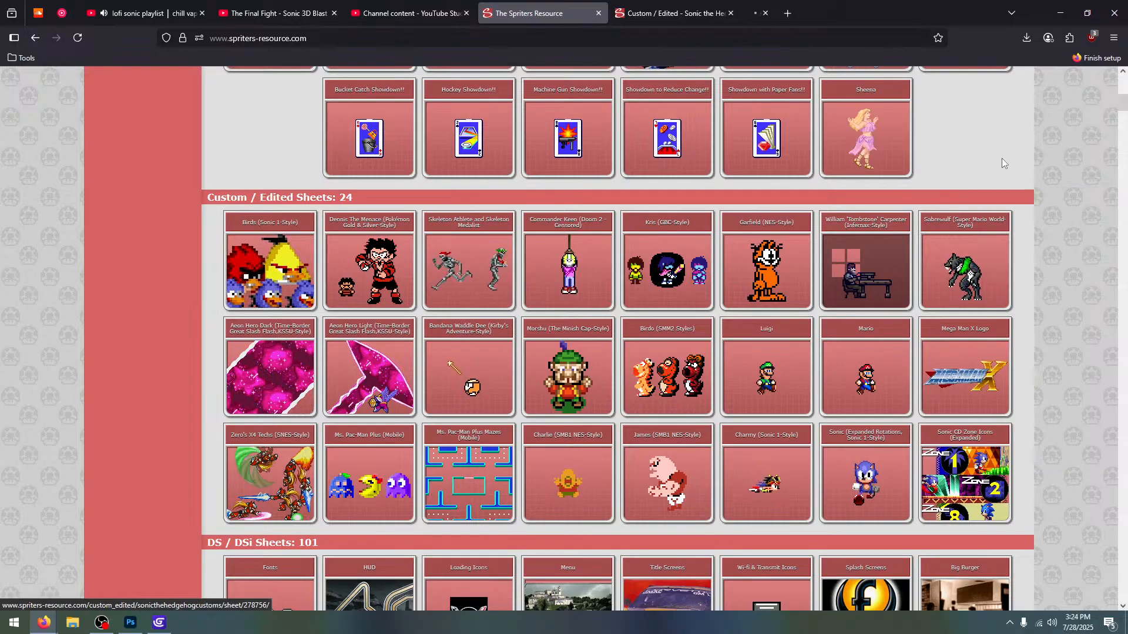
Examine the Sonic (Expanded Rotations, Sonic 1-Style) sprite sheet and read through its comments
click(640, 13)
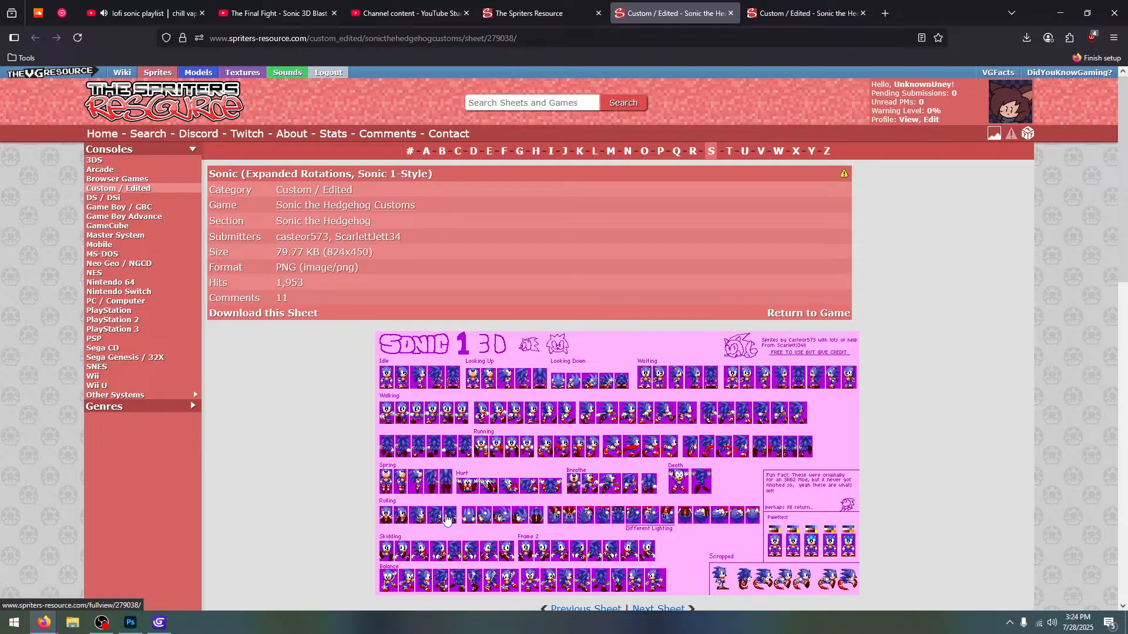
scroll(455, 523, down, 3)
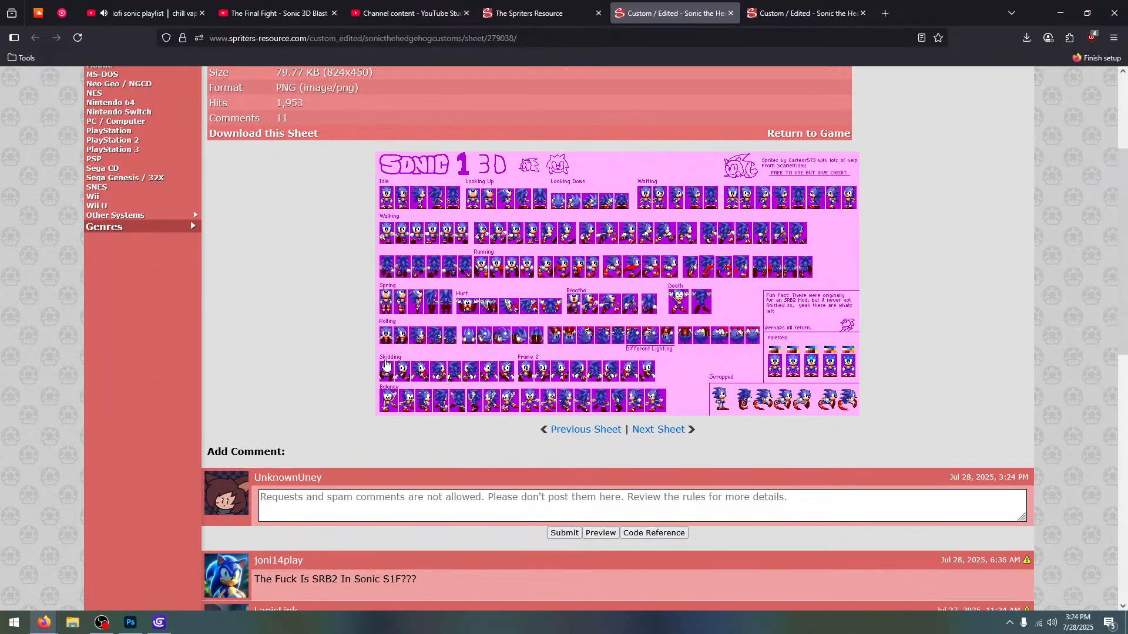
scroll(433, 349, up, 3)
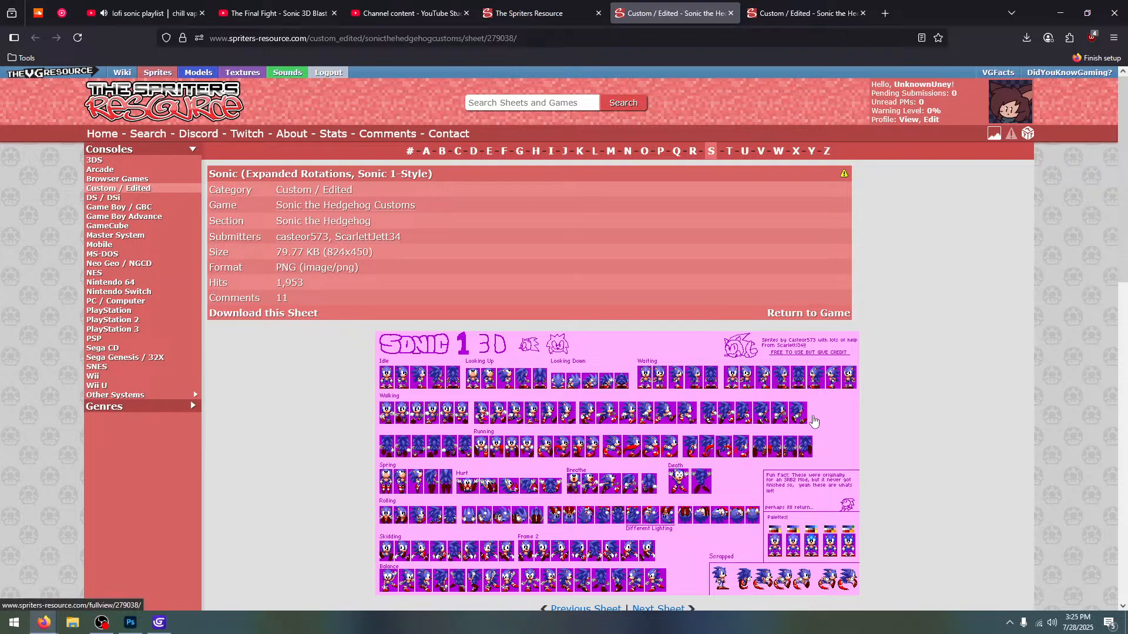
scroll(575, 355, down, 6)
scroll(486, 395, down, 5)
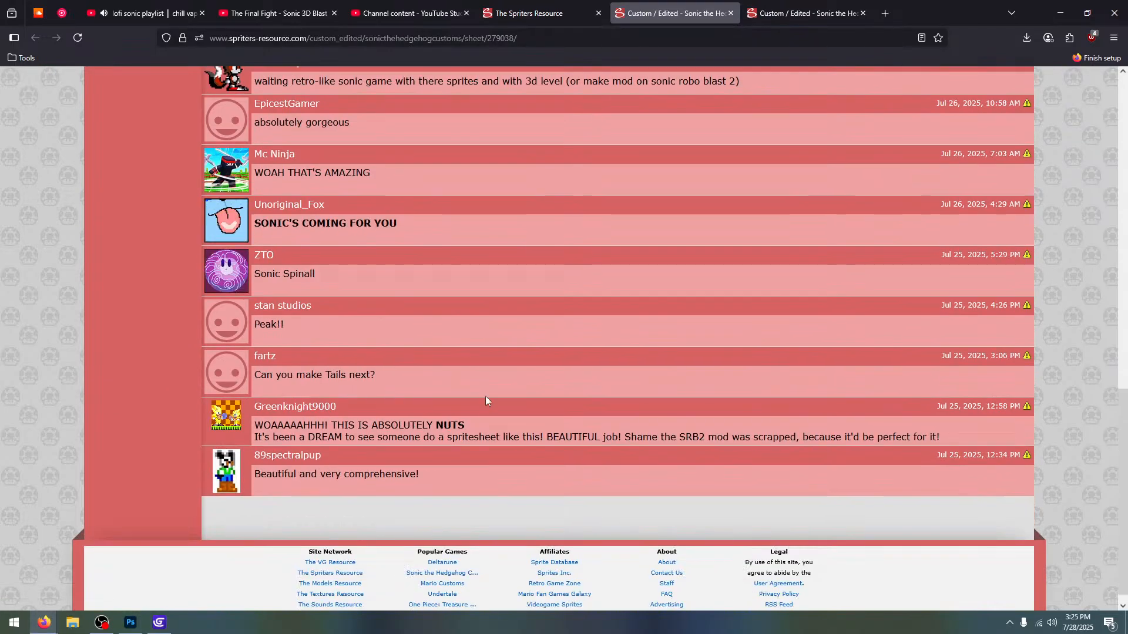
scroll(358, 355, up, 1)
scroll(387, 376, up, 10)
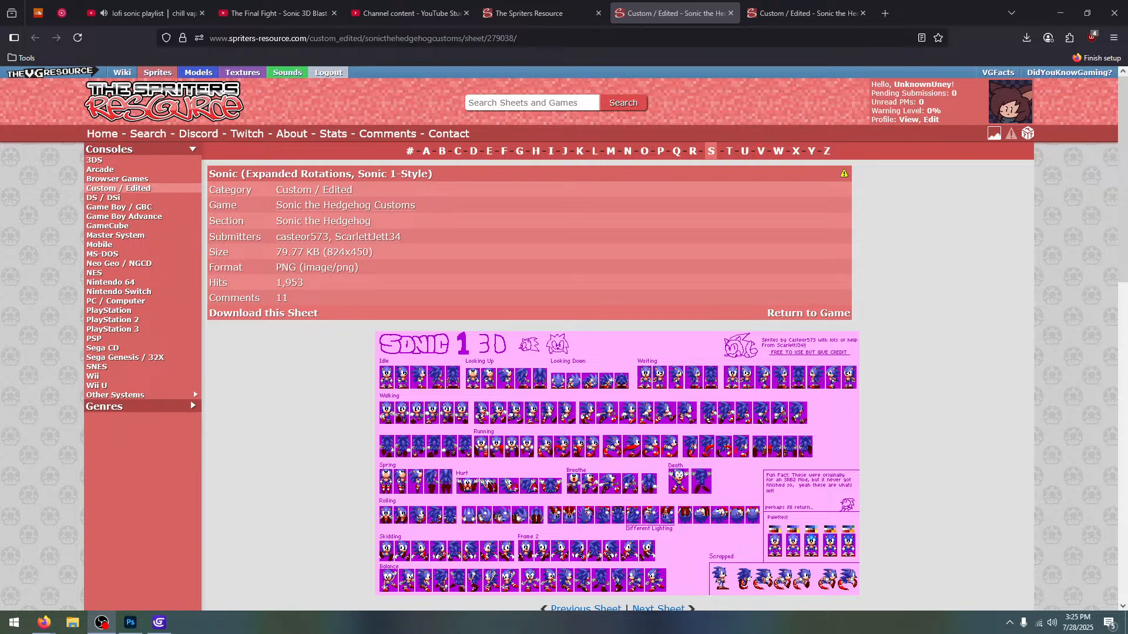
click(986, 348)
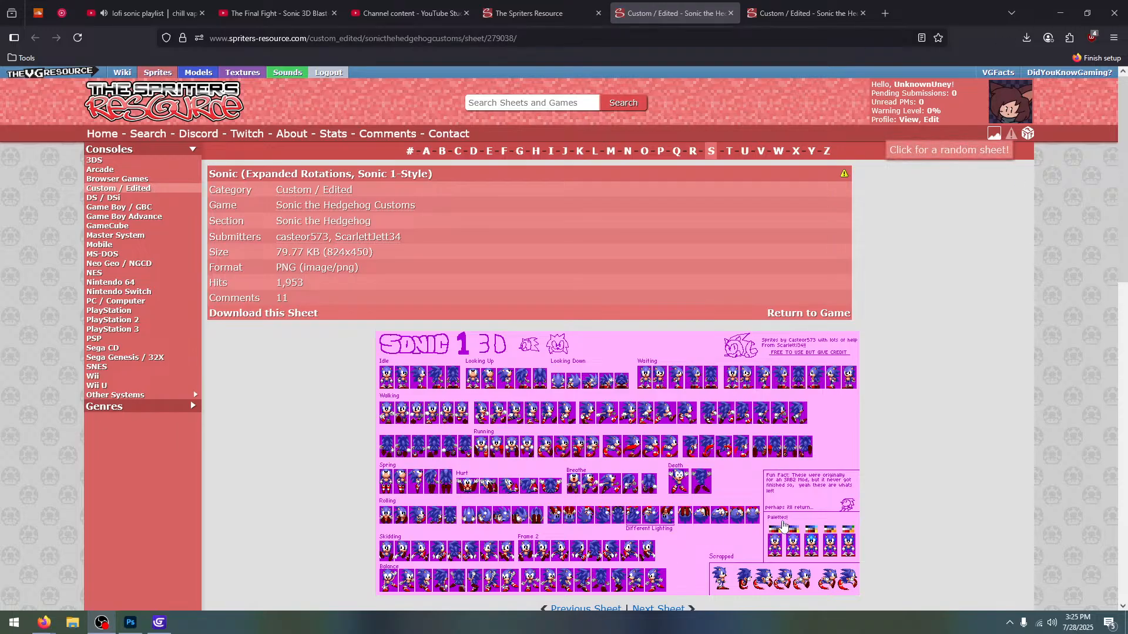
click(967, 308)
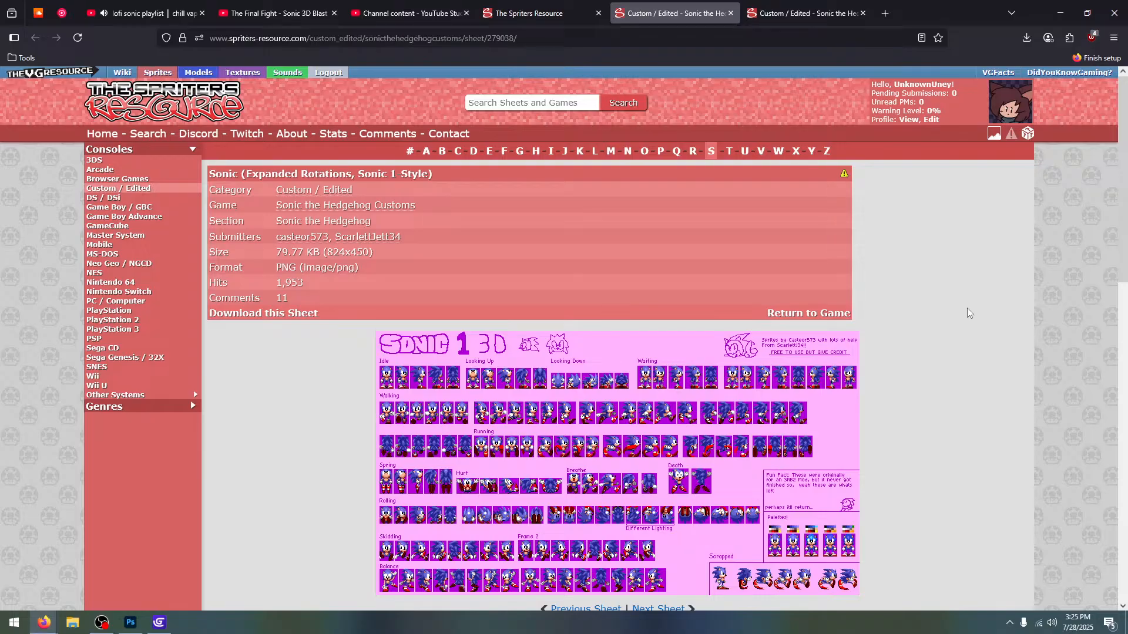
Open The Models Resource in place of the Sonic rotations sheet and view the Sonic CD Zone Icons (Expanded) sheet
click(186, 73)
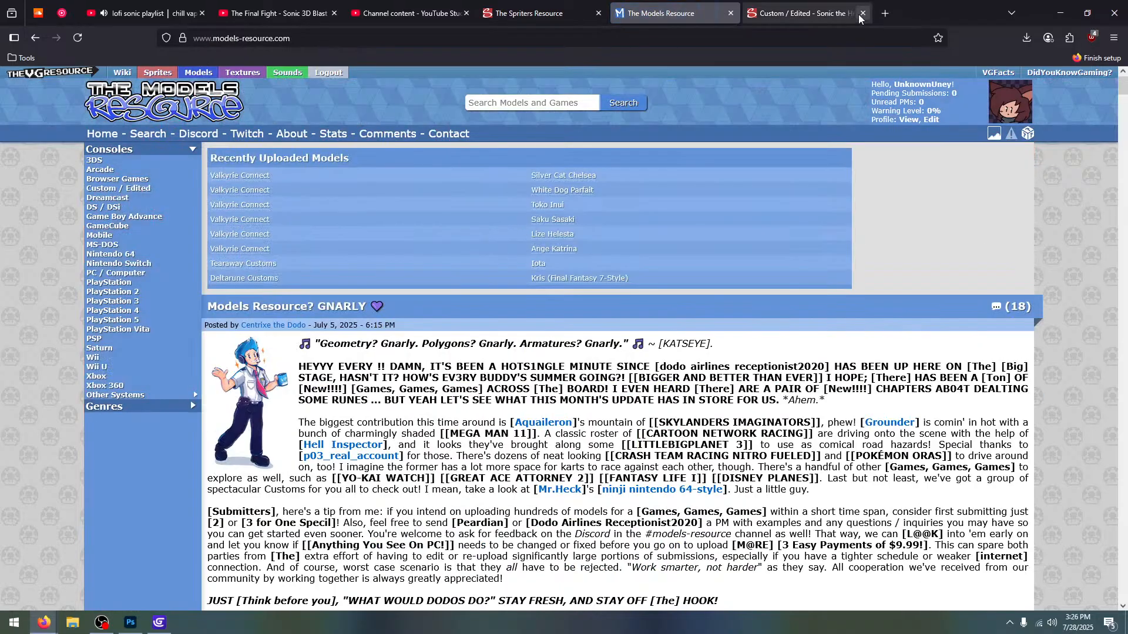
click(819, 13)
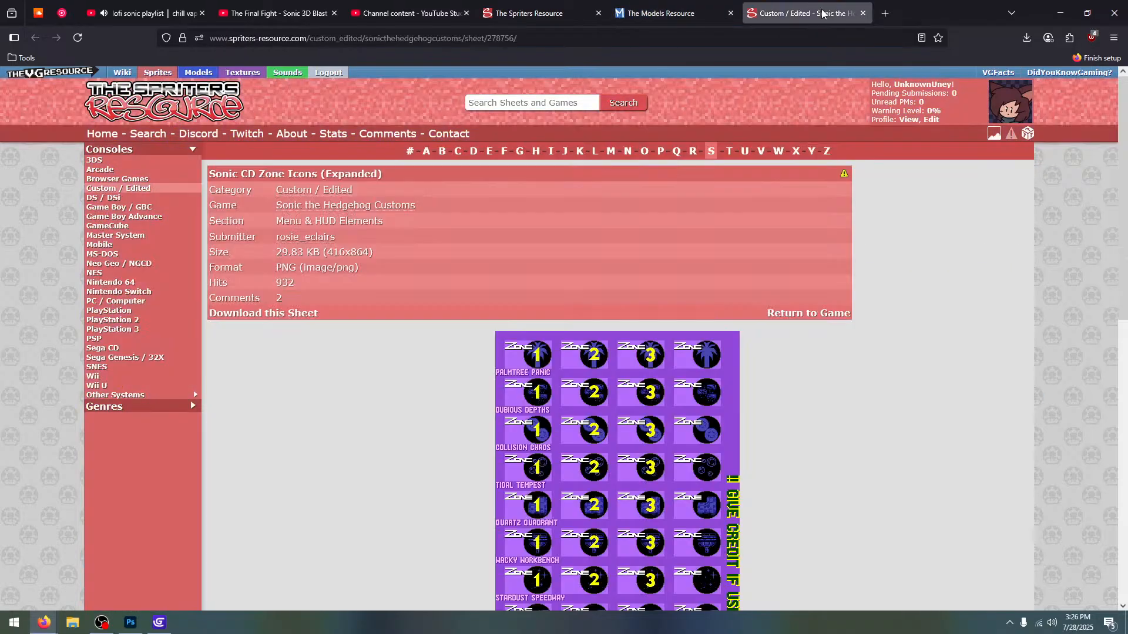
Look over the rest of the Sonic CD Zone Icons (Expanded) sheet and close its tab
scroll(746, 373, down, 5)
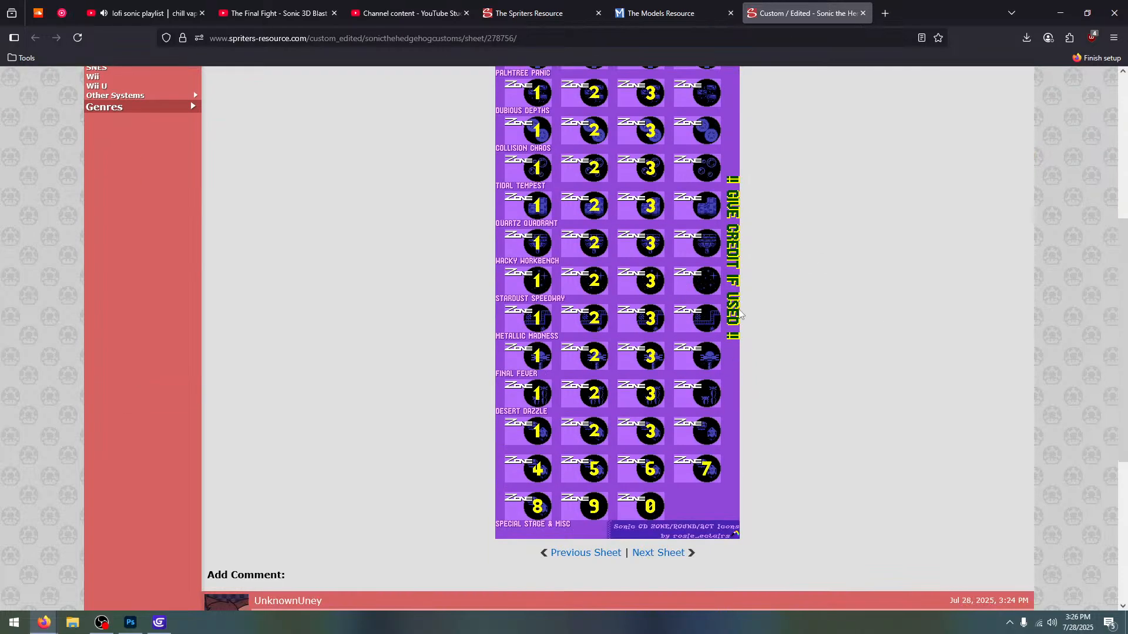
click(717, 14)
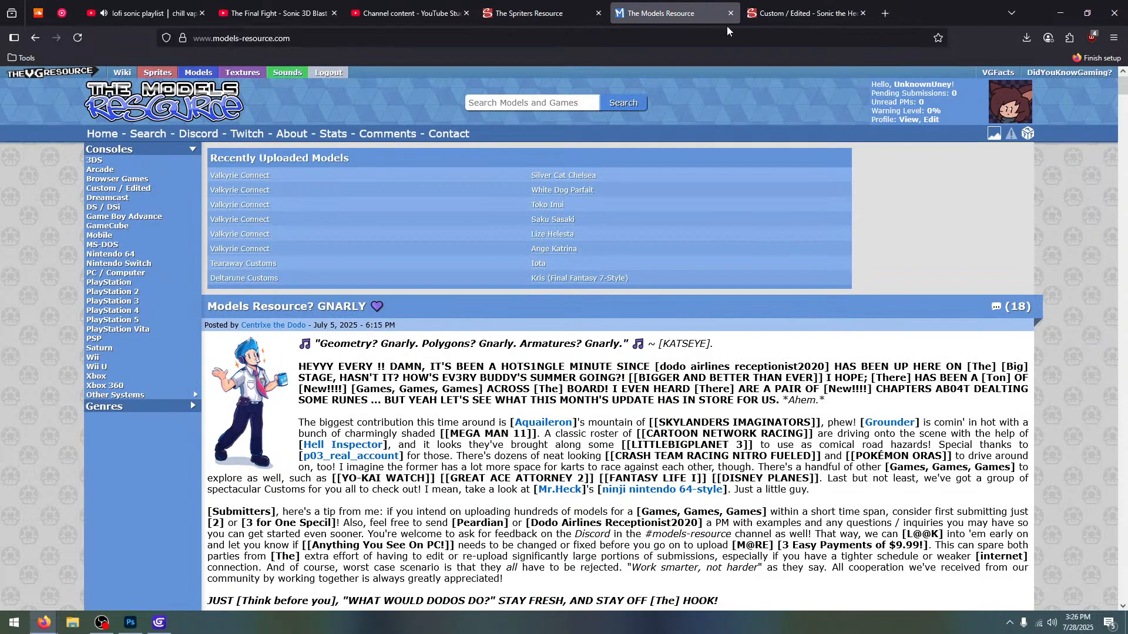
click(862, 13)
Search The Models Resource for "mario" and open the Baby Mario model from Mario Tennis
text(mario)
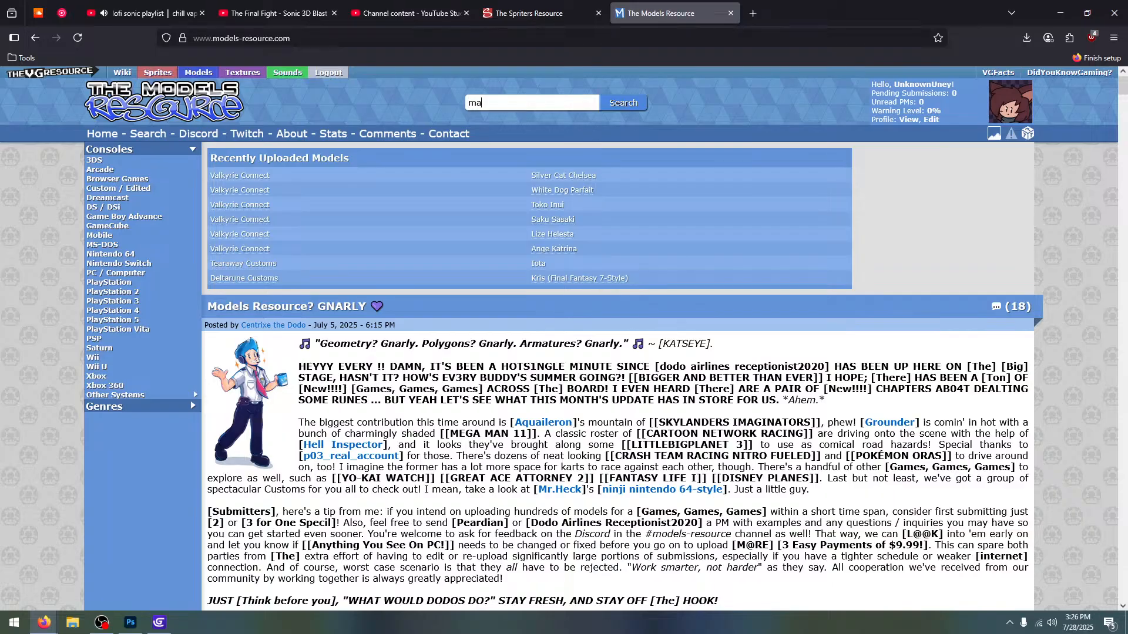
key(Return)
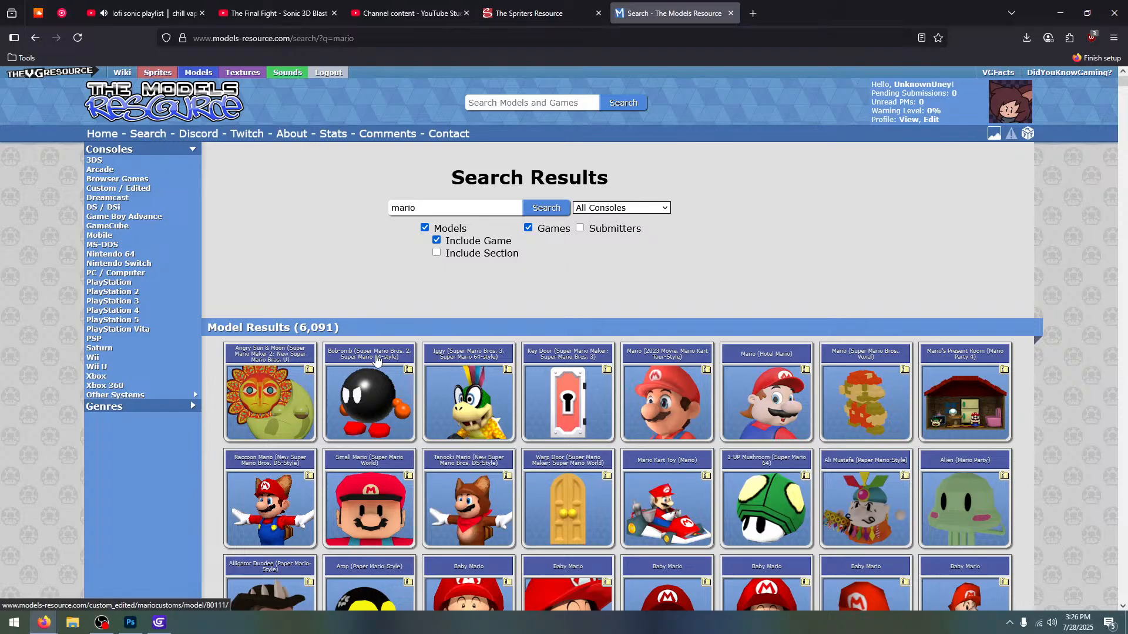
scroll(995, 484, down, 2)
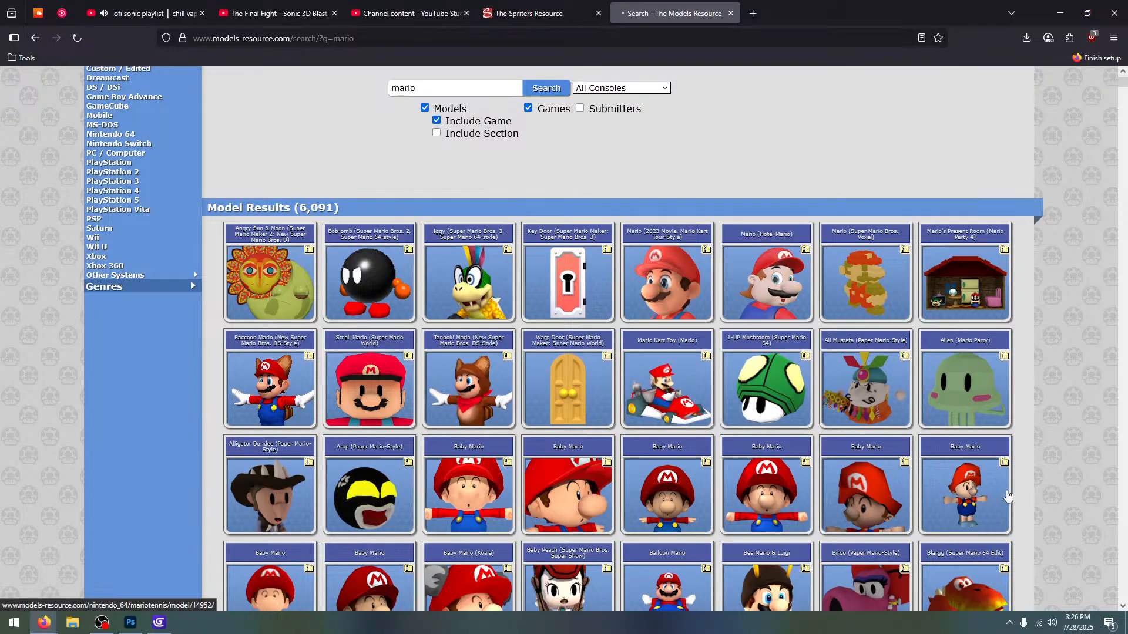
click(980, 499)
Look over the Baby Mario model page and expand its list of zip contents
scroll(634, 394, down, 5)
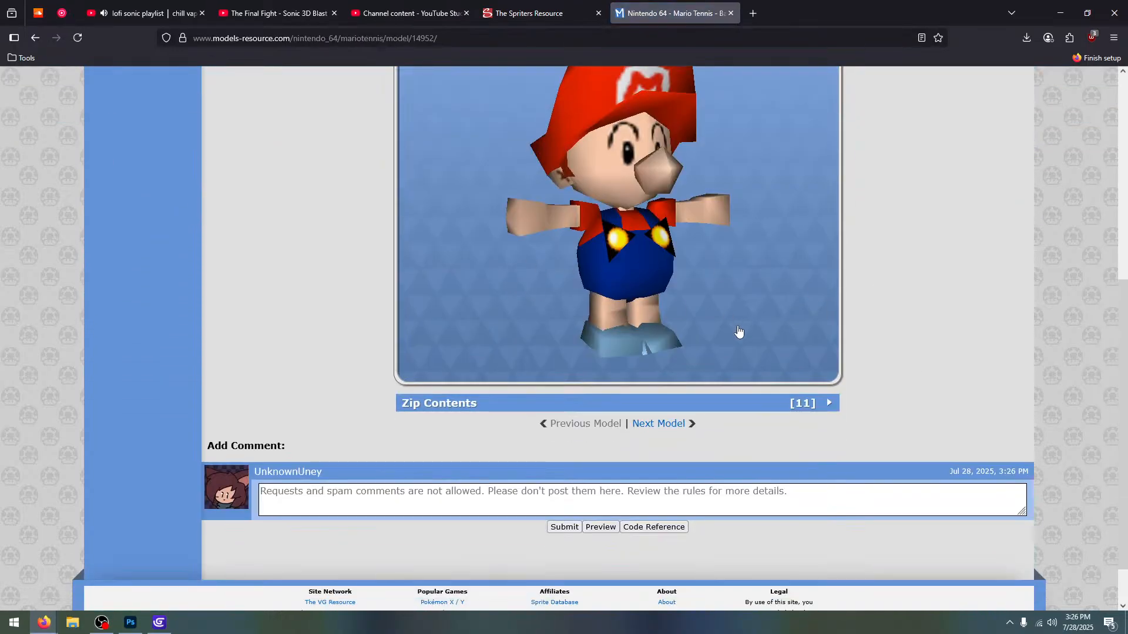
scroll(738, 335, up, 3)
scroll(910, 510, up, 2)
scroll(881, 517, down, 4)
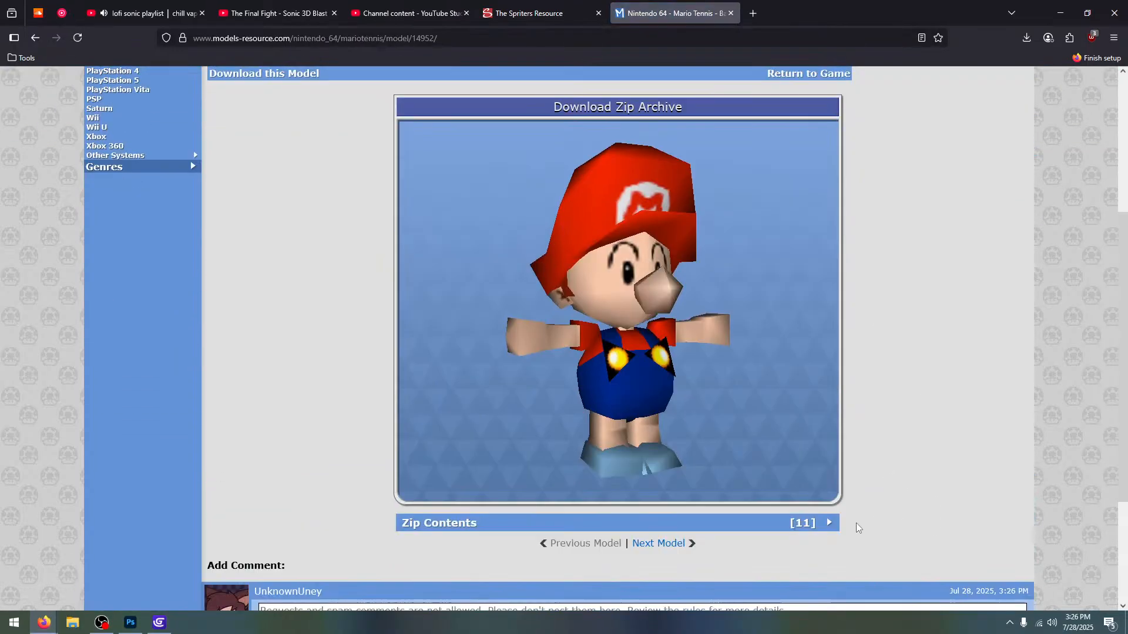
click(829, 523)
scroll(794, 438, down, 4)
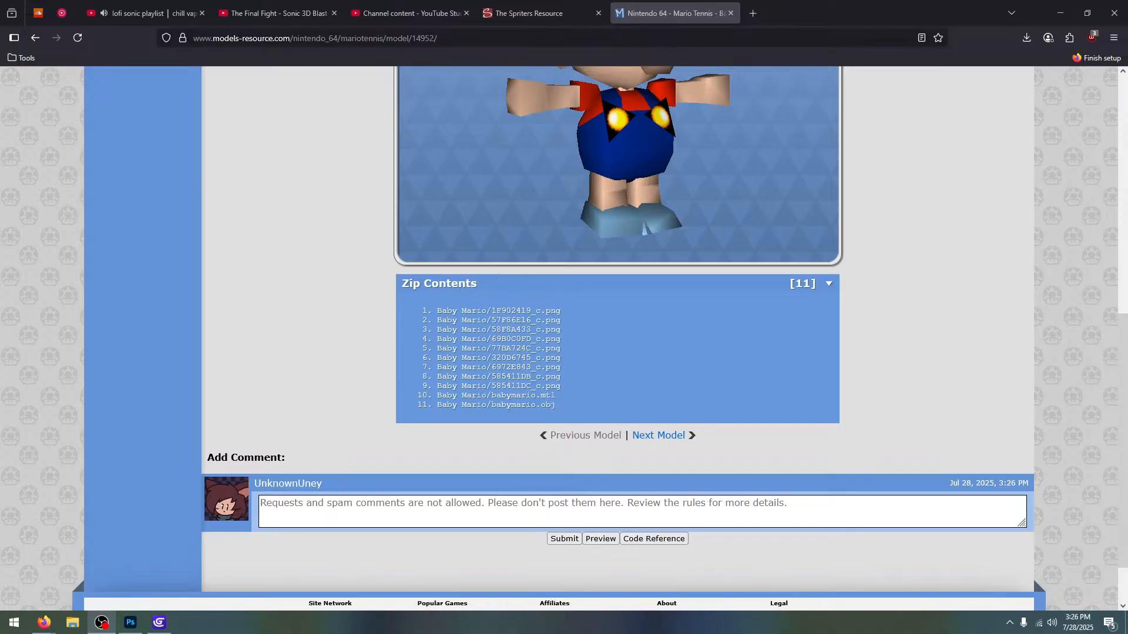
click(926, 309)
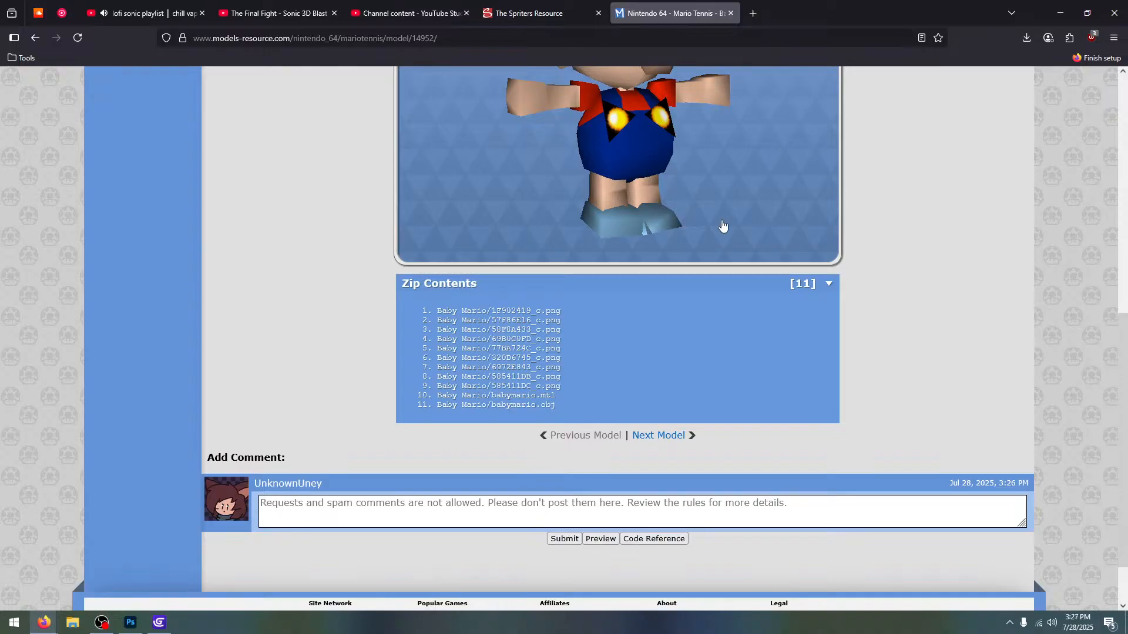
Examine the Baby Mario model's preview image, details and listed zip files
scroll(725, 228, up, 3)
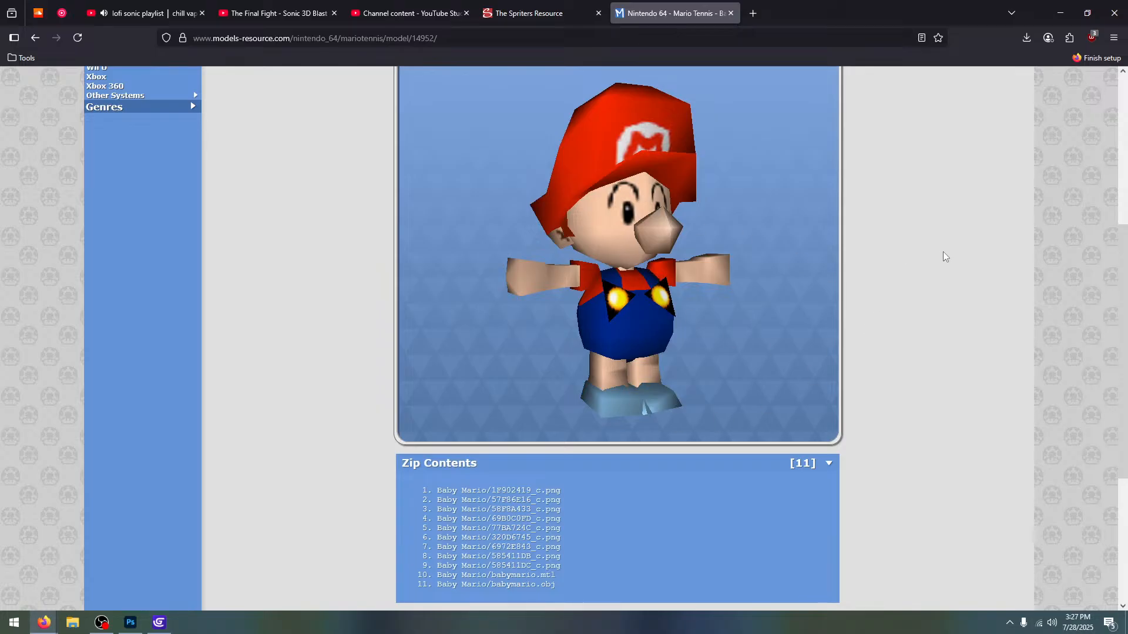
scroll(1022, 297, up, 1)
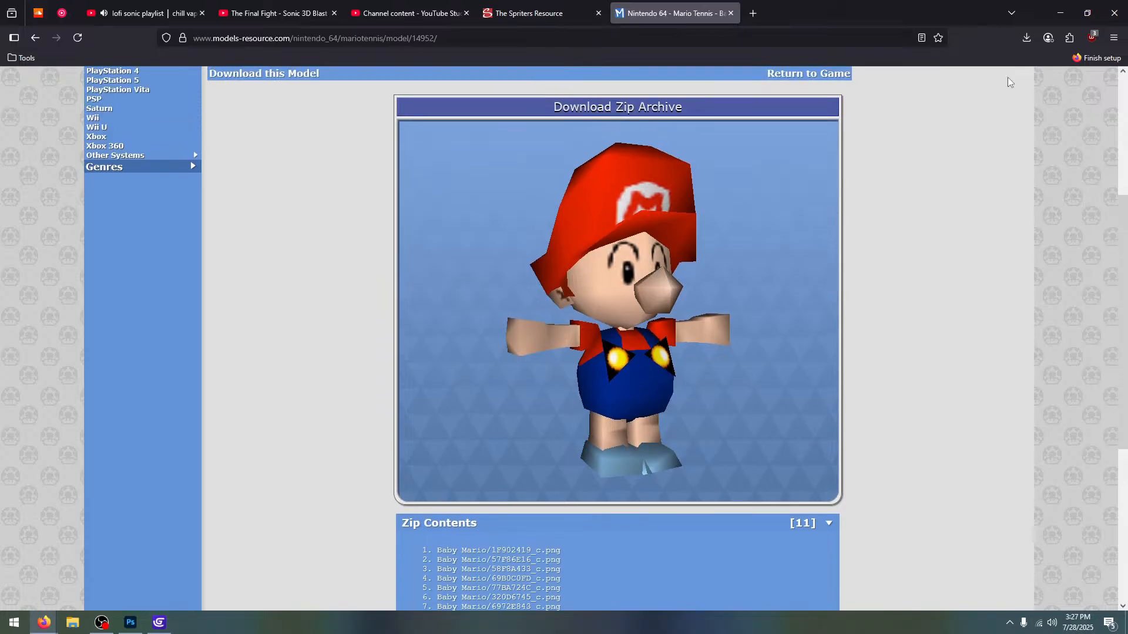
scroll(852, 403, down, 2)
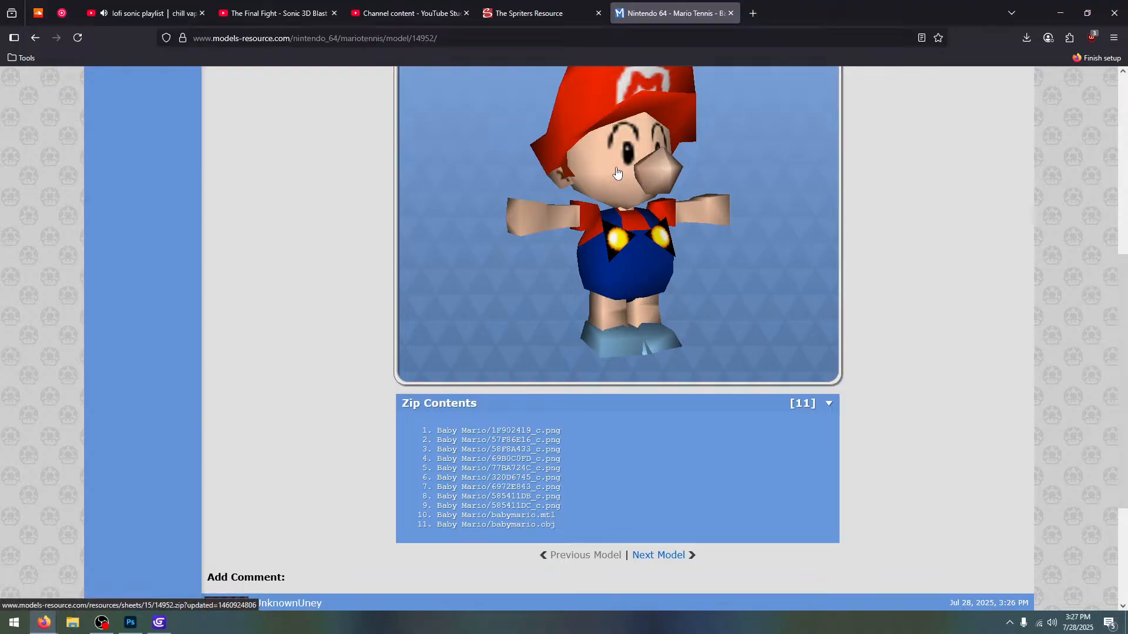
scroll(617, 173, up, 3)
scroll(581, 297, down, 2)
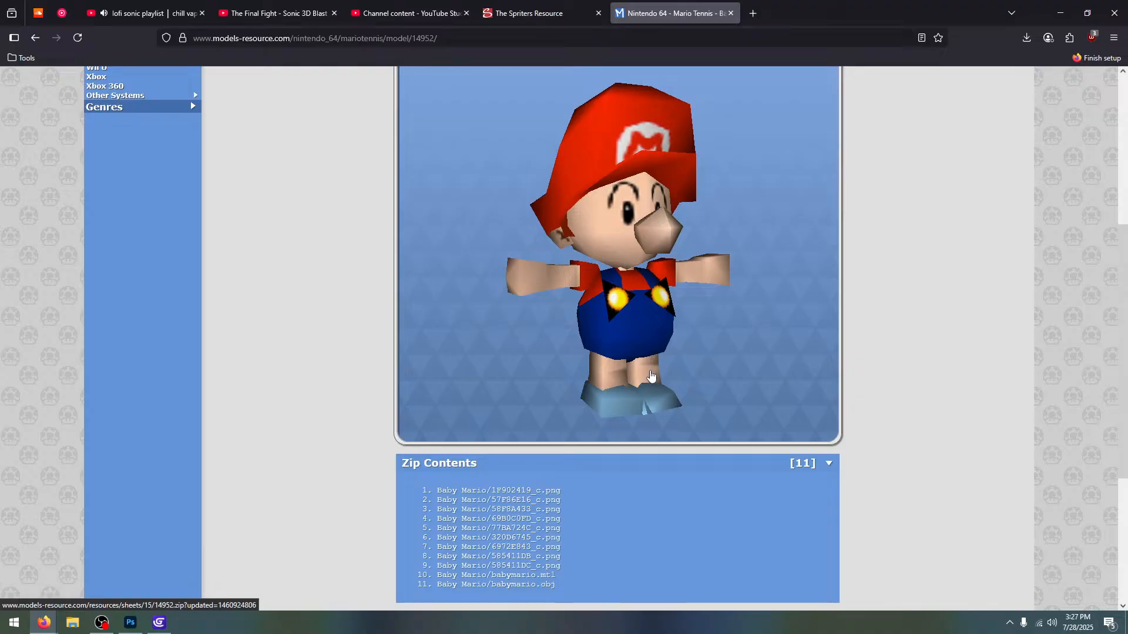
scroll(651, 376, up, 3)
scroll(725, 359, up, 1)
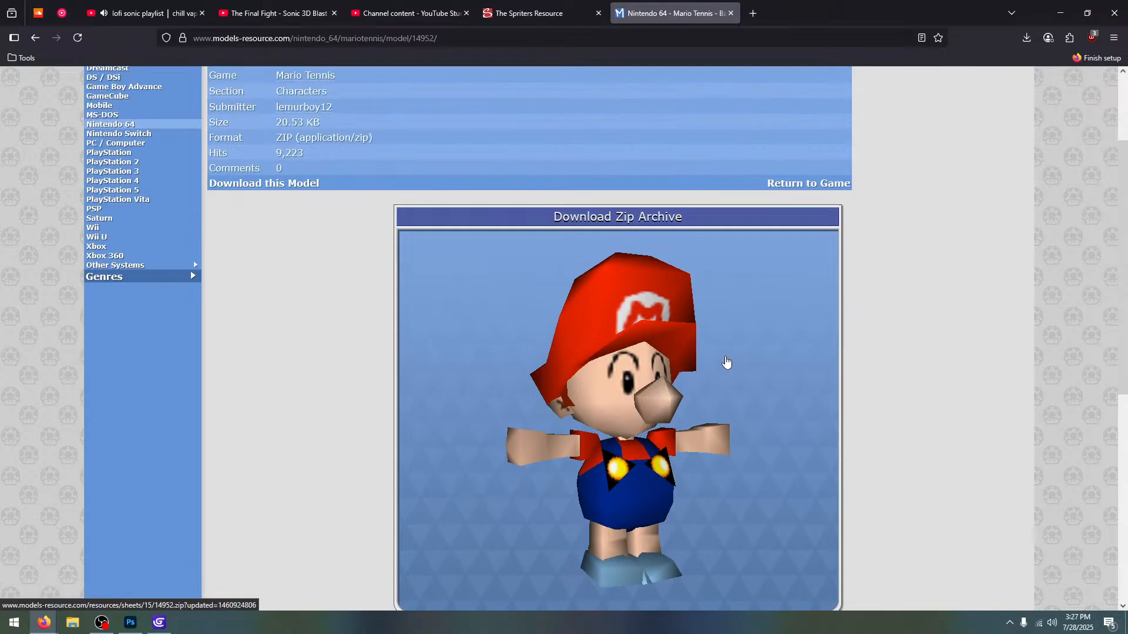
scroll(726, 362, up, 2)
scroll(1003, 407, up, 1)
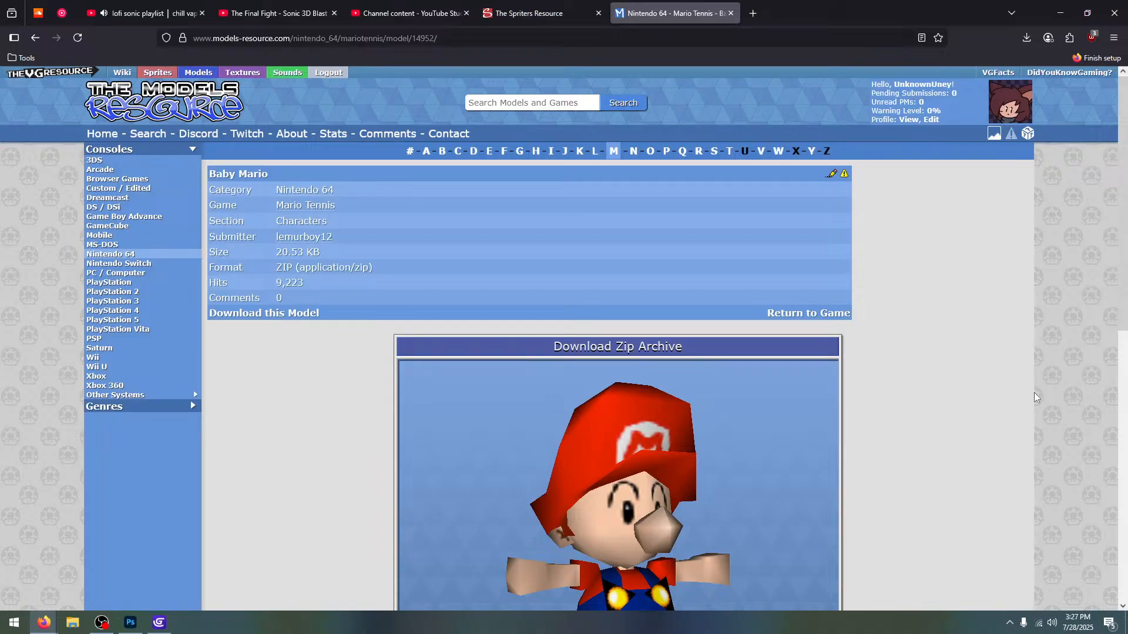
scroll(850, 367, down, 3)
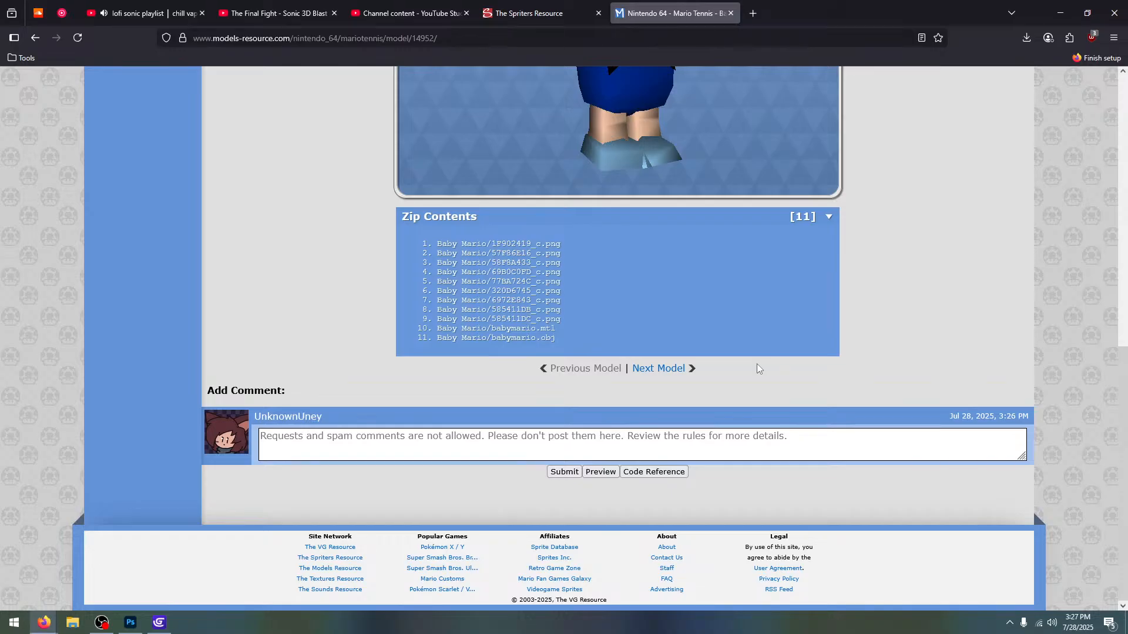
scroll(724, 391, up, 10)
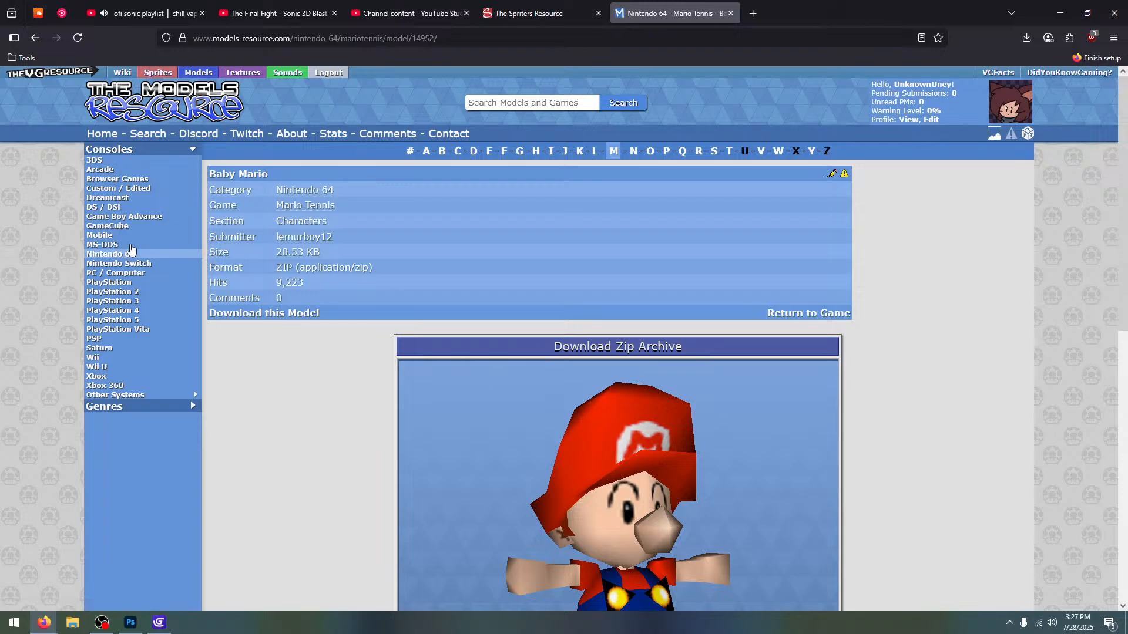
scroll(505, 321, down, 3)
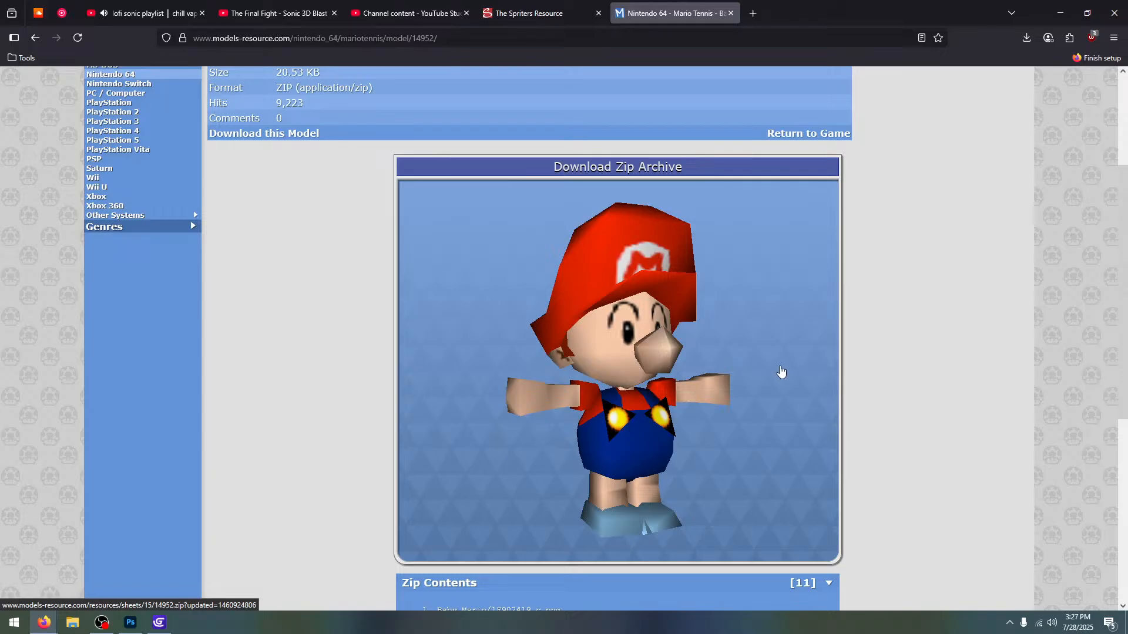
scroll(746, 417, up, 3)
scroll(721, 443, down, 1)
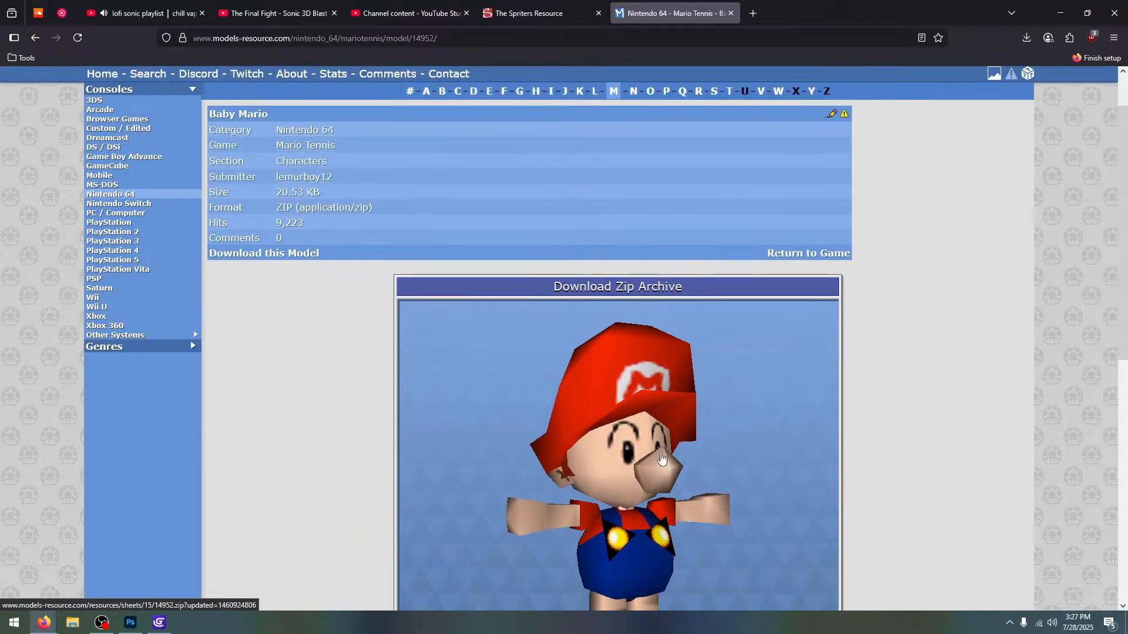
scroll(604, 499, up, 1)
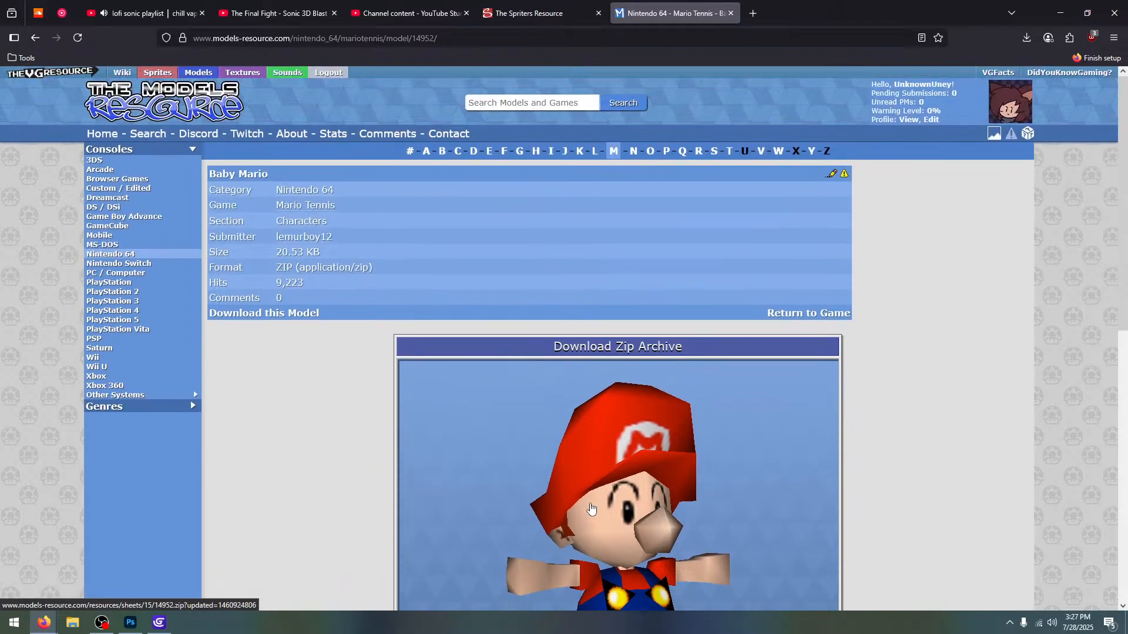
Search for "mario" again and restrict the results to games by excluding models
click(533, 106)
text(mario)
key(Return)
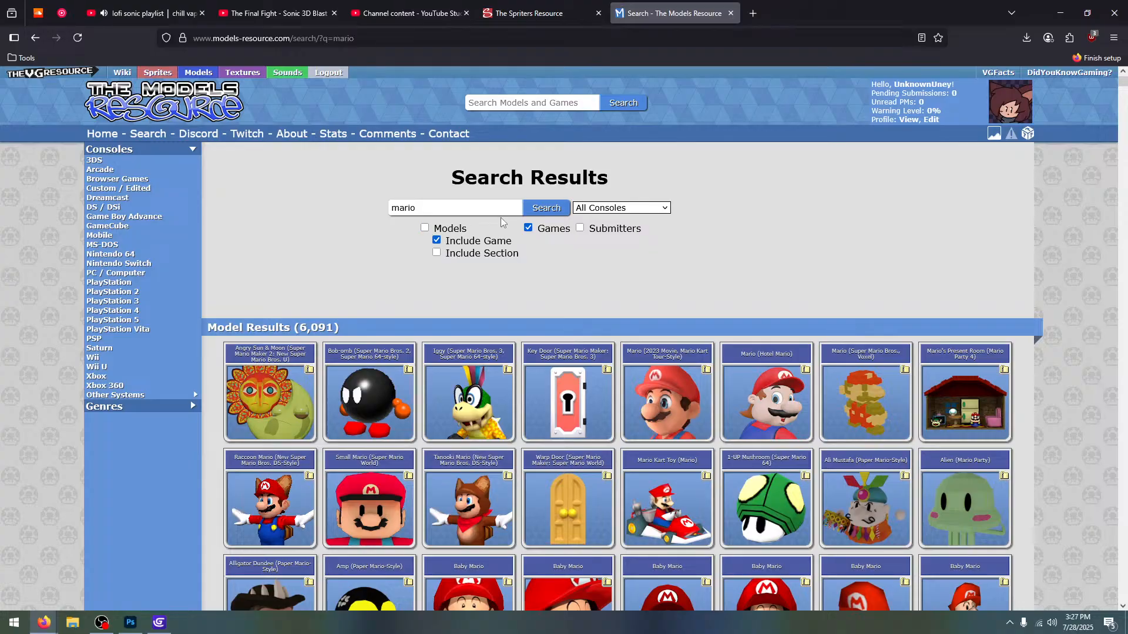
click(559, 210)
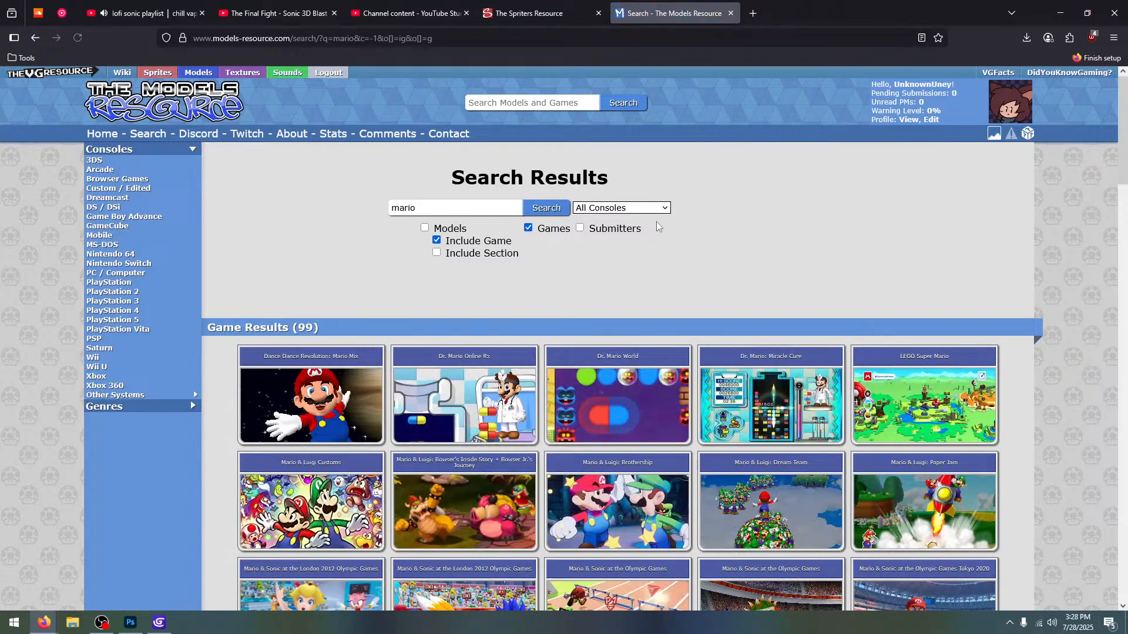
Open the DS version of Mario & Sonic at the Olympic Games and view its Sonic model
scroll(762, 421, down, 3)
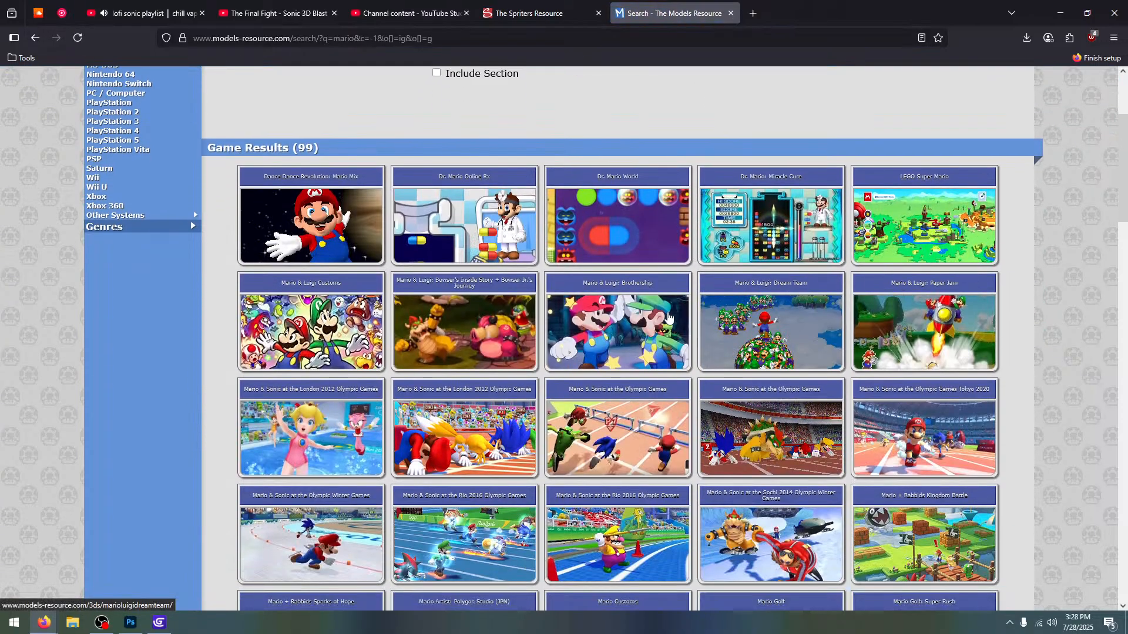
click(763, 421)
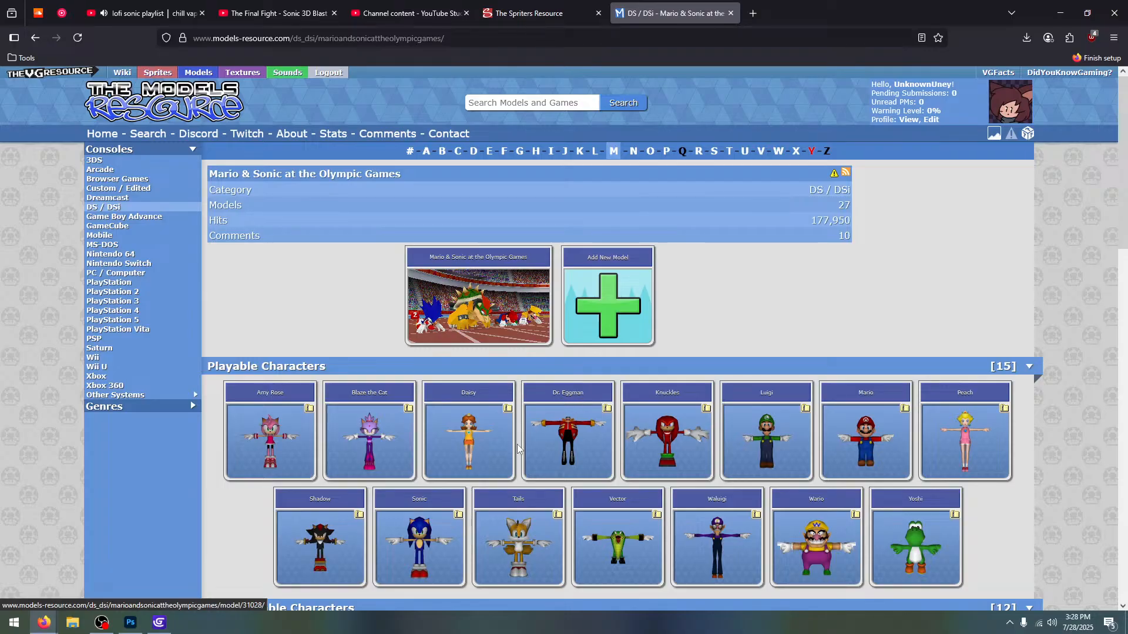
click(431, 541)
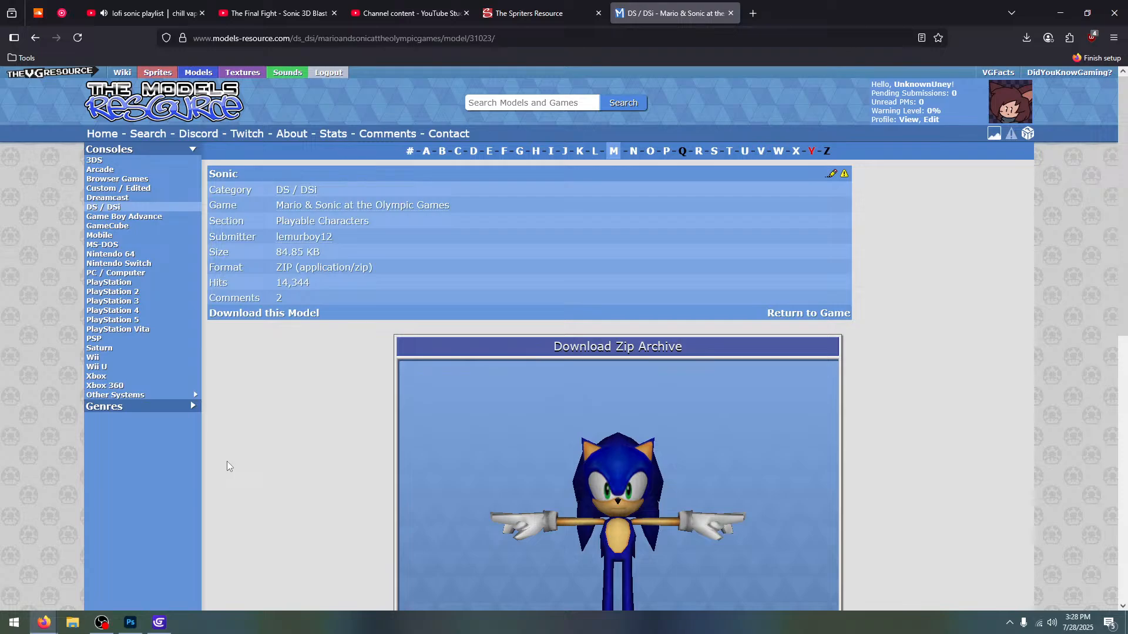
Examine the Sonic model's preview and comments, and expand its list of zip contents
scroll(446, 433, down, 3)
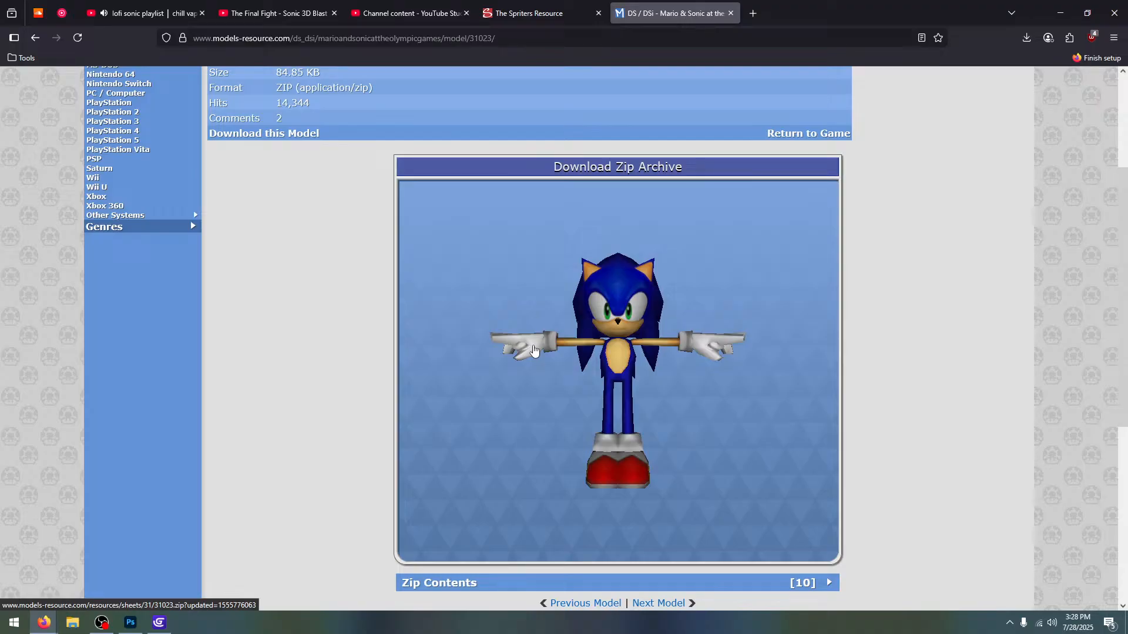
scroll(537, 341, down, 2)
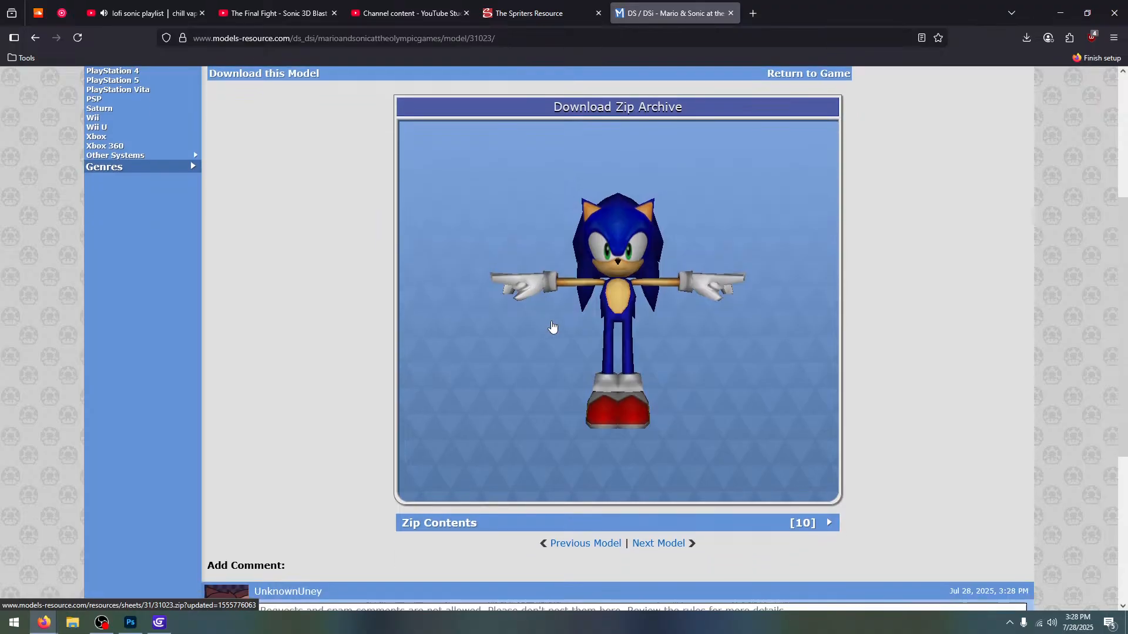
scroll(597, 294, down, 3)
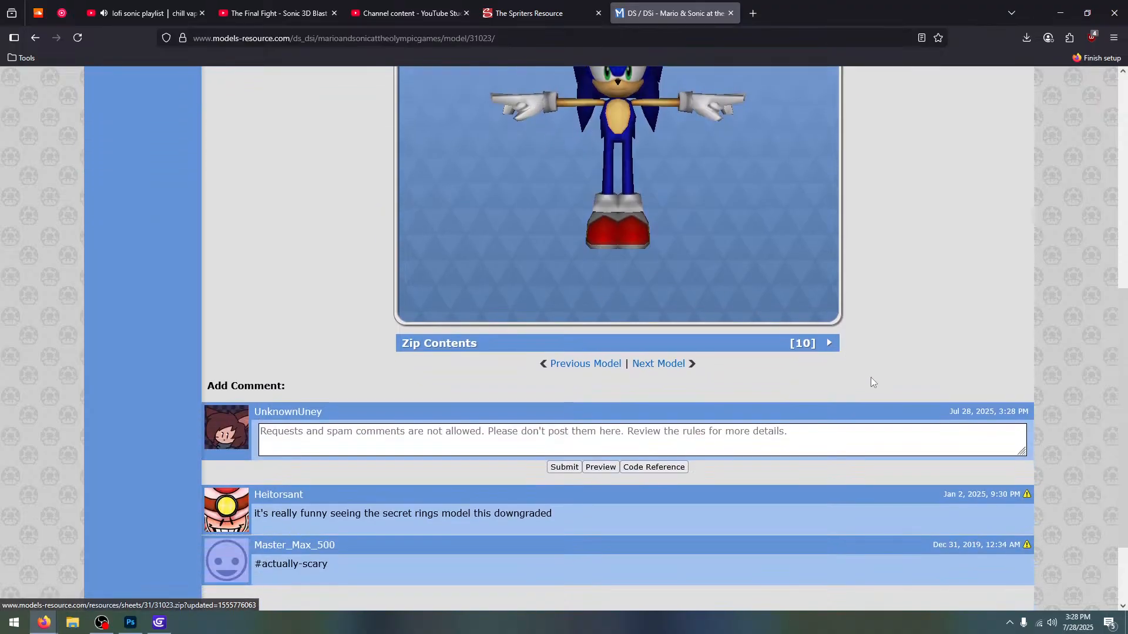
scroll(869, 402, up, 1)
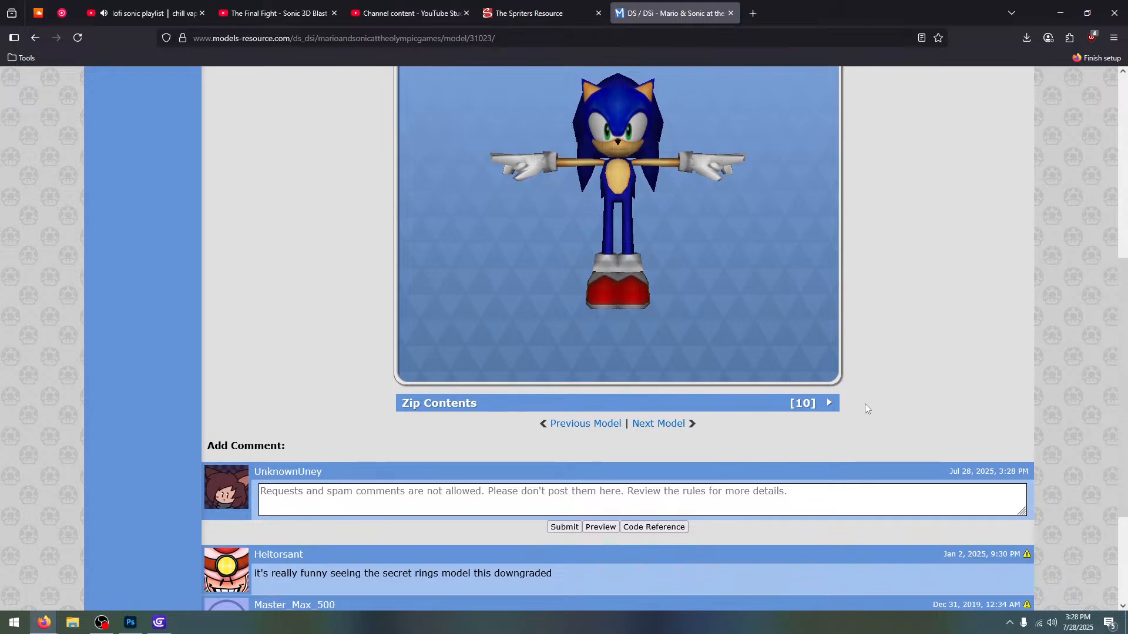
click(830, 406)
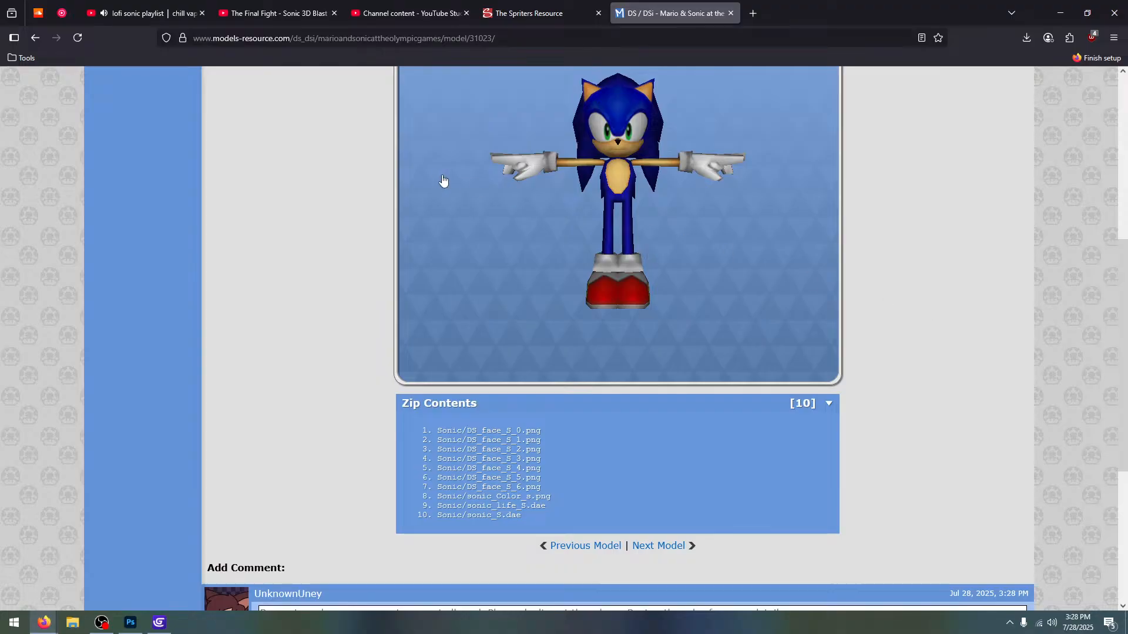
Check the lofi sonic playlist video on YouTube, then return to the Sonic model's preview
click(147, 13)
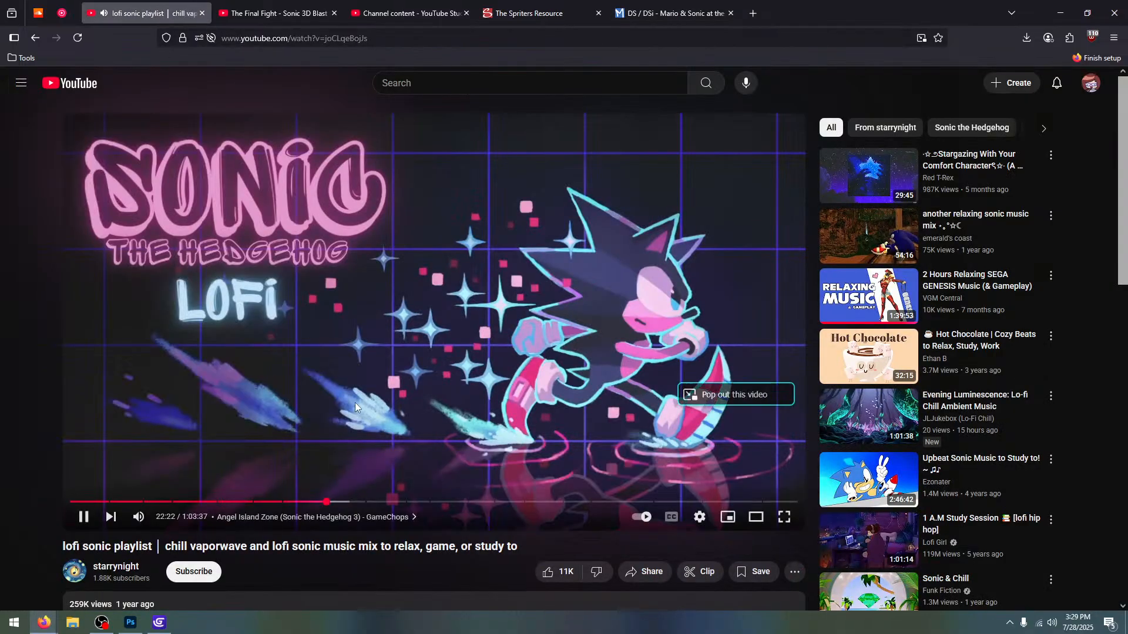
click(639, 16)
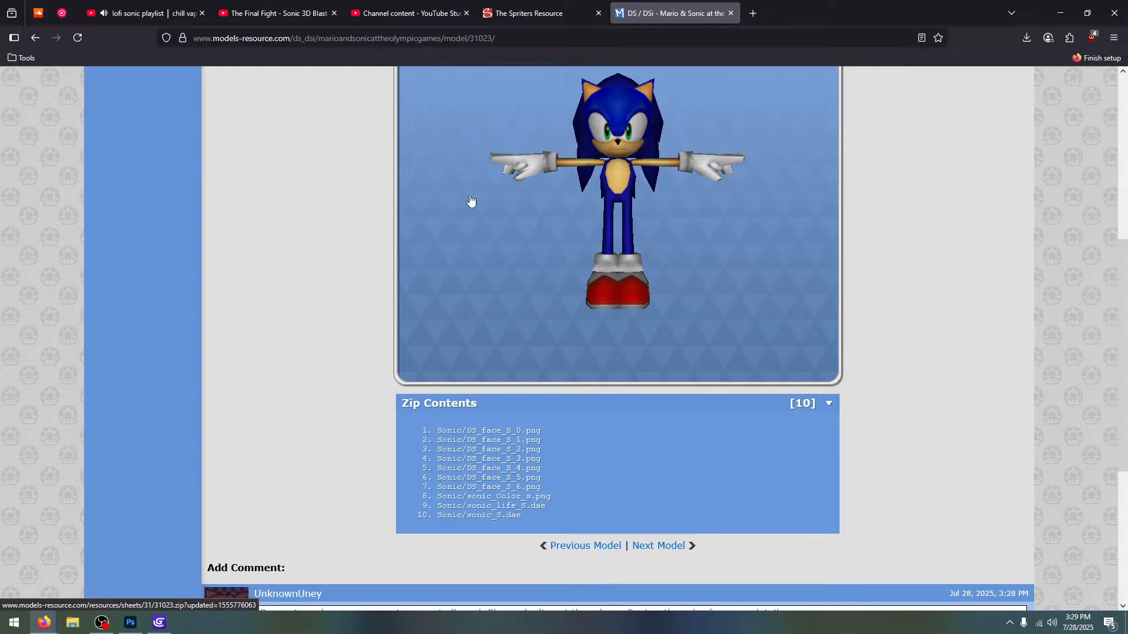
scroll(579, 237, up, 2)
scroll(778, 365, up, 1)
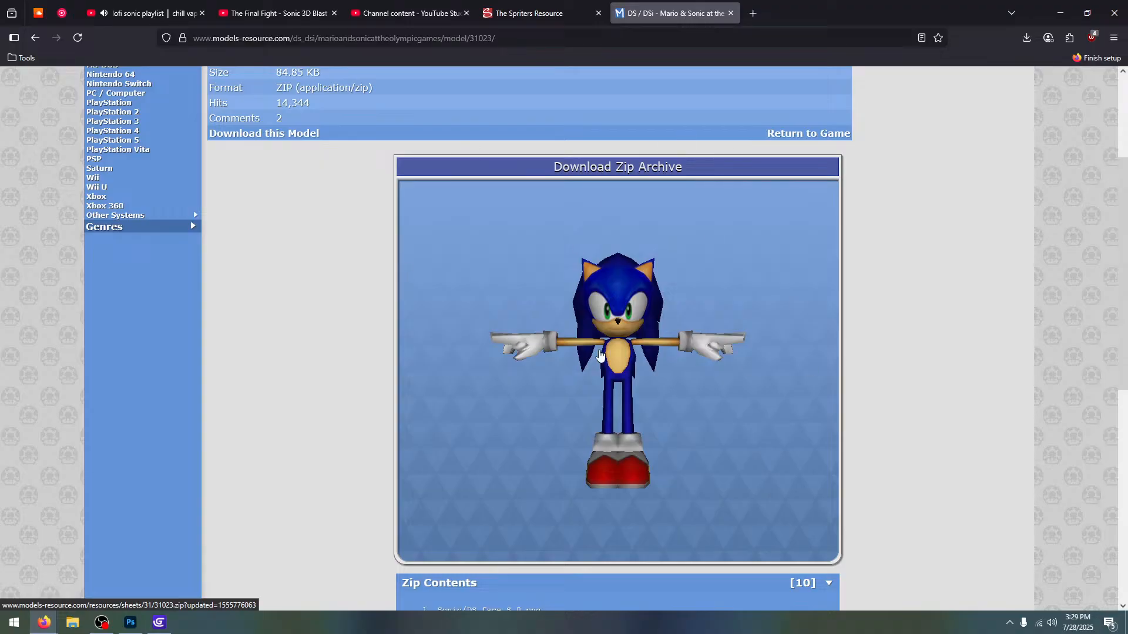
Close the Sonic model's tab and return to the start of The Spriters Resource home page with its console list
click(530, 18)
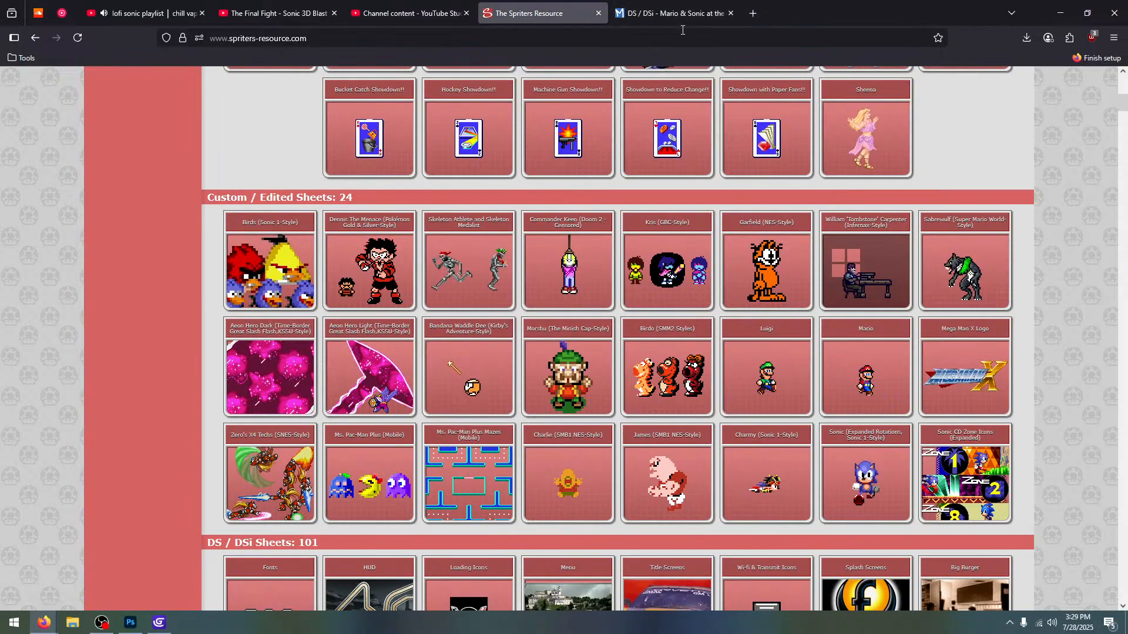
click(731, 13)
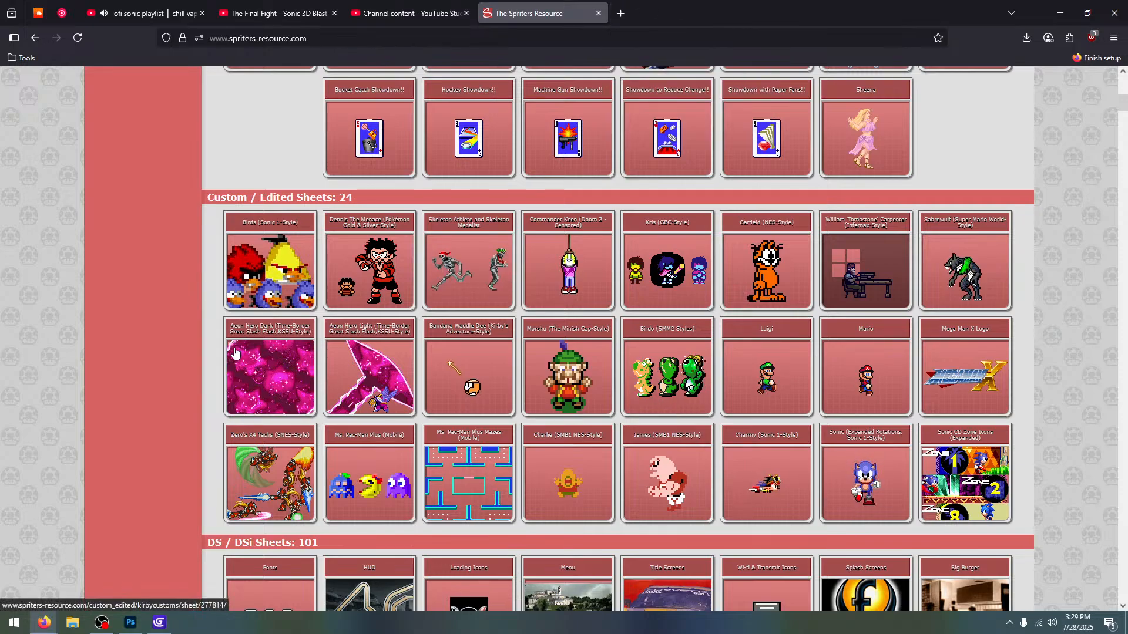
scroll(212, 364, up, 5)
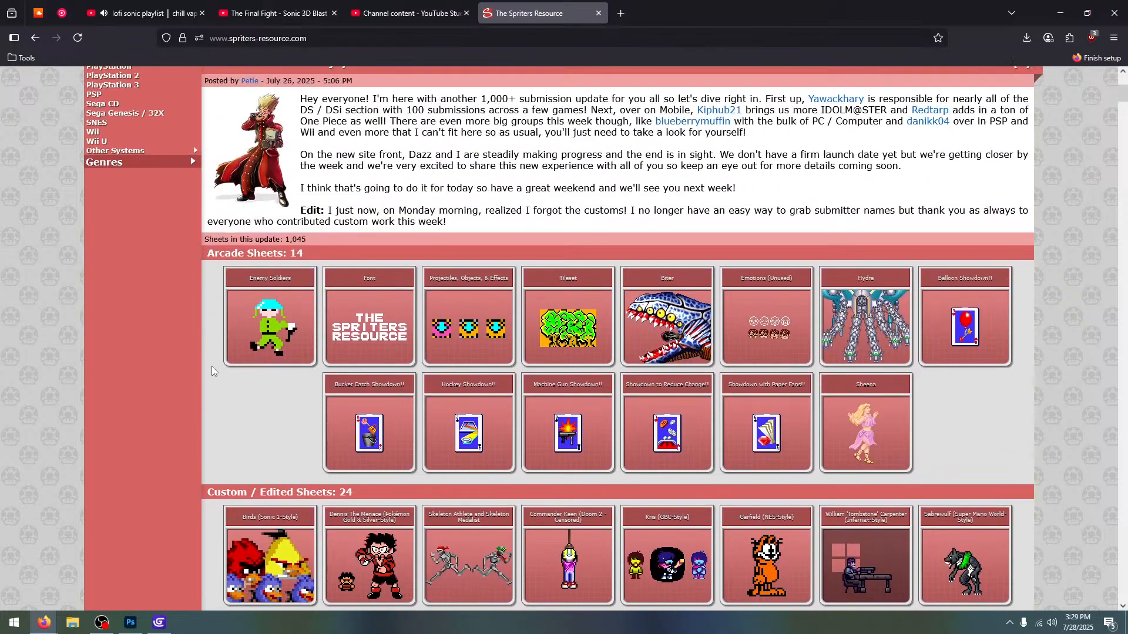
scroll(209, 366, up, 4)
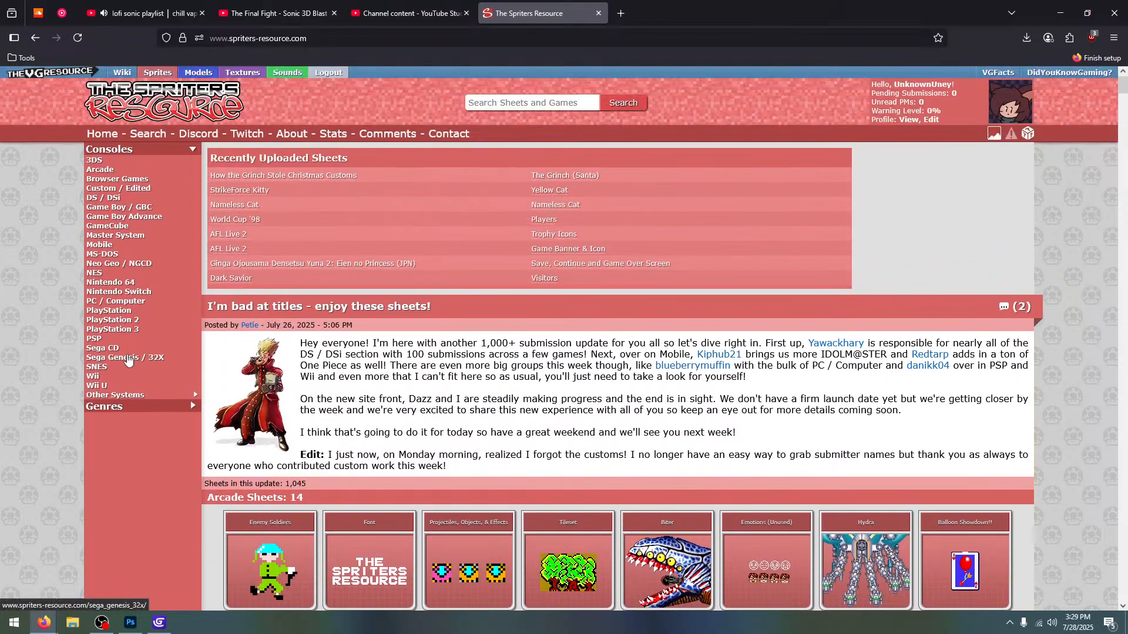
Open the HUD Overlay sheet of the original Sonic the Hedgehog from the Sega Genesis / 32X section
click(134, 358)
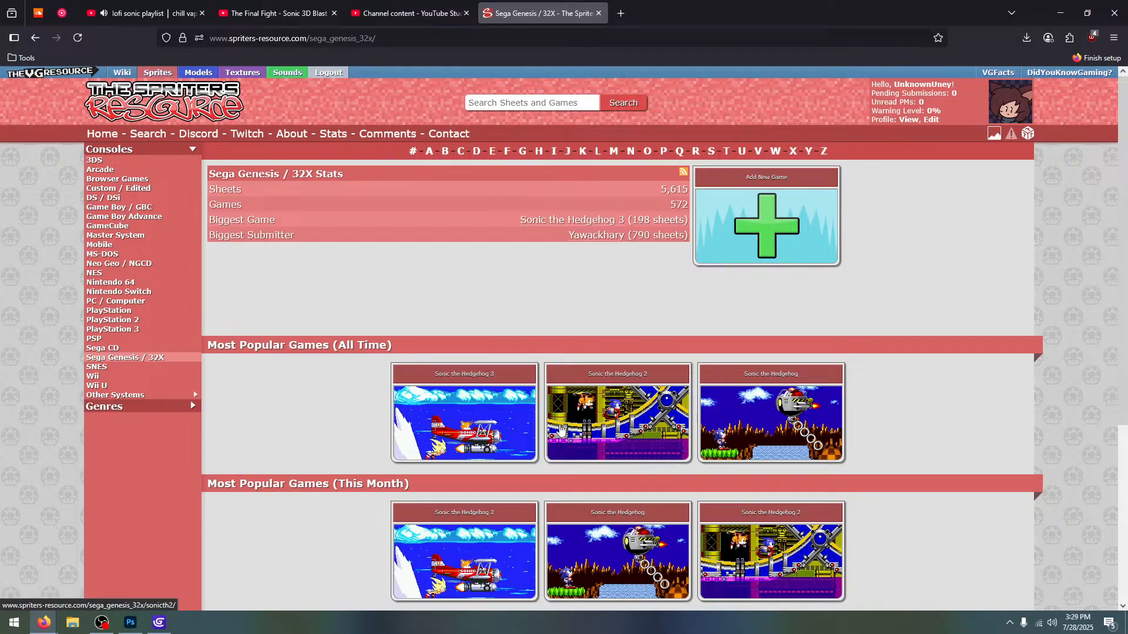
click(720, 419)
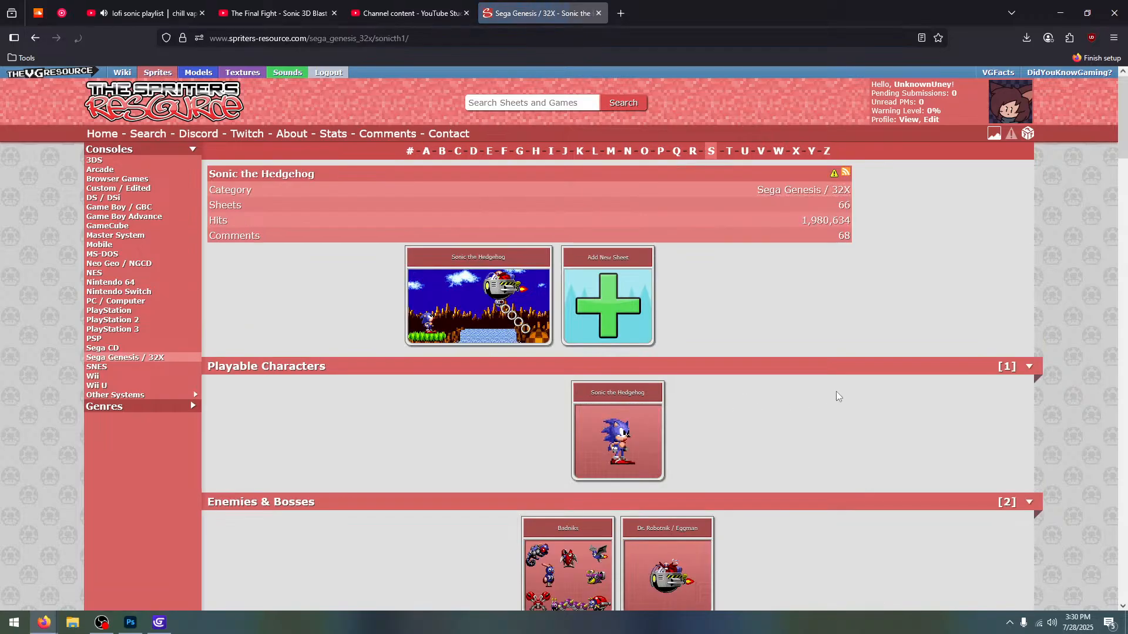
scroll(825, 368, down, 6)
scroll(686, 371, down, 8)
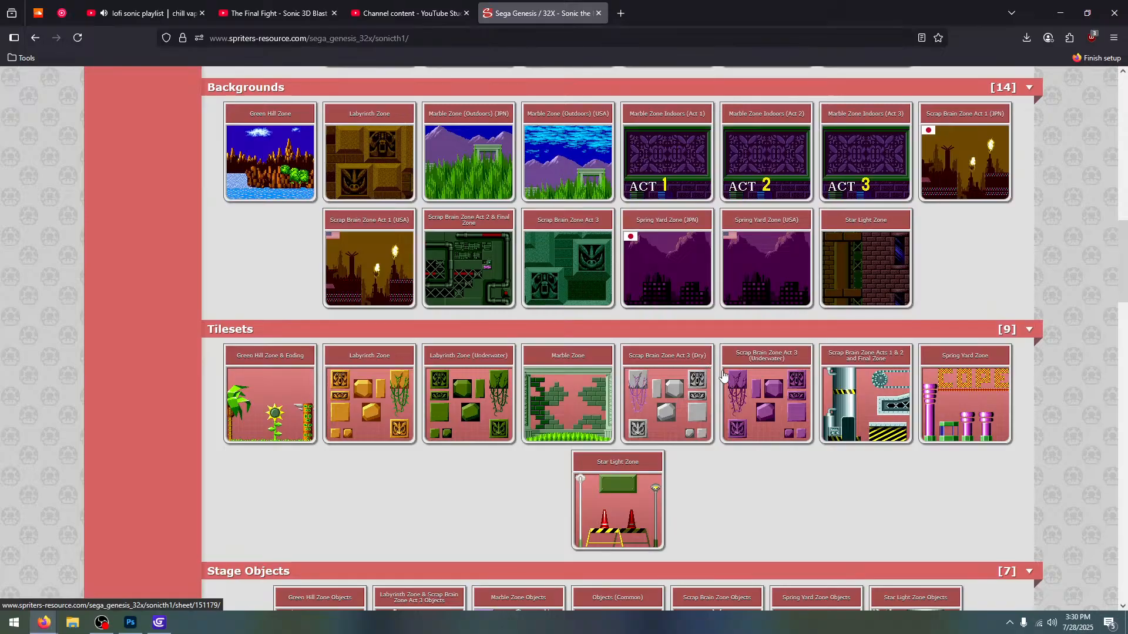
scroll(724, 400, down, 4)
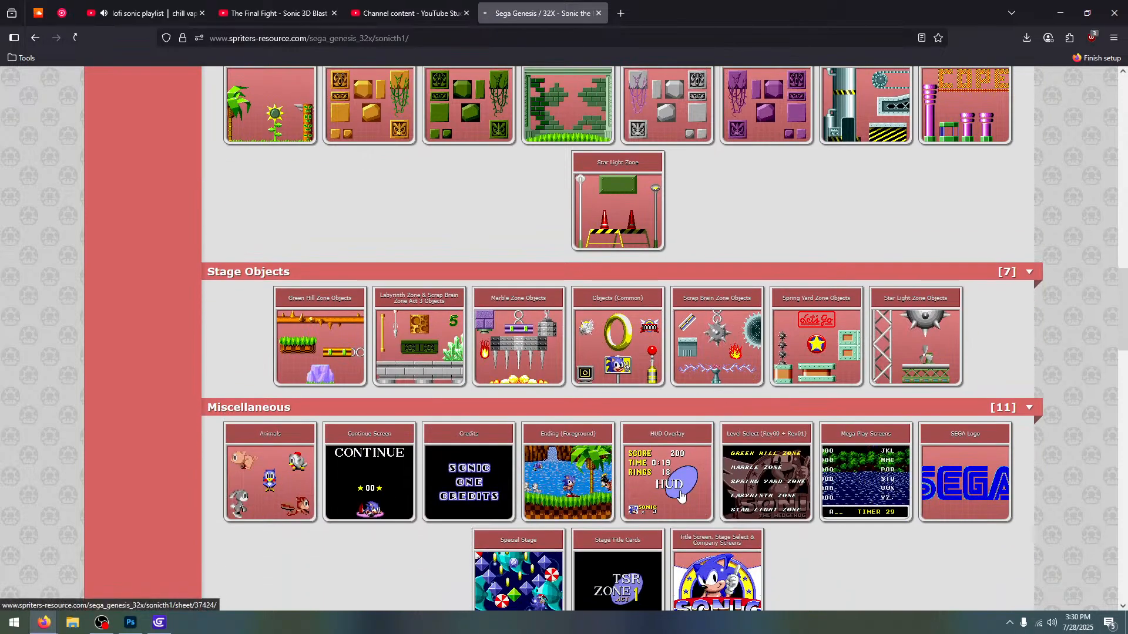
click(681, 497)
Copy the HUD Overlay sheet image to the clipboard
scroll(668, 347, down, 3)
right_click(591, 277)
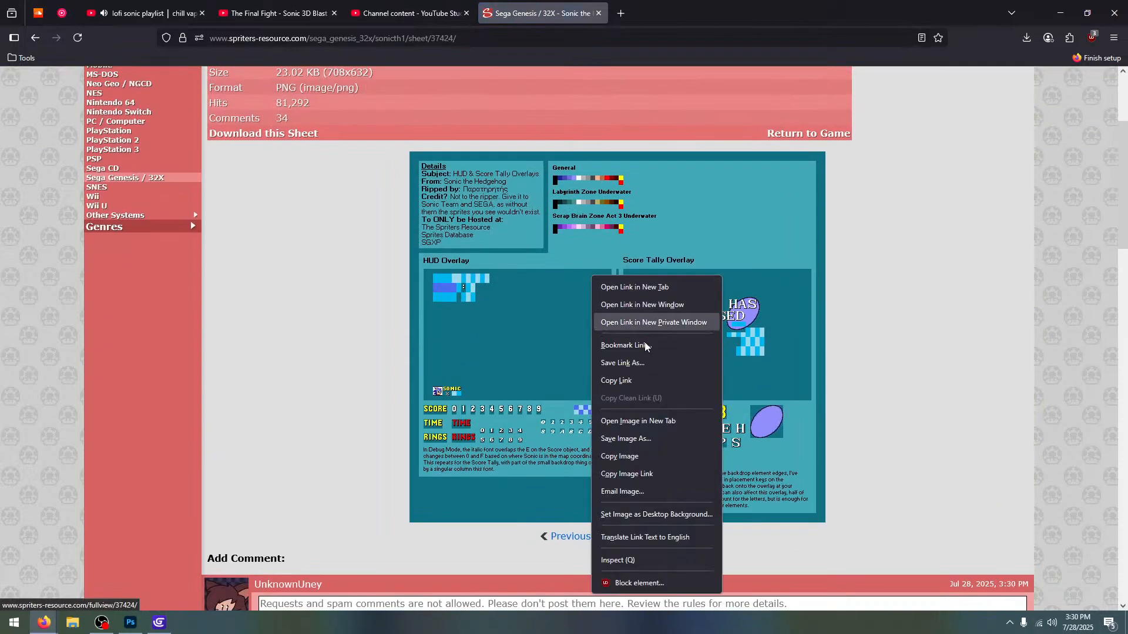
click(646, 456)
Launch Aseprite
click(131, 622)
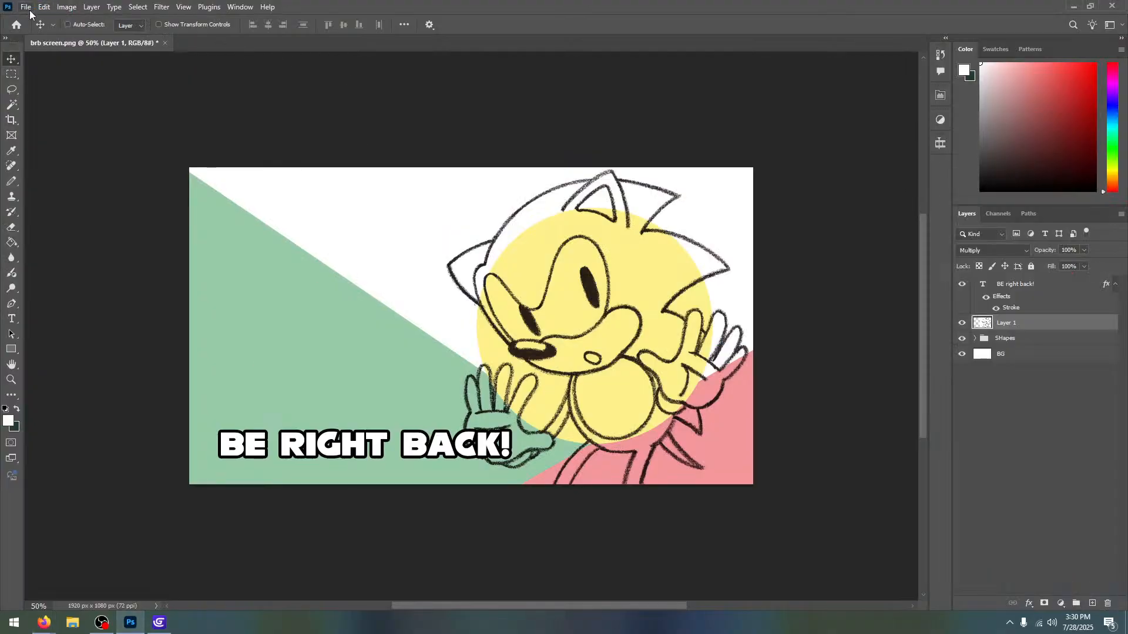
click(13, 622)
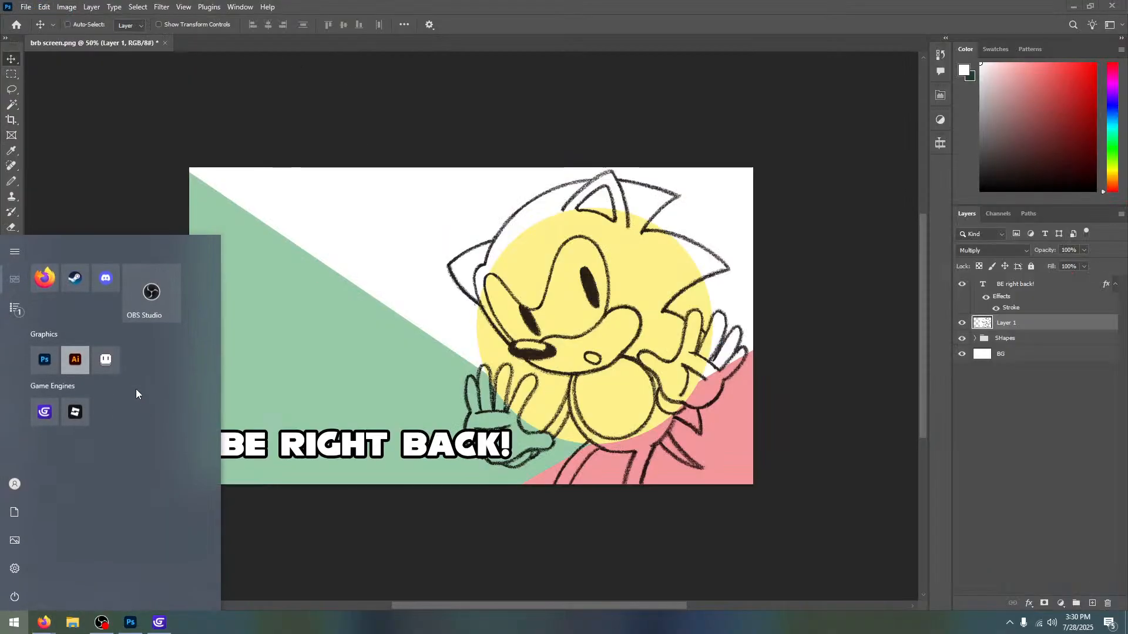
click(106, 360)
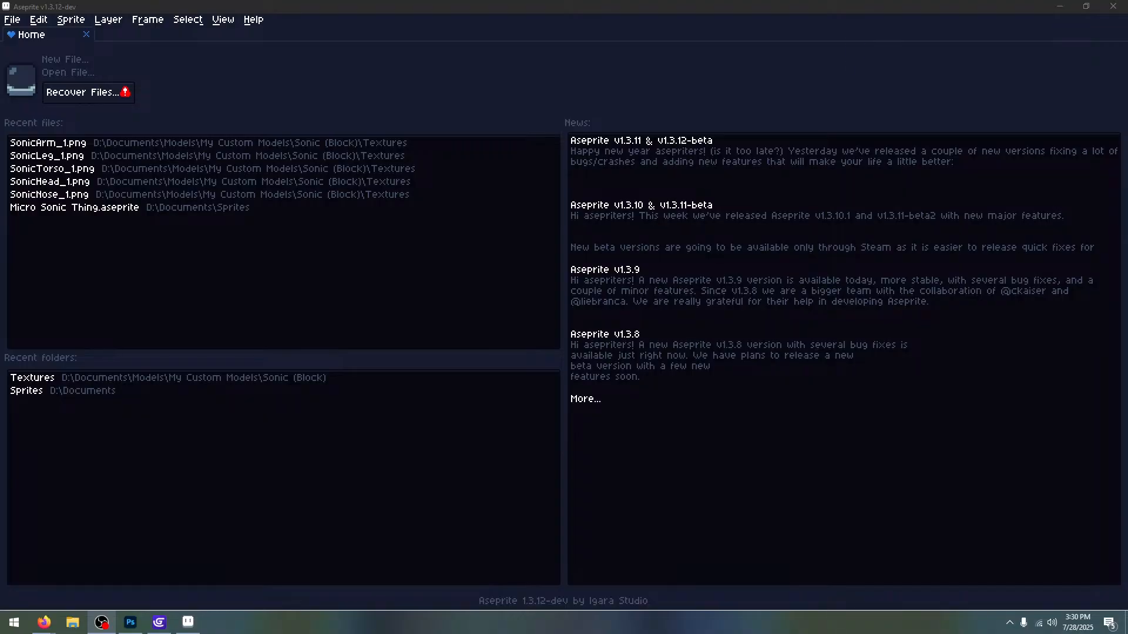
Switch back to Firefox, open The Spriters Resource home page in a new tab and search for "needy streamer"
click(44, 622)
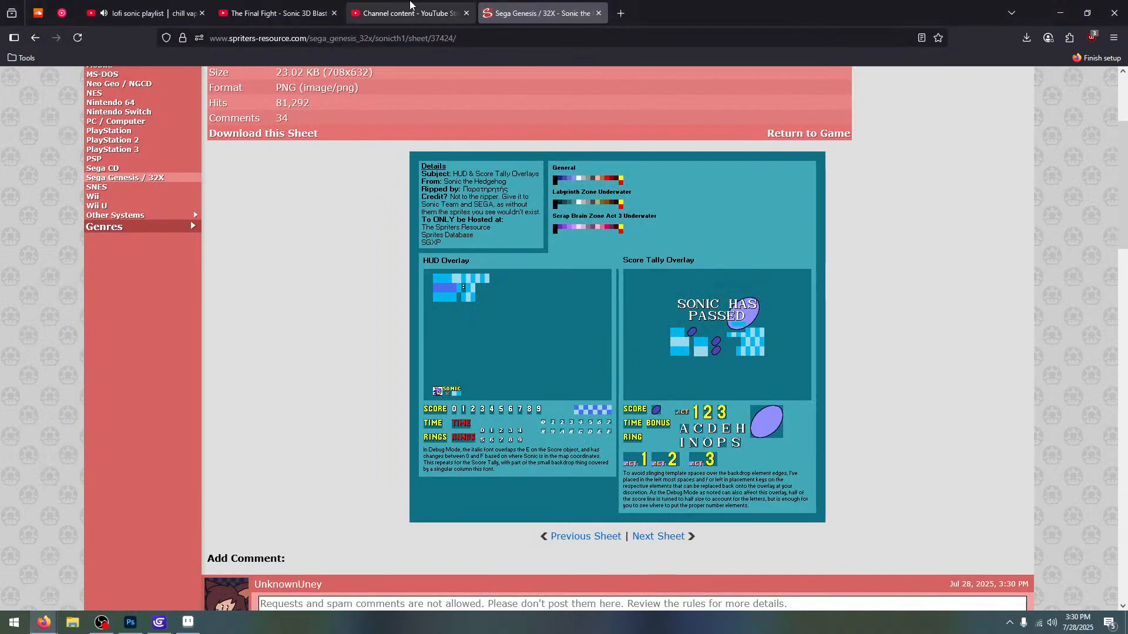
scroll(194, 147, up, 3)
right_click(175, 101)
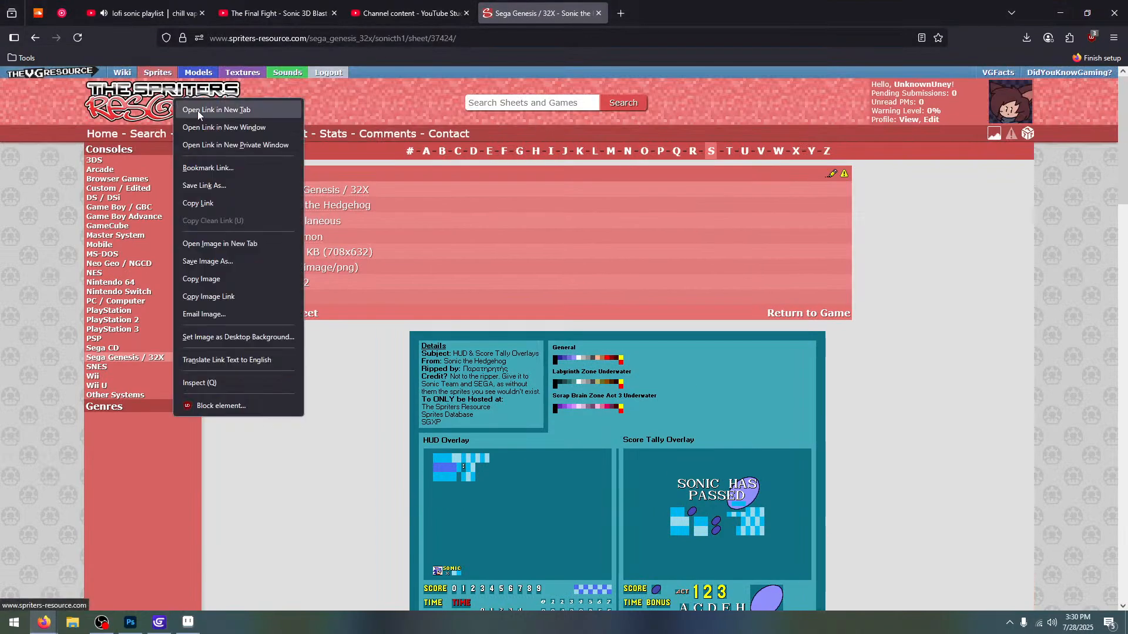
click(199, 112)
click(657, 9)
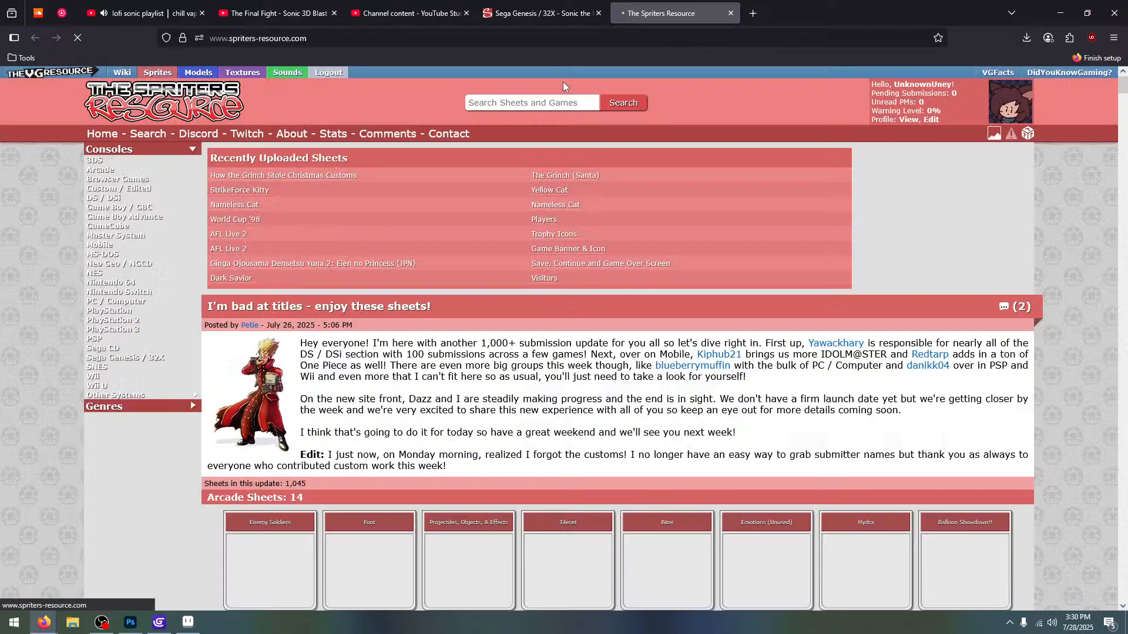
click(554, 101)
text(needy)
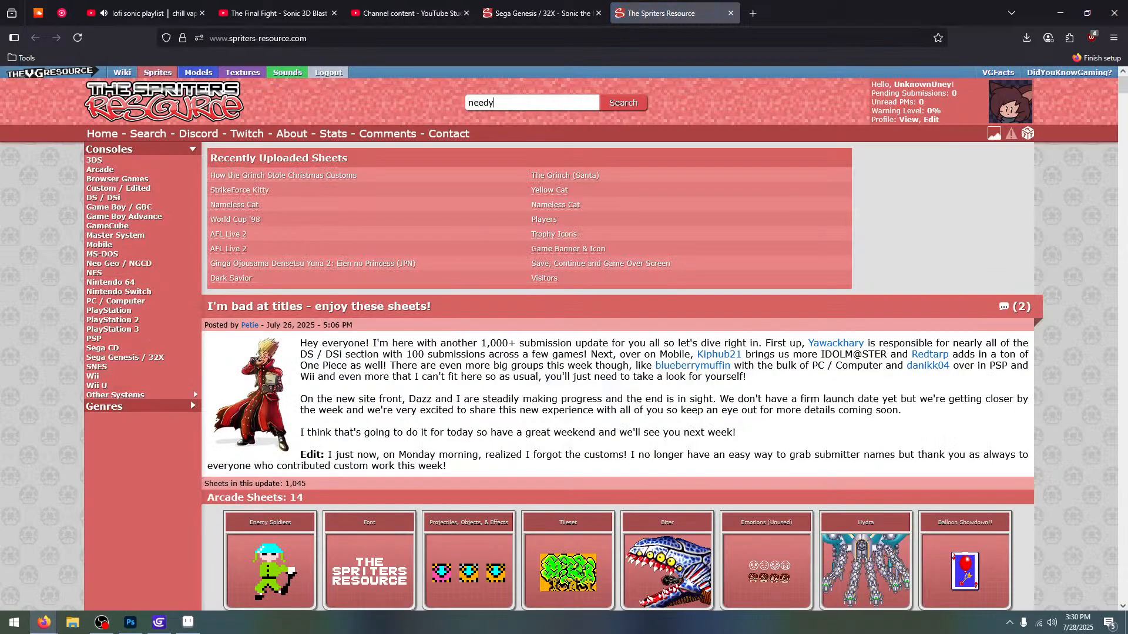
text( streamer)
key(Return)
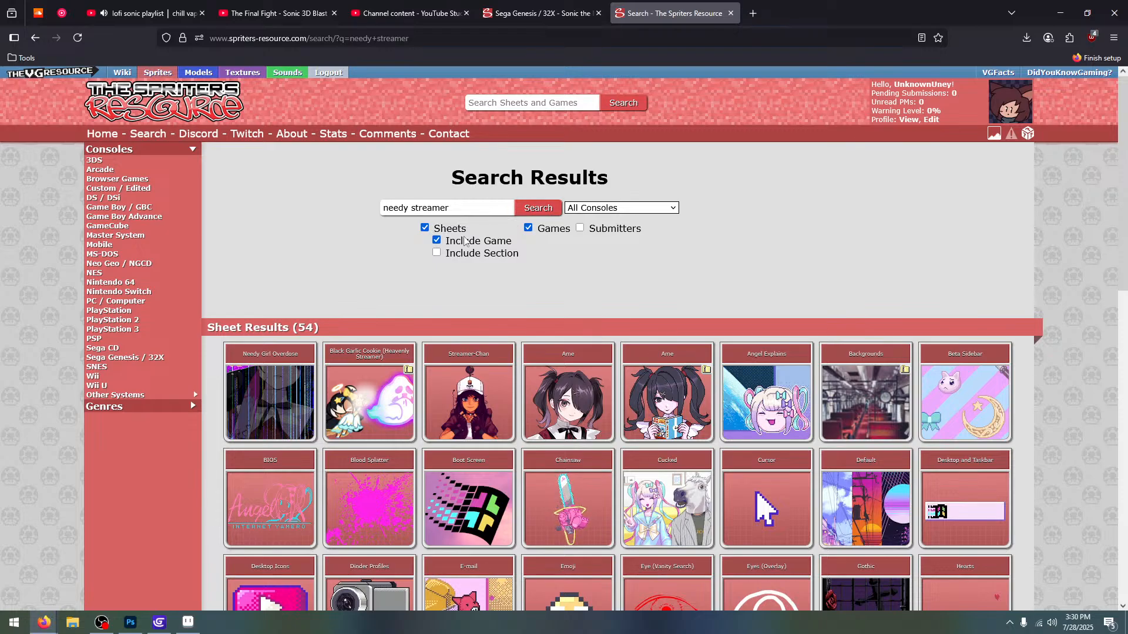
Exclude sheets from the search results and open the Needy Streamer Overload game page
click(425, 228)
click(538, 208)
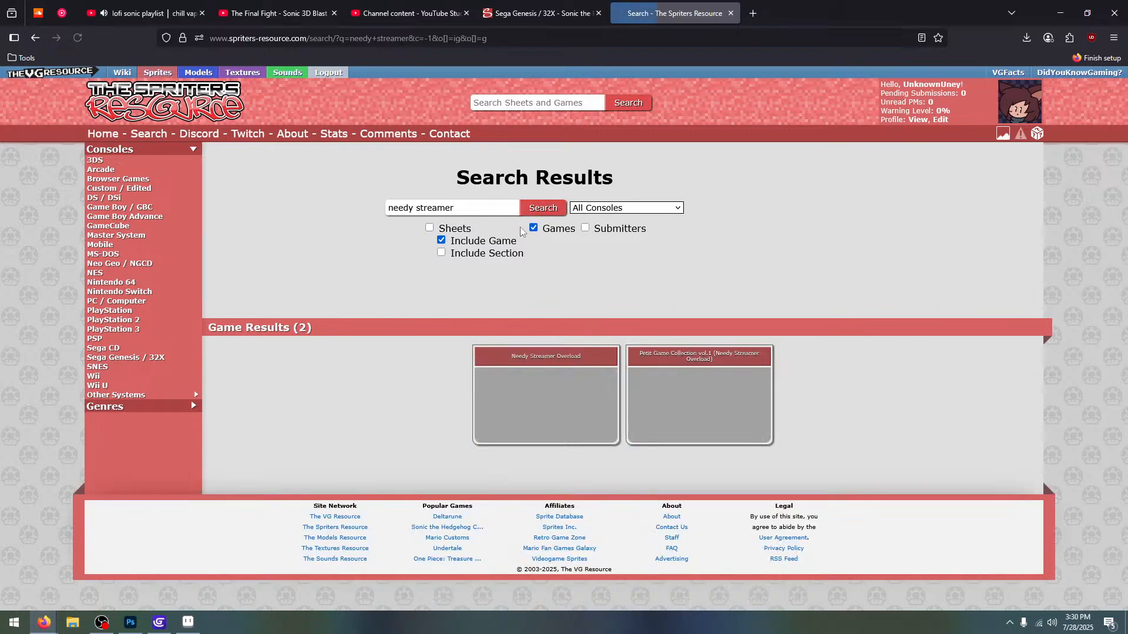
click(561, 436)
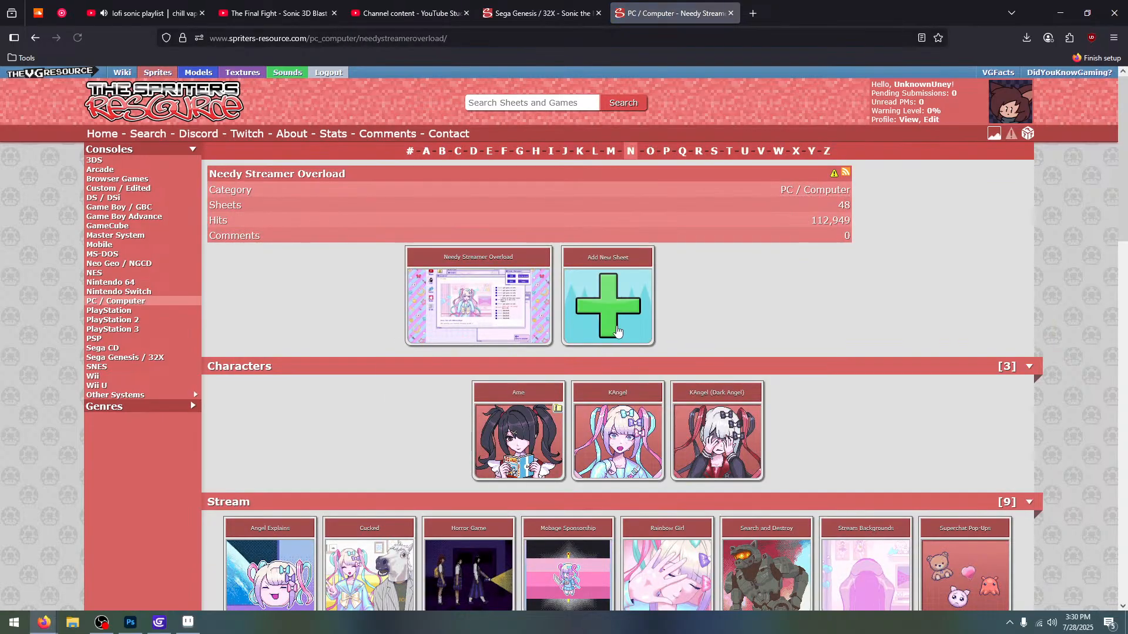
Look through the Needy Streamer Overload sheets in the Stream, GUI, Sidebars and Miscellaneous sections
scroll(766, 222, down, 8)
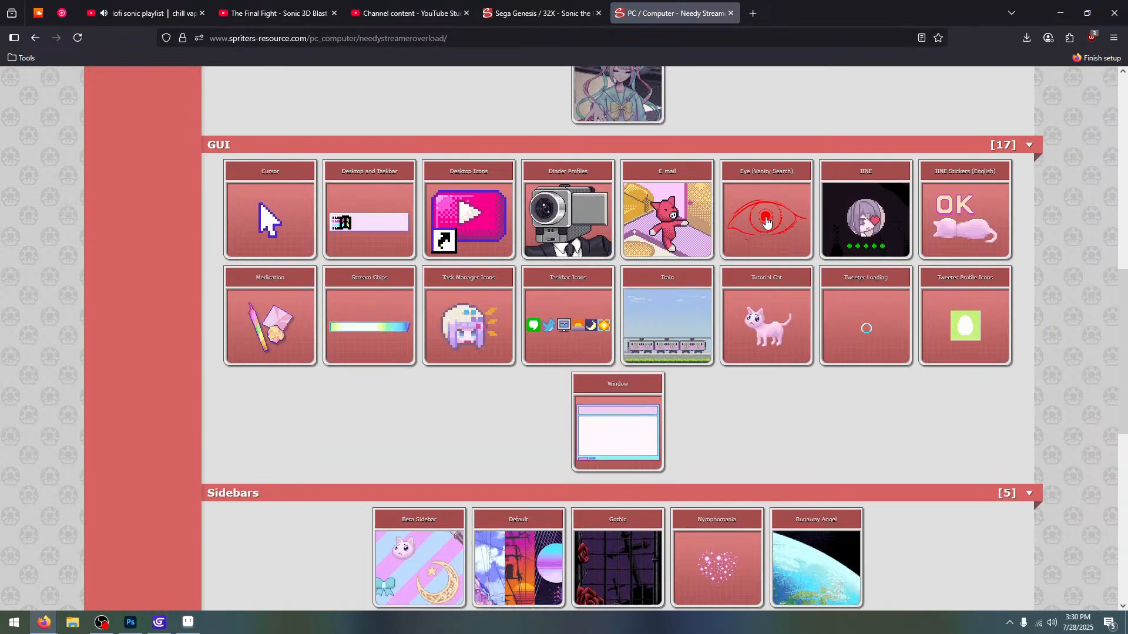
scroll(646, 283, down, 4)
scroll(637, 276, down, 2)
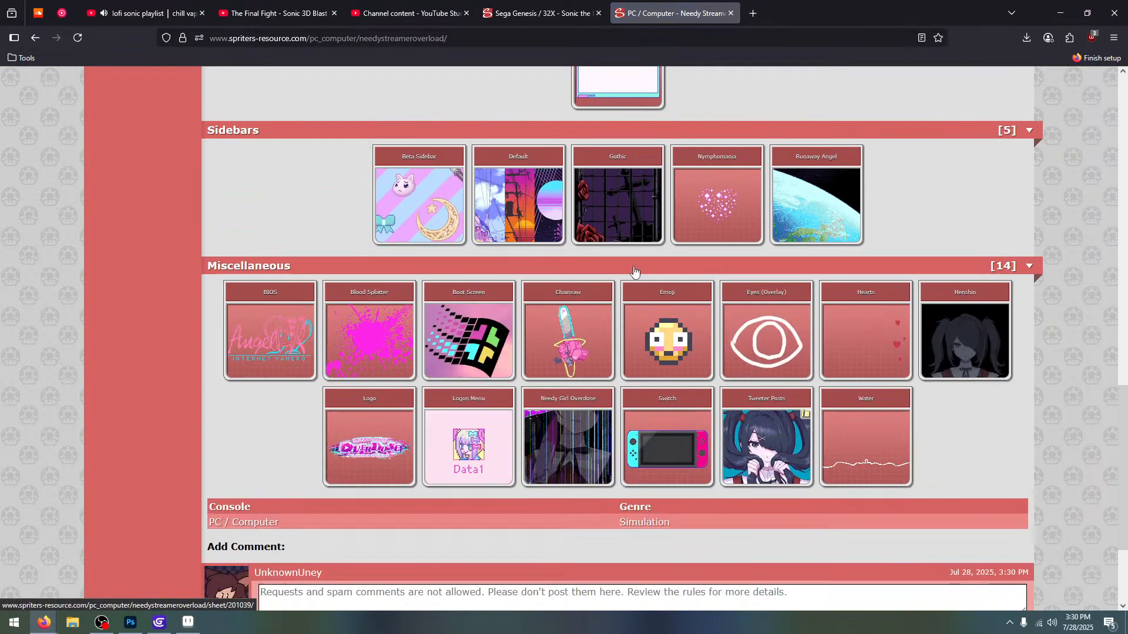
scroll(635, 271, down, 2)
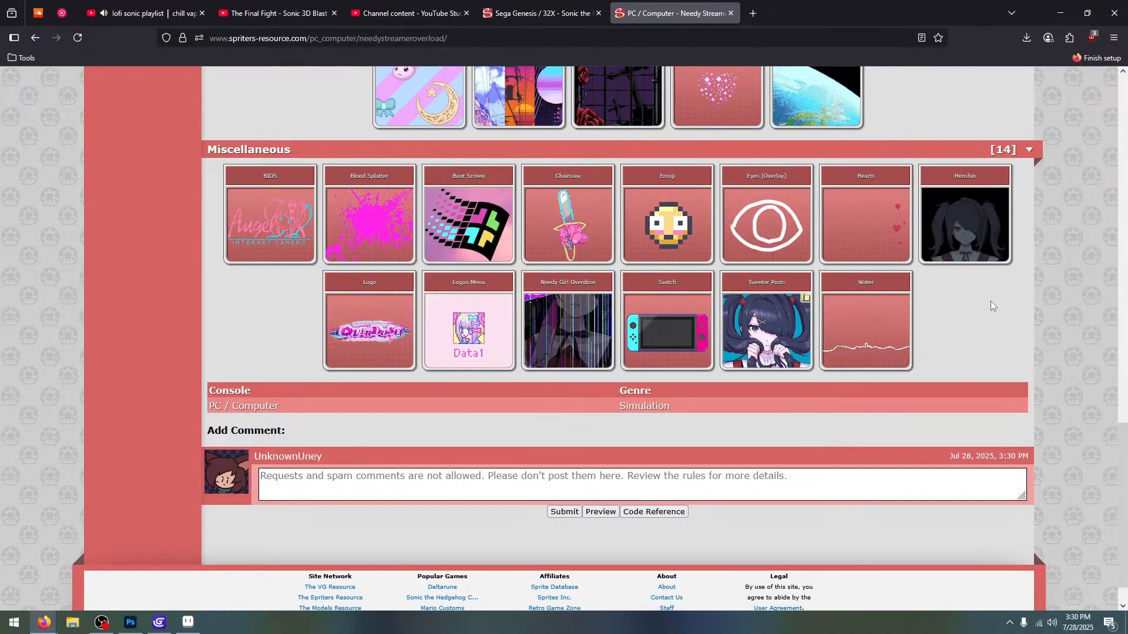
scroll(993, 301, up, 5)
scroll(996, 311, up, 4)
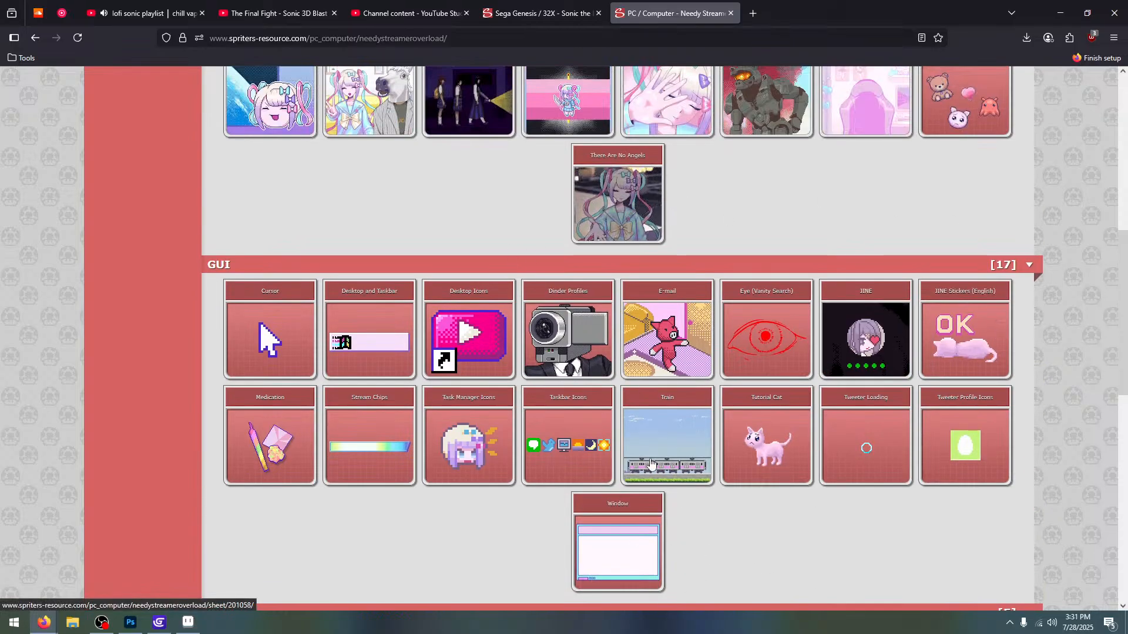
scroll(624, 598, up, 4)
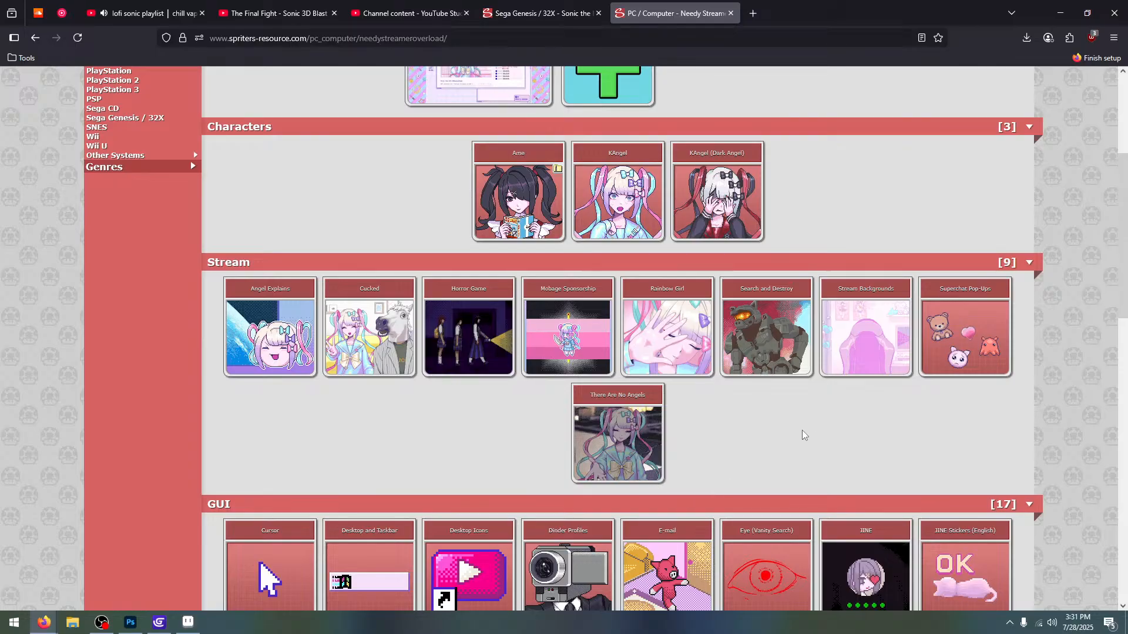
scroll(811, 423, up, 2)
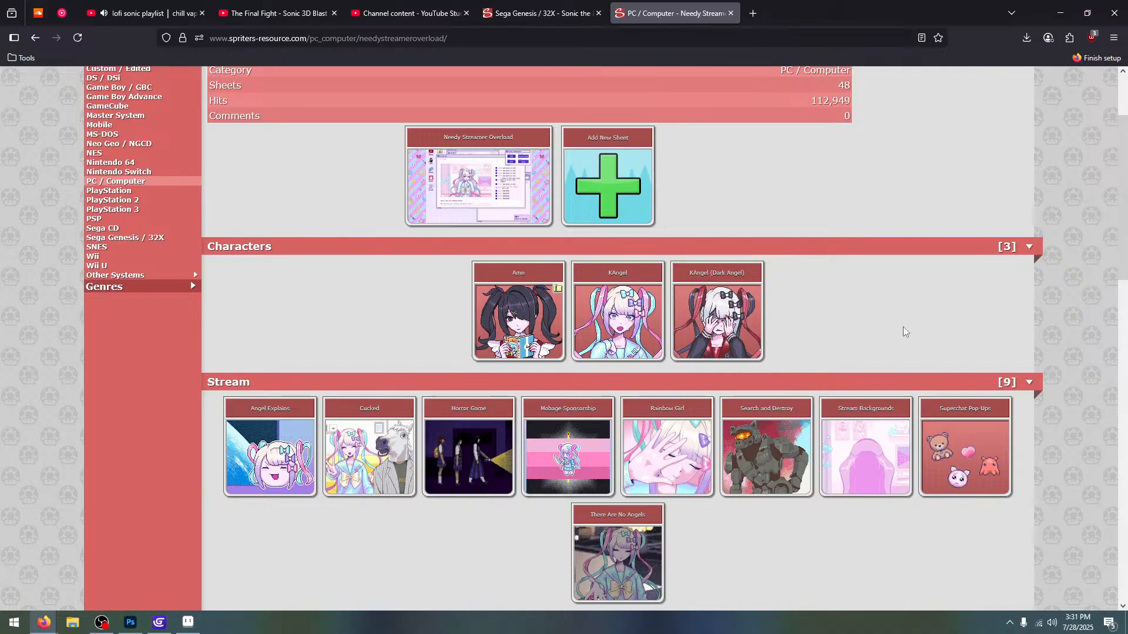
View the Search and Destroy sheet at full size and close its tab to return to the HUD Overlay sheet
click(782, 471)
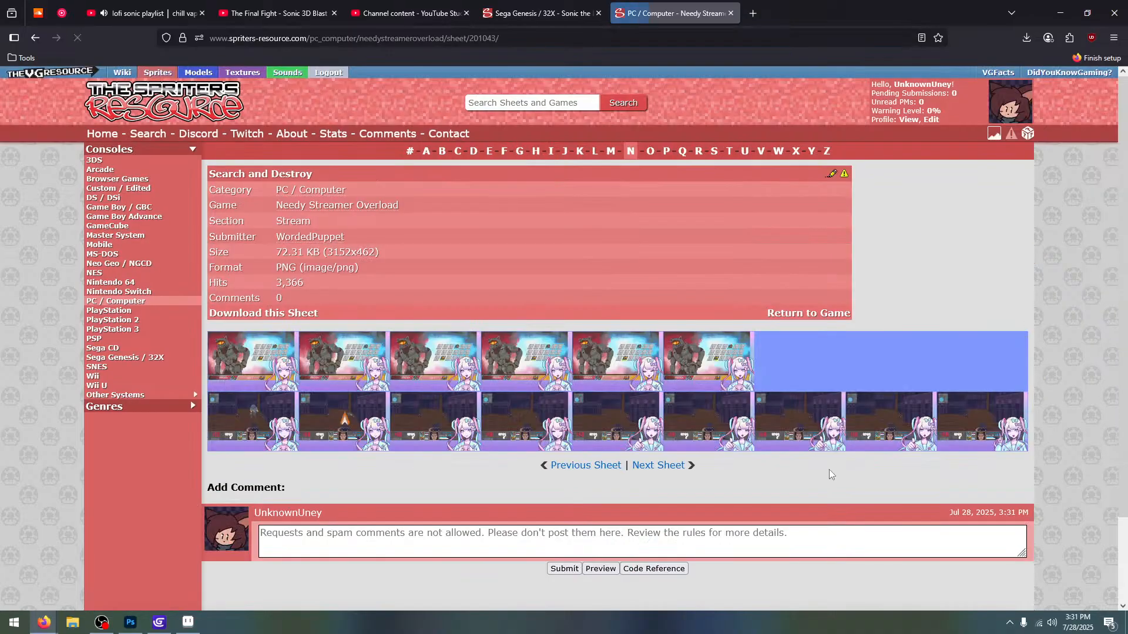
click(222, 355)
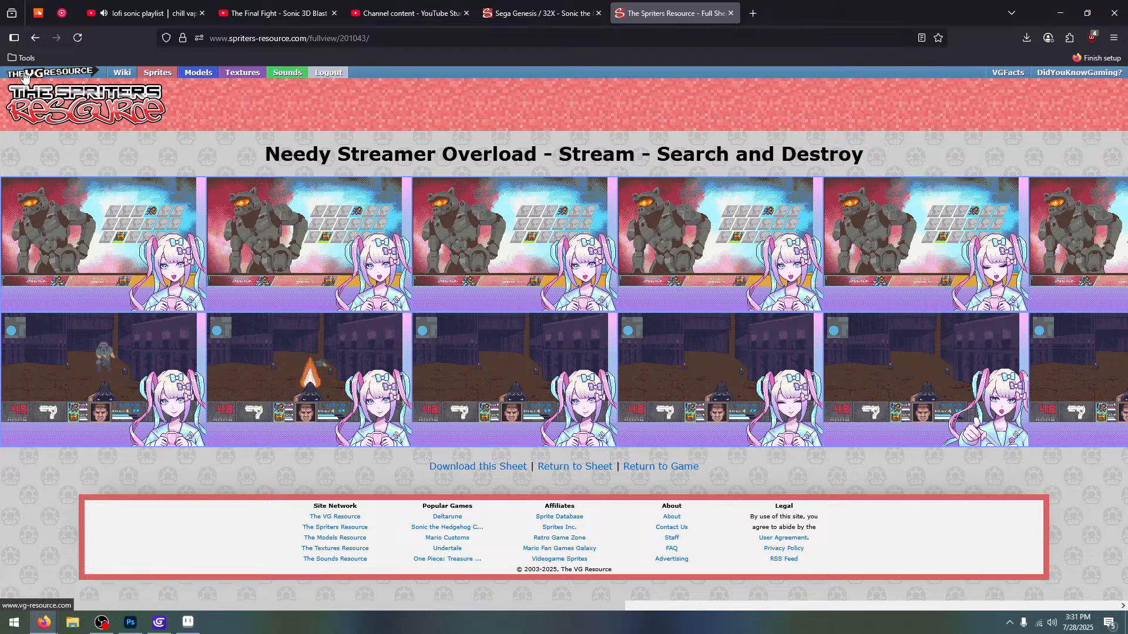
click(729, 14)
scroll(857, 295, down, 3)
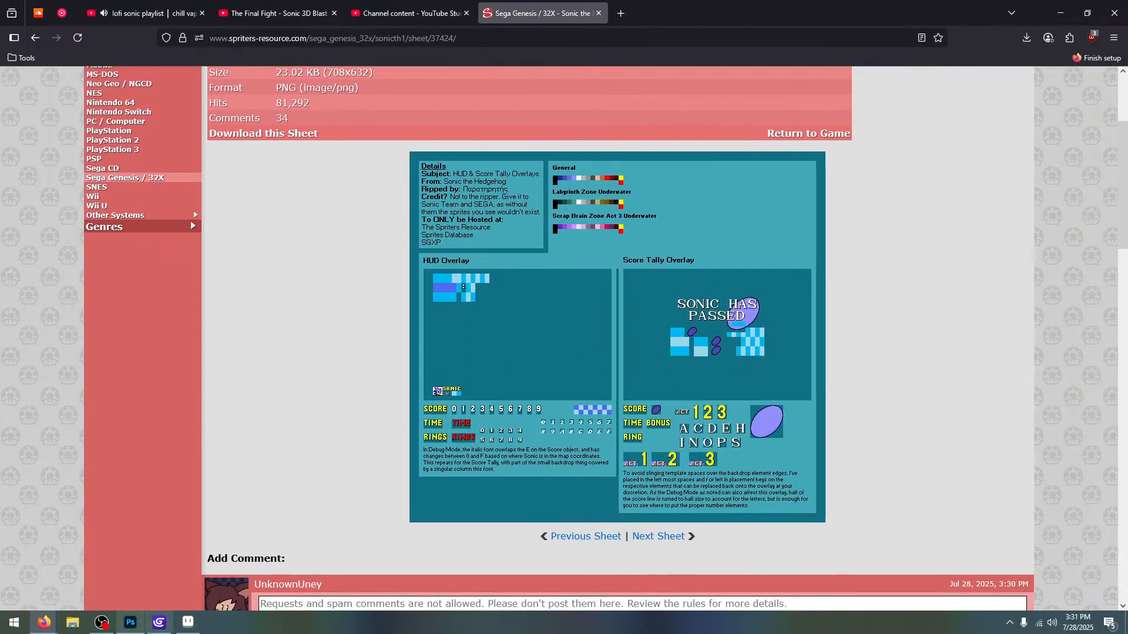
In Aseprite, create a 708 × 632 px RGBA sprite with a transparent background and paste the copied HUD sheet into it
click(188, 622)
click(12, 20)
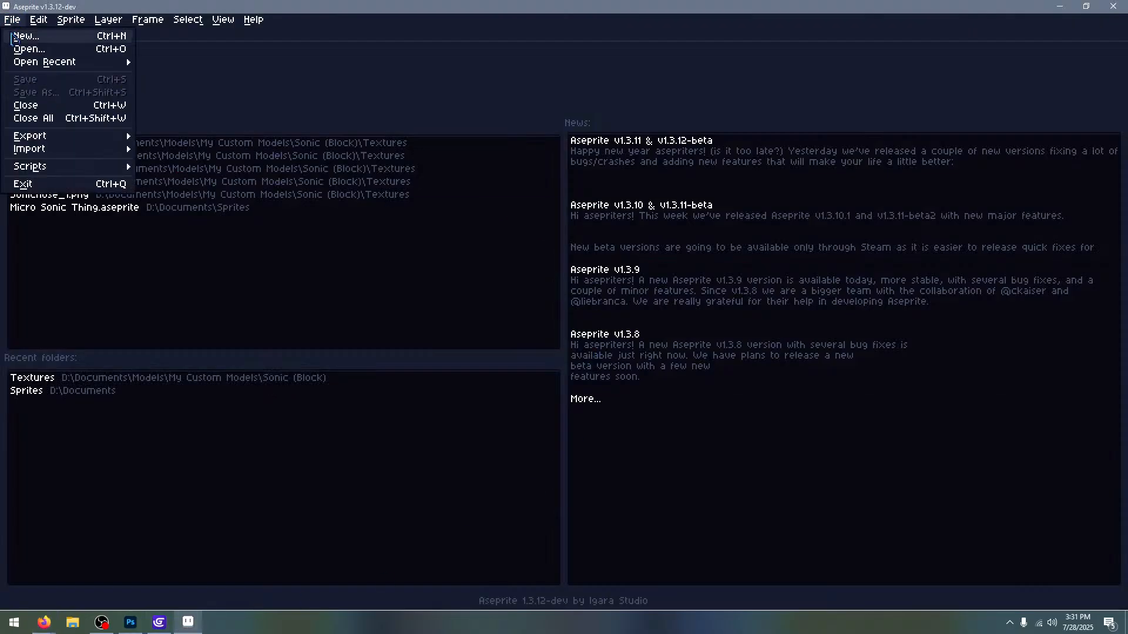
click(18, 35)
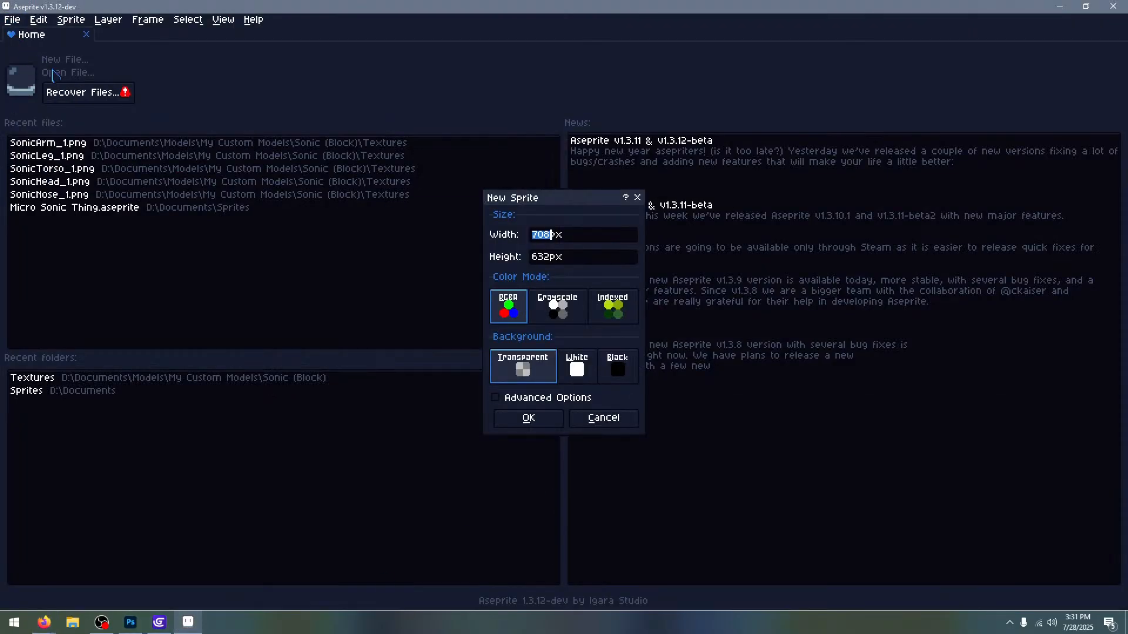
click(530, 420)
key(ctrl+v)
scroll(353, 212, down, 1)
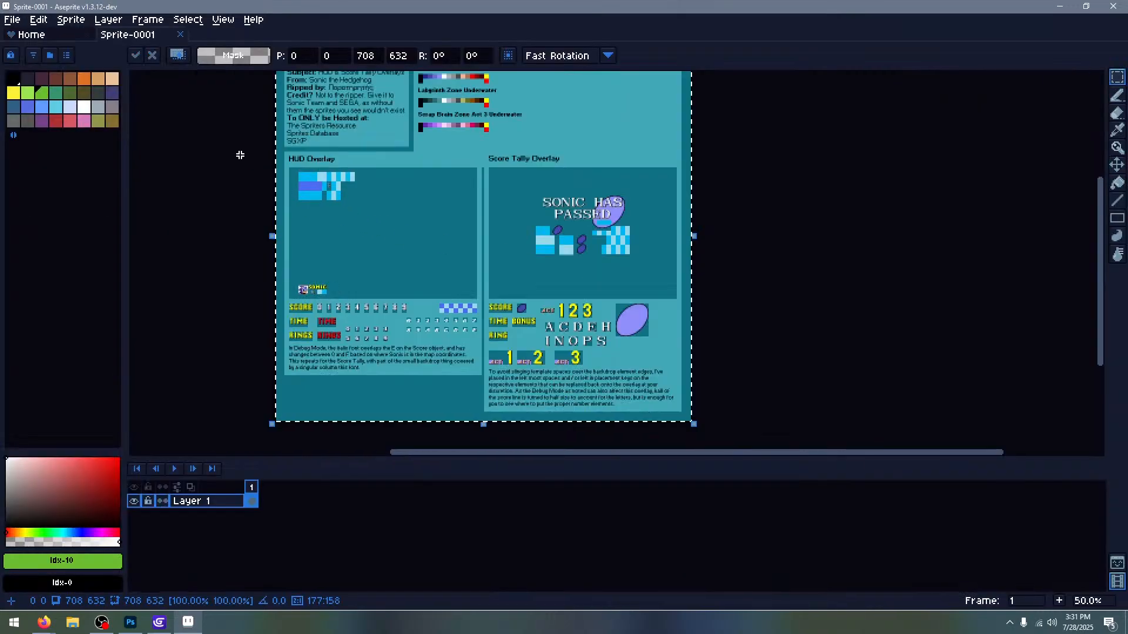
key(ctrl+d)
Copy the white score digit 0 with its background box into a new 8 × 16 px transparent RGBA sprite
scroll(329, 296, up, 6)
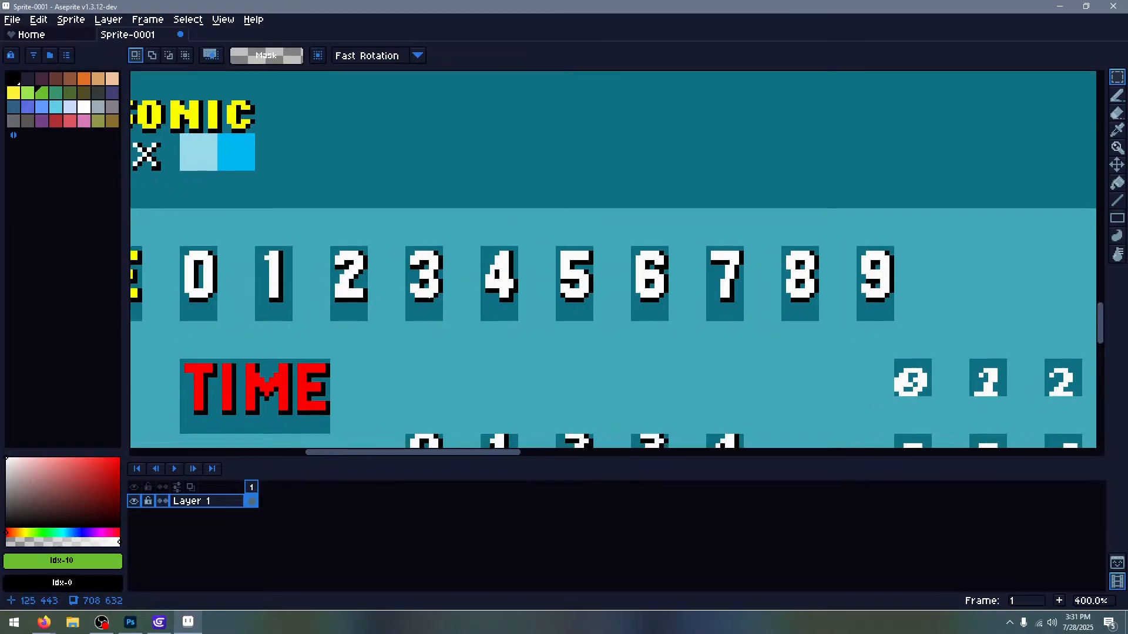
scroll(353, 235, down, 2)
scroll(351, 215, up, 3)
scroll(317, 250, up, 1)
drag(312, 255, 369, 369)
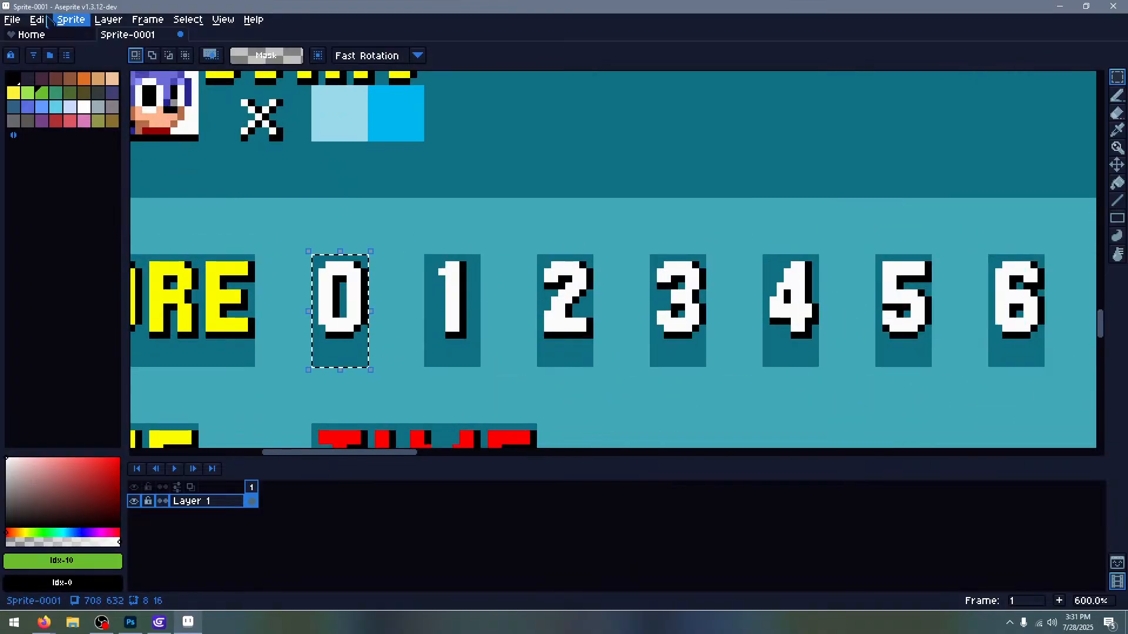
click(12, 19)
click(23, 36)
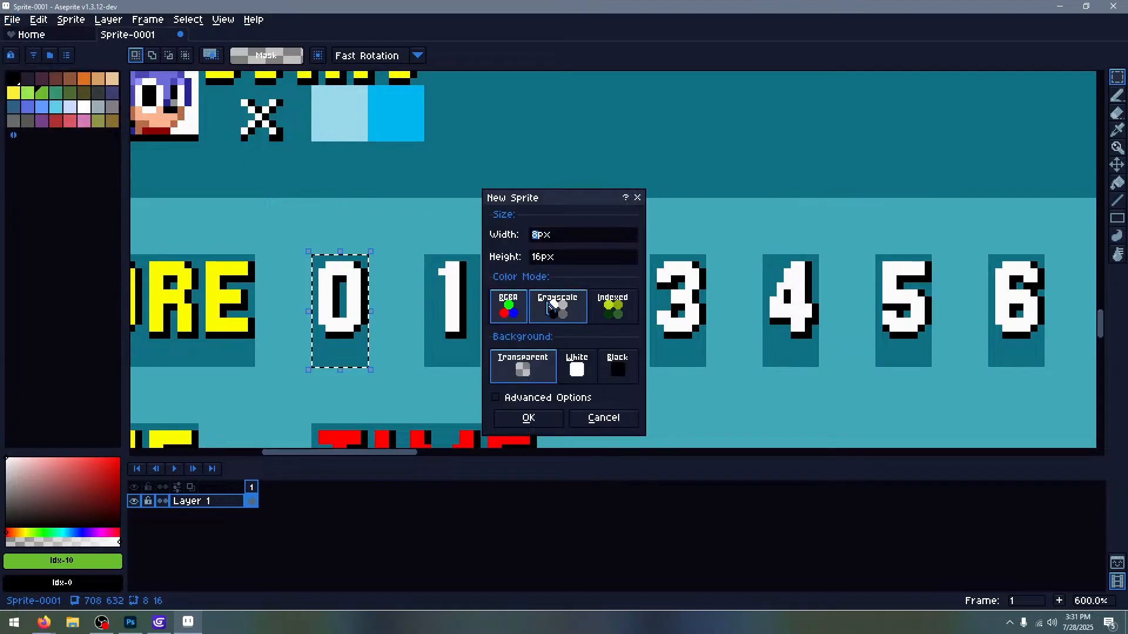
click(527, 419)
key(ctrl+v)
Try to copy the white score digit 1 from the HUD sheet into the 8 × 16 px digit sprite
key(ctrl+Tab)
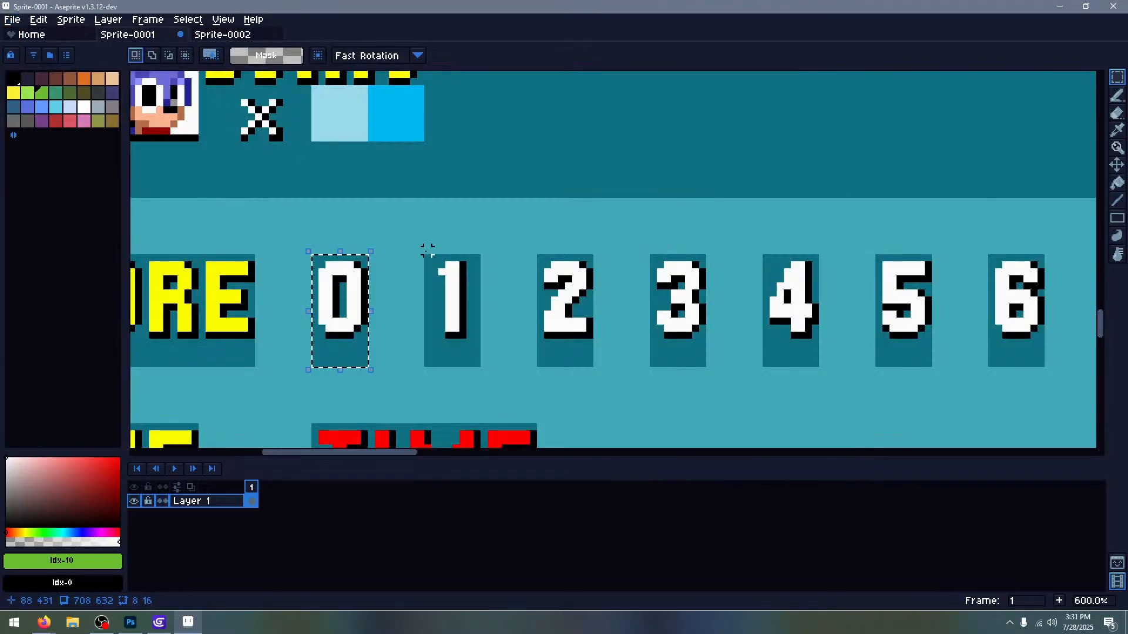
drag(424, 254, 477, 364)
key(ctrl+c)
key(ctrl+Tab)
key(ctrl+v)
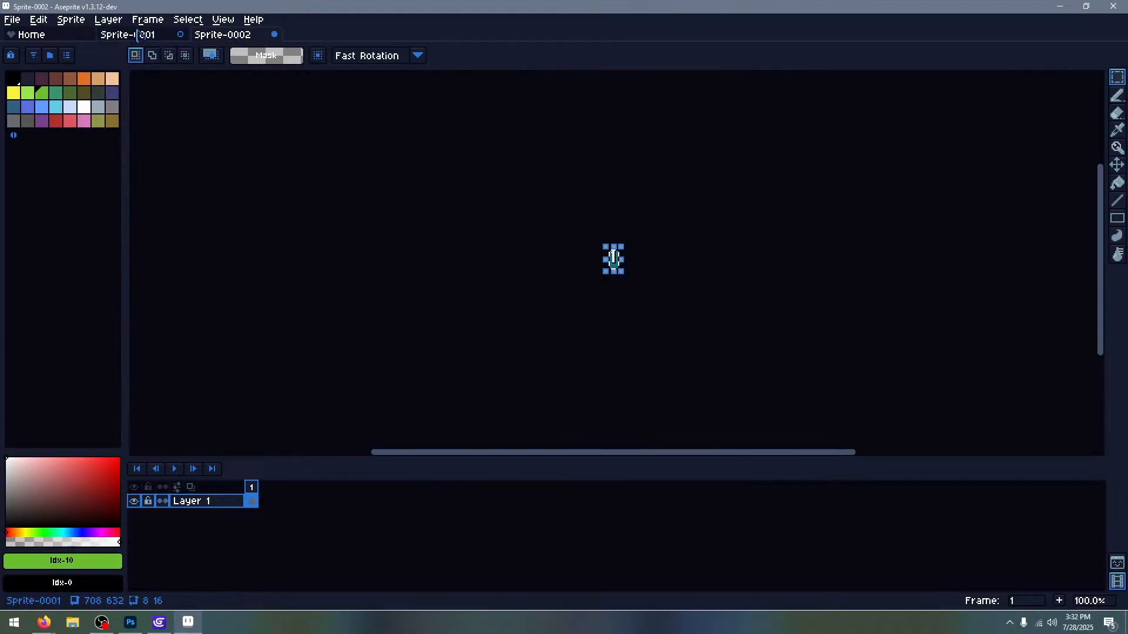
key(Return)
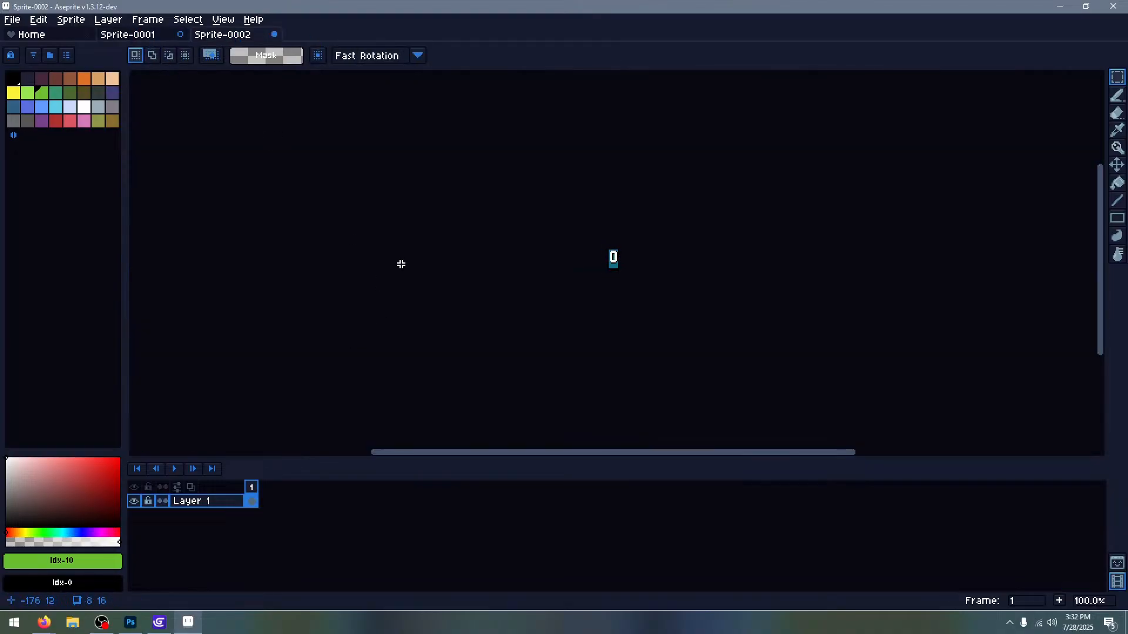
scroll(539, 261, up, 8)
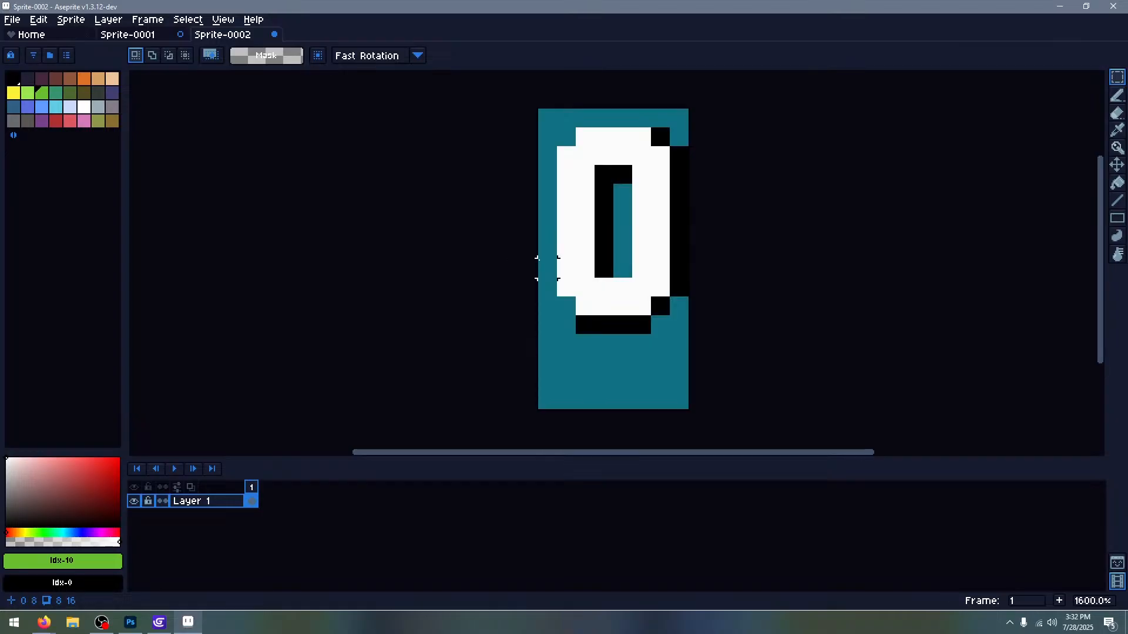
scroll(539, 261, down, 1)
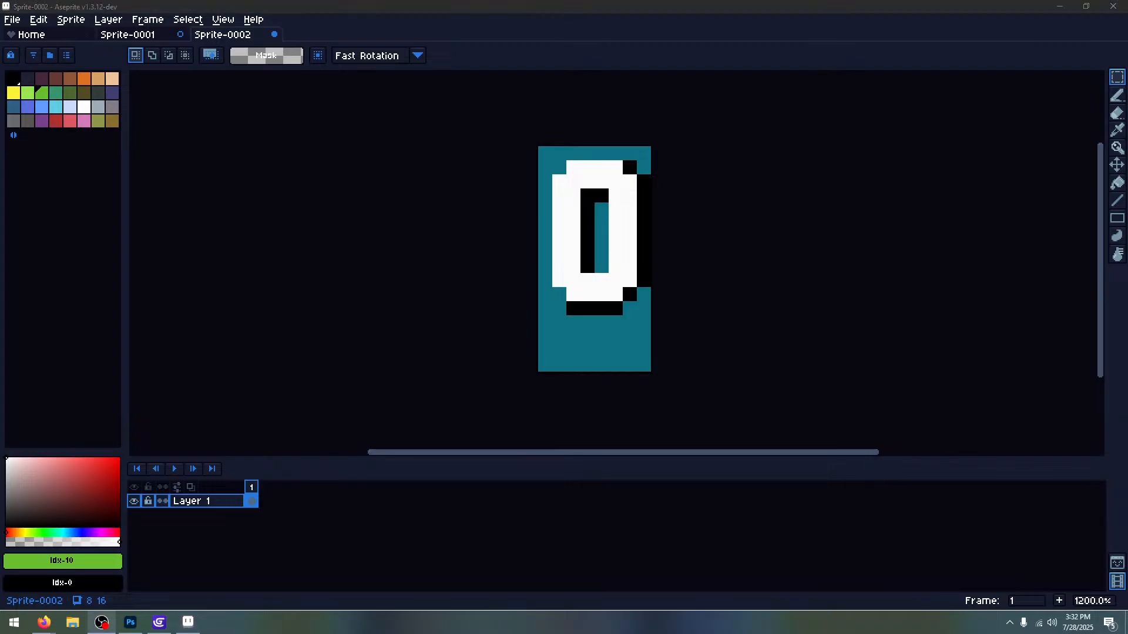
Add nine empty frames to the digit sprite's timeline to make ten frames in total
click(855, 335)
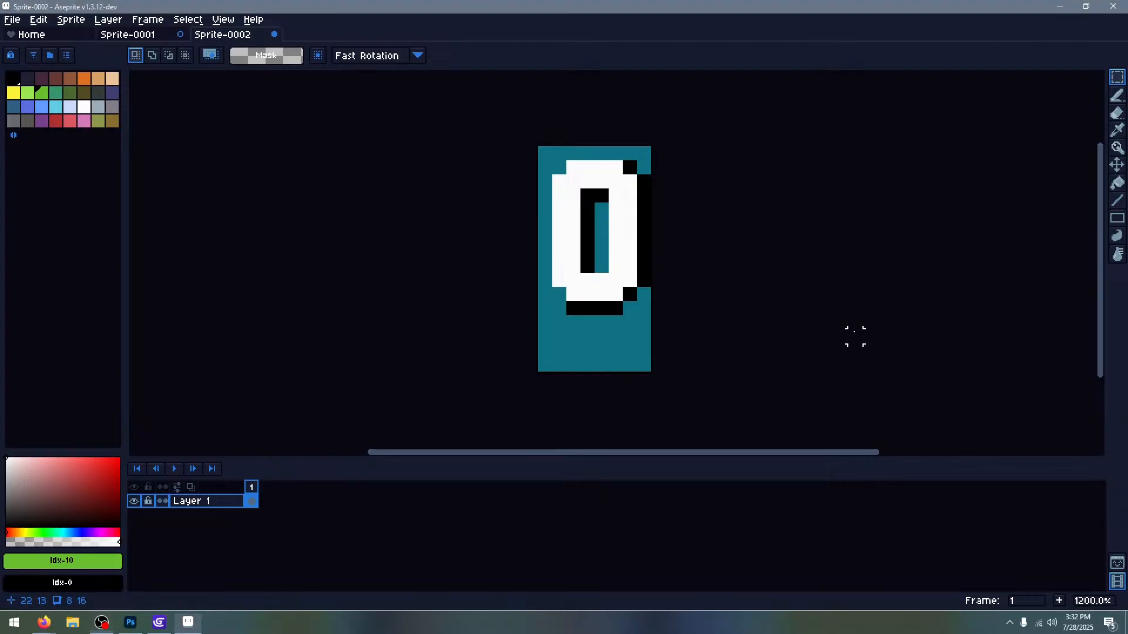
click(258, 506)
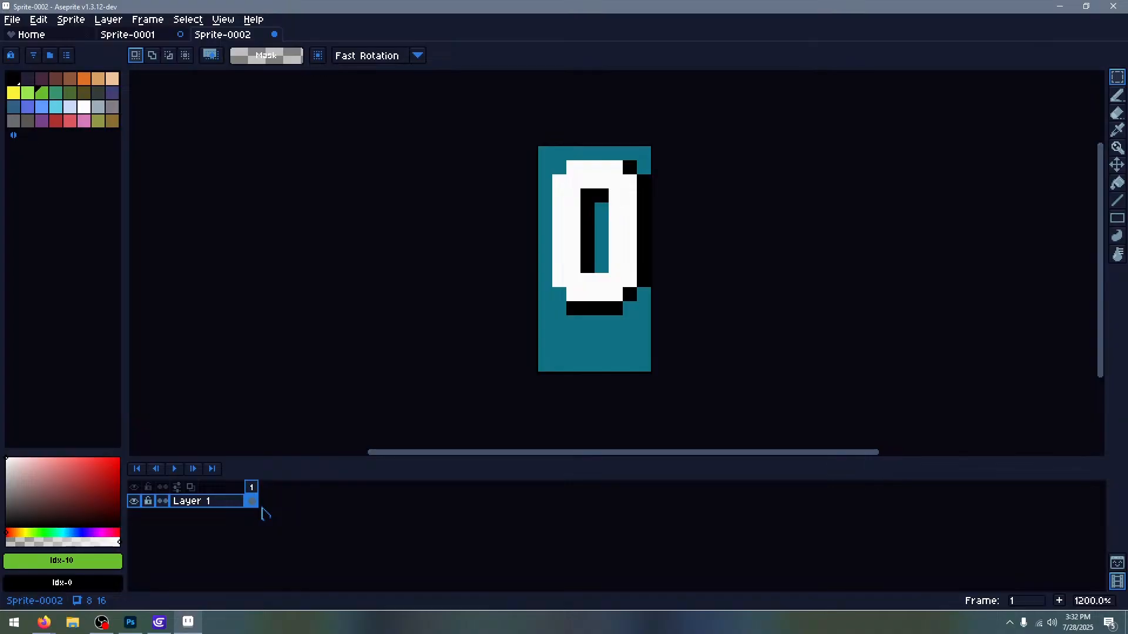
key(alt+n)
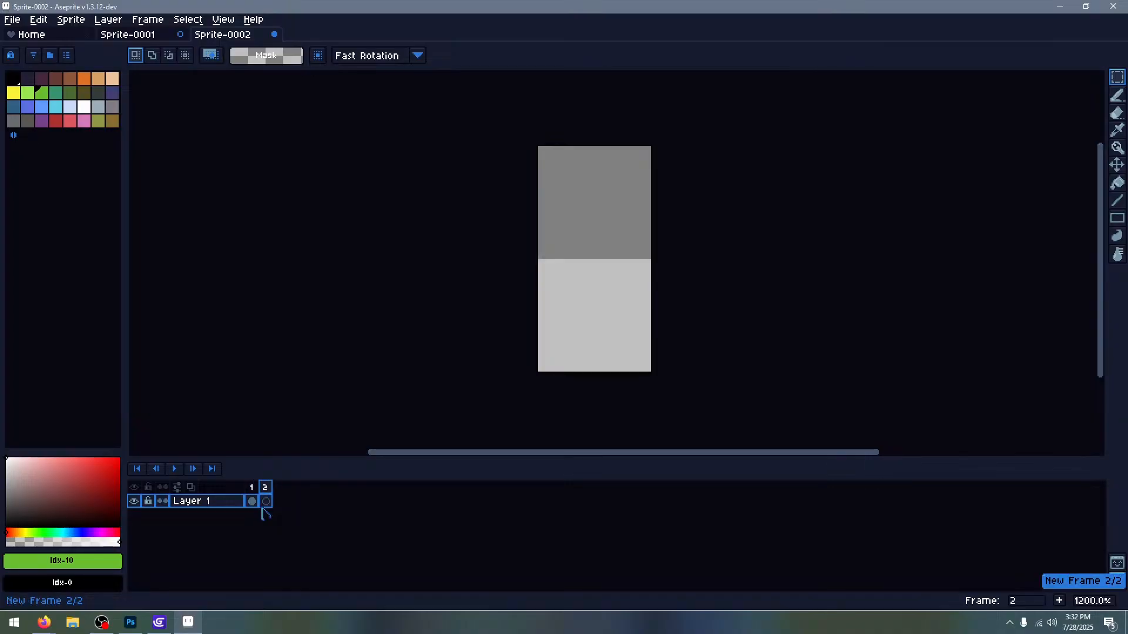
key(alt+n)
key(alt+n)
key(alt+n)
key(alt+n)
key(alt+n)
key(alt+n)
key(alt+n)
key(alt+n)
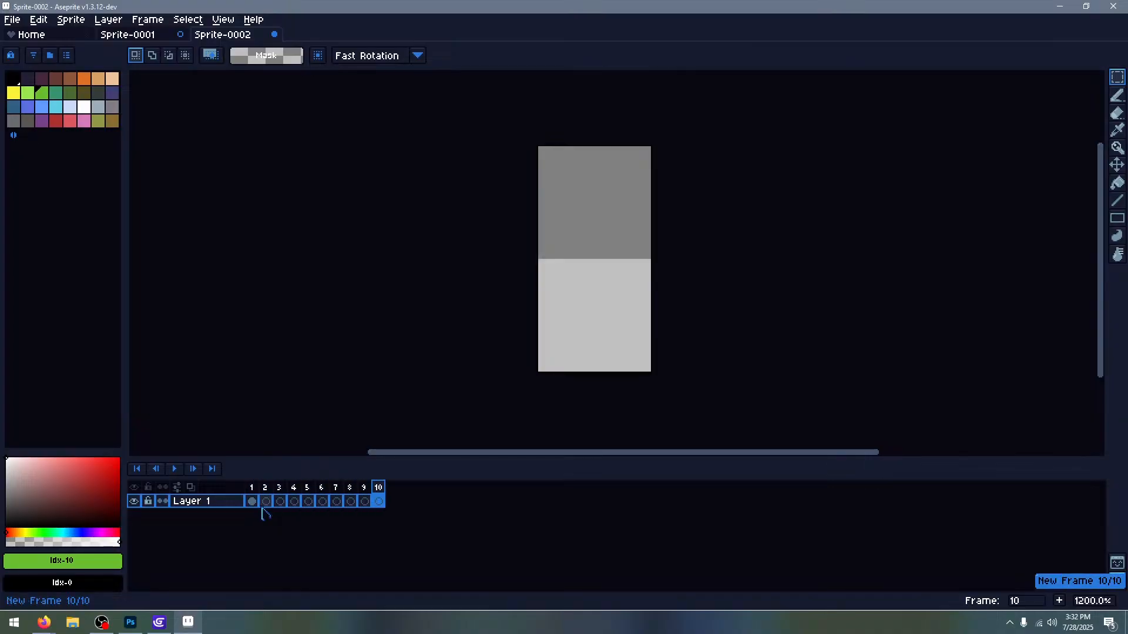
Paste the copied score digit 1 with its background box from the HUD sheet into frame 2 of the digit sprite
click(266, 501)
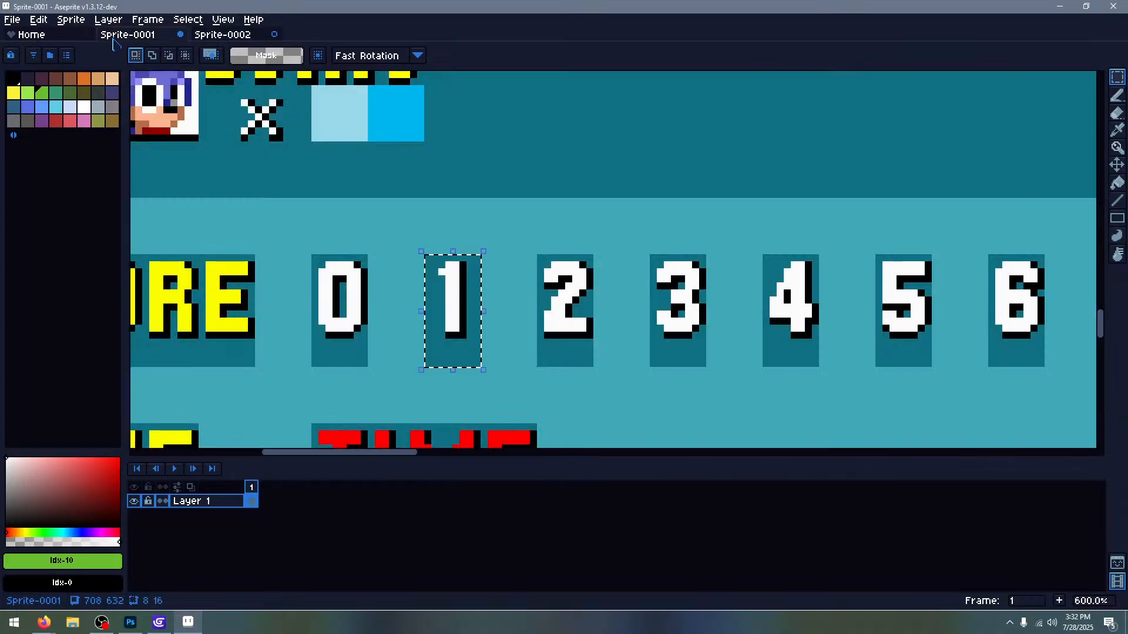
click(128, 34)
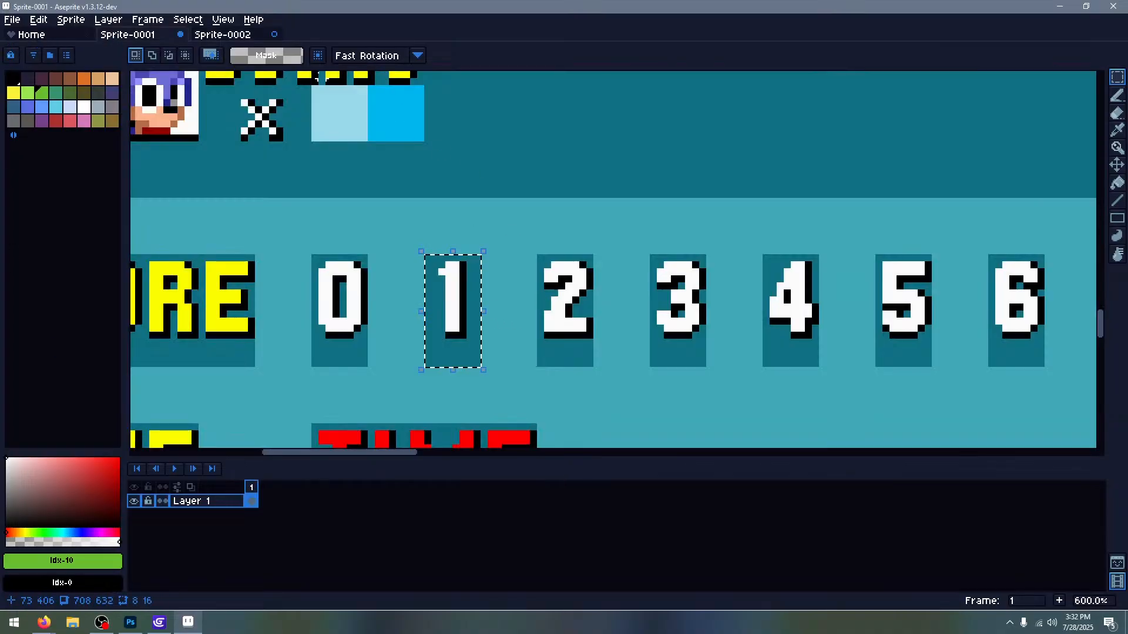
click(235, 36)
key(ctrl+v)
click(295, 272)
Copy the 8 × 16 px box of white score digit 2 from the HUD sheet into frame 3 of the digit sprite
click(133, 36)
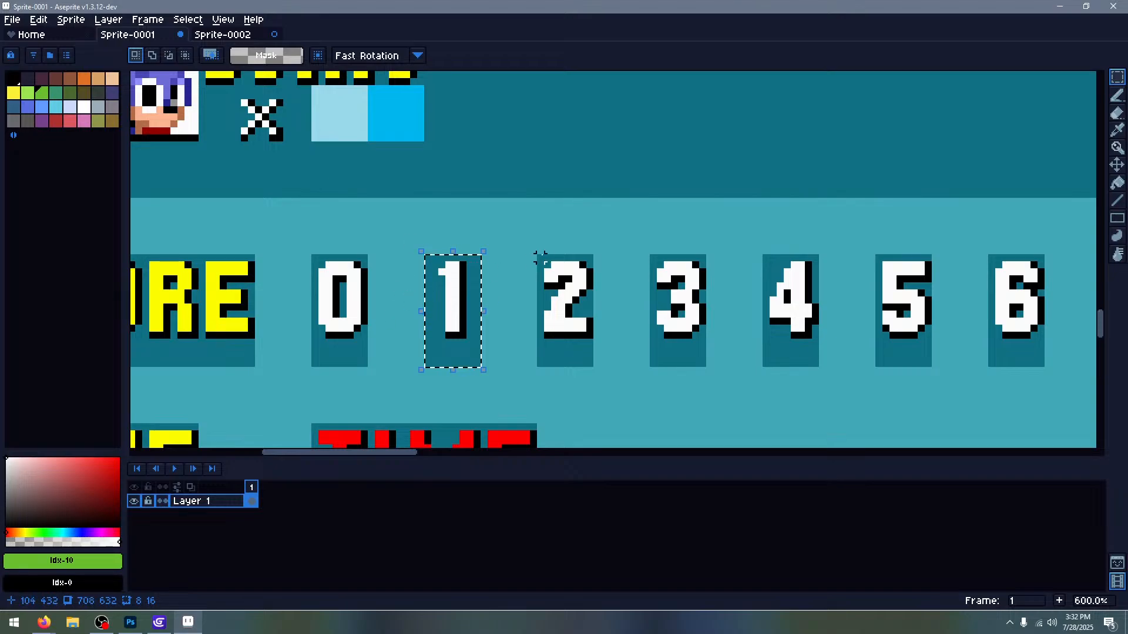
drag(535, 253, 596, 368)
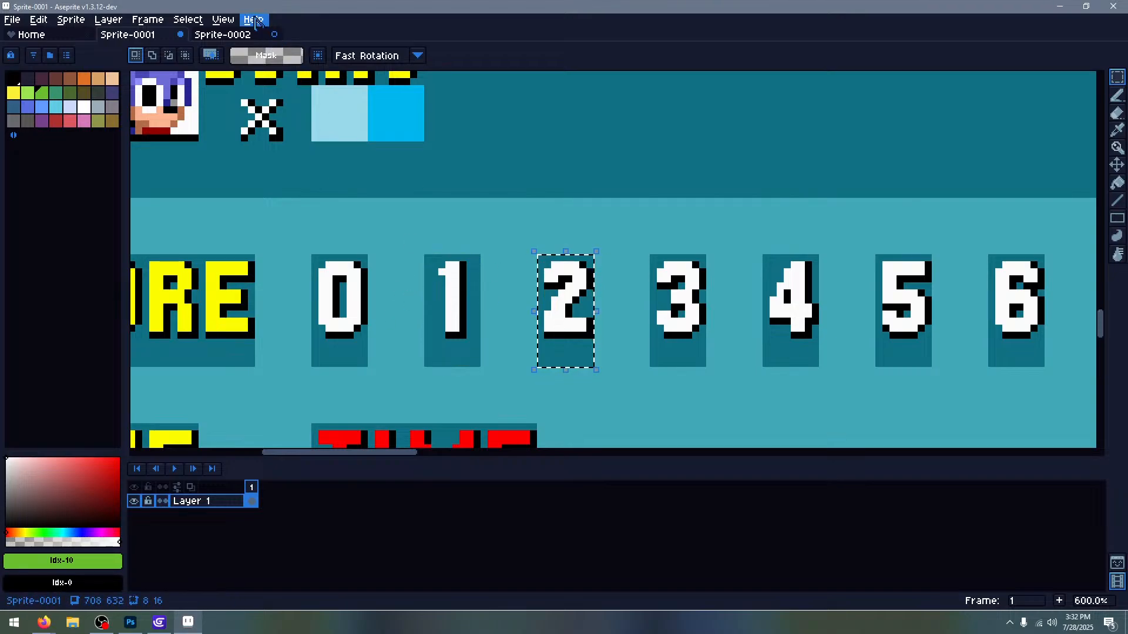
click(222, 35)
click(282, 491)
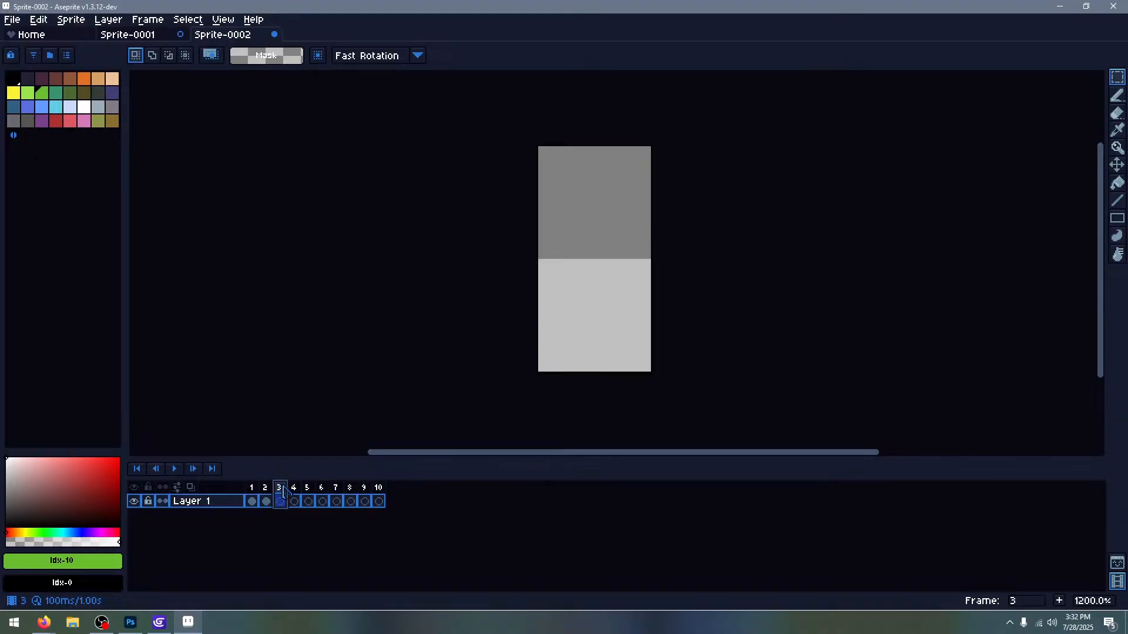
key(ctrl+v)
click(332, 365)
Copy the 8 × 16 px box of white score digit 3 from the HUD sheet into frame 4 of the digit sprite
click(159, 38)
middle_drag(646, 276, 522, 260)
drag(528, 240, 585, 353)
click(223, 35)
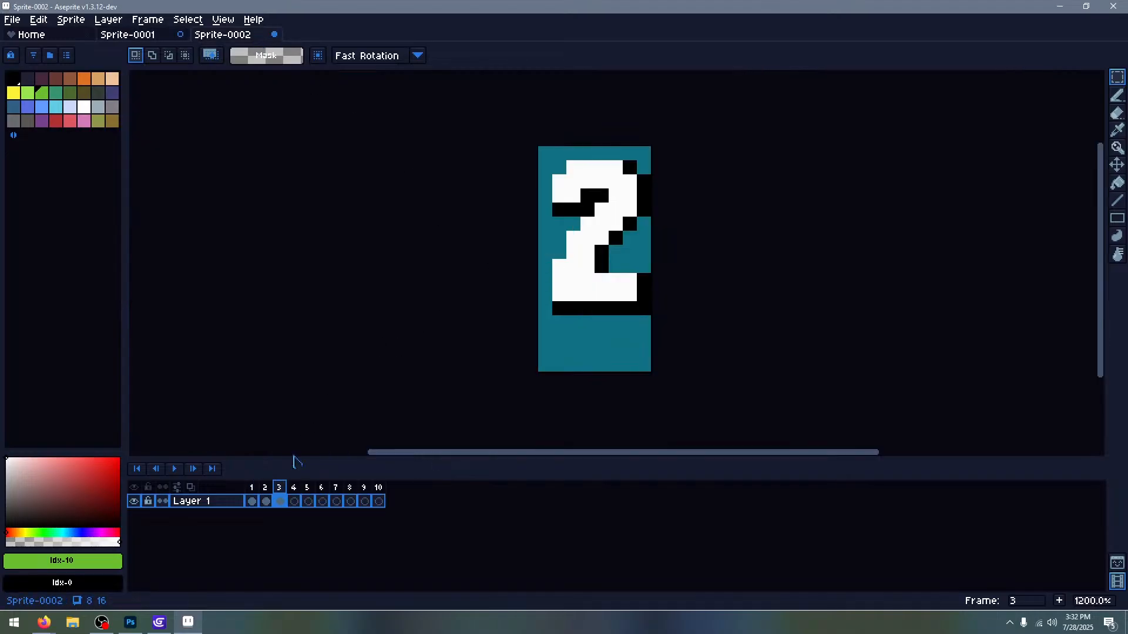
click(299, 490)
key(ctrl+v)
click(361, 266)
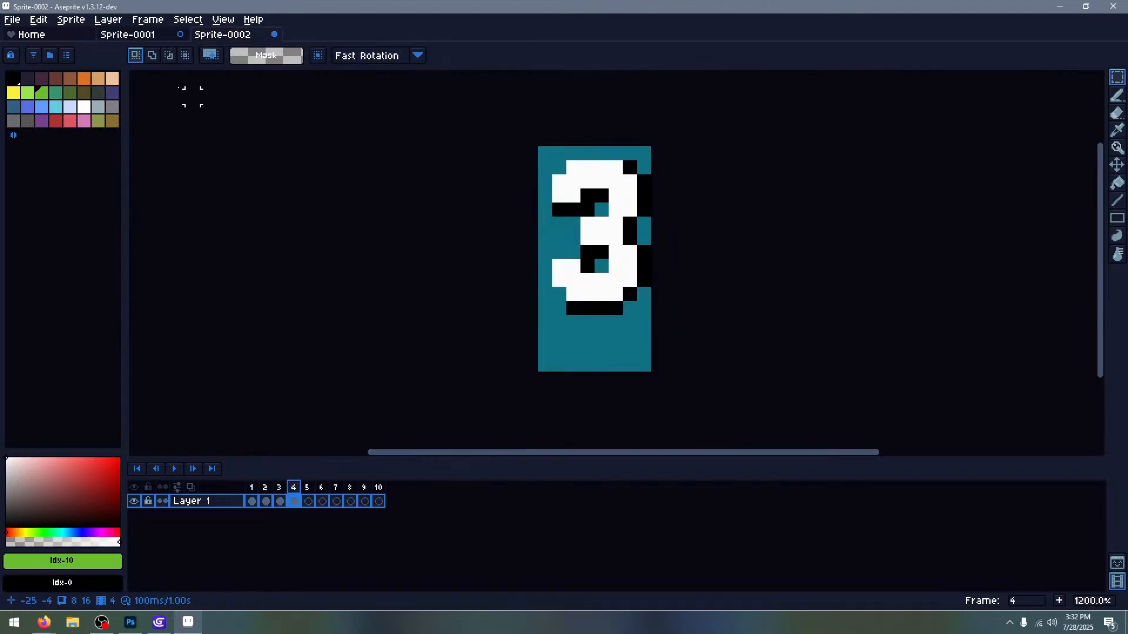
Copy the 8 × 16 px box of white score digit 4 from the HUD sheet into frame 5 of the digit sprite
click(128, 35)
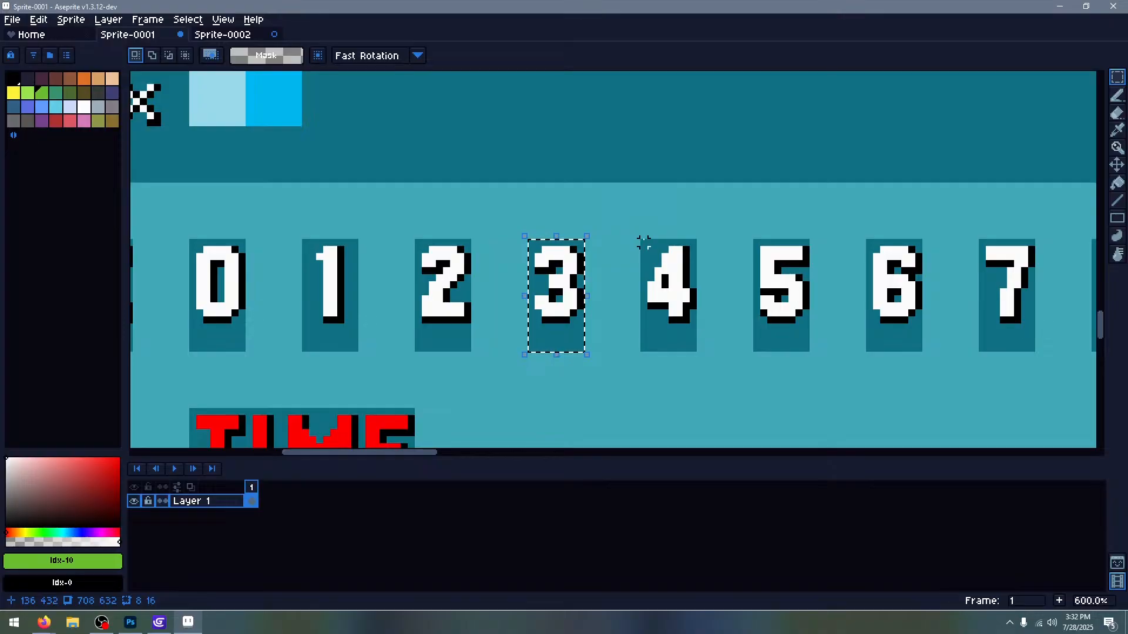
drag(642, 240, 698, 353)
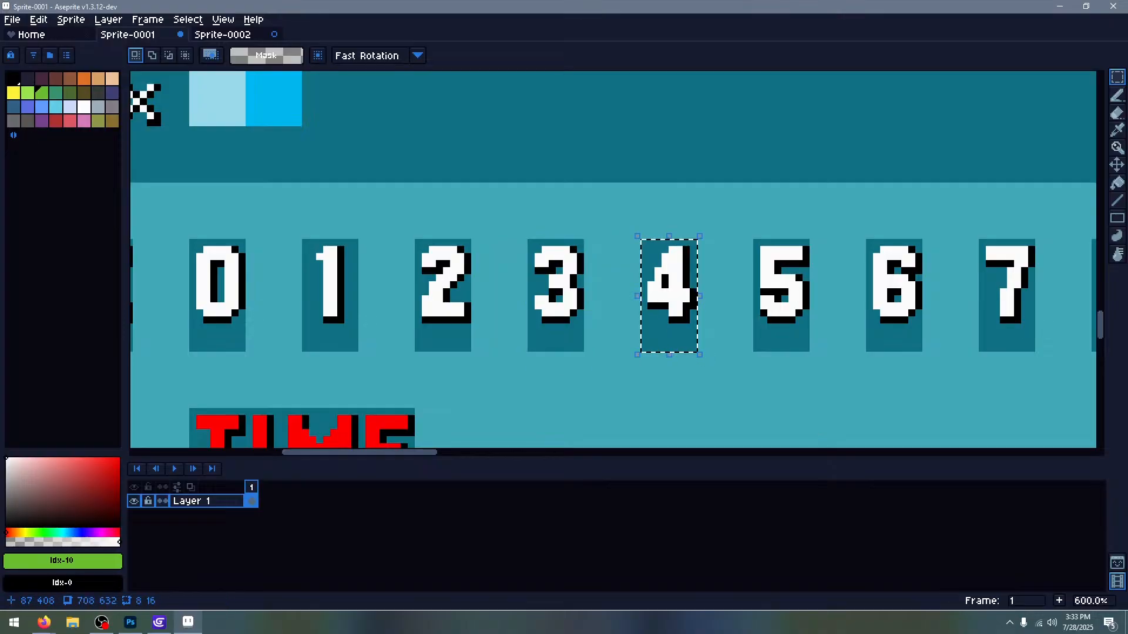
click(241, 35)
key(Right)
key(ctrl+v)
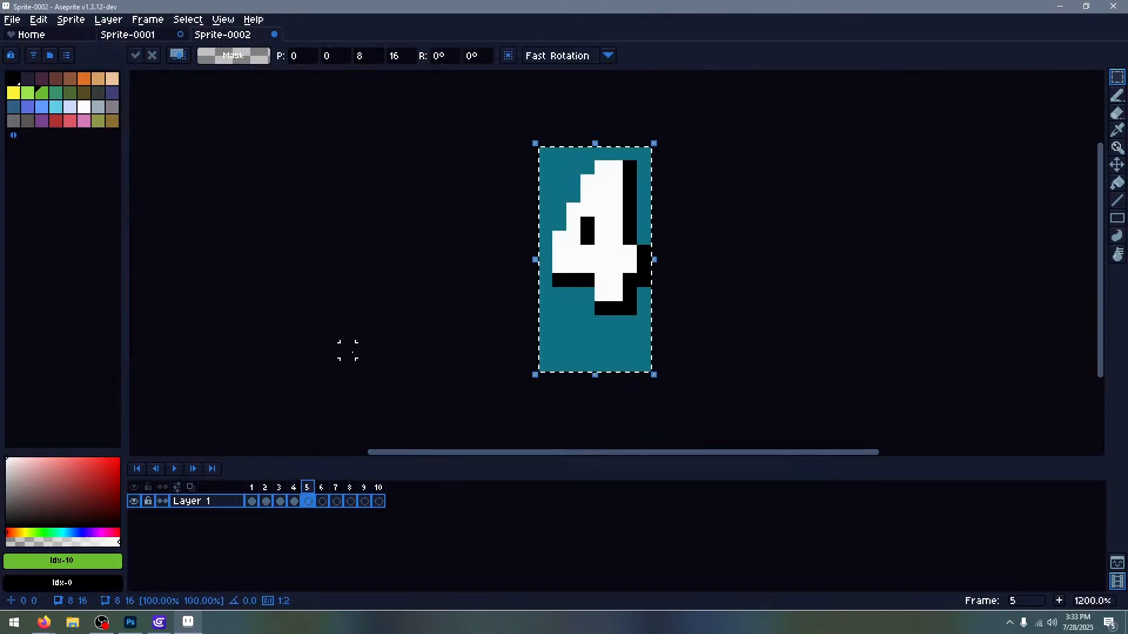
click(348, 351)
Copy the 8 × 16 px box of white score digit 5 from the HUD sheet into frame 6 of the digit sprite
click(137, 37)
middle_drag(762, 235, 548, 233)
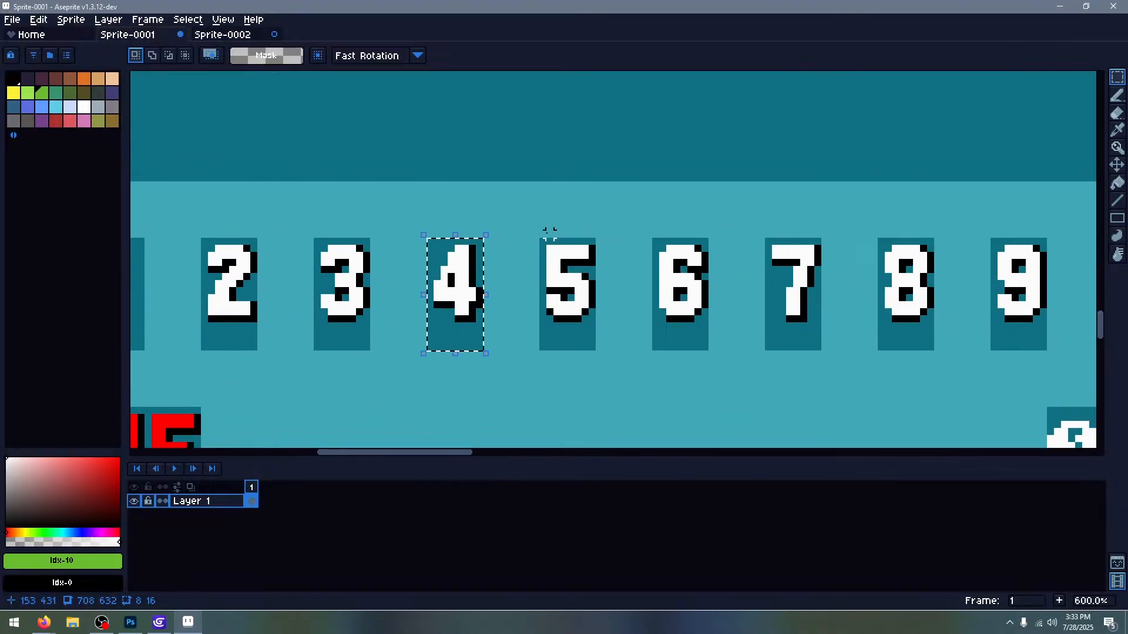
drag(540, 236, 596, 350)
drag(541, 236, 598, 353)
key(ctrl+c)
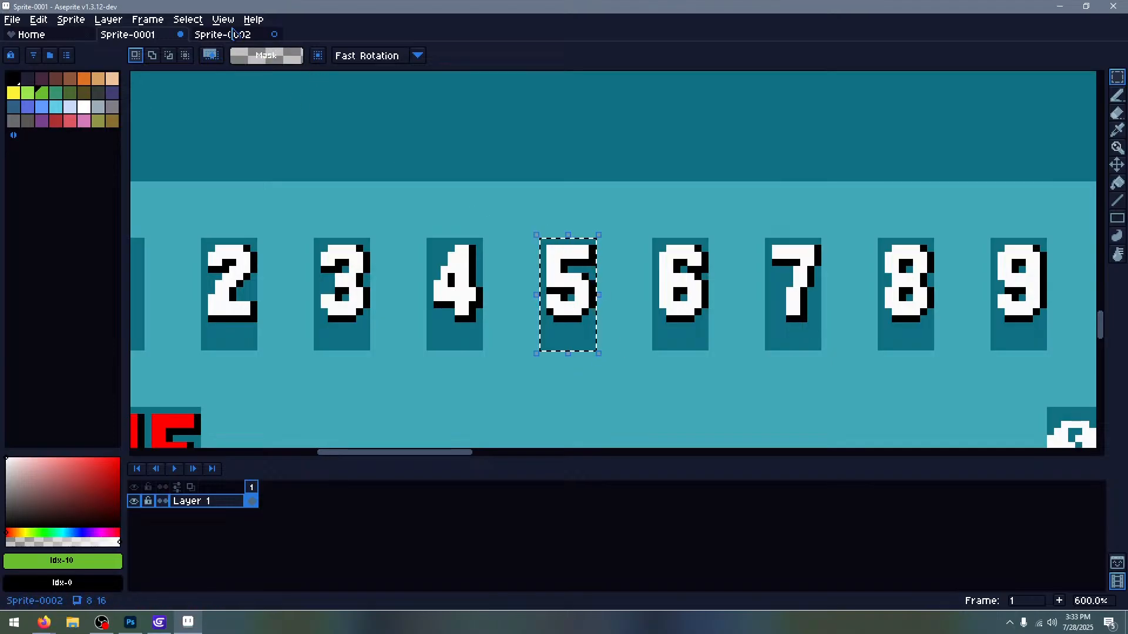
click(235, 36)
key(Right)
key(ctrl+v)
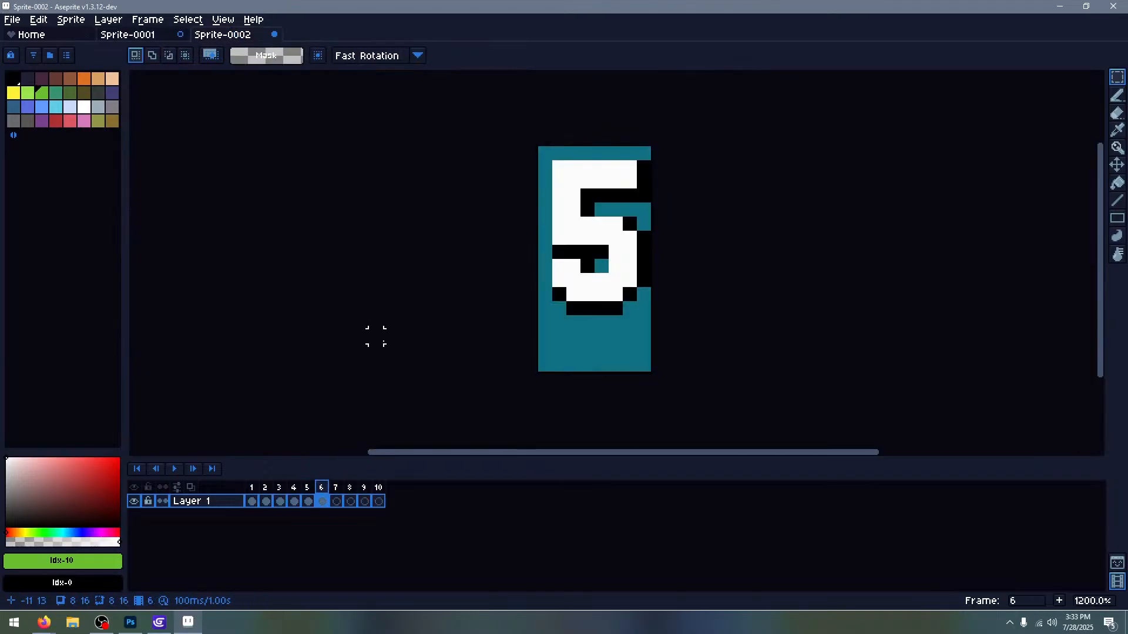
Switch to the browser, look through the track list of the lofi Sonic playlist video on YouTube, and return to Aseprite
mouse_move(59, 621)
click(56, 566)
click(147, 15)
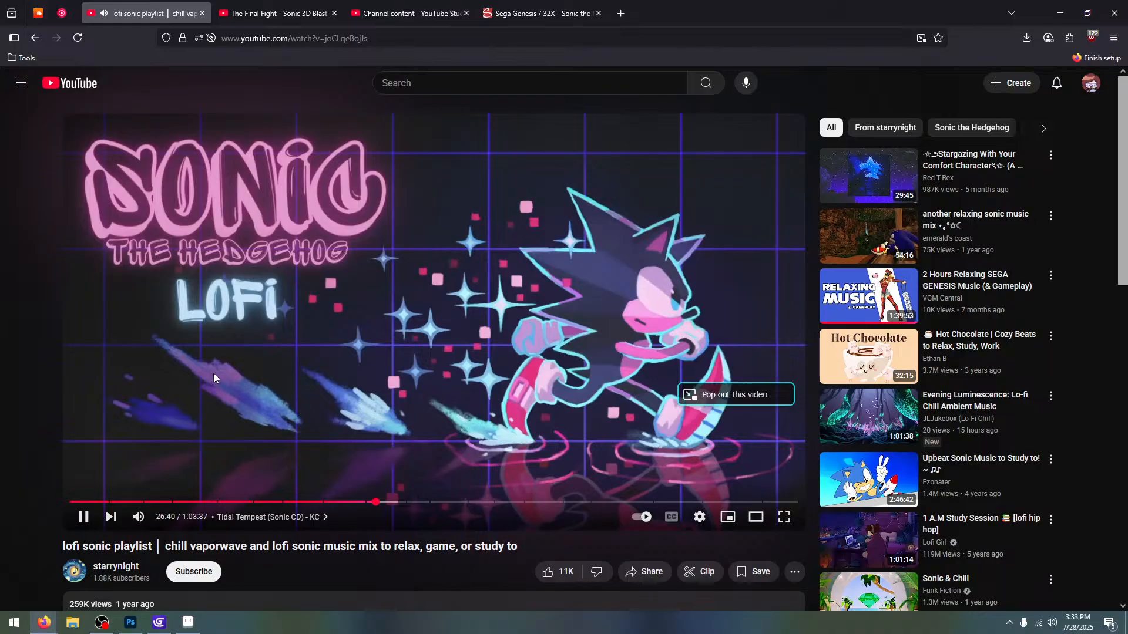
click(314, 523)
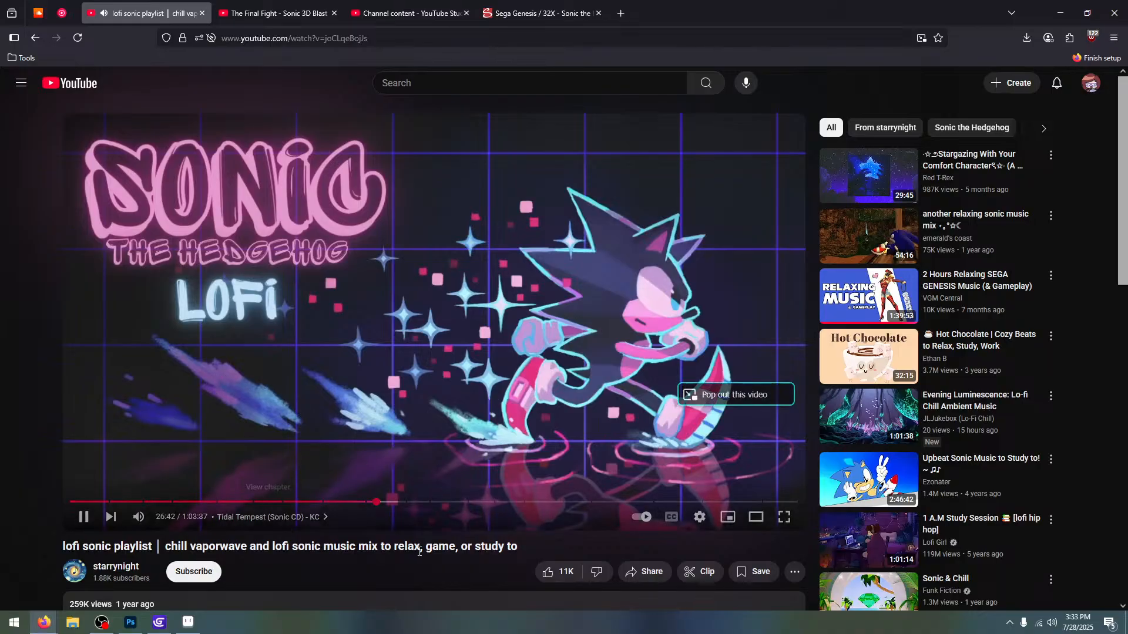
scroll(324, 496, down, 3)
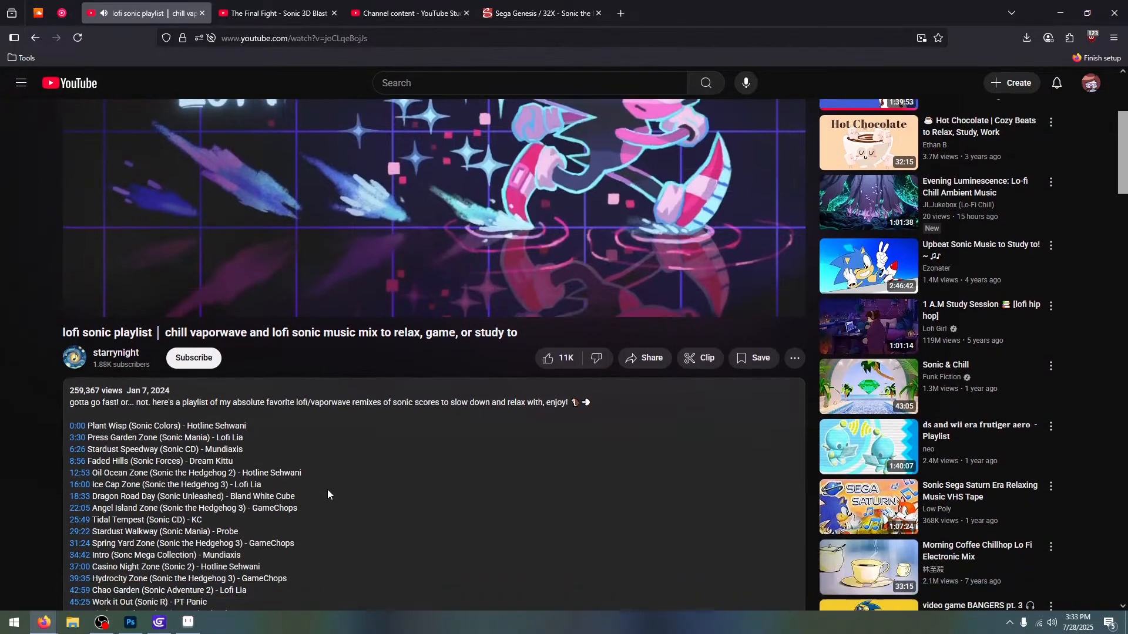
scroll(204, 473, up, 5)
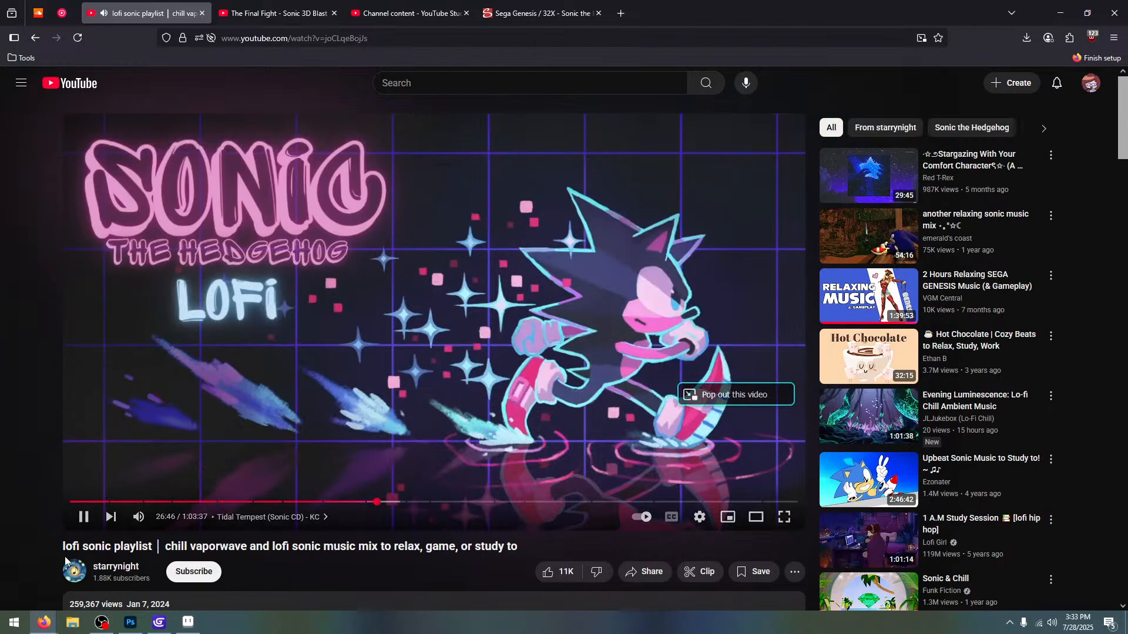
click(130, 623)
click(159, 623)
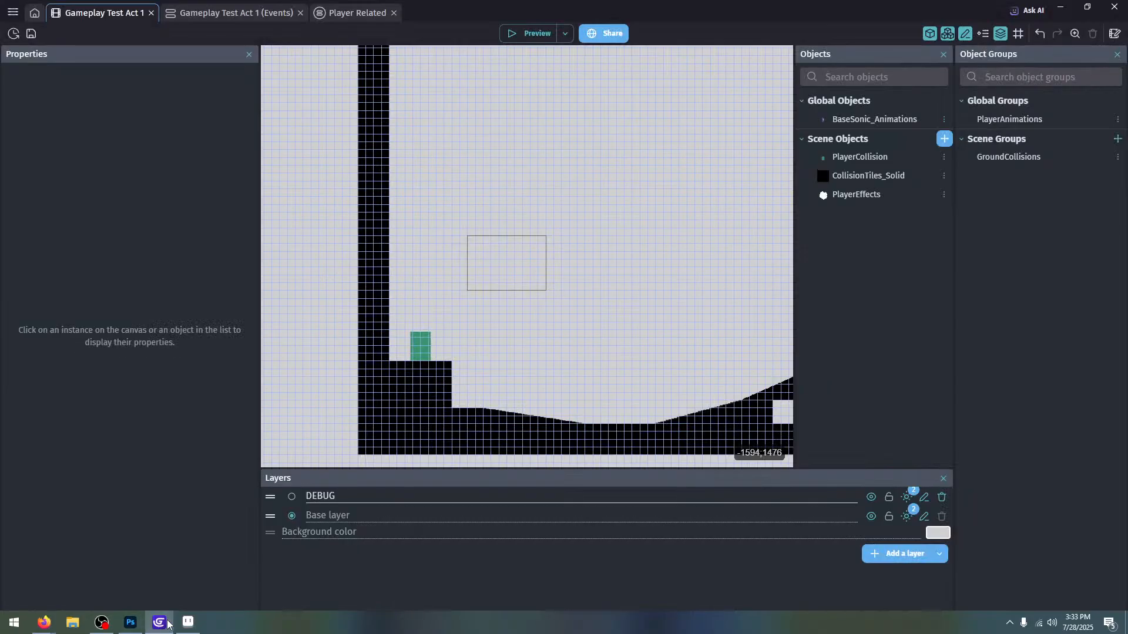
click(186, 624)
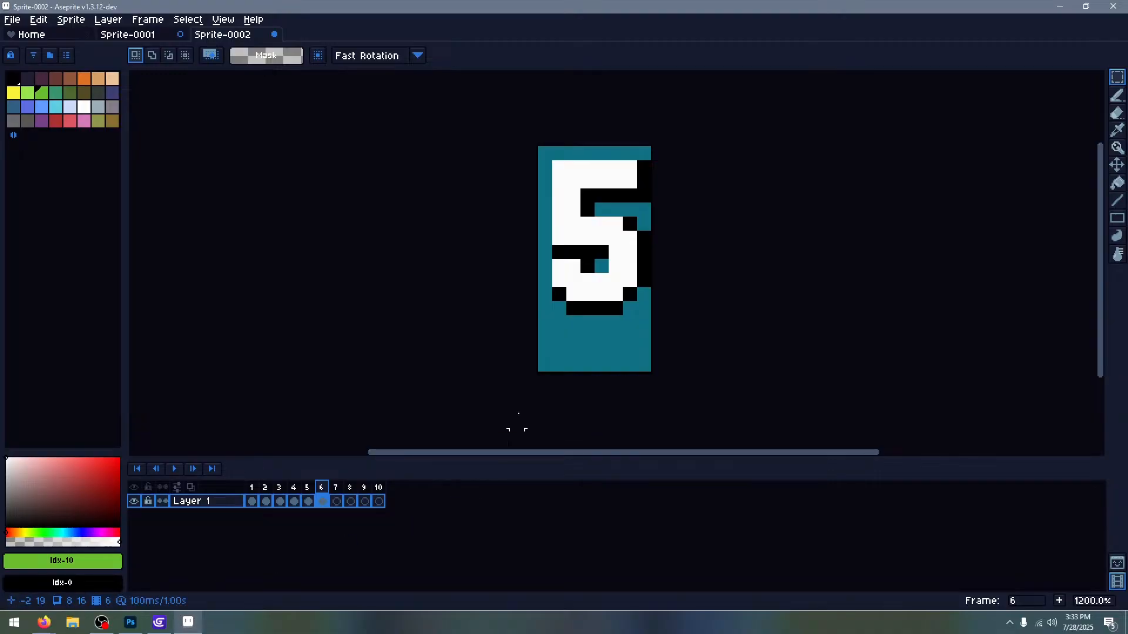
Copy the 8 × 16 px box of white score digit 6 from the HUD sheet into frame 7 of the digit sprite
click(335, 501)
click(322, 501)
click(309, 501)
click(321, 501)
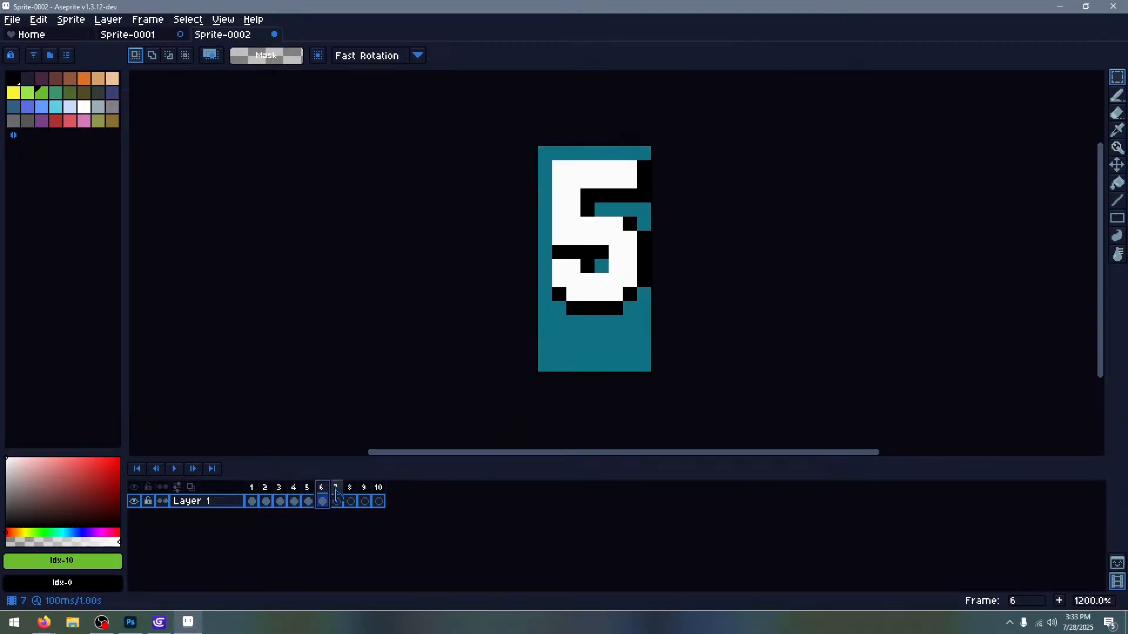
click(336, 501)
click(128, 34)
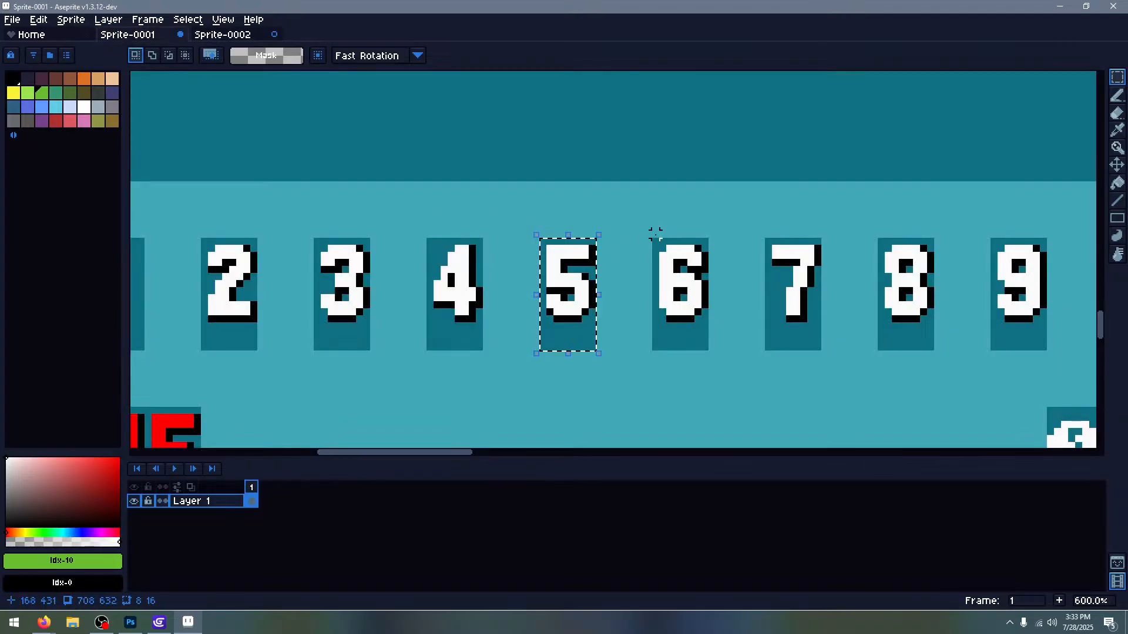
drag(653, 238, 708, 350)
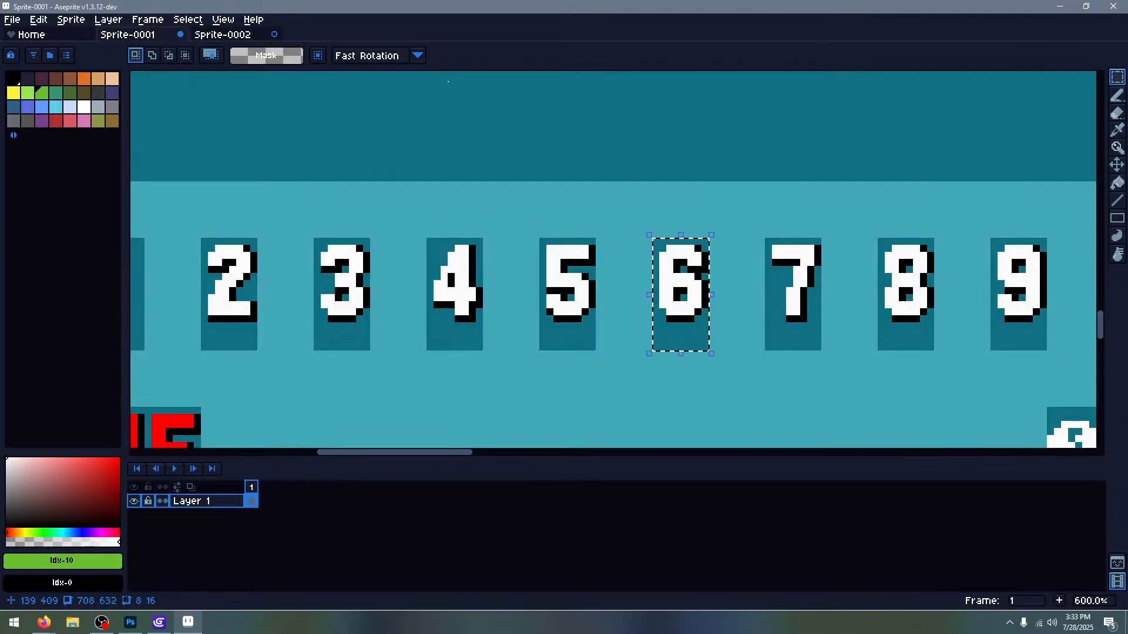
click(249, 35)
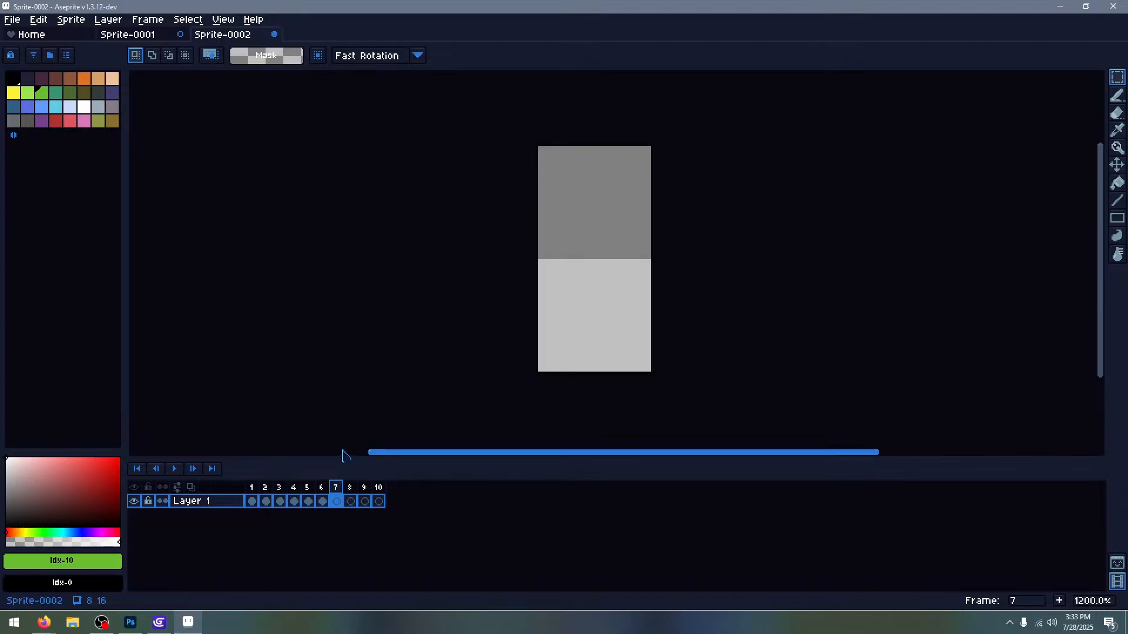
key(ctrl+v)
key(Return)
Clear the selection on the HUD sheet and set the selection's rotation algorithm to RotSprite
click(147, 36)
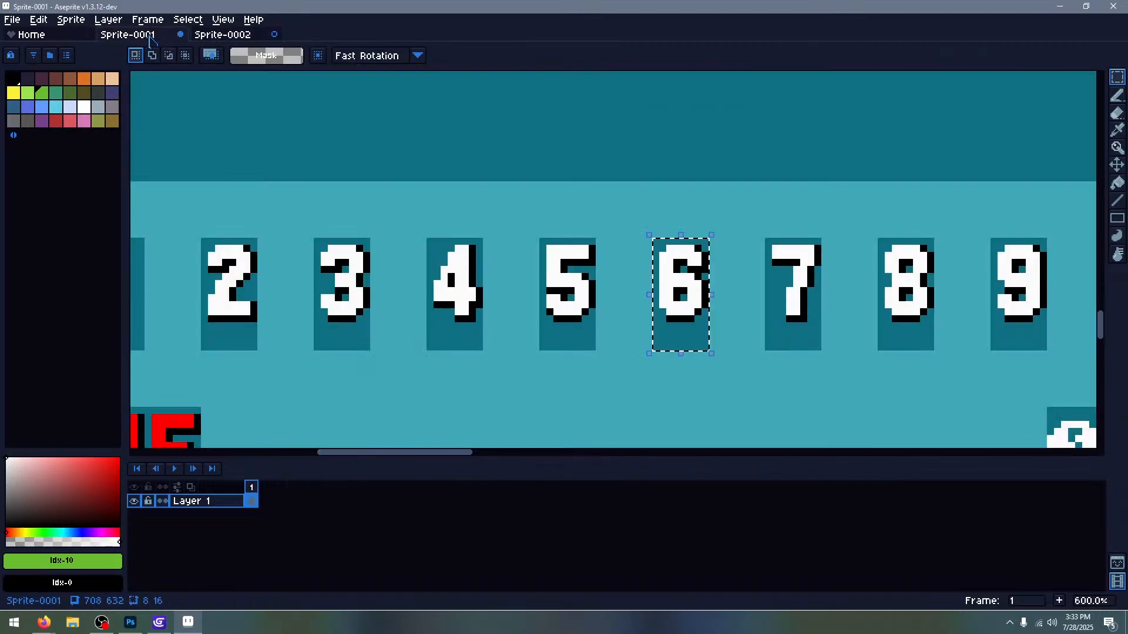
middle_drag(613, 264, 384, 248)
mouse_move(546, 226)
mouse_down()
mouse_move(575, 310)
mouse_move(540, 215)
mouse_up()
key(ctrl+z)
click(518, 198)
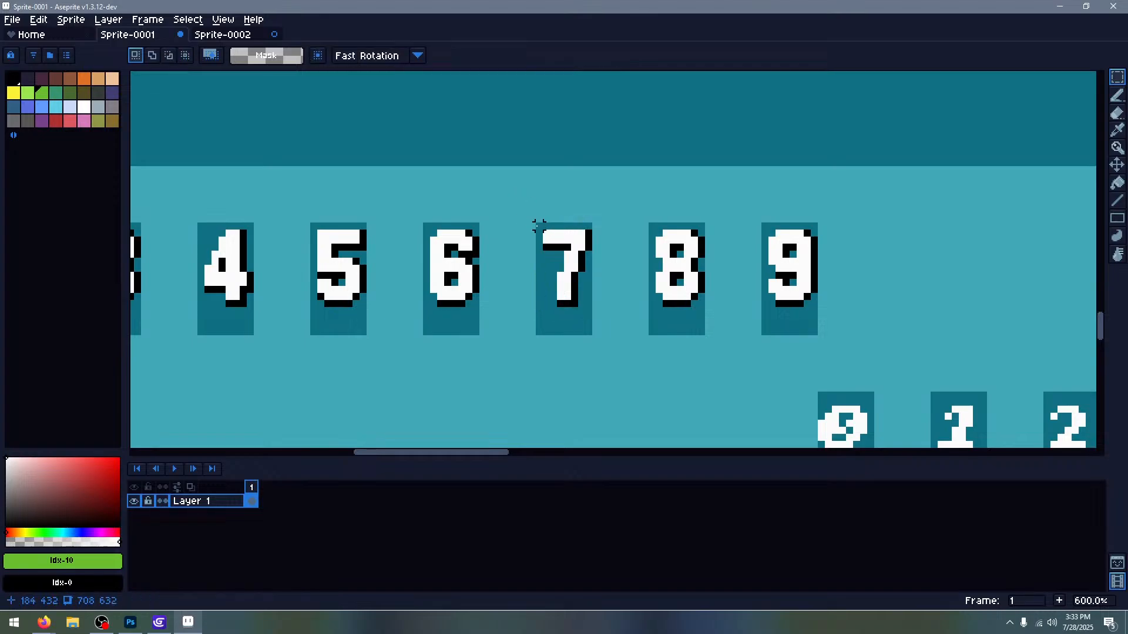
click(418, 56)
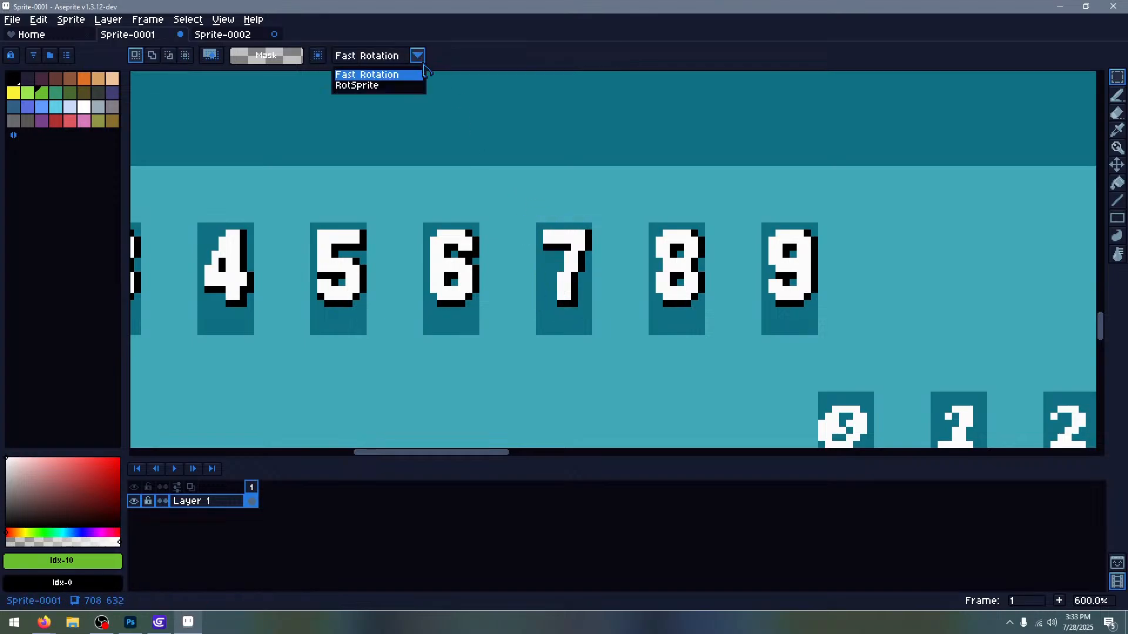
click(403, 88)
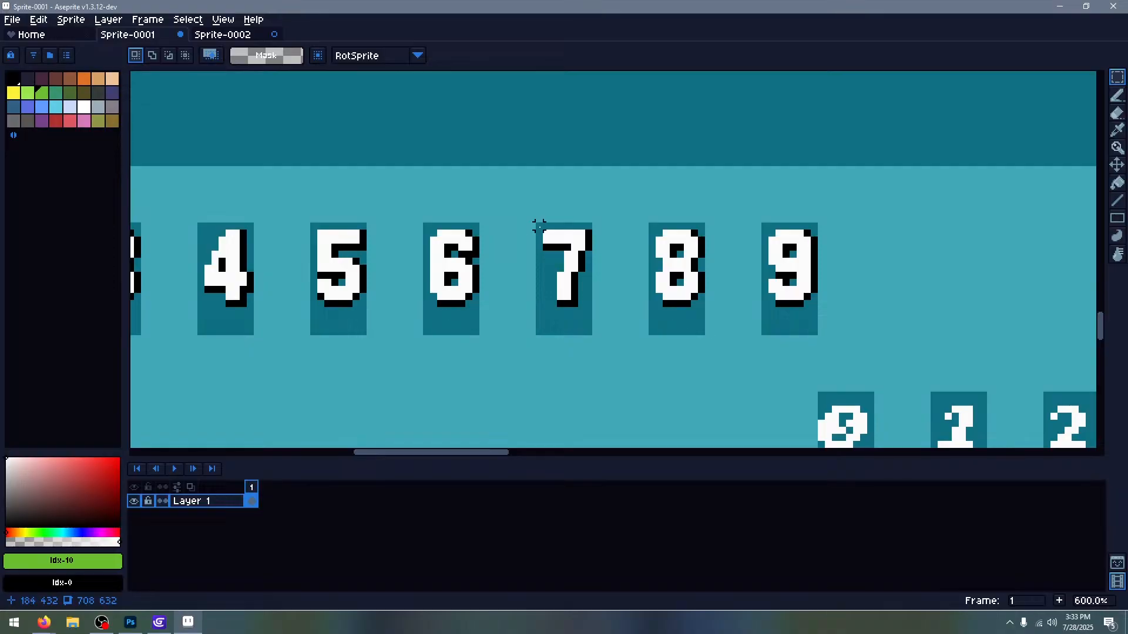
Copy the 8 × 16 px box of white score digit 7 from the HUD sheet into frame 8 of the digit sprite
drag(539, 226, 594, 338)
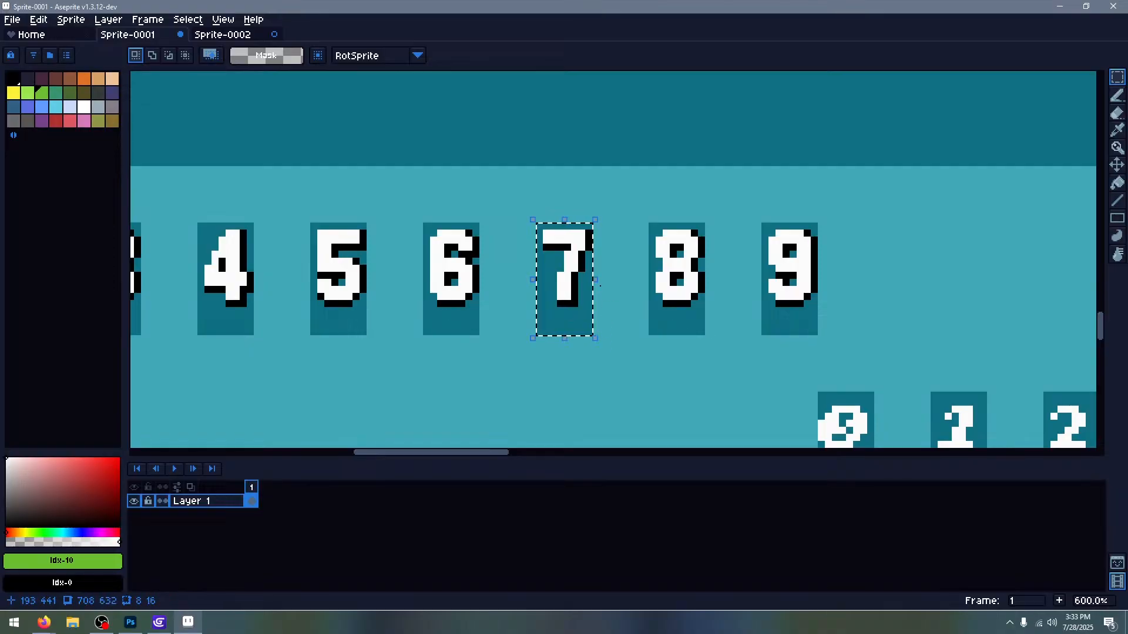
click(222, 34)
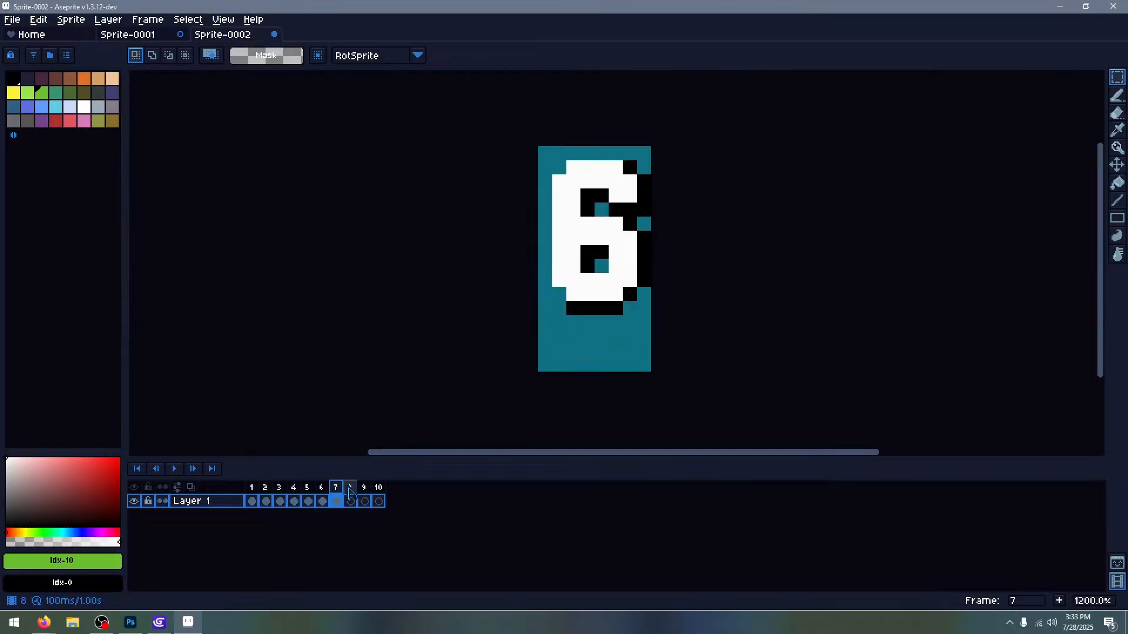
click(349, 490)
key(ctrl+v)
key(ctrl+d)
Copy the 8 × 16 px box of white score digit 8 from the HUD sheet into frame 9 of the digit sprite
click(120, 36)
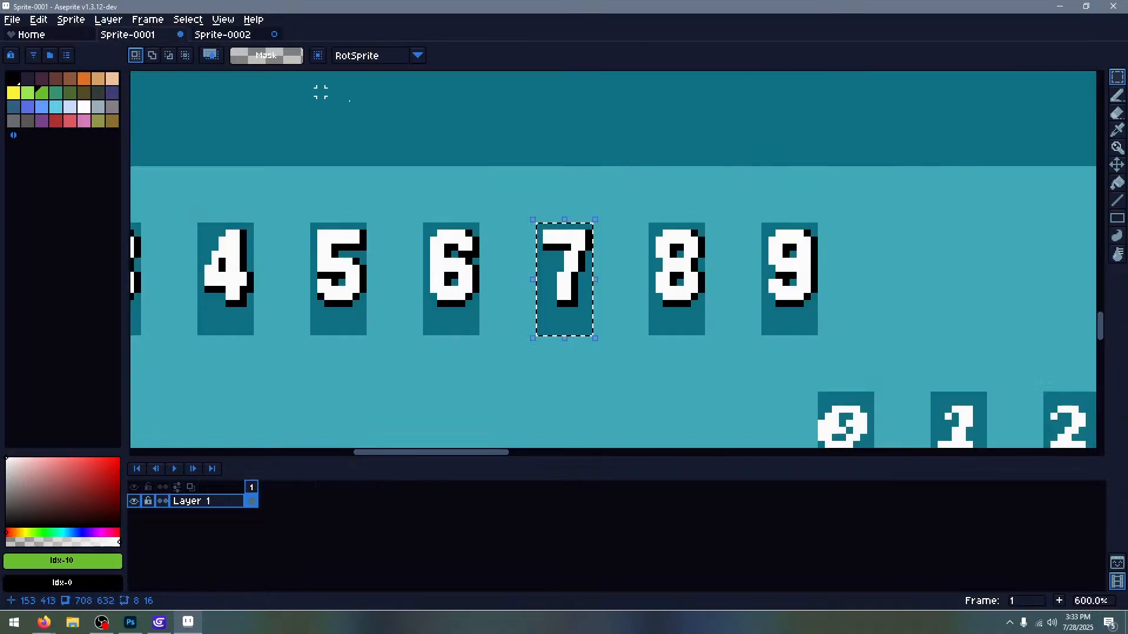
drag(650, 224, 705, 337)
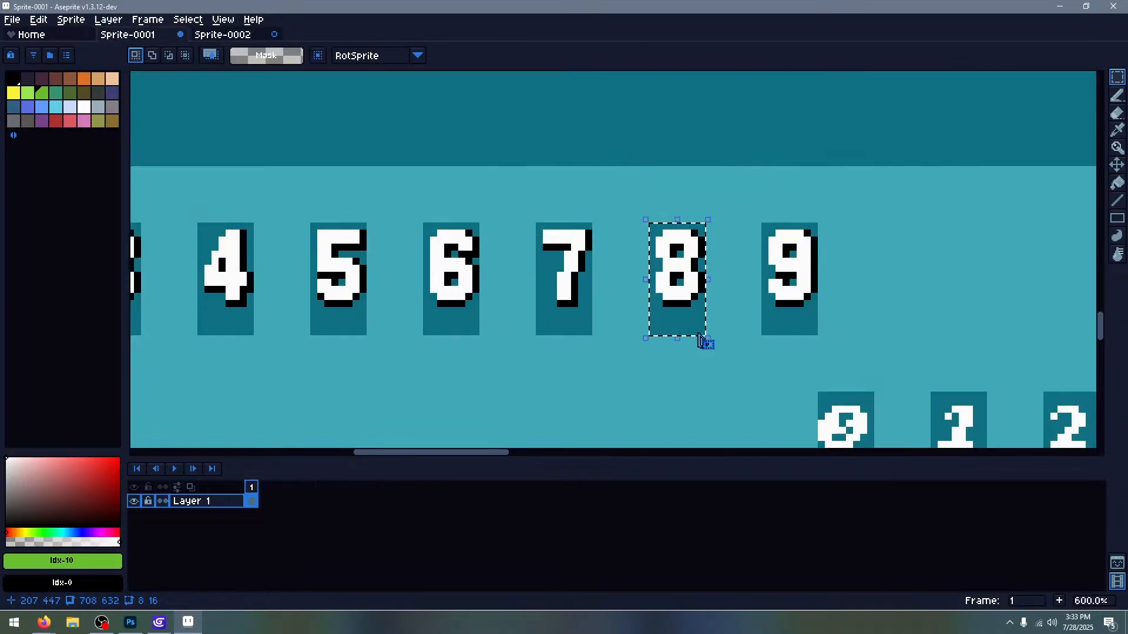
click(217, 36)
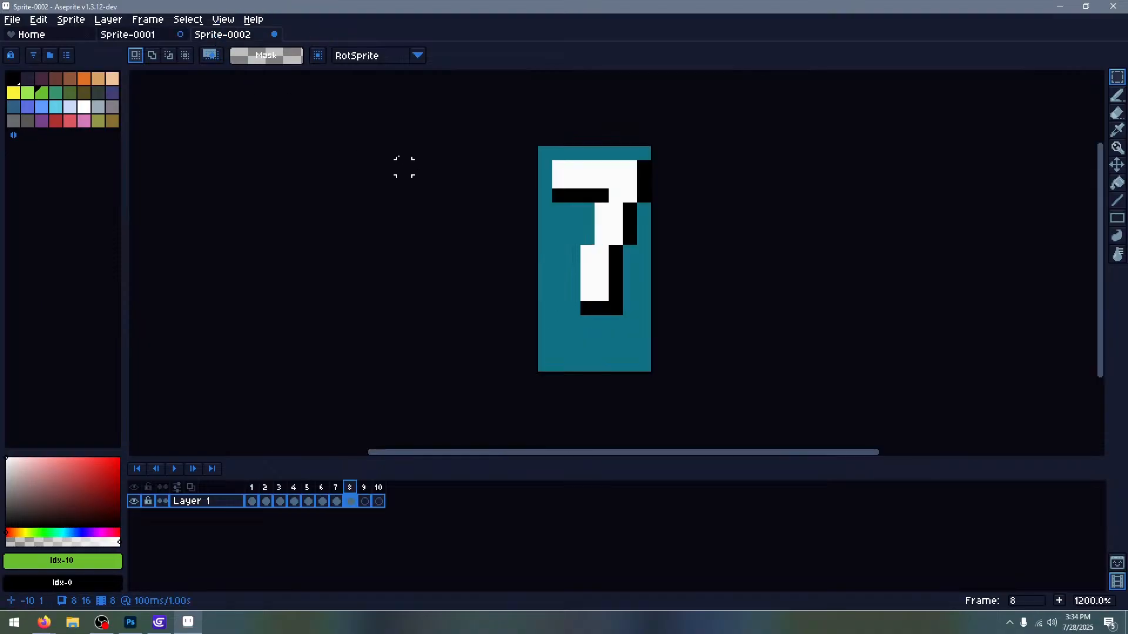
click(364, 501)
key(ctrl+v)
key(Return)
Copy the 8 × 16 px box of white score digit 9 from the HUD sheet into frame 10 of the digit sprite
click(156, 36)
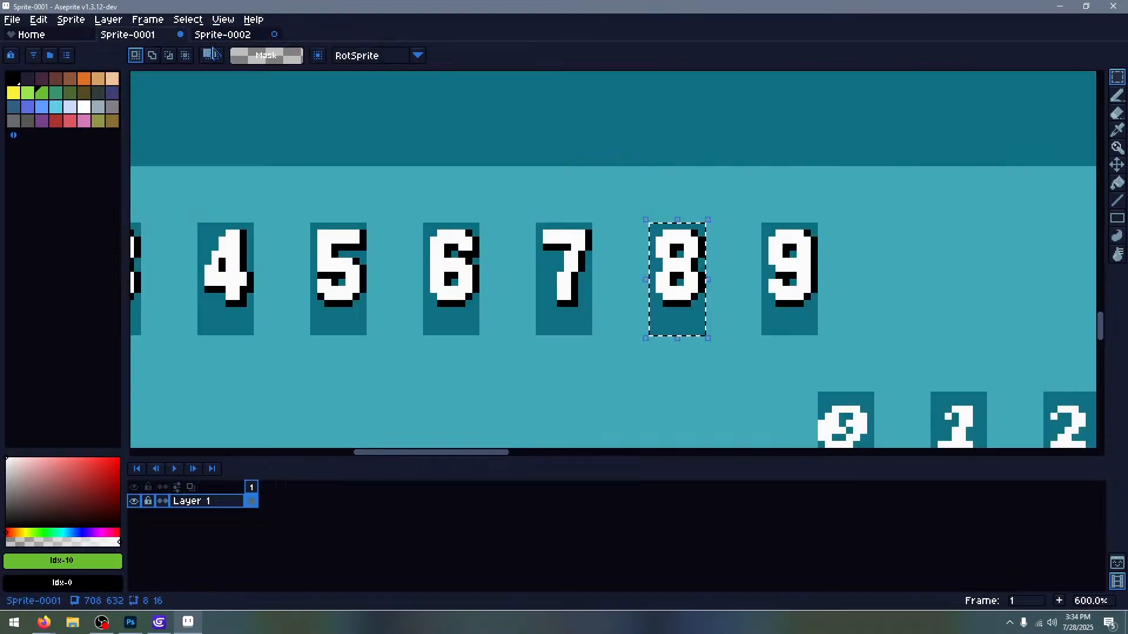
middle_drag(678, 213, 512, 209)
drag(601, 222, 657, 334)
click(227, 37)
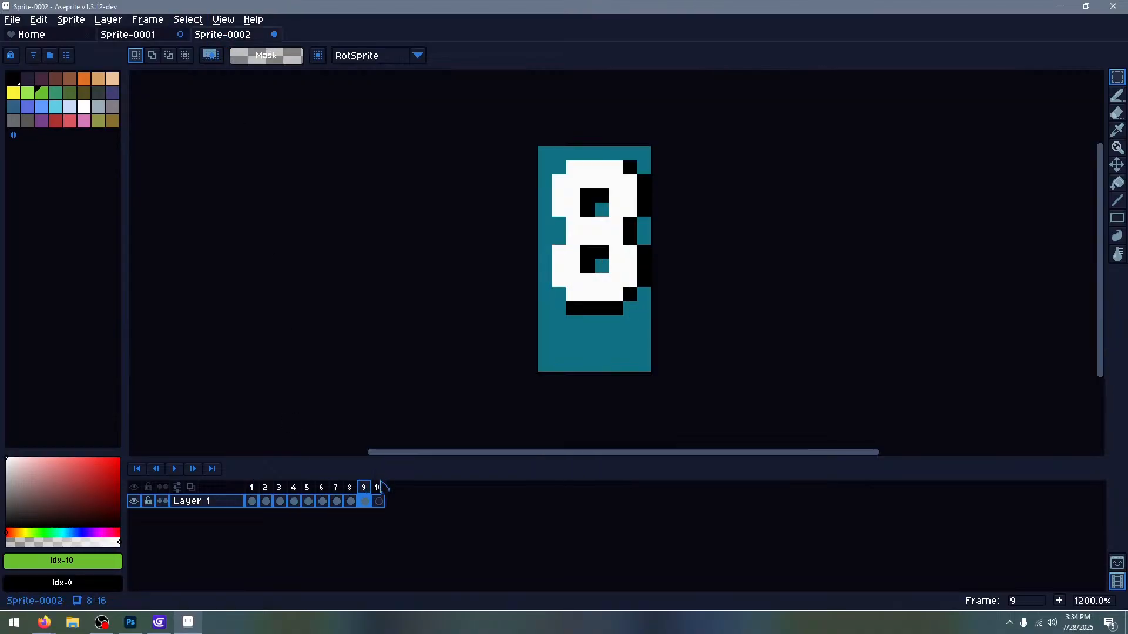
click(378, 501)
key(ctrl+v)
key(Return)
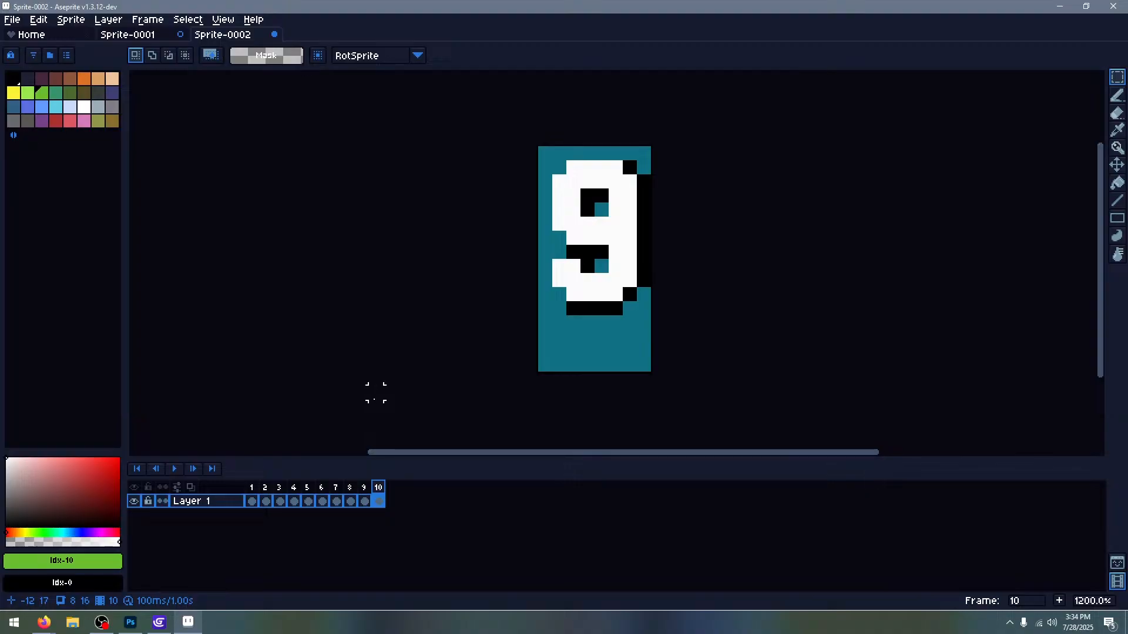
Step back through the digit sprite's frames and on to frame 3 to check the copied digits
key(Left)
key(Left)
key(Left)
key(Left)
key(Home)
key(Right)
key(Right)
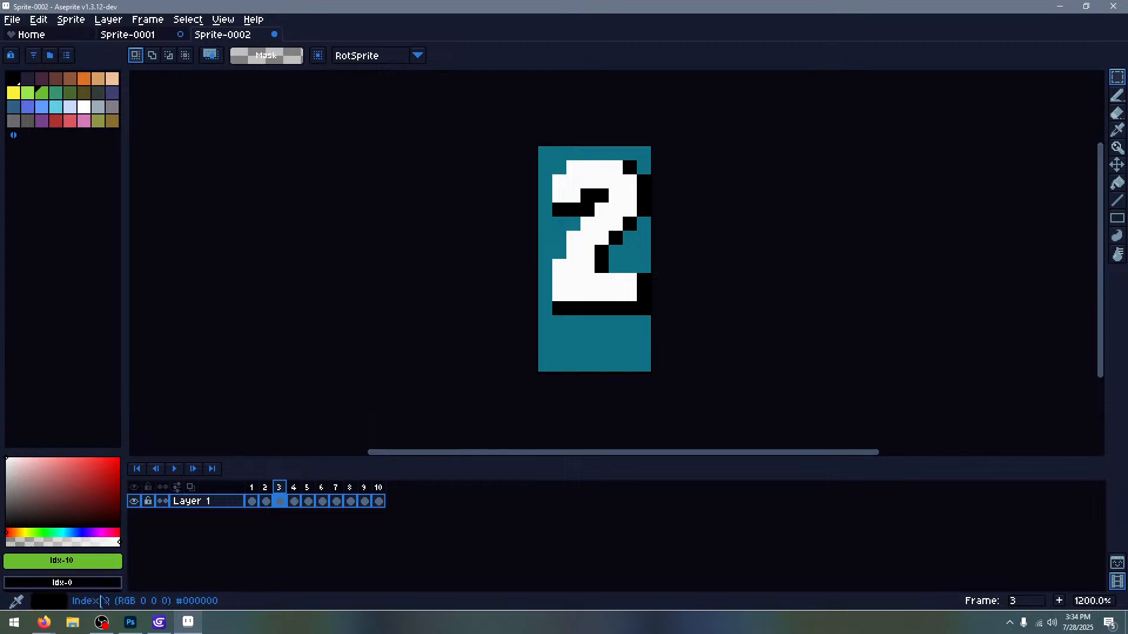
Switch to File Explorer and open the archived CSE GHZ project's Assets > Graphics > Fonts folder inside GDevelop's _ARCHIVES
click(77, 624)
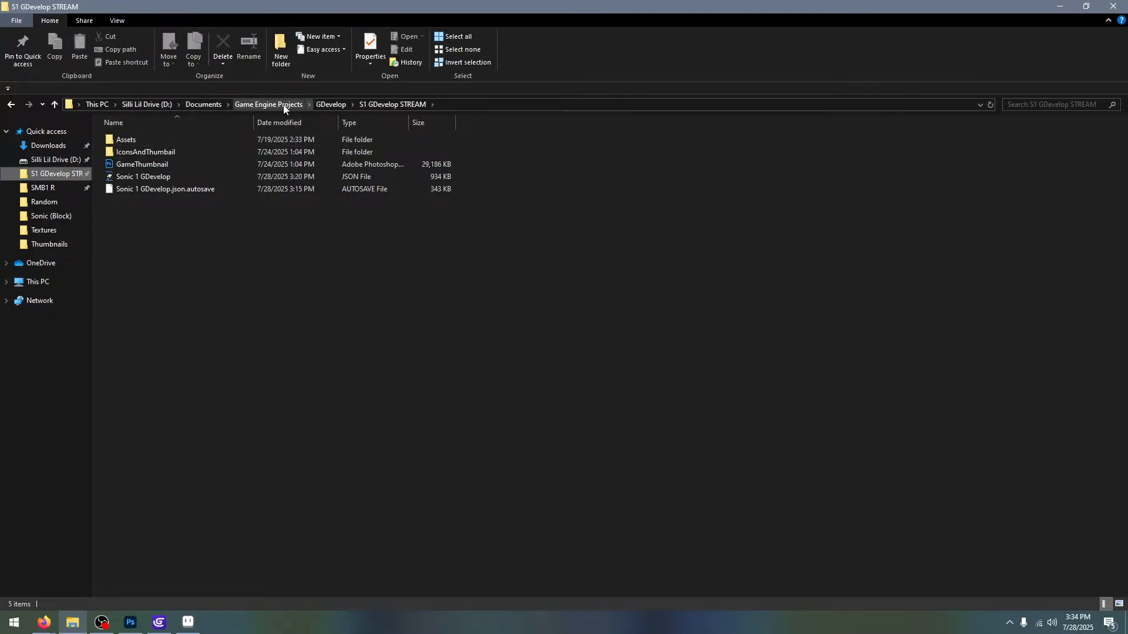
click(329, 106)
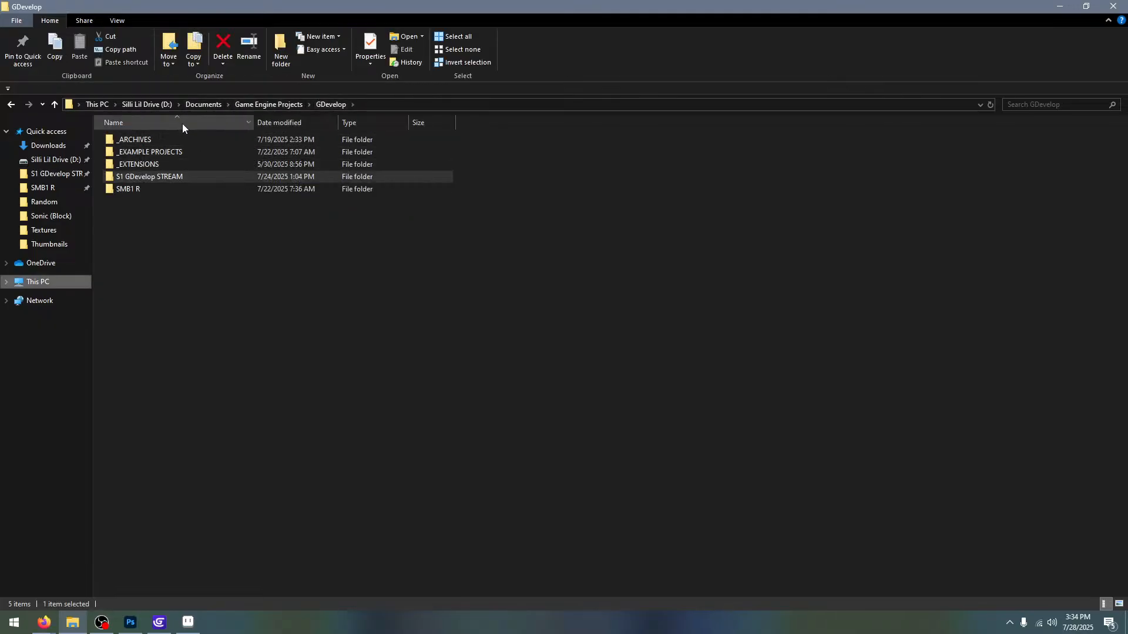
double_click(186, 143)
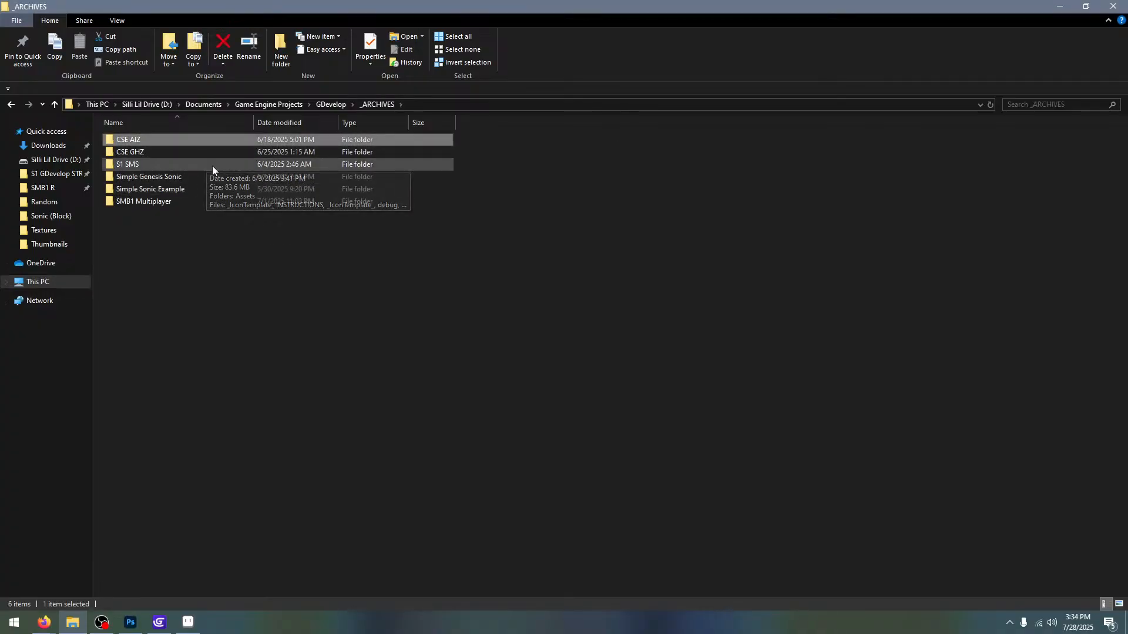
double_click(200, 151)
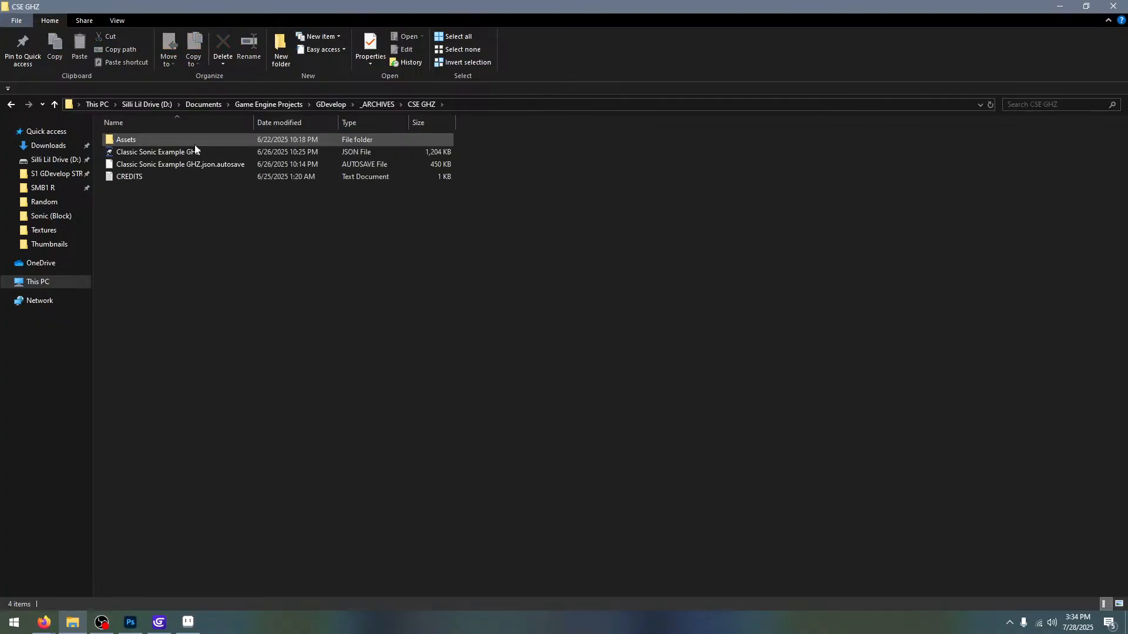
double_click(195, 144)
double_click(189, 151)
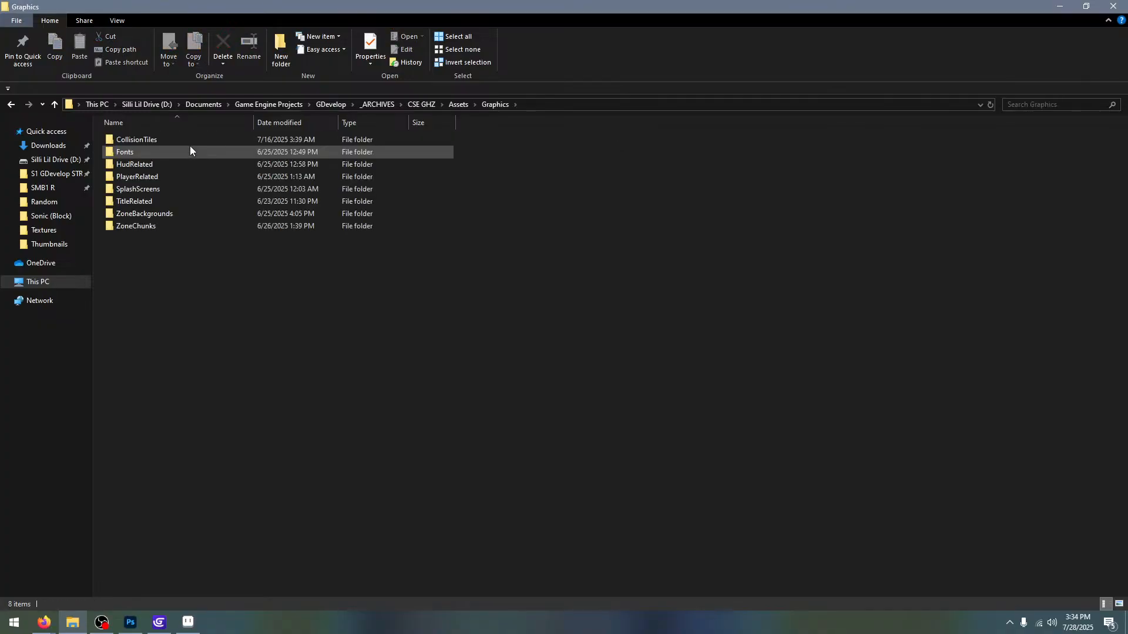
double_click(189, 150)
Display the Fonts folder's files as thumbnails and check the details of the HudSmall-White image
right_click(220, 318)
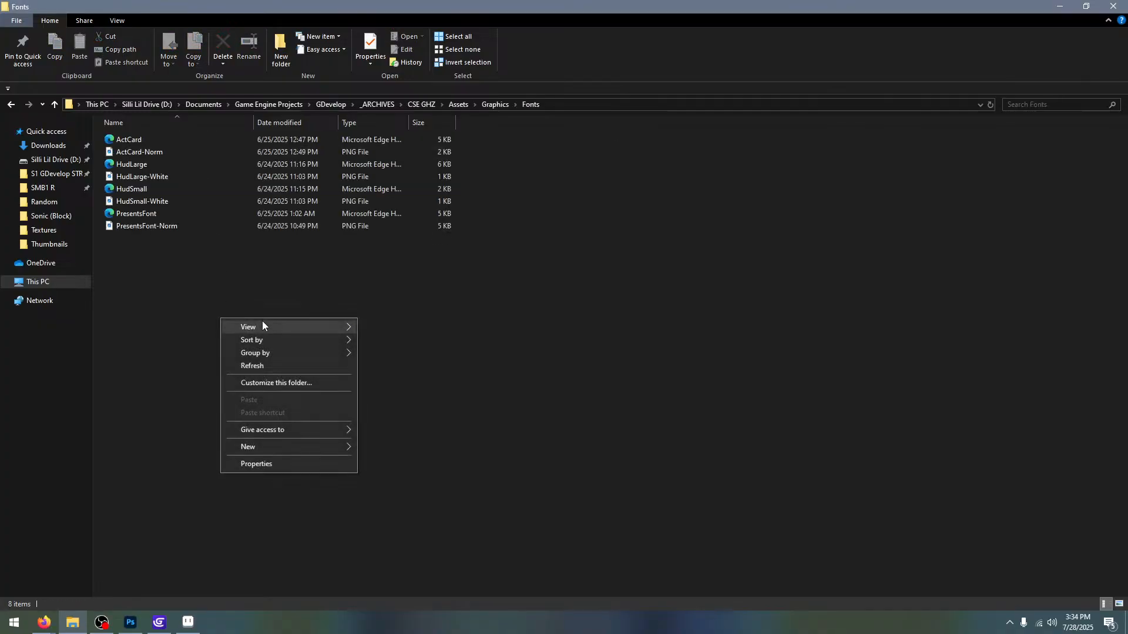
mouse_move(262, 322)
click(406, 340)
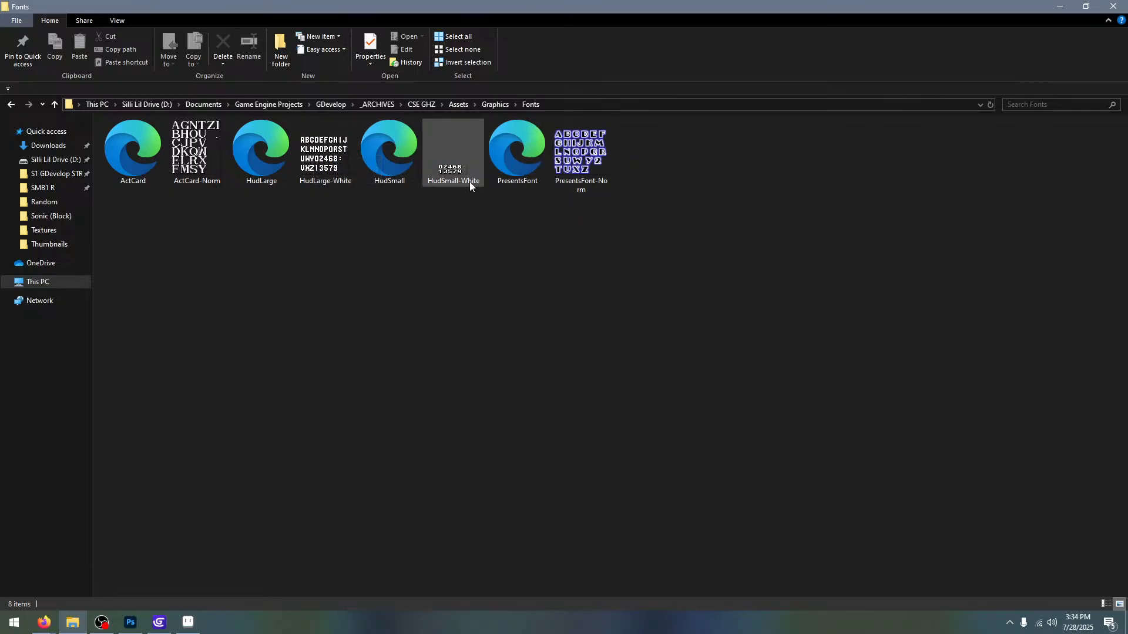
mouse_move(470, 179)
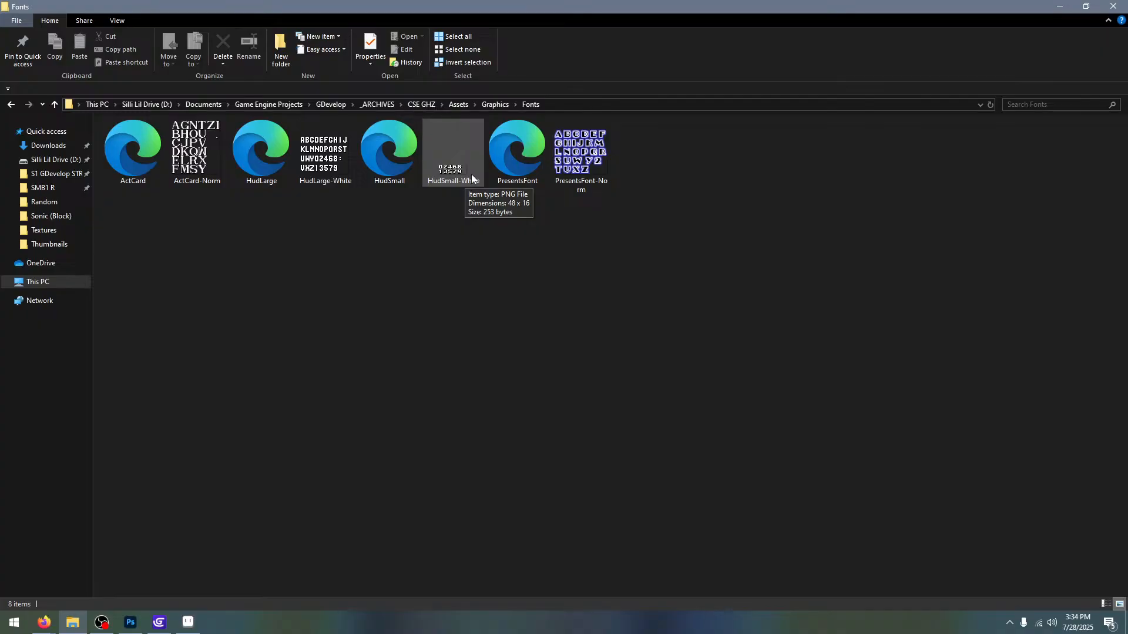
Return to Aseprite and step through the remaining frames of the digit sprite, ending on frame 1
click(187, 622)
click(187, 622)
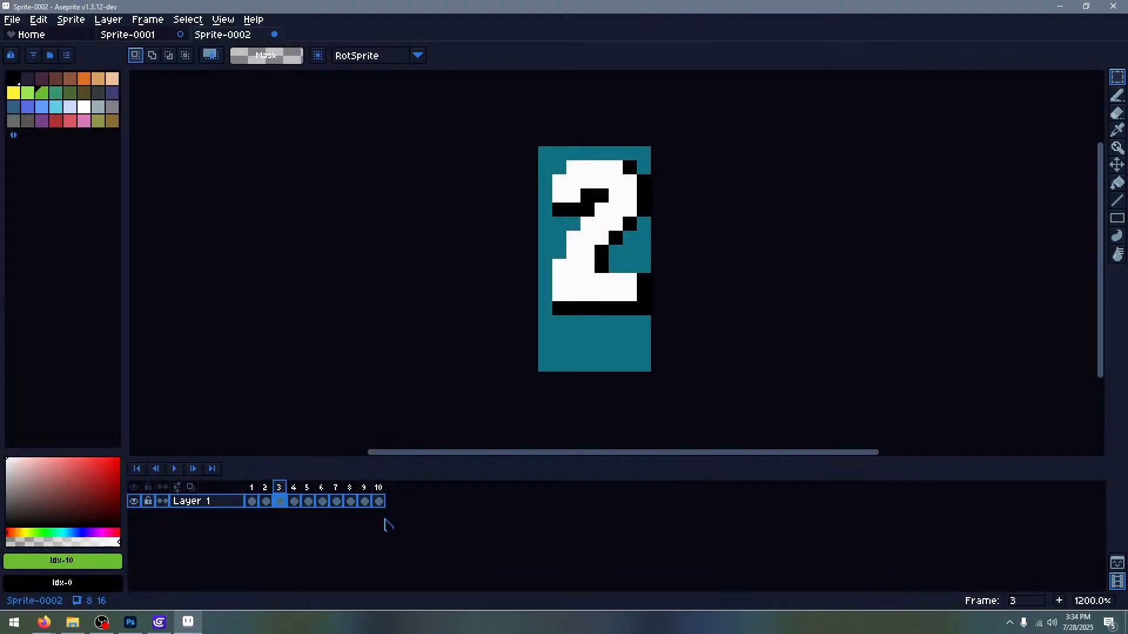
key(Right)
key(Right)
key(Right)
key(Right)
key(Right)
key(Right)
key(Right)
key(Right)
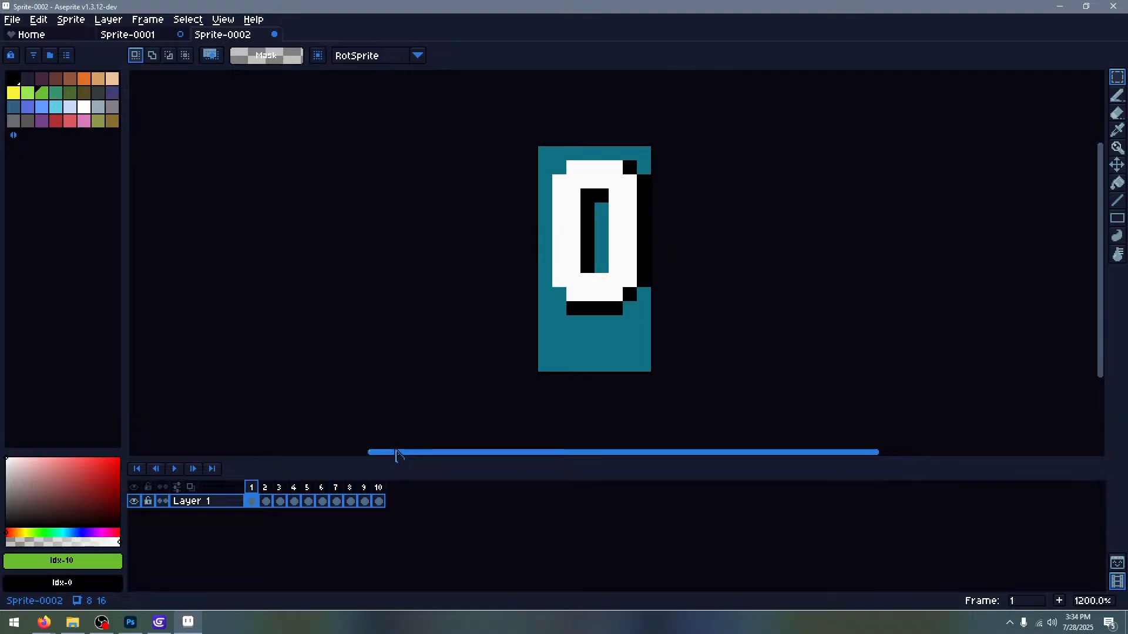
Save the digit sprite to Downloads as font_lkdsfjhkldsajgklsd in PNG format, exporting the animation as ten separate numbered files
click(13, 20)
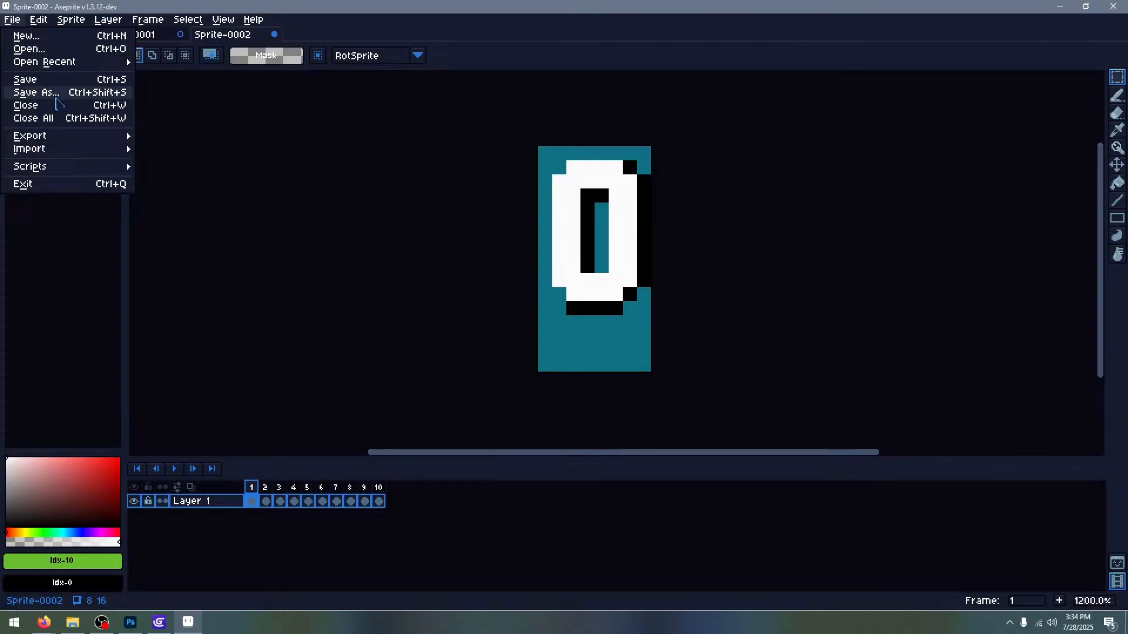
mouse_move(59, 136)
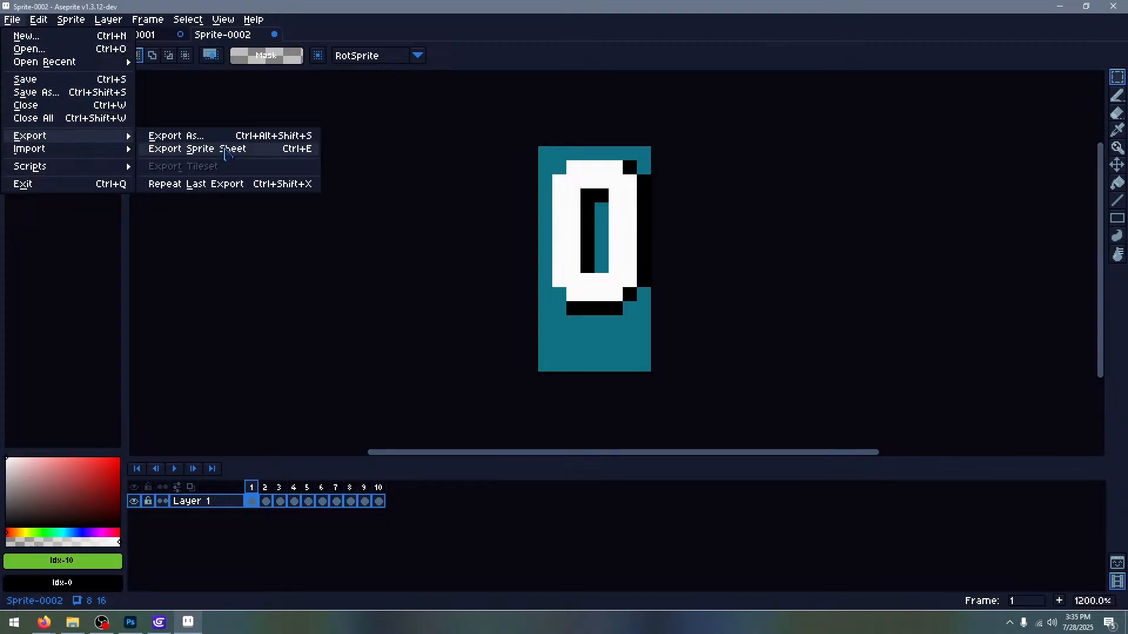
click(44, 92)
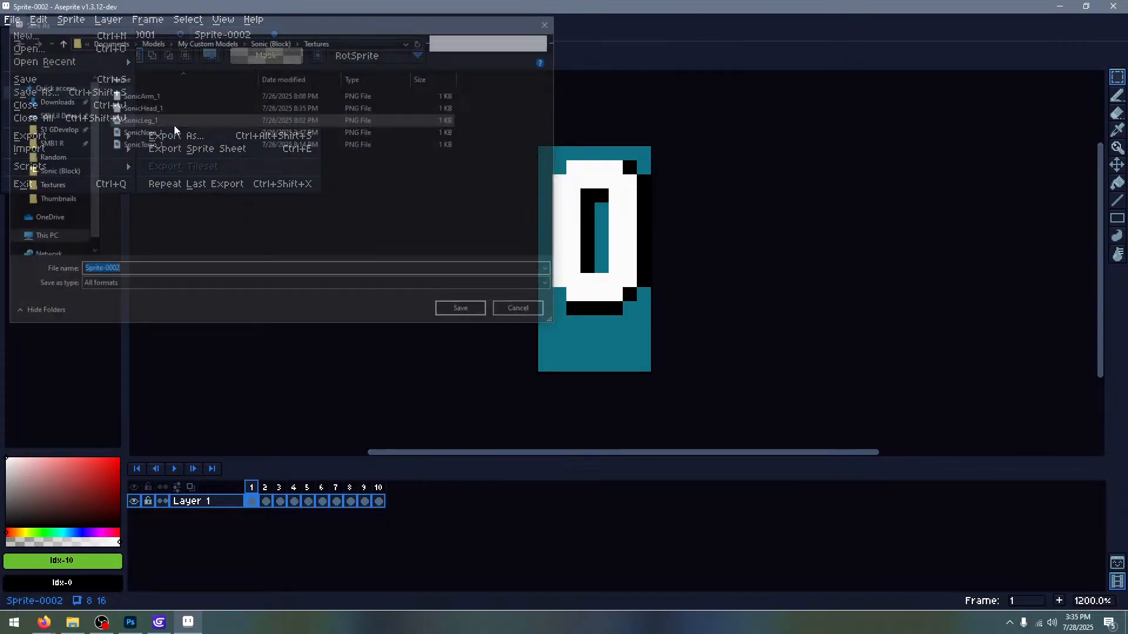
click(55, 101)
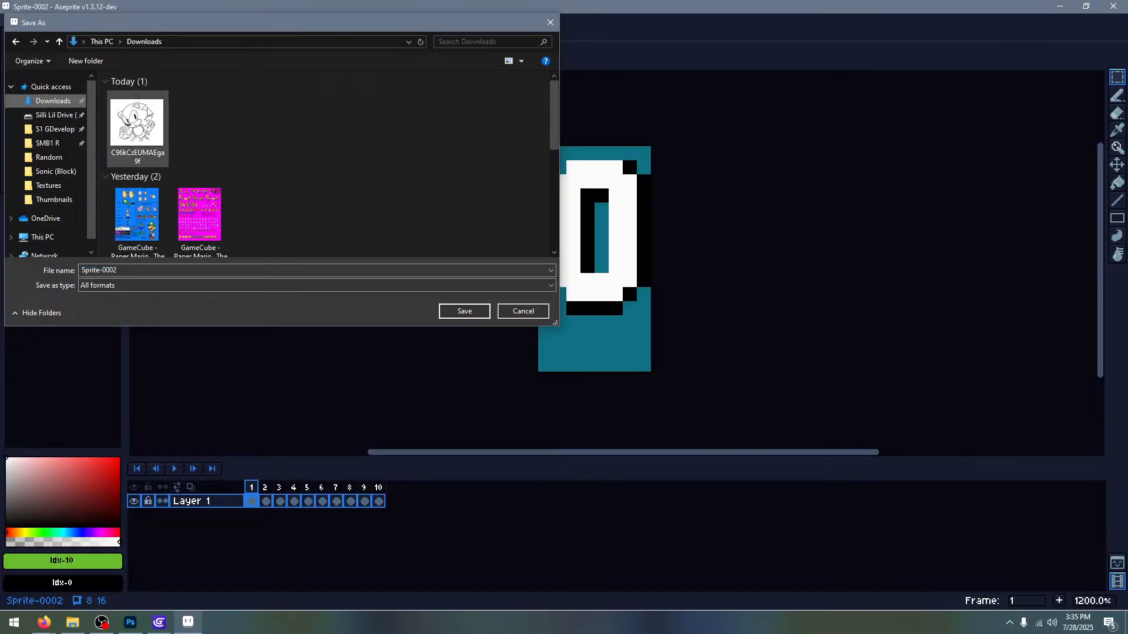
click(167, 270)
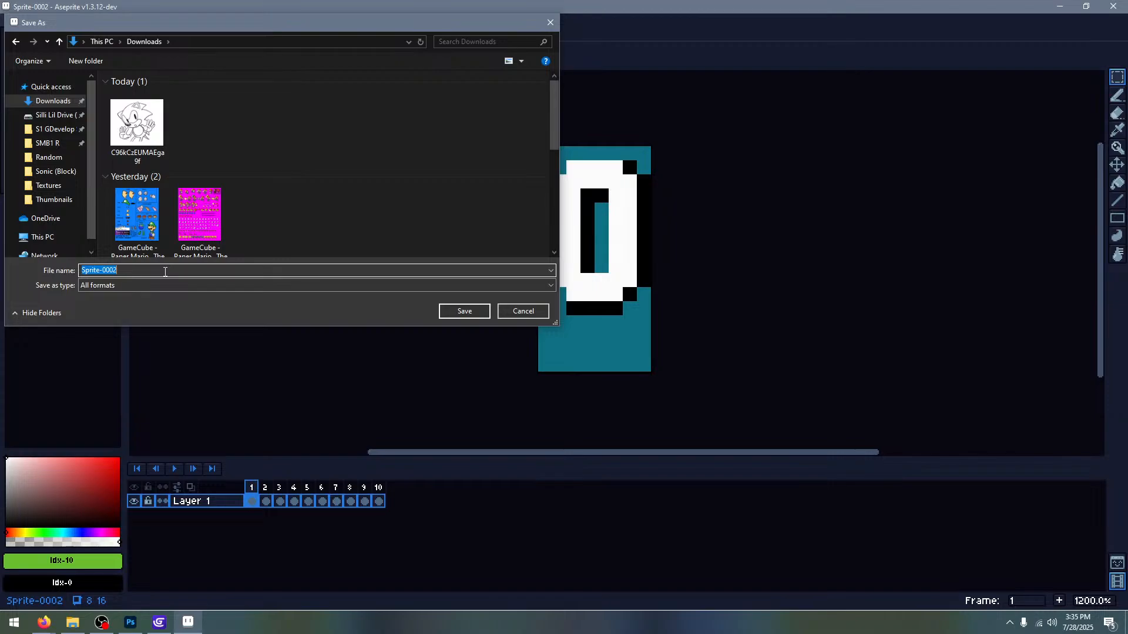
text(font_lkdsfjhkldsajgklsd)
click(264, 286)
click(117, 412)
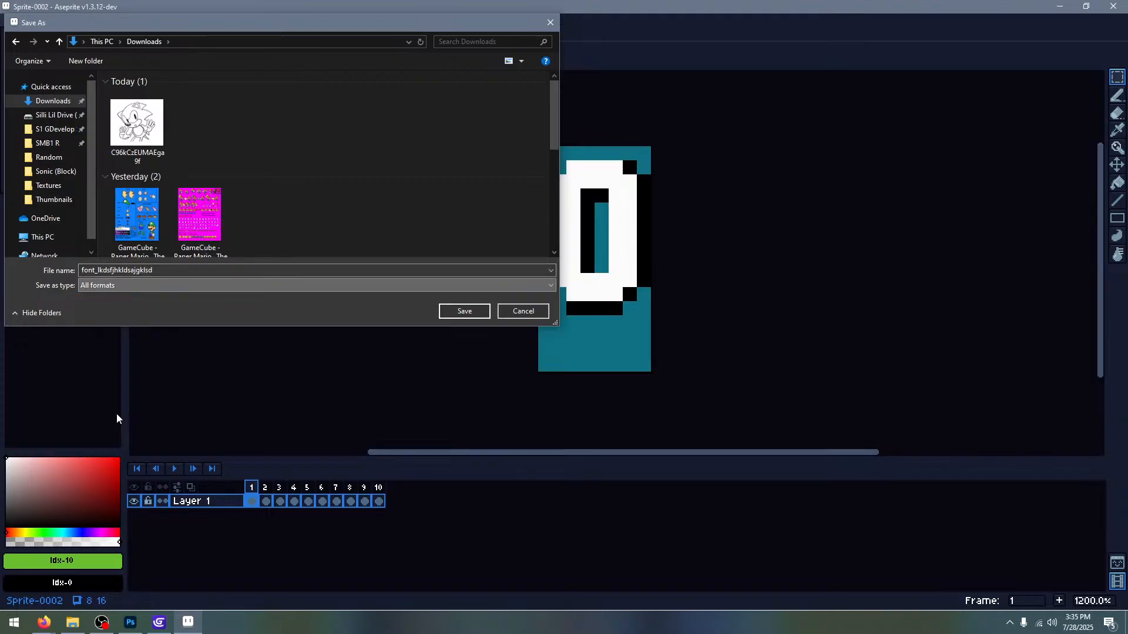
click(460, 309)
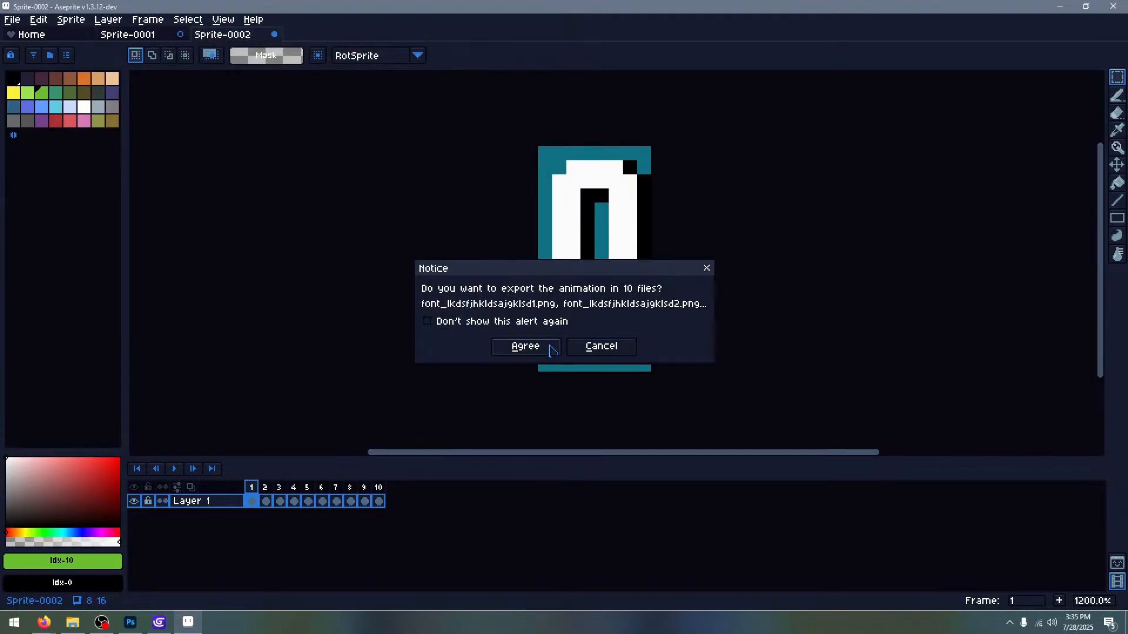
click(523, 347)
Switch to Firefox and open the SnowB Bitmap Font generator from the Tools bookmarks in the empty new tab
mouse_move(52, 624)
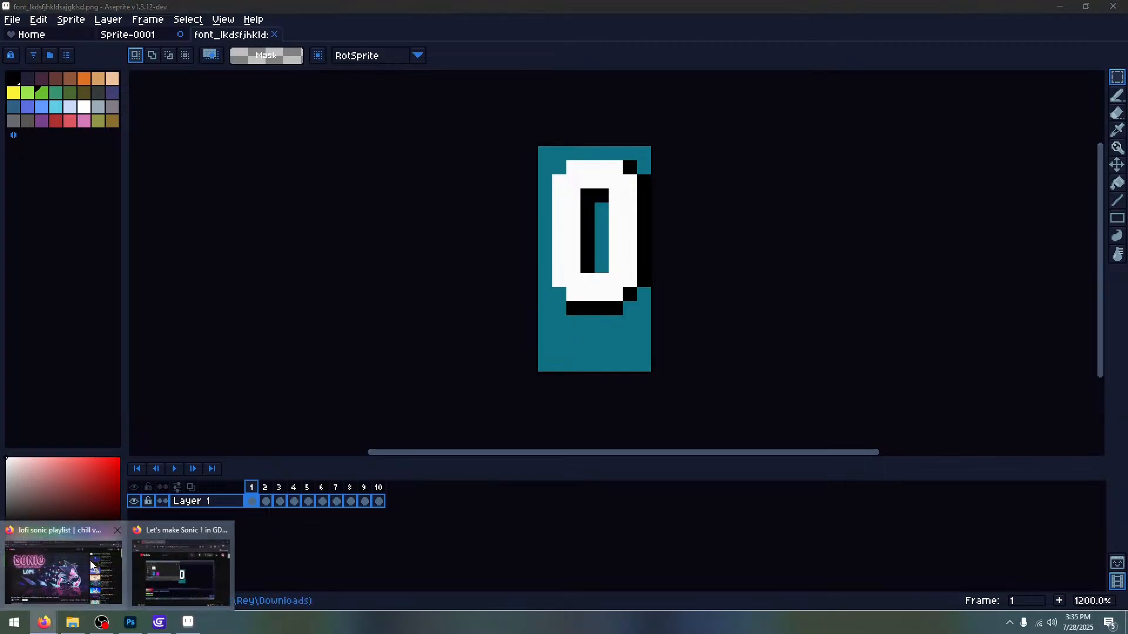
click(62, 564)
click(615, 14)
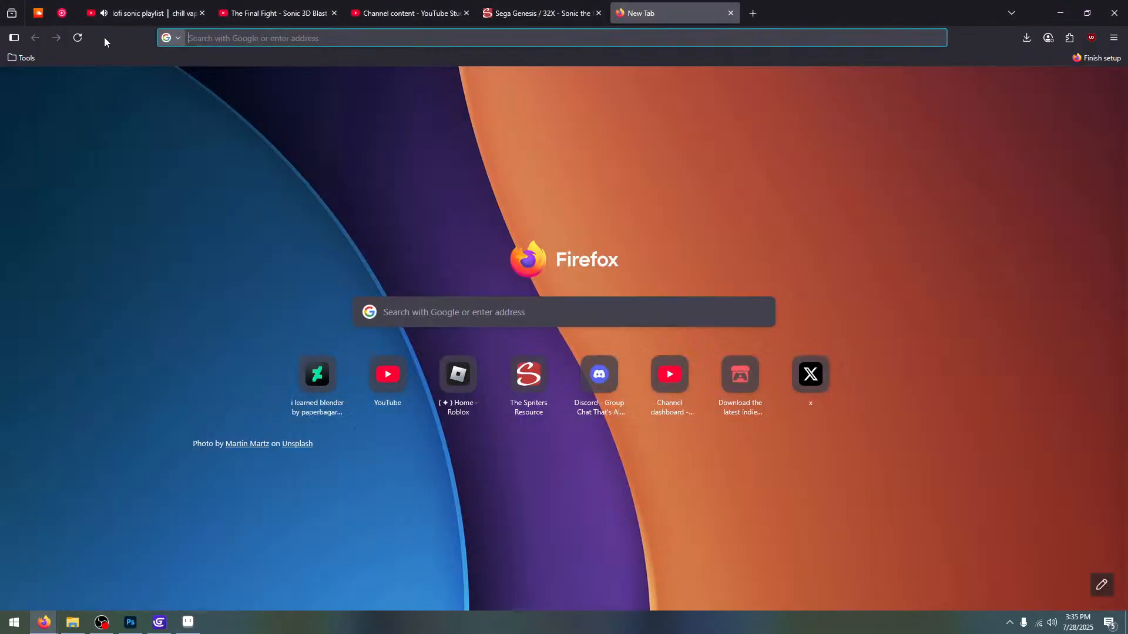
click(23, 58)
click(39, 97)
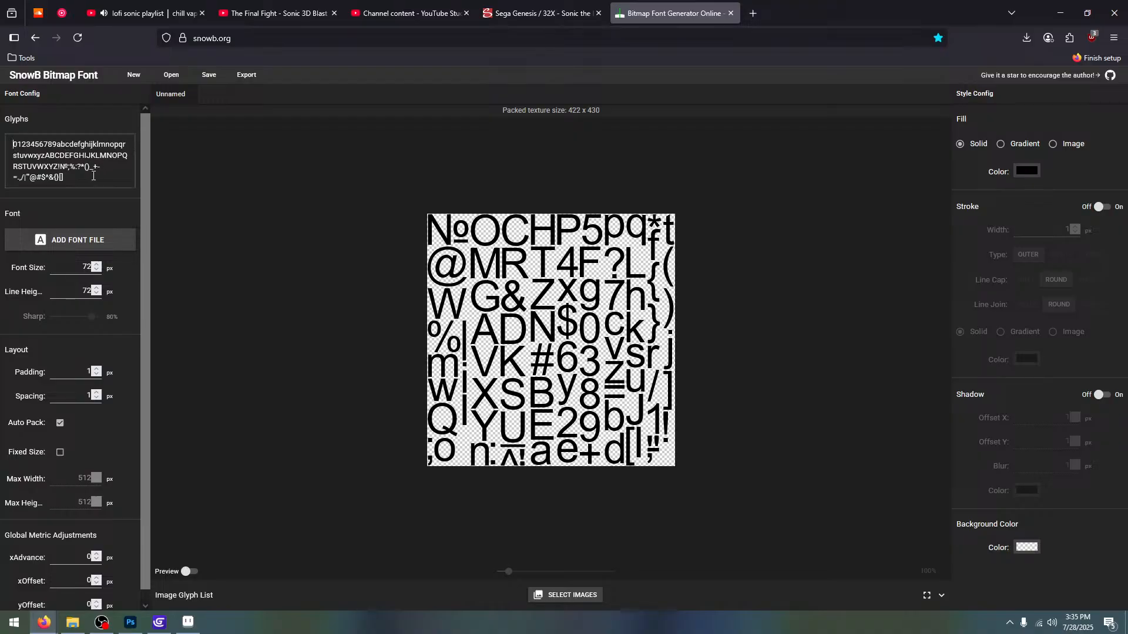
drag(85, 176, 58, 141)
click(58, 141)
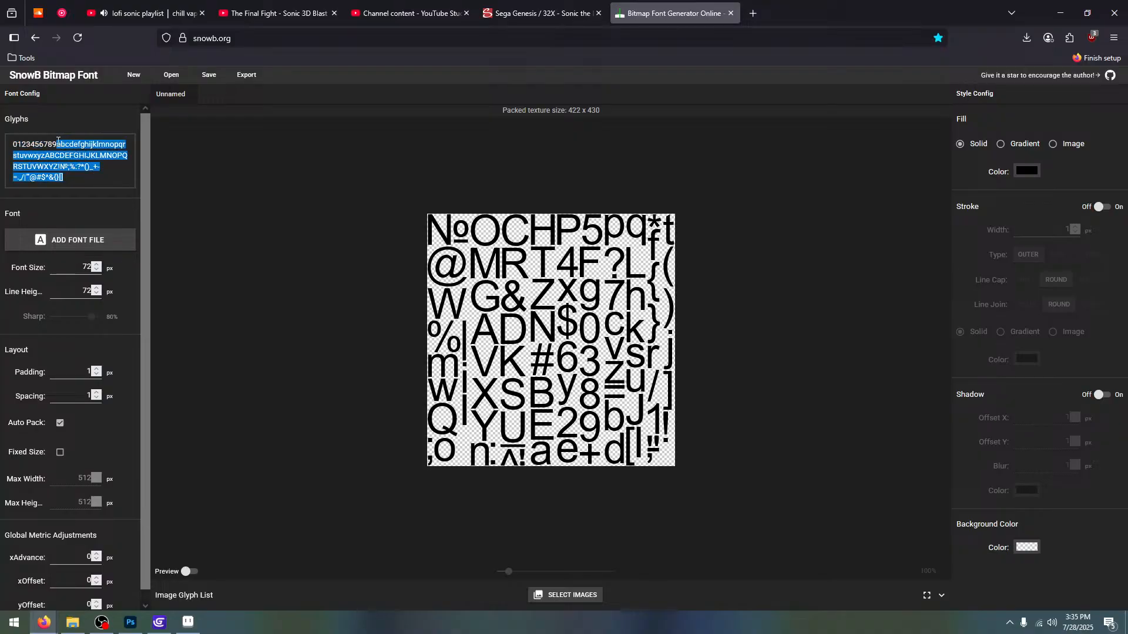
key(BackSpace)
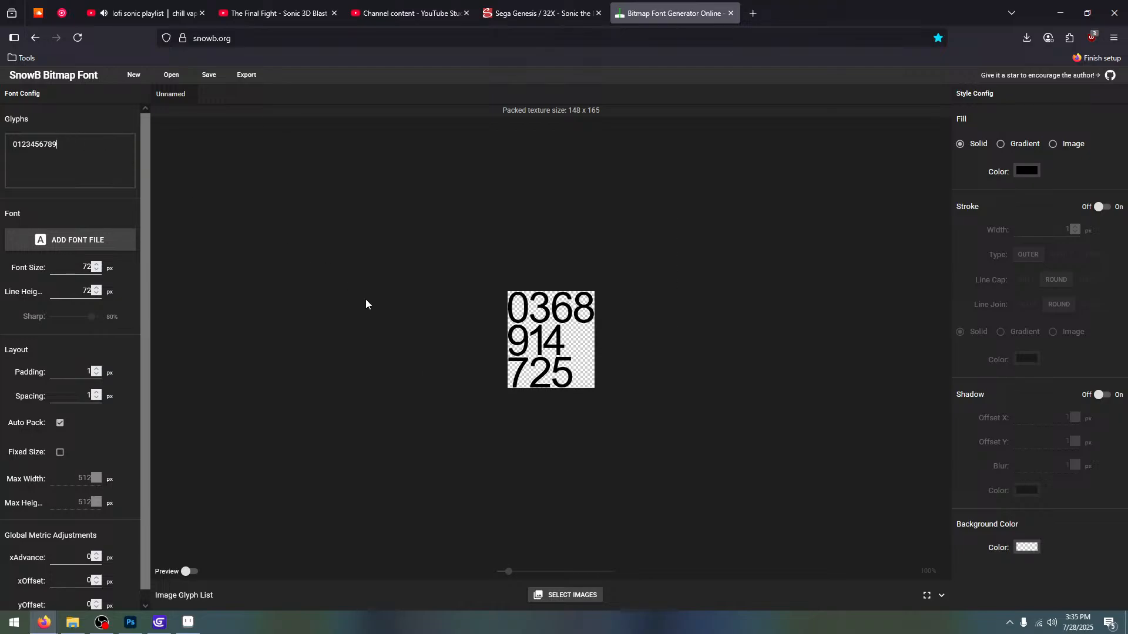
Set the bitmap font's font size and line height to 8 px each
double_click(86, 266)
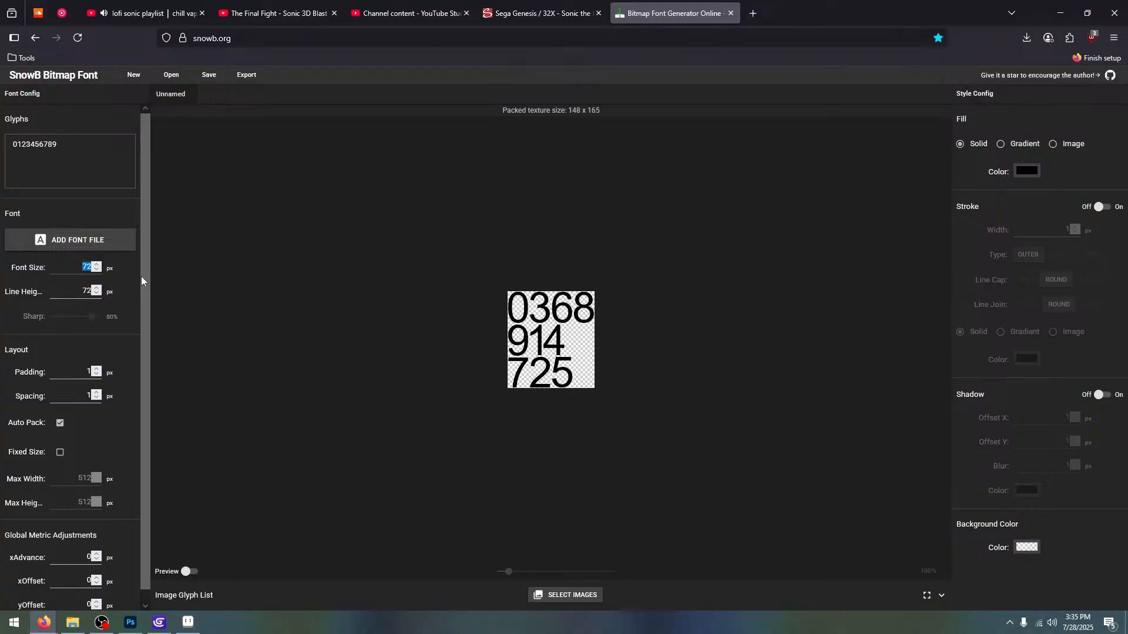
text(8)
scroll(552, 352, up, 5)
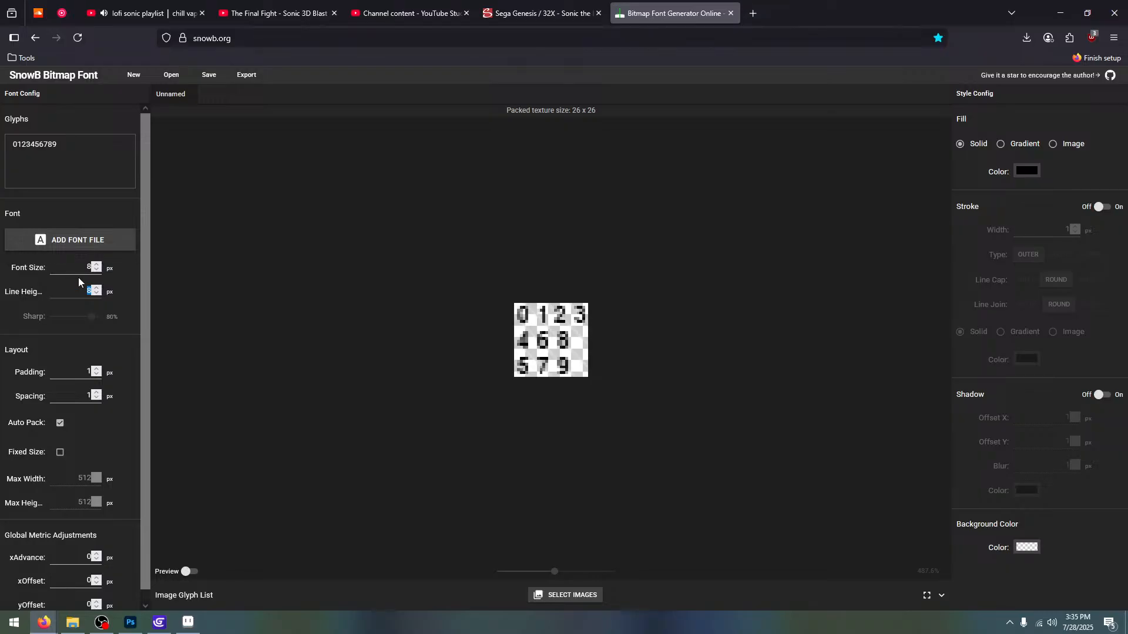
click(239, 238)
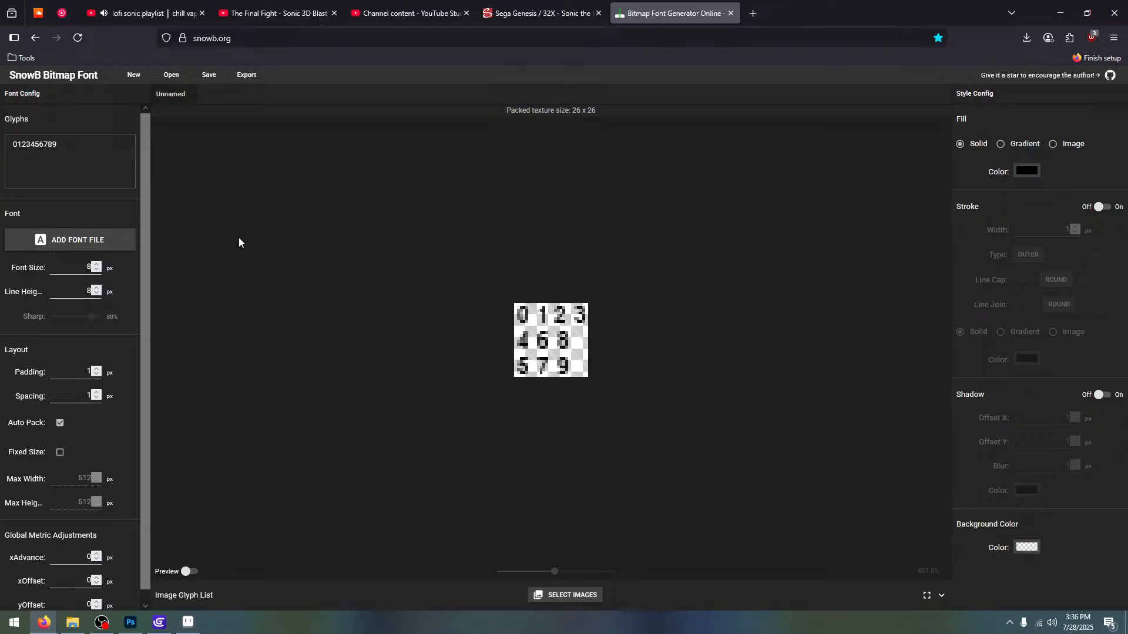
Load the ten font_lkdsfjhkldsajgklsd digit images from Downloads into the image glyph list
click(552, 595)
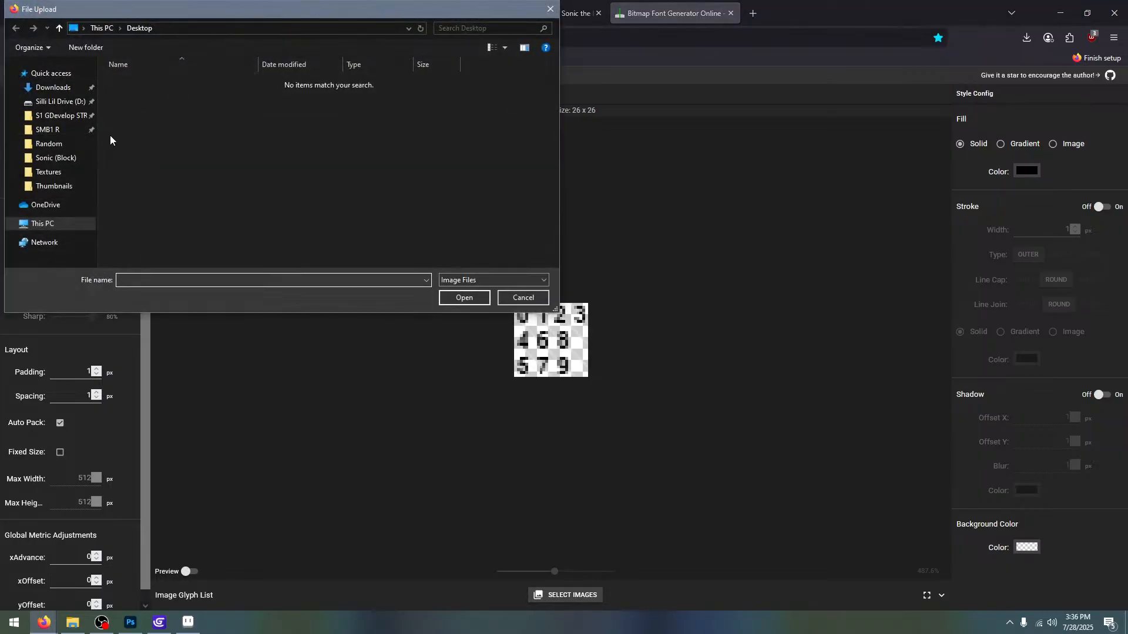
click(53, 87)
click(143, 104)
shift+click(265, 190)
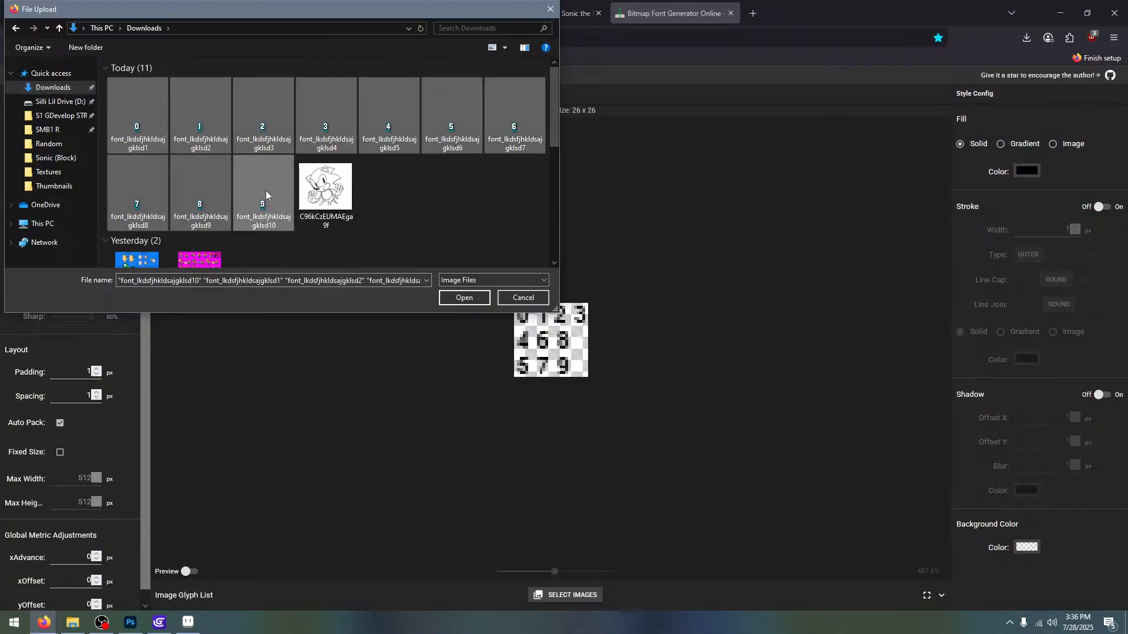
click(458, 300)
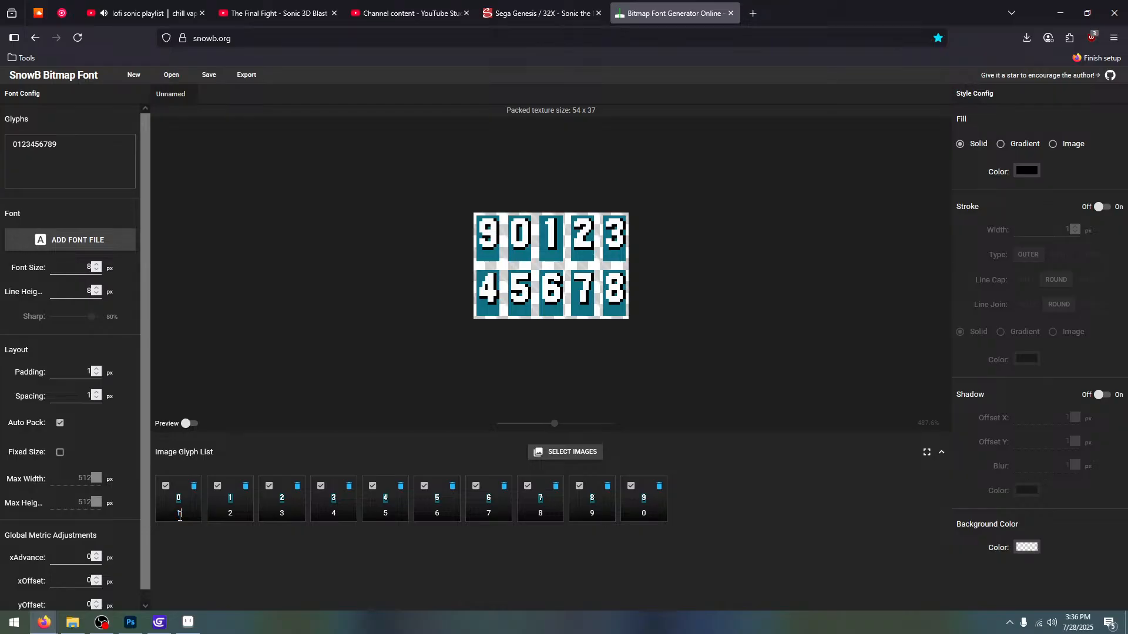
Assign the characters 0 through 9 in order to the ten digit images in the image glyph list
text(0)
double_click(232, 516)
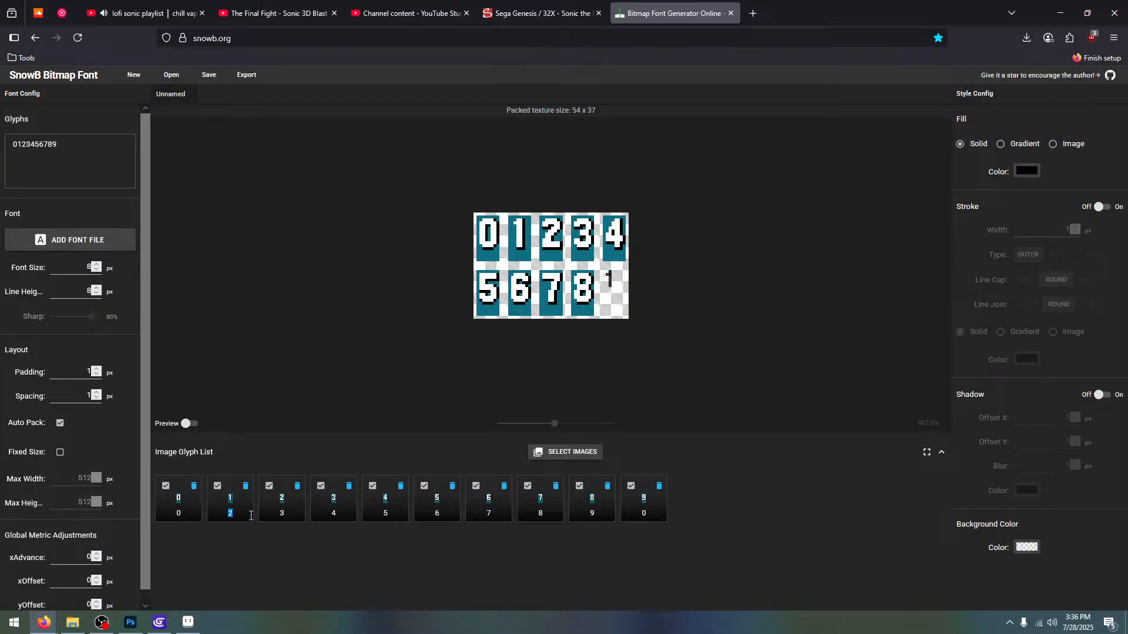
text(1)
double_click(282, 513)
text(2)
double_click(334, 514)
text(34)
key(Tab)
text(5)
key(Tab)
text(6)
key(Tab)
text(7)
key(Tab)
text(8)
key(Tab)
text(9)
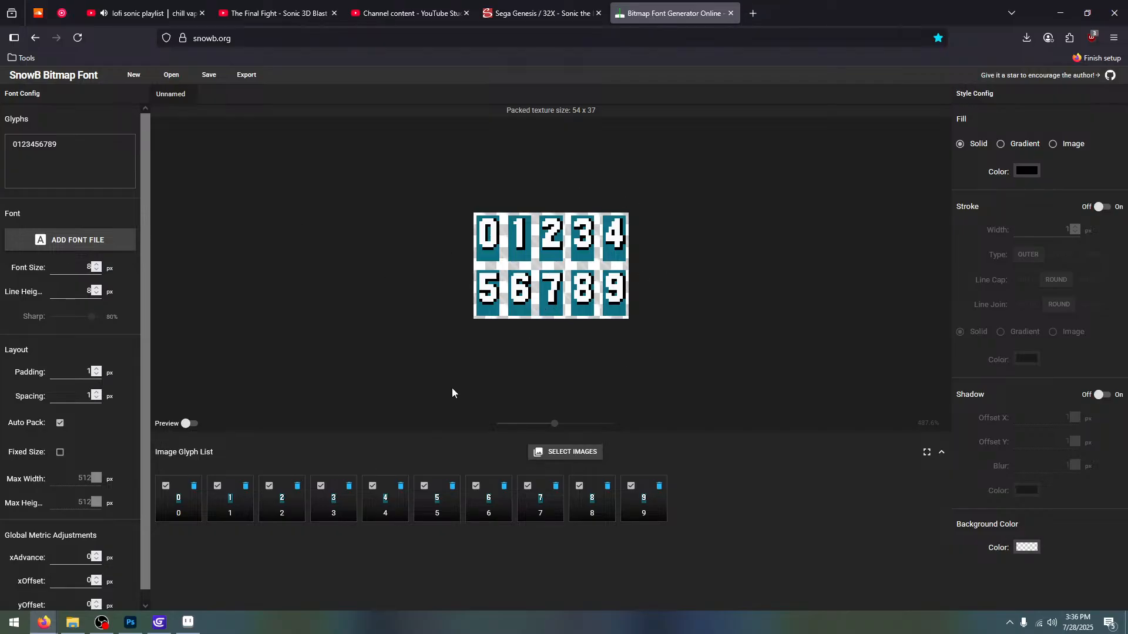
Set the bitmap font's layout padding and spacing to 0 px each
click(97, 375)
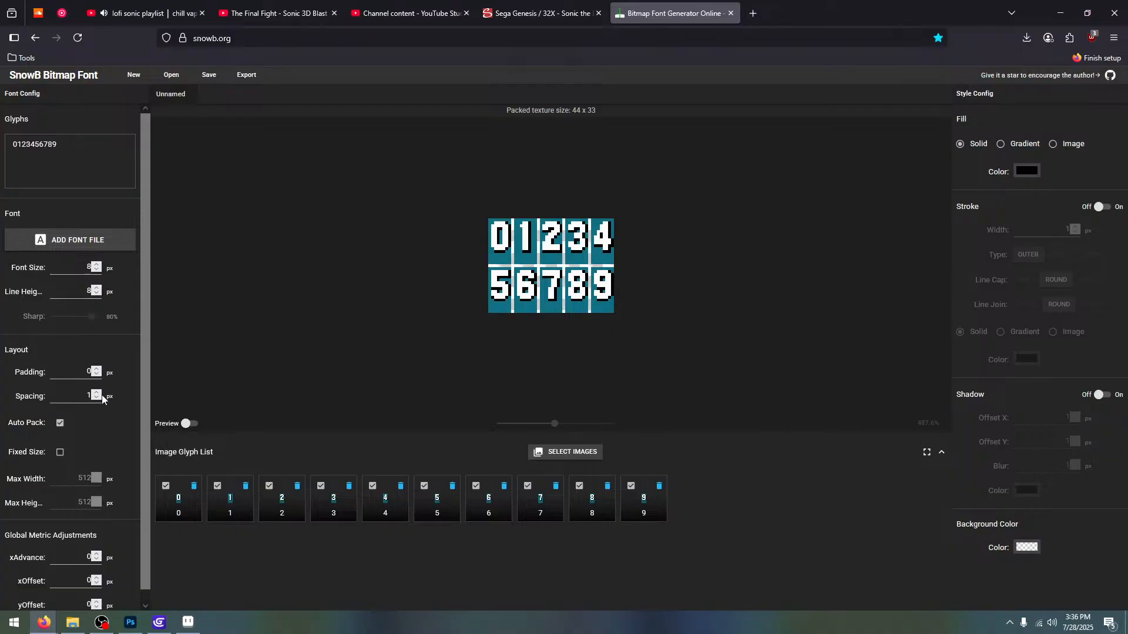
click(97, 399)
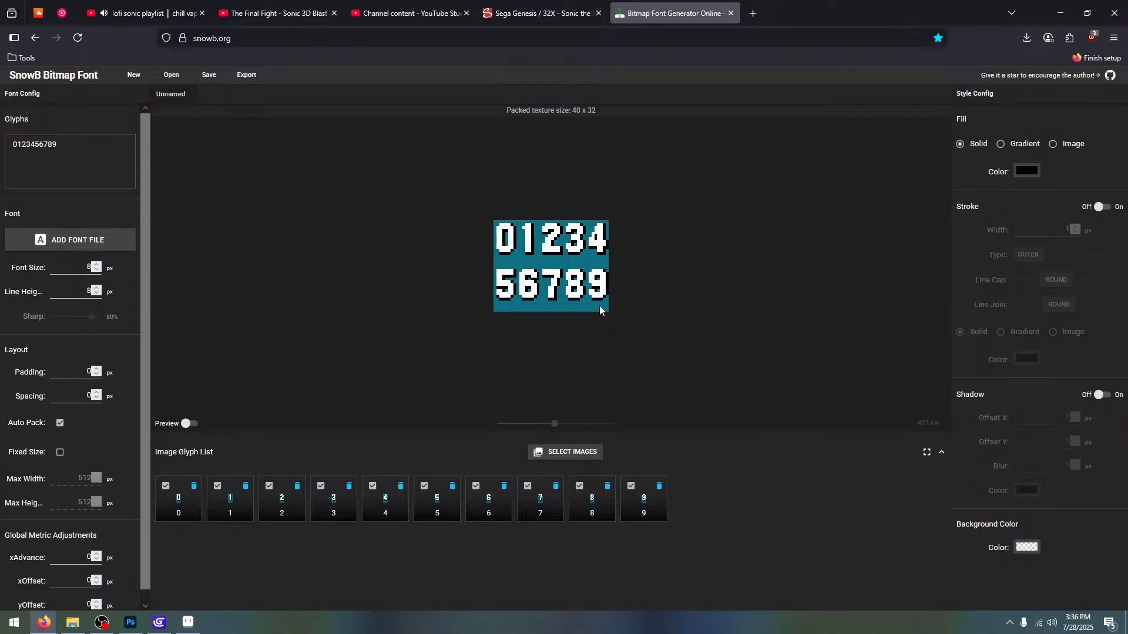
scroll(122, 450, down, 1)
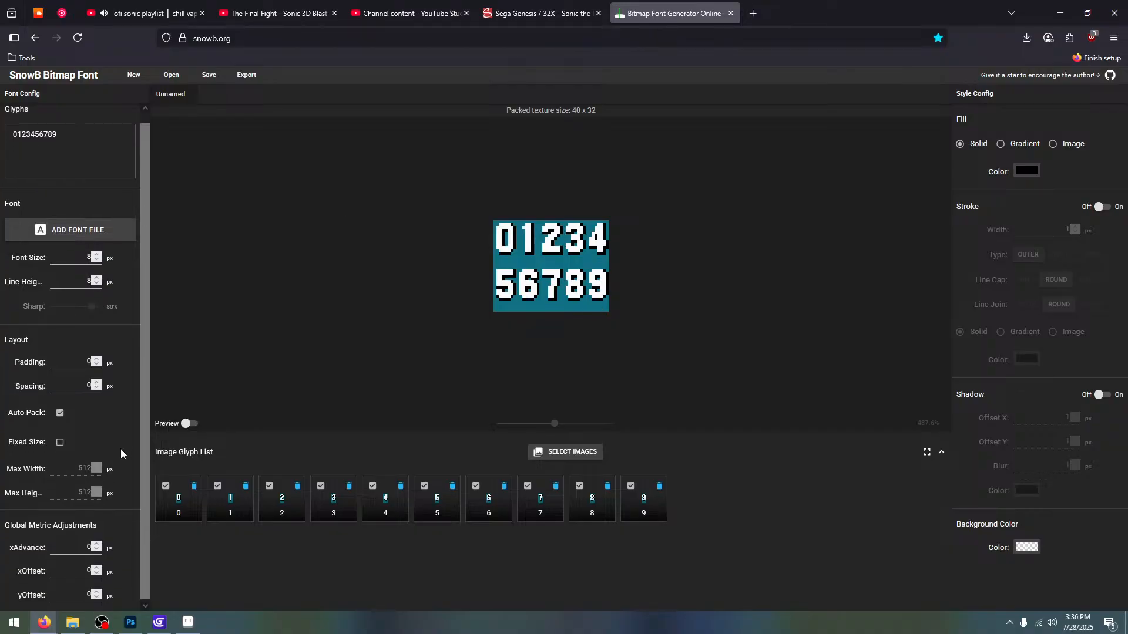
click(191, 425)
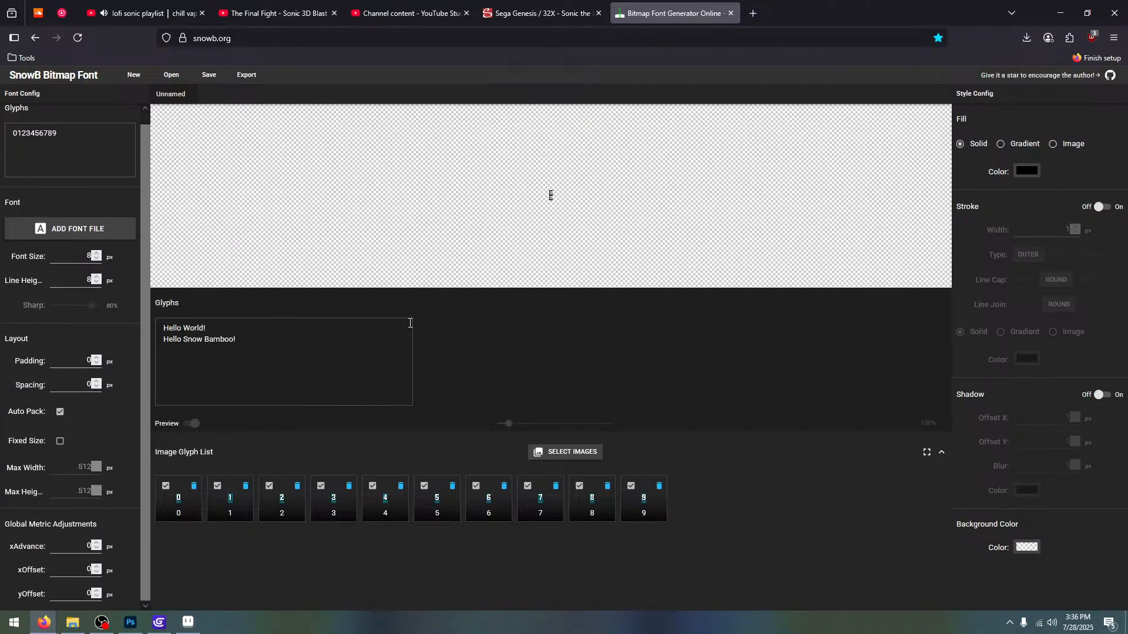
drag(507, 423, 637, 443)
drag(249, 336, 98, 310)
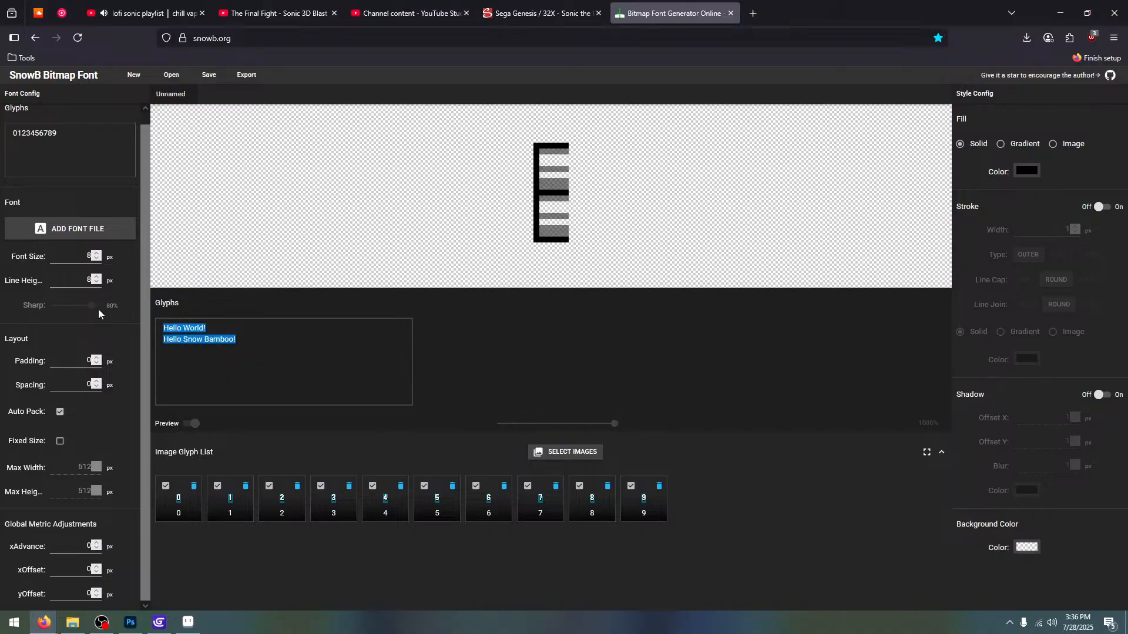
text(012345)
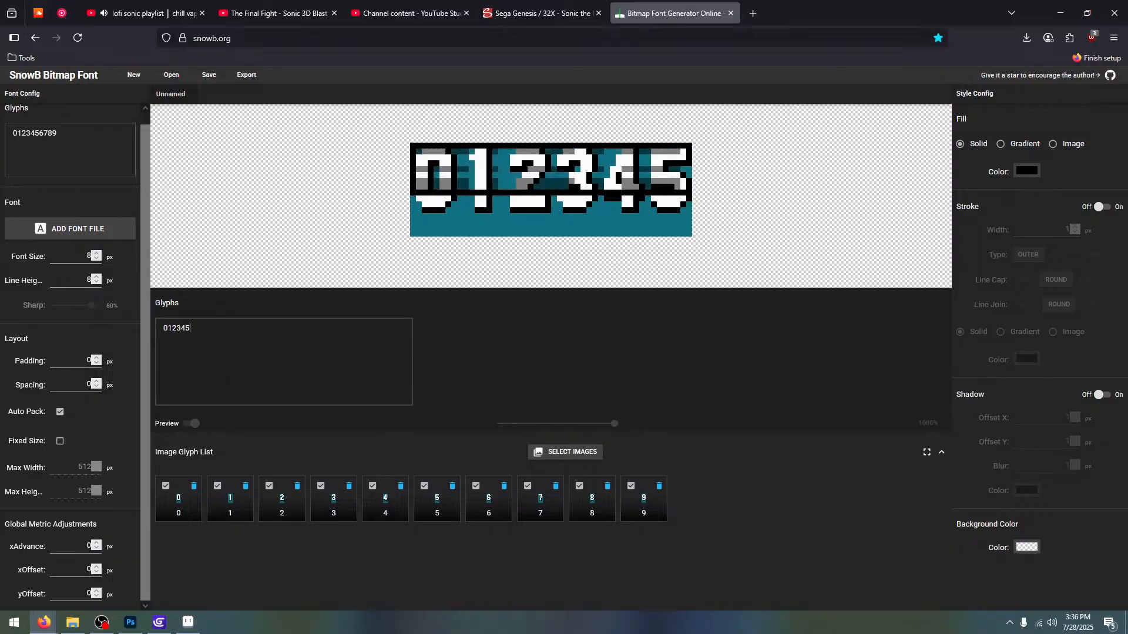
text(678)
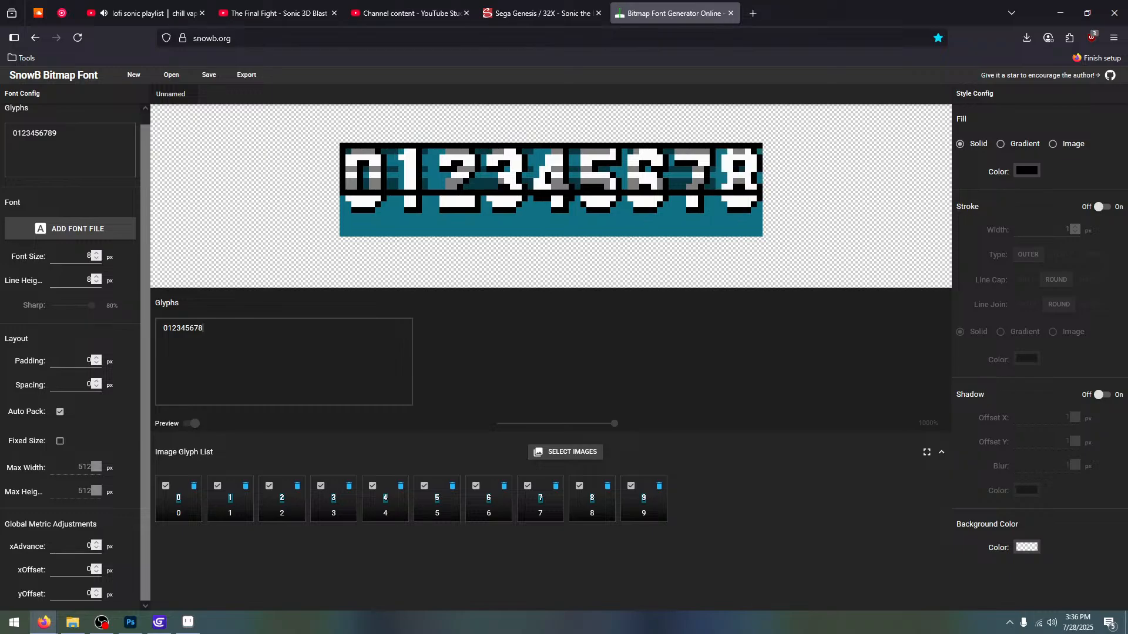
text(9 0)
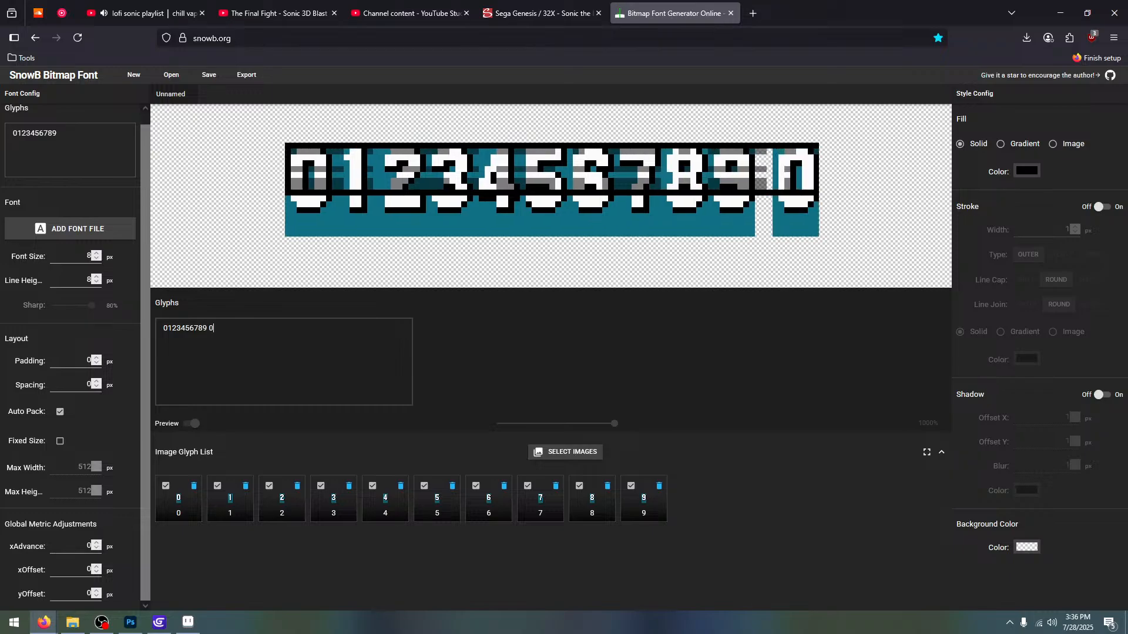
text(080808)
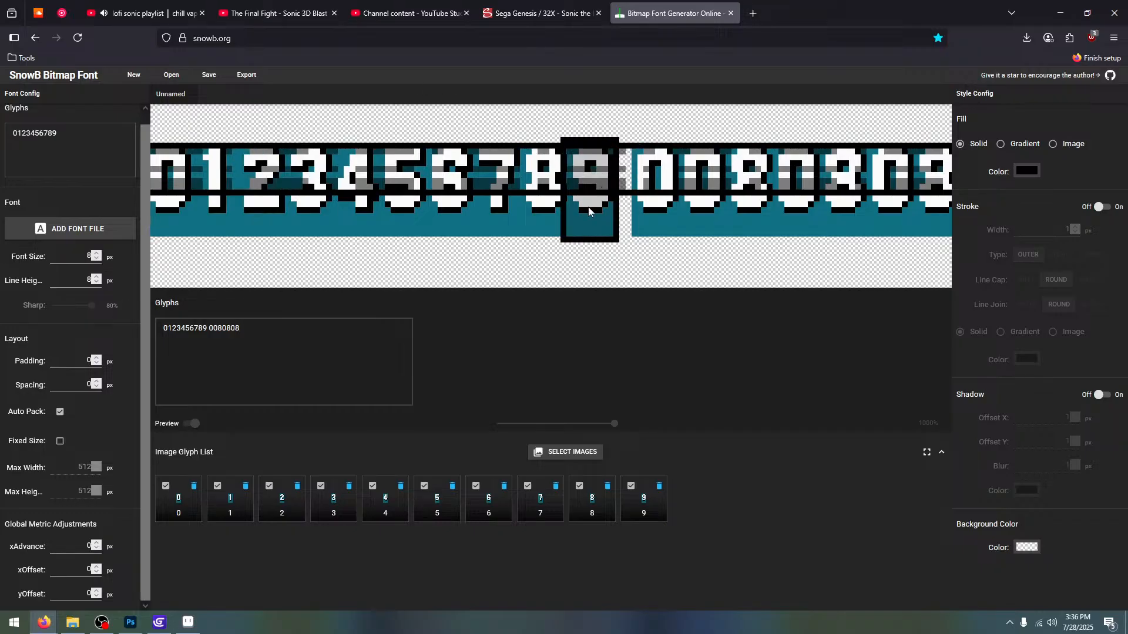
scroll(594, 215, down, 3)
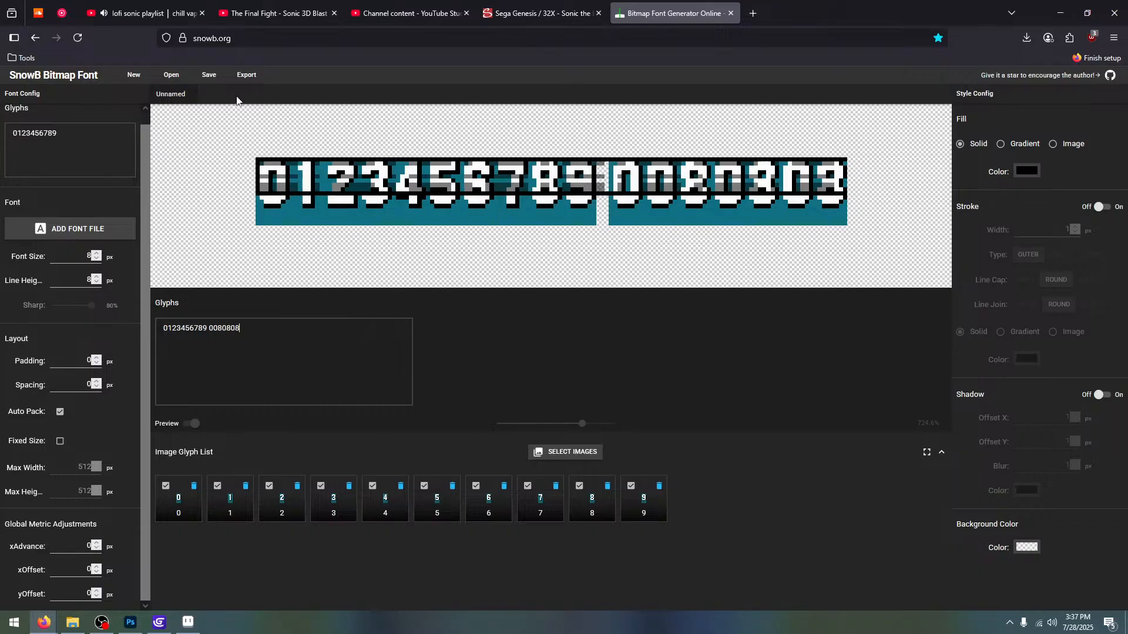
Export the bitmap font as Unnamed.xml (BMFont XML) with the font name "numbers test"
click(241, 75)
click(600, 371)
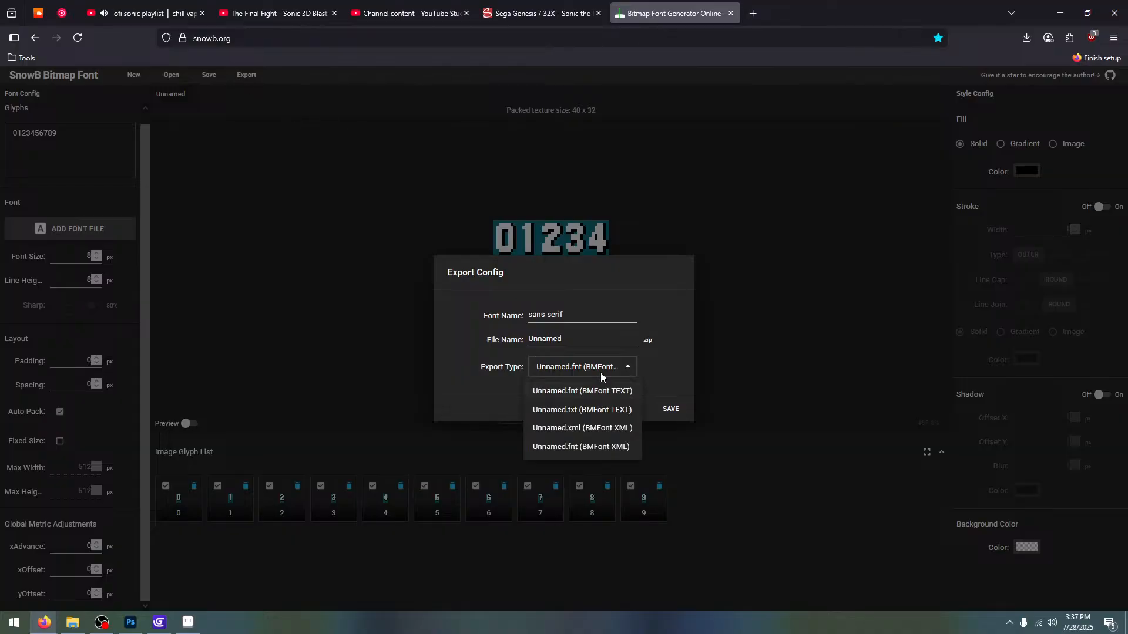
click(614, 435)
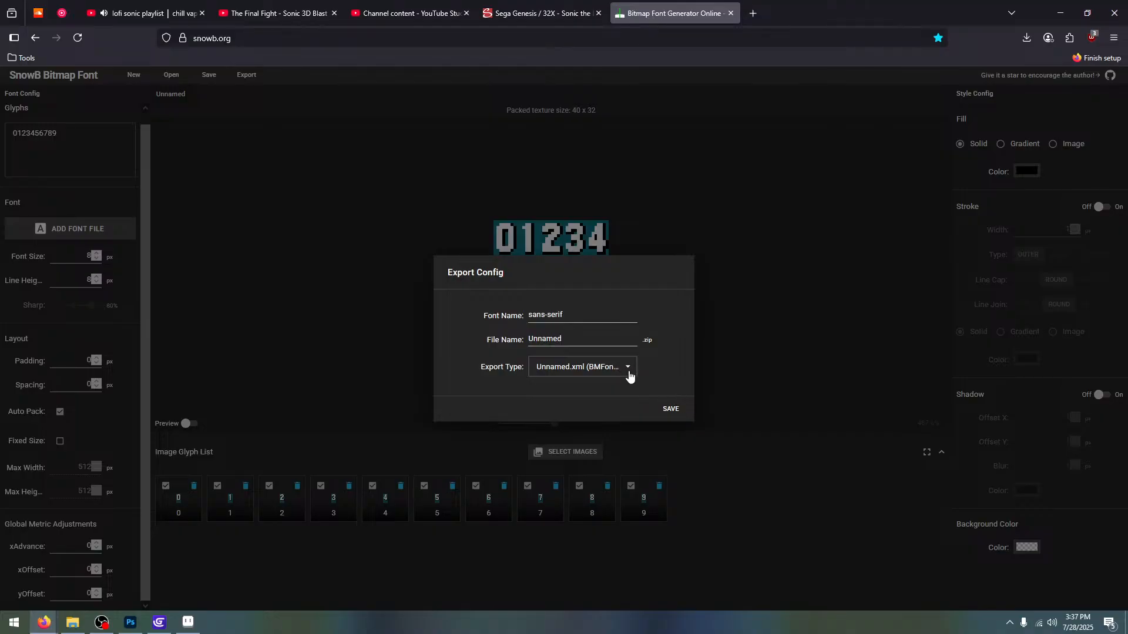
click(604, 376)
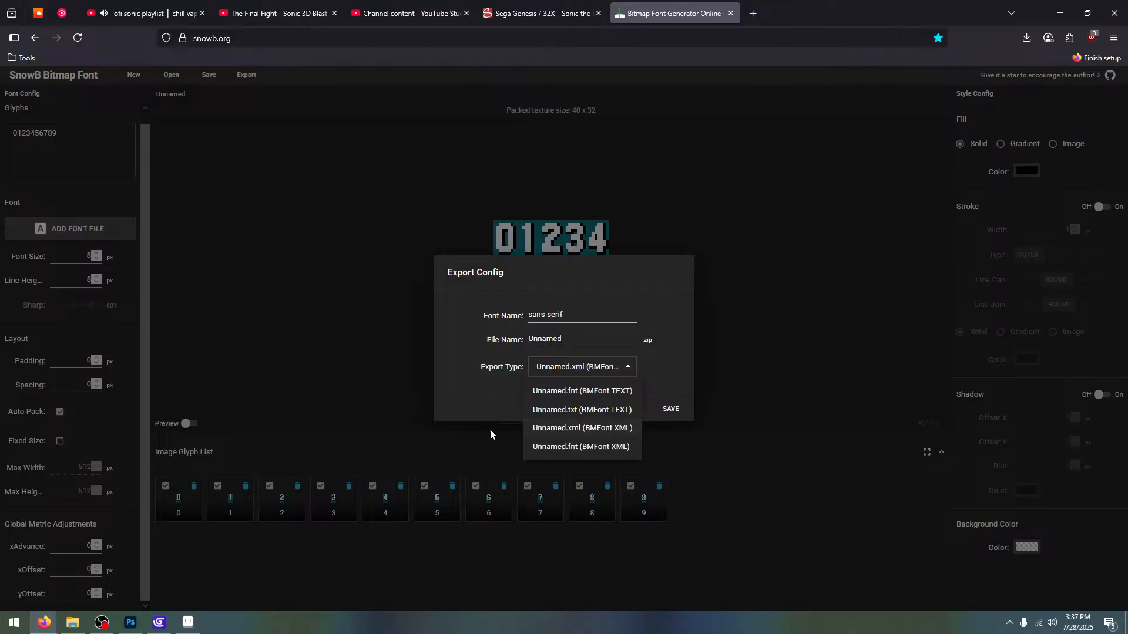
click(613, 430)
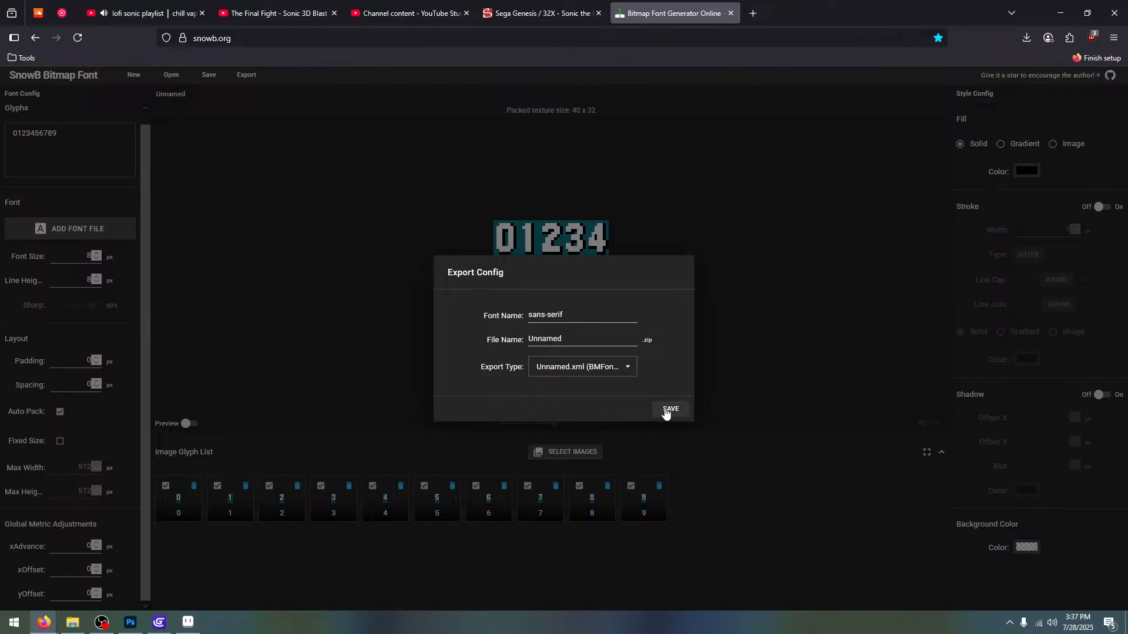
drag(589, 315, 41, 358)
text(numbers test)
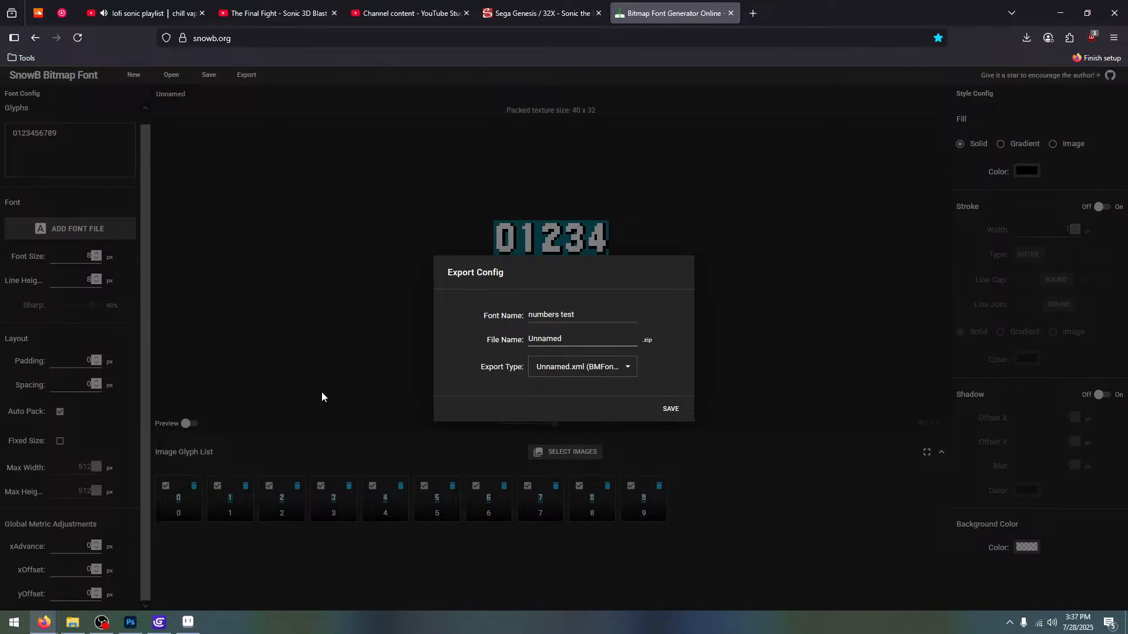
click(671, 409)
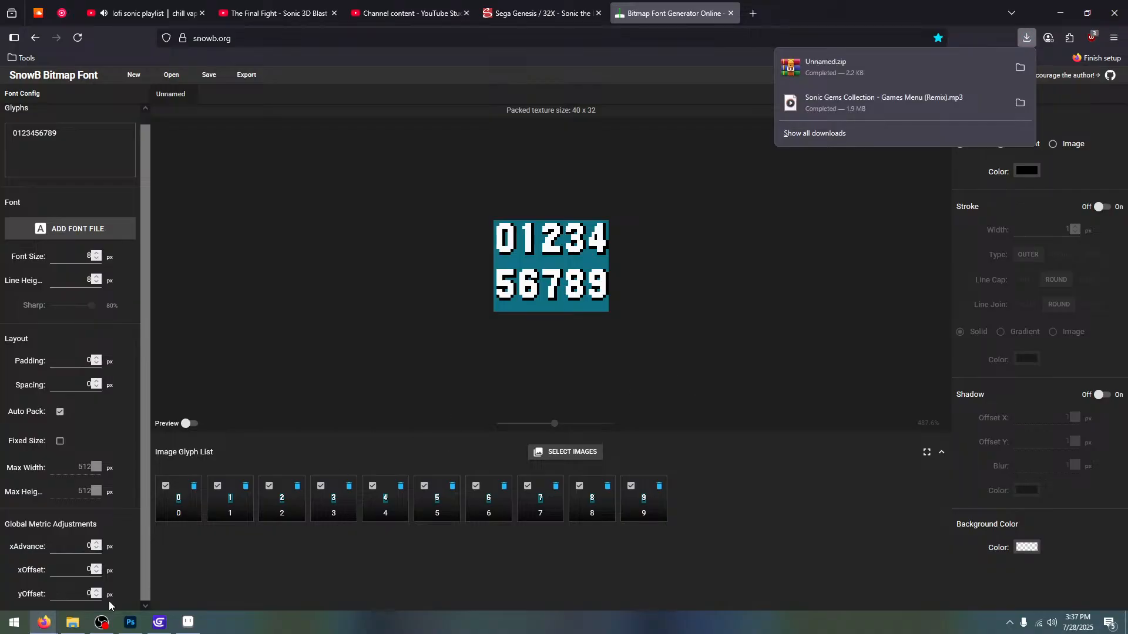
Switch to File Explorer and delete the ten font_lkdsfjhkldsajgklsd digit images from Downloads
click(72, 623)
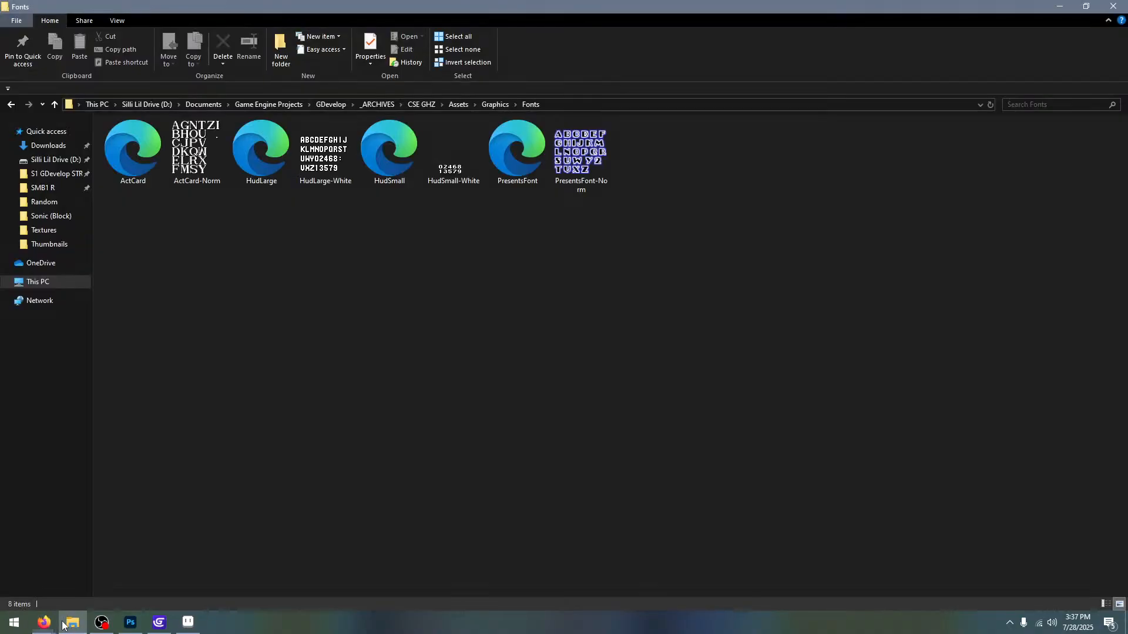
click(49, 145)
click(132, 171)
click(199, 168)
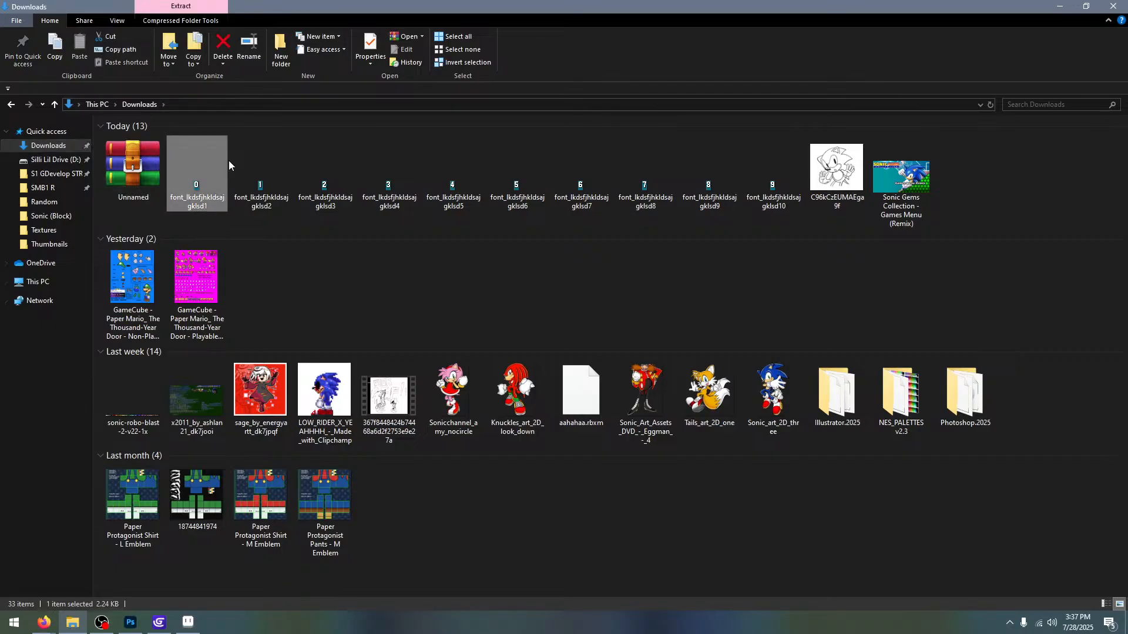
shift+click(752, 176)
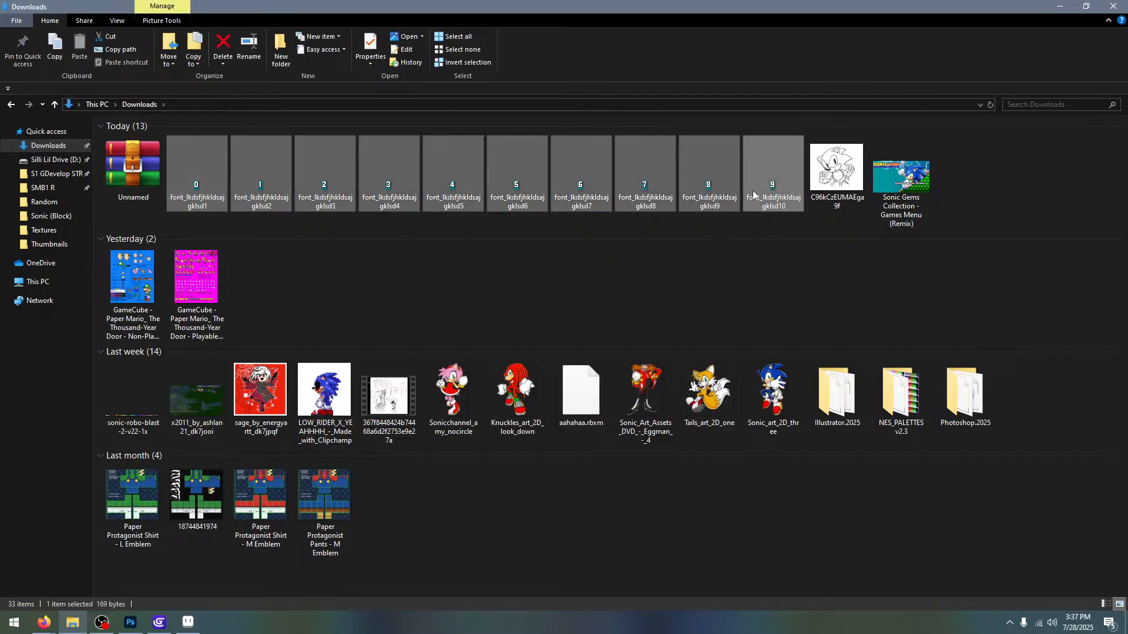
click(231, 47)
Extract the exported Unnamed archive into its own Unnamed folder, open that folder and select the XML file
click(145, 170)
right_click(144, 171)
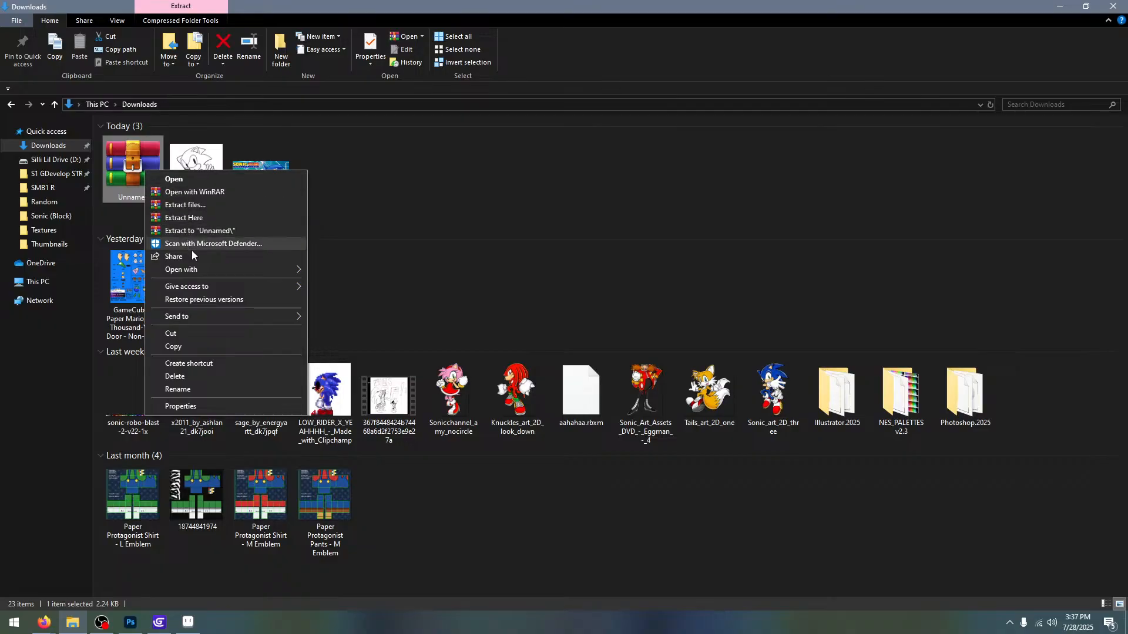
click(225, 231)
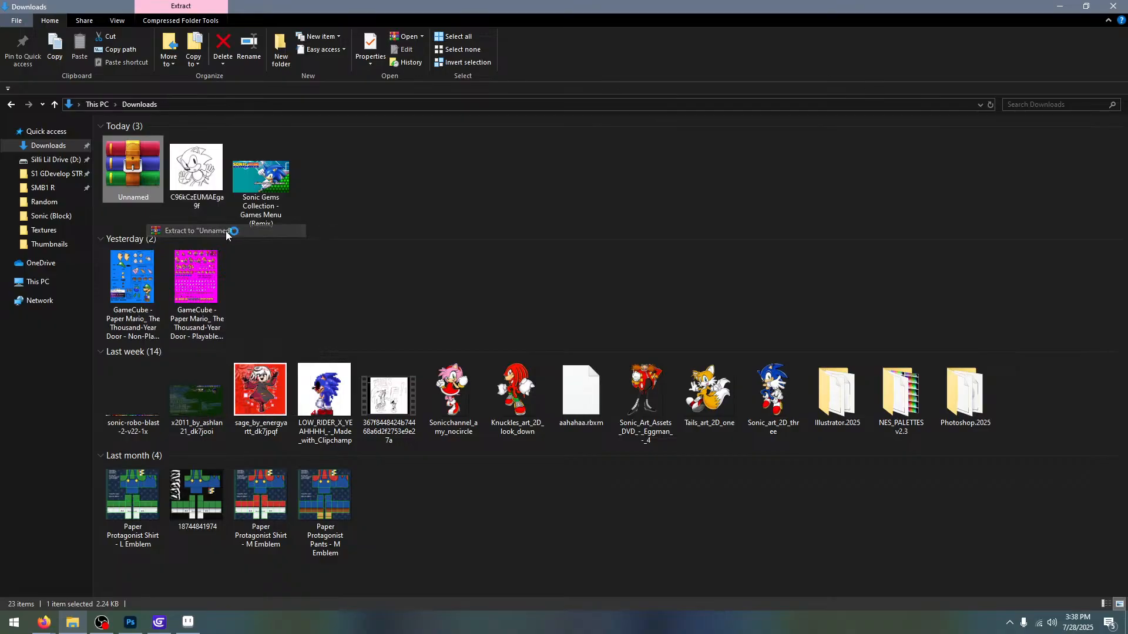
click(325, 175)
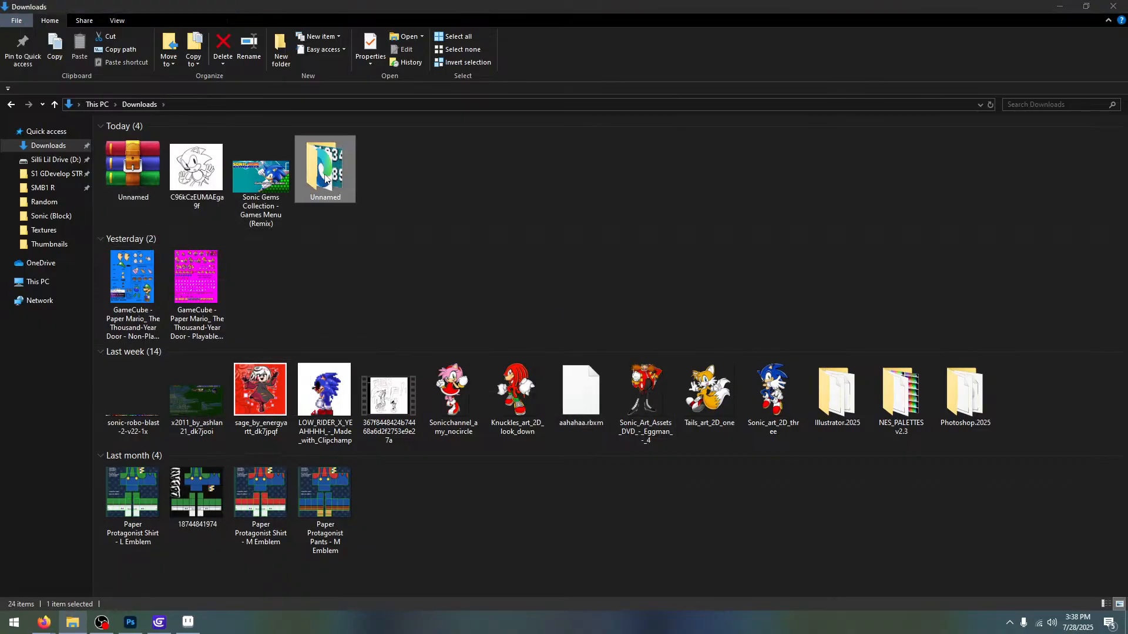
double_click(325, 175)
click(186, 154)
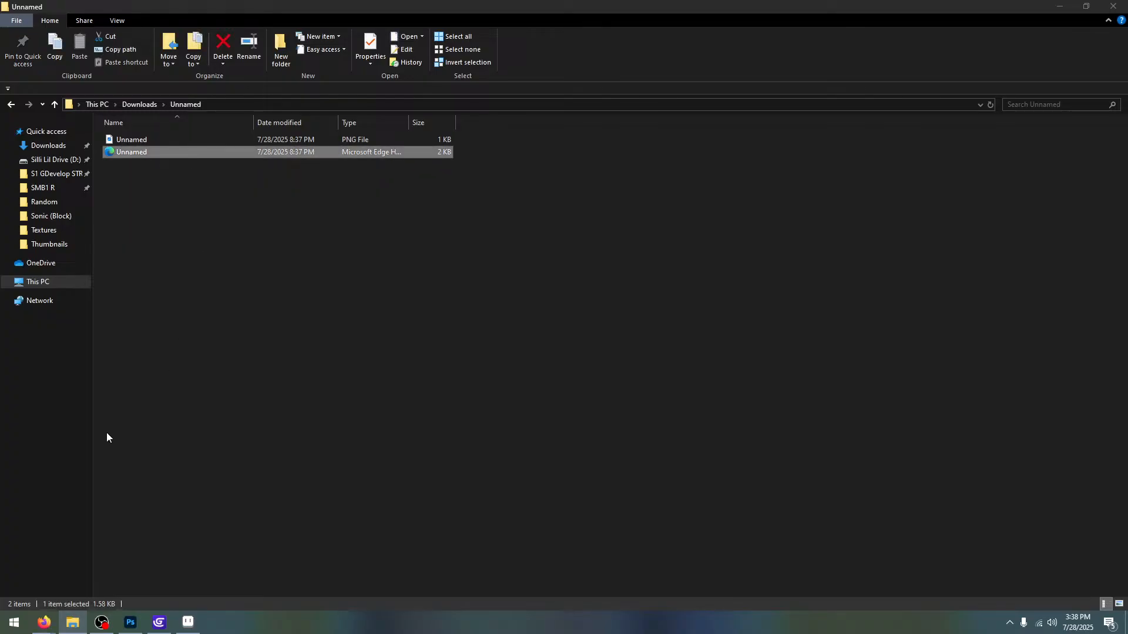
Switch to Firefox, search for notepad++ in a new tab and open the official Notepad++ website
click(44, 622)
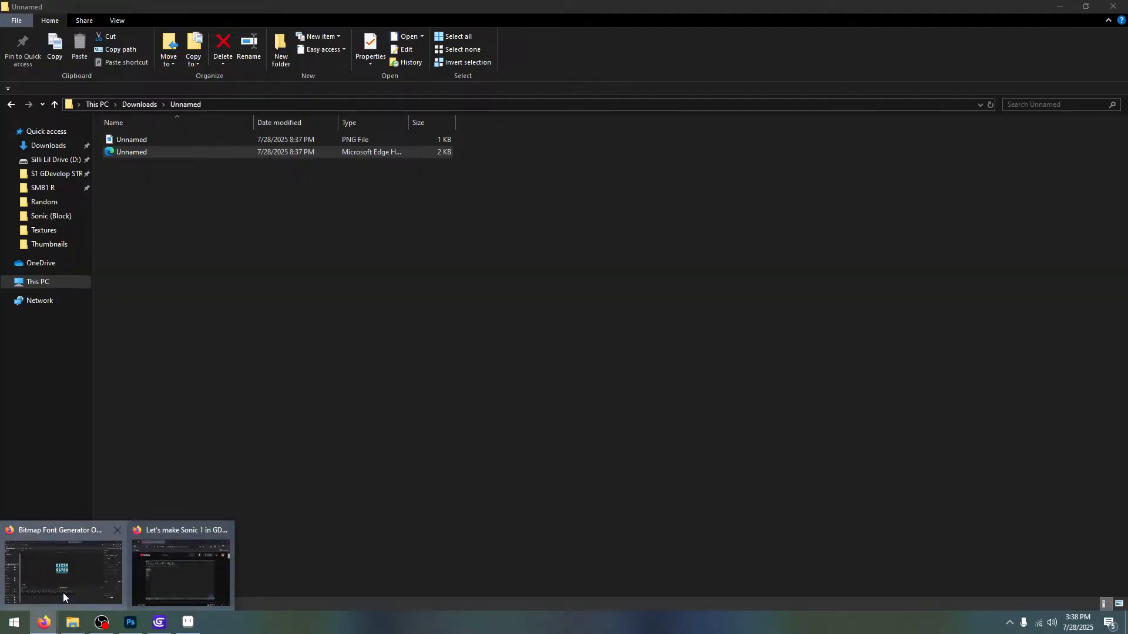
click(63, 590)
click(753, 13)
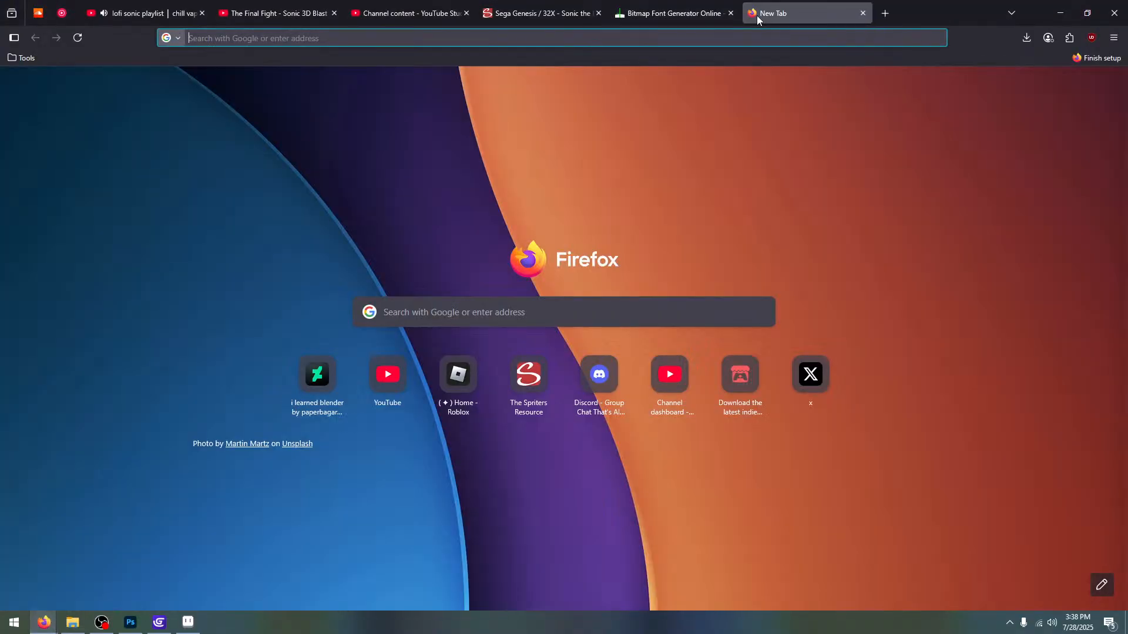
text(notepad)
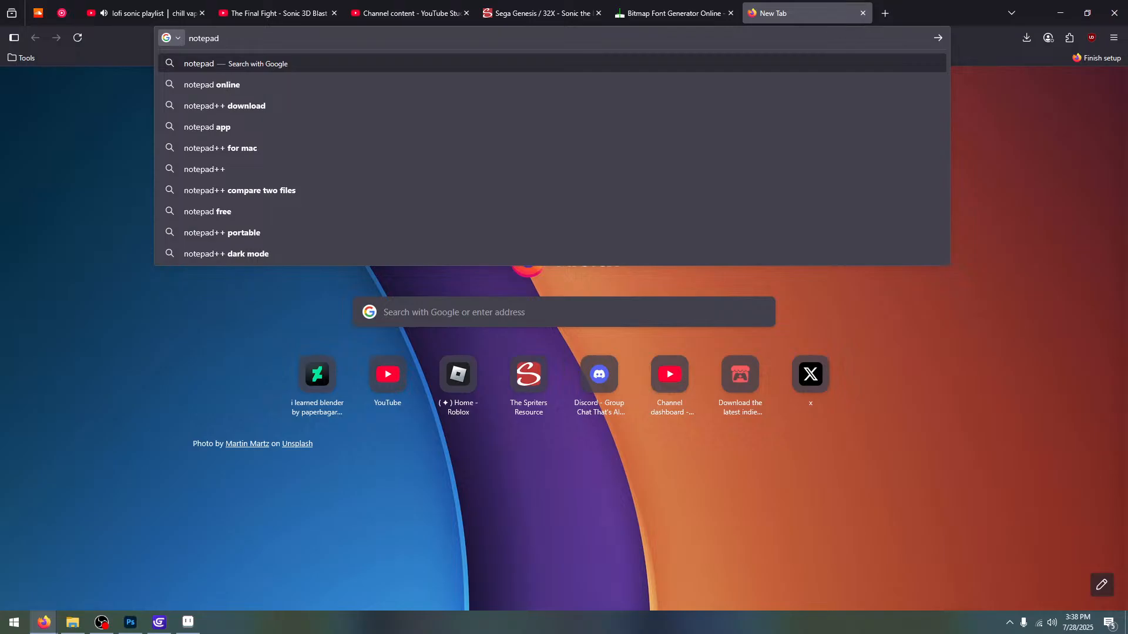
click(243, 172)
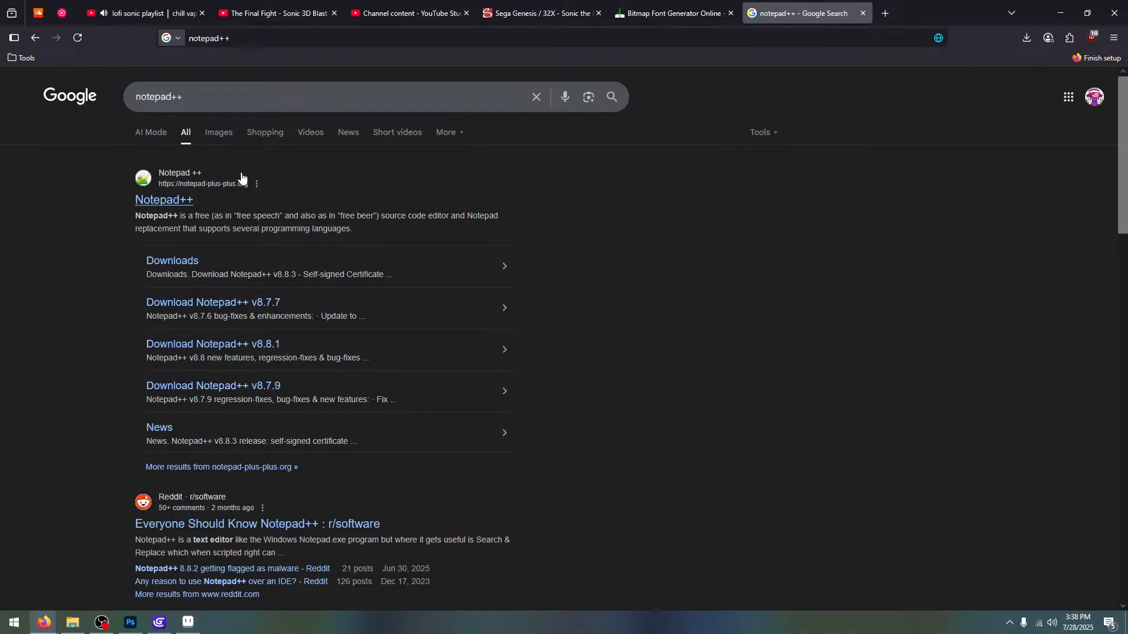
click(163, 203)
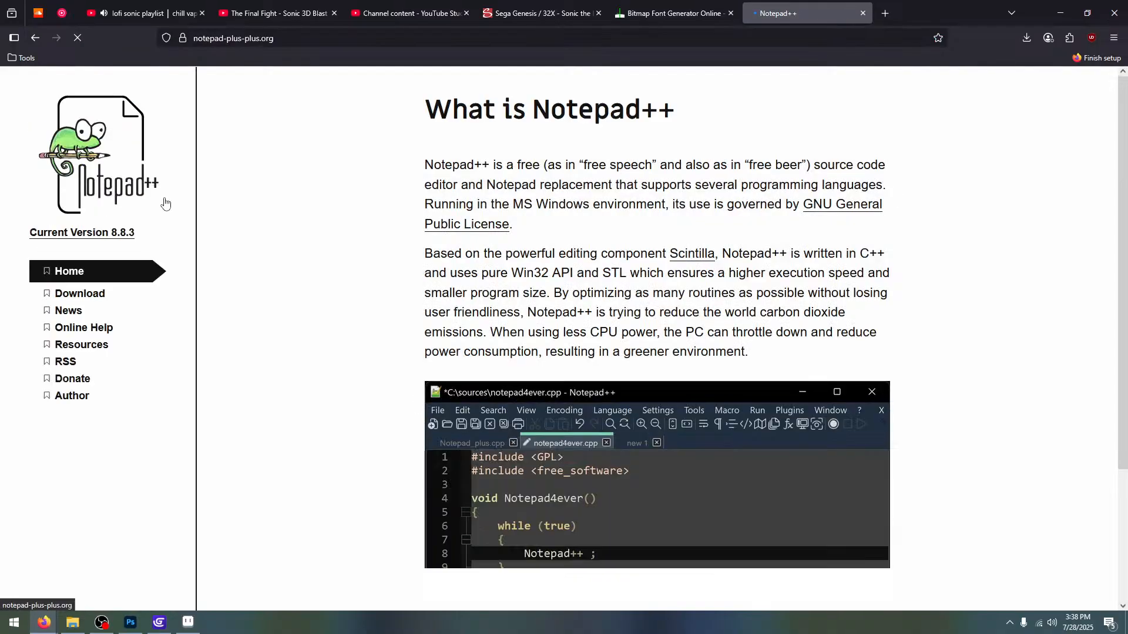
Download the x64 installer of Notepad++ v8.8.2 from the site's downloads page
scroll(398, 138, down, 2)
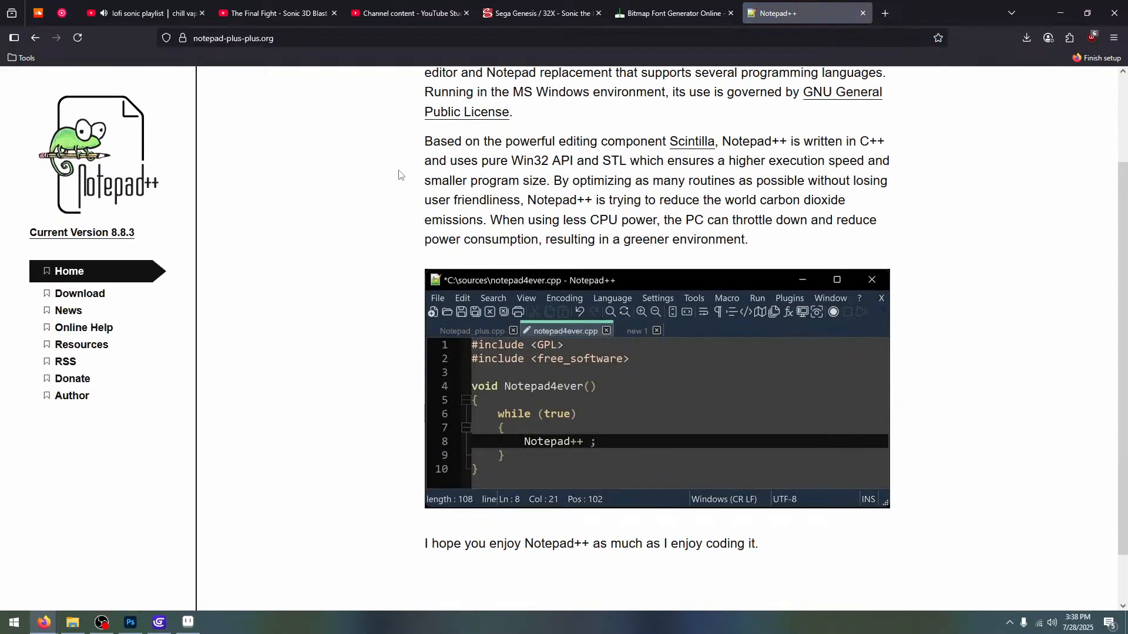
click(86, 301)
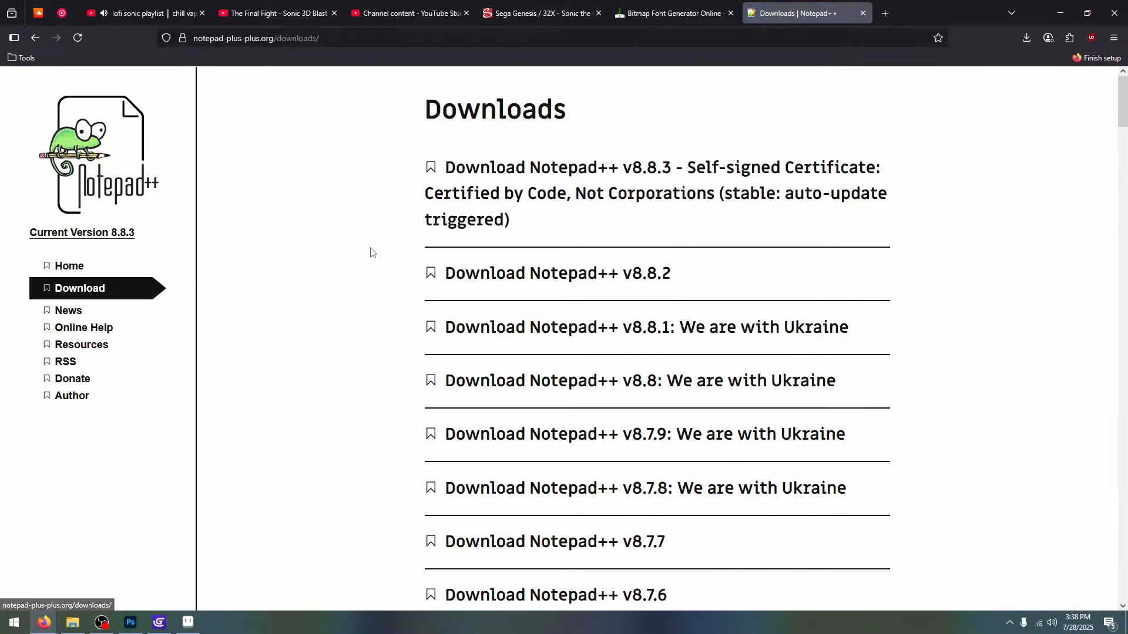
click(522, 277)
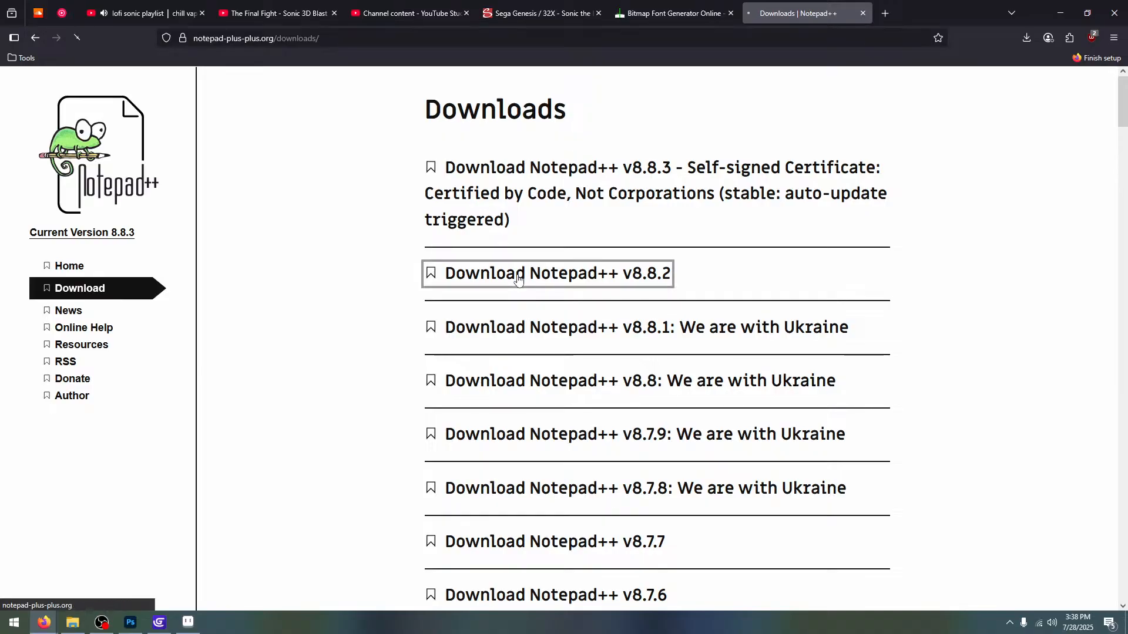
click(542, 349)
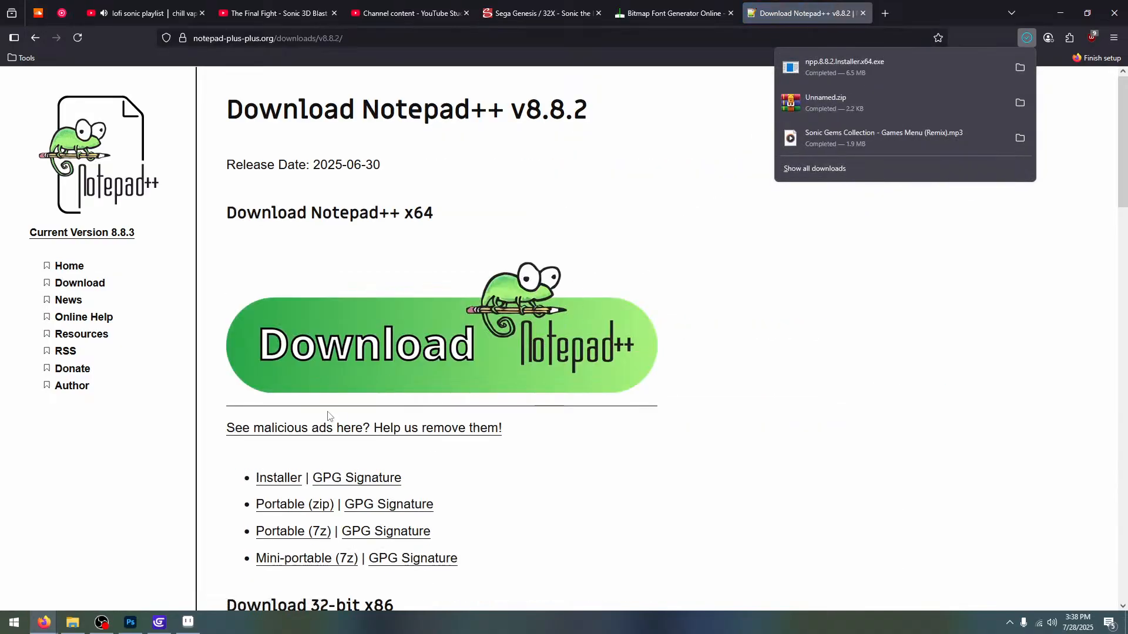
Switch to File Explorer and run the npp.8.8.2.Installer.x64 file from the Downloads folder
click(72, 623)
click(41, 146)
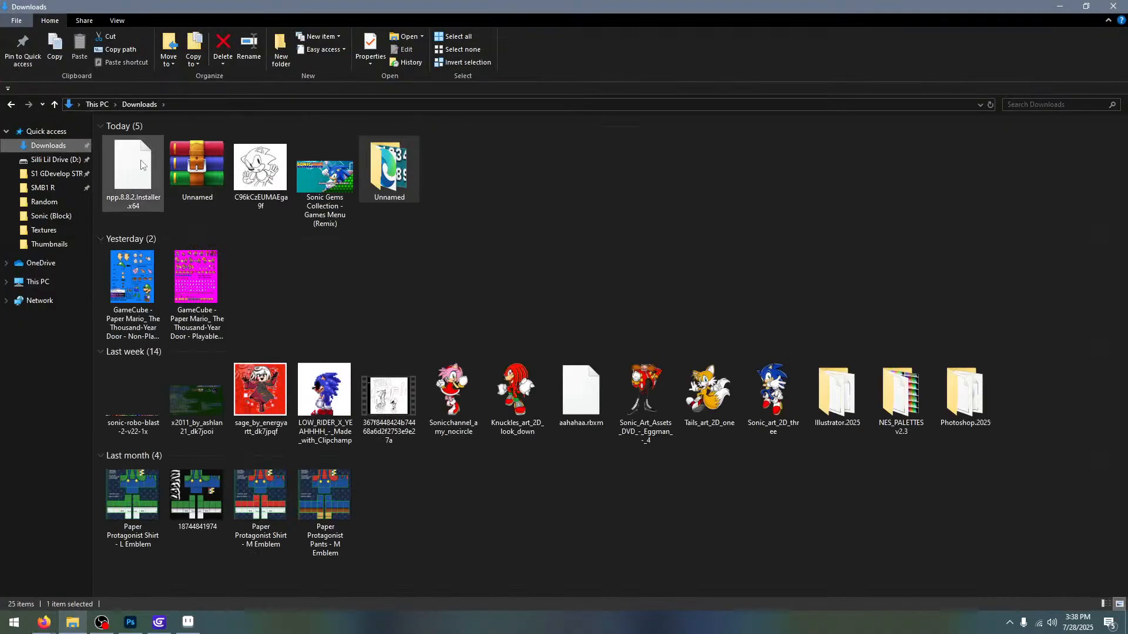
click(43, 624)
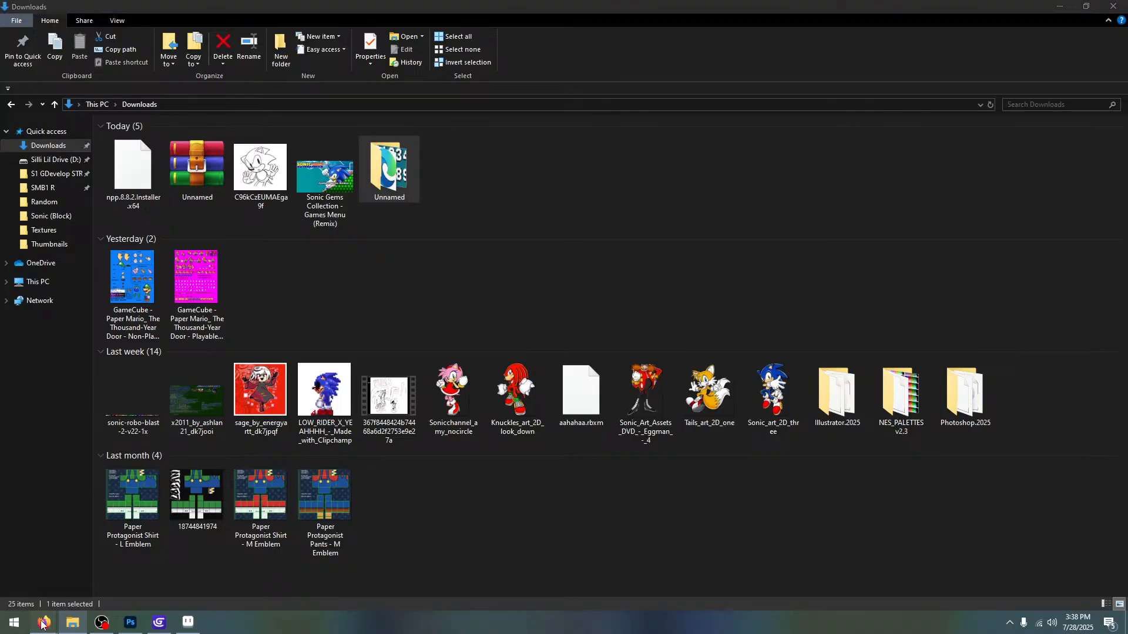
click(62, 564)
click(1027, 38)
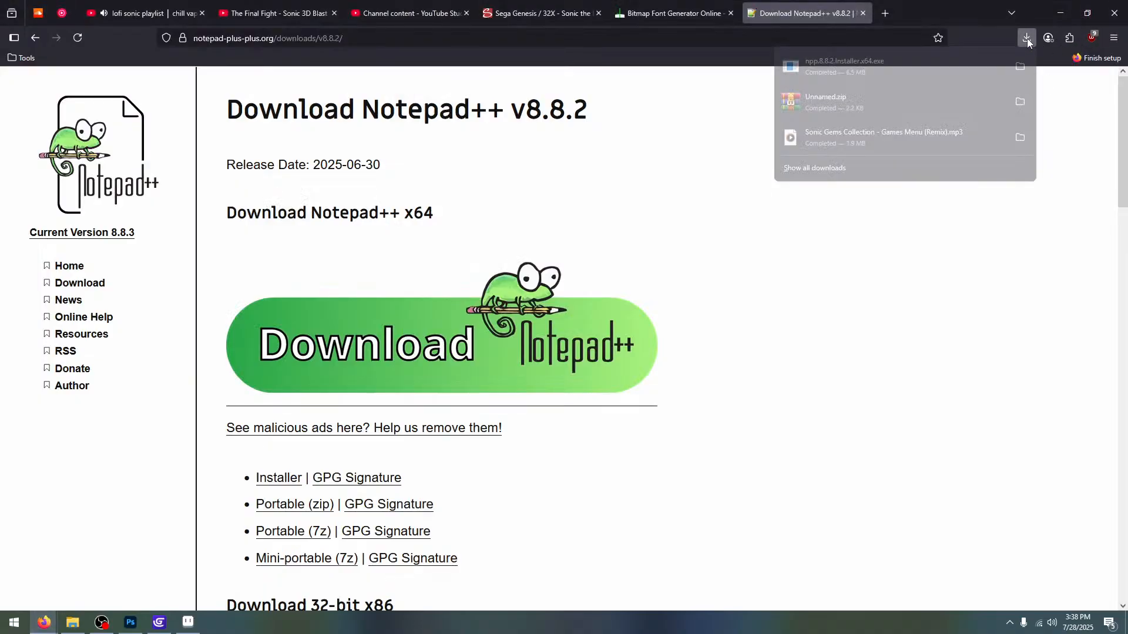
click(338, 383)
click(75, 624)
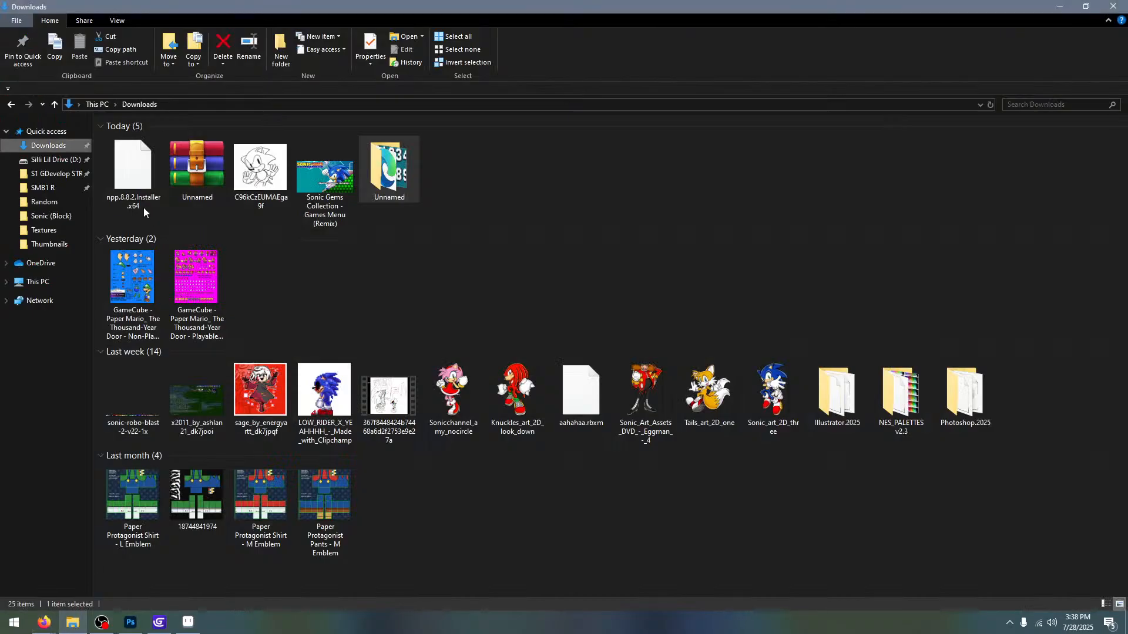
double_click(133, 177)
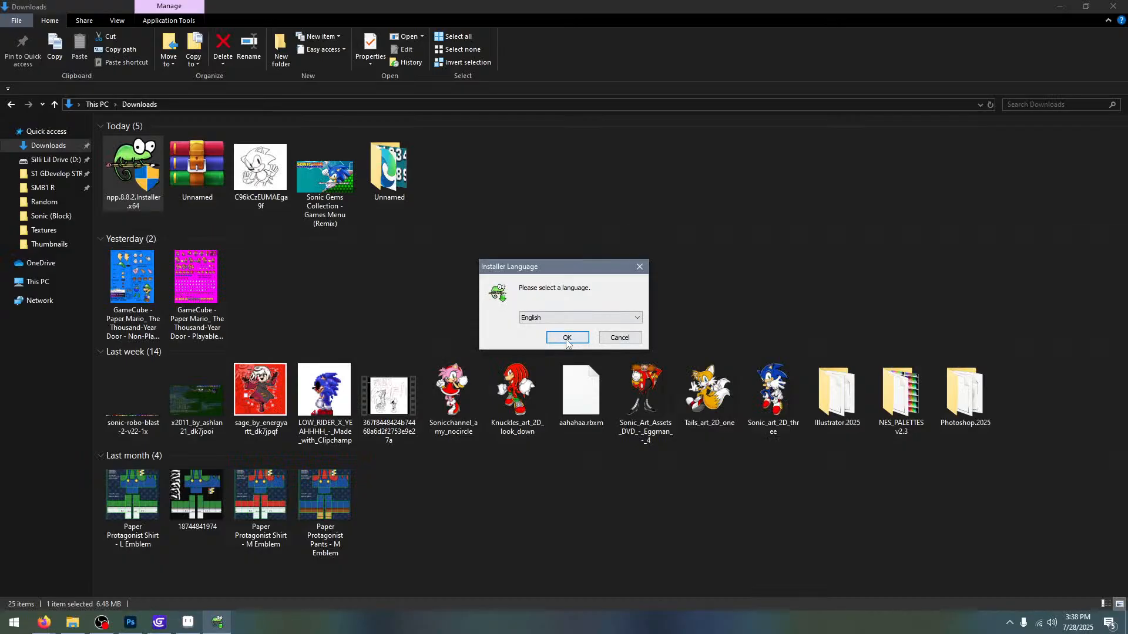
Start the Notepad++ setup in English and accept its license agreement
click(581, 342)
click(627, 405)
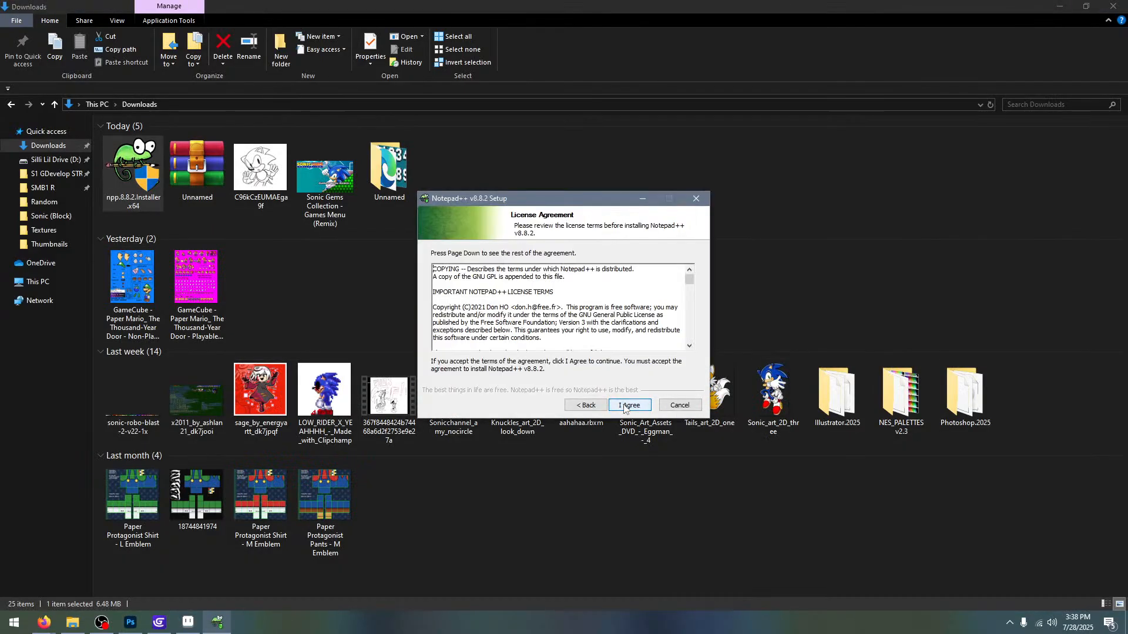
click(628, 406)
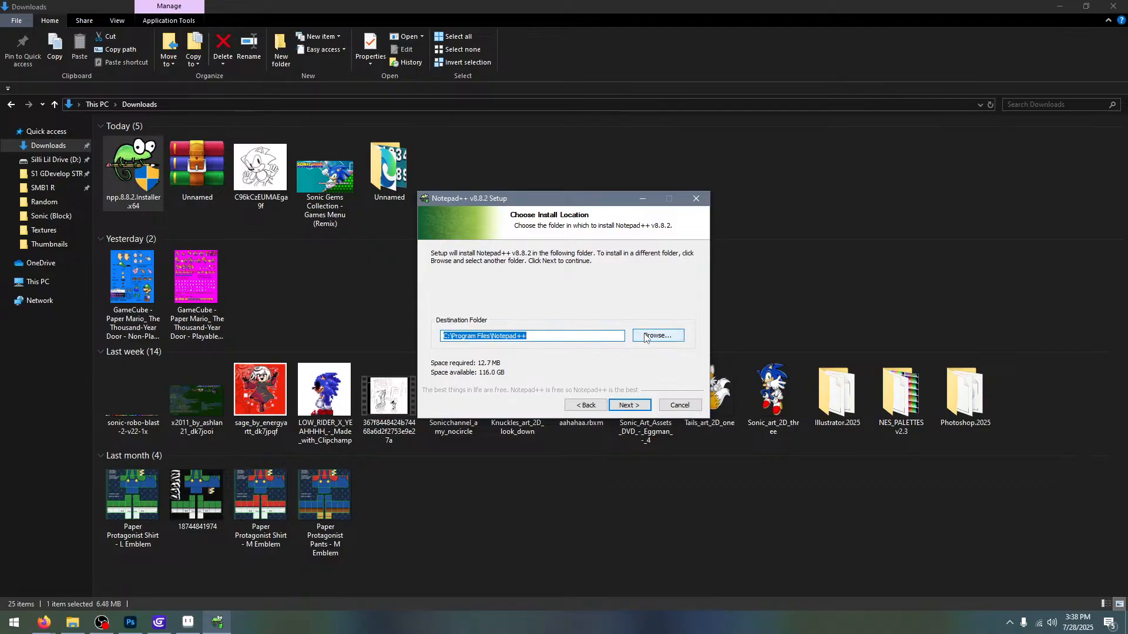
Examine the Programs folder on Silli Lil Drive (D:) and the drives of This PC as possible install locations
click(312, 268)
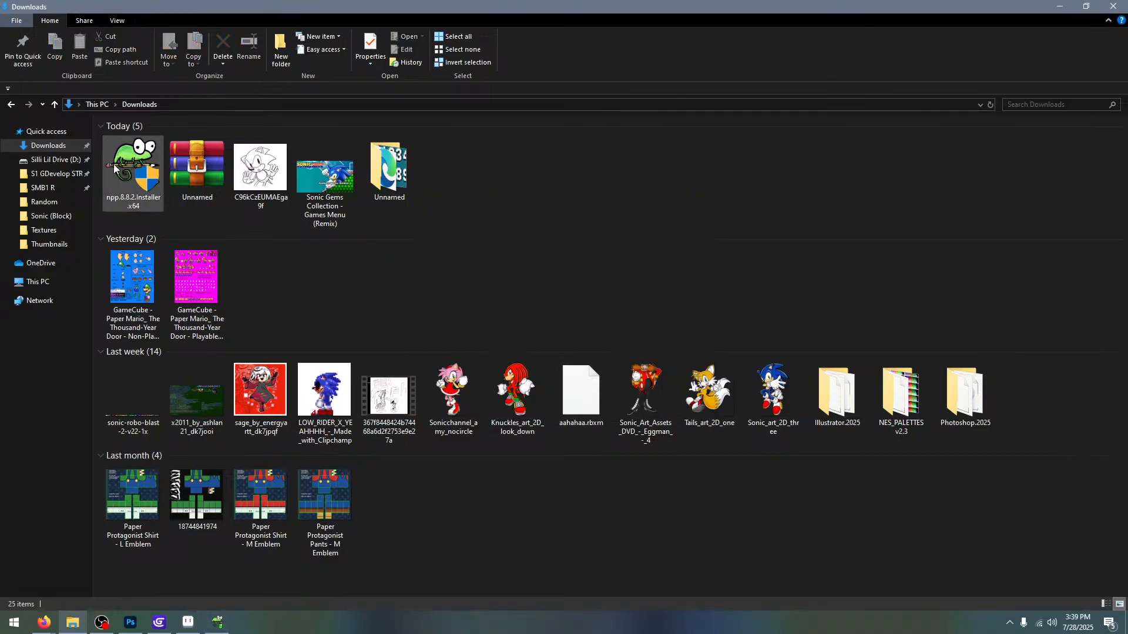
click(56, 160)
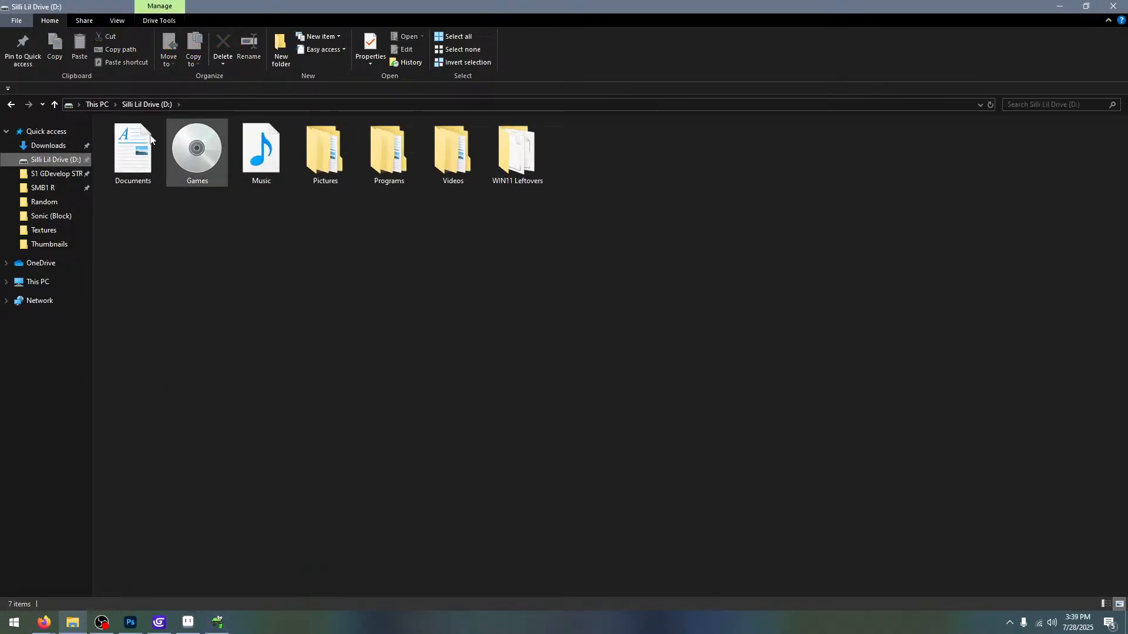
double_click(408, 140)
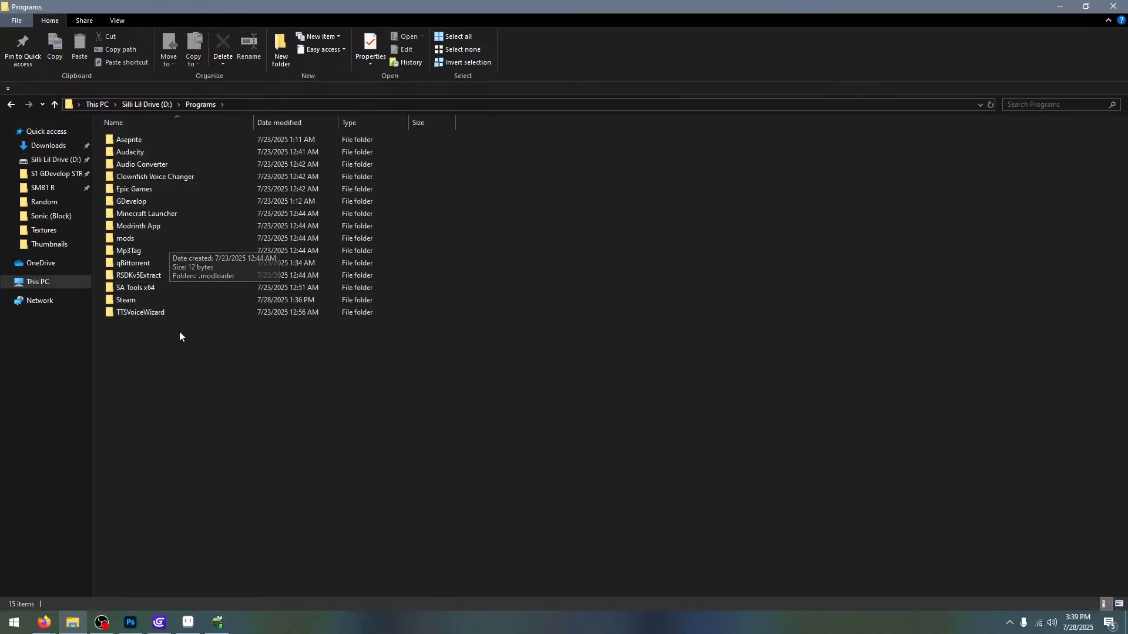
click(153, 107)
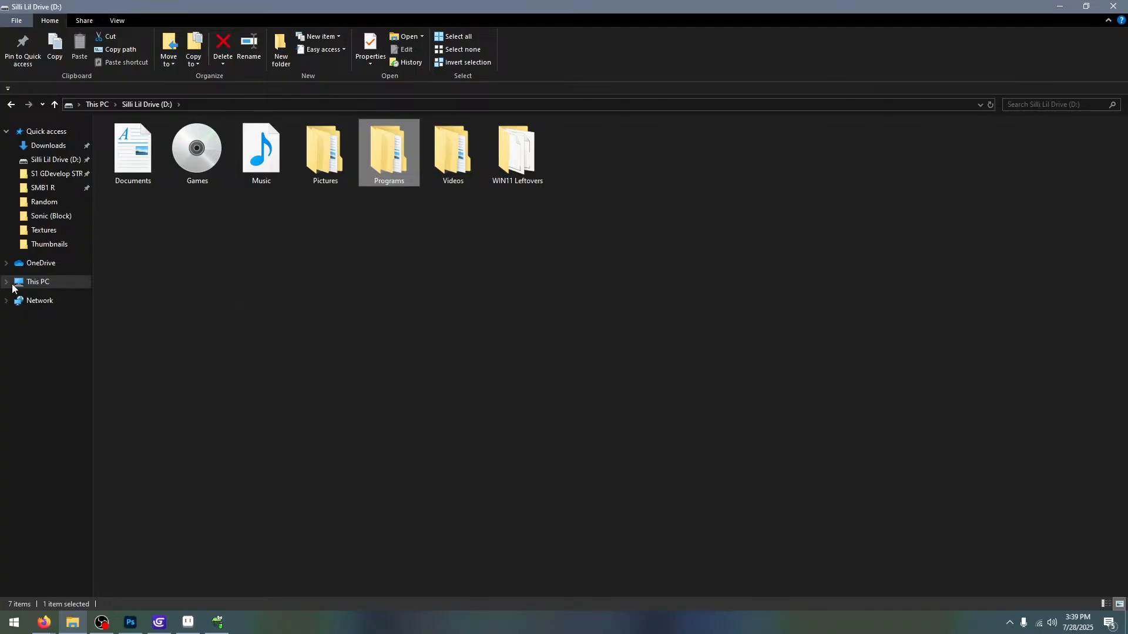
click(38, 282)
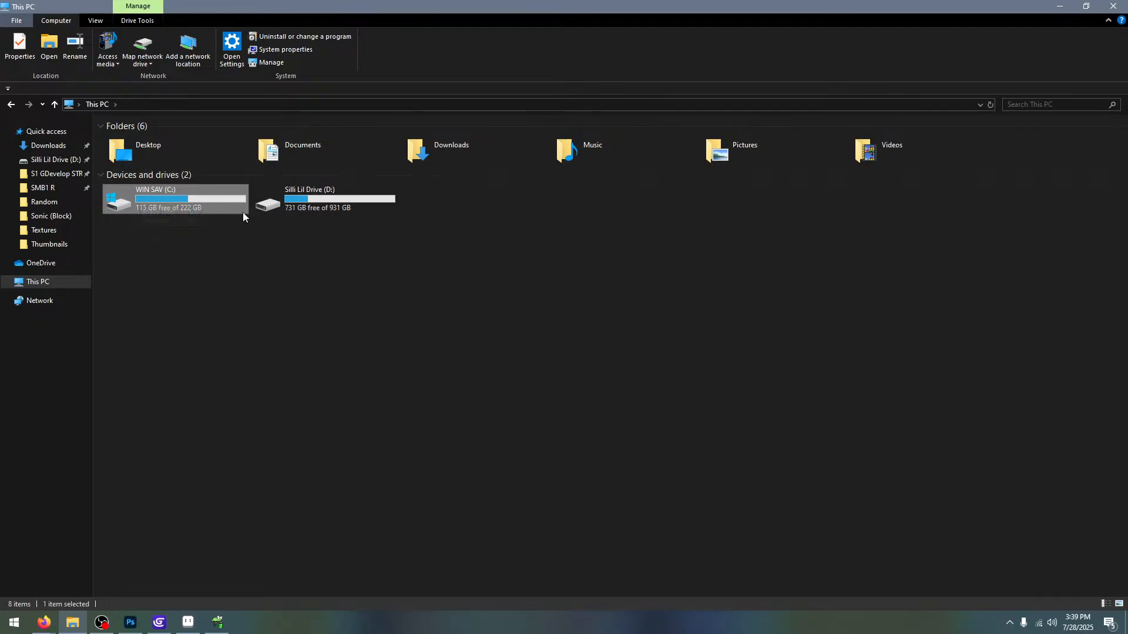
click(329, 200)
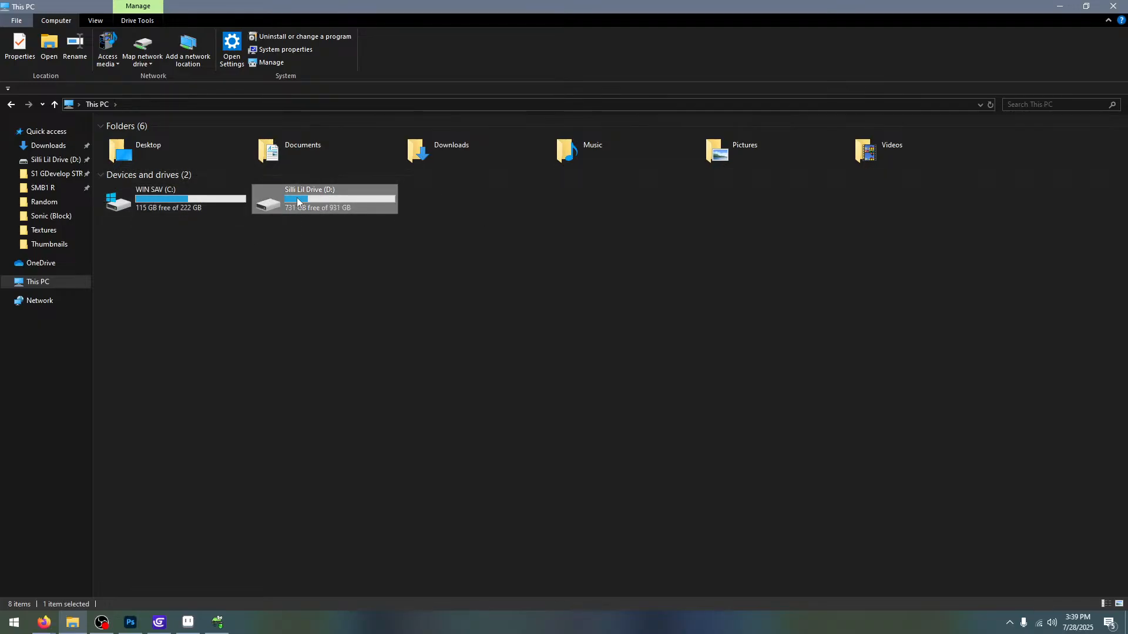
click(11, 105)
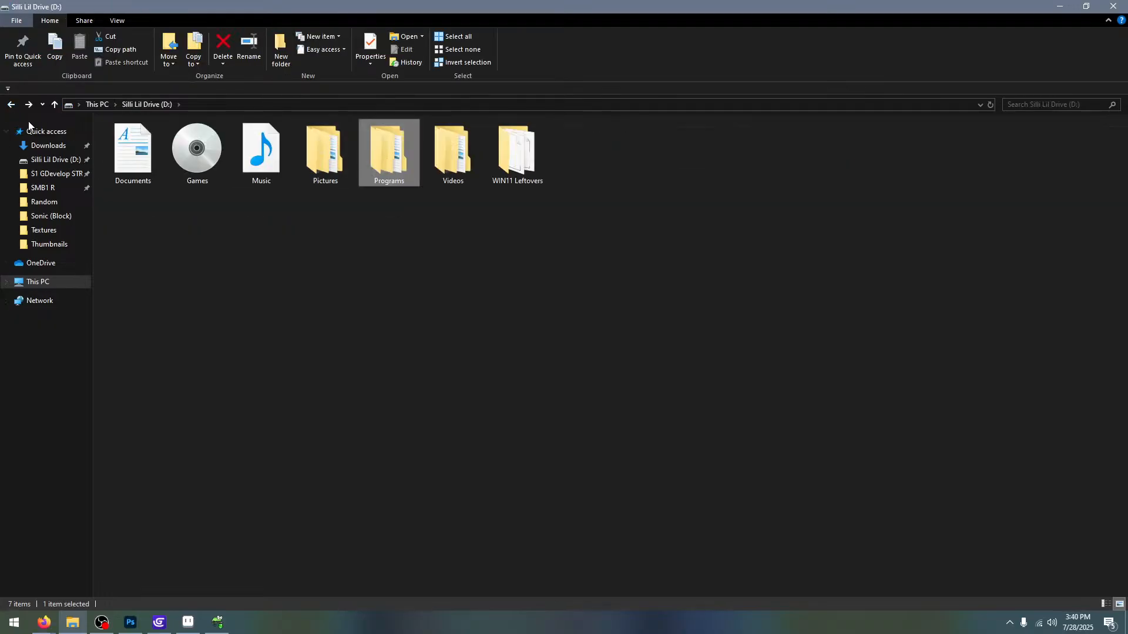
Return to the Notepad++ setup and browse for an install location in the Programs folder of Silli Lil Drive (D:)
click(218, 622)
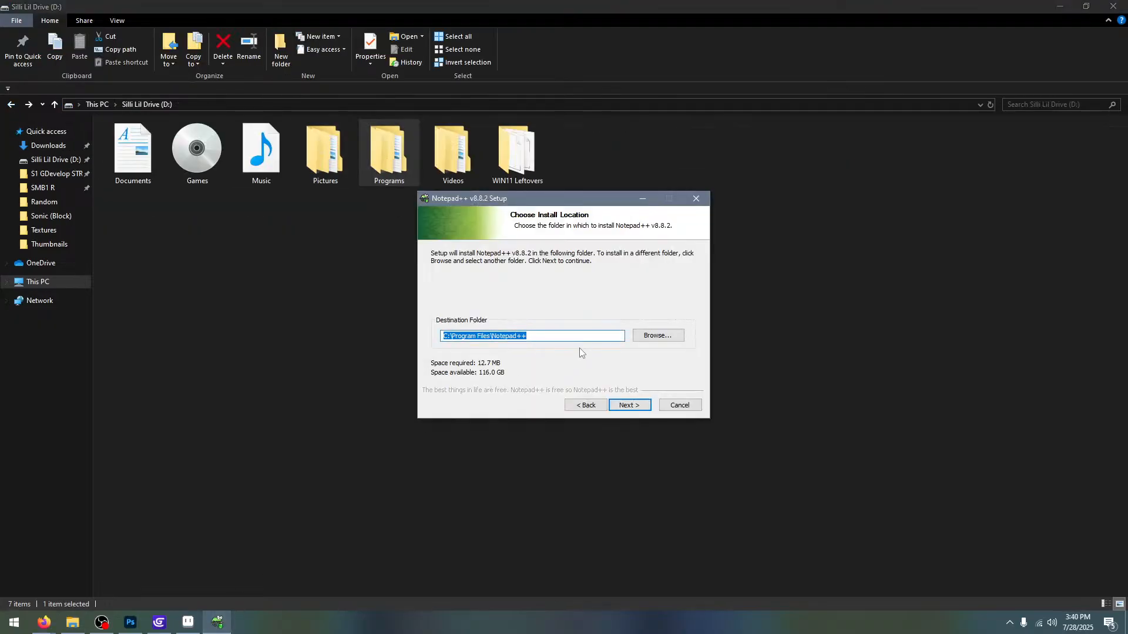
drag(540, 338, 493, 336)
click(646, 336)
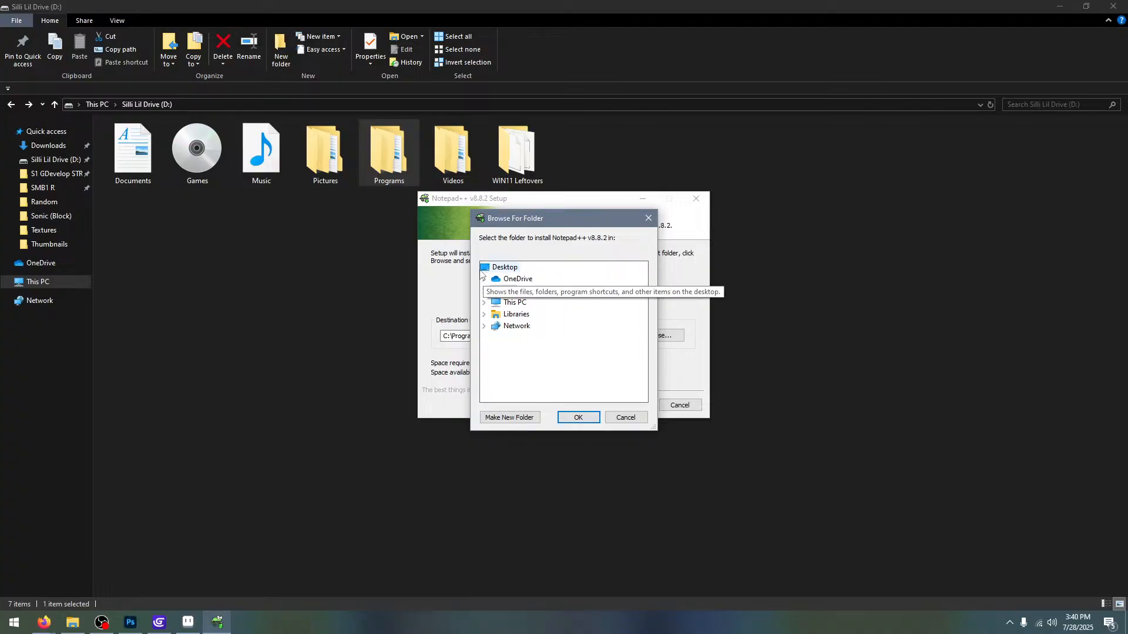
click(484, 303)
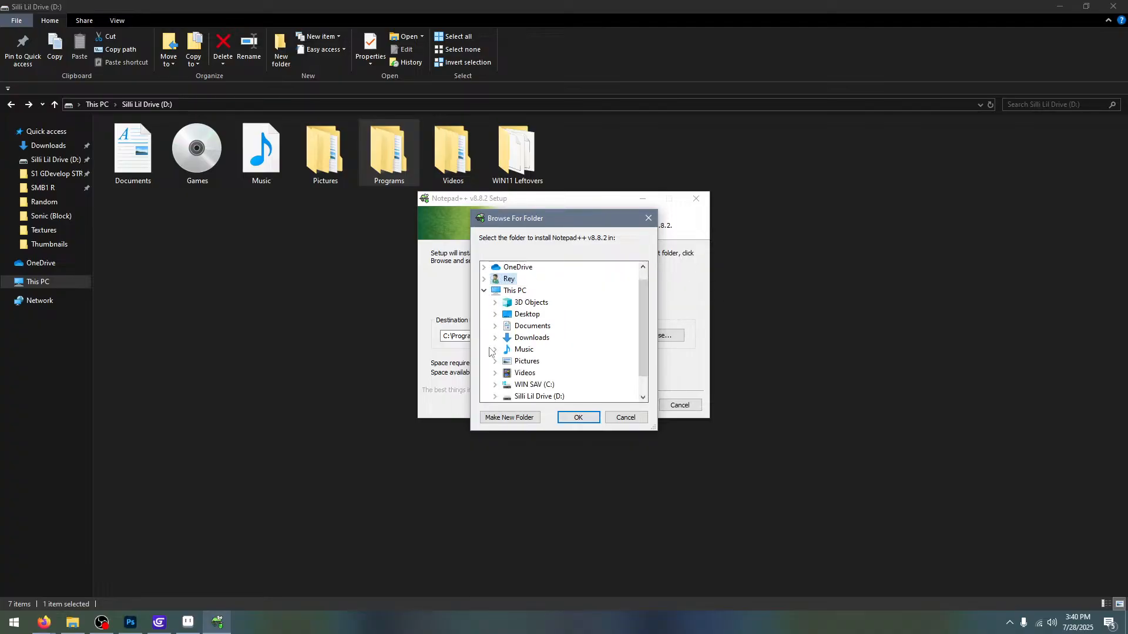
click(495, 396)
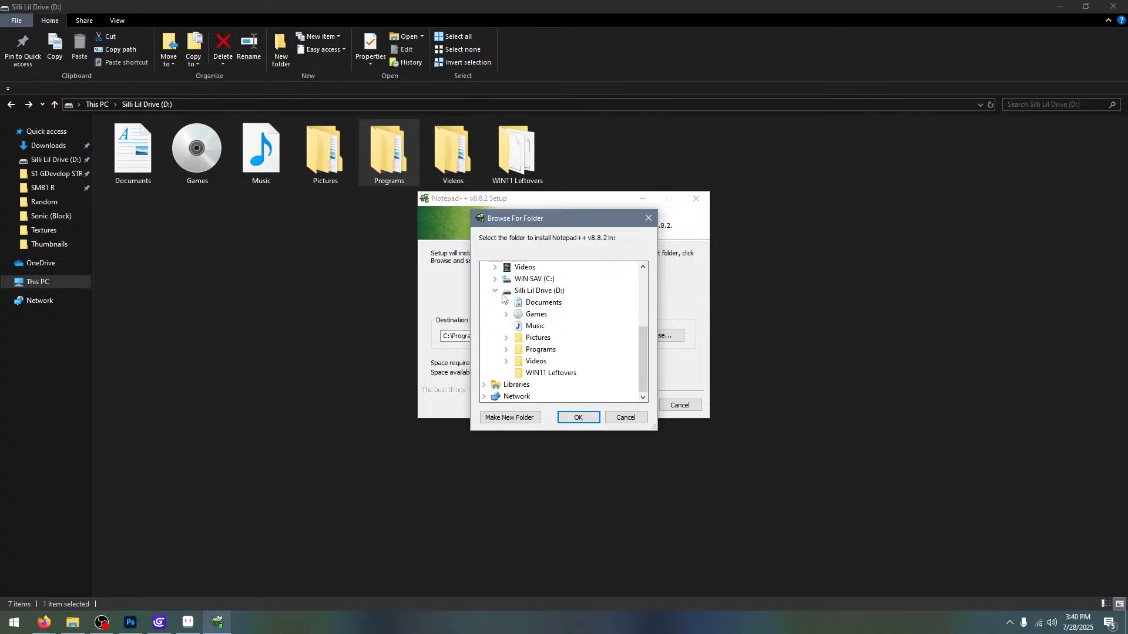
click(507, 350)
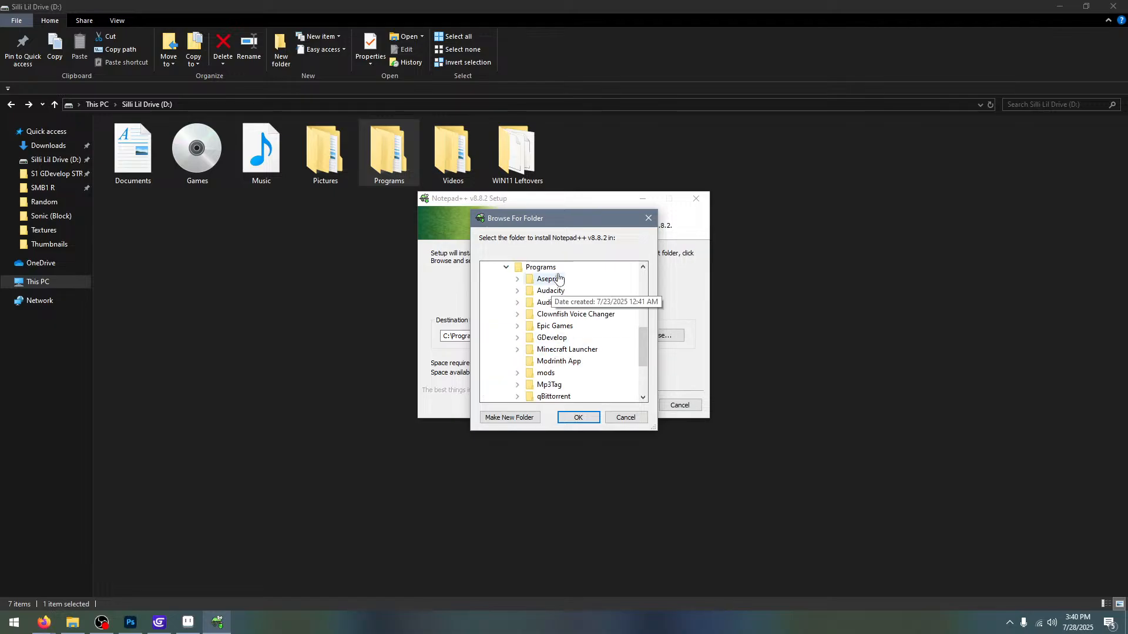
click(541, 267)
Make a new folder named Notepad++ inside Programs and use it as the destination folder
click(509, 418)
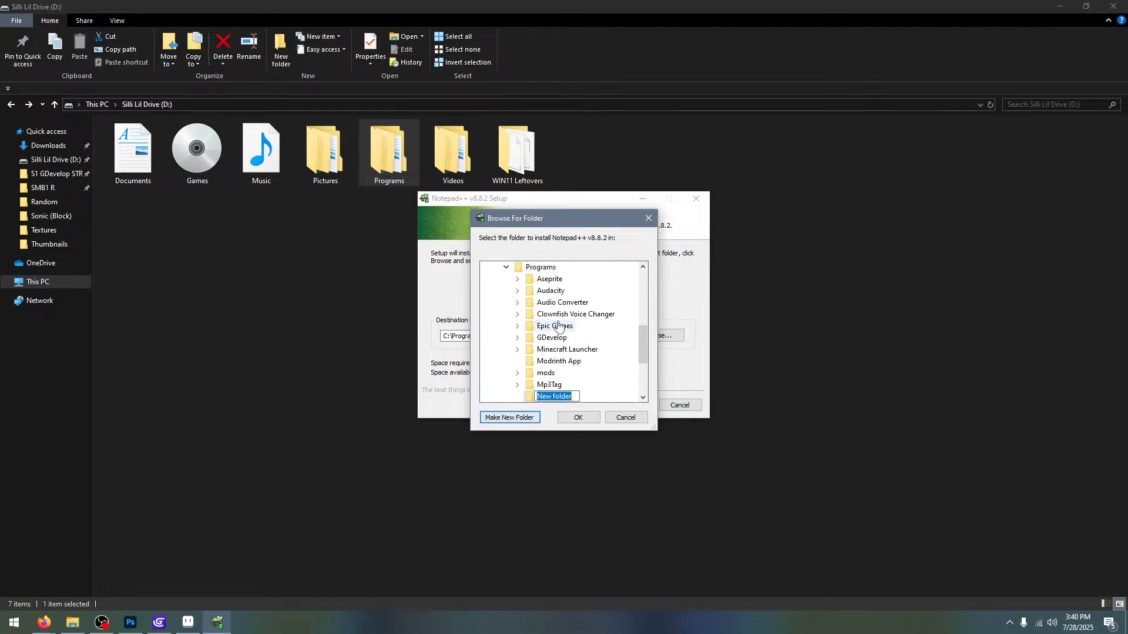
text(Notepad++)
key(Return)
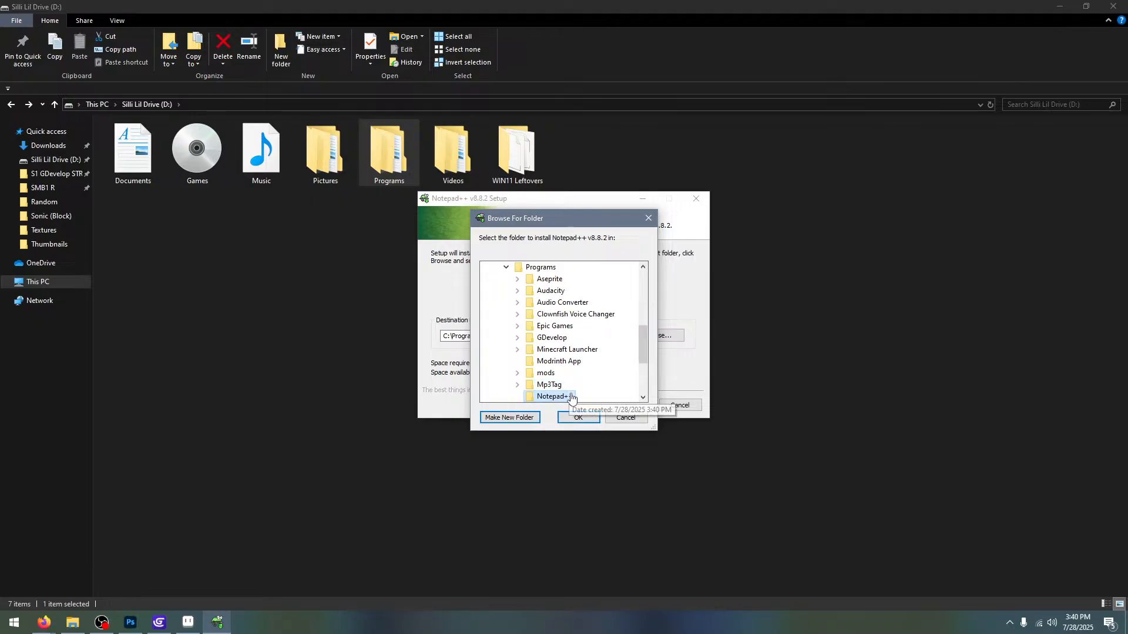
click(580, 417)
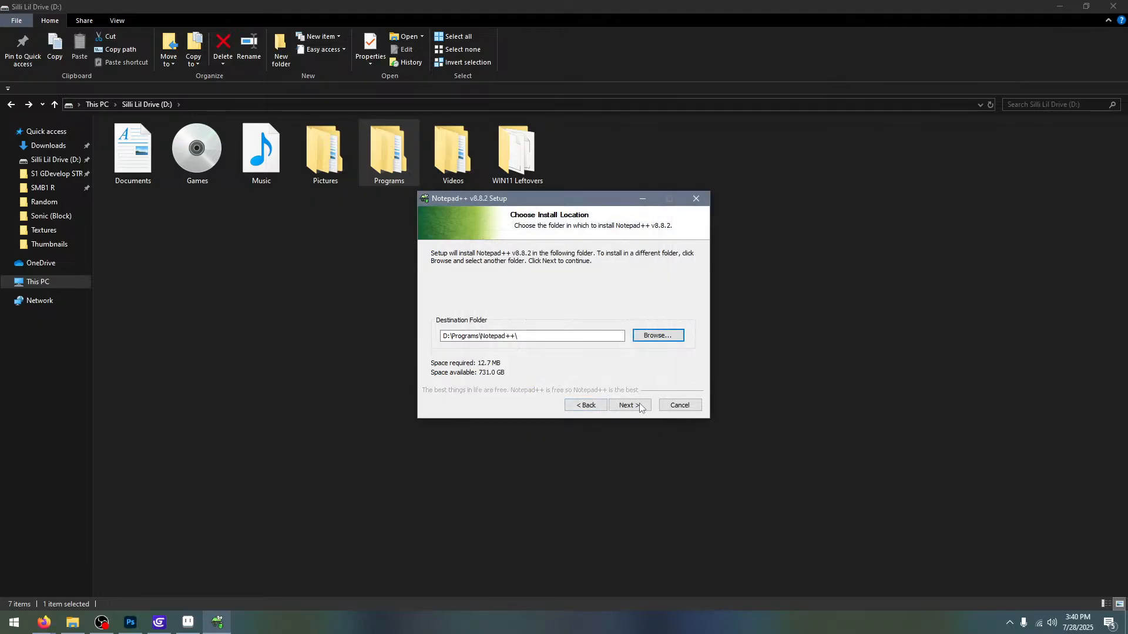
Install Notepad++ with the default components and finish the setup without running the program
click(635, 407)
click(635, 407)
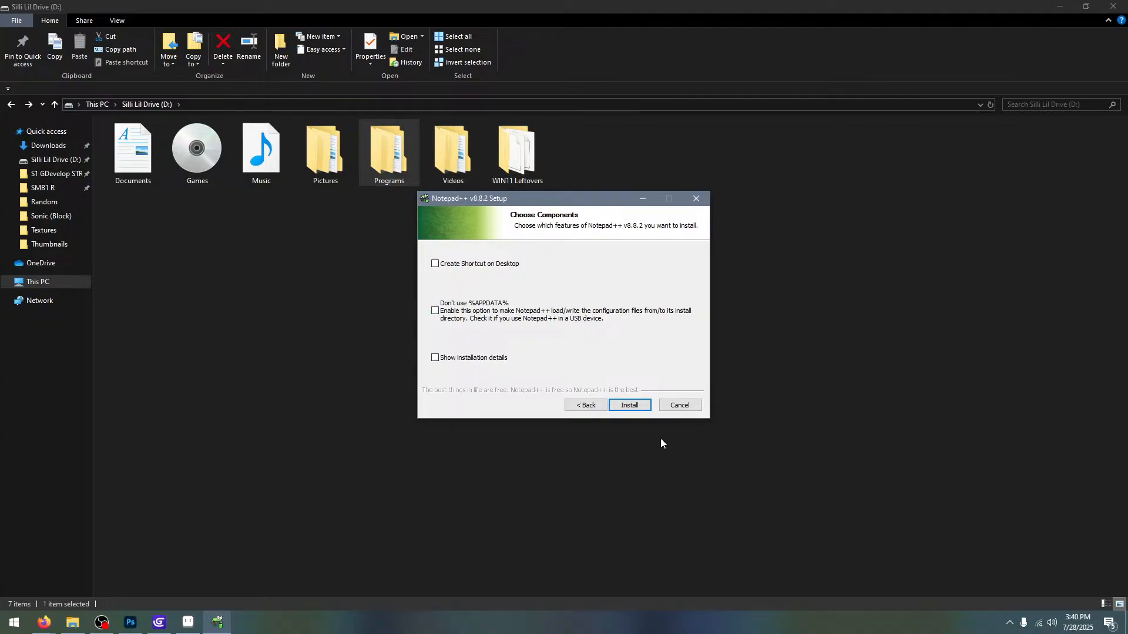
click(630, 405)
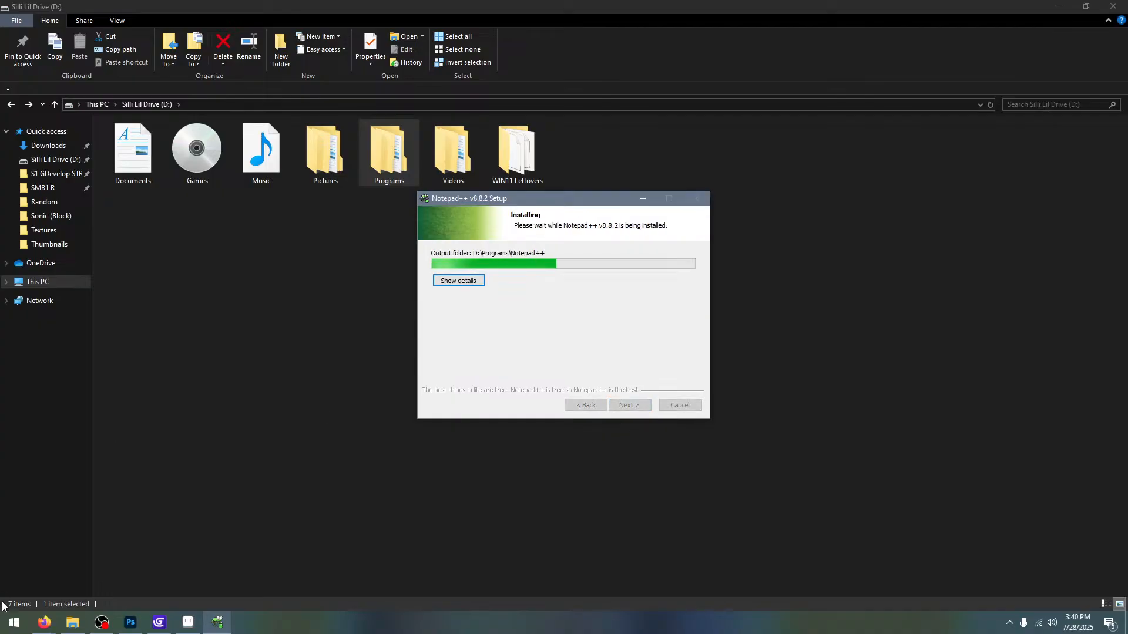
click(6, 629)
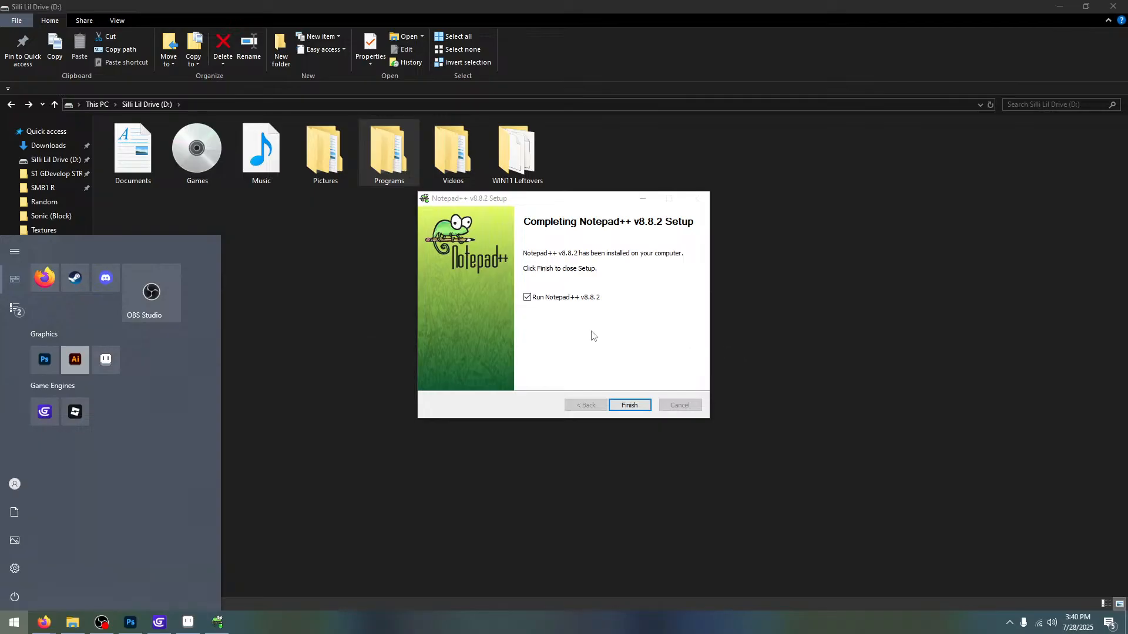
click(526, 304)
click(527, 297)
click(630, 405)
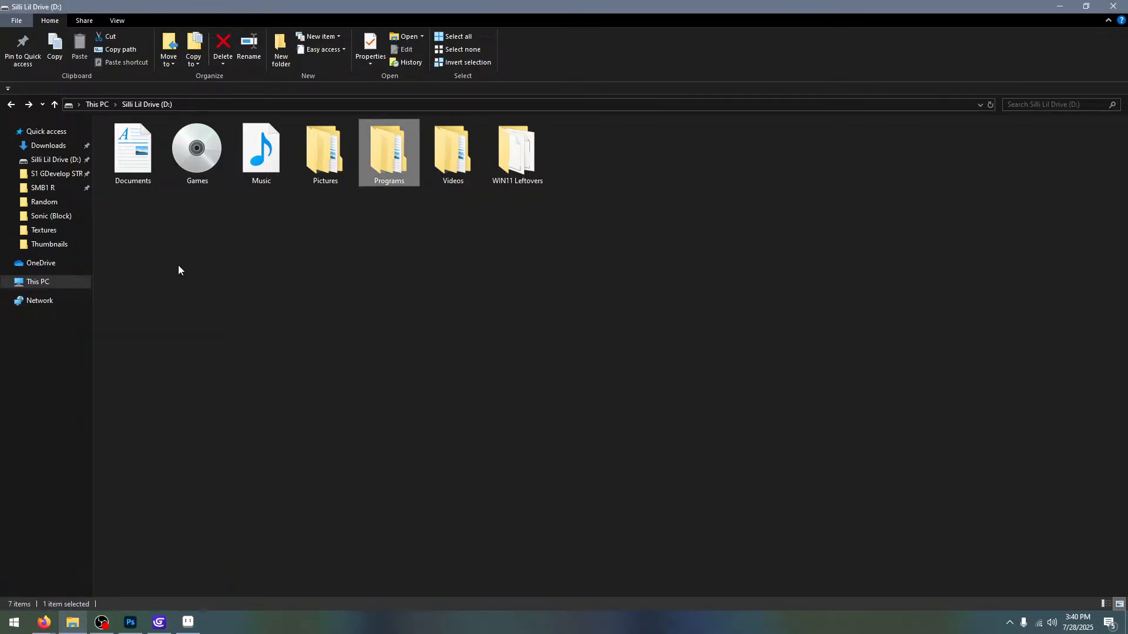
Open the Unnamed folder in Downloads and select the exported Unnamed XML file
click(67, 146)
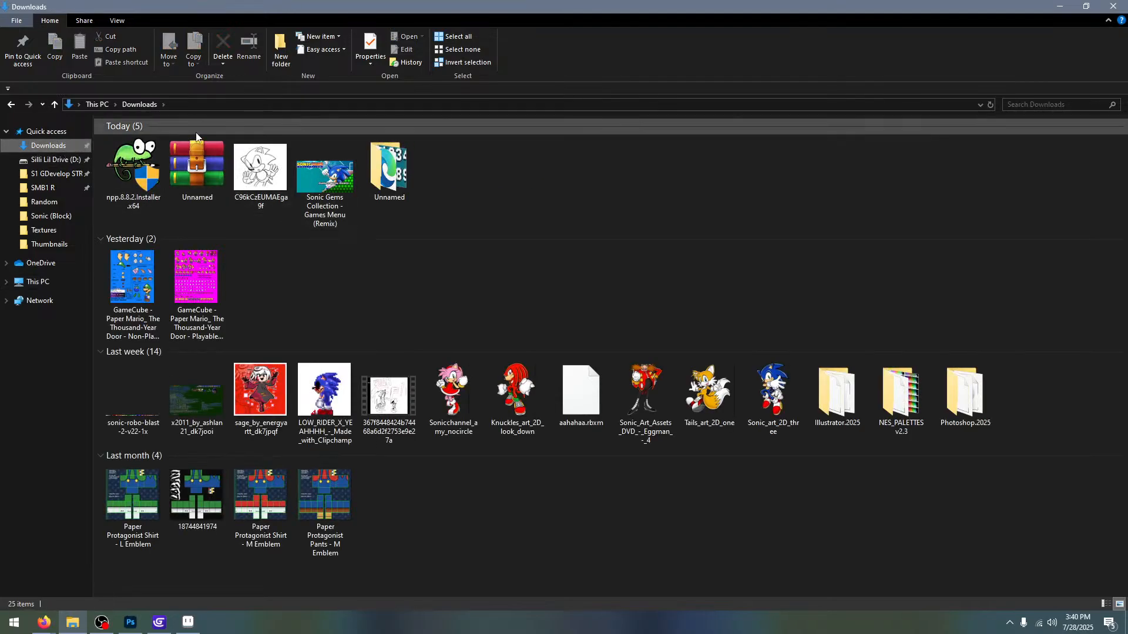
double_click(390, 170)
click(171, 143)
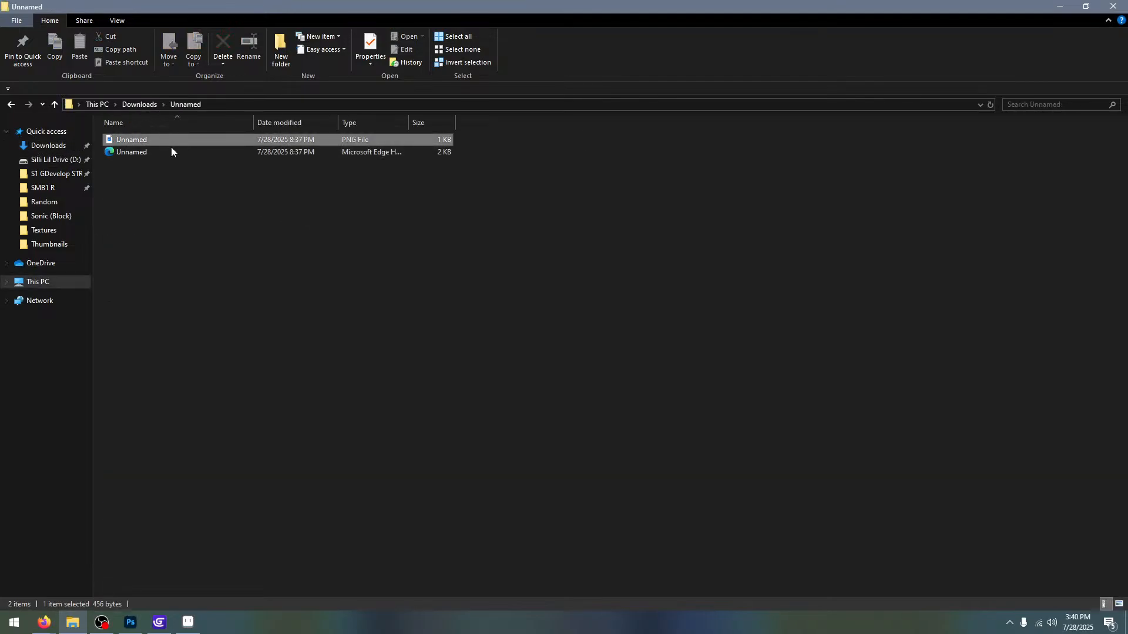
click(171, 152)
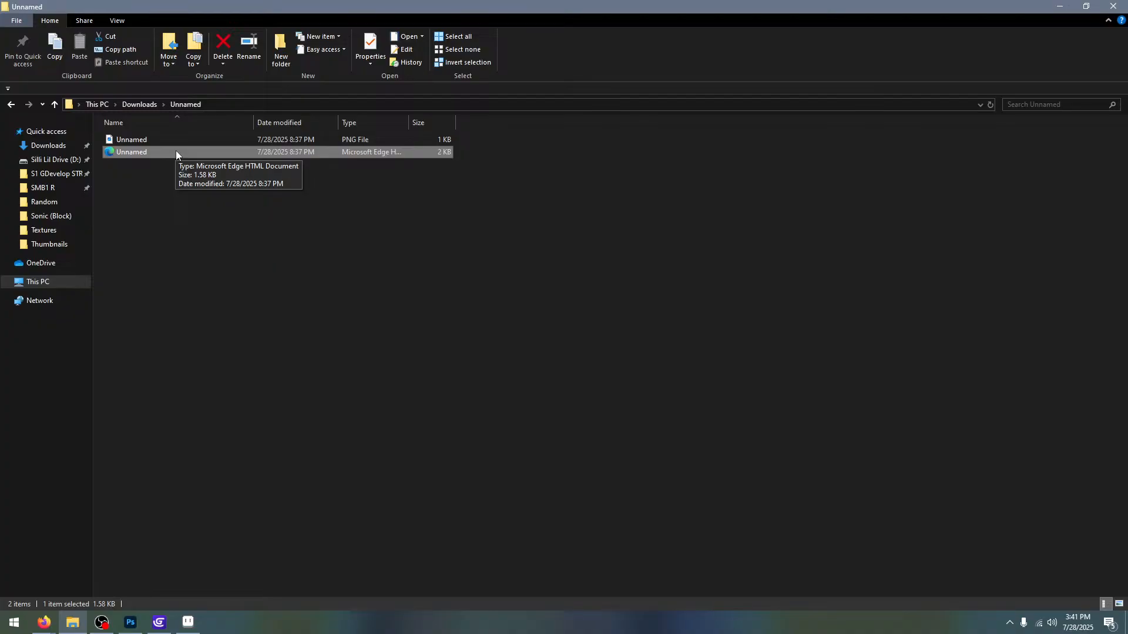
Choose to open the Unnamed XML file with another app and look for an unlisted one on this PC
right_click(196, 153)
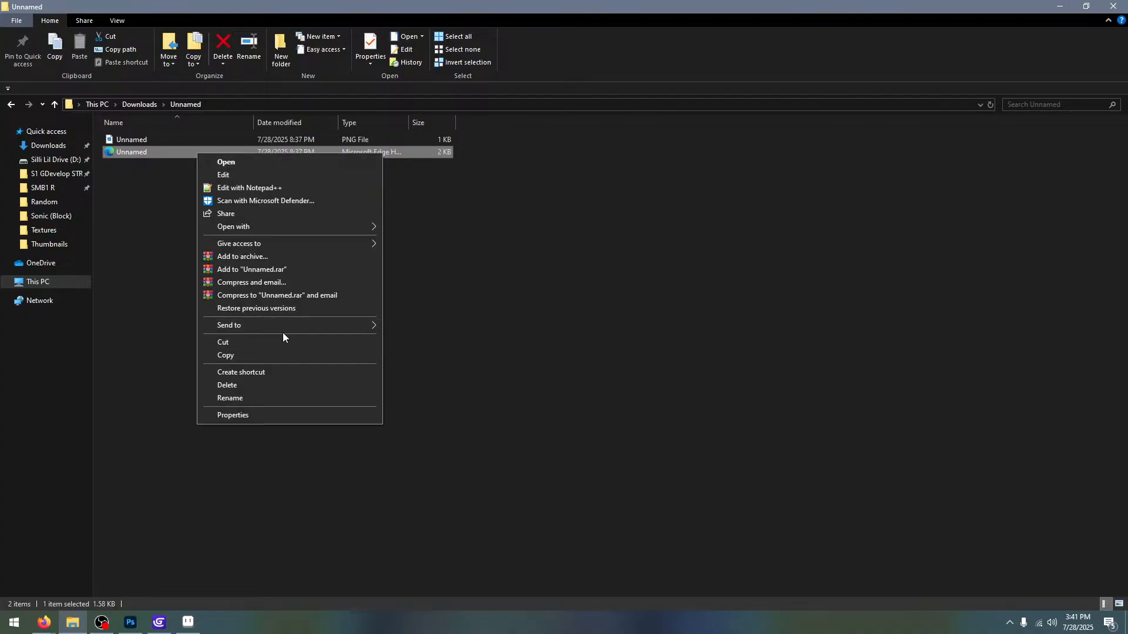
mouse_move(269, 333)
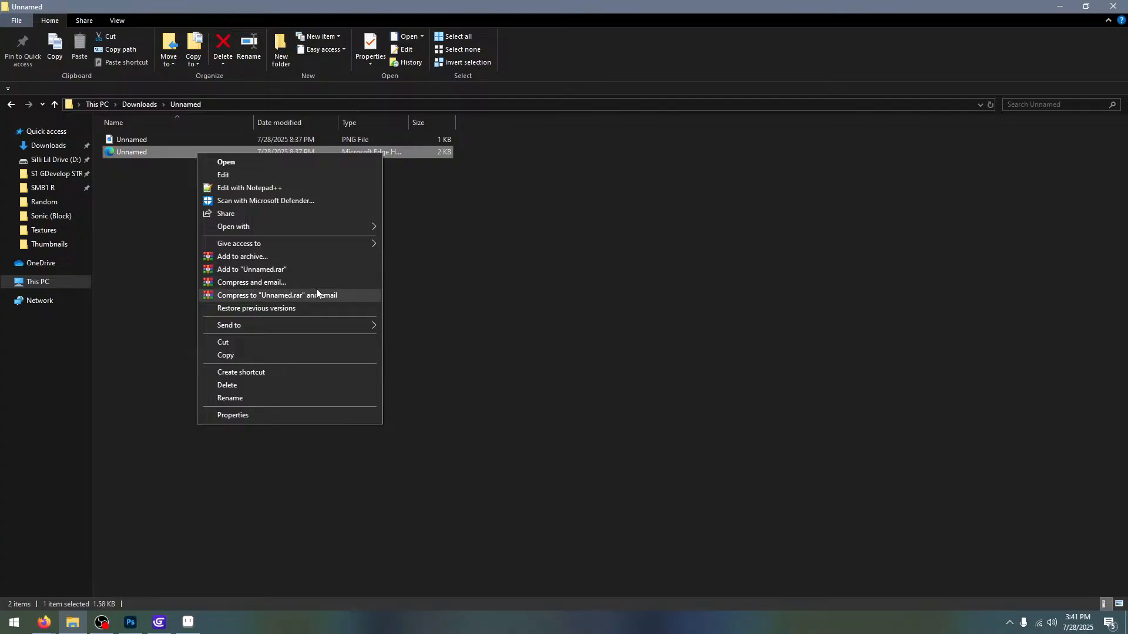
mouse_move(311, 325)
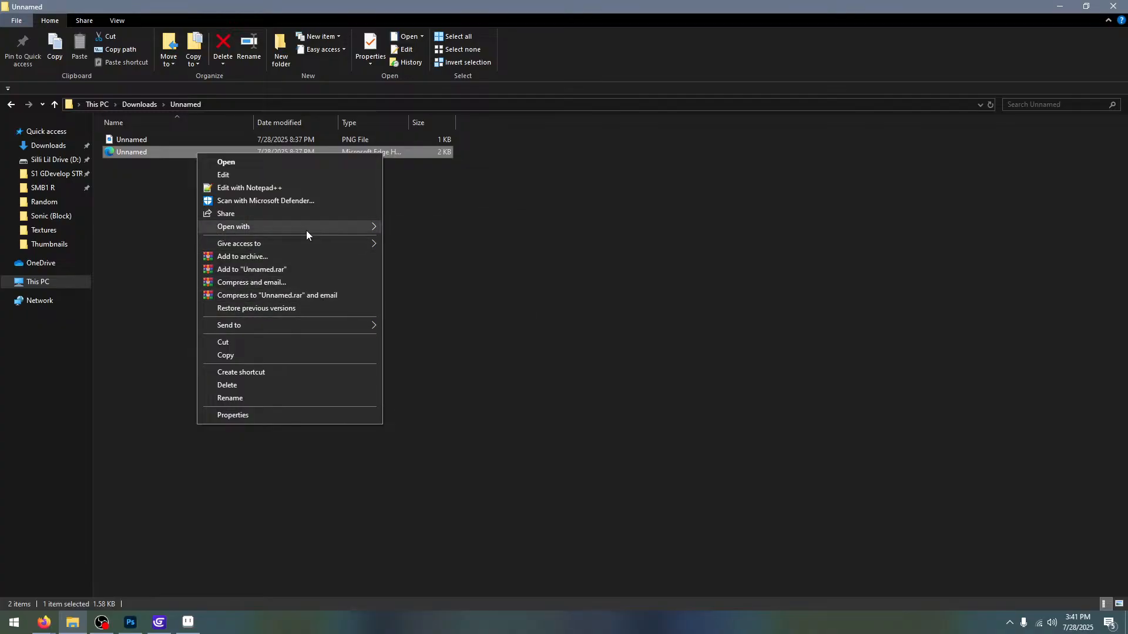
mouse_move(358, 226)
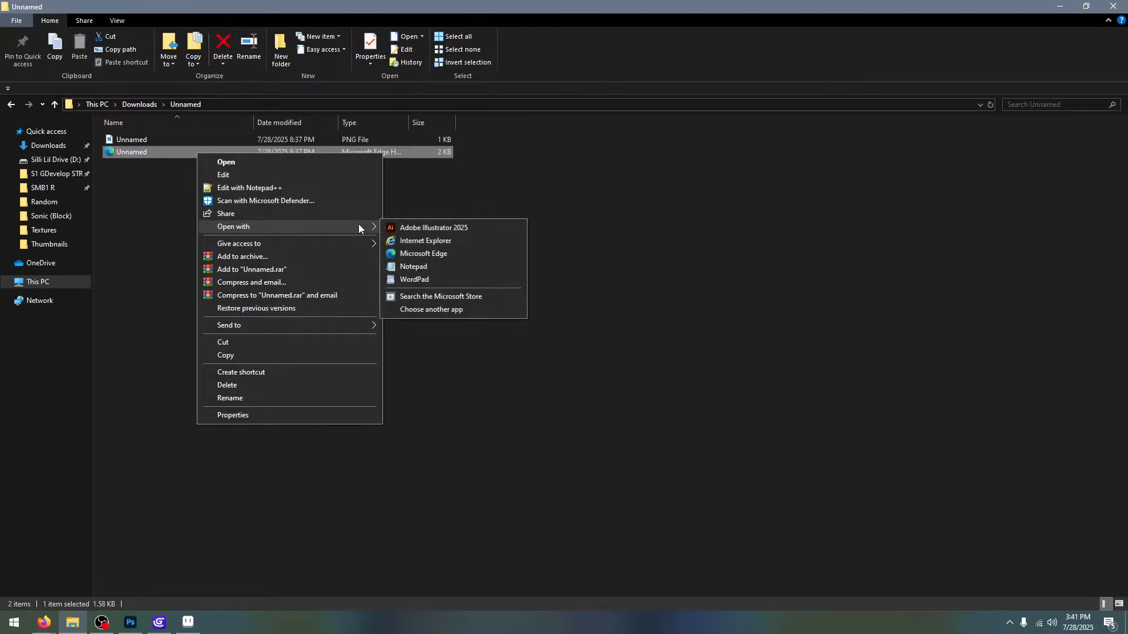
click(452, 310)
scroll(566, 296, down, 2)
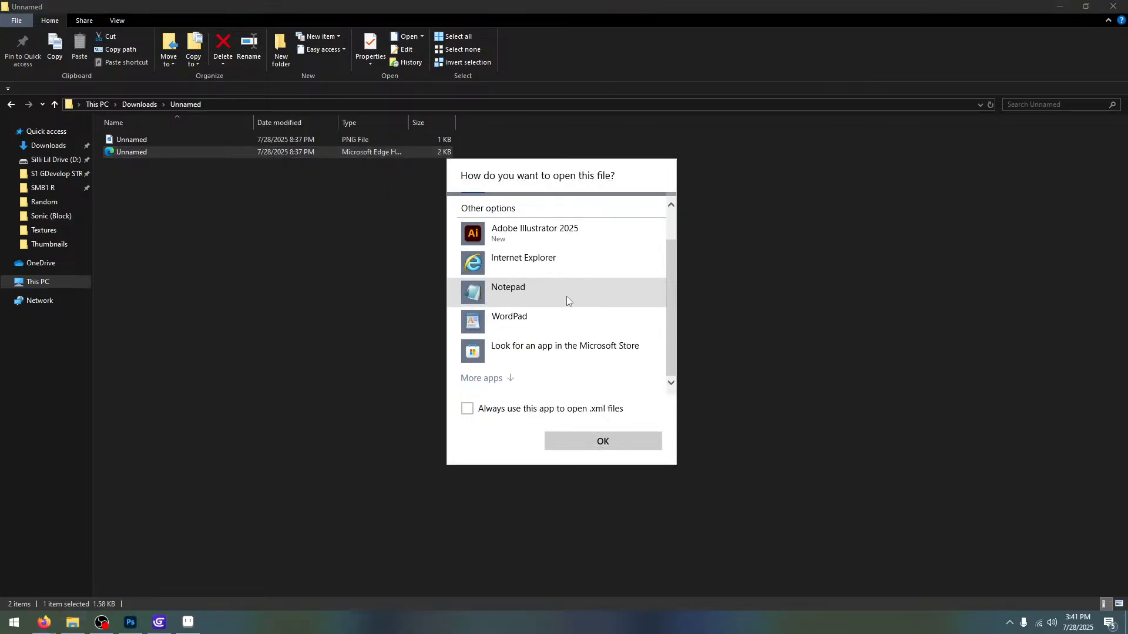
click(495, 378)
scroll(566, 317, down, 4)
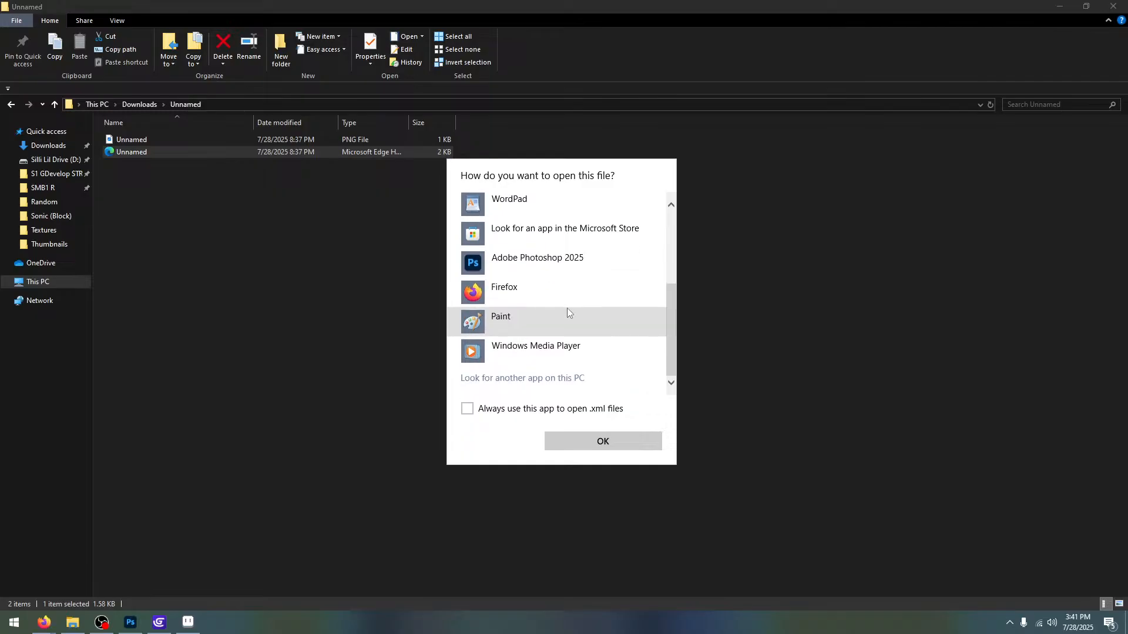
click(556, 377)
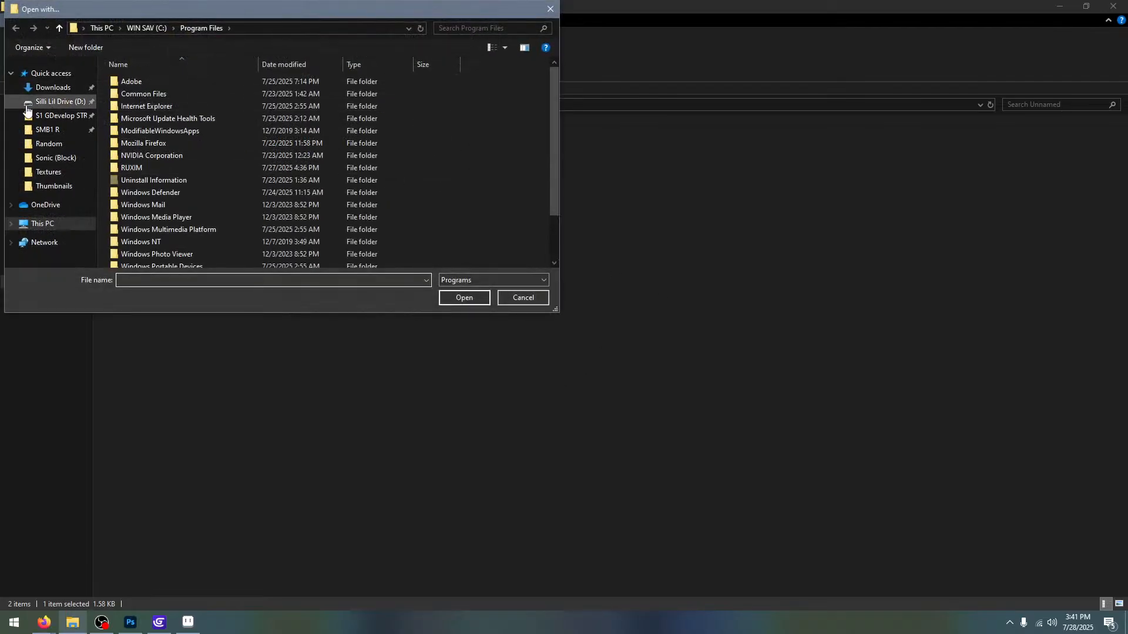
Pick the notepad++ application from the Programs\Notepad++ folder on Silli Lil Drive (D:) as the opening app
click(60, 114)
click(59, 102)
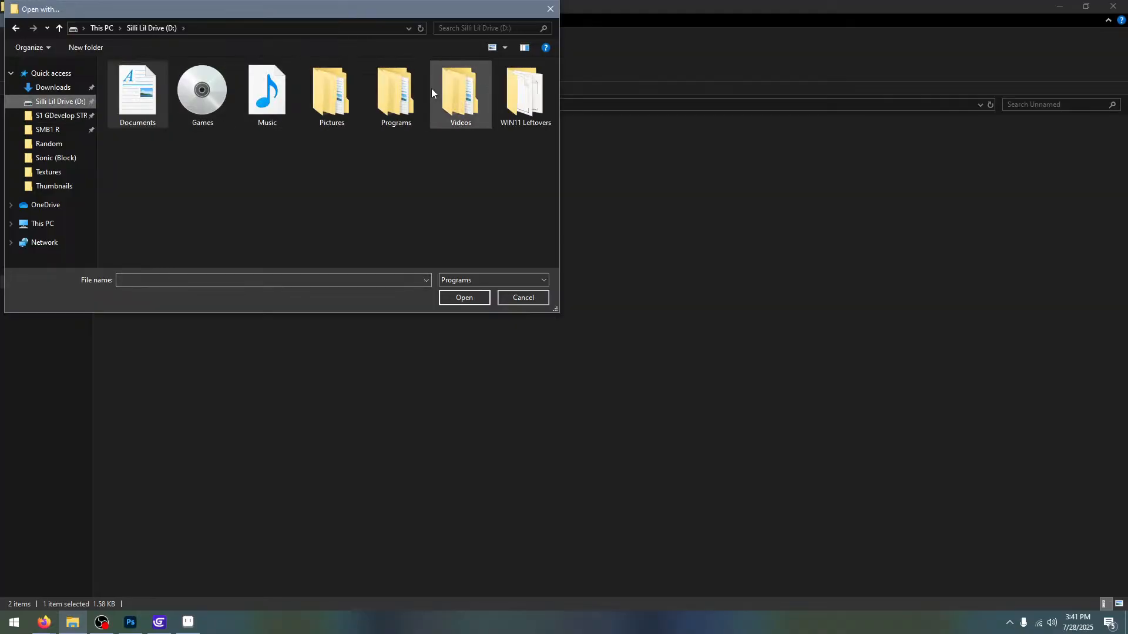
double_click(386, 75)
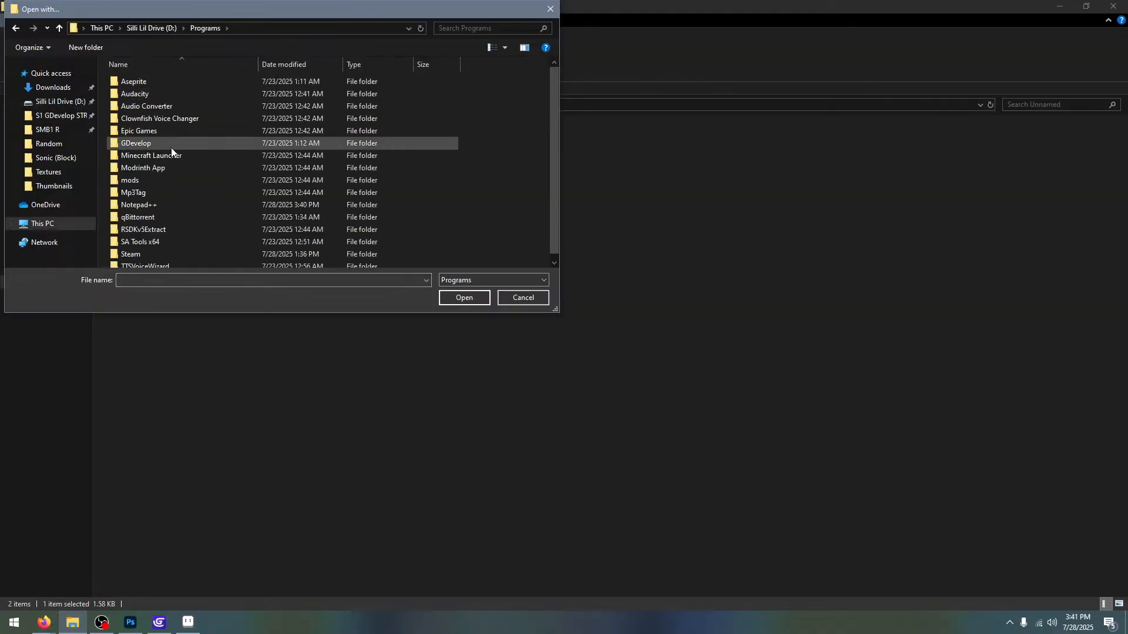
double_click(173, 202)
click(185, 168)
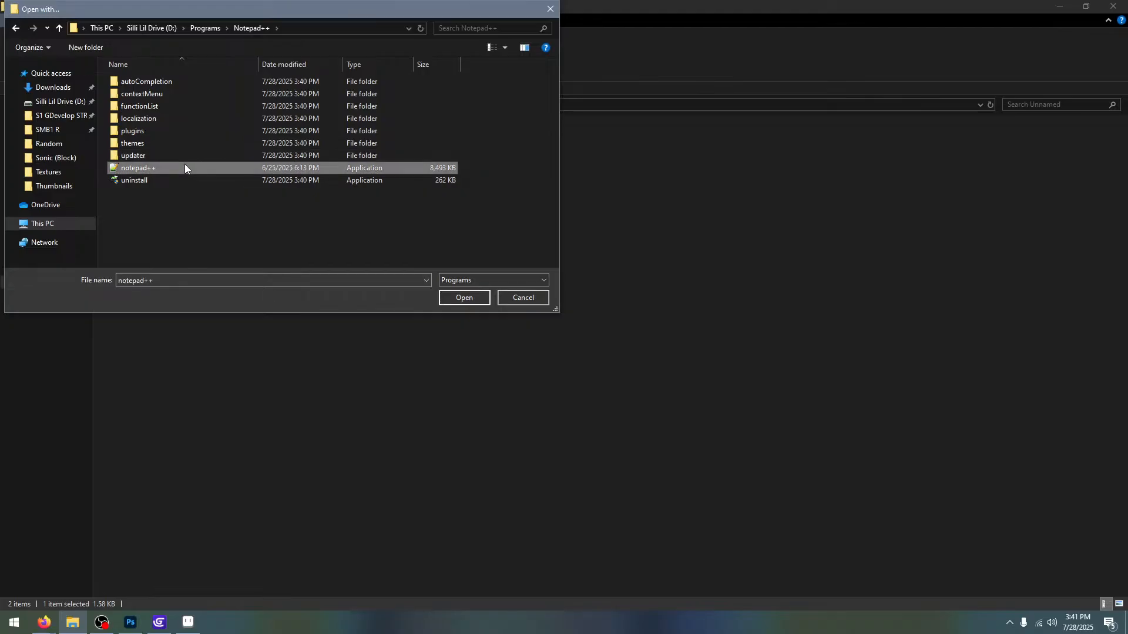
click(464, 297)
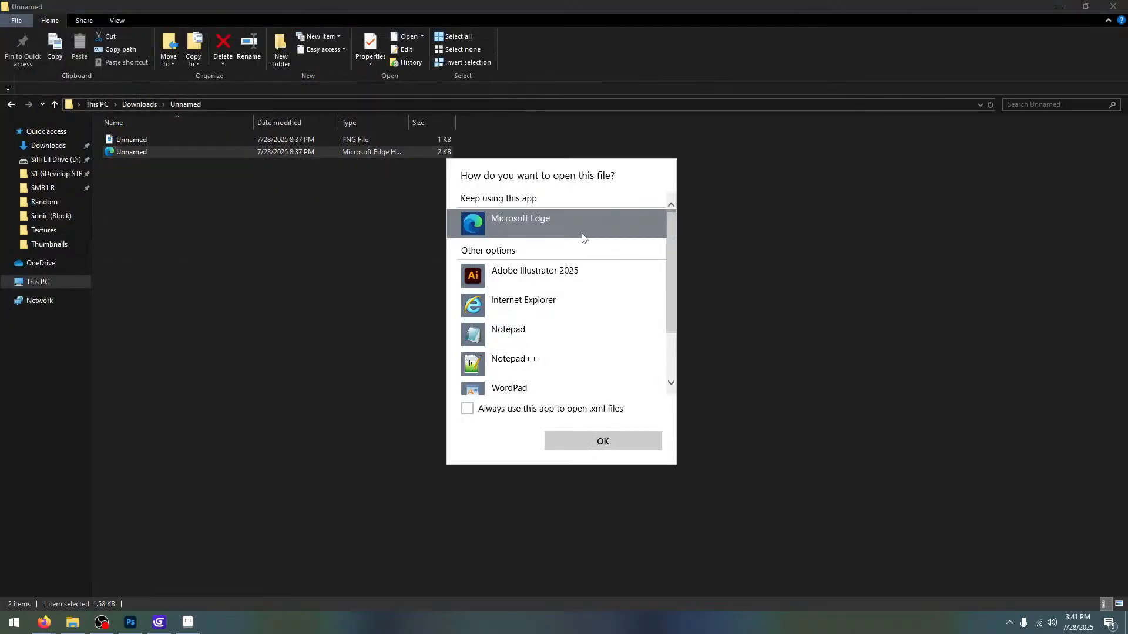
Set Notepad++ as the app that always opens .xml files and open the Unnamed XML file with it
scroll(617, 295, down, 2)
click(600, 296)
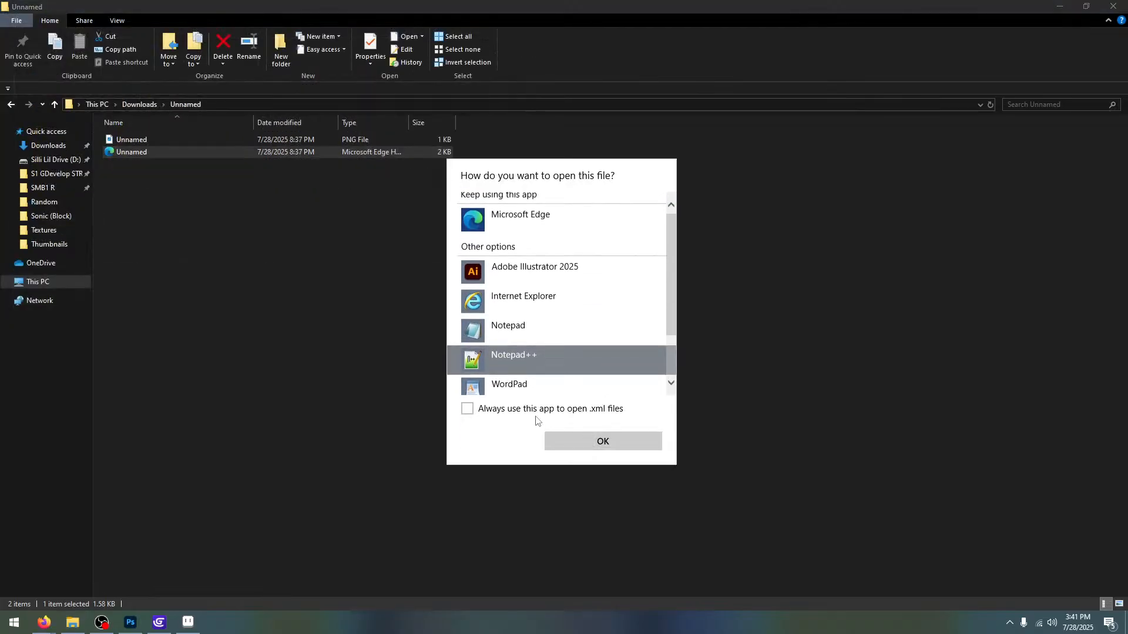
click(467, 409)
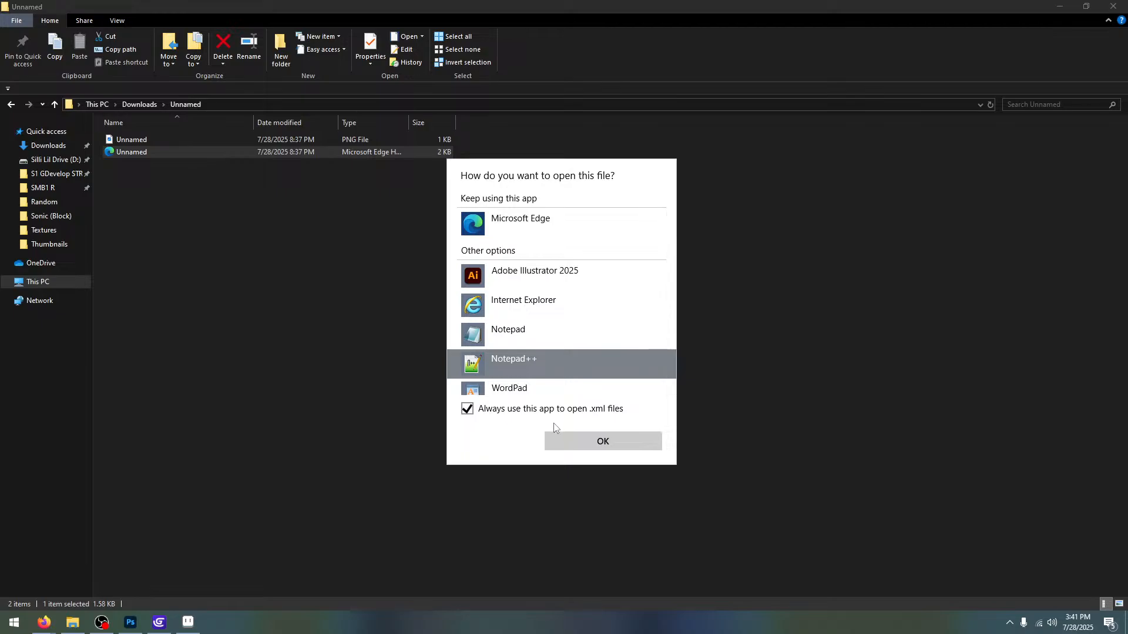
click(555, 442)
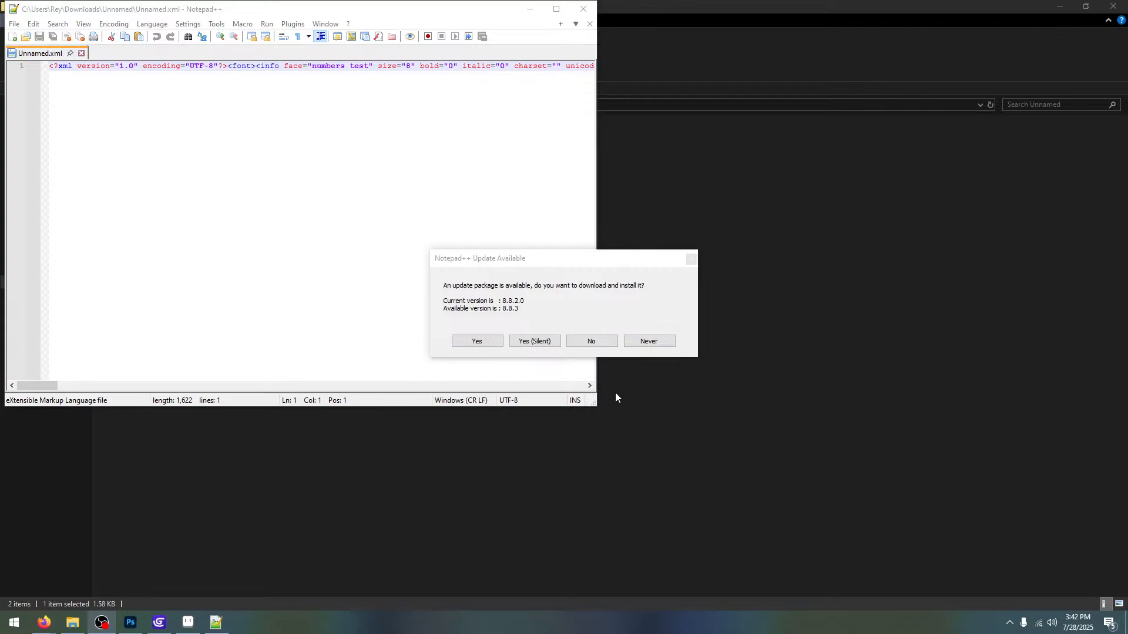
Accept the Notepad++ 8.8.3 update, let the updater close the editor, and keep English as the installer language
click(482, 341)
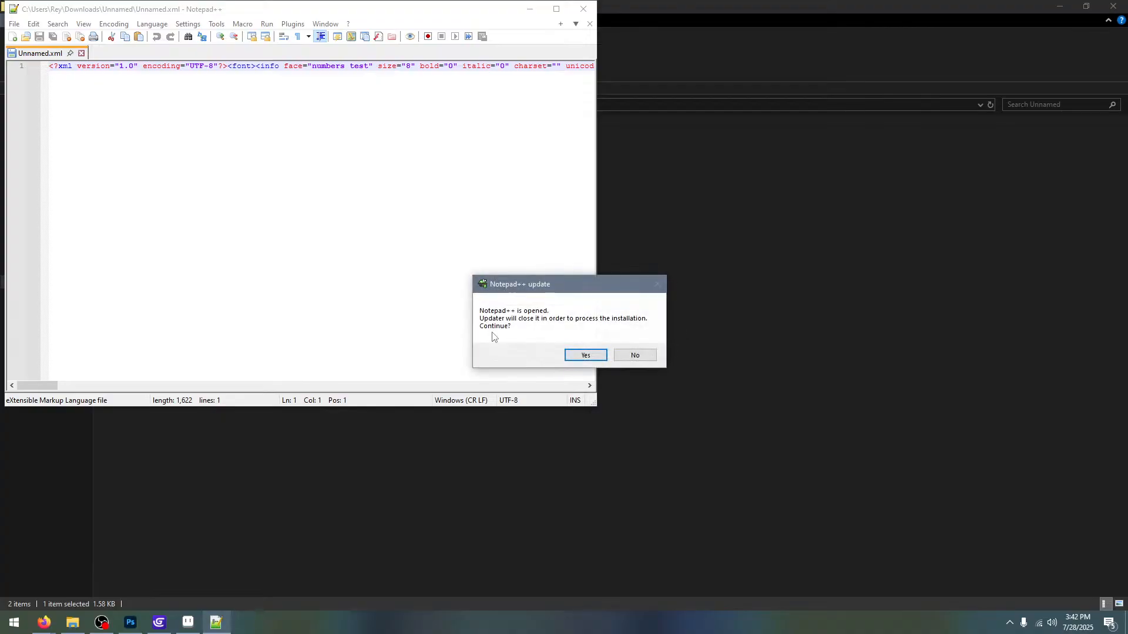
click(586, 354)
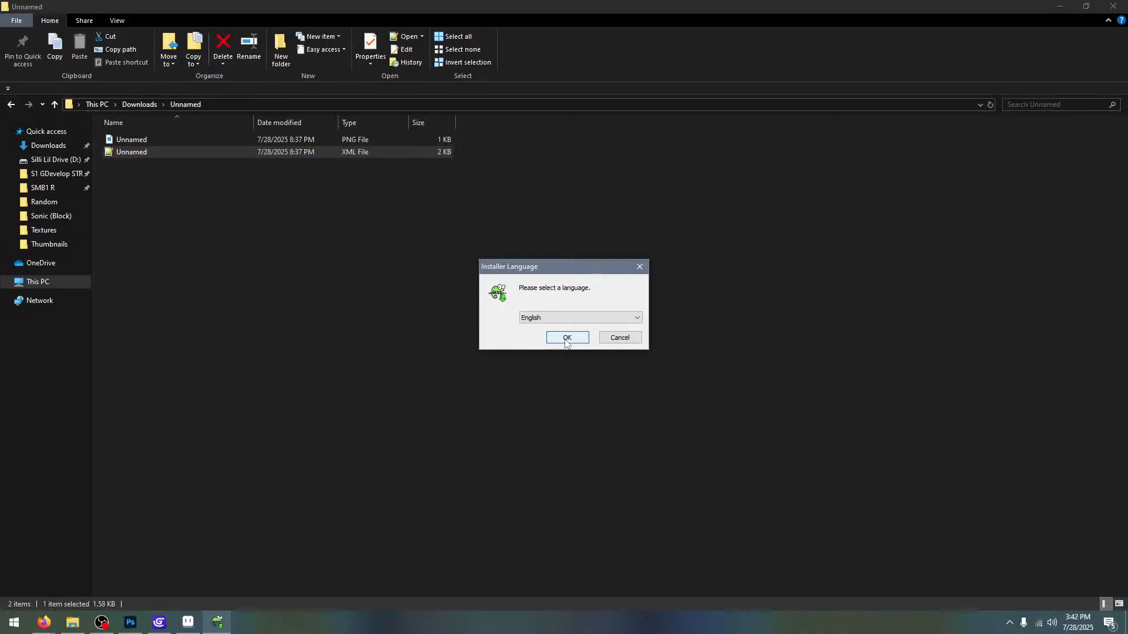
click(563, 339)
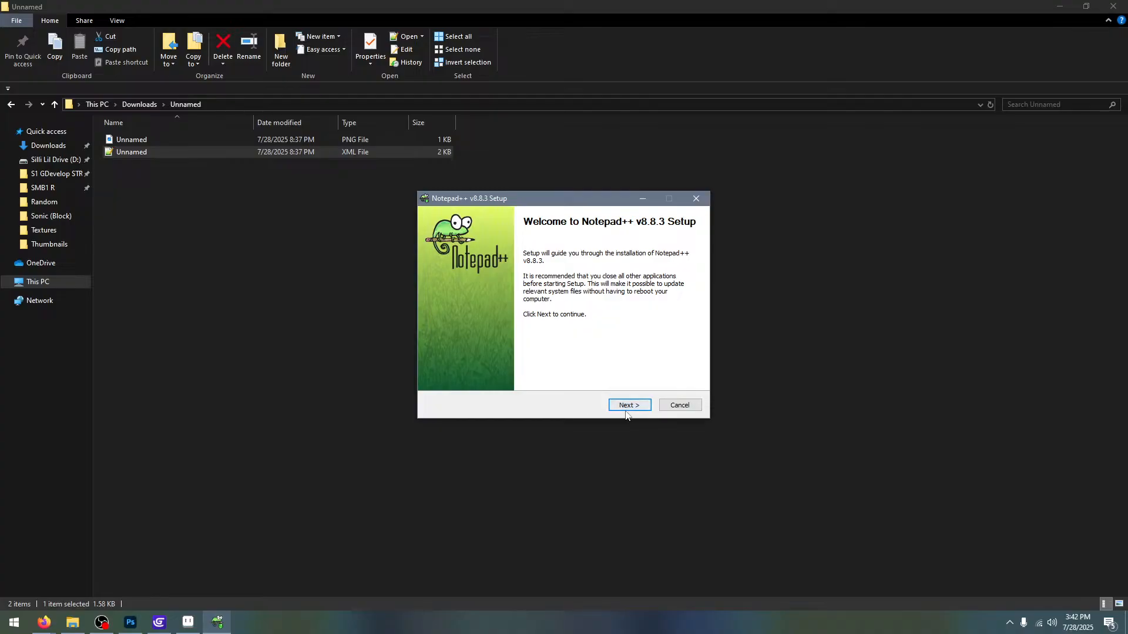
Install Notepad++ v8.8.3 into D:\Programs\Notepad++ with the default components and finish the setup without running the program
click(626, 405)
click(627, 407)
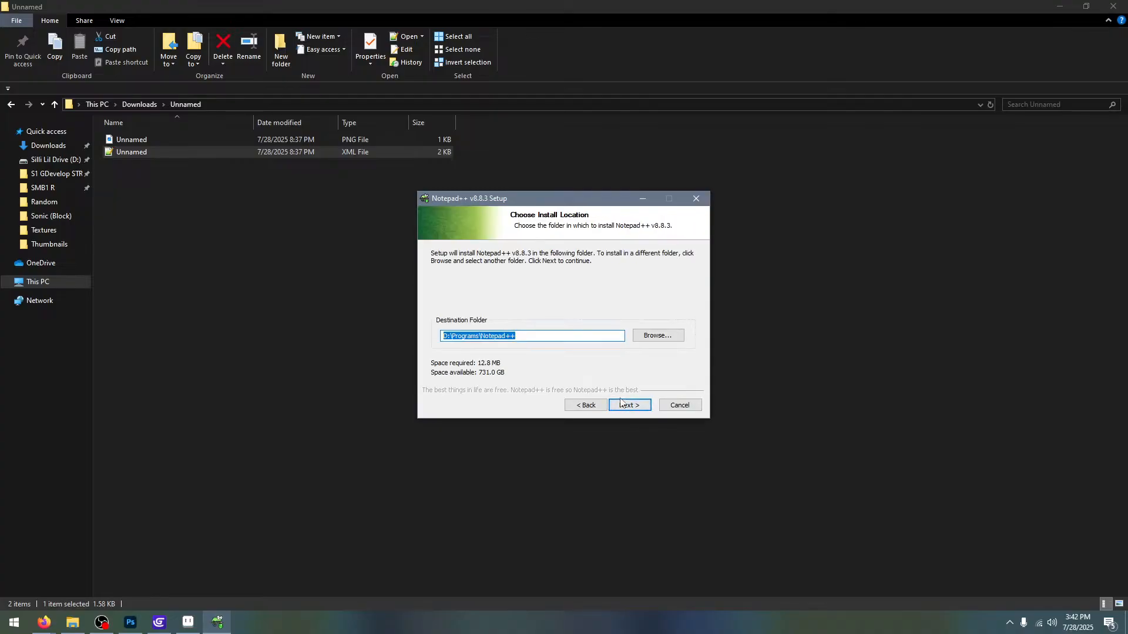
click(627, 406)
click(628, 409)
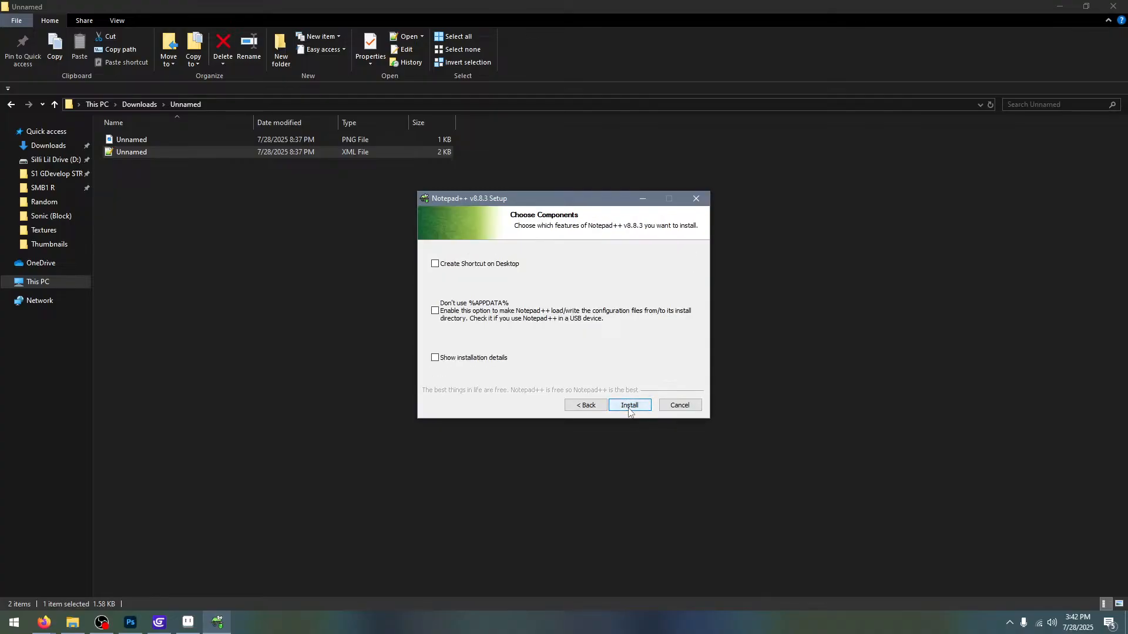
click(630, 409)
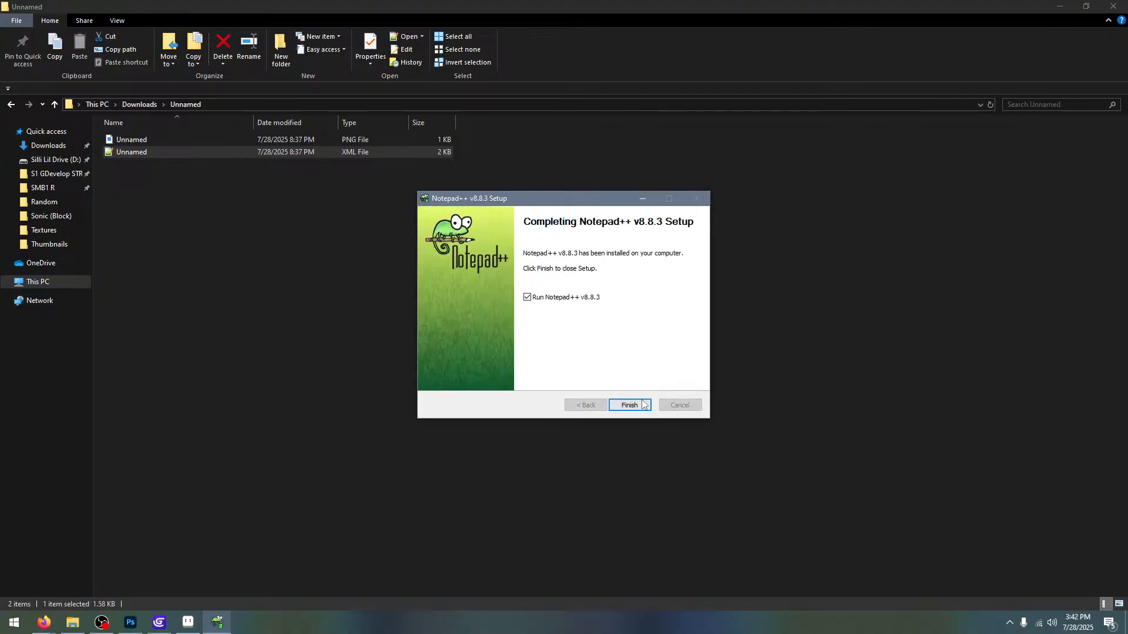
click(528, 298)
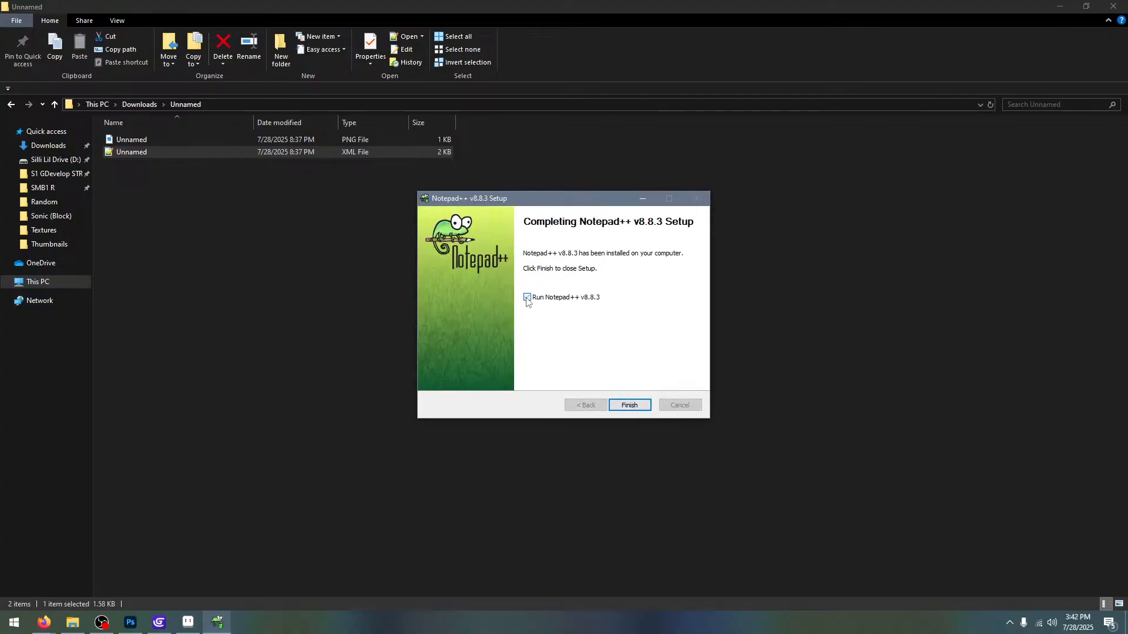
click(629, 405)
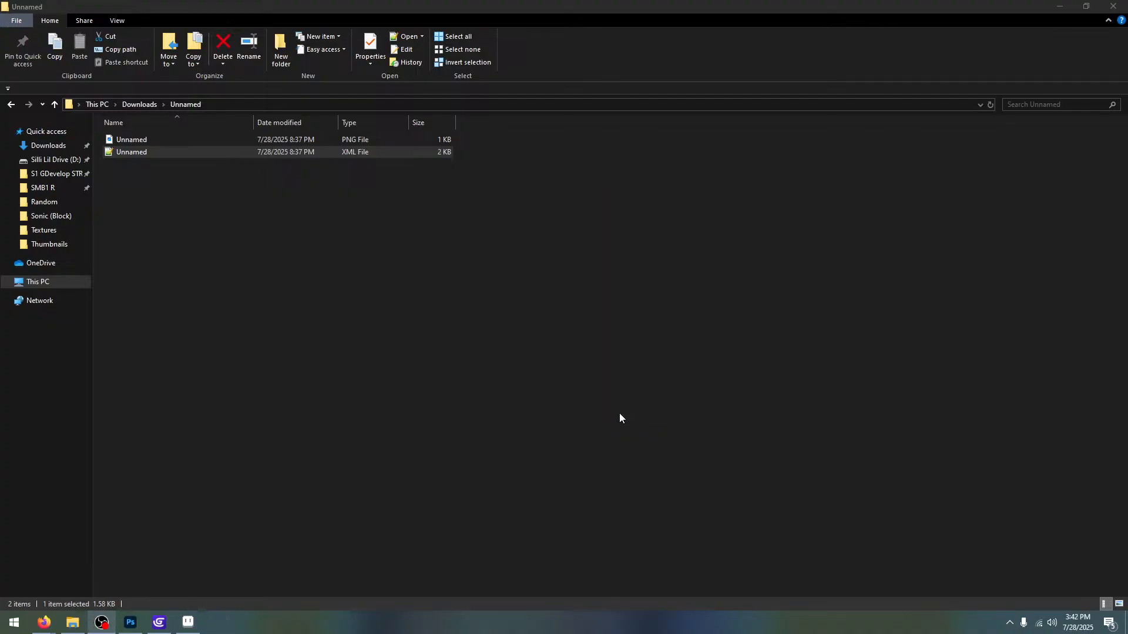
Show the Unnamed folder's files as large icons and open the Unnamed XML file in Notepad++
click(249, 200)
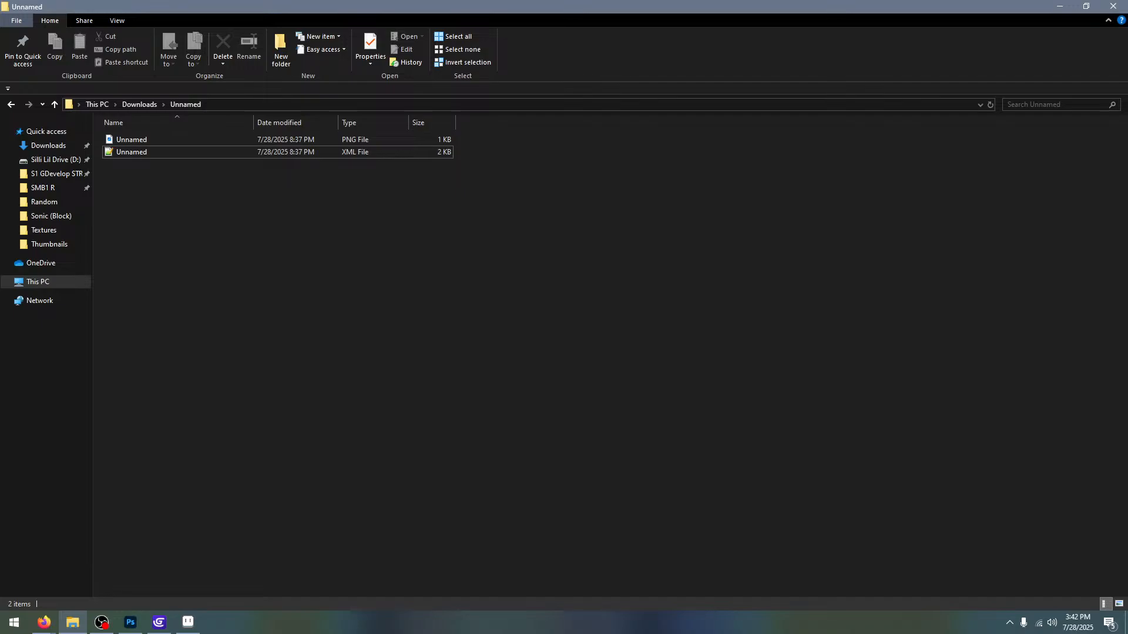
right_click(361, 245)
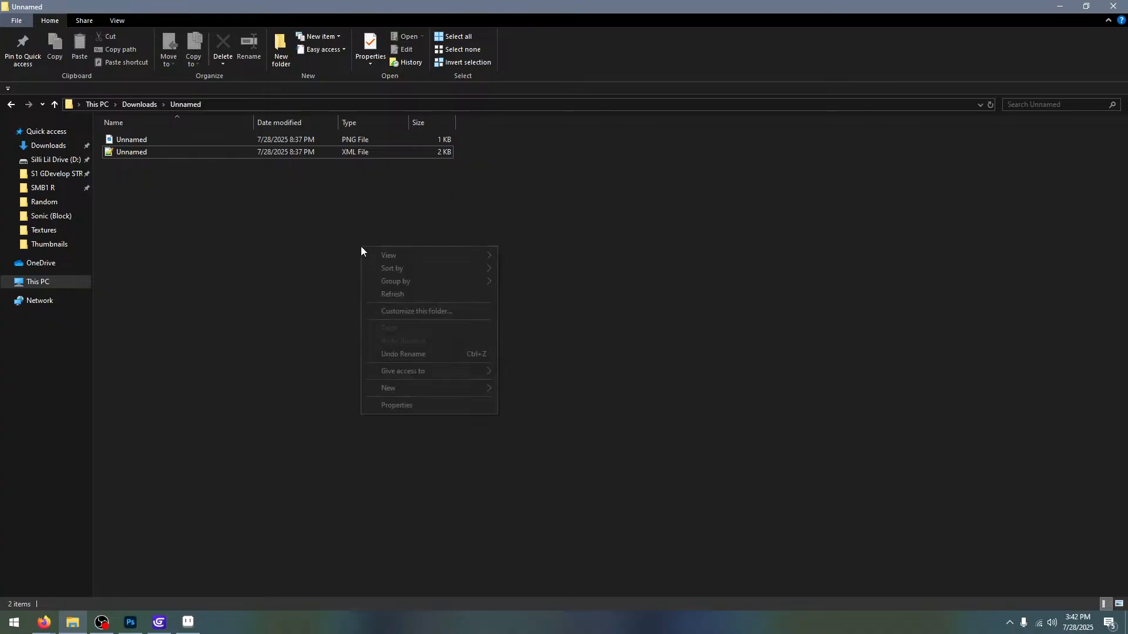
mouse_move(393, 254)
click(551, 268)
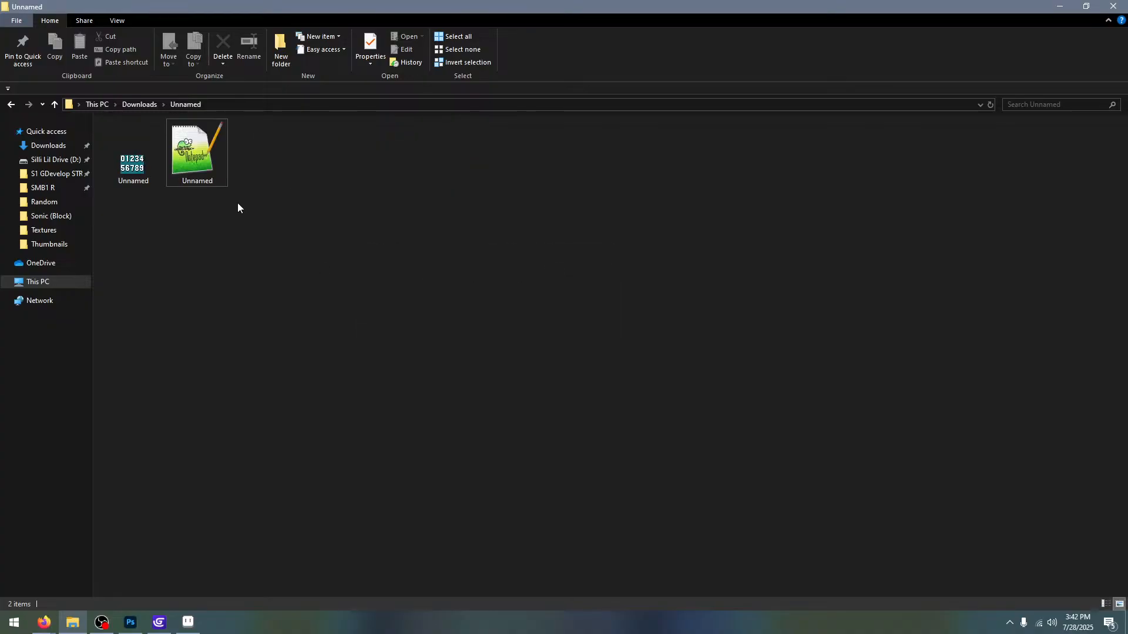
double_click(189, 149)
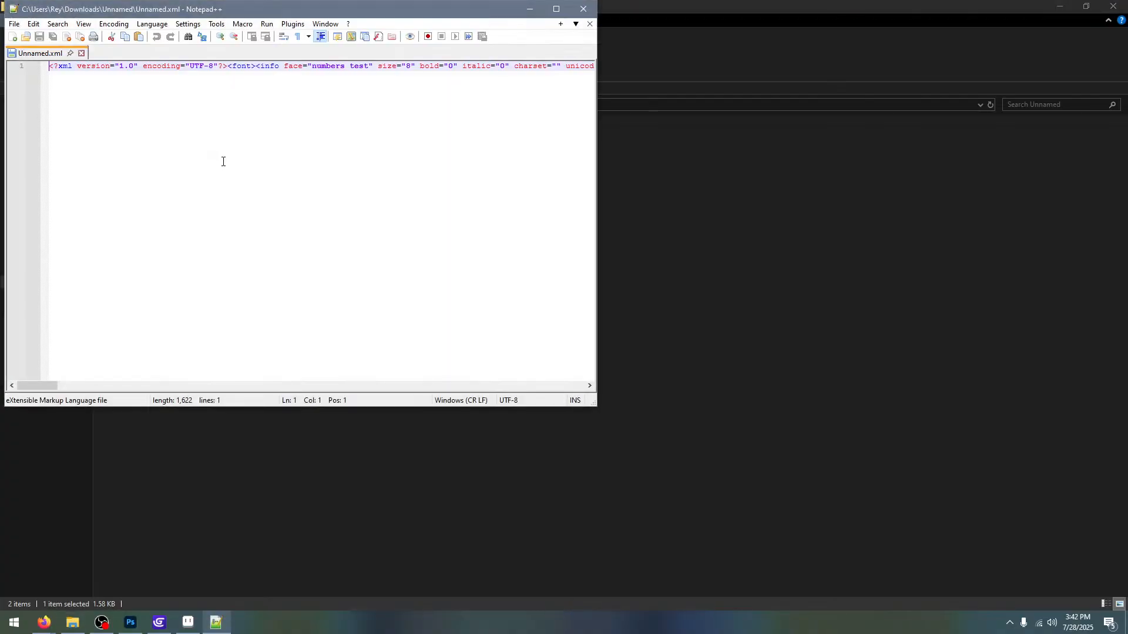
Select the entire contents of Unnamed.xml
click(298, 66)
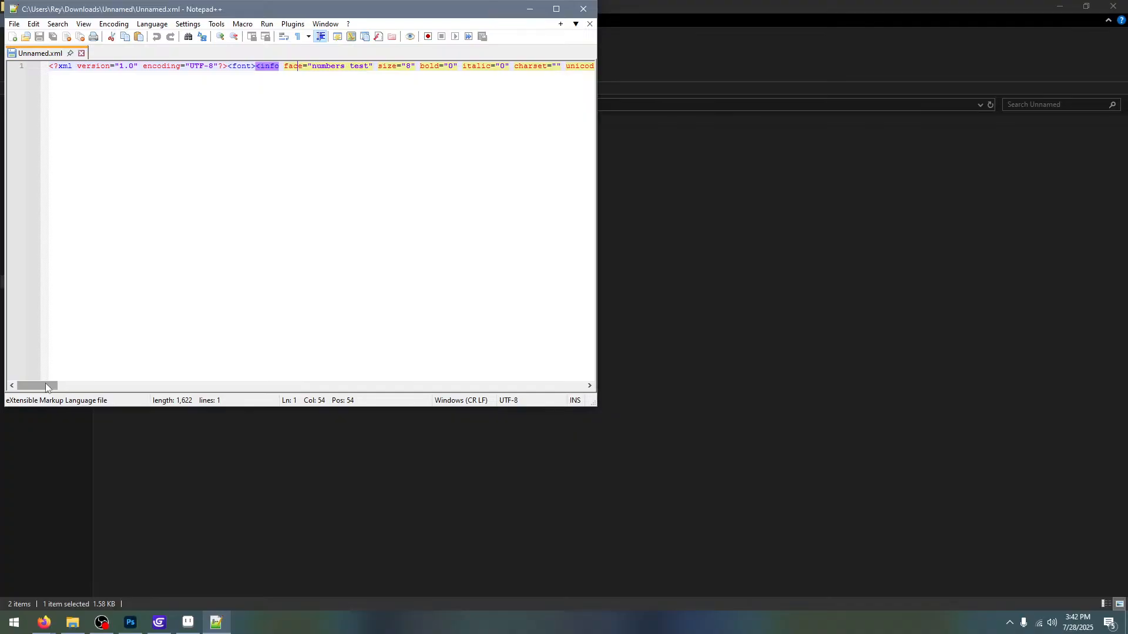
mouse_move(46, 386)
mouse_down()
mouse_move(599, 384)
mouse_move(40, 406)
mouse_up()
click(86, 67)
key(ctrl+a)
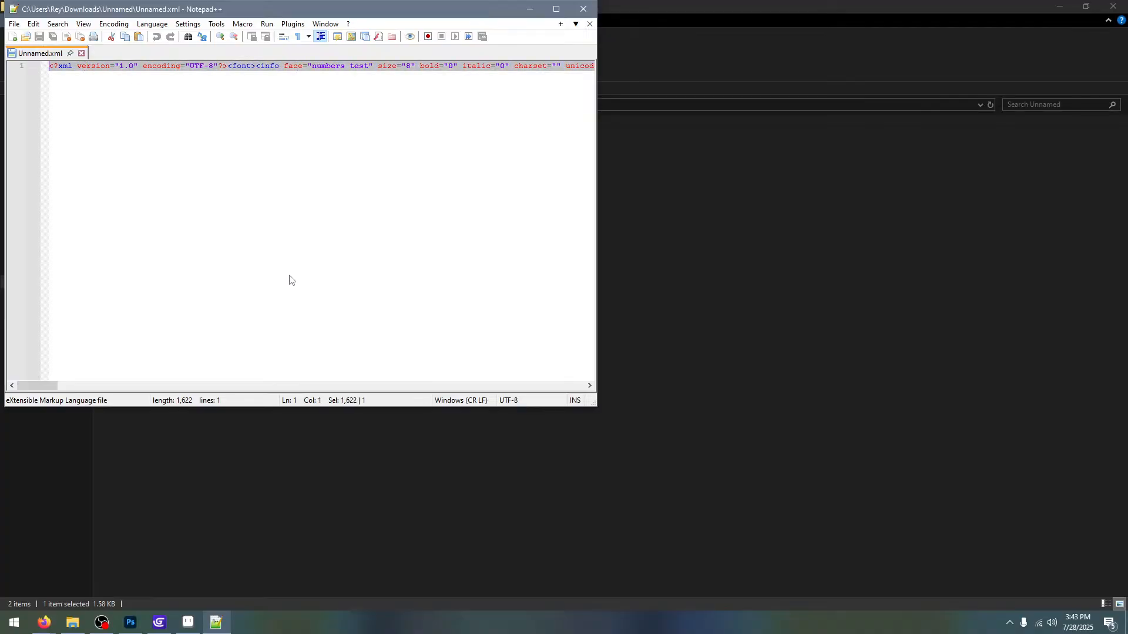
Switch to Firefox, search for "xml beautifier" in a new tab, and open the JSON Formatter result
mouse_move(44, 623)
click(51, 585)
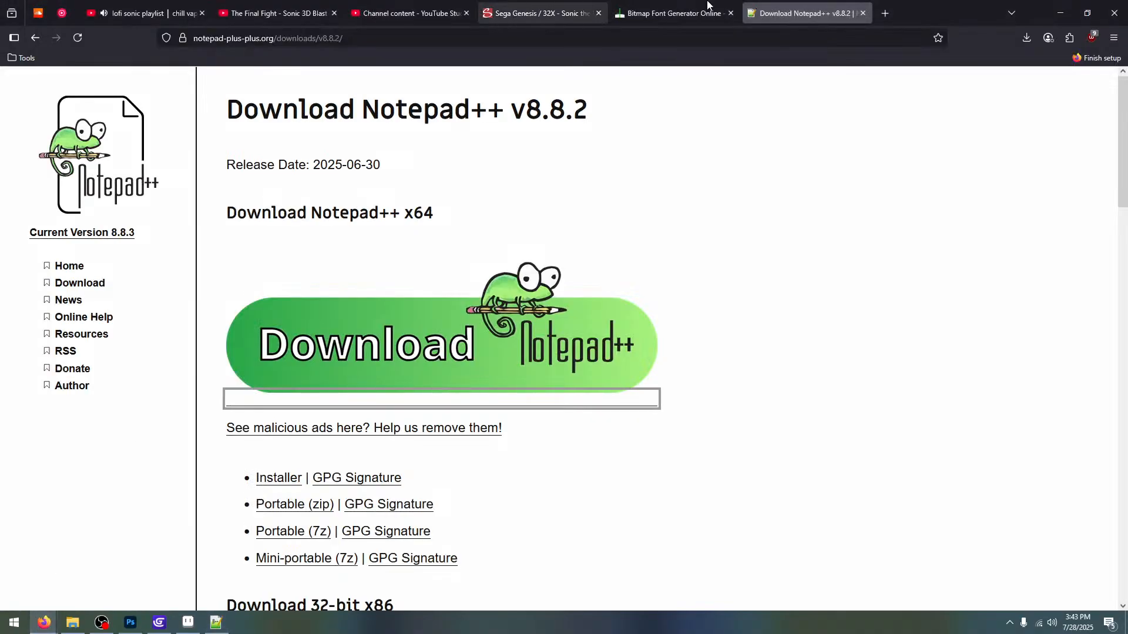
click(887, 12)
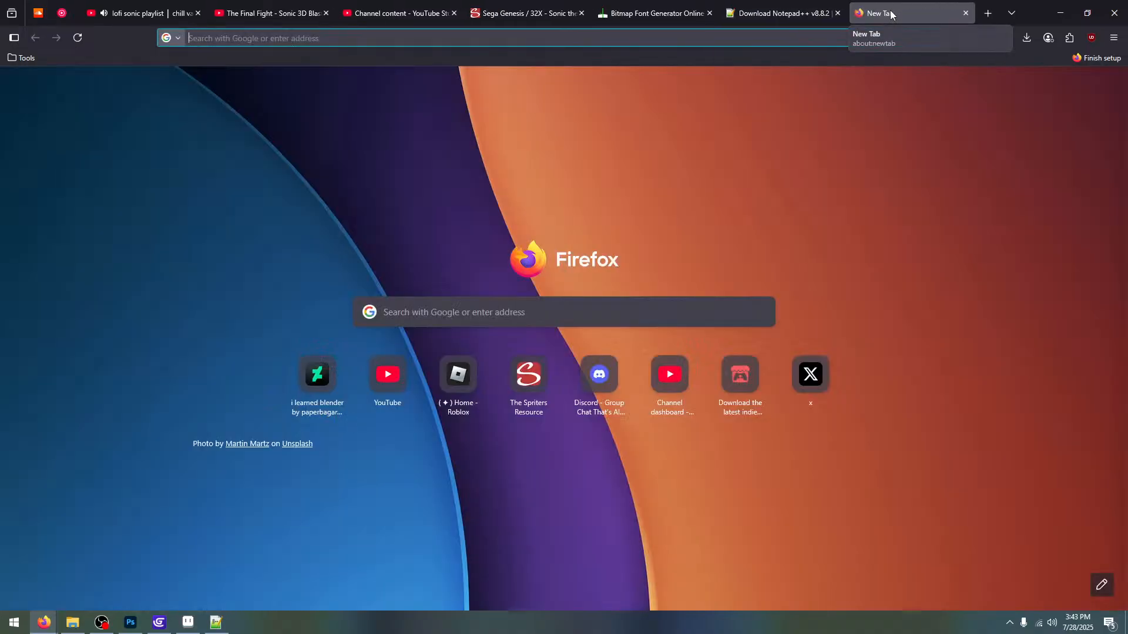
text(xml be)
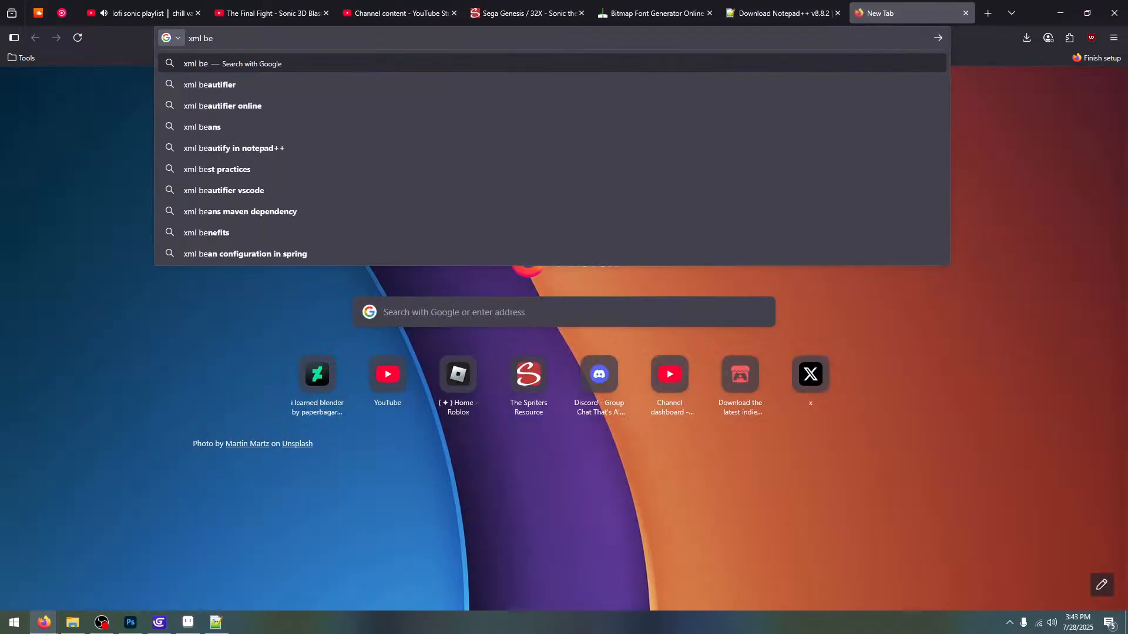
click(284, 82)
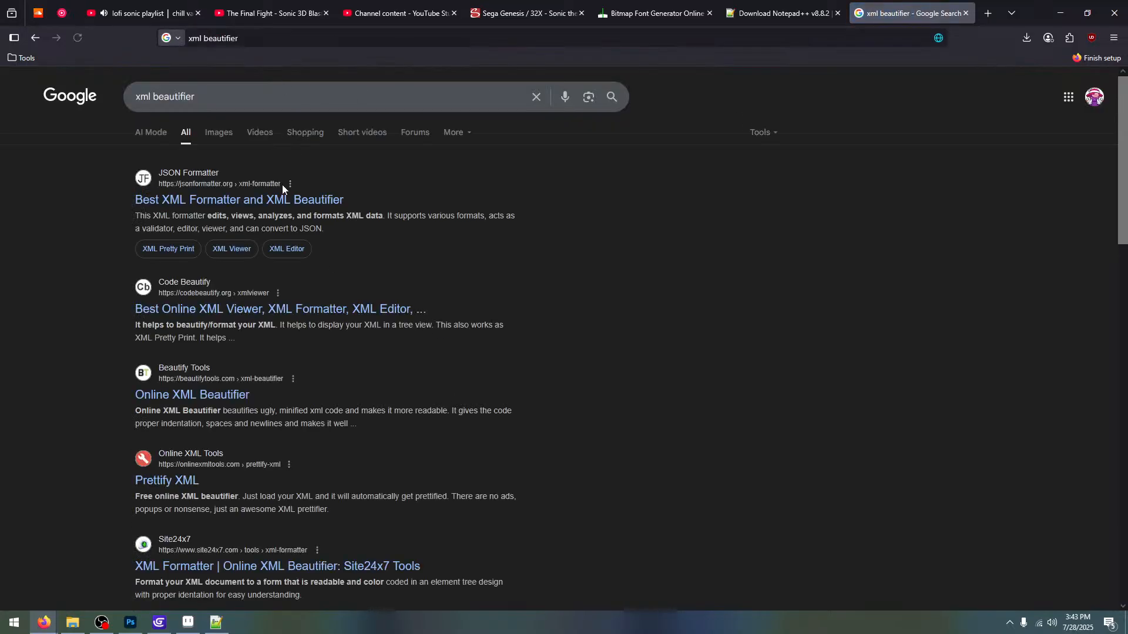
click(290, 198)
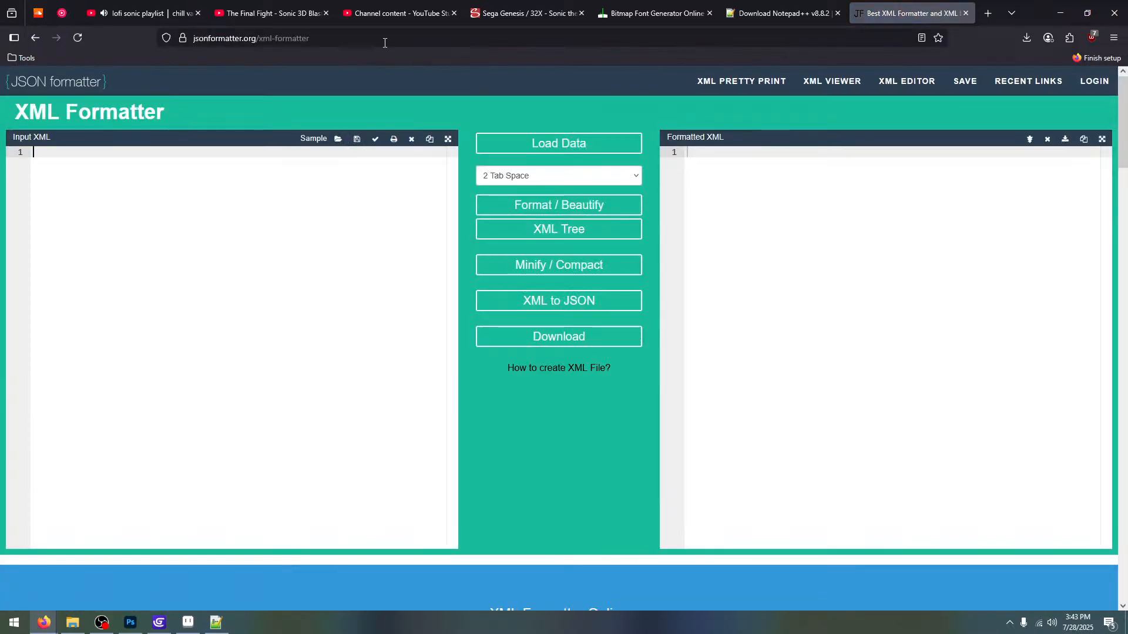
Bookmark the XML Formatter page in the Tools folder with the name shortened to XMLBeautifier
click(939, 38)
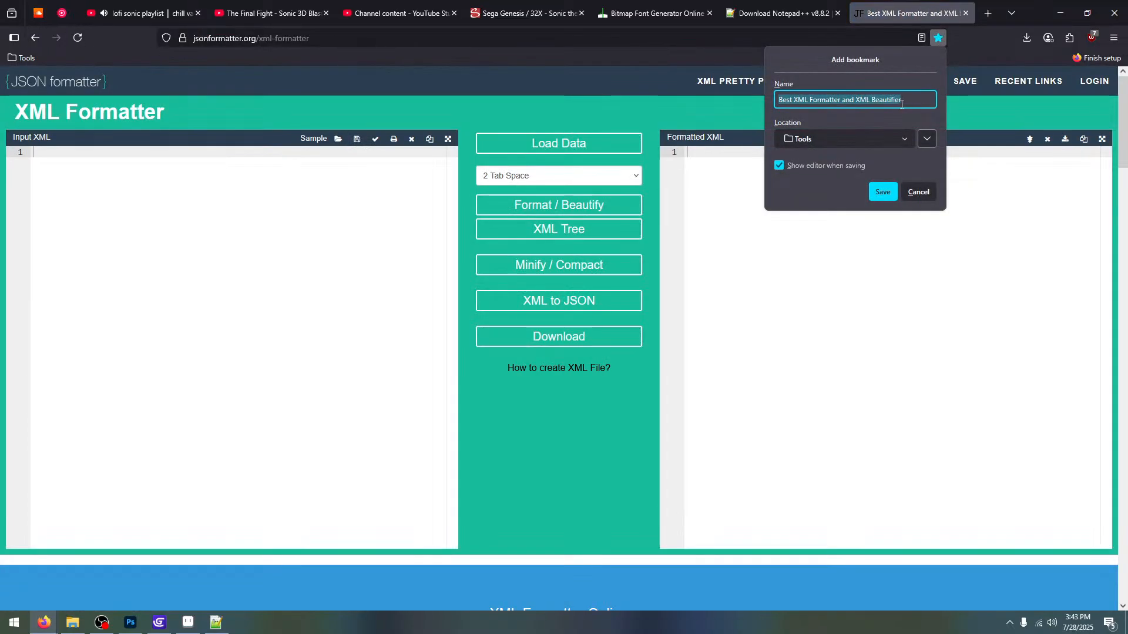
click(865, 102)
drag(793, 100, 751, 102)
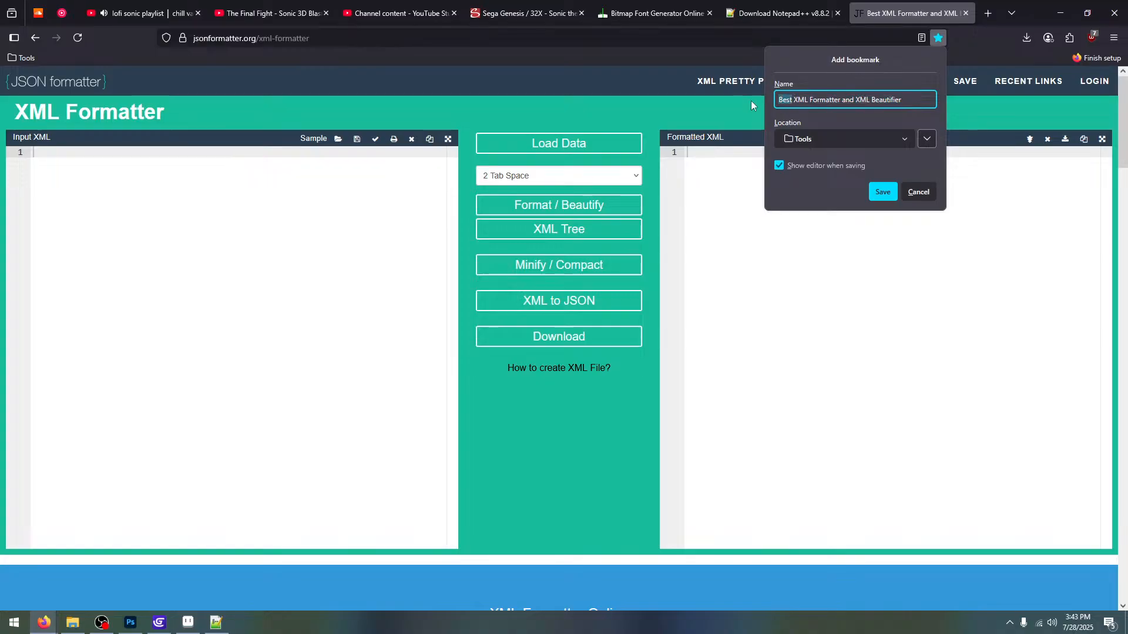
key(BackSpace)
drag(856, 101, 793, 110)
key(BackSpace)
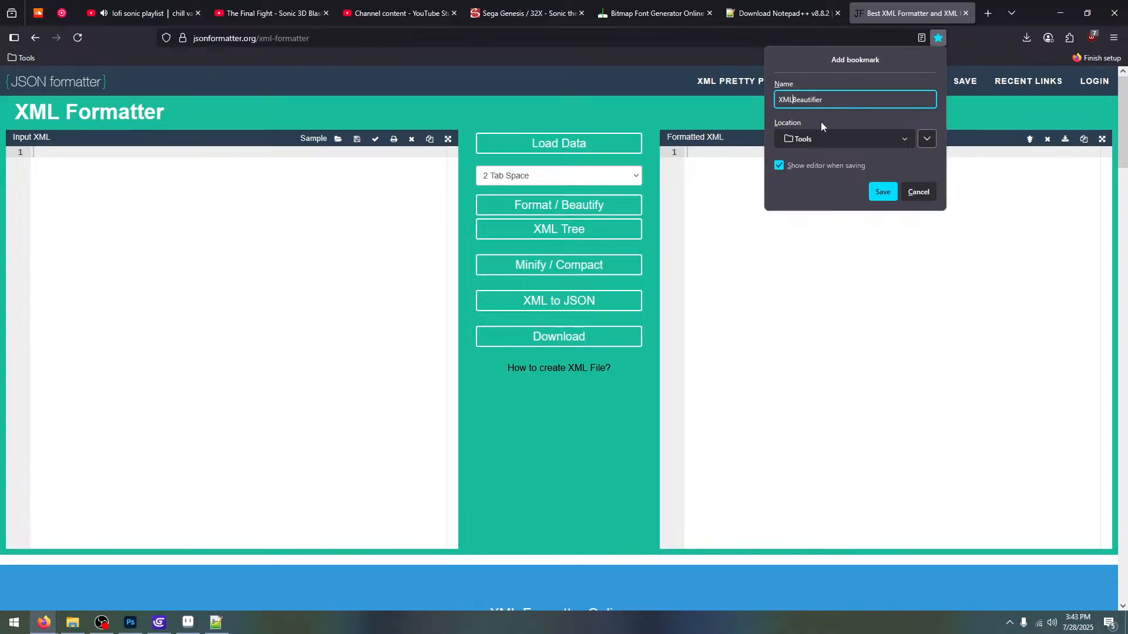
click(885, 193)
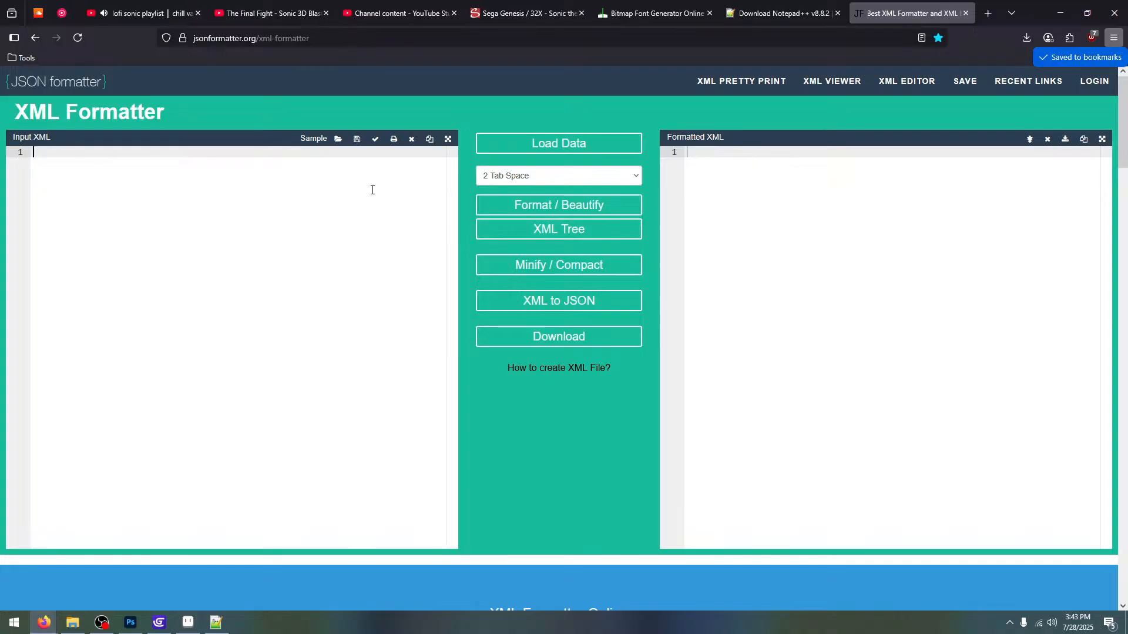
Paste the copied Unnamed.xml contents into the formatter's input and beautify them with 2 Tab Space indentation
click(242, 166)
text(<?xml version="1.0" encoding="UTF-8"?><font><info face="numbers test" size="8" bold="0" italic="0" charset="" unicode="1" stretchH="100" smooth="1" aa="1" padding="0,0,0,0" spacing="0,0"/><common lineHeight="8" base="6" scaleW="40" scaleH="32" pages="1" packed="0"/><pages><page id="0" file="Unnamed.png"/></pages><chars count="11"><char id="32" x="0" y="0" width="0" height="0" xoffset="0" yoffset="0" xadvance="3" page="0" chnl="15"/><!--   --><char id="48" x="0" y="0" width="8" height="16" xoffset="0" yoffset="0" xadvance="8" page="0" chnl="15"/><!-- 0 --><char id="49" x="8" y="0" width="8" height="16" xoffset="0" yoffset="0" xadvance="8" page="0" chnl="15"/><!-- 1 --><char id="50" x="16" y="0" width="8" height="16" xoffset="0" yoffset="0" xadvance="8" page="0" chnl="15"/><!-- 2 --><char id="51" x="24" y="0" width="8" height="16" xoffset="0" yoffset="0" xadvance="8" page="0" chnl="15"/><!-- 3 --><char id="52" x="32" y="0" width="8" height="16" xoffset="0" yoffset="0" xadvance="8" page="0" chnl="15"/><!-- 4 --><char id="53" x="0" y="16" width="8" height="16" xoffset="0" yoffset="0" xadvance="8" page="0" chnl="15"/><!-- 5 --><char id="54" x="8" y="16" width="8" height="16" xoffset="0" yoffset="0" xadvance="8" page="0" chnl="15"/><!-- 6 --><char id="55" x="16" y="16" width="8" height="16" xoffset="0" yoffset="0" xadvance="8" page="0" chnl="15"/><!-- 7 --><char id="56" x="24" y="16" width="8" height="16" xoffset="0" yoffset="0" xadvance="8" page="0" chnl="15"/><!-- 8 --><char id="57" x="32" y="16" width="8" height="16" xoffset="0" yoffset="0" xadvance="8" page="0" chnl="15"/><!-- 9 --></chars></font>)
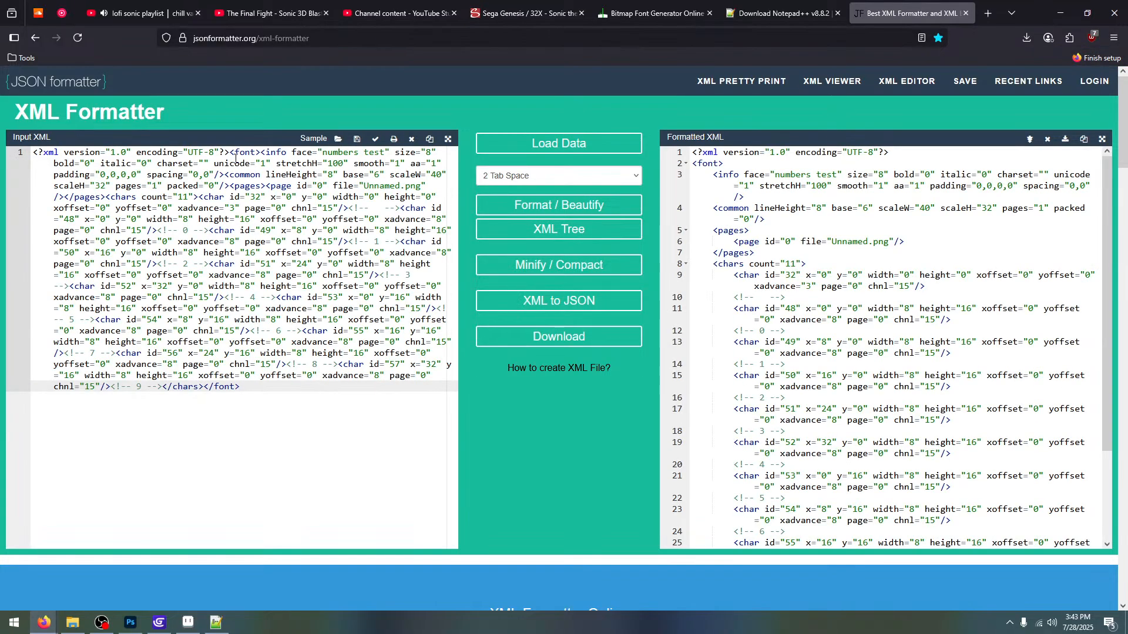
click(559, 205)
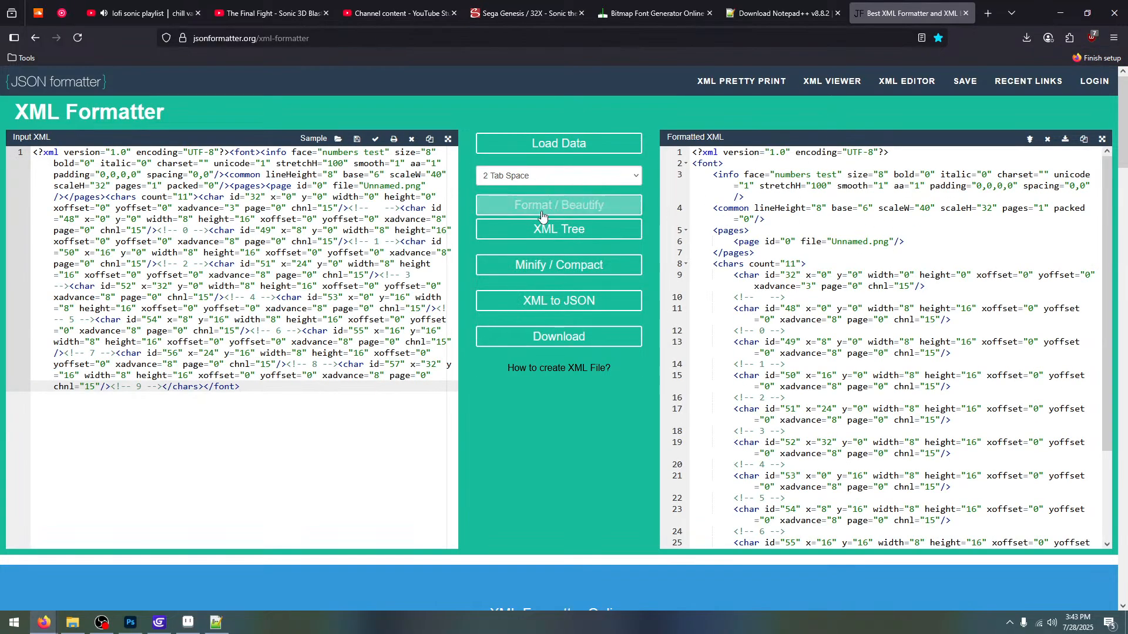
Copy the entire formatted XML, replace all contents of Unnamed.xml in Notepad++ with it, and save the file
click(707, 156)
key(ctrl+a)
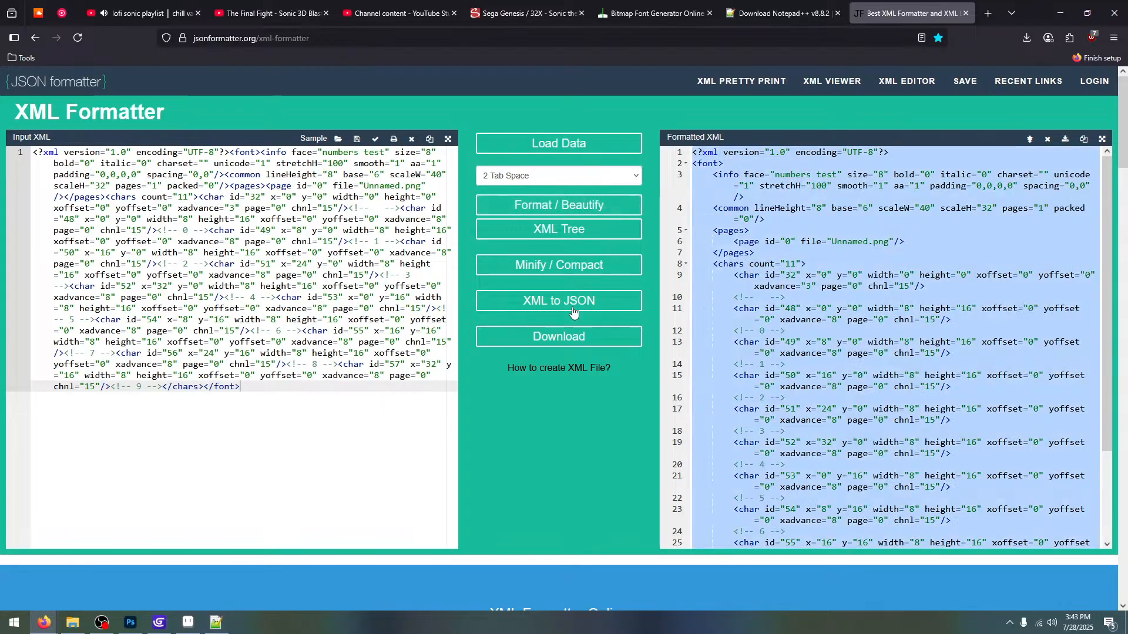
click(215, 623)
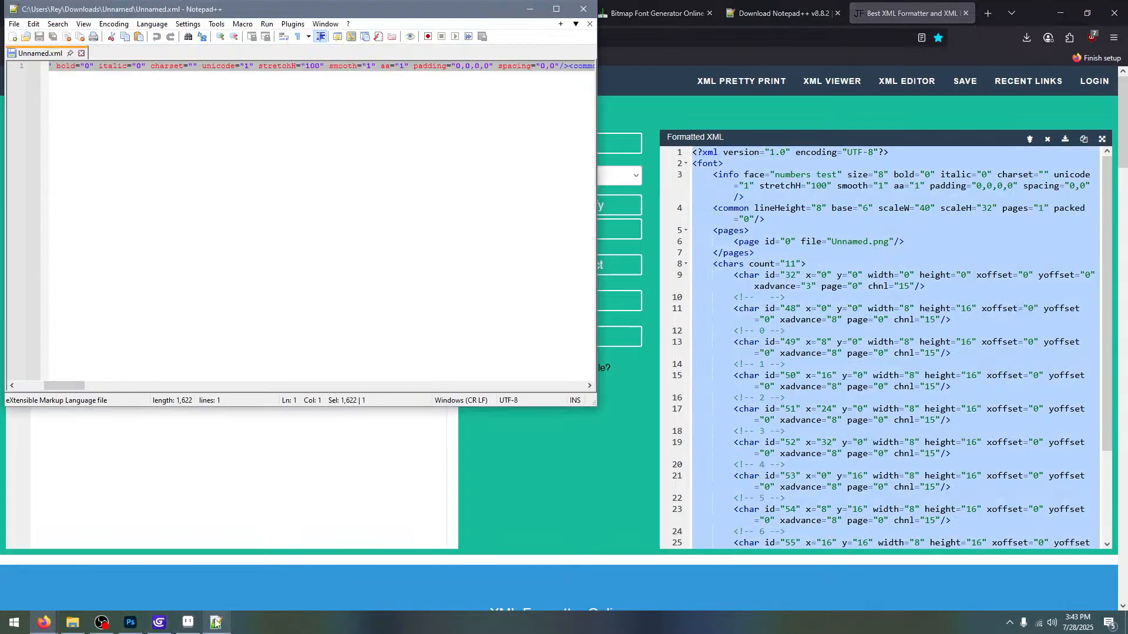
click(238, 70)
key(ctrl+a)
key(ctrl+v)
key(ctrl+s)
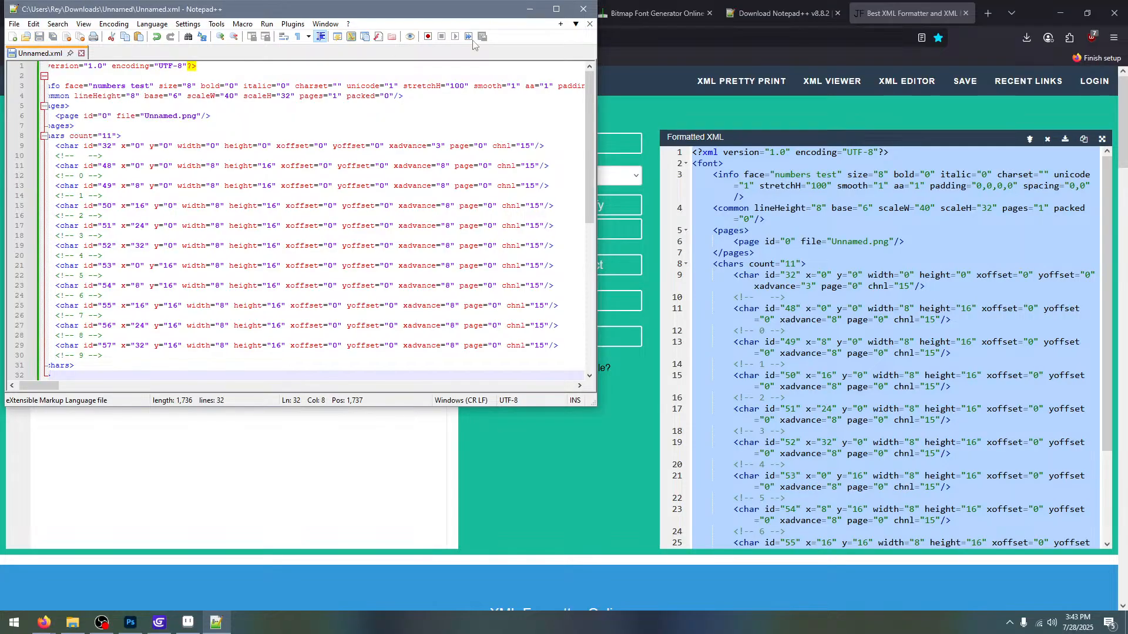
Close the XML formatter tab in Firefox and switch back to Unnamed.xml in Notepad++
click(692, 117)
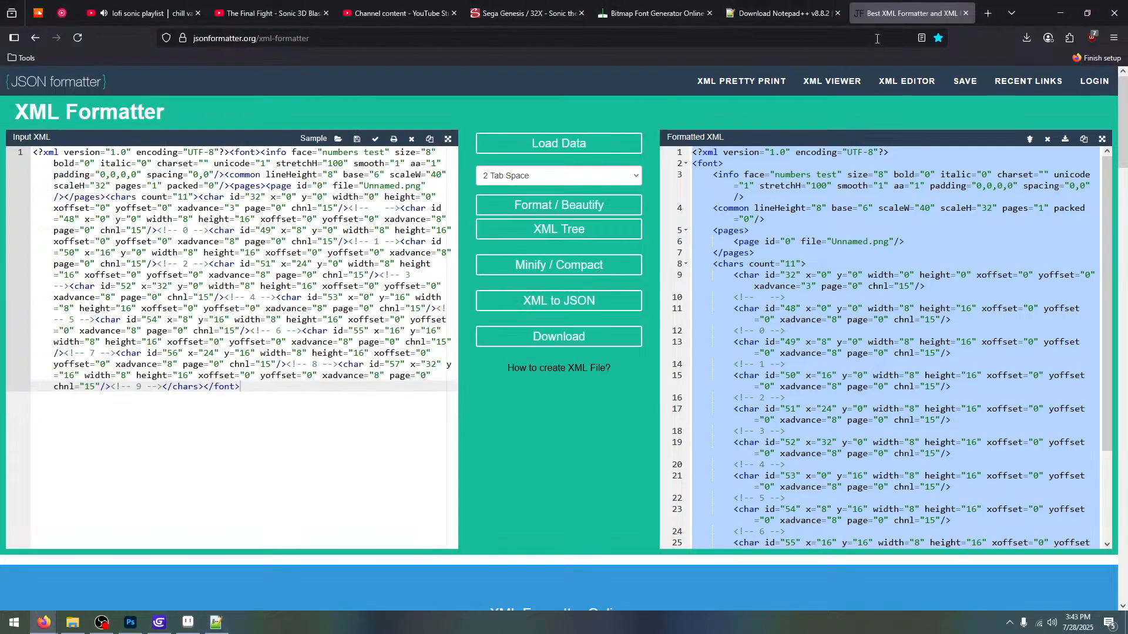
click(967, 14)
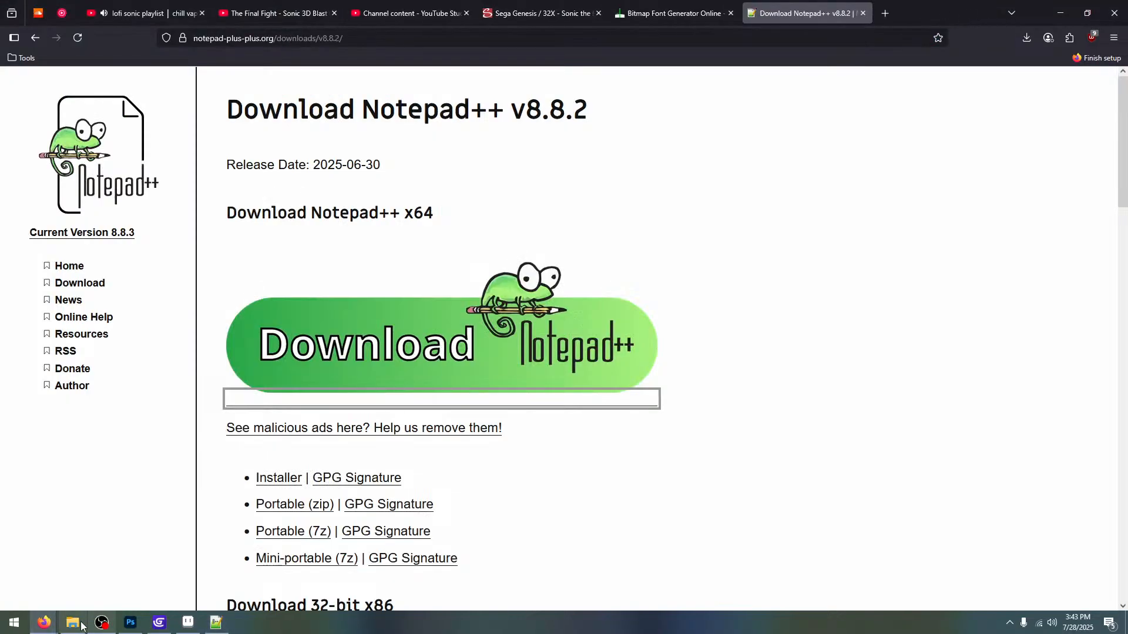
click(216, 623)
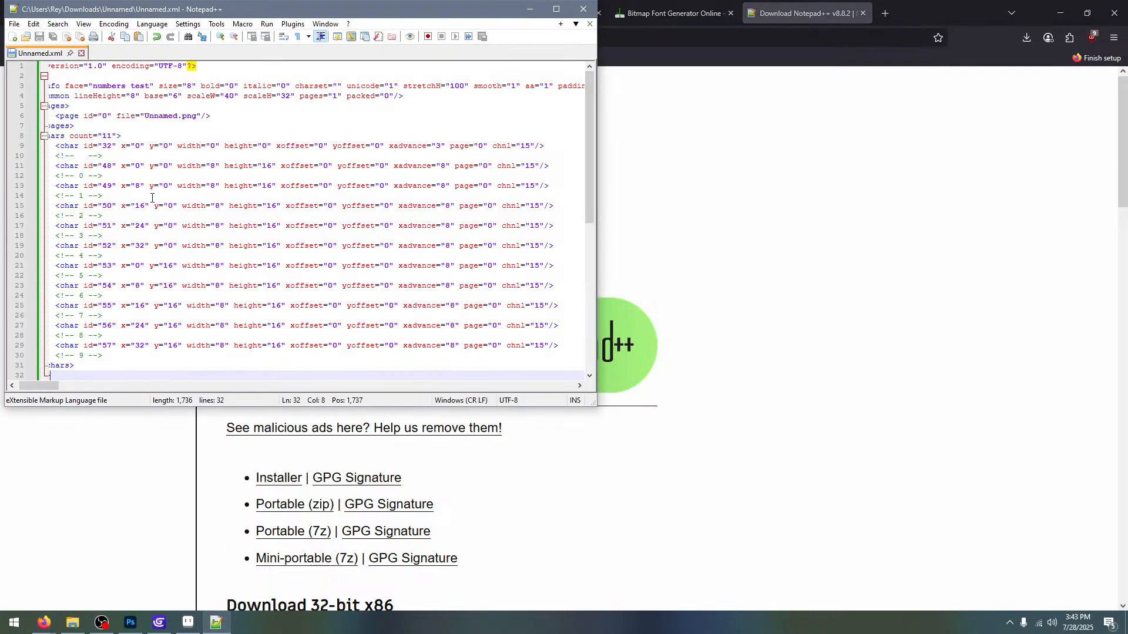
Examine the char entries in Unnamed.xml, comparing the space character's size and xadvance attributes with those of the digits
click(82, 155)
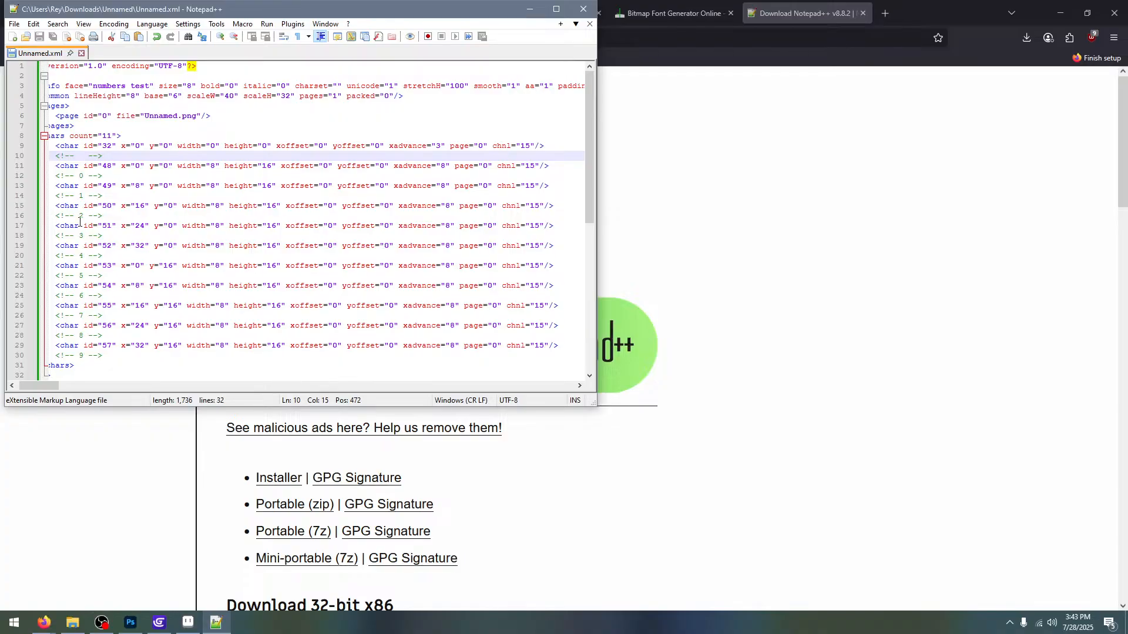
drag(61, 146, 546, 144)
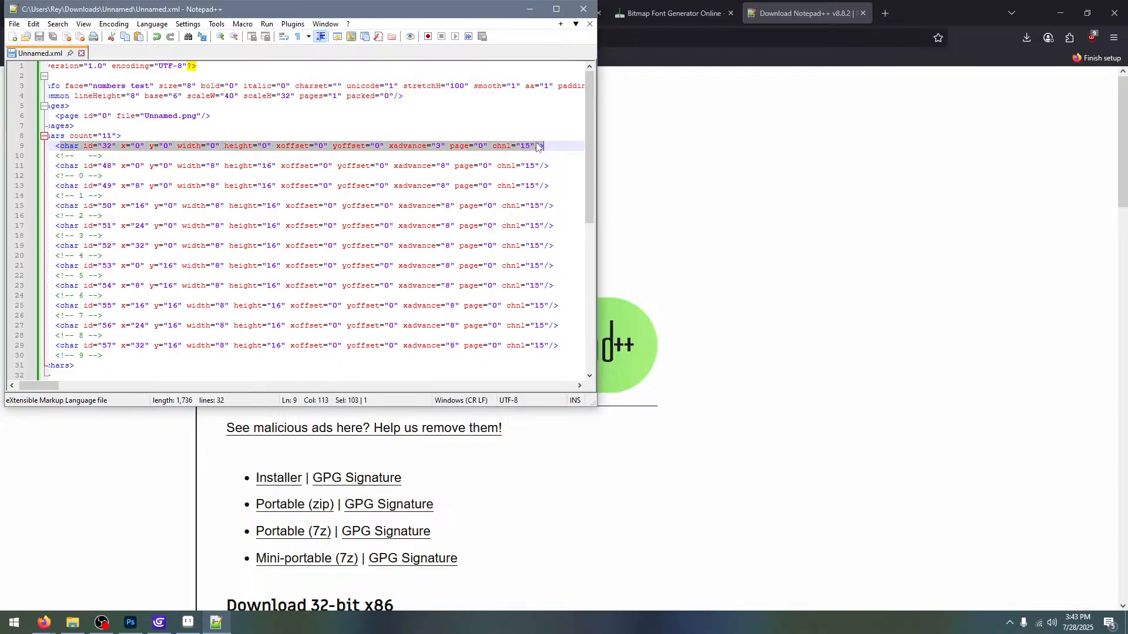
click(187, 176)
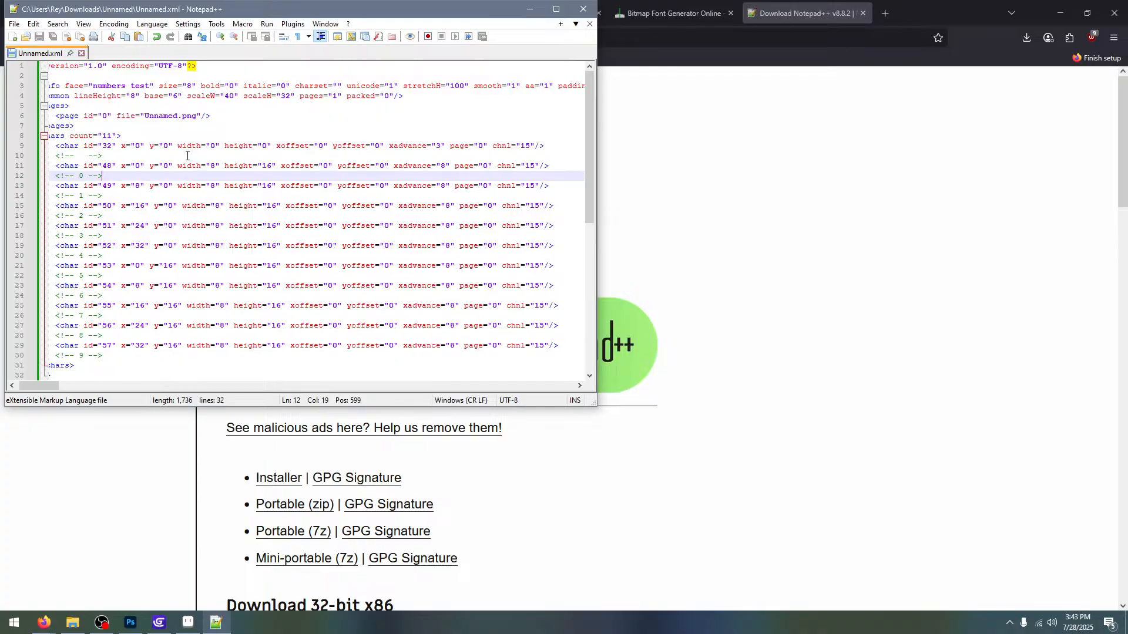
click(201, 162)
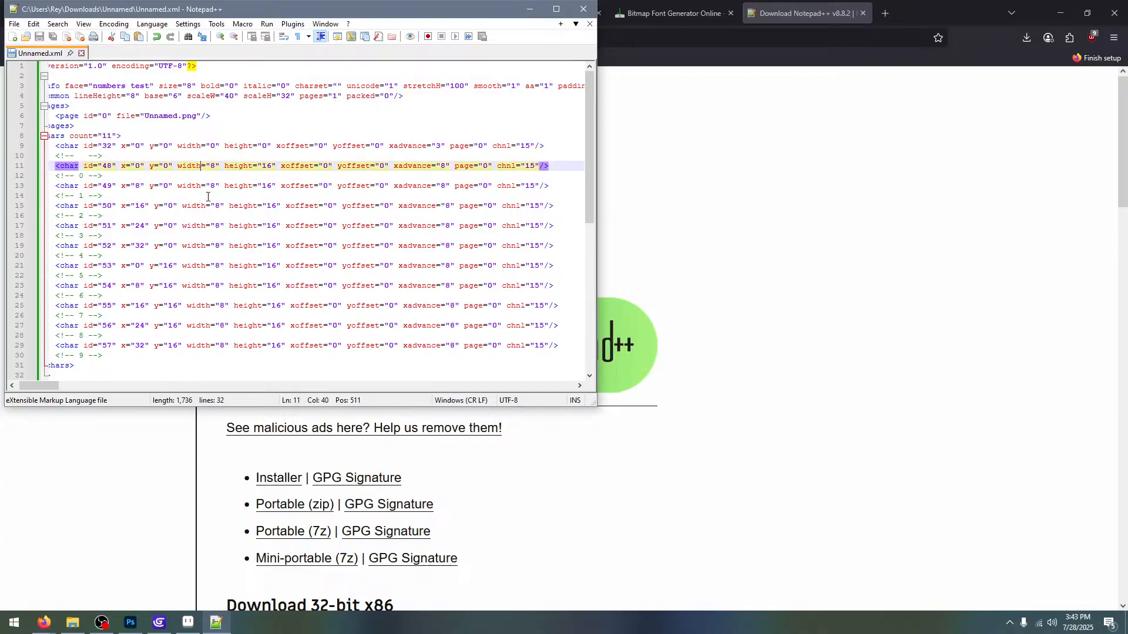
drag(209, 199, 275, 191)
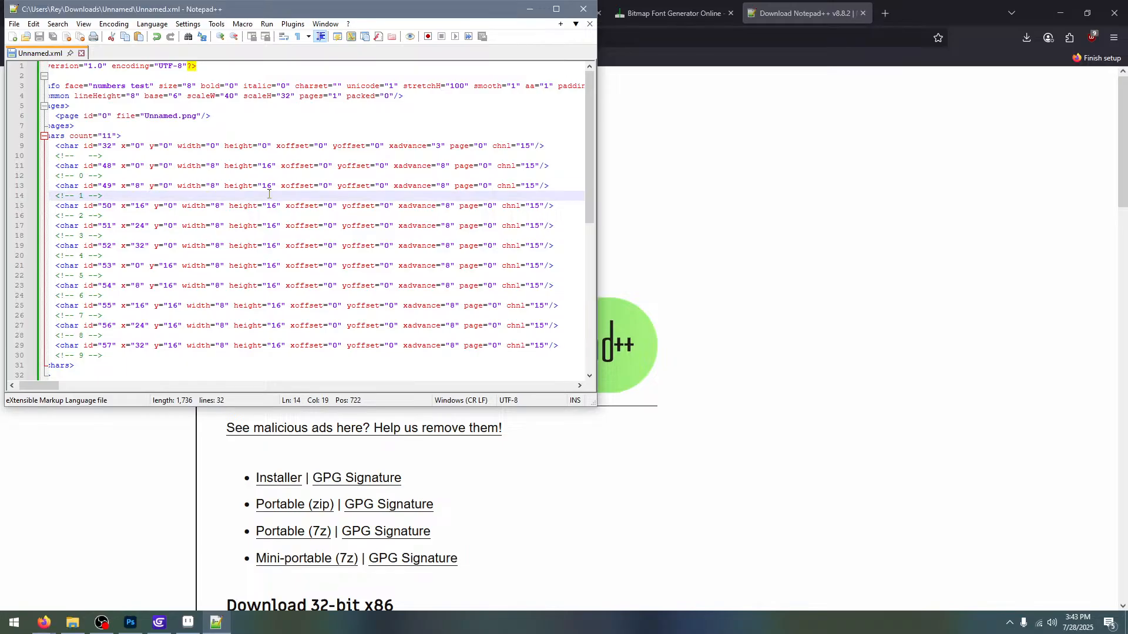
click(316, 187)
click(424, 145)
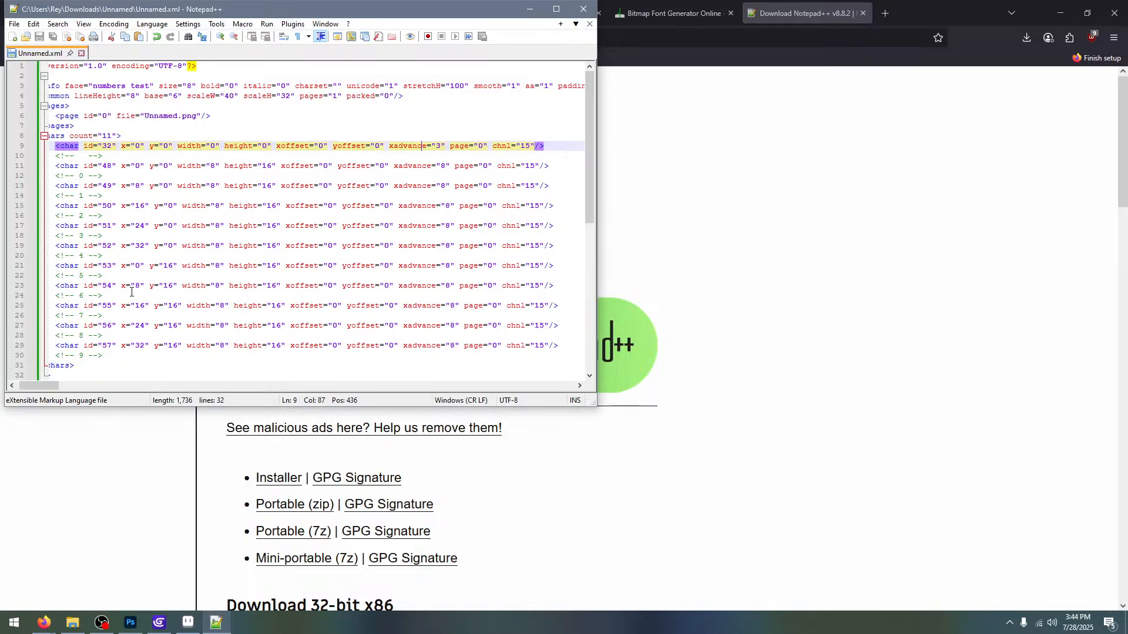
drag(131, 288, 445, 296)
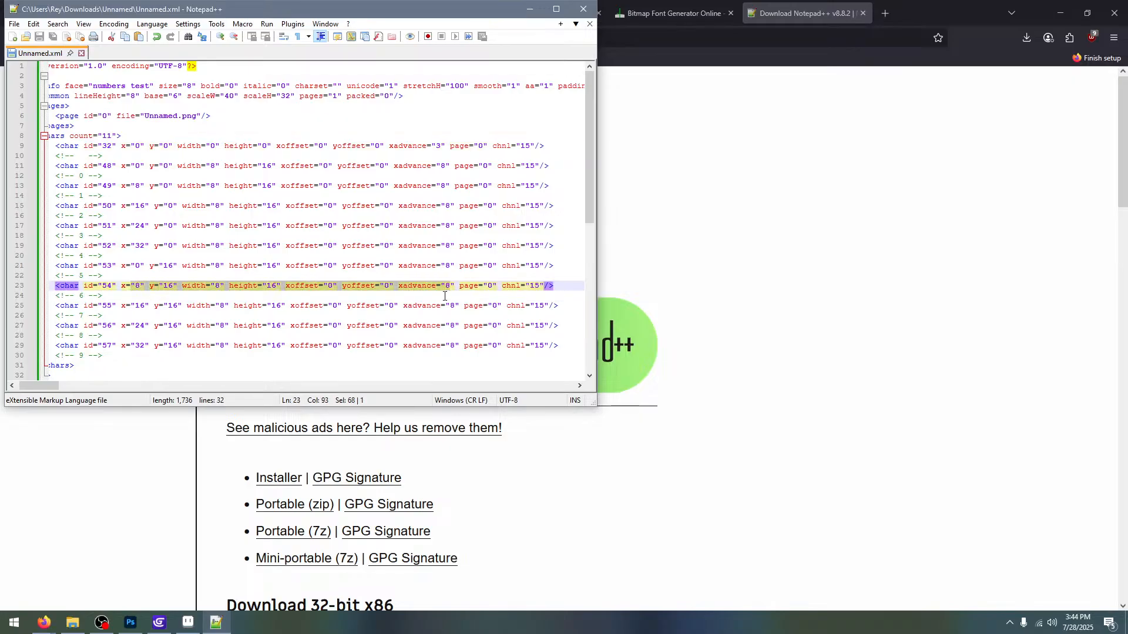
click(445, 293)
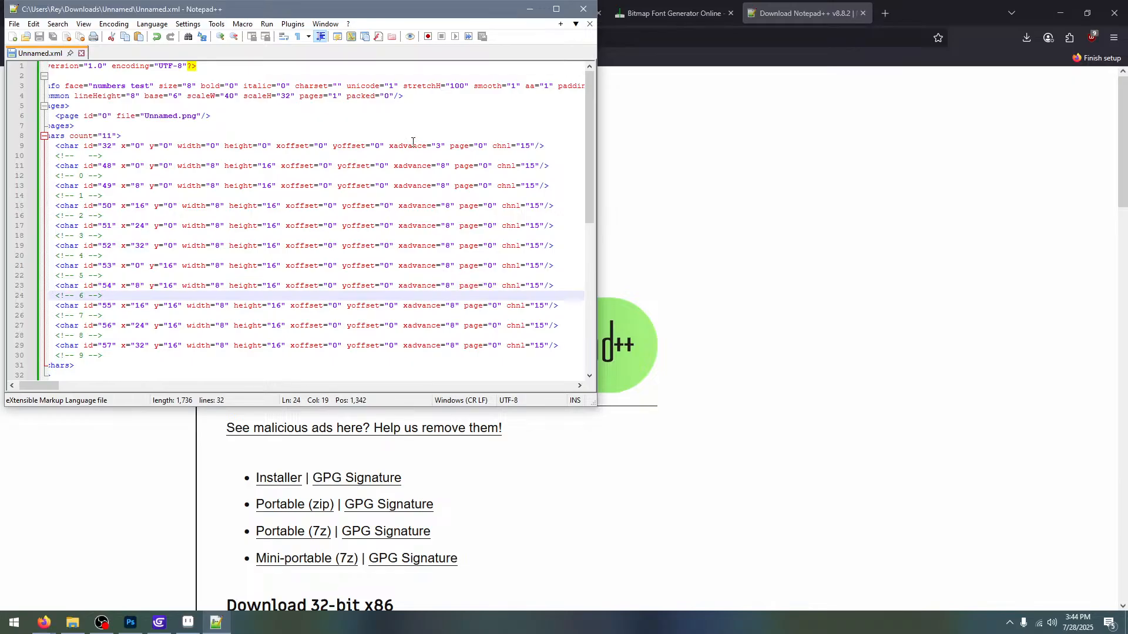
Set the xadvance of char id 32 to 8, save Unnamed.xml, and close Notepad++
click(441, 146)
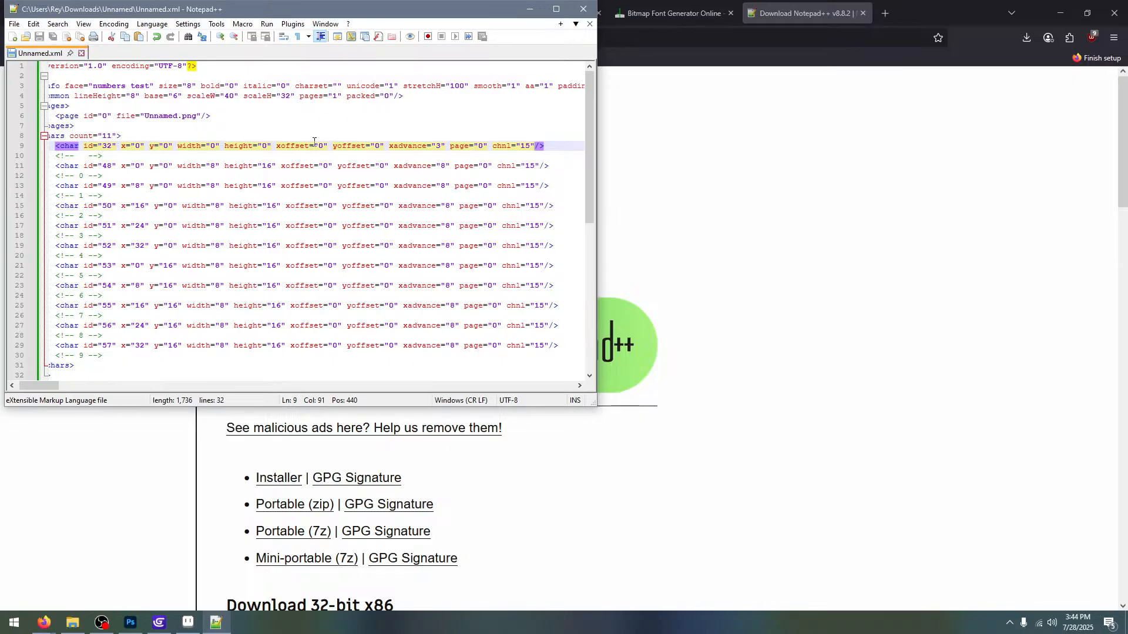
key(BackSpace)
text(9)
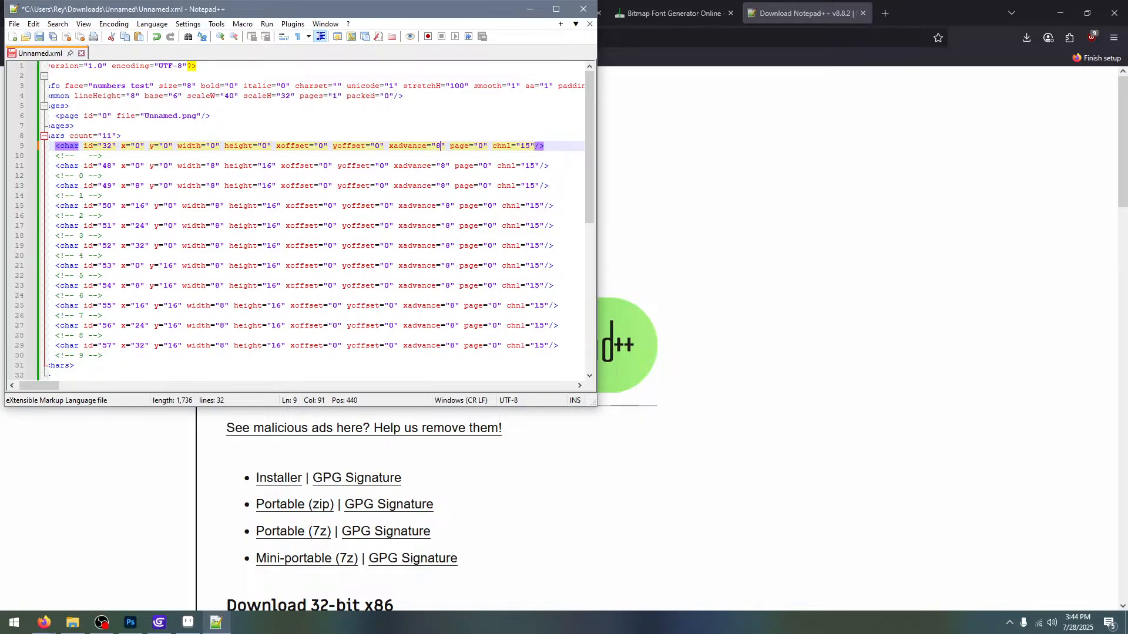
key(ctrl+s)
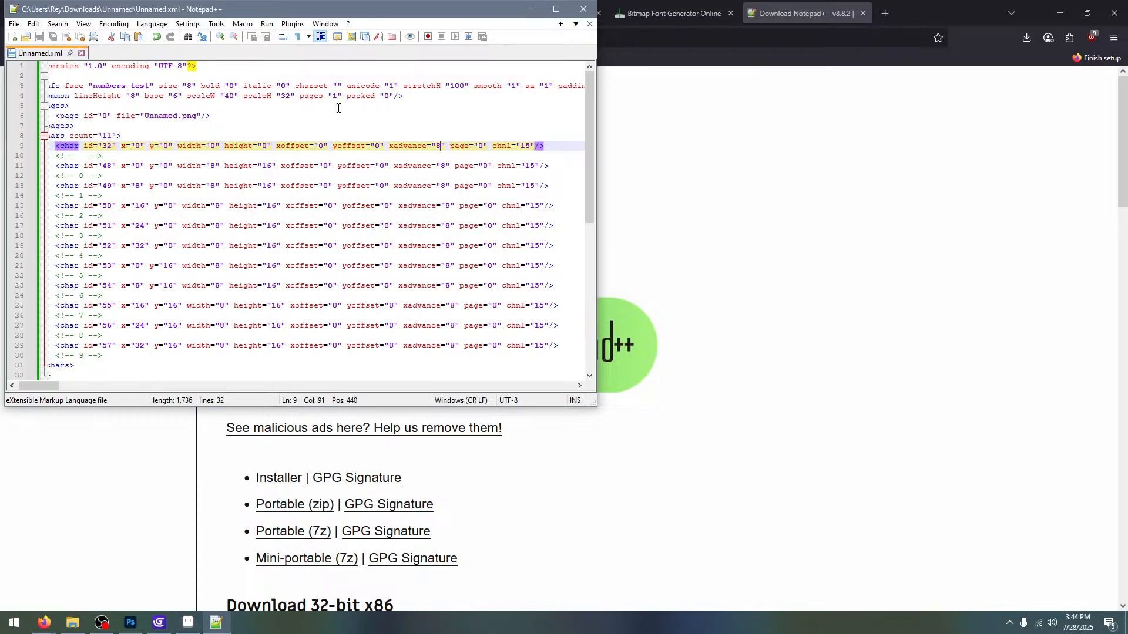
click(583, 9)
Switch to File Explorer and go back to the Fonts folder under CSE GHZ's Assets and Graphics folders
click(73, 622)
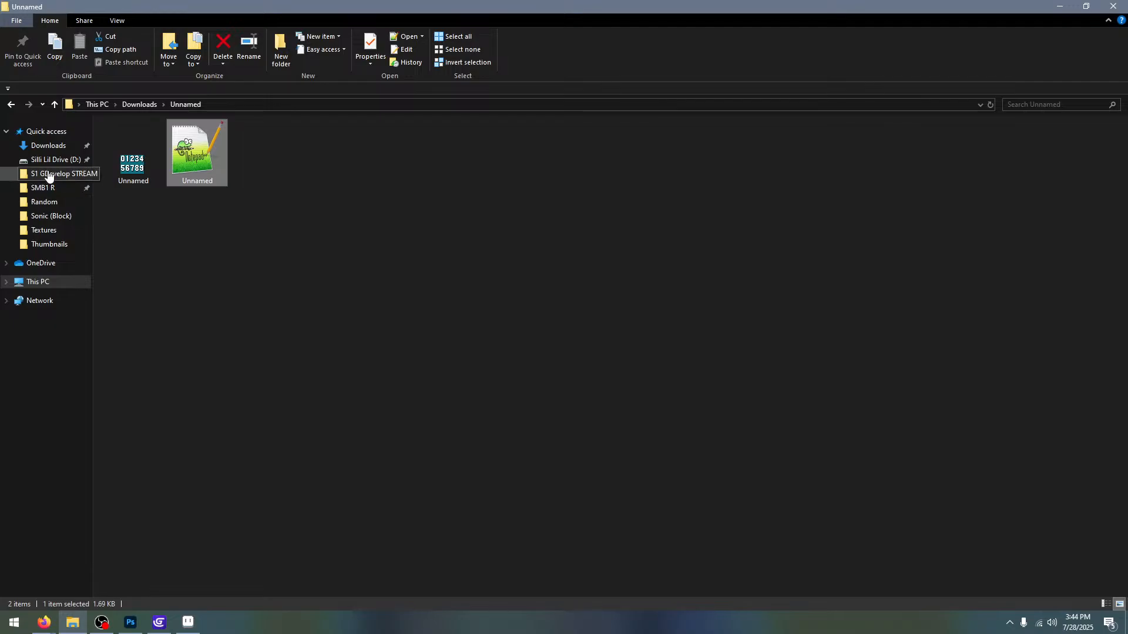
click(12, 105)
click(11, 105)
click(12, 105)
click(12, 105)
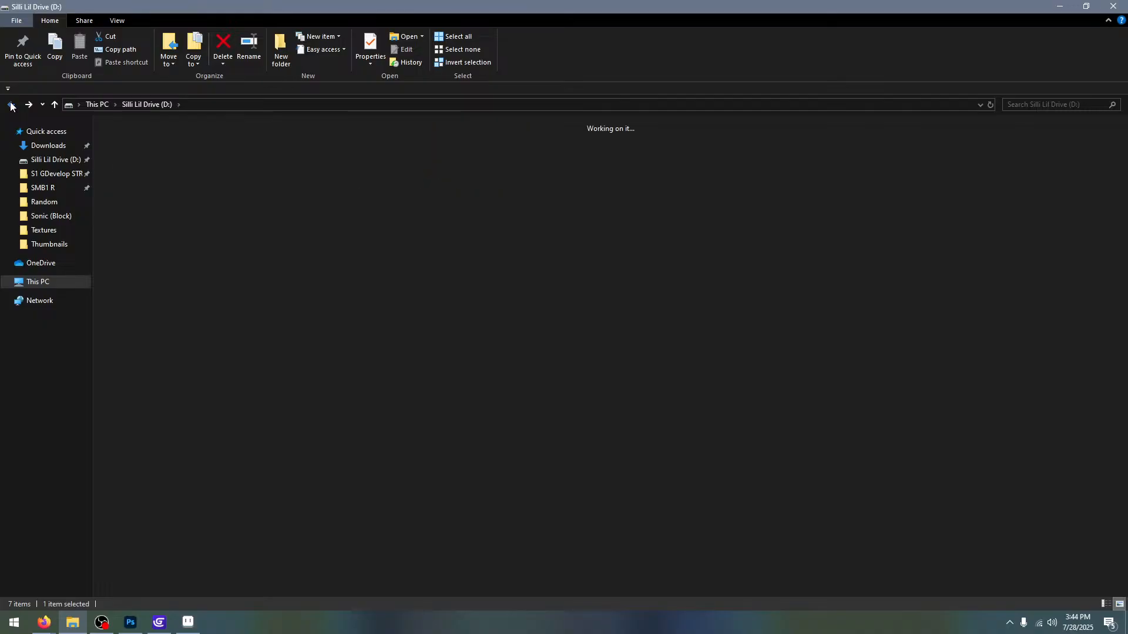
click(11, 105)
click(12, 105)
click(12, 105)
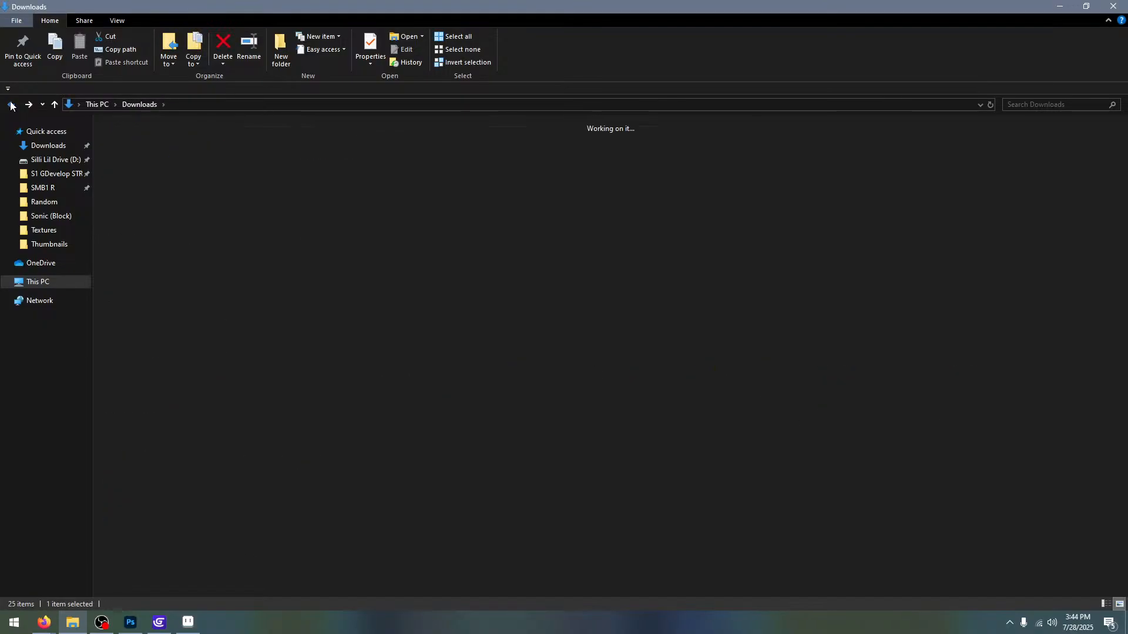
click(12, 105)
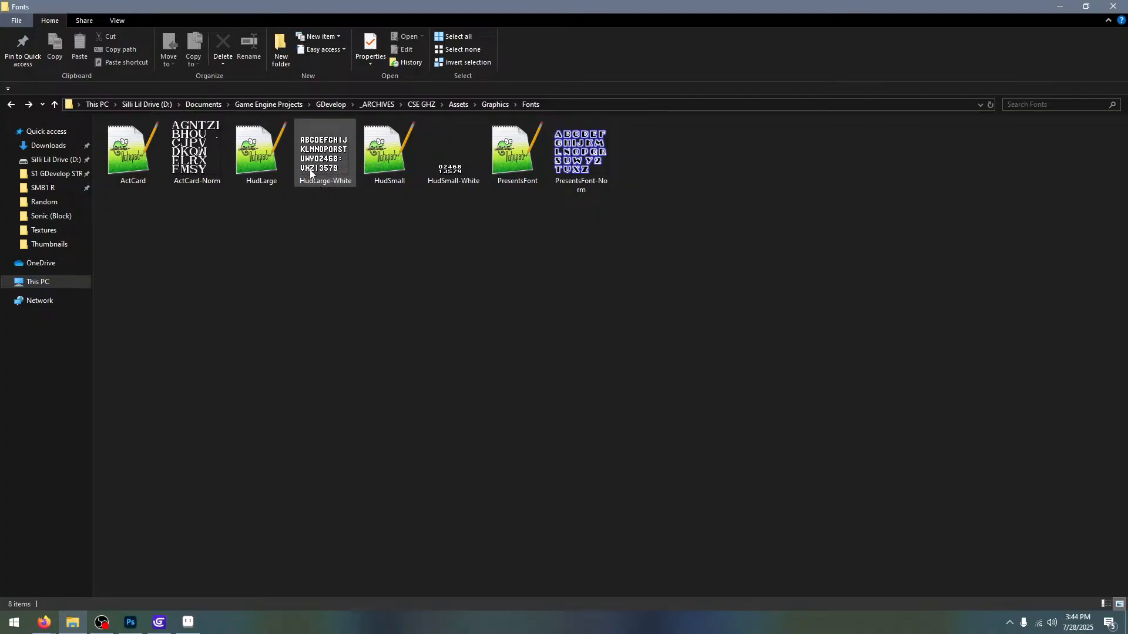
Check the HudLarge-White image's file details and open the HudLarge XML file in Notepad++
click(328, 169)
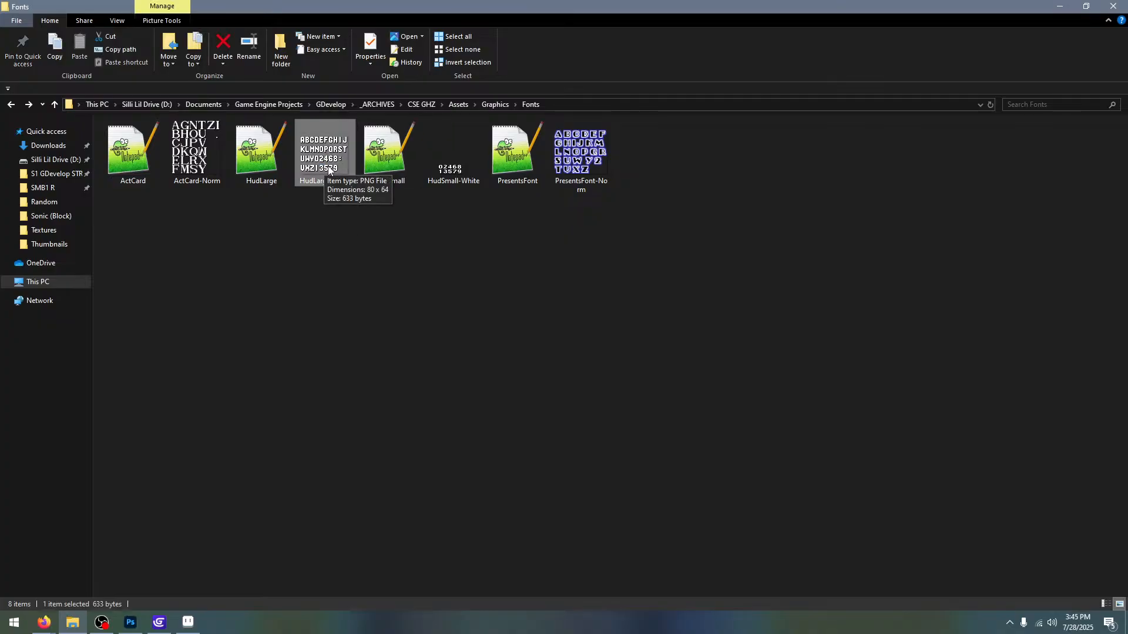
click(256, 154)
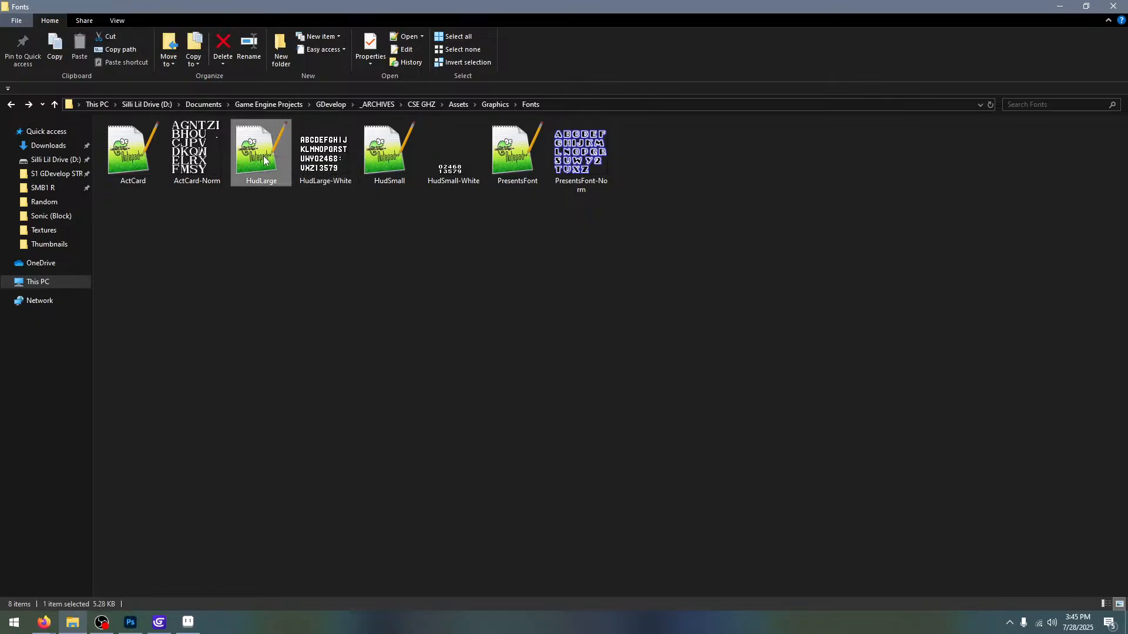
double_click(266, 158)
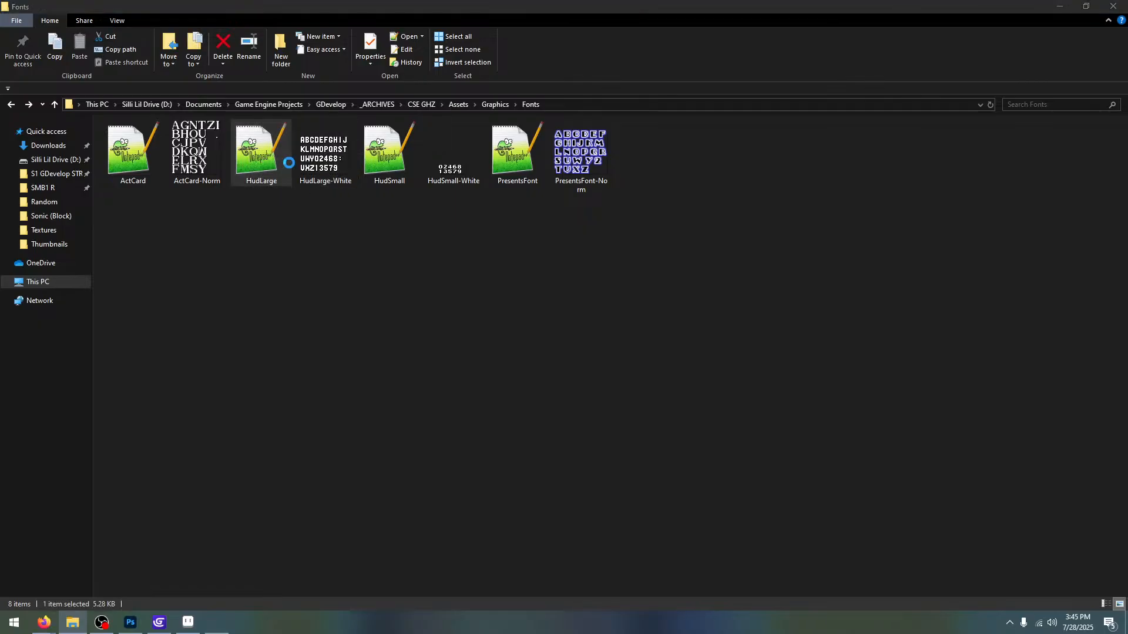
Examine HudLarge.xml's char entries and the comment near the top that lists the font's available characters
scroll(353, 152, down, 20)
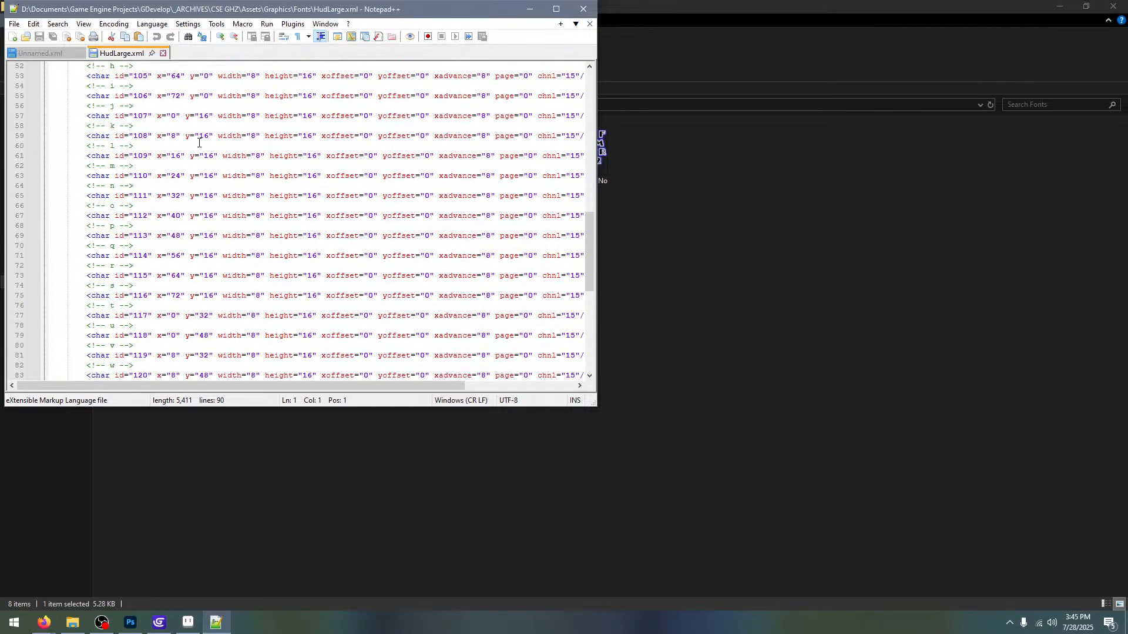
drag(590, 326, 590, 107)
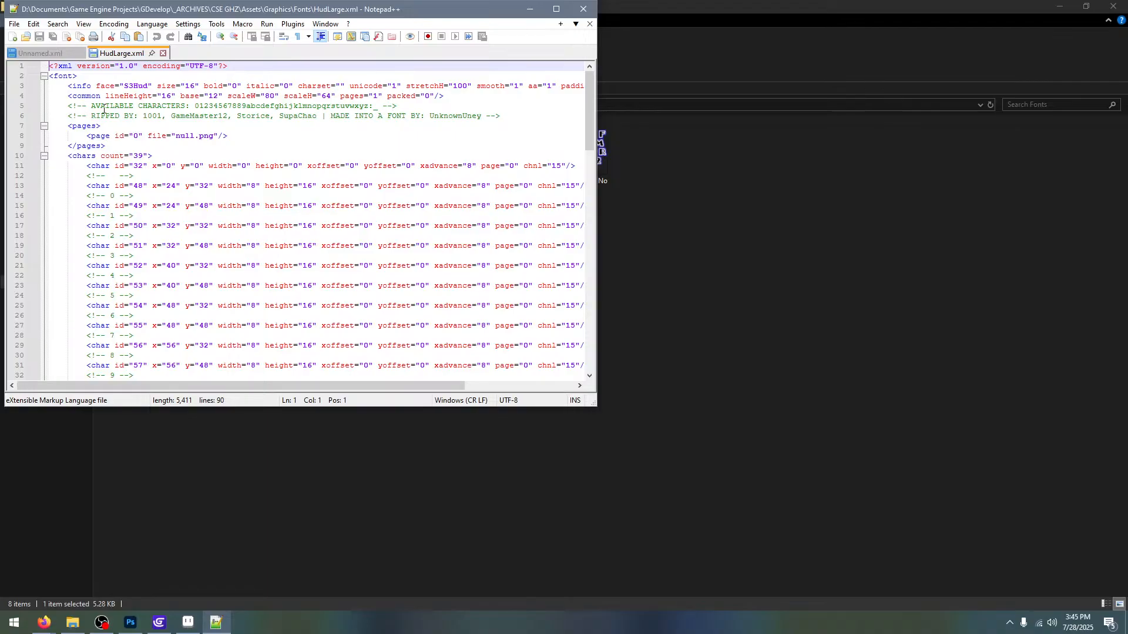
drag(69, 106, 467, 98)
click(230, 124)
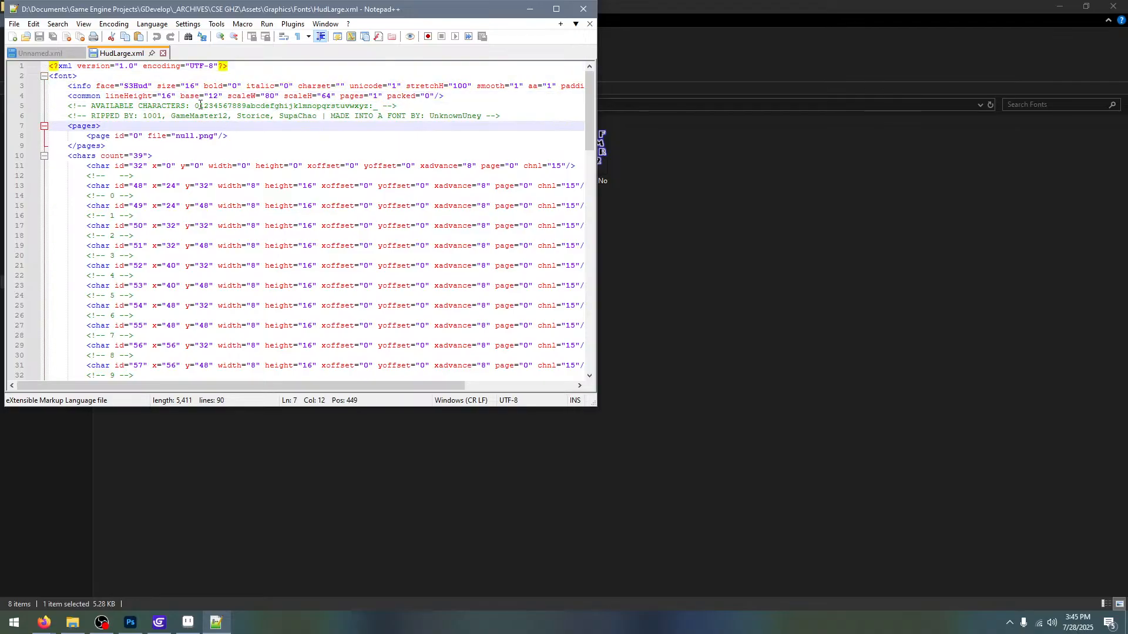
drag(195, 106, 382, 106)
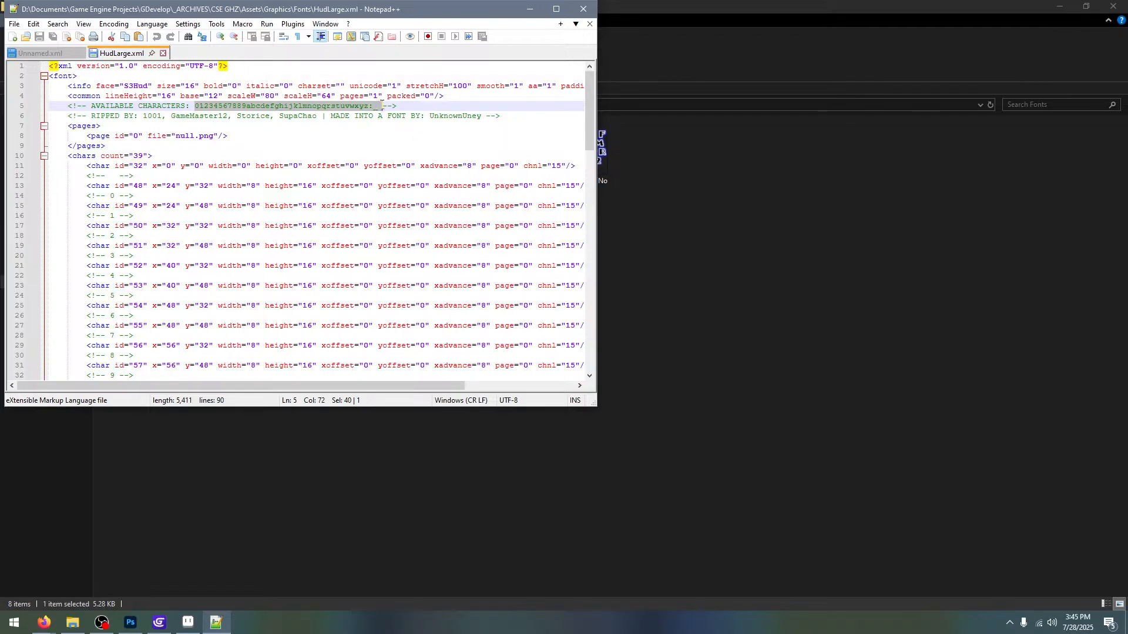
click(423, 106)
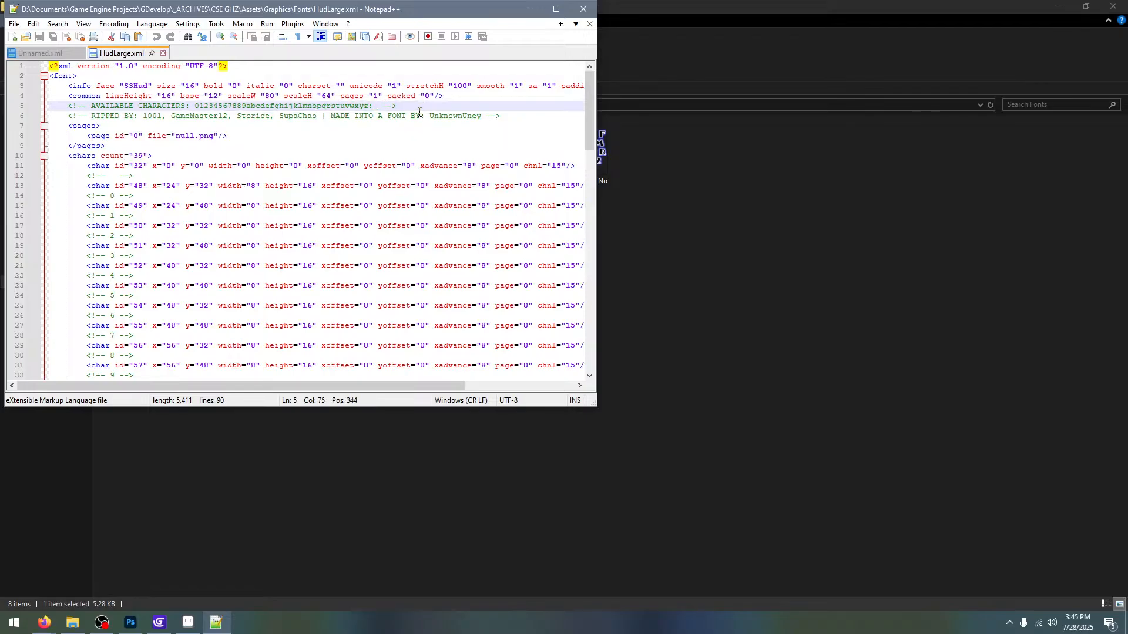
Read the credits comment near the top of HudLarge.xml, and close Notepad++
click(92, 116)
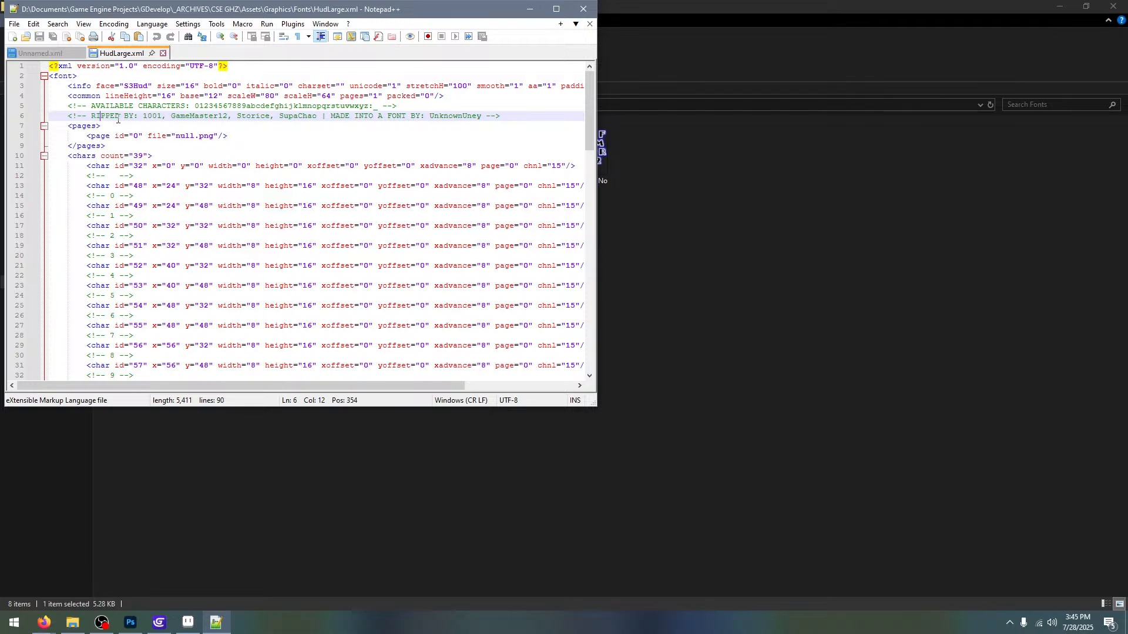
drag(91, 117, 552, 126)
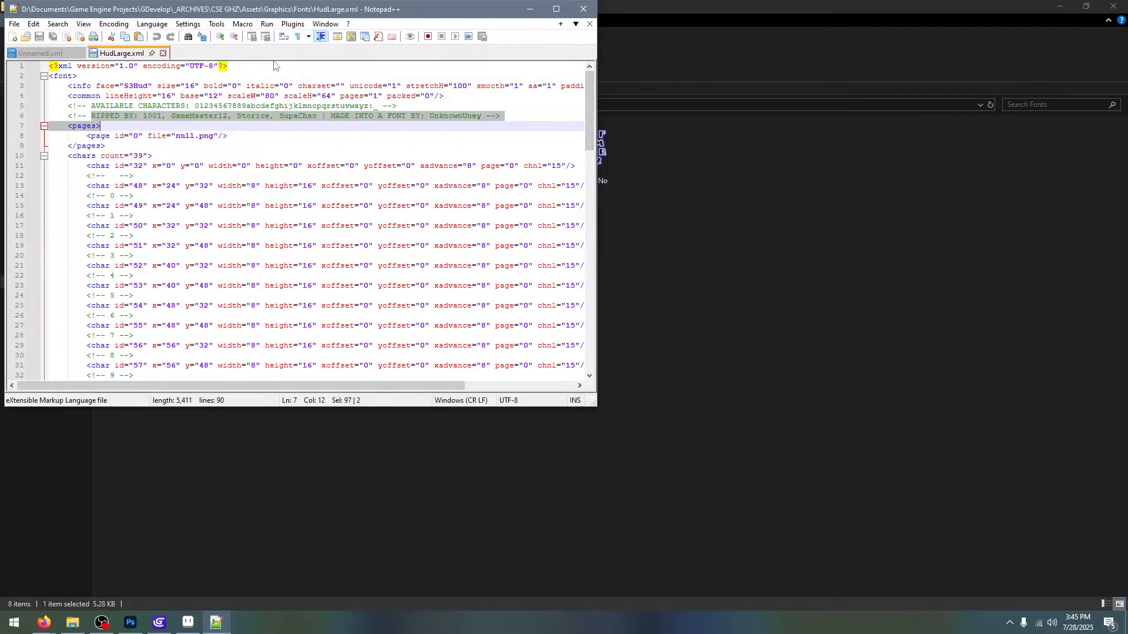
drag(162, 117, 124, 117)
click(151, 127)
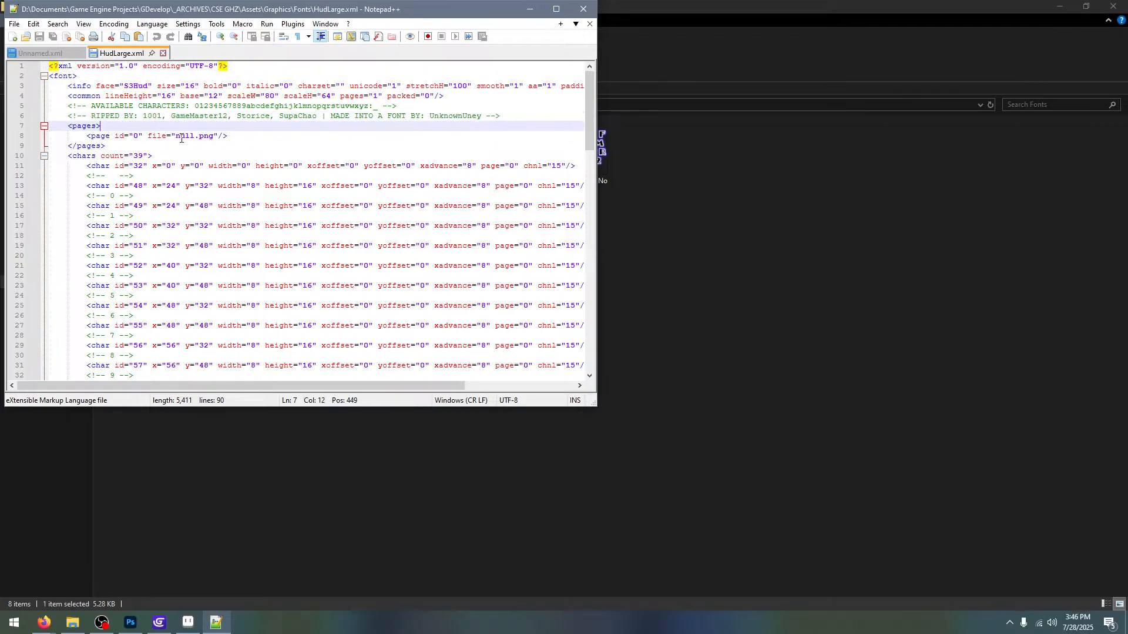
click(246, 116)
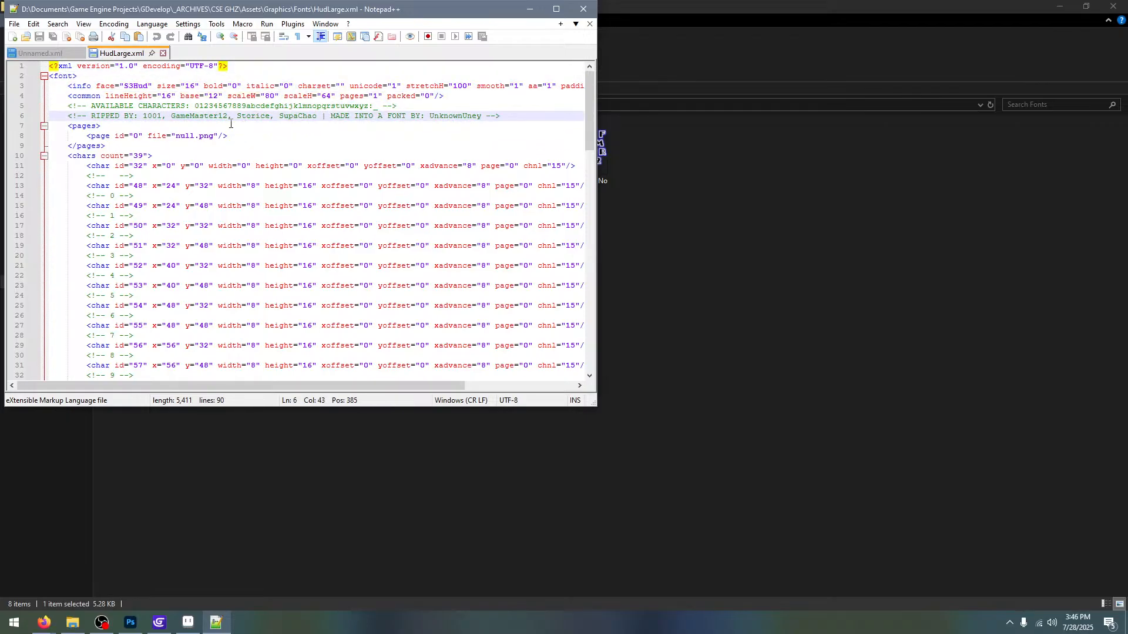
click(583, 8)
Go up to CSE GHZ's Graphics folder in File Explorer and copy its Fonts folder
drag(710, 286, 364, 235)
click(498, 108)
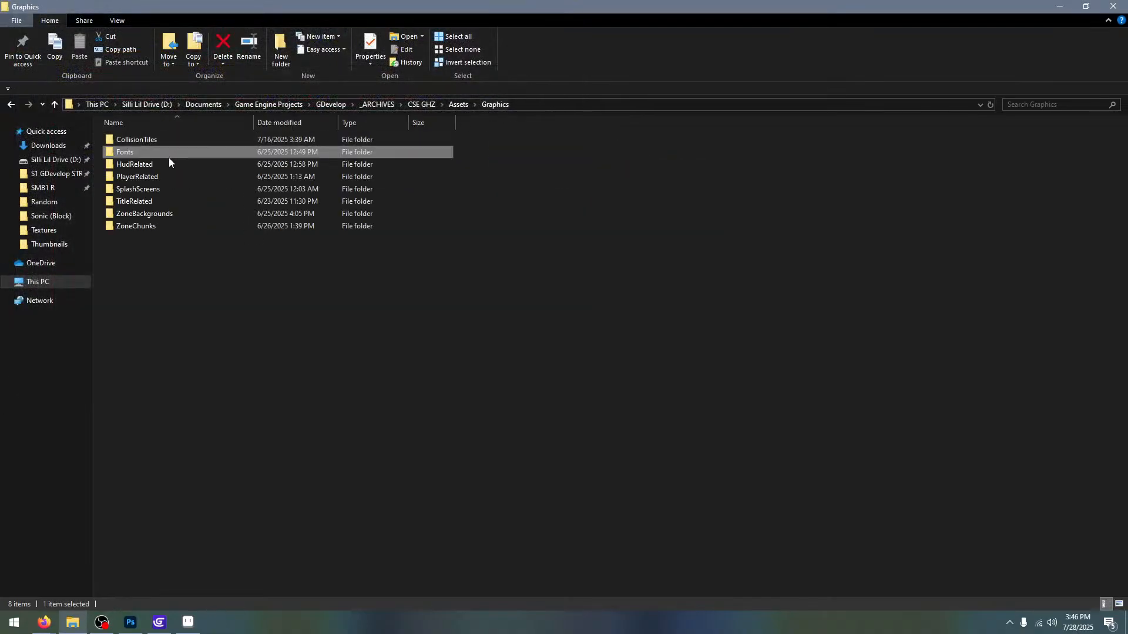
click(171, 149)
key(ctrl+c)
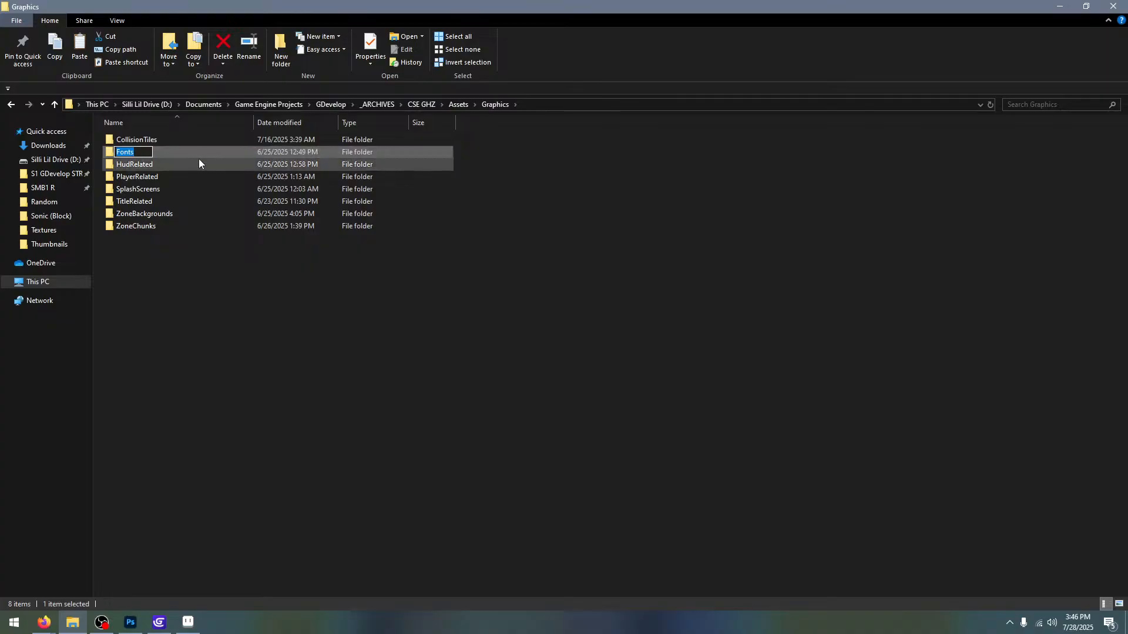
click(188, 150)
Paste the copied Fonts folder into the Graphics folder under S1 GDevelop STREAM's Assets
click(70, 175)
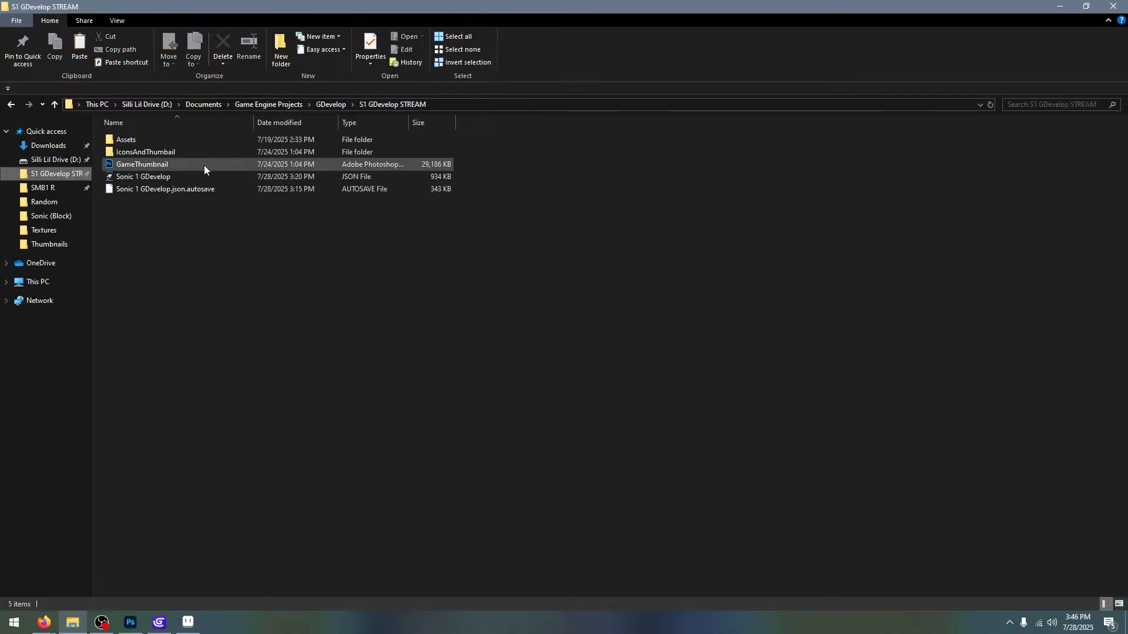
double_click(201, 141)
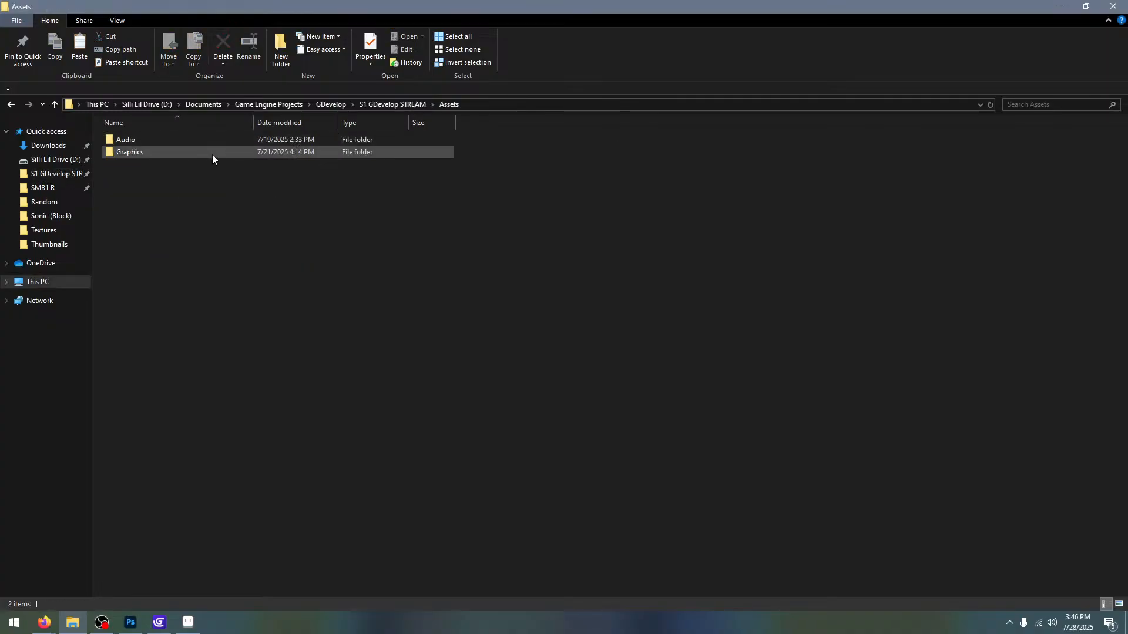
double_click(200, 152)
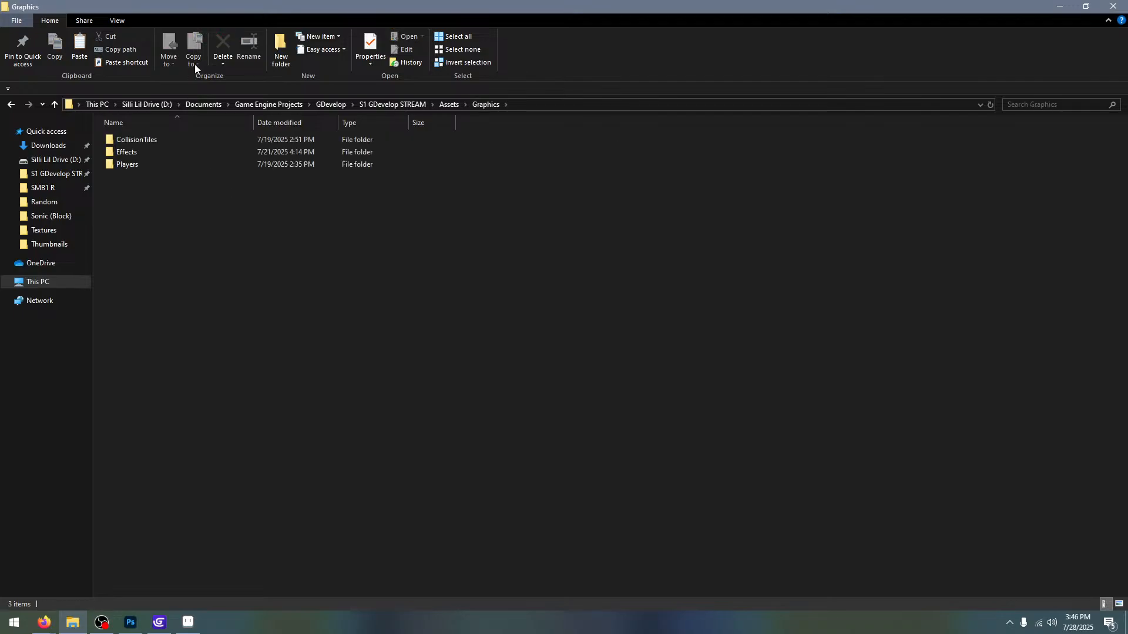
right_click(191, 243)
click(212, 325)
click(424, 276)
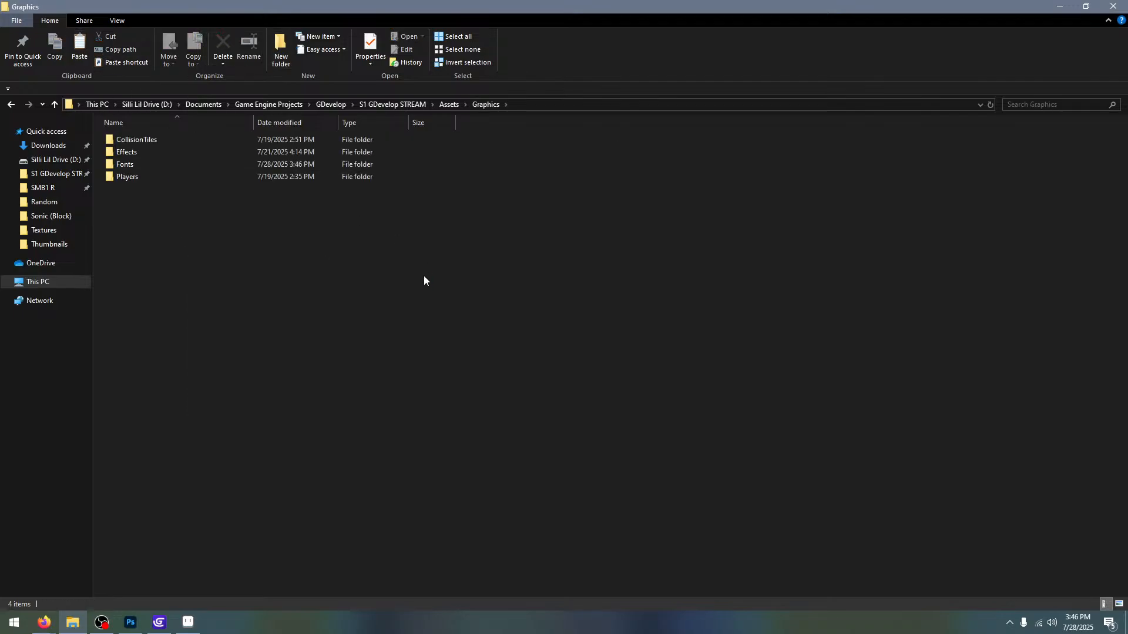
Return to the S1 GDevelop STREAM folder, display its contents as large icons, and select the Sonic 1 GDevelop JSON file
click(392, 104)
right_click(279, 290)
mouse_move(333, 300)
click(527, 317)
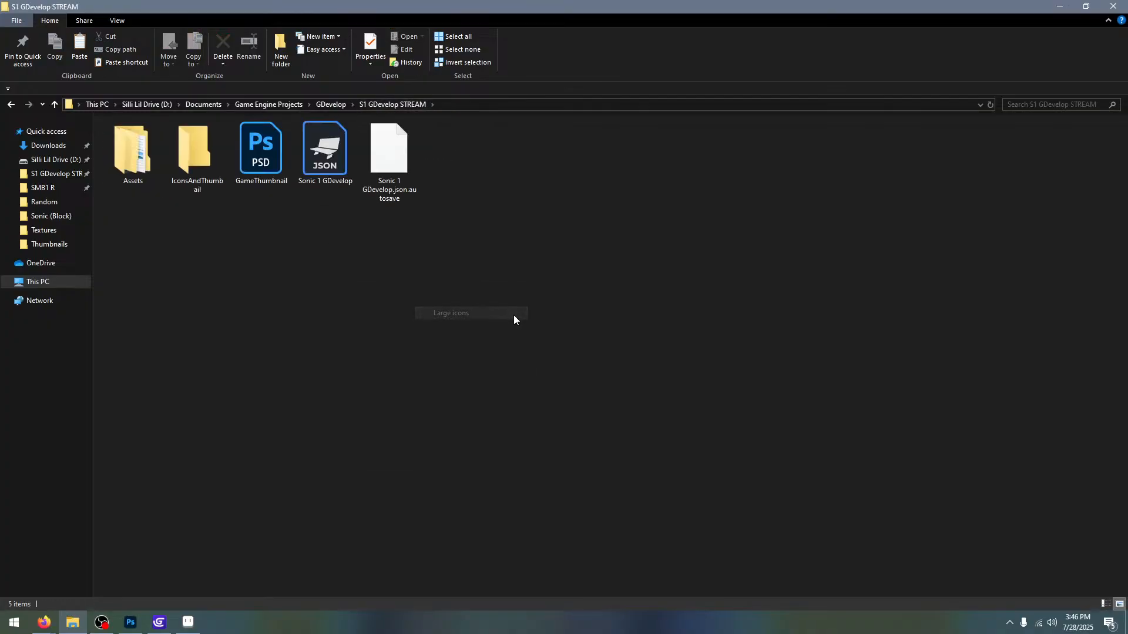
click(349, 156)
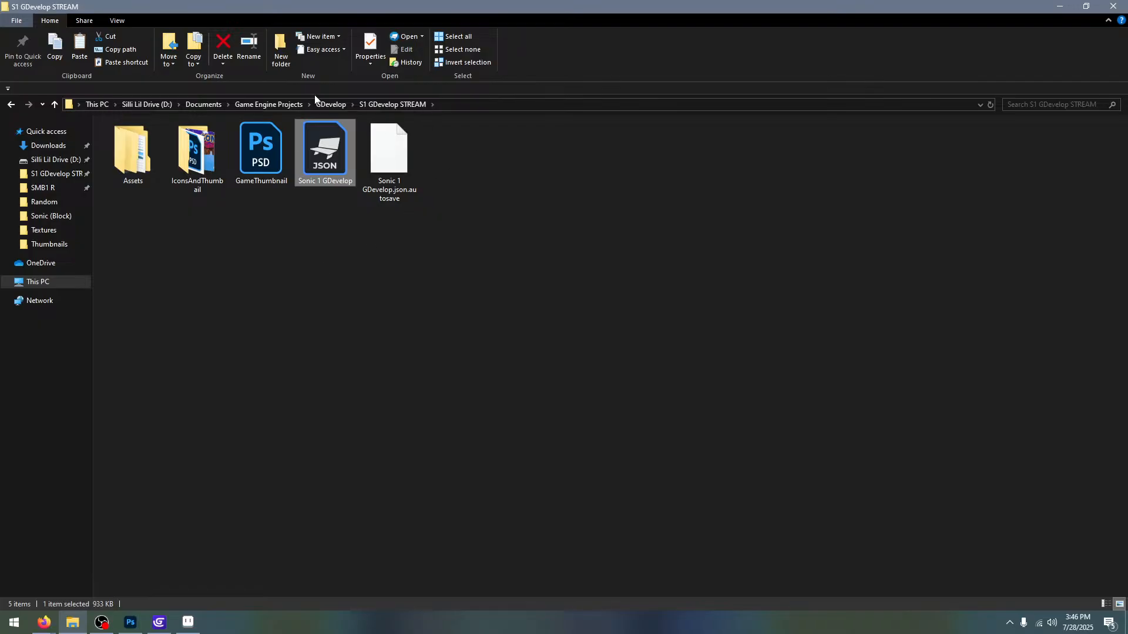
click(322, 277)
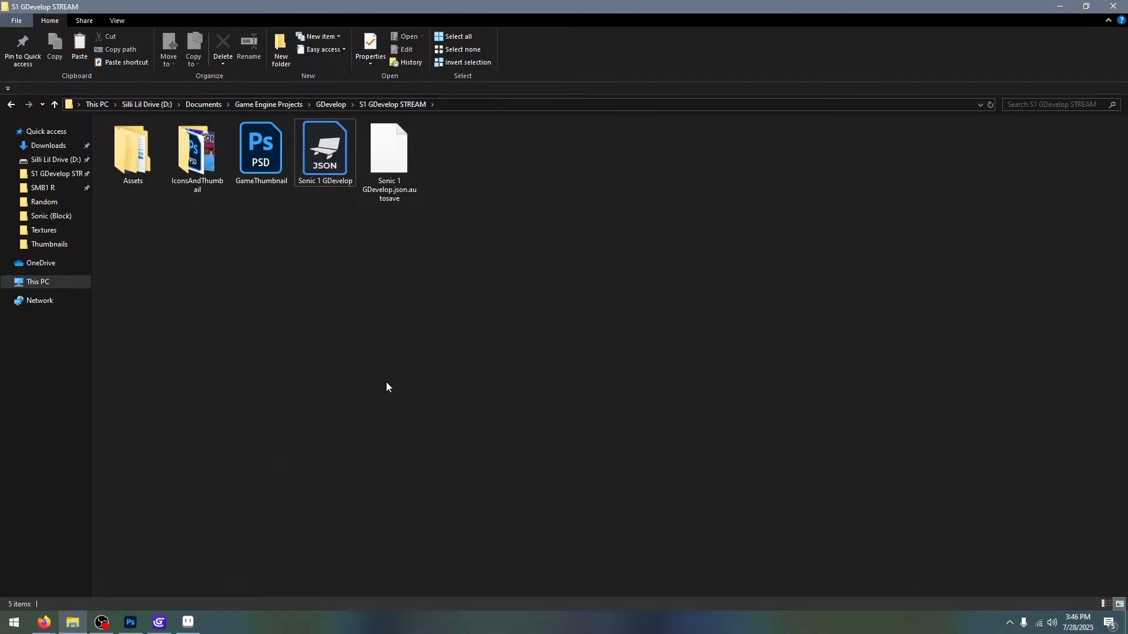
click(308, 164)
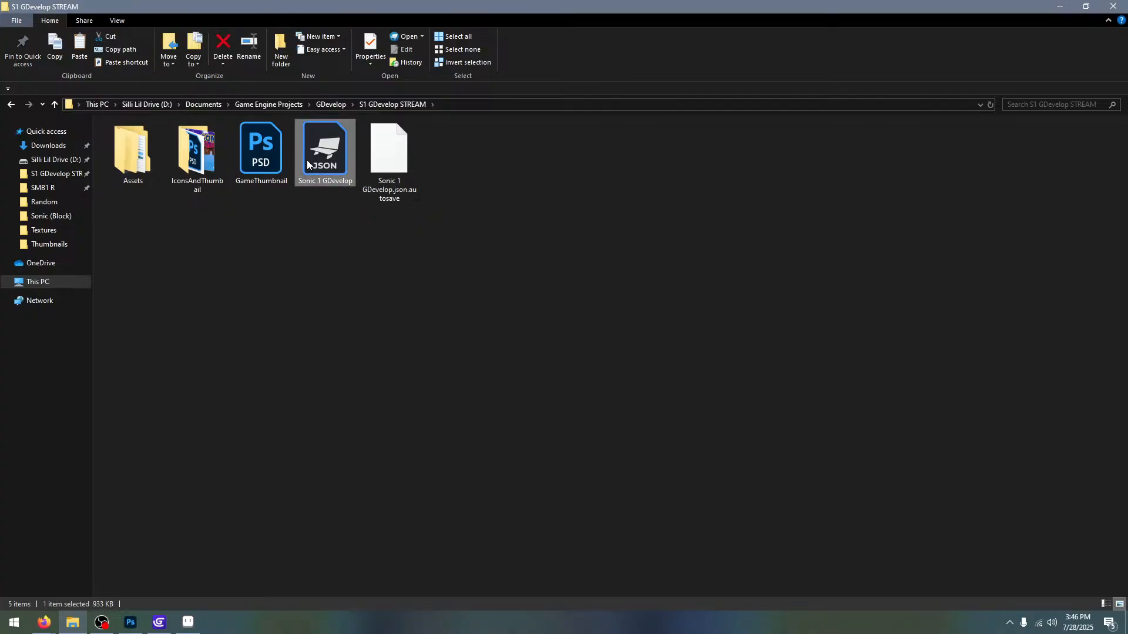
Open the IconsAndThumbail folder and display its files as large icons
double_click(197, 154)
right_click(270, 257)
mouse_move(319, 263)
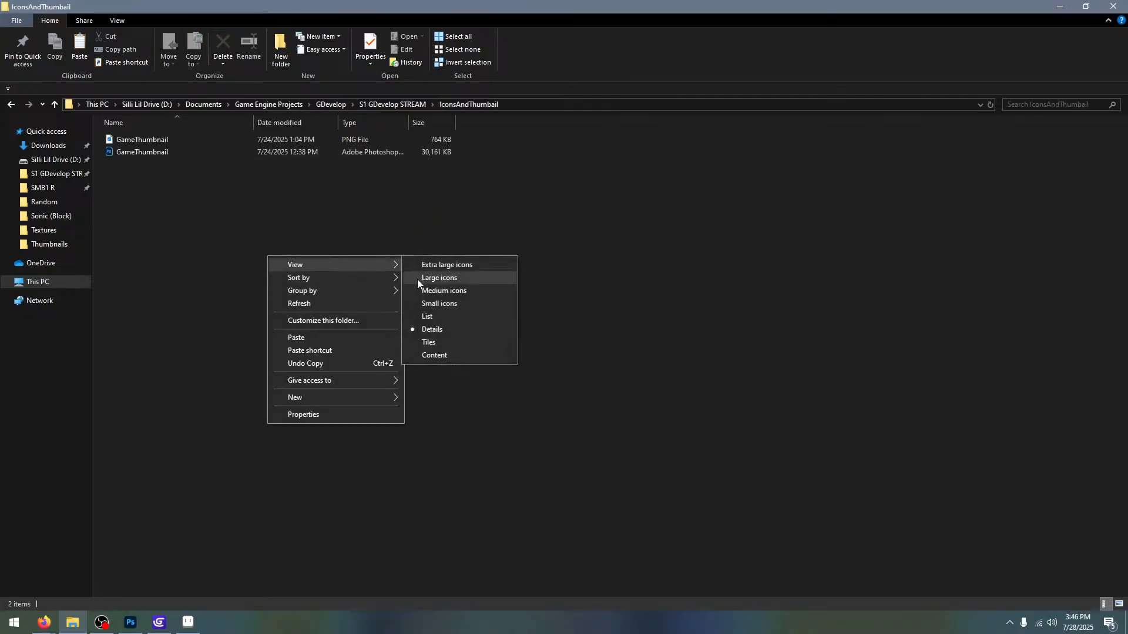
click(418, 279)
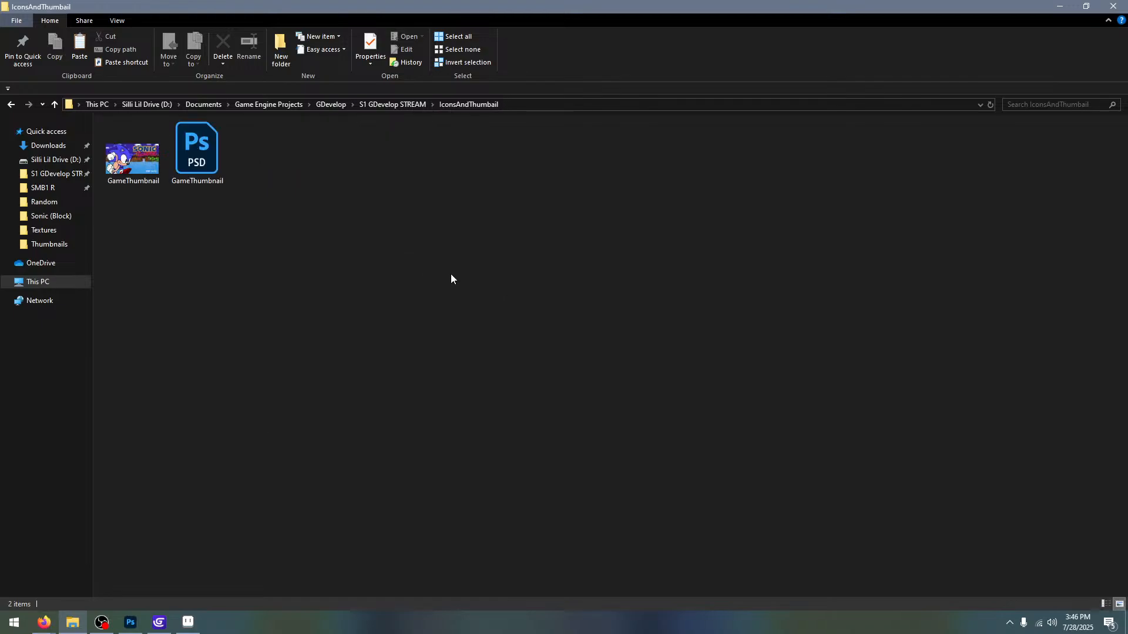
View the GameThumbnail PNG image, close the viewer, and select the GameThumbnail PSD file
click(134, 154)
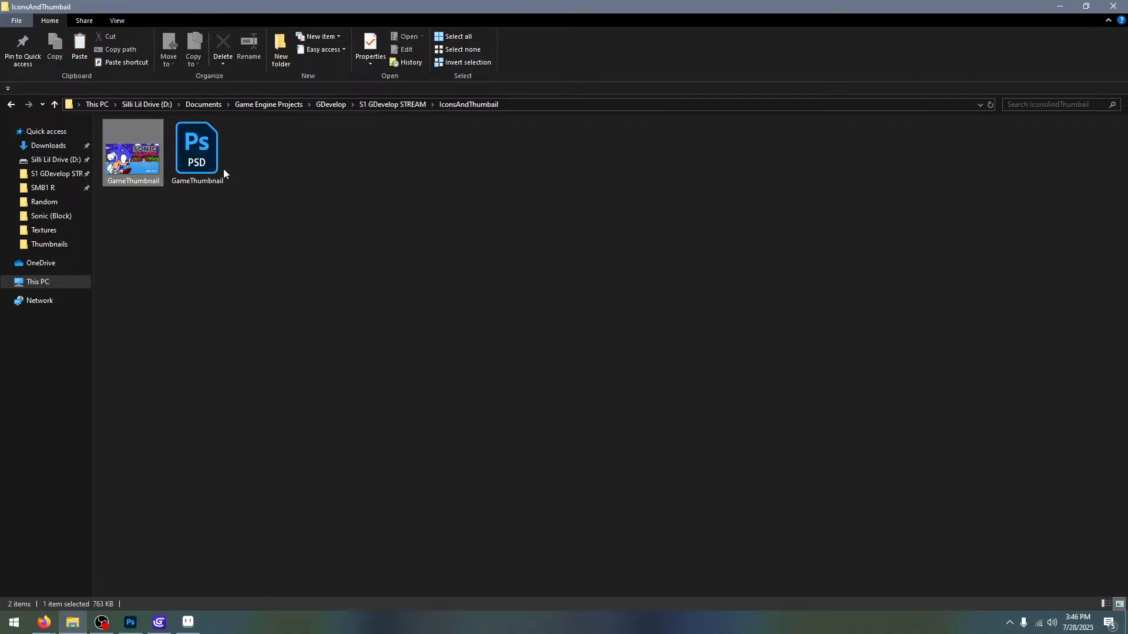
key(Return)
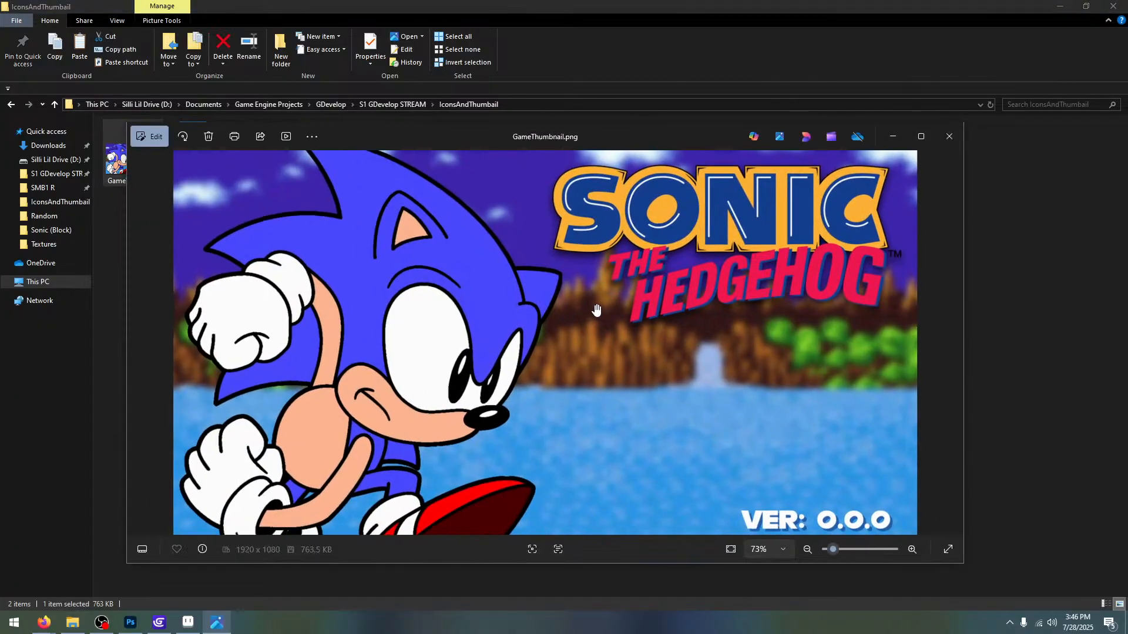
scroll(527, 316, down, 1)
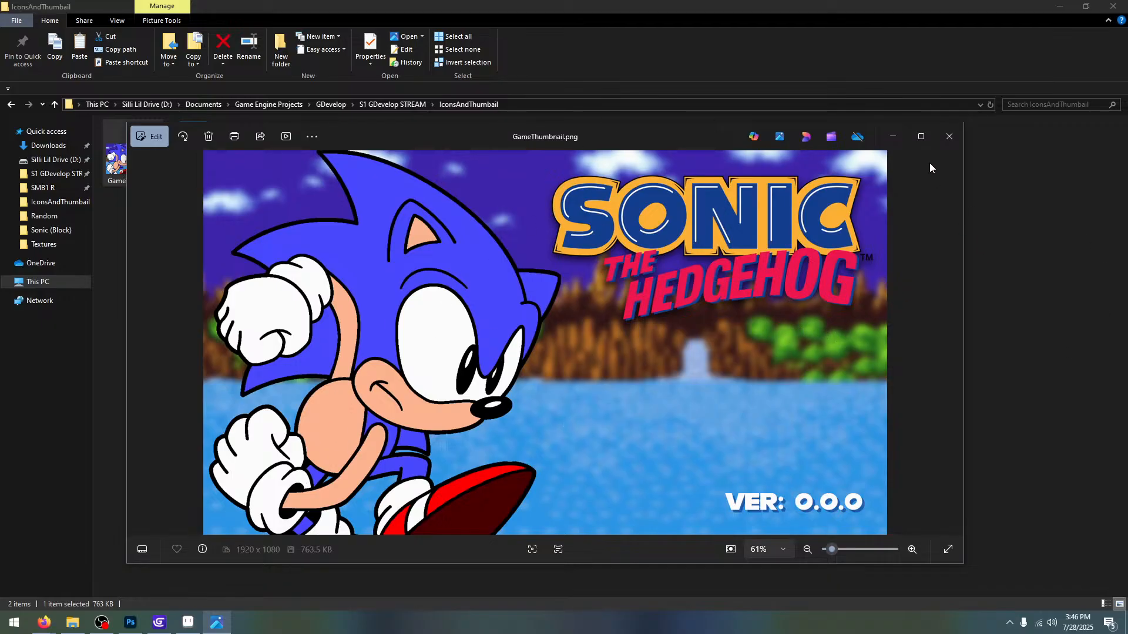
click(950, 136)
click(185, 135)
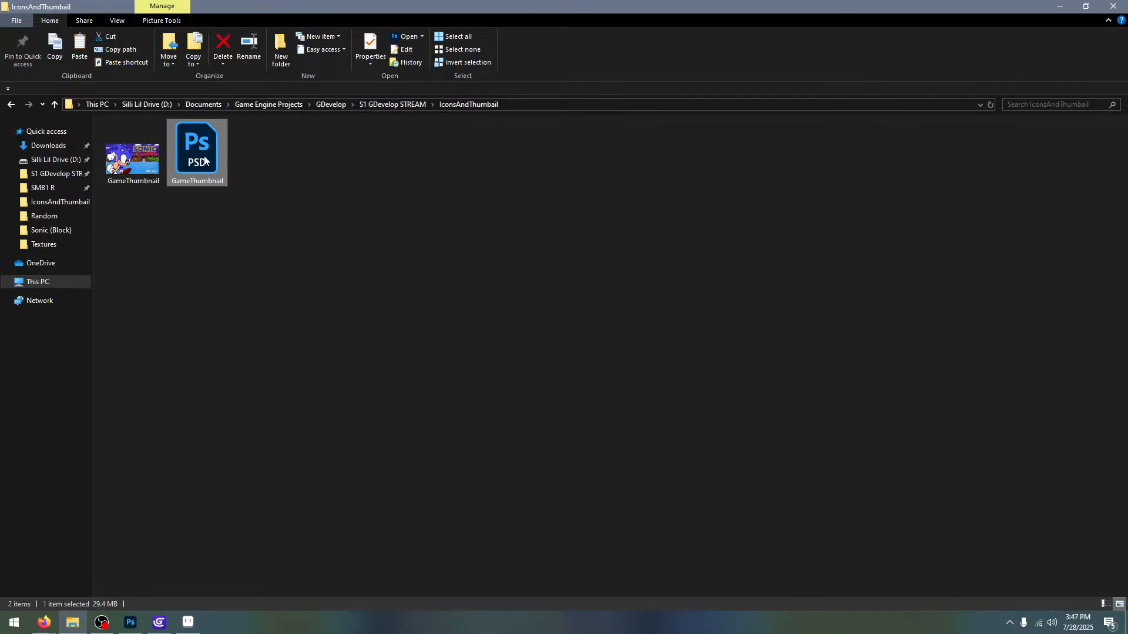
Go back to the S1 GDevelop STREAM folder and open its Assets folder
click(396, 105)
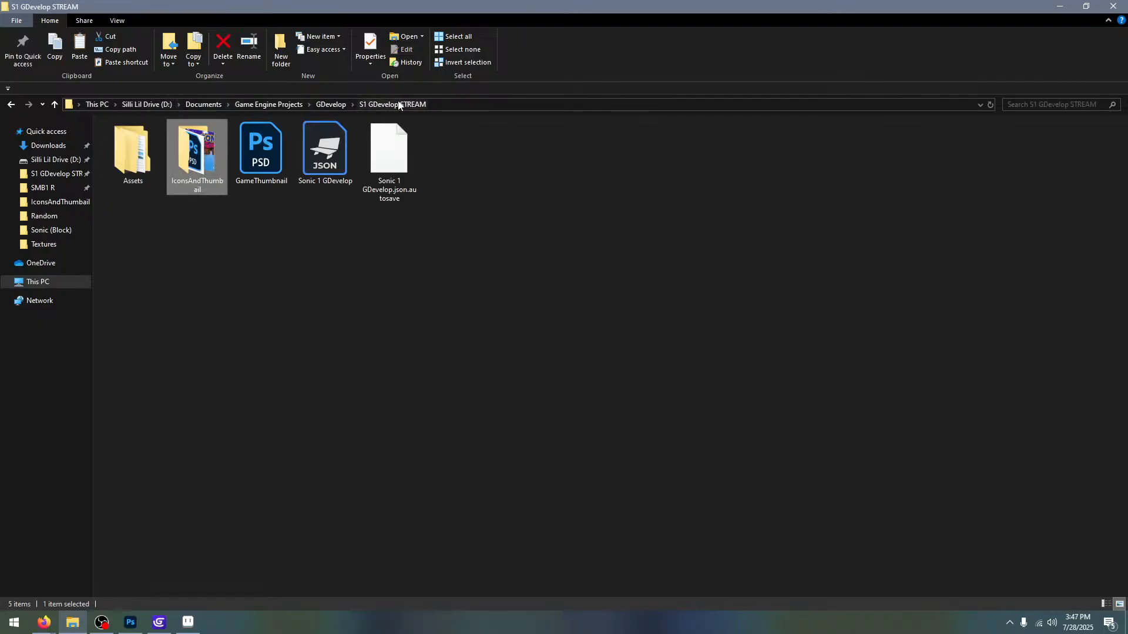
click(286, 233)
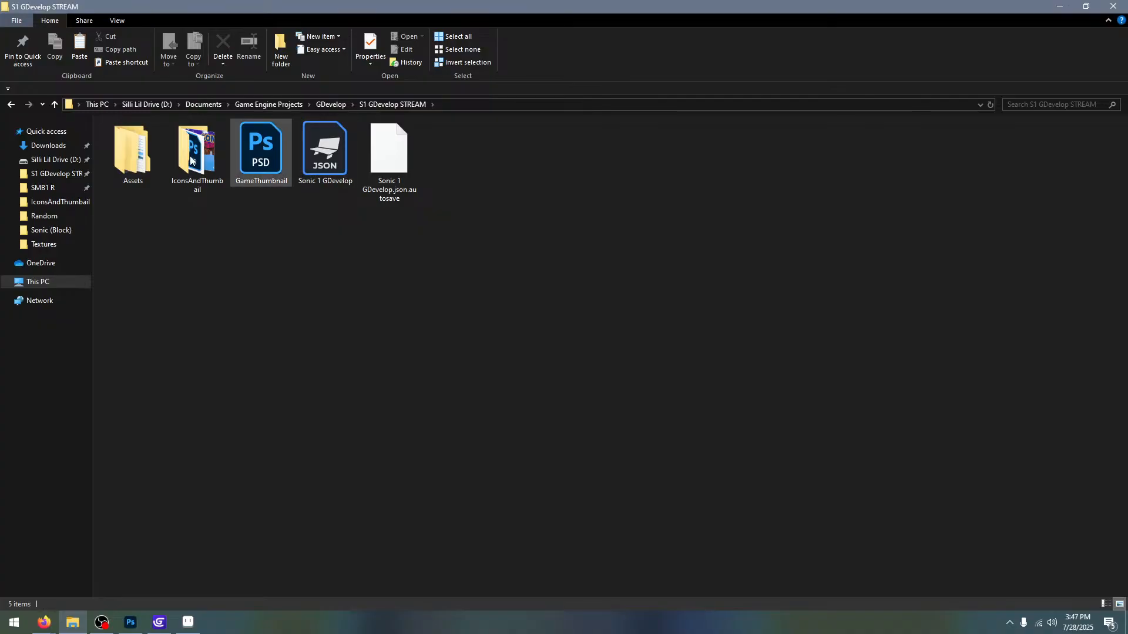
double_click(131, 146)
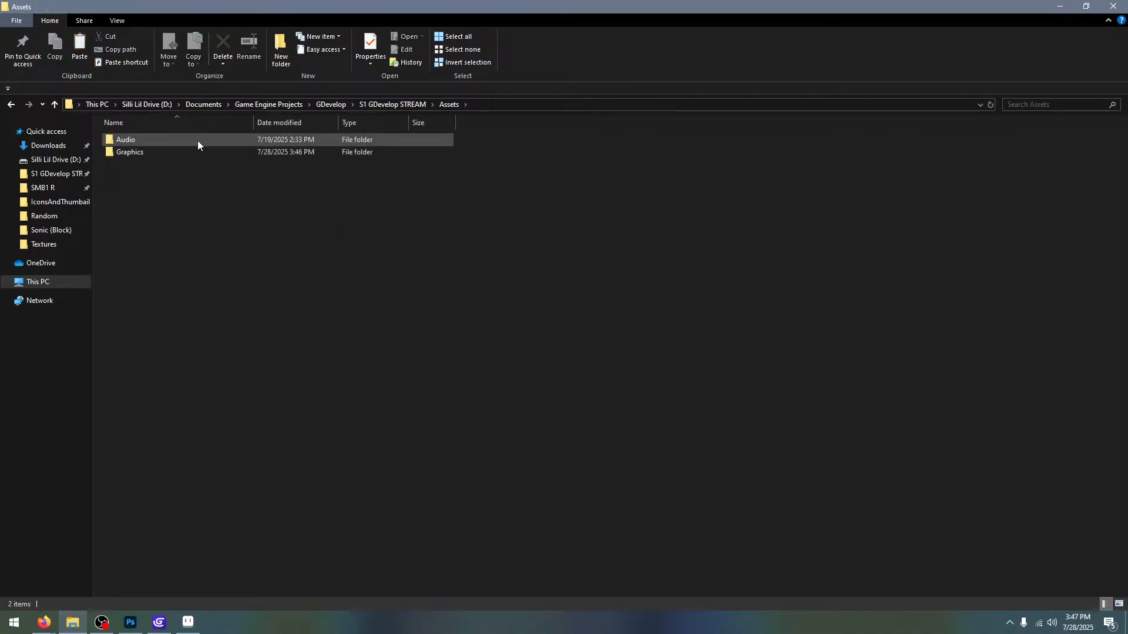
Switch to Aseprite and quit it without saving the changes to Sprite-0001
click(188, 622)
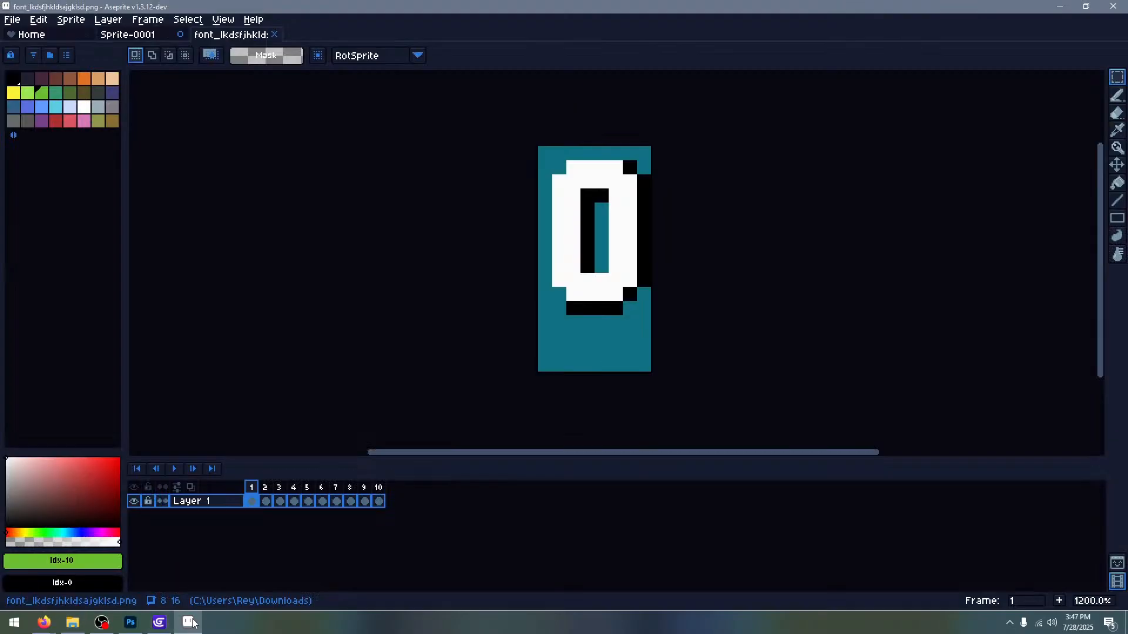
click(1112, 9)
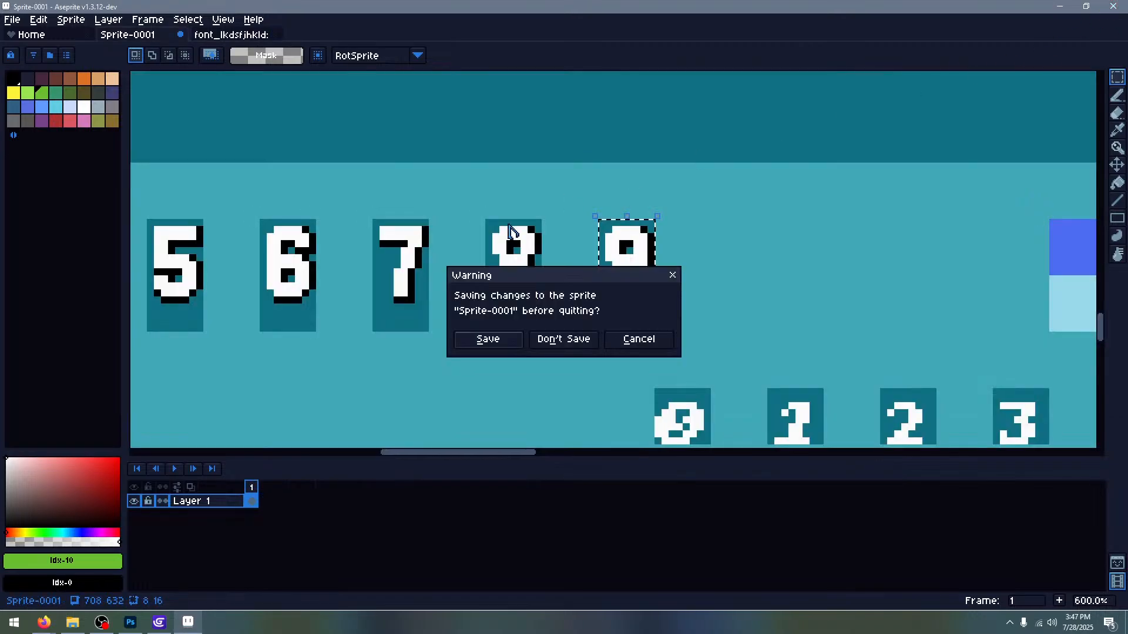
click(569, 341)
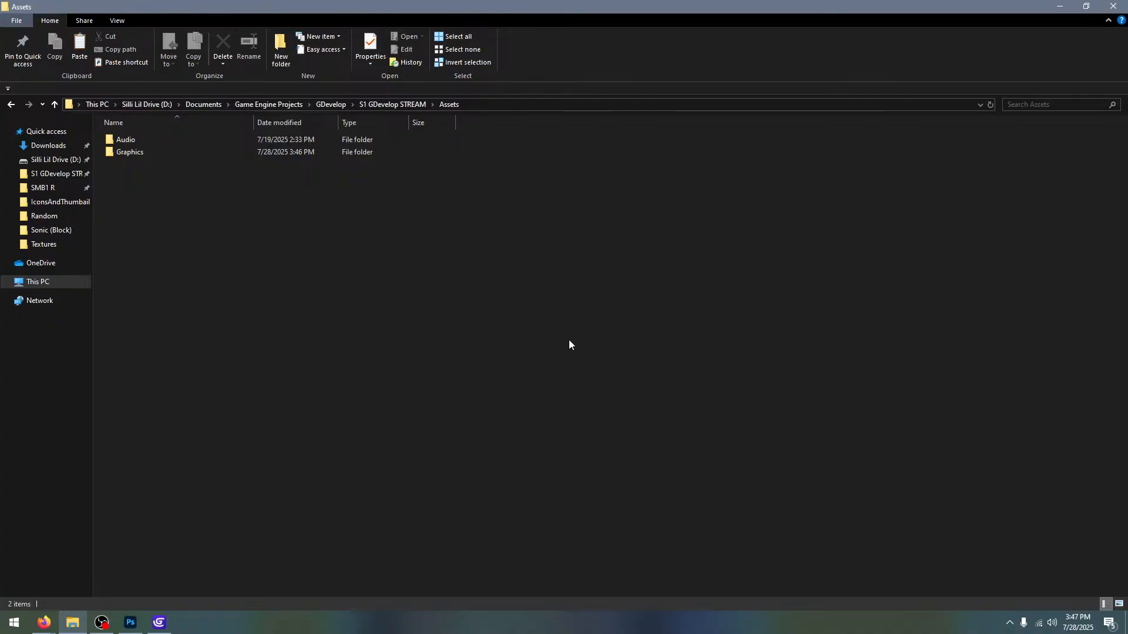
Switch to GDevelop and add a layer named "HUD | NORMAL" to the Gameplay Test Act 1 scene
click(159, 623)
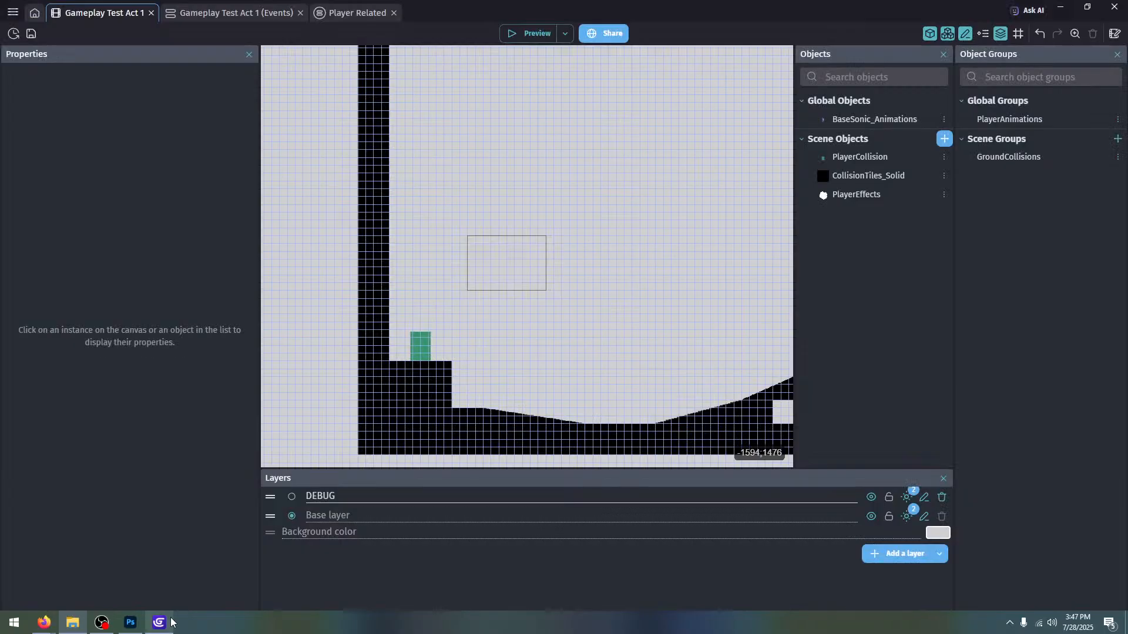
click(899, 553)
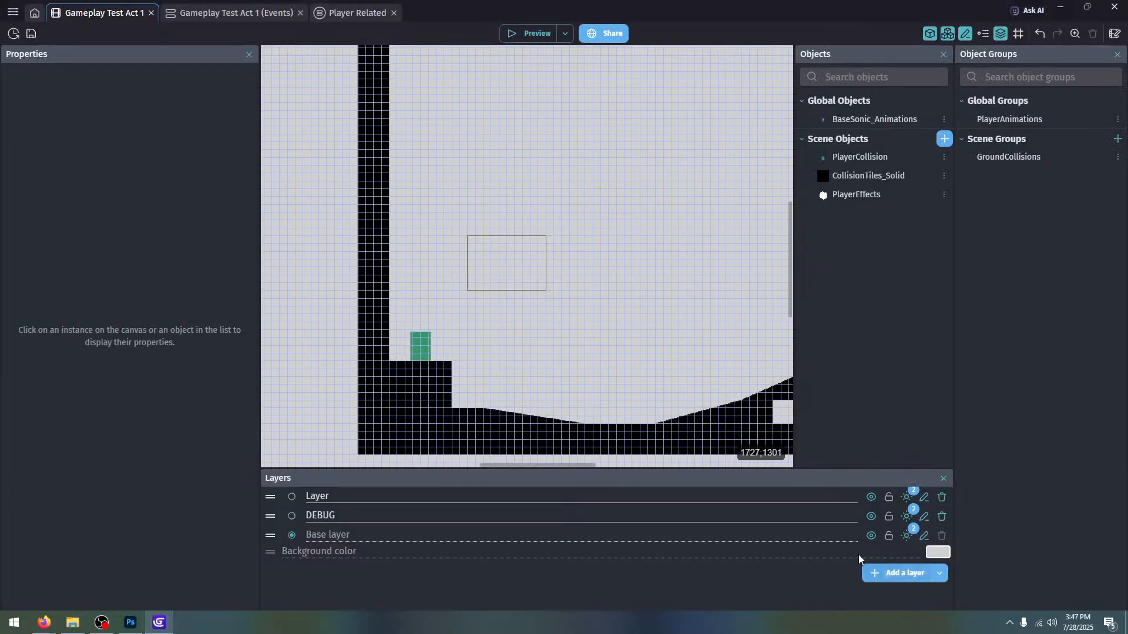
double_click(422, 497)
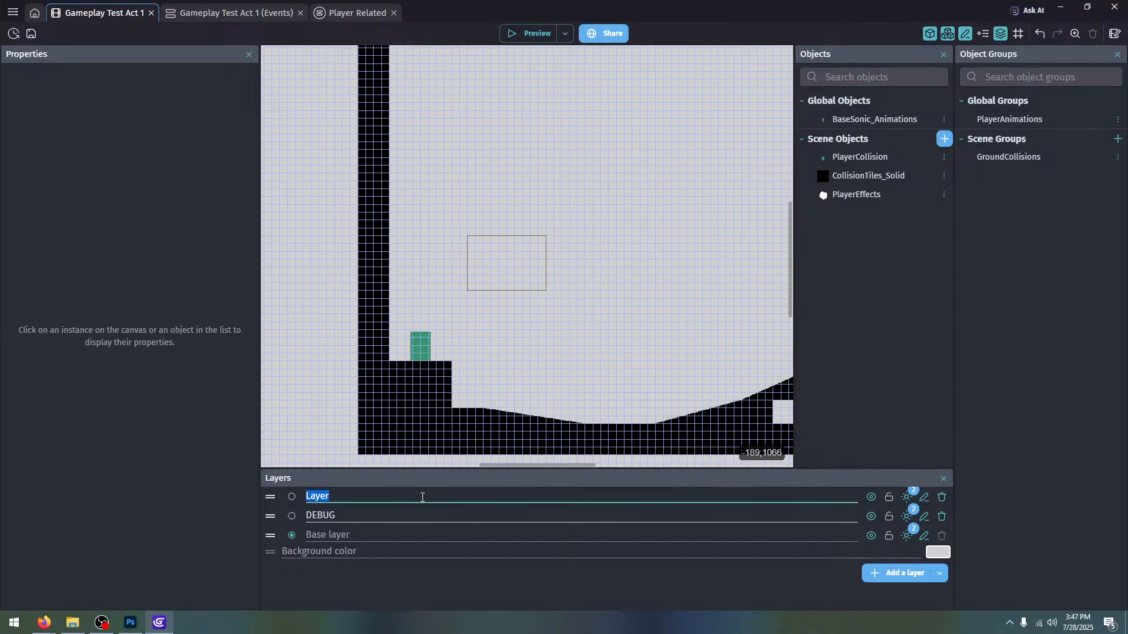
text(HUD)
Move the HUD | NORMAL layer between DEBUG and Base layer and make it the active layer
drag(270, 497, 276, 530)
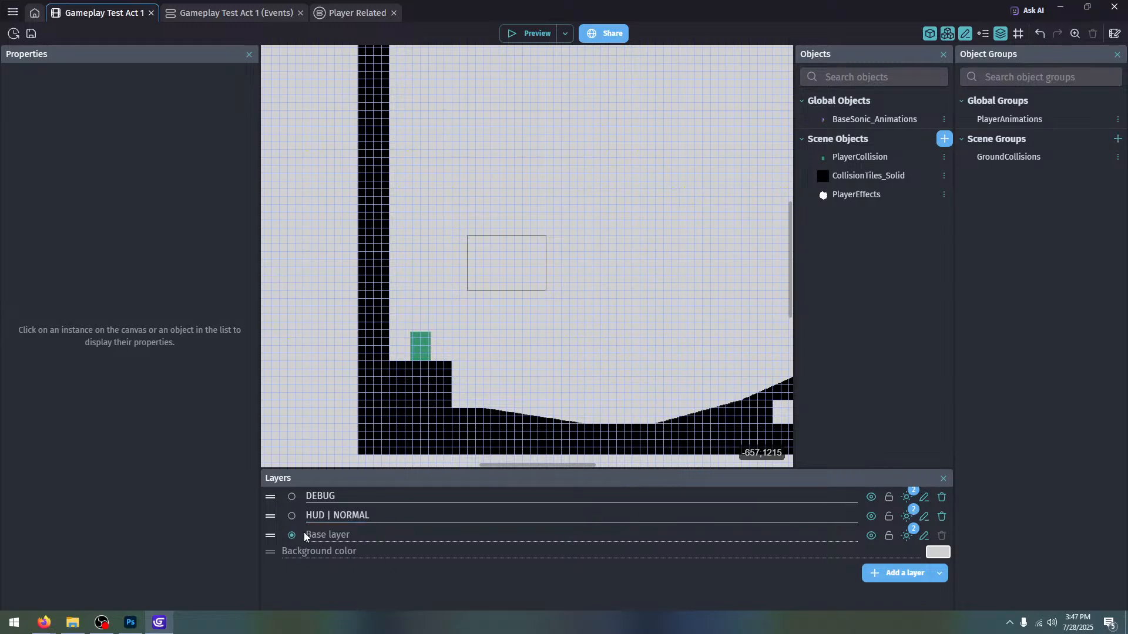
click(291, 516)
scroll(546, 224, up, 3)
scroll(536, 229, up, 5)
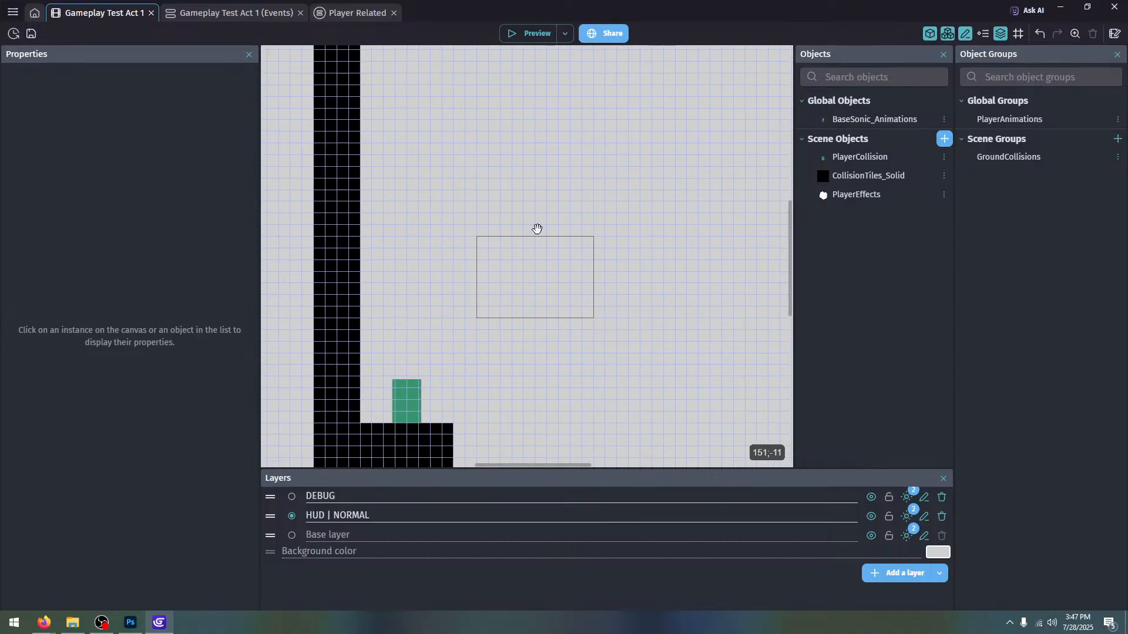
Switch to File Explorer and open the _ARCHIVES folder inside the GDevelop projects folder
click(72, 622)
click(367, 107)
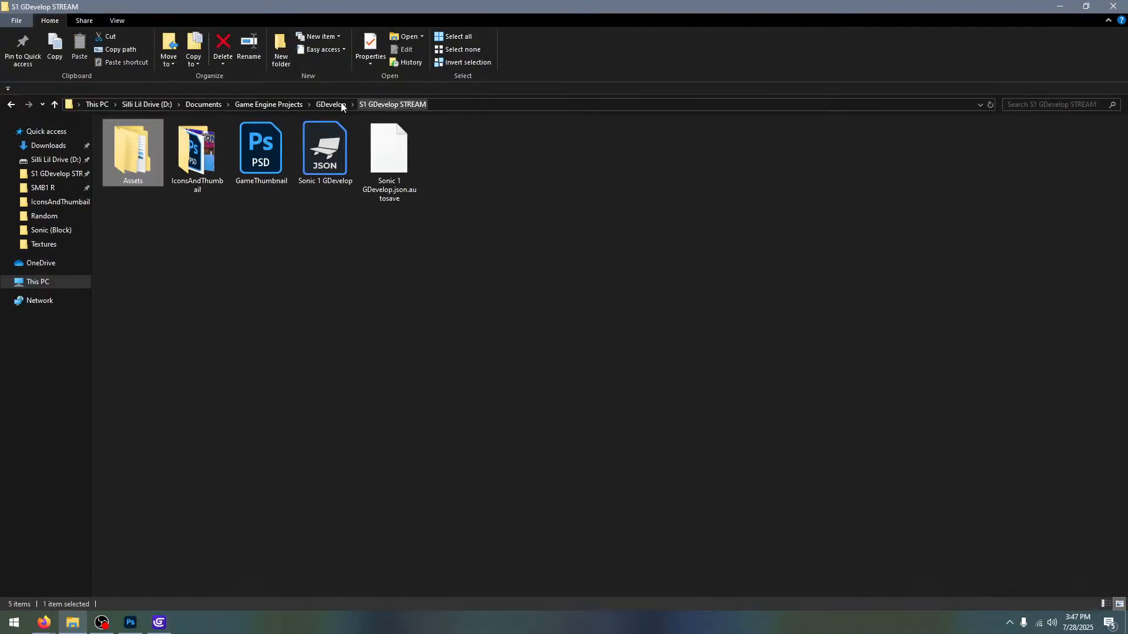
click(324, 108)
double_click(152, 151)
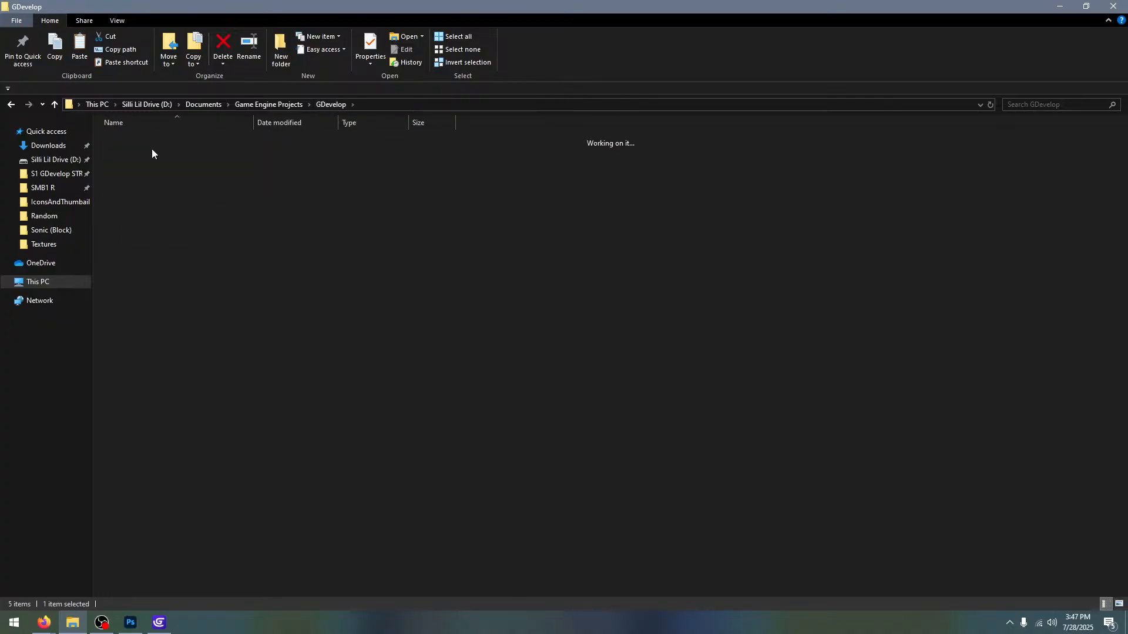
click(335, 105)
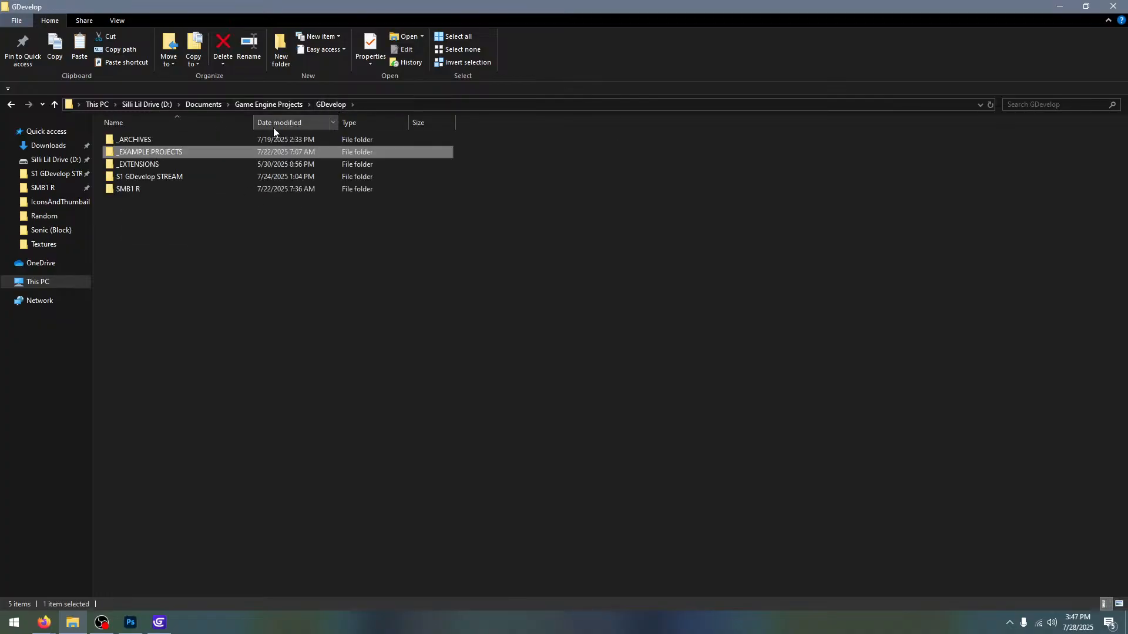
double_click(223, 139)
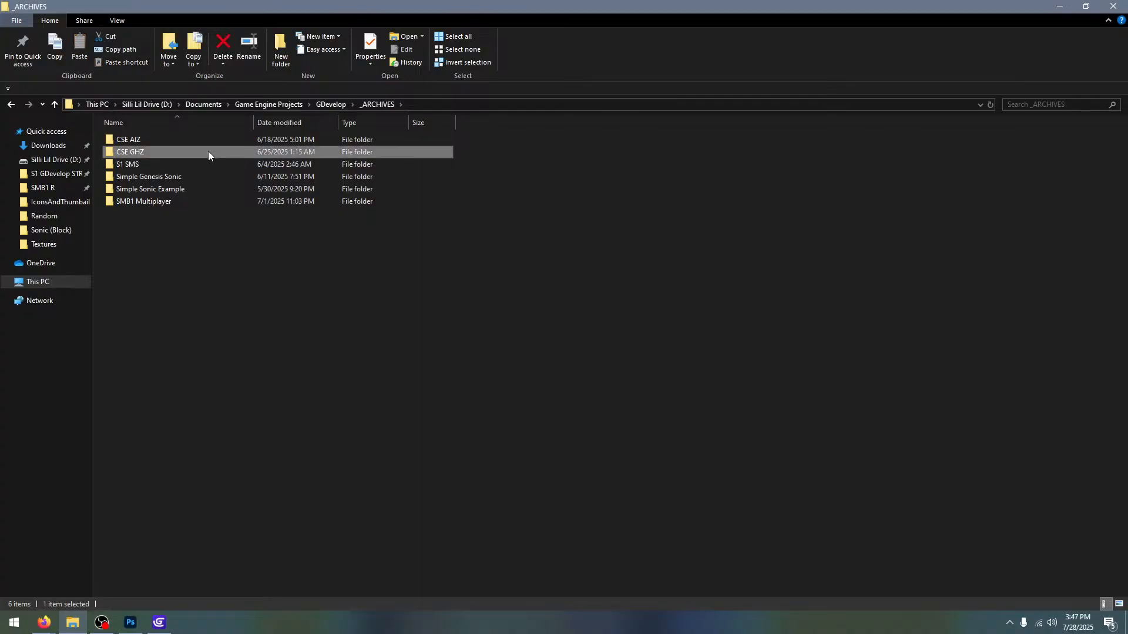
Open the HudRelated folder in the CSE GHZ project's Assets > Graphics folder and display its images as large icons
double_click(208, 151)
double_click(213, 139)
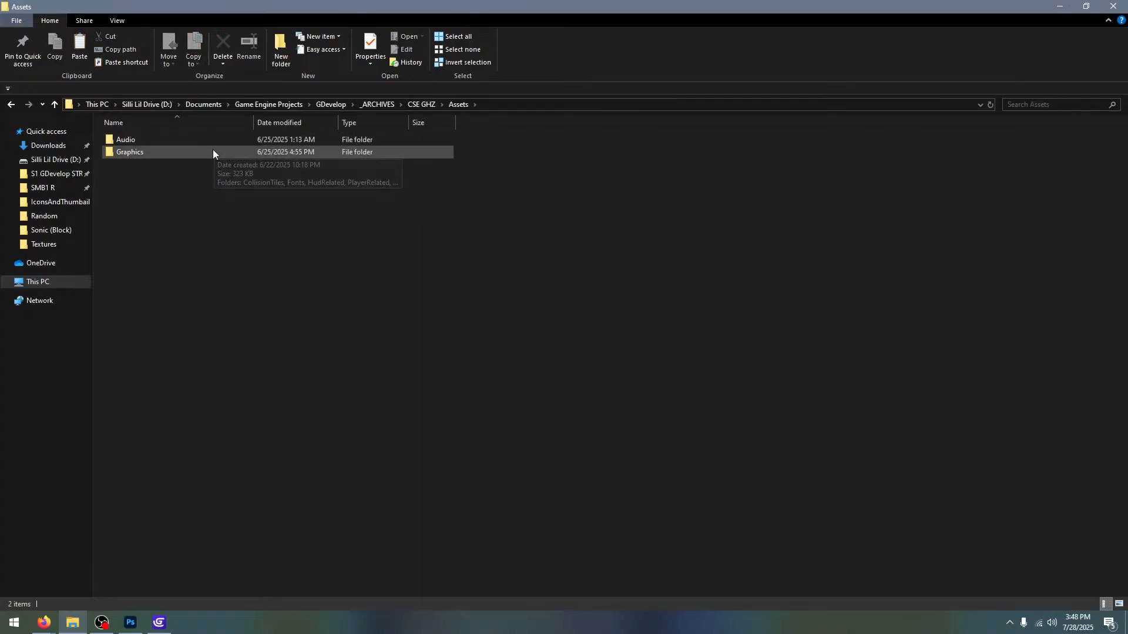
double_click(213, 151)
double_click(220, 164)
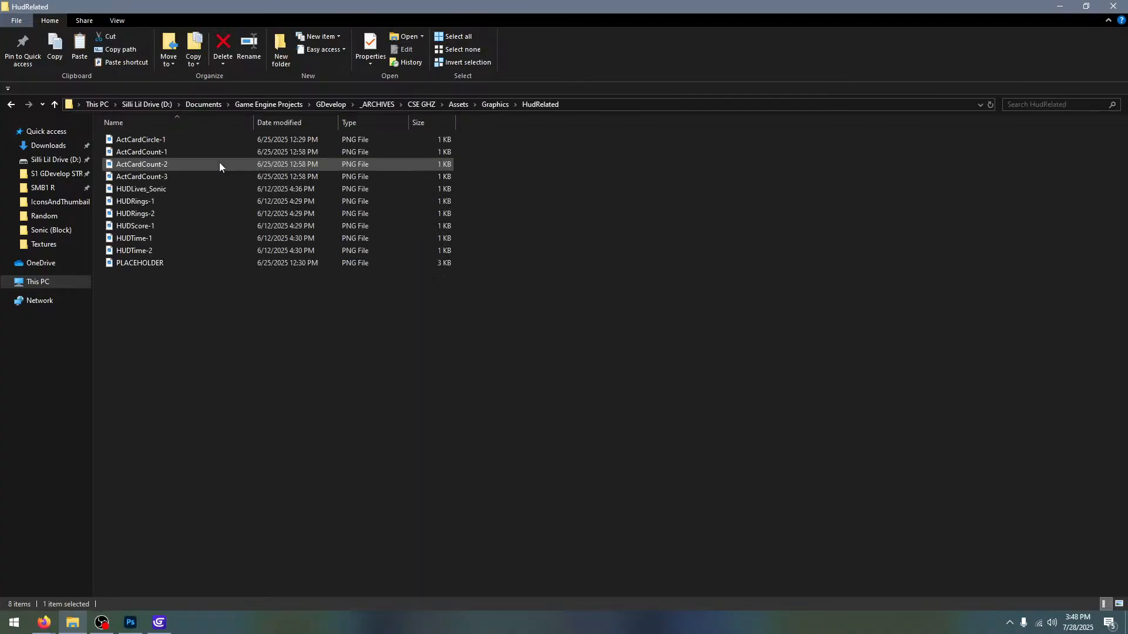
right_click(305, 385)
mouse_move(352, 397)
click(452, 413)
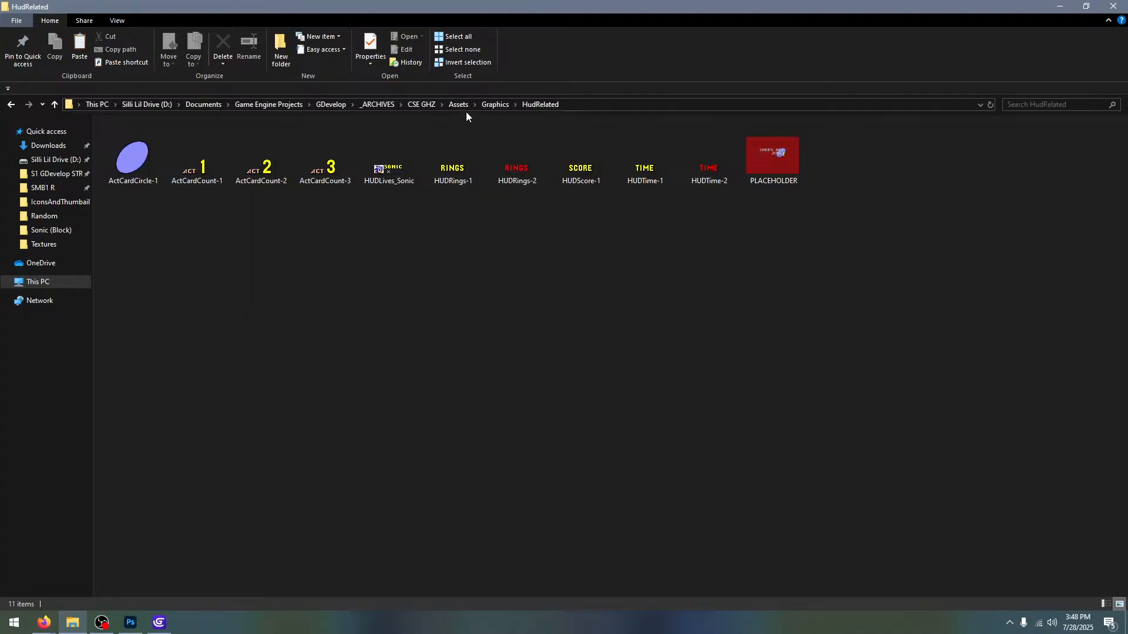
Copy the HudRelated folder from CSE GHZ into the Assets > Graphics folder of S1 GDevelop STREAM
click(491, 107)
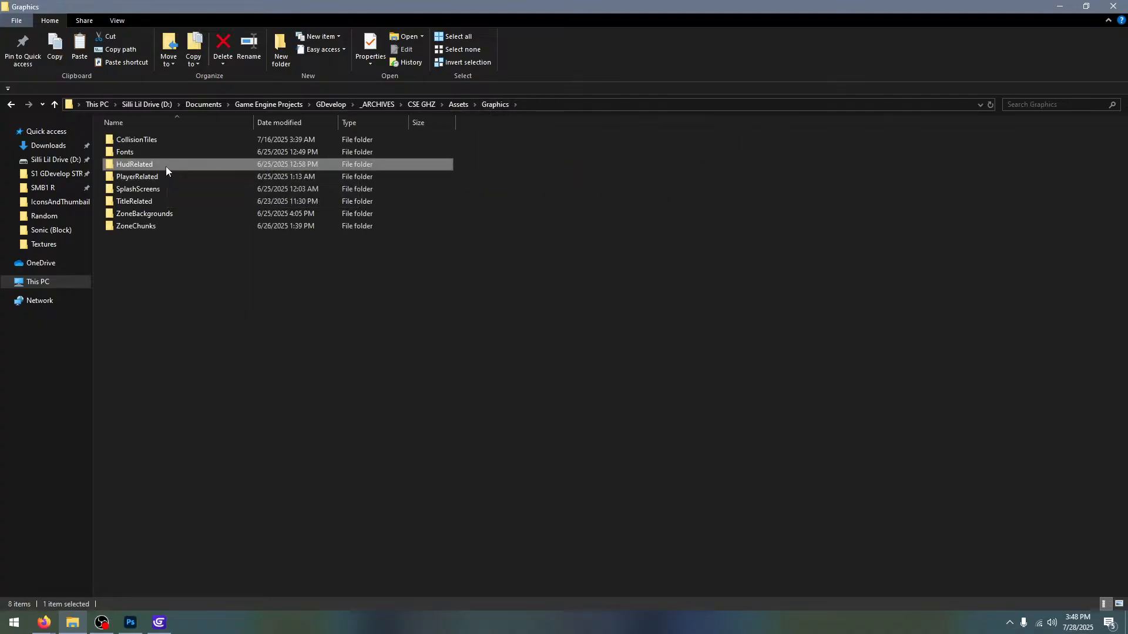
click(51, 175)
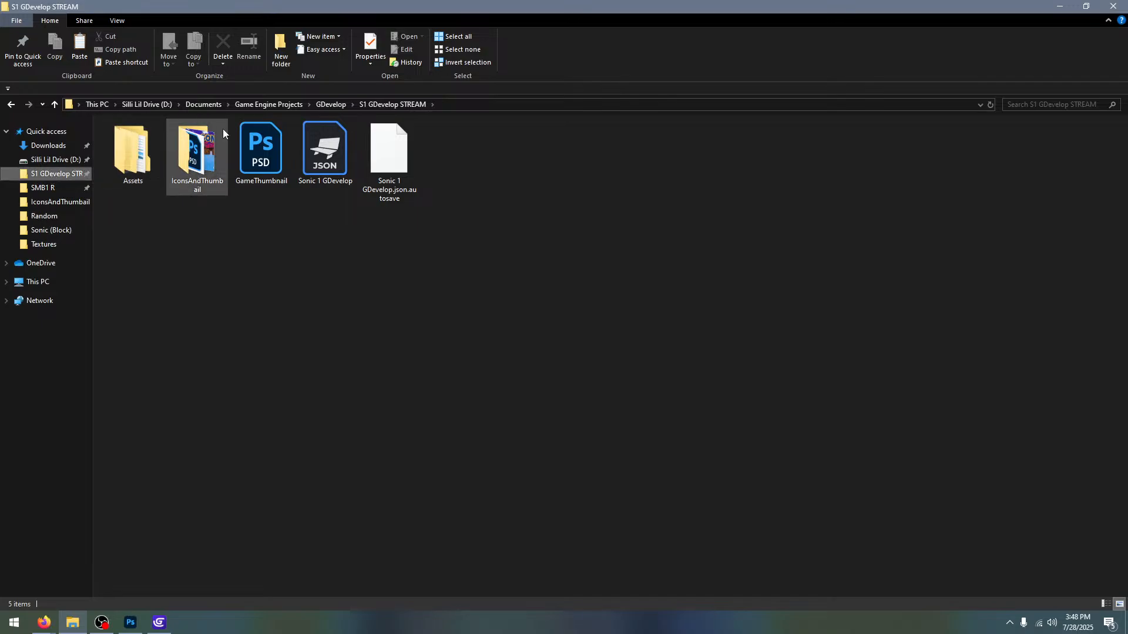
double_click(133, 150)
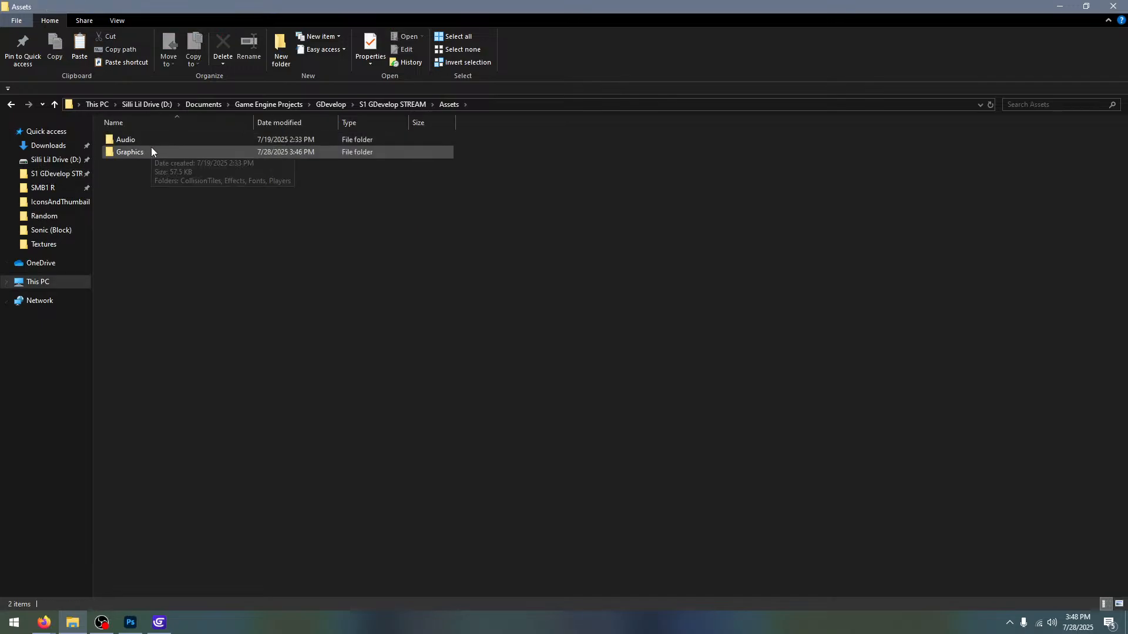
double_click(155, 153)
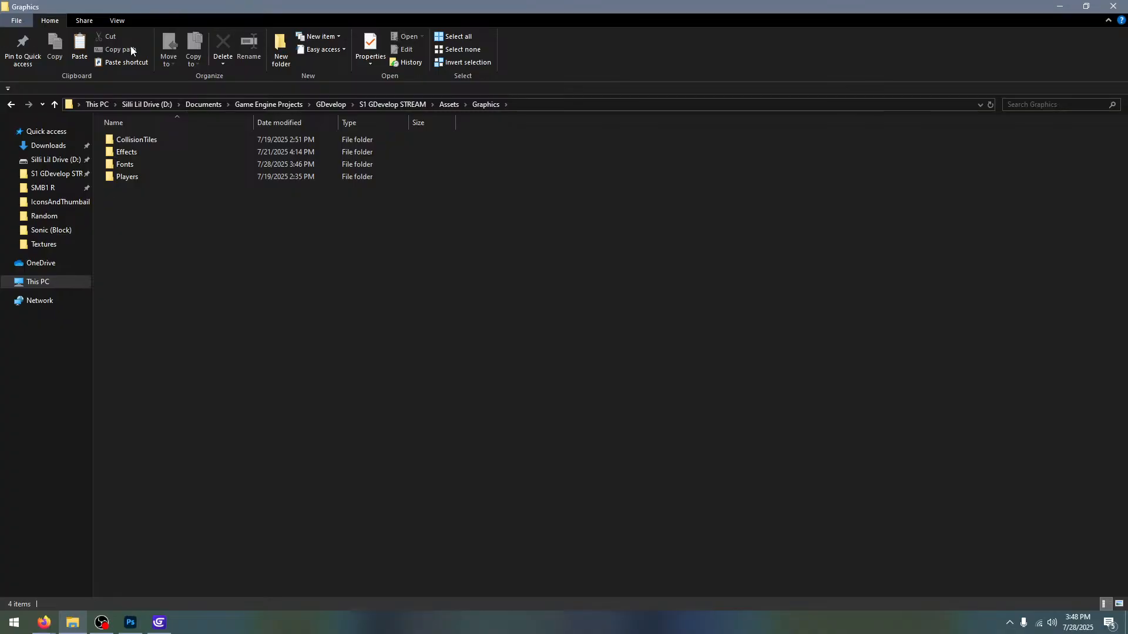
click(79, 47)
click(291, 258)
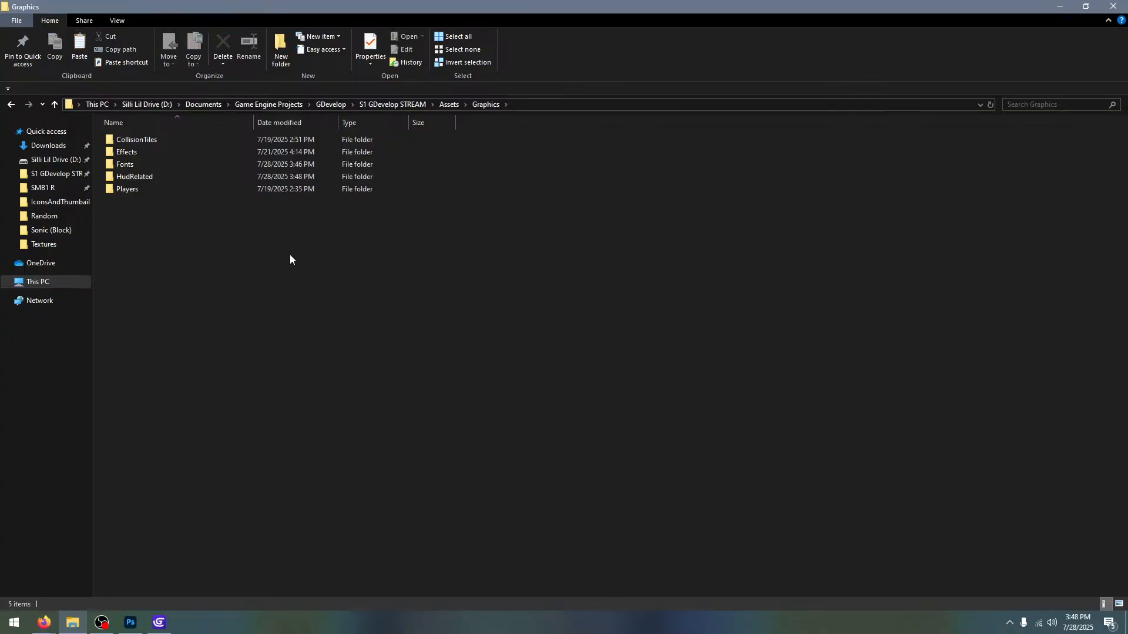
Open the copied HudRelated folder in S1 GDevelop STREAM and display its images as large icons
double_click(184, 175)
right_click(329, 342)
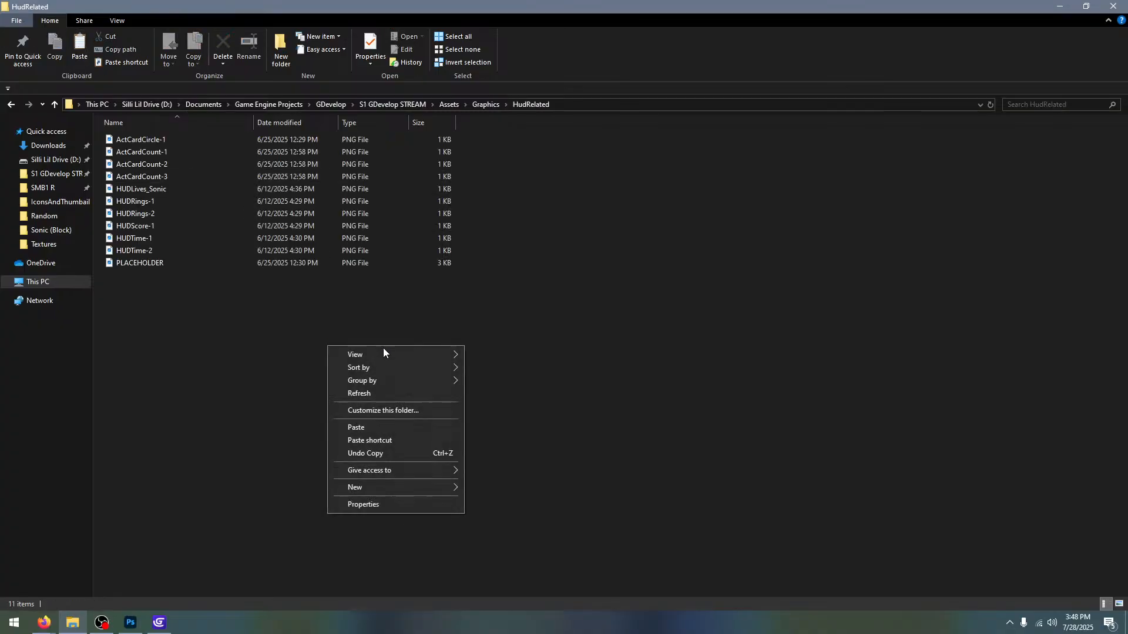
mouse_move(383, 354)
click(507, 369)
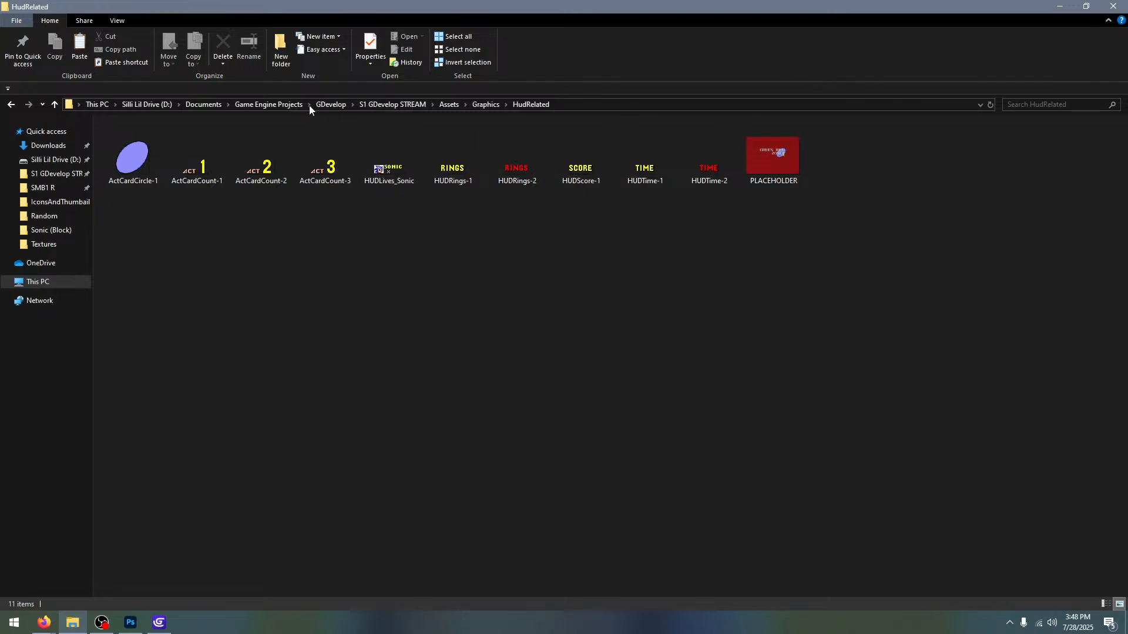
Look into the Fonts folder of S1 GDevelop STREAM and go back to the Graphics folder
click(476, 108)
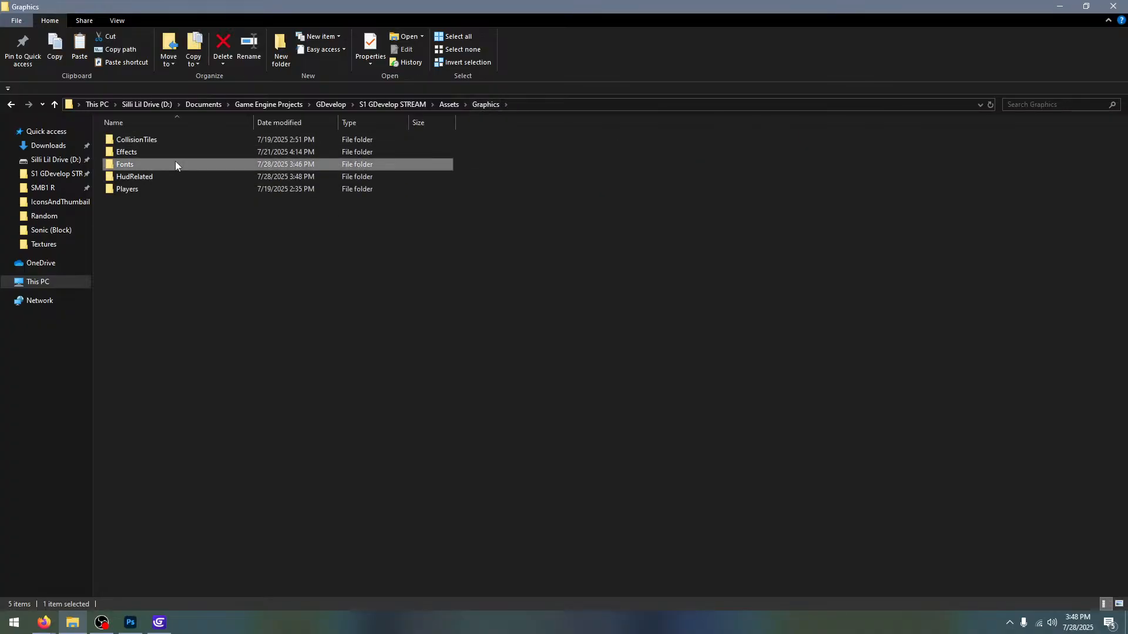
double_click(176, 162)
click(477, 105)
click(131, 623)
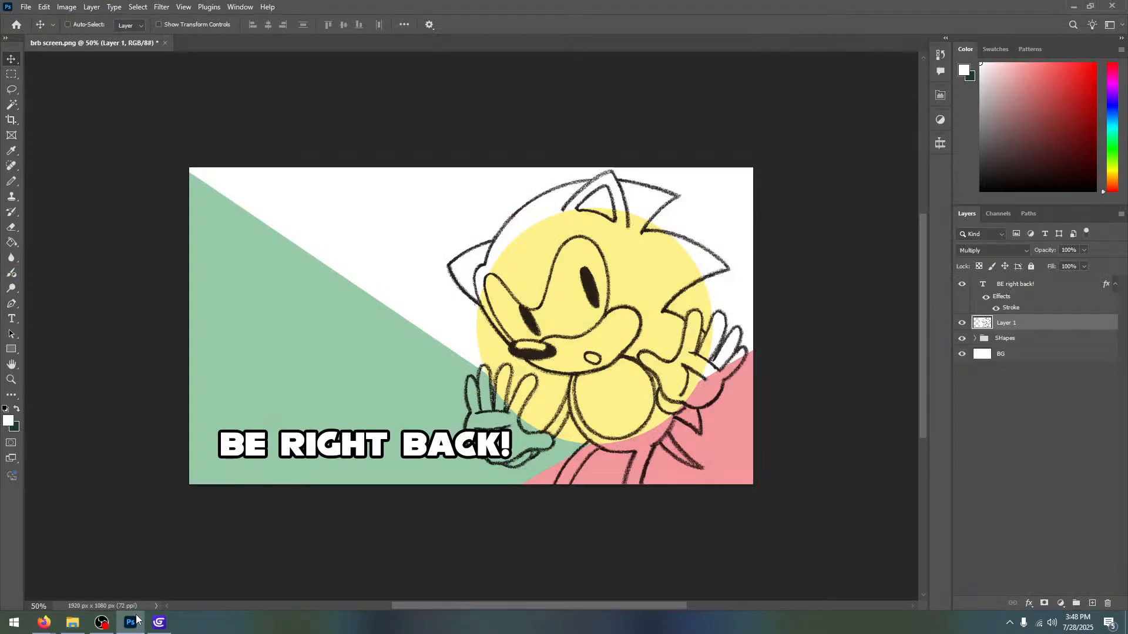
mouse_move(47, 621)
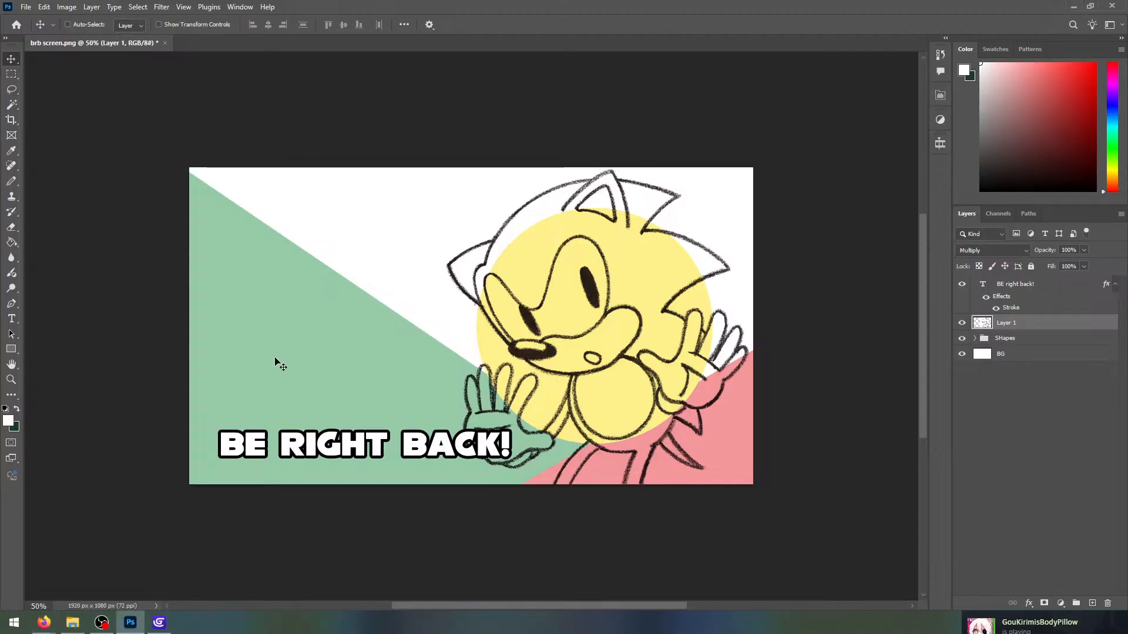
click(26, 7)
click(40, 34)
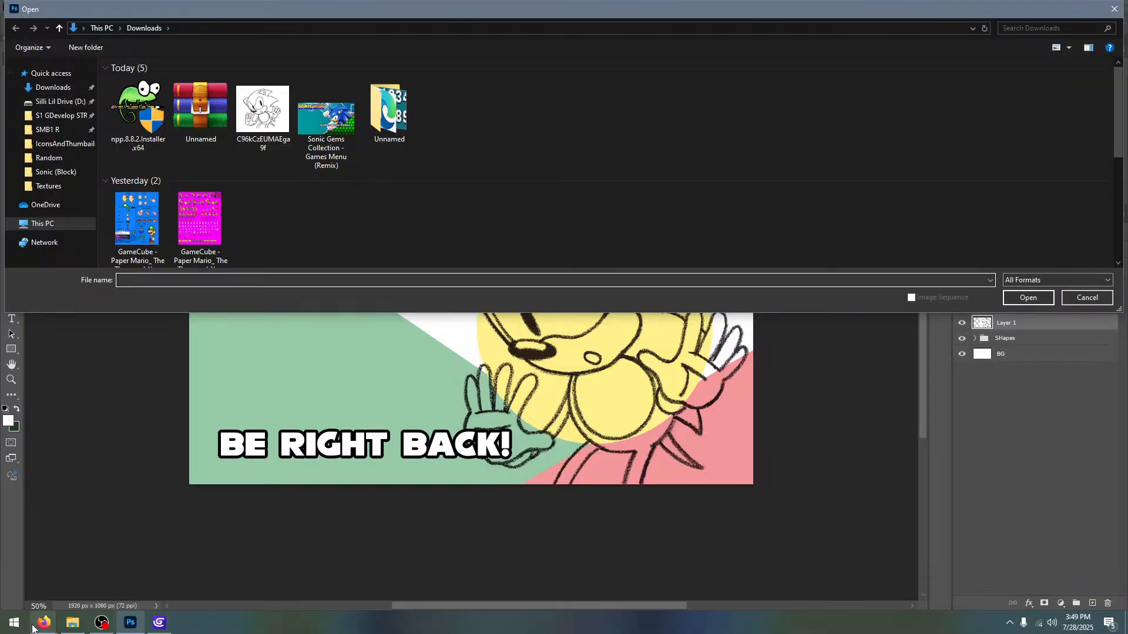
Switch to Firefox and copy the HUD & Score Tally Overlays sheet image from the Spriters Resource page
mouse_move(44, 622)
click(61, 567)
click(139, 10)
click(411, 12)
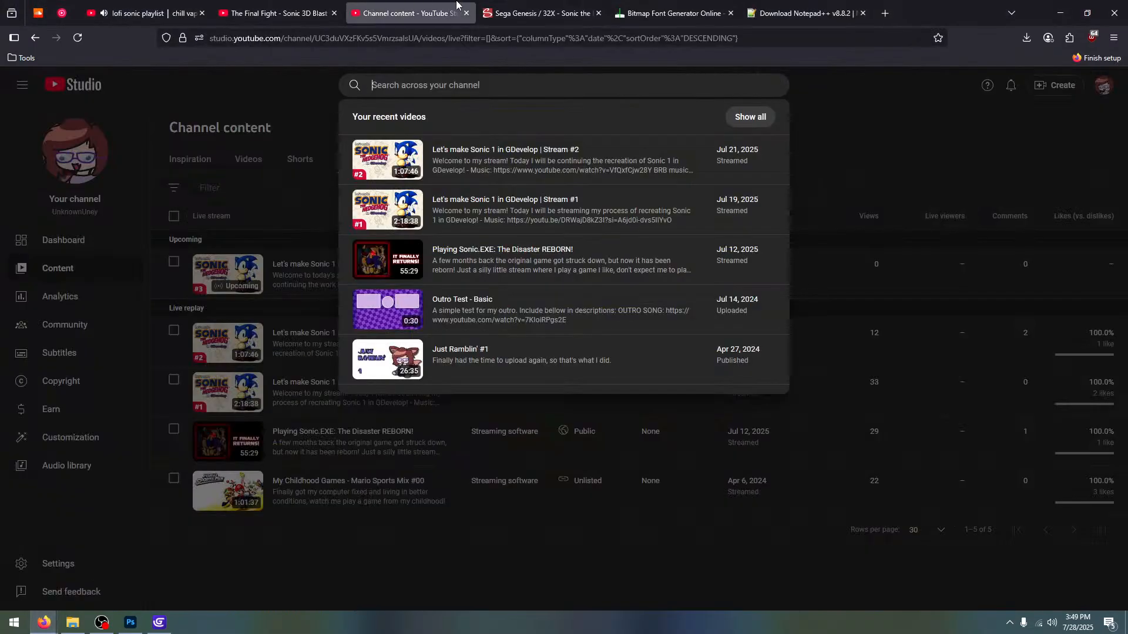
click(511, 6)
right_click(563, 291)
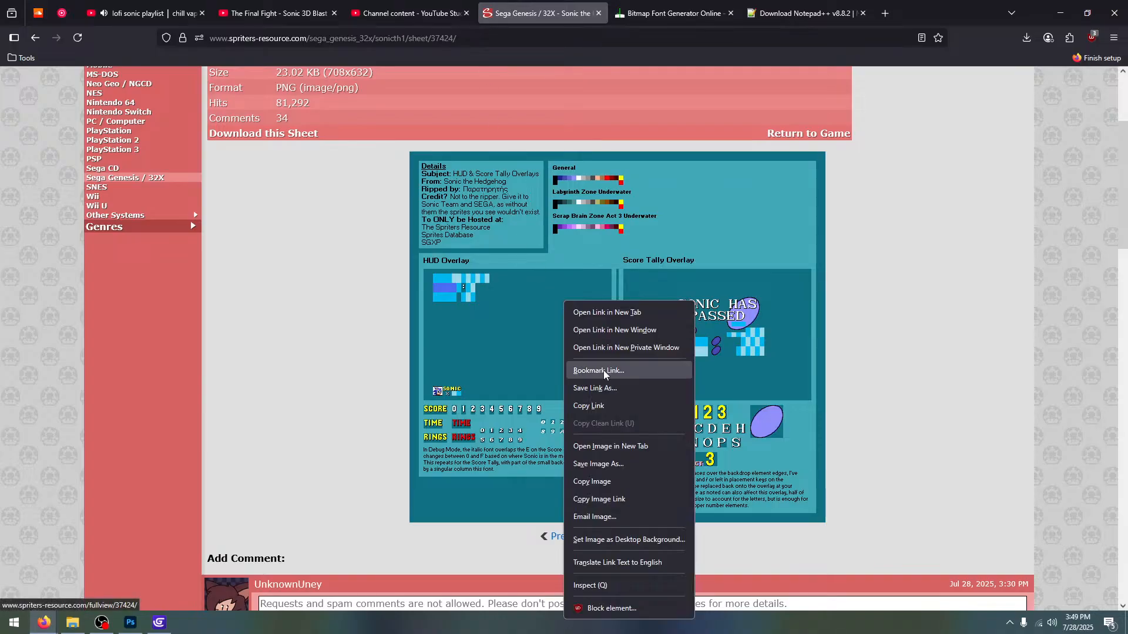
click(623, 481)
Switch to Photoshop and paste the copied sprite sheet into a new 708 × 632 px document
click(132, 624)
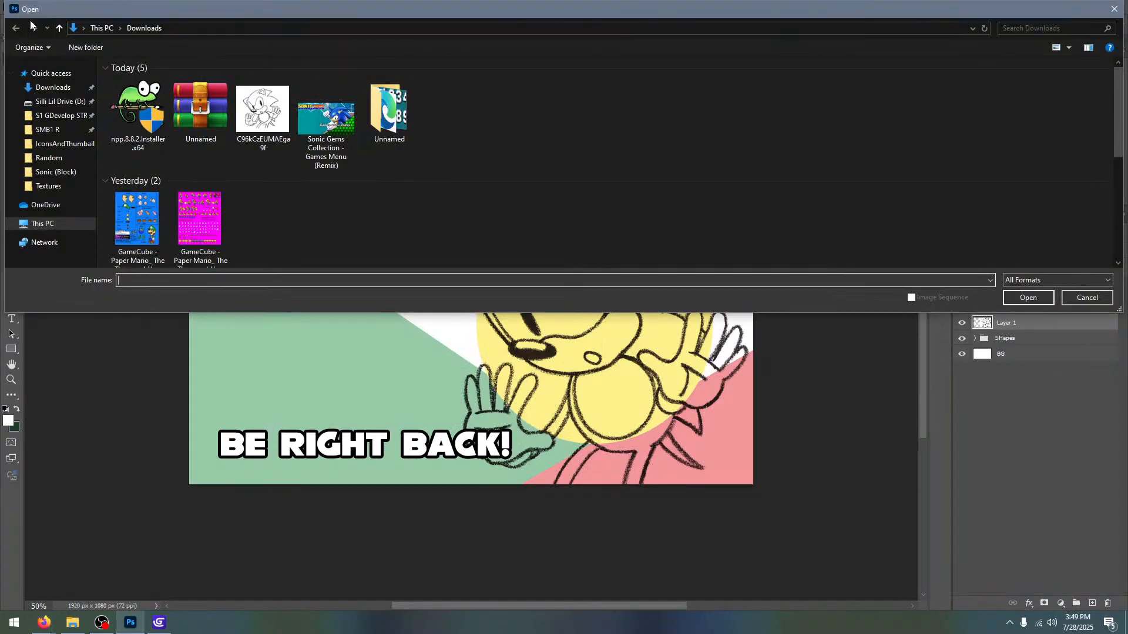
click(1087, 298)
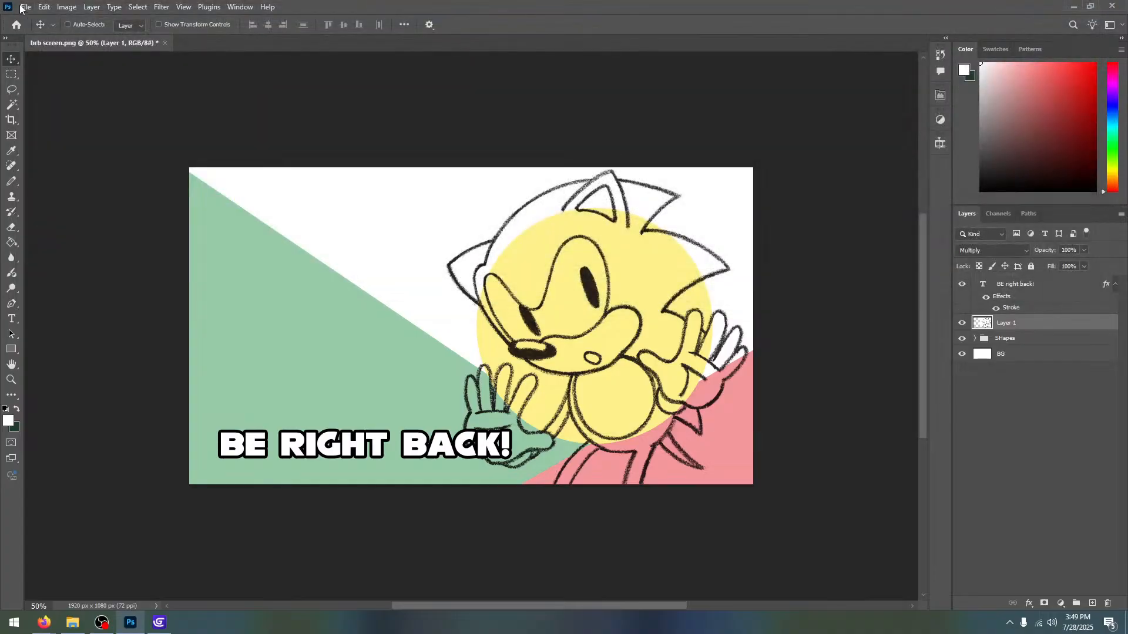
click(26, 7)
click(32, 24)
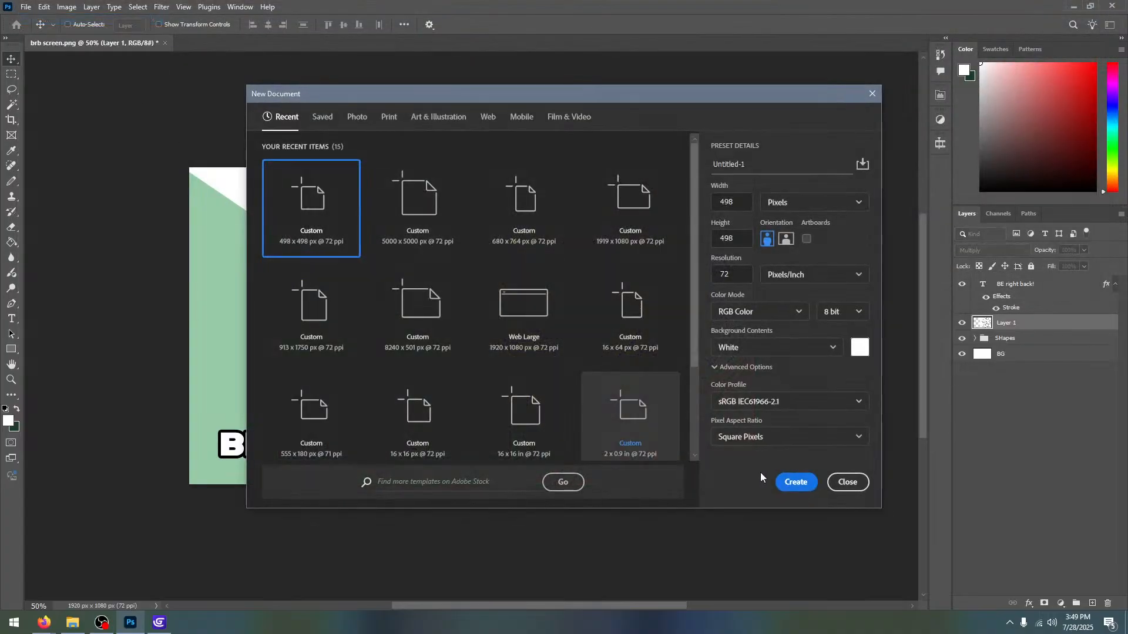
click(799, 482)
key(ctrl+v)
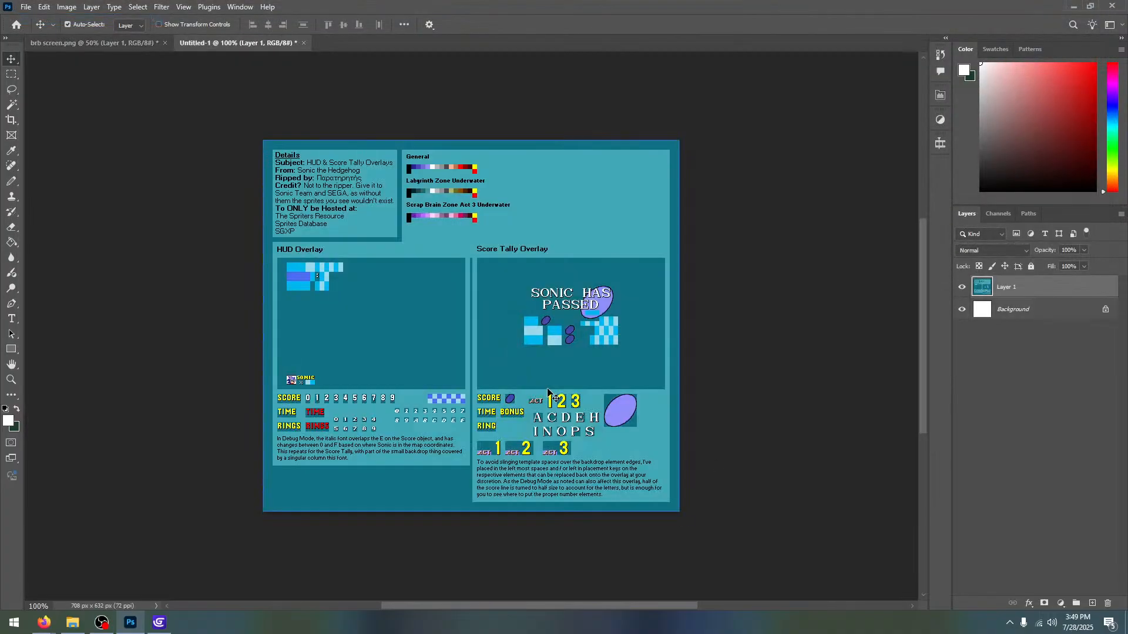
Measure the gaps between the HUD blocks and the frame edges in the HUD Overlay area with the Rectangular Marquee tool
key(ctrl+plus)
key(ctrl+plus)
key(ctrl+plus)
drag(547, 384, 828, 461)
drag(388, 233, 883, 370)
key(m)
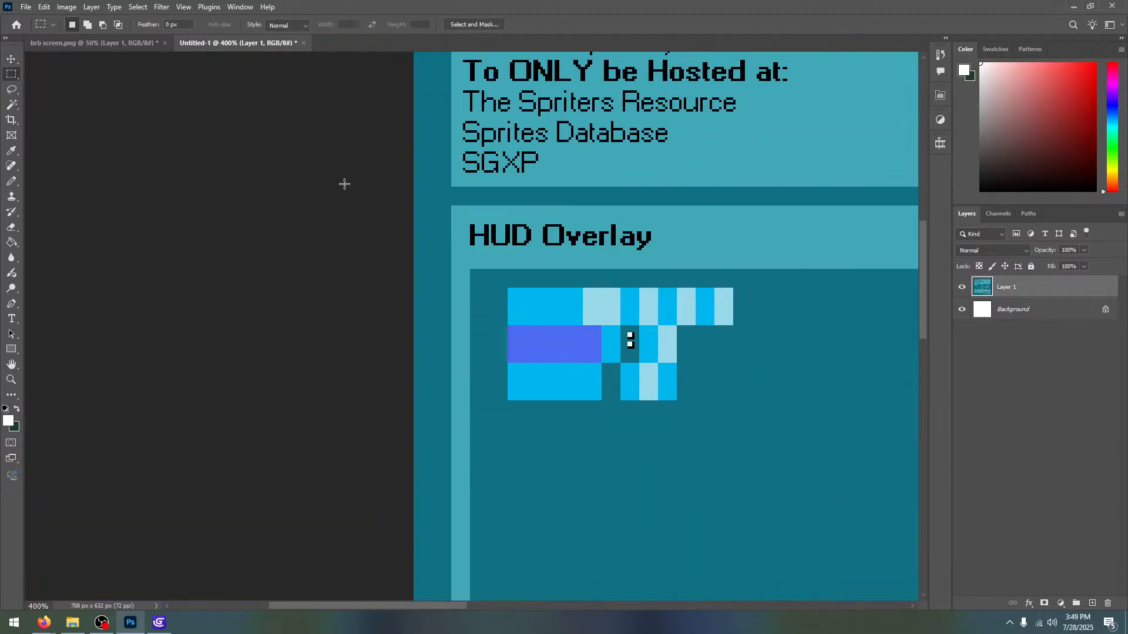
key(ctrl+plus)
key(ctrl+plus)
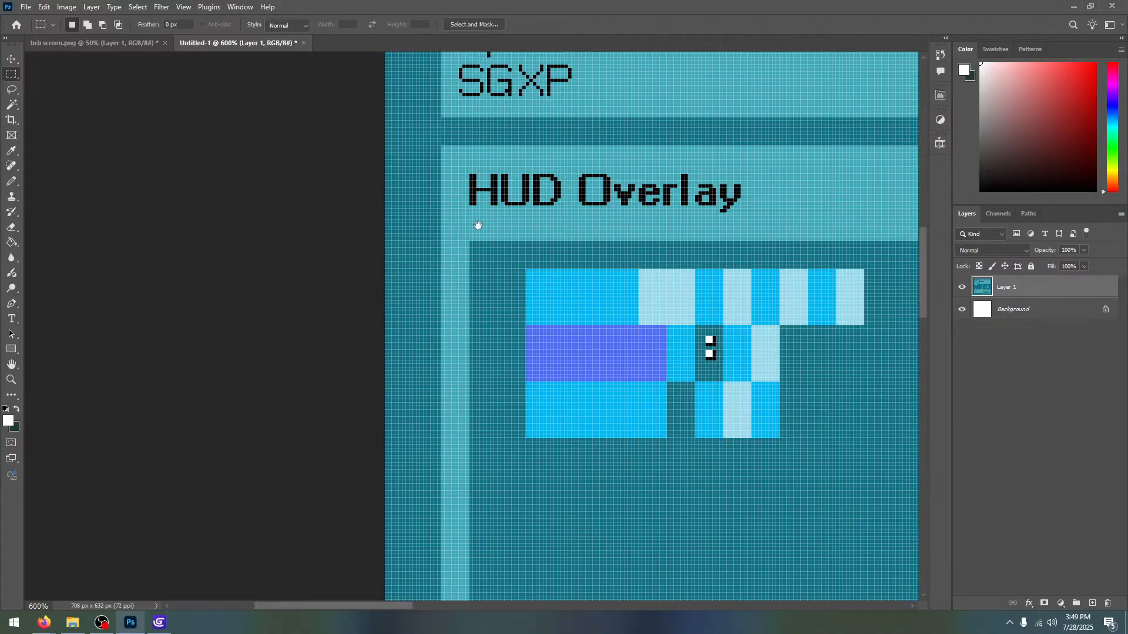
drag(478, 225, 398, 276)
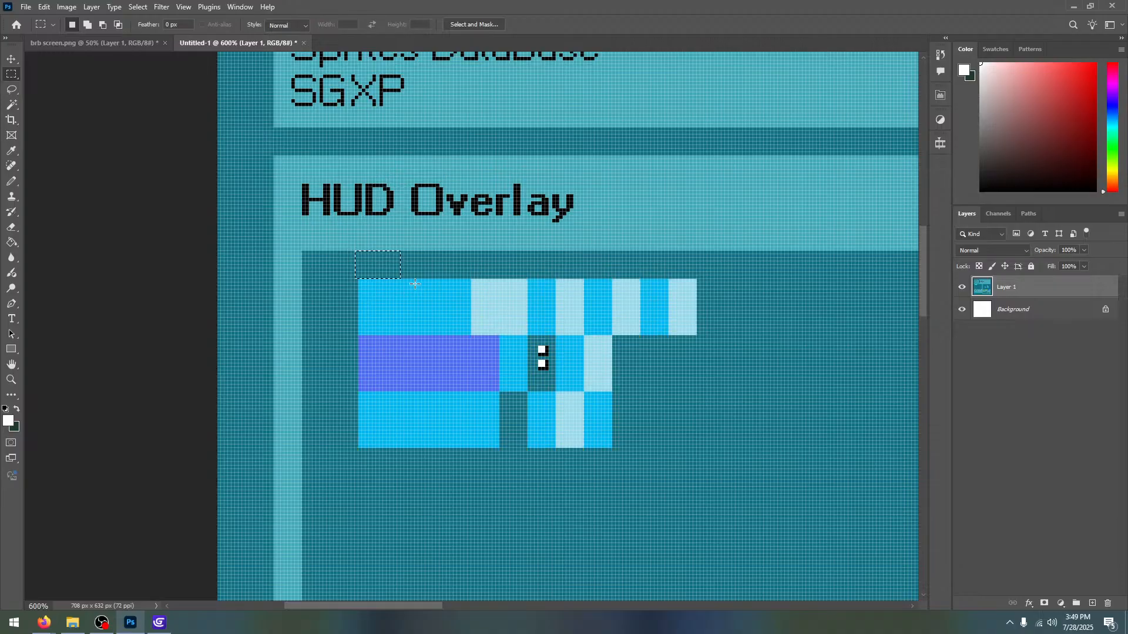
mouse_move(350, 287)
mouse_down()
mouse_move(329, 302)
mouse_move(355, 298)
mouse_up()
click(350, 267)
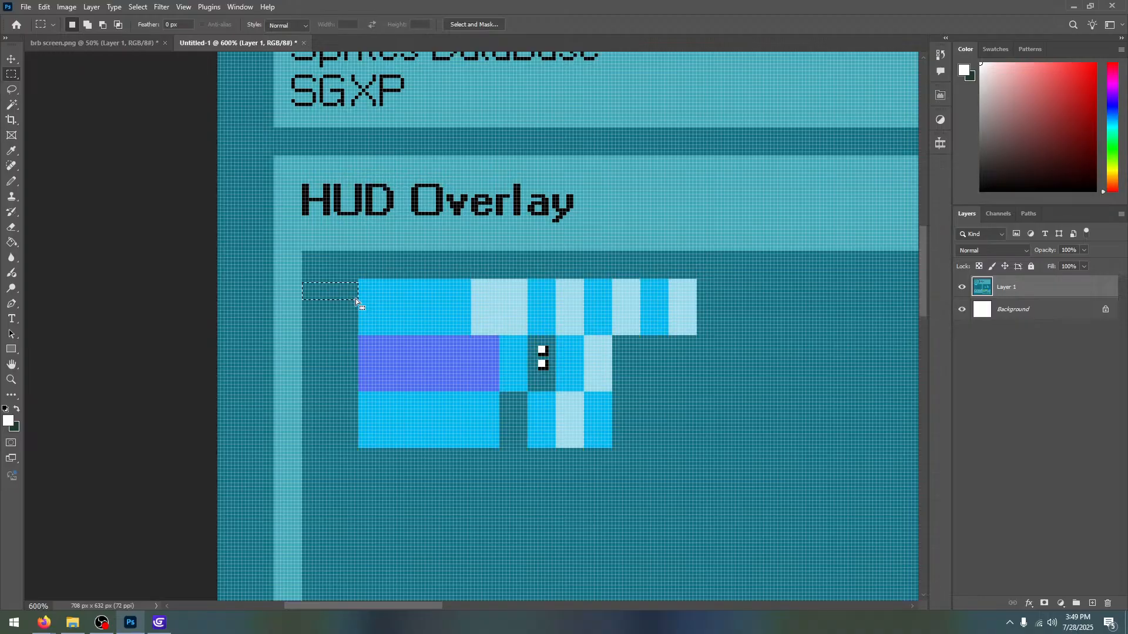
click(395, 276)
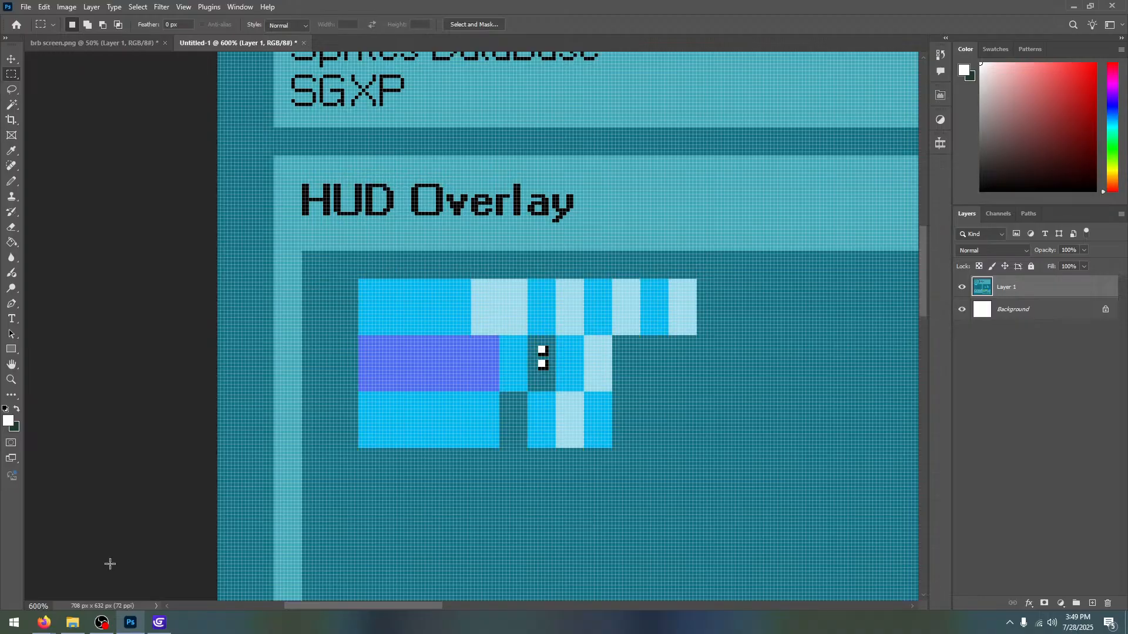
Switch to GDevelop and set the scene grid's cell width and cell height to 8 pixels
click(159, 622)
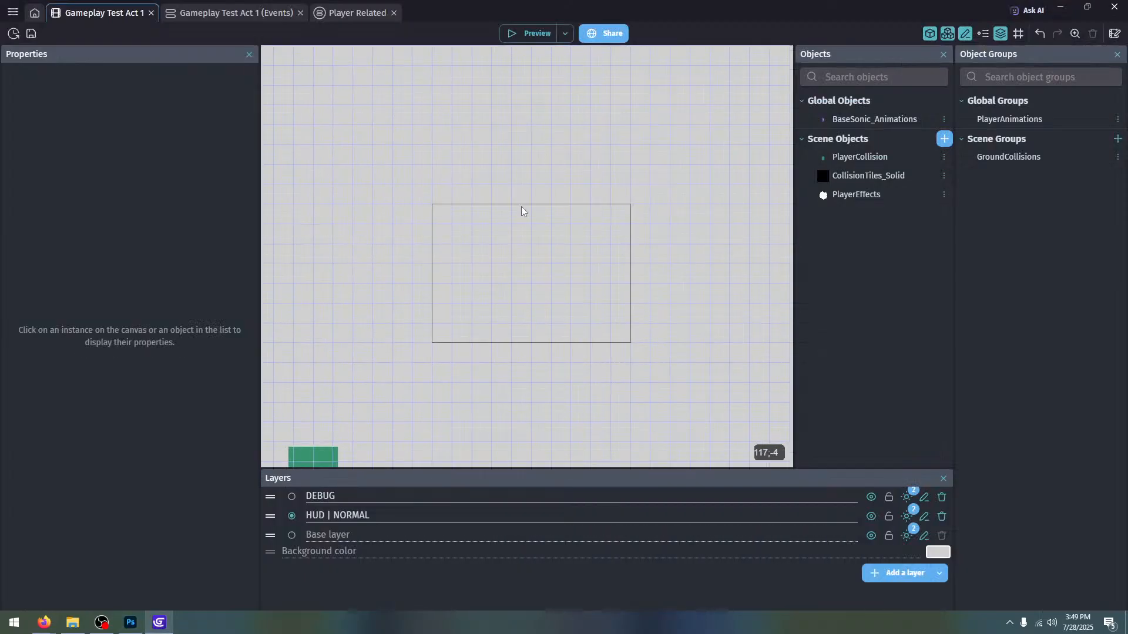
click(1017, 34)
click(1054, 86)
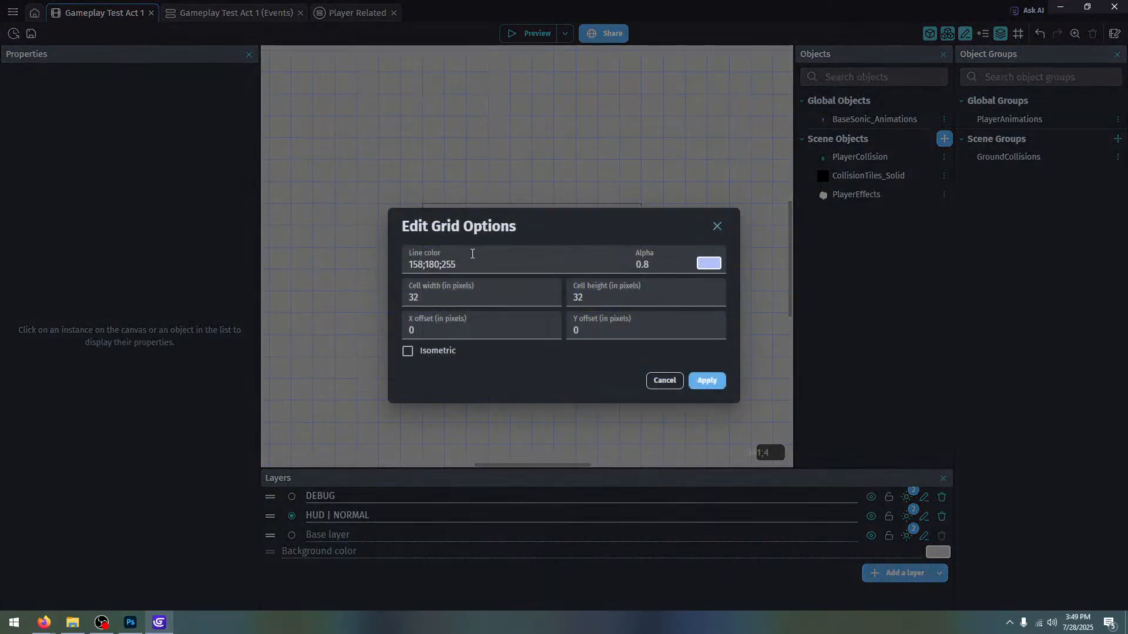
double_click(427, 298)
text(8)
key(Tab)
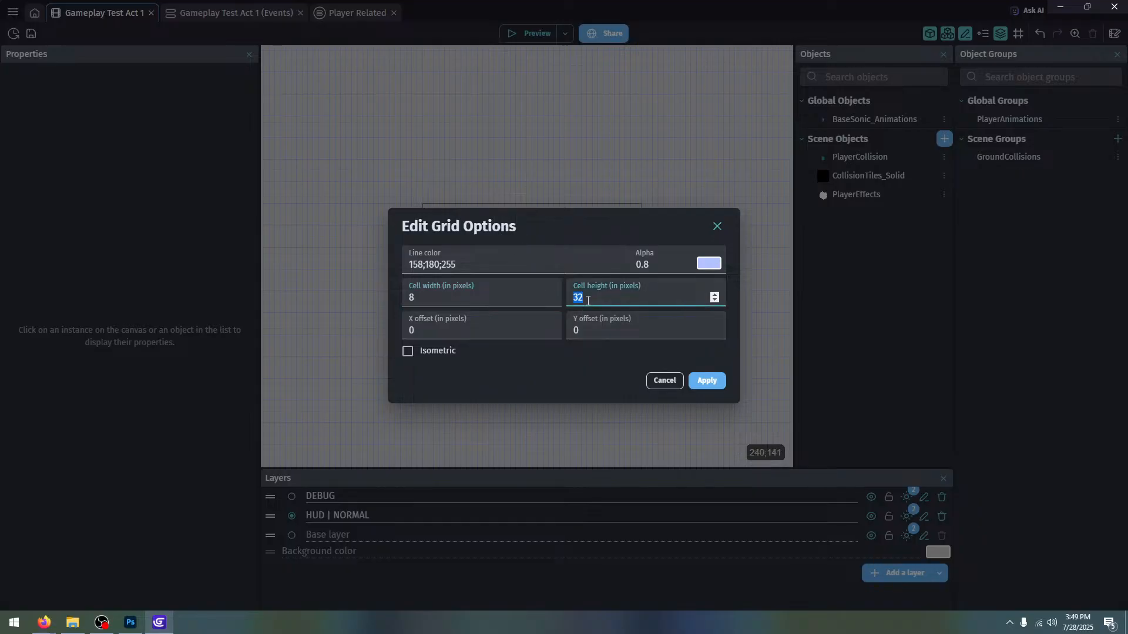
text(8)
click(706, 381)
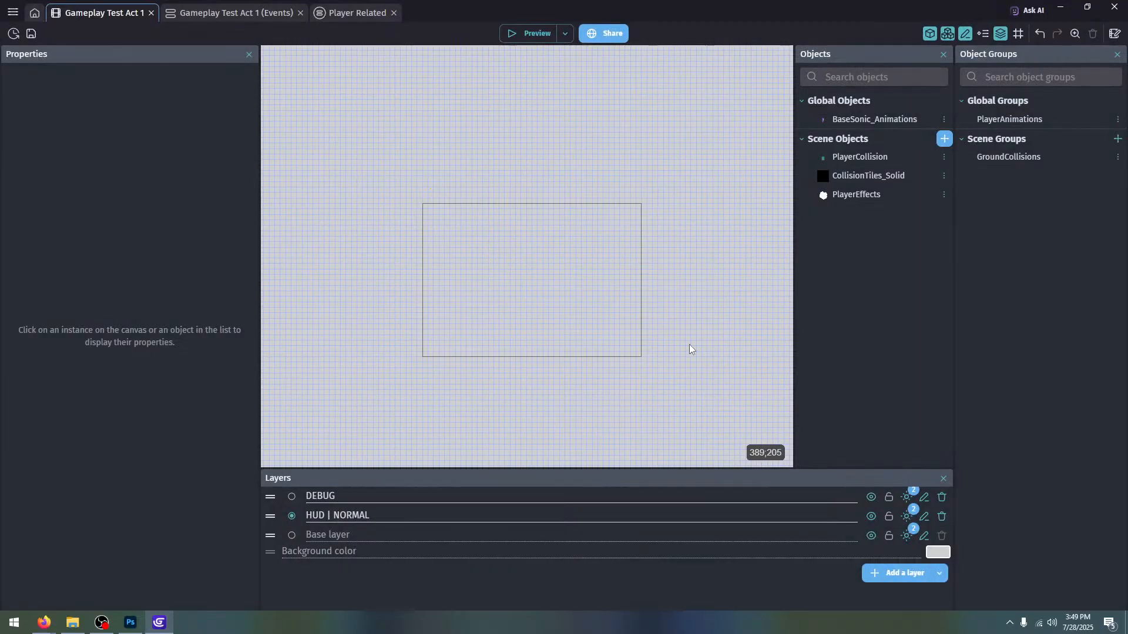
scroll(471, 208, up, 4)
scroll(475, 187, down, 2)
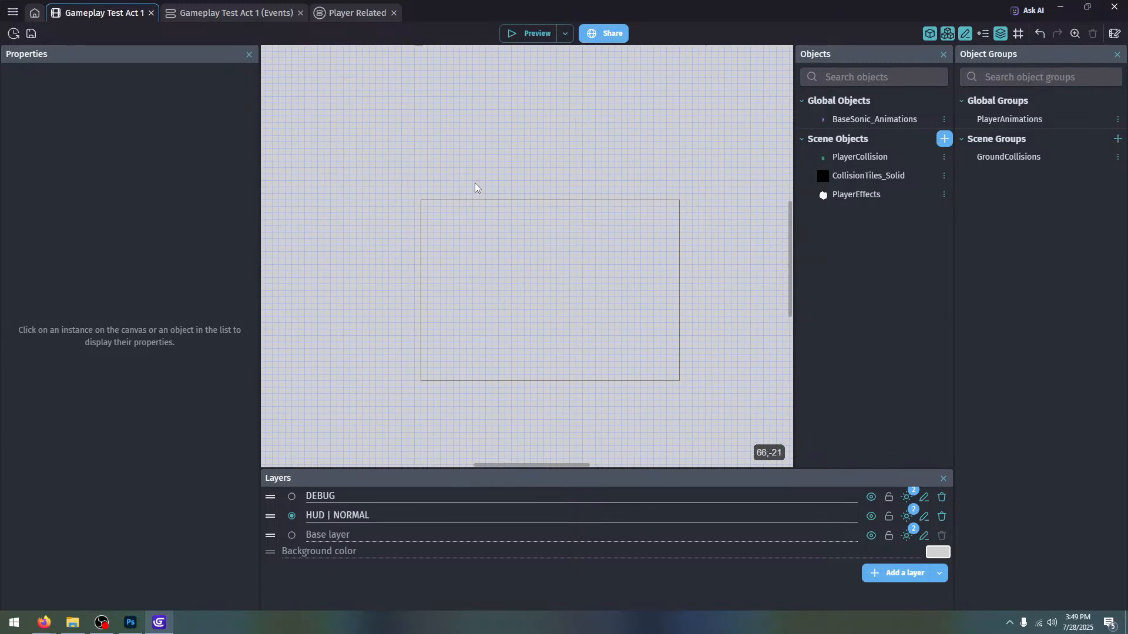
scroll(475, 187, down, 1)
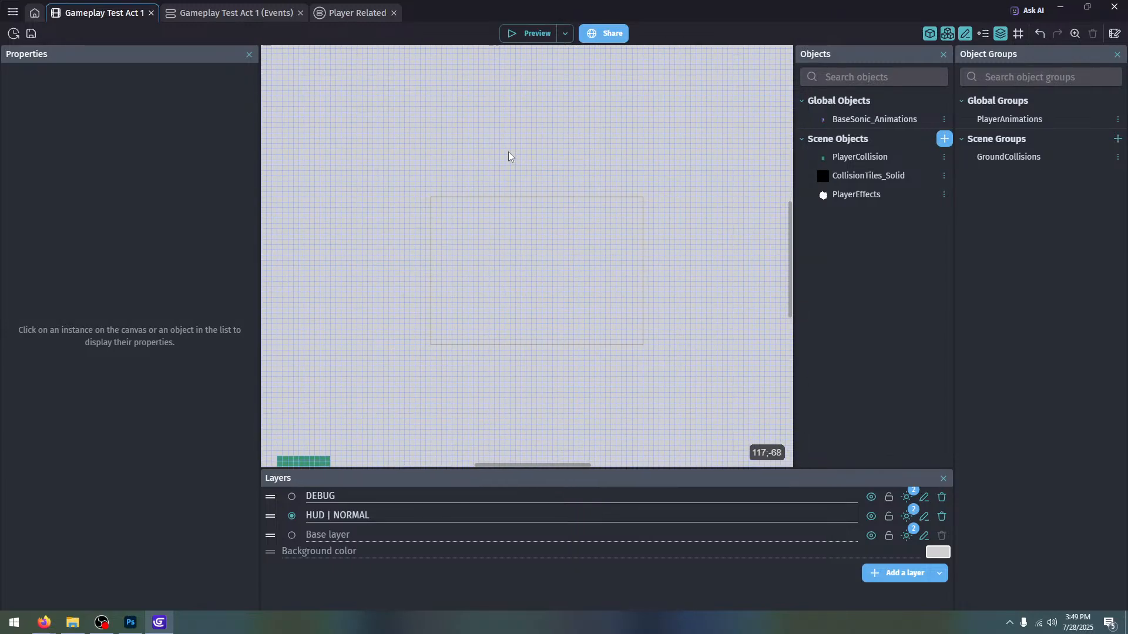
scroll(485, 194, up, 3)
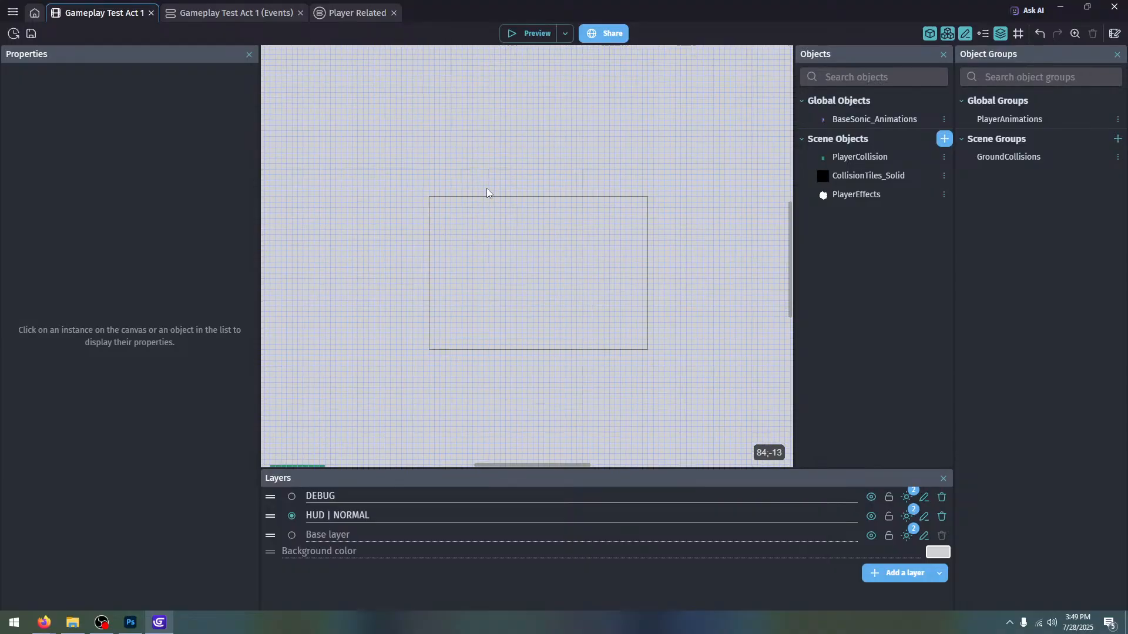
scroll(483, 232, up, 1)
middle_drag(483, 233, 466, 150)
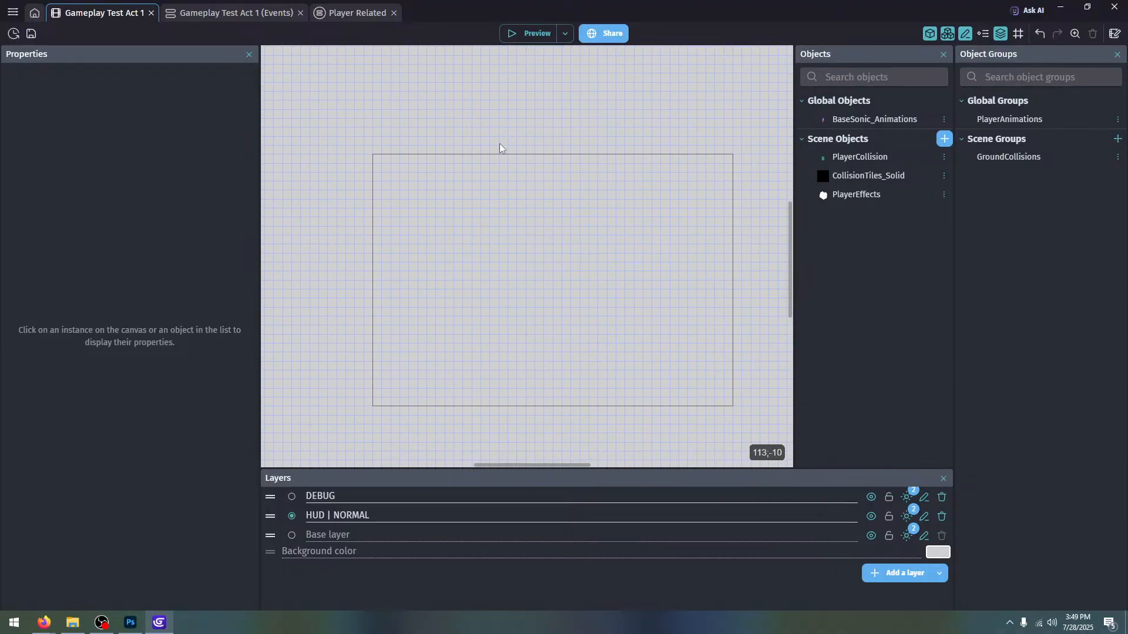
scroll(572, 198, down, 5)
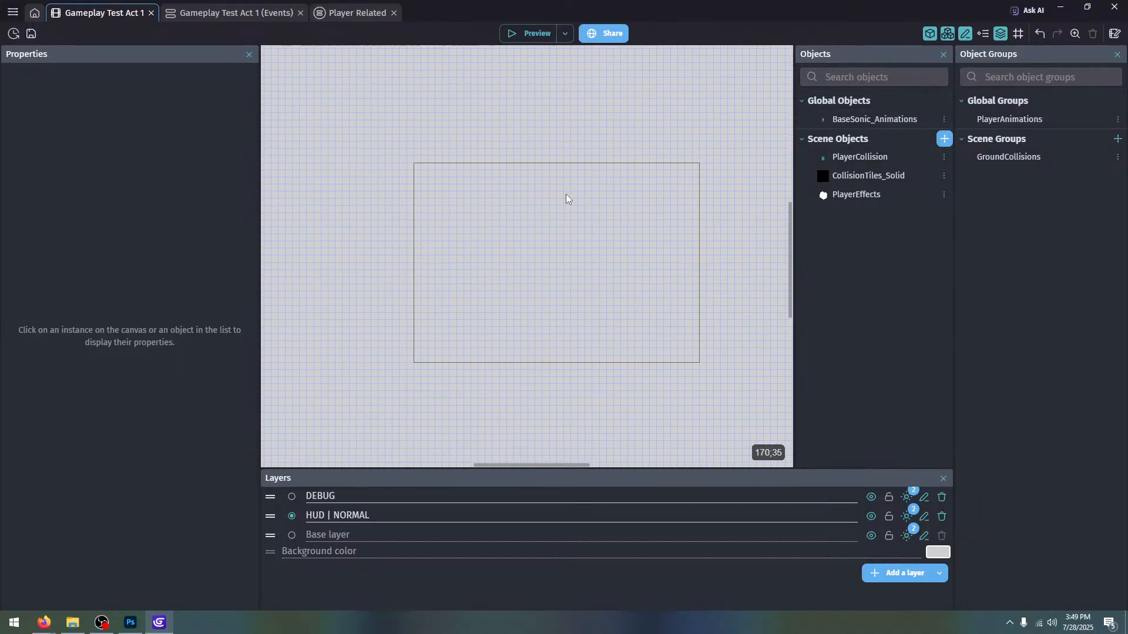
scroll(514, 201, down, 1)
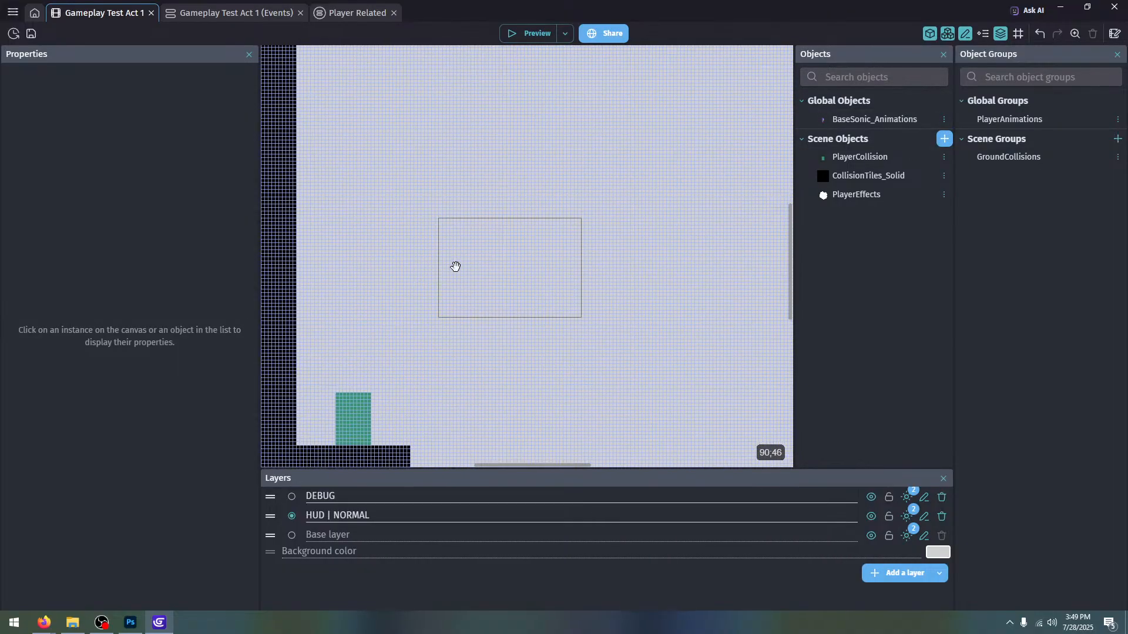
scroll(499, 249, up, 3)
scroll(584, 265, up, 1)
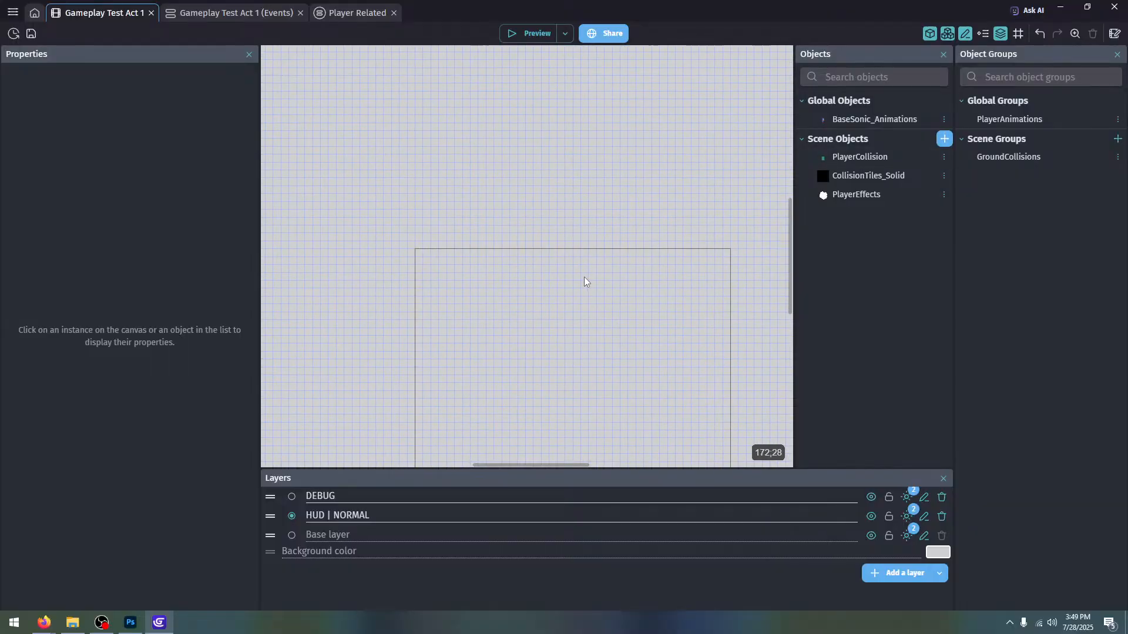
Create a new Sprite object in the scene and name it HudDisplay
click(943, 139)
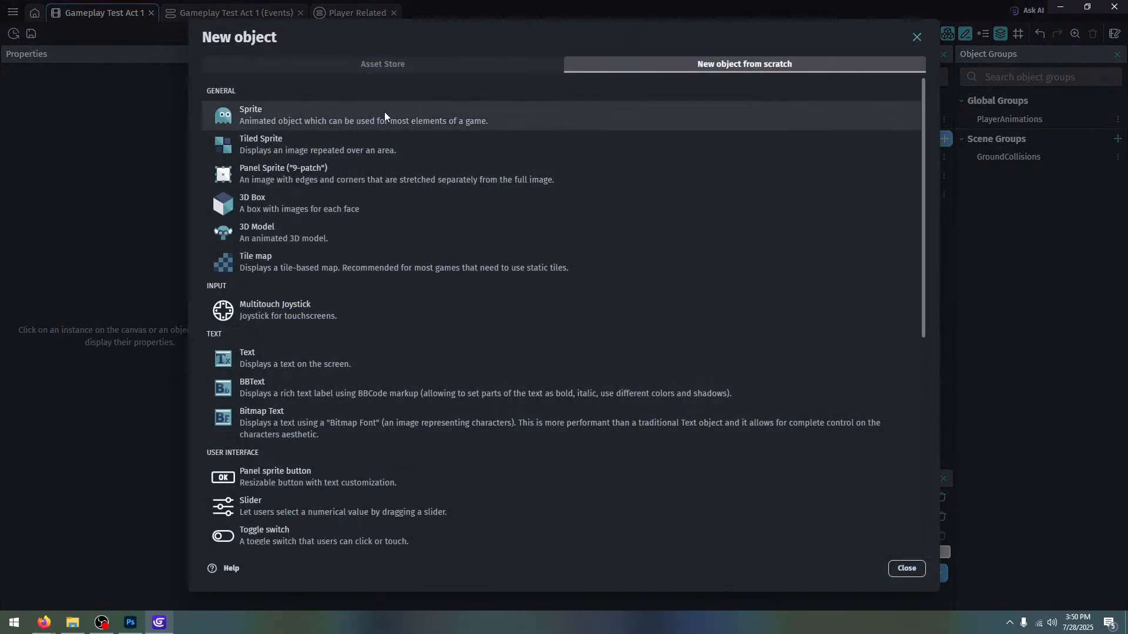
click(384, 111)
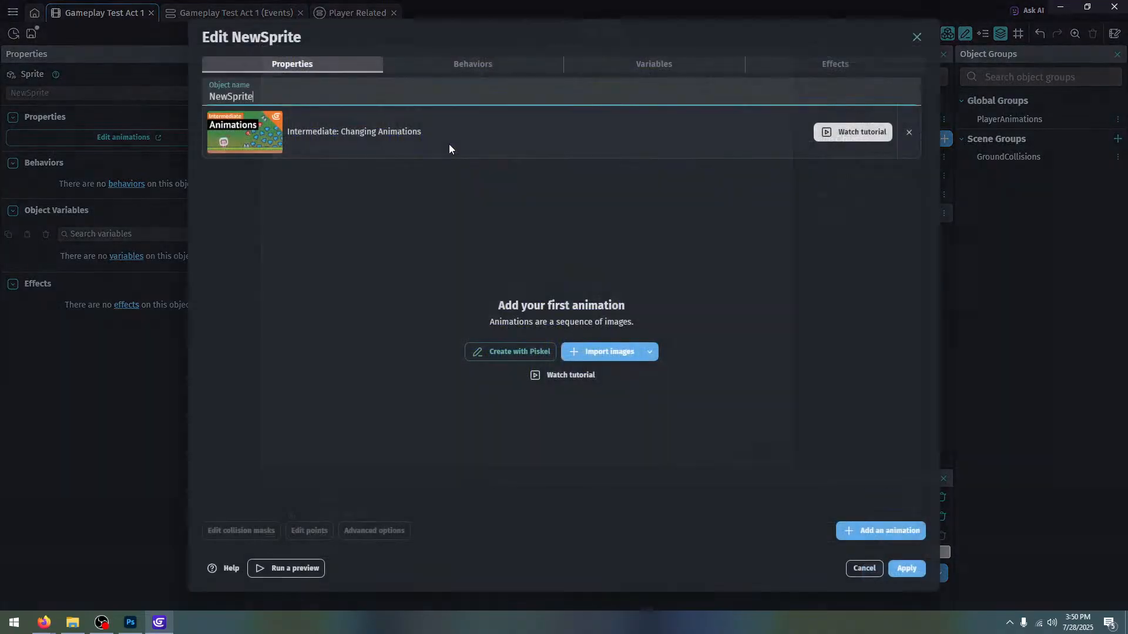
drag(438, 98, 104, 107)
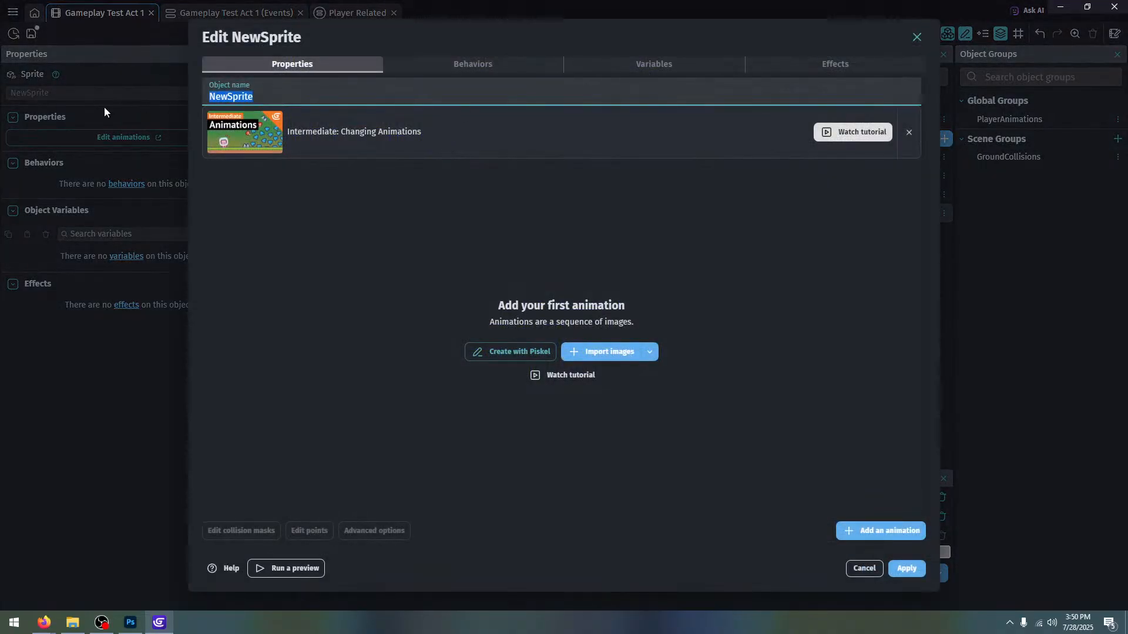
text(HudDisplay)
click(368, 192)
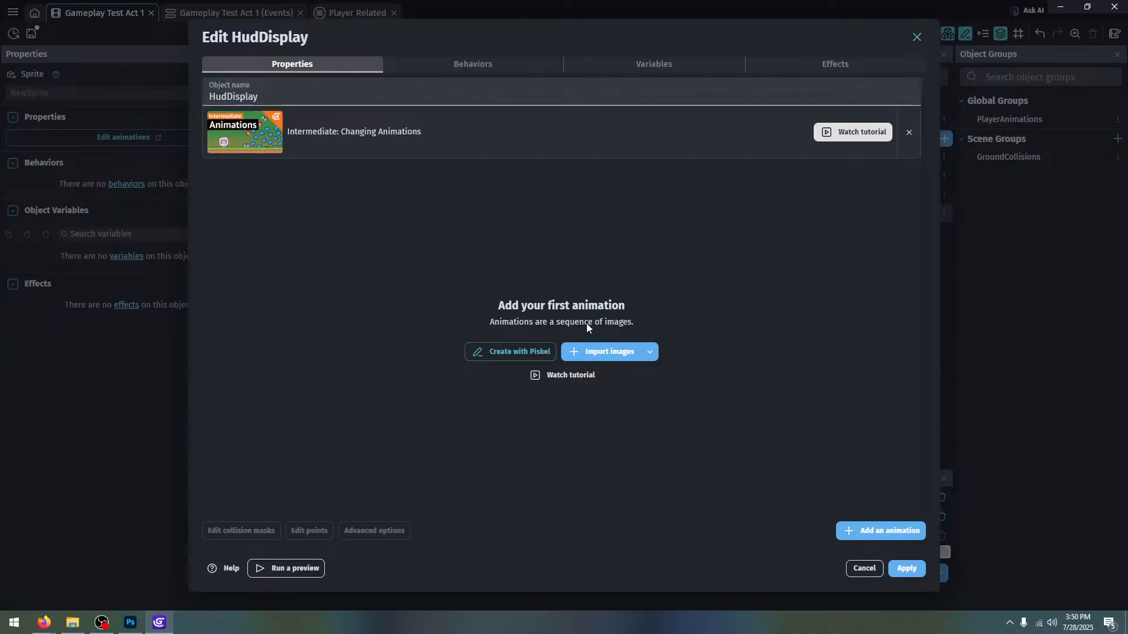
Start importing images for HudDisplay, browse to the Assets/Graphics/HudRelated folder and show its files as large thumbnails
click(605, 351)
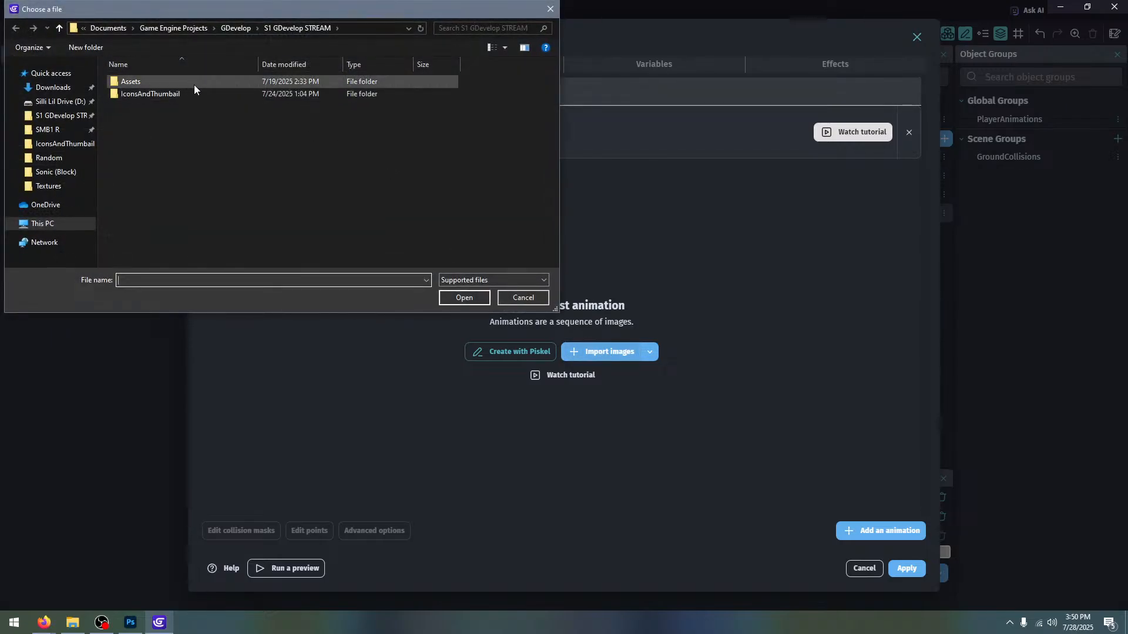
double_click(194, 85)
double_click(198, 94)
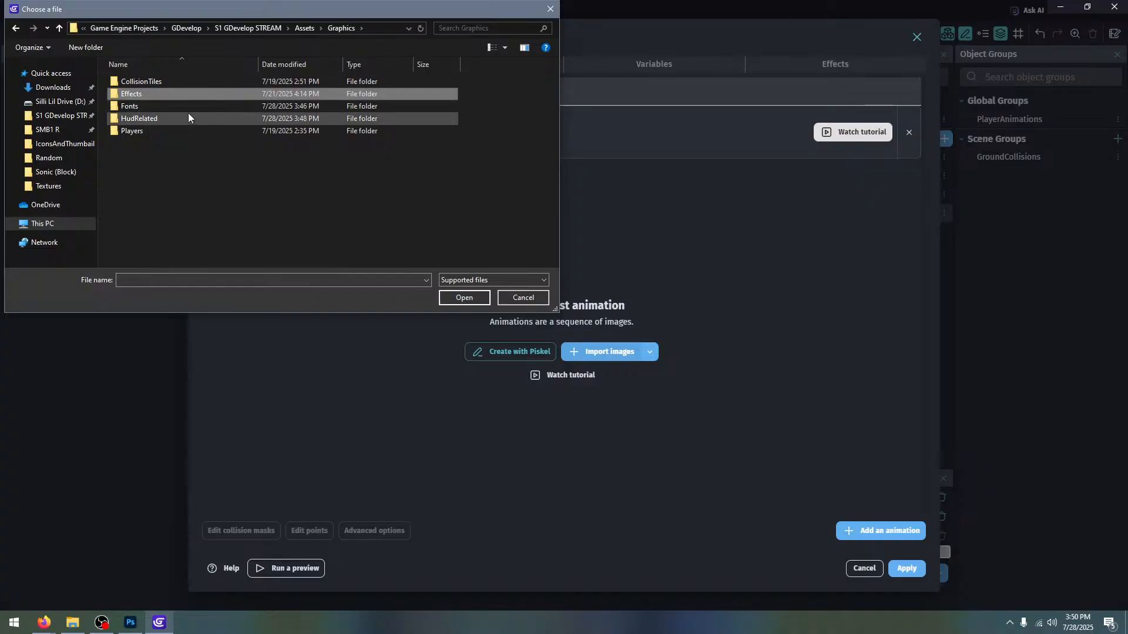
double_click(189, 116)
right_click(221, 245)
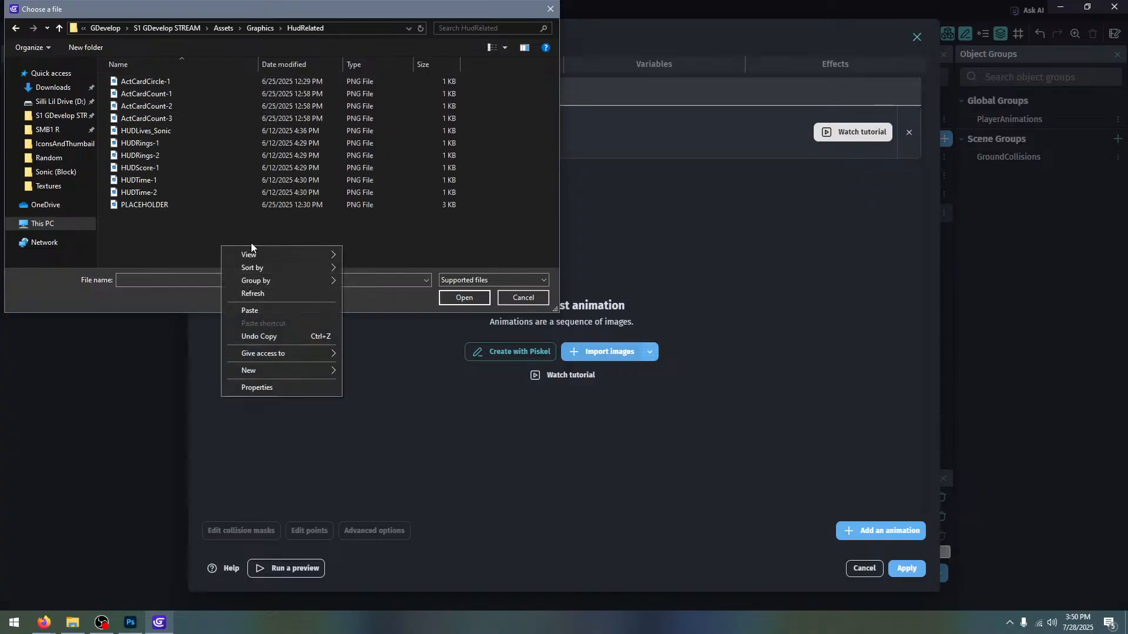
mouse_move(326, 255)
click(369, 267)
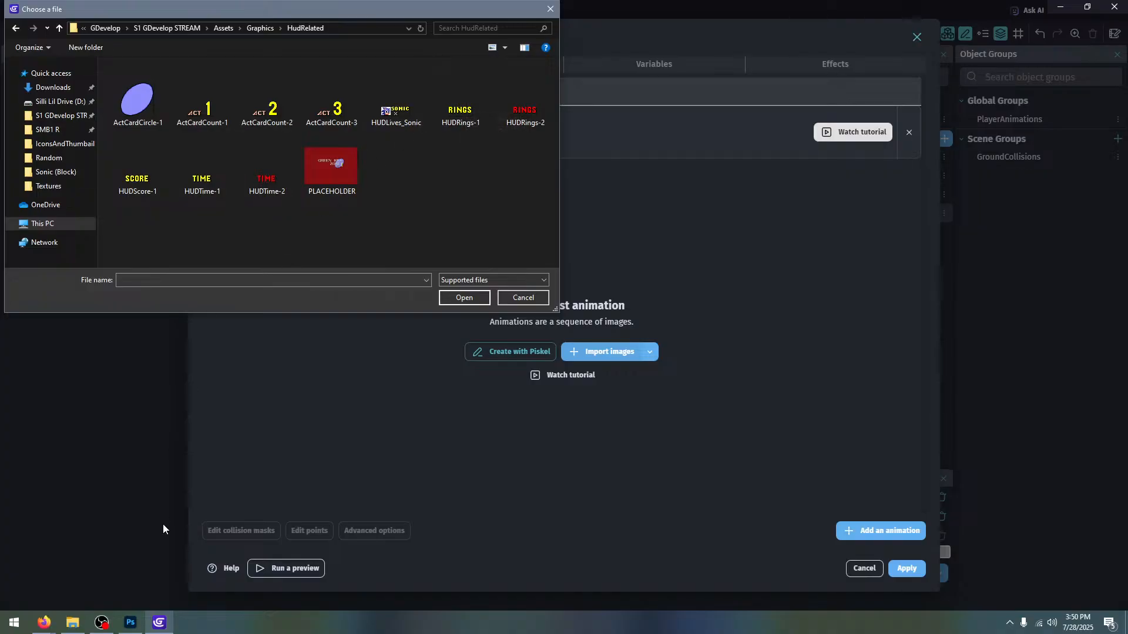
Switch to Photoshop to view the whole HUD sprite sheet and return to GDevelop's image selection
click(131, 622)
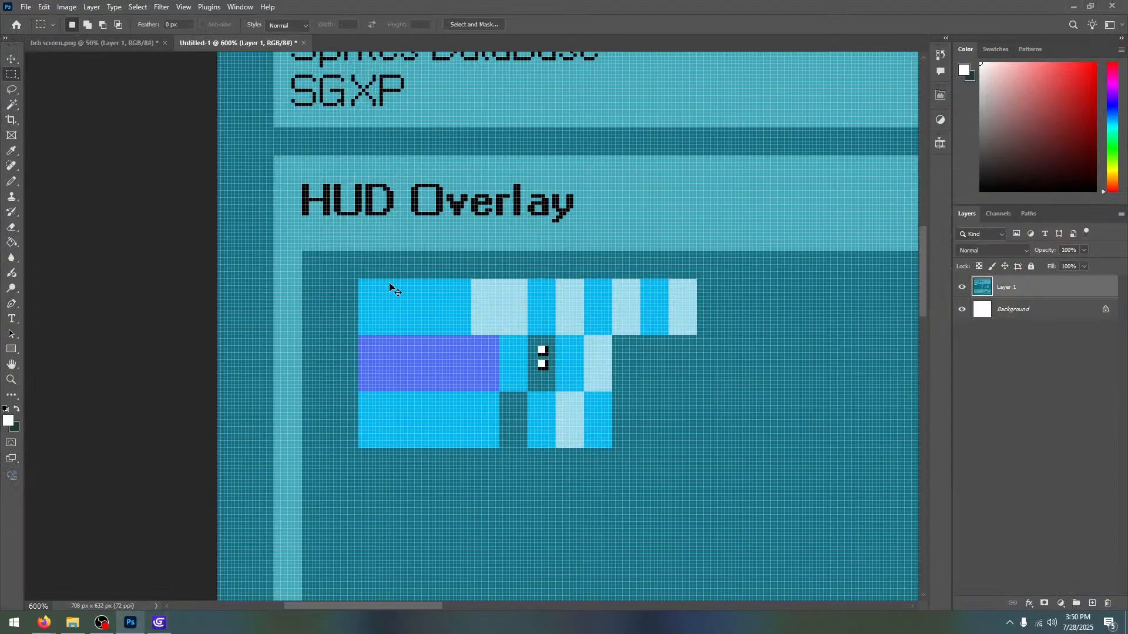
key(ctrl+0)
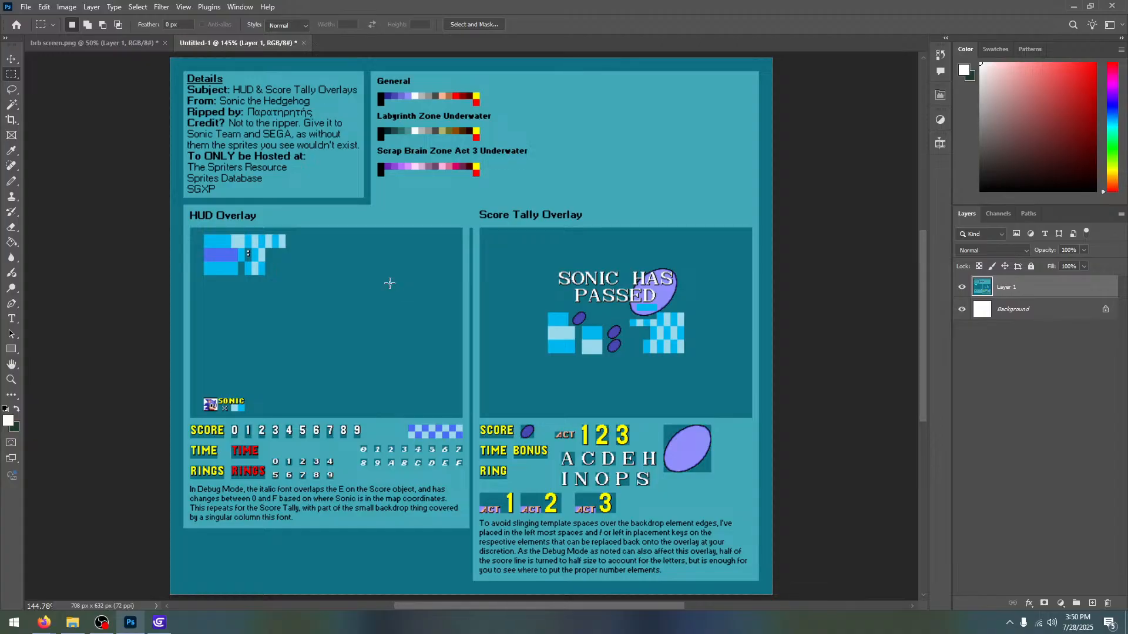
click(159, 622)
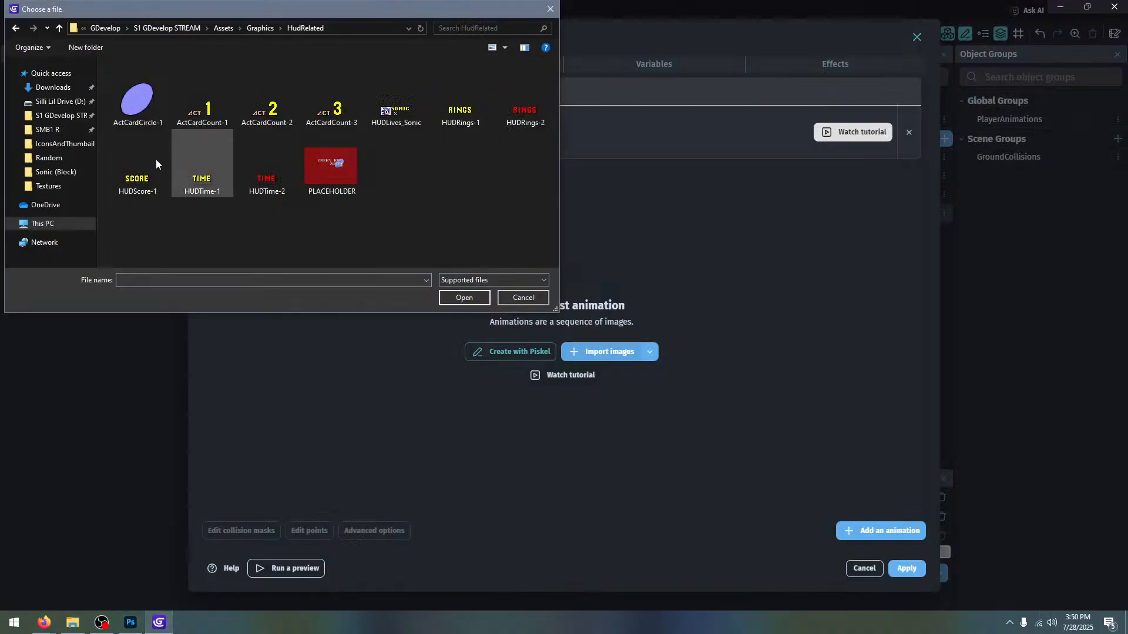
Import HUDScore-1 as HudDisplay's first animation and name the animation Score
double_click(153, 155)
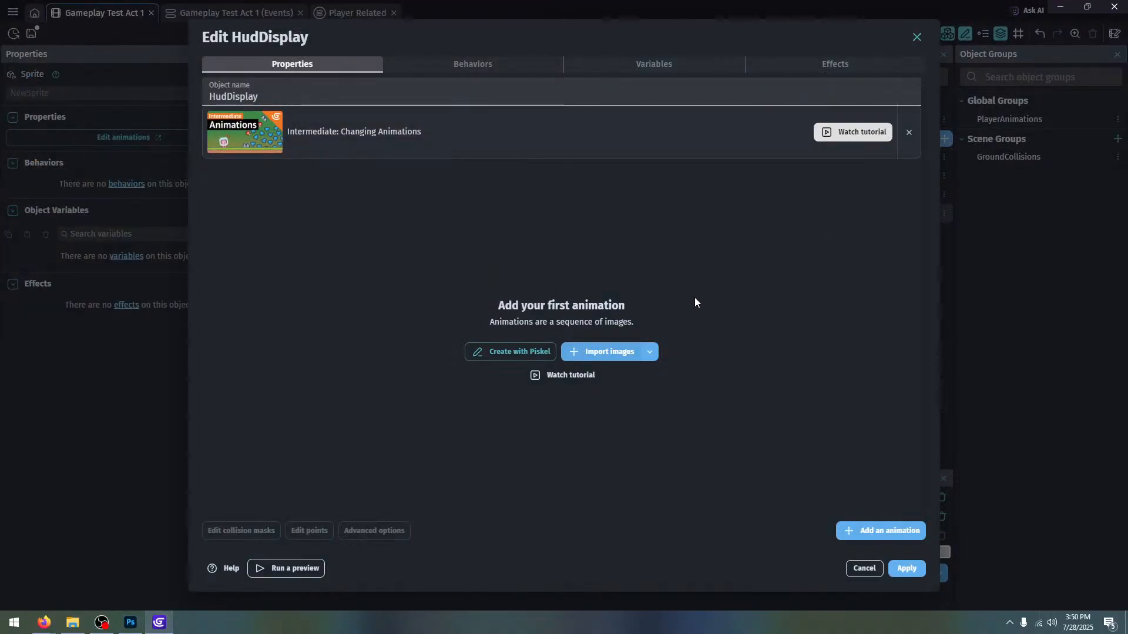
click(366, 172)
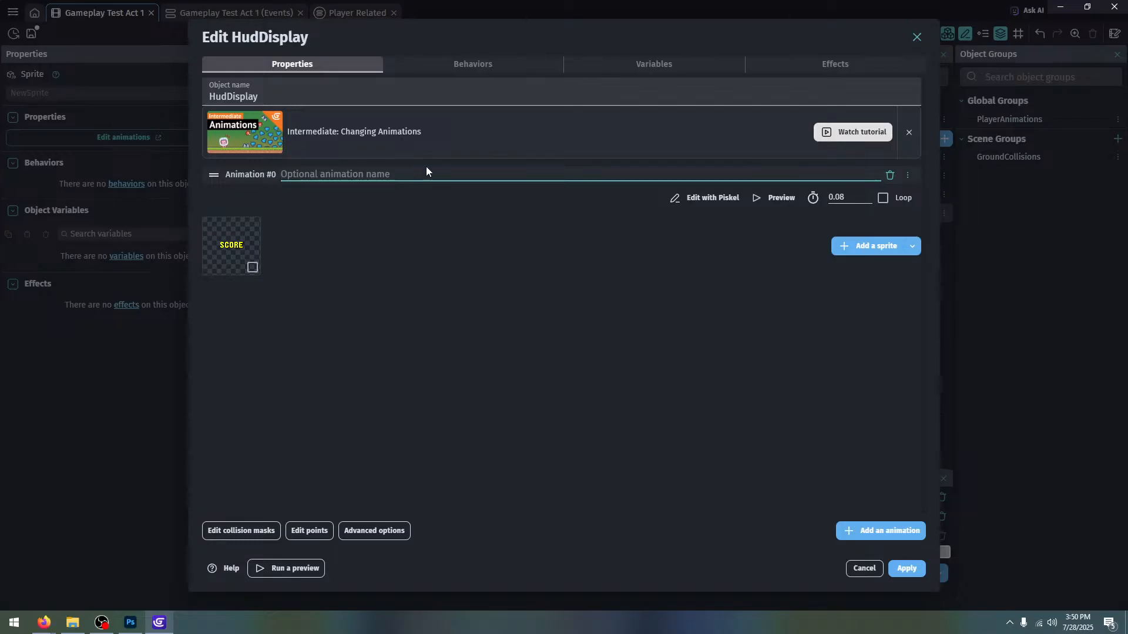
text(Score)
key(Return)
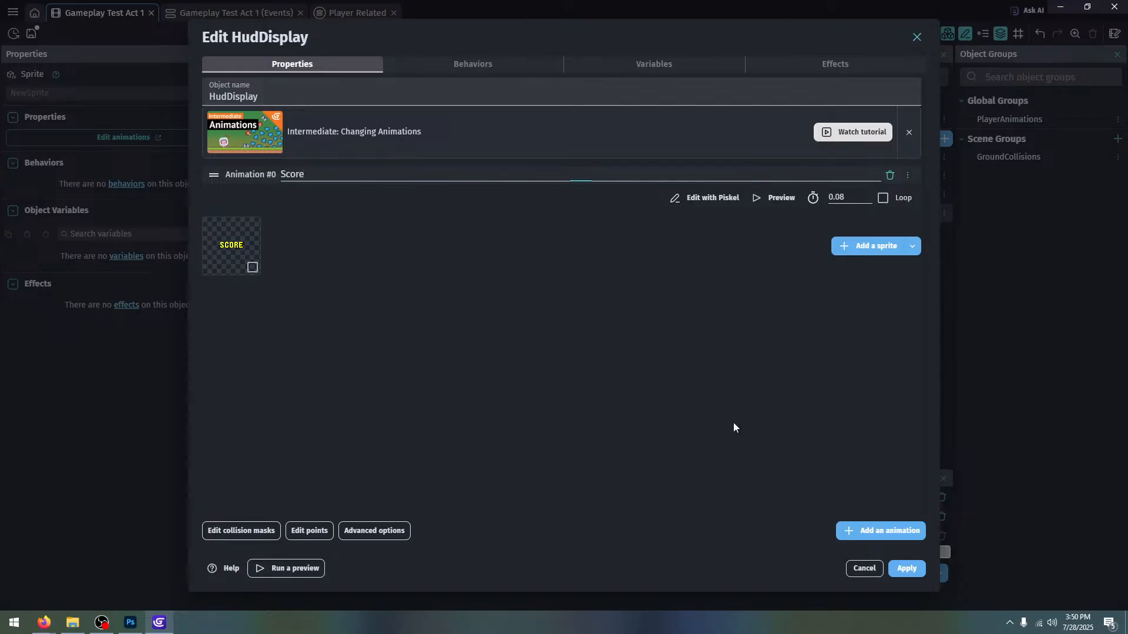
Add a second animation with the HUDTime-1 and HUDTime-2 images and make it loop
click(855, 534)
click(855, 371)
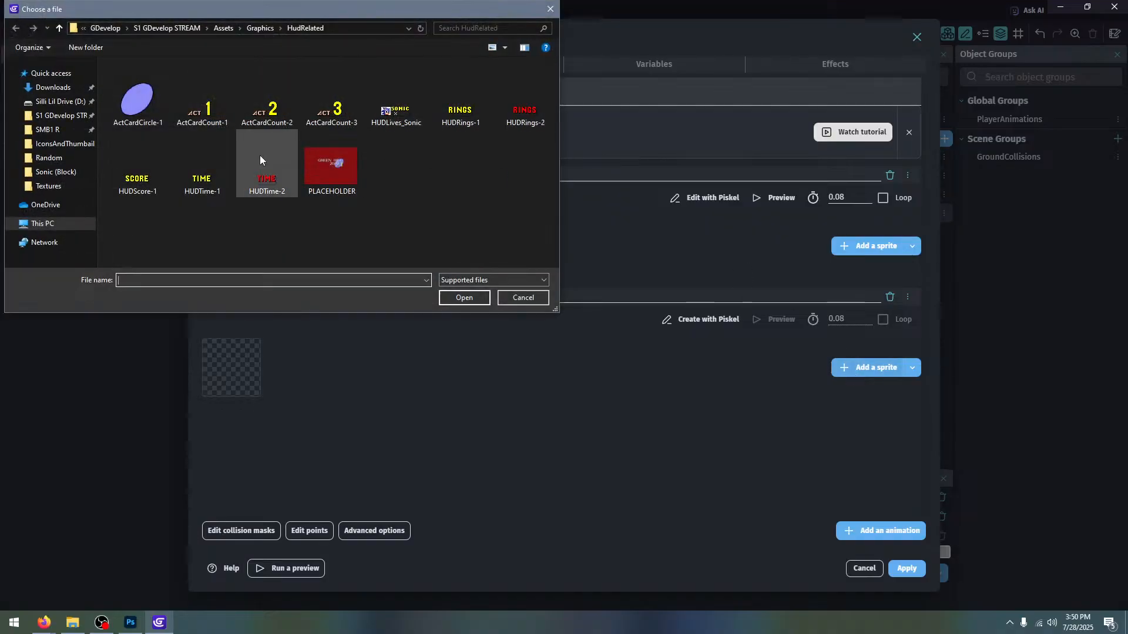
click(203, 165)
ctrl+click(276, 167)
click(464, 297)
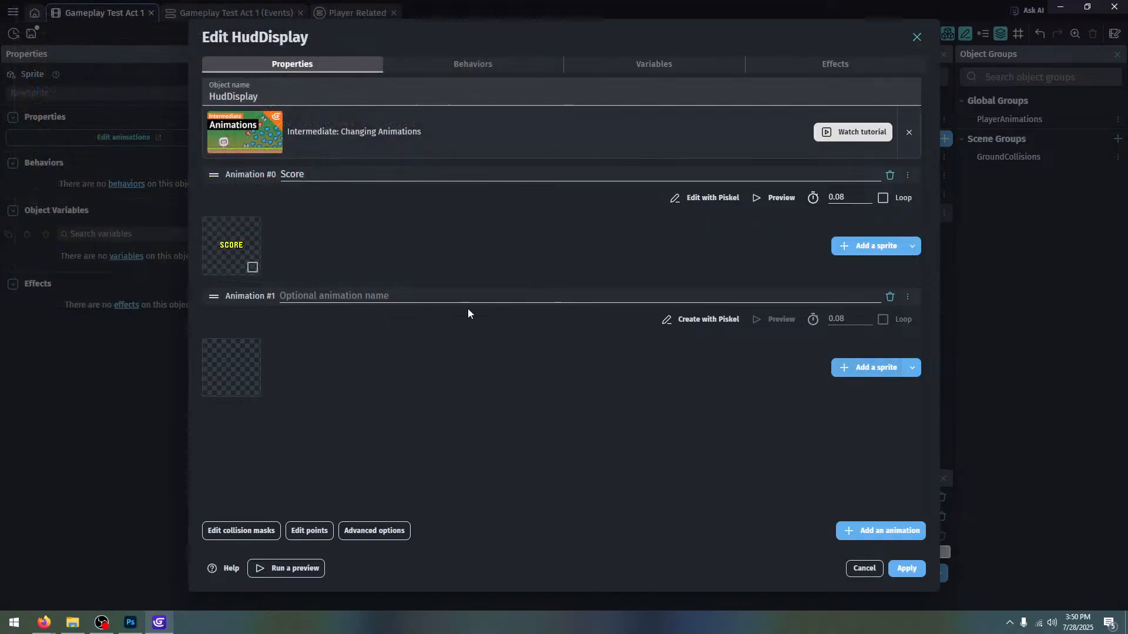
click(882, 320)
Set the second animation's playback speed to 6 FPS in its preview and name it Time
click(774, 320)
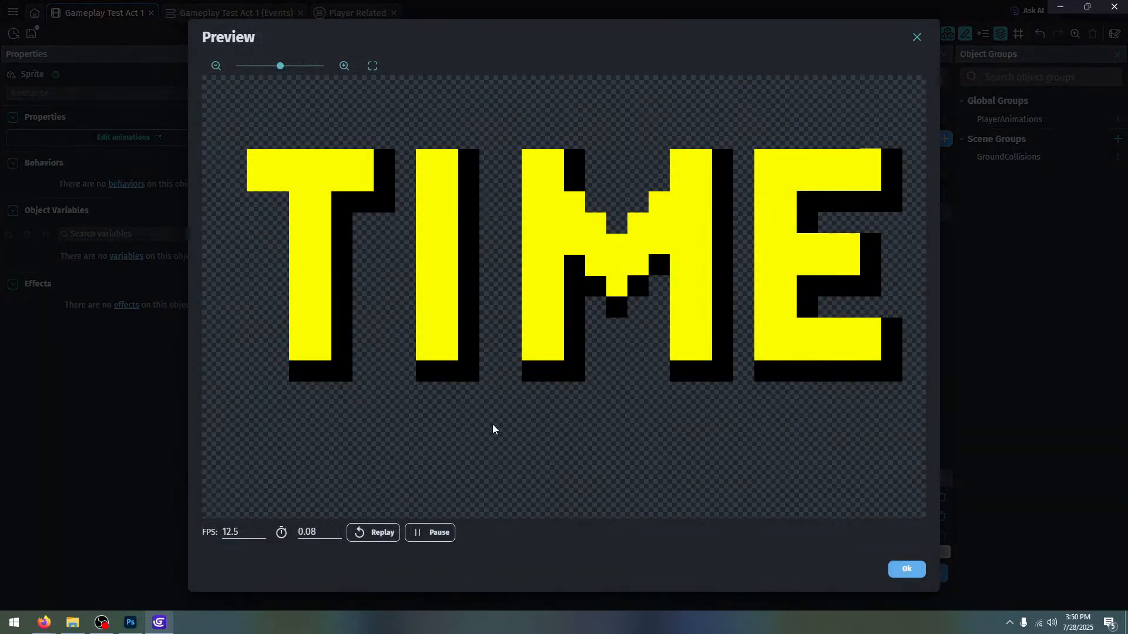
double_click(251, 527)
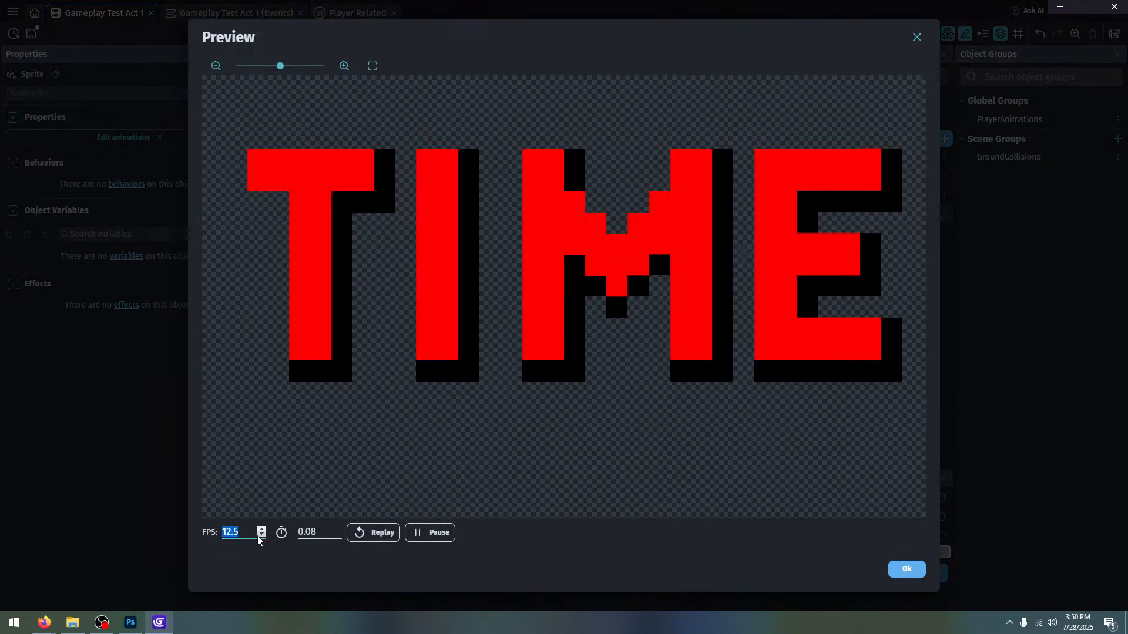
text(8)
double_click(232, 533)
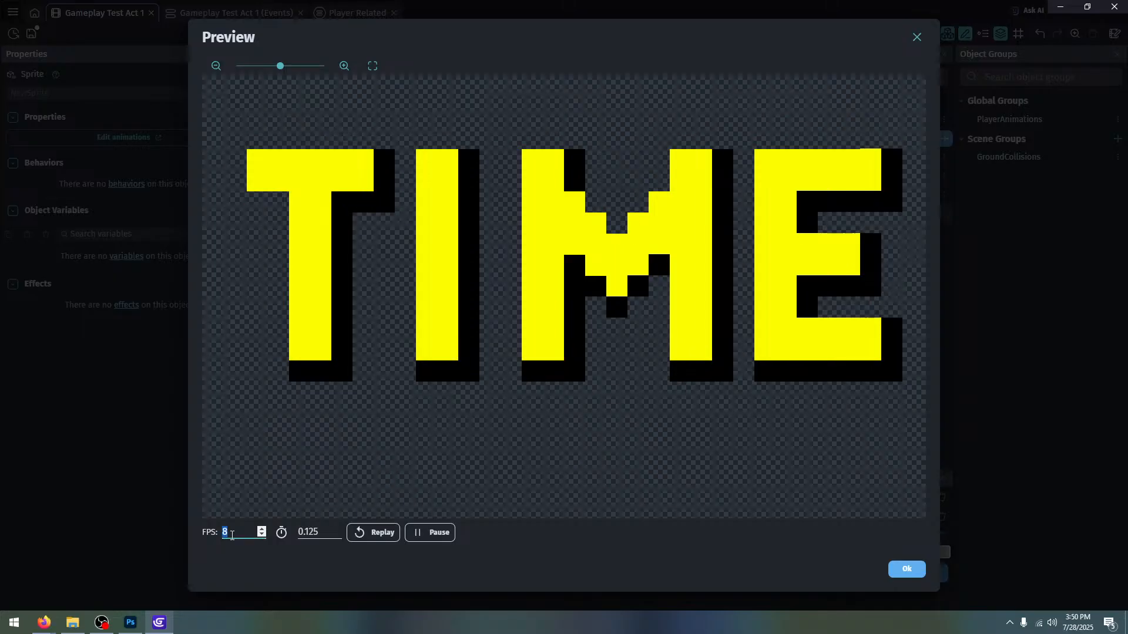
text(65)
key(BackSpace)
click(243, 560)
click(908, 570)
click(328, 297)
text(Time)
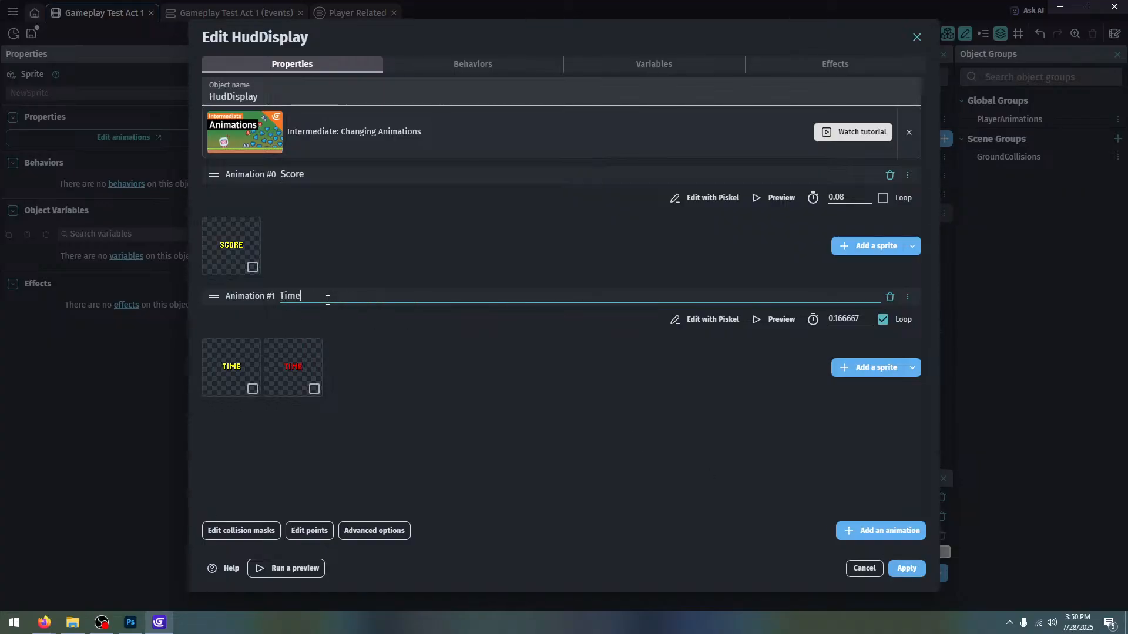
Add a looping third animation with the HUDRings-1 and HUDRings-2 images and name it Rings
click(886, 530)
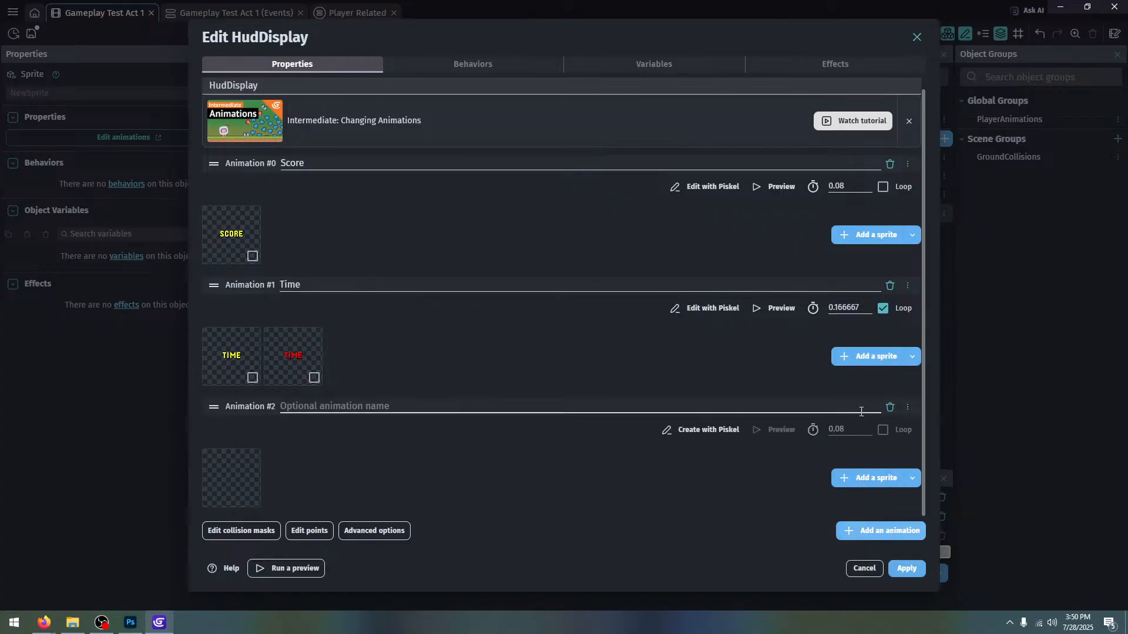
click(865, 477)
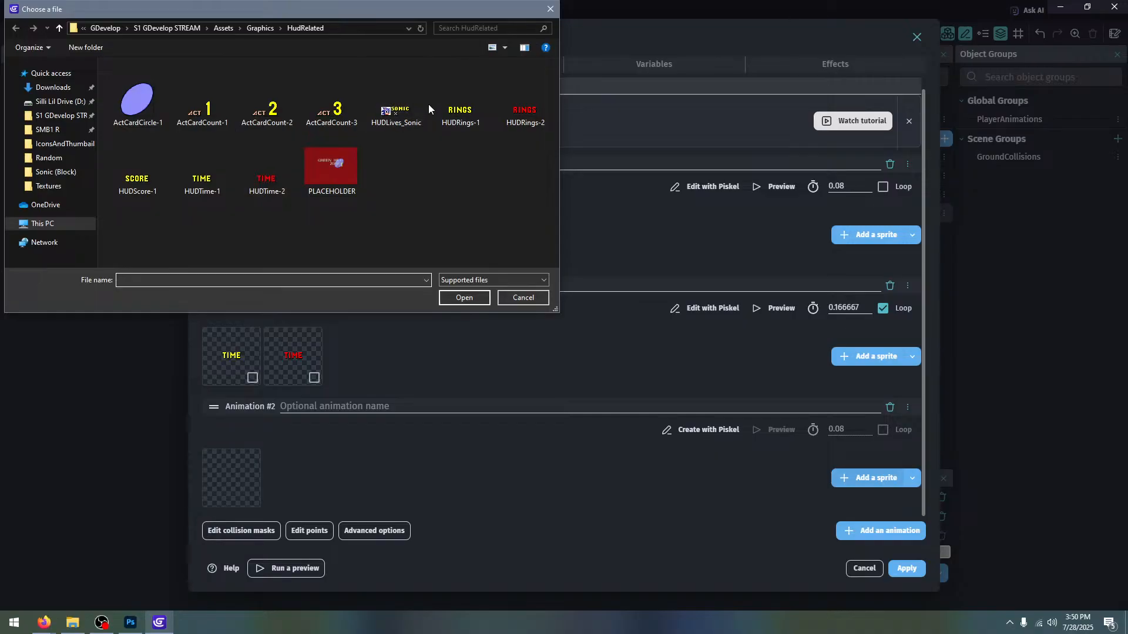
click(460, 112)
ctrl+click(525, 112)
click(464, 298)
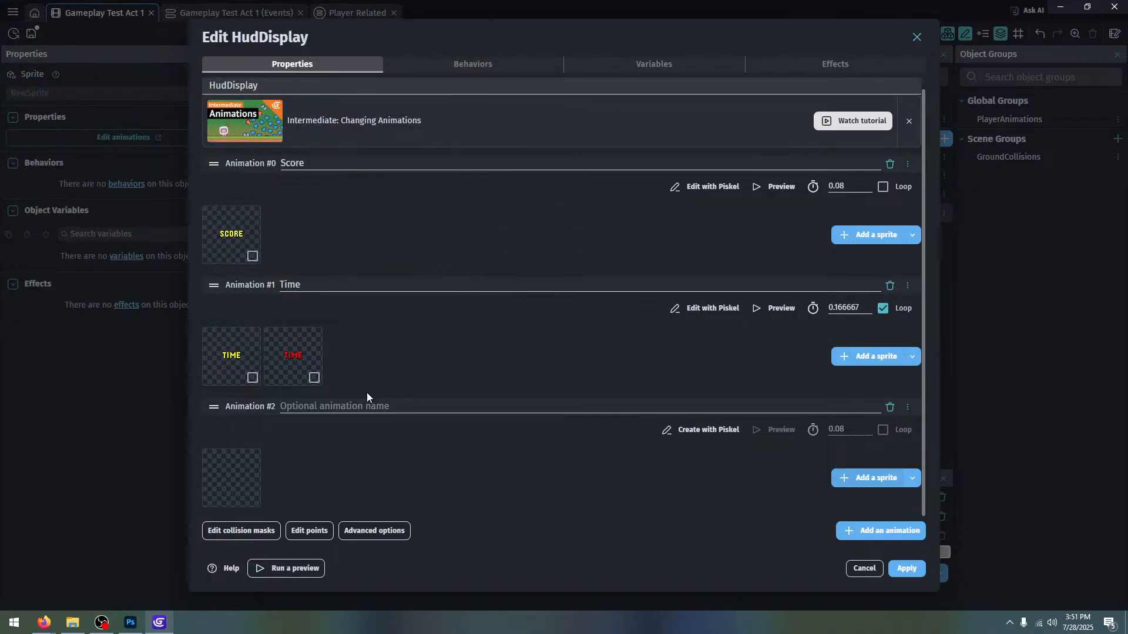
text(Rings)
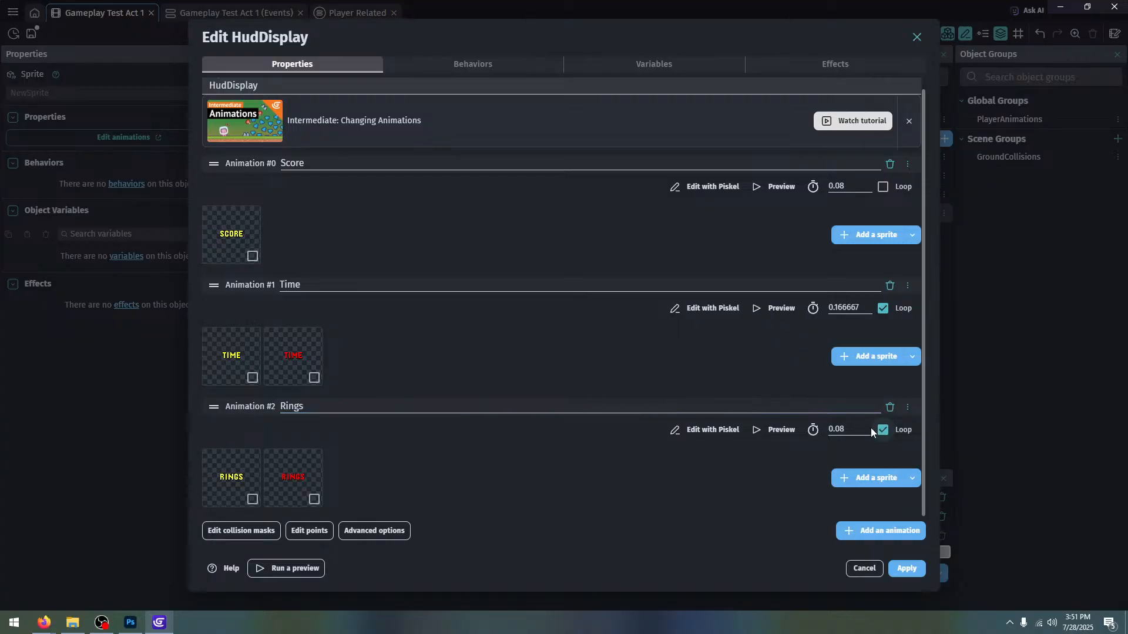
Set the Rings animation's playback speed to 6 FPS in its preview
click(775, 435)
double_click(230, 531)
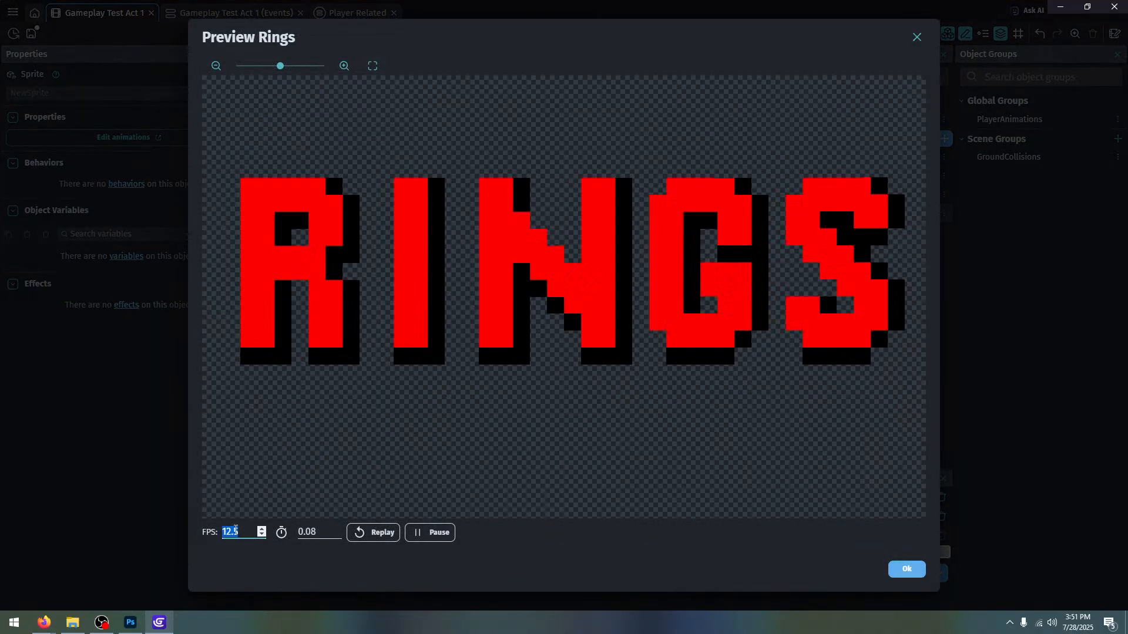
text(6)
click(280, 578)
click(905, 567)
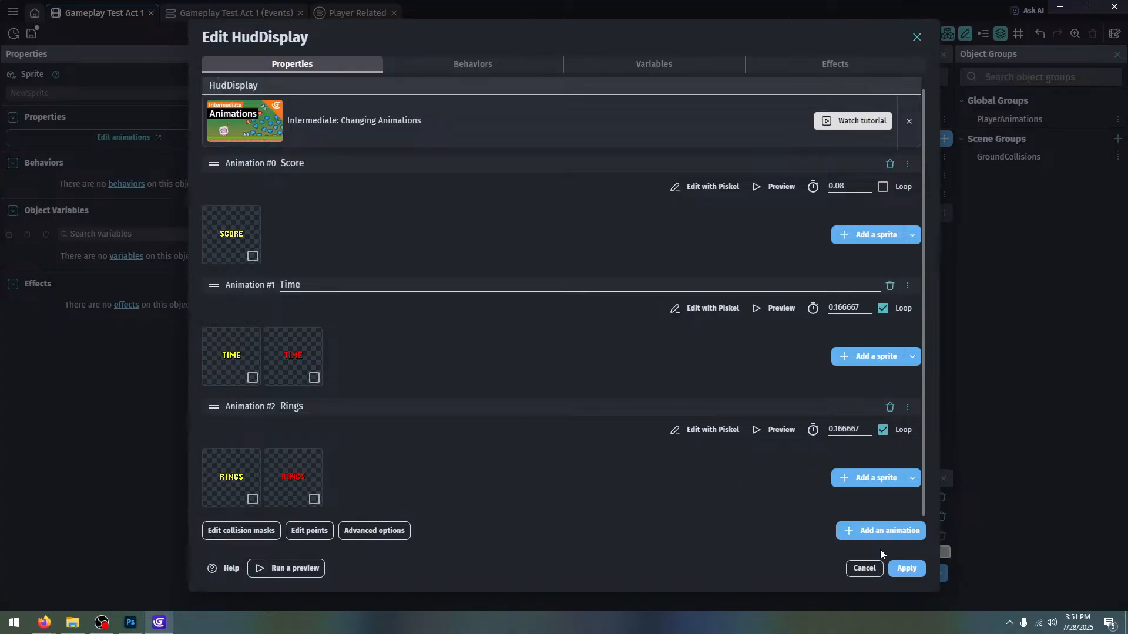
click(874, 534)
click(855, 477)
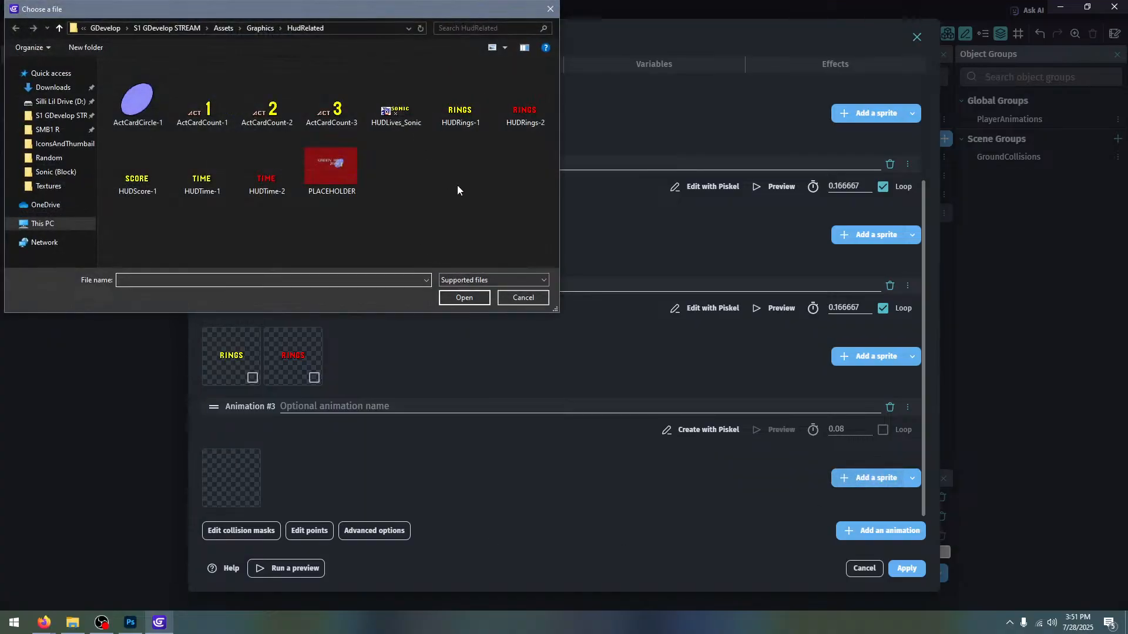
click(523, 298)
click(891, 407)
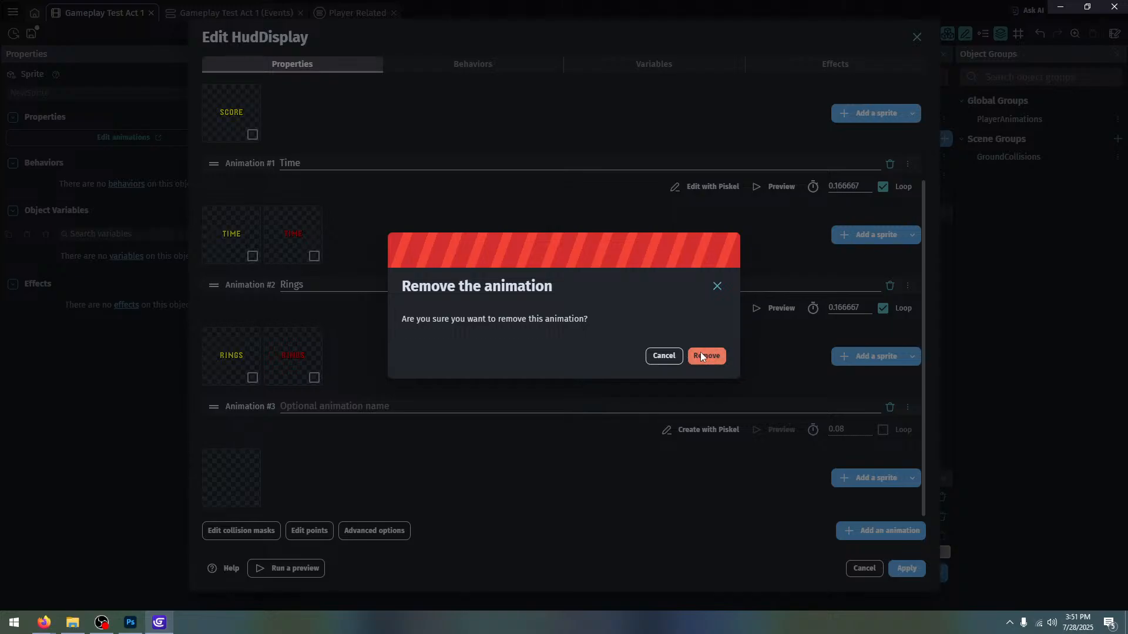
click(705, 356)
Add a fourth animation to HudDisplay with the HUDLives_Sonic image
click(284, 97)
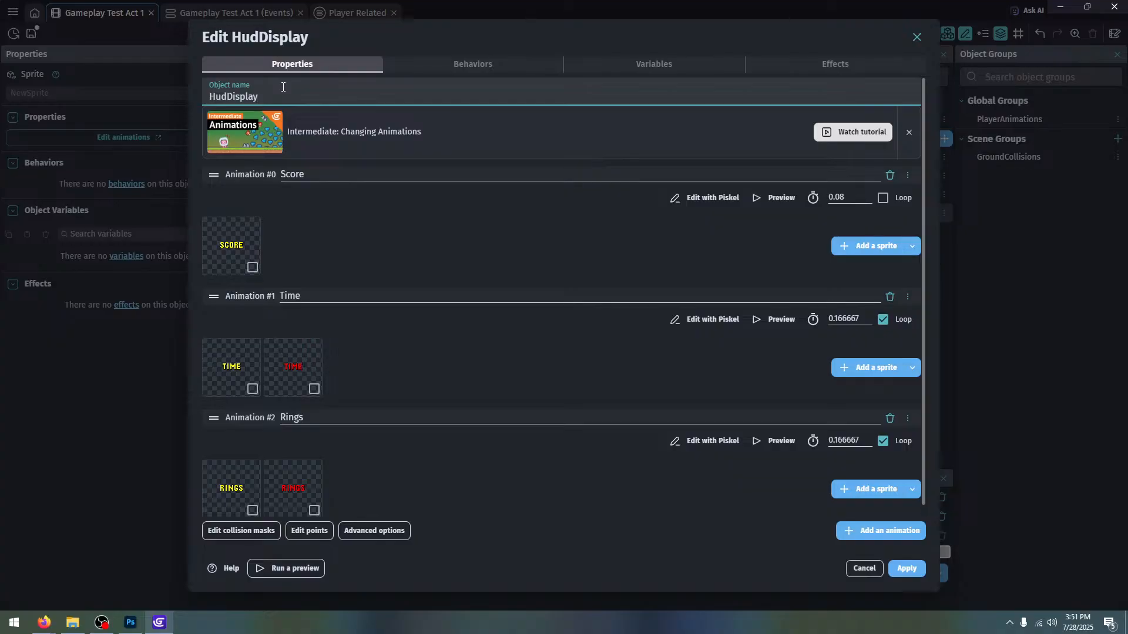
click(863, 531)
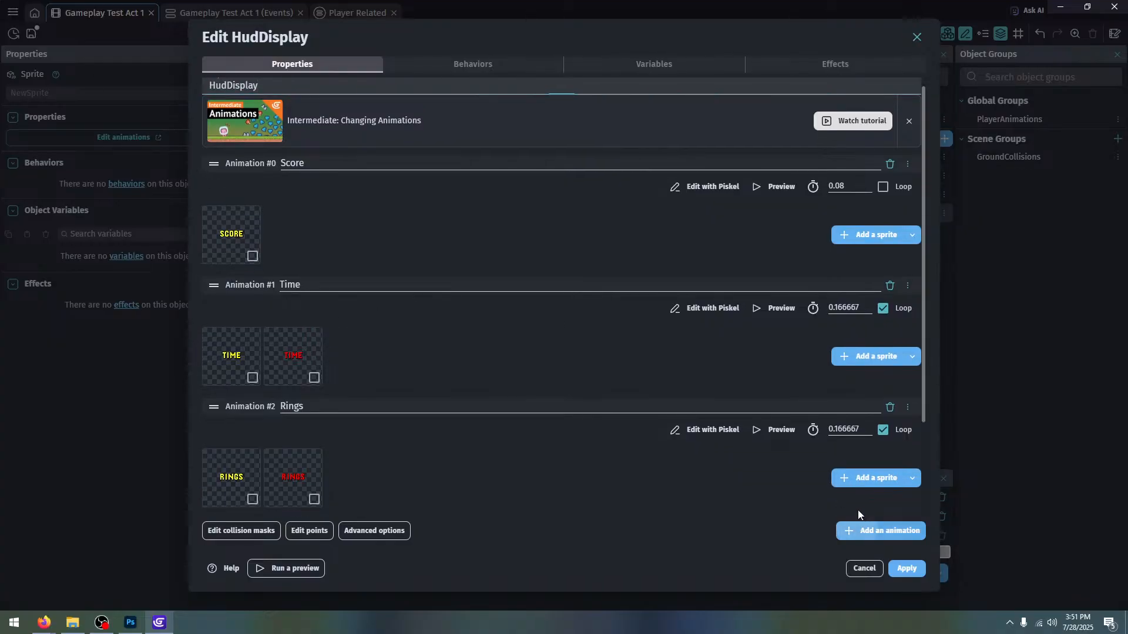
click(863, 477)
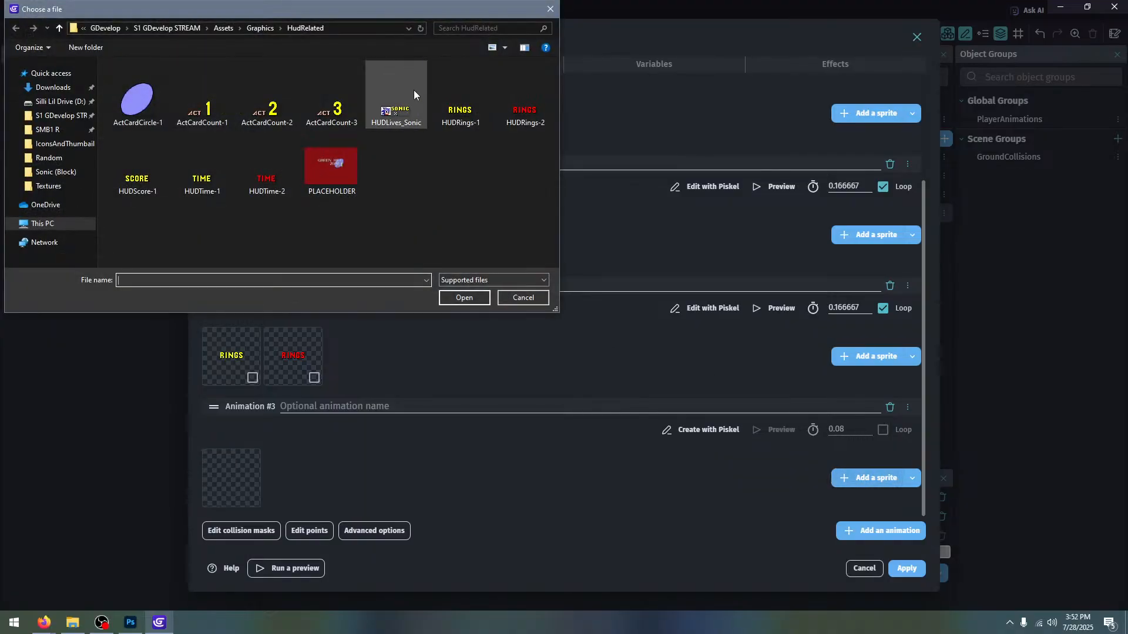
double_click(414, 90)
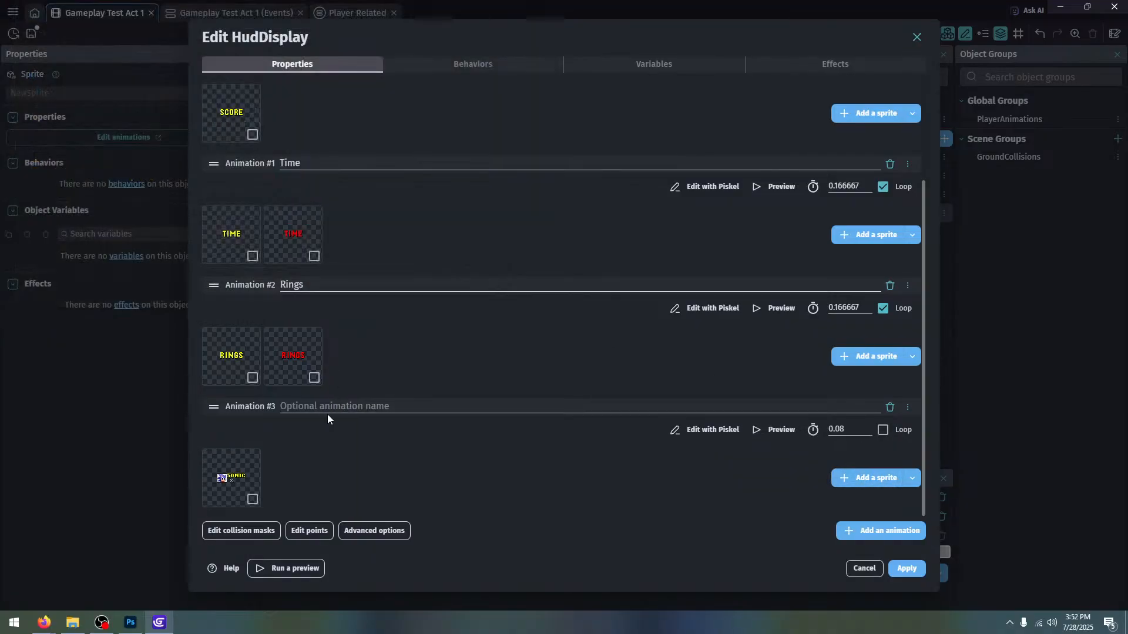
Name the fourth animation Lives | BaseSonic and apply the changes to the HudDisplay object
click(292, 406)
text(Live)
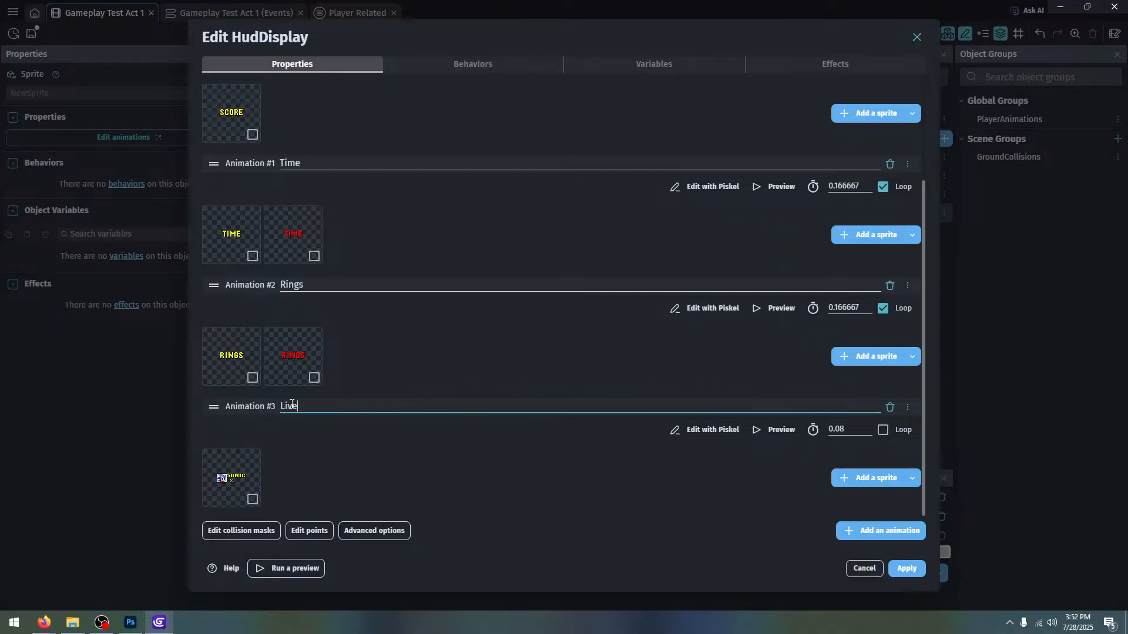
text(s | Sonic)
text(BaseSonic)
click(461, 455)
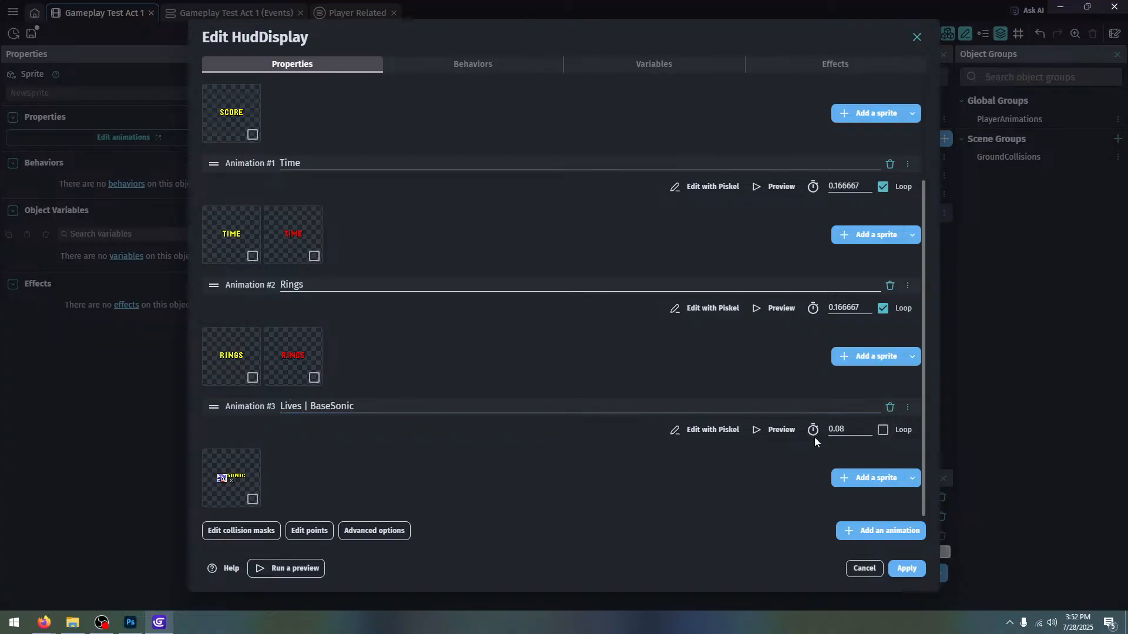
click(910, 568)
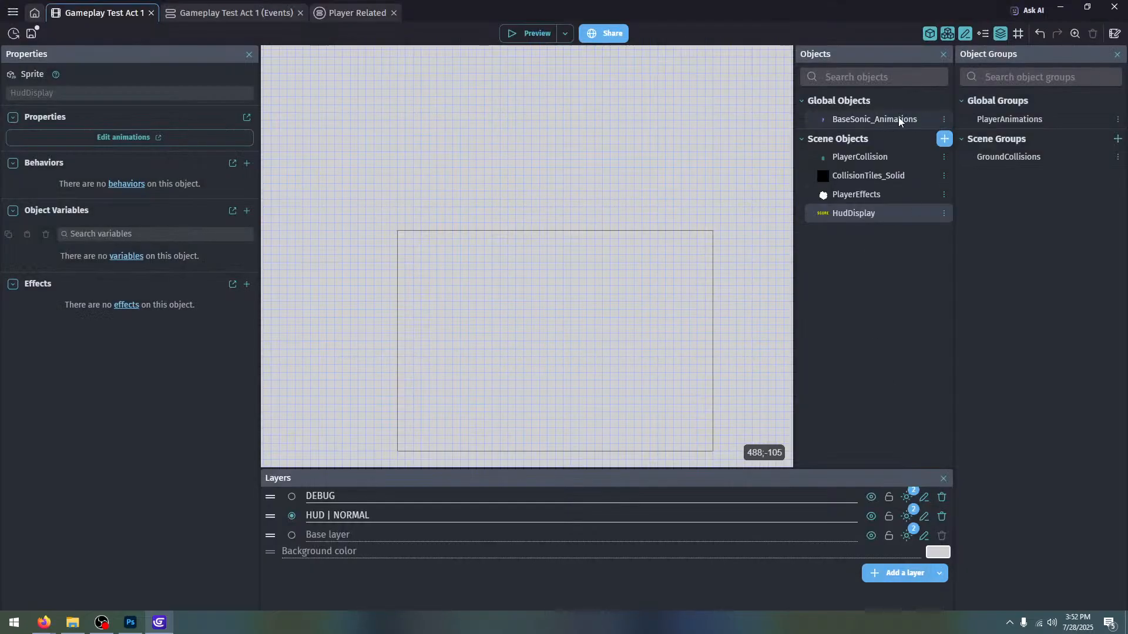
Reopen the HudDisplay object for editing
double_click(886, 216)
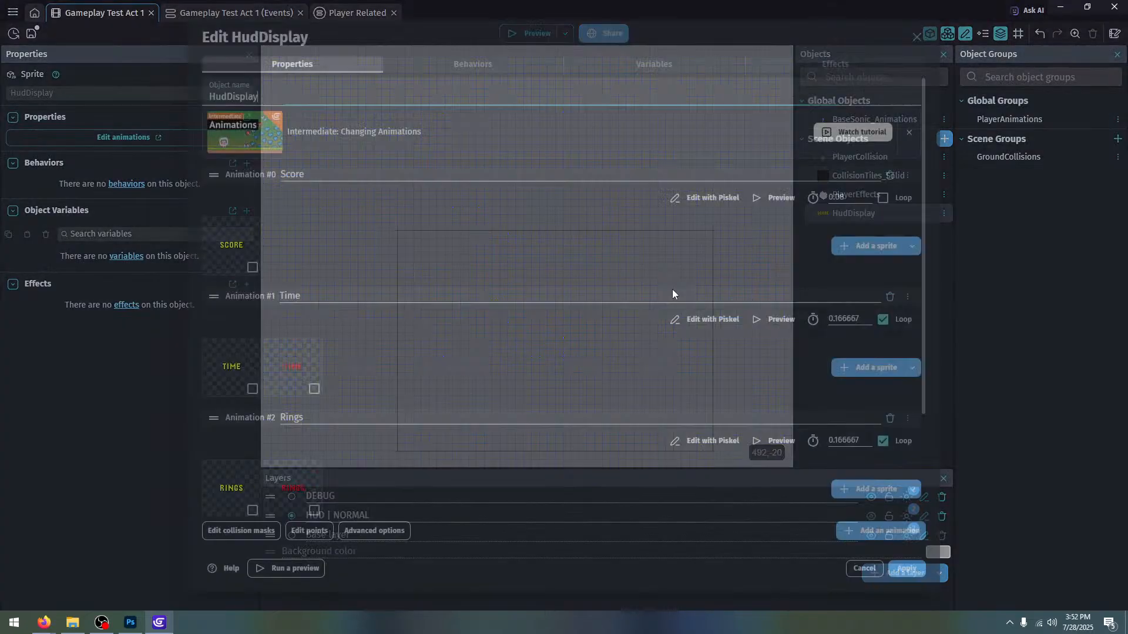
Review the animation lists of the HudDisplay and BaseSonic_Animations objects
scroll(672, 289, down, 3)
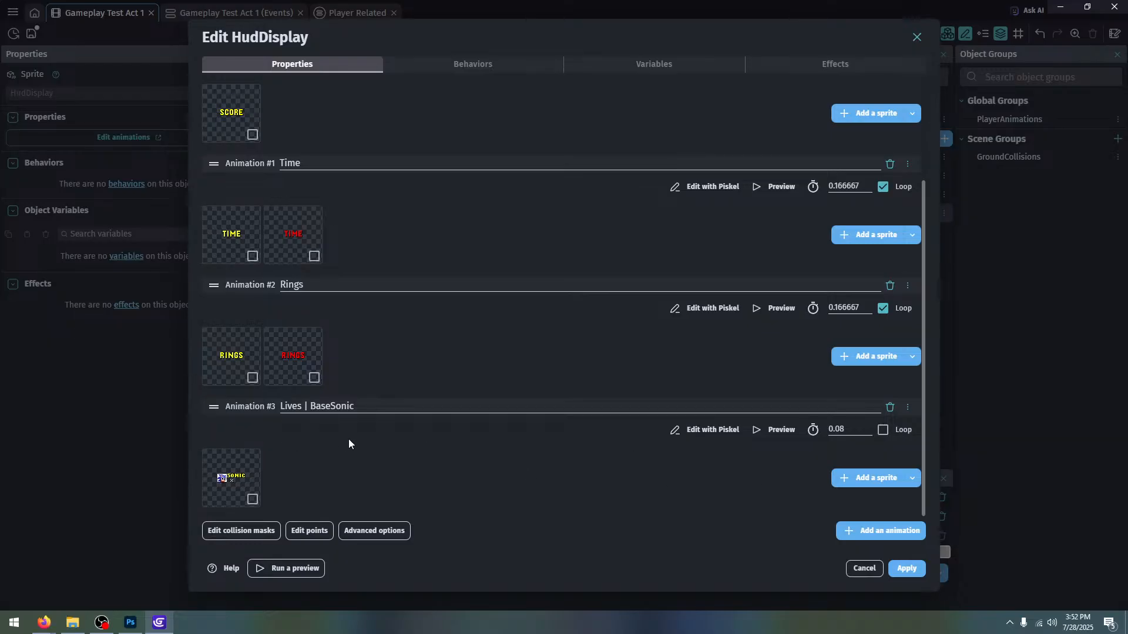
click(904, 574)
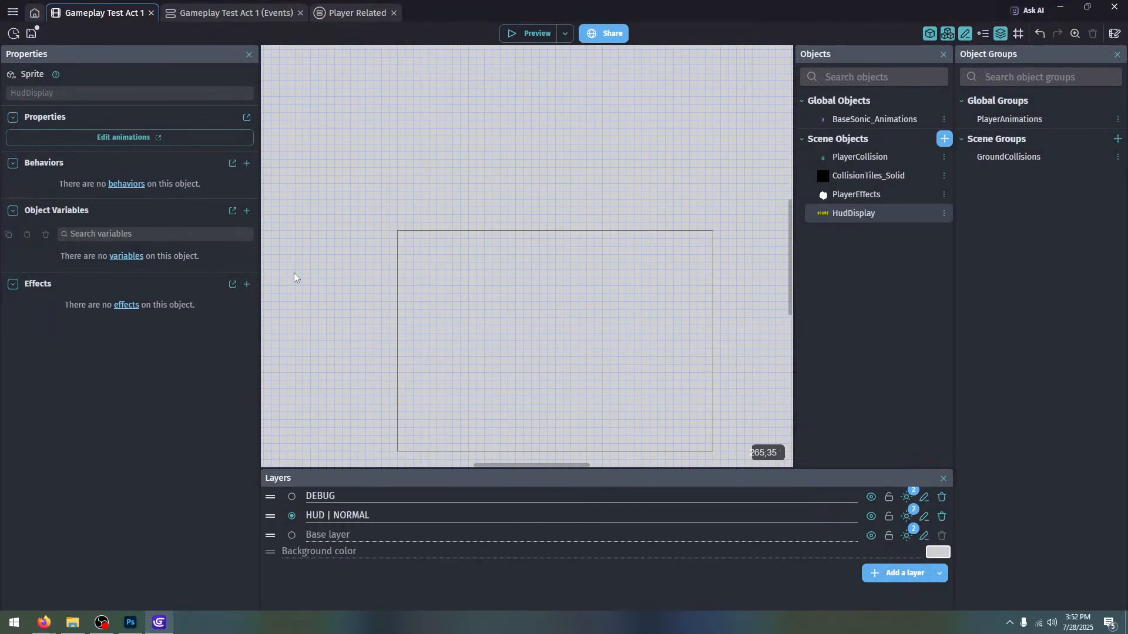
double_click(842, 121)
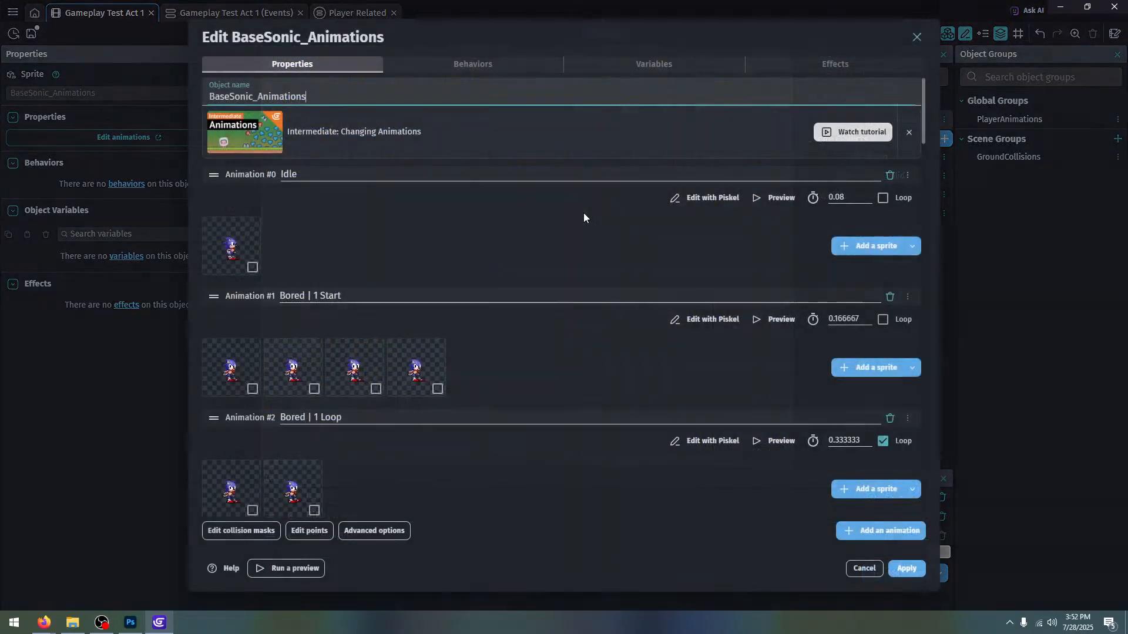
scroll(558, 335, down, 15)
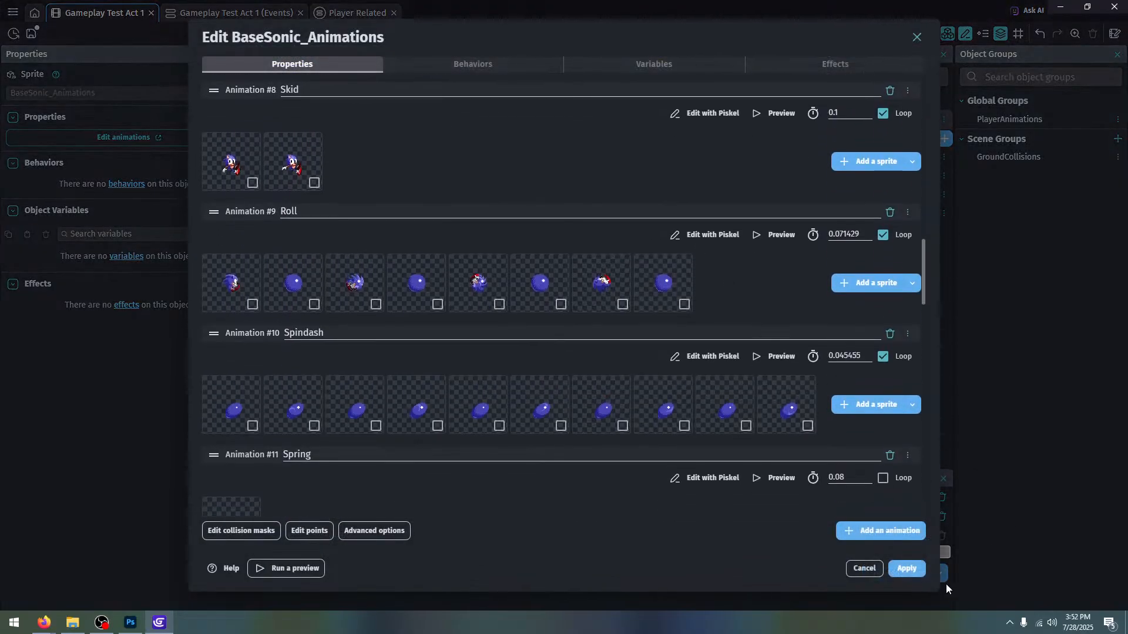
click(914, 576)
double_click(862, 216)
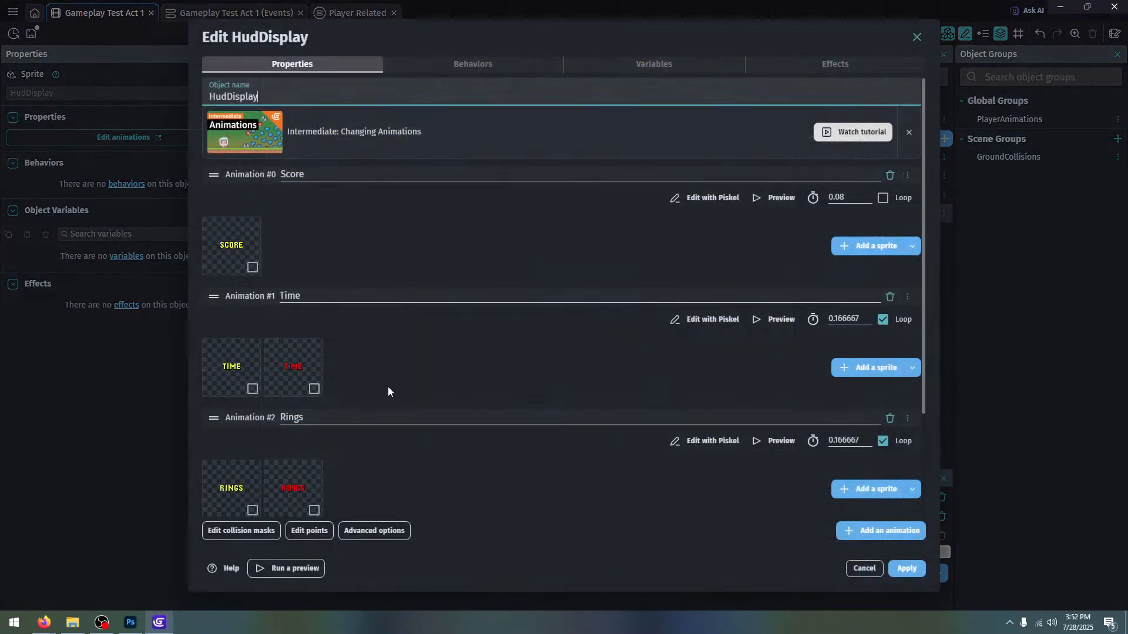
scroll(548, 450, down, 2)
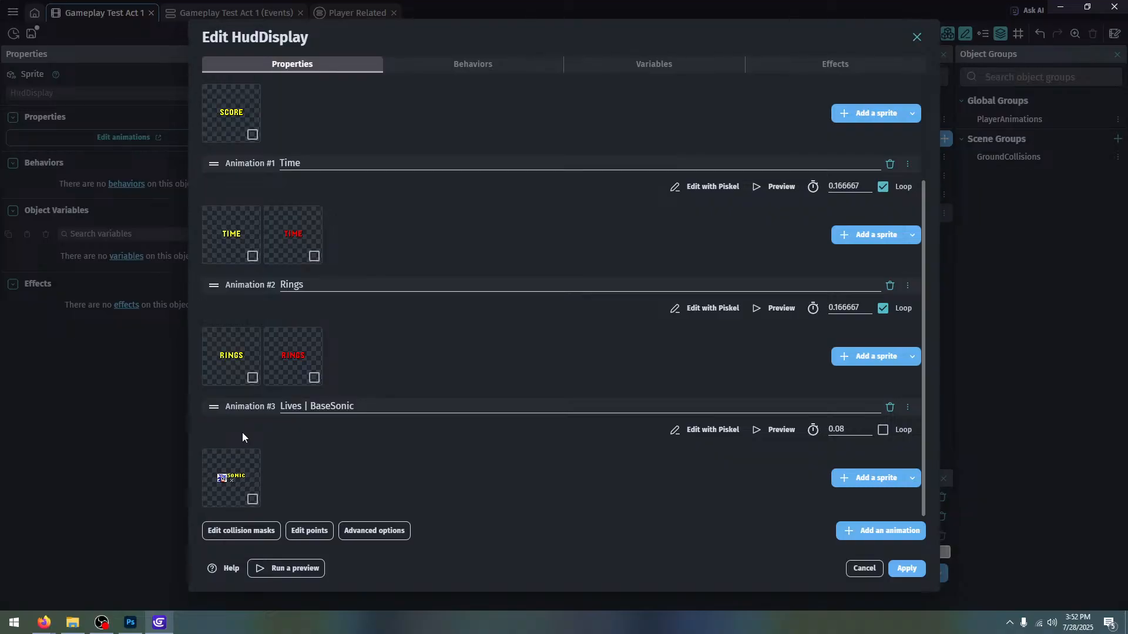
click(905, 569)
Place a HudDisplay instance showing SCORE at X 16, Y 8 on the HUD | NORMAL layer and set its Z order to 0
ctrl+scroll(426, 247, up, 3)
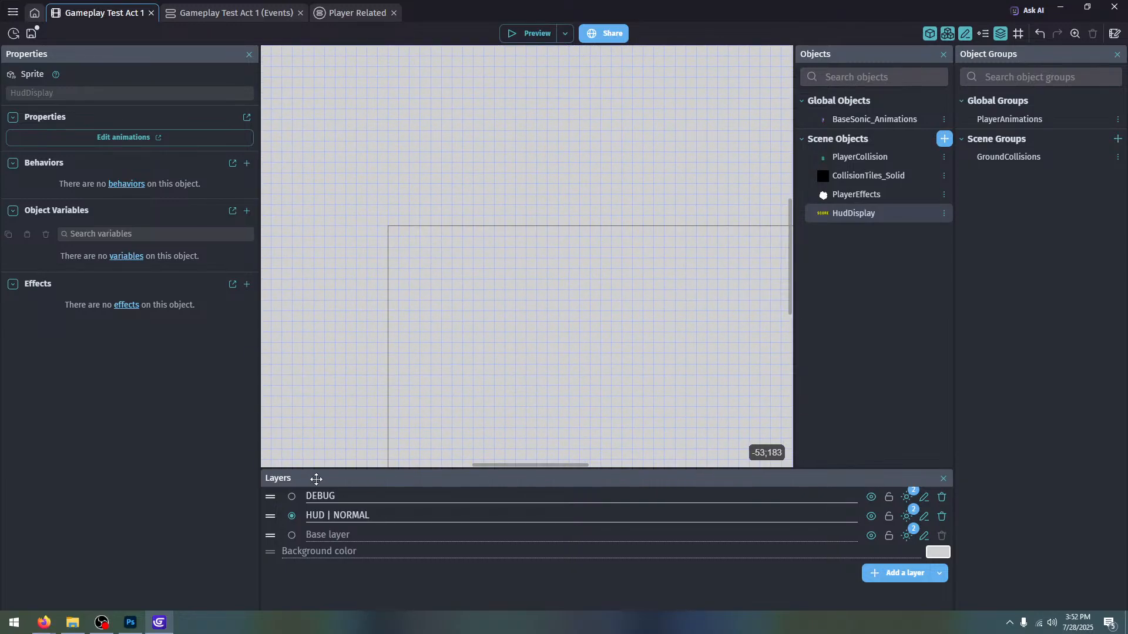
drag(873, 213, 410, 246)
click(67, 136)
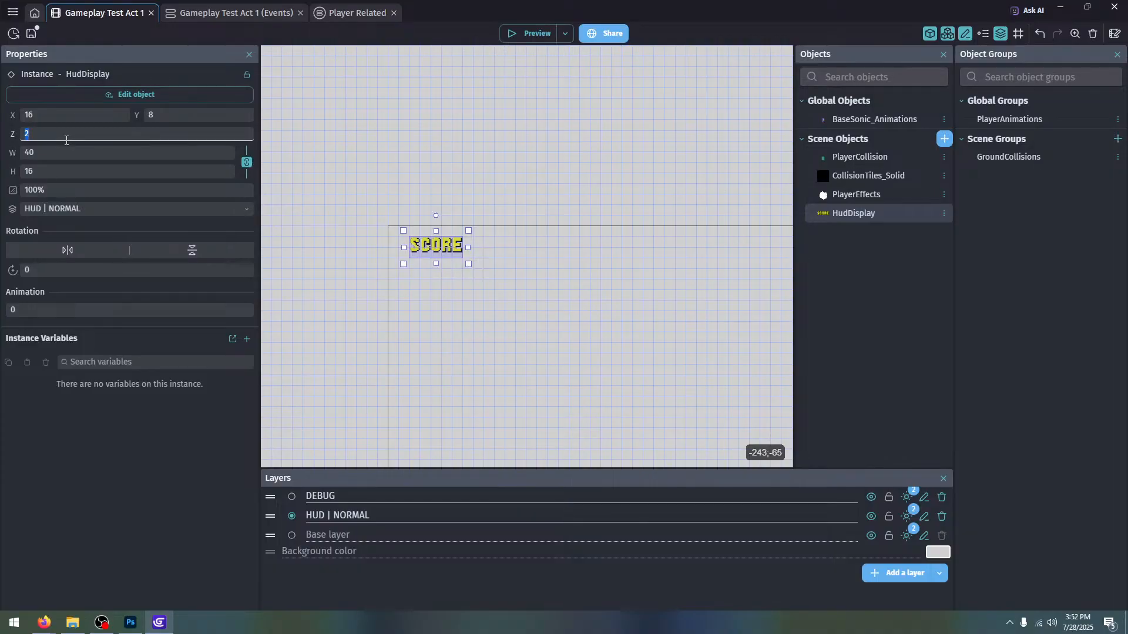
text(0)
click(445, 276)
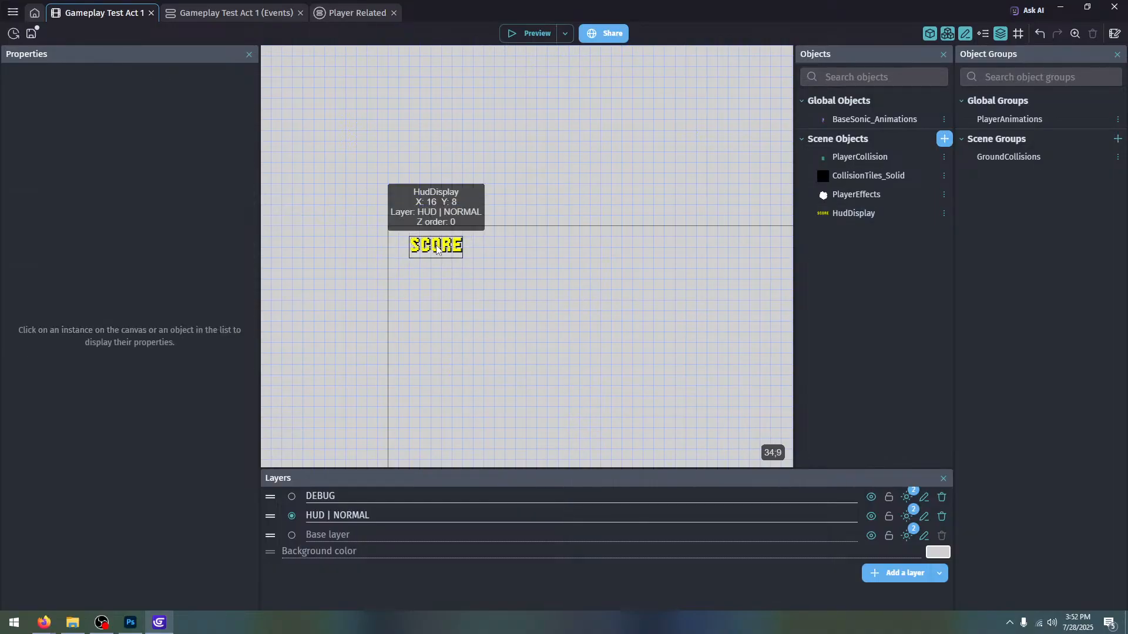
Duplicate the SCORE instance directly below itself and set the copy's animation to 1 so it displays TIME
click(453, 254)
ctrl+drag(452, 254, 437, 304)
click(38, 306)
double_click(38, 307)
text(1)
click(470, 335)
Duplicate the TIME instance to X 16, Y 40 and set the copy's animation to 2 for RINGS
double_click(102, 315)
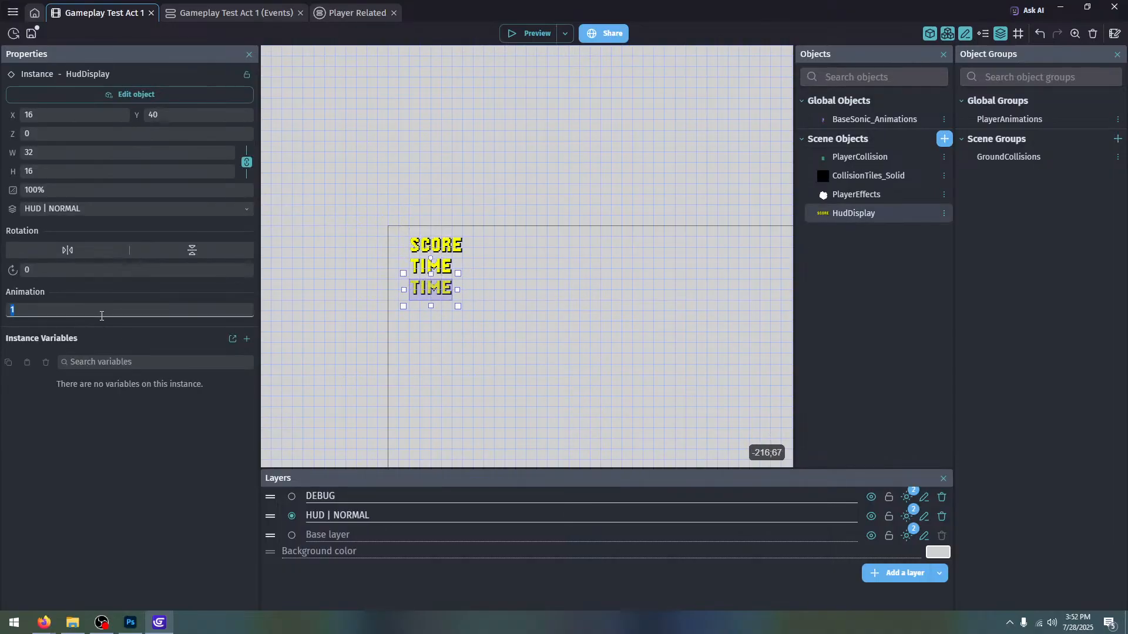
text(2)
click(478, 345)
Using the HUD sheet in Photoshop as reference, copy the RINGS instance to X 16, Y 200 and set its animation to 3 (Lives | BaseSonic)
ctrl+scroll(501, 249, down, 3)
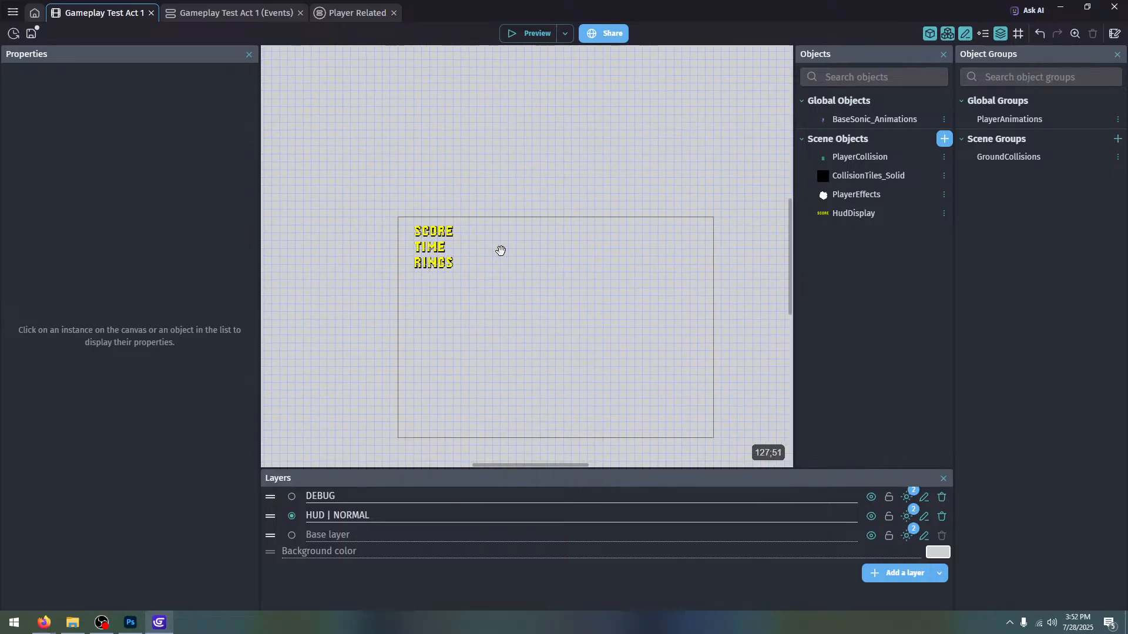
click(131, 622)
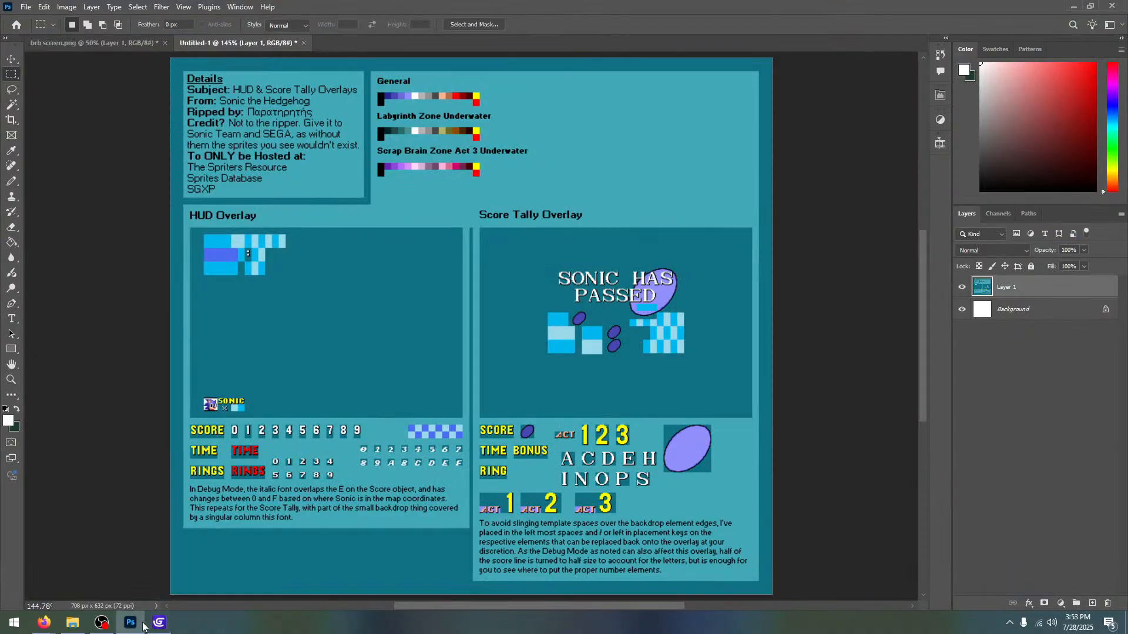
scroll(213, 419, up, 2)
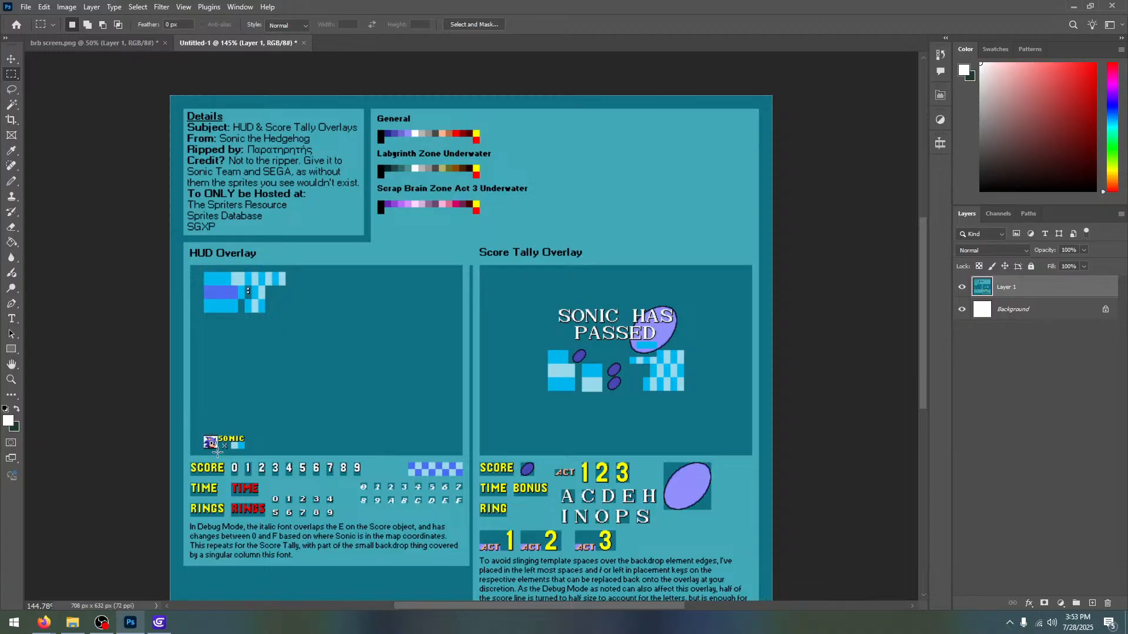
click(158, 622)
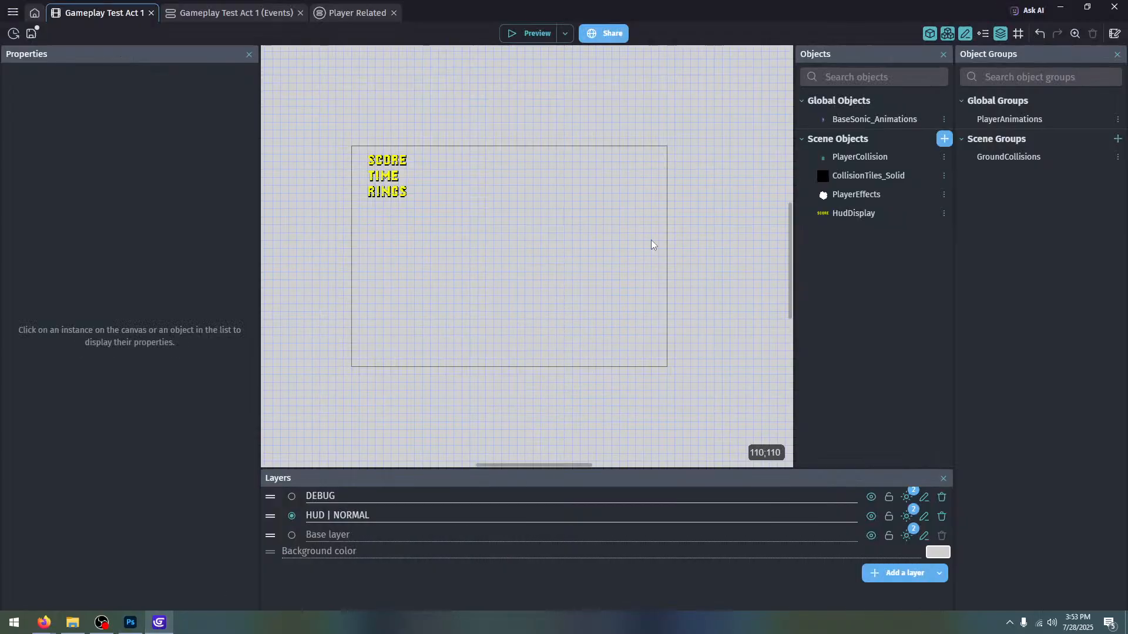
drag(398, 190, 398, 349)
click(60, 308)
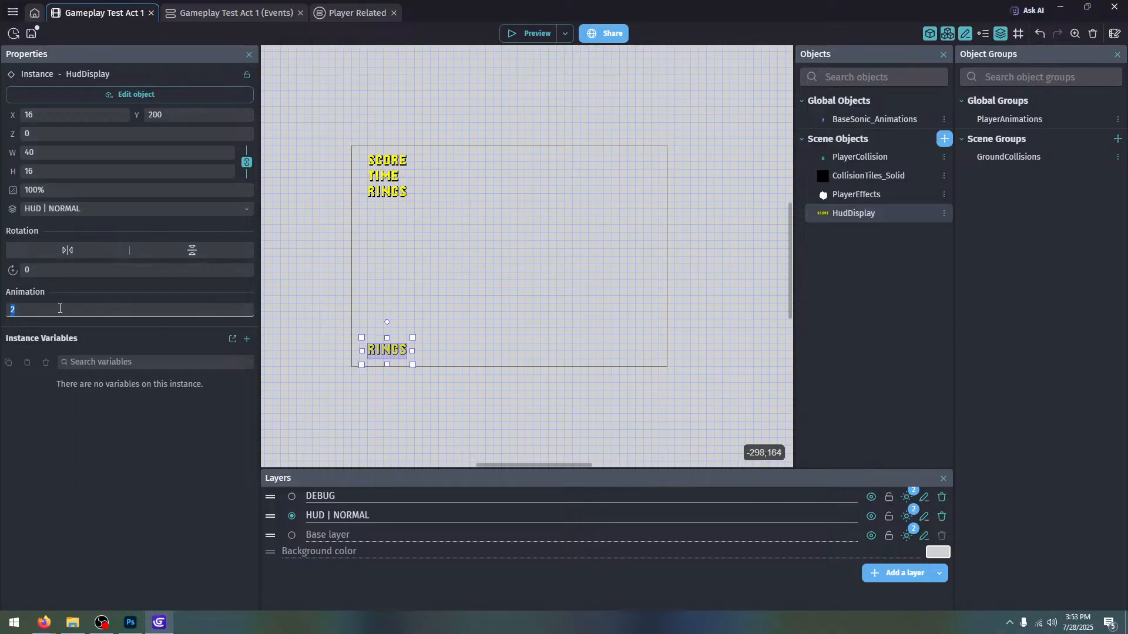
text(4)
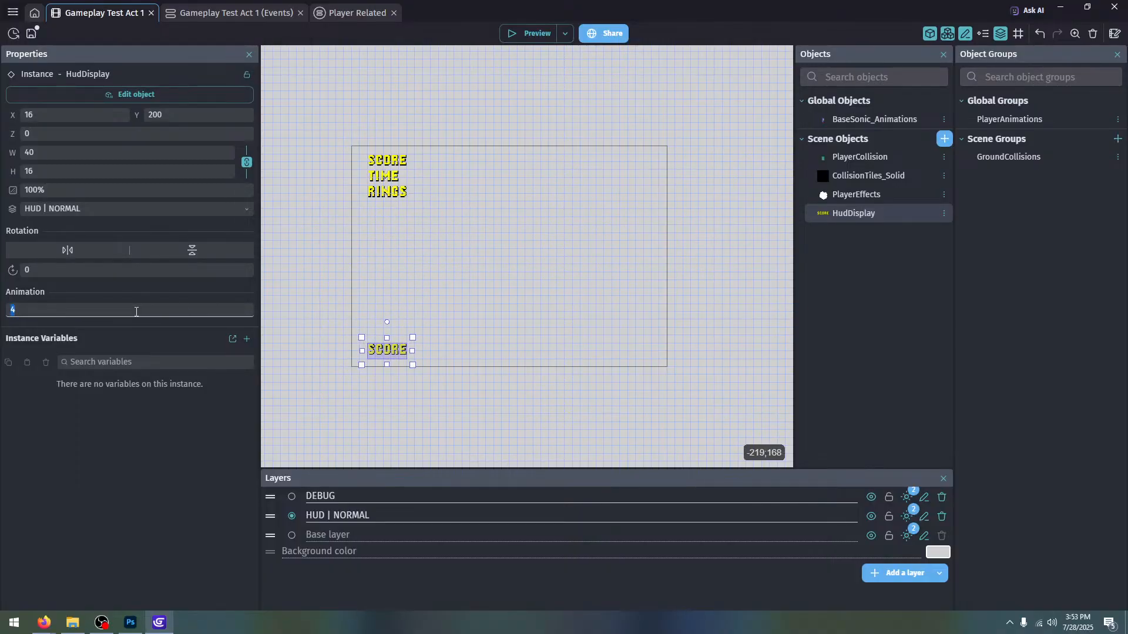
key(Return)
click(587, 297)
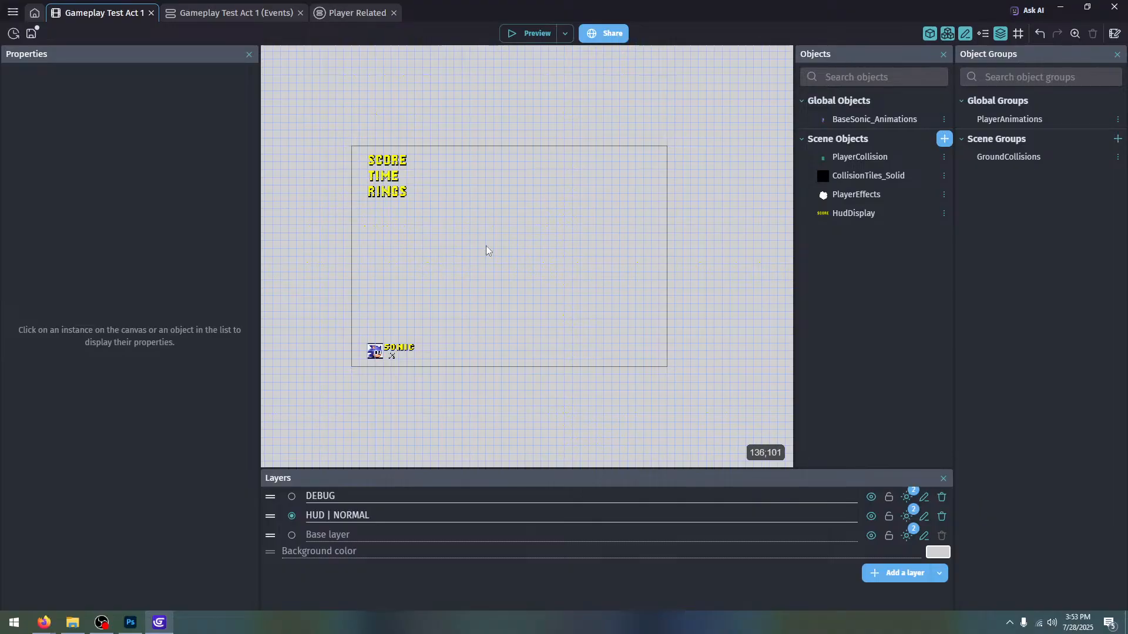
Lock the HUD | NORMAL layer so its instances cannot be selected in the scene
scroll(693, 330, down, 5)
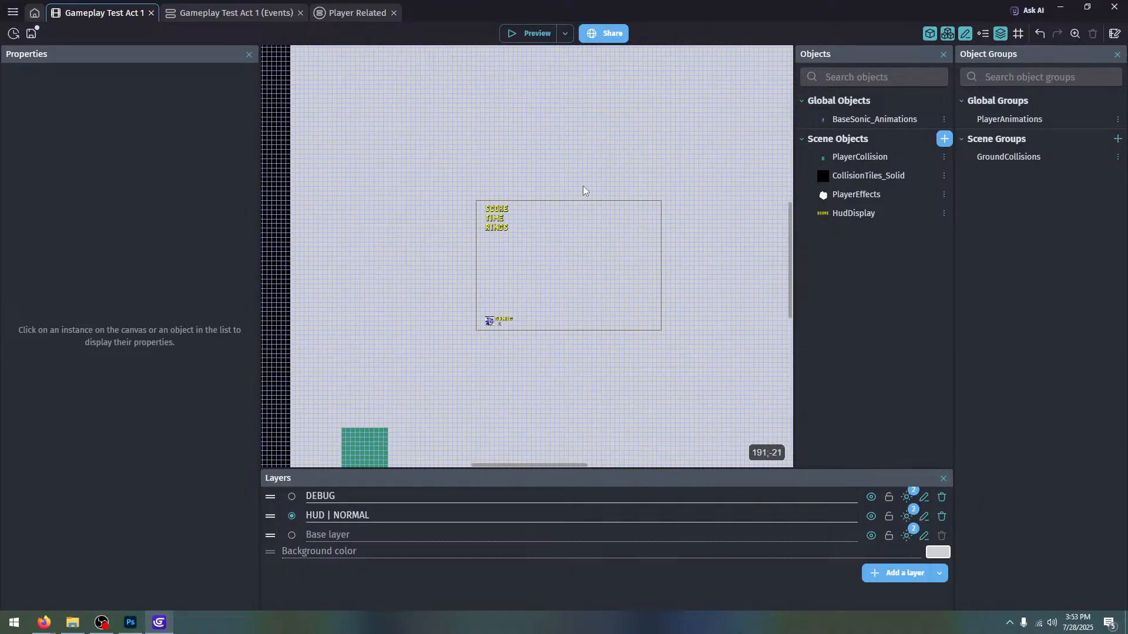
click(889, 516)
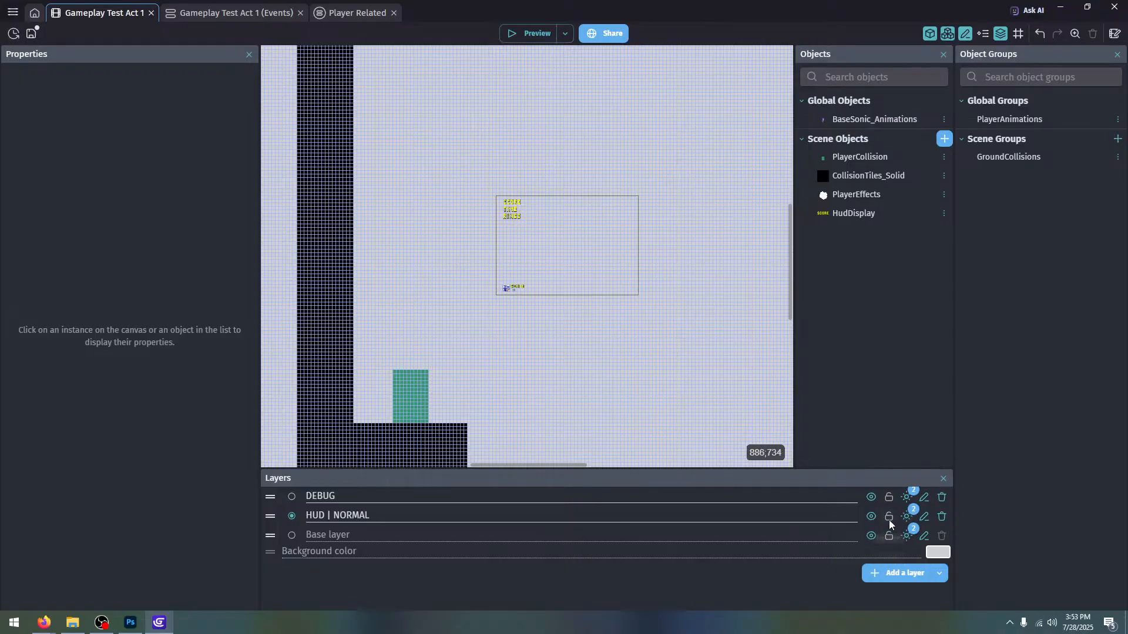
middle_drag(621, 335, 570, 313)
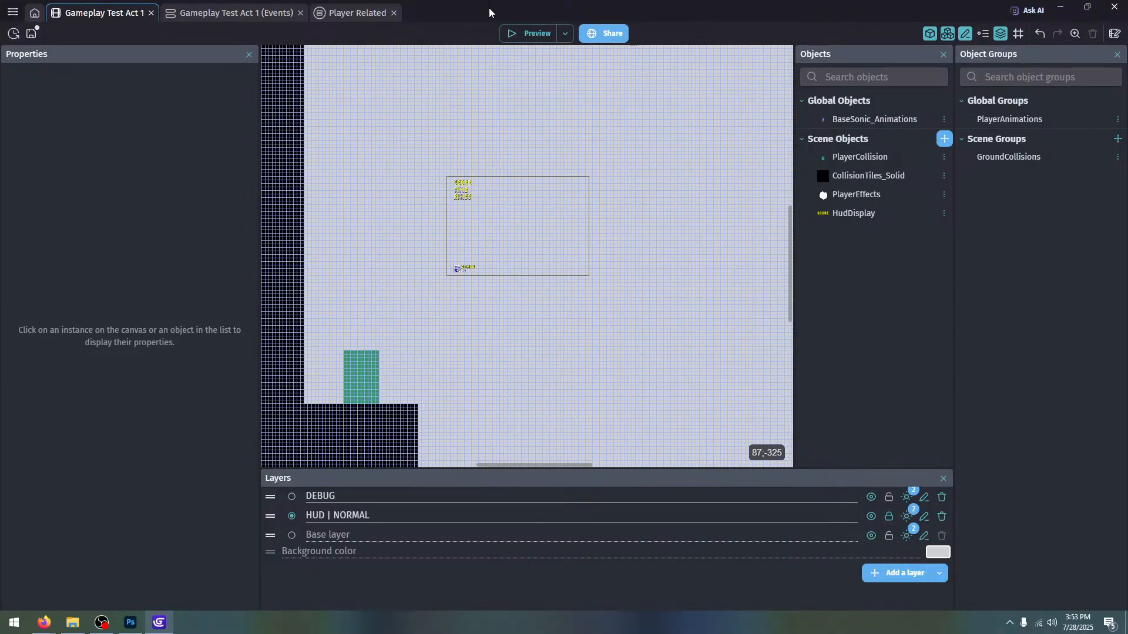
Preview the scene, run and jump with the character to check the HUD, and close the preview
click(513, 31)
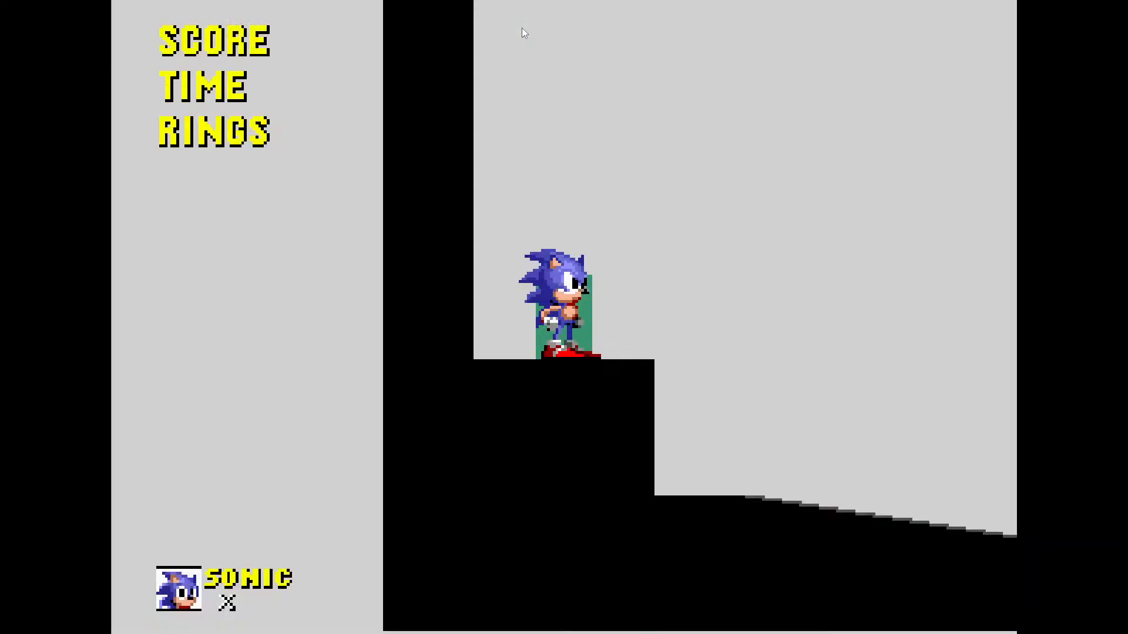
key(Right)
key(space)
key(space)
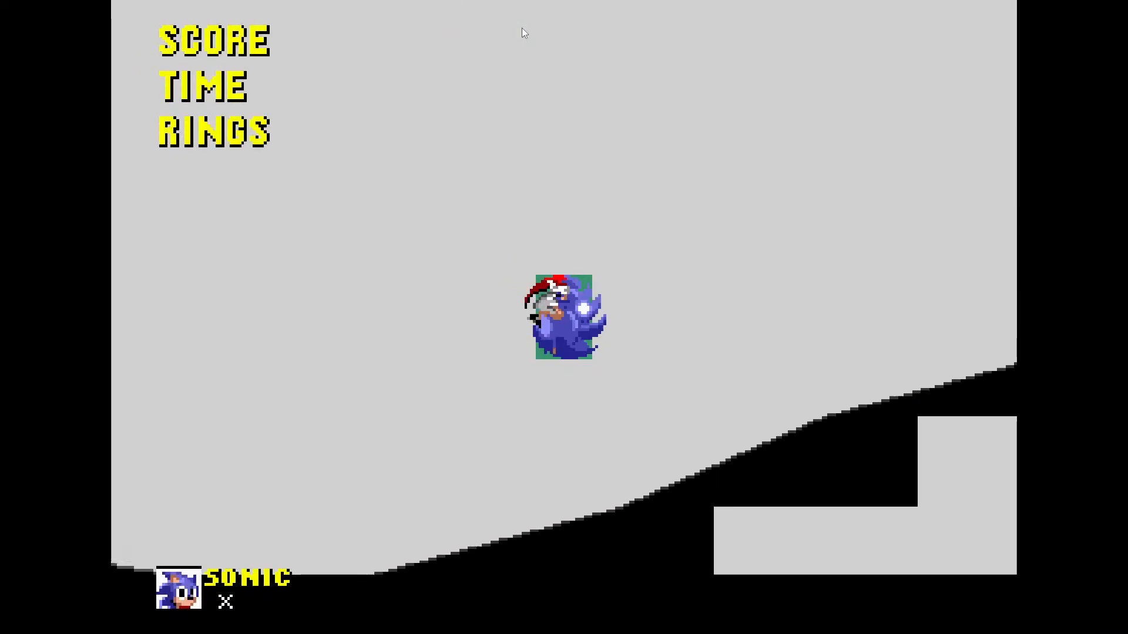
key(Left)
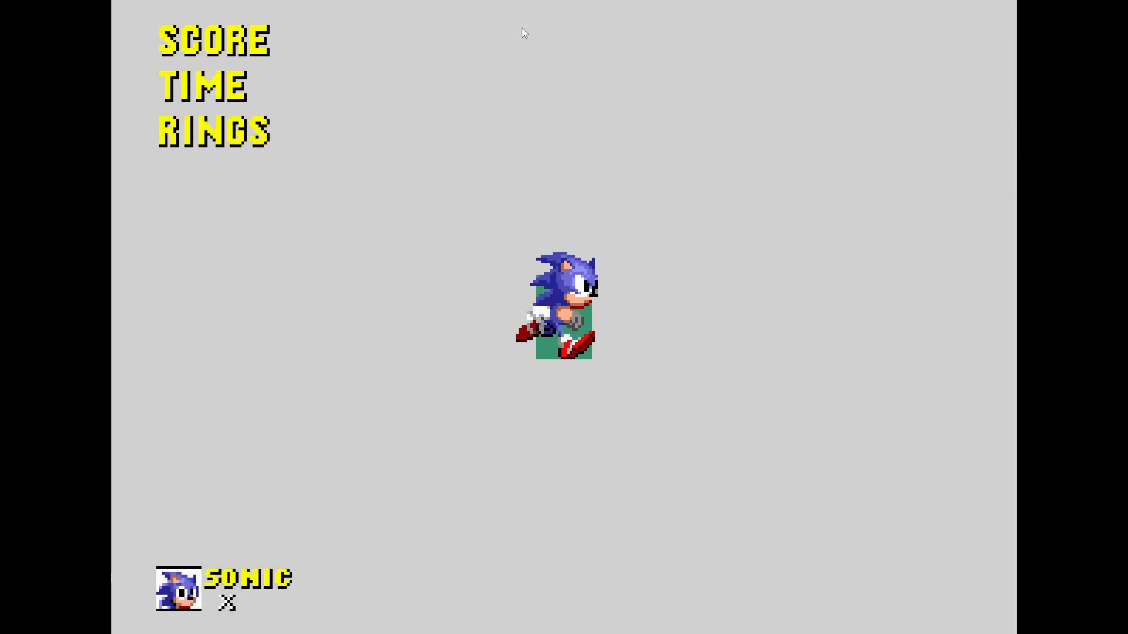
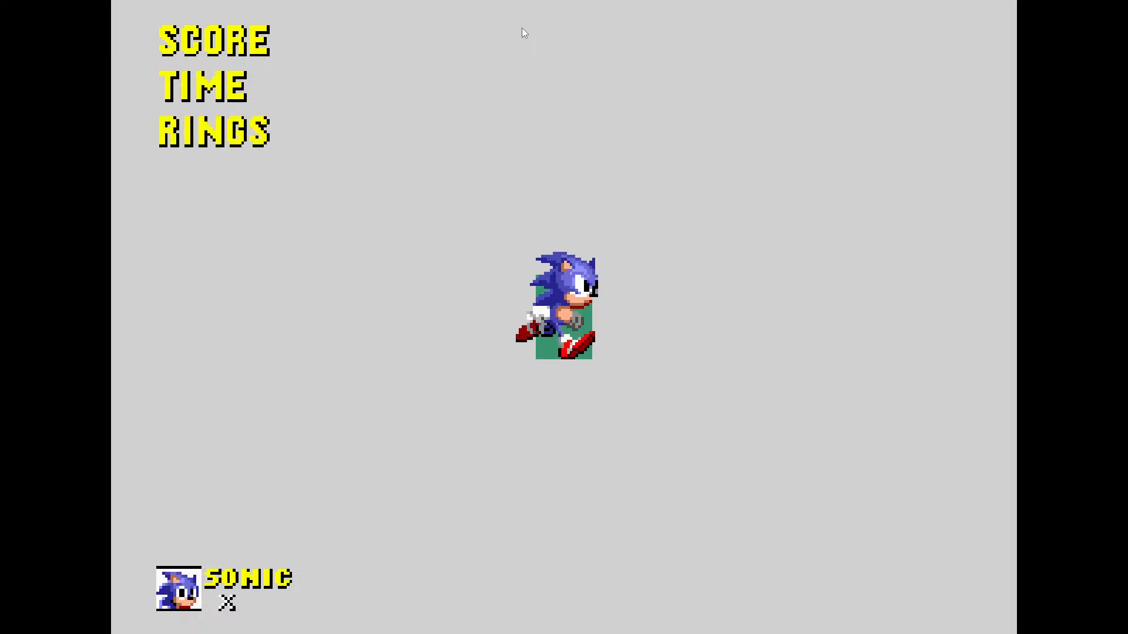
key(F11)
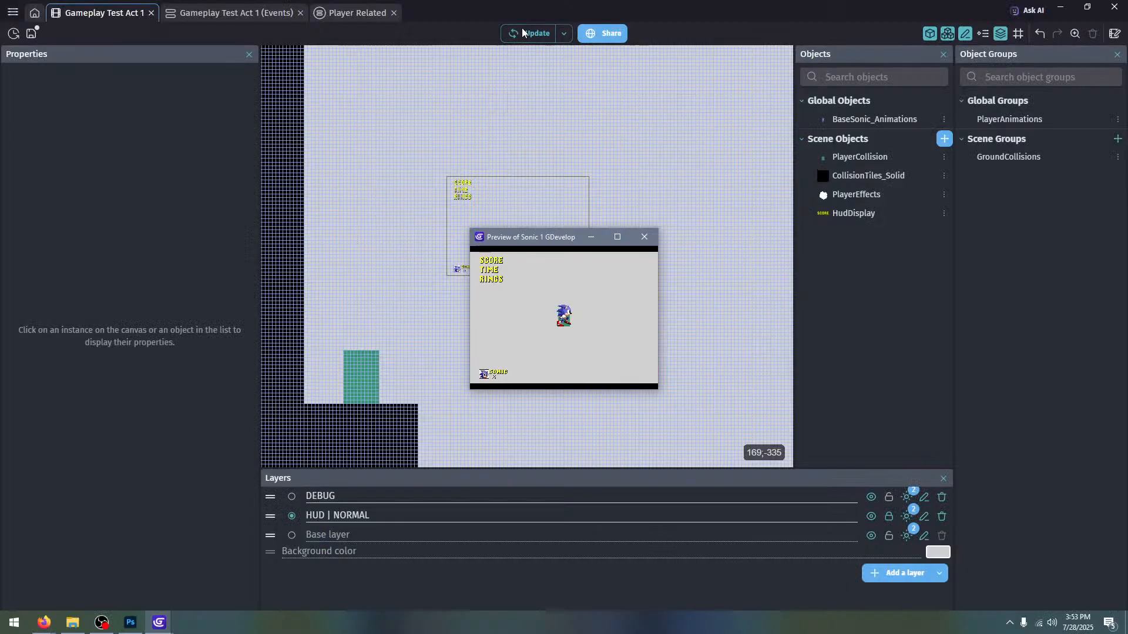
click(644, 237)
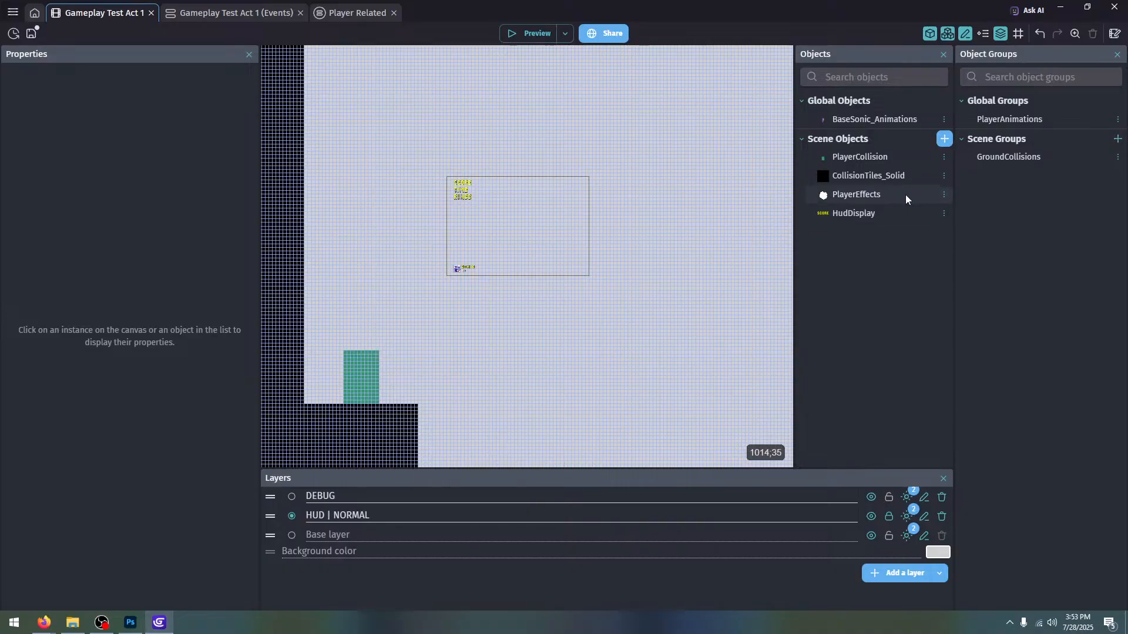
Create a folder named HUD in the scene objects and move HudDisplay into it
scroll(506, 172, up, 1)
scroll(507, 173, up, 10)
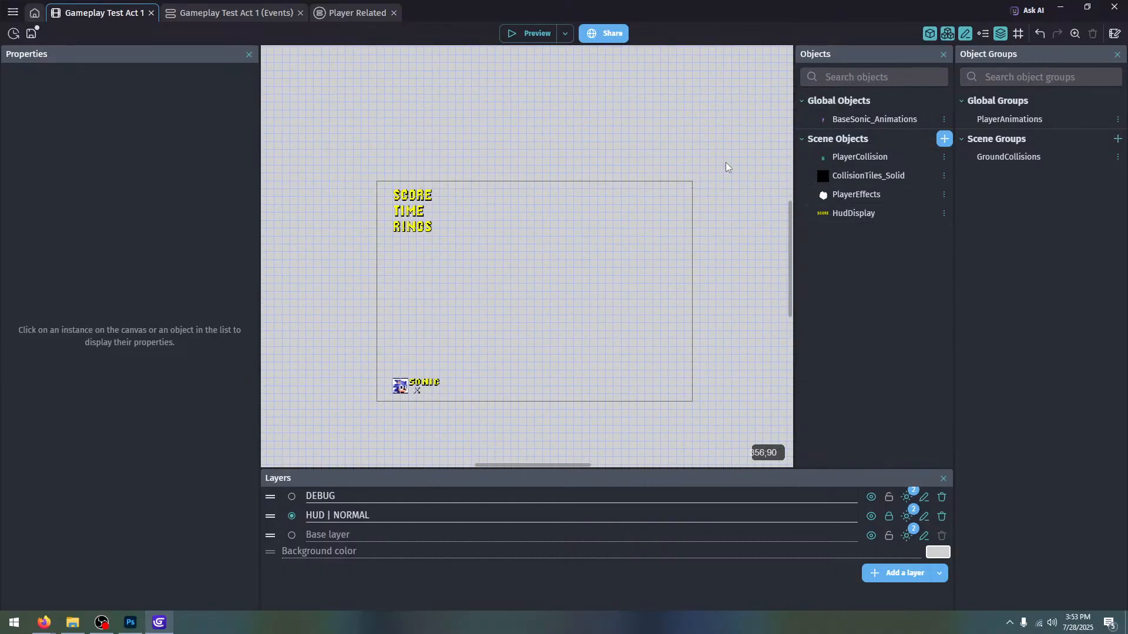
click(851, 214)
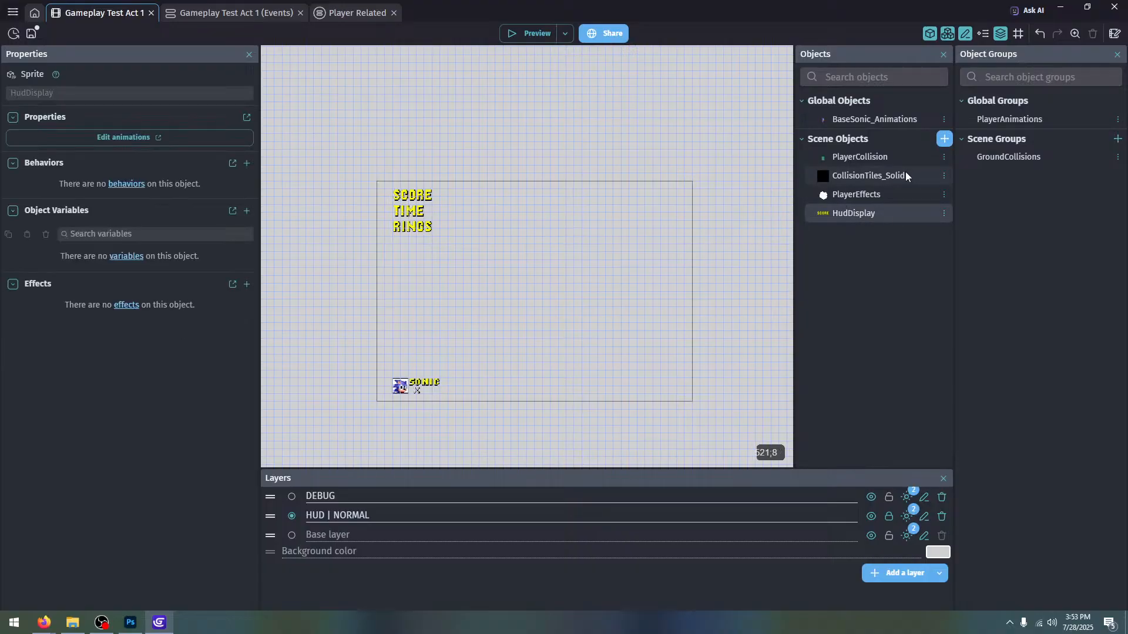
click(942, 145)
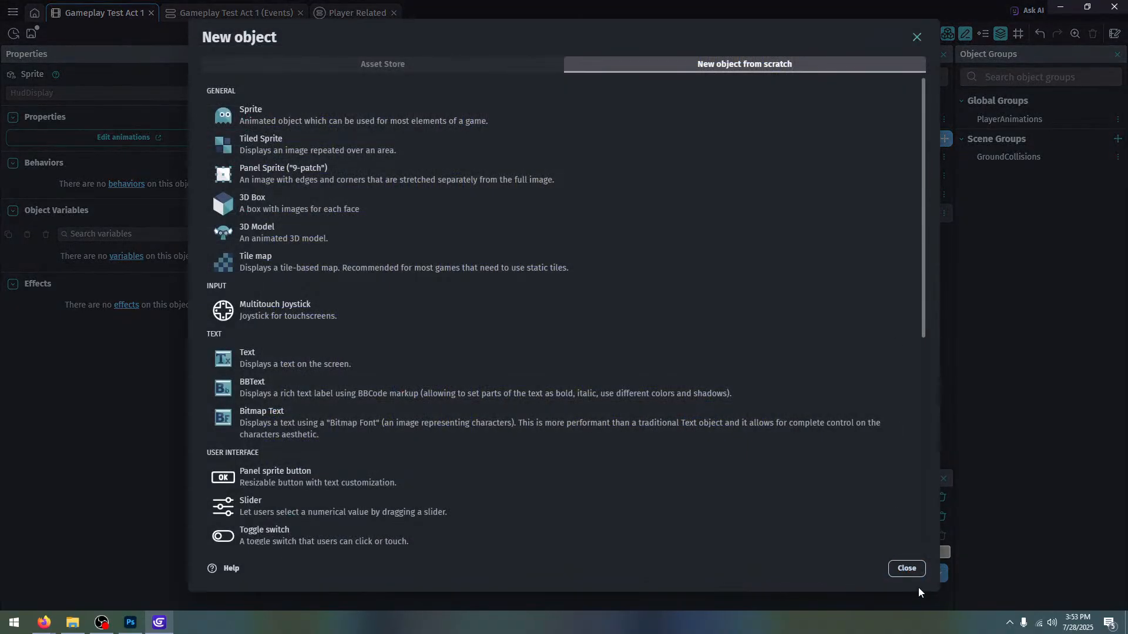
click(907, 568)
click(943, 214)
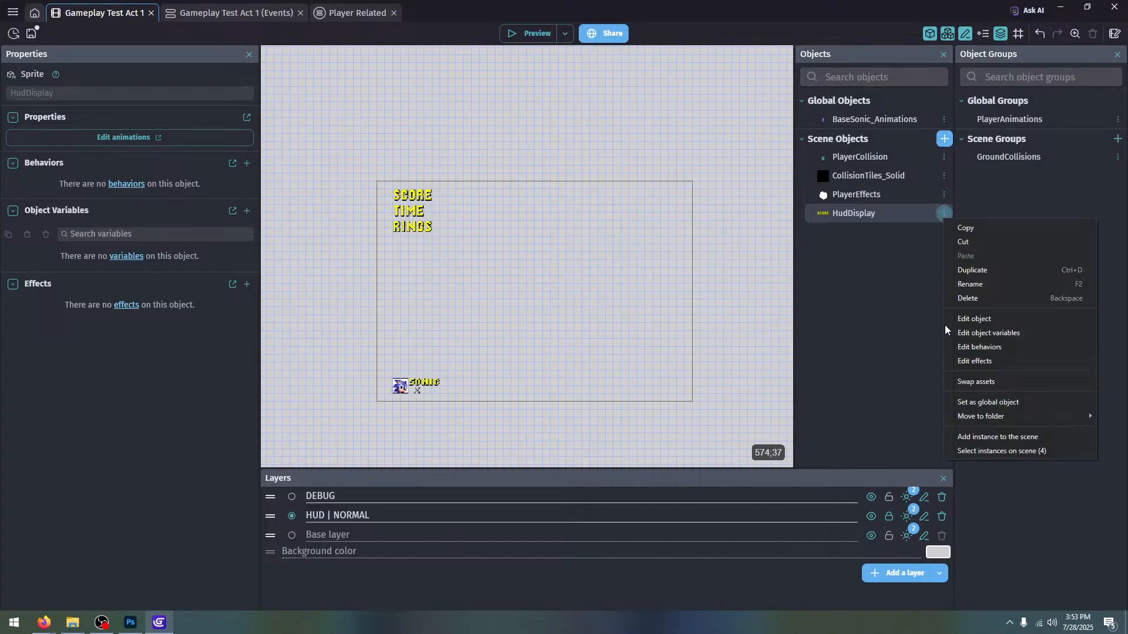
mouse_move(1053, 422)
click(906, 435)
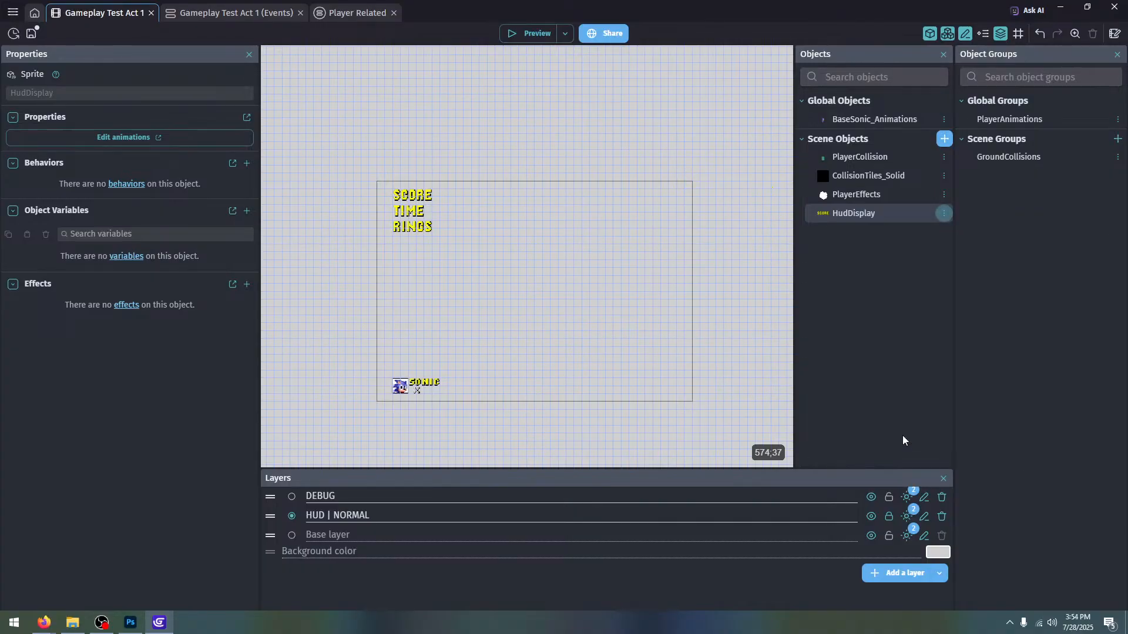
text(HUD)
key(Return)
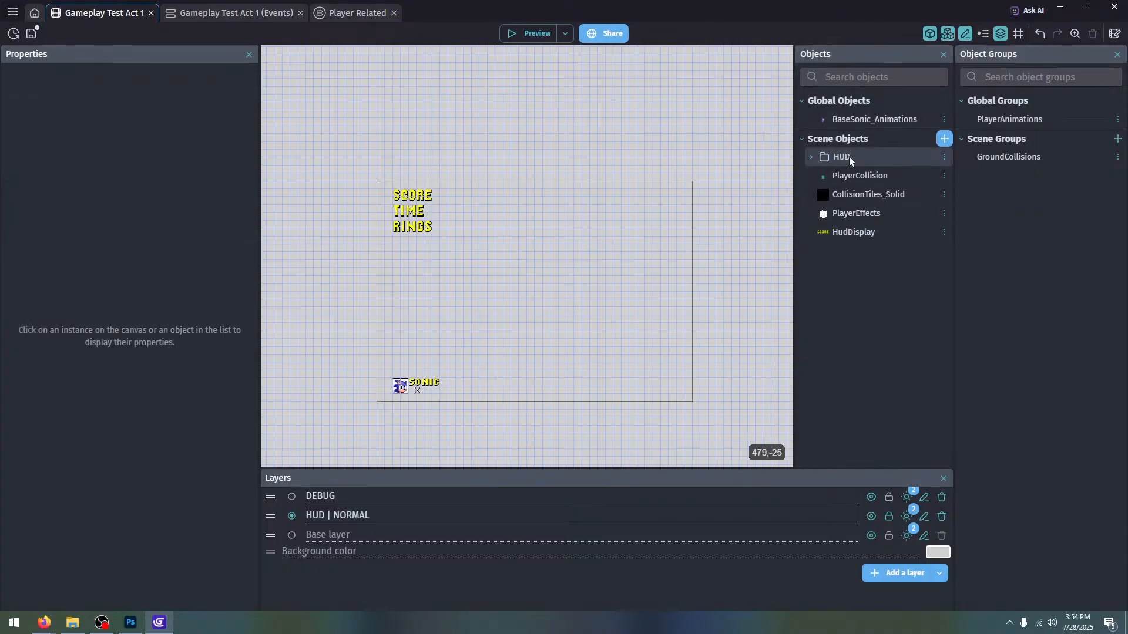
drag(853, 232, 878, 166)
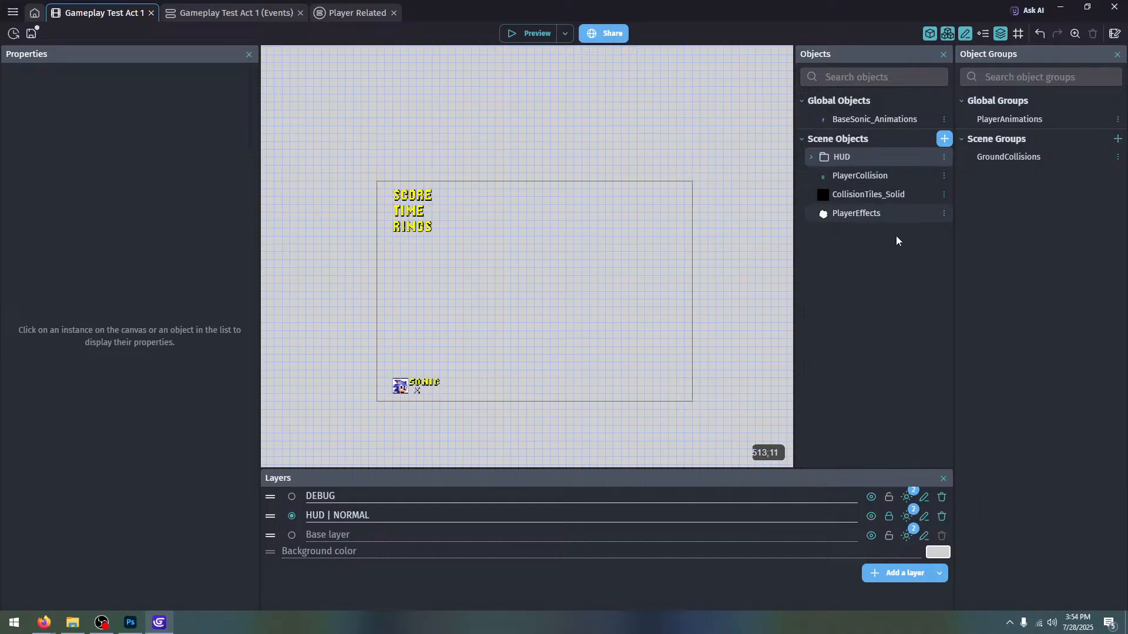
Create a new Bitmap Text object in the scene's HUD folder
scroll(510, 305, up, 2)
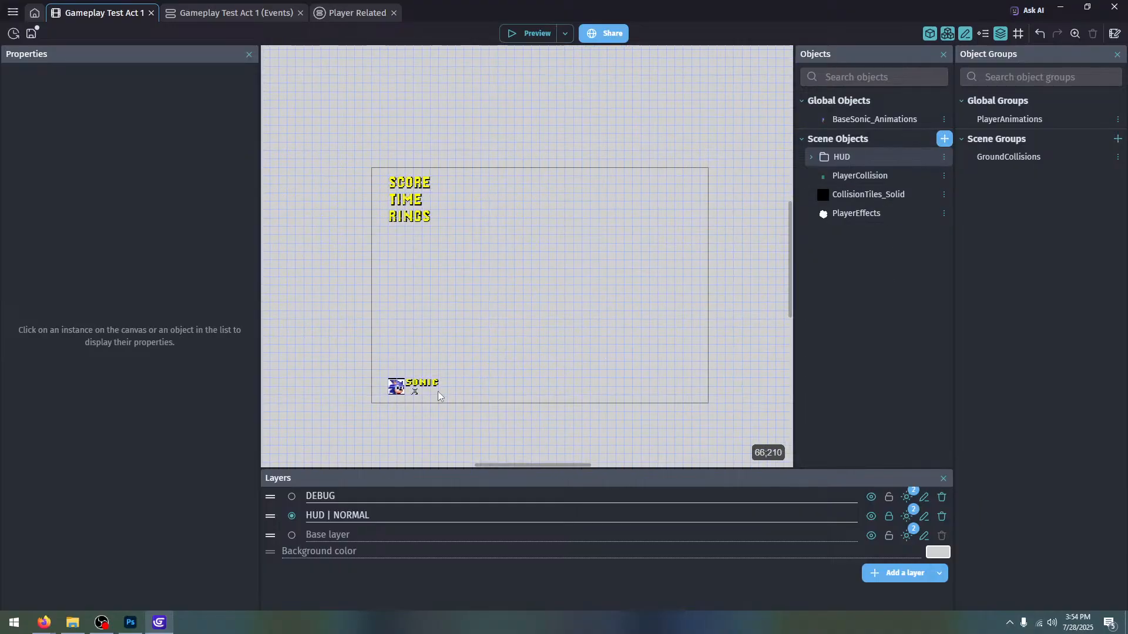
click(943, 140)
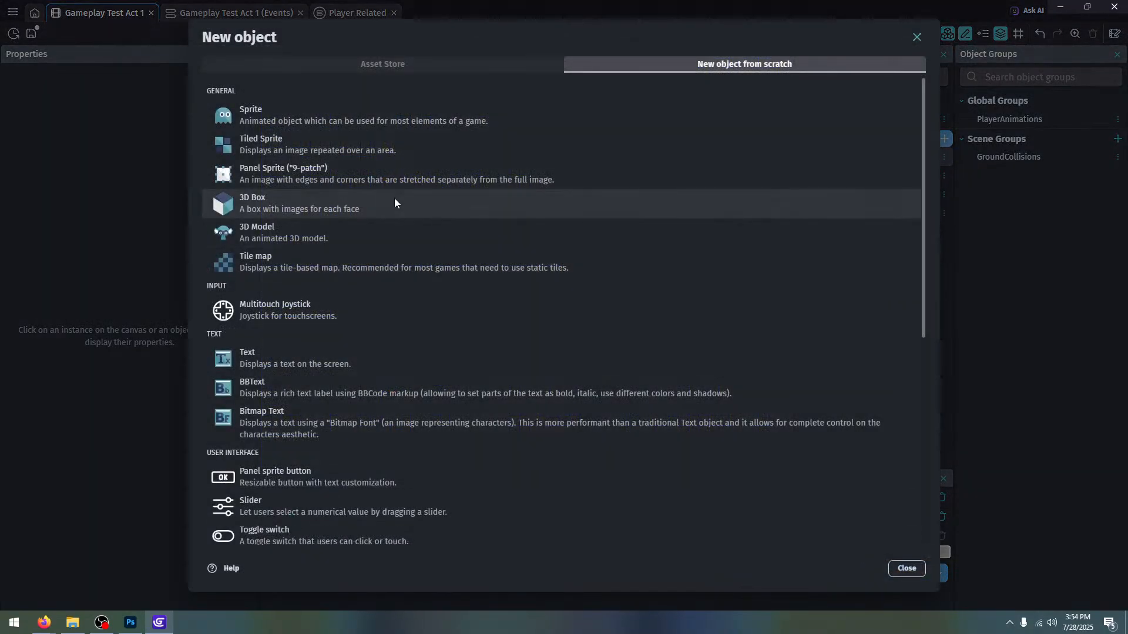
scroll(423, 370, down, 1)
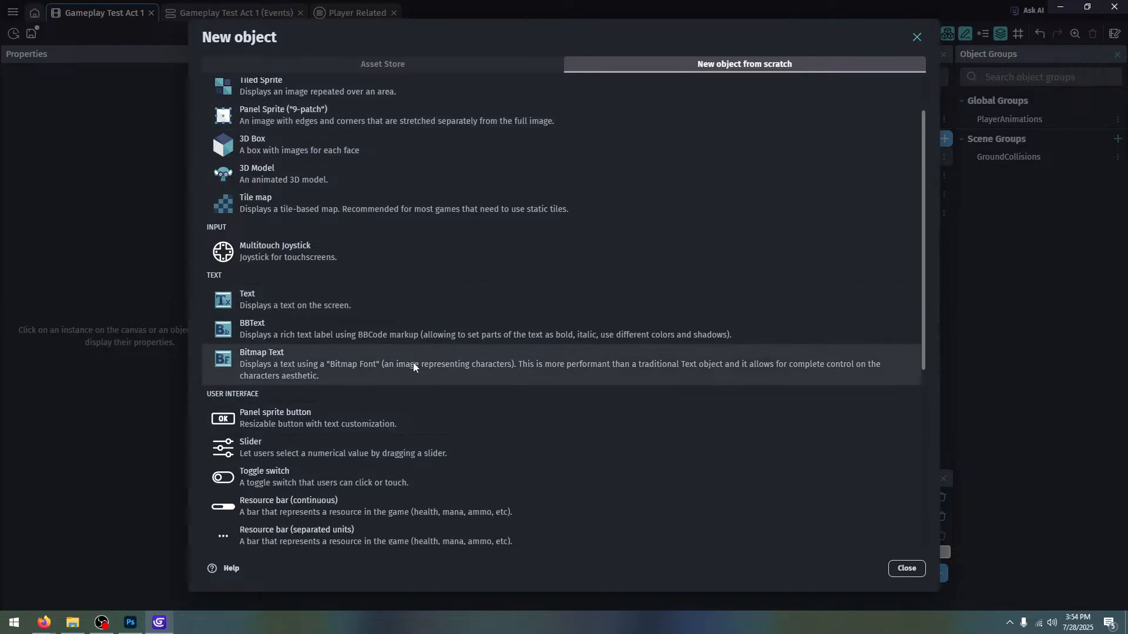
click(413, 362)
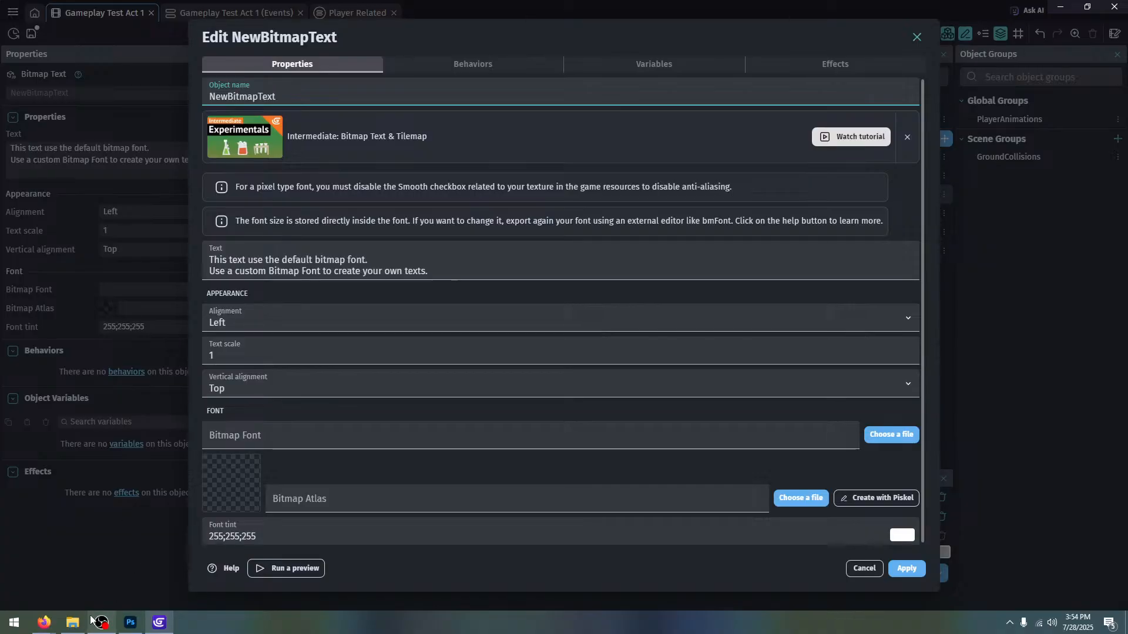
Switch to File Explorer, open HudLarge.xml from the Fonts folder, examine the characters the font supports, and close the file
click(72, 622)
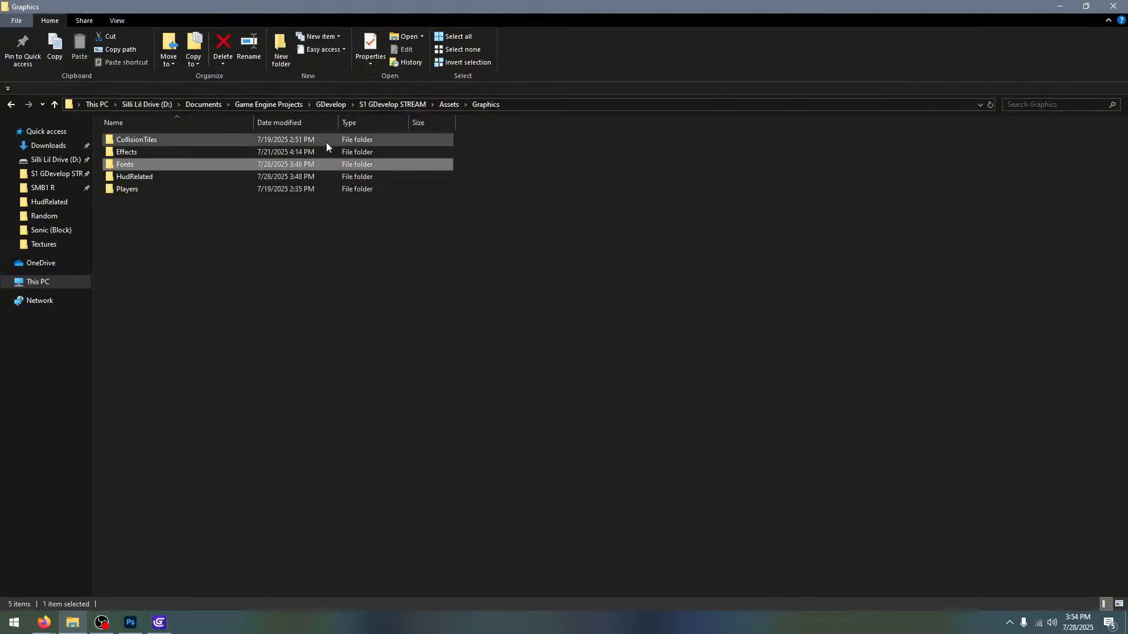
double_click(207, 165)
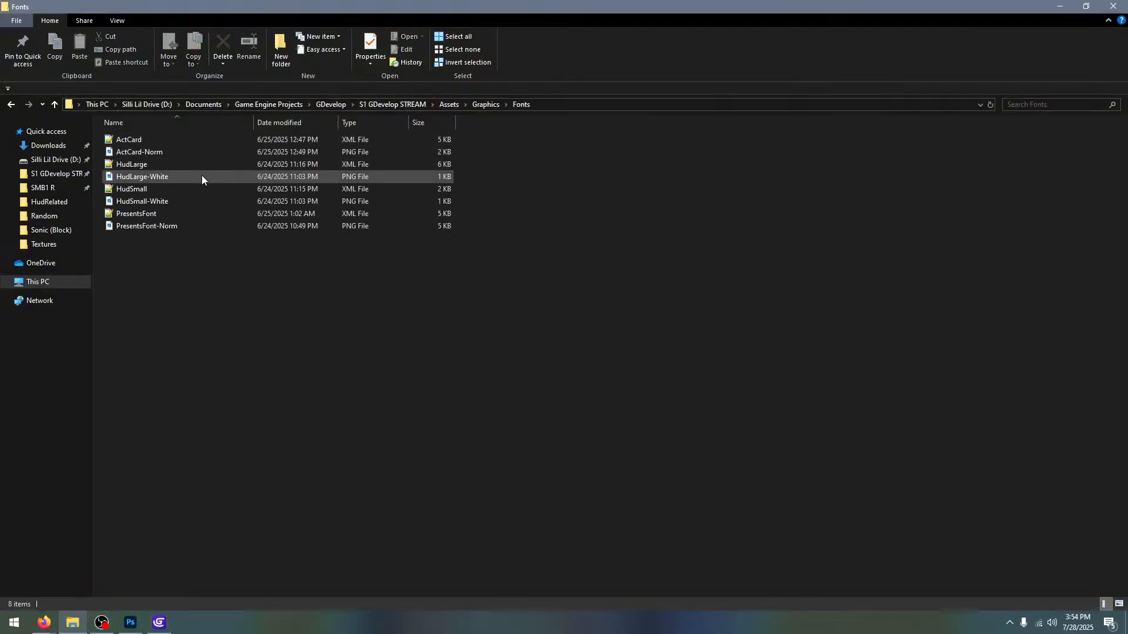
click(201, 176)
double_click(198, 165)
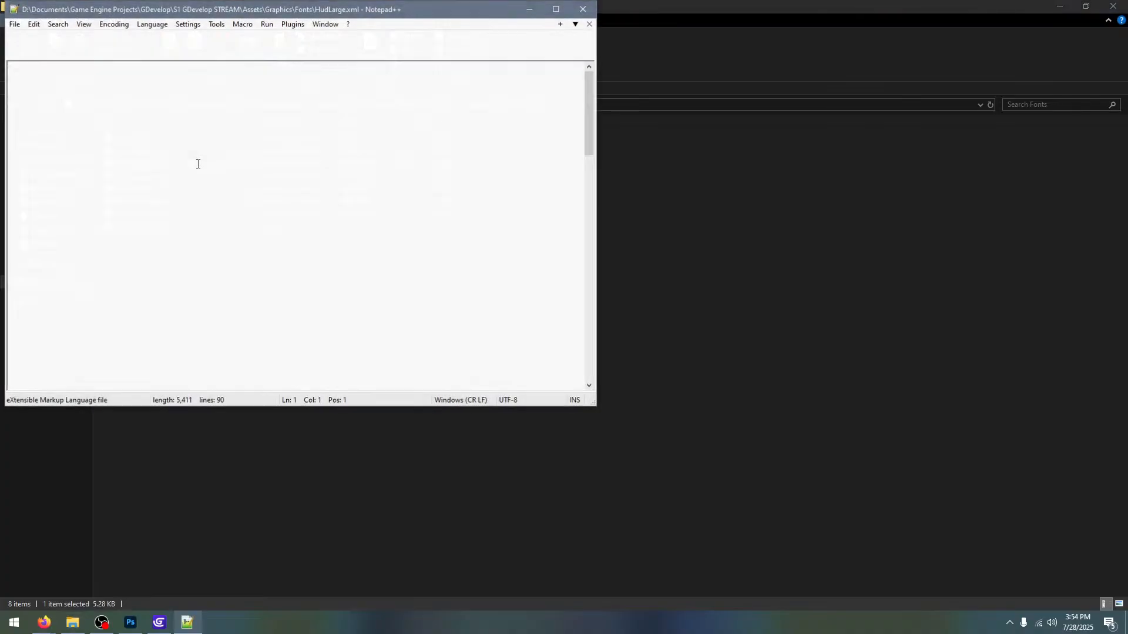
drag(196, 108, 363, 104)
click(336, 97)
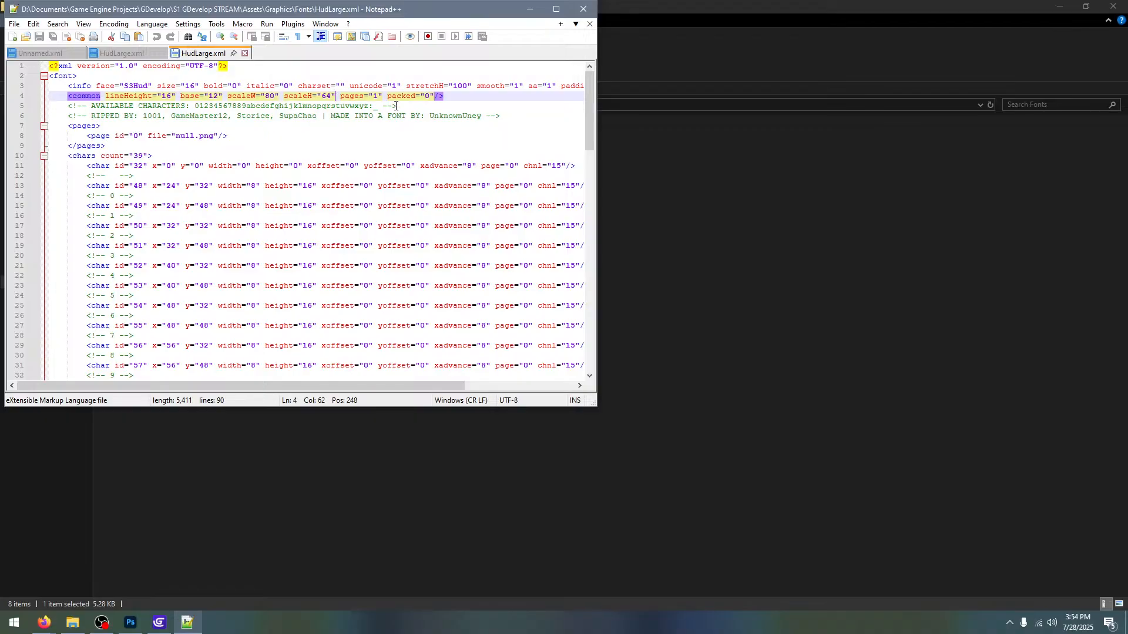
click(377, 106)
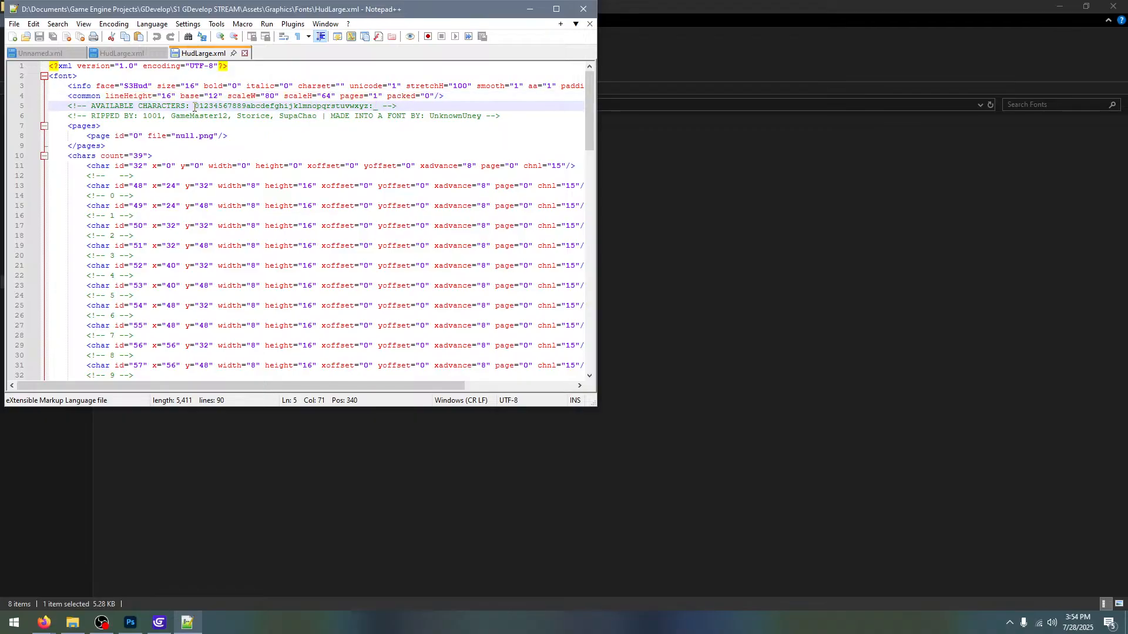
drag(194, 107, 365, 102)
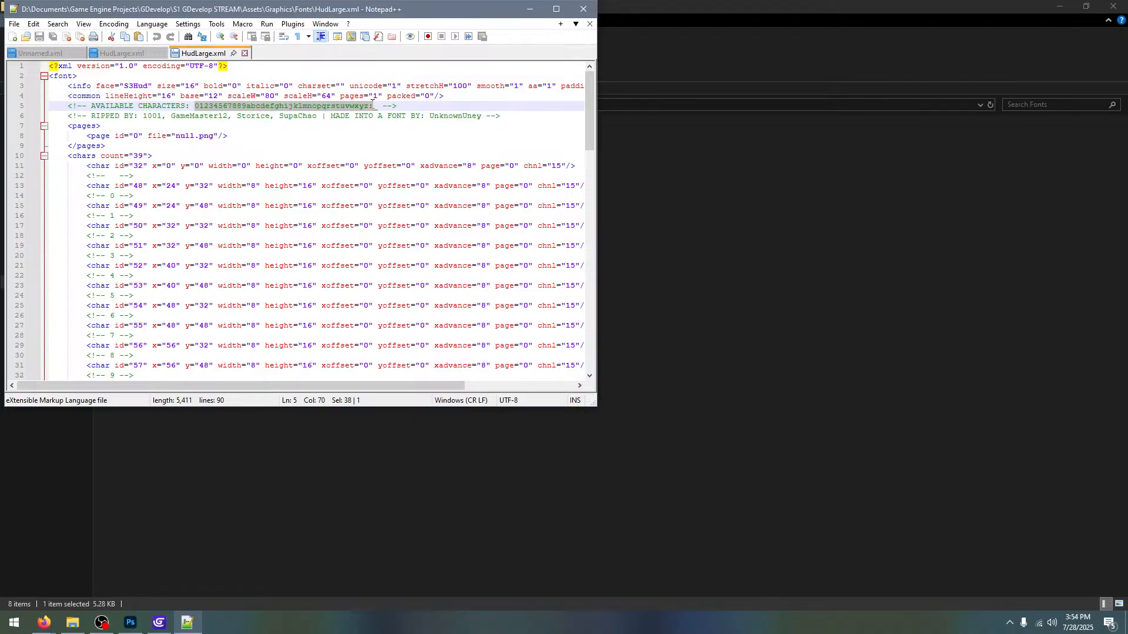
click(373, 108)
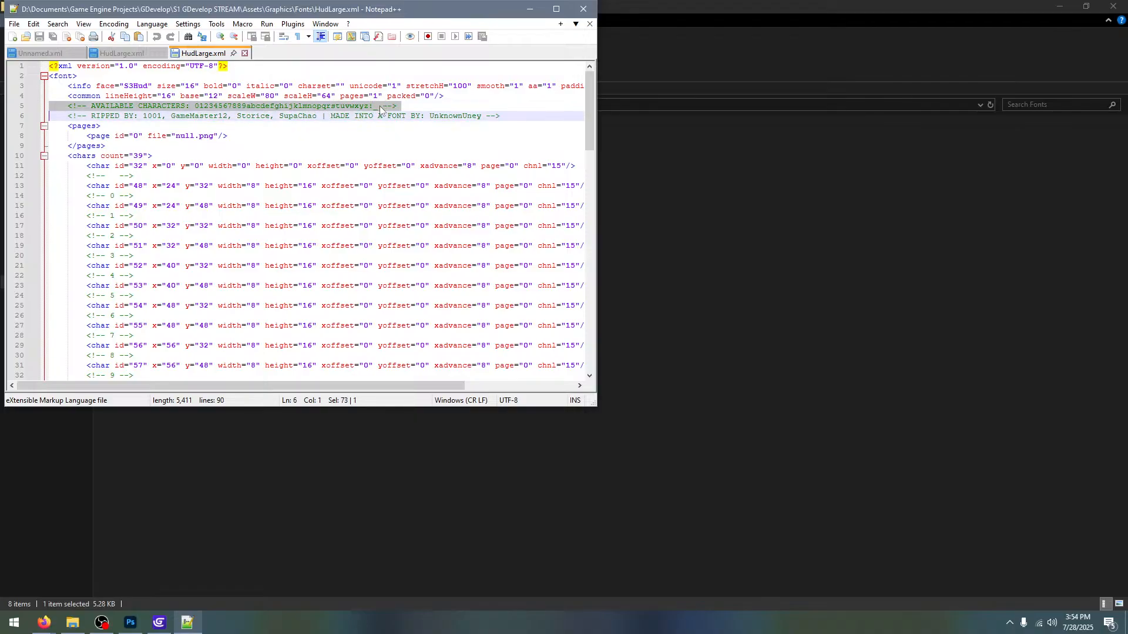
drag(377, 109, 375, 108)
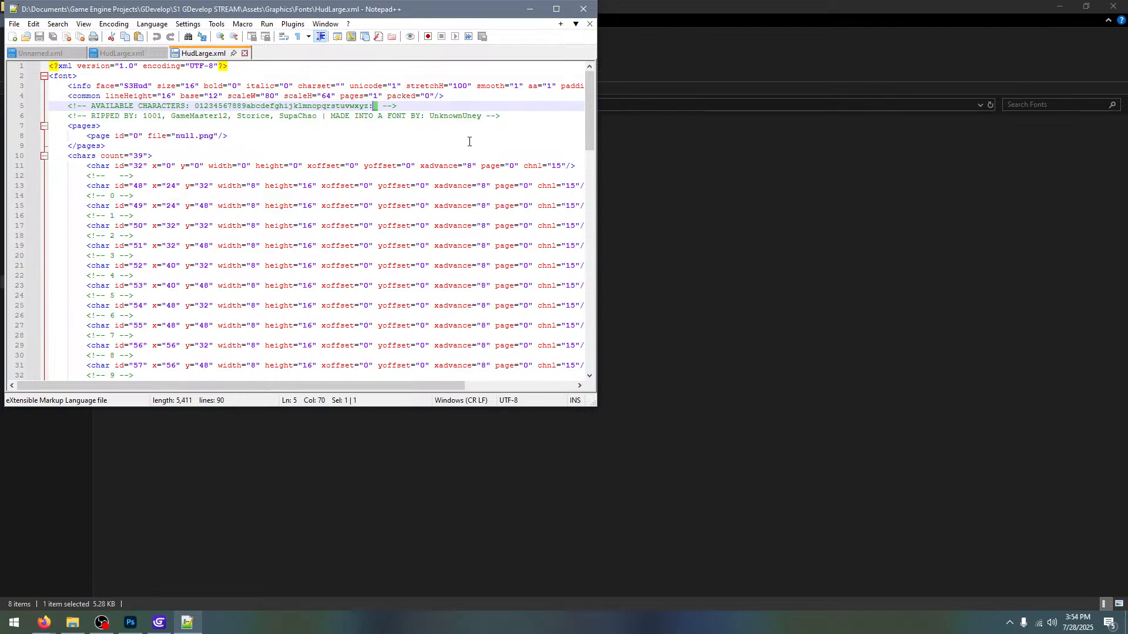
click(585, 6)
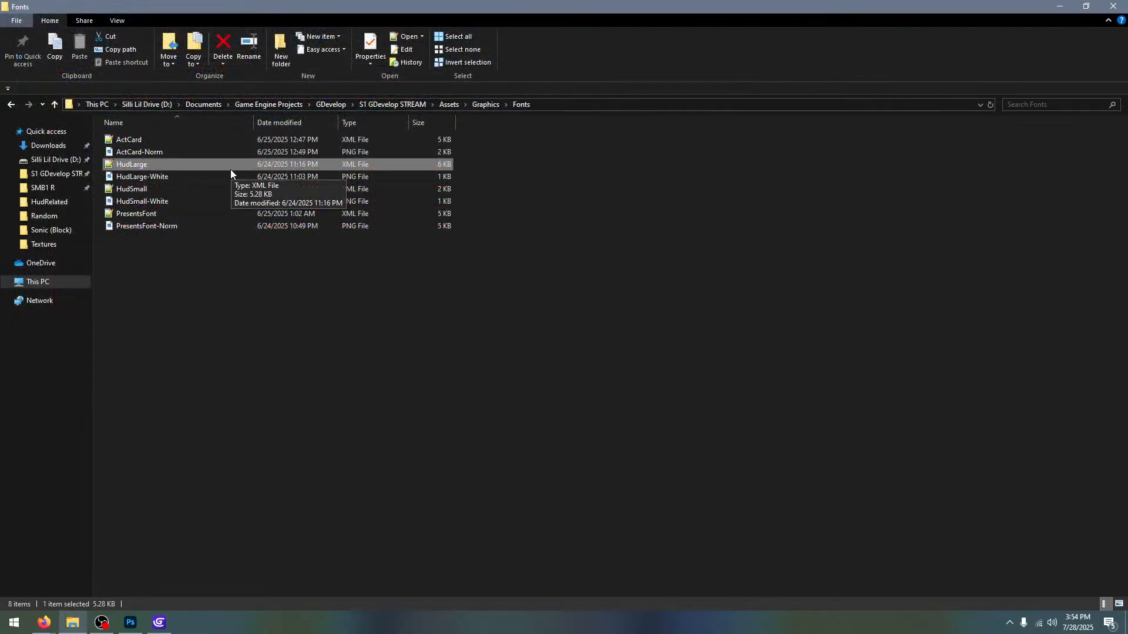
click(350, 319)
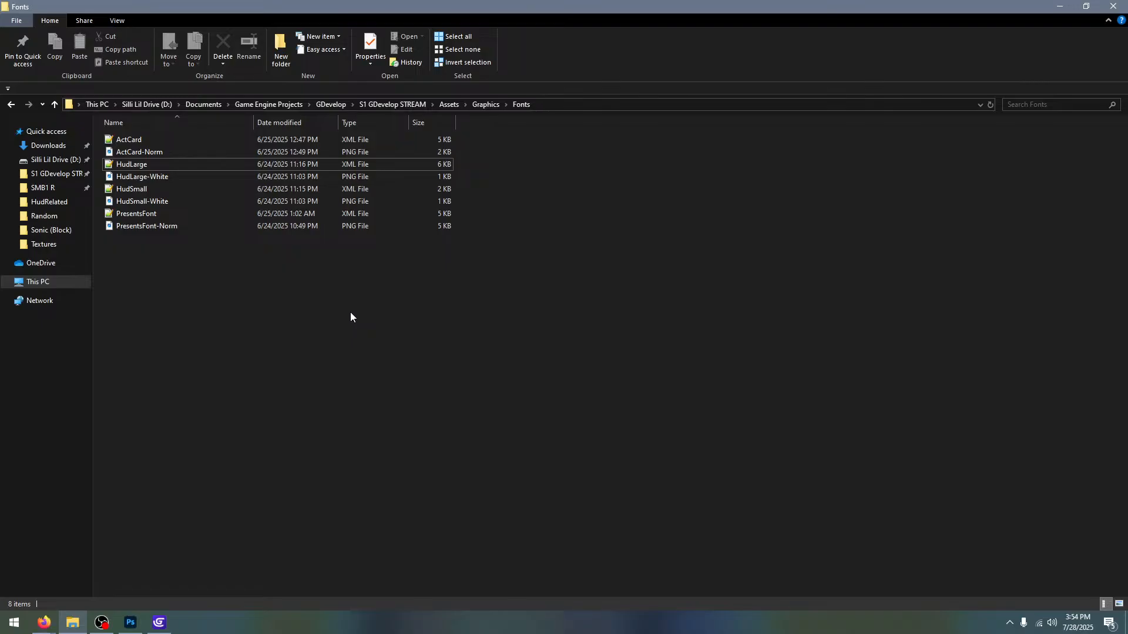
Back in GDevelop, set the bitmap text's alignment to Right and its text to 000000
click(160, 622)
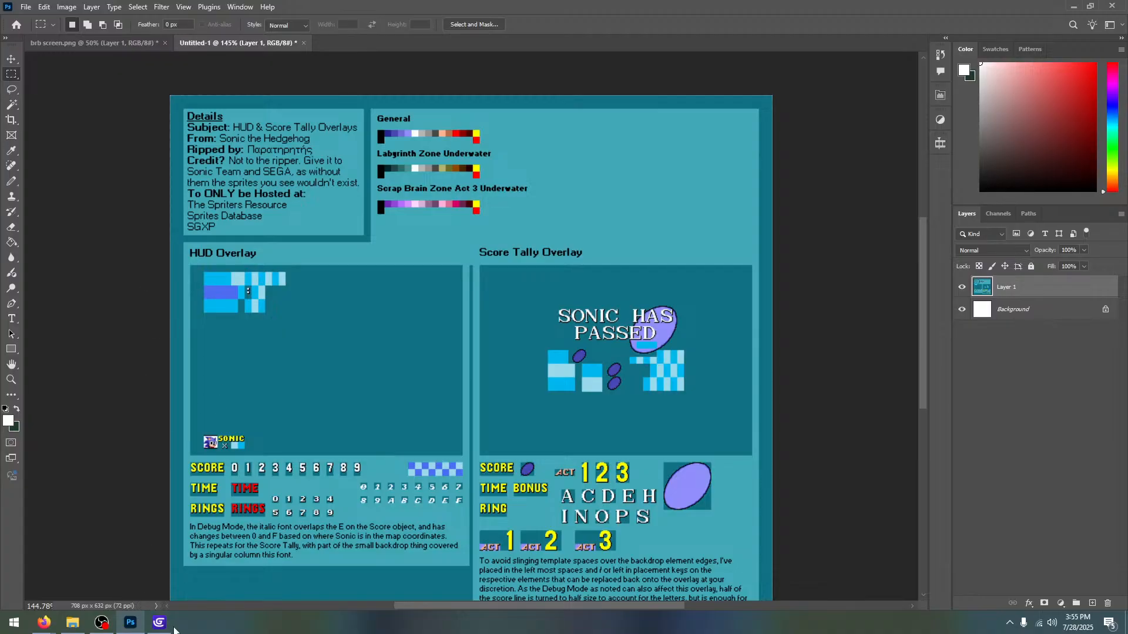
click(158, 623)
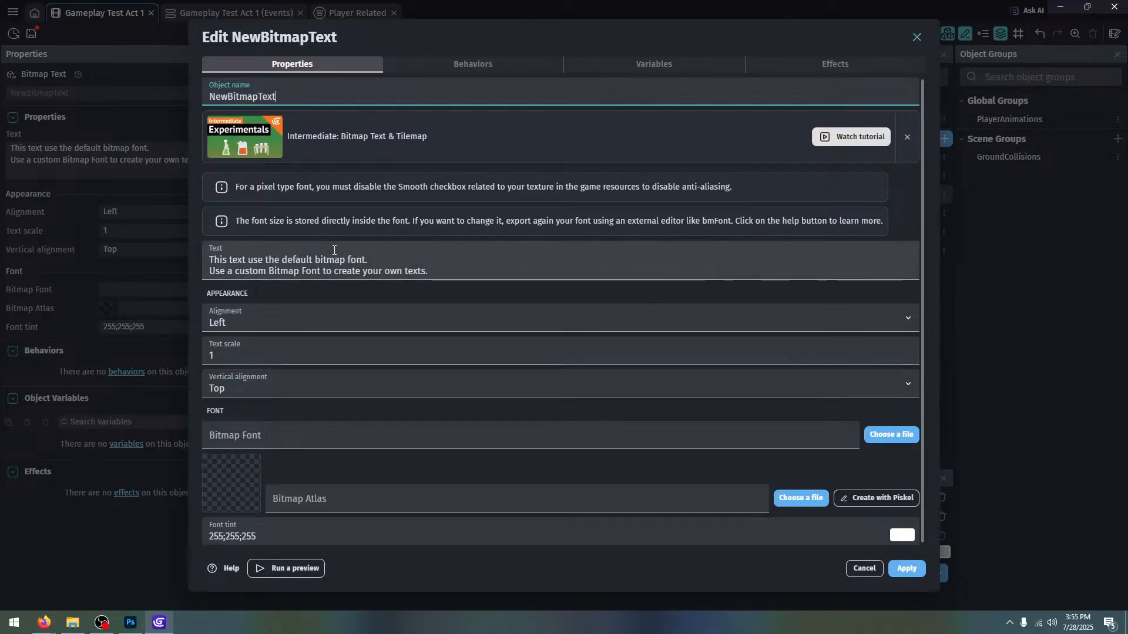
click(489, 271)
key(ctrl+a)
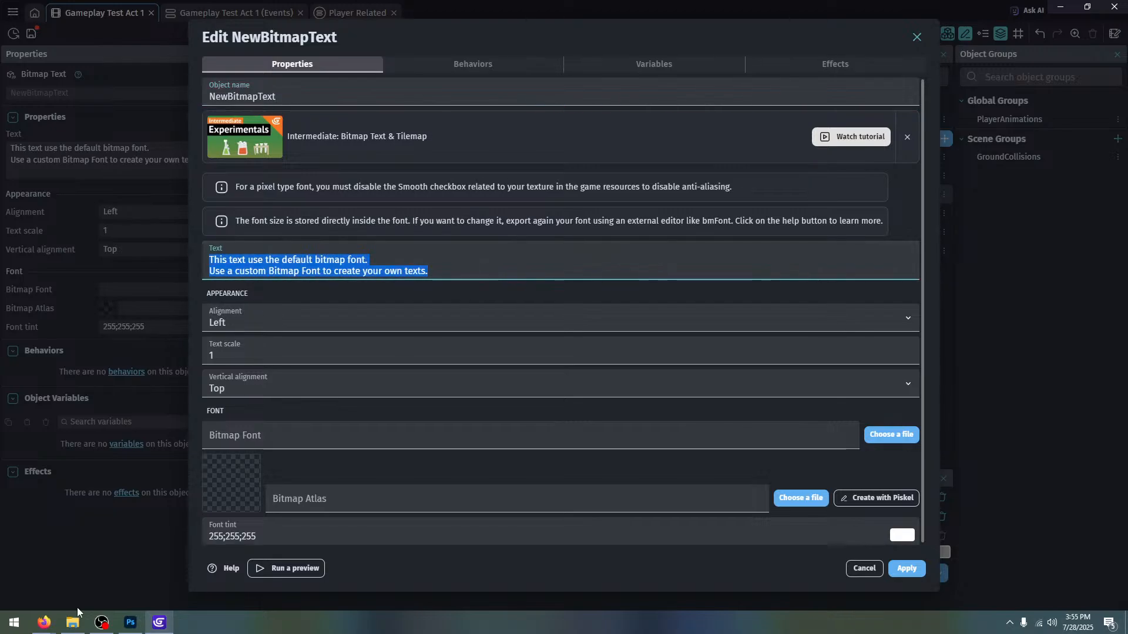
mouse_move(41, 622)
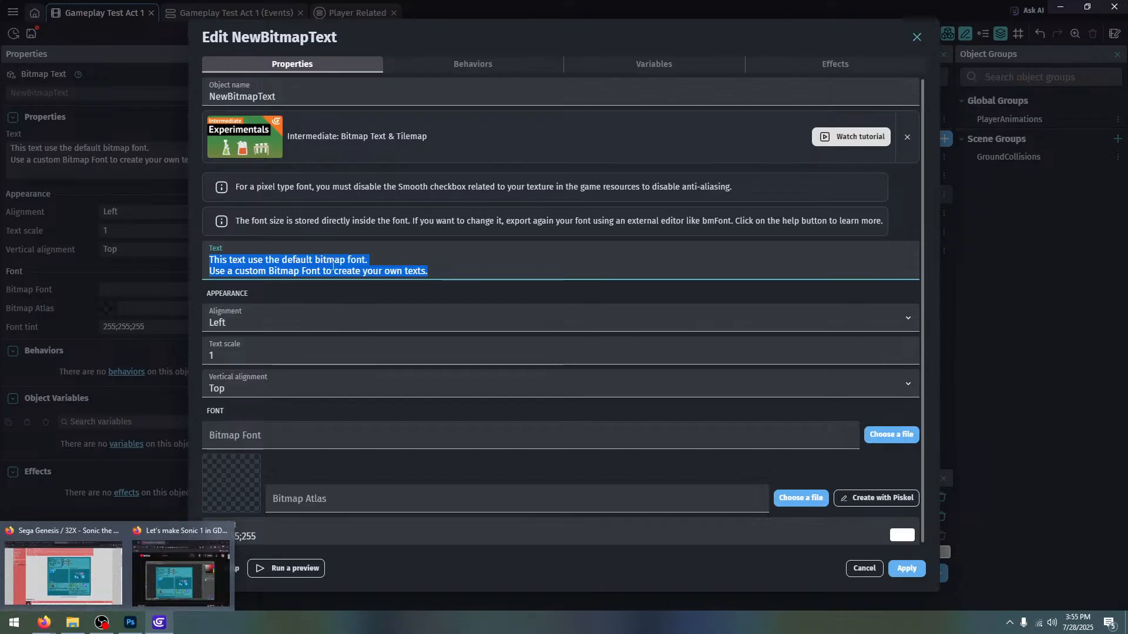
click(279, 320)
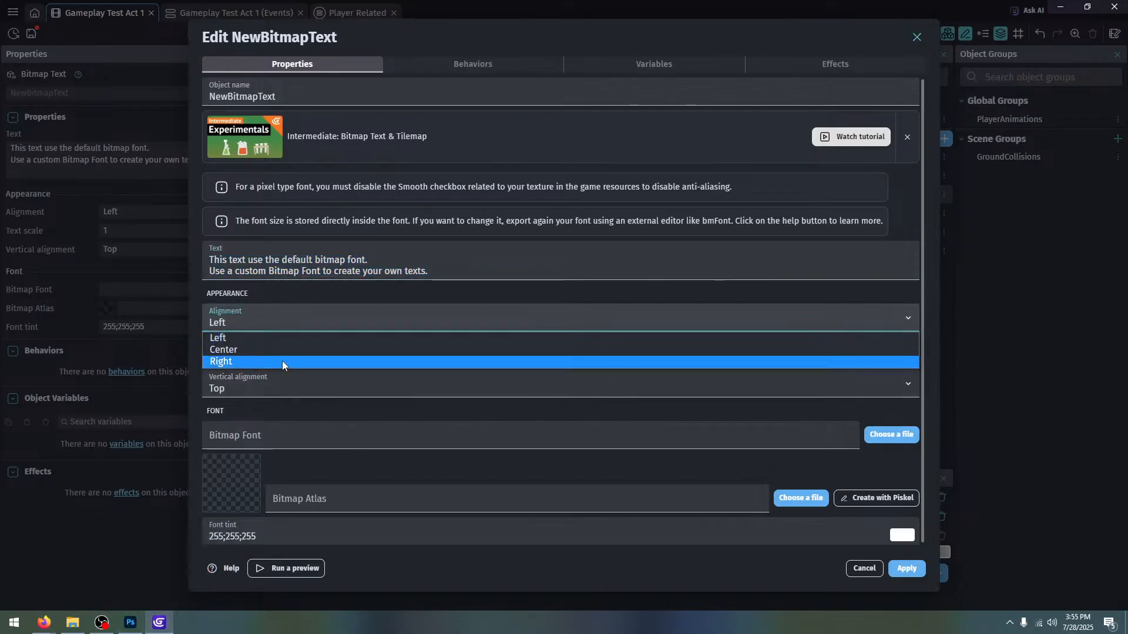
click(282, 360)
click(451, 270)
key(ctrl+a)
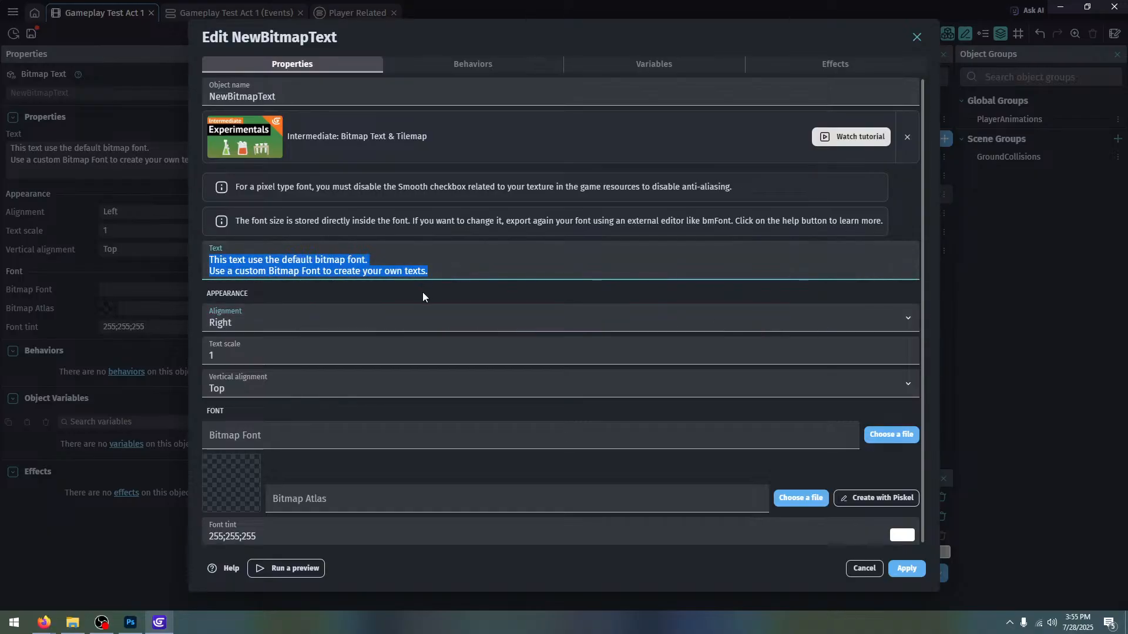
text(000000)
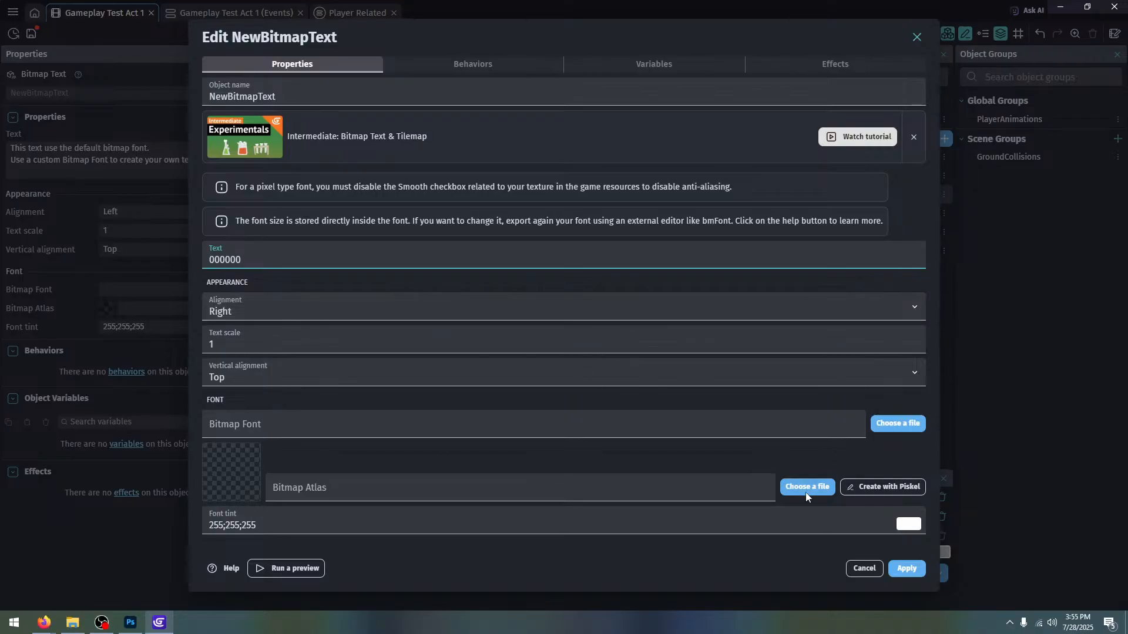
Load HudLarge.xml from Assets\Graphics\Fonts as the object's bitmap font, displaying the folder's files as large icons
click(911, 424)
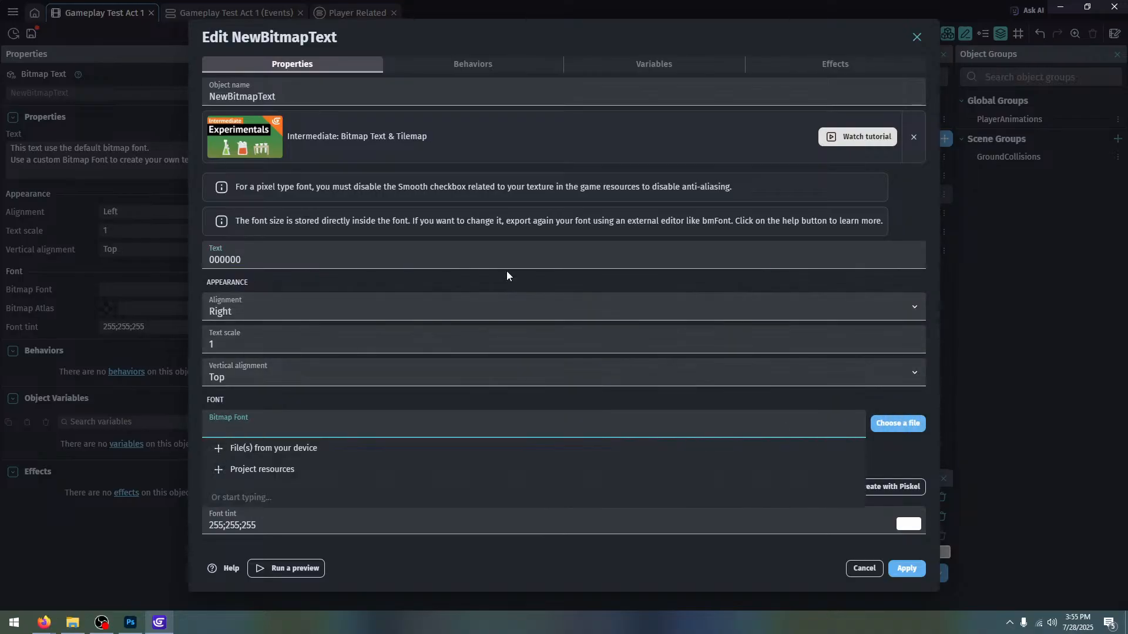
click(325, 445)
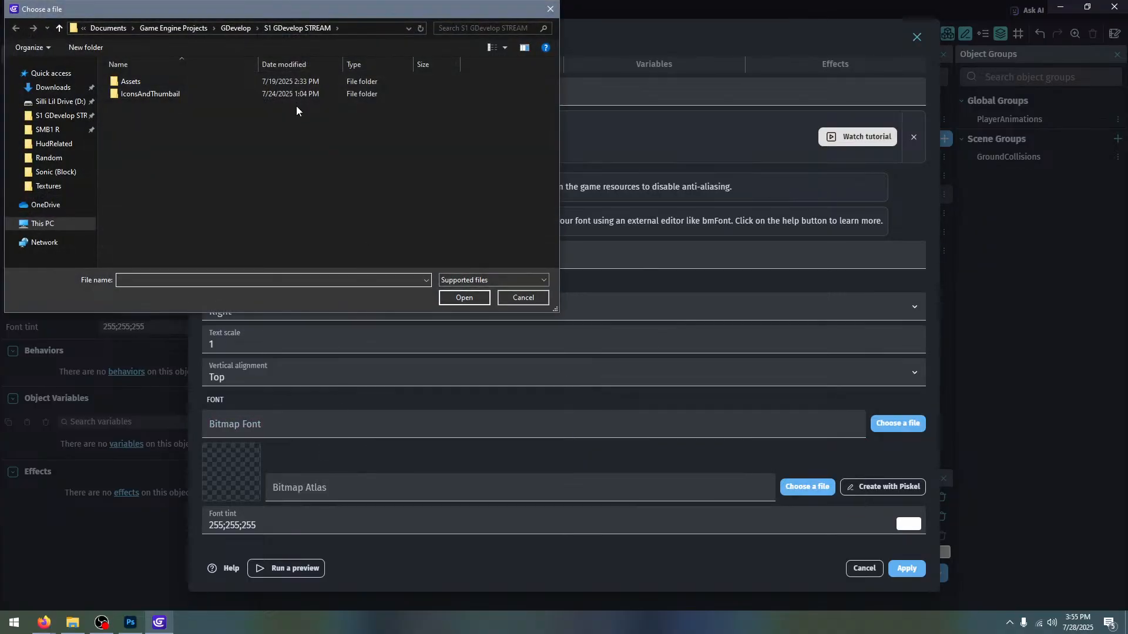
double_click(213, 97)
click(268, 29)
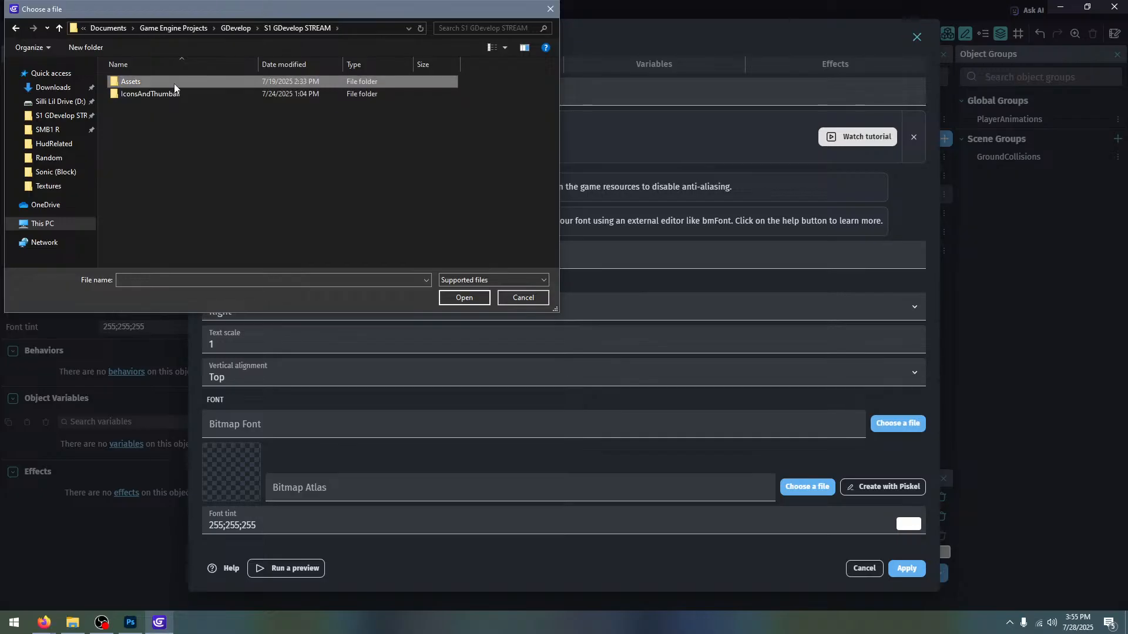
double_click(174, 83)
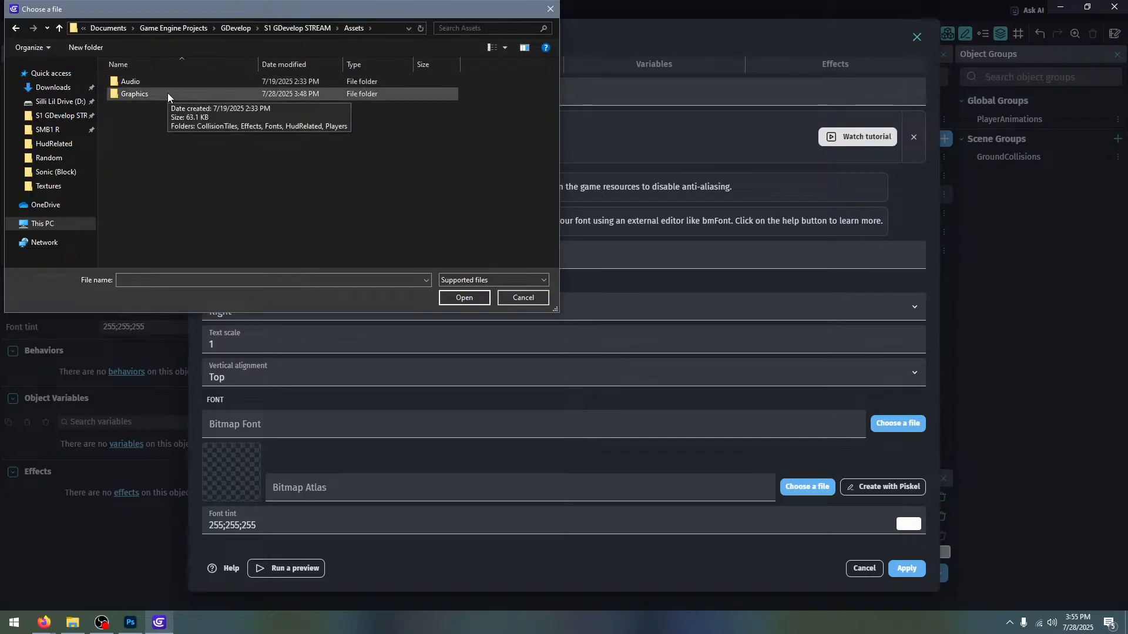
double_click(173, 93)
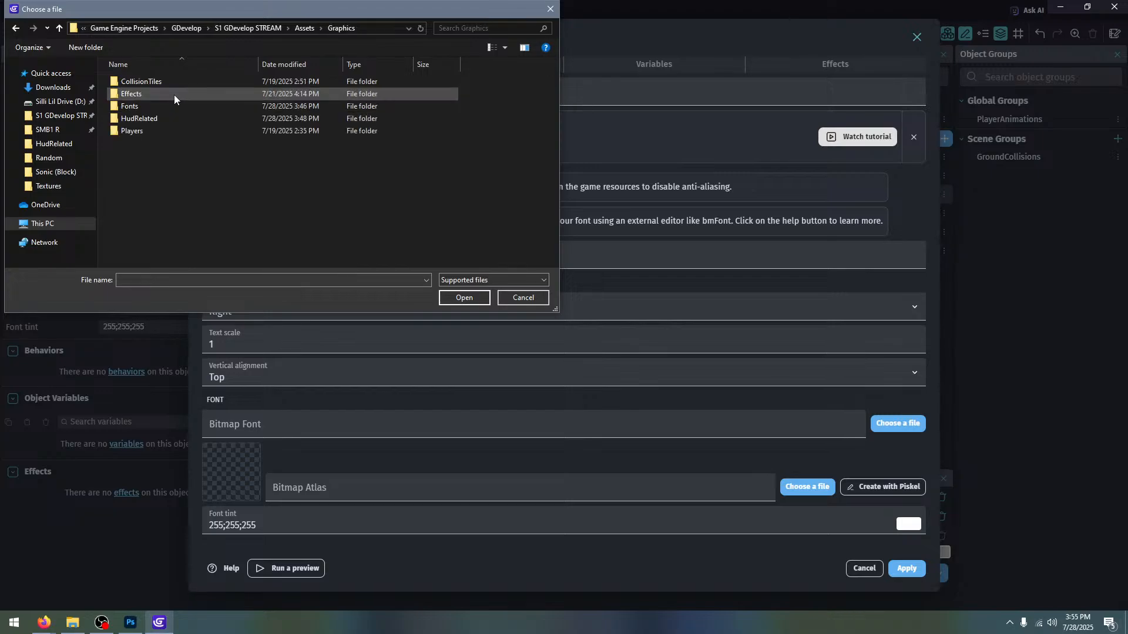
double_click(169, 110)
right_click(301, 210)
mouse_move(329, 218)
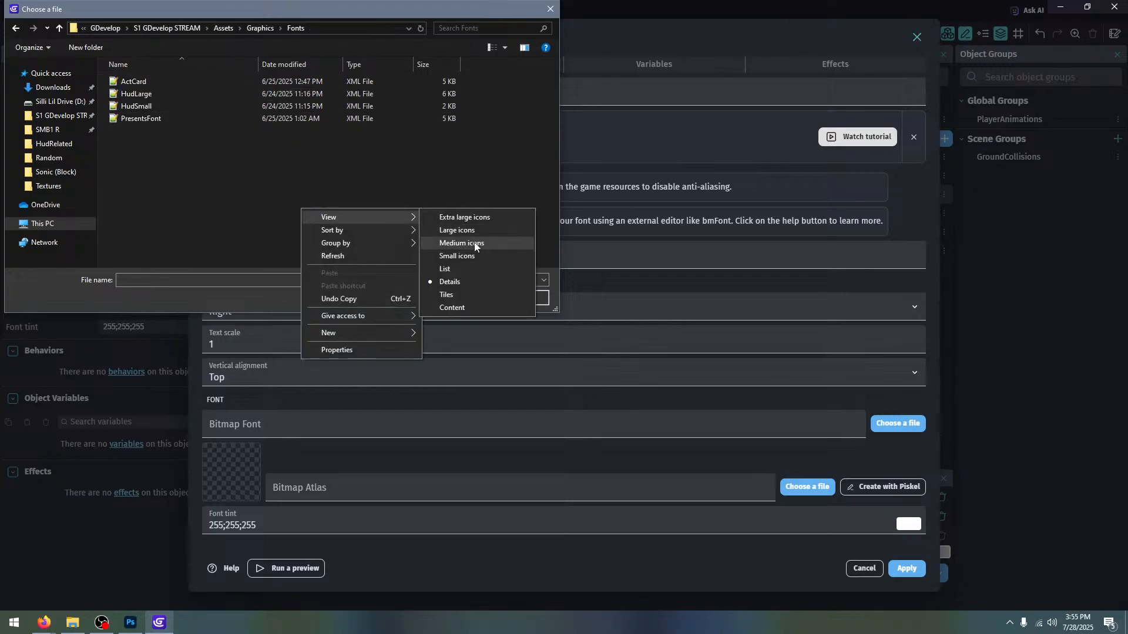
click(461, 229)
click(203, 94)
click(464, 298)
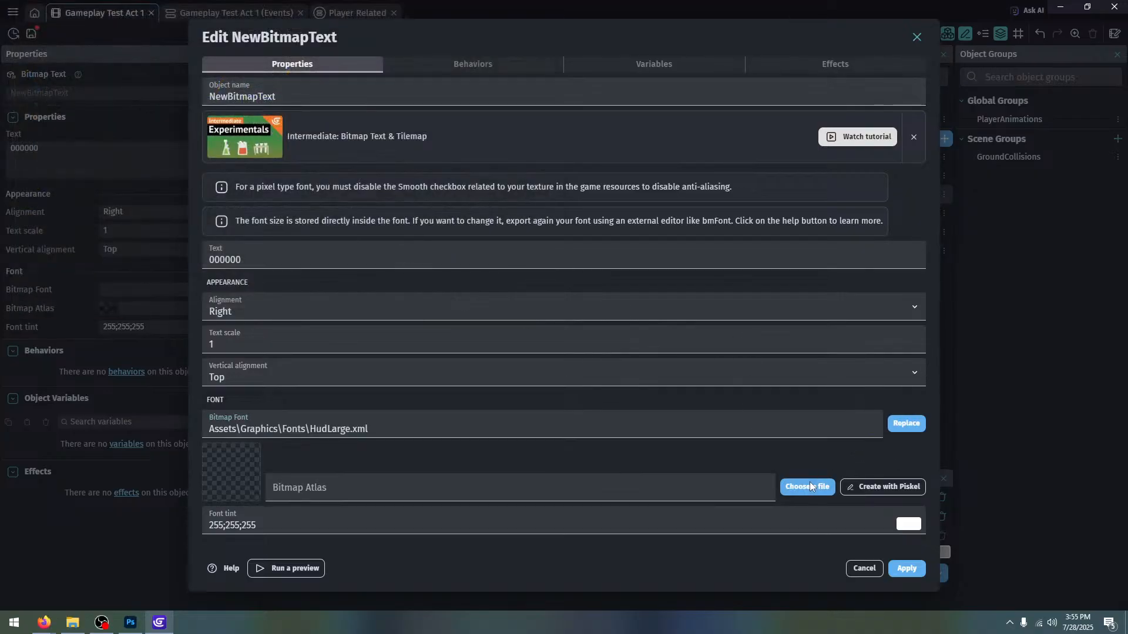
Load HudLarge-White.png from Assets\Graphics\Fonts as the bitmap atlas and apply the object's settings
click(810, 486)
click(477, 514)
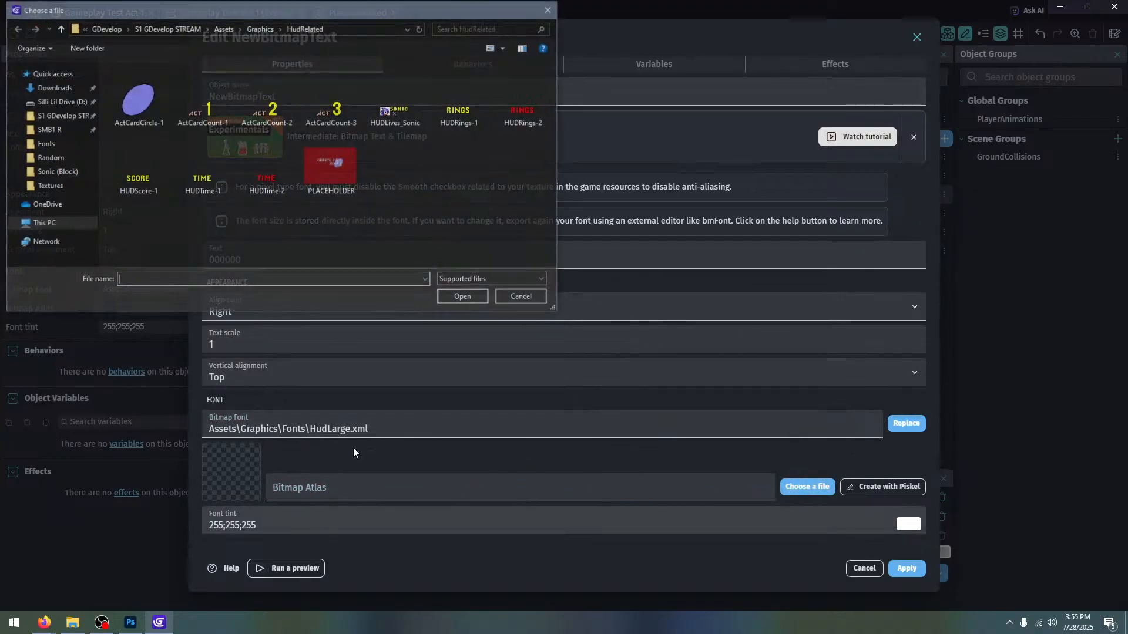
click(261, 29)
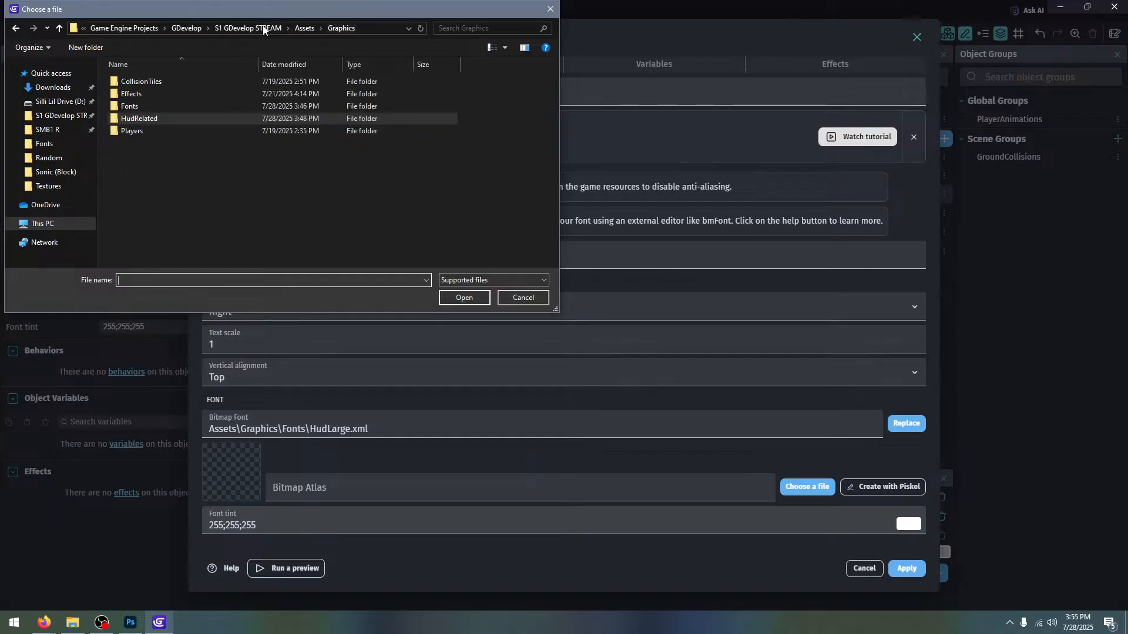
double_click(200, 105)
double_click(196, 68)
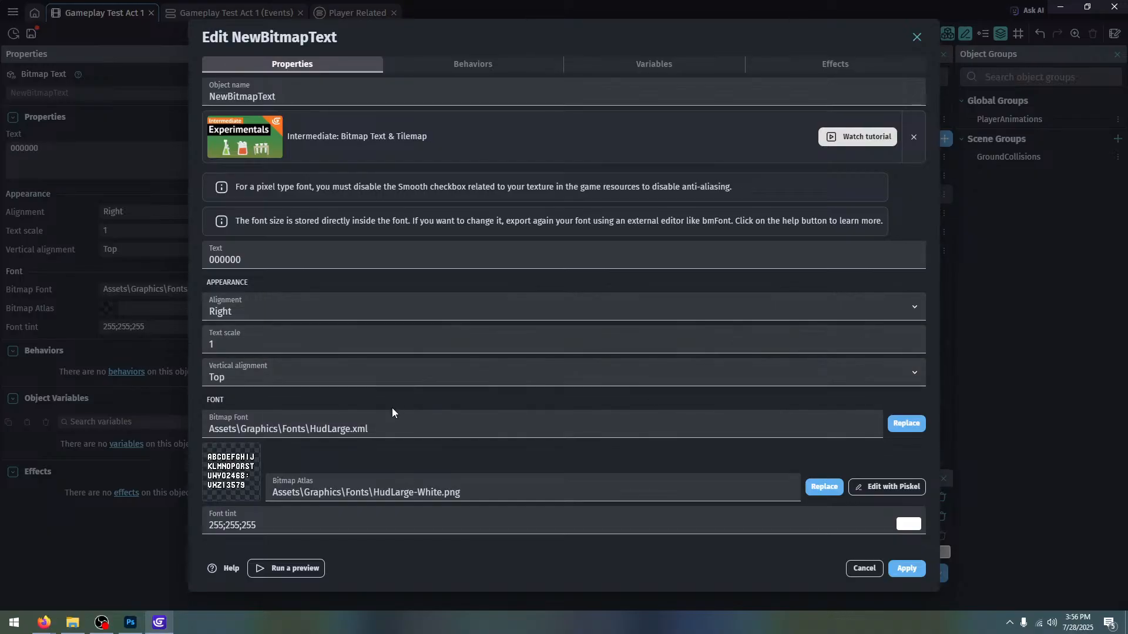
click(921, 568)
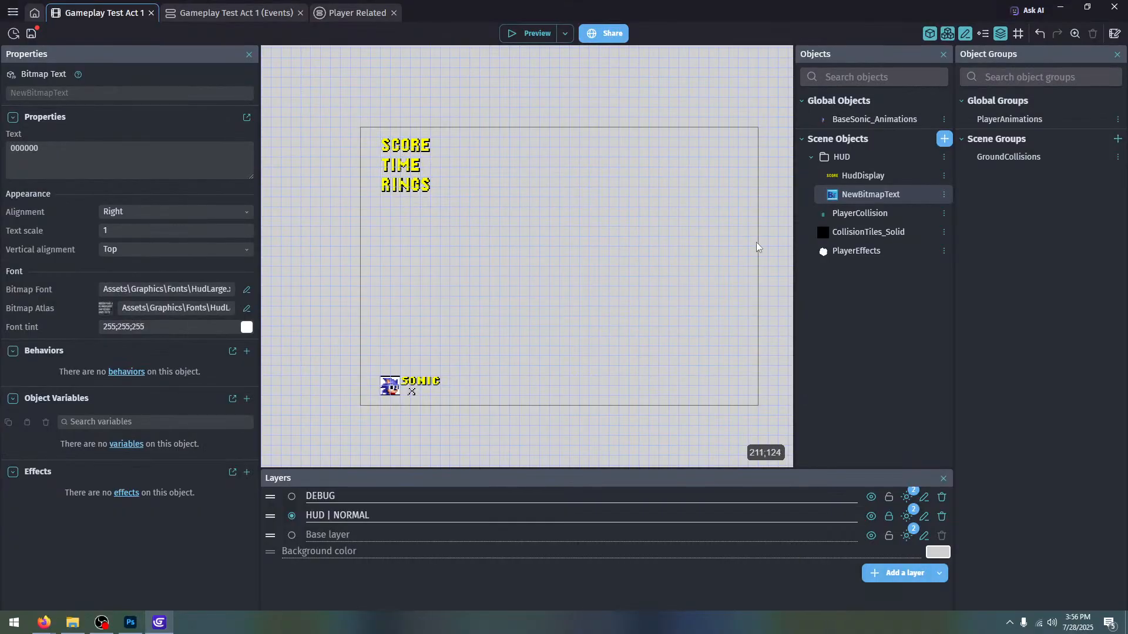
Rename the new bitmap text object in the HUD folder as HudText
click(944, 195)
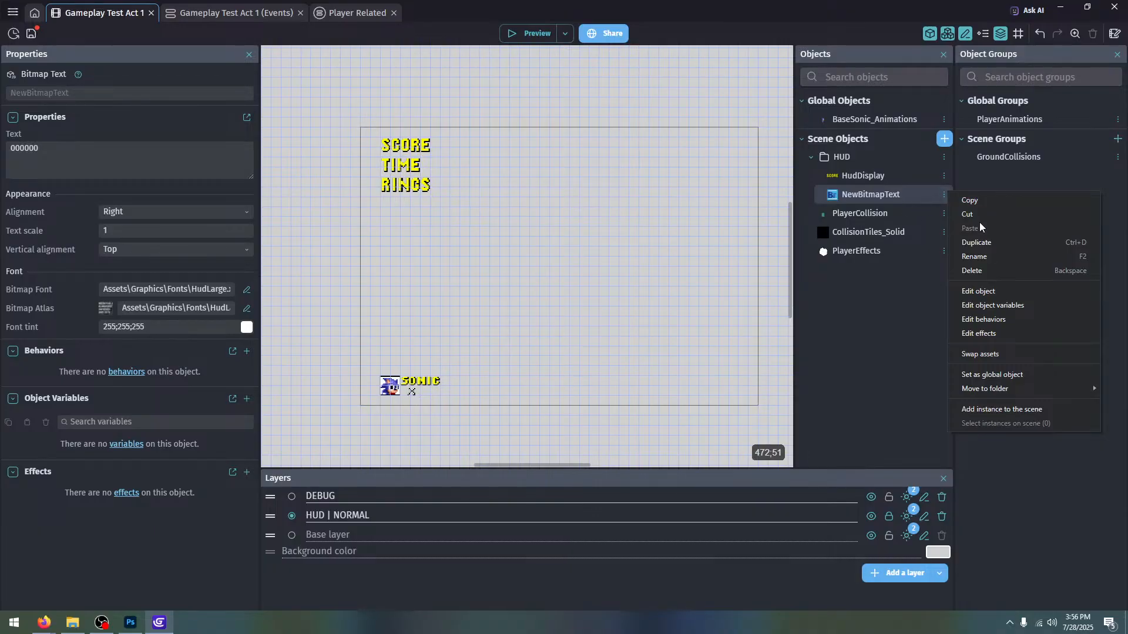
click(974, 257)
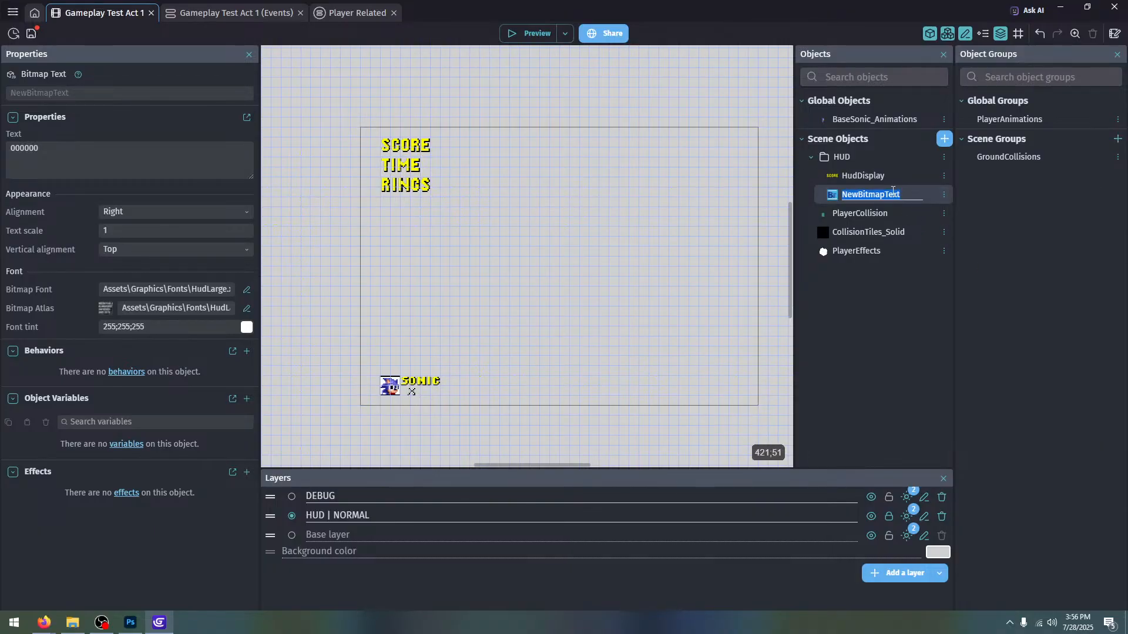
text(Hud)
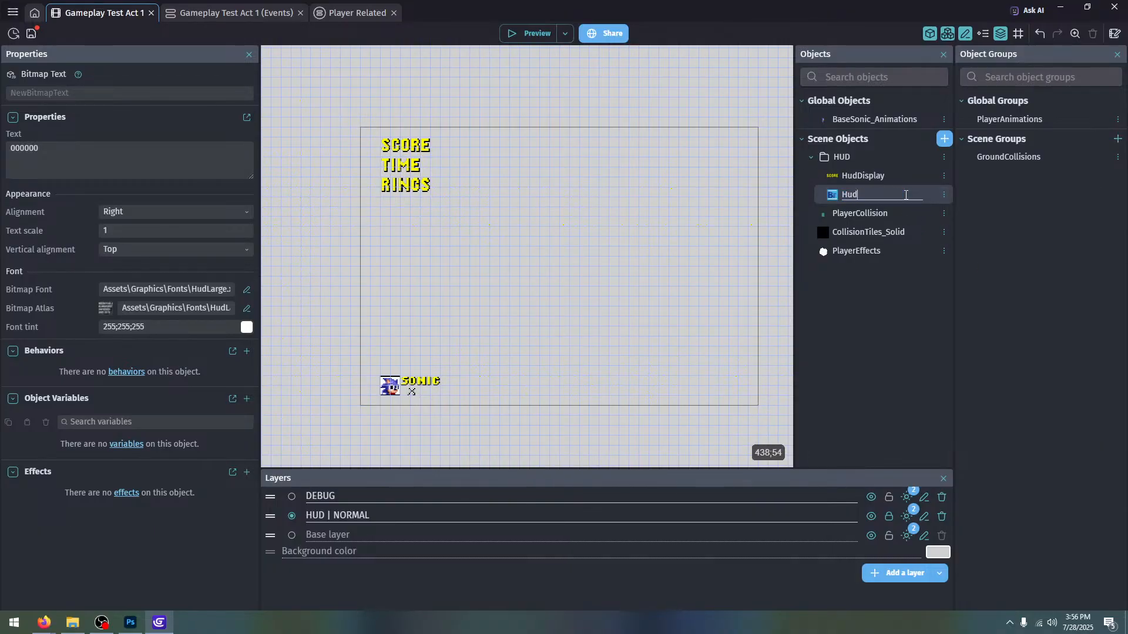
key(Return)
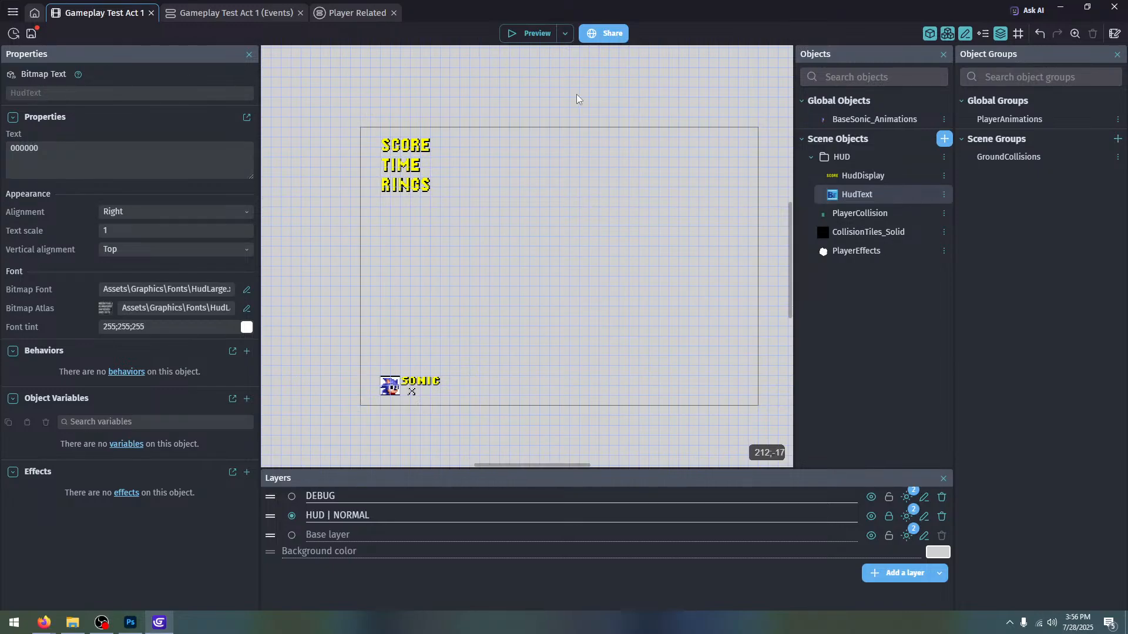
Add an object variable named AssignedText of type Text to HudText and apply the object's settings
double_click(894, 193)
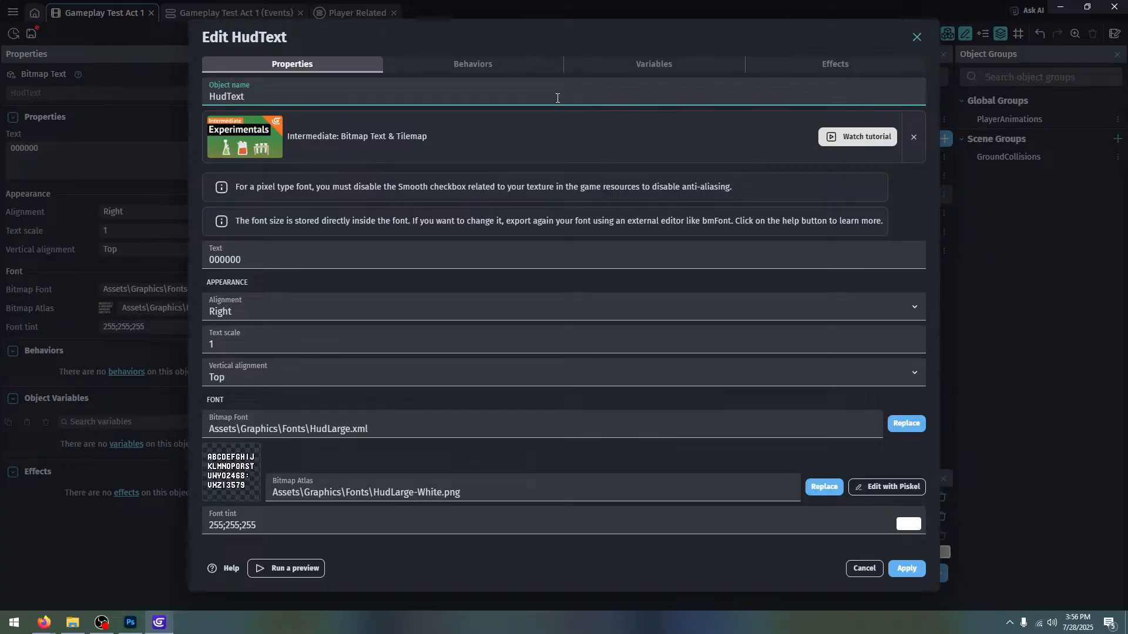
click(497, 73)
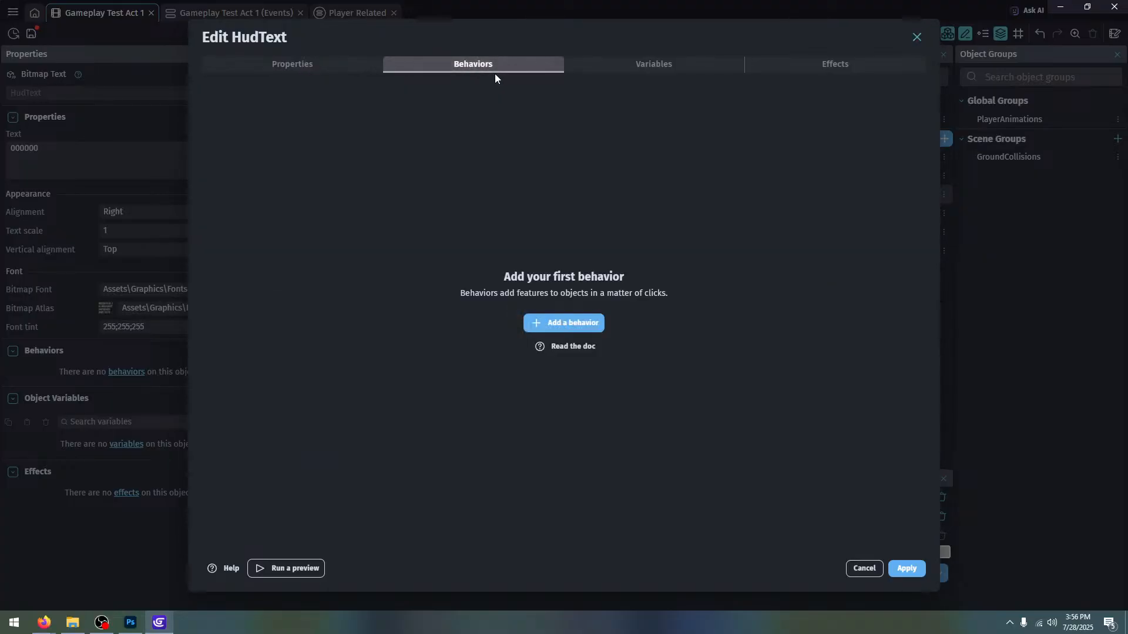
click(594, 64)
click(580, 341)
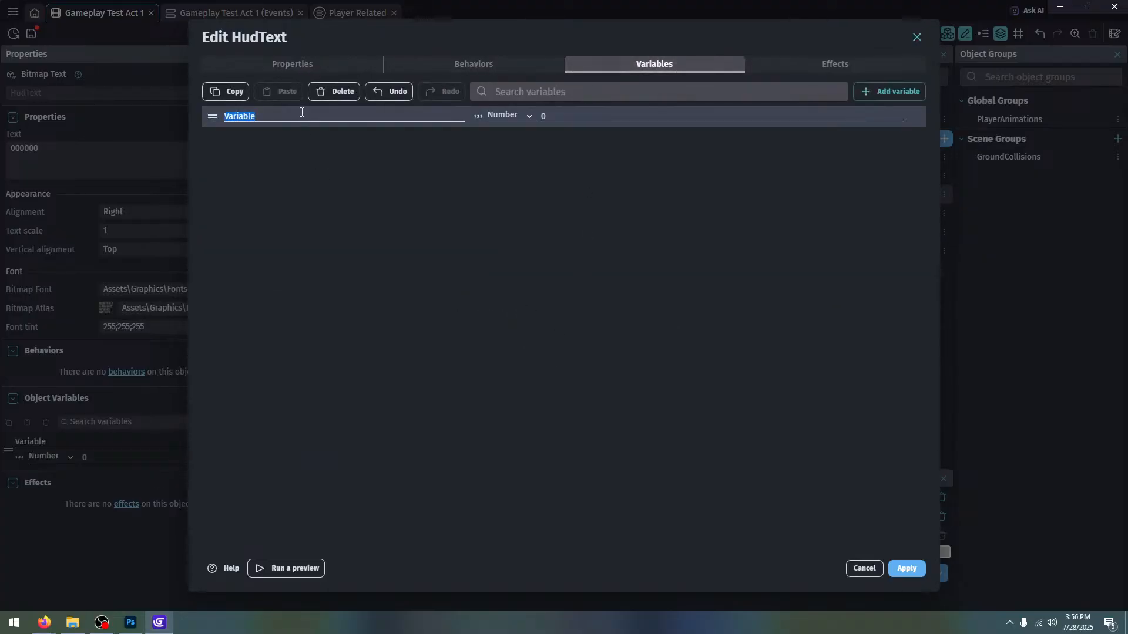
text(AssignedText)
click(504, 115)
click(508, 128)
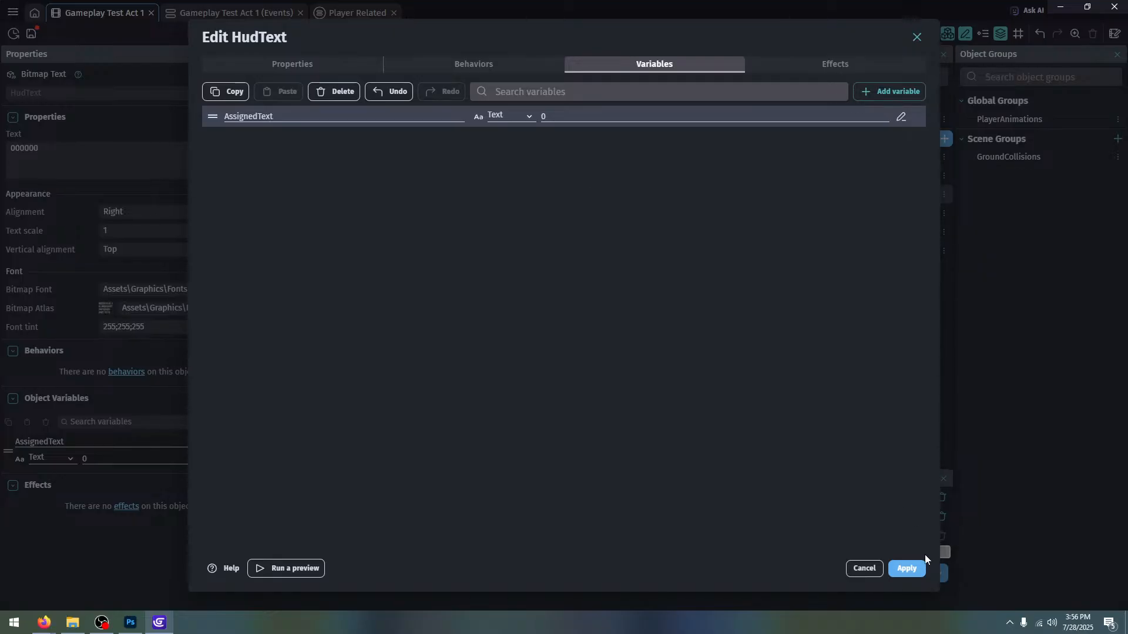
click(911, 573)
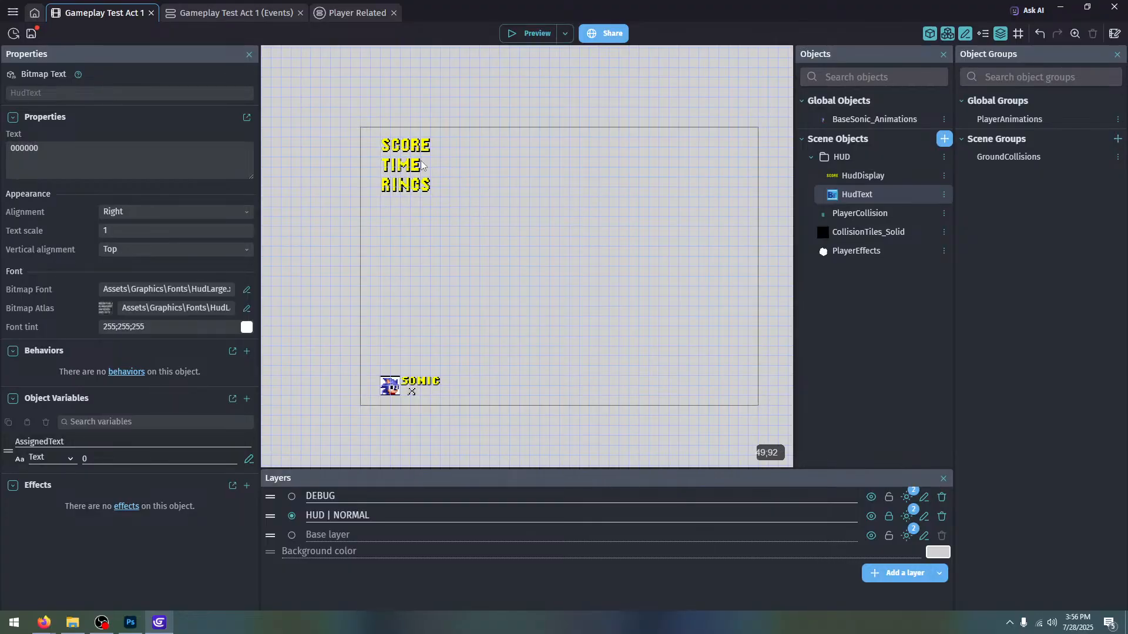
Place a HudText instance beside the SCORE label at X 64, Y 8, checking the HUD sprite sheet in Photoshop
drag(846, 198, 475, 148)
click(130, 623)
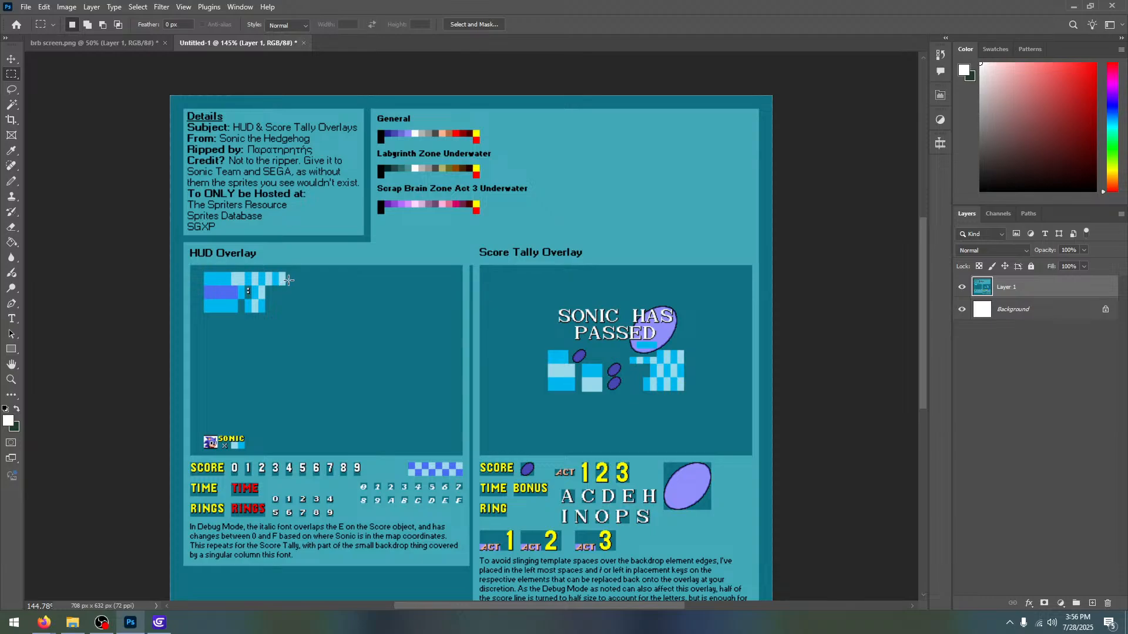
scroll(251, 408, down, 1)
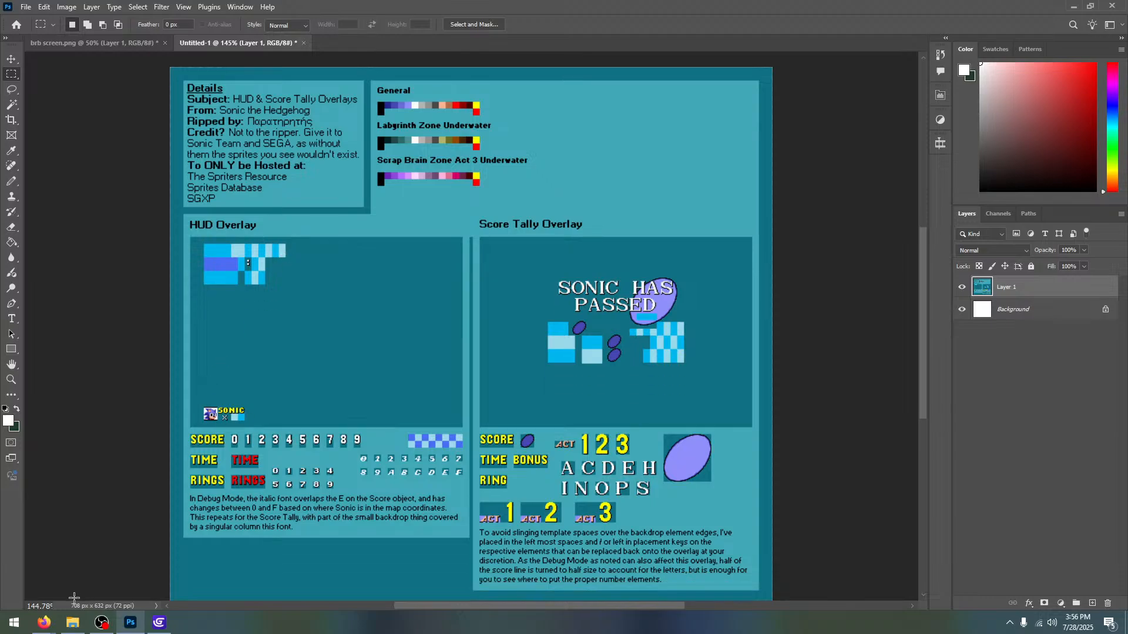
click(44, 622)
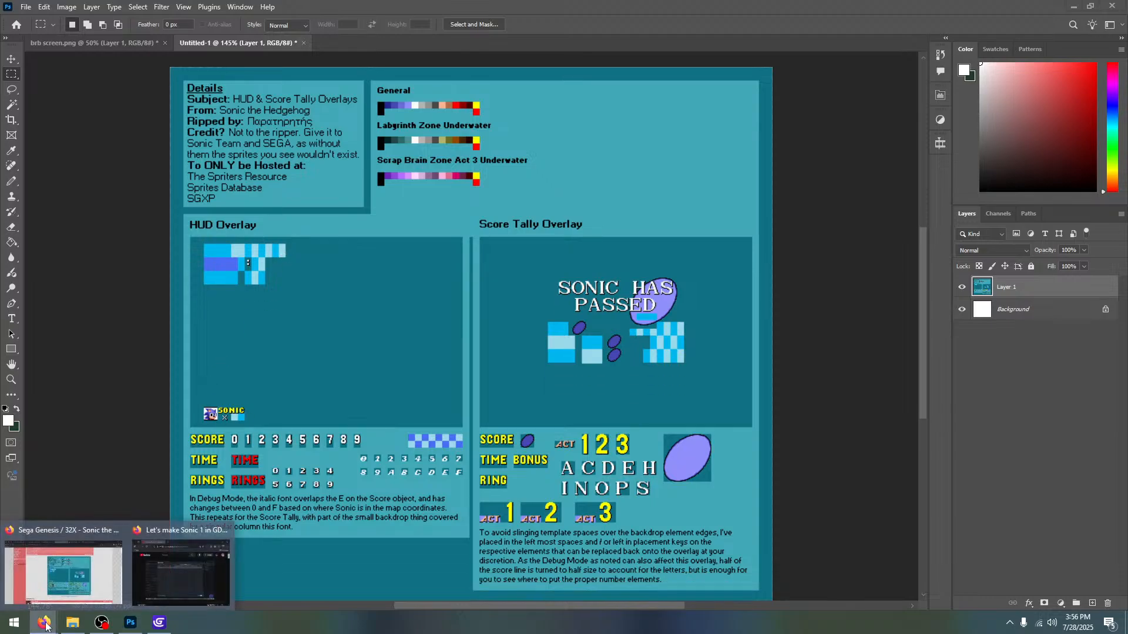
click(172, 328)
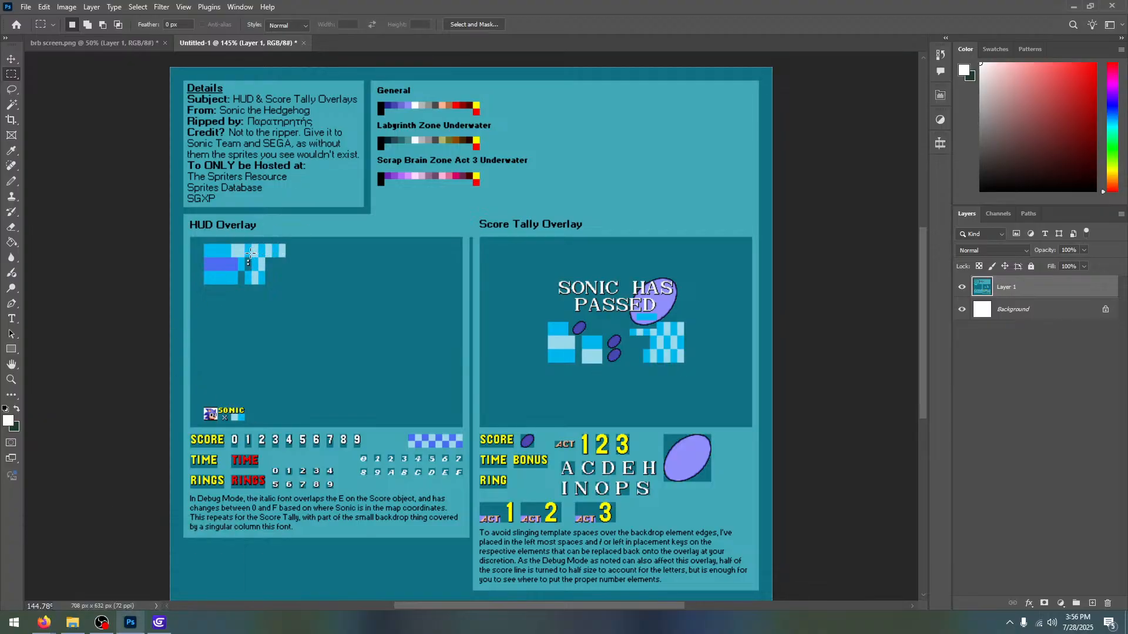
click(159, 623)
scroll(372, 150, up, 5)
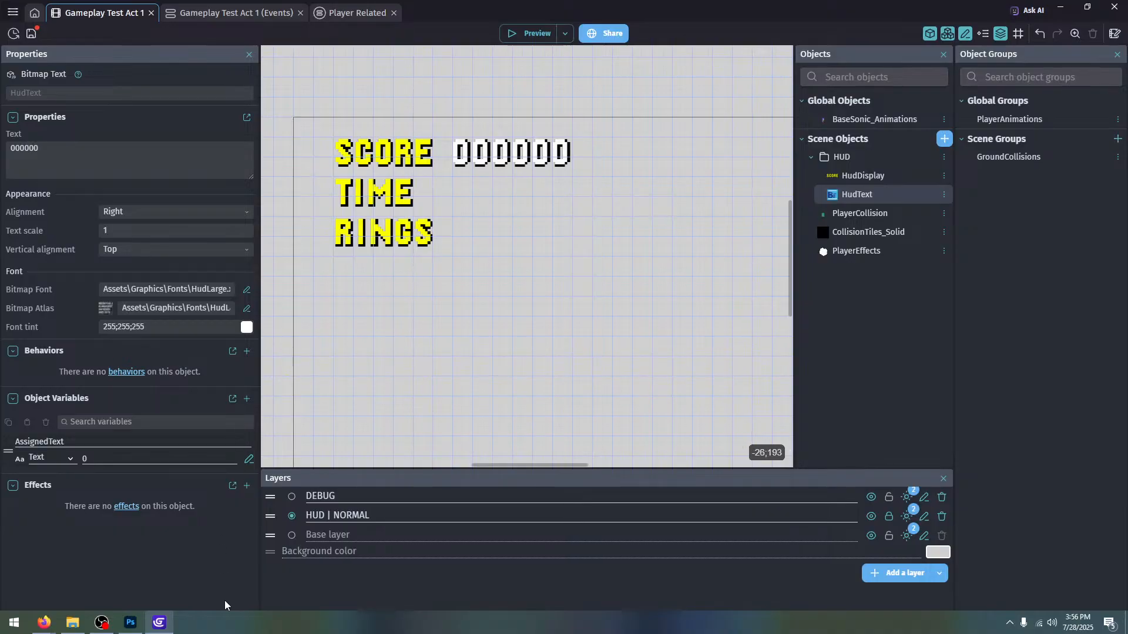
Switch to Photoshop, copy the HUD Overlay's six score digit cells to a new layer, and move them directly above the SCORE block
click(130, 623)
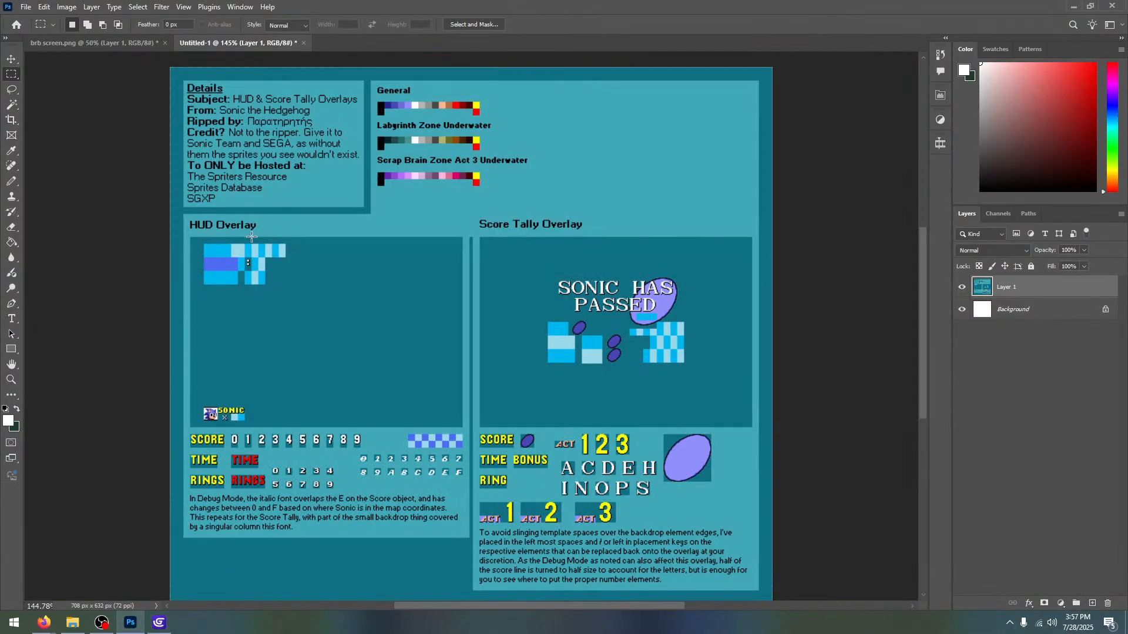
key(ctrl+plus)
key(ctrl+plus)
key(ctrl+plus)
key(ctrl+plus)
drag(252, 237, 675, 397)
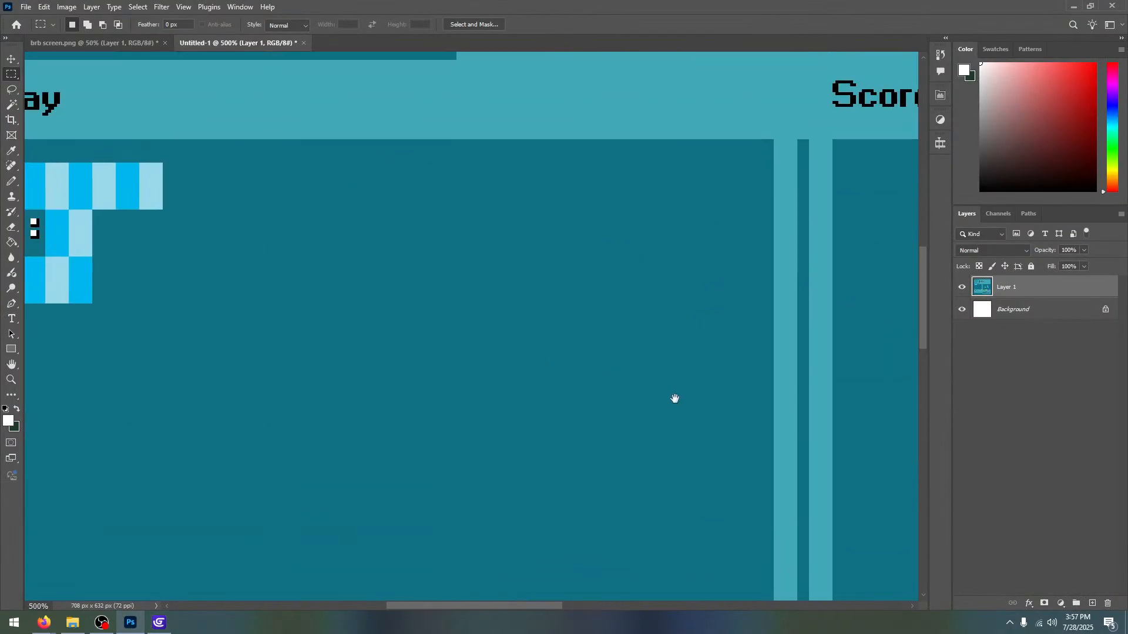
drag(366, 331, 572, 341)
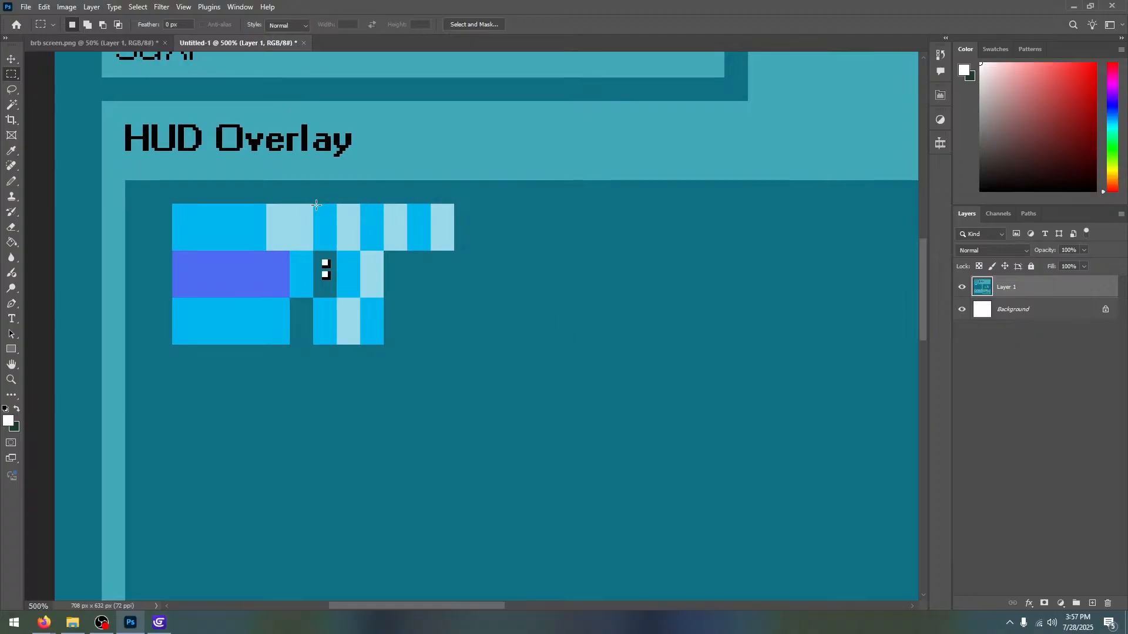
mouse_move(314, 204)
mouse_down()
mouse_move(453, 253)
mouse_move(422, 217)
mouse_move(287, 163)
mouse_move(287, 173)
mouse_up()
key(ctrl+j)
click(11, 63)
Switch to GDevelop, select the HudText instance beside SCORE, and set its Z order to 0
click(159, 623)
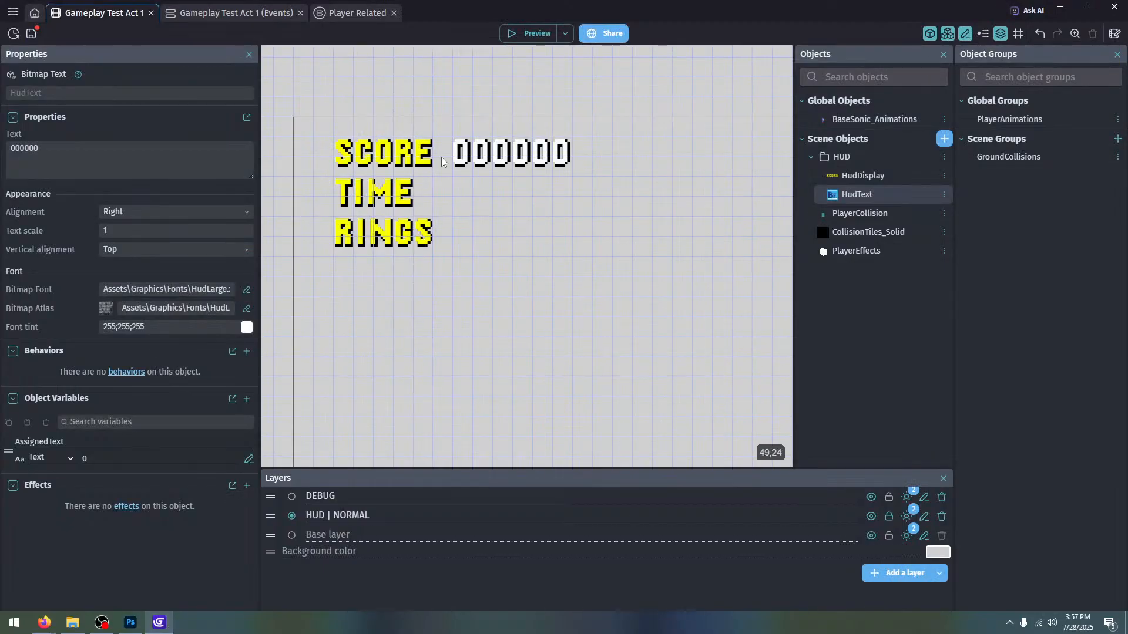
click(520, 162)
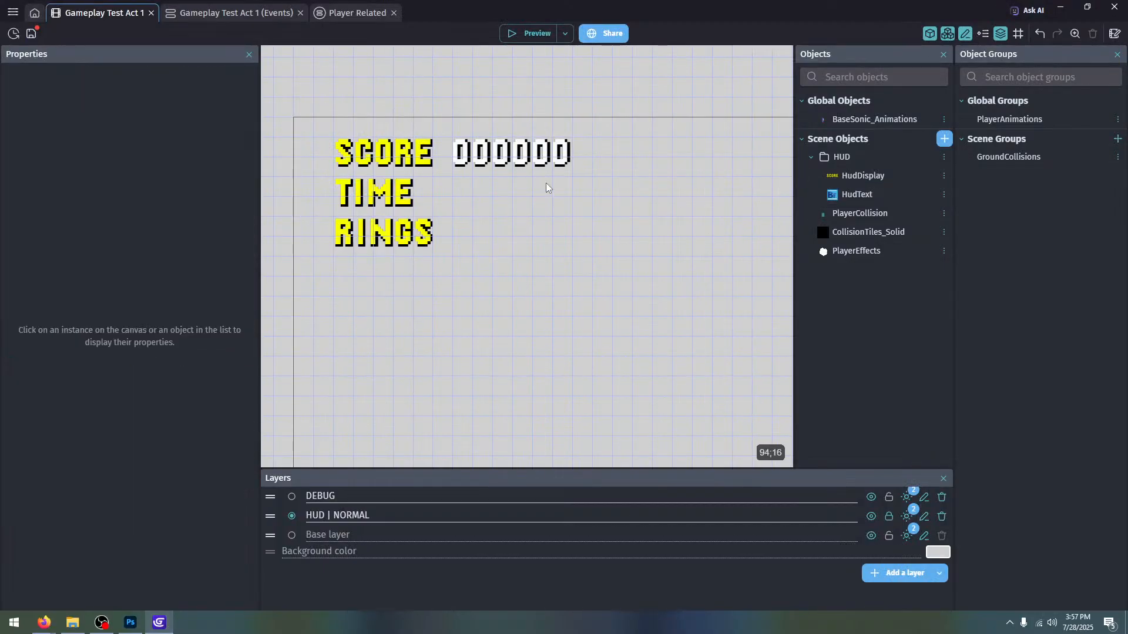
click(511, 154)
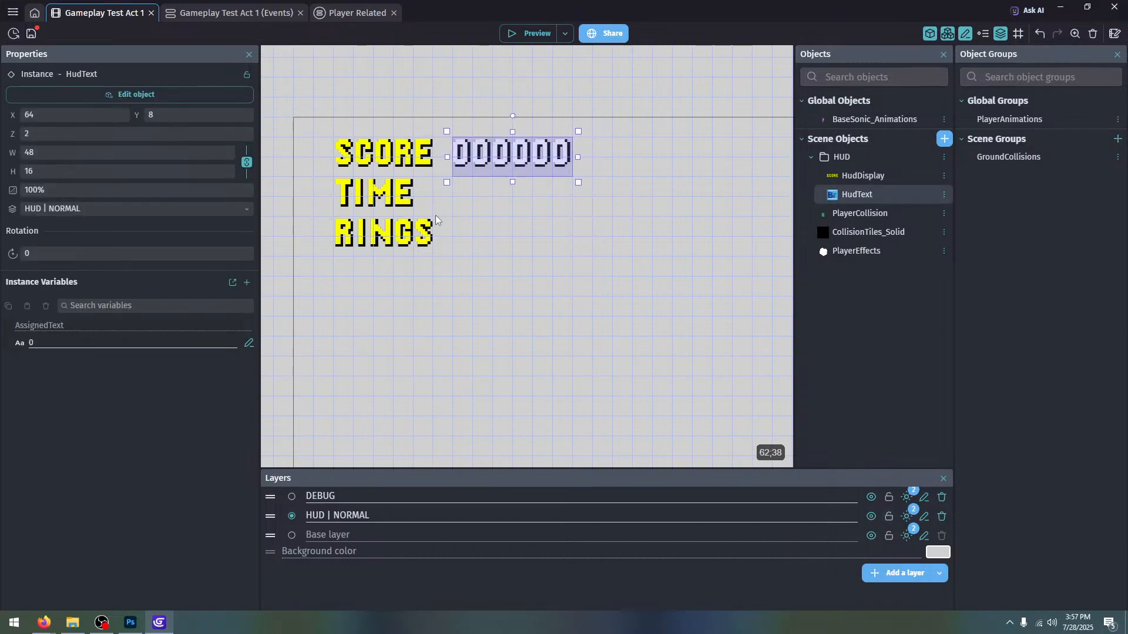
click(531, 298)
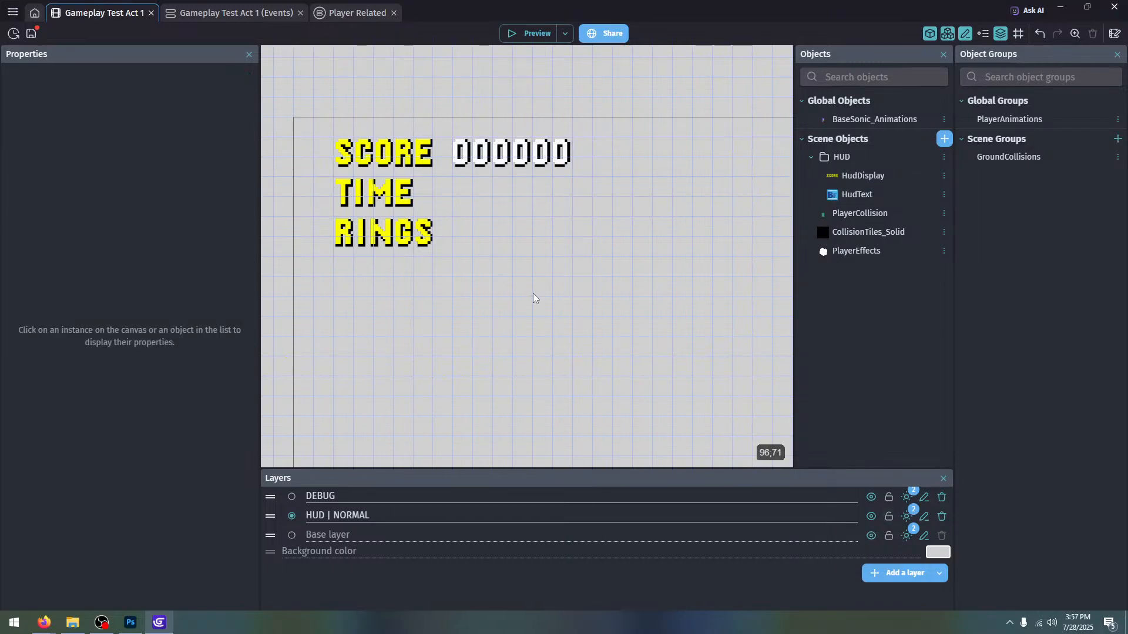
scroll(444, 153, down, 1)
scroll(445, 154, down, 1)
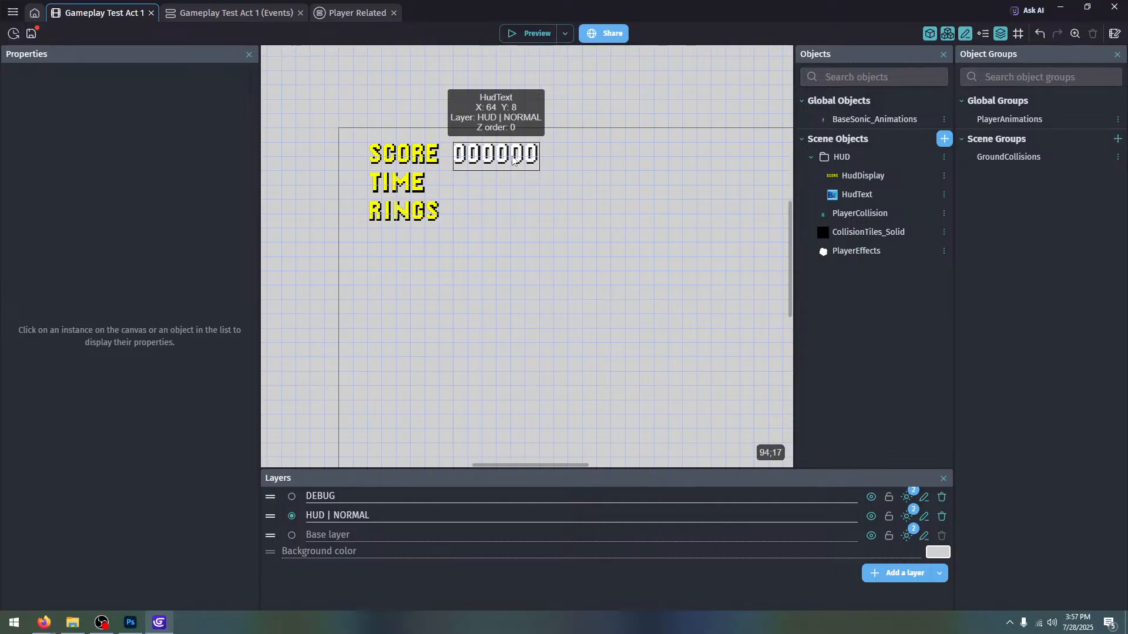
scroll(584, 173, up, 3)
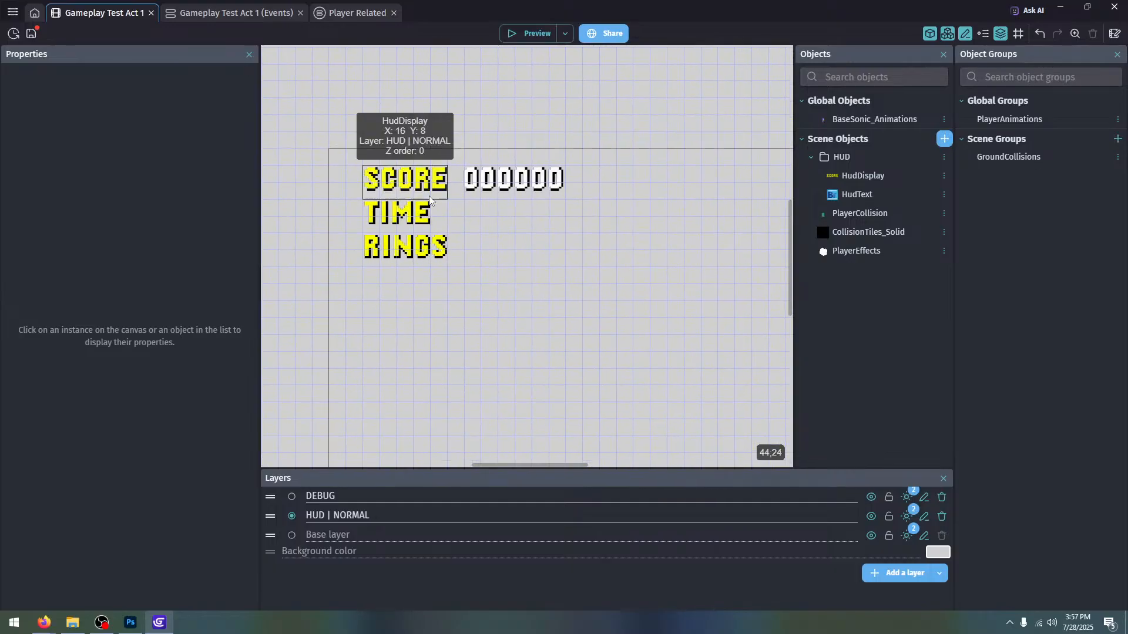
Change the HudText object's alignment to Left and apply its settings
click(528, 185)
double_click(884, 195)
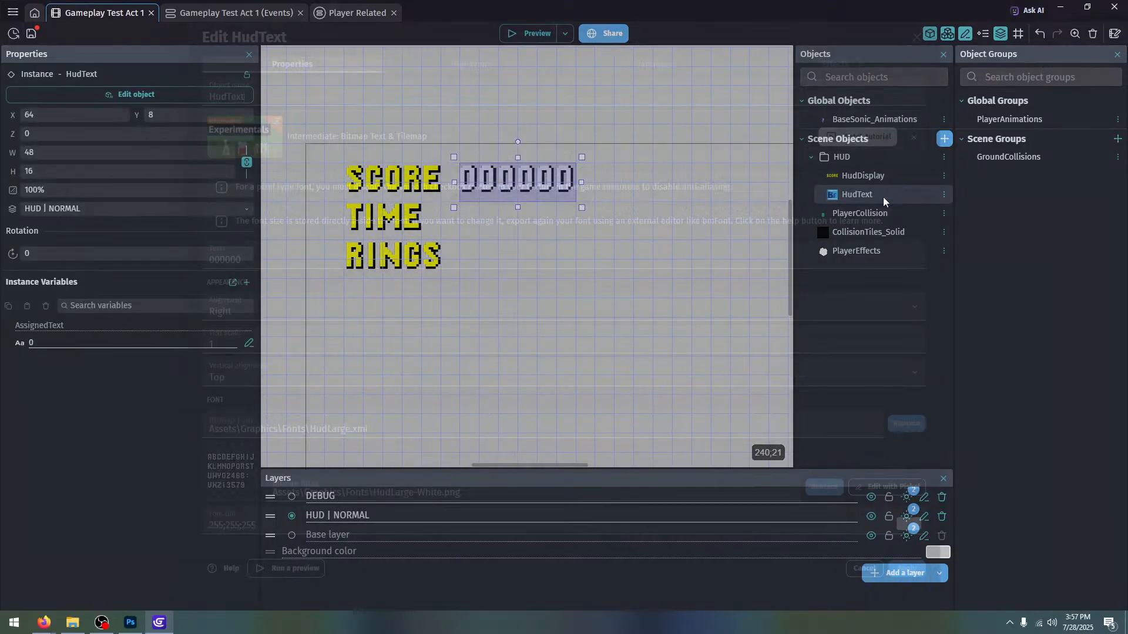
click(443, 65)
click(348, 61)
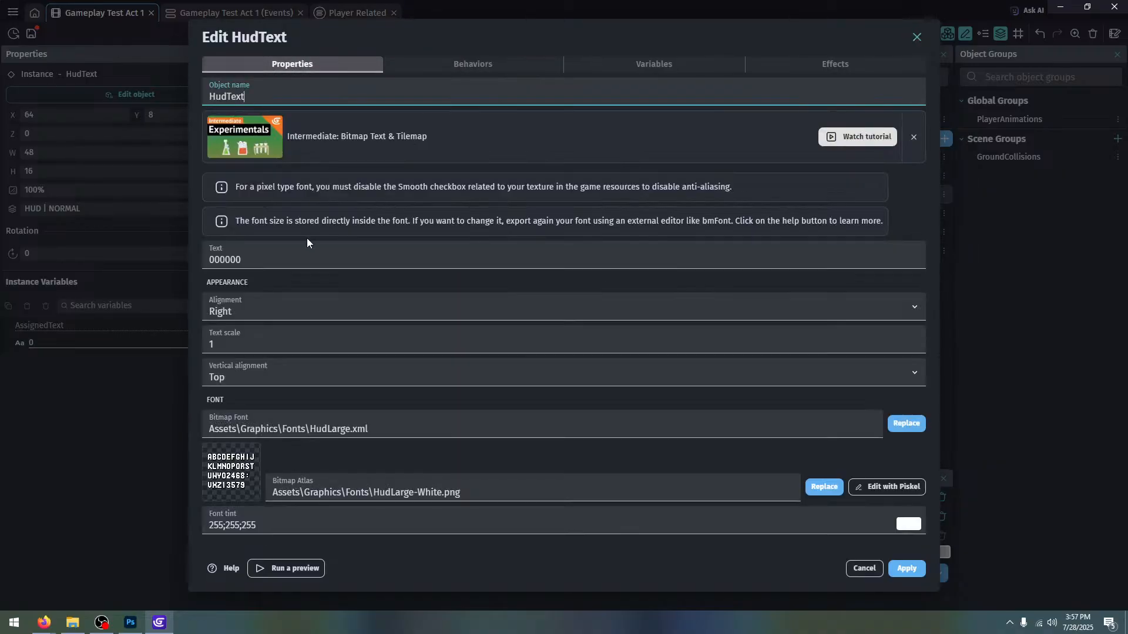
click(276, 312)
click(279, 328)
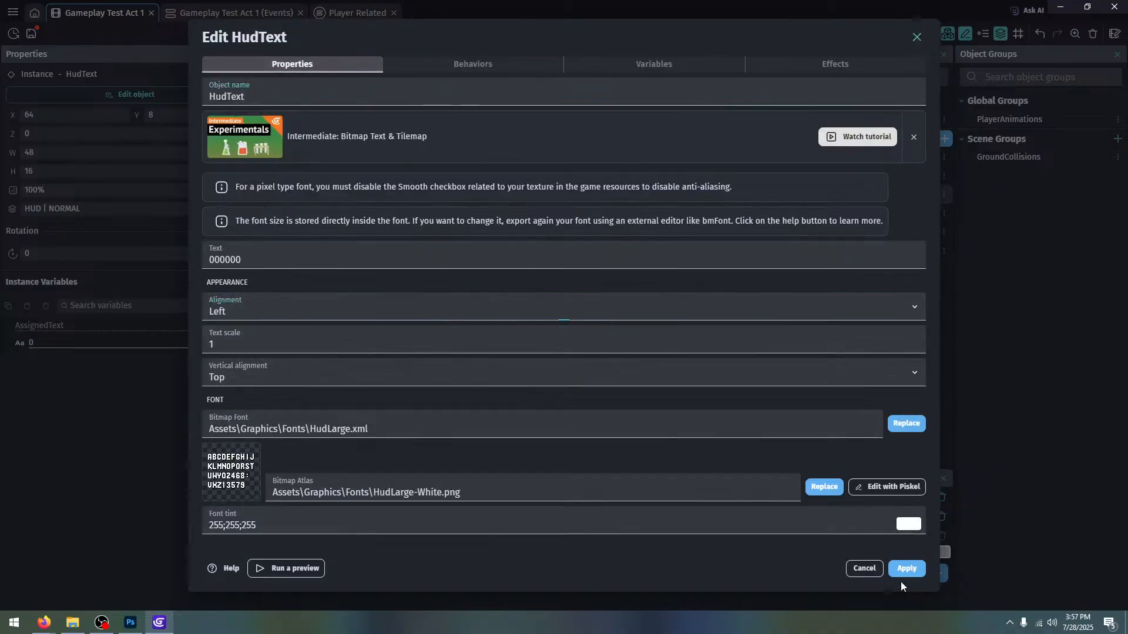
click(897, 573)
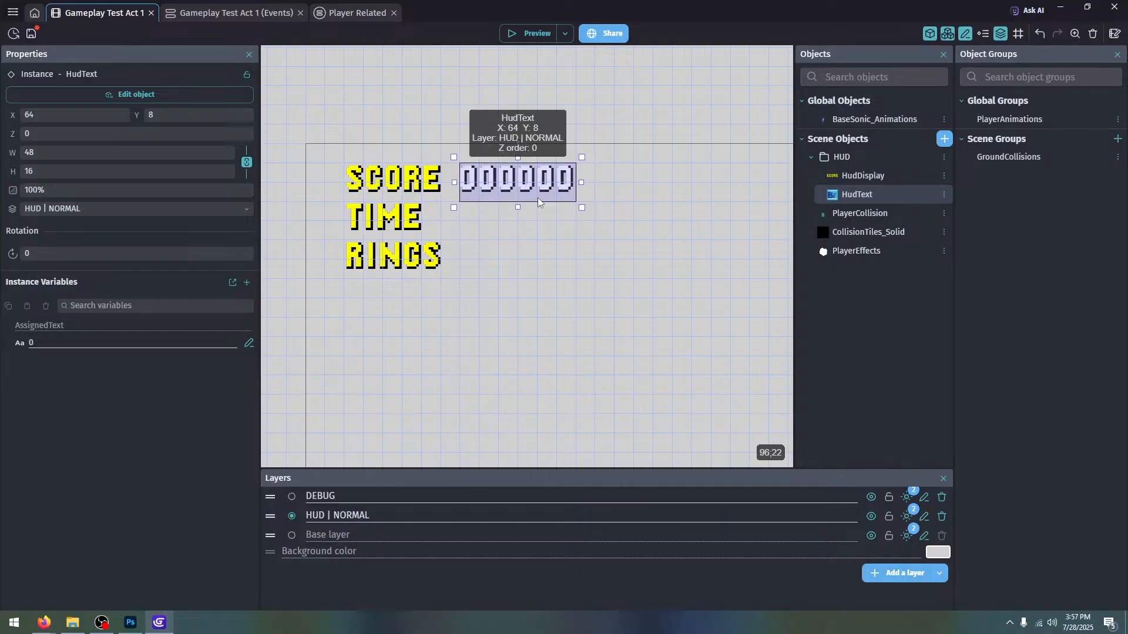
Compare the score counter's placement with the HUD Overlay template in Photoshop and return to GDevelop
click(568, 265)
click(496, 186)
key(alt+Tab)
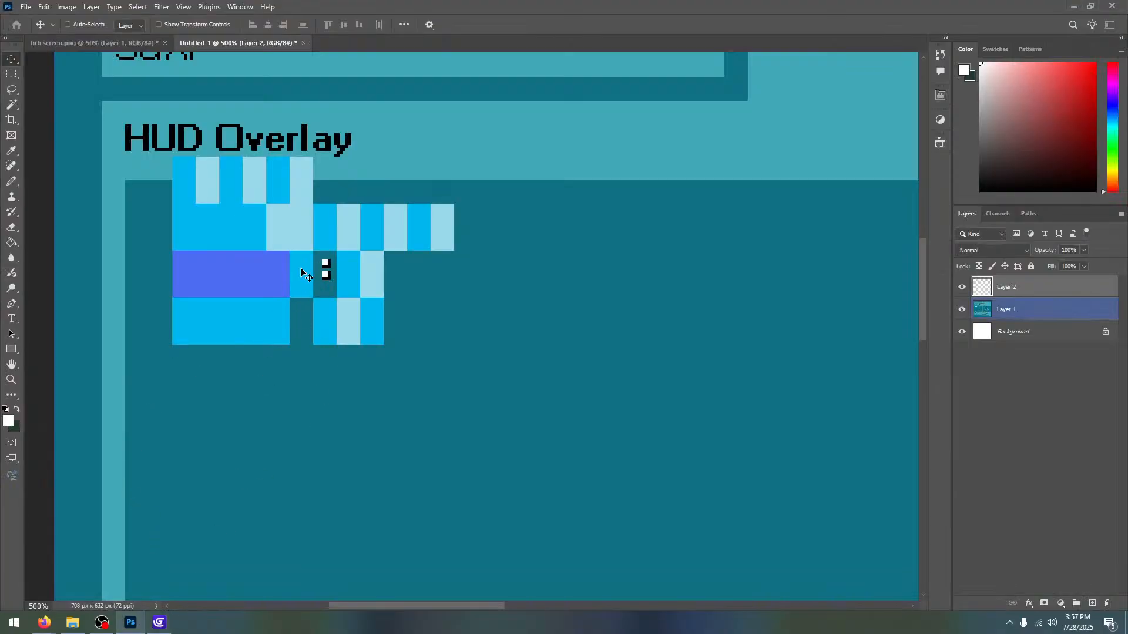
mouse_move(165, 631)
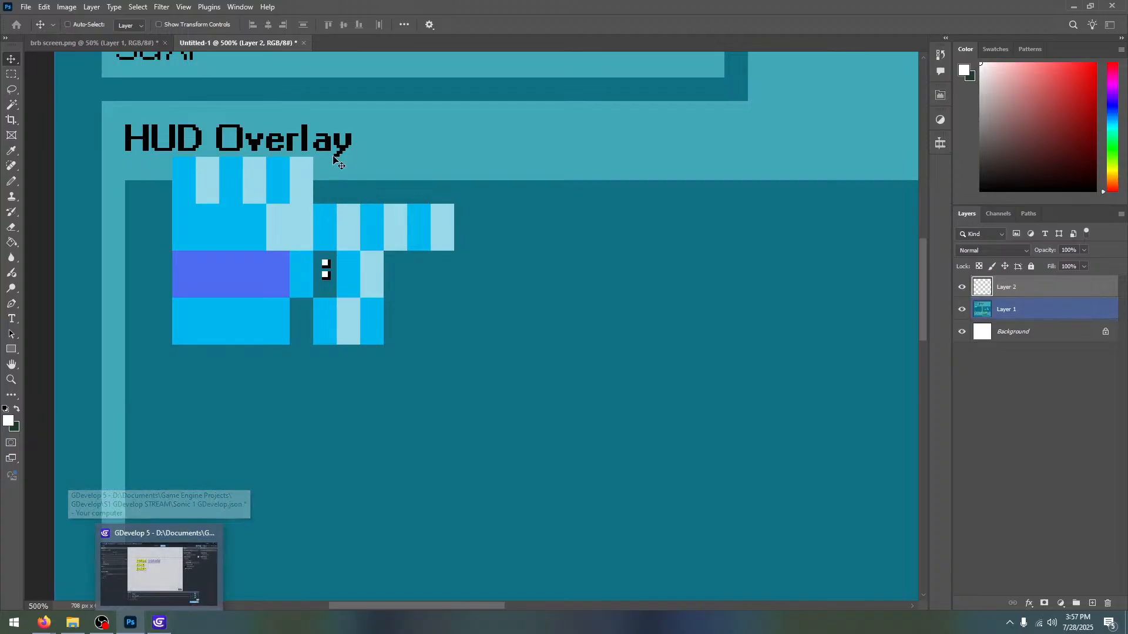
click(164, 632)
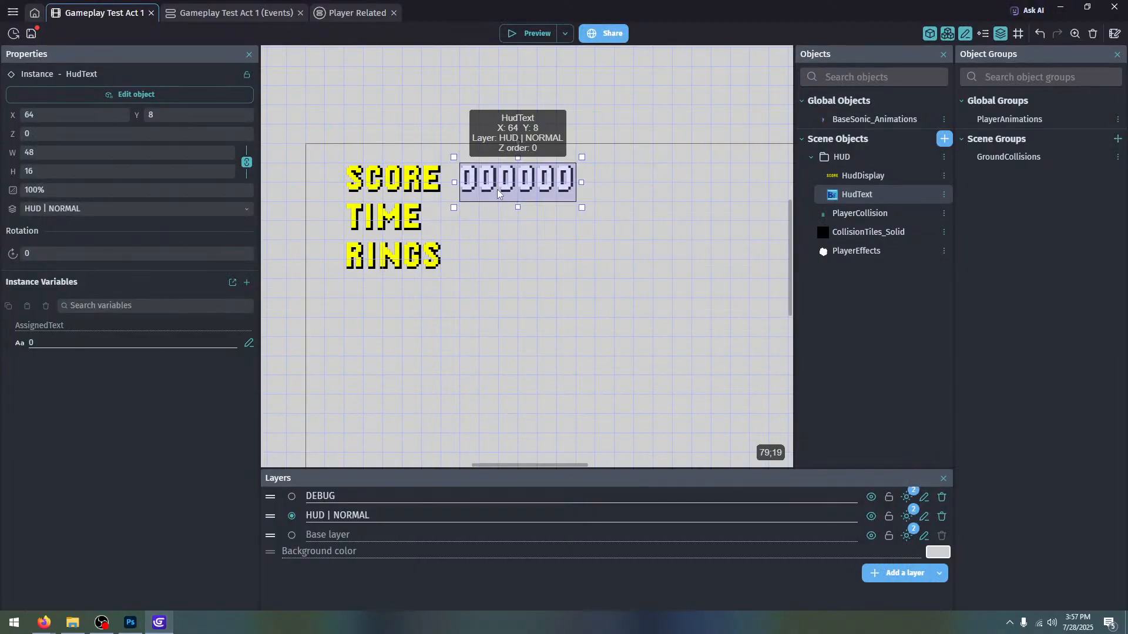
Duplicate the score's HudText instance and place one copy beside RINGS and another beside TIME
ctrl+drag(497, 189, 525, 276)
click(504, 228)
click(623, 195)
Switch to Photoshop and measure the light cell block at the end of SCORE and the small italic debug digits with rectangular selections
click(141, 624)
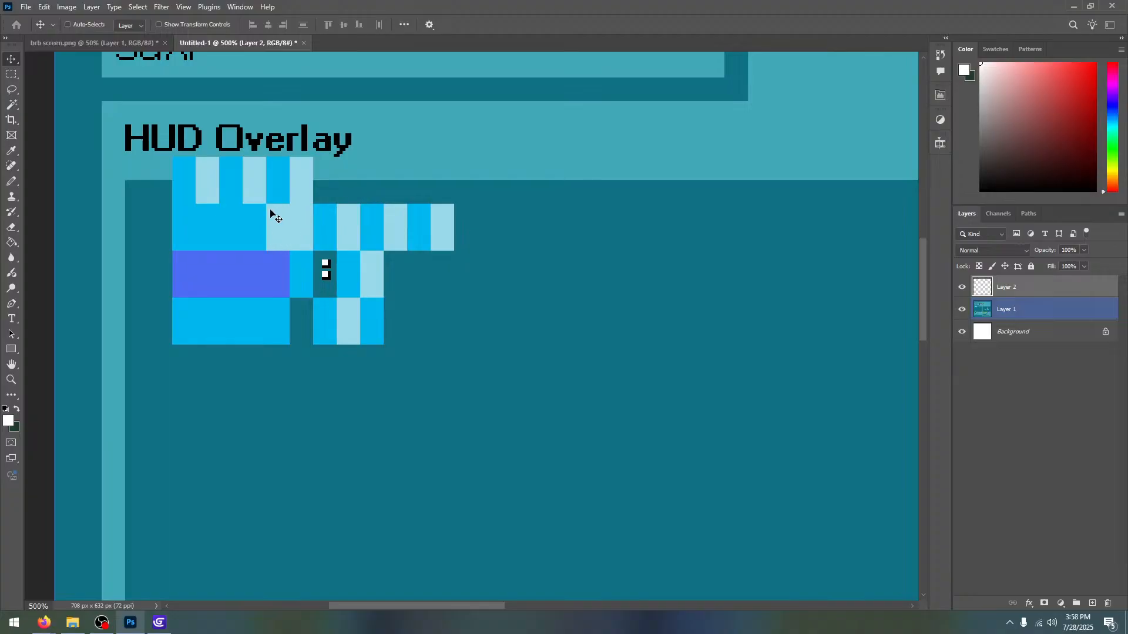
click(11, 74)
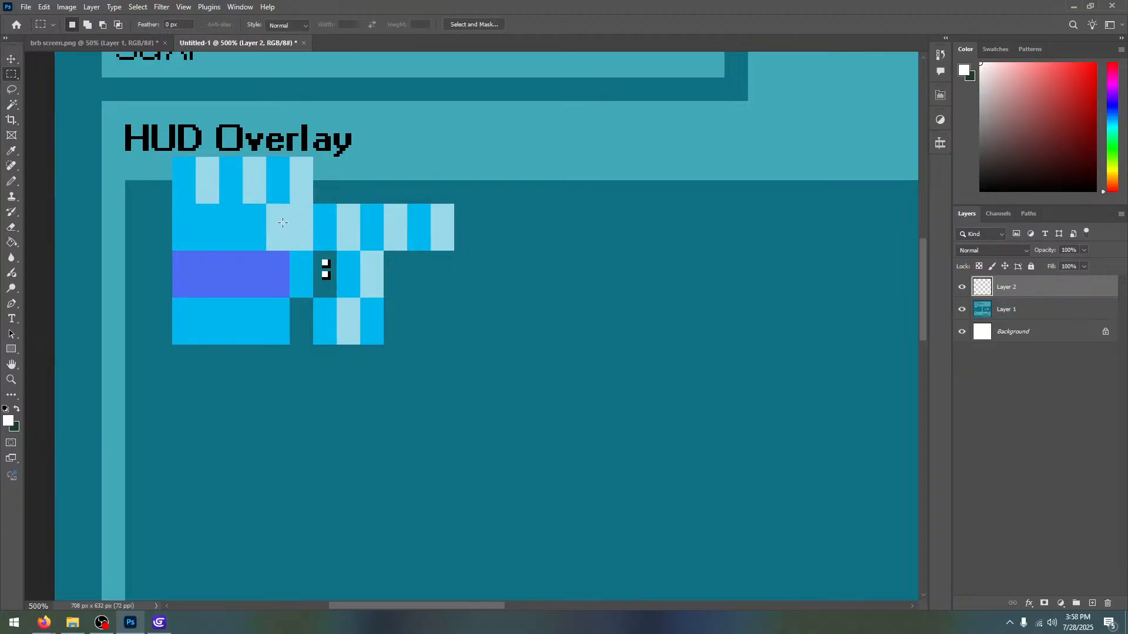
drag(267, 205, 312, 251)
click(426, 239)
scroll(429, 241, down, 3)
key(ctrl+minus)
key(ctrl+minus)
key(ctrl+minus)
key(ctrl+minus)
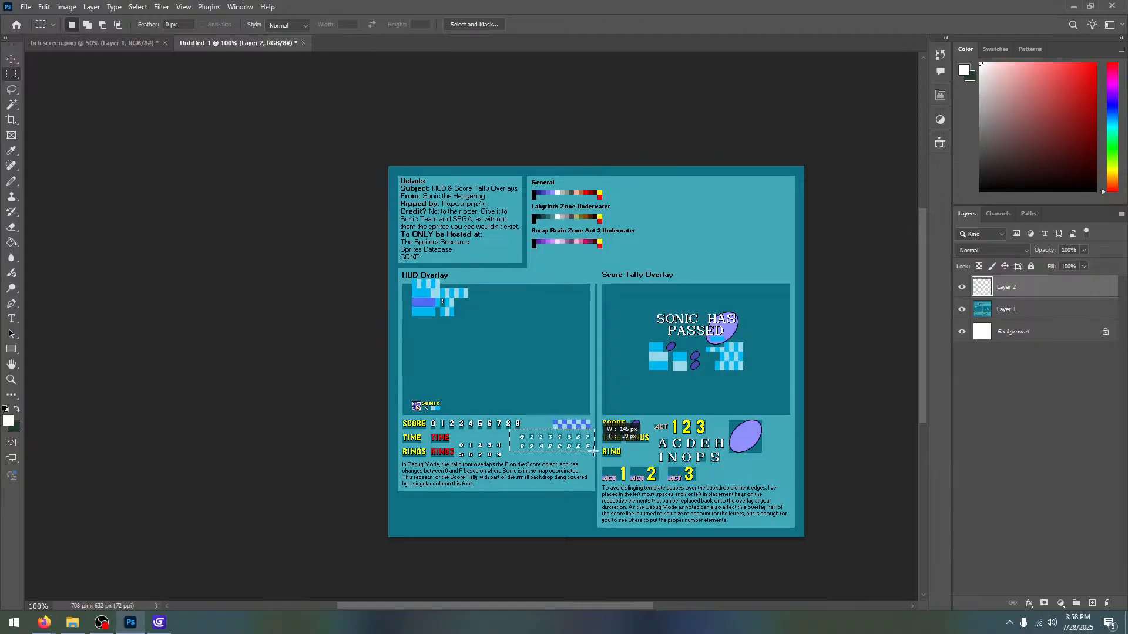
Return to GDevelop, check the time counter's instance, and run a preview of the scene with the HUD counters
click(159, 622)
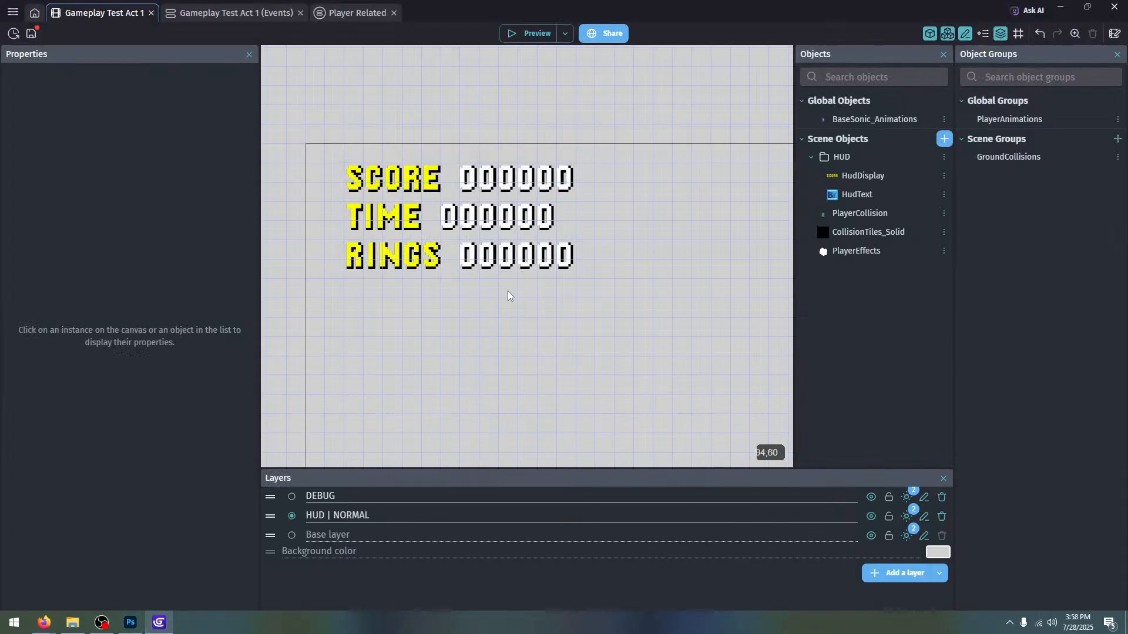
click(514, 220)
click(505, 105)
click(520, 33)
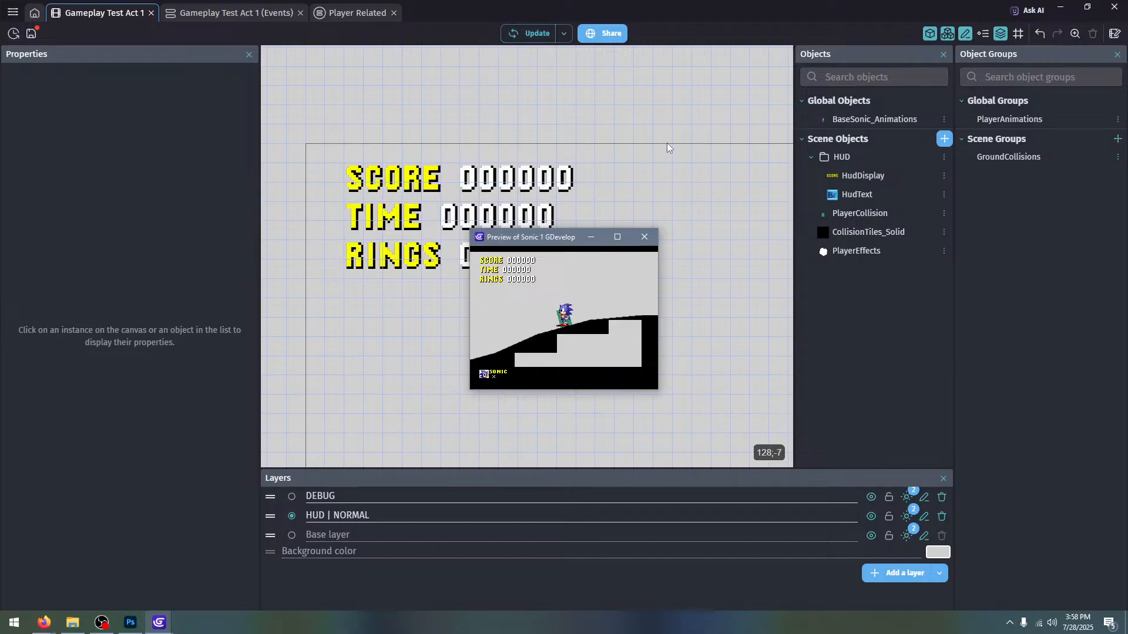
Close the preview and set the score counter's AssignedText instance variable to "Score"
click(644, 237)
click(484, 174)
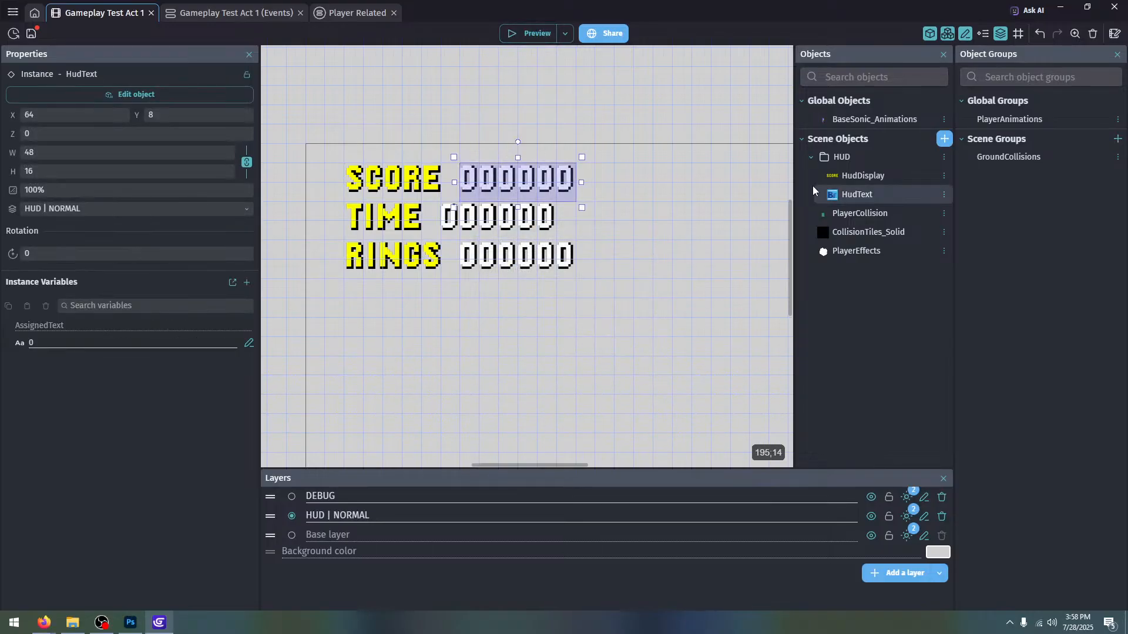
click(81, 340)
text(Score)
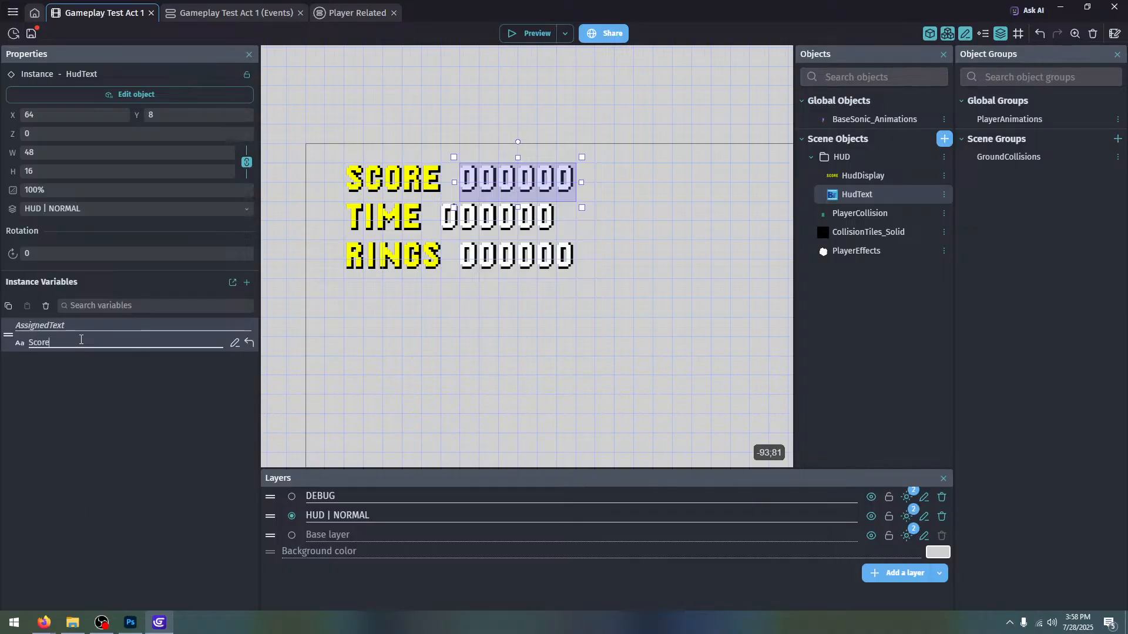
click(20, 407)
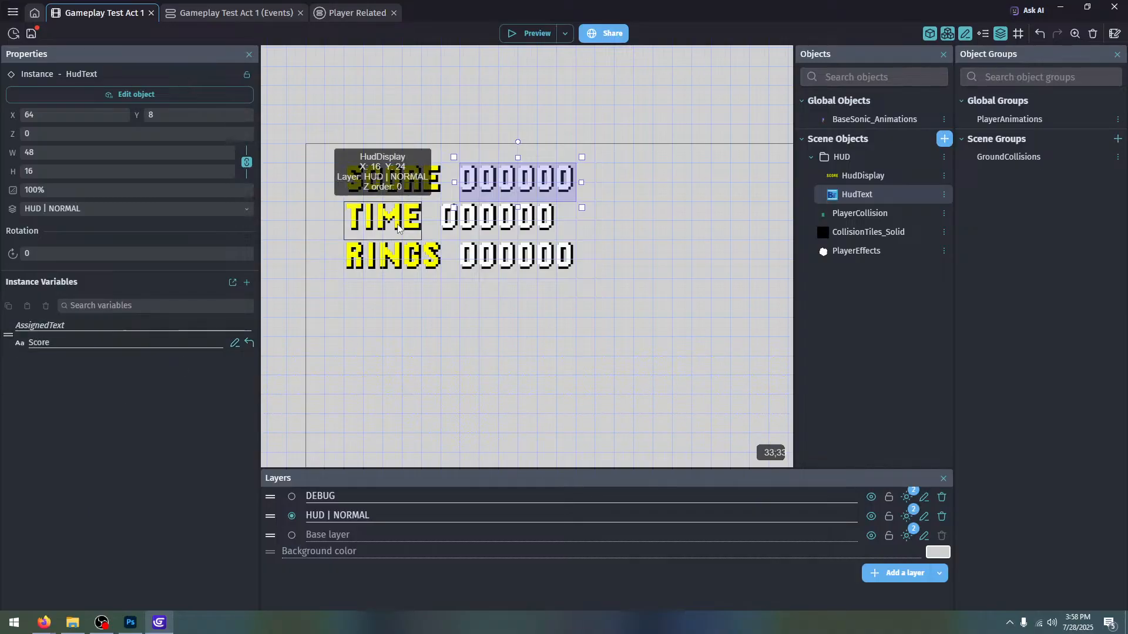
Set the AssignedText instance variable of the HudText counter beside TIME to "time"
click(456, 228)
click(120, 342)
text(T)
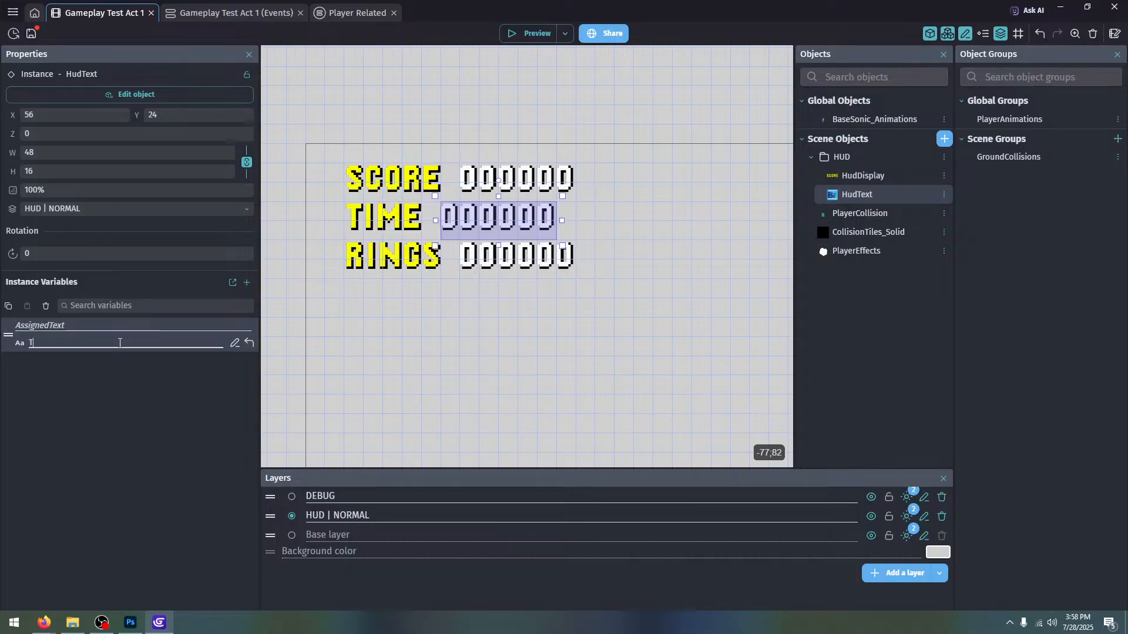
text(ime)
key(BackSpace)
key(BackSpace)
key(BackSpace)
text(time)
click(82, 443)
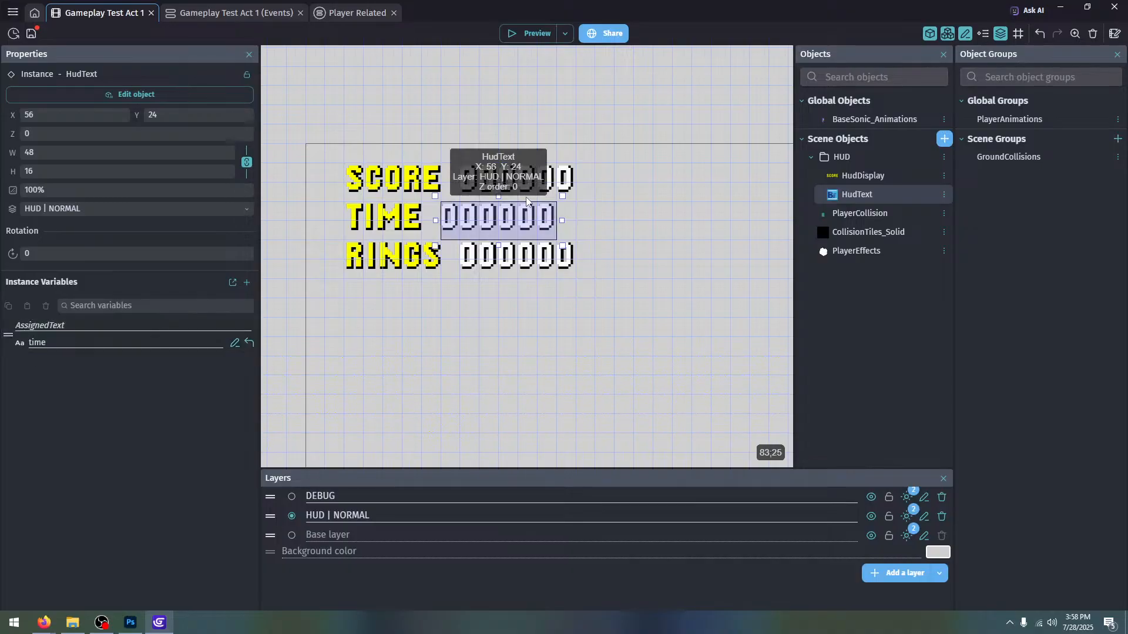
Set the AssignedText instance variable of the HudText counter beside SCORE to lowercase "score"
click(529, 181)
drag(118, 344, 8, 346)
text(sc)
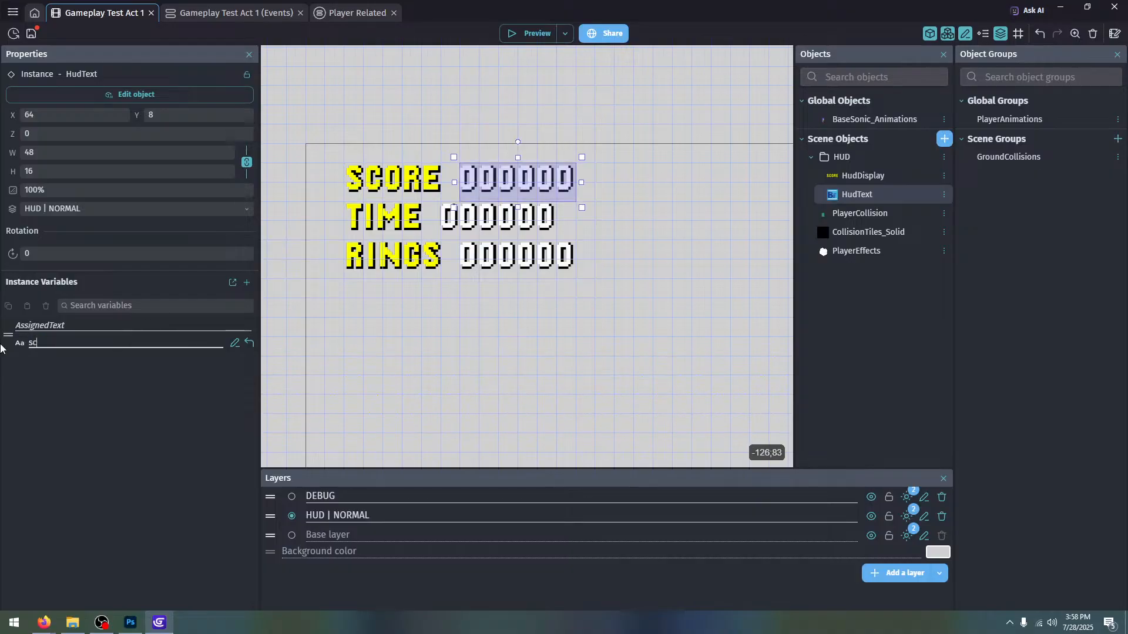
text(ore)
click(72, 441)
Set the AssignedText instance variable of the HudText counter beside RINGS to "rings" and save the project
click(517, 257)
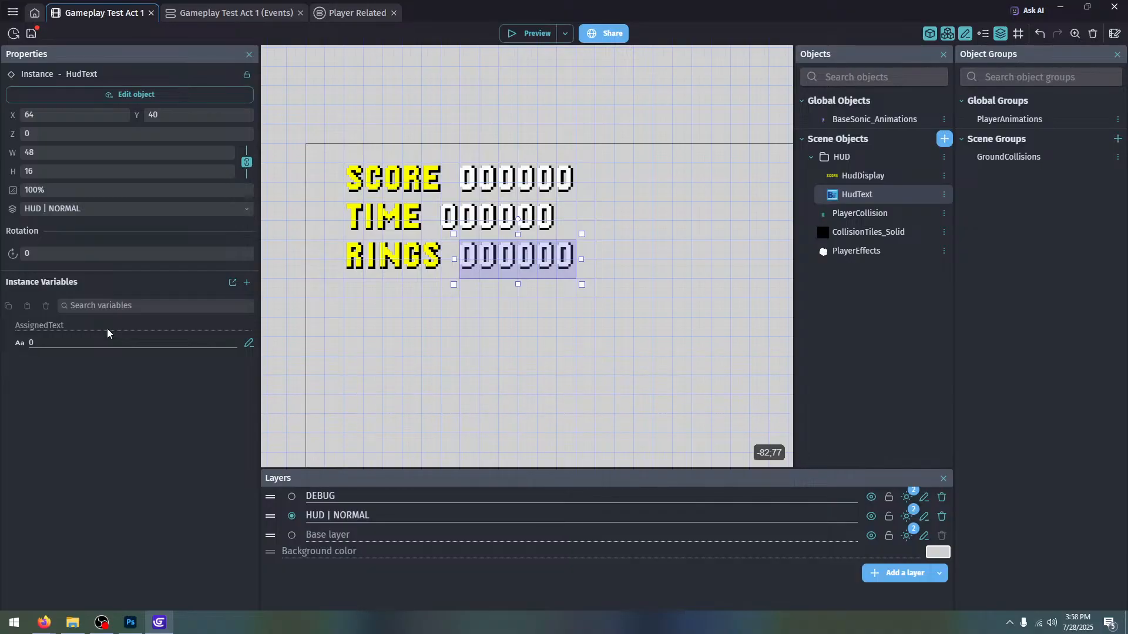
drag(107, 344, 0, 349)
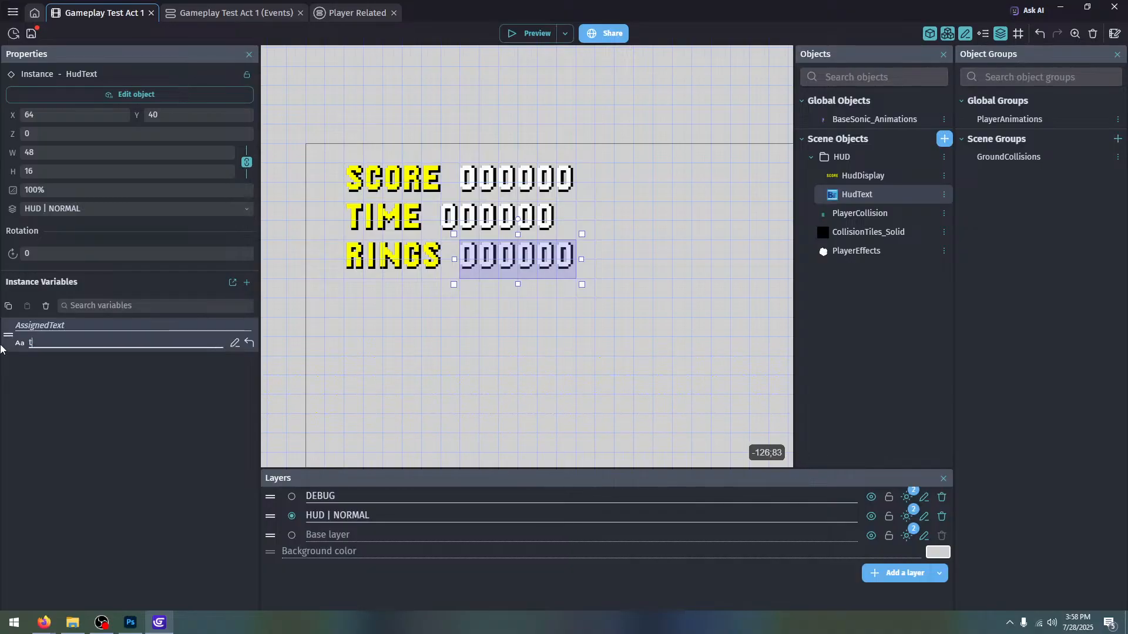
text(rings)
click(169, 446)
click(287, 384)
scroll(402, 274, down, 6)
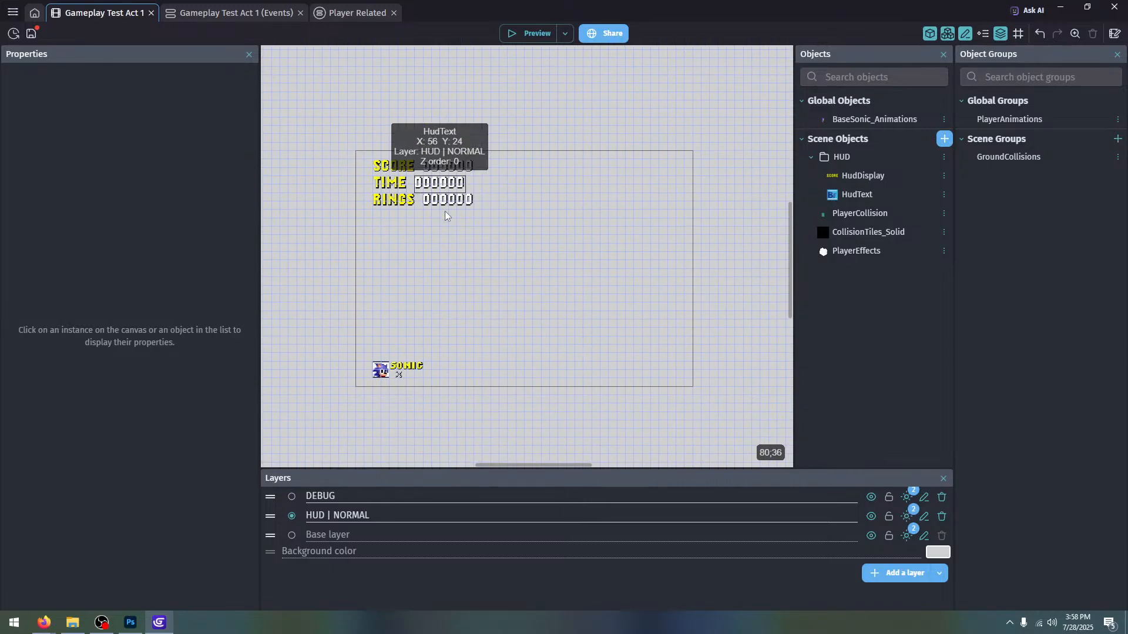
click(31, 33)
In the project's global variables, add a child named Values to the Gameplay structure and make it a Structure
click(10, 19)
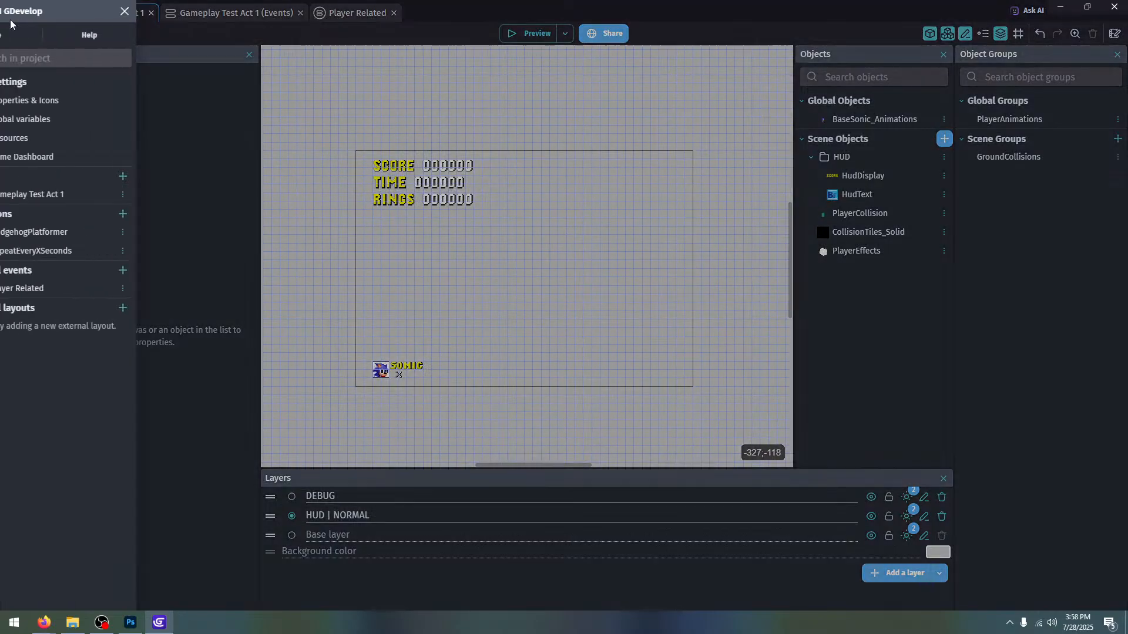
click(87, 118)
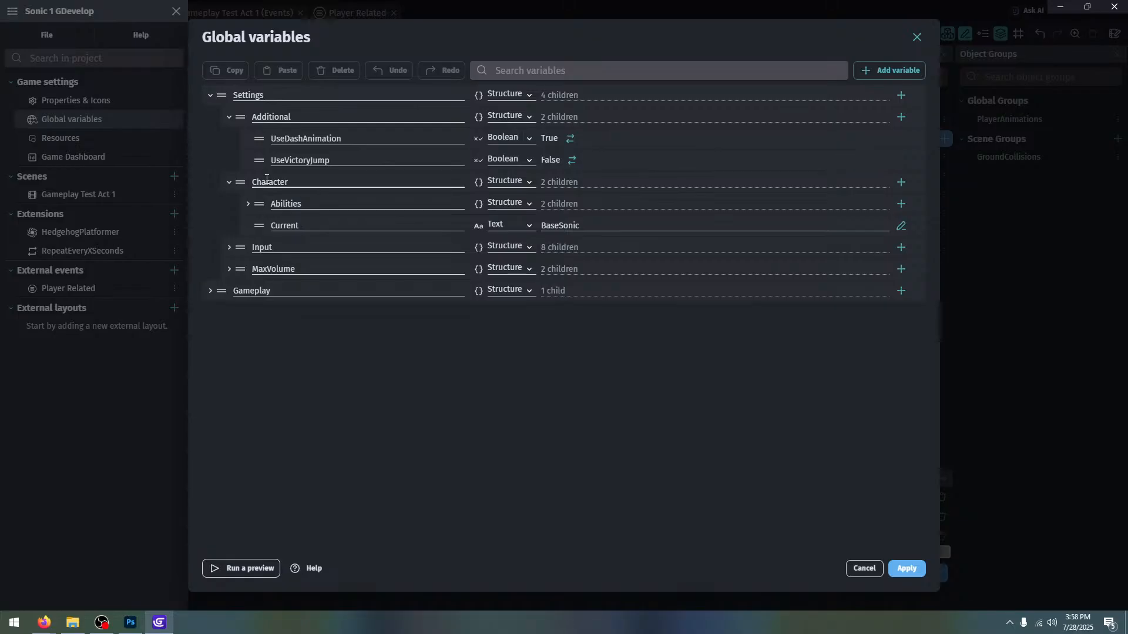
click(210, 95)
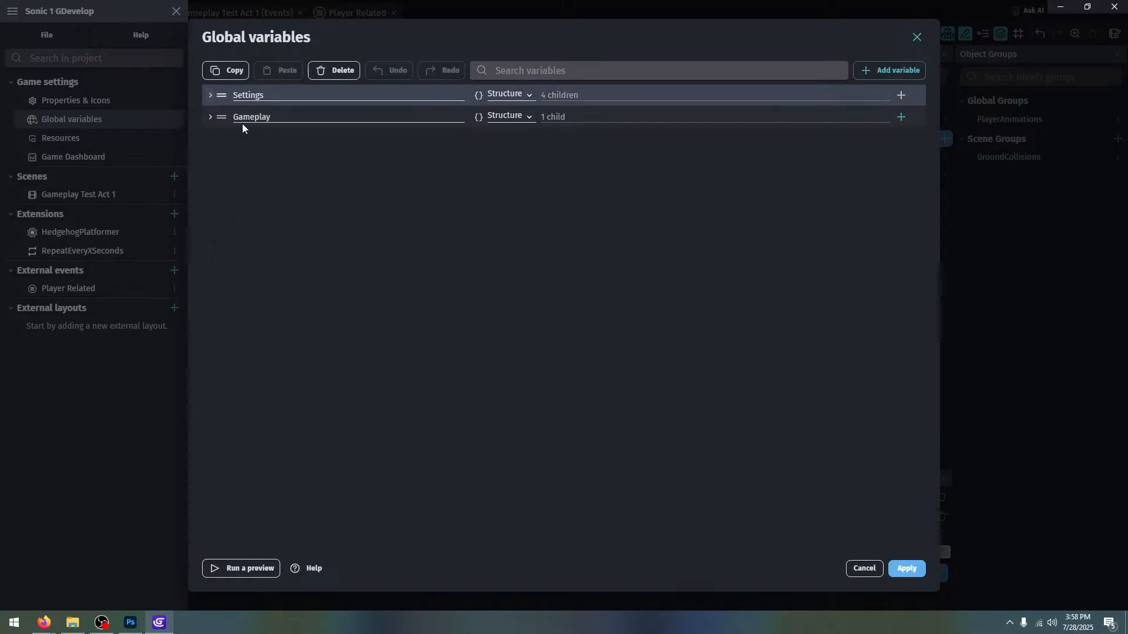
click(211, 117)
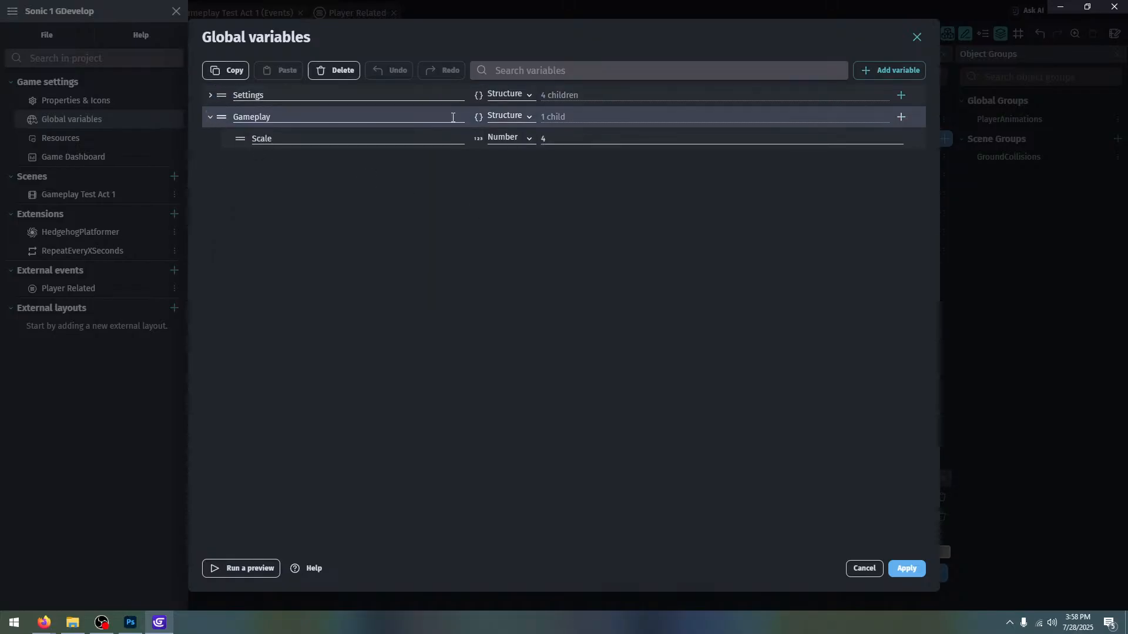
click(901, 117)
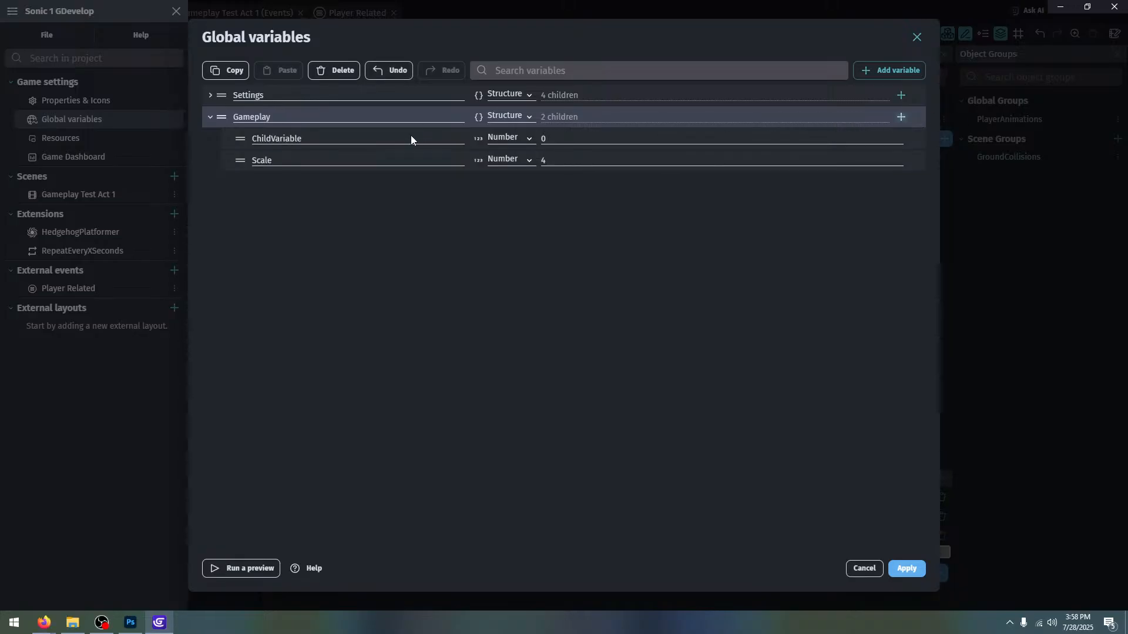
double_click(320, 136)
text(Values)
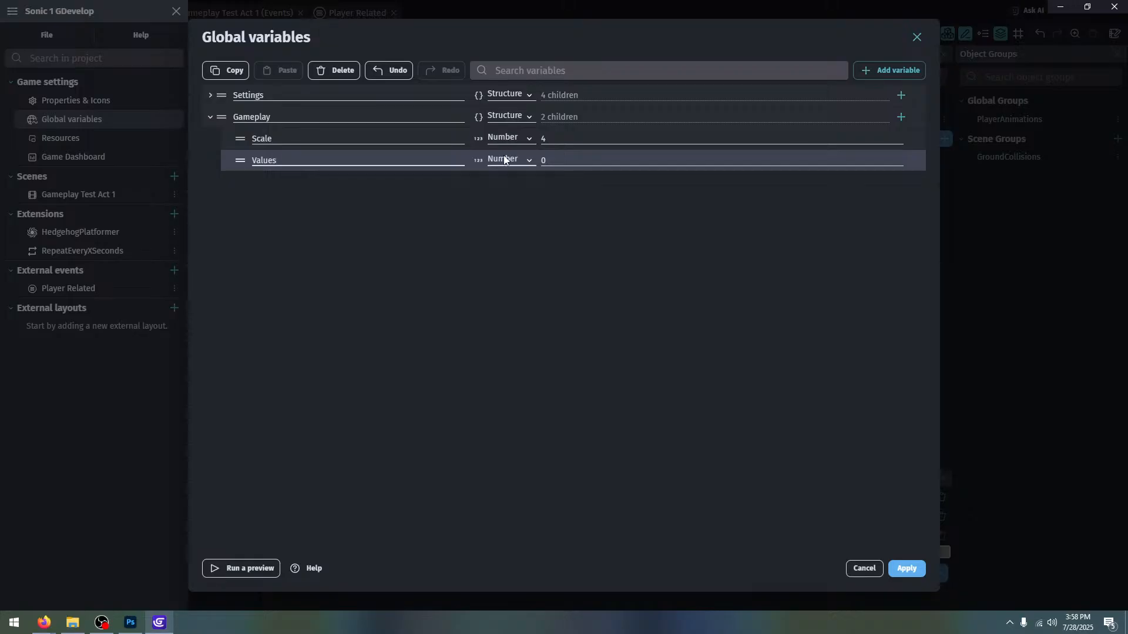
click(506, 160)
click(509, 214)
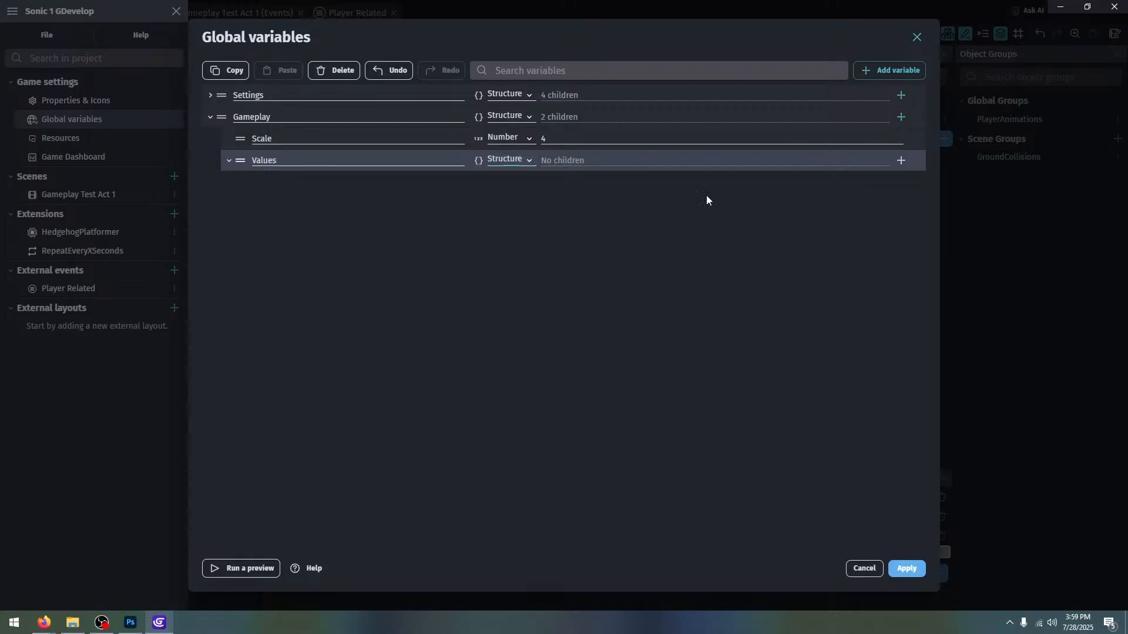
Add two number variables named TimeMin and TimeSec to the Values structure
click(901, 160)
double_click(388, 183)
text(TimeMin)
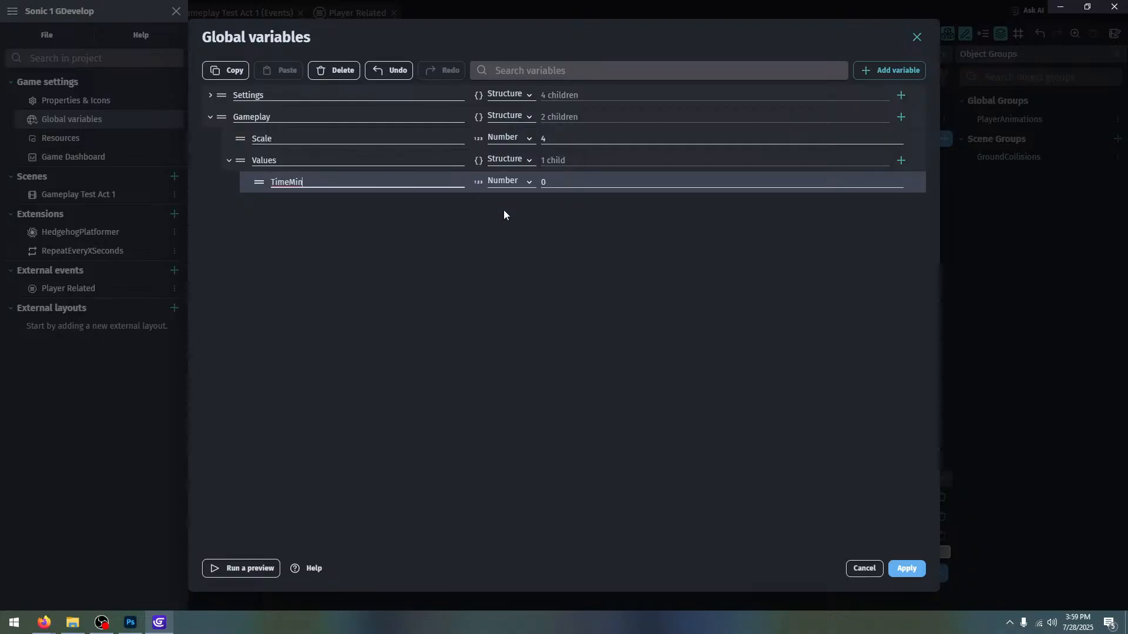
click(902, 160)
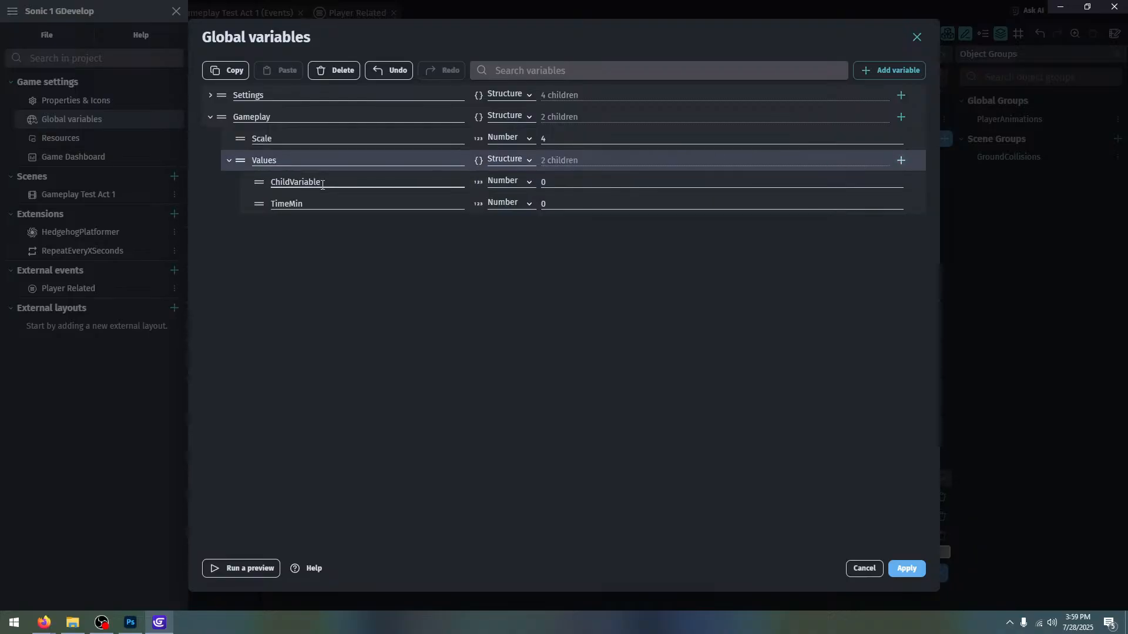
double_click(331, 179)
text(Time)
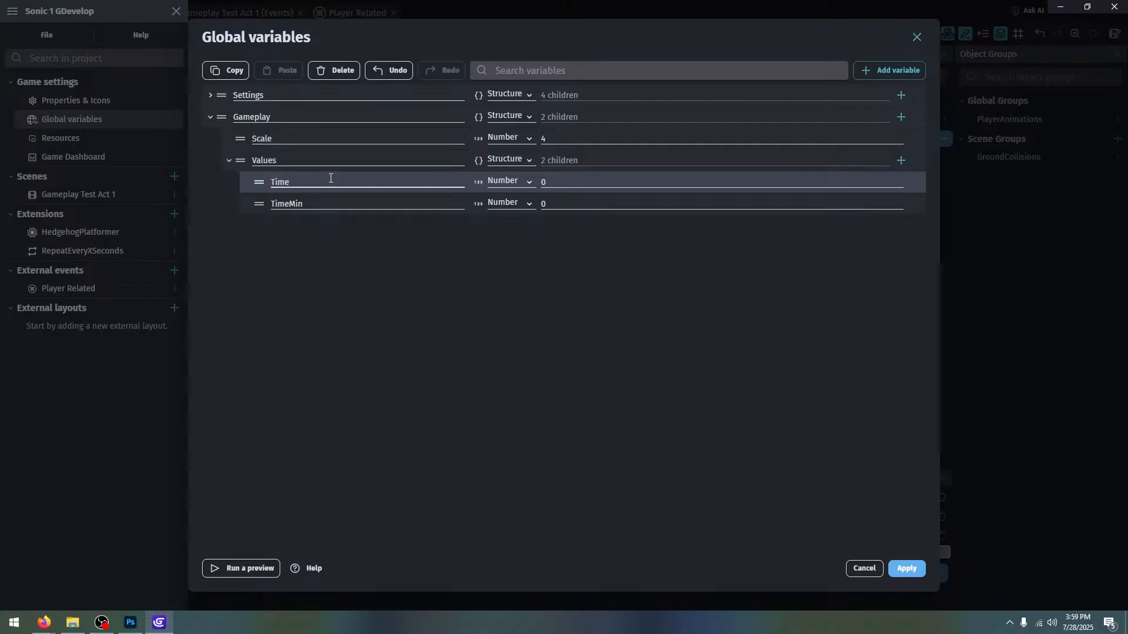
text(Sec)
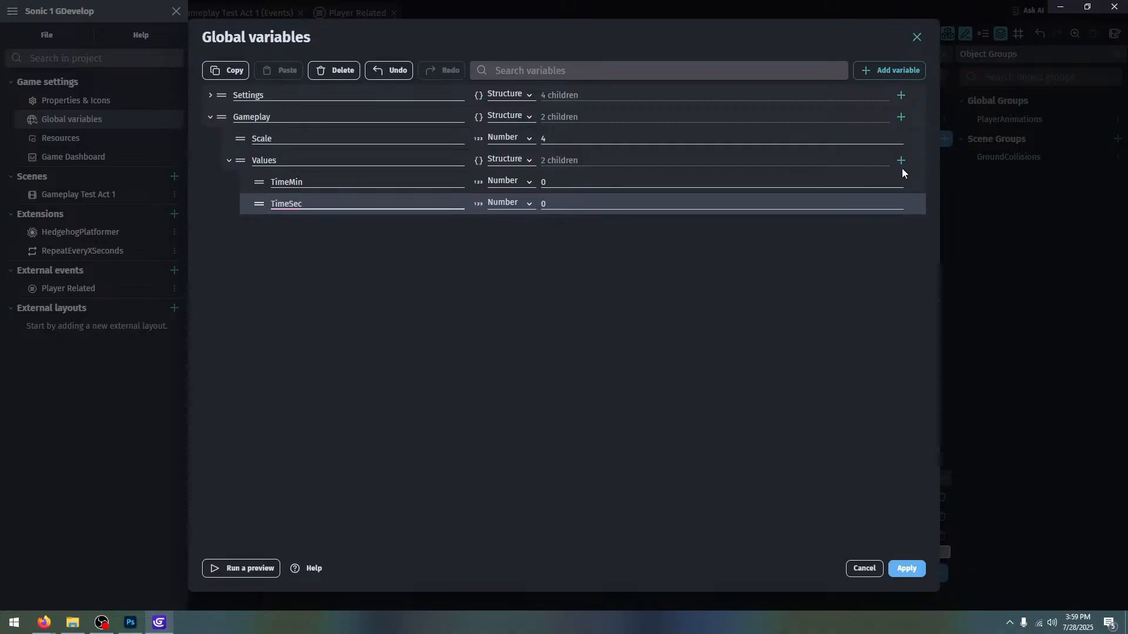
Add two more number variables, Score and Rings, to the Values structure
click(901, 160)
double_click(338, 183)
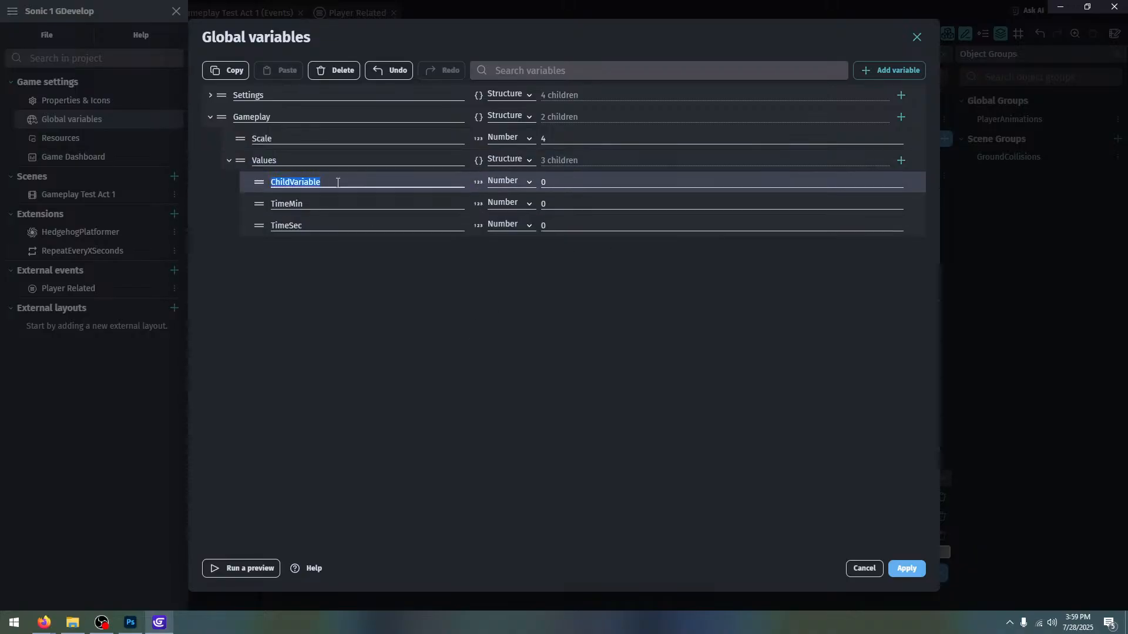
text(Score)
click(901, 161)
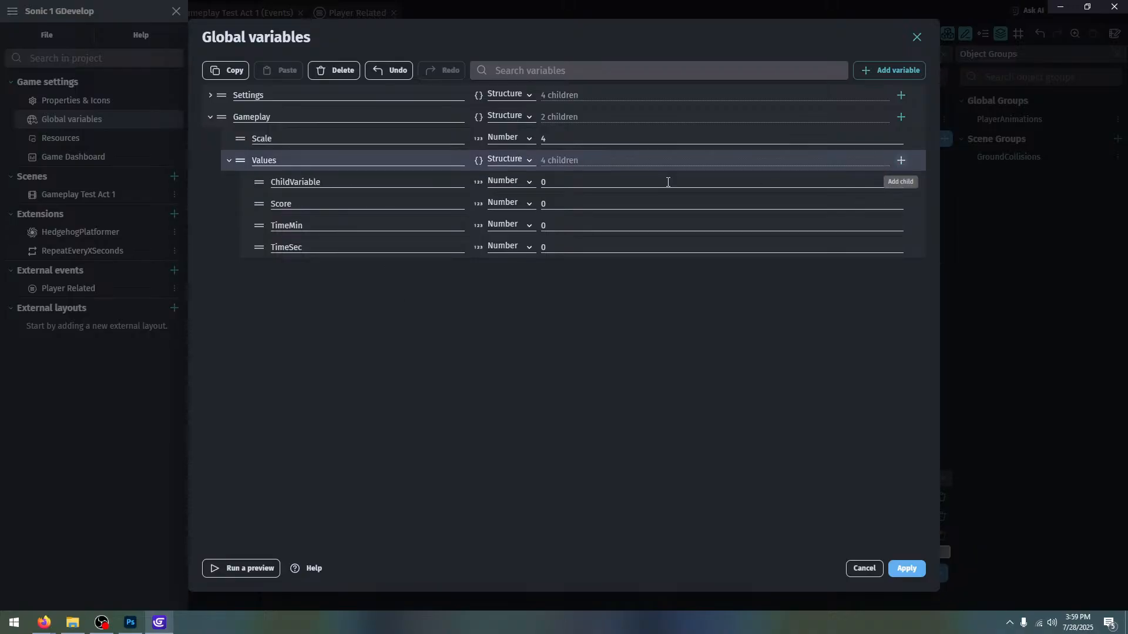
click(304, 182)
double_click(307, 178)
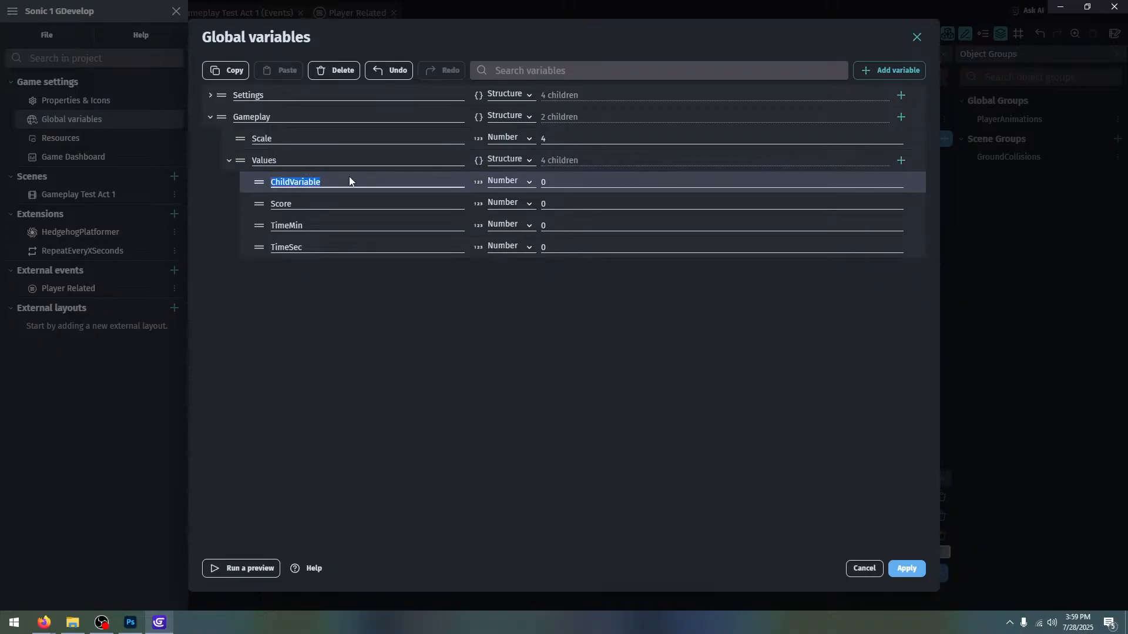
text(Rings)
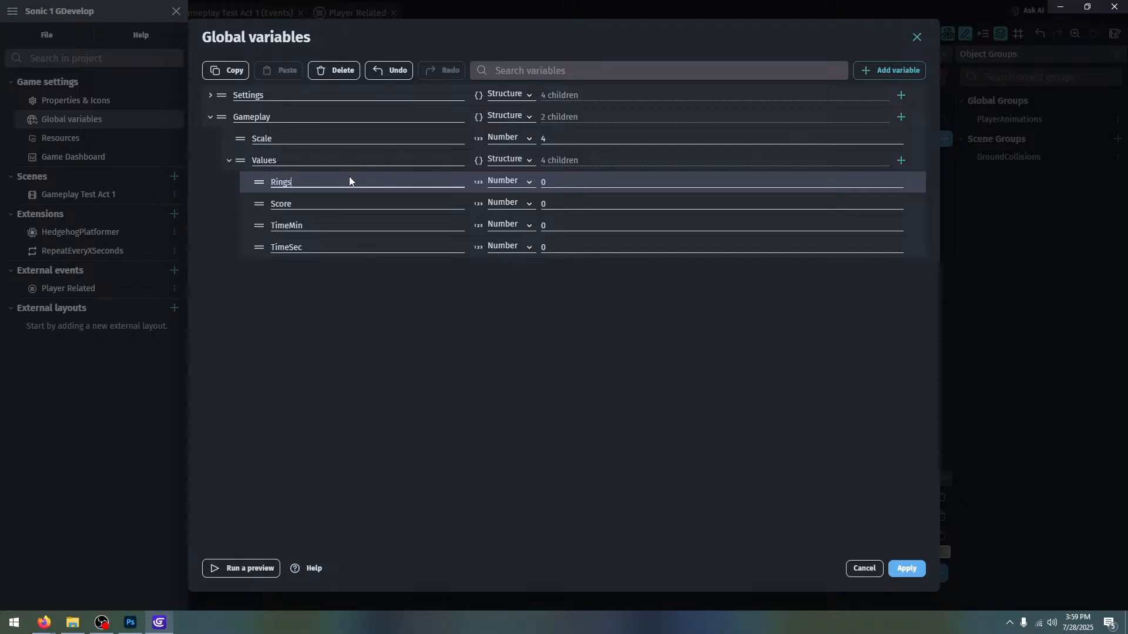
click(371, 305)
Switch to Firefox, set the lofi Sonic playlist video on YouTube to loop, and return to GDevelop
click(45, 623)
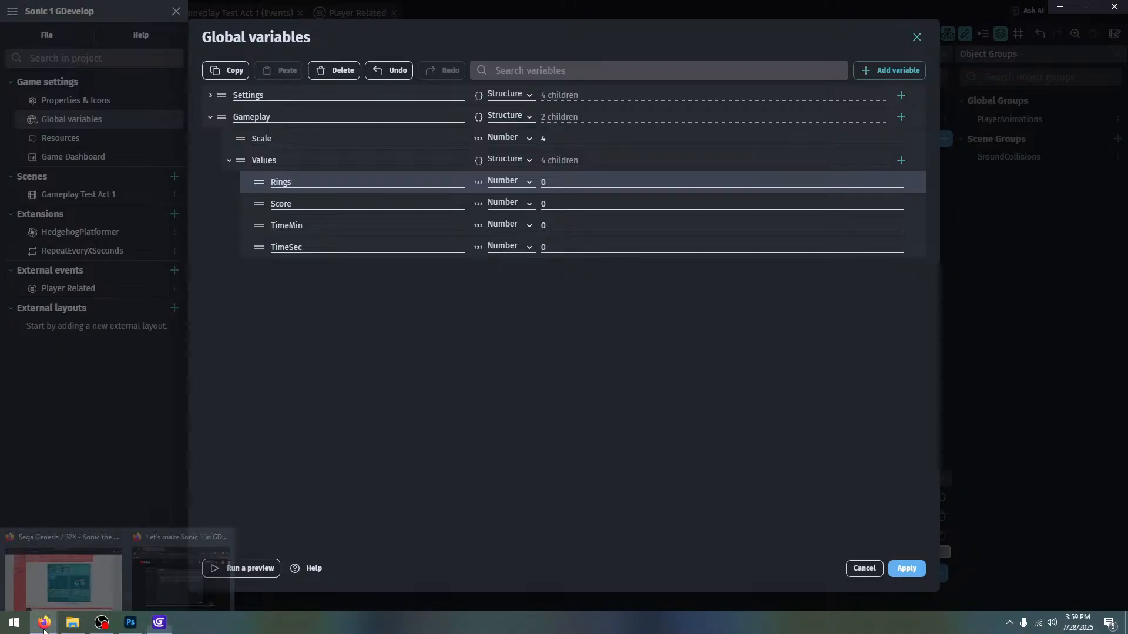
click(71, 577)
click(161, 7)
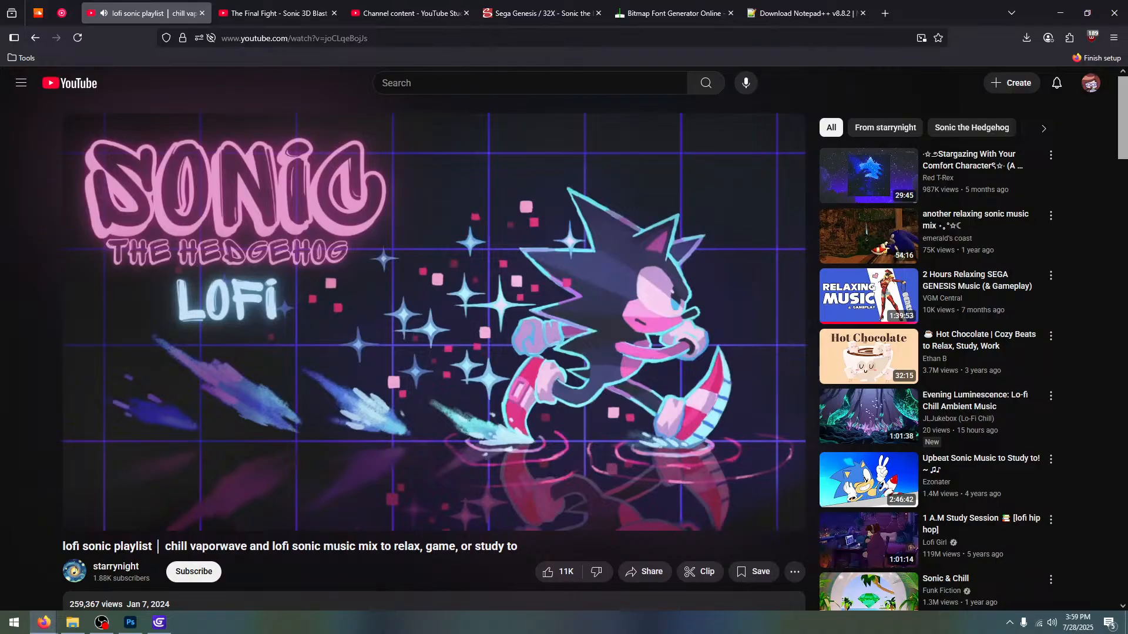
right_click(450, 299)
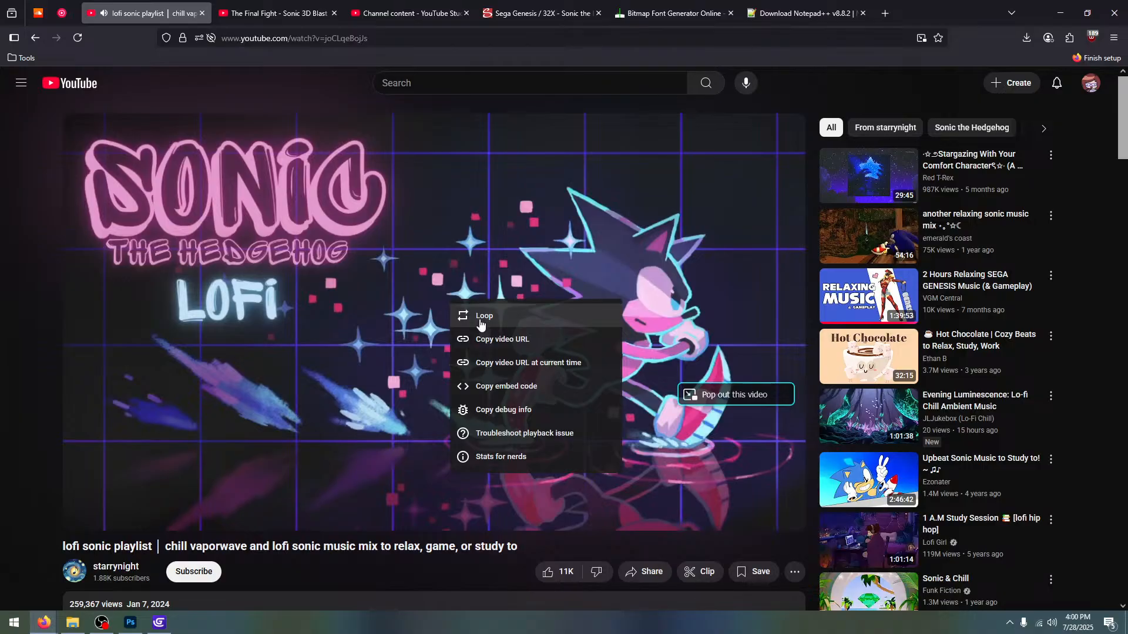
click(480, 320)
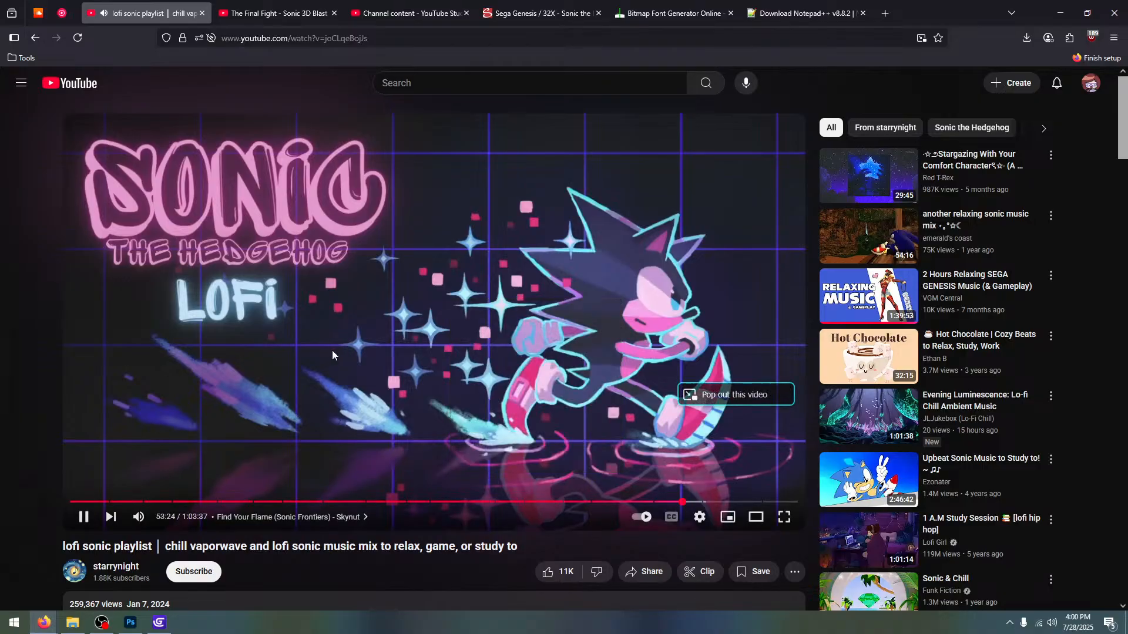
click(130, 623)
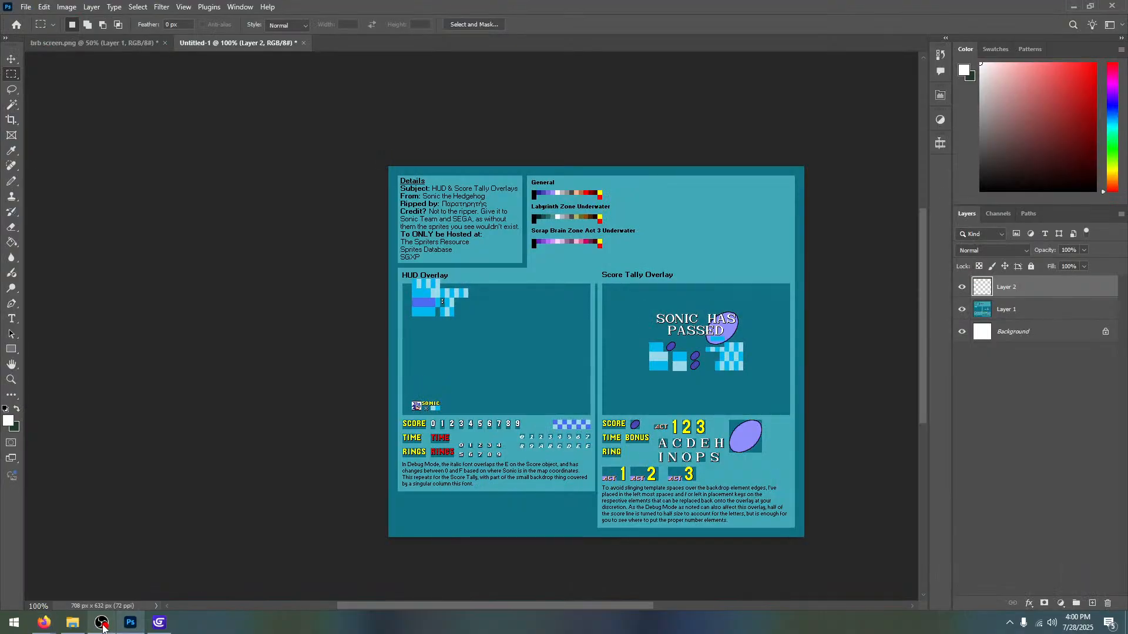
click(160, 624)
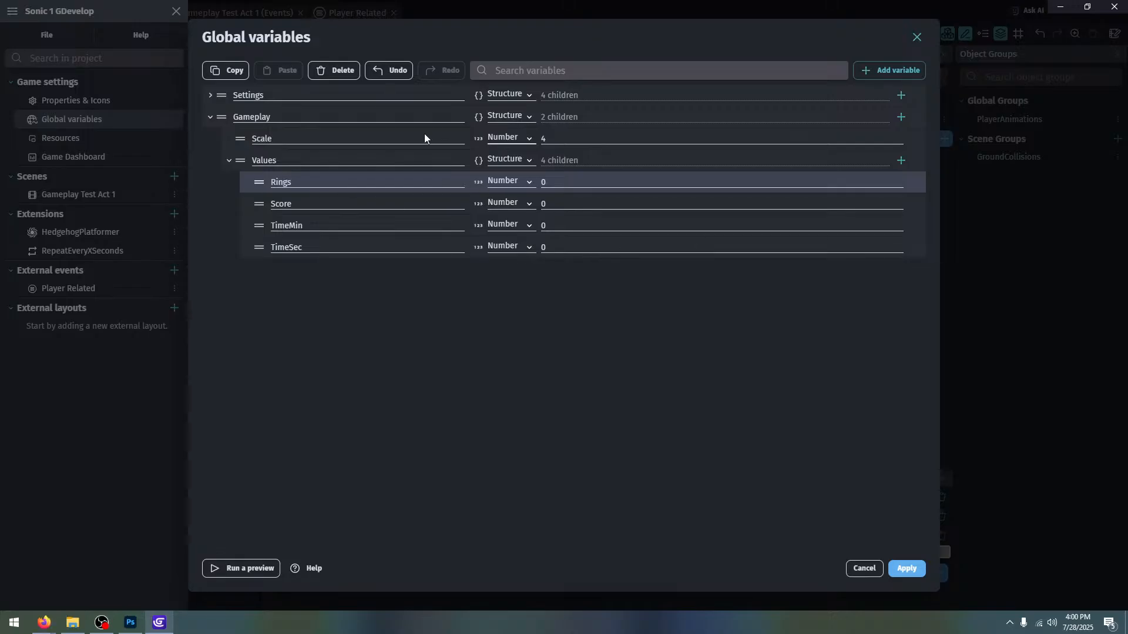
Apply the global variable changes, return to the scene editor, and save the project
click(908, 570)
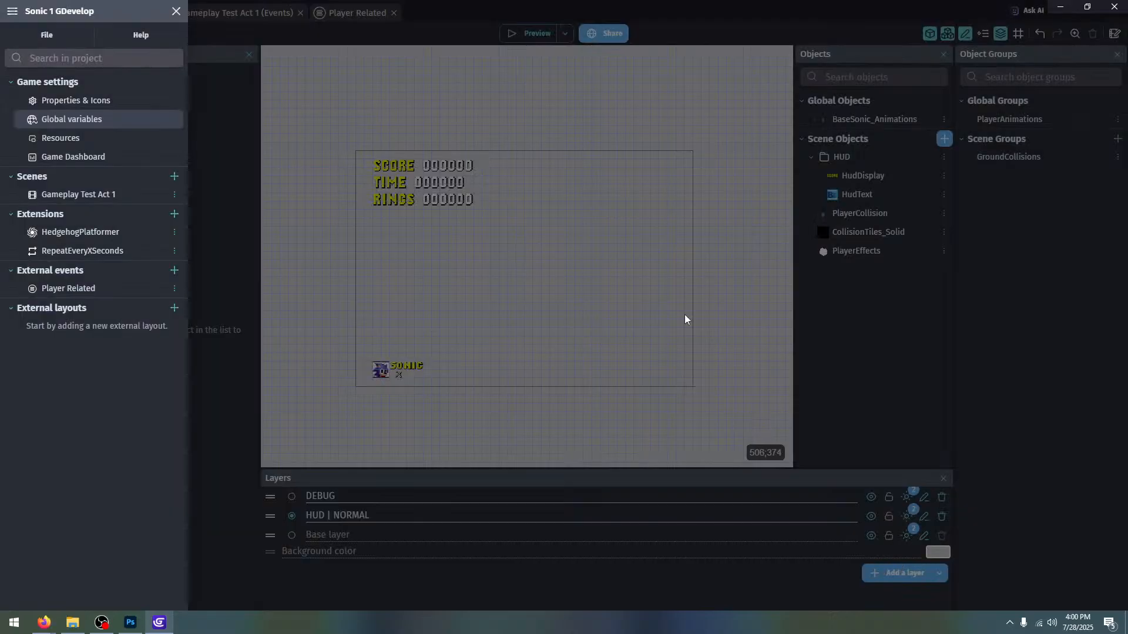
click(625, 232)
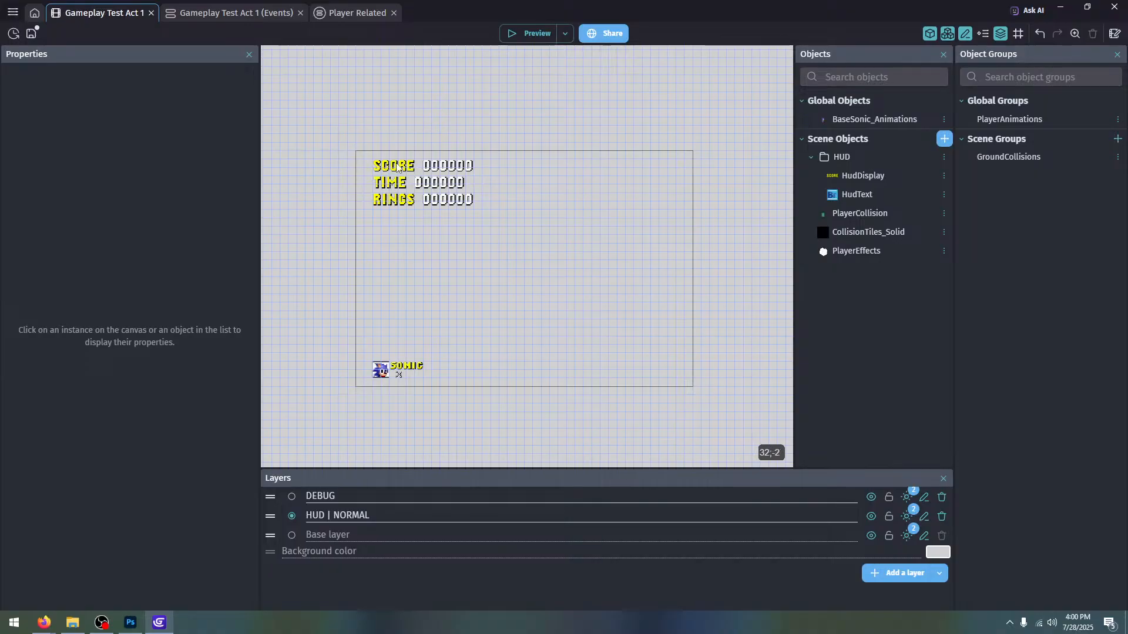
click(32, 33)
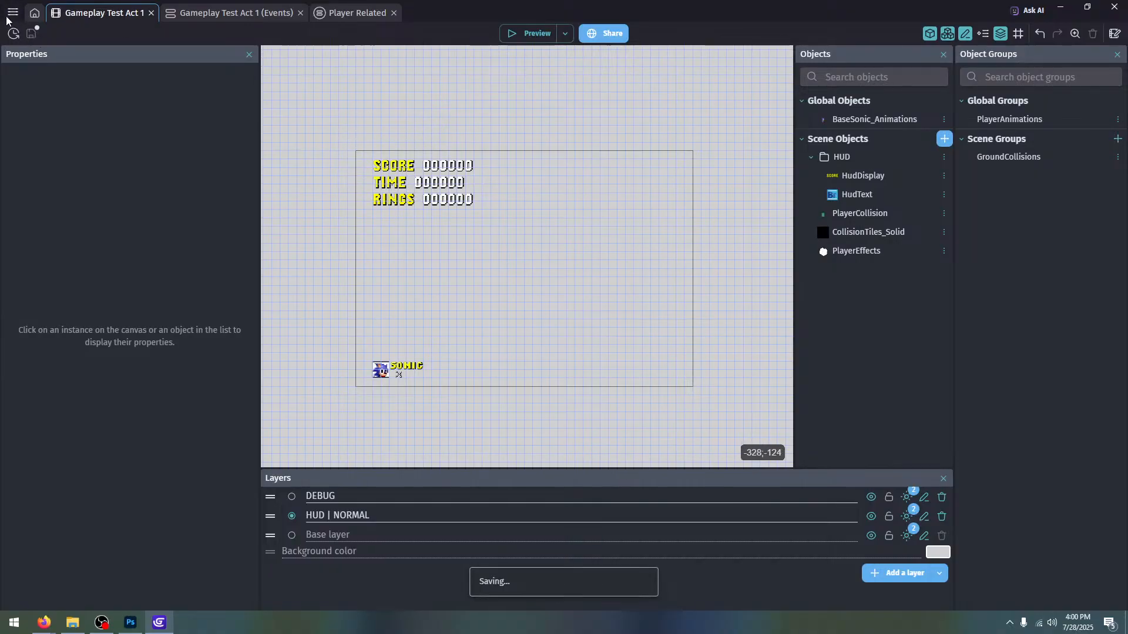
Create an external events sheet named HUD Related and associate it with the Gameplay Test Act 1 scene
click(13, 12)
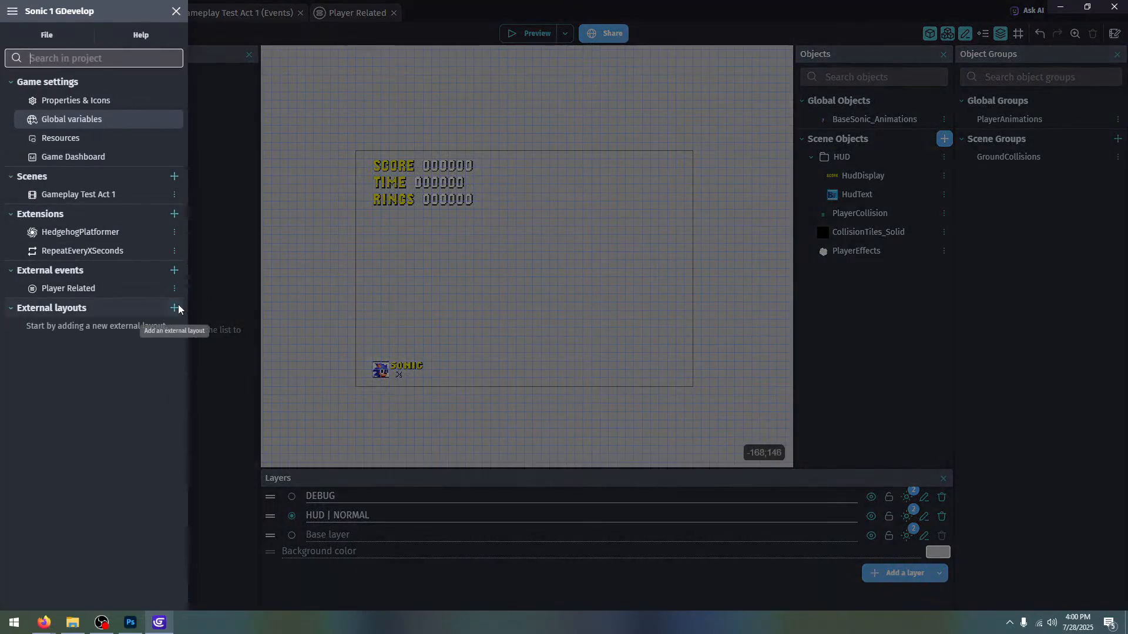
click(174, 270)
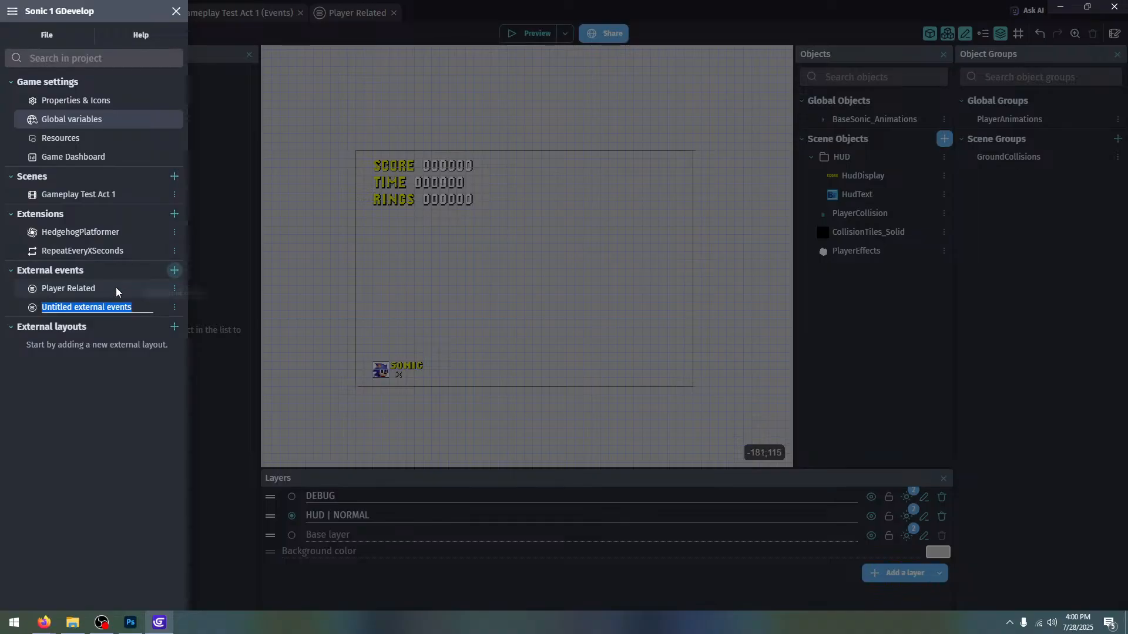
text(HUd R)
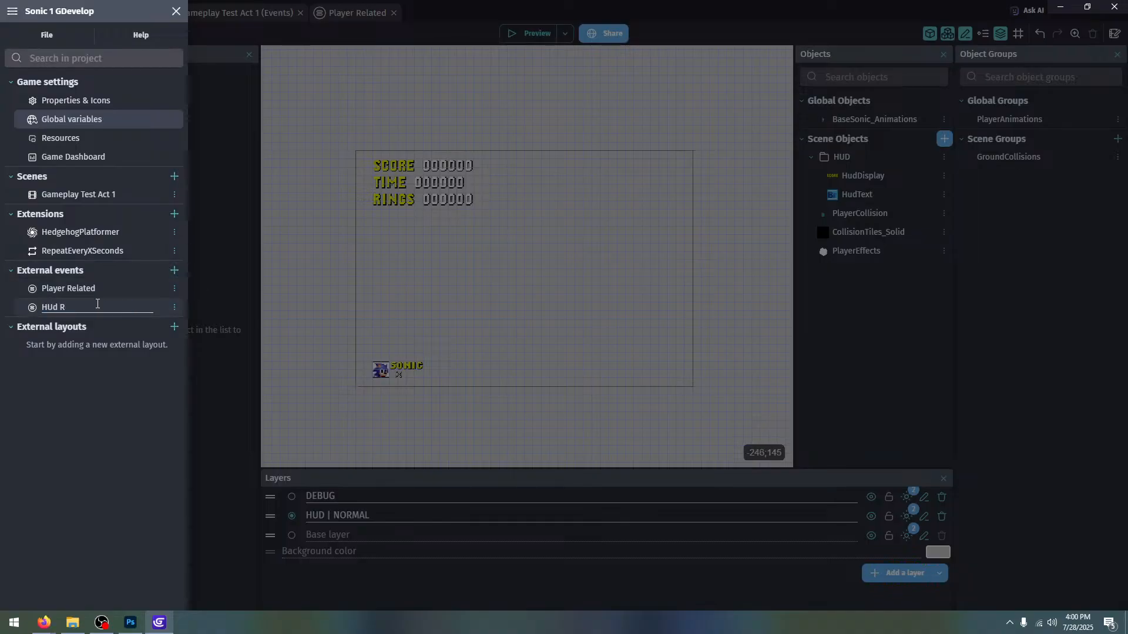
text(ellated)
click(97, 304)
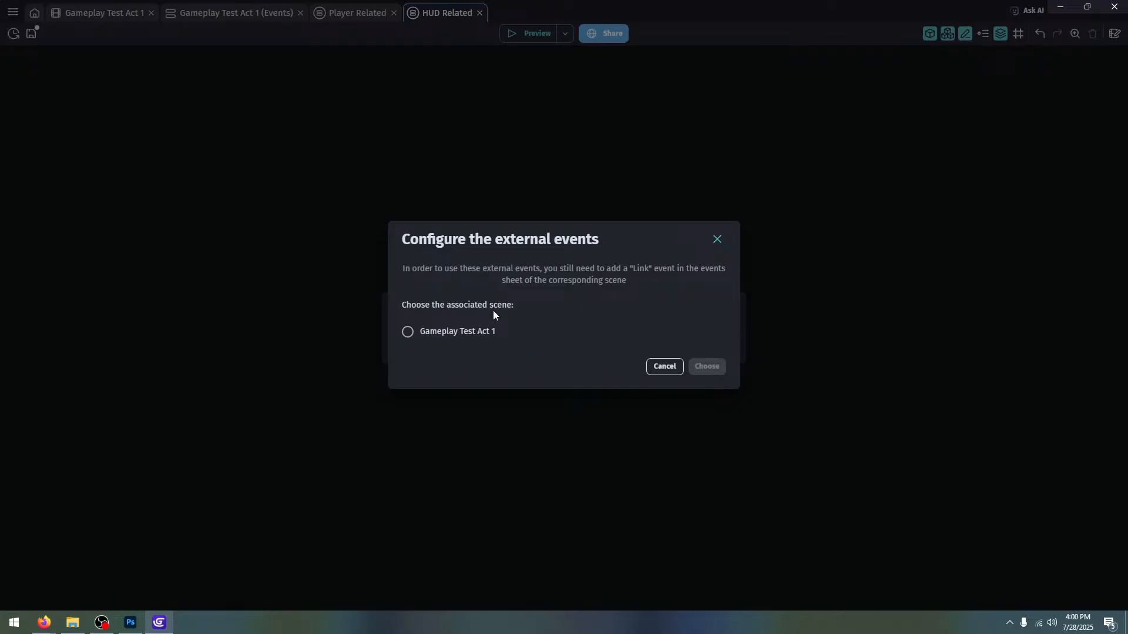
click(457, 332)
click(708, 367)
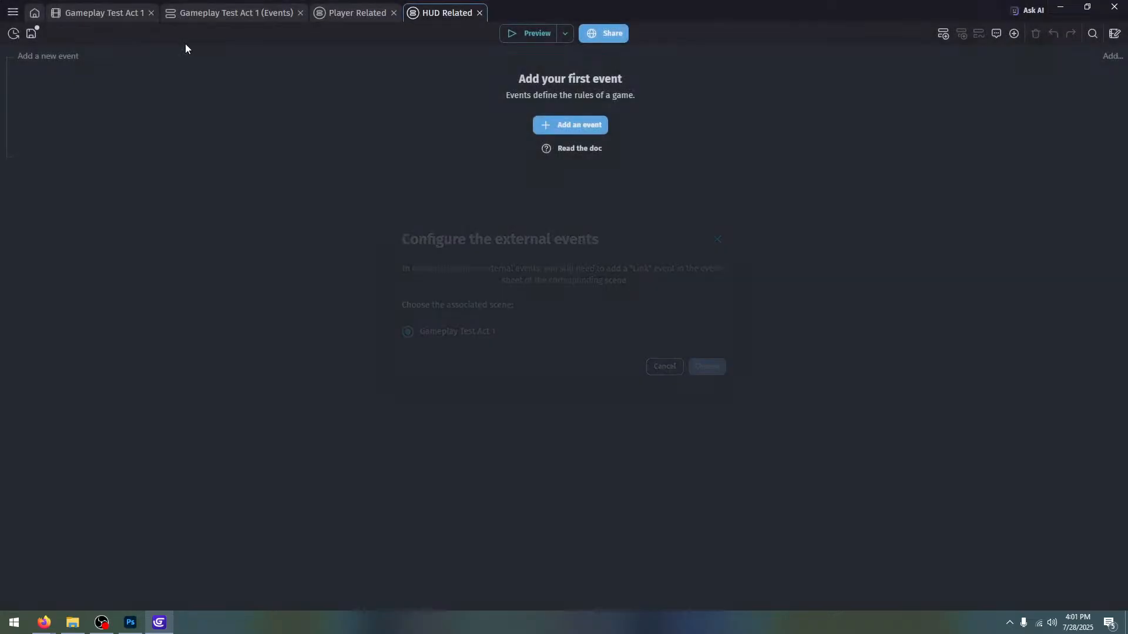
In the Gameplay Test Act 1 events, paste a copy of the Player Related link below the original and point it to HUD Related
click(221, 19)
key(ctrl+v)
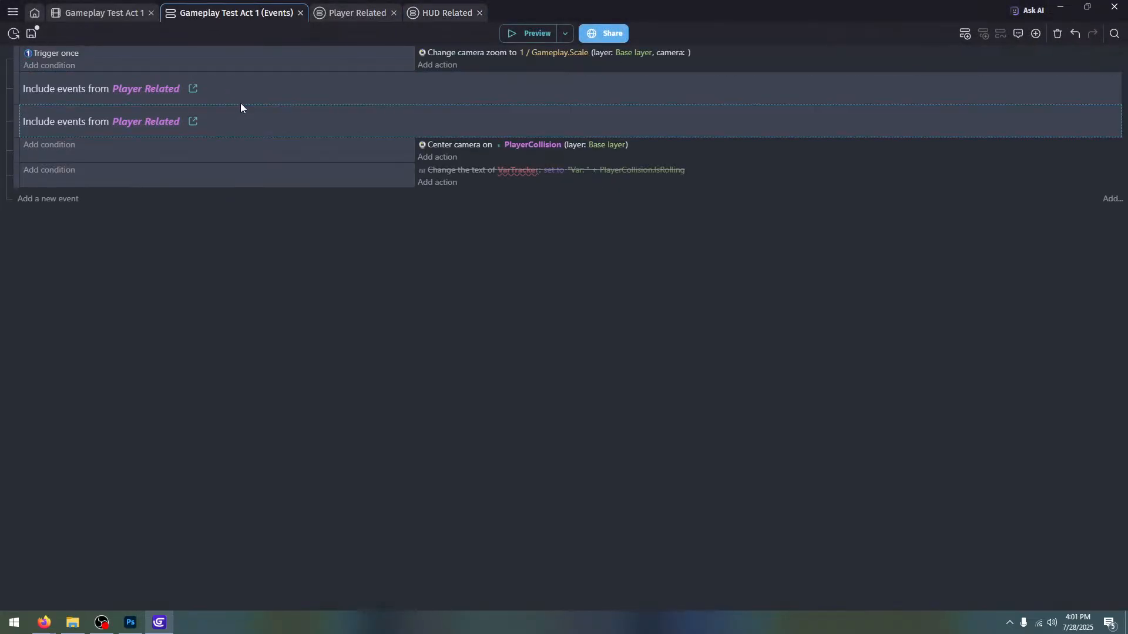
click(160, 122)
key(BackSpace)
key(BackSpace)
key(BackSpace)
key(BackSpace)
key(BackSpace)
key(BackSpace)
key(BackSpace)
key(BackSpace)
key(BackSpace)
key(BackSpace)
key(BackSpace)
key(BackSpace)
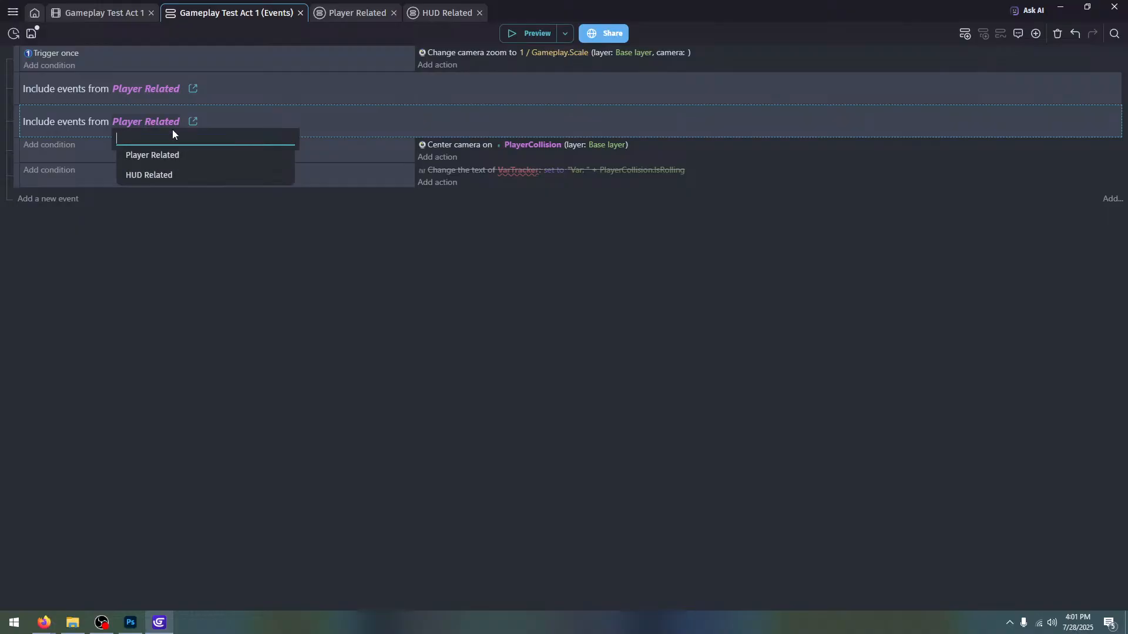
click(183, 172)
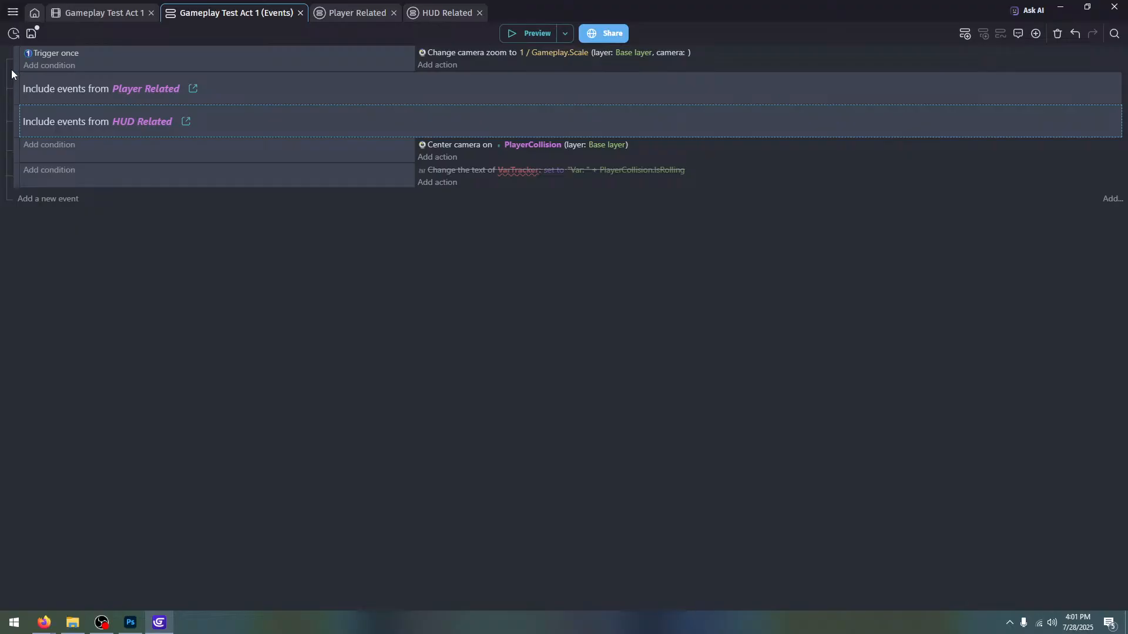
click(326, 98)
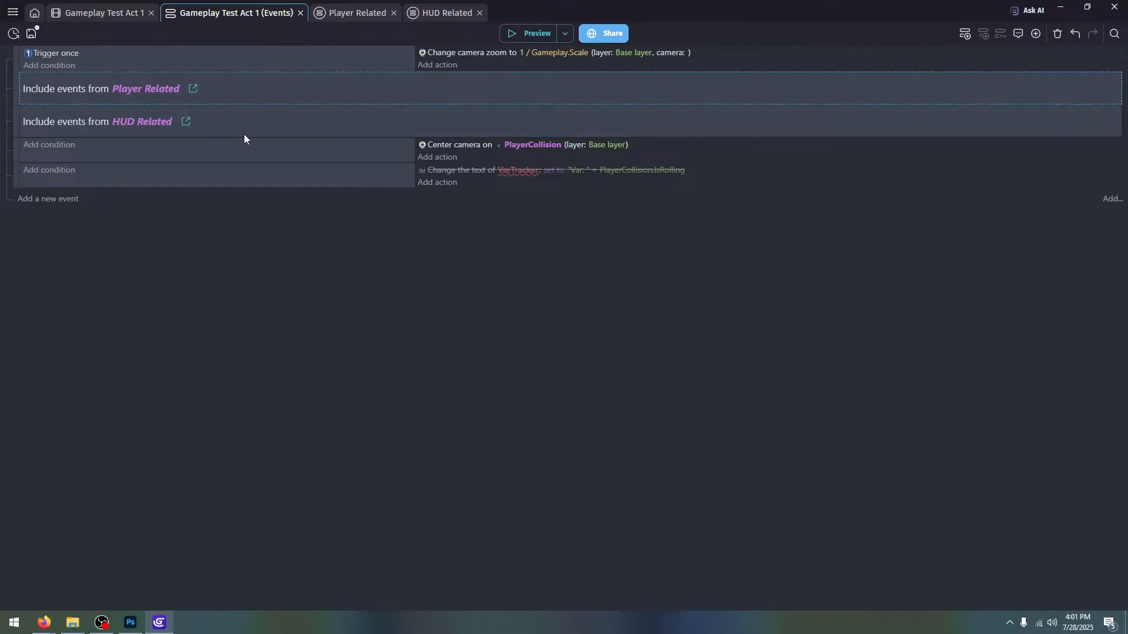
In the Player Related events, add a group named Jump below Skid, nest the PlayerCollision jumping event in it, and collapse it
click(351, 12)
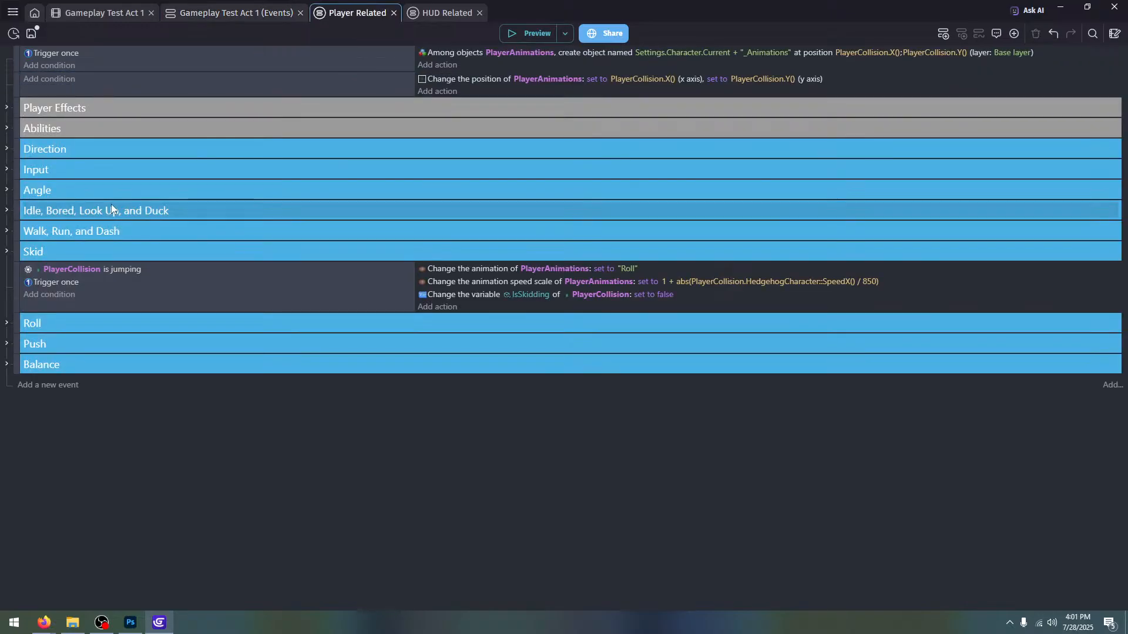
click(224, 306)
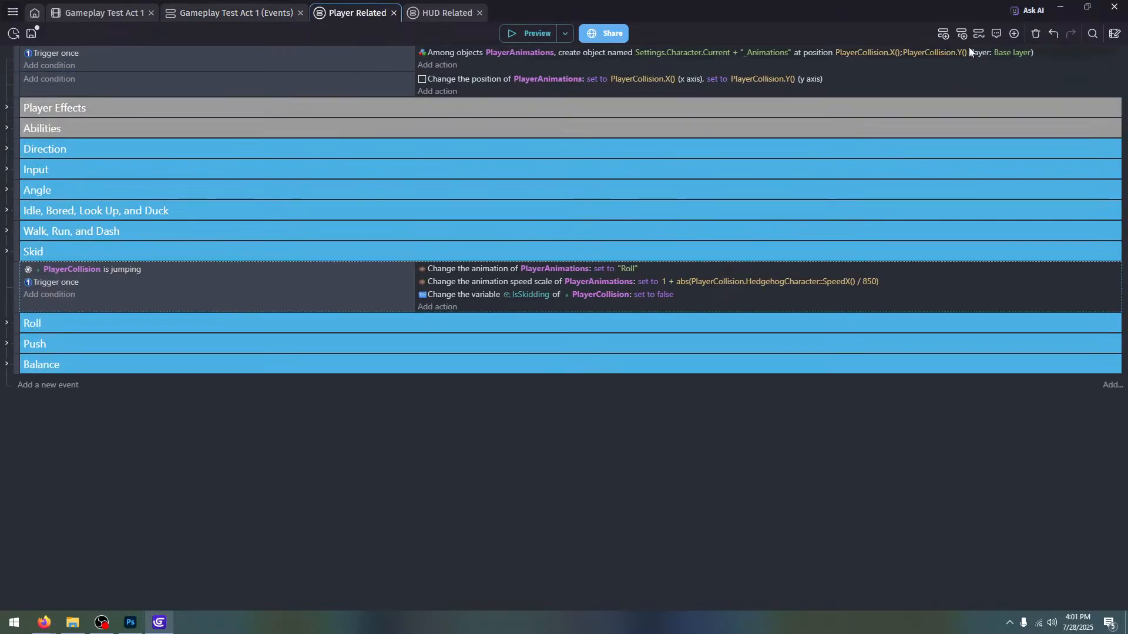
click(1014, 34)
click(1009, 96)
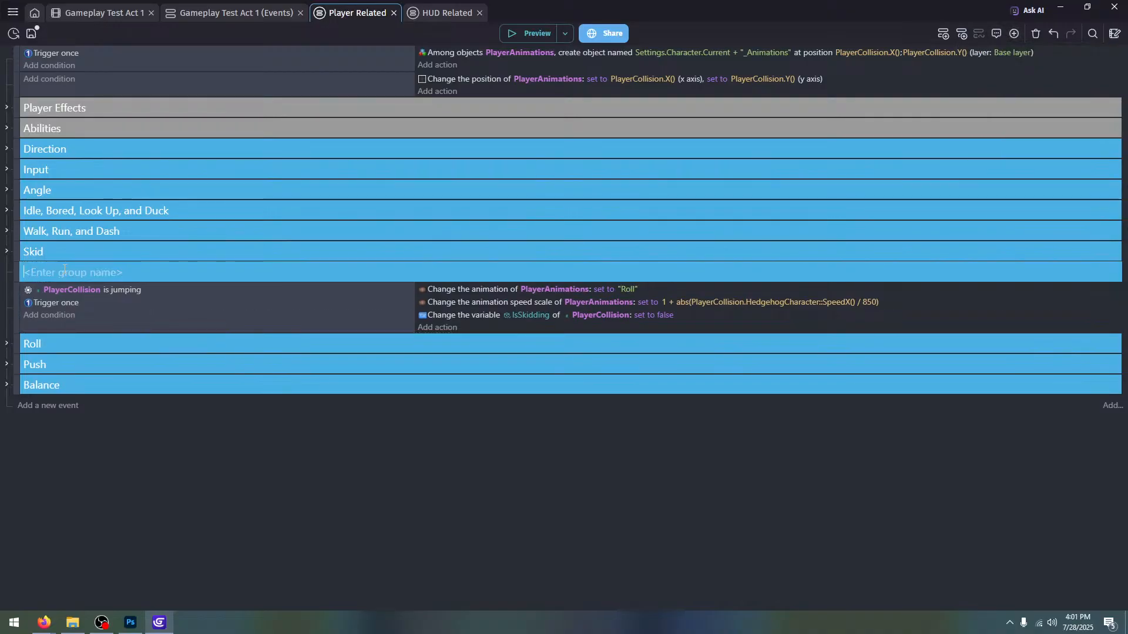
text(Jump)
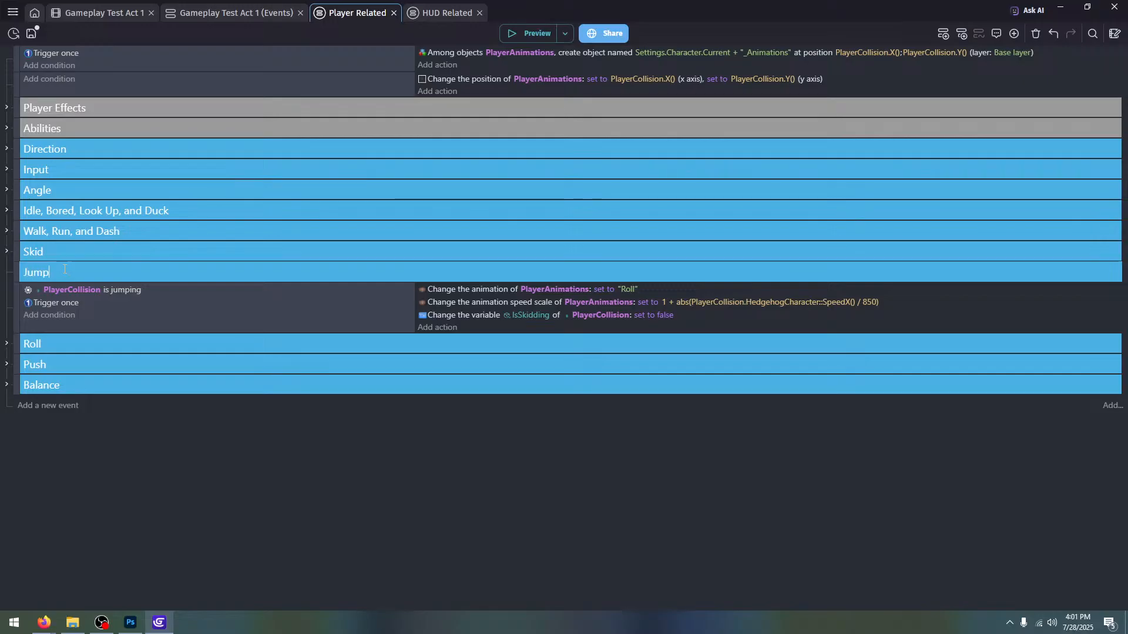
key(Return)
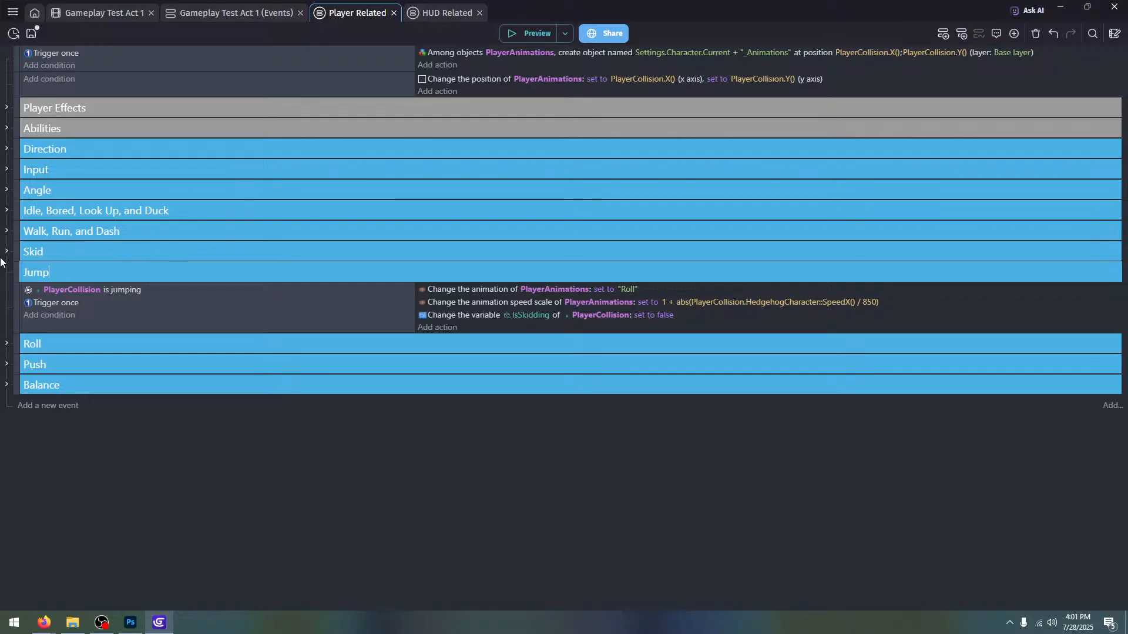
mouse_move(12, 293)
mouse_down()
mouse_move(26, 290)
mouse_move(19, 283)
mouse_up()
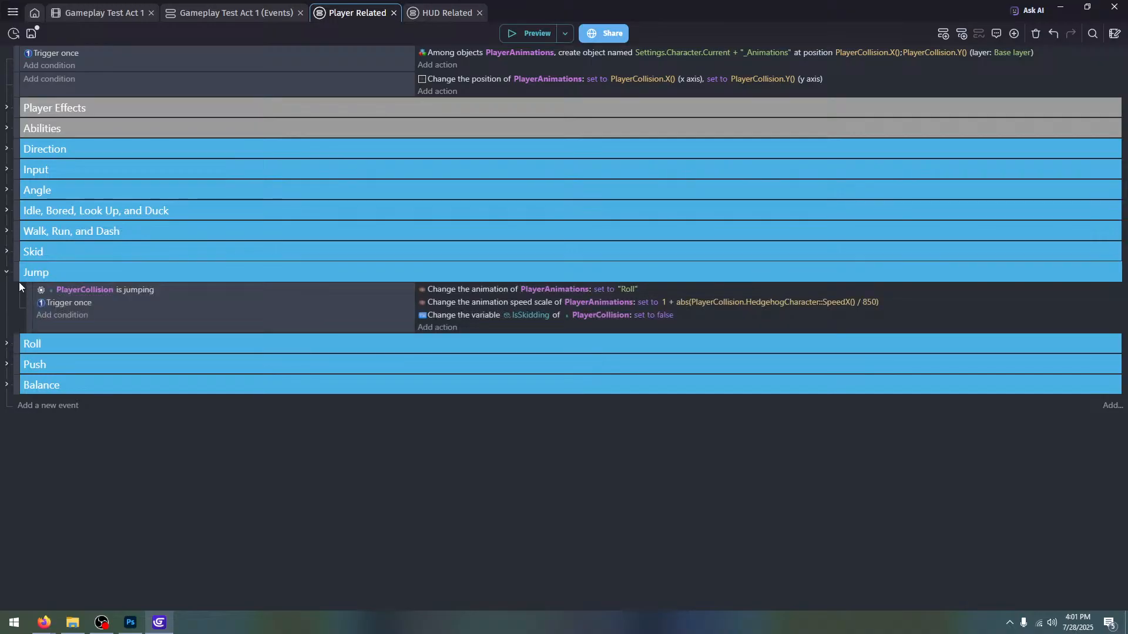
click(7, 272)
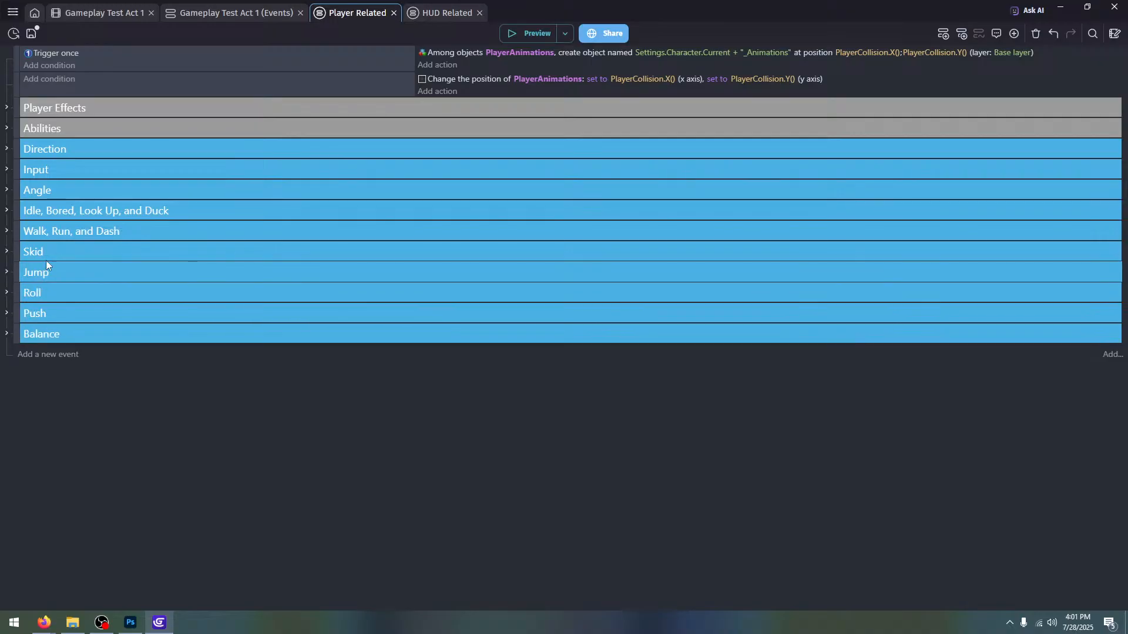
Examine how the Player Effects and Abilities groups and their subgroups are organized, leaving them collapsed
click(8, 128)
click(8, 128)
click(6, 108)
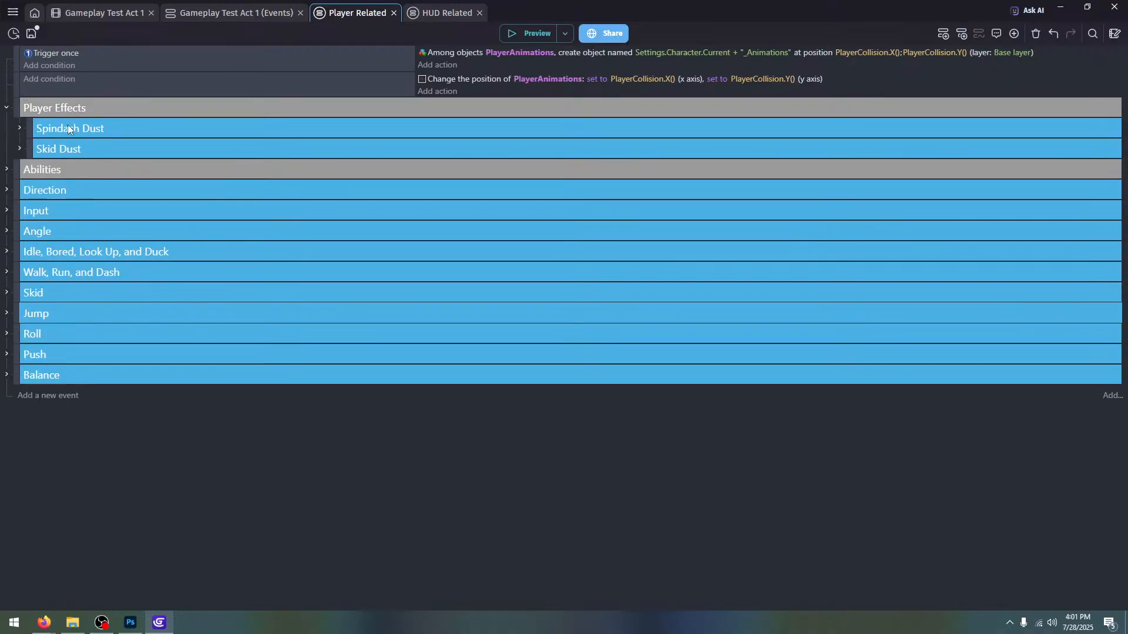
click(3, 110)
click(3, 111)
click(4, 110)
click(7, 128)
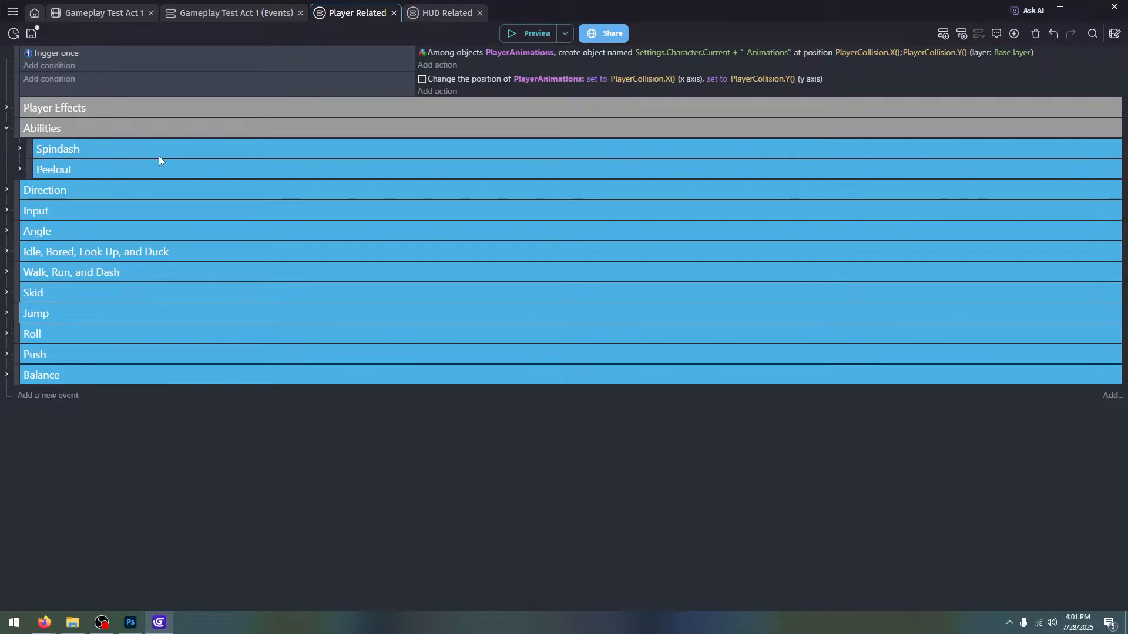
click(20, 149)
click(20, 149)
click(19, 149)
click(19, 149)
click(7, 128)
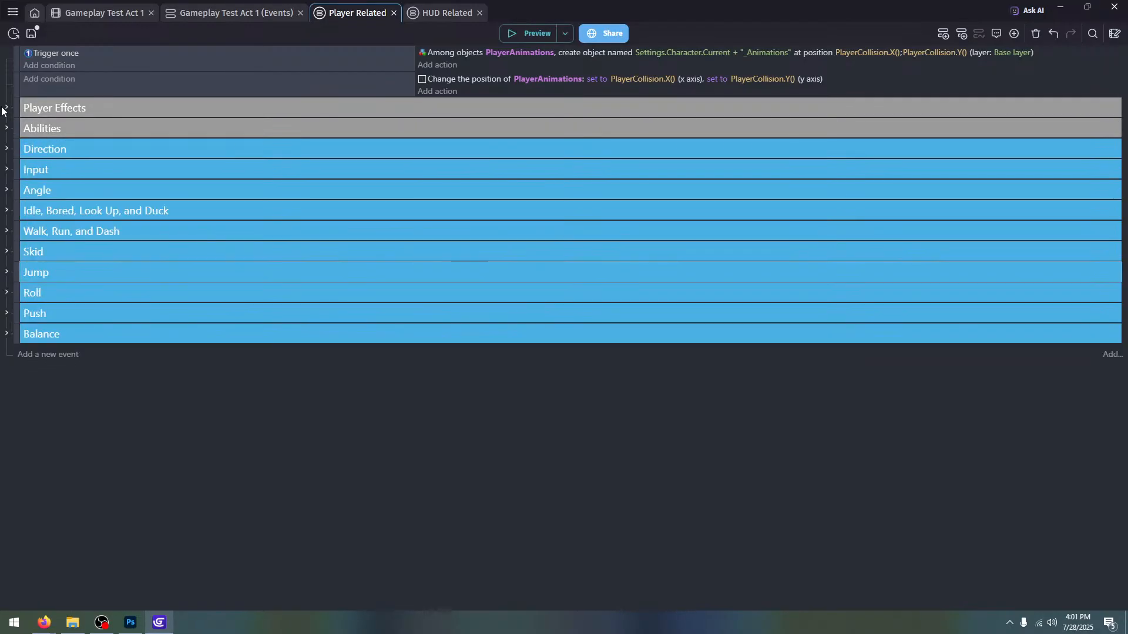
click(6, 128)
click(19, 149)
click(19, 149)
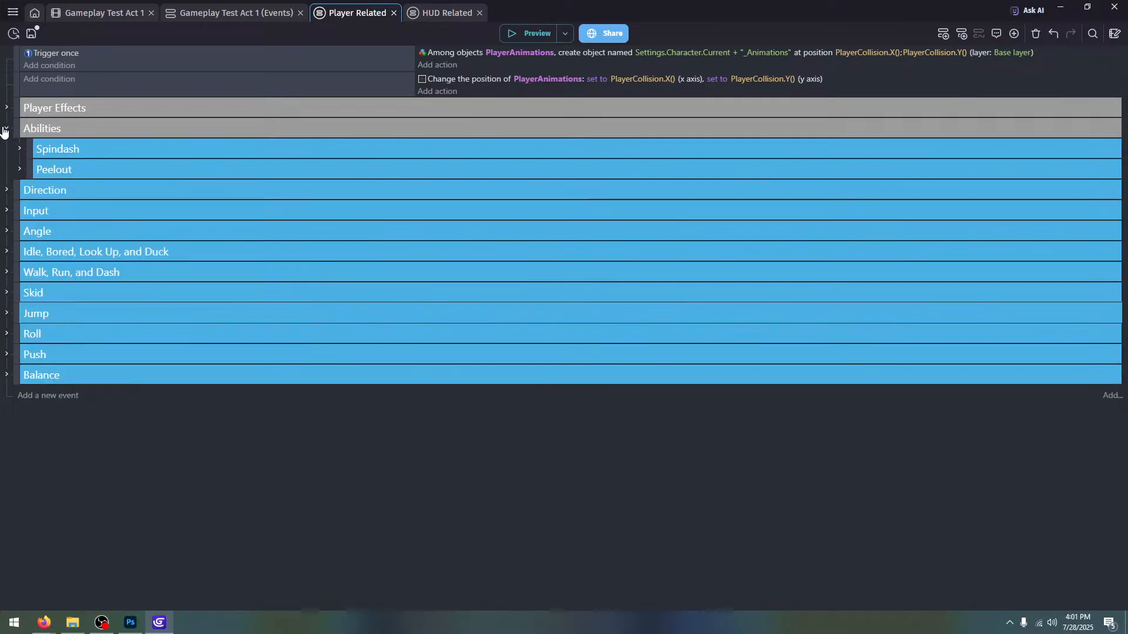
click(5, 130)
click(5, 129)
click(5, 129)
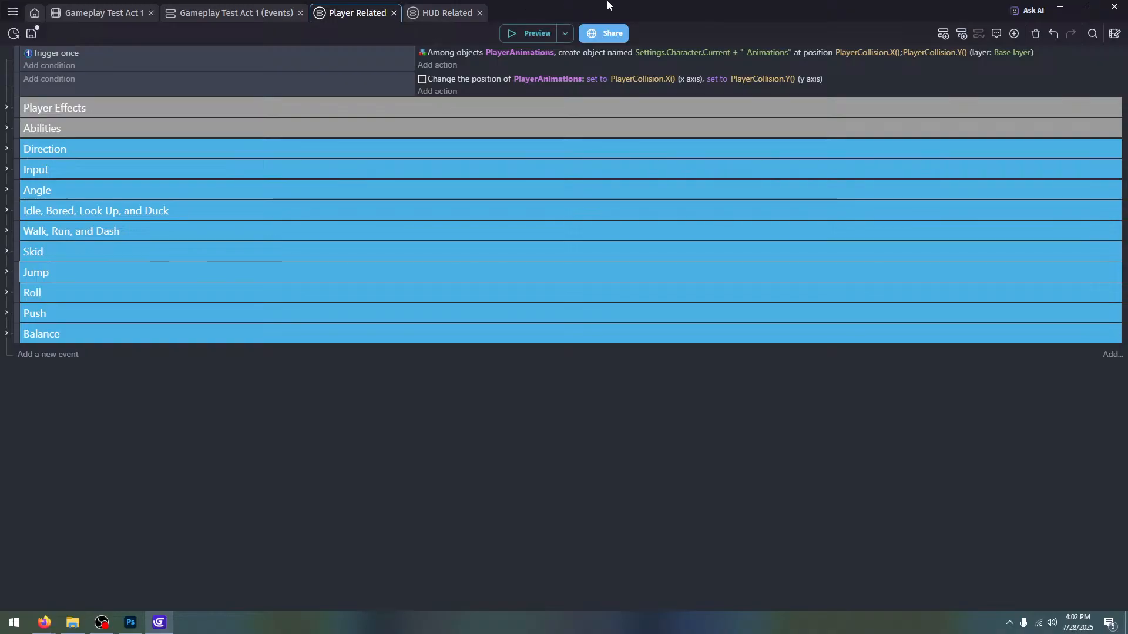
Save the project from the HUD Related events sheet and return to that sheet after checking the scene
click(429, 17)
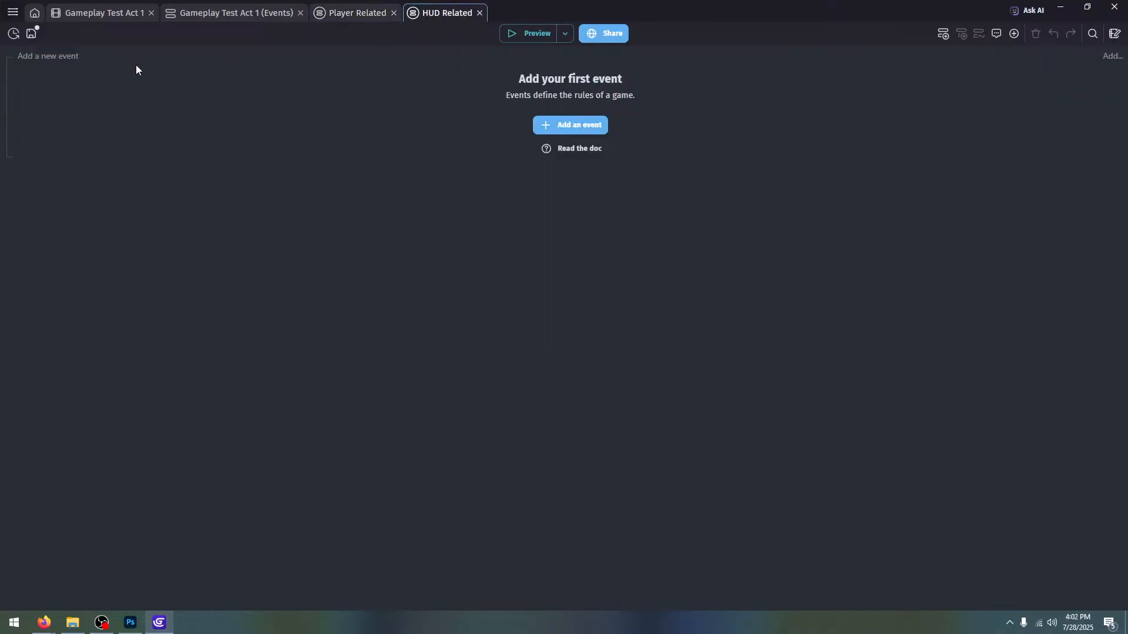
click(33, 31)
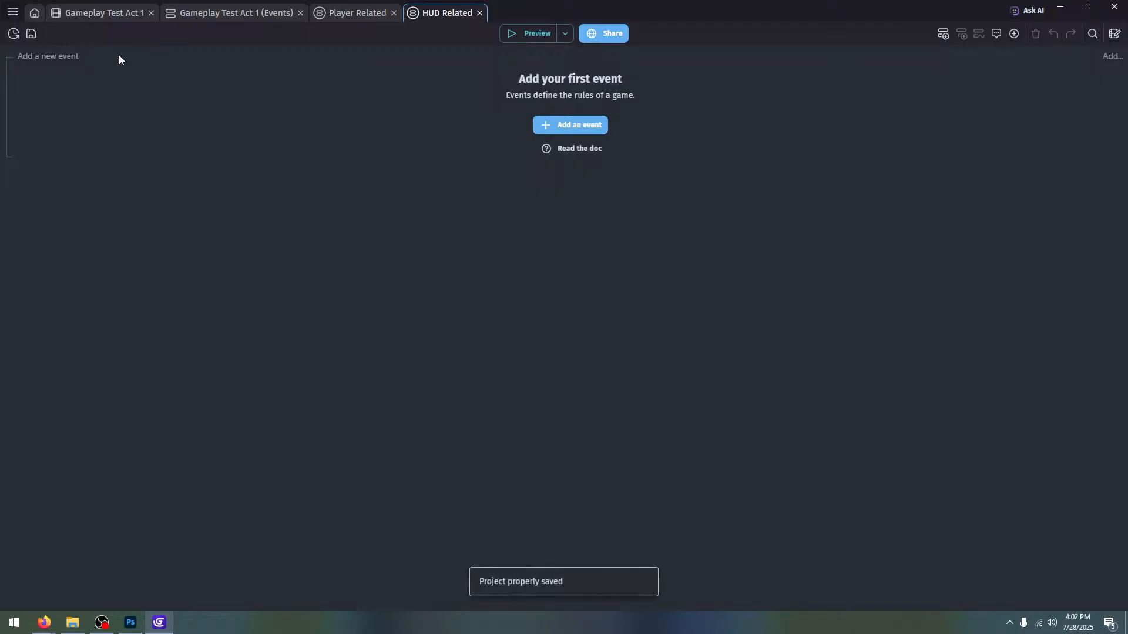
click(68, 17)
click(446, 17)
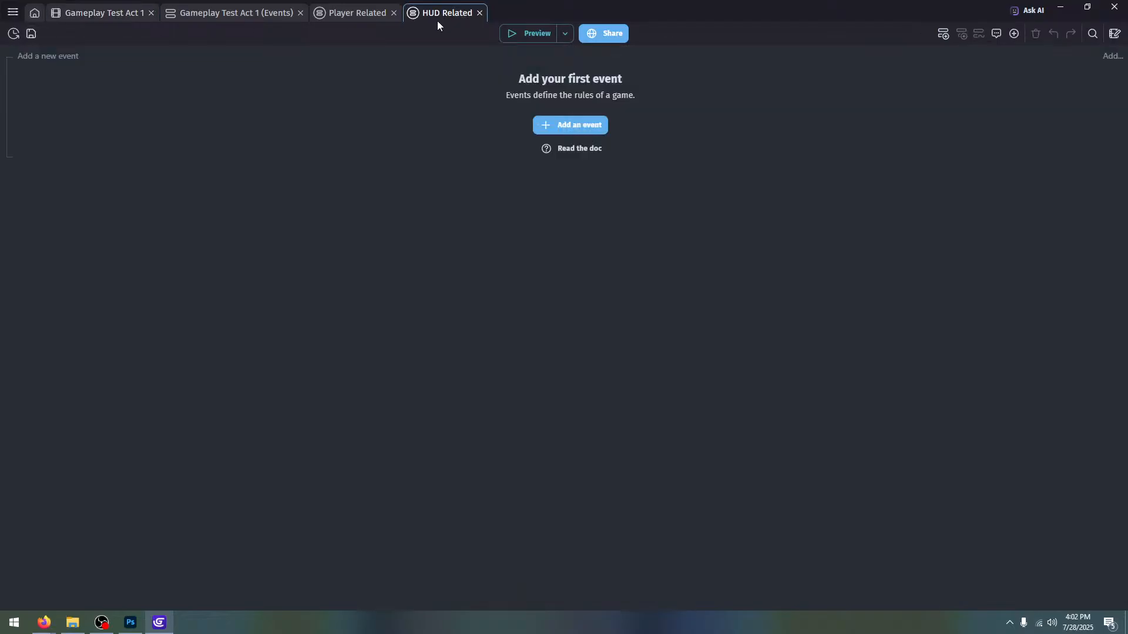
Add a For each object event for HudText in the HUD Related sheet, with an empty standard event nested as its sub-event
click(34, 55)
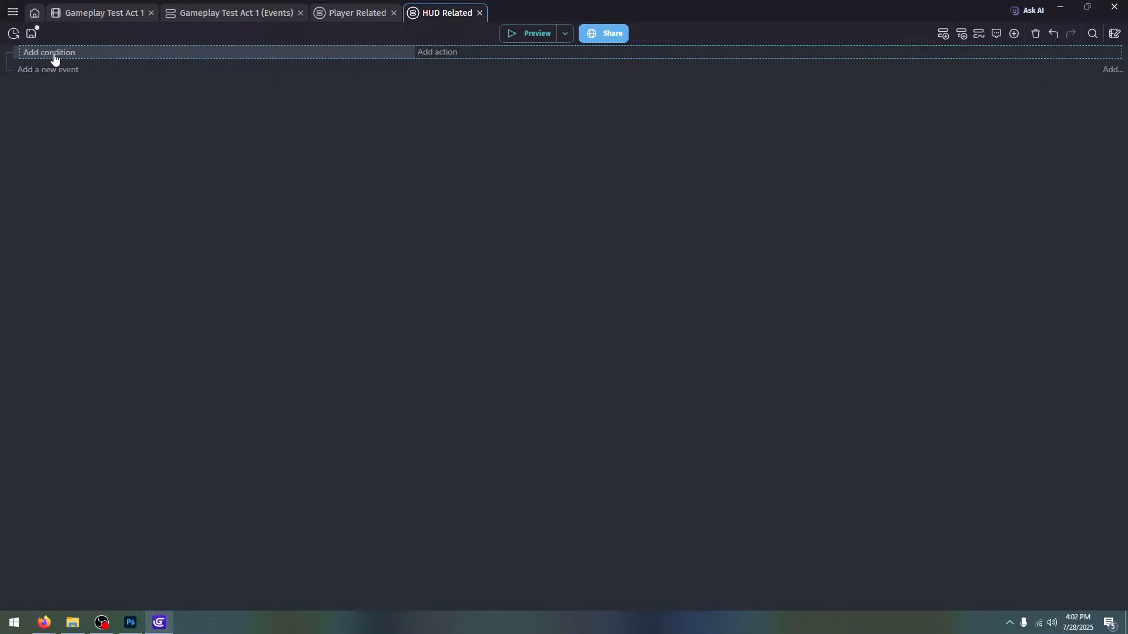
click(1020, 33)
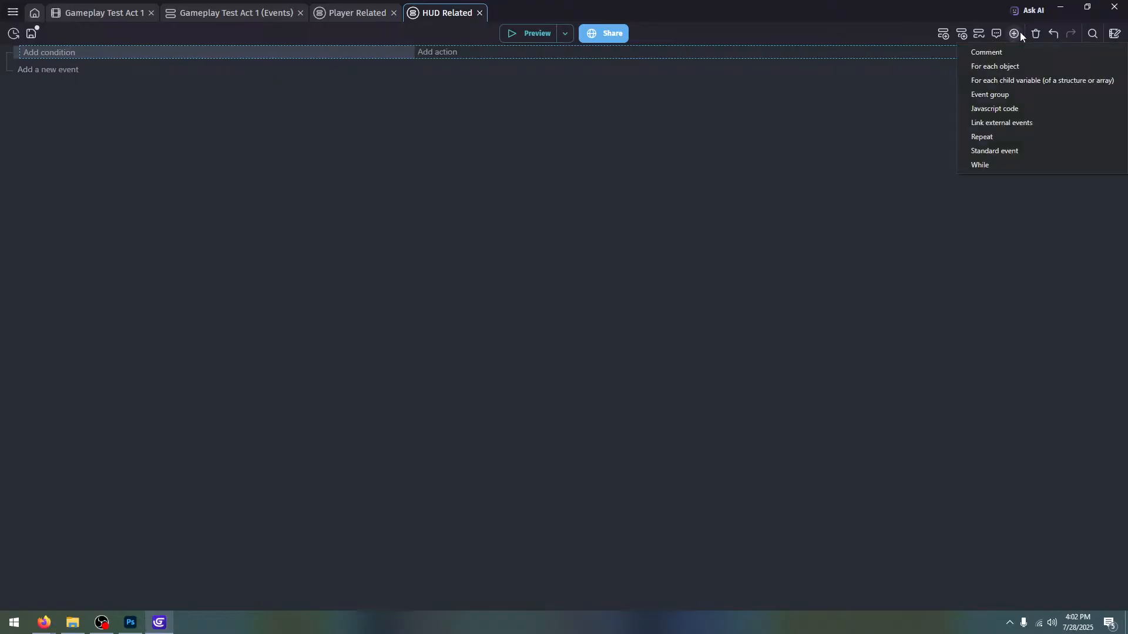
click(1041, 67)
click(181, 65)
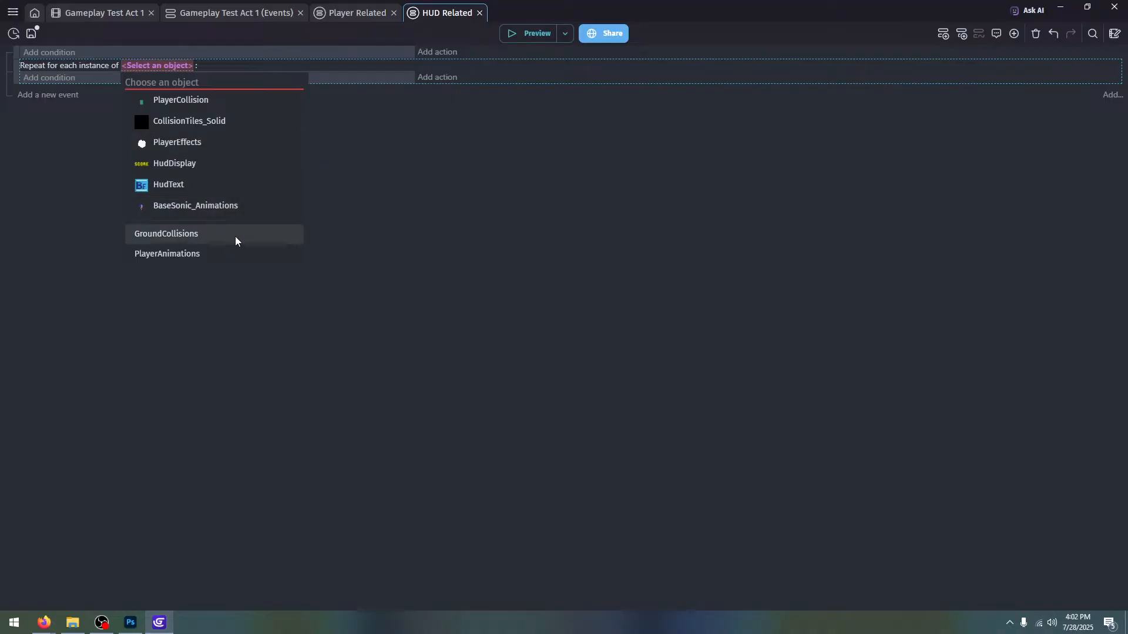
click(234, 188)
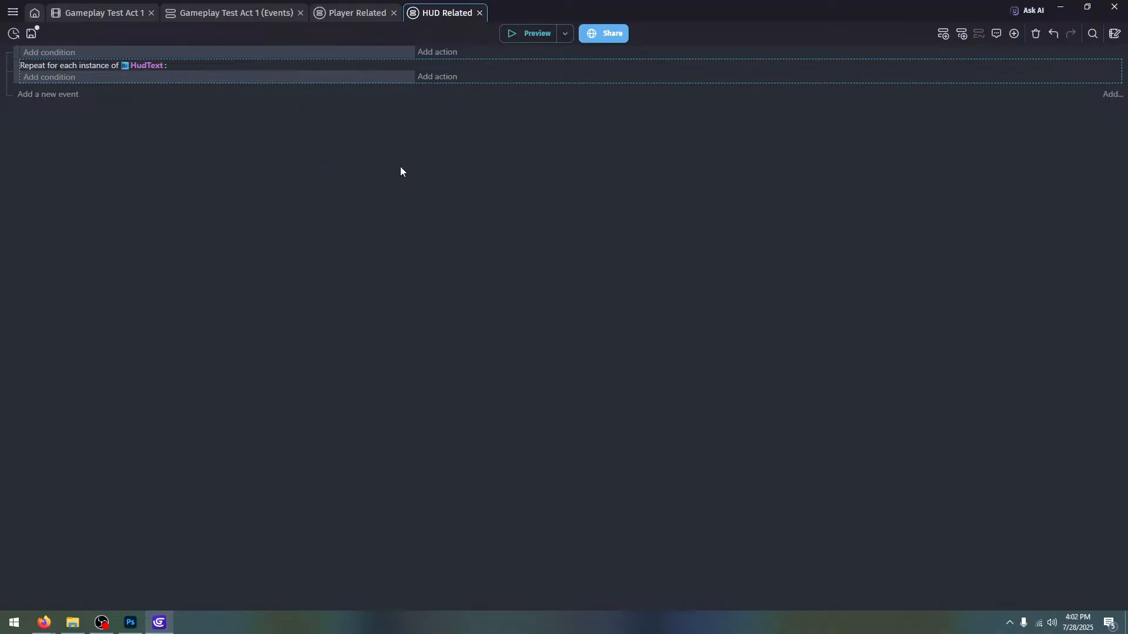
drag(12, 51, 35, 81)
click(73, 79)
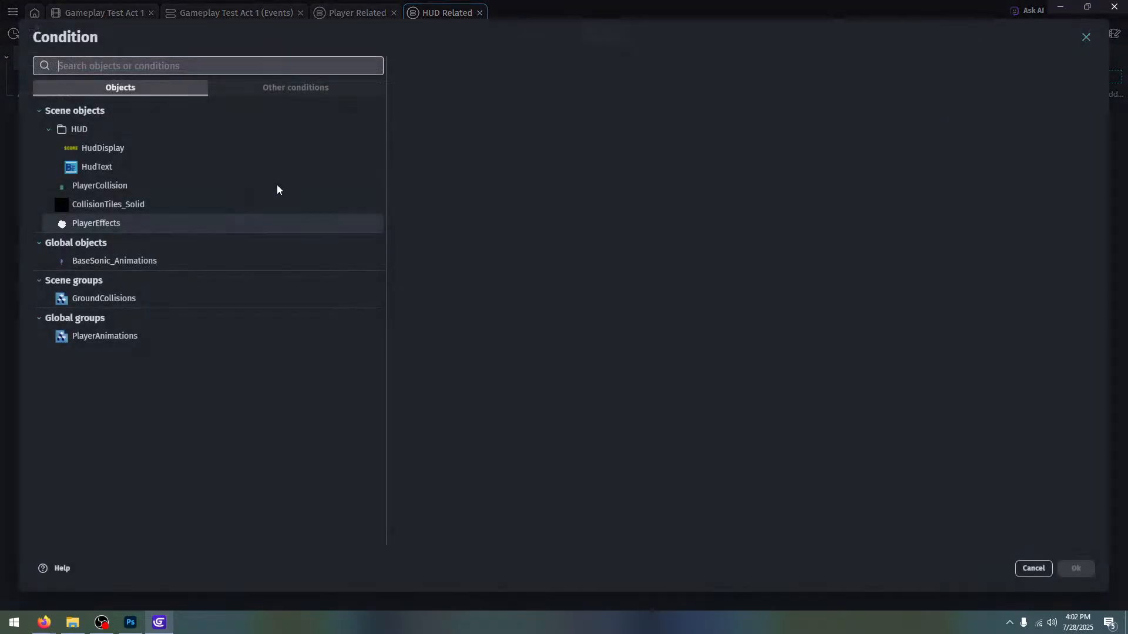
click(154, 178)
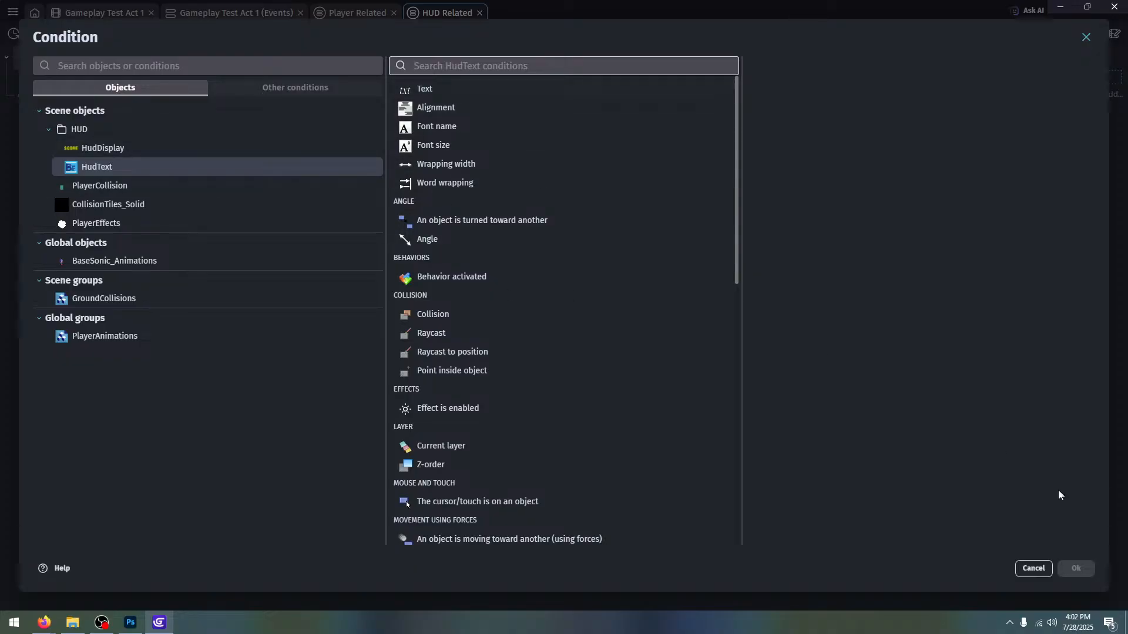
click(1033, 569)
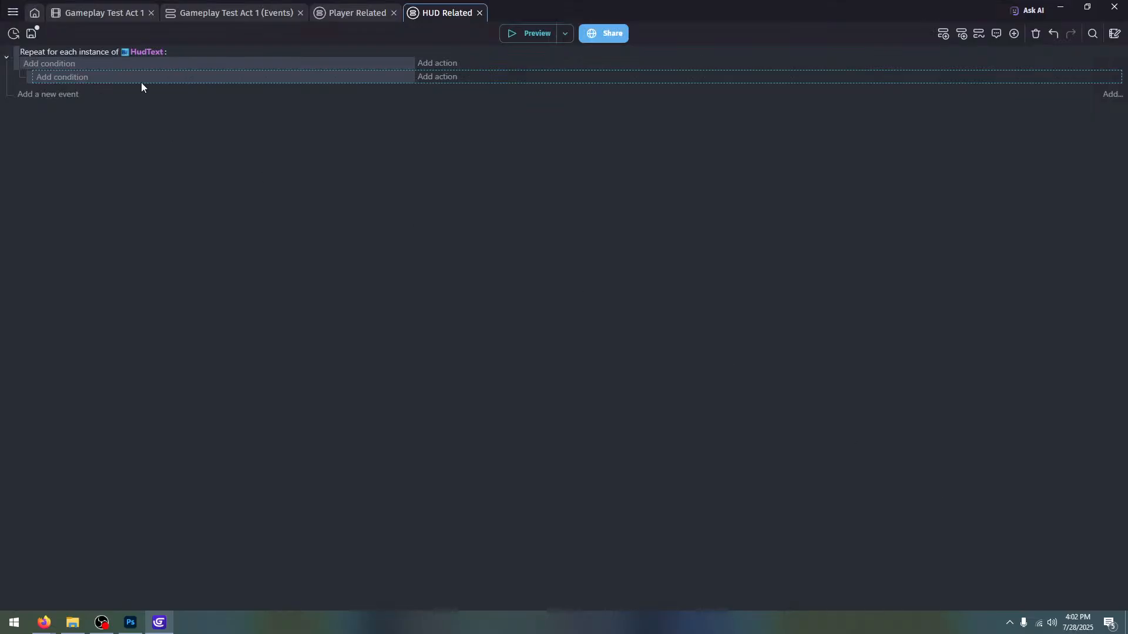
Rename the HudDisplay object in the scene to HudDisplay_Graphics, copy its HudDisplay_ prefix, and apply the change
click(33, 30)
double_click(917, 175)
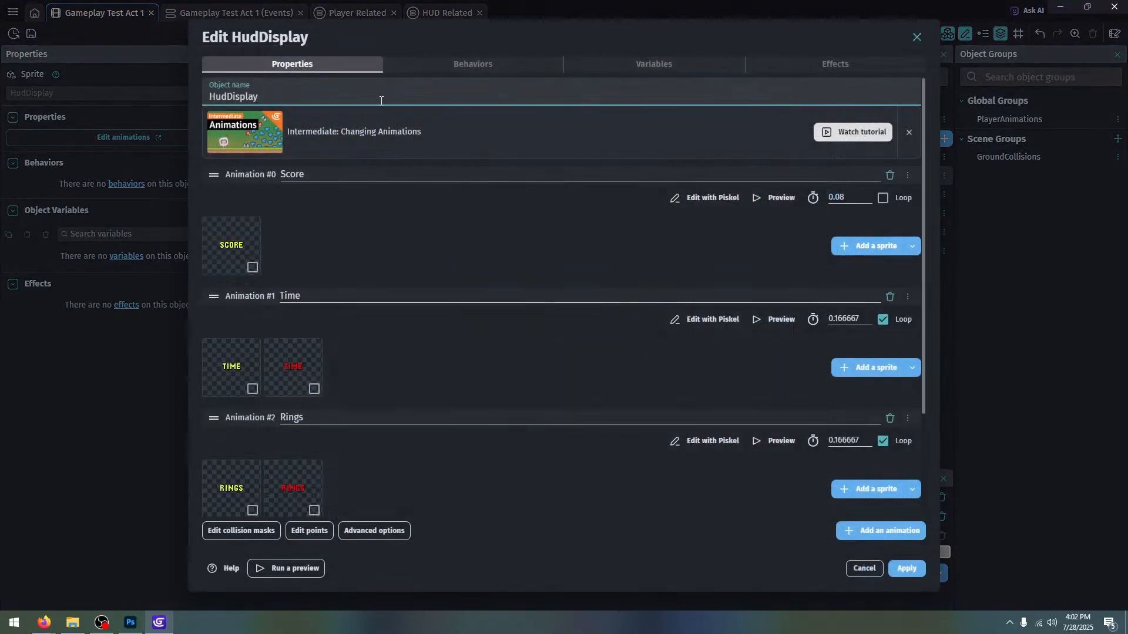
text(_Grah)
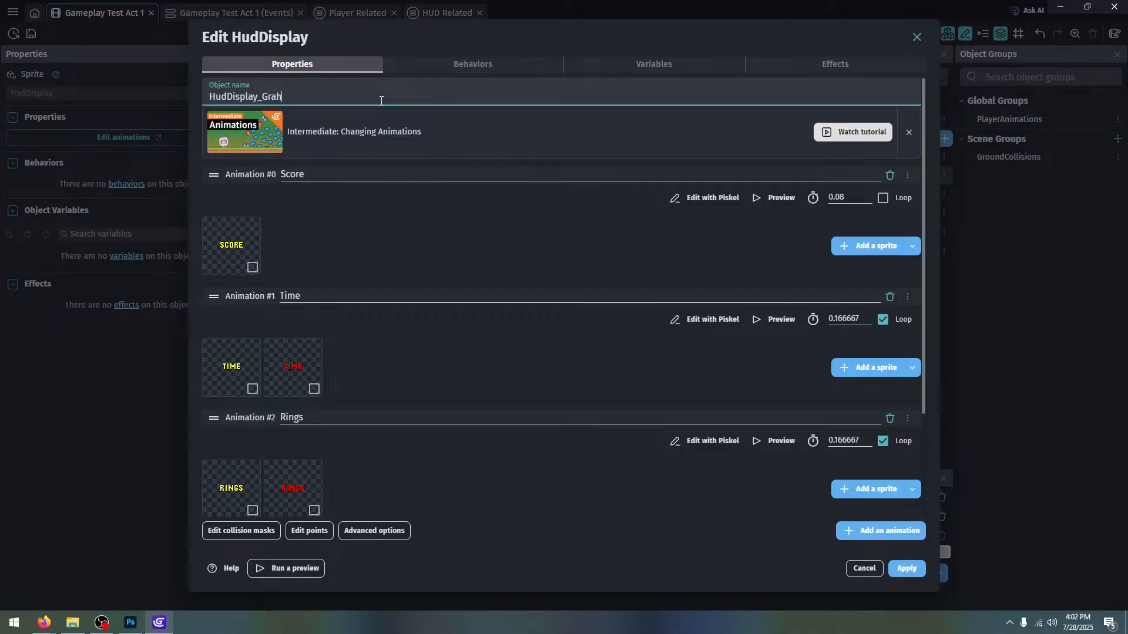
key(BackSpace)
text(phics)
drag(262, 98, 126, 101)
key(ctrl+c)
click(425, 228)
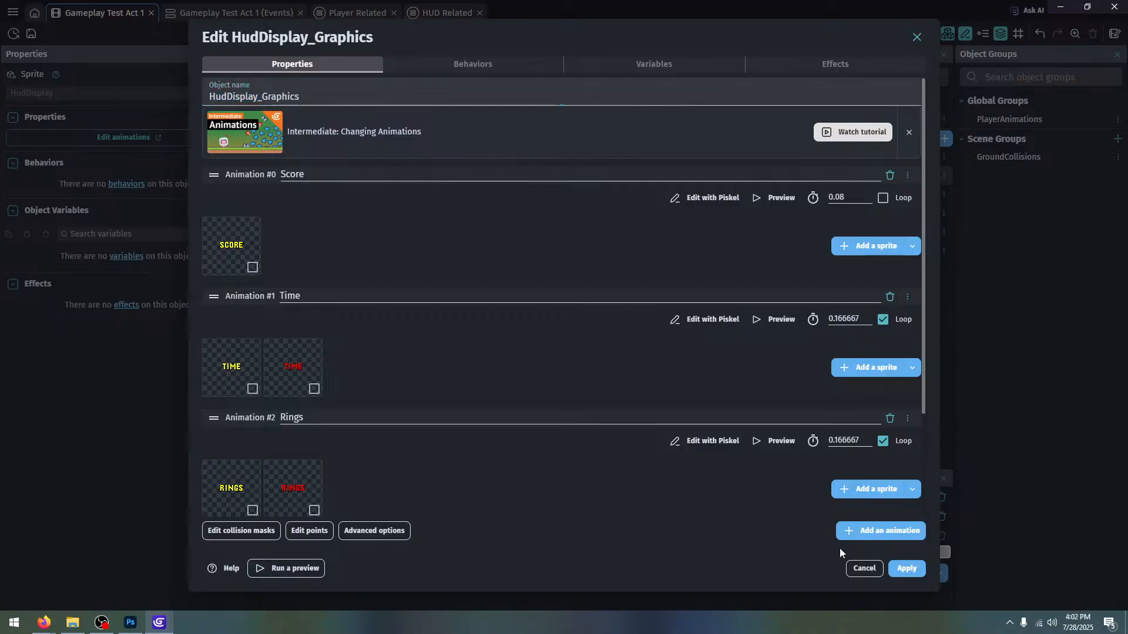
click(906, 569)
Rename the HudText object to HudDisplay_Text and apply the change
double_click(852, 192)
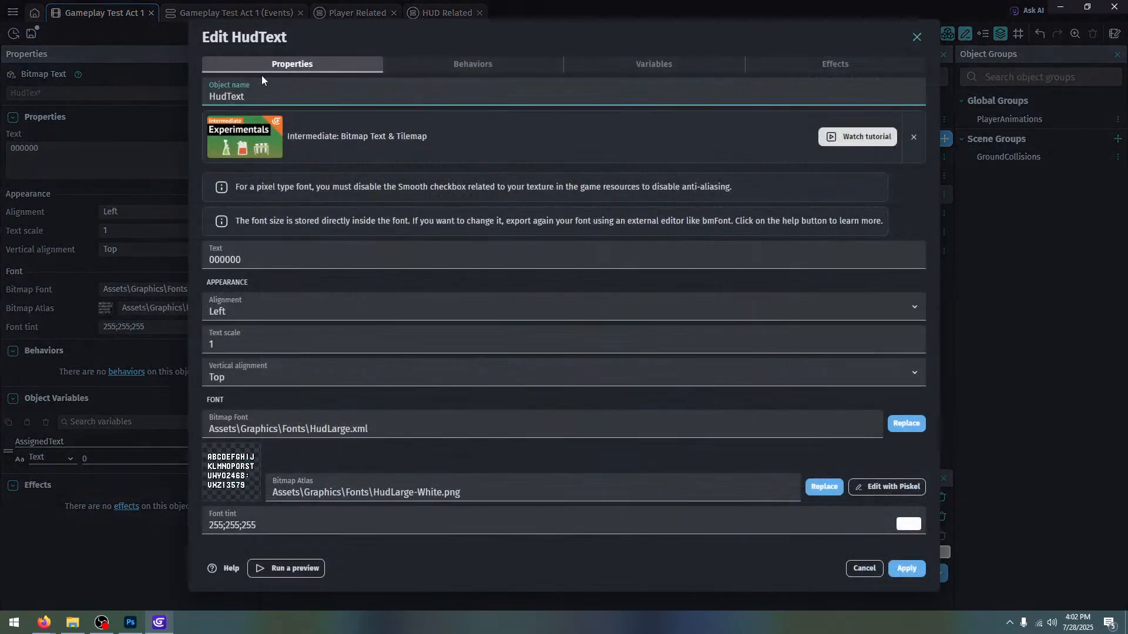
drag(228, 97, 136, 94)
key(ctrl+v)
click(907, 569)
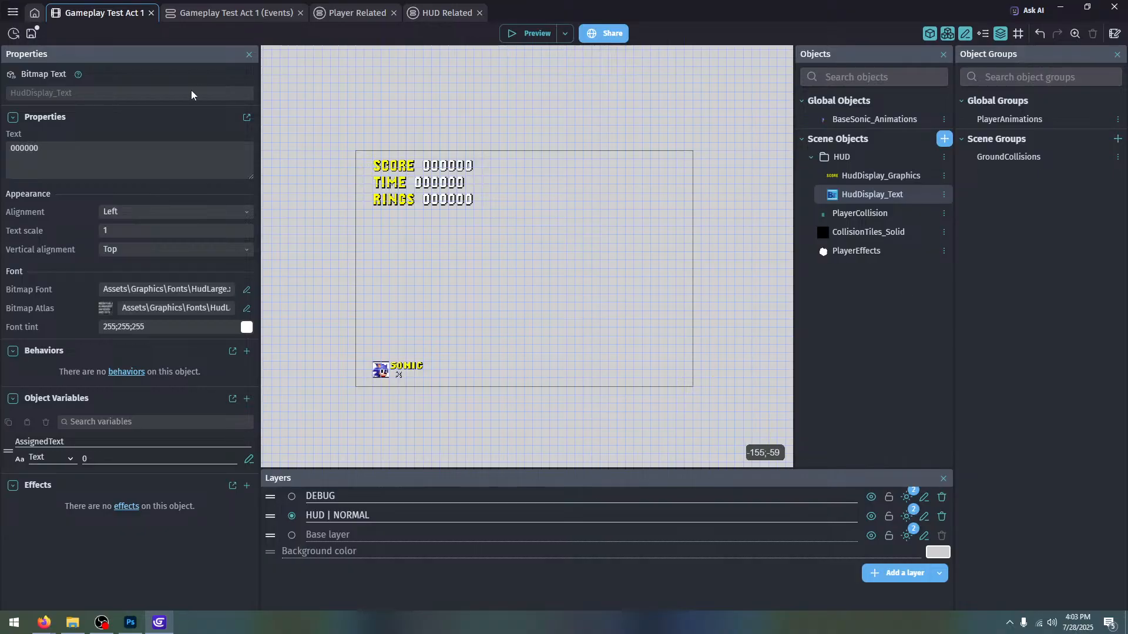
Examine the Angle group's events in the Player Related sheet, leave it collapsed, and return to the HUD Related sheet
click(349, 15)
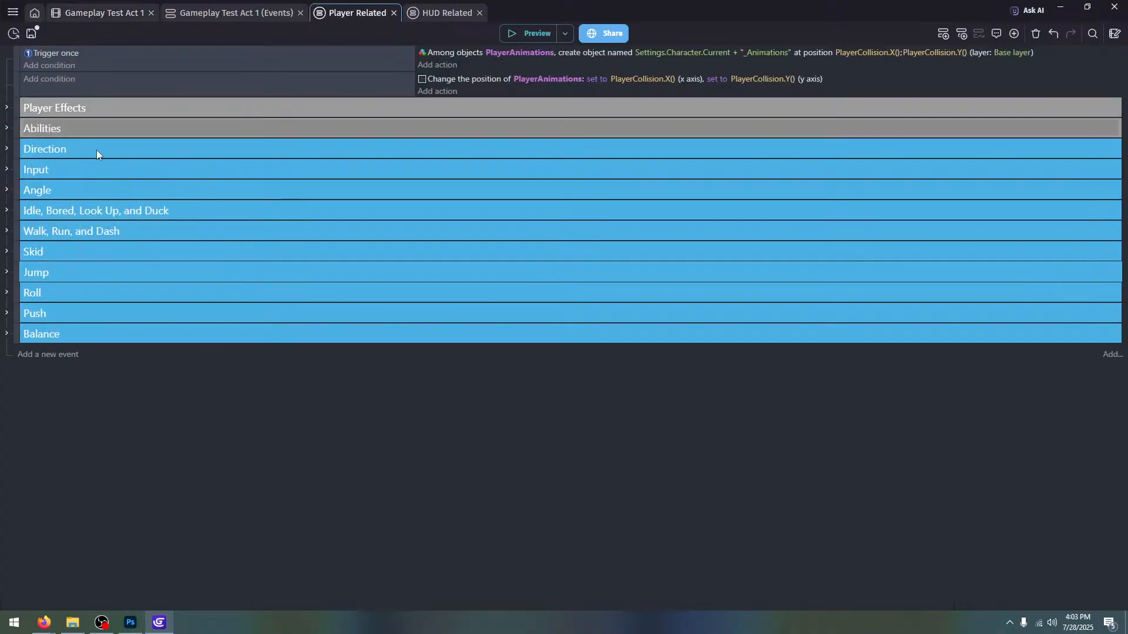
click(7, 191)
click(7, 191)
click(7, 191)
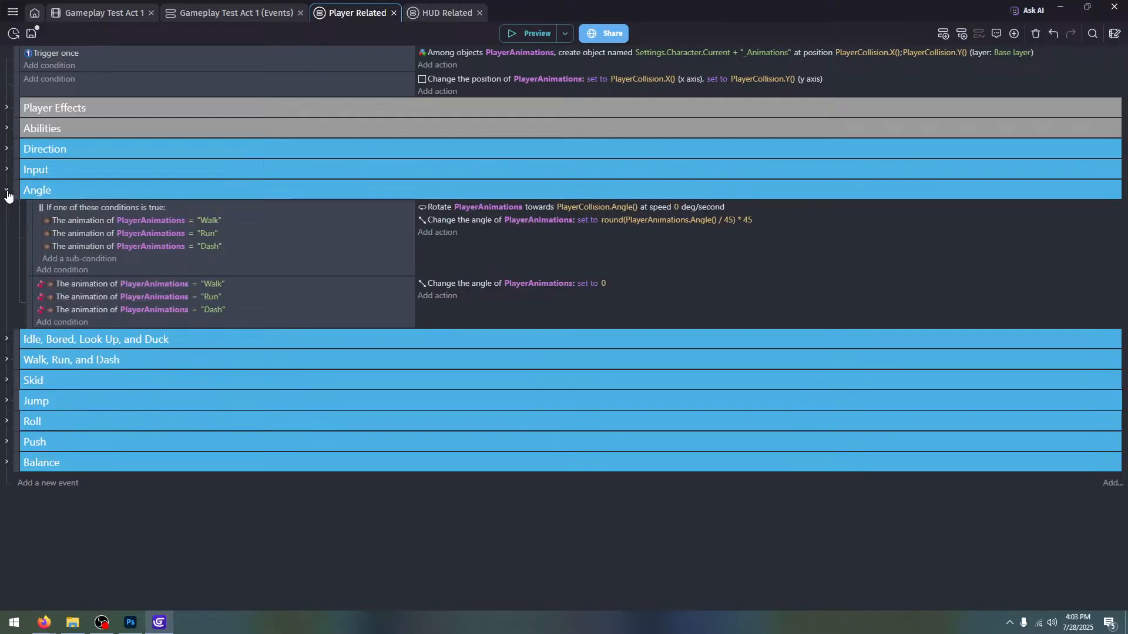
click(5, 194)
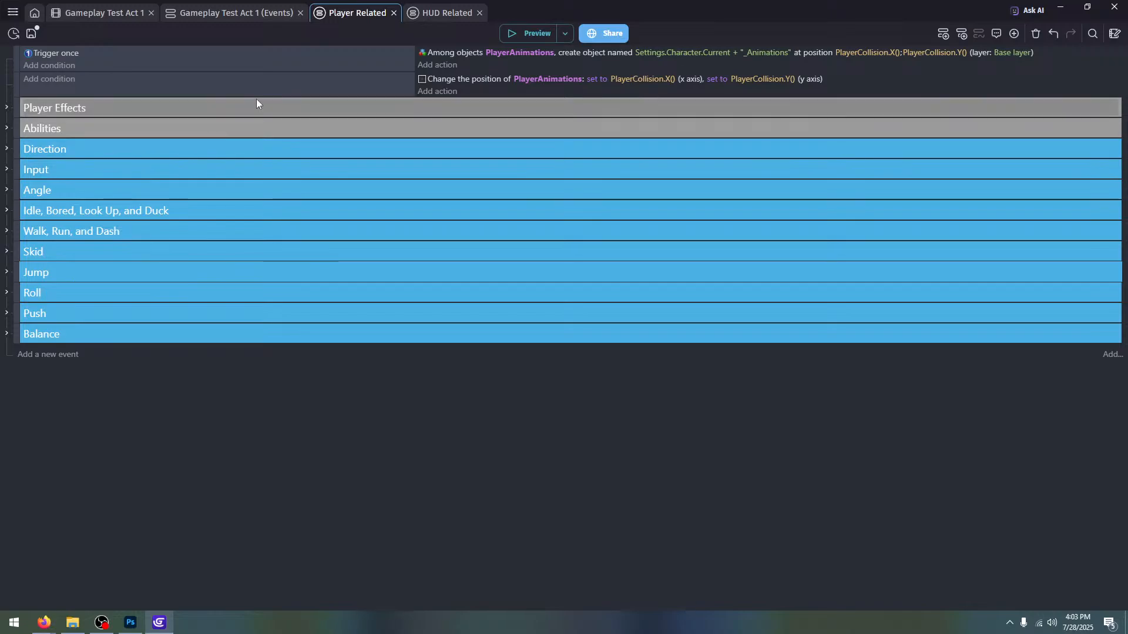
click(442, 13)
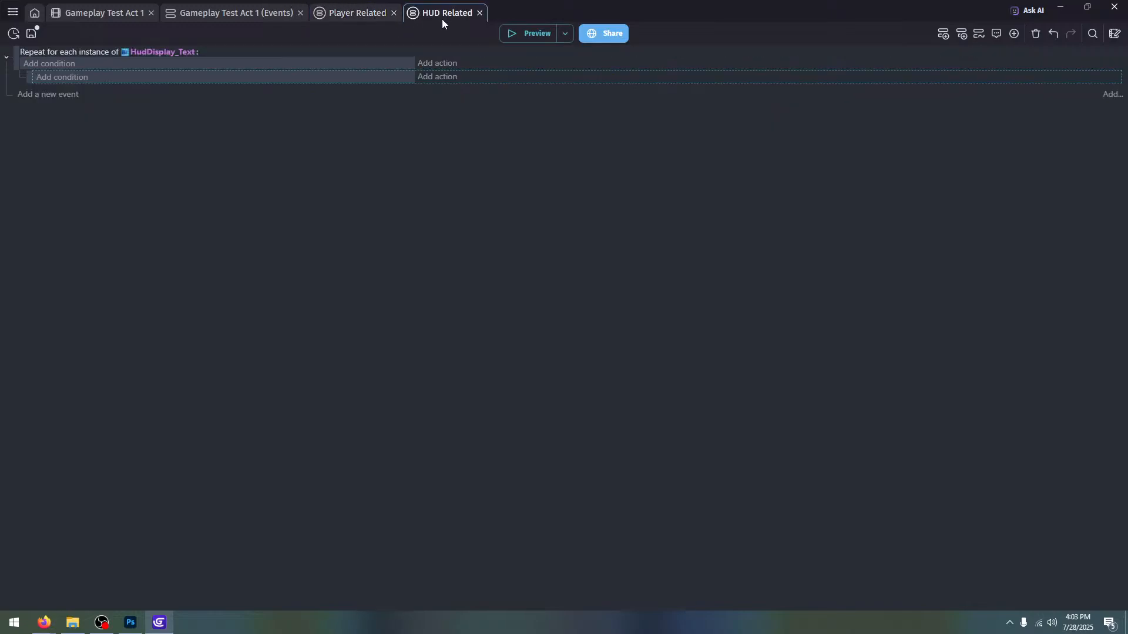
Add a condition to the For each sub-event checking that HudDisplay_Text's AssignedText variable equals "score"
click(74, 79)
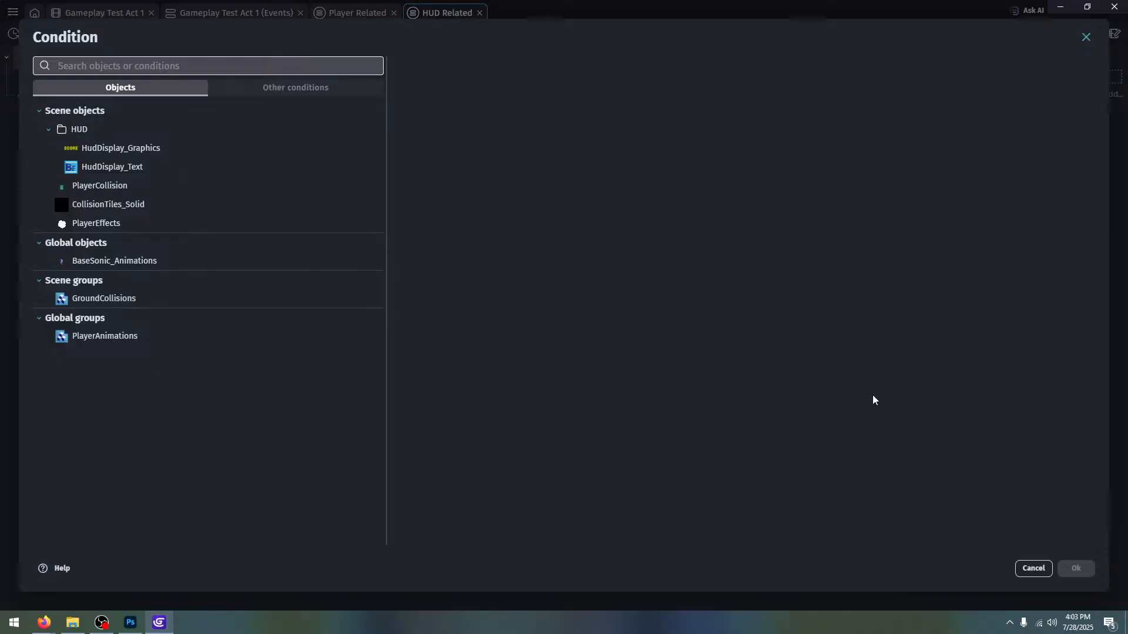
click(1034, 568)
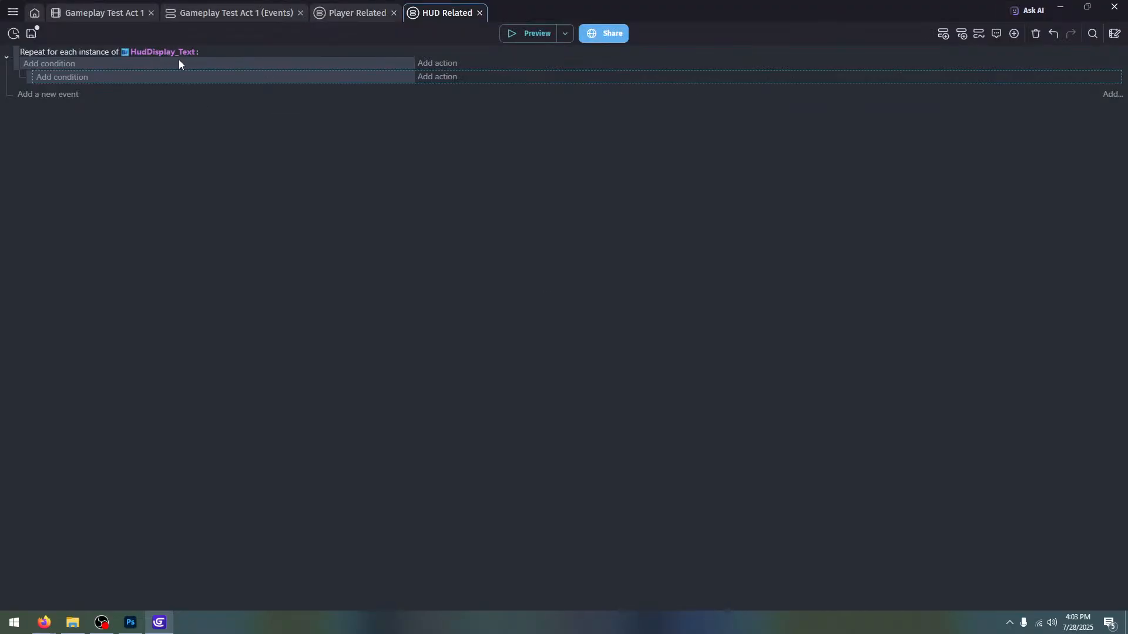
click(73, 81)
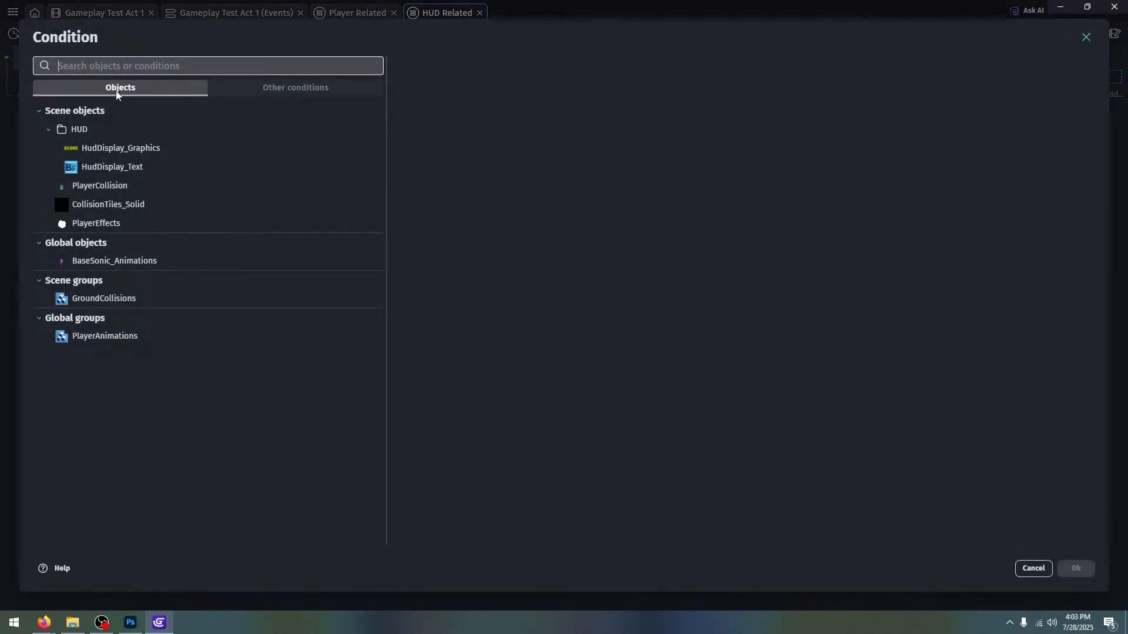
click(182, 165)
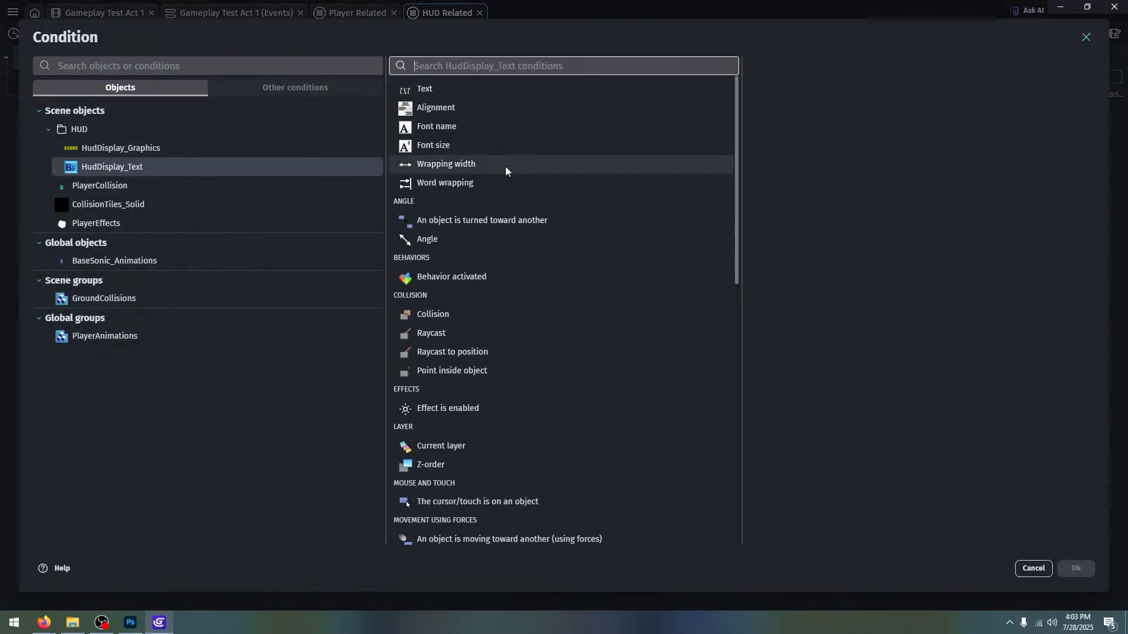
text(var)
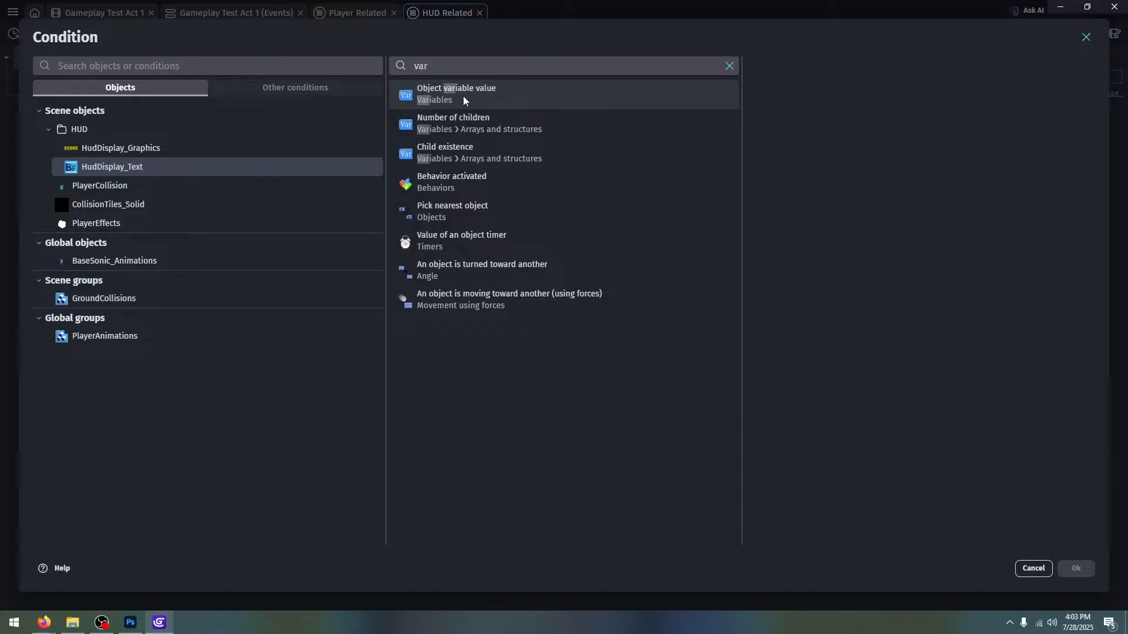
click(463, 100)
click(823, 131)
click(822, 144)
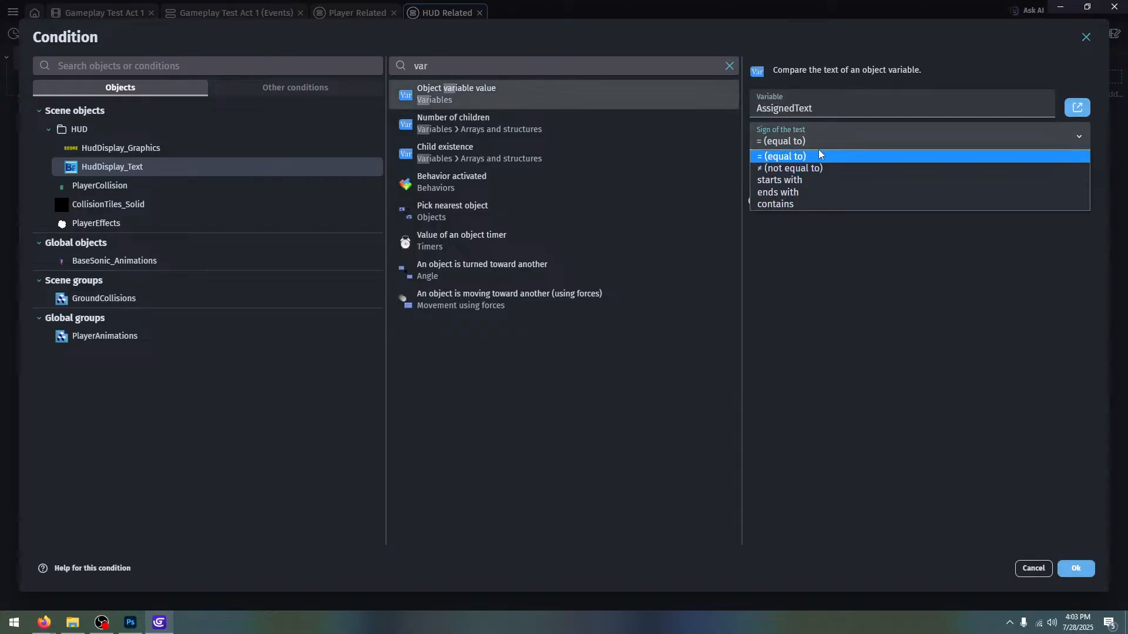
click(821, 156)
click(814, 174)
text("")
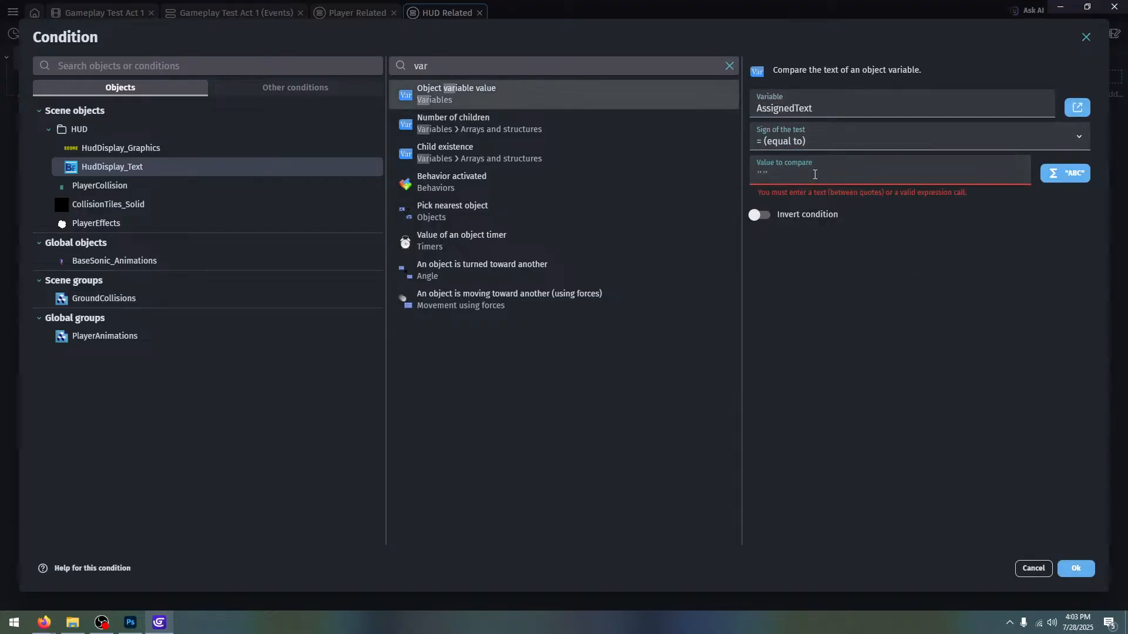
text("score")
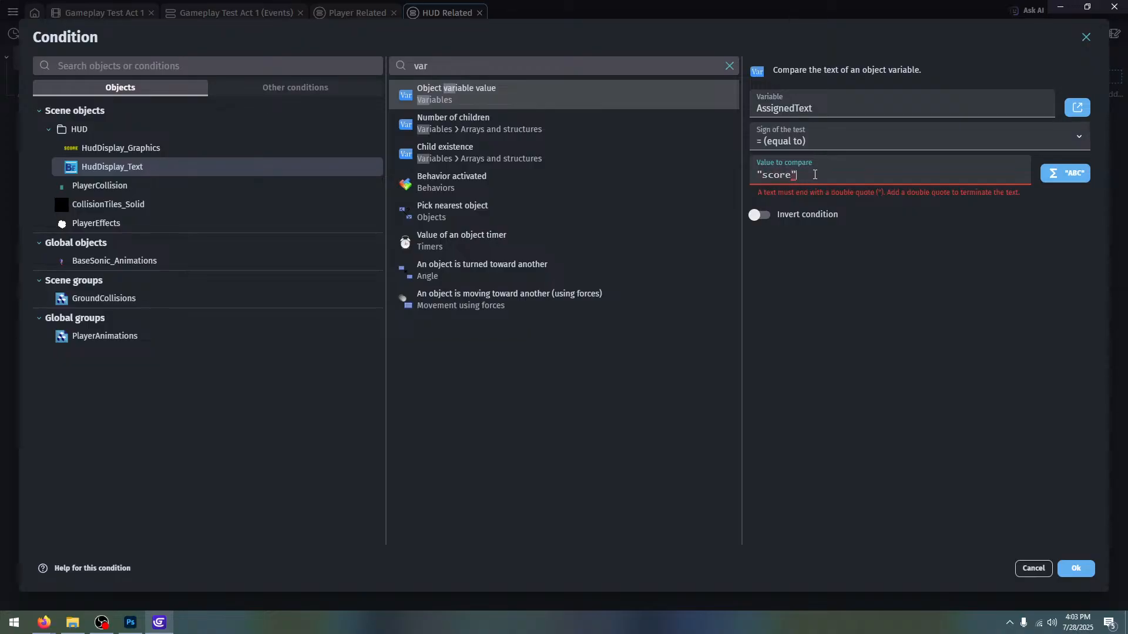
click(1076, 569)
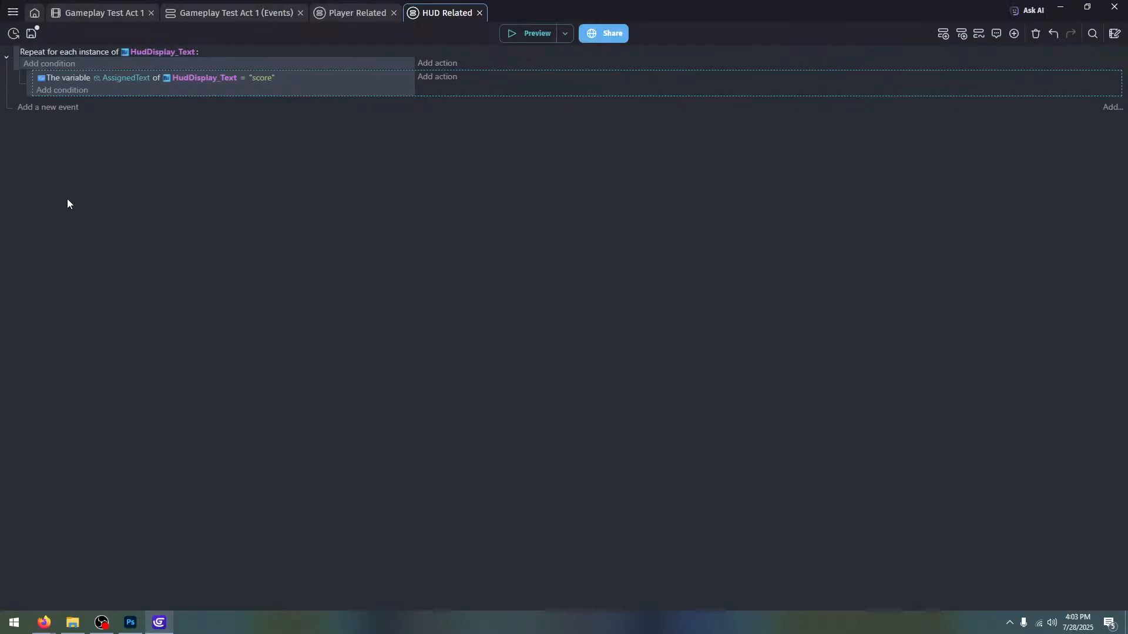
Nest a sub-event under the "score" event with a condition that Gameplay.Values.Score is greater than or equal to 0
click(50, 104)
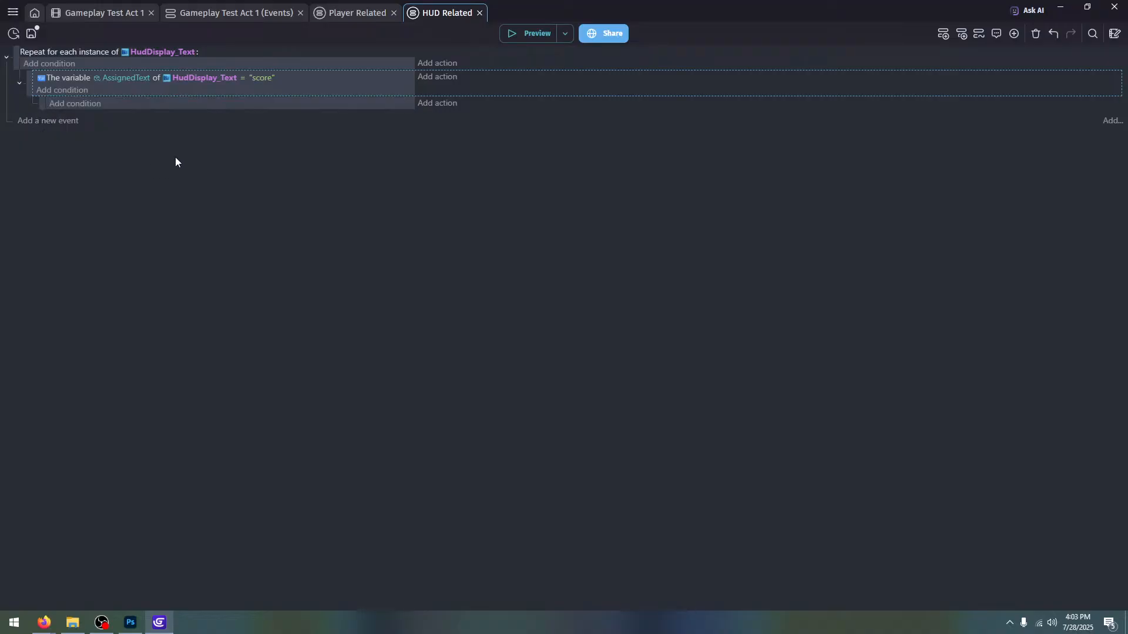
click(75, 104)
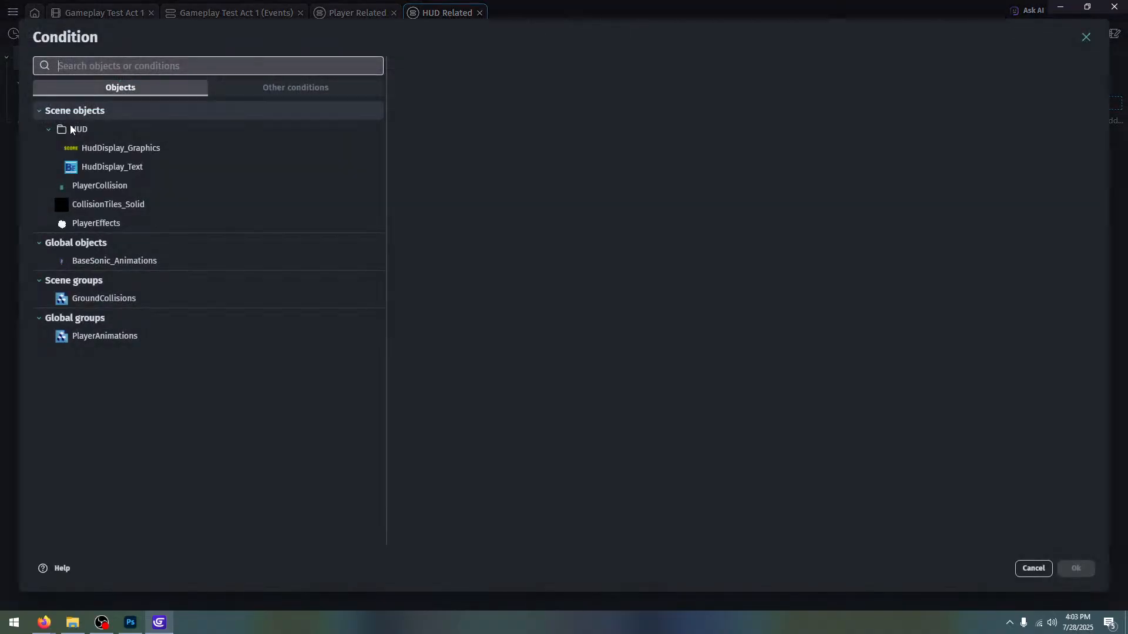
text(vari)
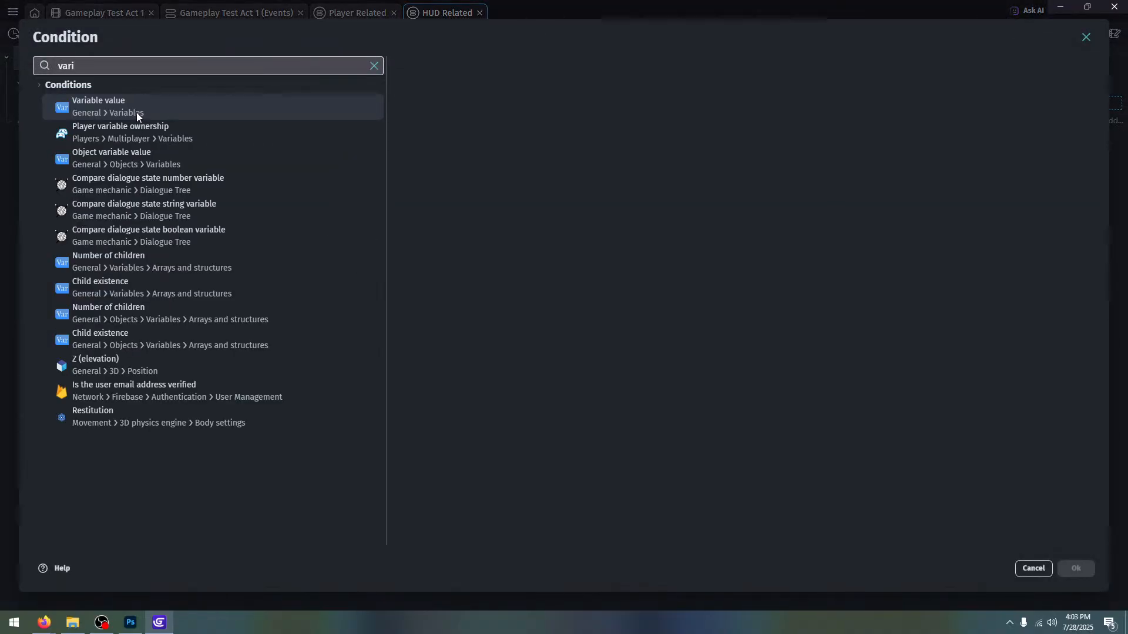
click(136, 111)
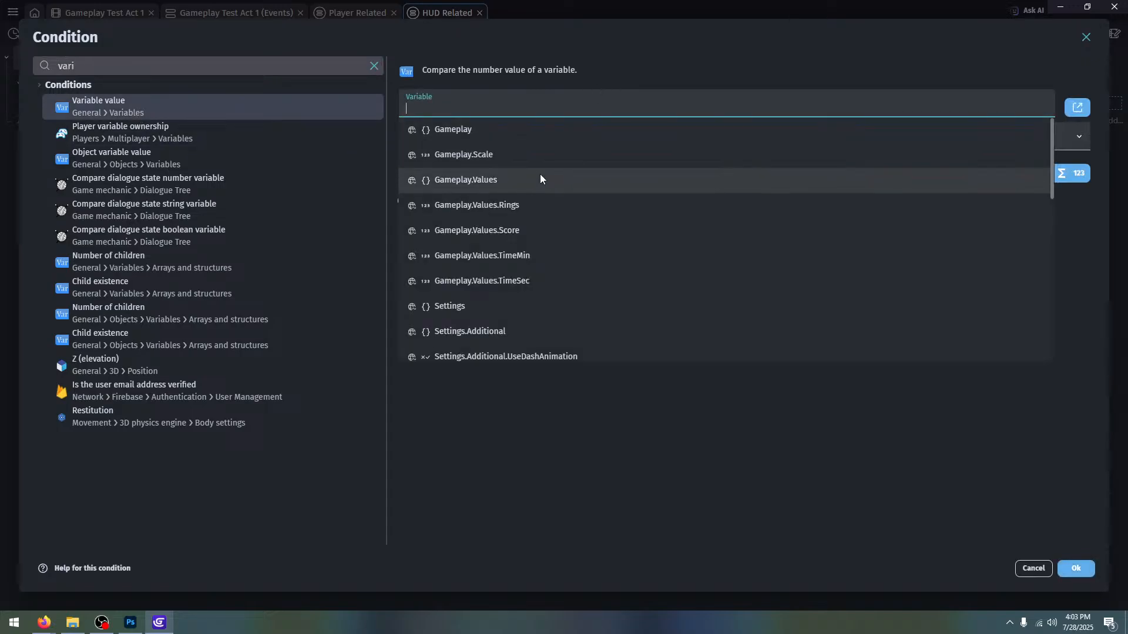
click(549, 232)
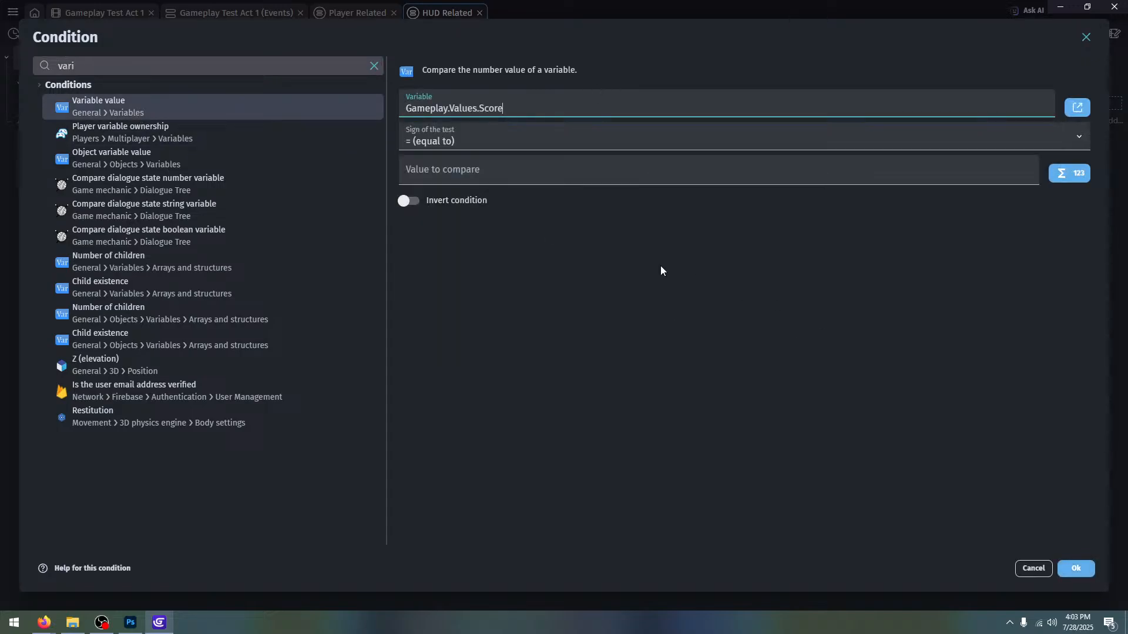
click(477, 145)
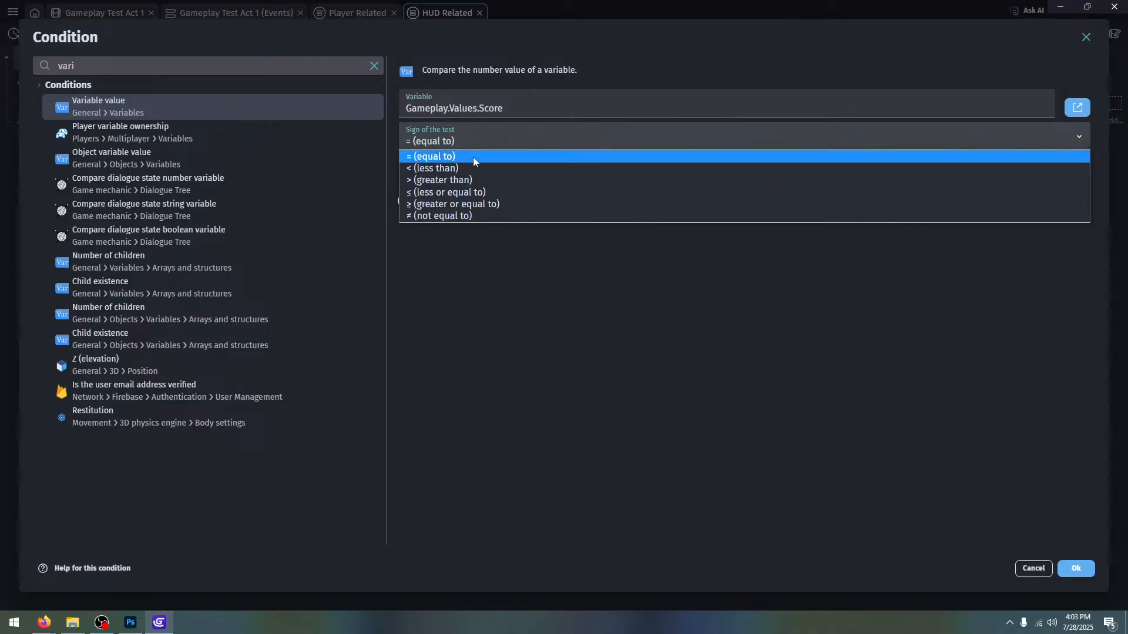
click(491, 204)
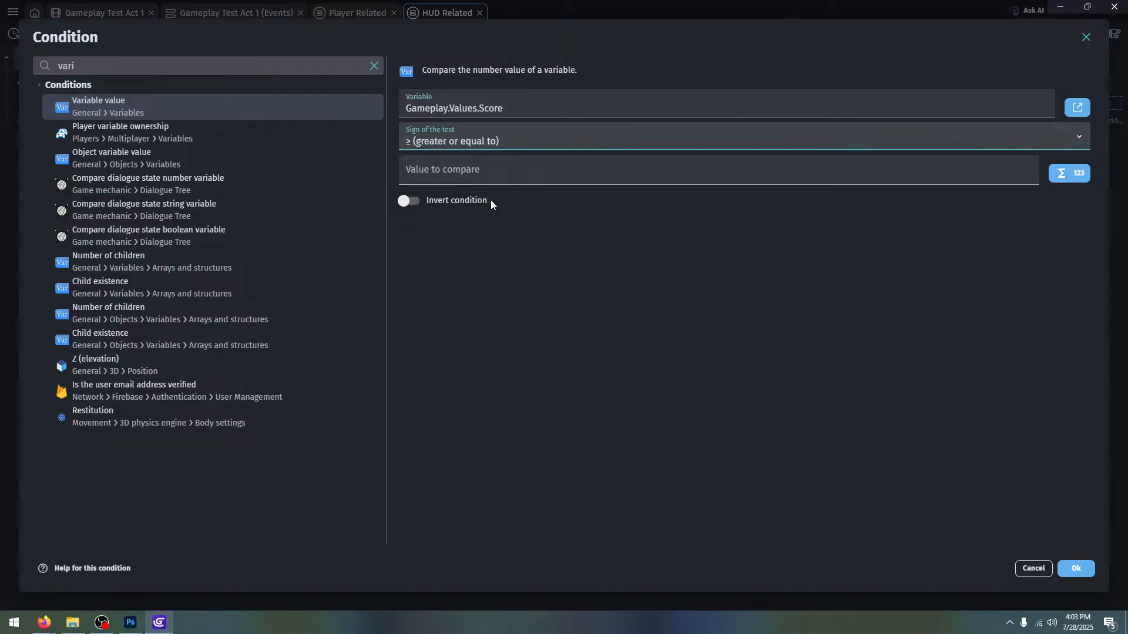
click(478, 171)
text(0)
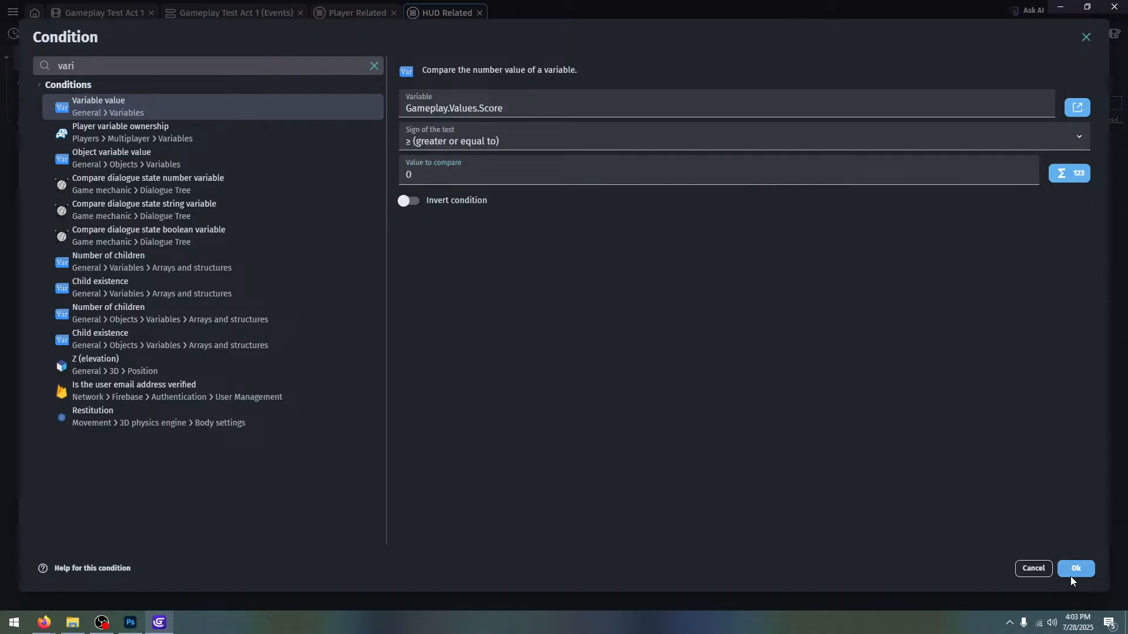
click(1077, 568)
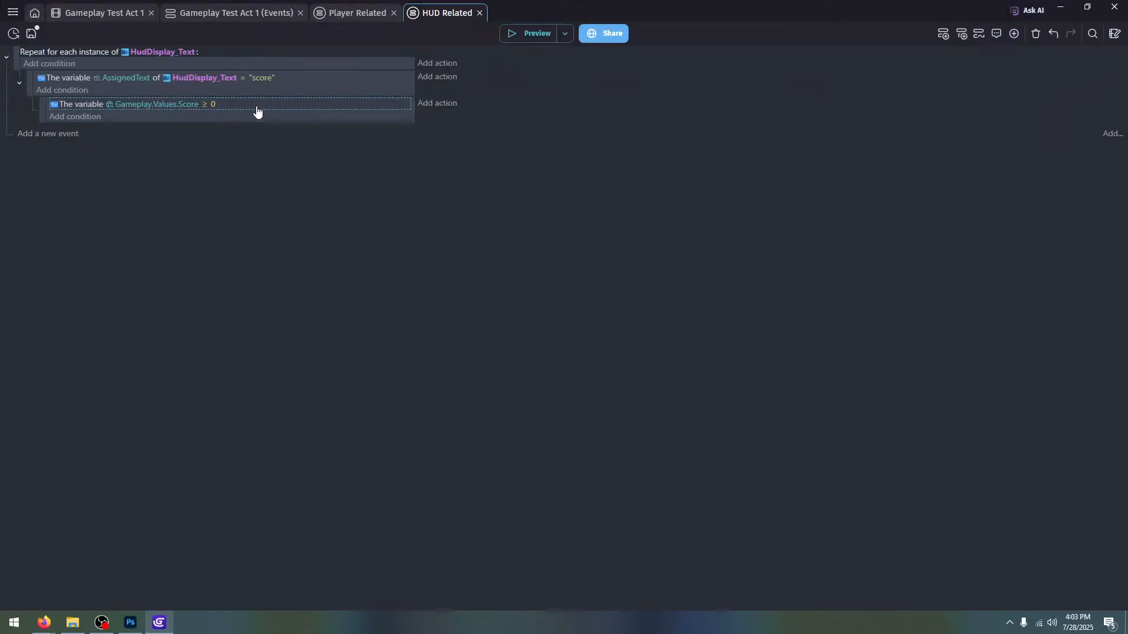
Duplicate the Gameplay.Values.Score condition within its event and change the copy to less than 9
key(ctrl+c)
key(ctrl+v)
click(205, 117)
click(229, 144)
click(233, 166)
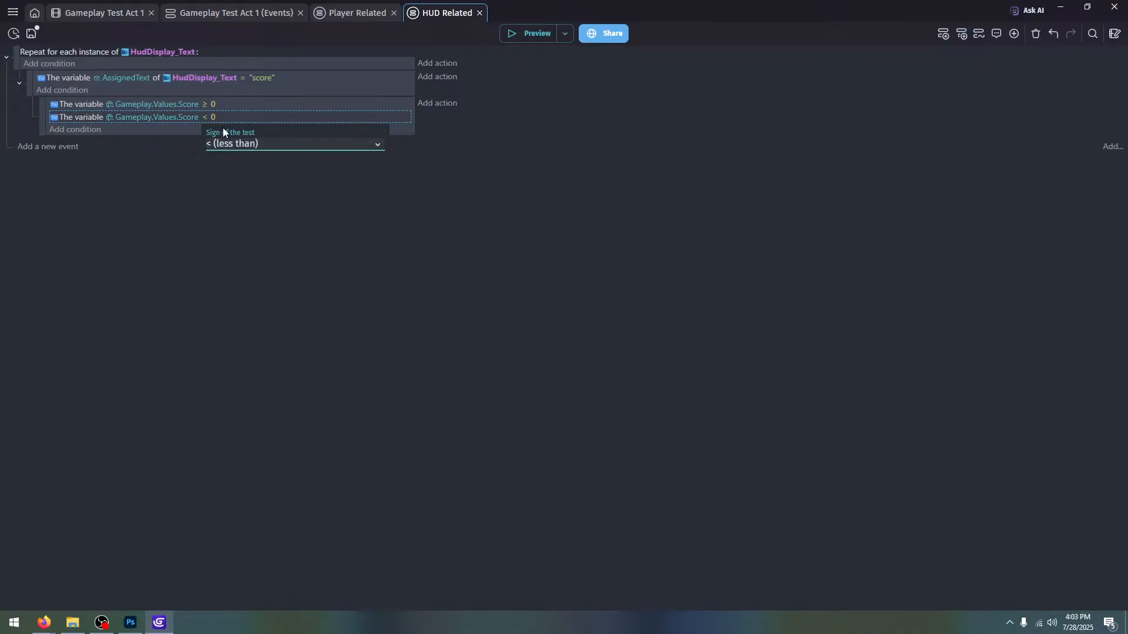
click(212, 118)
text(9)
click(281, 242)
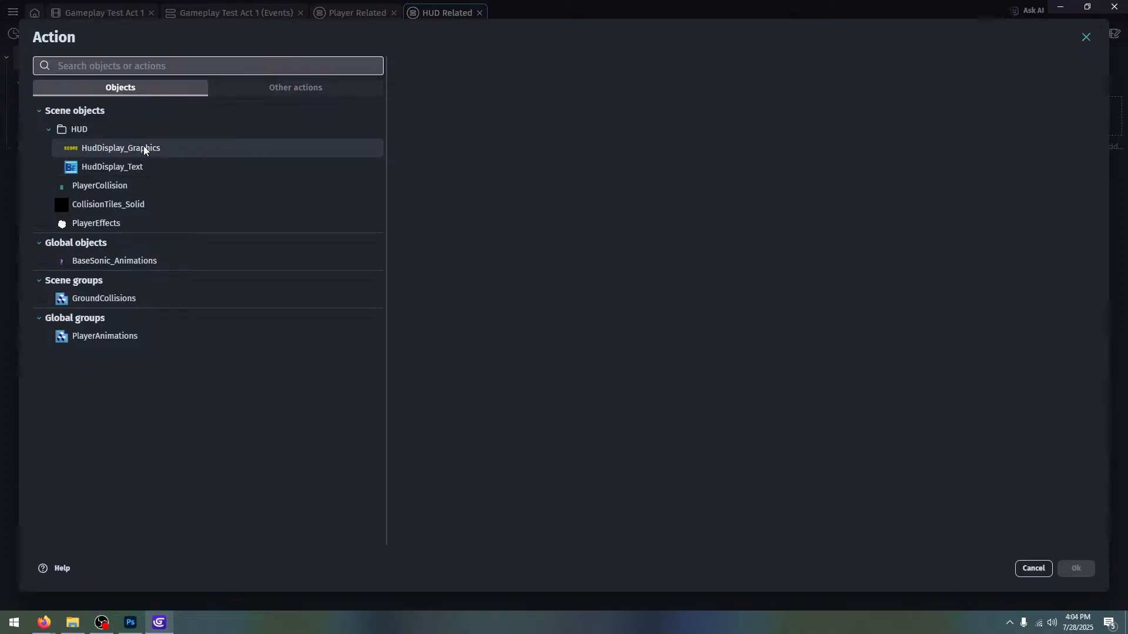
Add an action to the score range event setting HudDisplay_Text's text to "00000" + Gameplay.Values.Score
click(175, 161)
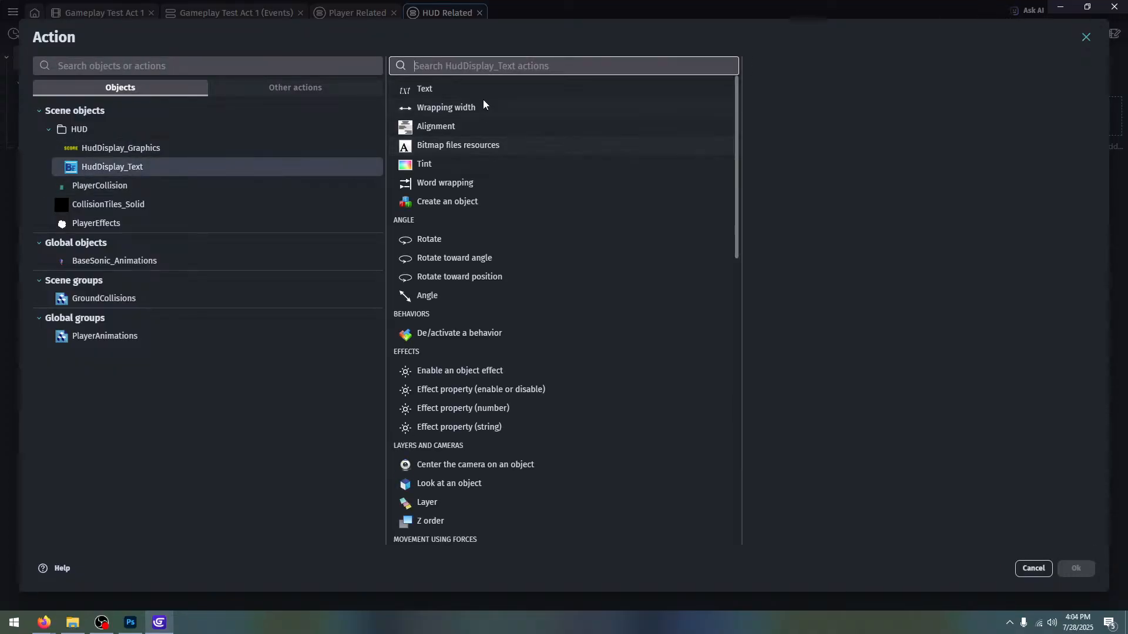
click(483, 94)
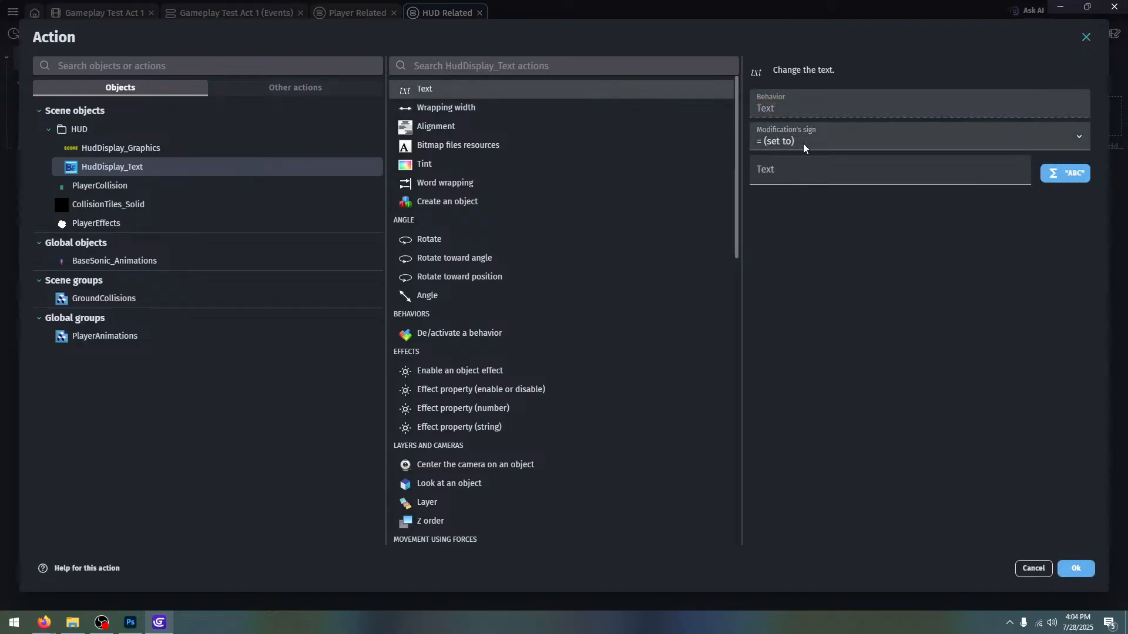
click(797, 164)
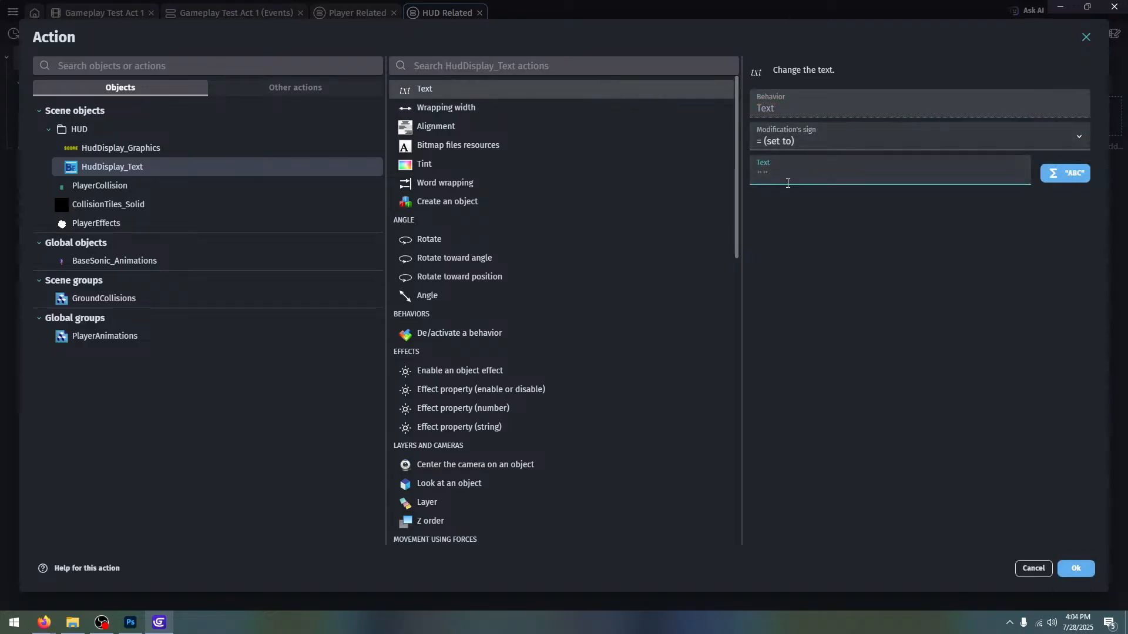
text("00)
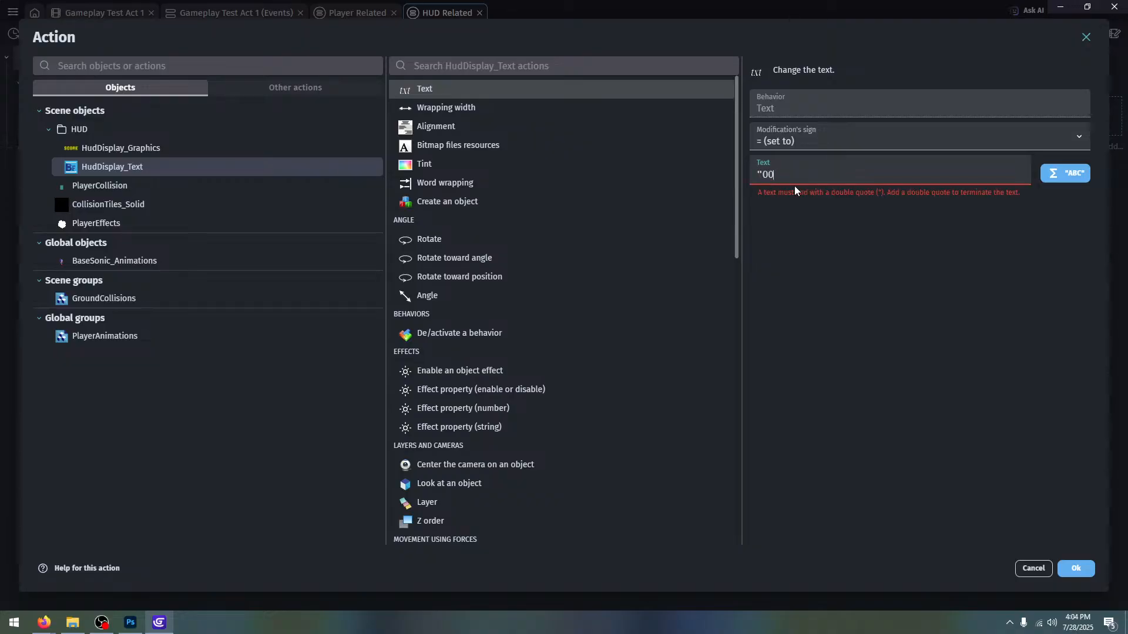
text(000")
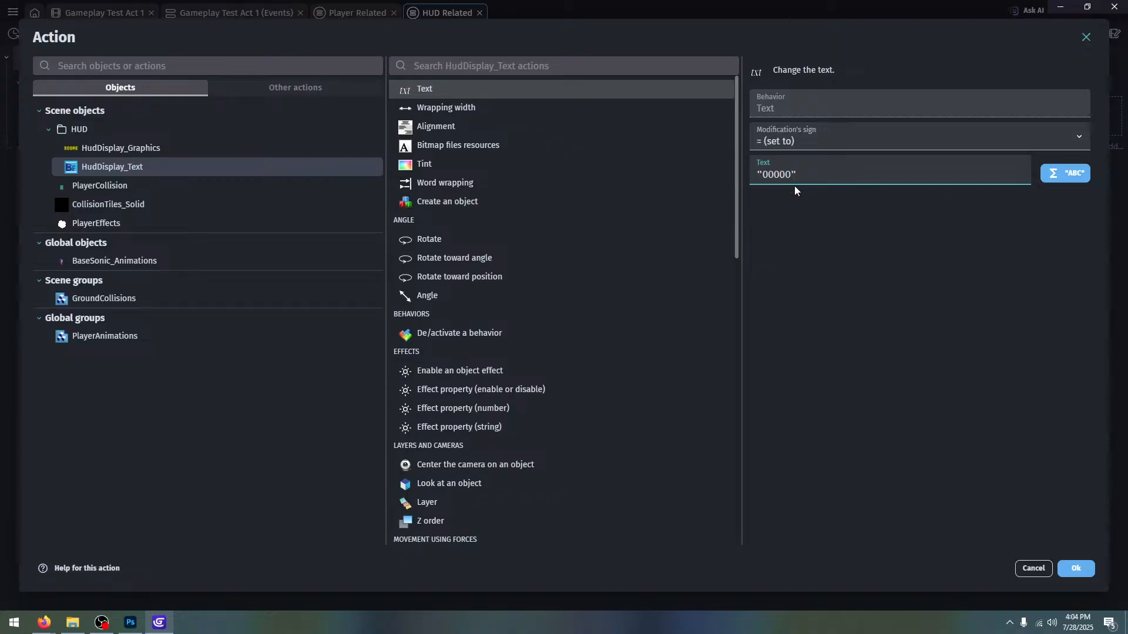
text( + )
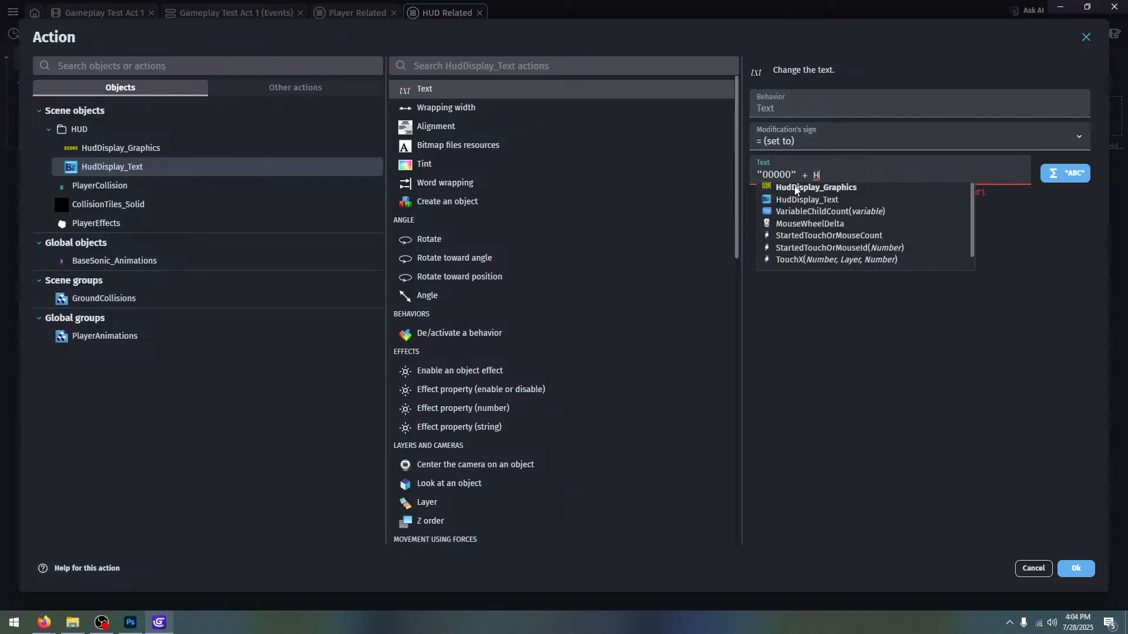
text(Gameplay.Values)
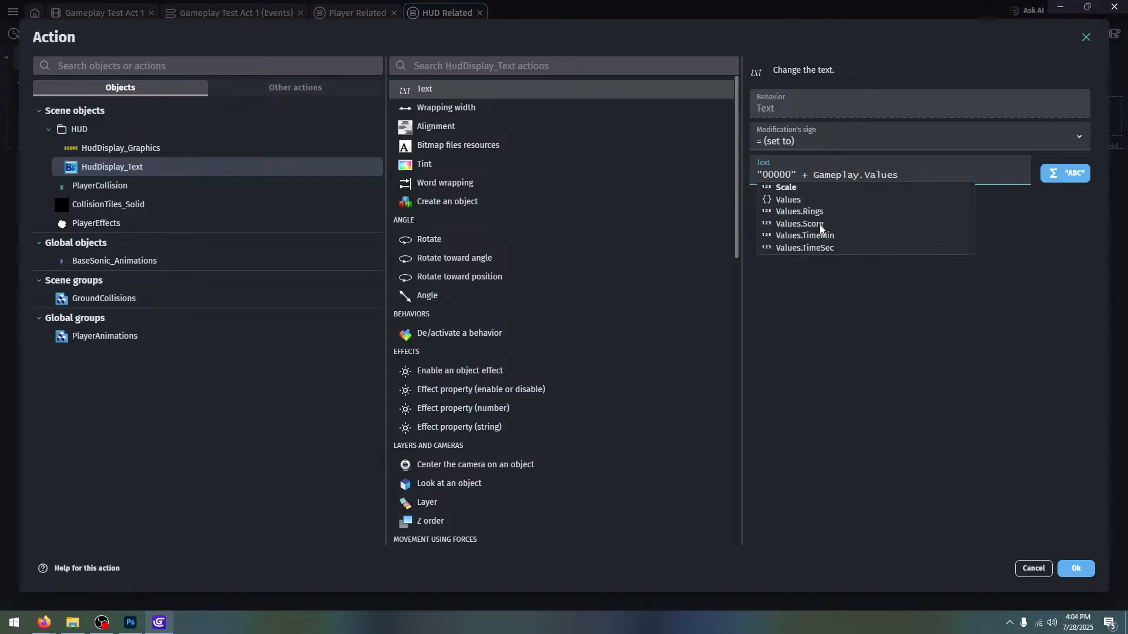
click(821, 224)
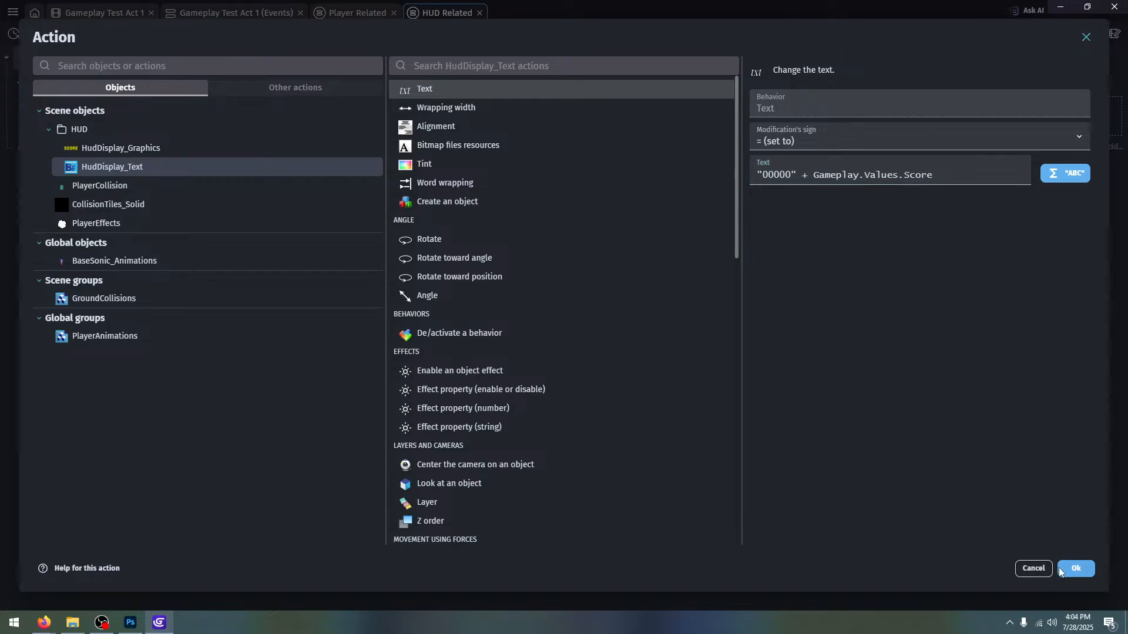
click(1074, 568)
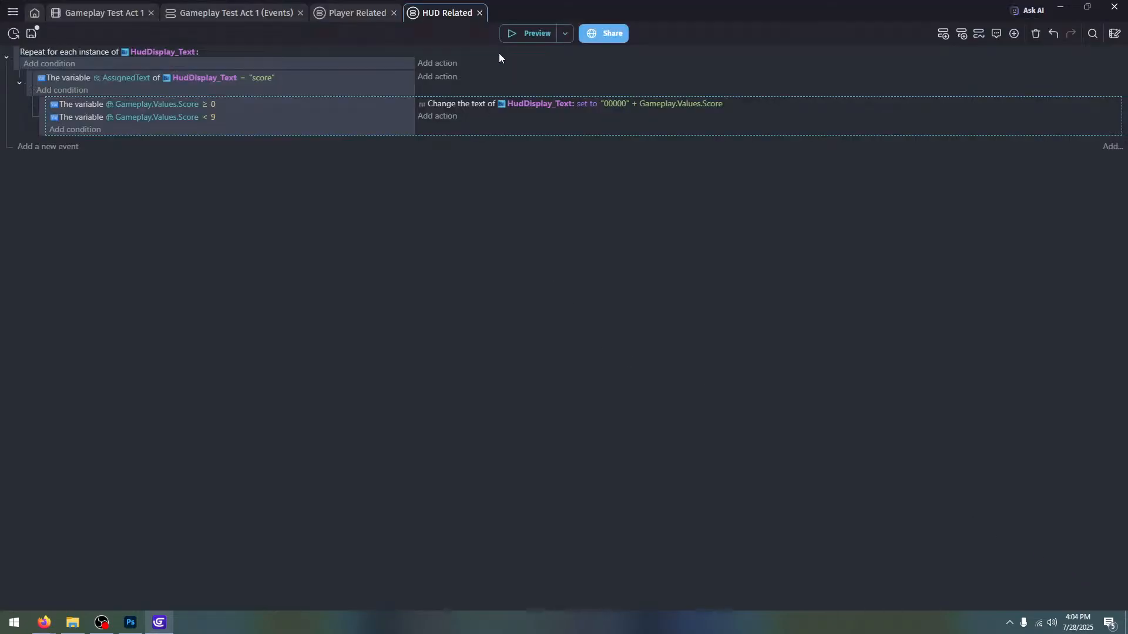
Set the global variable Gameplay.Values.Score to 5, check the score counter in a preview, and apply the variable change
key(ctrl+alt+v)
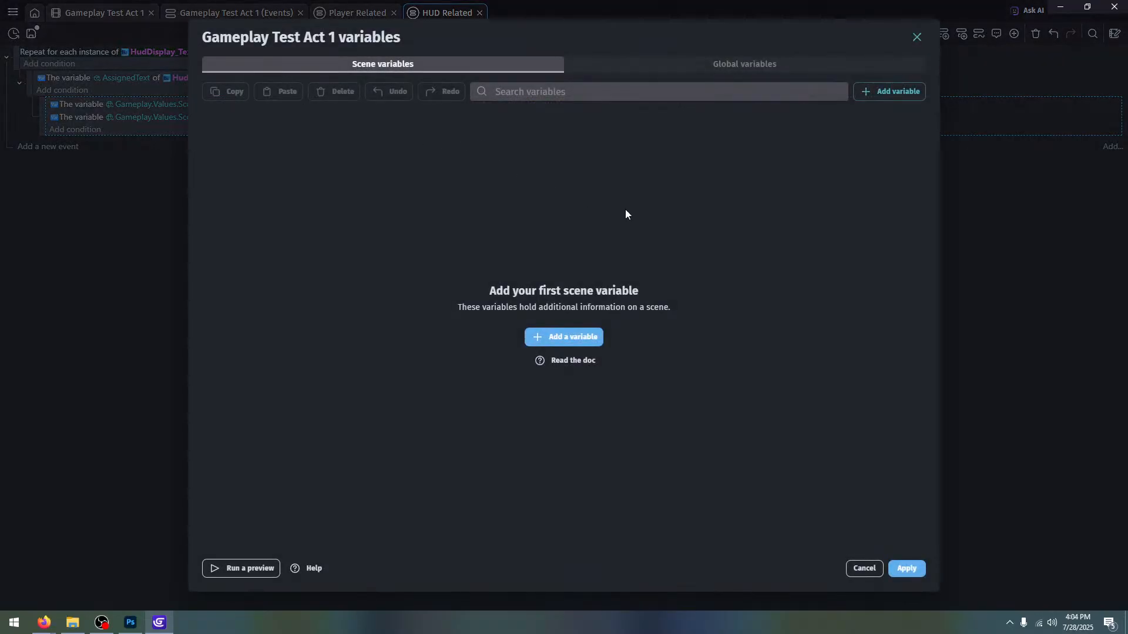
click(635, 68)
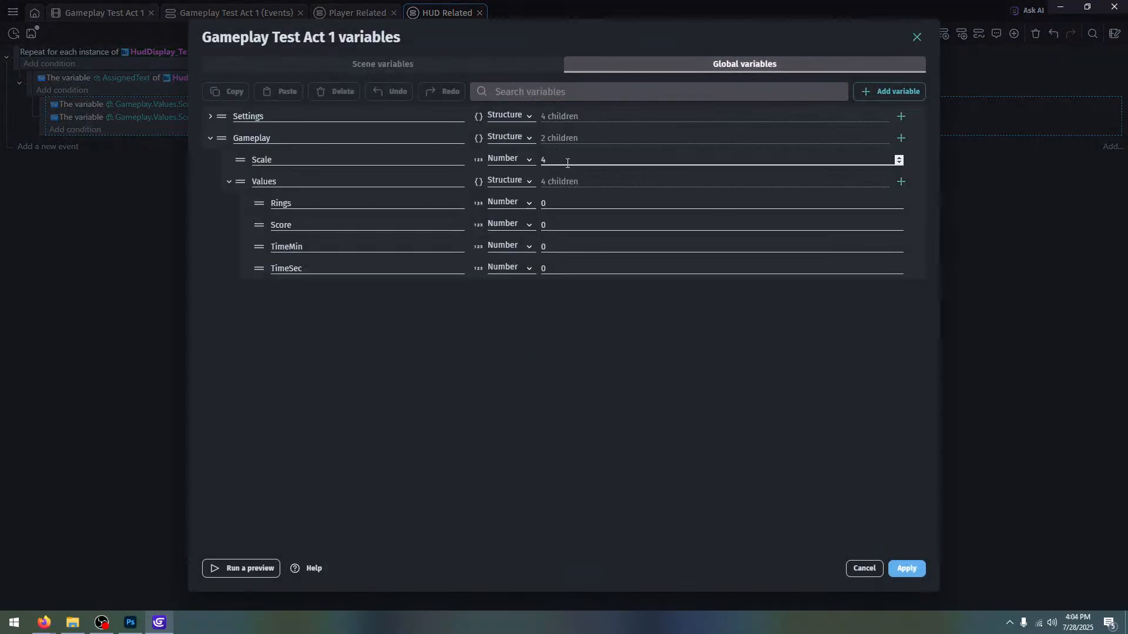
click(568, 221)
text(5)
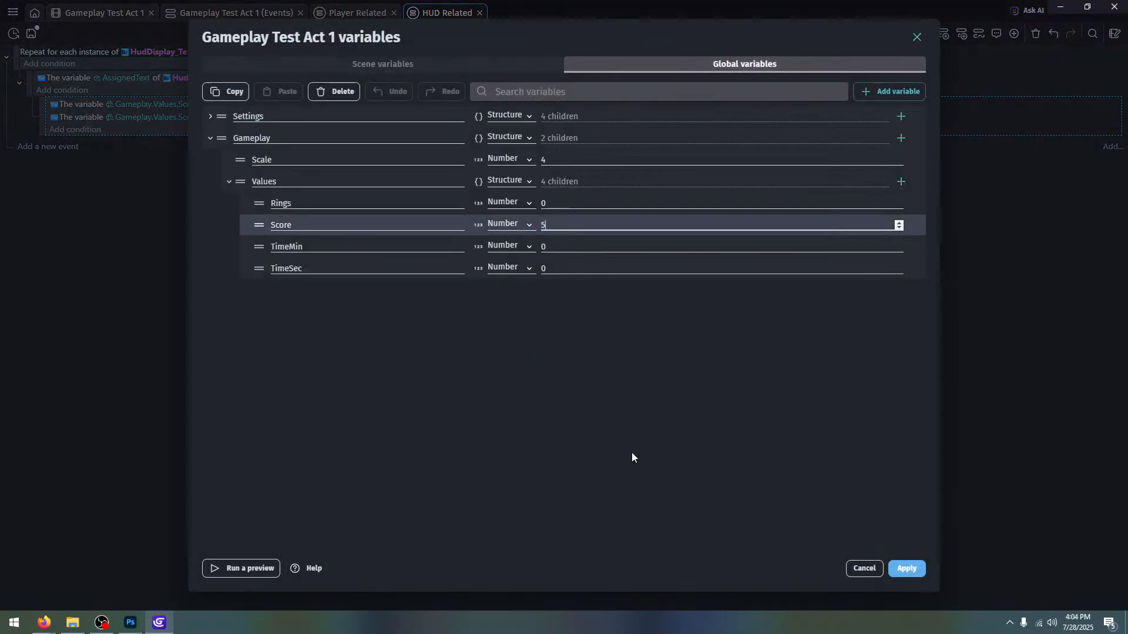
click(252, 568)
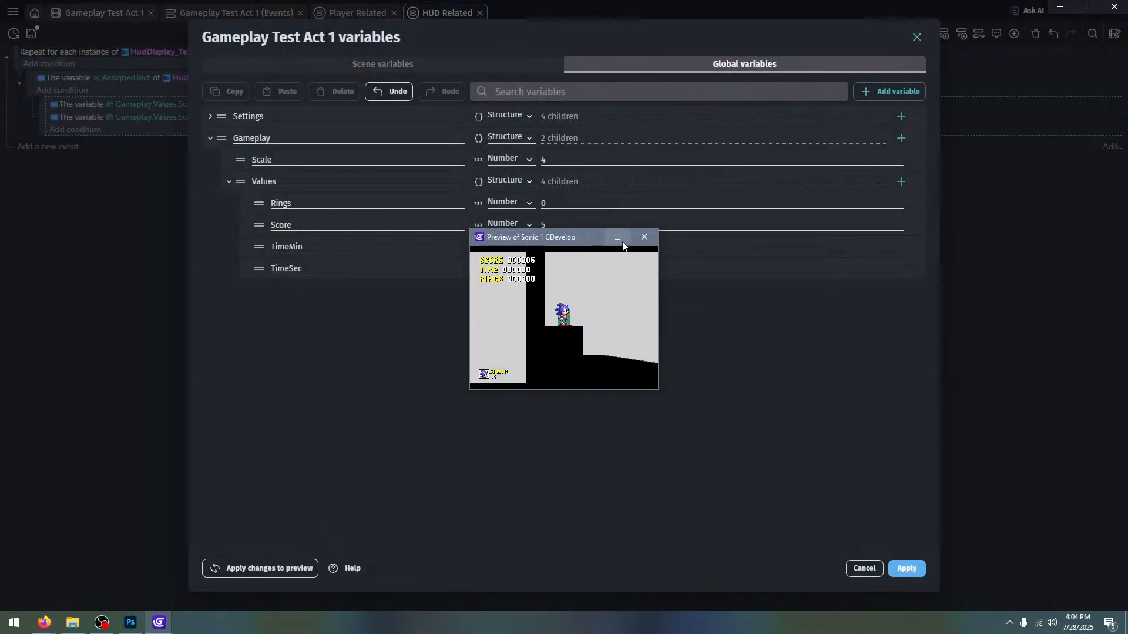
click(645, 237)
click(913, 571)
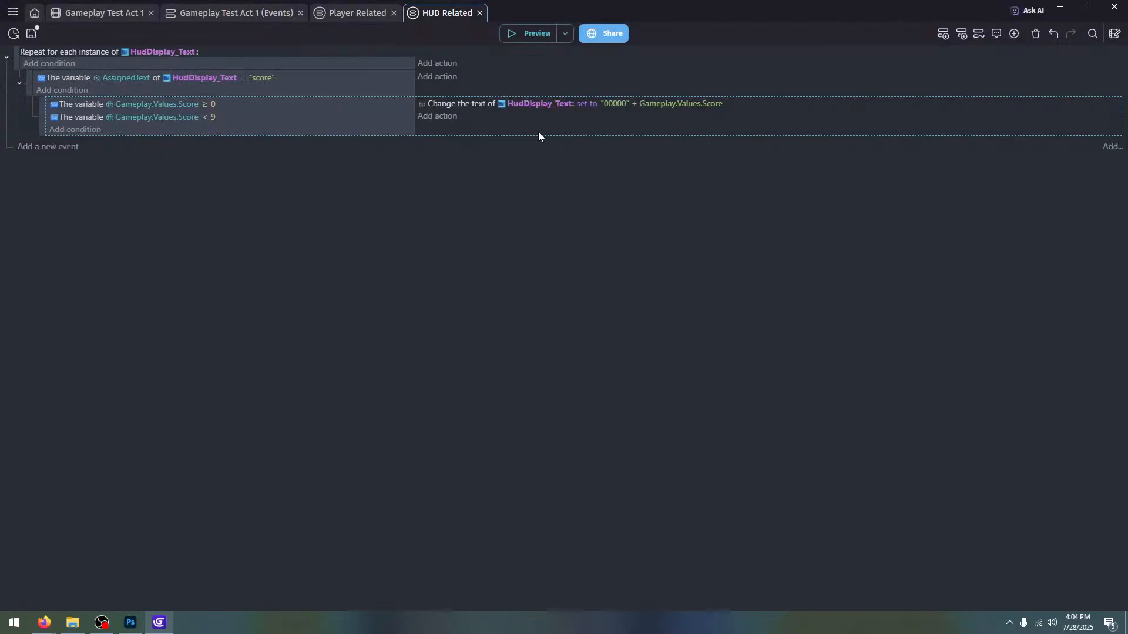
Replace the zero padding in the score text action with spaces and preview the counter
click(608, 102)
click(652, 132)
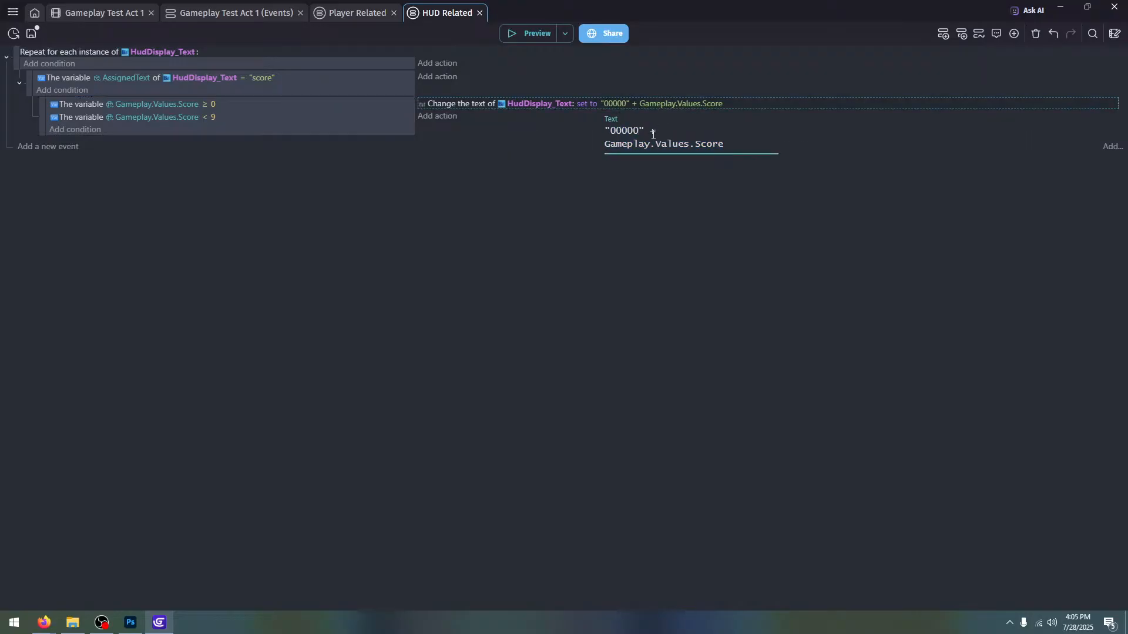
key(BackSpace)
key(BackSpace)
key(BackSpace)
key(BackSpace)
key(BackSpace)
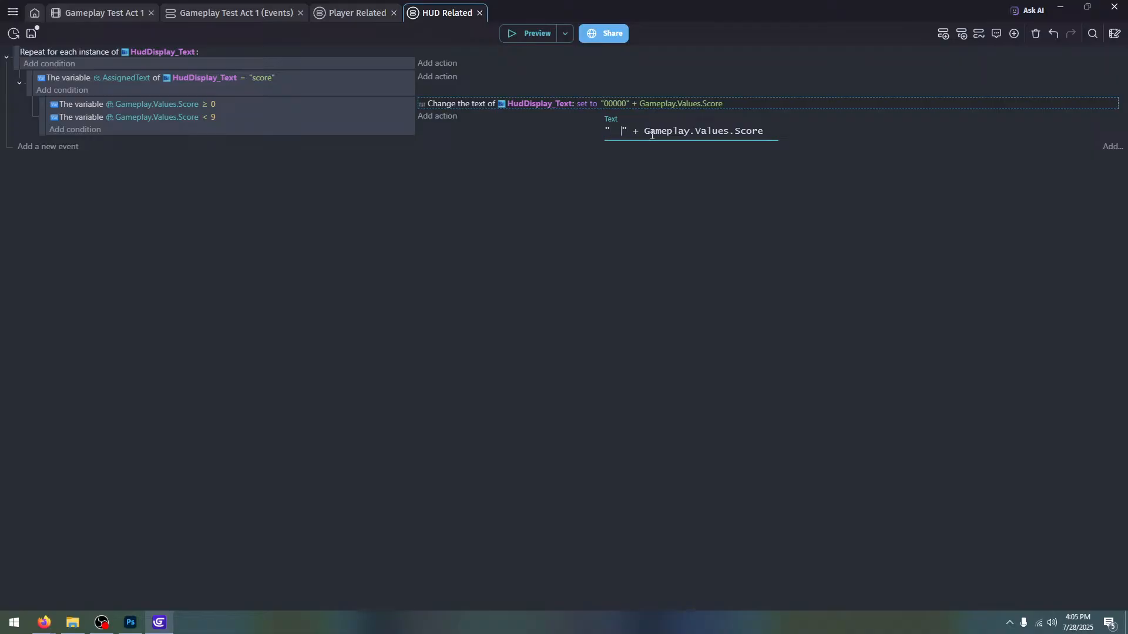
click(525, 34)
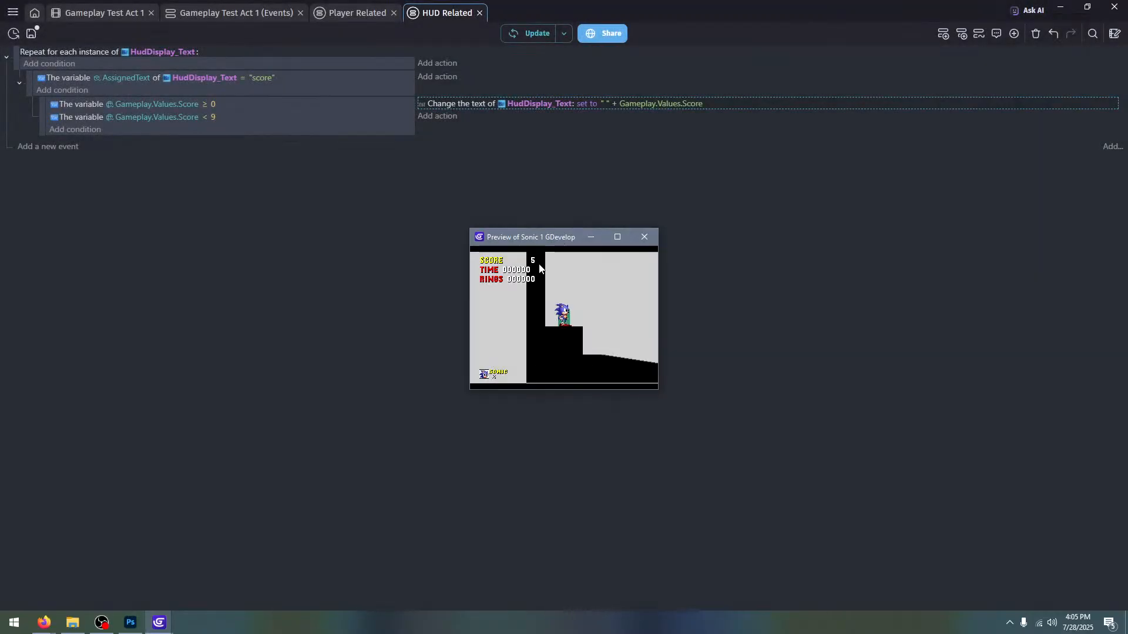
click(644, 236)
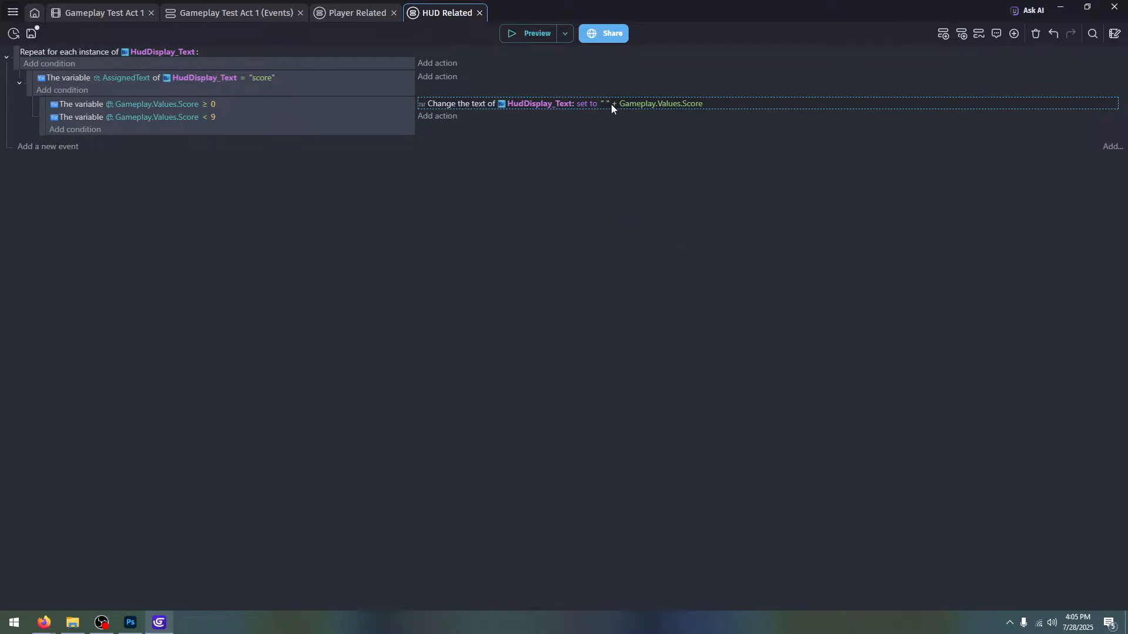
Change the score text action's padding to five underscores, giving "_____" + Gameplay.Values.Score
click(611, 104)
click(639, 131)
key(BackSpace)
key(BackSpace)
key(BackSpace)
key(BackSpace)
key(BackSpace)
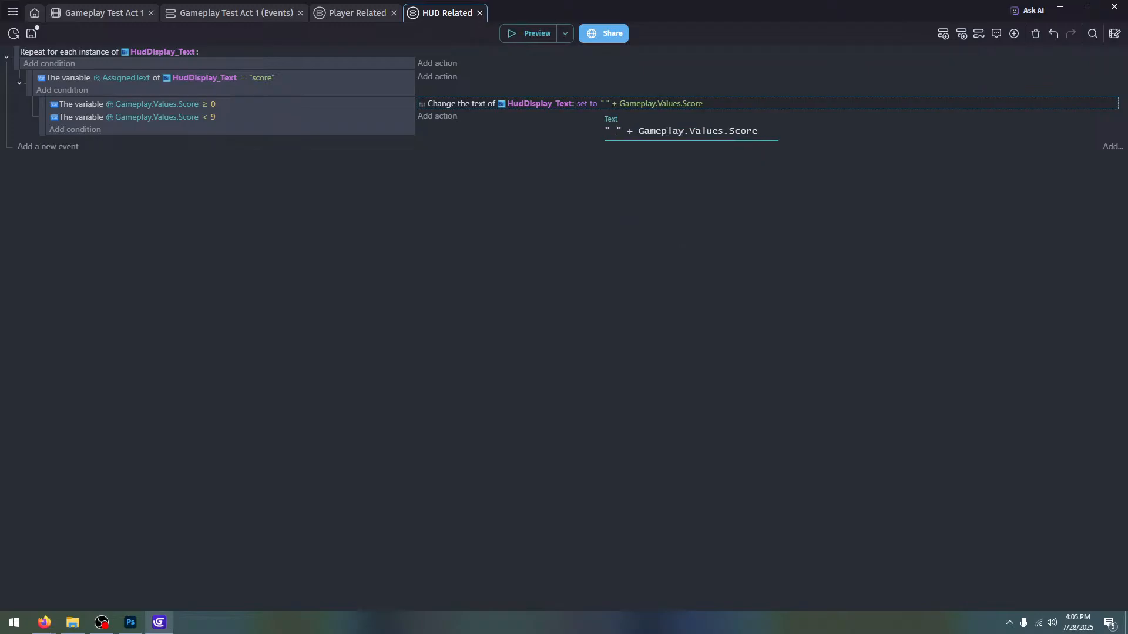
text(__)
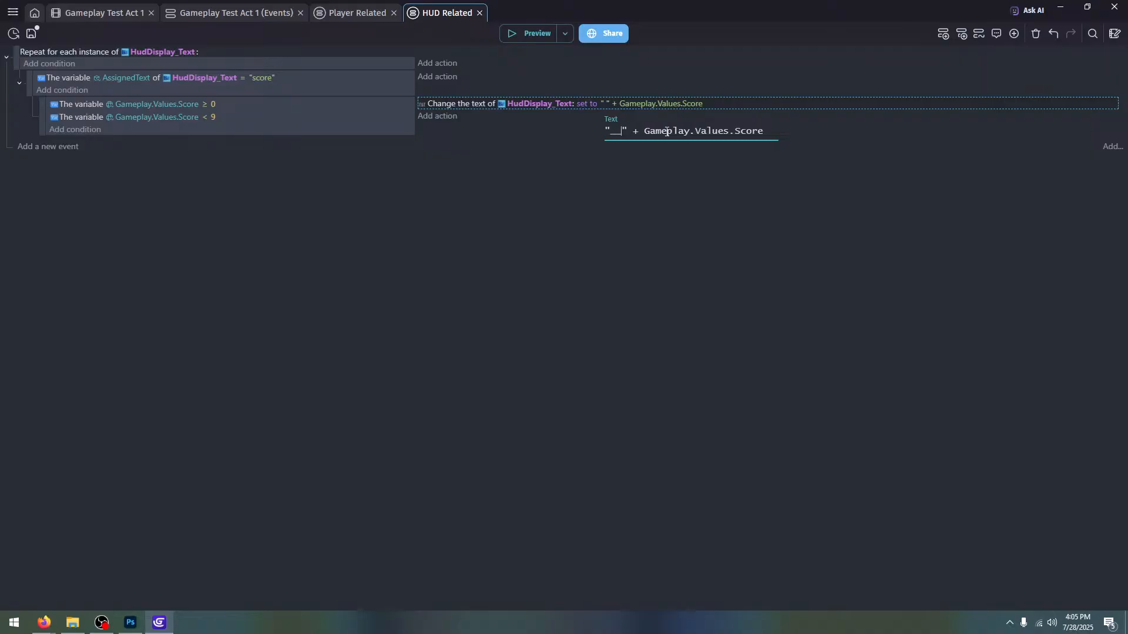
text(___)
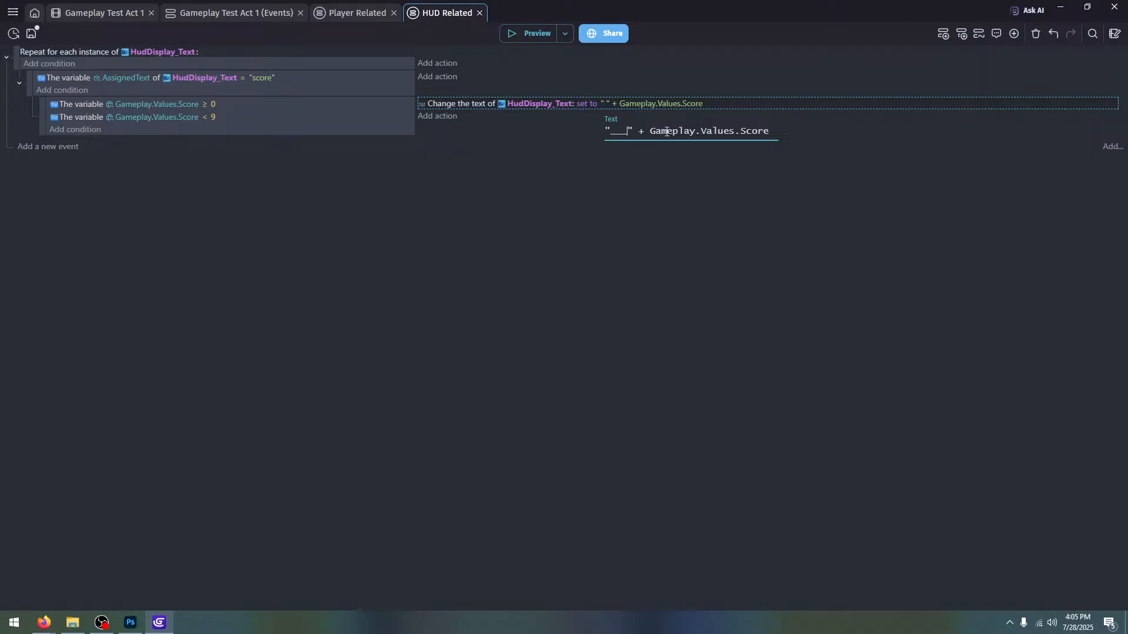
click(709, 201)
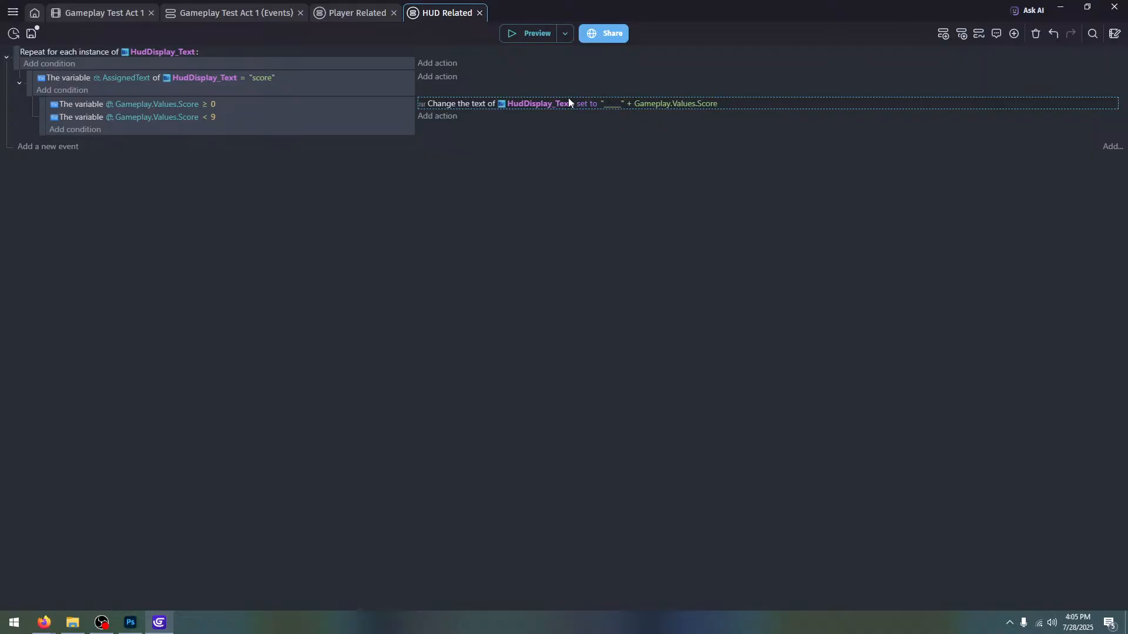
click(727, 117)
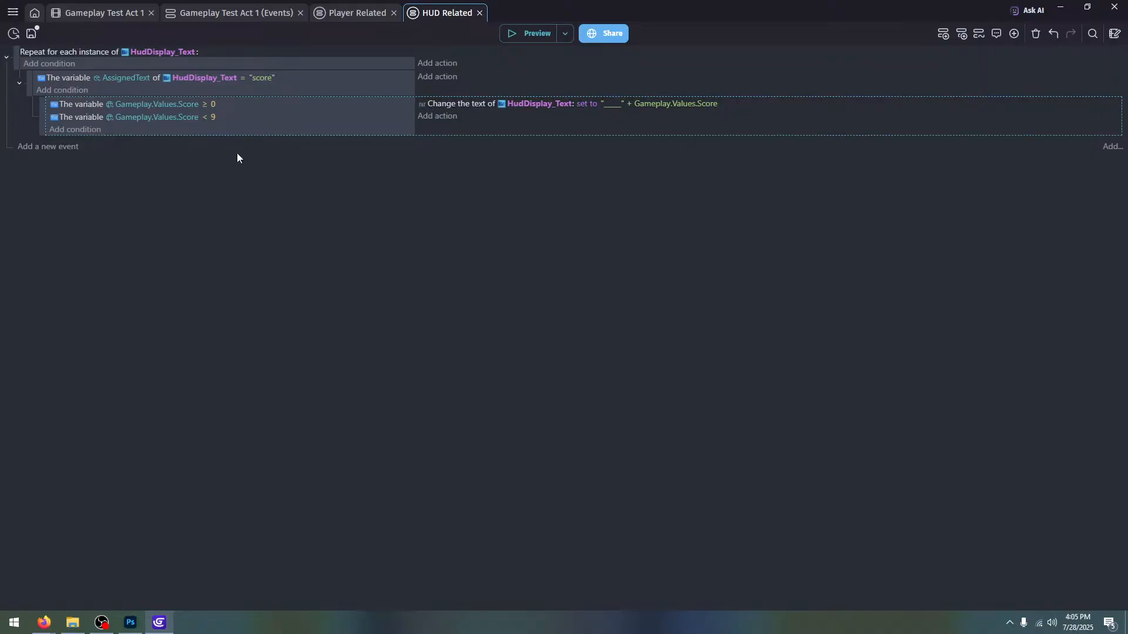
Preview the game in a maximized window to check how the underscore-padded score aligns in the HUD
click(518, 40)
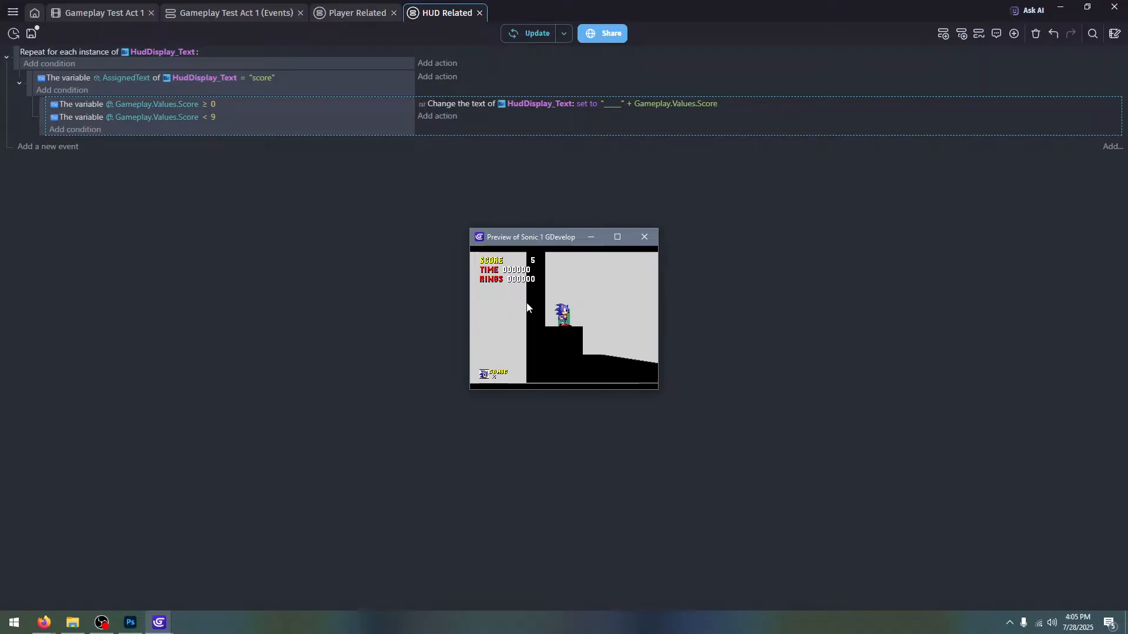
click(617, 238)
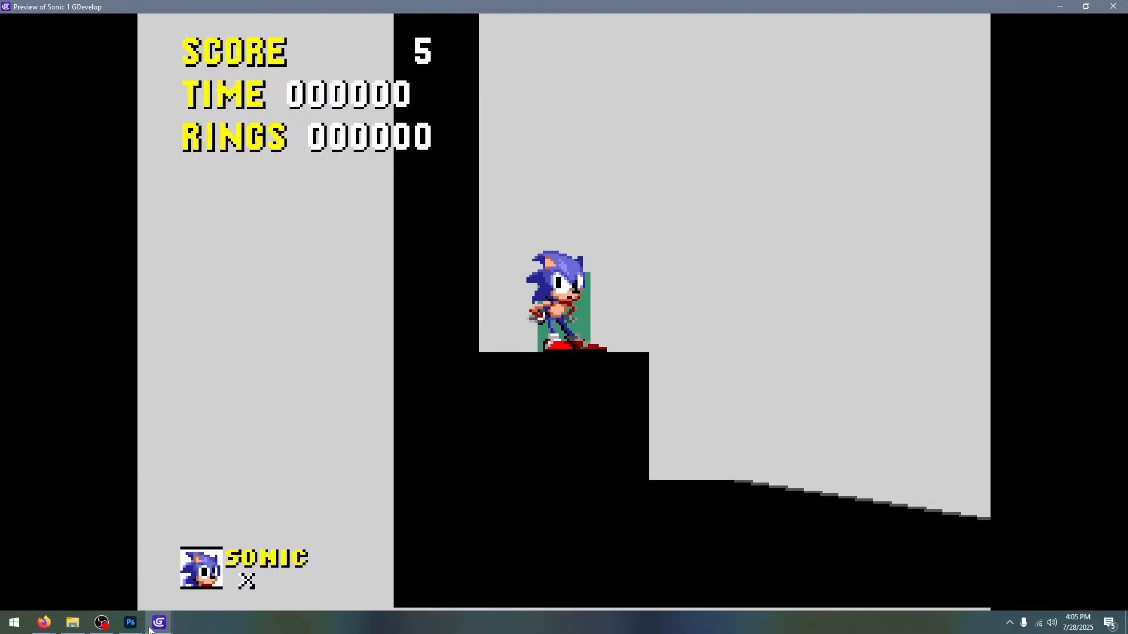
click(1113, 6)
Duplicate the score range event and set the copy's conditions to Gameplay.Values.Score ≥ 10 and < 99
key(ctrl+d)
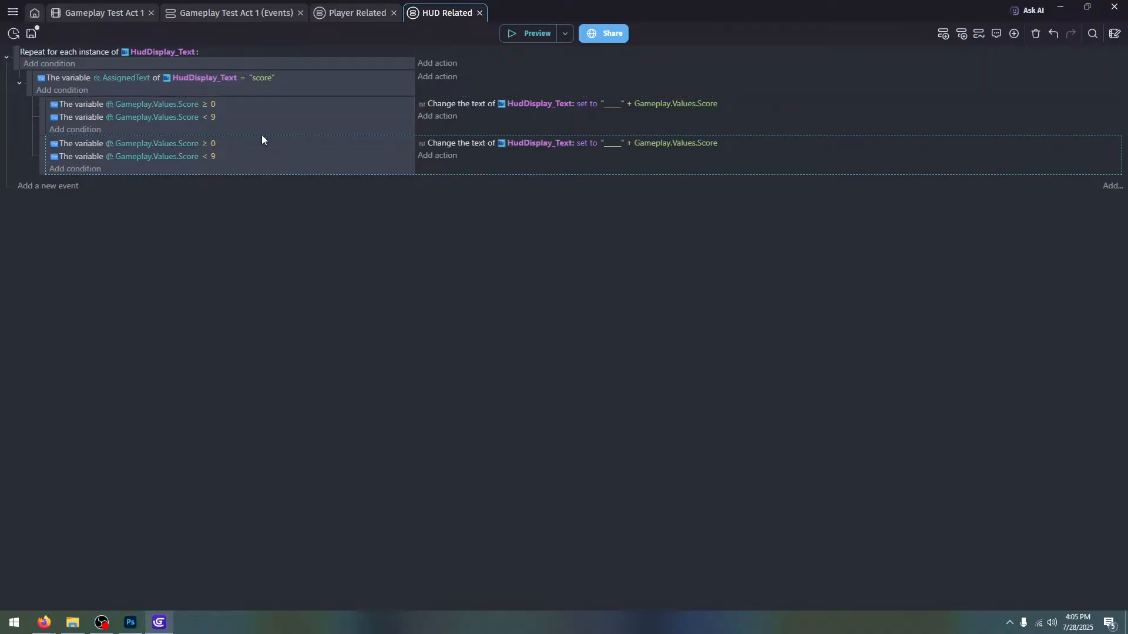
click(213, 143)
text(10)
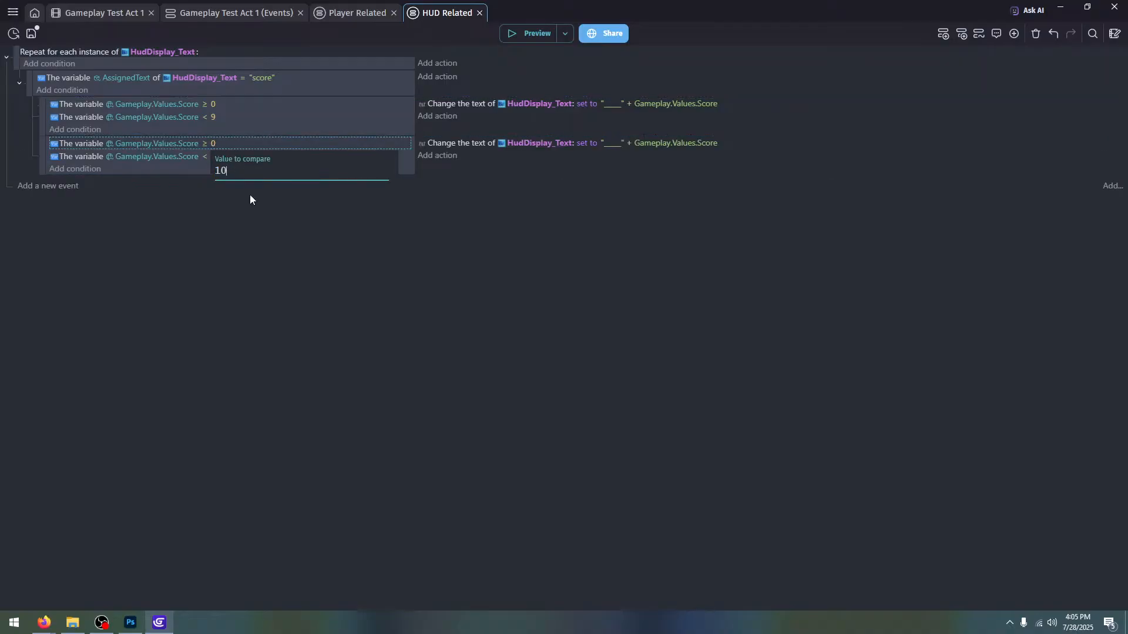
key(Return)
click(213, 157)
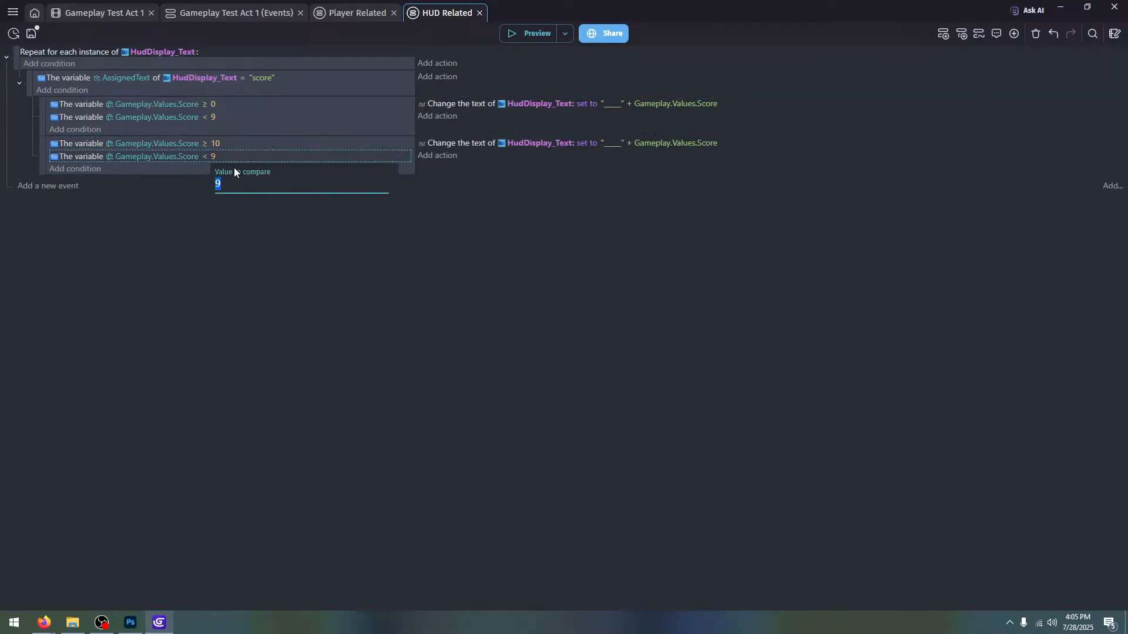
text(90)
key(Return)
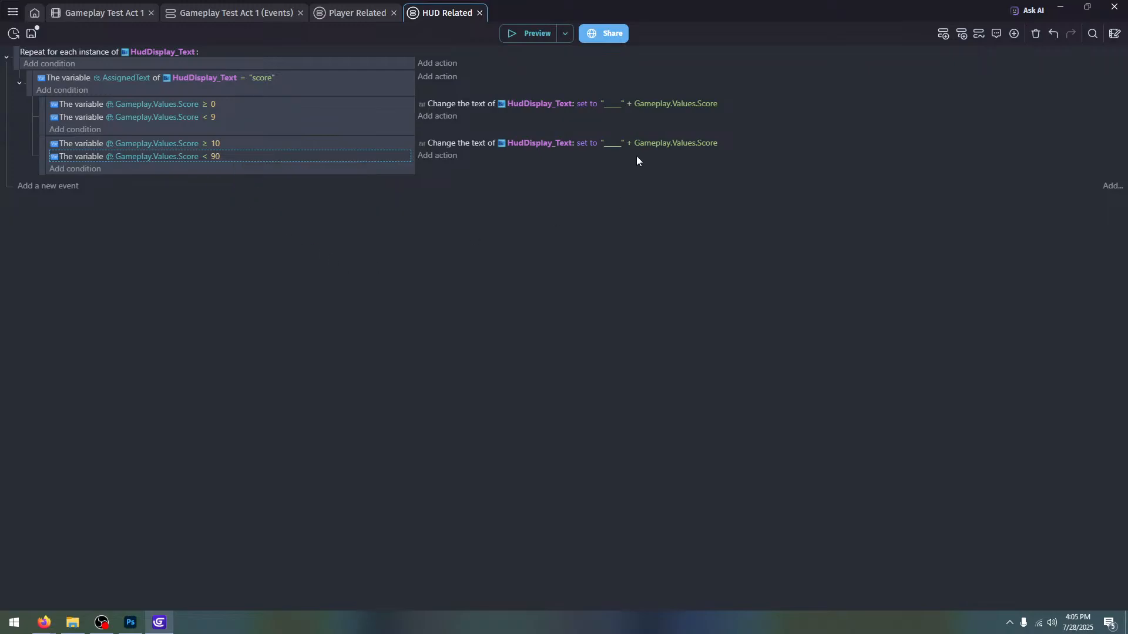
click(216, 157)
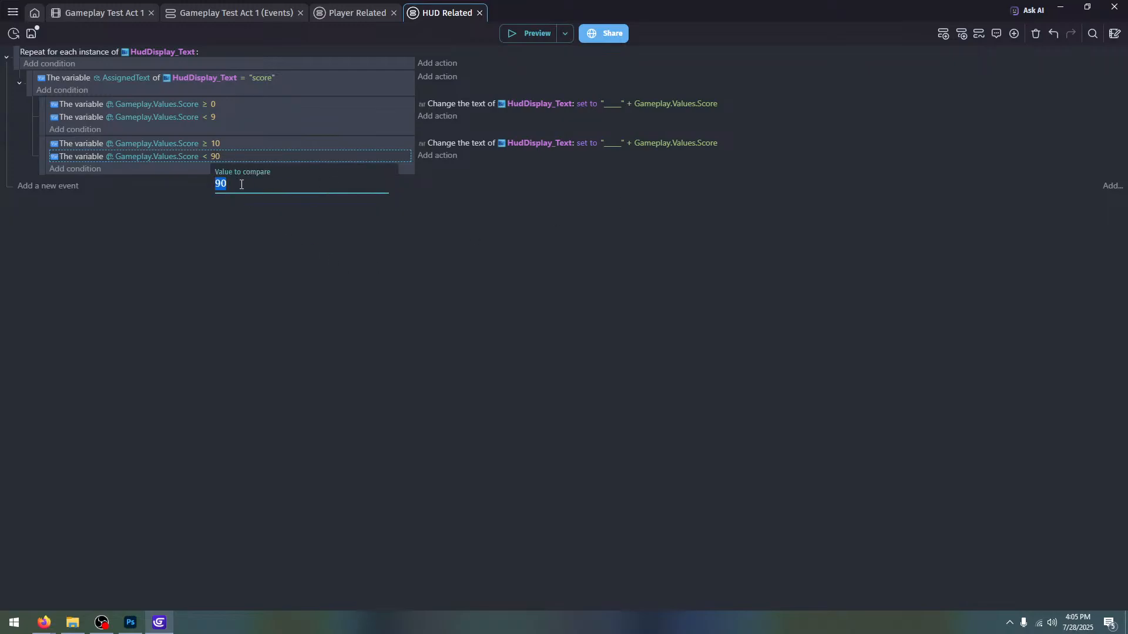
text(99)
key(Return)
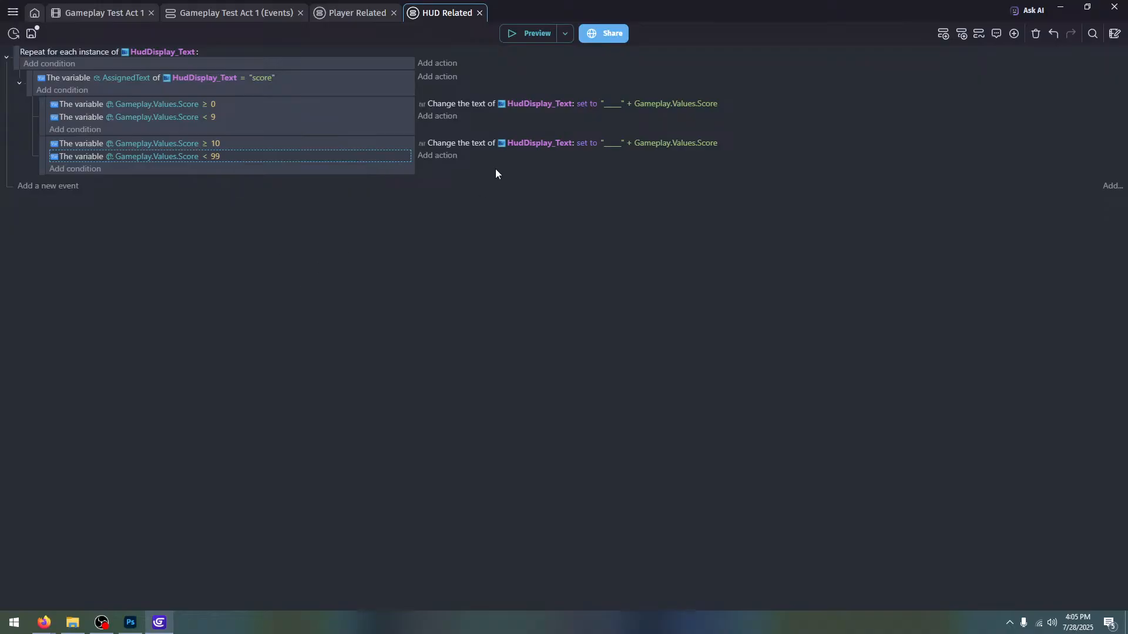
Shorten the duplicated event's text padding to four underscores, giving "____" + Gameplay.Values.Score
click(578, 142)
click(615, 146)
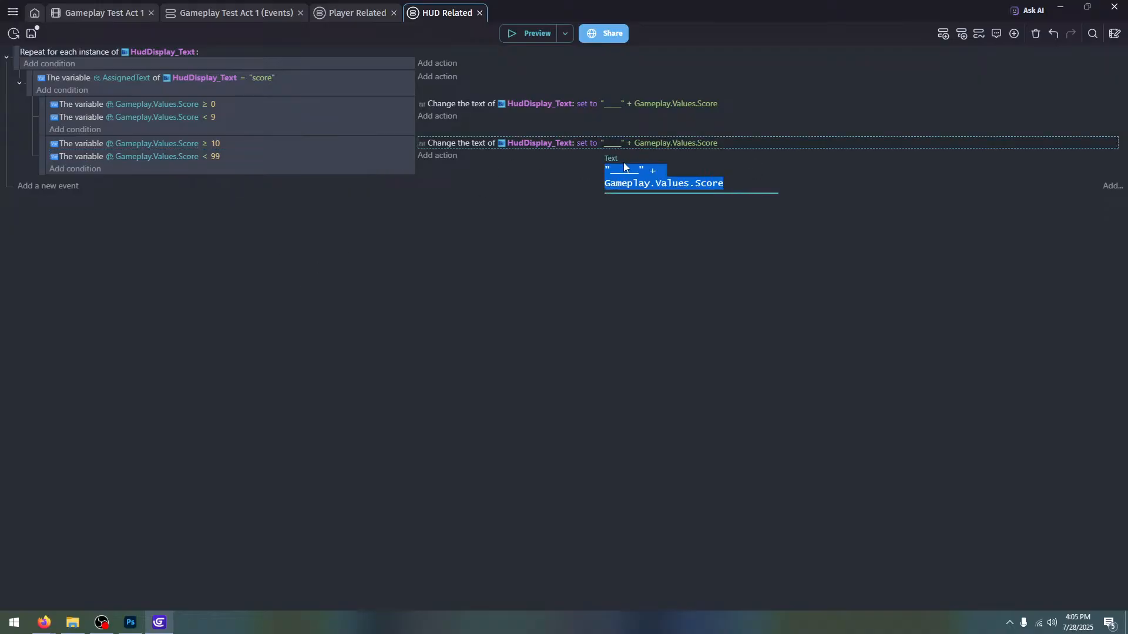
click(637, 168)
key(BackSpace)
key(Return)
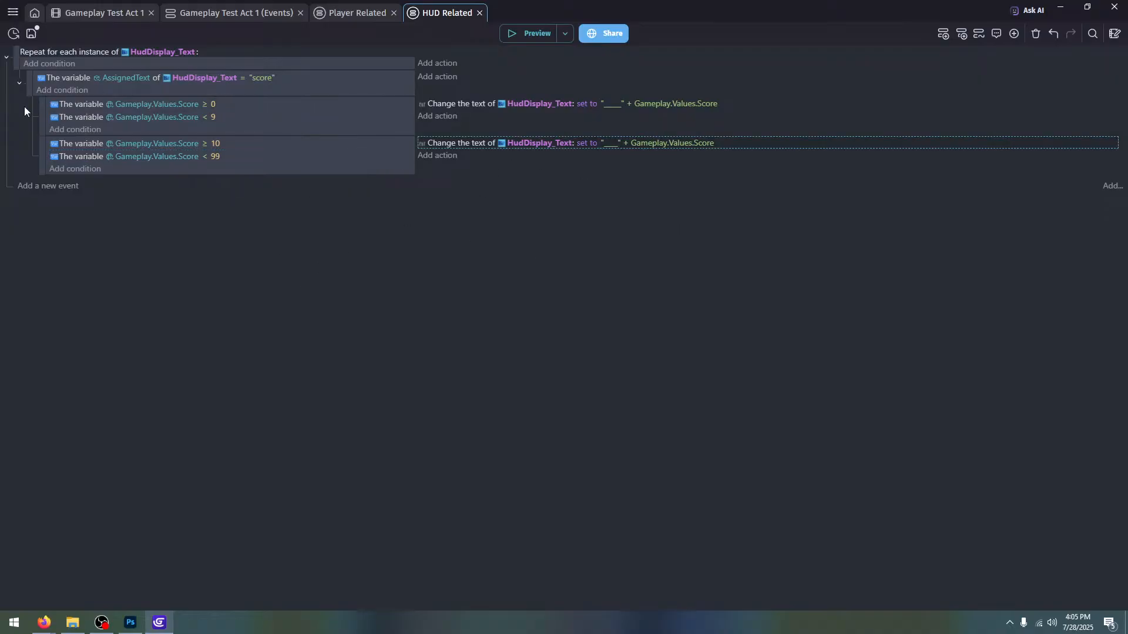
Add a new event below the For each event with a Key pressed condition for the Space key
click(27, 181)
click(76, 187)
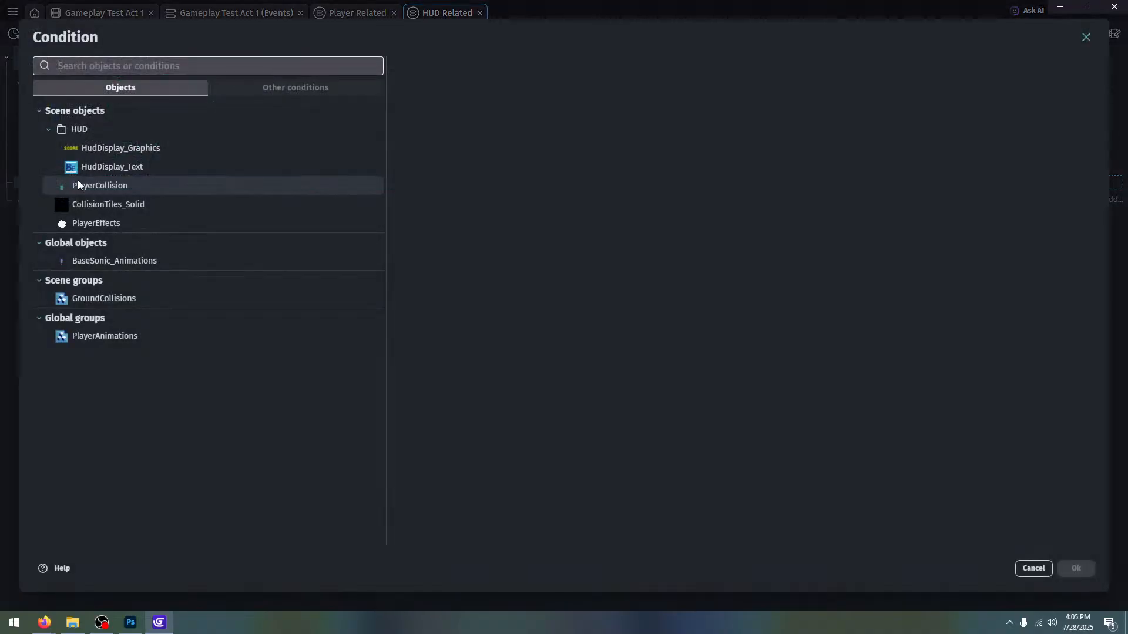
text(key)
click(91, 106)
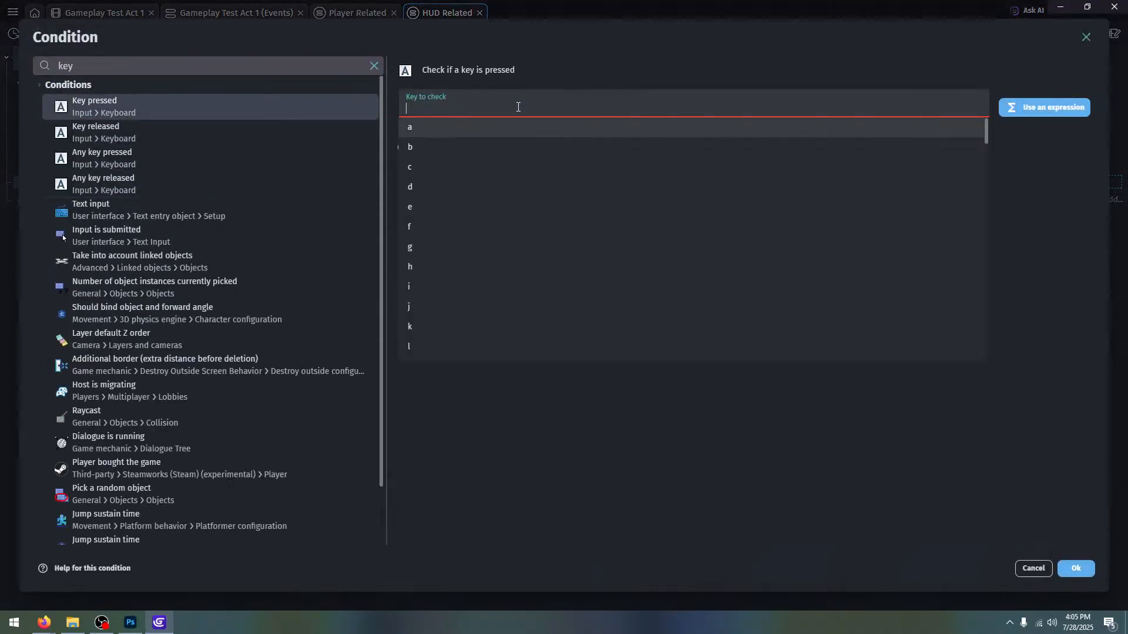
click(517, 107)
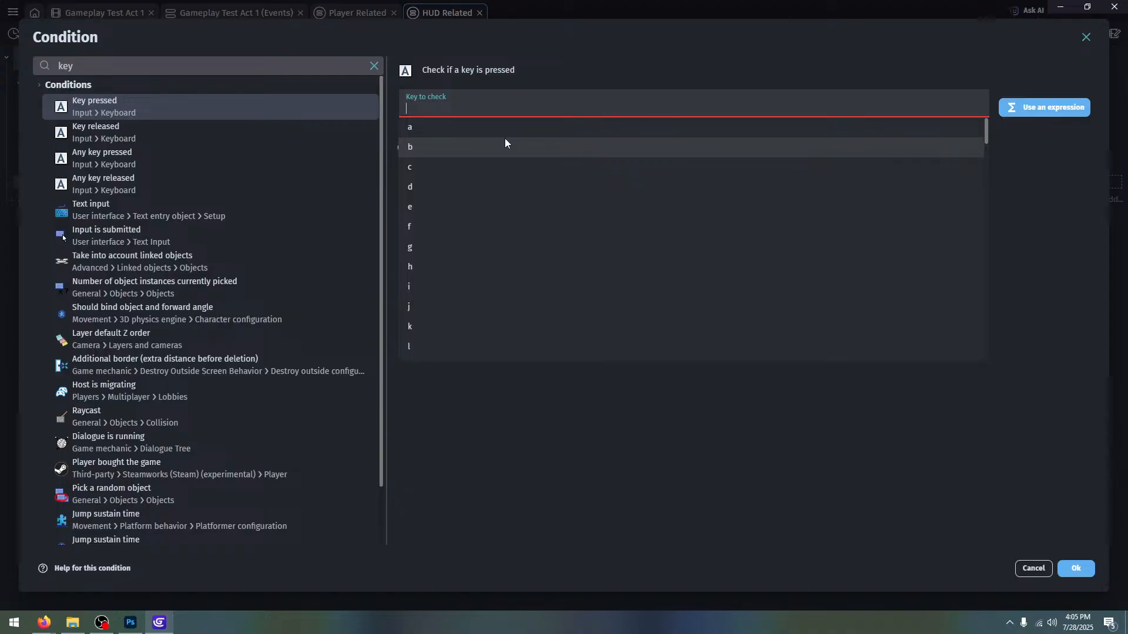
text(Sp)
click(504, 130)
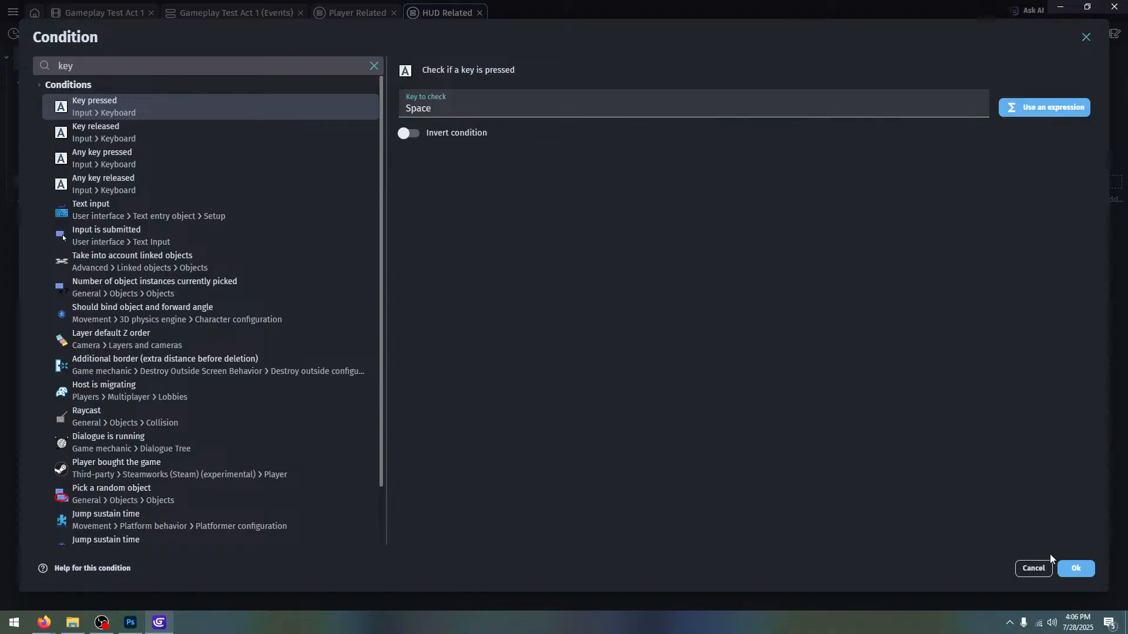
click(1075, 567)
Add a Change variable value action targeting Gameplay.Values.Score to the Space key event
click(442, 183)
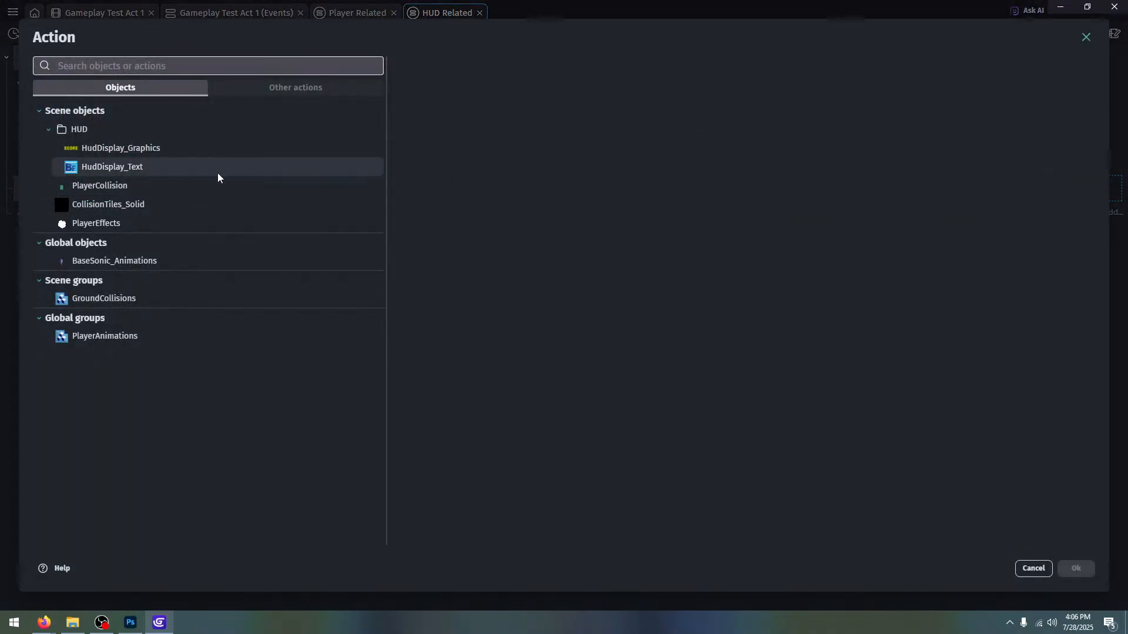
text(score)
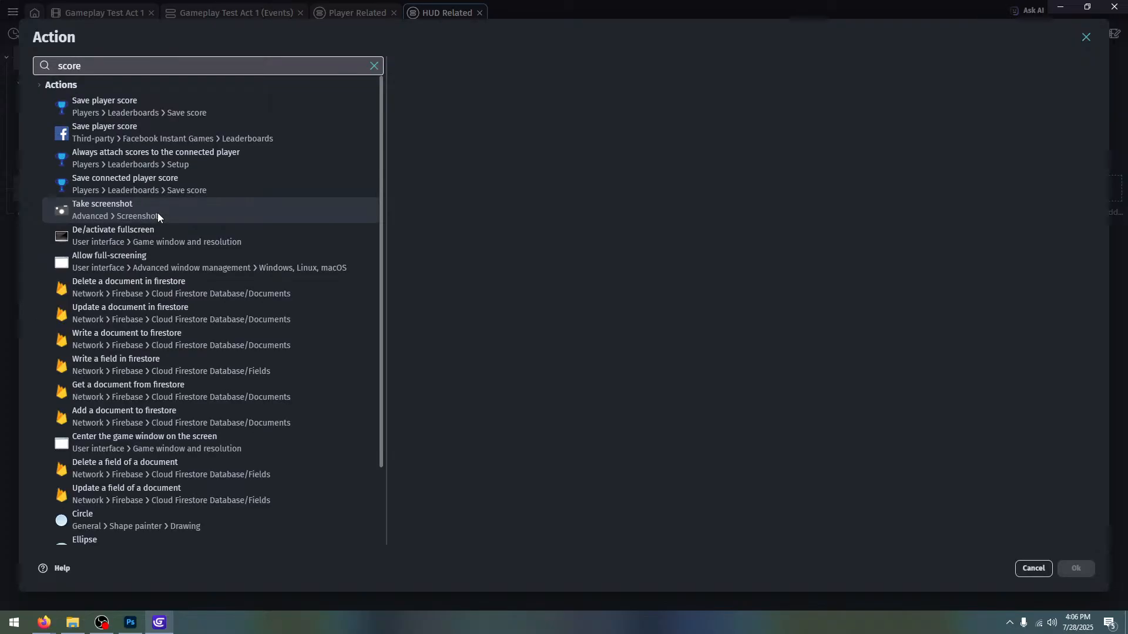
key(BackSpace)
key(BackSpace)
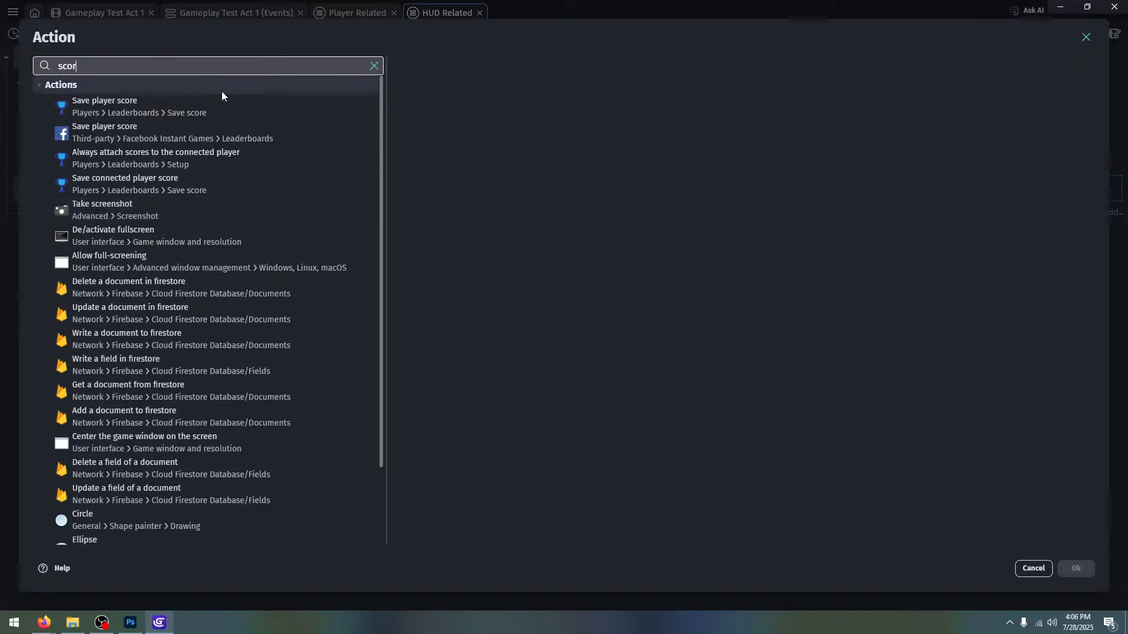
key(BackSpace)
key(BackSpace)
key(BackSpace)
text(vae)
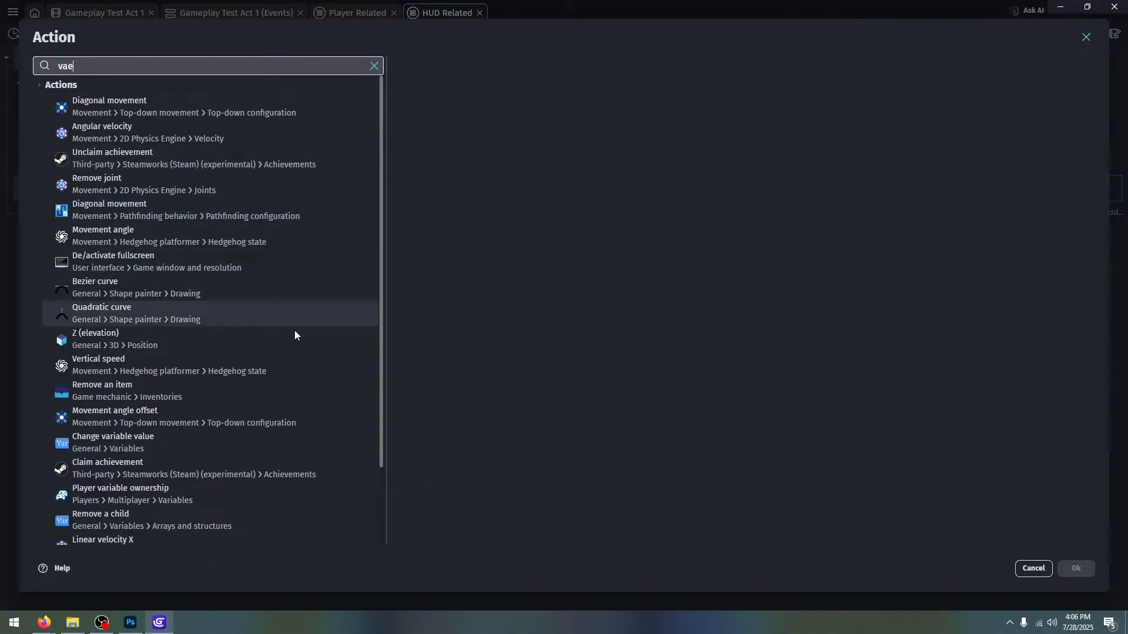
click(242, 450)
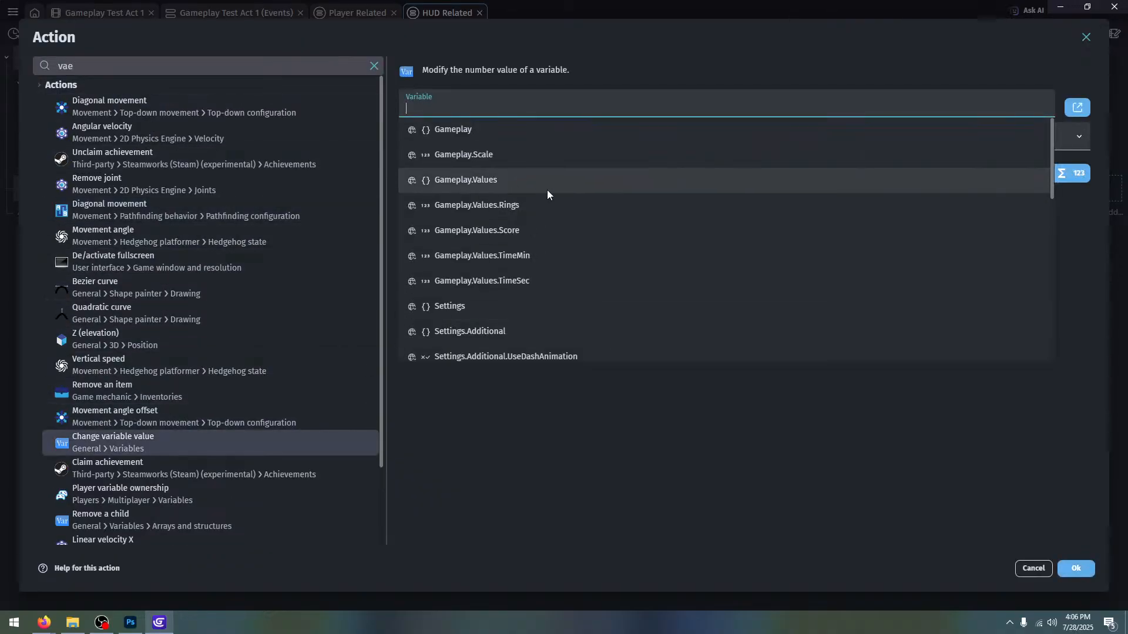
click(538, 231)
Make the score action add 5 to Gameplay.Values.Score and confirm it
click(507, 144)
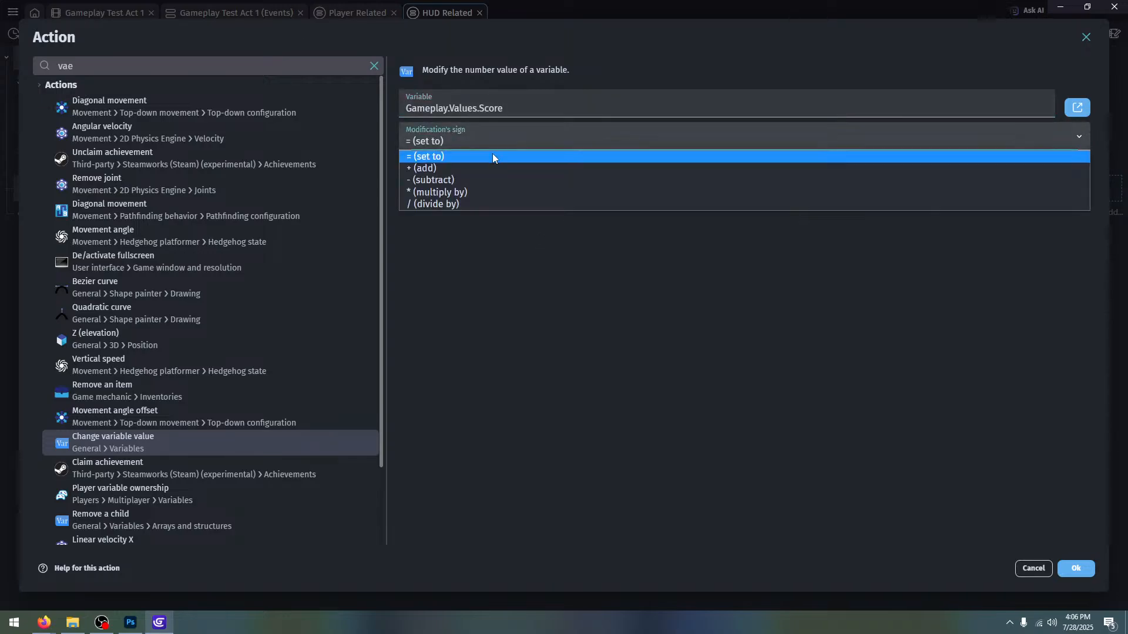
click(497, 169)
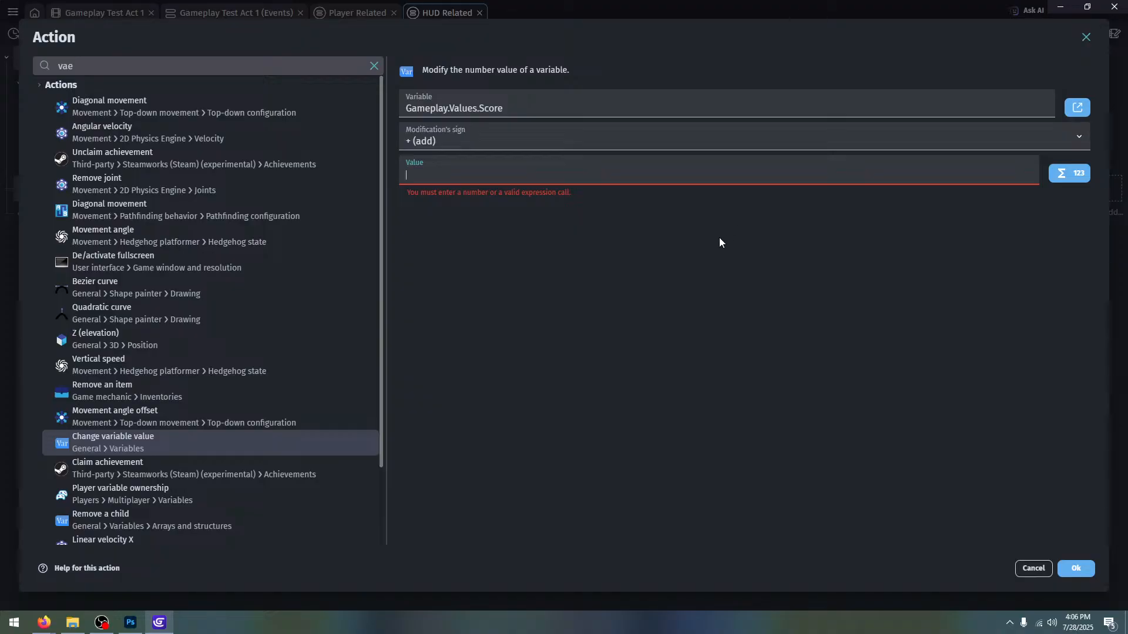
text(10)
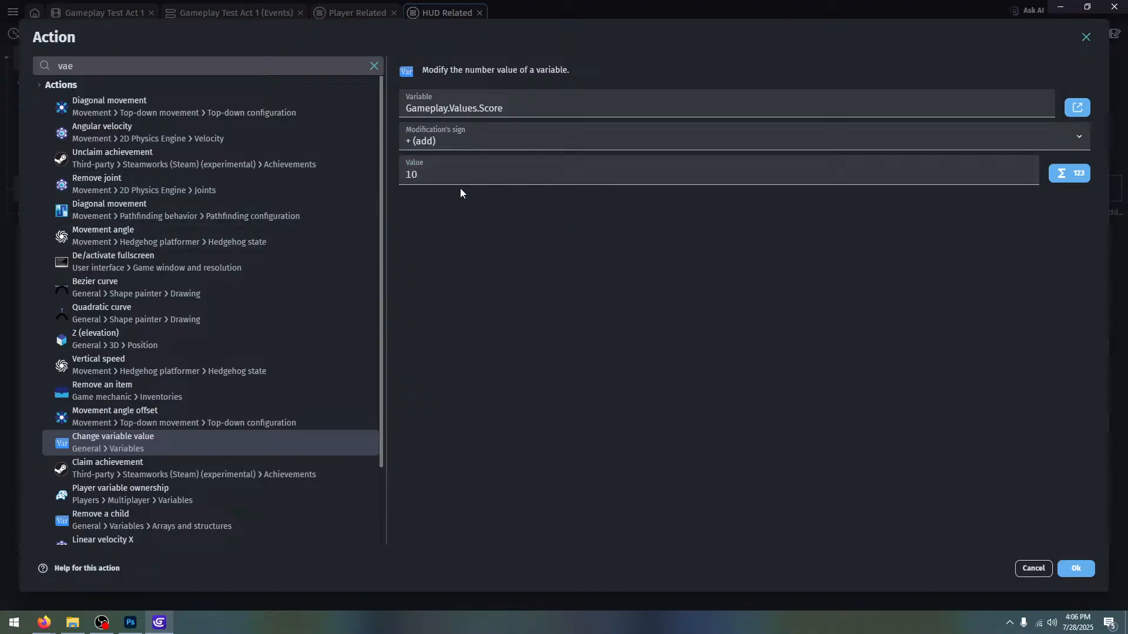
drag(457, 177, 253, 189)
text(5)
click(1076, 571)
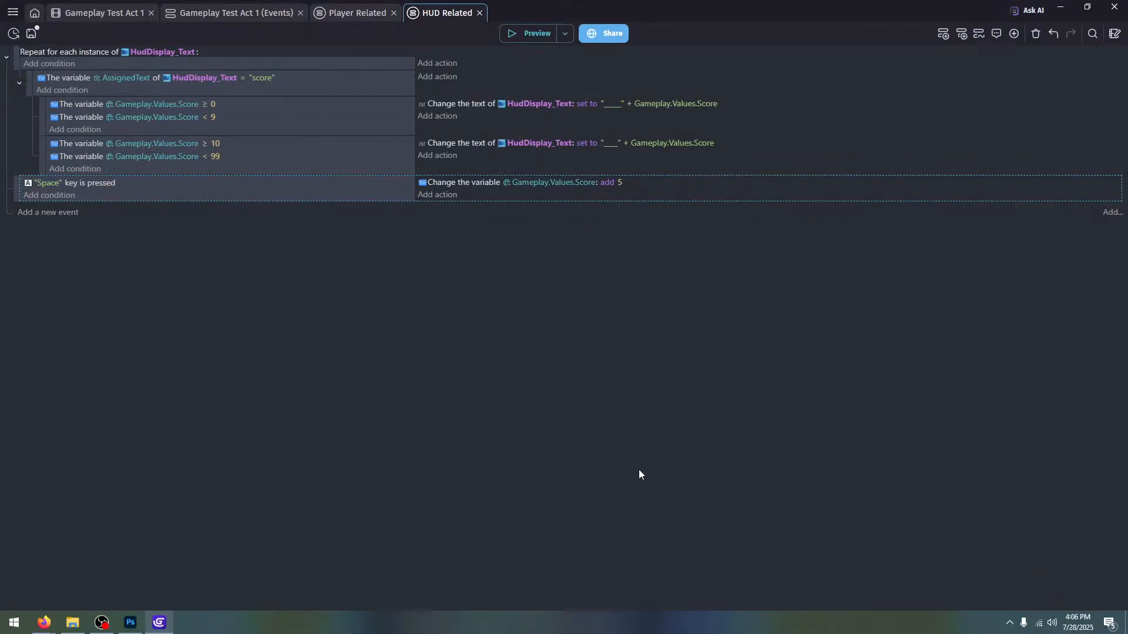
Preview the game full screen and raise the score with Space to check the digit alignment in the HUD
click(504, 26)
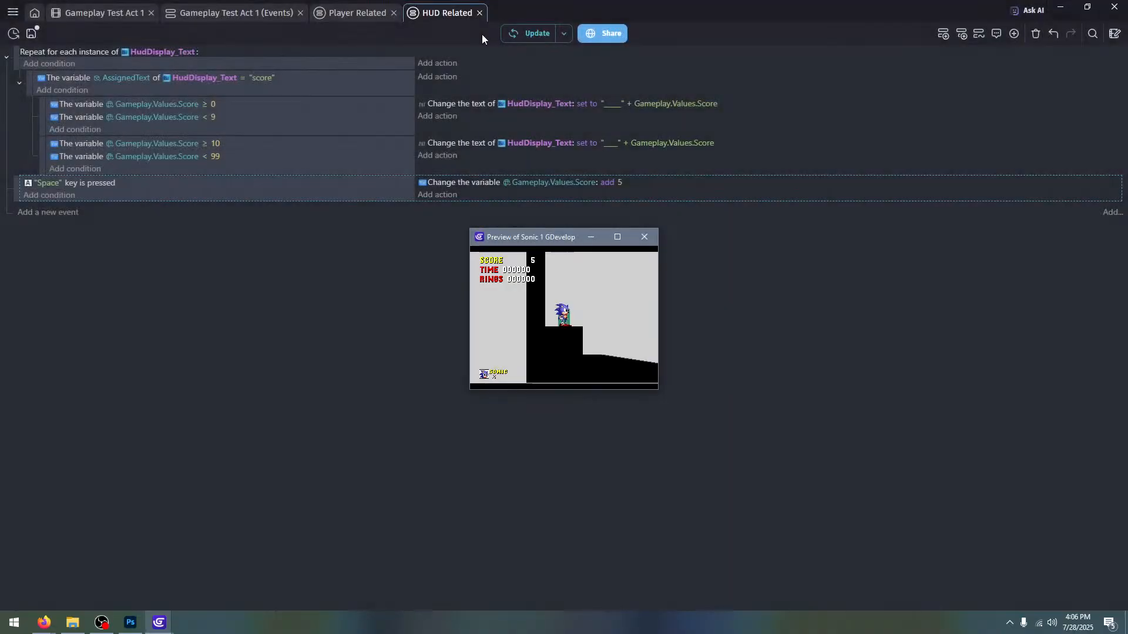
key(space)
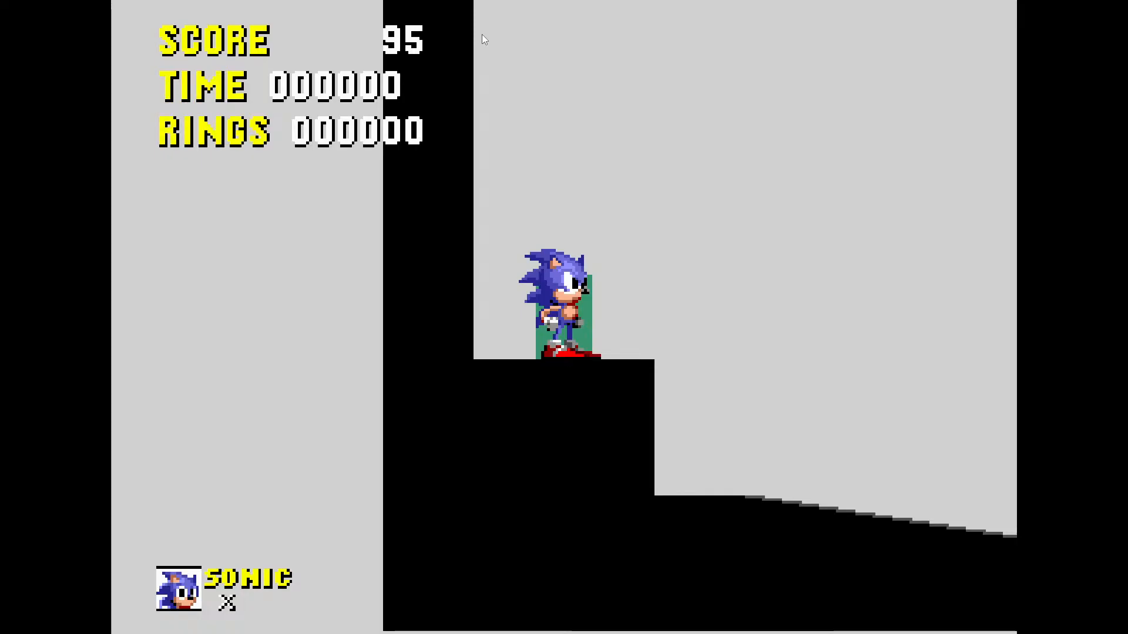
key(F11)
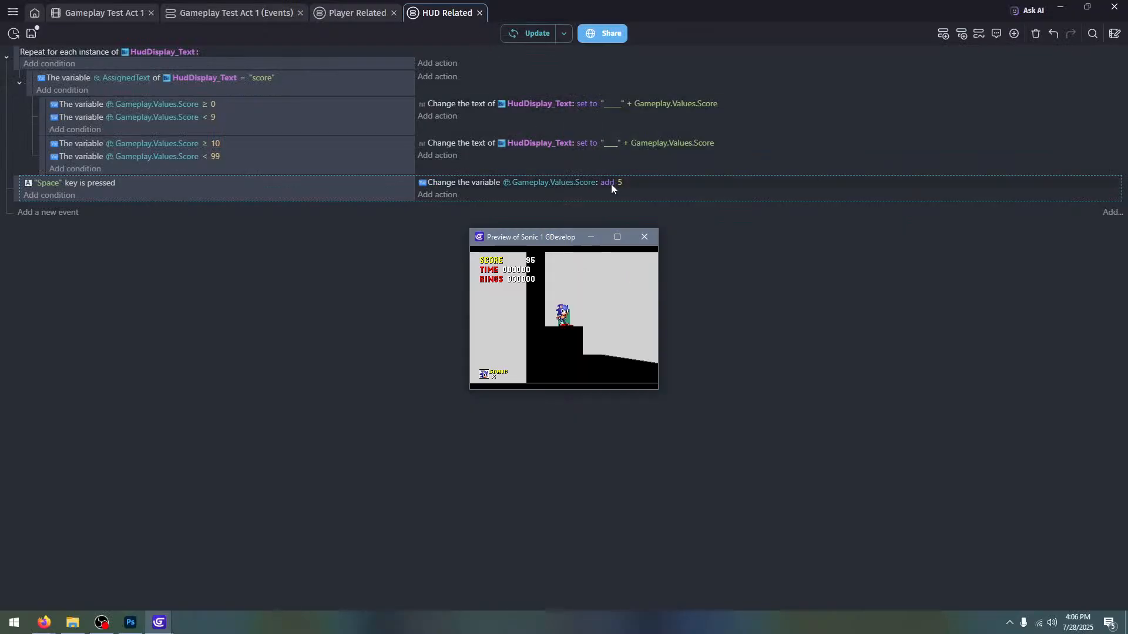
click(645, 237)
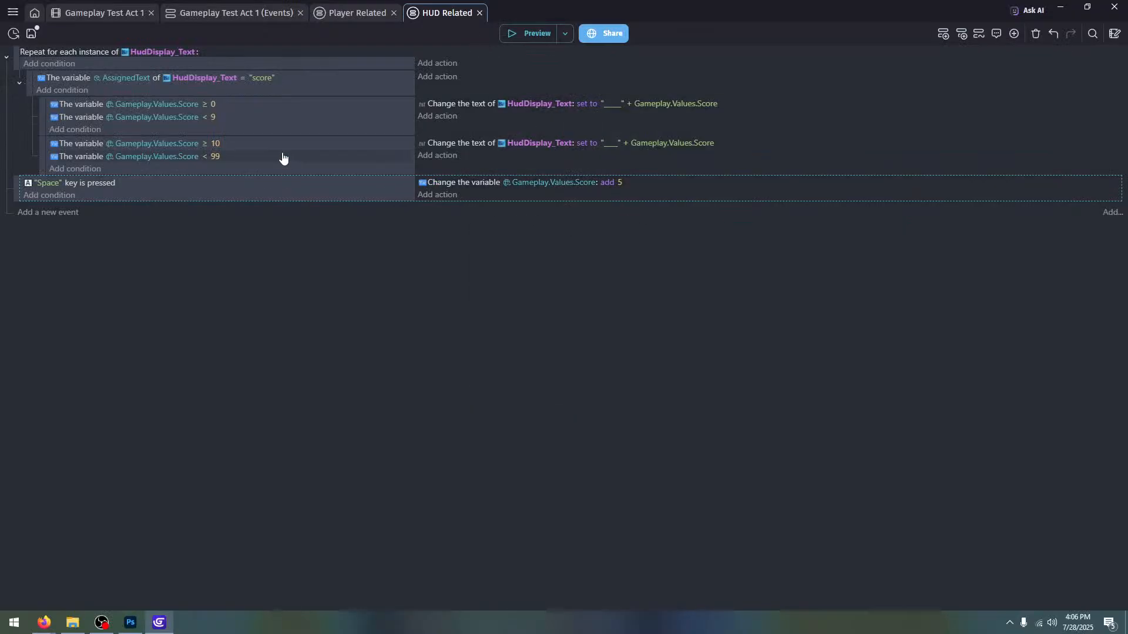
click(521, 34)
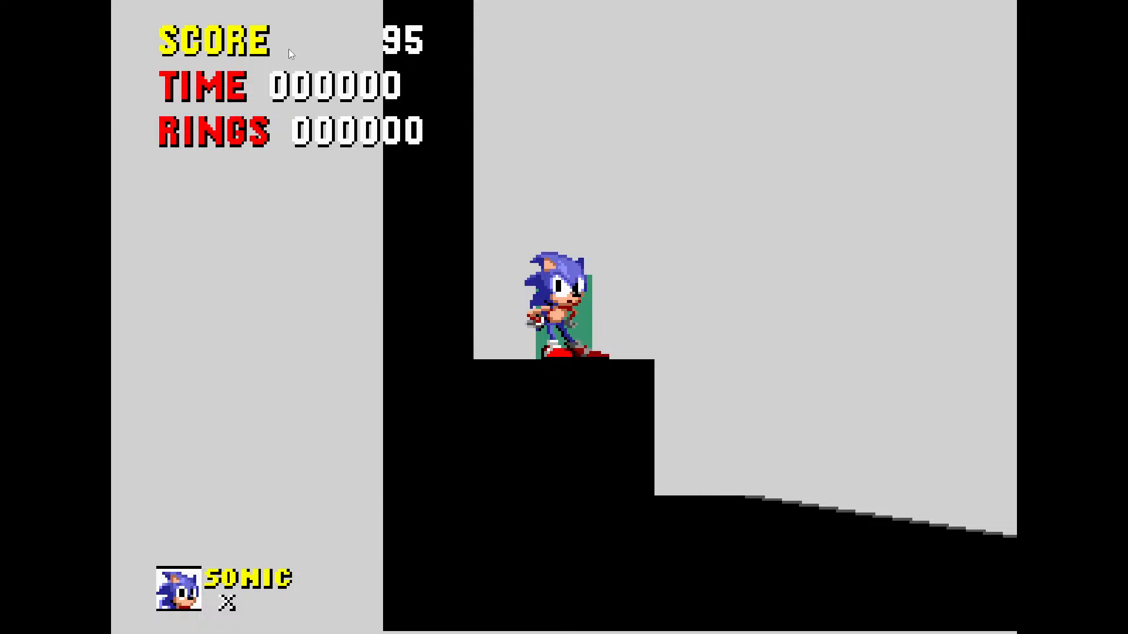
key(F11)
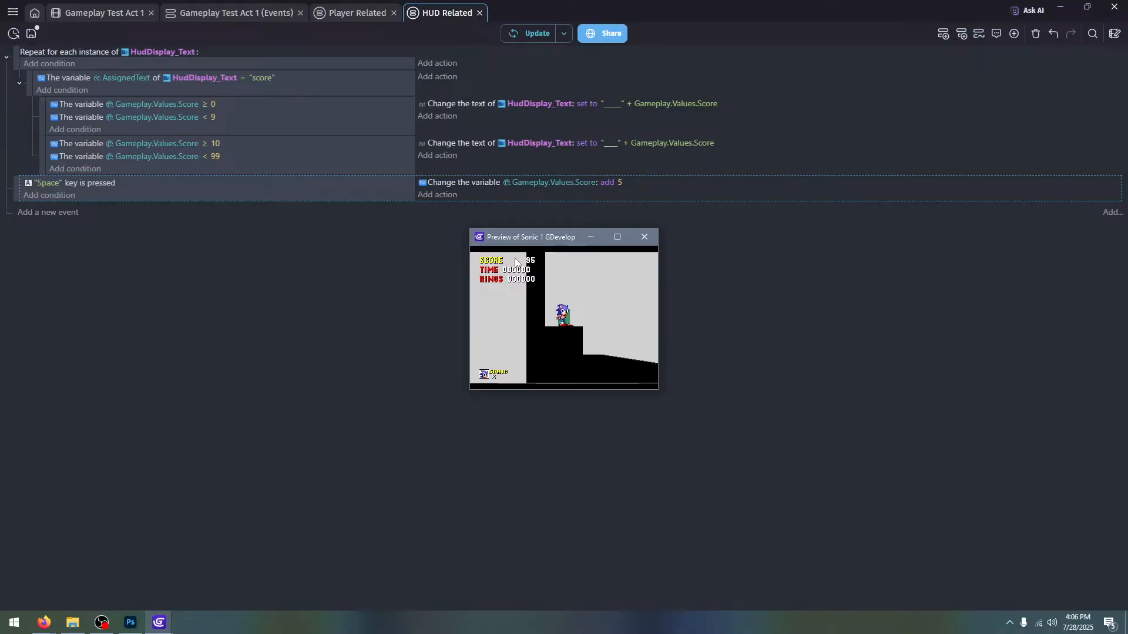
click(644, 237)
Duplicate the 10-to-99 score event and set the copy's conditions to Gameplay.Values.Score ≥ 100 and < 999
click(291, 164)
key(ctrl+c)
key(ctrl+v)
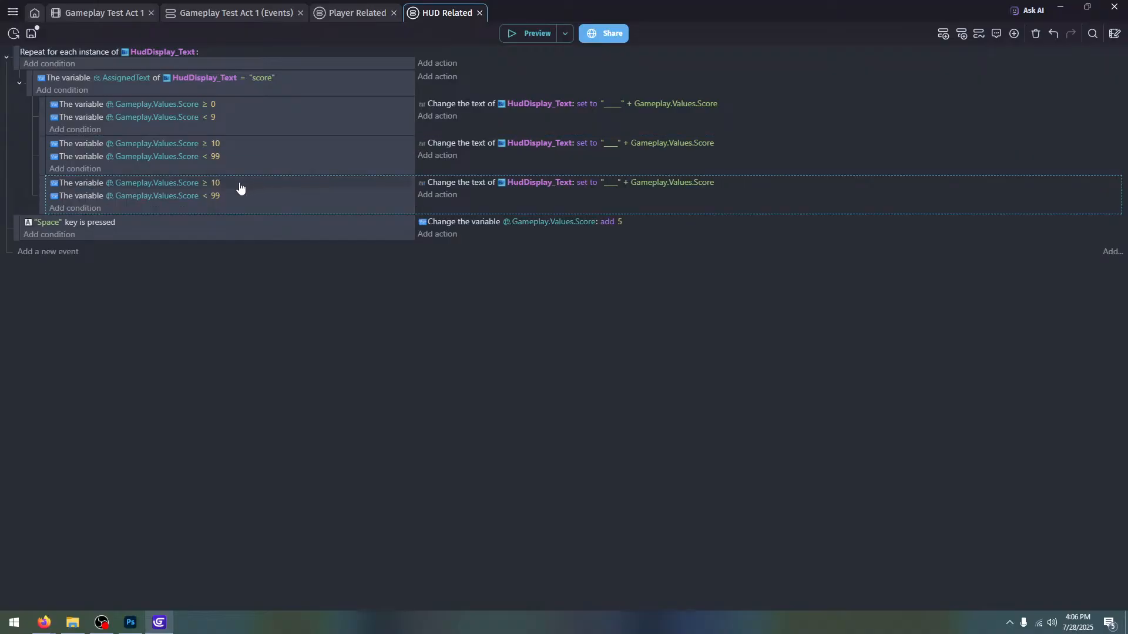
click(217, 184)
text(100)
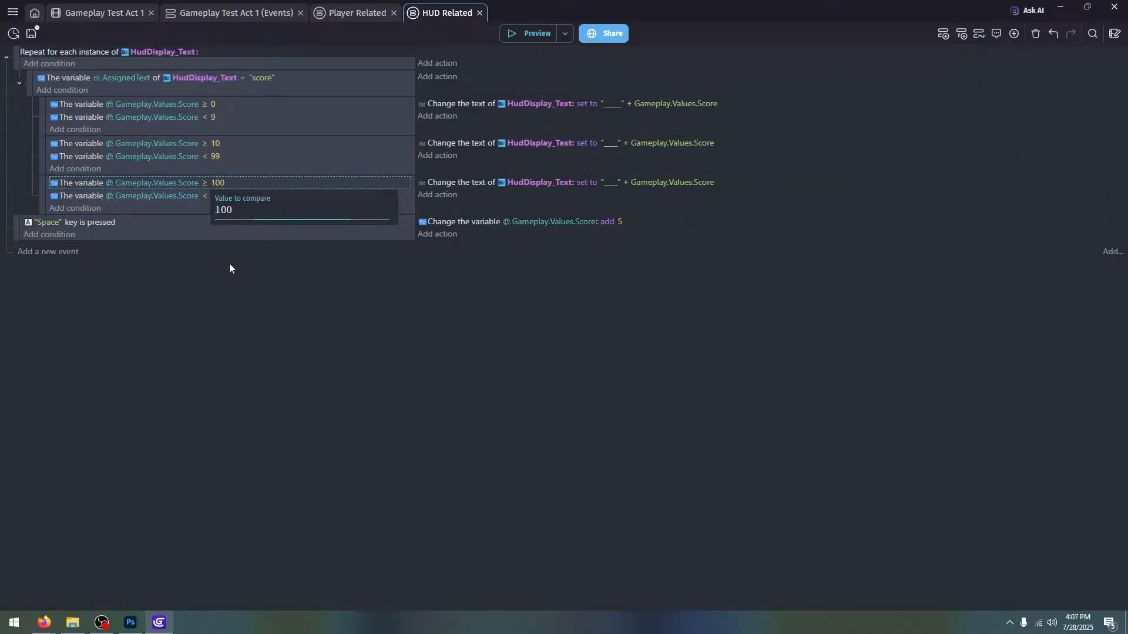
click(216, 196)
text(999)
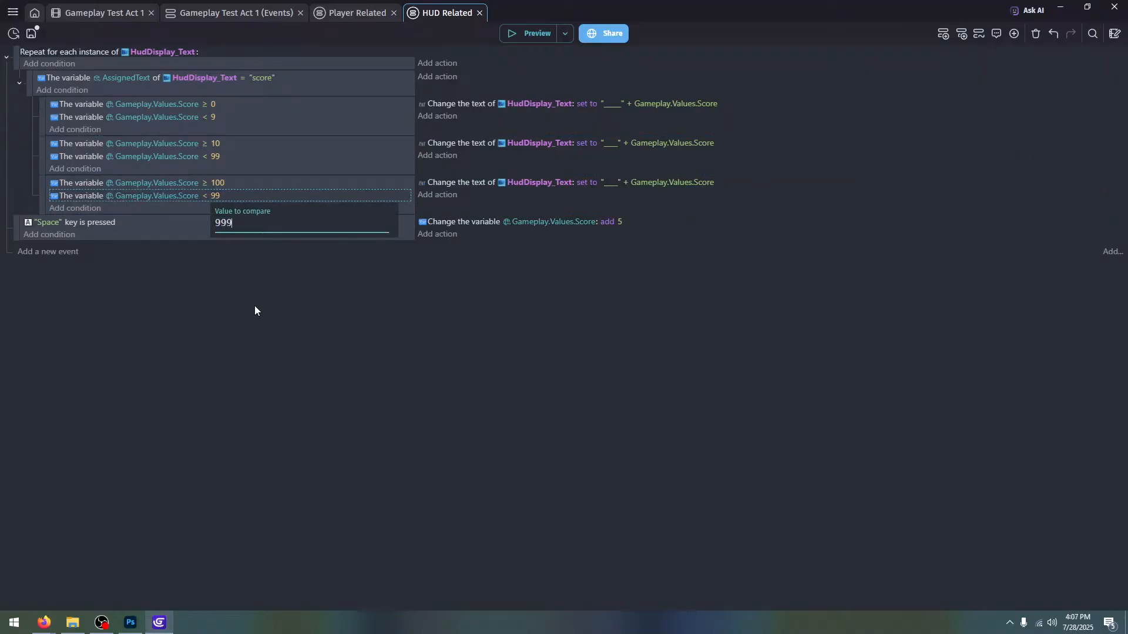
click(255, 306)
Shorten the text padding of the 100-to-999 score event to three underscores, giving "___" + Gameplay.Values.Score
click(610, 184)
click(631, 210)
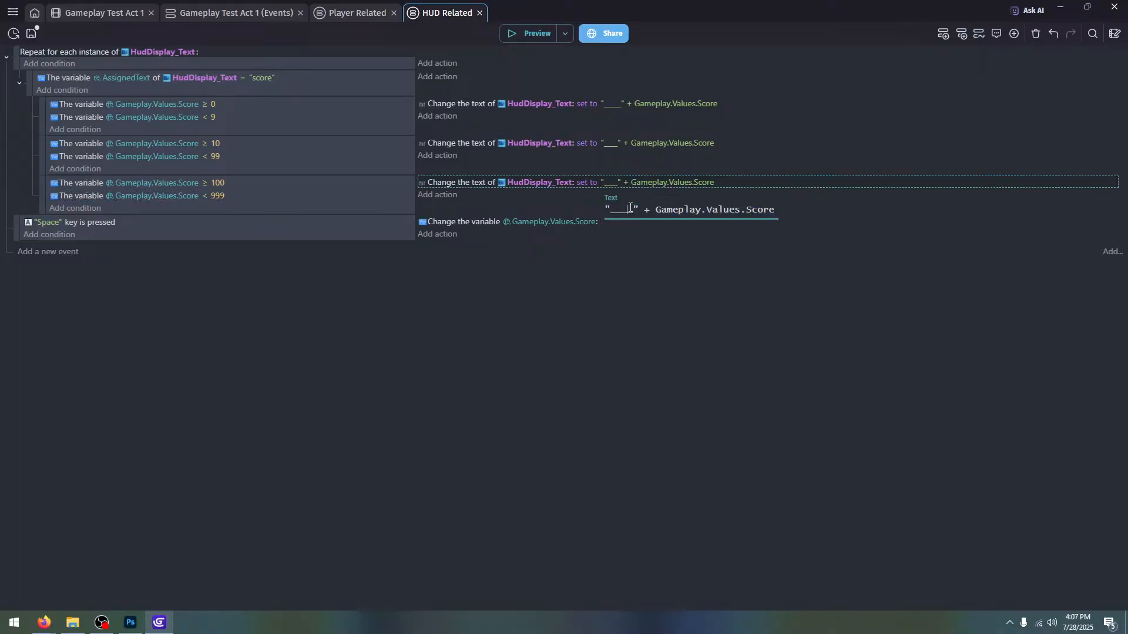
key(BackSpace)
click(691, 275)
Duplicate the 100-to-999 score event and set the copy's conditions to Gameplay.Values.Score ≥ 1000 and < 9999
click(393, 212)
key(ctrl+c)
key(ctrl+v)
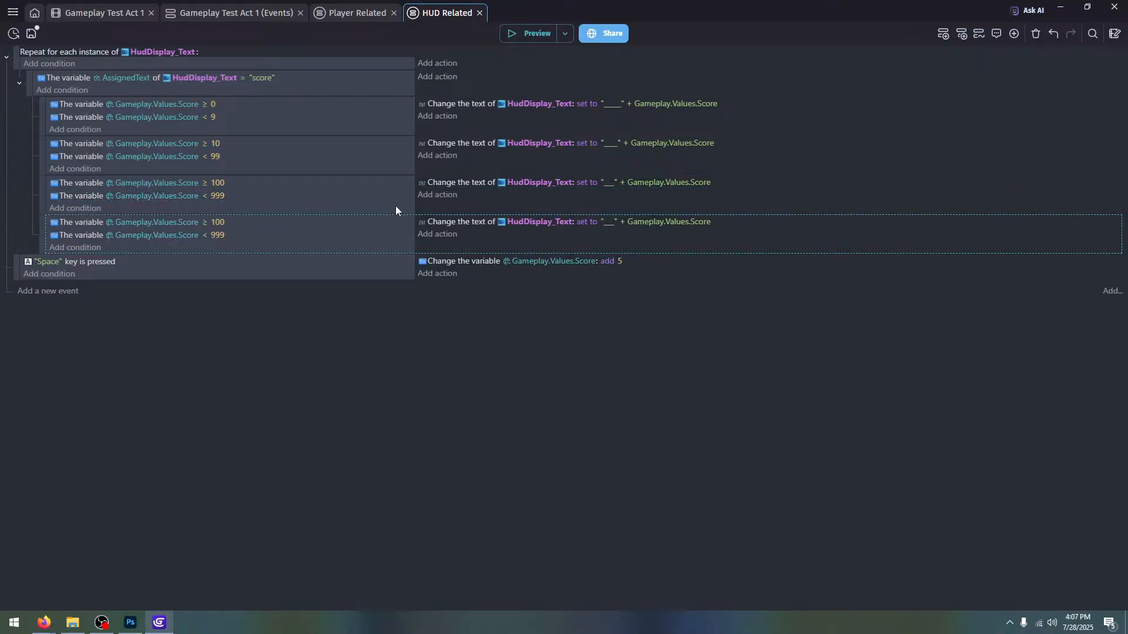
click(216, 223)
click(245, 250)
text(0)
click(235, 305)
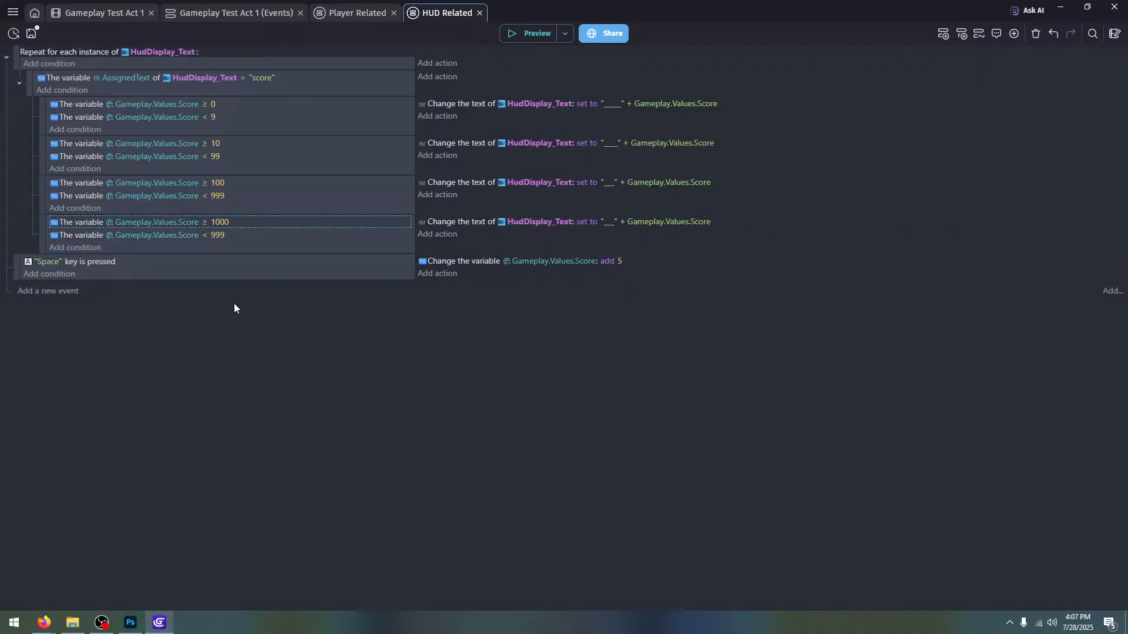
click(218, 235)
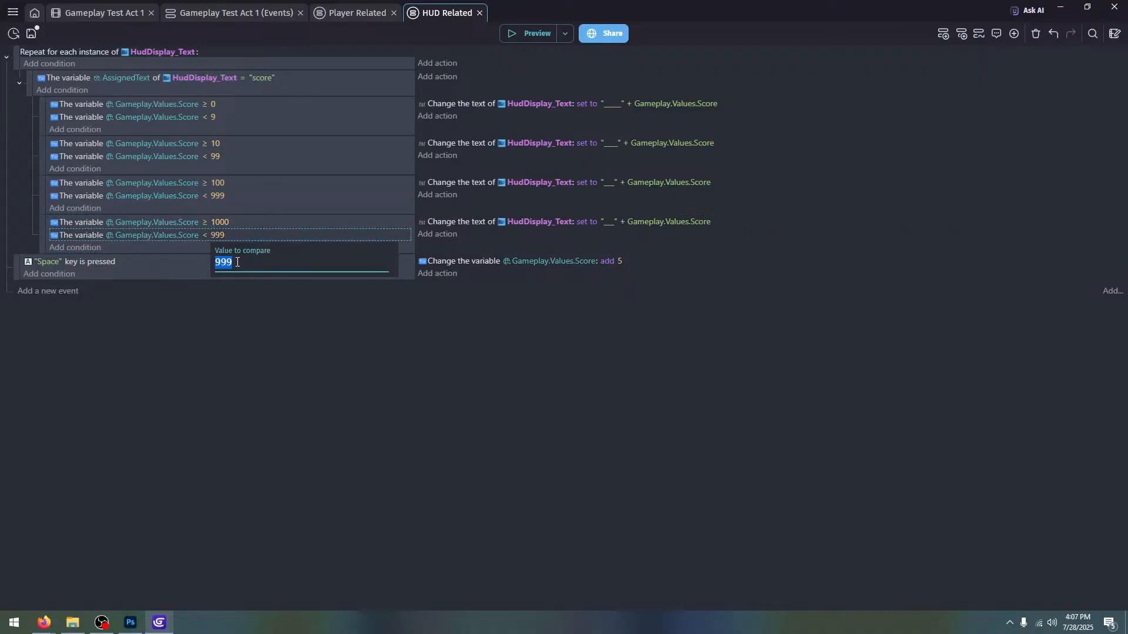
click(232, 263)
text(9)
click(245, 379)
Shorten the text padding of the 1000-to-9999 score event to two underscores, giving "__" + Gameplay.Values.Score
click(605, 229)
click(627, 249)
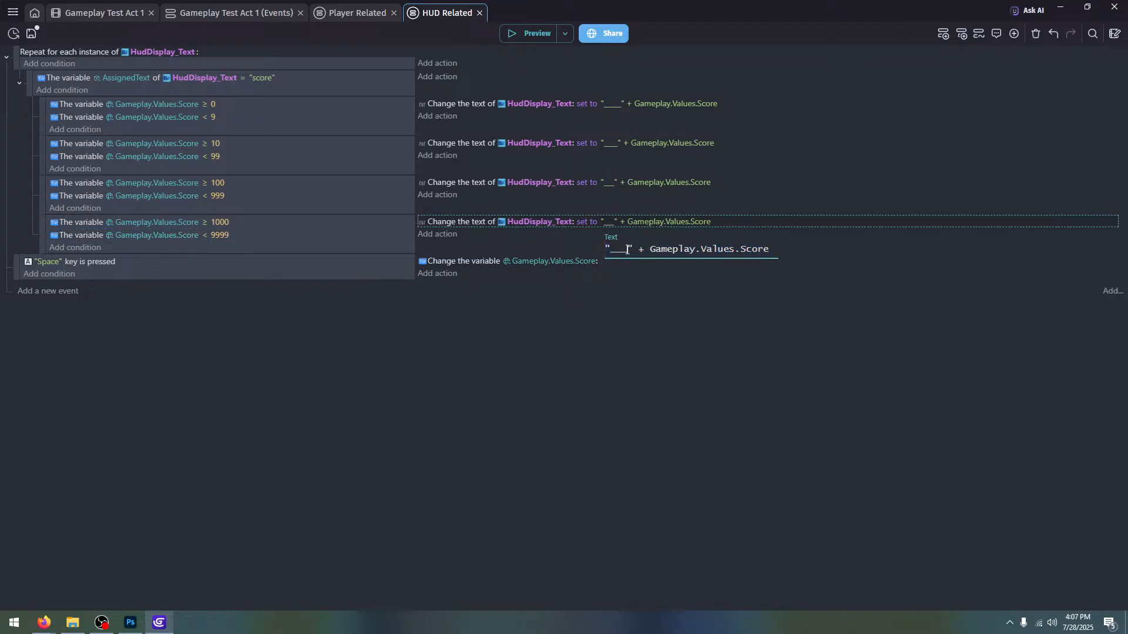
key(BackSpace)
click(416, 327)
Duplicate the 1000-to-9999 score event and set the copy's conditions to Gameplay.Values.Score ≥ 10000 and < 99999
click(361, 253)
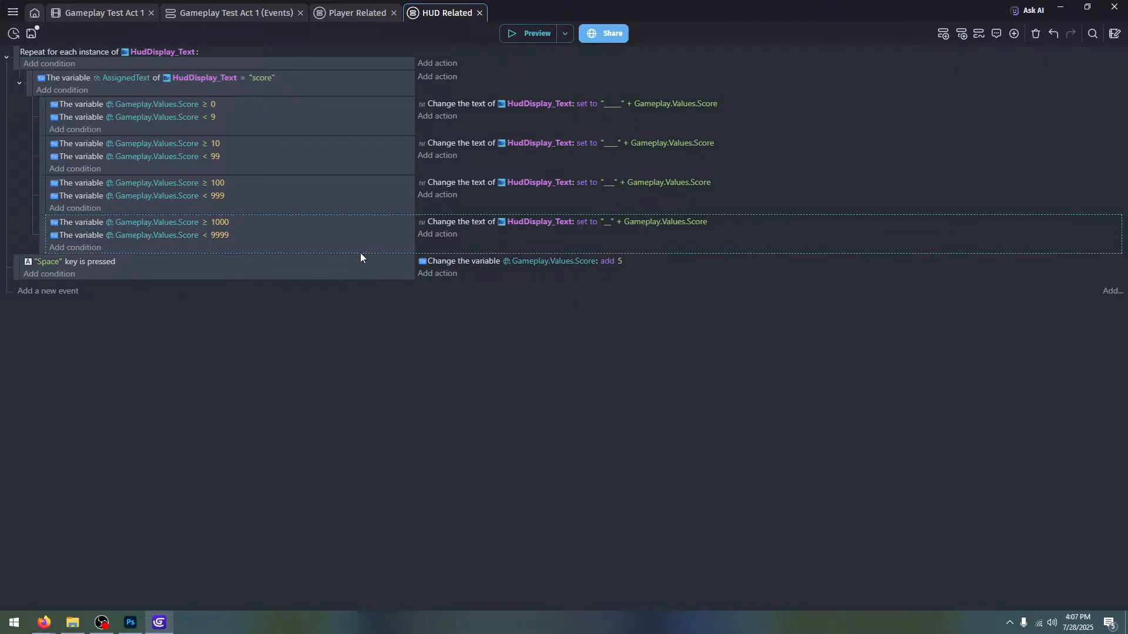
key(ctrl+c)
key(ctrl+v)
click(223, 262)
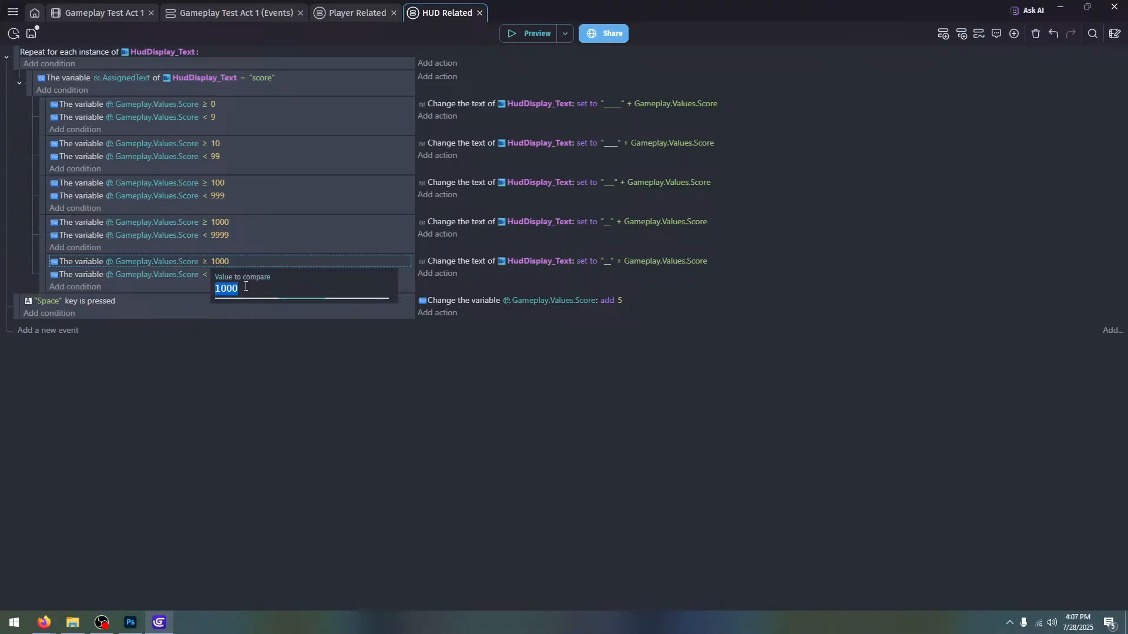
click(243, 294)
text(0)
click(285, 382)
click(223, 275)
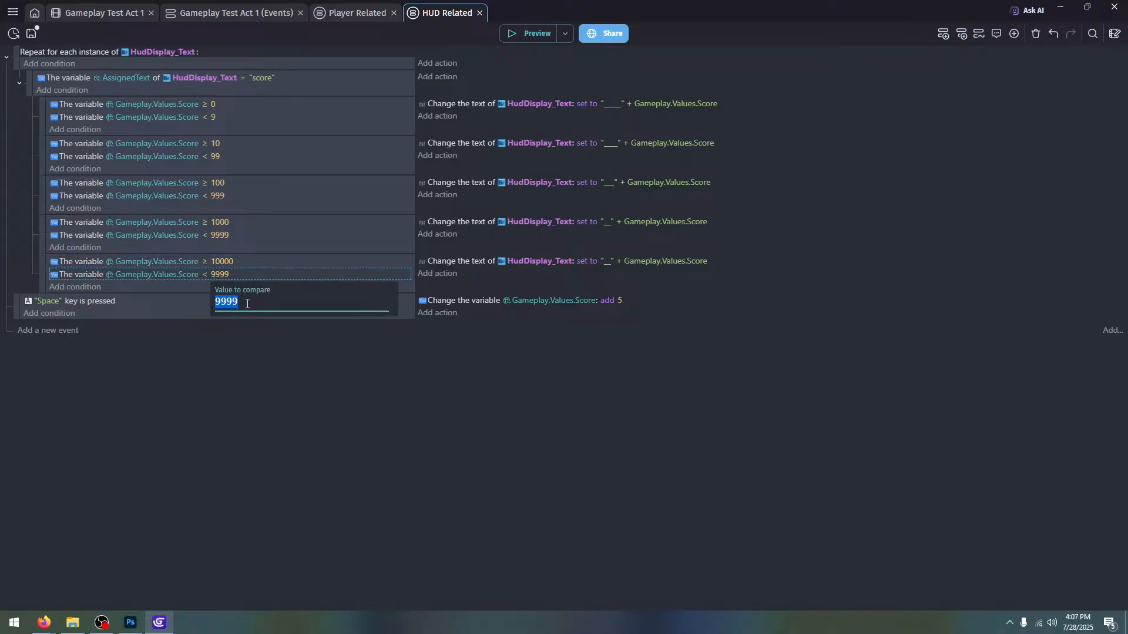
click(300, 312)
text(9)
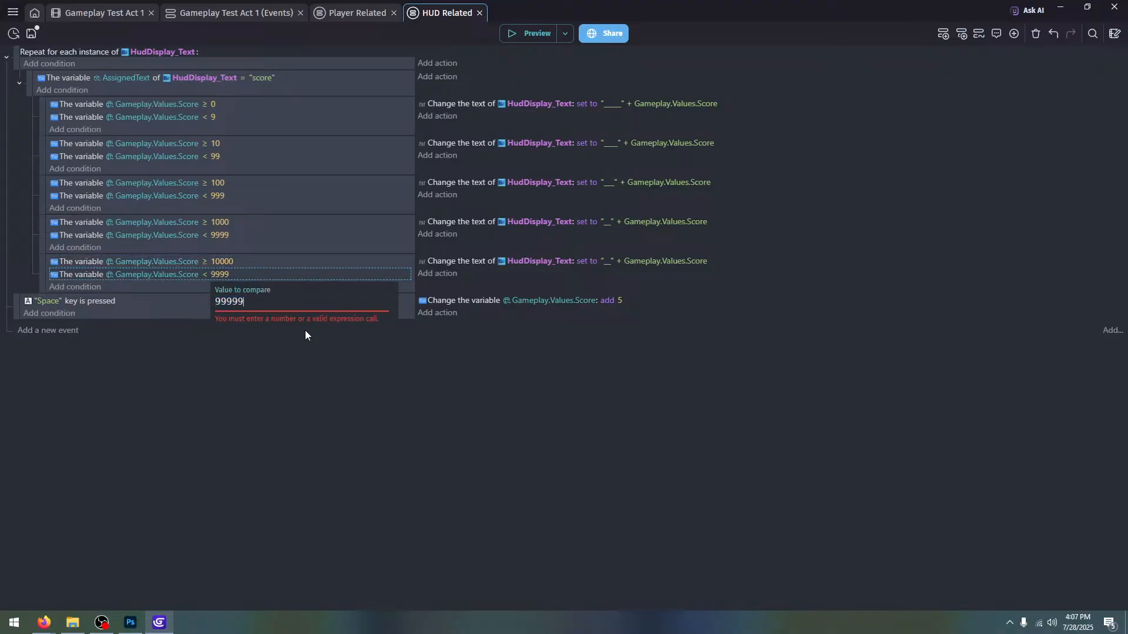
click(375, 365)
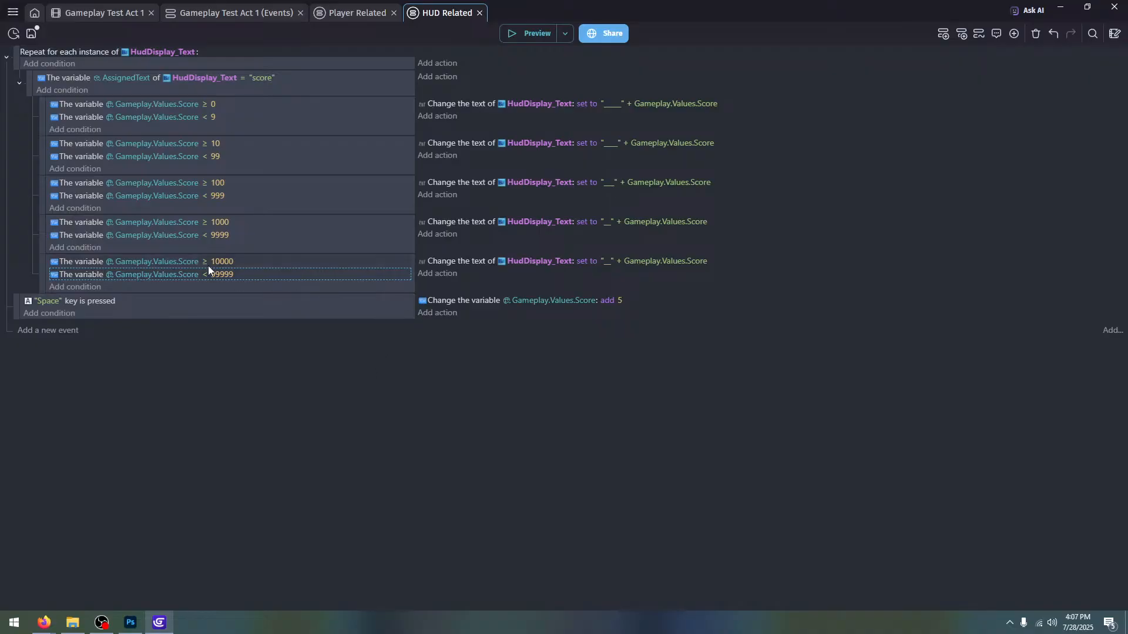
Shorten the text padding of the 10000-to-99999 score event to one underscore, giving "_" + Gameplay.Values.Score
click(606, 261)
click(618, 288)
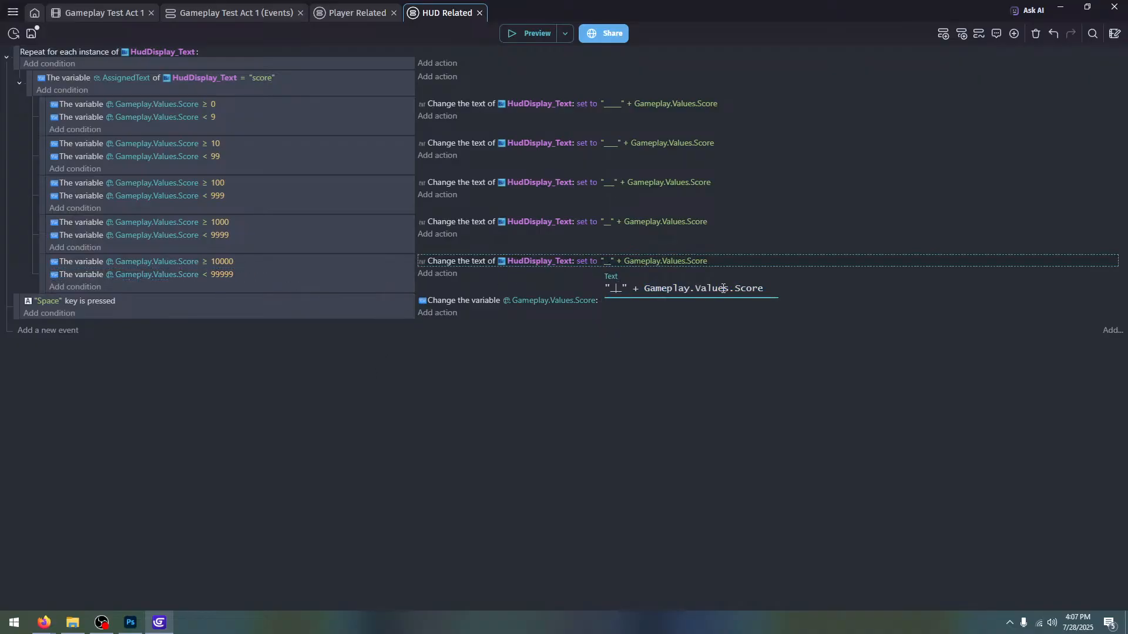
key(BackSpace)
click(635, 351)
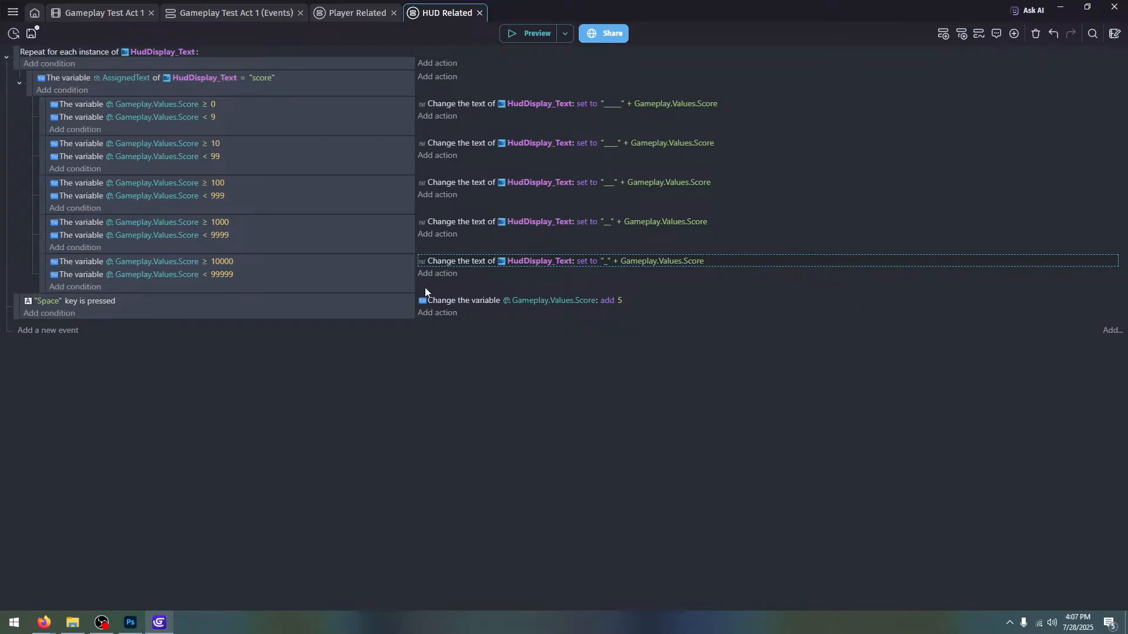
Duplicate the 10000-to-99999 score event and set the copy's conditions to Gameplay.Values.Score ≥ 100000 and < 999999
click(276, 288)
key(ctrl+c)
key(ctrl+v)
click(223, 302)
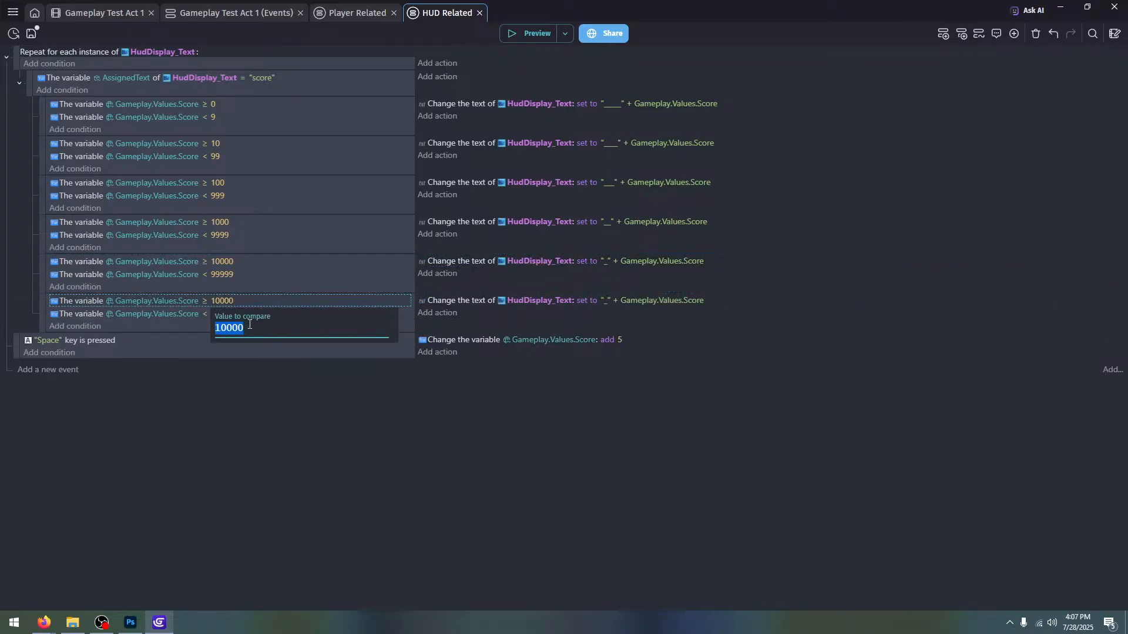
click(249, 327)
text(0)
click(255, 414)
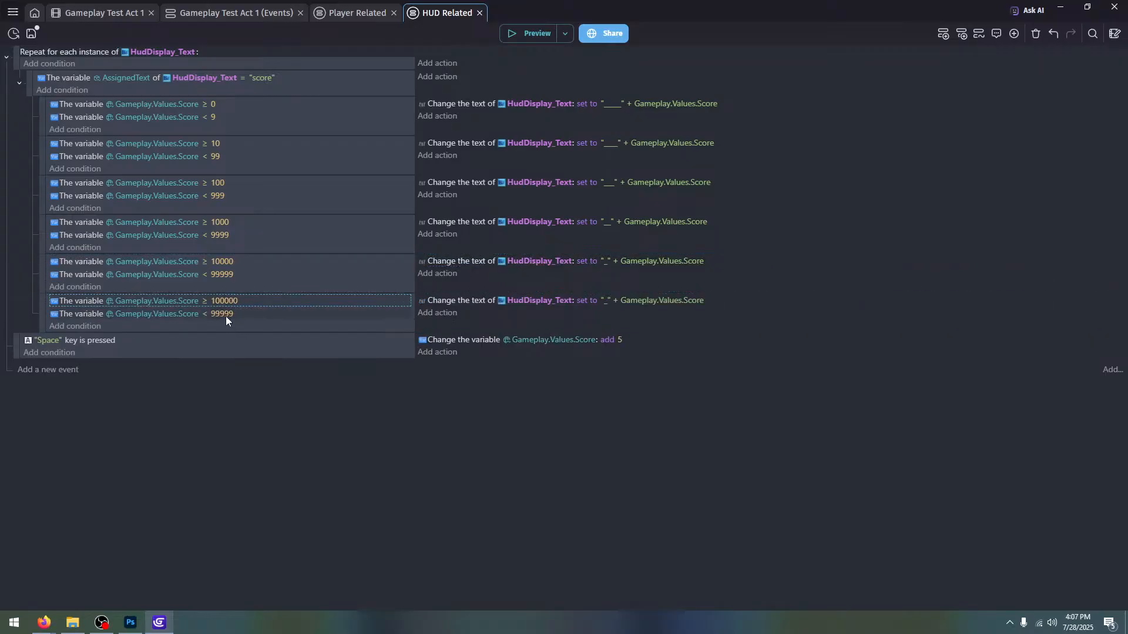
click(226, 315)
click(250, 334)
text(9)
click(335, 424)
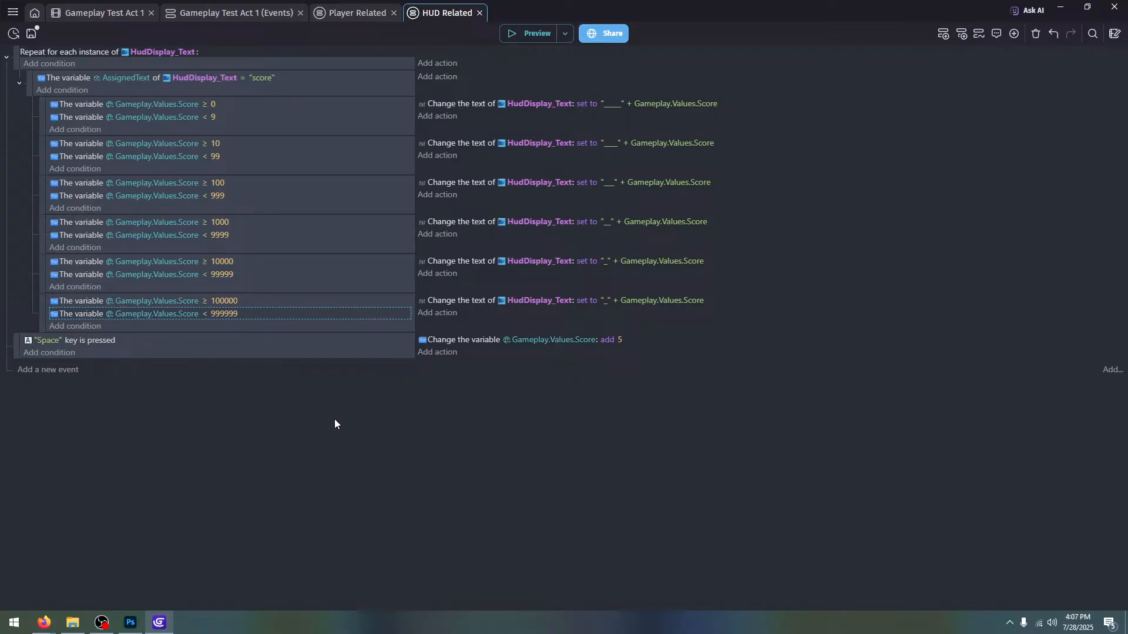
Remove the underscore padding from the 100000-to-999999 score event's text, giving "" + Gameplay.Values.Score
click(605, 301)
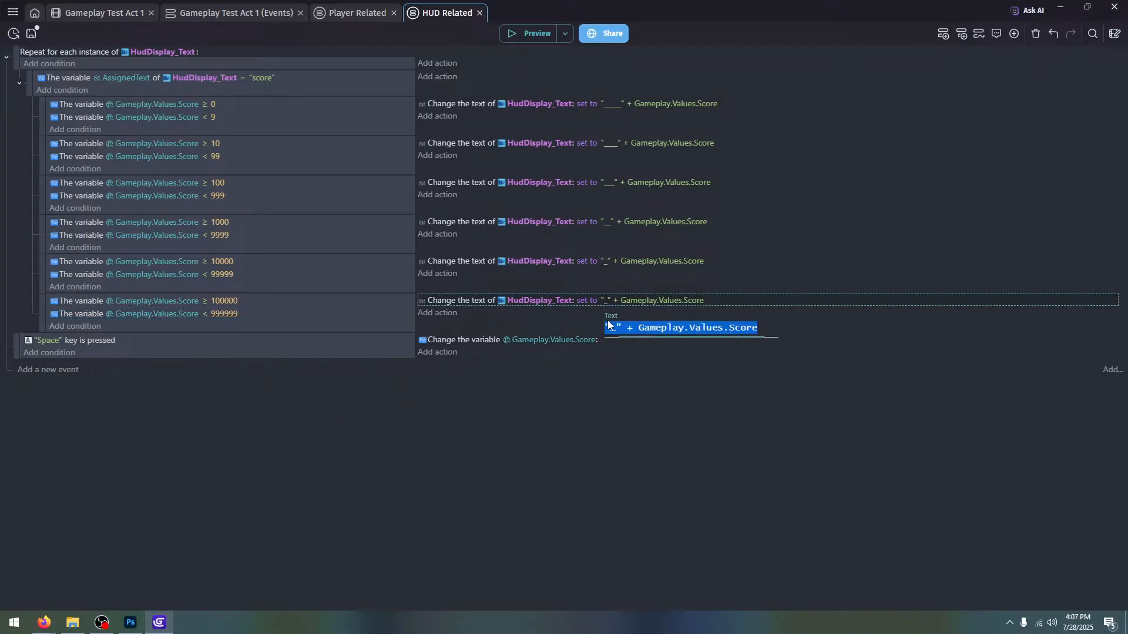
key(BackSpace)
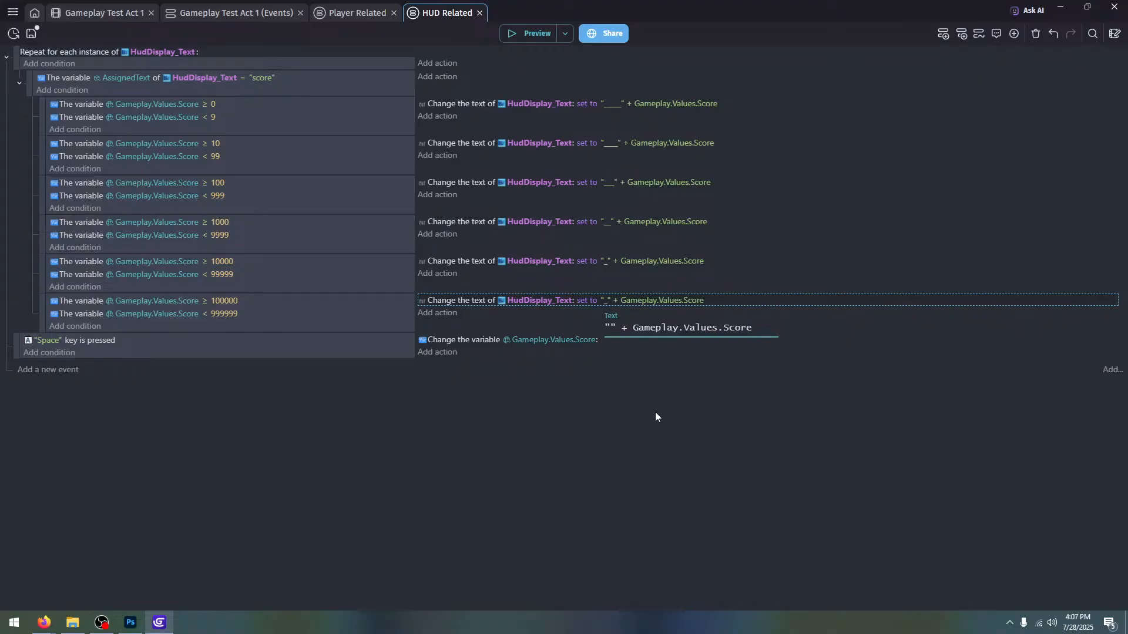
click(647, 416)
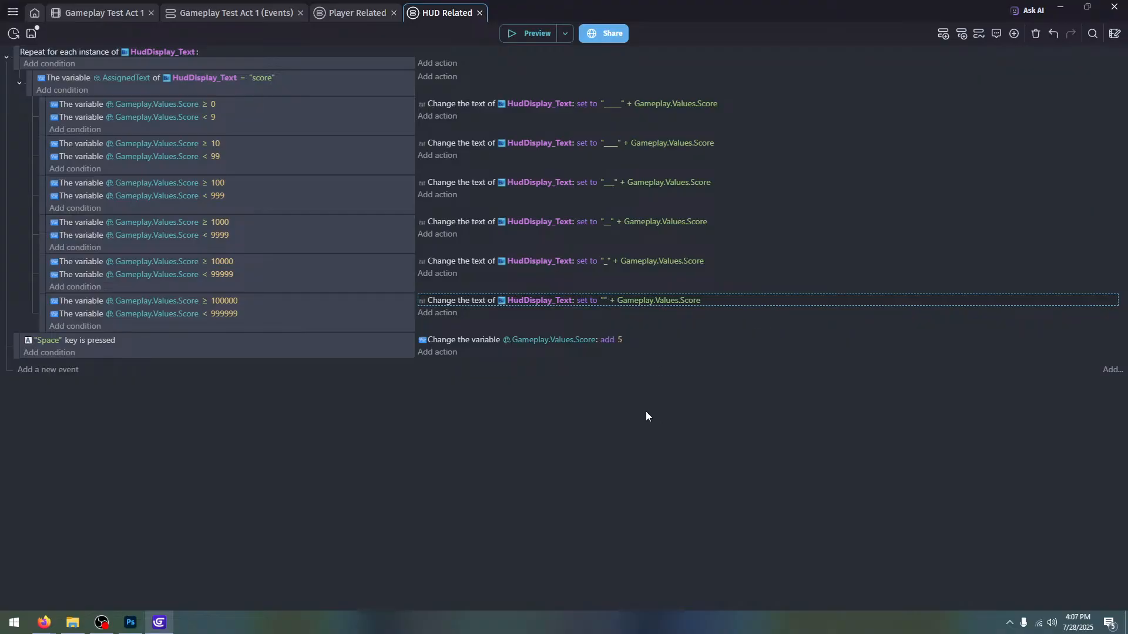
Set the Space key event to add 125 to Gameplay.Values.Score
click(616, 340)
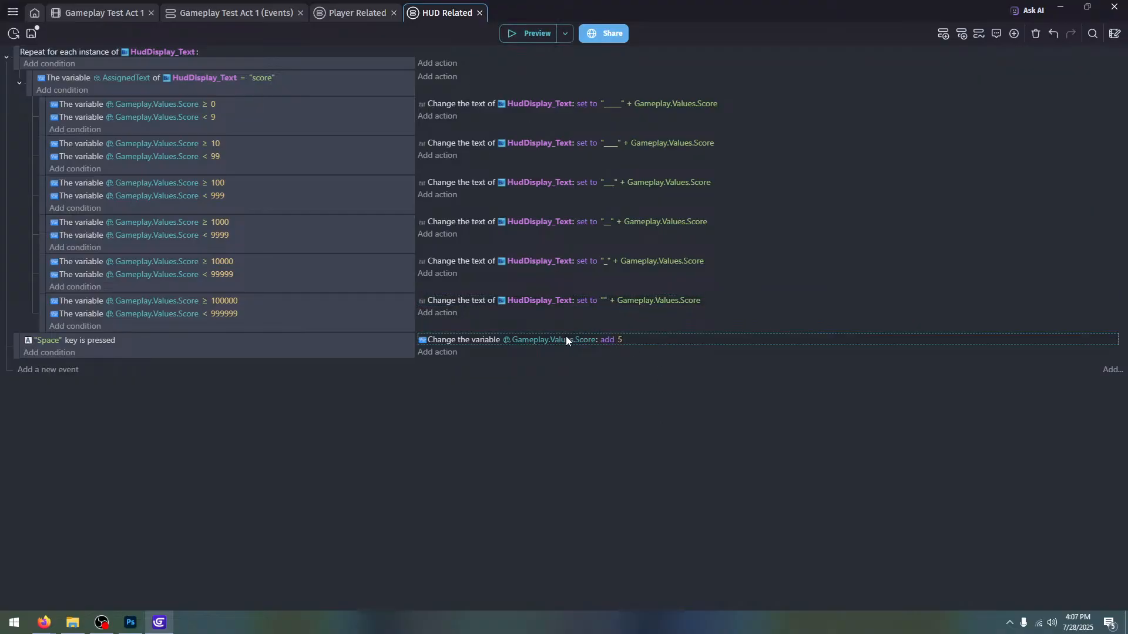
click(619, 340)
text(125)
key(Return)
Preview the game to test the score counter's padding as the score climbs, and return to the HUD Related events
click(525, 33)
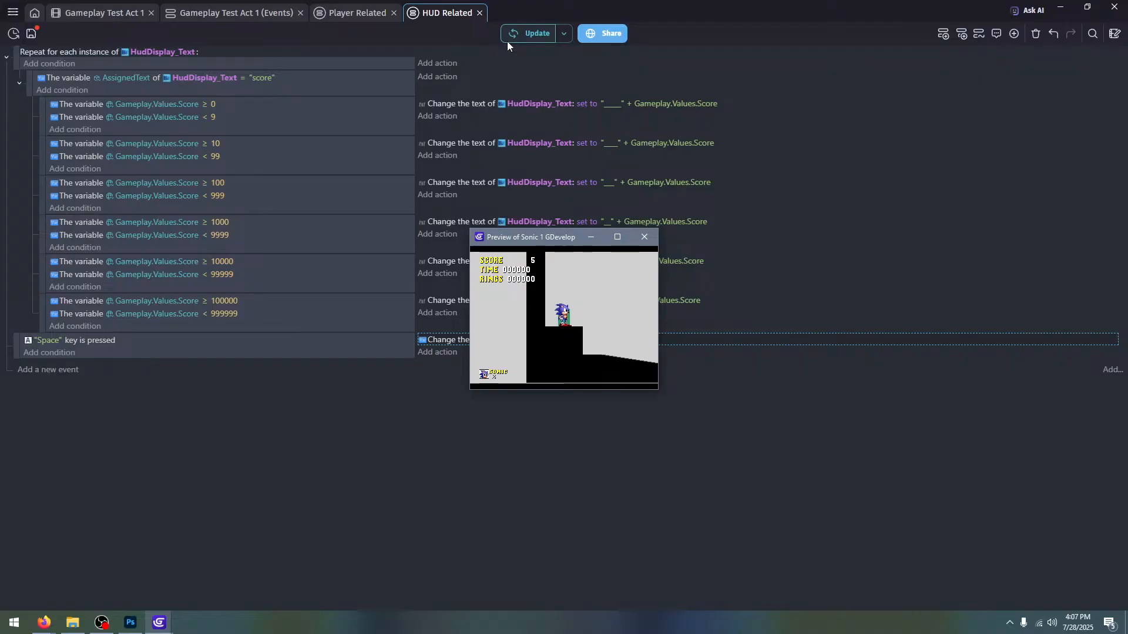
mouse_move(44, 621)
click(64, 585)
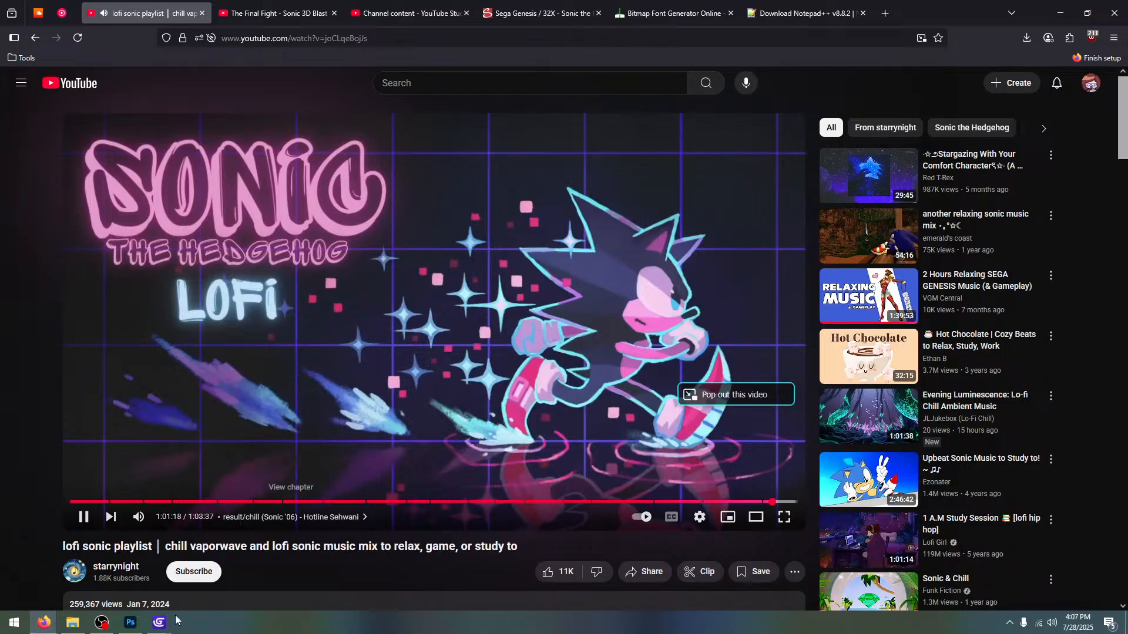
mouse_move(159, 623)
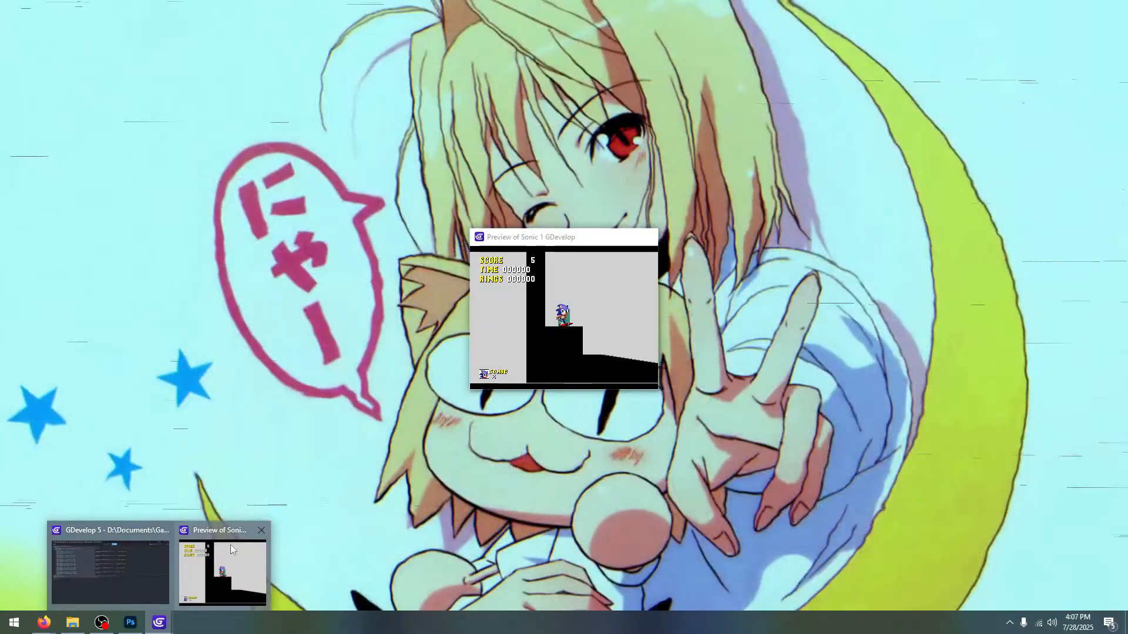
click(230, 545)
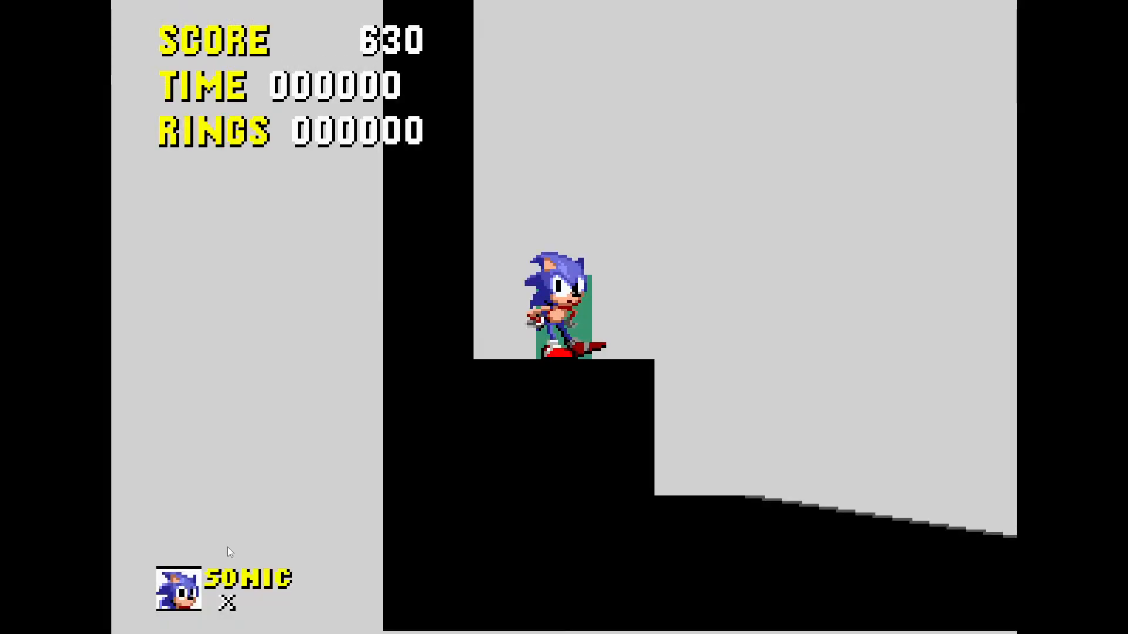
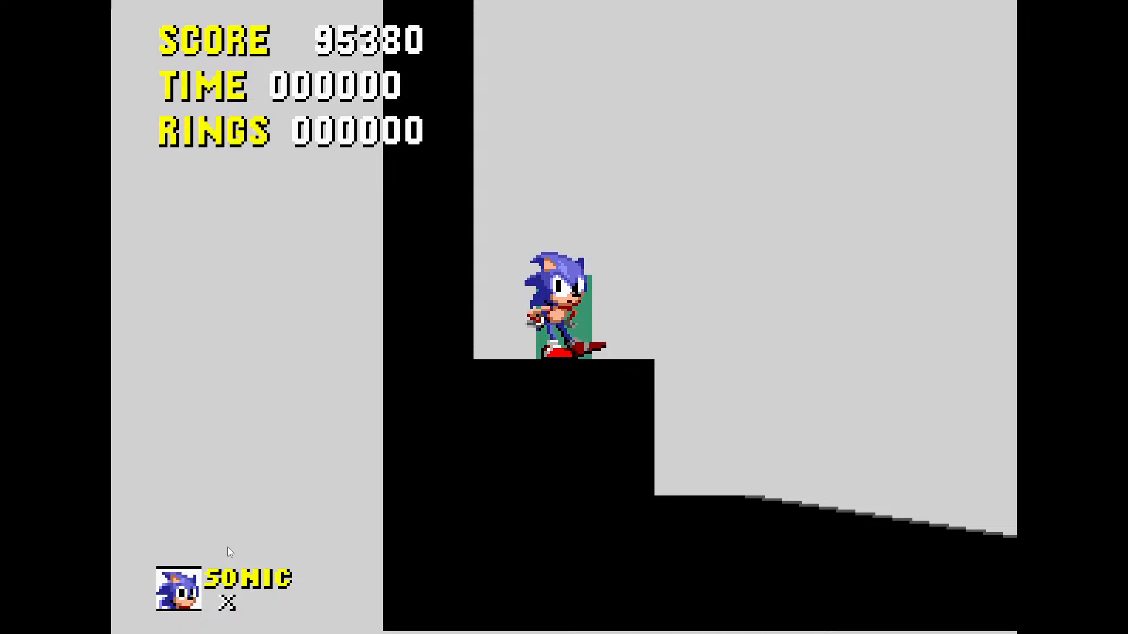
key(F11)
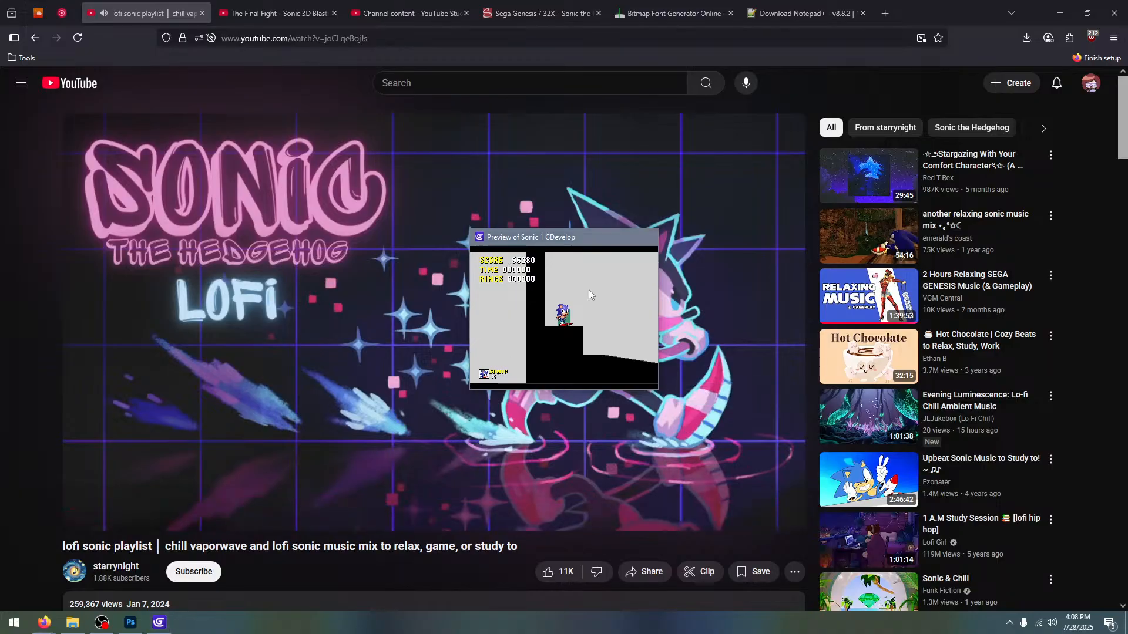
click(644, 237)
click(130, 623)
click(160, 622)
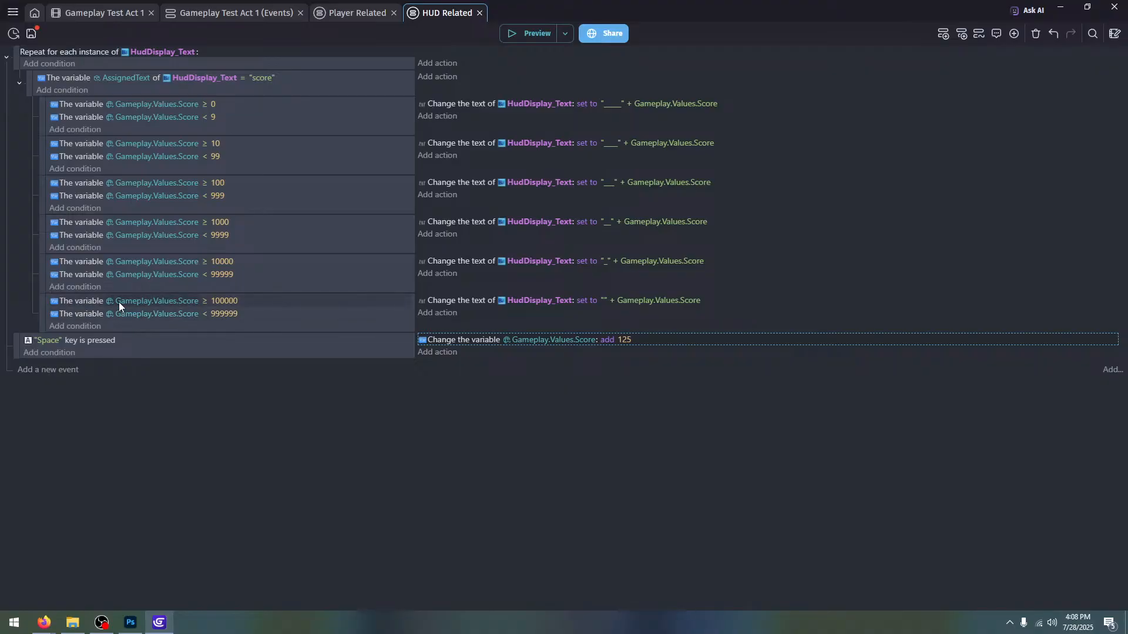
Duplicate the 100000-to-999999 score event, remove the copy's upper-limit condition and set the remaining one to Gameplay.Values.Score ≥ 1000000
click(220, 328)
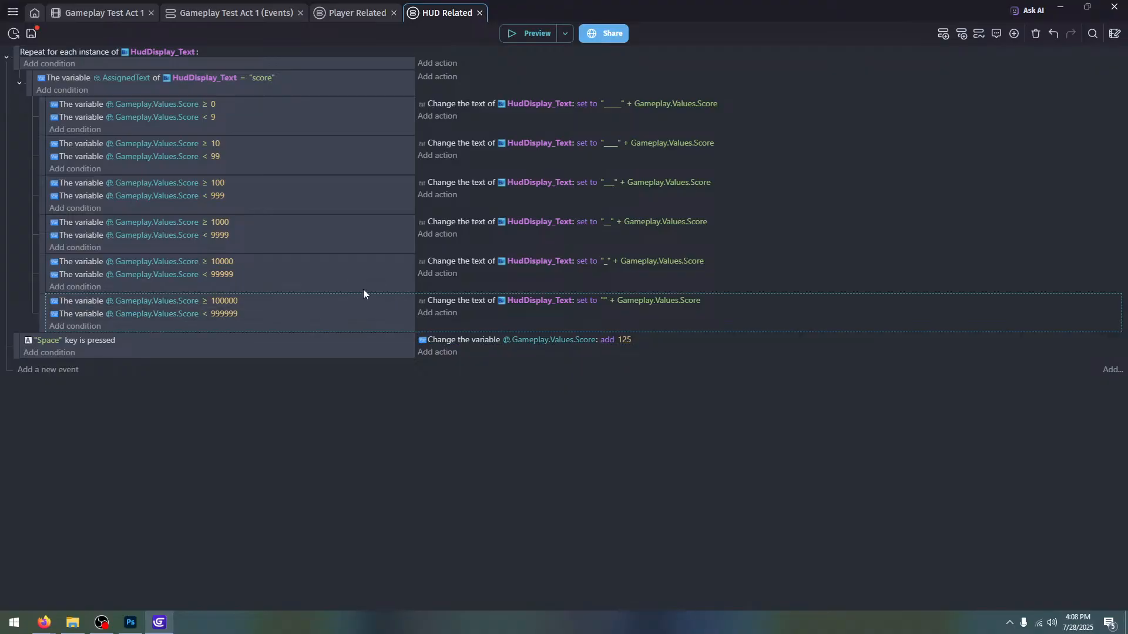
key(ctrl+c)
key(ctrl+v)
click(229, 353)
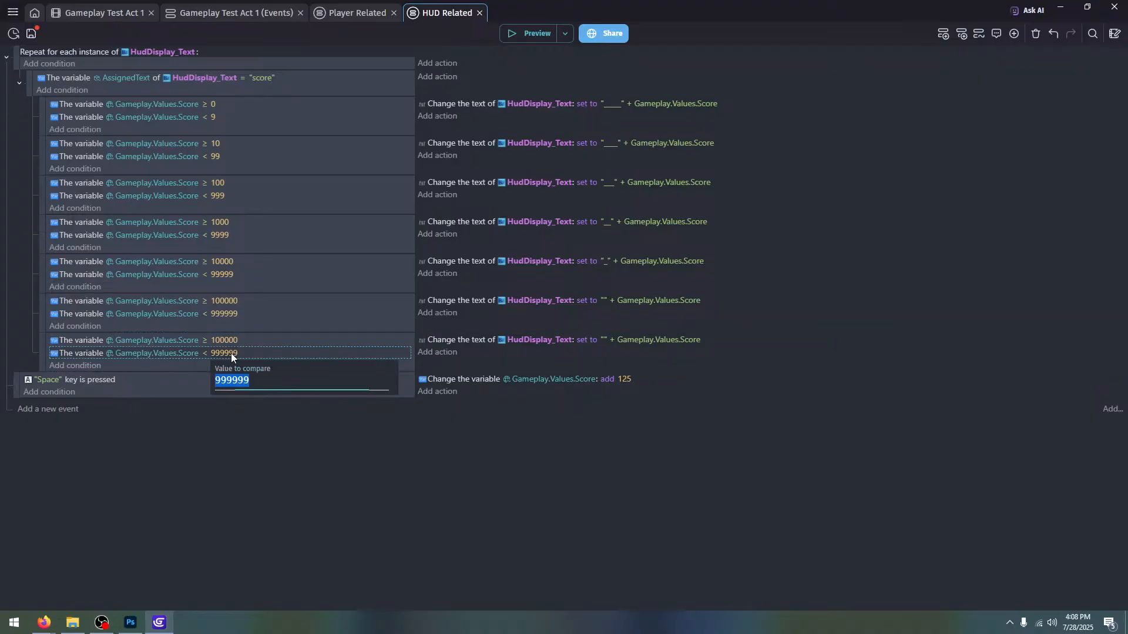
click(262, 355)
key(Delete)
click(227, 342)
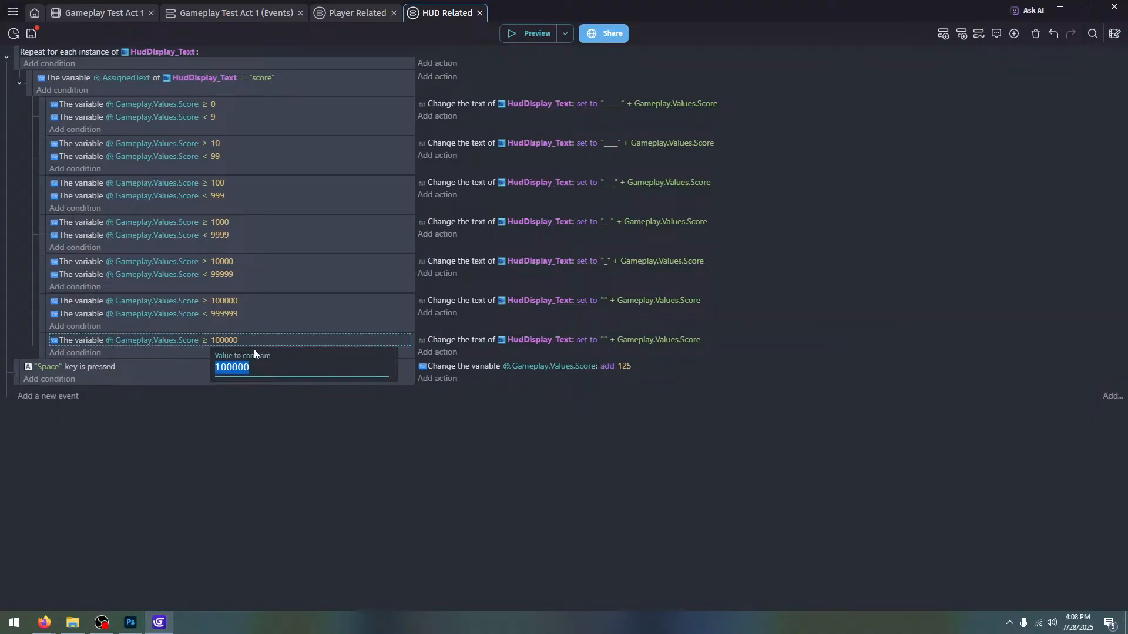
text(0)
key(Return)
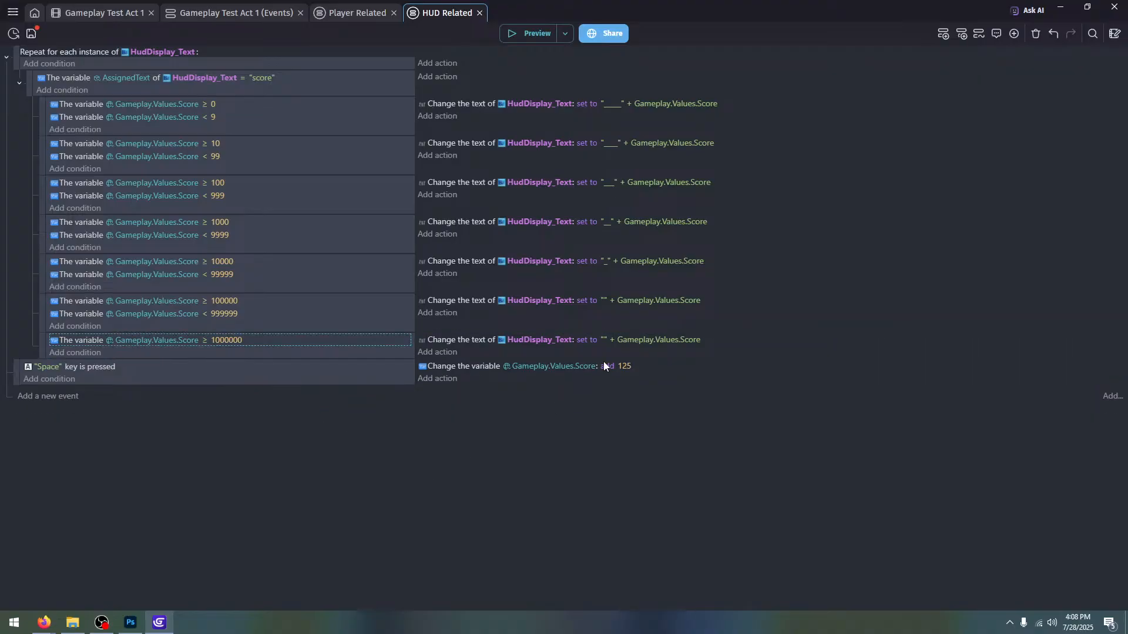
Delete the HudDisplay_Text text action from the score ≥ 1000000 event
click(605, 340)
click(618, 367)
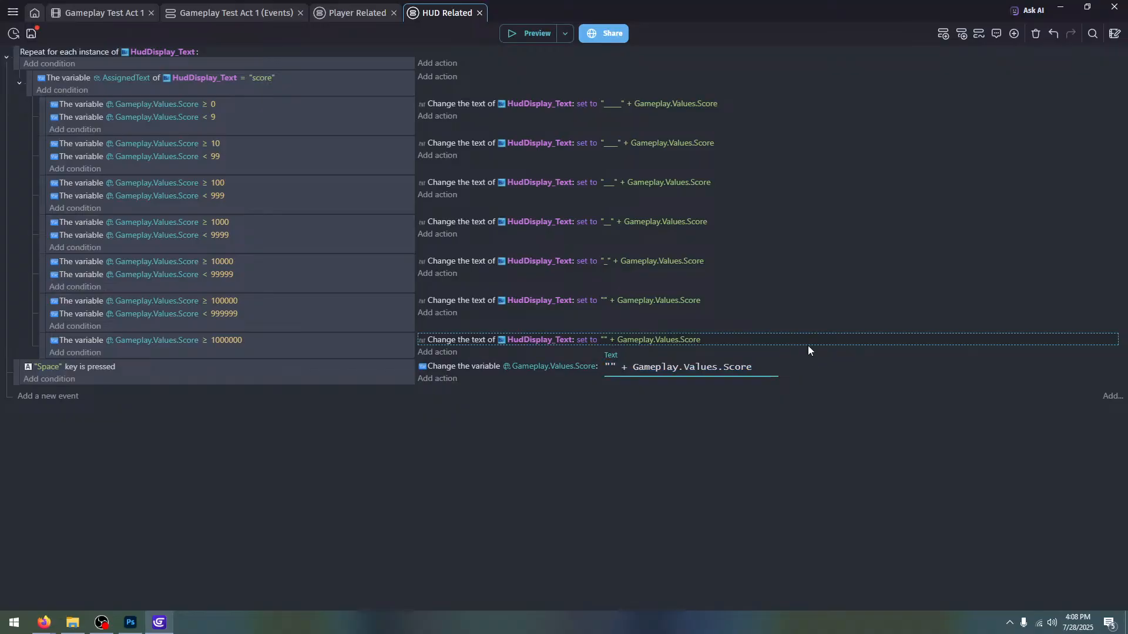
click(788, 341)
key(Delete)
Copy the Space event's score action into the score ≥ 1000000 event and change it to set Gameplay.Values.Score to 999999
click(663, 366)
key(ctrl+c)
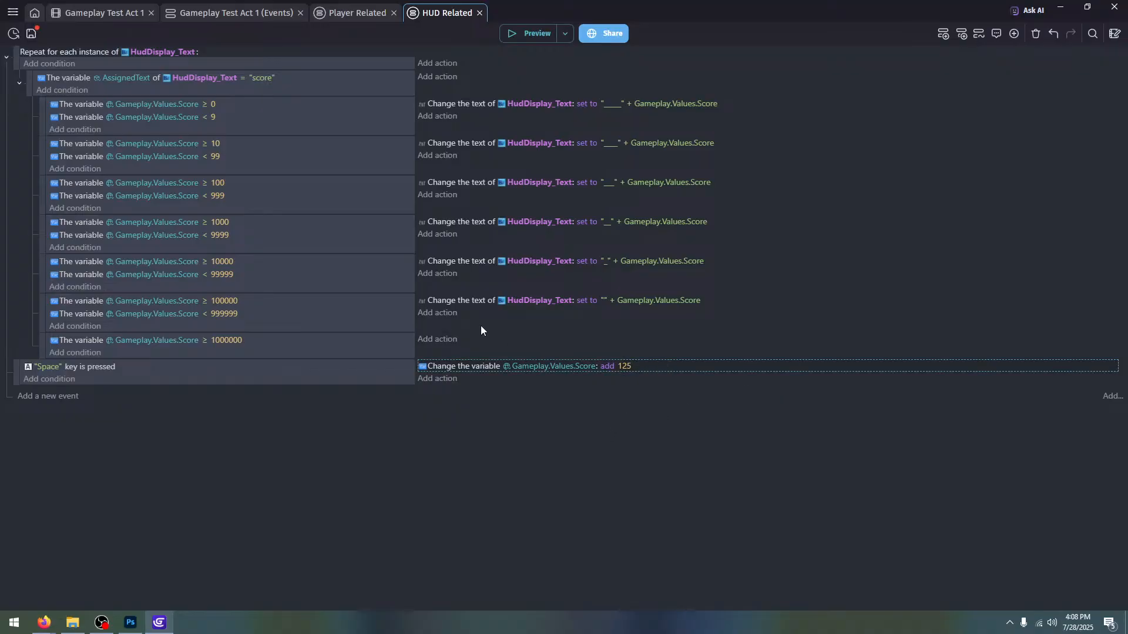
click(473, 339)
click(612, 367)
click(622, 369)
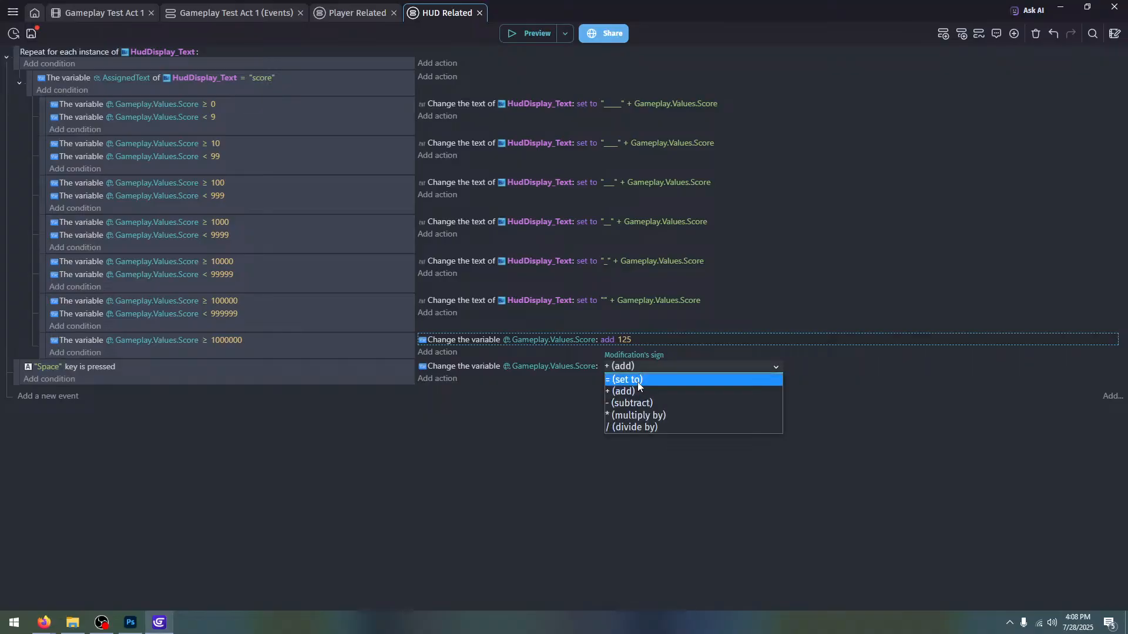
click(623, 378)
click(627, 341)
text(999999)
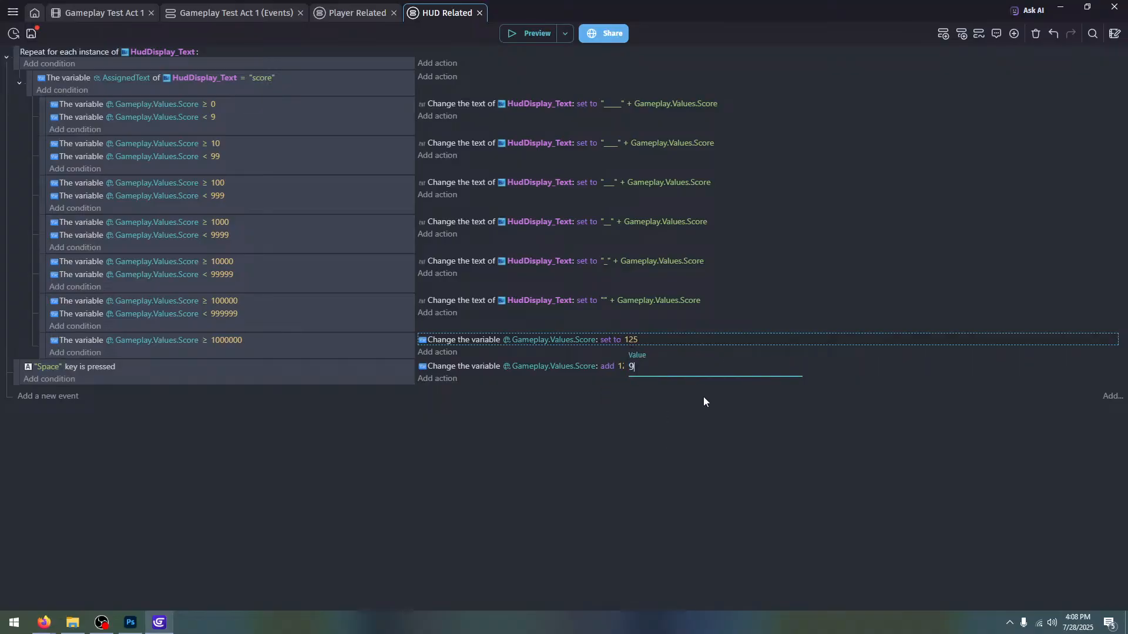
click(636, 437)
Launch a brief preview of the game, close it and save the project
click(503, 34)
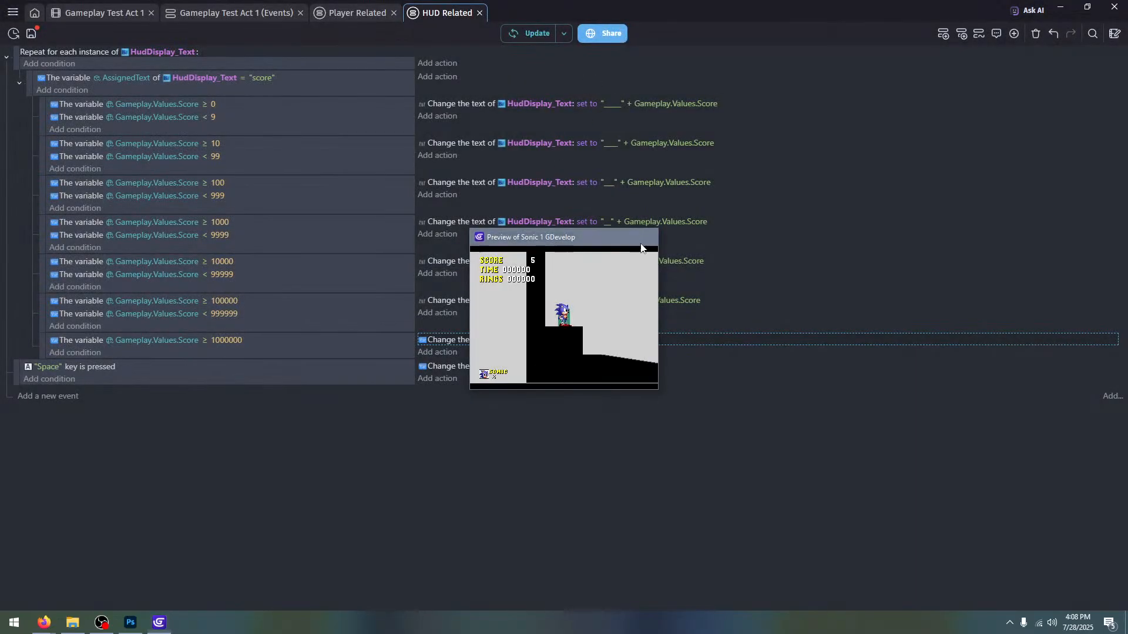
click(642, 242)
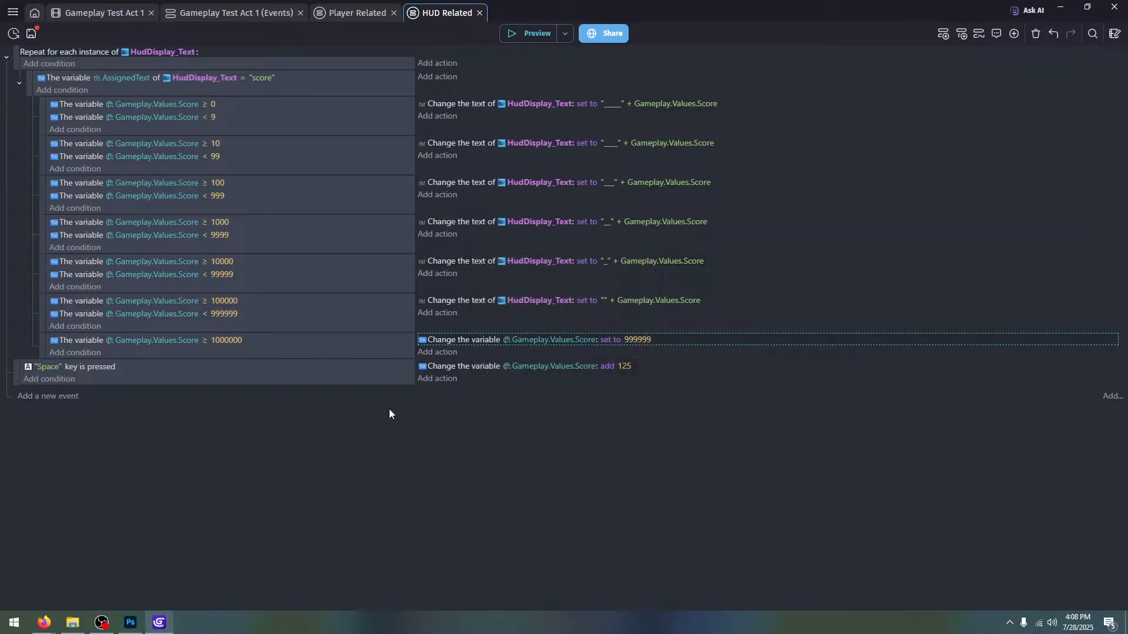
click(31, 89)
click(26, 39)
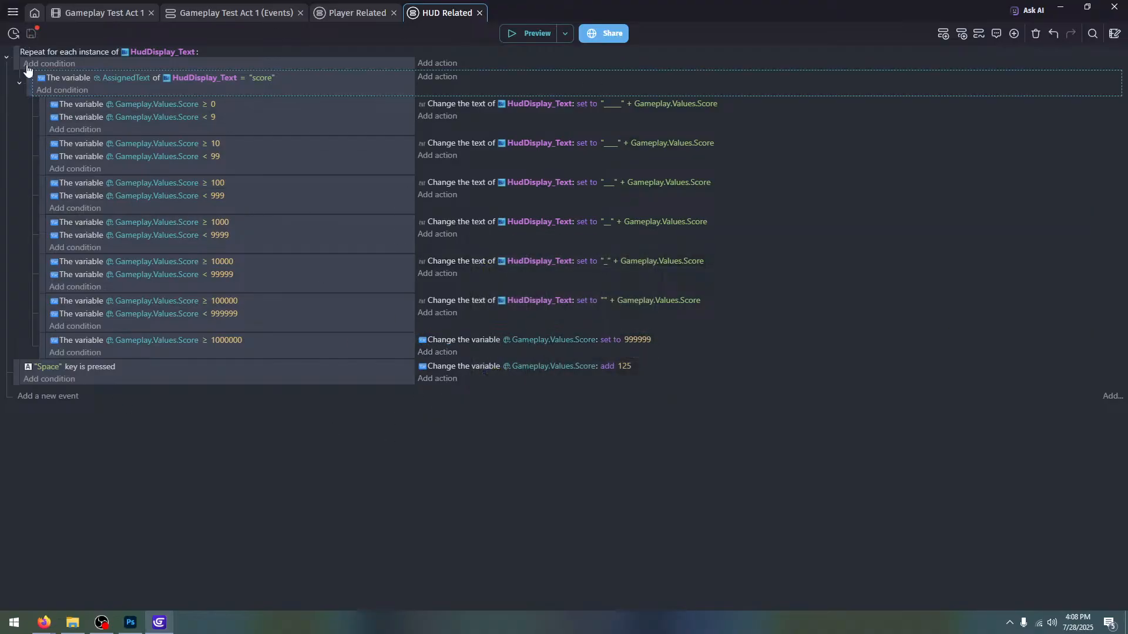
Duplicate the whole AssignedText = "score" event and set the copy's comparison value to "rings"
key(ctrl+c)
key(ctrl+v)
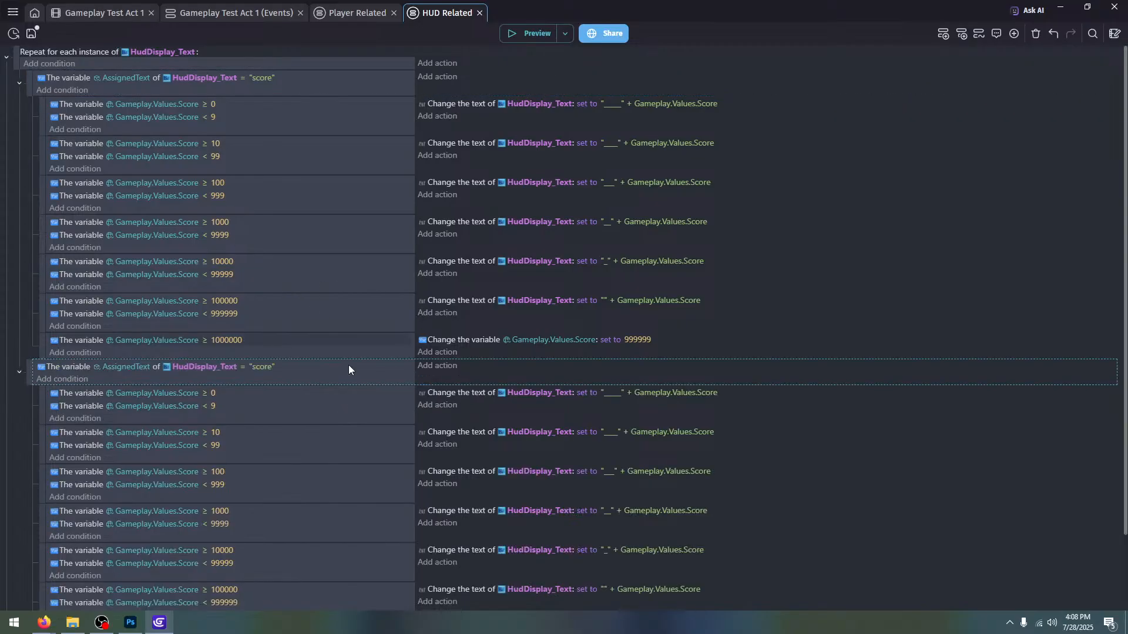
click(268, 366)
click(288, 392)
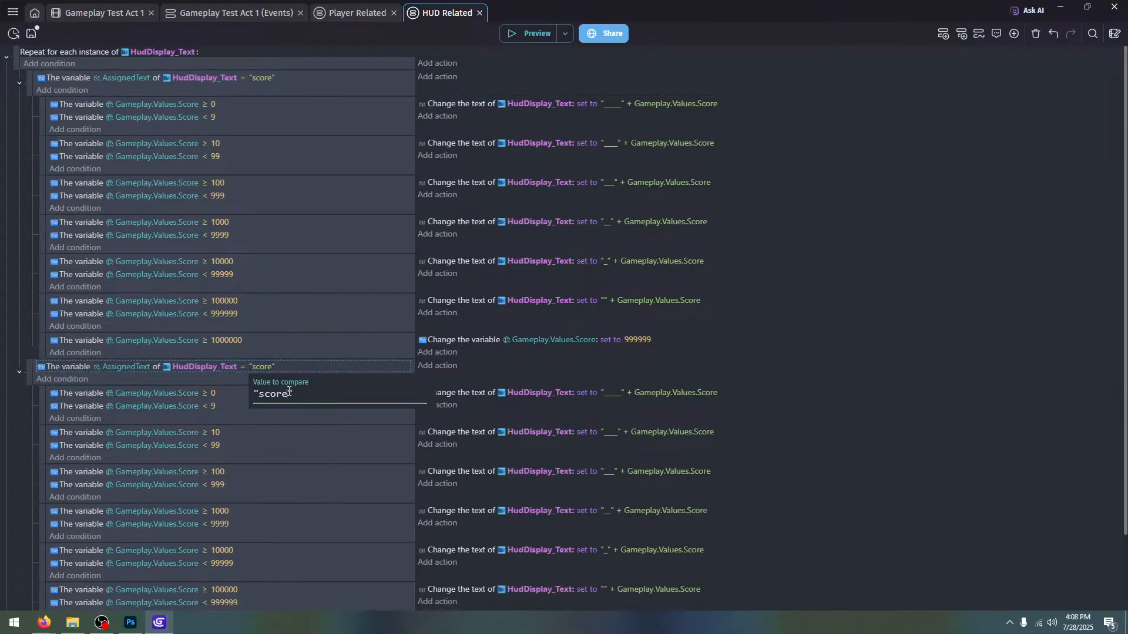
key(BackSpace)
text(rings)
click(293, 447)
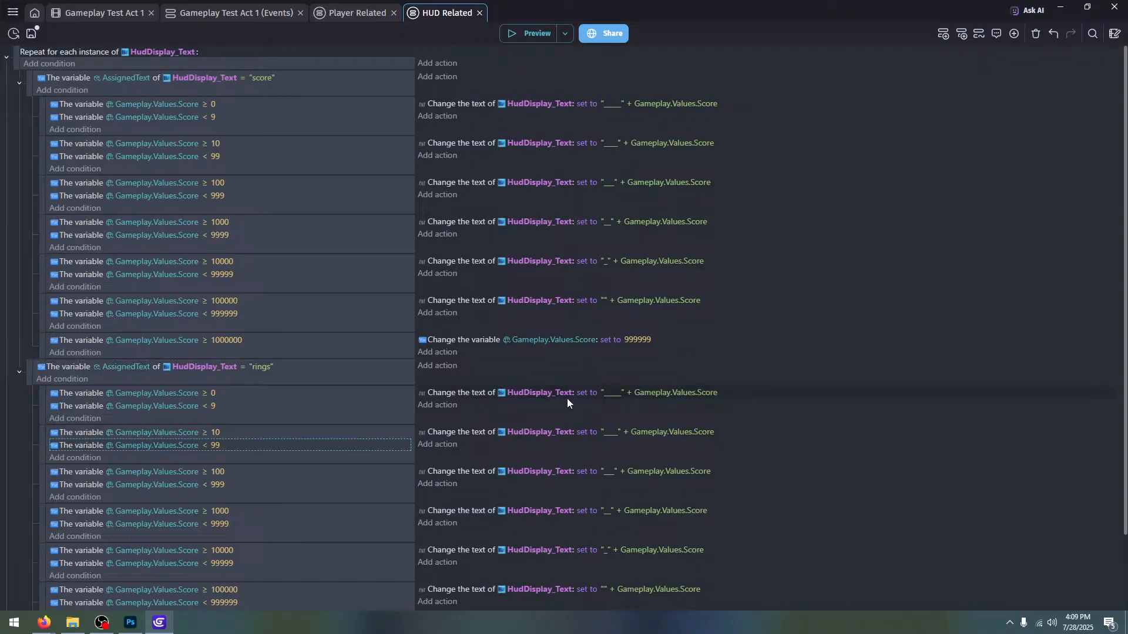
Delete the 1000-to-9999, 10000-to-99999 and 100000-to-999999 sub-events from the "rings" event
scroll(297, 454, down, 1)
click(288, 474)
key(Delete)
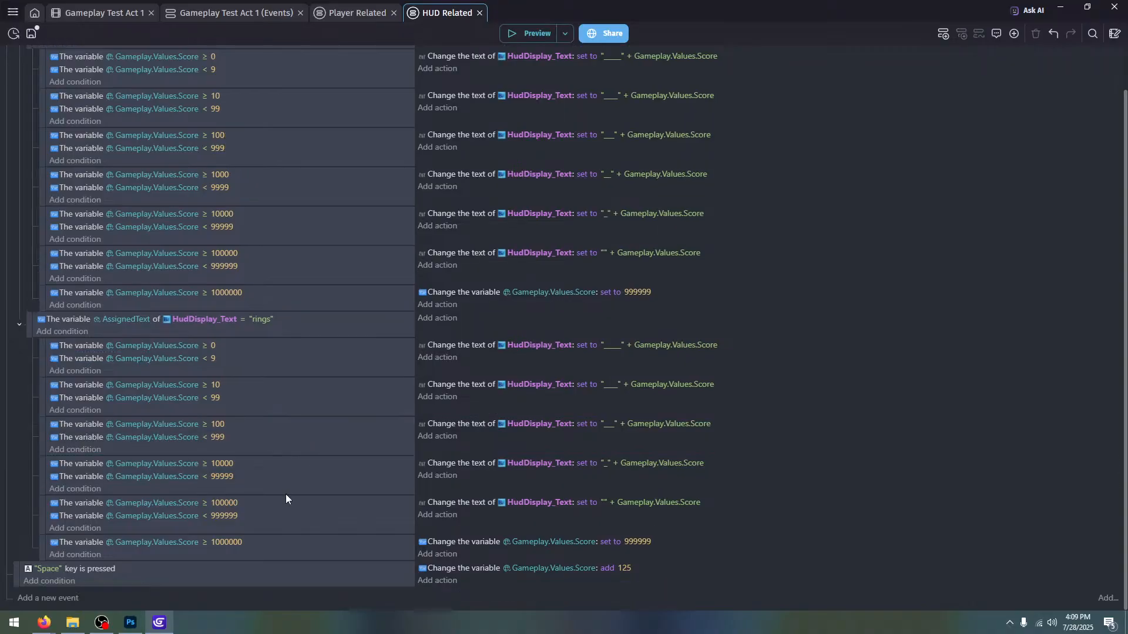
click(285, 494)
key(Delete)
click(287, 528)
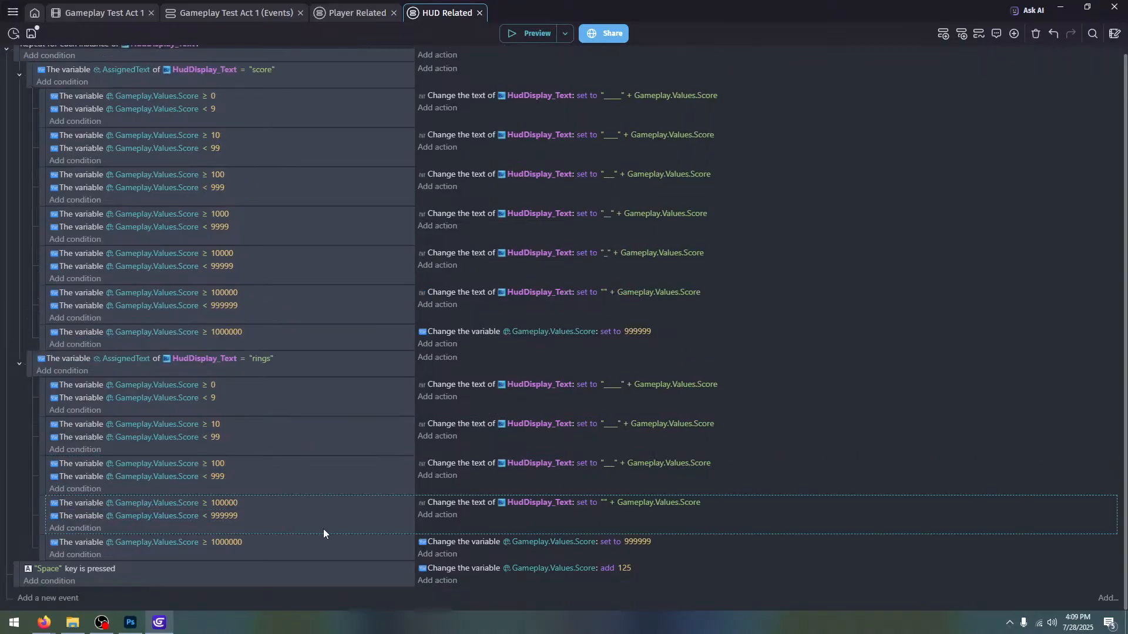
key(Delete)
Set the comparison value of the last "rings" sub-event's condition to 1000
click(235, 510)
key(BackSpace)
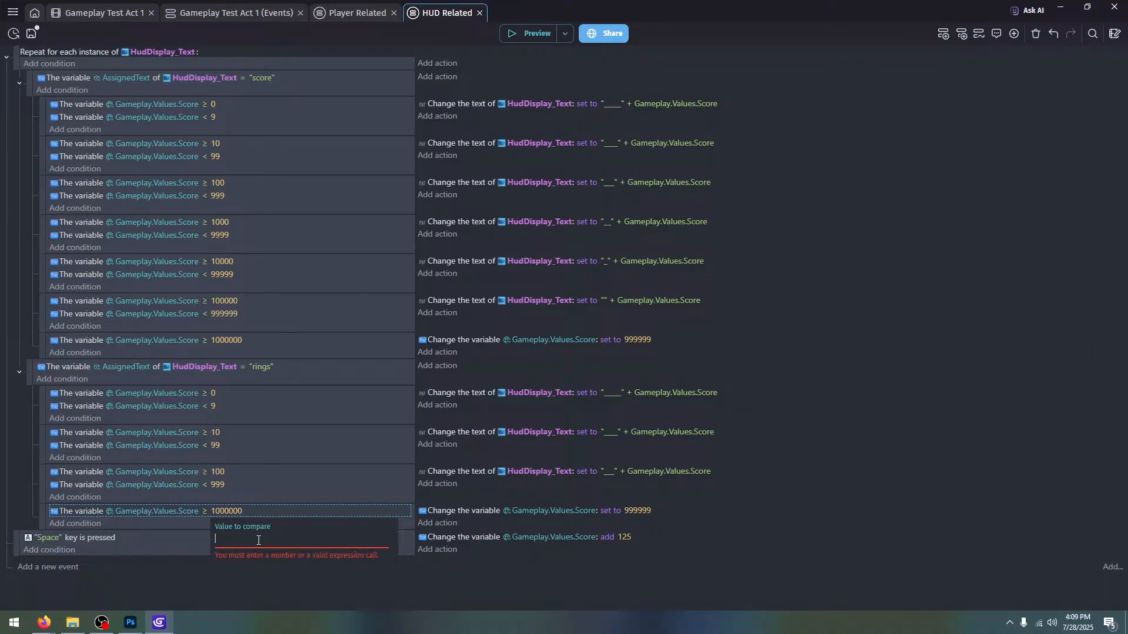
text(100)
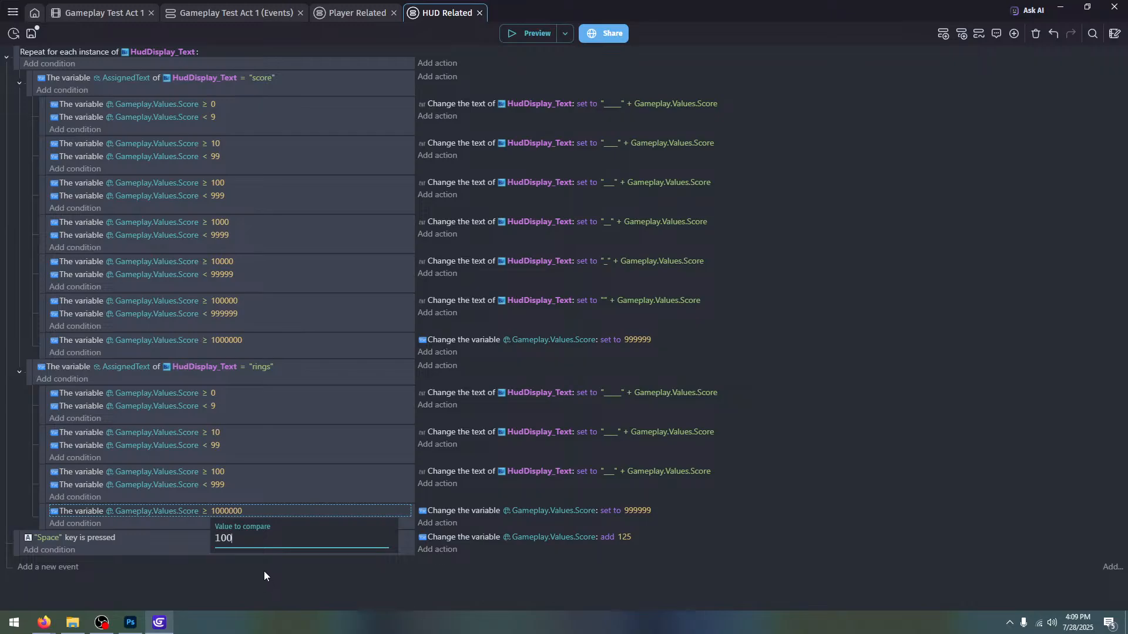
text(00)
key(Return)
Change the variable in the last "rings" sub-event's set-to action to Gameplay.Values.Rings
click(569, 512)
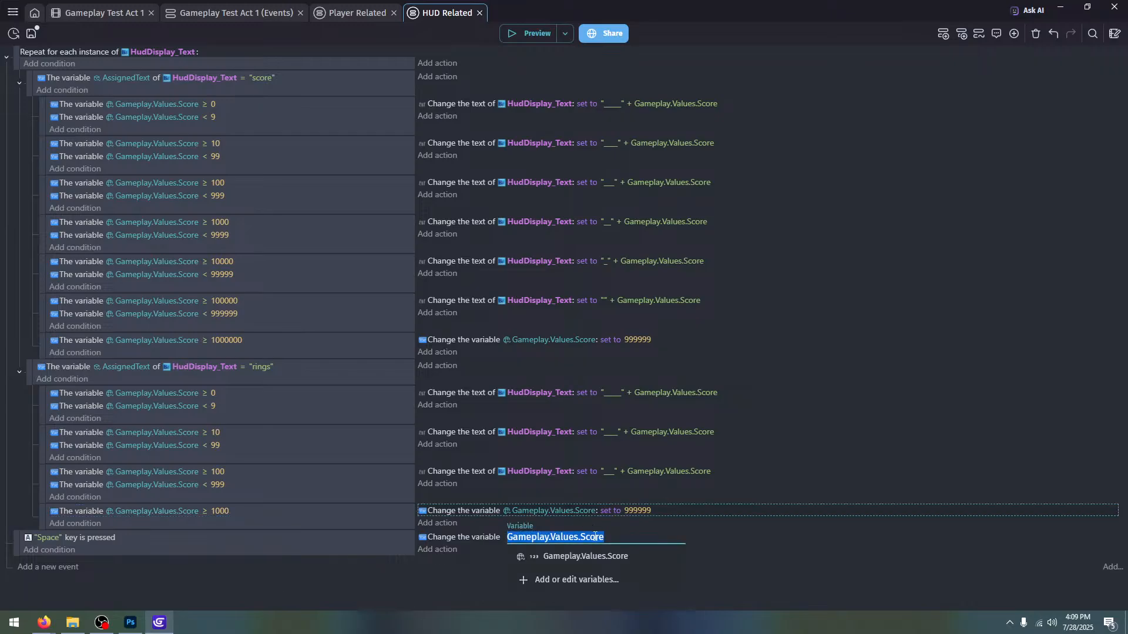
click(602, 537)
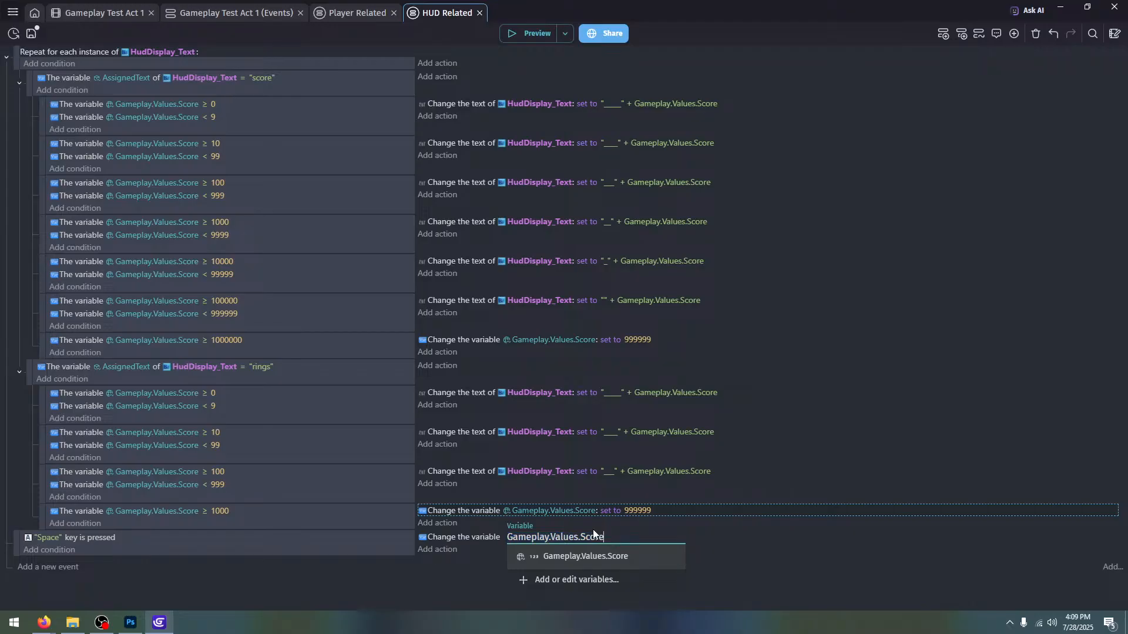
key(BackSpace)
key(BackSpace)
key(BackSpace)
key(BackSpace)
key(BackSpace)
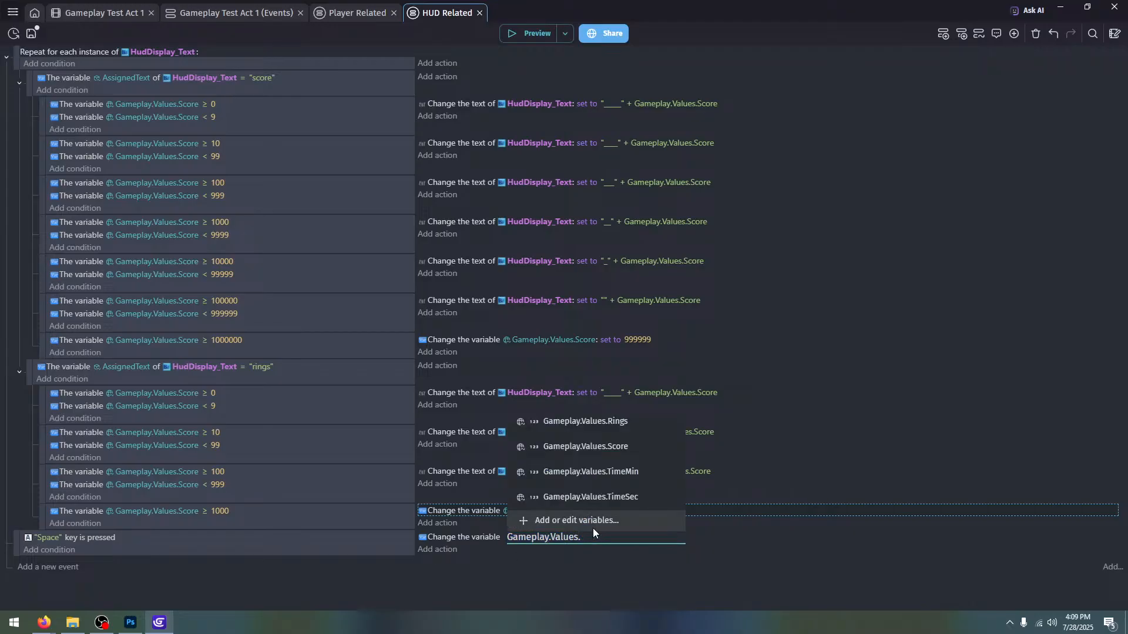
text(Ring)
click(603, 559)
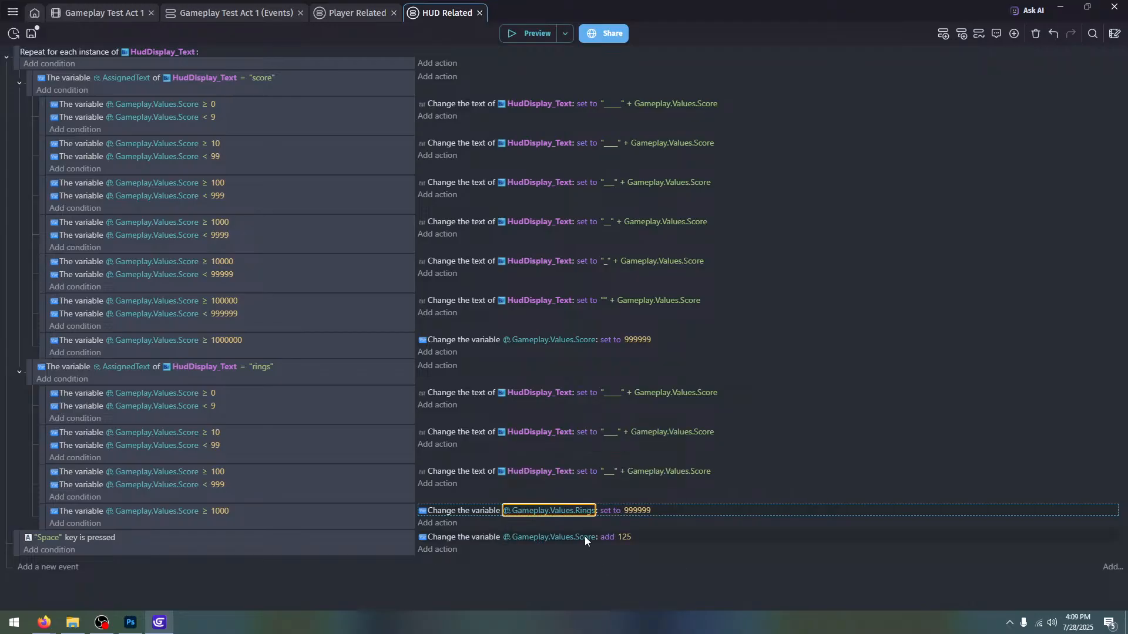
Change the text expression in the 100-to-999 "rings" sub-event to use Gameplay.Values.Rings
click(578, 512)
key(ctrl+c)
click(690, 471)
click(689, 471)
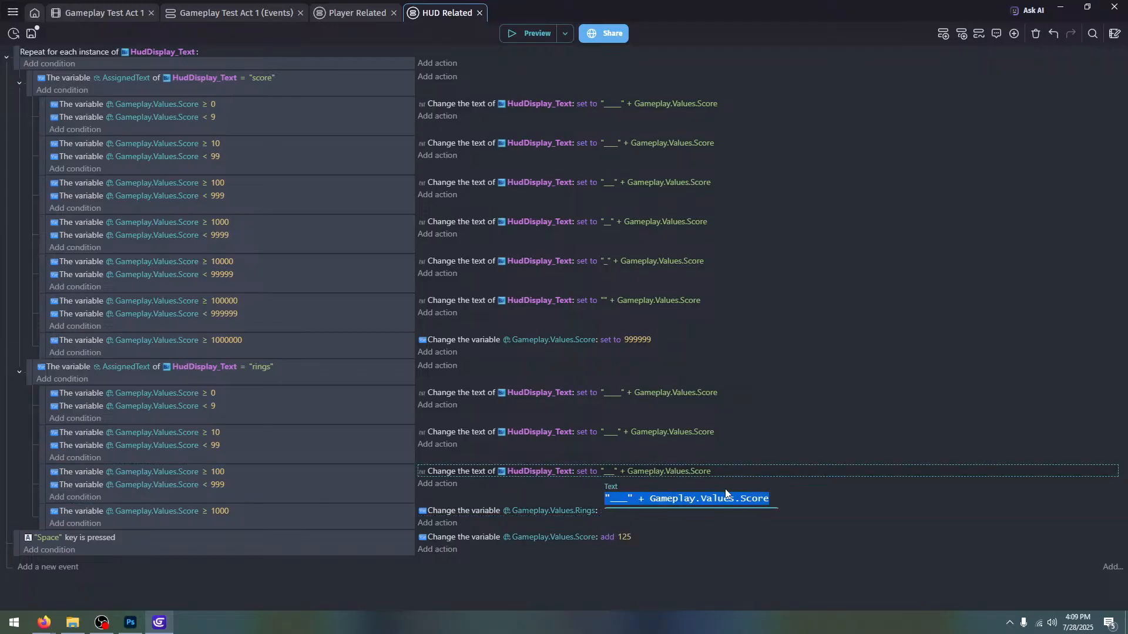
drag(767, 498, 740, 498)
text(Ring)
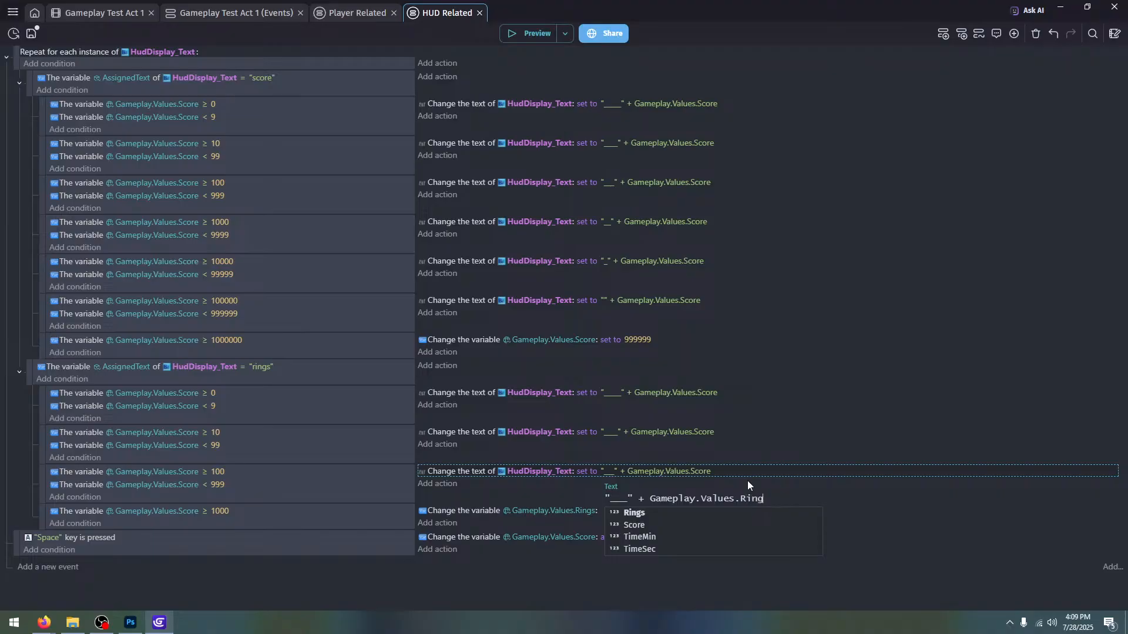
text(s)
key(ctrl+a)
click(767, 446)
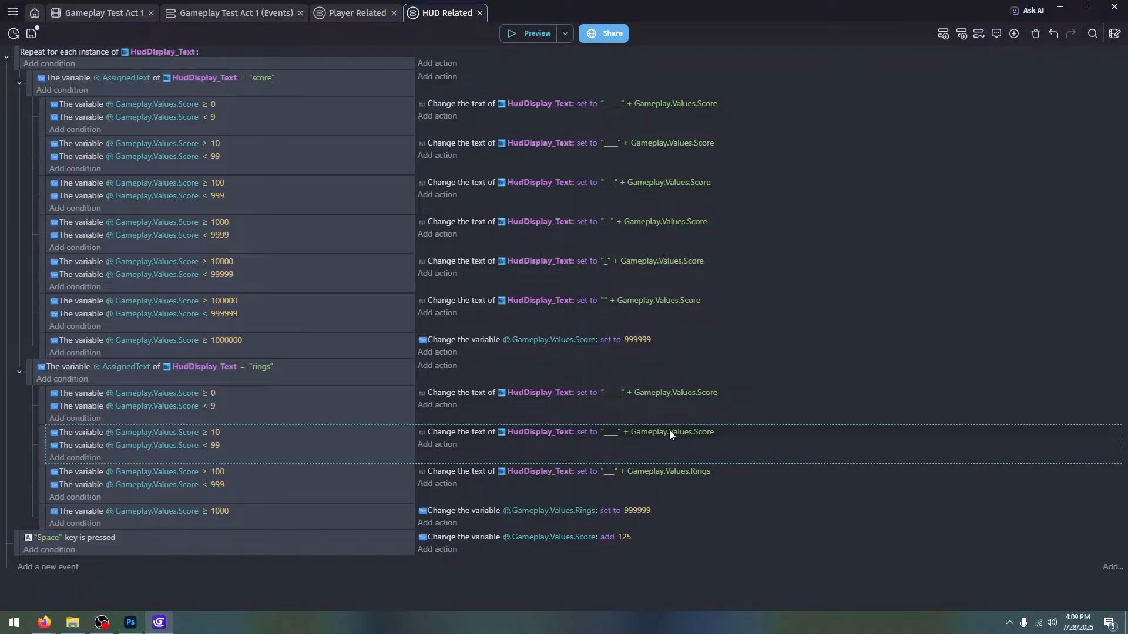
Copy the "___" + Gameplay.Values.Rings expression into the text actions of the 10-to-99 and 0-to-9 "rings" sub-events
click(671, 432)
key(ctrl+v)
click(768, 383)
click(696, 393)
key(ctrl+v)
click(781, 343)
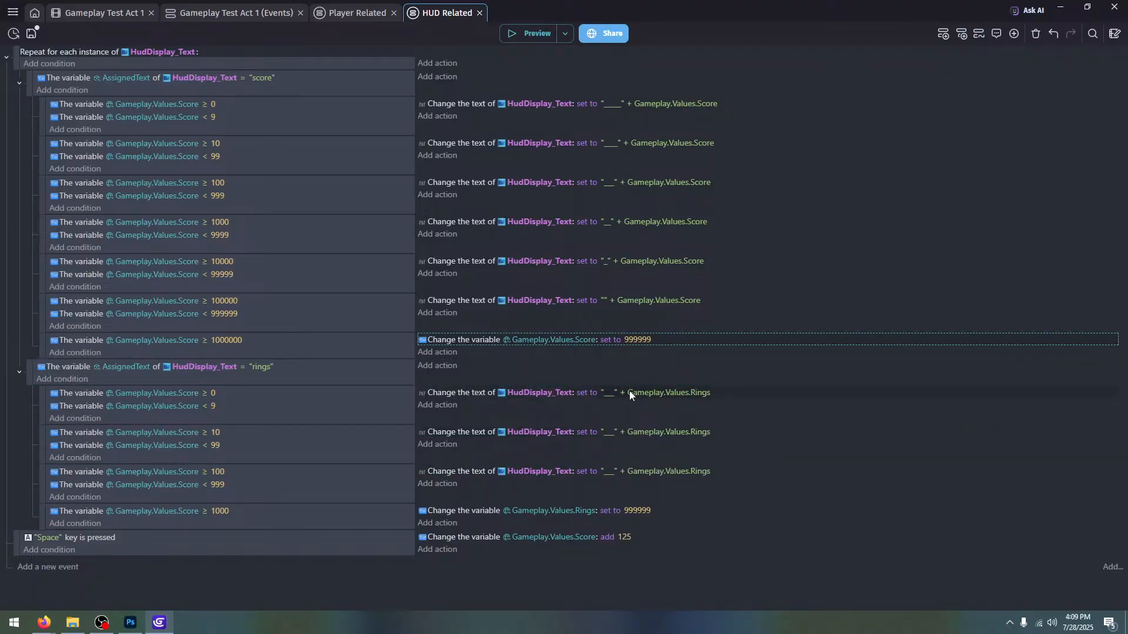
Set the padding string in the 0-to-9 "rings" text action to two underscores
click(608, 393)
click(622, 420)
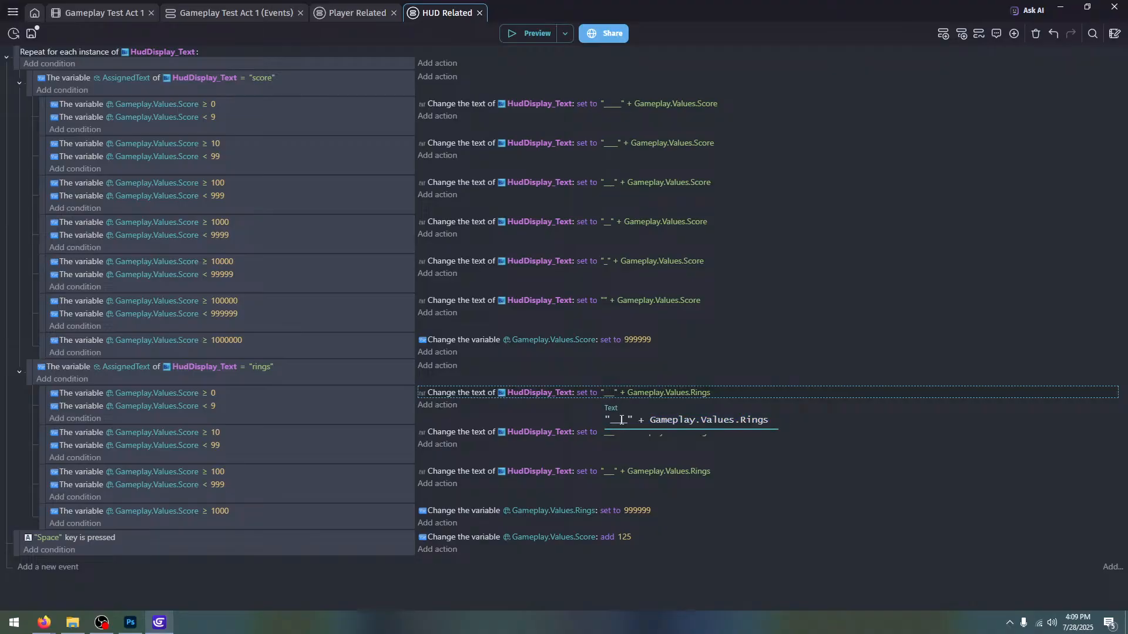
text(_)
key(BackSpace)
key(BackSpace)
key(BackSpace)
text(__)
click(692, 348)
Set the padding string in the 10-to-99 "rings" text action to a single underscore
click(609, 435)
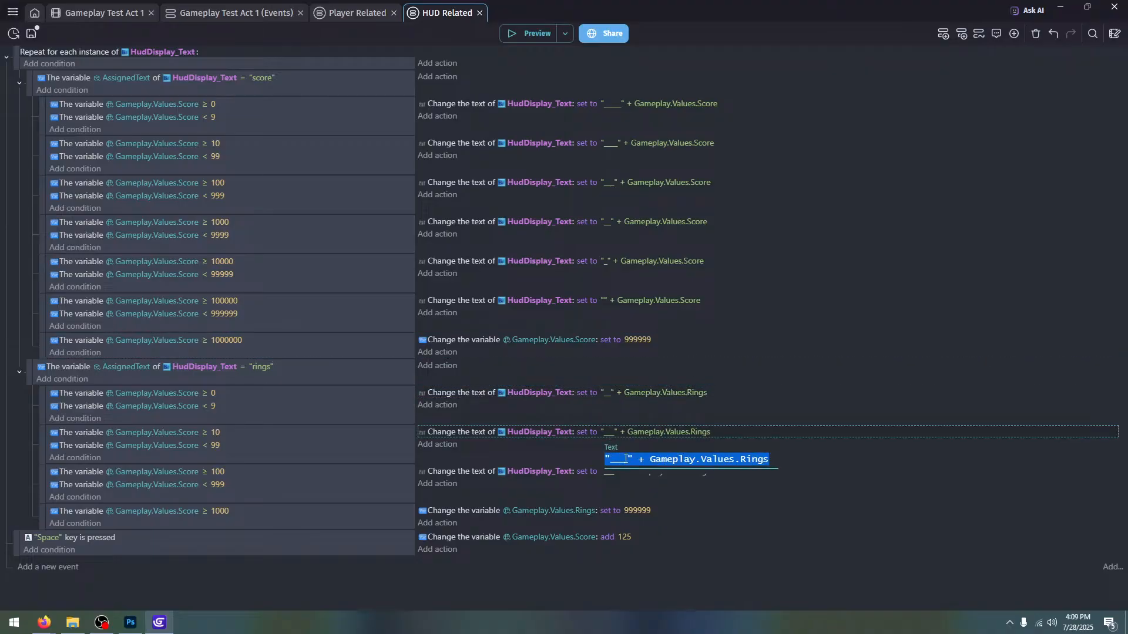
key(BackSpace)
click(700, 418)
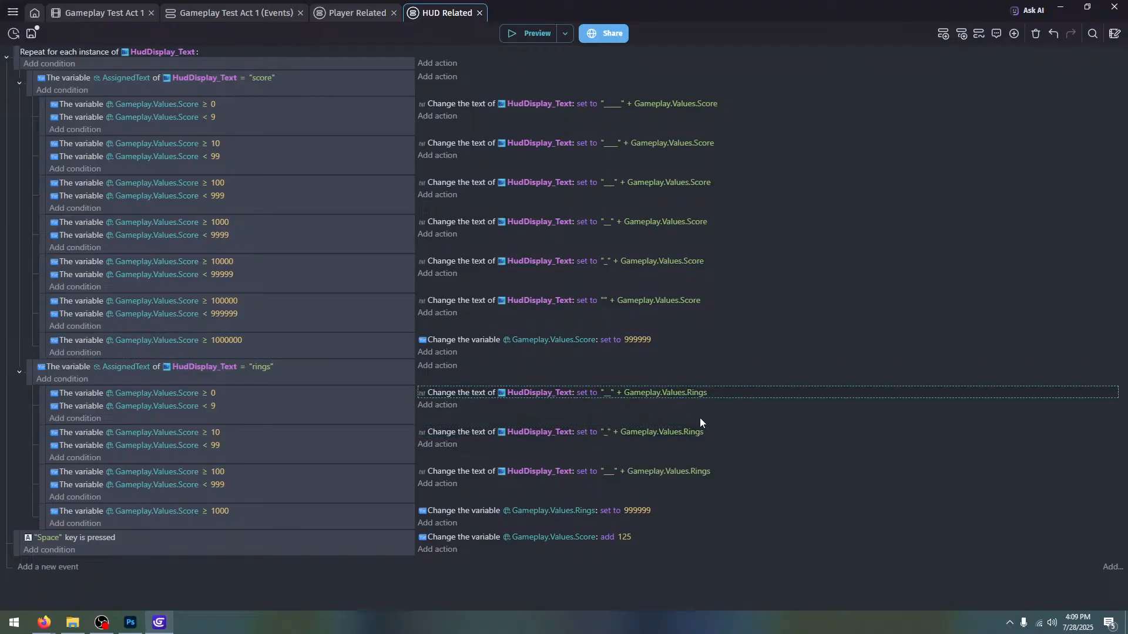
Remove all padding underscores from the 100-to-999 "rings" text action, leaving an empty string before Gameplay.Values.Rings
click(612, 473)
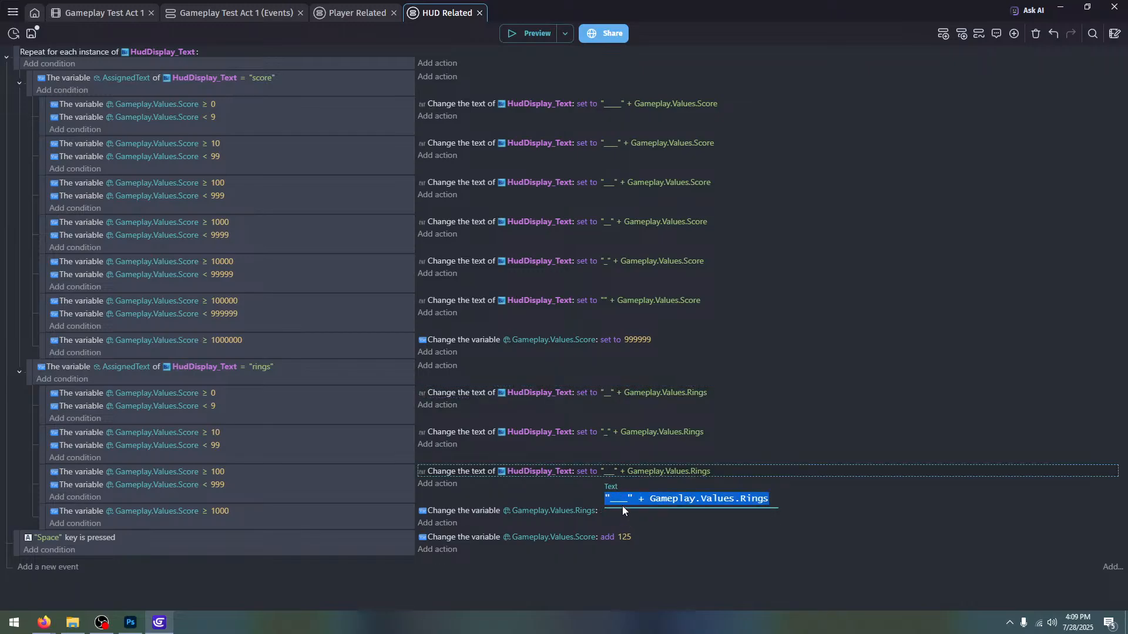
click(623, 499)
key(BackSpace)
key(BackSpace)
key(BackSpace)
click(774, 414)
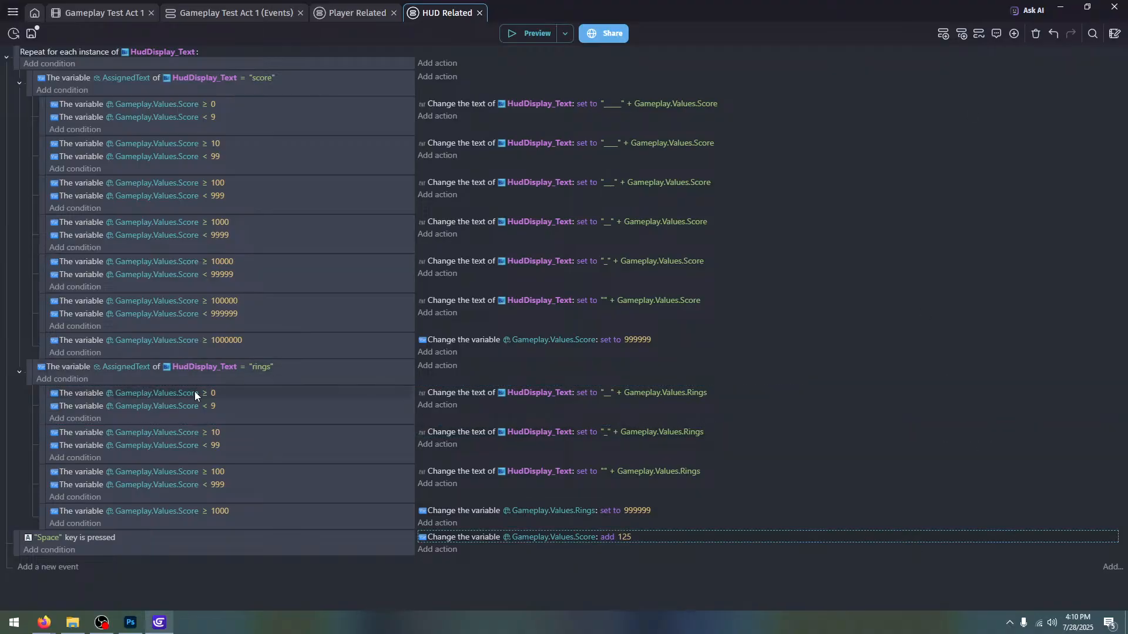
Set the value assigned to Gameplay.Values.Rings in the last "rings" sub-event to 999
click(521, 511)
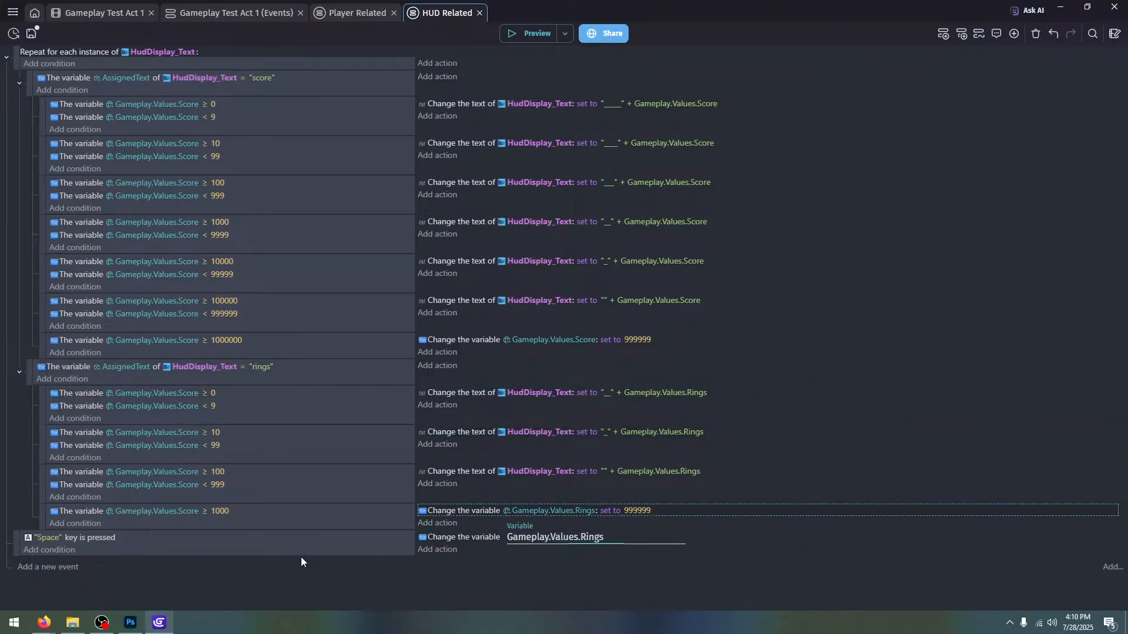
click(301, 558)
click(631, 513)
text(909)
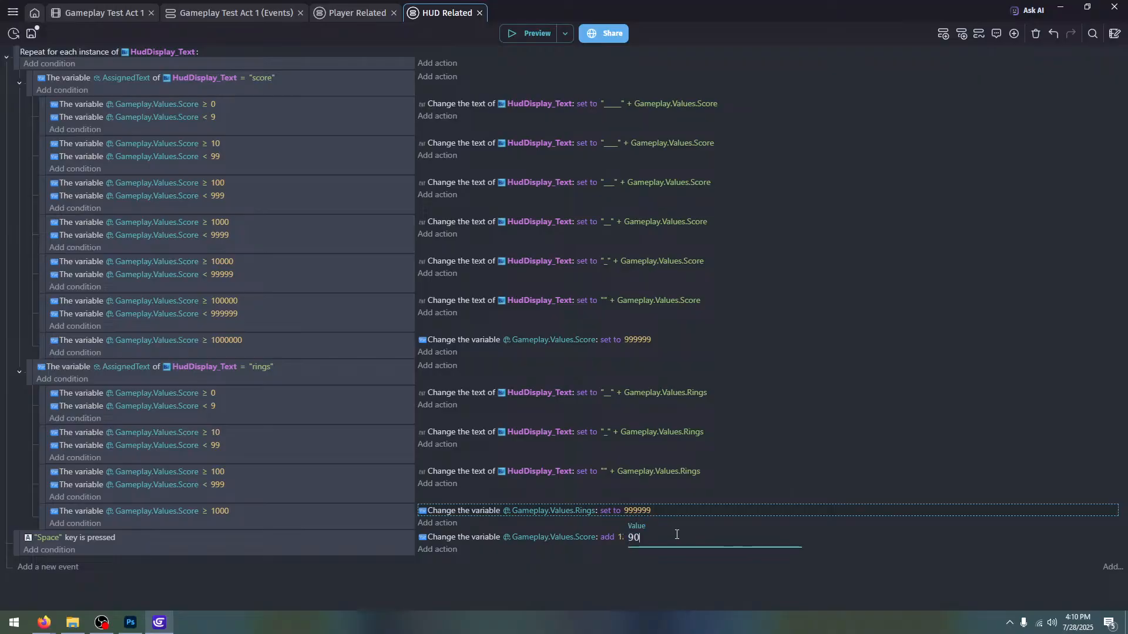
key(BackSpace)
text(99)
click(852, 526)
Replace the variable with Gameplay.Values.Rings in the 1000, 999 and 100 conditions of the "rings" event
click(175, 512)
key(ctrl+v)
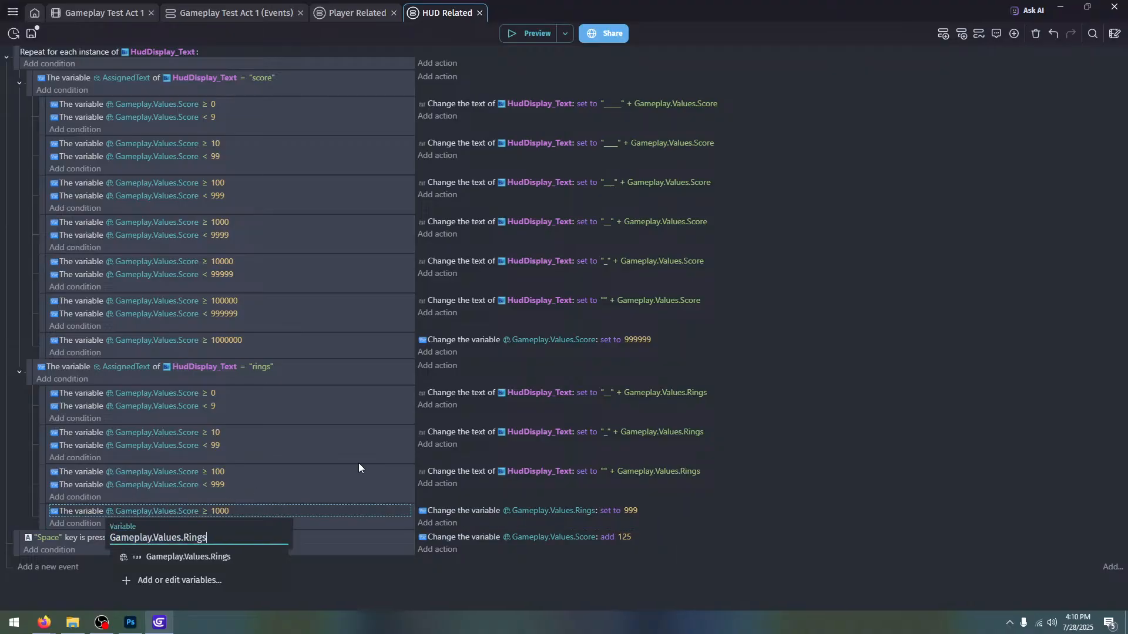
click(359, 463)
click(169, 487)
key(ctrl+v)
click(311, 450)
click(185, 474)
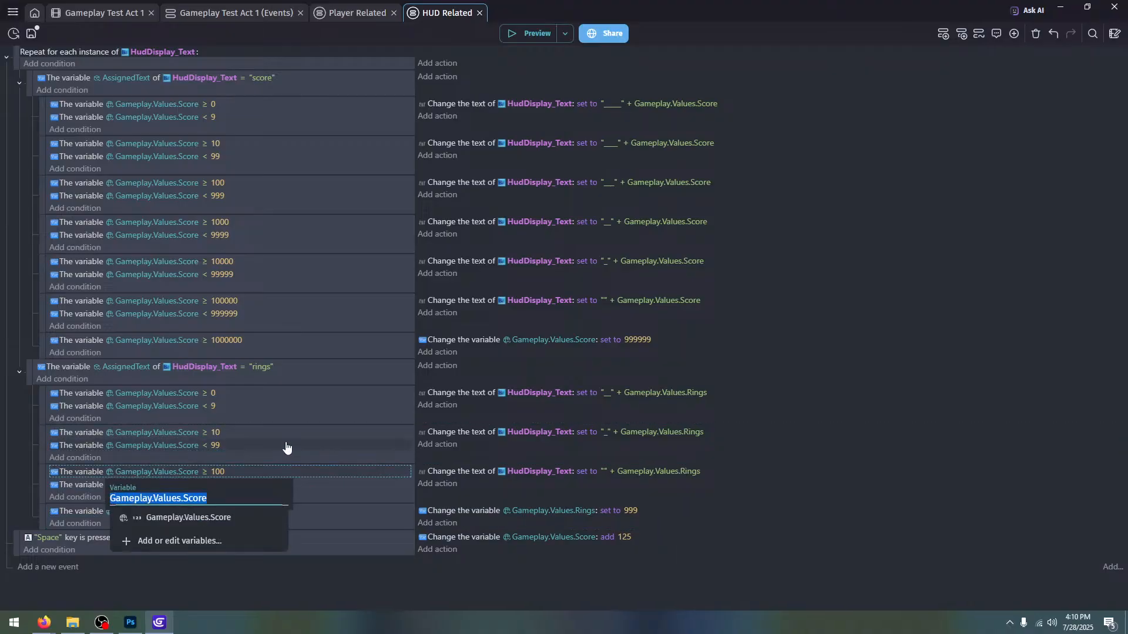
click(285, 447)
click(174, 471)
key(ctrl+v)
click(270, 445)
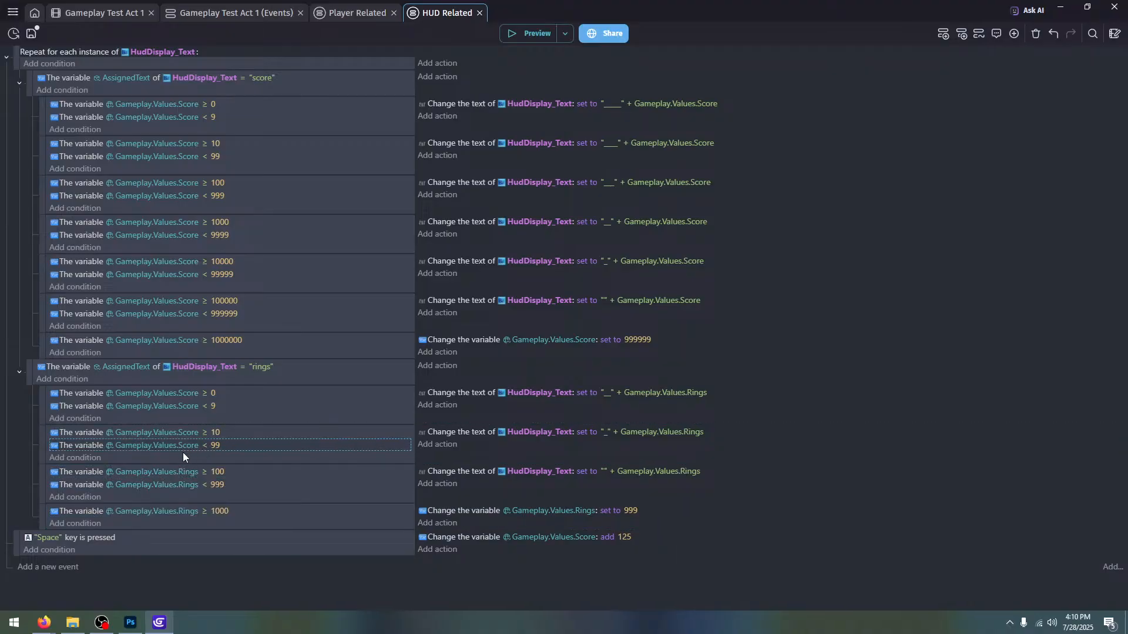
Replace the variable with Gameplay.Values.Rings in the conditions of the 10-to-99 and 0-to-9 "rings" sub-events
click(177, 433)
click(258, 444)
click(189, 435)
key(ctrl+v)
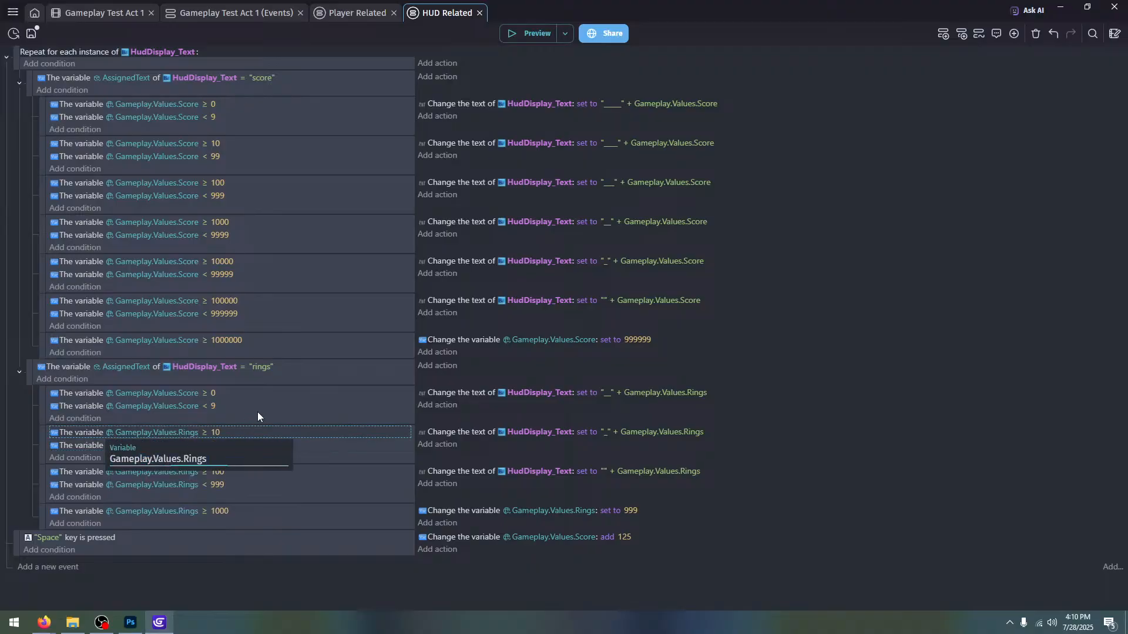
click(258, 411)
click(170, 409)
key(ctrl+v)
click(186, 392)
click(185, 392)
key(ctrl+v)
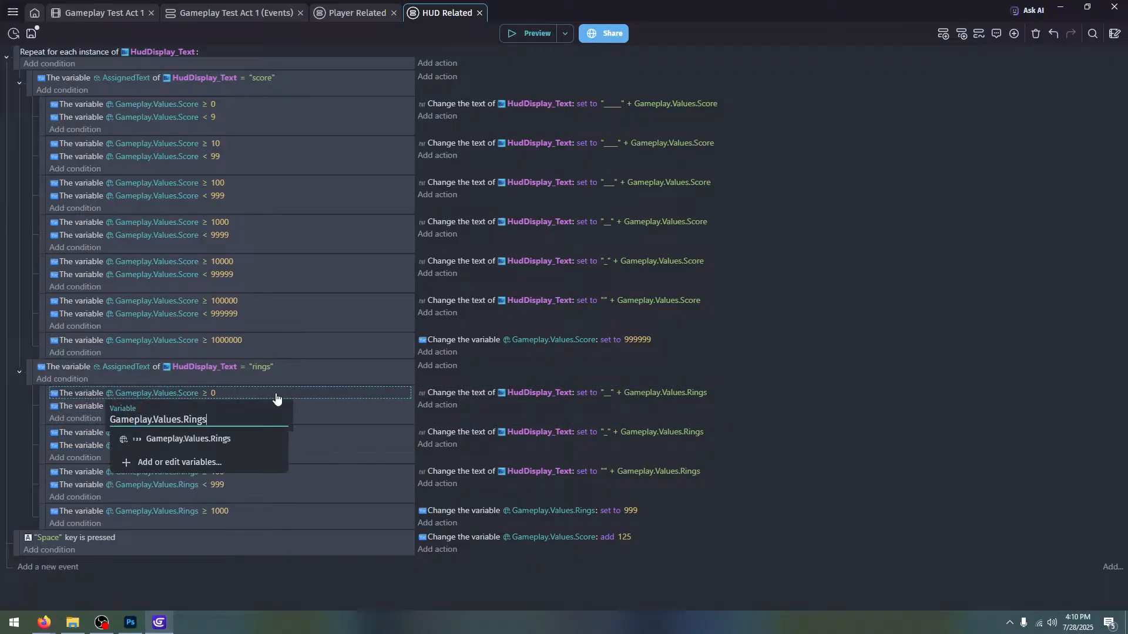
click(277, 401)
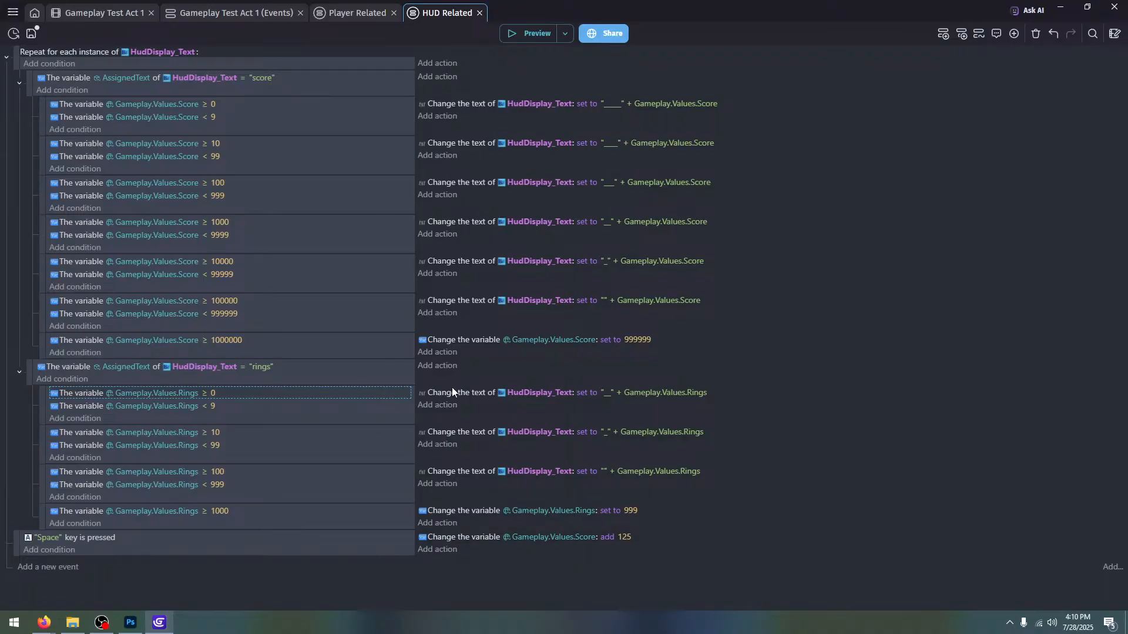
Make the Space key event add 5 to Gameplay.Values.Rings
click(626, 540)
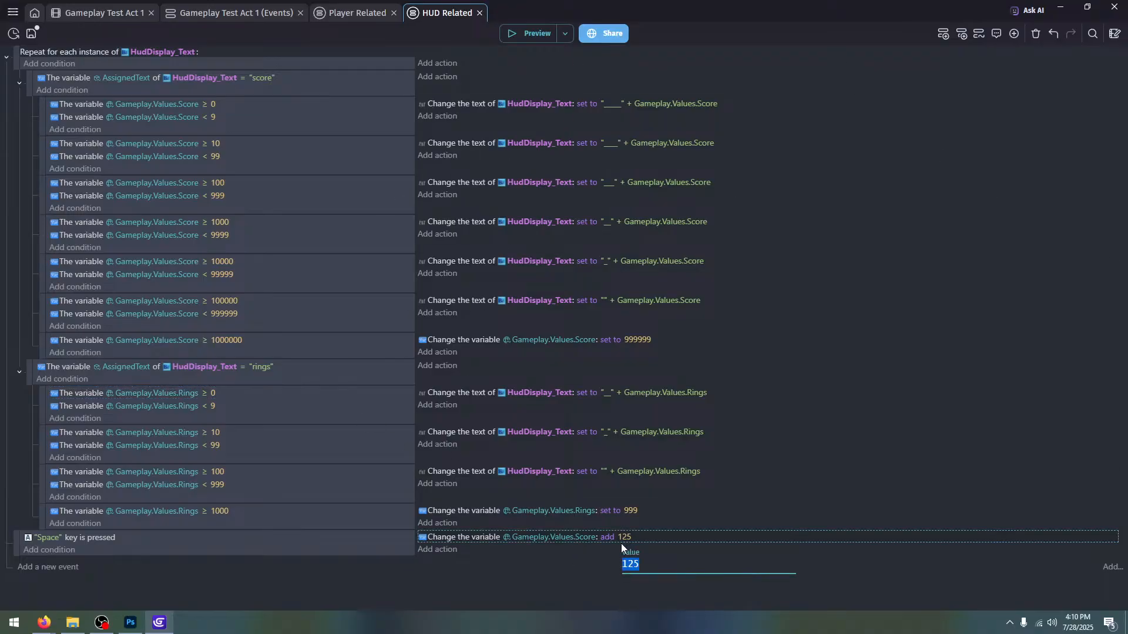
text(5)
key(Return)
click(570, 537)
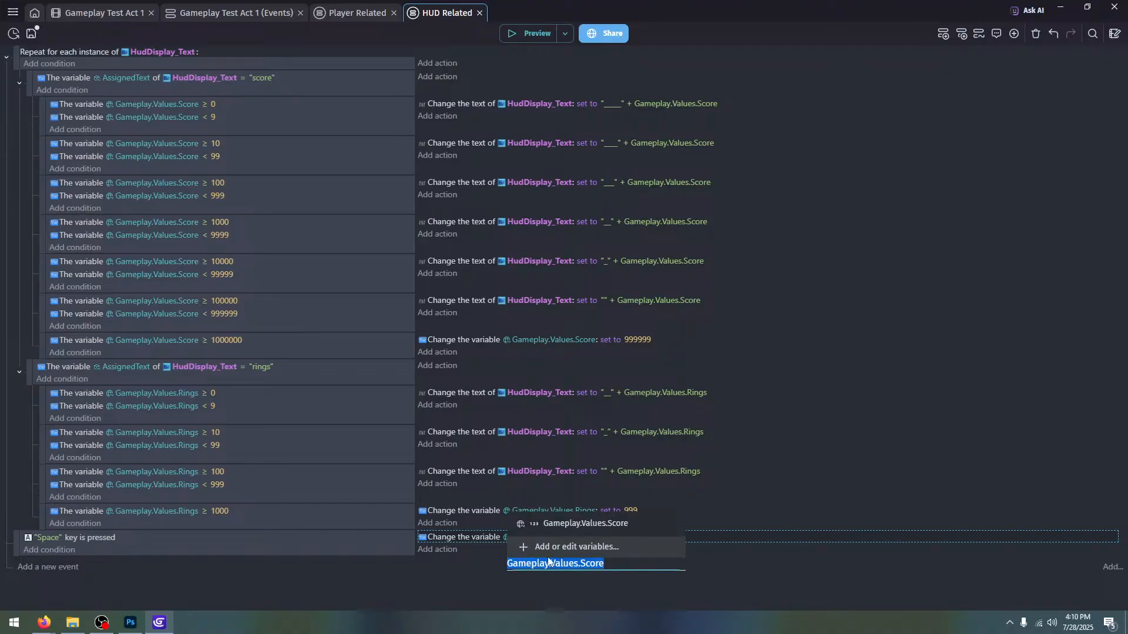
key(ctrl+v)
click(457, 586)
Preview the game to test the rings counter with the Space key, and close the preview
click(532, 35)
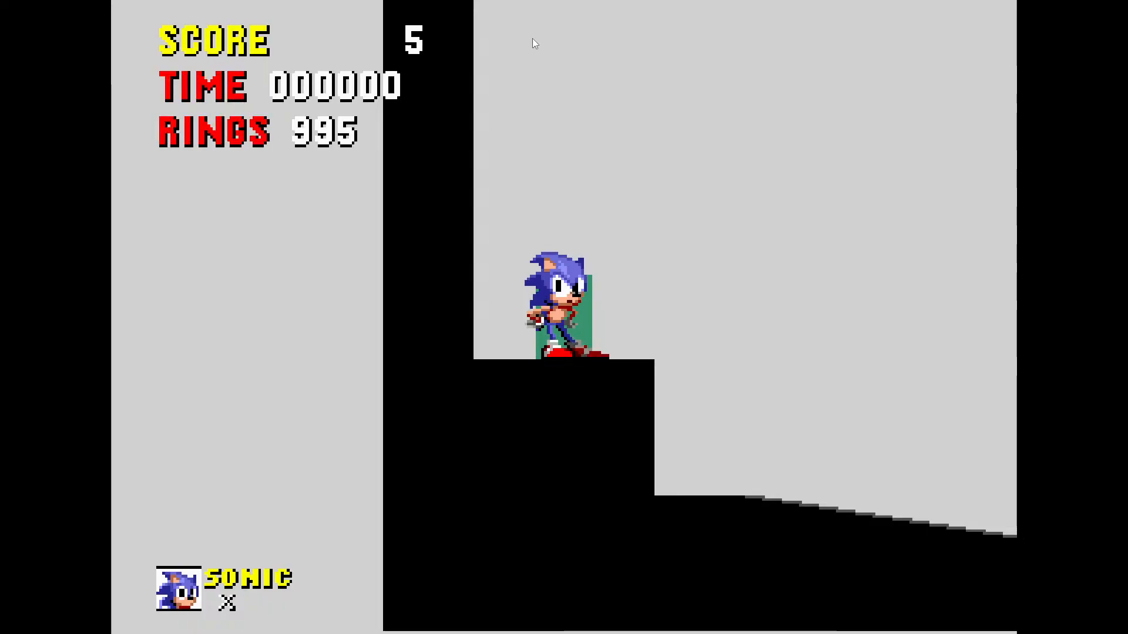
key(F11)
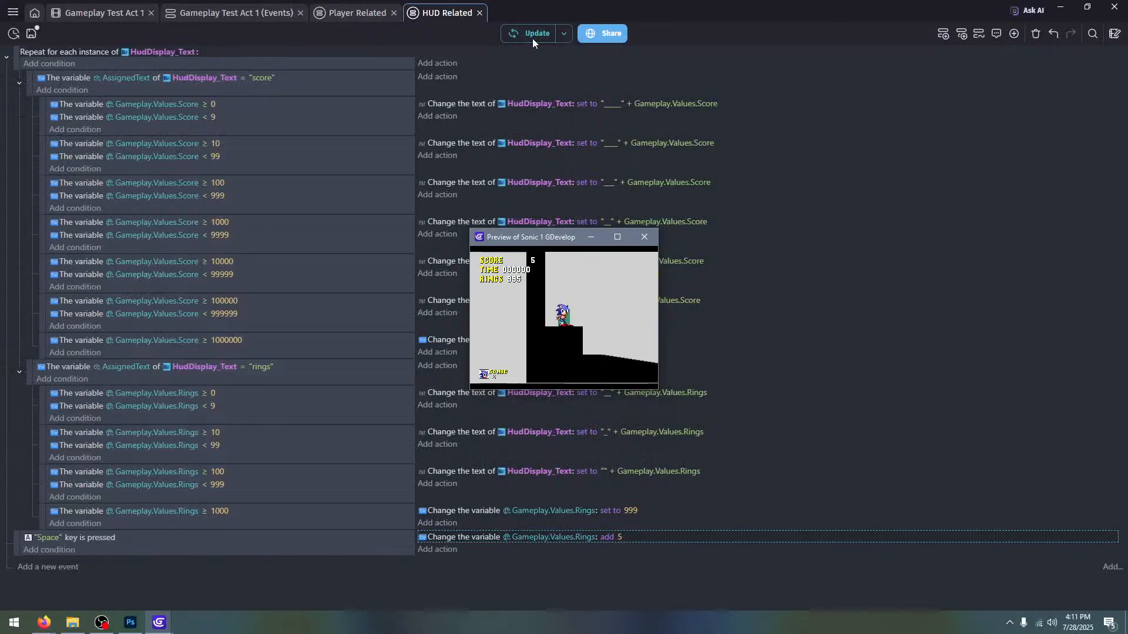
click(644, 236)
click(205, 341)
click(223, 372)
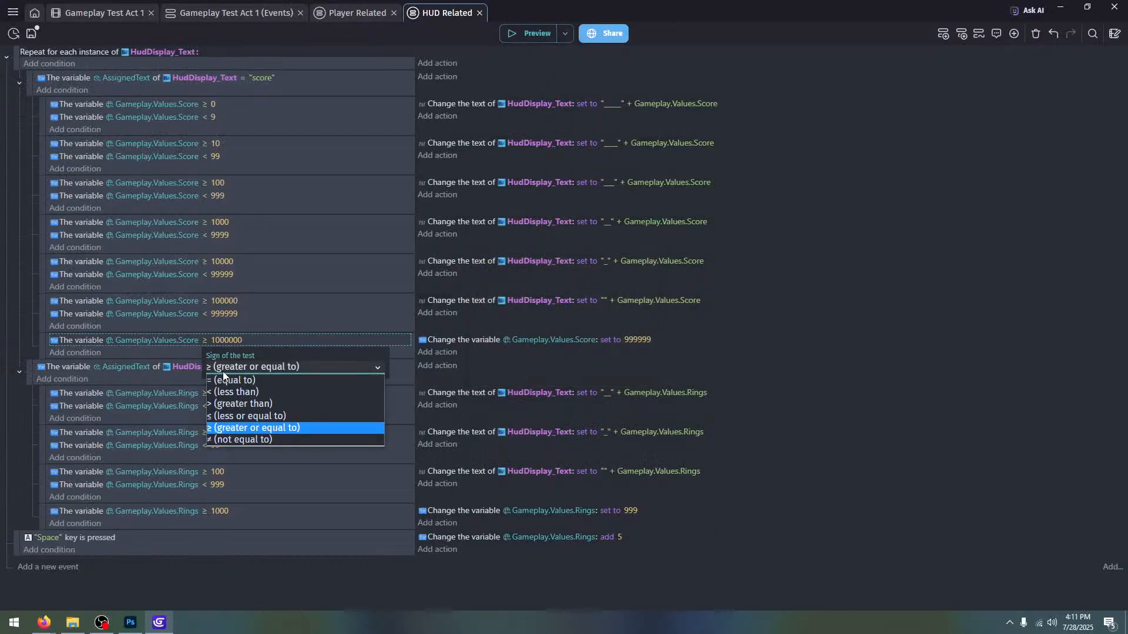
click(223, 428)
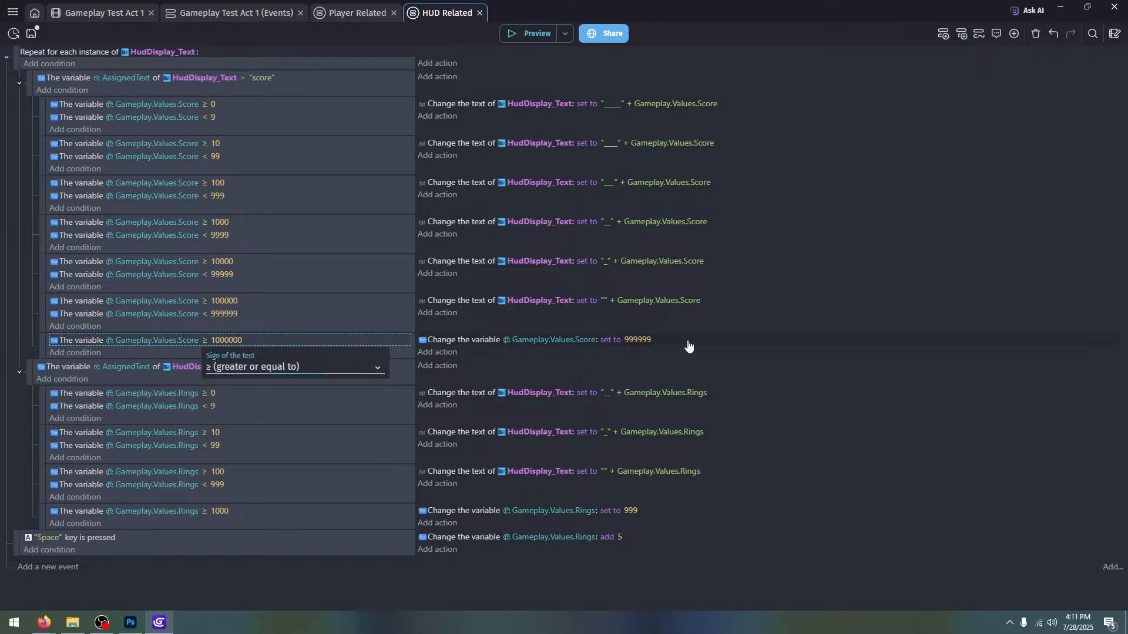
click(657, 344)
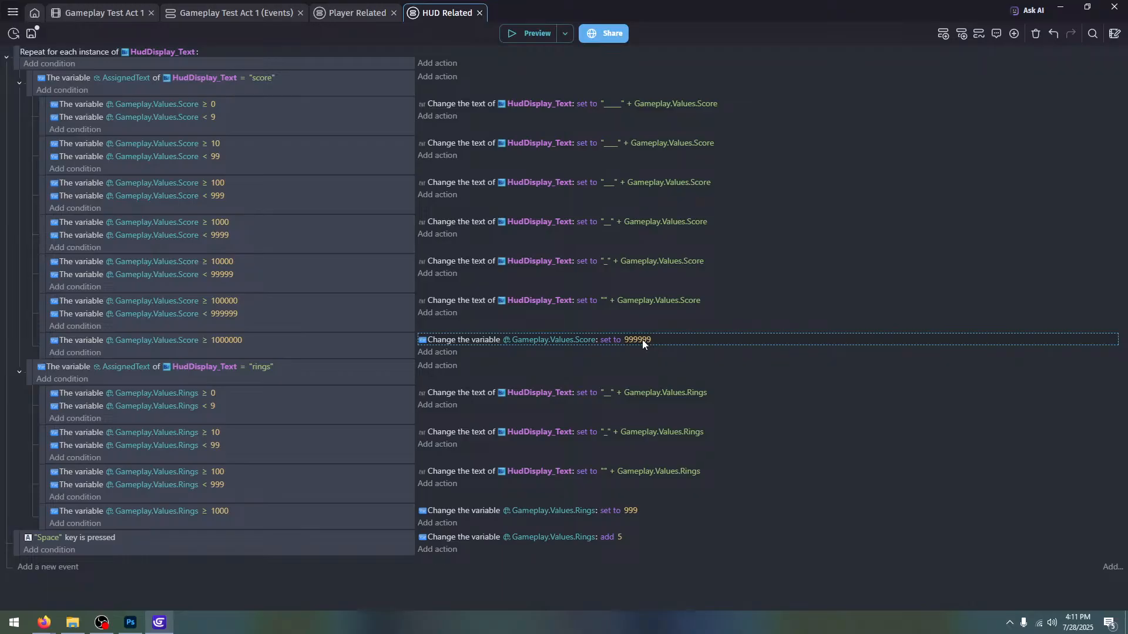
Change the sign of the 999999 and 99999 upper-limit conditions in the "score" event to less or equal to
click(206, 314)
click(222, 341)
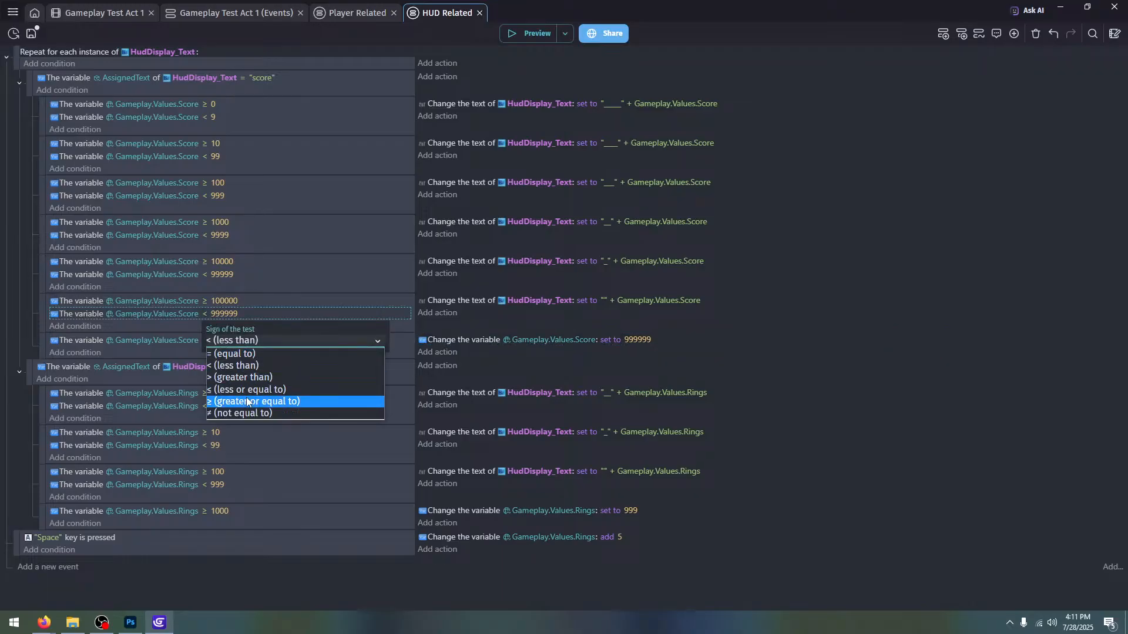
click(245, 390)
click(230, 288)
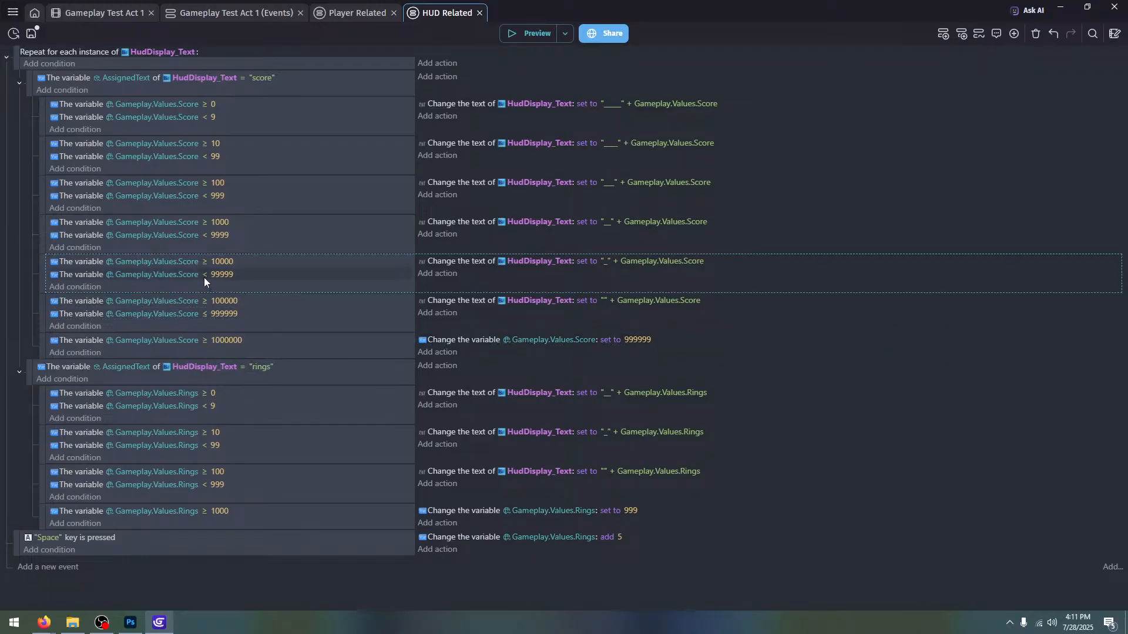
click(204, 276)
click(264, 302)
click(235, 351)
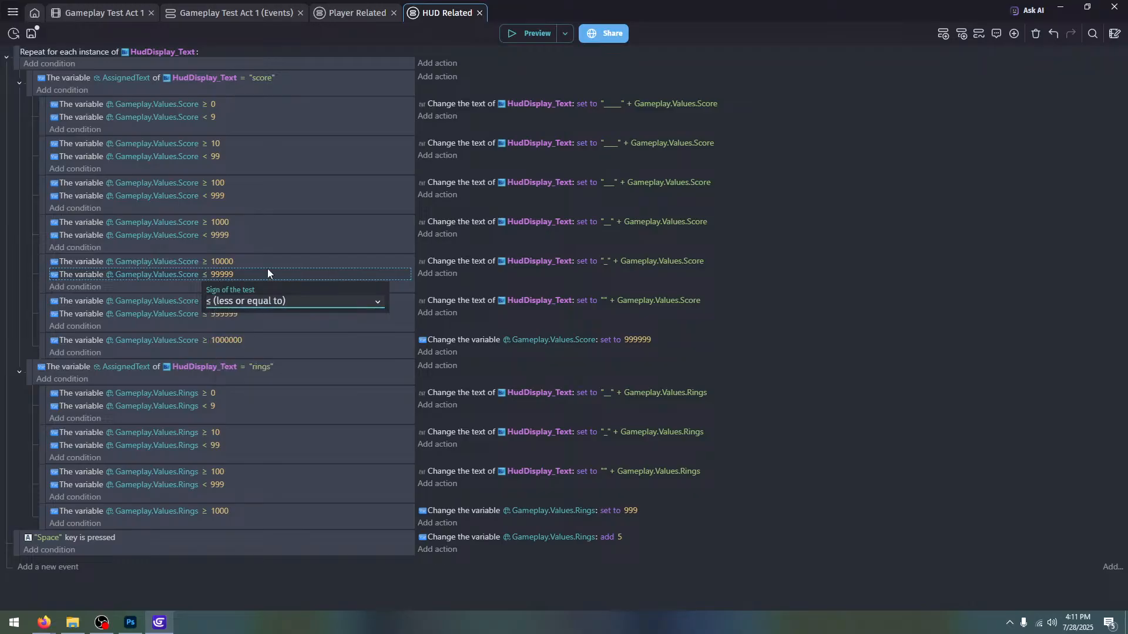
Change the sign of the 9999 and 999 upper-limit conditions in the "score" event to less or equal to
click(195, 228)
click(203, 234)
click(259, 265)
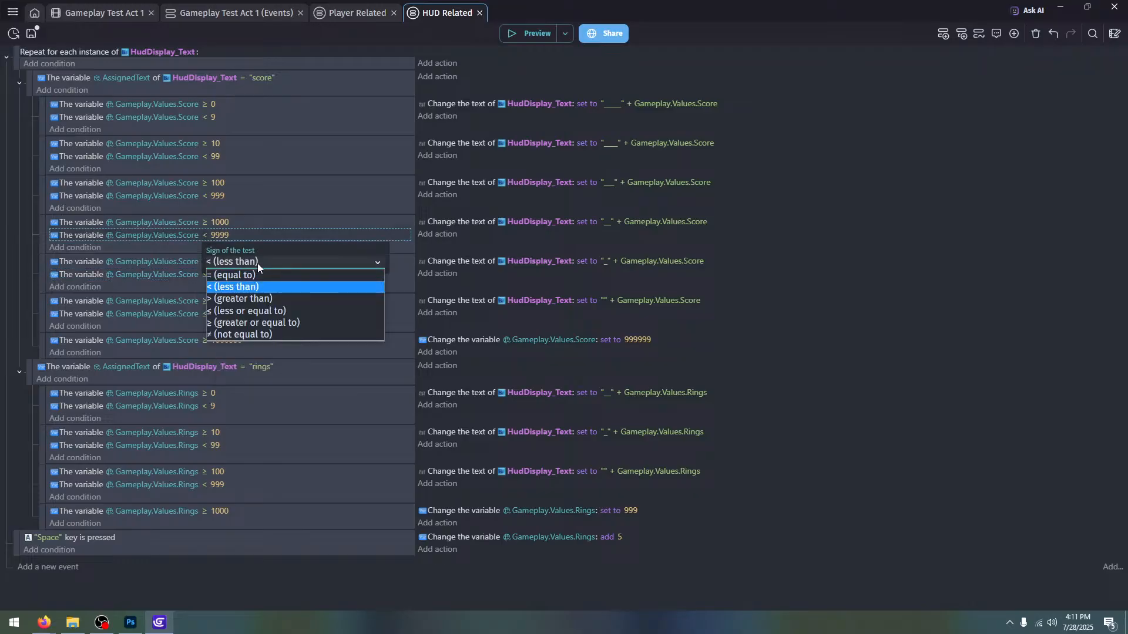
click(274, 311)
click(205, 195)
click(206, 195)
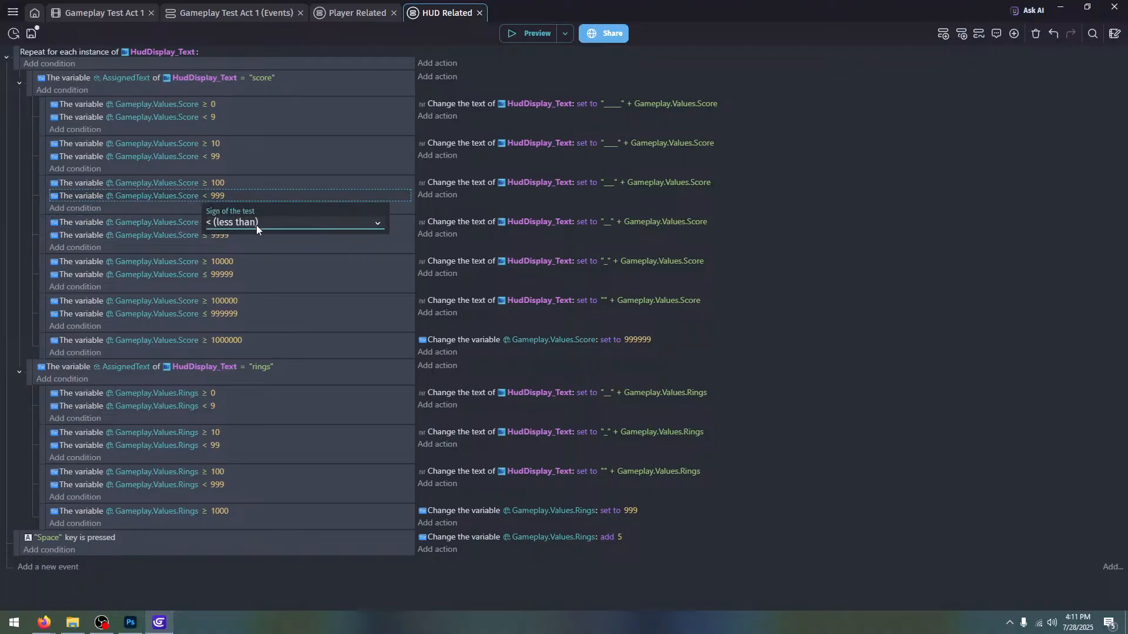
click(256, 224)
click(259, 270)
Change the sign of the 99 upper-limit condition in the "score" event to less or equal to
click(221, 167)
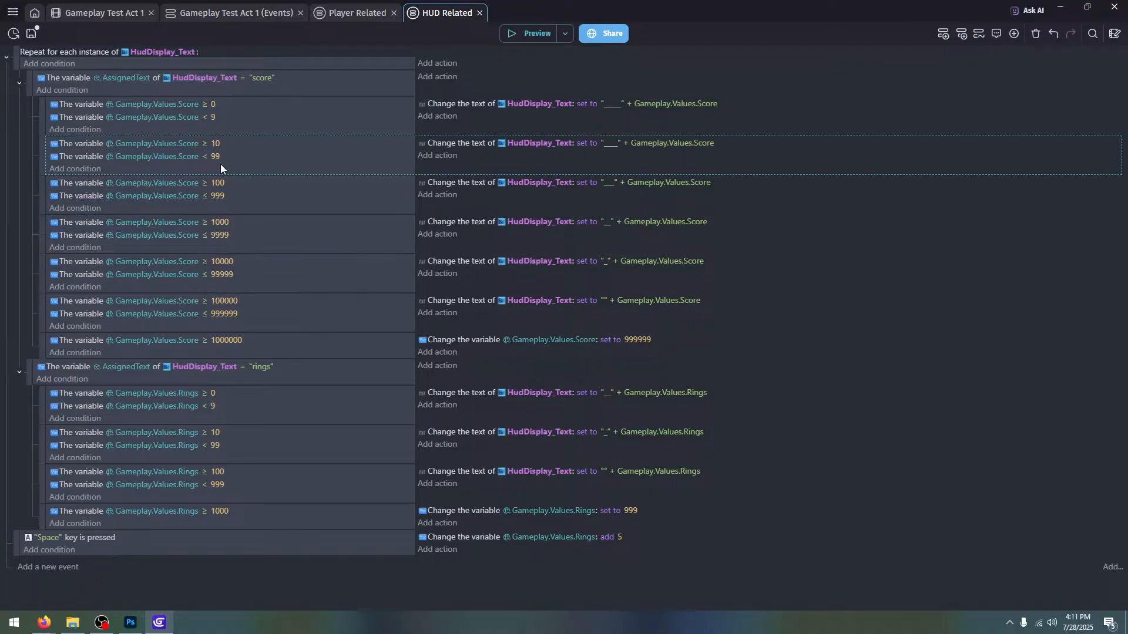
click(213, 162)
click(202, 157)
click(228, 183)
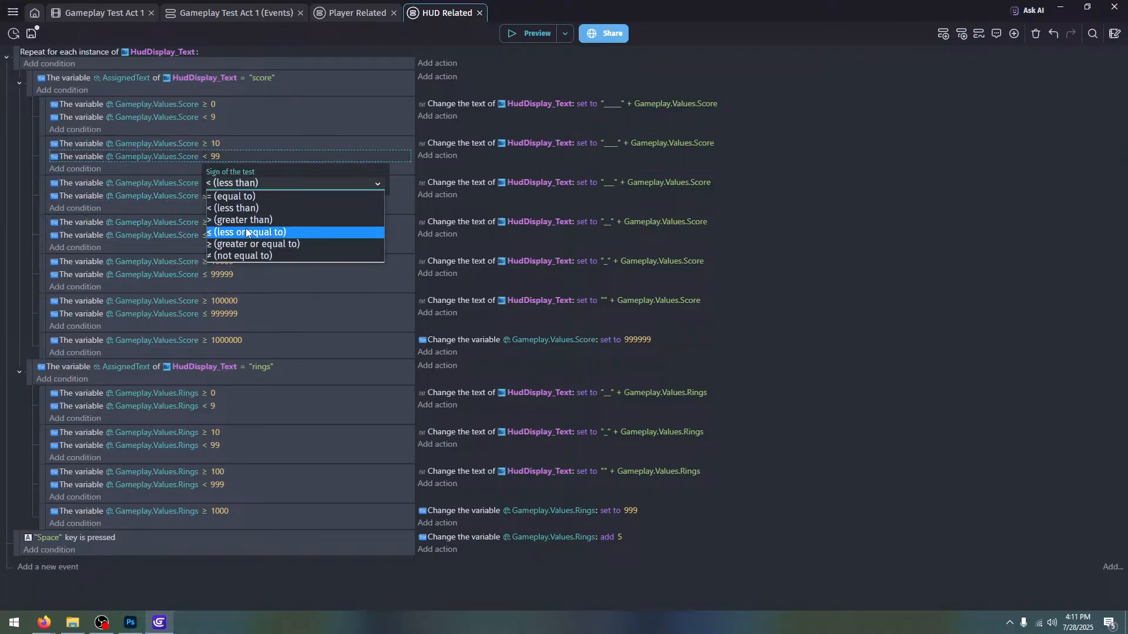
click(248, 230)
click(217, 143)
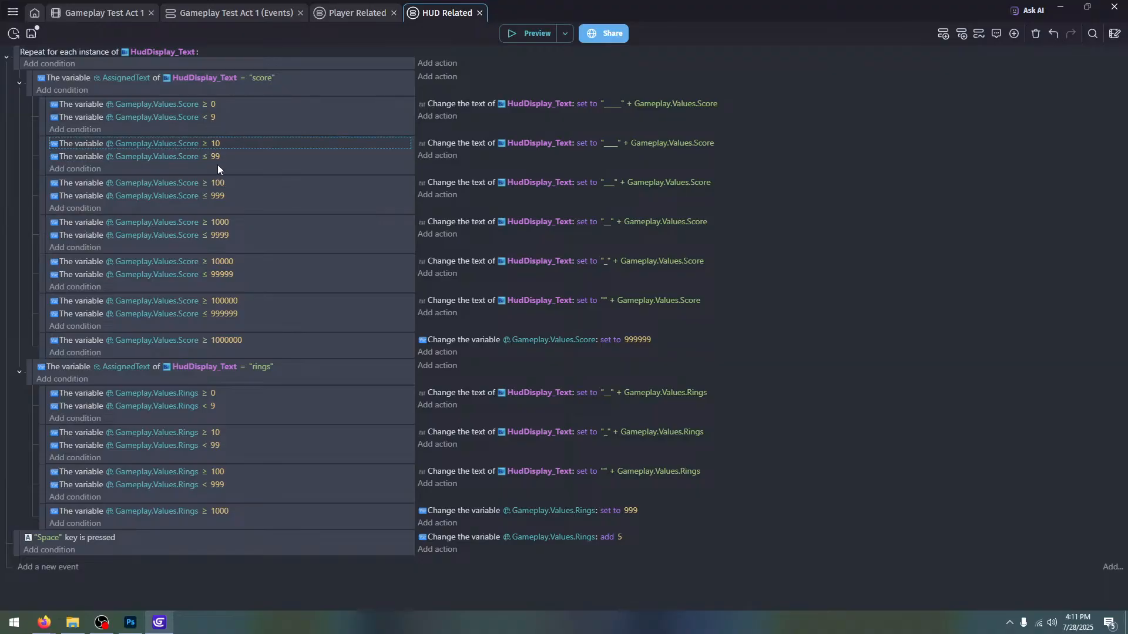
click(220, 181)
click(219, 182)
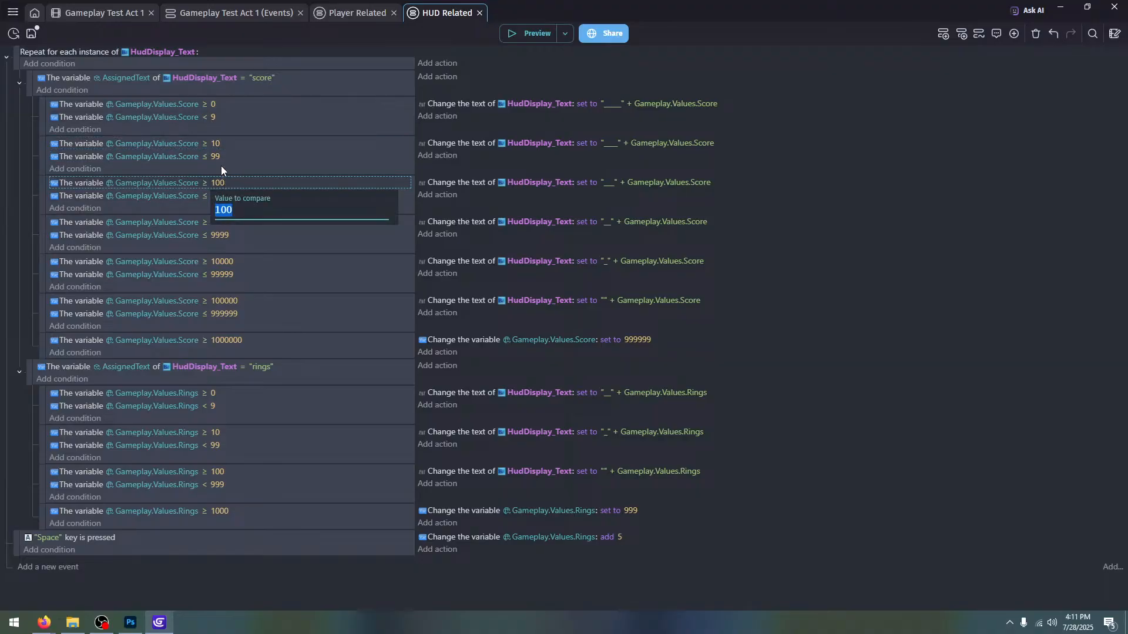
click(235, 159)
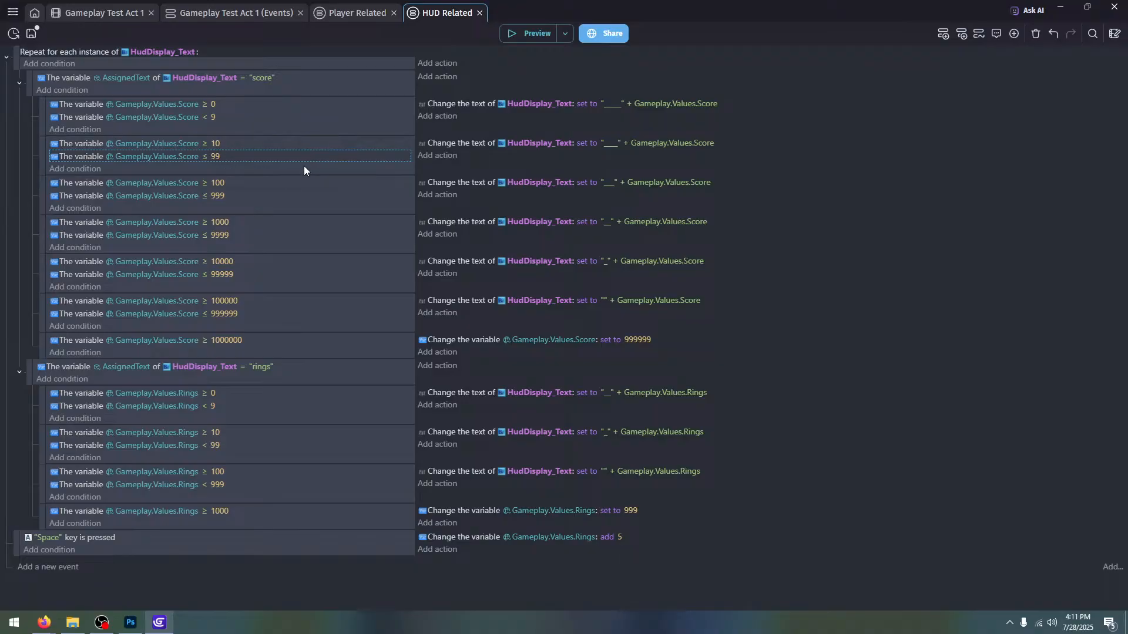
Preview the game to check the HUD counters with the revised comparison signs
click(516, 31)
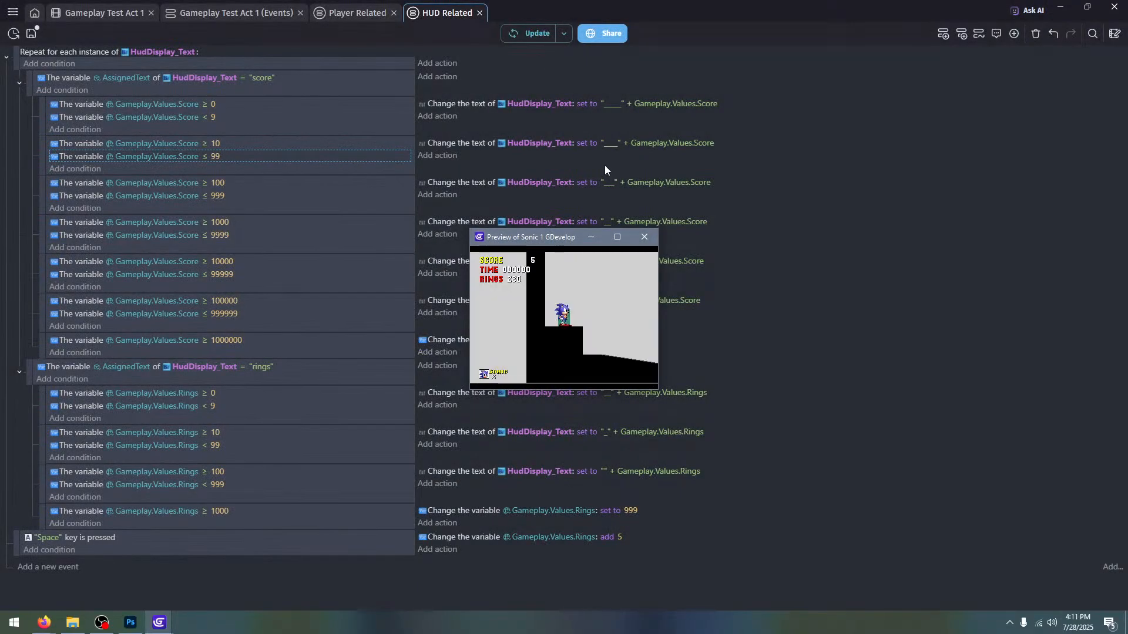
Add rings in the running preview to test the rings counter, and close the preview
key(space)
key(space)
click(647, 241)
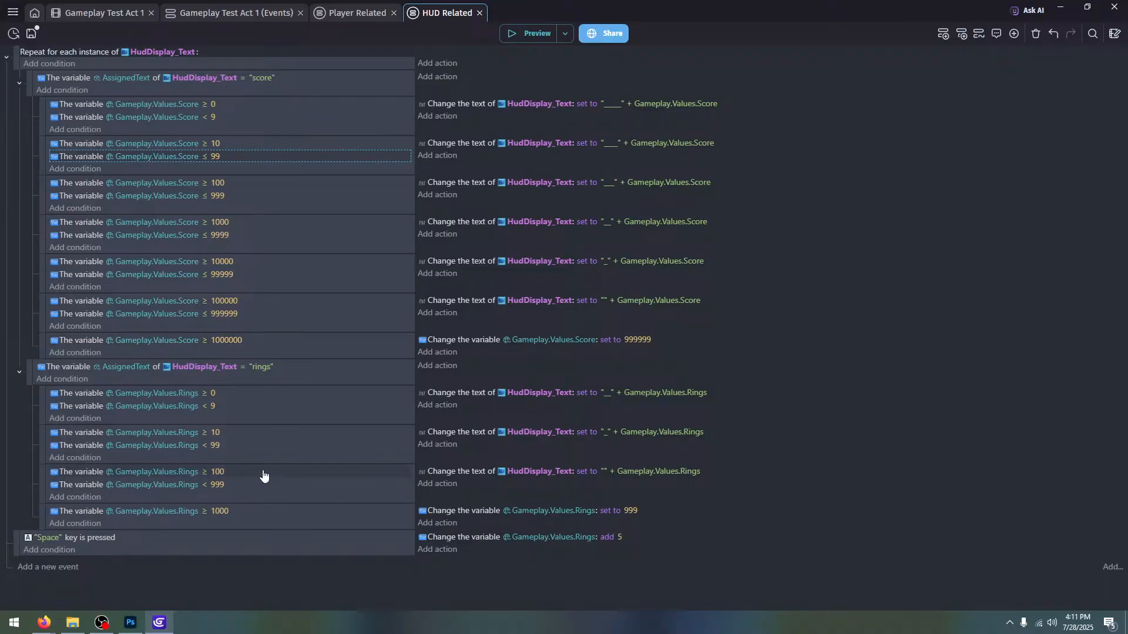
Change the sign of the 9, 99 and 999 upper-limit conditions in the "rings" event to less or equal to
click(205, 407)
click(220, 432)
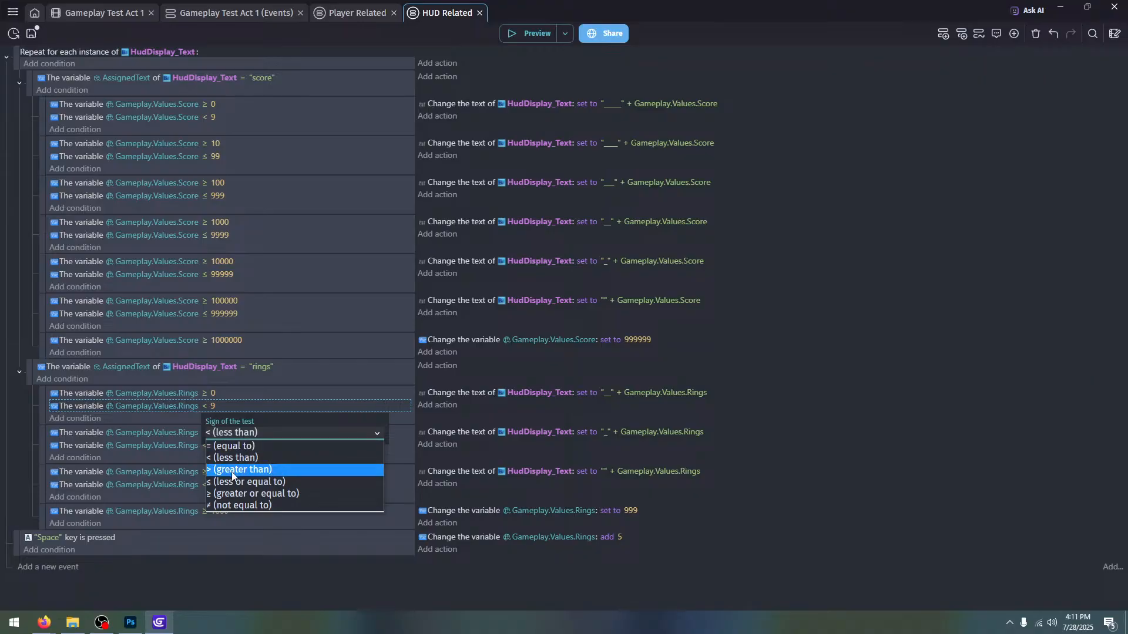
click(235, 468)
click(209, 445)
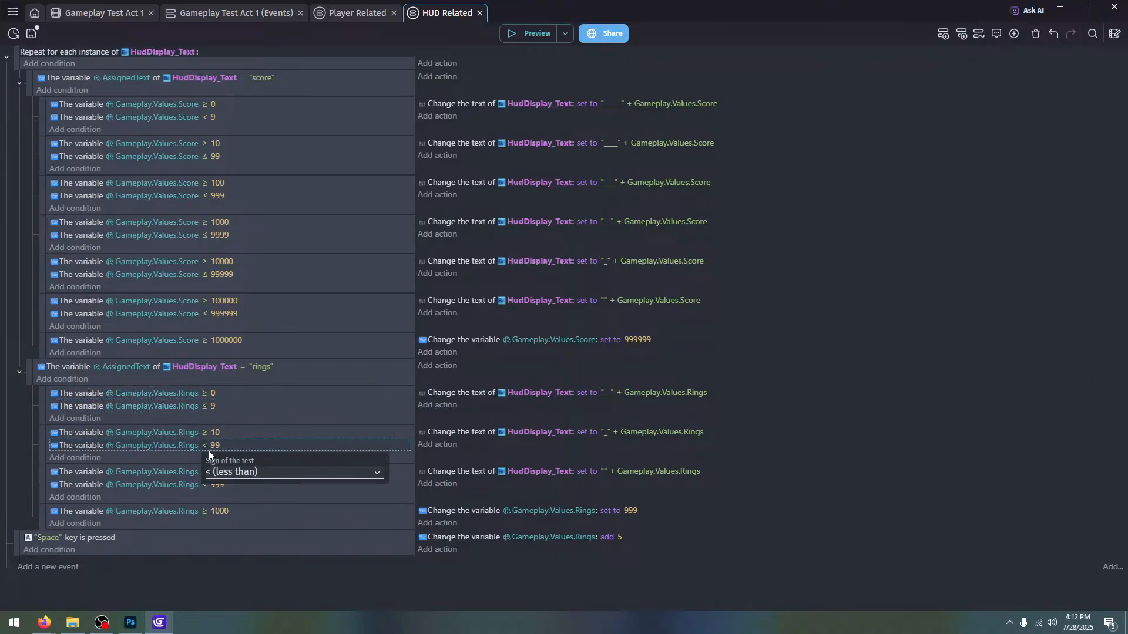
click(217, 472)
click(247, 521)
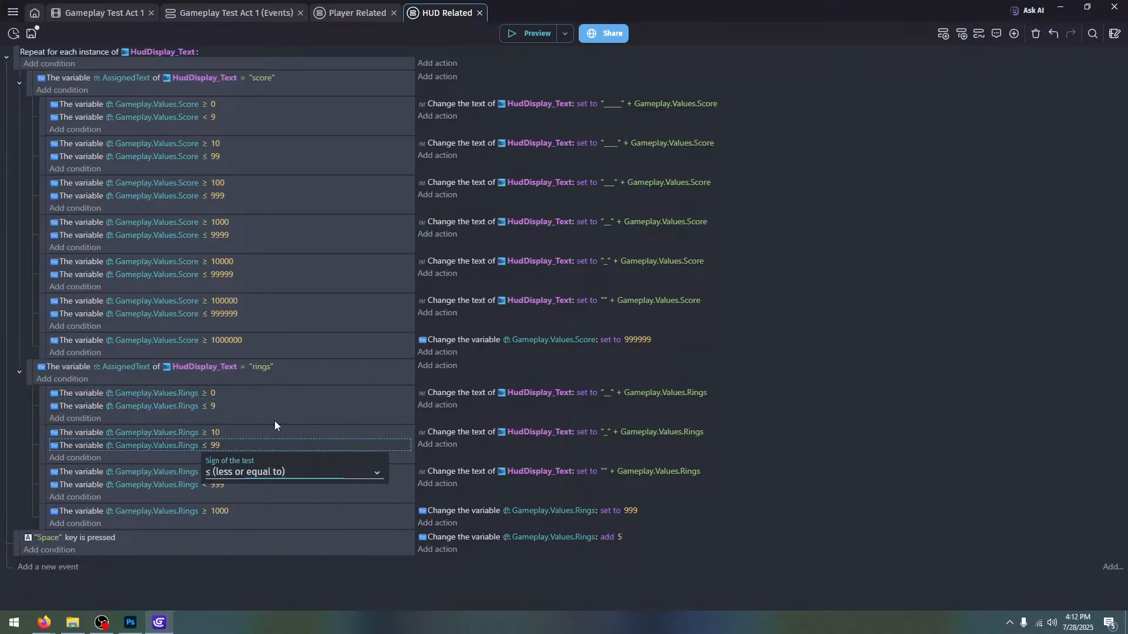
click(206, 485)
click(227, 518)
click(244, 558)
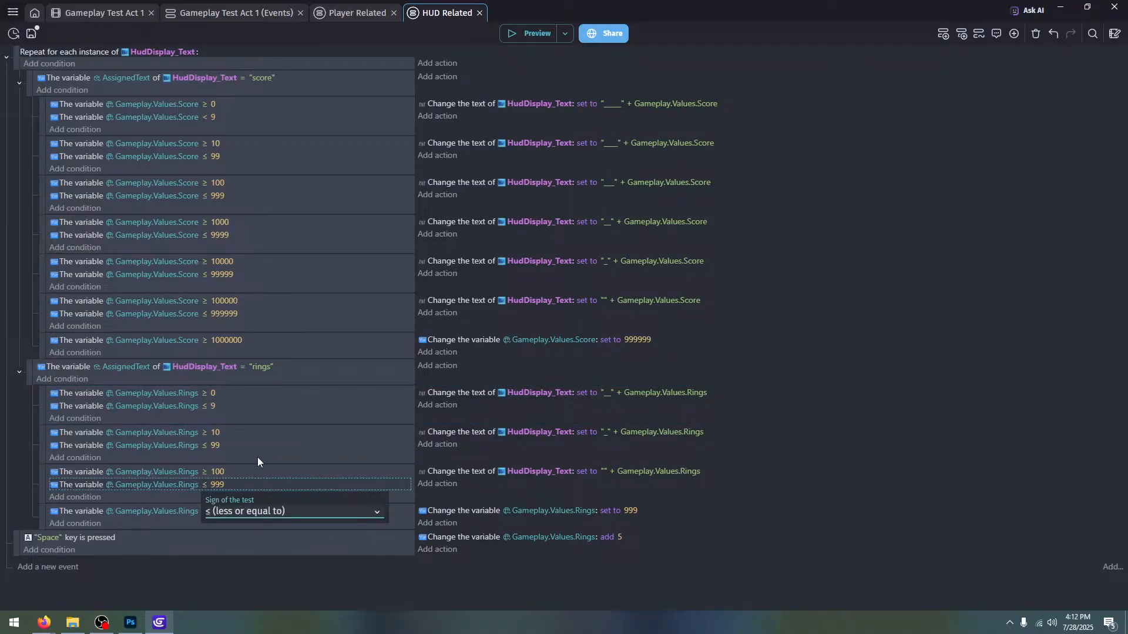
click(257, 457)
Preview the game twice in full screen, adding rings each time to test the rings counter up to its upper limit
click(529, 37)
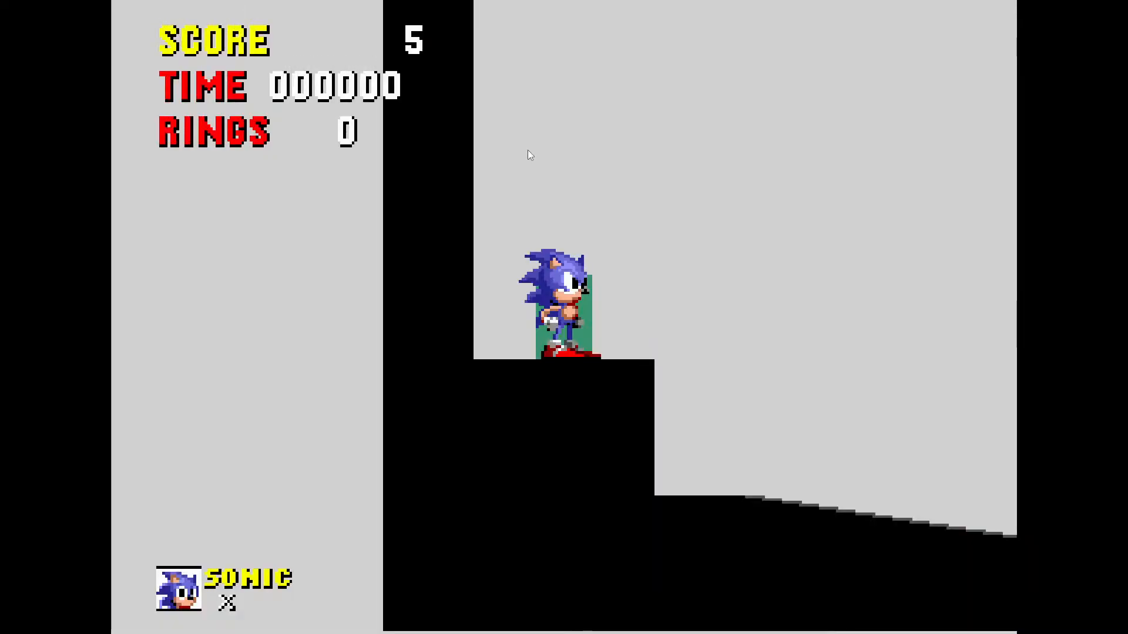
key(space)
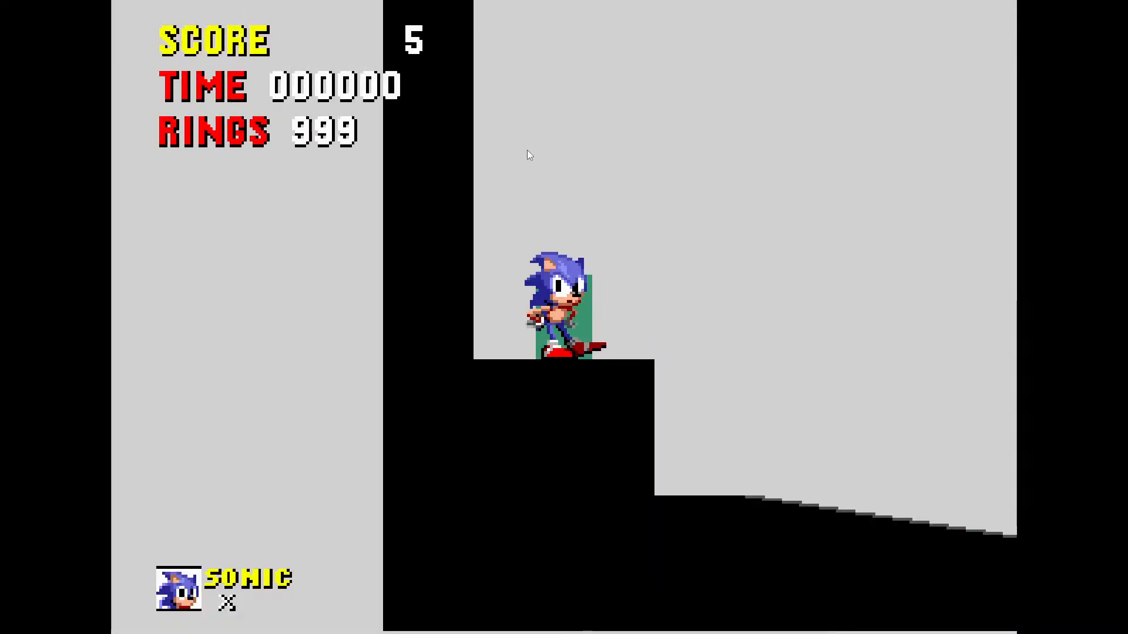
key(F11)
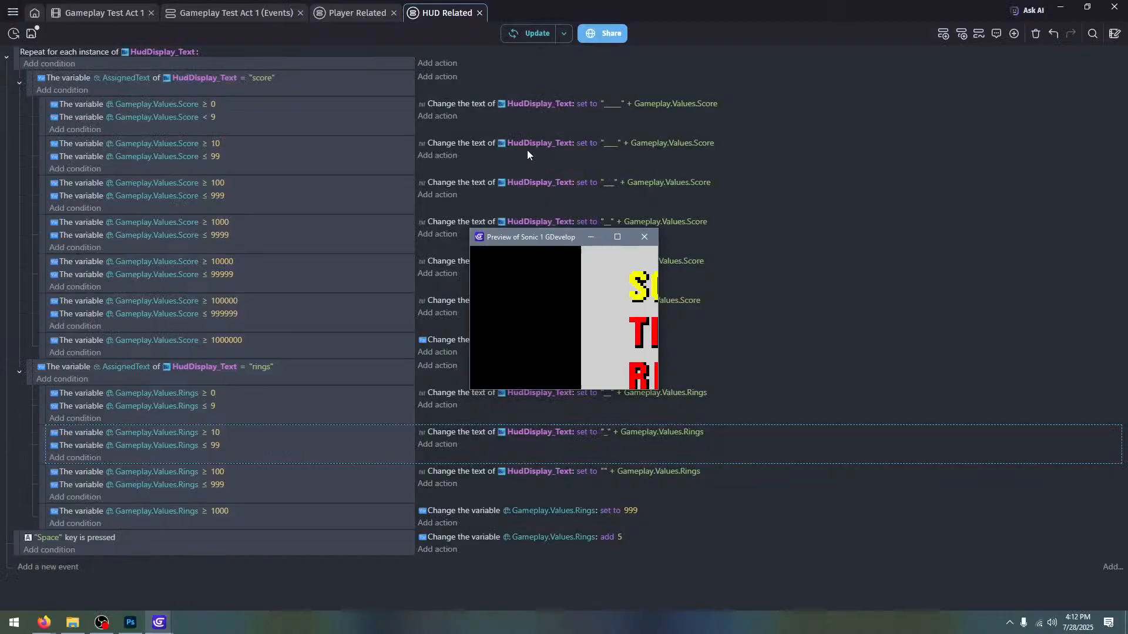
click(647, 237)
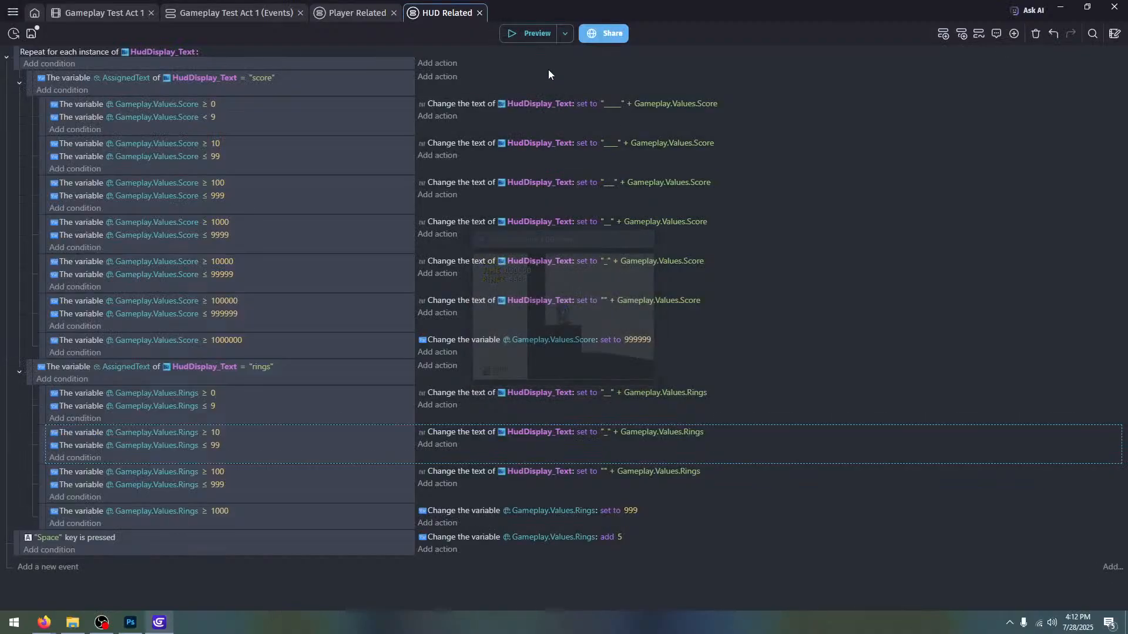
click(516, 37)
key(F11)
key(space)
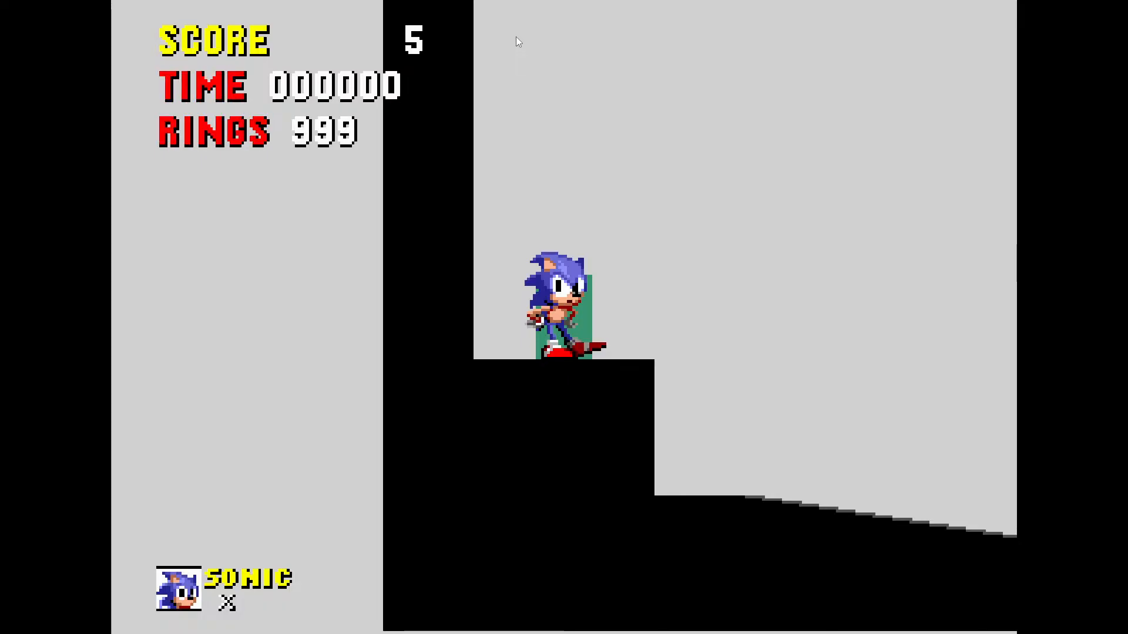
key(F11)
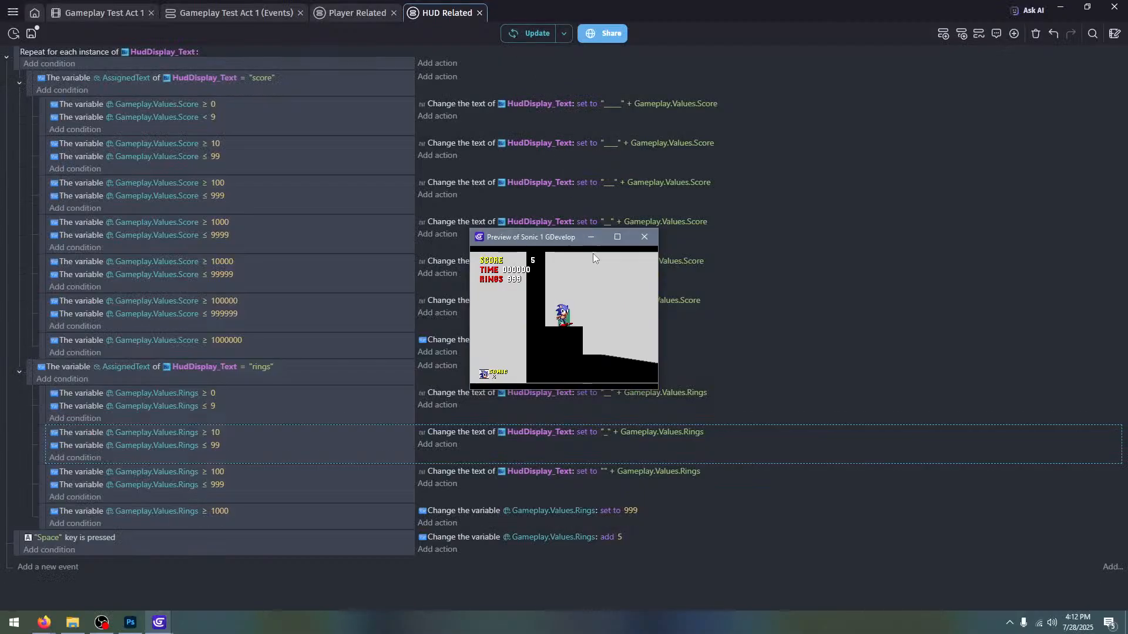
Delete the Space key event that adds 5 to Gameplay.Values.Rings and check the game in a new preview
click(644, 237)
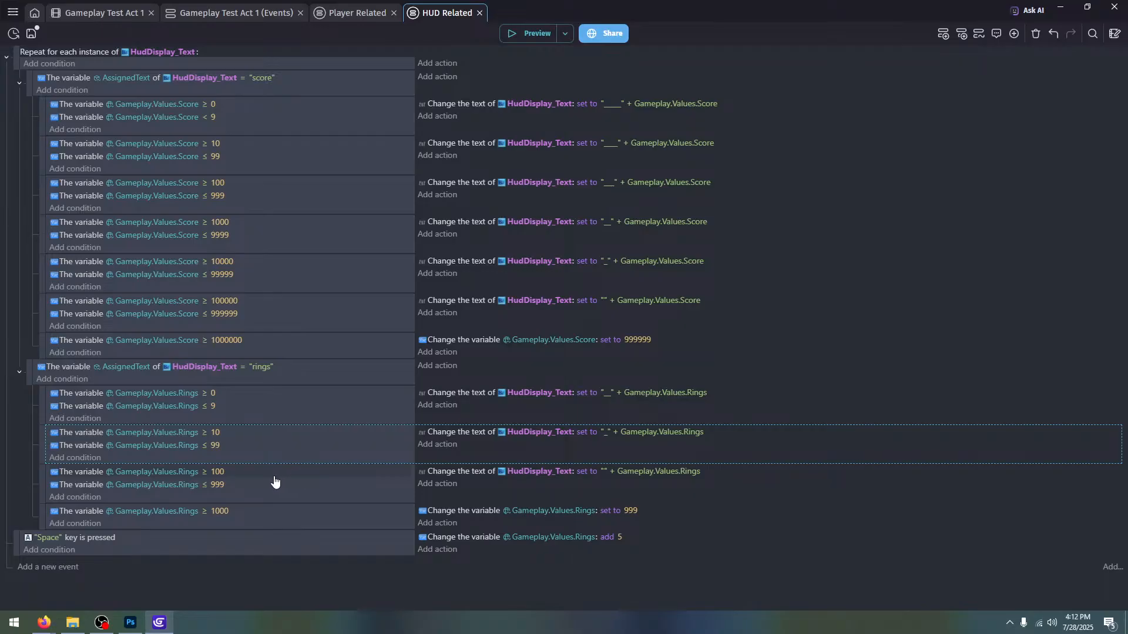
click(269, 544)
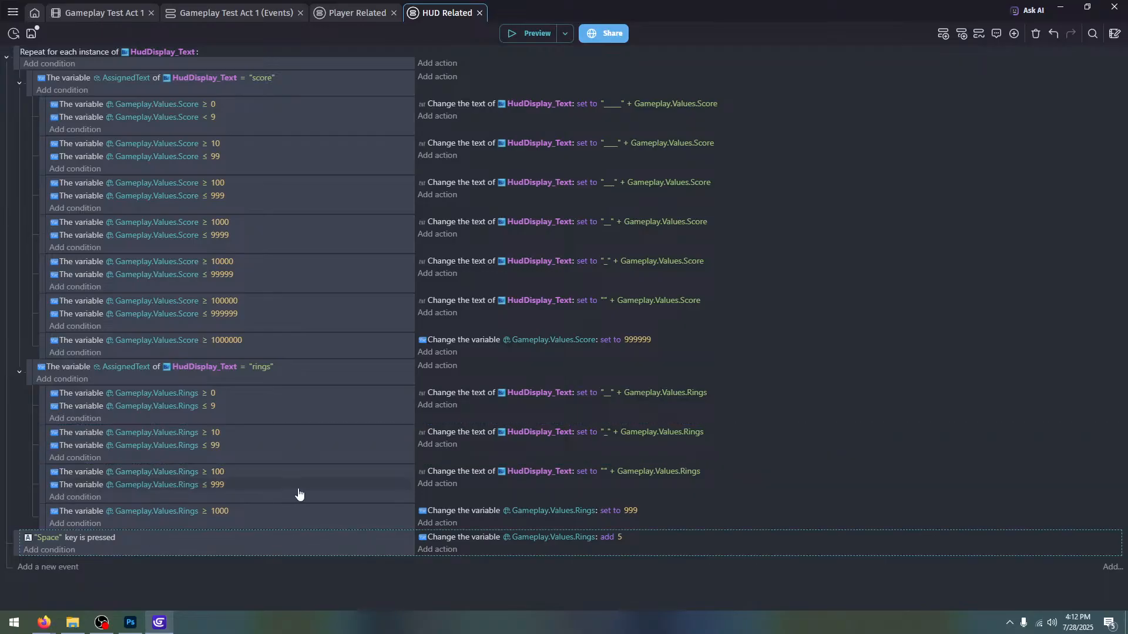
key(Delete)
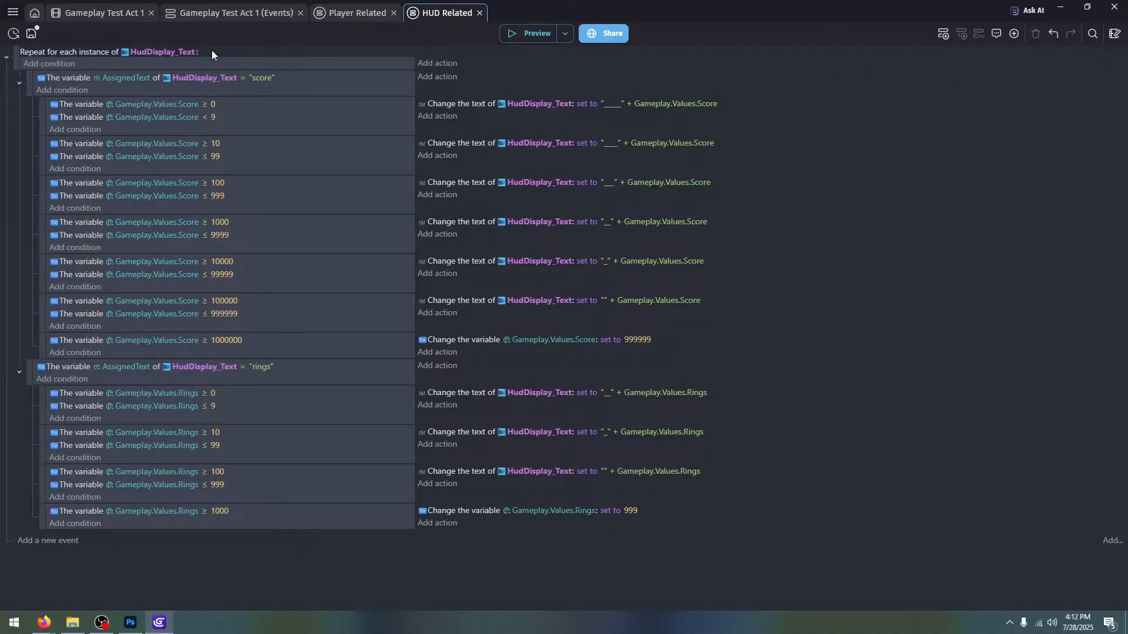
click(511, 34)
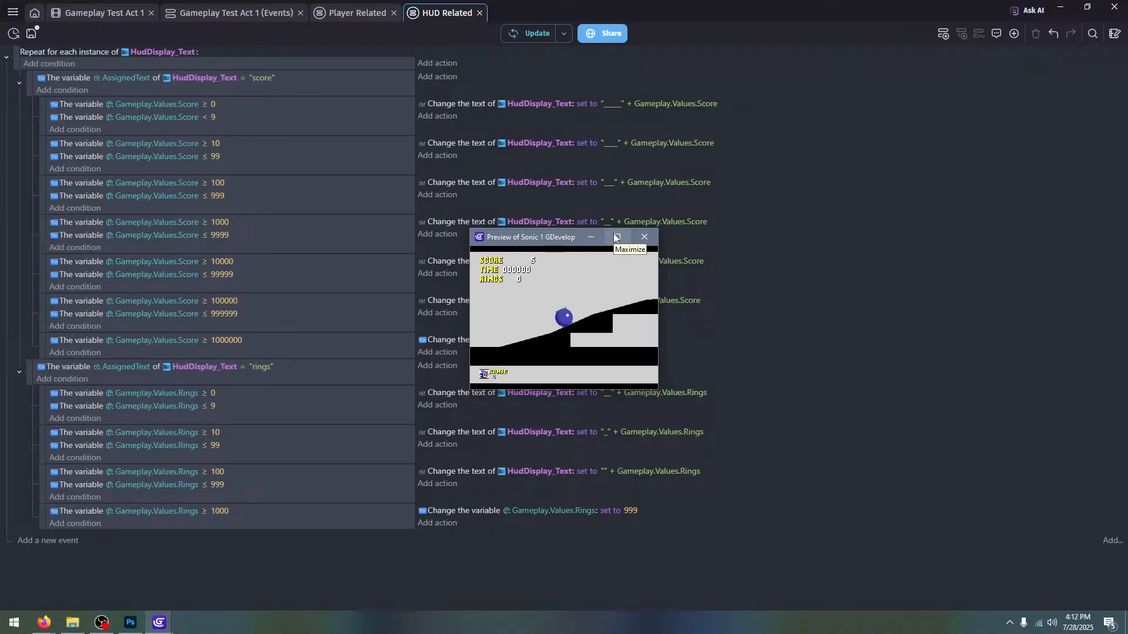
click(647, 240)
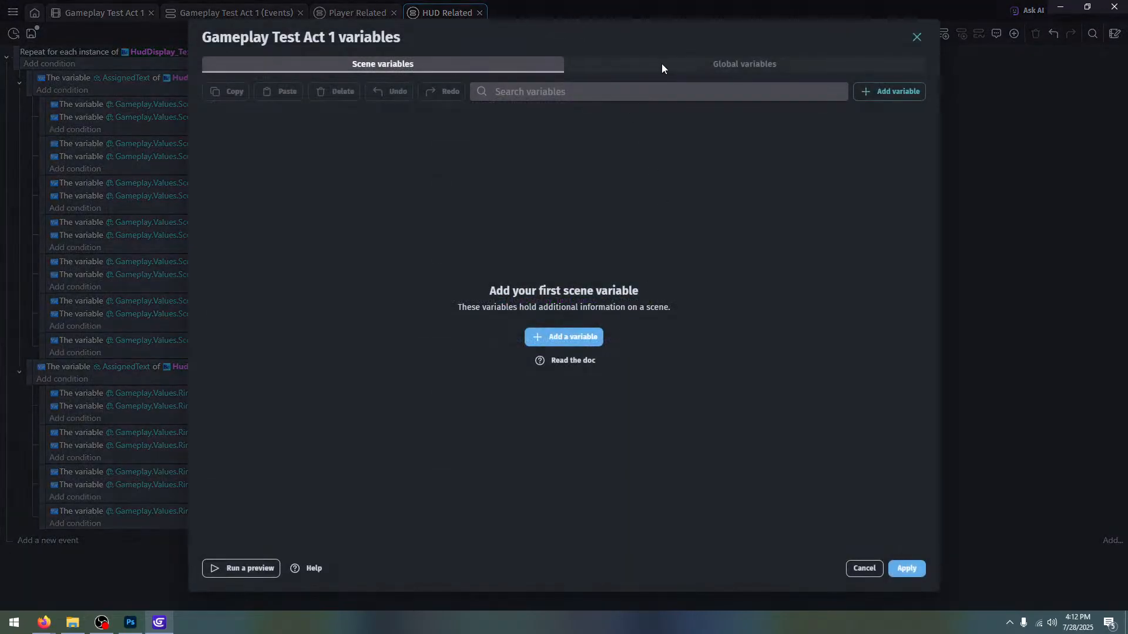
Set the global variable Score in Gameplay.Values to 0 and apply the change
click(664, 63)
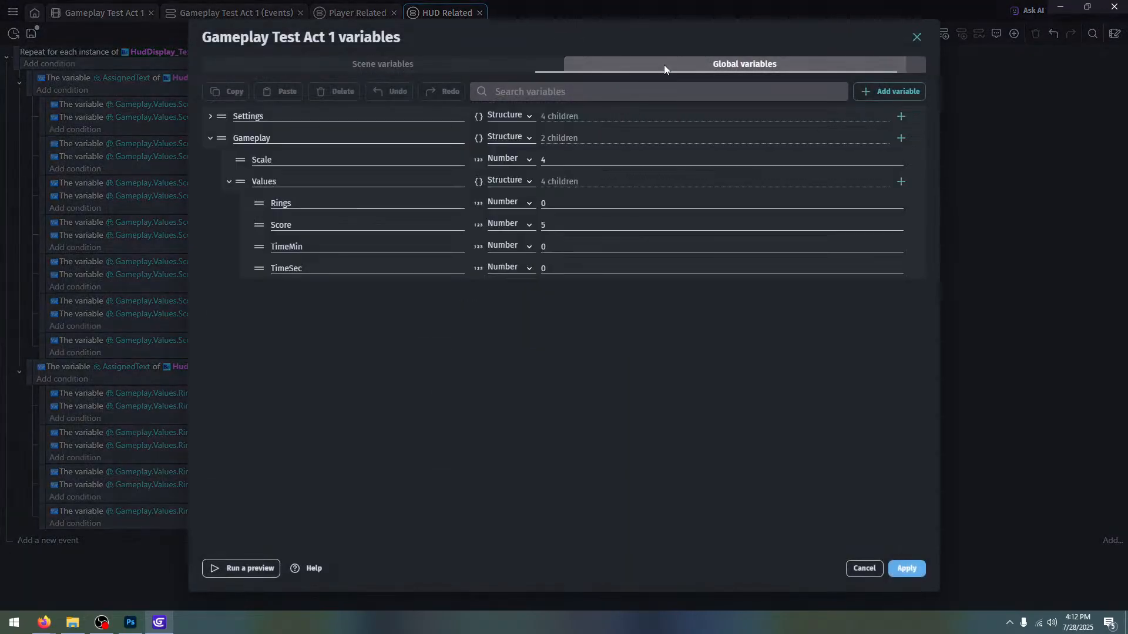
click(554, 223)
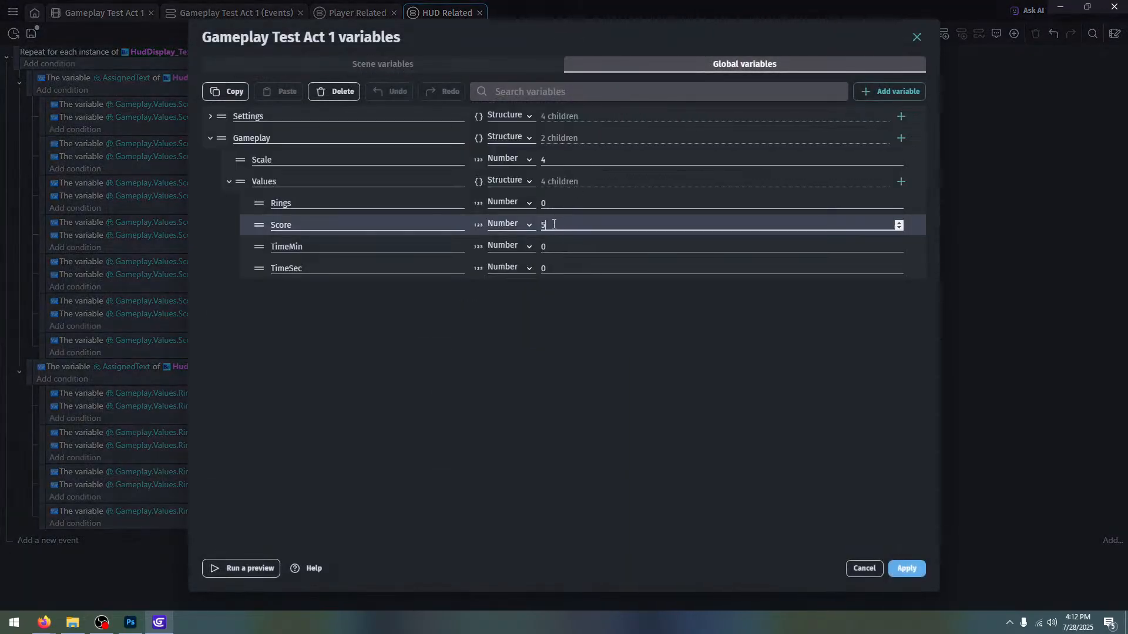
key(BackSpace)
text(0)
click(519, 370)
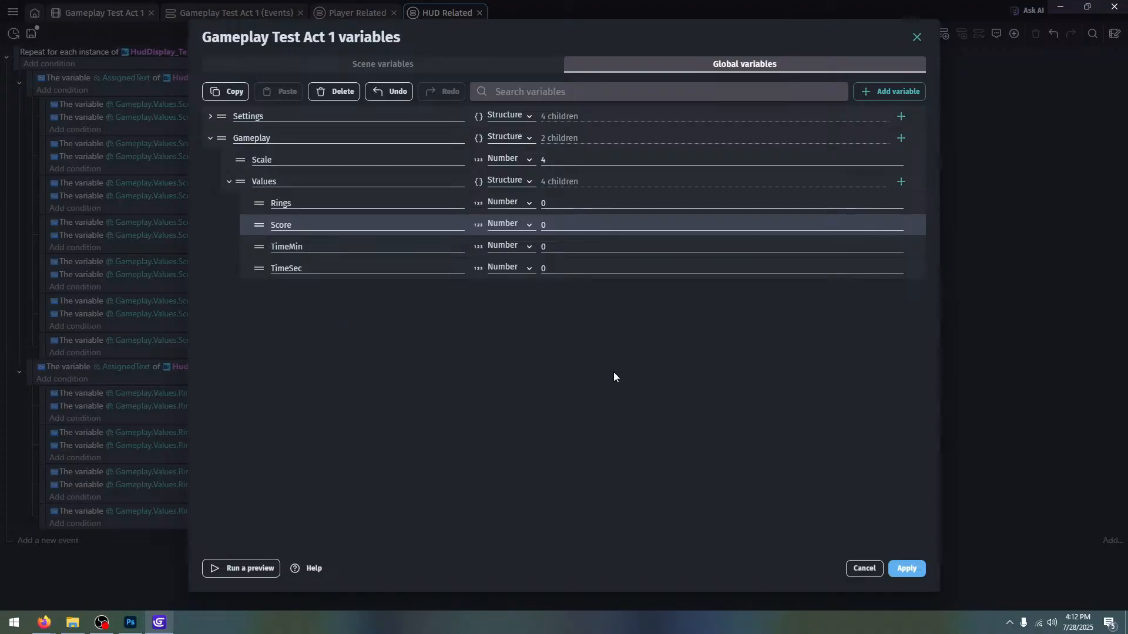
click(897, 568)
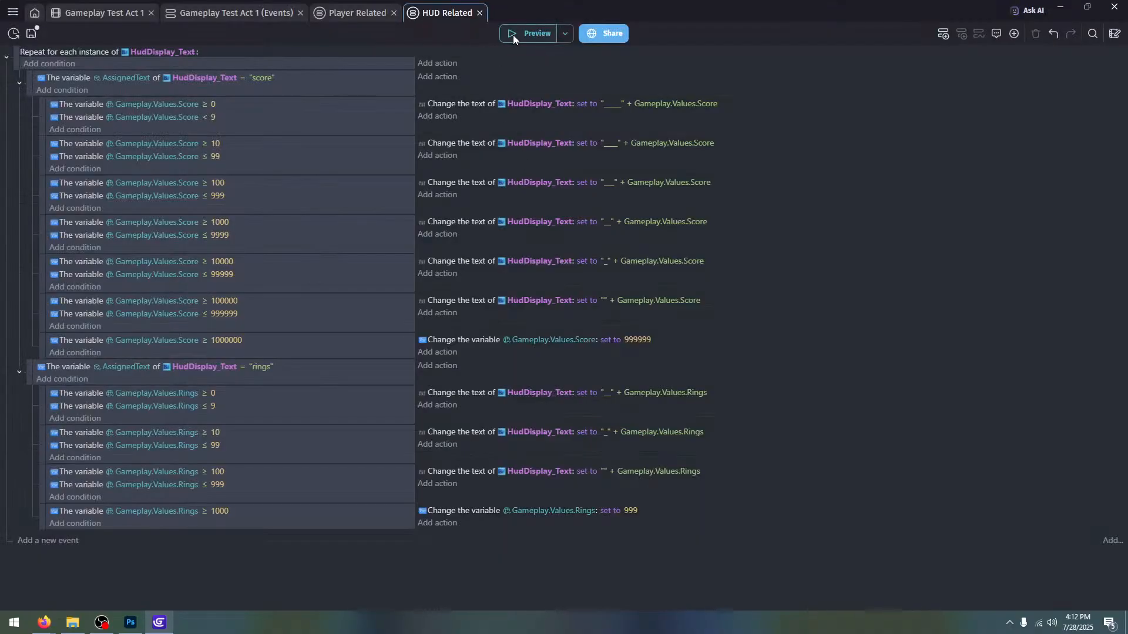
Preview the game to check the score and rings counters while moving Sonic, and close the preview
click(512, 34)
key(space)
key(Right)
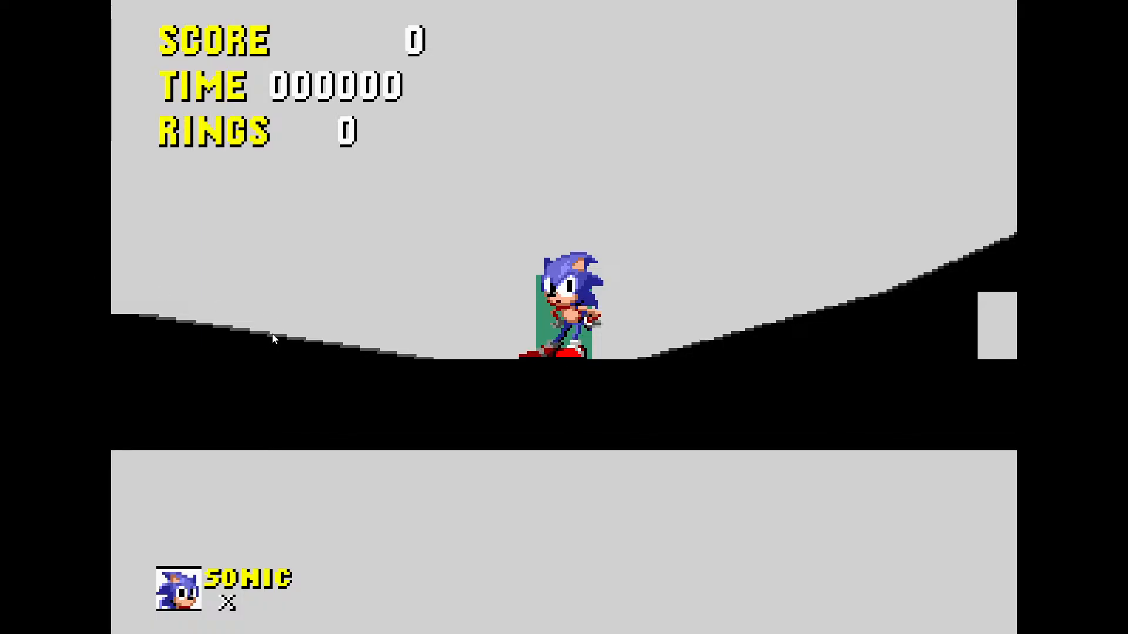
key(F11)
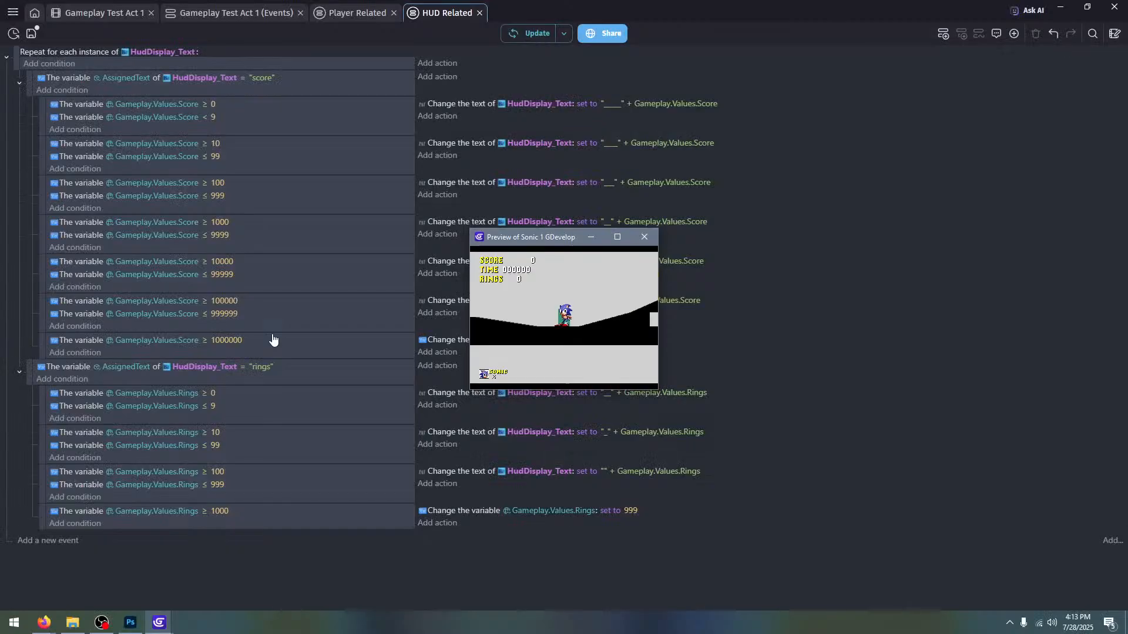
click(644, 237)
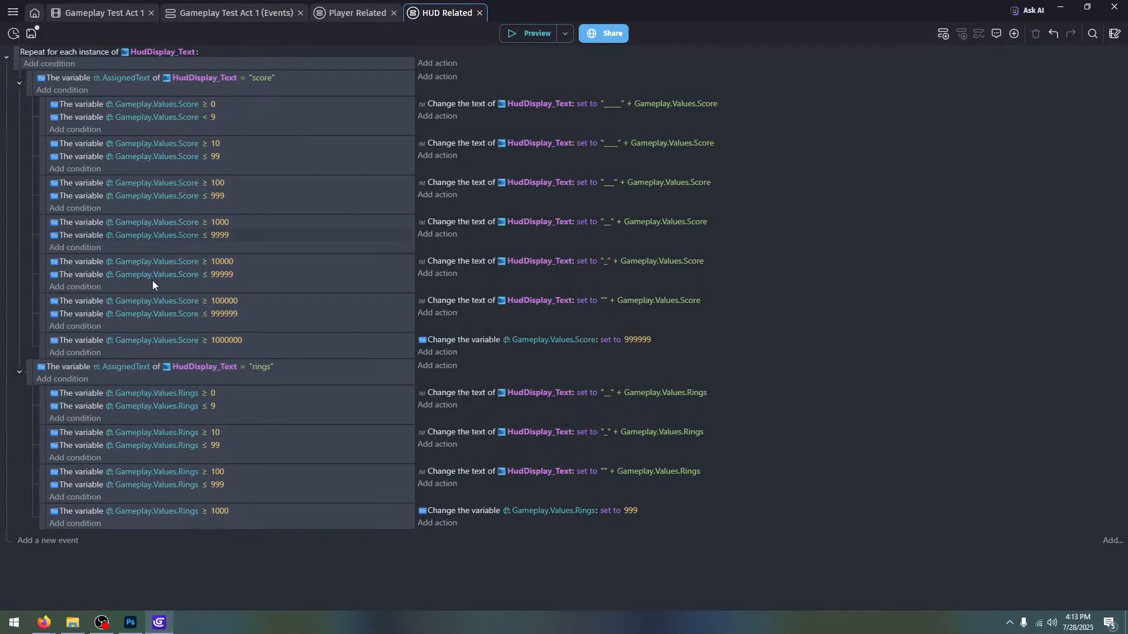
Collapse the "rings" event group in the HUD Related events and save the project
click(21, 372)
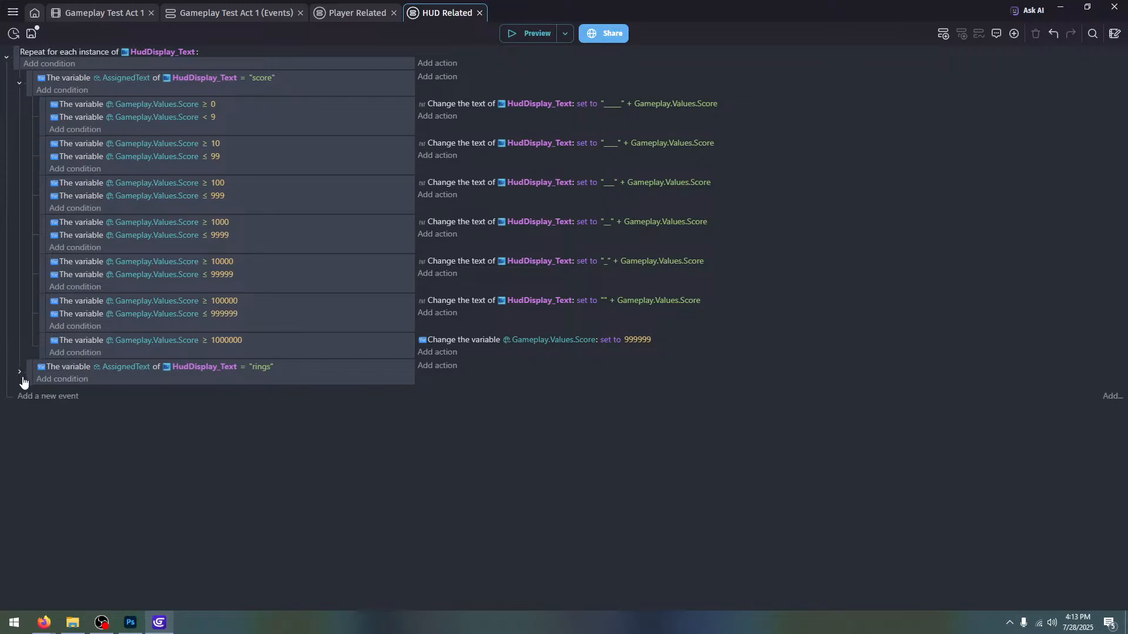
click(31, 38)
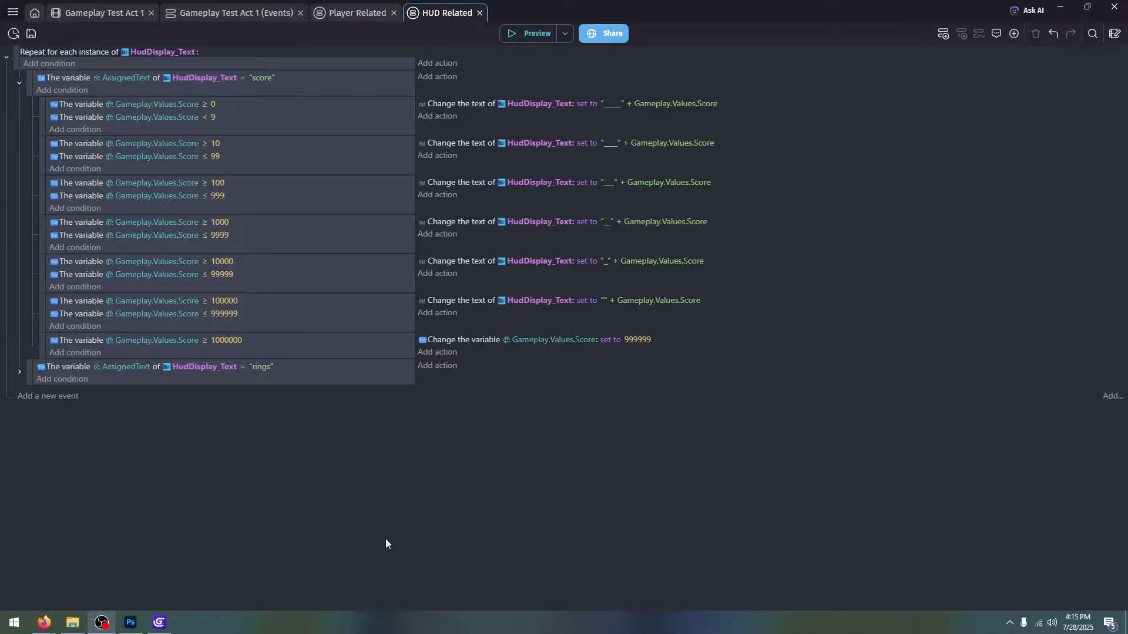
click(347, 473)
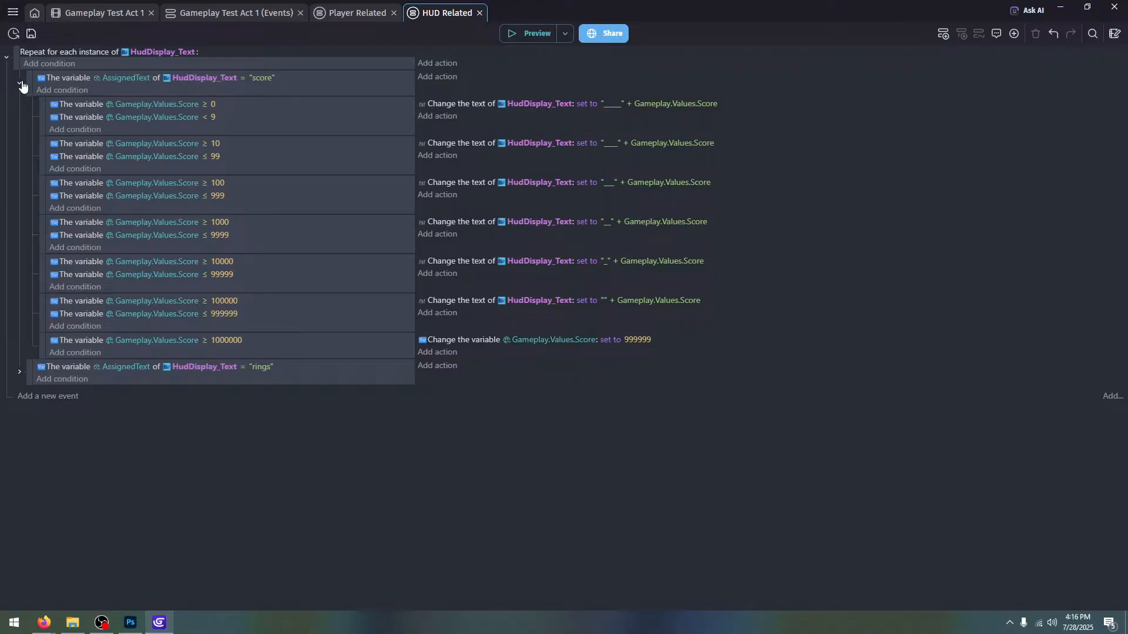
Switch to Firefox, search the web for audacity in a new tab and open the Audacity website
mouse_move(44, 623)
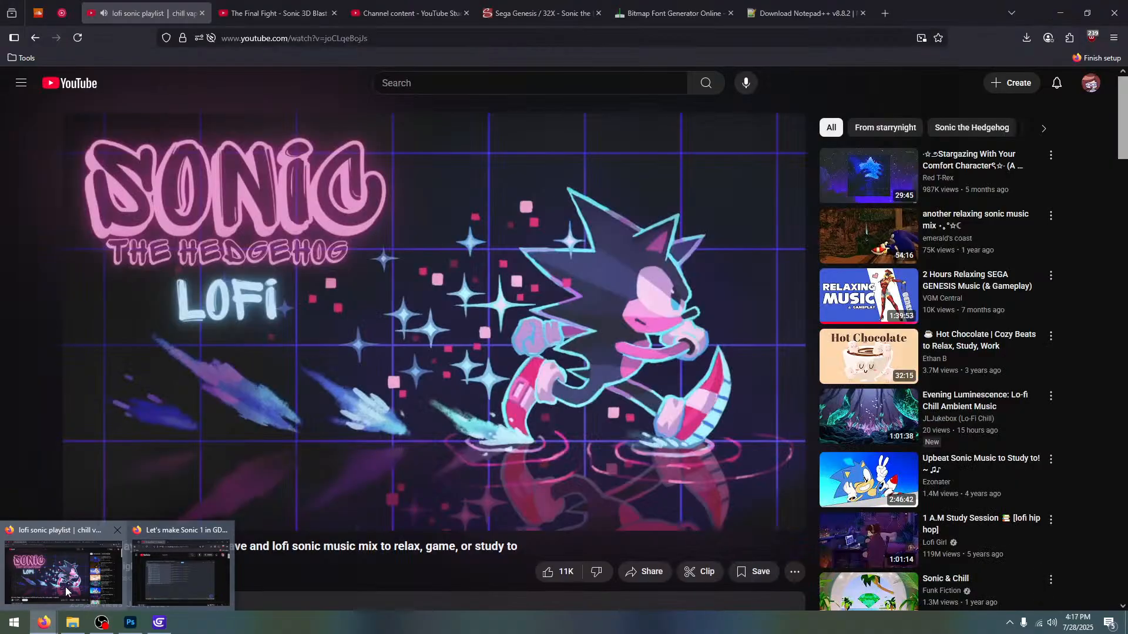
click(67, 587)
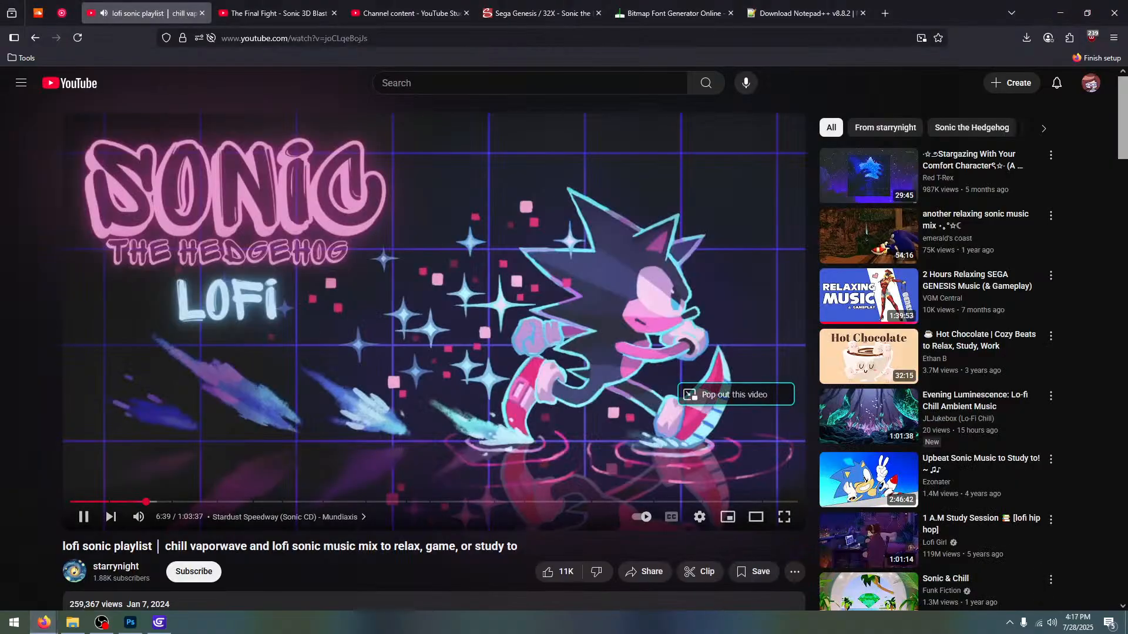
click(886, 15)
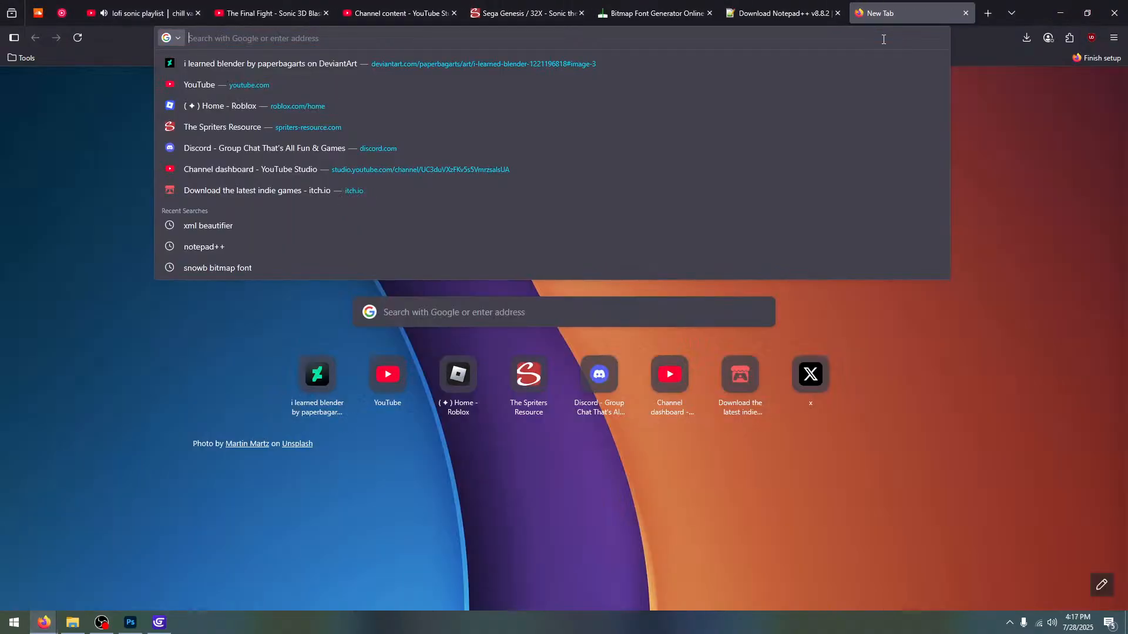
text(audi)
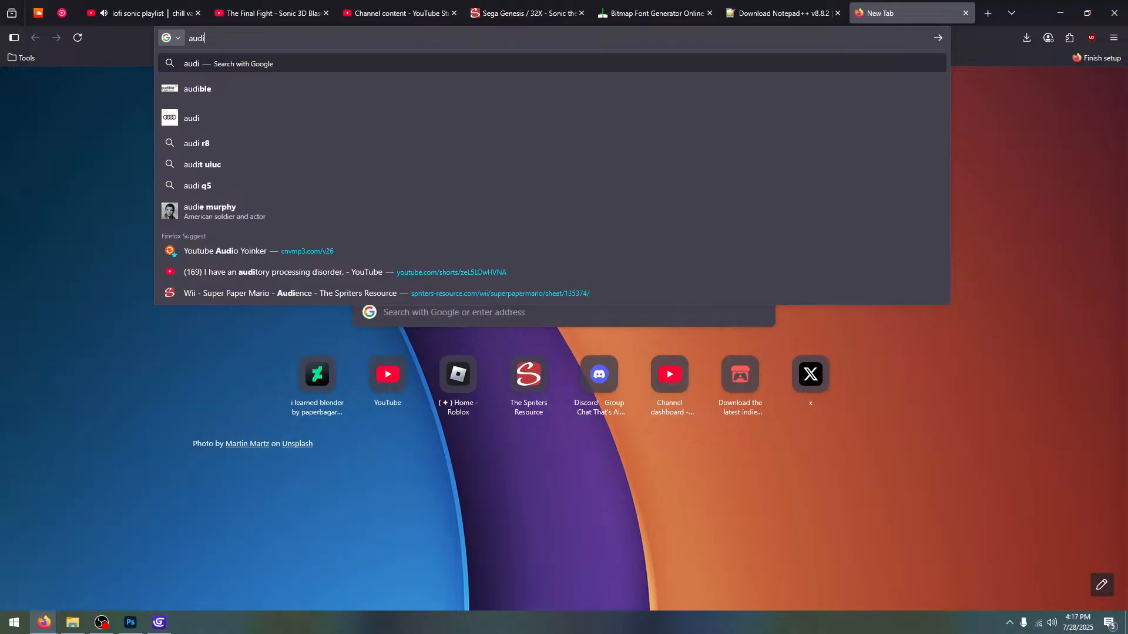
text(act)
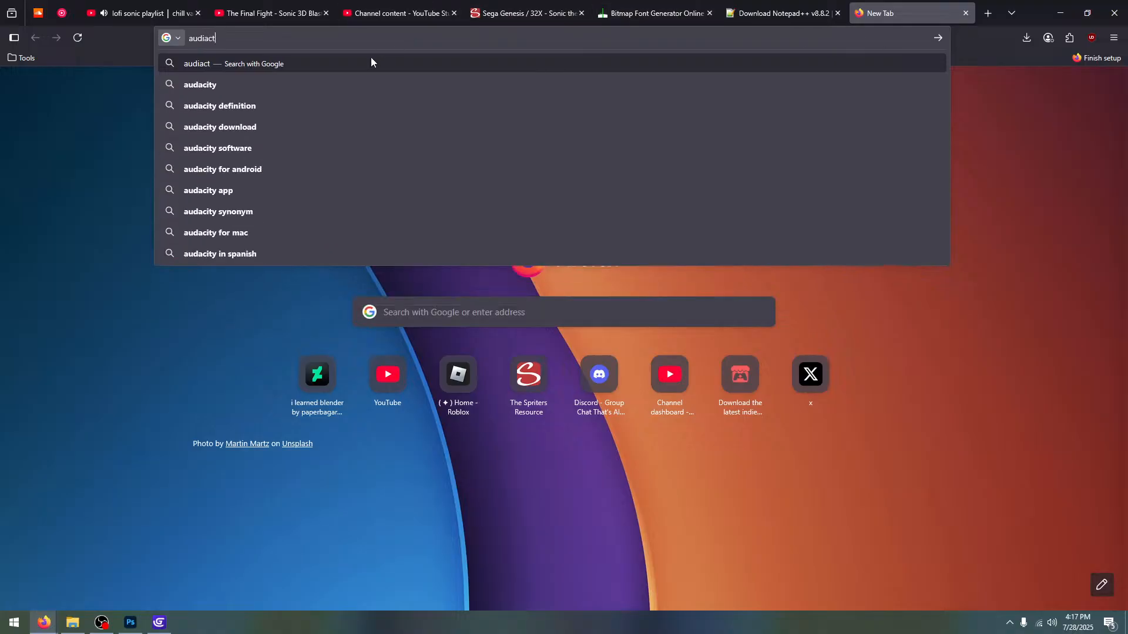
key(BackSpace)
key(BackSpace)
key(BackSpace)
text(oci)
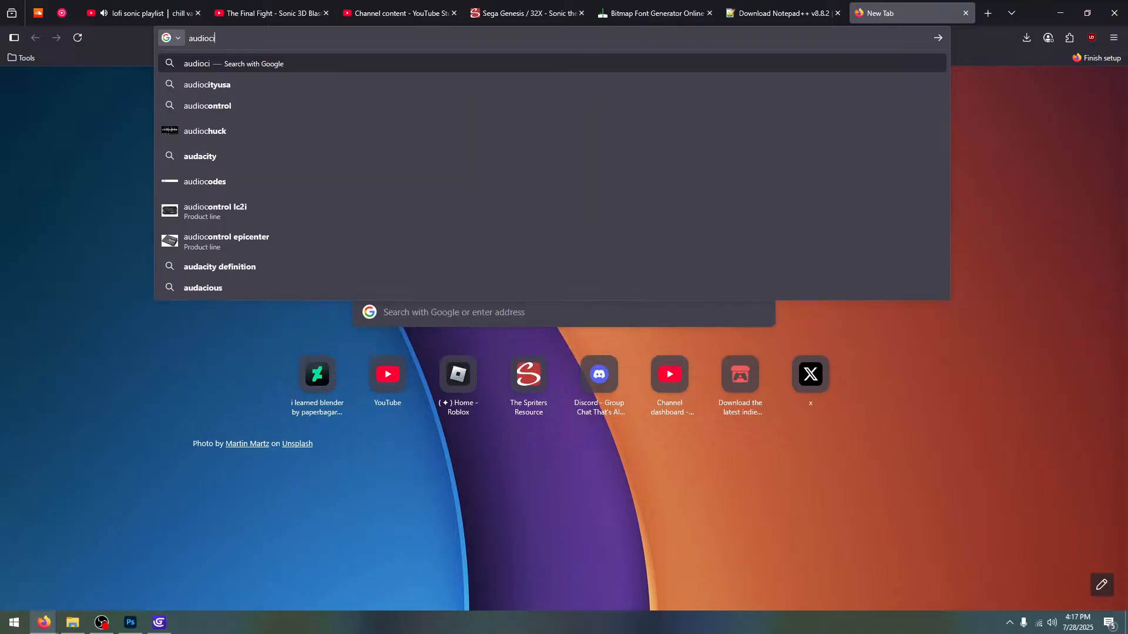
click(194, 105)
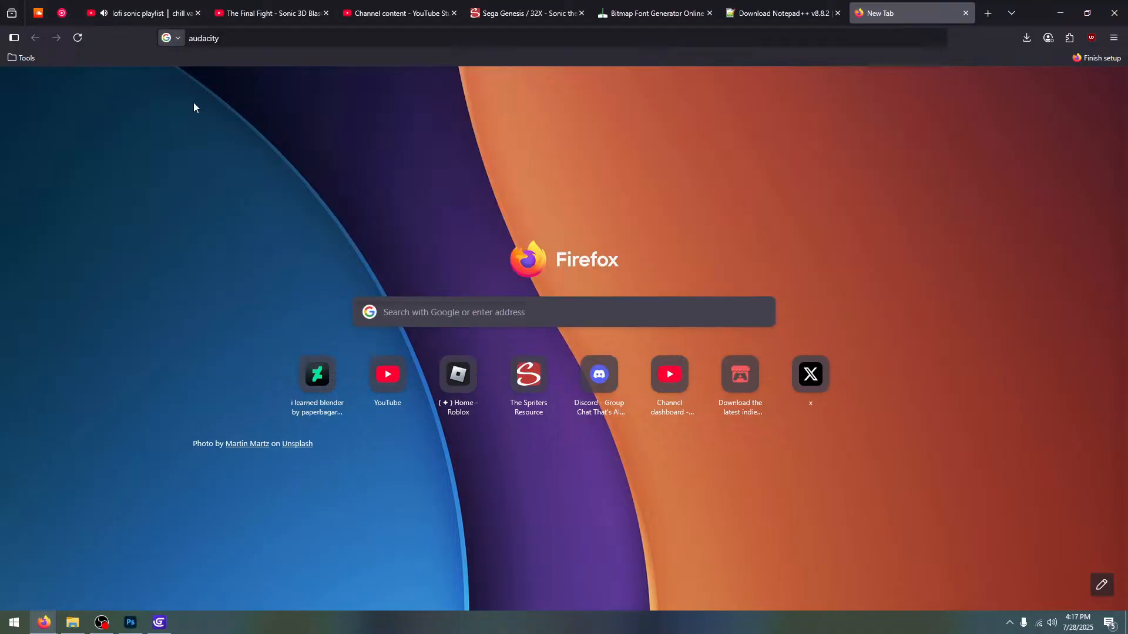
click(218, 198)
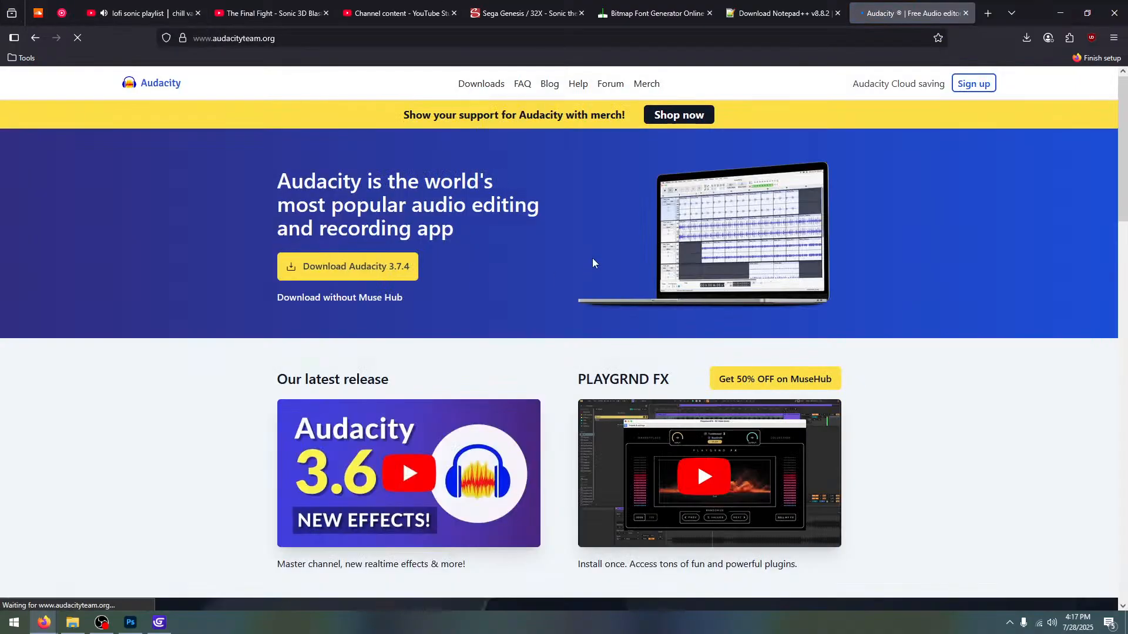
Reject the cookies on the Audacity website and look over its home page
scroll(209, 132, down, 1)
scroll(199, 147, up, 1)
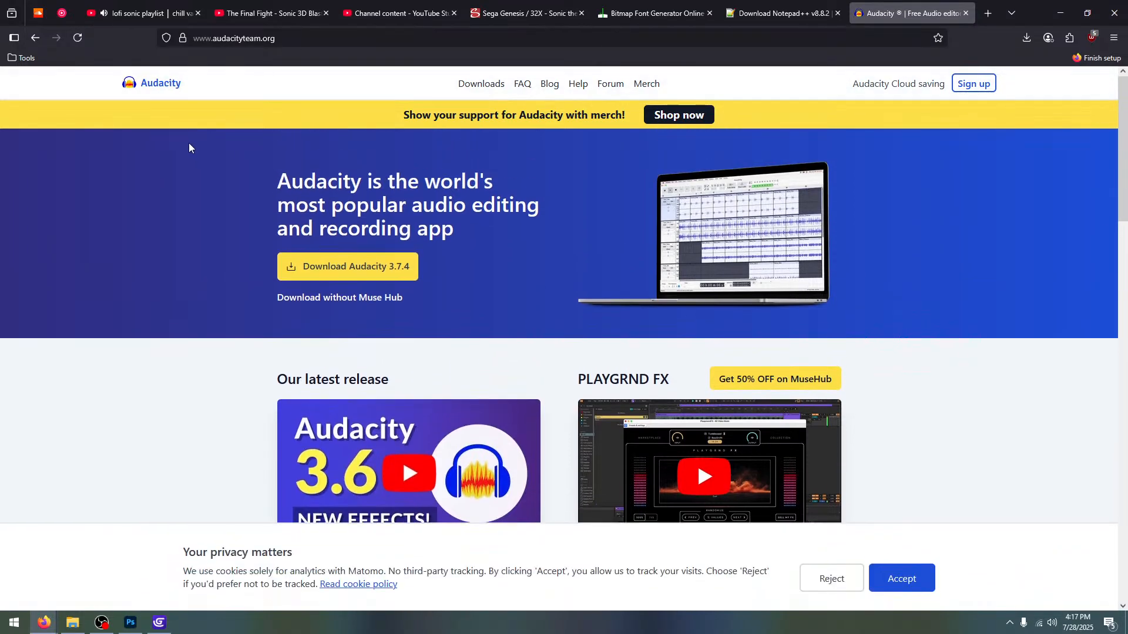
click(846, 588)
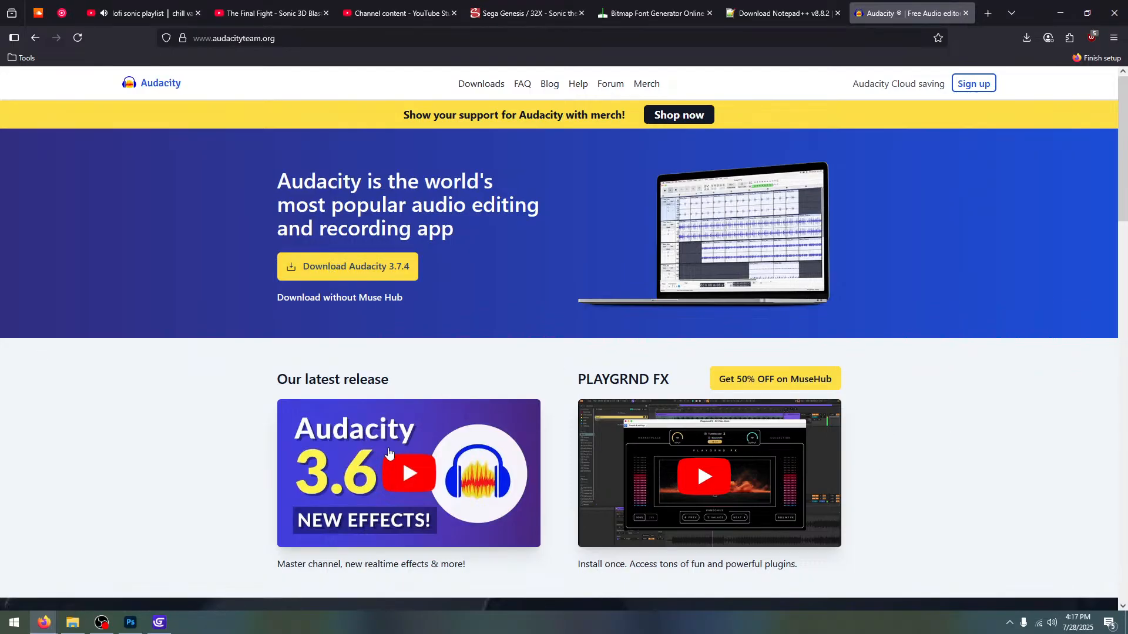
scroll(417, 292, down, 4)
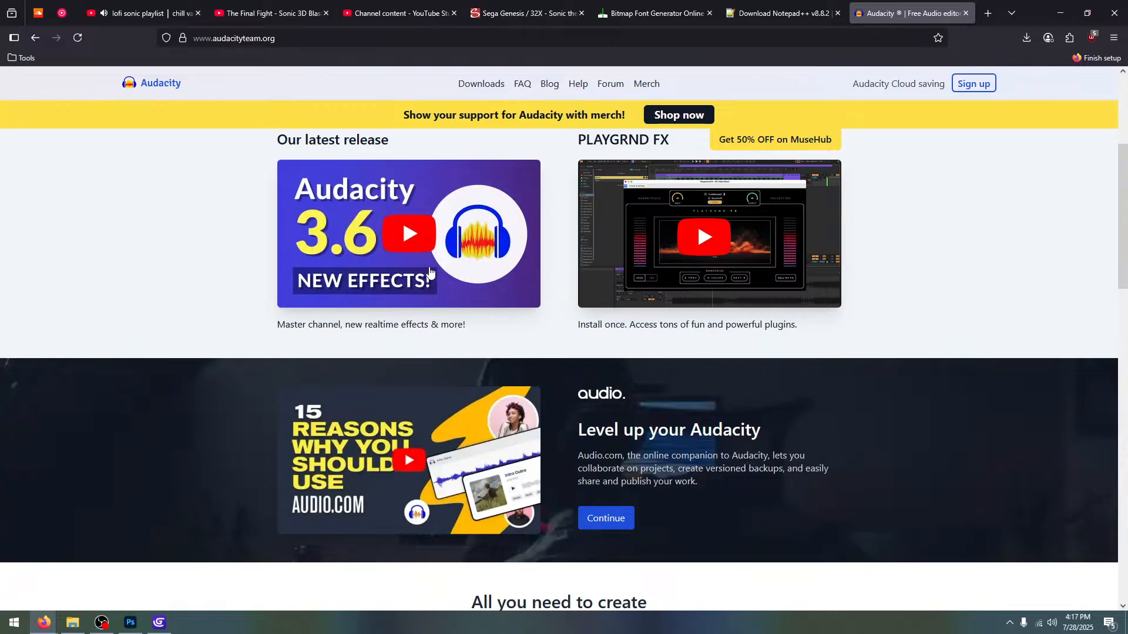
scroll(429, 271, down, 5)
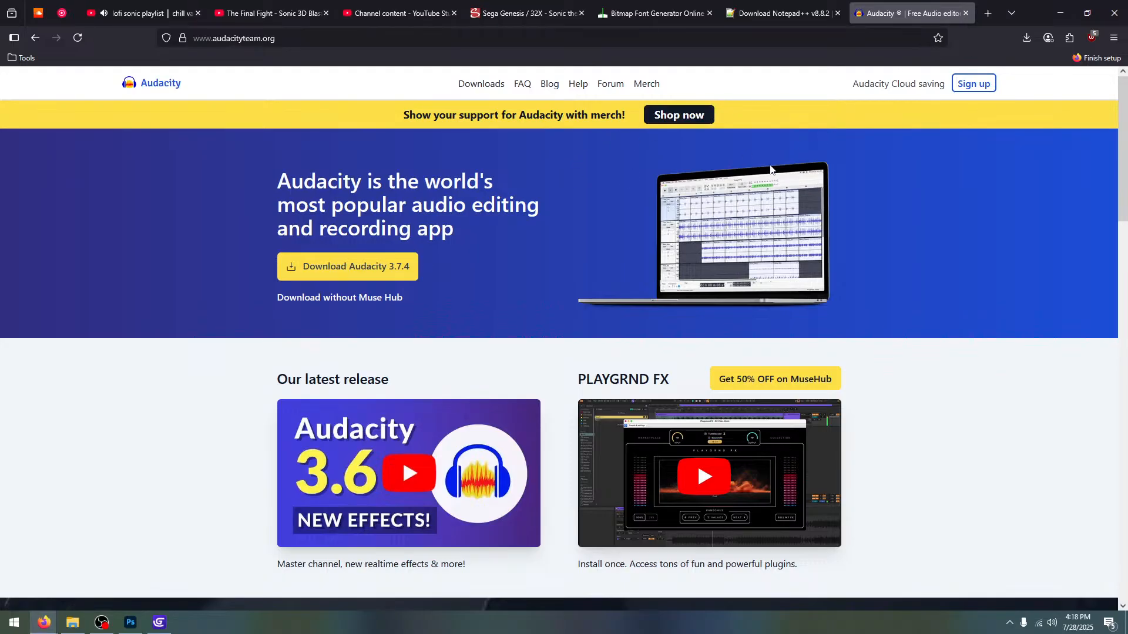
drag(210, 89, 52, 95)
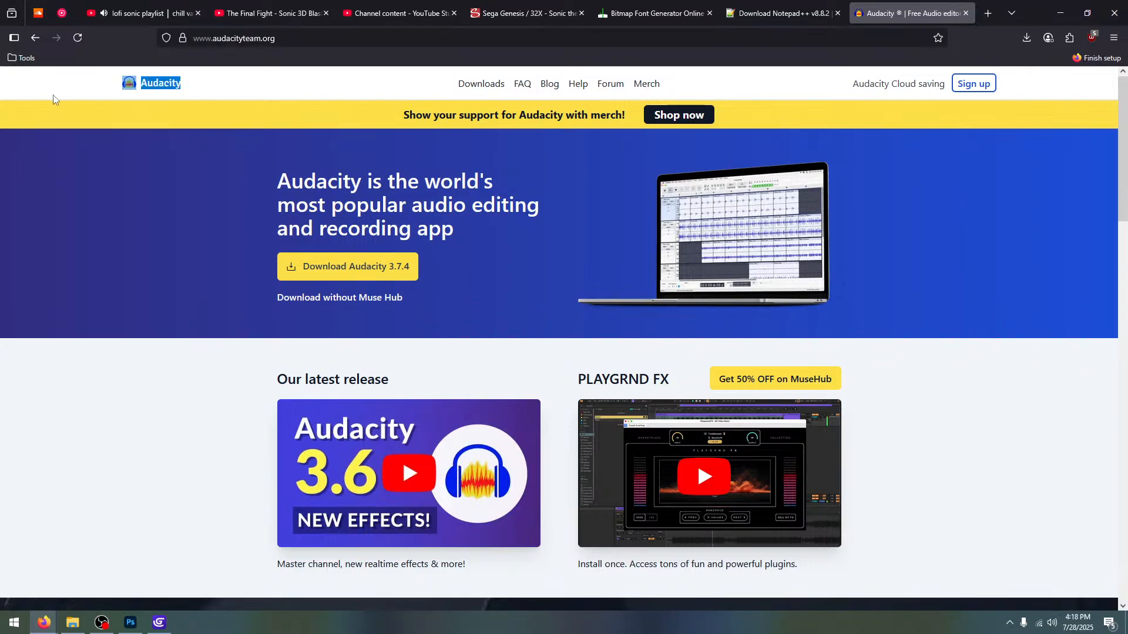
Search the web for "audio editor online" and open AudioMass to look through its effects list
click(765, 40)
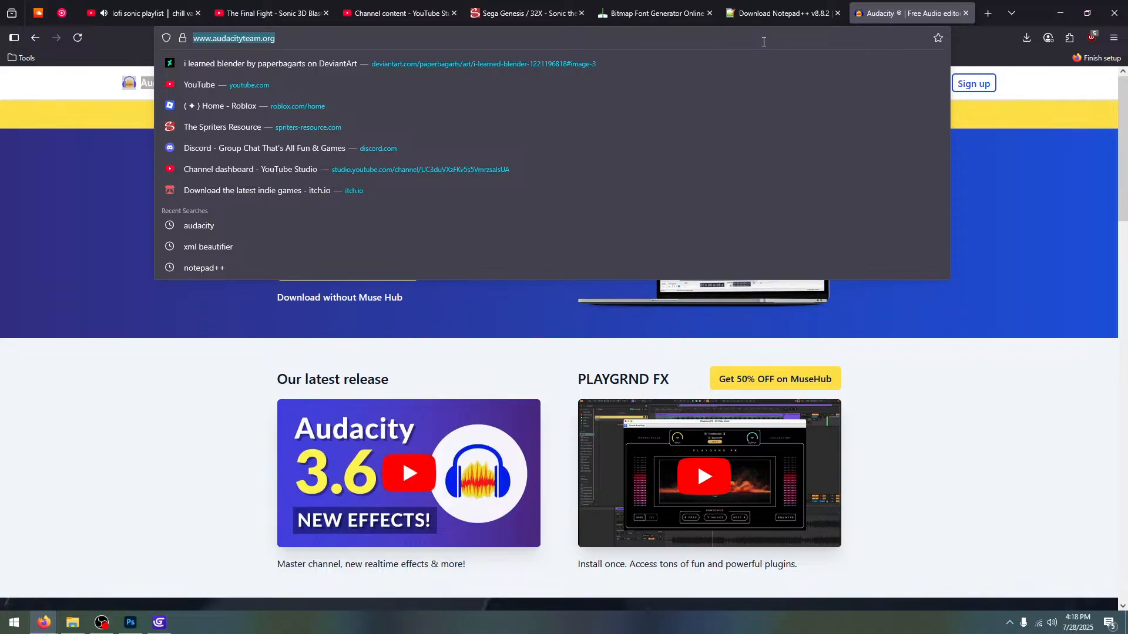
text(audio edi)
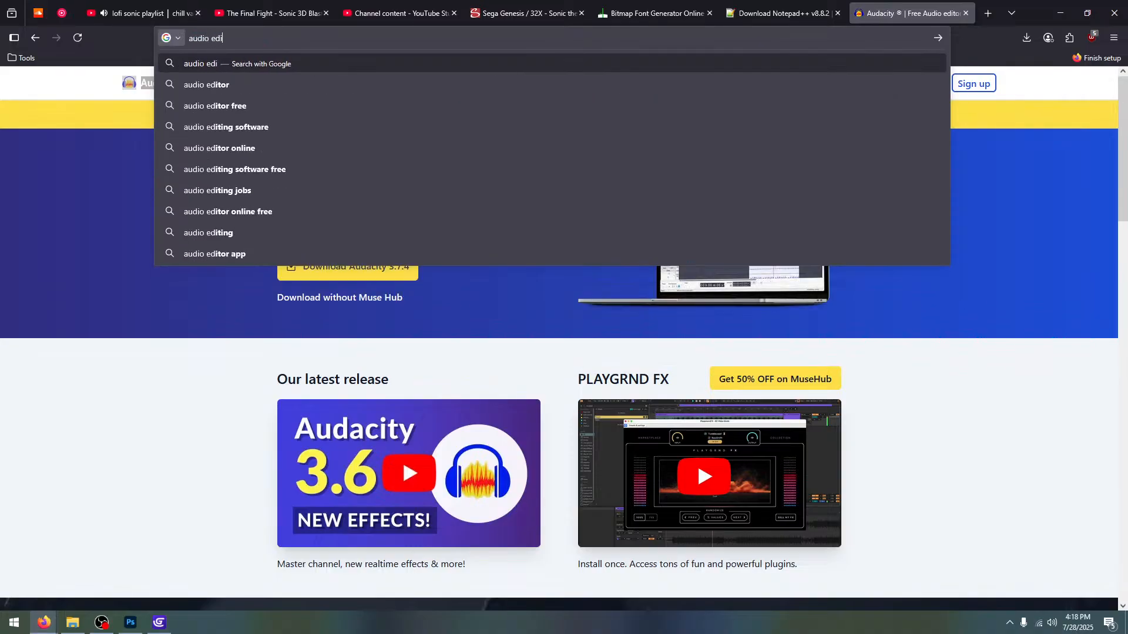
text(tor online)
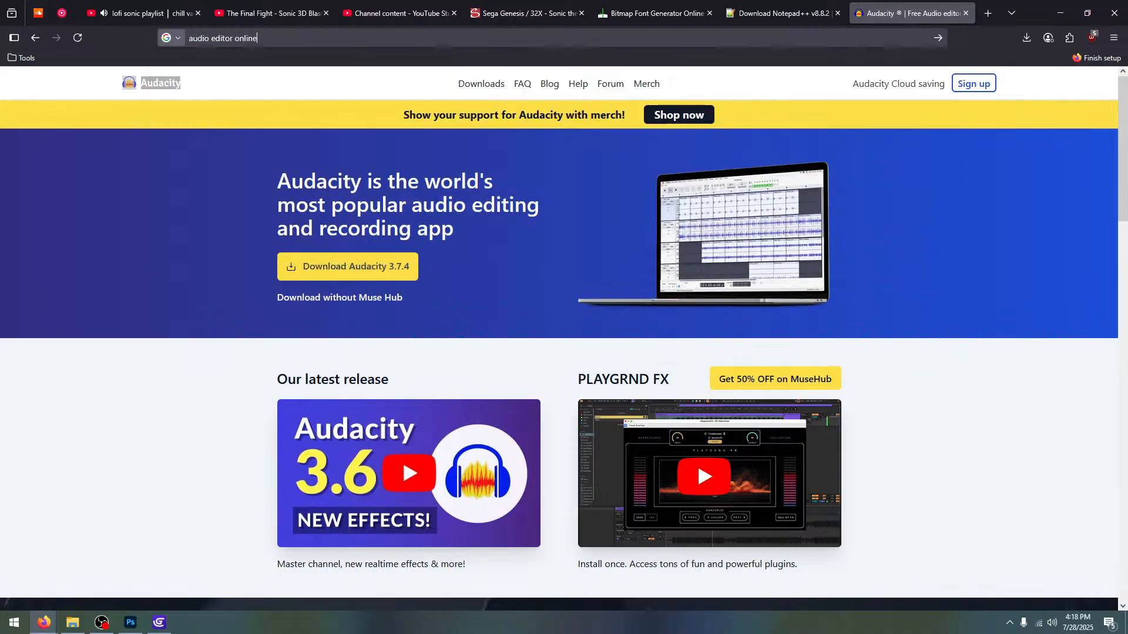
key(Return)
click(219, 195)
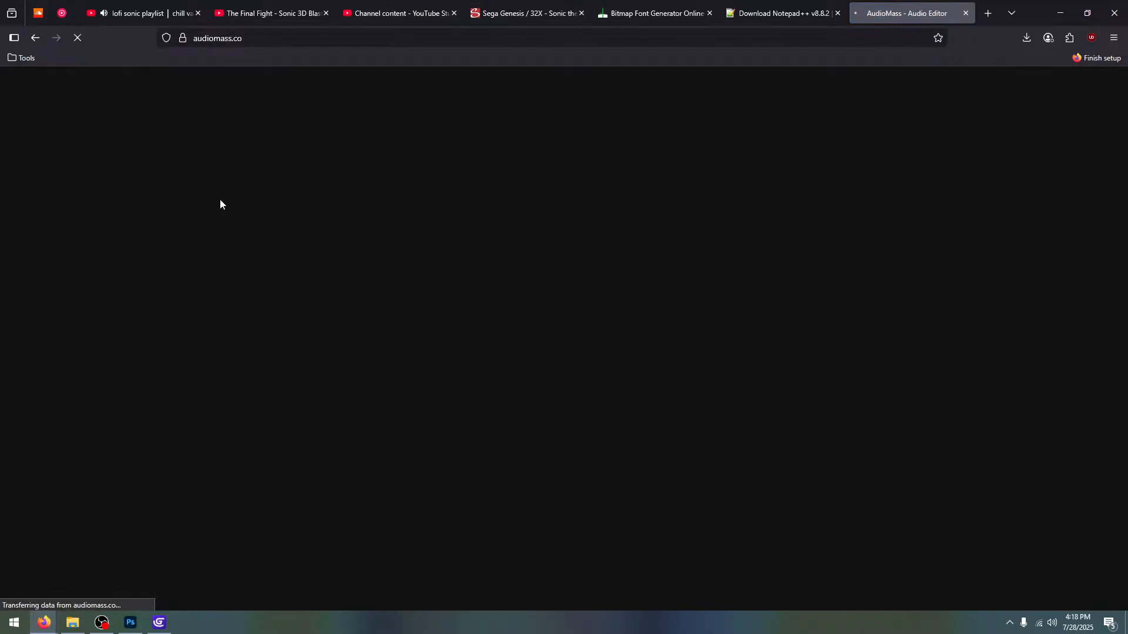
click(714, 422)
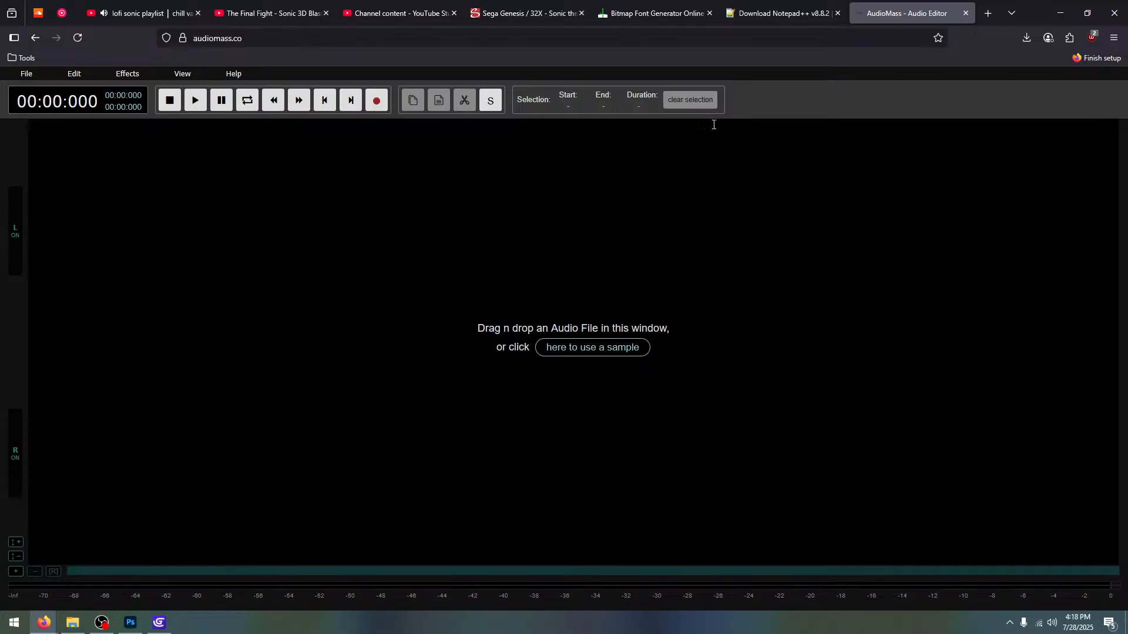
click(131, 74)
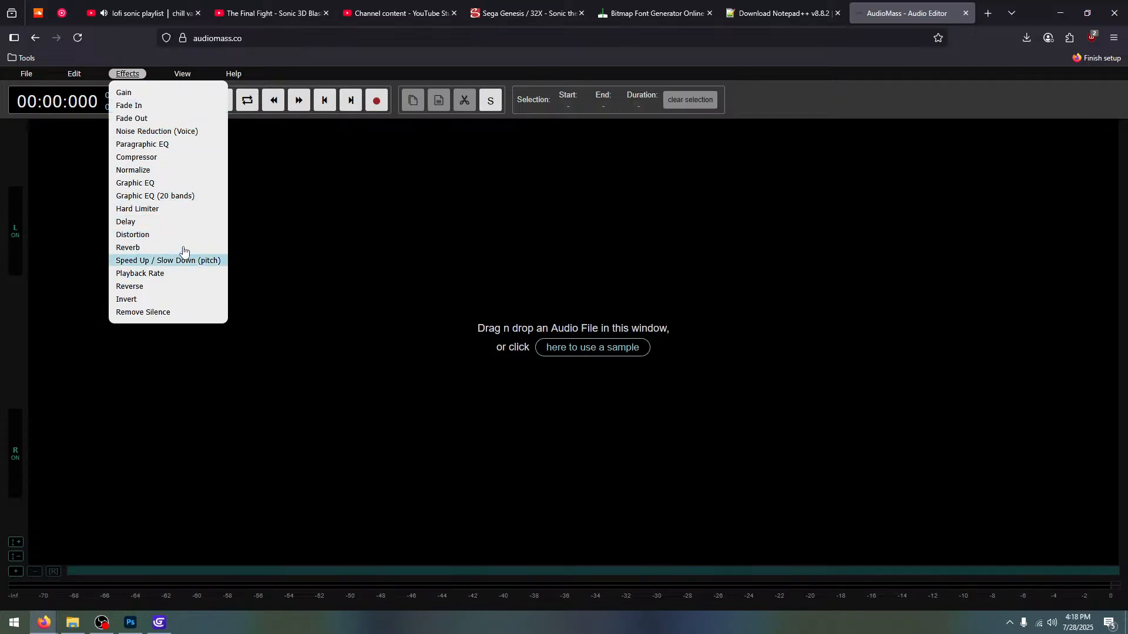
click(359, 234)
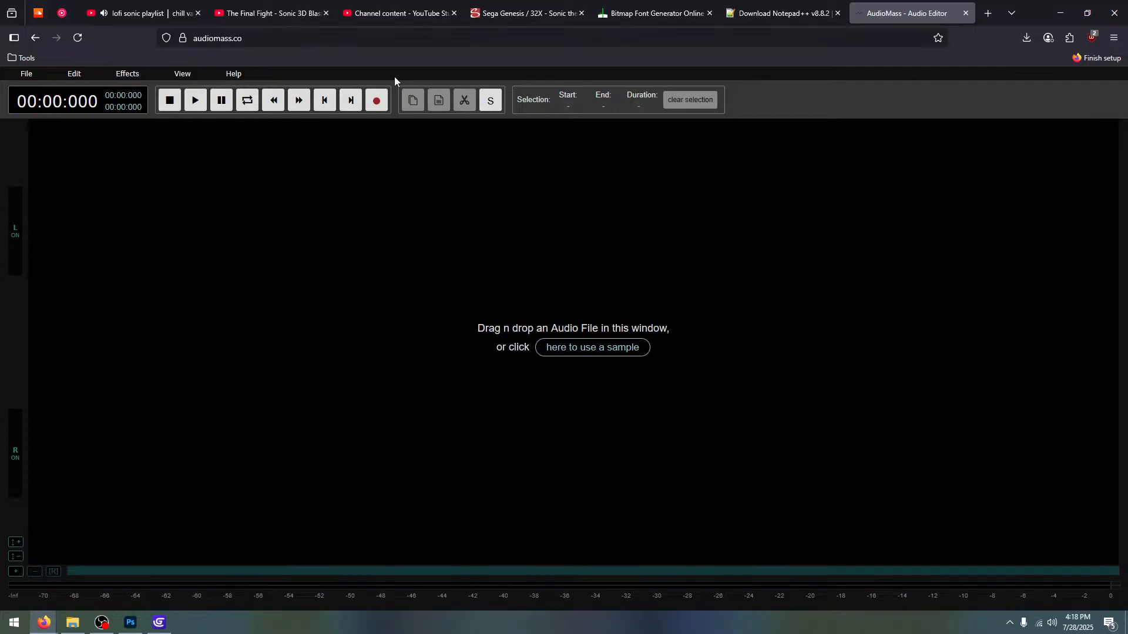
Close the AudioMass tab and open a new blank browser tab
mouse_move(165, 3)
click(965, 13)
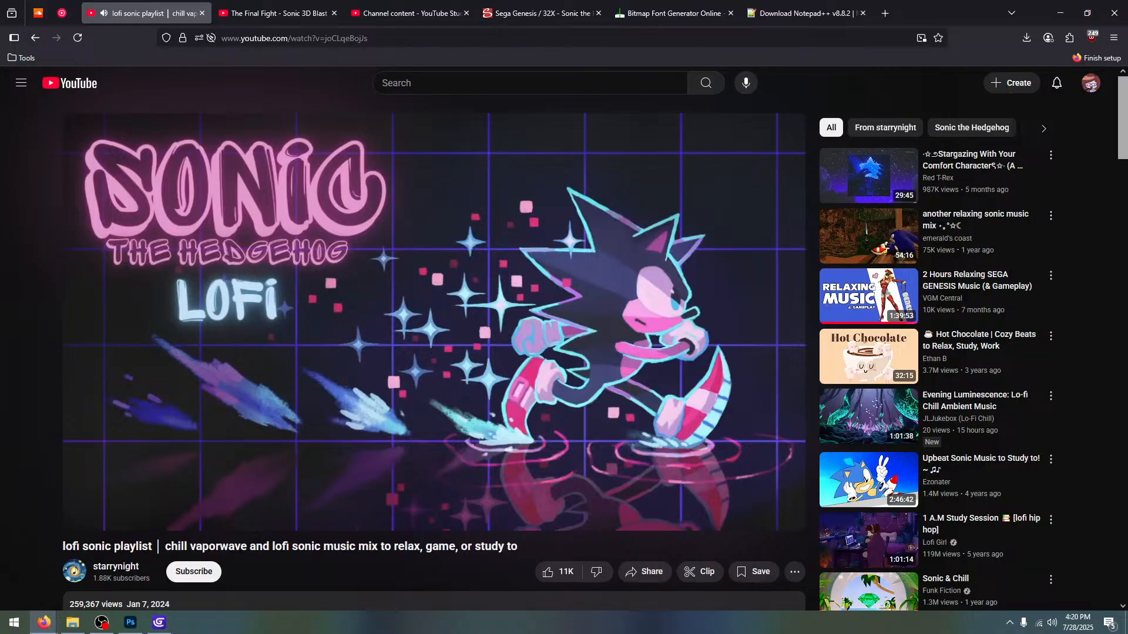
key(alt+Tab)
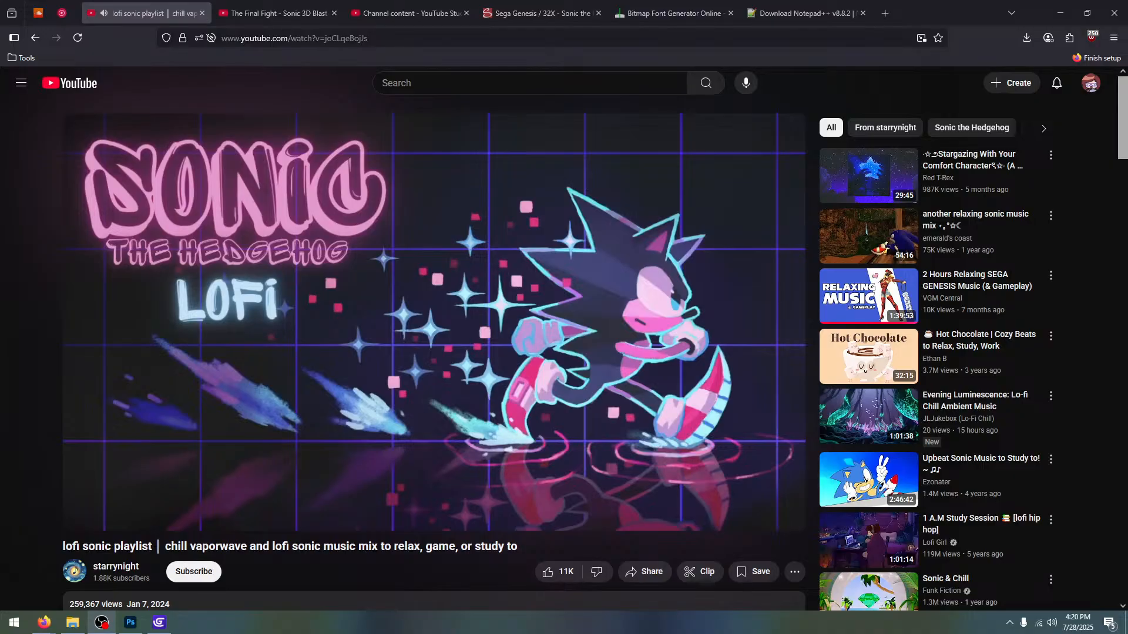
click(885, 13)
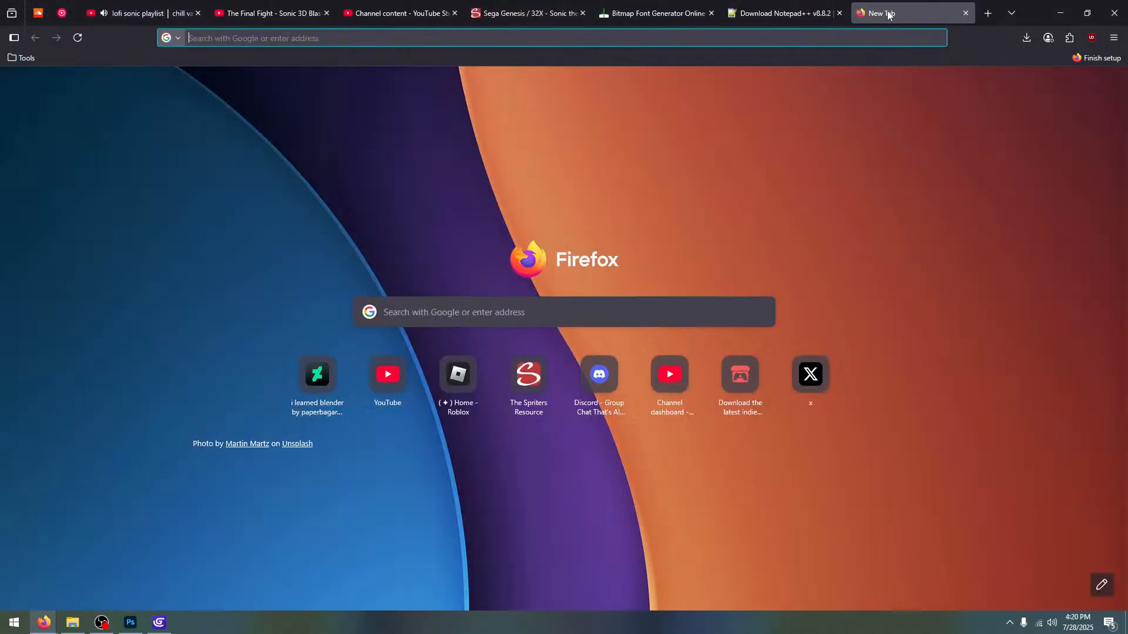
click(716, 236)
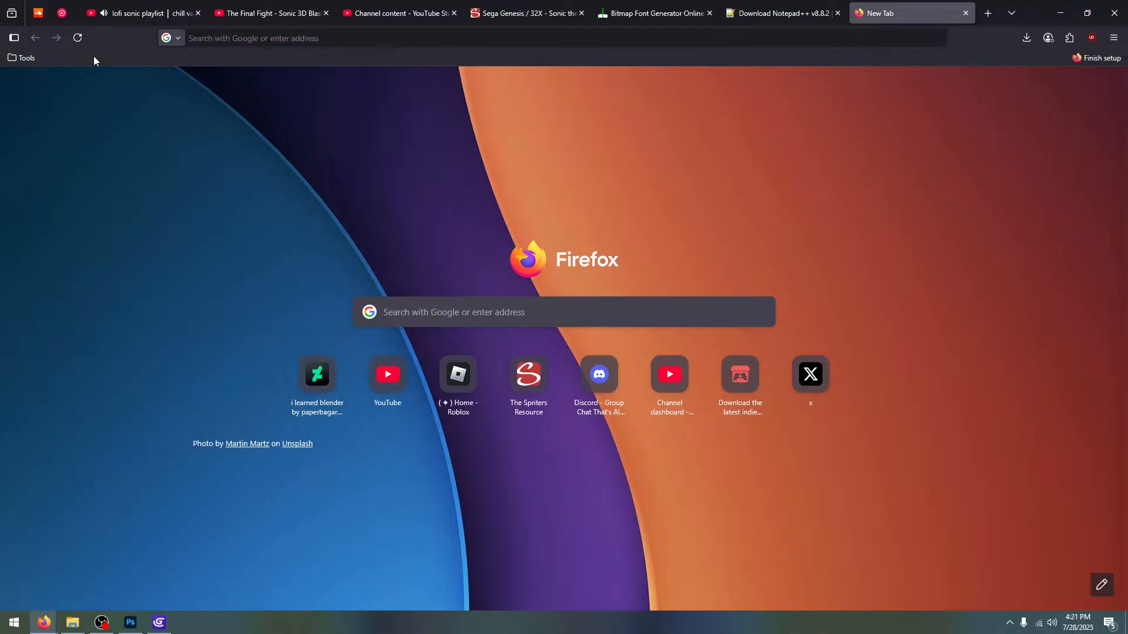
Search the web for "disk driver" and show the image results
click(250, 46)
text(d)
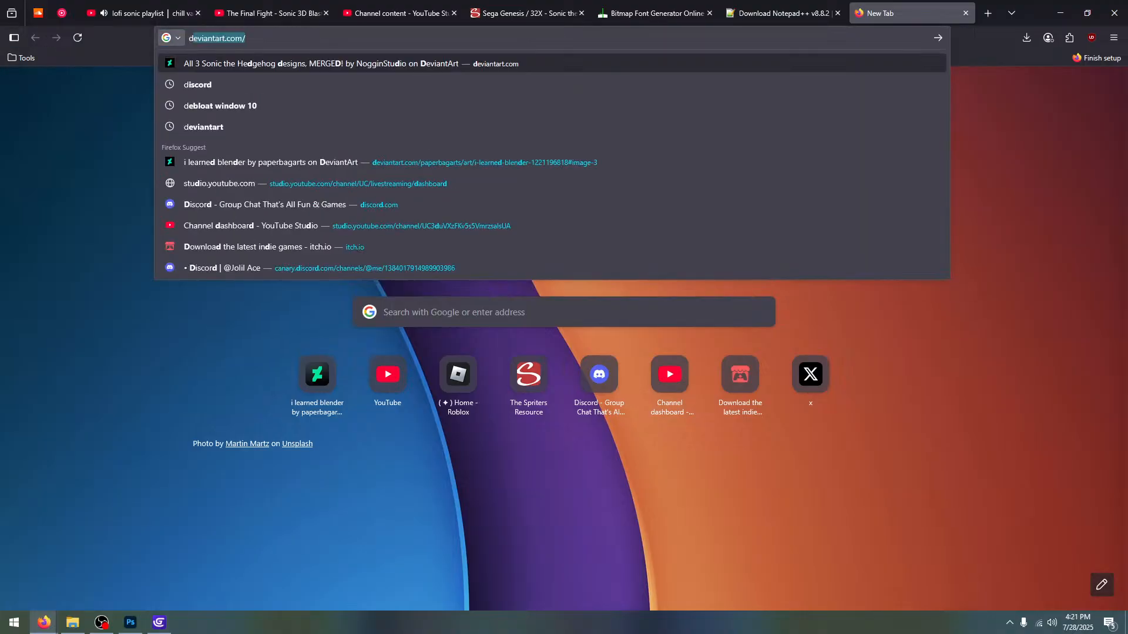
text(isk driver)
key(Return)
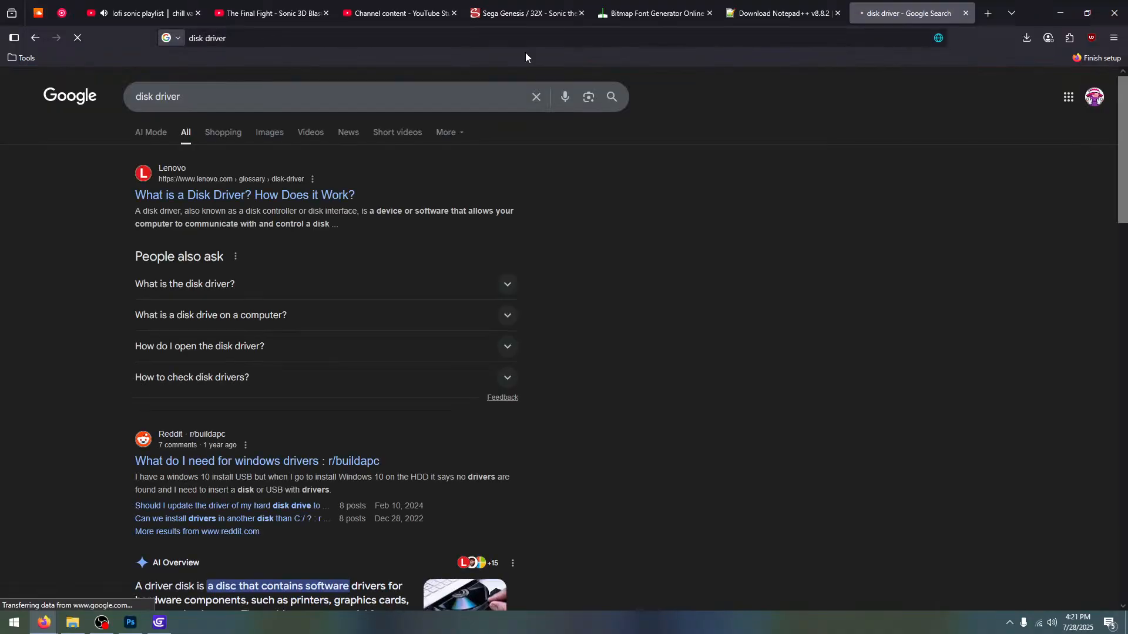
click(270, 133)
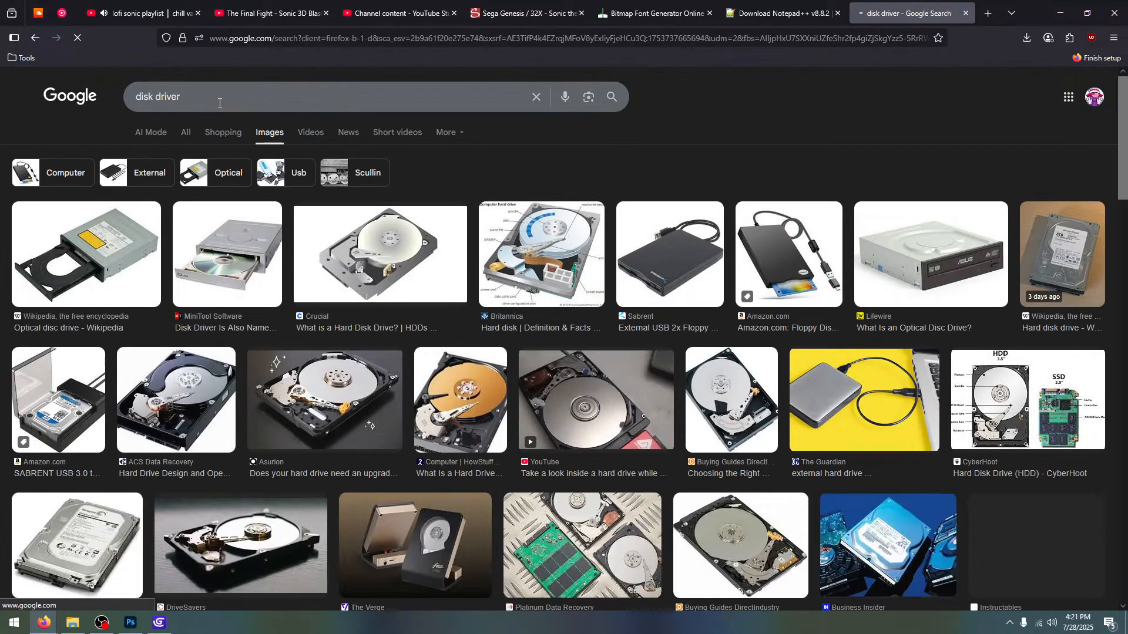
Preview the hard disk drive pictures from Crucial and CyberHoot, and close the search tab
click(416, 254)
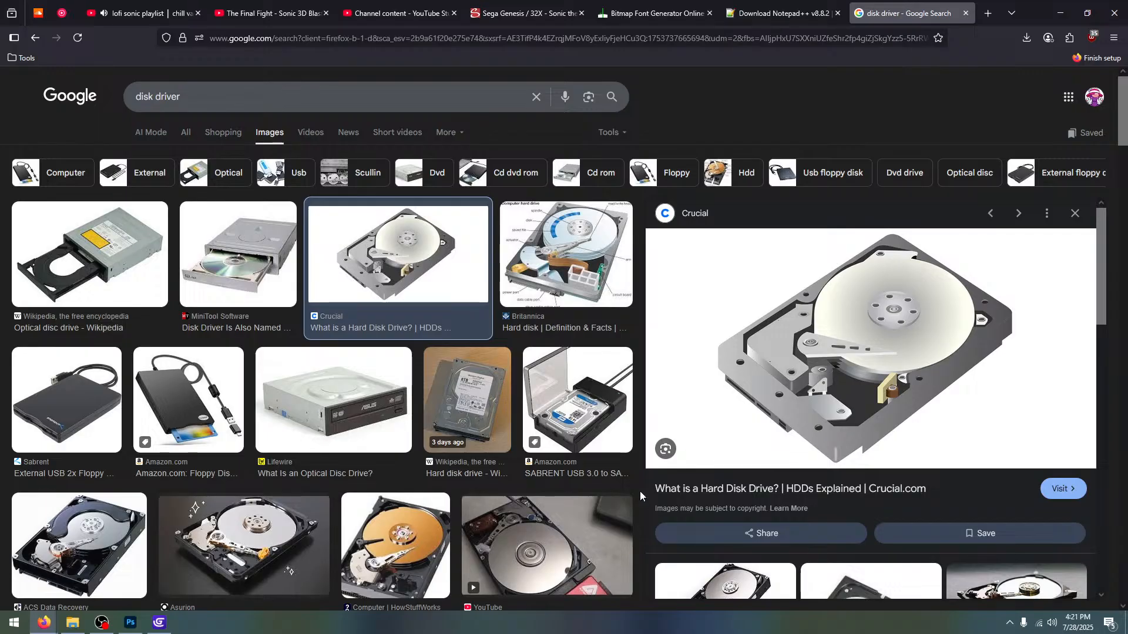
scroll(546, 323, down, 3)
scroll(547, 324, down, 4)
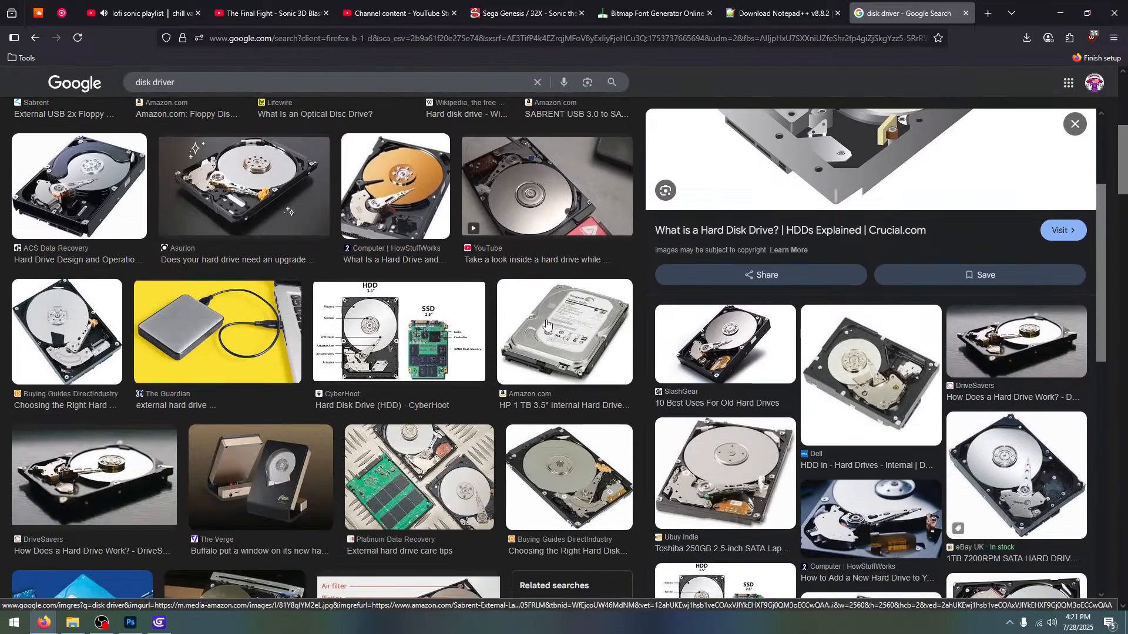
click(408, 349)
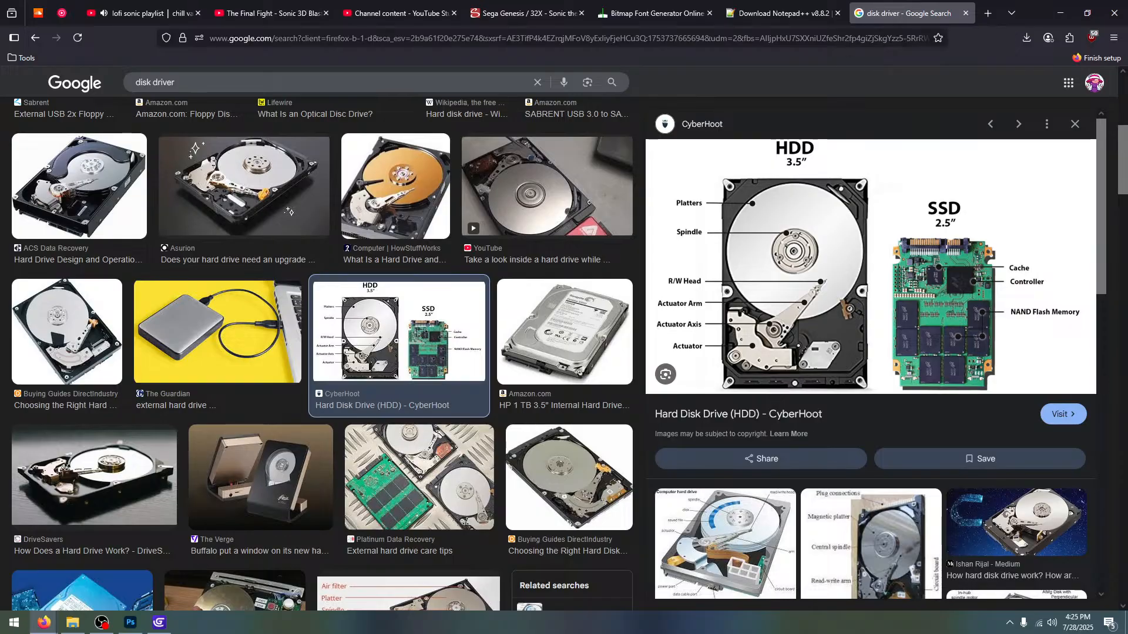
click(965, 13)
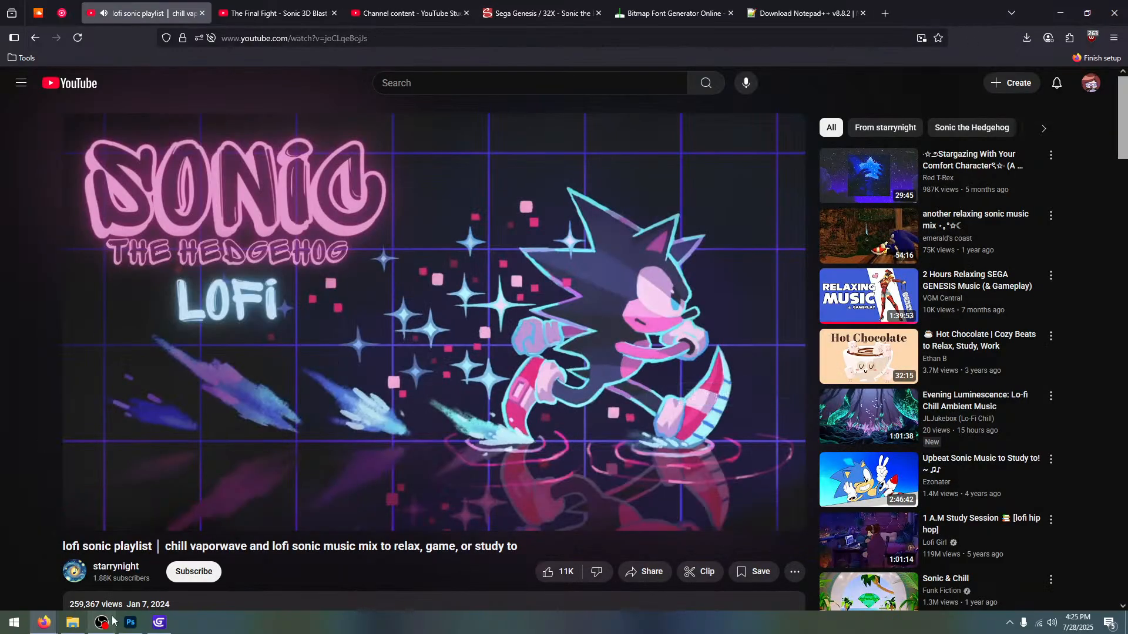
Switch to GDevelop and add an empty event above the "rings" event inside the HudDisplay_Text repeat
click(131, 623)
scroll(350, 443, down, 1)
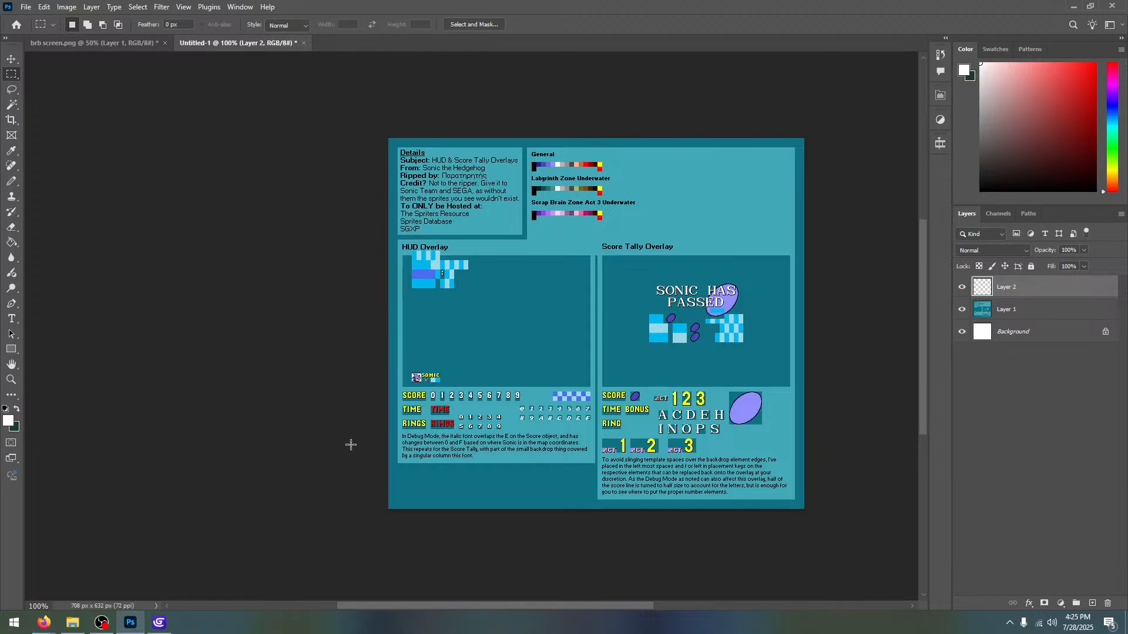
click(159, 623)
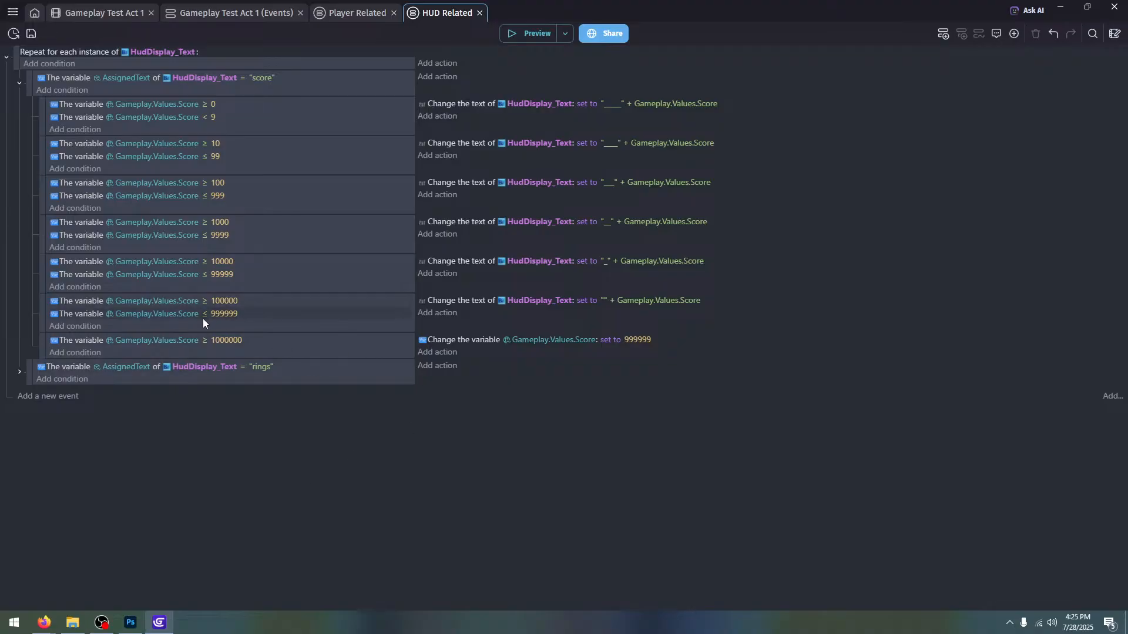
click(48, 403)
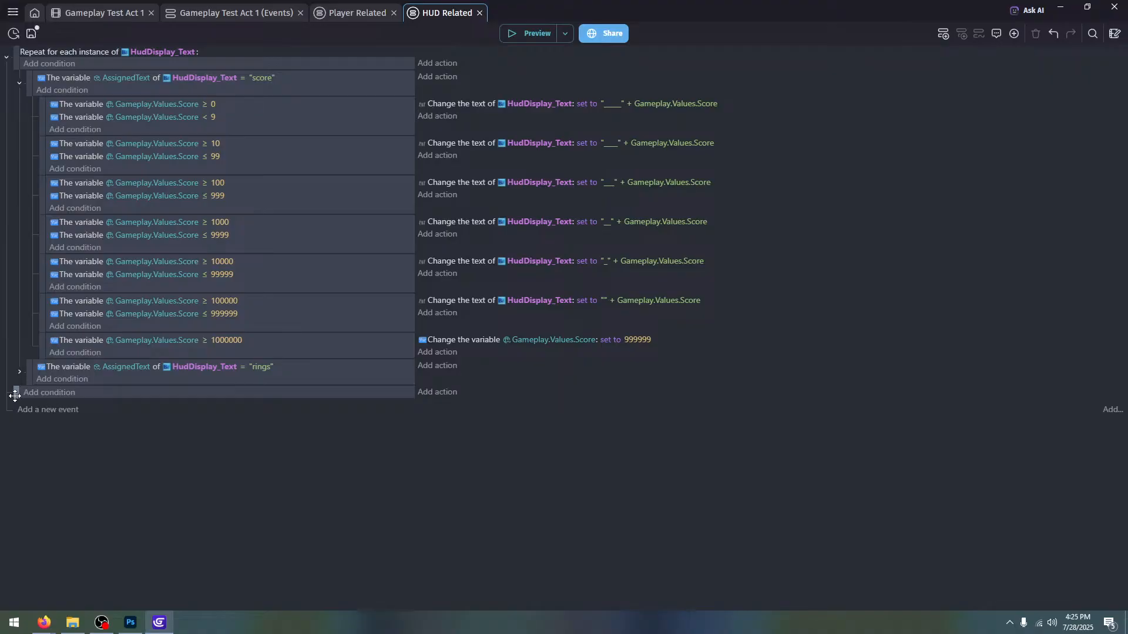
drag(14, 396, 28, 360)
Copy the AssignedText condition of the "rings" event into the empty event above it
click(318, 385)
key(ctrl+c)
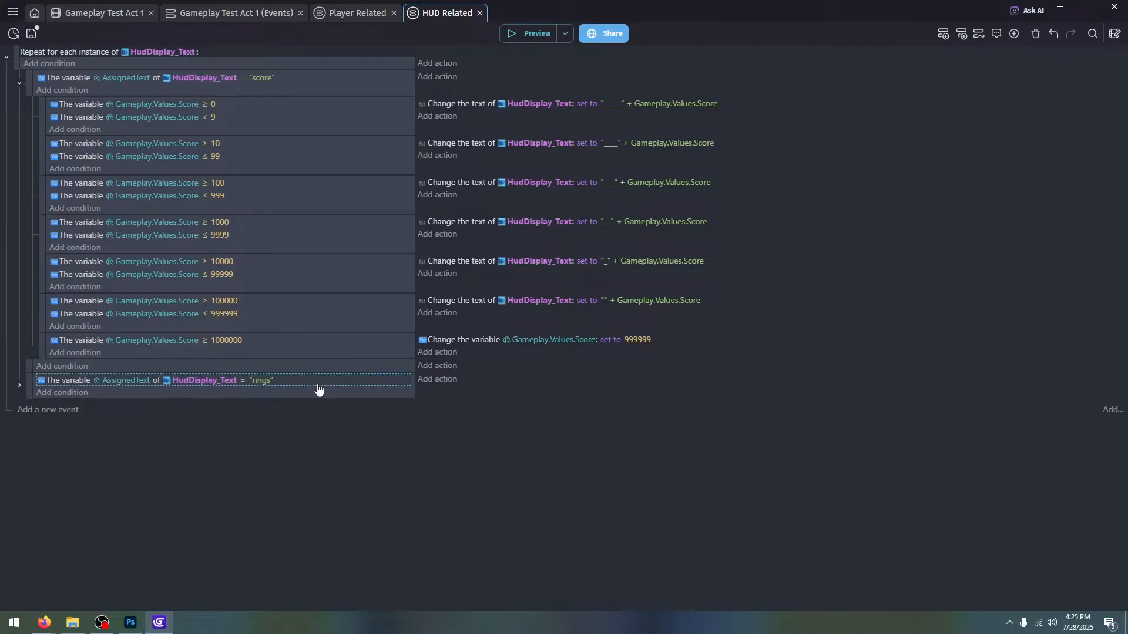
click(118, 367)
Set the compared value of the copied AssignedText condition to "time"
click(261, 368)
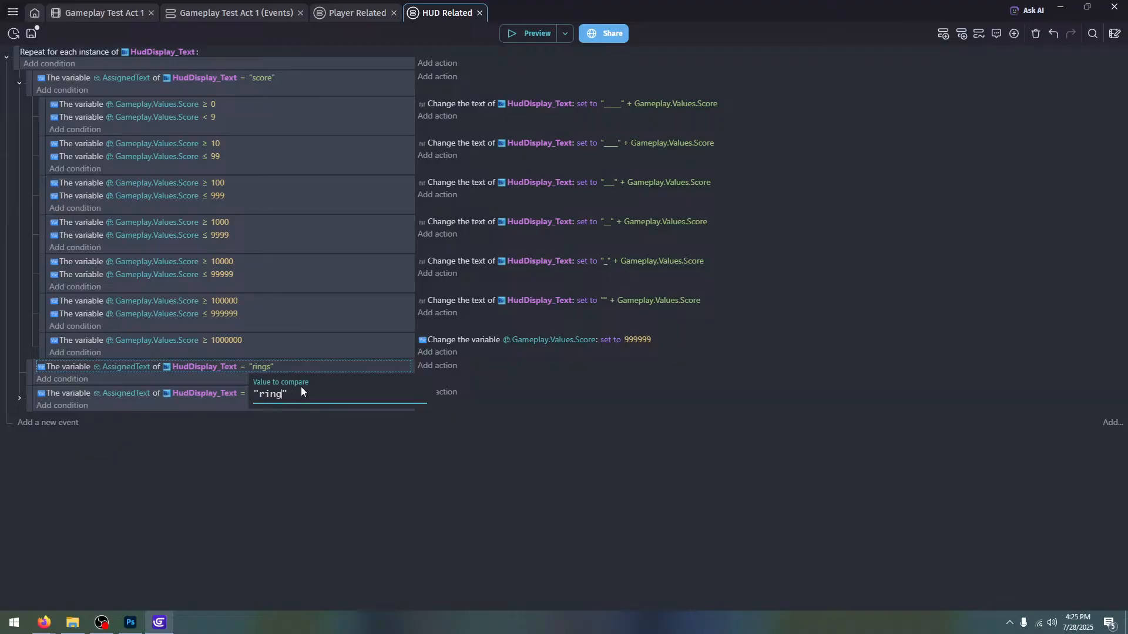
key(BackSpace)
key(BackSpace)
key(BackSpace)
key(BackSpace)
text(time)
click(460, 516)
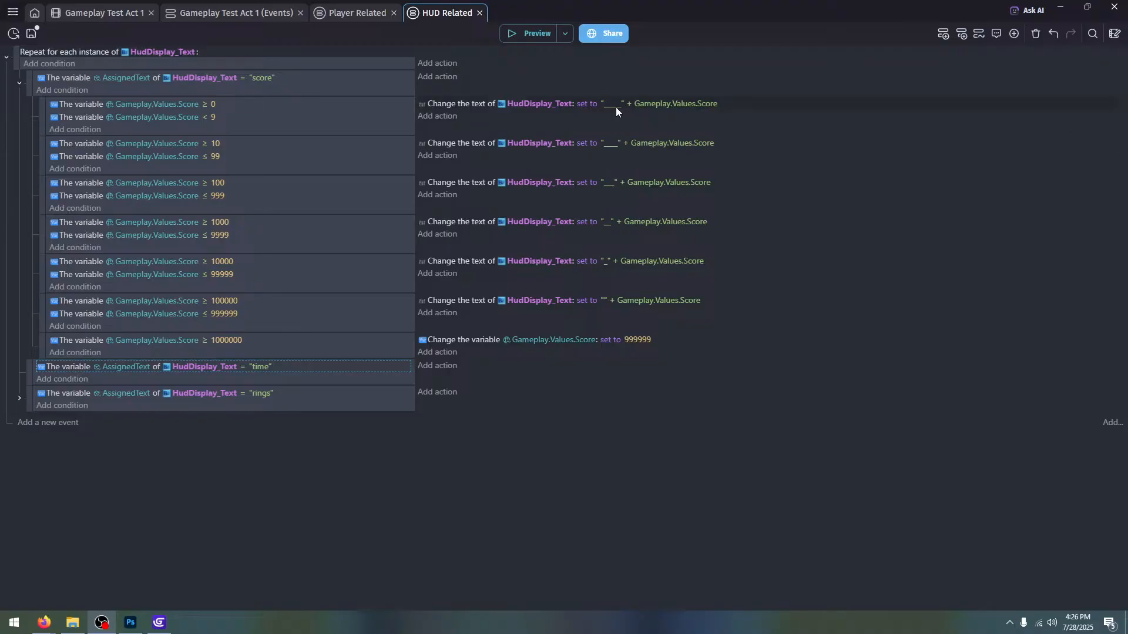
Add an empty event and nest it as a sub-event under the "time" event
click(266, 520)
click(33, 429)
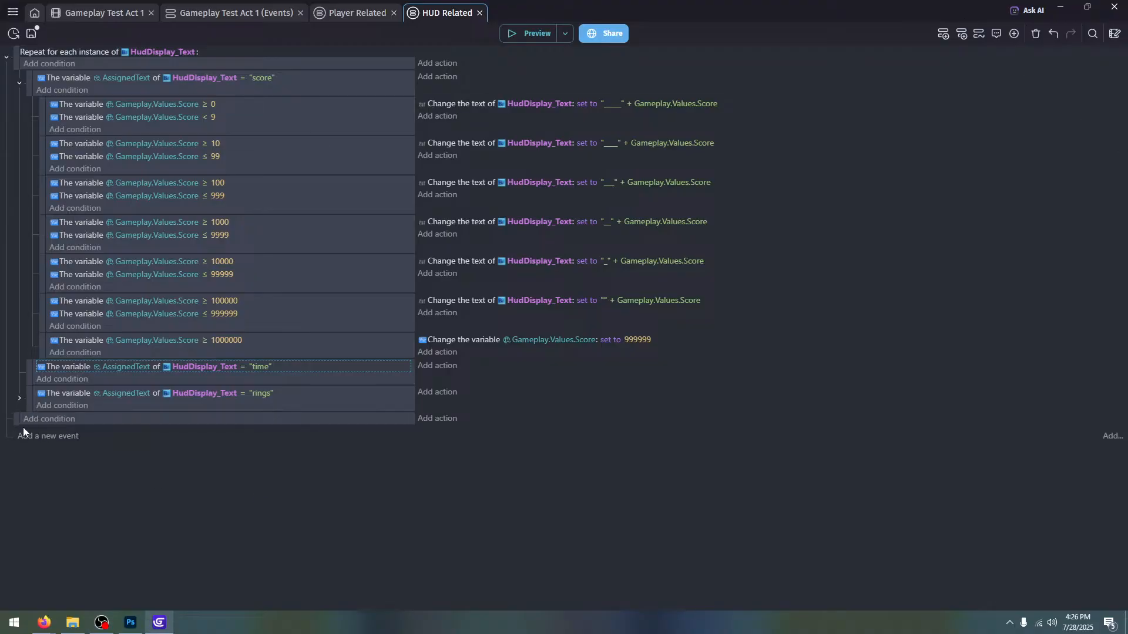
drag(12, 418, 67, 407)
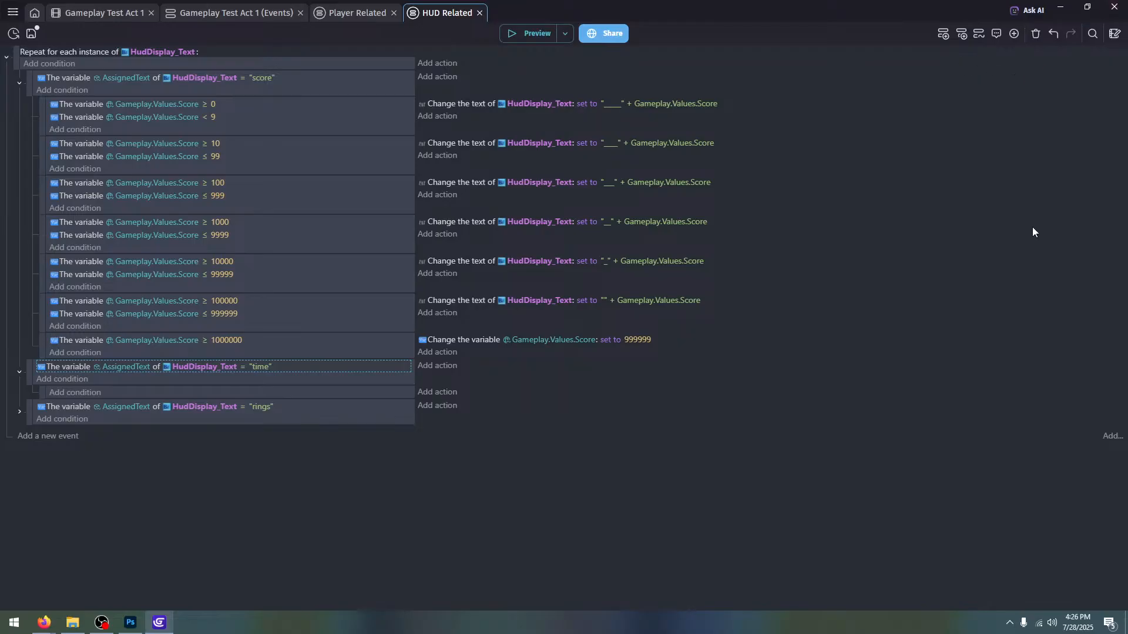
Collapse the "score" event group and save the project
click(23, 82)
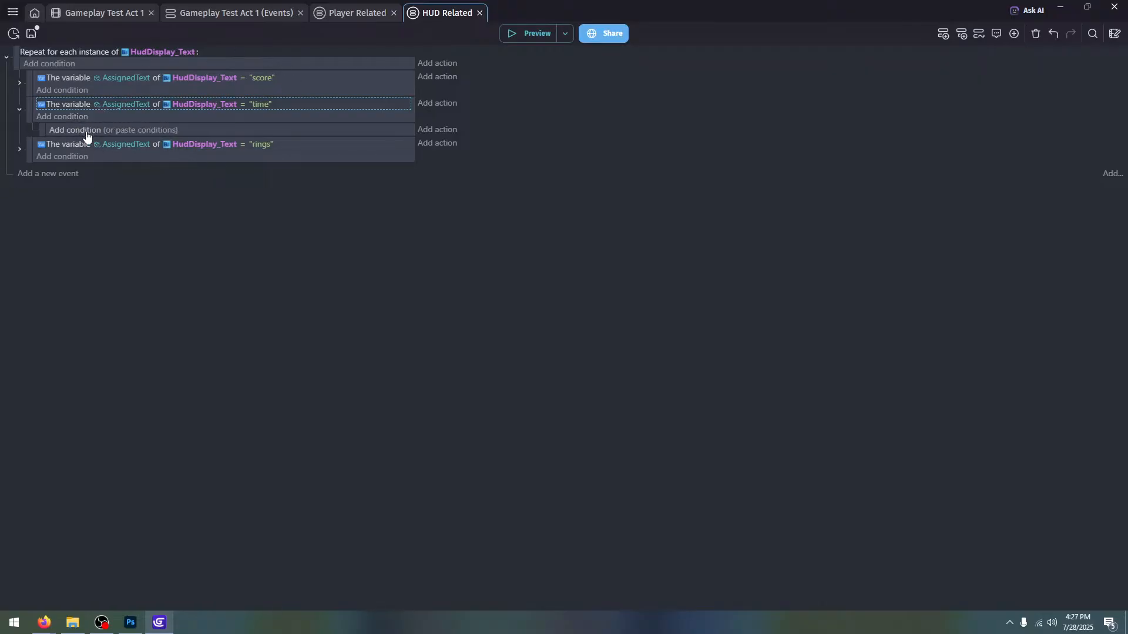
click(32, 33)
Switch to Firefox, open the Objects (Common) sheet among the Sonic the Hedgehog sprites on The Spriters Resource and look it over
mouse_move(44, 621)
click(77, 583)
click(535, 13)
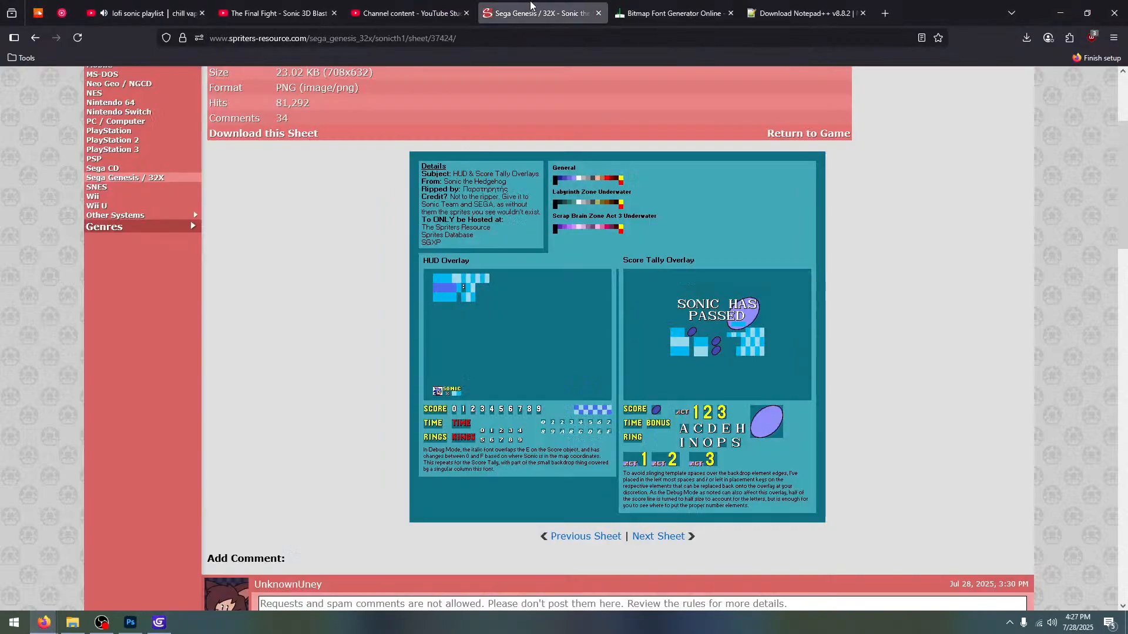
click(36, 38)
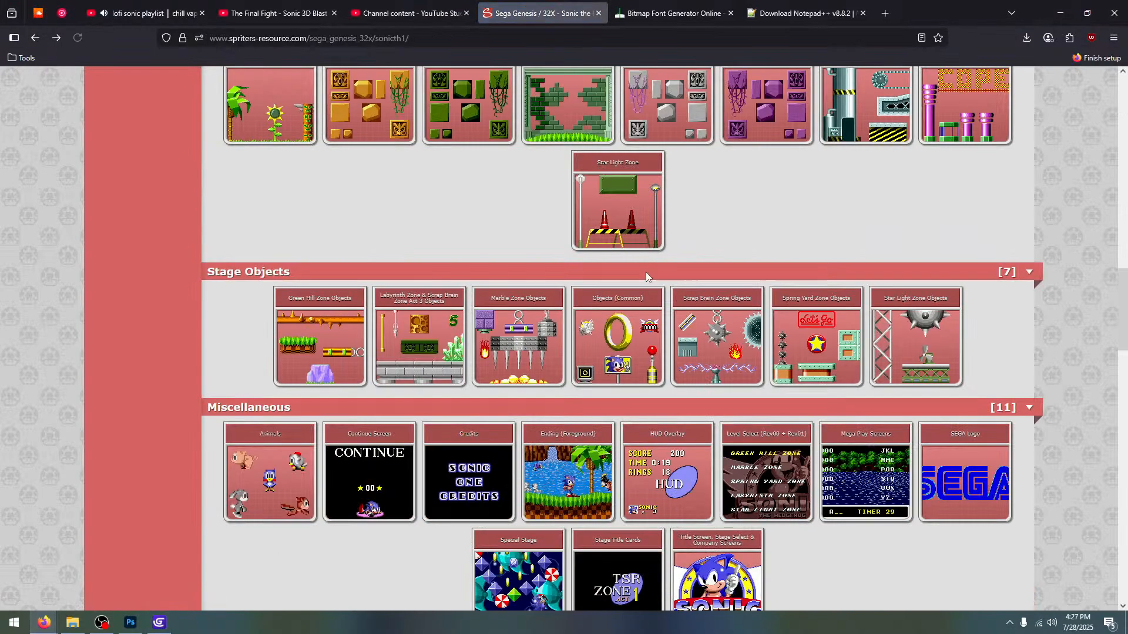
click(618, 365)
scroll(650, 289, down, 5)
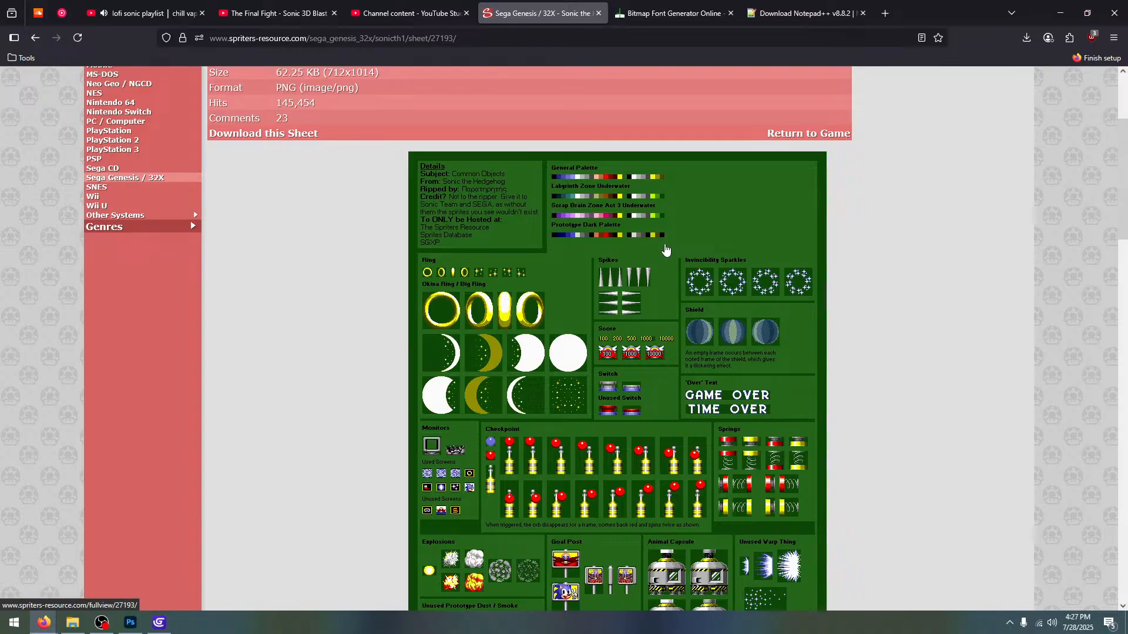
scroll(666, 250, down, 4)
scroll(724, 230, up, 3)
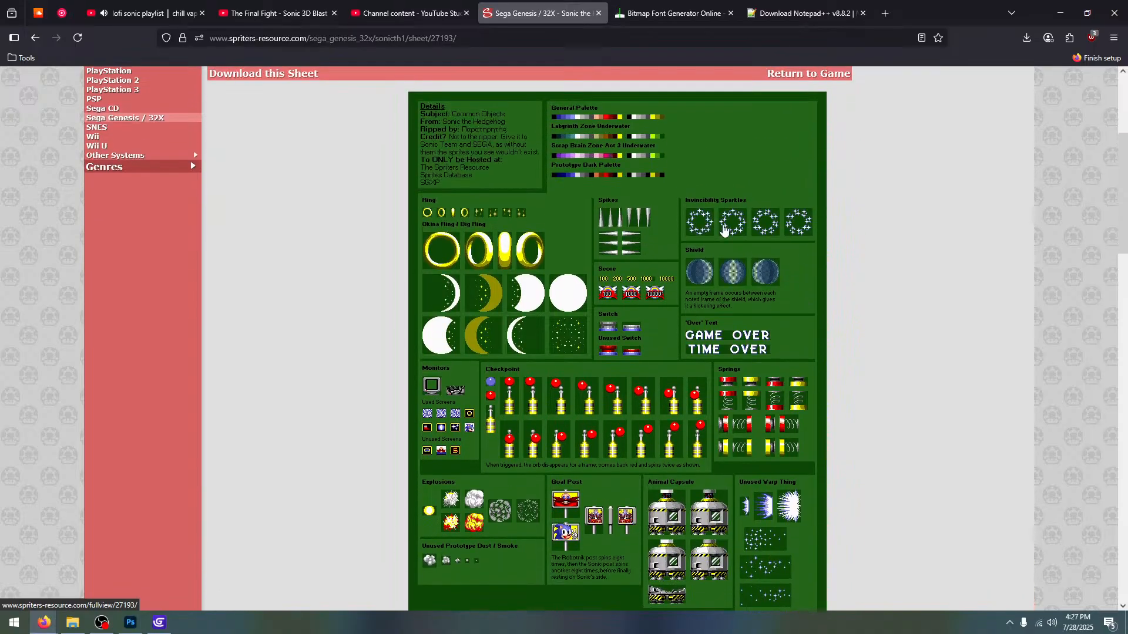
Switch back to GDevelop and bring up the file dialog for opening another project
click(140, 626)
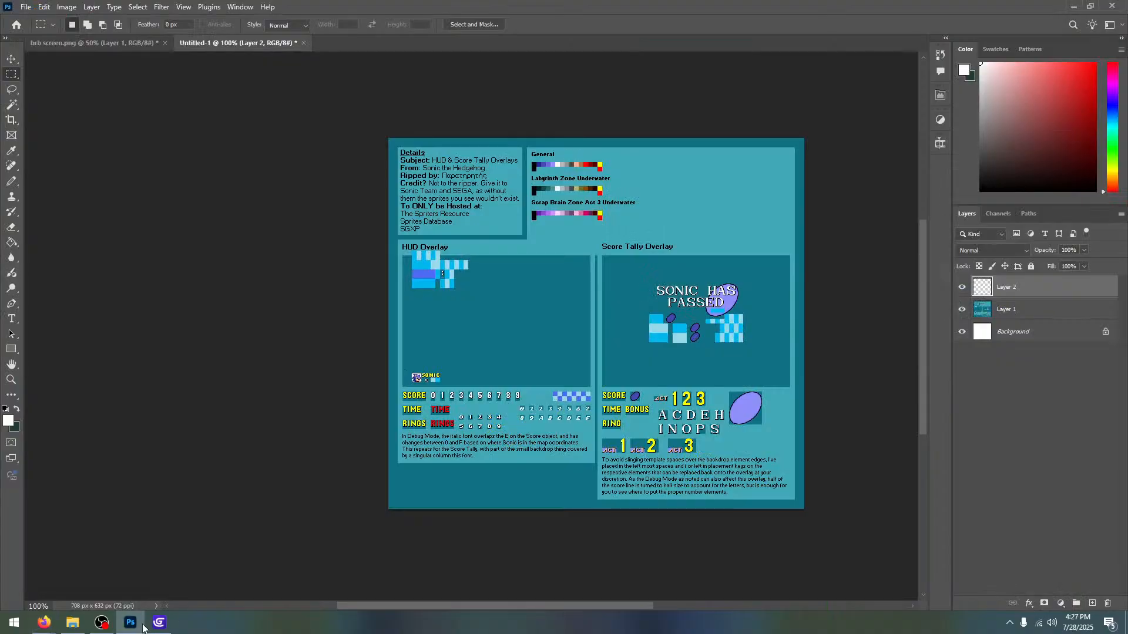
click(159, 624)
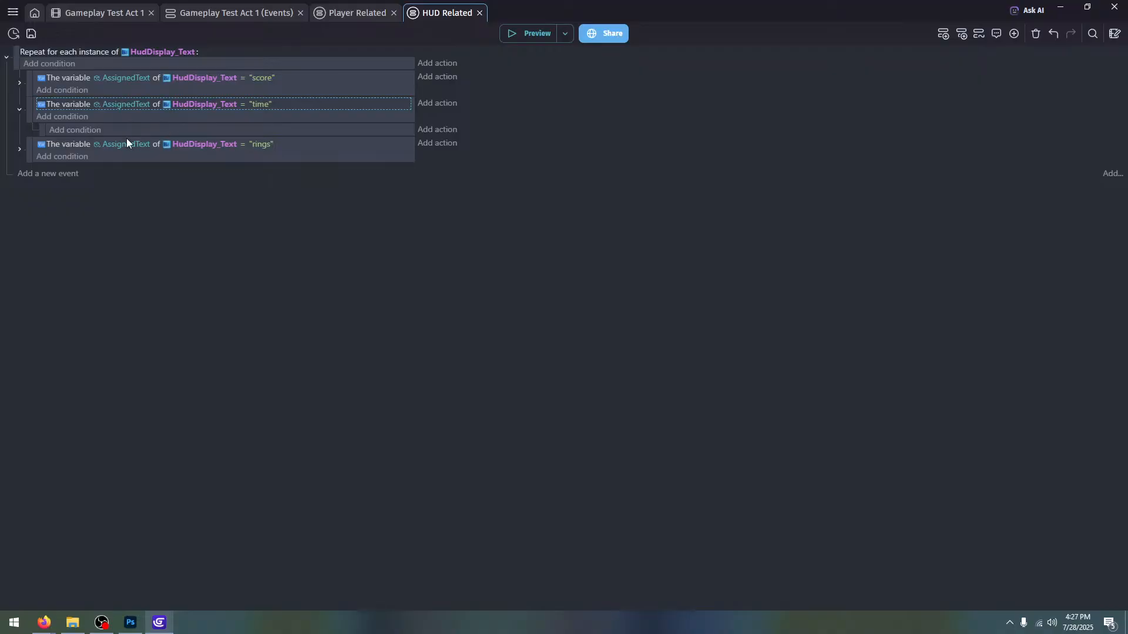
click(12, 12)
click(33, 42)
mouse_move(146, 91)
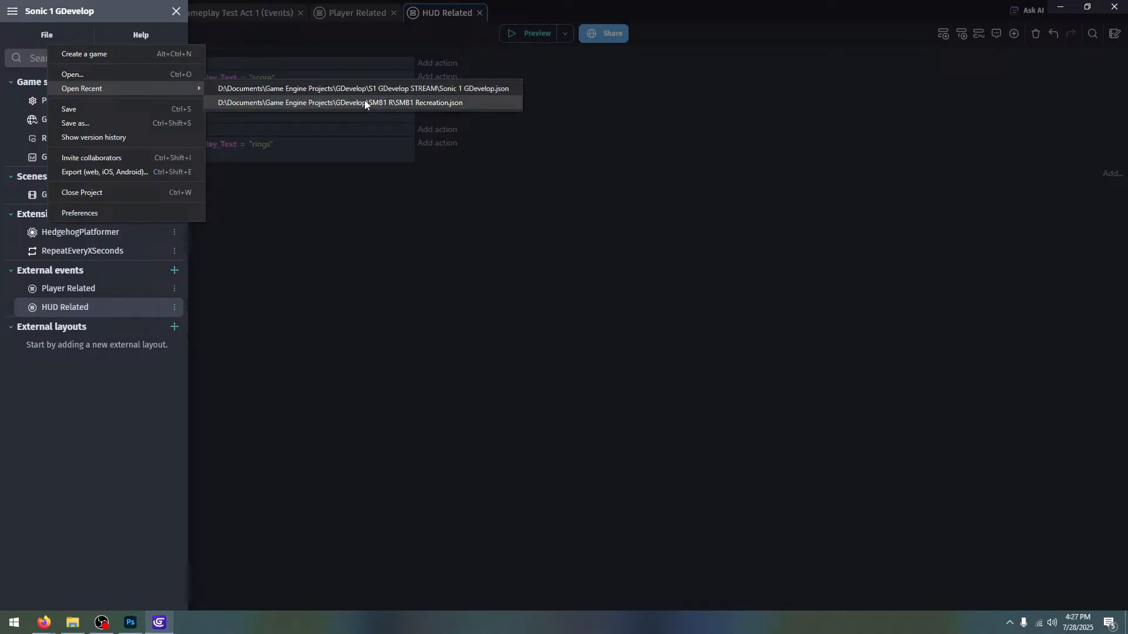
click(89, 70)
click(543, 319)
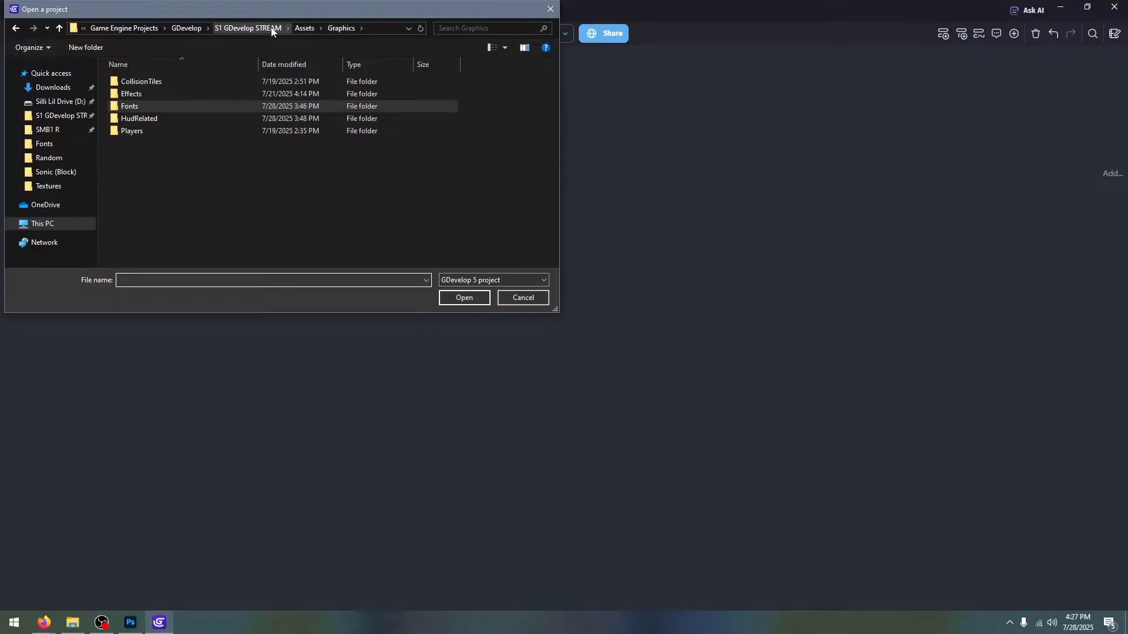
Open the Classic Sonic Example GHZ project from the CSE GHZ folder in _ARCHIVES and close the project manager
click(187, 28)
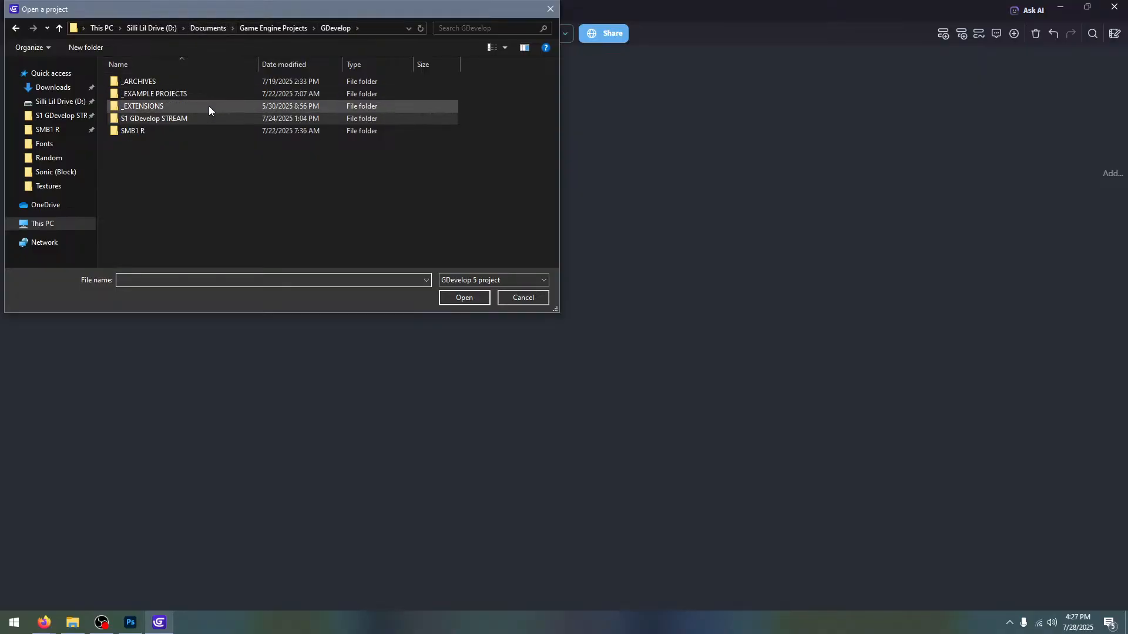
double_click(217, 81)
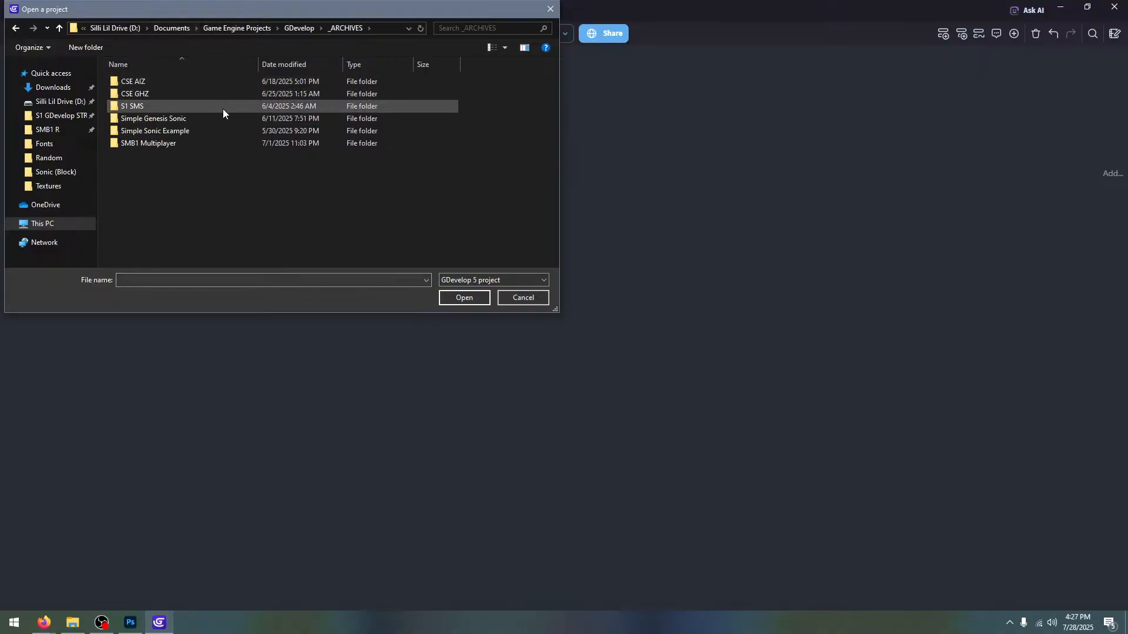
click(299, 28)
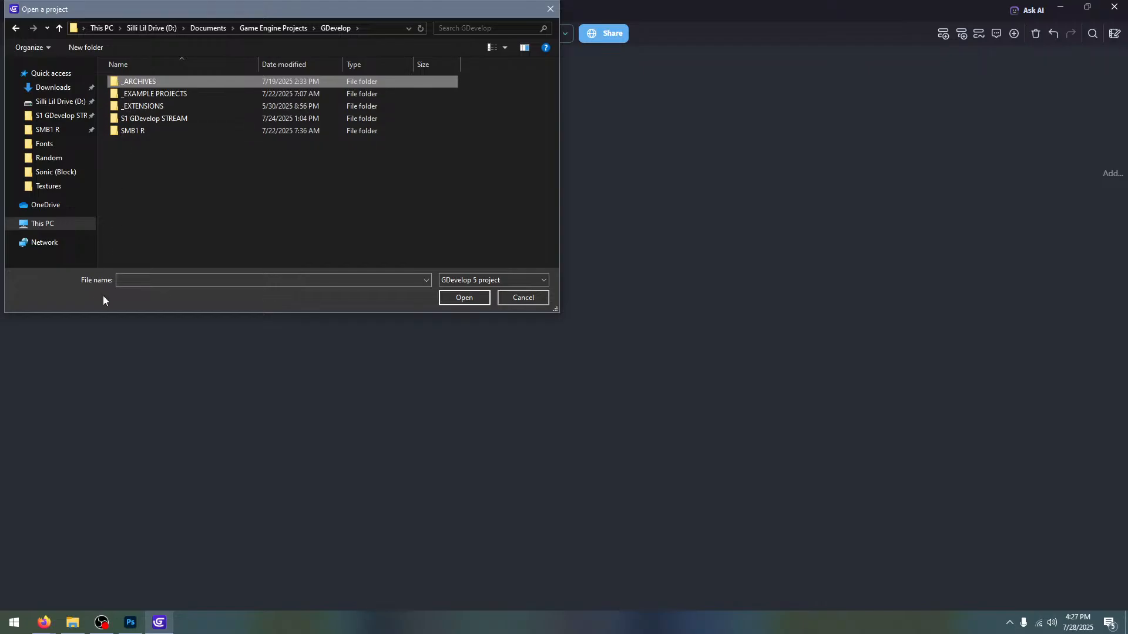
double_click(221, 79)
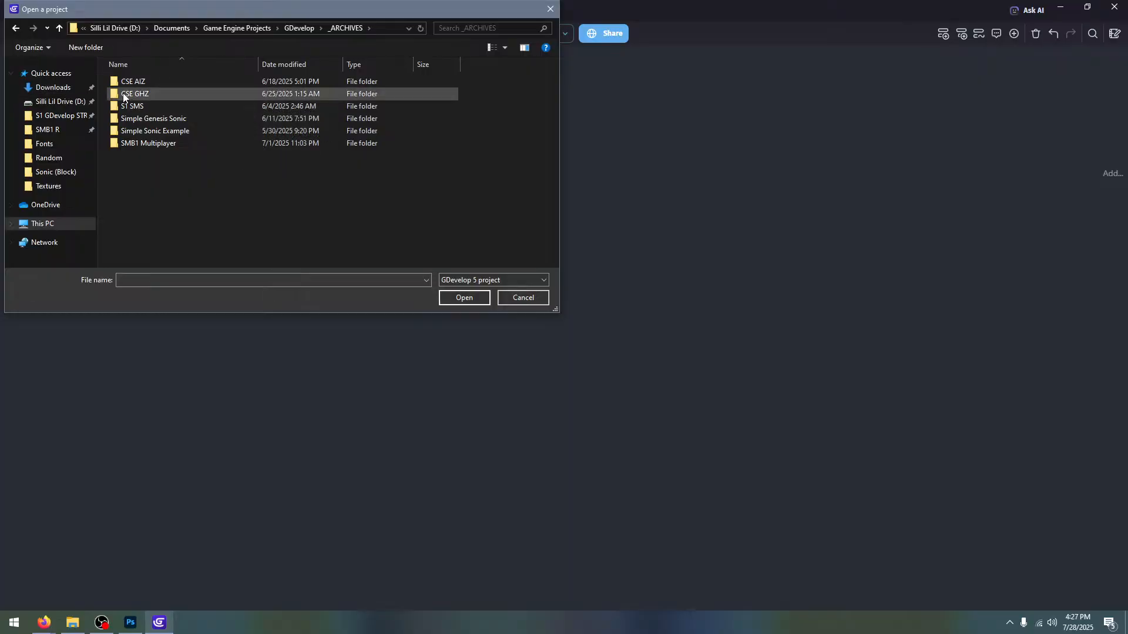
double_click(171, 94)
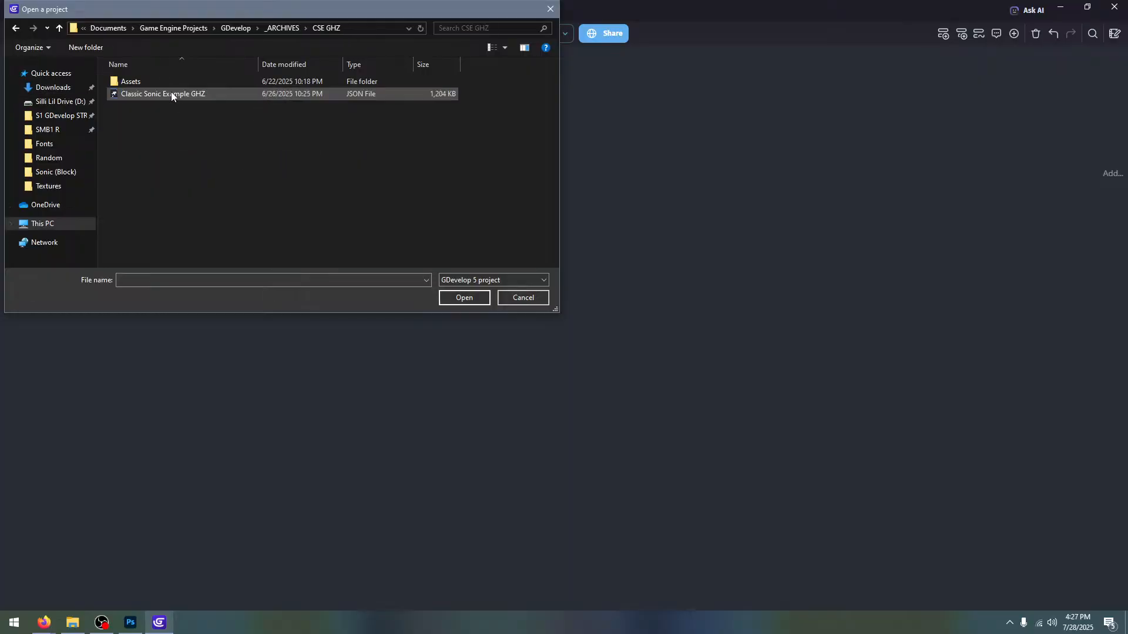
double_click(220, 96)
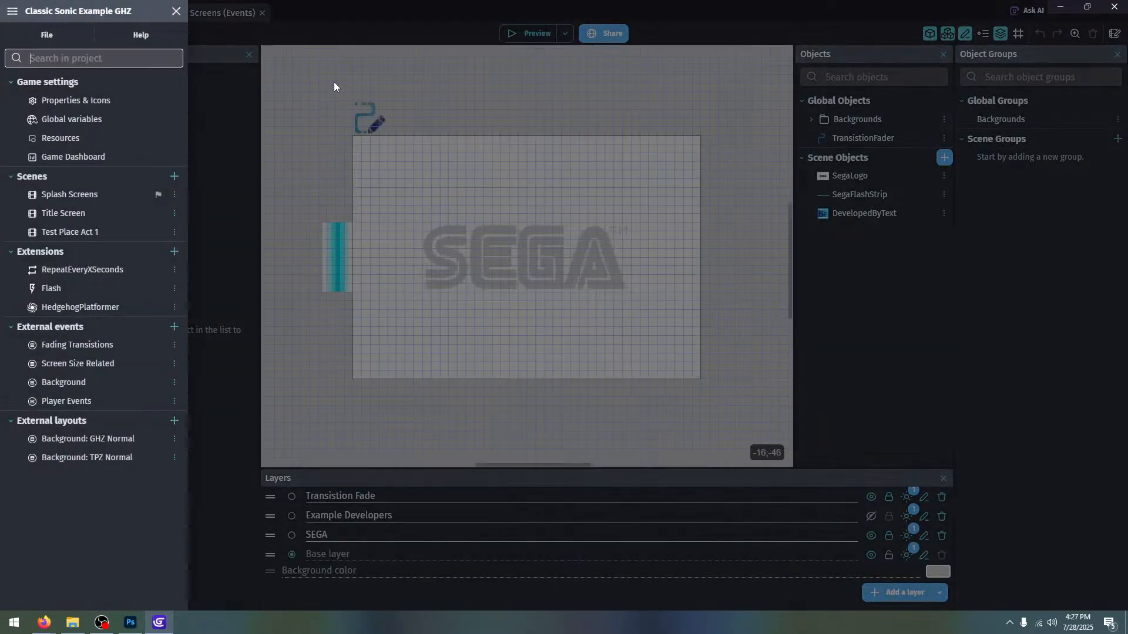
click(326, 76)
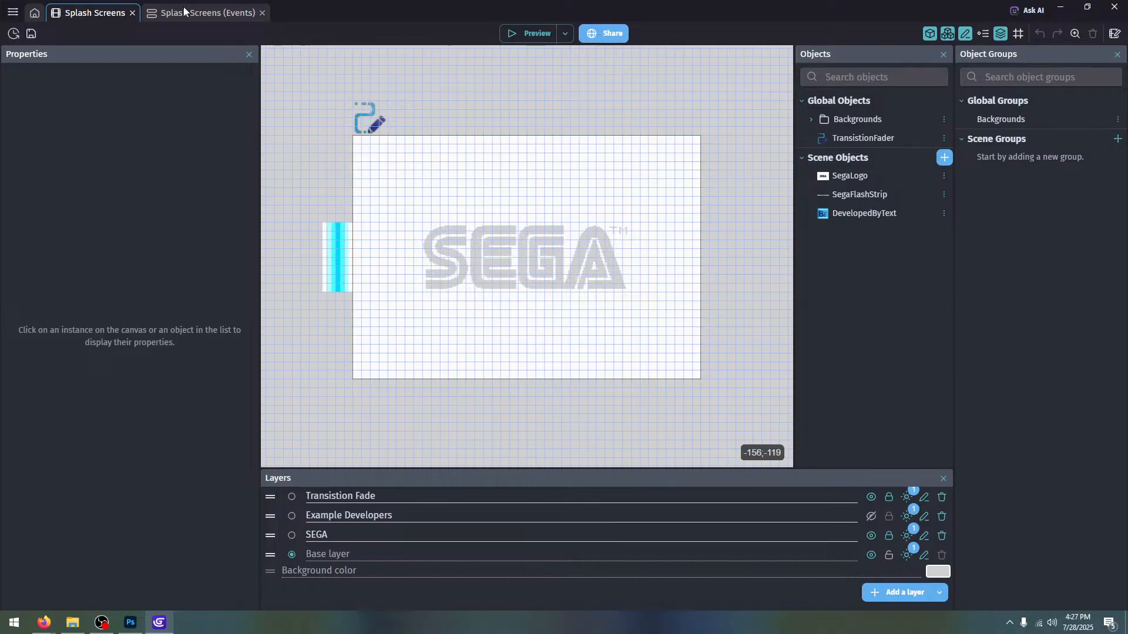
Look over the Splash Screens events, and open the Test Place Act 1 scene from the project manager
click(184, 11)
click(246, 163)
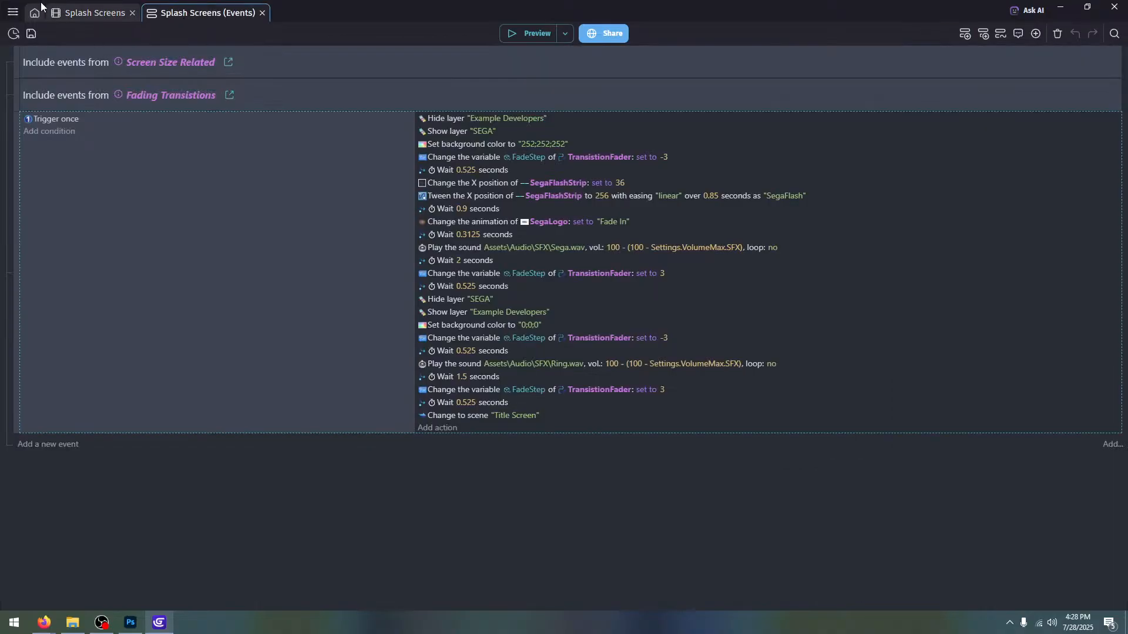
click(14, 13)
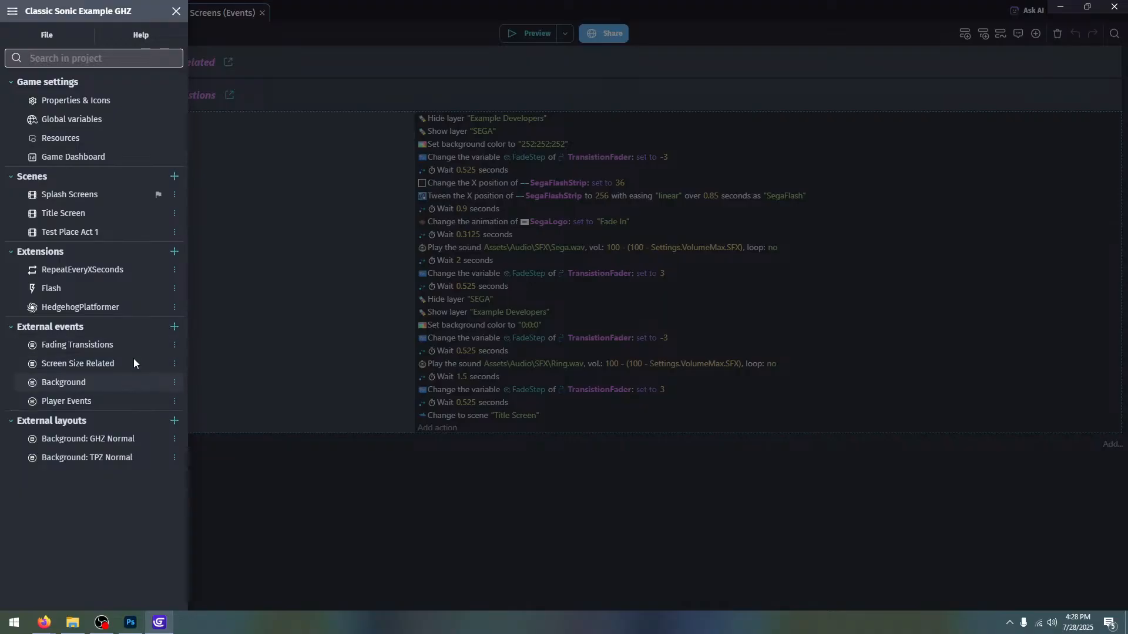
click(107, 229)
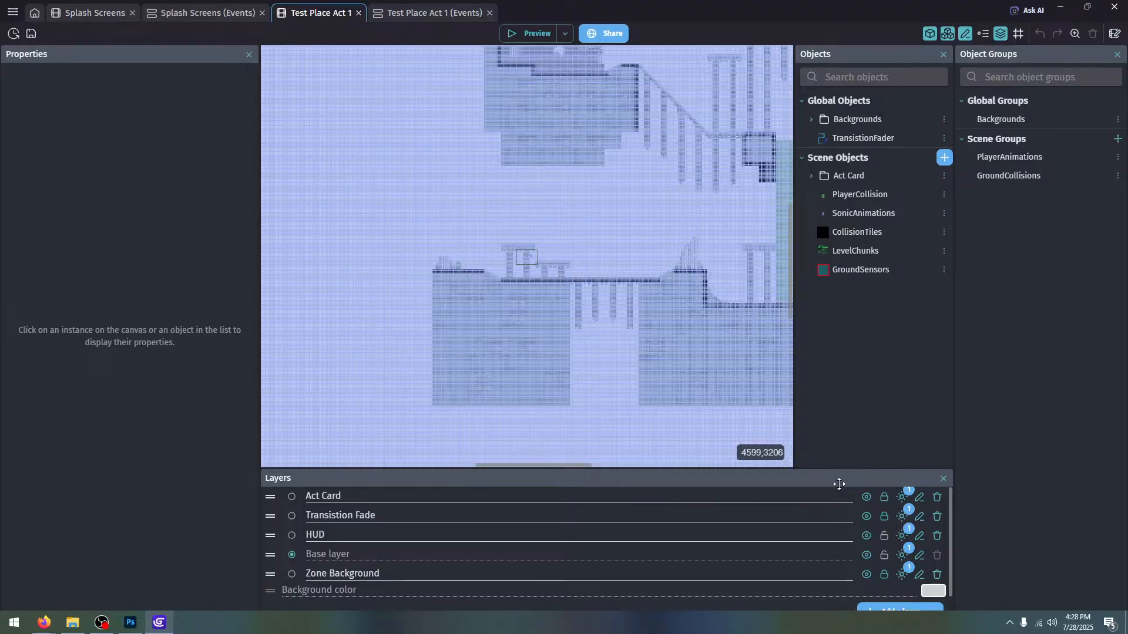
scroll(497, 200, up, 2)
Check the Test Place Act 1 events for HUD logic, including the Player Events sheet and the Start Up group
click(397, 12)
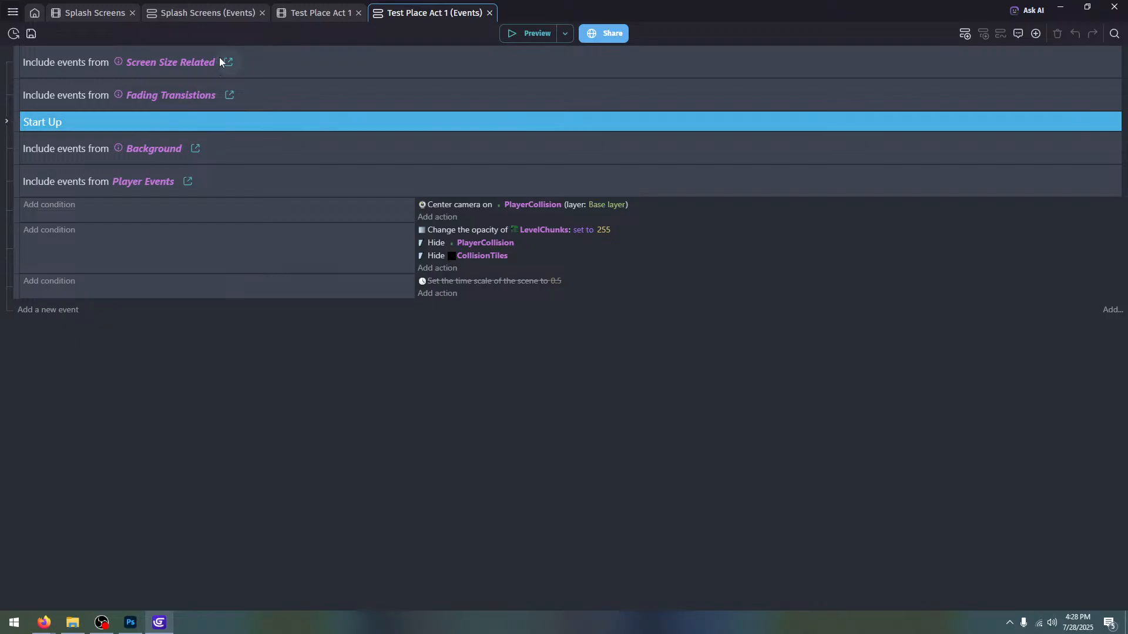
click(188, 182)
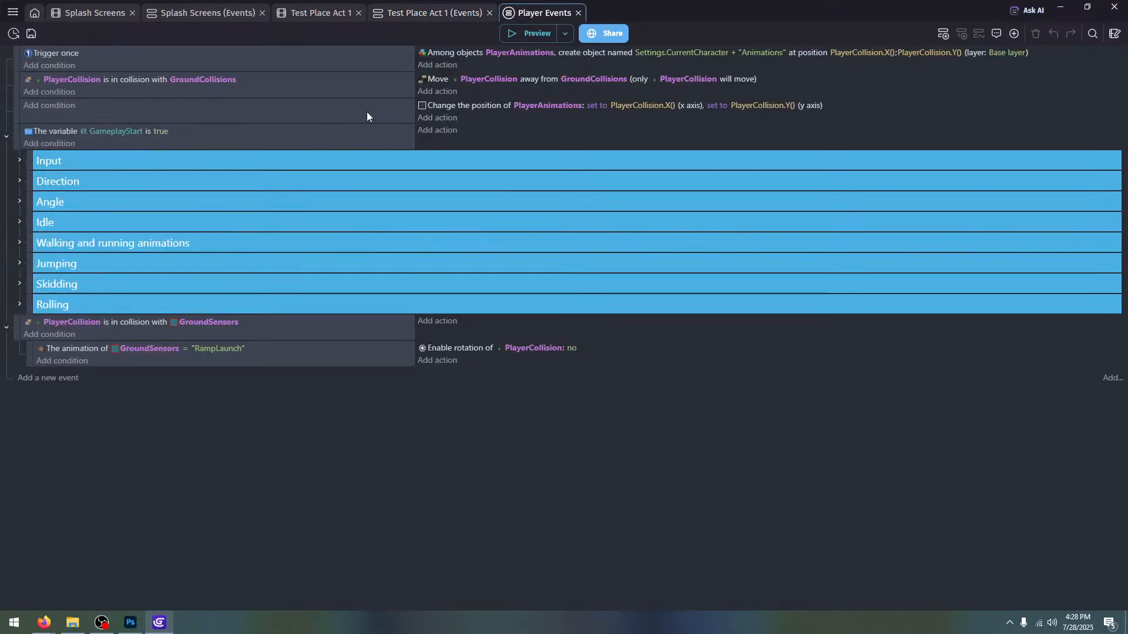
click(578, 12)
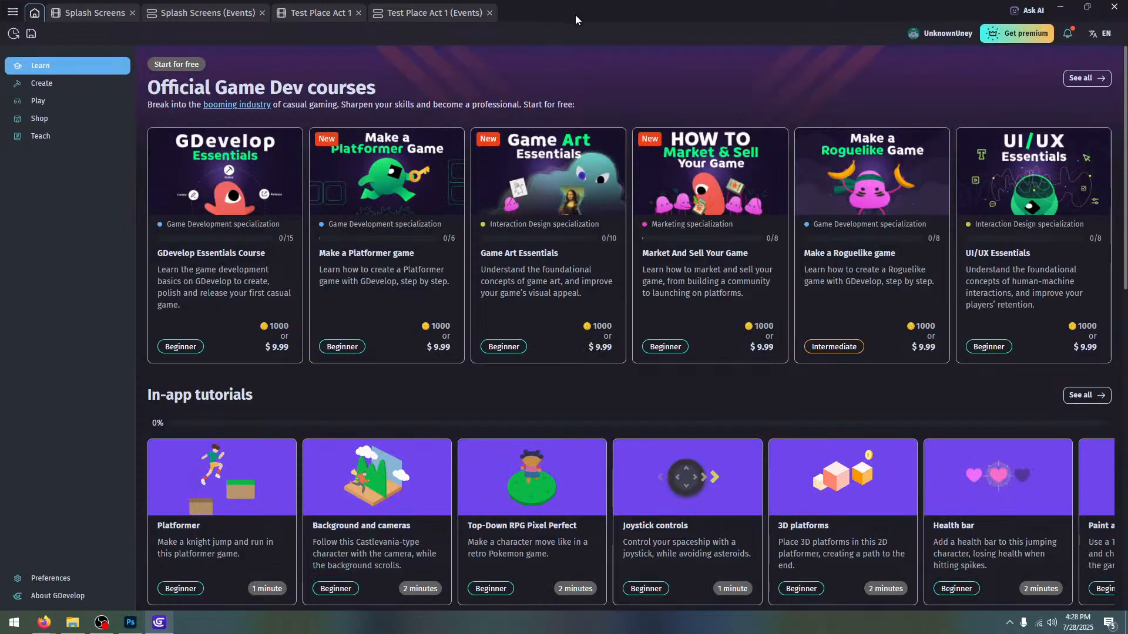
click(453, 12)
click(7, 123)
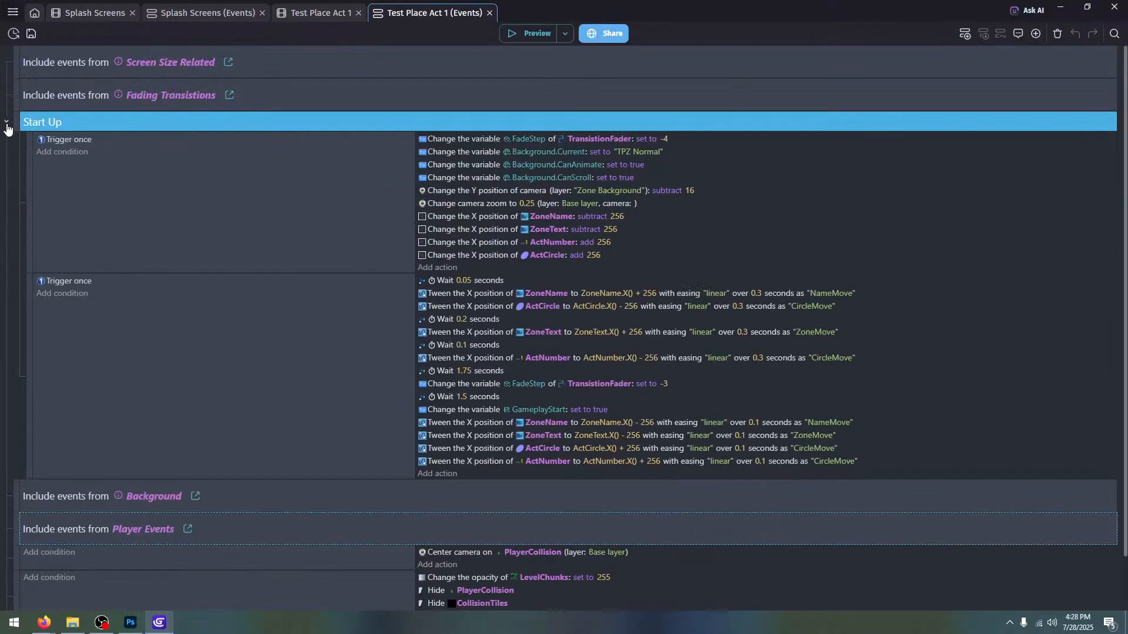
click(7, 124)
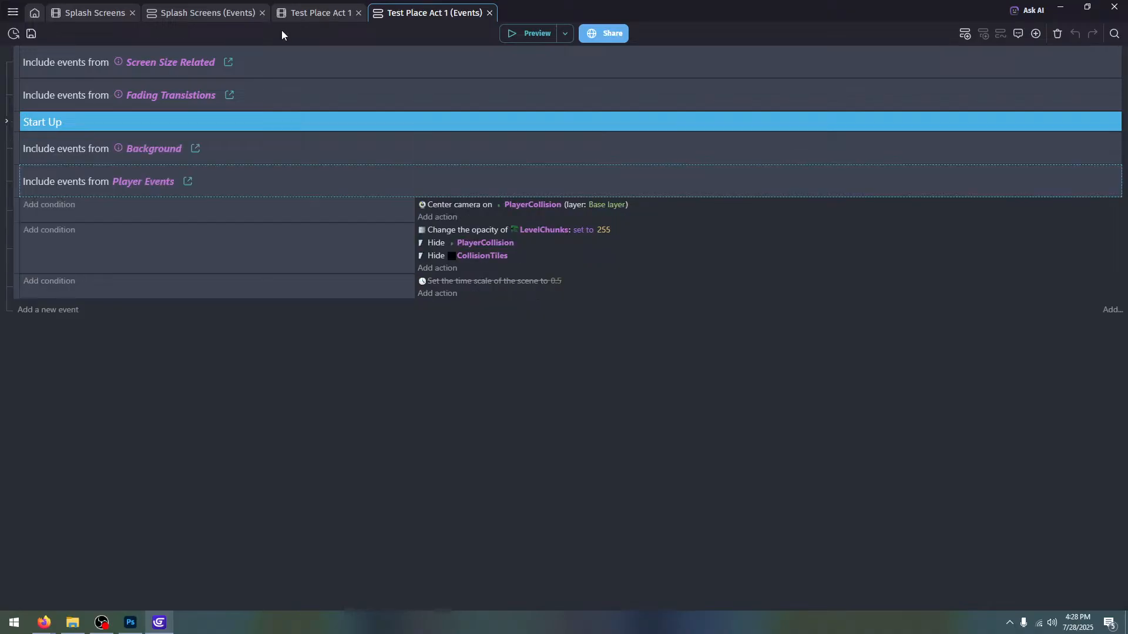
Check the external Background events included in Test Place Act 1 and close their sheet
click(196, 149)
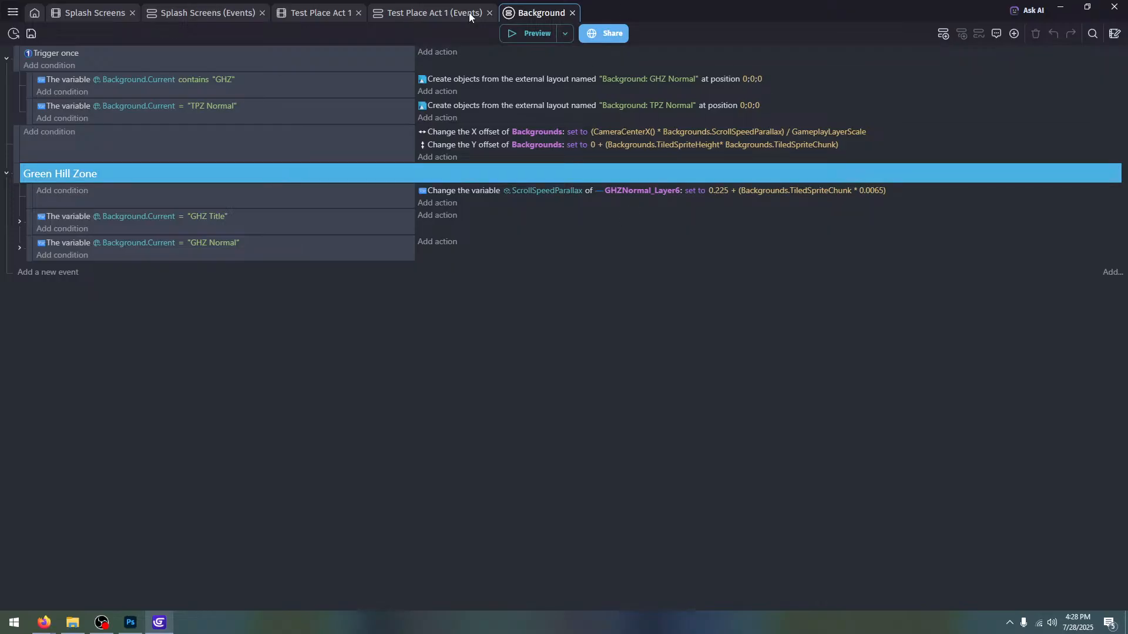
click(572, 14)
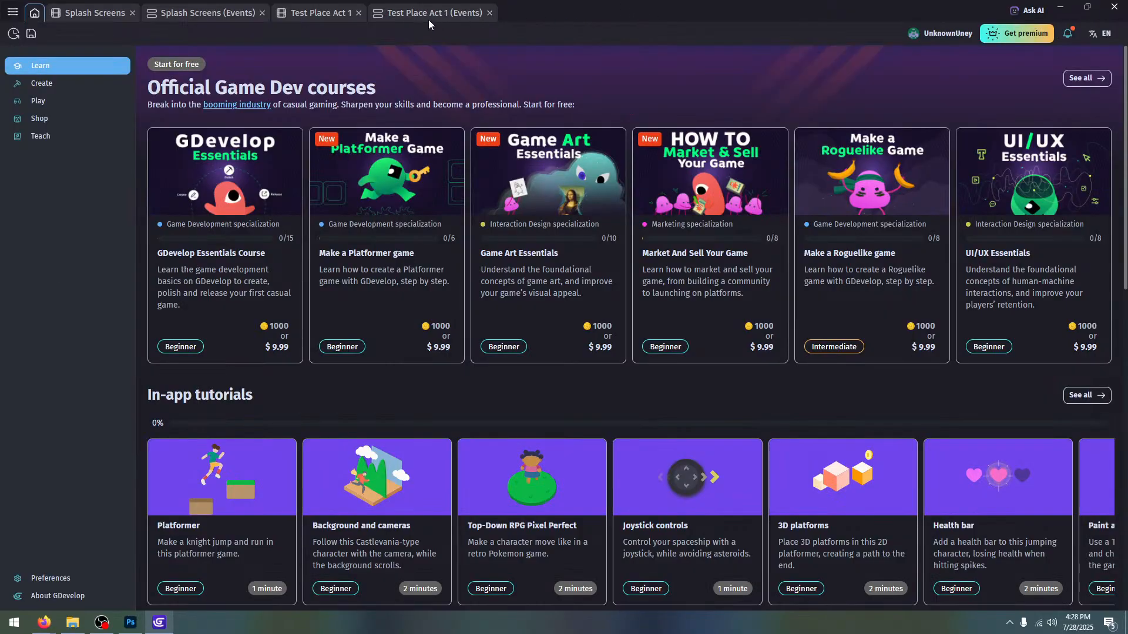
click(383, 16)
Preview the Test Place Act 1 scene and close the preview window
click(316, 14)
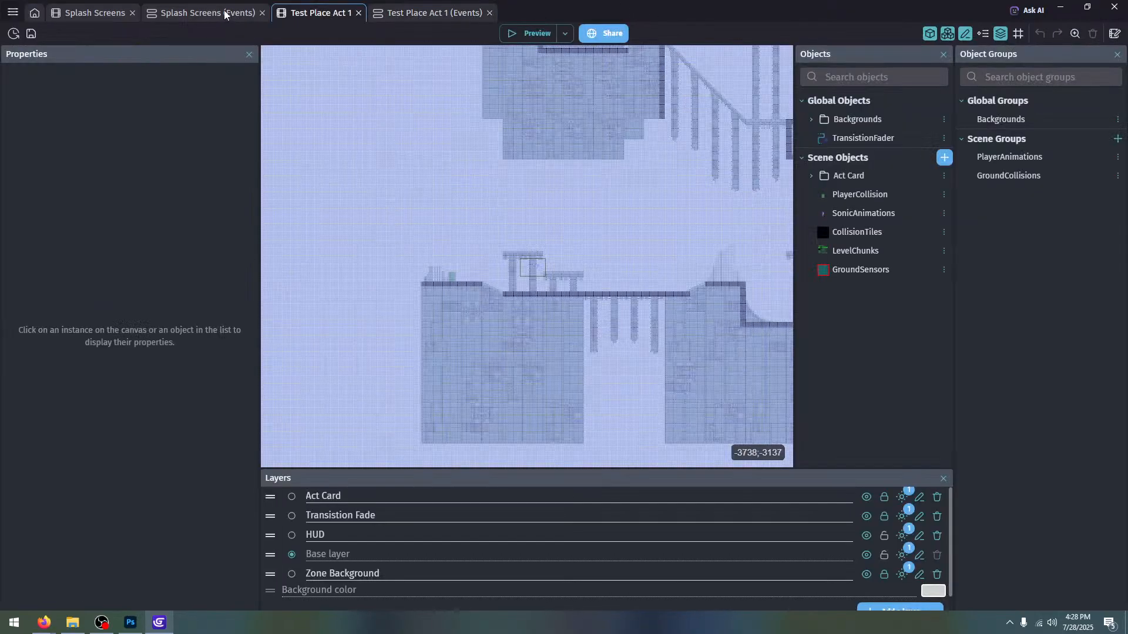
click(224, 14)
key(ctrl+Tab)
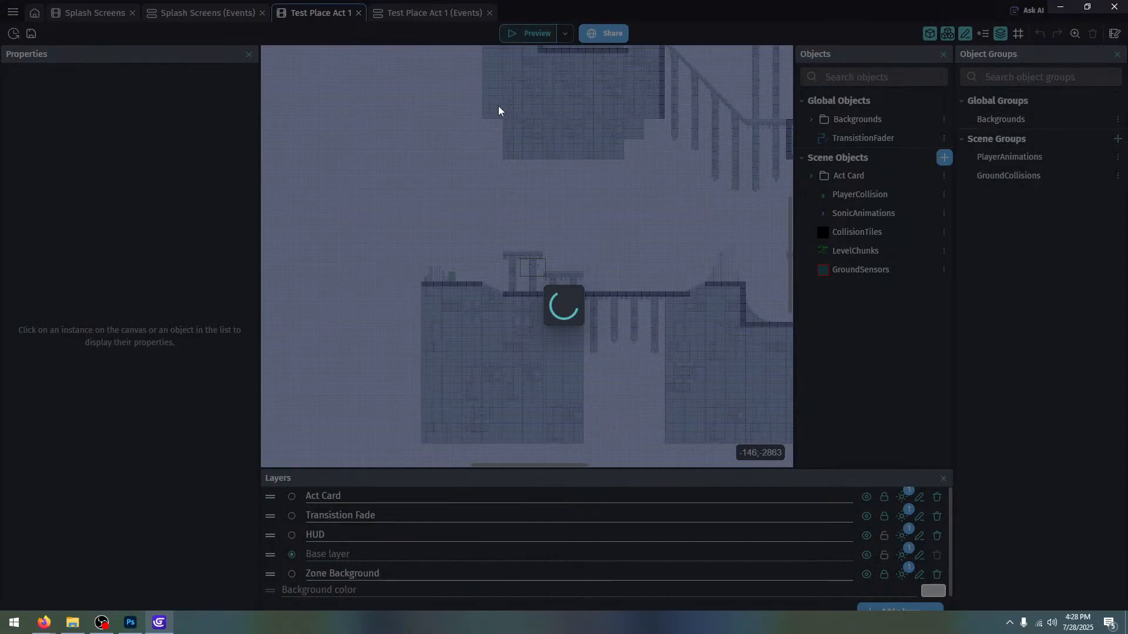
key(F5)
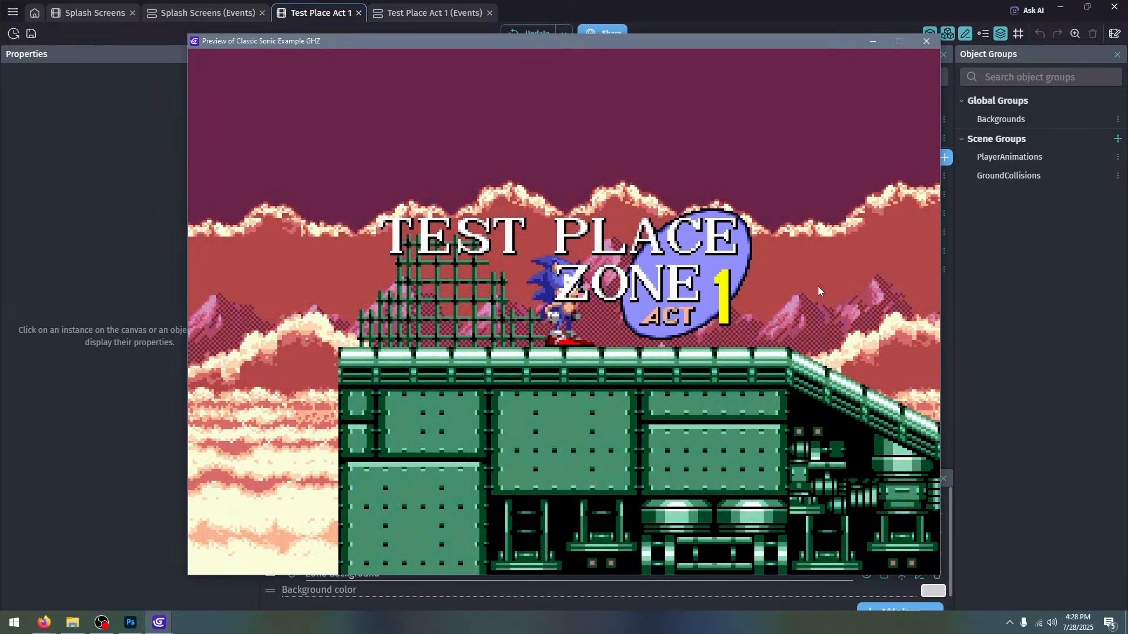
click(927, 41)
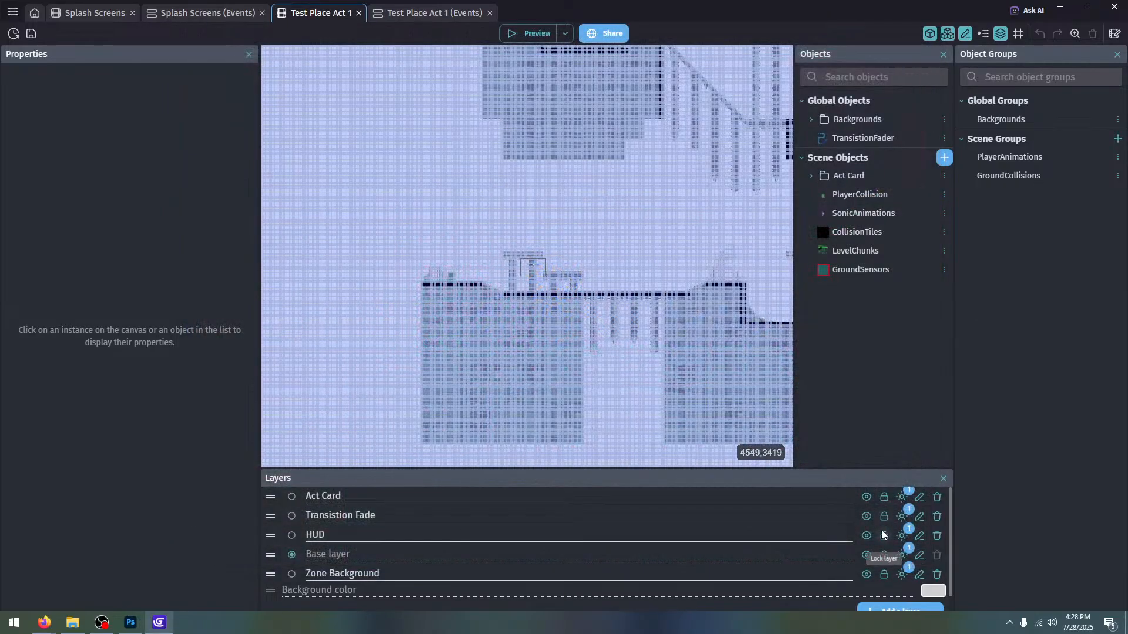
Inspect the Test Place Act 1 start area and the contents of its Act Card and Backgrounds object folders
scroll(537, 252, up, 4)
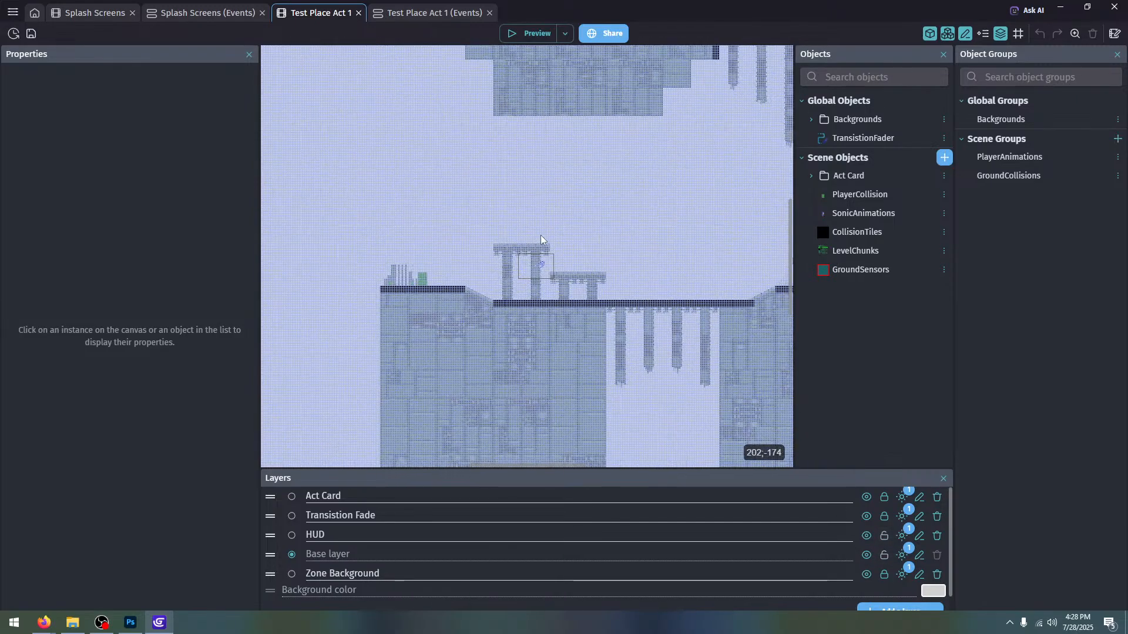
scroll(541, 258, up, 5)
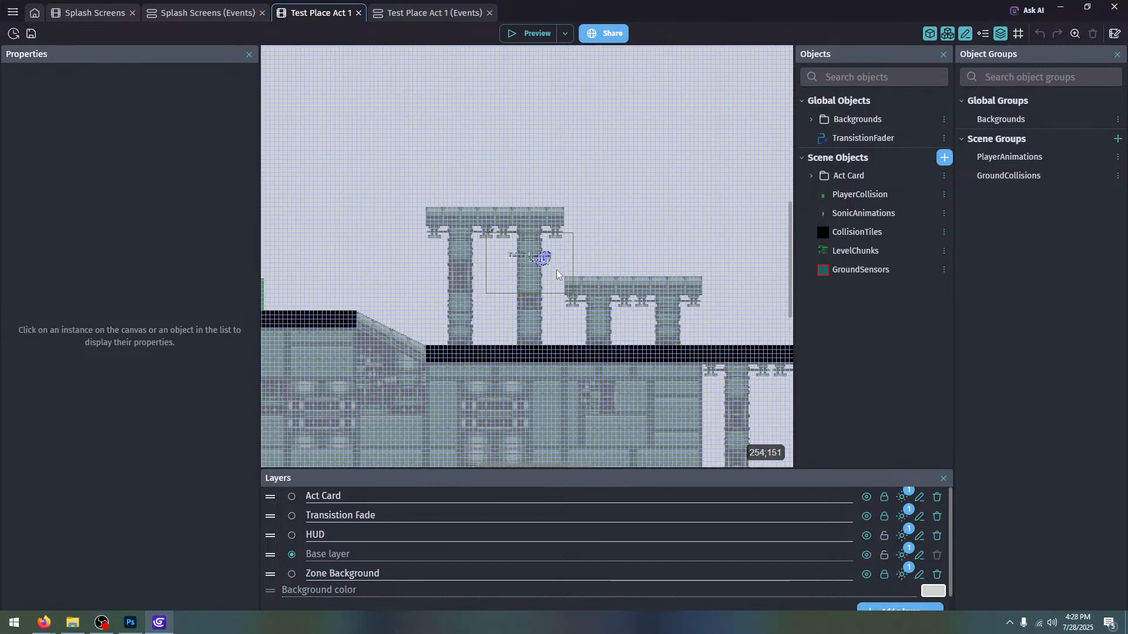
click(813, 177)
click(813, 177)
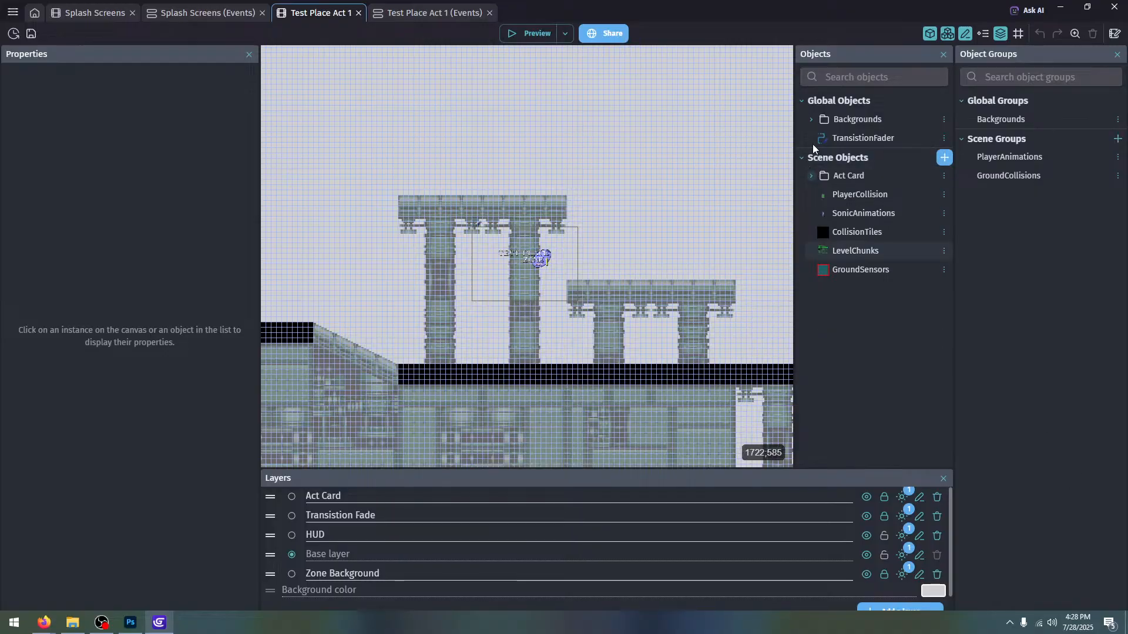
click(811, 119)
click(813, 119)
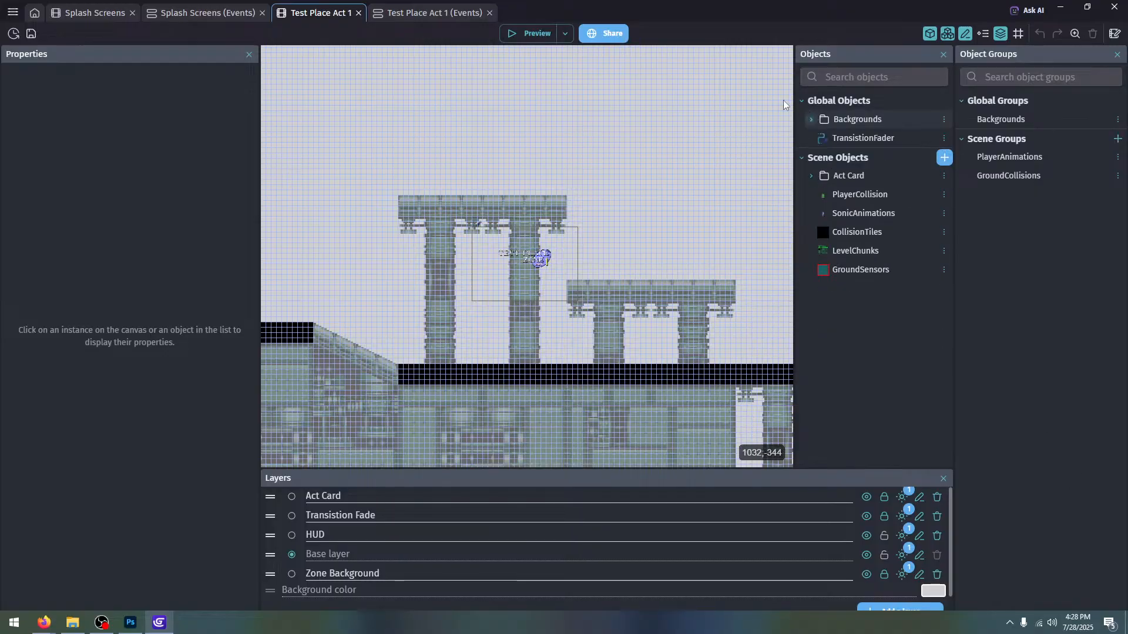
Open the Simple Genesis Sonic project from its folder in _ARCHIVES, choosing the manually saved version
click(13, 11)
click(42, 29)
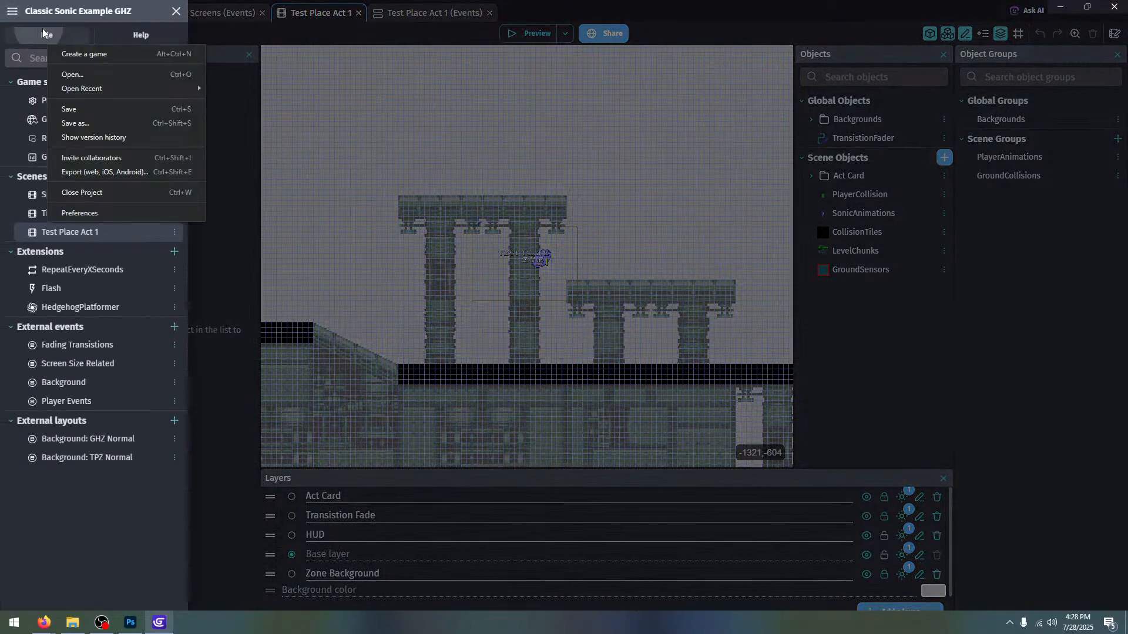
click(91, 74)
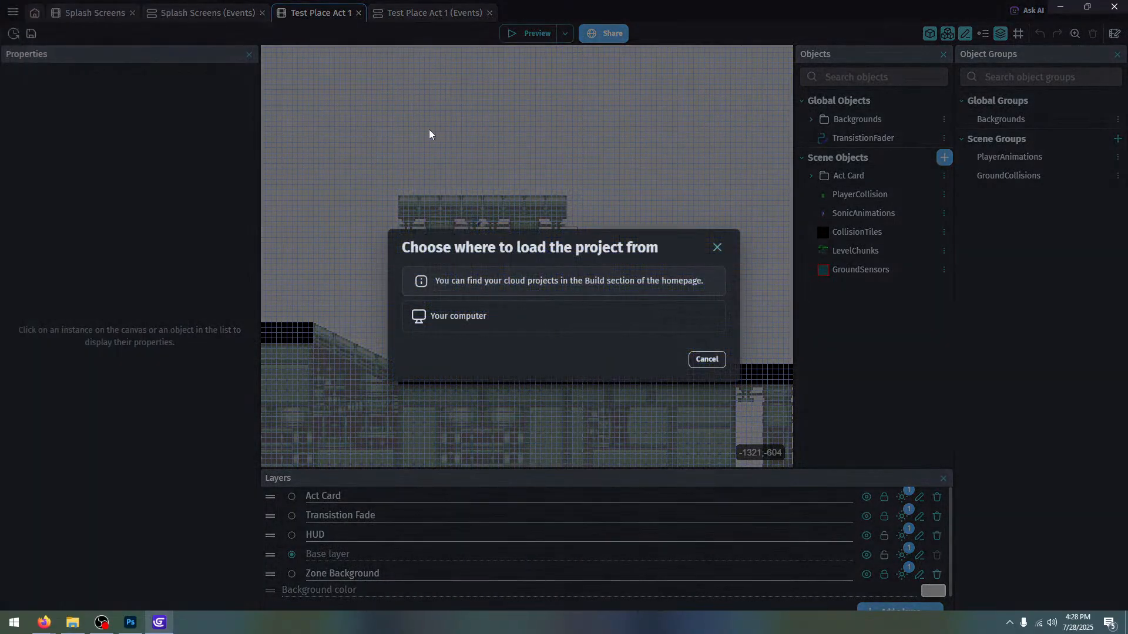
click(505, 325)
click(276, 28)
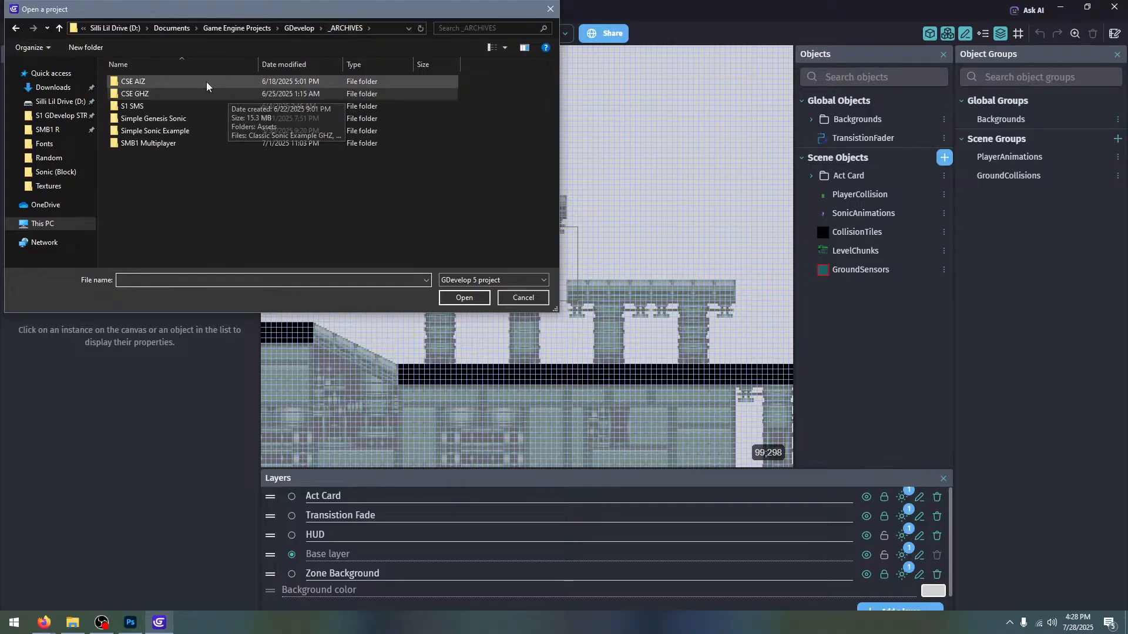
double_click(199, 119)
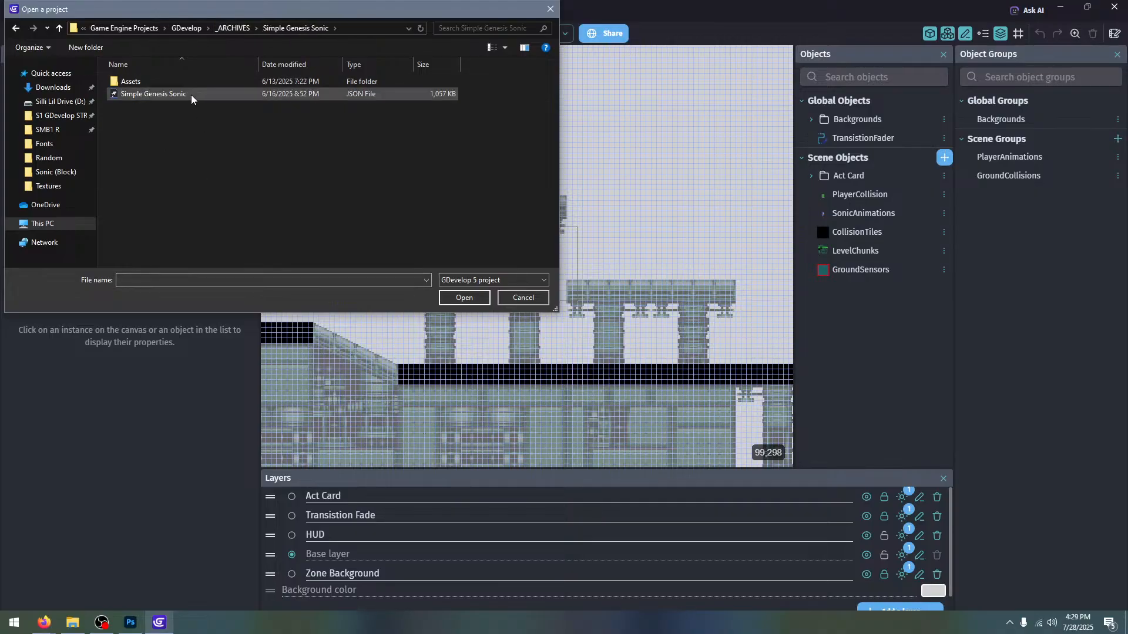
double_click(191, 94)
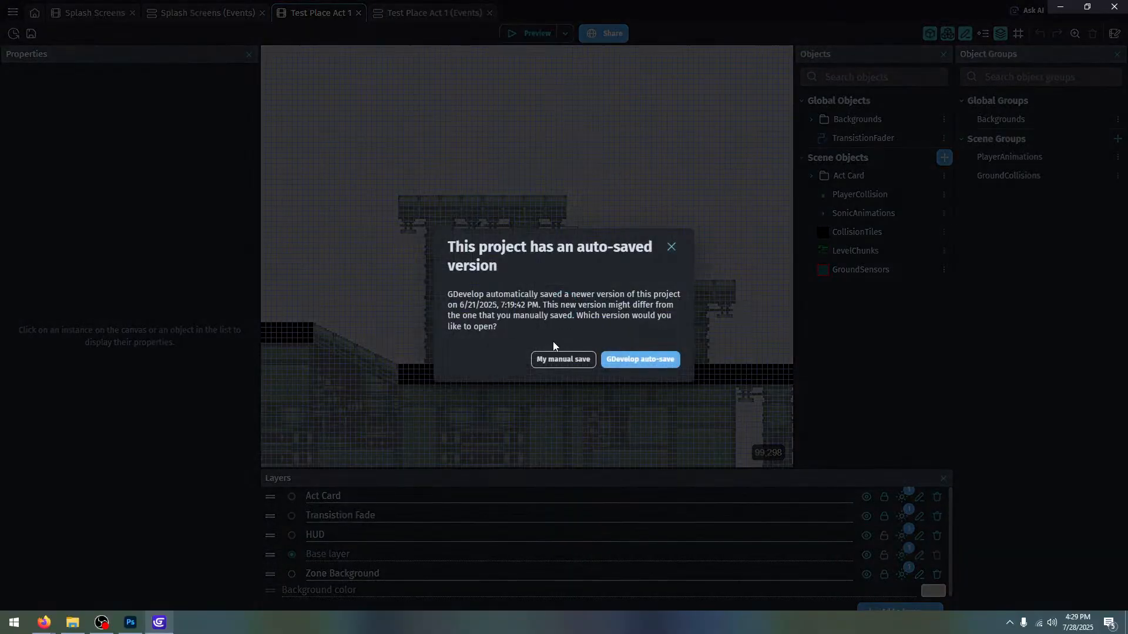
click(564, 358)
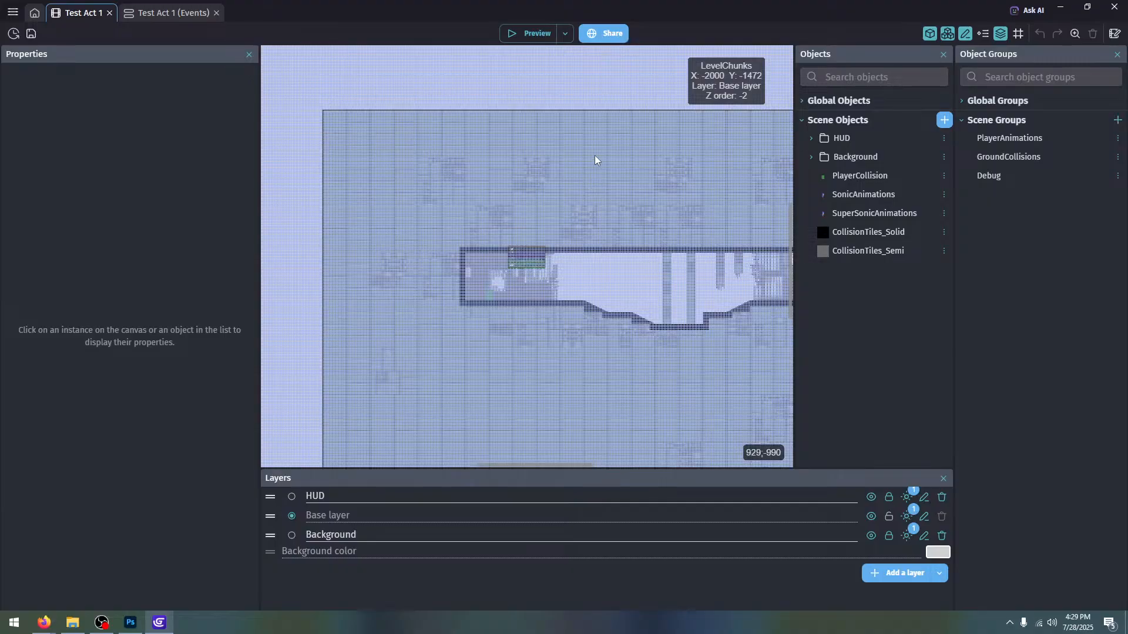
Look over the Test Act 1 level layout and the project's list of scenes, extensions and external events
middle_drag(642, 239, 559, 232)
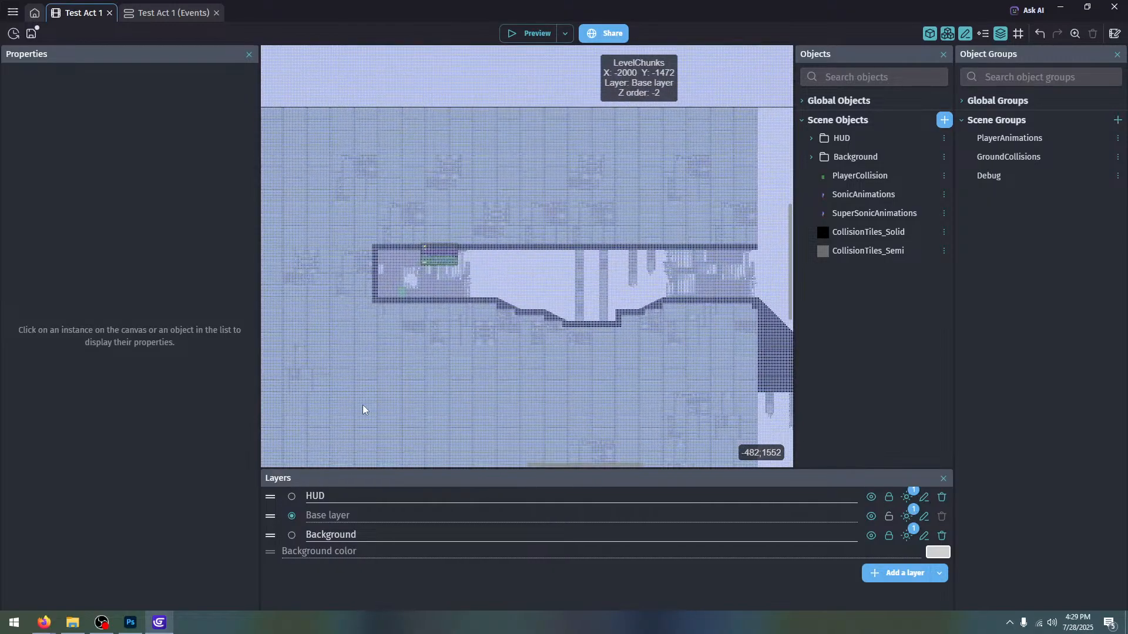
ctrl+scroll(447, 241, up, 3)
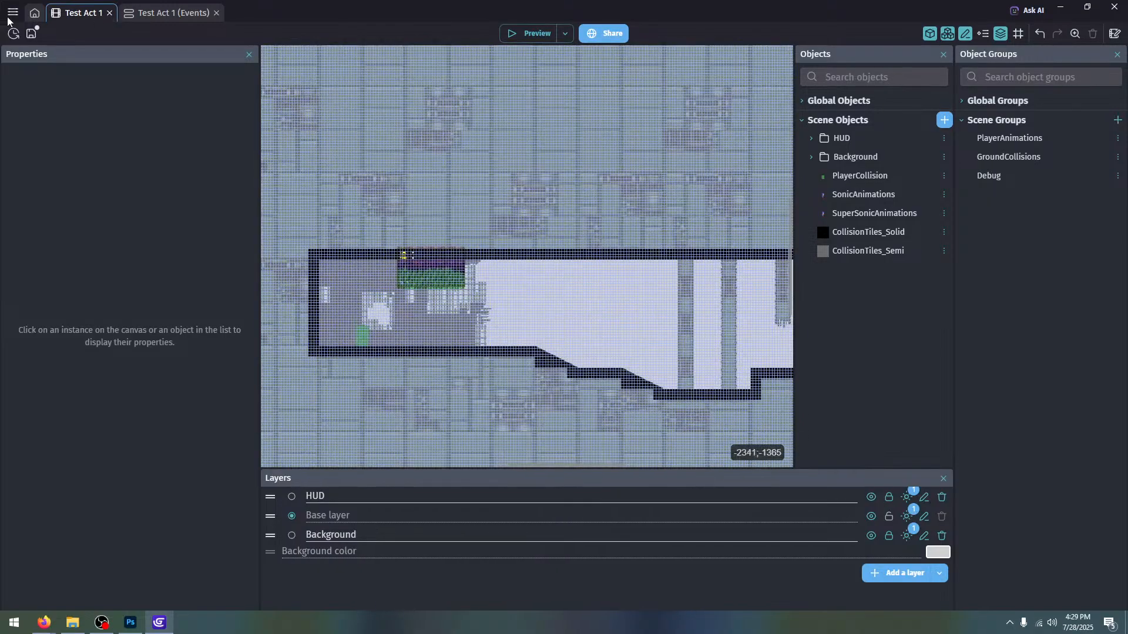
click(12, 12)
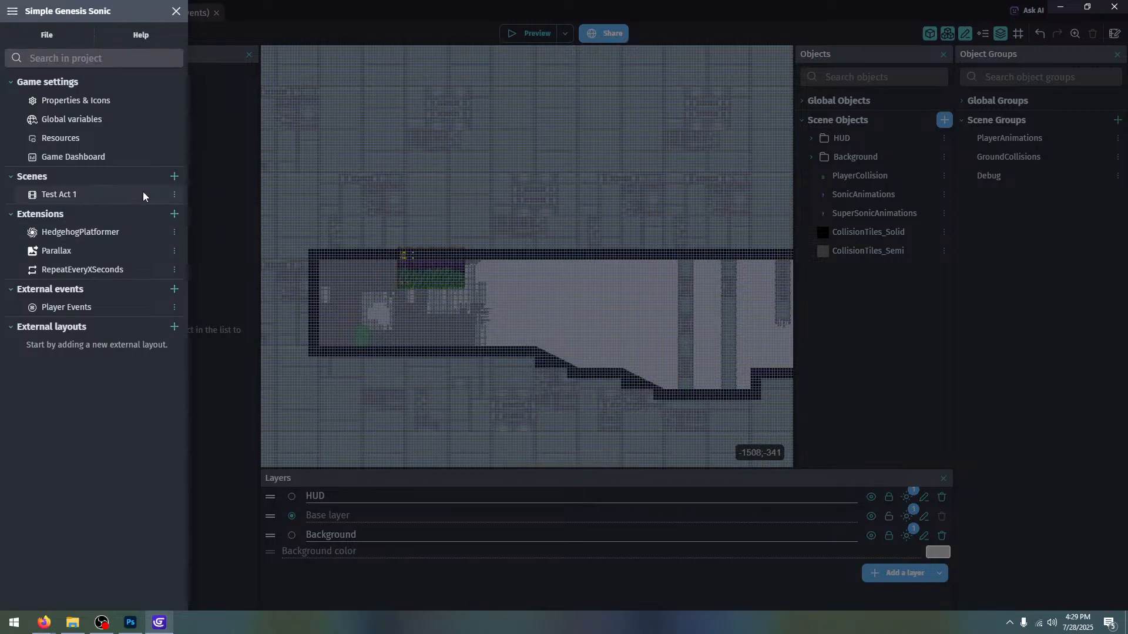
click(197, 18)
Examine the time, rings and score subevents of the HUD group in the Test Act 1 events
click(176, 13)
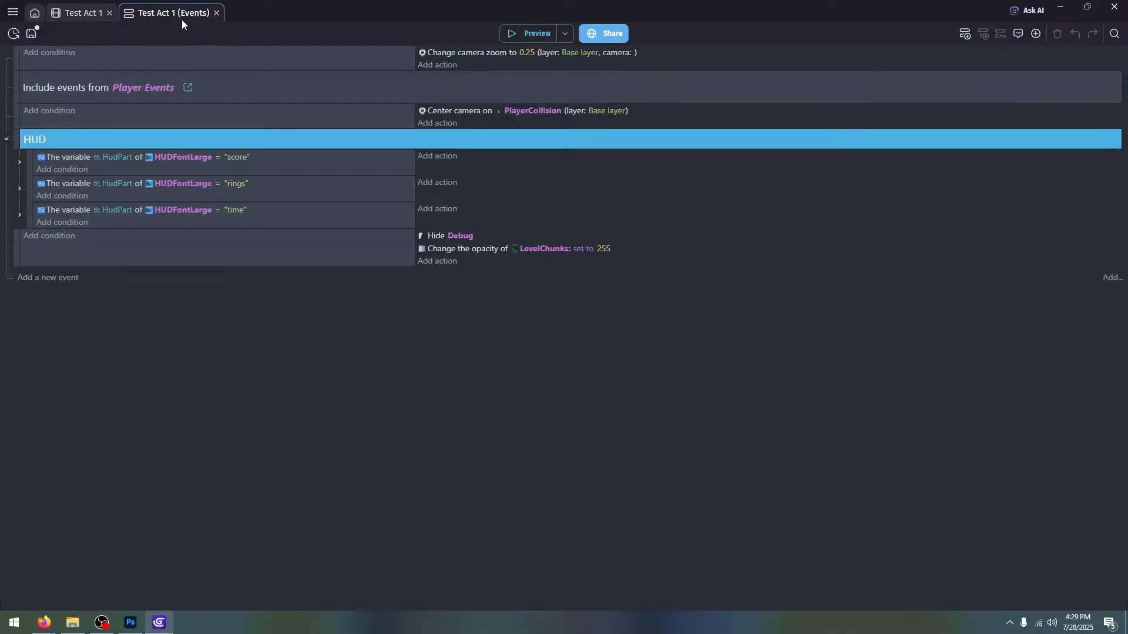
click(19, 216)
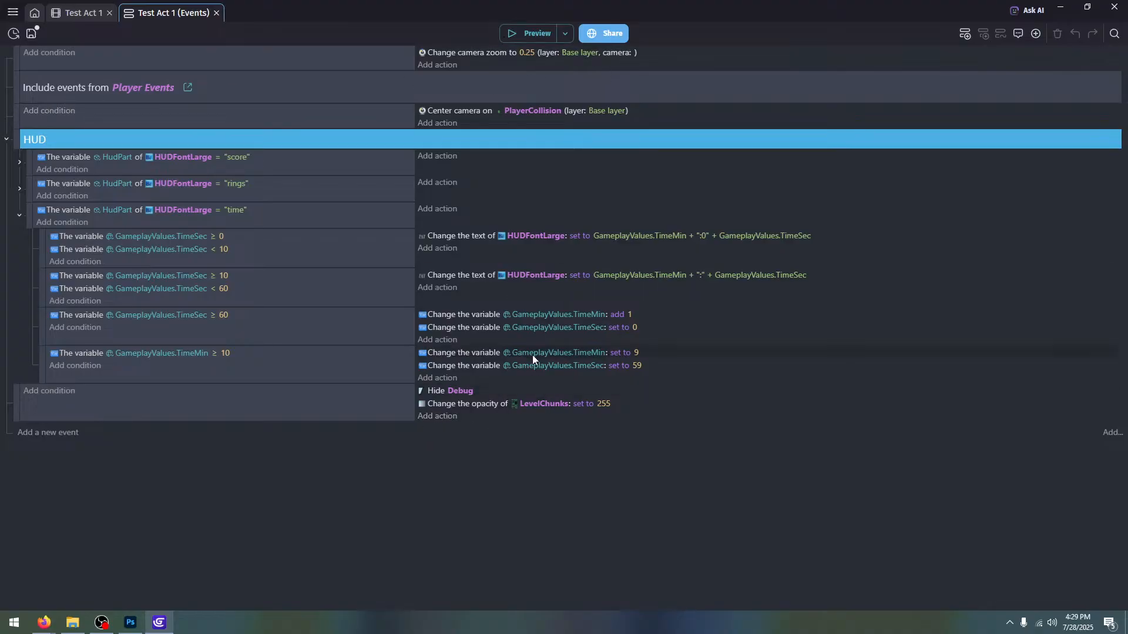
click(19, 188)
click(19, 163)
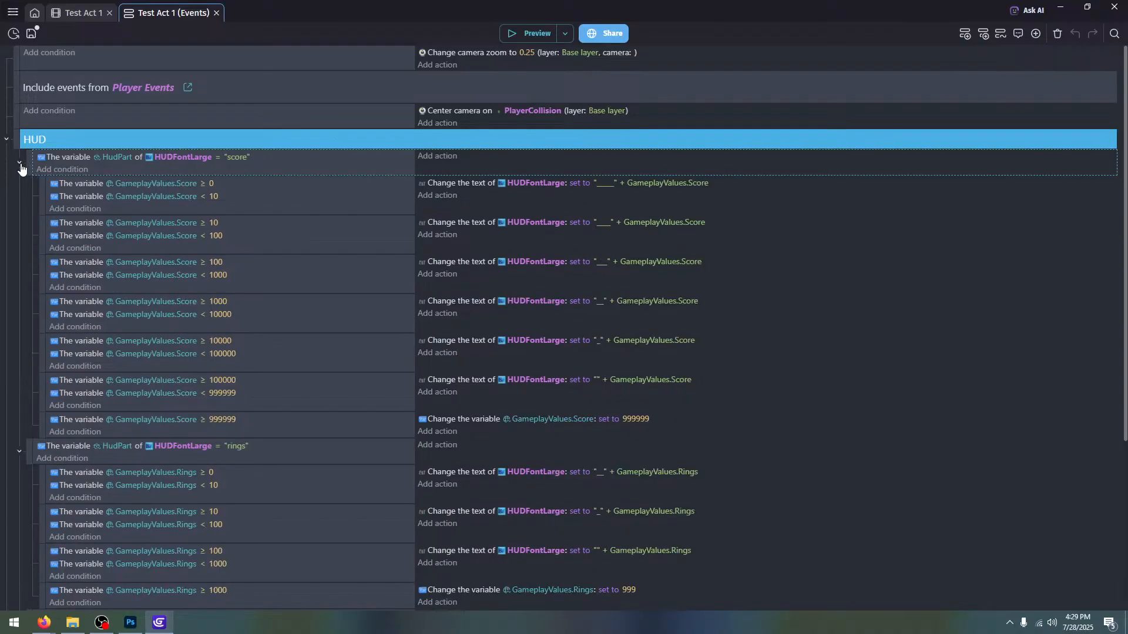
click(20, 164)
click(19, 191)
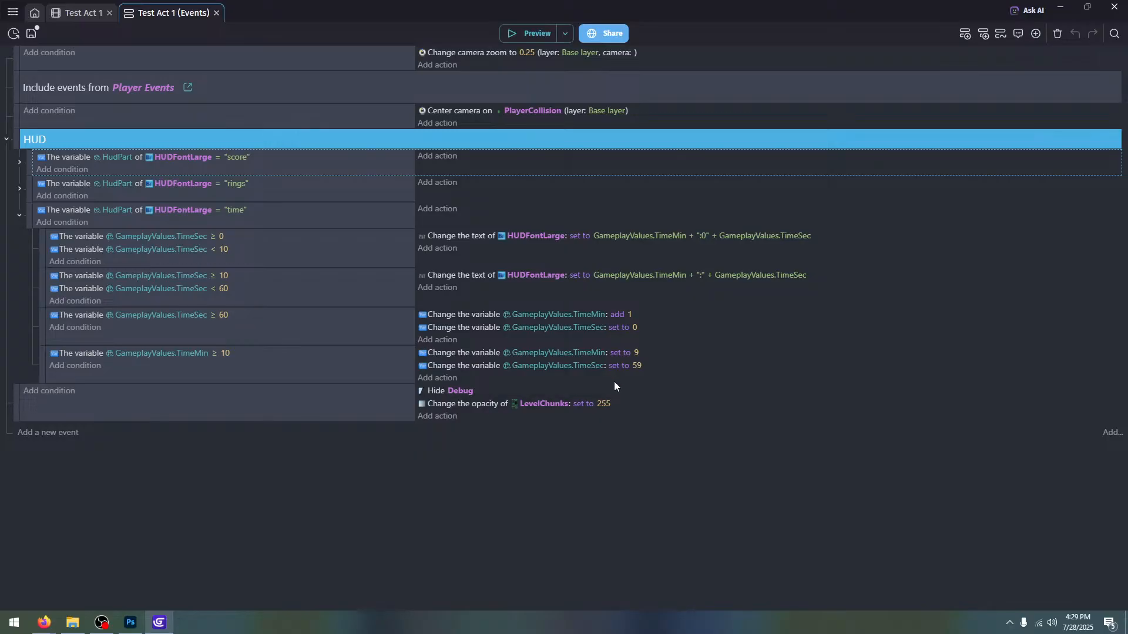
Look over the Player Events sheet, and launch a preview of the game from the Test Act 1 events
click(95, 407)
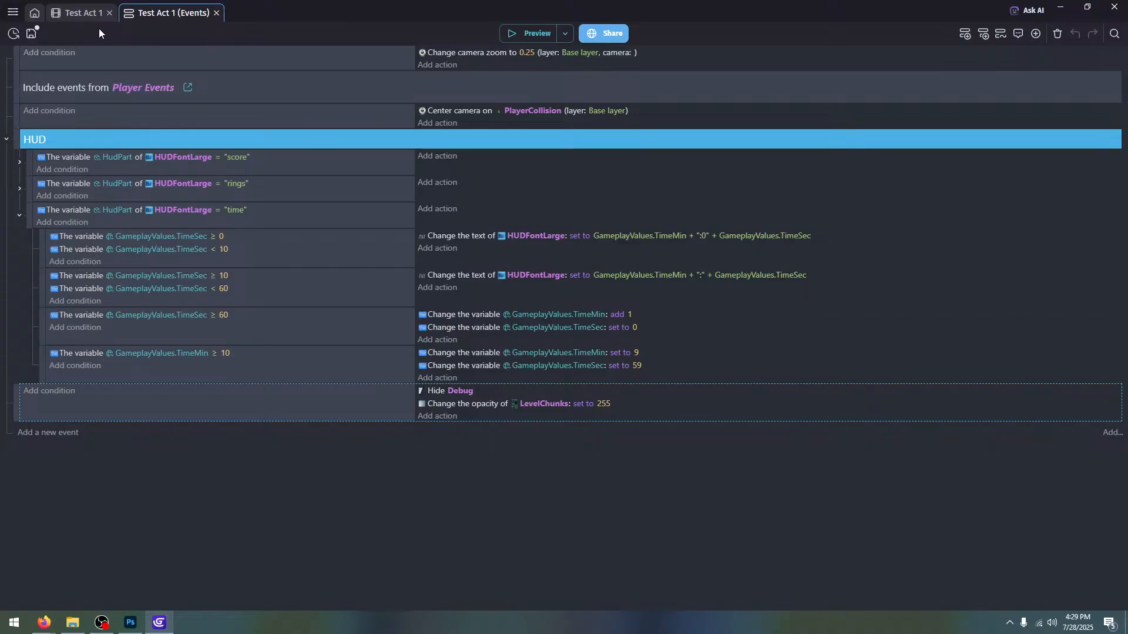
click(185, 88)
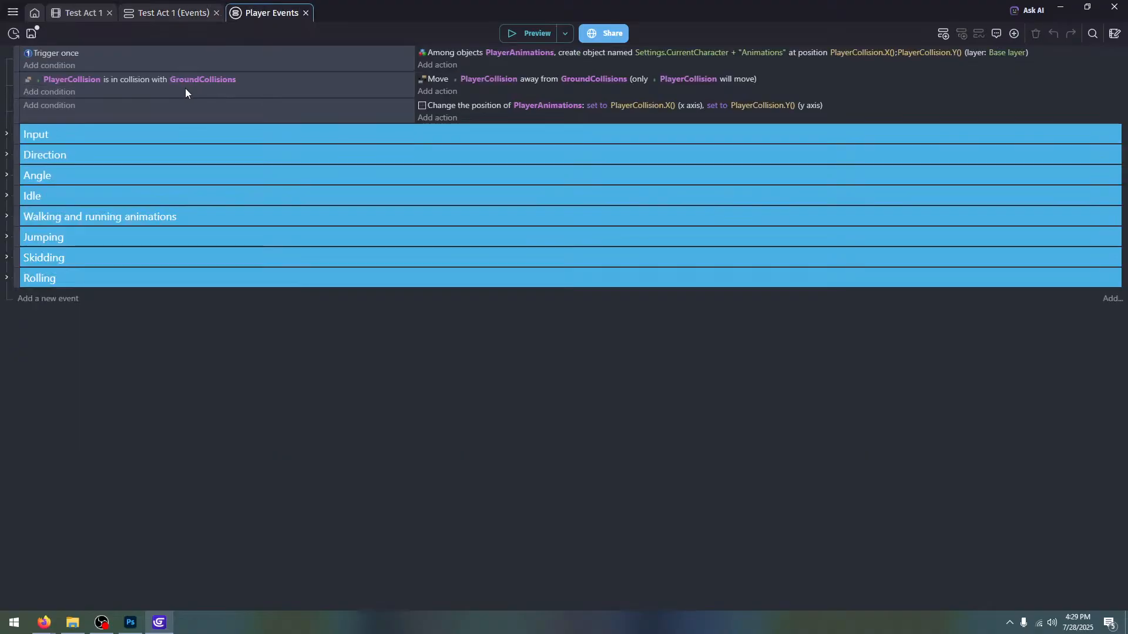
click(161, 16)
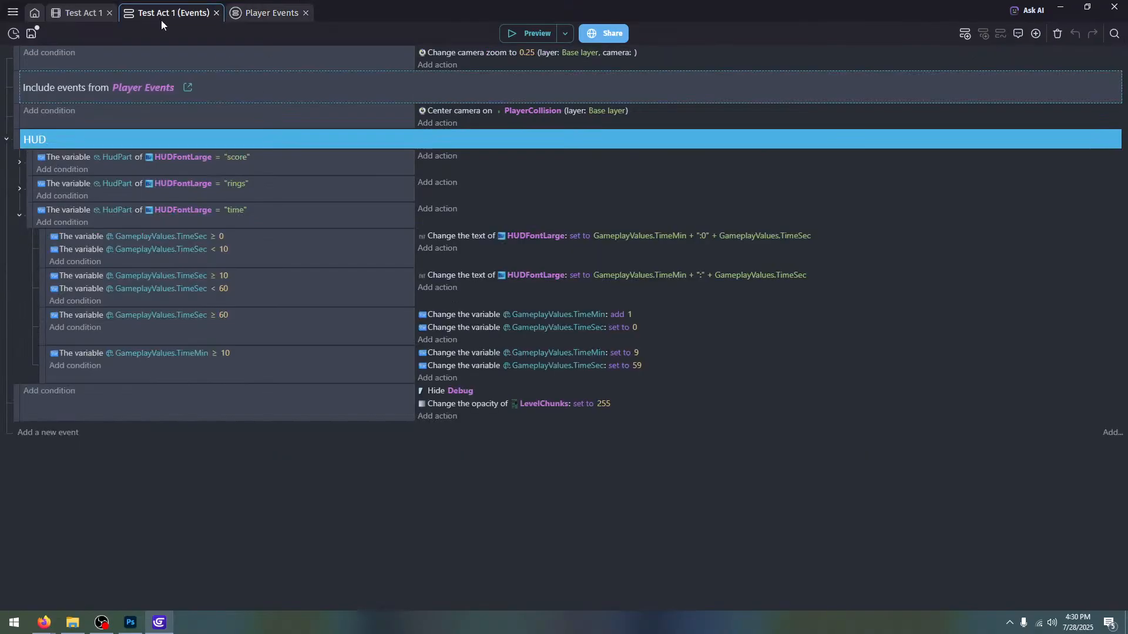
click(537, 29)
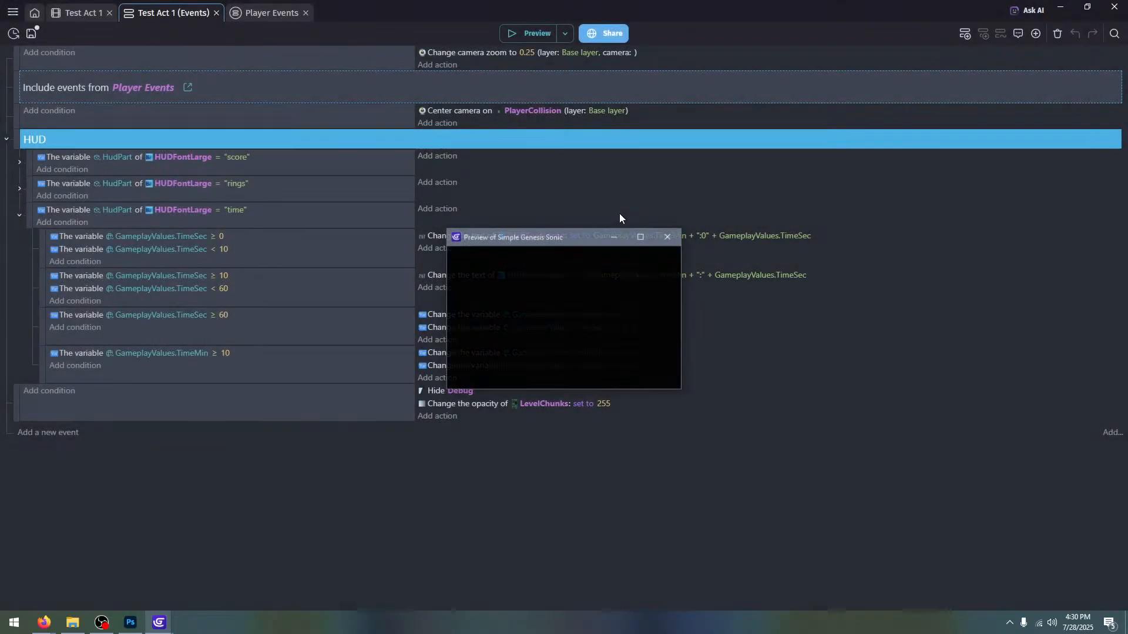
Playtest the preview in a maximized window, running and jumping Sonic through the level to watch the HUD, and close it
click(640, 235)
key(Right)
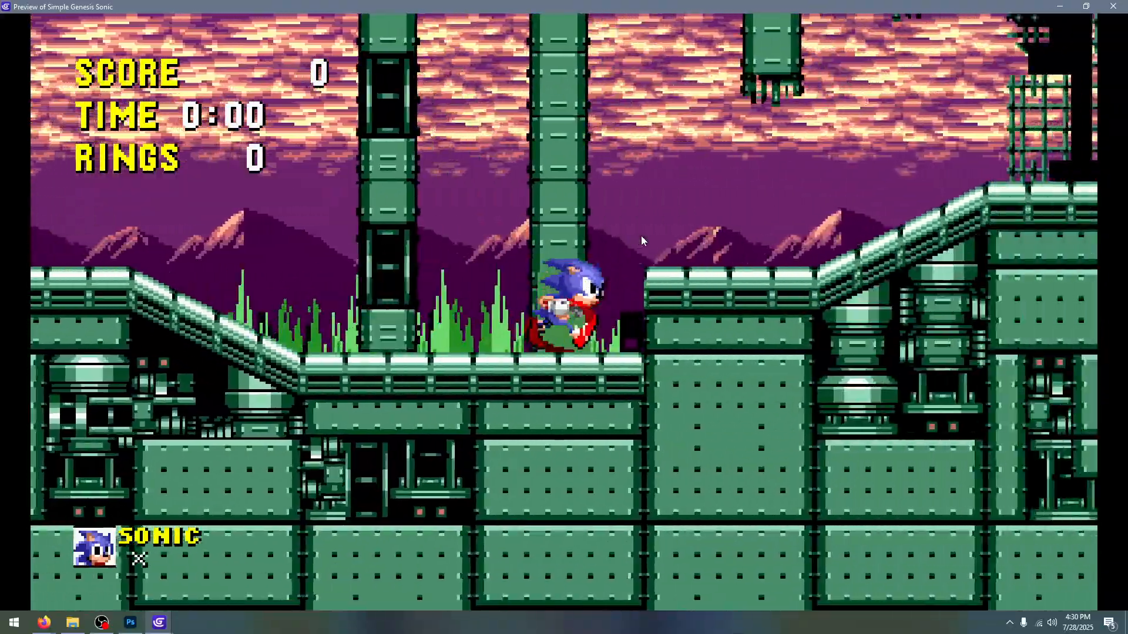
key(Left)
key(Right)
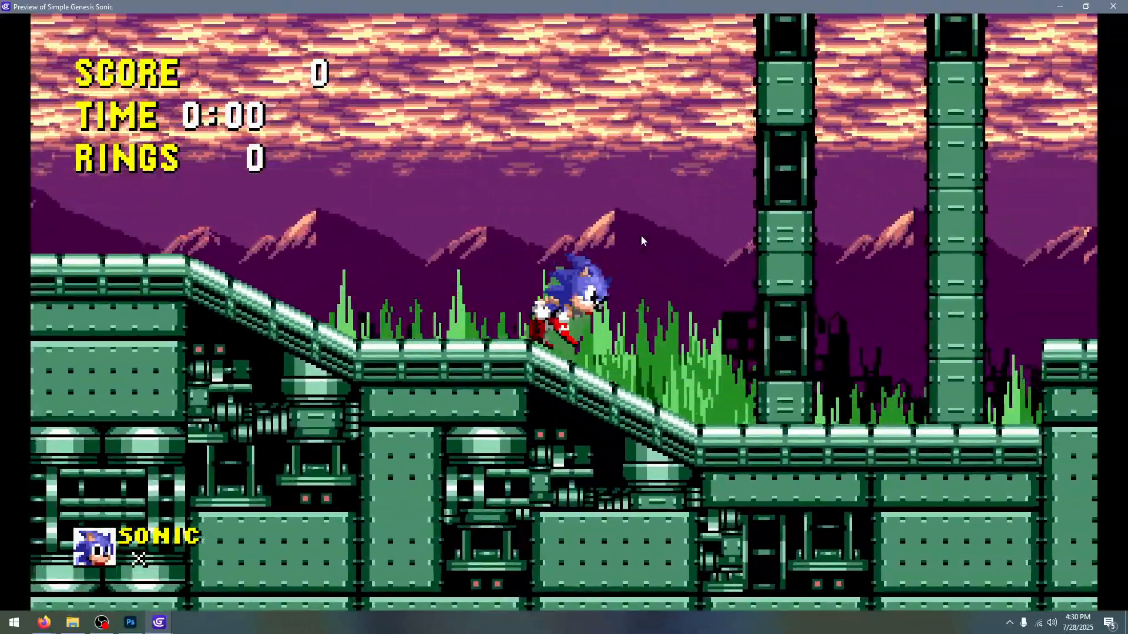
key(space)
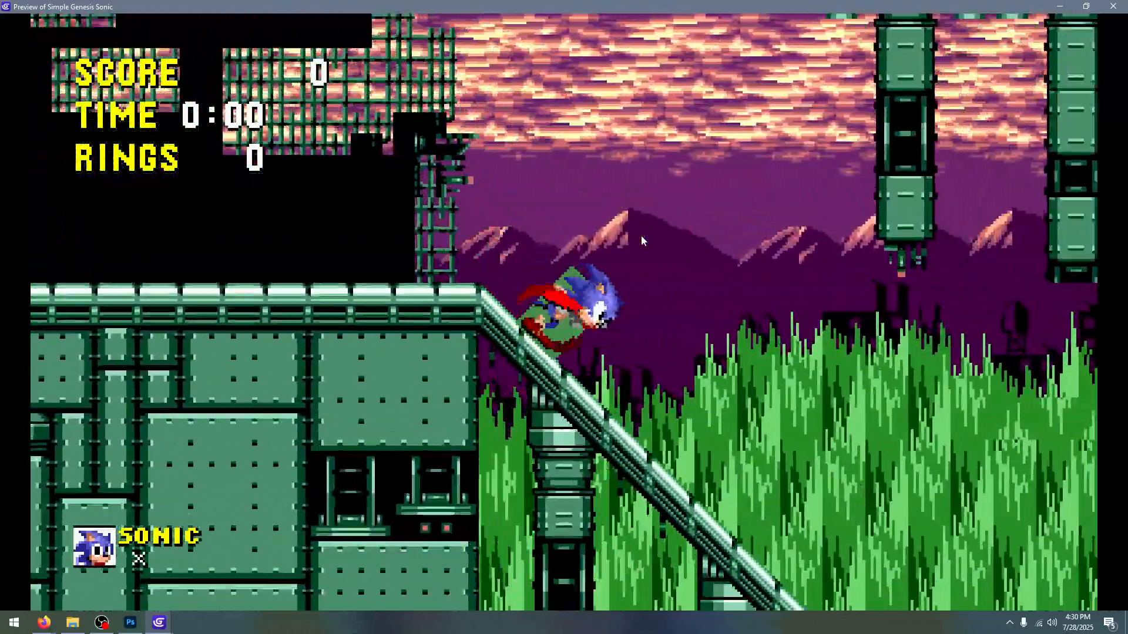
key(Left)
key(Right)
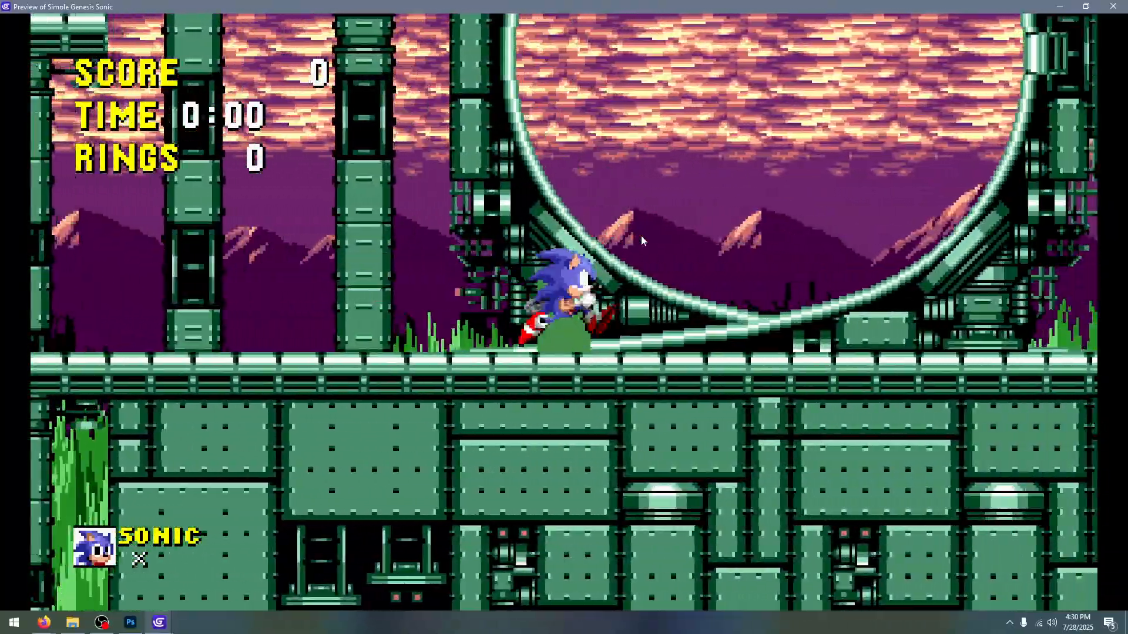
key(space)
key(Left)
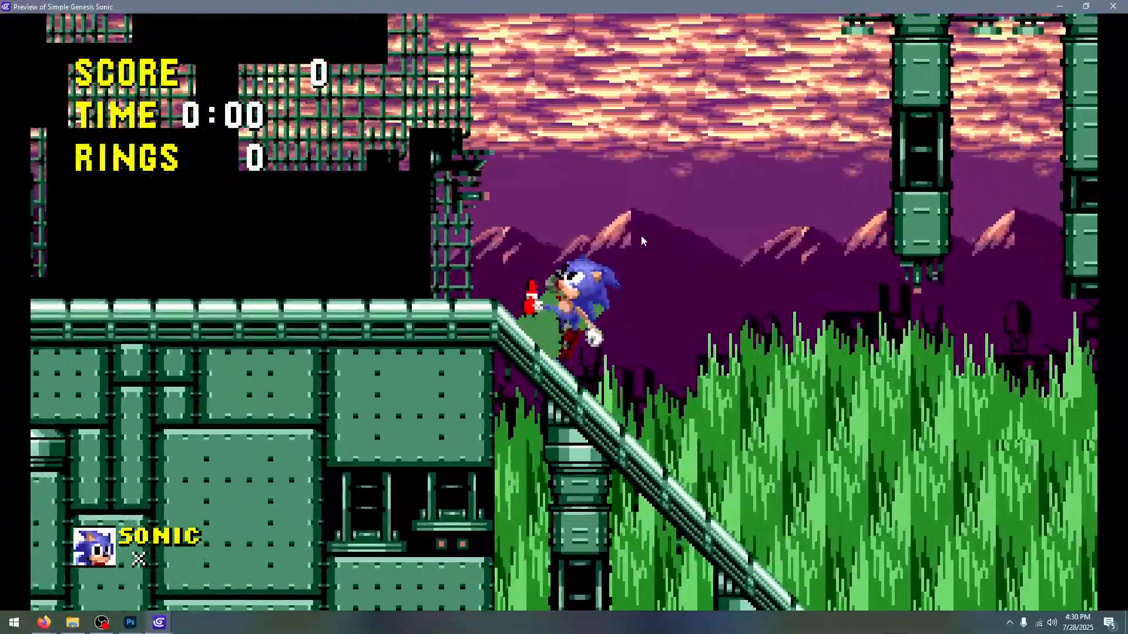
key(Right)
key(space)
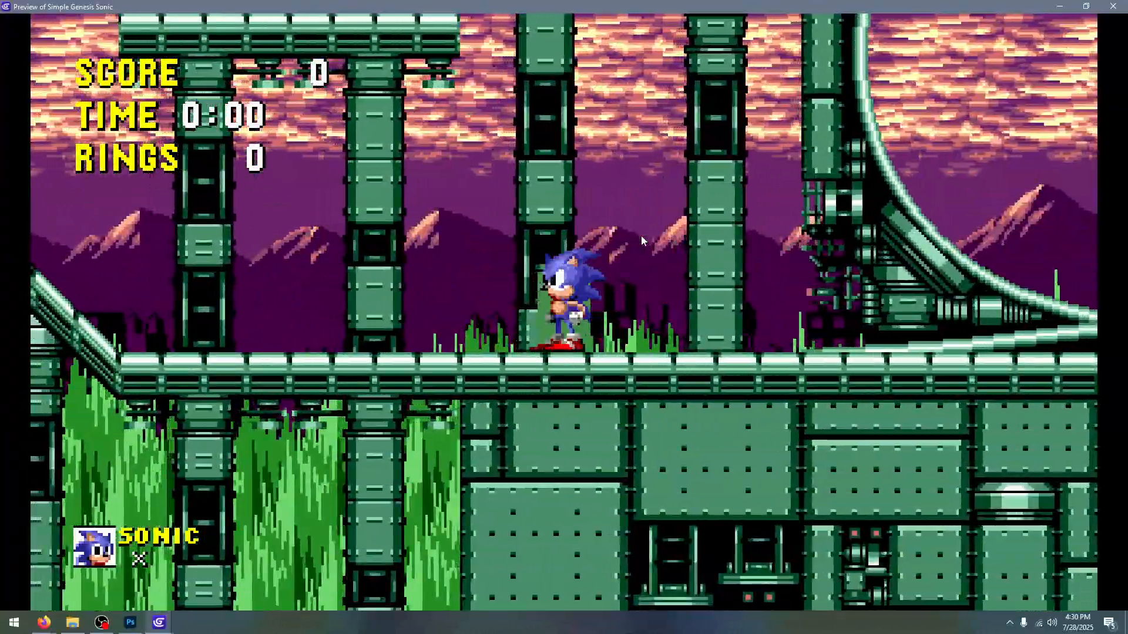
key(space)
key(space)
key(Left)
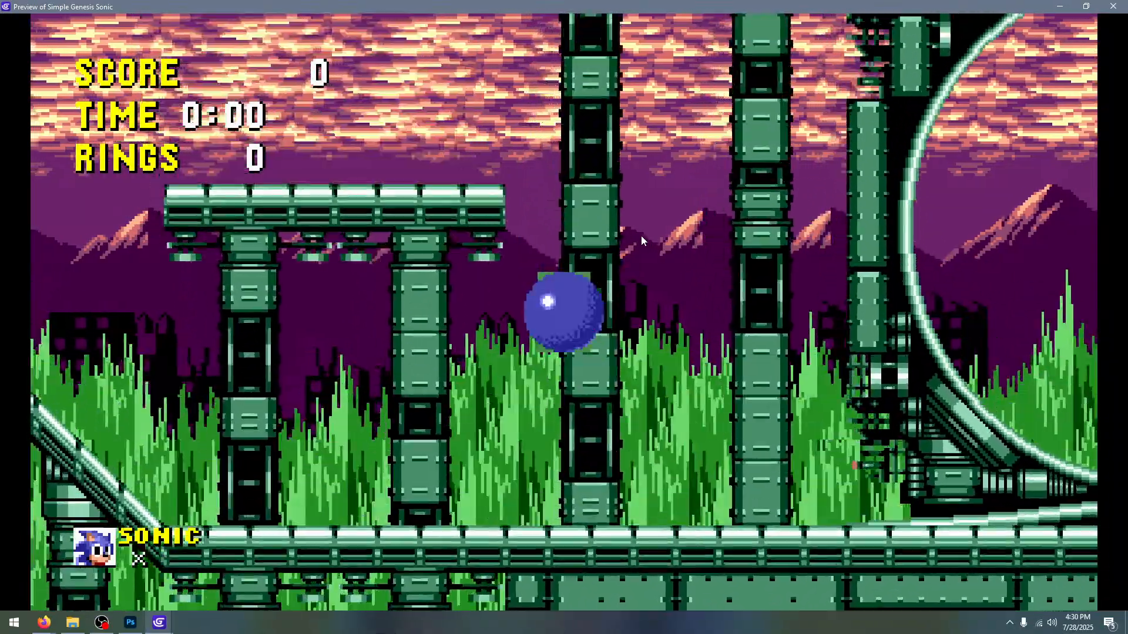
key(Right)
key(space)
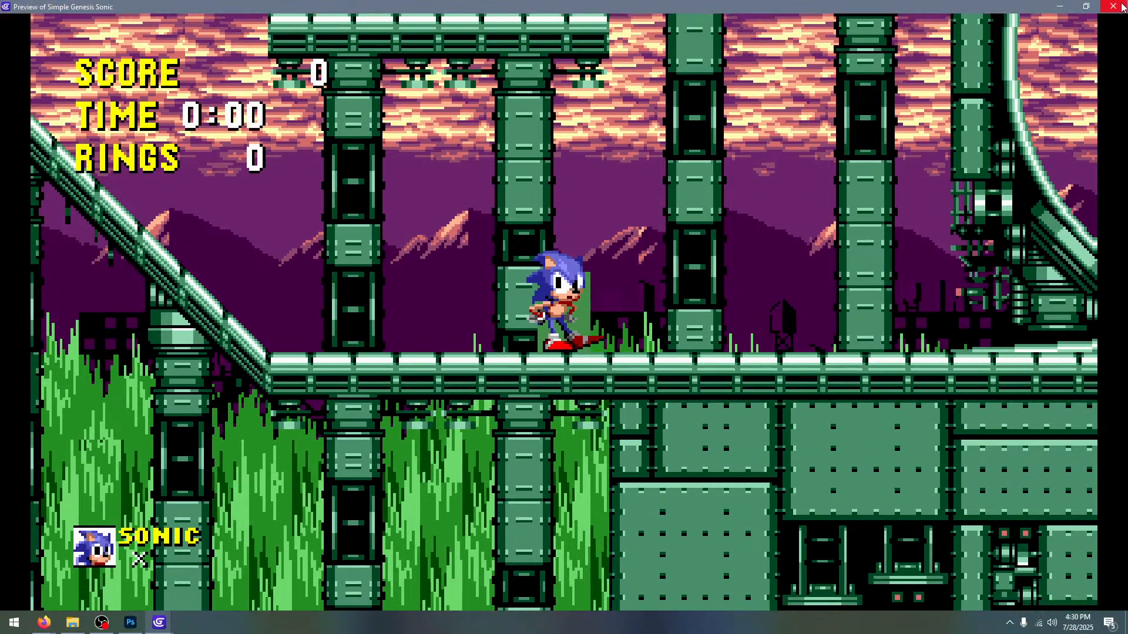
click(1114, 6)
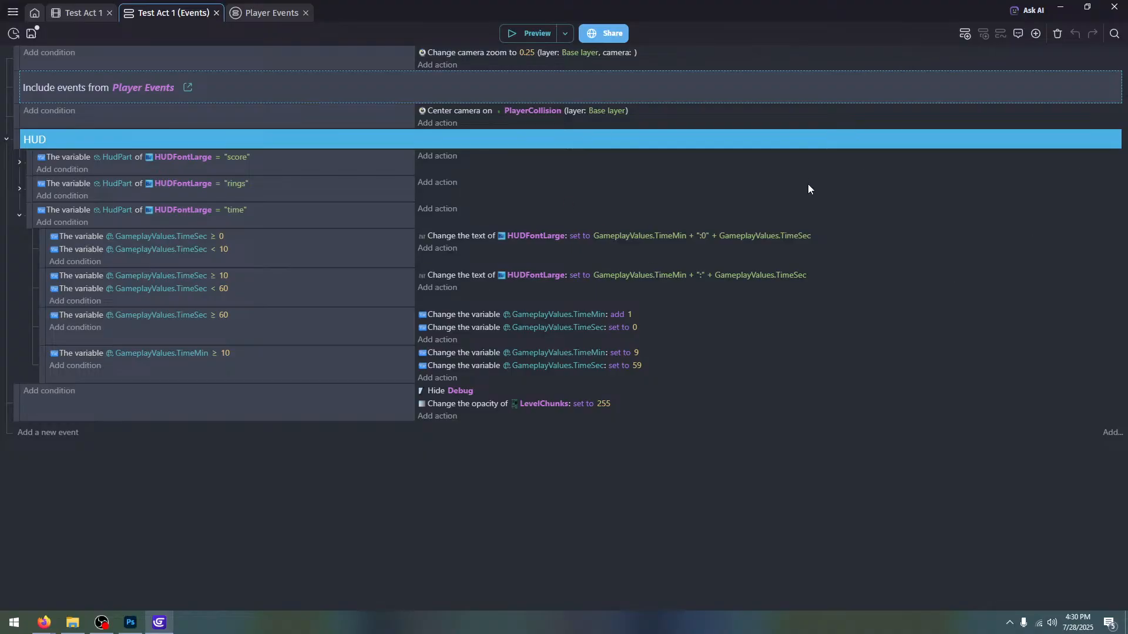
Look over the Test Act 1 level layout, its collision tiles and the Player Events sheet, and return to the scene's events
click(87, 14)
middle_drag(702, 352, 297, 235)
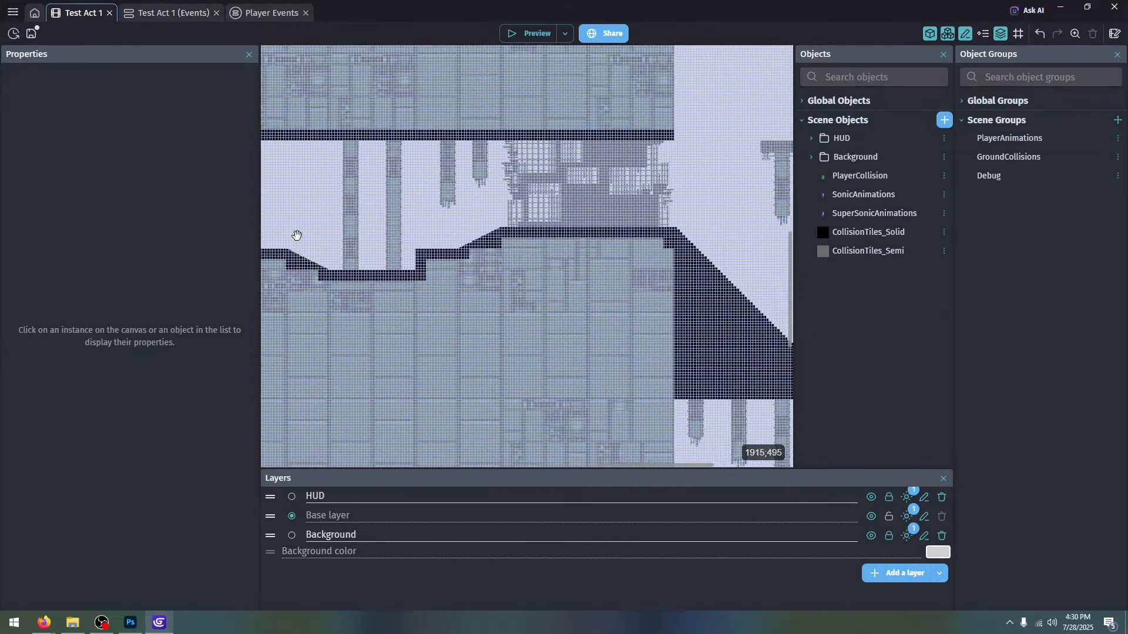
middle_drag(634, 222, 227, 151)
middle_drag(550, 281, 406, 268)
scroll(623, 301, down, 4)
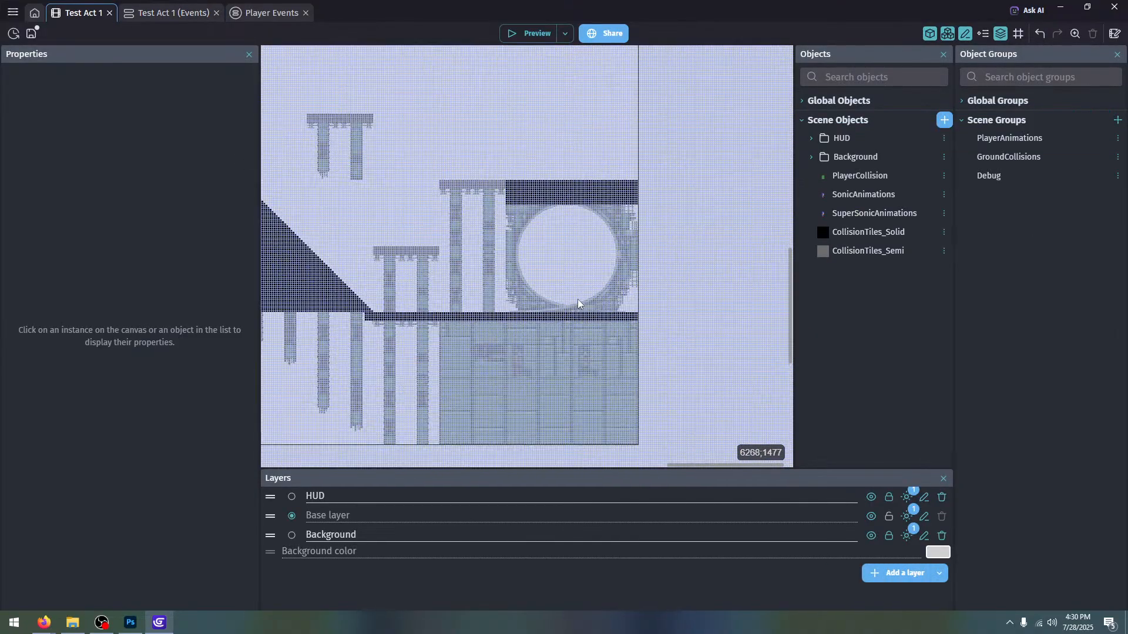
middle_drag(329, 237, 661, 265)
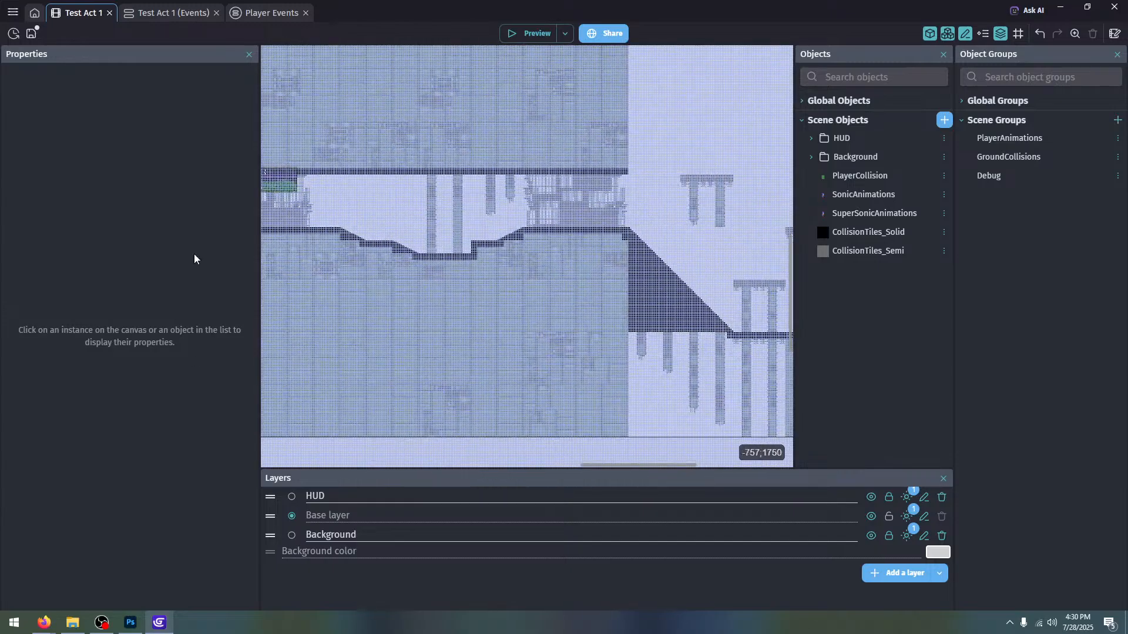
click(244, 14)
click(88, 19)
click(499, 243)
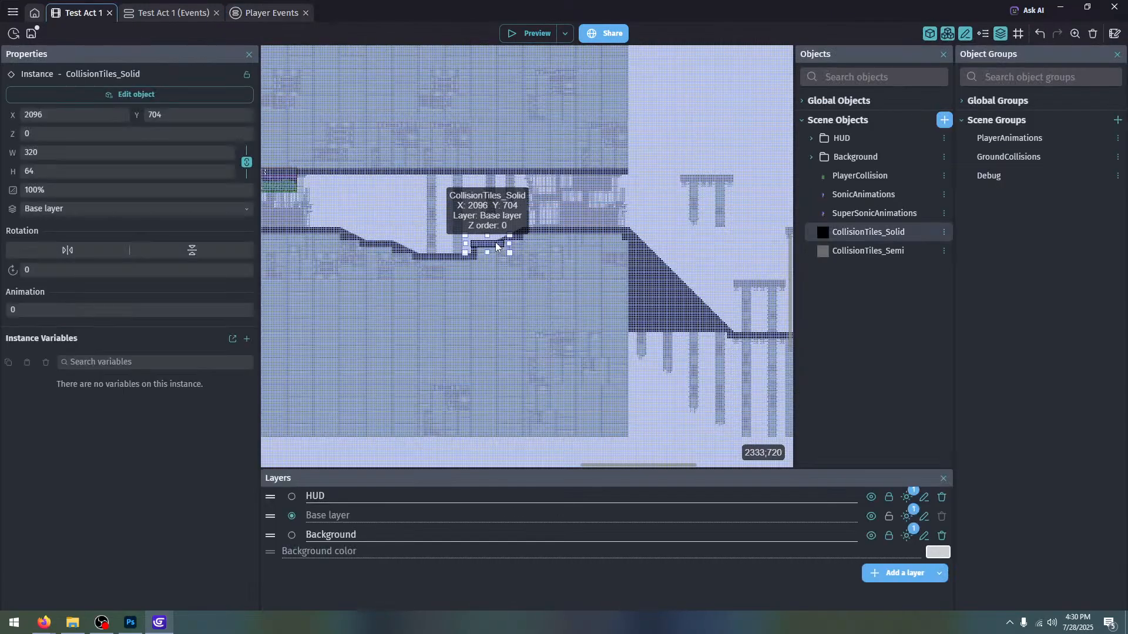
click(252, 14)
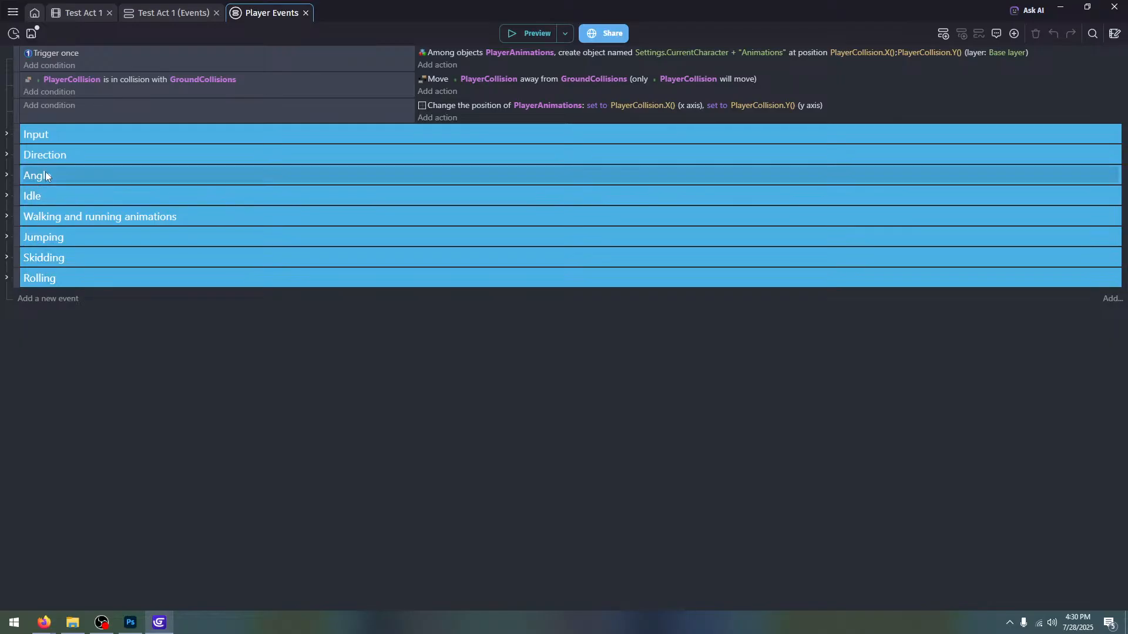
click(173, 11)
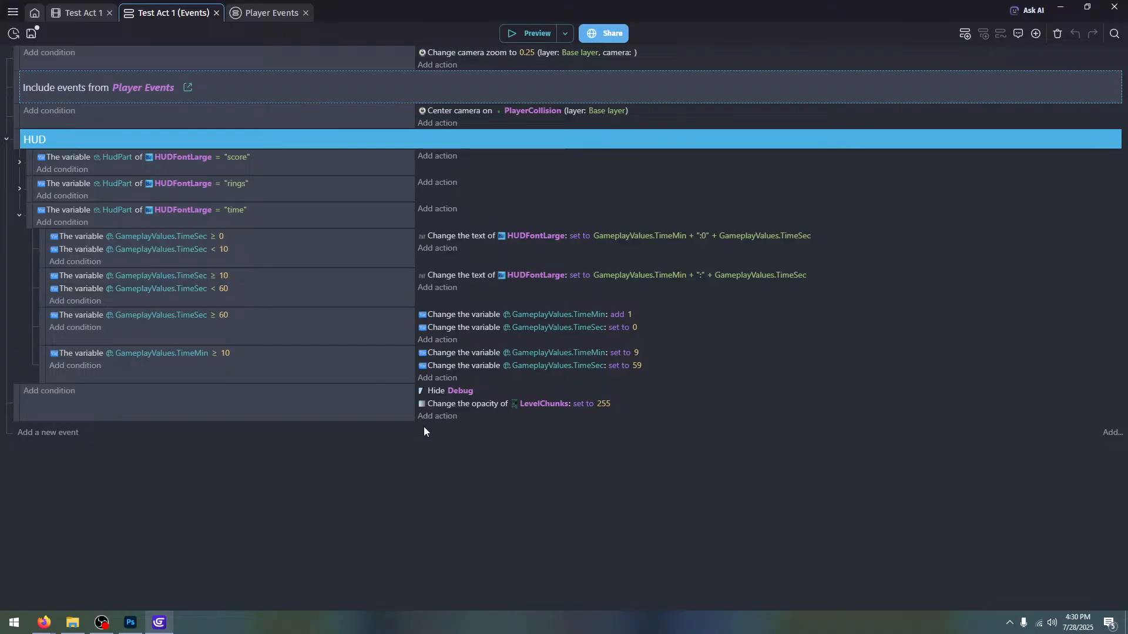
Capture the HUD time events as a screen snip and paste it into a new Photoshop document
key(super+shift+s)
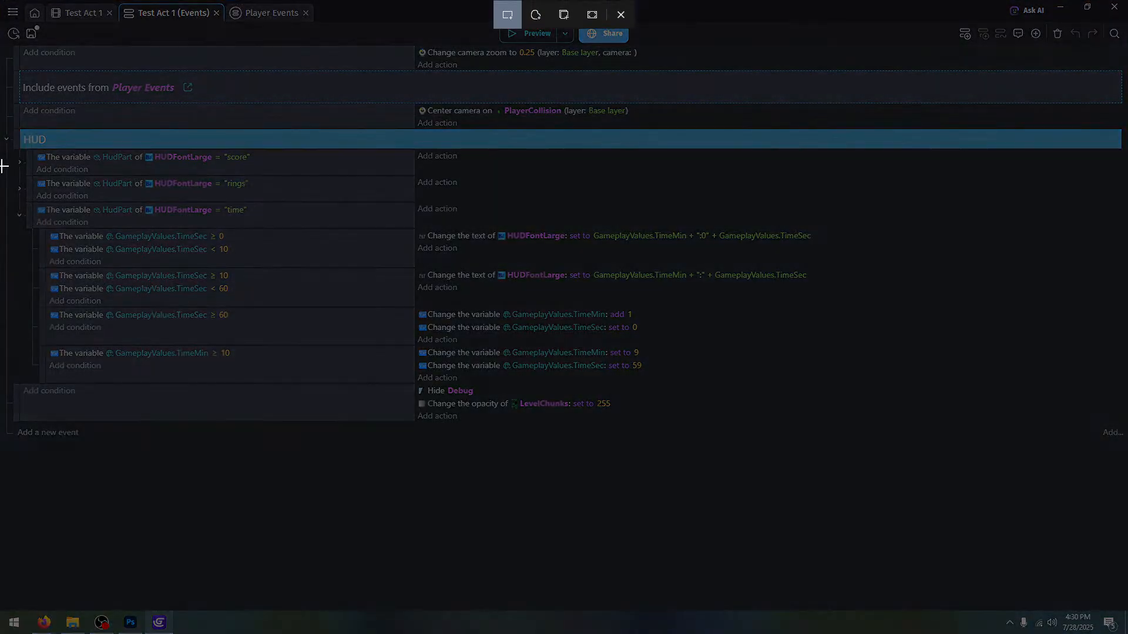
drag(2, 164, 906, 470)
click(150, 626)
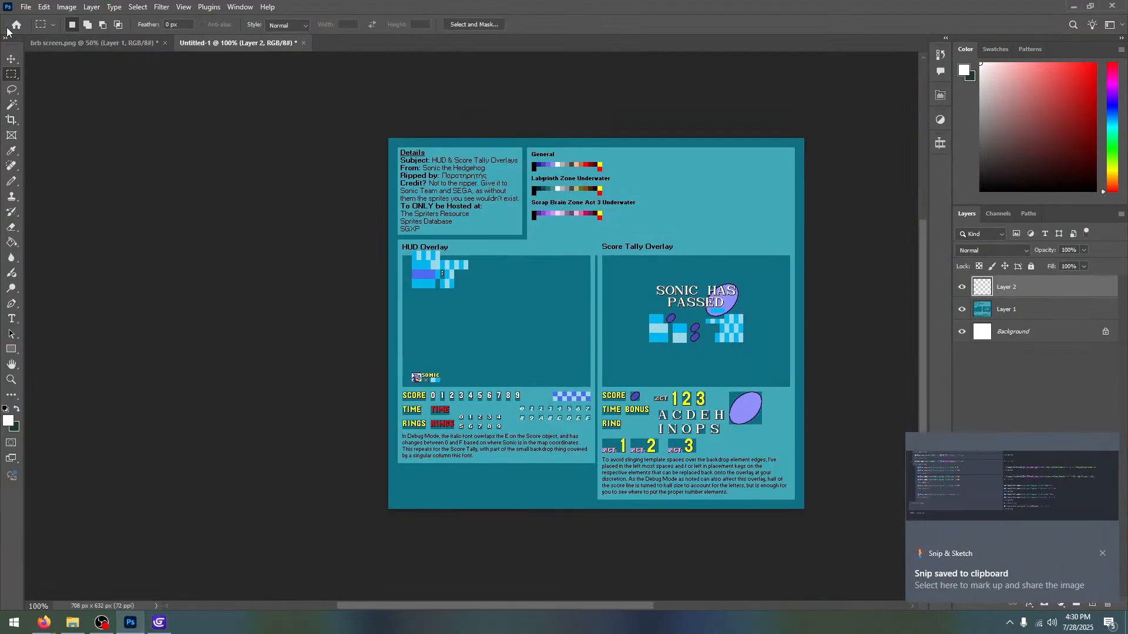
click(26, 7)
click(554, 374)
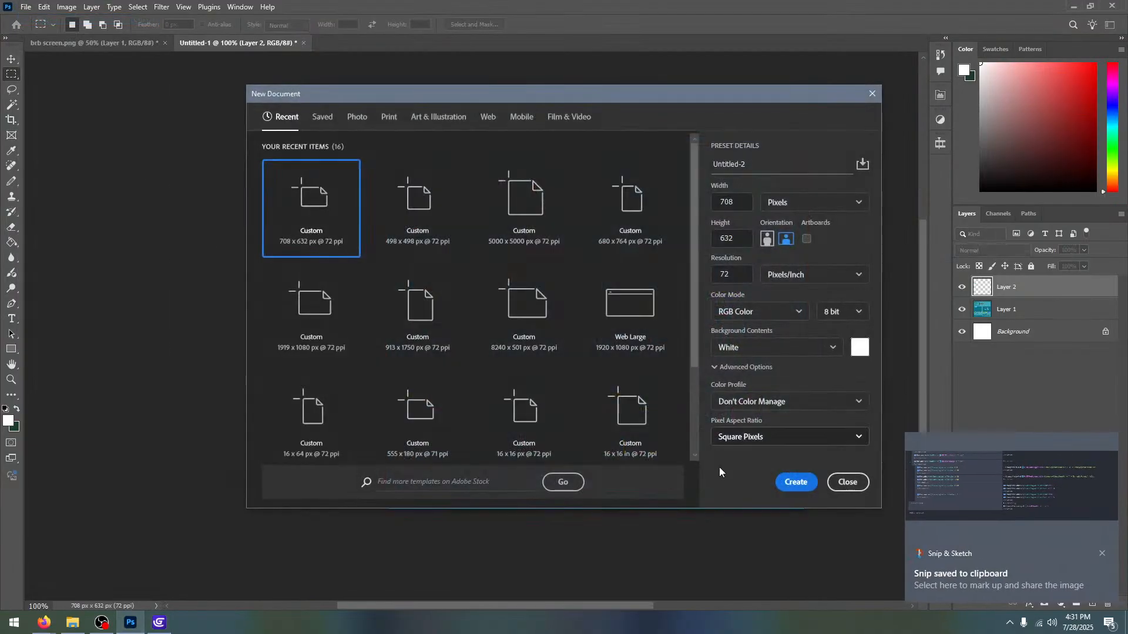
click(796, 478)
key(ctrl+v)
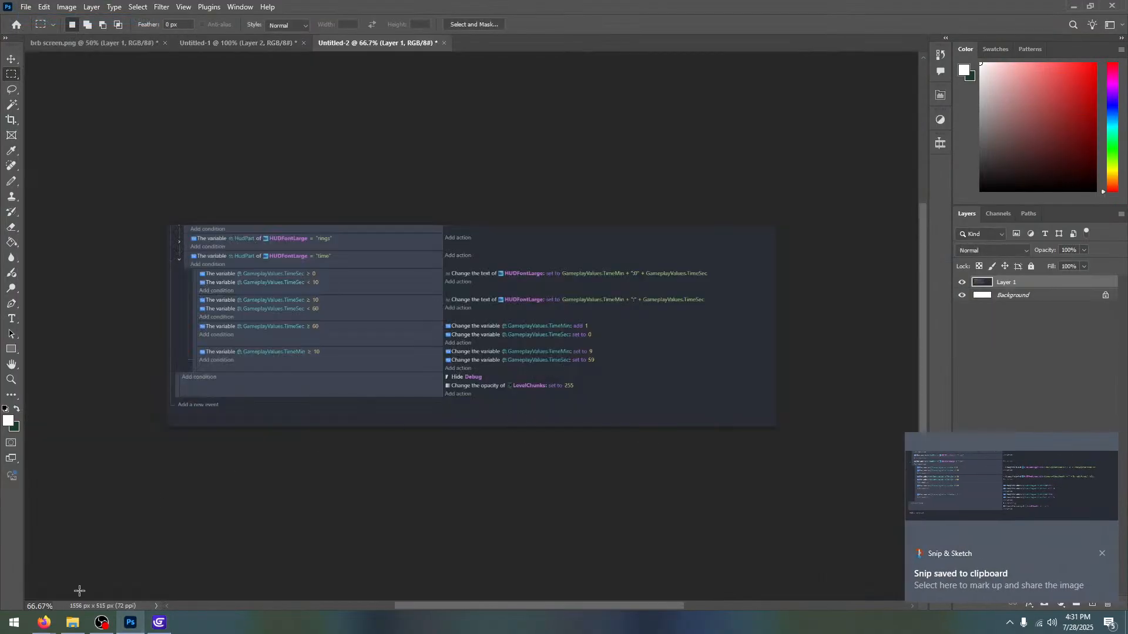
Switch to GDevelop, reopen the recent Sonic 1 GDevelop project, discarding unsaved changes in the current one, and save the reopened project
click(157, 624)
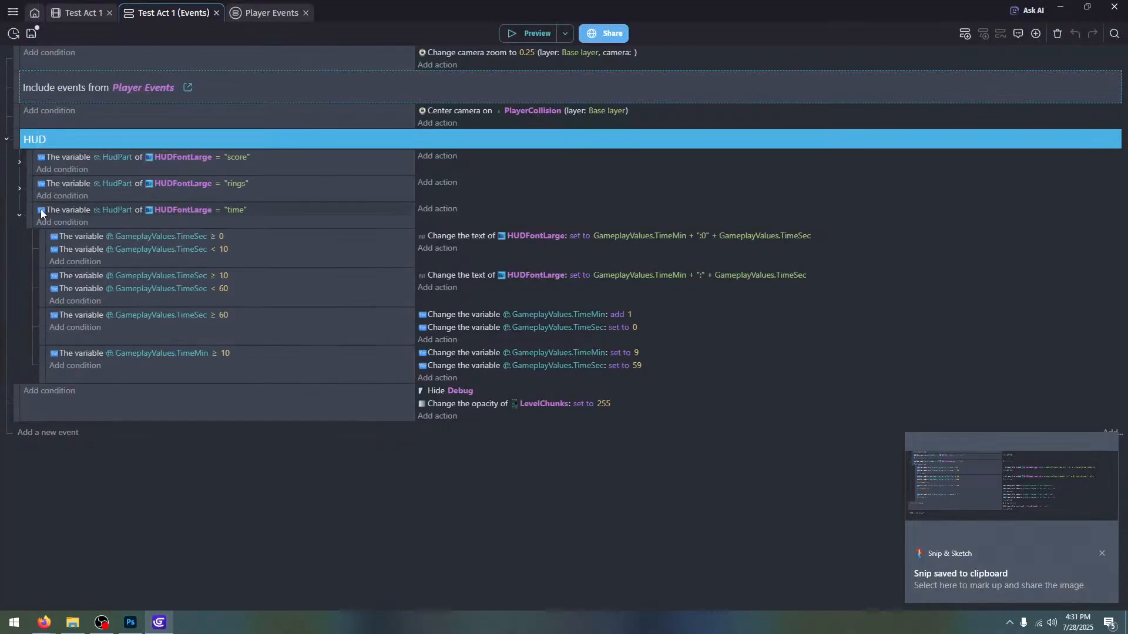
click(13, 12)
click(31, 34)
mouse_move(183, 85)
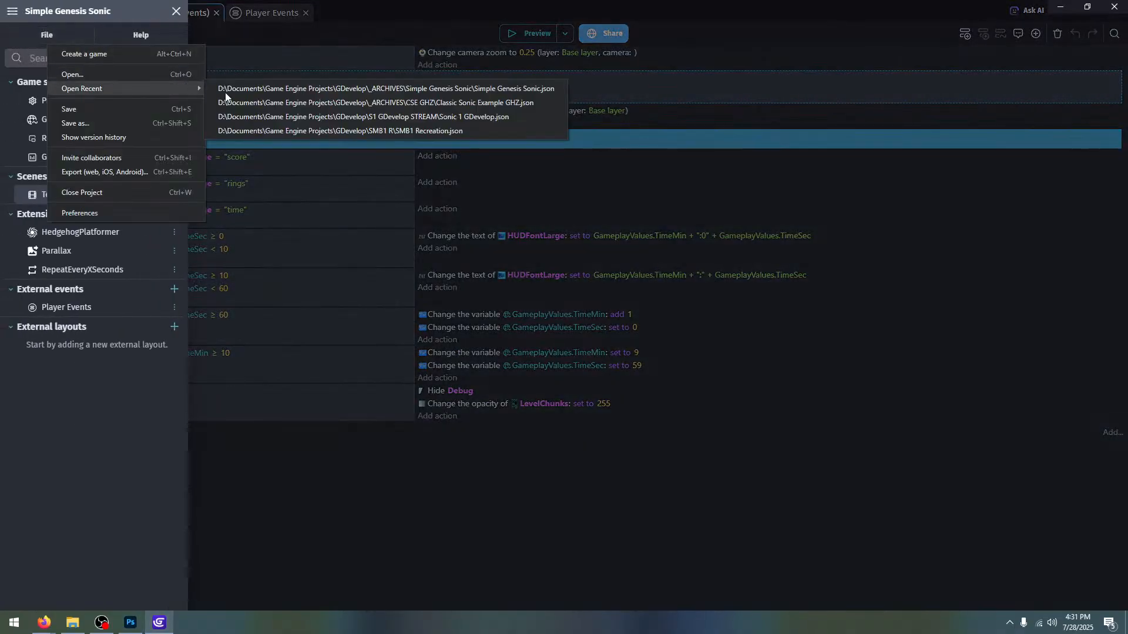
click(322, 112)
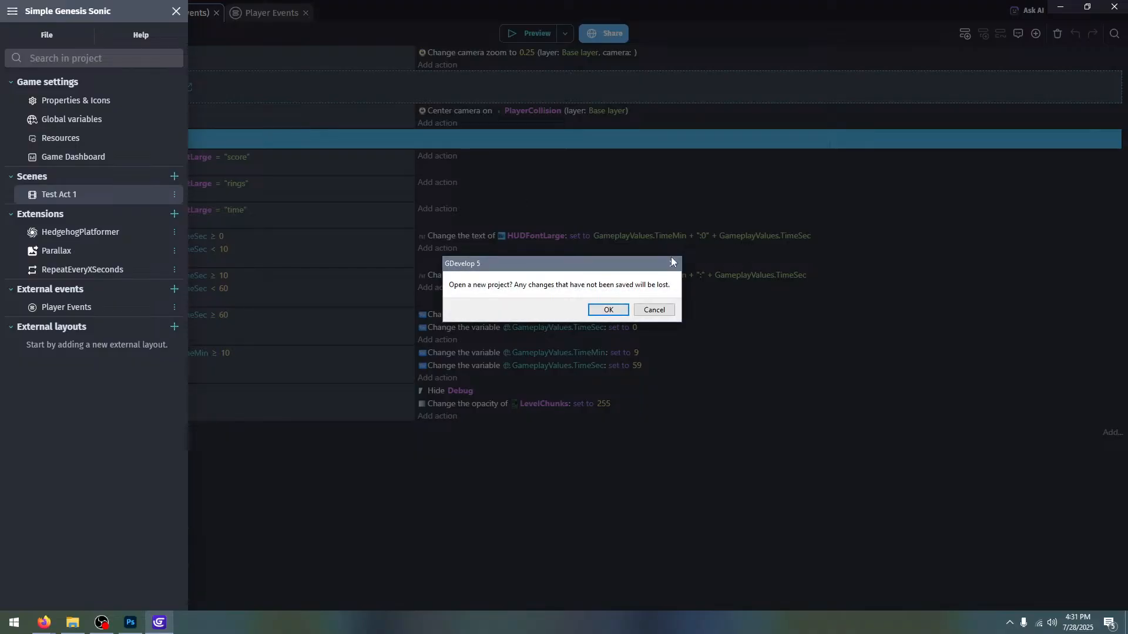
click(606, 309)
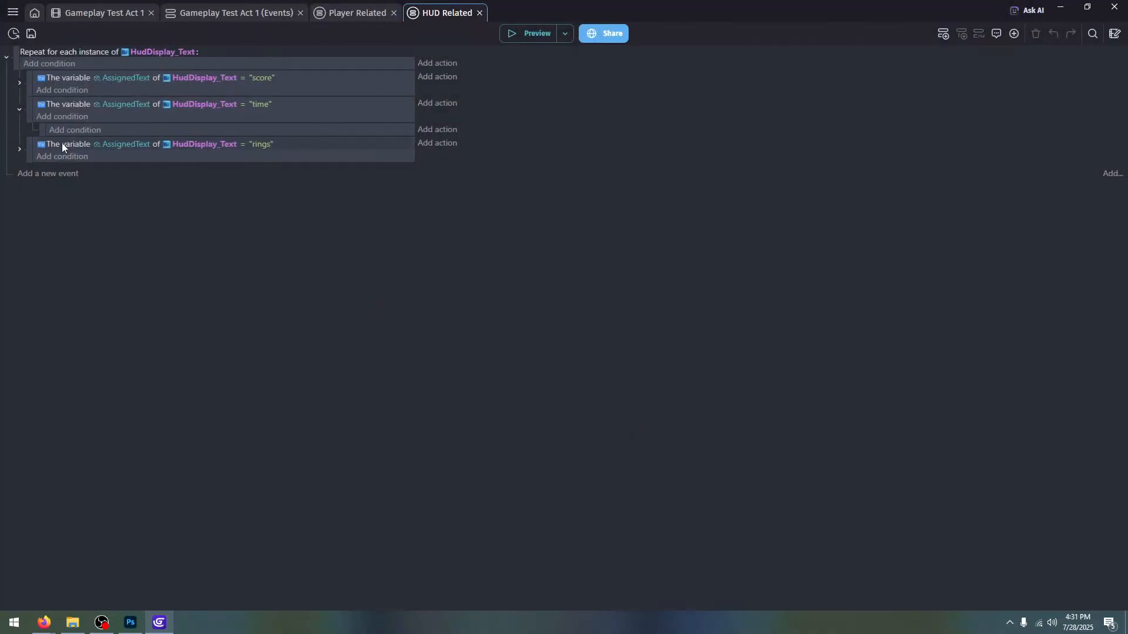
click(12, 13)
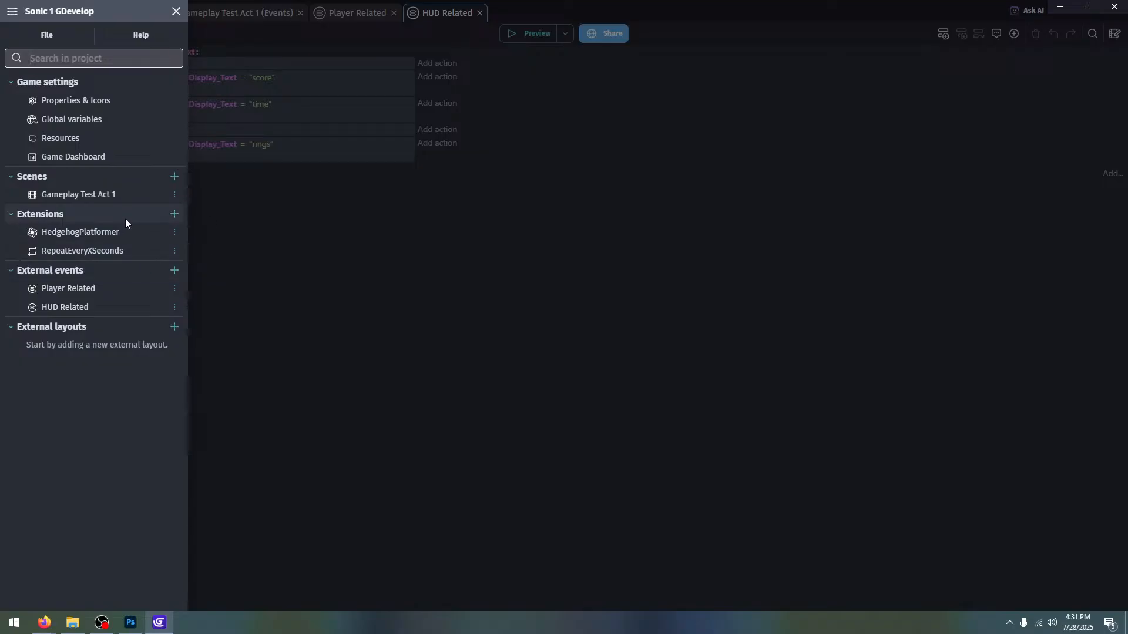
click(297, 235)
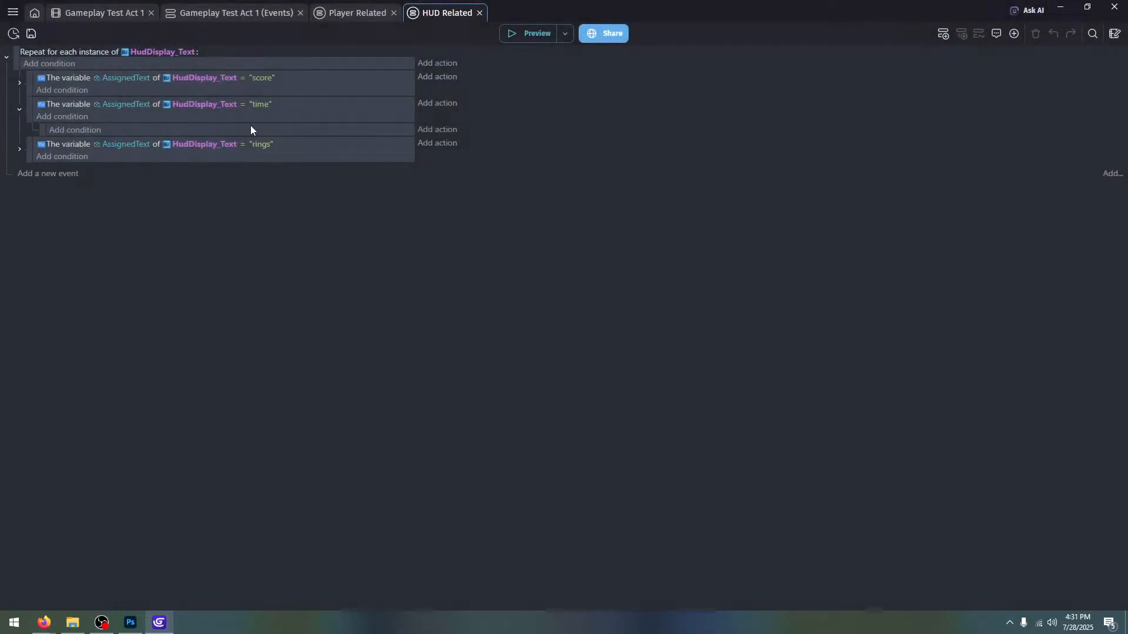
key(ctrl+s)
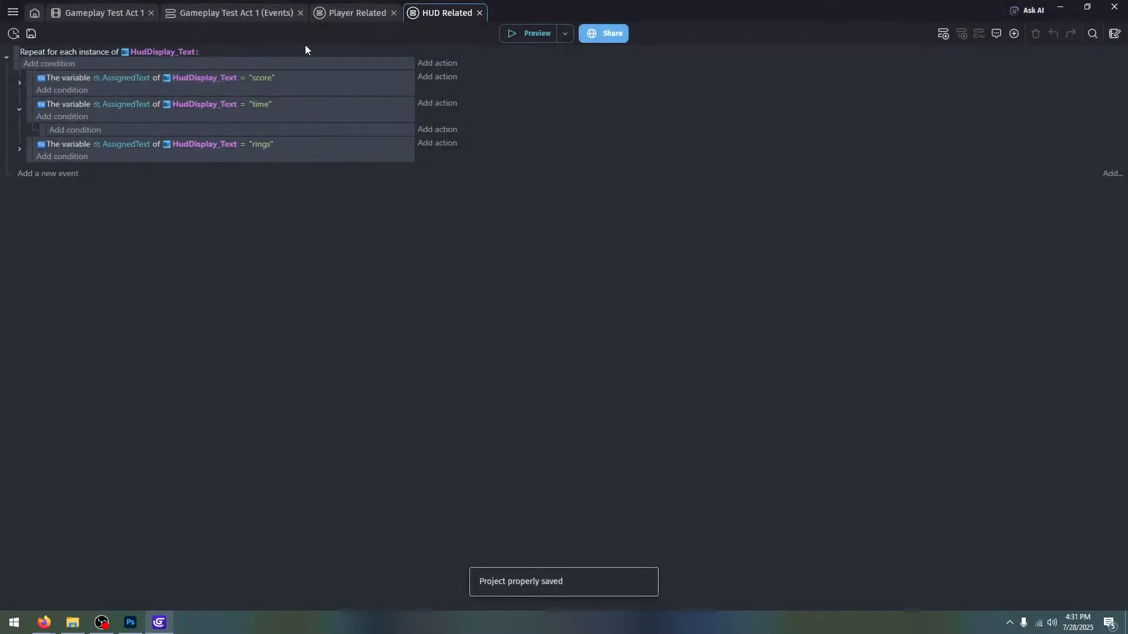
Examine the time conditions and actions in the captured HUD events in Photoshop at 100% zoom
click(131, 622)
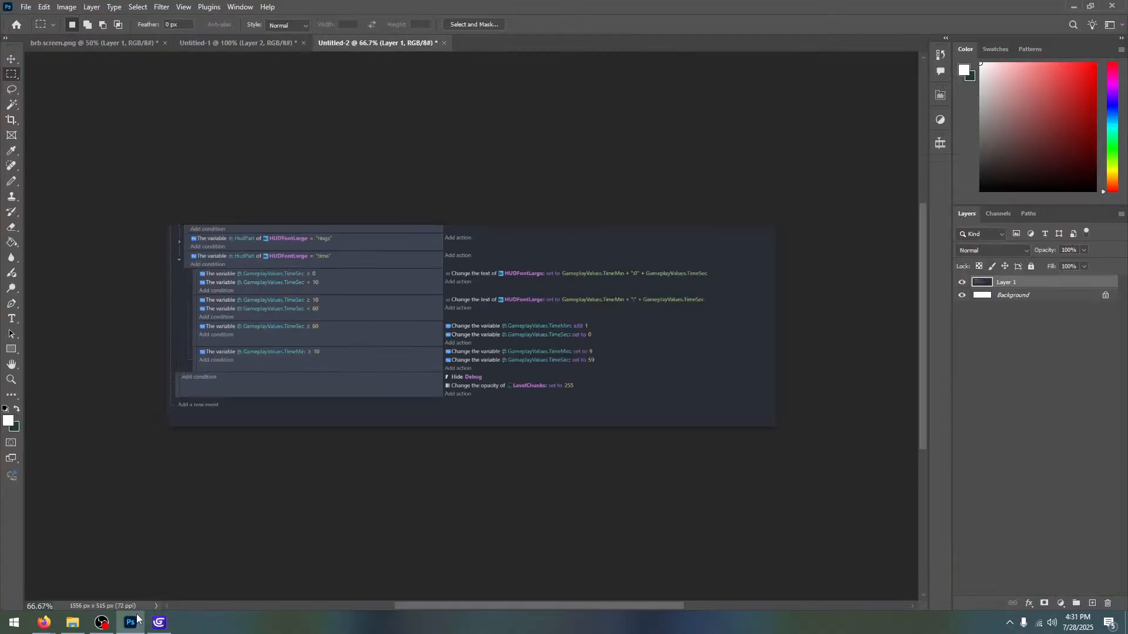
key(ctrl+plus)
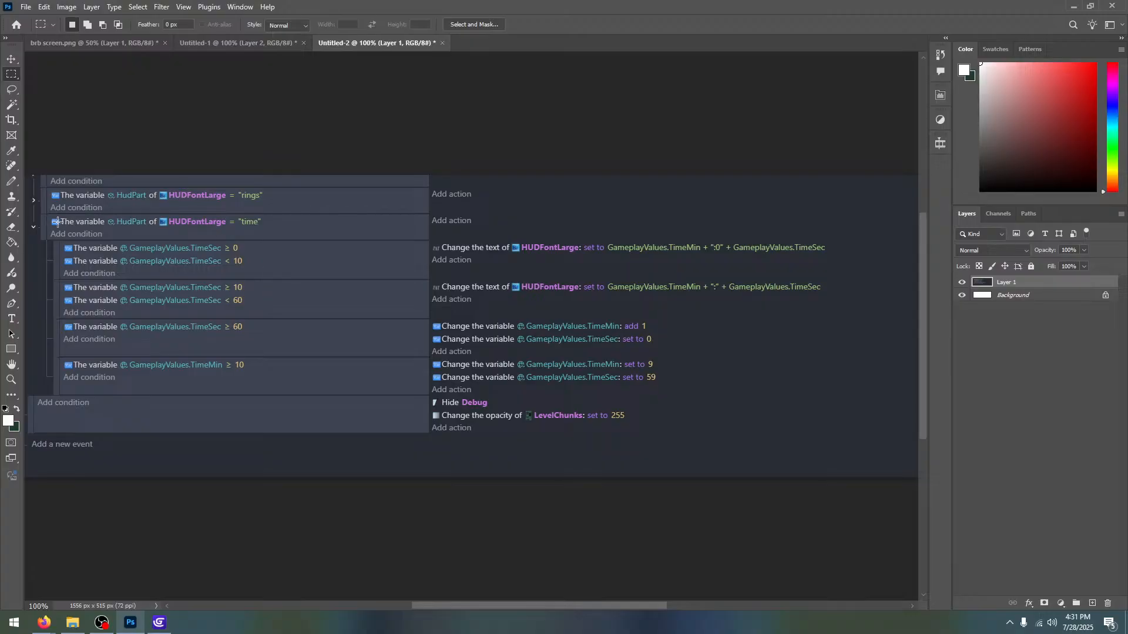
drag(57, 222, 263, 259)
click(251, 272)
drag(245, 263, 260, 289)
click(217, 322)
In GDevelop, copy the "Rings ≥ 0" condition into the empty time subevent, switch its variable to Gameplay.Values.TimeSec, and check the Photoshop reference
click(159, 623)
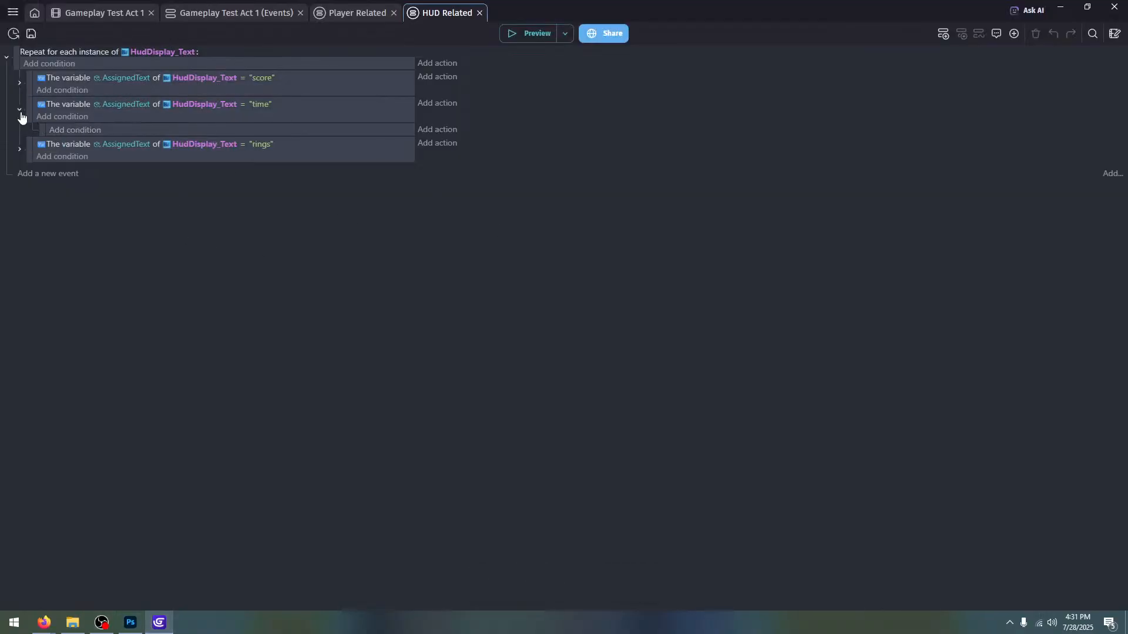
click(19, 149)
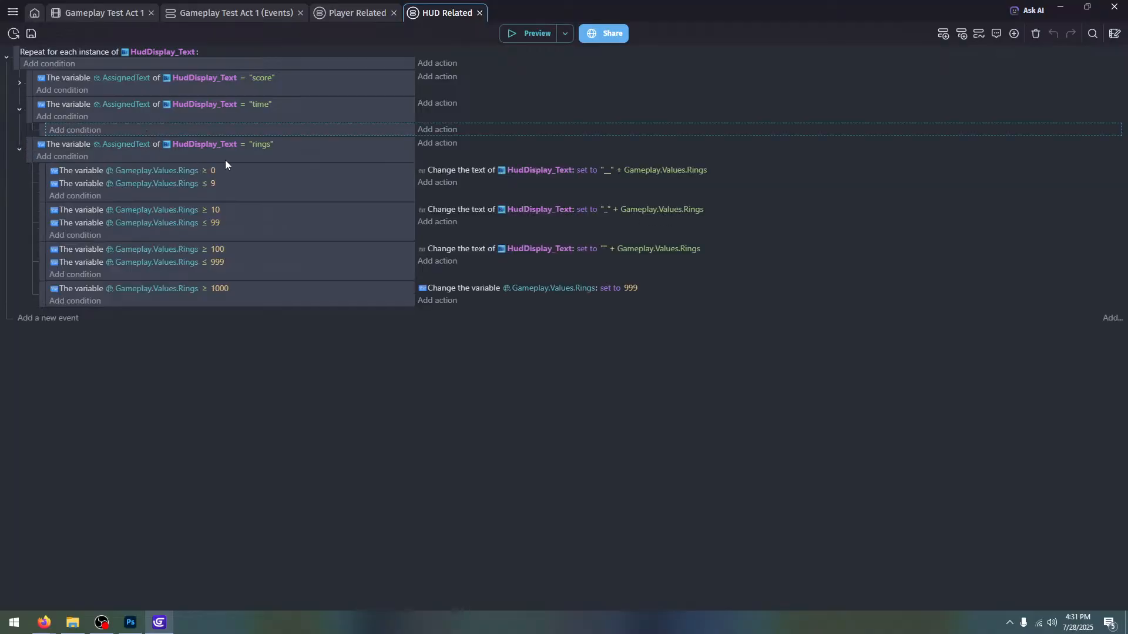
click(231, 172)
key(ctrl+c)
click(124, 131)
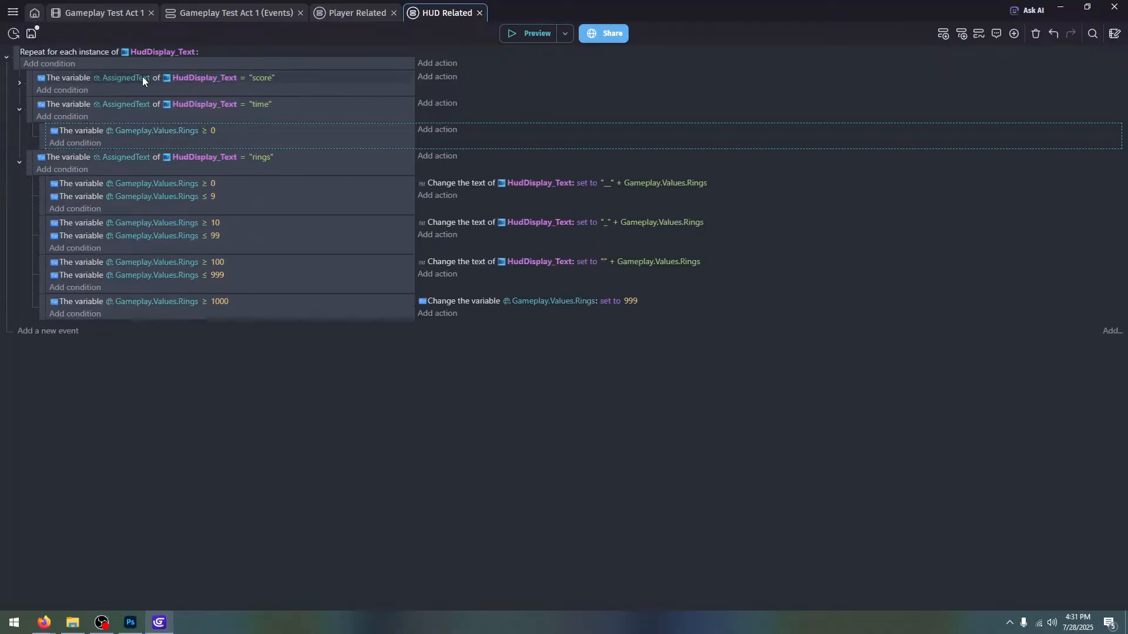
click(171, 131)
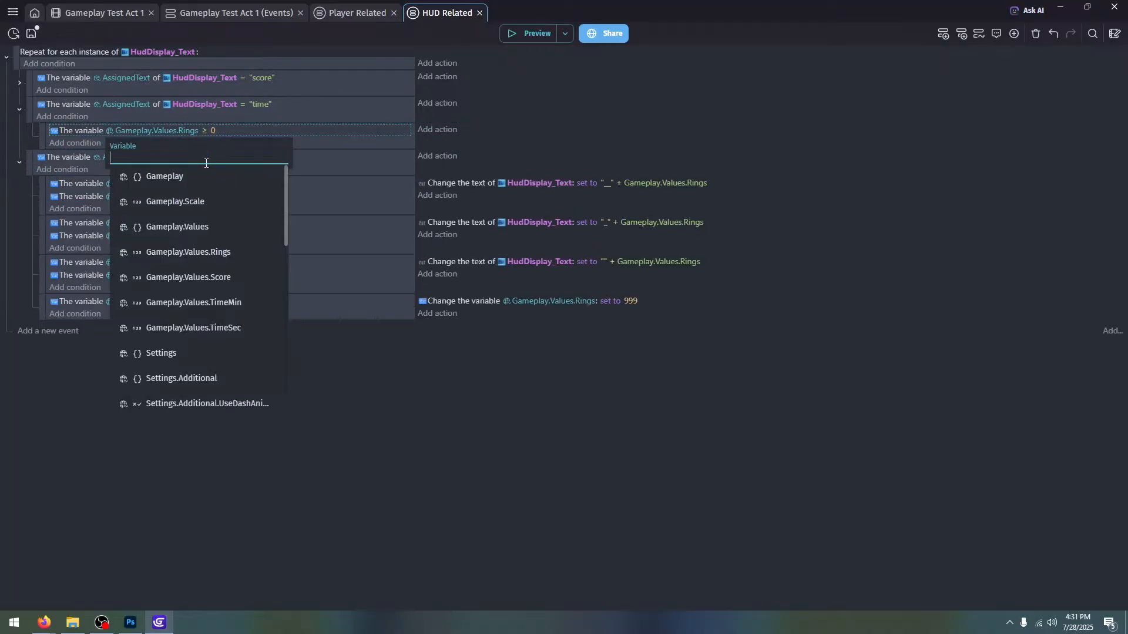
click(242, 327)
click(130, 623)
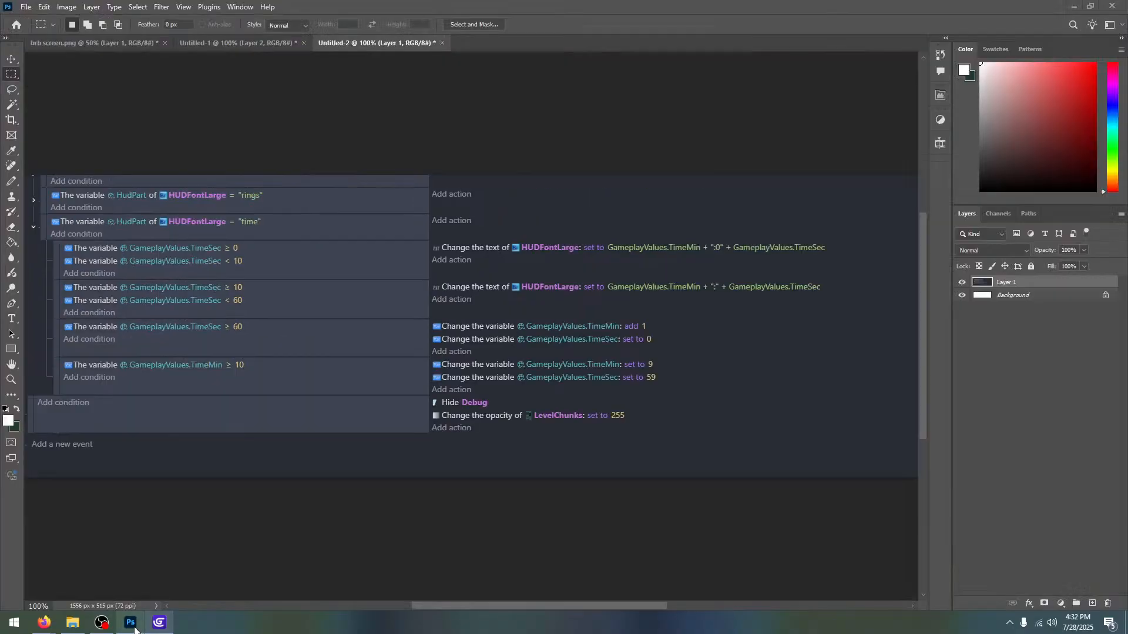
mouse_move(150, 627)
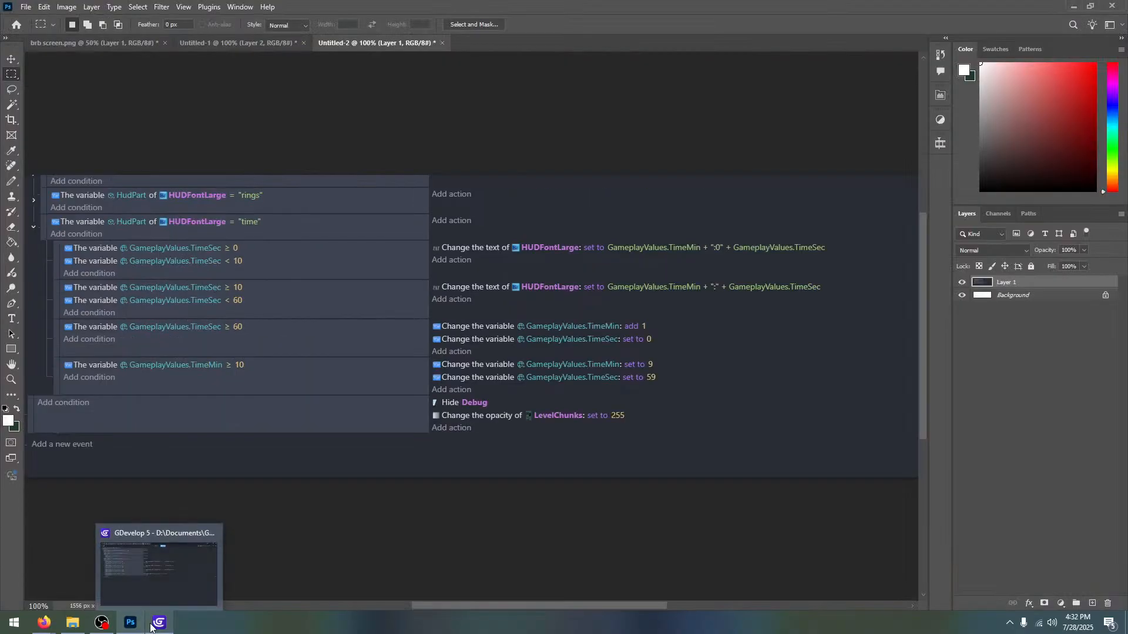
click(150, 627)
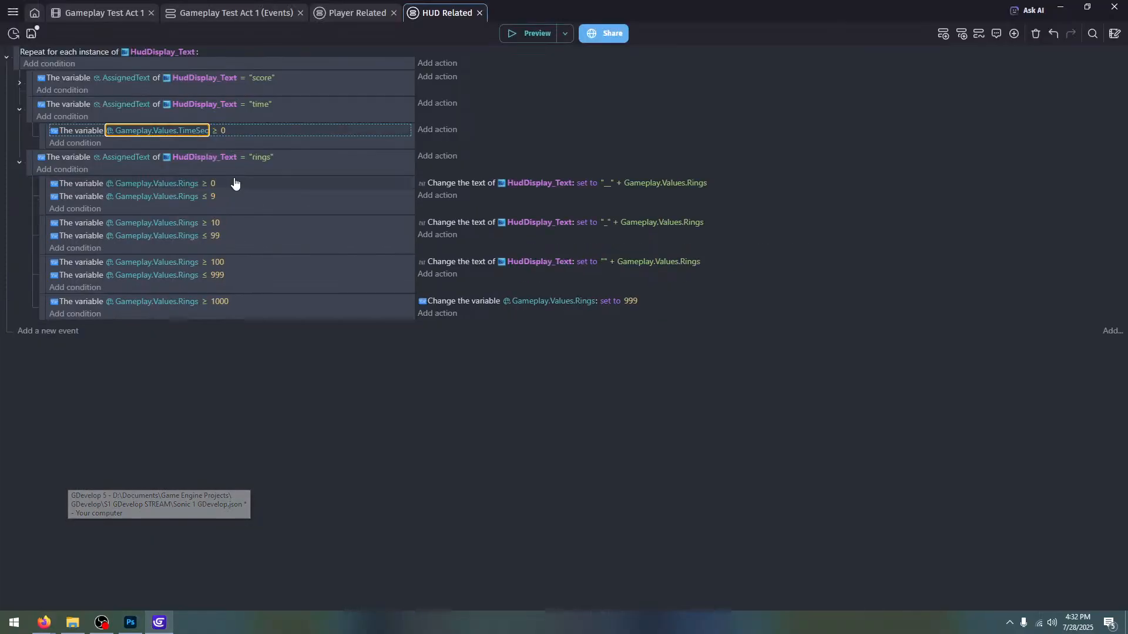
Duplicate the TimeSec condition in the time subevent and set the copy to less or equal to 9
key(ctrl+v)
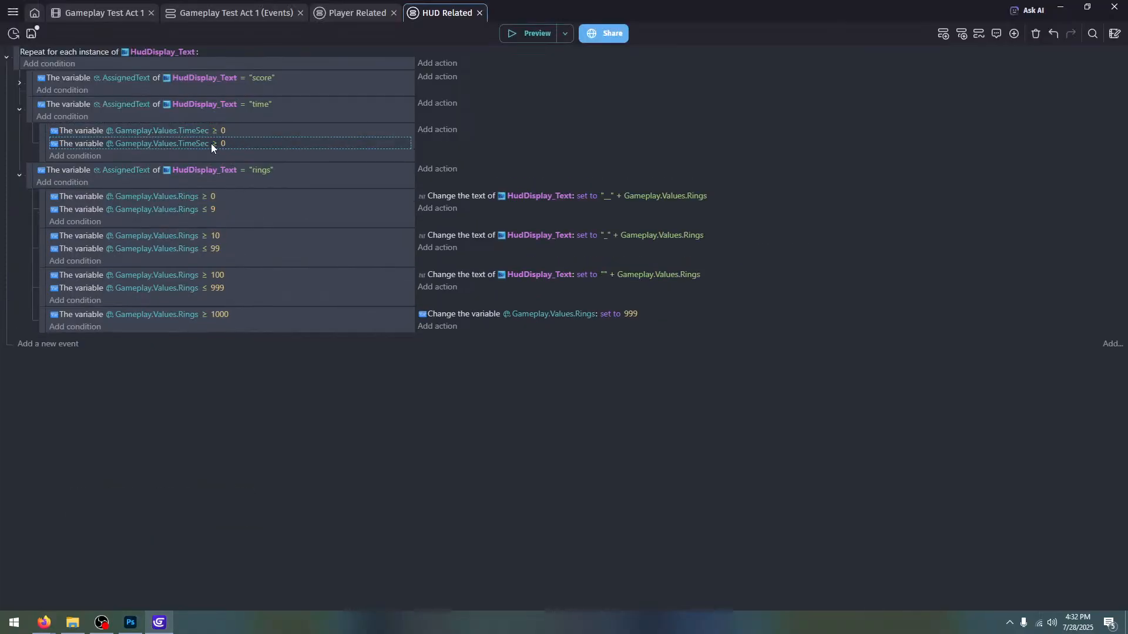
click(215, 144)
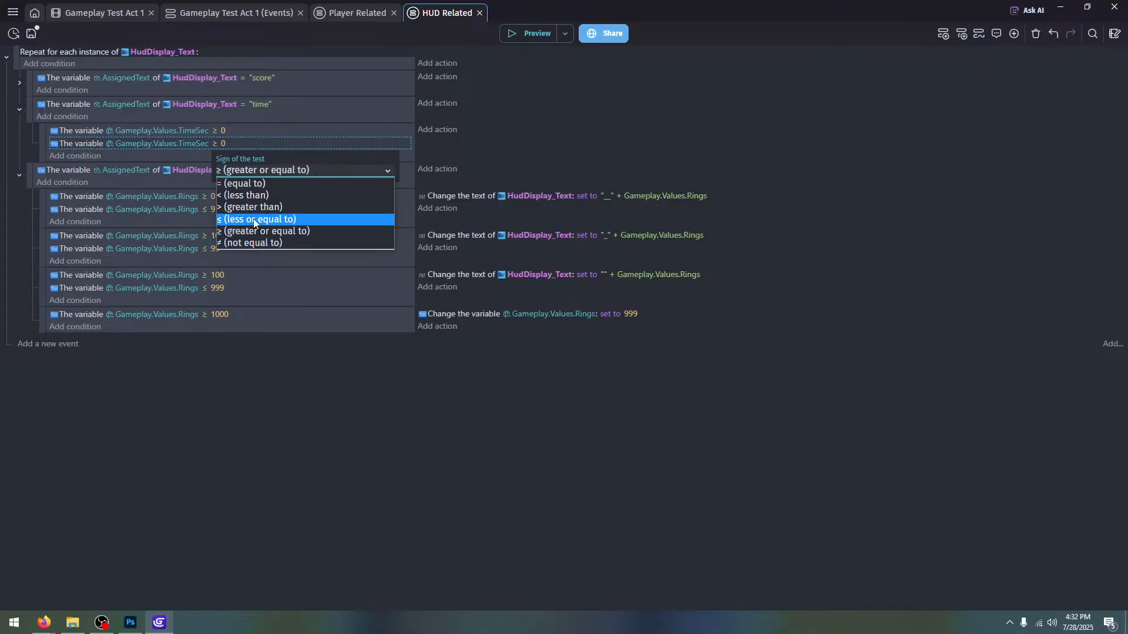
click(253, 219)
click(223, 144)
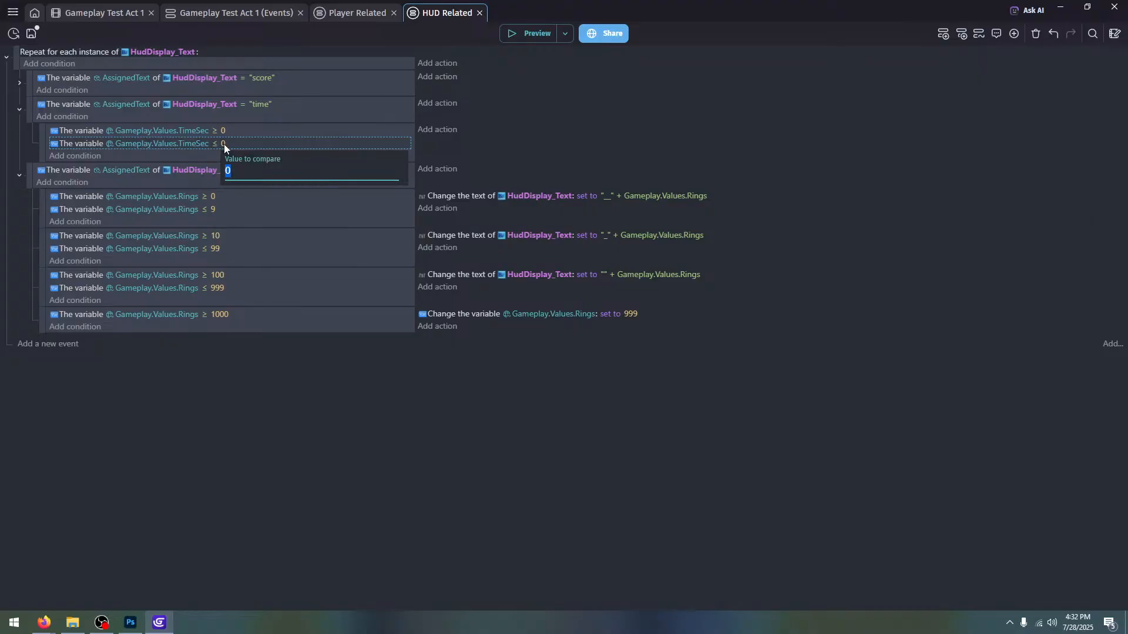
text(9)
click(355, 390)
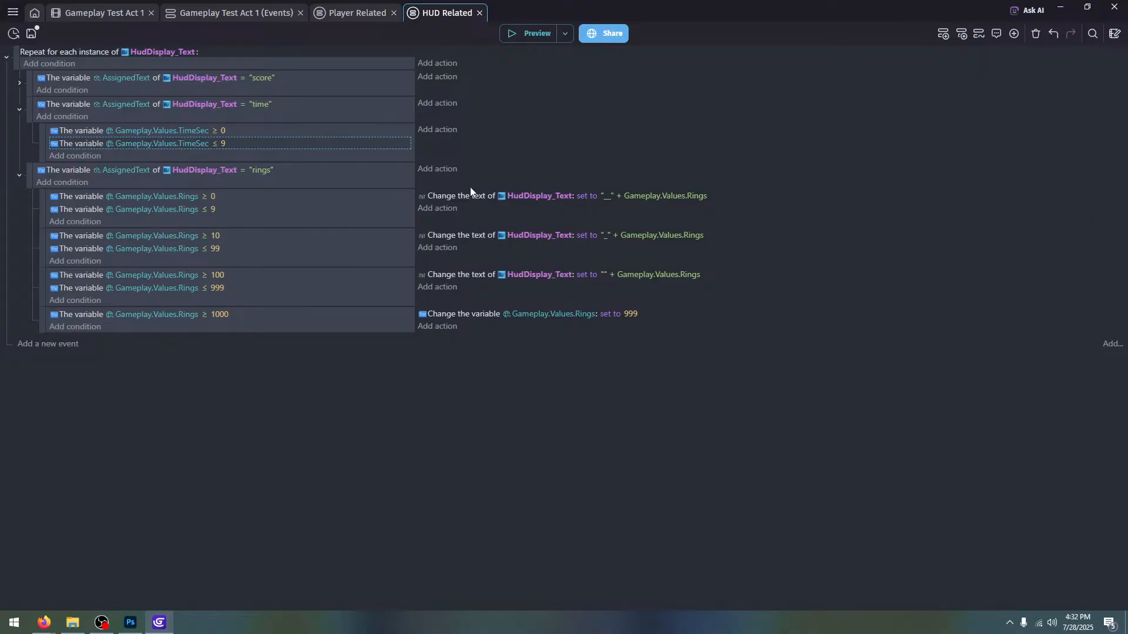
Copy the rings text action into the time subevent and set its text to Gameplay.Values.TimeMin + ":0" + Gameplay.Values.TimeSec
click(471, 129)
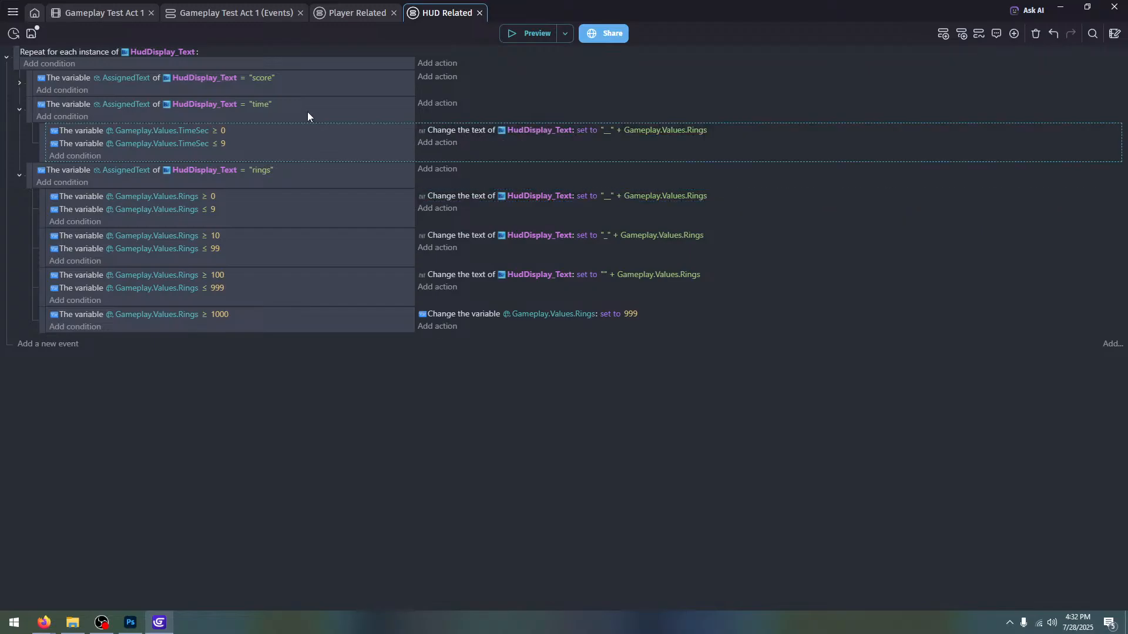
click(612, 131)
key(BackSpace)
text("")
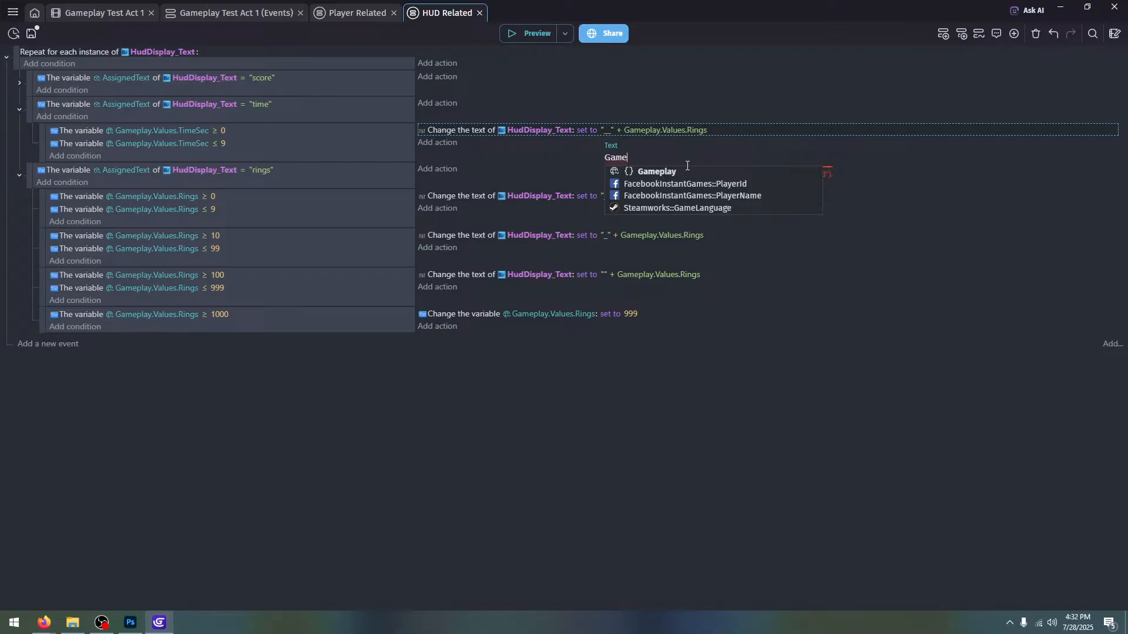
click(673, 174)
click(680, 196)
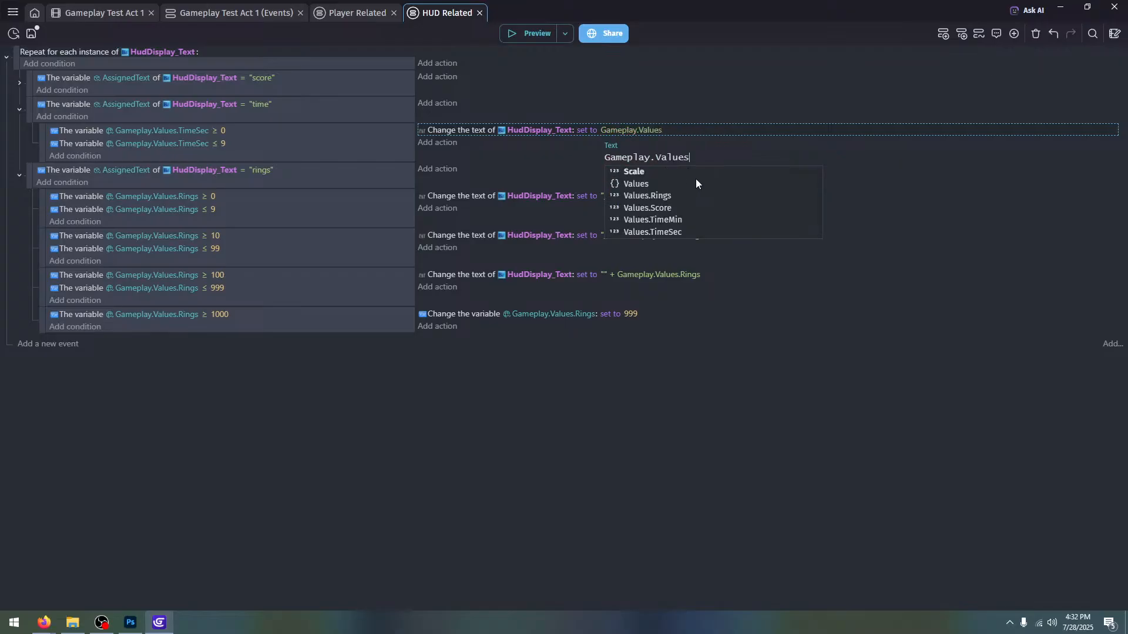
click(676, 221)
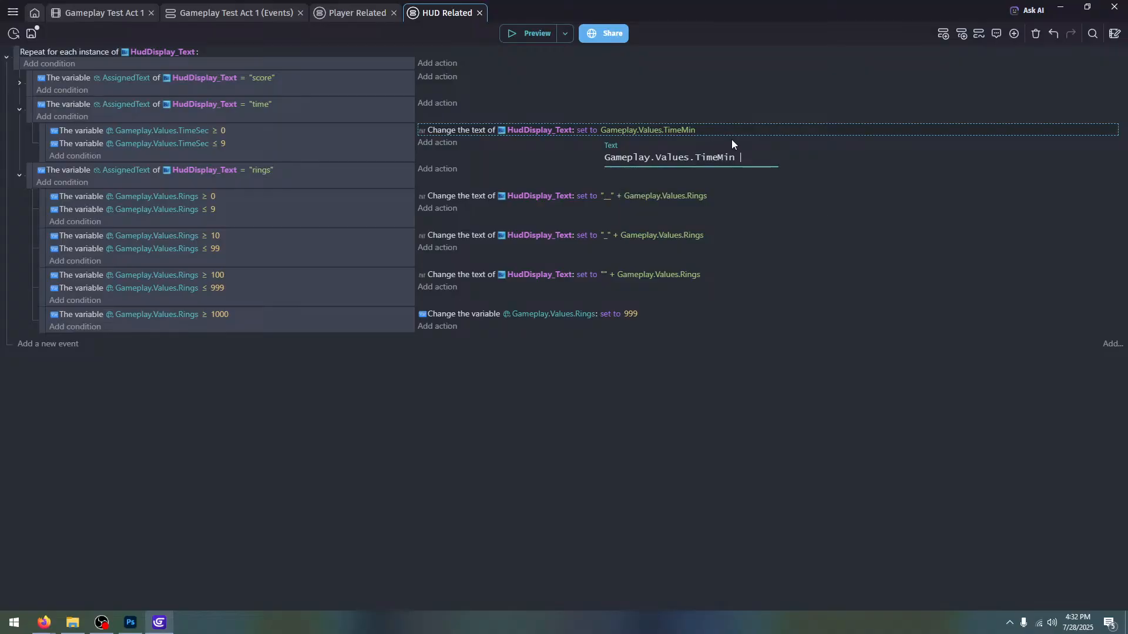
text(+ )
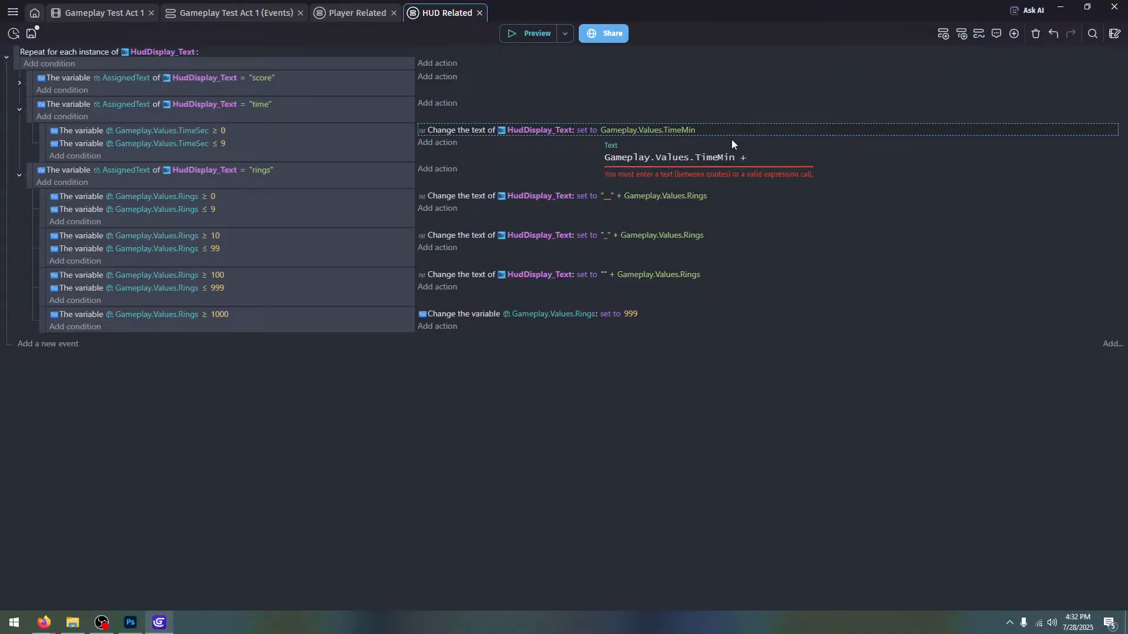
text(":0" + Gameplay)
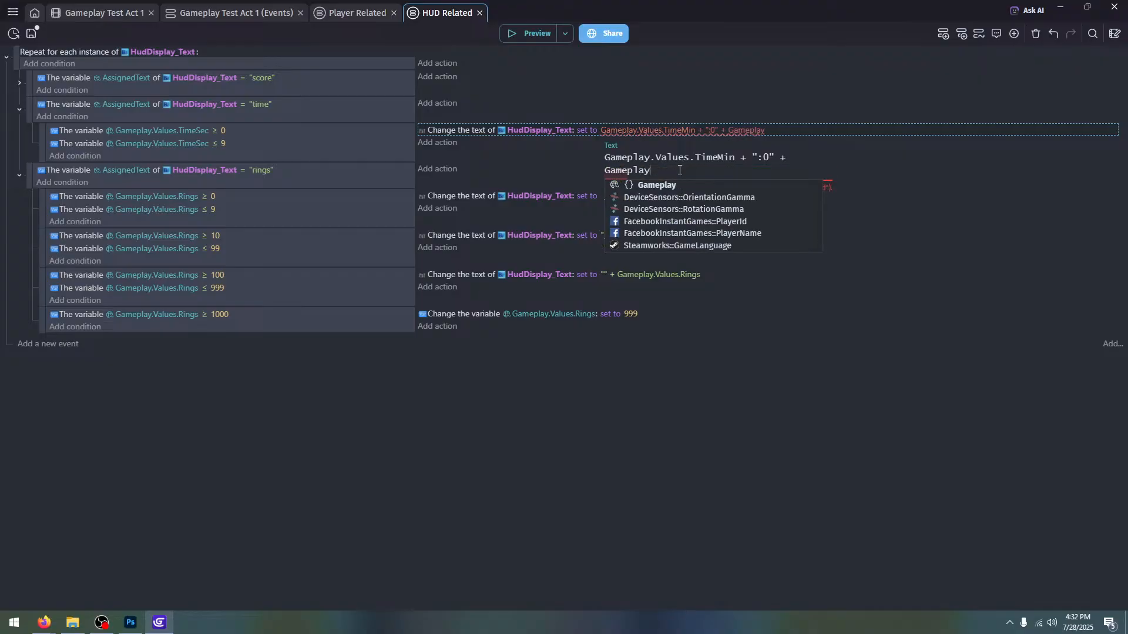
click(688, 195)
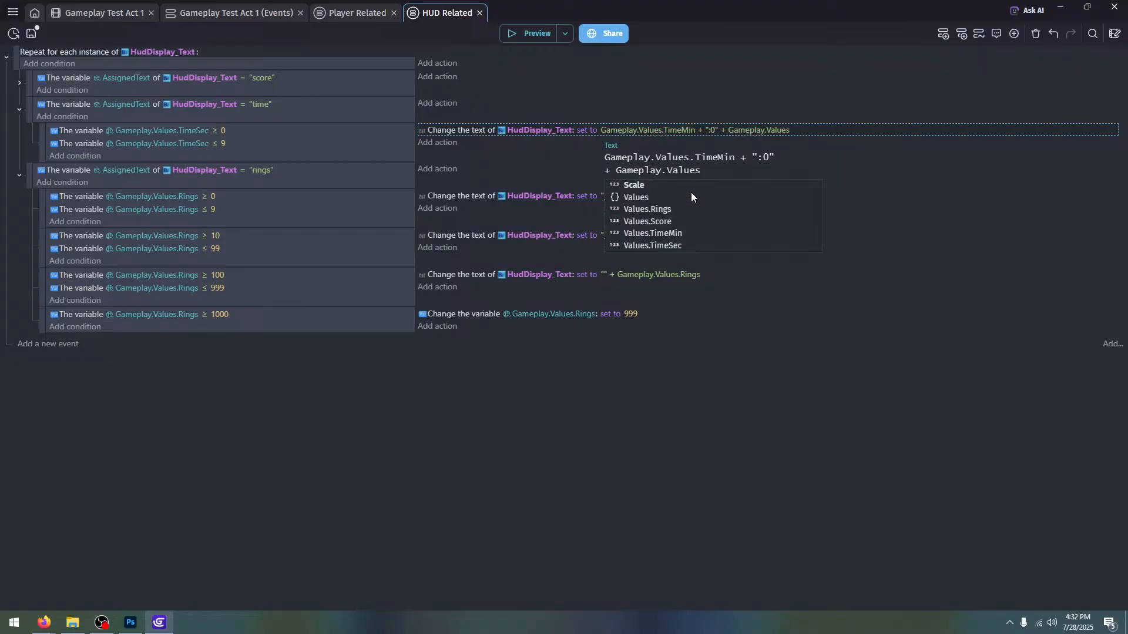
click(675, 245)
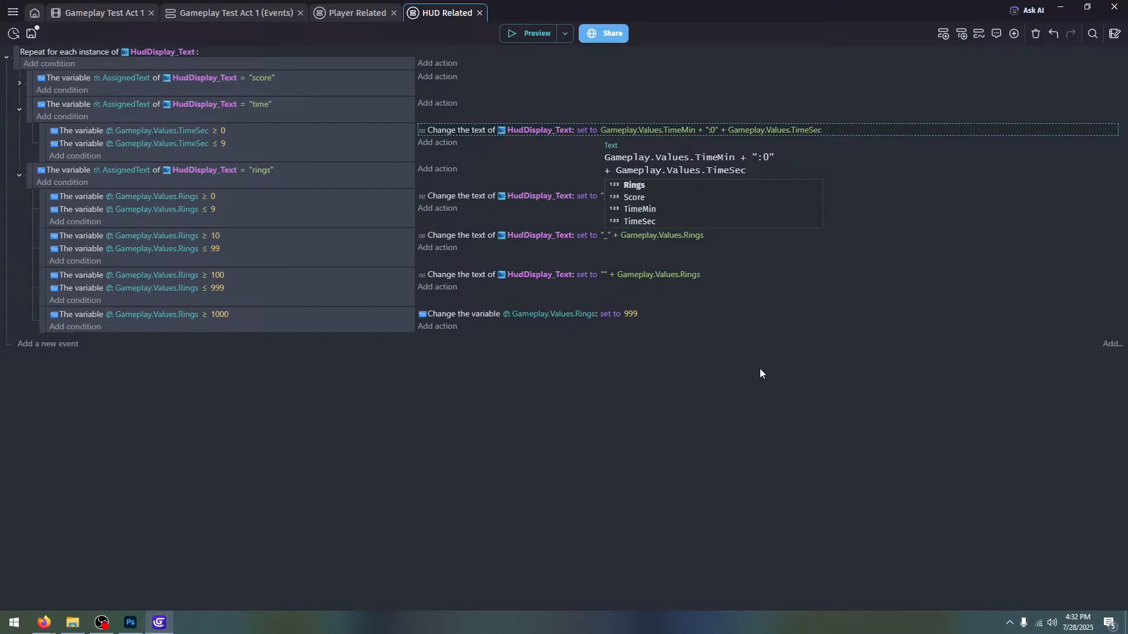
click(759, 368)
Duplicate the 0 to 9 seconds subevent and set the copy's TimeSec conditions to ≥ 10 and ≤ 59
click(417, 154)
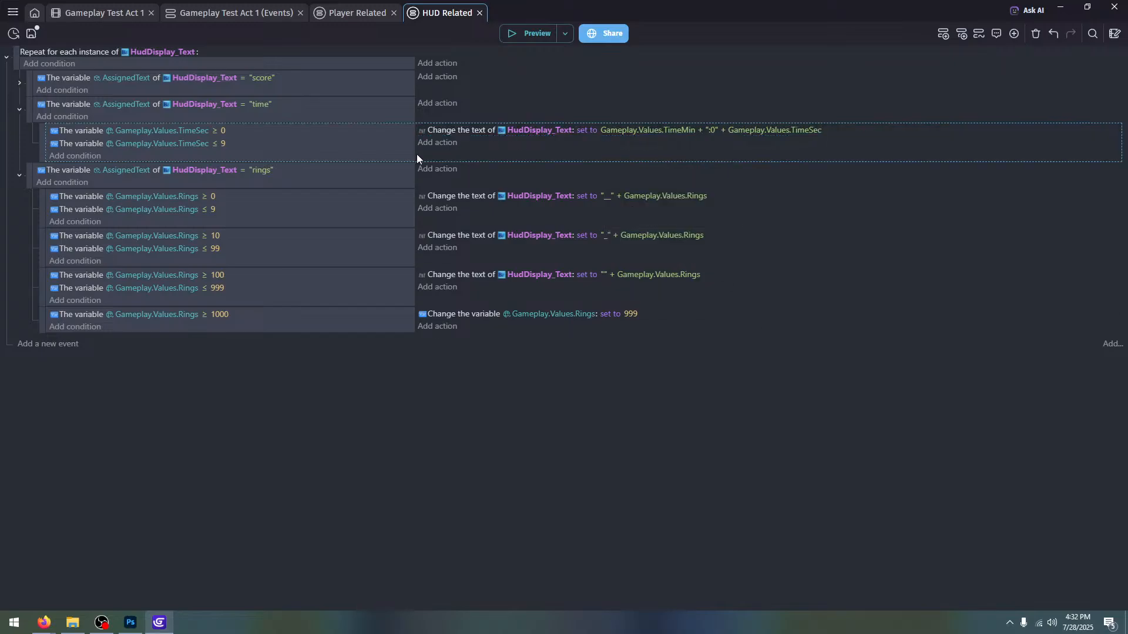
key(ctrl+c)
key(ctrl+v)
click(214, 169)
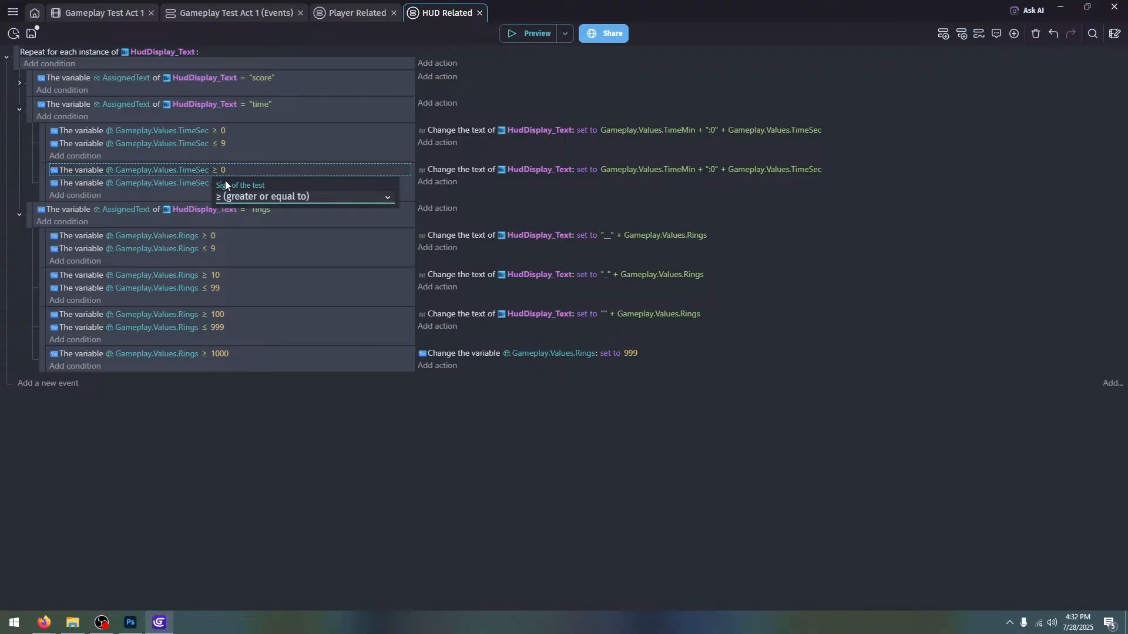
click(223, 170)
text(10)
click(249, 327)
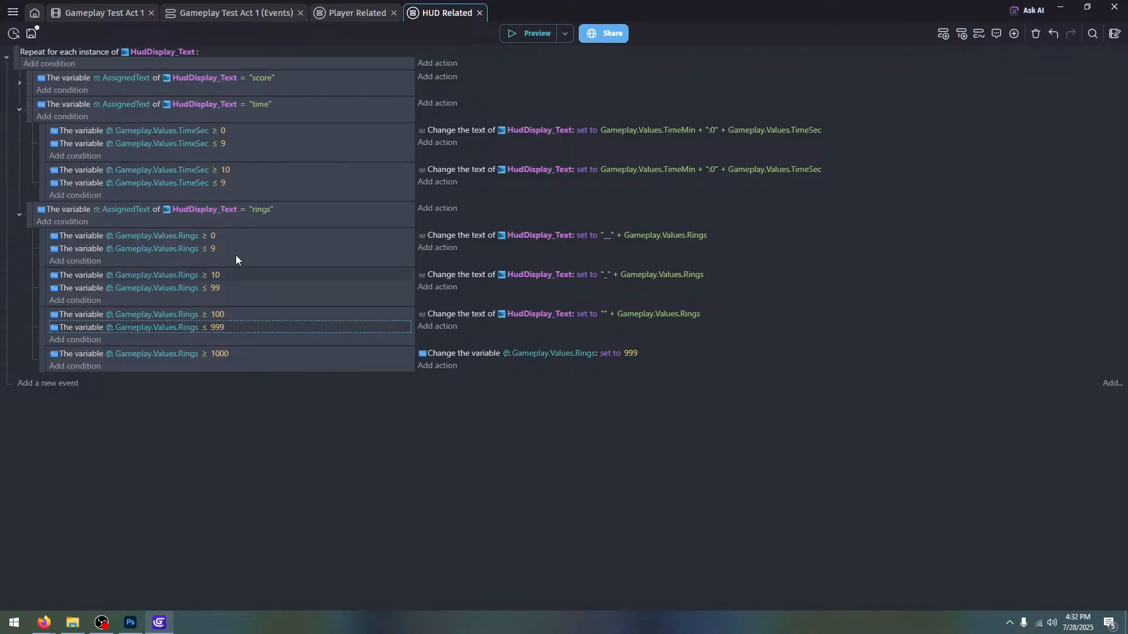
click(223, 184)
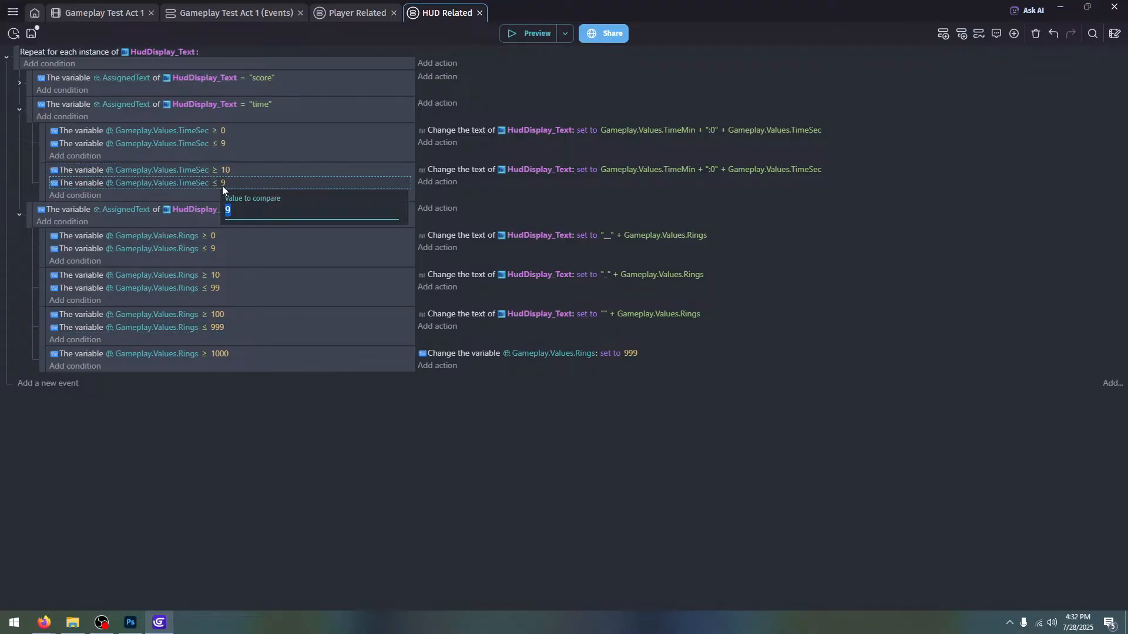
text(59)
key(Return)
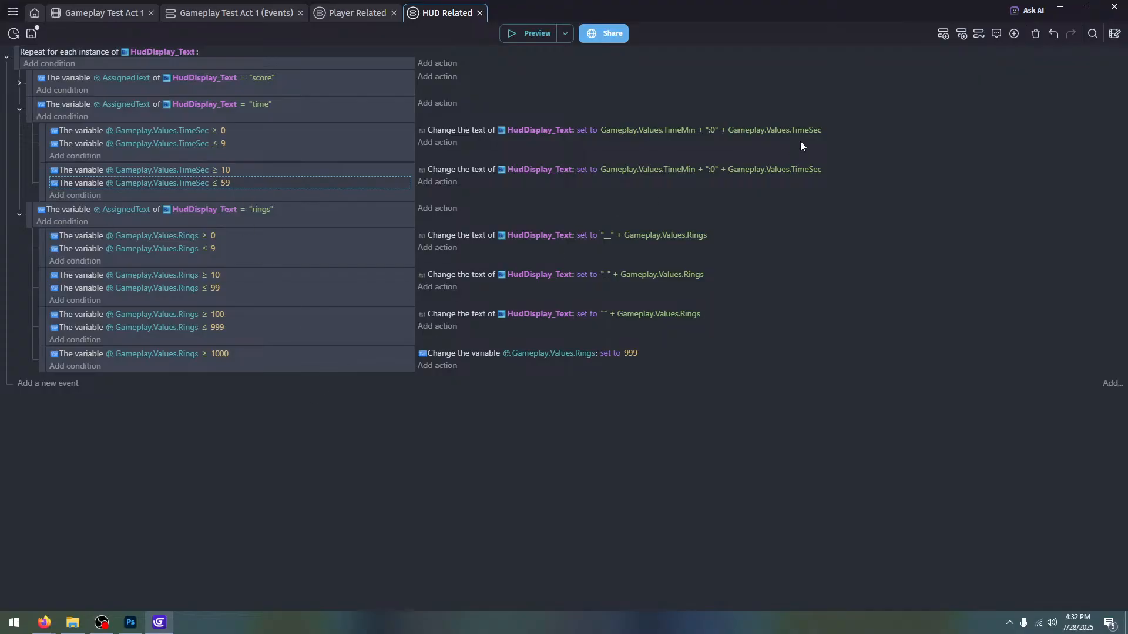
Change the separator in the 10 to 59 seconds subevent's text expression to ":" without the zero
click(714, 172)
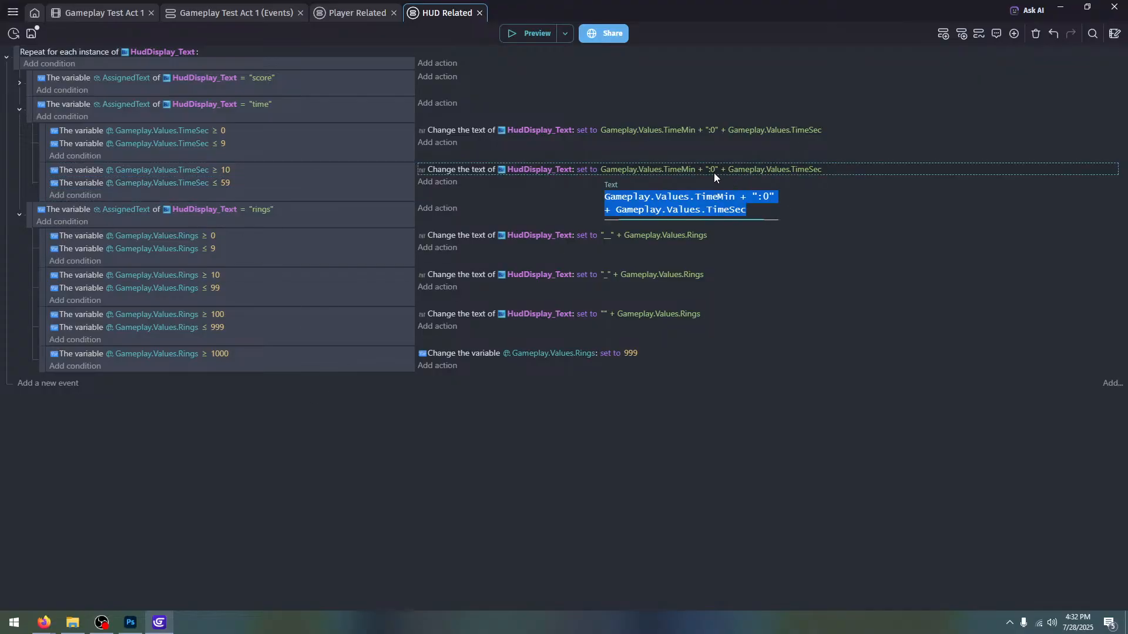
click(766, 198)
click(773, 362)
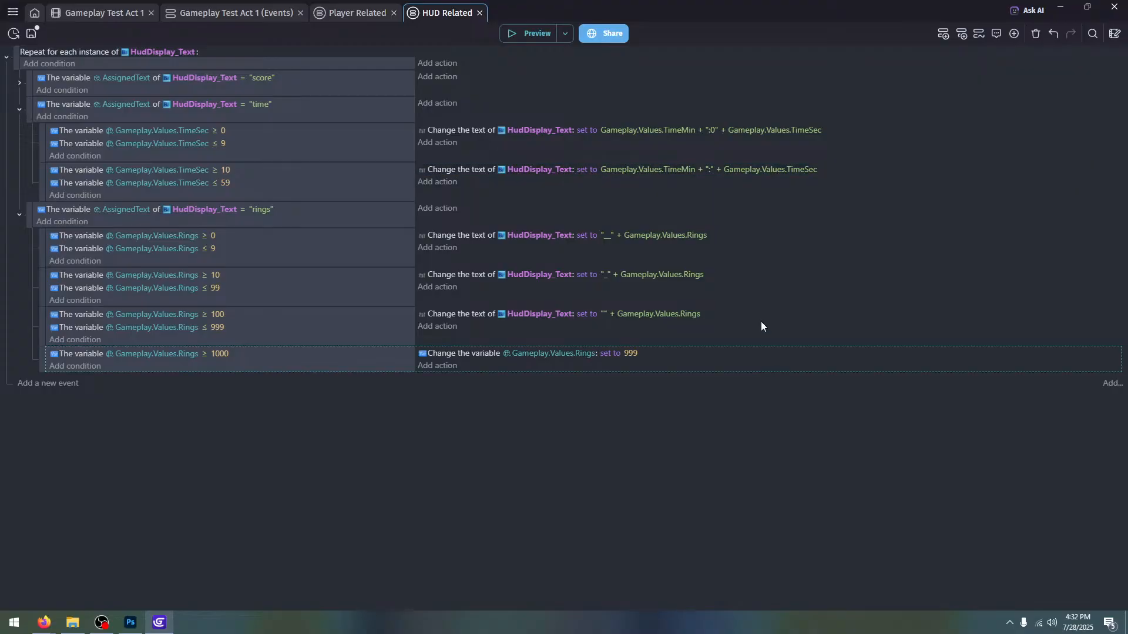
Preview the game enlarged, run and jump around the level to check the HUD counters, and close the preview
click(509, 31)
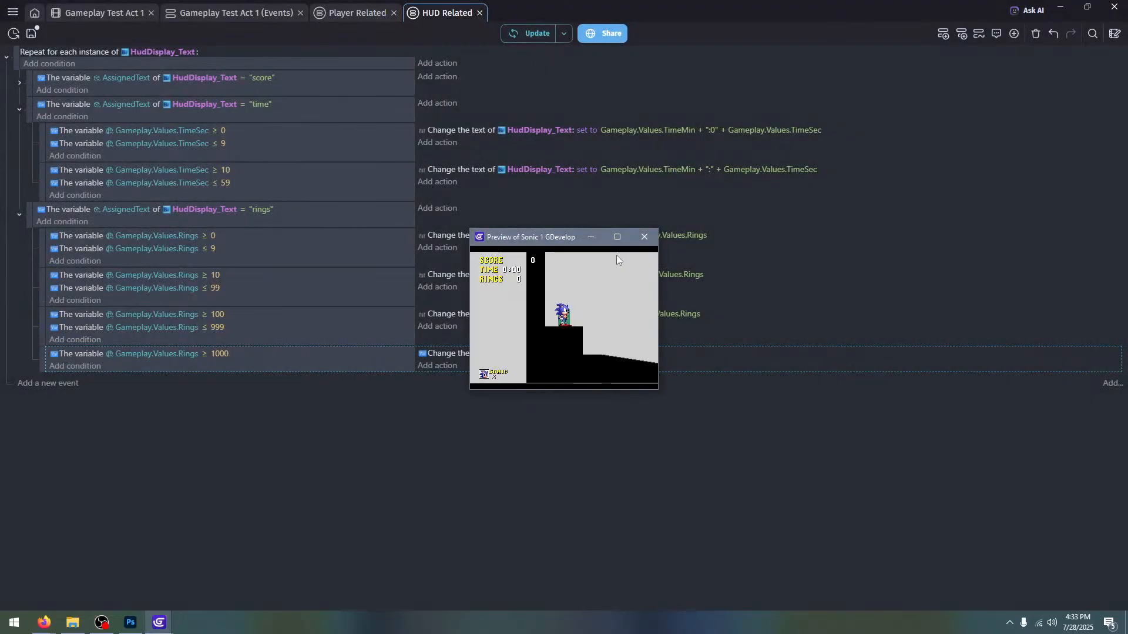
key(Right)
key(space)
key(Right)
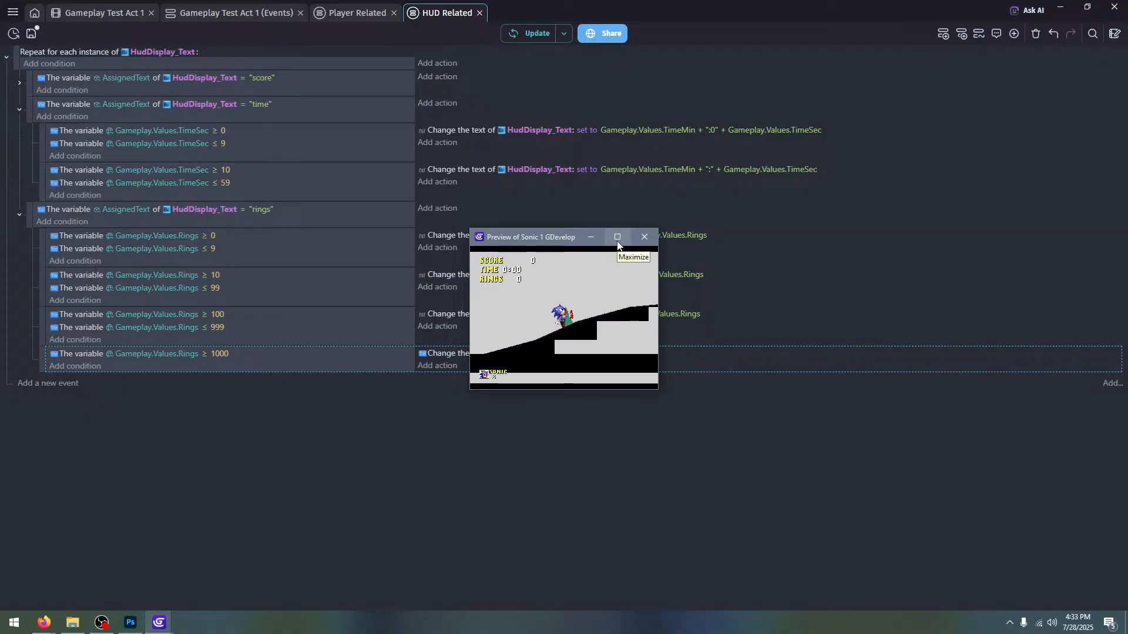
click(617, 238)
key(space)
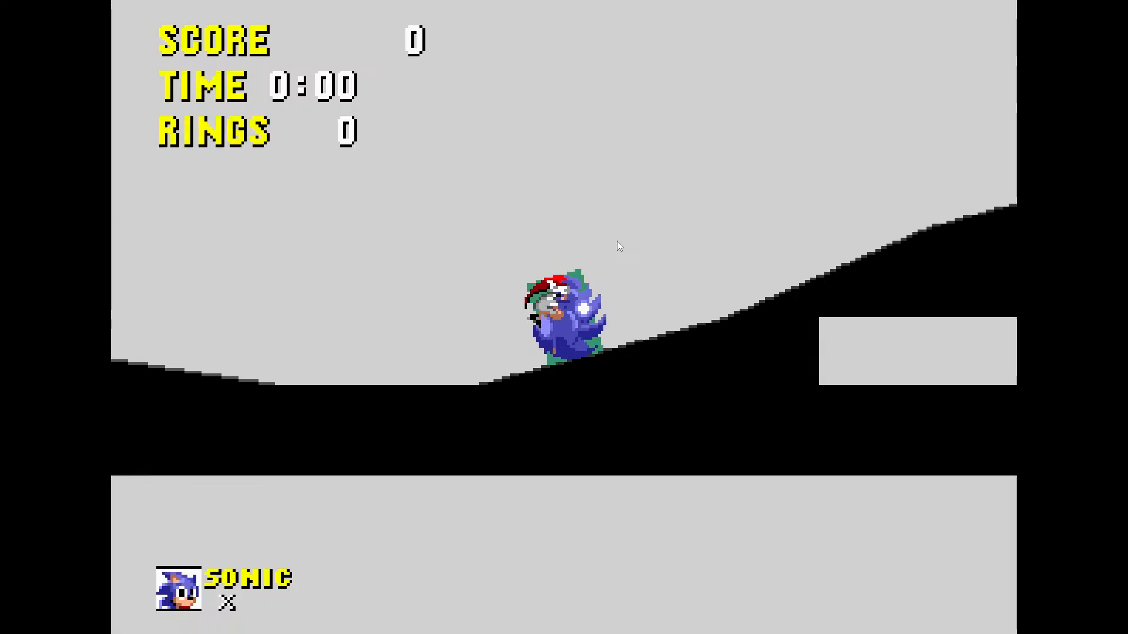
key(space)
key(Left)
key(space)
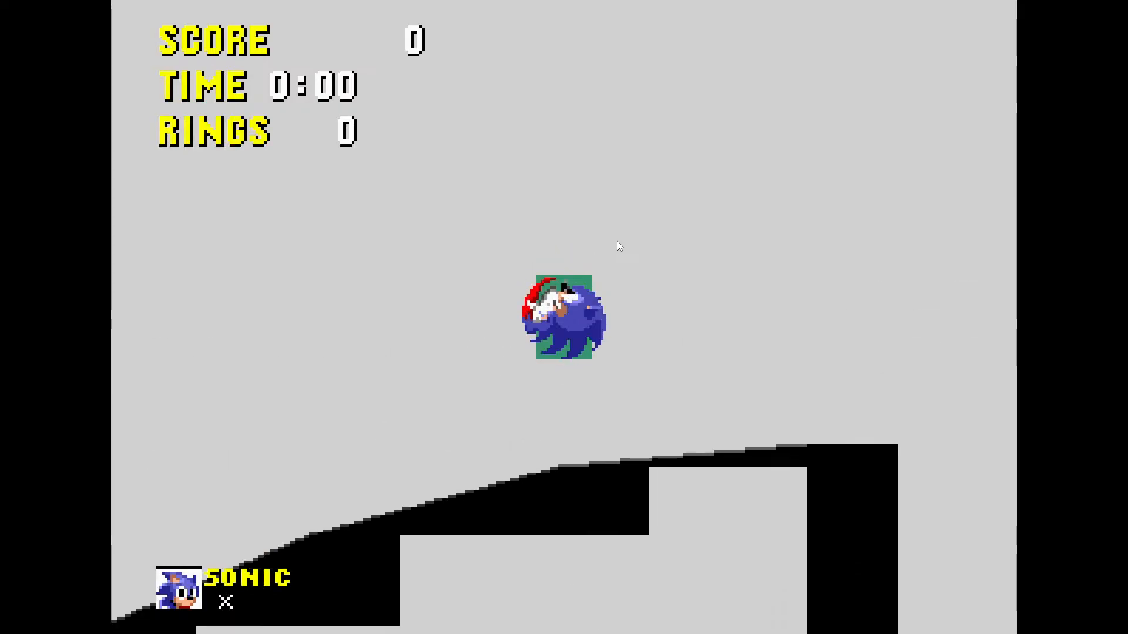
key(space)
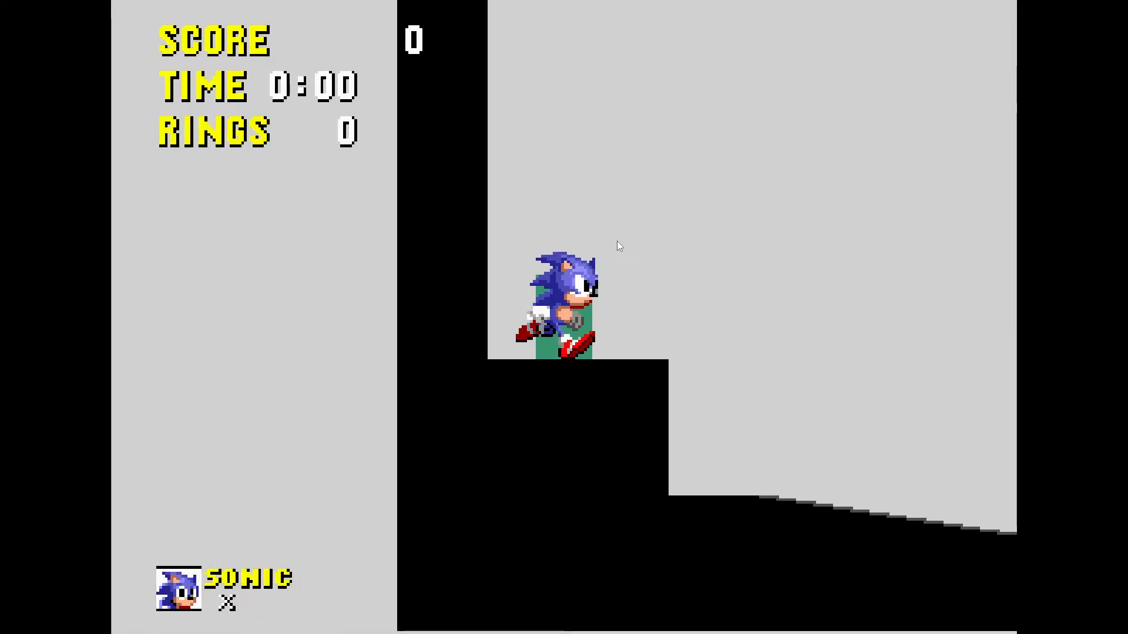
key(space)
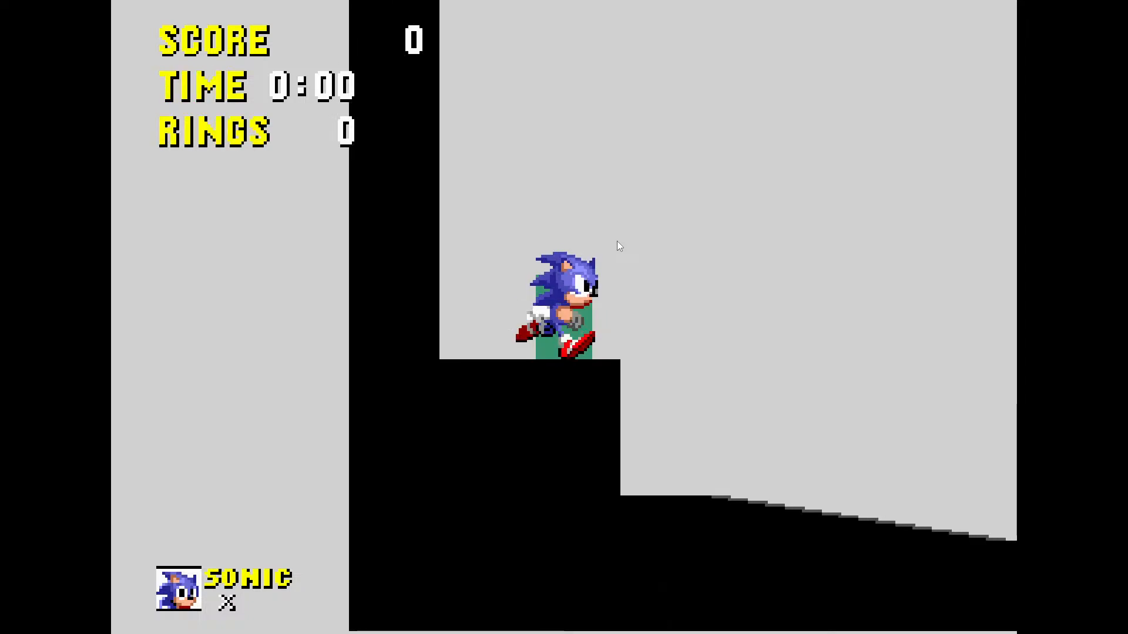
key(Right)
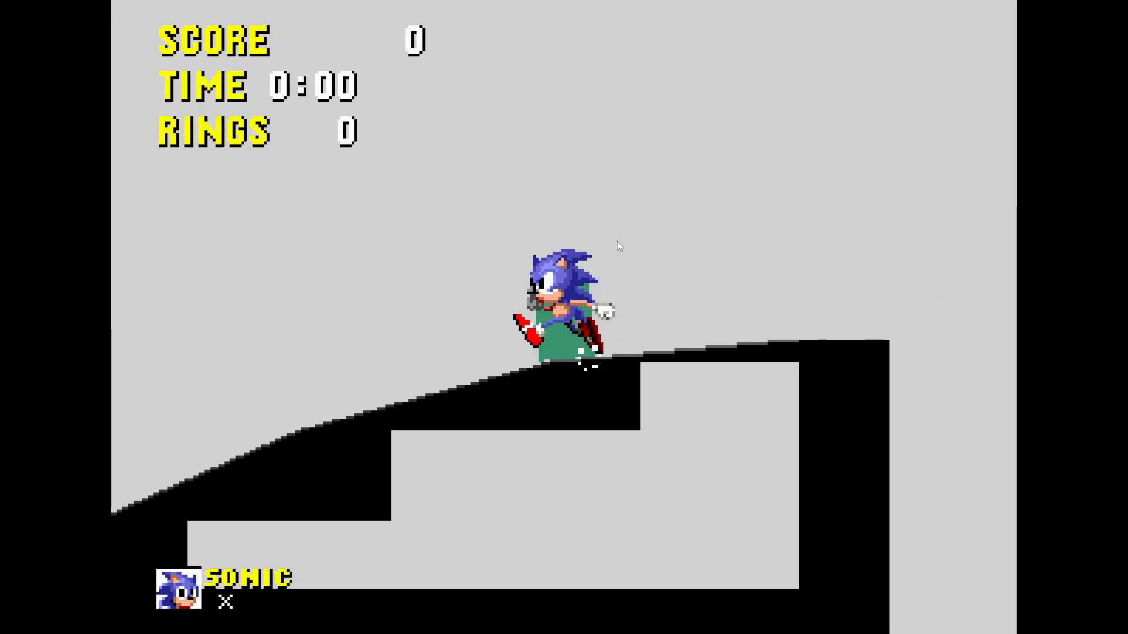
key(space)
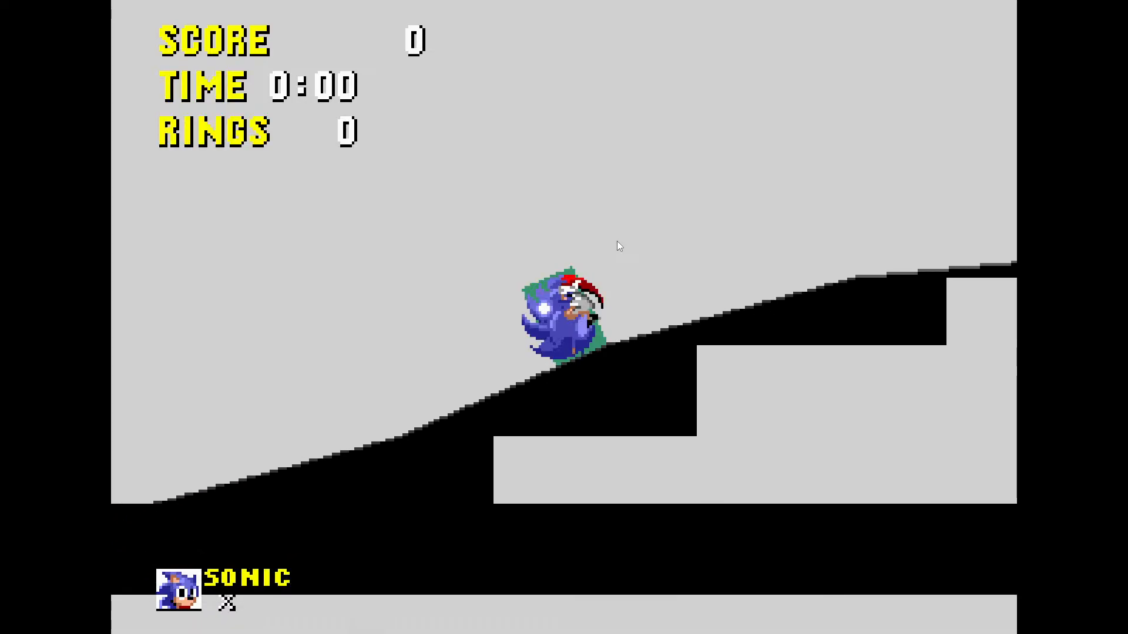
key(space)
key(Left)
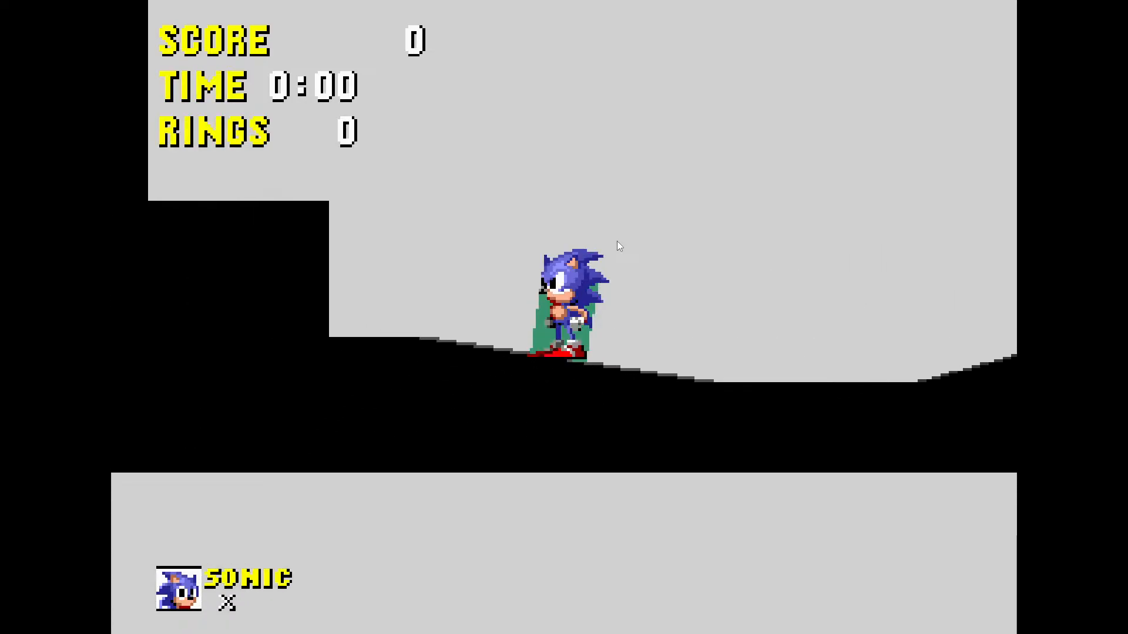
key(F11)
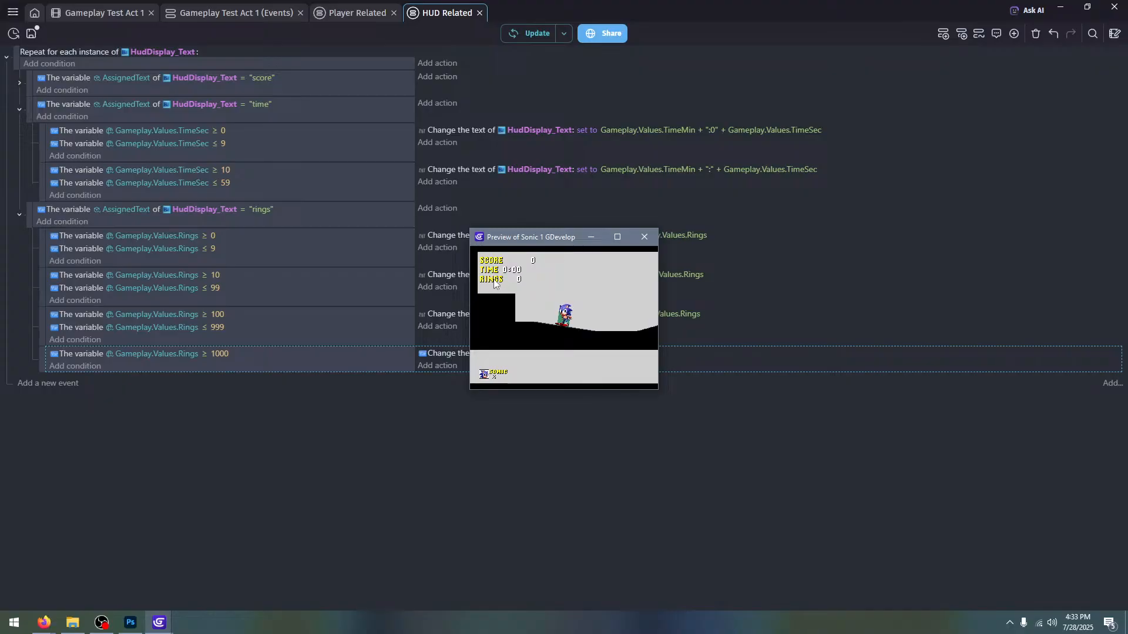
click(644, 236)
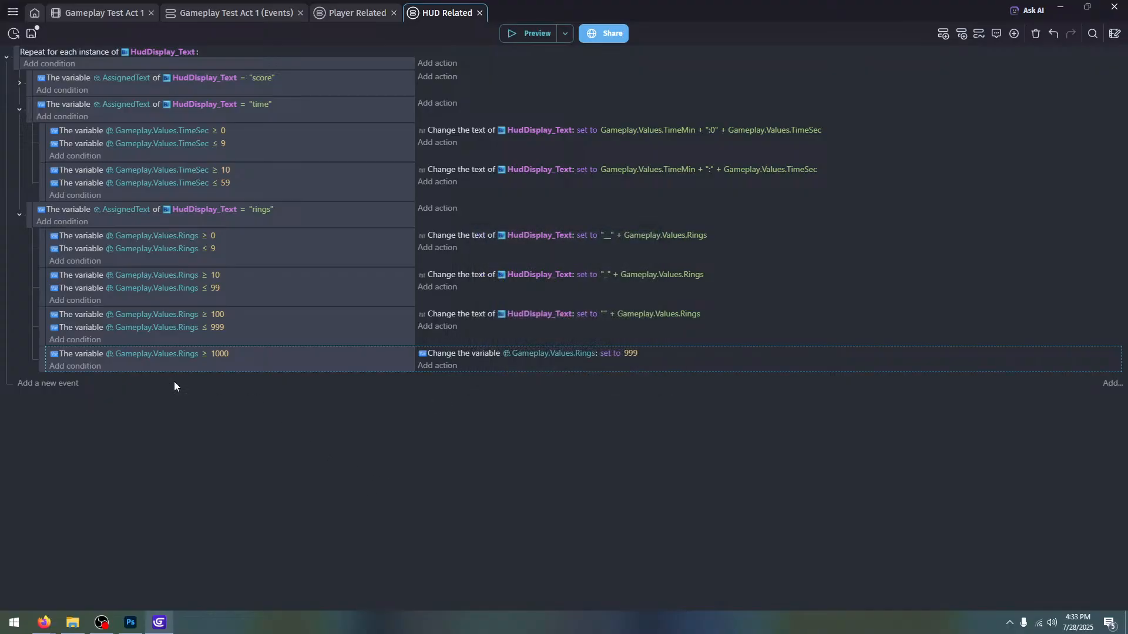
Collapse the rings event, duplicate the 10 to 59 seconds subevent, and leave only a TimeSec > 59 condition in the copy
click(20, 214)
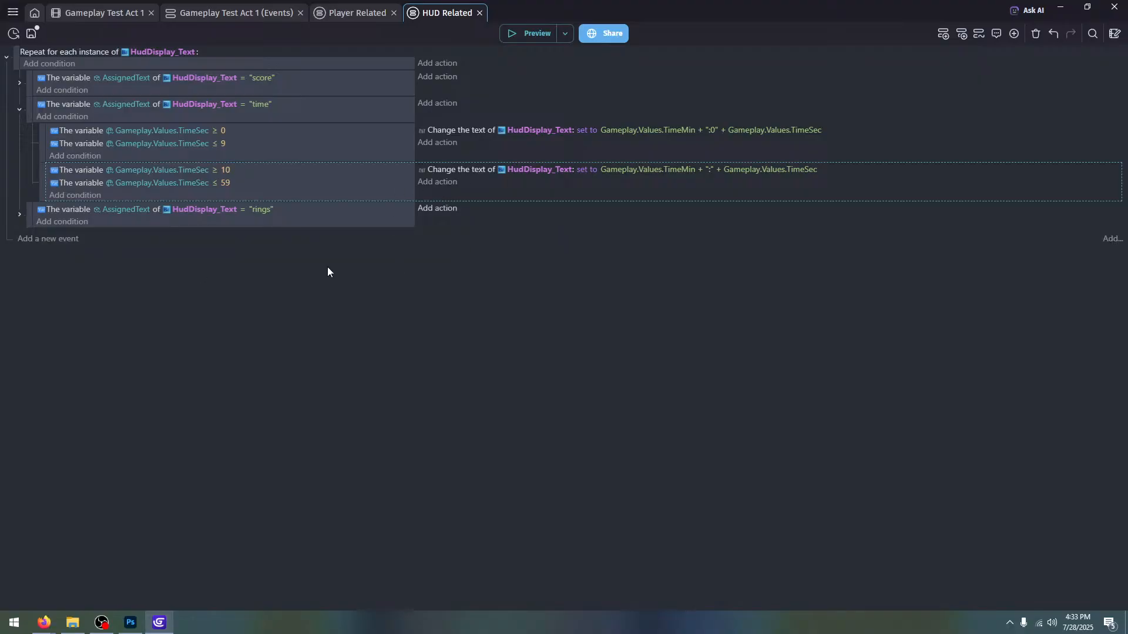
key(ctrl+v)
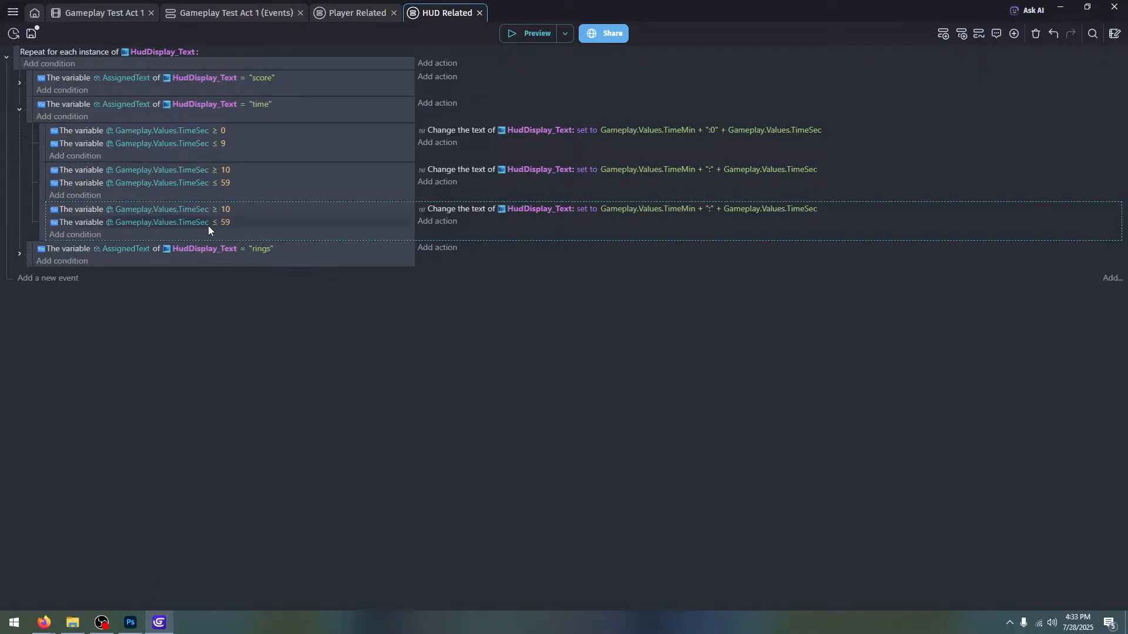
click(214, 223)
click(237, 249)
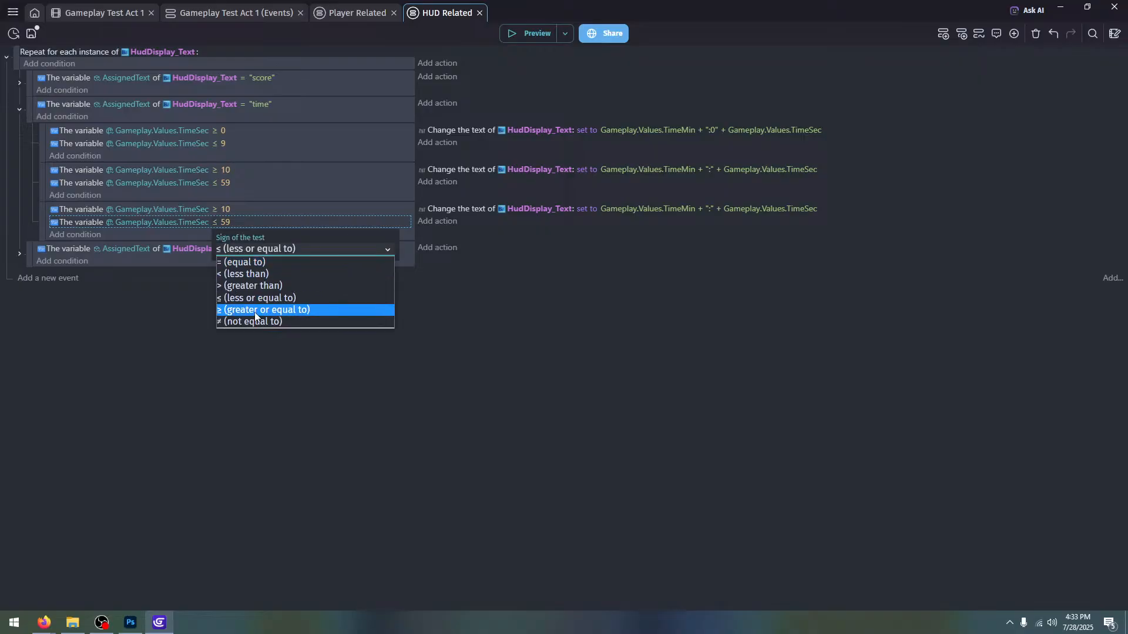
click(256, 286)
click(242, 215)
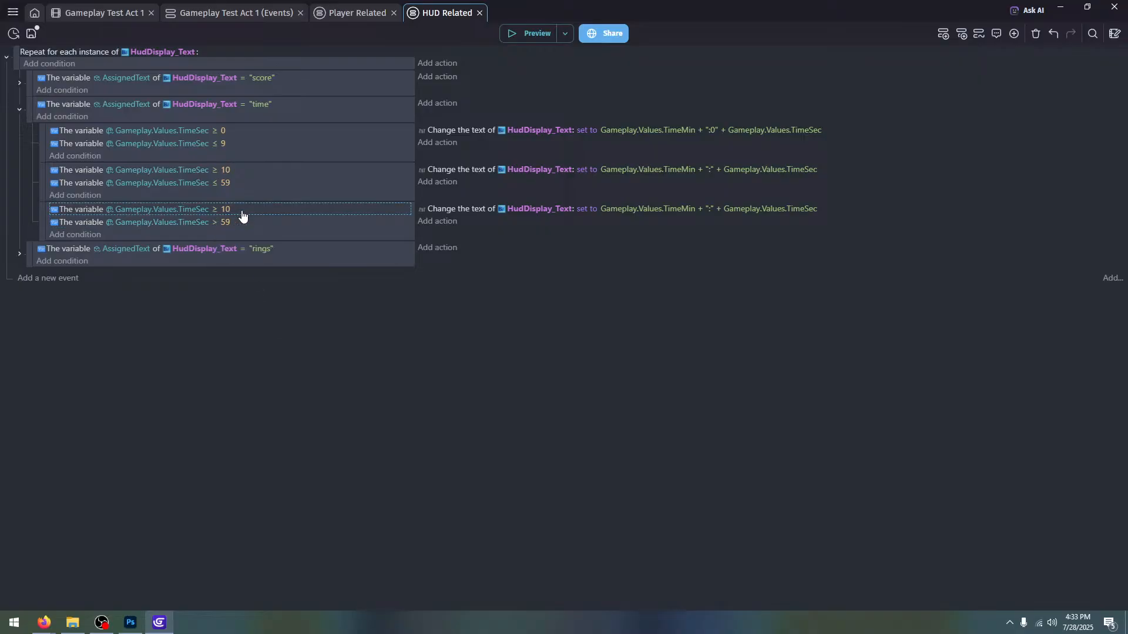
key(Delete)
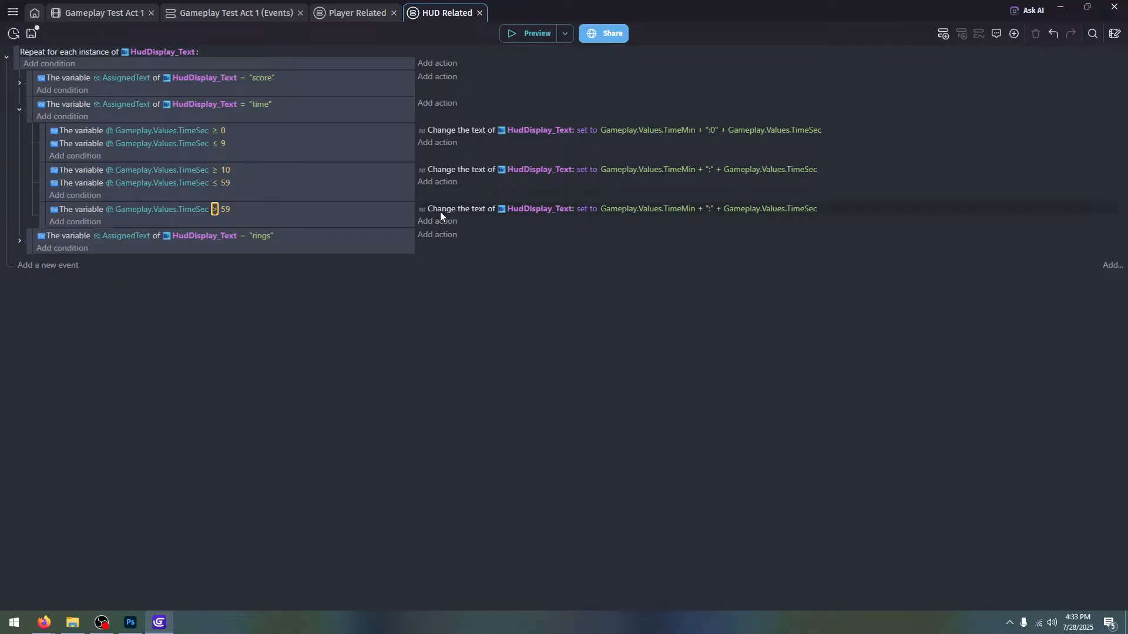
Check the time events in the Photoshop reference, and replace the TimeSec > 59 subevent's text action with a copy of the action setting Rings to 999
click(130, 623)
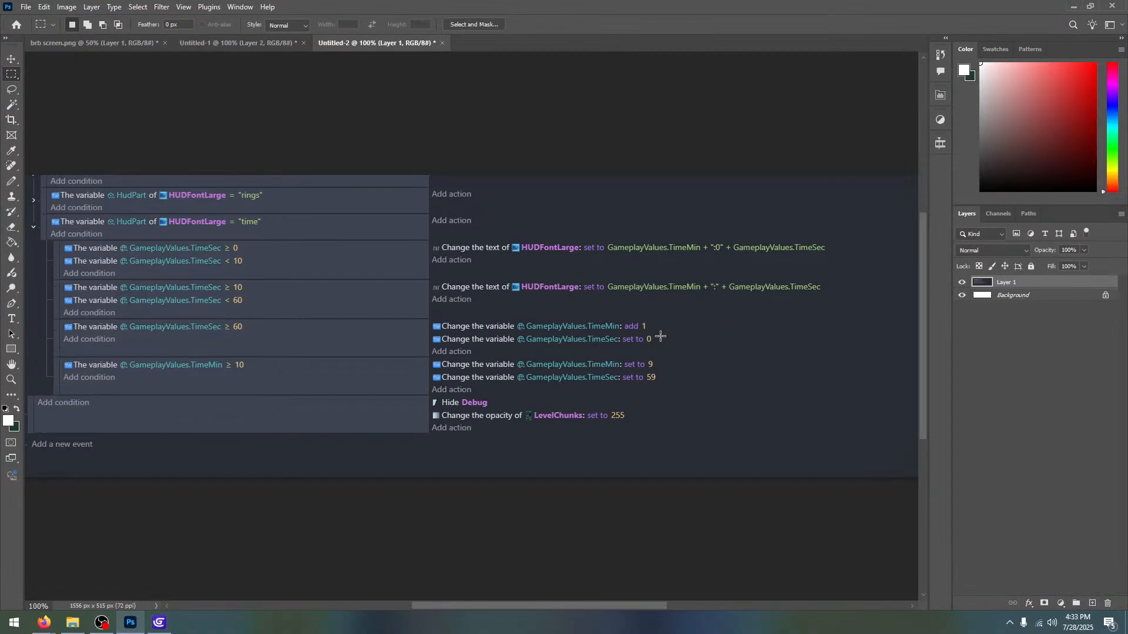
click(159, 622)
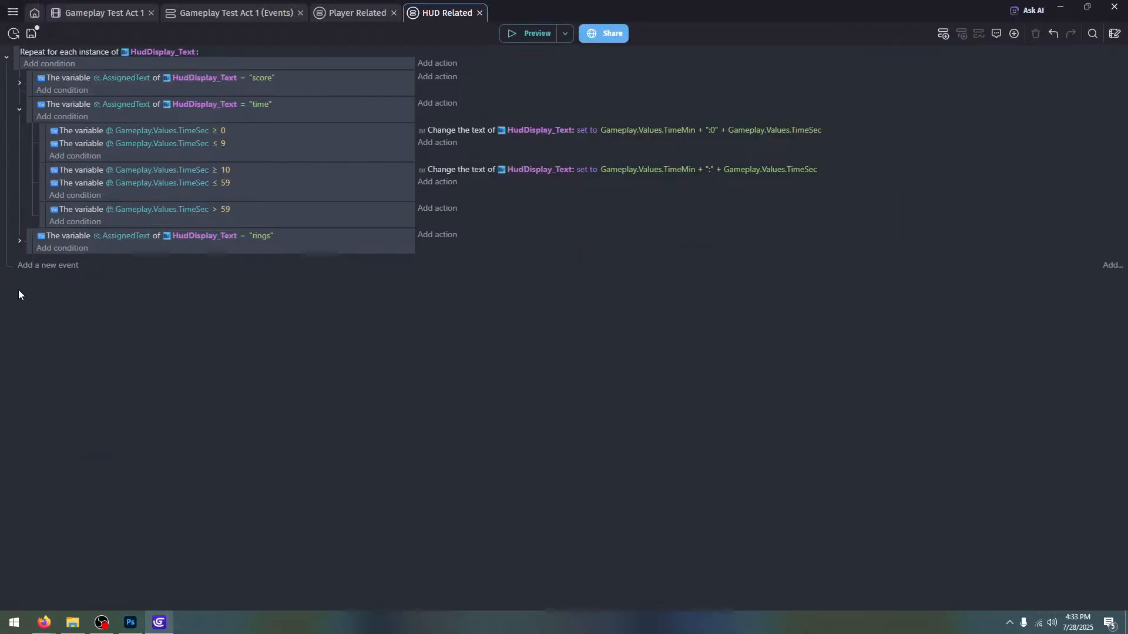
click(19, 242)
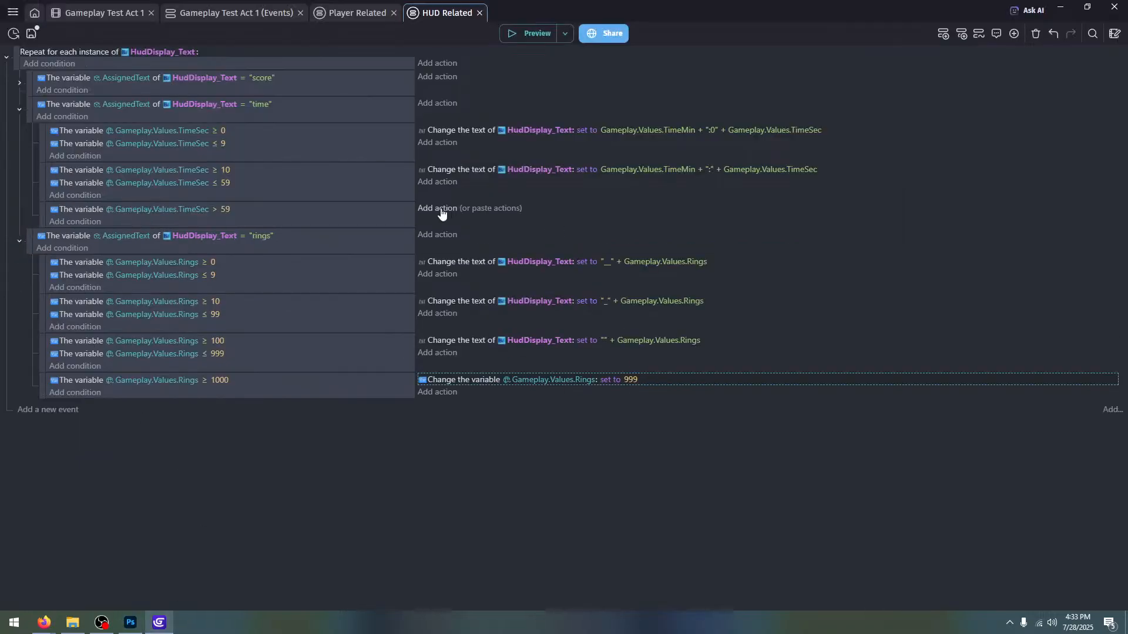
click(483, 211)
click(472, 216)
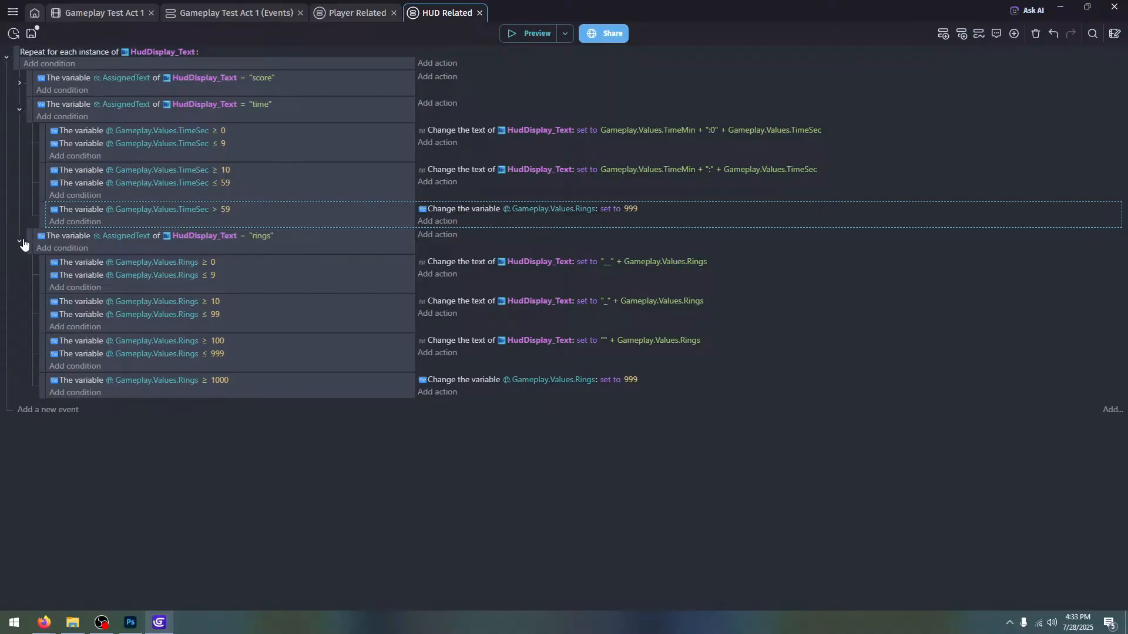
click(20, 241)
Change the pasted action's variable in the TimeSec > 59 subevent to Gameplay.Values.TimeMin
click(561, 210)
click(611, 239)
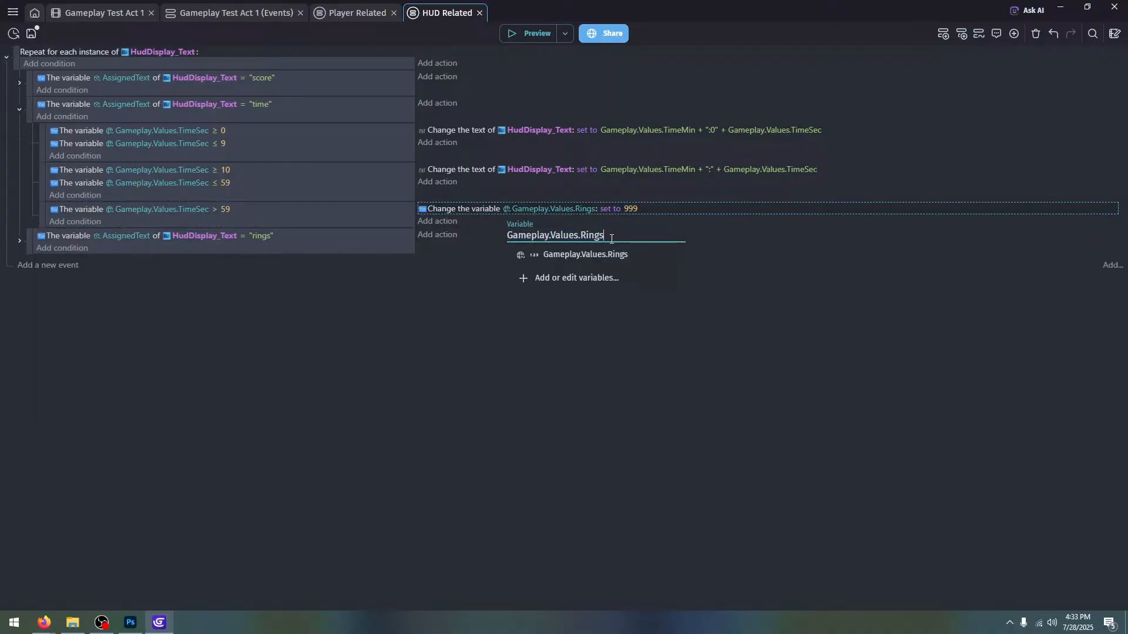
key(BackSpace)
key(BackSpace)
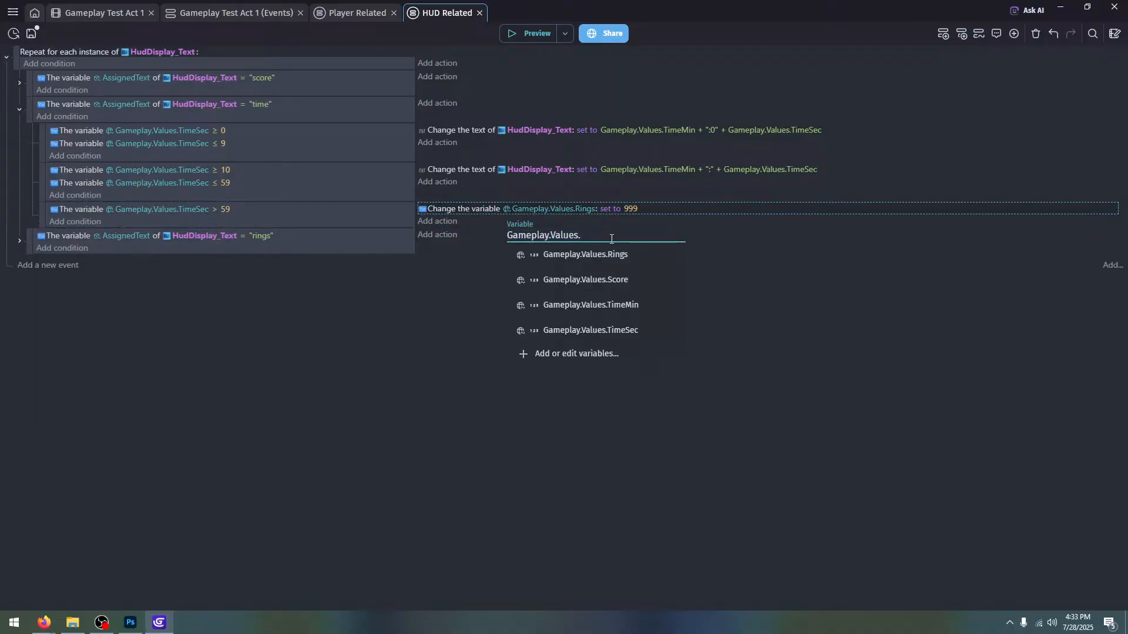
click(633, 298)
click(624, 209)
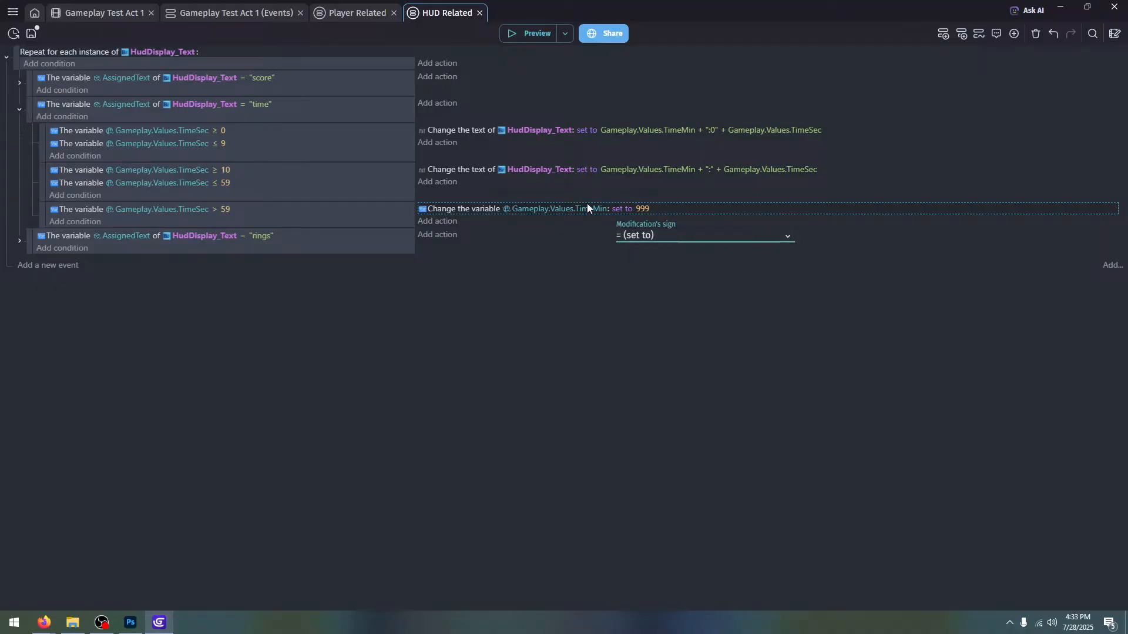
Make the pasted action in the TimeSec > 59 subevent set Gameplay.Values.TimeSec to 0
click(588, 210)
click(619, 235)
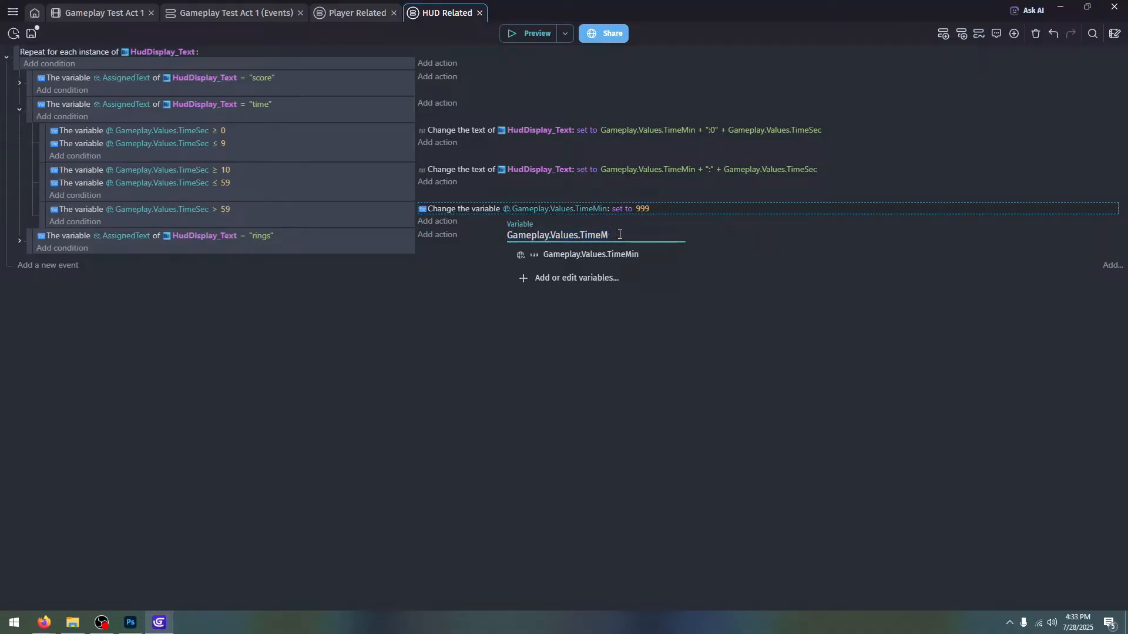
key(BackSpace)
text(Sec)
click(616, 256)
click(642, 209)
text(0)
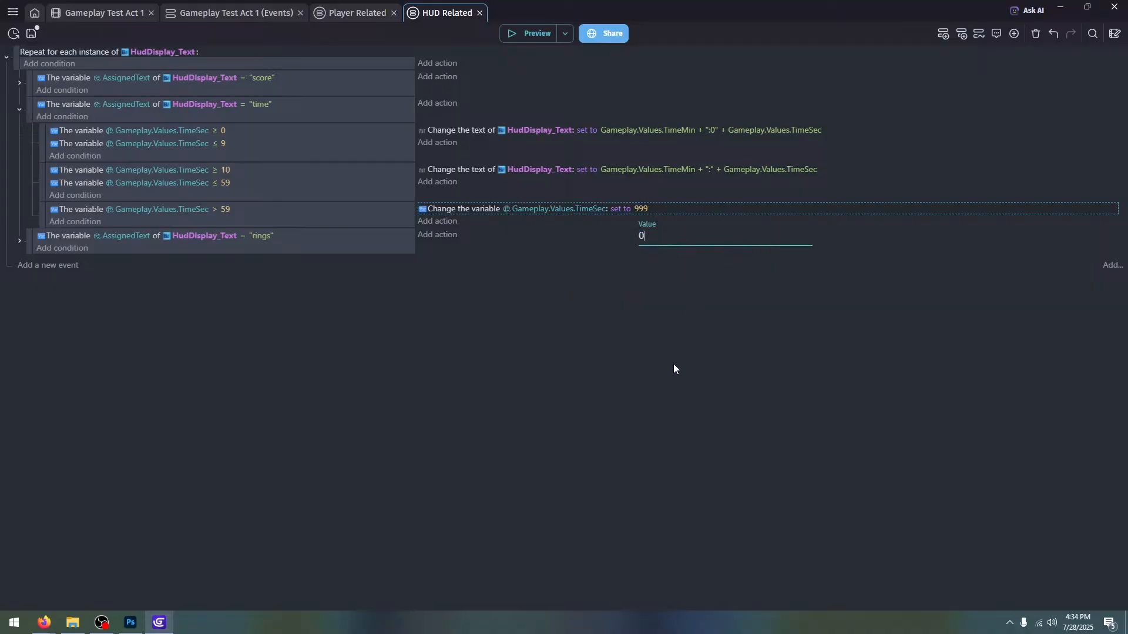
key(Return)
Duplicate the TimeSec reset action and make the first of the two add 1 to Gameplay.Values.TimeMin
key(ctrl+c)
key(ctrl+v)
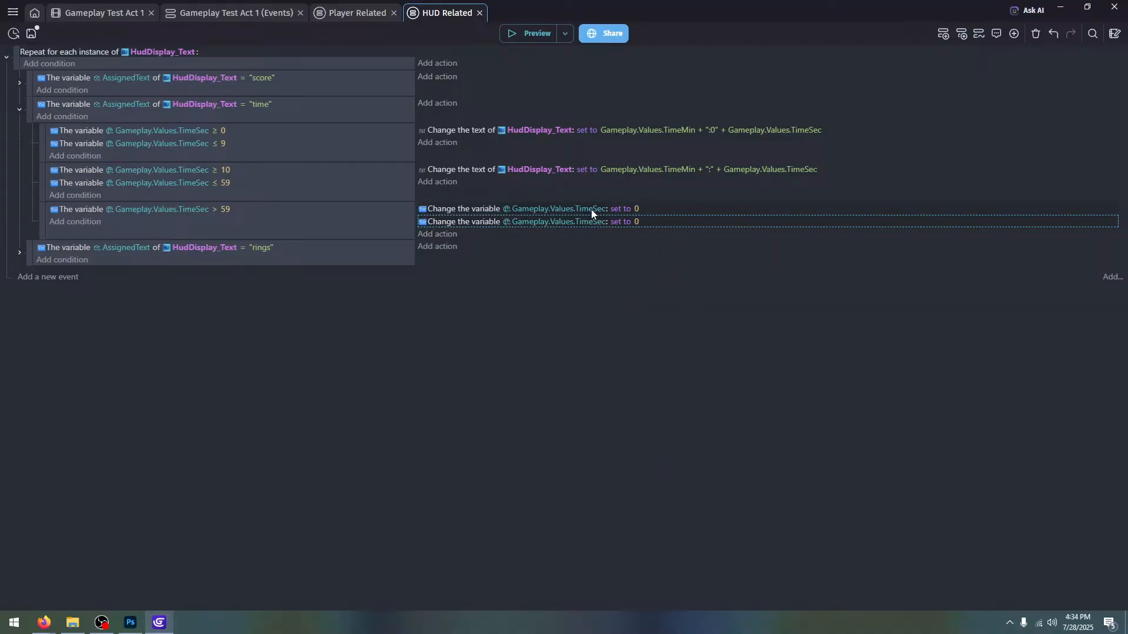
click(591, 222)
key(BackSpace)
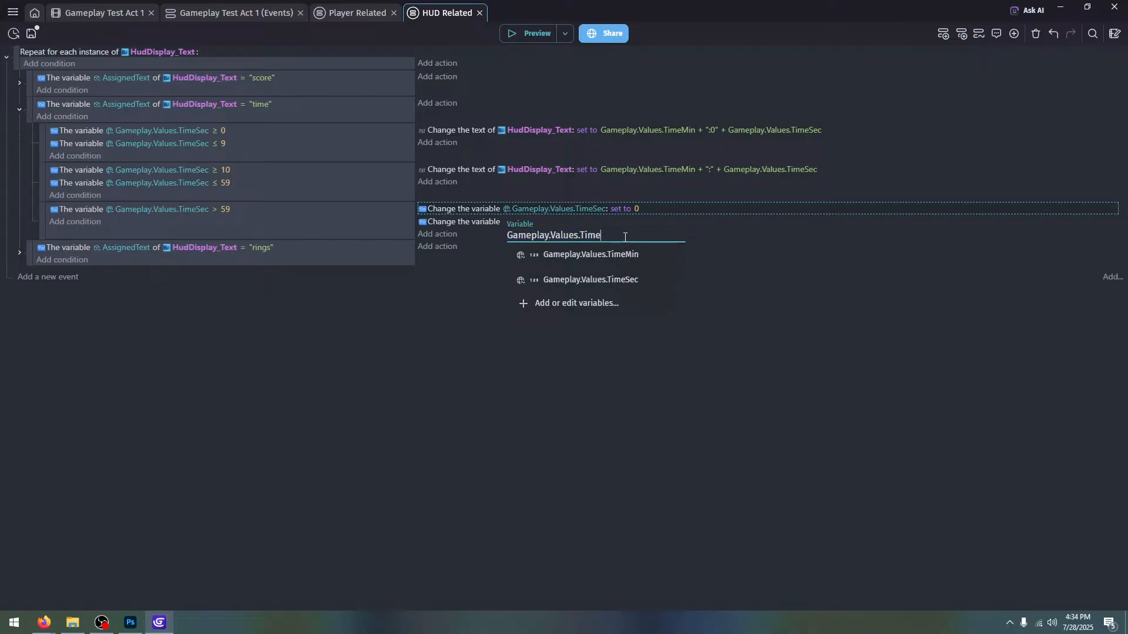
text(Min)
click(629, 256)
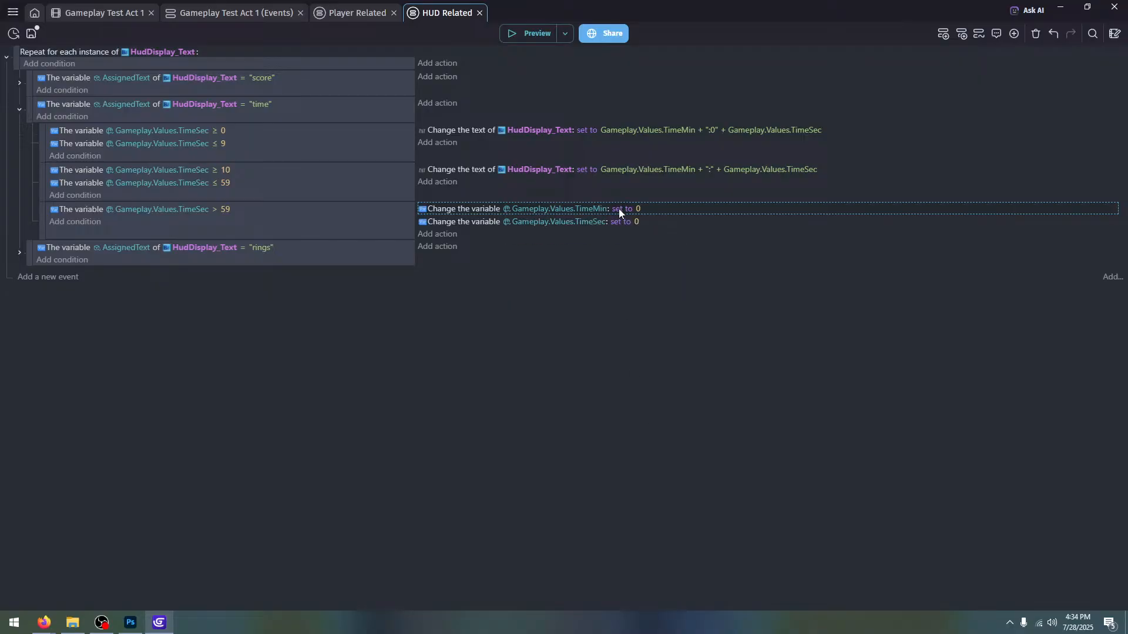
click(618, 209)
click(619, 258)
text(1)
key(Return)
Review the Photoshop reference events, switch to Firefox, and examine the HUD Overlay sheet among the Sonic the Hedgehog sprites
click(131, 622)
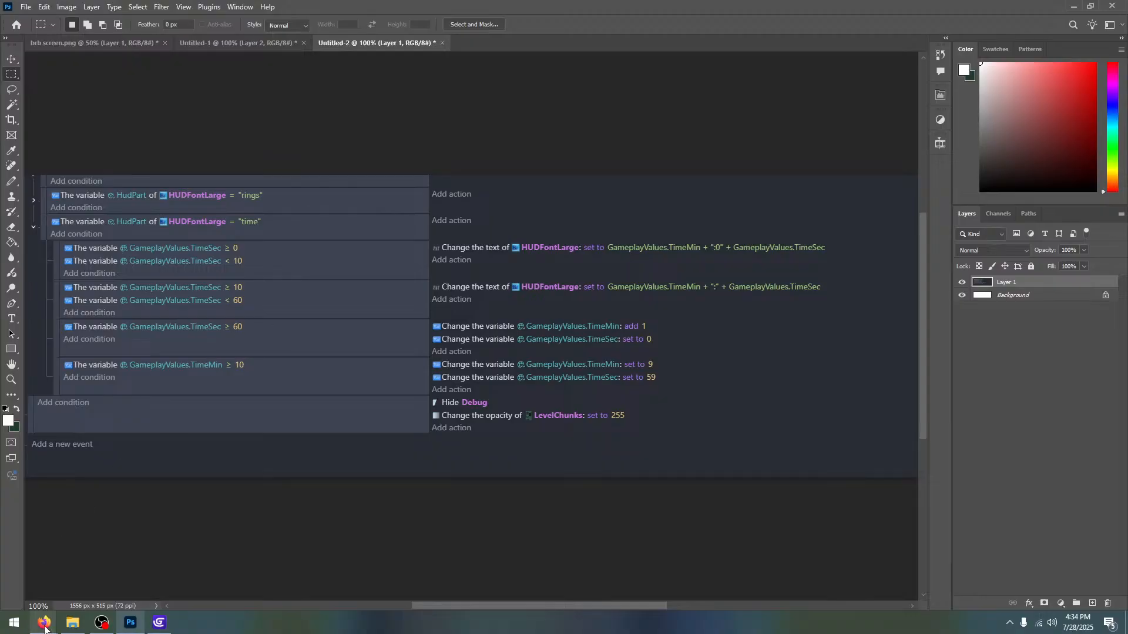
click(59, 559)
click(35, 39)
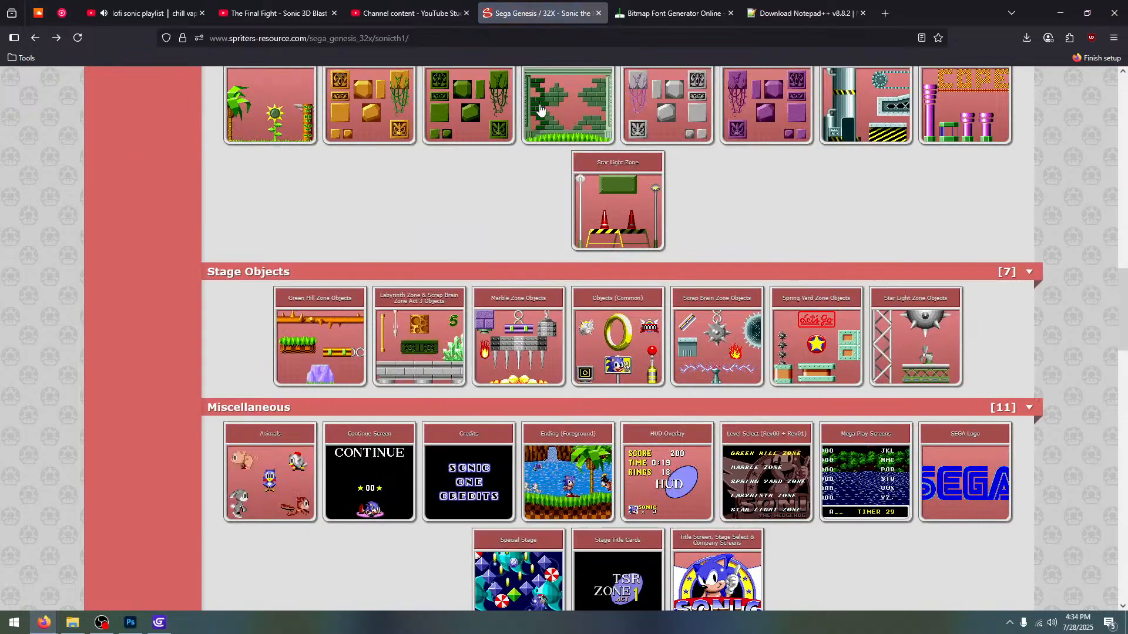
scroll(691, 430, down, 1)
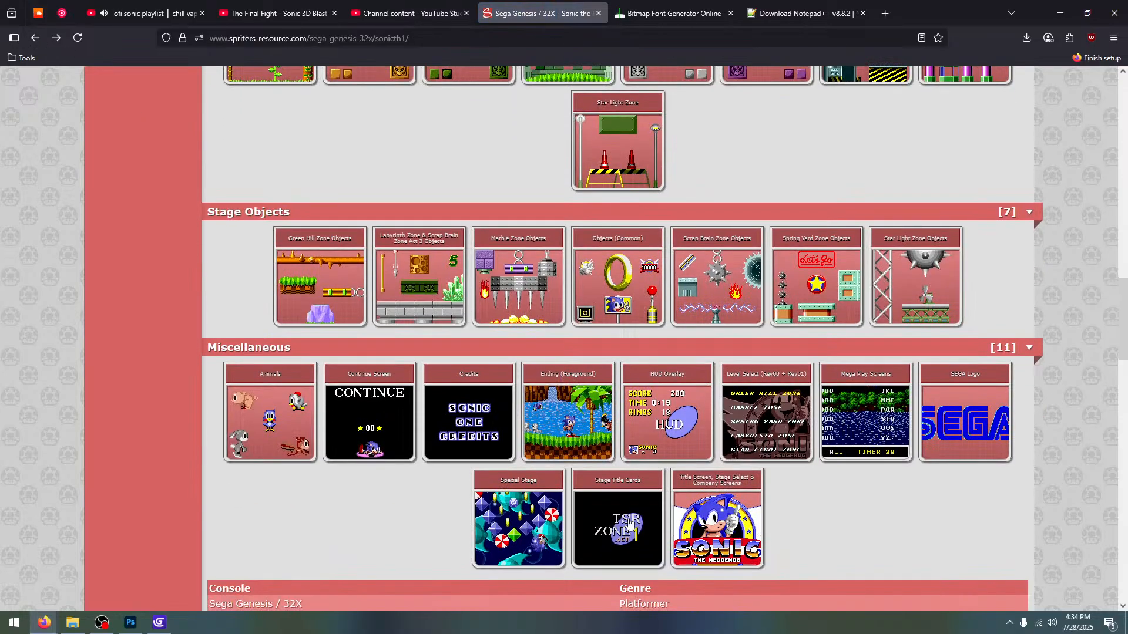
click(646, 414)
scroll(452, 317, down, 10)
scroll(361, 230, up, 3)
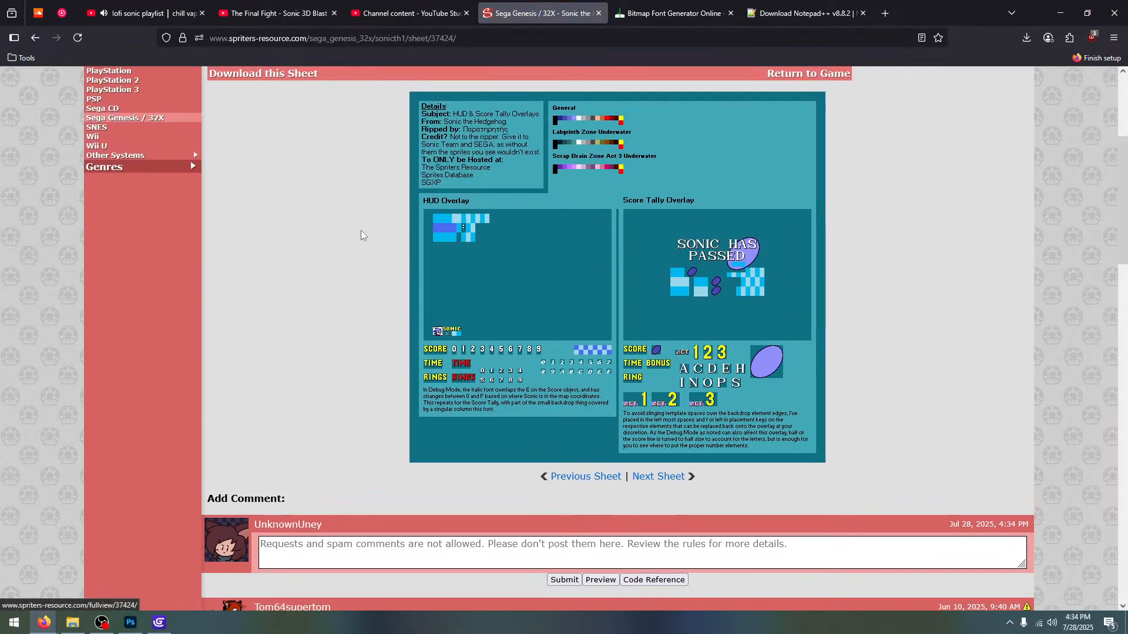
click(35, 38)
Look through the game's sheet categories and examine the Objects (Common) sheet under Stage Objects
scroll(281, 385, down, 1)
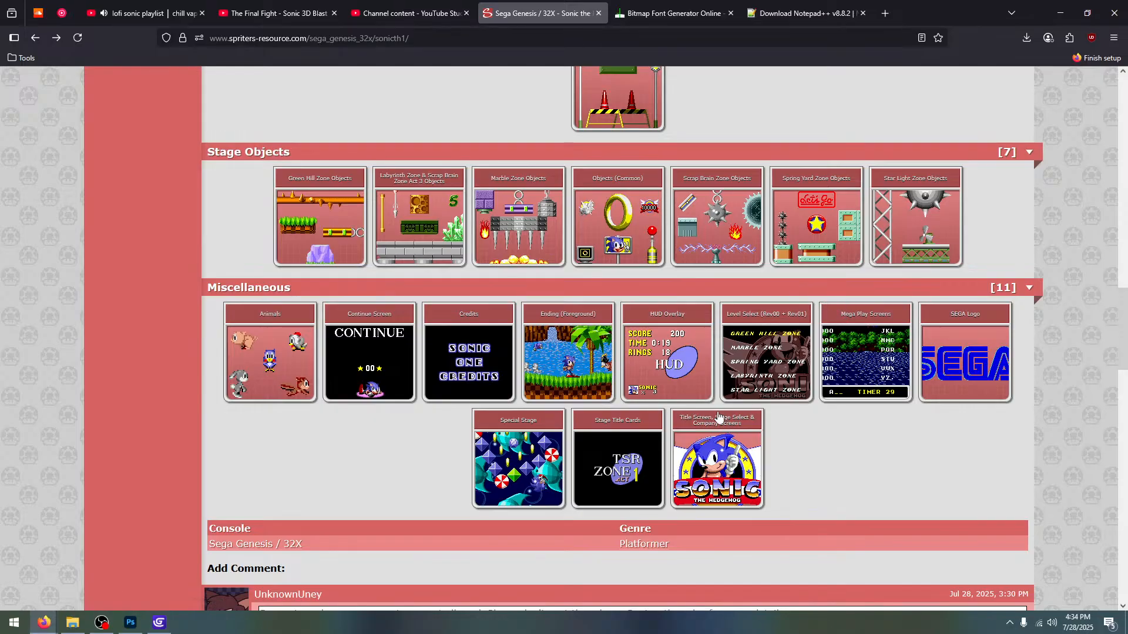
scroll(718, 417, up, 14)
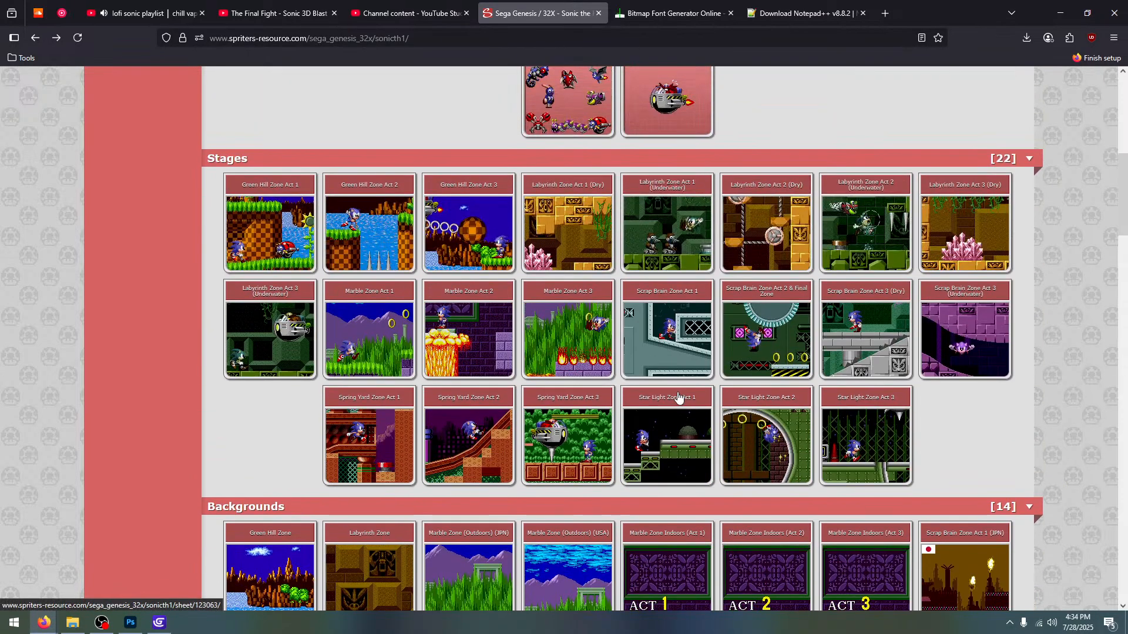
scroll(679, 397, up, 2)
scroll(680, 390, down, 14)
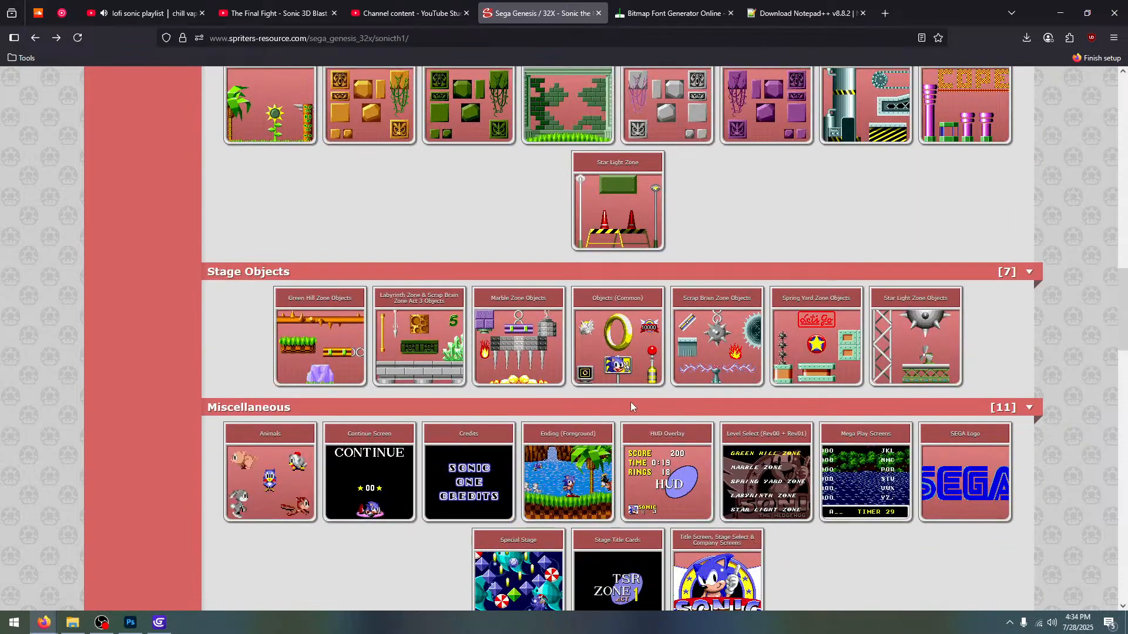
click(619, 360)
scroll(284, 189, down, 10)
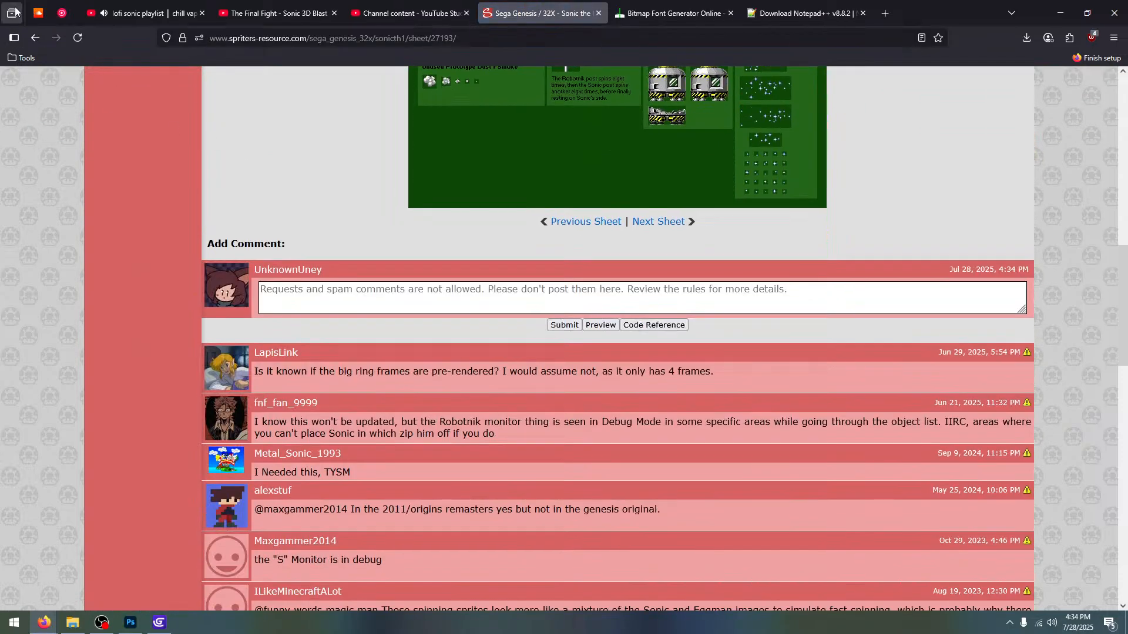
click(35, 37)
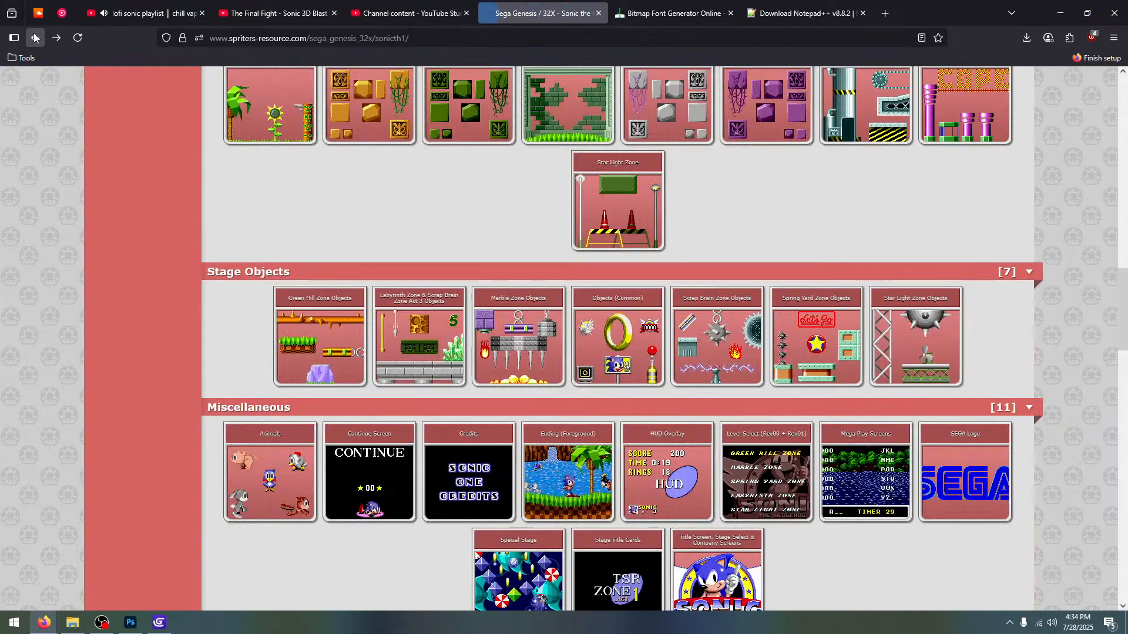
Re-examine the HUD Overlay sheet and inspect the Continue Screen sheet under Miscellaneous
click(657, 448)
scroll(190, 100, down, 10)
scroll(190, 280, up, 7)
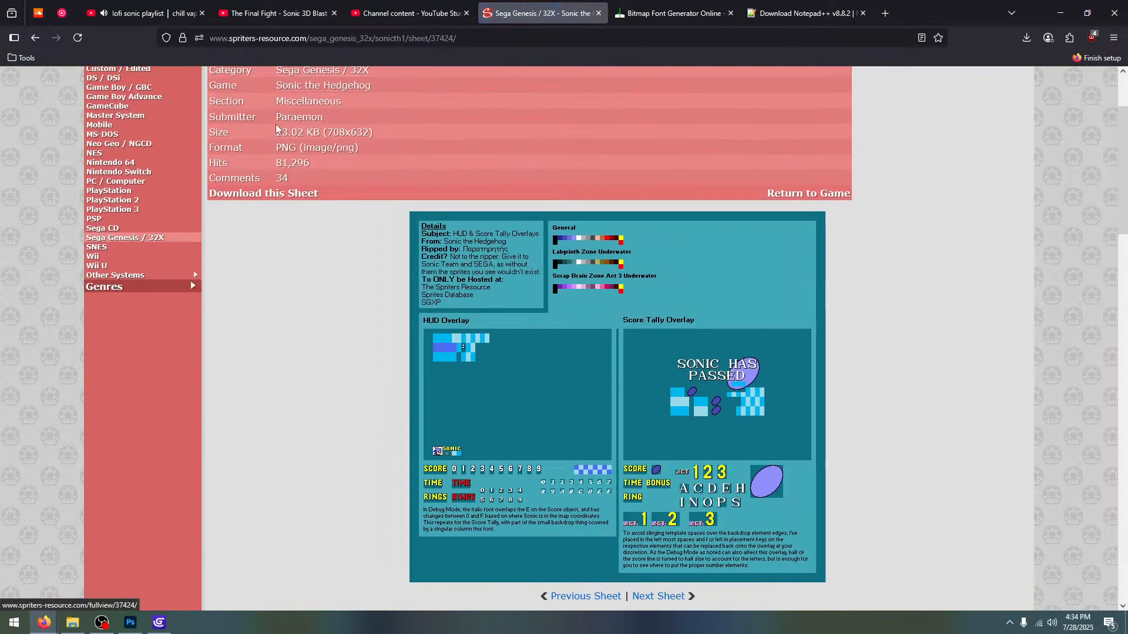
click(29, 45)
scroll(617, 339, down, 2)
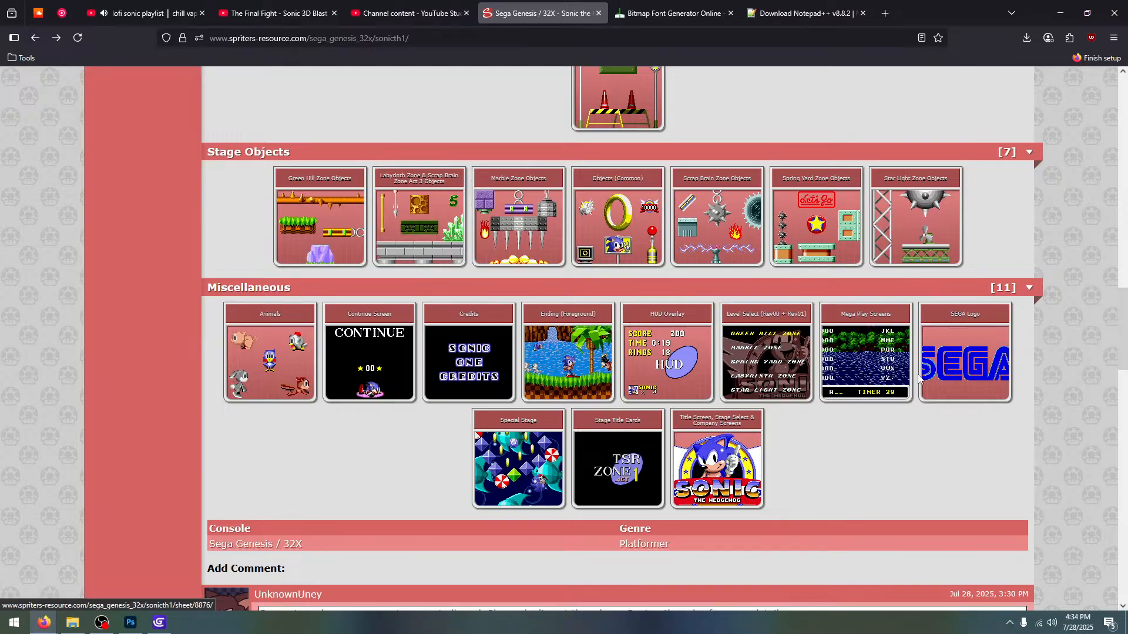
click(392, 351)
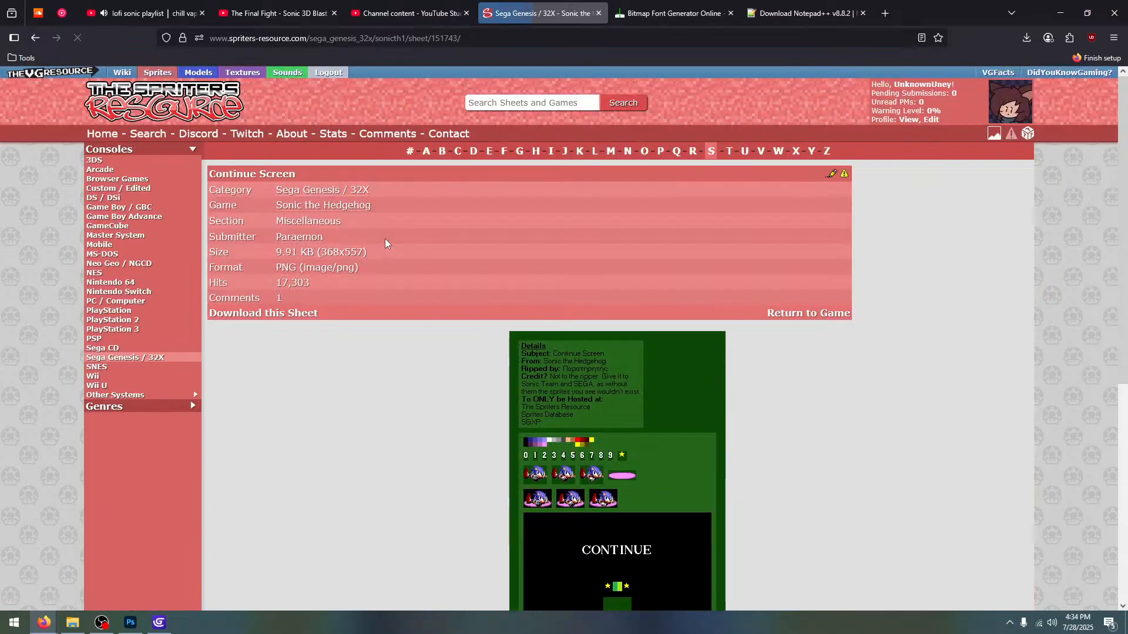
scroll(388, 242, down, 4)
click(35, 37)
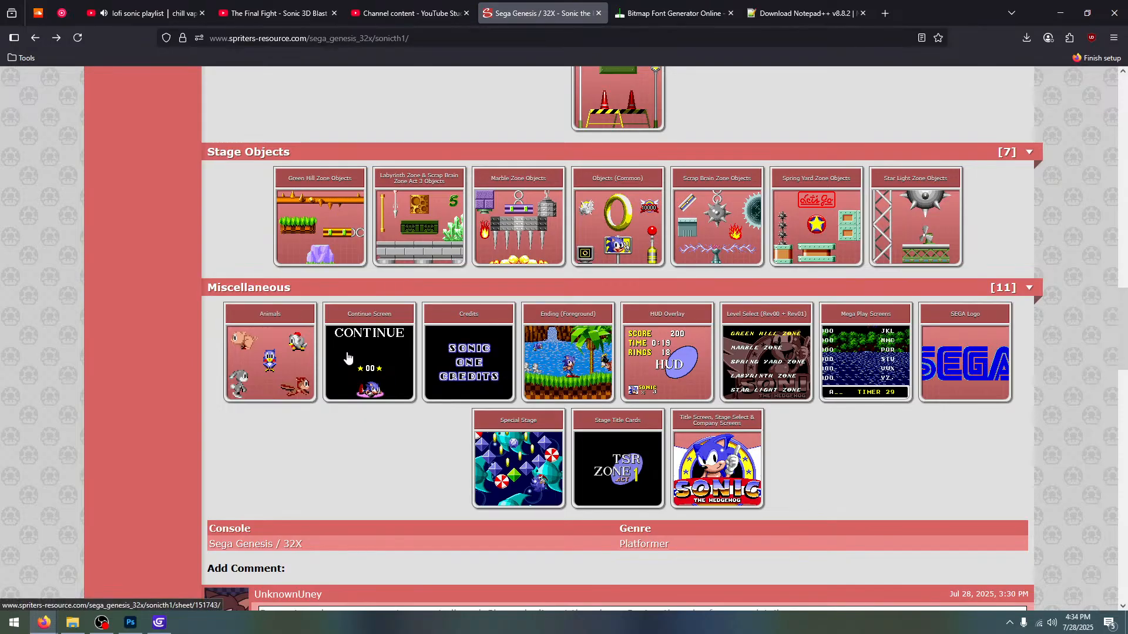
Scan the game's sheets from Playable Characters to Miscellaneous and examine the HUD Overlay sheet once more
scroll(597, 351, up, 1)
scroll(597, 351, up, 10)
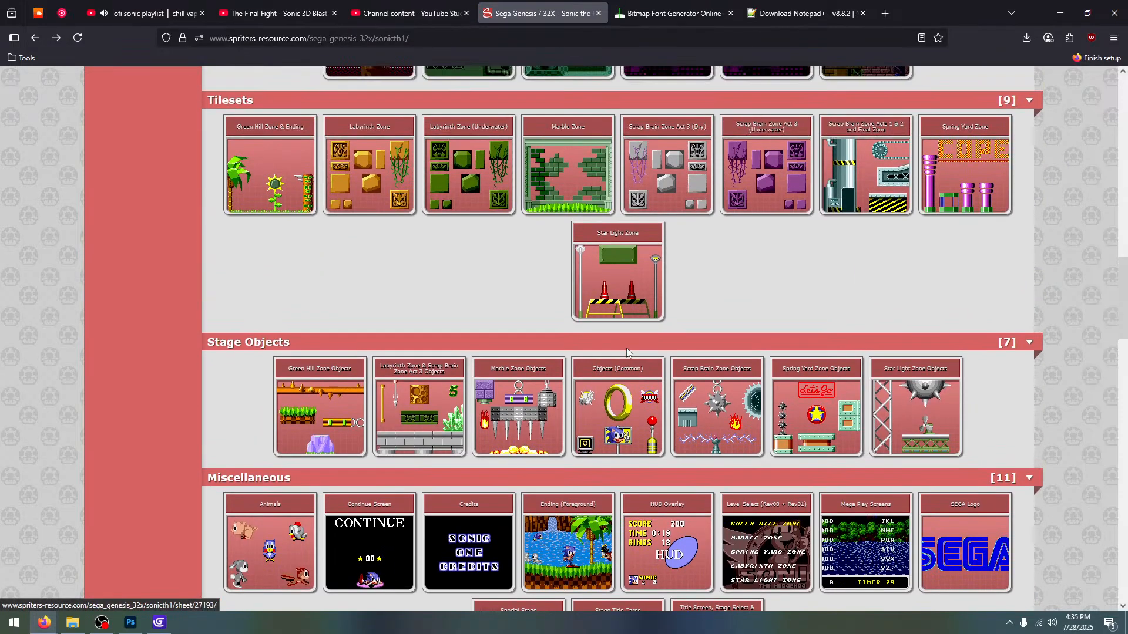
scroll(626, 353, up, 8)
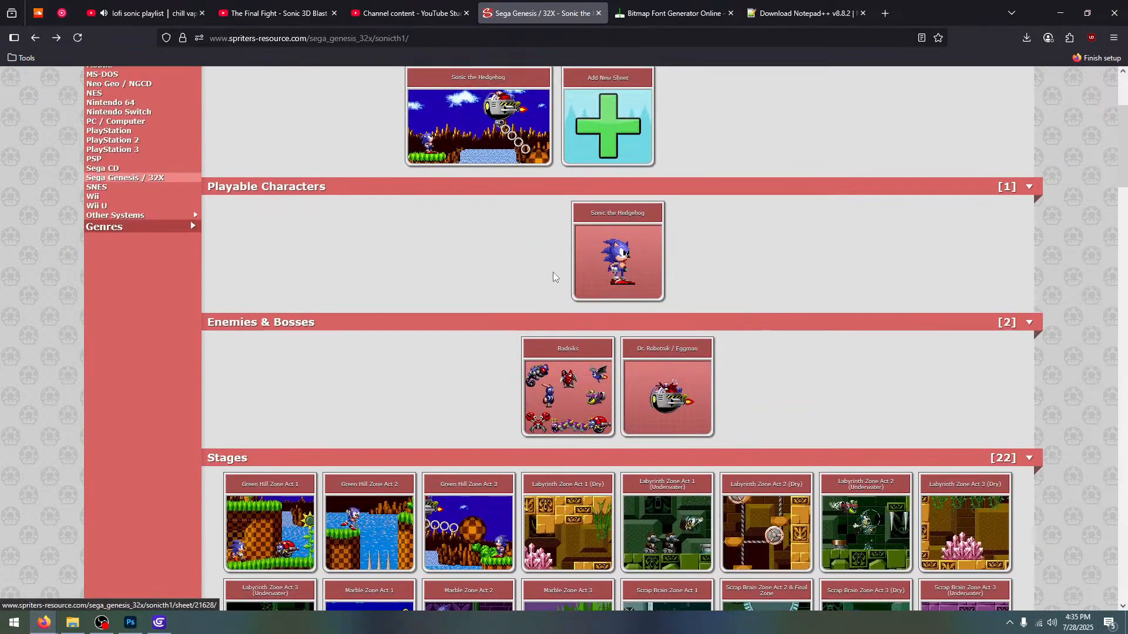
scroll(611, 221, down, 10)
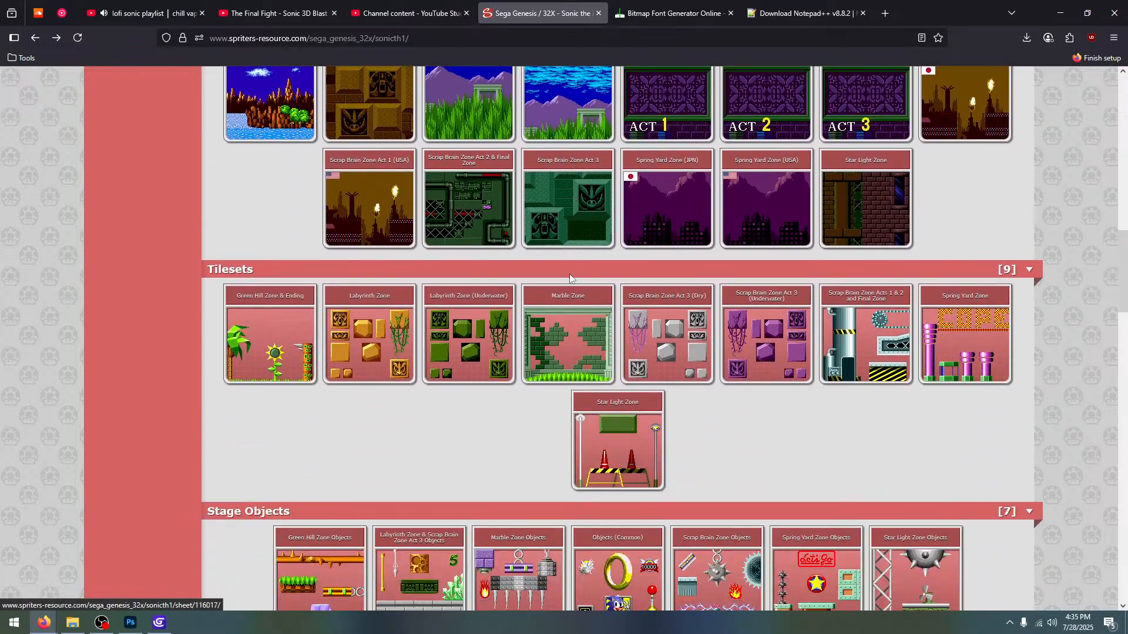
scroll(836, 295, down, 3)
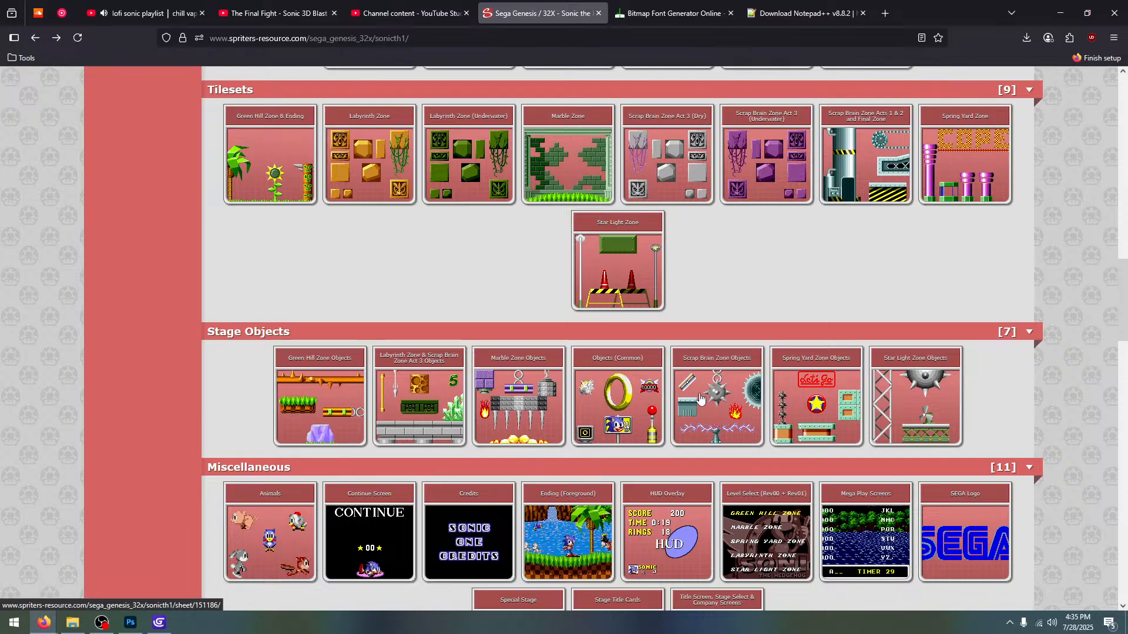
scroll(699, 400, down, 2)
click(682, 429)
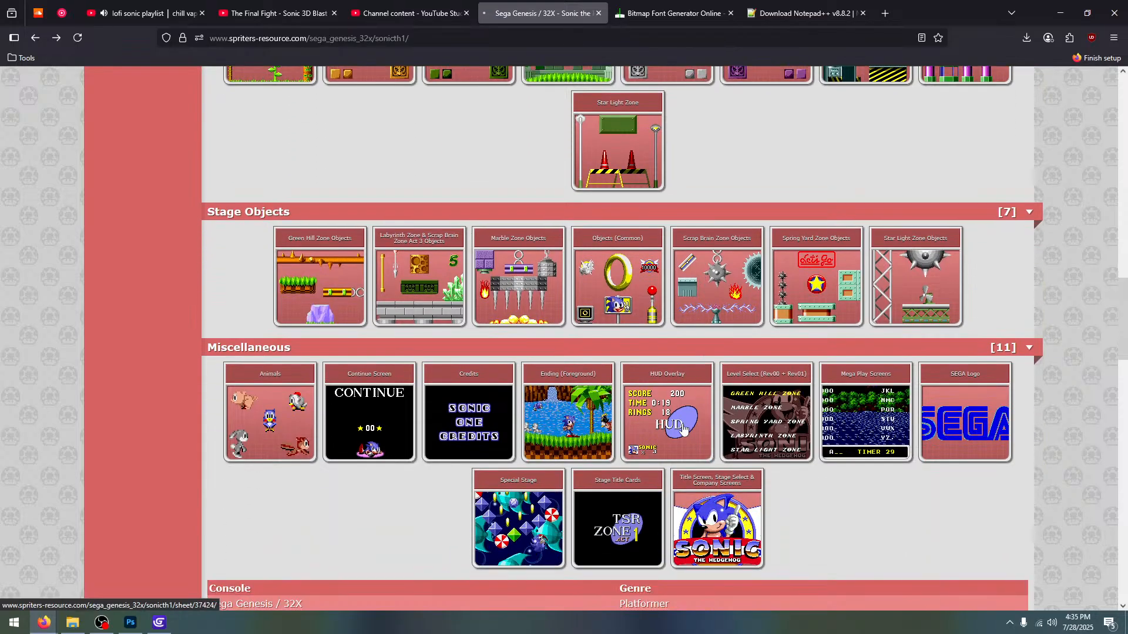
scroll(634, 367, down, 3)
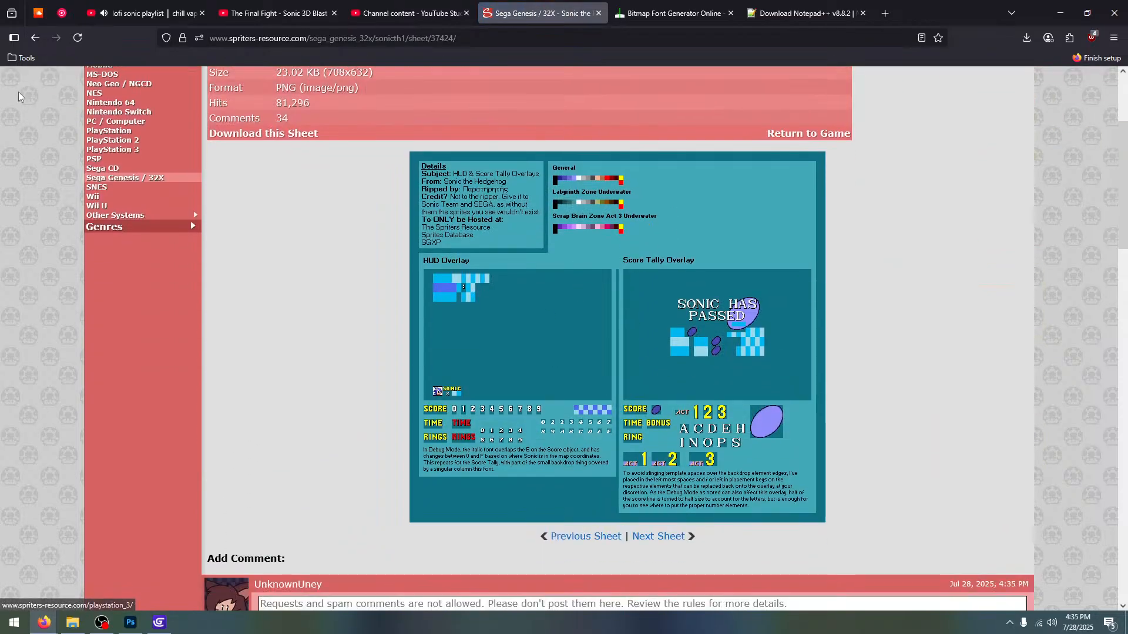
click(34, 39)
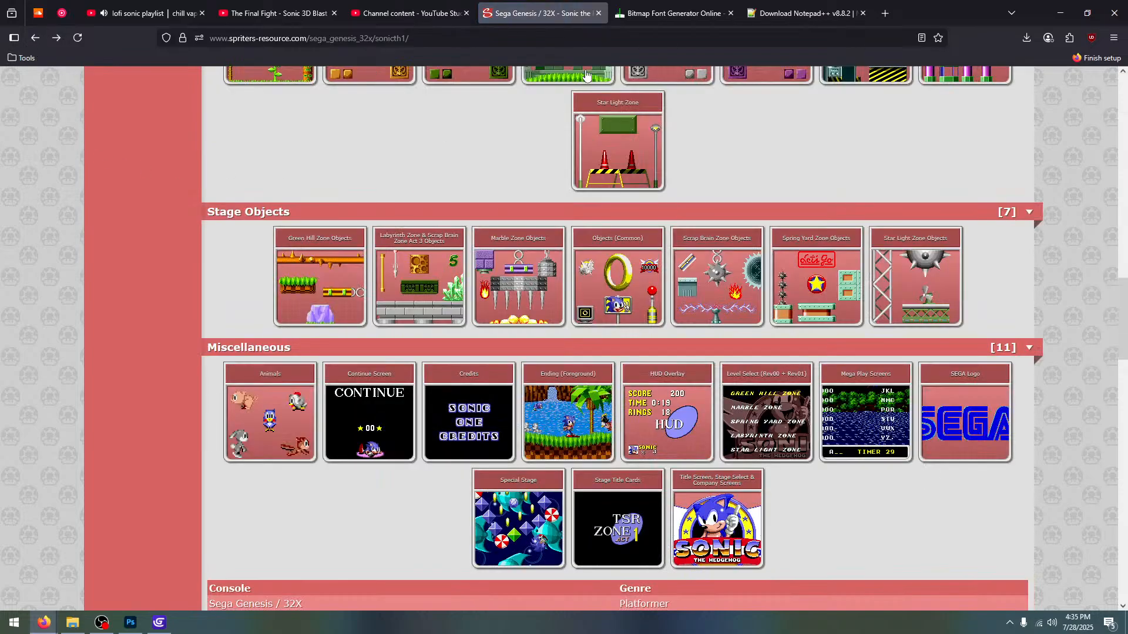
Open the Mobile console category of The Spriters Resource in a new tab and switch to it
scroll(507, 266, up, 20)
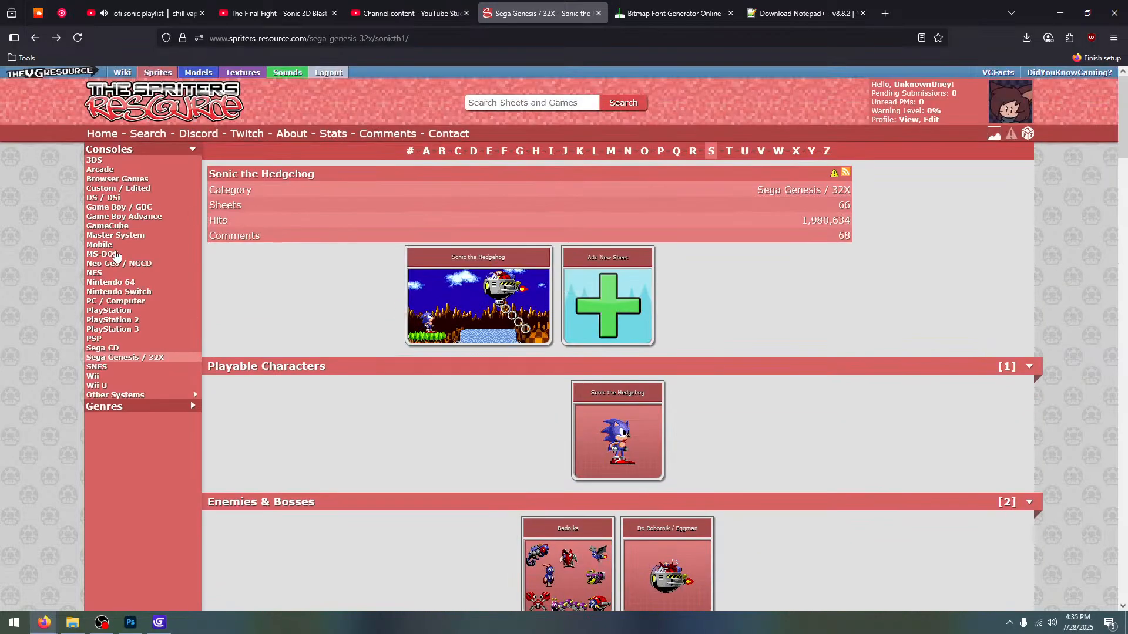
right_click(100, 245)
click(127, 253)
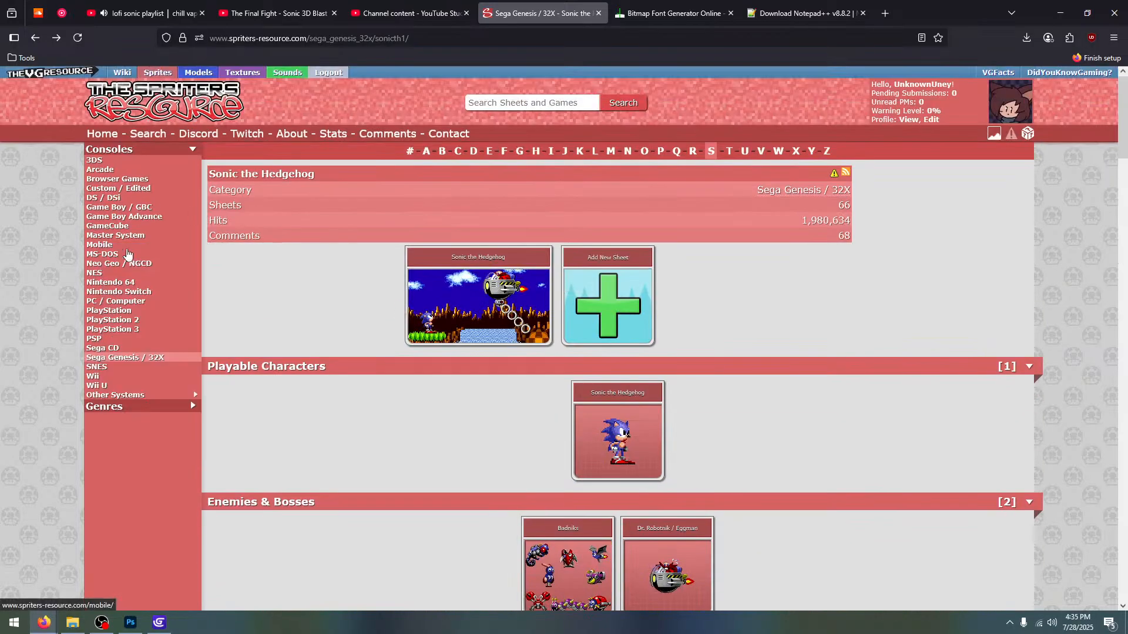
click(647, 9)
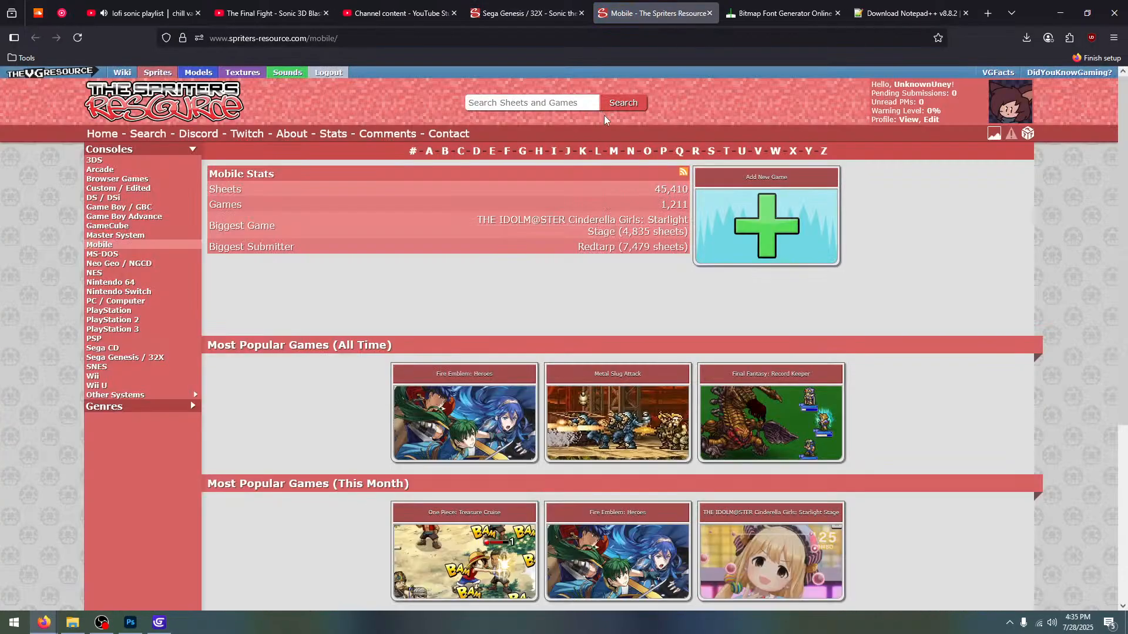
Find Sonic the Hedgehog among the Mobile games starting with S and open its sprite page
click(712, 151)
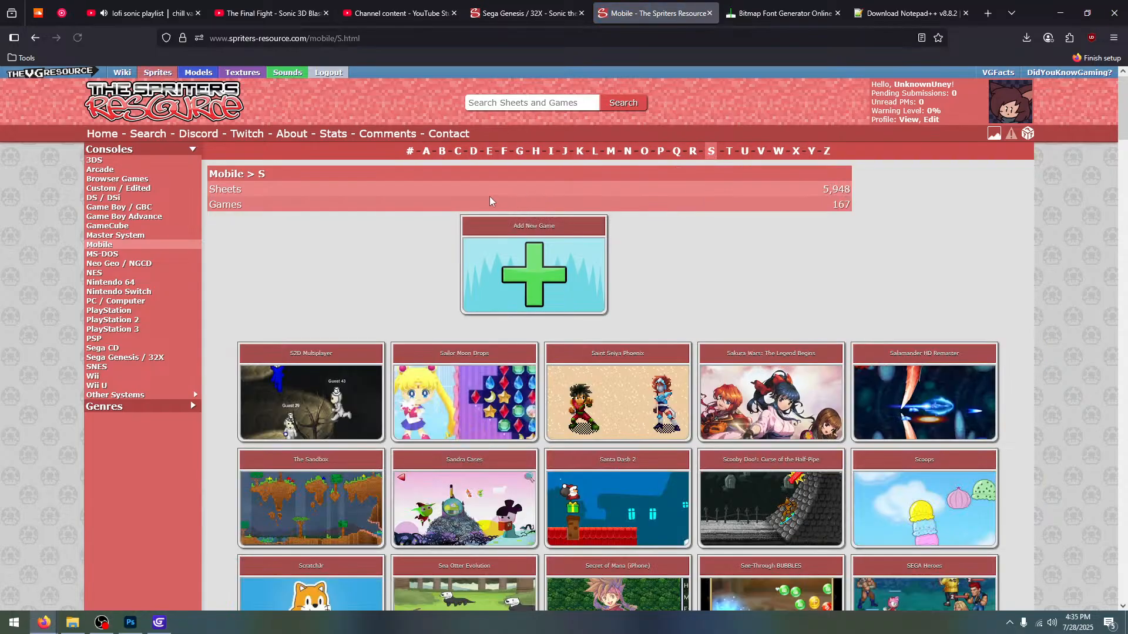
scroll(363, 176, down, 5)
scroll(363, 176, down, 15)
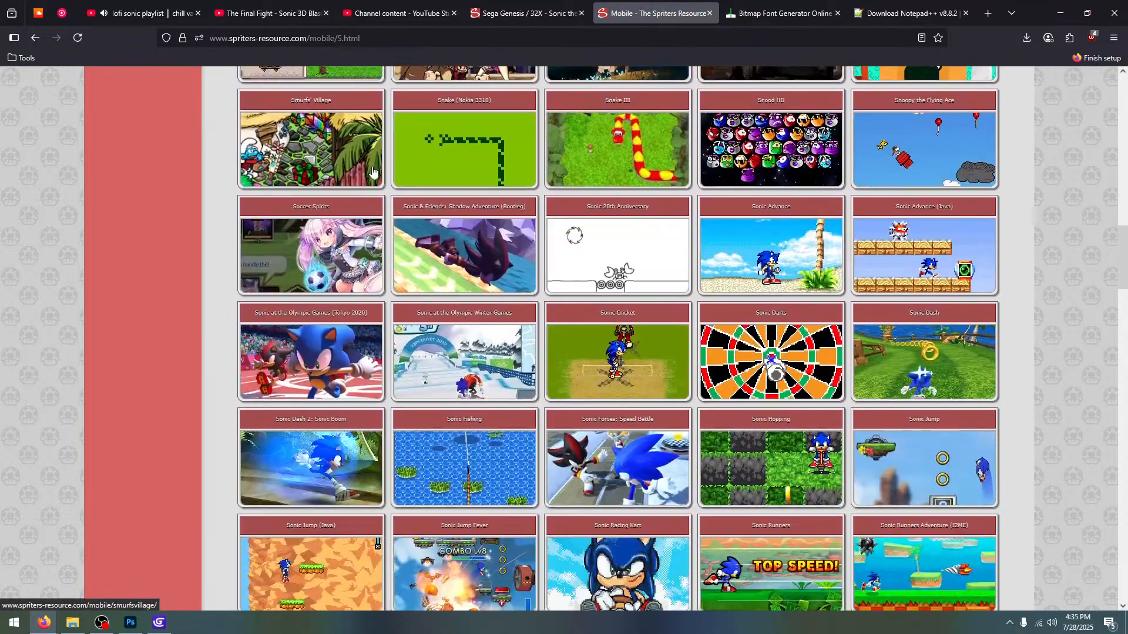
scroll(738, 446, down, 2)
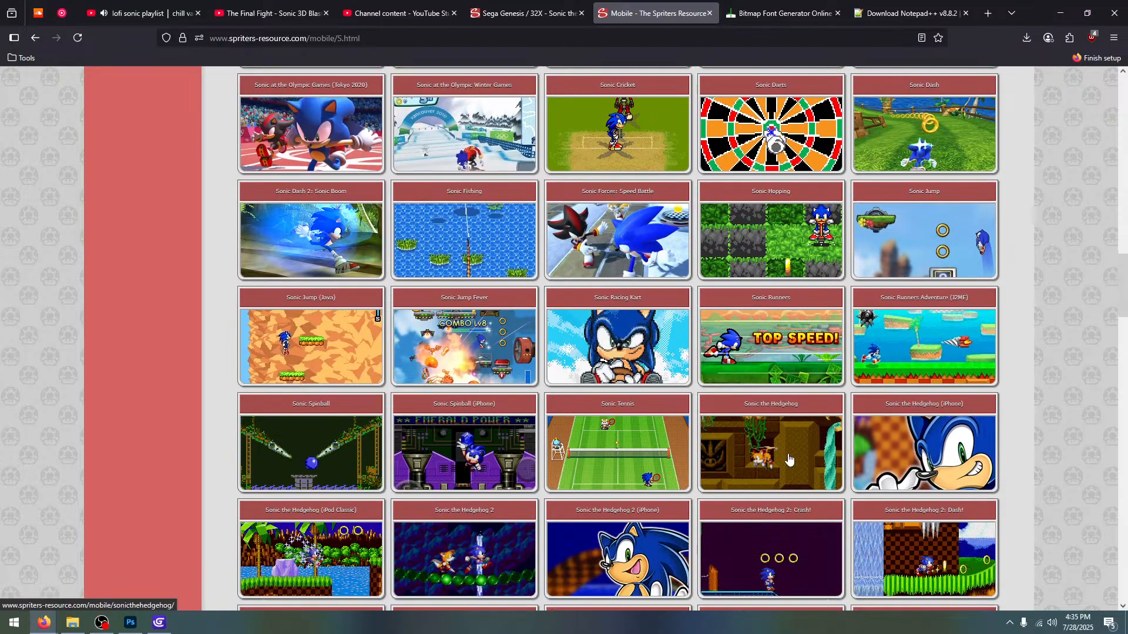
click(768, 454)
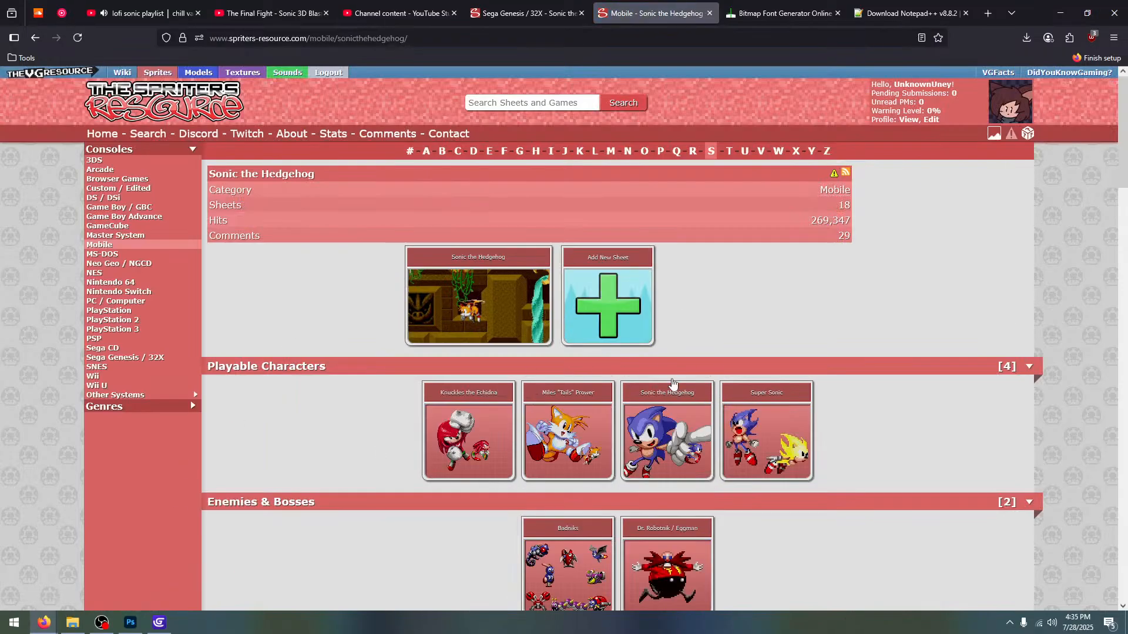
Examine the HUD sheet under Miscellaneous and return to the Mobile game's sheet list
scroll(505, 311, down, 1)
scroll(503, 310, down, 7)
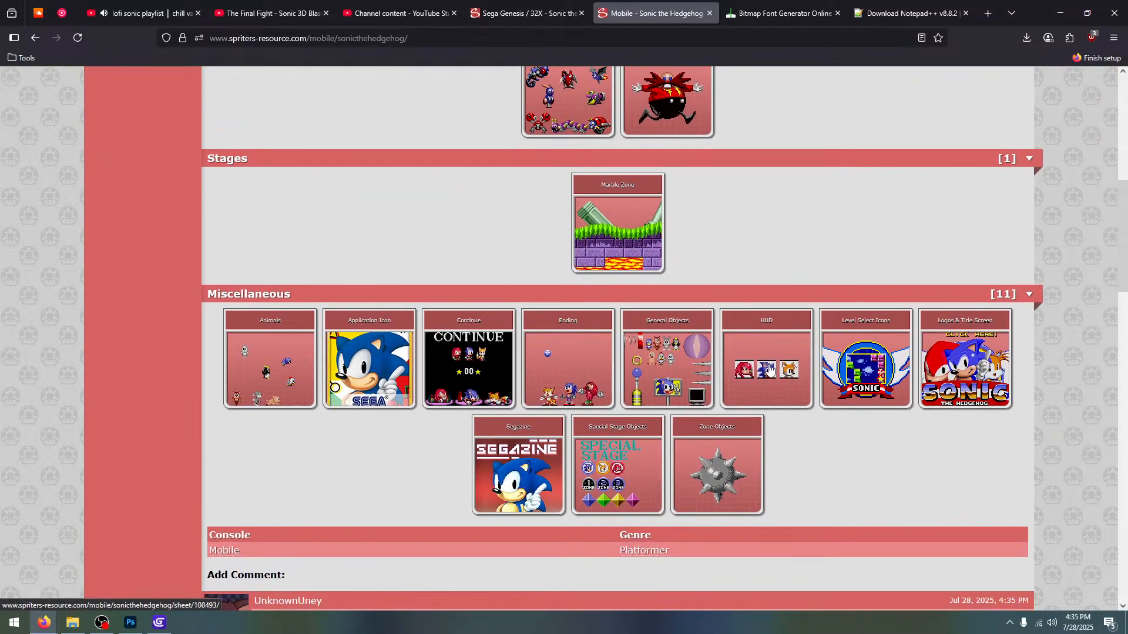
click(770, 370)
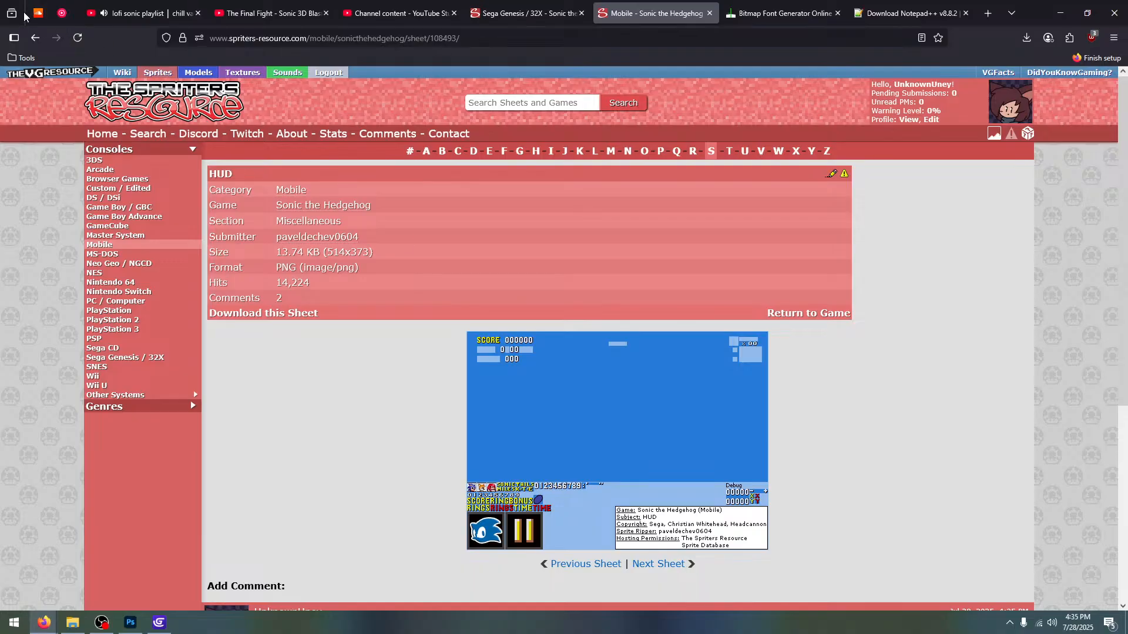
click(35, 38)
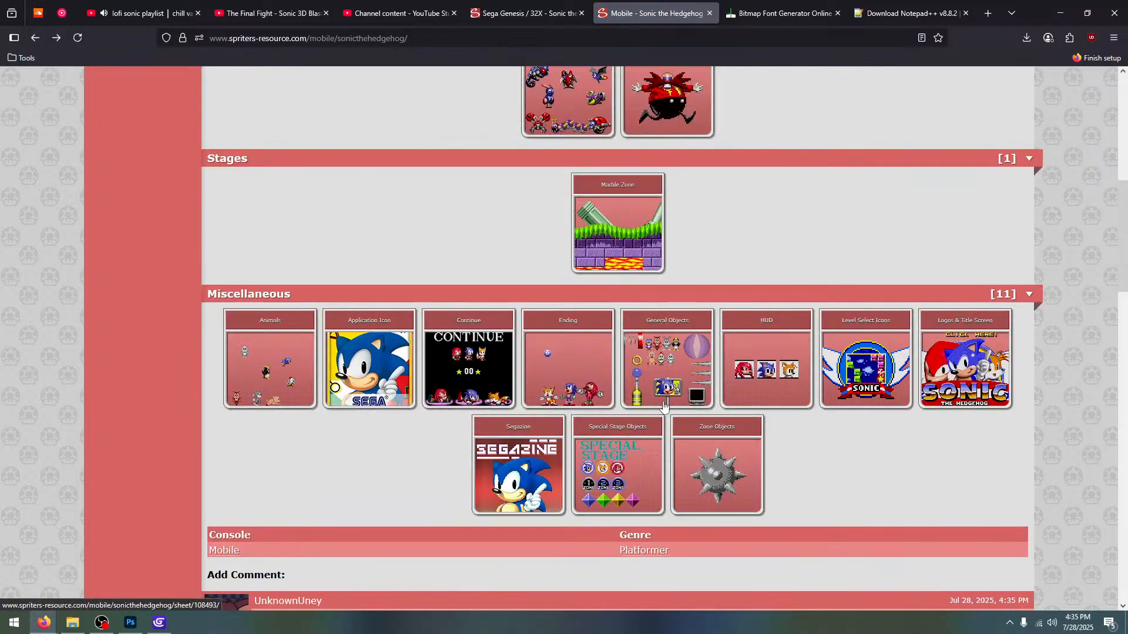
Inspect the Zone Objects and Special Stage Objects sheets of the Mobile game, returning to its sheet list
click(686, 456)
scroll(353, 176, down, 15)
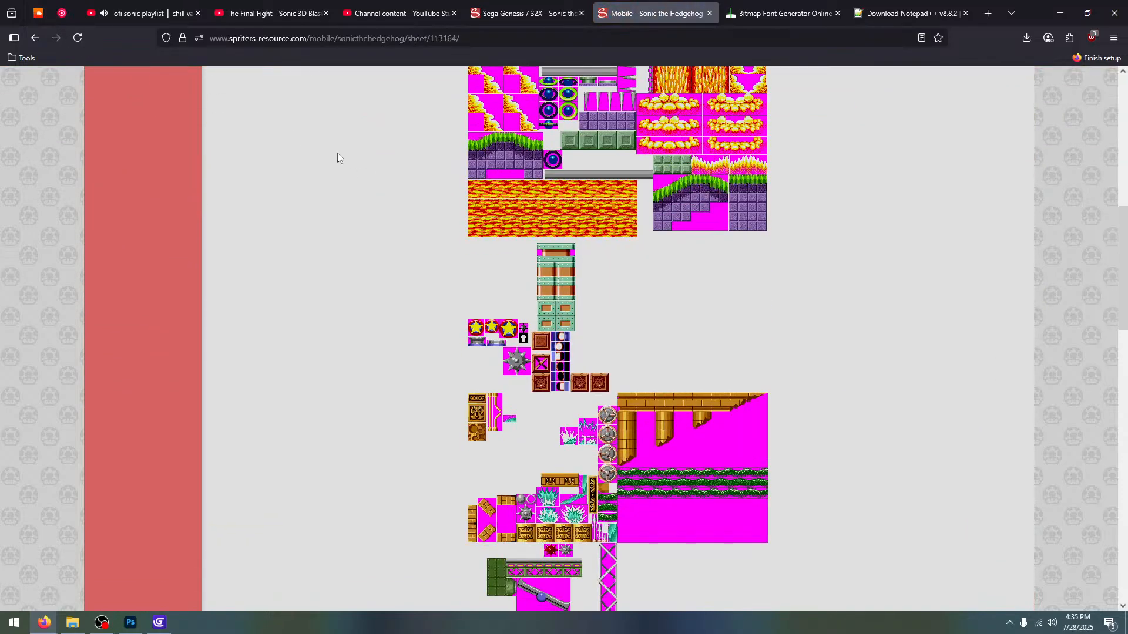
scroll(297, 141, down, 10)
click(35, 38)
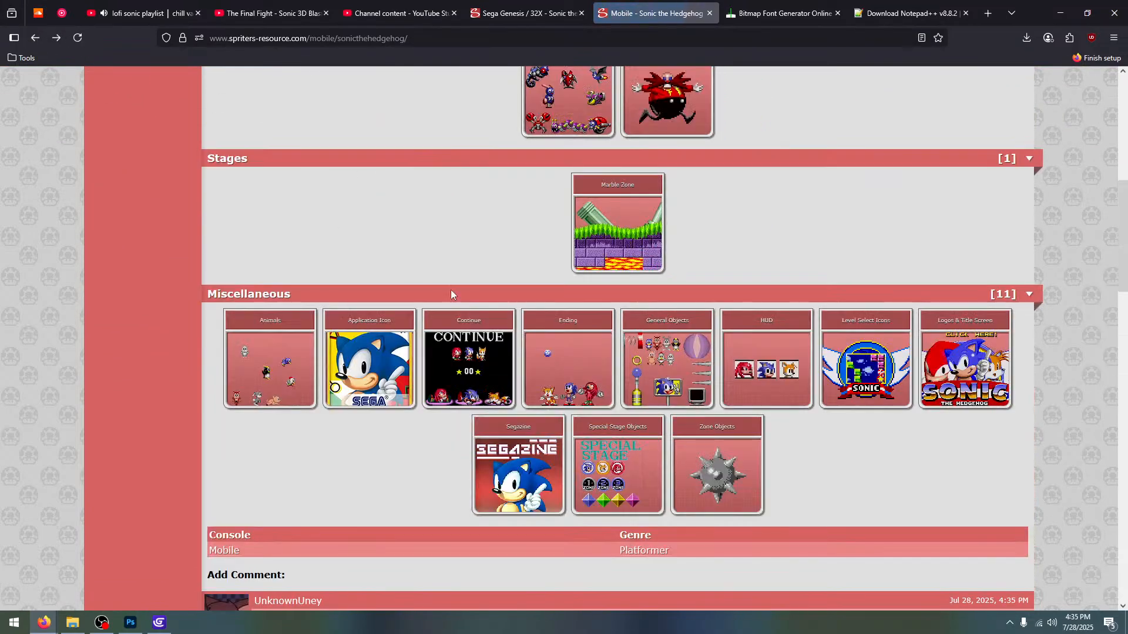
click(604, 468)
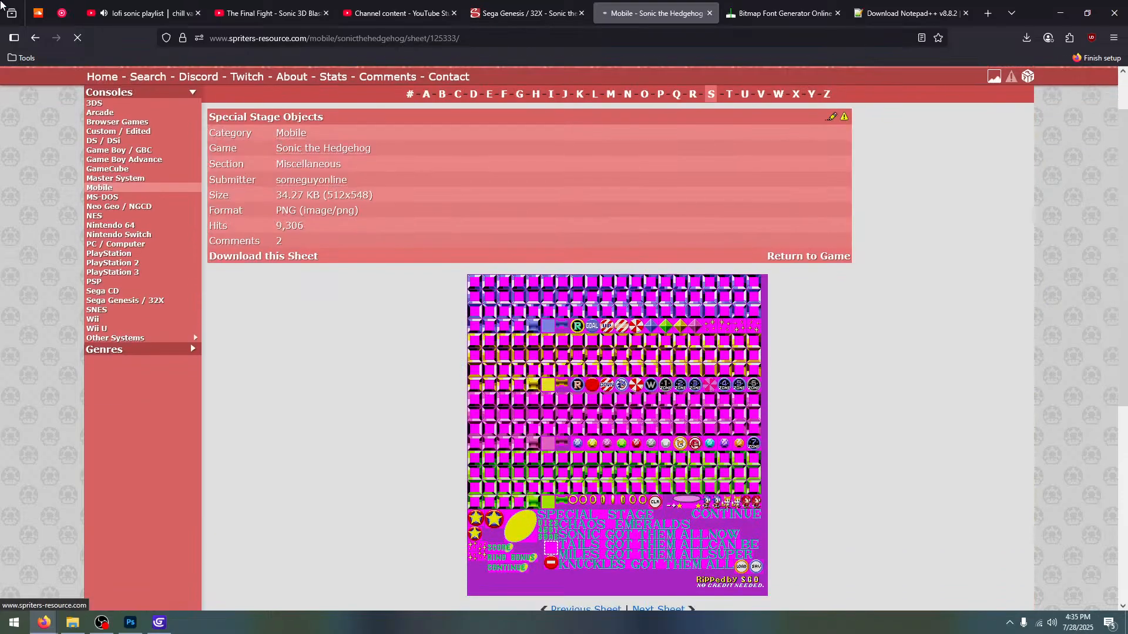
key(alt+Left)
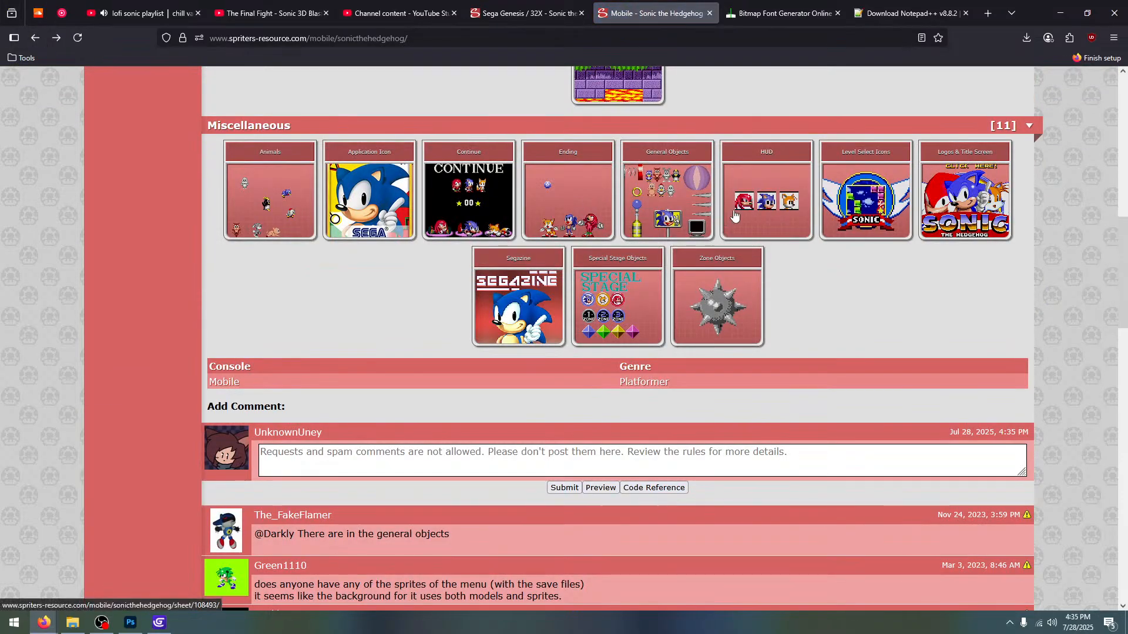
Examine the General Objects sheet, including its title card and act clear lettering, and return to the sheet list
click(681, 205)
scroll(627, 277, down, 15)
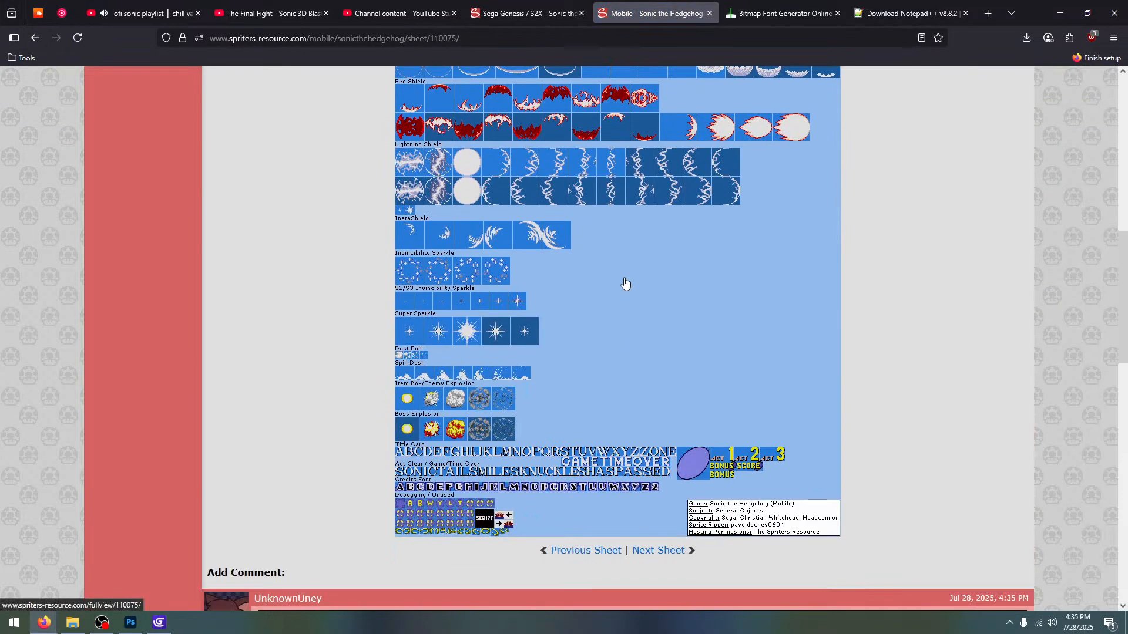
scroll(625, 284, down, 3)
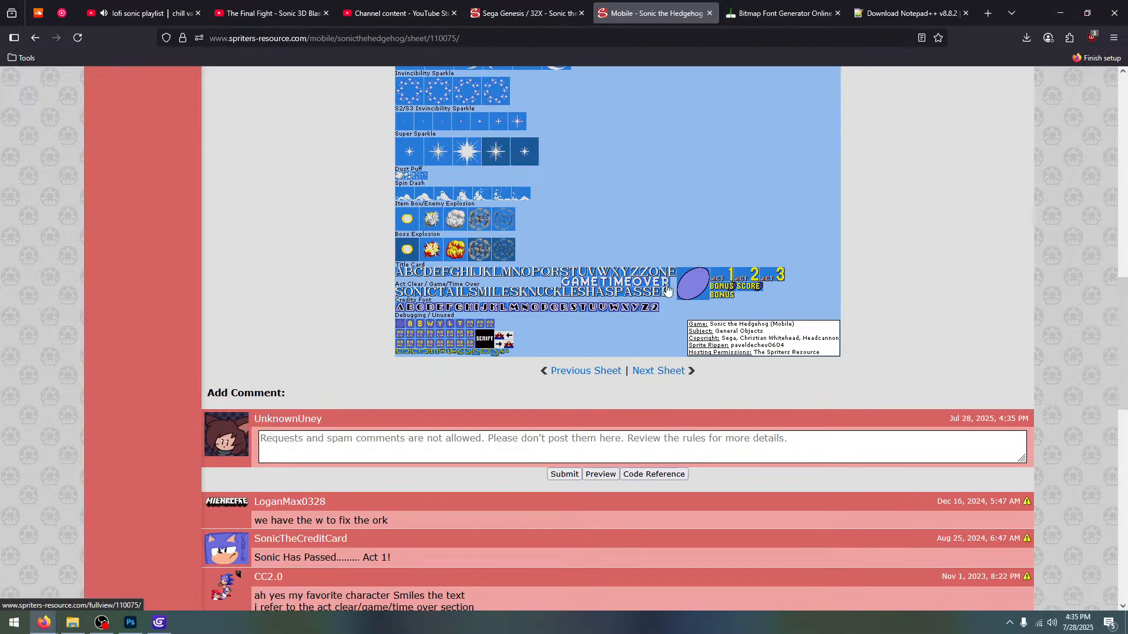
scroll(426, 367, up, 2)
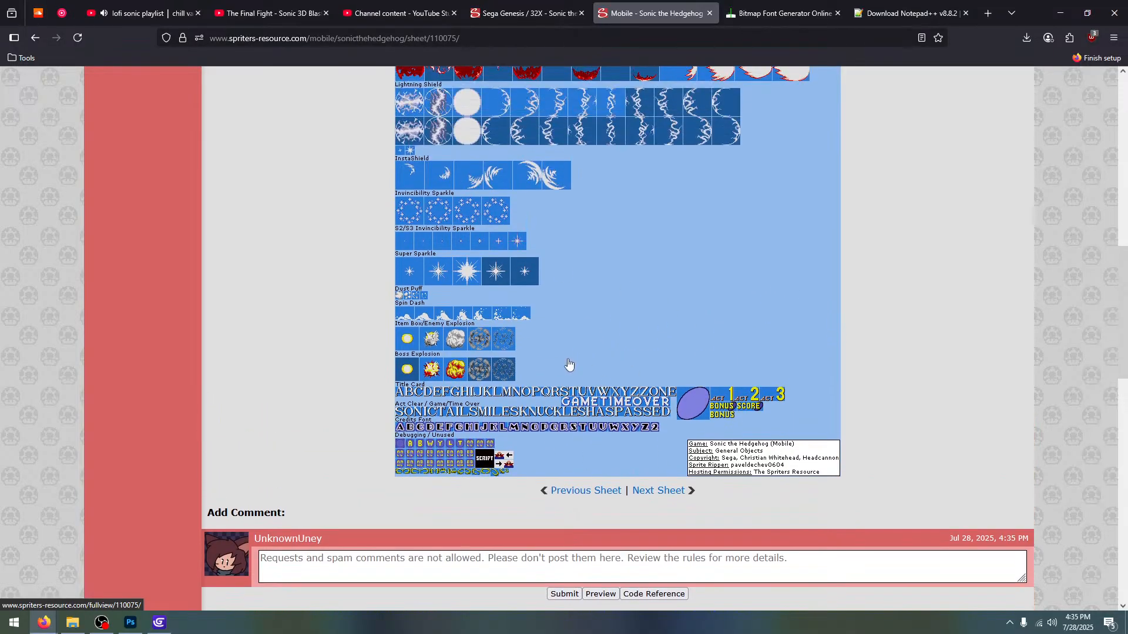
scroll(568, 365, up, 11)
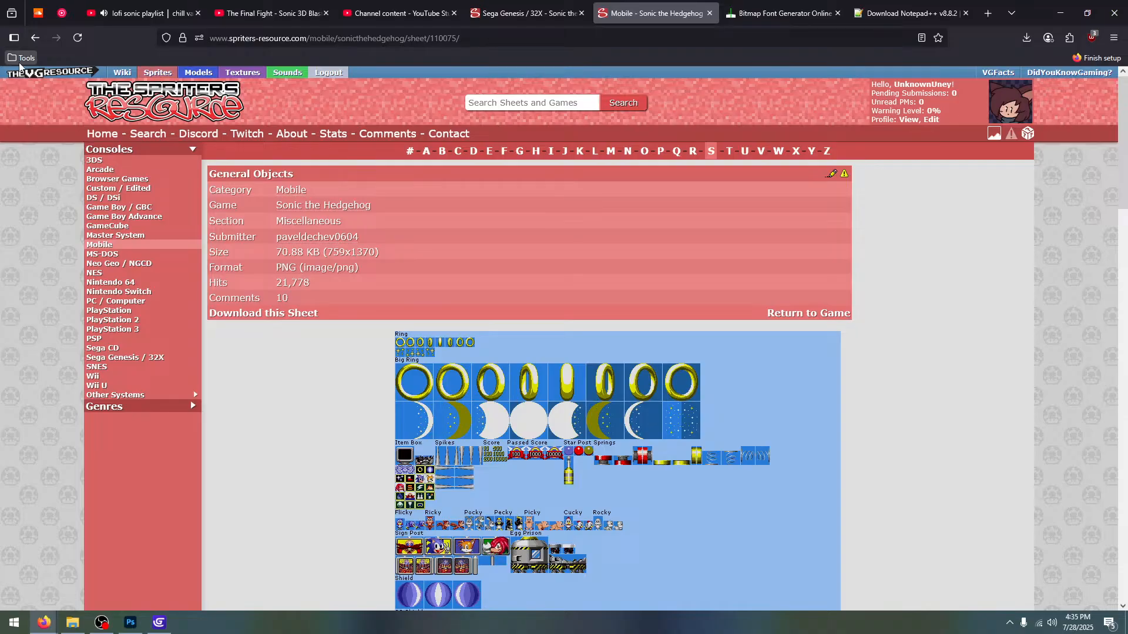
click(34, 39)
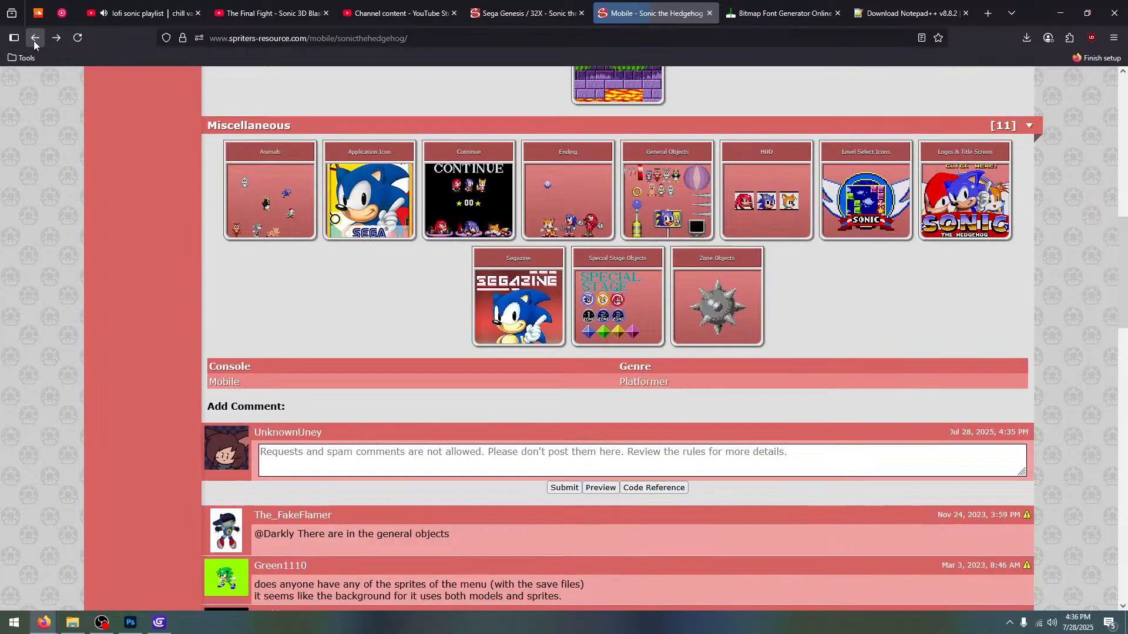
Switch to the Sega Genesis / 32X game's tab and examine its Objects (Common) sheet
click(511, 15)
scroll(596, 334, down, 15)
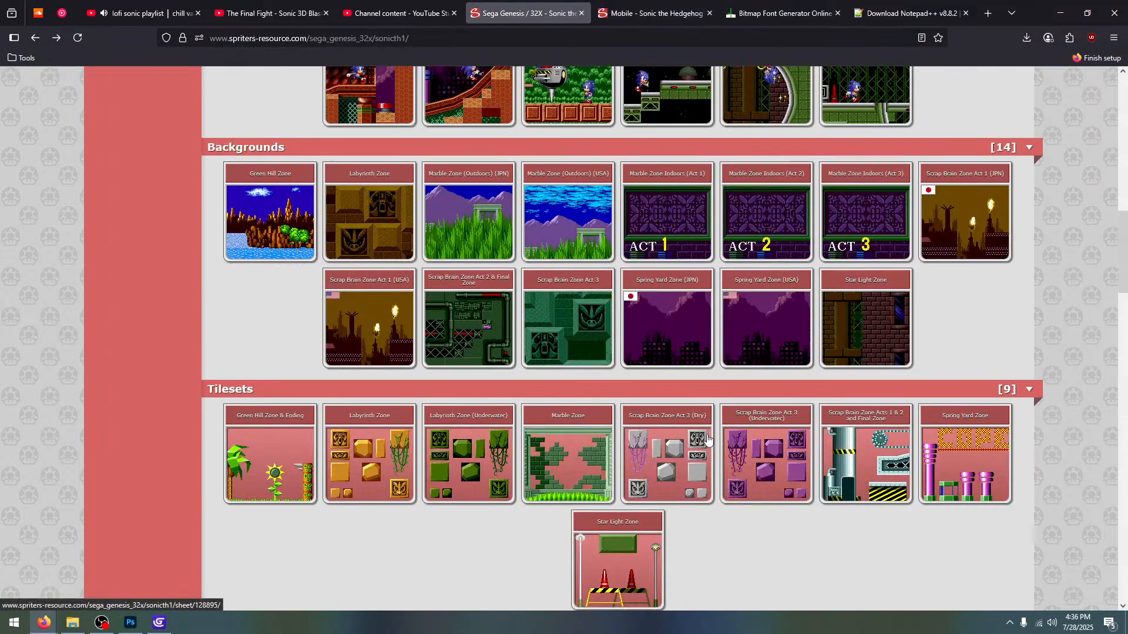
scroll(708, 439, down, 5)
click(585, 356)
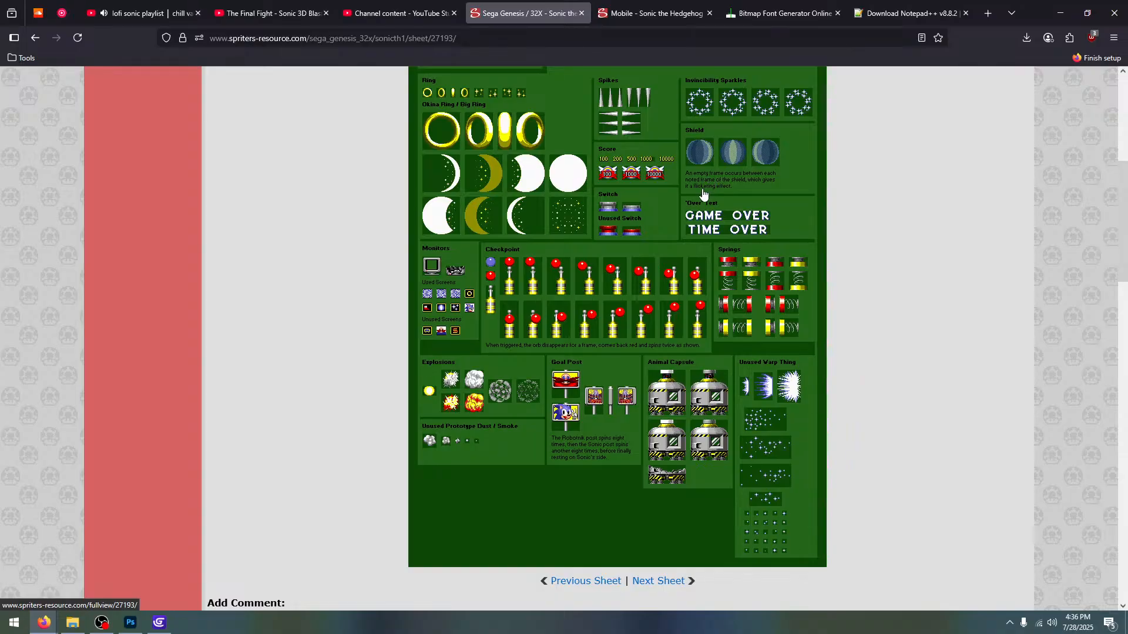
scroll(115, 545, down, 4)
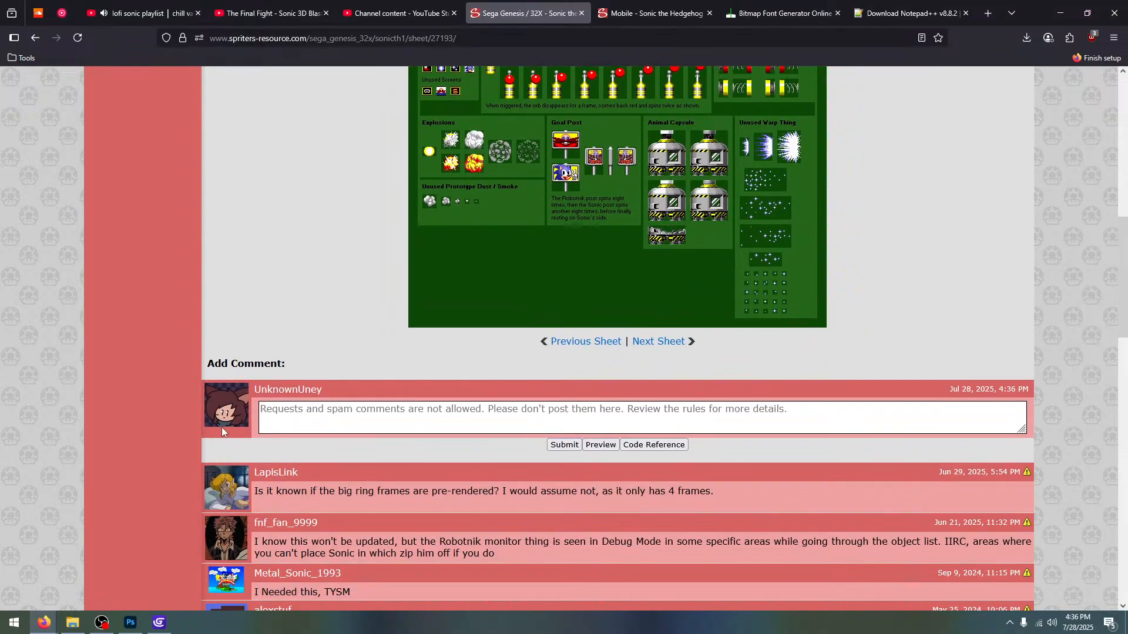
scroll(221, 428, up, 5)
Look over the Mobile game's sheet categories and check back on the Genesis Objects (Common) sheet
click(676, 13)
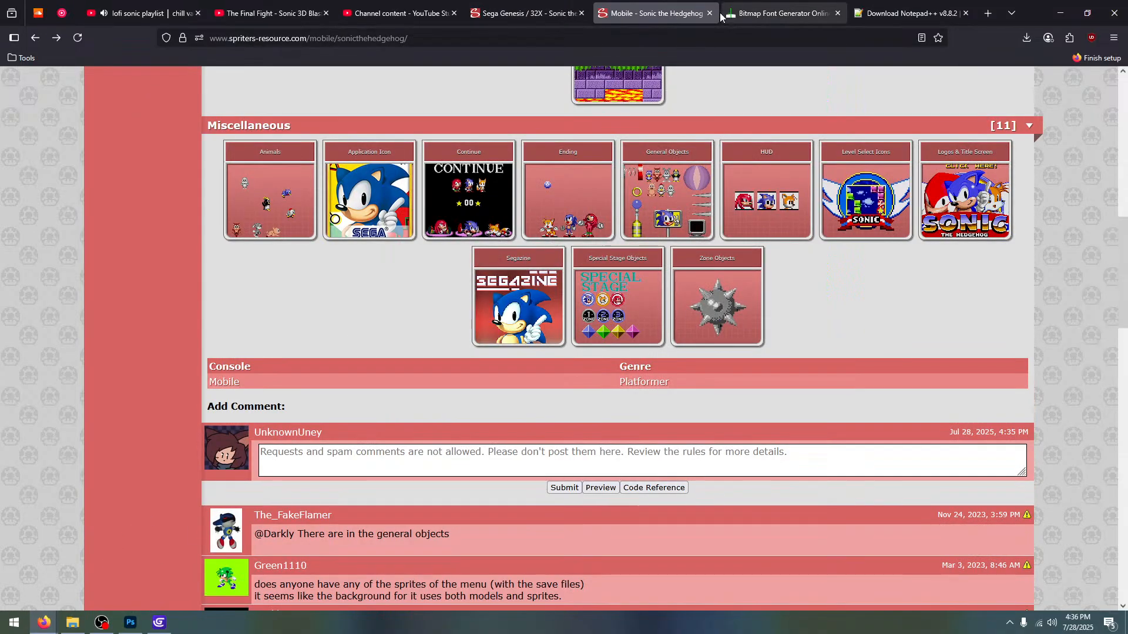
scroll(347, 329, up, 4)
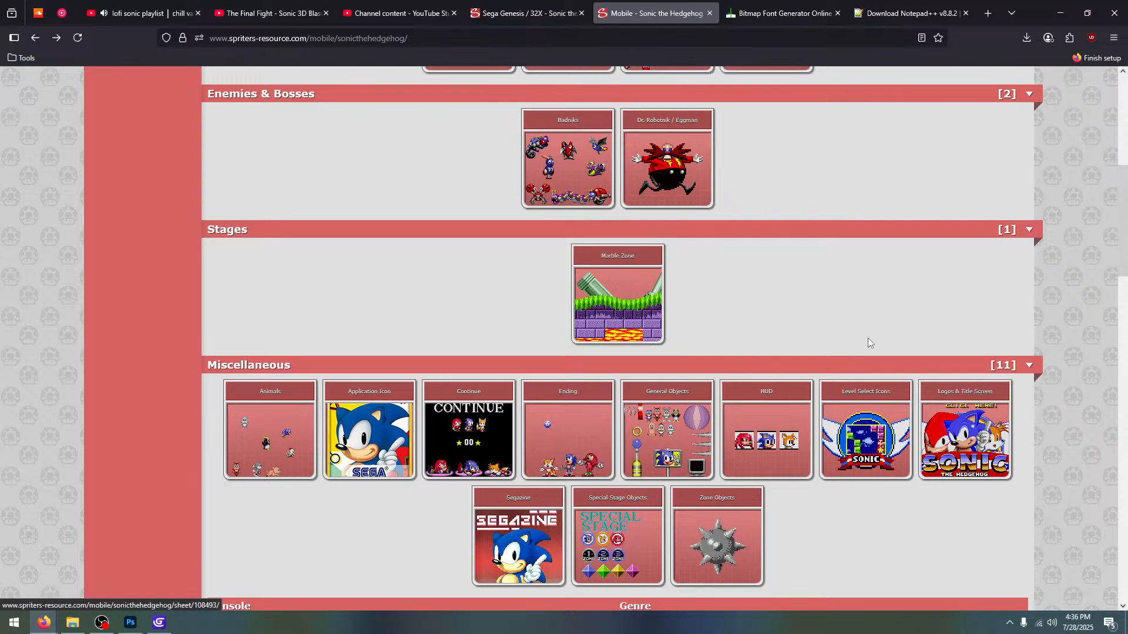
scroll(870, 222, up, 6)
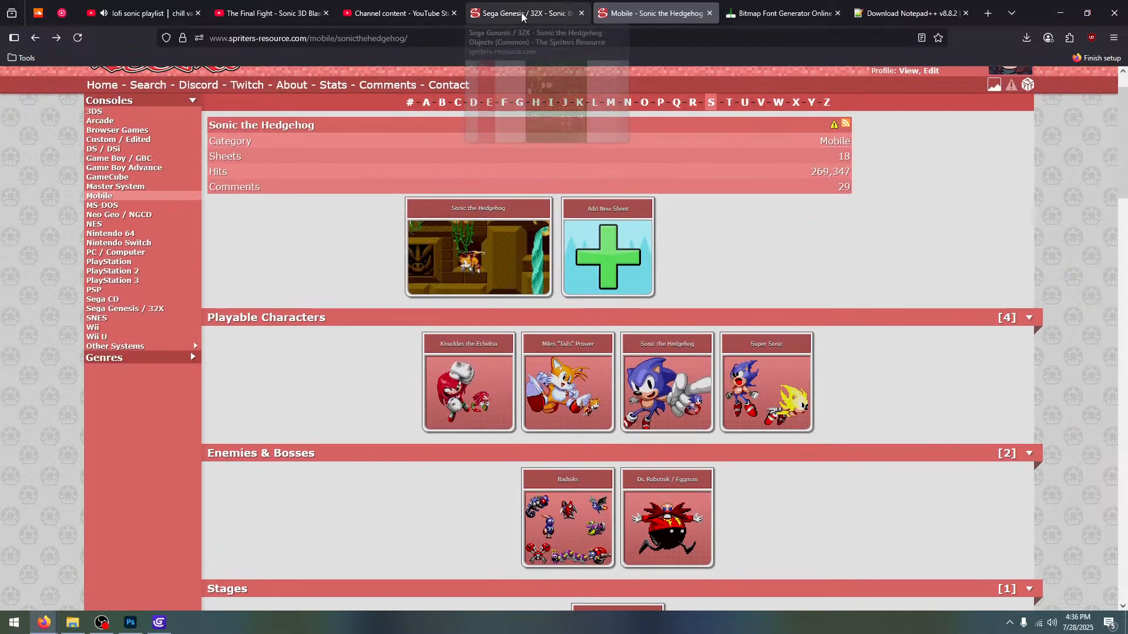
click(521, 13)
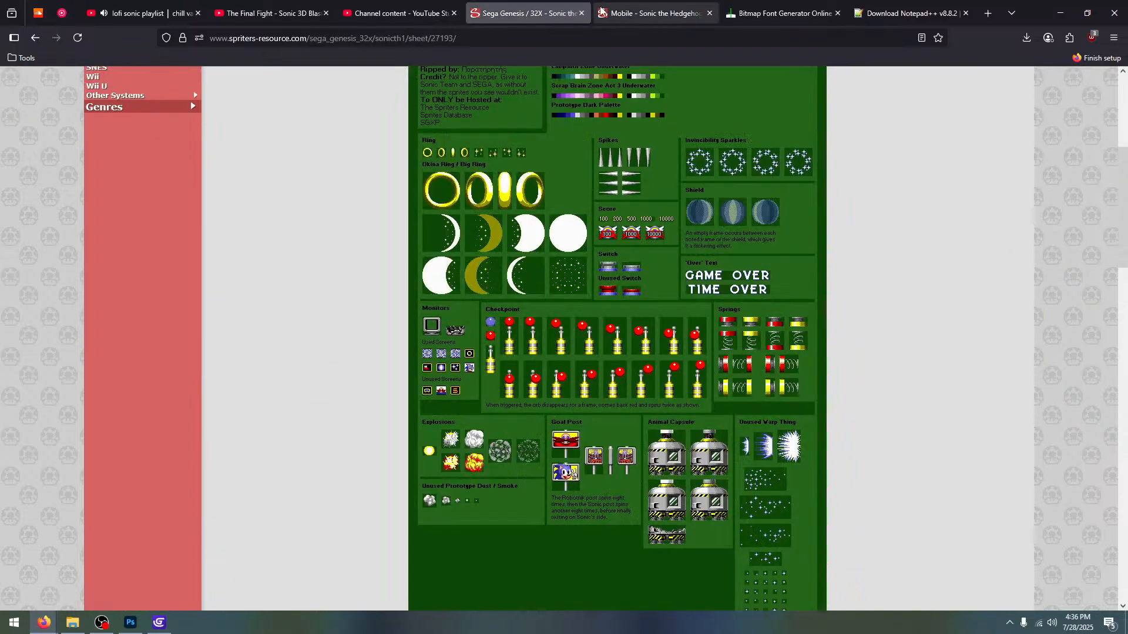
click(656, 13)
scroll(176, 191, up, 1)
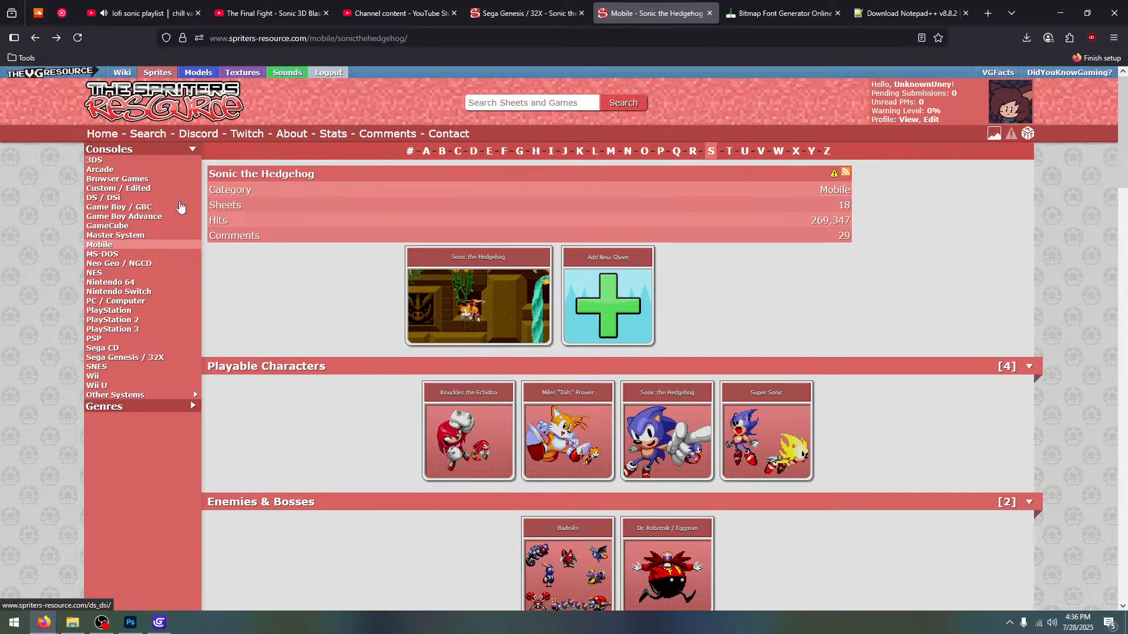
Open the Sonic the Hedgehog Customs page from the Custom / Edited category
click(125, 189)
scroll(729, 263, down, 4)
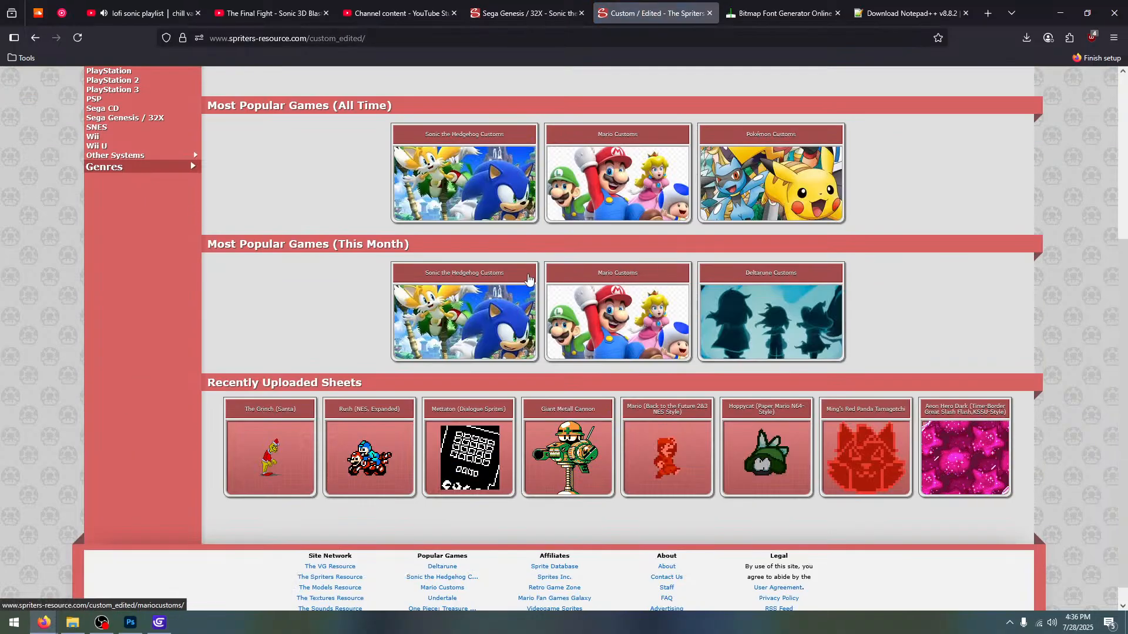
click(447, 320)
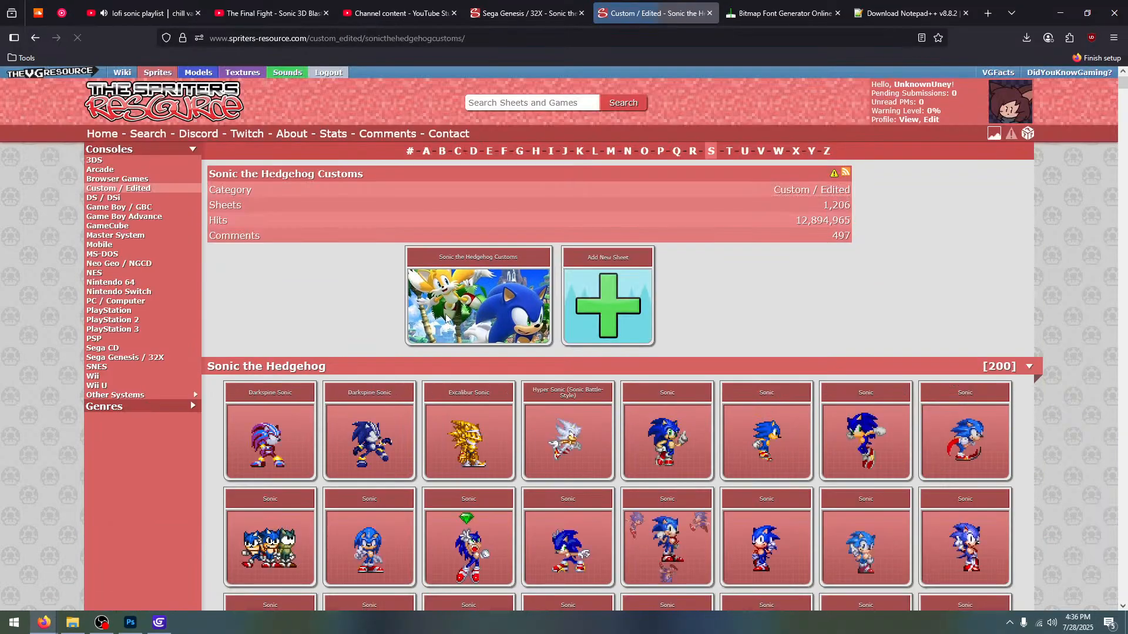
Find a Tails (Sonic 1-Style) sheet among the customs, examine its sprites and return to the customs list
scroll(613, 204, down, 4)
scroll(613, 203, down, 20)
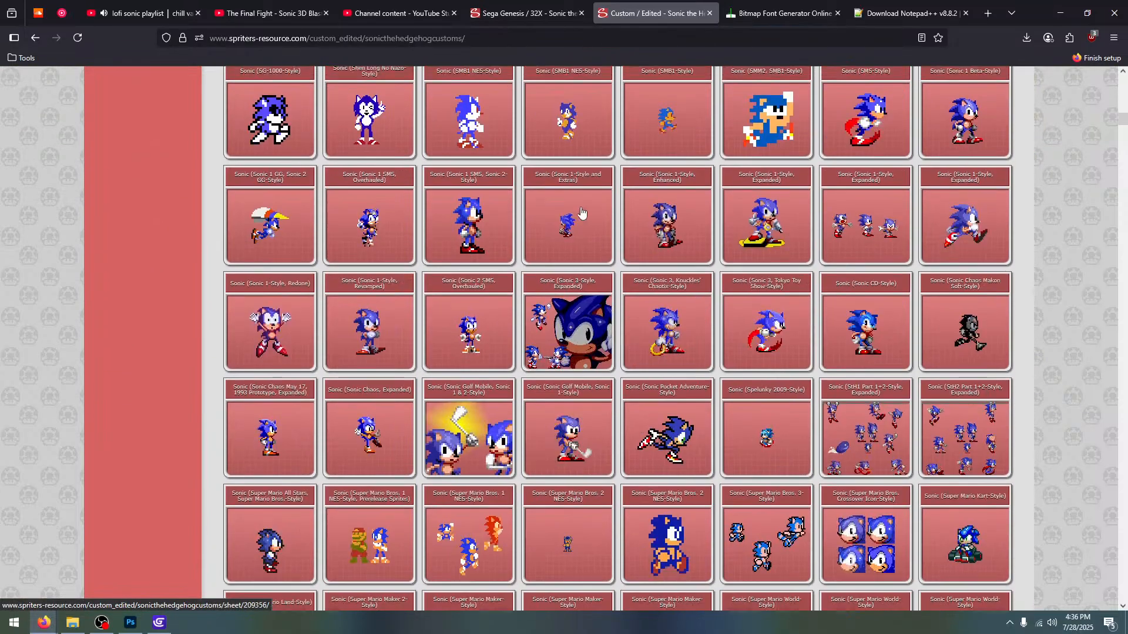
scroll(567, 215, down, 5)
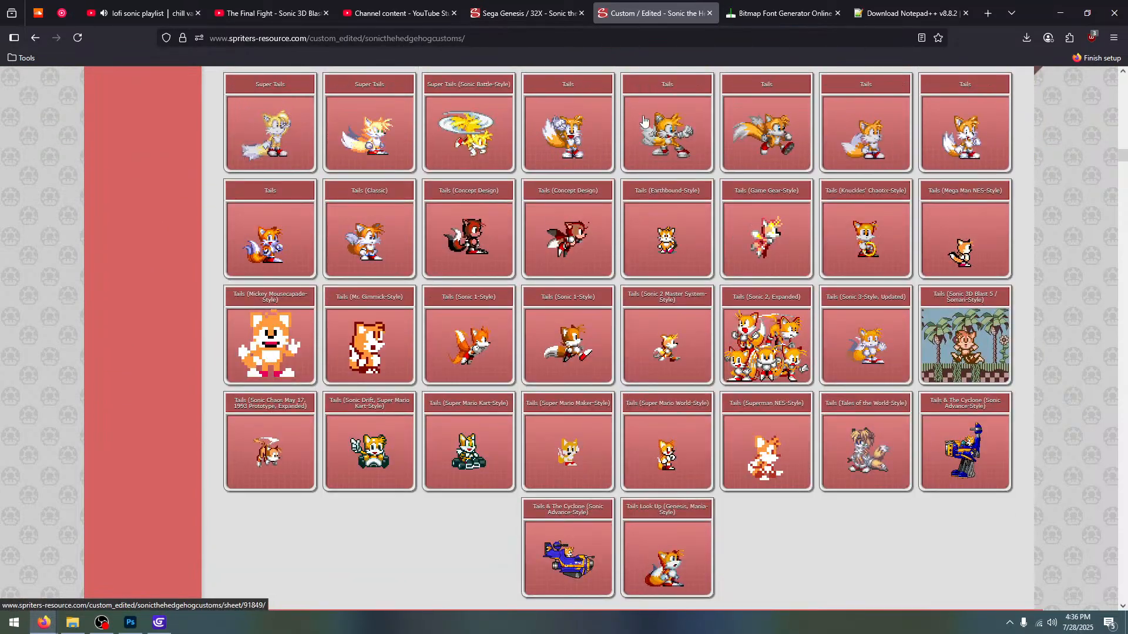
click(545, 365)
scroll(368, 281, down, 7)
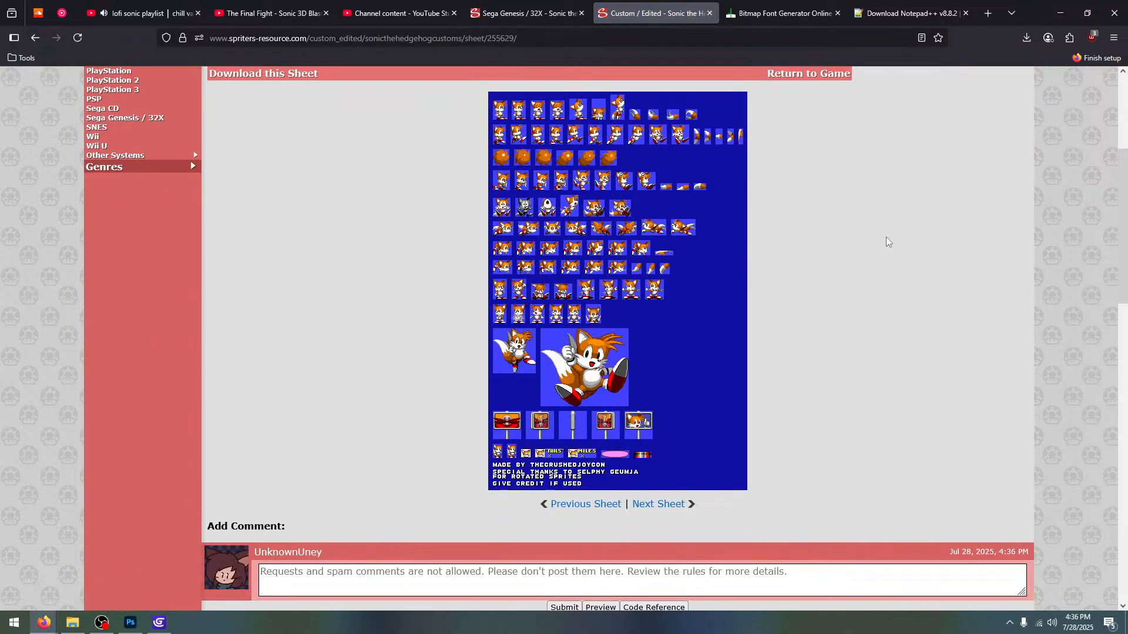
scroll(768, 240, up, 1)
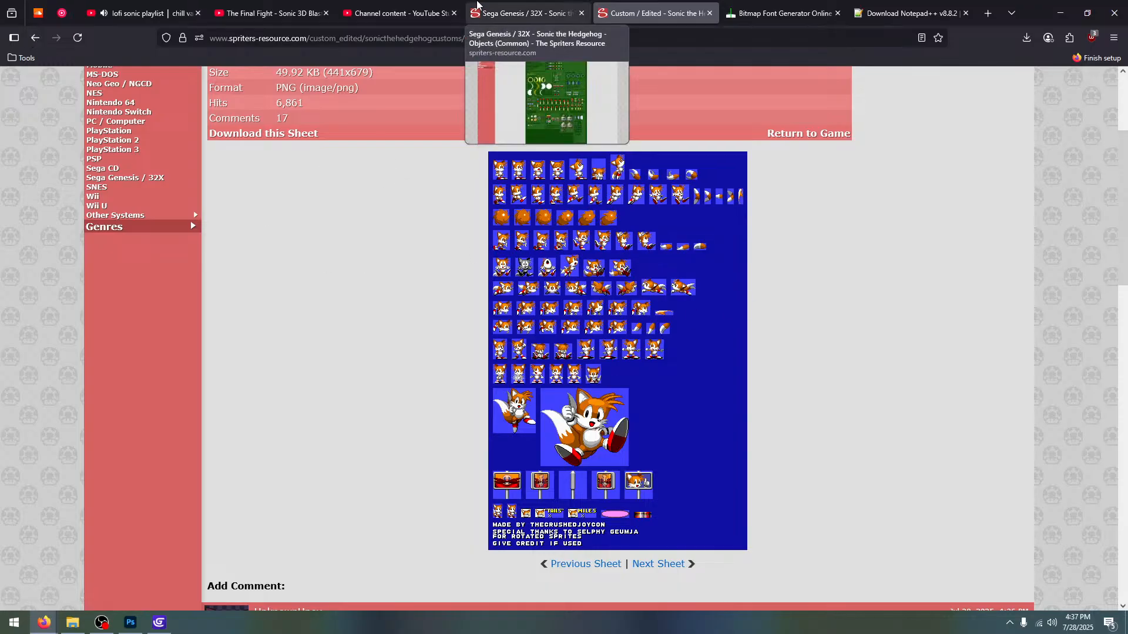
click(36, 37)
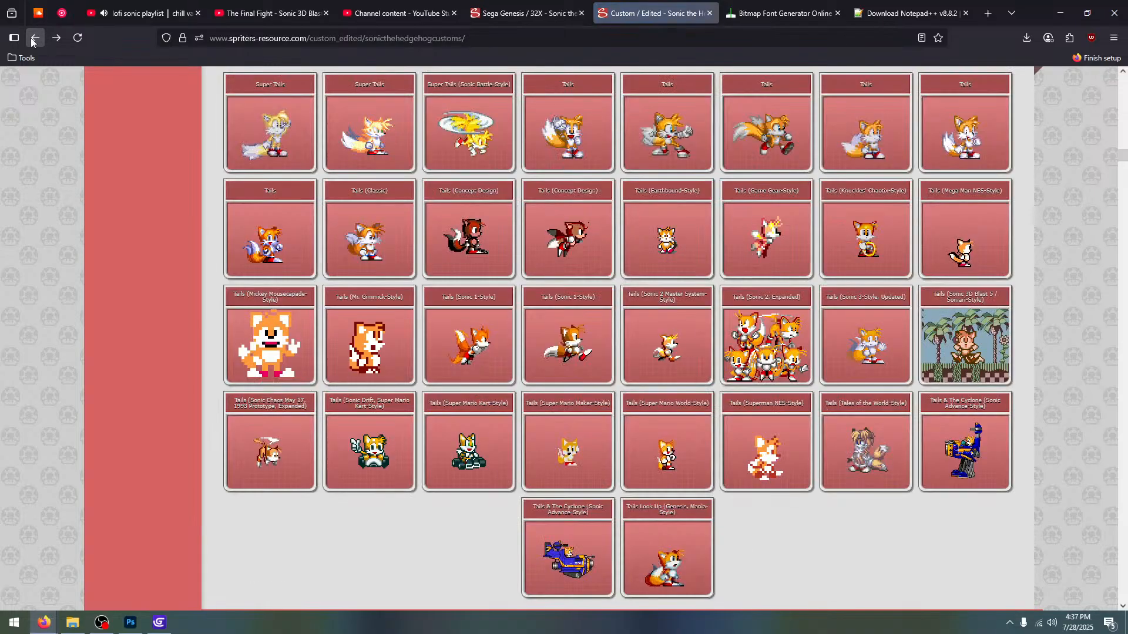
Find a Knuckles (Sonic 1-Style) sheet in the Knuckles the Echidna section and examine its sprites
scroll(679, 359, down, 15)
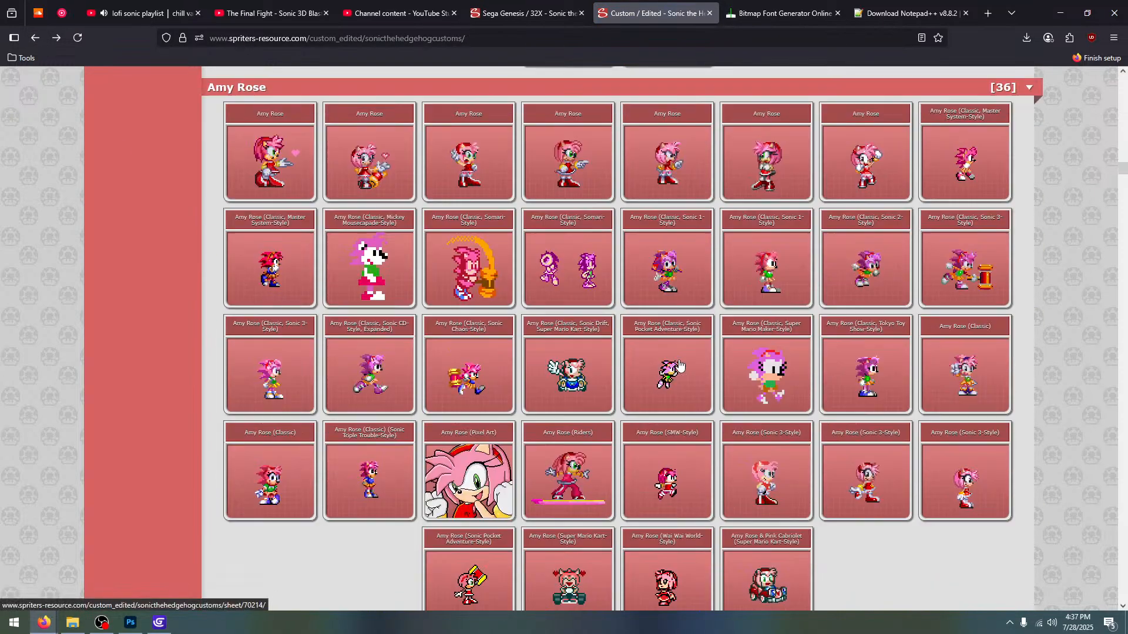
scroll(611, 347, down, 3)
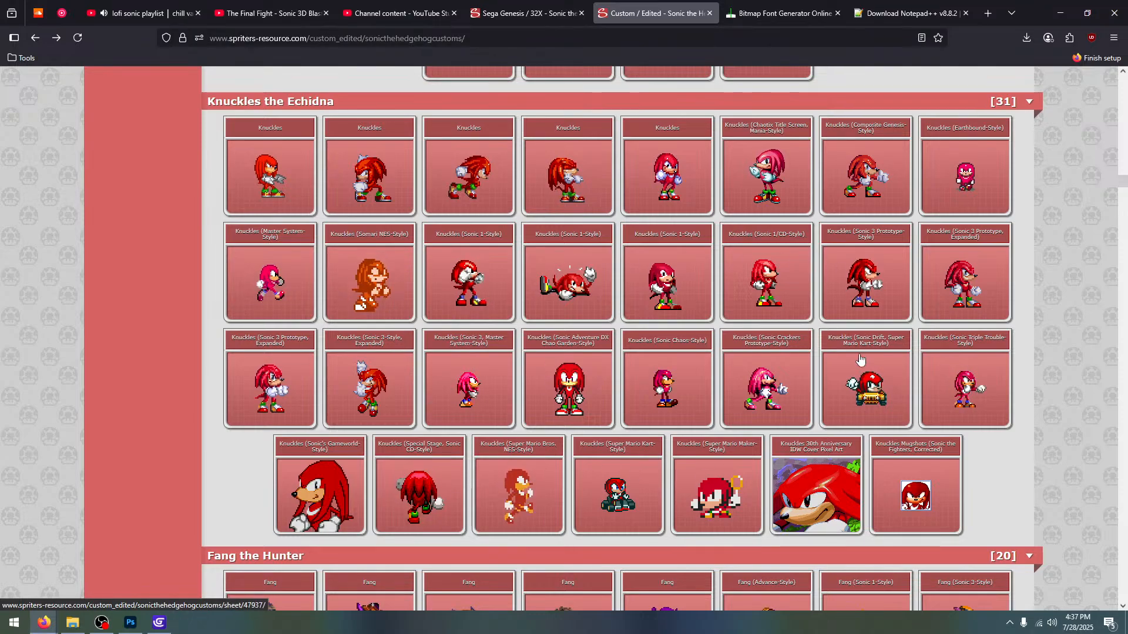
click(588, 283)
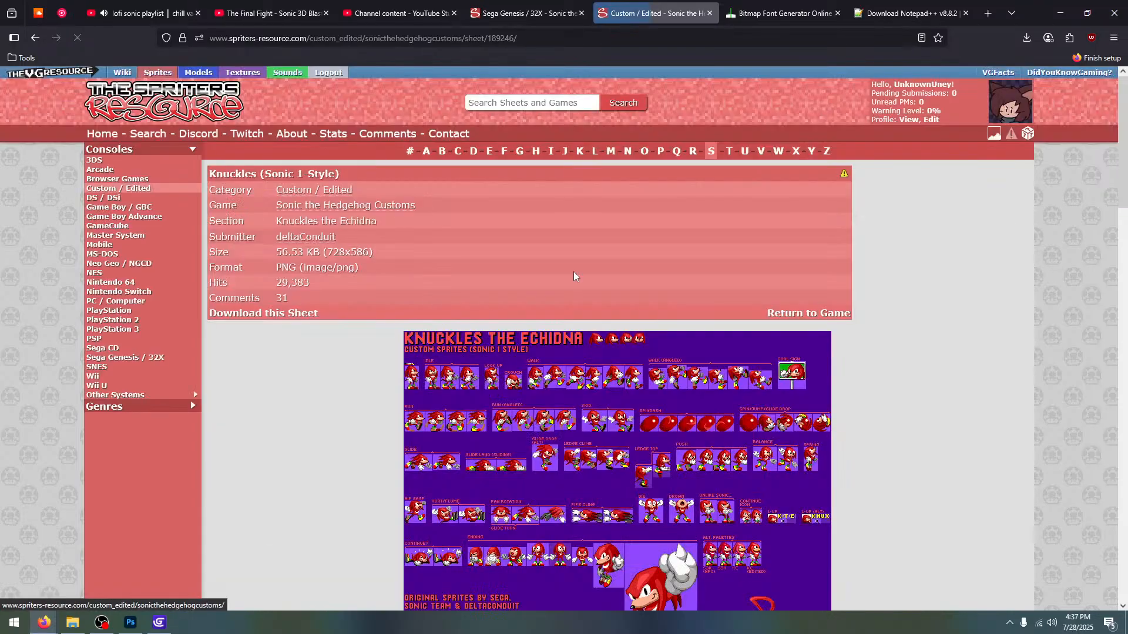
scroll(464, 245, down, 1)
scroll(574, 295, down, 1)
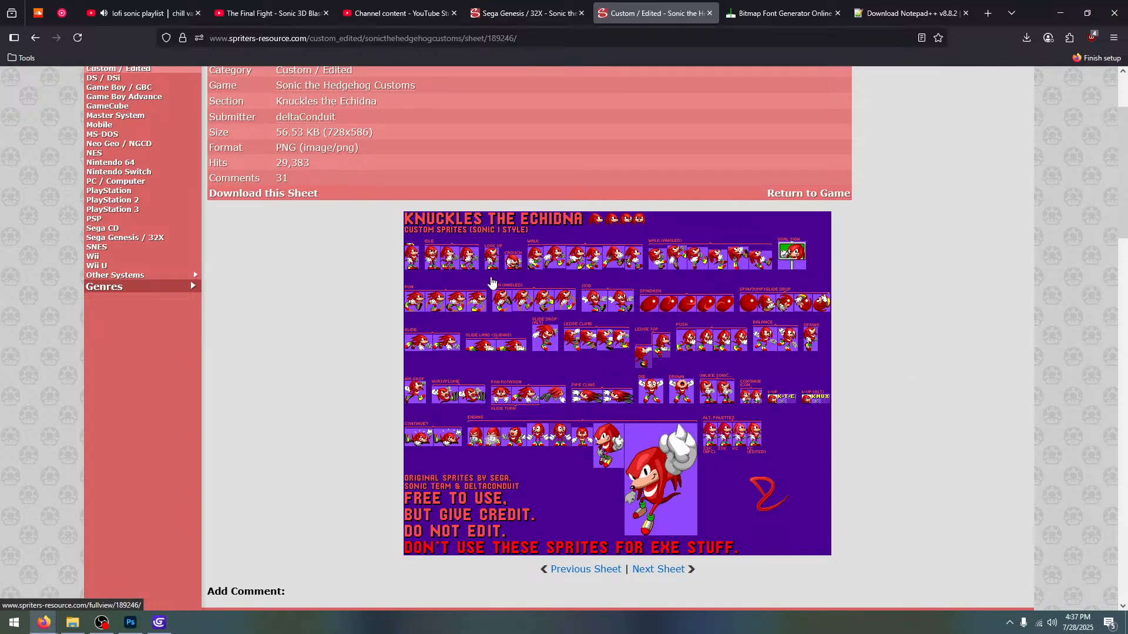
Open another Knuckles (Sonic 1-Style) sheet from the customs list and examine its sprites
click(36, 39)
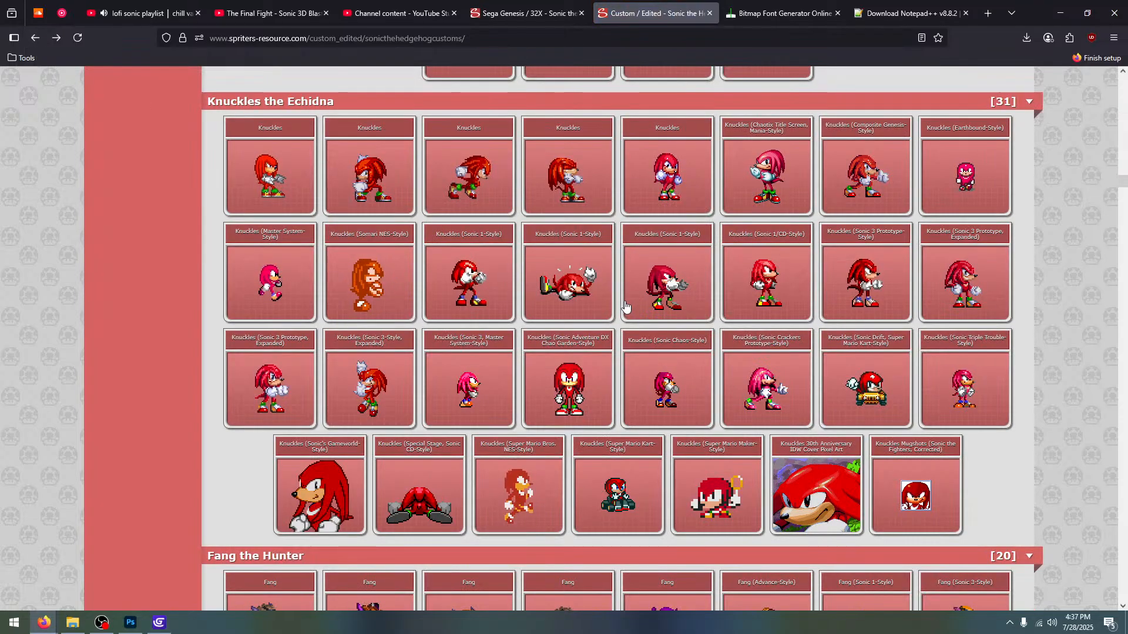
click(628, 306)
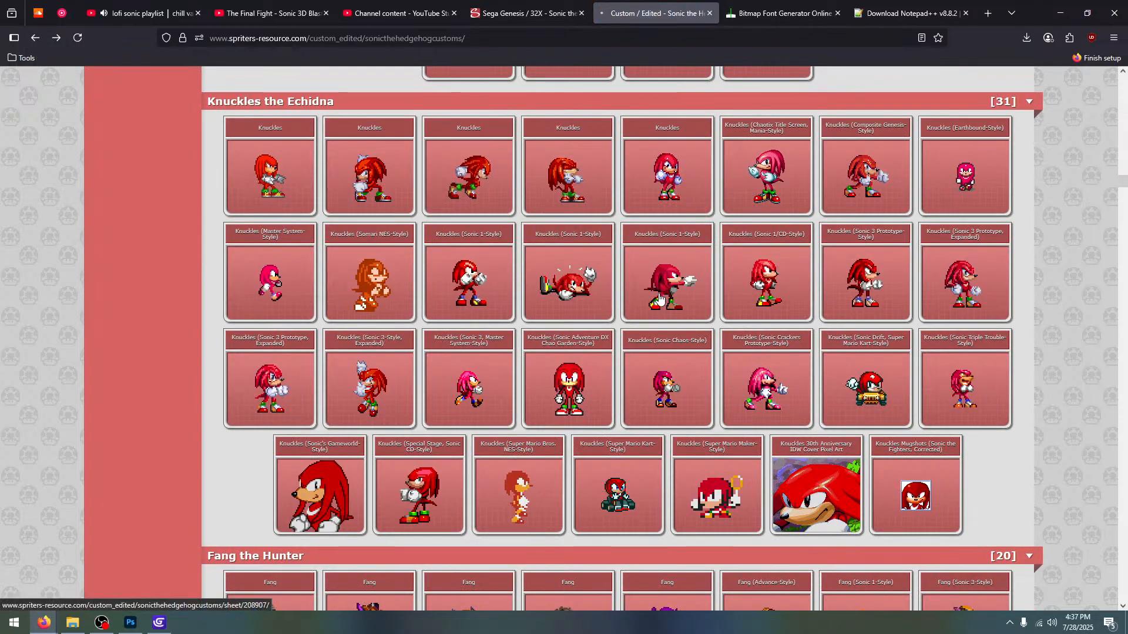
scroll(330, 269, down, 3)
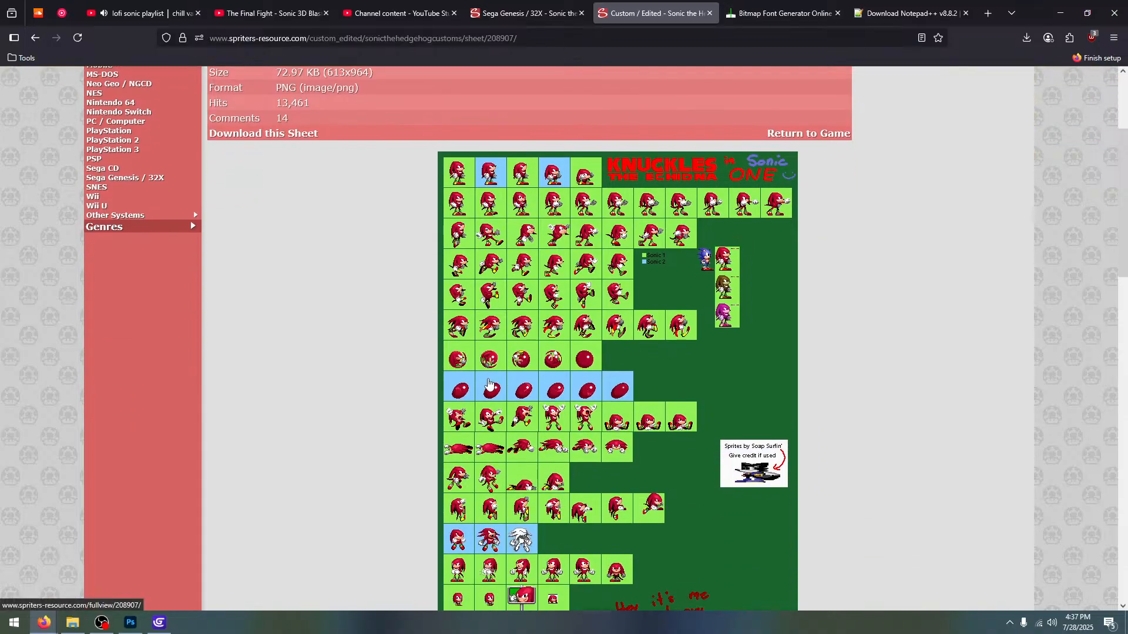
scroll(490, 386, down, 4)
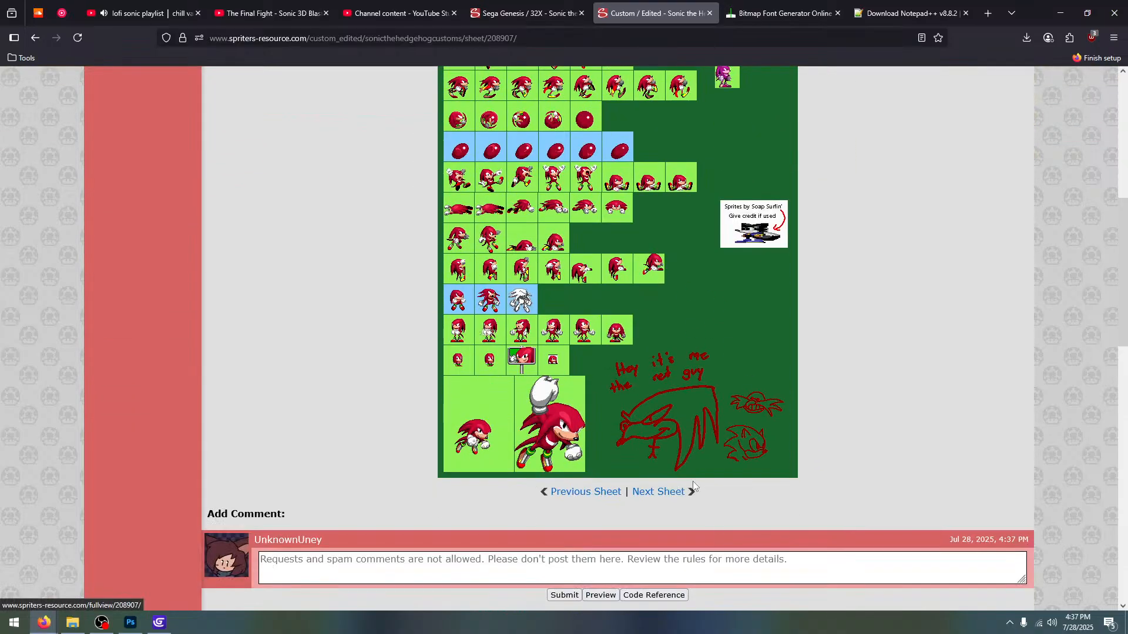
scroll(503, 481, down, 2)
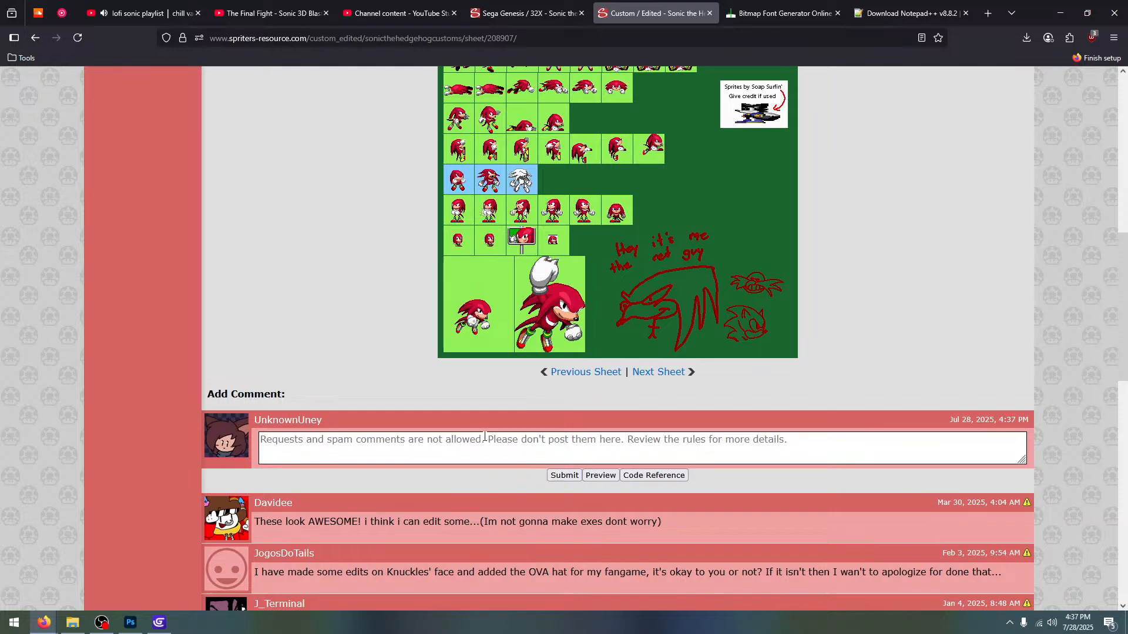
scroll(482, 440, up, 6)
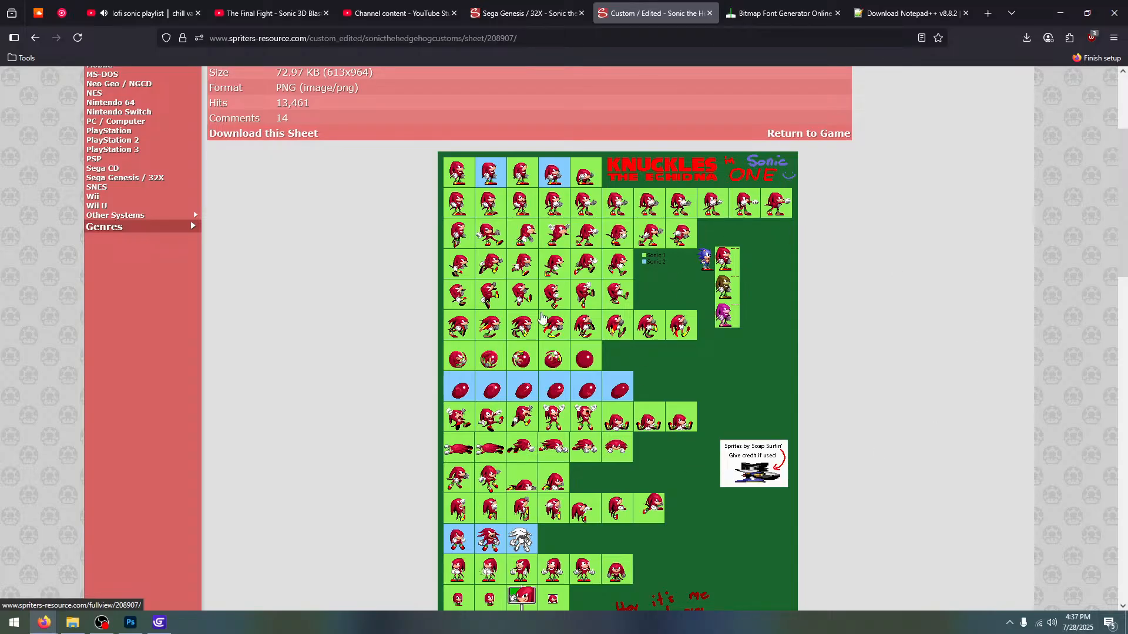
Check the Genesis objects sheet once more and switch back to the HUD Related events in GDevelop
click(518, 22)
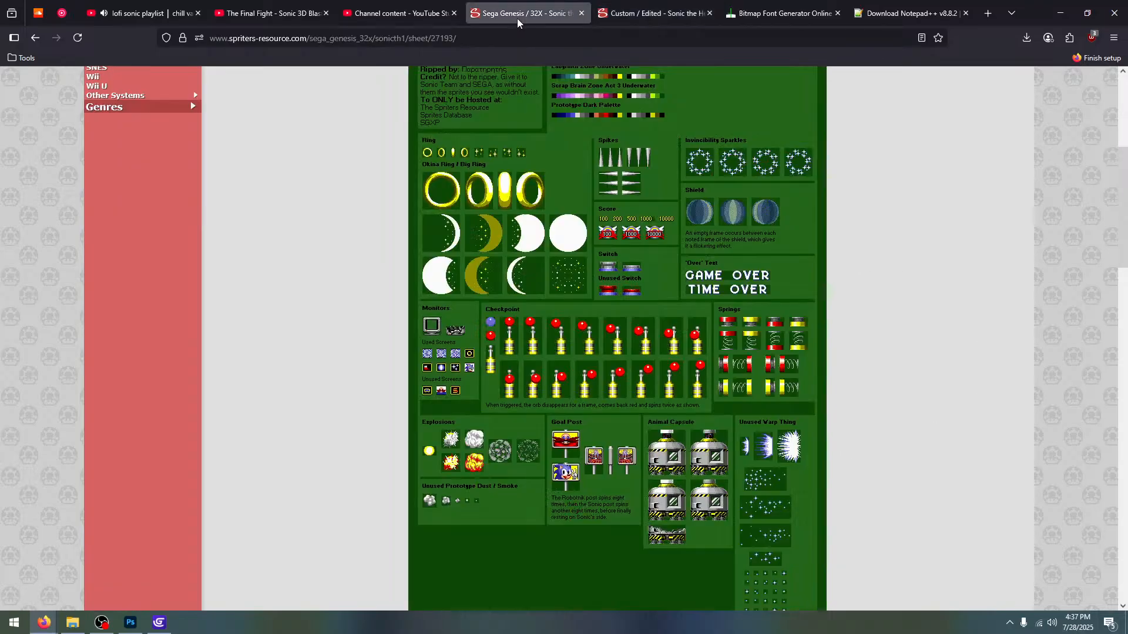
click(629, 18)
click(496, 15)
key(alt+Tab)
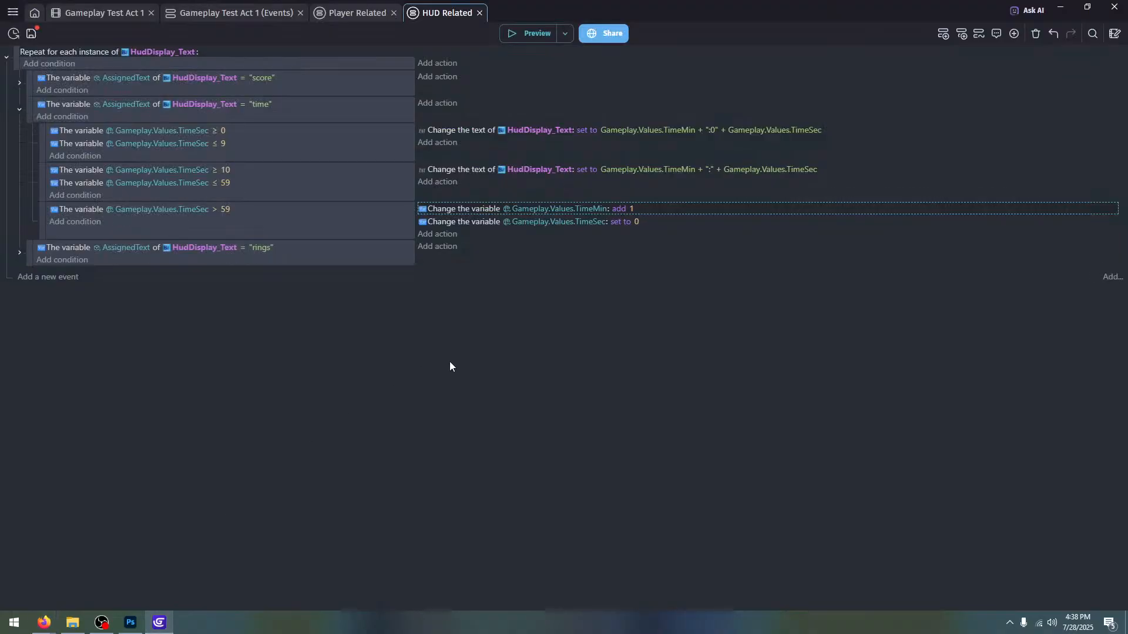
Duplicate the time sub-event that handles TimeSec above 59
click(636, 222)
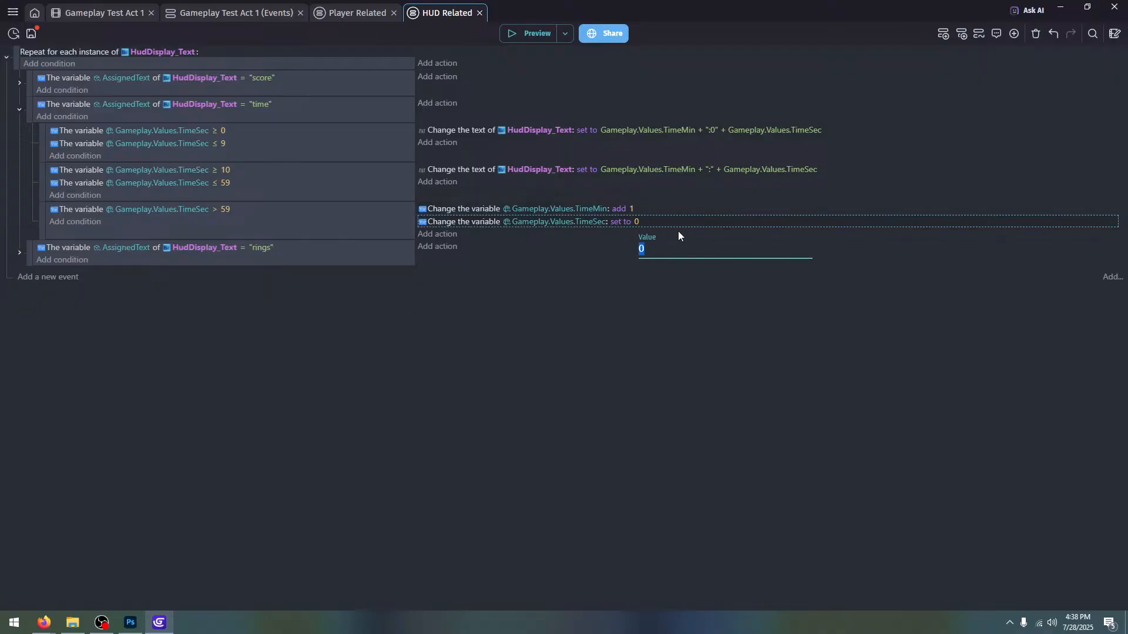
click(566, 300)
click(358, 232)
key(ctrl+c)
key(ctrl+v)
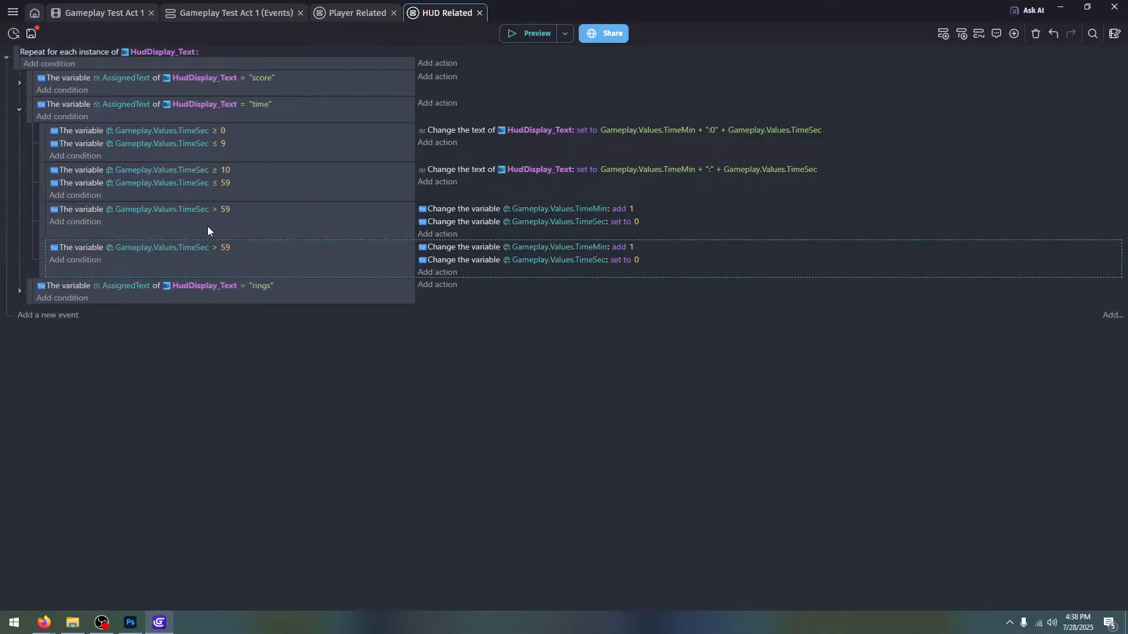
Change the compared variable in the duplicated event's condition to Gameplay.Values.TimeMin
click(197, 248)
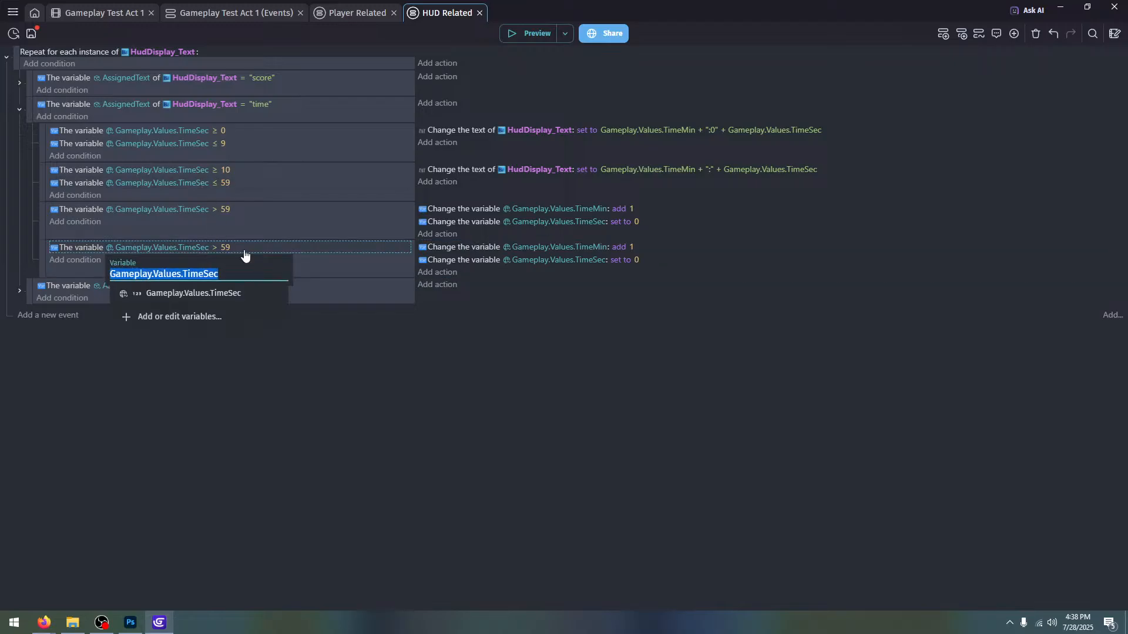
click(251, 281)
key(BackSpace)
key(BackSpace)
key(BackSpace)
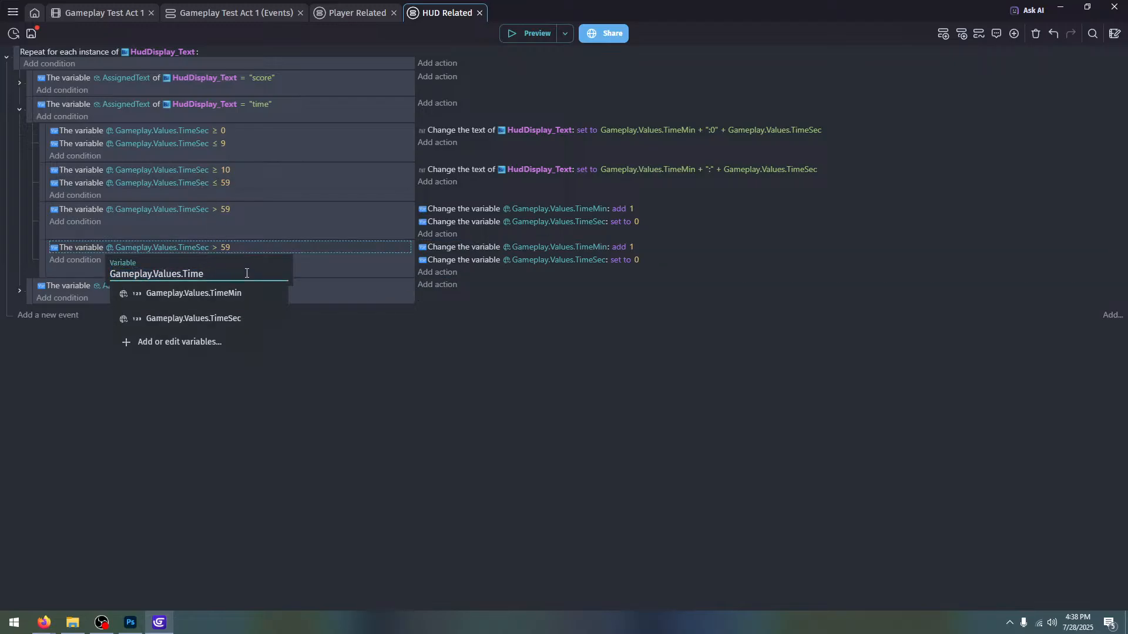
click(248, 300)
Make the TimeMin condition test for greater than or equal to 10
click(227, 247)
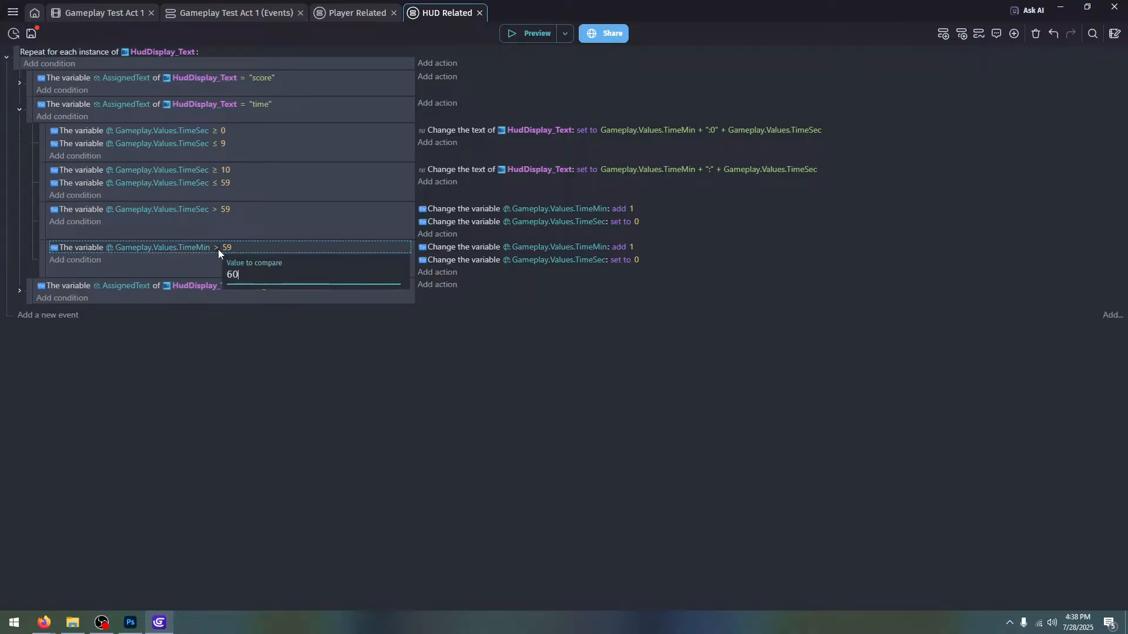
text(60)
key(BackSpace)
key(BackSpace)
text(10)
click(287, 362)
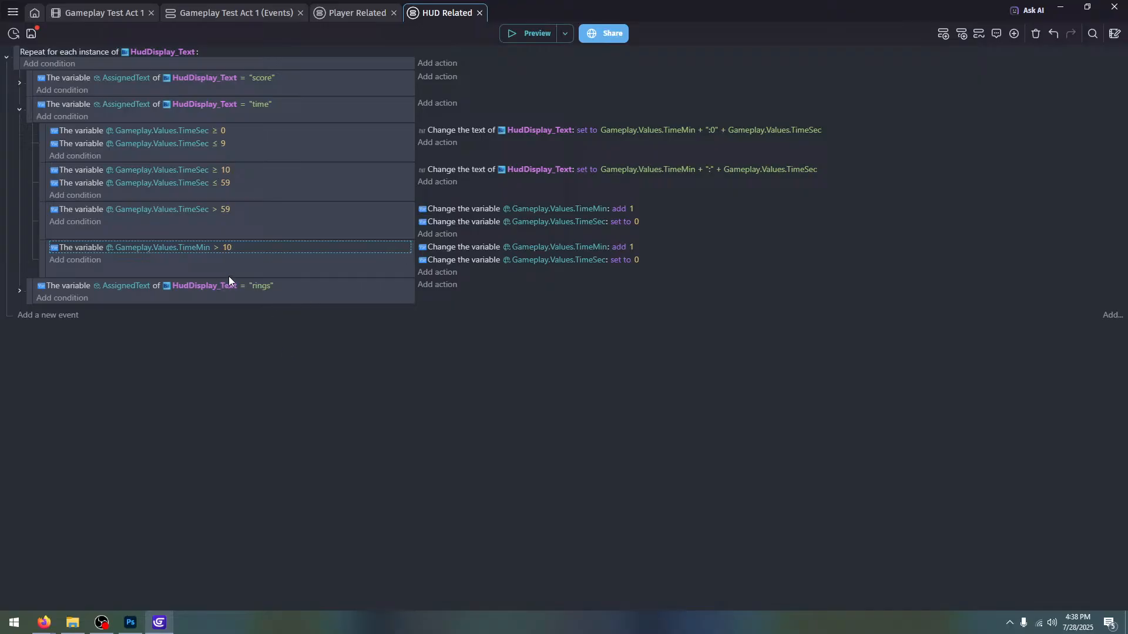
click(214, 248)
click(252, 274)
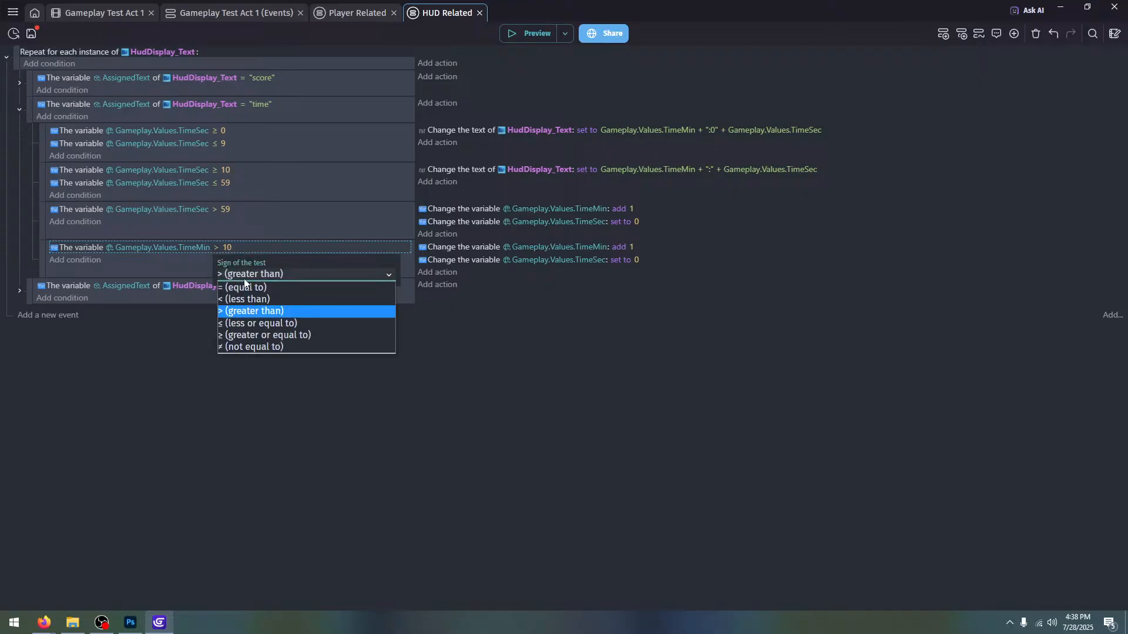
click(264, 335)
click(388, 417)
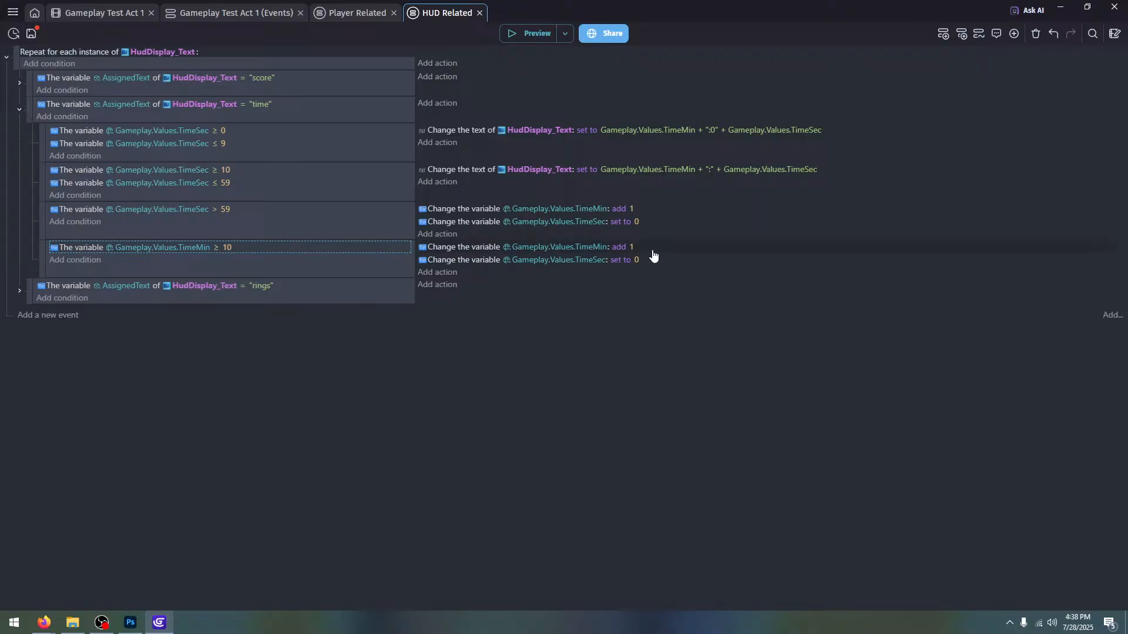
Make the duplicated event's actions set TimeMin to 9 and TimeSec to 59
click(632, 247)
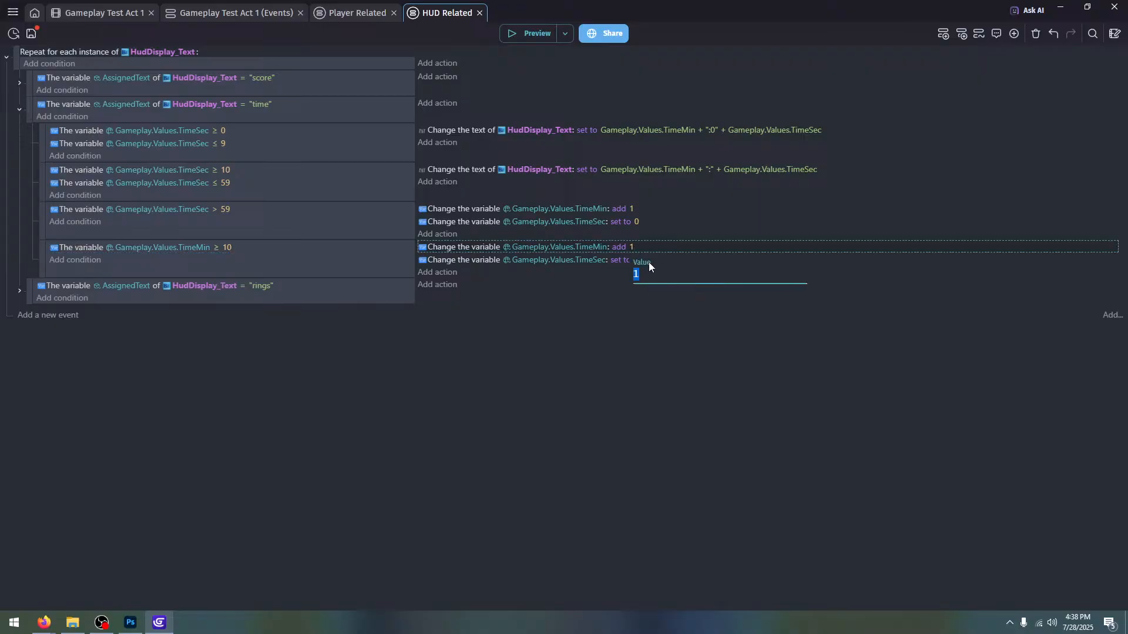
click(613, 249)
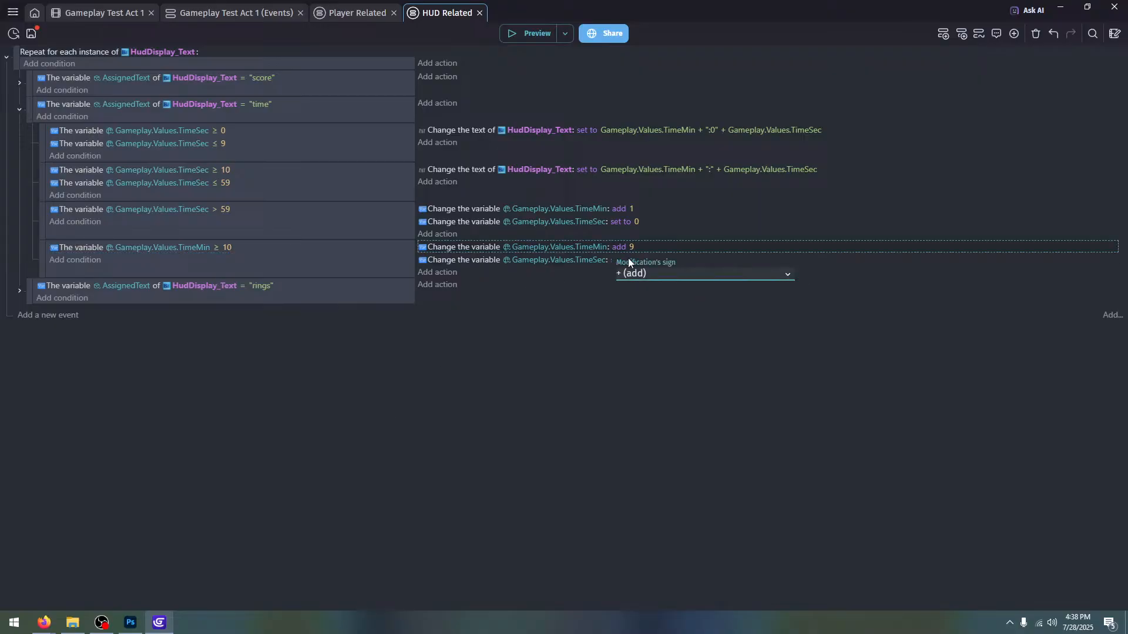
click(634, 272)
click(639, 287)
click(597, 314)
click(637, 262)
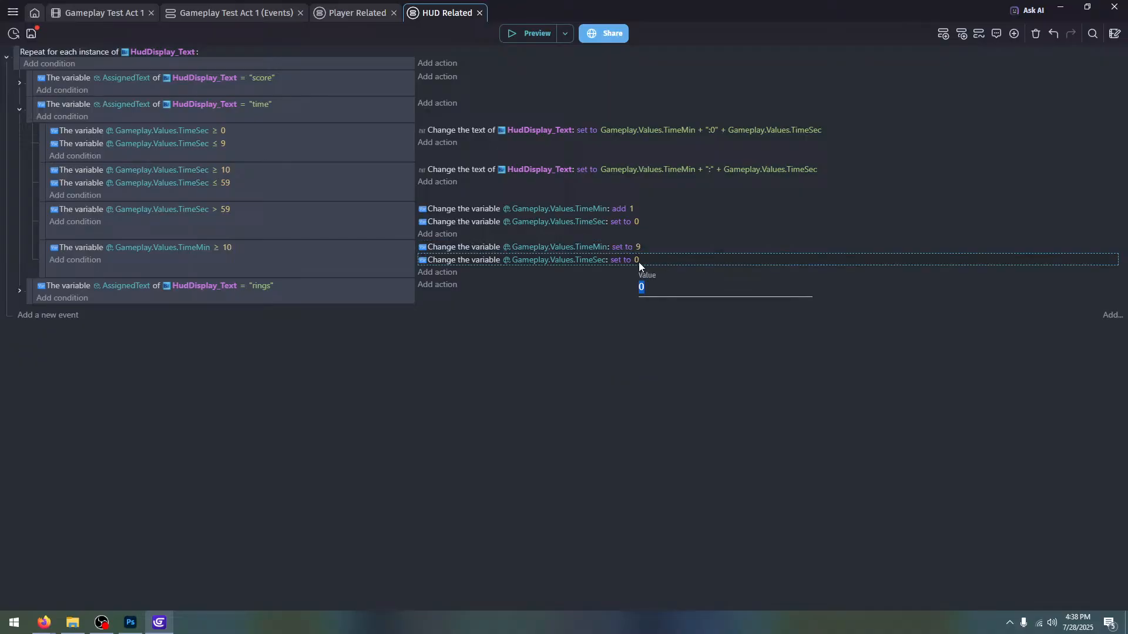
text(59)
click(667, 333)
Preview the Gameplay Test Act 1 scene to check the HUD time display, and close the preview
click(109, 13)
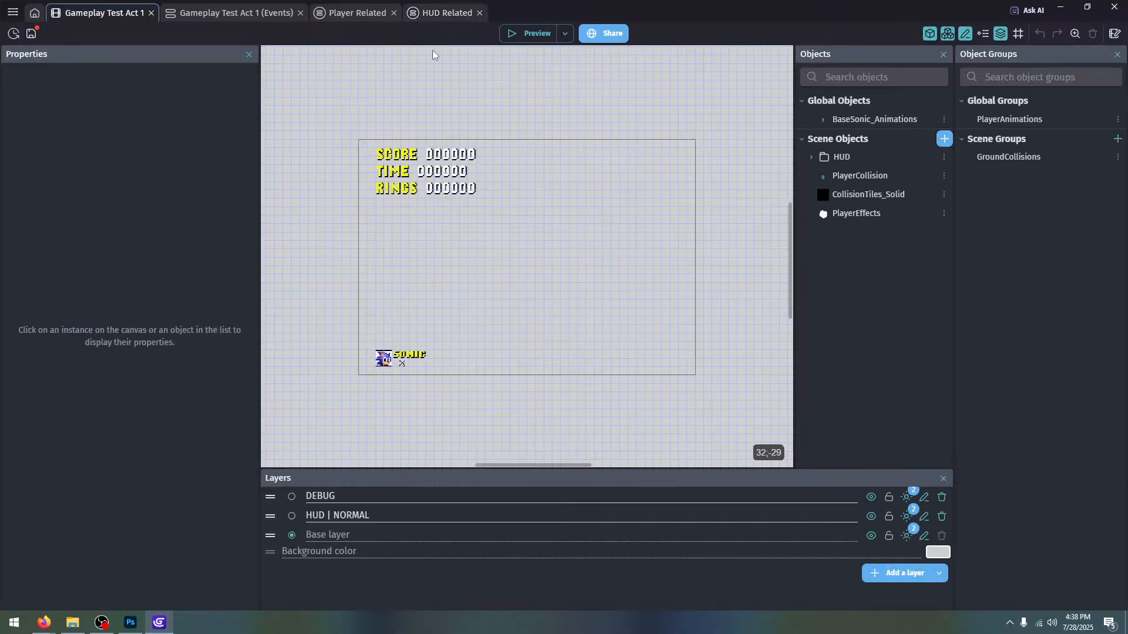
click(508, 30)
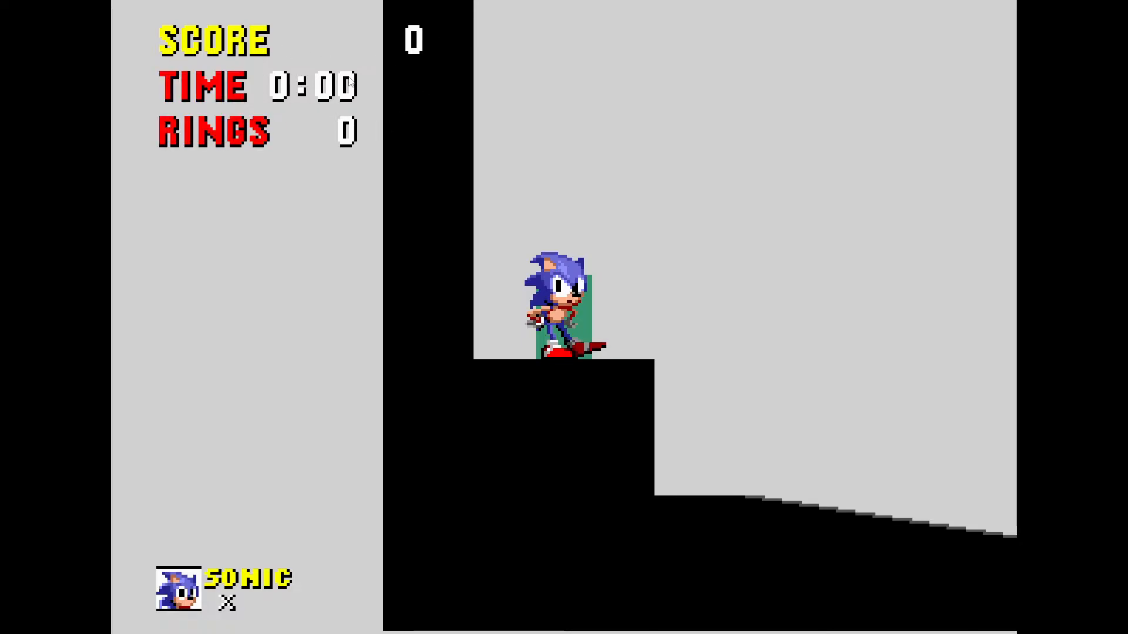
key(F11)
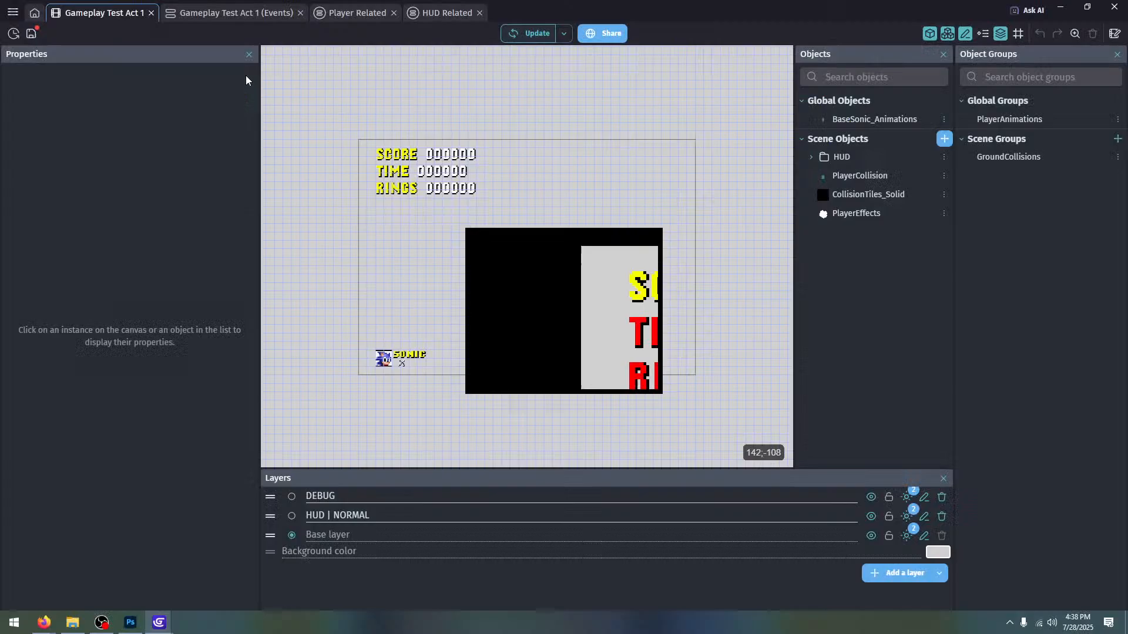
click(644, 236)
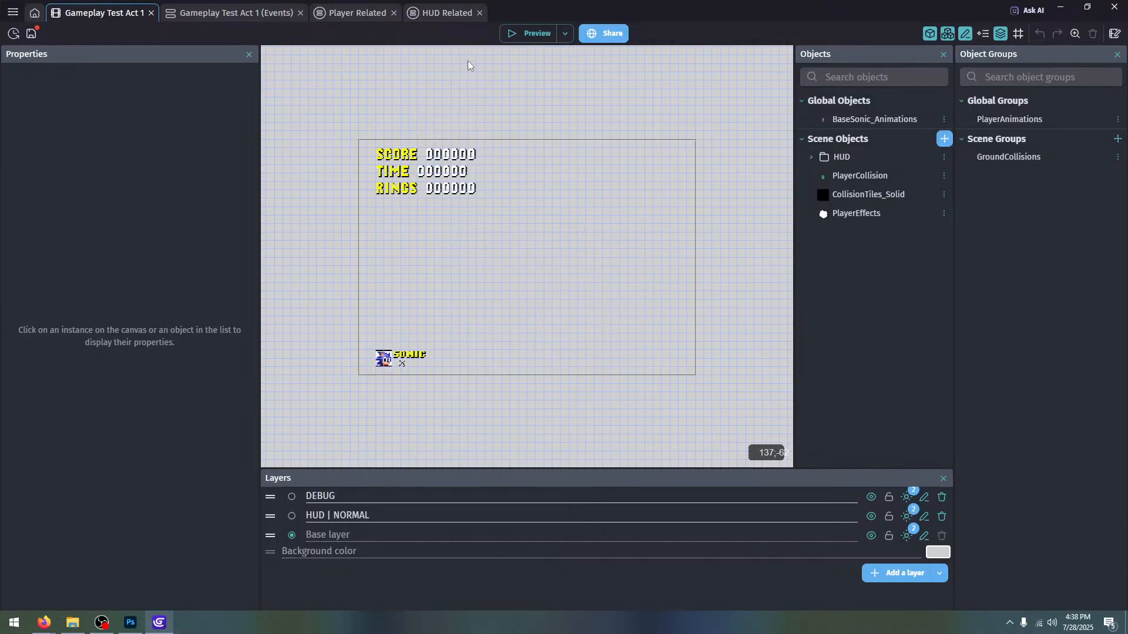
Save the project and return to the HUD Related events
key(ctrl+s)
click(340, 13)
click(447, 14)
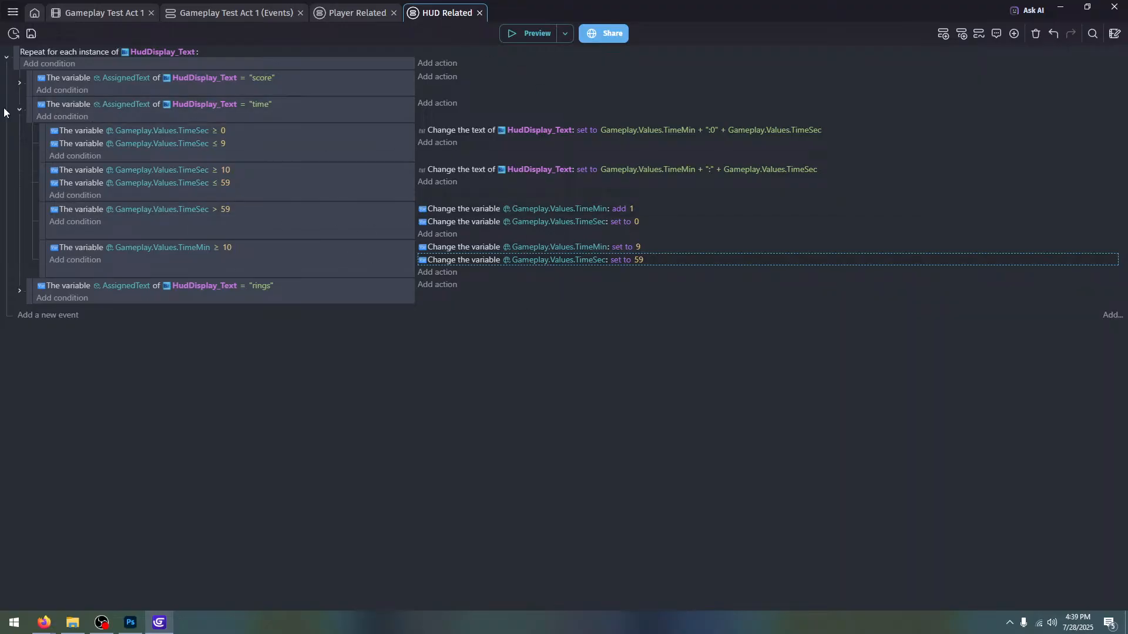
Add a new event at the end with a Repeat with a scene timer condition using timer "GameplayTime" every 1 second
click(63, 317)
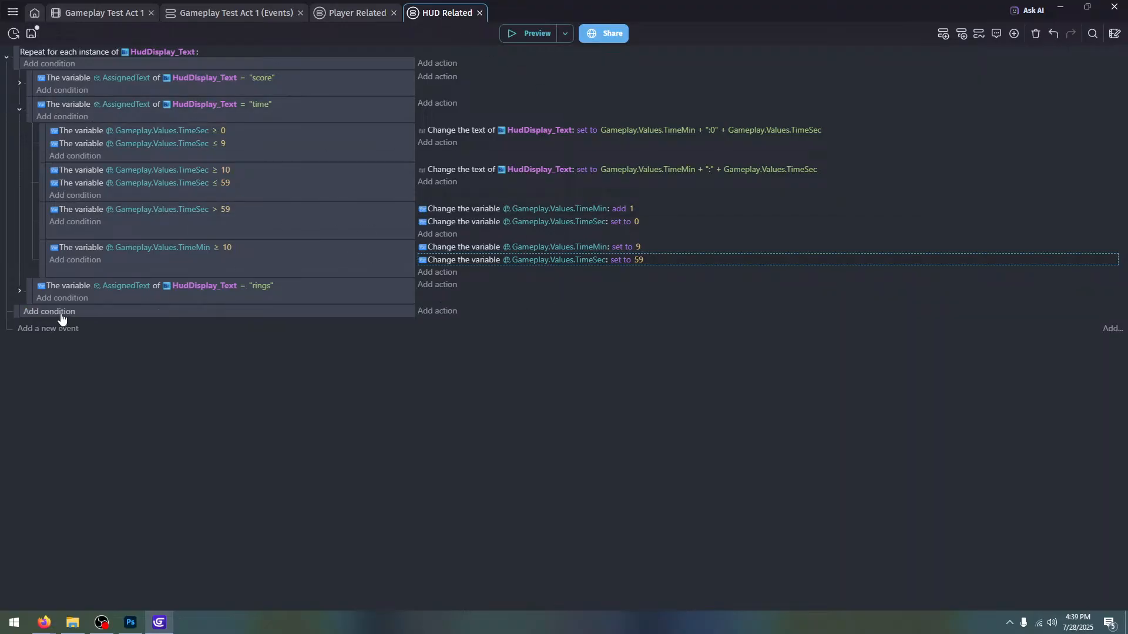
click(63, 316)
text(rep)
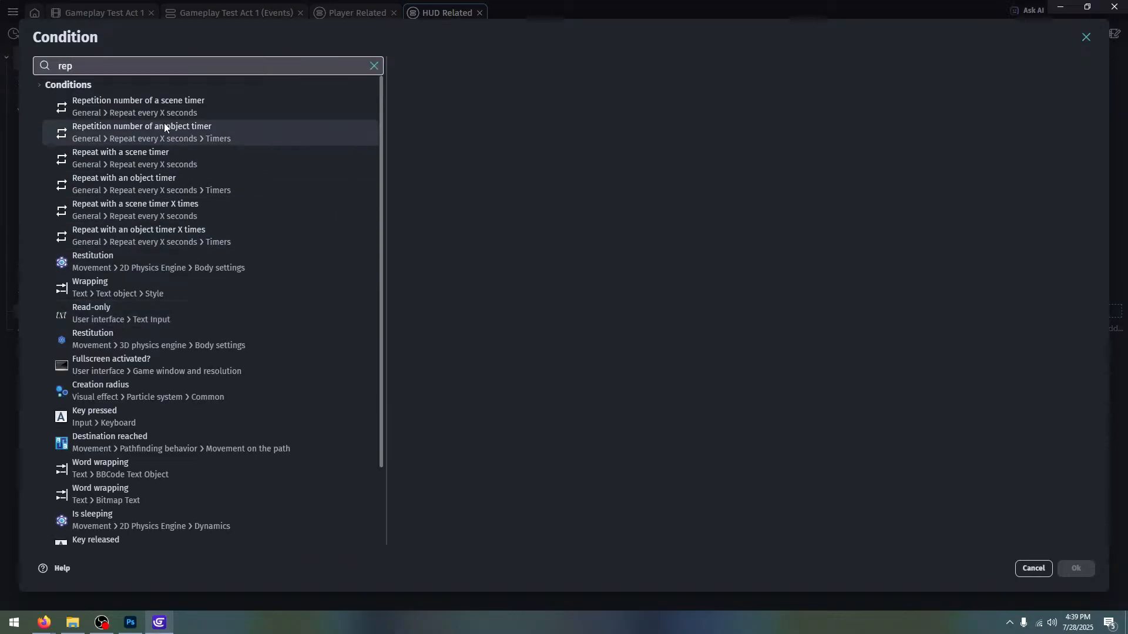
click(227, 154)
text(")
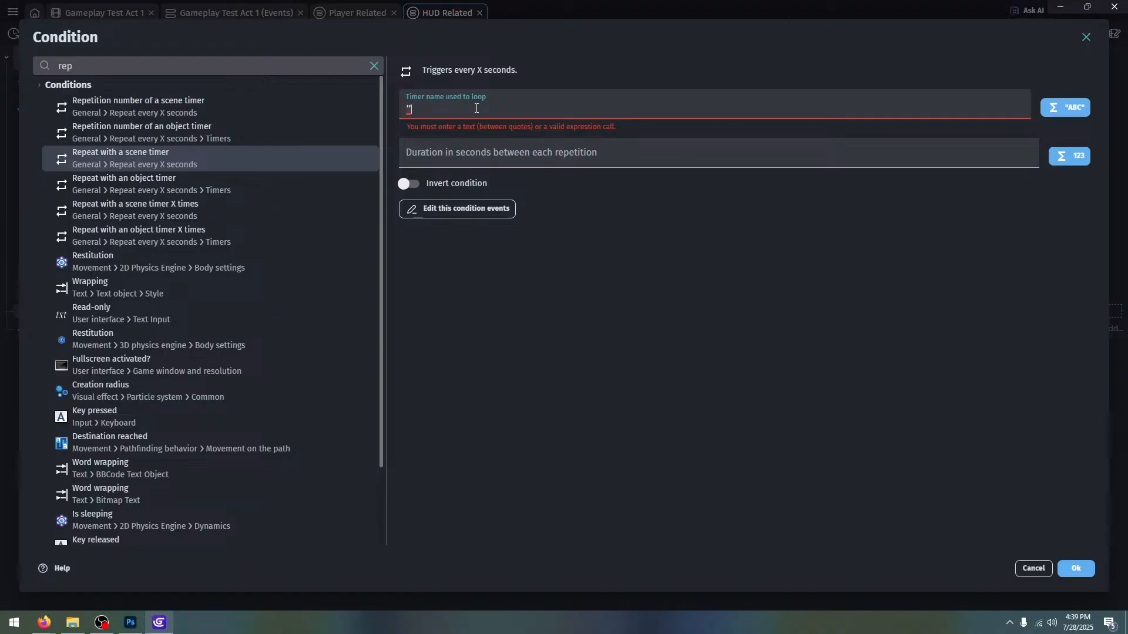
text(GameplayTime)
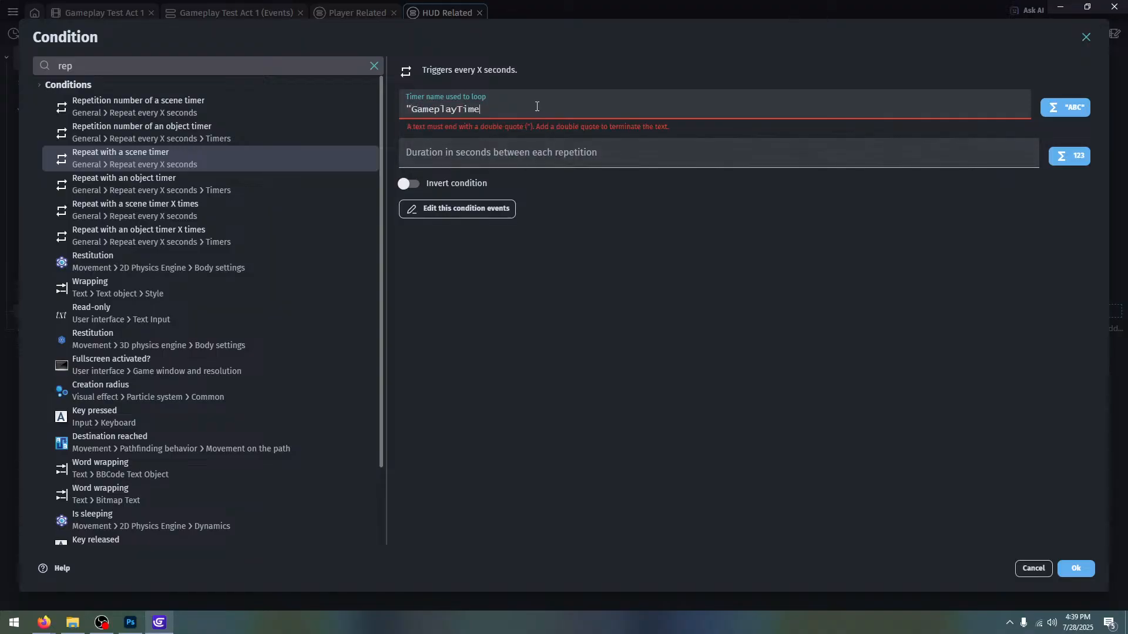
text(")
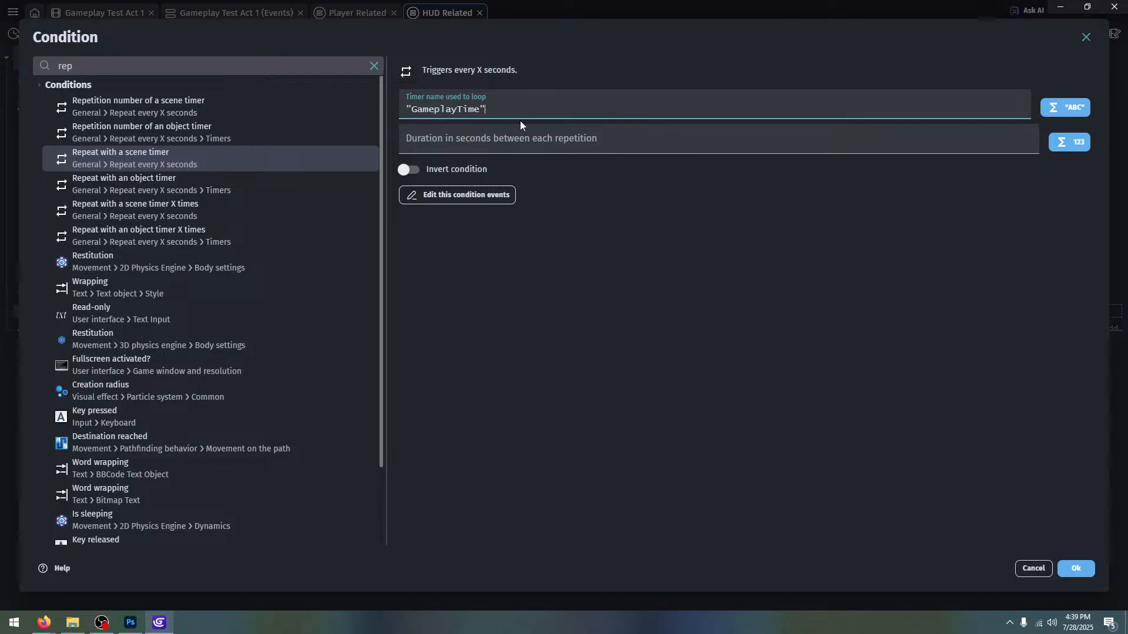
click(562, 139)
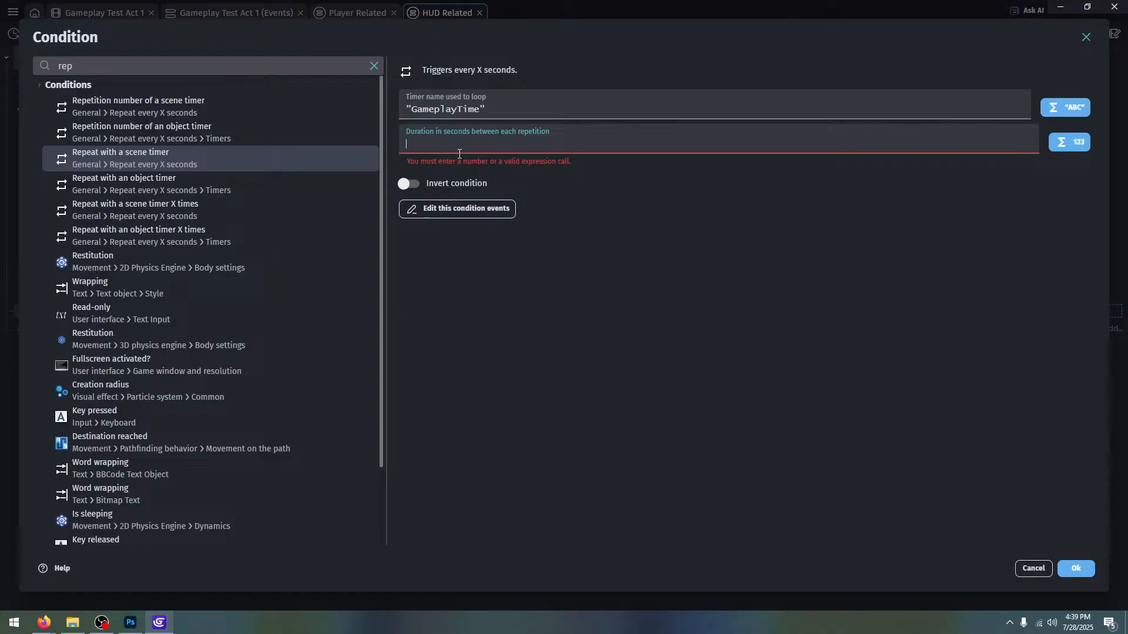
text(1)
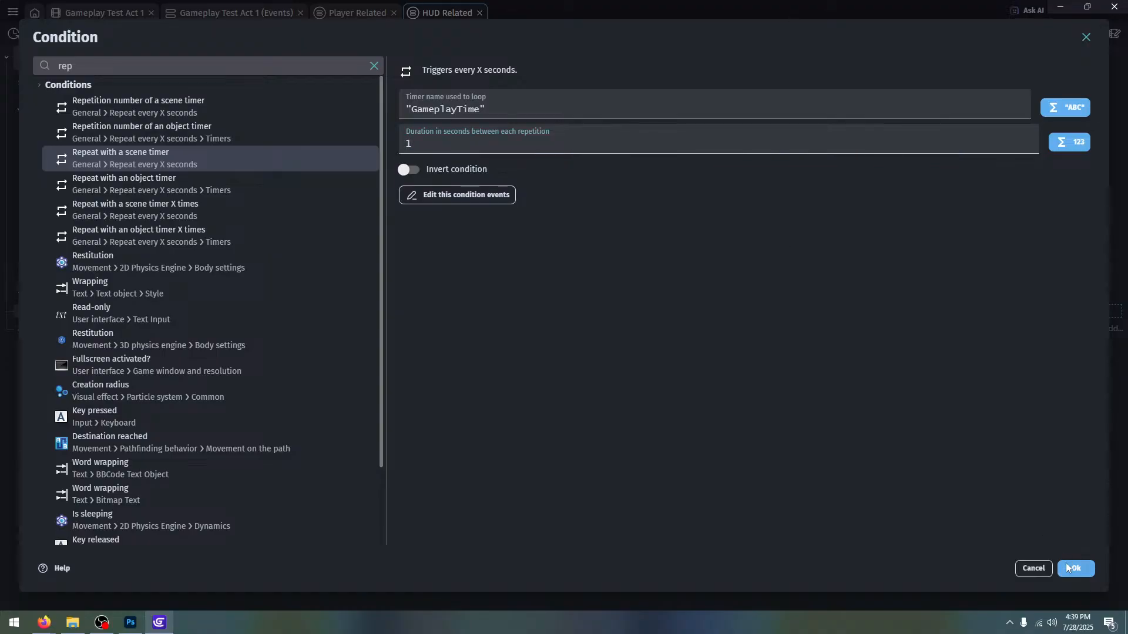
click(1068, 567)
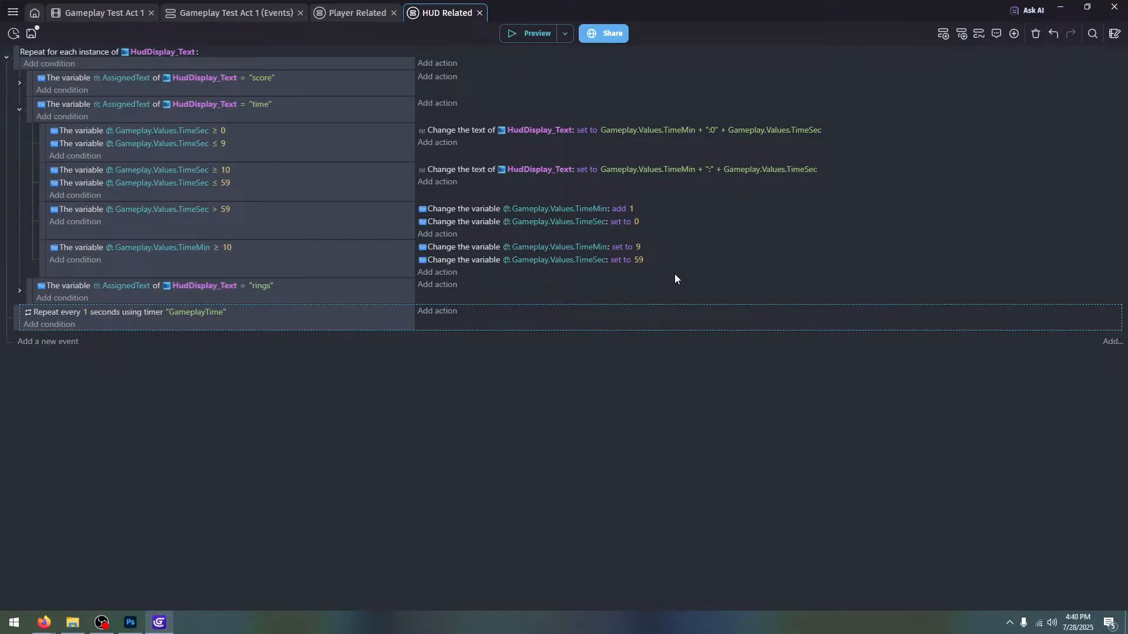
Give the GameplayTime timer event an action that adds 1 to Gameplay.Values.TimeSec, reusing the TimeMin action
click(653, 212)
key(ctrl+c)
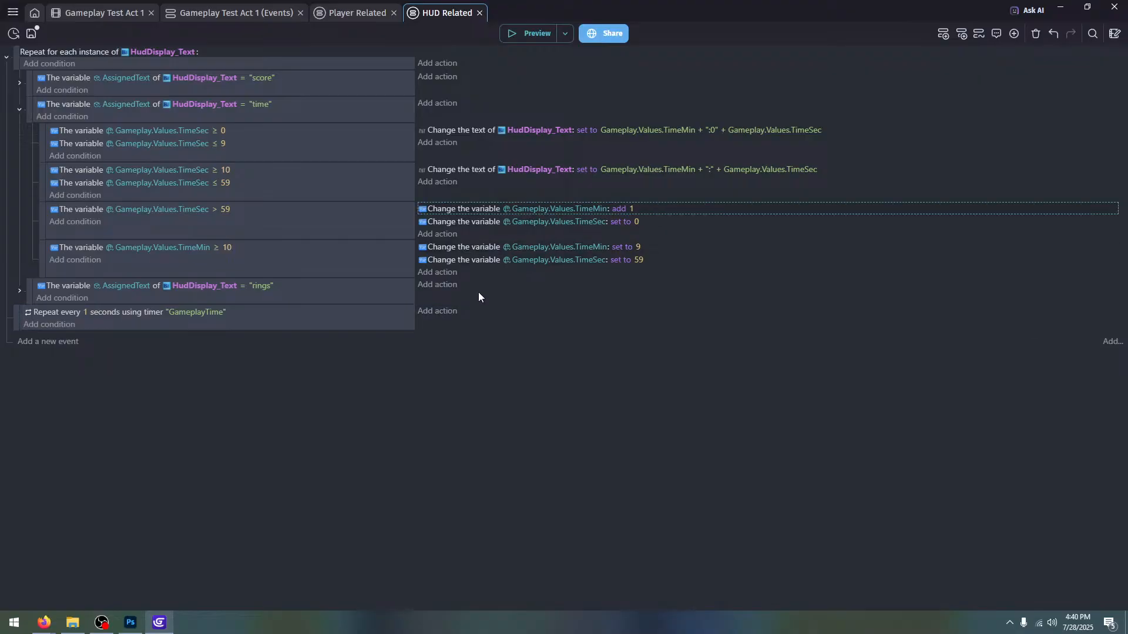
click(493, 309)
click(560, 223)
key(ctrl+c)
click(544, 397)
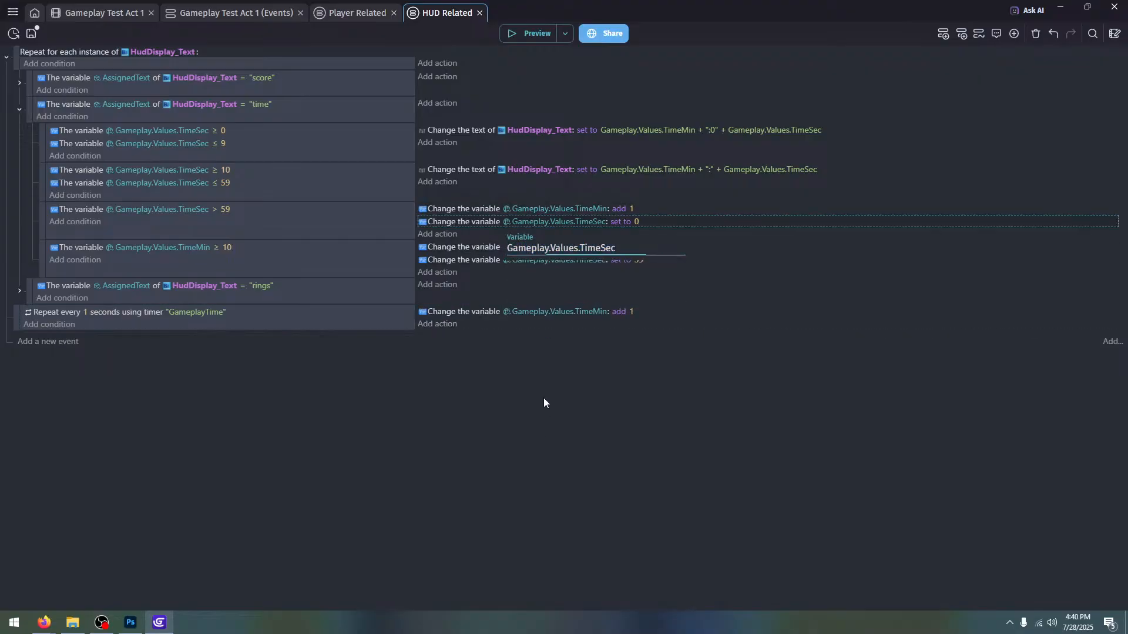
click(569, 310)
key(ctrl+v)
click(509, 436)
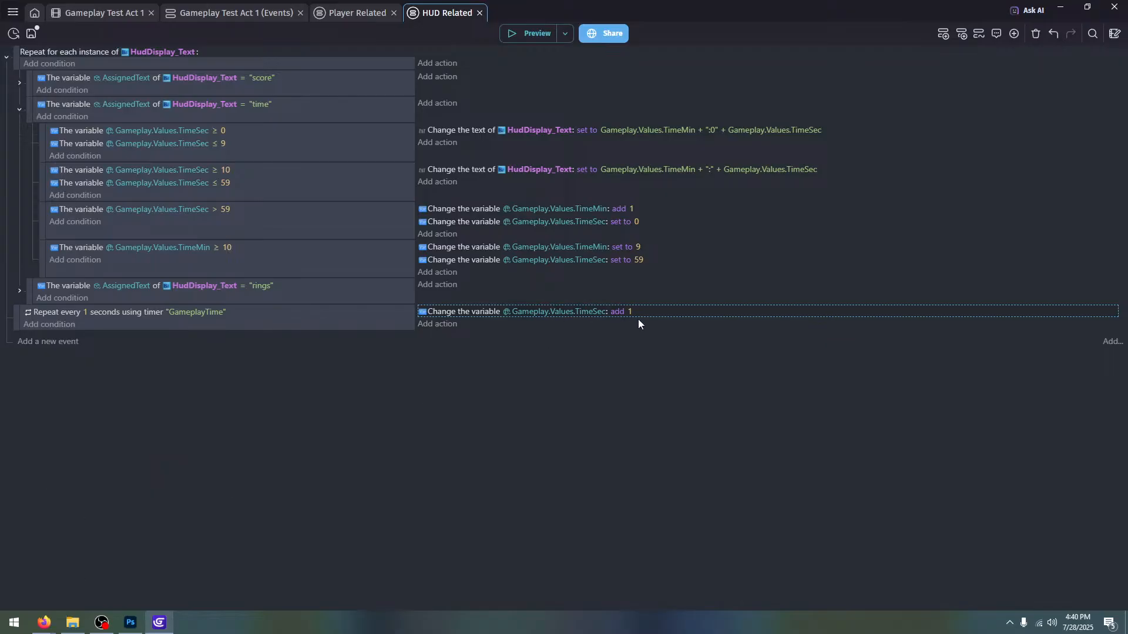
Preview the scene to check the HUD time counting seconds, and close the preview
click(543, 30)
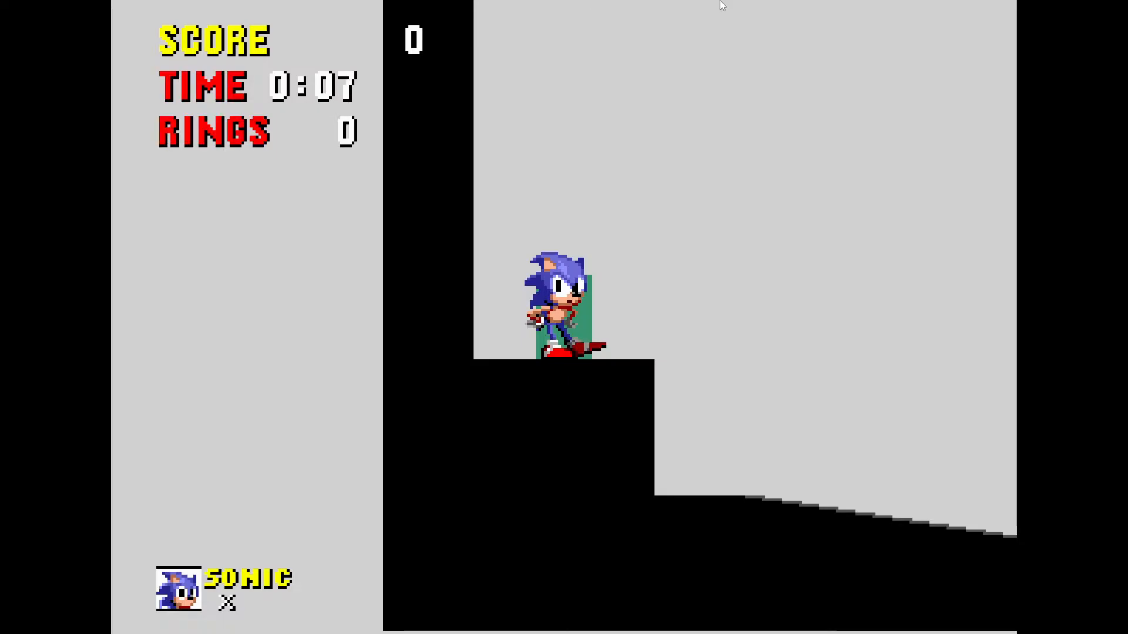
key(F11)
click(645, 237)
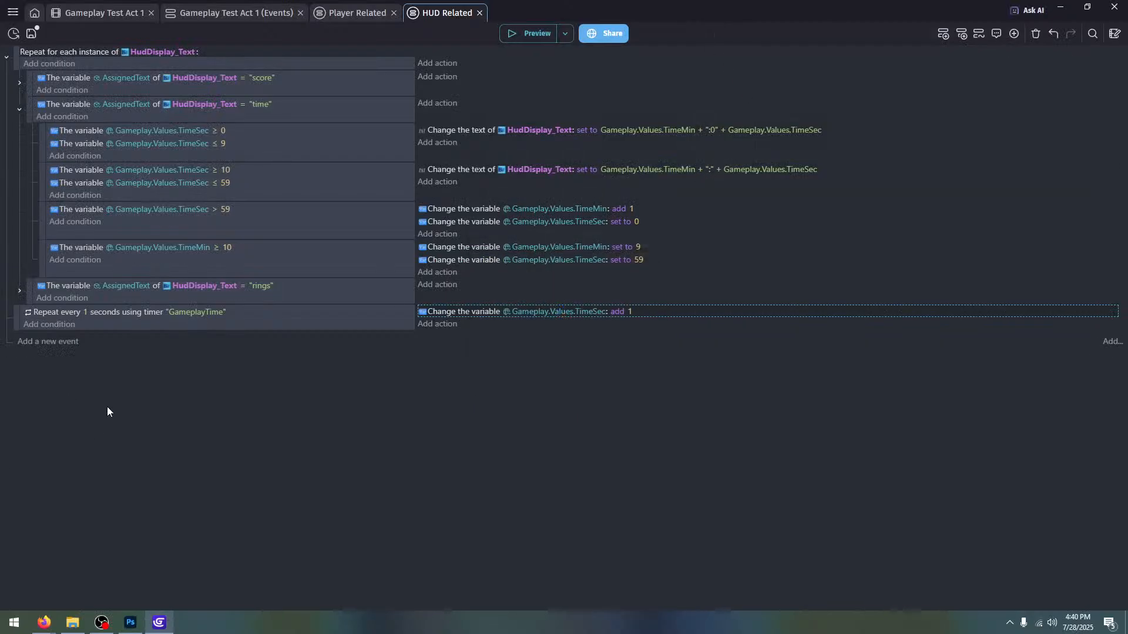
Set the GameplayTime timer's repeat interval to 0.1 seconds
click(82, 313)
click(84, 312)
text(0.1)
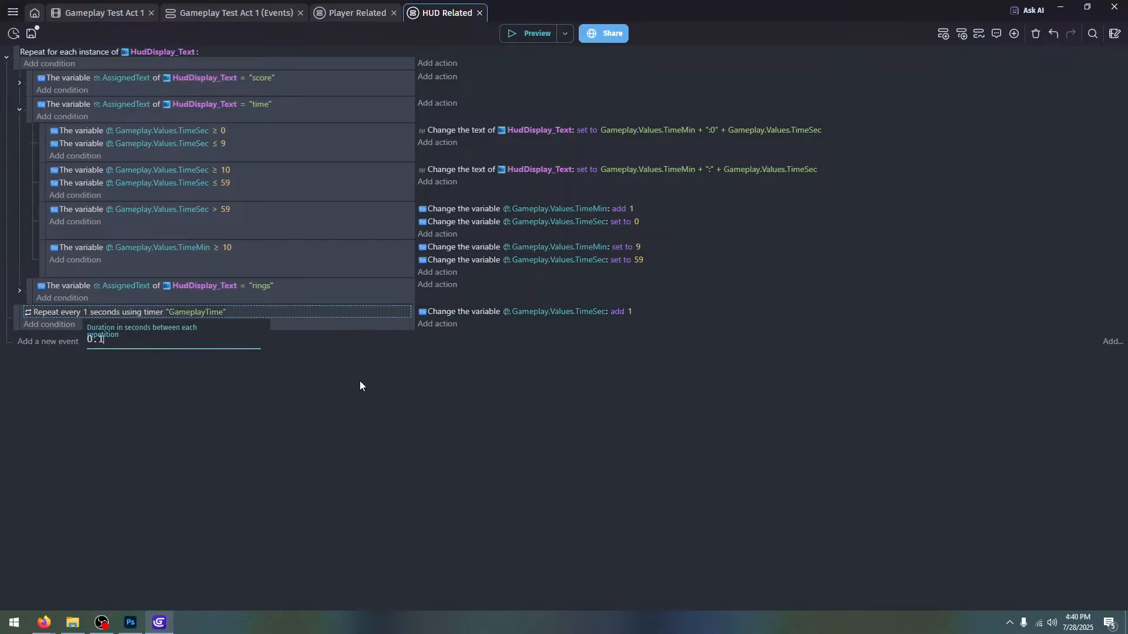
key(Return)
Preview the scene enlarged, moving Sonic around while checking how the HUD time rolls over into minutes, and close the preview
click(508, 48)
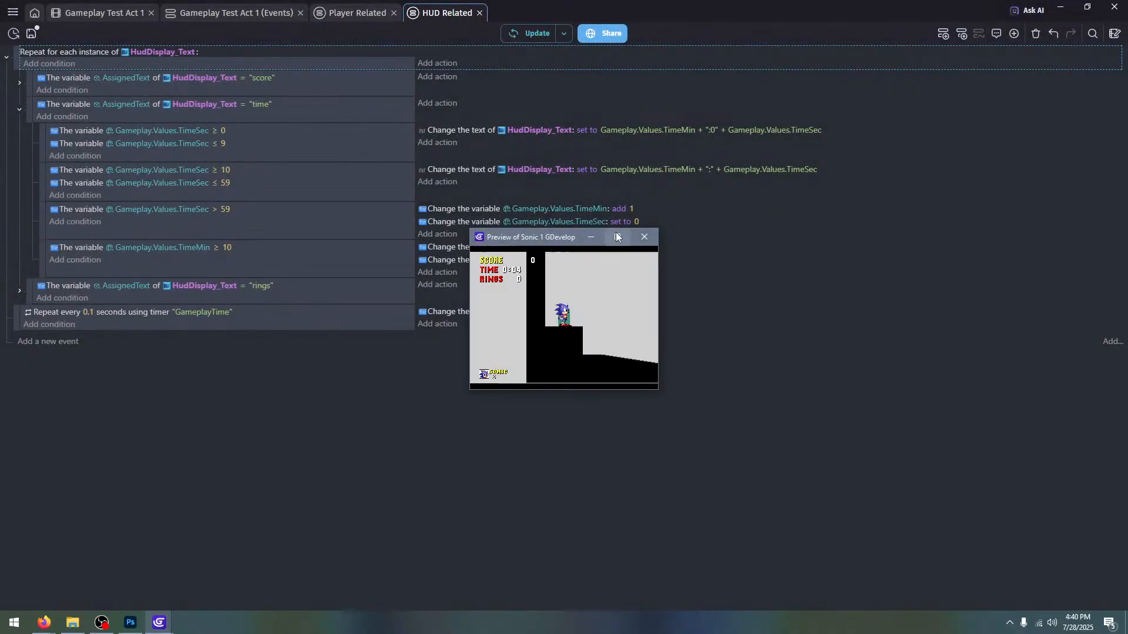
click(617, 237)
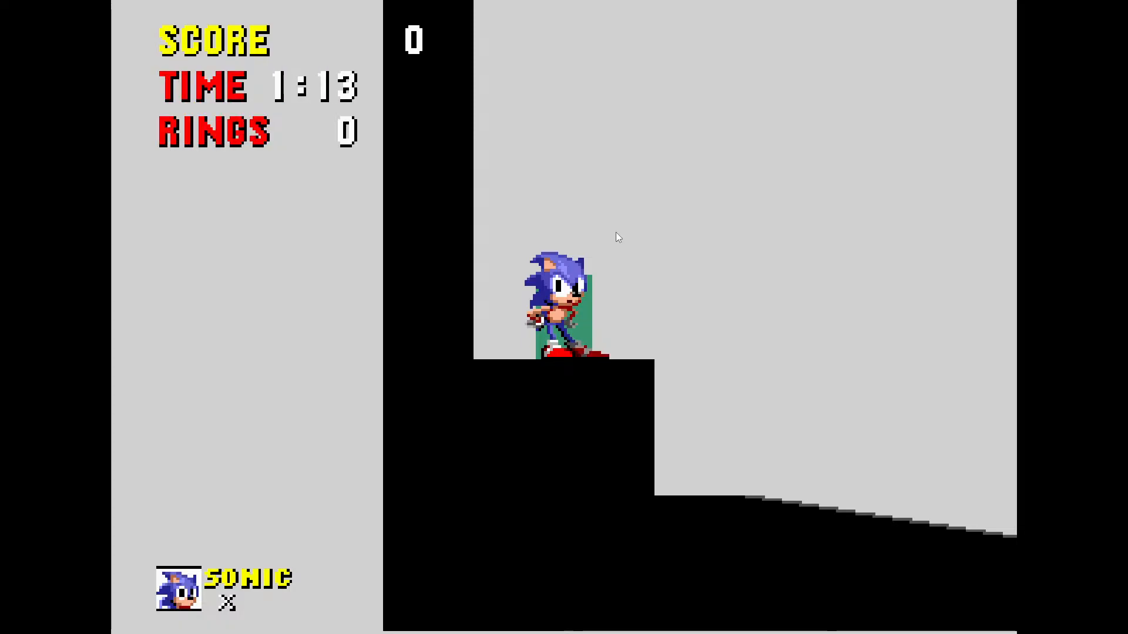
key(Down)
key(space)
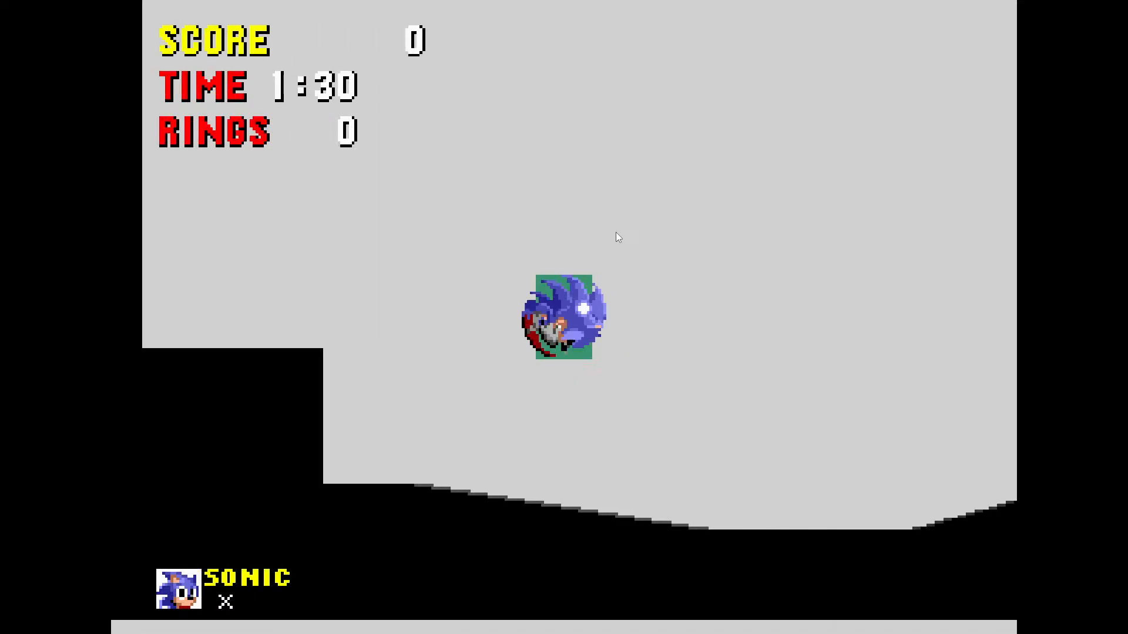
key(Left)
key(space)
key(space)
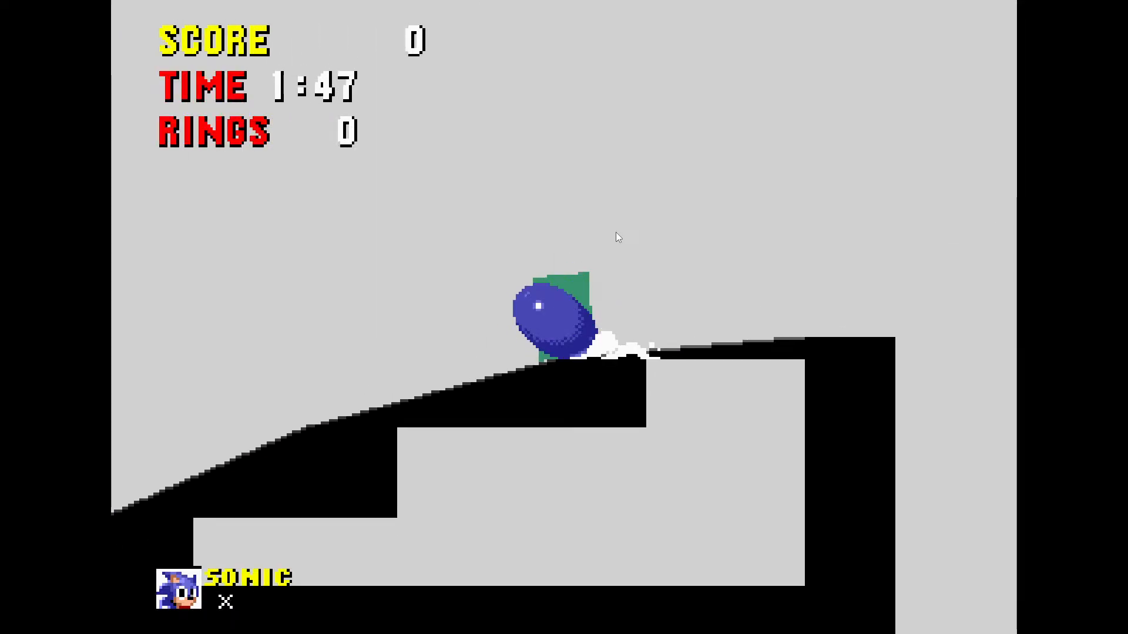
key(space)
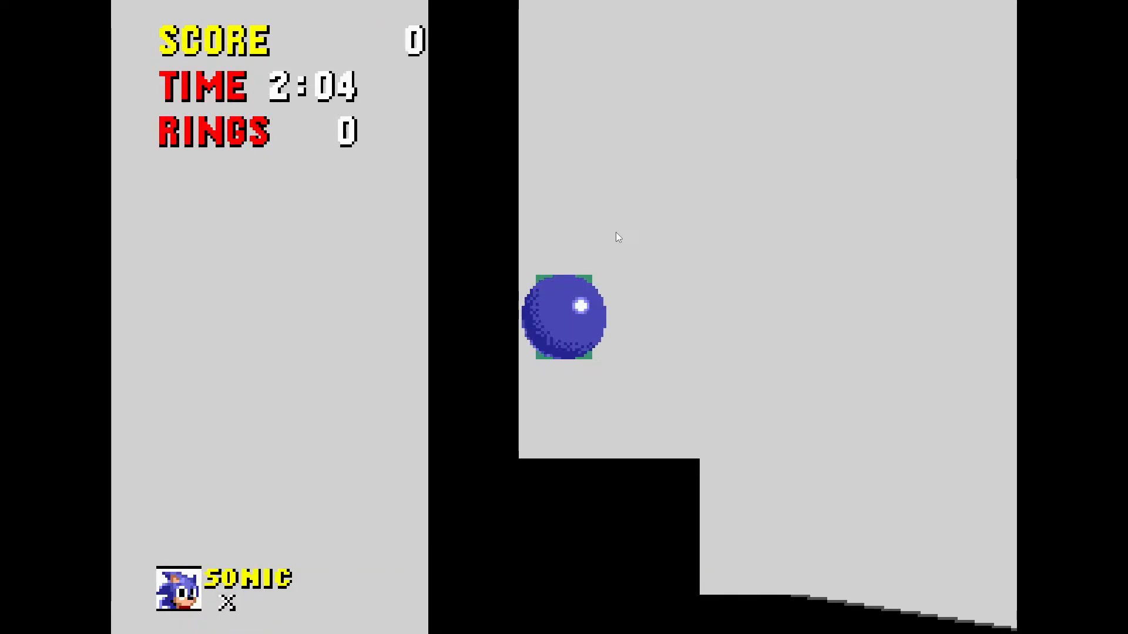
key(Right)
key(Down)
key(space)
key(Left)
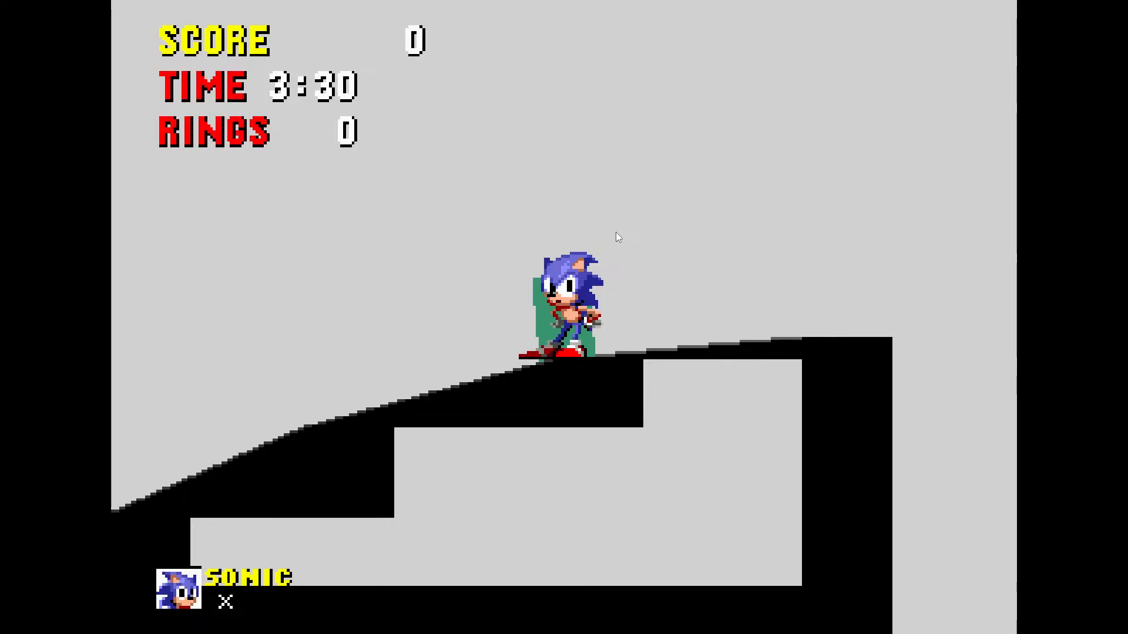
key(Down)
key(space)
key(space)
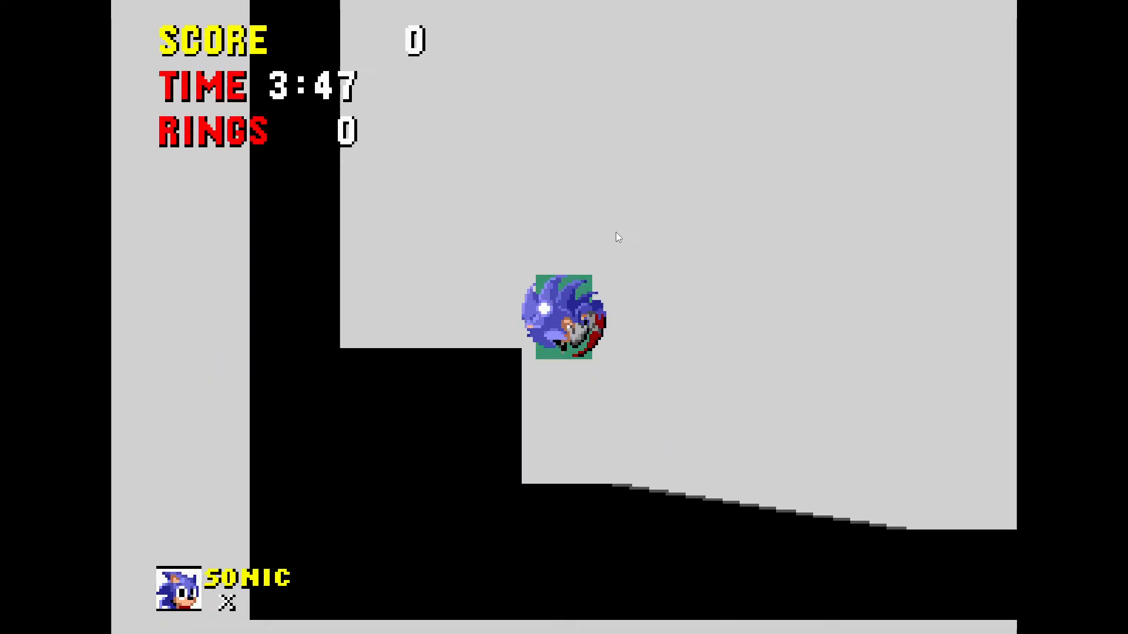
key(Right)
key(Left)
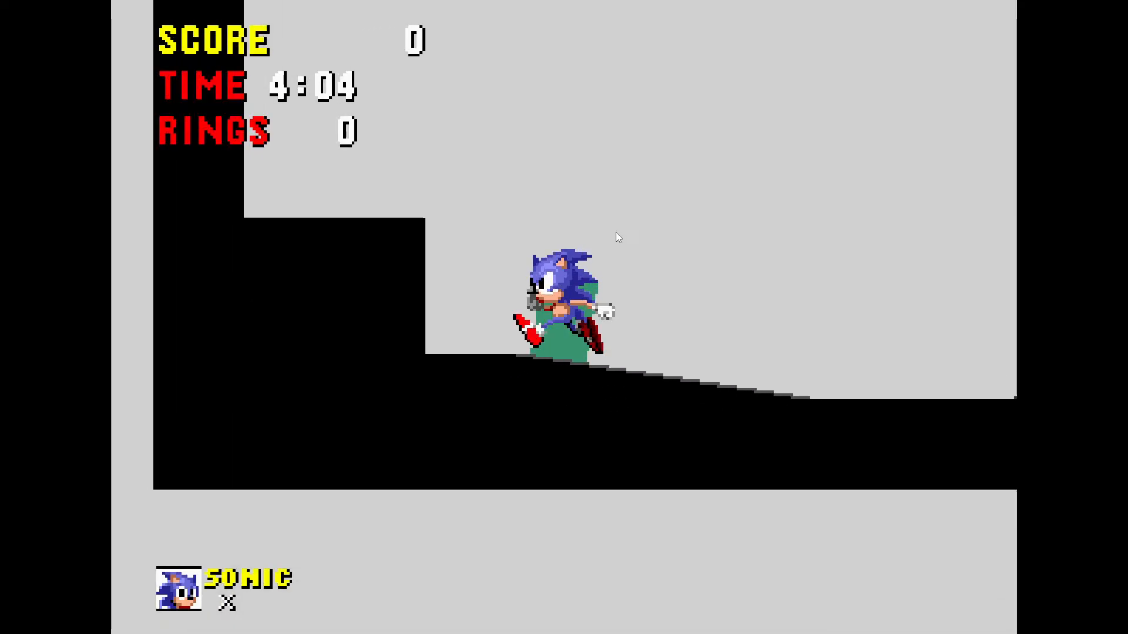
key(Down)
key(space)
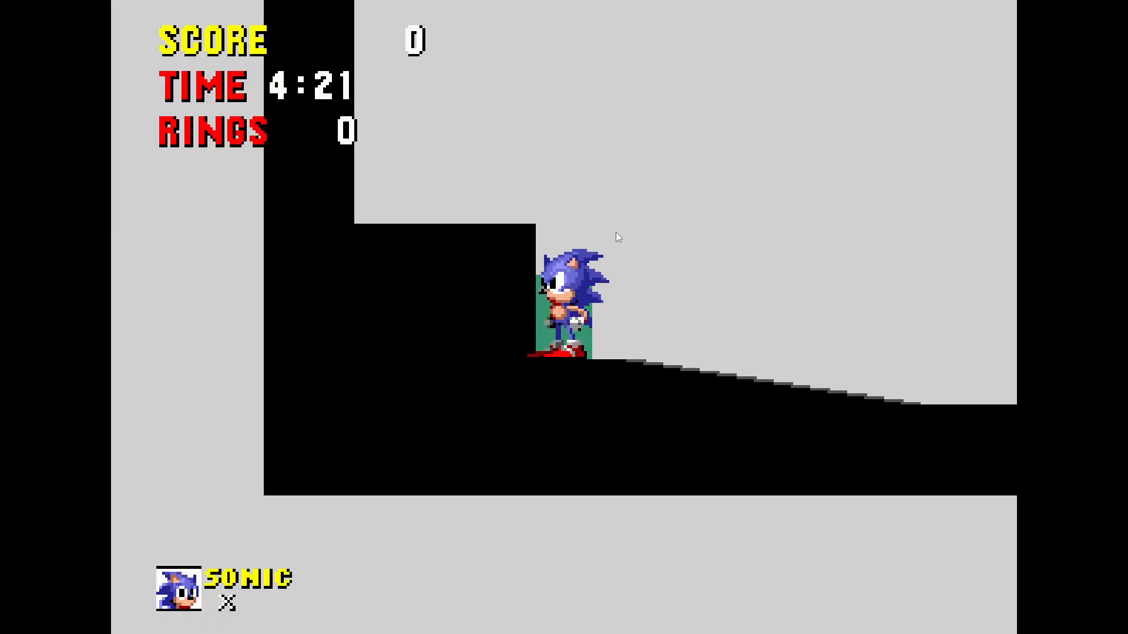
key(F11)
click(646, 237)
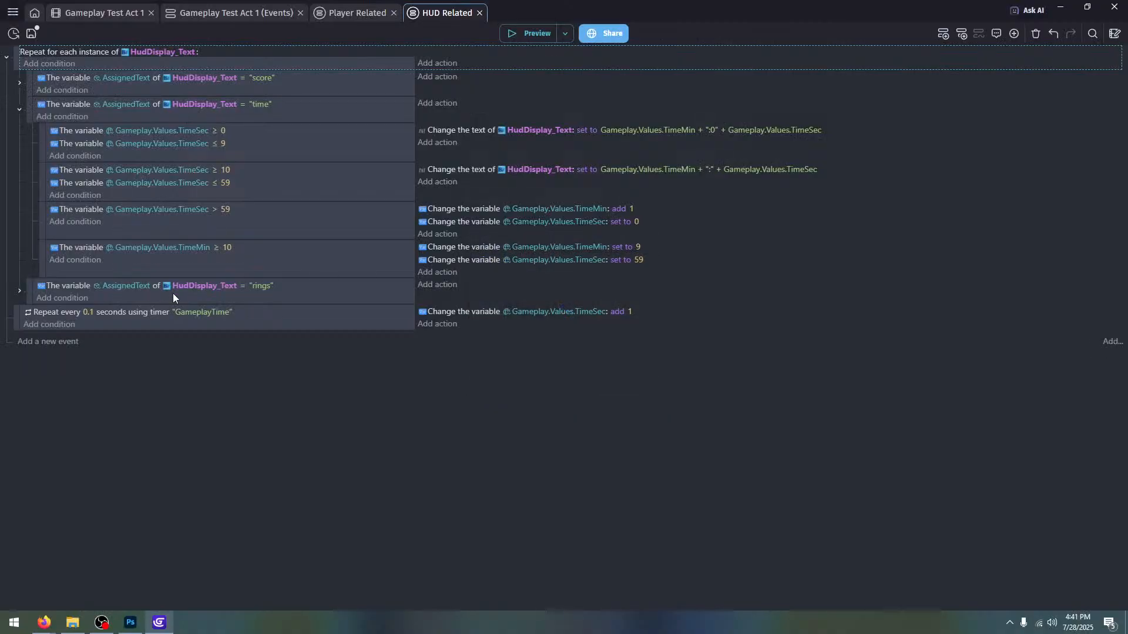
Set the GameplayTime timer's repeat interval to 0.01 seconds
click(86, 312)
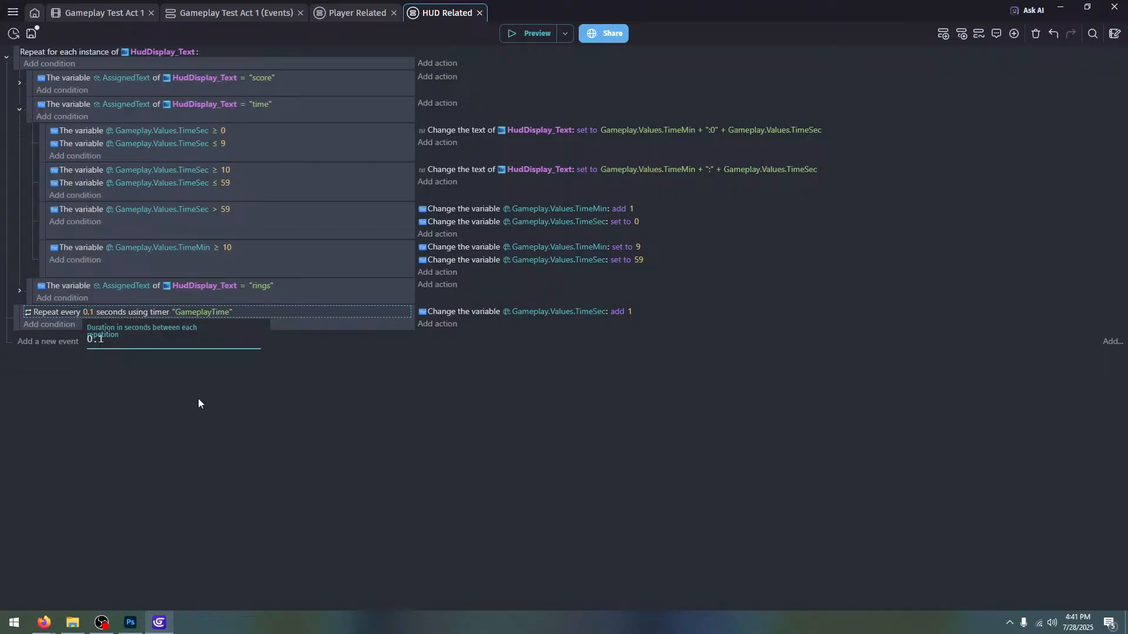
text(0)
key(Return)
Preview the scene full screen, playing as Sonic to check whether the HUD time stops at its 9:59 limit, and close the preview
click(529, 33)
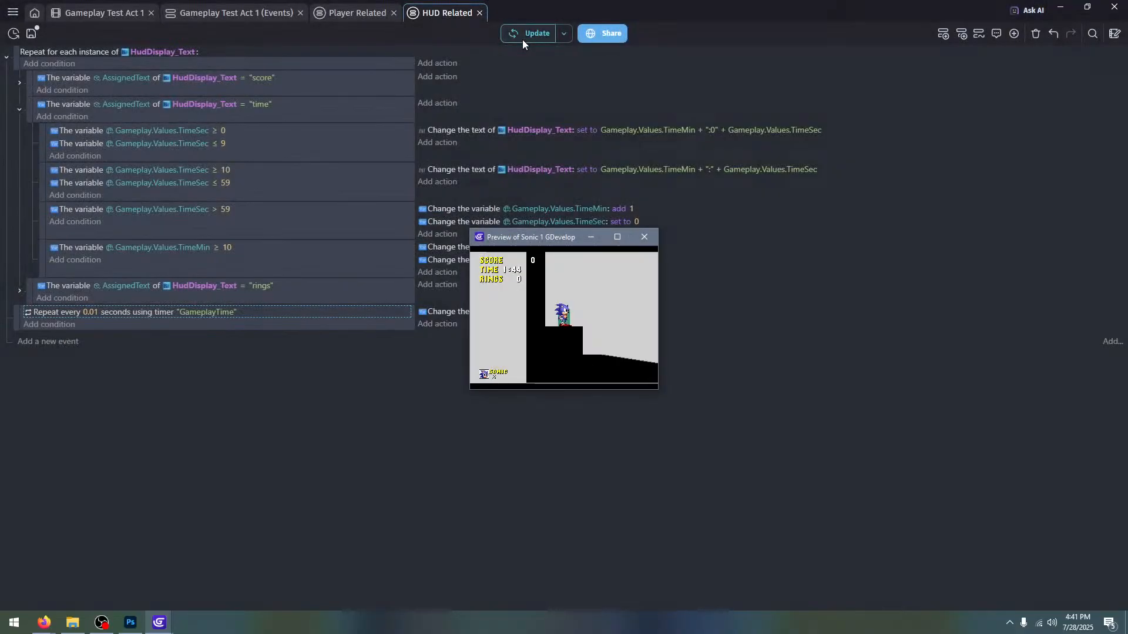
key(F11)
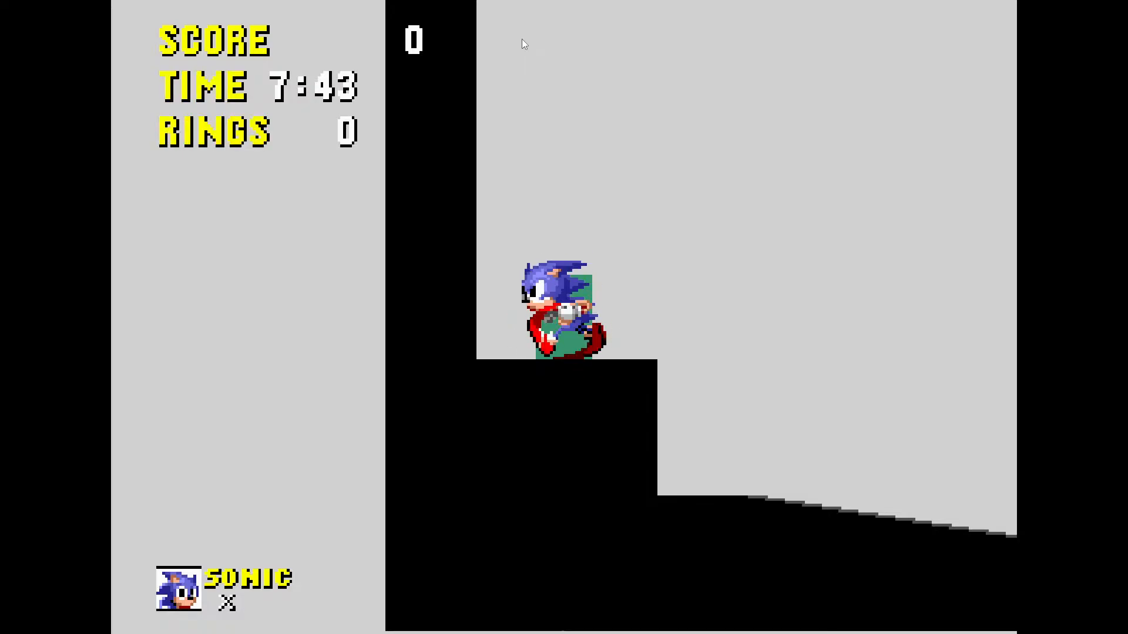
key(Left)
key(Down)
key(space)
key(Right)
key(Down)
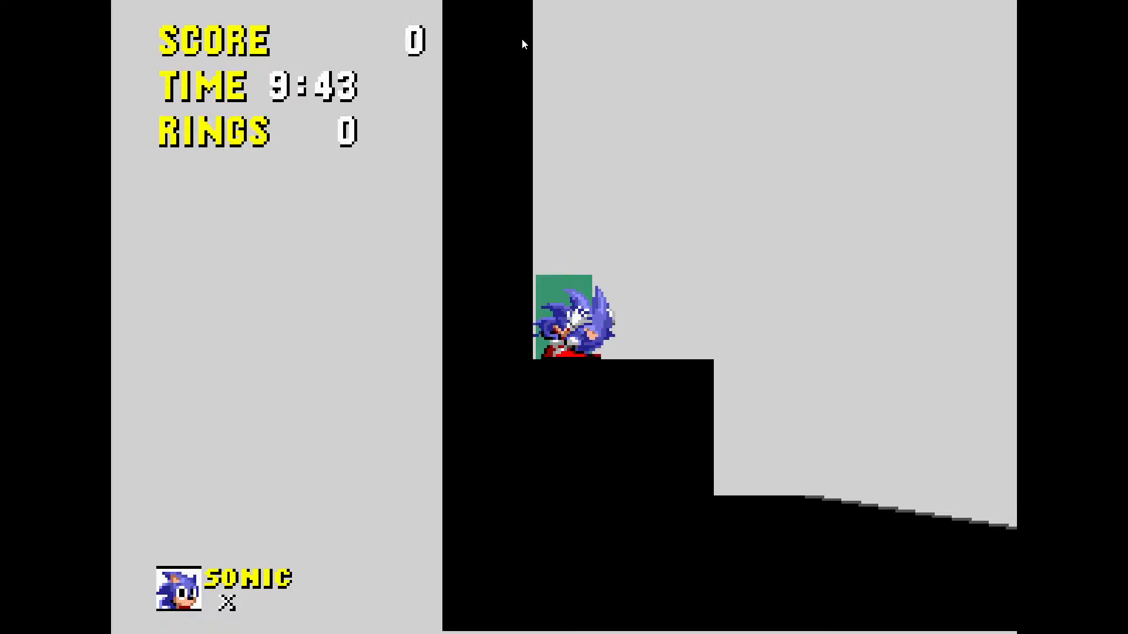
key(space)
key(Left)
key(Right)
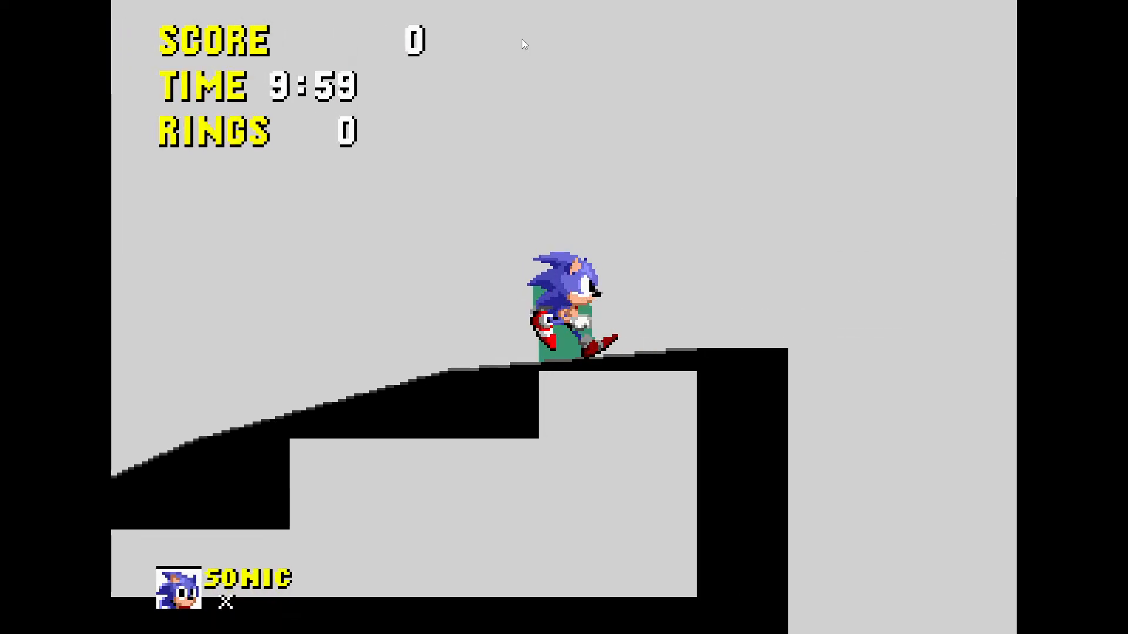
key(Left)
key(Right)
key(Left)
key(Right)
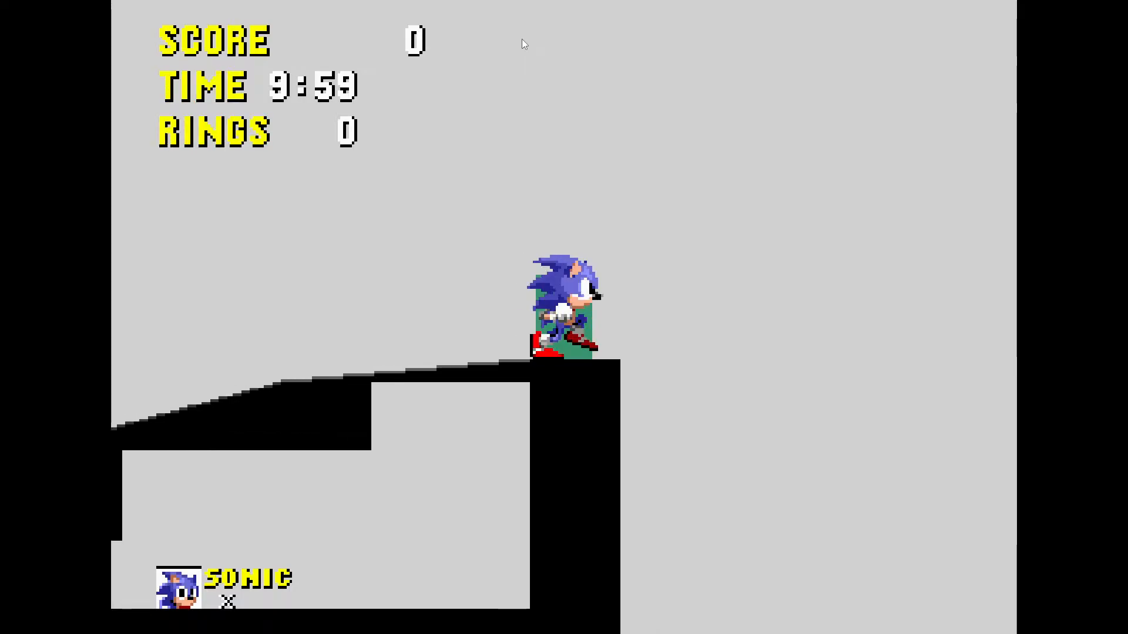
key(Down)
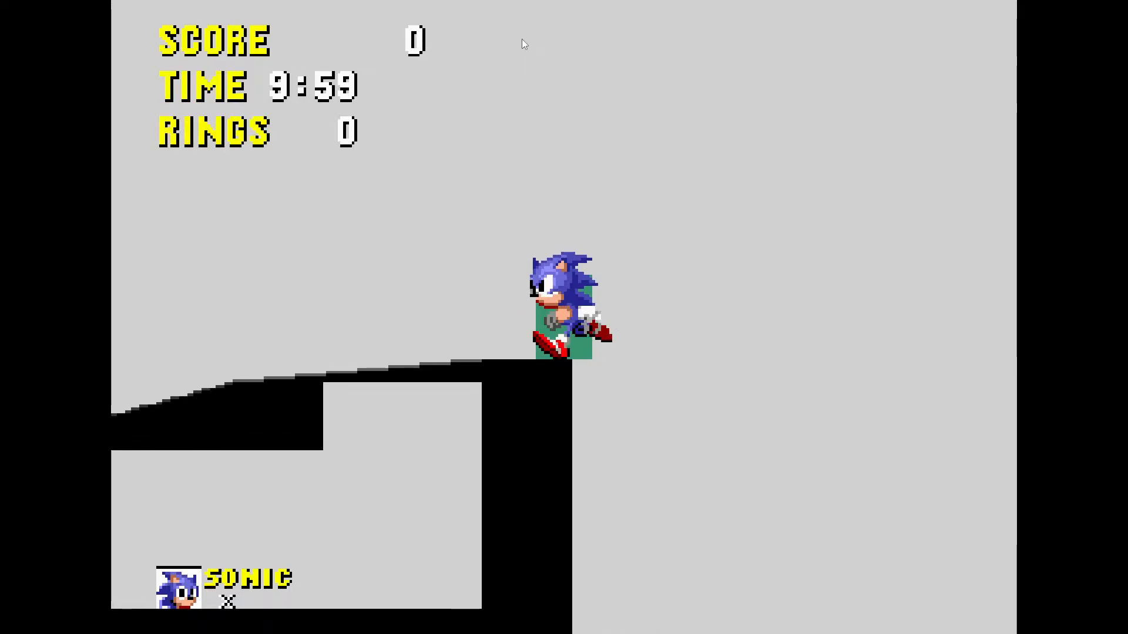
key(space)
key(space)
key(Right)
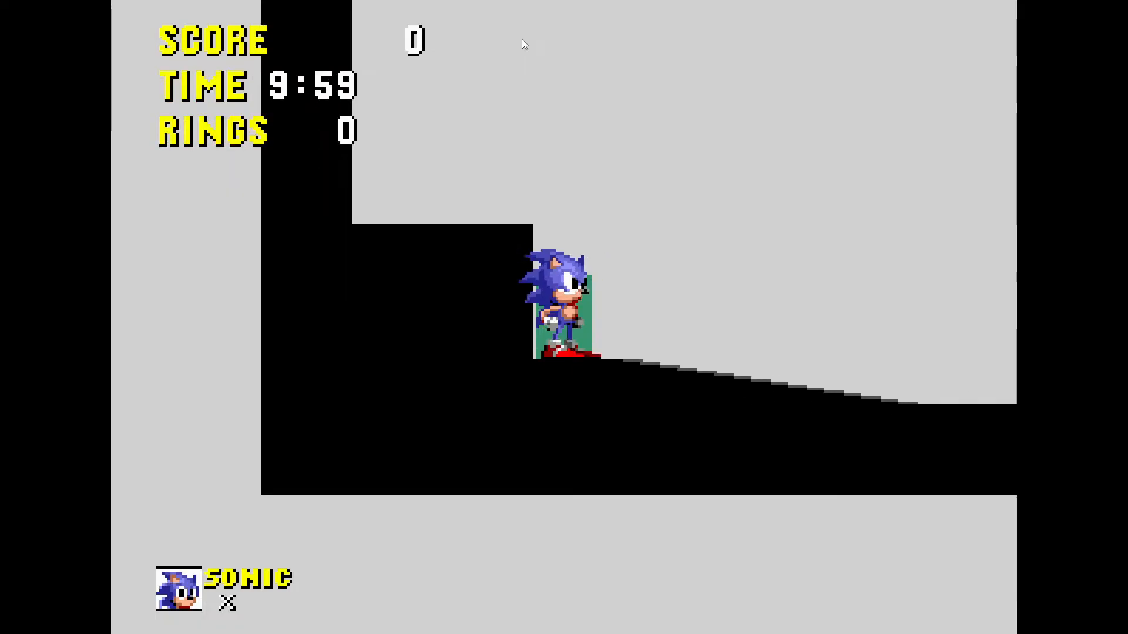
key(F11)
click(644, 236)
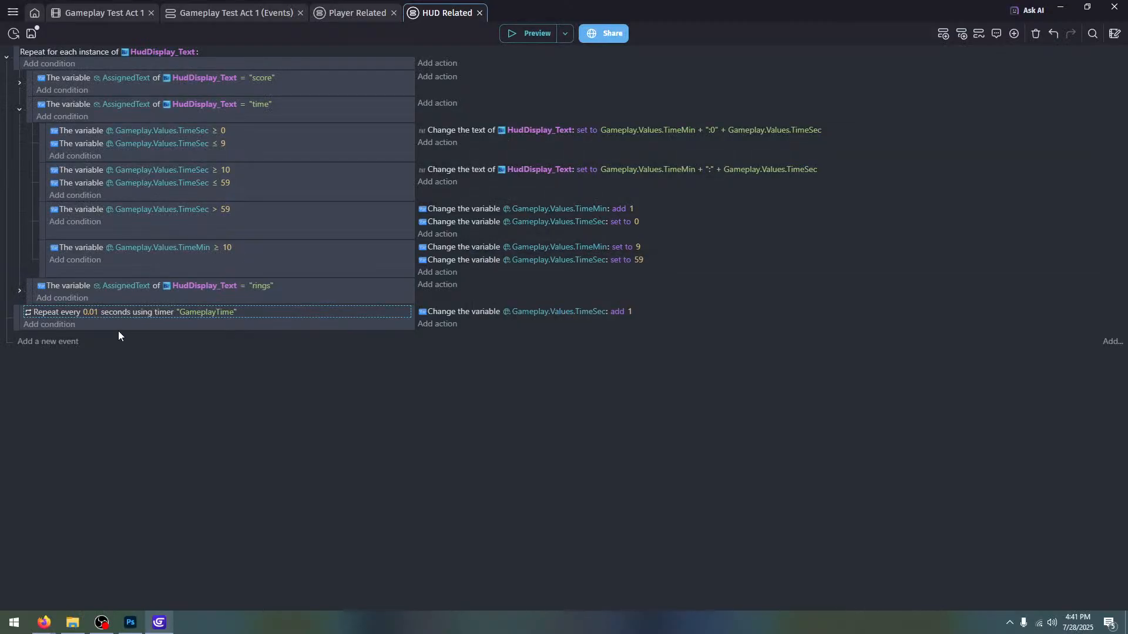
Set the GameplayTime timer's repeat interval to 1 second and collapse the HudDisplay_Text for-each event
click(91, 312)
text(1)
key(Return)
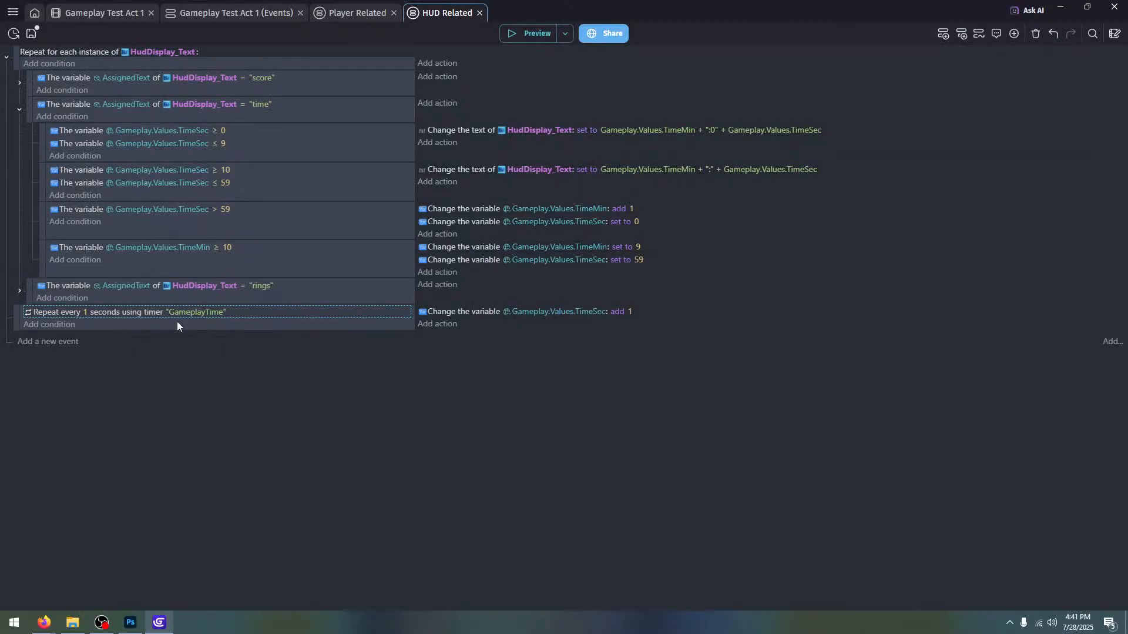
click(6, 59)
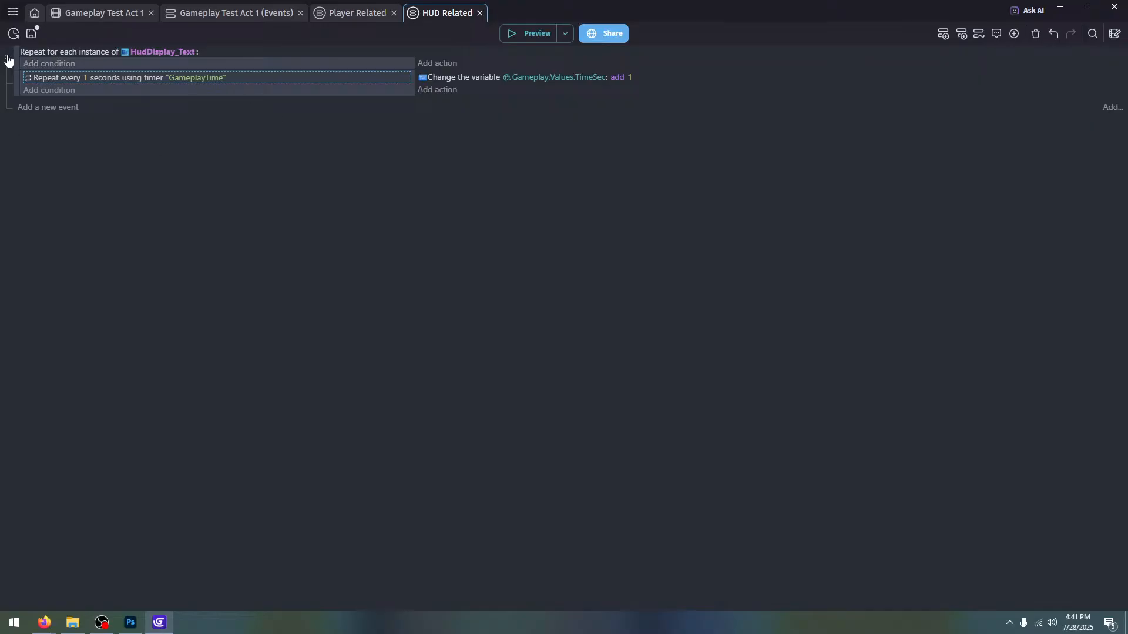
click(7, 58)
click(7, 59)
click(558, 85)
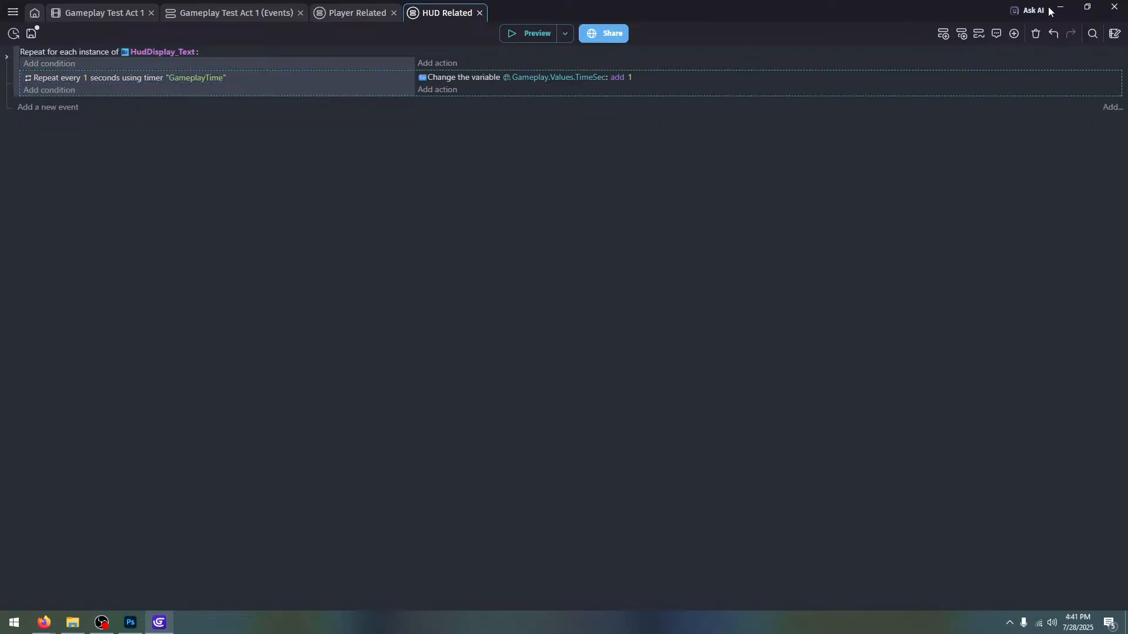
click(996, 33)
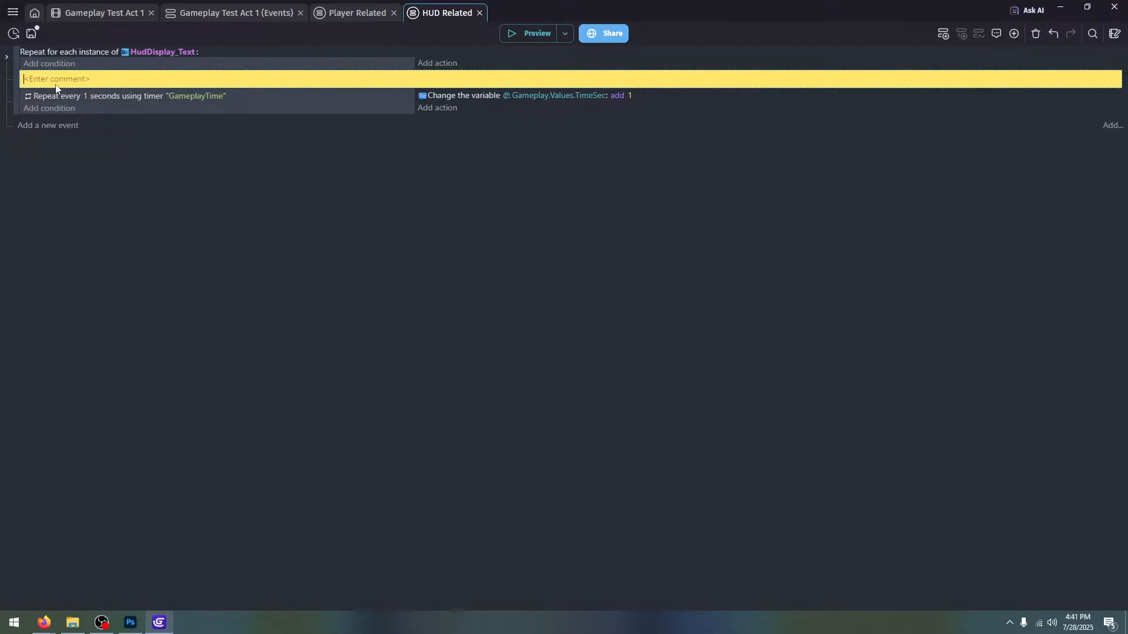
click(15, 86)
key(Delete)
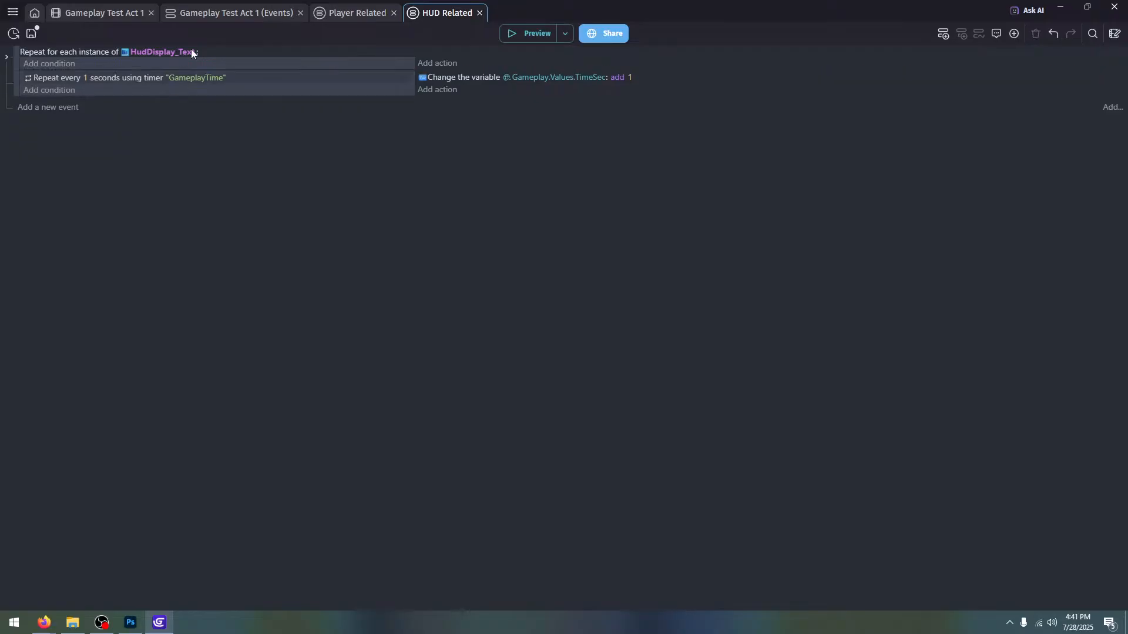
Add an event group at the end of the HUD Related events and title it "Score"
click(1014, 33)
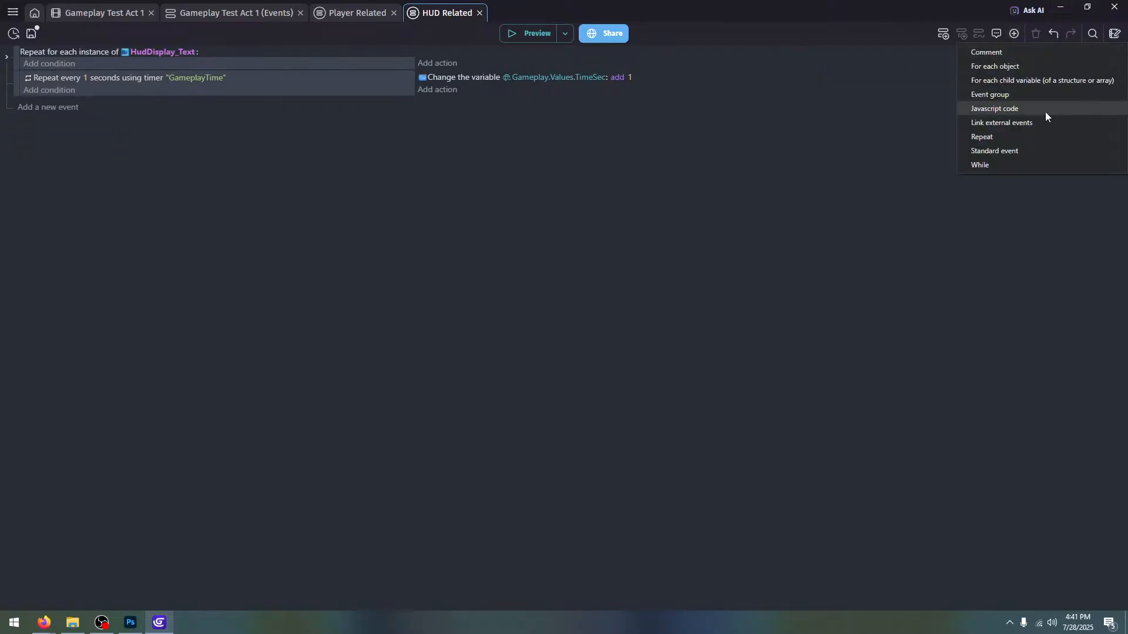
click(1031, 94)
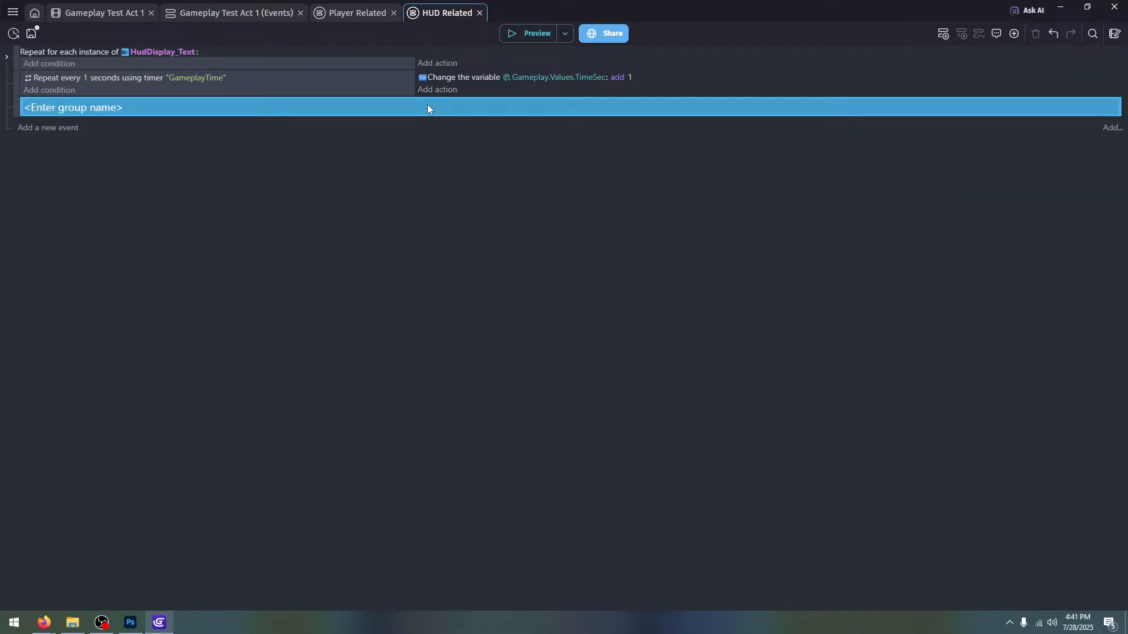
click(427, 107)
text(SCORE)
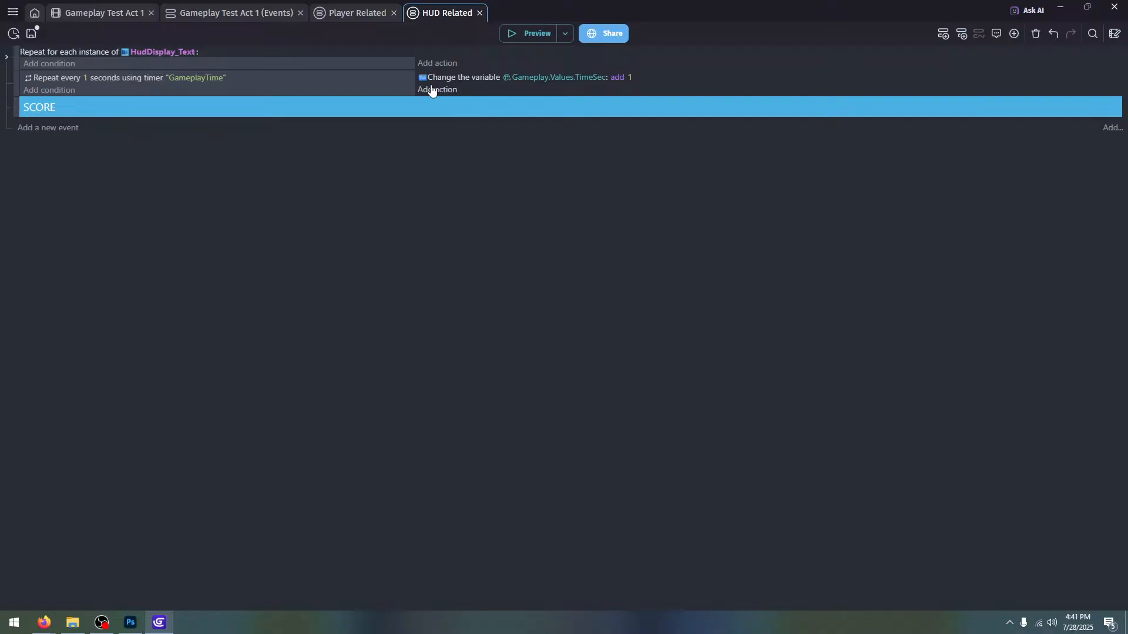
key(BackSpace)
key(BackSpace)
key(BackSpace)
key(BackSpace)
key(BackSpace)
text(Score)
Check the group naming style in the Player Related events and complete the HUD group's name as "Score, Time, and Rings"
click(349, 12)
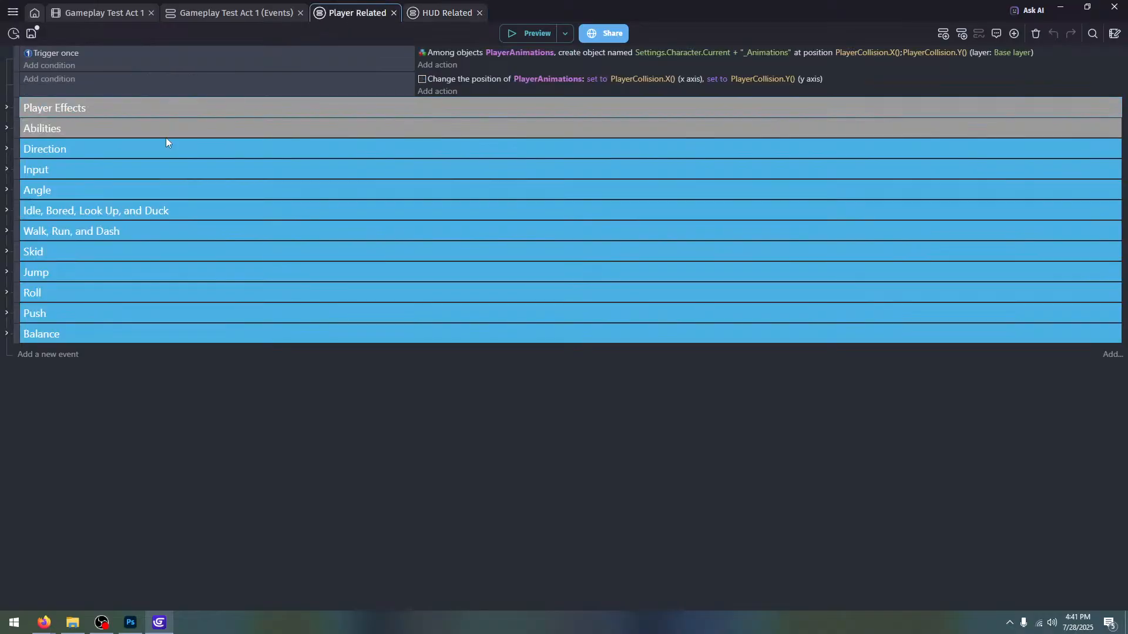
click(419, 15)
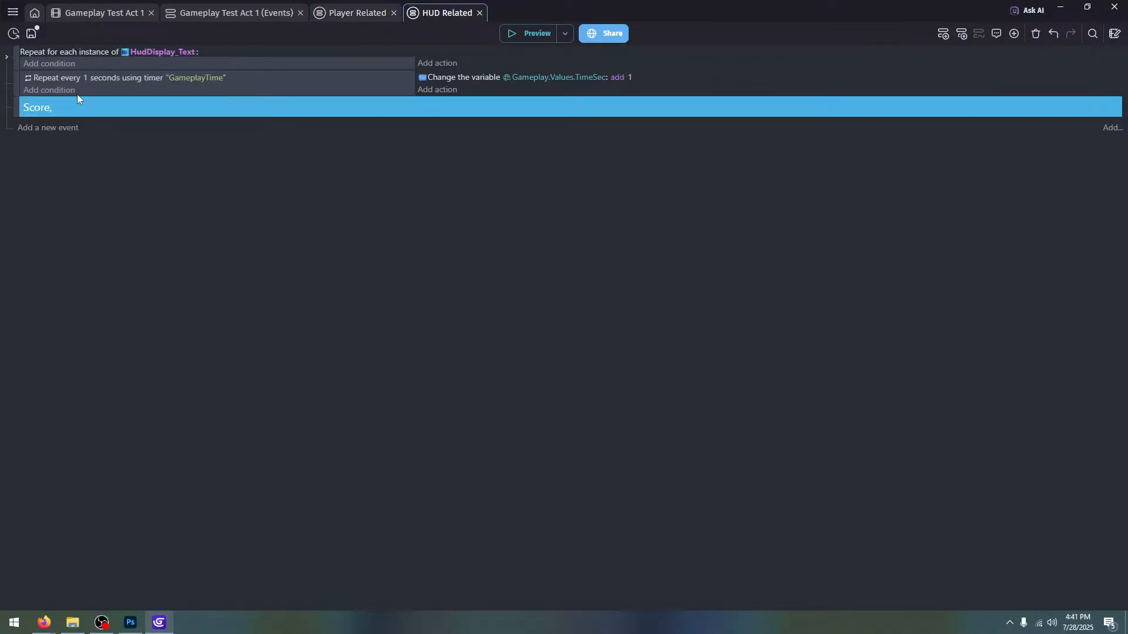
click(343, 18)
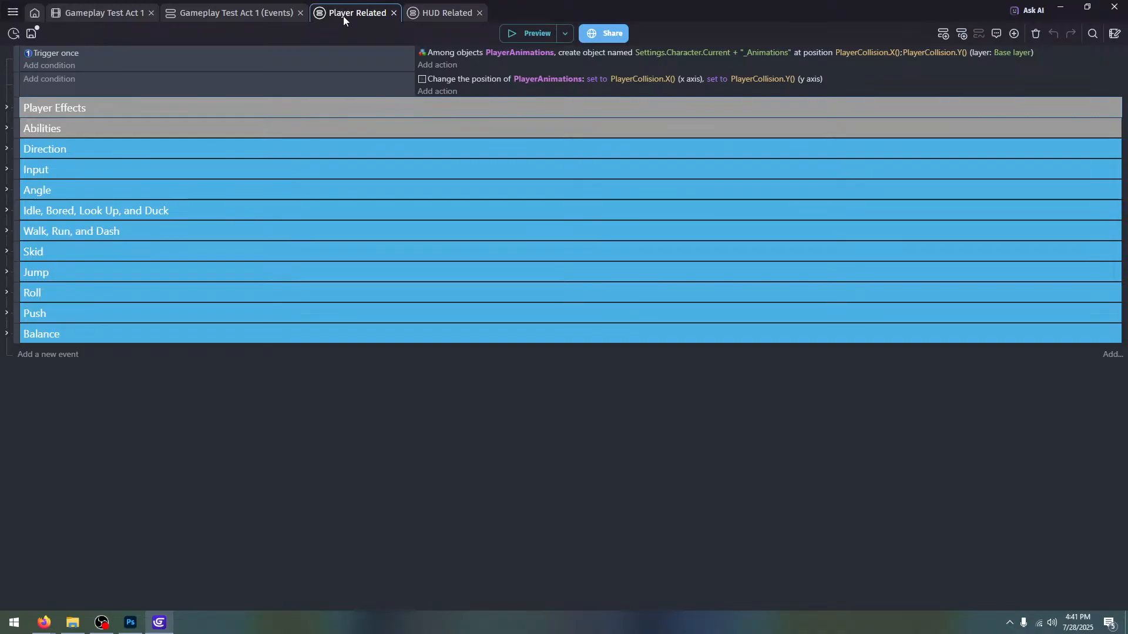
click(439, 13)
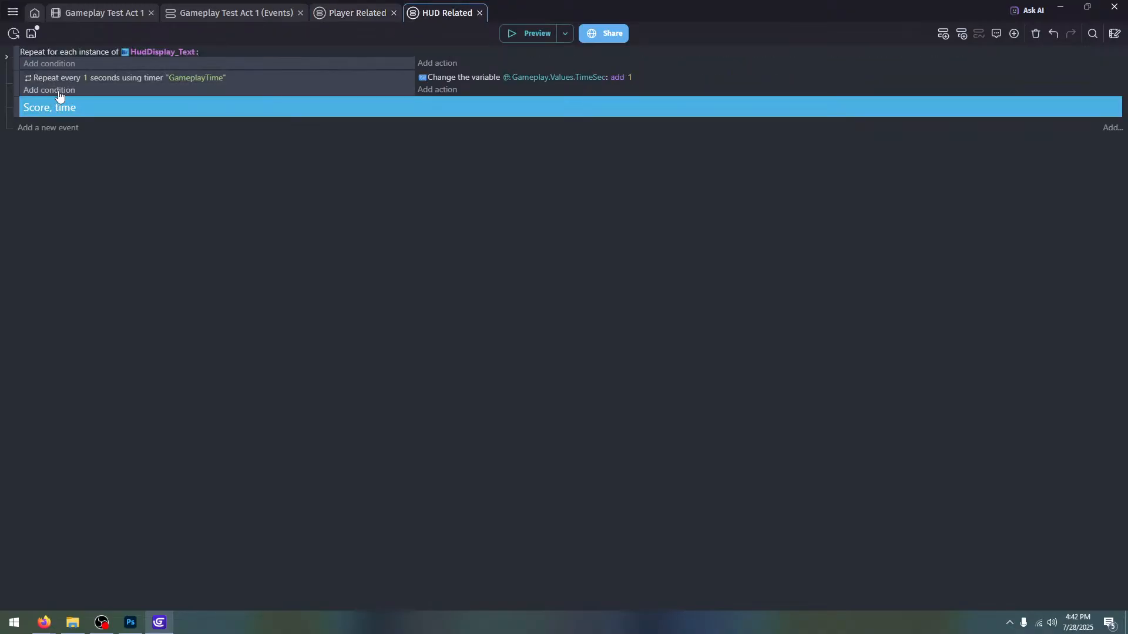
text(Time, and Rings)
Move the "Score, Time, and Rings" group above the HUD events and nest the HudDisplay_Text and GameplayTime events inside it
drag(16, 107, 15, 53)
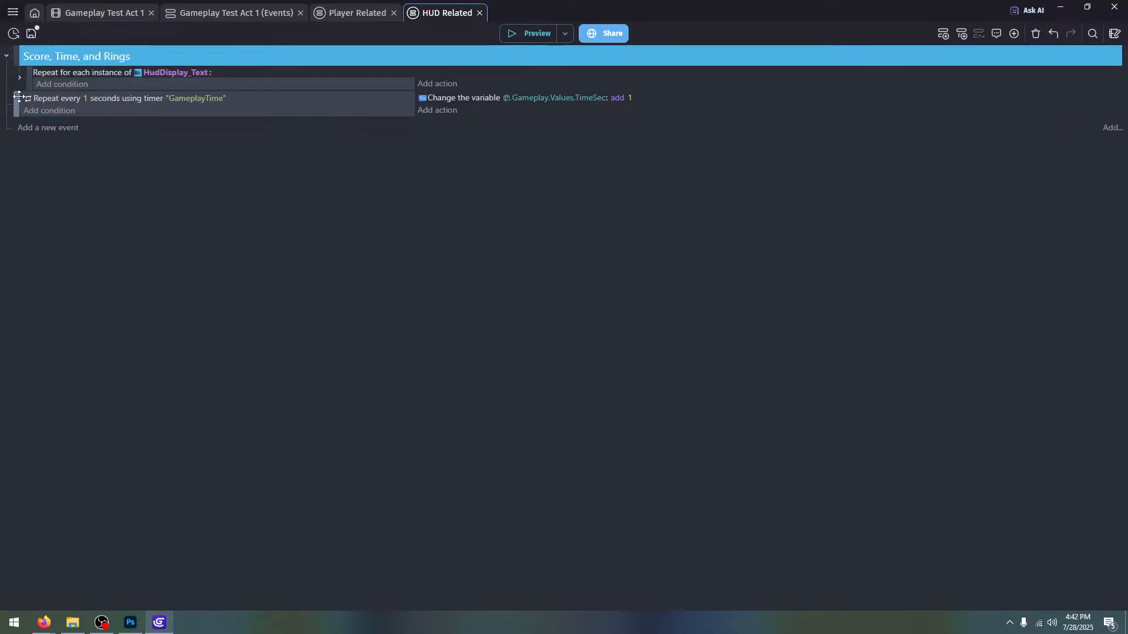
drag(17, 97, 36, 88)
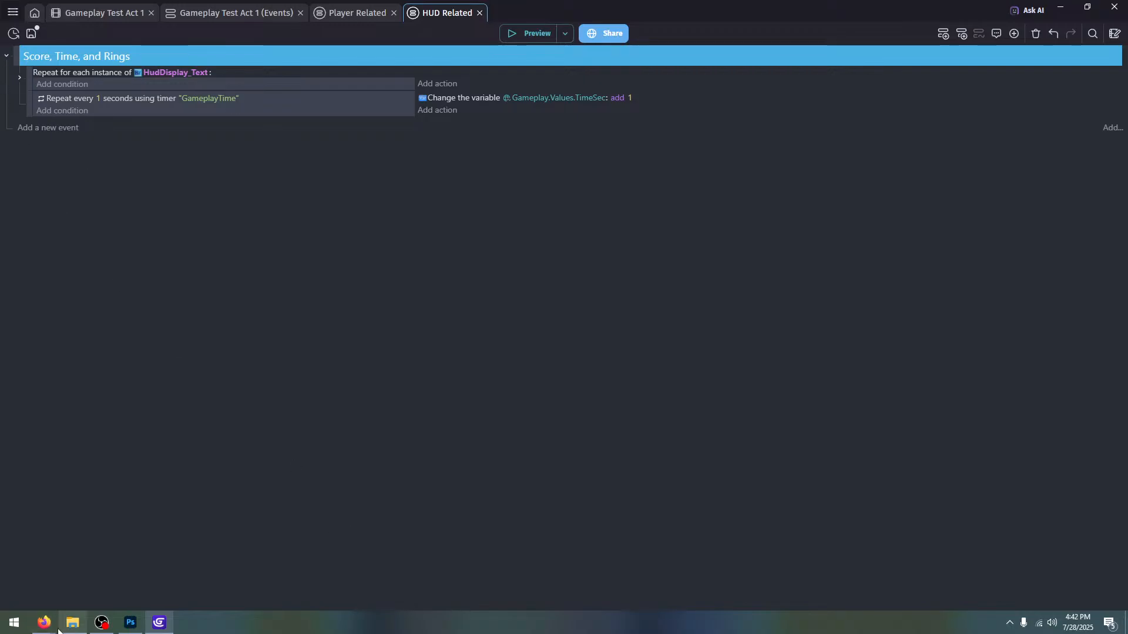
mouse_move(44, 623)
click(59, 564)
click(106, 13)
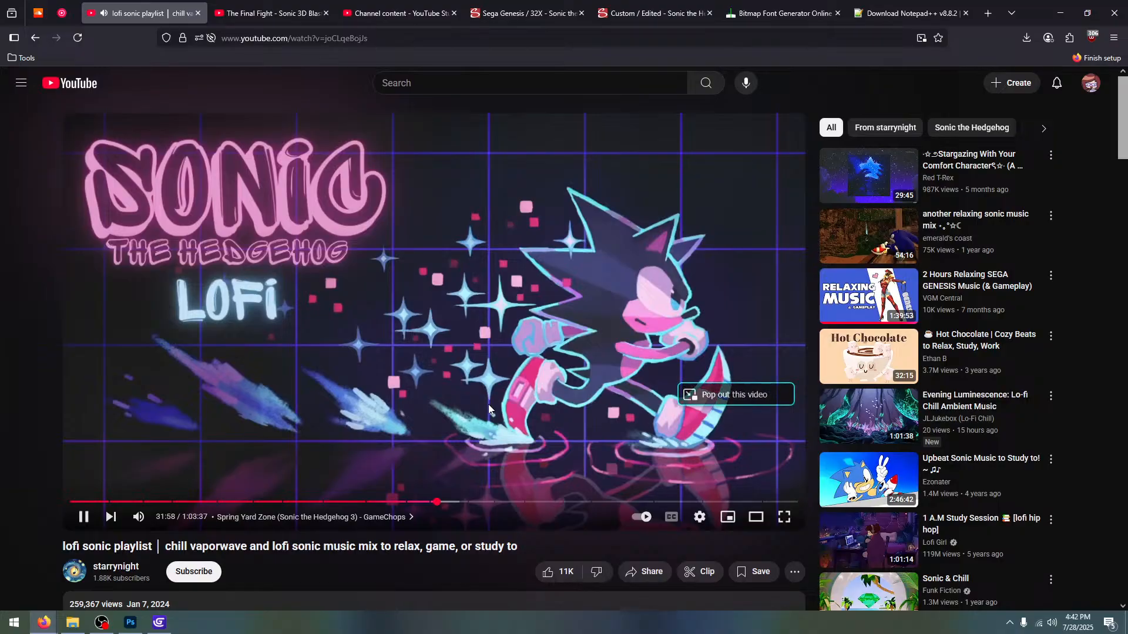
click(160, 623)
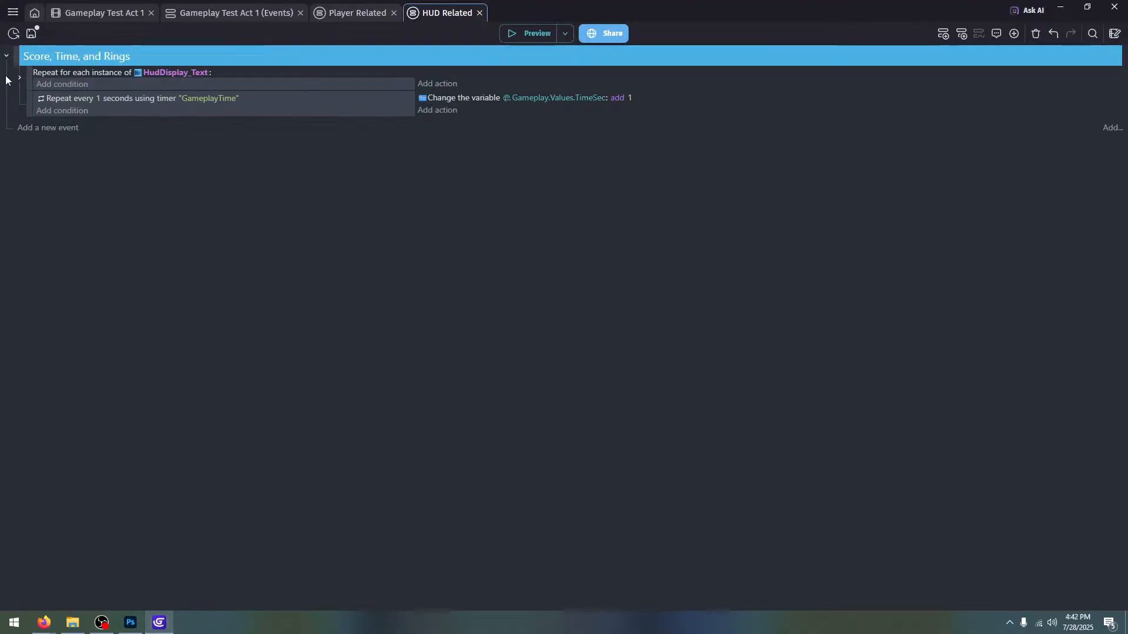
Save the project, then duplicate the scene's HudDisplay_Text object and name the copy HudDisplay_Life
click(33, 33)
click(109, 12)
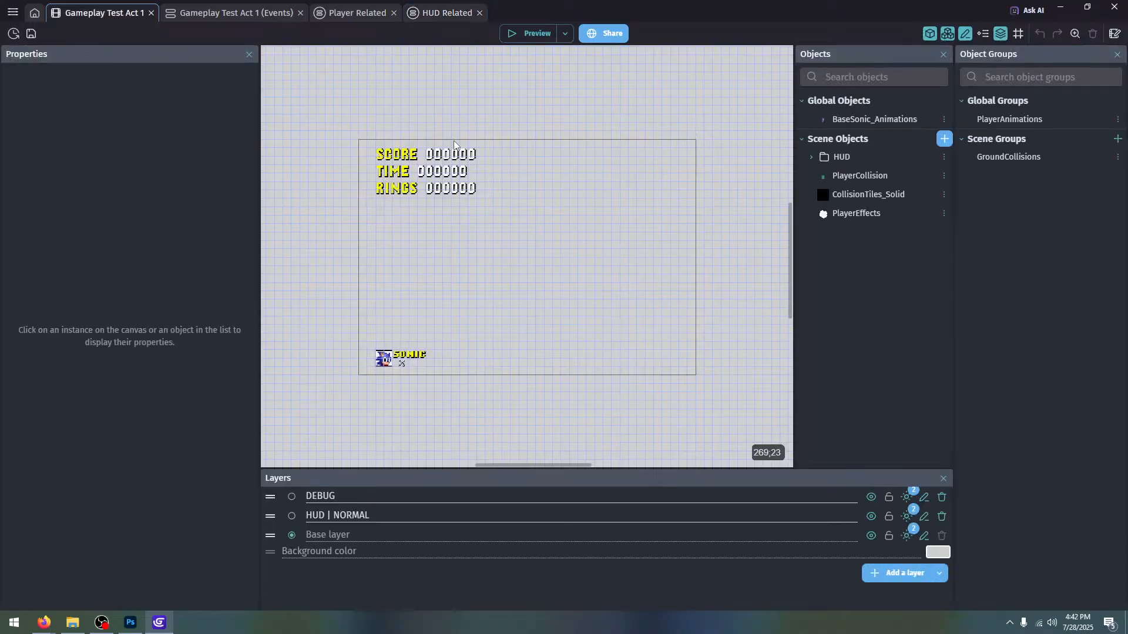
click(874, 157)
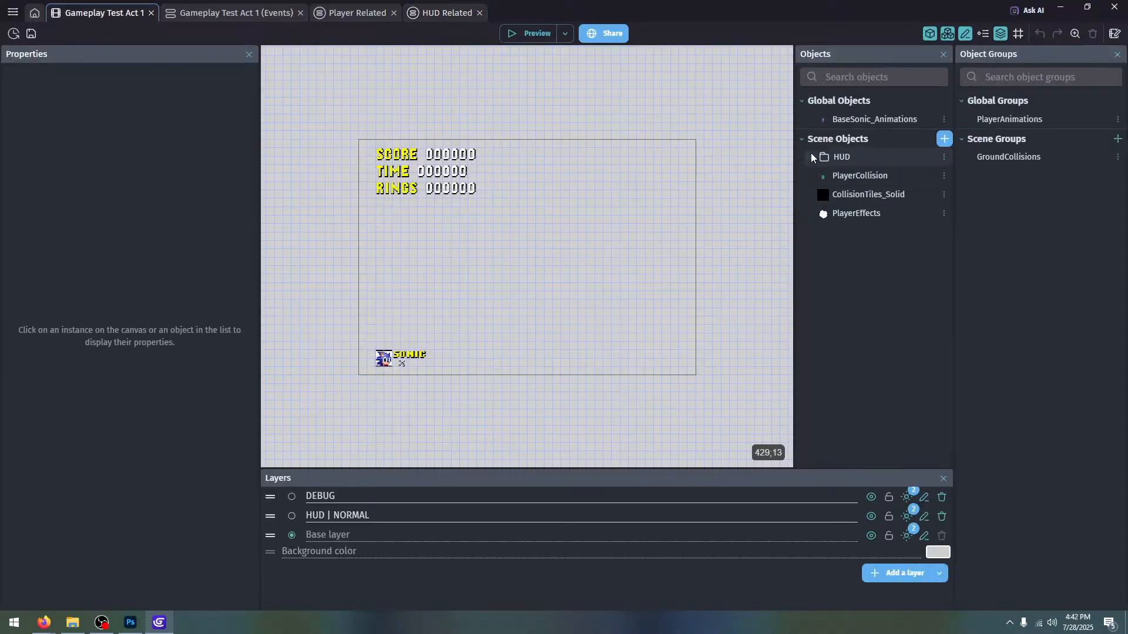
click(944, 194)
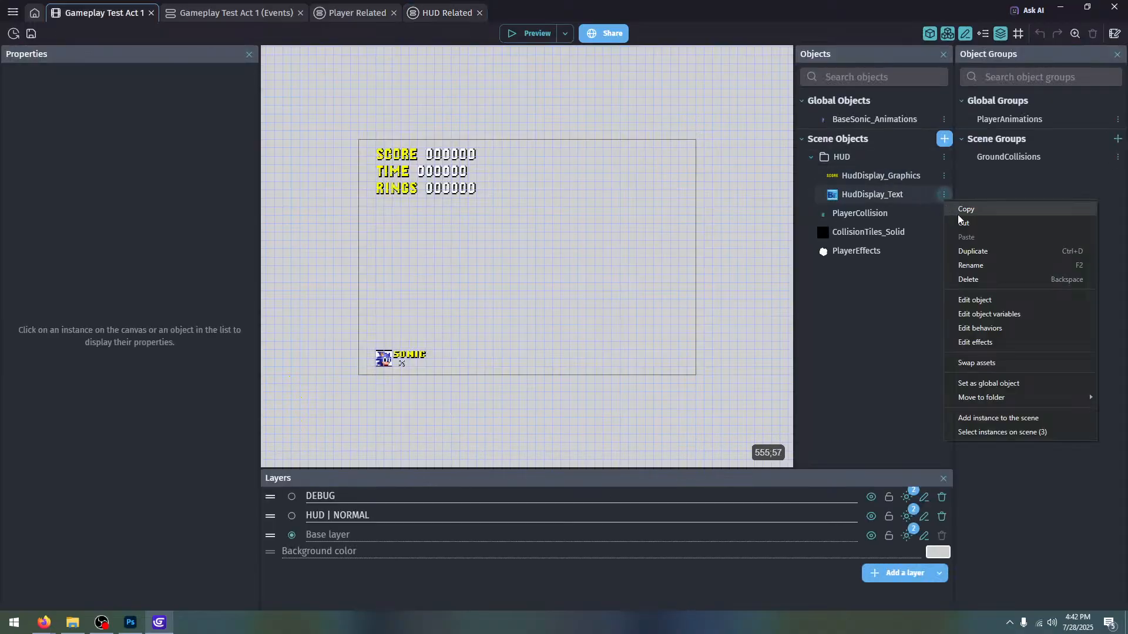
click(972, 251)
click(911, 213)
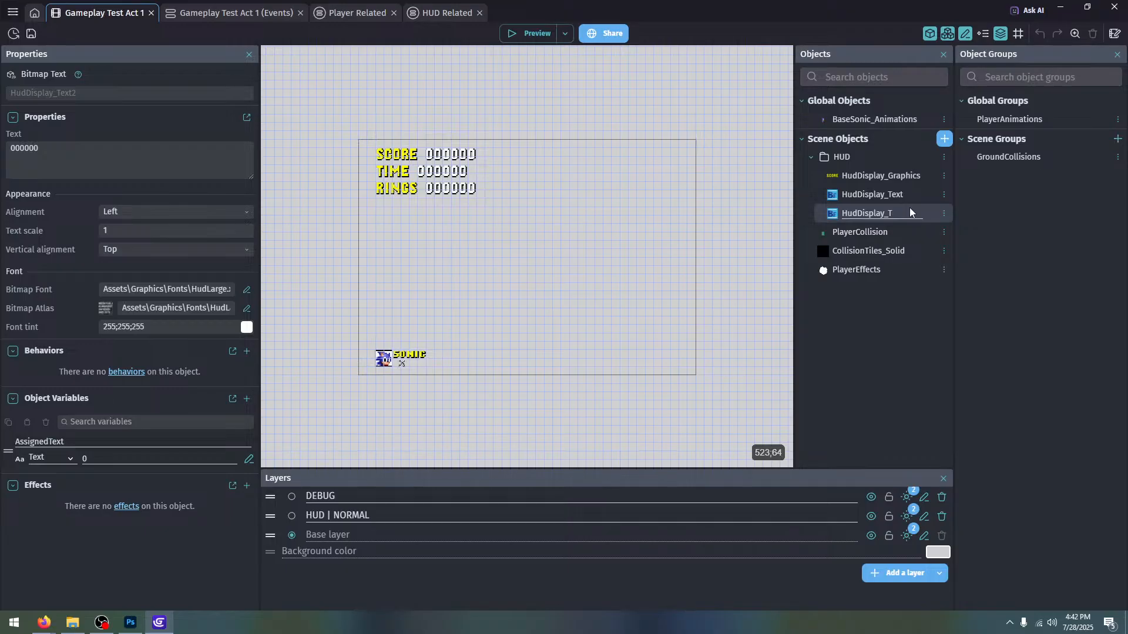
text(Life)
key(Return)
Set HudDisplay_Life's text to 00, its bitmap font to HudSmall.xml and its bitmap atlas to HudSmall-White.png, and apply the changes
double_click(898, 217)
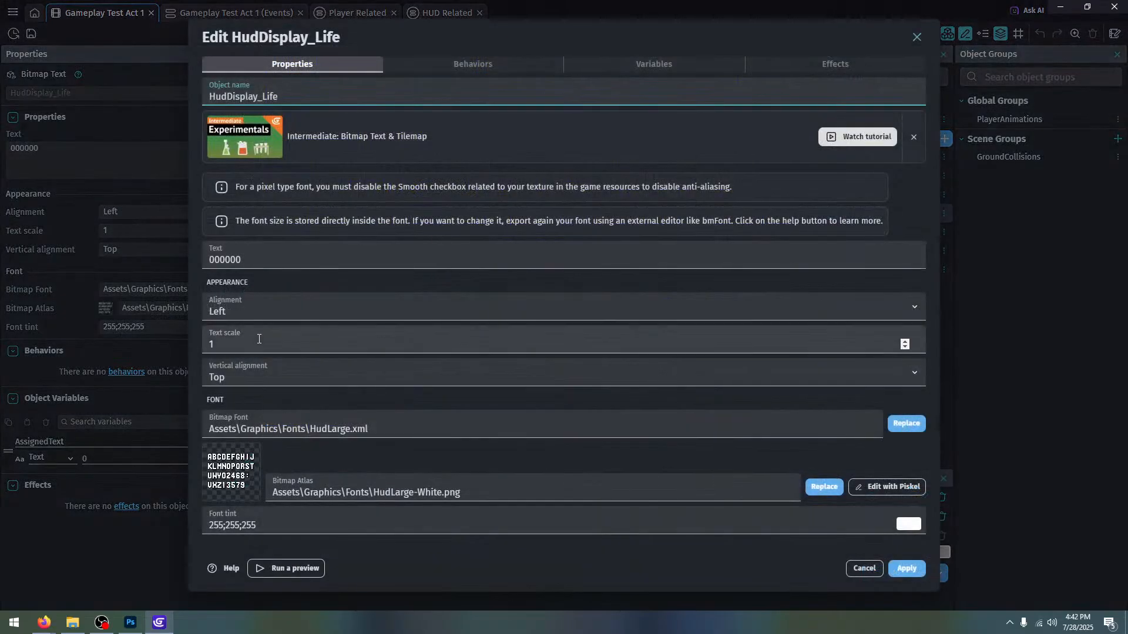
text(00)
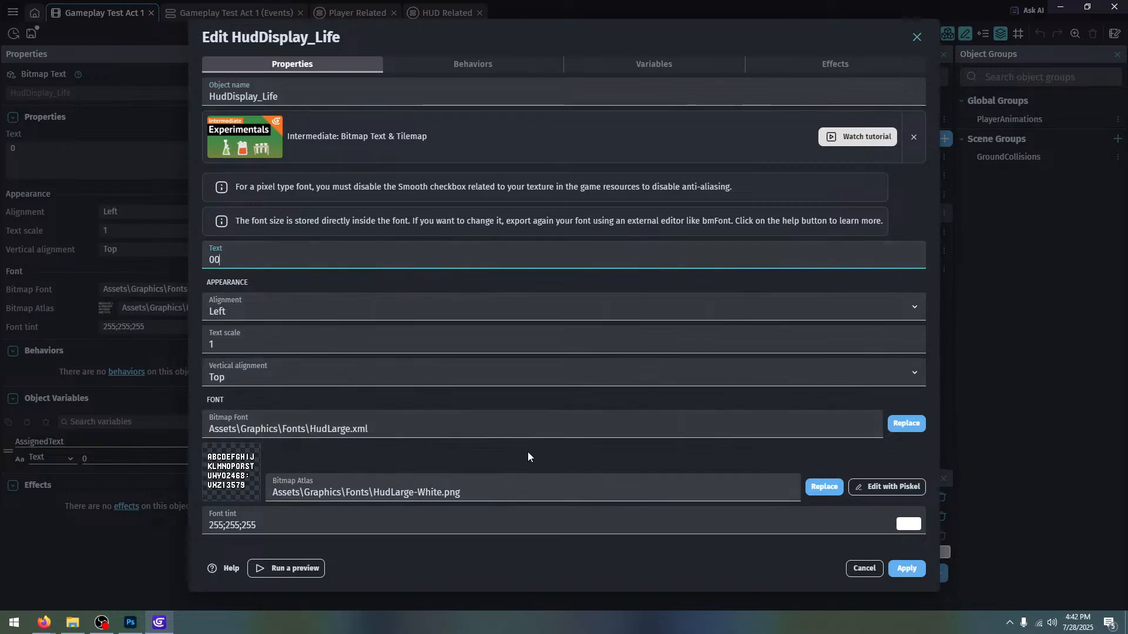
click(908, 424)
click(552, 452)
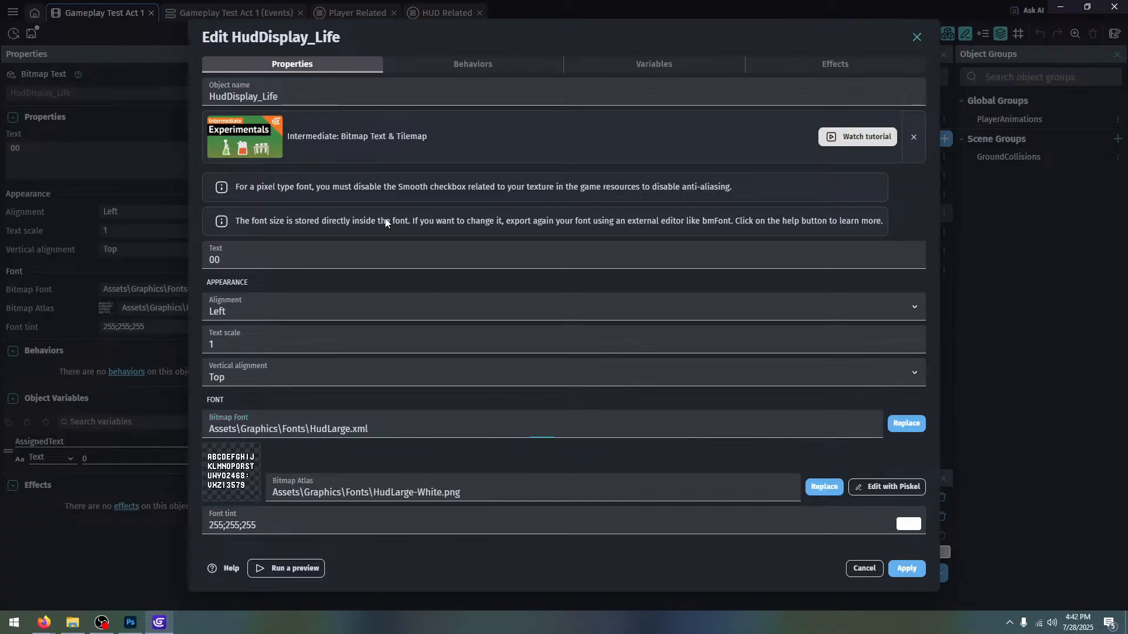
double_click(252, 94)
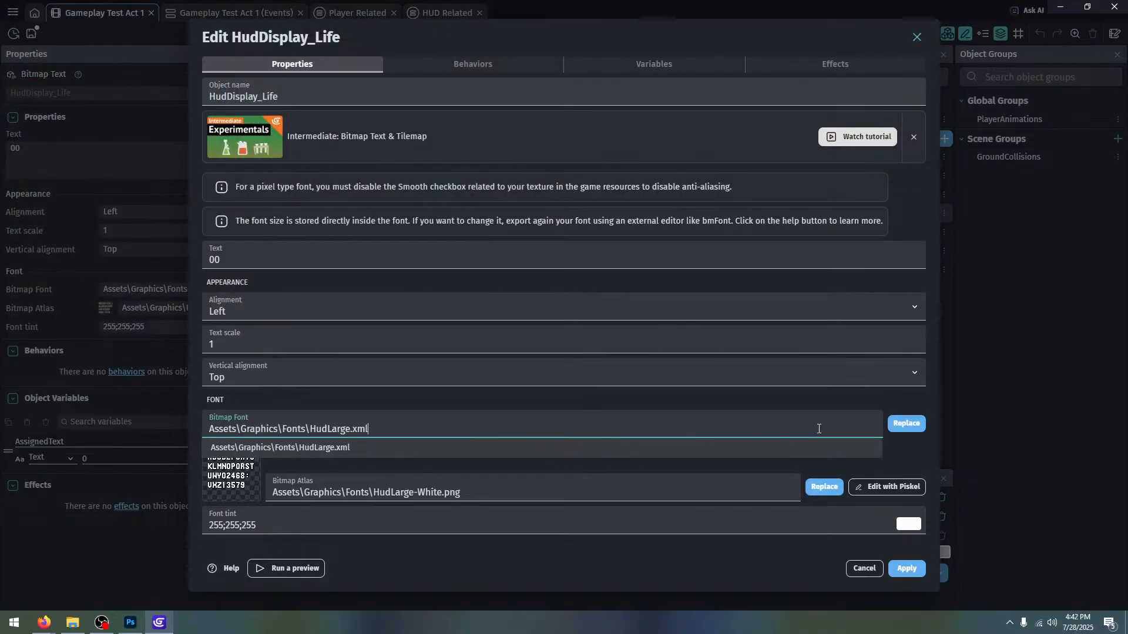
click(823, 488)
click(626, 517)
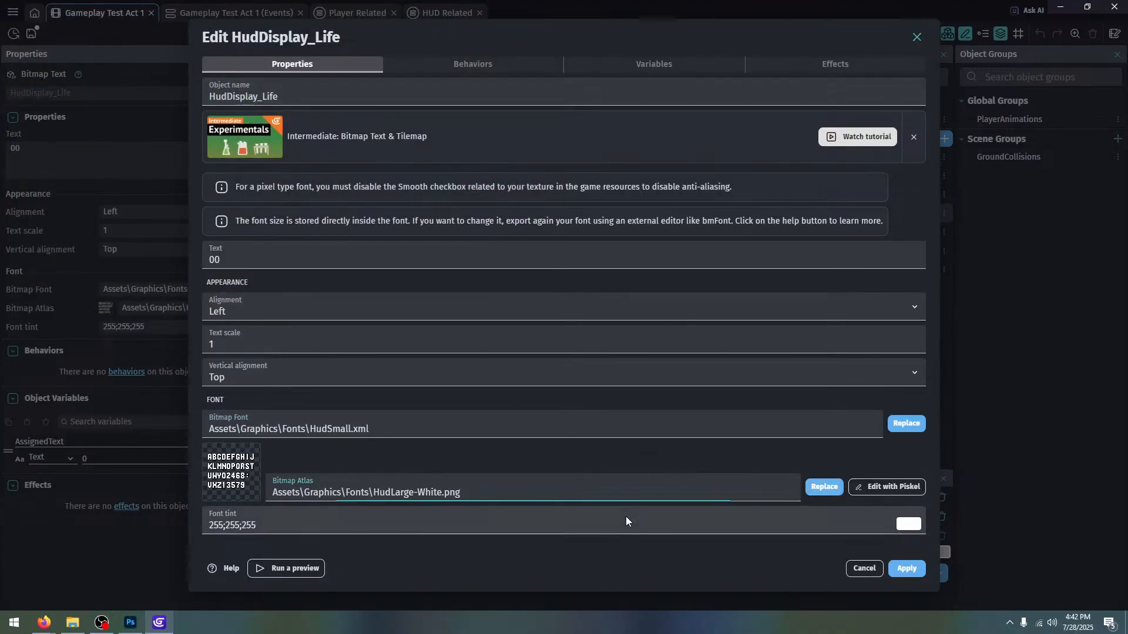
double_click(274, 93)
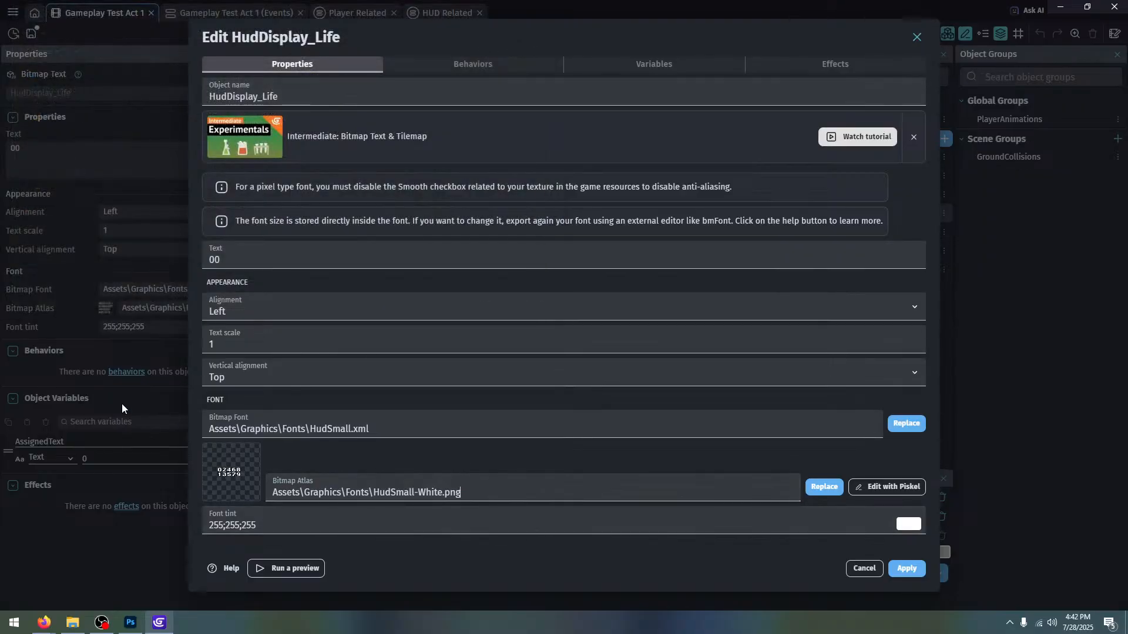
click(905, 570)
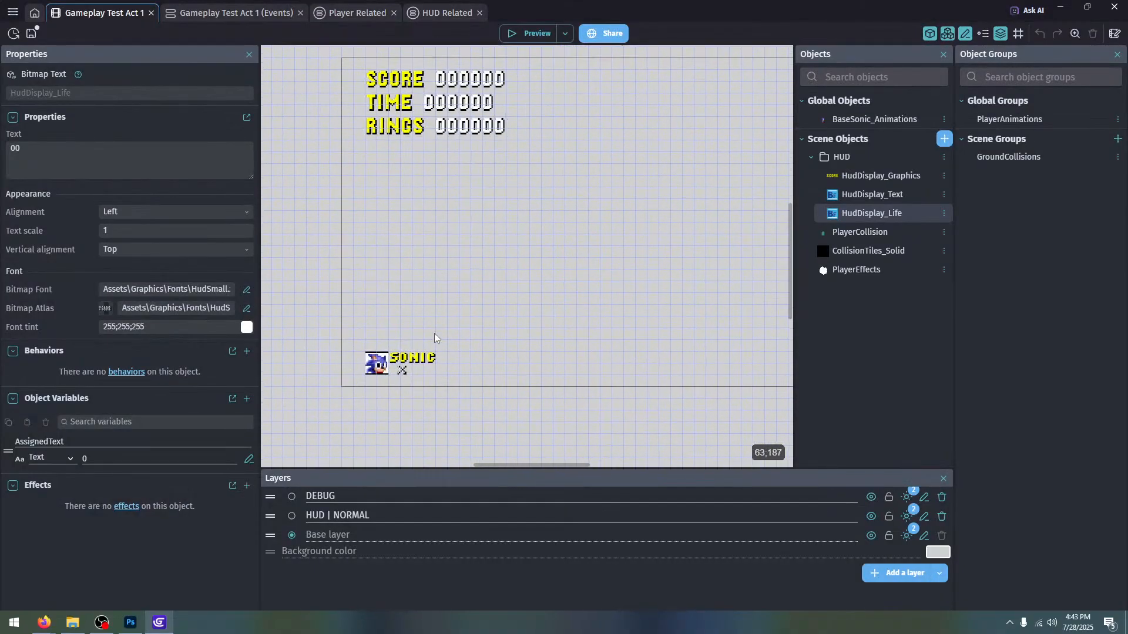
Place a HudDisplay_Life instance at X 48, Y 208, beside the x of the Sonic lives graphic
click(417, 381)
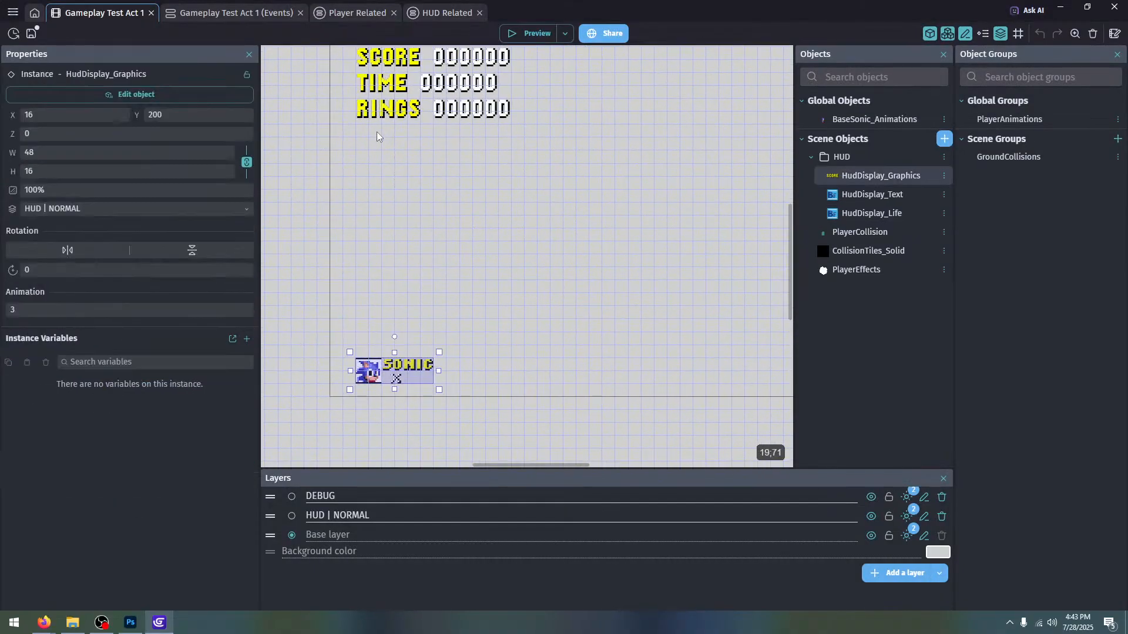
click(455, 108)
click(558, 158)
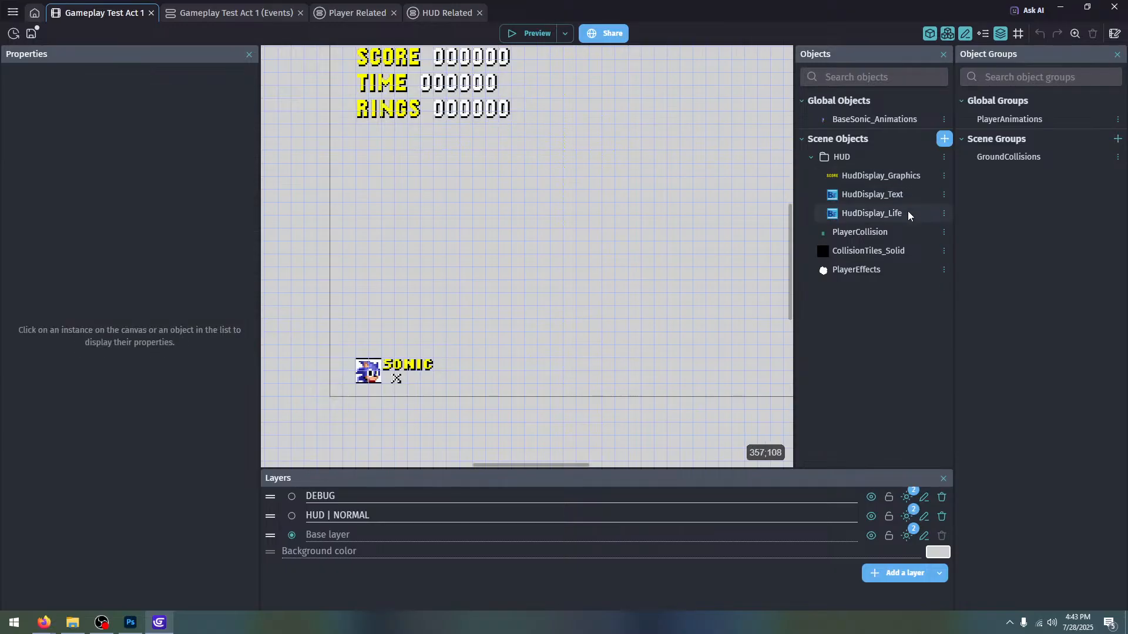
click(908, 211)
click(426, 387)
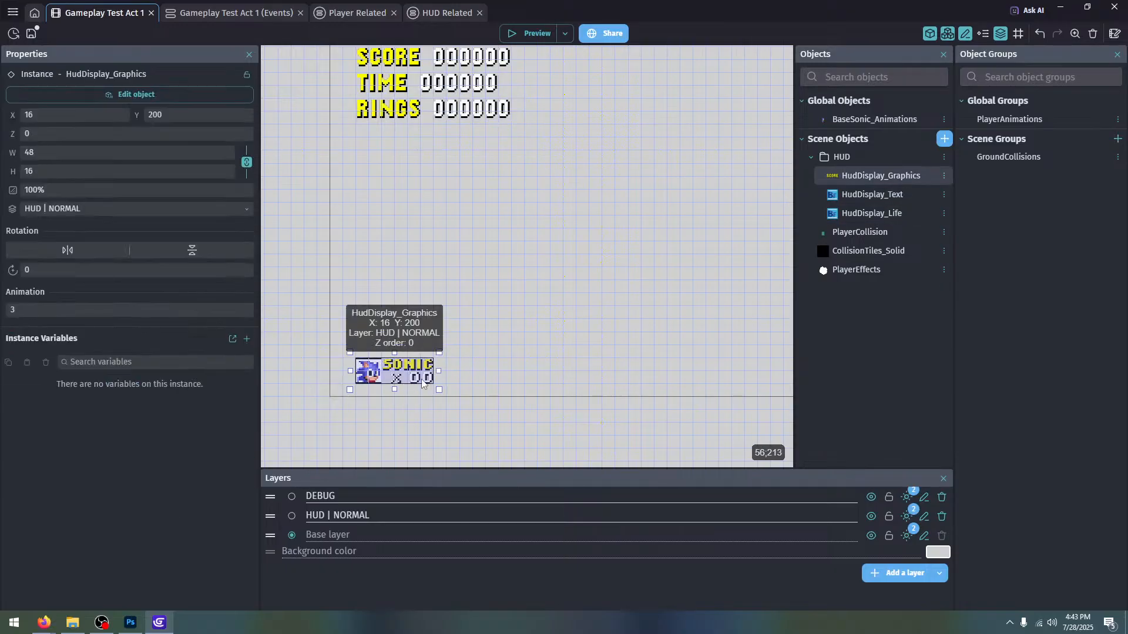
Put the HudDisplay_Life instance on the HUD | NORMAL layer and realign the Sonic lives graphic with the 00 counter
click(414, 376)
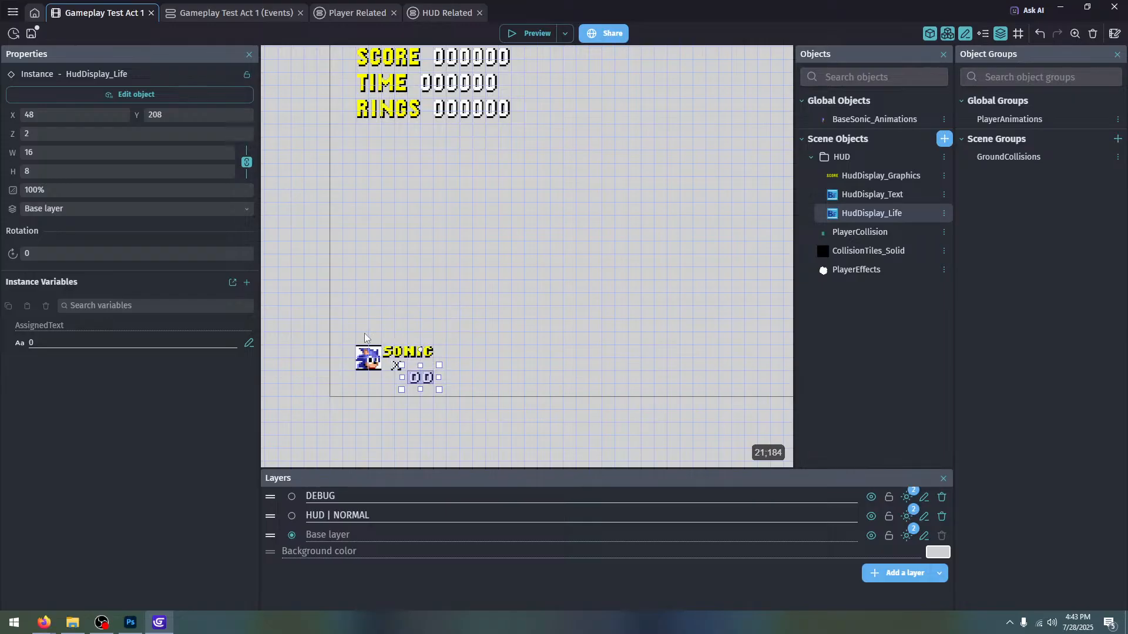
click(139, 210)
click(143, 228)
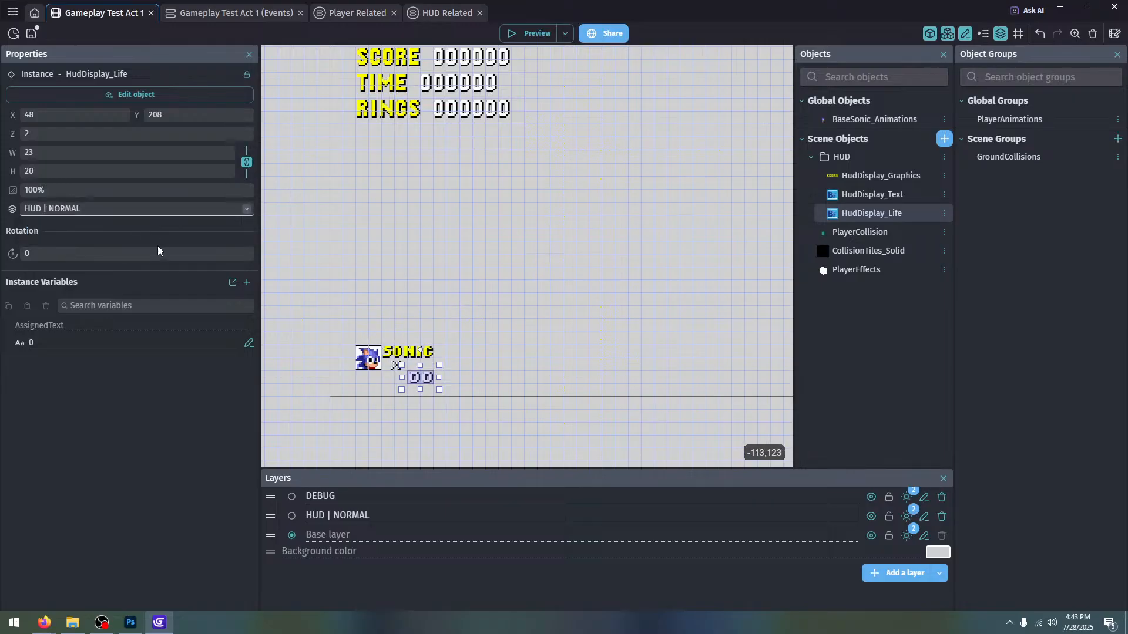
drag(366, 359, 366, 372)
click(430, 381)
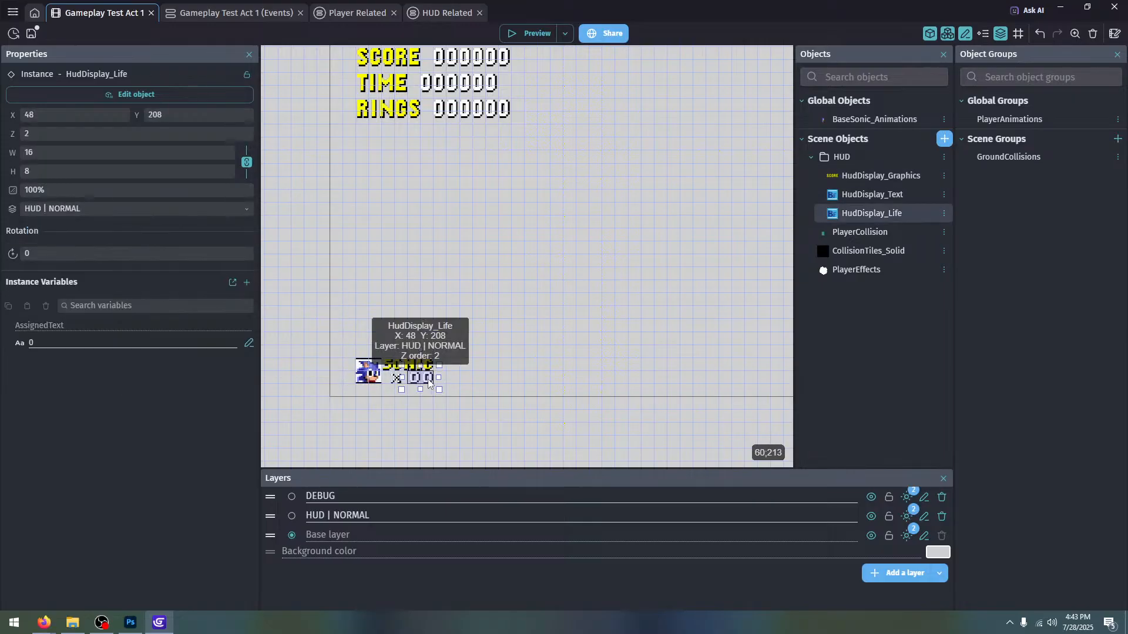
click(90, 139)
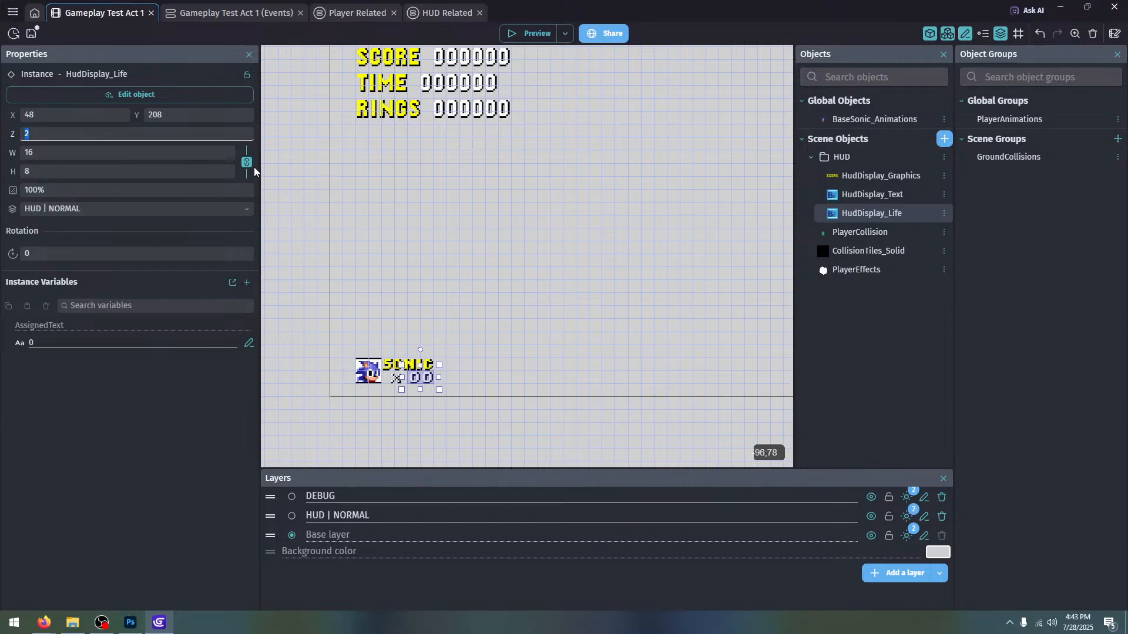
click(471, 256)
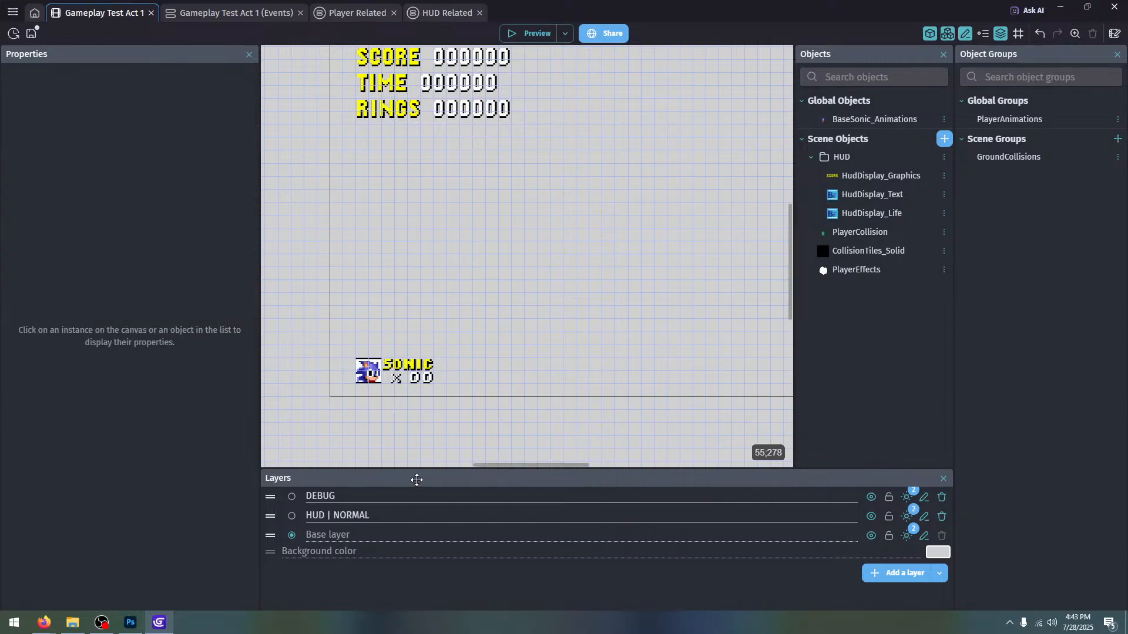
Preview the scene to check the lives counter in the HUD, close the preview, and open the Gameplay Test Act 1 events
ctrl+scroll(451, 359, down, 3)
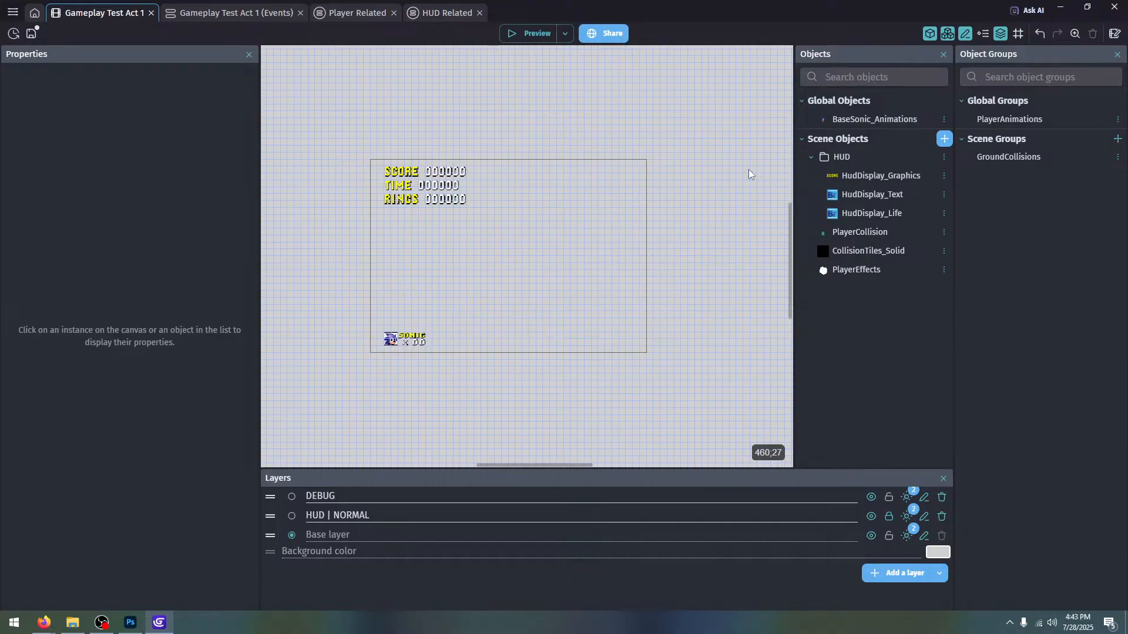
click(530, 33)
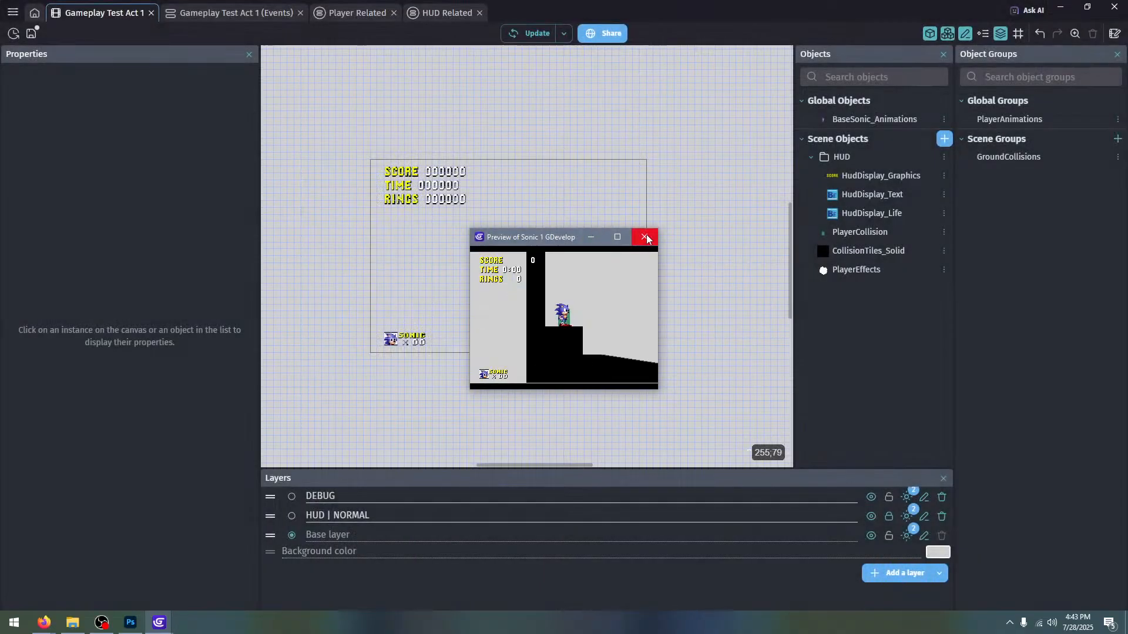
click(643, 237)
click(193, 11)
mouse_move(44, 621)
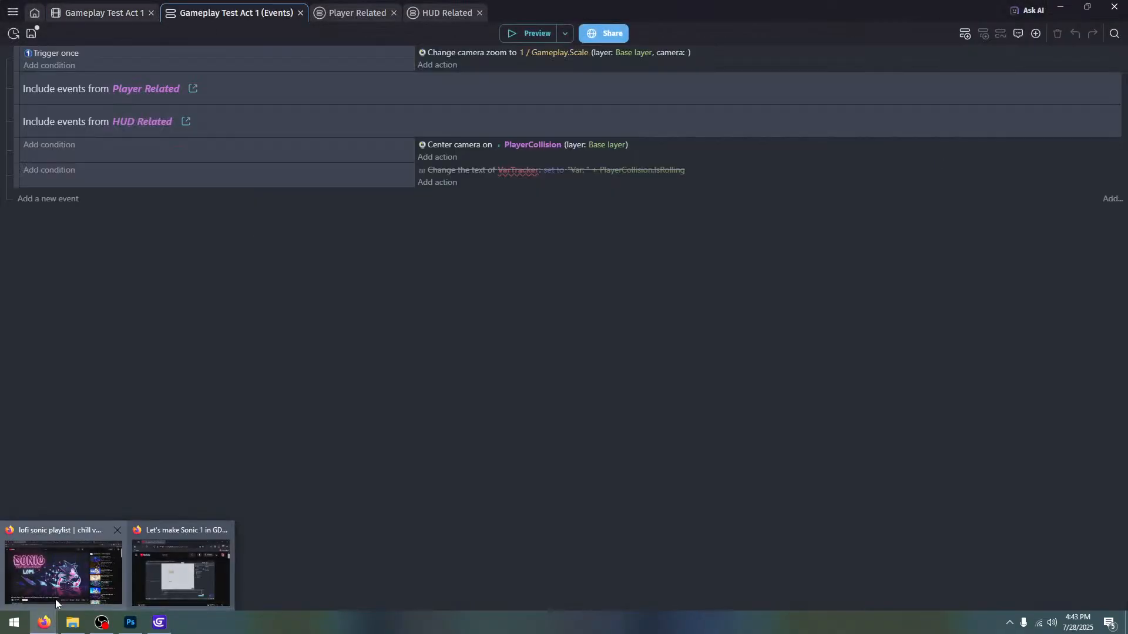
click(56, 590)
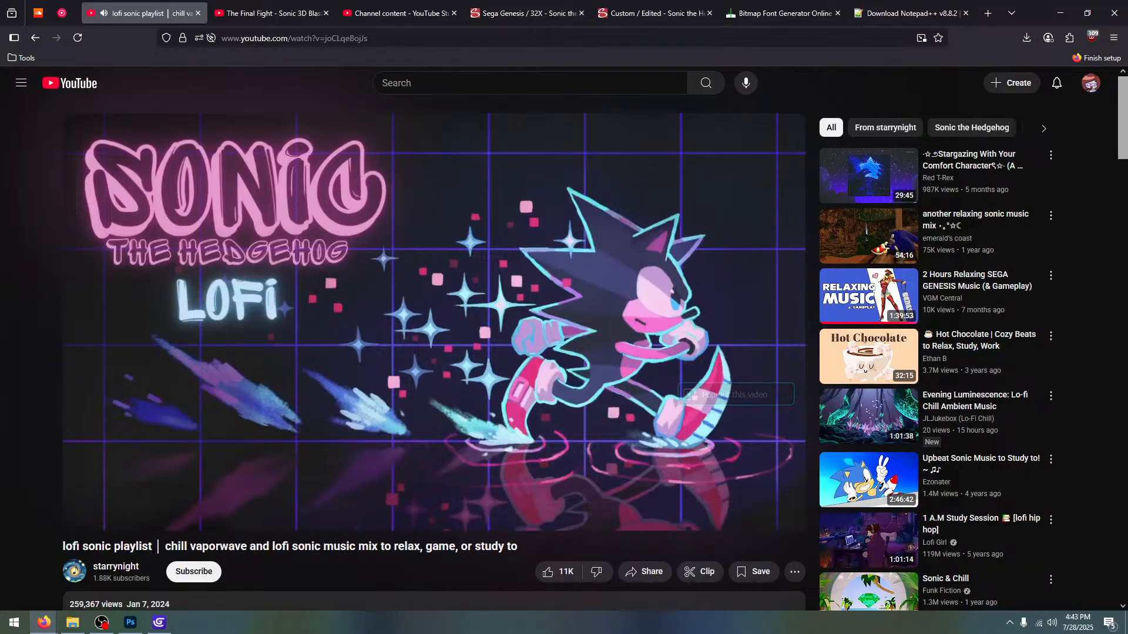
Switch to GDevelop, open the HUD Related external events, and expand the loop over HudDisplay_Text instances
click(988, 18)
click(966, 13)
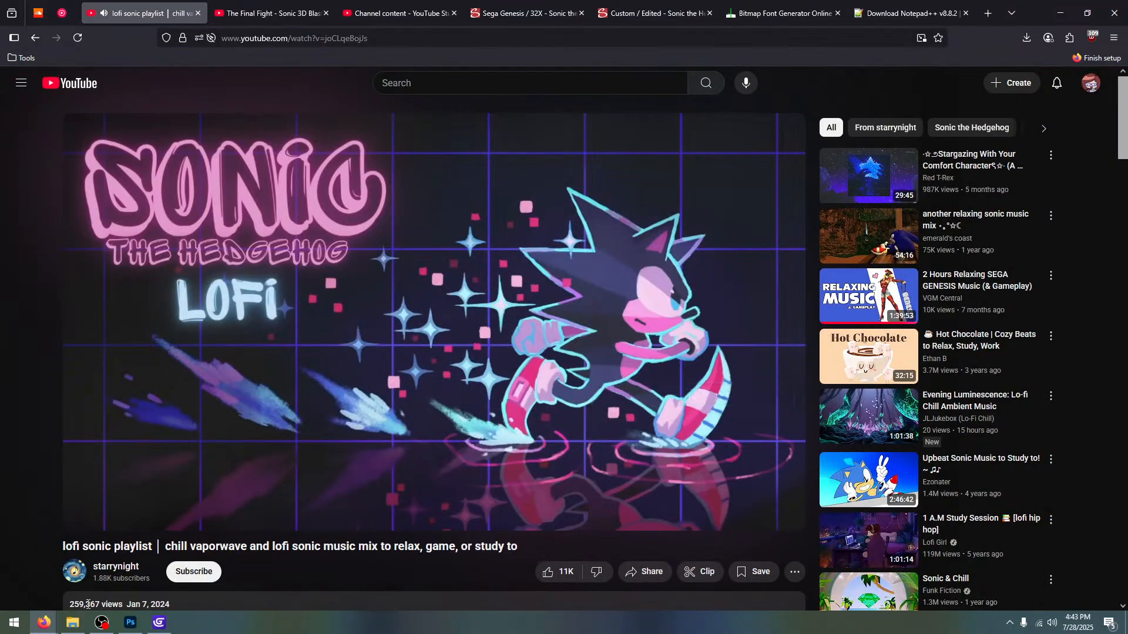
click(130, 623)
click(170, 623)
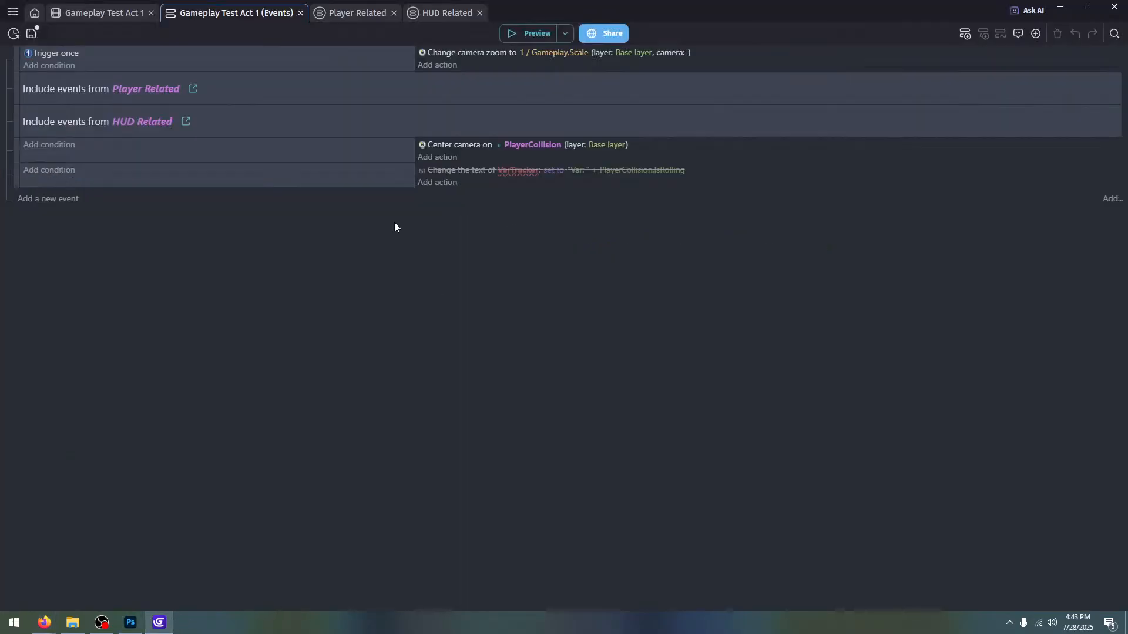
click(427, 13)
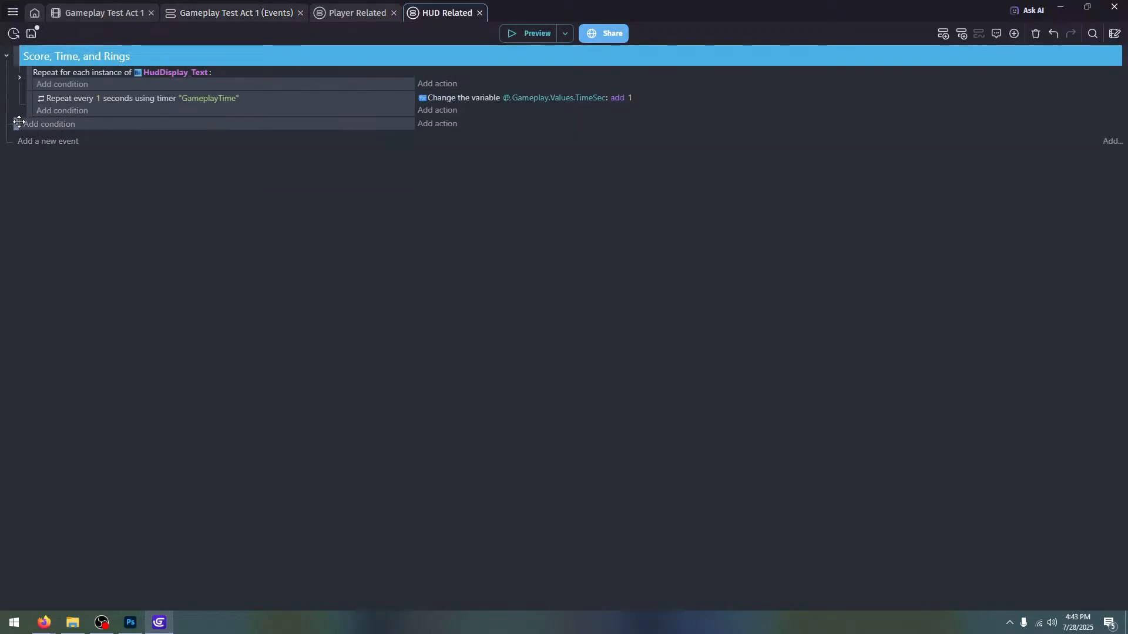
click(15, 124)
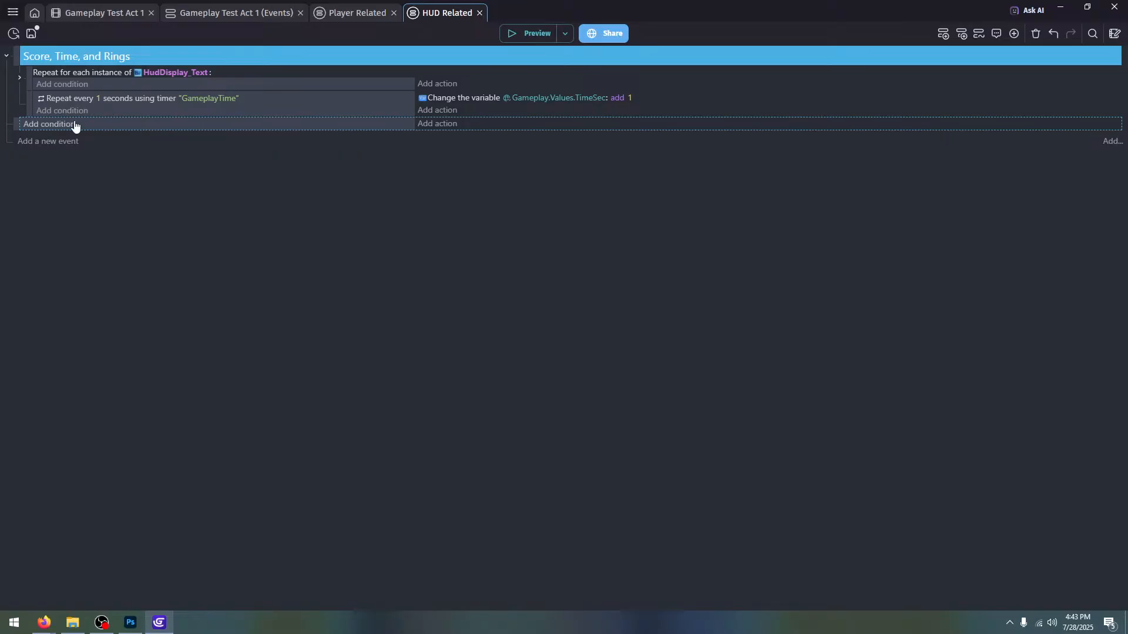
click(21, 80)
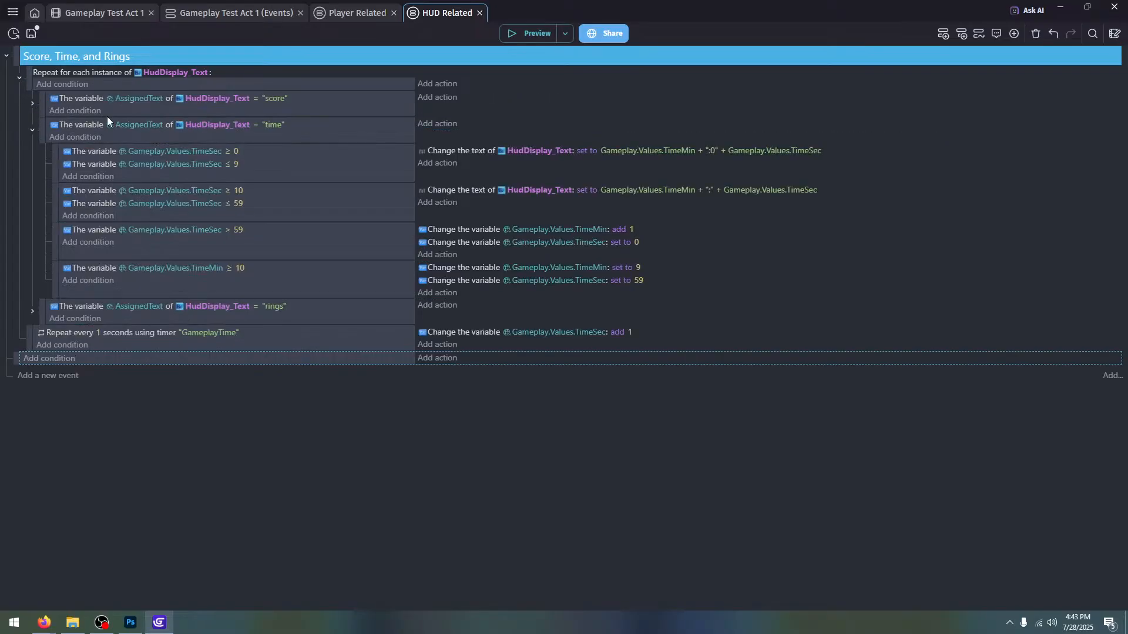
Copy the two TimeSec range events that set the time text to the top level, below the empty event
click(285, 179)
ctrl+click(287, 212)
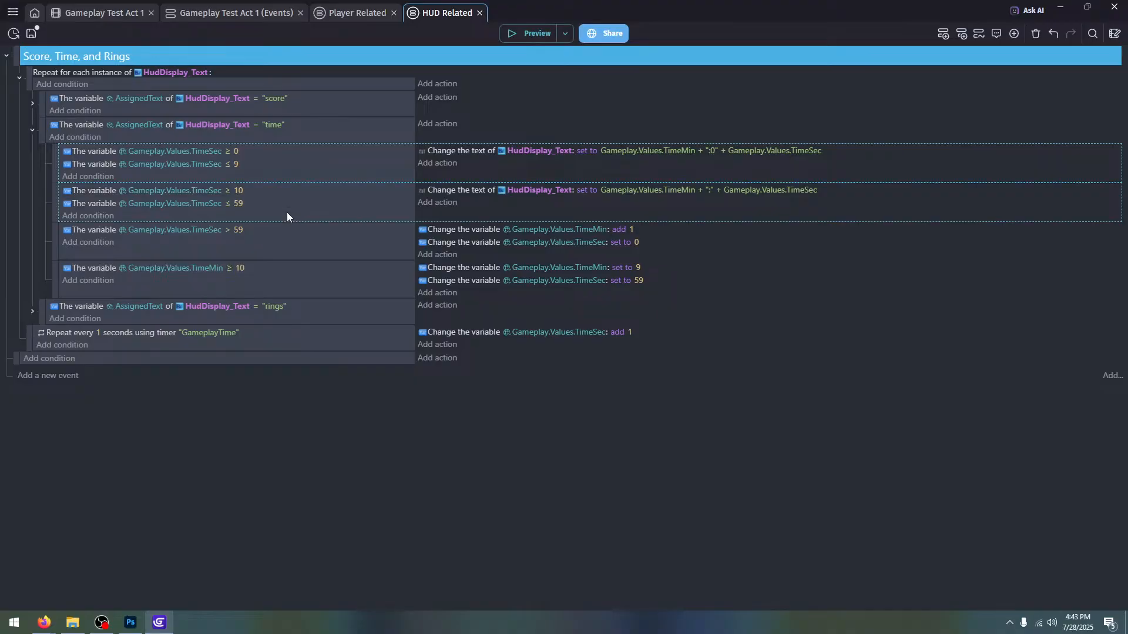
click(228, 360)
key(ctrl+v)
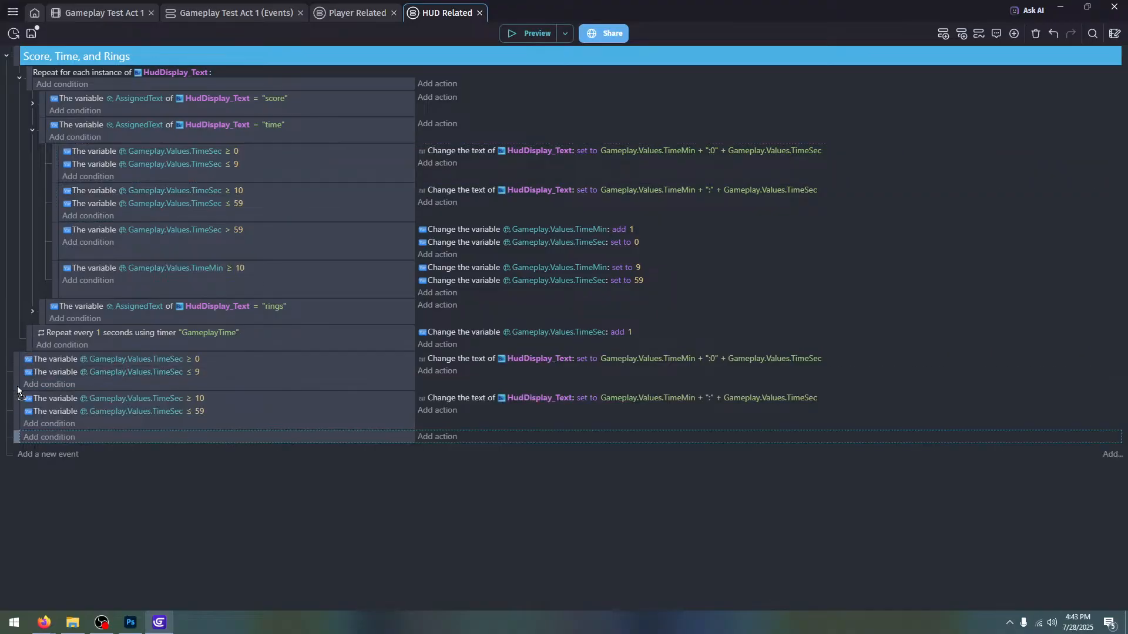
drag(16, 386, 13, 360)
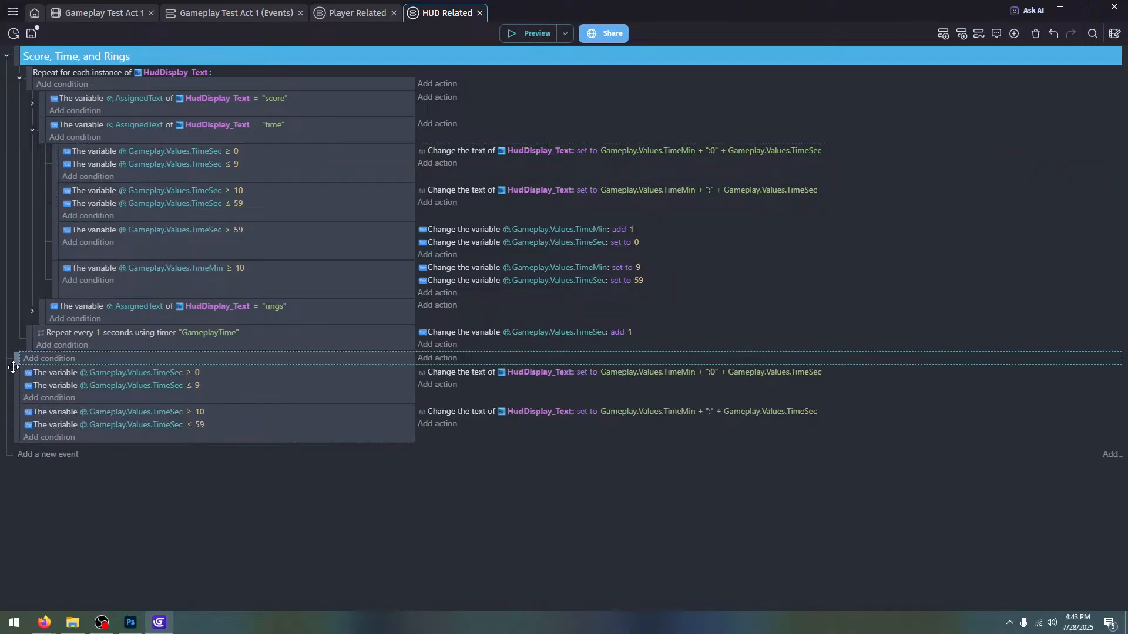
Add a global variable Lives under Gameplay.Values and use it in the first condition of the copied events
click(154, 374)
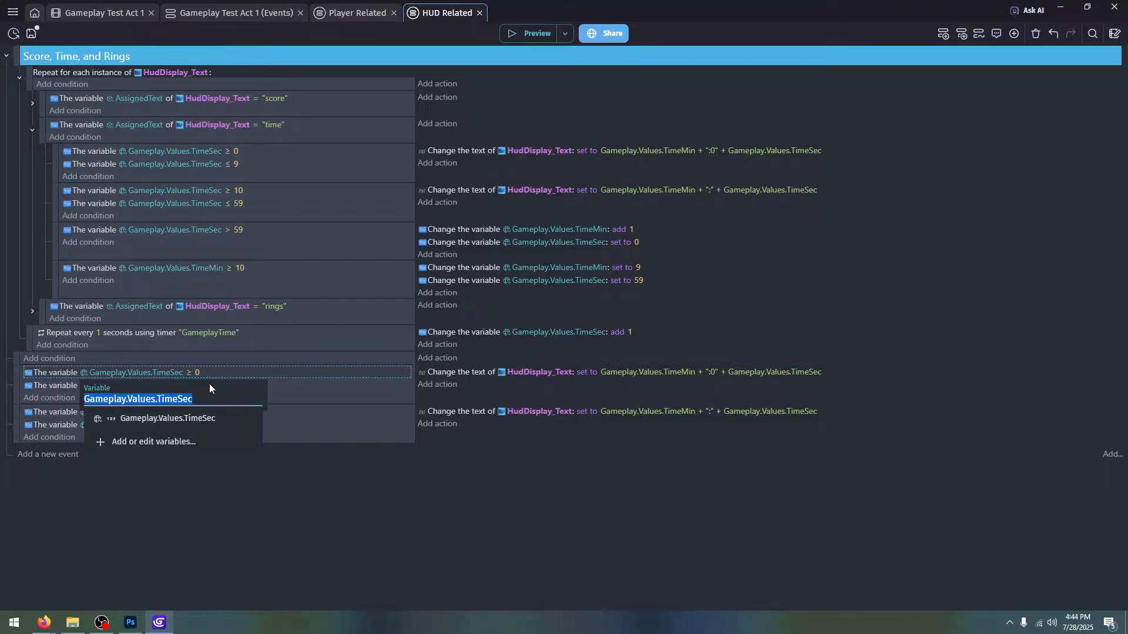
click(201, 398)
key(BackSpace)
key(BackSpace)
key(BackSpace)
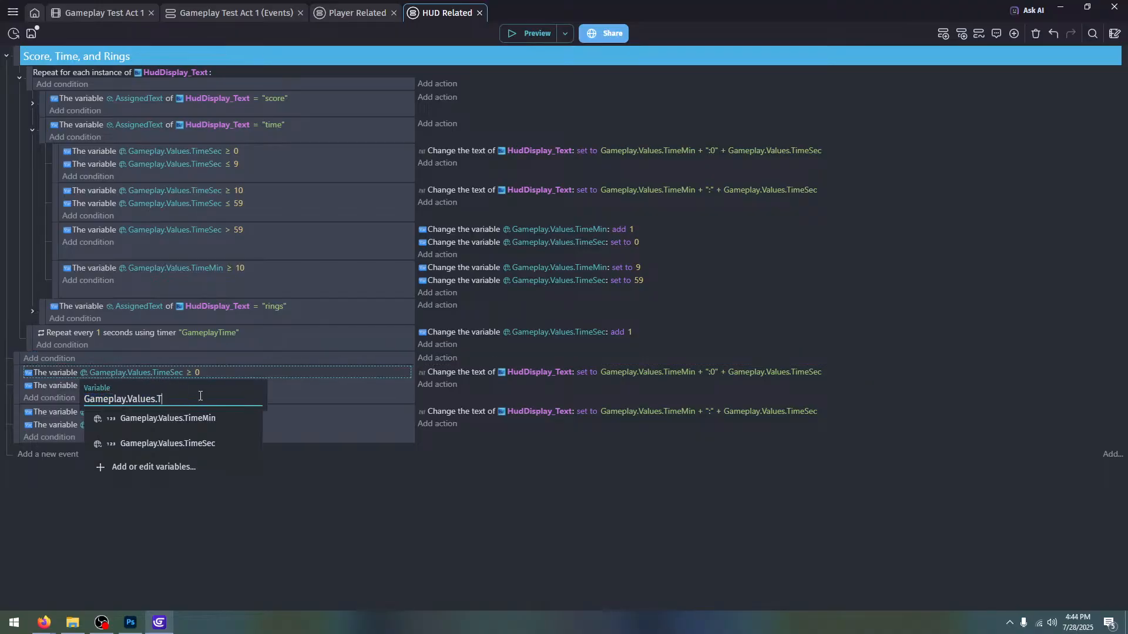
key(BackSpace)
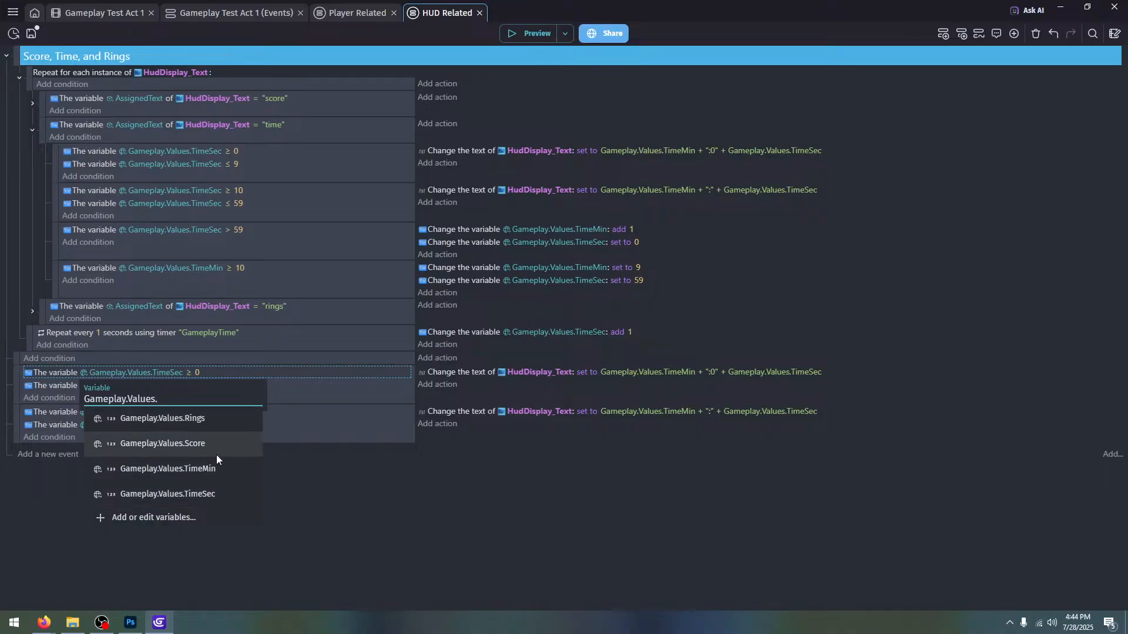
click(186, 517)
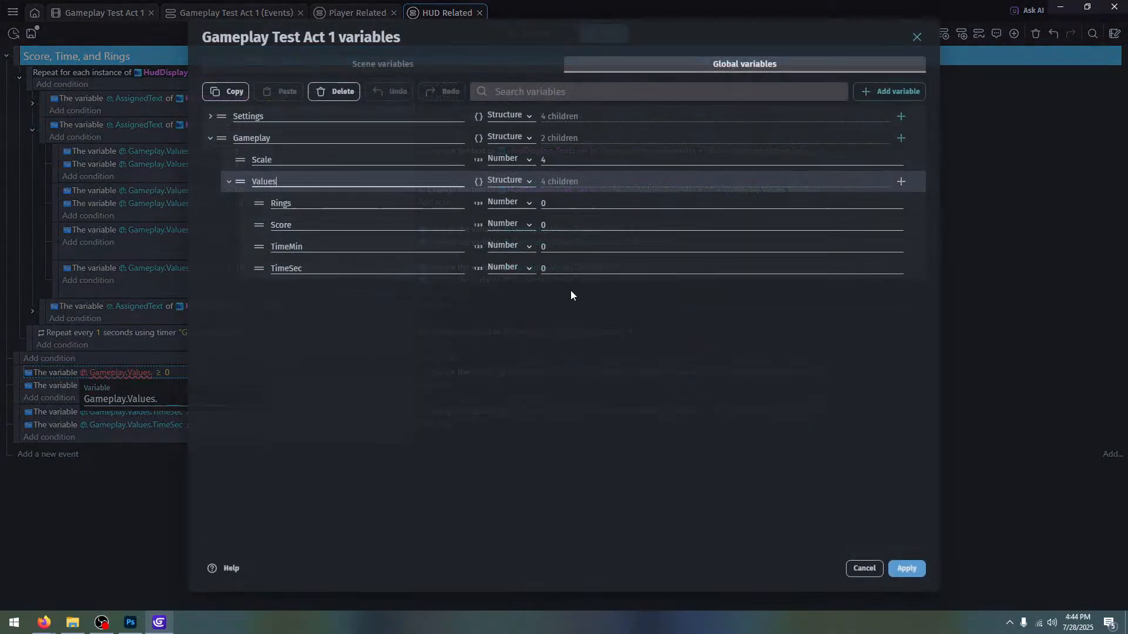
click(901, 182)
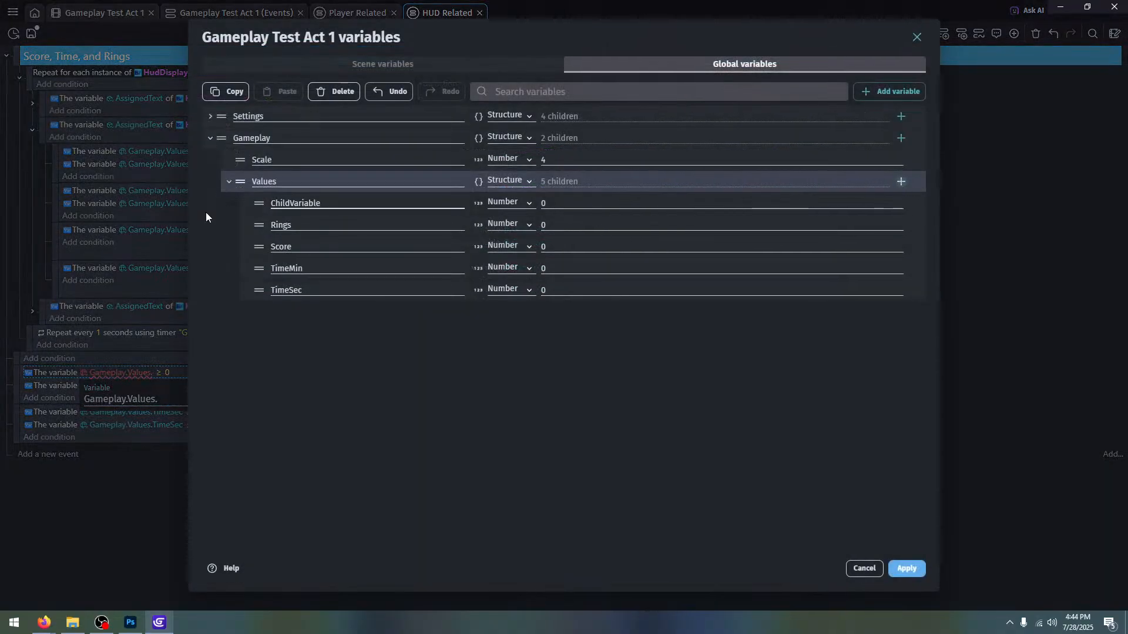
double_click(277, 209)
text(Liv)
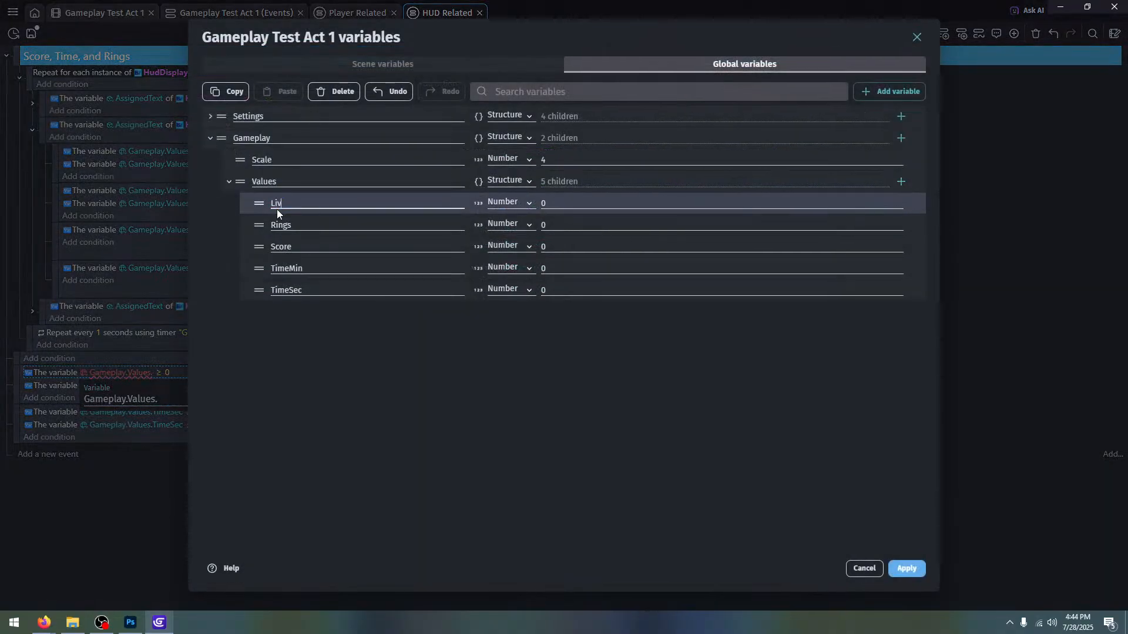
text(es)
click(920, 572)
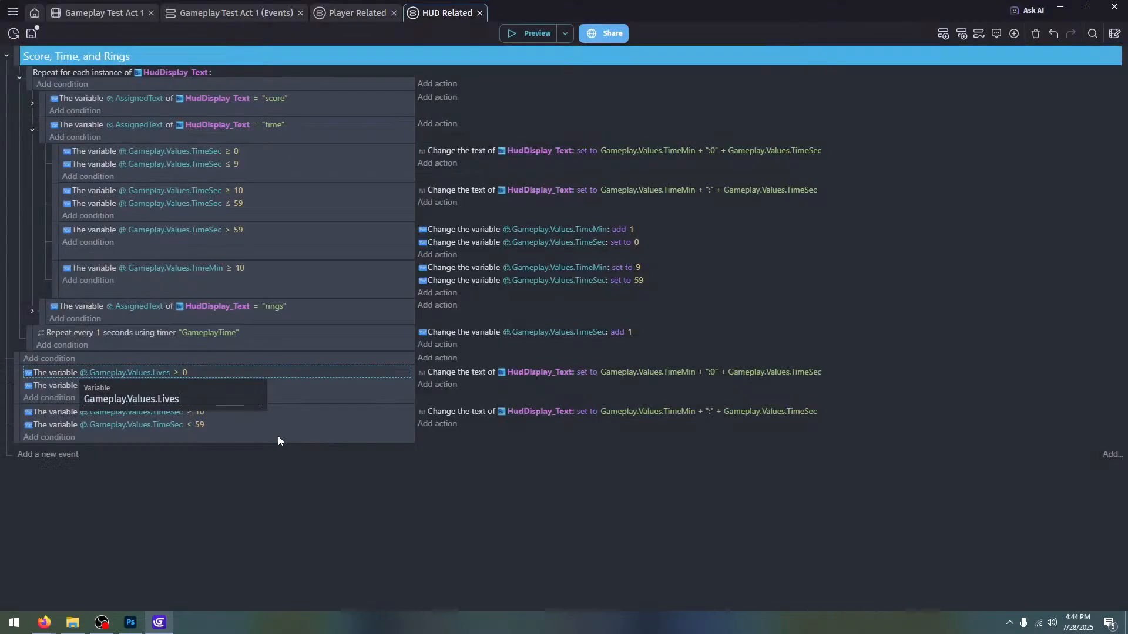
click(250, 474)
Use Gameplay.Values.Lives in the other three copied conditions and set the second event's upper limit to 99
click(143, 373)
key(ctrl+c)
click(289, 487)
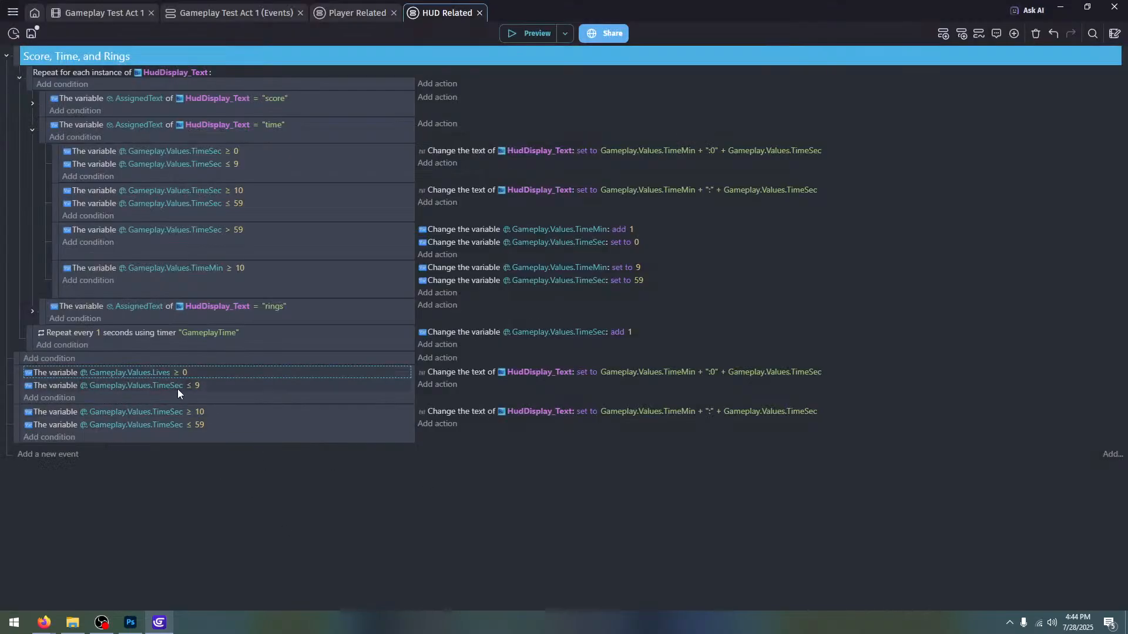
click(177, 388)
key(ctrl+v)
click(294, 501)
key(ctrl+v)
key(Return)
click(161, 432)
key(ctrl+v)
key(Return)
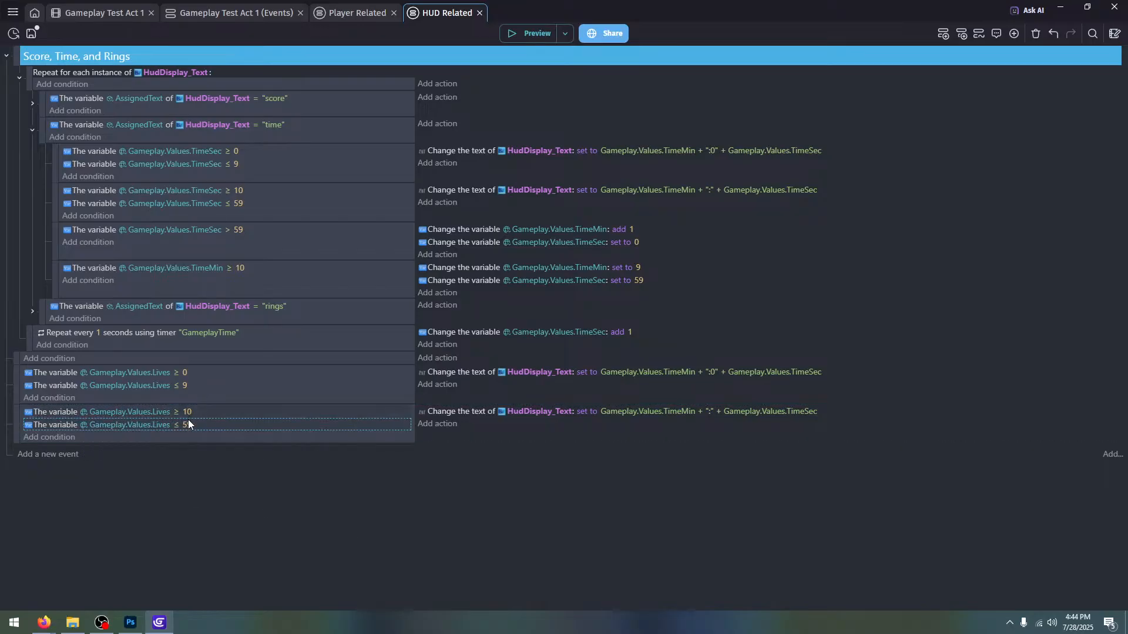
click(187, 424)
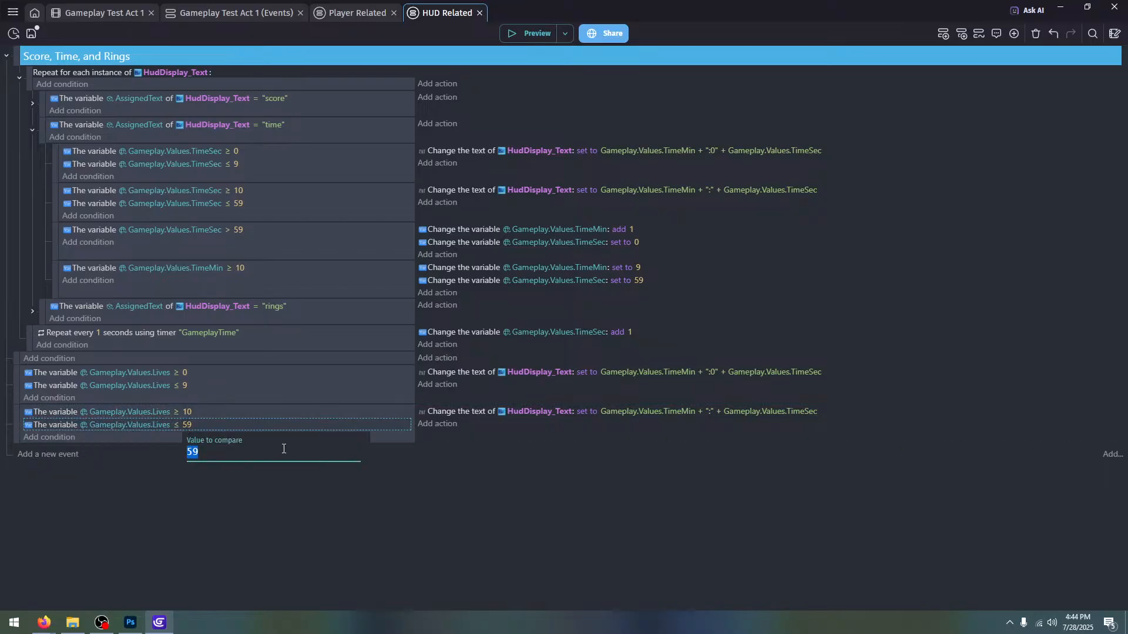
key(Return)
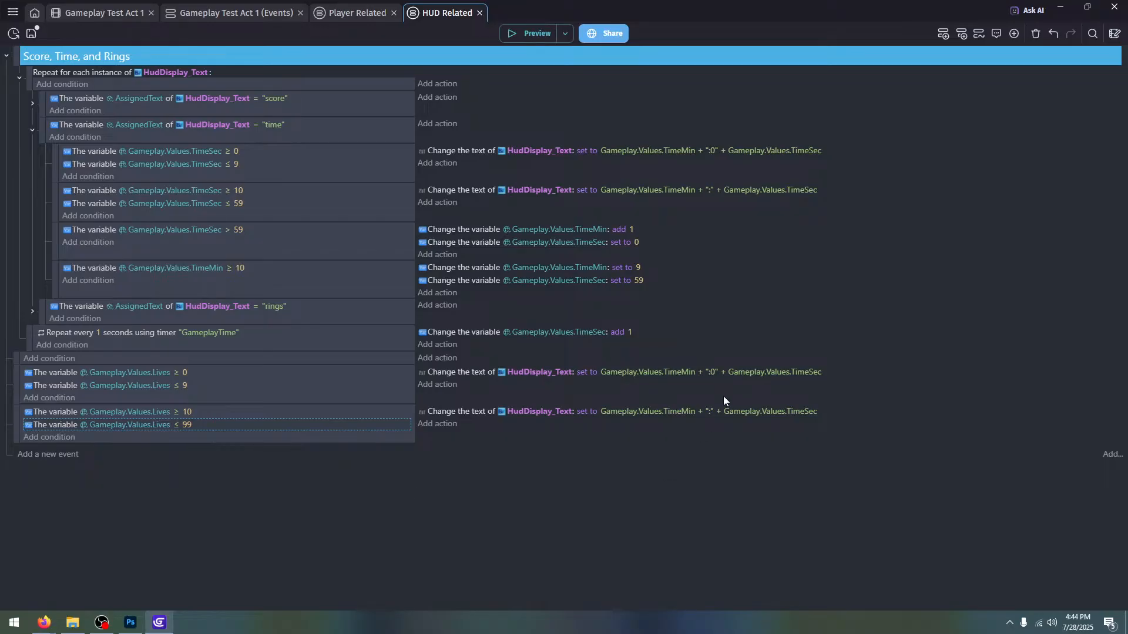
Set the HudDisplay_Text text for 0 to 9 lives to "_" + Gameplay.Values.Lives
click(730, 375)
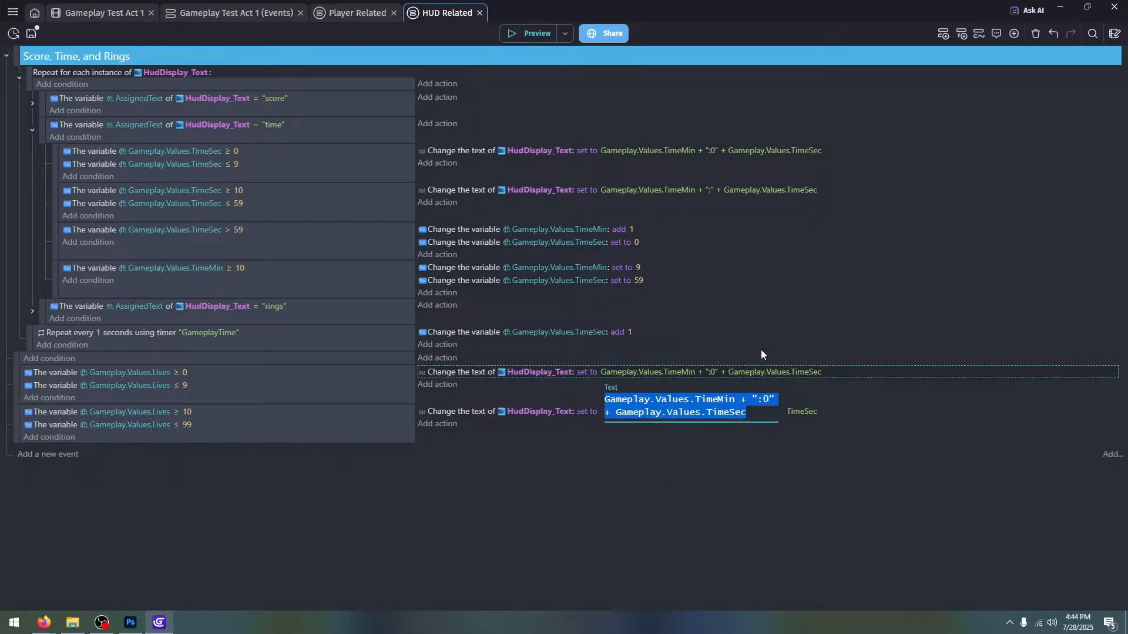
text(")
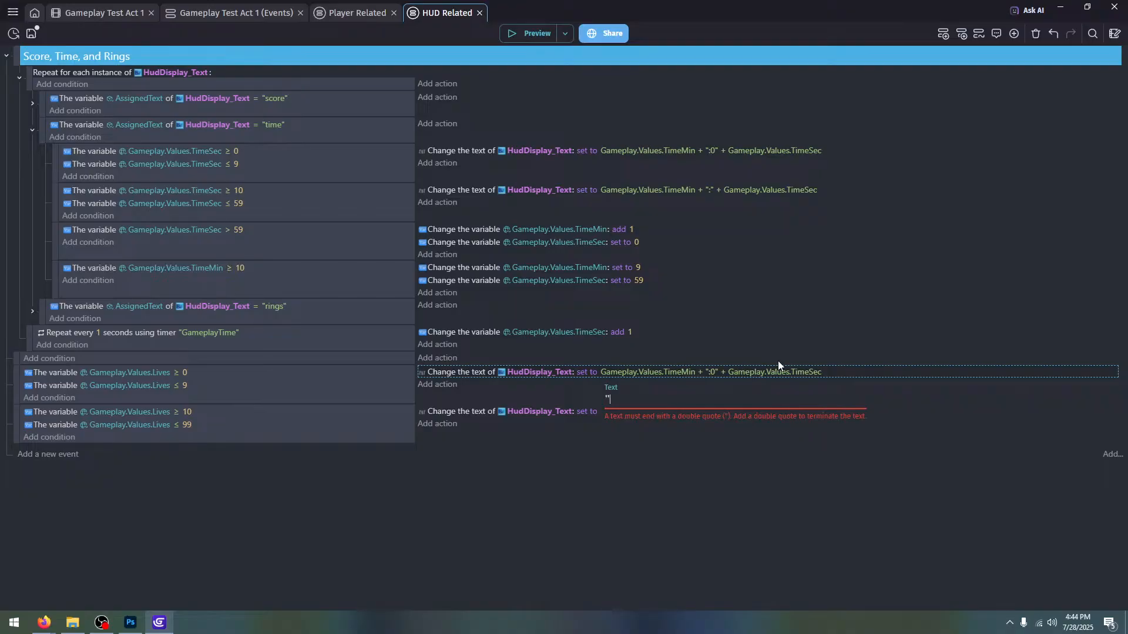
text(_" + Gamepl)
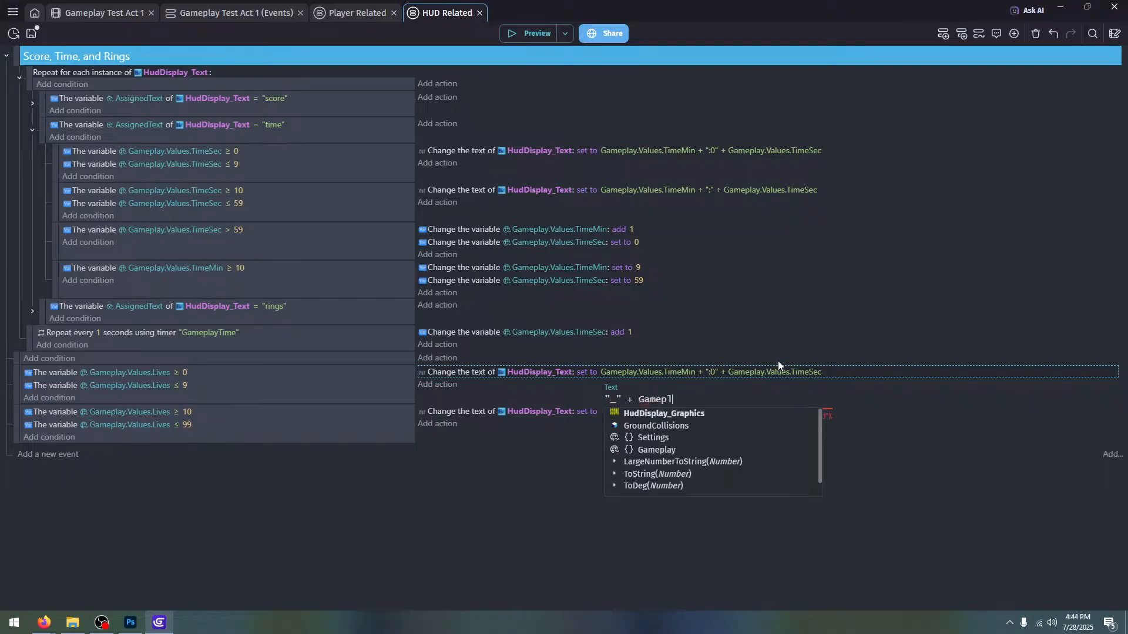
text(ay)
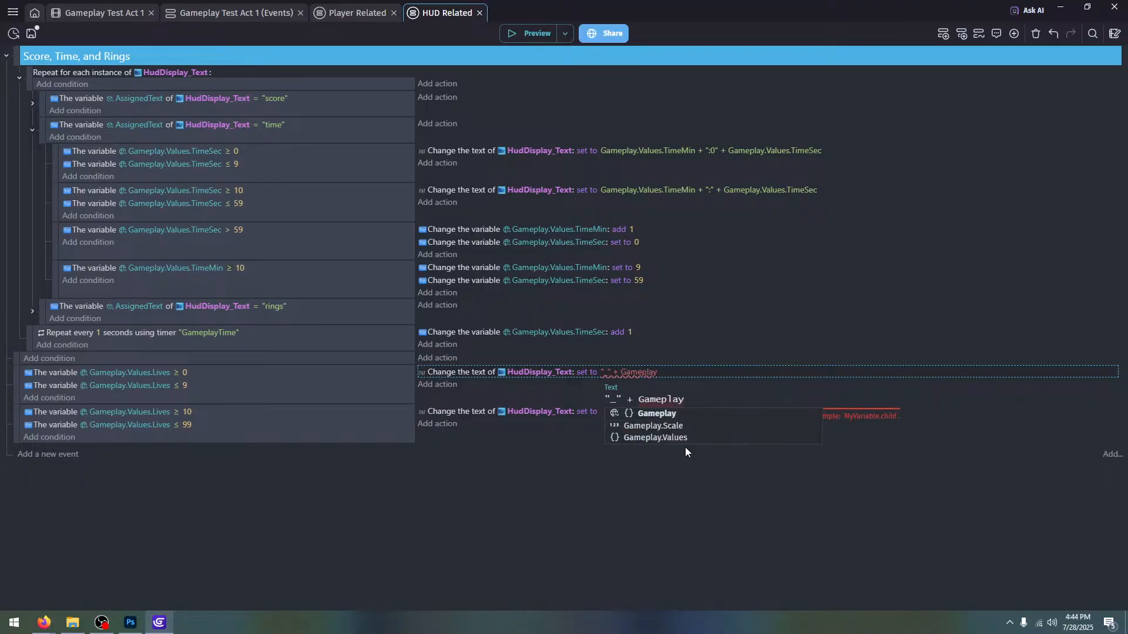
click(684, 443)
click(665, 441)
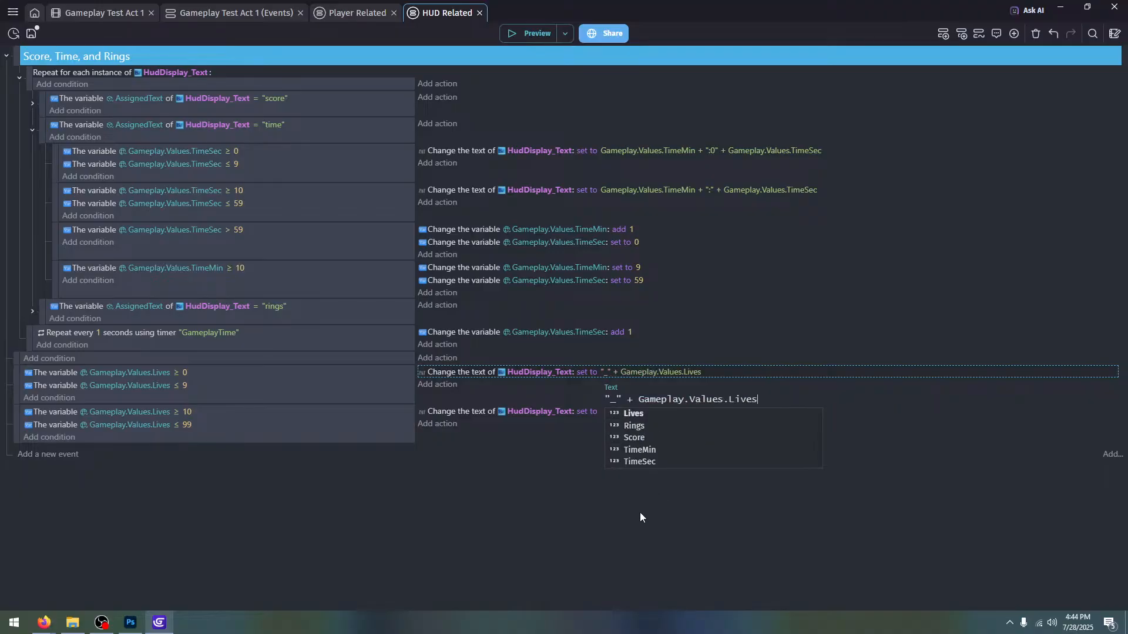
click(639, 513)
Set the HudDisplay_Text text for 10 to 99 lives to "" + Gameplay.Values.Lives, reusing the first event's expression
click(673, 374)
key(ctrl+c)
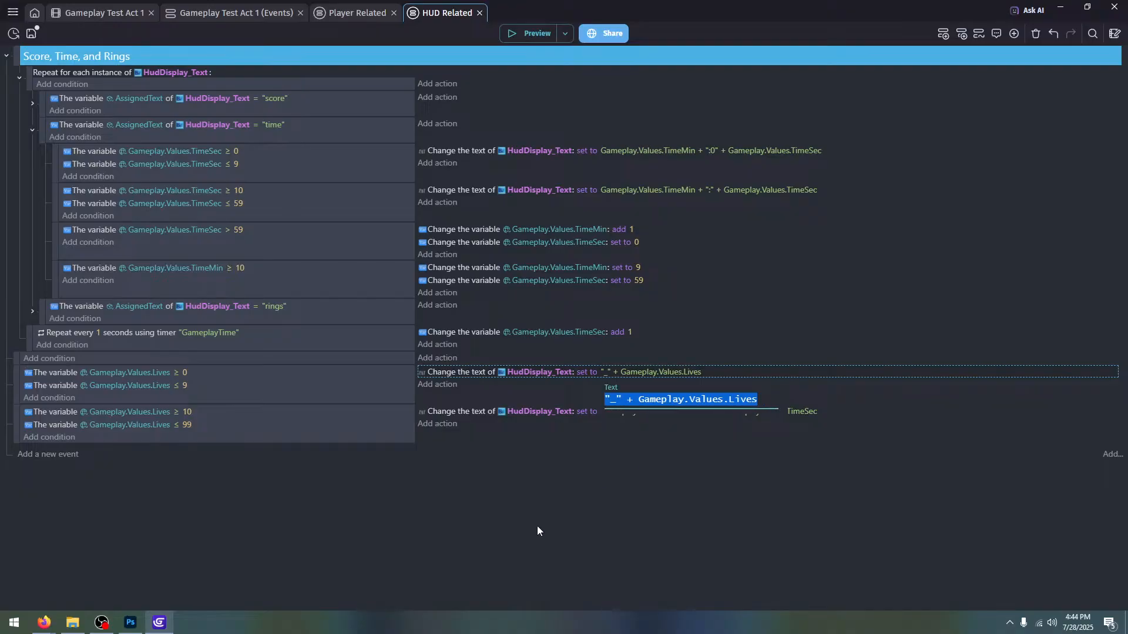
click(537, 527)
click(672, 411)
key(ctrl+v)
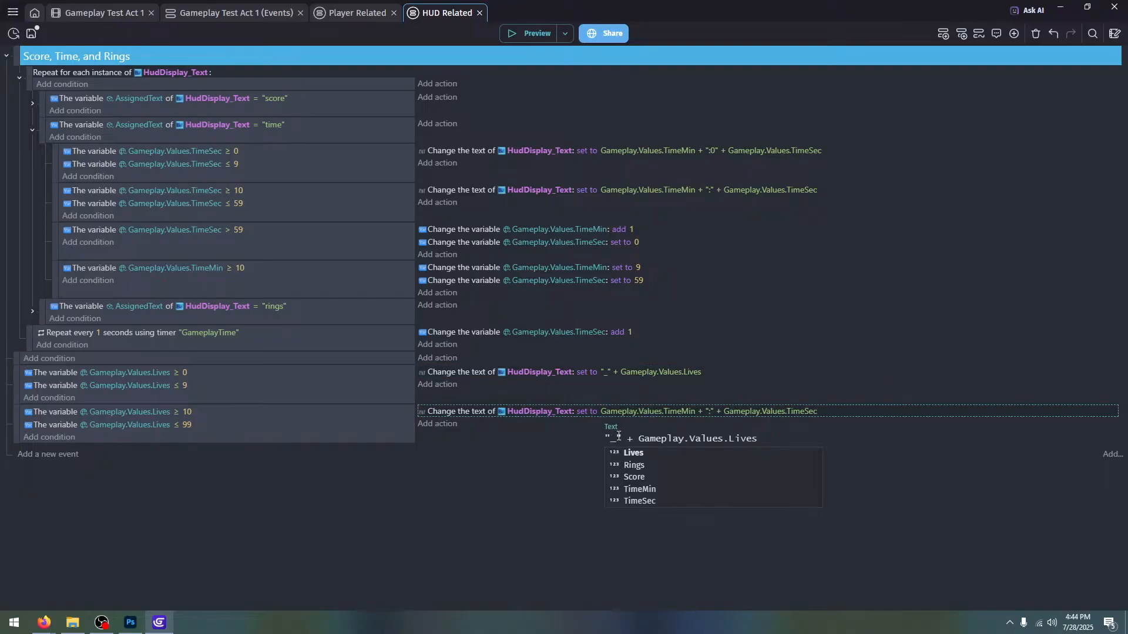
click(617, 437)
key(BackSpace)
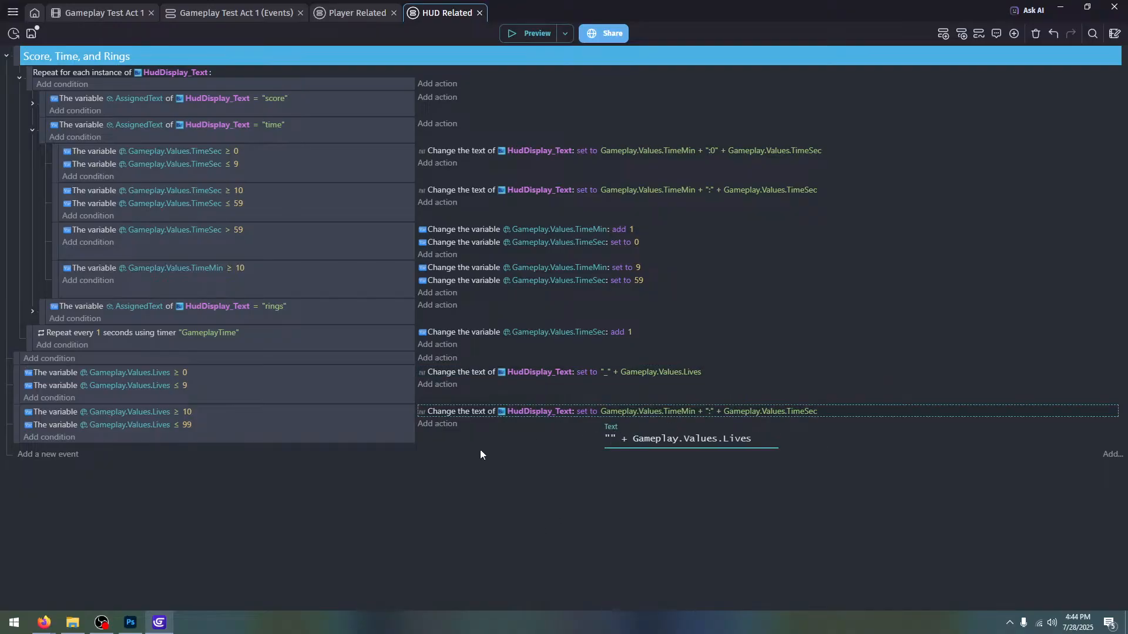
click(508, 520)
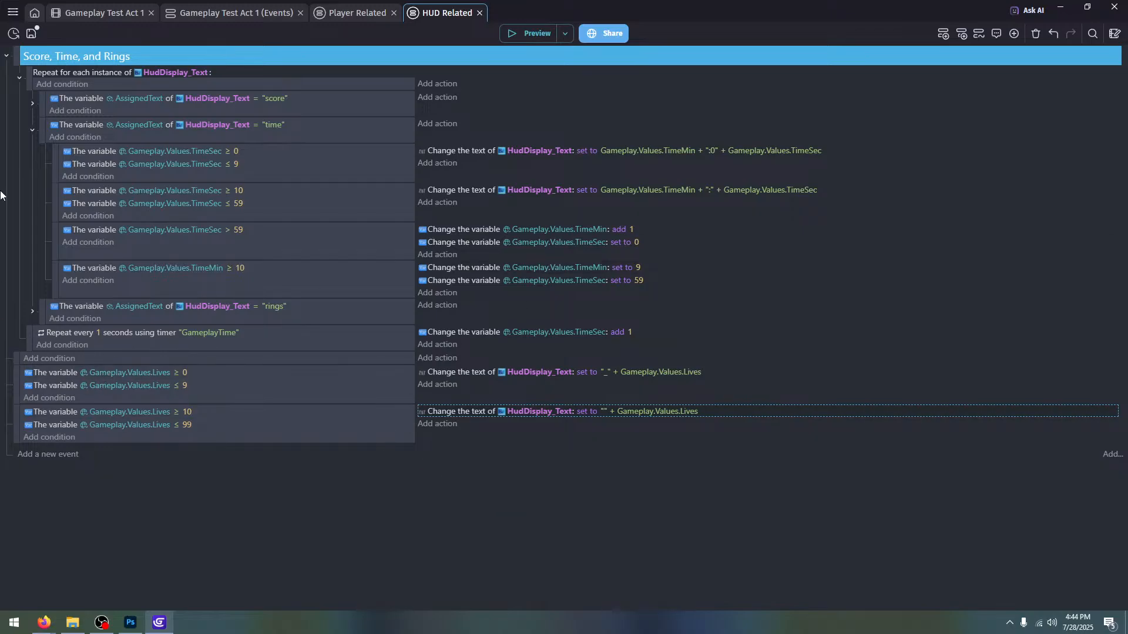
Delete the empty top-level event above the lives events and collapse the Score, Time, and Rings group
click(13, 361)
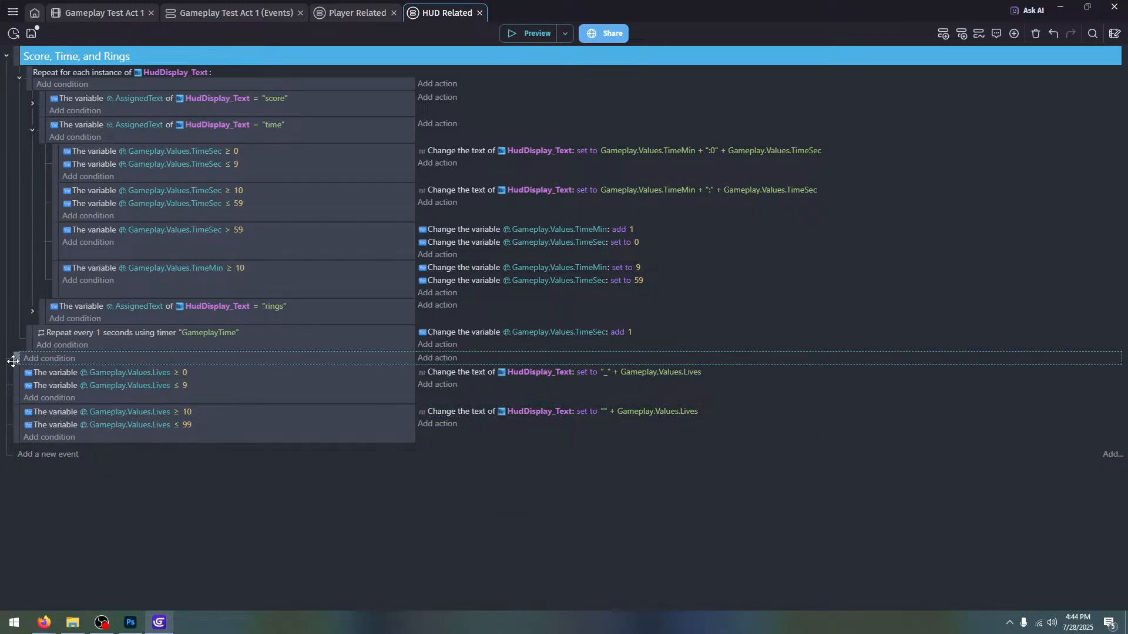
key(Delete)
click(7, 57)
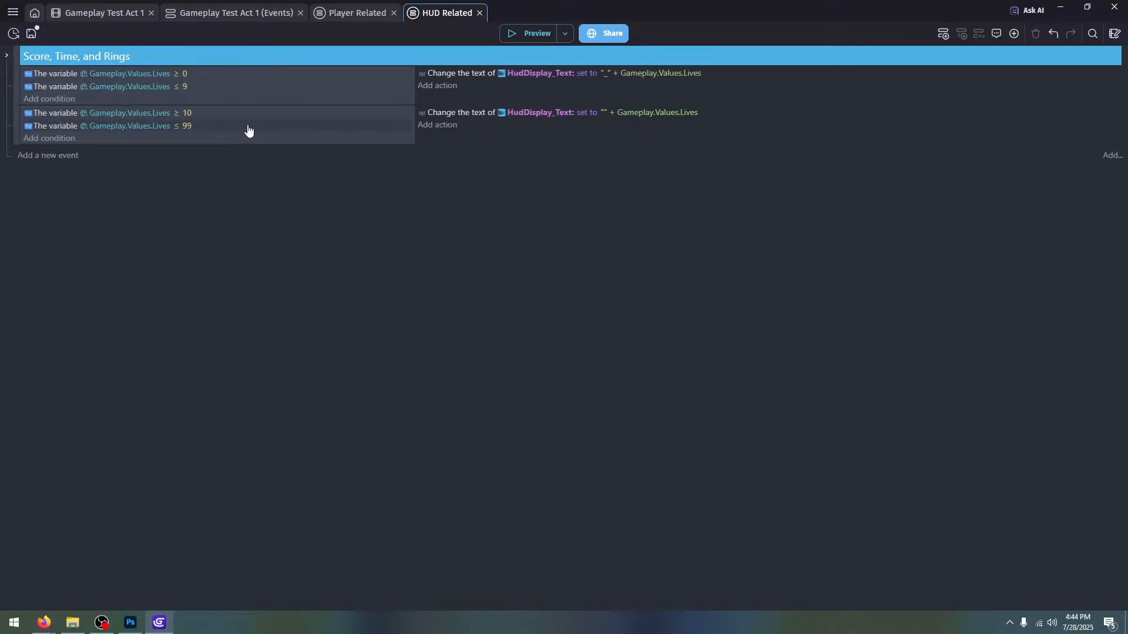
Create an event group named Lives, move both lives events into it, and collapse it
click(293, 103)
click(1013, 34)
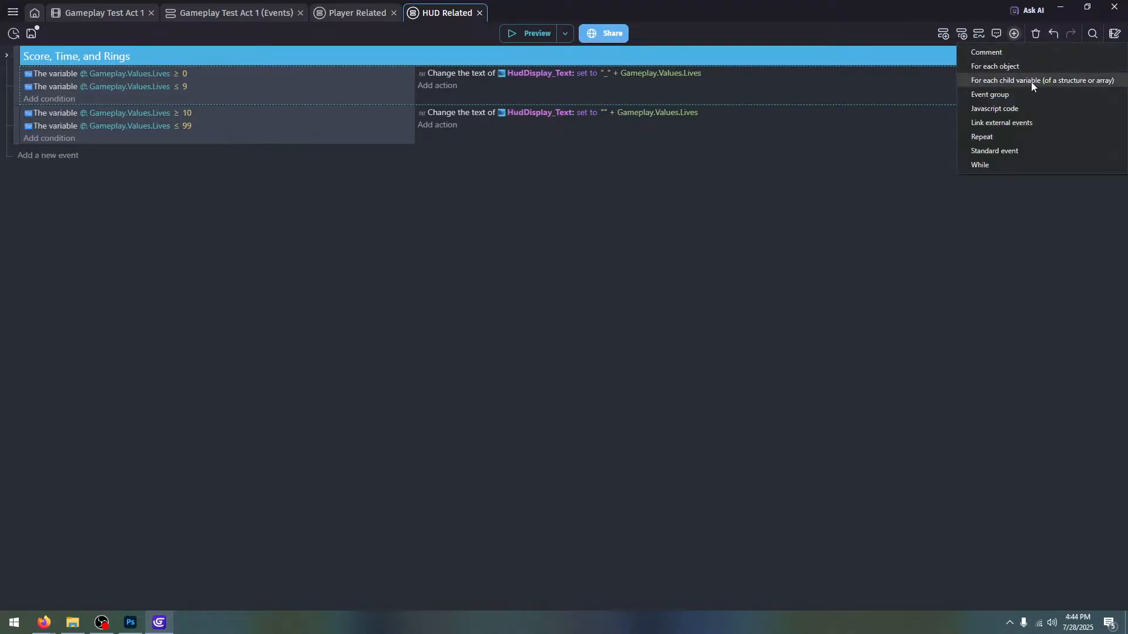
click(1027, 94)
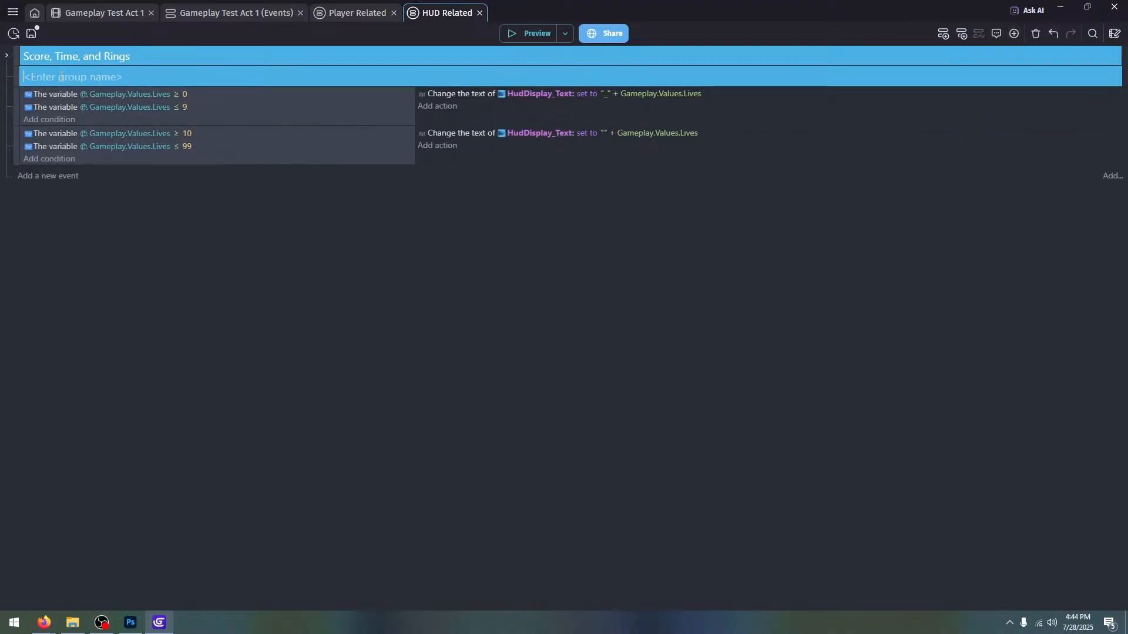
text(Lives)
drag(17, 108, 32, 131)
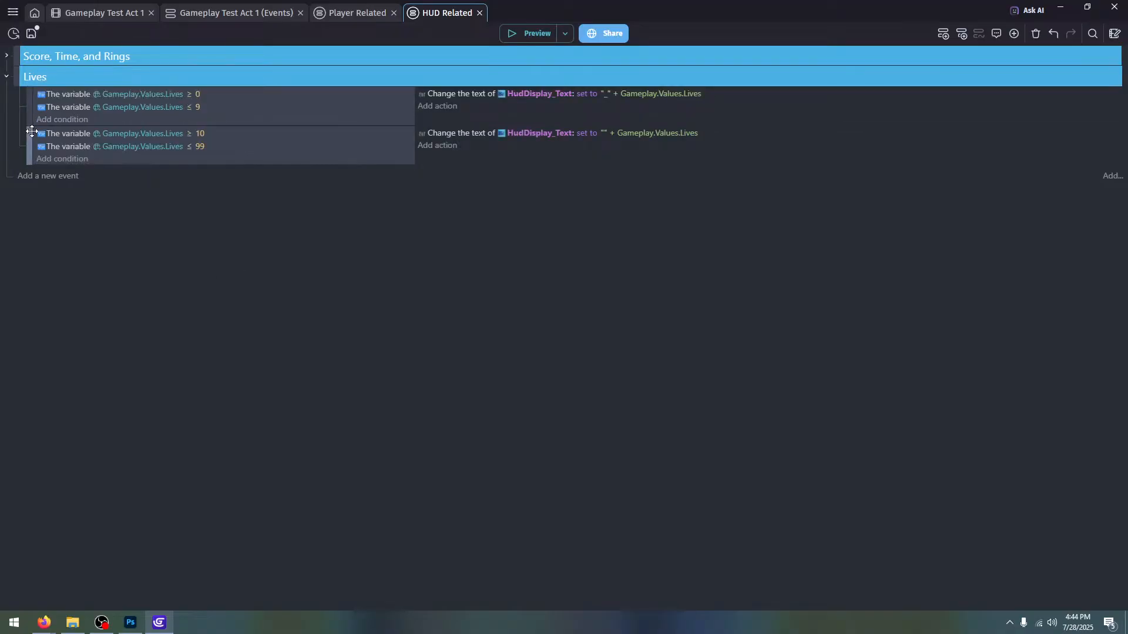
click(7, 76)
Preview the game full screen, move Sonic around to check the lives display, and end the preview
click(525, 36)
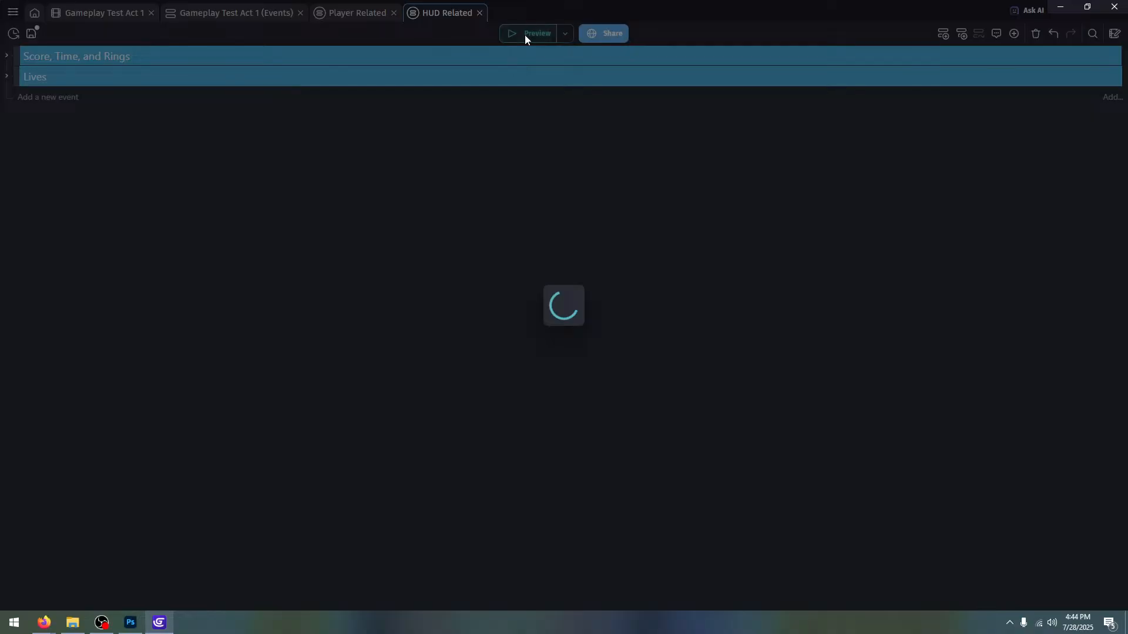
key(Right)
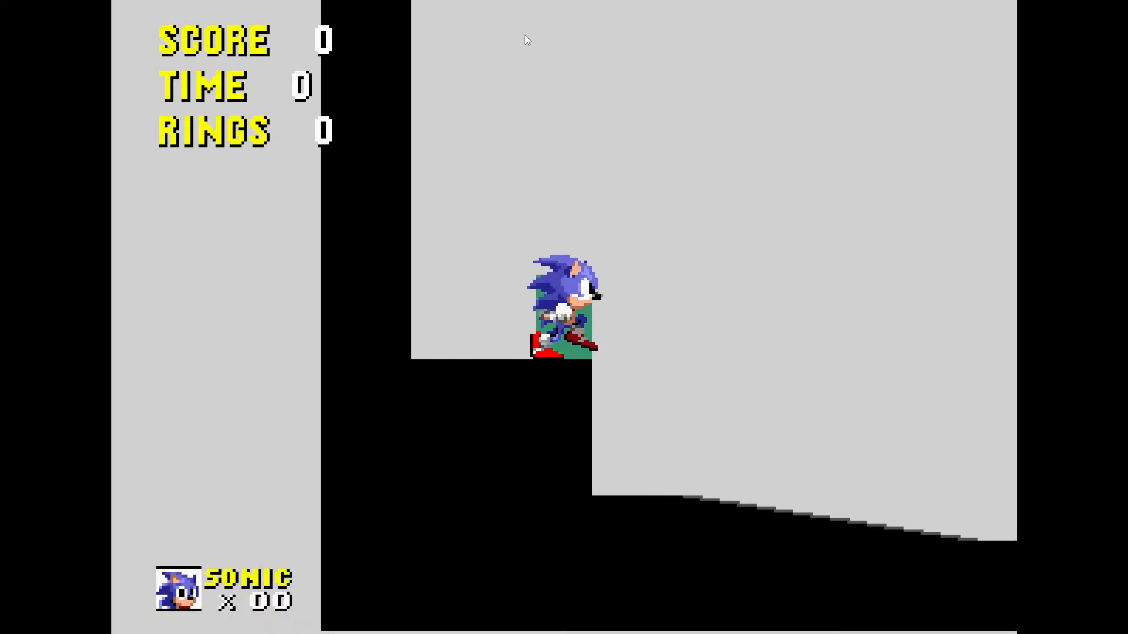
key(space)
key(F11)
click(635, 235)
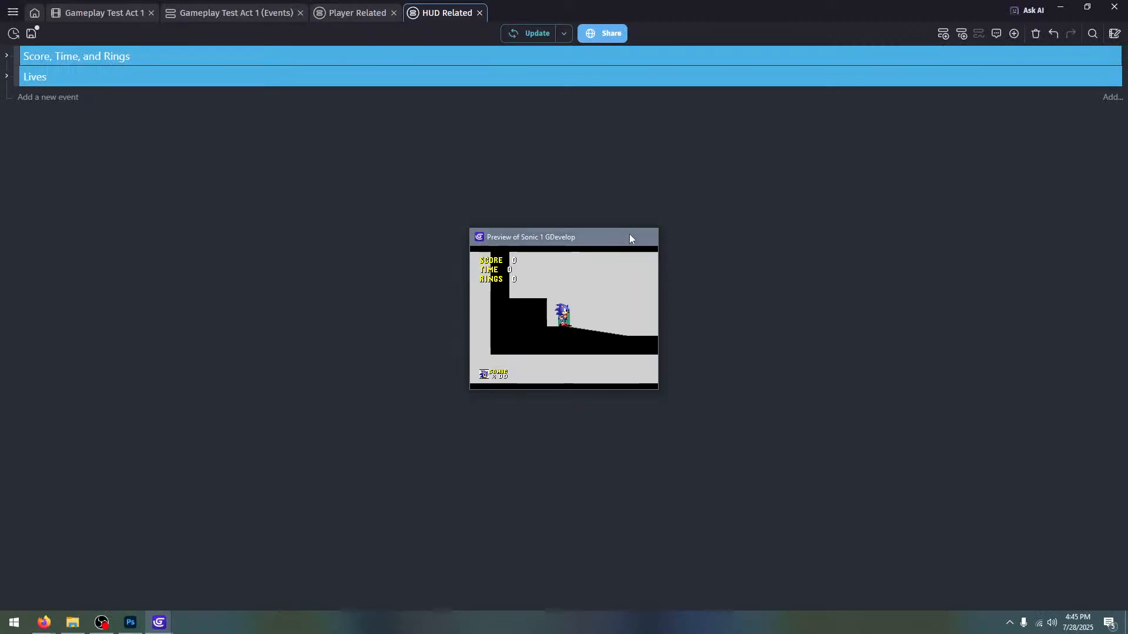
Expand the Lives group and change the object in both text actions to HudDisplay_Life
click(7, 76)
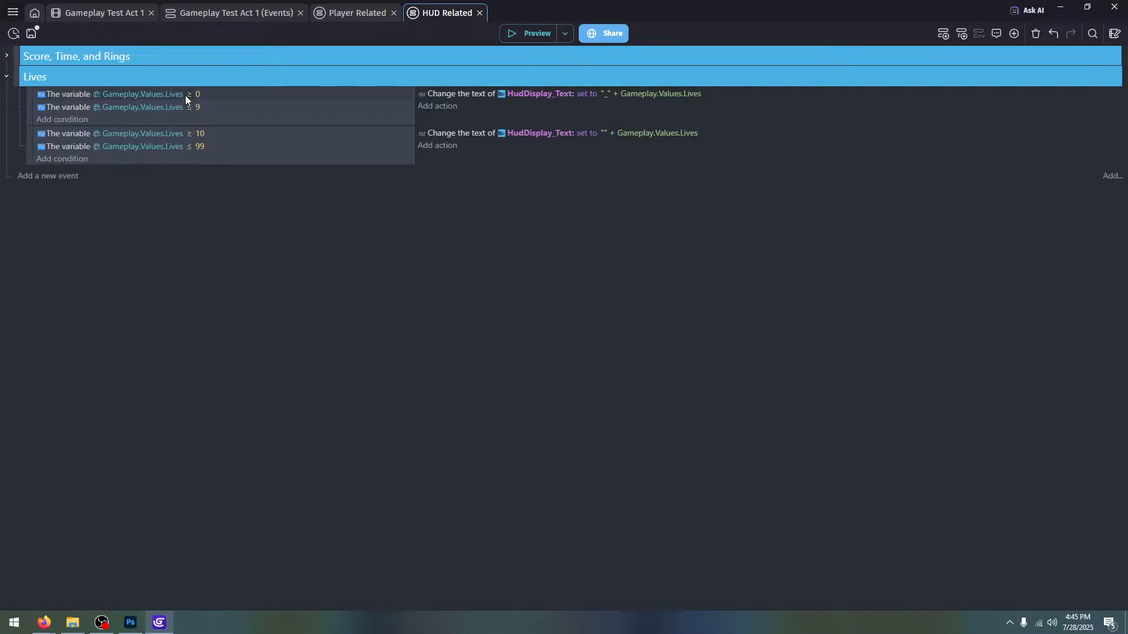
click(186, 95)
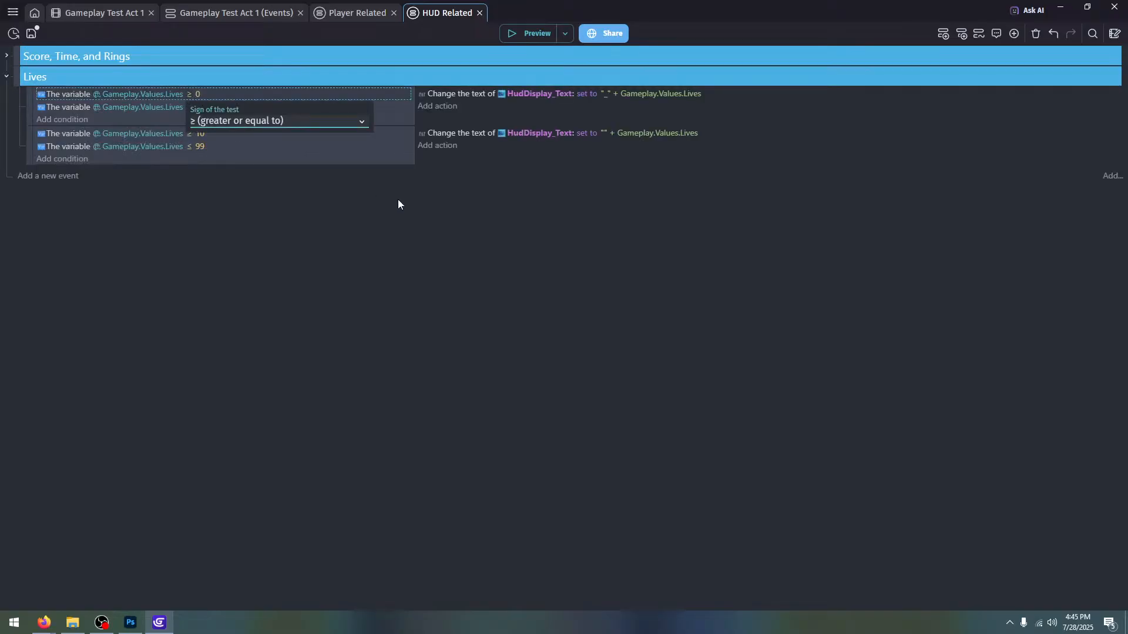
click(415, 206)
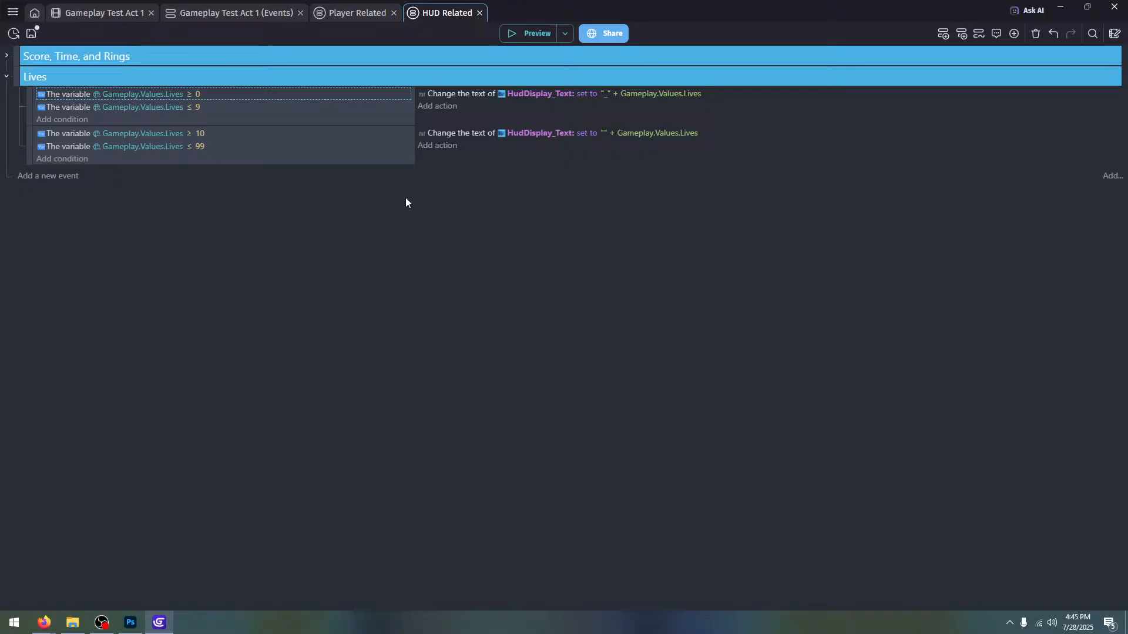
click(532, 93)
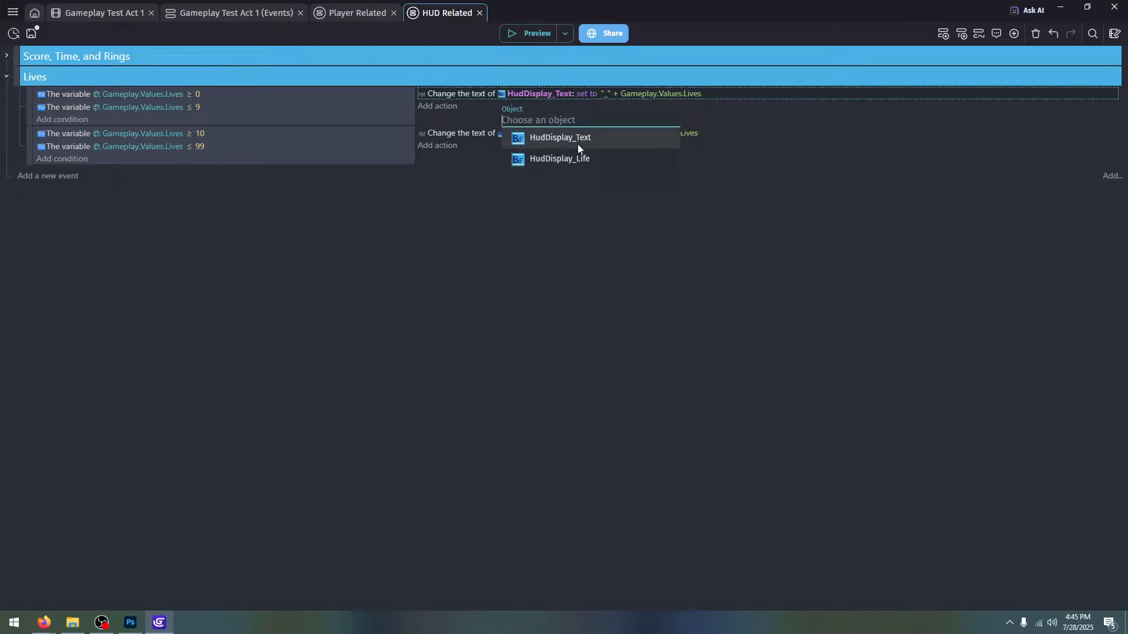
click(578, 159)
click(536, 134)
click(589, 199)
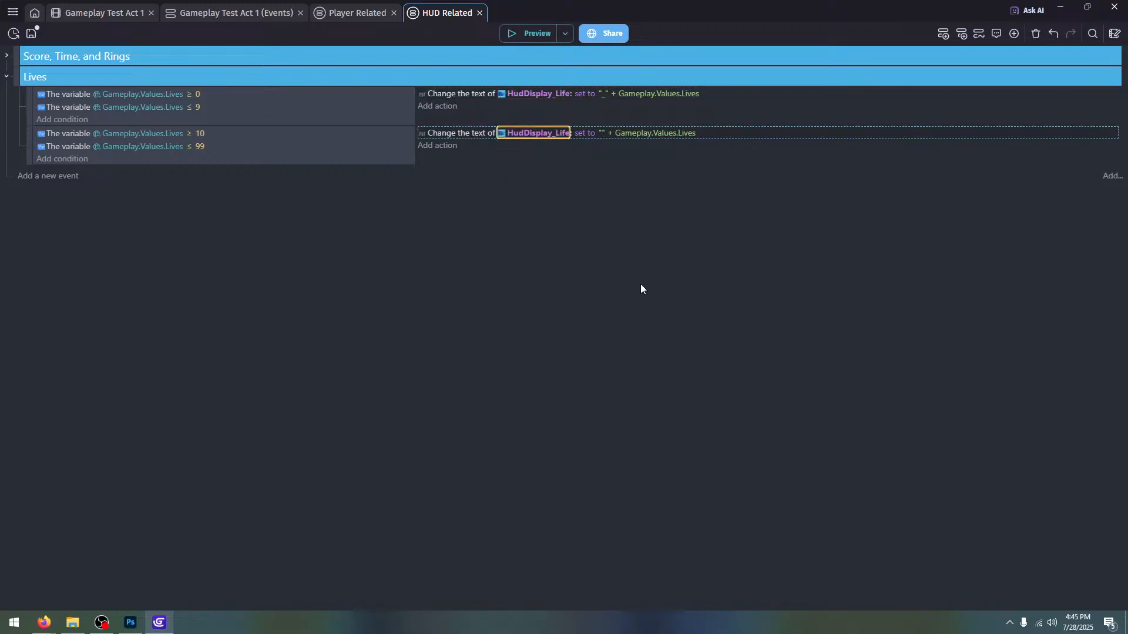
Preview the game full screen to check the lives counter beside the Sonic icon, and close the preview
click(532, 34)
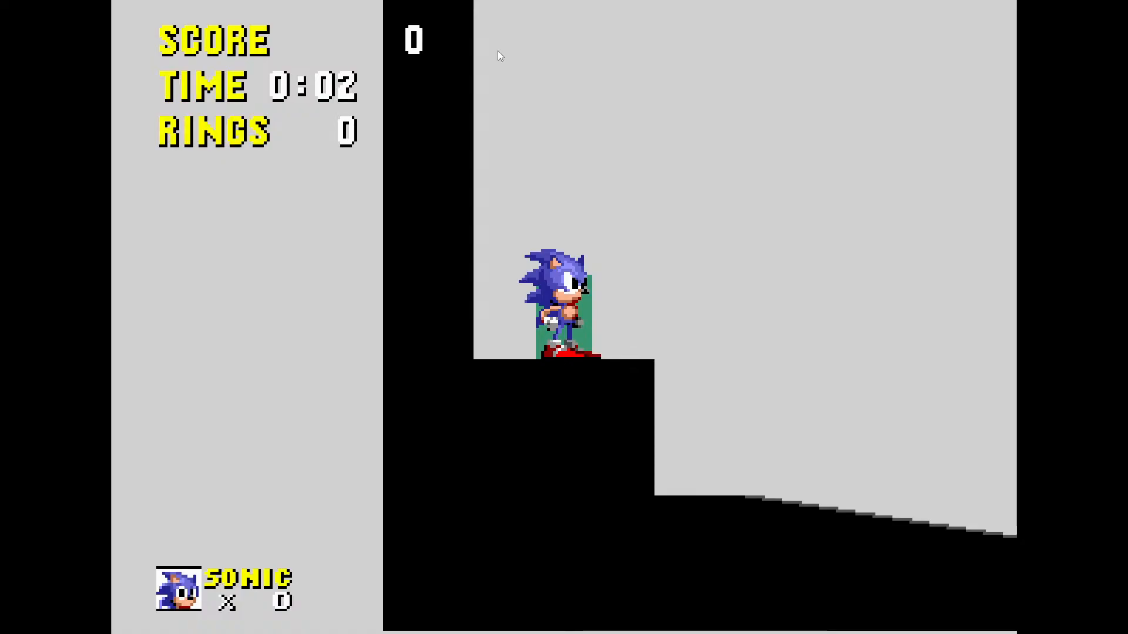
key(F11)
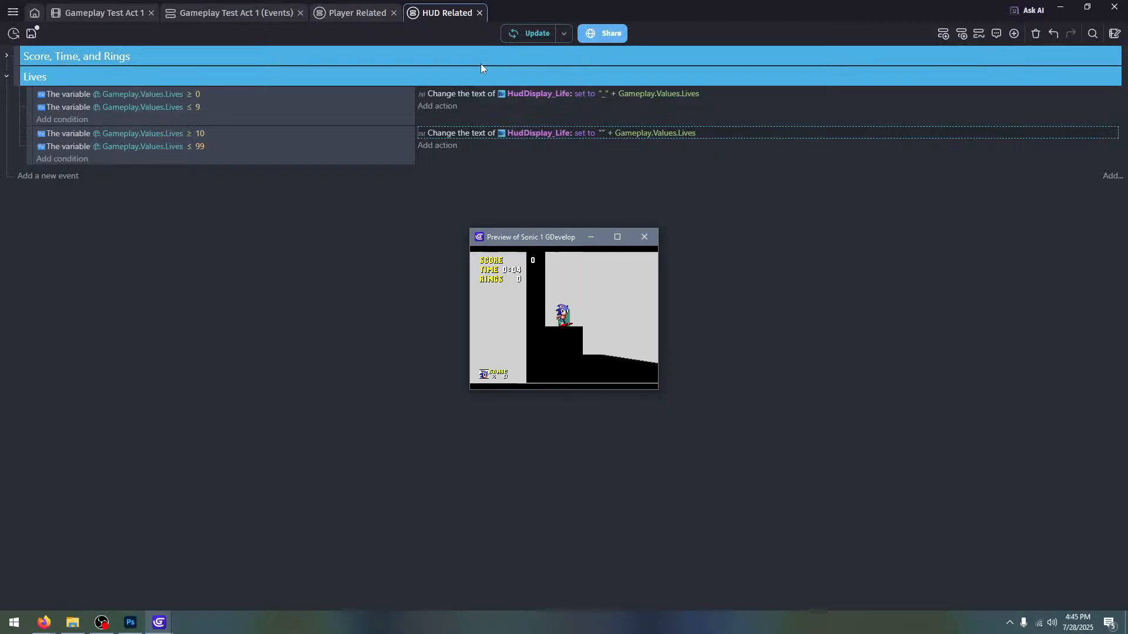
click(645, 237)
Set the global variable Gameplay.Values.Lives to 3 and apply the change
key(ctrl+alt+v)
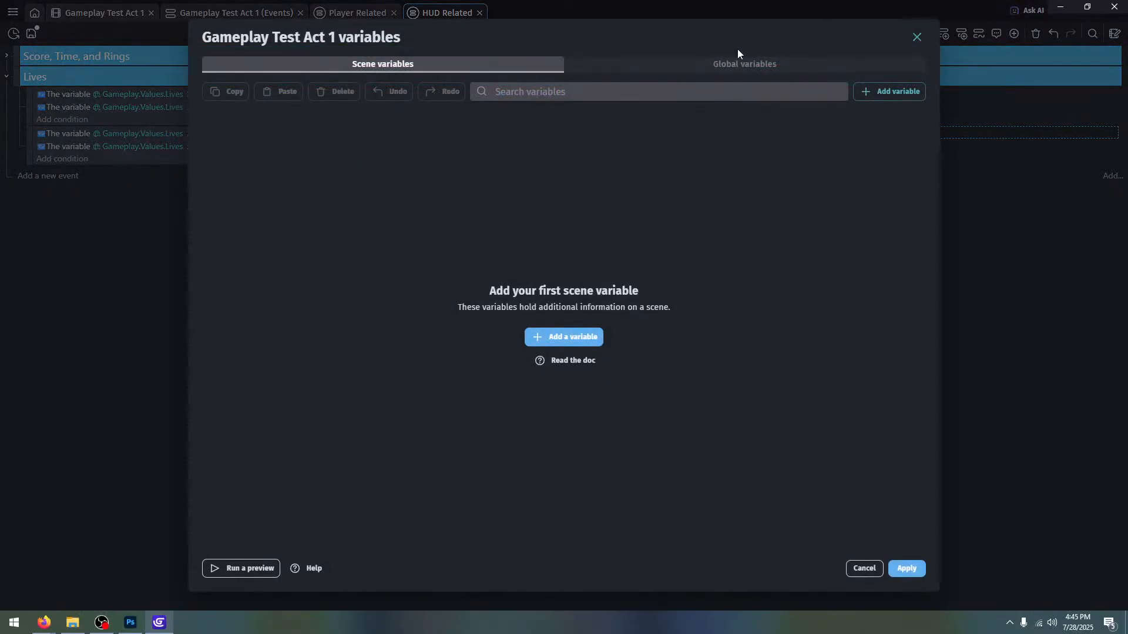
click(738, 62)
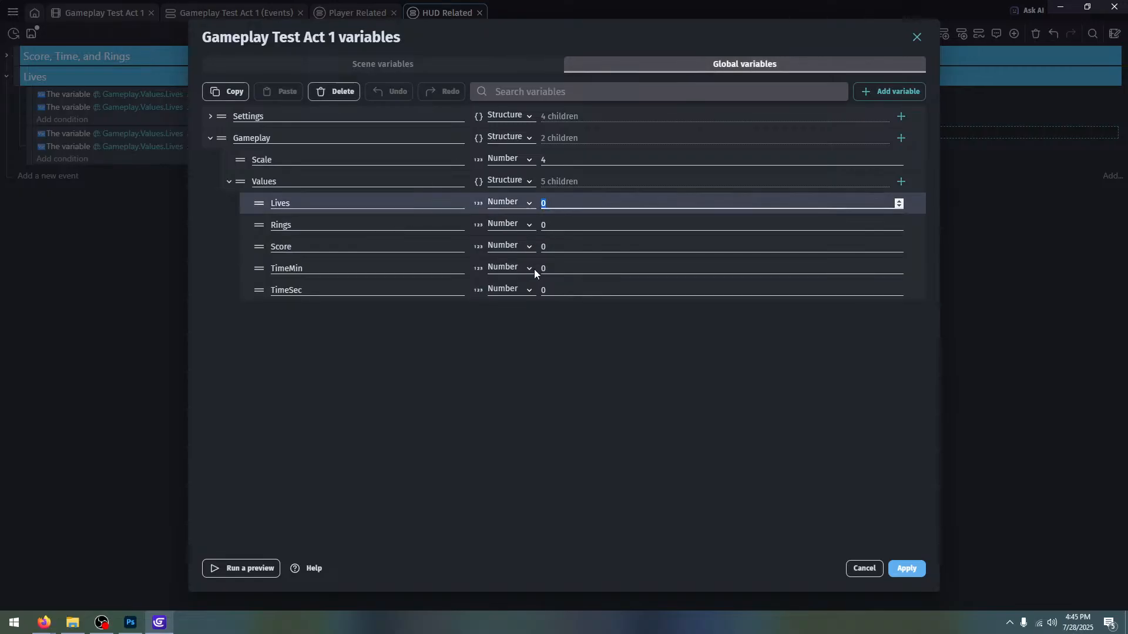
click(907, 568)
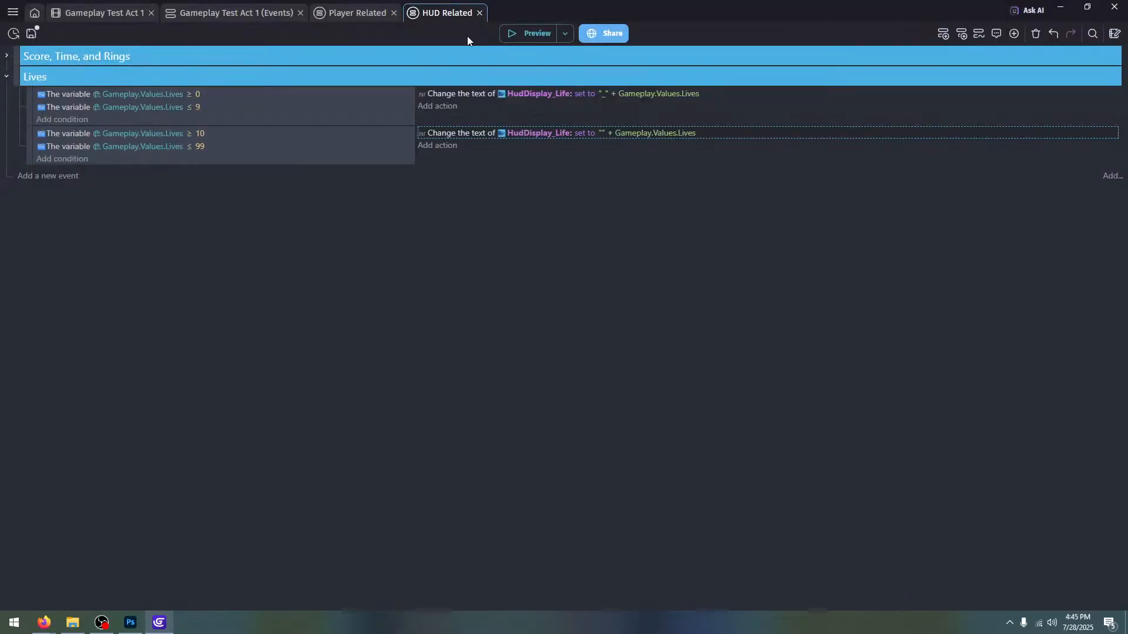
Preview the game full screen, spin dash and run with Sonic to test the lives counter, and close the preview
click(509, 34)
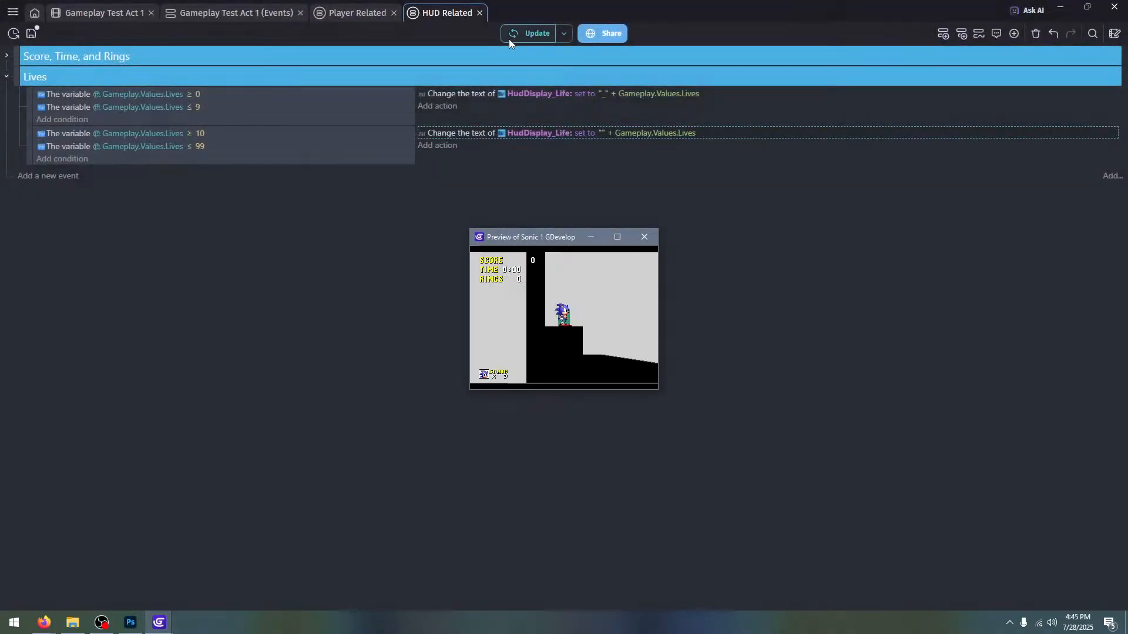
key(F11)
key(Down)
key(space)
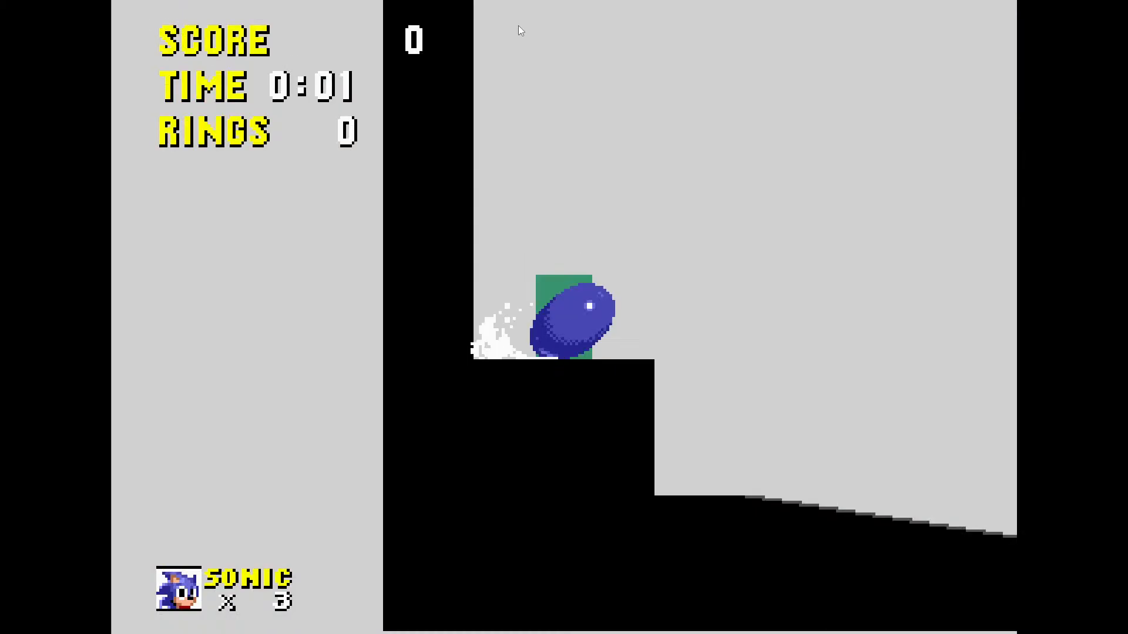
key(Left)
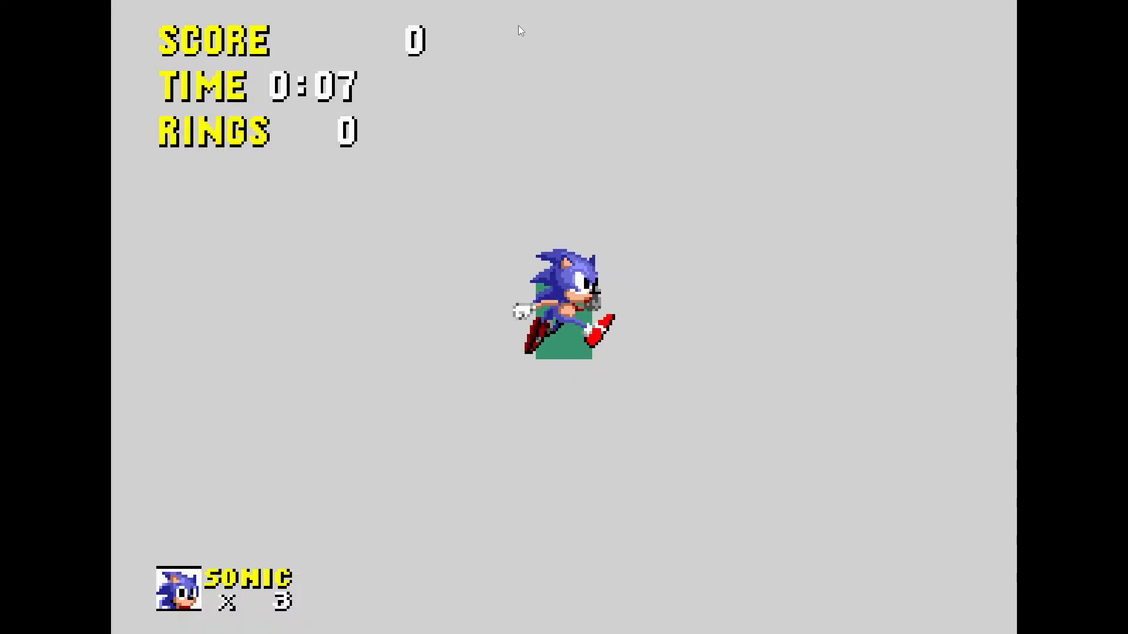
key(F11)
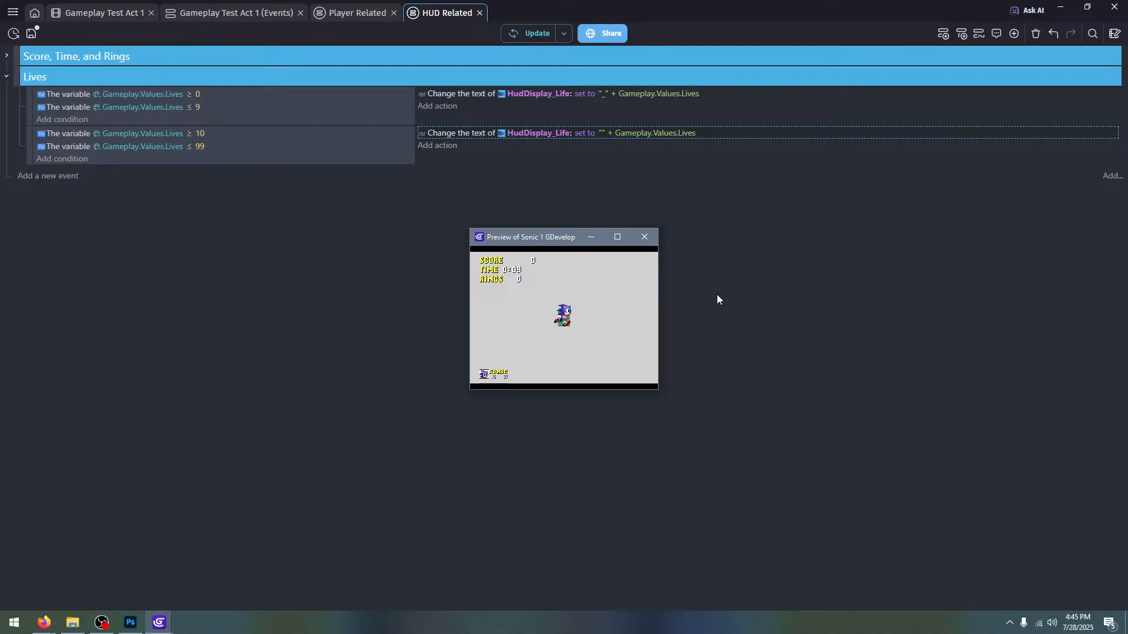
click(646, 238)
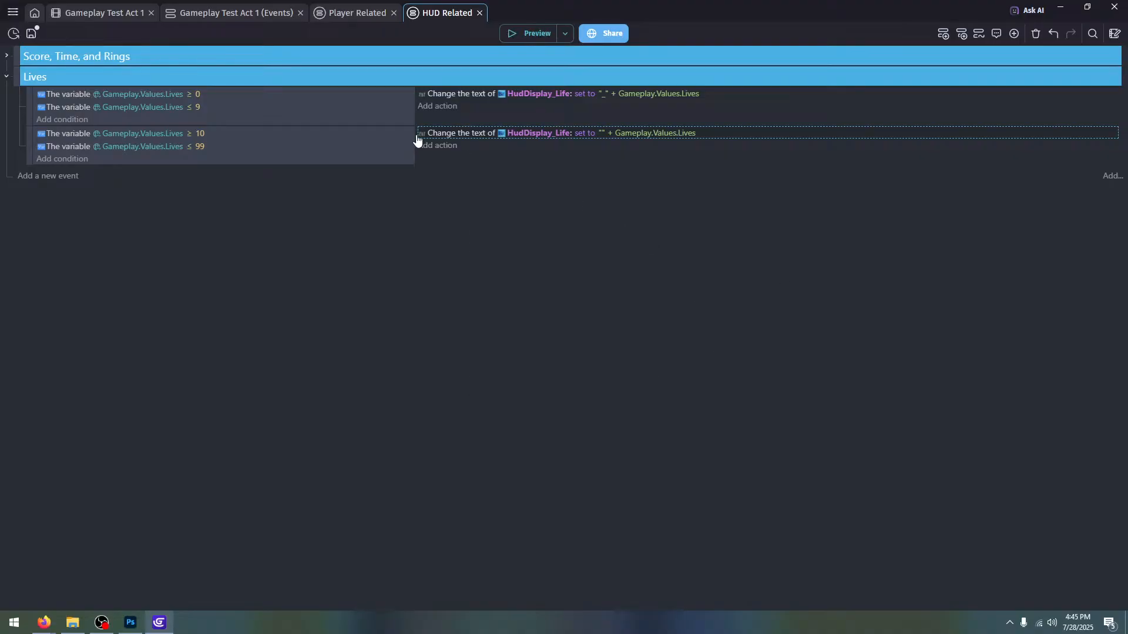
Save the project and look over the Gameplay Test Act 1 scene, its events, and the Player Related events
click(32, 33)
click(73, 12)
click(232, 13)
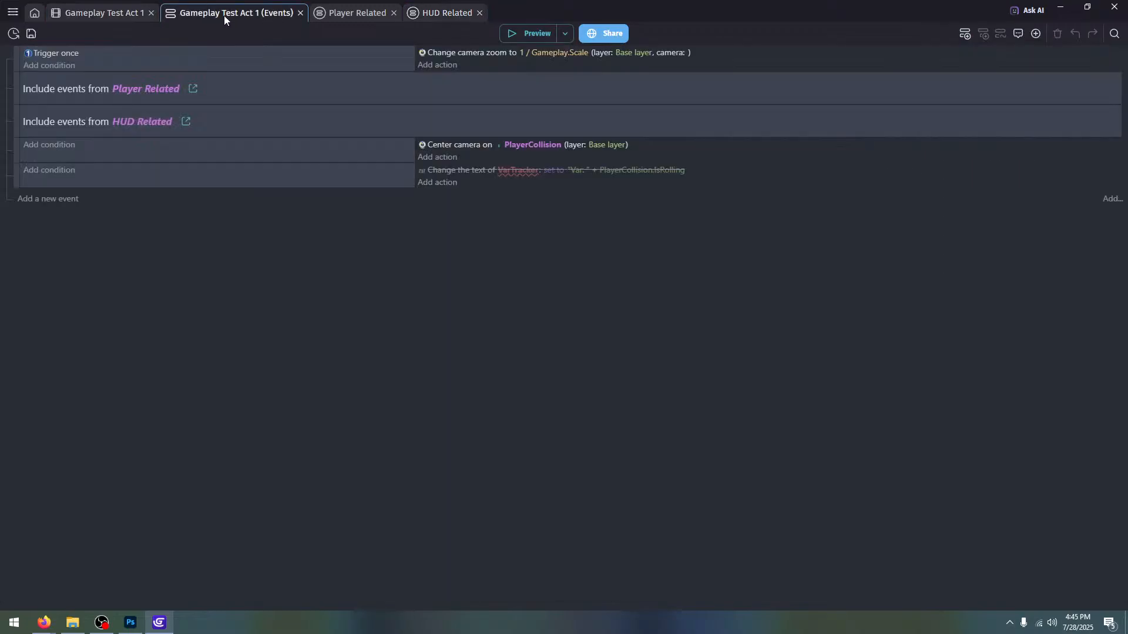
click(98, 12)
click(259, 14)
click(94, 13)
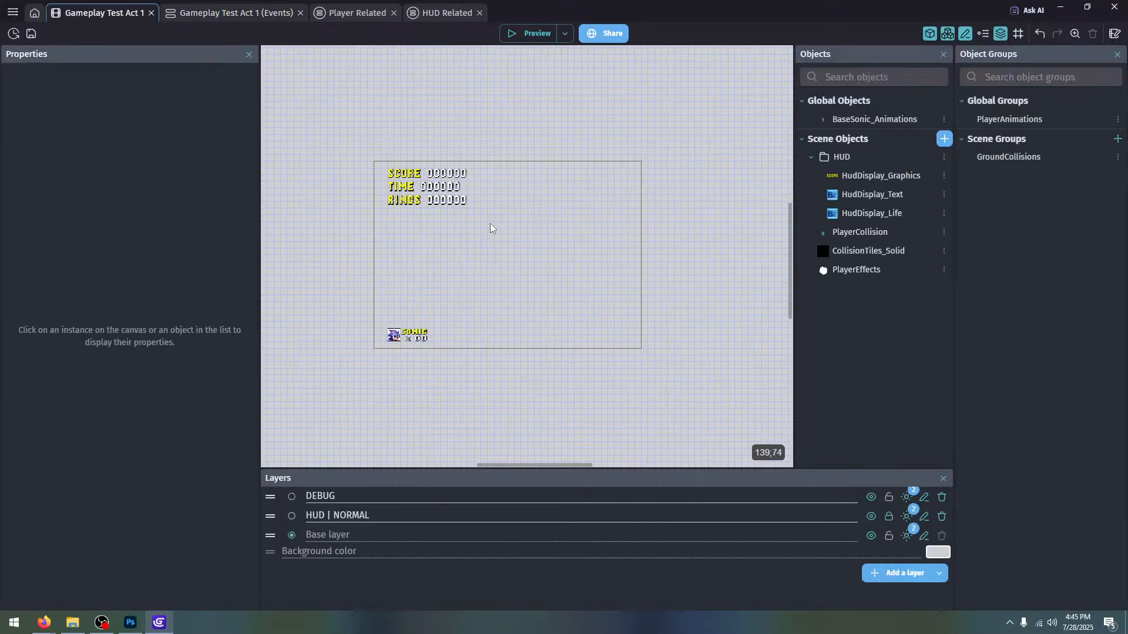
ctrl+scroll(490, 228, down, 5)
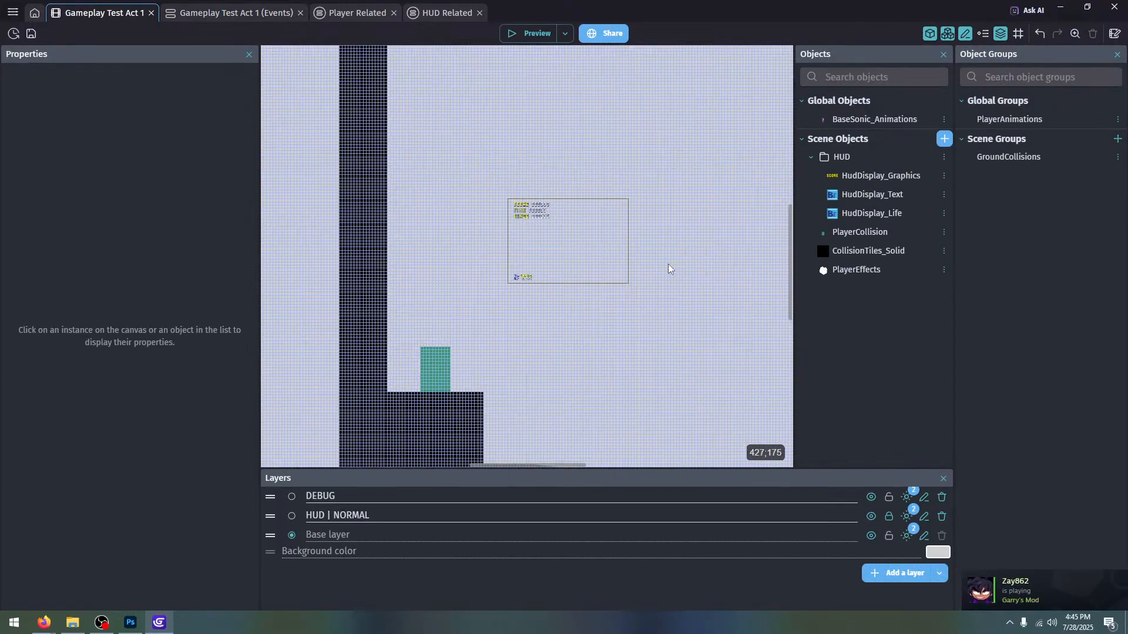
middle_drag(668, 269, 541, 160)
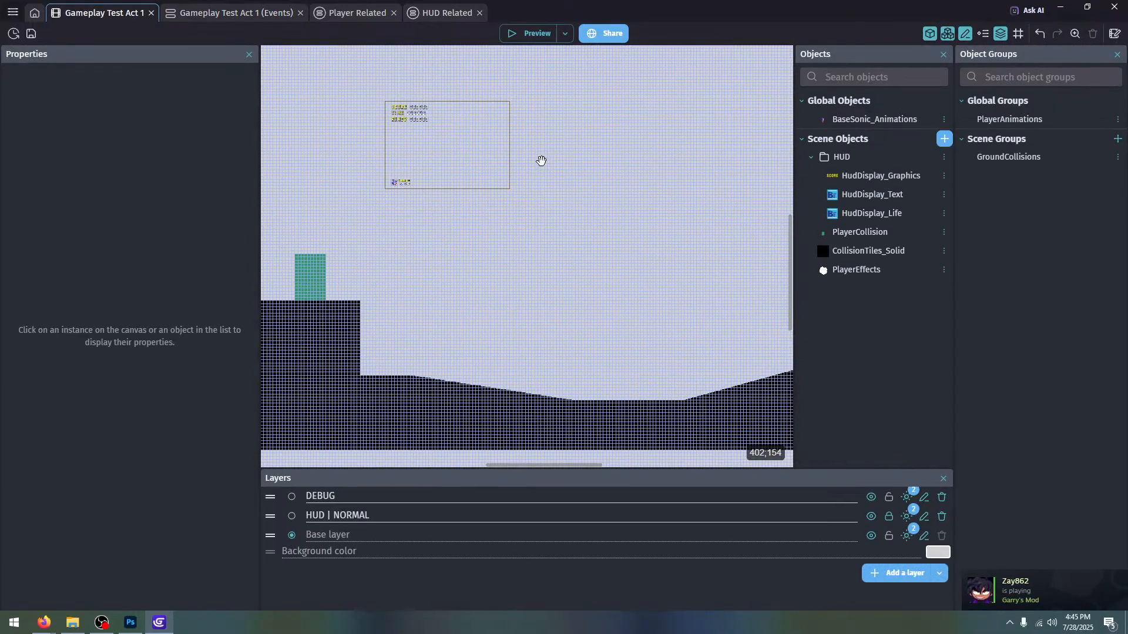
click(354, 13)
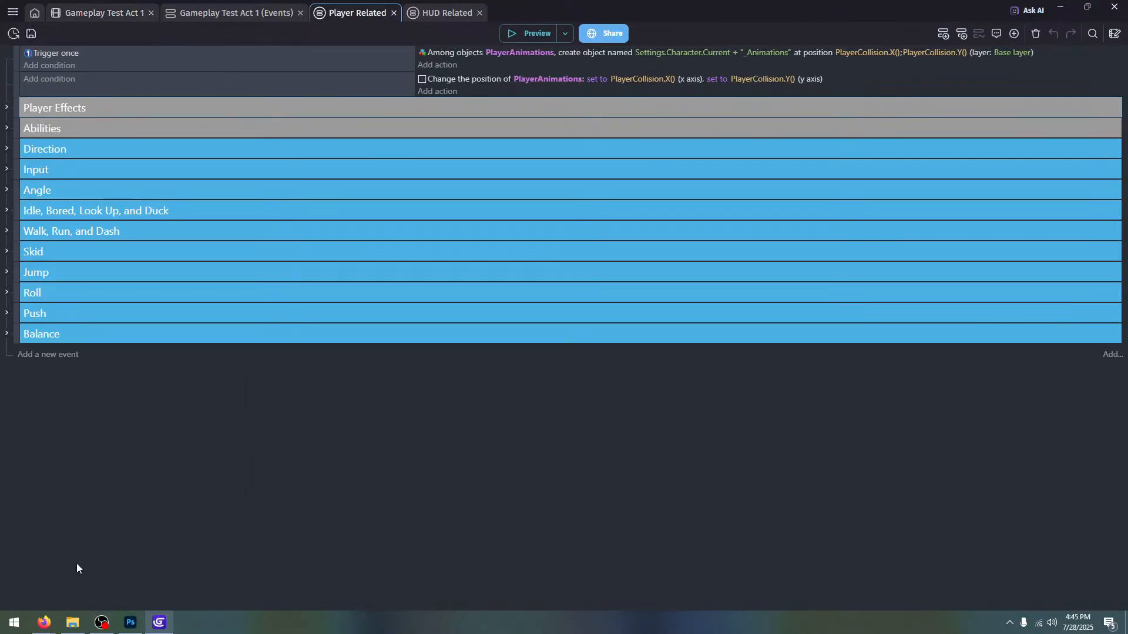
Launch Aseprite and look in the Downloads folder for a file to open, without opening one
click(131, 623)
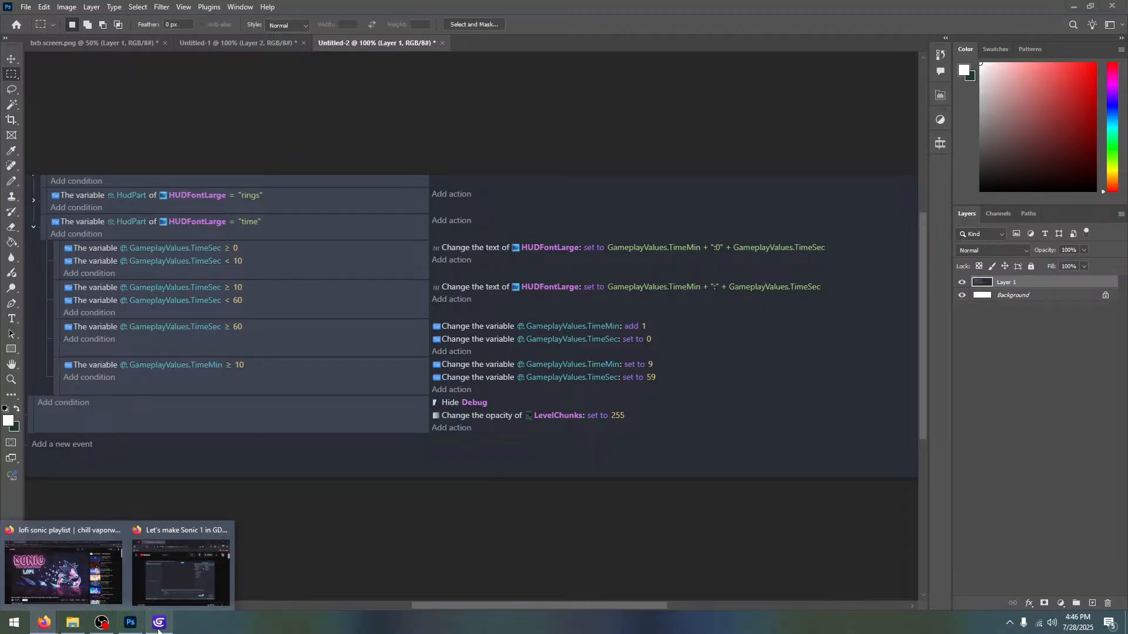
click(15, 622)
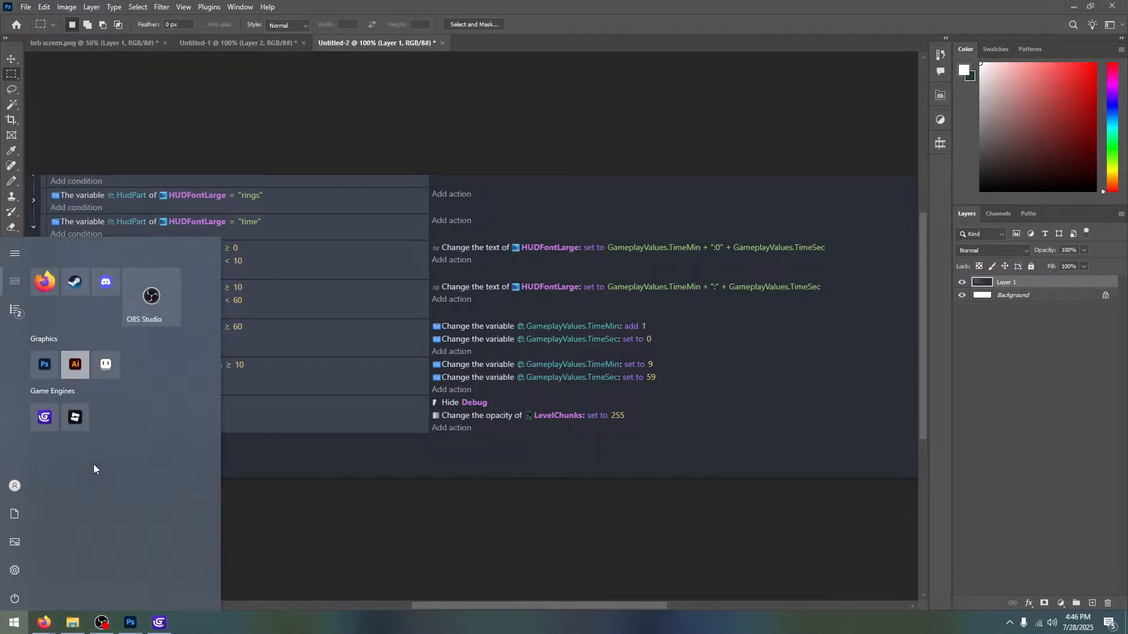
click(103, 364)
click(12, 20)
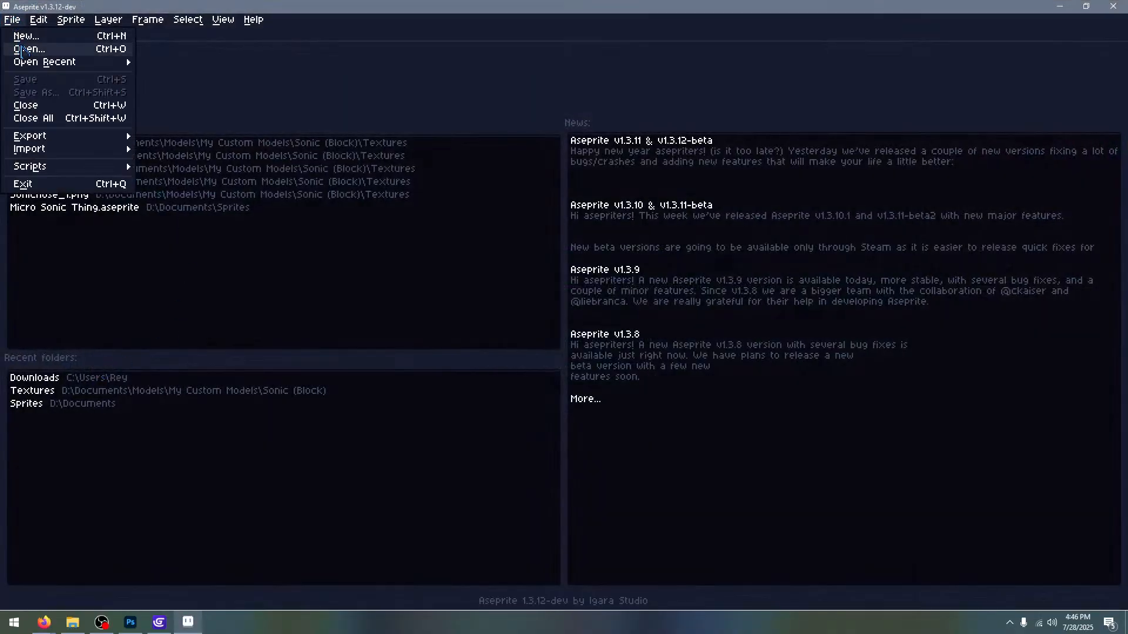
click(28, 48)
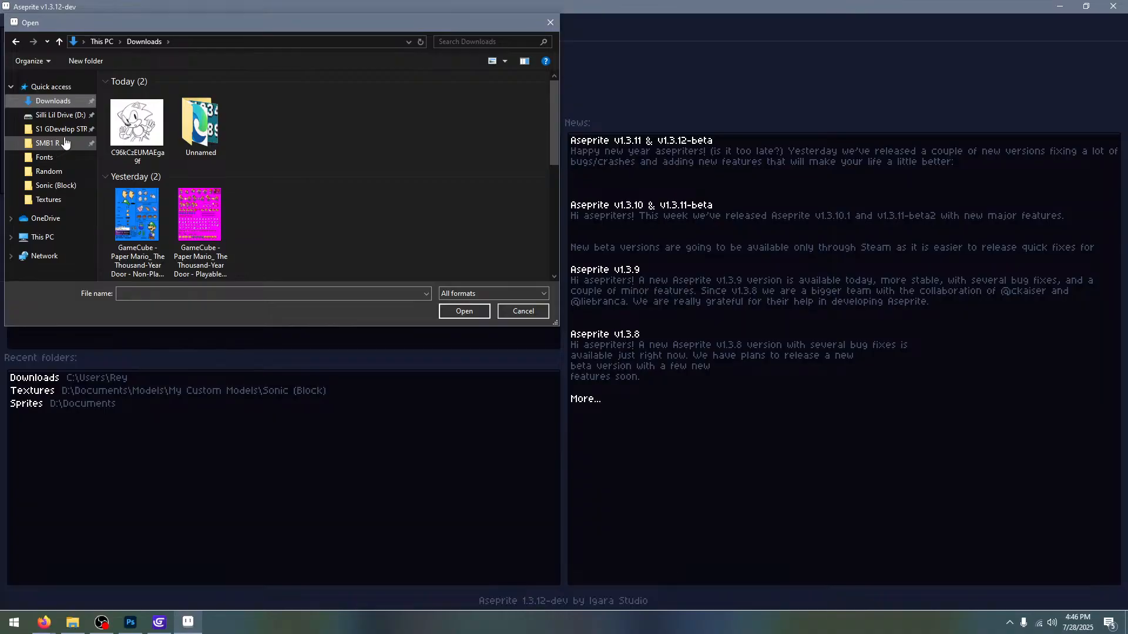
click(525, 311)
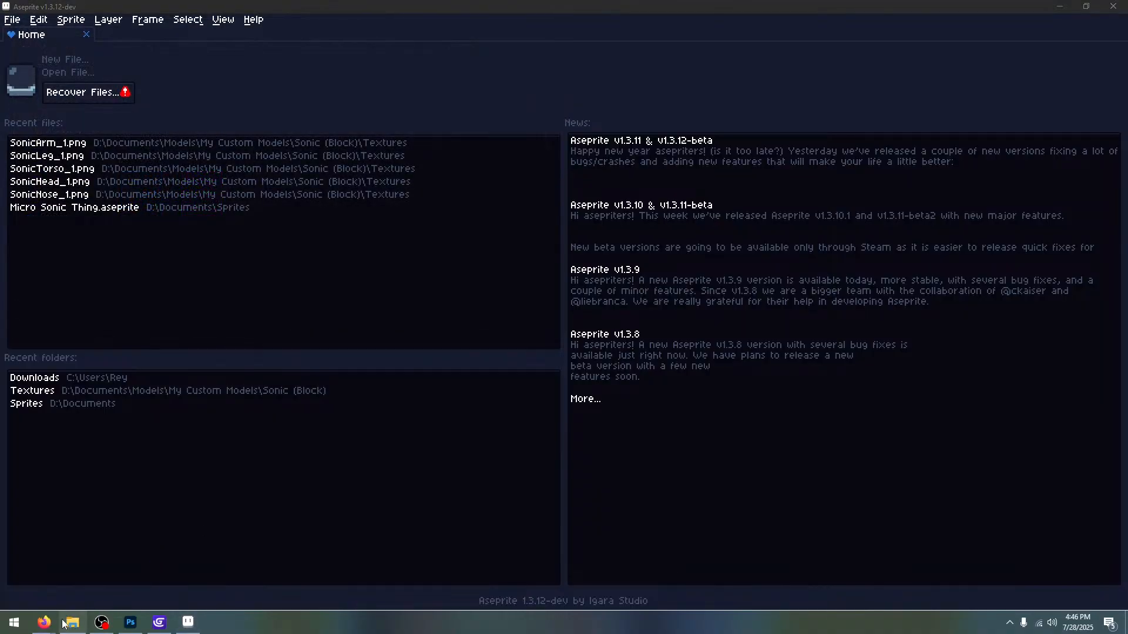
In Firefox, download the Sonic the Hedgehog Objects (Common) sheet from The Spriters Resource and look through its sprites
mouse_move(53, 622)
click(62, 564)
click(656, 7)
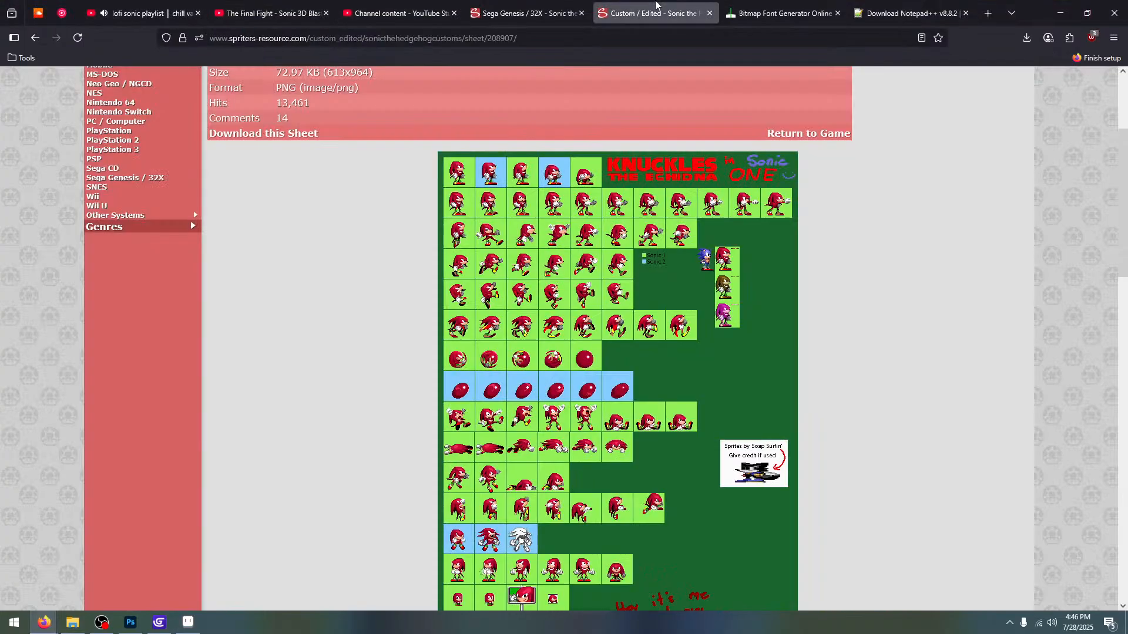
click(527, 13)
scroll(332, 324, up, 5)
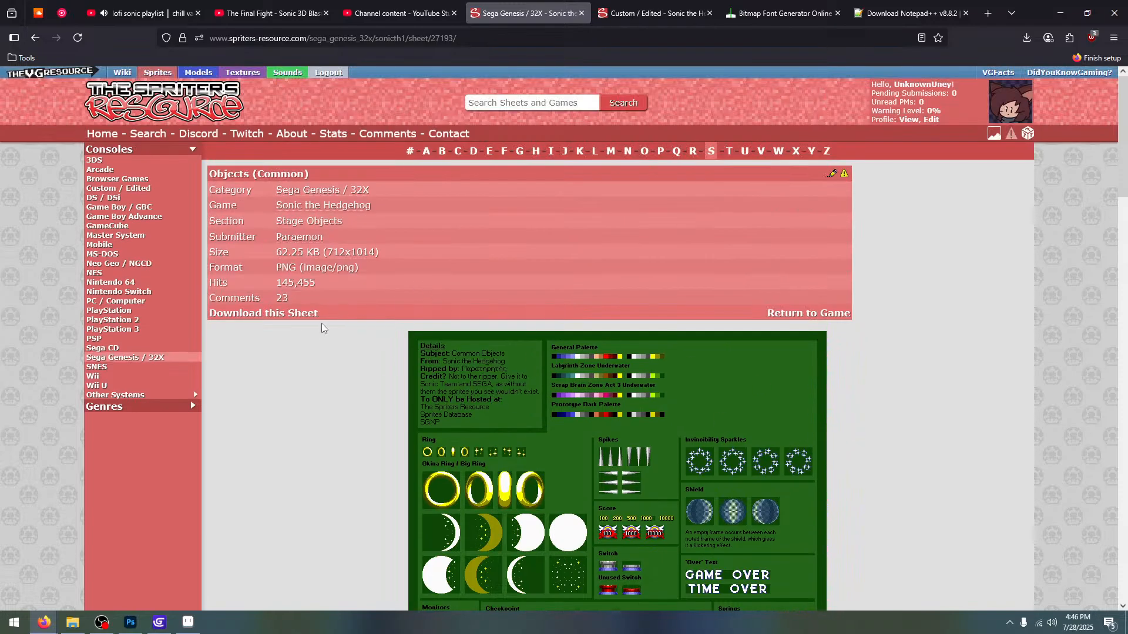
click(259, 317)
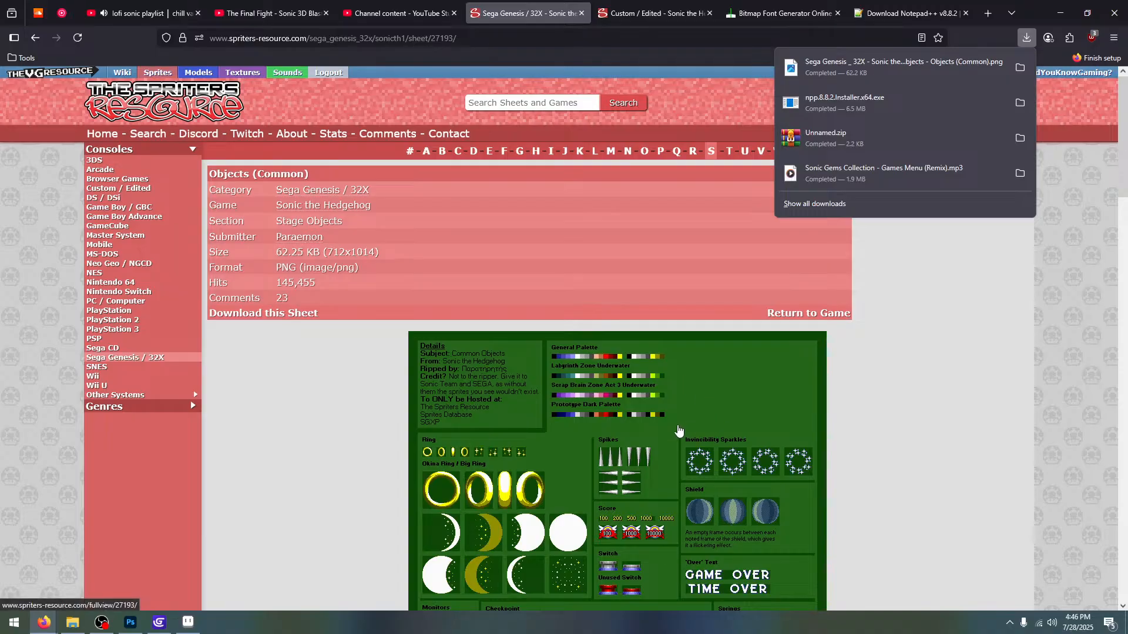
scroll(633, 455, down, 2)
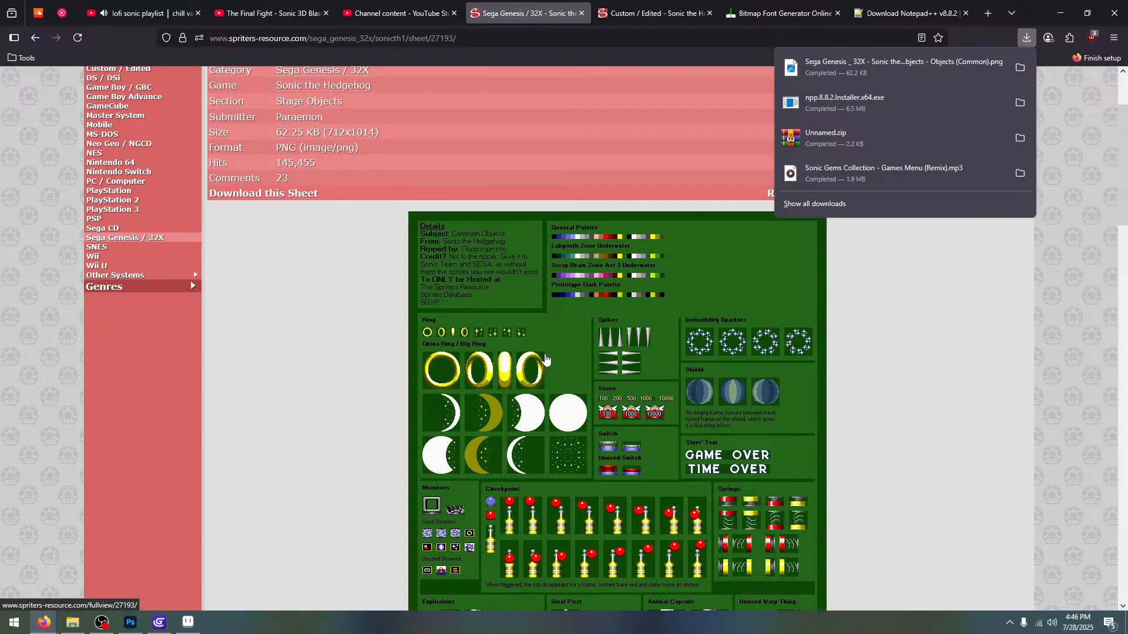
scroll(532, 352, down, 3)
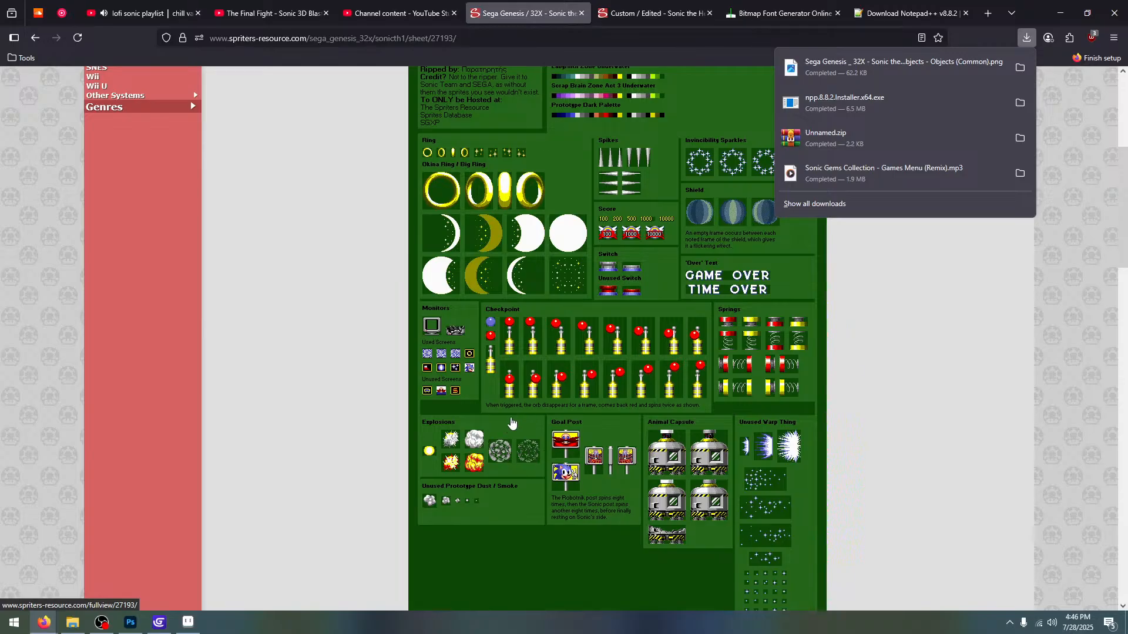
Switch to Aseprite and open the downloaded Sonic the Hedgehog Objects (Common) sprite sheet
click(159, 623)
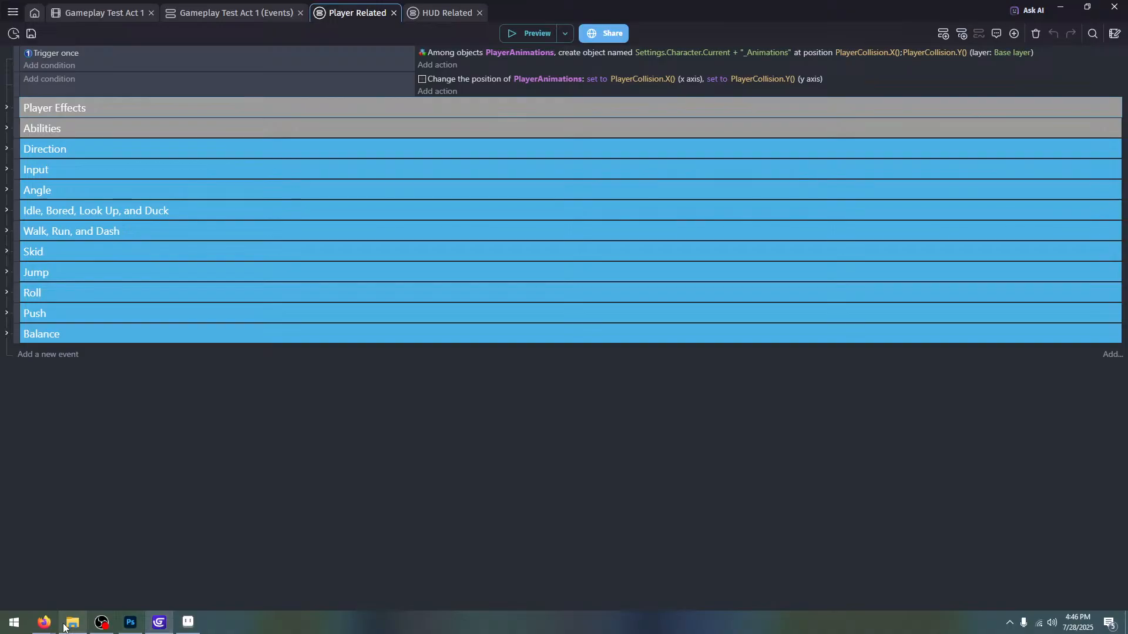
click(130, 622)
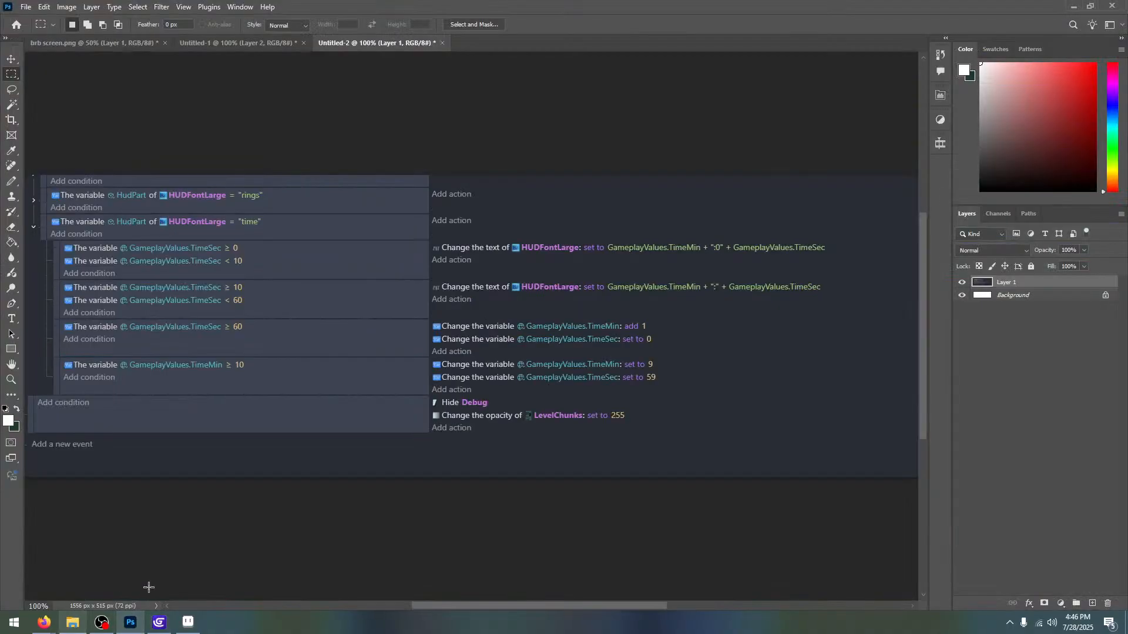
click(187, 624)
click(13, 22)
click(296, 41)
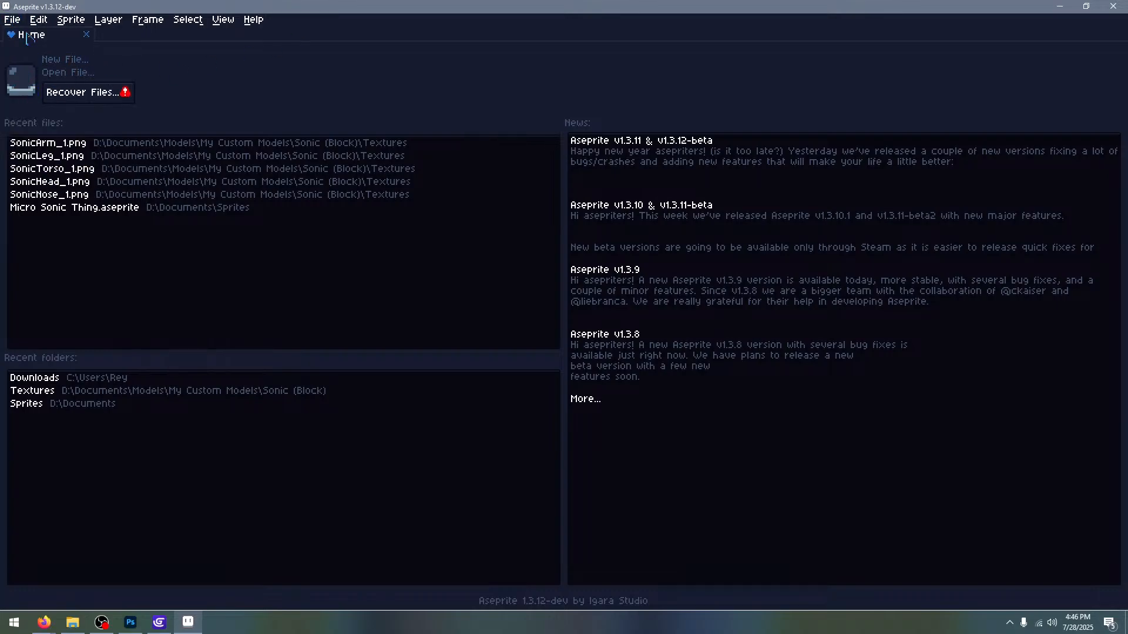
click(14, 24)
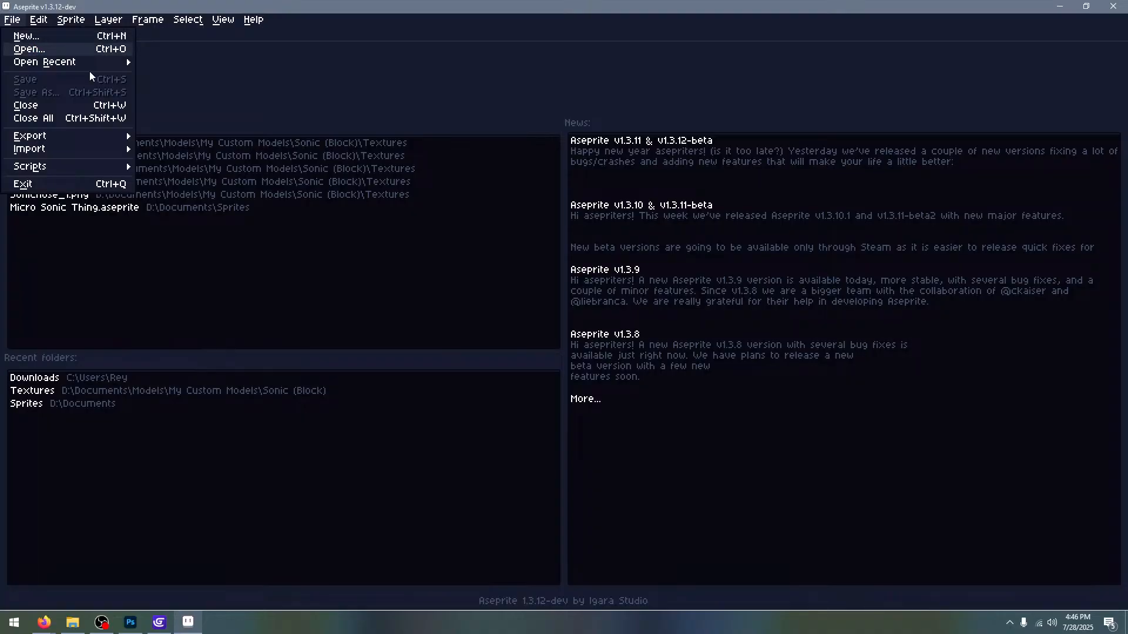
click(31, 50)
double_click(150, 114)
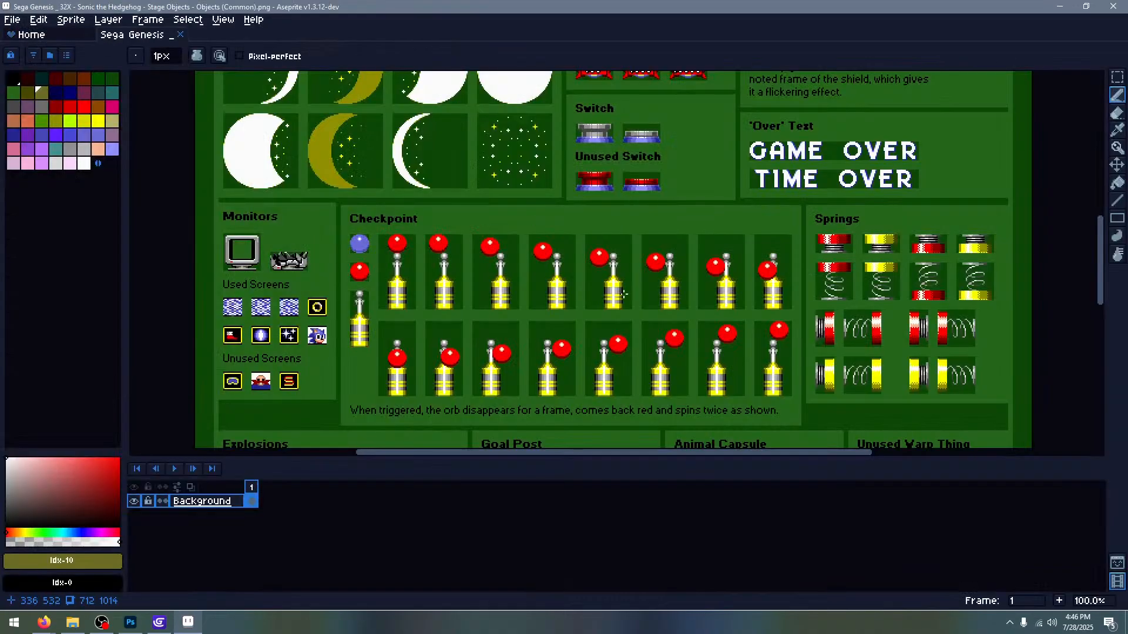
Select and copy the first 16 × 16 px ring frame in the sheet's Ring section
scroll(646, 182, down, 2)
scroll(646, 183, up, 1)
scroll(523, 156, up, 5)
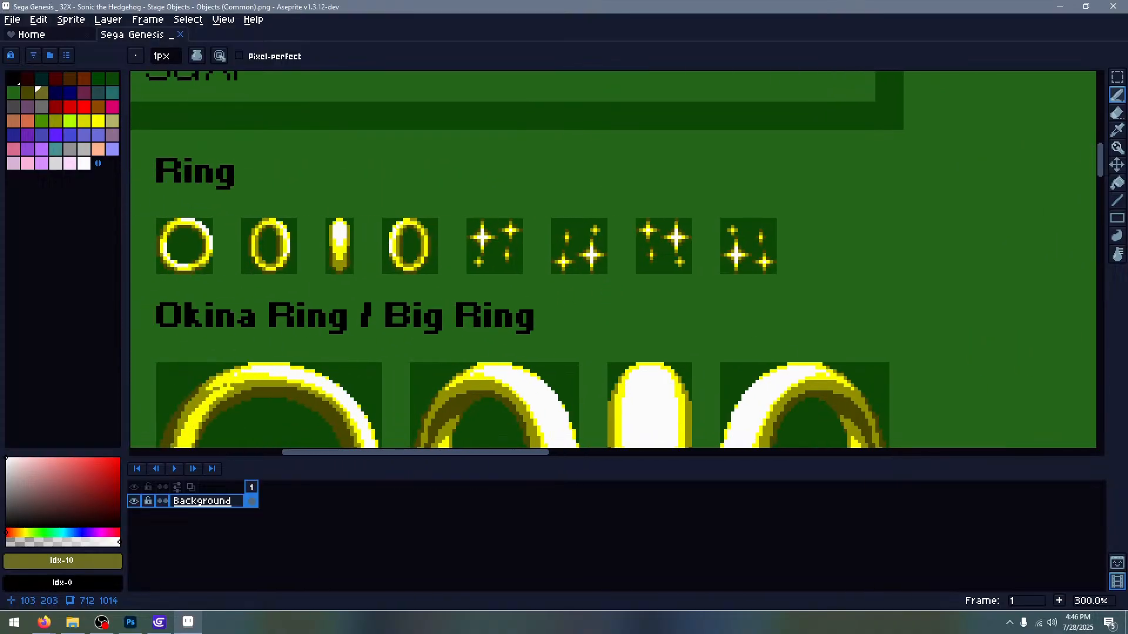
middle_drag(437, 237, 816, 249)
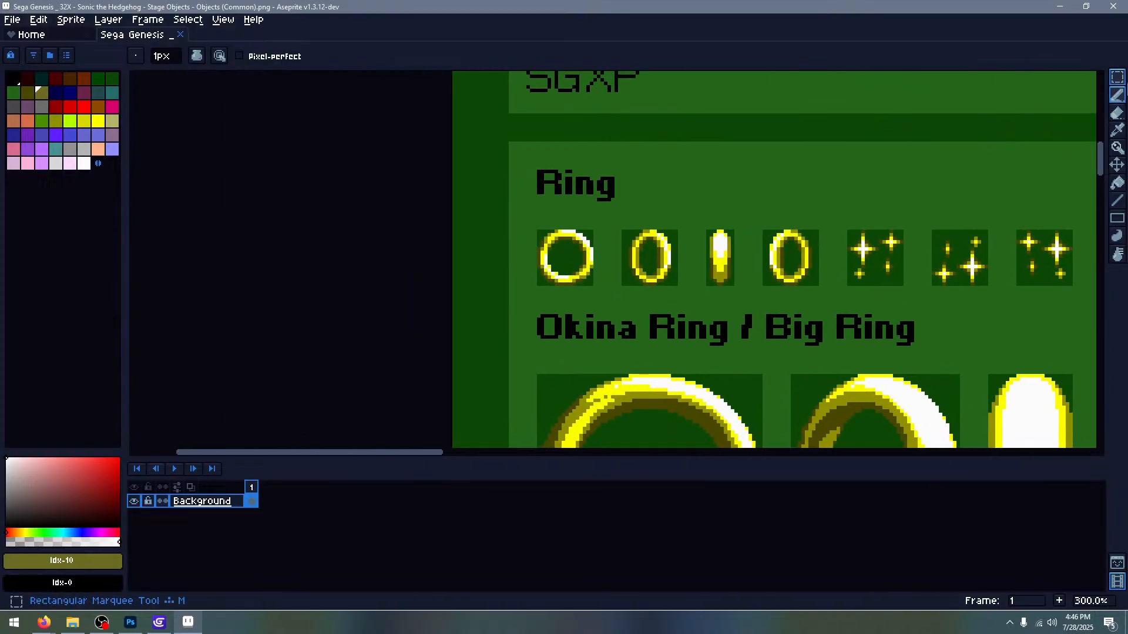
click(1118, 77)
scroll(555, 246, up, 3)
drag(533, 225, 645, 338)
Create a new 16 × 16 px RGBA sprite with a transparent background and paste the ring into it
click(8, 22)
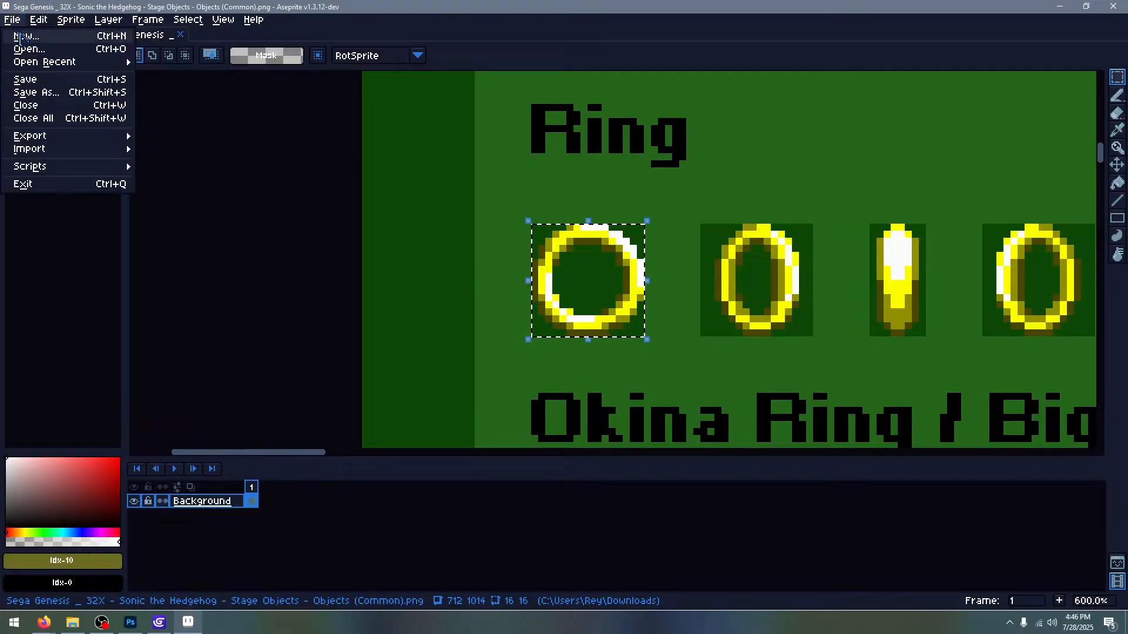
click(23, 32)
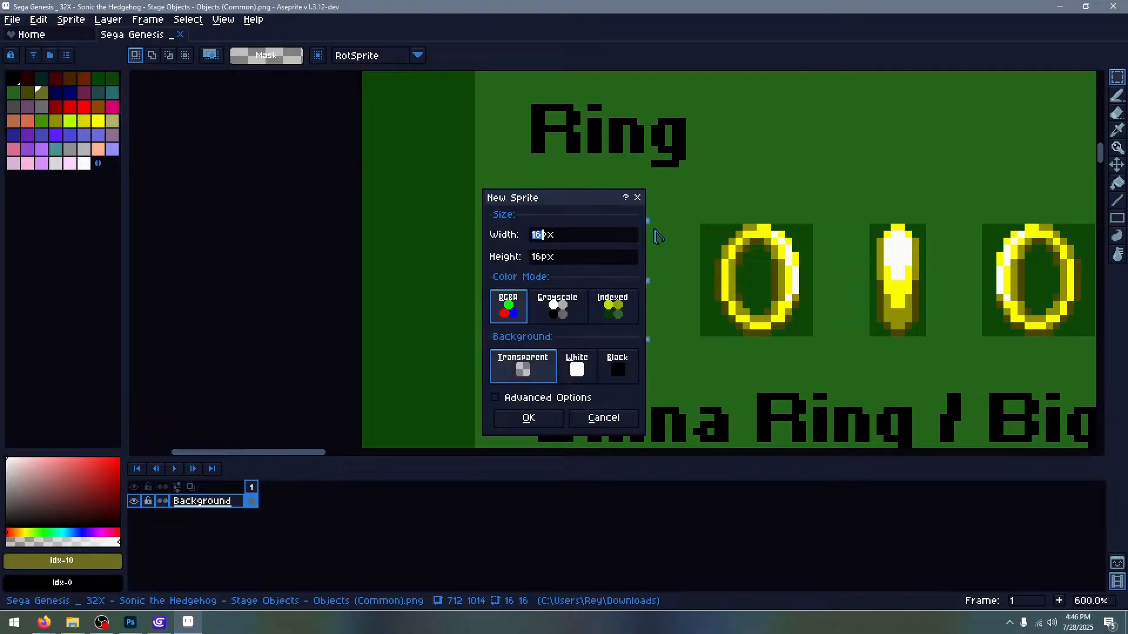
click(529, 419)
key(ctrl+v)
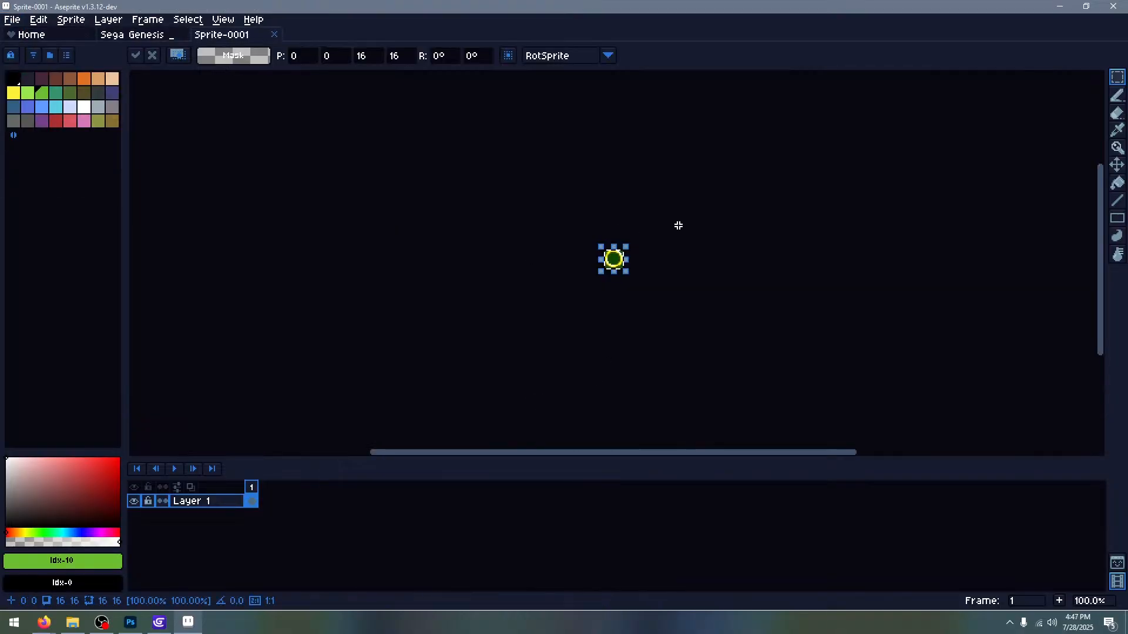
click(696, 214)
In the Objects sheet, select and copy the 64 × 8 px strip of eight swatches from black to dark olive under General Palette
click(126, 33)
scroll(623, 226, down, 5)
scroll(610, 235, down, 3)
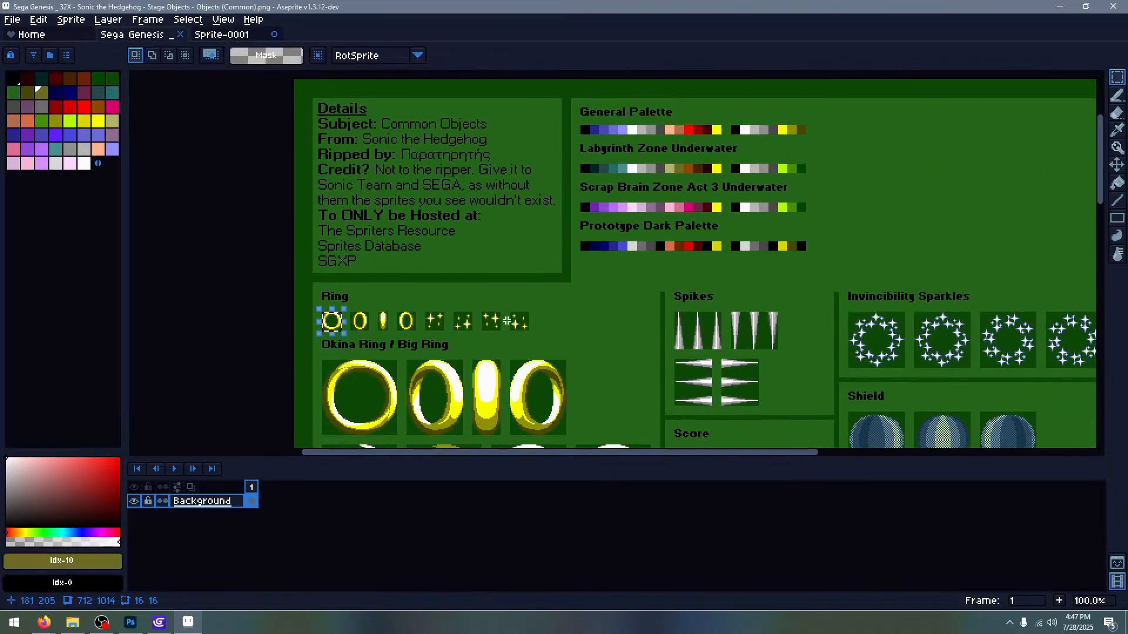
scroll(660, 217, up, 6)
middle_drag(715, 177, 734, 168)
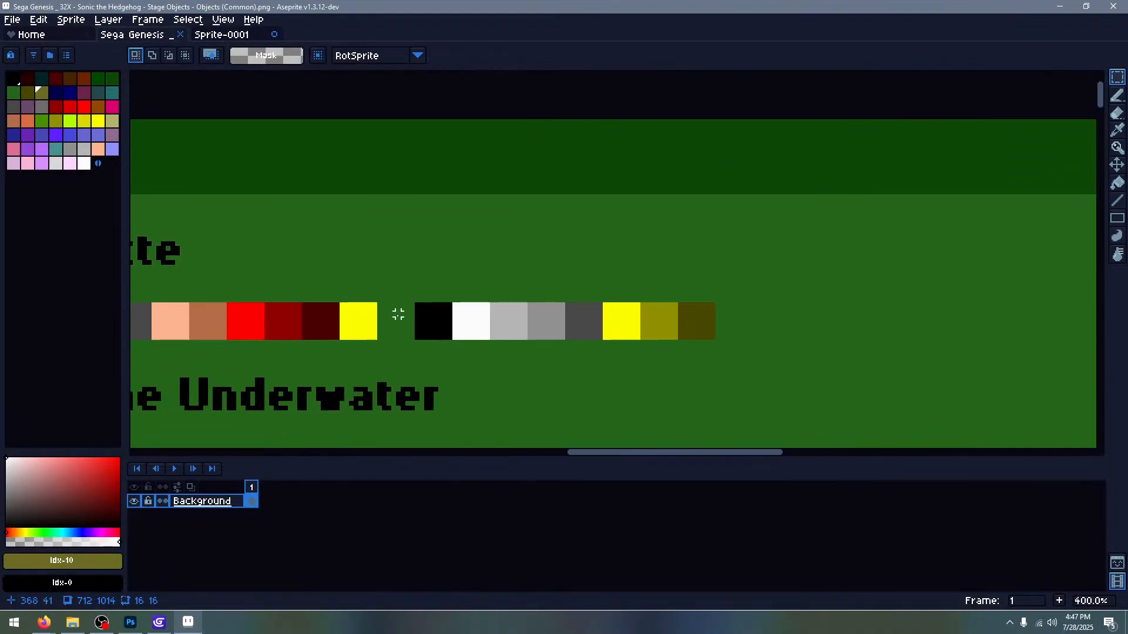
drag(417, 305, 714, 340)
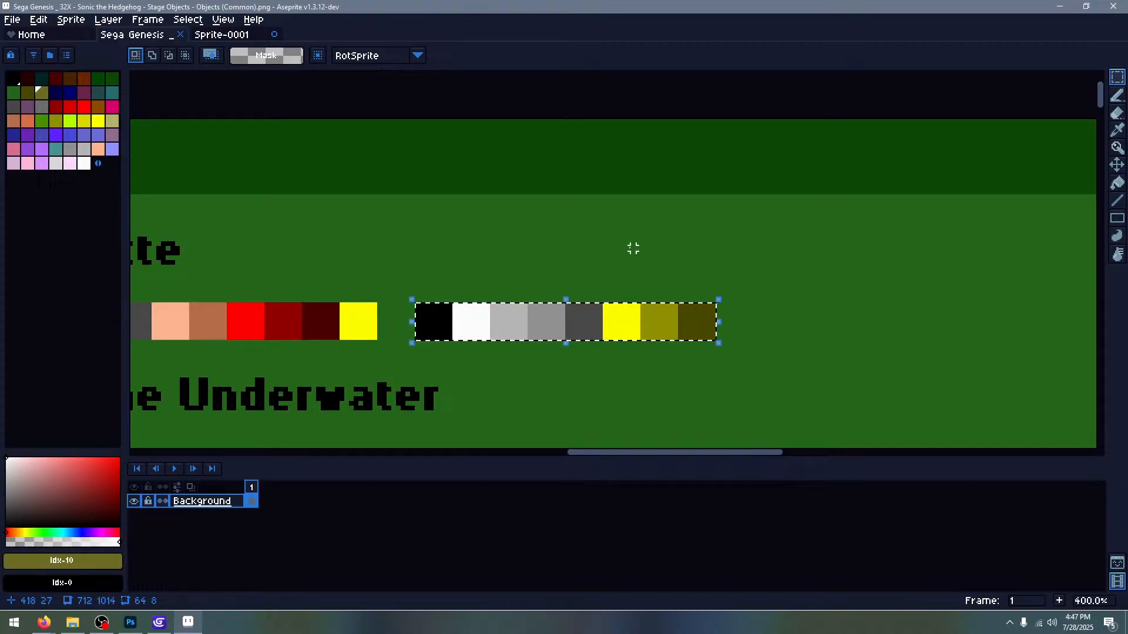
Add an empty second frame to the ring sprite, paste the swatch strip, and squeeze it to the canvas width
click(228, 38)
scroll(586, 239, up, 2)
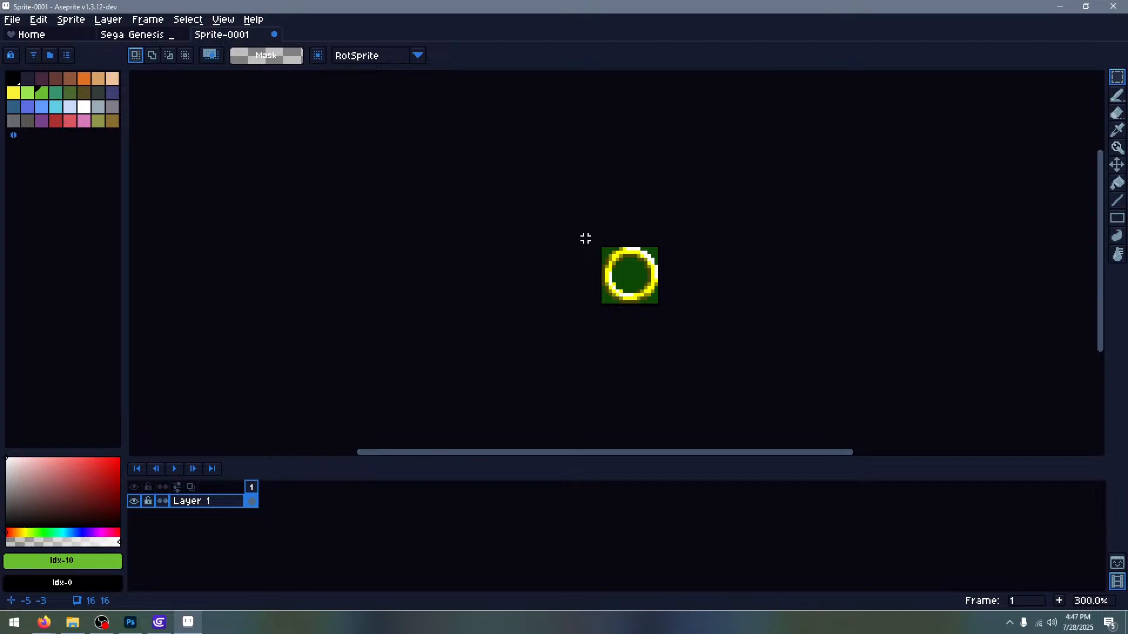
key(alt+shift+n)
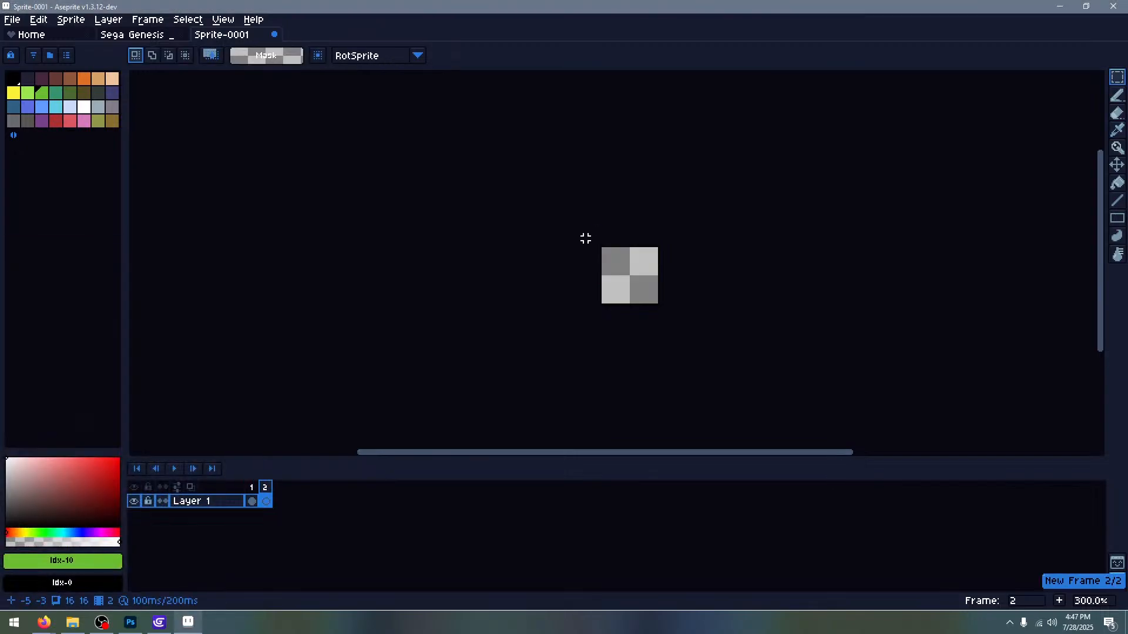
key(ctrl+v)
scroll(700, 287, up, 3)
drag(700, 288, 695, 233)
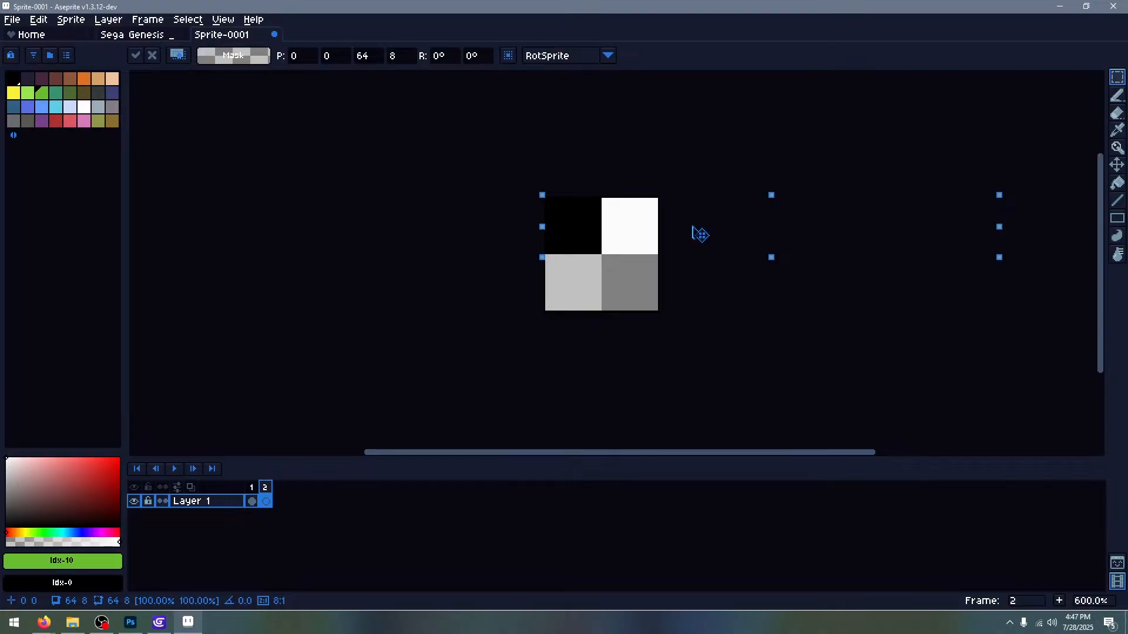
drag(999, 227, 668, 212)
click(703, 235)
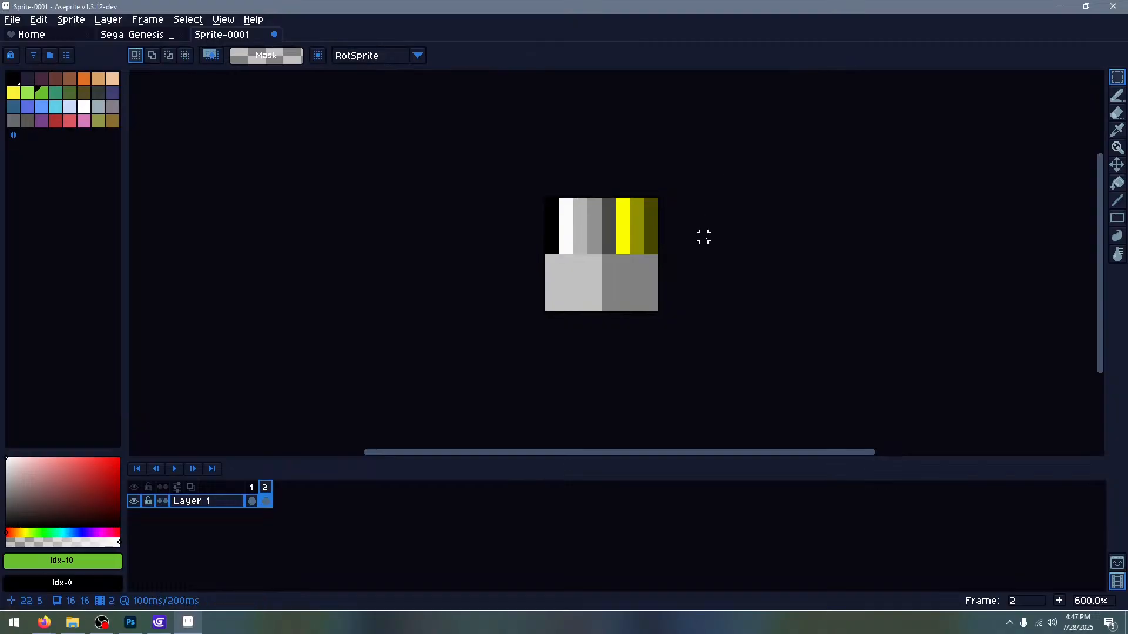
Generate a new palette from the sprite's colors and switch the sprite to Indexed color mode
click(67, 56)
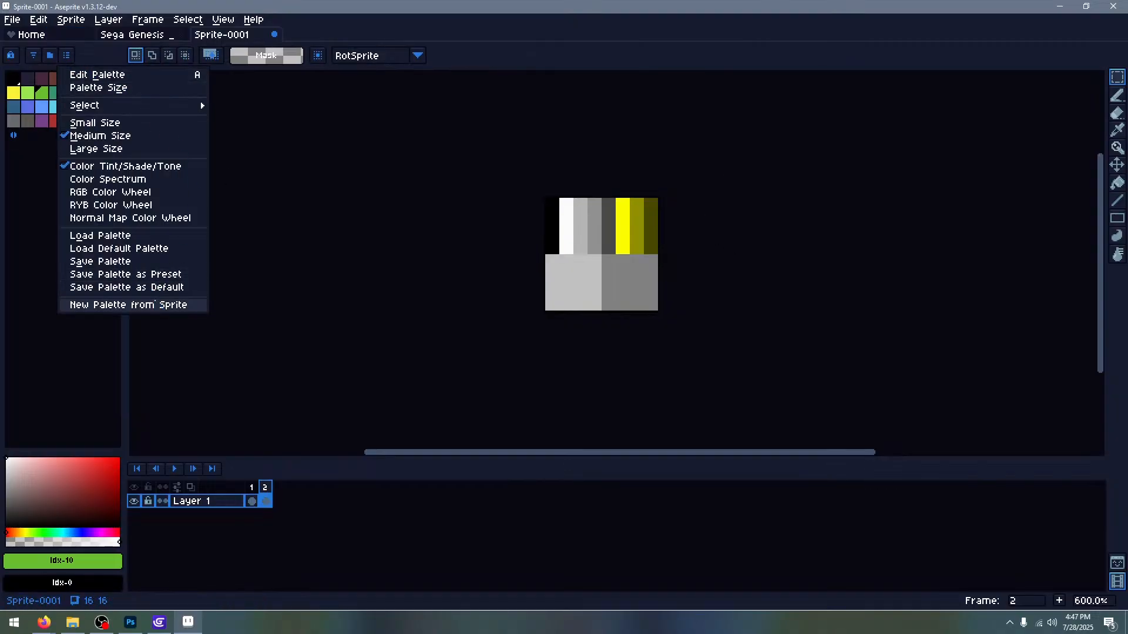
click(135, 304)
click(584, 376)
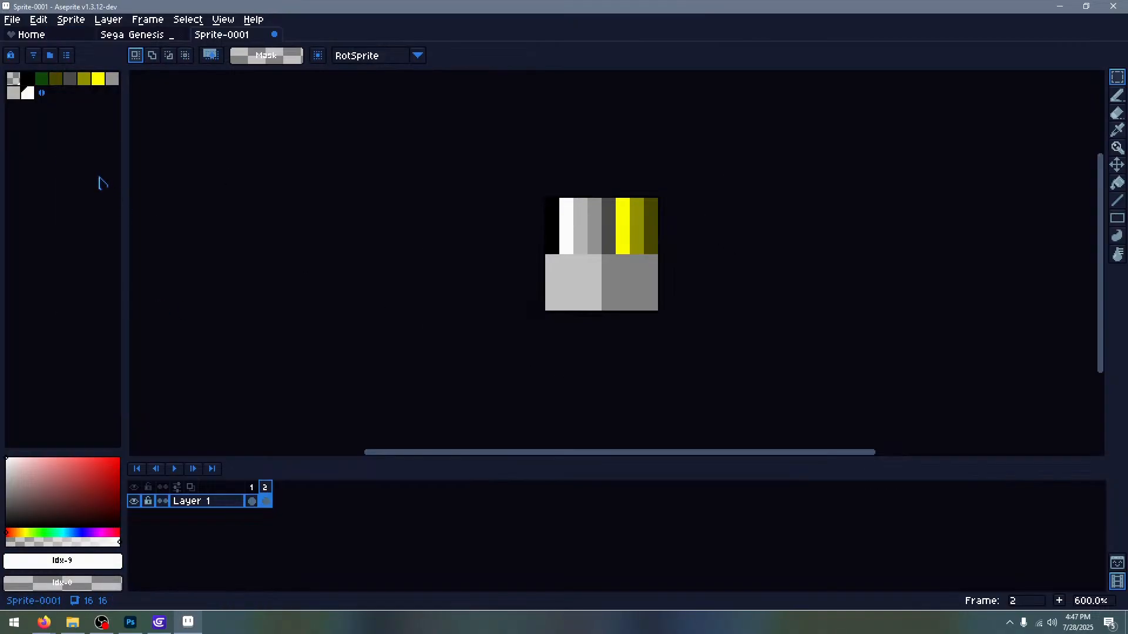
click(25, 80)
click(15, 81)
click(80, 23)
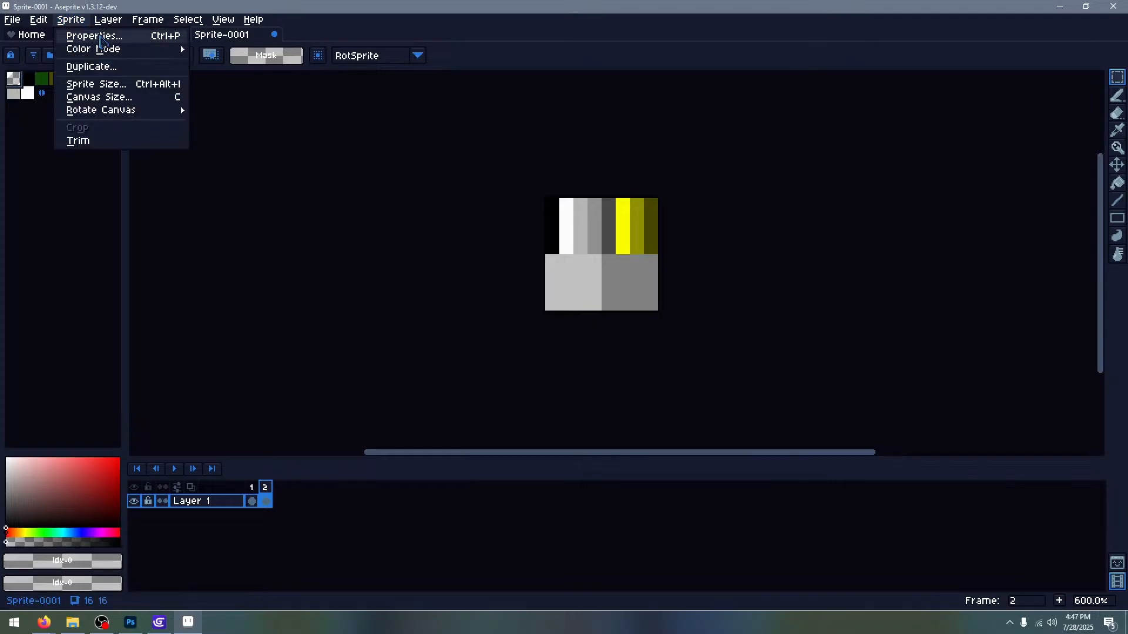
mouse_move(113, 52)
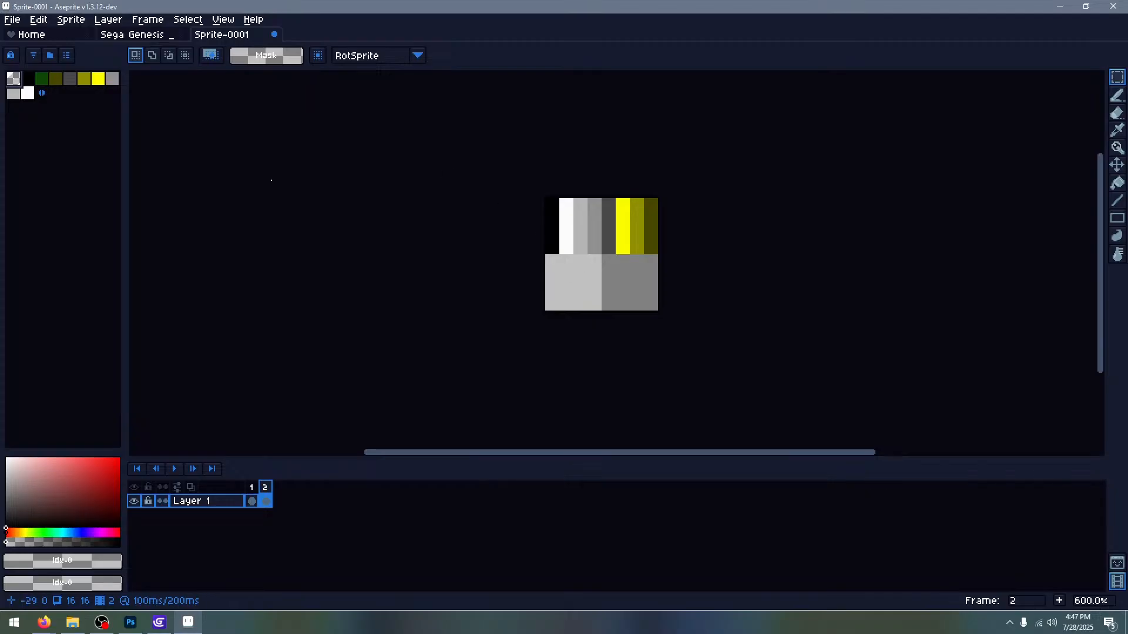
Move the dark green swatch to the end of the palette and remap the palette
click(43, 82)
click(31, 94)
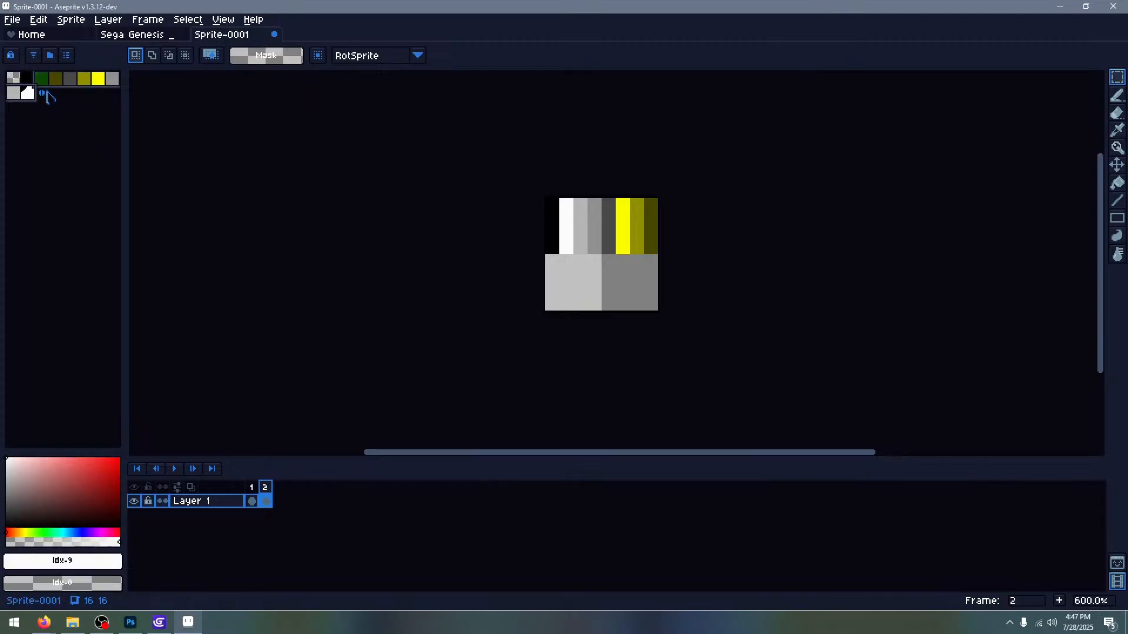
click(43, 86)
drag(57, 94, 27, 94)
click(91, 439)
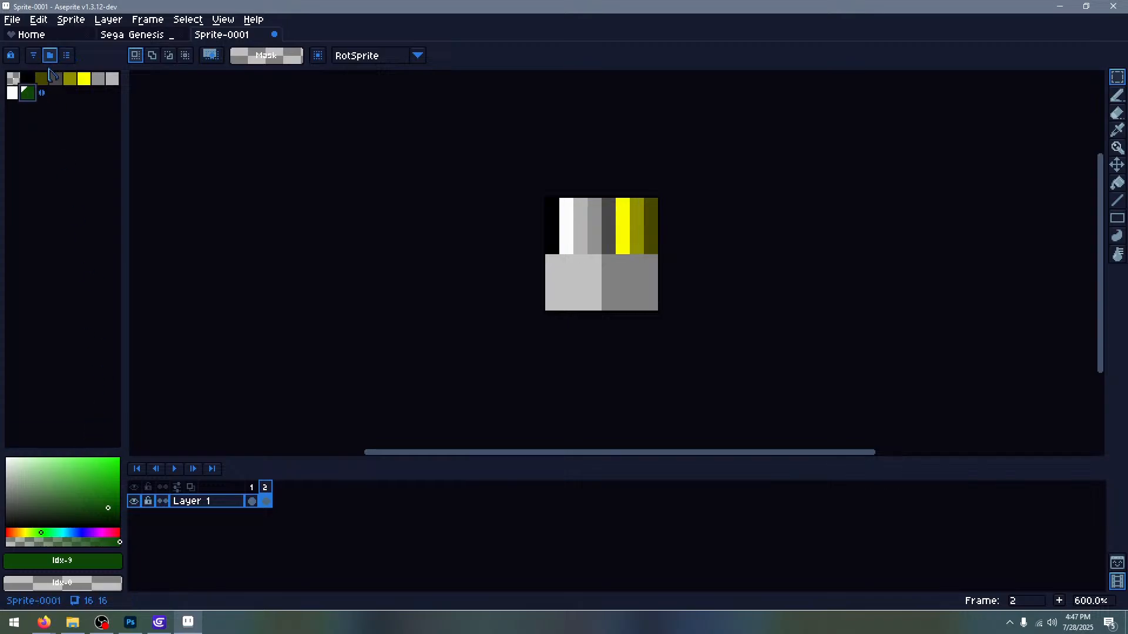
Reorder the palette so white and the grays from light to dark follow black, and remap the palette
click(13, 93)
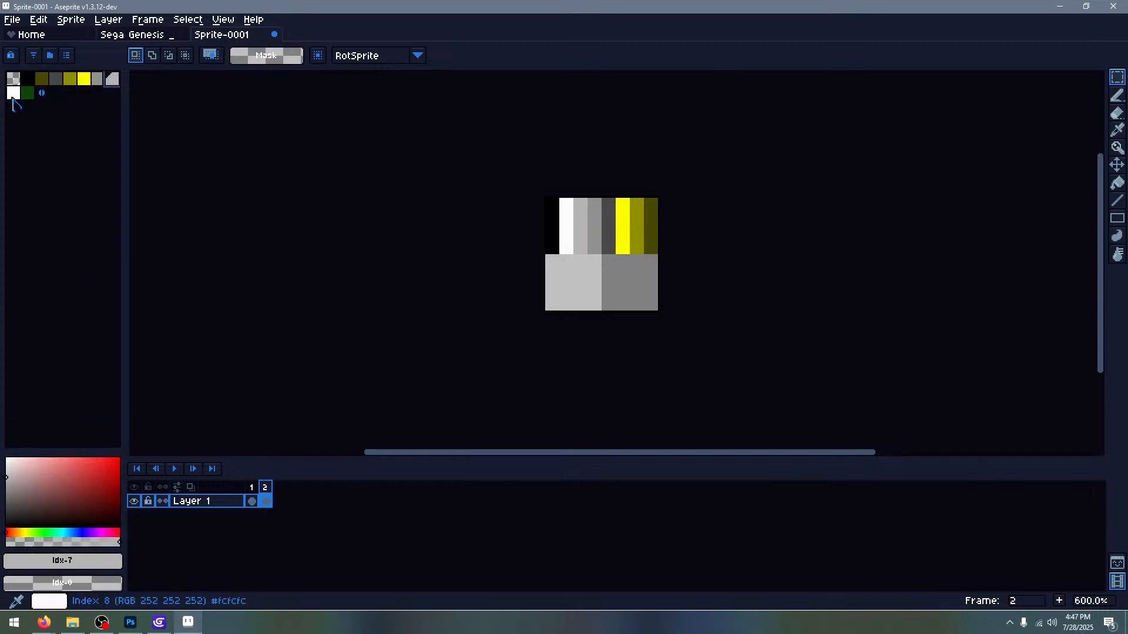
drag(19, 99, 50, 82)
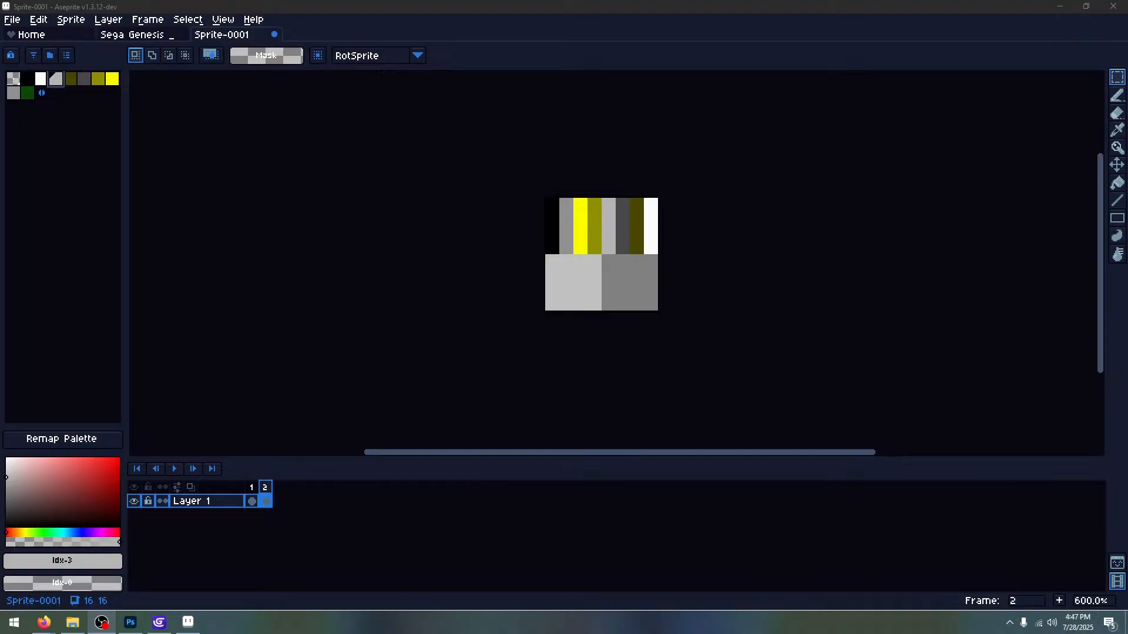
click(13, 94)
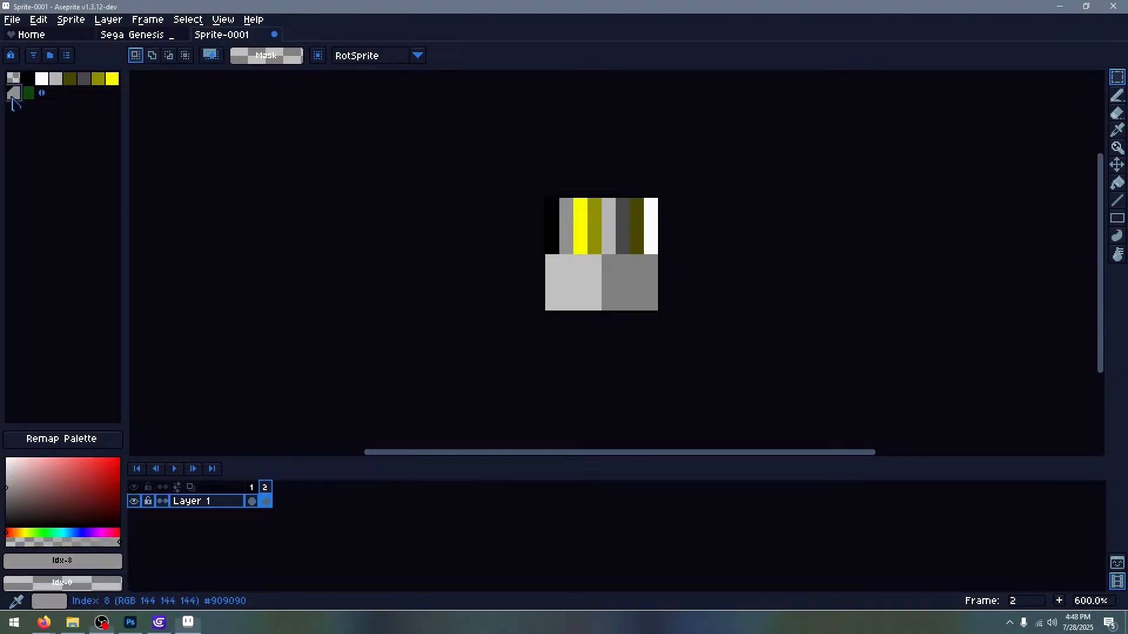
click(26, 95)
click(19, 96)
drag(21, 101, 88, 84)
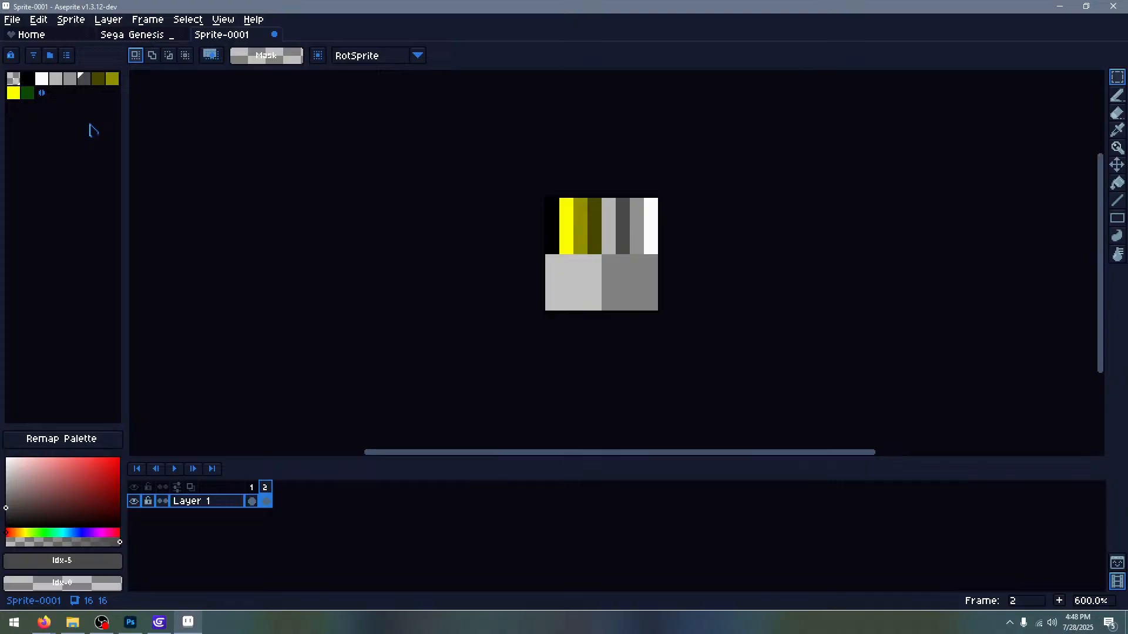
scroll(758, 218, down, 1)
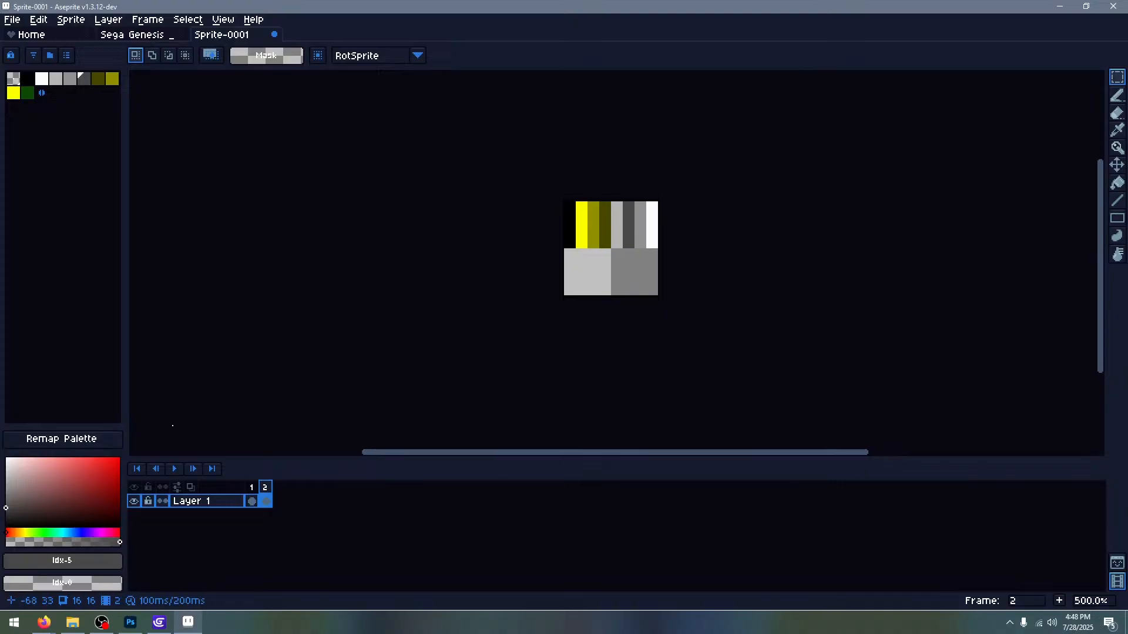
click(101, 442)
Order the yellow swatches as bright yellow, olive and dark olive after the grays, and remap the palette
scroll(681, 226, up, 6)
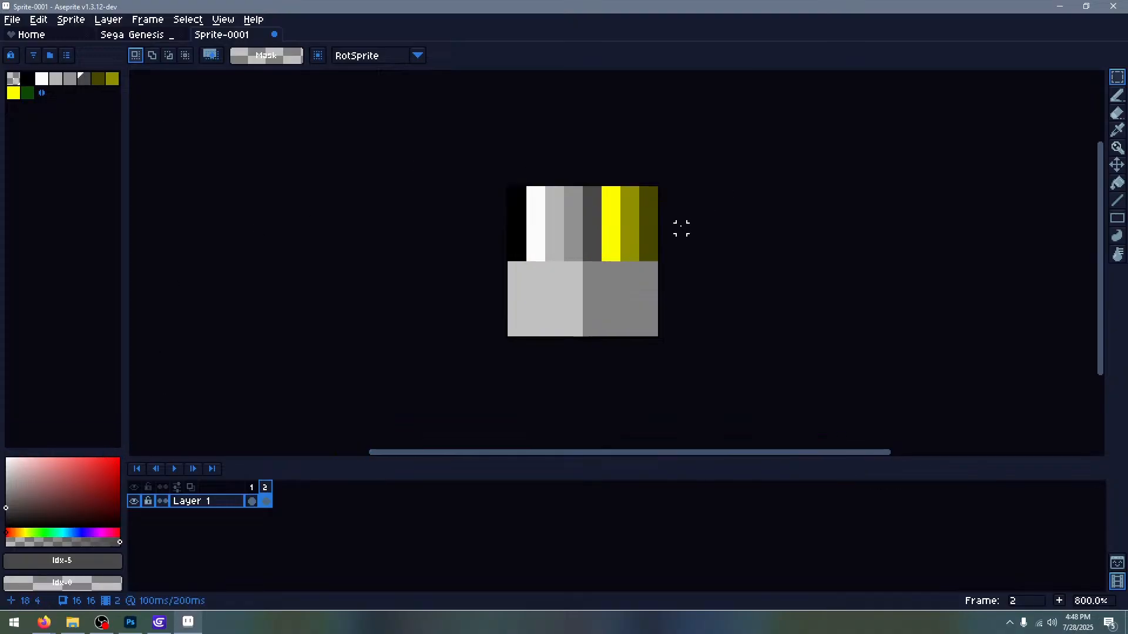
click(16, 96)
drag(16, 96, 143, 103)
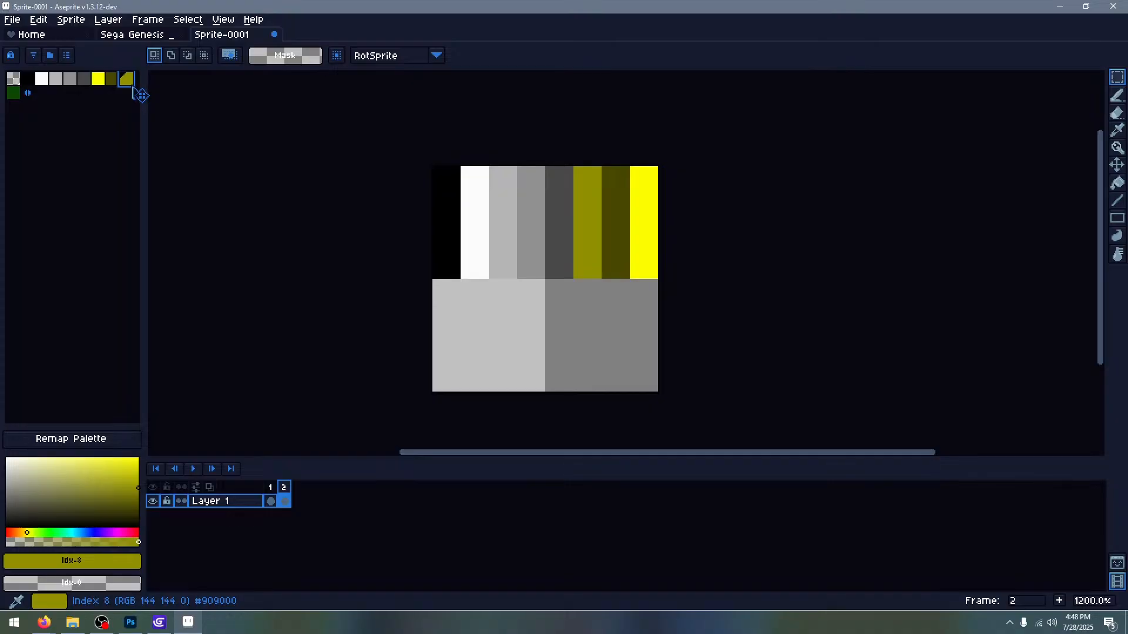
drag(143, 95, 111, 82)
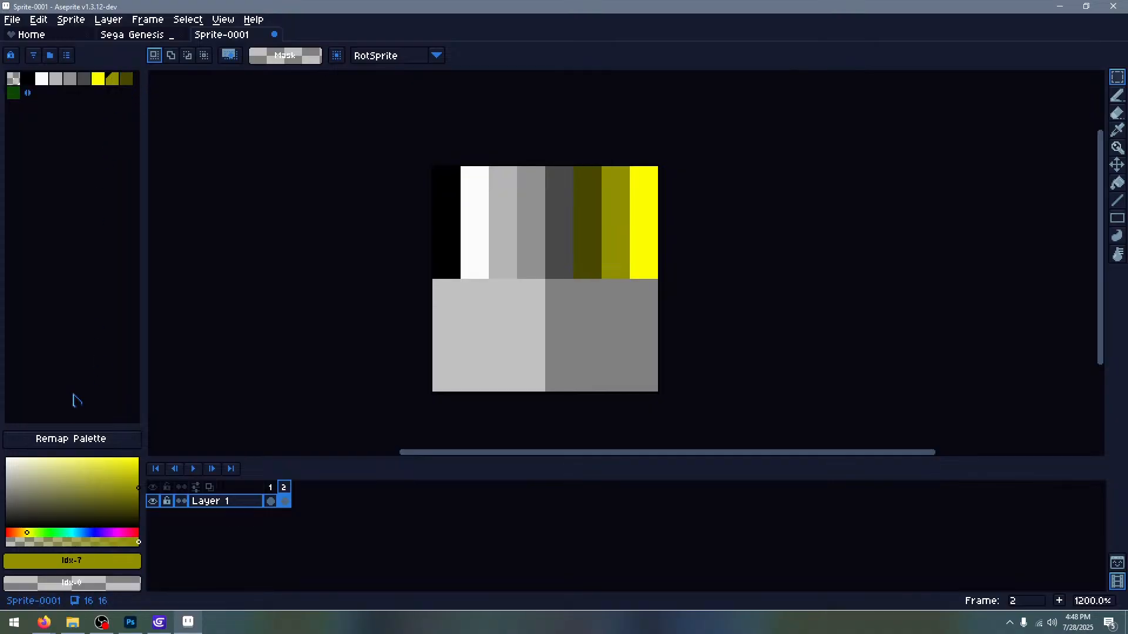
click(69, 440)
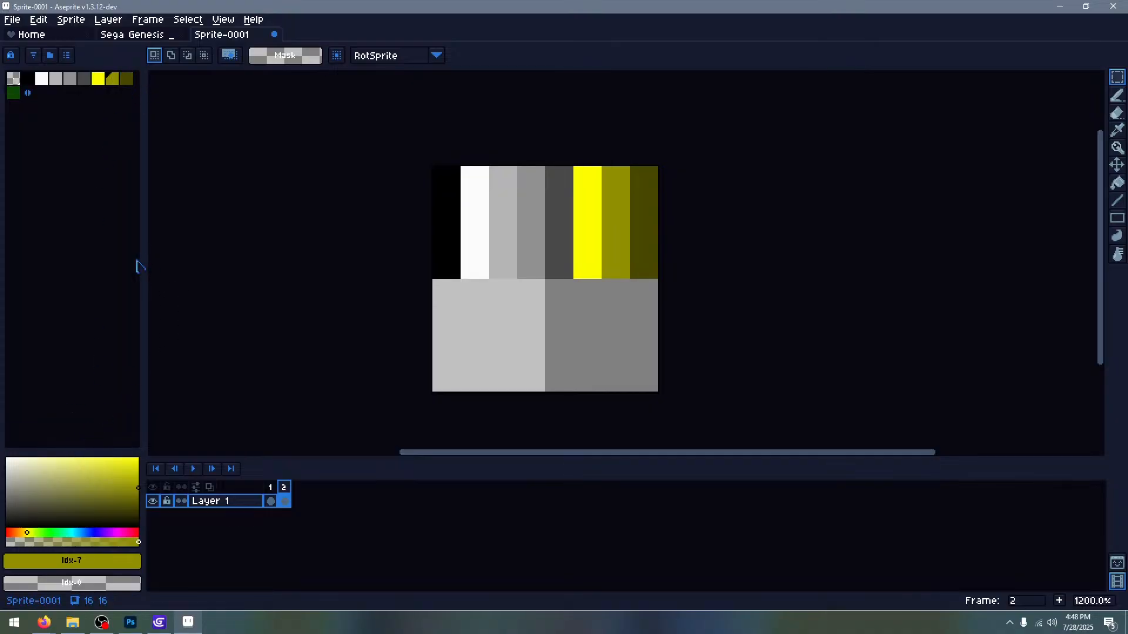
drag(148, 271, 138, 263)
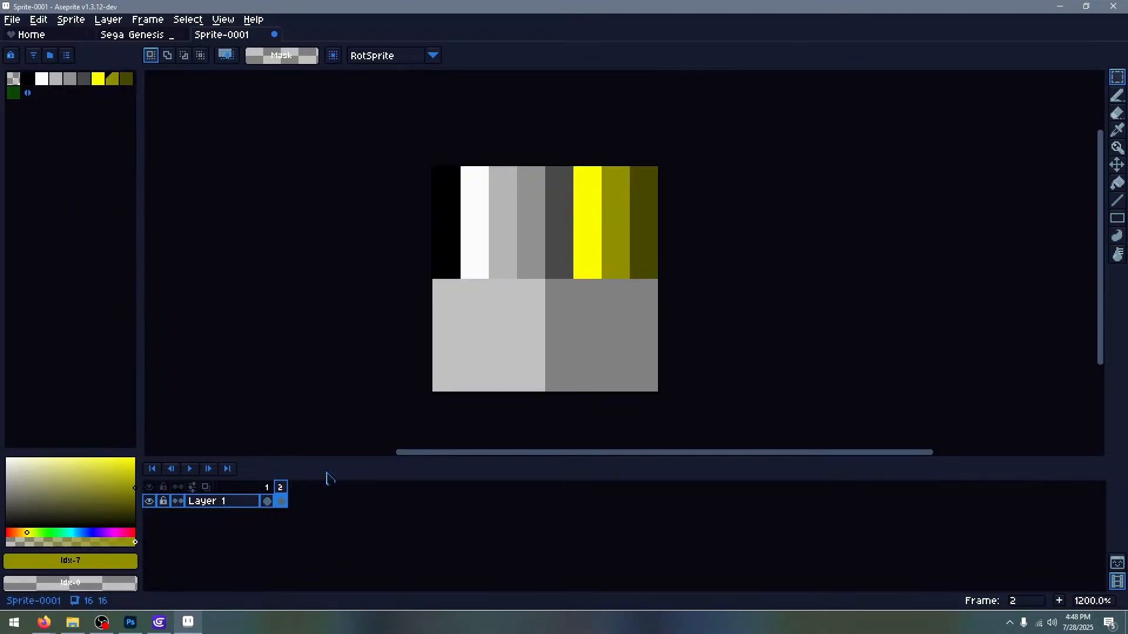
Clear the swatch strip from frame 2 and add empty frames 3 and 4
key(Delete)
key(Left)
key(Right)
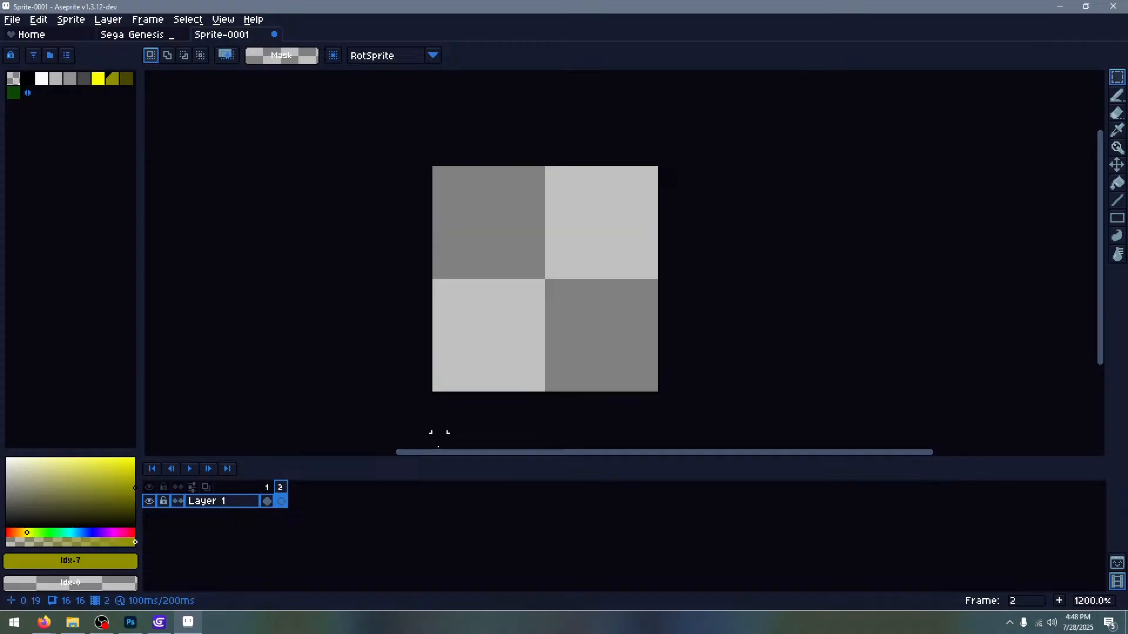
key(alt+n)
key(alt+n)
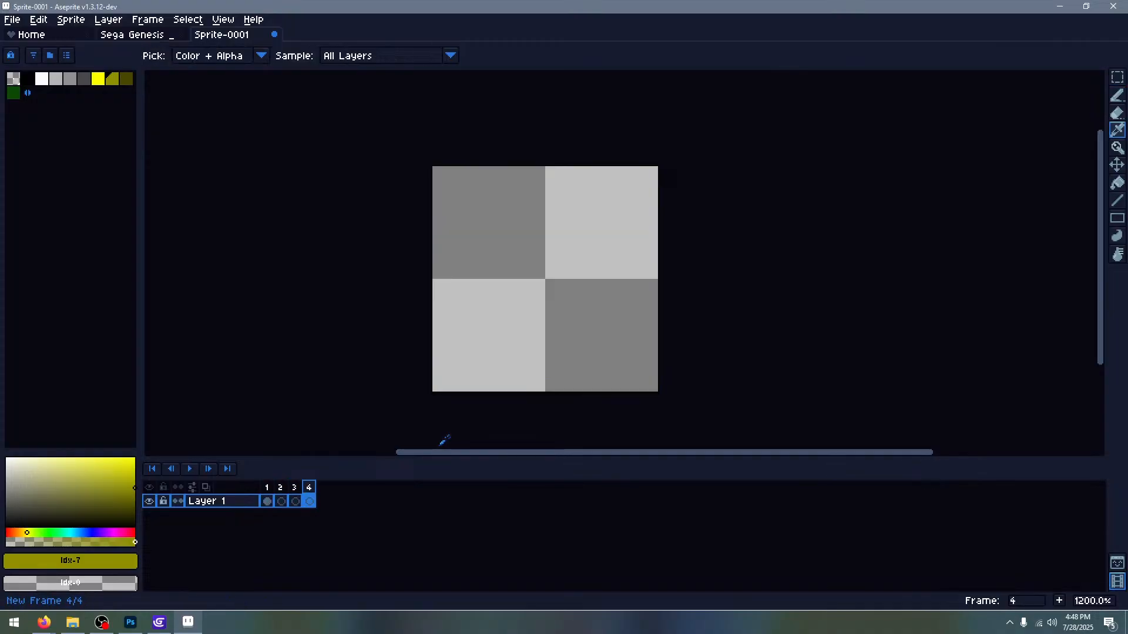
Add four more empty frames to the ring sprite, through frame 8
key(alt+n)
key(alt+n)
key(alt+n)
key(alt+n)
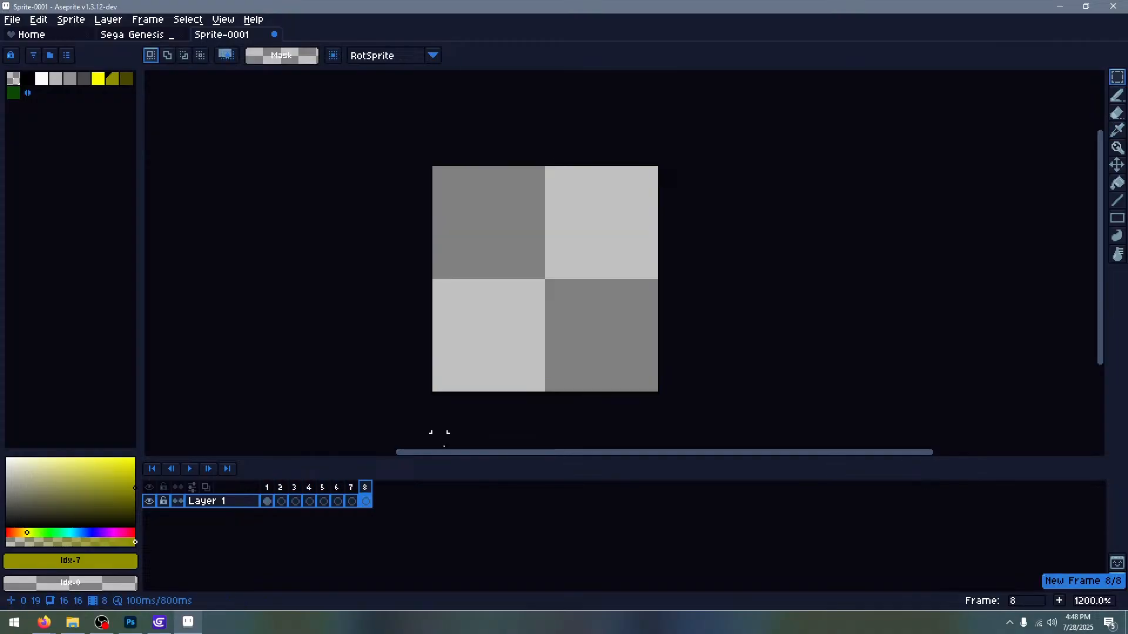
Copy the second 16×16 ring sprite from the Sega Genesis sheet's Ring row into frame 2
click(136, 35)
scroll(509, 213, down, 4)
middle_drag(450, 243, 583, 188)
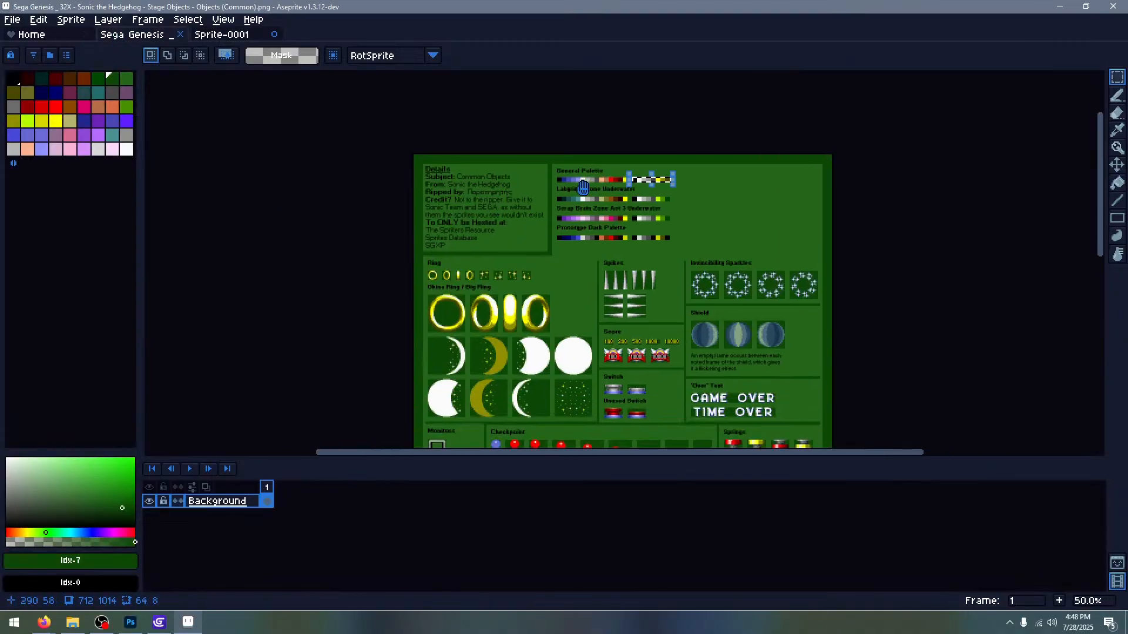
scroll(464, 239, up, 5)
middle_drag(414, 264, 908, 144)
scroll(899, 153, down, 1)
middle_drag(791, 224, 503, 63)
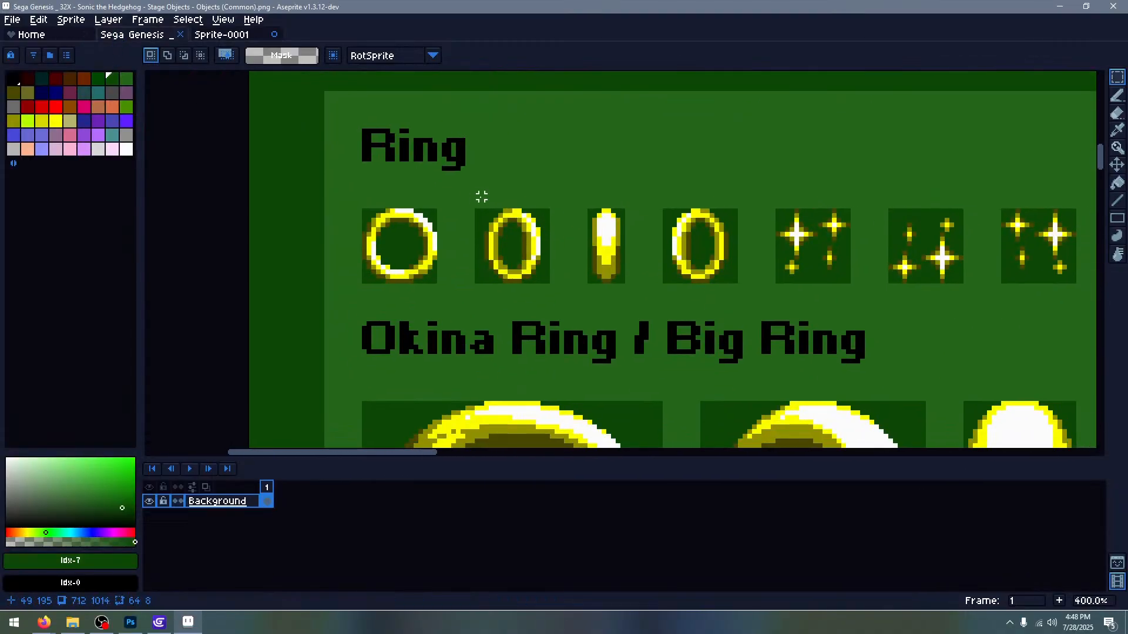
drag(476, 210, 548, 282)
click(249, 36)
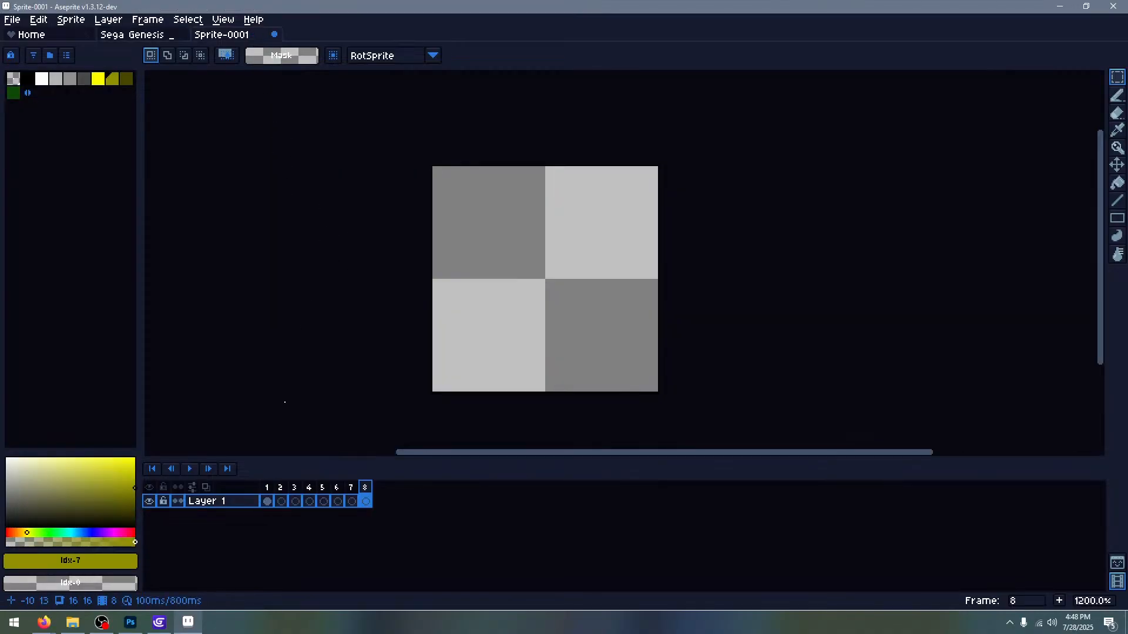
click(281, 487)
key(ctrl+v)
click(311, 370)
Copy the narrow 8×16 edge-on ring sprite from the sheet's Ring row into frame 3
click(295, 488)
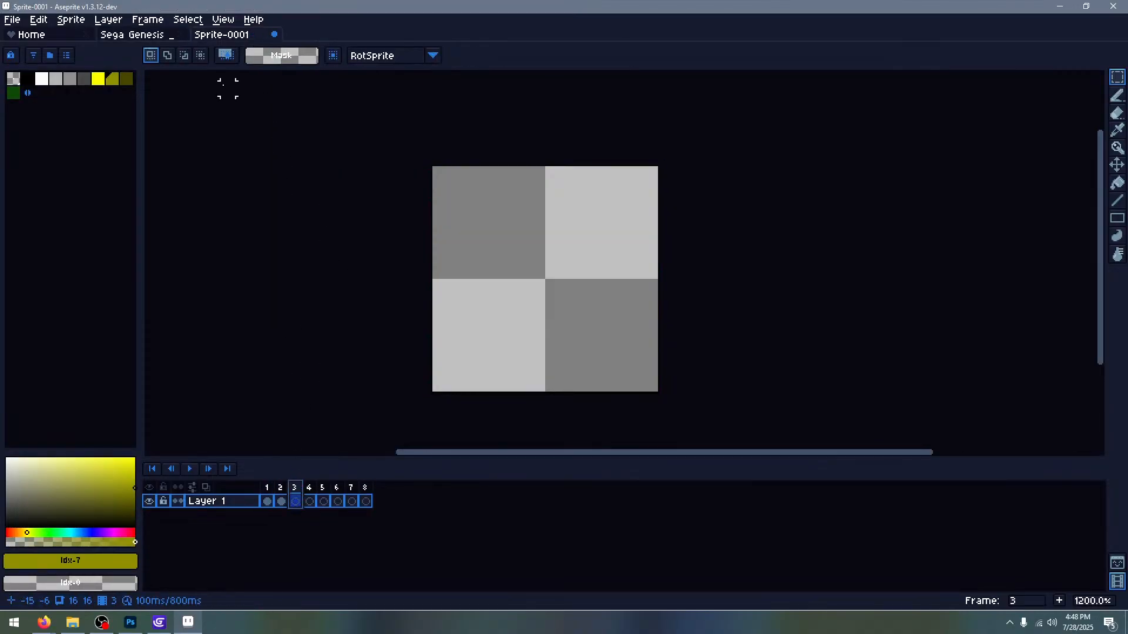
click(140, 35)
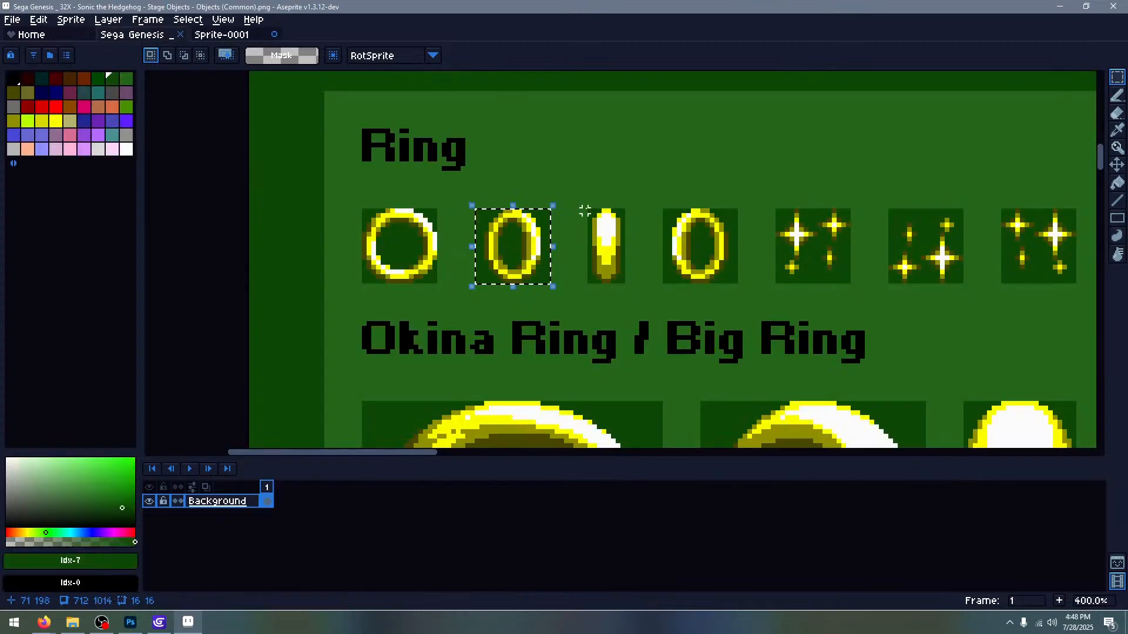
drag(587, 207, 628, 285)
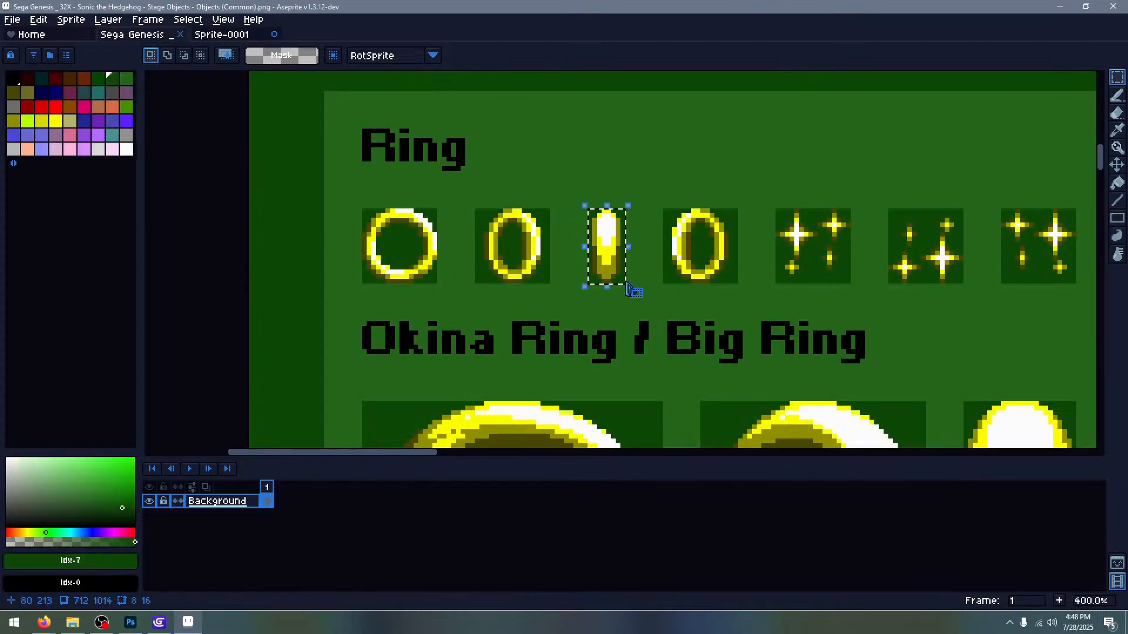
key(ctrl+c)
key(ctrl+Tab)
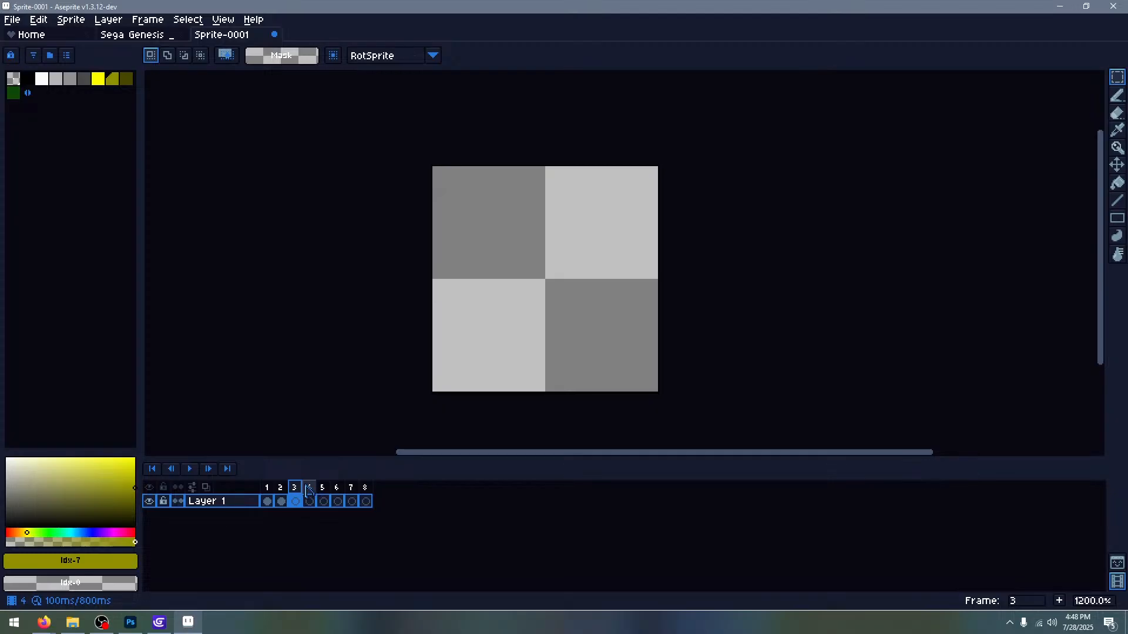
key(ctrl+v)
key(Return)
Center the narrow ring horizontally on the frame 3 canvas and deselect it
drag(482, 146, 692, 426)
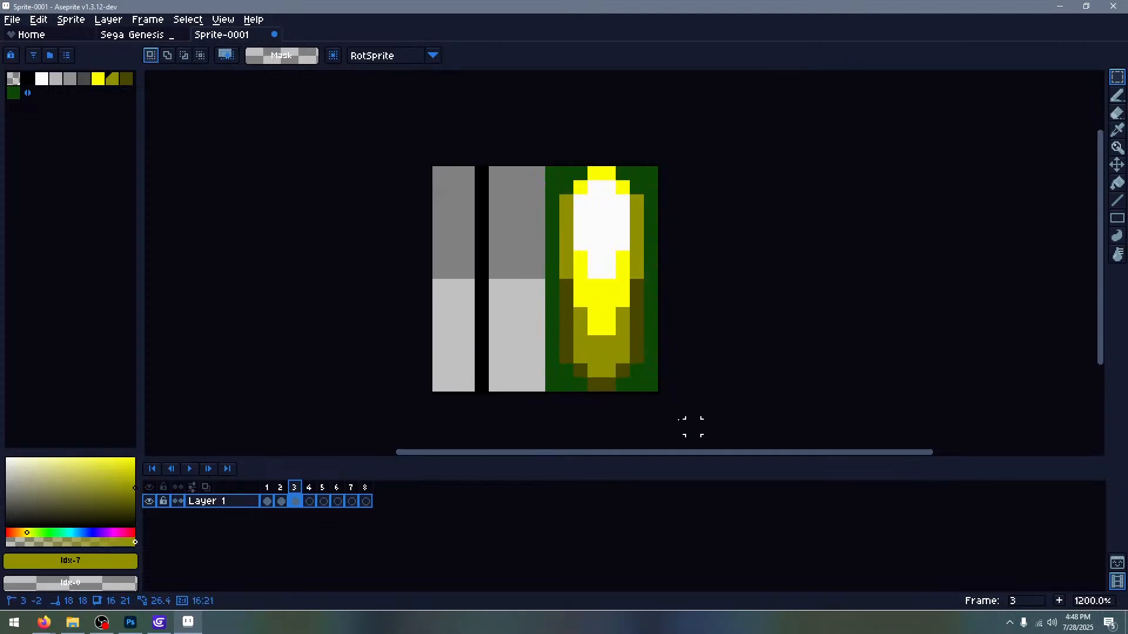
drag(607, 369, 547, 363)
click(665, 300)
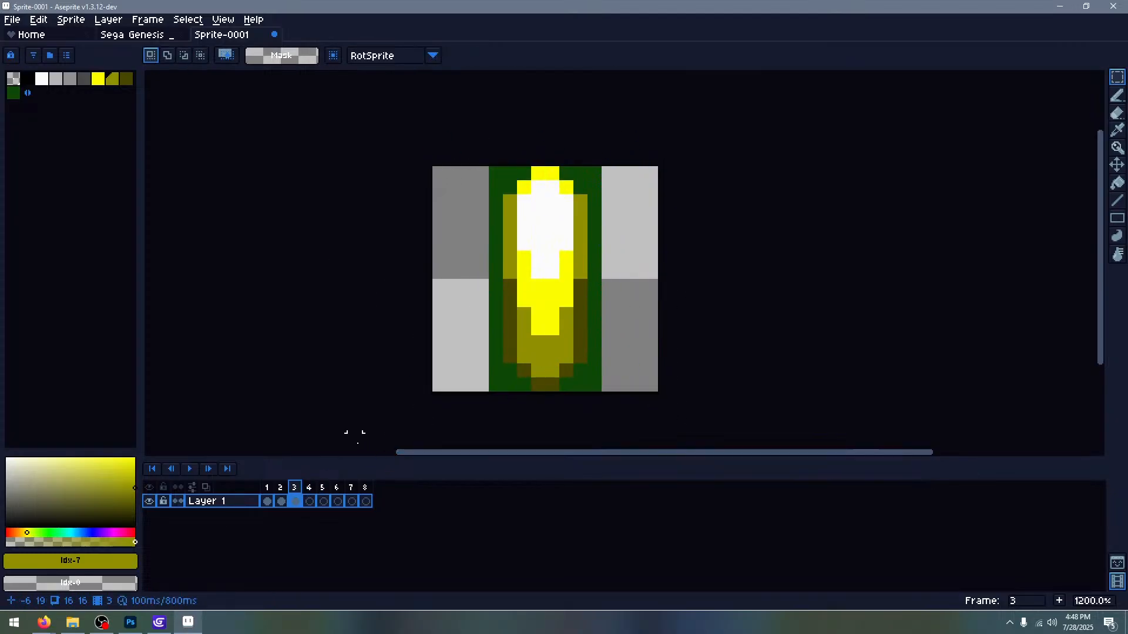
Copy the fourth 16×16 ring sprite from the sheet's Ring row into frame 4
key(Left)
key(Left)
key(Right)
key(Right)
key(Right)
click(132, 34)
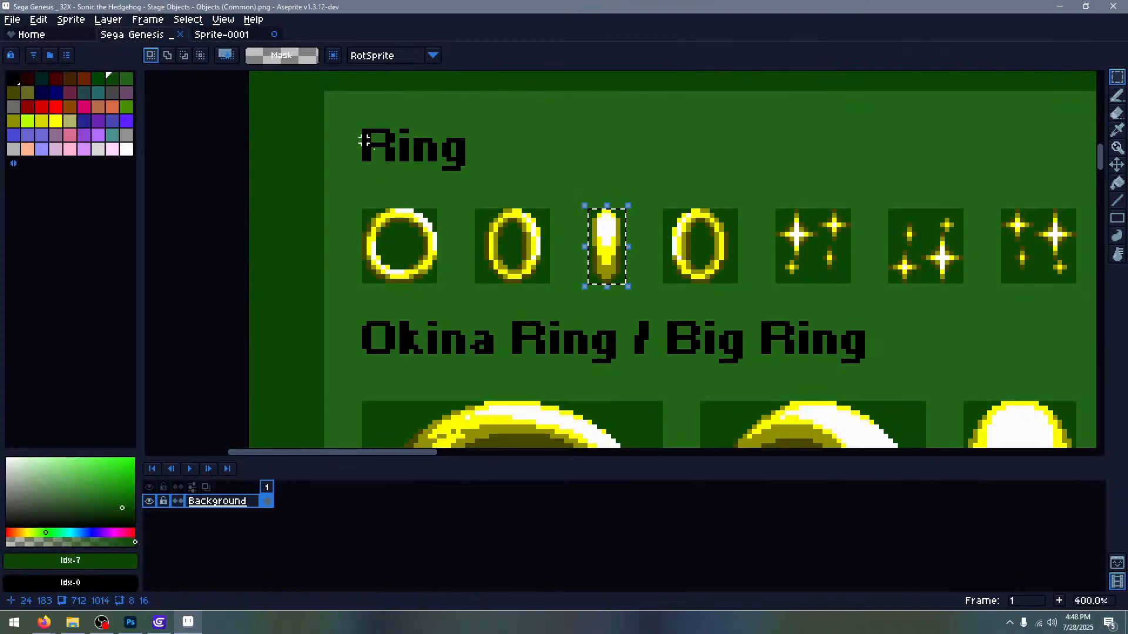
middle_drag(514, 175, 442, 173)
key(ctrl+d)
drag(514, 209, 588, 284)
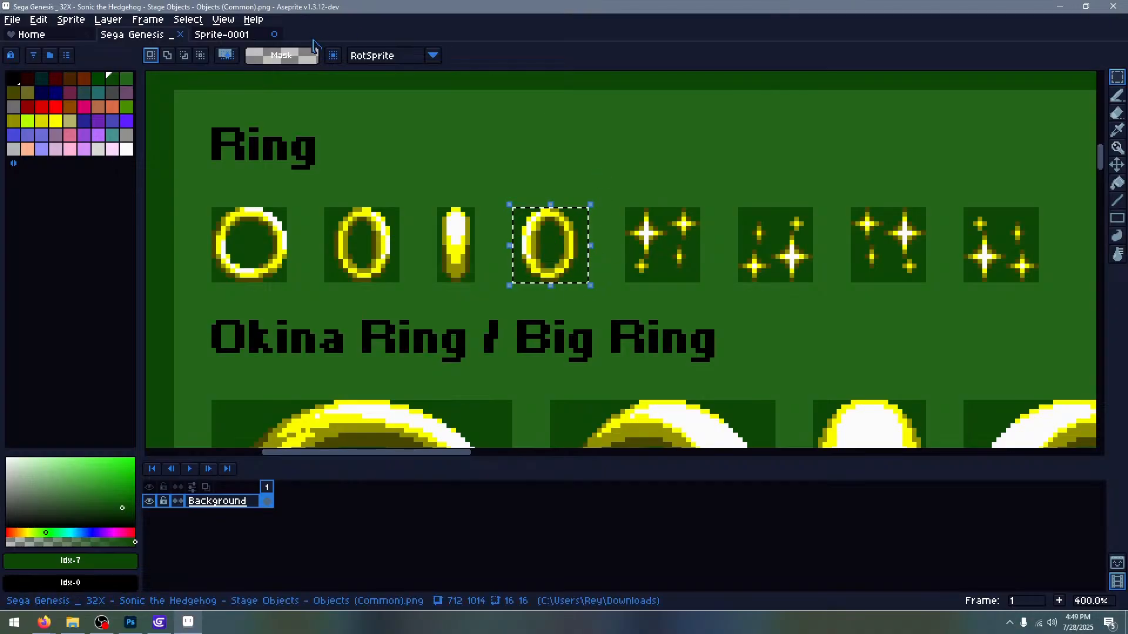
key(ctrl+Tab)
key(ctrl+v)
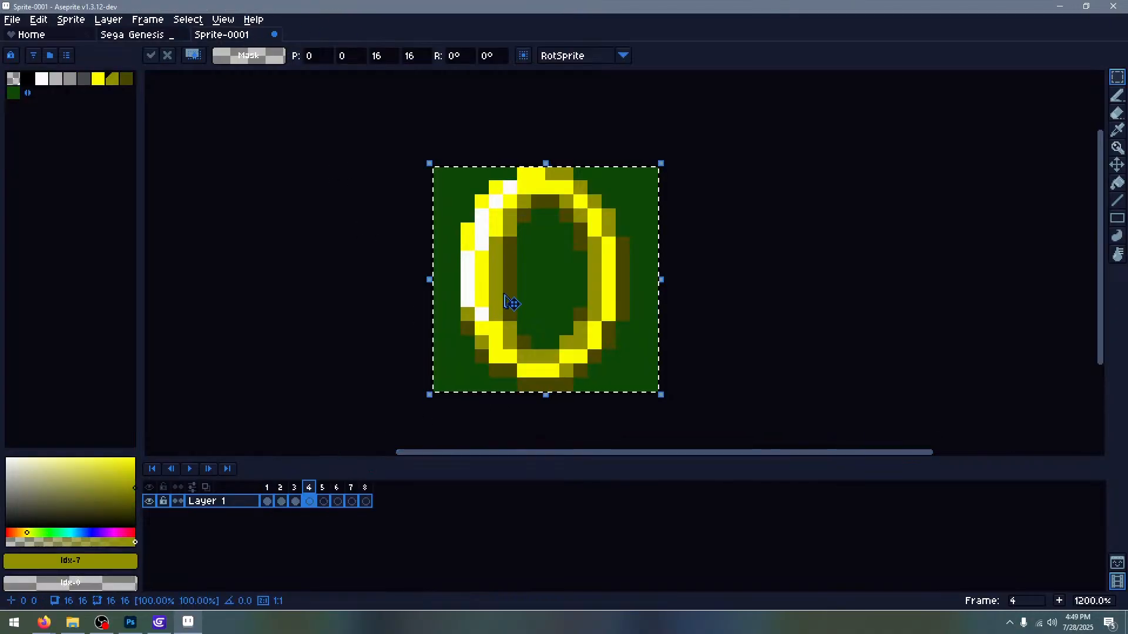
click(313, 240)
Step through the frames to review the ring's rotation, ending on empty frame 5
key(Left)
key(Left)
key(Left)
key(Left)
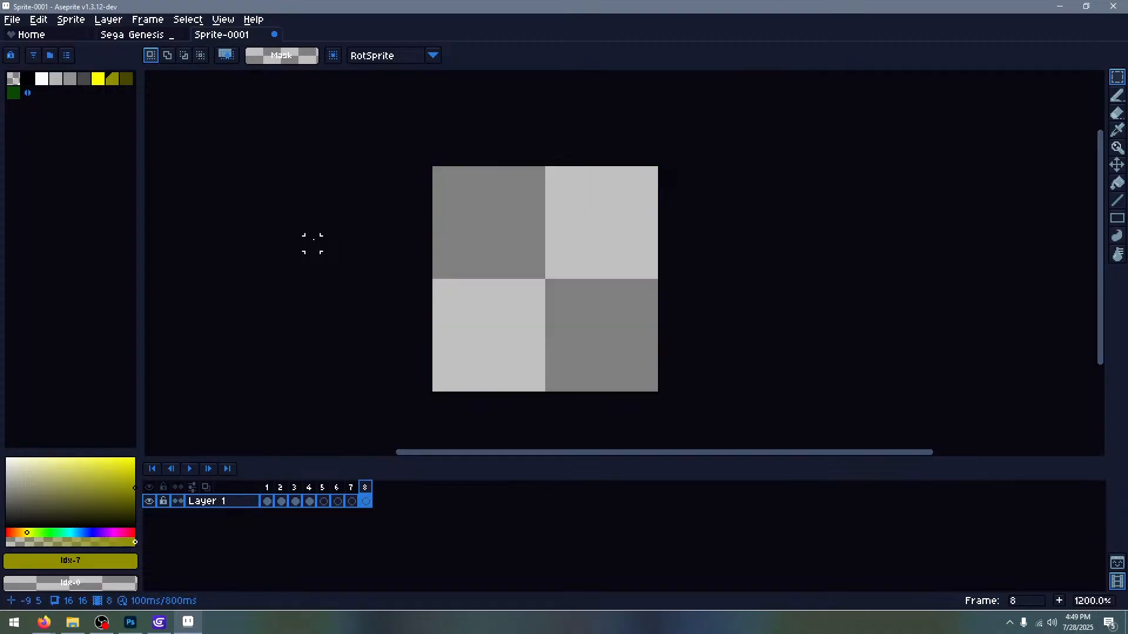
key(Right)
key(Right)
key(Right)
key(Right)
key(Right)
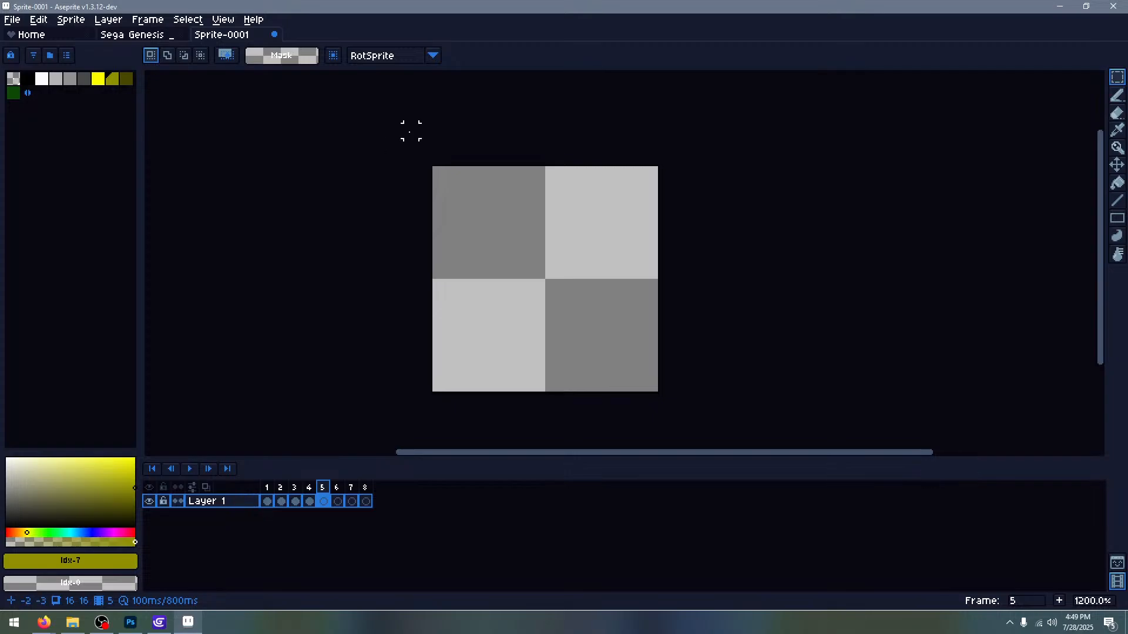
key(Left)
key(Left)
key(Left)
key(Left)
key(Left)
key(Right)
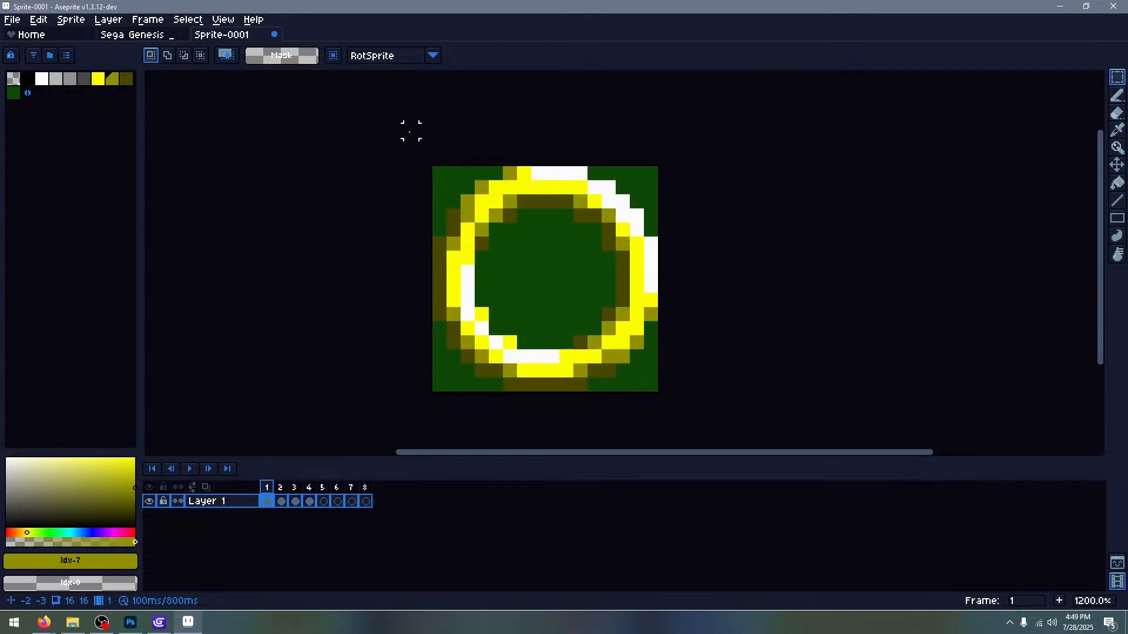
key(Left)
key(Left)
key(Left)
key(Left)
key(Left)
key(Right)
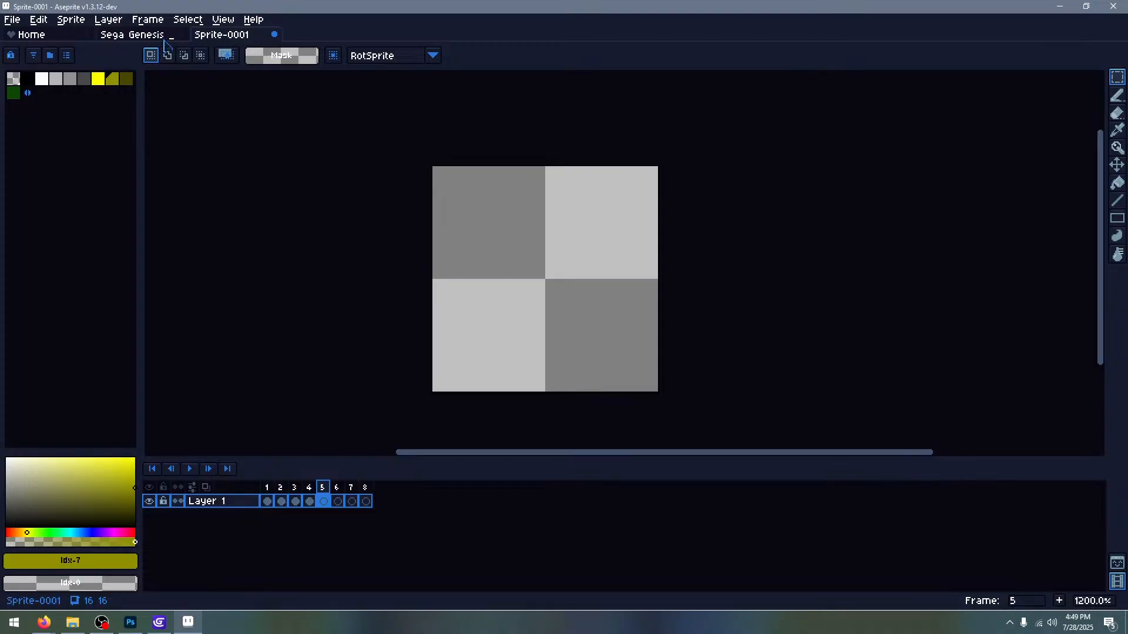
Copy the first 16×16 sparkle sprite from the sheet's Ring row into frame 5
click(139, 40)
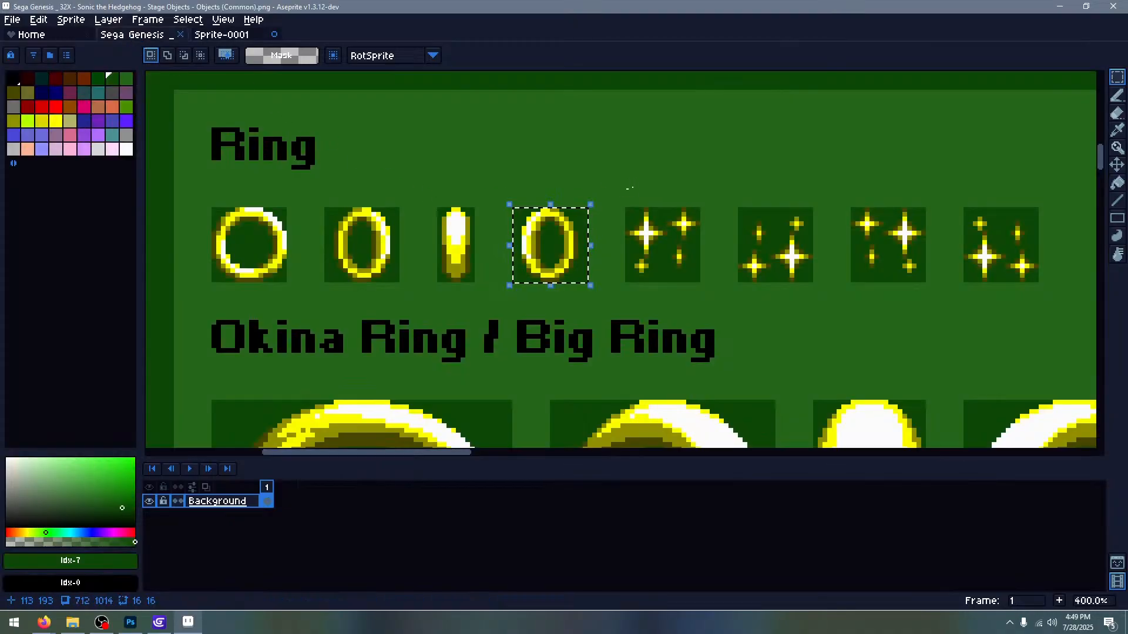
middle_drag(632, 186, 466, 184)
drag(462, 205, 535, 279)
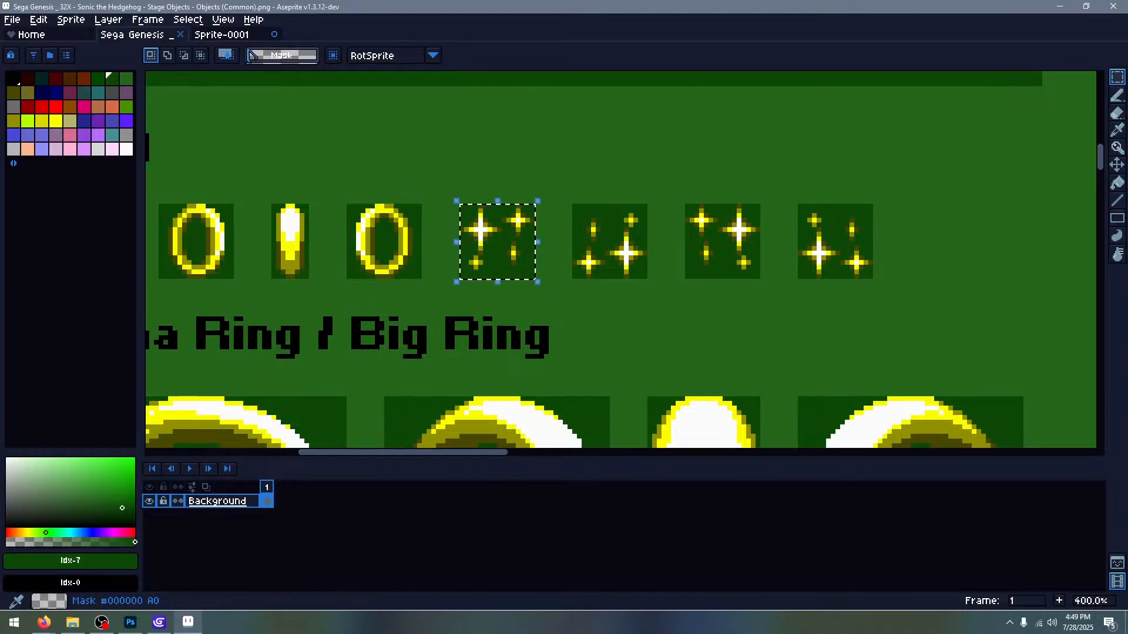
key(ctrl+Tab)
key(ctrl+v)
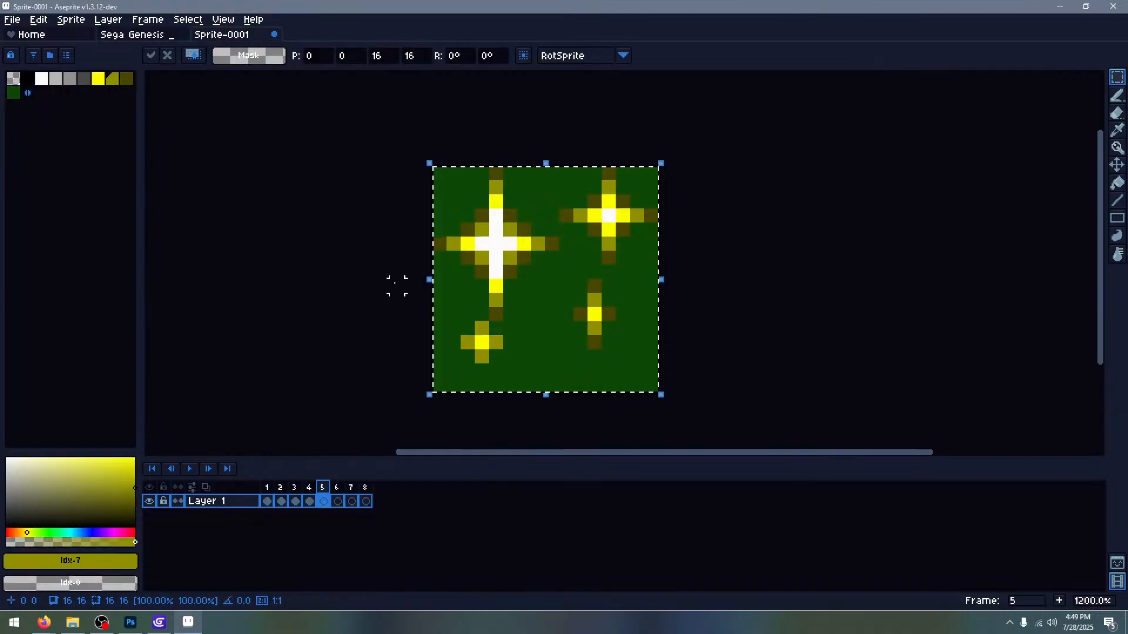
click(395, 285)
Copy the second 16×16 sparkle sprite from the sheet's Ring row into frame 6
click(154, 38)
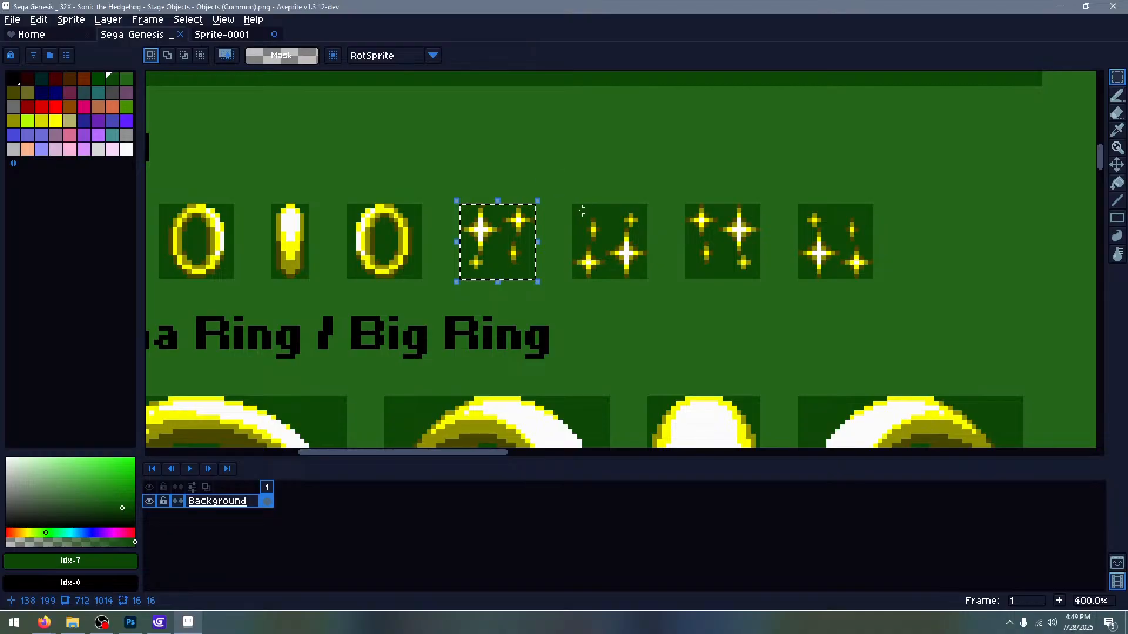
click(579, 187)
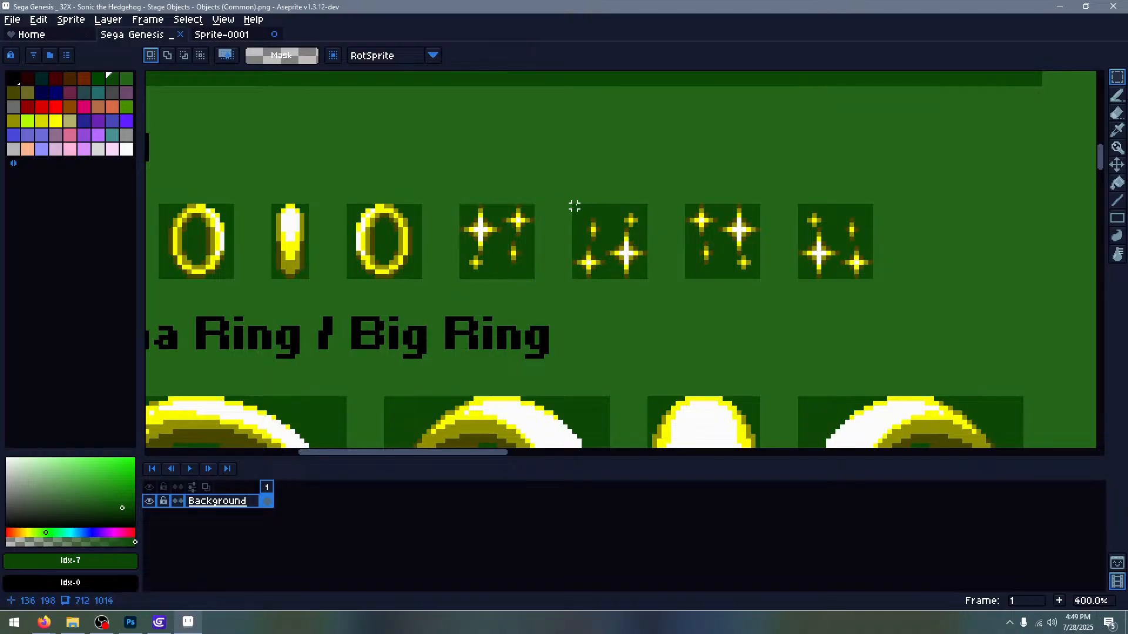
drag(574, 205, 648, 281)
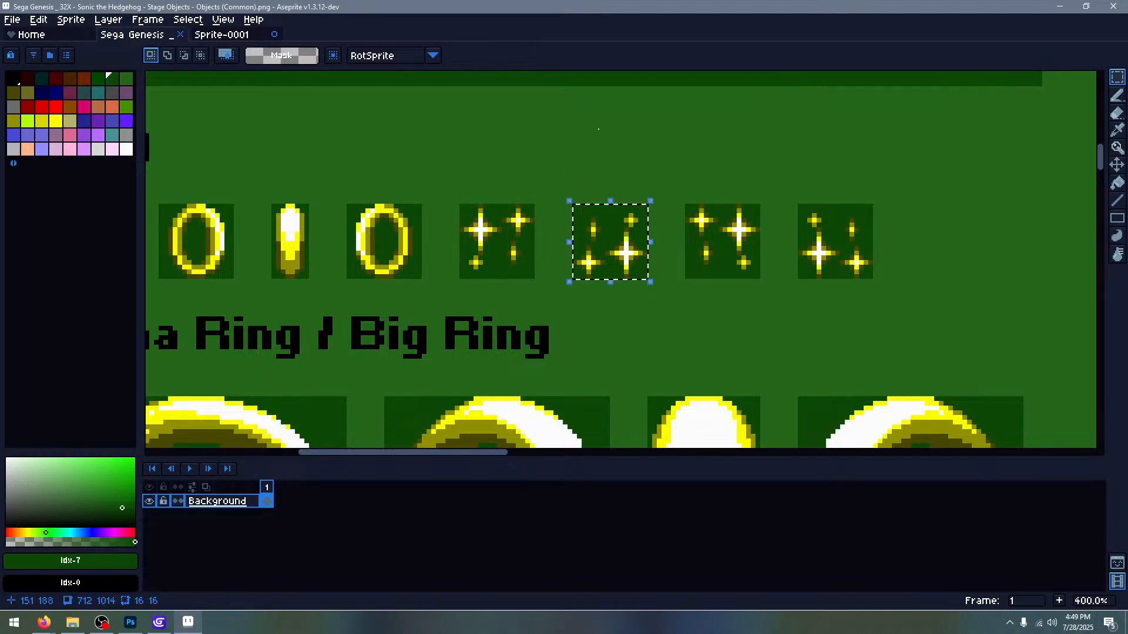
click(233, 37)
key(ctrl+v)
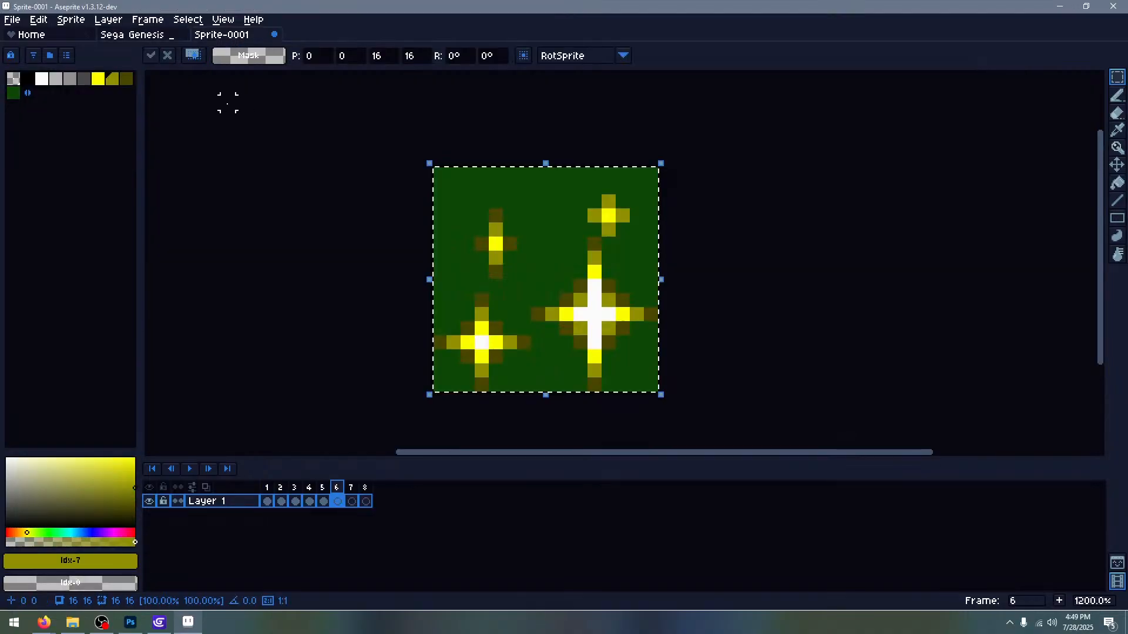
key(Return)
Copy the third 16×16 sparkle sprite from the sheet's Ring row into frame 7
click(118, 38)
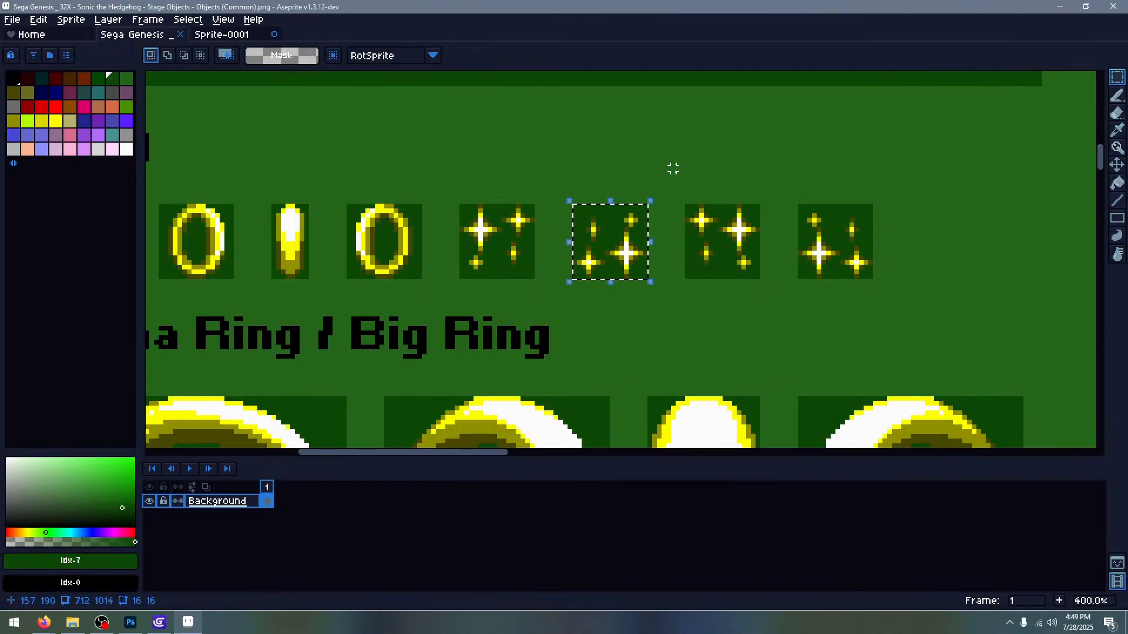
drag(686, 204, 759, 281)
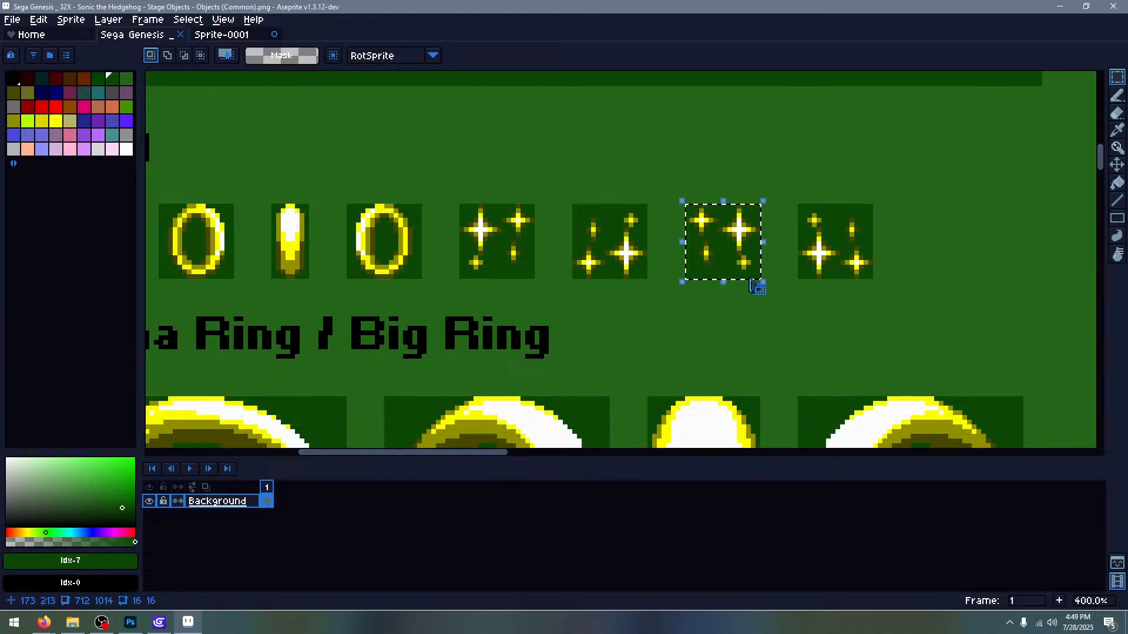
click(229, 34)
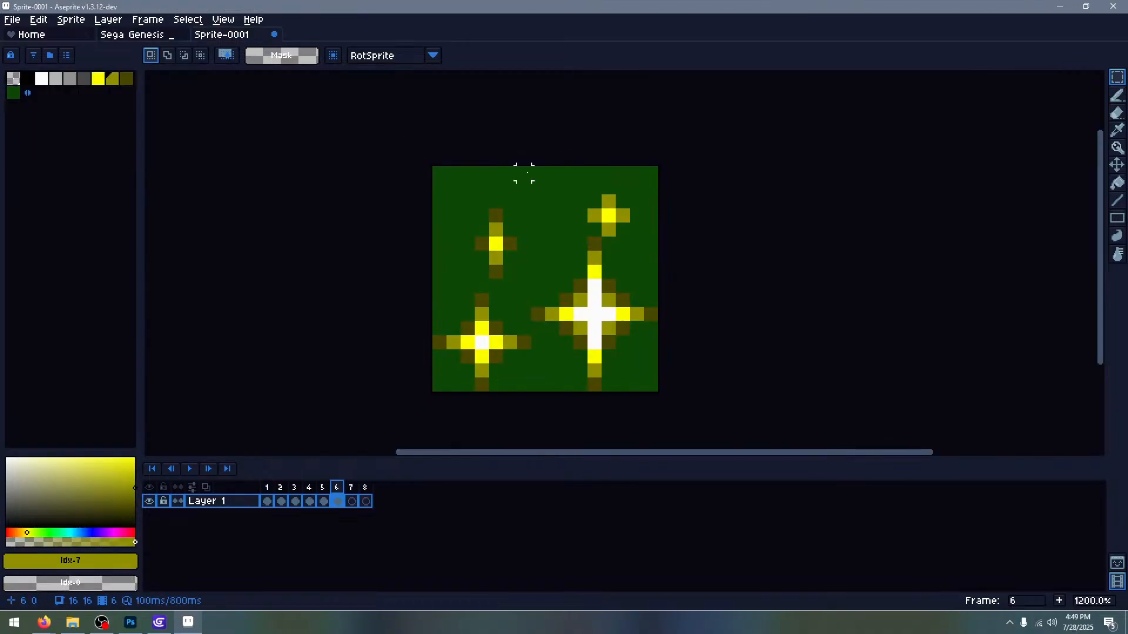
key(Right)
key(ctrl+v)
Copy the last 16×16 sparkle sprite from the sheet's Ring row into frame 8
click(150, 35)
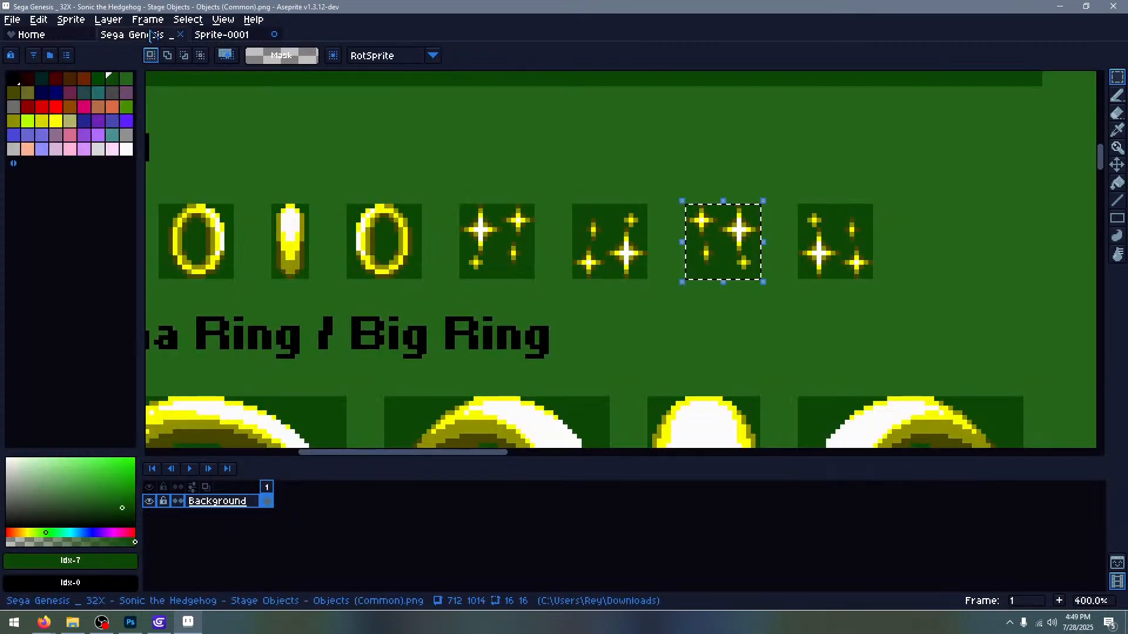
drag(799, 205, 875, 281)
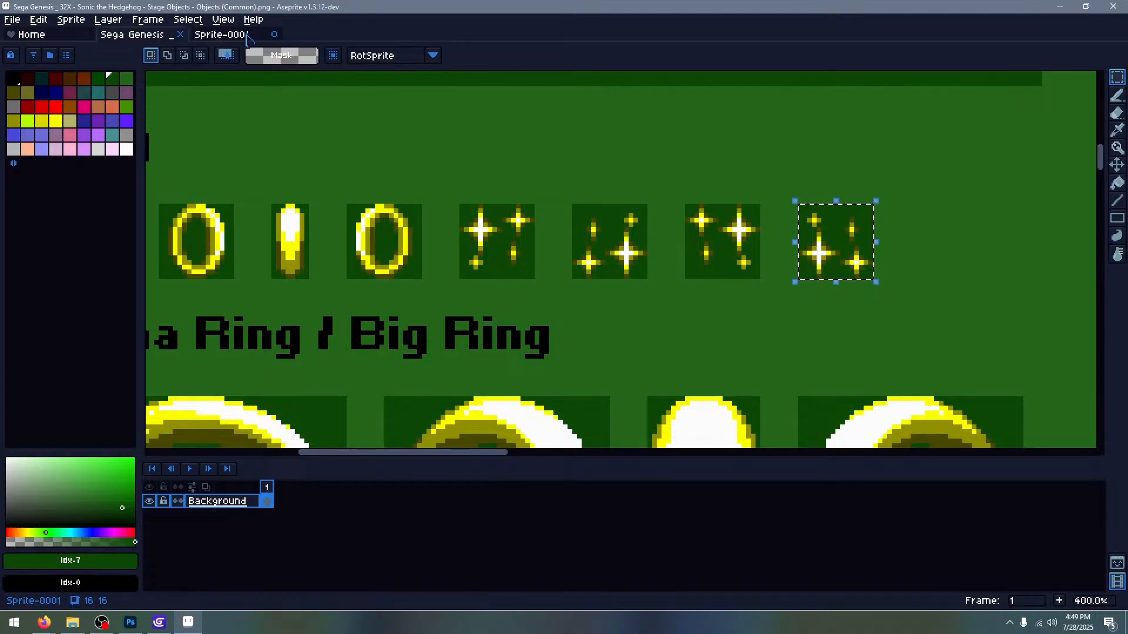
click(247, 36)
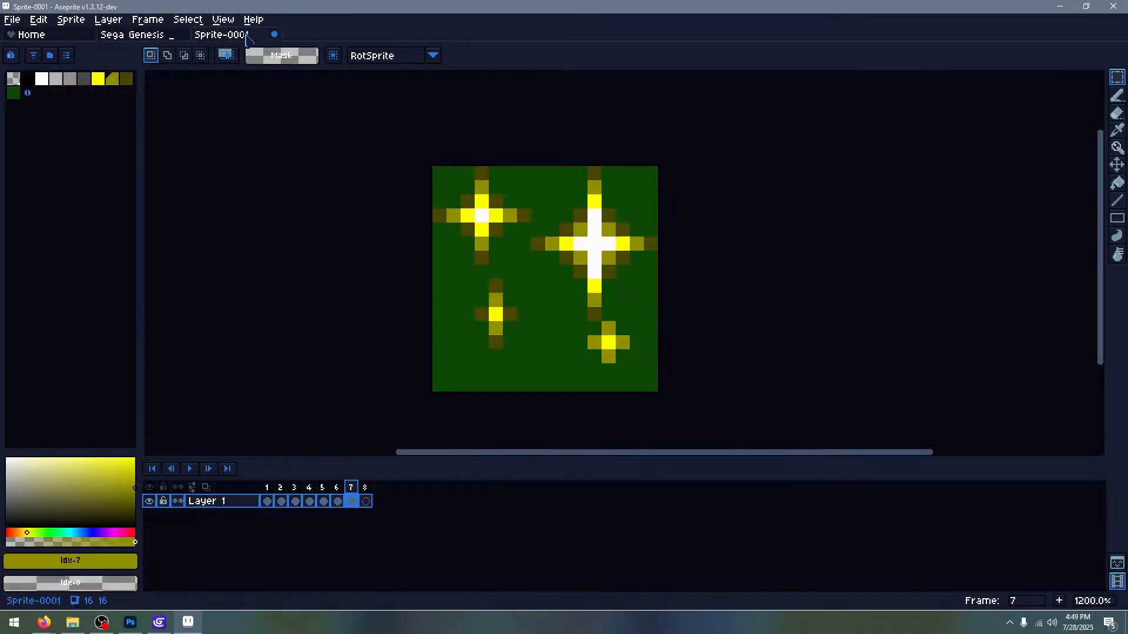
key(Right)
key(ctrl+v)
click(269, 257)
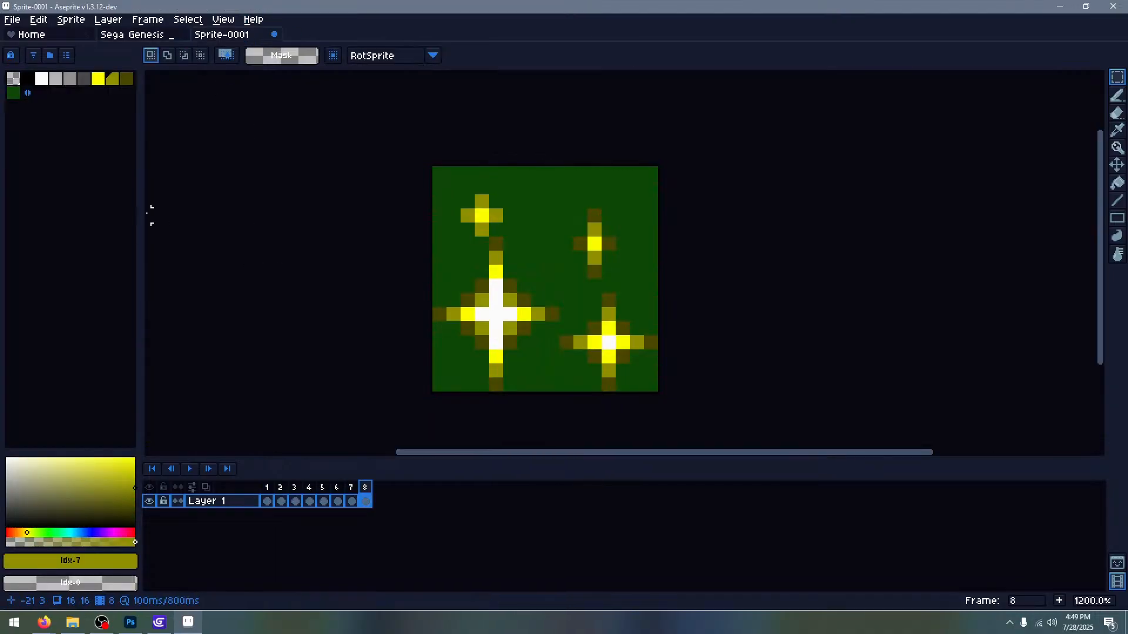
Go back through the frames to frame 1 and play the ring and sparkle animation
key(Left)
key(Left)
key(Left)
key(Left)
key(Left)
key(Left)
key(Left)
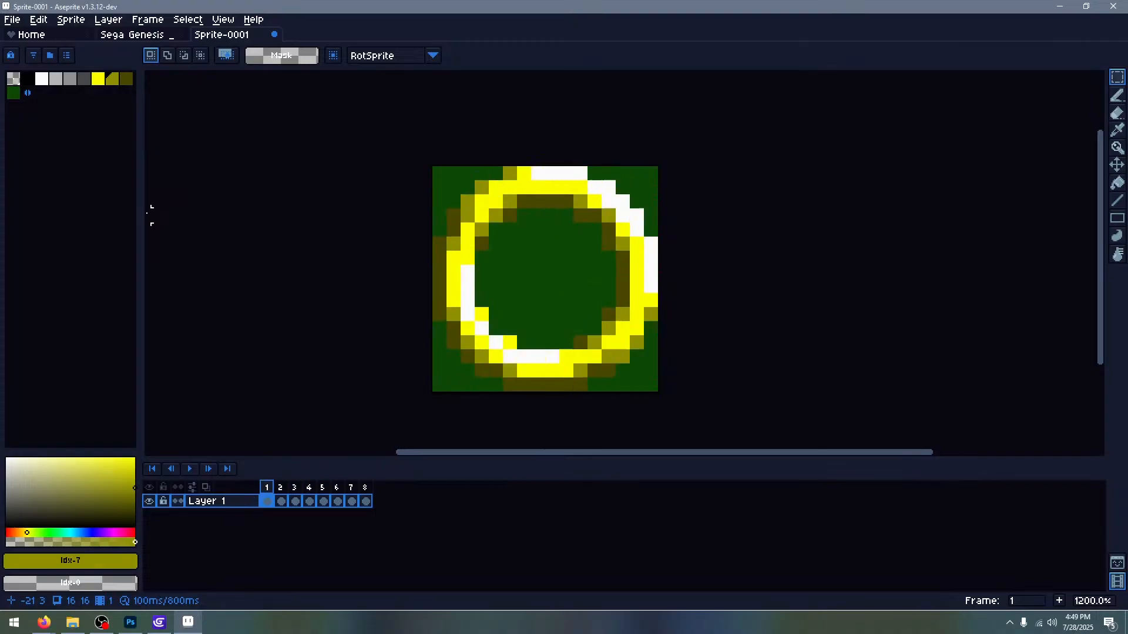
key(Return)
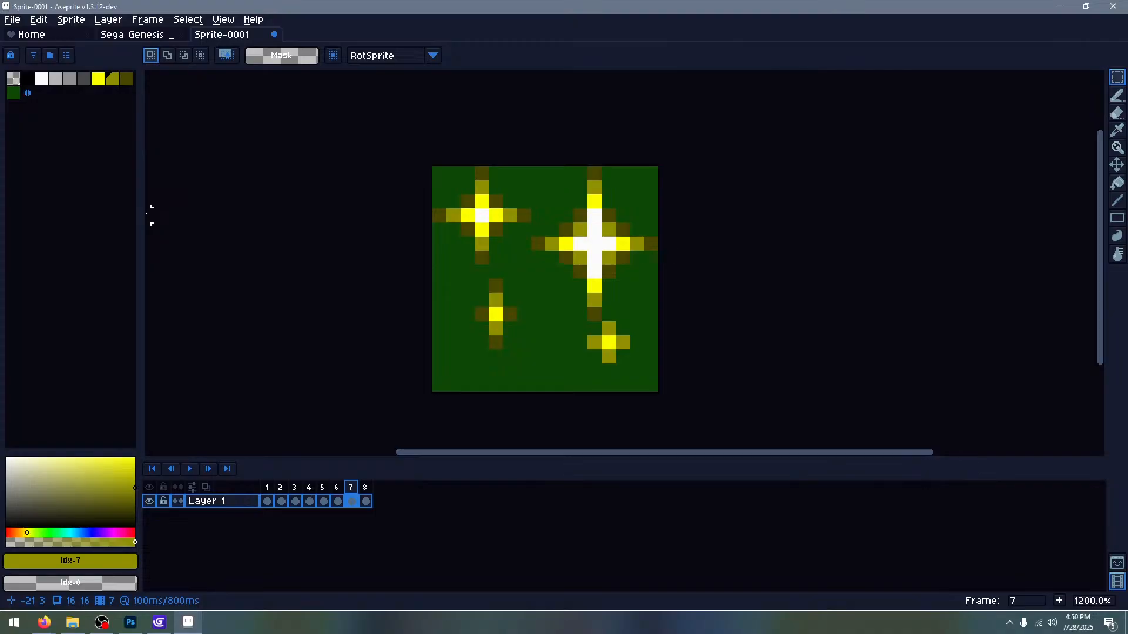
Switch to Firefox and show the YouTube Studio channel content page listing the live streams
mouse_move(44, 623)
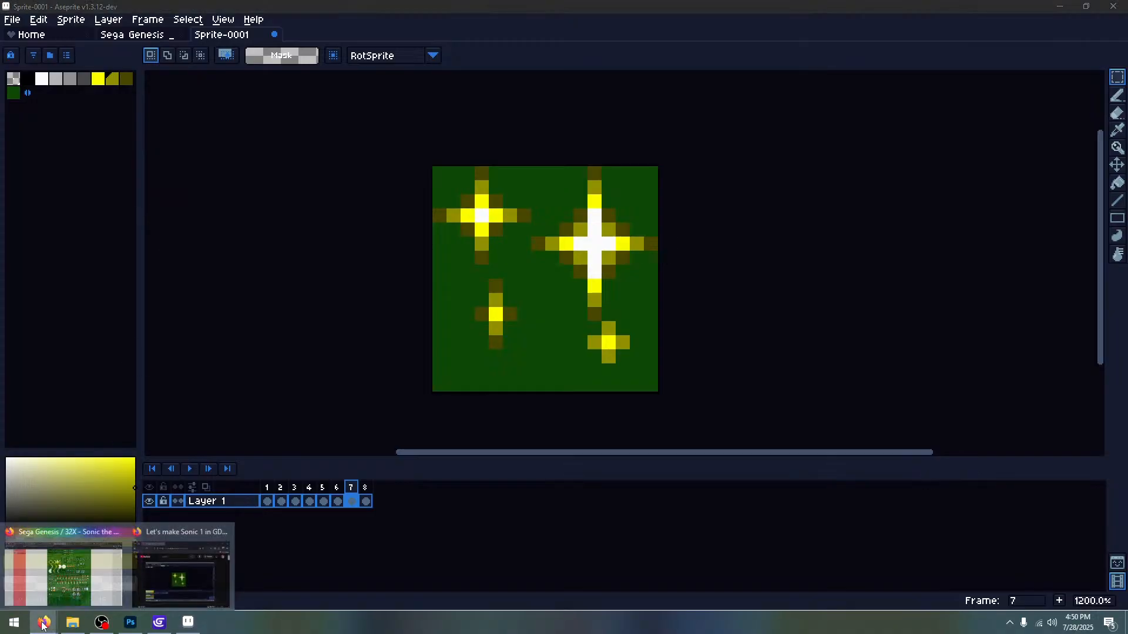
click(53, 573)
click(421, 12)
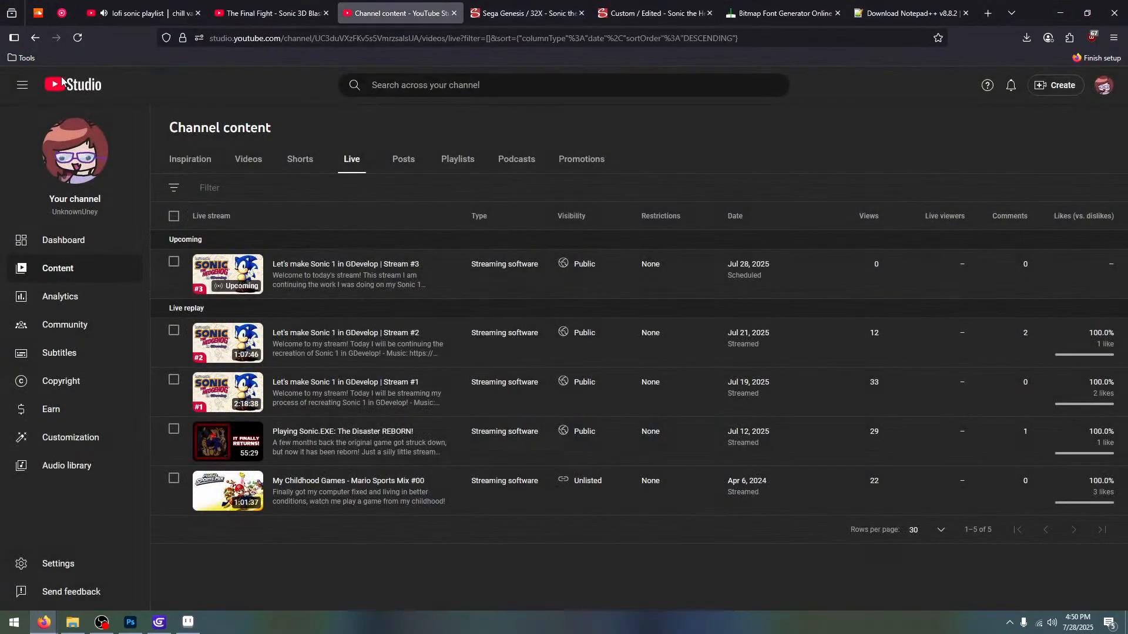
Search YouTube for the streamer's channel name and look through the resulting videos
click(305, 14)
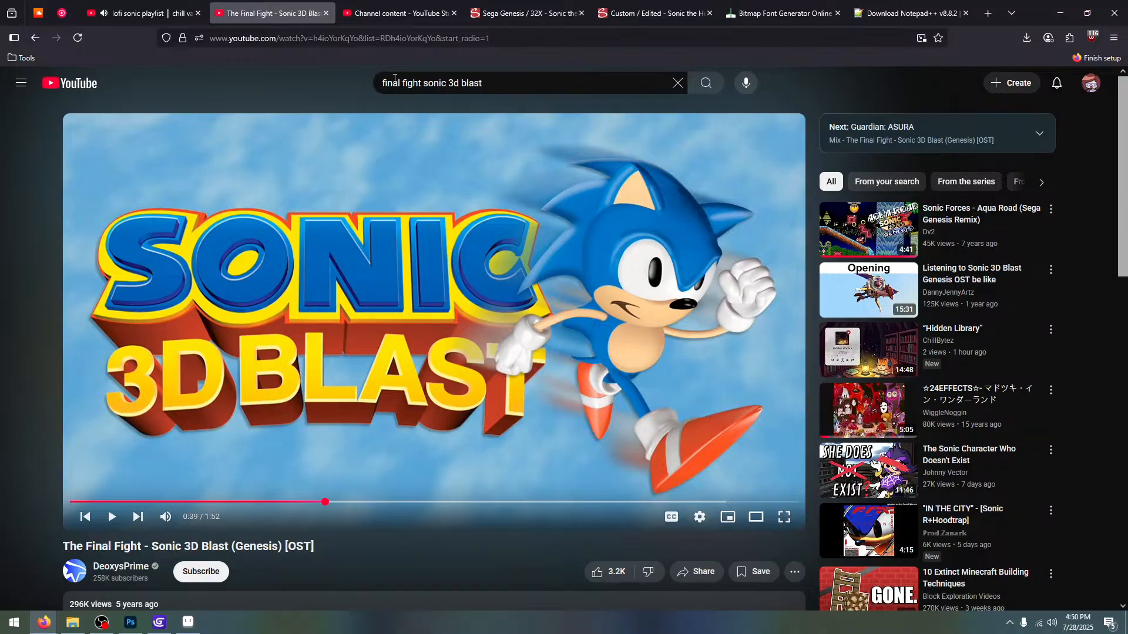
triple_click(503, 87)
text(unknow)
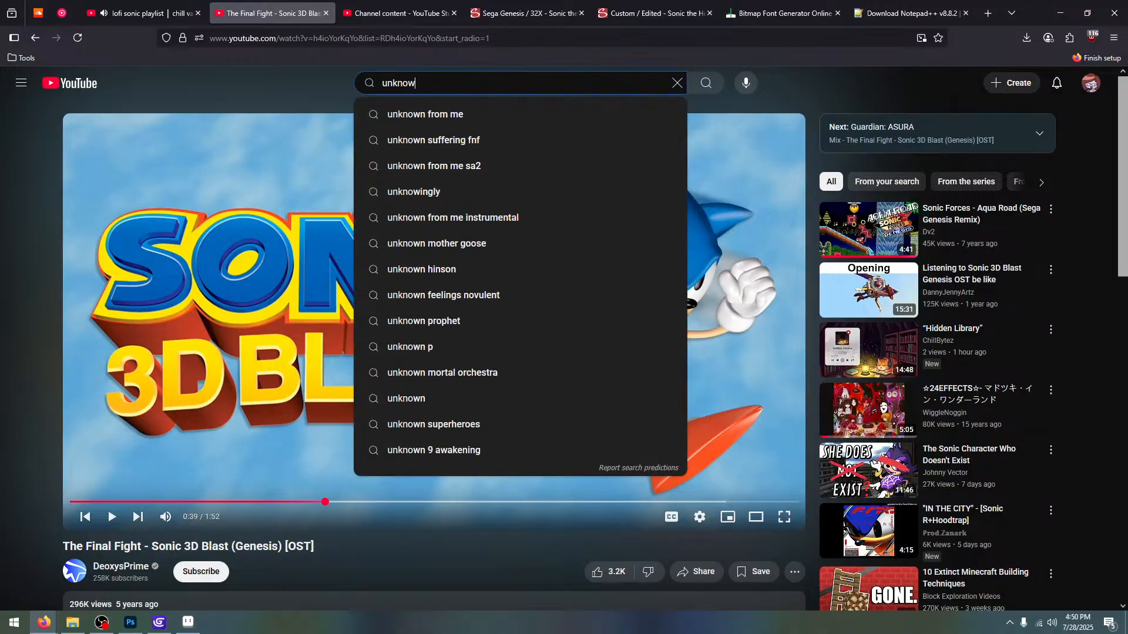
text(nuney)
key(Return)
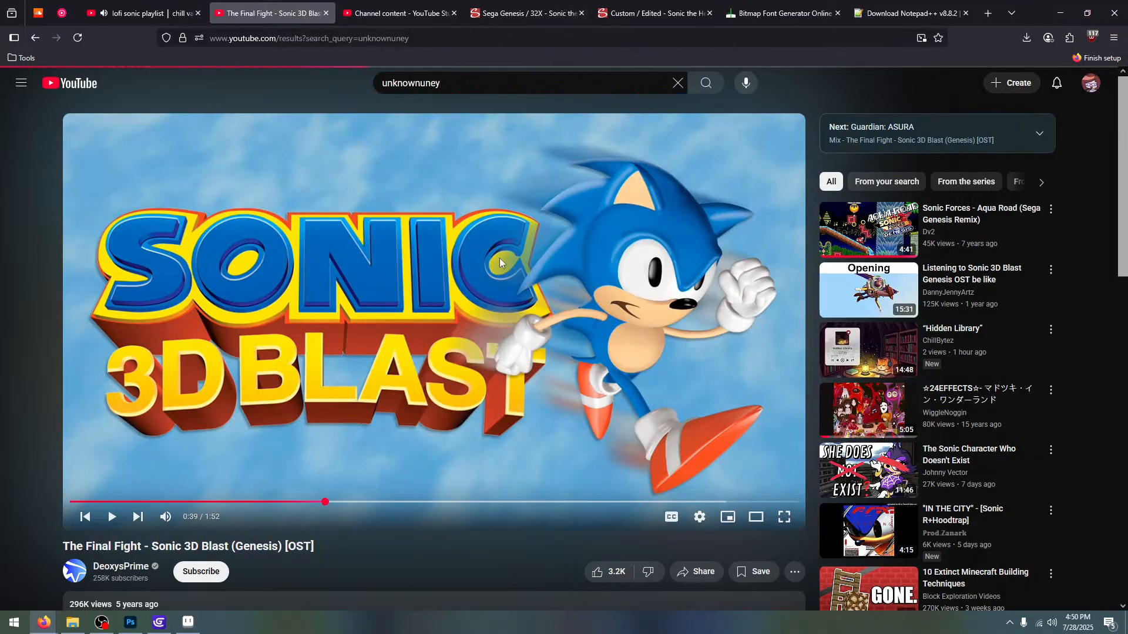
scroll(316, 202, down, 10)
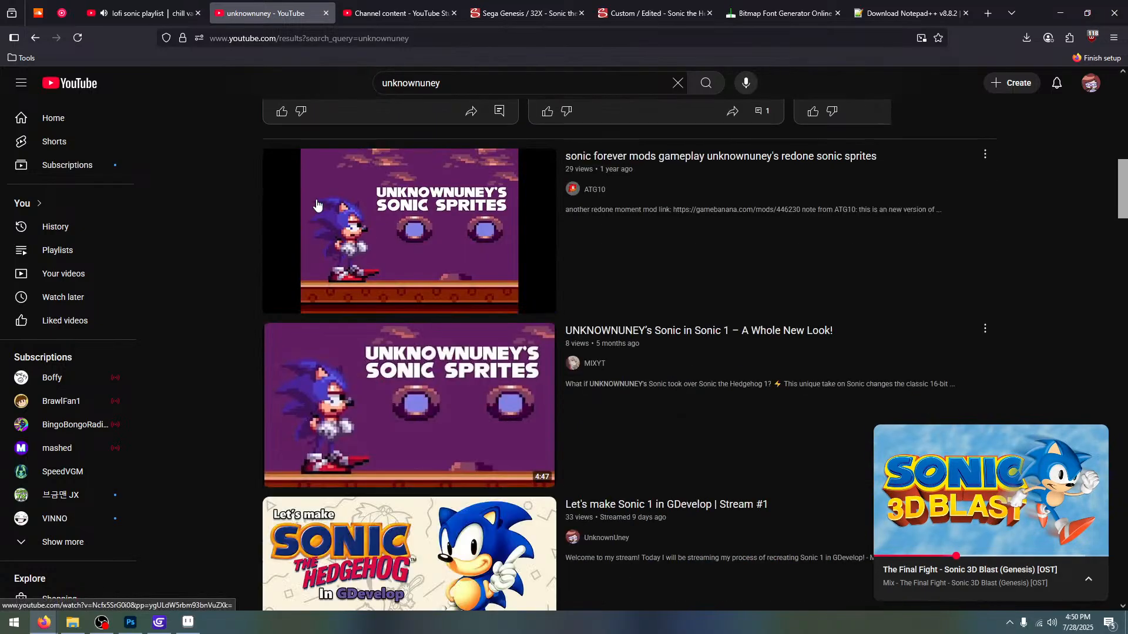
scroll(361, 244, up, 1)
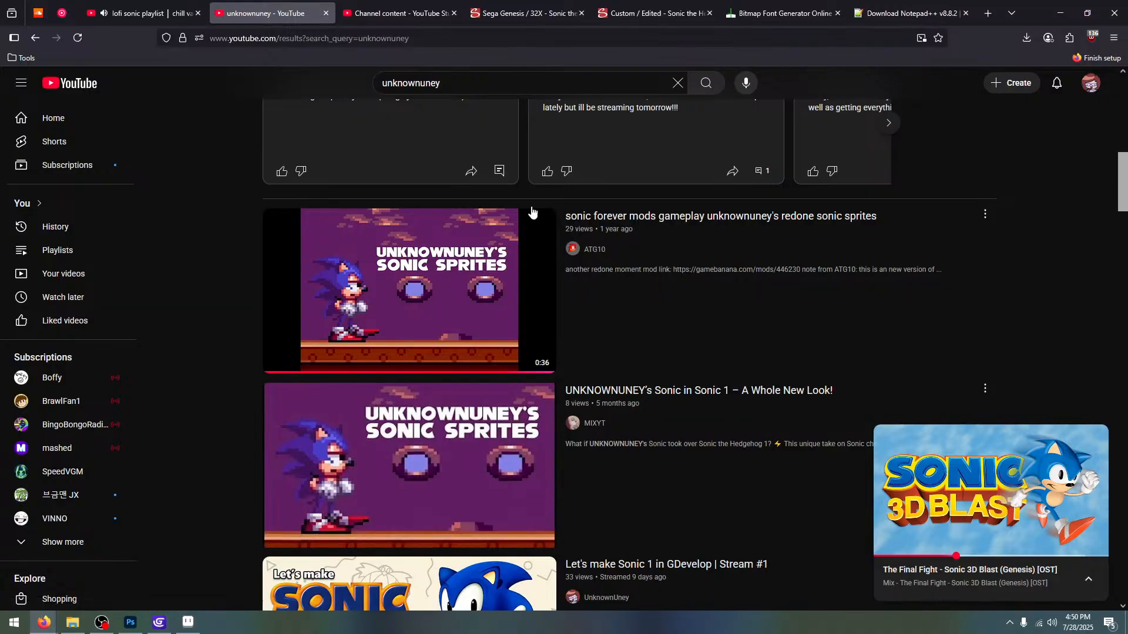
Open the Sonic the Hedgehog Customs page on The Spriters Resource and view the "Sonic GPB Style" sheet and its comments
click(517, 13)
click(652, 13)
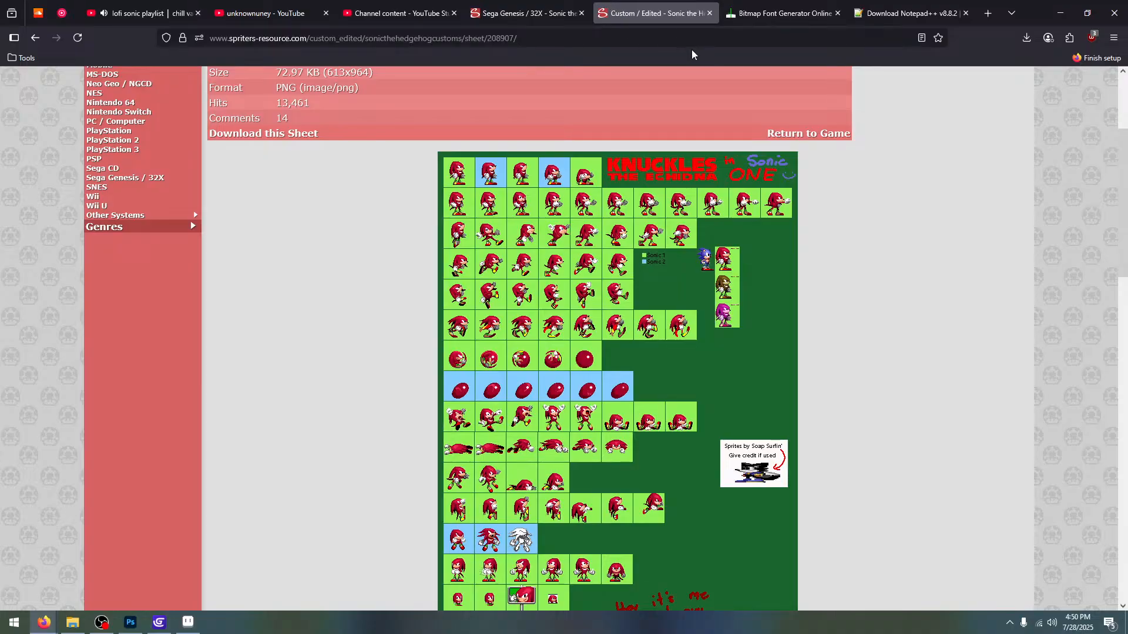
scroll(357, 106, up, 3)
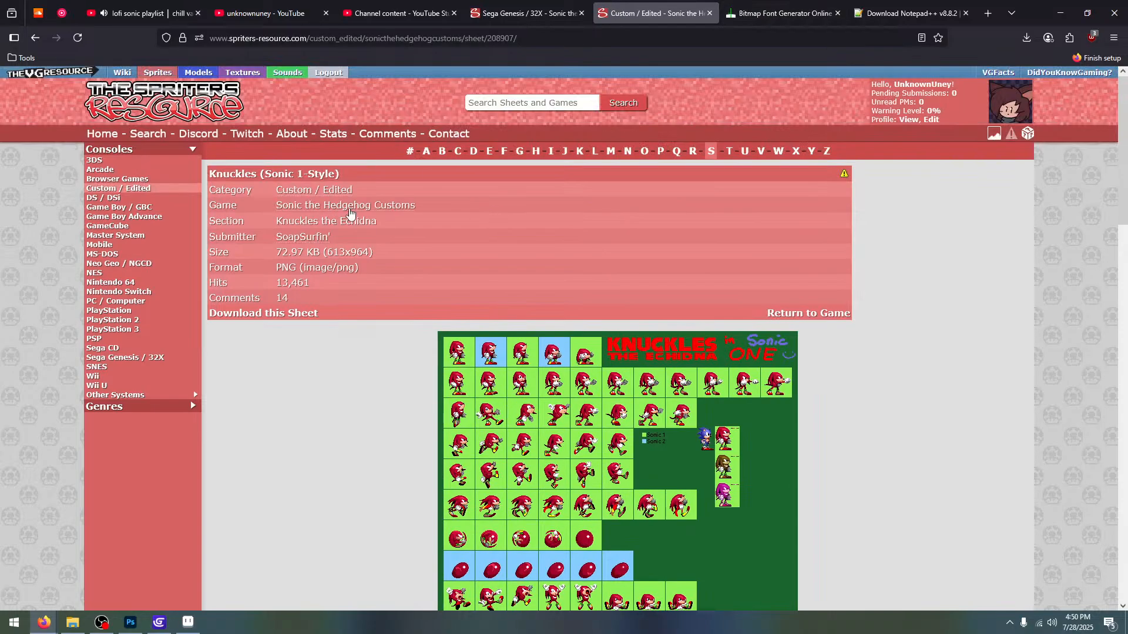
click(338, 206)
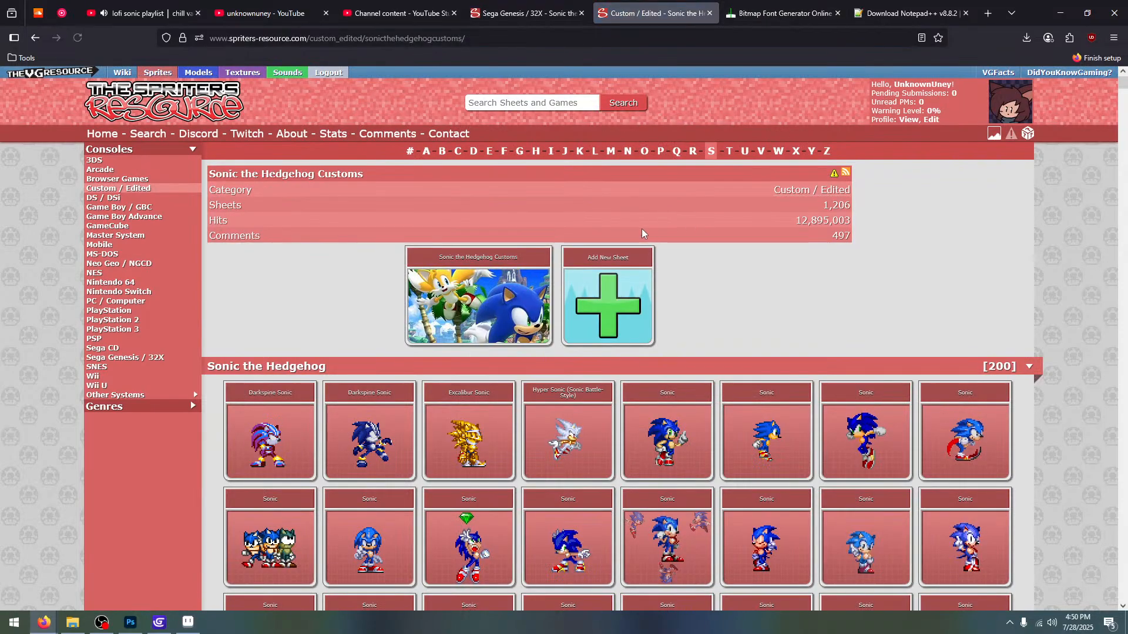
scroll(637, 229, down, 5)
scroll(634, 230, down, 1)
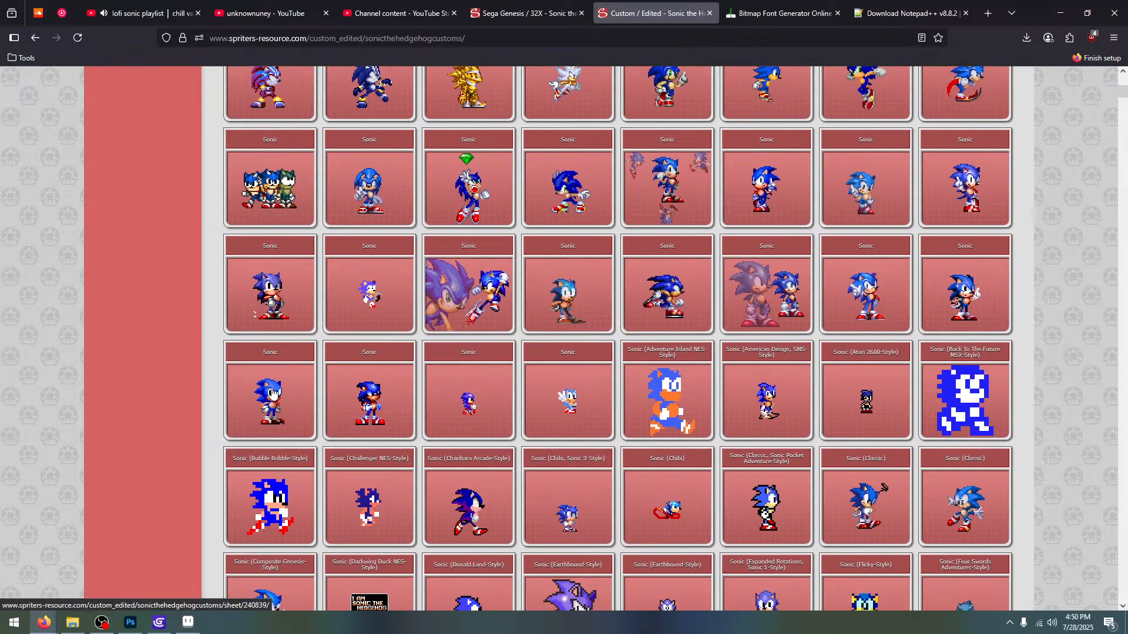
click(332, 405)
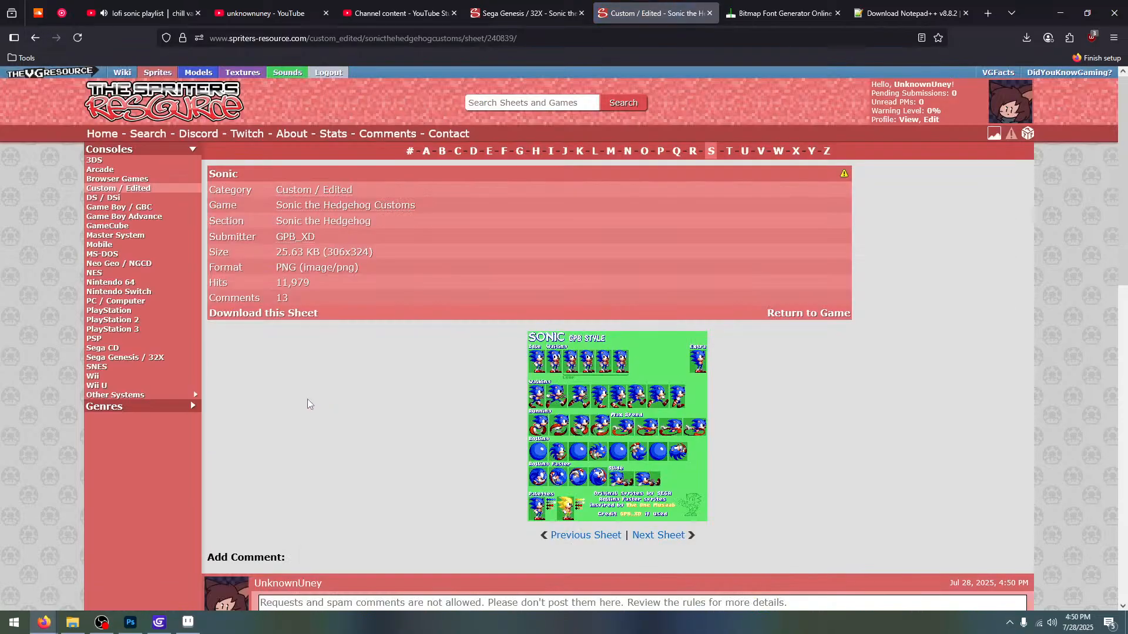
scroll(487, 276, down, 2)
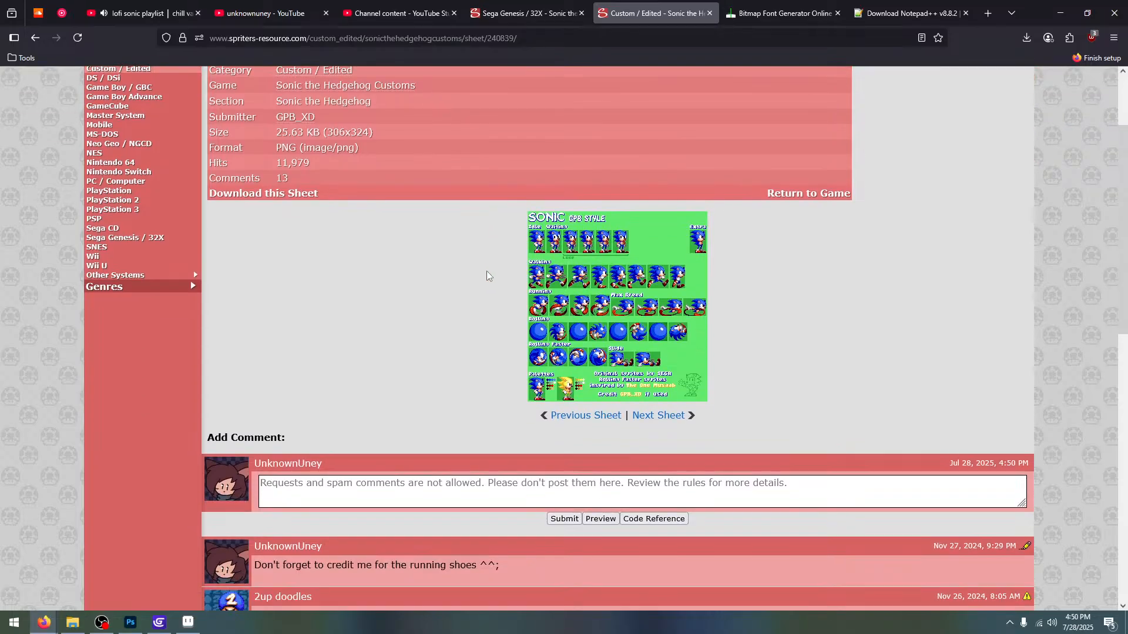
scroll(485, 274, up, 1)
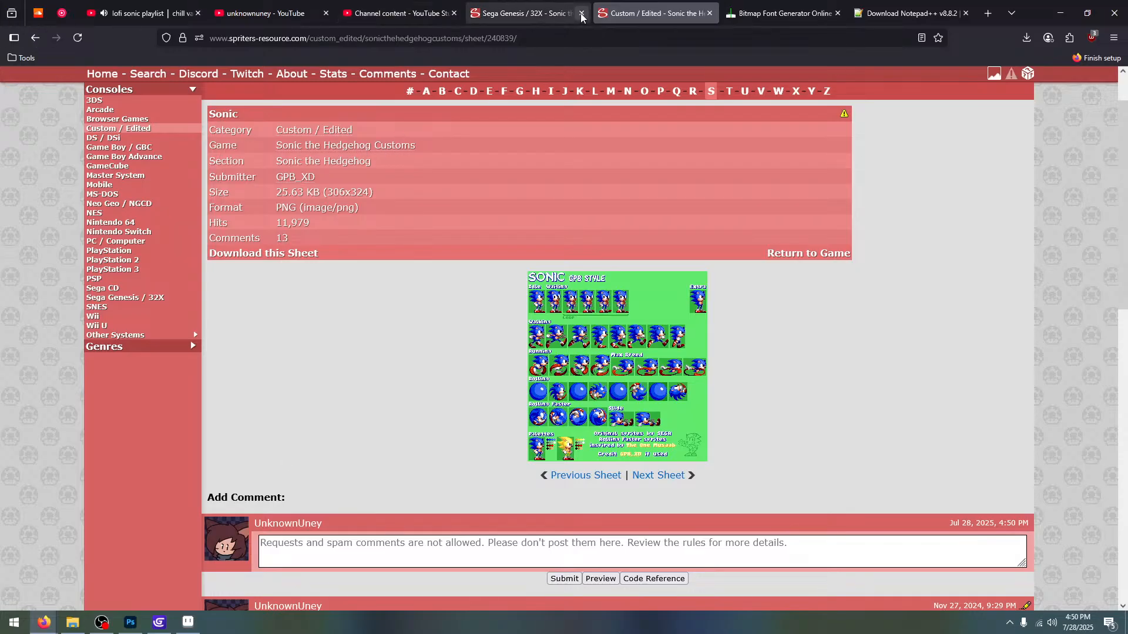
Reopen the GPB-style Sonic sheet in a new tab and open "Sonic (Sonic 1-Style, Redone)" in the original tab
click(558, 6)
click(652, 13)
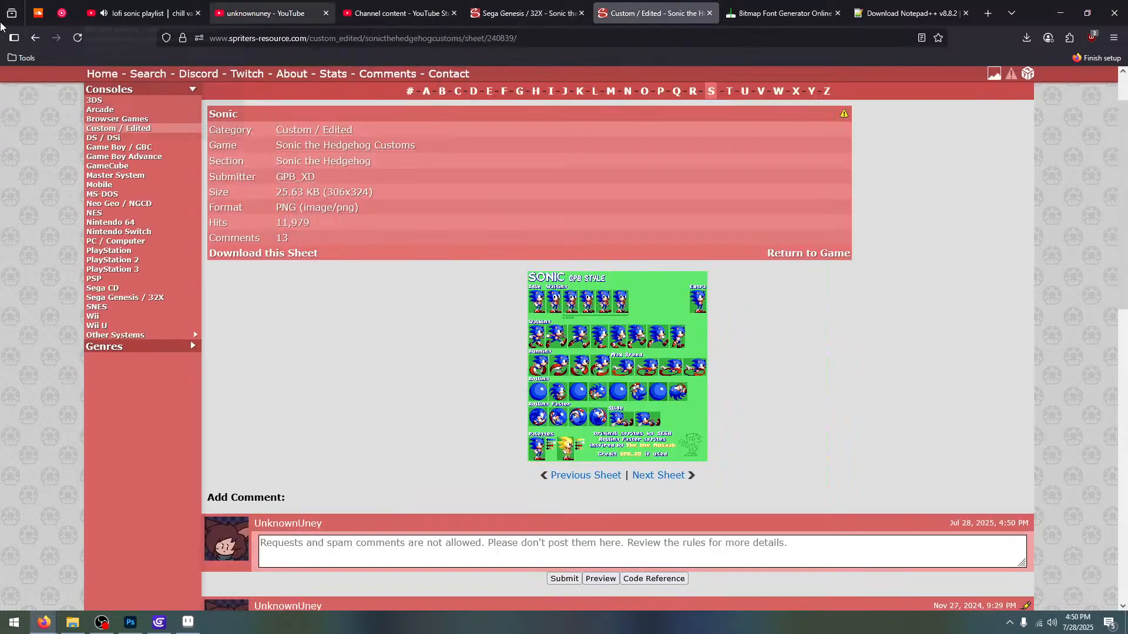
click(35, 37)
right_click(286, 82)
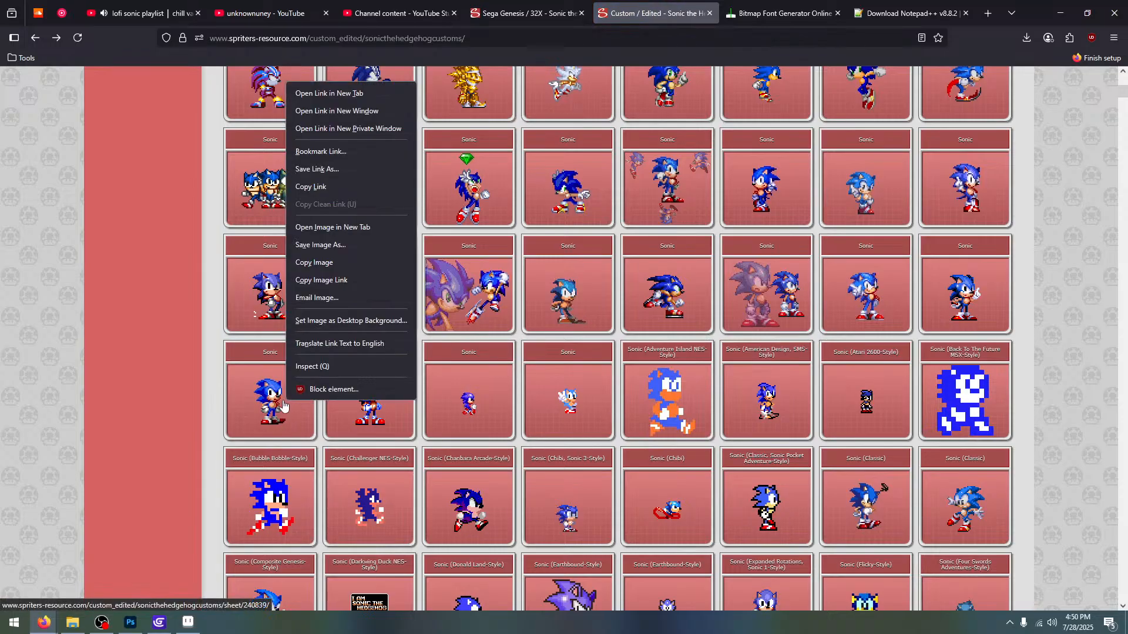
click(359, 93)
scroll(537, 229, down, 8)
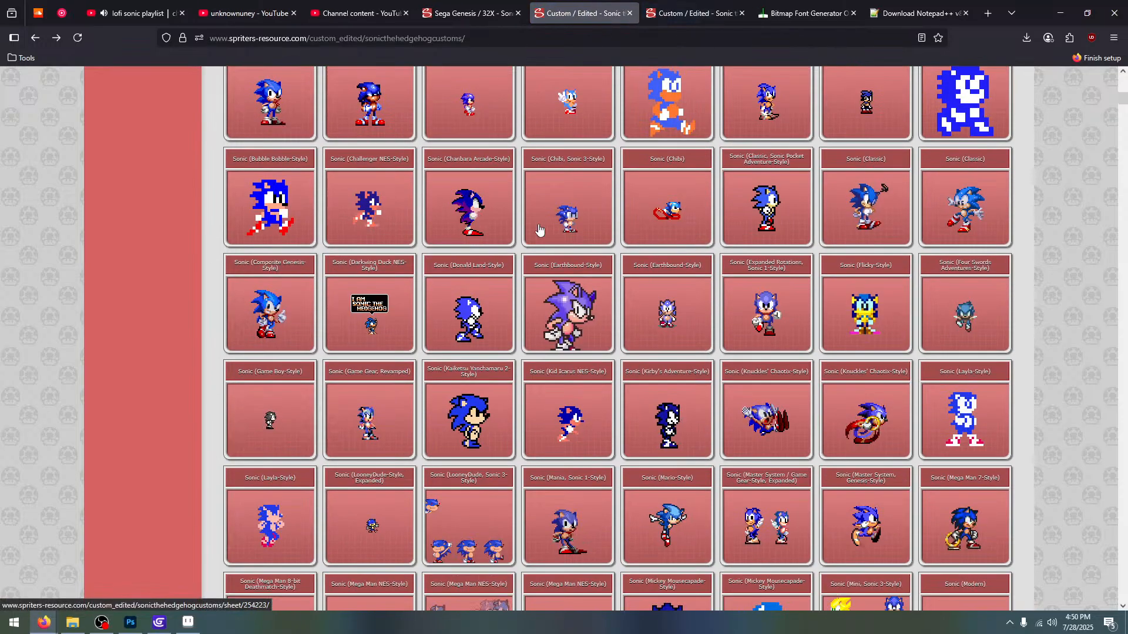
scroll(535, 226, down, 7)
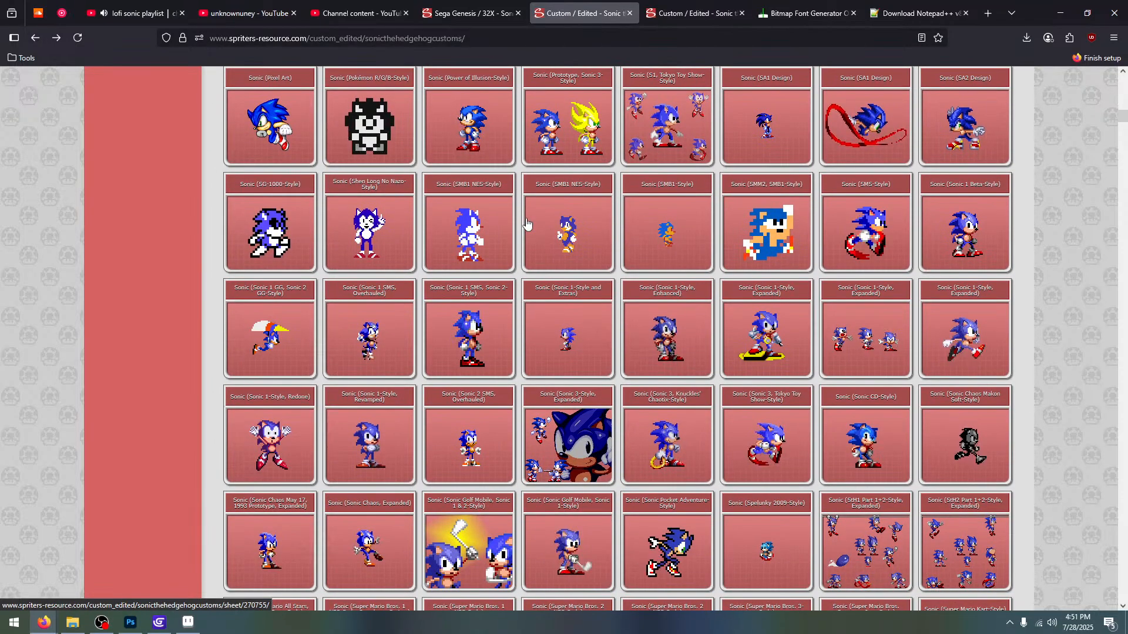
click(233, 473)
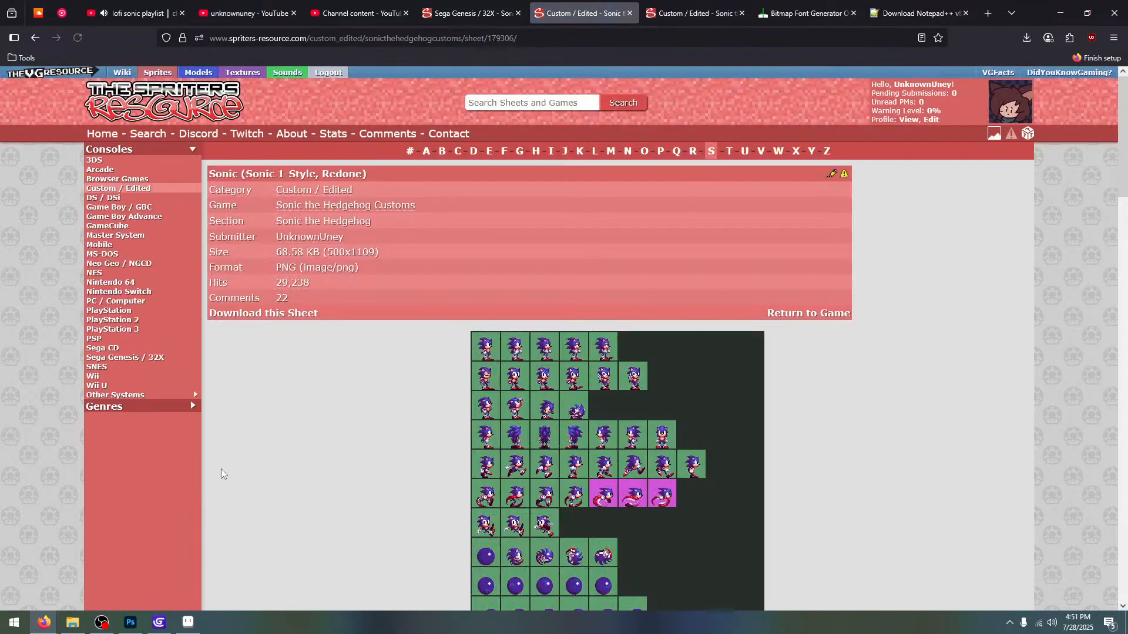
Compare the sprites of the Sonic 1-Style Redone sheet with those of the GPB-style Sonic sheet
click(685, 14)
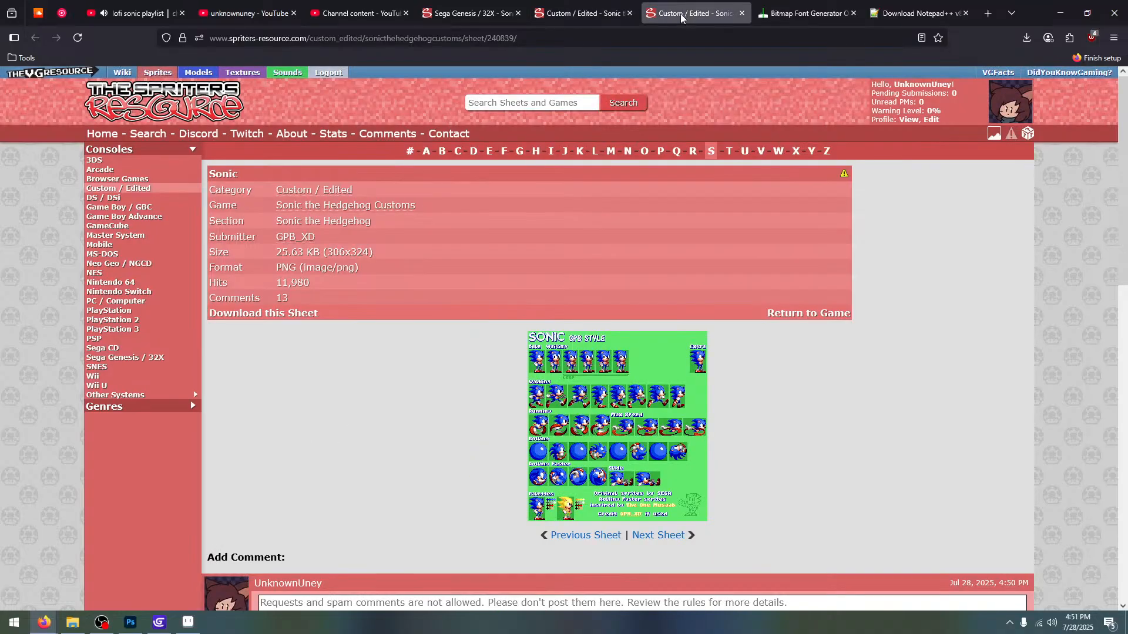
click(586, 14)
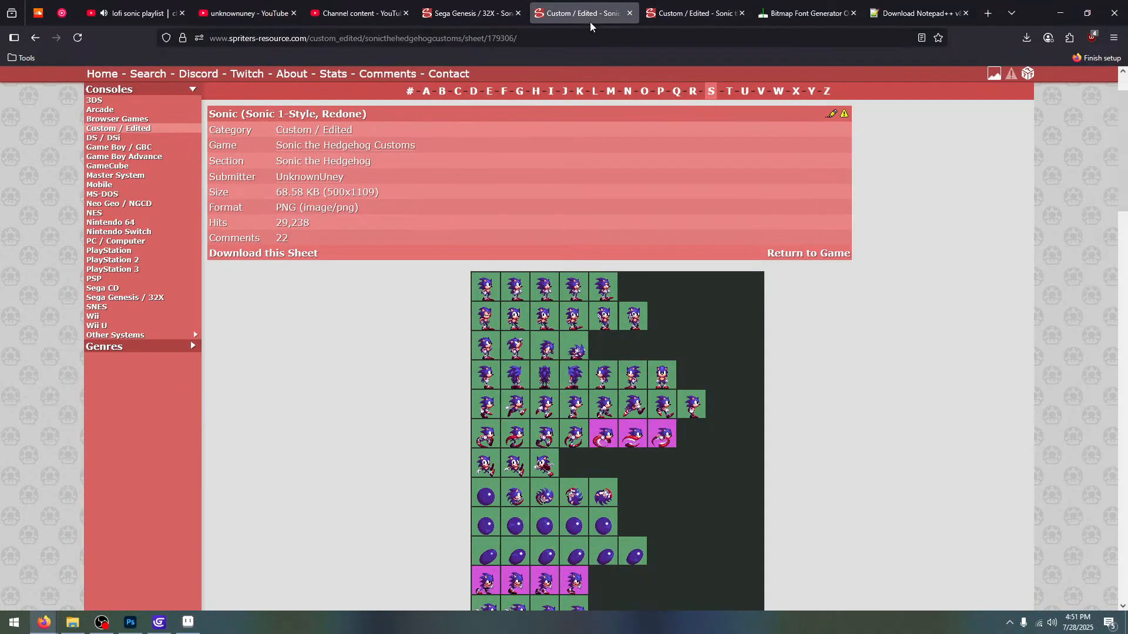
scroll(635, 288, down, 3)
scroll(635, 288, down, 5)
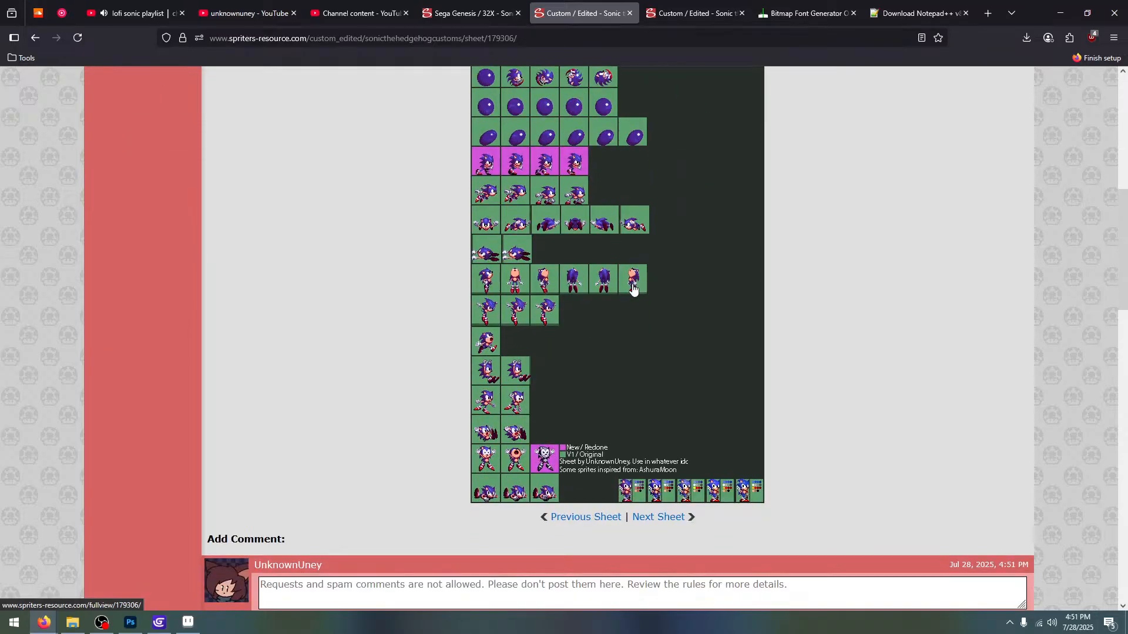
scroll(634, 287, up, 6)
click(694, 13)
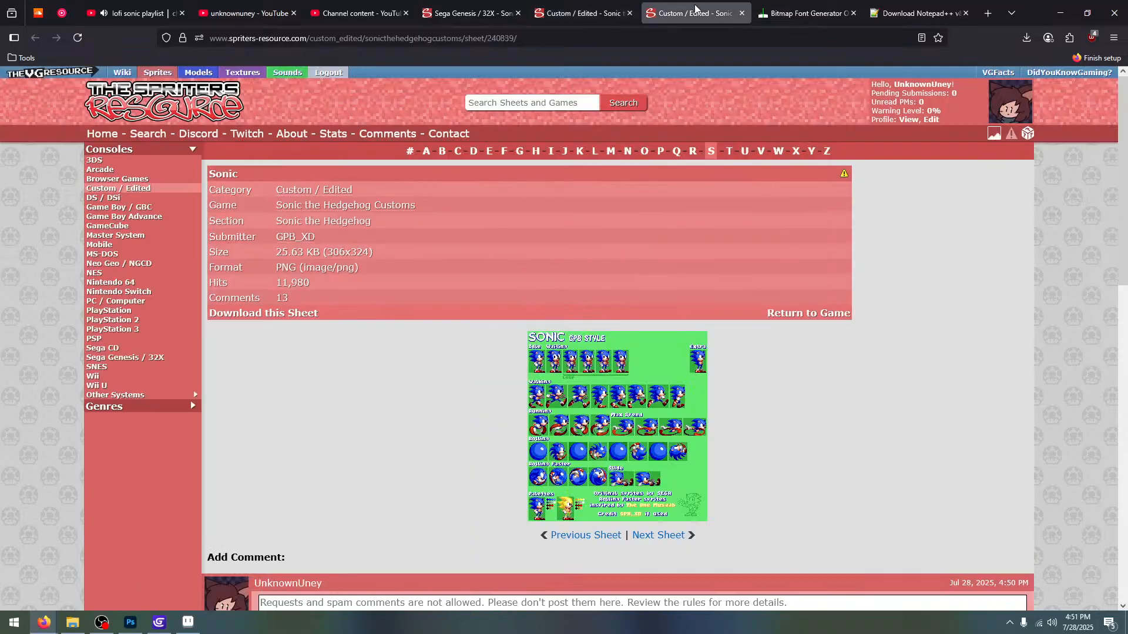
click(611, 14)
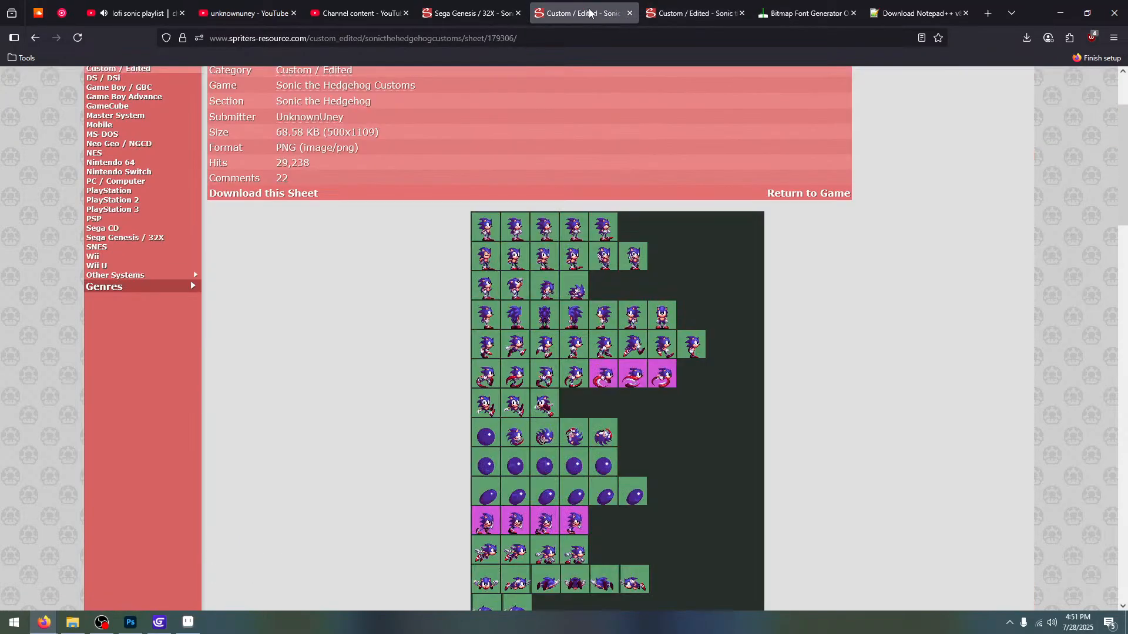
click(676, 18)
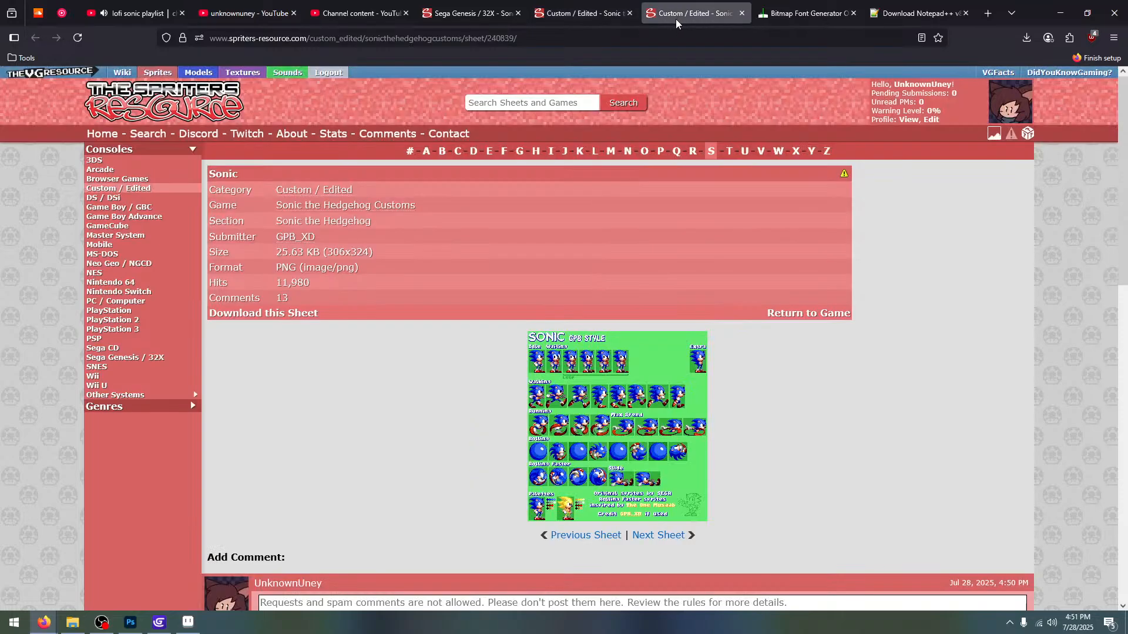
click(614, 14)
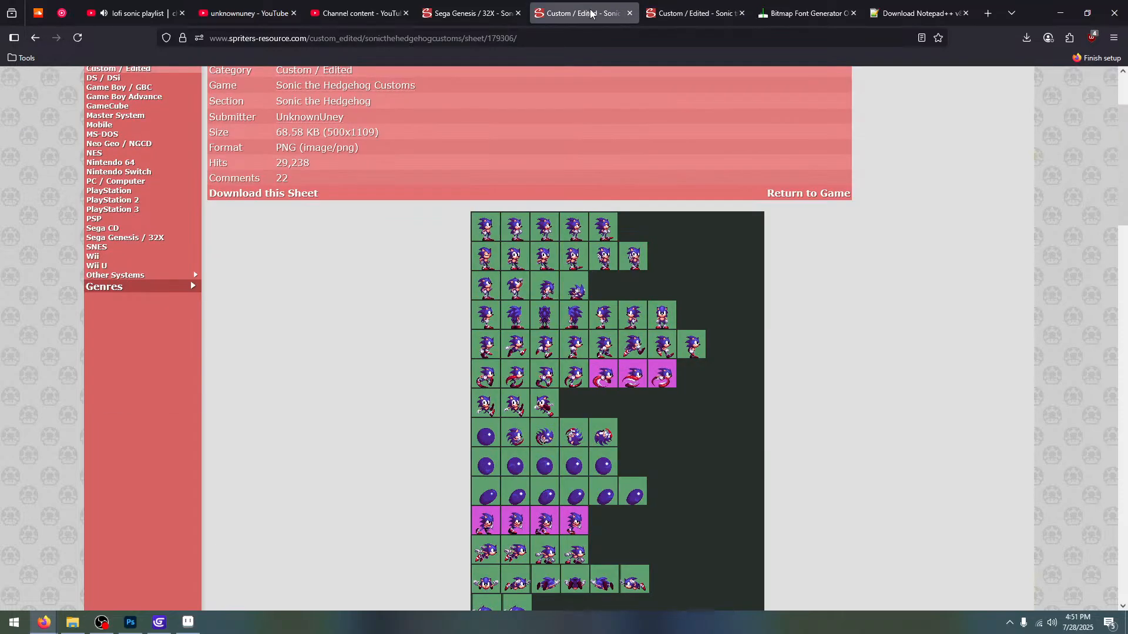
click(645, 15)
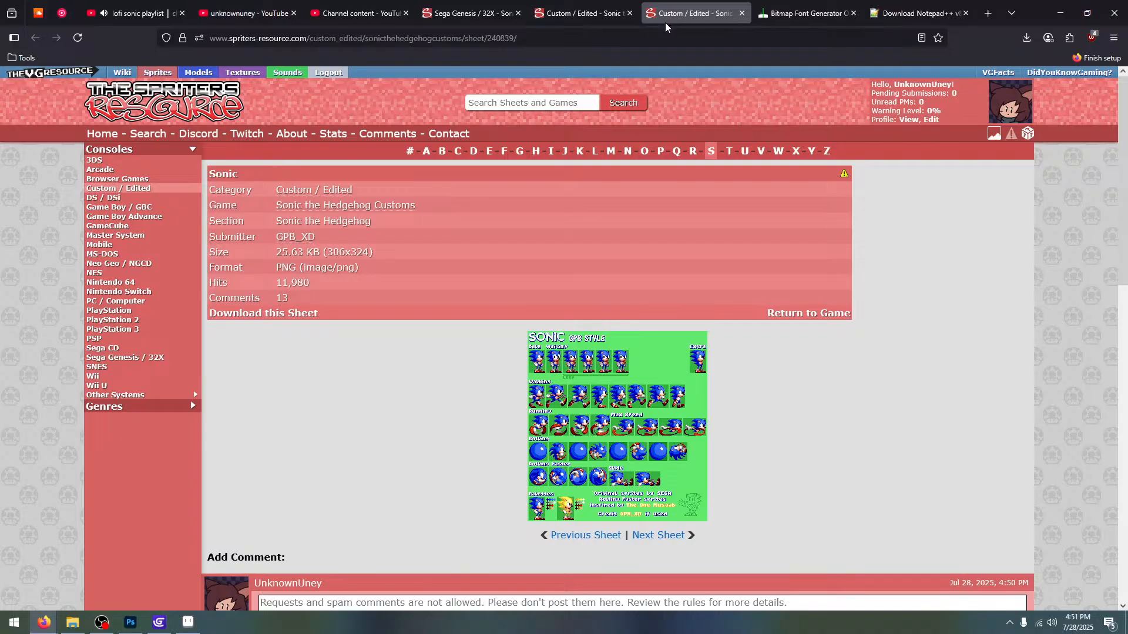
Delete the own comment about crediting the running shoes from the GPB-style Sonic sheet
scroll(610, 138, down, 5)
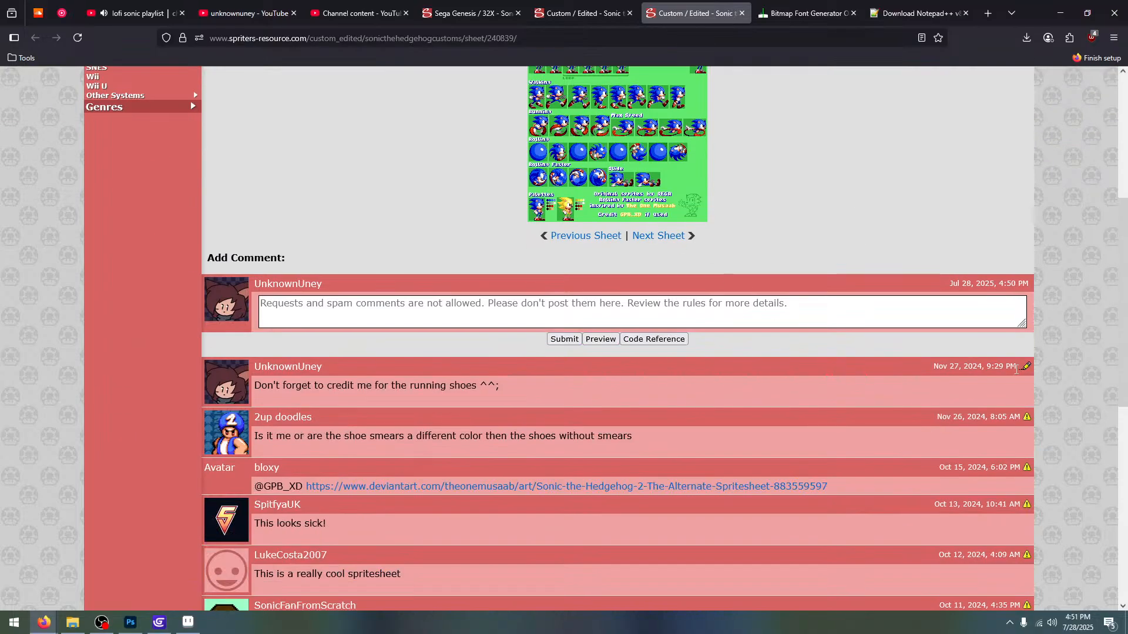
click(1025, 367)
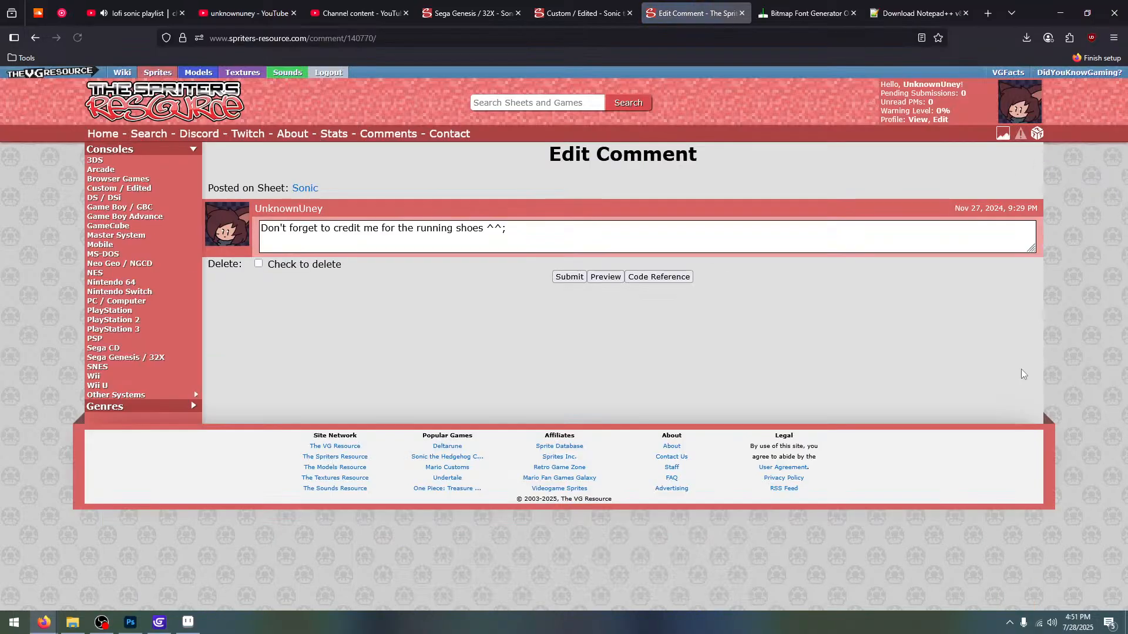
click(260, 265)
click(569, 276)
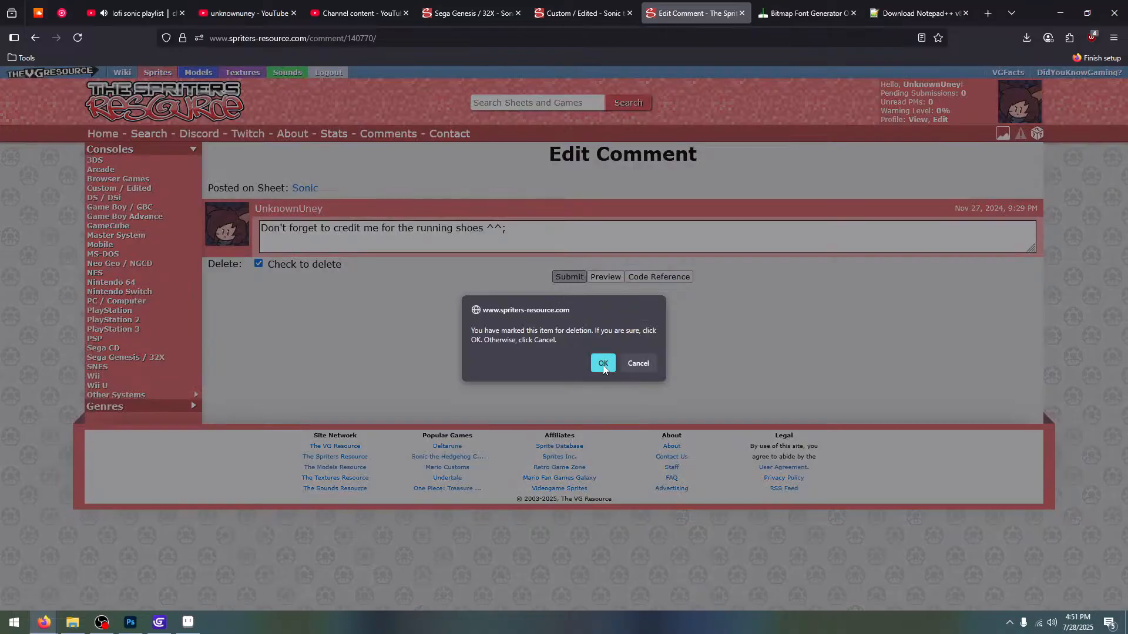
click(603, 363)
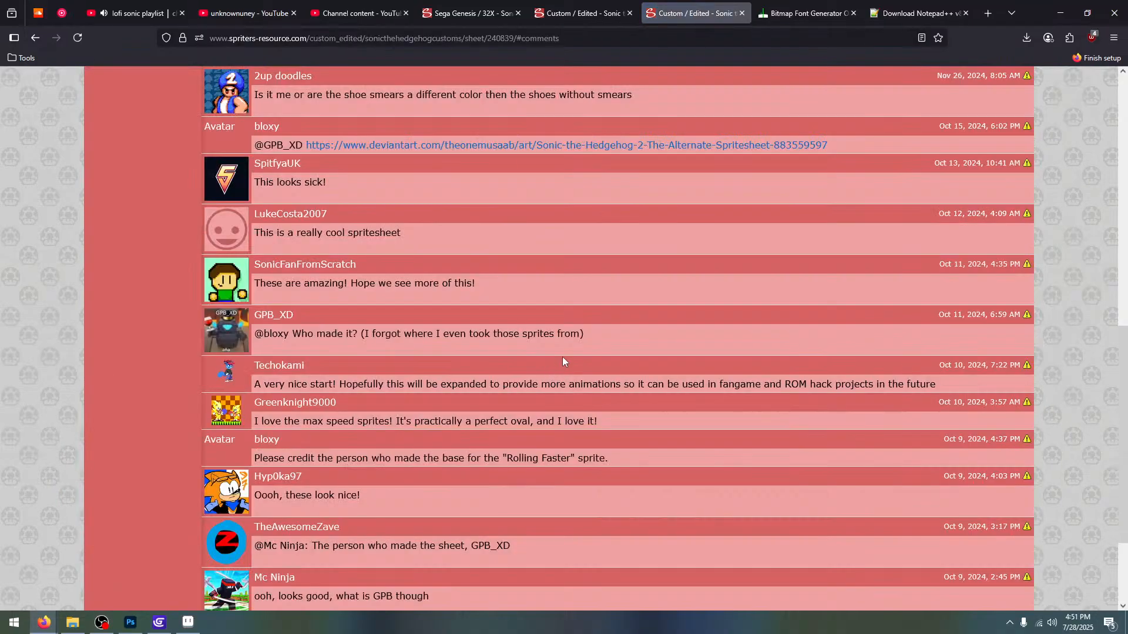
Return to the Sonic (Sonic 1-Style, Redone) sheet and look over its sprite rows
scroll(588, 330, up, 10)
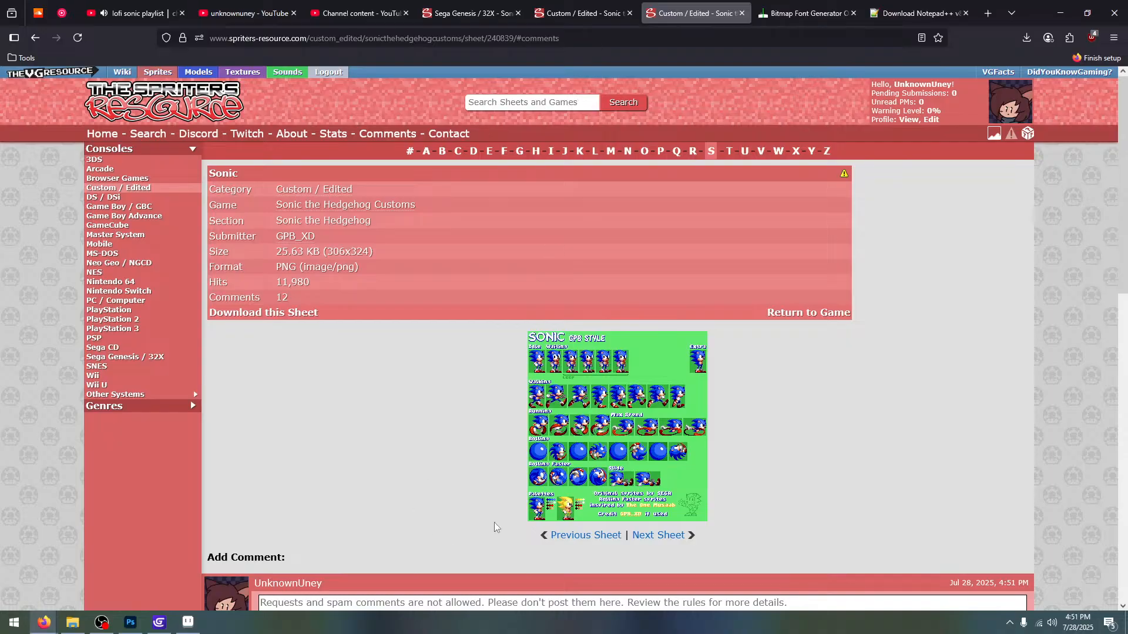
click(557, 5)
scroll(574, 371, down, 3)
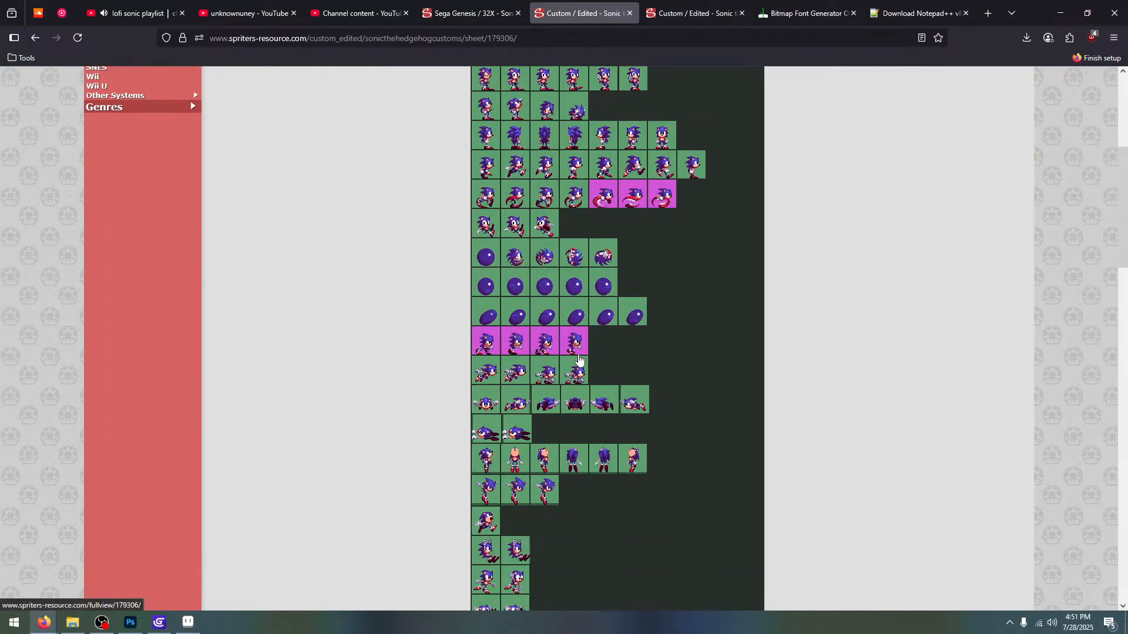
scroll(626, 370, up, 2)
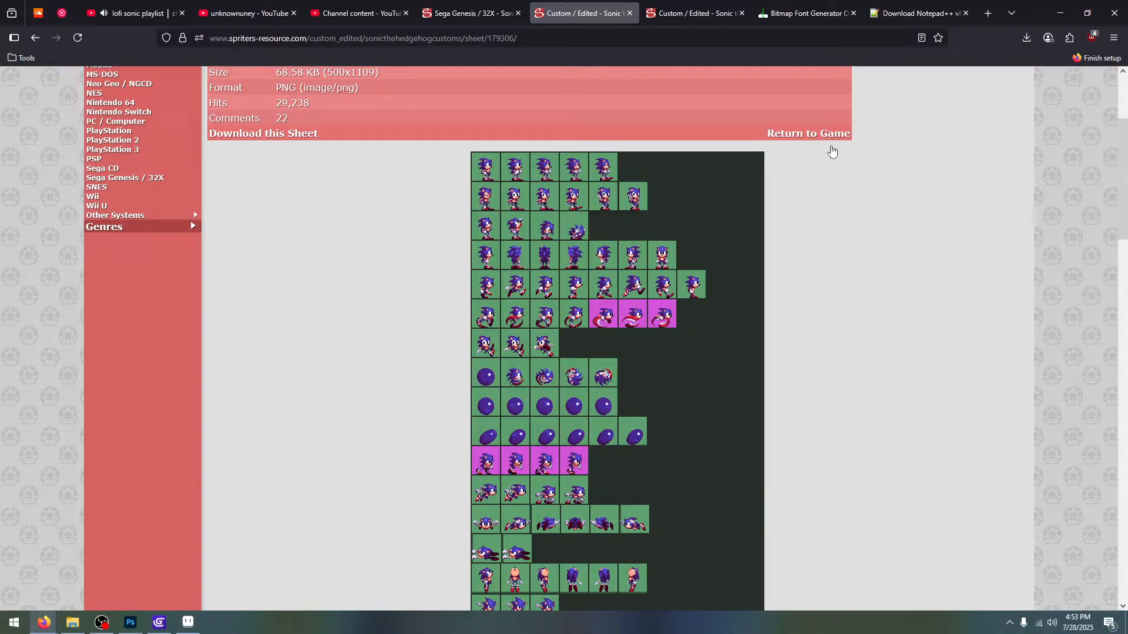
Switch to Aseprite and step through the ring and sparkle frames, ending on frame 2
click(186, 626)
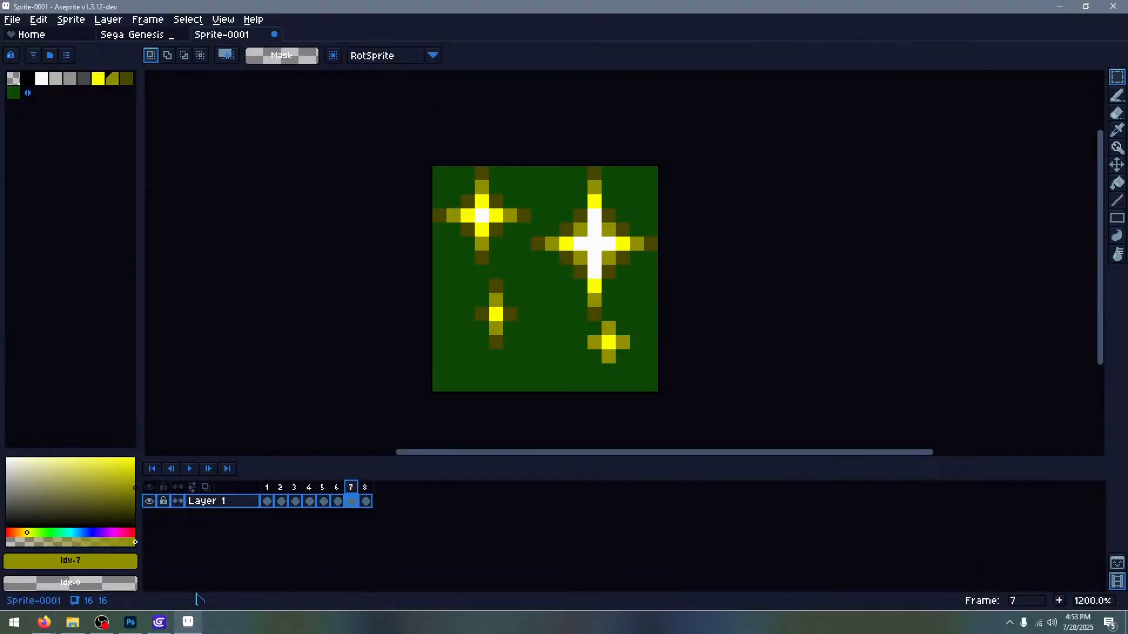
key(Right)
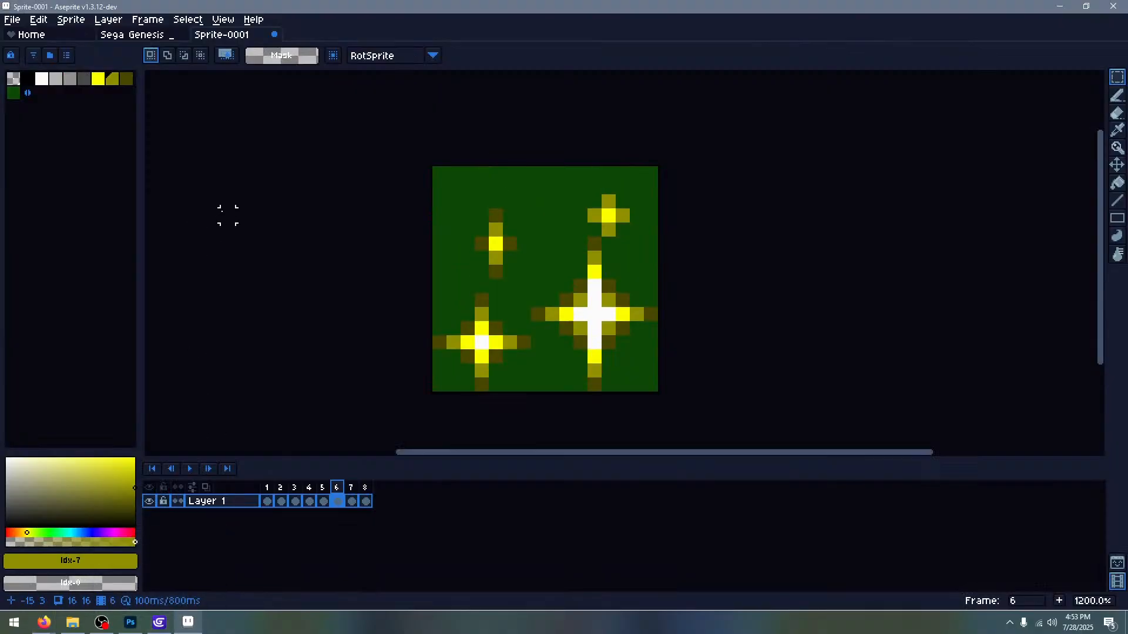
key(Right)
key(Left)
key(Right)
key(Left)
key(Right)
key(Right)
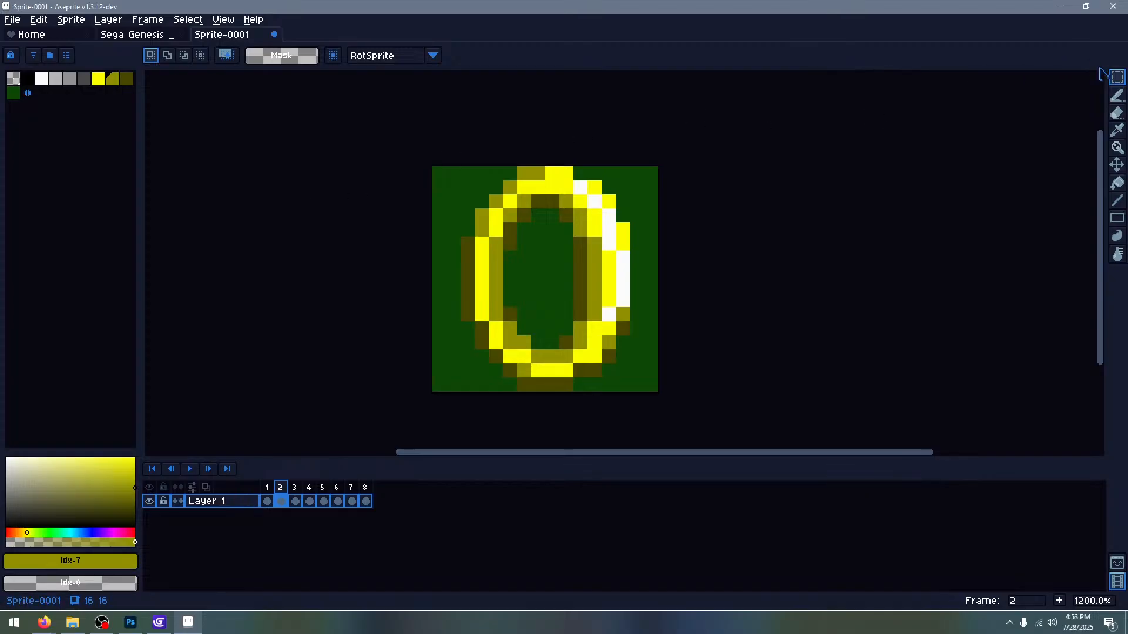
Erase the green background from ring frames 1 and 2 using a non-contiguous Magic Wand selection
key(Left)
click(1117, 77)
click(1100, 77)
click(564, 56)
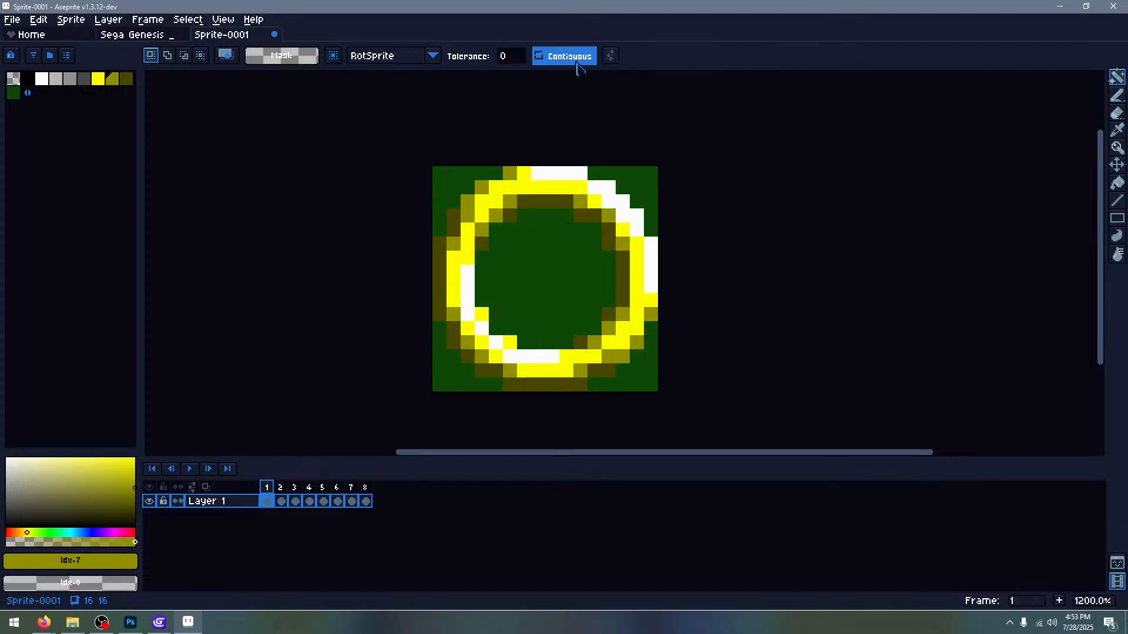
click(564, 312)
key(Delete)
key(Right)
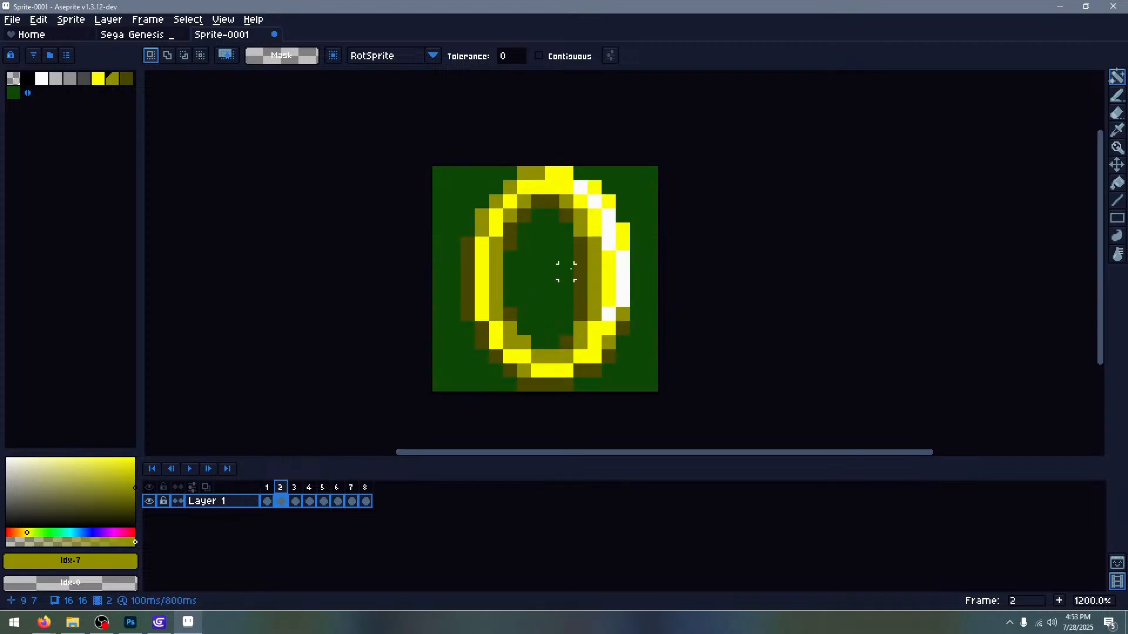
click(536, 279)
key(Delete)
Erase the green background from ring frames 3 and 4
key(Right)
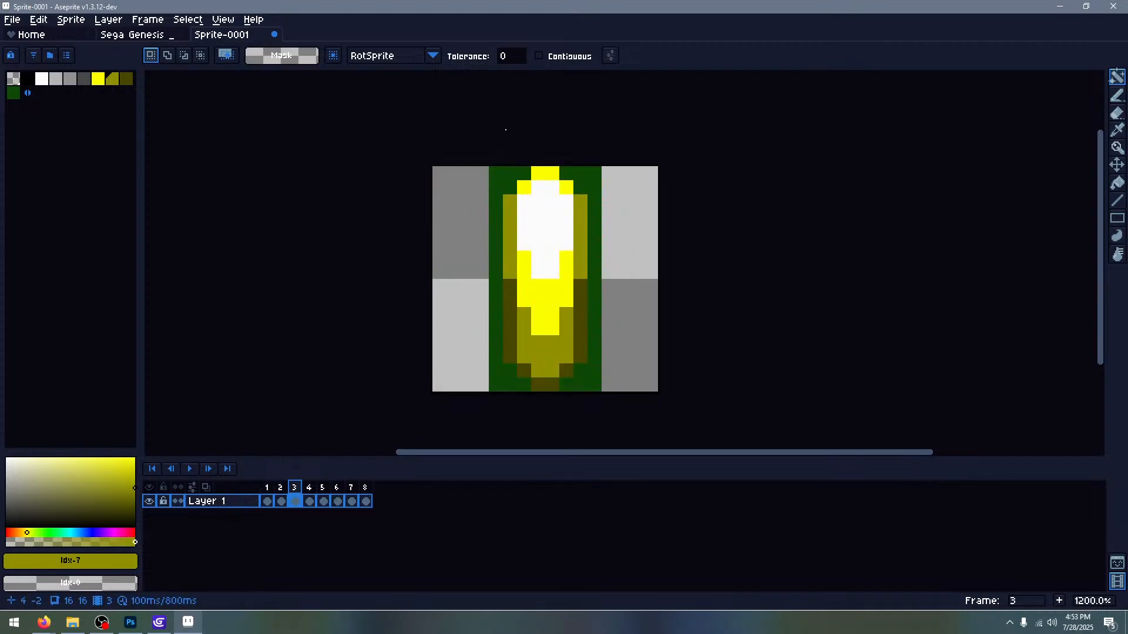
click(507, 188)
key(Delete)
key(Right)
click(506, 181)
key(Delete)
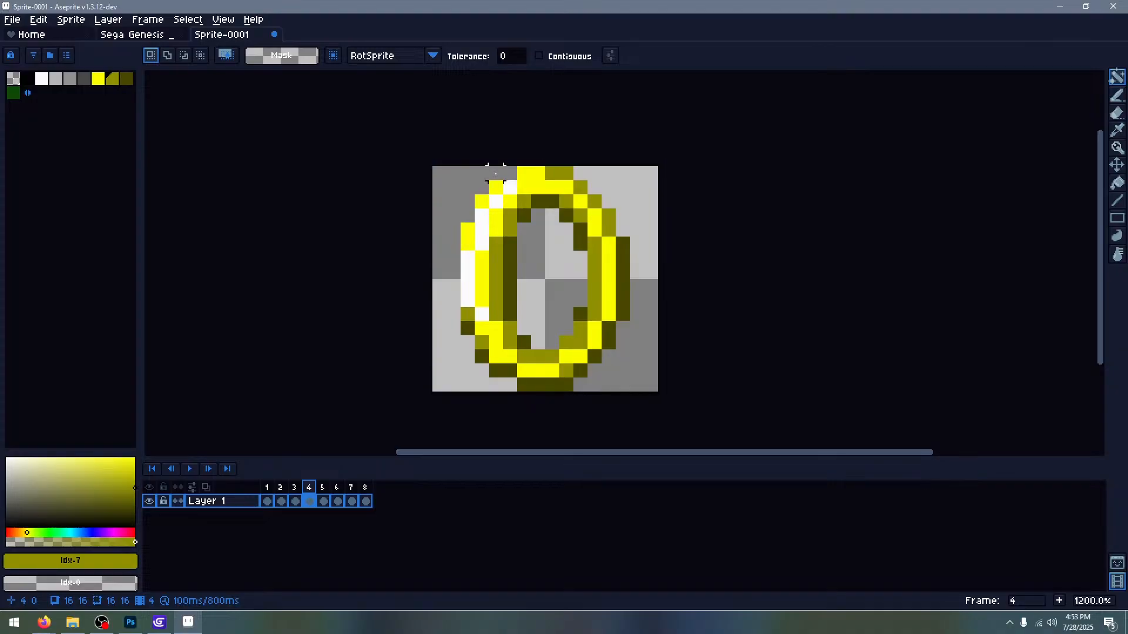
Erase the green background from the four sparkle frames, 5 to 8
key(Right)
click(536, 195)
key(Delete)
key(Right)
click(523, 197)
key(Delete)
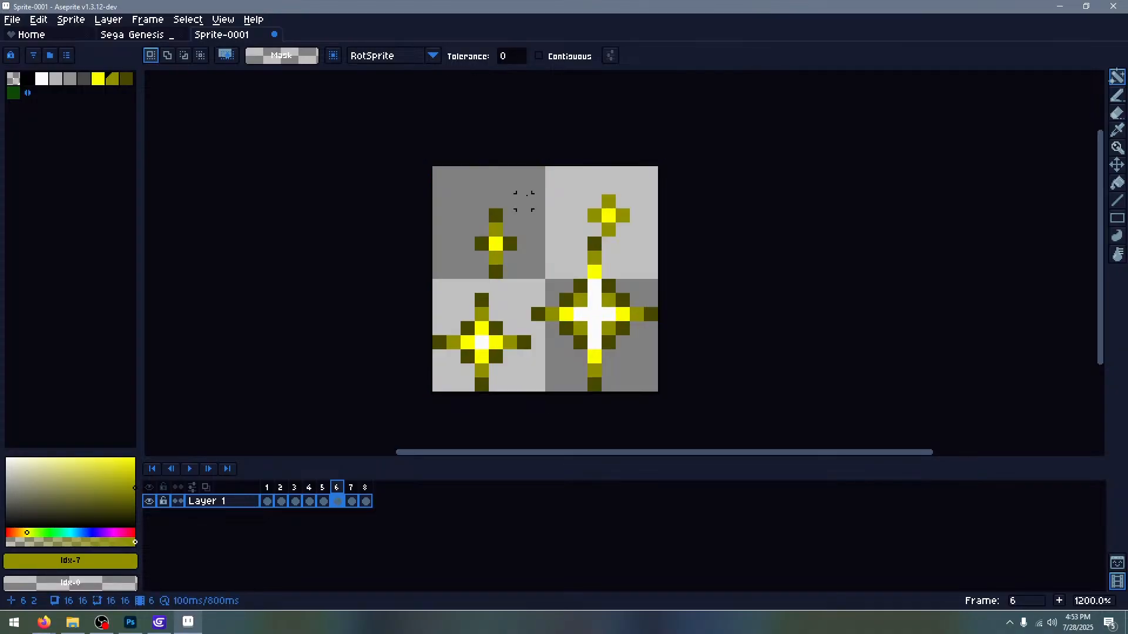
key(Right)
click(530, 201)
key(Delete)
key(Right)
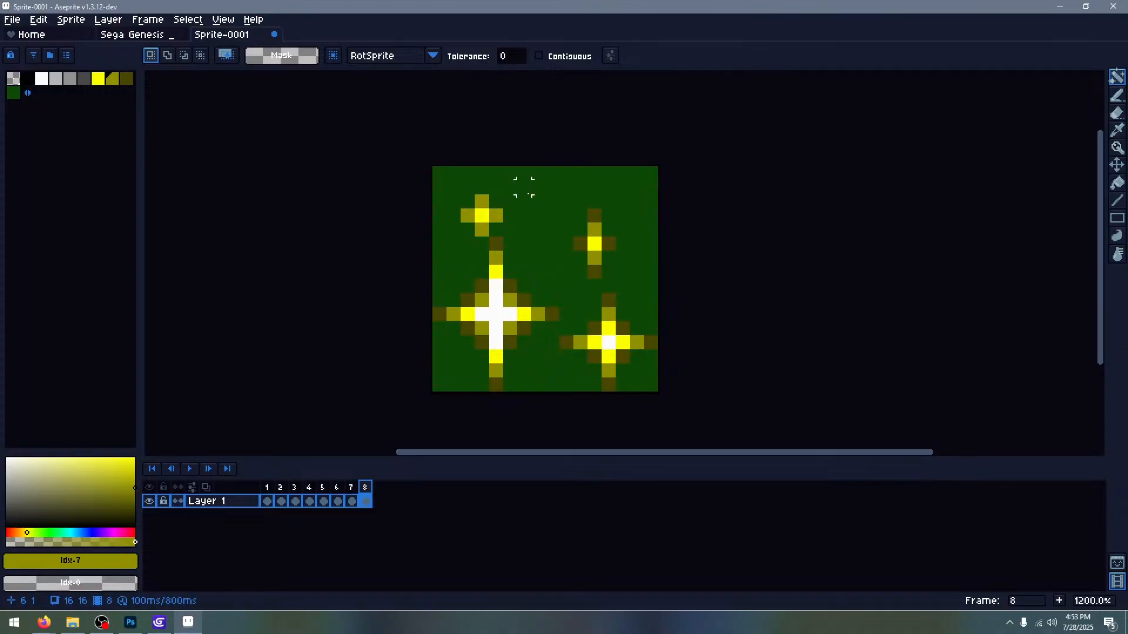
click(524, 187)
key(Delete)
Step back and forth through all eight frames to check the ring spin and sparkle animation on the transparent background
key(Right)
key(Right)
key(Right)
key(Right)
key(Right)
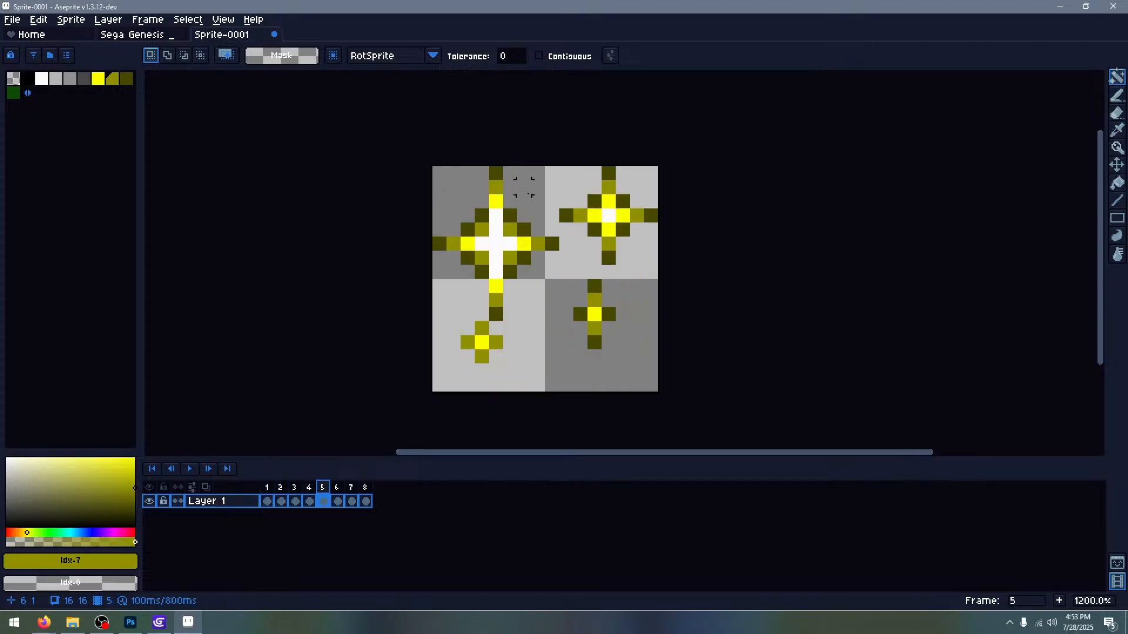
key(Right)
key(Right)
key(Right)
key(Right)
key(Right)
key(Right)
key(Right)
key(Right)
key(Right)
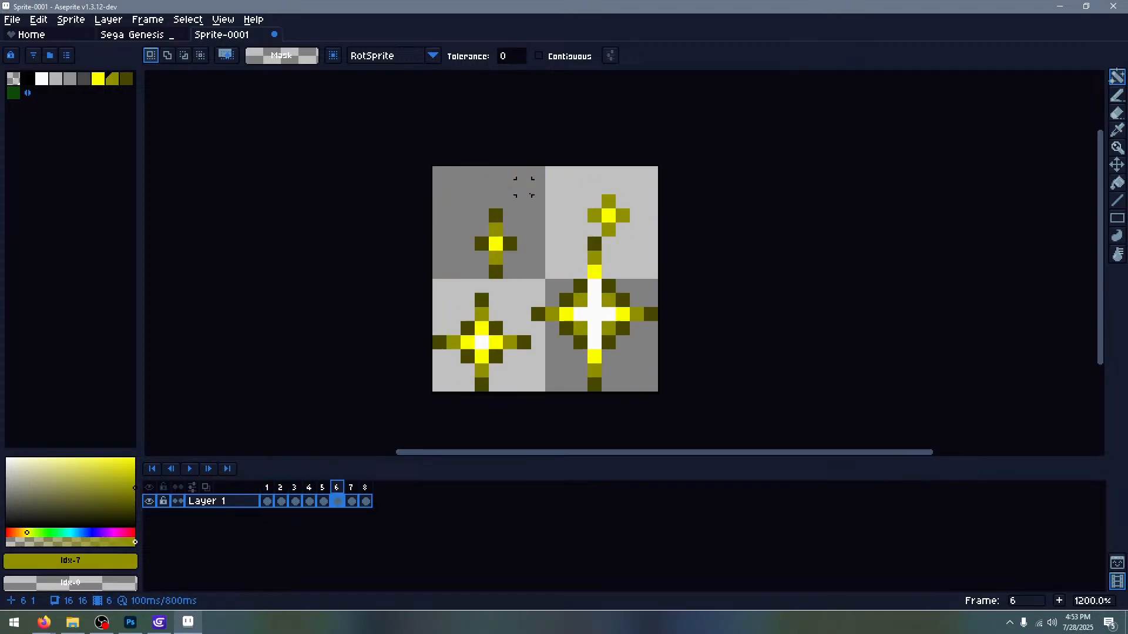
key(Left)
key(Left)
key(Left)
key(Left)
key(Left)
key(Left)
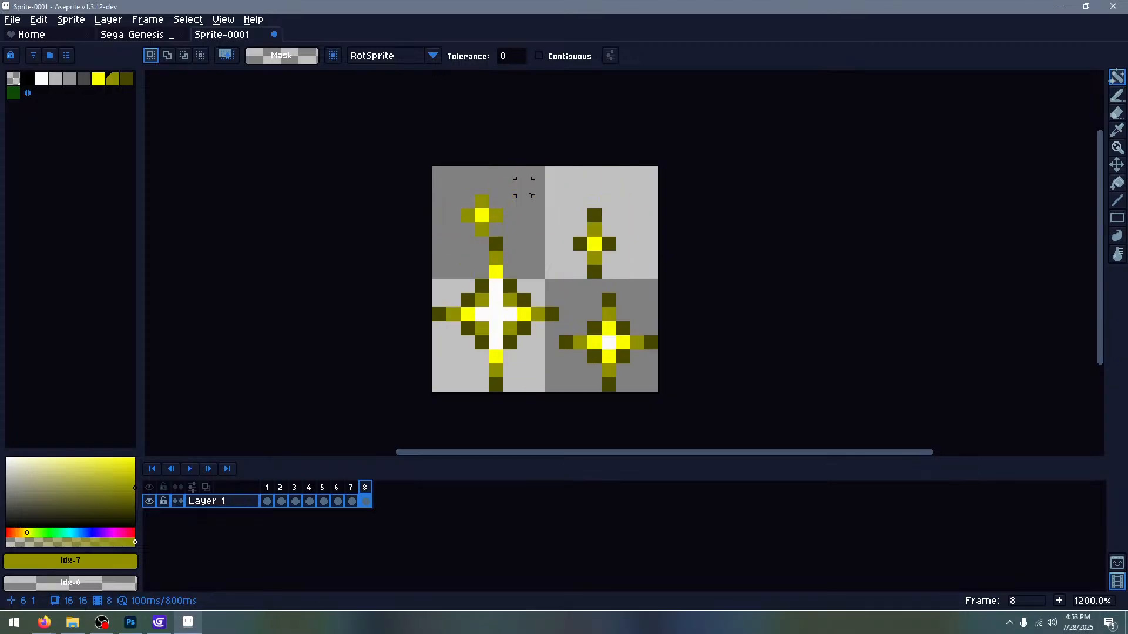
key(Right)
key(Right)
key(Right)
key(Right)
key(Right)
key(Right)
key(Right)
key(Right)
key(Right)
key(Right)
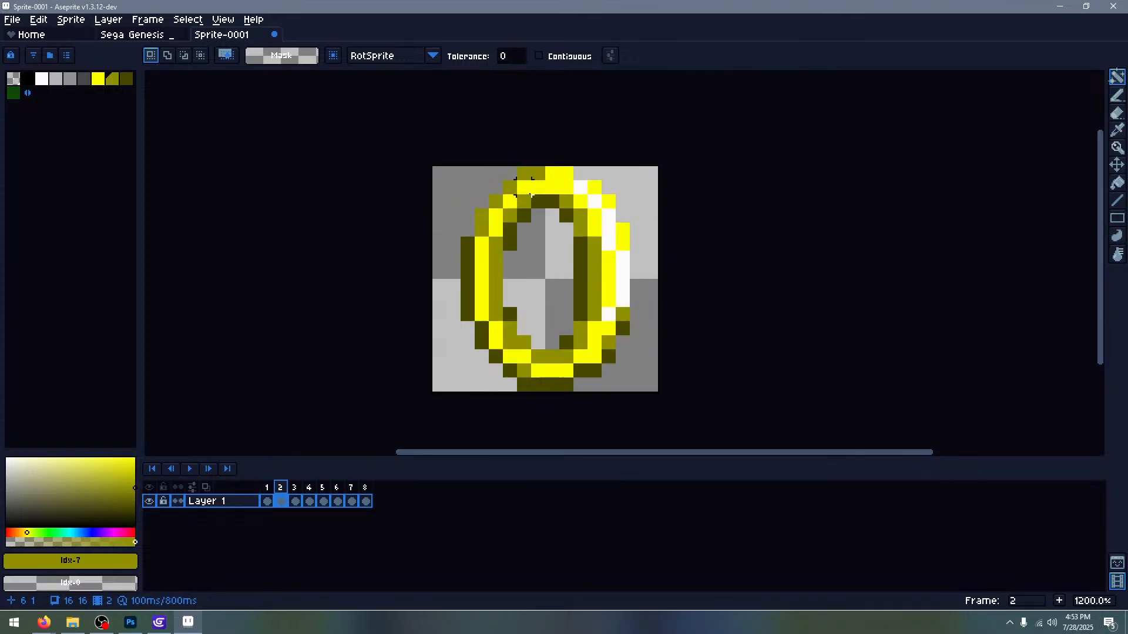
key(Left)
key(Left)
key(Left)
key(Right)
key(Right)
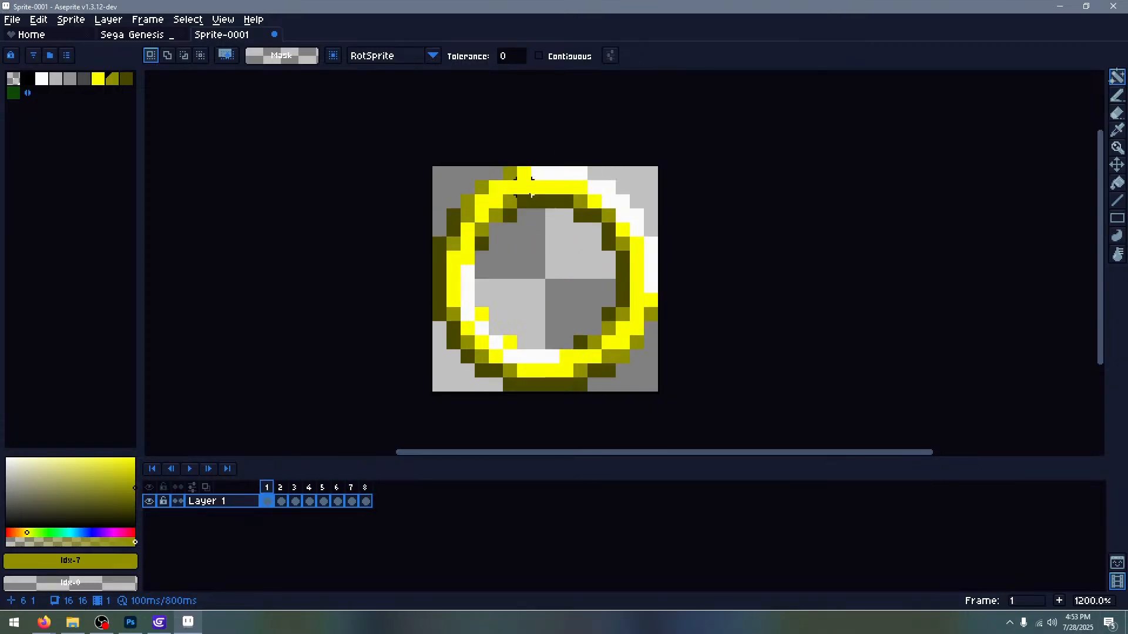
key(Right)
key(Right)
key(Right)
key(Right)
key(Right)
key(Right)
key(Right)
key(Right)
key(Right)
key(Right)
key(Right)
key(Right)
key(Right)
key(Right)
key(Right)
key(Right)
key(Right)
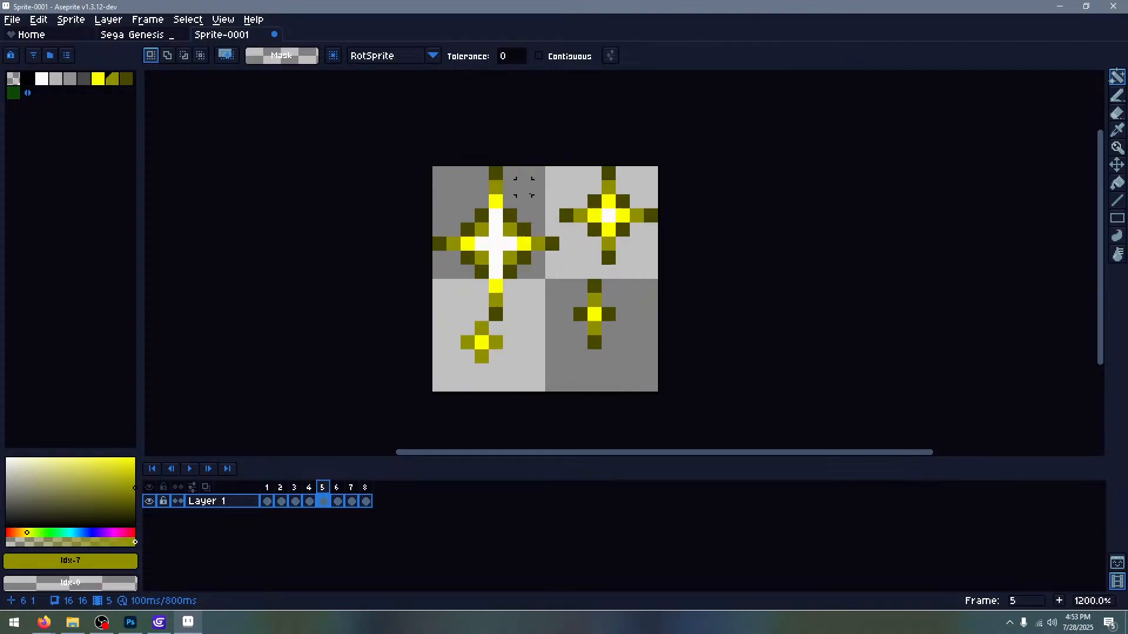
key(Right)
key(Right)
key(Right)
key(Right)
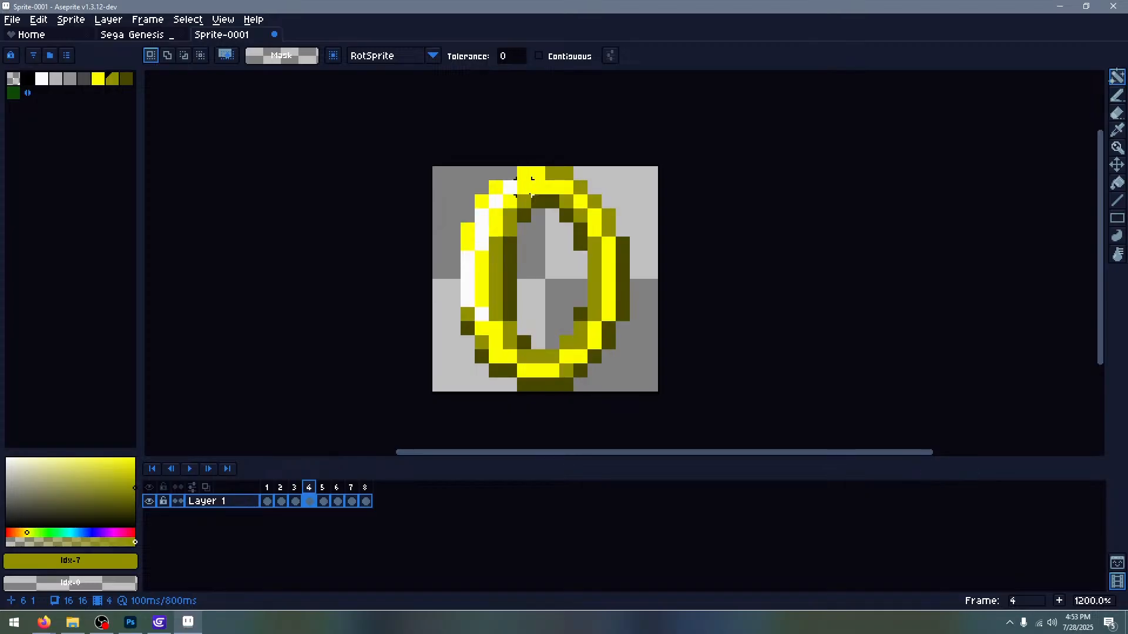
key(Right)
key(Right)
key(Right)
key(Right)
key(Right)
key(Right)
key(Right)
key(Right)
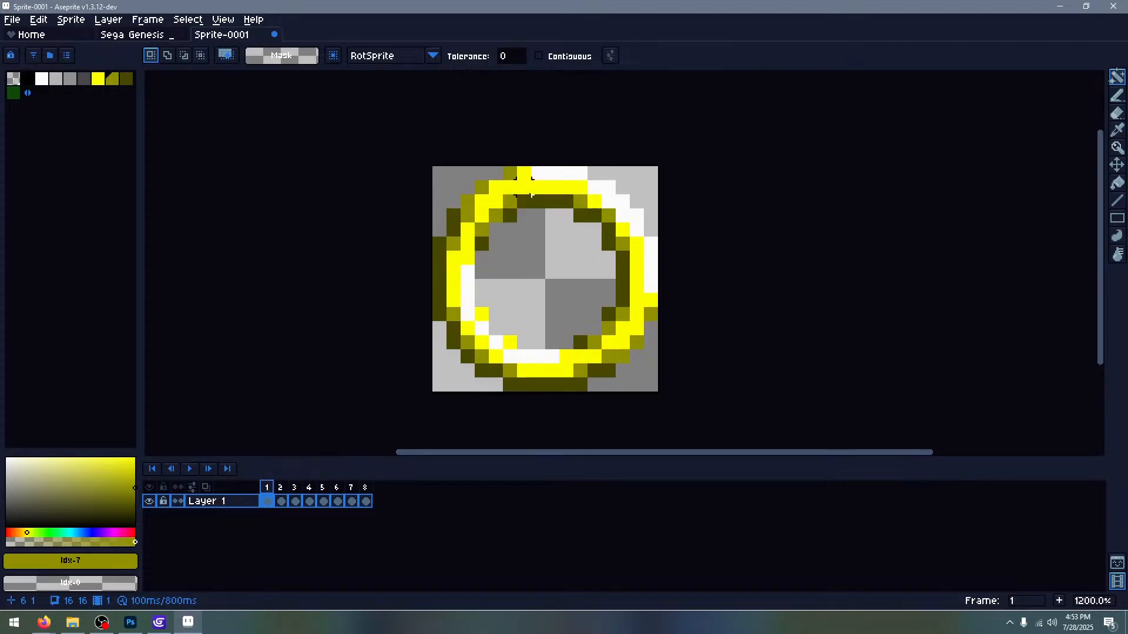
key(Right)
key(Right)
key(Left)
key(Left)
key(Left)
key(Left)
key(Left)
key(Left)
key(Left)
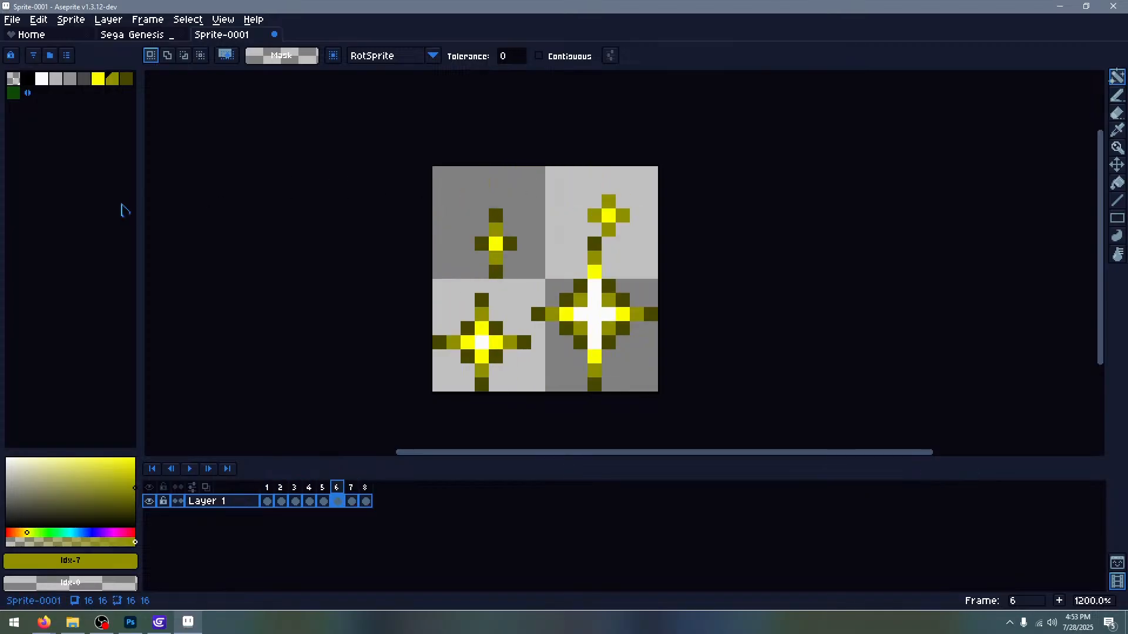
Start saving the sprite under a new name and create an Objects folder in the S1 GDevelop STREAM project's Assets/Graphics folder
click(12, 19)
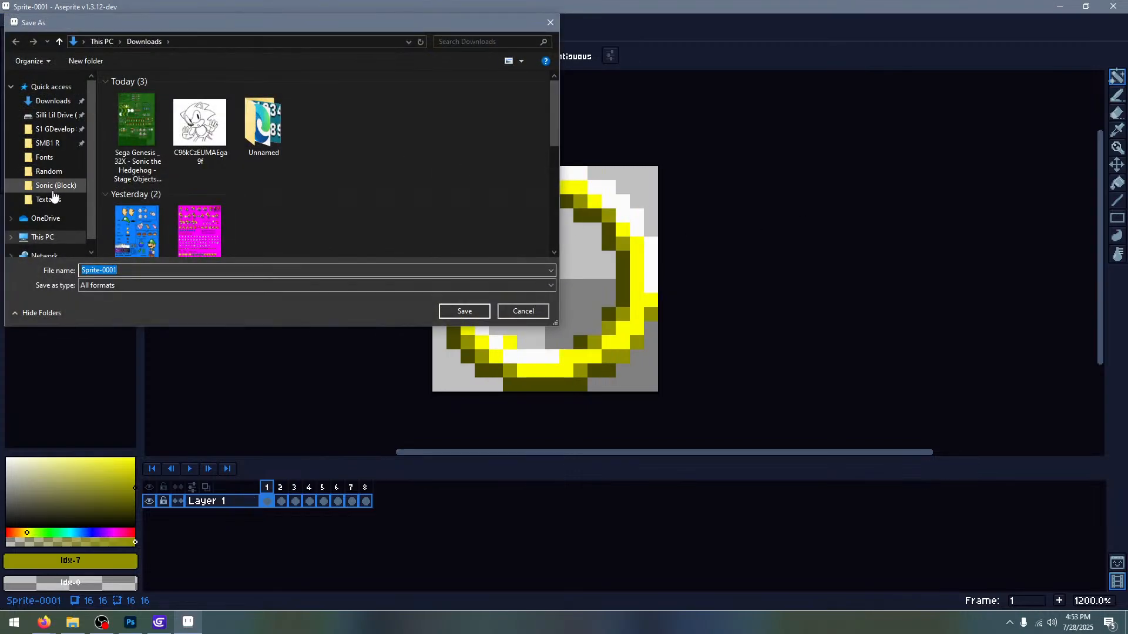
click(47, 134)
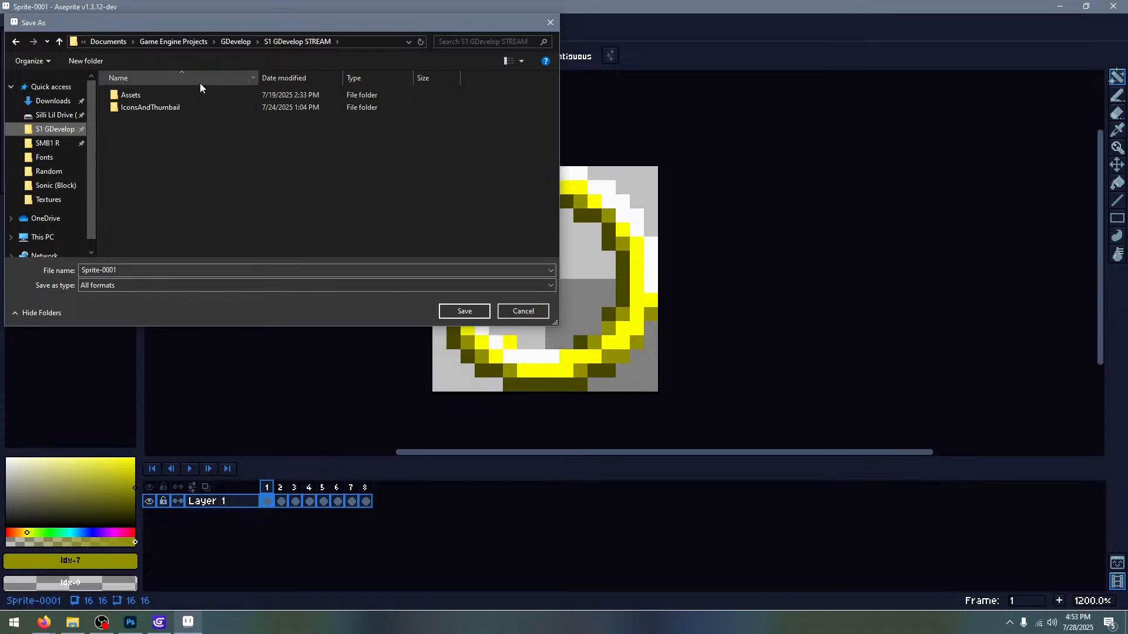
click(212, 97)
double_click(211, 96)
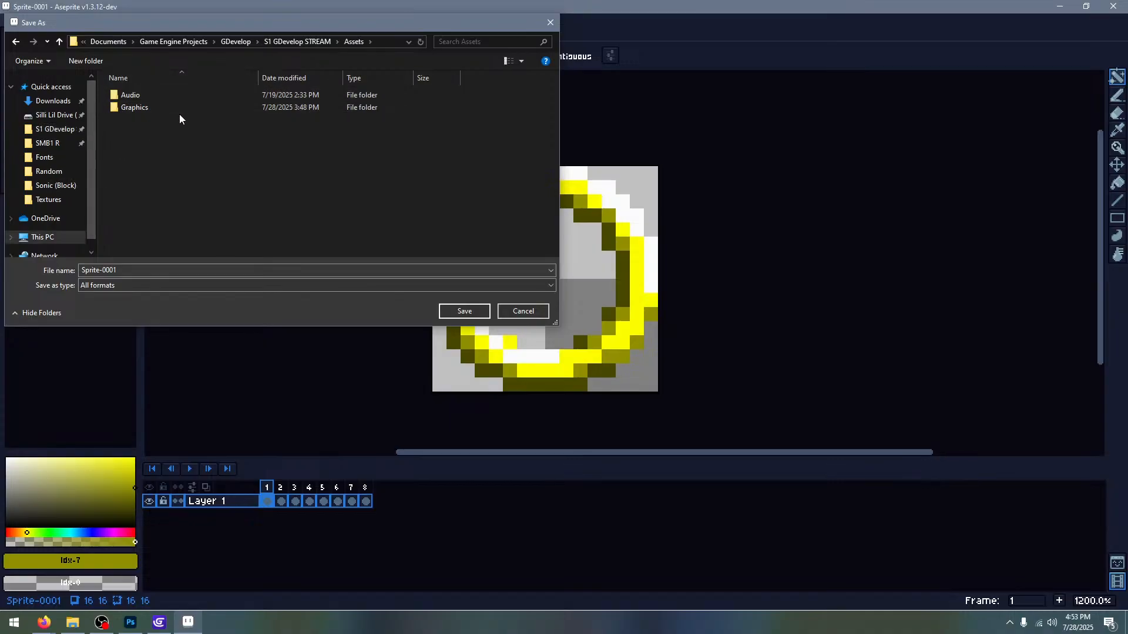
double_click(183, 109)
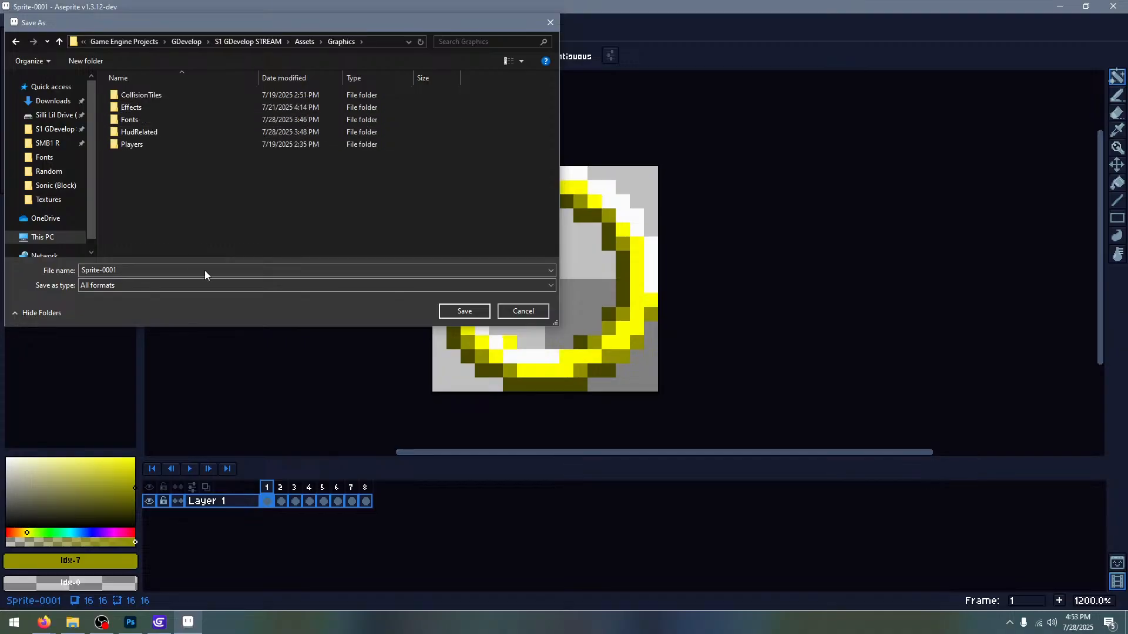
right_click(184, 188)
mouse_move(276, 306)
click(322, 313)
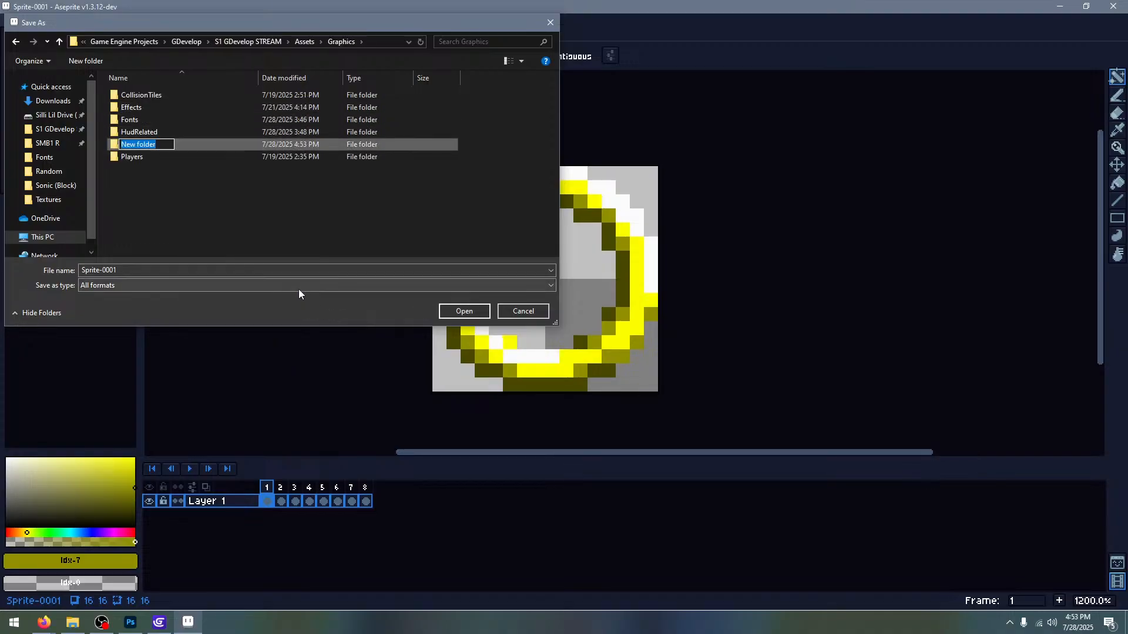
text(Objects)
key(Return)
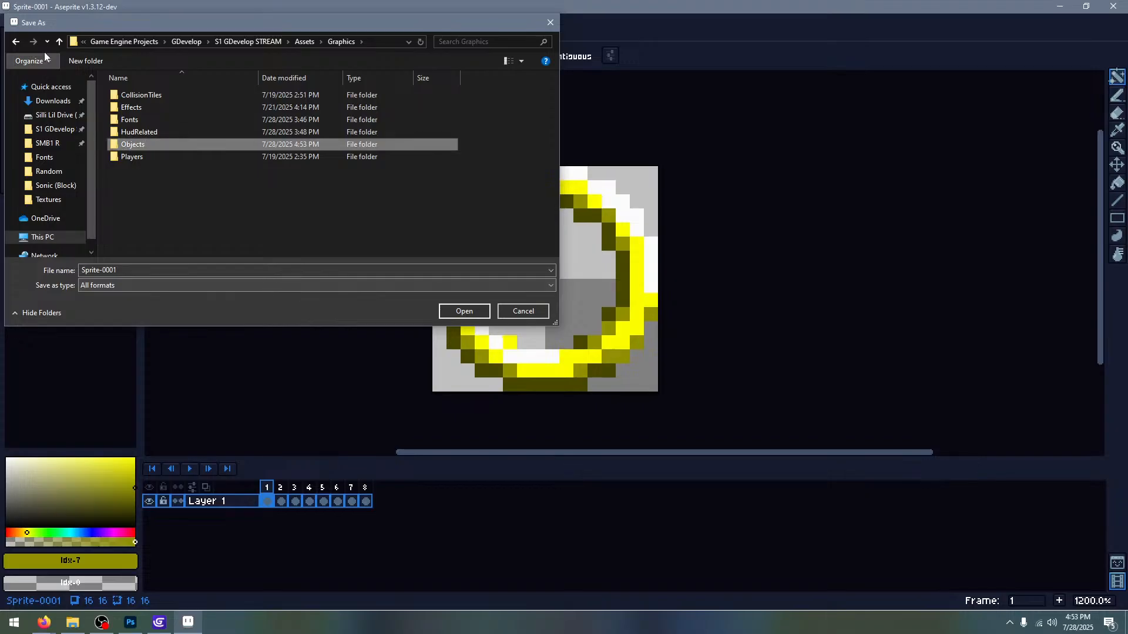
Create a folder named Common inside the Objects folder
double_click(179, 144)
right_click(165, 195)
mouse_move(266, 319)
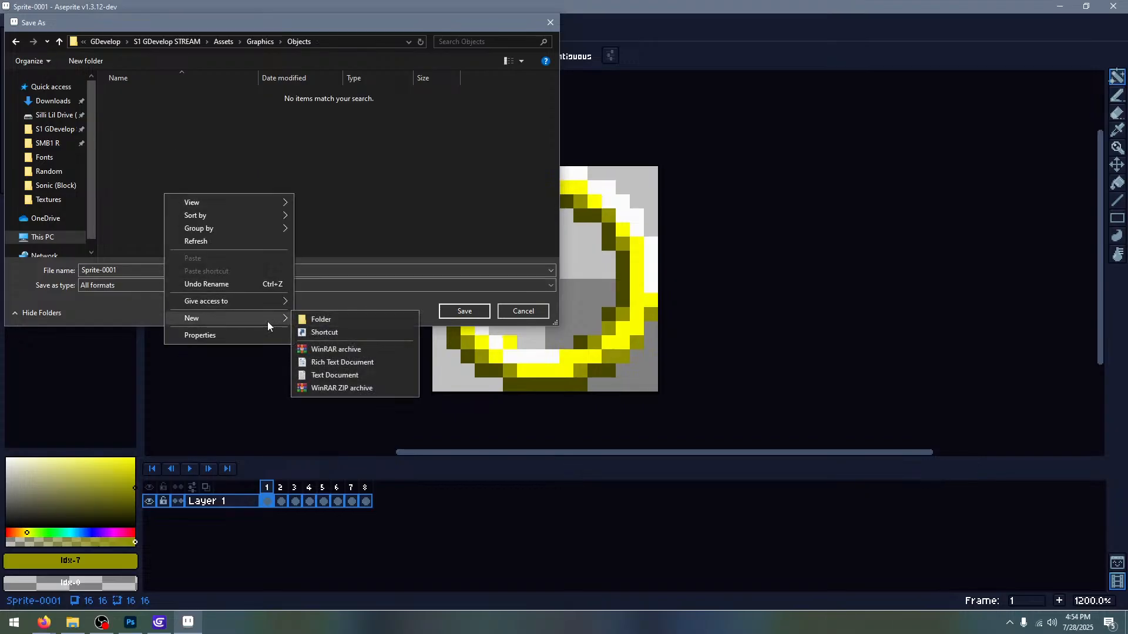
click(337, 320)
text(Common)
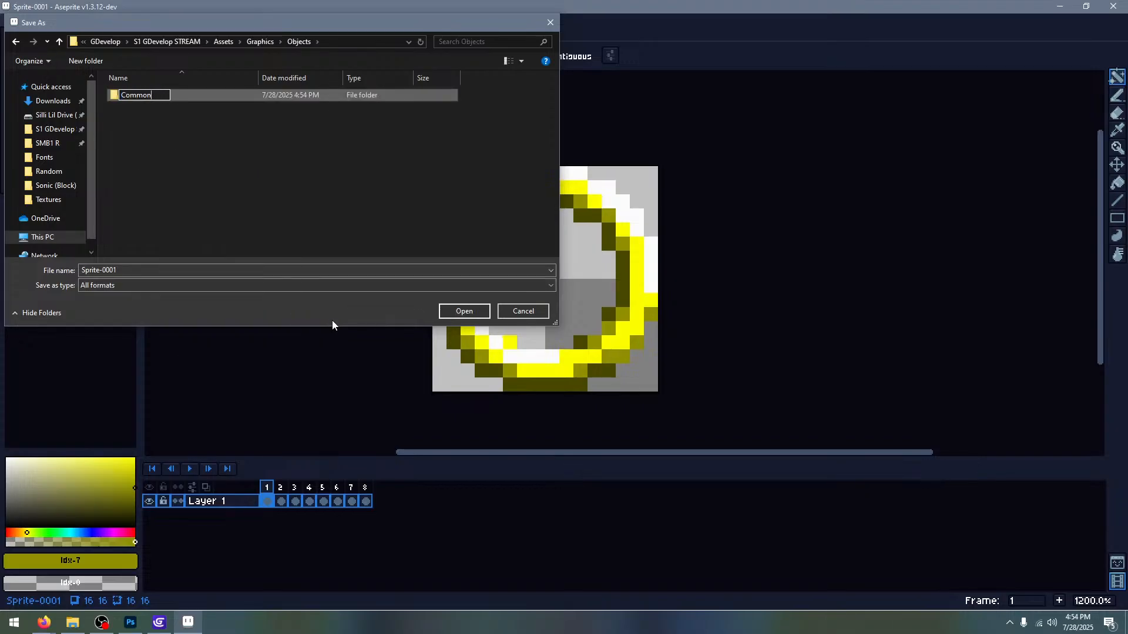
key(Return)
Create a folder named Ring inside the Common folder
double_click(203, 100)
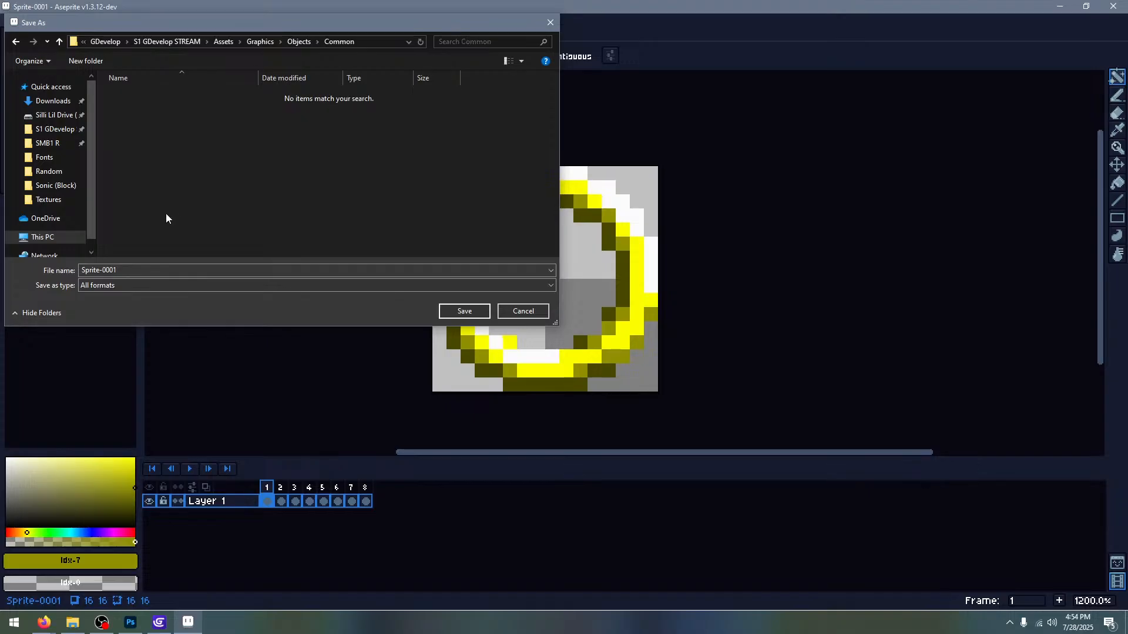
right_click(156, 180)
mouse_move(245, 308)
click(308, 302)
text(R)
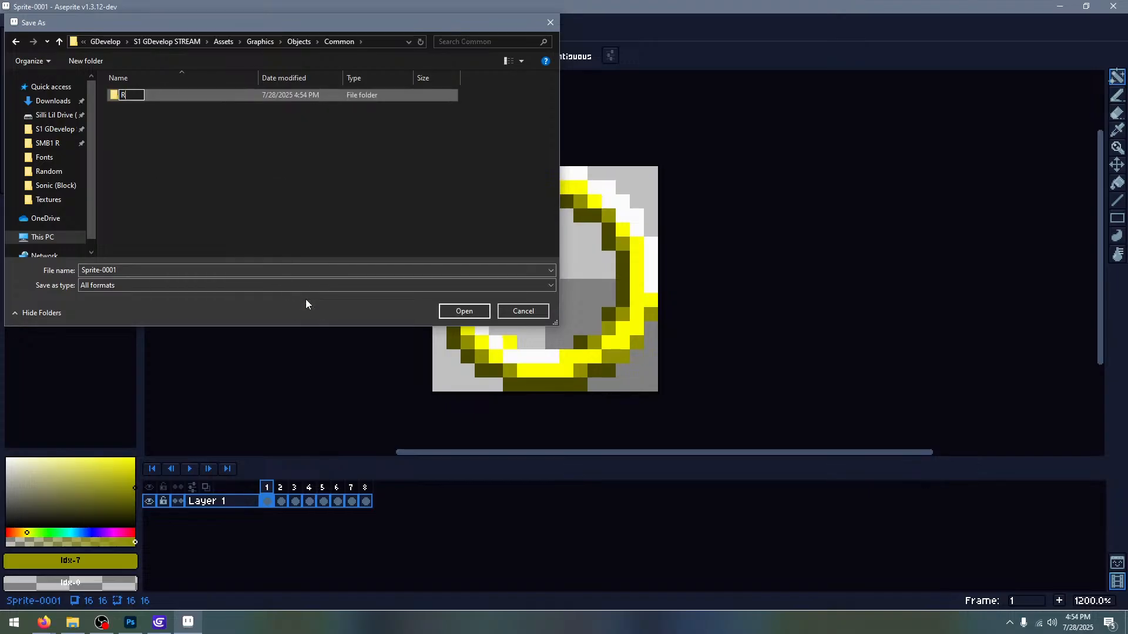
text(ing)
key(Return)
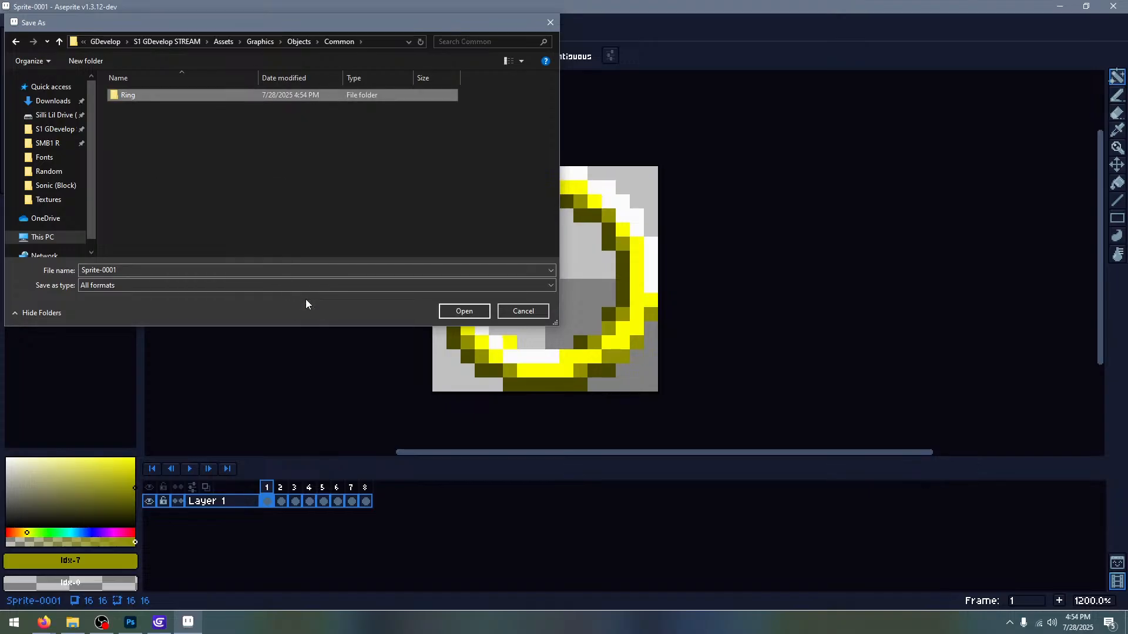
Choose the Ring folder as the save location and name the file NormalRing_1
double_click(148, 96)
click(125, 270)
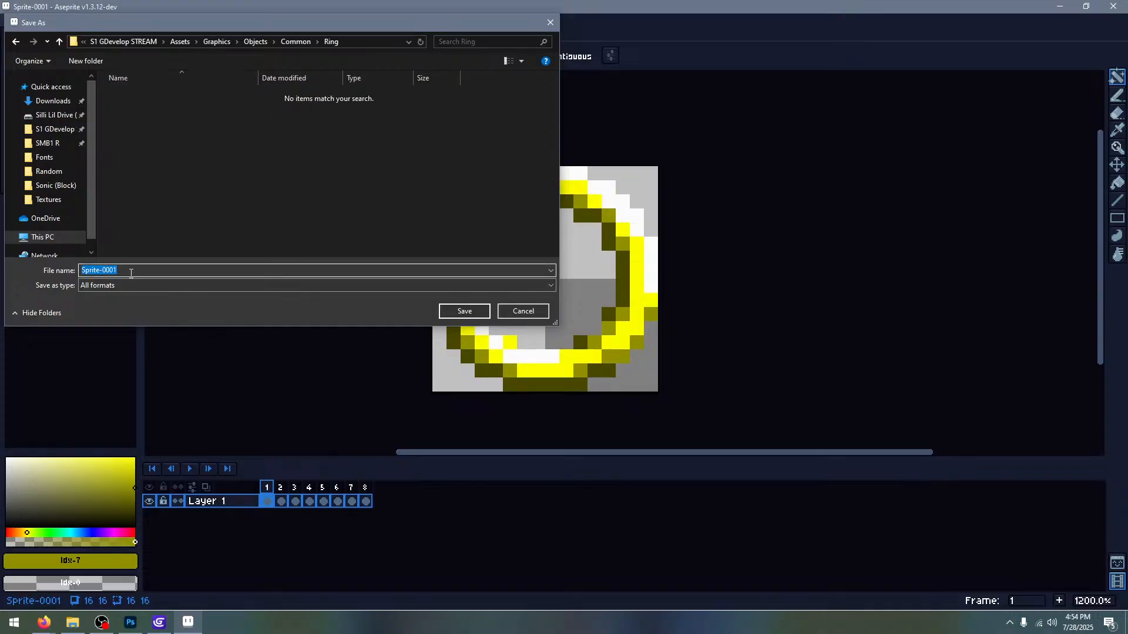
text(NormalRing_)
text(1)
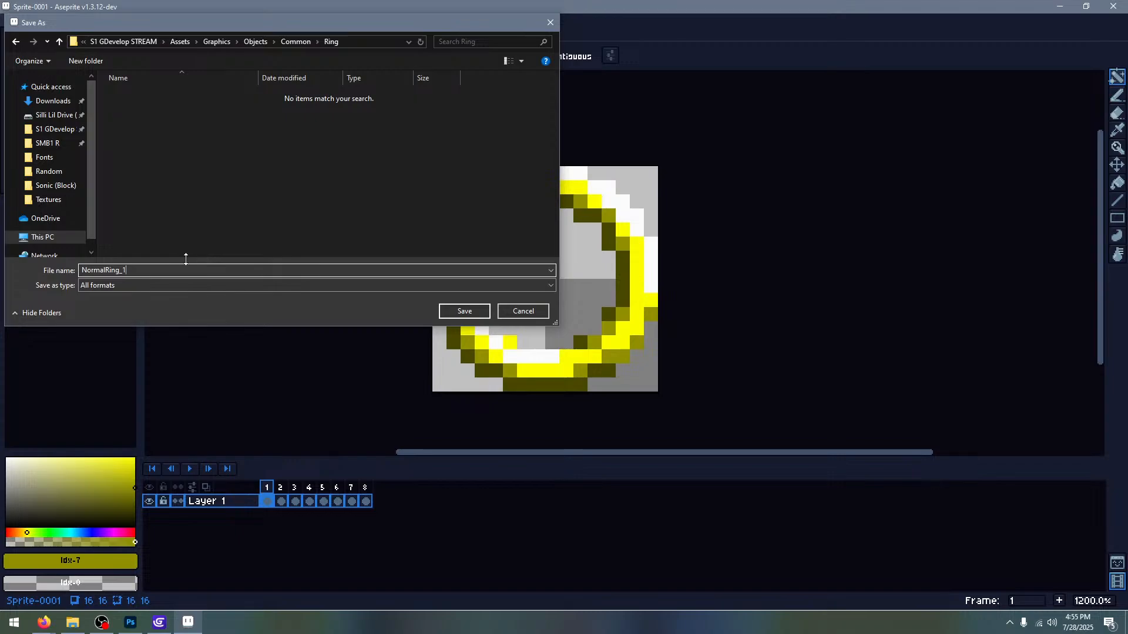
Look up the project's Graphics folder in File Explorer and return to Aseprite
click(84, 627)
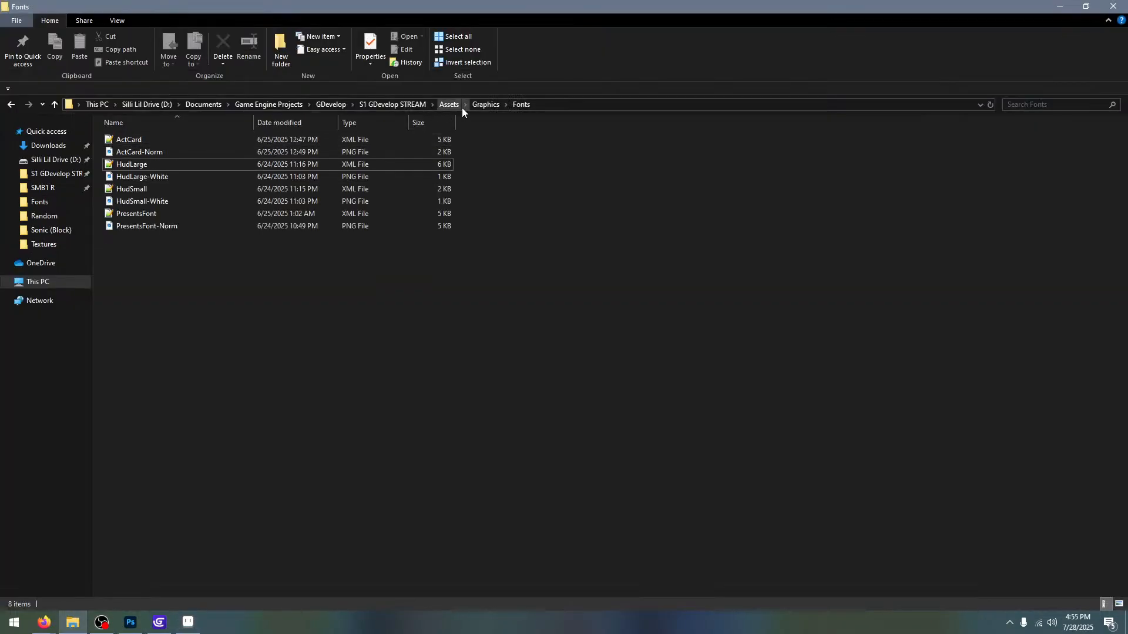
click(478, 106)
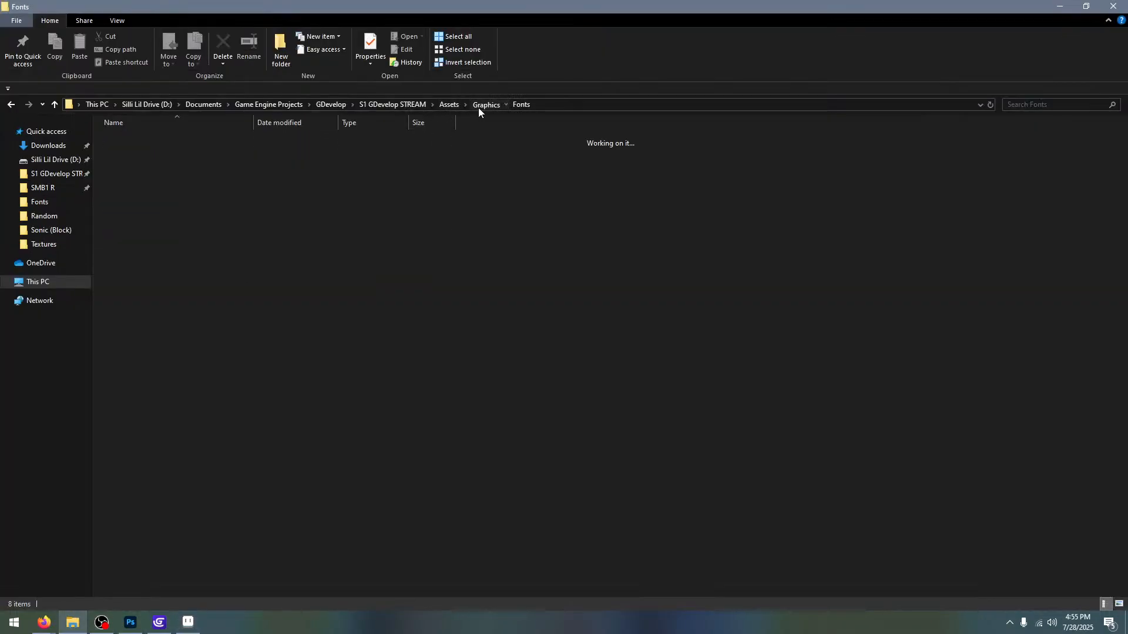
click(200, 618)
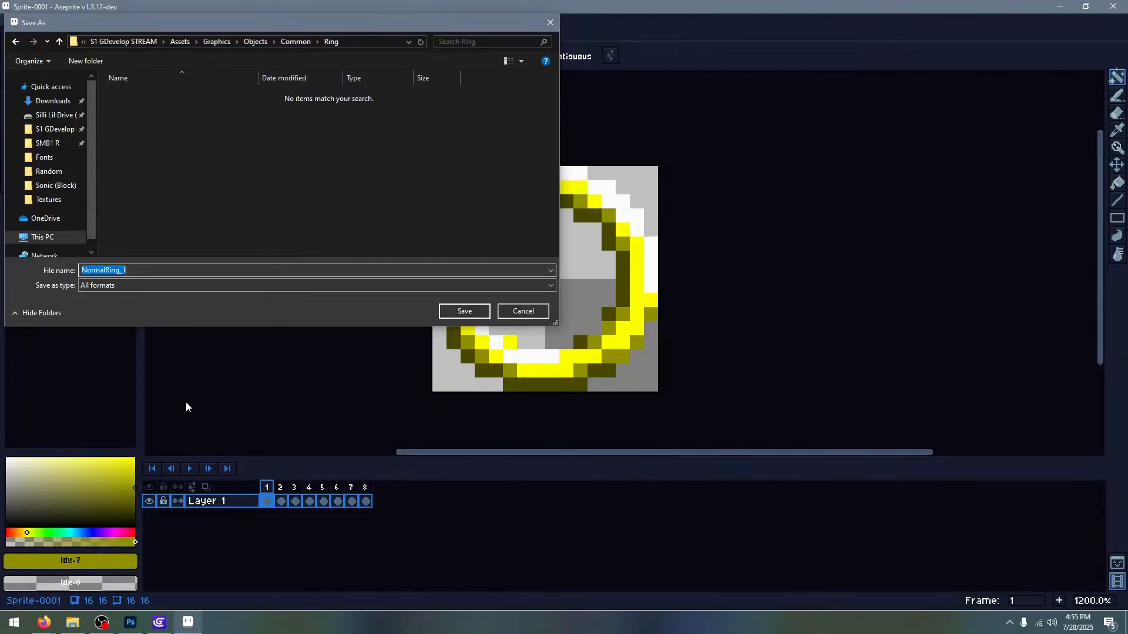
Save NormalRing_1 in PNG format, exporting the animation as eight separate files
click(136, 287)
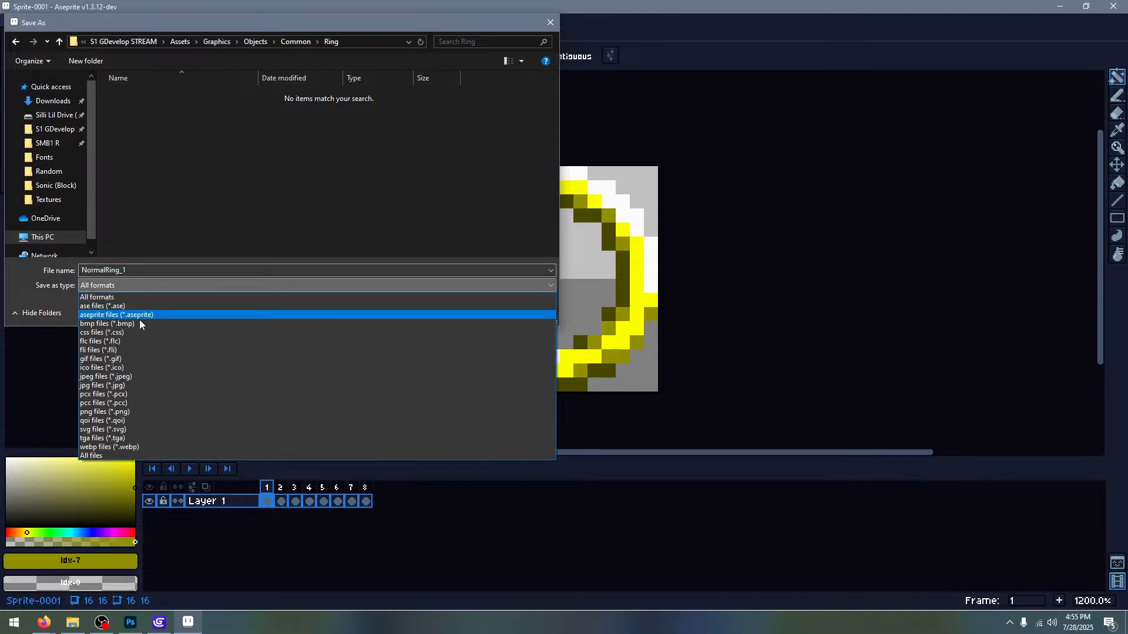
click(132, 411)
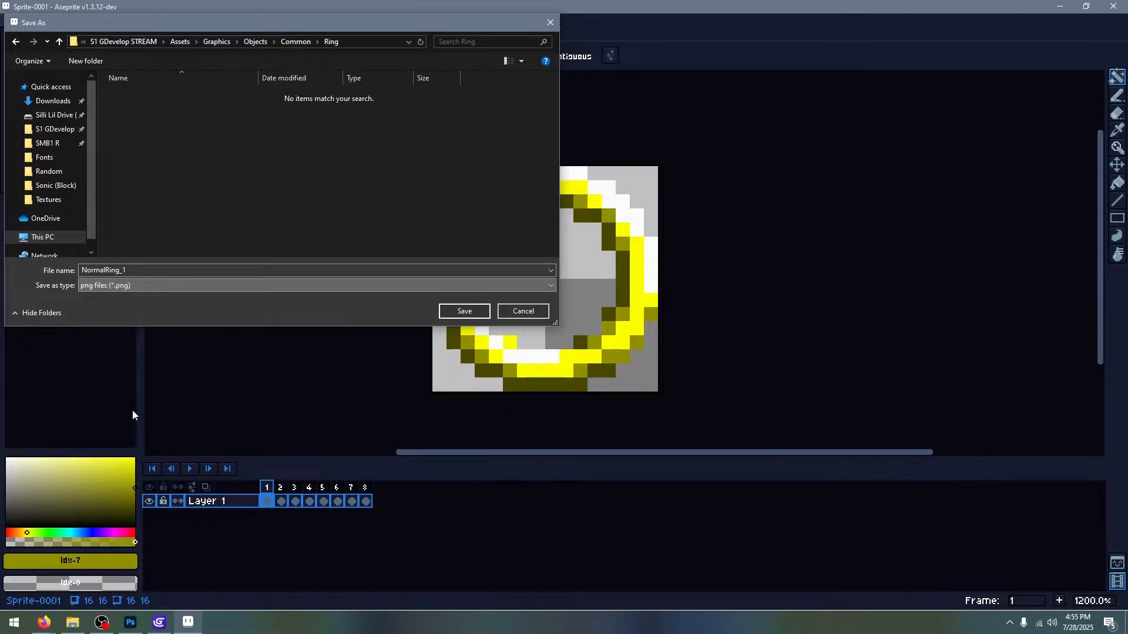
click(463, 312)
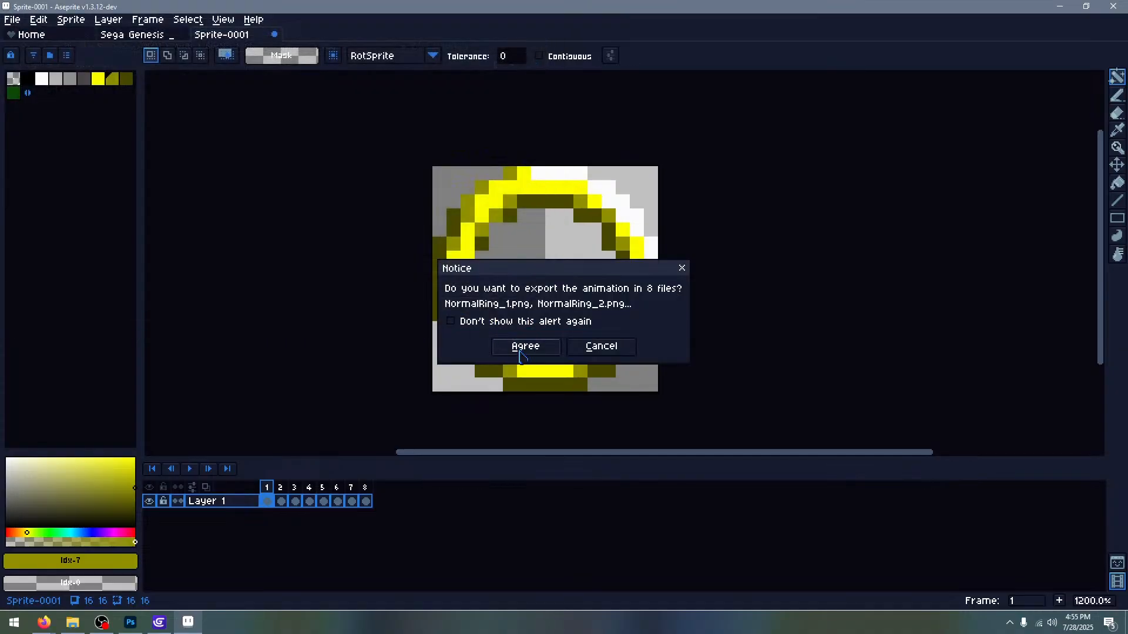
click(515, 325)
click(525, 346)
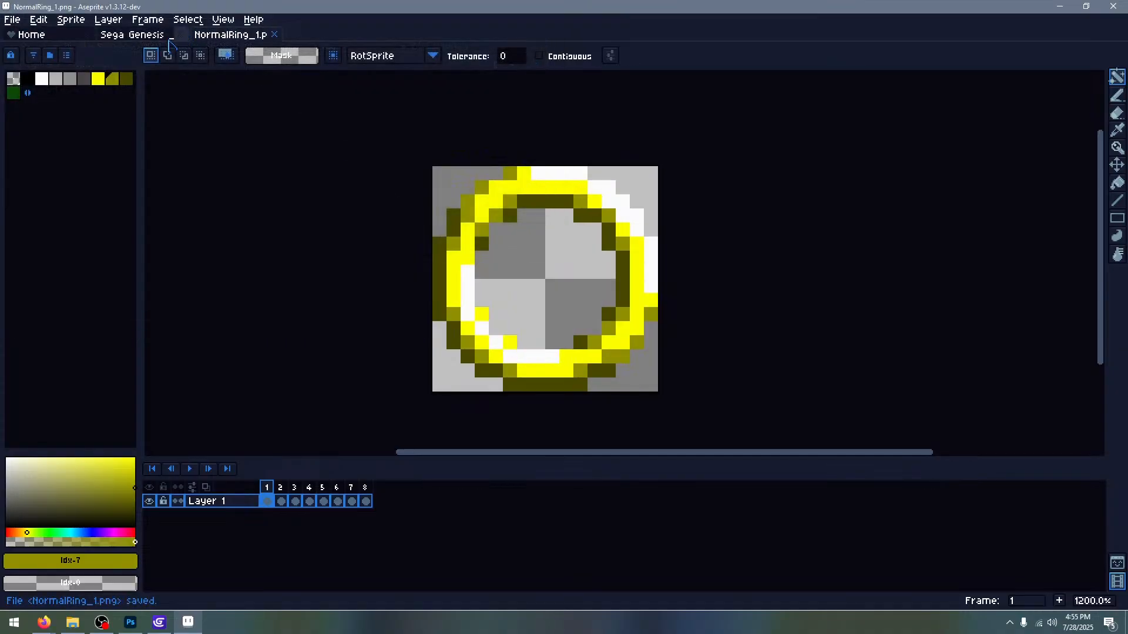
Look over the Sega Genesis common objects sprite sheet and clear the selection made on it
click(145, 39)
scroll(473, 187, down, 5)
scroll(624, 175, up, 3)
click(475, 210)
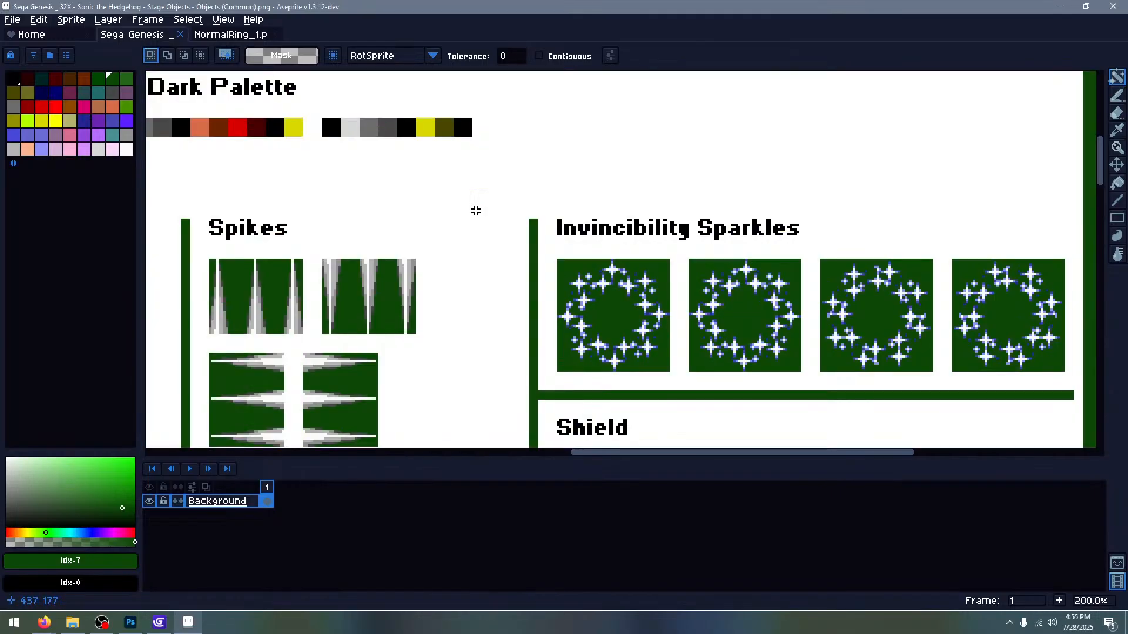
key(ctrl+d)
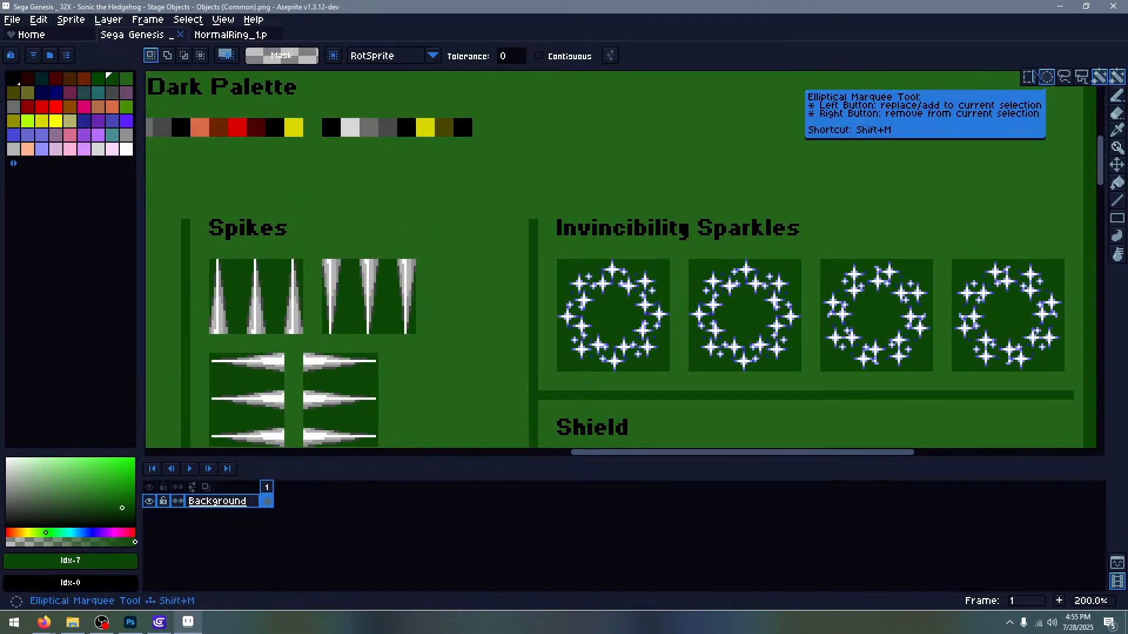
click(1117, 77)
Switch to GDevelop, bring up the Gameplay Test Act 1 scene, and save the project
click(159, 623)
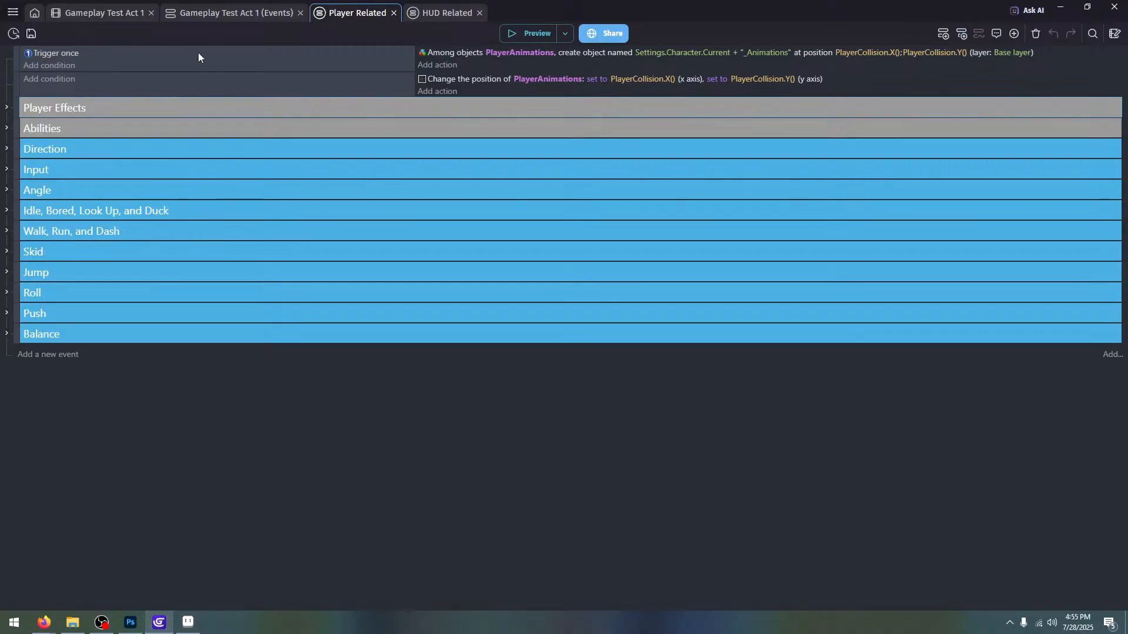
click(82, 12)
key(ctrl+s)
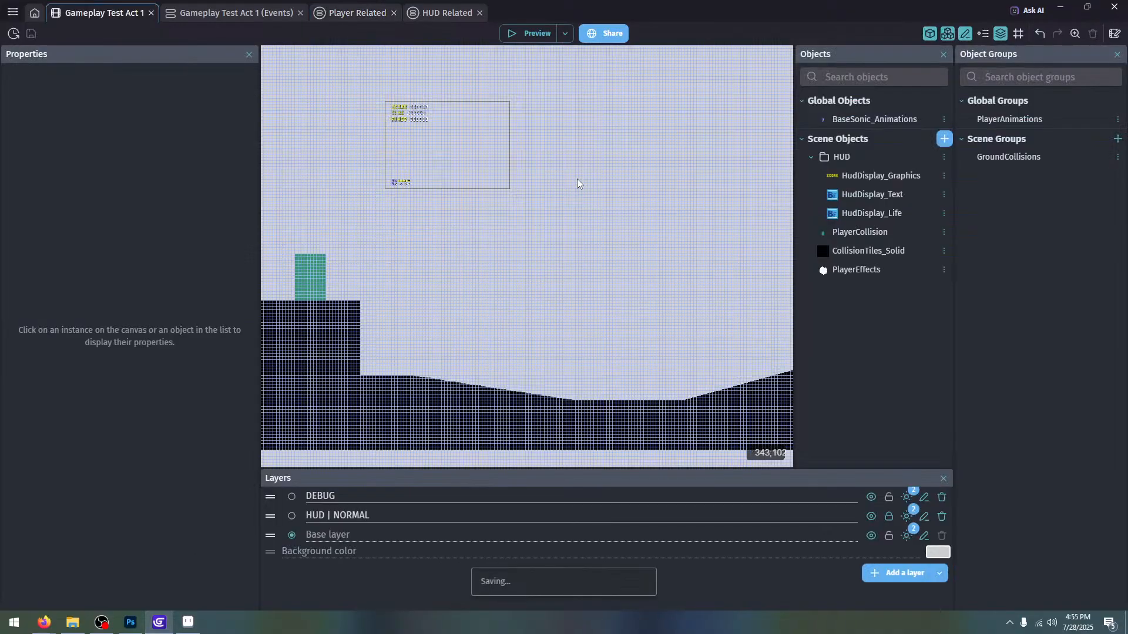
scroll(570, 195, down, 2)
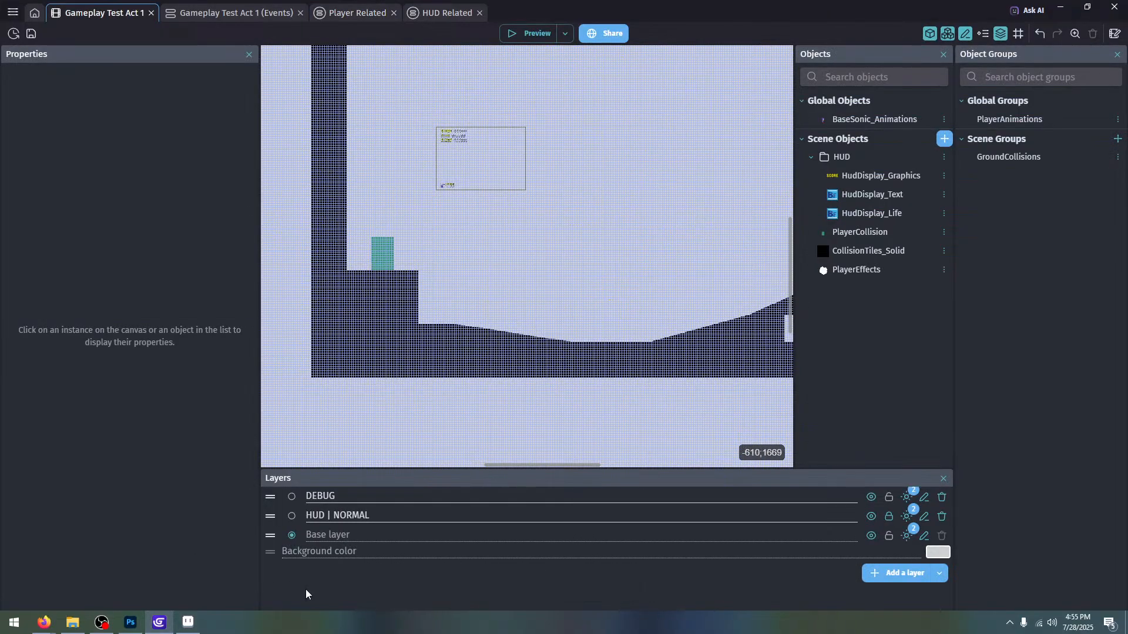
middle_drag(684, 185, 670, 206)
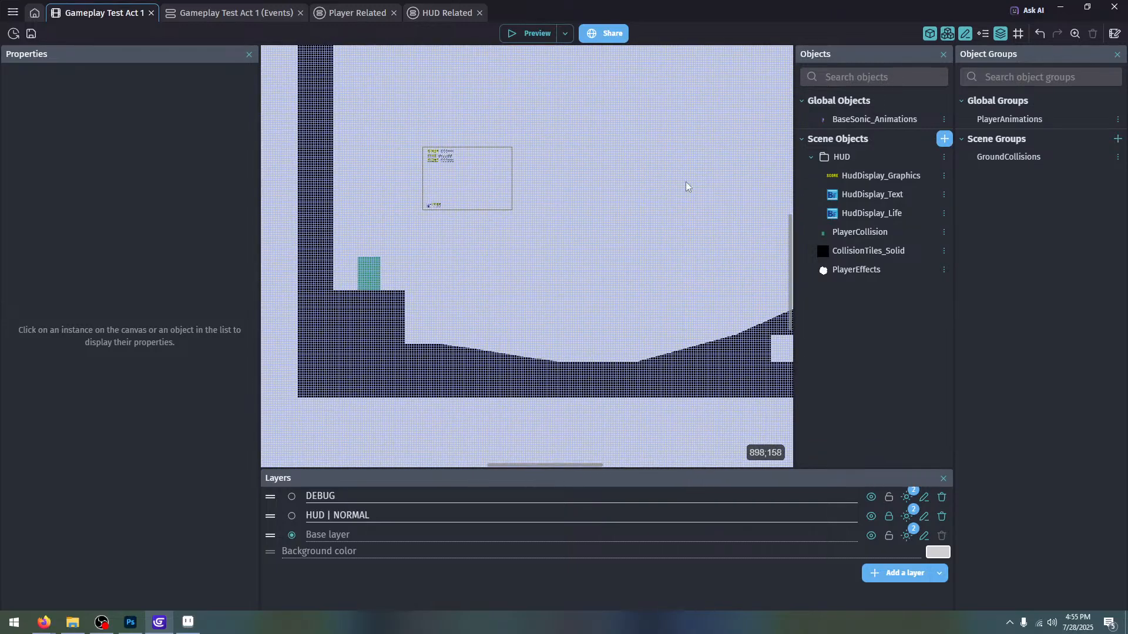
Collapse the HUD object folder and add a new scene sprite object named Ring
click(812, 157)
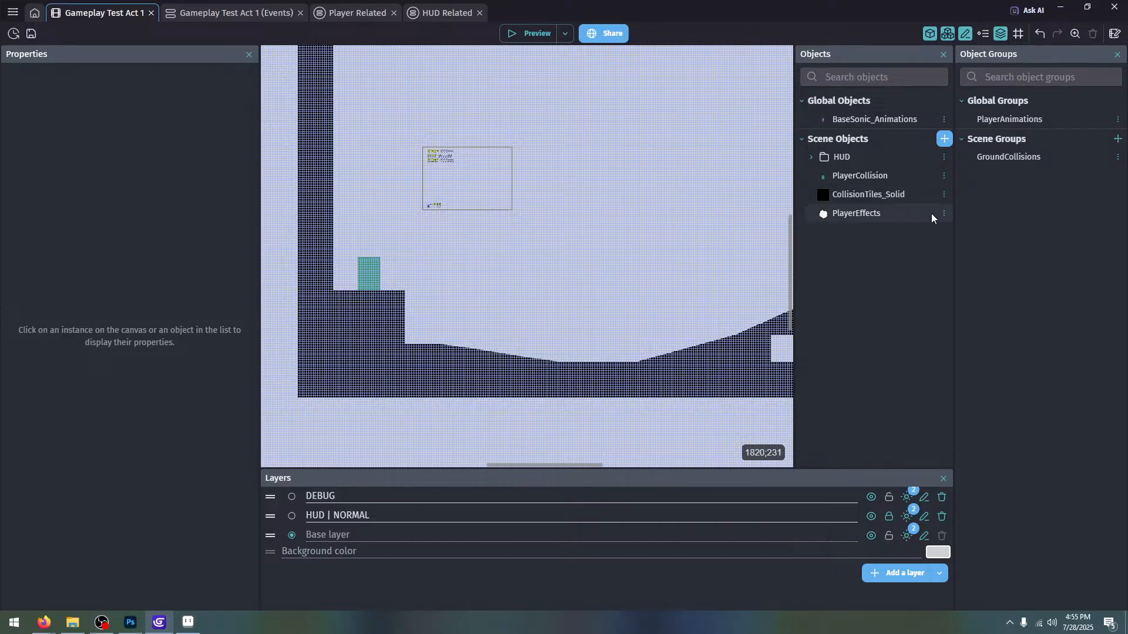
click(943, 139)
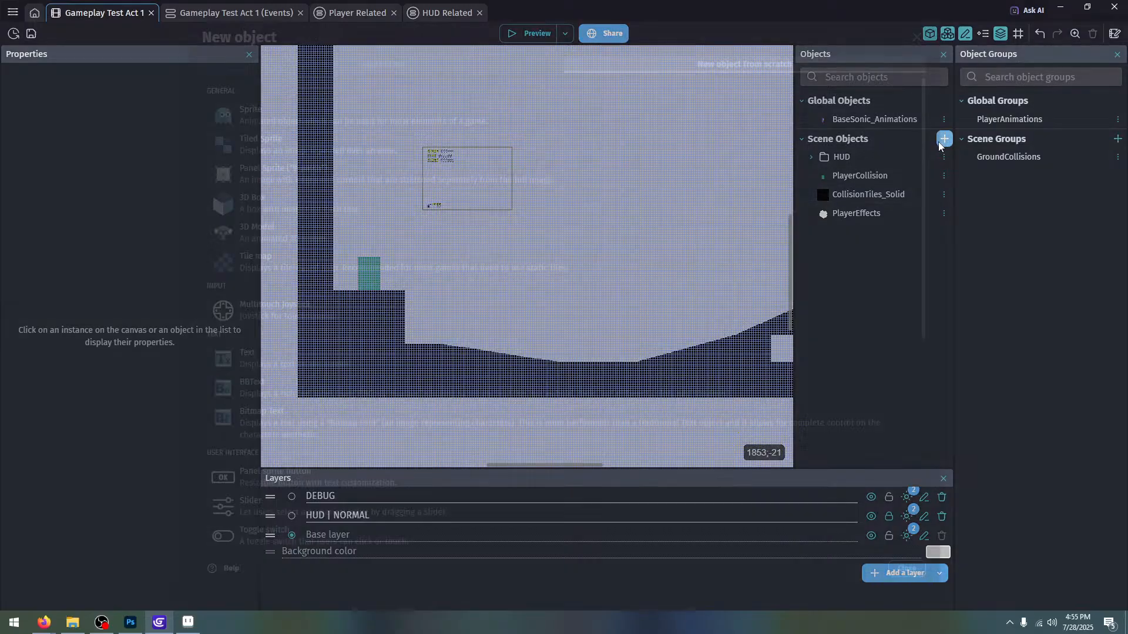
click(374, 115)
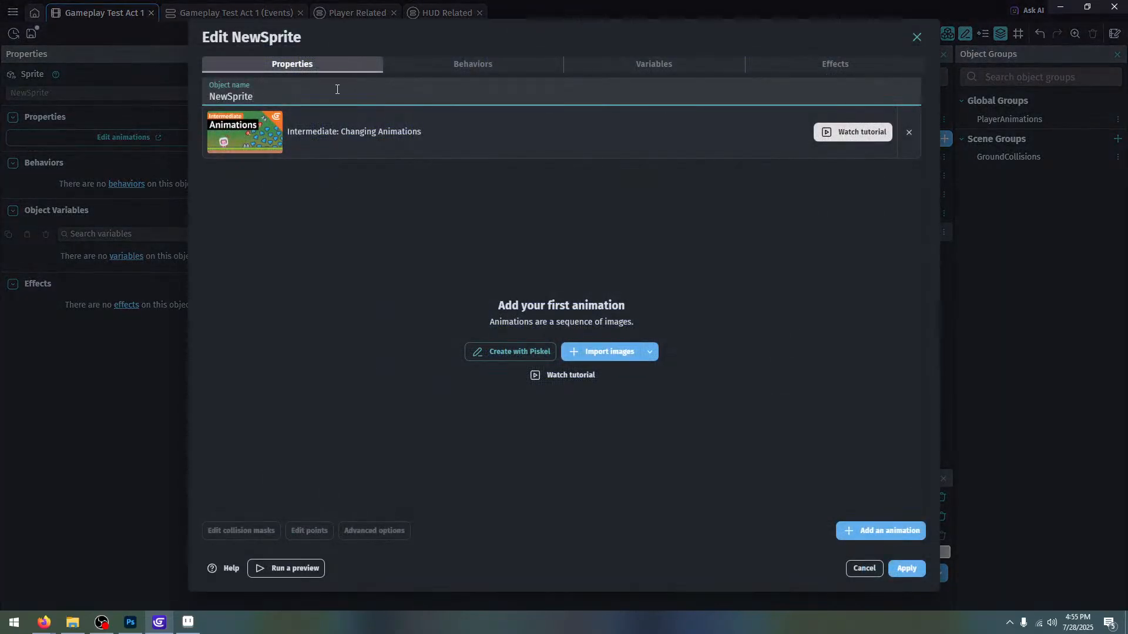
text(Ring)
click(235, 220)
Import NormalRing_1 through NormalRing_4 from Graphics/Objects/Common/Ring as the Ring object's first animation
click(593, 352)
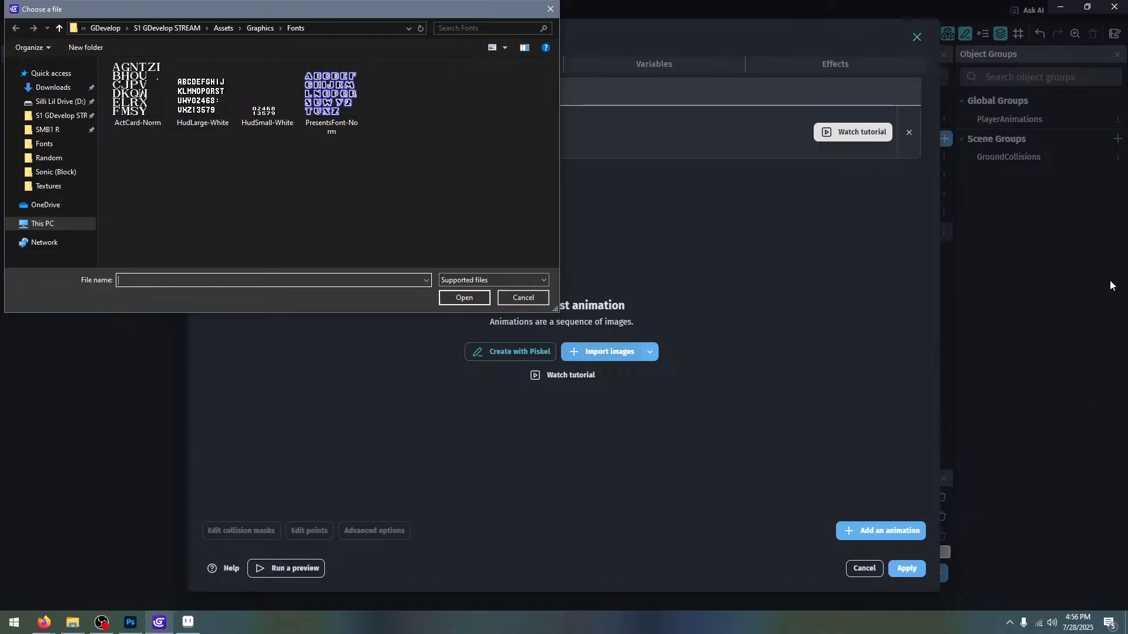
click(259, 28)
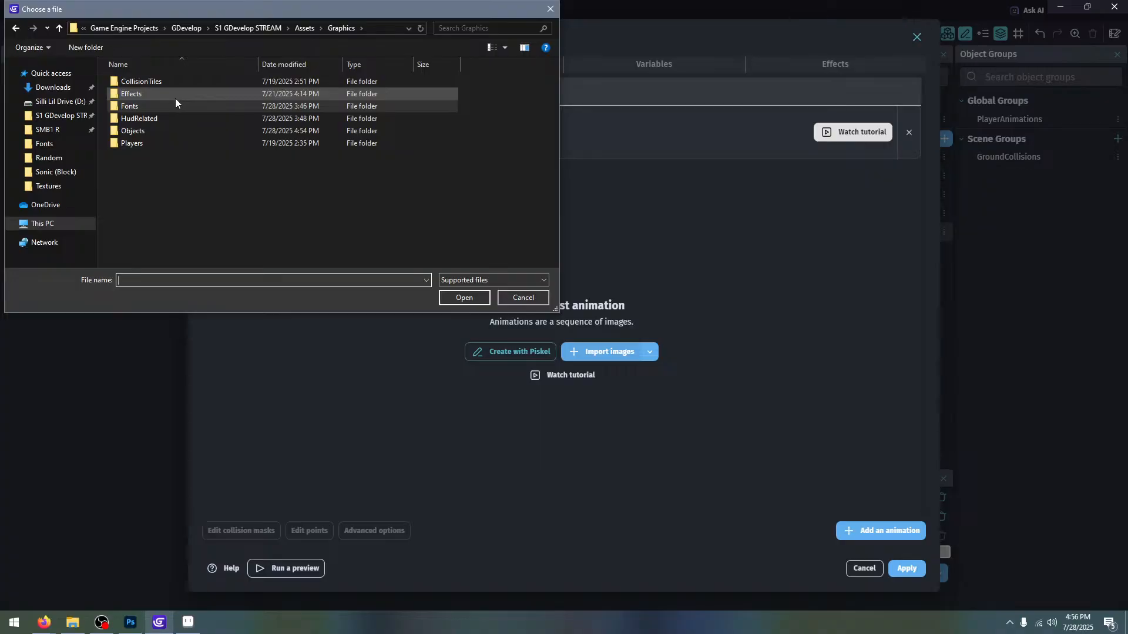
double_click(181, 132)
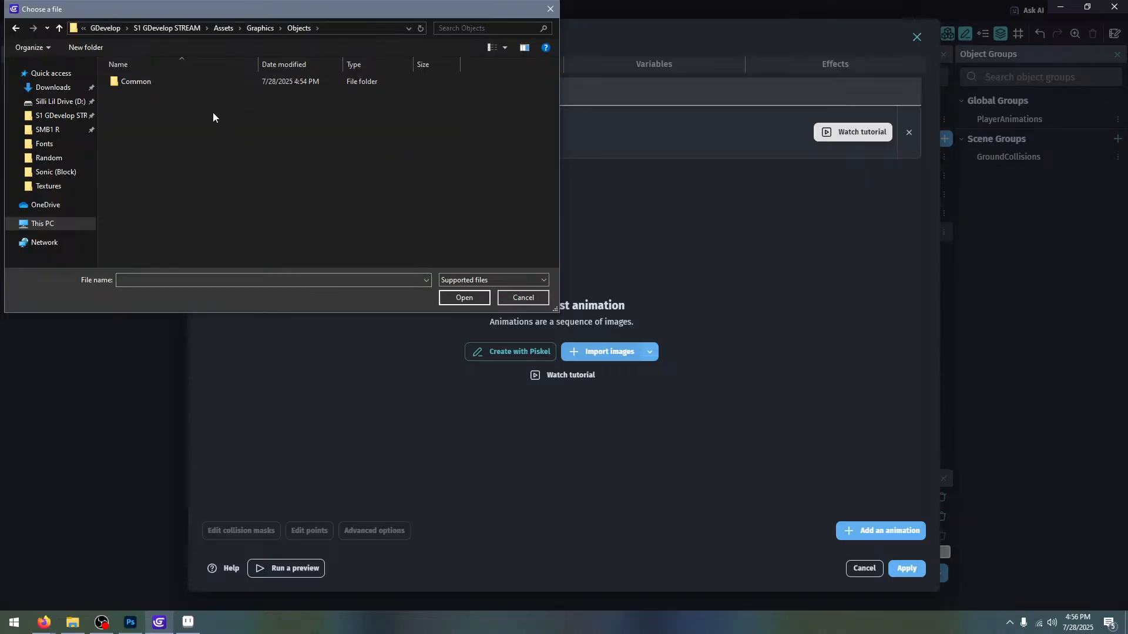
double_click(182, 82)
double_click(177, 81)
click(168, 84)
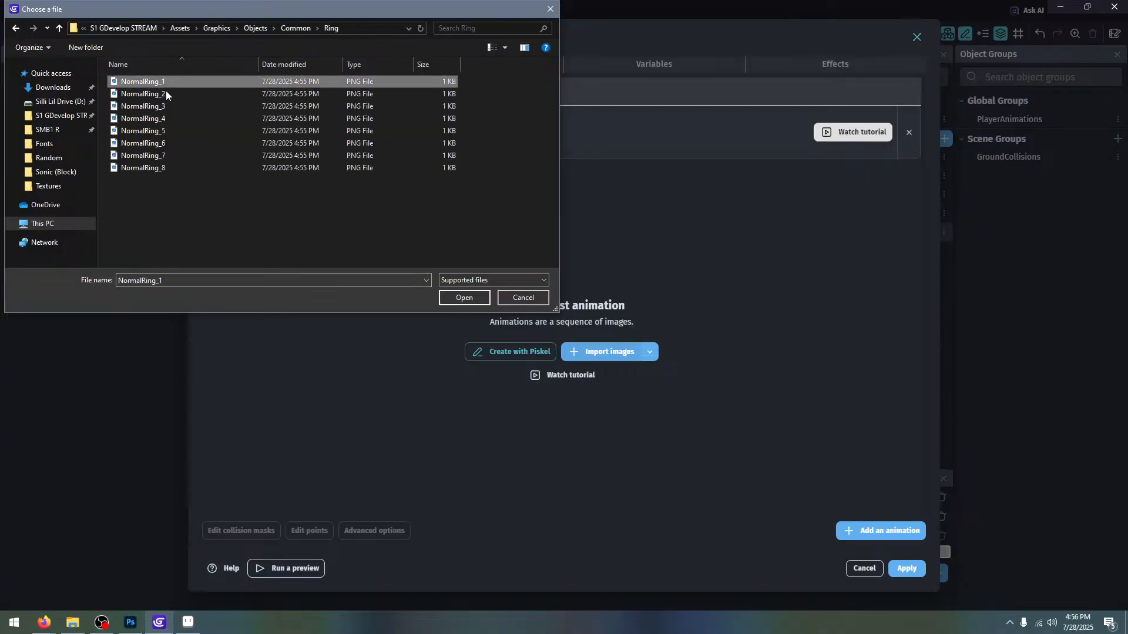
shift+click(193, 121)
click(474, 300)
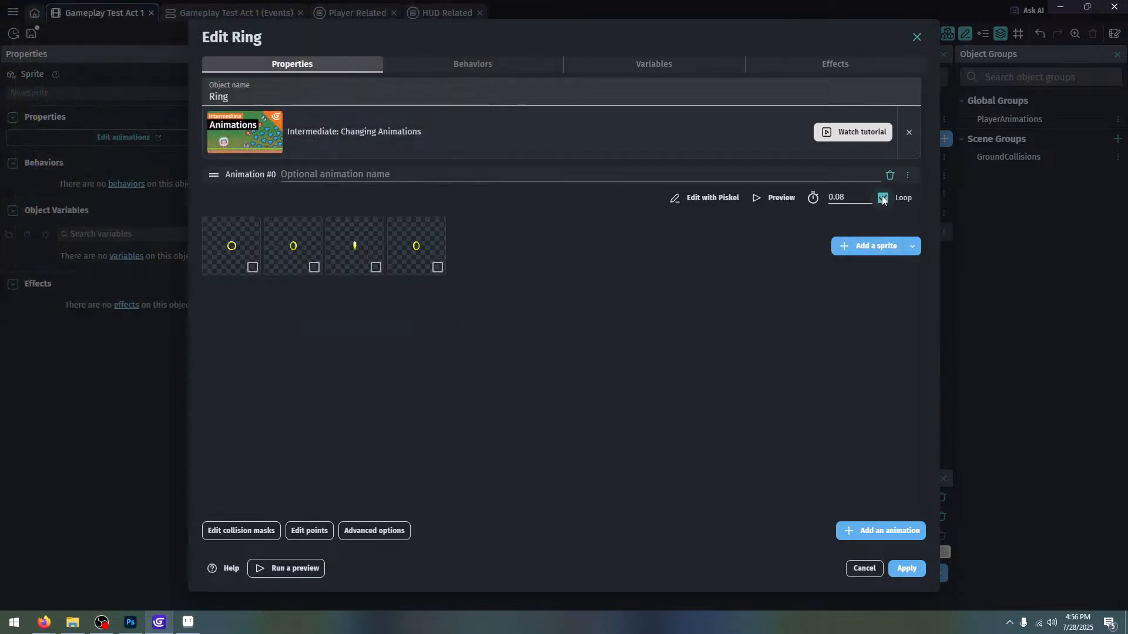
Preview the ring animation and set its speed to 10 FPS
click(781, 197)
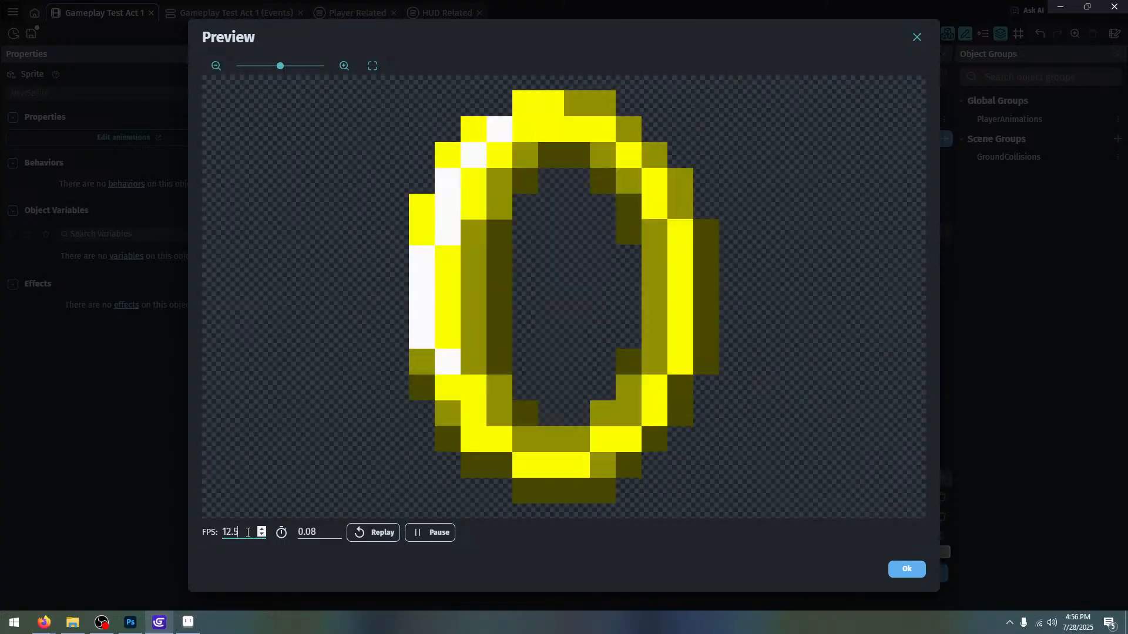
key(ctrl+a)
text(1)
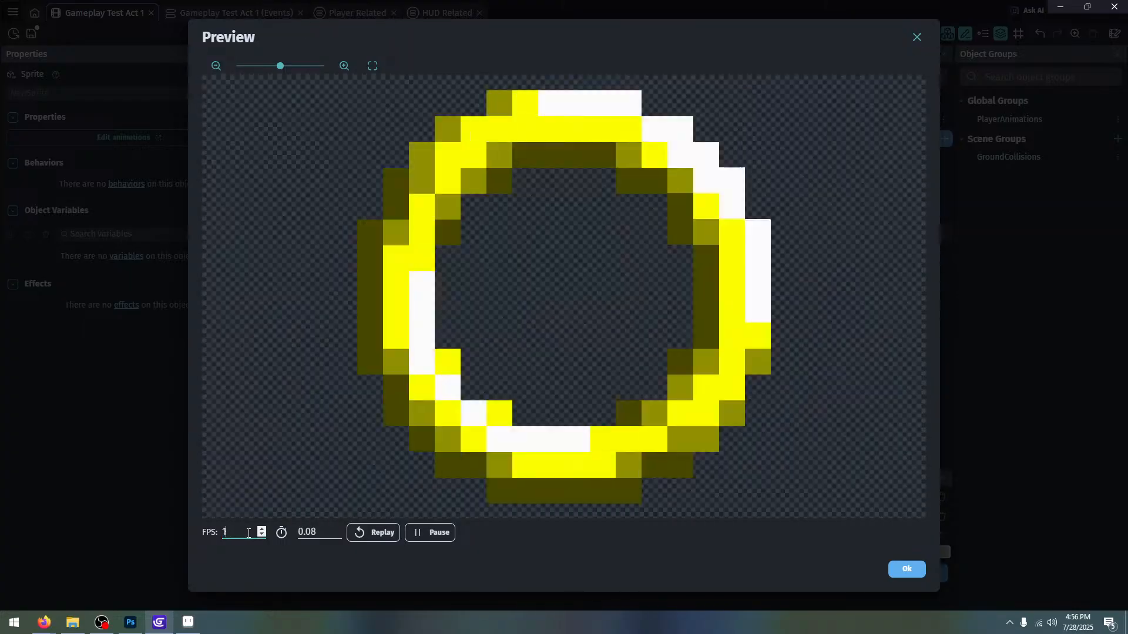
text(0)
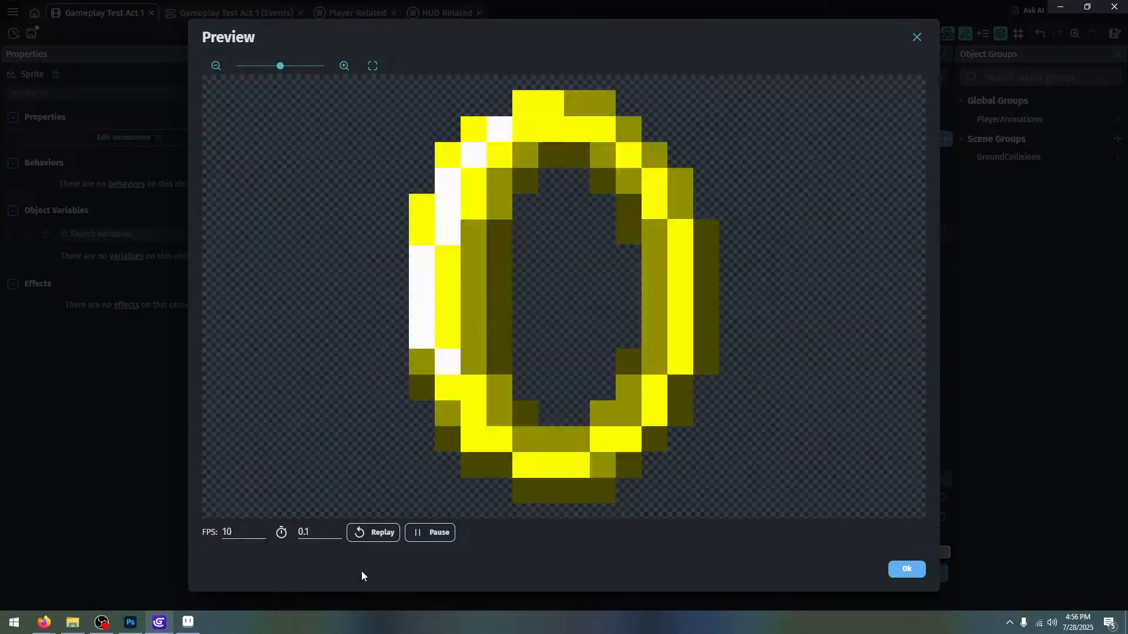
click(915, 571)
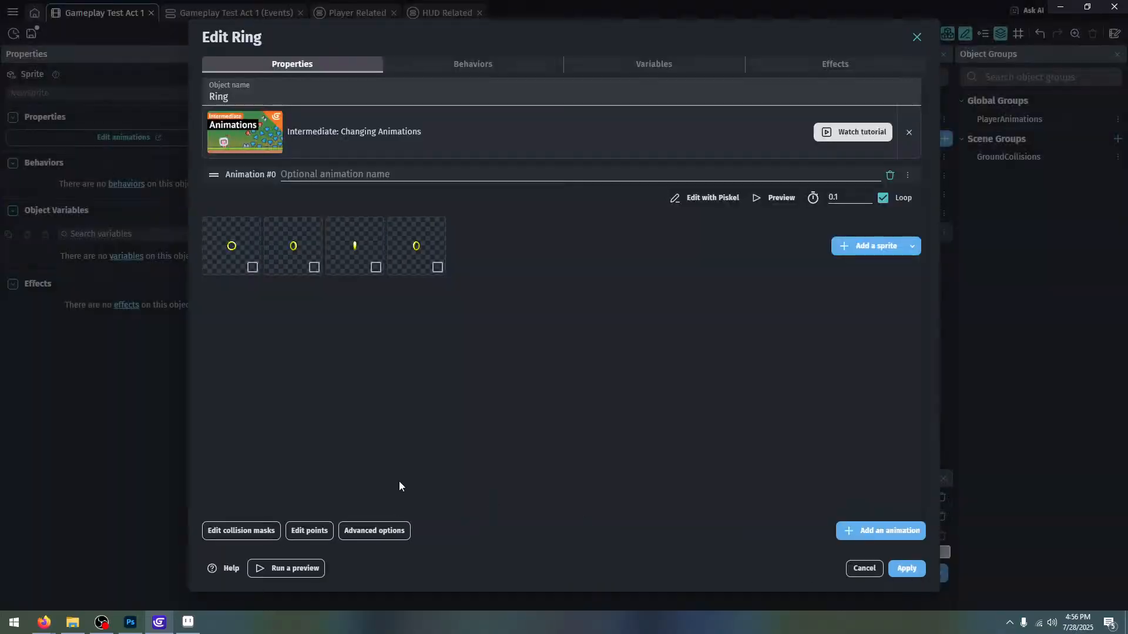
Set the Ring's default scaling factor to 4 and turn off pausing its animation when far from the camera or hidden
click(343, 531)
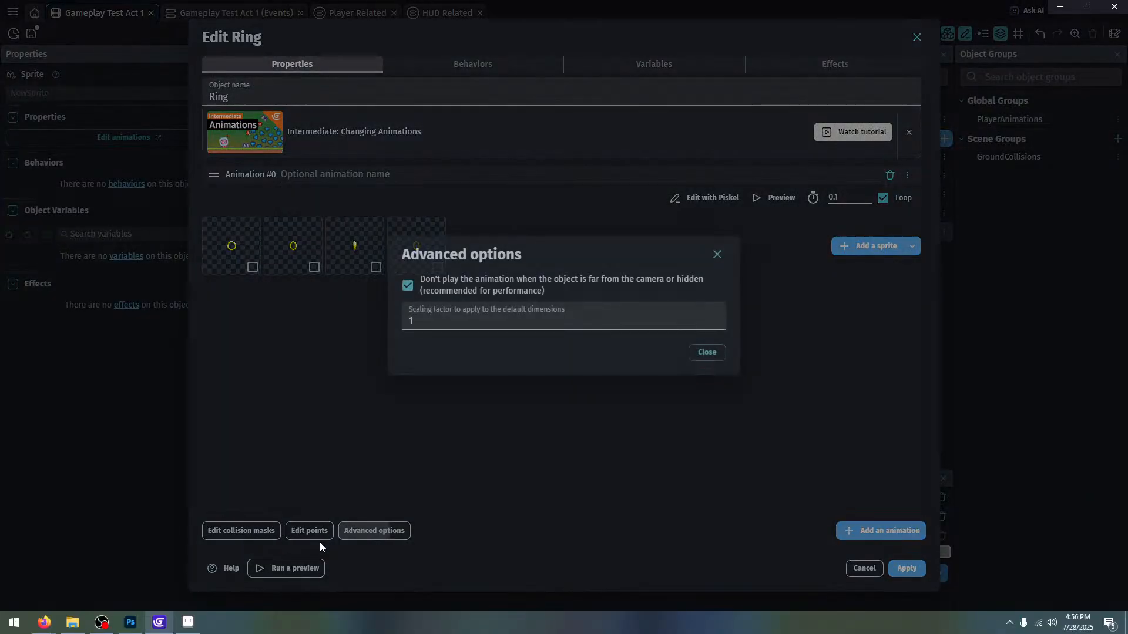
double_click(443, 321)
text(4)
click(435, 341)
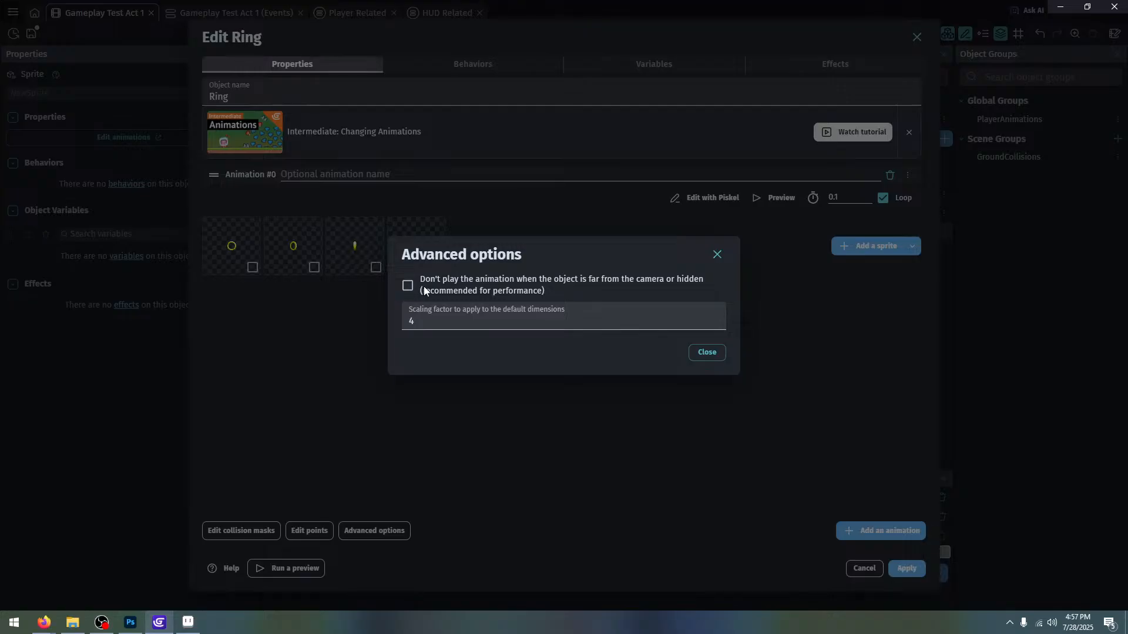
click(461, 290)
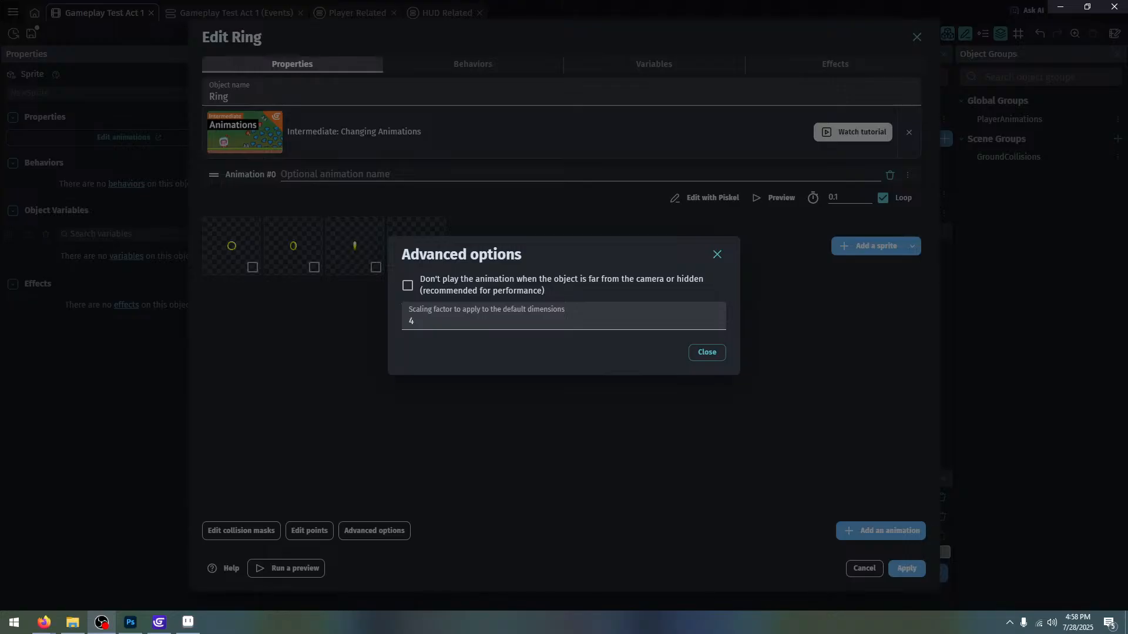
Switch to Photoshop and create a new document from the recent 1919 x 1080 px custom preset
click(134, 624)
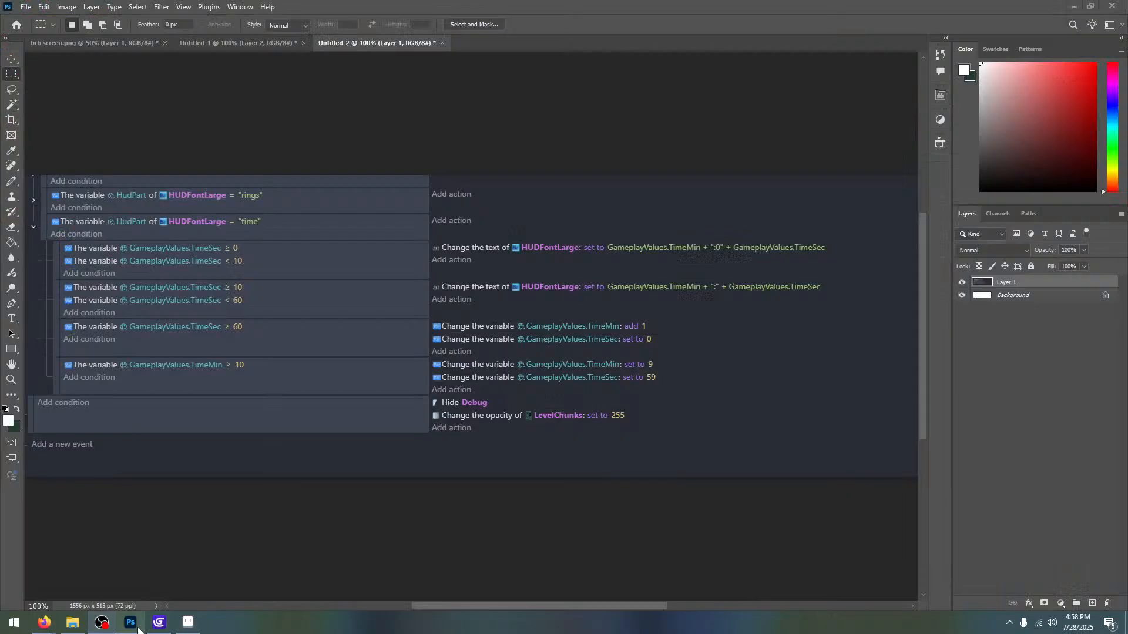
click(27, 7)
click(36, 21)
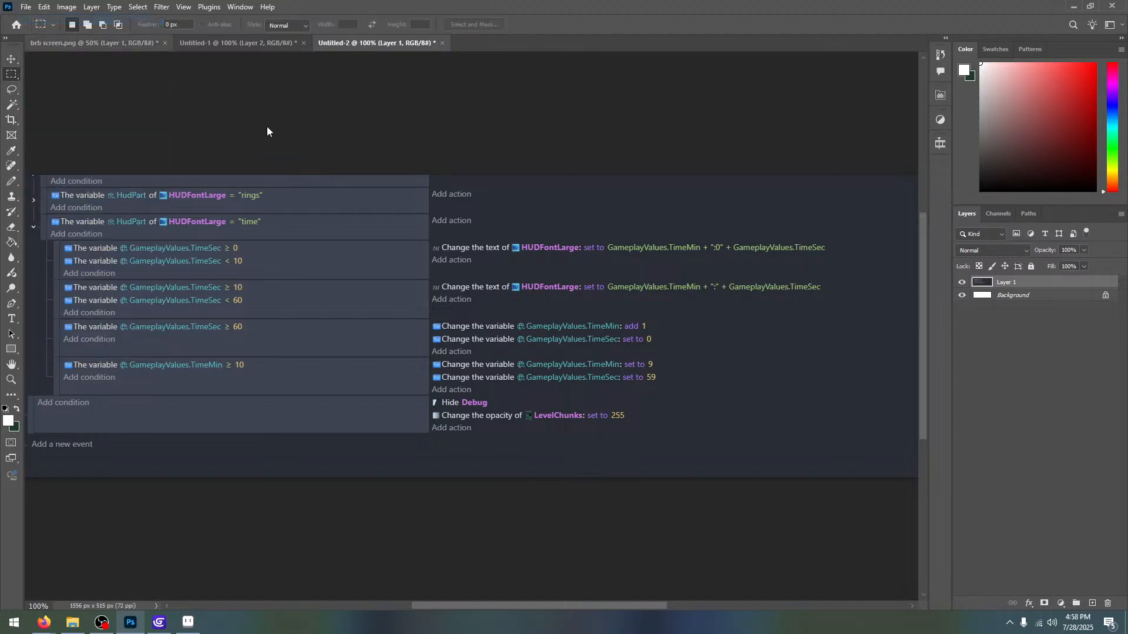
click(721, 208)
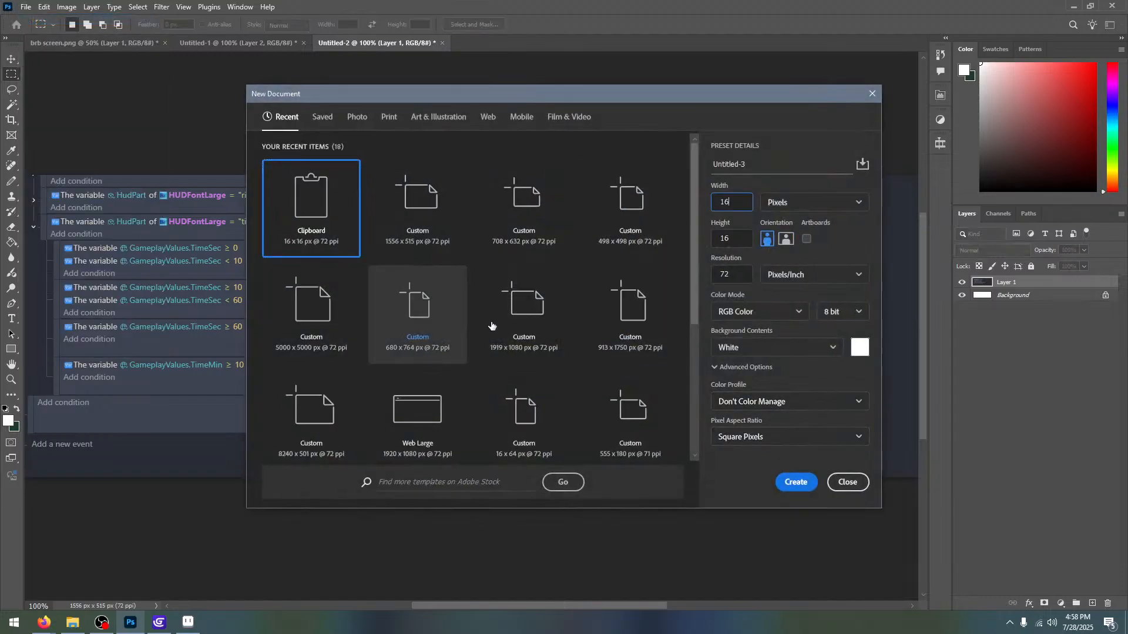
double_click(524, 304)
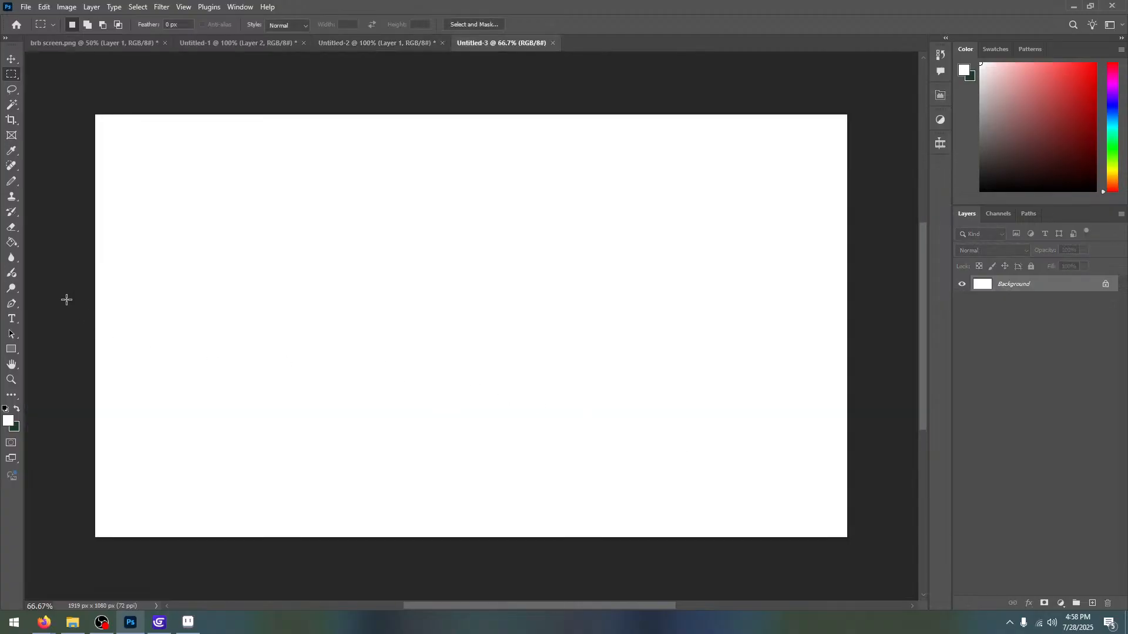
Choose the Brush tool with black as the foreground colour and add a new layer above the background
click(12, 180)
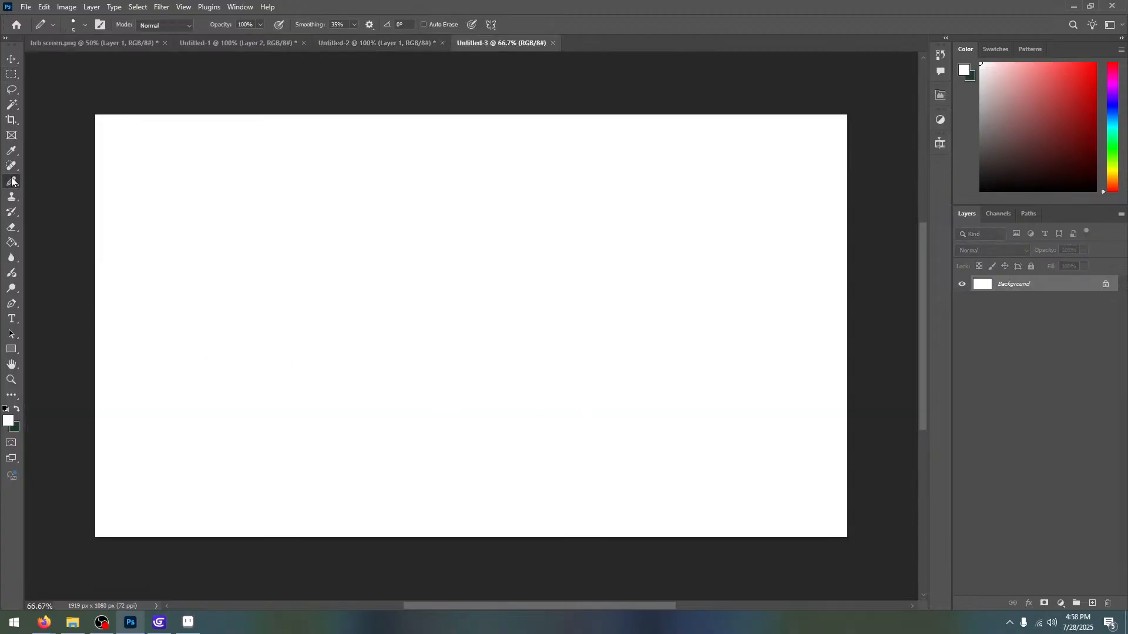
right_click(11, 180)
click(39, 180)
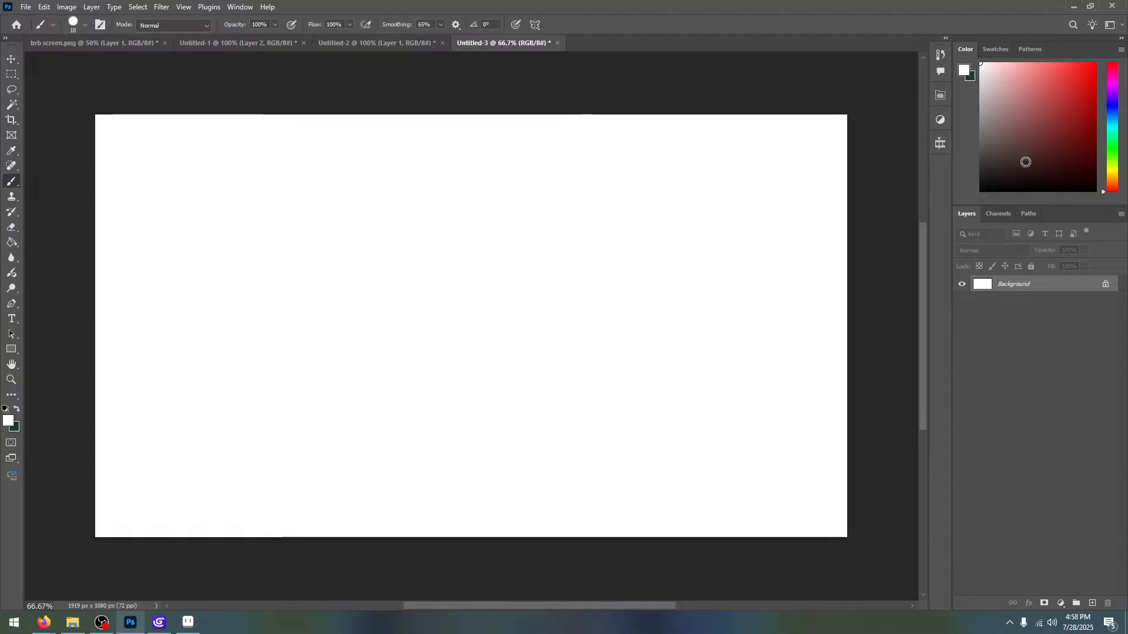
drag(1009, 161, 773, 406)
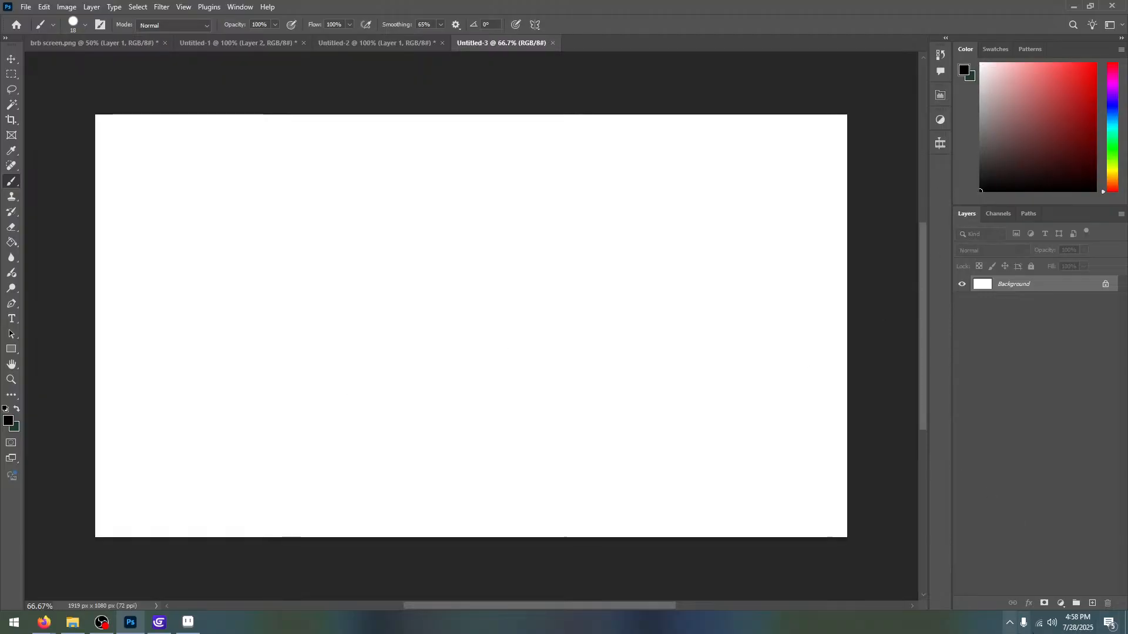
click(1092, 603)
Sketch and undo a trial curve on the new layer, and set the brush smoothing to 0%
click(246, 246)
mouse_move(246, 230)
mouse_down()
mouse_move(461, 249)
mouse_move(521, 468)
mouse_move(730, 206)
mouse_up()
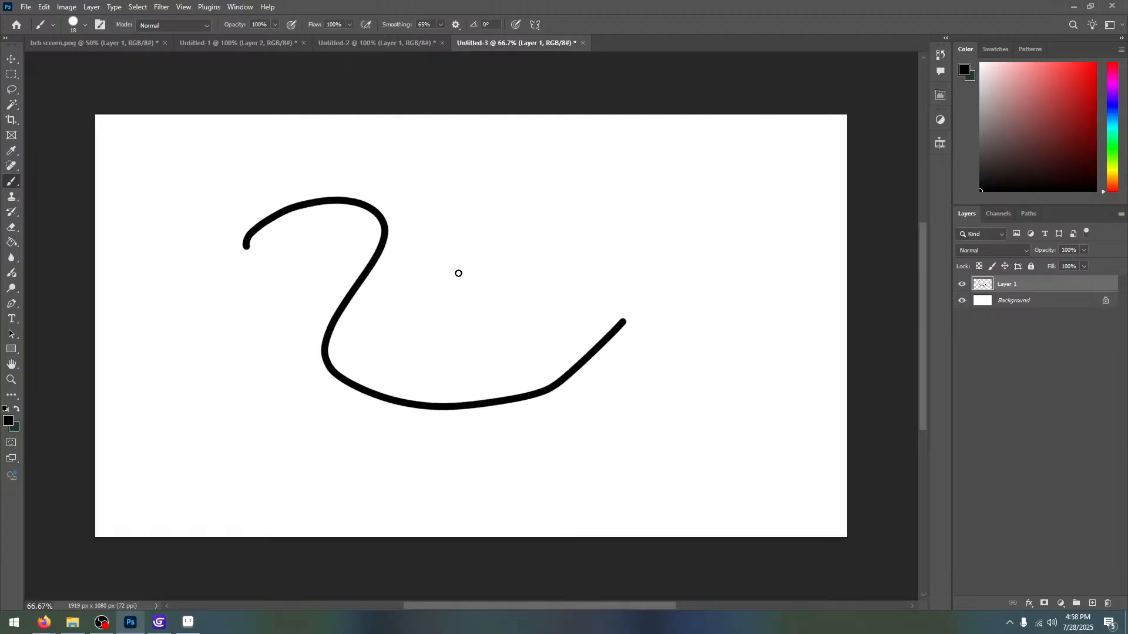
key(ctrl+z)
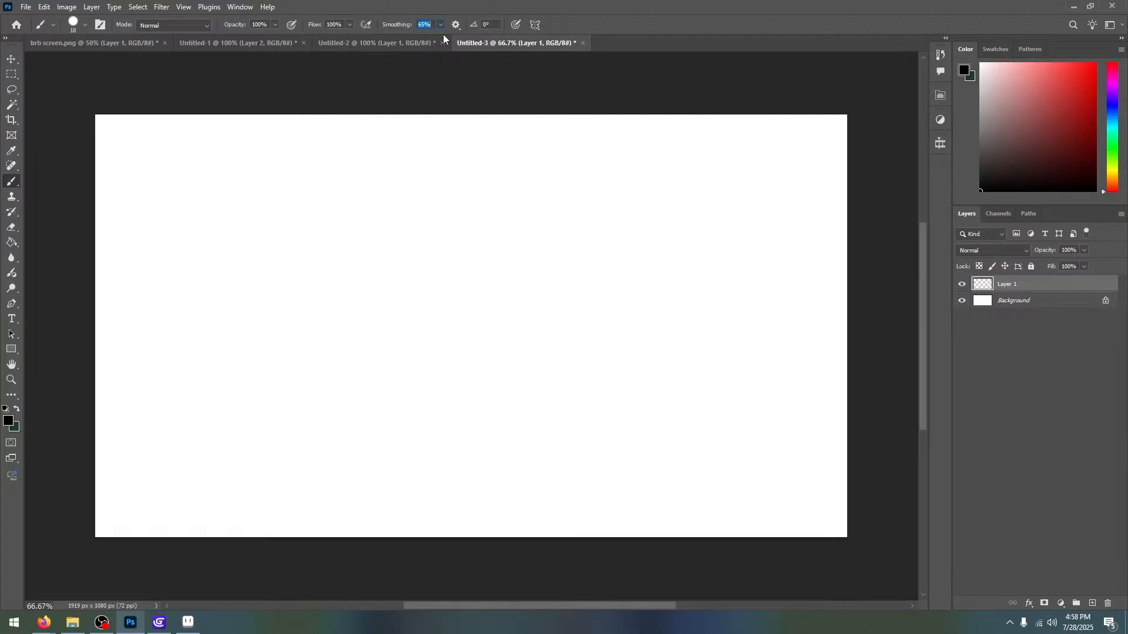
text(0)
Try a long horizontal line crossed by a vertical one on the new layer, and undo both strokes
drag(279, 194, 780, 189)
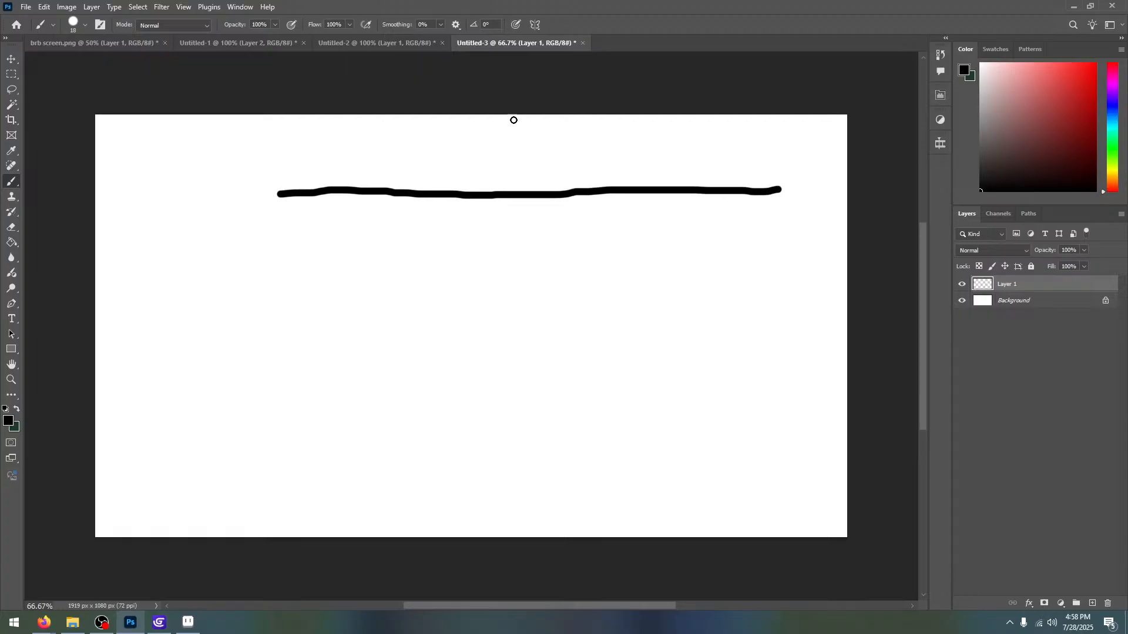
drag(513, 370, 509, 98)
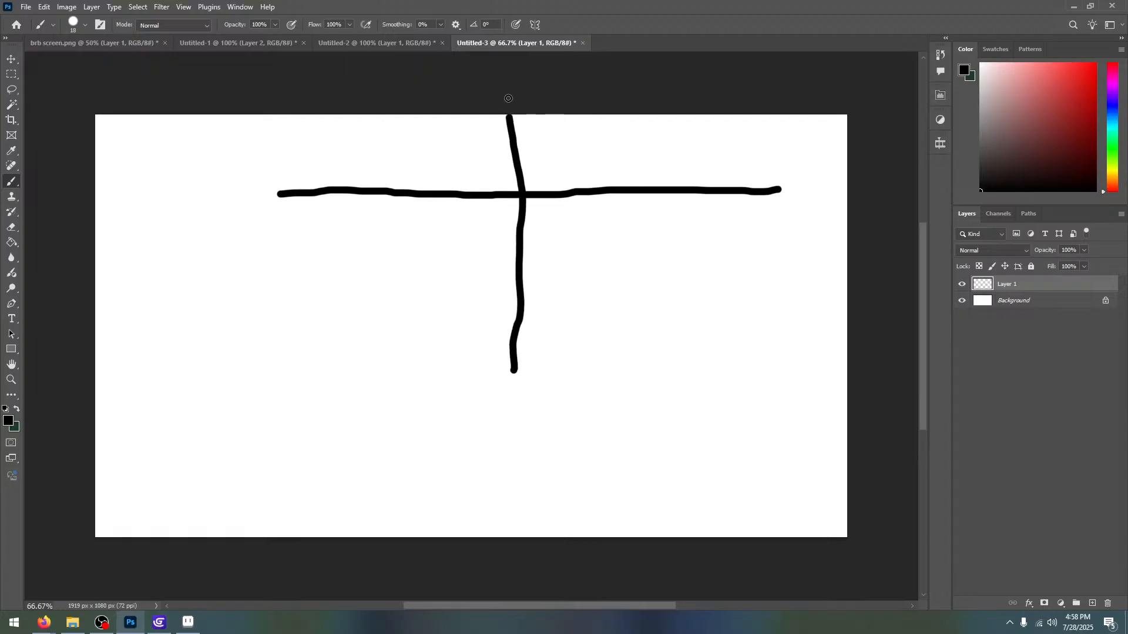
key(ctrl+z)
key(ctrl+z)
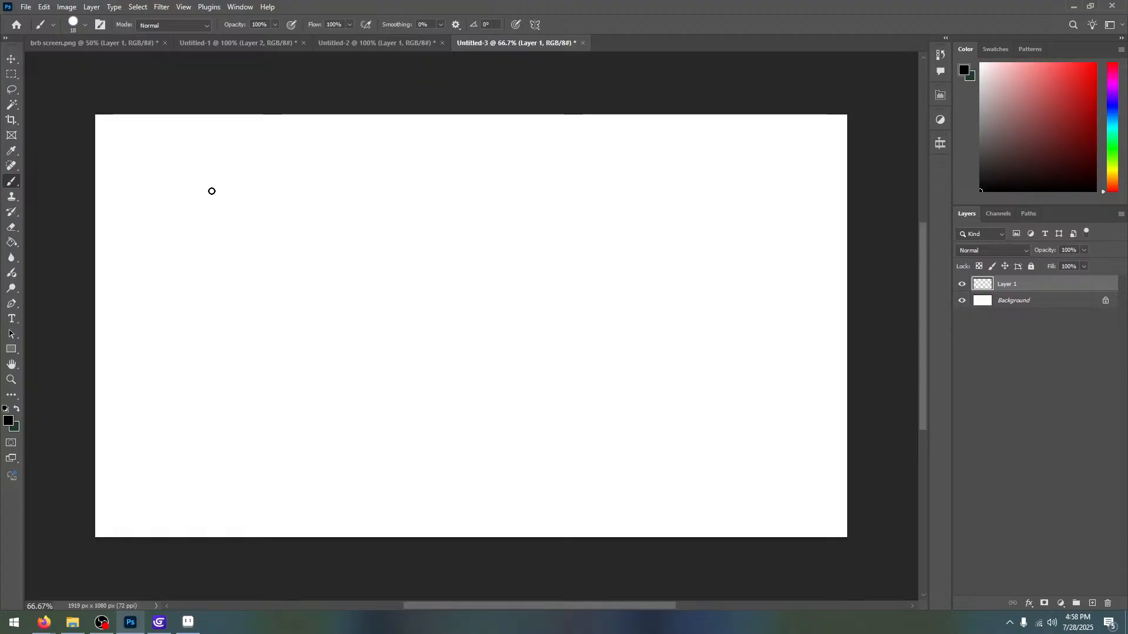
Draw a large S-shaped curve across the canvas and a diagonal line running down to its lower section
mouse_move(219, 186)
mouse_down()
mouse_move(373, 168)
mouse_move(343, 326)
mouse_move(504, 463)
mouse_move(700, 312)
mouse_up()
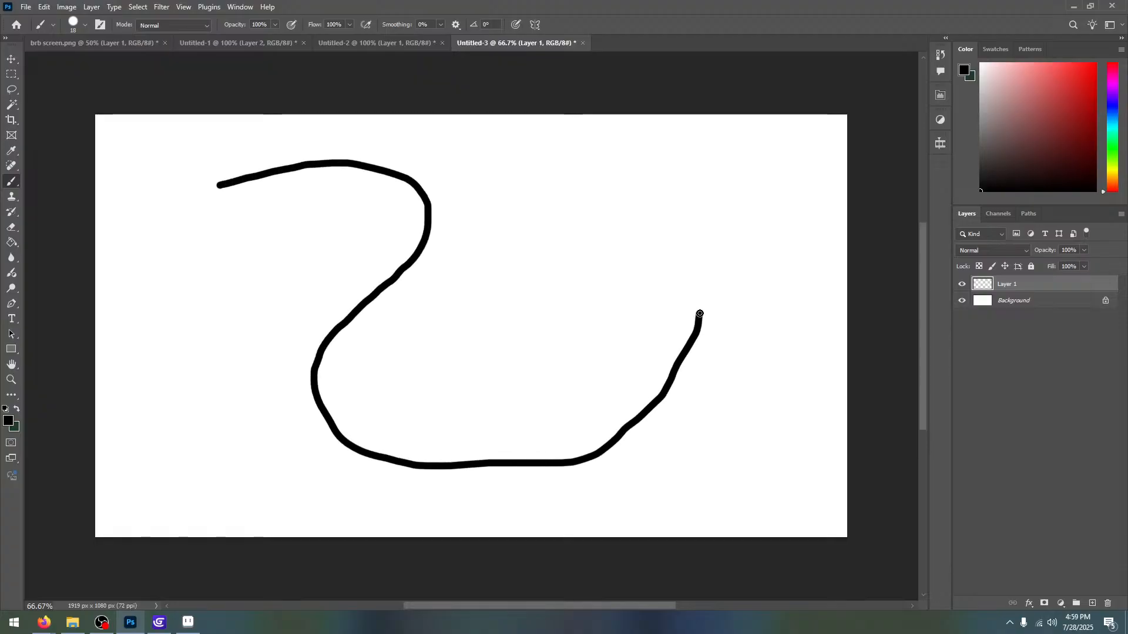
drag(654, 180, 466, 467)
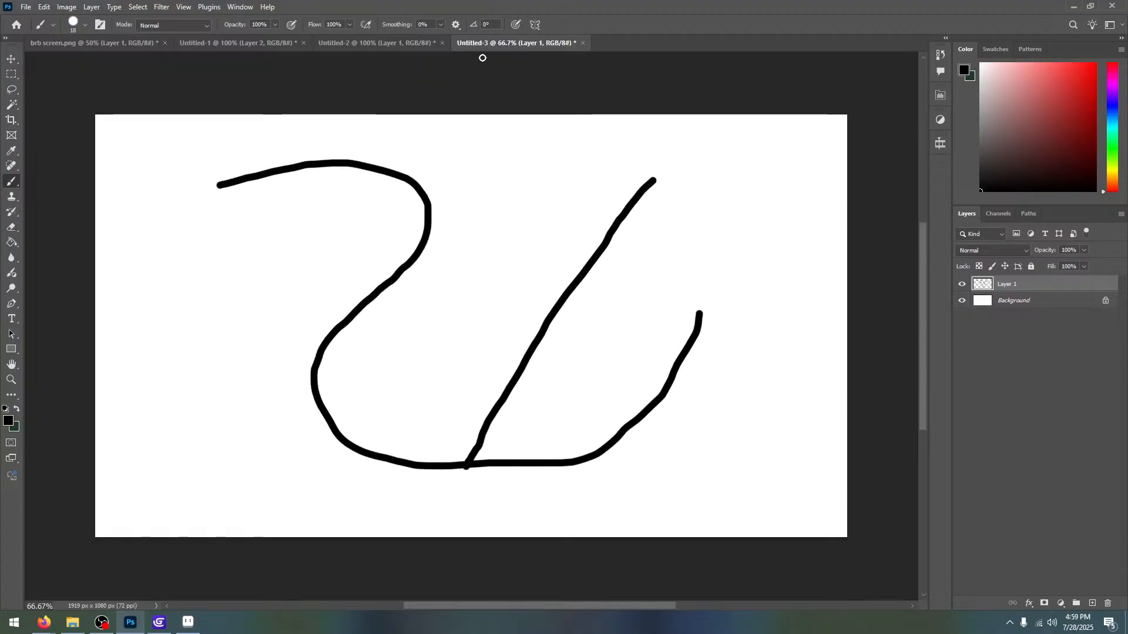
Set the brush smoothing to 65% and draw one long looping curve across the canvas over the existing strokes
click(441, 26)
click(420, 25)
text(65)
key(Return)
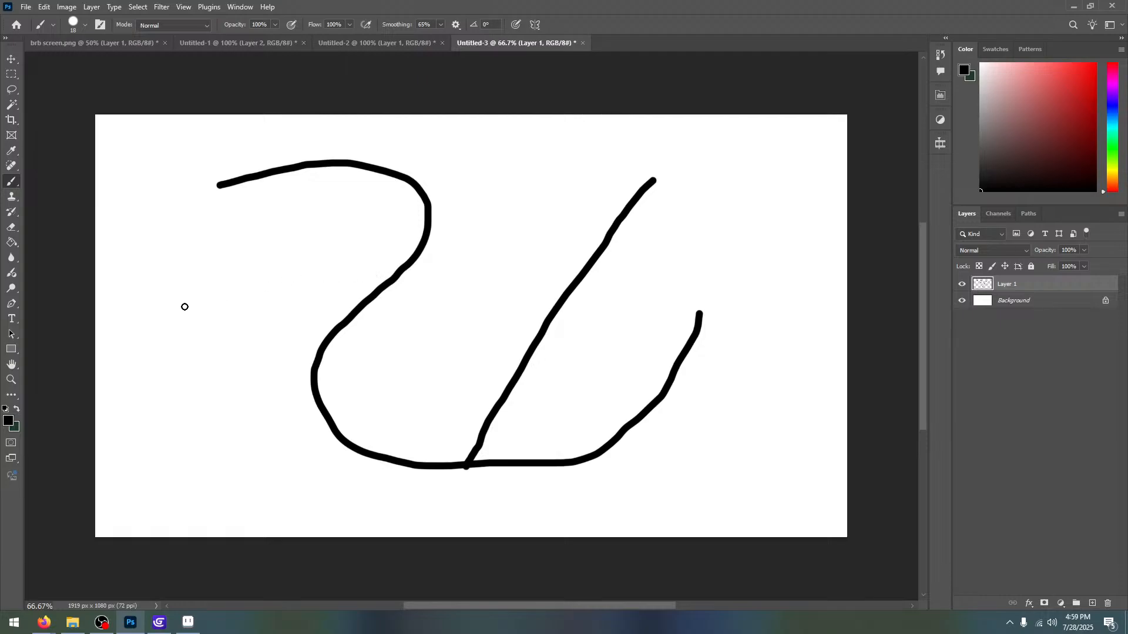
mouse_move(185, 304)
mouse_down()
mouse_move(209, 256)
mouse_move(274, 212)
mouse_move(368, 212)
mouse_move(404, 248)
mouse_move(415, 312)
mouse_move(395, 388)
mouse_move(456, 436)
mouse_move(546, 415)
mouse_move(595, 366)
mouse_move(594, 274)
mouse_move(438, 168)
mouse_move(529, 101)
mouse_move(733, 191)
mouse_move(564, 499)
mouse_move(258, 464)
mouse_move(329, 275)
mouse_move(681, 374)
mouse_up()
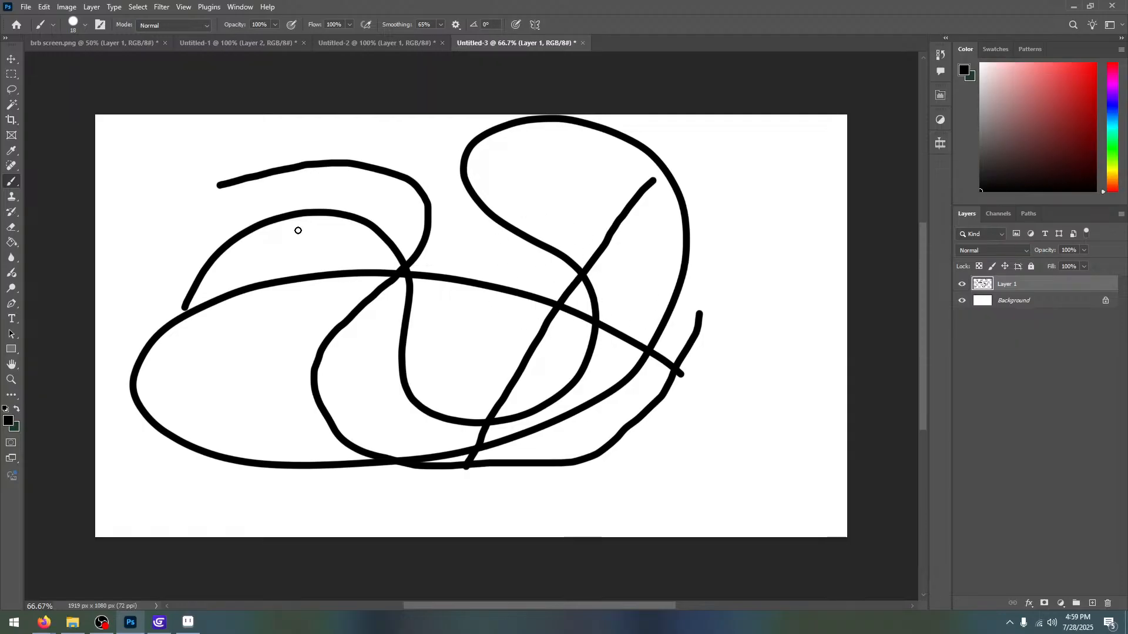
Undo all the strokes, keeping the empty layer above the background
key(ctrl+z)
key(ctrl+z)
key(ctrl+z)
key(ctrl+z)
key(ctrl+z)
key(ctrl+z)
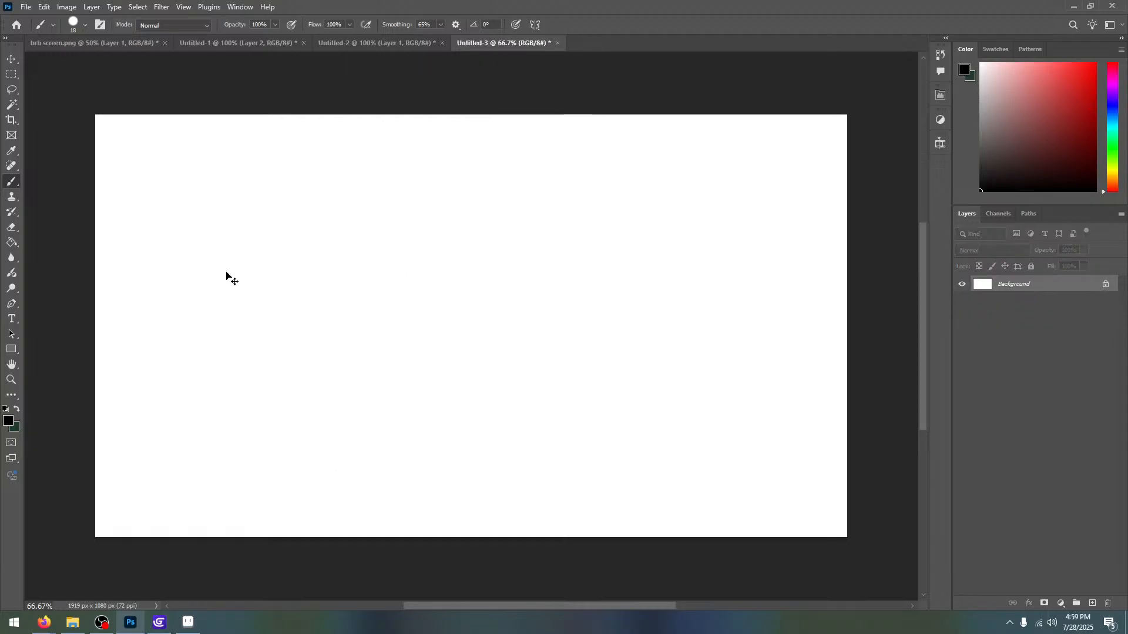
key(ctrl+shift+z)
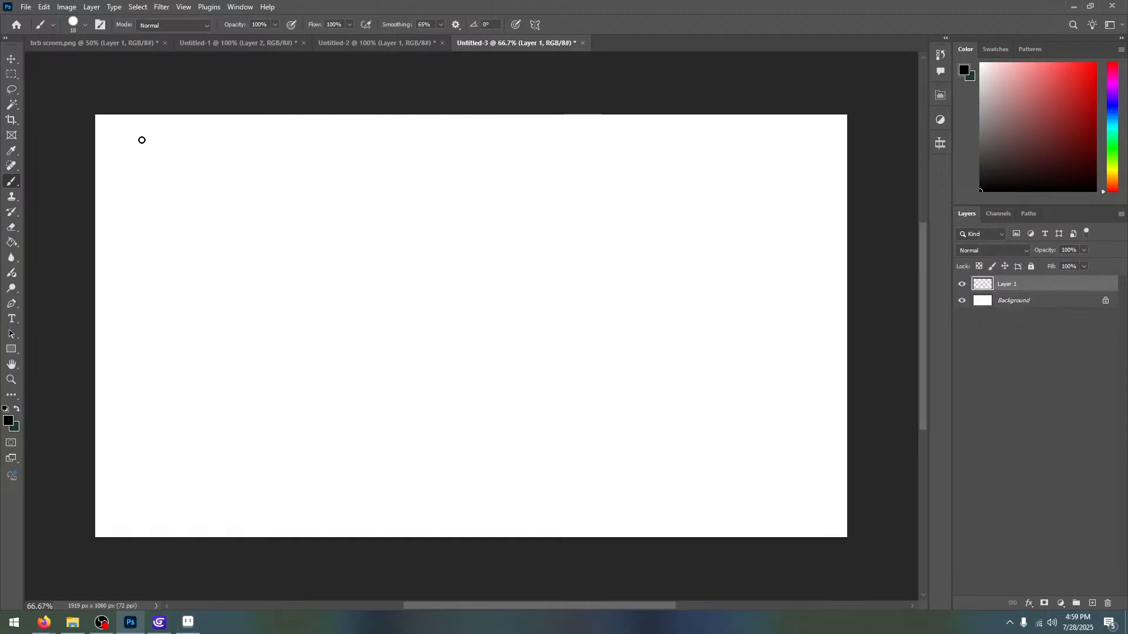
Draw an S-shaped curve down the canvas's left part, and try and undo several strokes beside it, including a tall arch
drag(141, 138, 200, 146)
mouse_move(277, 169)
mouse_down()
mouse_move(282, 280)
mouse_move(183, 372)
mouse_move(214, 456)
mouse_move(342, 487)
mouse_move(451, 458)
mouse_move(455, 435)
mouse_up()
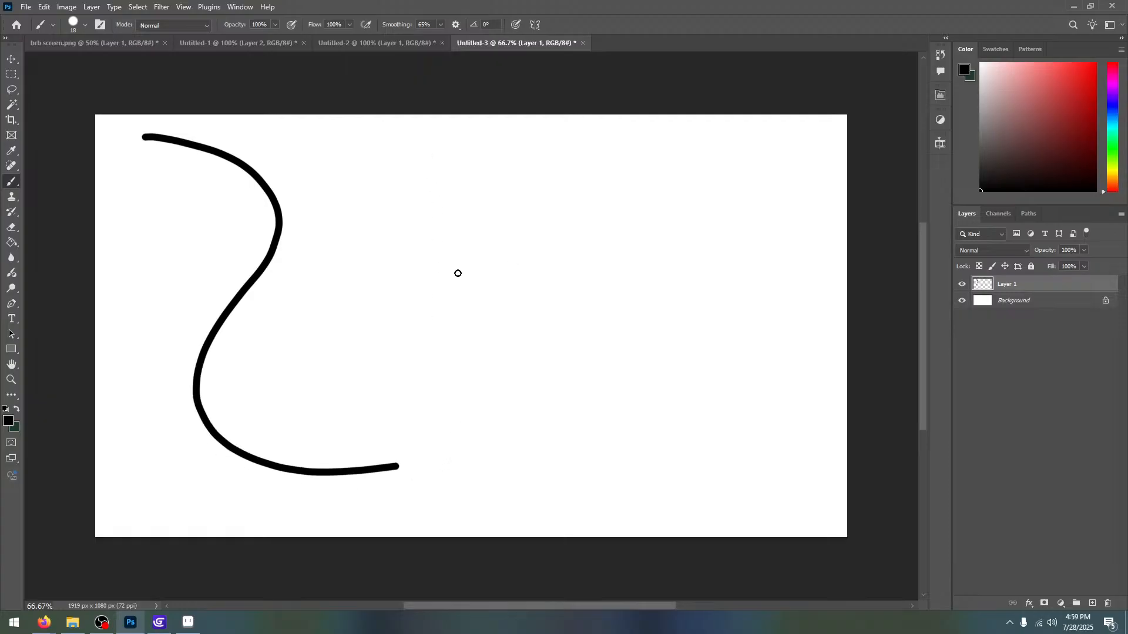
mouse_move(414, 315)
mouse_down()
mouse_move(380, 292)
mouse_move(382, 245)
mouse_move(427, 220)
mouse_up()
key(ctrl+z)
mouse_move(397, 391)
mouse_down()
mouse_move(516, 501)
mouse_move(464, 418)
mouse_up()
key(ctrl+z)
mouse_move(335, 443)
mouse_down()
mouse_move(453, 247)
mouse_move(604, 453)
mouse_up()
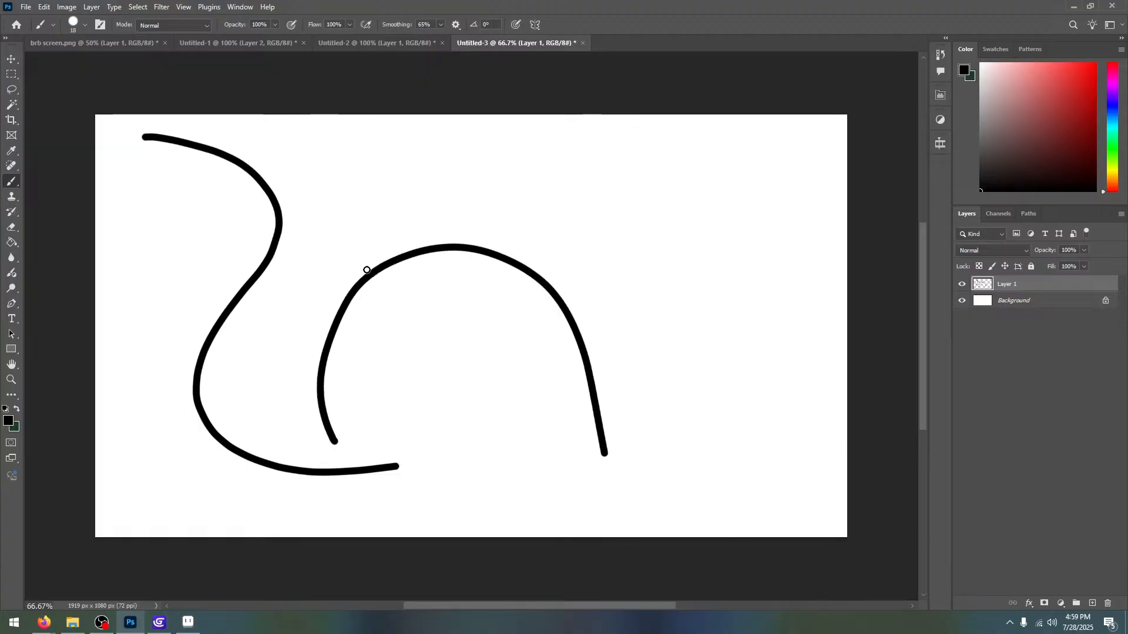
key(ctrl+z)
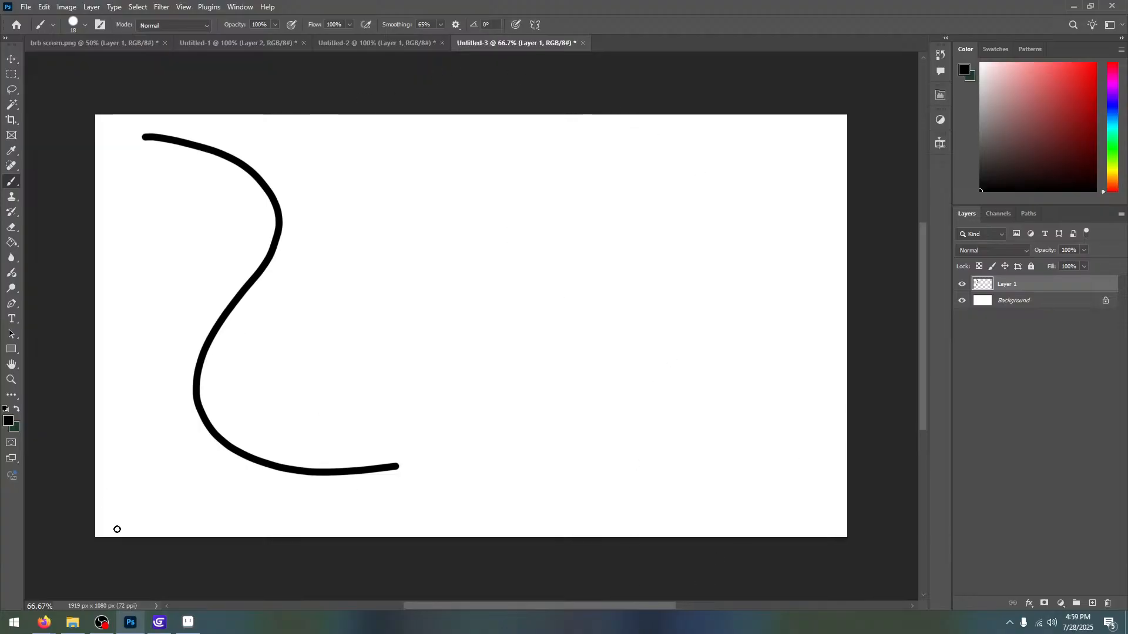
Try wide hill-shaped curves from the canvas's lower left to its lower right, and undo them together with the S-shaped curve
mouse_move(109, 526)
mouse_down()
mouse_move(224, 372)
mouse_move(779, 420)
mouse_up()
drag(859, 547, 846, 539)
key(ctrl+z)
mouse_move(132, 516)
mouse_down()
mouse_move(315, 174)
mouse_move(869, 470)
mouse_up()
key(ctrl+z)
mouse_move(116, 524)
mouse_down()
mouse_move(844, 453)
mouse_move(825, 511)
mouse_up()
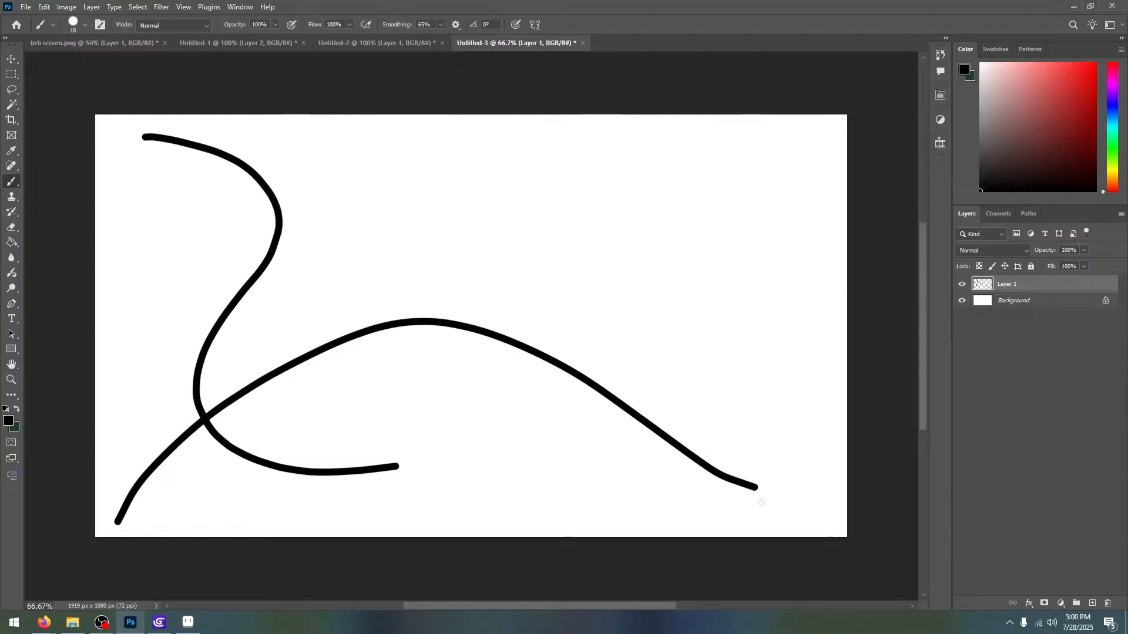
key(ctrl+z)
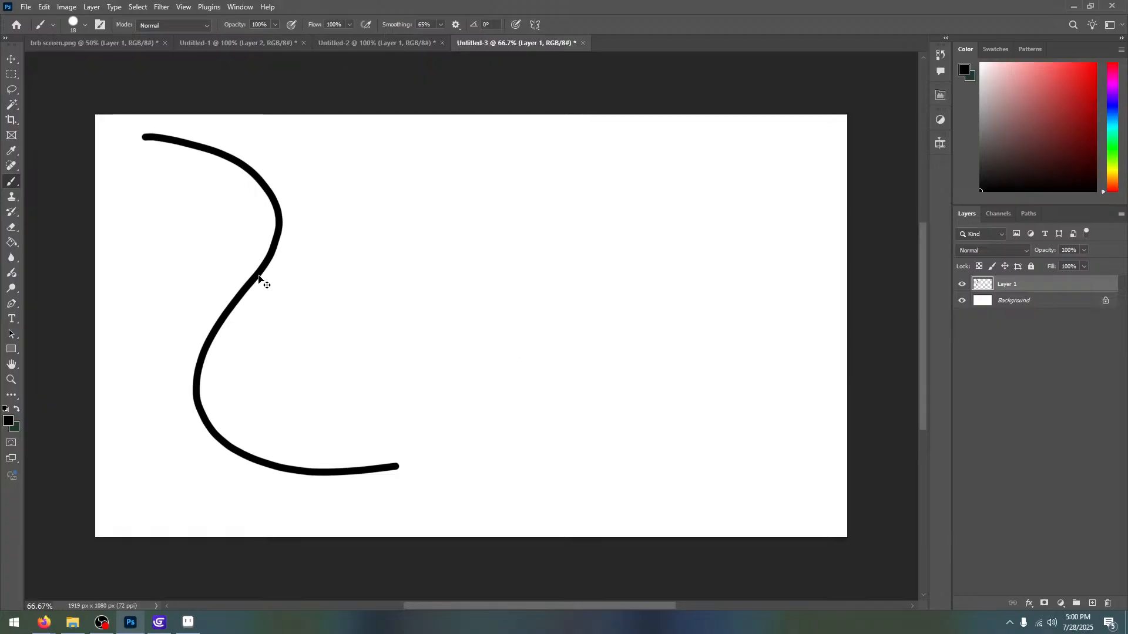
key(ctrl+z)
Scribble looping strokes over the canvas, undo them, and draw a single large S-shaped curve right of the centre
mouse_move(205, 271)
mouse_down()
mouse_move(217, 264)
mouse_move(358, 365)
mouse_move(566, 323)
mouse_move(776, 417)
mouse_move(360, 317)
mouse_up()
mouse_move(680, 269)
mouse_down()
mouse_move(645, 231)
mouse_move(234, 131)
mouse_move(798, 139)
mouse_move(630, 266)
mouse_move(705, 252)
mouse_move(192, 441)
mouse_move(594, 474)
mouse_move(199, 410)
mouse_move(799, 488)
mouse_move(597, 433)
mouse_move(96, 353)
mouse_move(200, 298)
mouse_move(755, 307)
mouse_move(533, 237)
mouse_move(176, 206)
mouse_move(306, 180)
mouse_move(743, 209)
mouse_move(705, 210)
mouse_up()
mouse_move(404, 215)
mouse_down()
mouse_move(193, 232)
mouse_move(717, 322)
mouse_move(95, 358)
mouse_move(777, 423)
mouse_move(67, 479)
mouse_move(411, 452)
mouse_move(781, 456)
mouse_move(3, 406)
mouse_move(528, 387)
mouse_up()
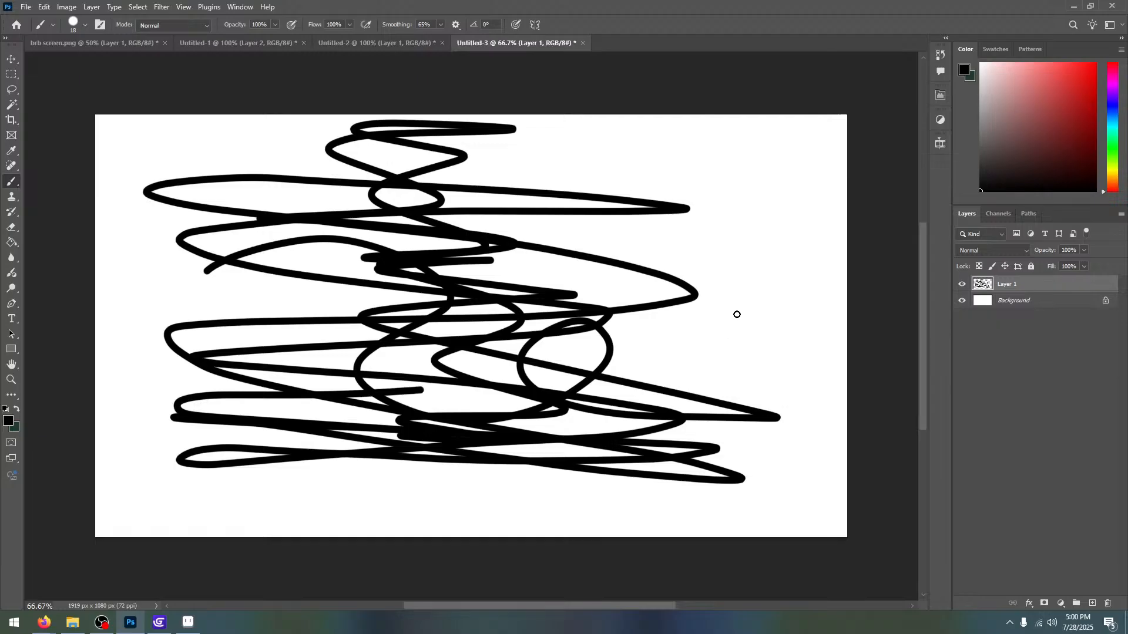
key(ctrl+z)
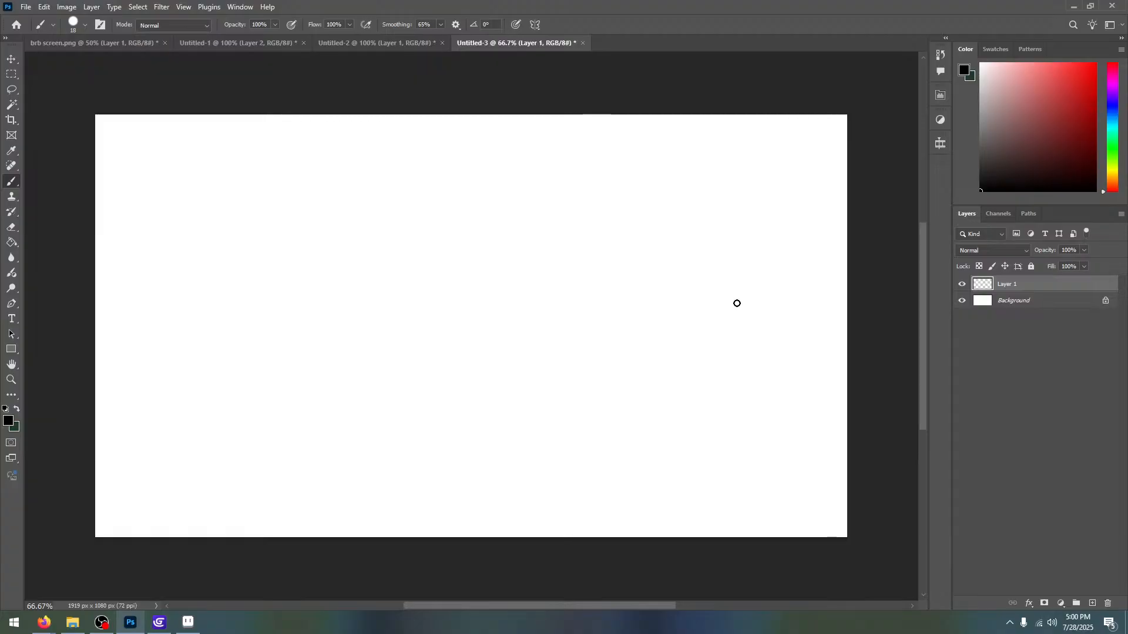
mouse_move(679, 278)
mouse_down()
mouse_move(290, 270)
mouse_move(280, 464)
mouse_move(277, 452)
mouse_up()
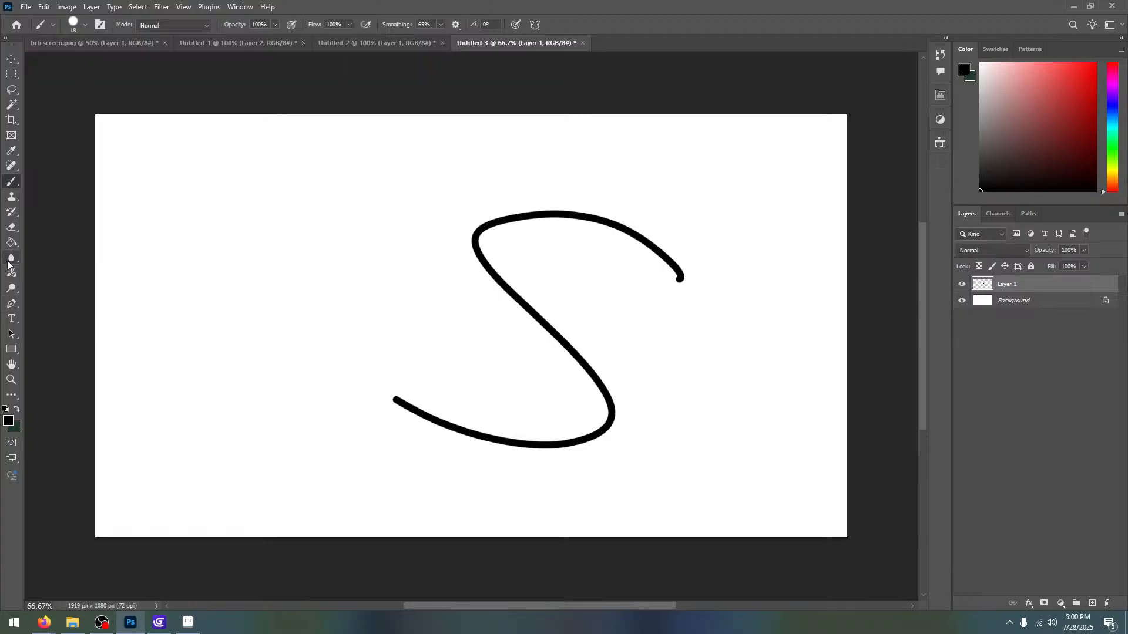
Draw a filled four-cornered Pen tool shape about 613 px wide left of the S-curve and set its layer opacity to 10%
click(11, 317)
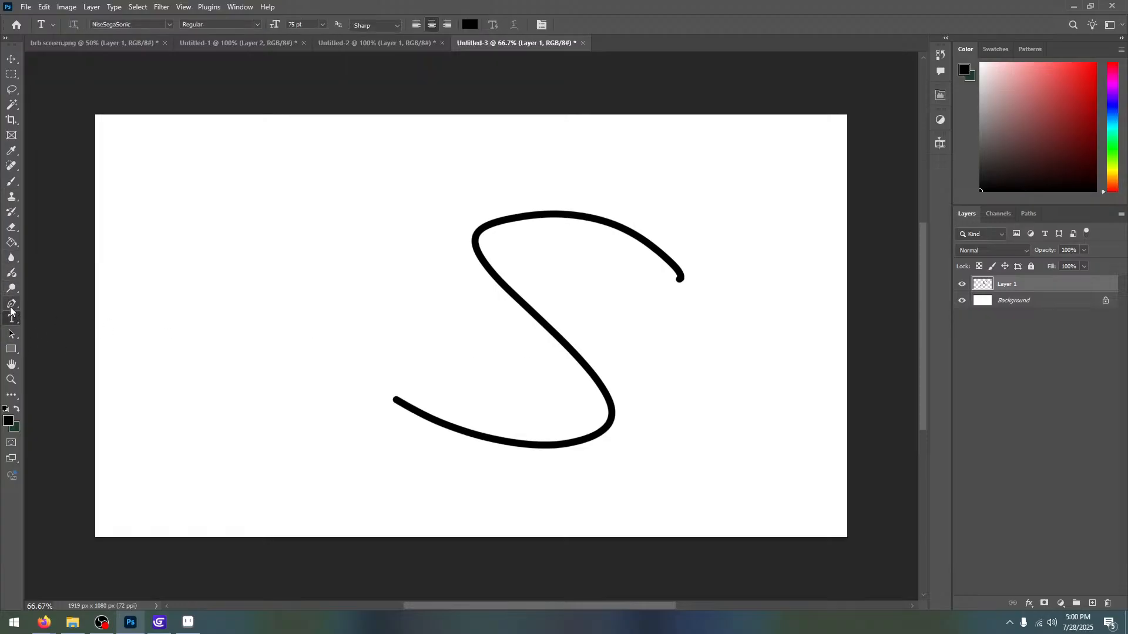
click(11, 305)
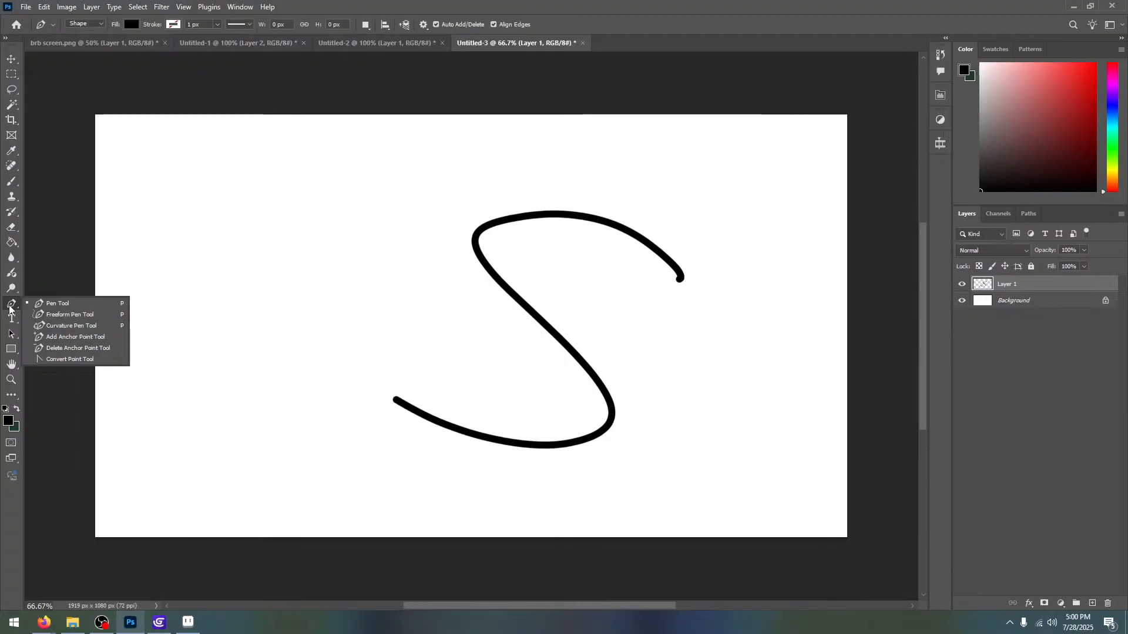
click(71, 303)
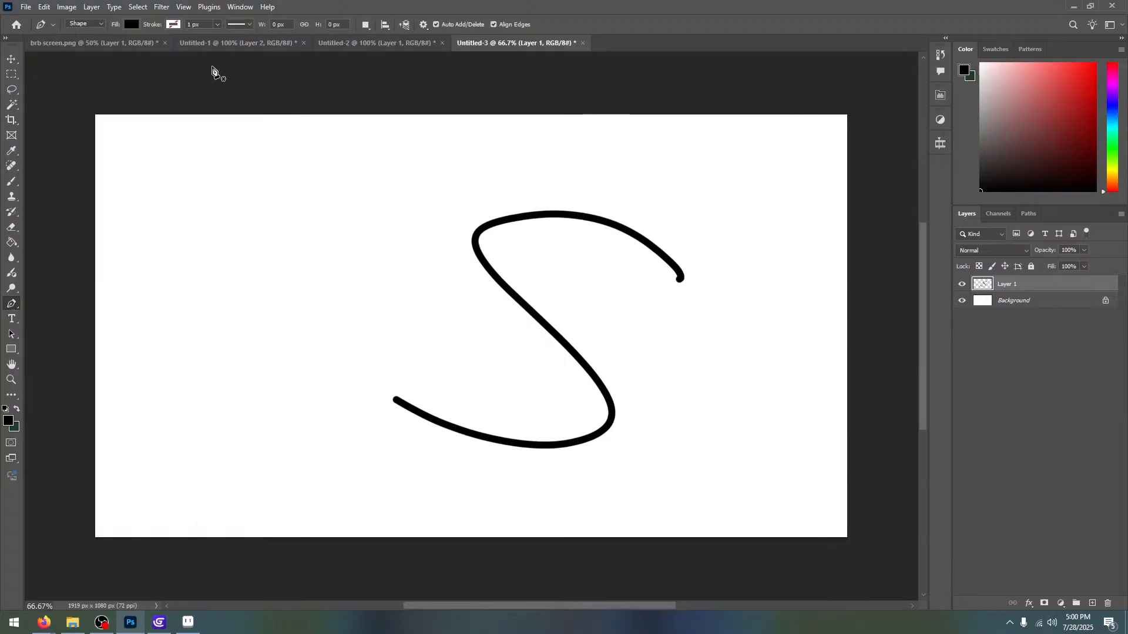
click(186, 175)
click(125, 262)
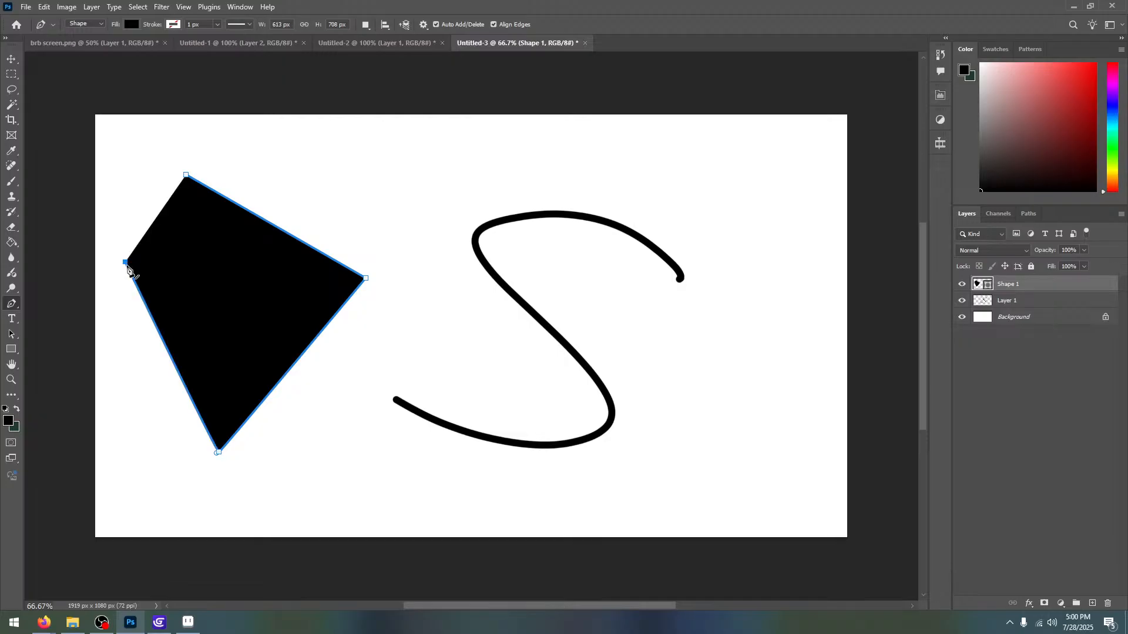
key(1)
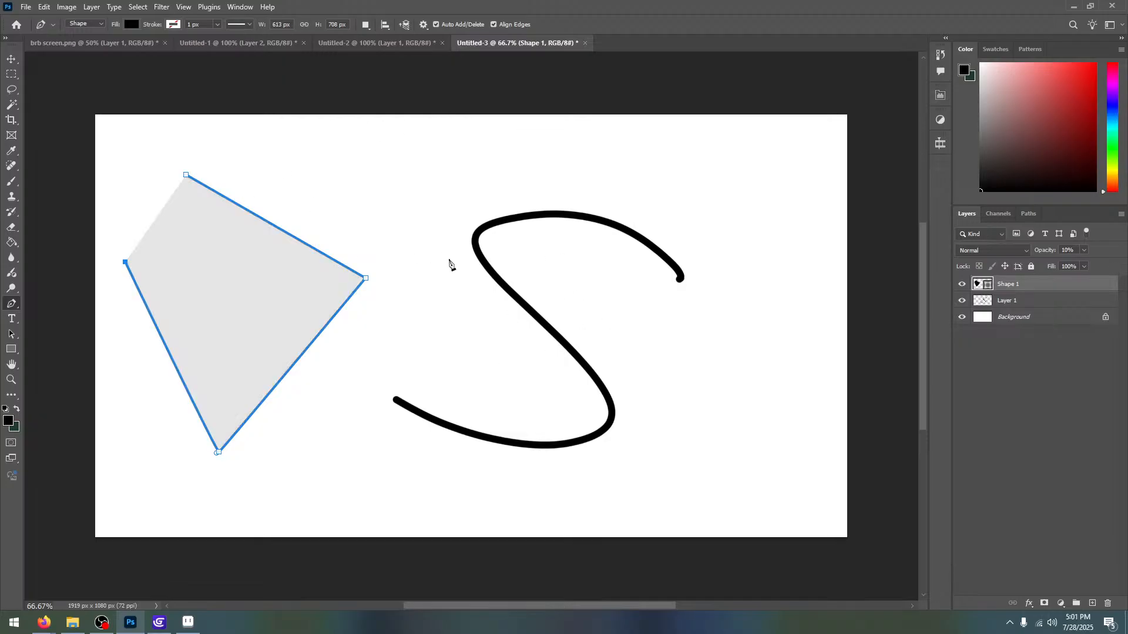
key(Escape)
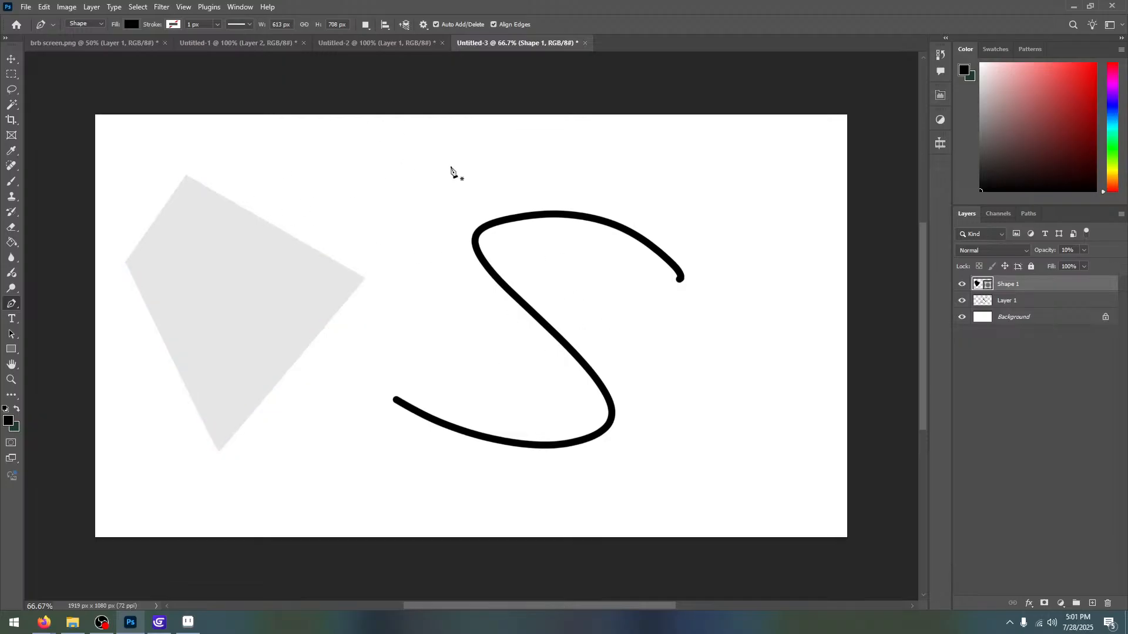
Draw a curved black Pen tool shape about 610 by 477 px and move it down over the brush-drawn S-curve
drag(556, 170, 449, 141)
drag(327, 215, 286, 292)
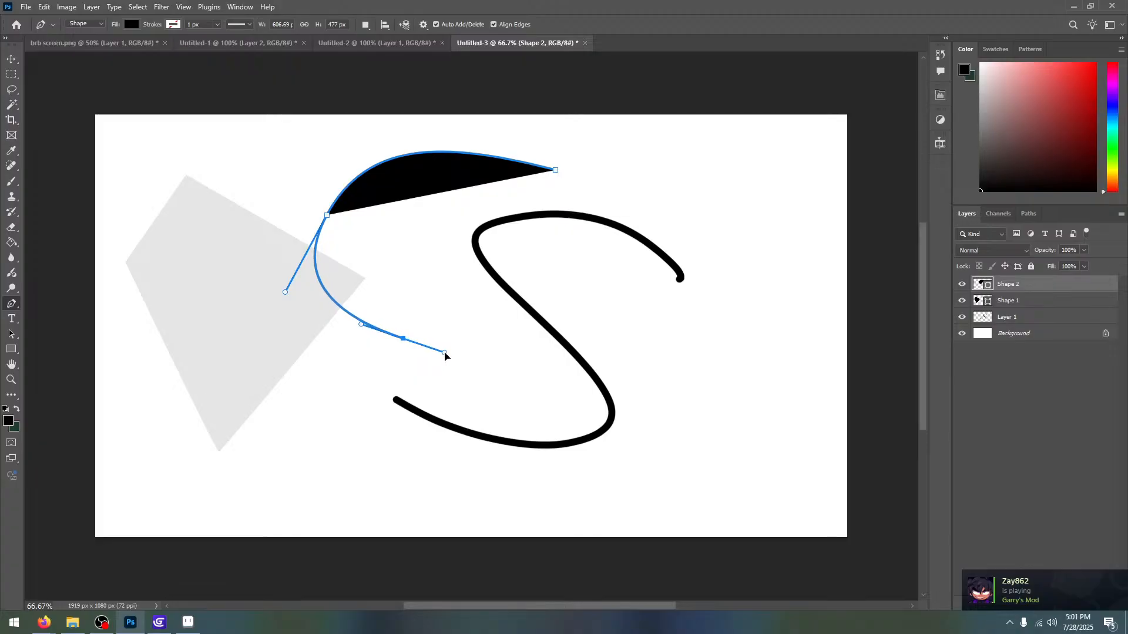
drag(403, 338, 424, 358)
key(Return)
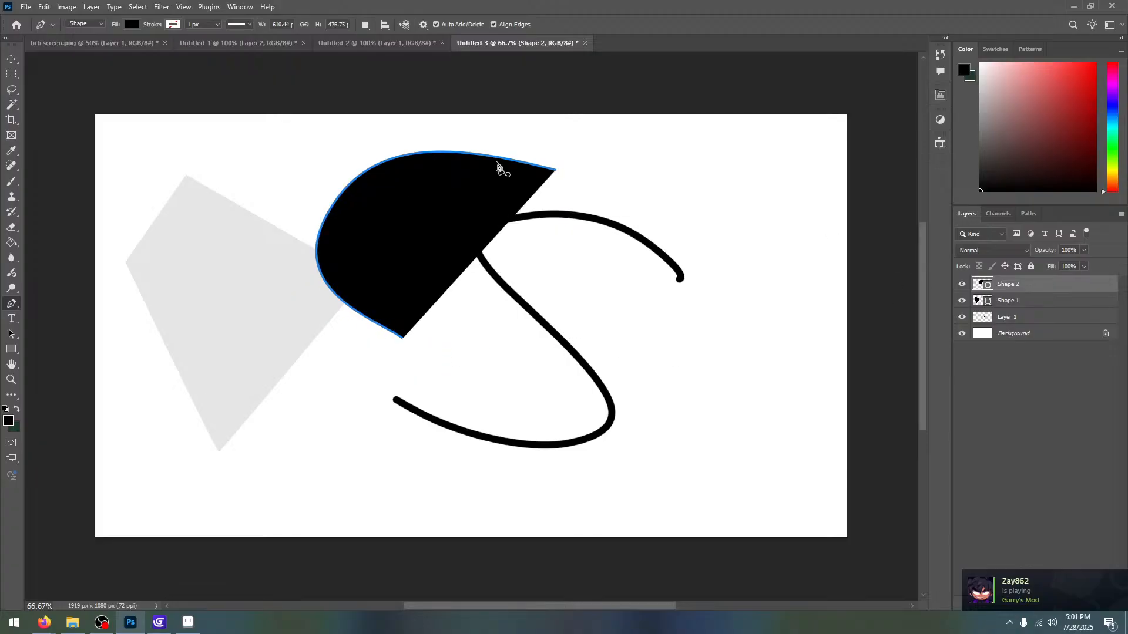
key(v)
drag(377, 256, 415, 383)
Examine the curved shape's edge up close, try scaling it to about 114%, and cancel the transform
alt+scroll(547, 338, up, 5)
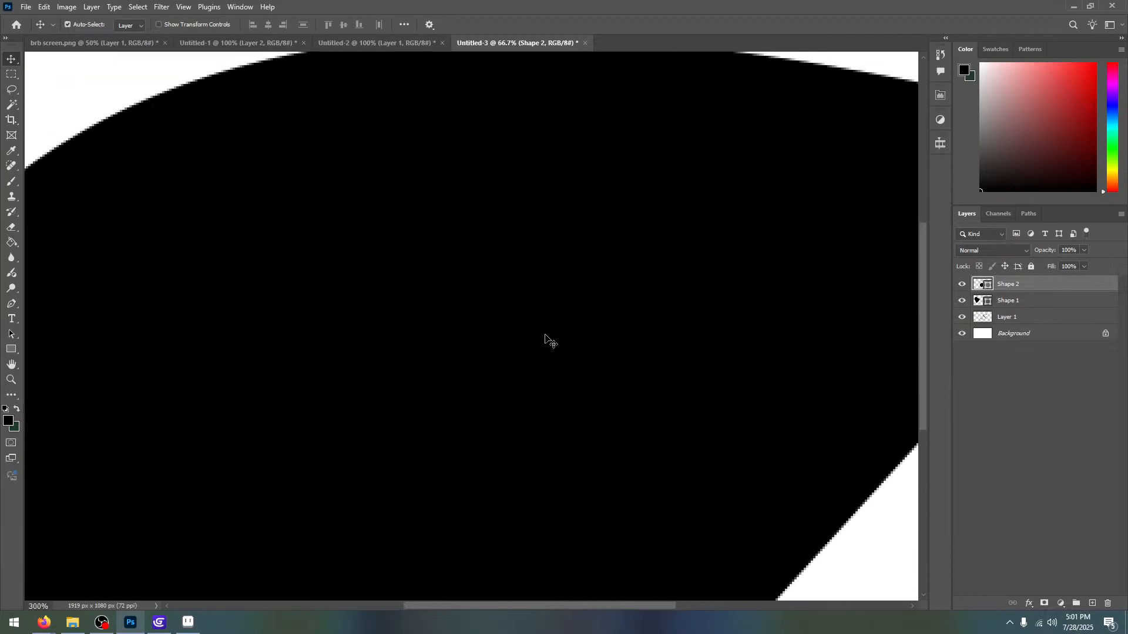
drag(546, 338, 381, 566)
scroll(474, 404, up, 3)
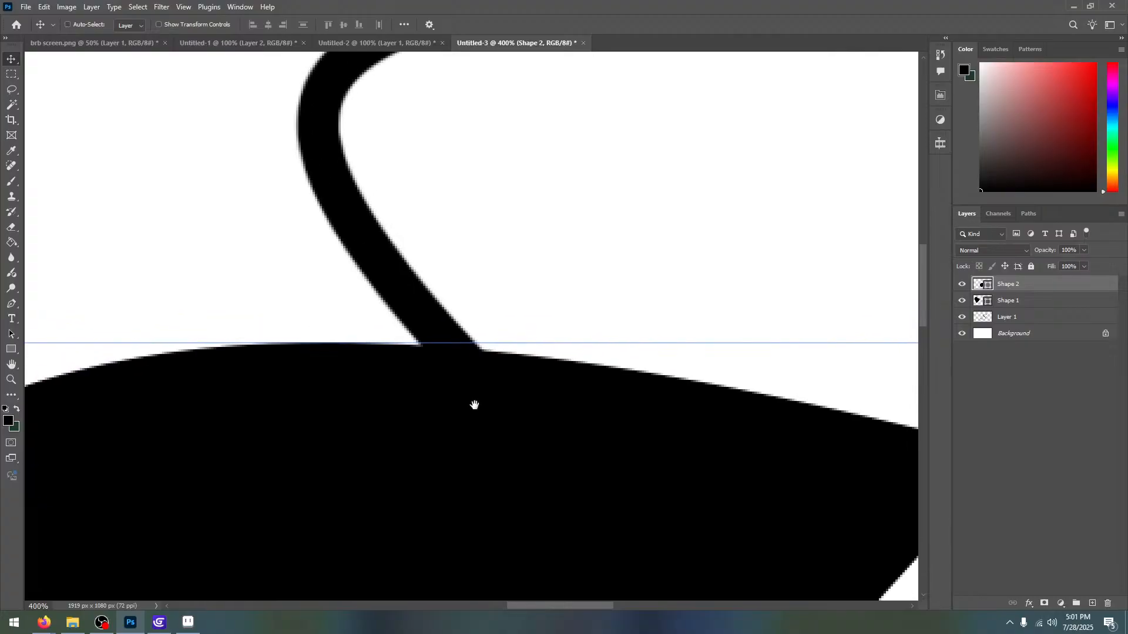
key(ctrl+t)
drag(298, 356, 299, 192)
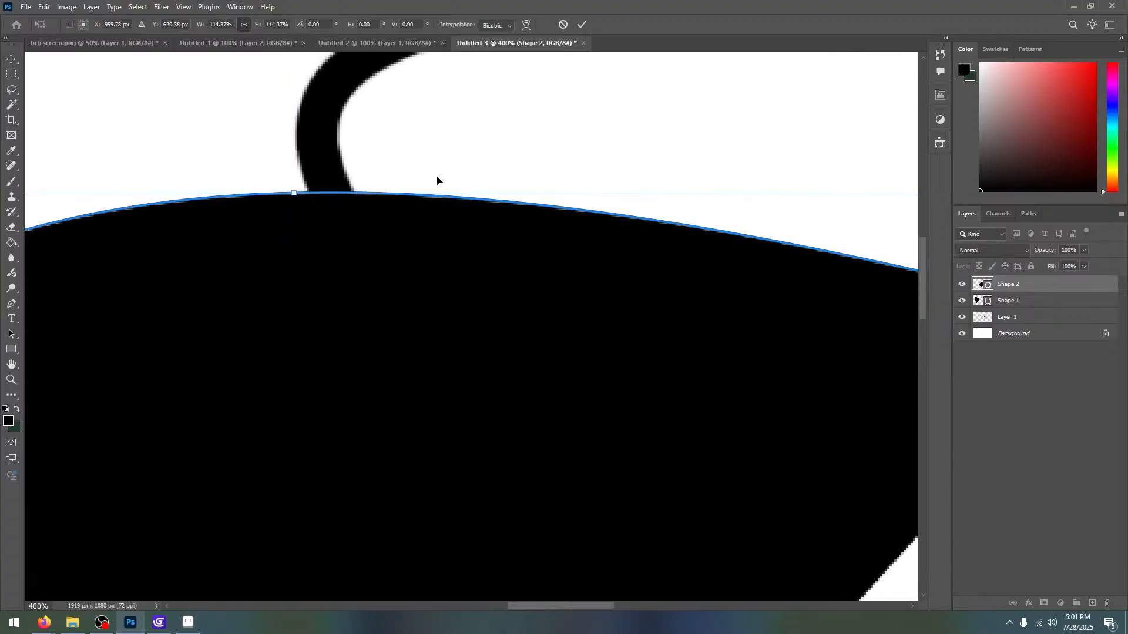
key(Escape)
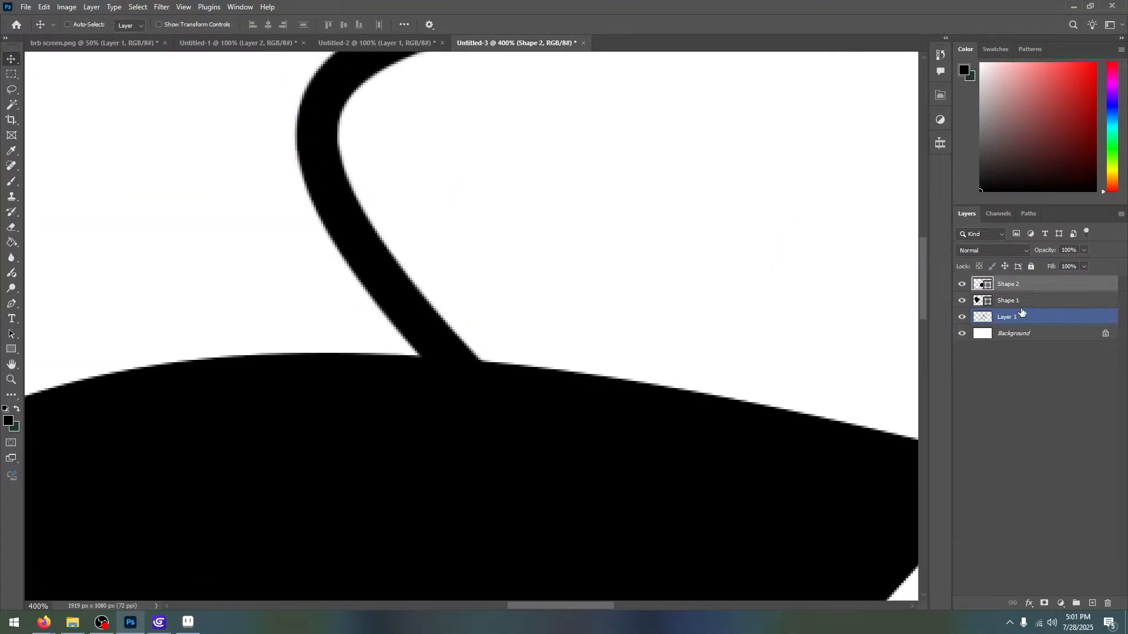
Scale the brush-drawn curve on Layer 1 to about 211% and examine the sharpness of its edges up close
click(1018, 304)
click(1026, 316)
key(ctrl+t)
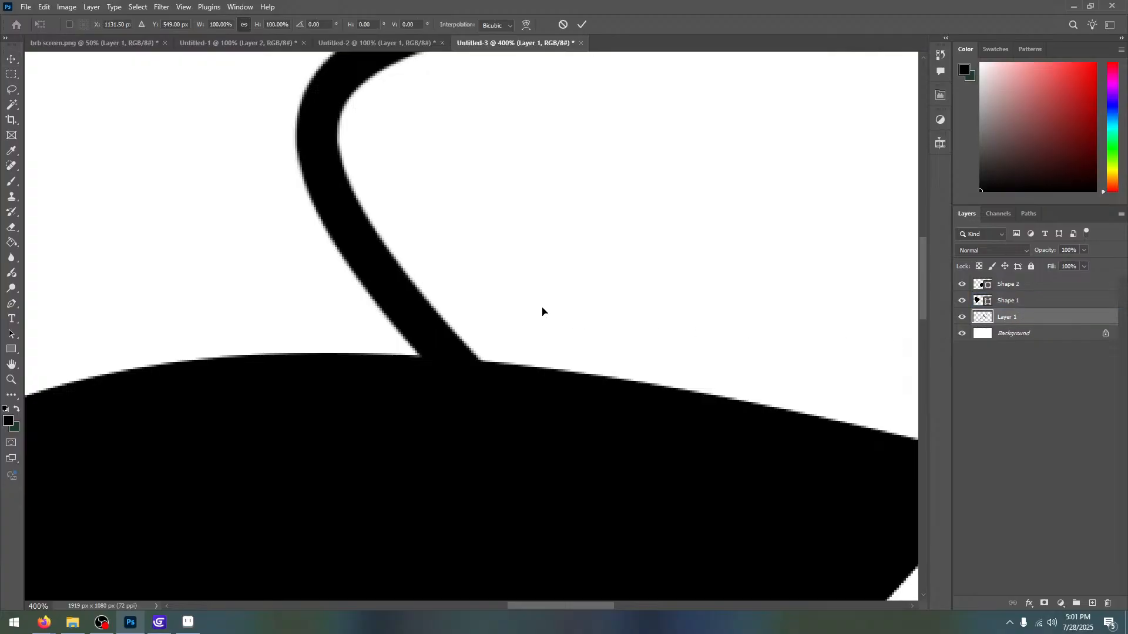
key(ctrl+0)
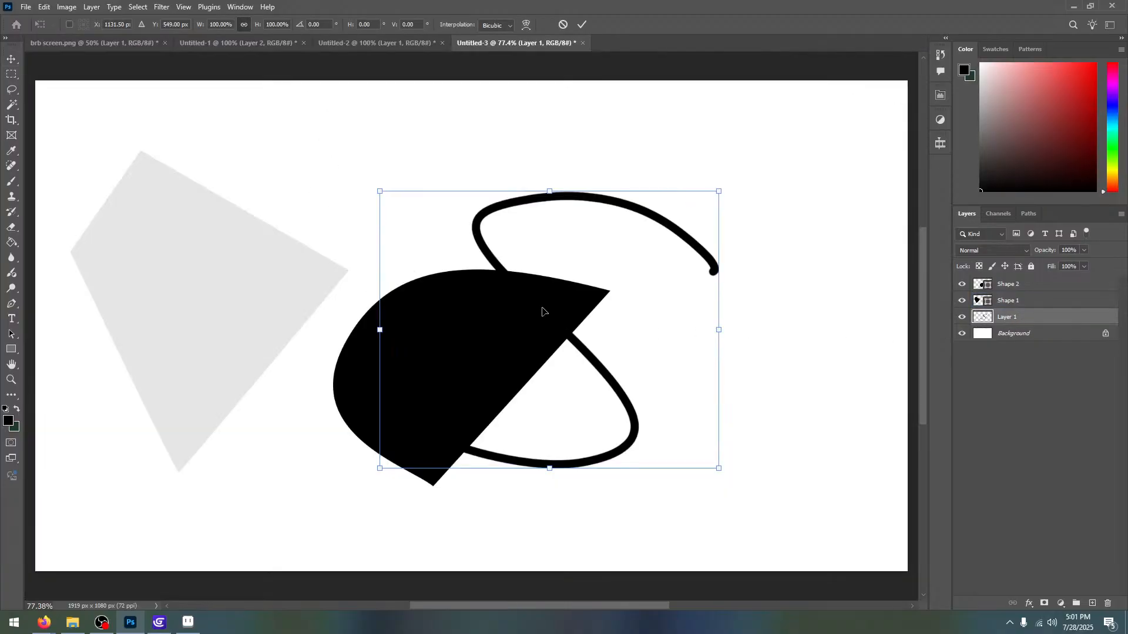
drag(381, 191, 66, 4)
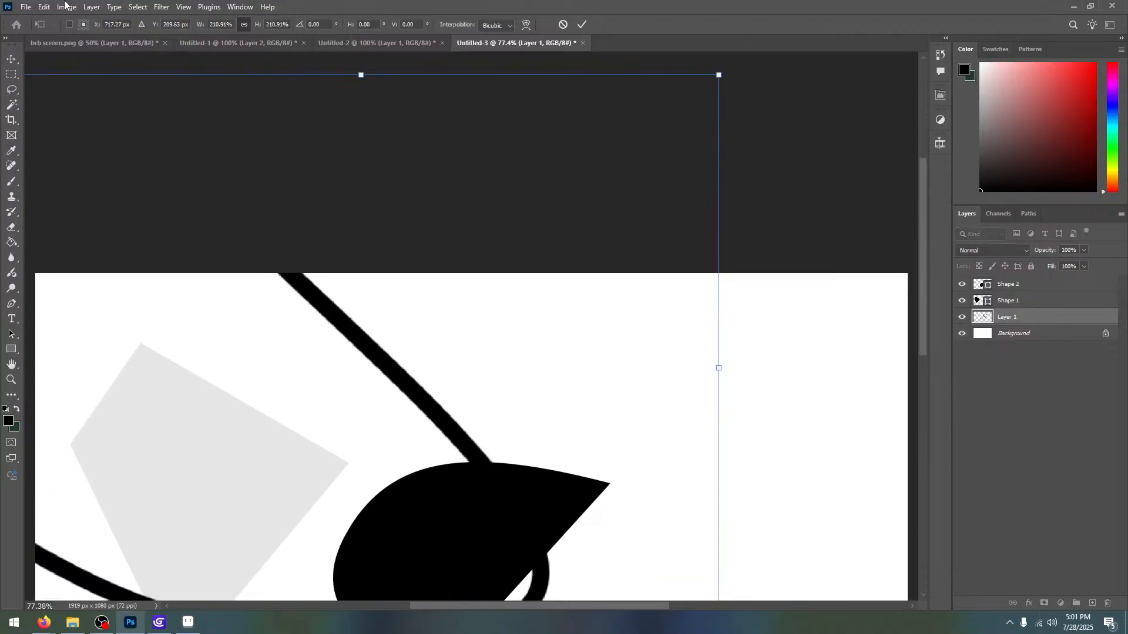
key(Return)
key(ctrl+plus)
key(ctrl+plus)
key(ctrl+plus)
key(ctrl+plus)
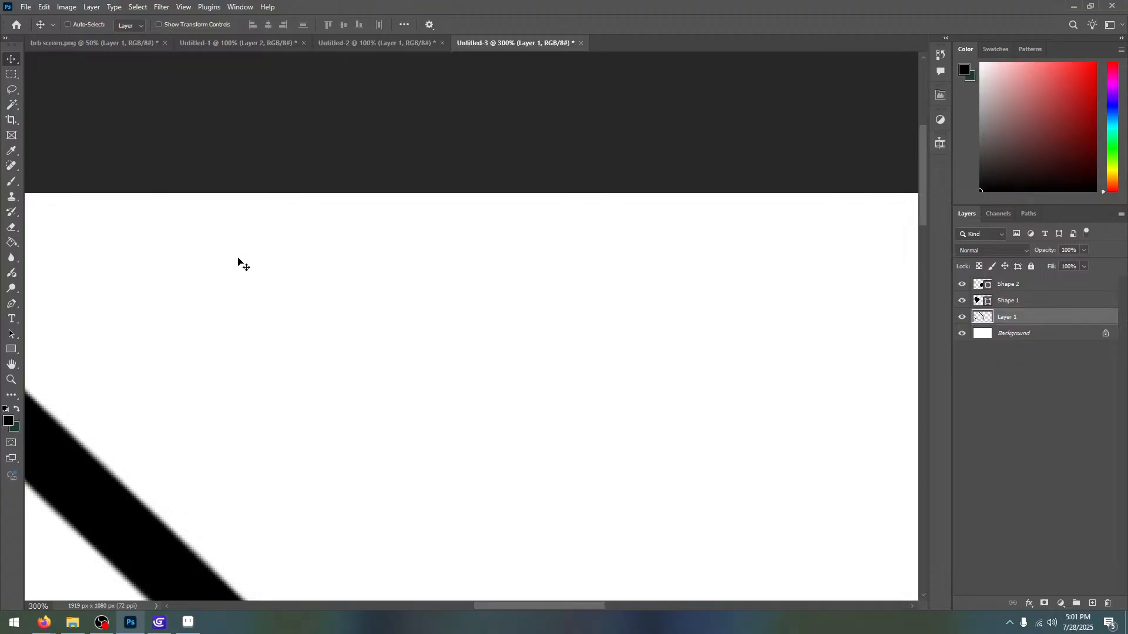
drag(196, 492, 463, 390)
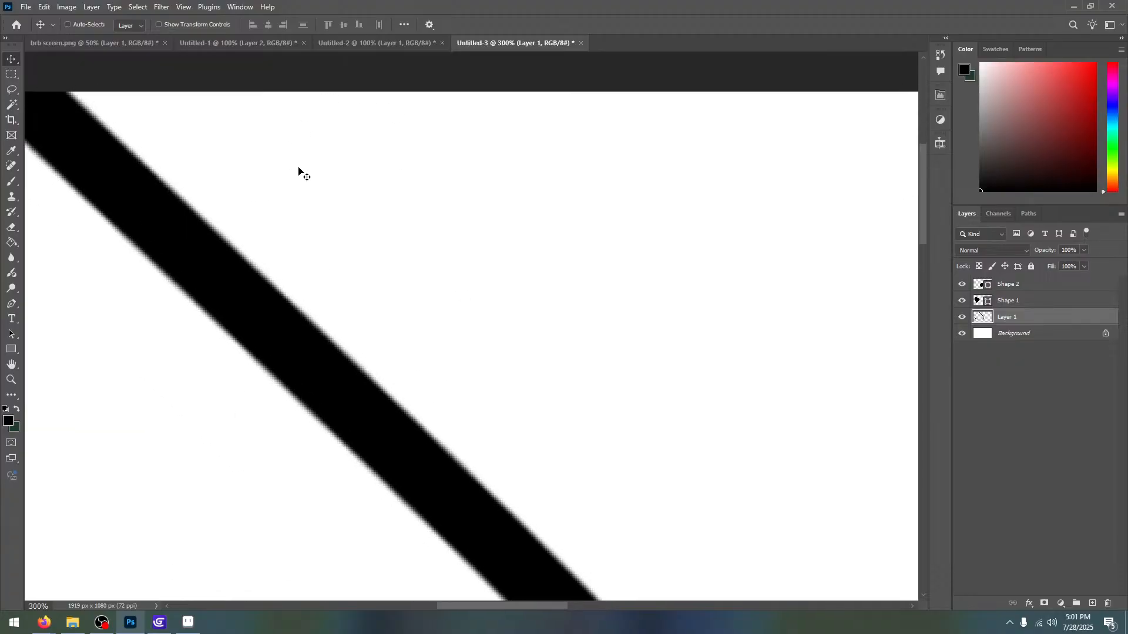
key(ctrl+0)
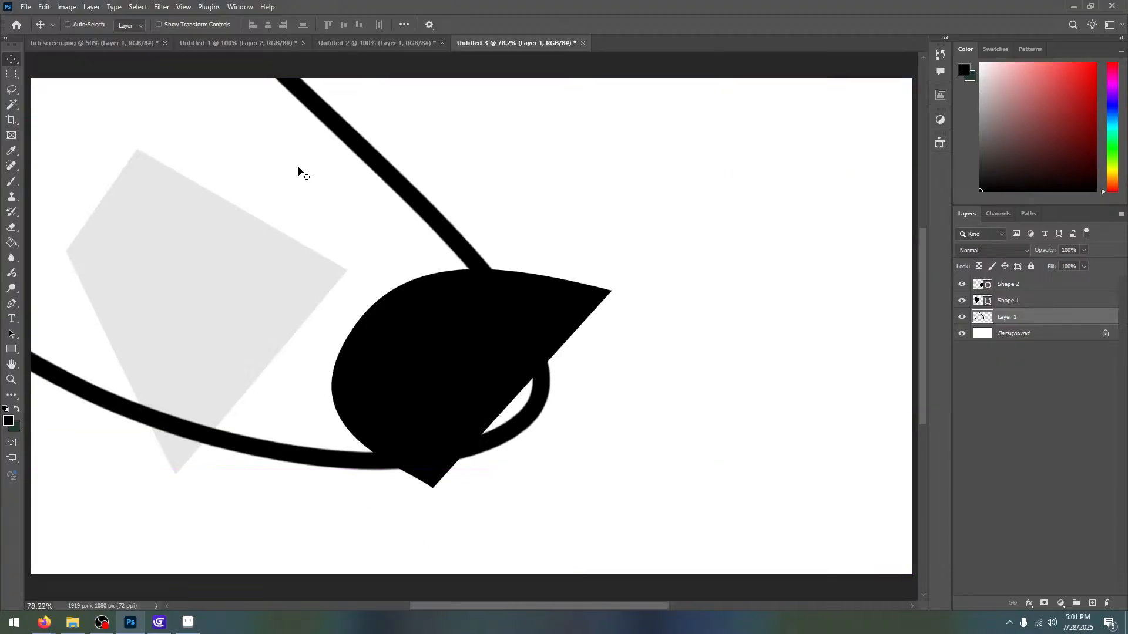
Close the Untitled-3 document without saving and switch back to GDevelop's Ring object editor
click(583, 43)
click(561, 230)
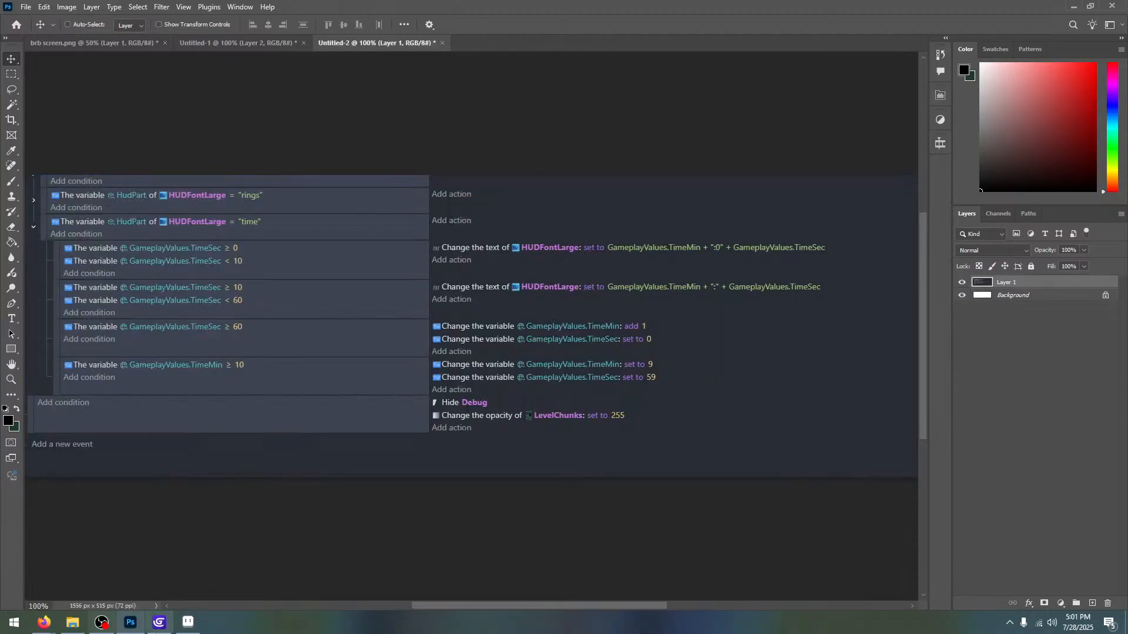
click(162, 626)
click(160, 624)
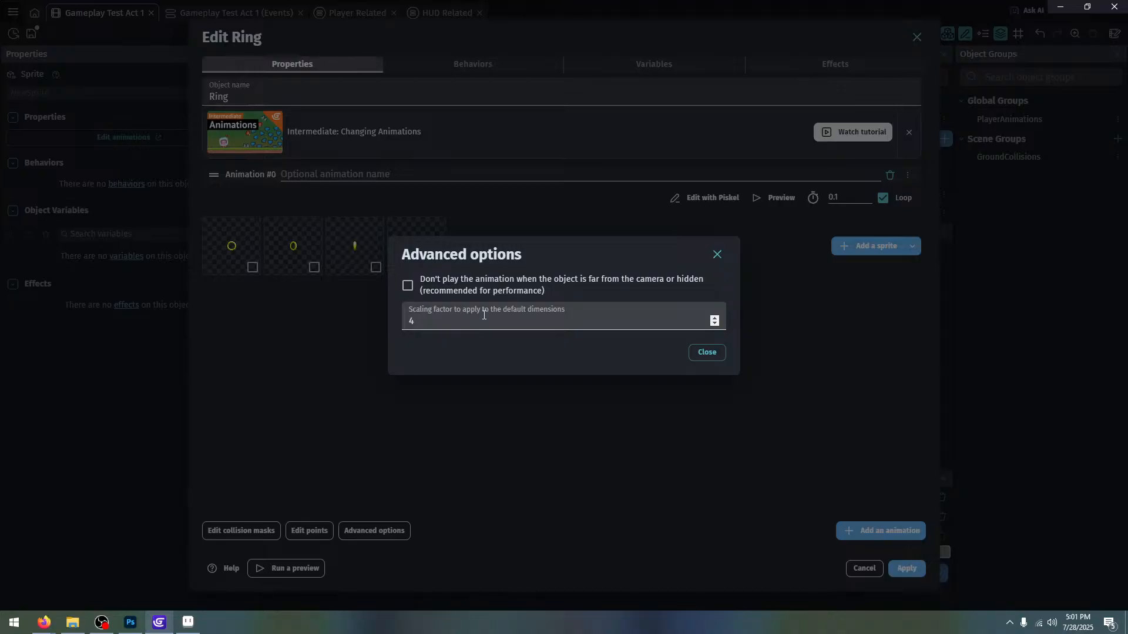
Turn the option that stops far or hidden animations on and back off, close the advanced options, and preview the Ring animation
click(449, 290)
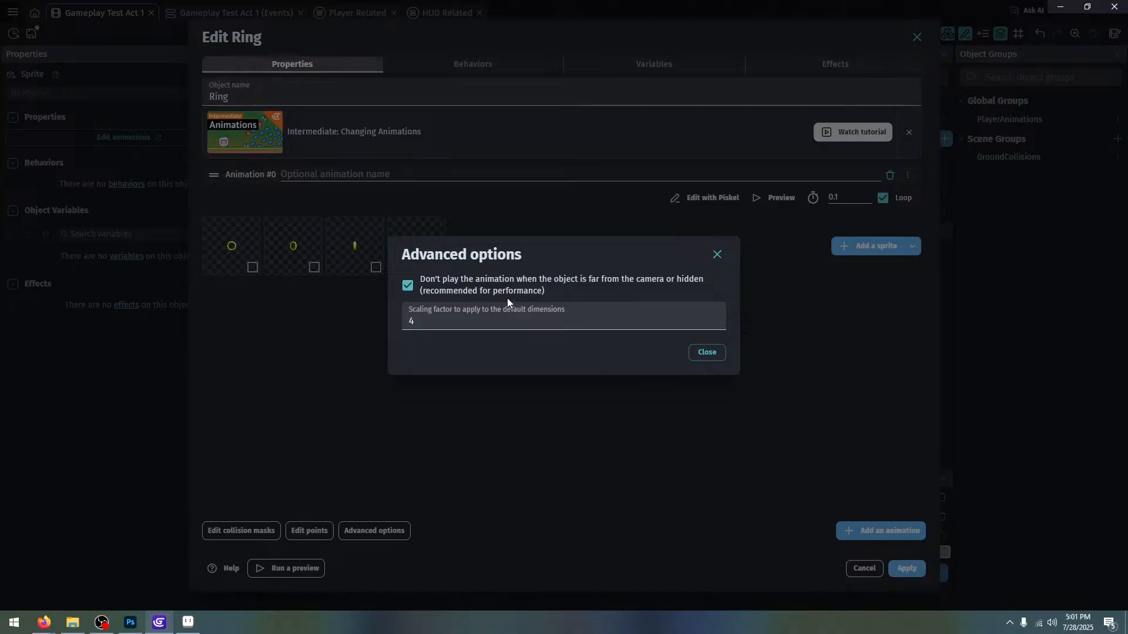
click(474, 290)
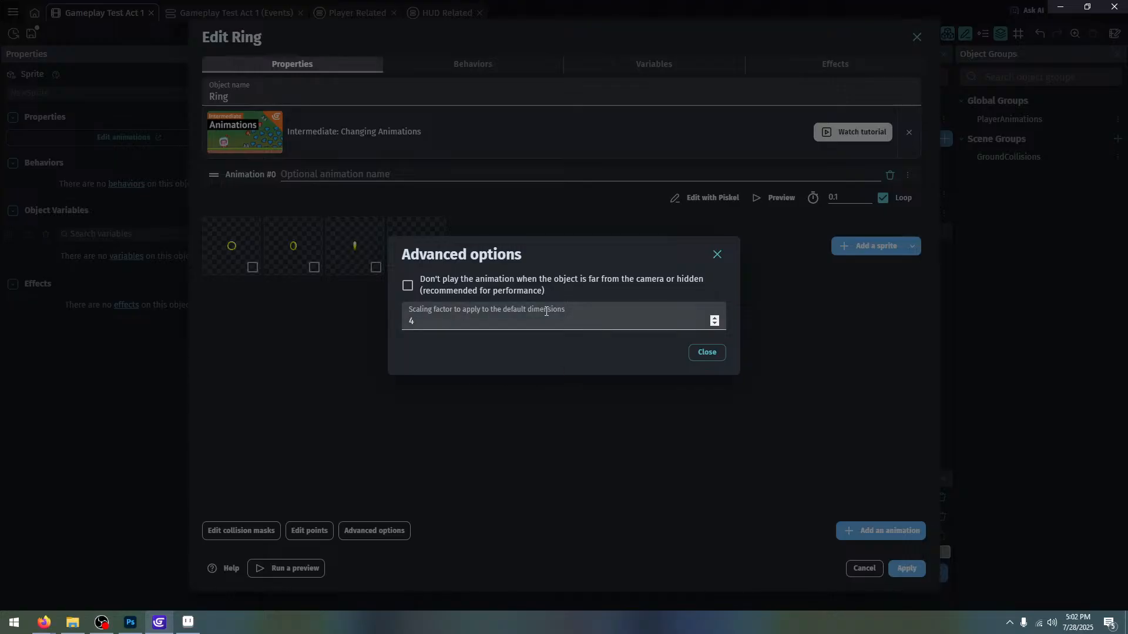
click(705, 353)
click(774, 198)
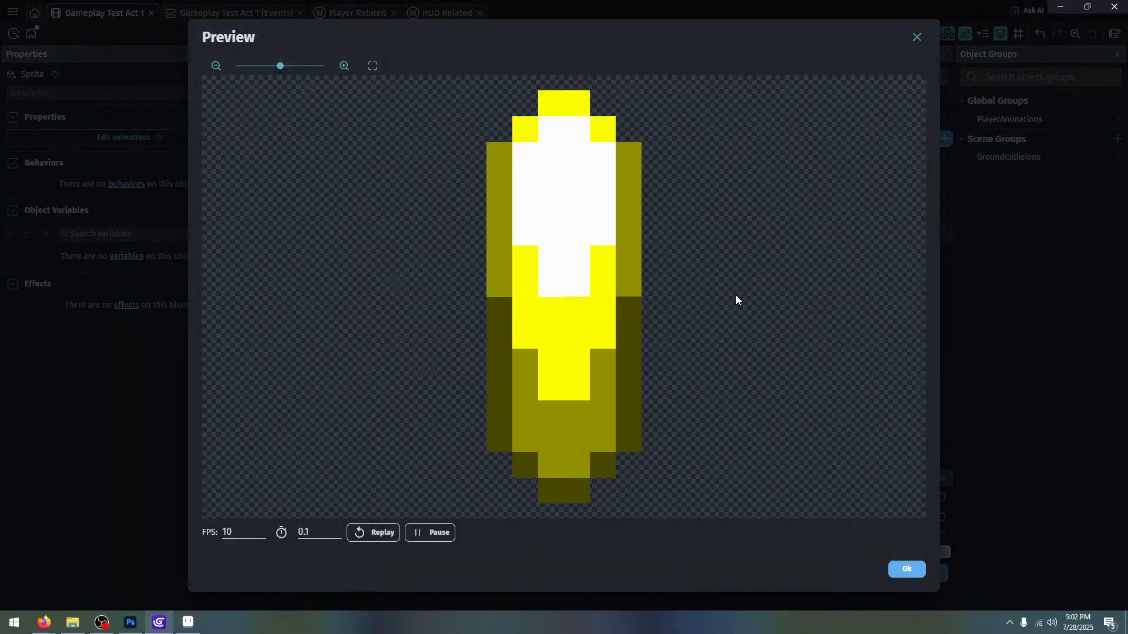
Close the preview, add a second animation to the Ring object, and name the first animation Normal
click(899, 569)
click(870, 528)
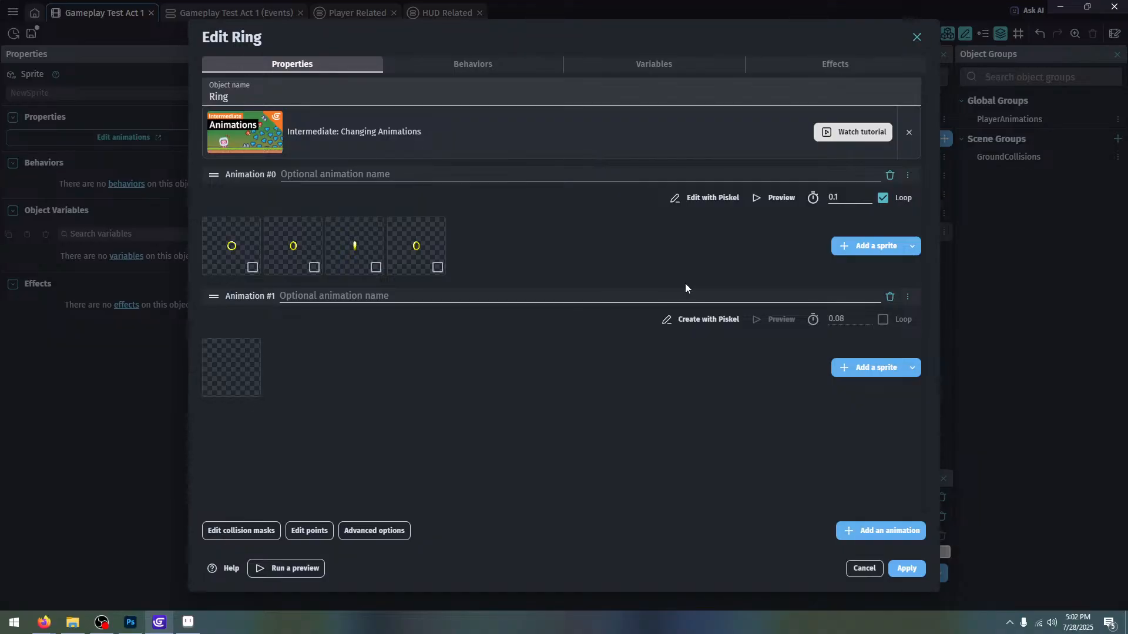
click(356, 302)
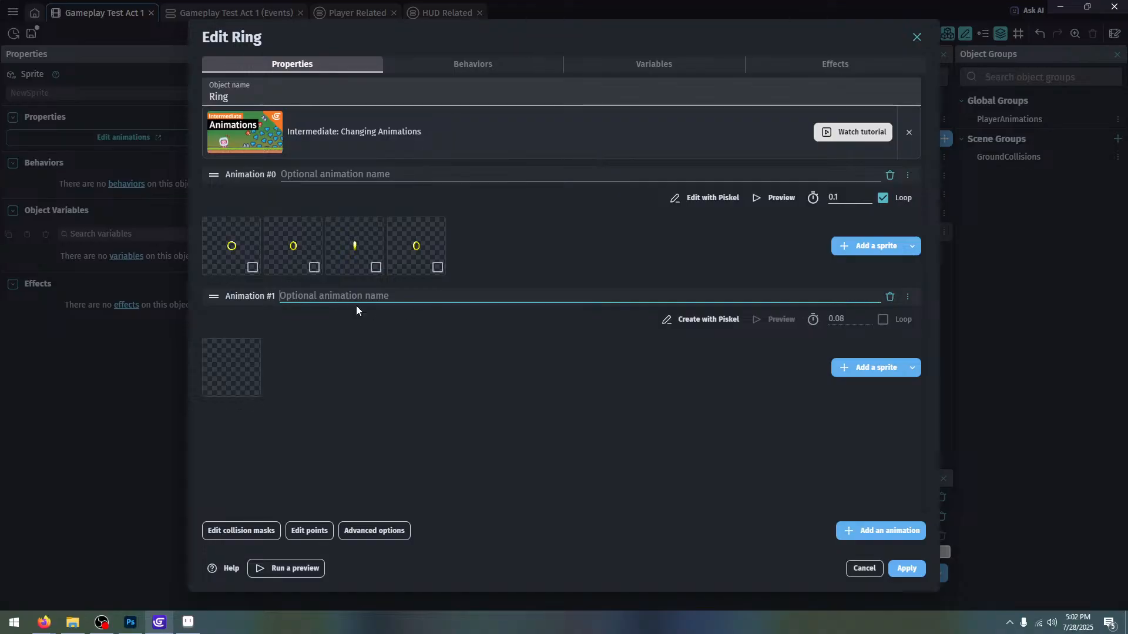
click(687, 175)
text(No)
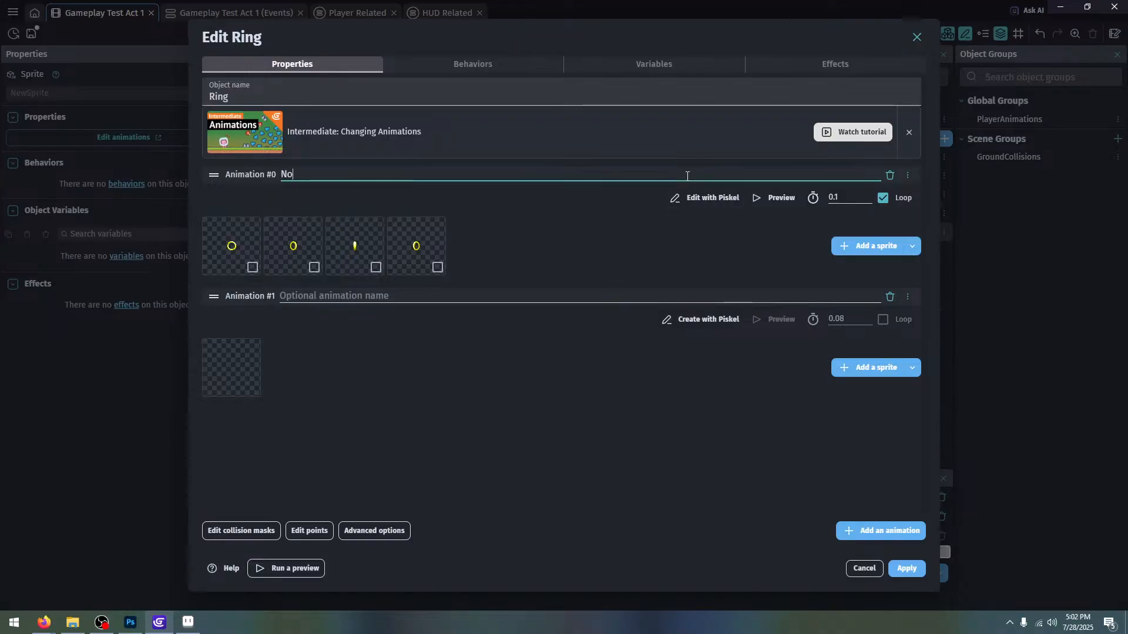
text(e)
key(BackSpace)
text(ormal)
Add the sprites NormalRing_5 through NormalRing_8 to the Ring's second animation
click(862, 377)
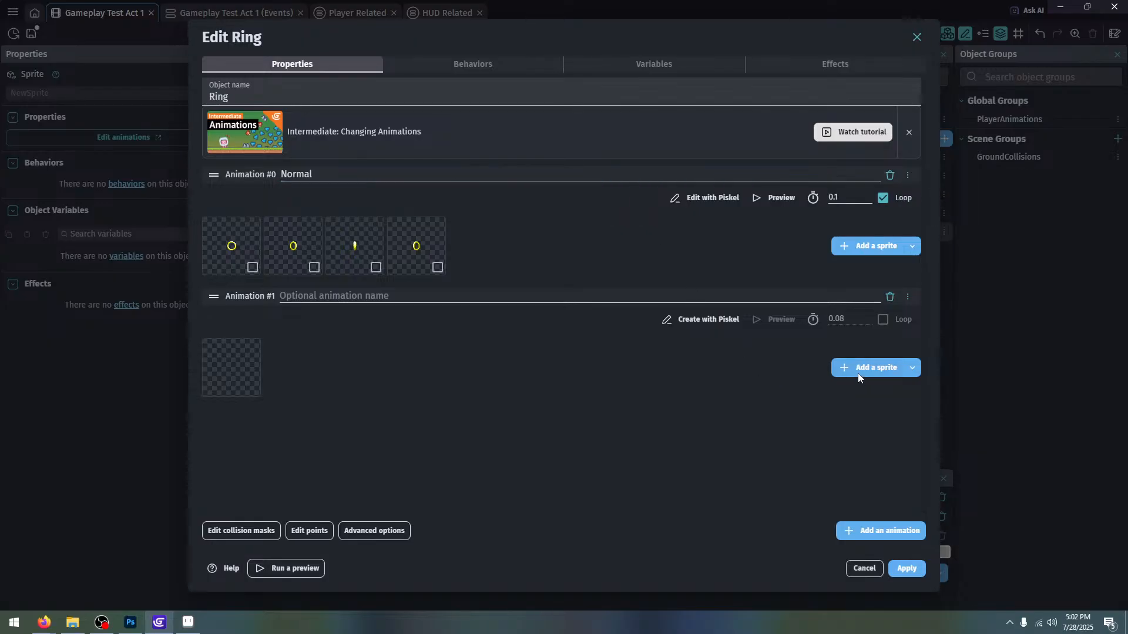
click(859, 373)
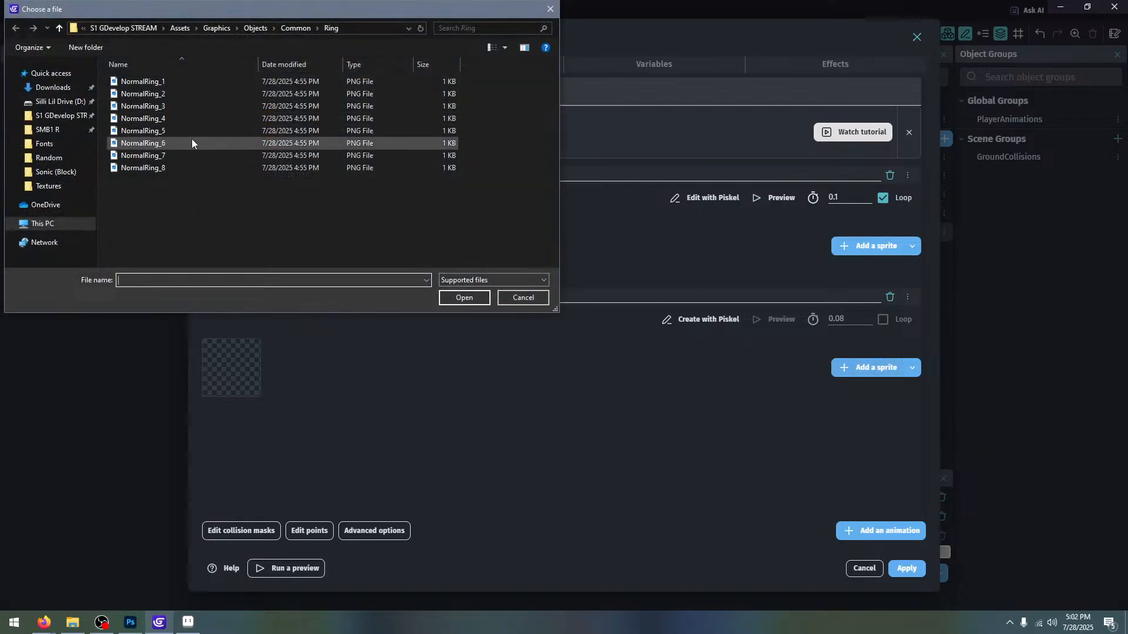
click(192, 130)
shift+click(190, 167)
click(464, 297)
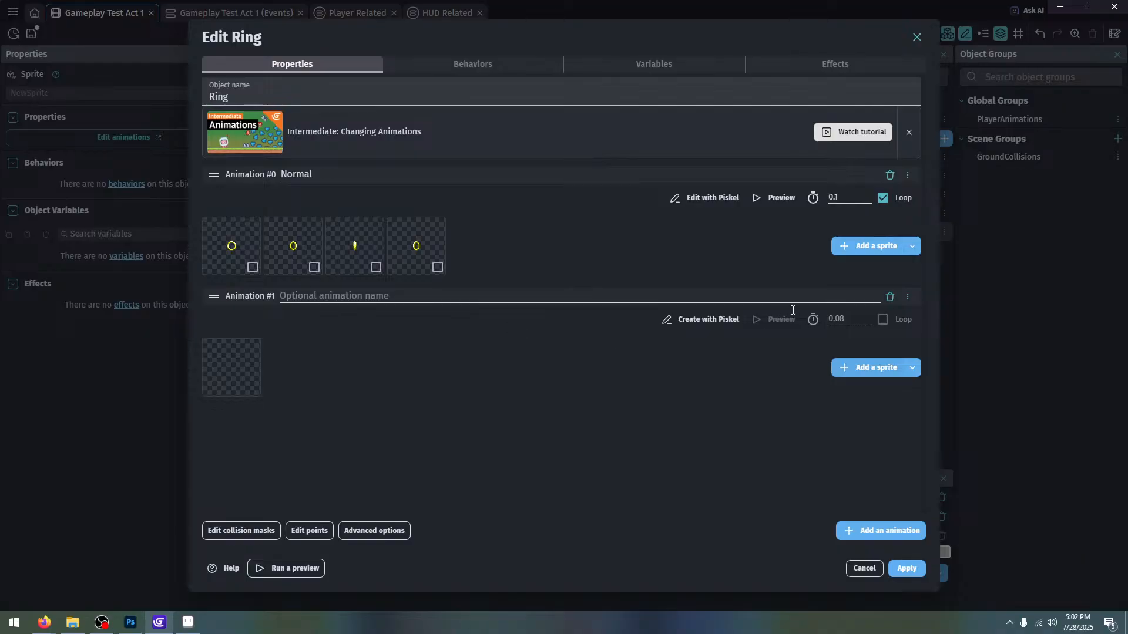
Preview the second Ring animation, set its speed to 14 FPS, and name it Collected
click(764, 320)
double_click(246, 532)
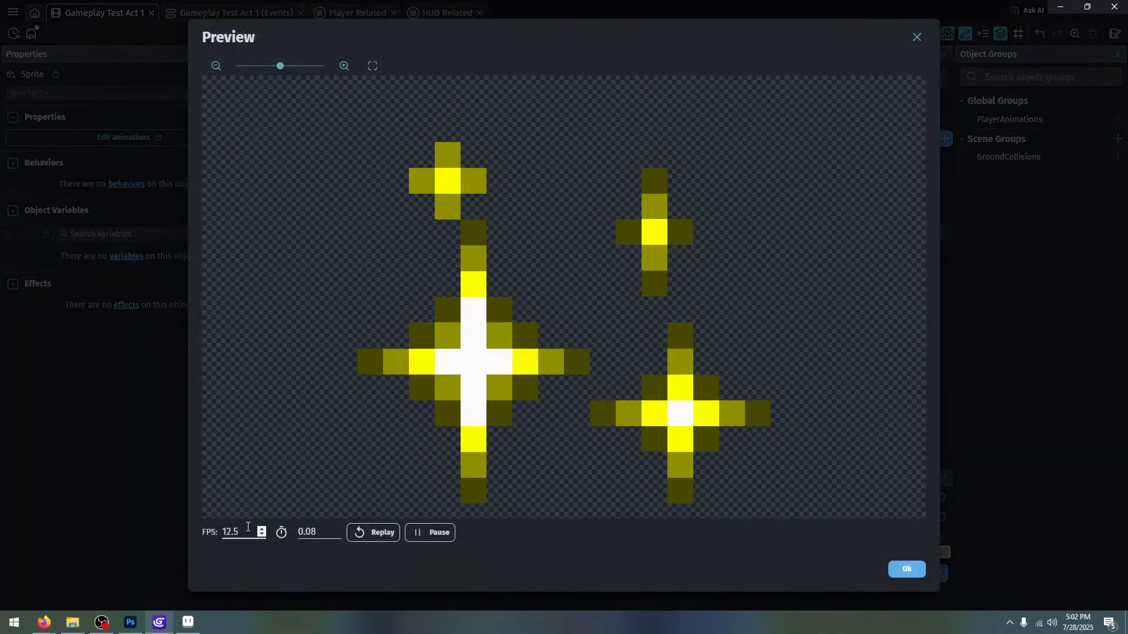
text(14)
click(906, 569)
click(381, 296)
text(Coll)
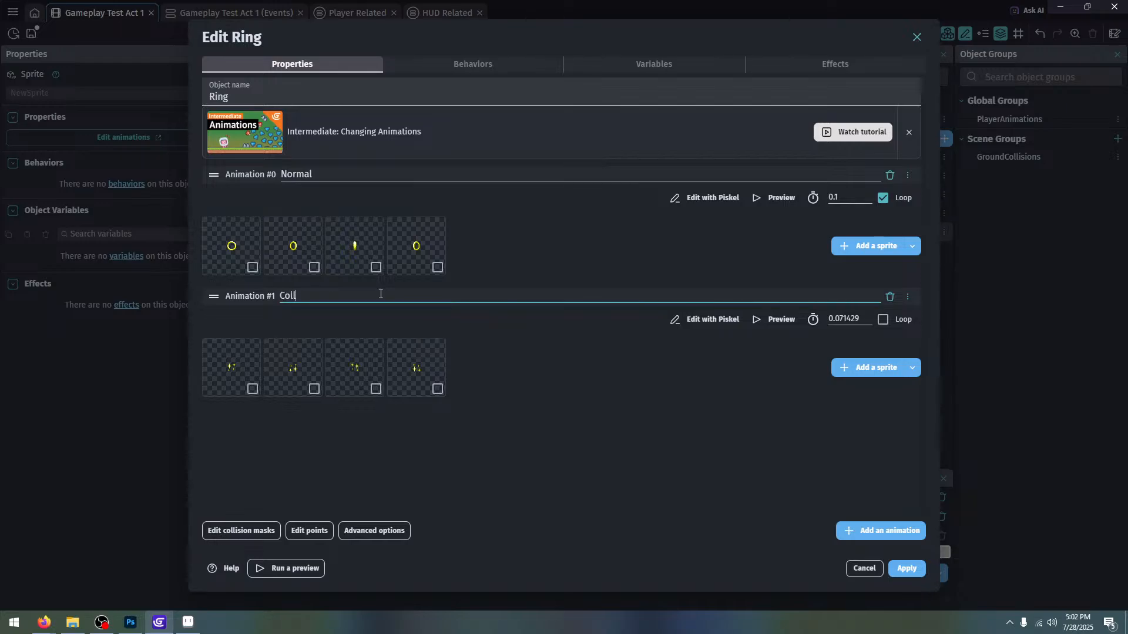
text(ected)
click(602, 436)
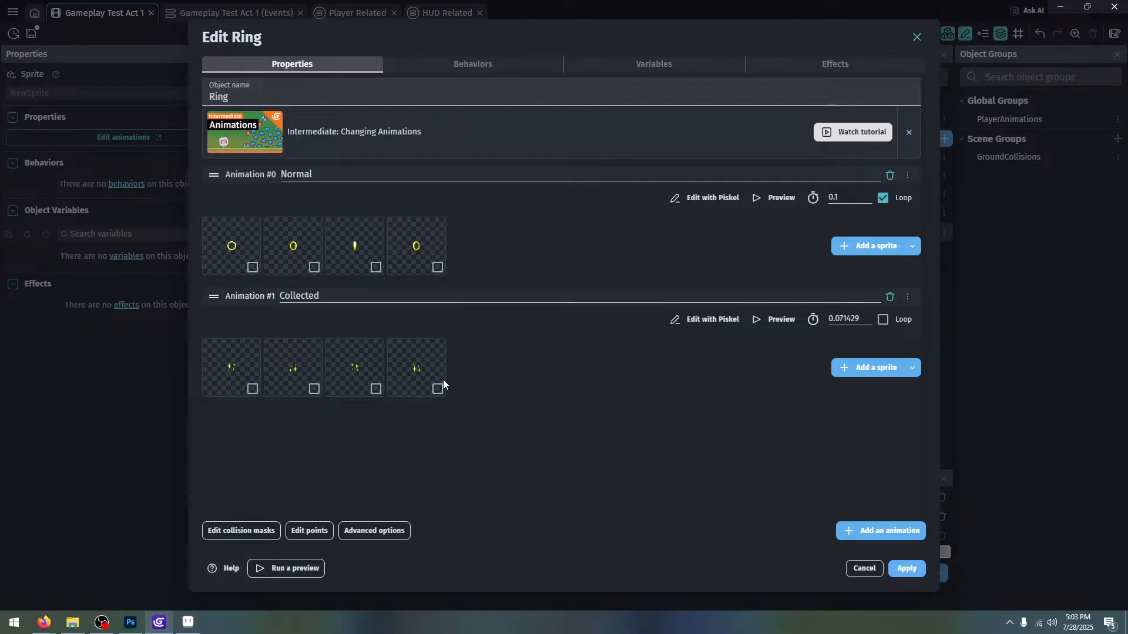
Apply the Ring object changes and add an empty event at the end of the Player Related events
click(908, 570)
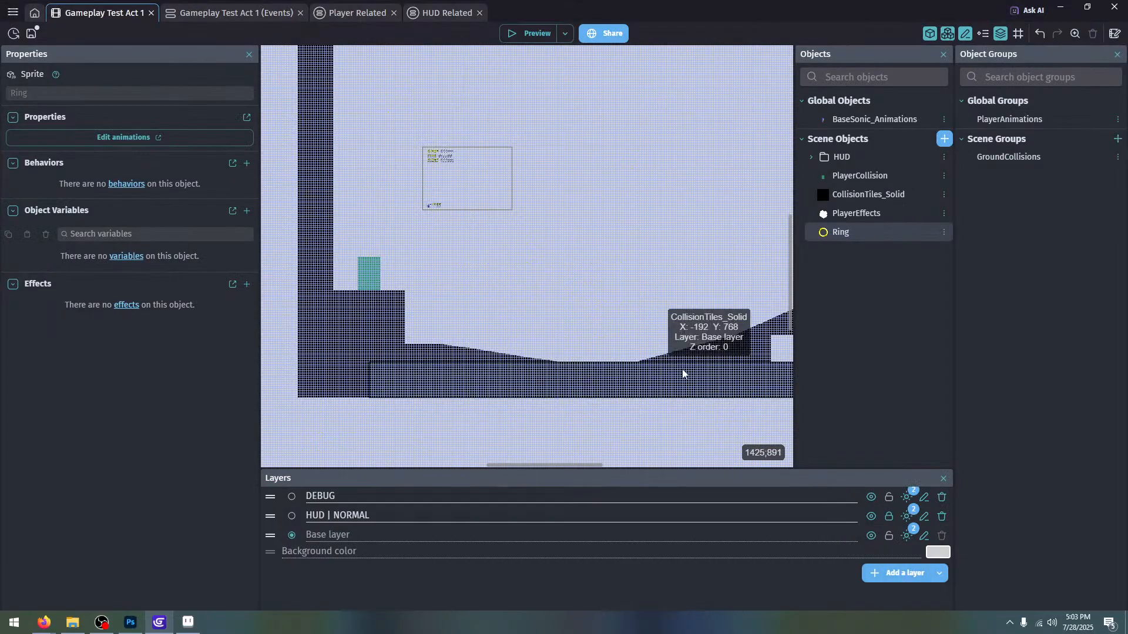
scroll(428, 242, down, 3)
middle_drag(438, 234, 558, 233)
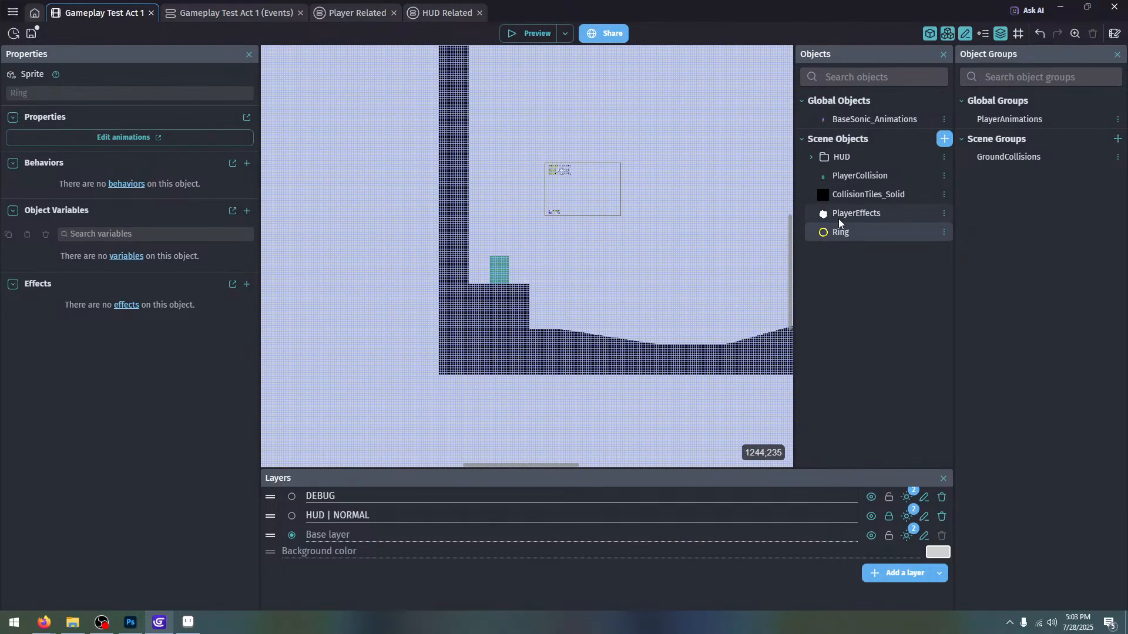
click(369, 15)
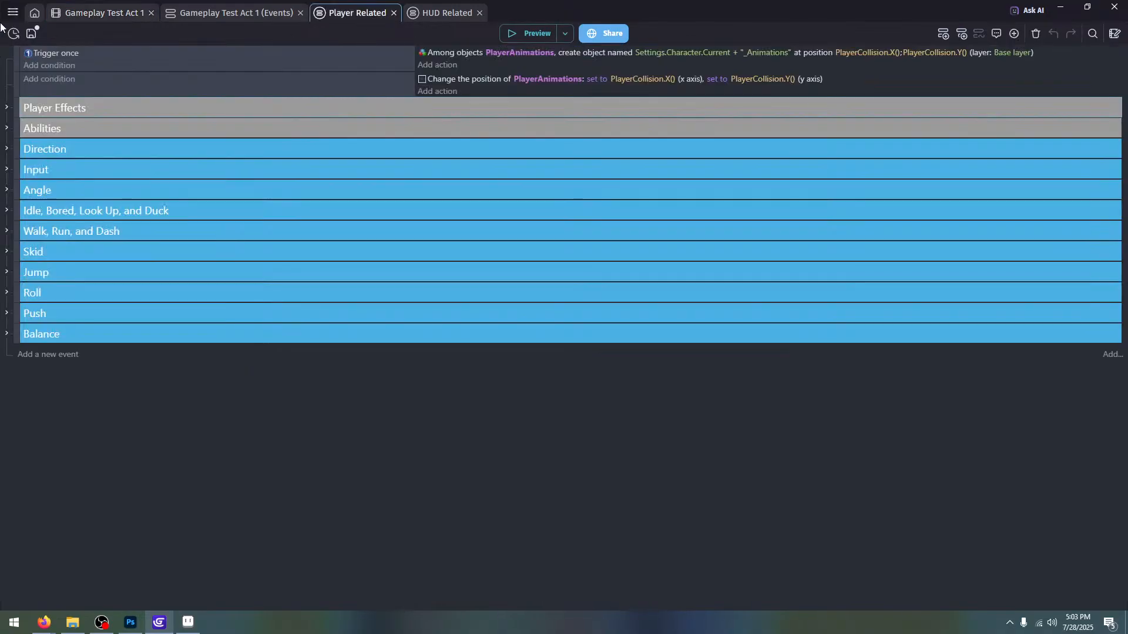
click(49, 355)
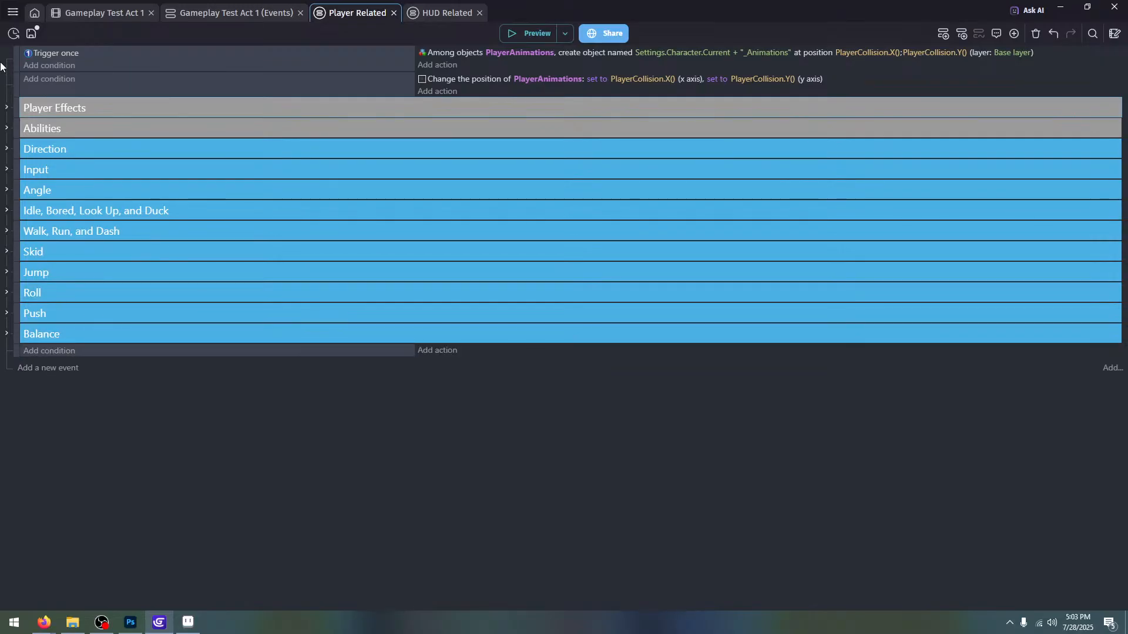
Rename the Player Related external events to Common Gameplay Related
click(12, 11)
click(174, 288)
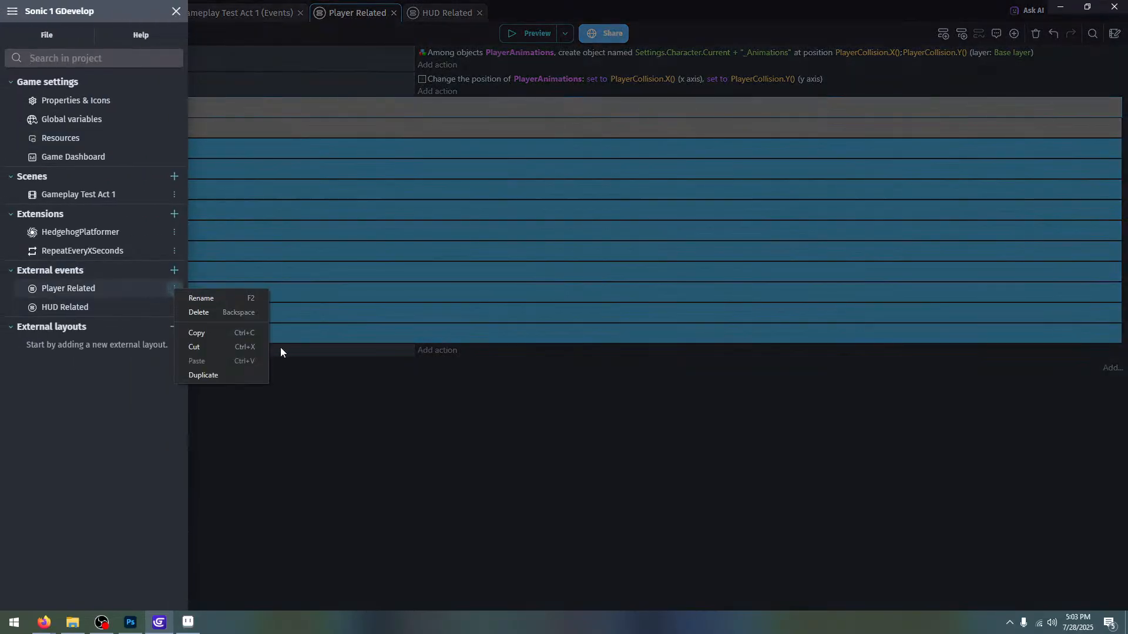
click(225, 297)
click(63, 289)
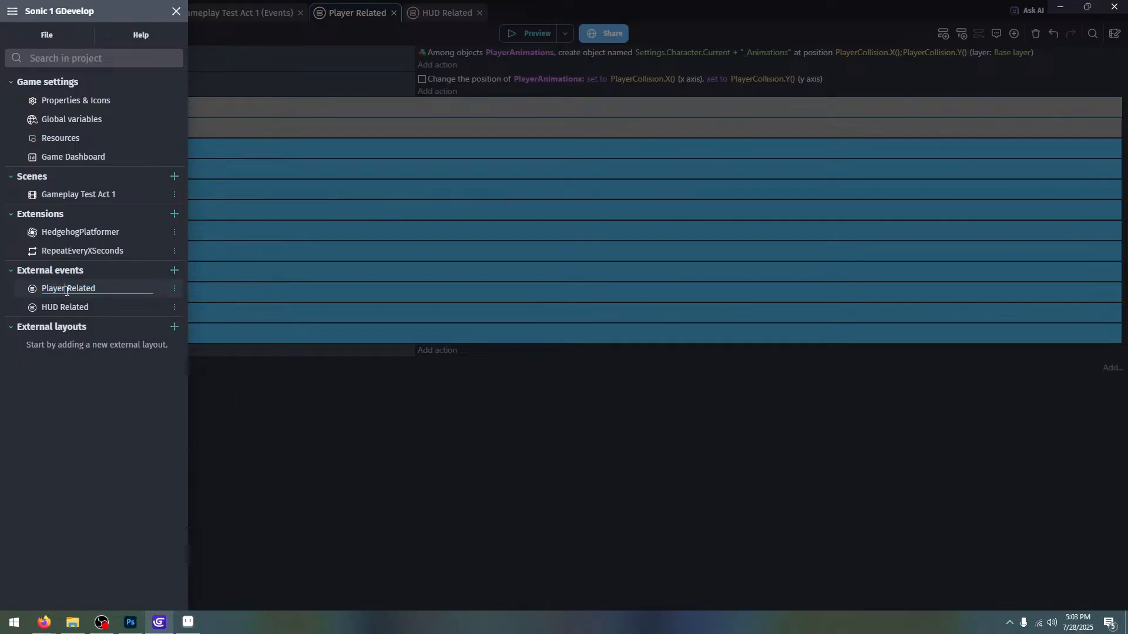
key(BackSpace)
key(BackSpace)
key(BackSpace)
key(BackSpace)
key(BackSpace)
key(BackSpace)
text(Common G)
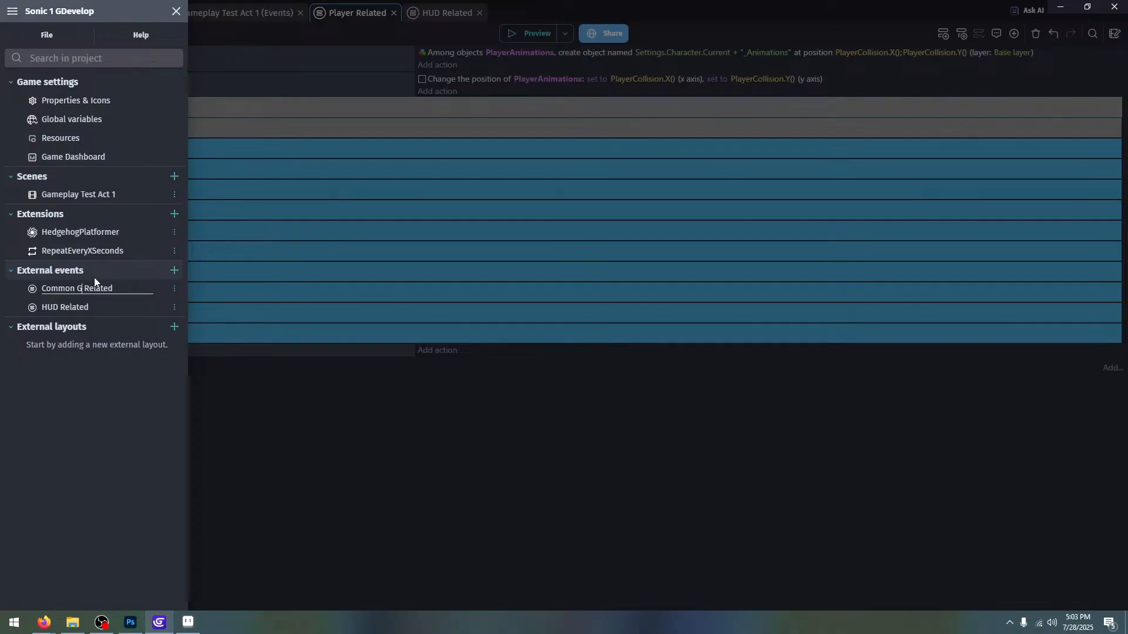
text(ameplay)
key(Return)
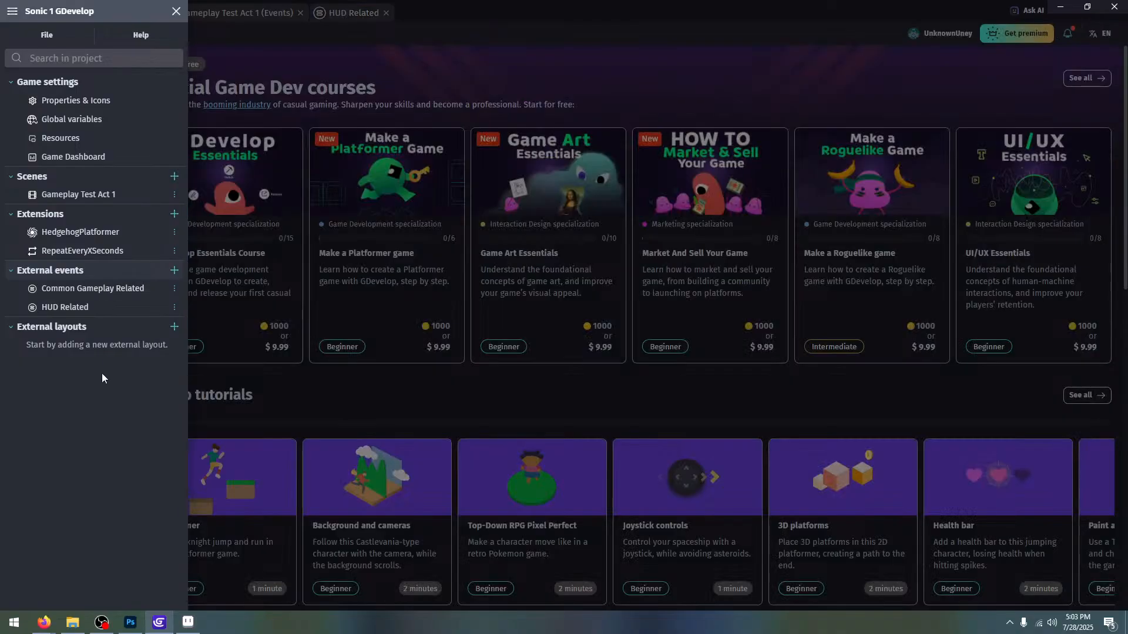
Open the Common Gameplay Related events and add an event group named PLAYER above the empty event
click(103, 294)
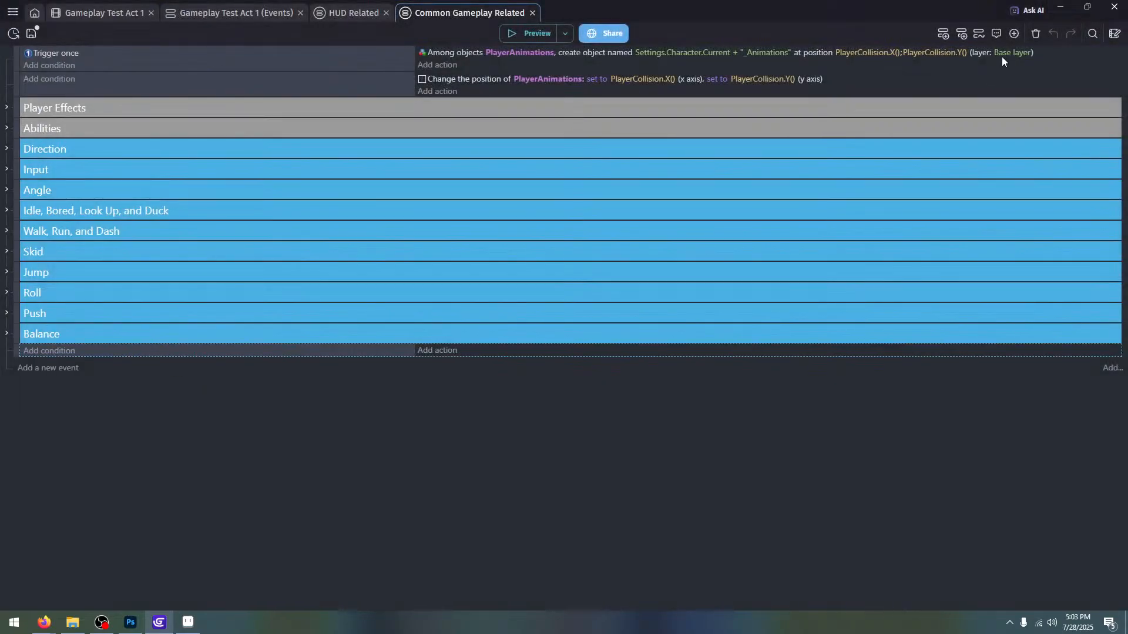
click(1013, 33)
click(1023, 93)
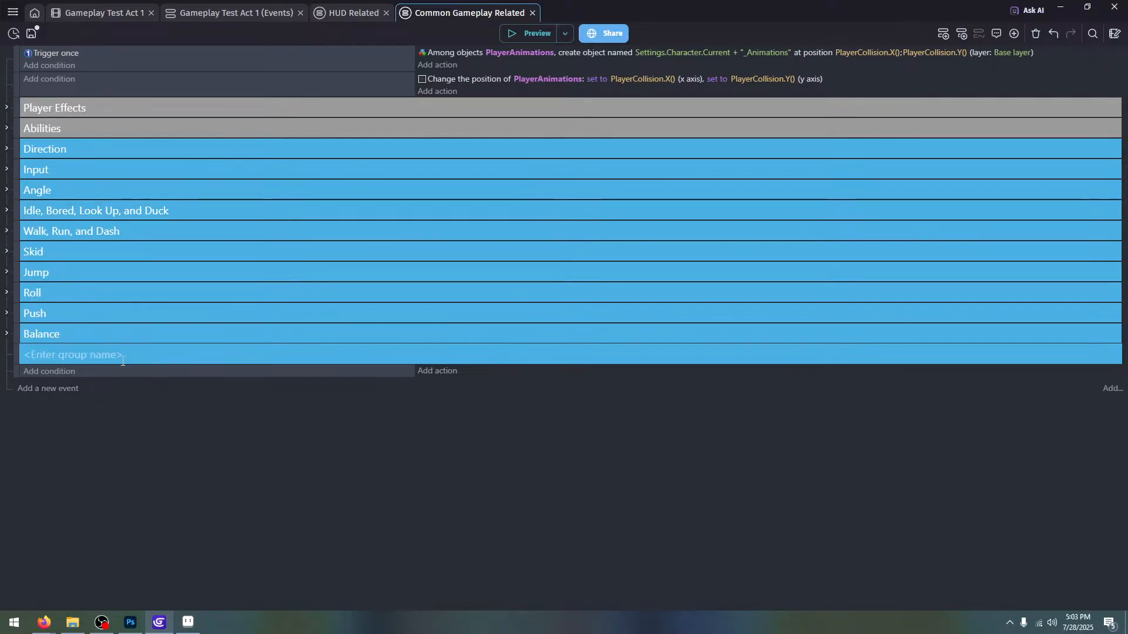
text(PLAYER)
Nest all the existing player events and groups, from the Trigger once event through Balance, inside the PLAYER group
drag(14, 364, 27, 84)
drag(16, 127, 31, 112)
drag(16, 152, 28, 250)
drag(25, 272, 30, 354)
click(140, 372)
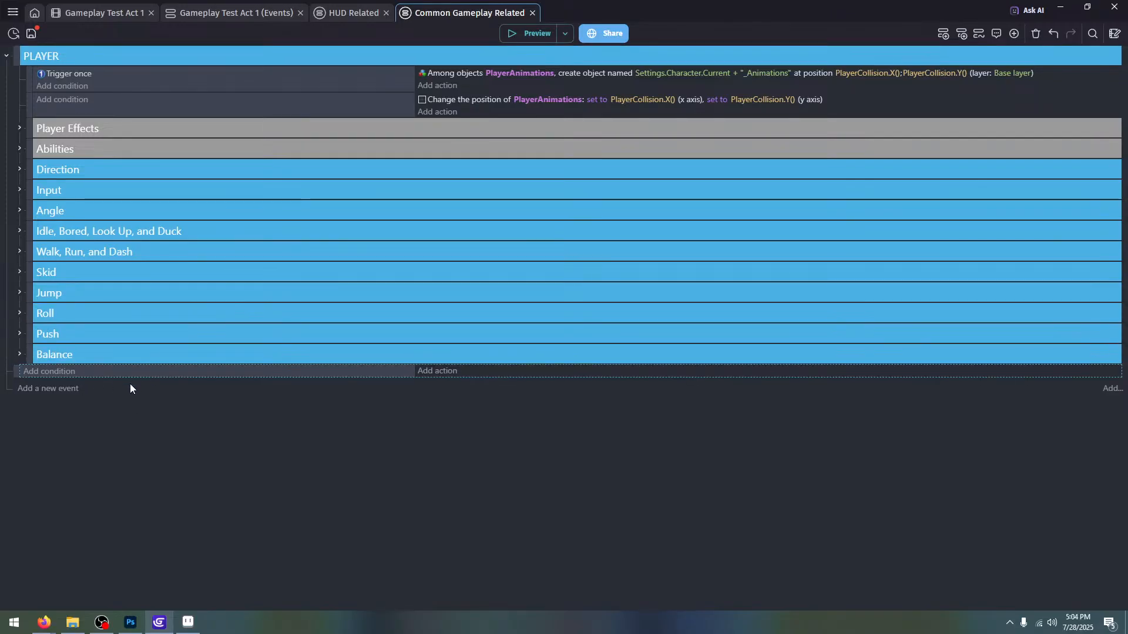
click(69, 379)
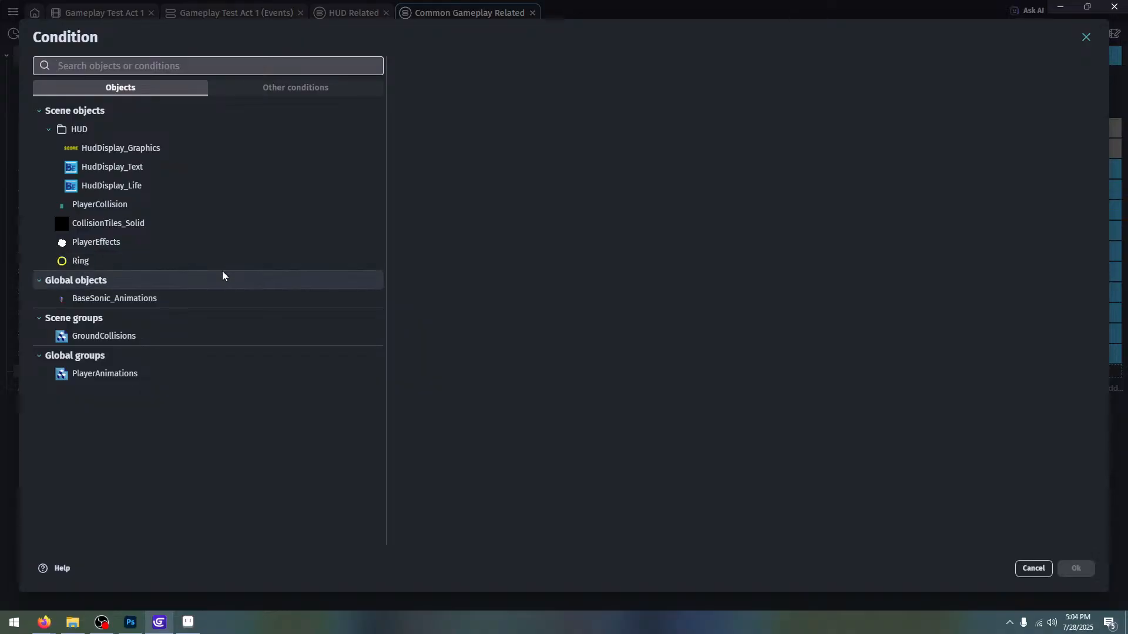
click(176, 204)
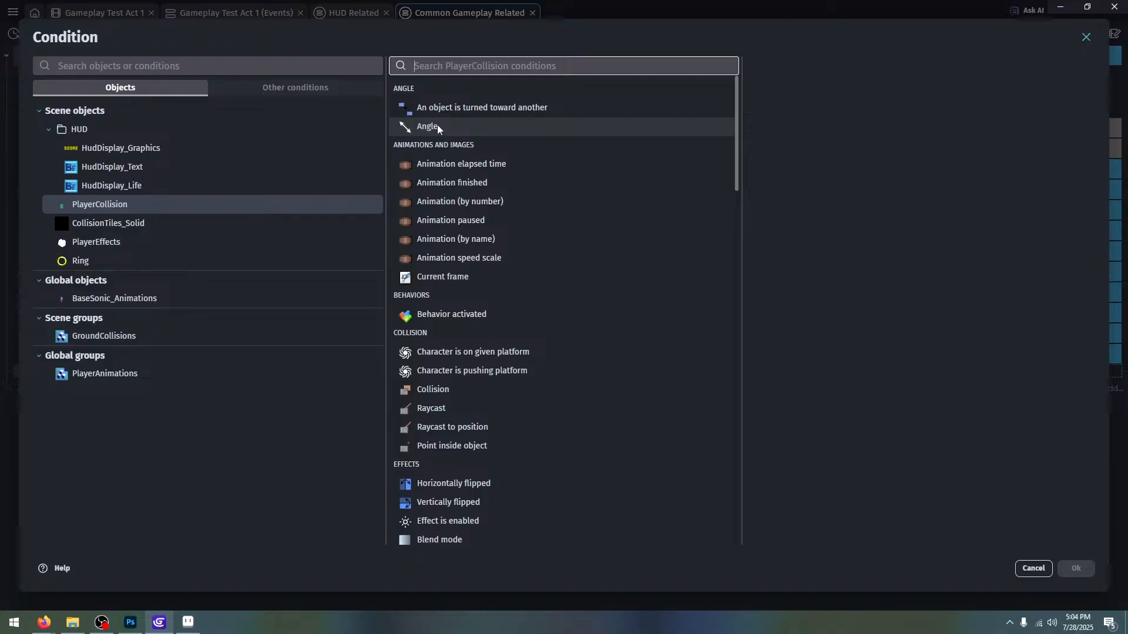
click(1047, 569)
Check the PlayerCollision object's properties and the BaseSonic_Animations collision mask in the Gameplay Test Act 1 scene
click(171, 11)
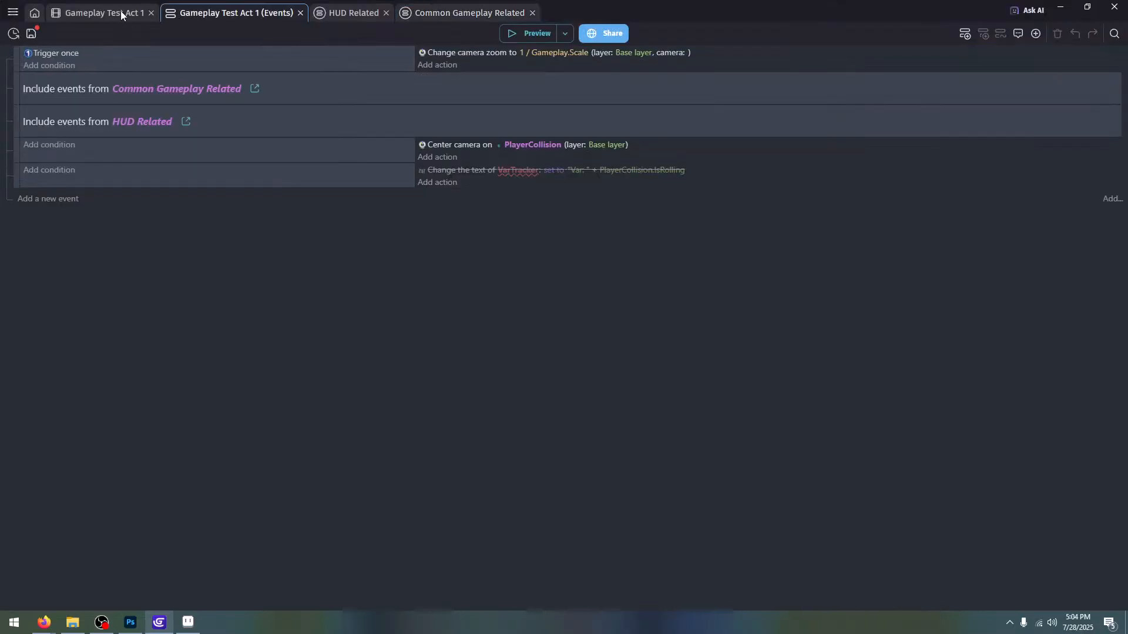
click(115, 11)
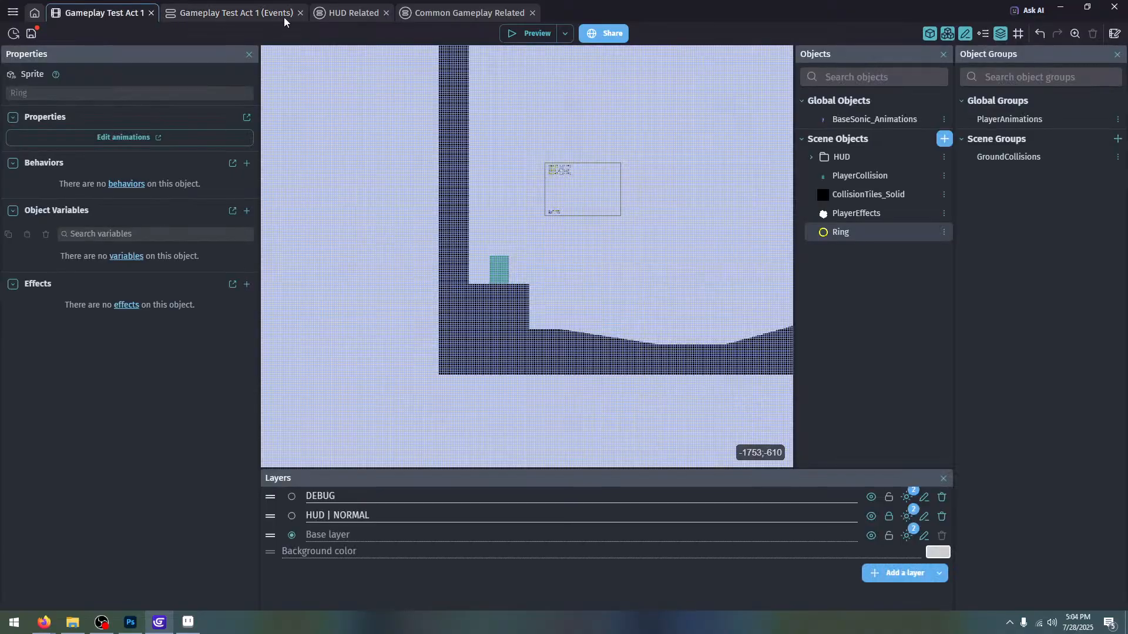
double_click(878, 172)
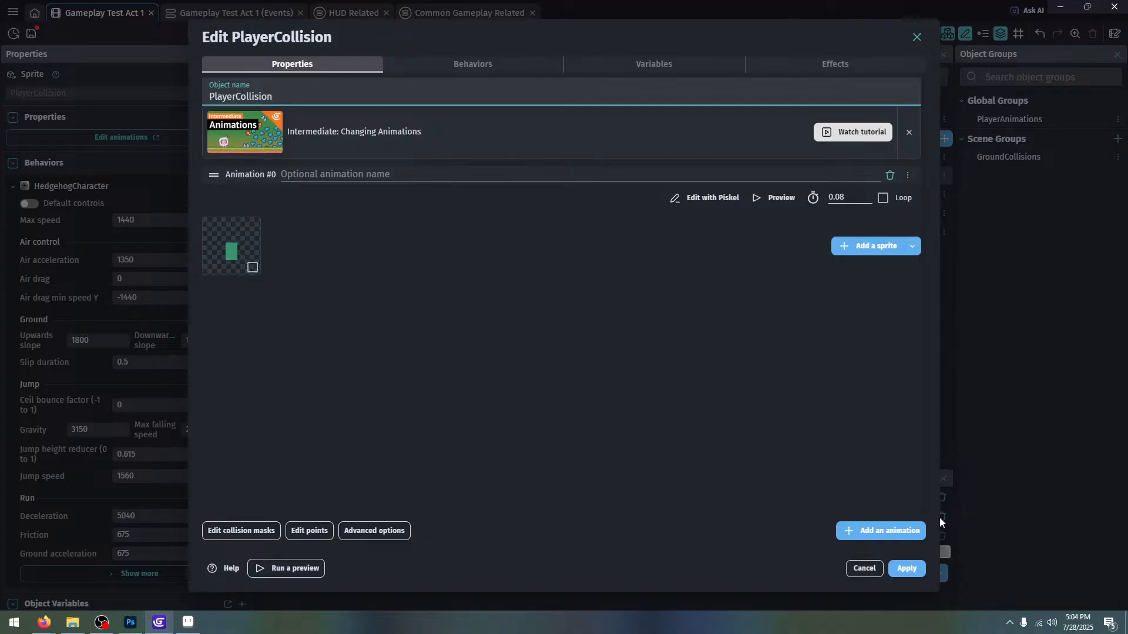
click(906, 568)
click(855, 123)
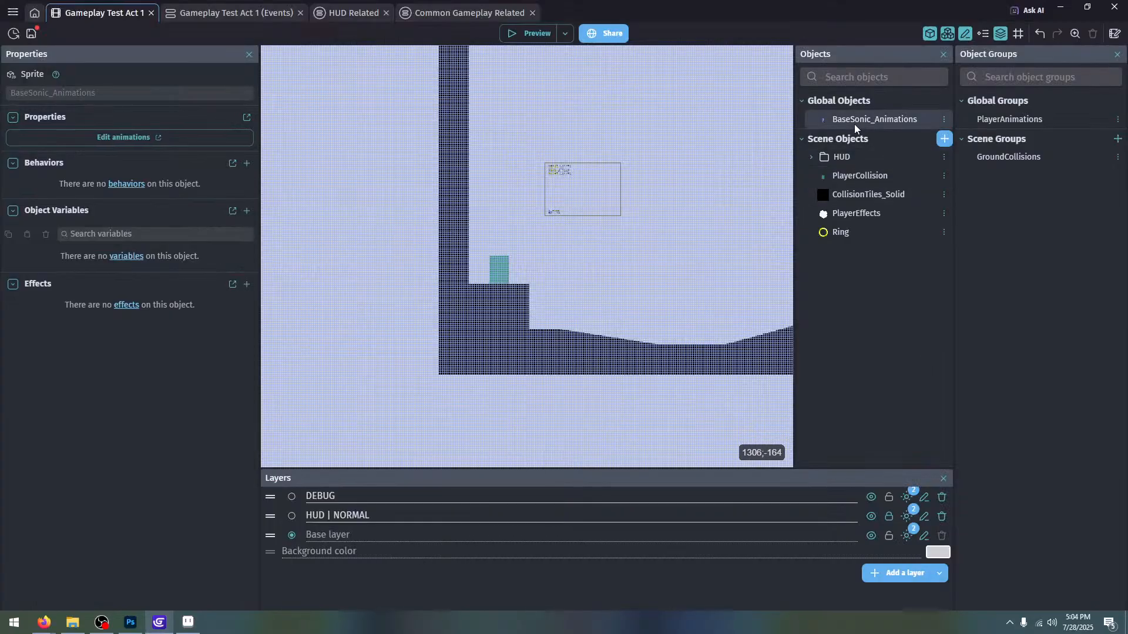
double_click(855, 122)
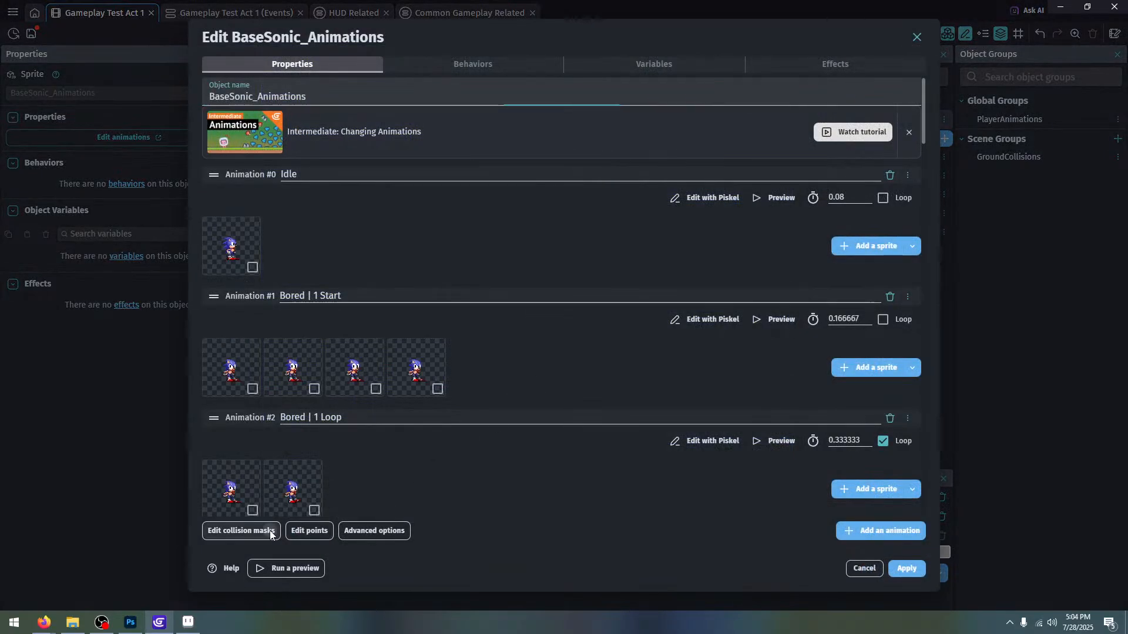
click(271, 532)
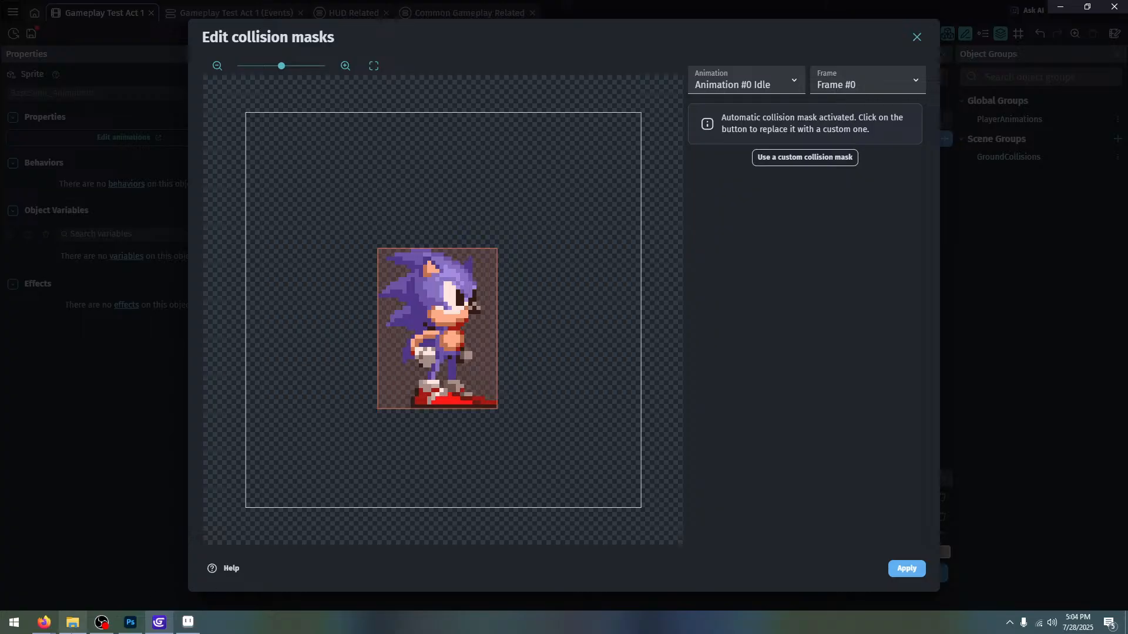
Switch to Firefox, search for "sonic physics guide" in the Notepad++ download tab, and open the Sonic Retro guide
mouse_move(44, 622)
click(115, 566)
click(890, 16)
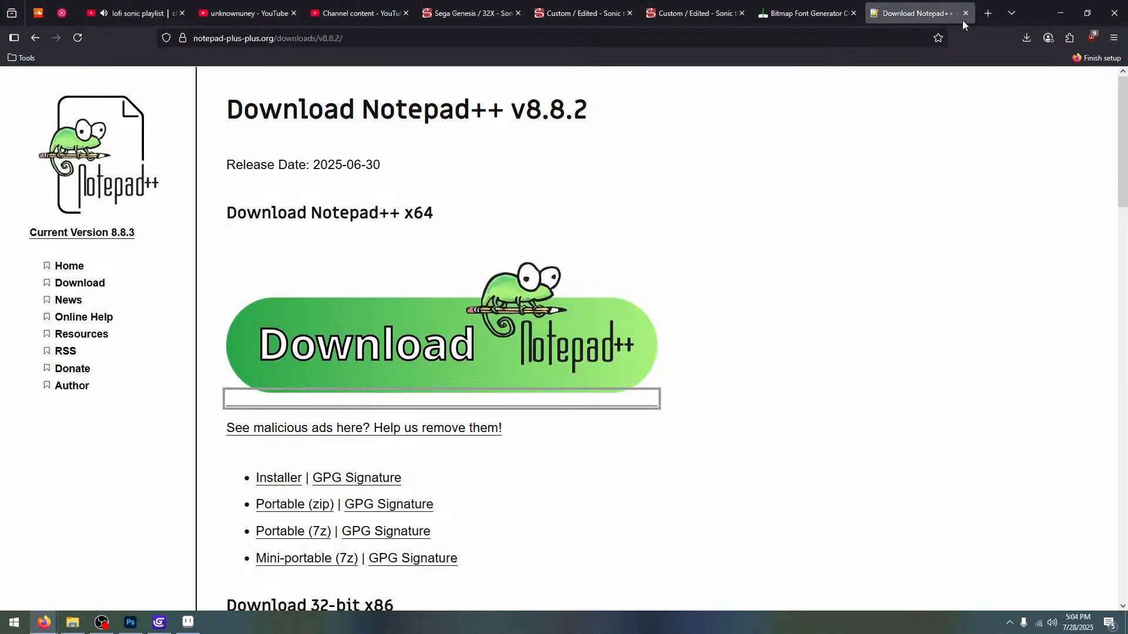
click(905, 30)
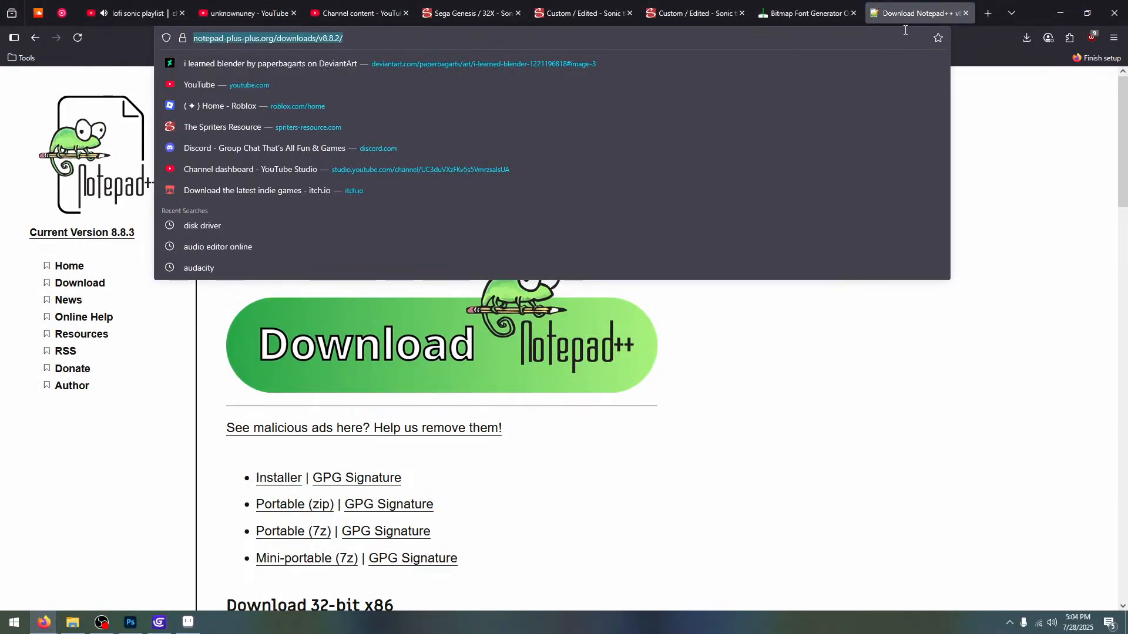
text(sonic phy)
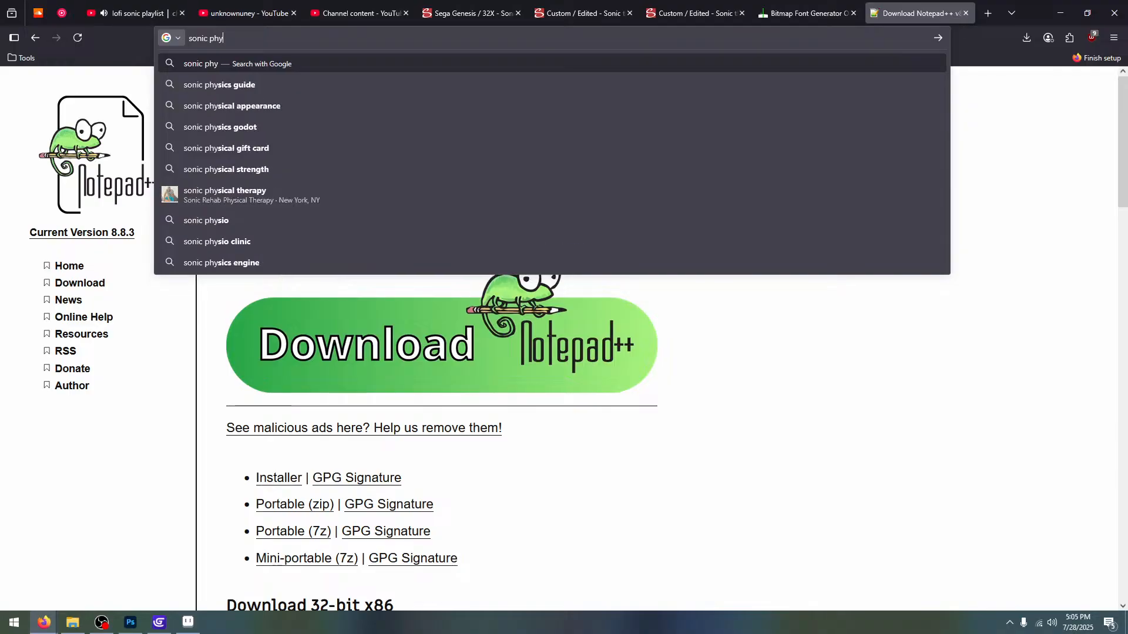
click(255, 83)
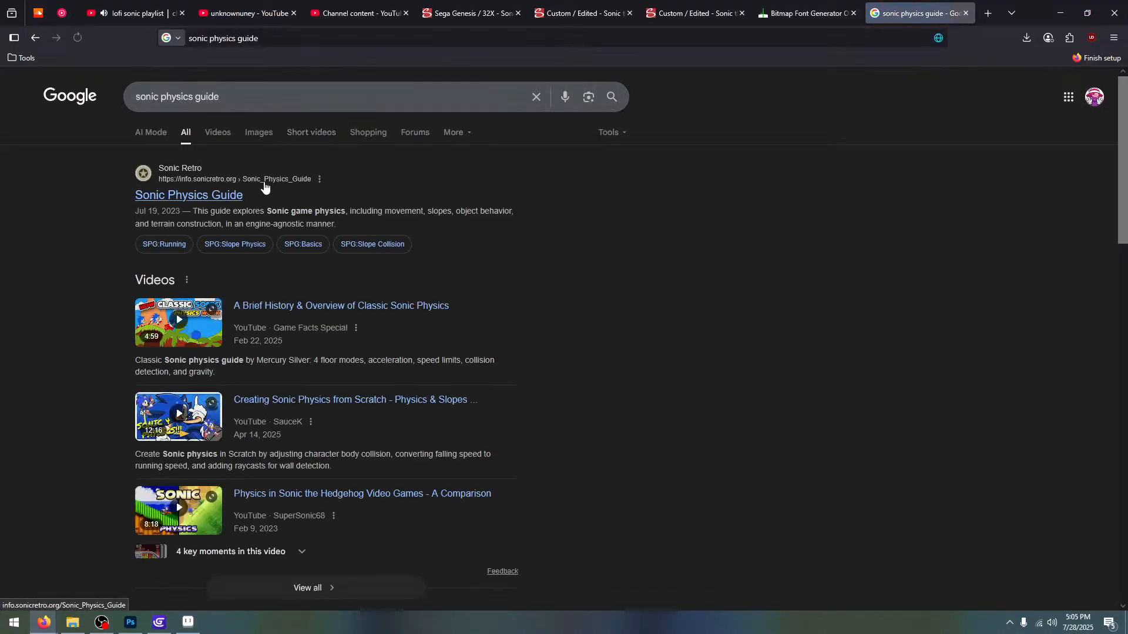
click(233, 199)
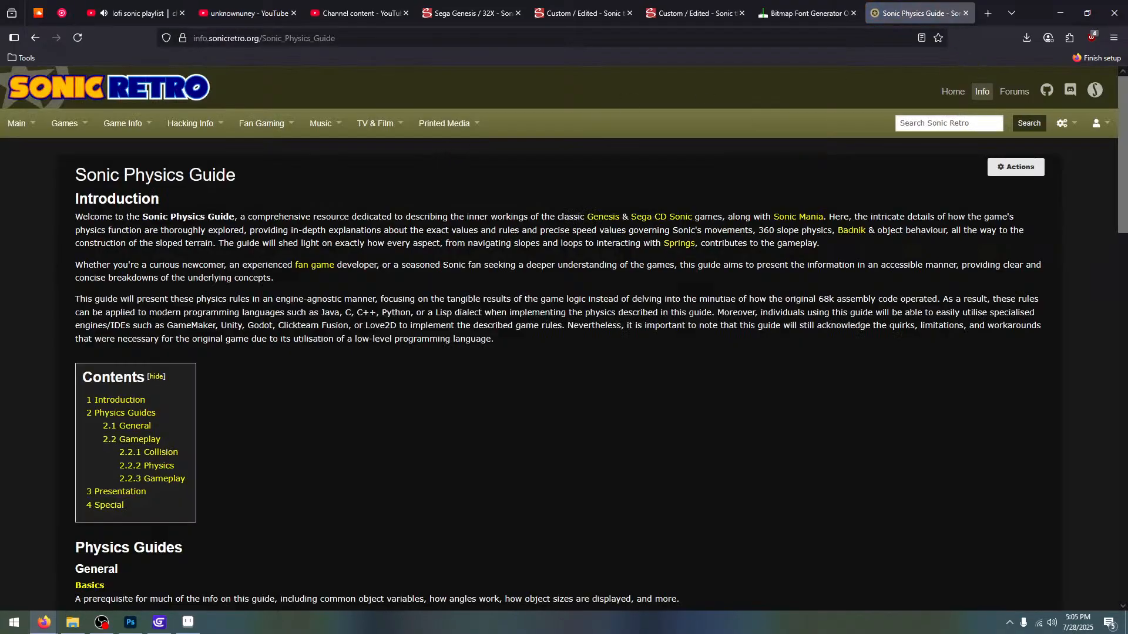
Close the Bitmap Font Generator tab and both Custom / Edited sprite sheet tabs, keeping the Sonic Physics Guide open
click(852, 14)
click(699, 12)
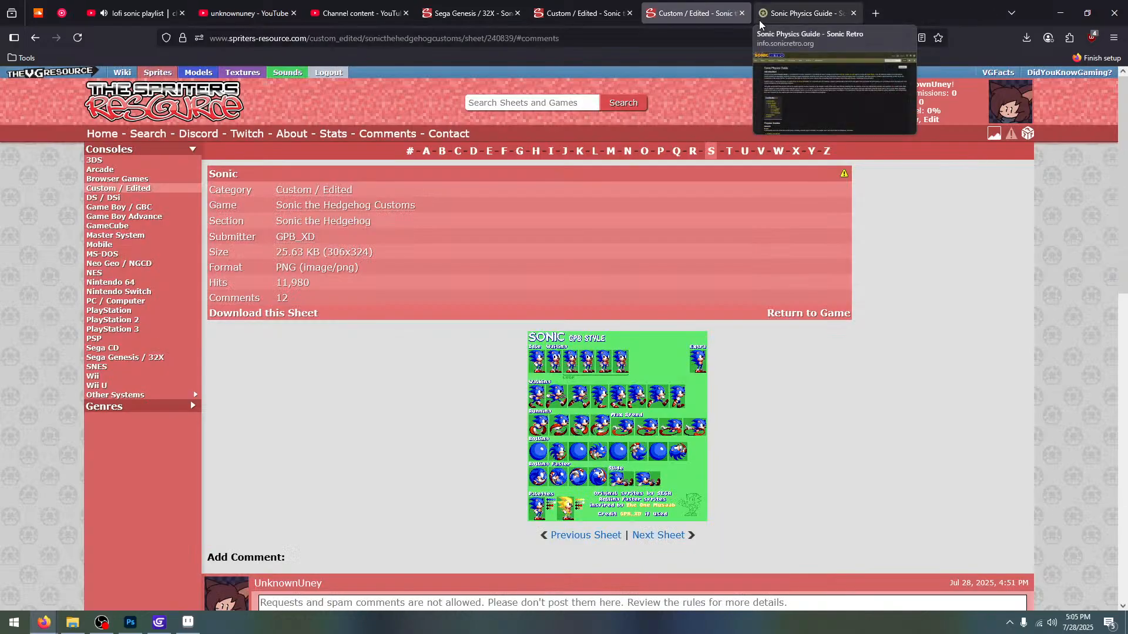
click(742, 16)
click(622, 13)
click(630, 13)
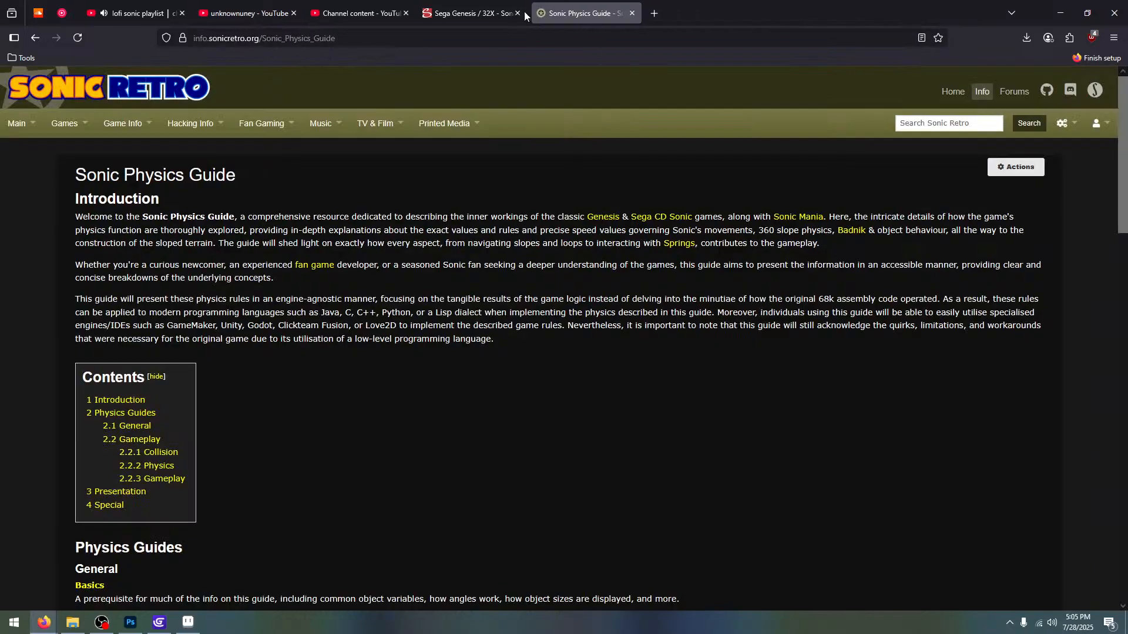
Browse the Sonic Physics Guide contents, open the Sonic section of the Characters page, and examine his width, height and hitbox sizes
click(527, 13)
click(539, 11)
scroll(339, 287, down, 8)
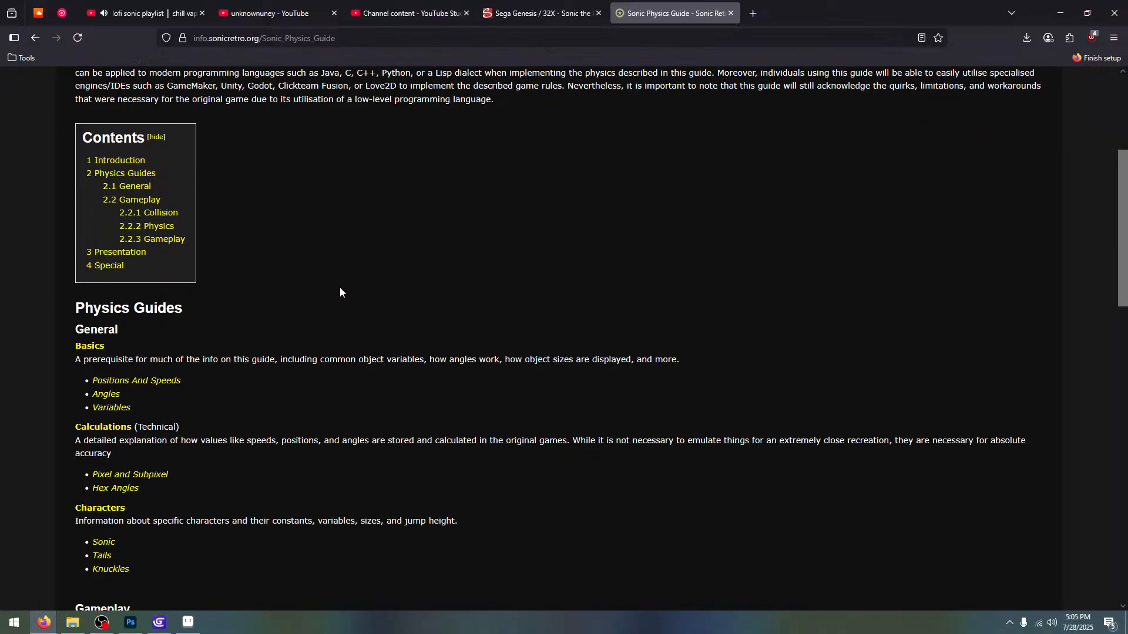
scroll(298, 325, down, 12)
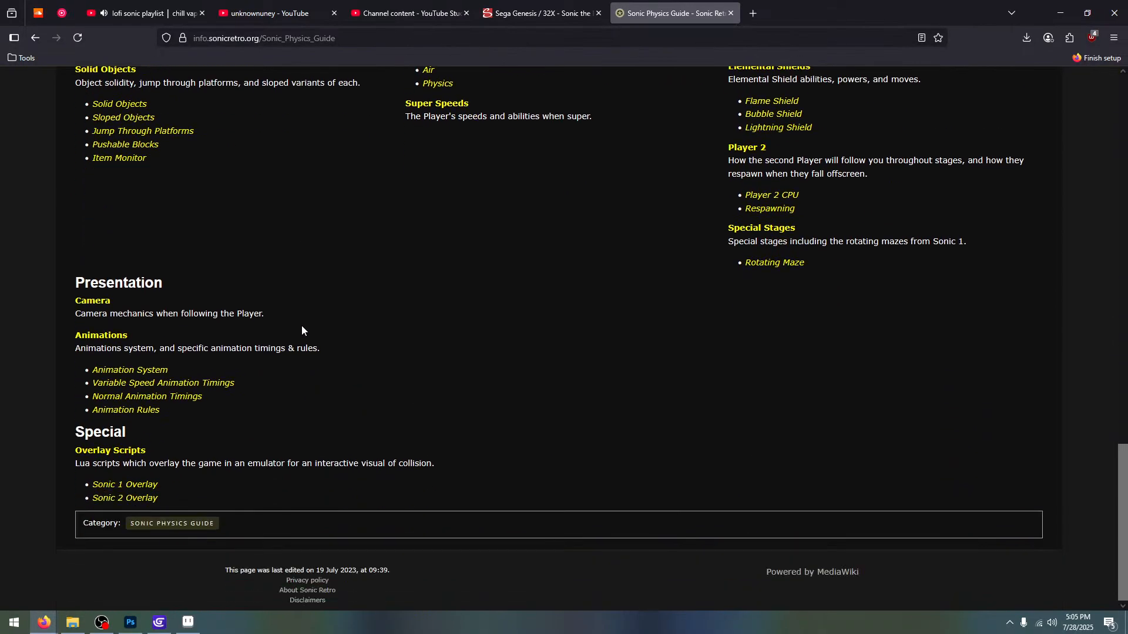
scroll(301, 326, up, 12)
scroll(318, 304, up, 8)
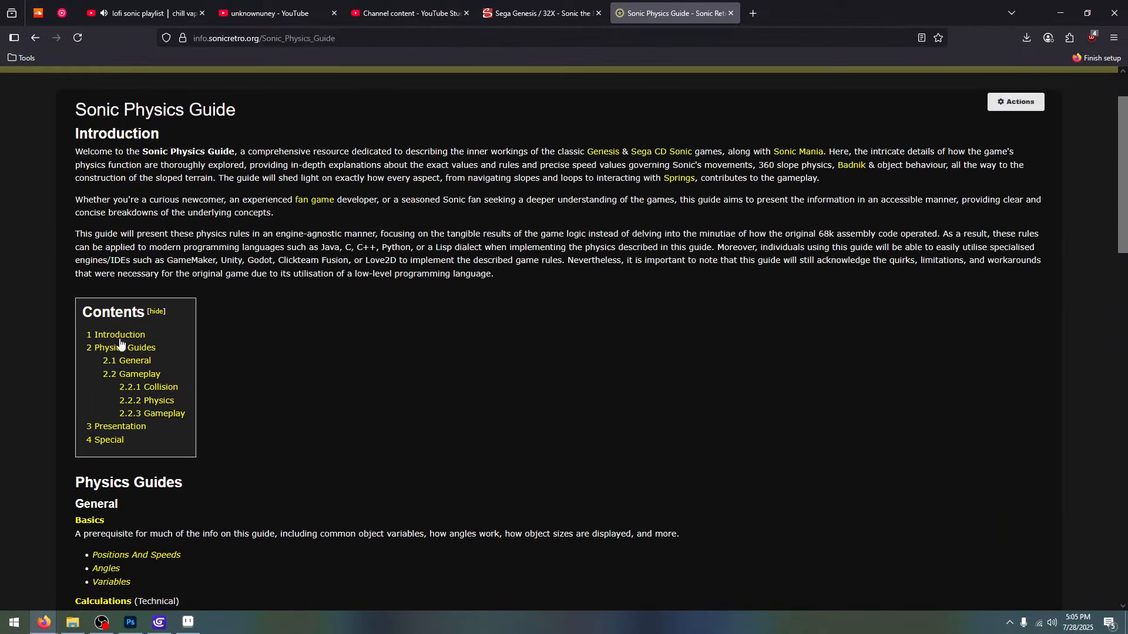
scroll(189, 340, down, 5)
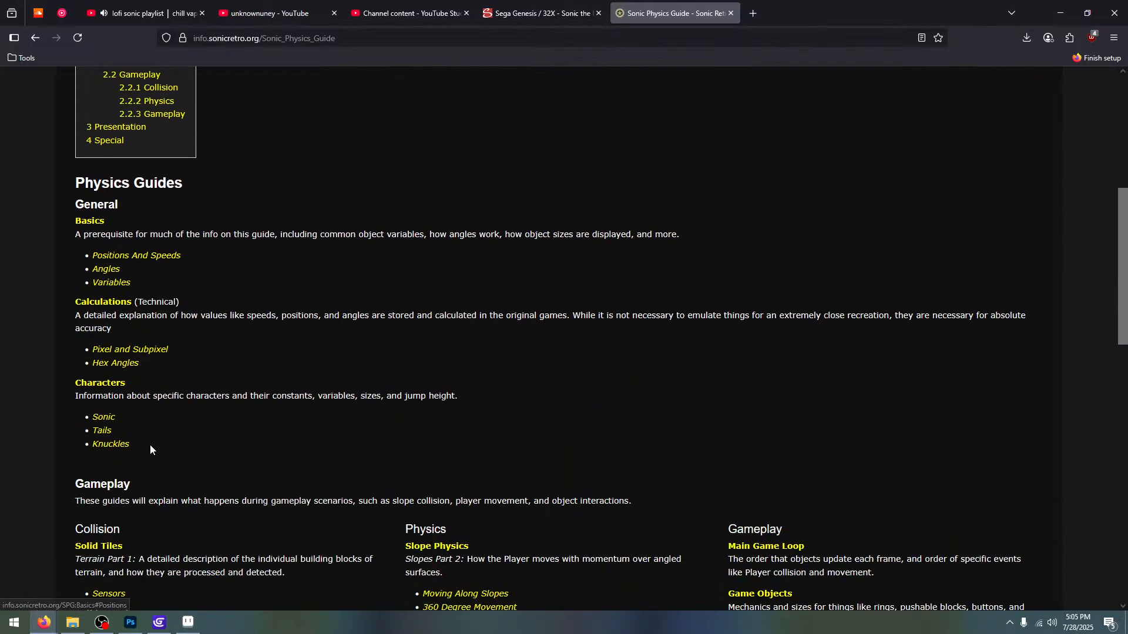
click(104, 418)
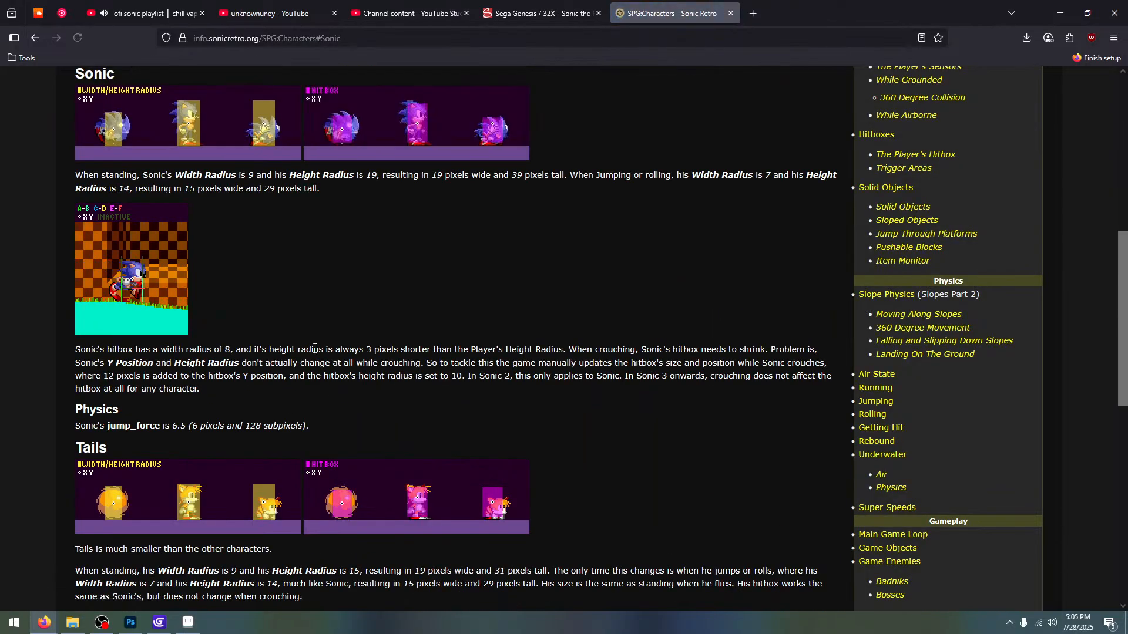
scroll(262, 314, up, 2)
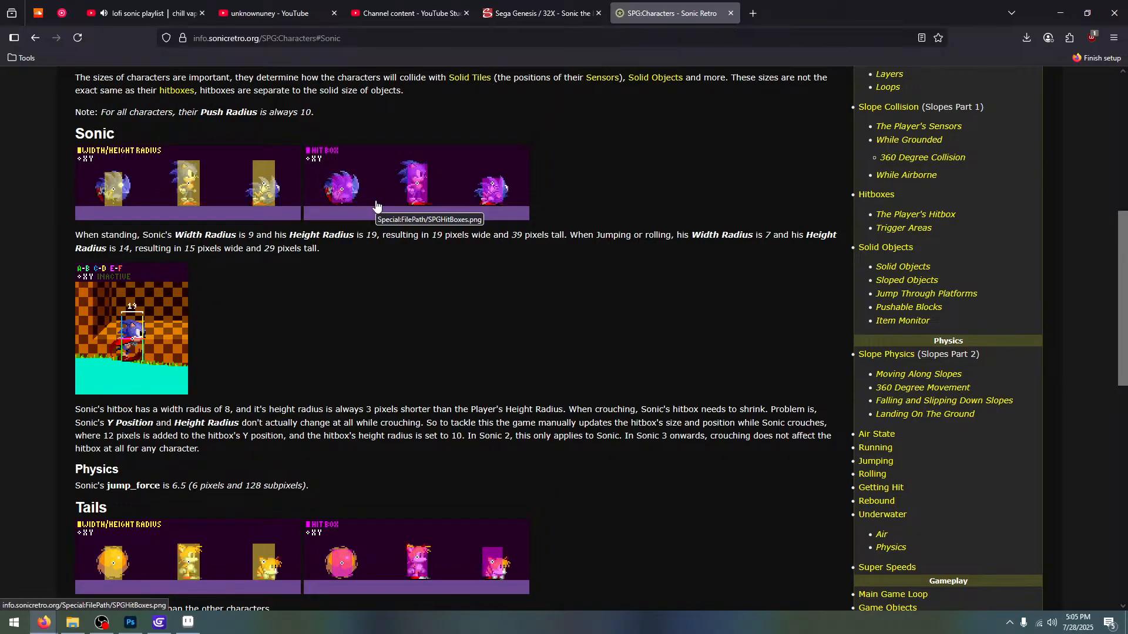
Switch to GDevelop and close the BaseSonic_Animations collision mask and object editors by applying them
click(191, 626)
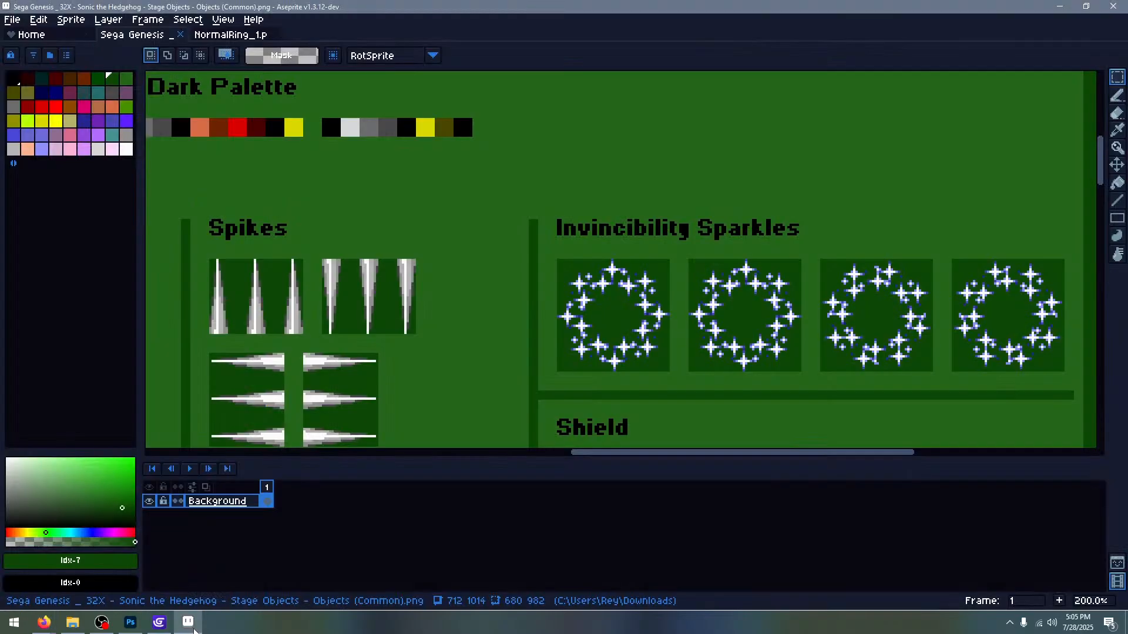
click(159, 623)
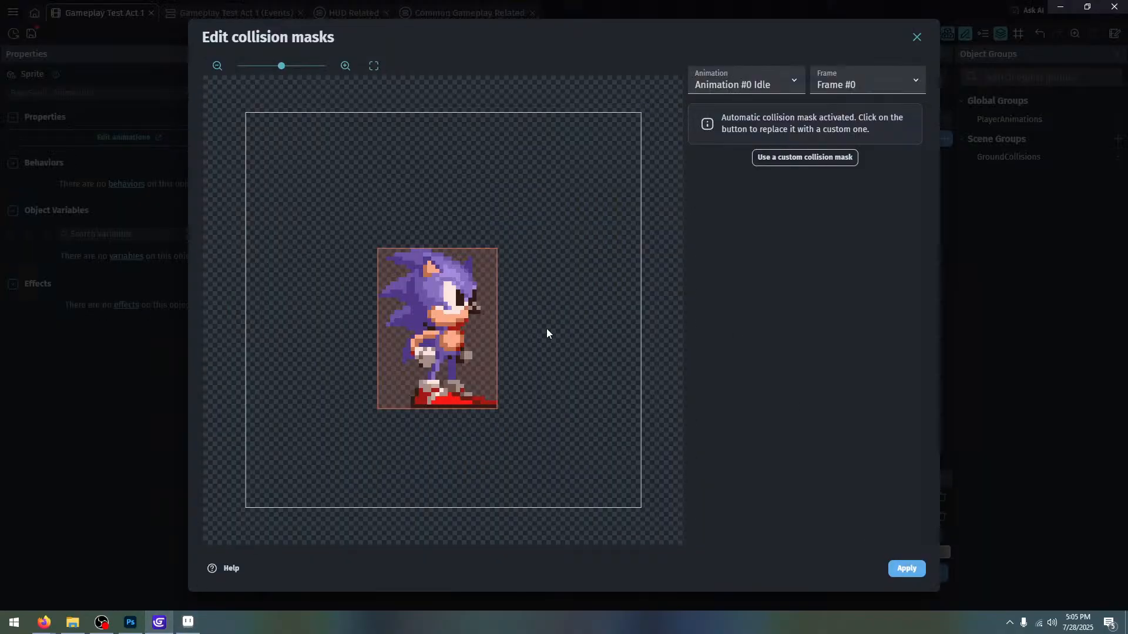
click(907, 568)
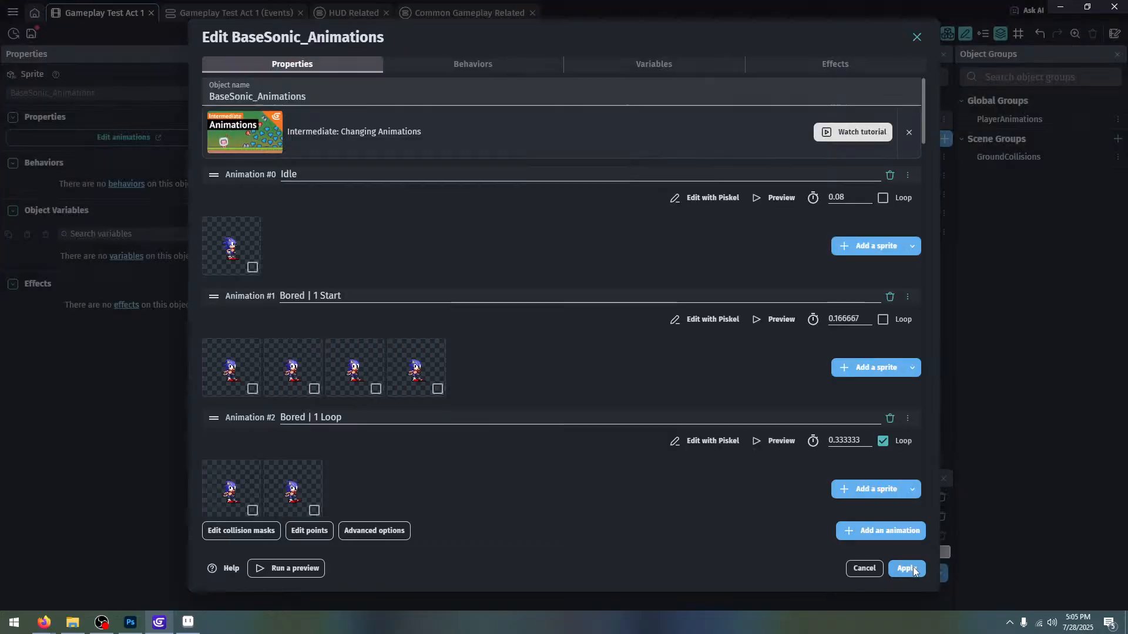
click(904, 566)
Switch back to Firefox, return to the Sonic Physics Guide contents, and read the Rings section of the Game Objects page for the hitbox size
mouse_move(50, 624)
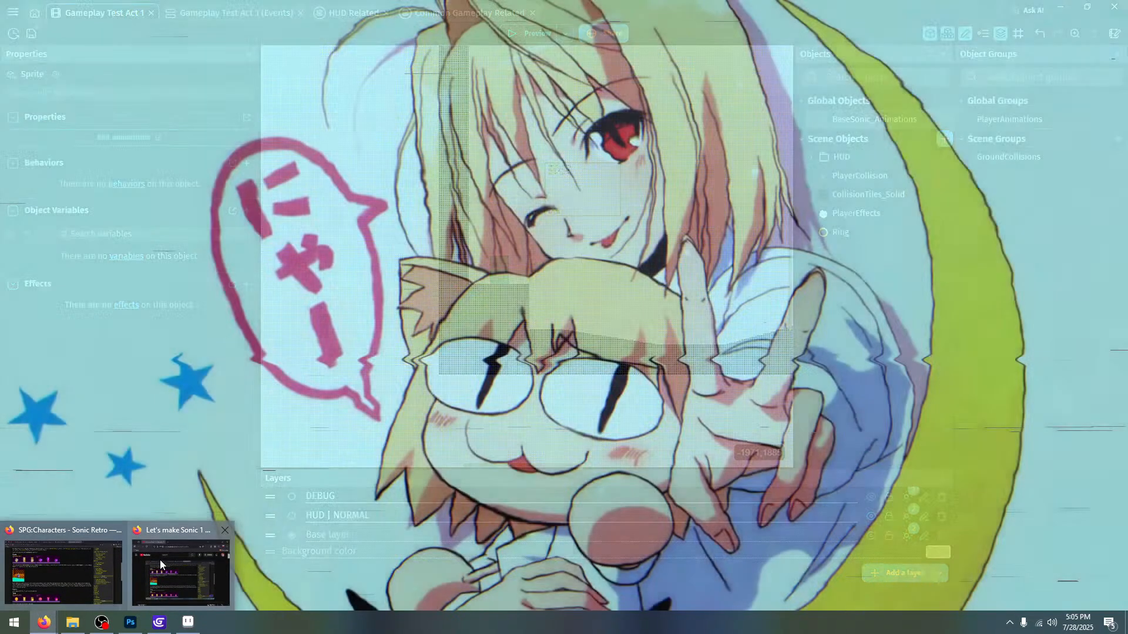
click(160, 559)
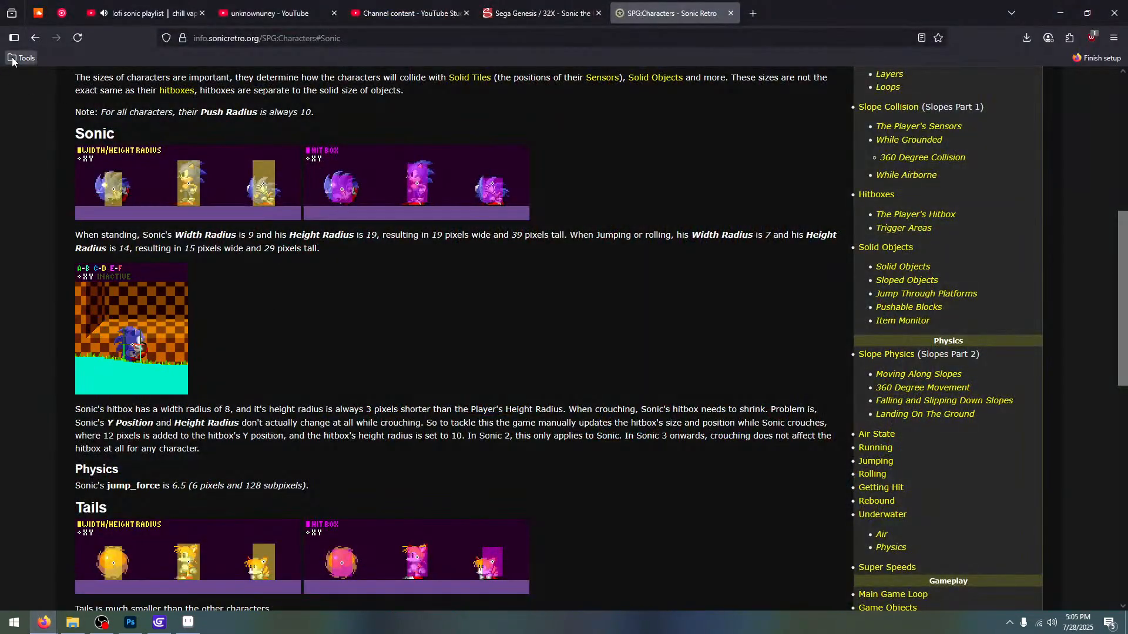
click(33, 38)
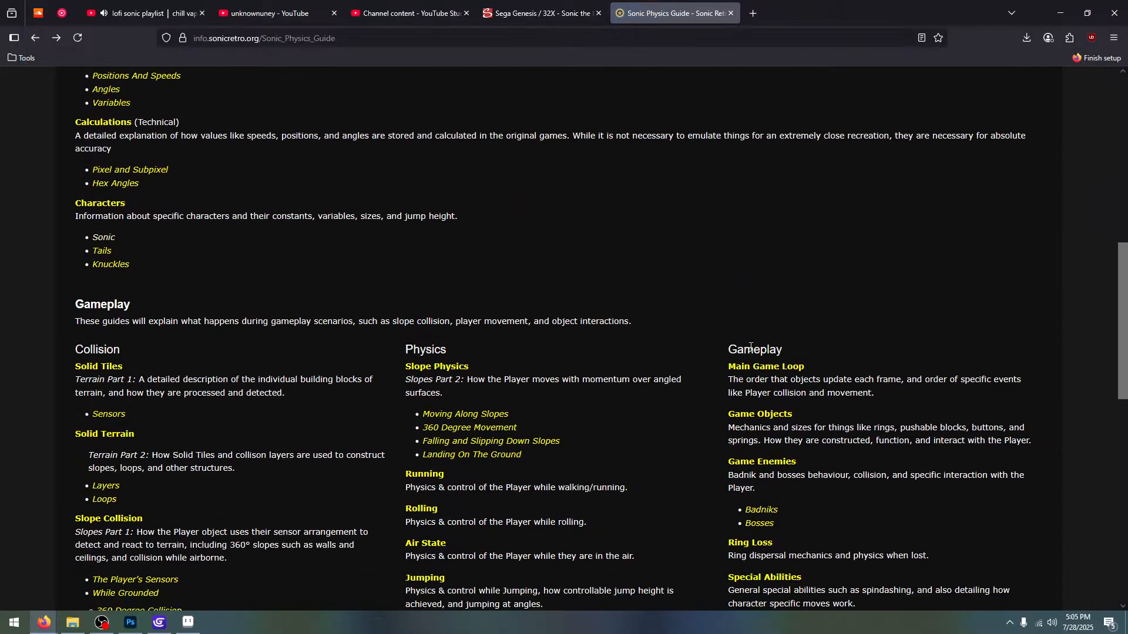
scroll(784, 449, down, 1)
scroll(757, 425, down, 2)
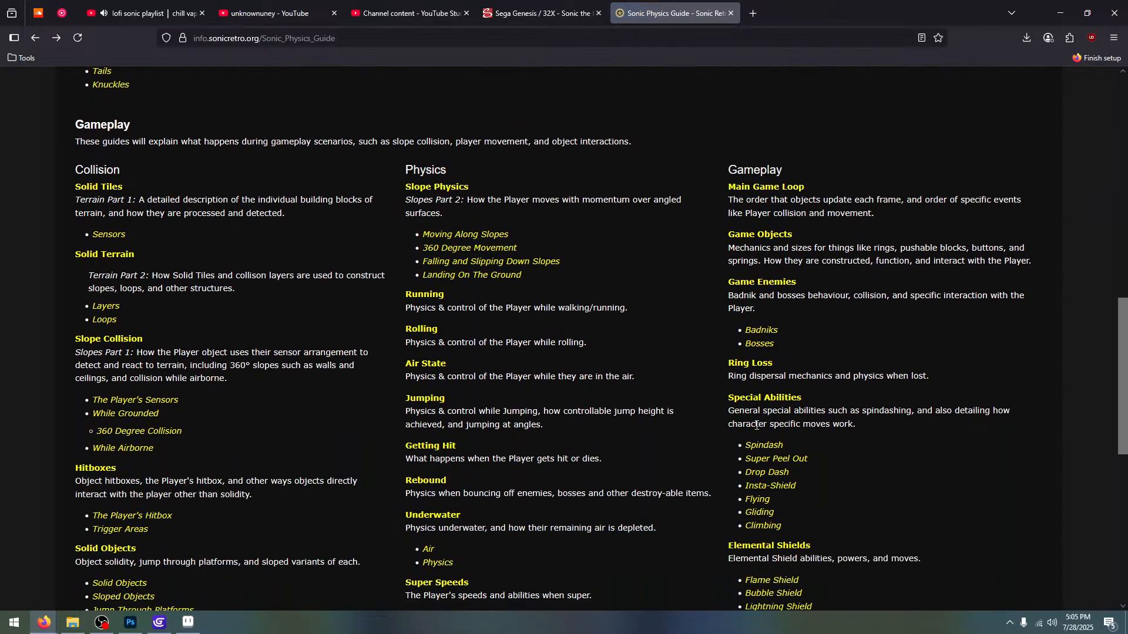
scroll(824, 439, down, 1)
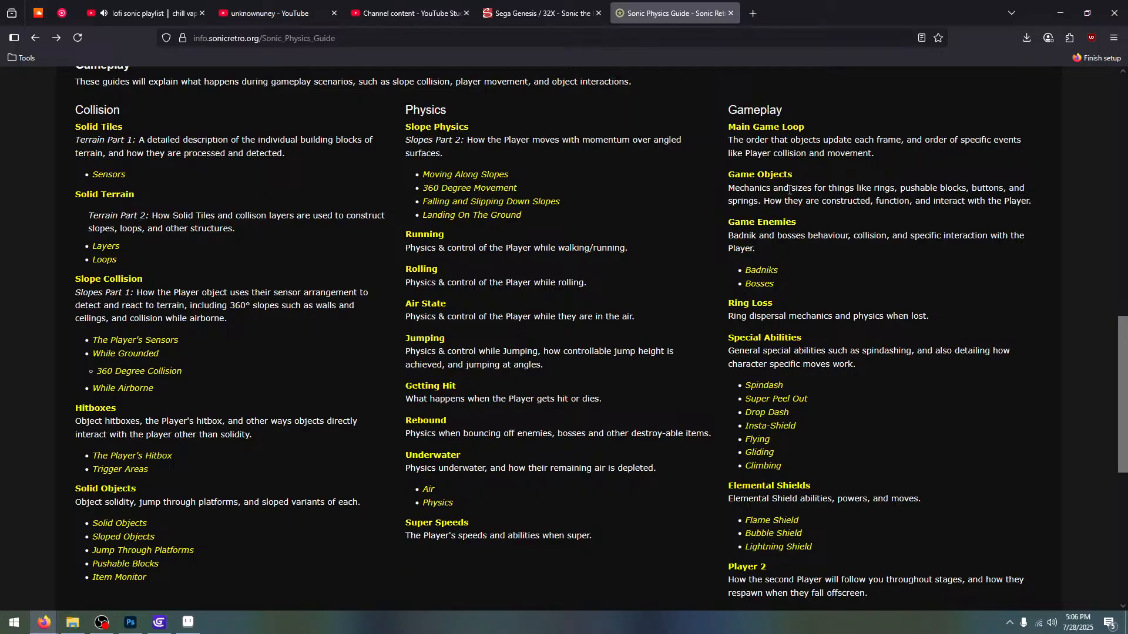
click(769, 181)
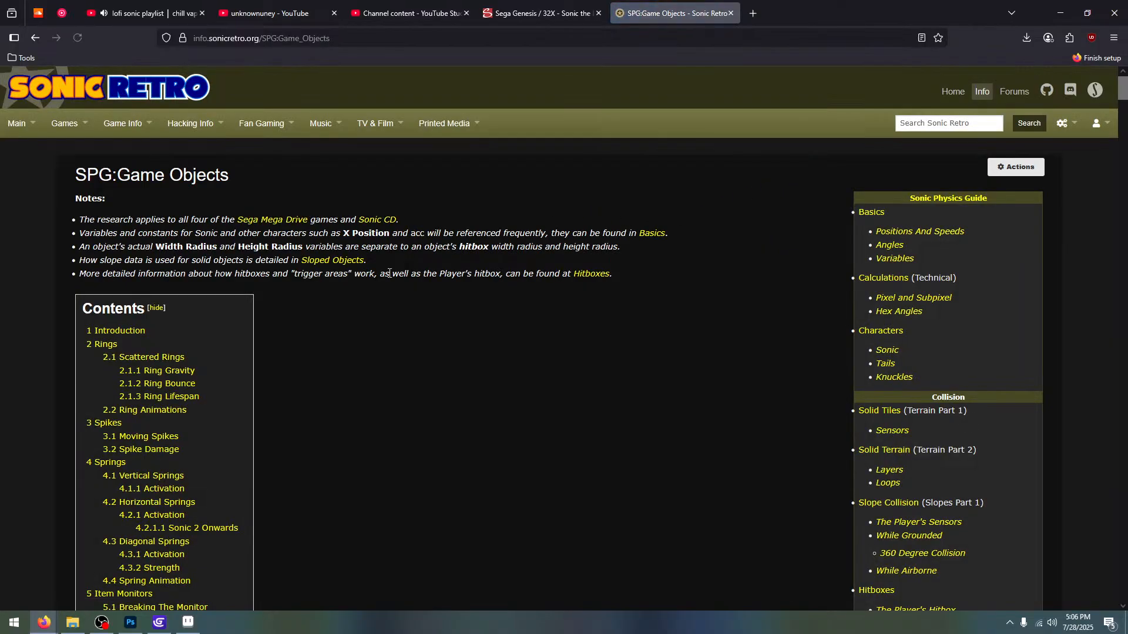
scroll(354, 301, down, 6)
scroll(355, 301, down, 15)
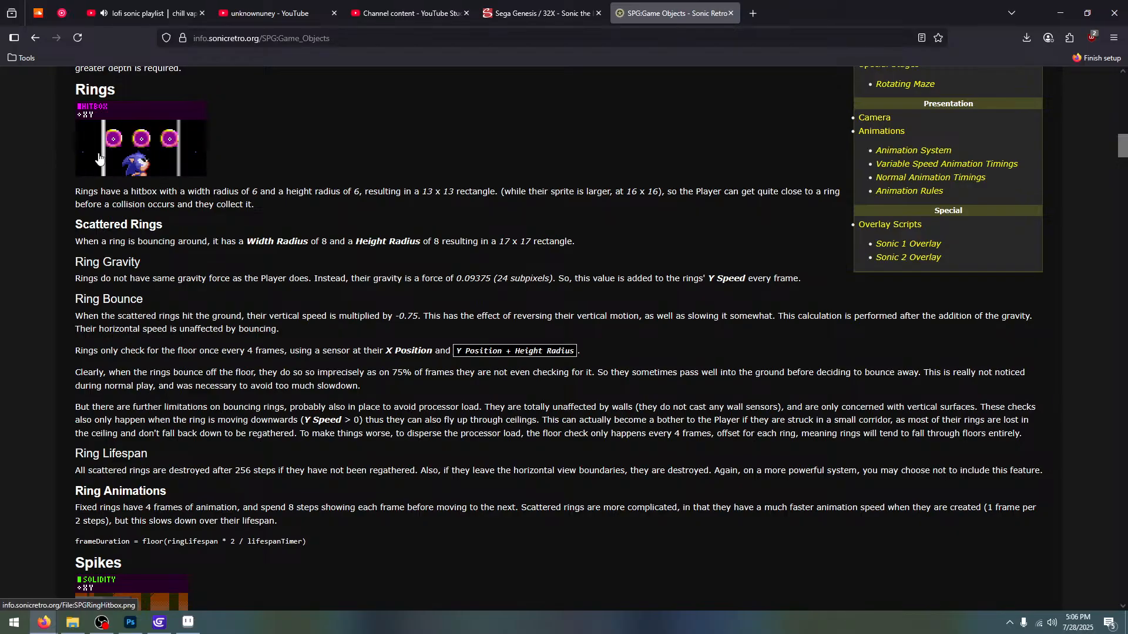
scroll(44, 360, up, 1)
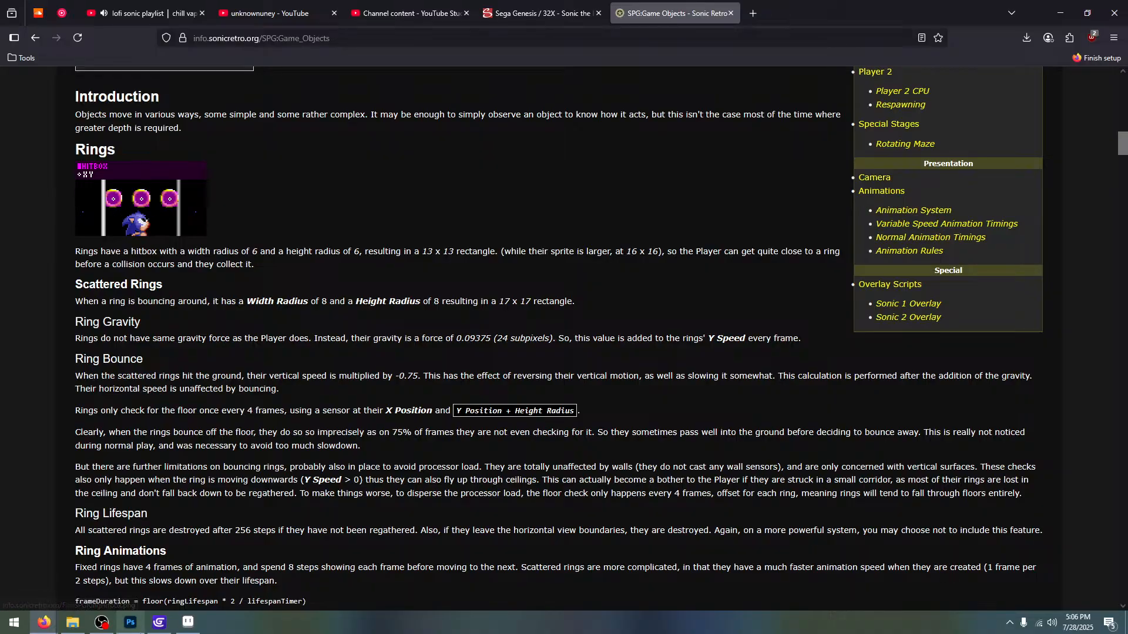
Switch to GDevelop and start a custom collision mask for the Ring object's Normal animation
click(160, 622)
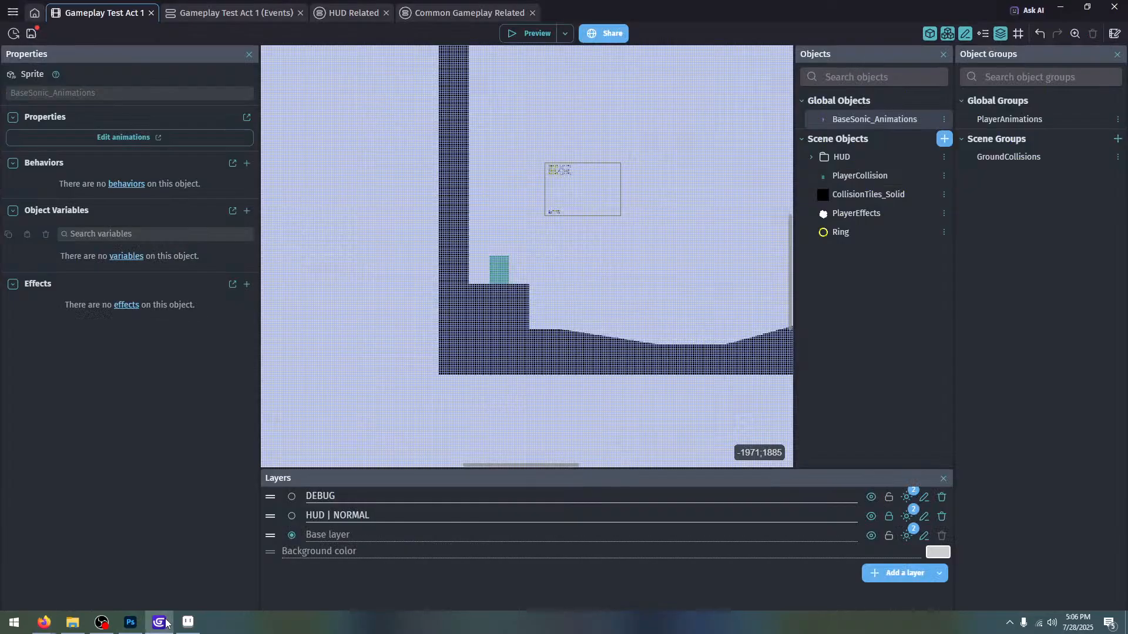
double_click(851, 234)
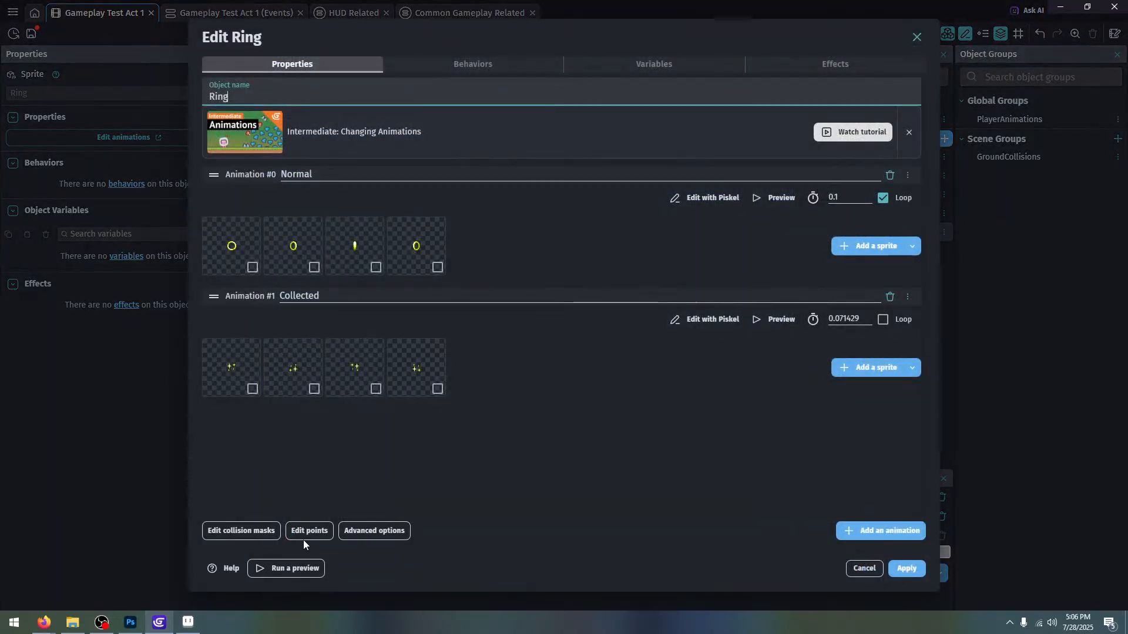
click(266, 532)
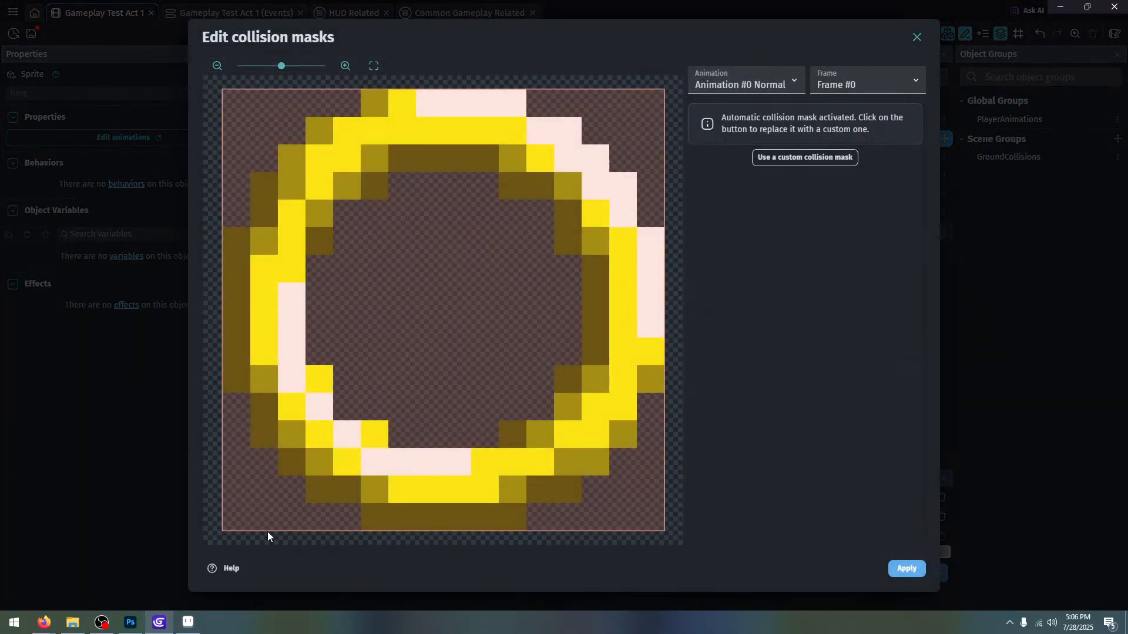
click(795, 158)
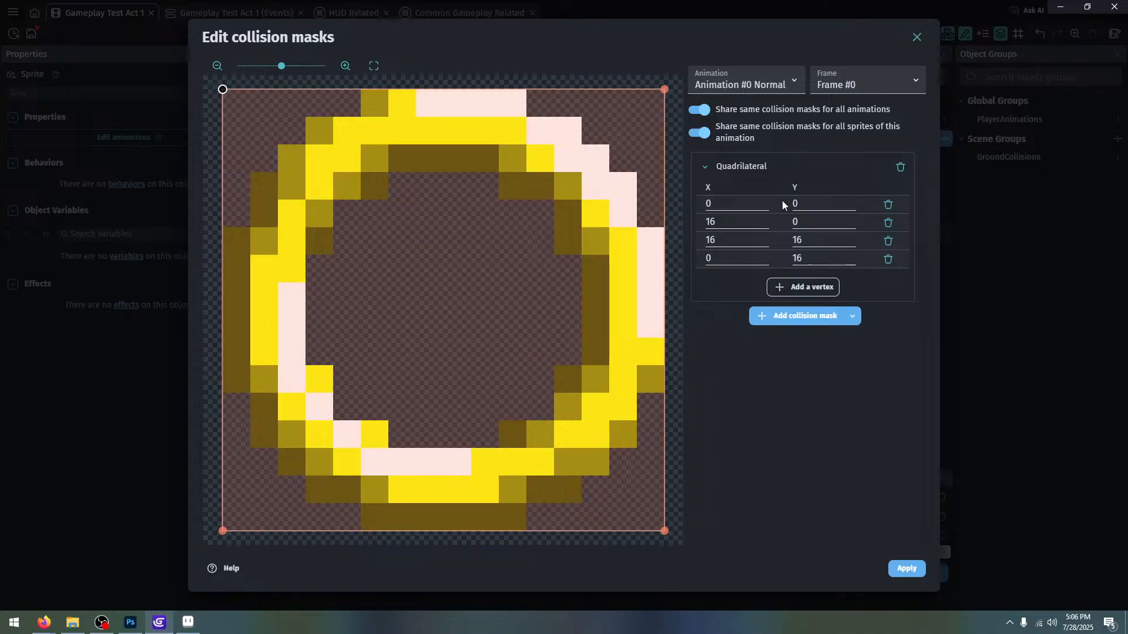
Set the first vertex's Y to 2 and the second vertex to X 14, Y 2 in the Ring's collision mask
double_click(824, 203)
text(2)
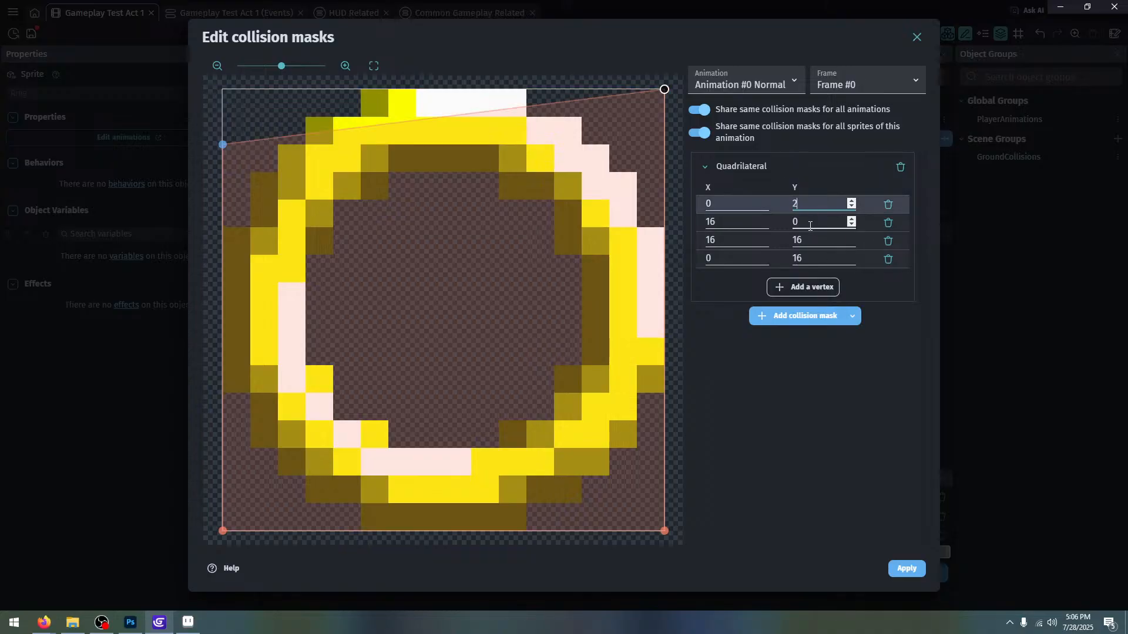
double_click(808, 223)
text(2)
click(738, 224)
double_click(738, 223)
text(14)
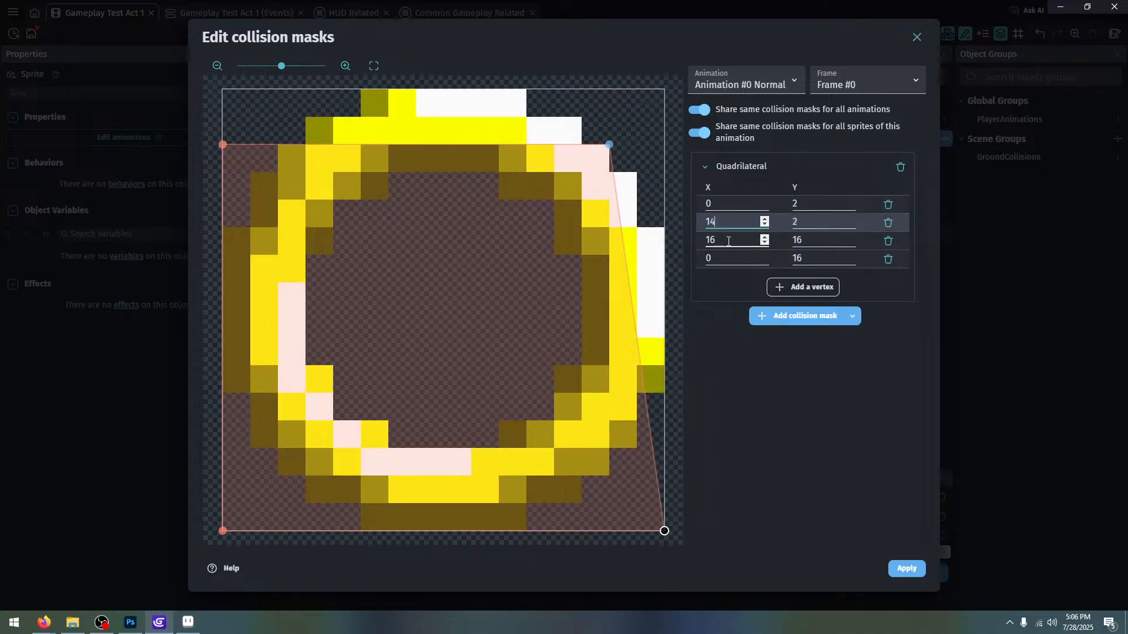
Set the Ring mask's third vertex to X 14, Y 14 and the fourth vertex's Y to 14
double_click(738, 241)
text(14)
click(800, 239)
double_click(801, 240)
text(14)
double_click(808, 258)
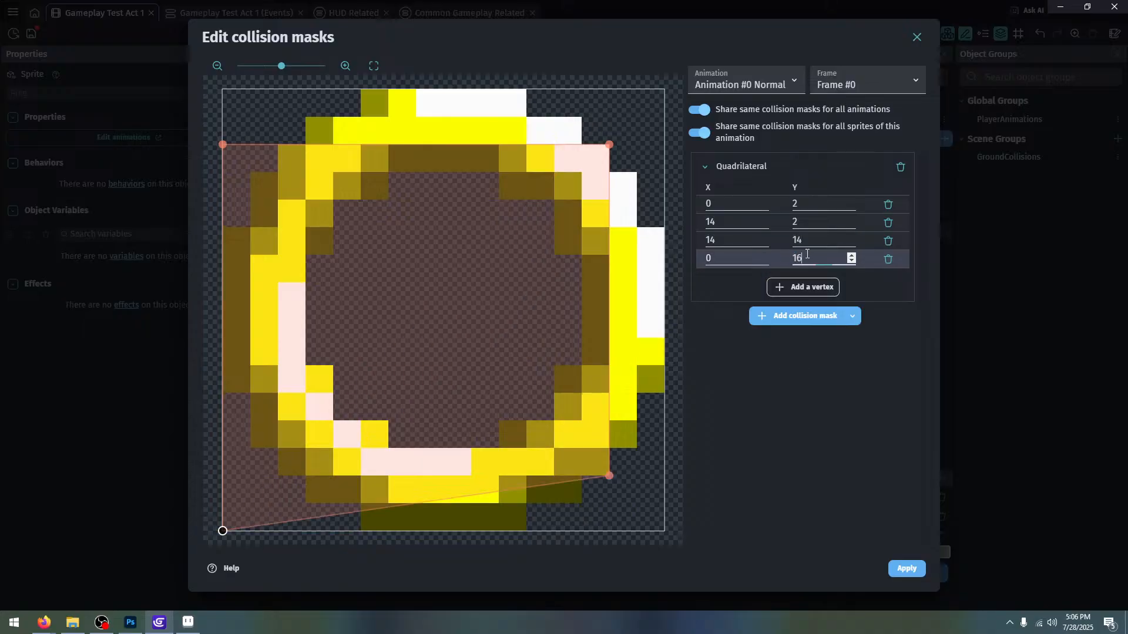
text(14)
Set the X of the Ring mask's fourth and first vertices to 2, and apply the collision mask and object changes
double_click(733, 259)
text(2)
double_click(730, 203)
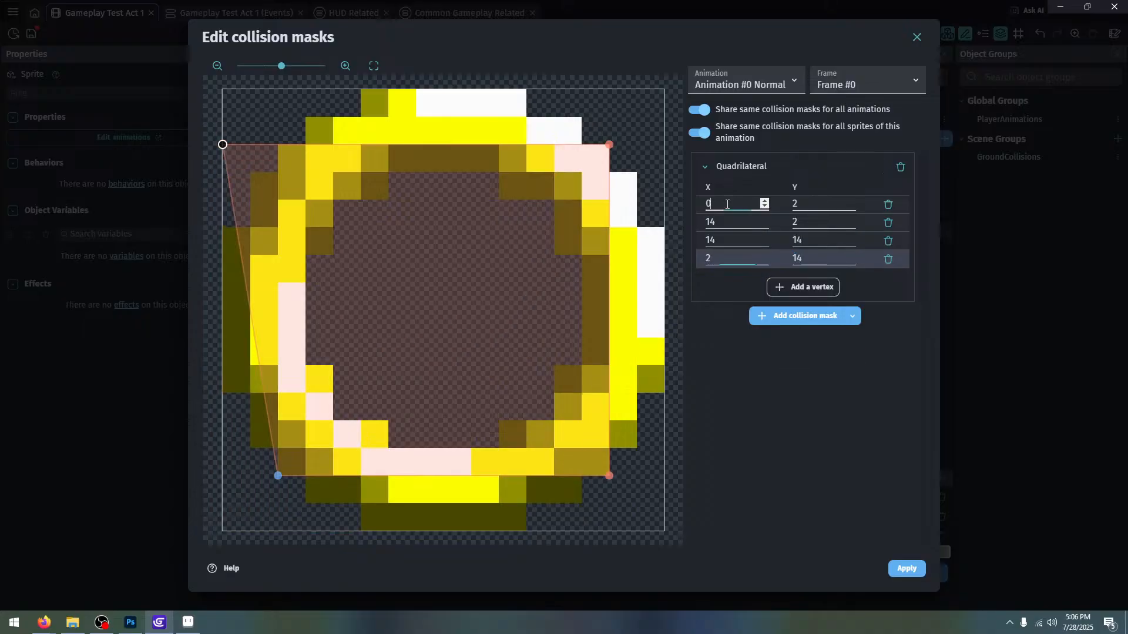
text(2)
click(781, 447)
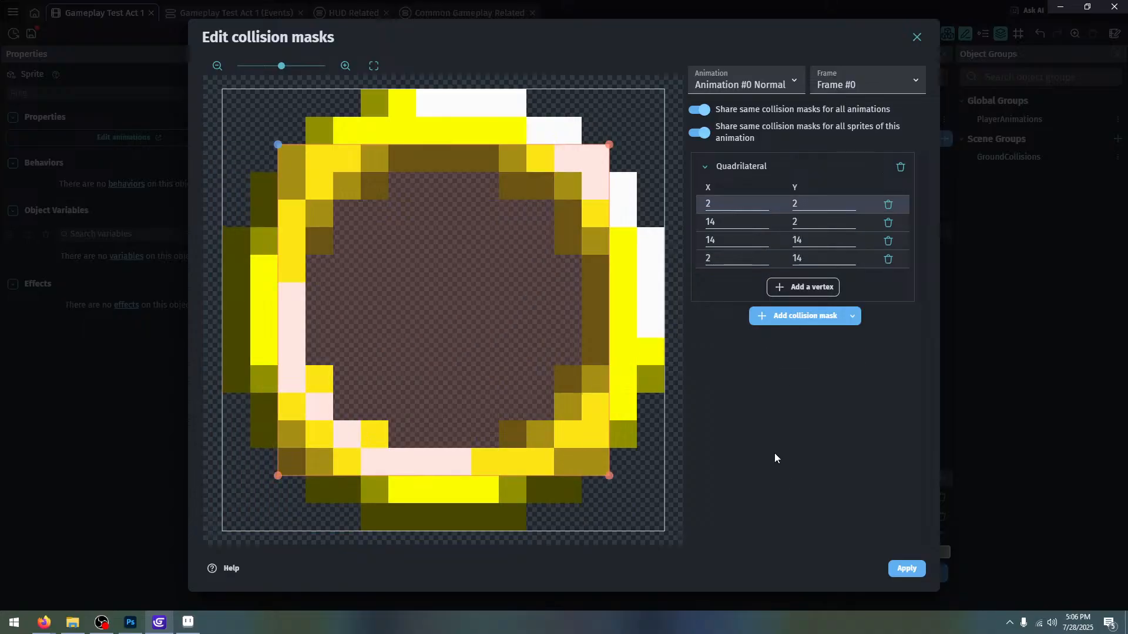
click(907, 568)
click(901, 598)
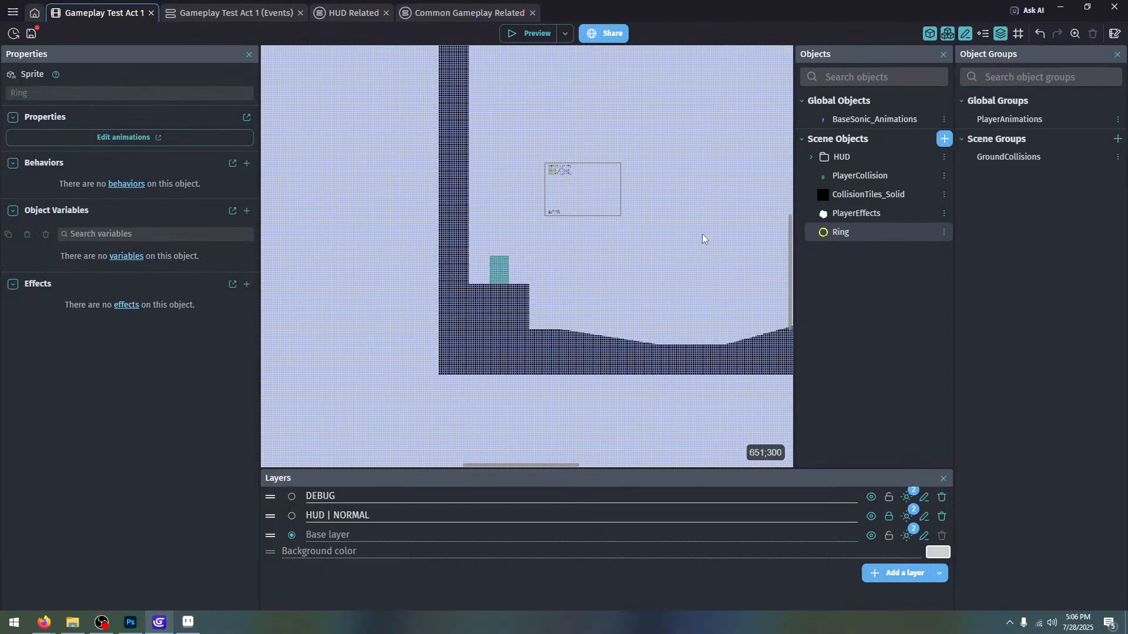
scroll(608, 361, up, 1)
middle_drag(605, 365, 517, 446)
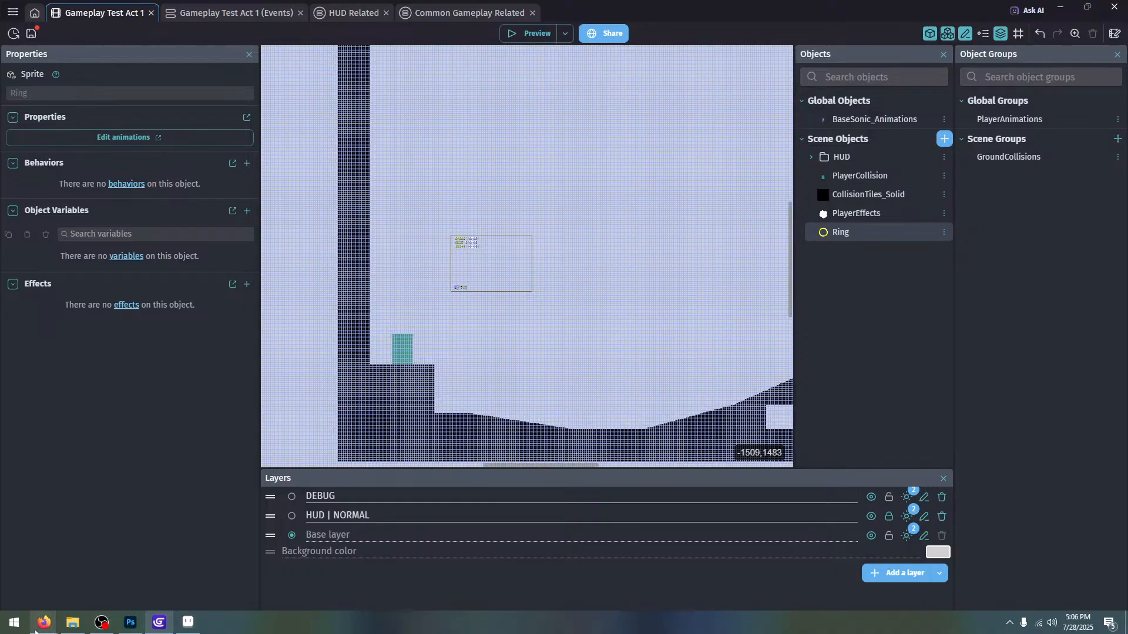
mouse_move(44, 617)
click(53, 591)
click(160, 5)
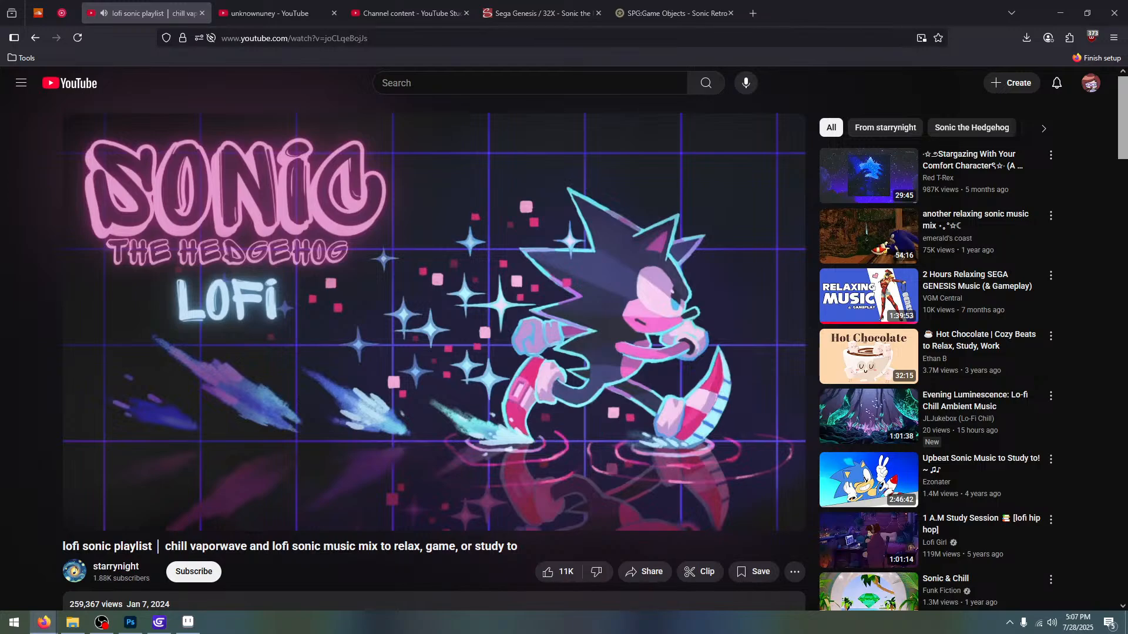
Switch to Aseprite with the Sonic the Hedgehog Objects (Common) sprite sheet shown
click(131, 622)
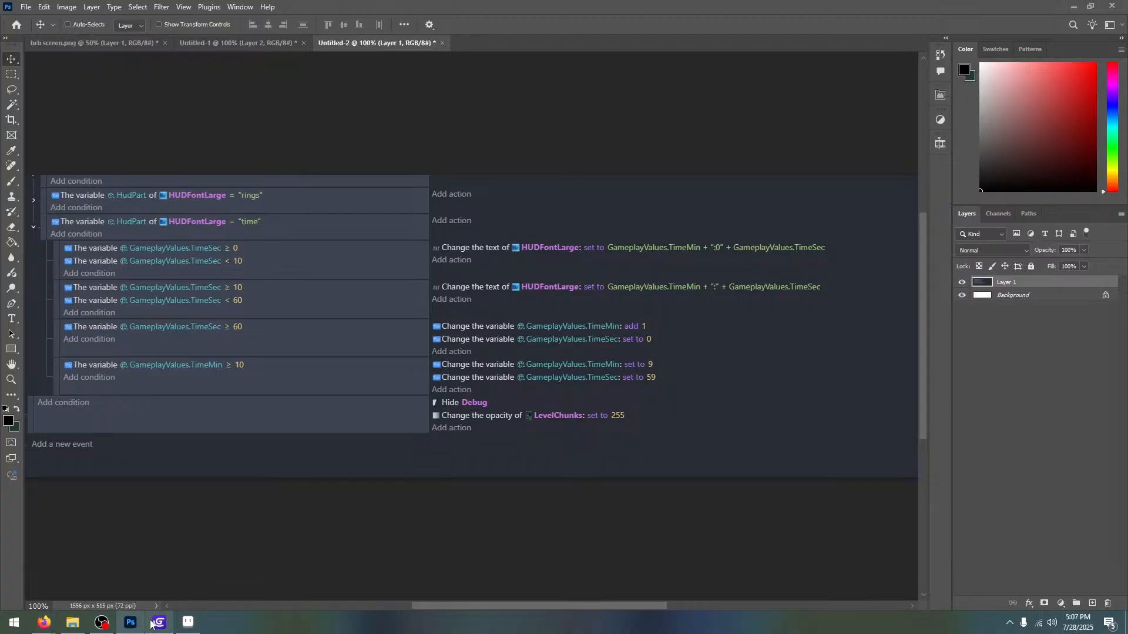
click(159, 623)
click(188, 622)
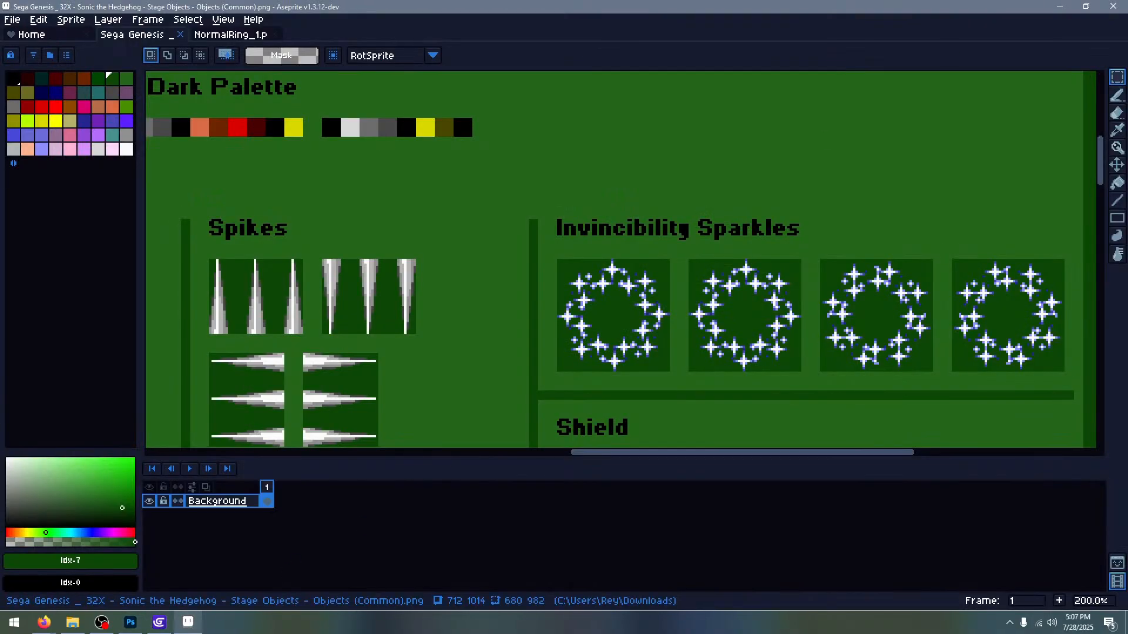